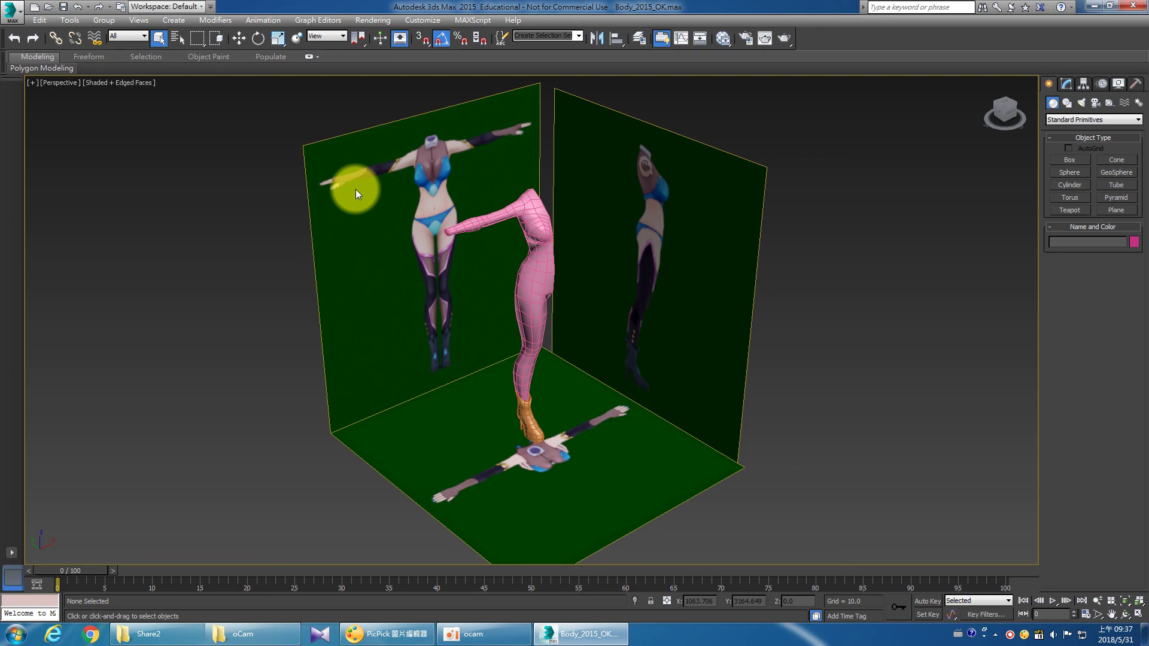
Zoom and pan the Perspective view onto the figure's outstretched hand.
{"action": "middle_click_drag", "start_coordinate": [487, 521], "coordinate": [482, 452]}
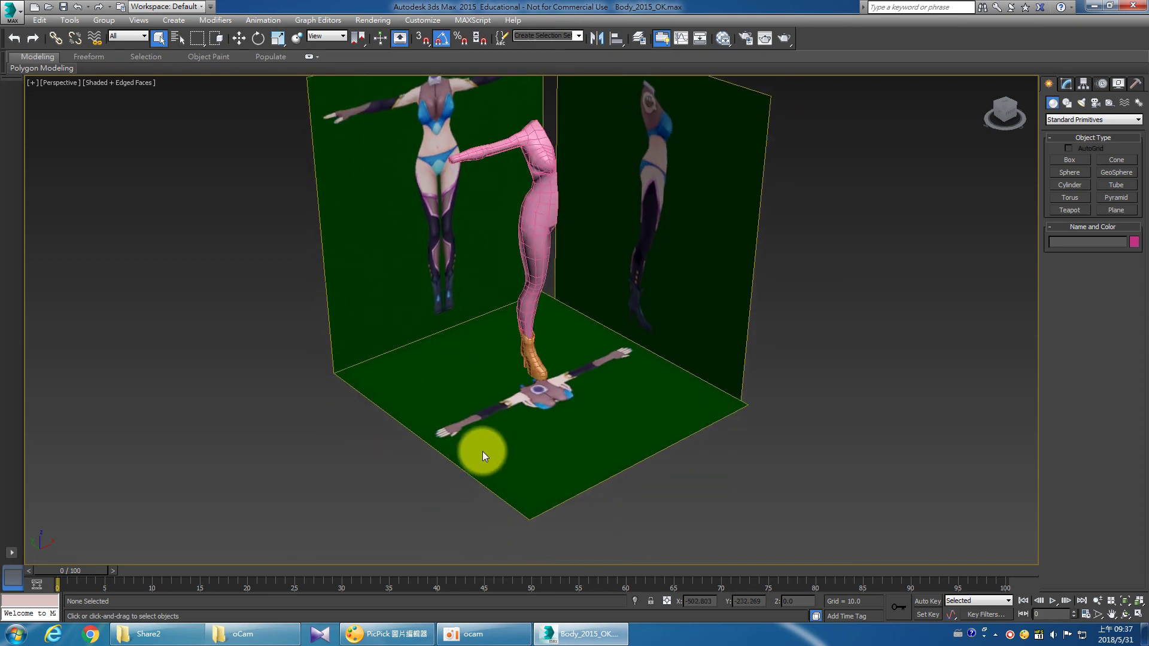
{"action": "scroll", "coordinate": [482, 452], "scroll_direction": "up", "scroll_amount": 5}
{"action": "middle_click_drag", "start_coordinate": [408, 443], "coordinate": [484, 502]}
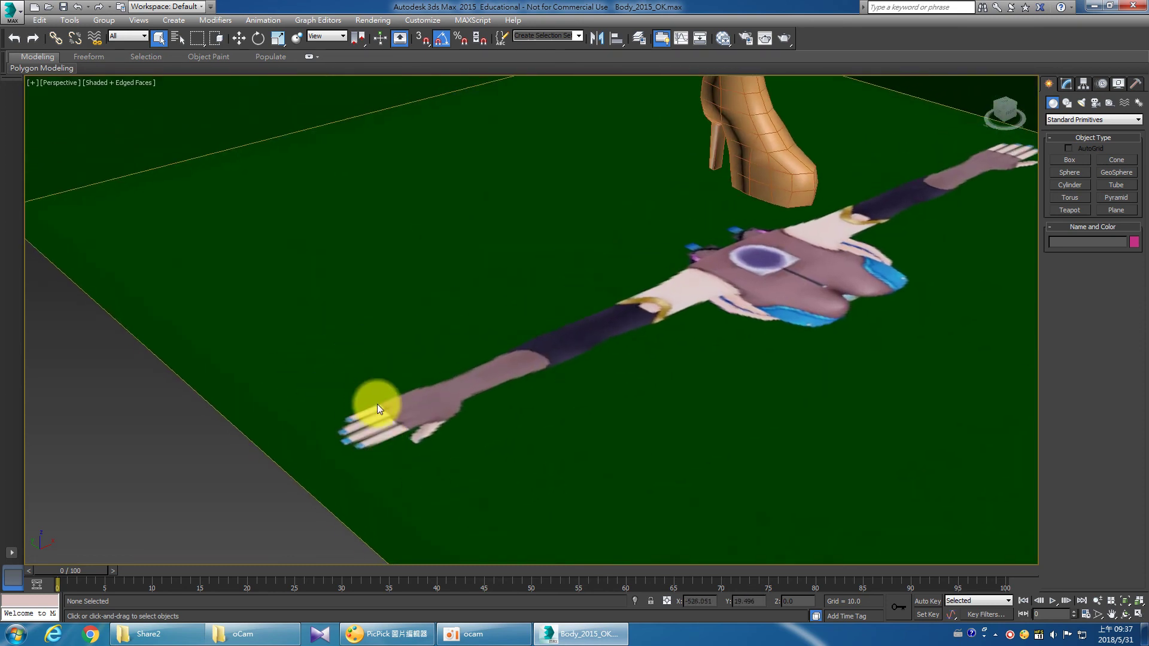
Maximize the Top viewport and frame the whole T-posed reference figure.
{"action": "left_click", "coordinate": [1139, 615]}
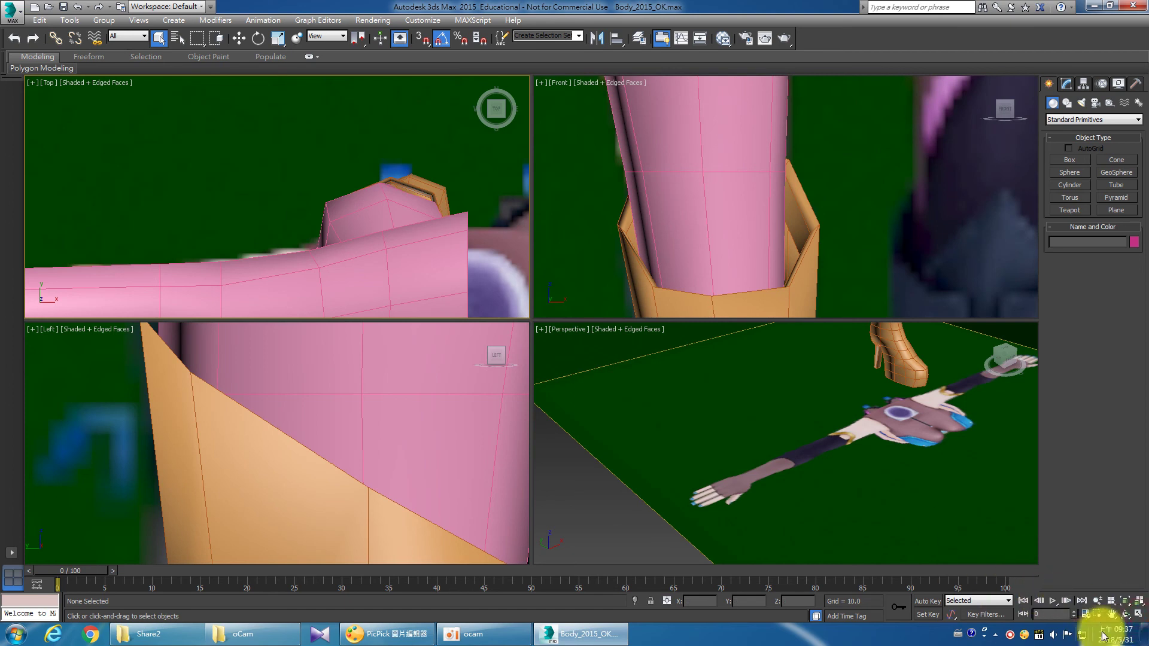
{"action": "left_click", "coordinate": [1134, 611]}
{"action": "scroll", "coordinate": [455, 299], "scroll_direction": "down", "scroll_amount": 5}
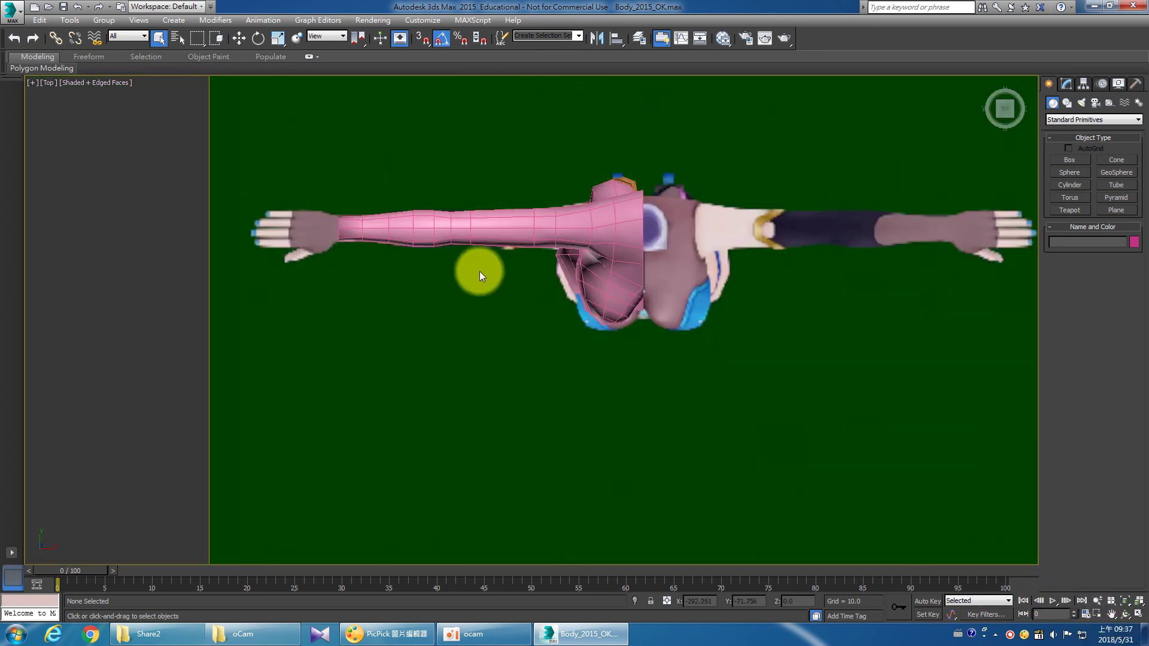
{"action": "scroll", "coordinate": [462, 323], "scroll_direction": "up", "scroll_amount": 2}
{"action": "scroll", "coordinate": [461, 320], "scroll_direction": "up", "scroll_amount": 3}
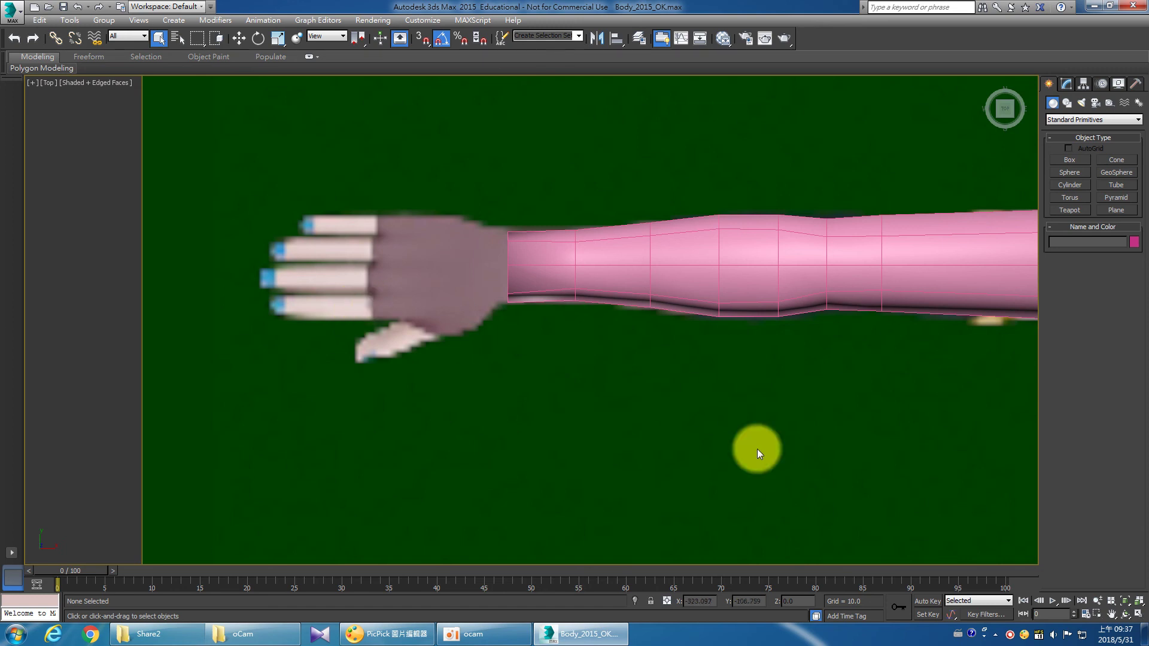
{"action": "scroll", "coordinate": [777, 484], "scroll_direction": "down", "scroll_amount": 5}
{"action": "scroll", "coordinate": [813, 490], "scroll_direction": "down", "scroll_amount": 5}
{"action": "middle_click_drag", "start_coordinate": [810, 462], "coordinate": [683, 371]}
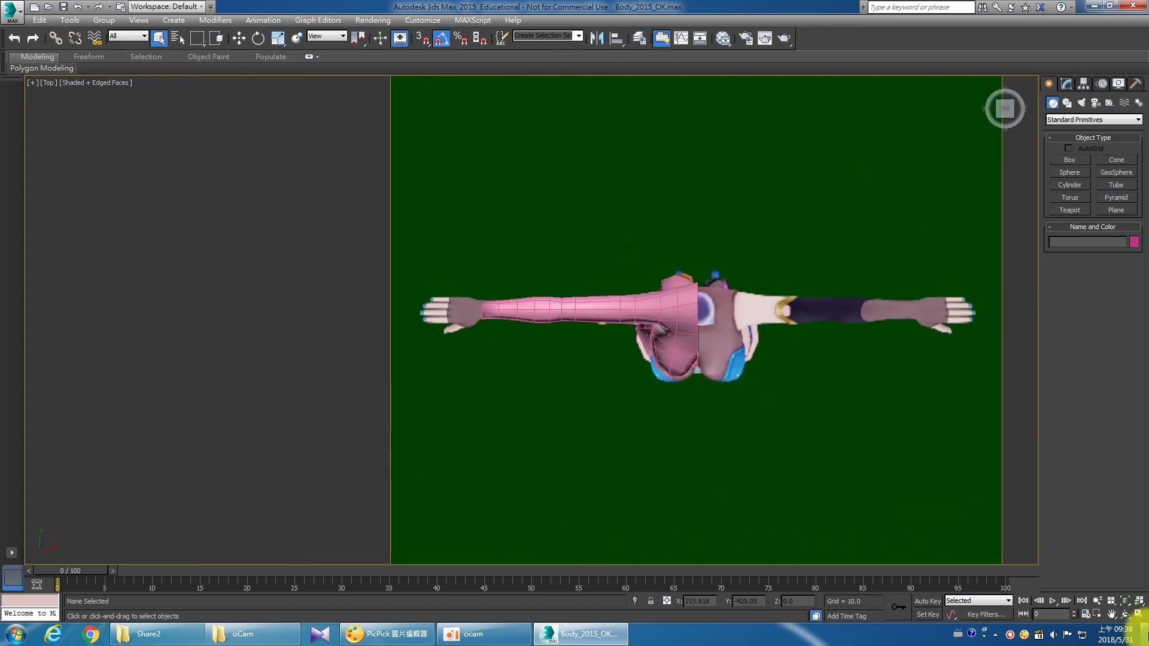
In four-view layout, hide the orange boot and pink body mesh, then Zoom Extents All.
{"action": "left_click", "coordinate": [1139, 615]}
{"action": "scroll", "coordinate": [704, 300], "scroll_direction": "down", "scroll_amount": 5}
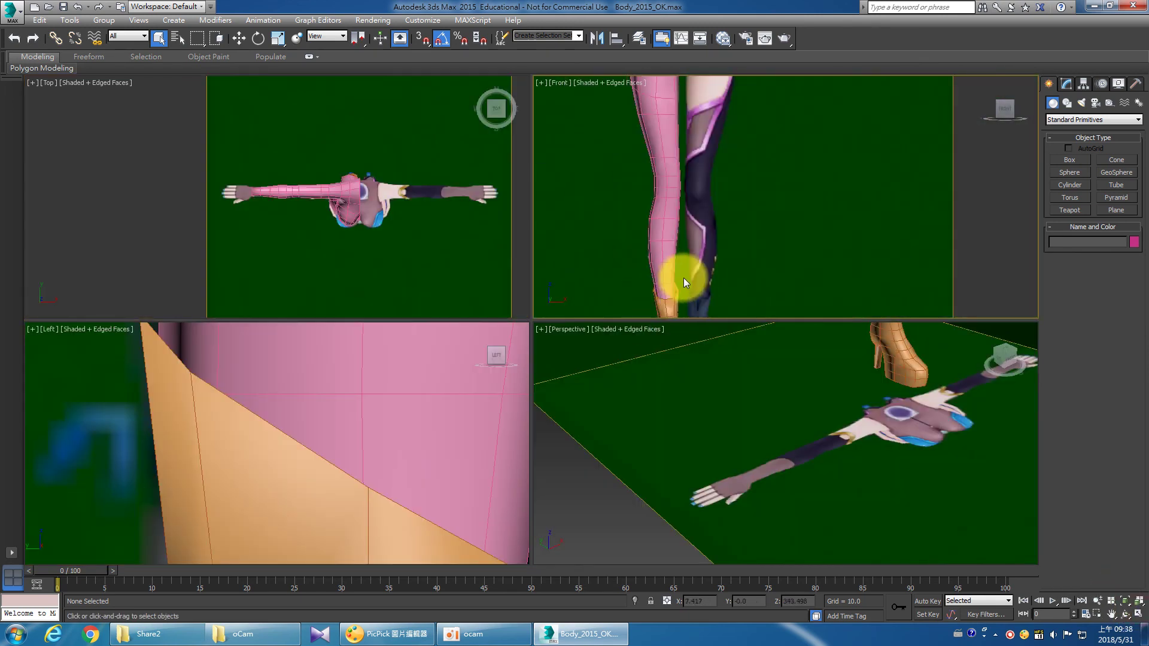
{"action": "scroll", "coordinate": [683, 277], "scroll_direction": "down", "scroll_amount": 3}
{"action": "middle_click_drag", "start_coordinate": [673, 129], "coordinate": [682, 181]}
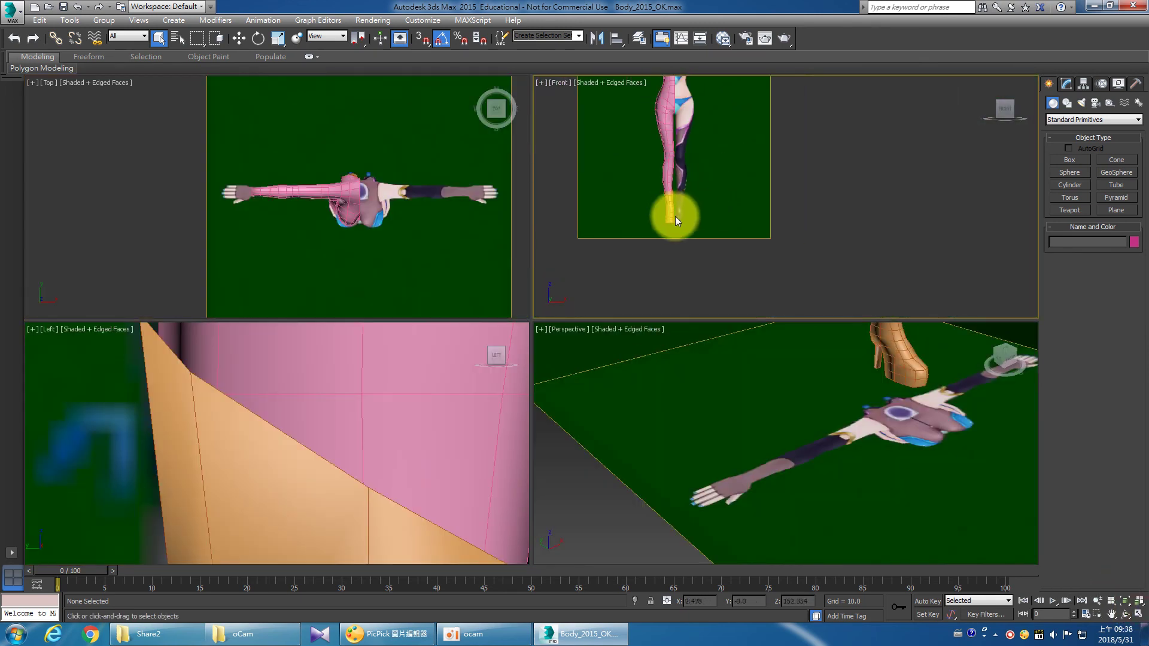
{"action": "left_click", "coordinate": [668, 209]}
{"action": "left_click", "coordinate": [670, 153], "text": "ctrl"}
{"action": "right_click", "coordinate": [671, 154]}
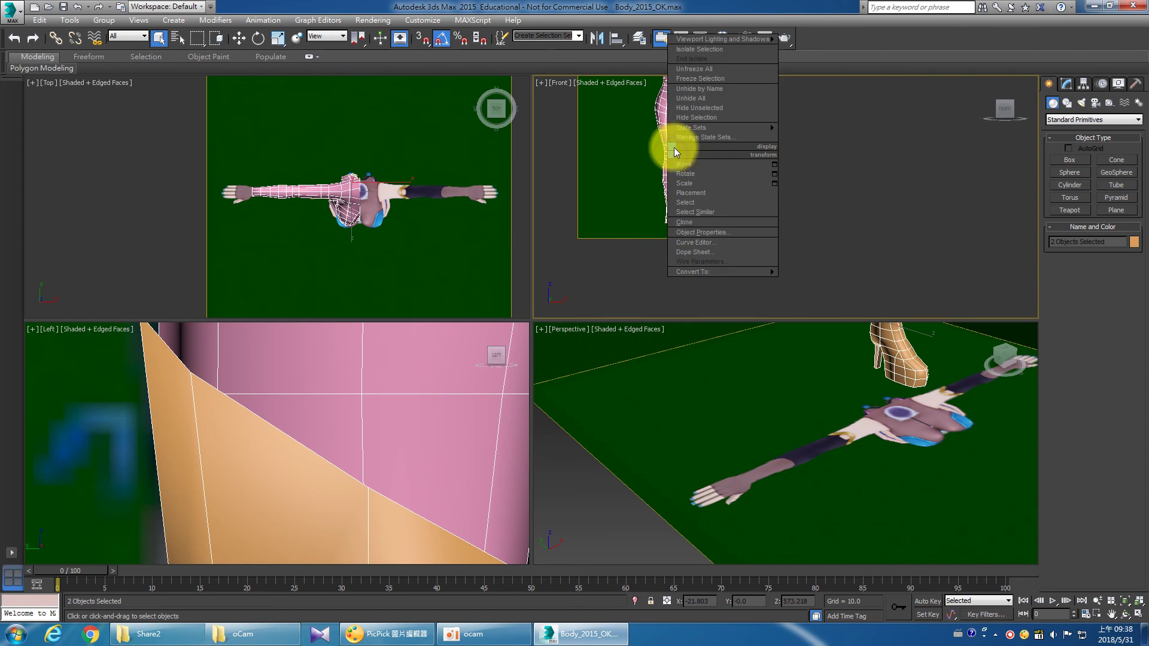
{"action": "left_click", "coordinate": [691, 122]}
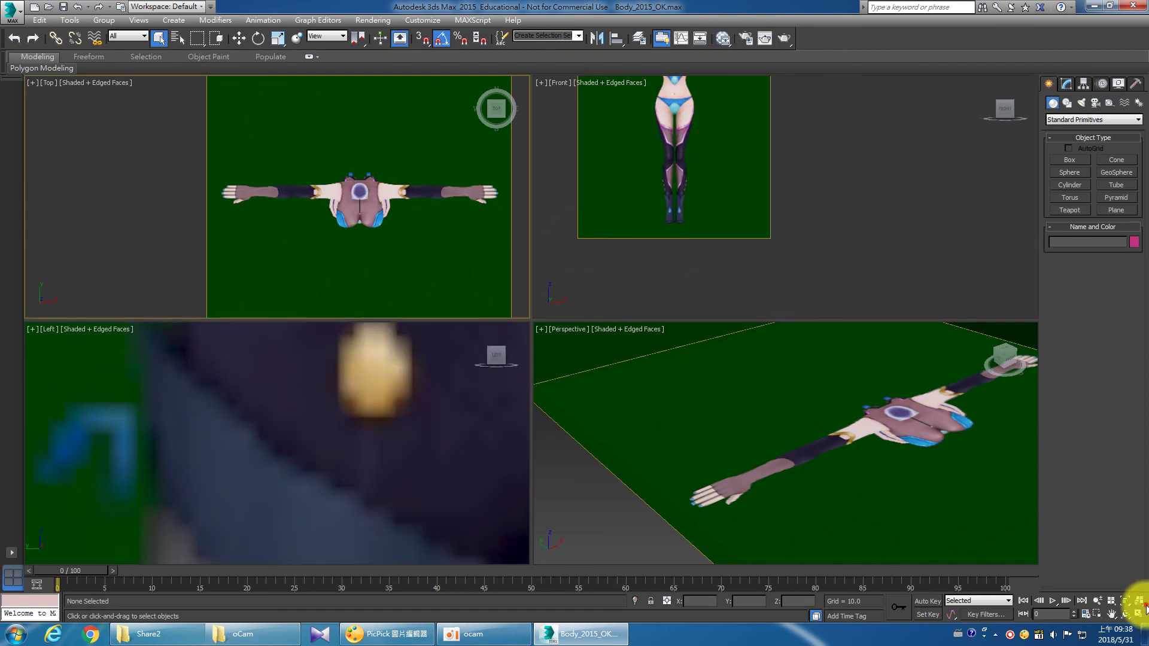
{"action": "left_click", "coordinate": [1140, 601]}
Arm the Box primitive and zoom the view over the reference hand.
{"action": "left_click", "coordinate": [1075, 159]}
{"action": "scroll", "coordinate": [272, 220], "scroll_direction": "up", "scroll_amount": 3}
{"action": "scroll", "coordinate": [230, 213], "scroll_direction": "up", "scroll_amount": 5}
{"action": "scroll", "coordinate": [231, 226], "scroll_direction": "down", "scroll_amount": 2}
{"action": "scroll", "coordinate": [318, 205], "scroll_direction": "down", "scroll_amount": 3}
{"action": "scroll", "coordinate": [220, 221], "scroll_direction": "up", "scroll_amount": 3}
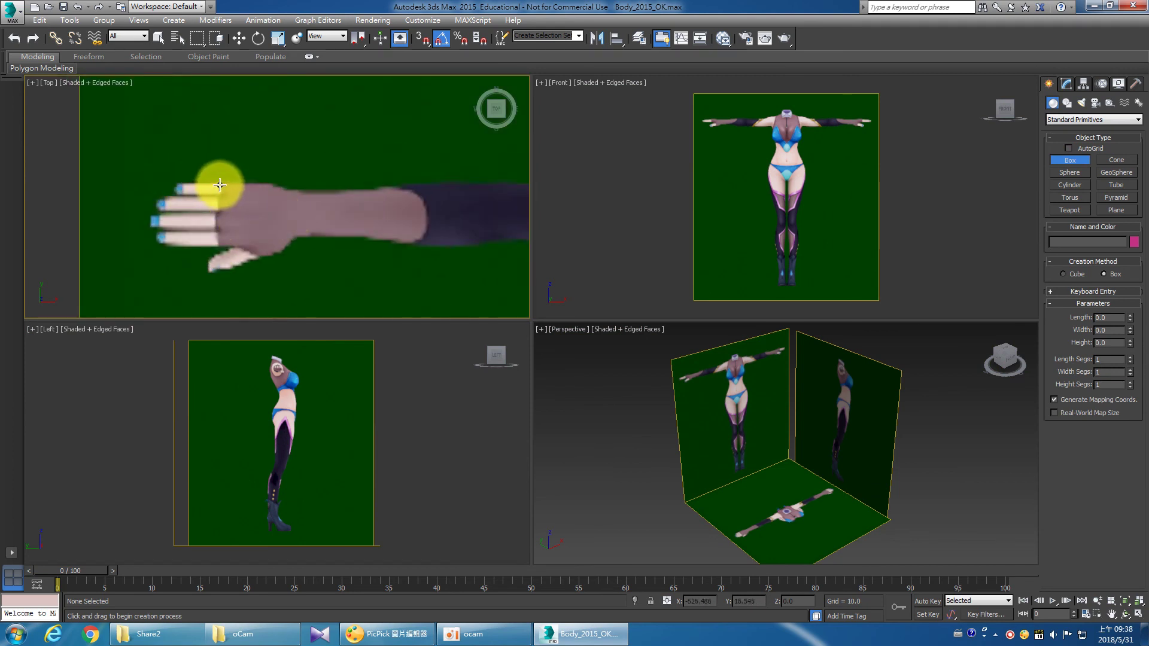
Draw a box over the hand in Top view and raise it to hand height in Front view.
{"action": "left_click_drag", "start_coordinate": [220, 185], "coordinate": [293, 246]}
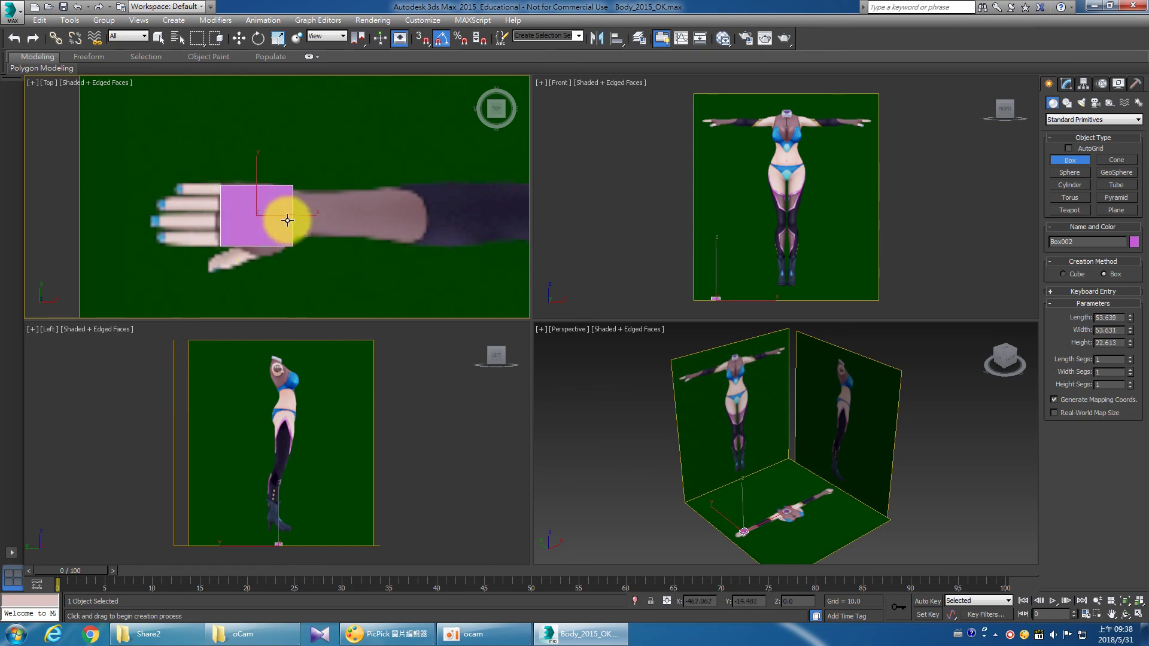
{"action": "right_click", "coordinate": [944, 242]}
{"action": "left_click_drag", "start_coordinate": [725, 263], "coordinate": [730, 97]}
{"action": "scroll", "coordinate": [731, 98], "scroll_direction": "up", "scroll_amount": 5}
{"action": "middle_click_drag", "start_coordinate": [706, 207], "coordinate": [706, 174]}
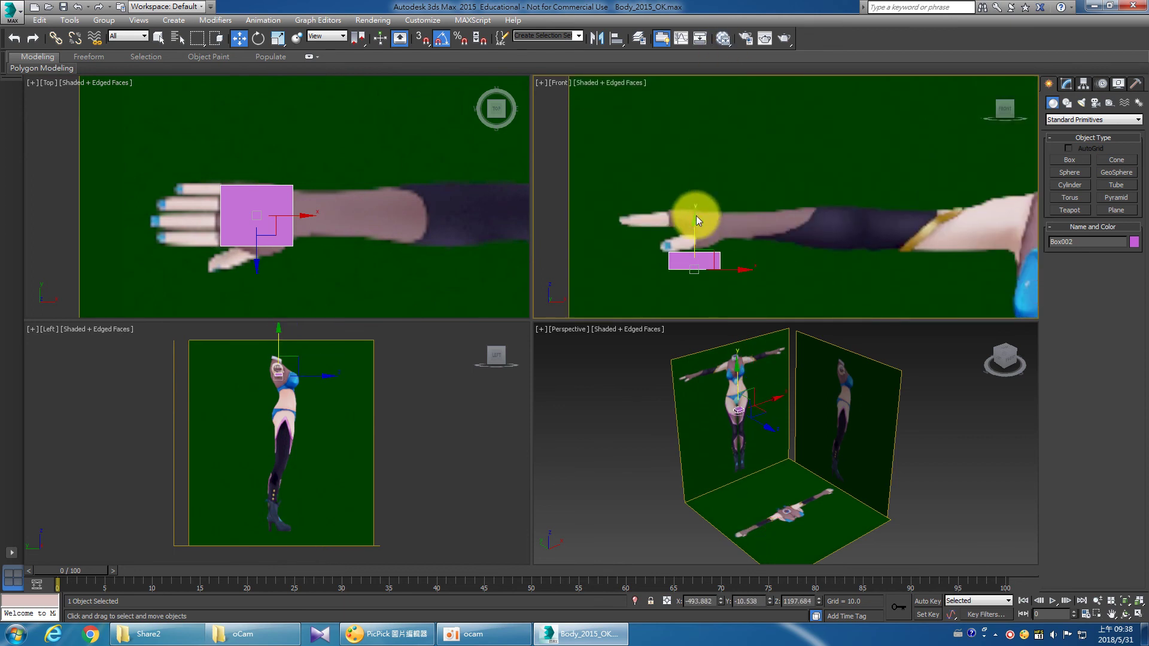
{"action": "left_click_drag", "start_coordinate": [692, 230], "coordinate": [694, 186]}
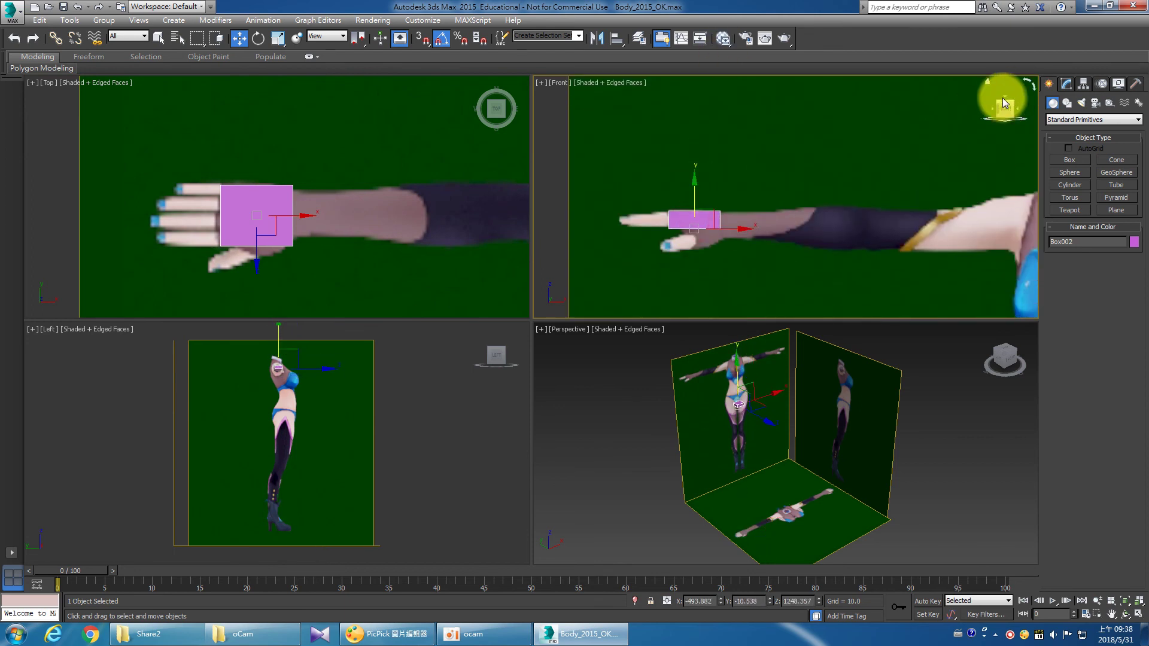
Reduce the box's height and nudge it up onto the hand in Front view.
{"action": "left_click", "coordinate": [1067, 84]}
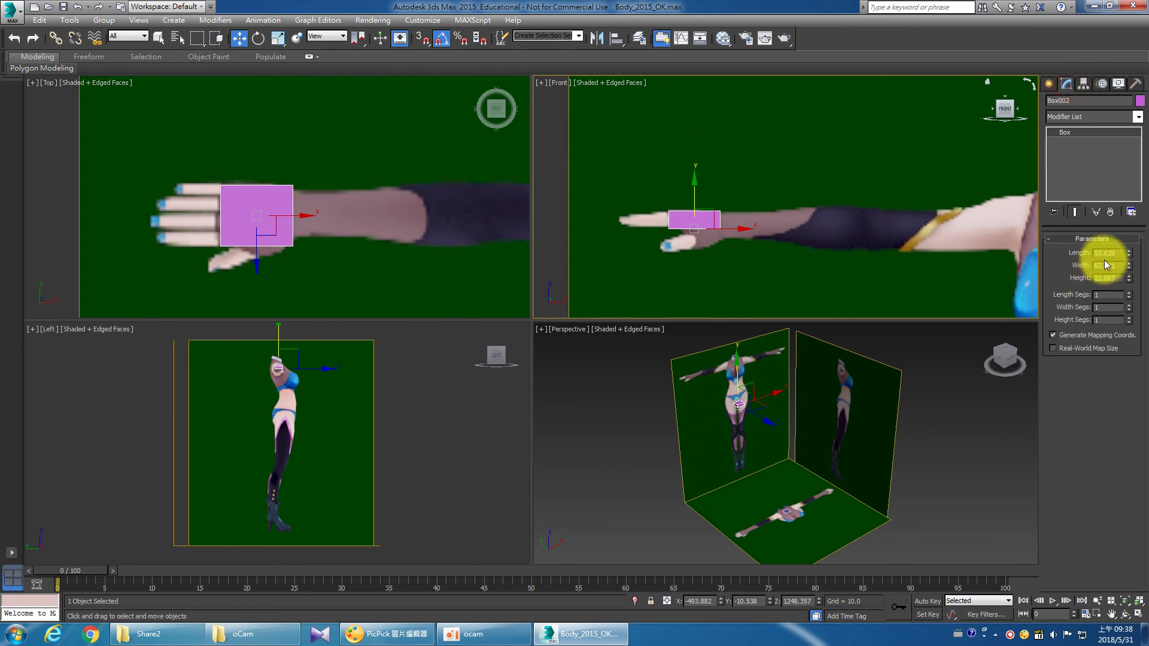
{"action": "left_click_drag", "start_coordinate": [1127, 275], "coordinate": [1127, 283]}
{"action": "scroll", "coordinate": [640, 207], "scroll_direction": "up", "scroll_amount": 5}
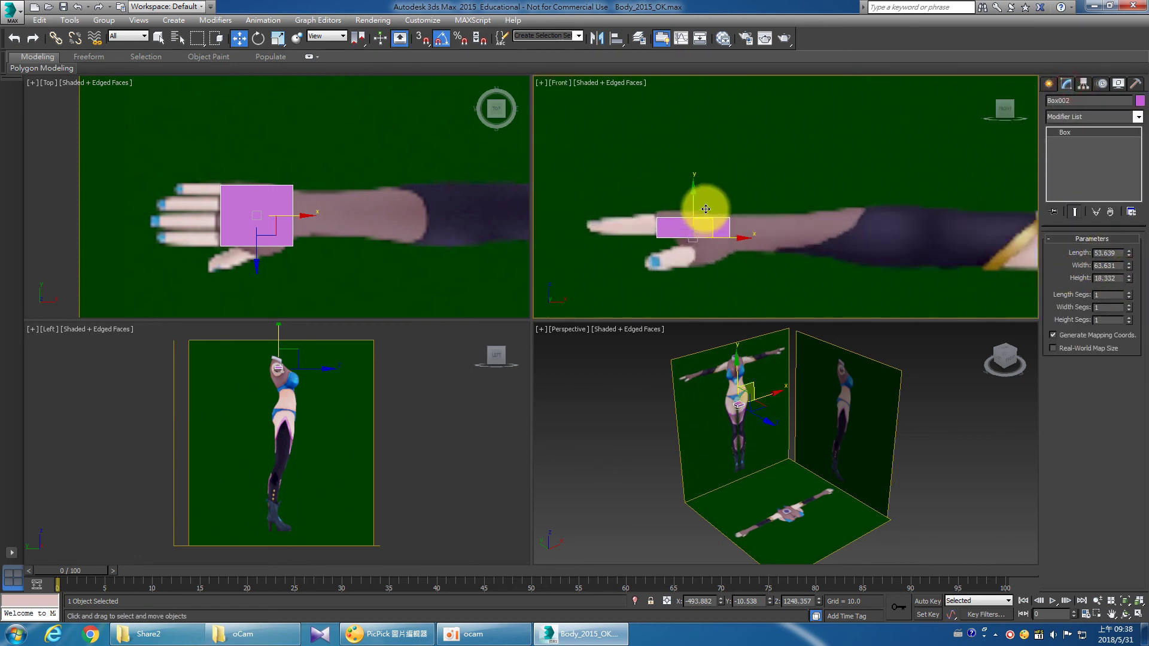
{"action": "middle_click_drag", "start_coordinate": [694, 207], "coordinate": [701, 213]}
{"action": "left_click_drag", "start_coordinate": [700, 214], "coordinate": [707, 222]}
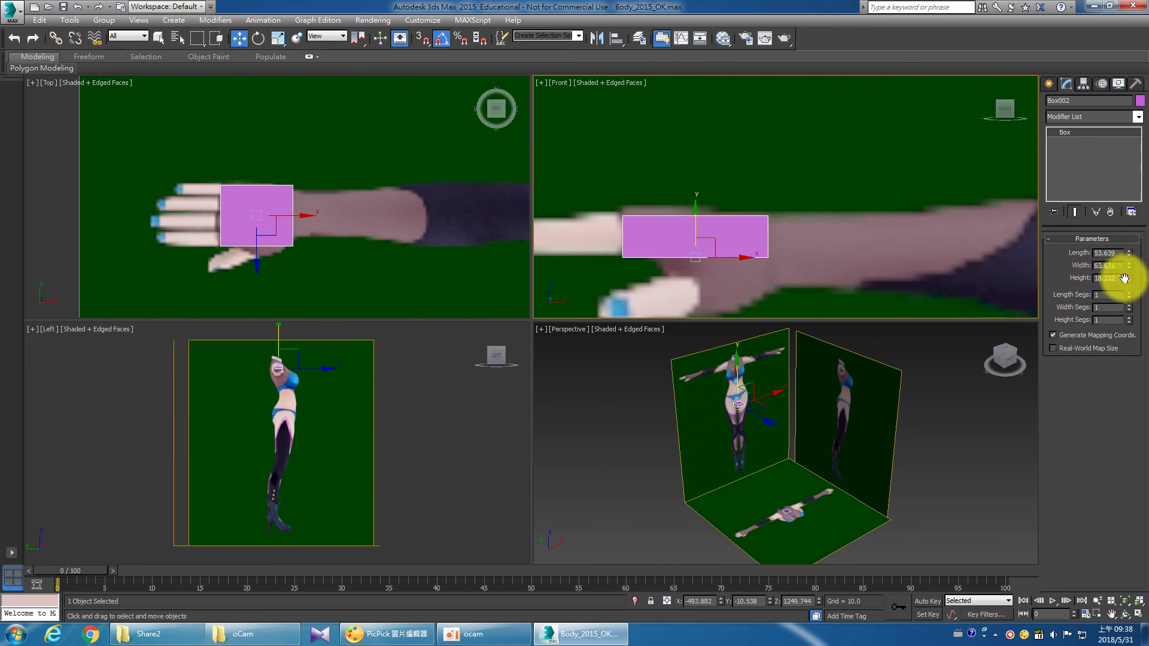
{"action": "left_click_drag", "start_coordinate": [1124, 277], "coordinate": [1123, 275]}
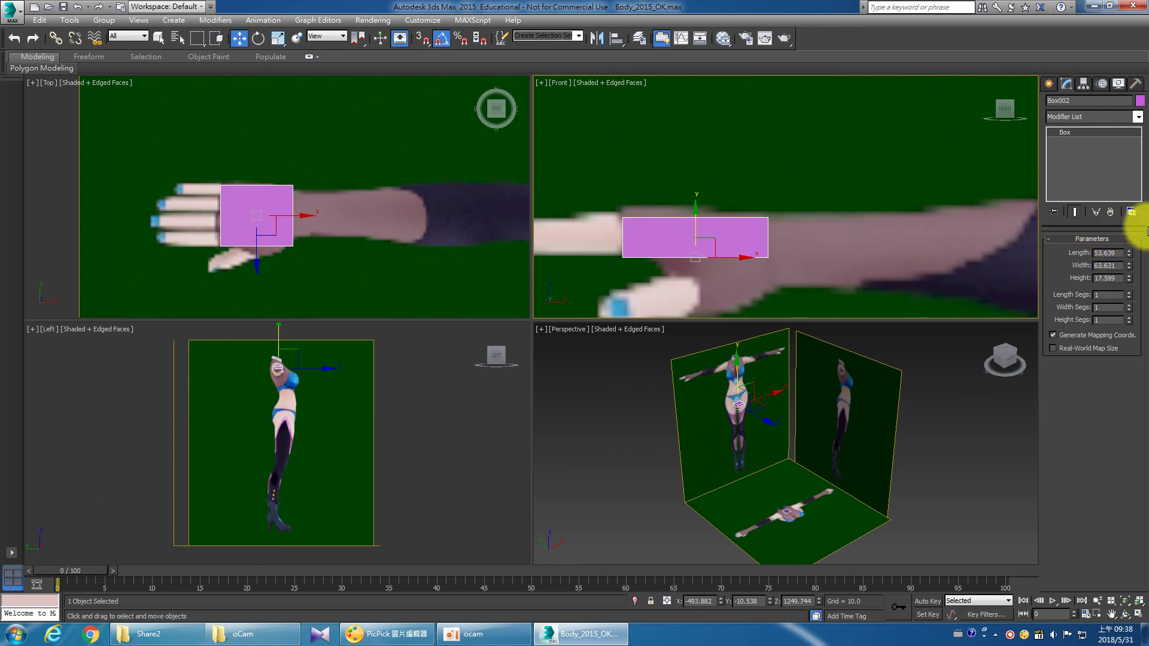
Fit the box to the palm at 52.567 × 81.722 × 17.599 with 4 length and 3 width segments.
{"action": "left_click_drag", "start_coordinate": [1132, 267], "coordinate": [1132, 265]}
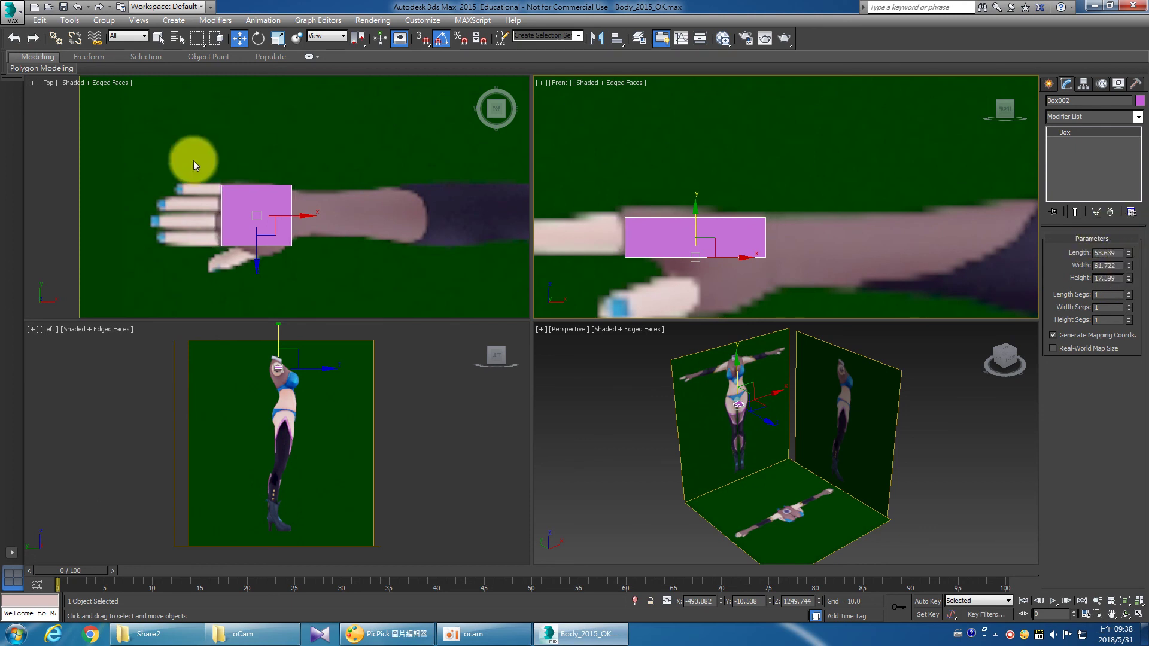
{"action": "left_click", "coordinate": [297, 216]}
{"action": "left_click_drag", "start_coordinate": [297, 214], "coordinate": [300, 215]}
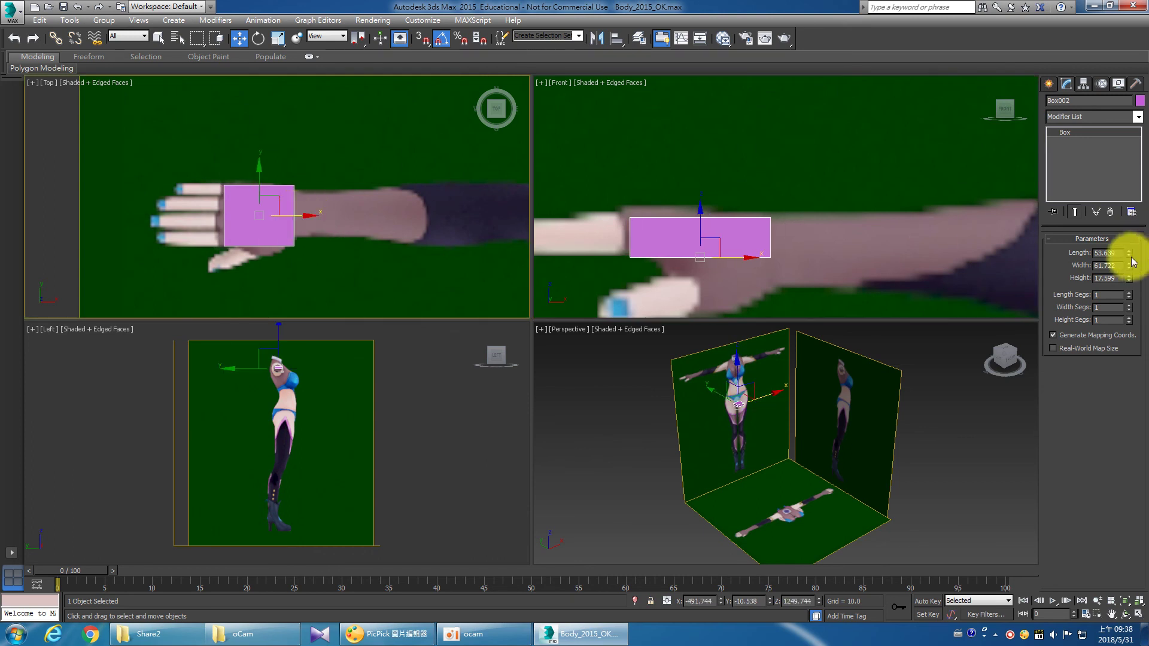
{"action": "left_click_drag", "start_coordinate": [1129, 253], "coordinate": [1130, 246]}
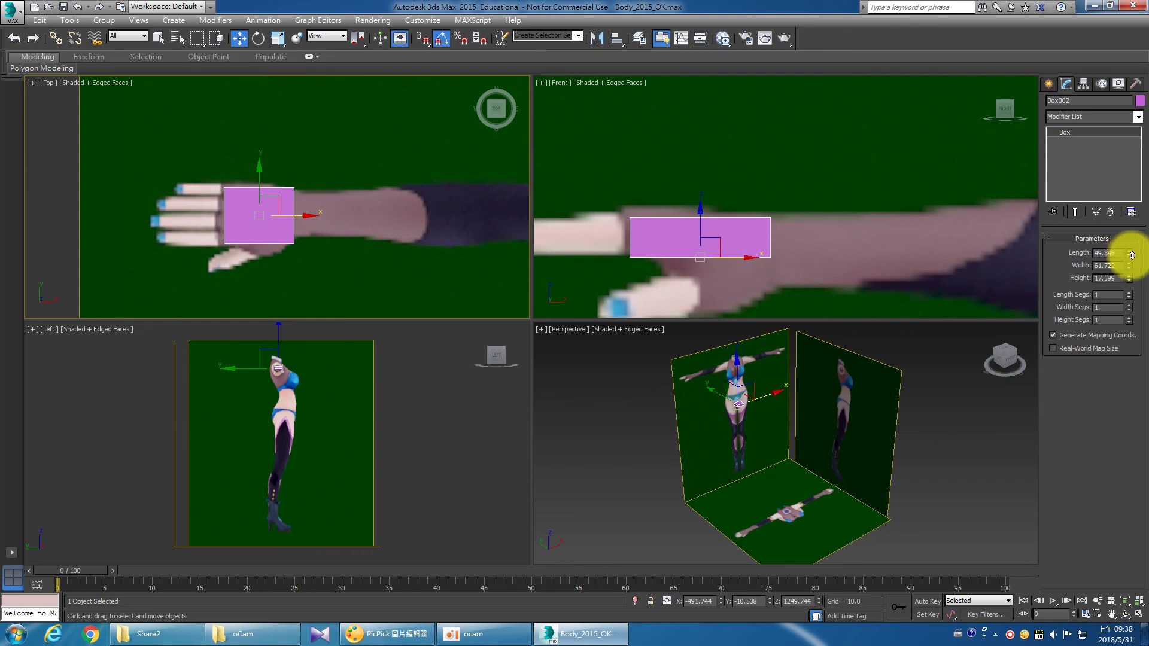
{"action": "left_click", "coordinate": [1129, 293]}
{"action": "left_click", "coordinate": [1129, 292]}
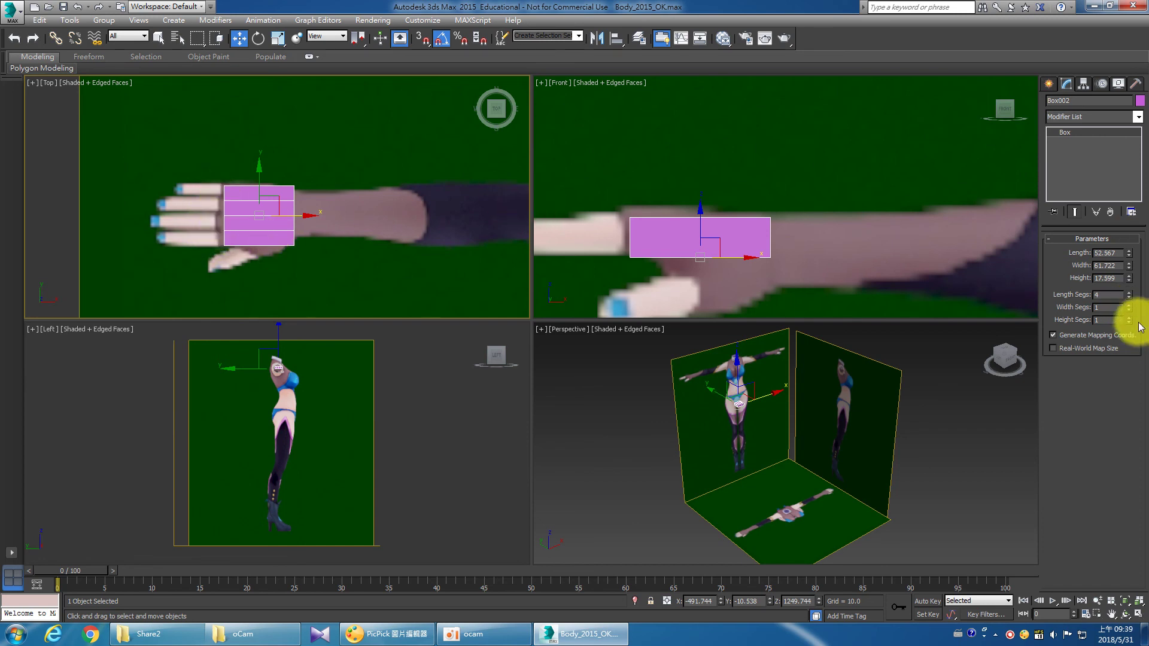
{"action": "left_click", "coordinate": [1129, 306]}
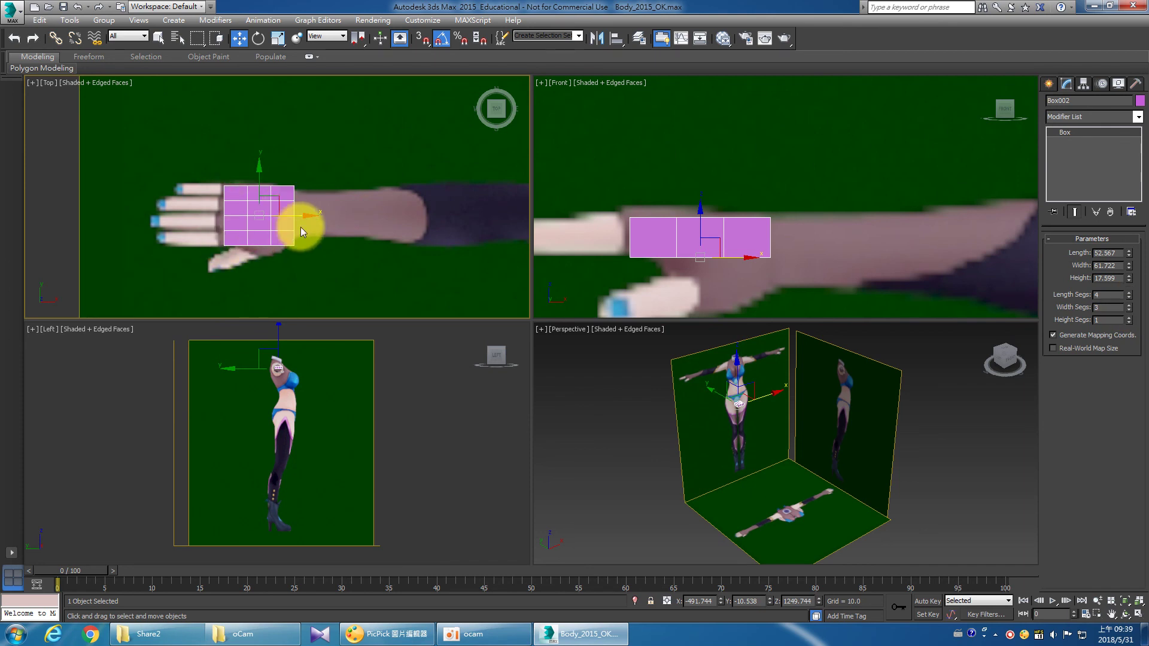
Enable See-Through and set Visibility to 0.1 in the box's Object Properties.
{"action": "right_click", "coordinate": [693, 249]}
{"action": "left_click", "coordinate": [743, 325]}
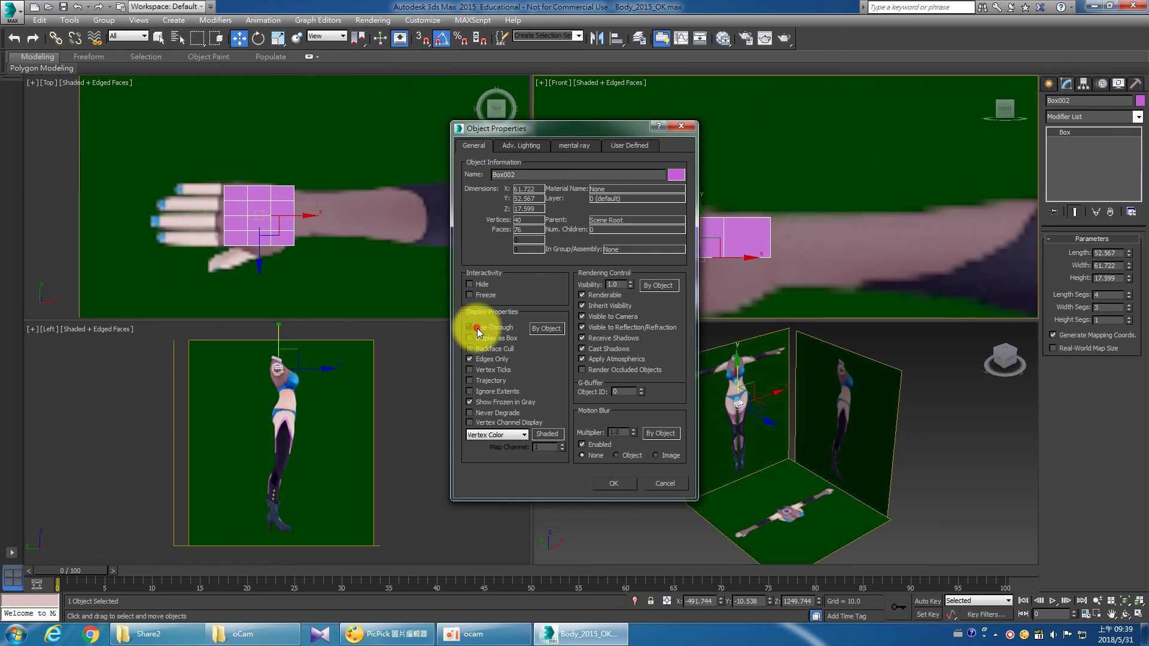
{"action": "left_click", "coordinate": [477, 327]}
{"action": "double_click", "coordinate": [616, 284]}
{"action": "type", "text": "0.1"}
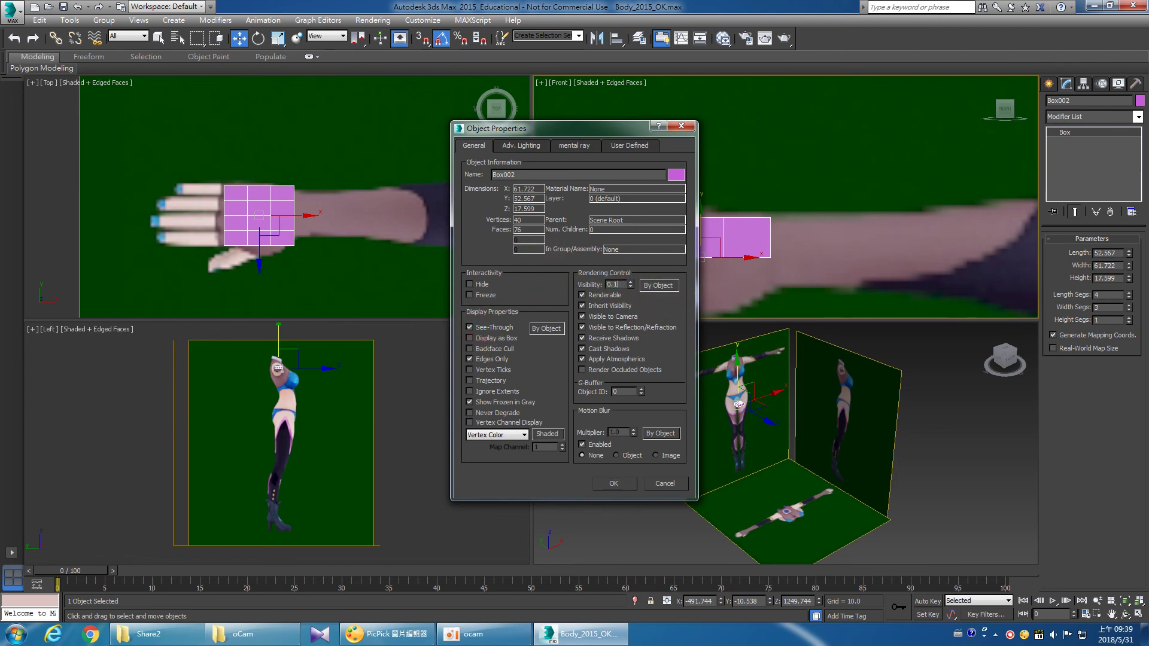
{"action": "left_click", "coordinate": [614, 483]}
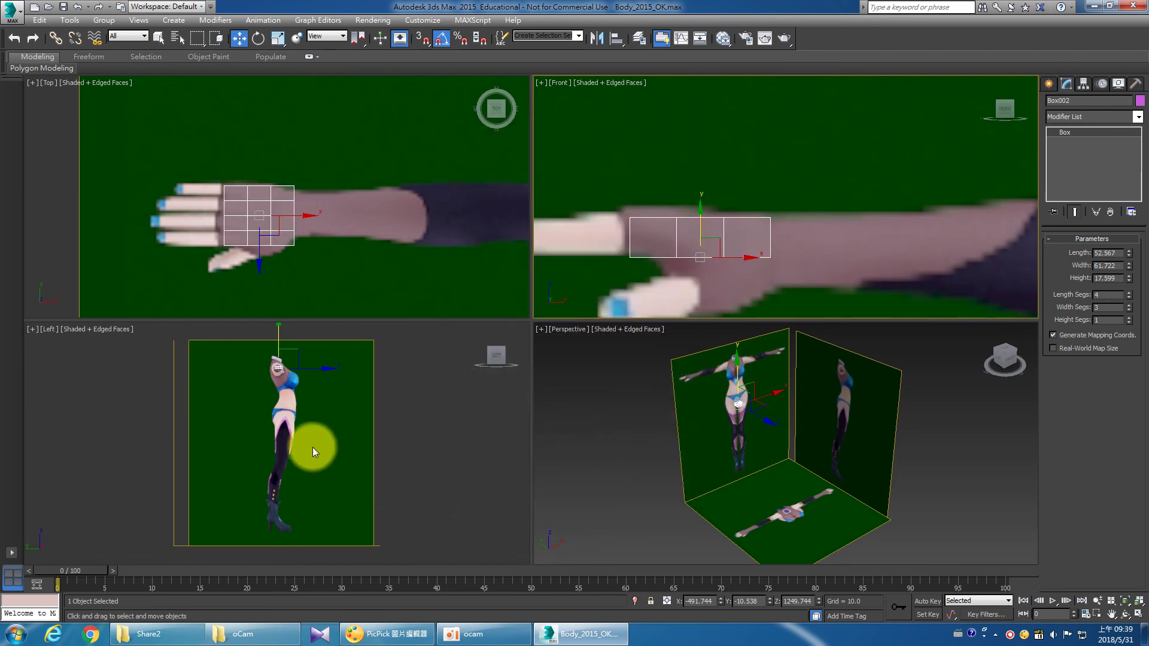
Zoom and pan the Left and Perspective views onto the box and hand.
{"action": "scroll", "coordinate": [275, 437], "scroll_direction": "up", "scroll_amount": 5}
{"action": "scroll", "coordinate": [341, 428], "scroll_direction": "up", "scroll_amount": 3}
{"action": "scroll", "coordinate": [336, 475], "scroll_direction": "up", "scroll_amount": 3}
{"action": "scroll", "coordinate": [335, 468], "scroll_direction": "up", "scroll_amount": 2}
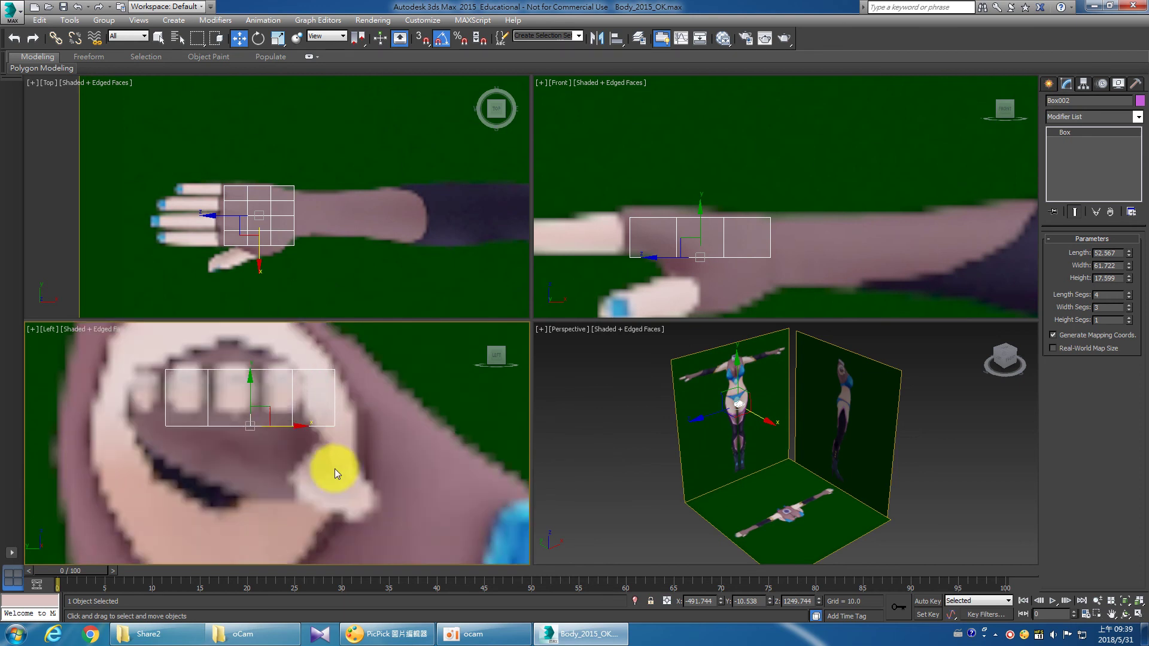
{"action": "middle_click_drag", "start_coordinate": [335, 469], "coordinate": [331, 504]}
{"action": "scroll", "coordinate": [762, 419], "scroll_direction": "up", "scroll_amount": 5}
{"action": "scroll", "coordinate": [777, 431], "scroll_direction": "up", "scroll_amount": 2}
{"action": "scroll", "coordinate": [779, 422], "scroll_direction": "down", "scroll_amount": 2}
{"action": "scroll", "coordinate": [728, 428], "scroll_direction": "up", "scroll_amount": 3}
{"action": "scroll", "coordinate": [725, 423], "scroll_direction": "down", "scroll_amount": 3}
{"action": "middle_click_drag", "start_coordinate": [726, 423], "coordinate": [754, 426]}
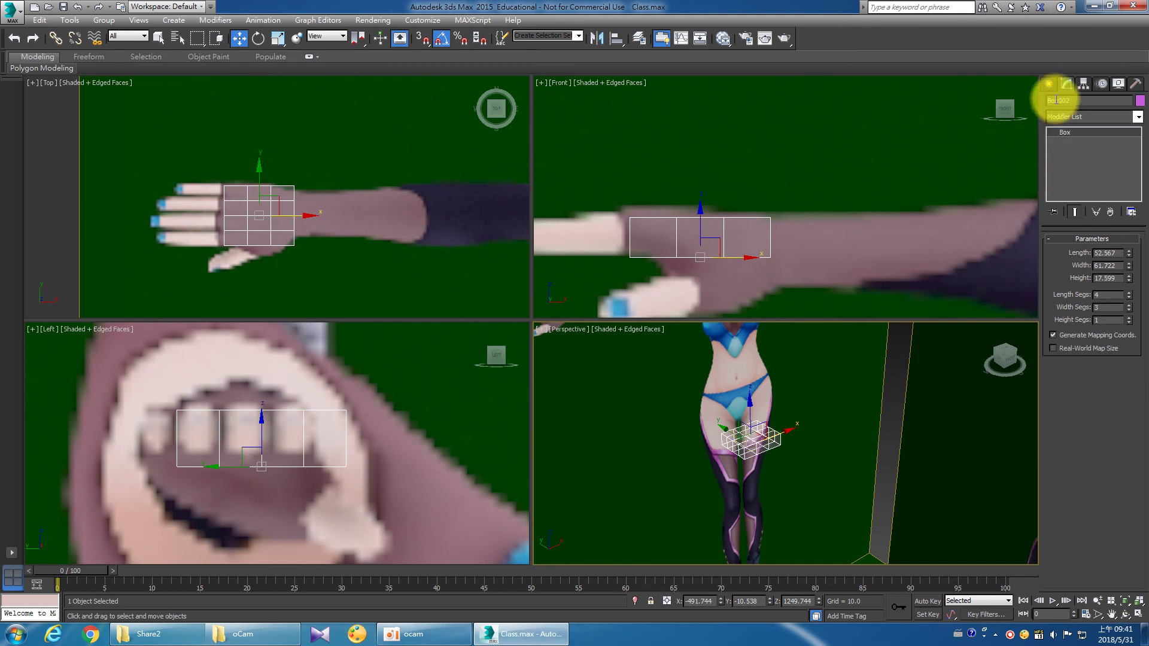
Add an Edit Poly modifier to the palm box.
{"action": "left_click", "coordinate": [1095, 121]}
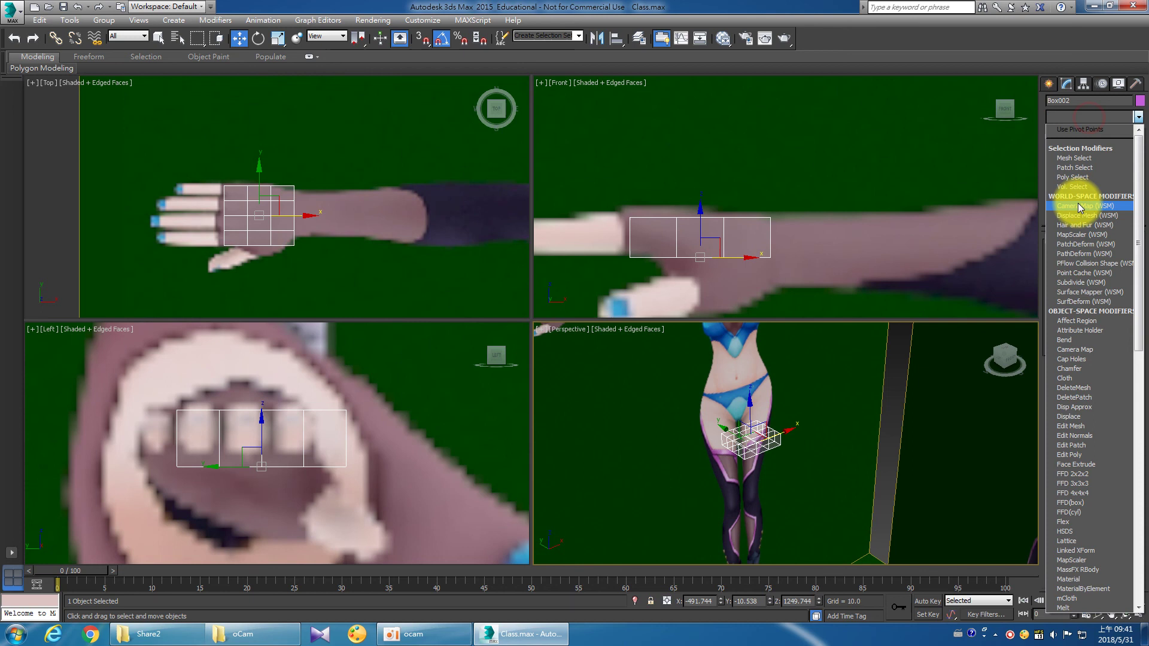
{"action": "left_click", "coordinate": [1080, 454]}
{"action": "left_click", "coordinate": [1063, 132]}
Maximize the Top view over the hand and switch to Vertex sub-object level.
{"action": "left_click", "coordinate": [1087, 172]}
{"action": "middle_click_drag", "start_coordinate": [185, 218], "coordinate": [215, 208]}
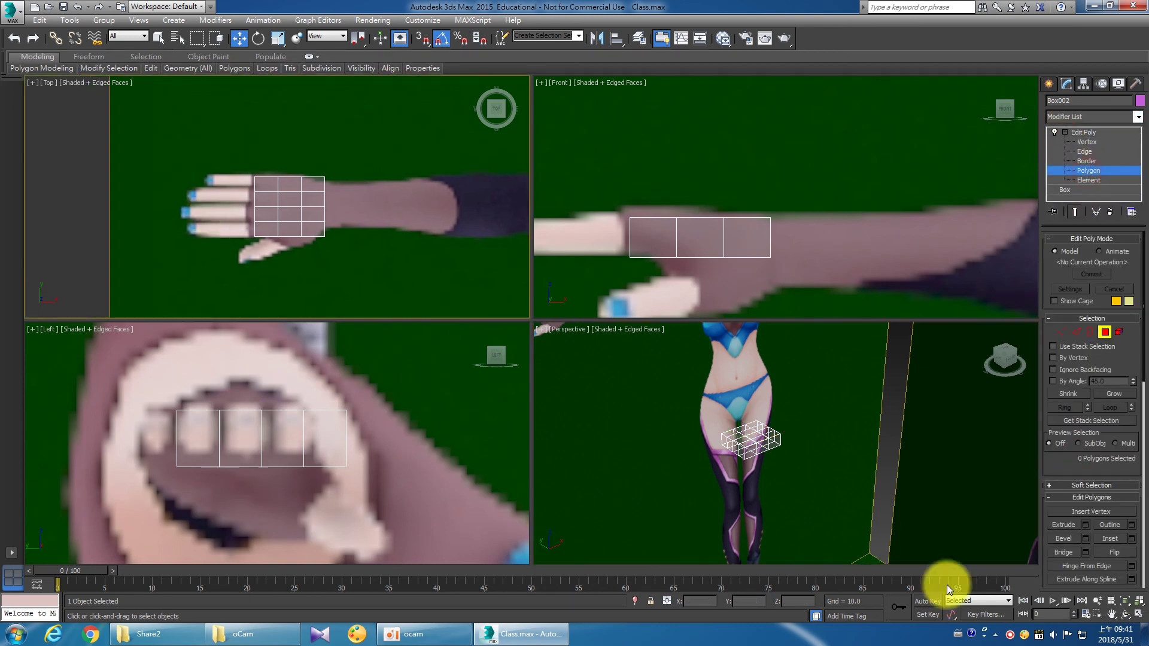
{"action": "left_click", "coordinate": [1138, 614]}
{"action": "scroll", "coordinate": [466, 299], "scroll_direction": "up", "scroll_amount": 2}
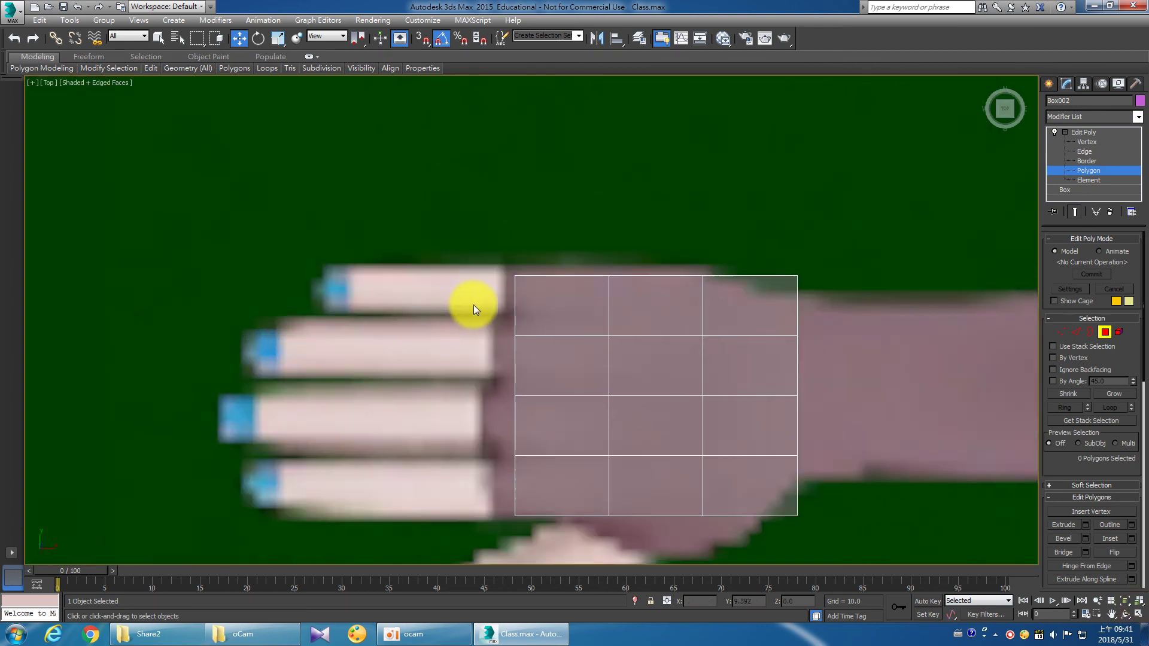
{"action": "key", "text": "1"}
{"action": "scroll", "coordinate": [442, 275], "scroll_direction": "down", "scroll_amount": 3}
{"action": "scroll", "coordinate": [428, 267], "scroll_direction": "up", "scroll_amount": 2}
{"action": "scroll", "coordinate": [426, 267], "scroll_direction": "up", "scroll_amount": 2}
Move each of the five vertex rows along Y to line up with the fingers.
{"action": "left_click_drag", "start_coordinate": [762, 306], "coordinate": [762, 306]}
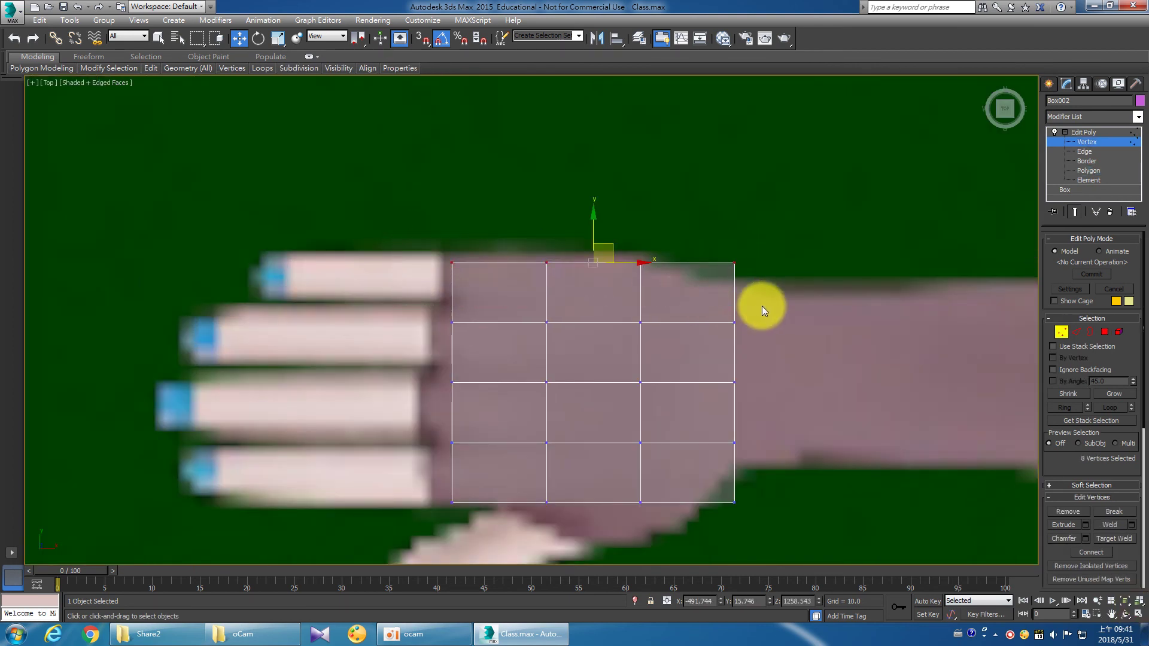
{"action": "left_click_drag", "start_coordinate": [599, 231], "coordinate": [593, 224]}
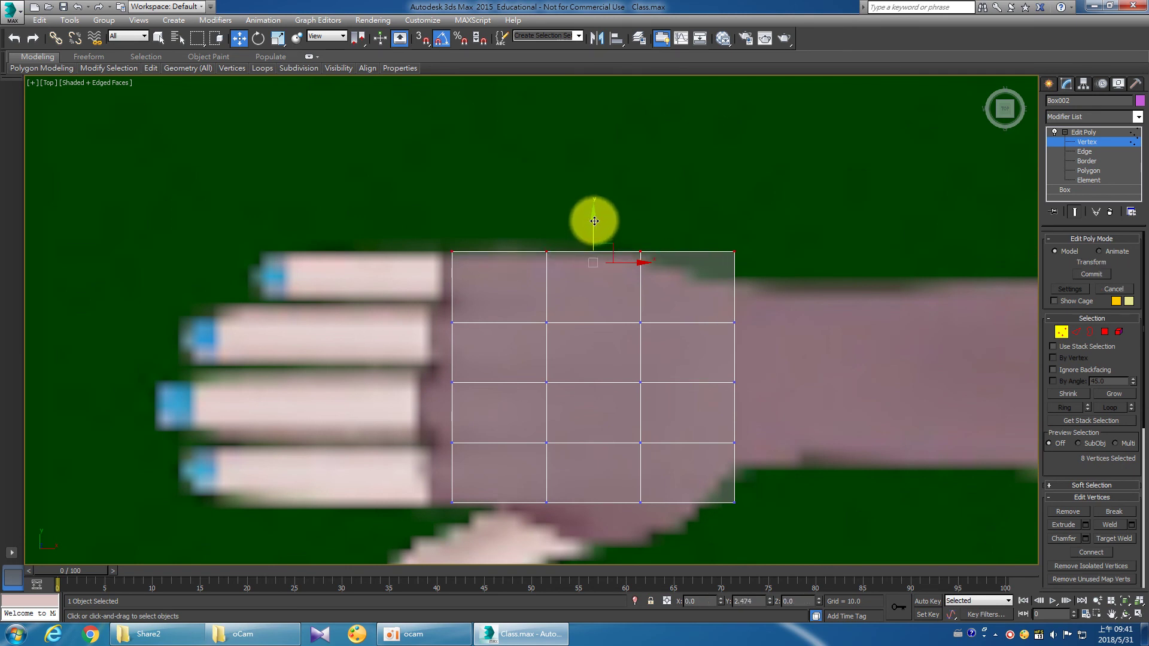
{"action": "left_click_drag", "start_coordinate": [593, 224], "coordinate": [598, 224]}
{"action": "left_click_drag", "start_coordinate": [397, 295], "coordinate": [778, 354]}
{"action": "left_click_drag", "start_coordinate": [593, 287], "coordinate": [594, 266]}
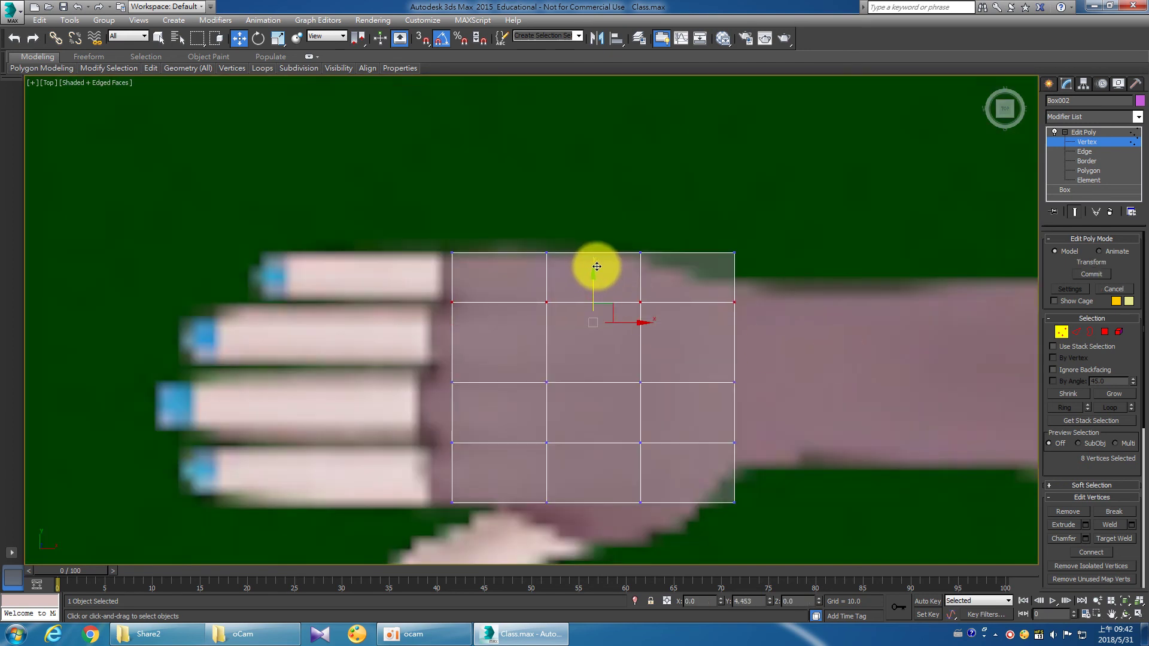
{"action": "left_click_drag", "start_coordinate": [418, 367], "coordinate": [816, 414]}
{"action": "left_click_drag", "start_coordinate": [582, 350], "coordinate": [602, 335]}
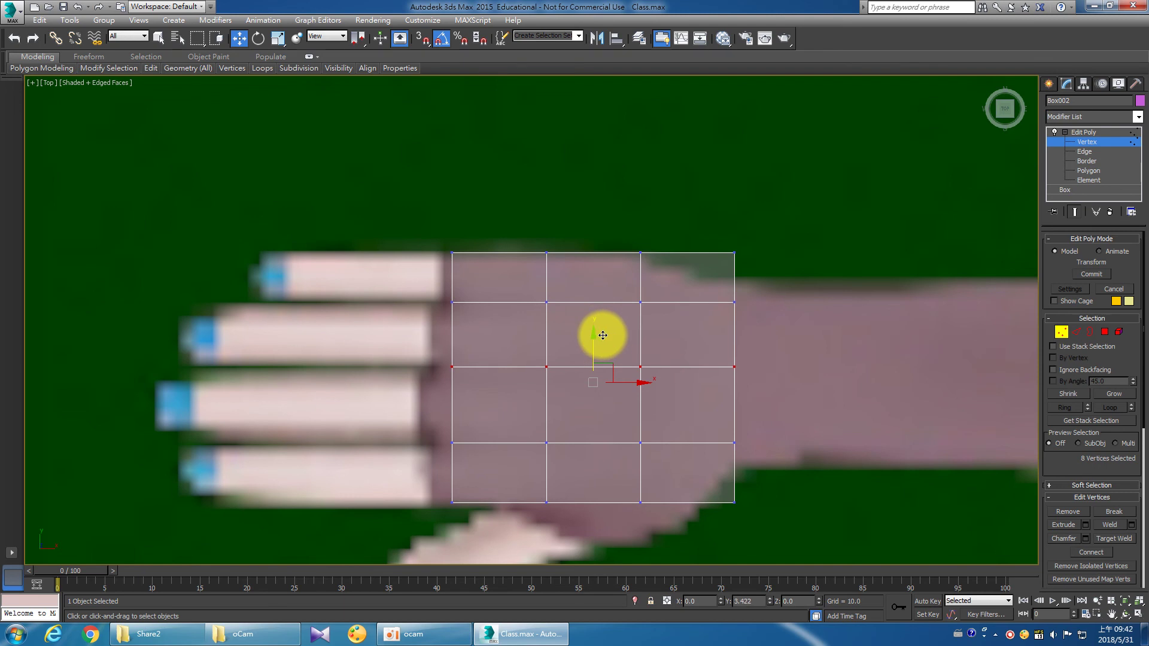
{"action": "left_click_drag", "start_coordinate": [386, 418], "coordinate": [785, 475]}
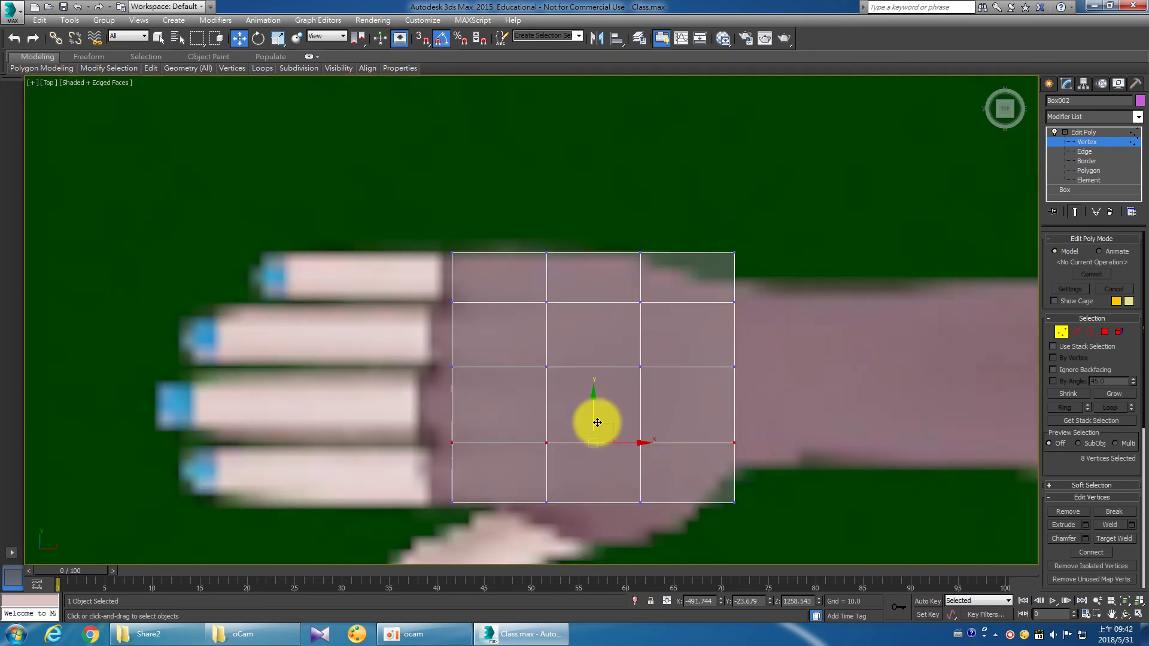
{"action": "left_click_drag", "start_coordinate": [597, 412], "coordinate": [598, 410]}
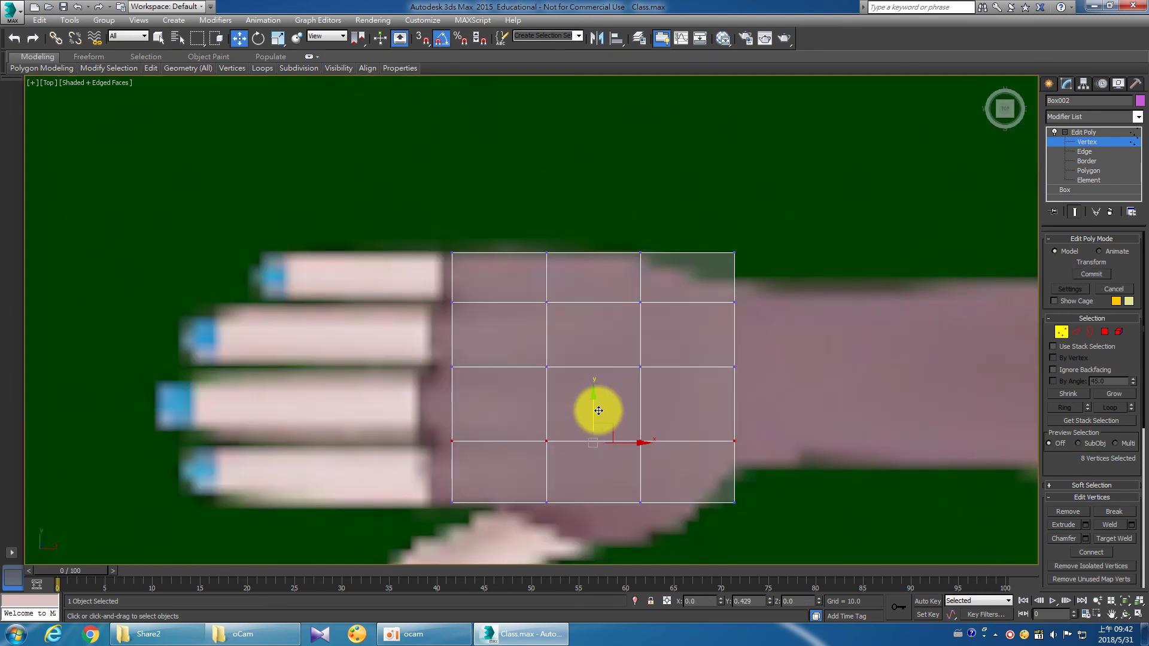
{"action": "left_click_drag", "start_coordinate": [377, 469], "coordinate": [931, 526]}
{"action": "left_click_drag", "start_coordinate": [589, 470], "coordinate": [596, 465]}
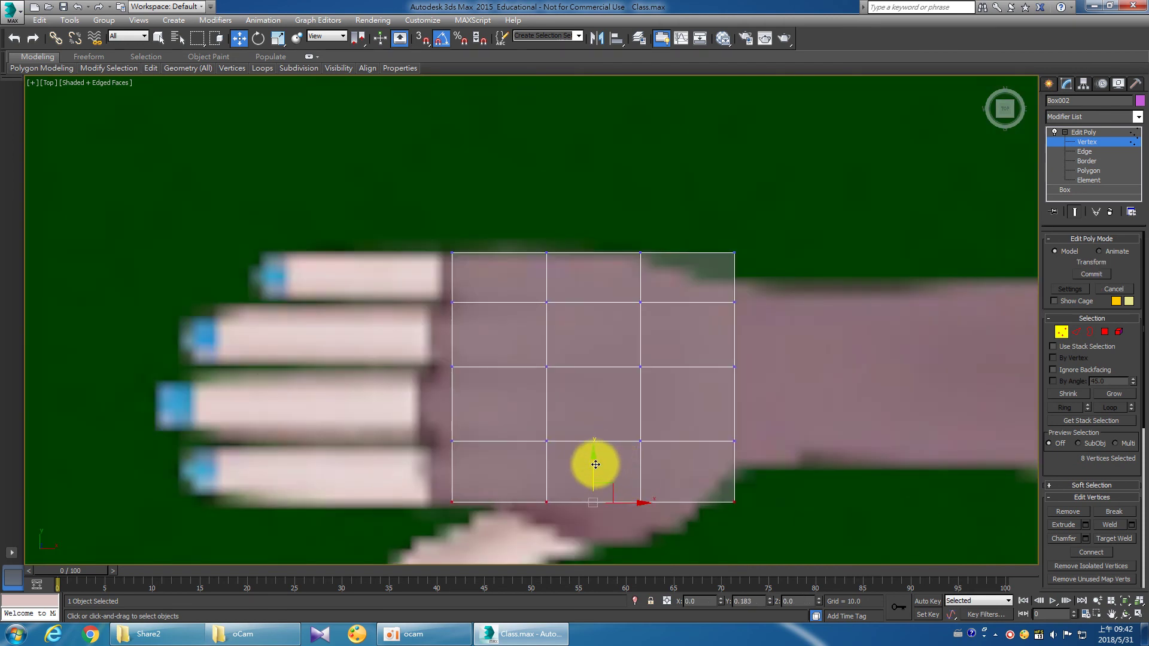
Switch to Polygon level, restore four views, and orbit the Perspective view.
{"action": "left_click", "coordinate": [669, 423]}
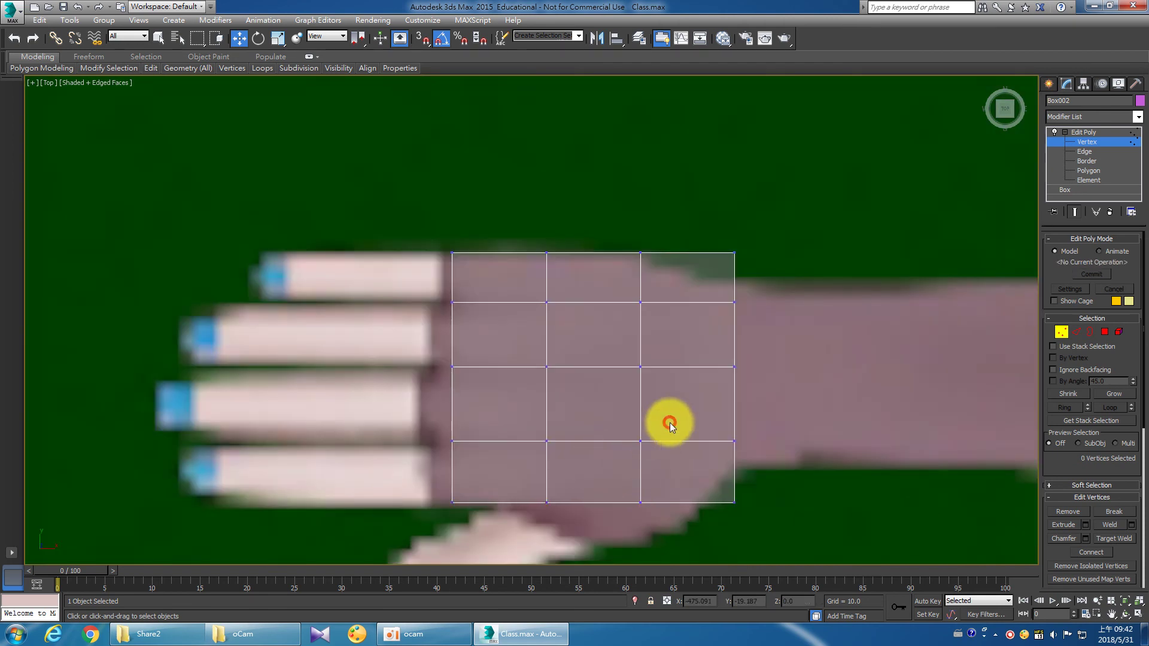
{"action": "left_click", "coordinate": [1106, 170]}
{"action": "left_click", "coordinate": [1126, 600]}
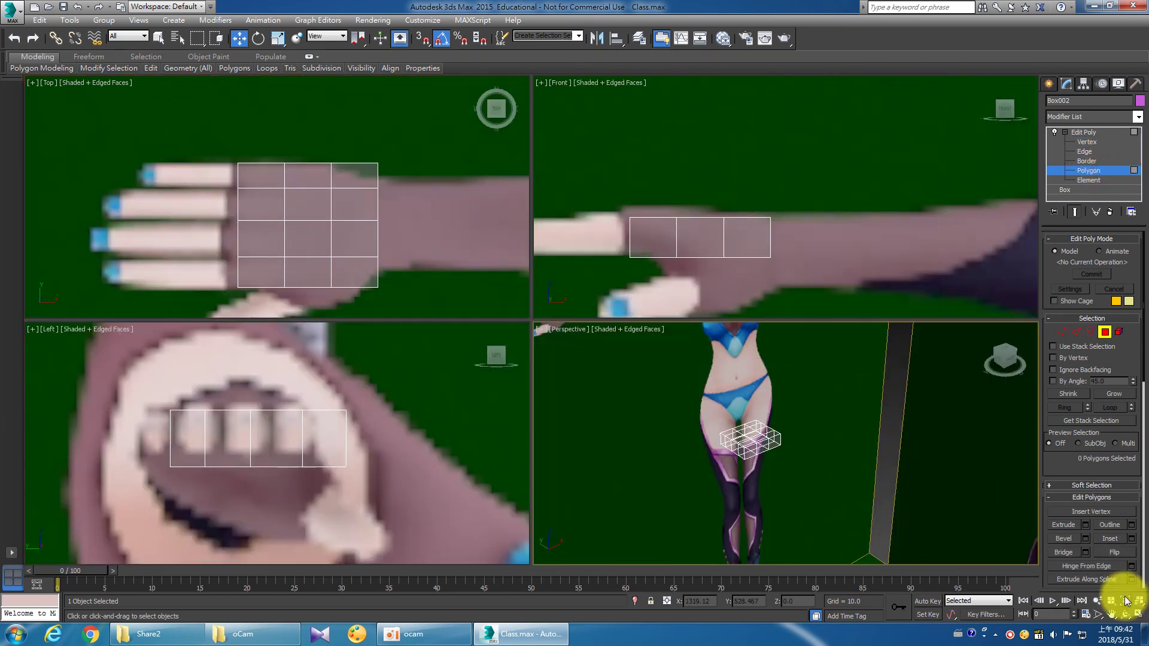
{"action": "left_click", "coordinate": [1125, 614]}
{"action": "left_click_drag", "start_coordinate": [885, 487], "coordinate": [772, 461]}
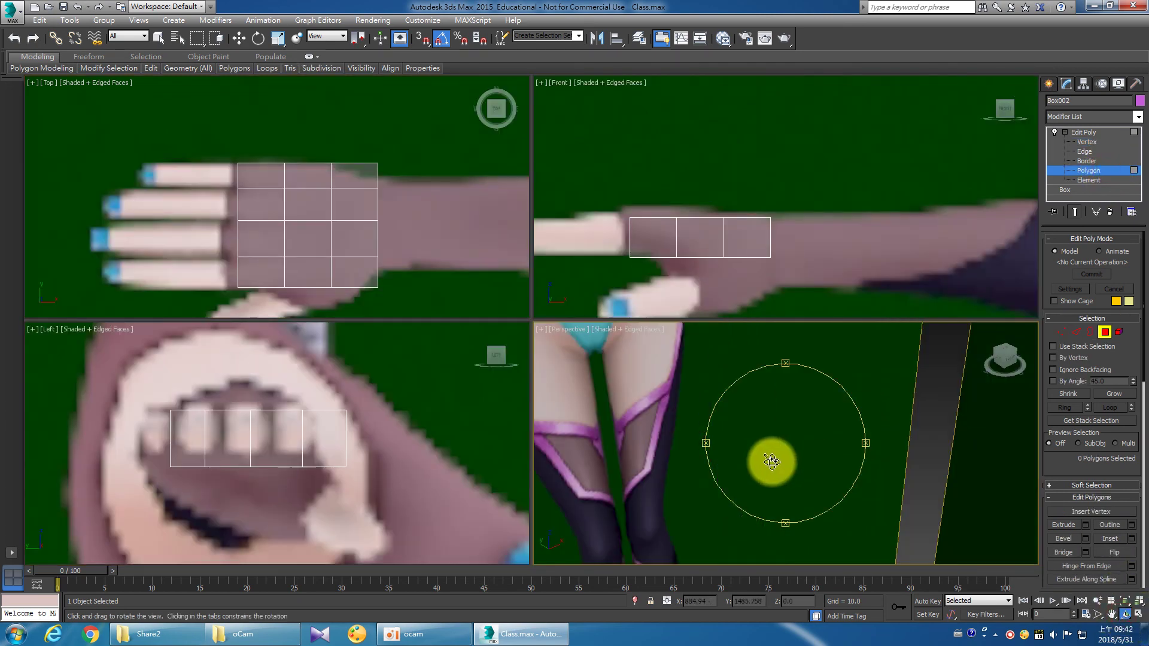
{"action": "scroll", "coordinate": [772, 461], "scroll_direction": "down", "scroll_amount": 2}
{"action": "scroll", "coordinate": [778, 467], "scroll_direction": "down", "scroll_amount": 2}
With the Move tool active, select a side polygon of the palm box.
{"action": "key", "text": "w"}
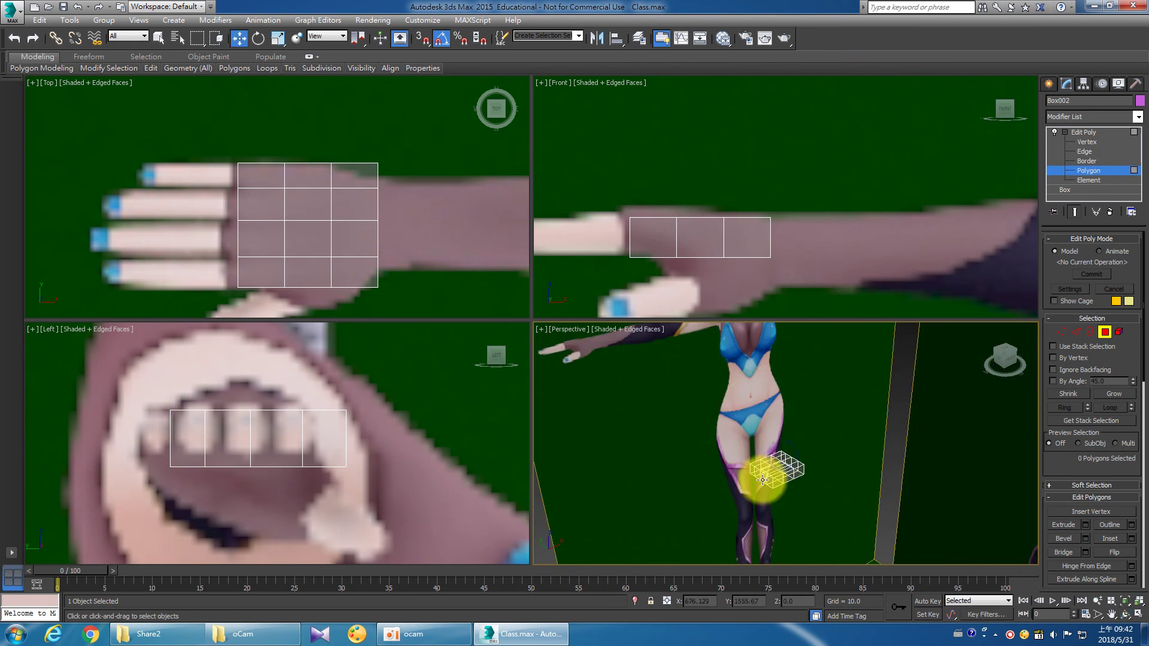
{"action": "left_click", "coordinate": [770, 475]}
{"action": "scroll", "coordinate": [788, 484], "scroll_direction": "up", "scroll_amount": 5}
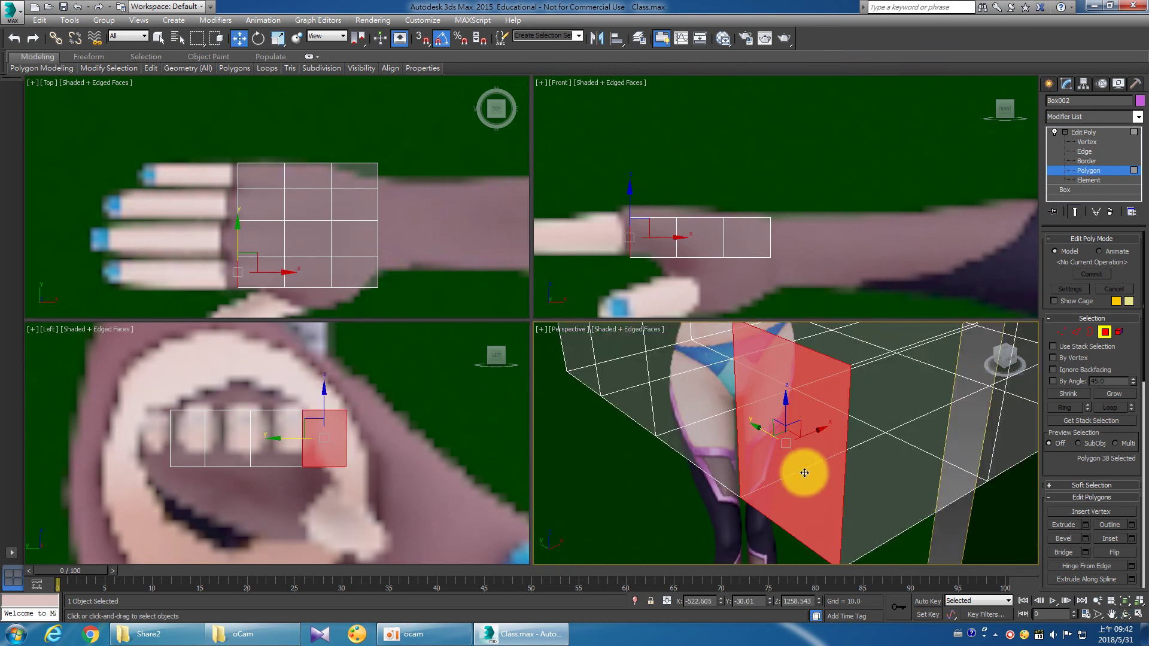
{"action": "scroll", "coordinate": [808, 478], "scroll_direction": "down", "scroll_amount": 4}
{"action": "scroll", "coordinate": [812, 480], "scroll_direction": "up", "scroll_amount": 1}
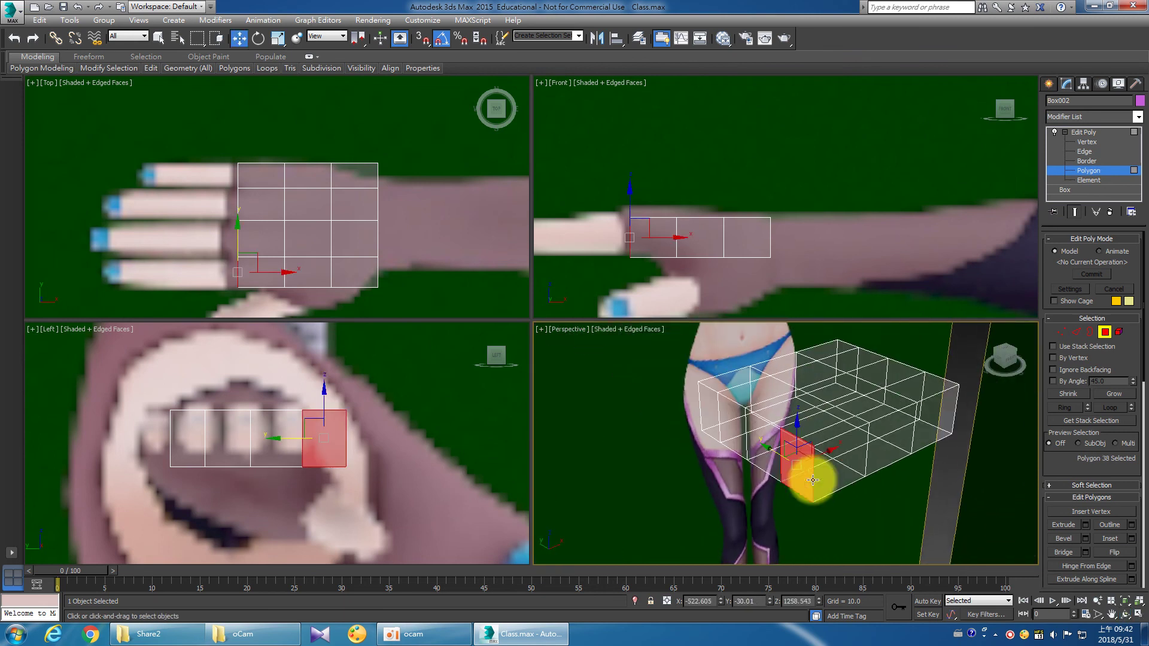
{"action": "scroll", "coordinate": [811, 478], "scroll_direction": "up", "scroll_amount": 2}
{"action": "scroll", "coordinate": [809, 476], "scroll_direction": "down", "scroll_amount": 3}
{"action": "scroll", "coordinate": [806, 484], "scroll_direction": "down", "scroll_amount": 2}
{"action": "scroll", "coordinate": [783, 486], "scroll_direction": "up", "scroll_amount": 2}
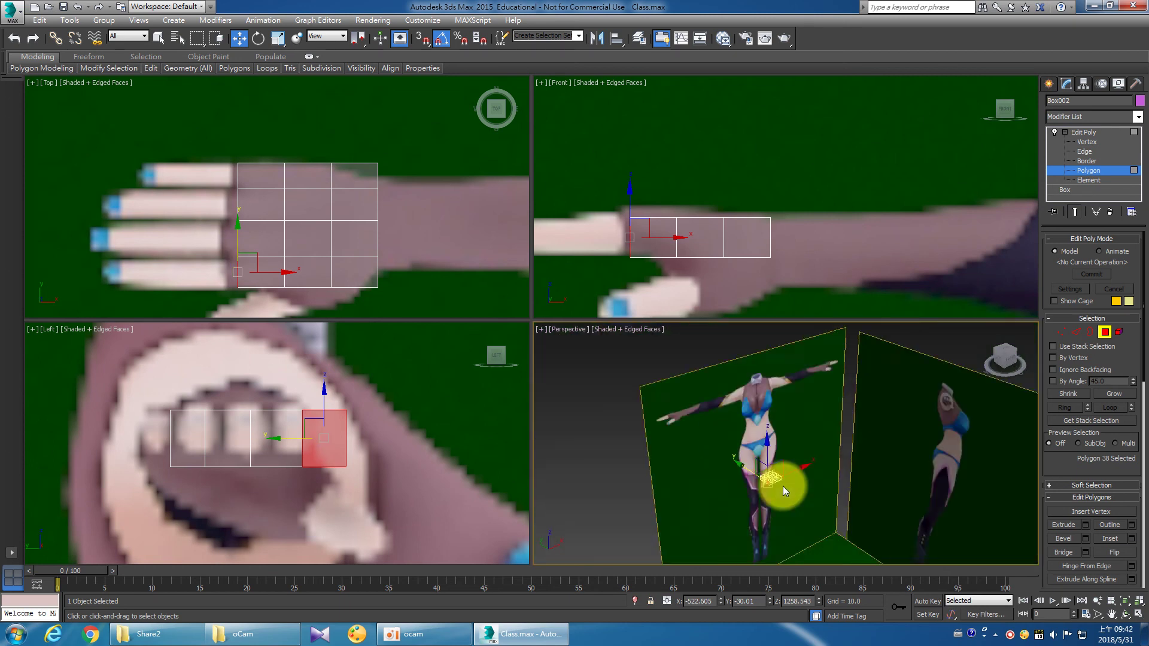
{"action": "scroll", "coordinate": [784, 487], "scroll_direction": "up", "scroll_amount": 2}
{"action": "scroll", "coordinate": [798, 494], "scroll_direction": "down", "scroll_amount": 2}
{"action": "scroll", "coordinate": [803, 498], "scroll_direction": "down", "scroll_amount": 2}
{"action": "scroll", "coordinate": [803, 500], "scroll_direction": "down", "scroll_amount": 1}
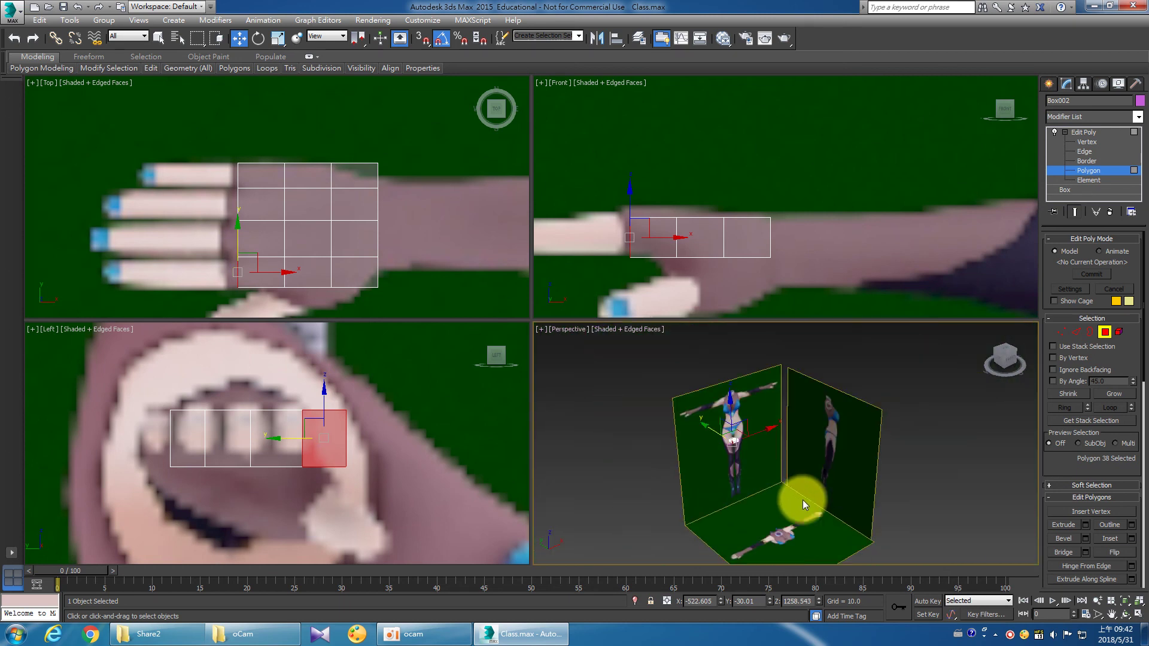
{"action": "scroll", "coordinate": [803, 501], "scroll_direction": "up", "scroll_amount": 2}
{"action": "scroll", "coordinate": [693, 426], "scroll_direction": "up", "scroll_amount": 3}
{"action": "scroll", "coordinate": [719, 451], "scroll_direction": "down", "scroll_amount": 2}
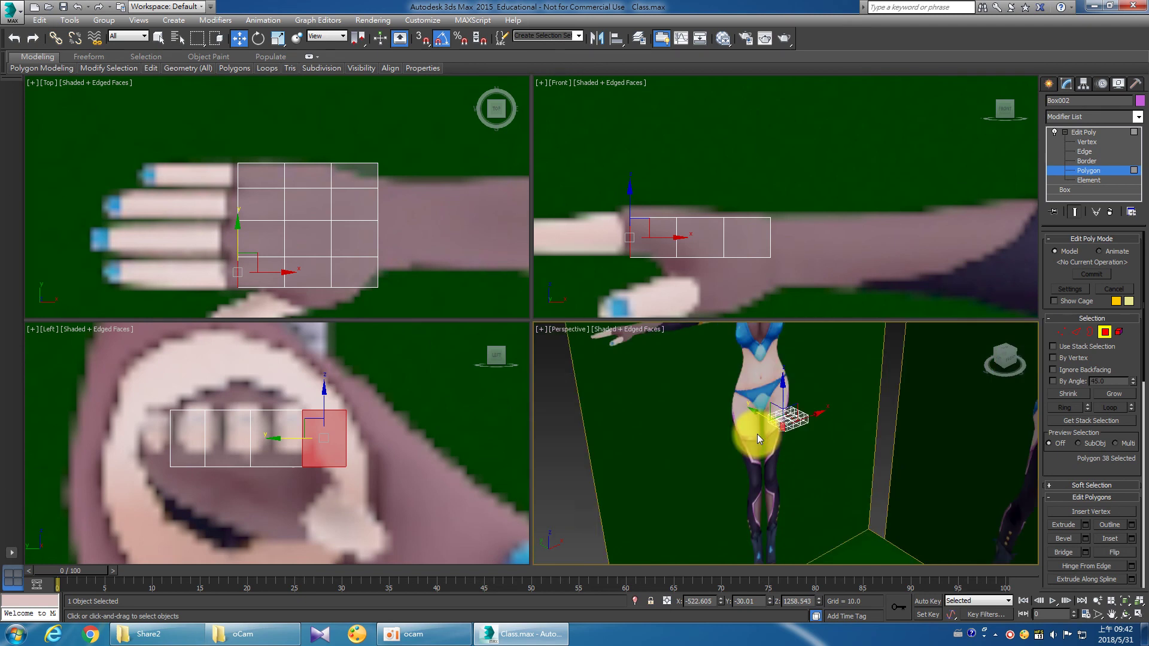
{"action": "scroll", "coordinate": [756, 434], "scroll_direction": "up", "scroll_amount": 2}
{"action": "scroll", "coordinate": [761, 437], "scroll_direction": "down", "scroll_amount": 3}
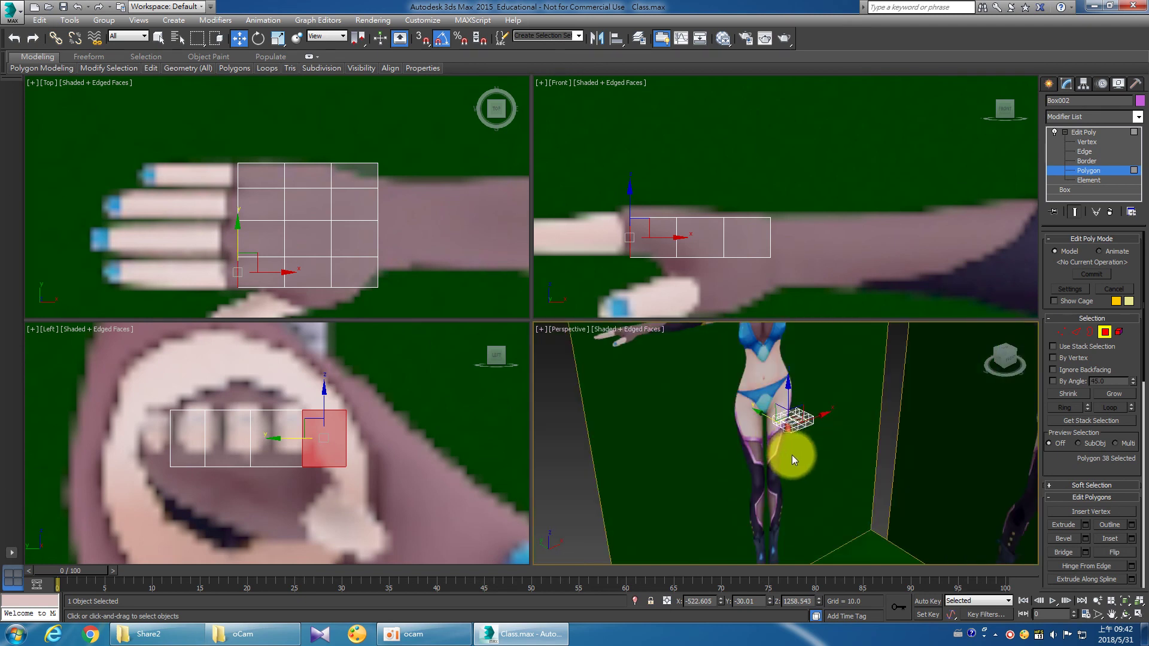
Zoom to the face, orbit around it, and select the adjacent polygon 37.
{"action": "key", "text": "z"}
{"action": "mouse_move", "coordinate": [764, 505]}
{"action": "middle_mouse_down", "text": "alt"}
{"action": "mouse_move", "coordinate": [803, 475]}
{"action": "mouse_move", "coordinate": [822, 489]}
{"action": "middle_mouse_up", "text": "alt"}
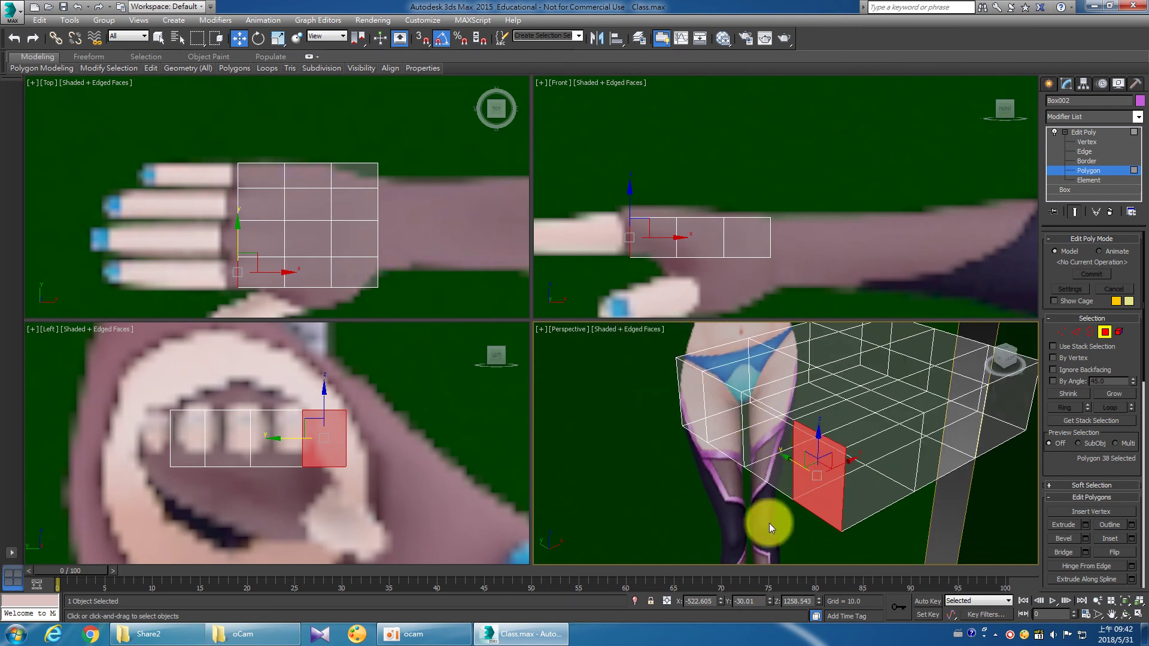
{"action": "scroll", "coordinate": [772, 454], "scroll_direction": "down", "scroll_amount": 2}
{"action": "scroll", "coordinate": [772, 453], "scroll_direction": "up", "scroll_amount": 2}
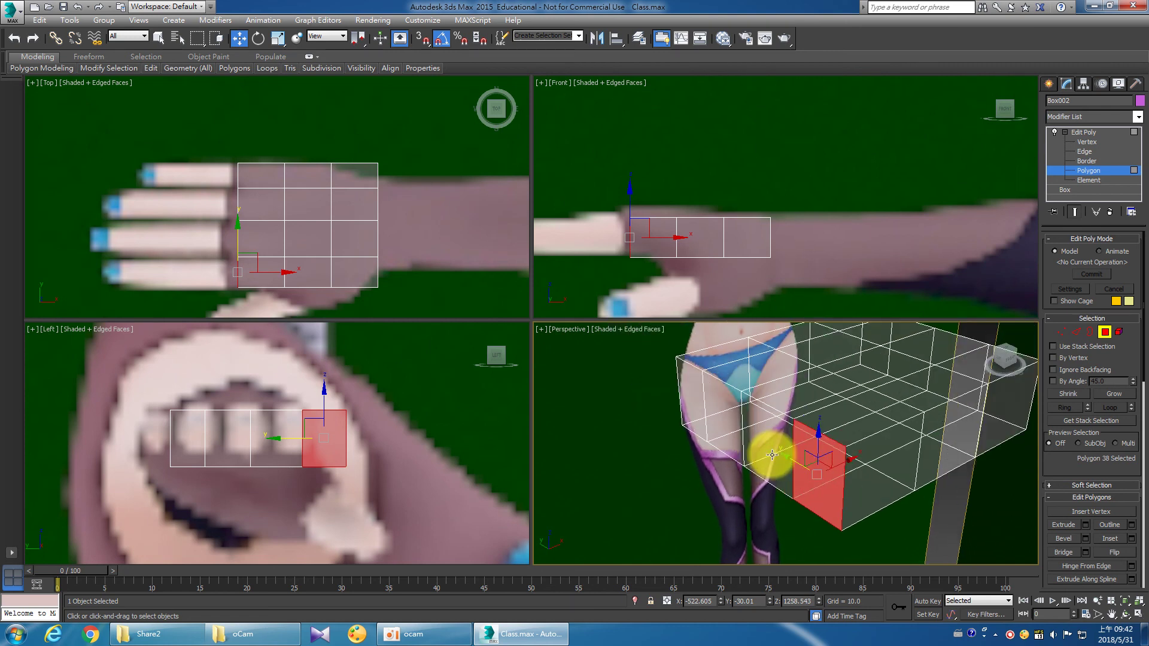
{"action": "left_click", "coordinate": [772, 453]}
{"action": "scroll", "coordinate": [771, 454], "scroll_direction": "up", "scroll_amount": 2}
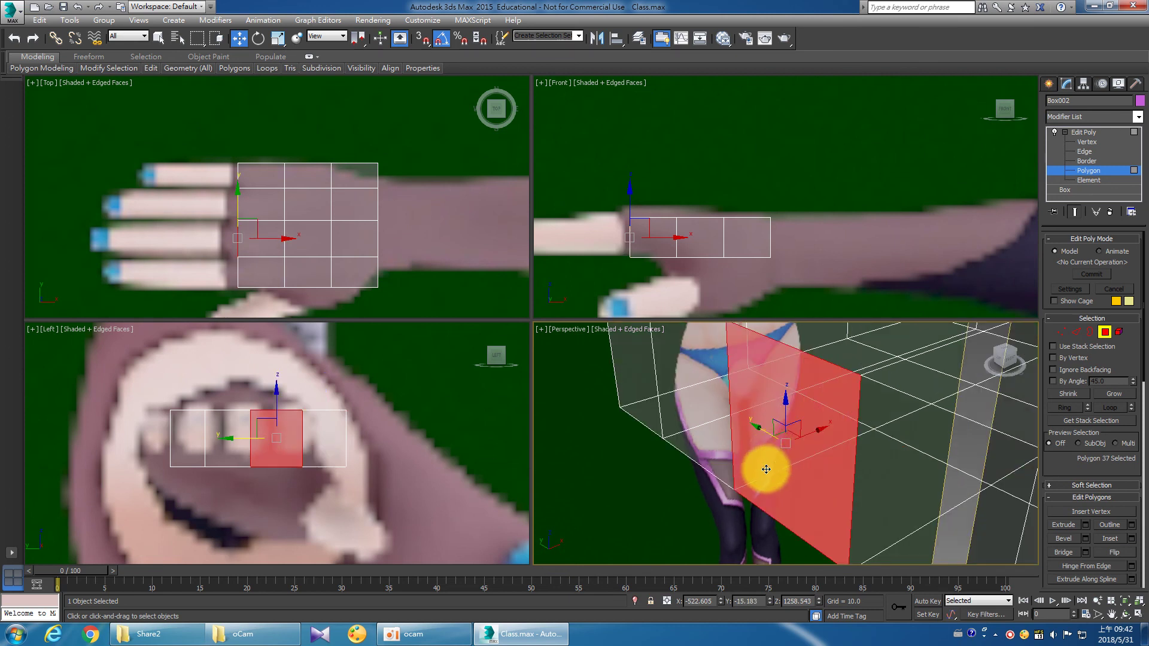
{"action": "scroll", "coordinate": [769, 469], "scroll_direction": "down", "scroll_amount": 3}
{"action": "scroll", "coordinate": [766, 468], "scroll_direction": "down", "scroll_amount": 1}
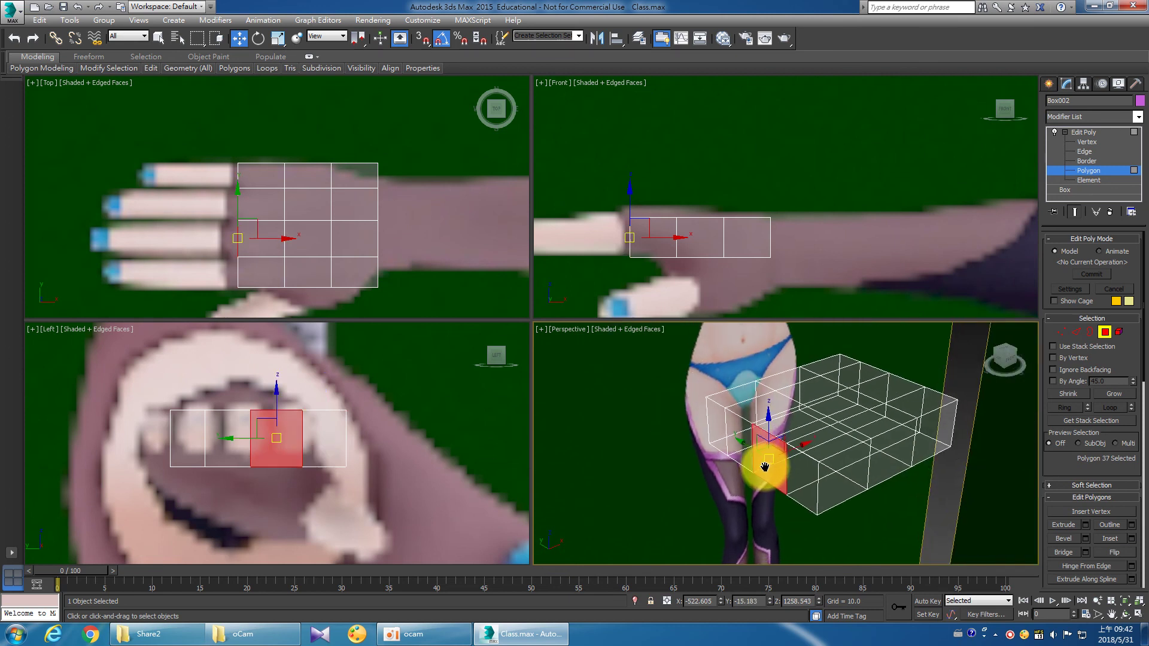
{"action": "left_click", "coordinate": [712, 428]}
Select the four faces along the finger side of the box.
{"action": "left_click", "coordinate": [741, 444], "text": "ctrl"}
{"action": "left_click", "coordinate": [770, 454], "text": "ctrl"}
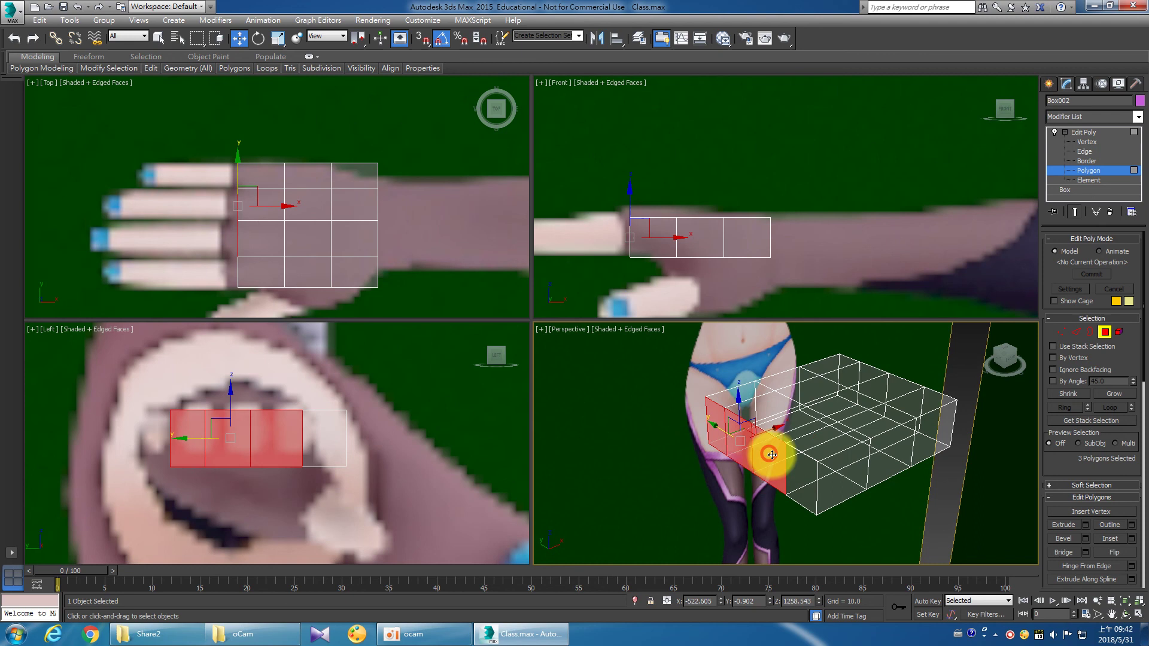
{"action": "left_click", "coordinate": [805, 478], "text": "ctrl"}
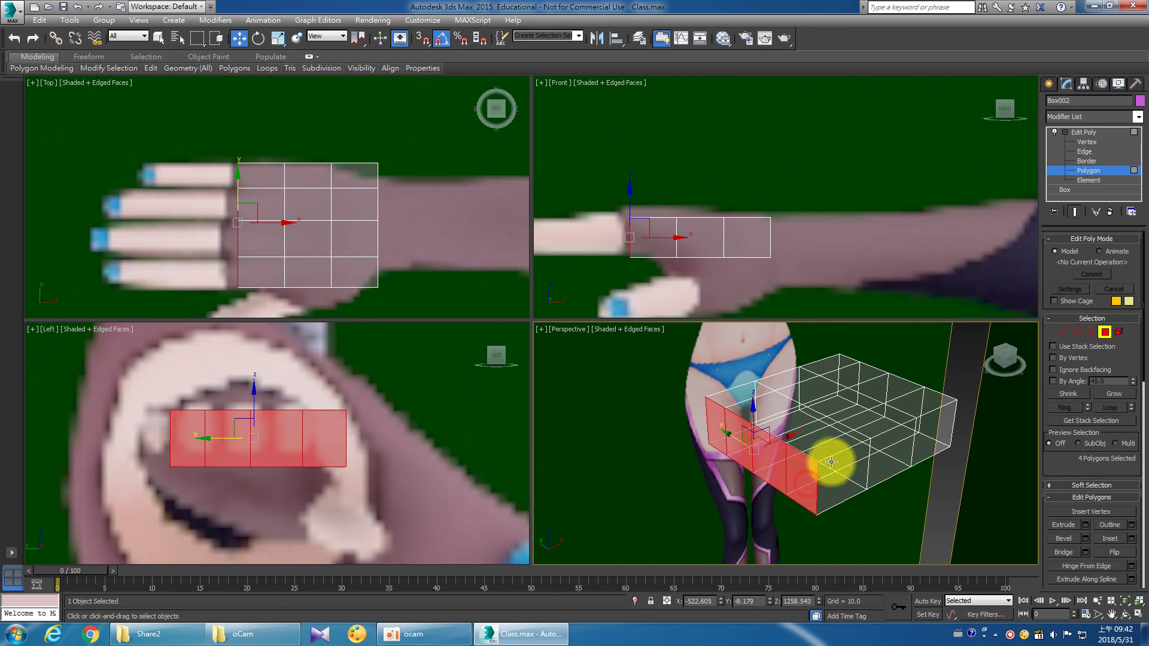
{"action": "right_click", "coordinate": [679, 454]}
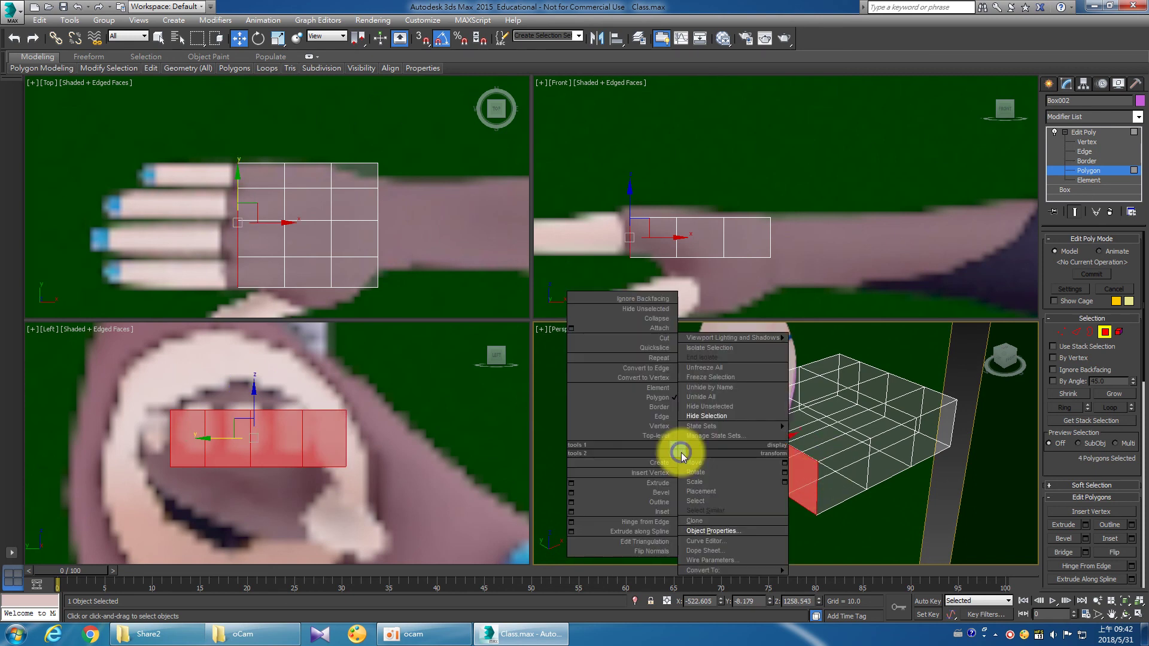
Bevel the four faces By Polygon with height 5.51 and outline -0.787.
{"action": "left_click", "coordinate": [571, 493]}
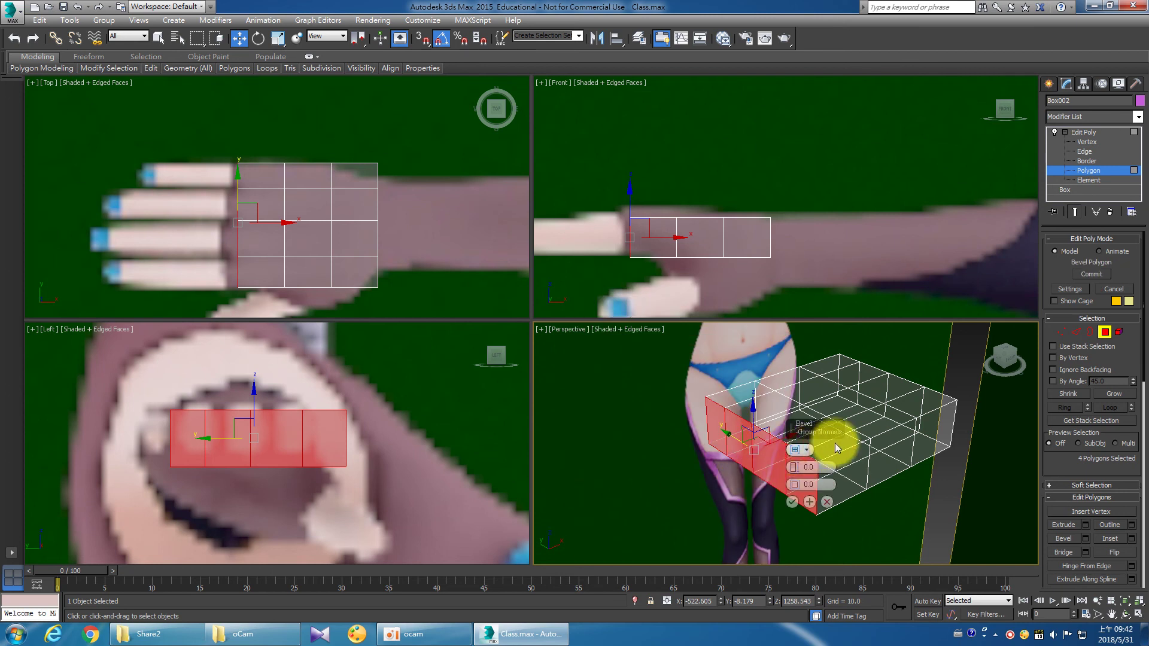
{"action": "mouse_move", "coordinate": [809, 432]}
{"action": "left_mouse_down"}
{"action": "mouse_move", "coordinate": [902, 381]}
{"action": "mouse_move", "coordinate": [607, 382]}
{"action": "left_mouse_up"}
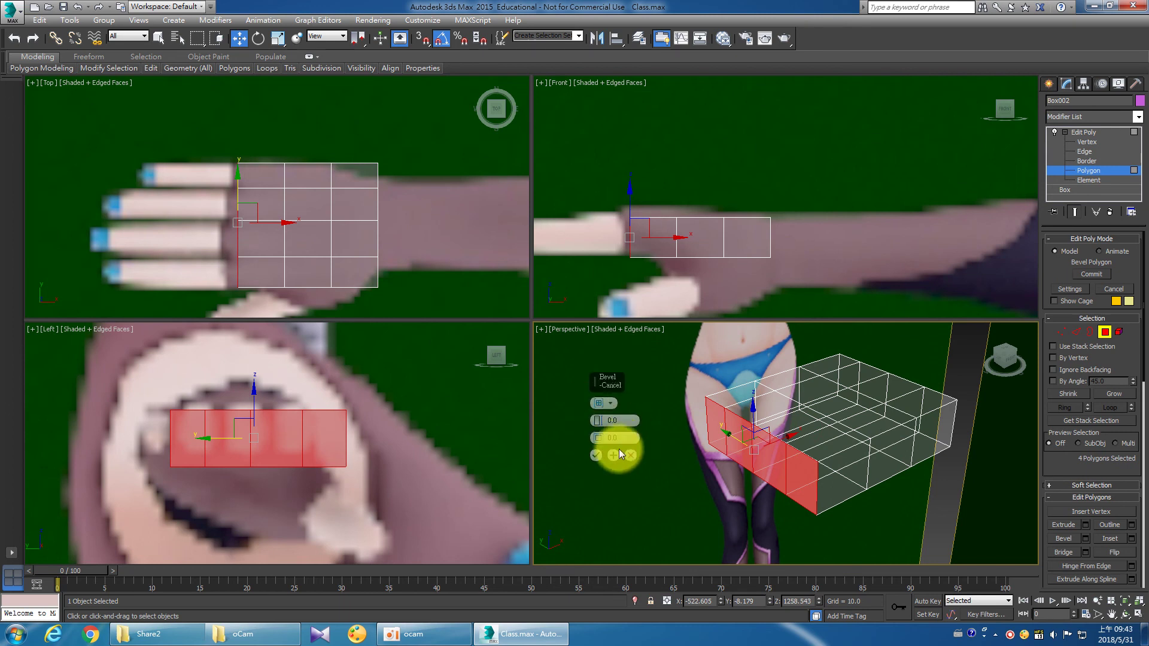
{"action": "left_click_drag", "start_coordinate": [600, 421], "coordinate": [595, 390]}
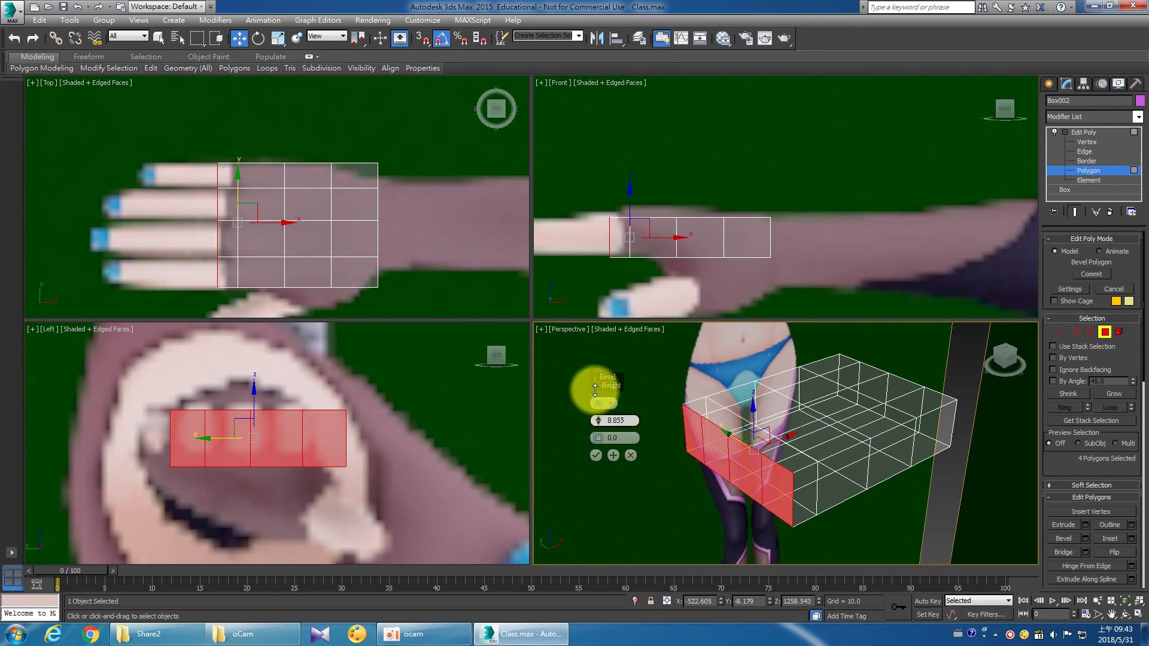
{"action": "left_click_drag", "start_coordinate": [599, 438], "coordinate": [604, 436]}
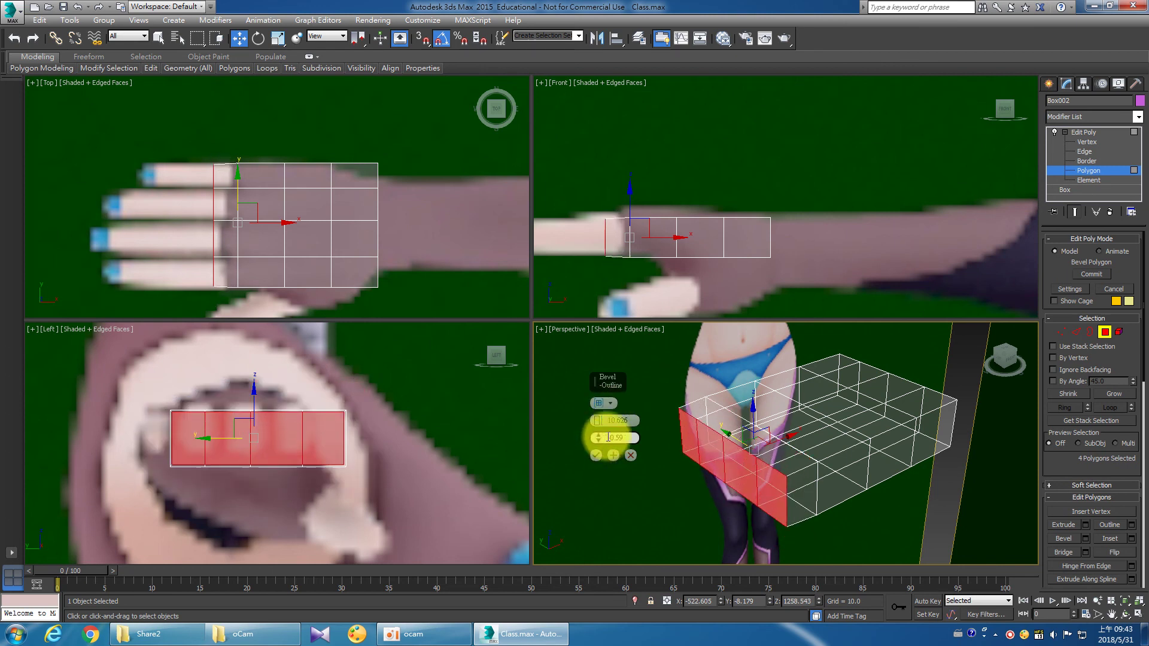
{"action": "left_click", "coordinate": [615, 403]}
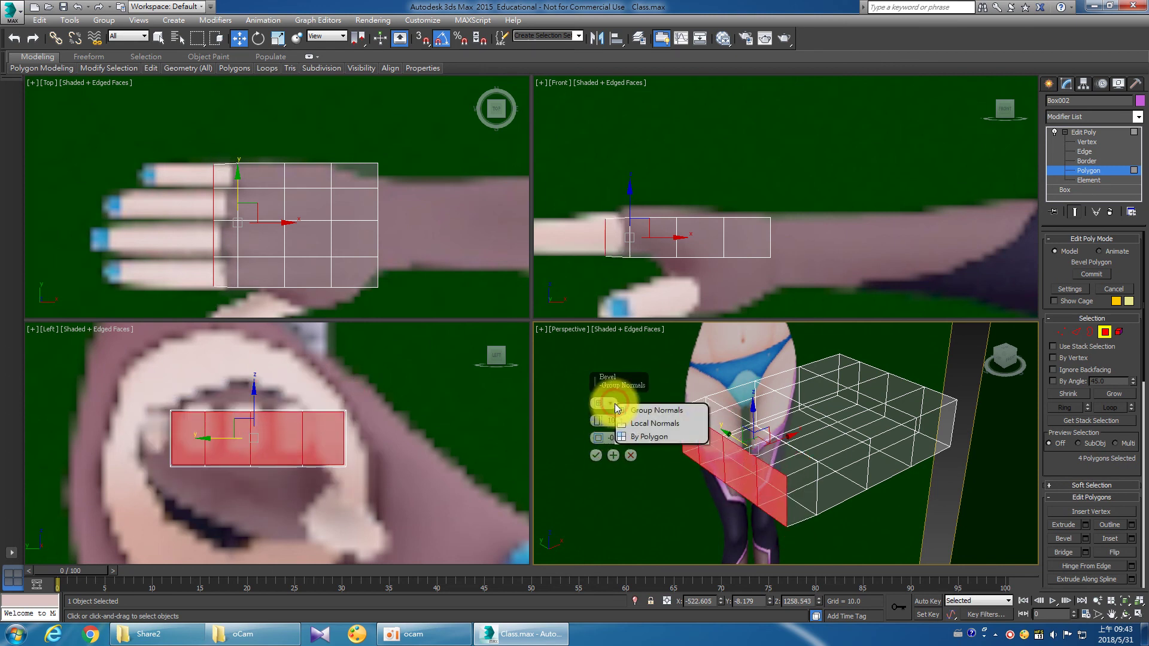
{"action": "left_click", "coordinate": [625, 435]}
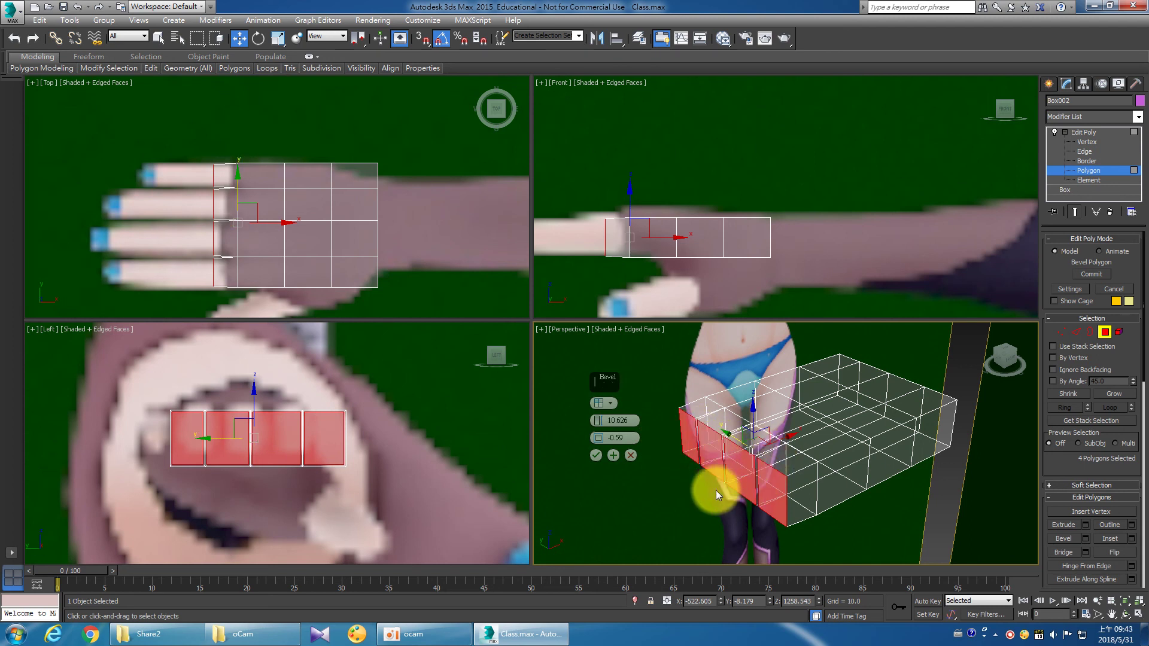
{"action": "left_click_drag", "start_coordinate": [599, 421], "coordinate": [595, 438]}
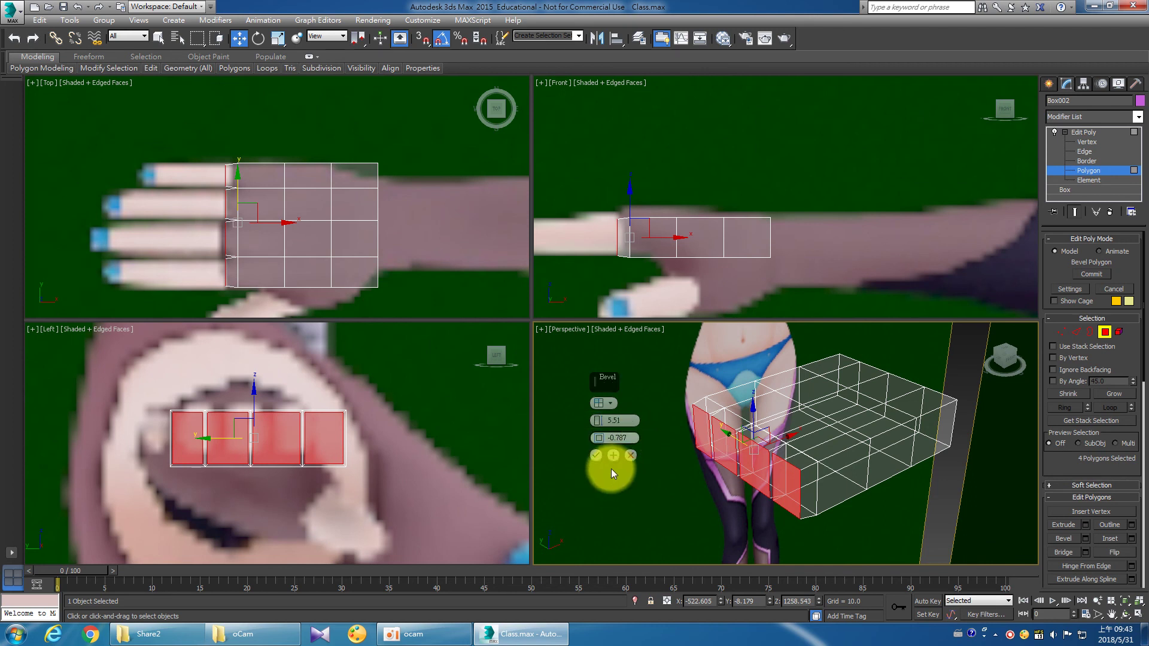
{"action": "left_click", "coordinate": [595, 455]}
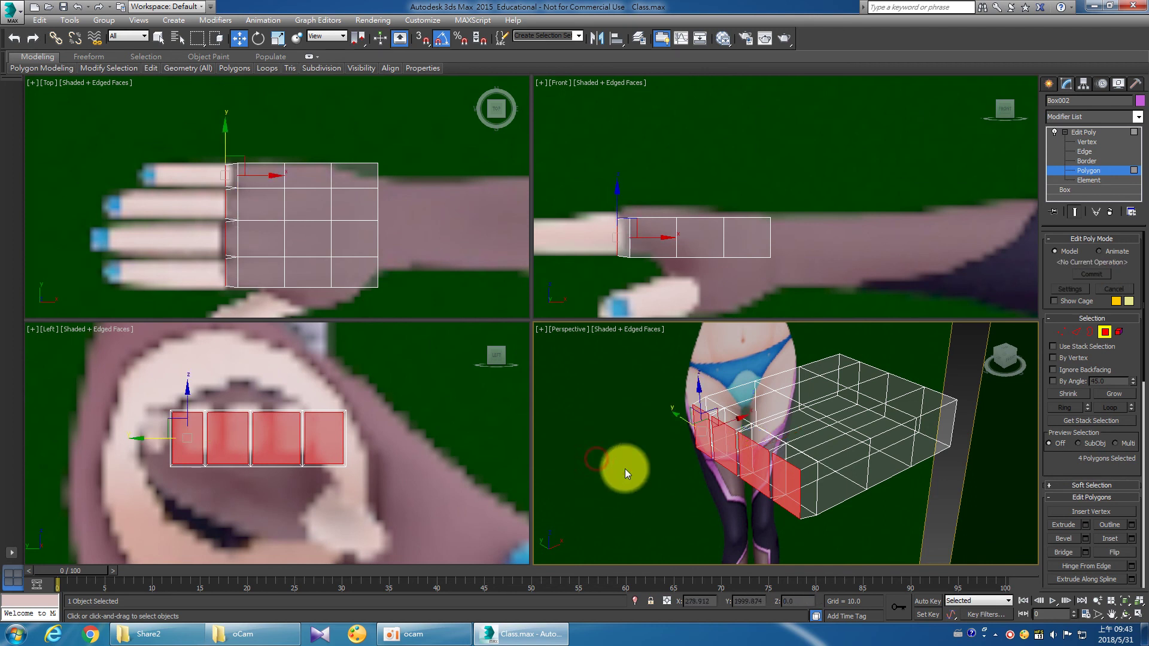
At Edge level, select the 22 lengthwise edges of the finger stubs in Front view.
{"action": "left_click", "coordinate": [1085, 152]}
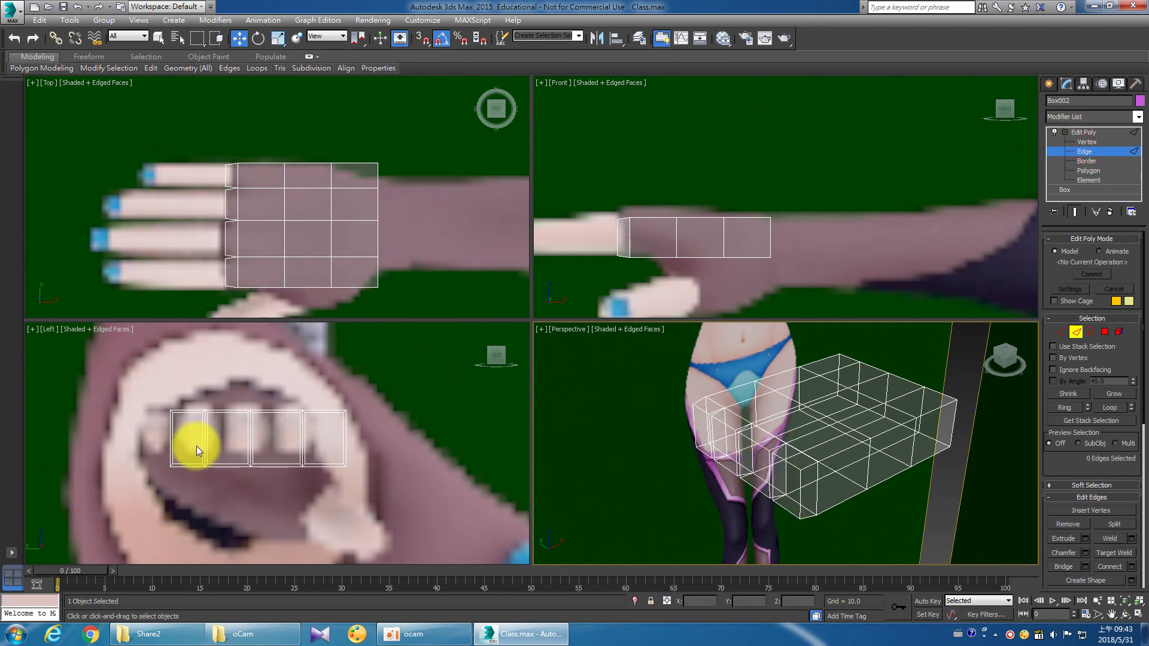
{"action": "left_click_drag", "start_coordinate": [131, 422], "coordinate": [182, 448]}
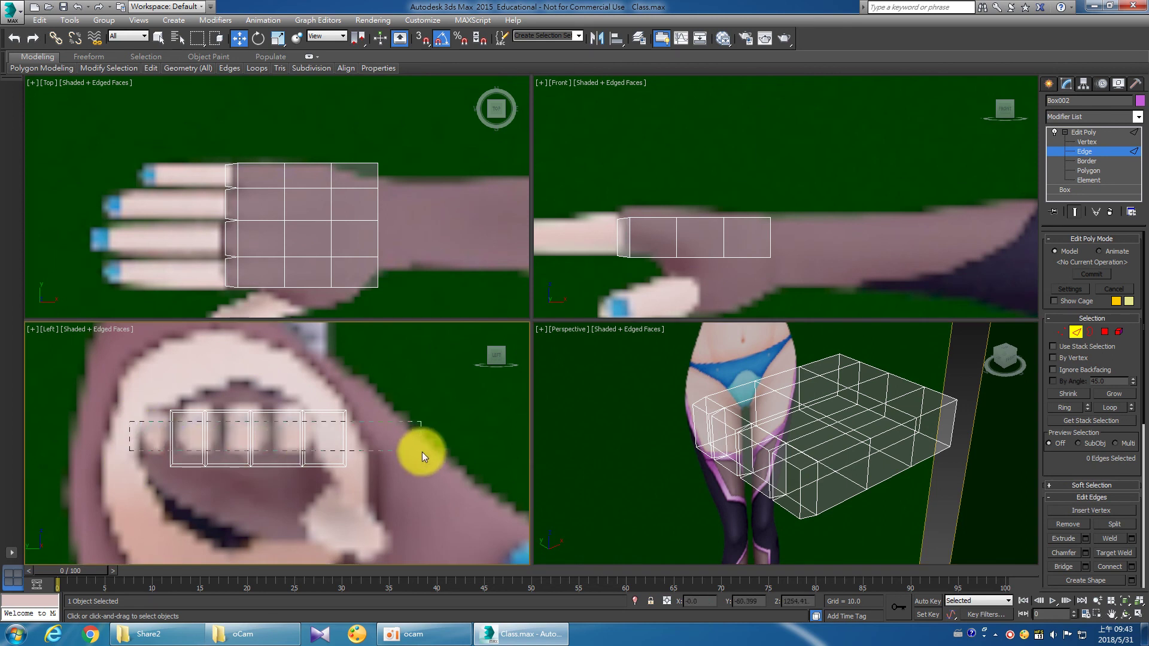
{"action": "left_click_drag", "start_coordinate": [422, 451], "coordinate": [422, 451]}
{"action": "left_click", "coordinate": [592, 235]}
{"action": "left_click_drag", "start_coordinate": [832, 250], "coordinate": [834, 249]}
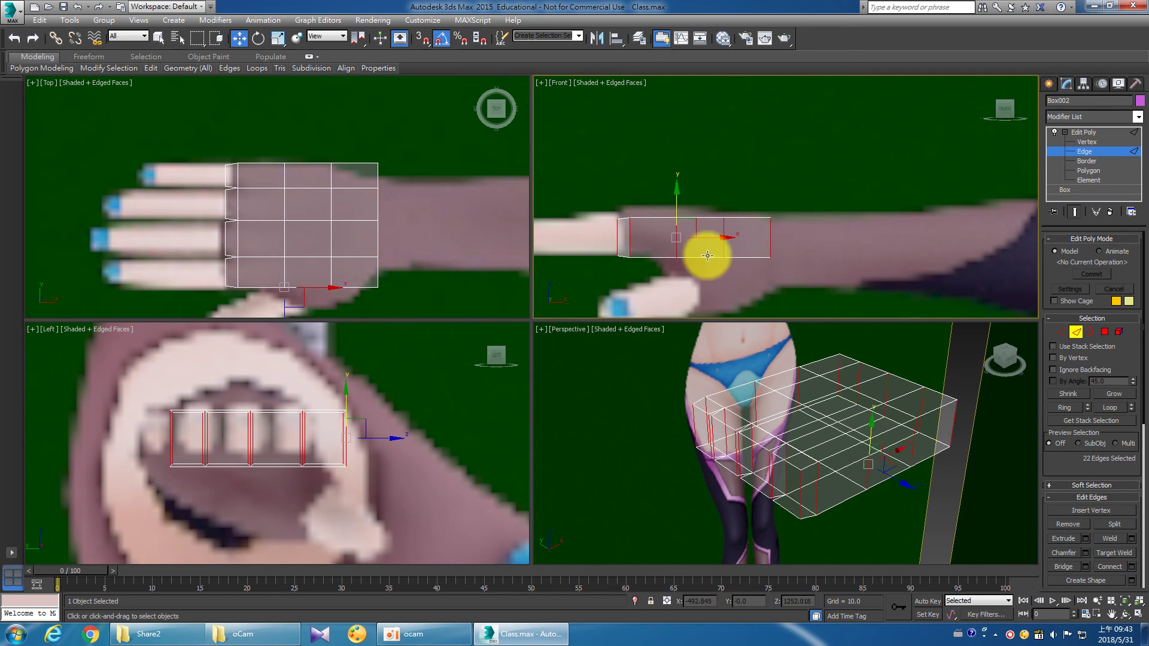
Connect the selected edges into a new loop, then return to Vertex level.
{"action": "right_click", "coordinate": [595, 281]}
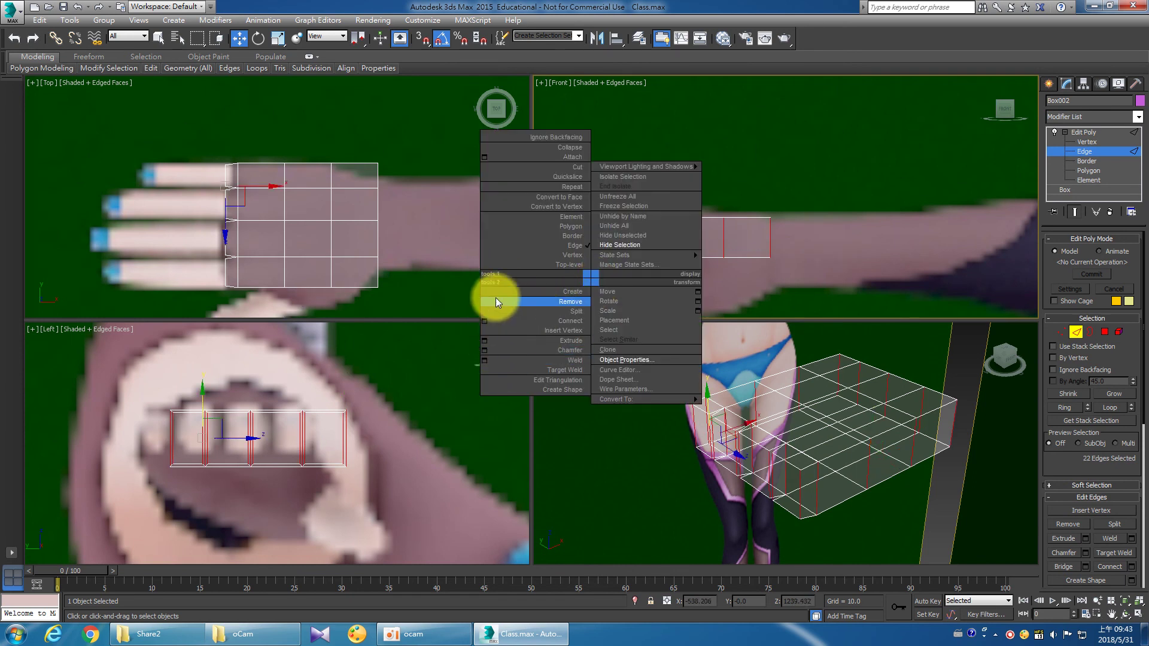
{"action": "left_click", "coordinate": [606, 297]}
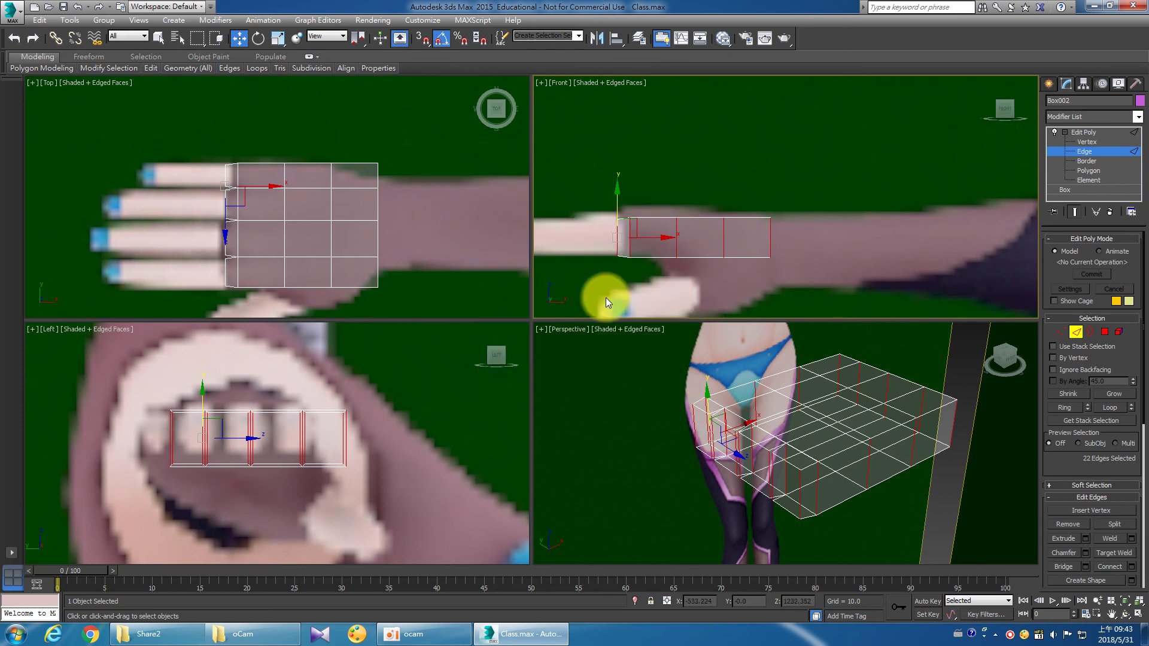
{"action": "right_click", "coordinate": [572, 300]}
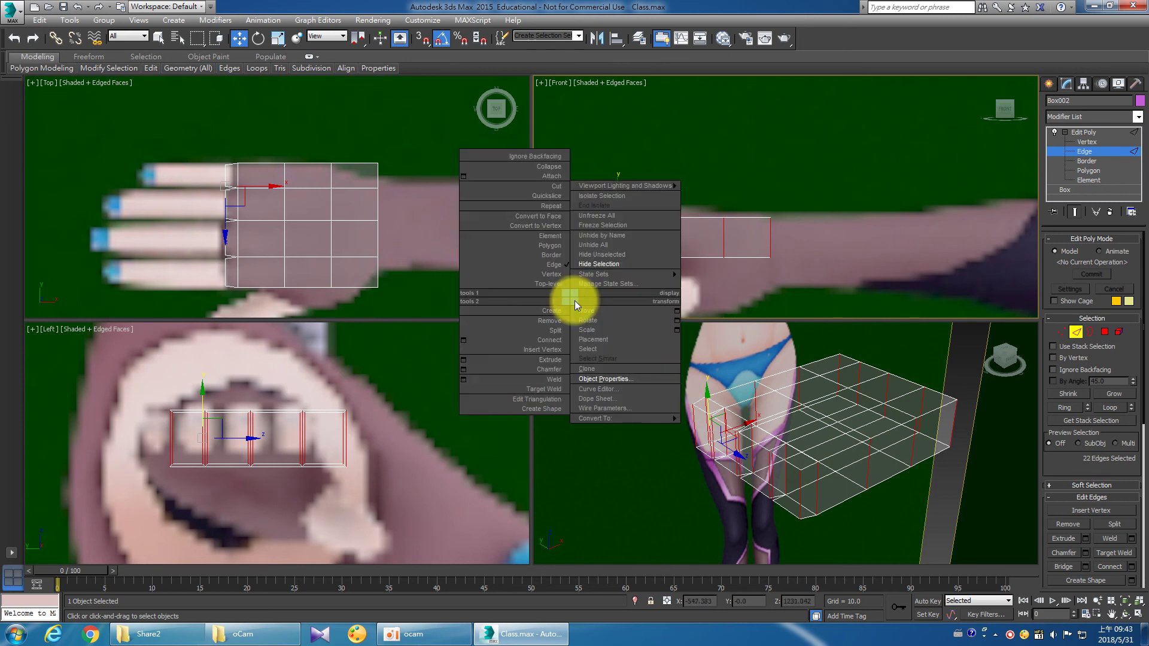
{"action": "left_click", "coordinate": [463, 340]}
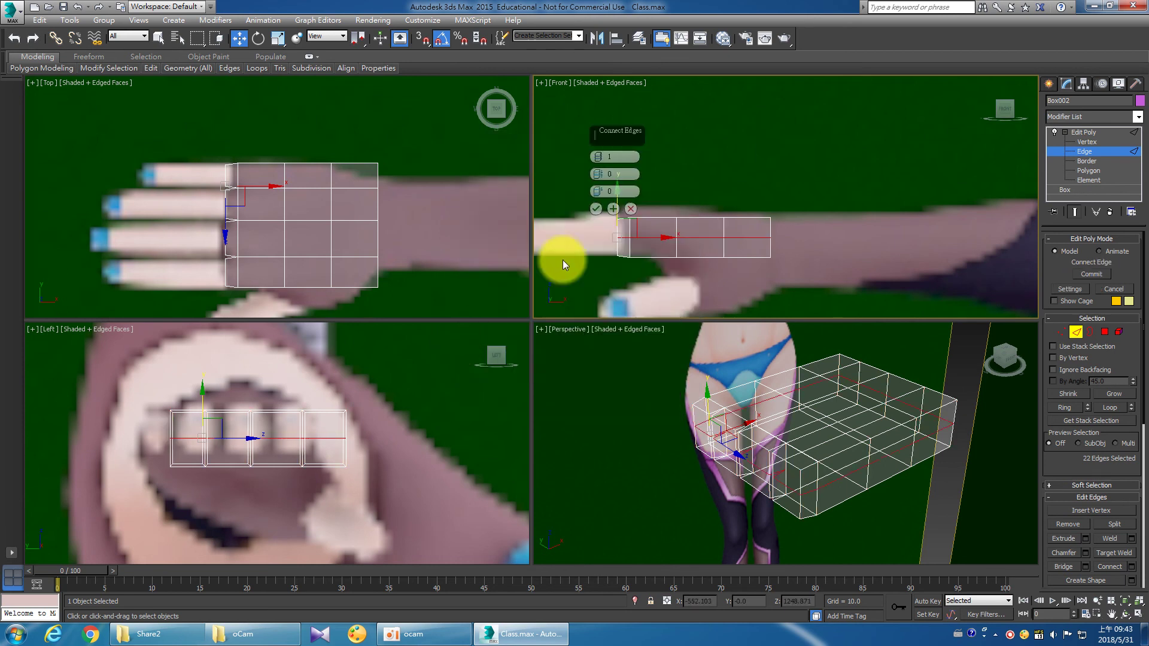
{"action": "left_click", "coordinate": [596, 208]}
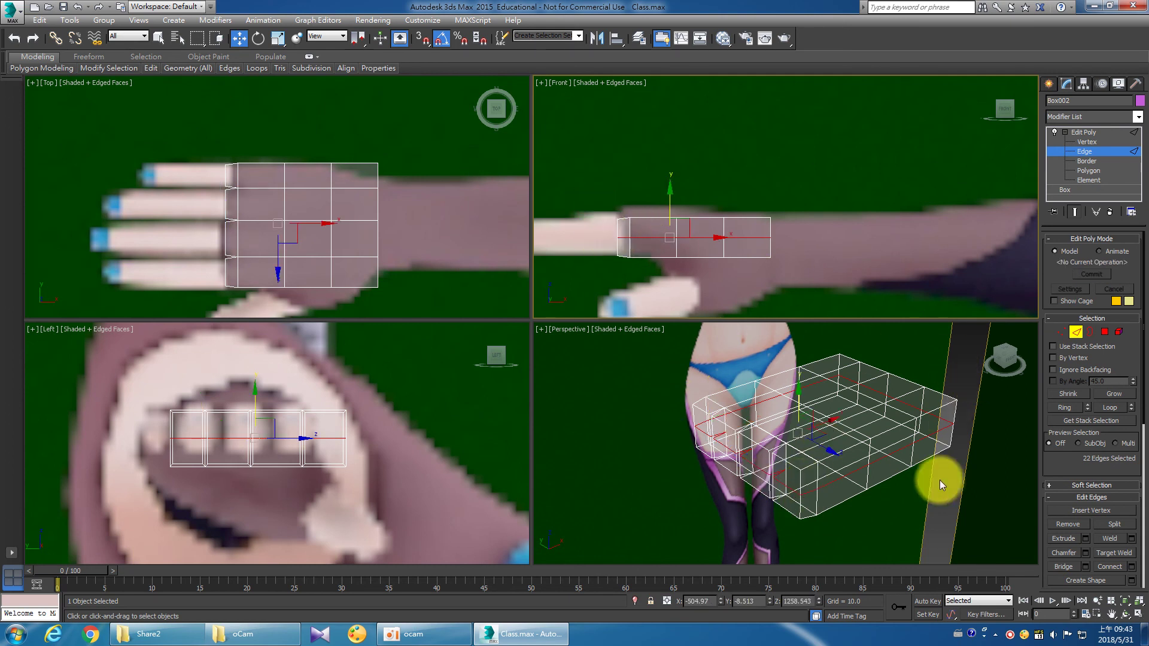
{"action": "left_click", "coordinate": [1089, 142]}
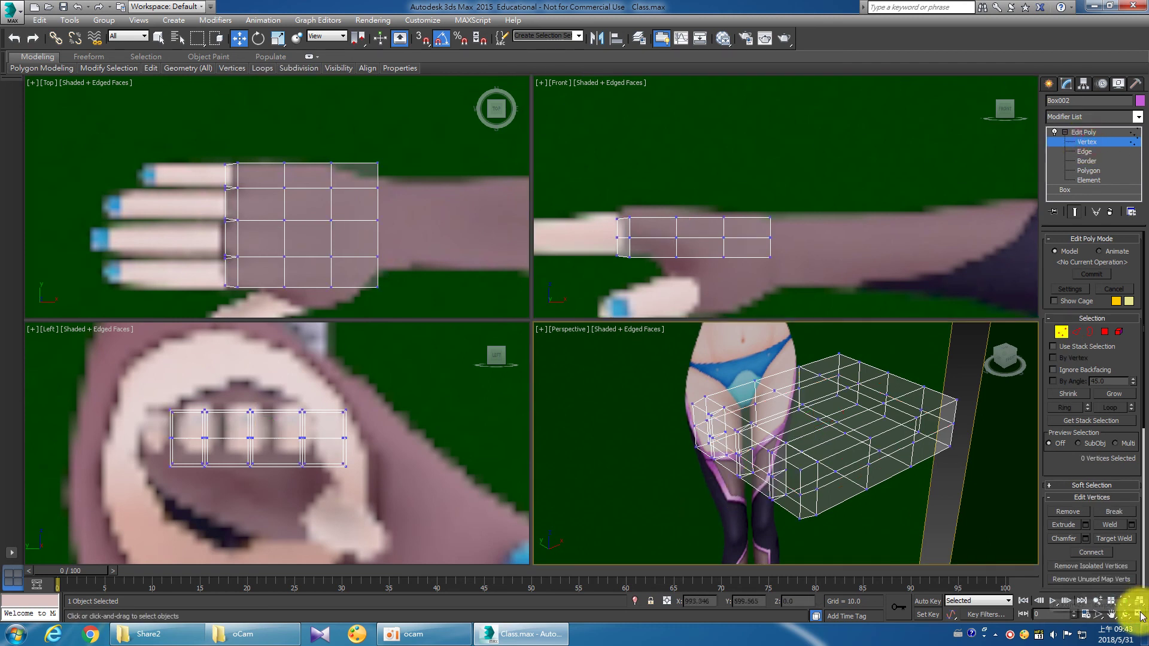
At Edge level, select two edges on the outermost finger stub of Box002 in Perspective.
{"action": "left_click", "coordinate": [1139, 613]}
{"action": "left_click", "coordinate": [1125, 614]}
{"action": "left_click_drag", "start_coordinate": [649, 437], "coordinate": [554, 410]}
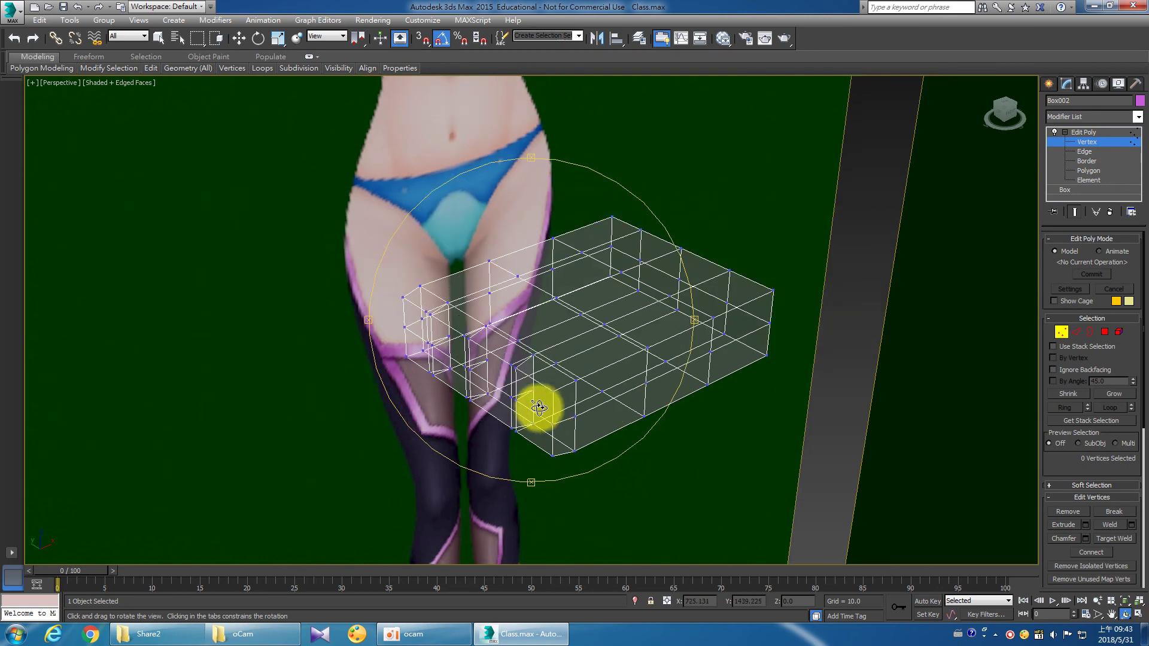
{"action": "key", "text": "w"}
{"action": "key", "text": "2"}
{"action": "left_click", "coordinate": [535, 382]}
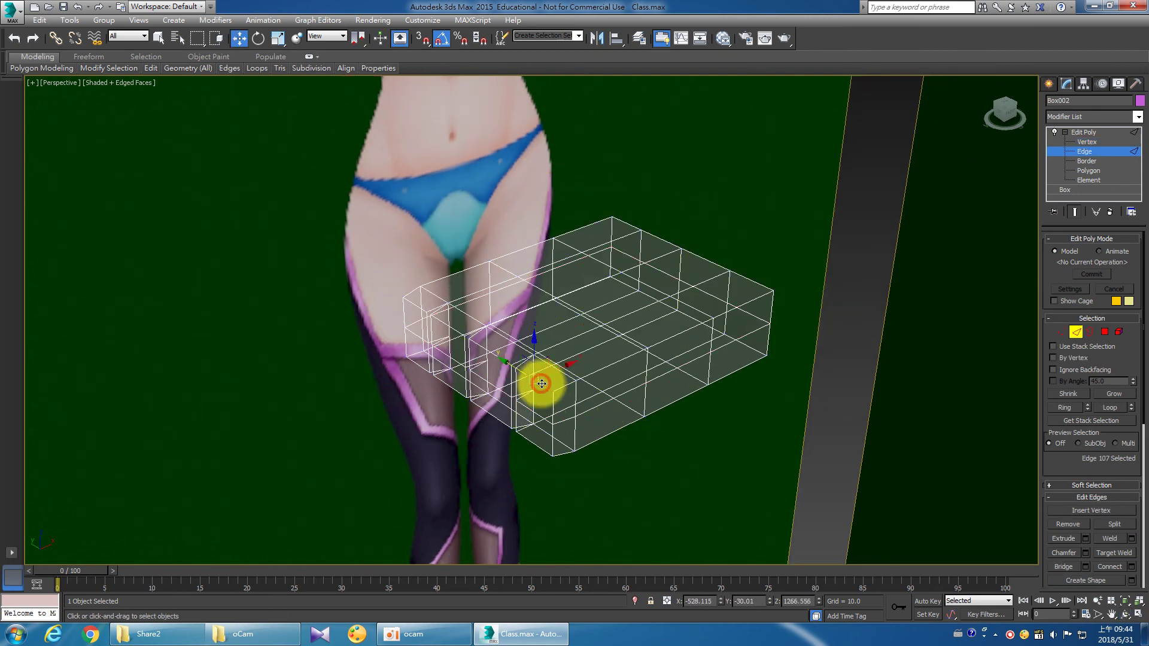
{"action": "left_click", "coordinate": [537, 448], "text": "ctrl"}
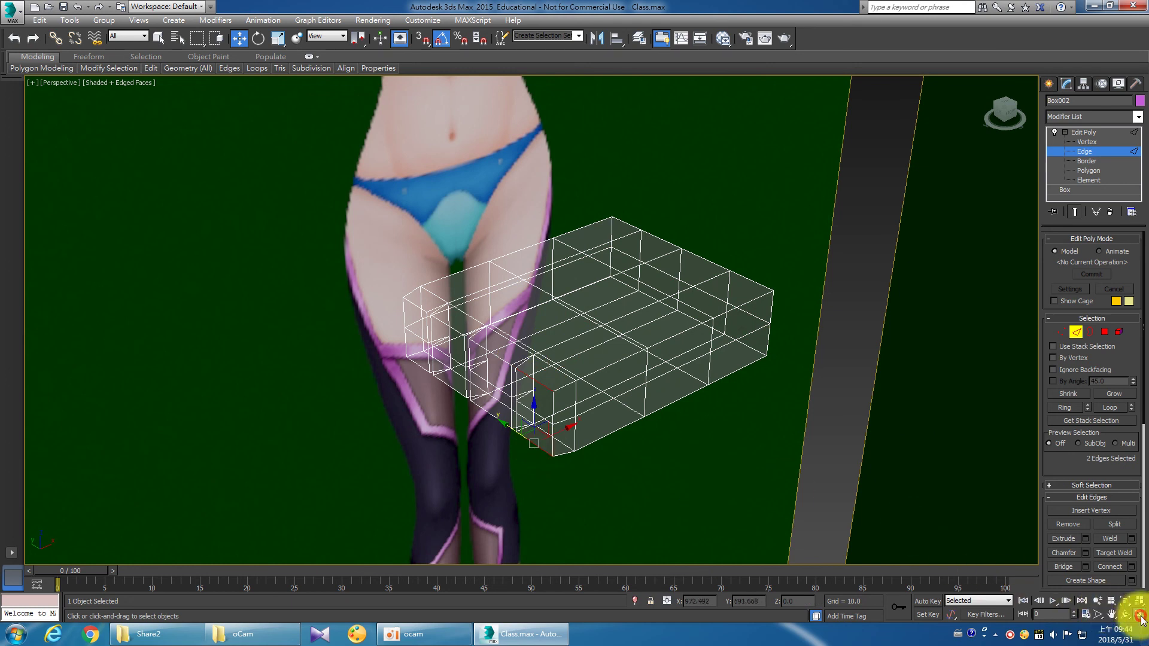
{"action": "left_click", "coordinate": [1140, 616]}
{"action": "scroll", "coordinate": [382, 400], "scroll_direction": "up", "scroll_amount": 2}
{"action": "scroll", "coordinate": [357, 400], "scroll_direction": "up", "scroll_amount": 2}
{"action": "scroll", "coordinate": [388, 399], "scroll_direction": "up", "scroll_amount": 2}
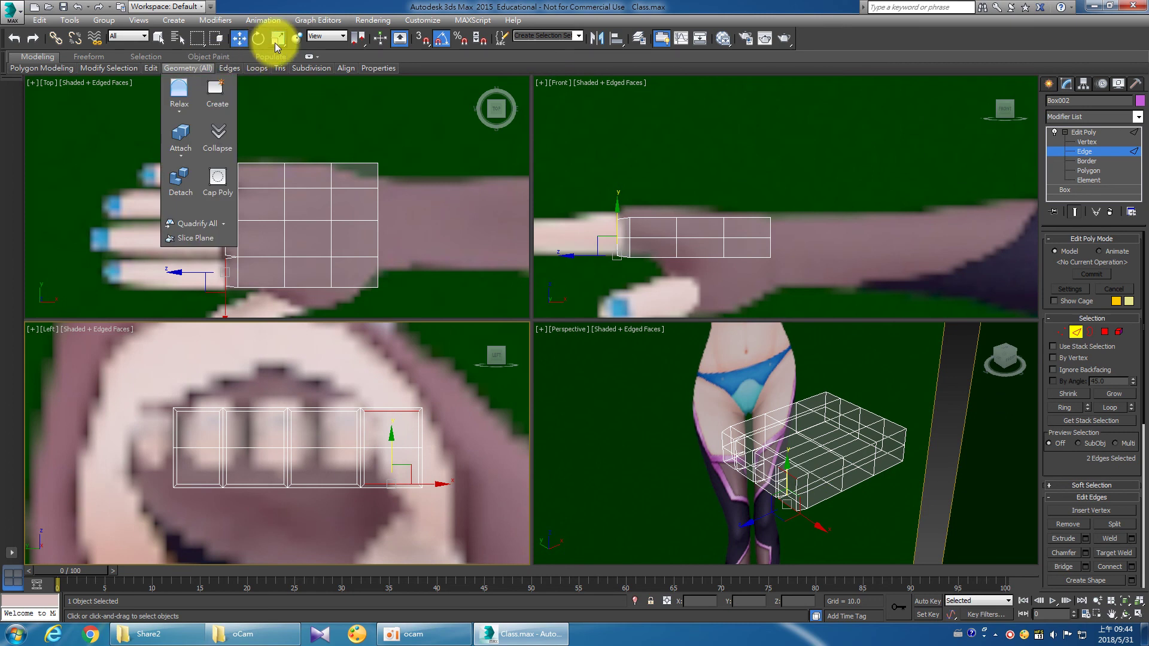
Switch to Select and Squash and scale the selected edges to 89.7% on X.
{"action": "left_click_drag", "start_coordinate": [278, 38], "coordinate": [276, 67]}
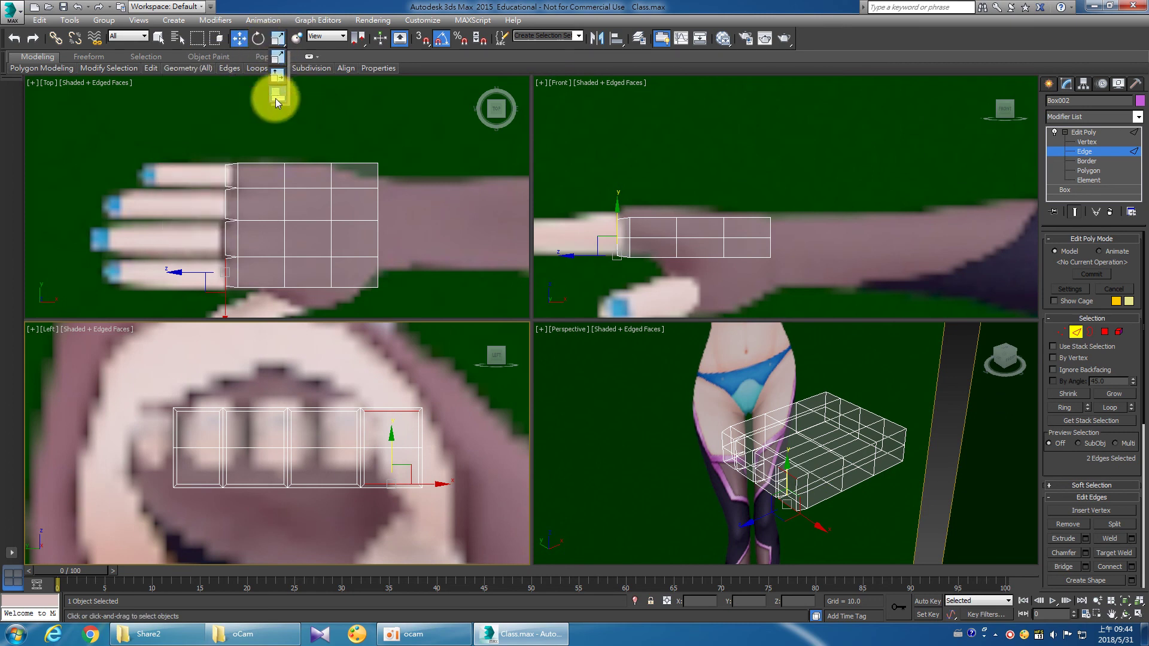
{"action": "left_click_drag", "start_coordinate": [276, 98], "coordinate": [275, 98]}
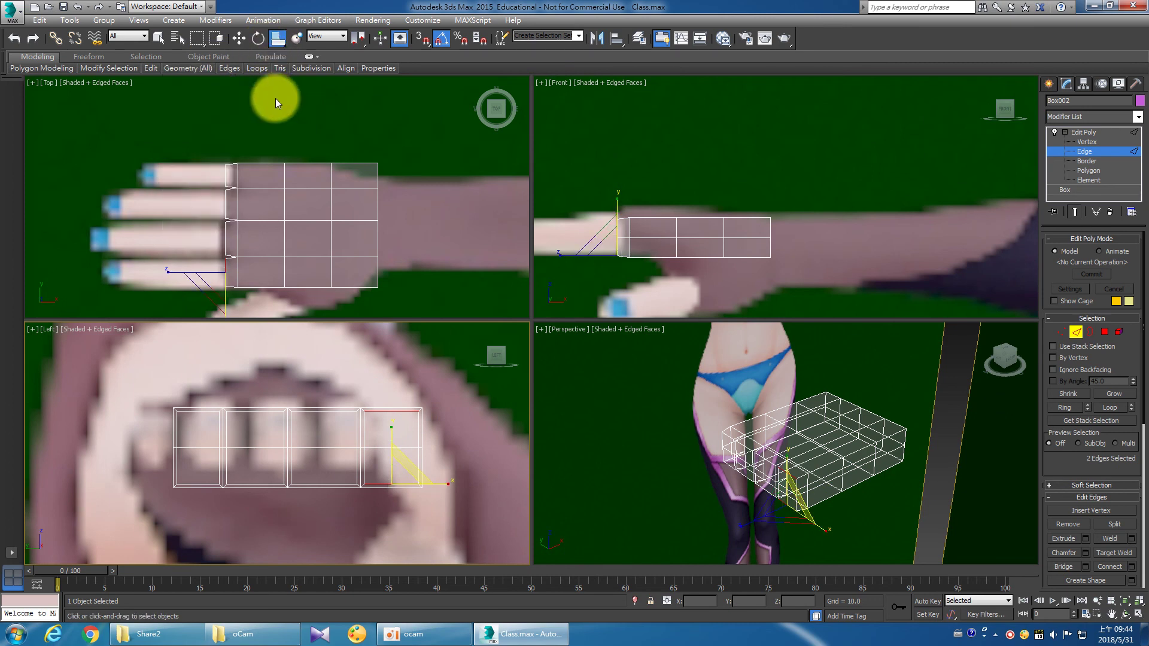
{"action": "right_click", "coordinate": [274, 39]}
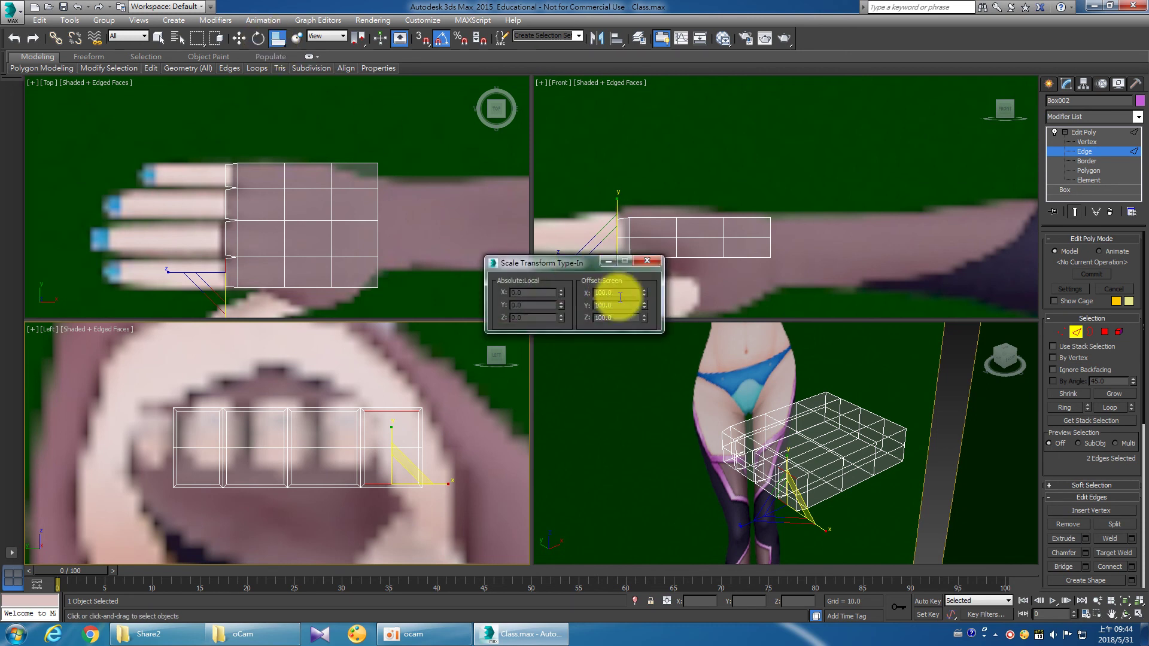
{"action": "double_click", "coordinate": [623, 307]}
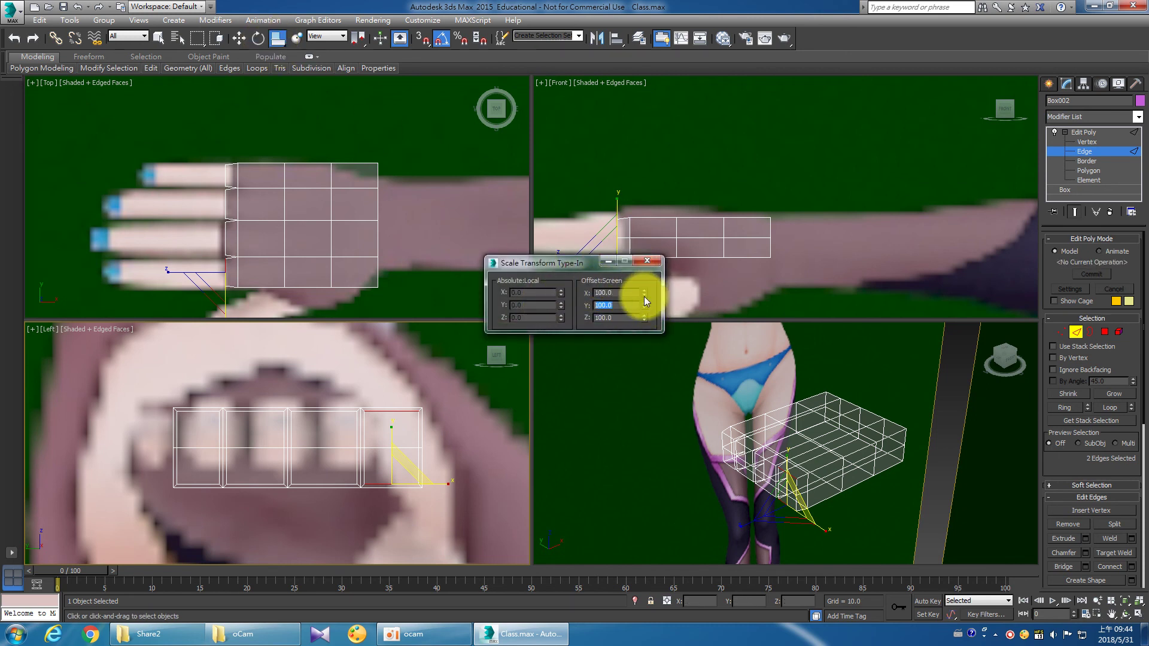
{"action": "left_click_drag", "start_coordinate": [643, 297], "coordinate": [627, 354]}
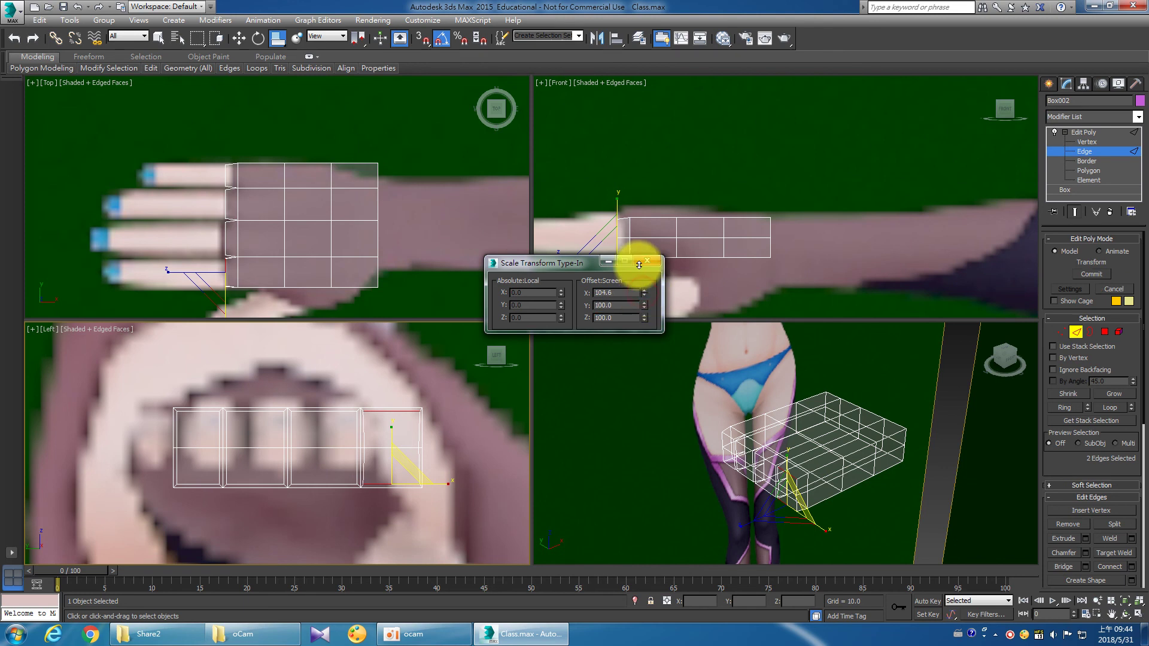
{"action": "right_click", "coordinate": [629, 339]}
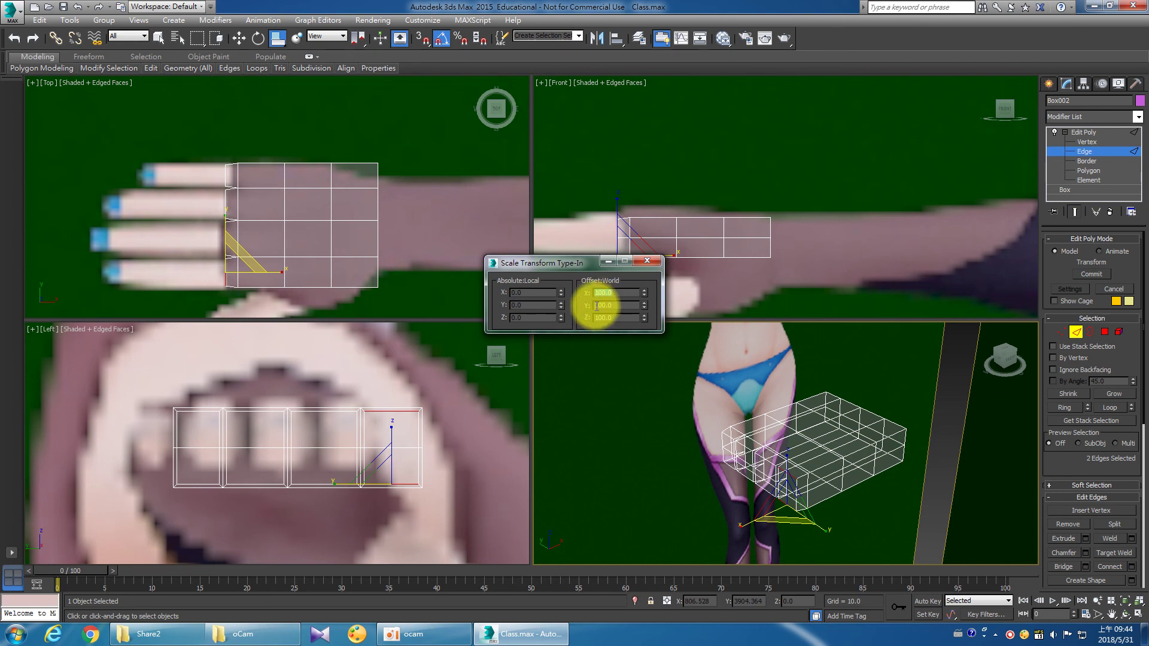
{"action": "left_click", "coordinate": [610, 306]}
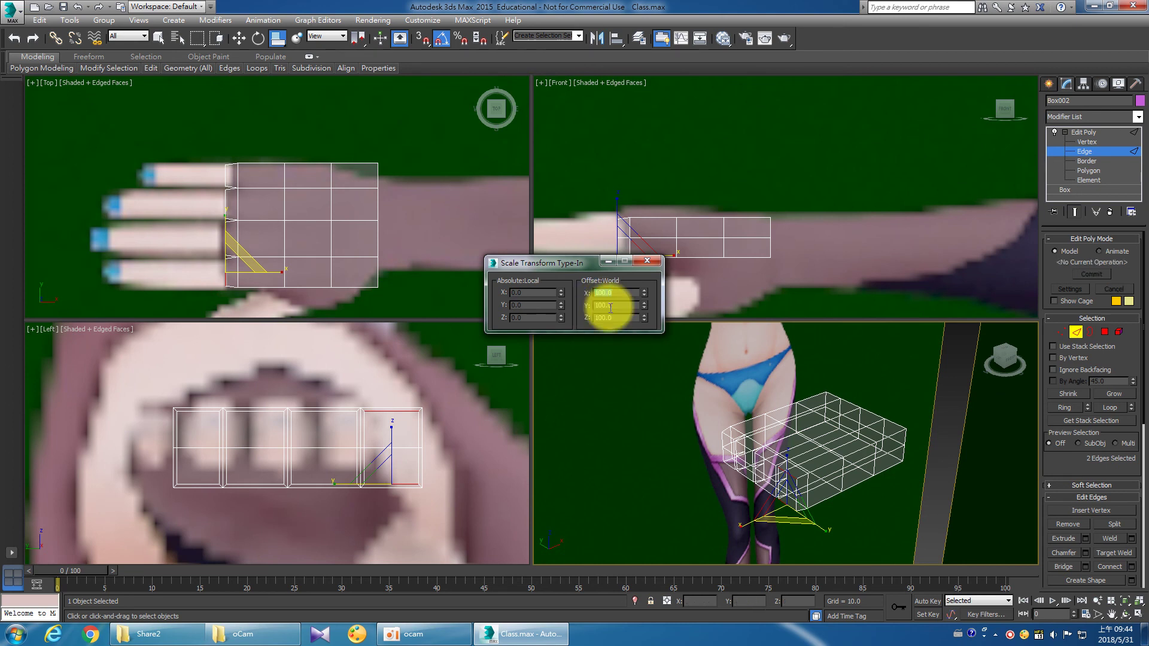
{"action": "left_click", "coordinate": [651, 265]}
Reselect the outermost finger's top and bottom edges and scale them to about 79.7% on X.
{"action": "left_click", "coordinate": [454, 450]}
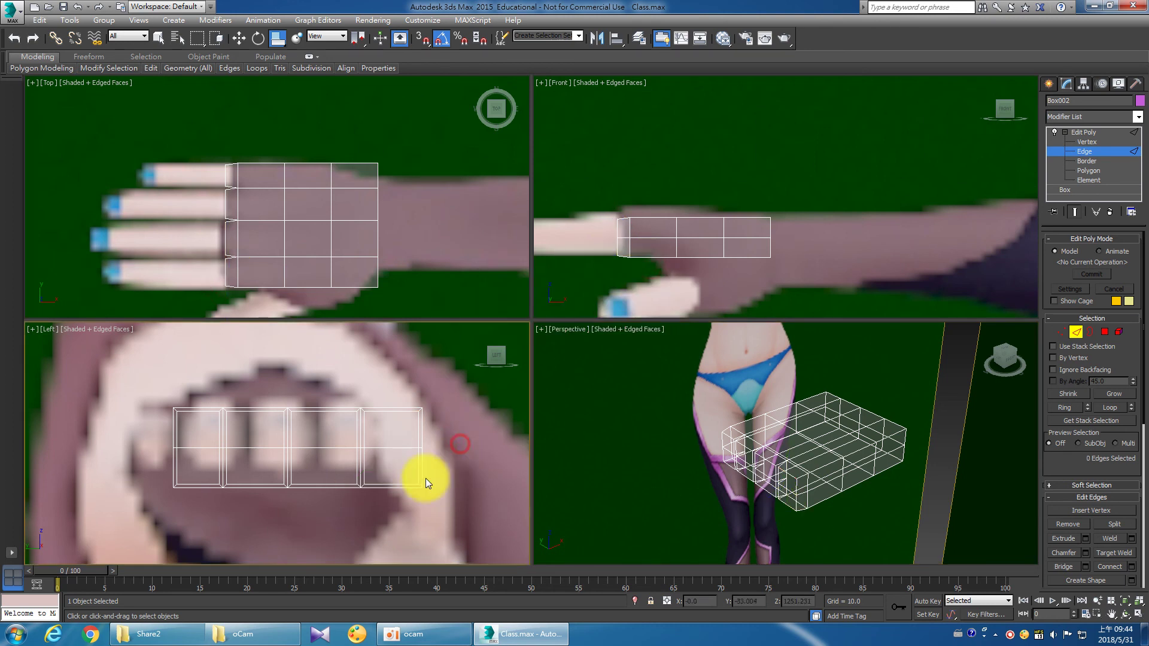
{"action": "left_click", "coordinate": [391, 412]}
{"action": "left_click", "coordinate": [394, 486], "text": "ctrl"}
{"action": "right_click", "coordinate": [278, 42]}
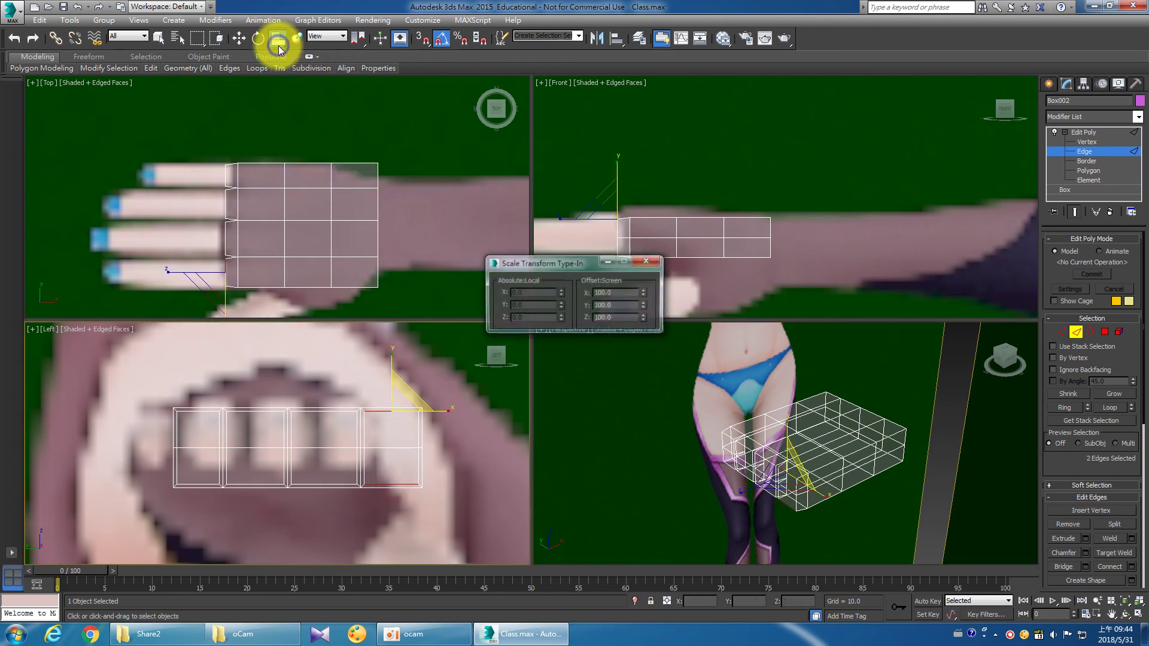
{"action": "left_click_drag", "start_coordinate": [644, 293], "coordinate": [646, 410]}
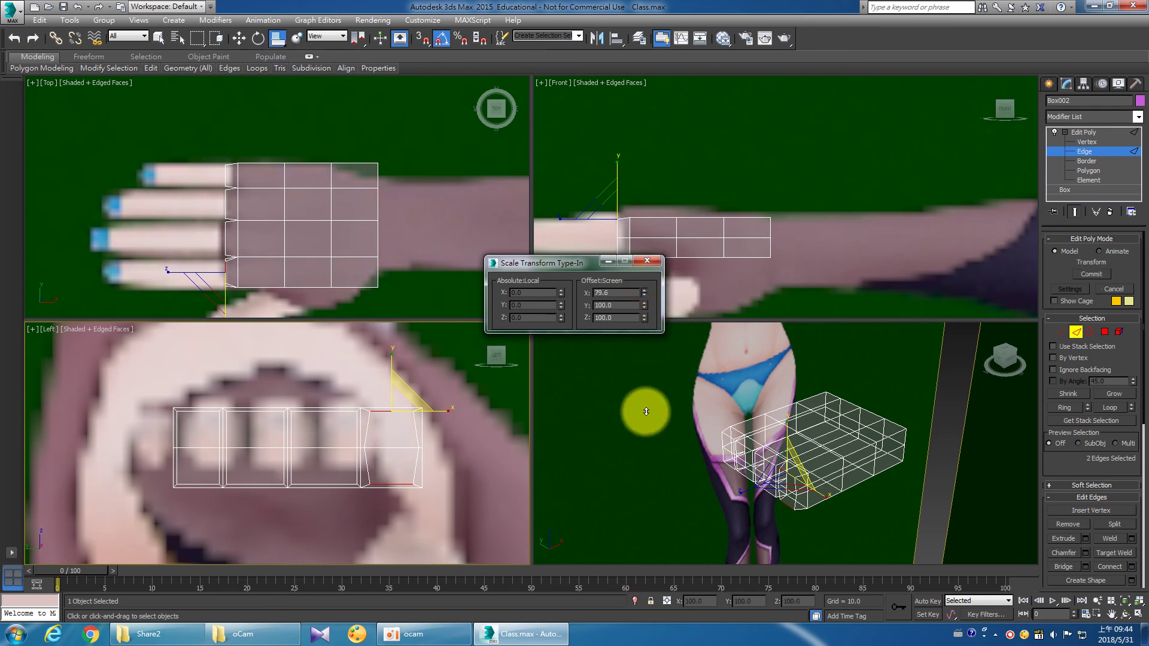
{"action": "left_click_drag", "start_coordinate": [647, 408], "coordinate": [654, 411]}
{"action": "right_click", "coordinate": [646, 408]}
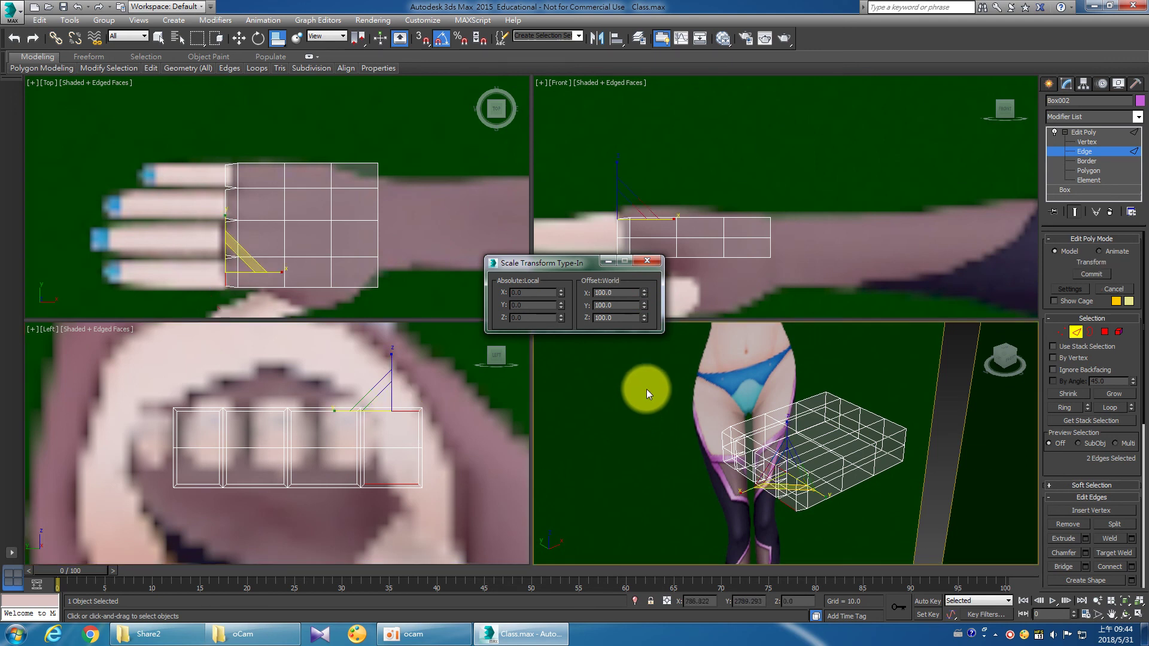
{"action": "left_click", "coordinate": [646, 262]}
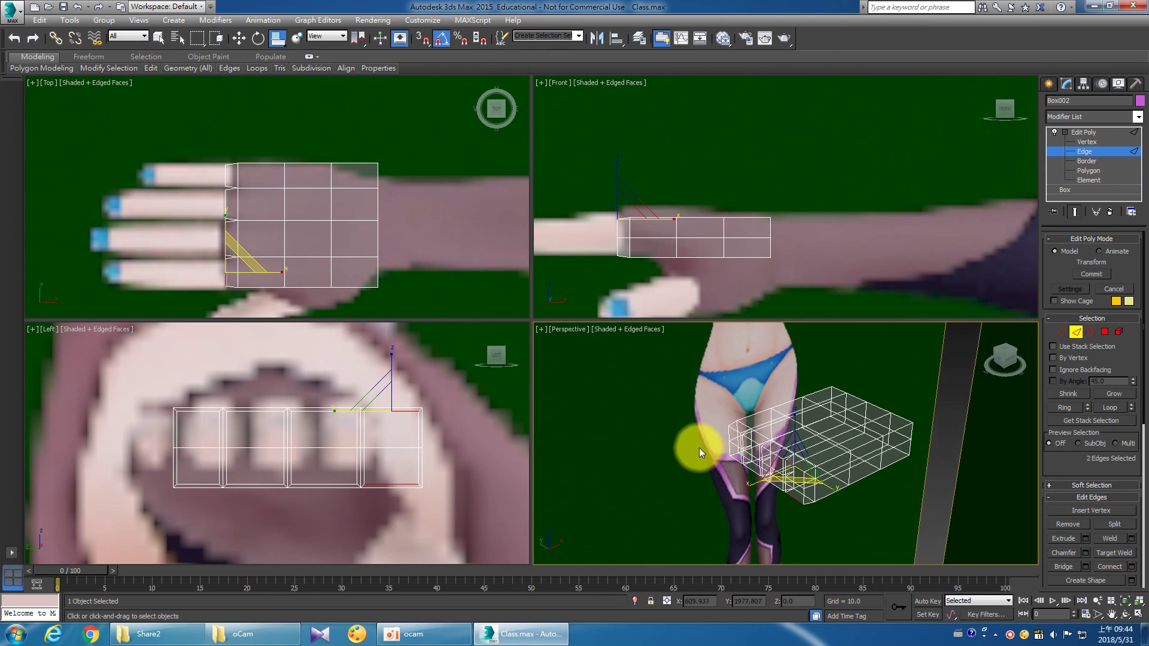
{"action": "left_click", "coordinate": [1140, 615]}
{"action": "left_click", "coordinate": [1125, 615]}
Scale the selected finger-stub edges to 80% on Y in Scale Transform Type-In.
{"action": "mouse_move", "coordinate": [422, 302]}
{"action": "left_mouse_down"}
{"action": "mouse_move", "coordinate": [480, 326]}
{"action": "mouse_move", "coordinate": [500, 326]}
{"action": "mouse_move", "coordinate": [495, 315]}
{"action": "left_mouse_up"}
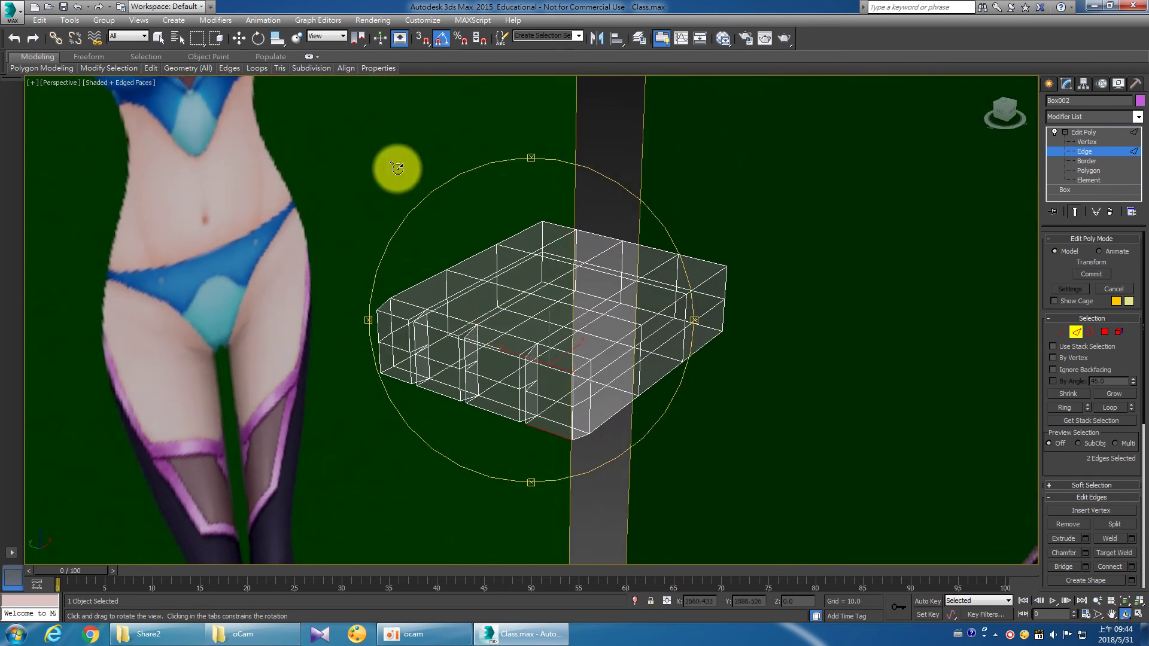
{"action": "right_click", "coordinate": [277, 38]}
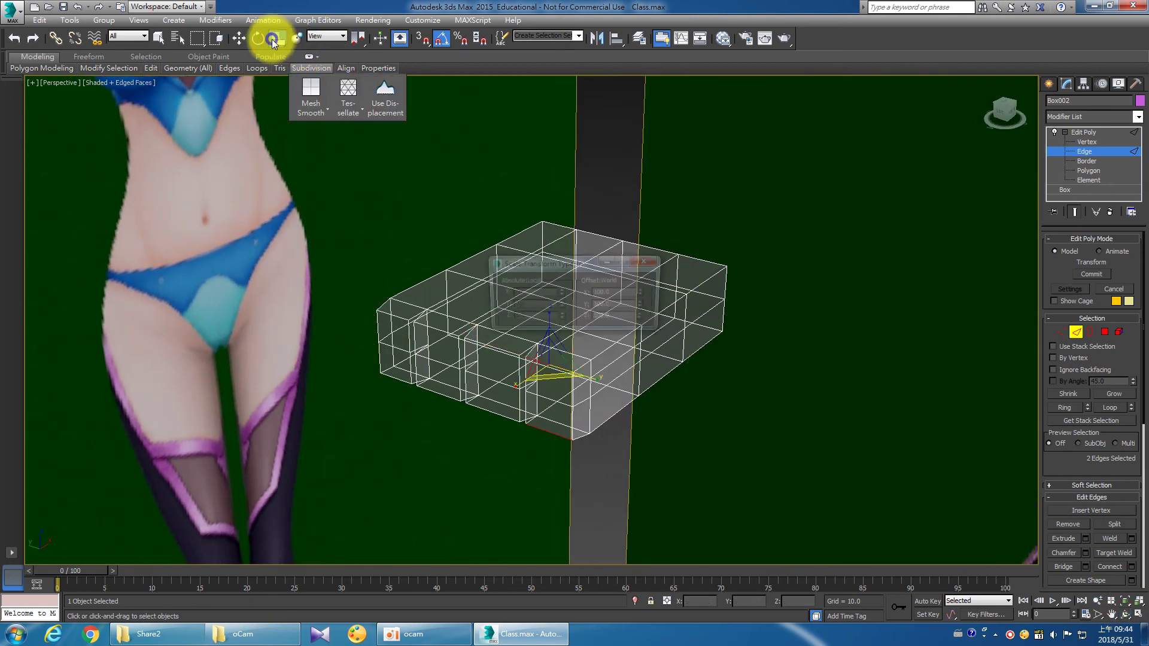
{"action": "left_click", "coordinate": [626, 292]}
{"action": "left_click_drag", "start_coordinate": [580, 264], "coordinate": [714, 207]}
{"action": "left_click", "coordinate": [755, 250]}
{"action": "type", "text": "0"}
{"action": "key", "text": "Return"}
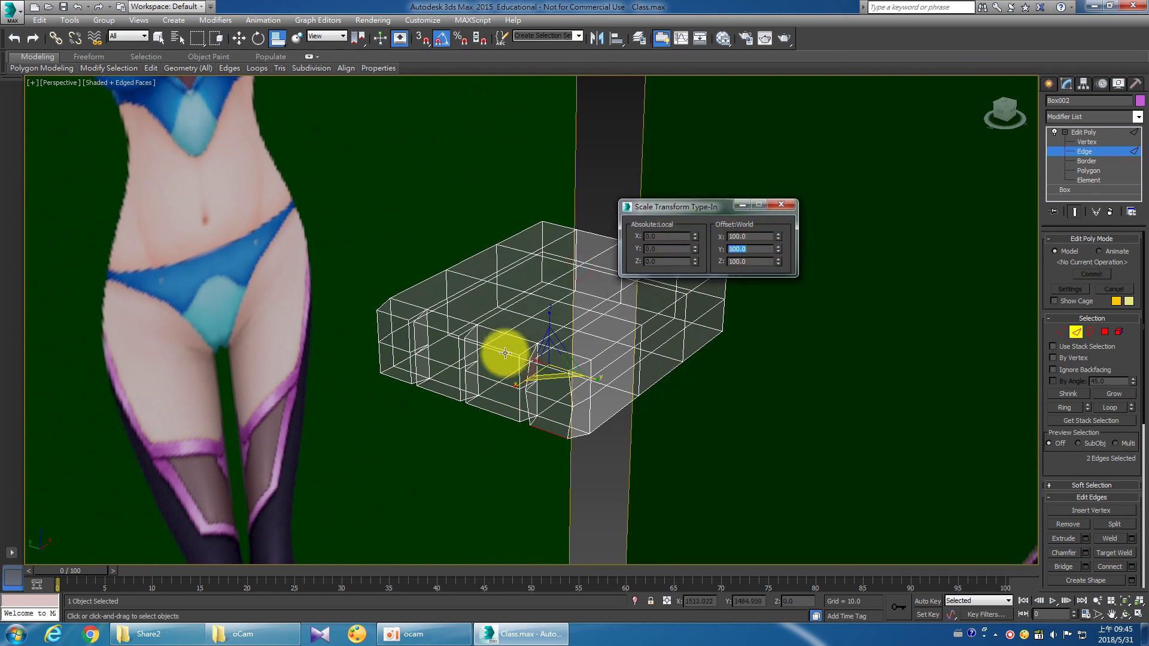
Select an edge at the bottom of the mesh and scale it 80% on Y.
{"action": "left_click", "coordinate": [489, 417]}
{"action": "mouse_move", "coordinate": [525, 425]}
{"action": "middle_mouse_down", "text": "alt"}
{"action": "mouse_move", "coordinate": [526, 397]}
{"action": "mouse_move", "coordinate": [602, 318]}
{"action": "middle_mouse_up", "text": "alt"}
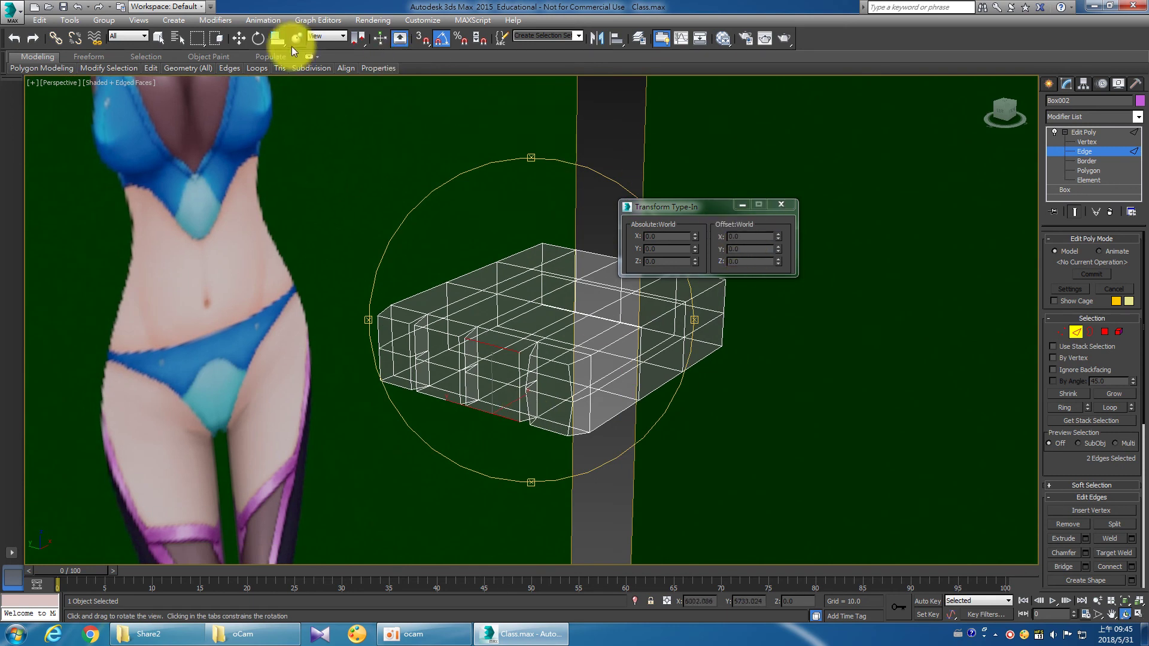
{"action": "left_click", "coordinate": [277, 38]}
{"action": "left_click", "coordinate": [750, 236]}
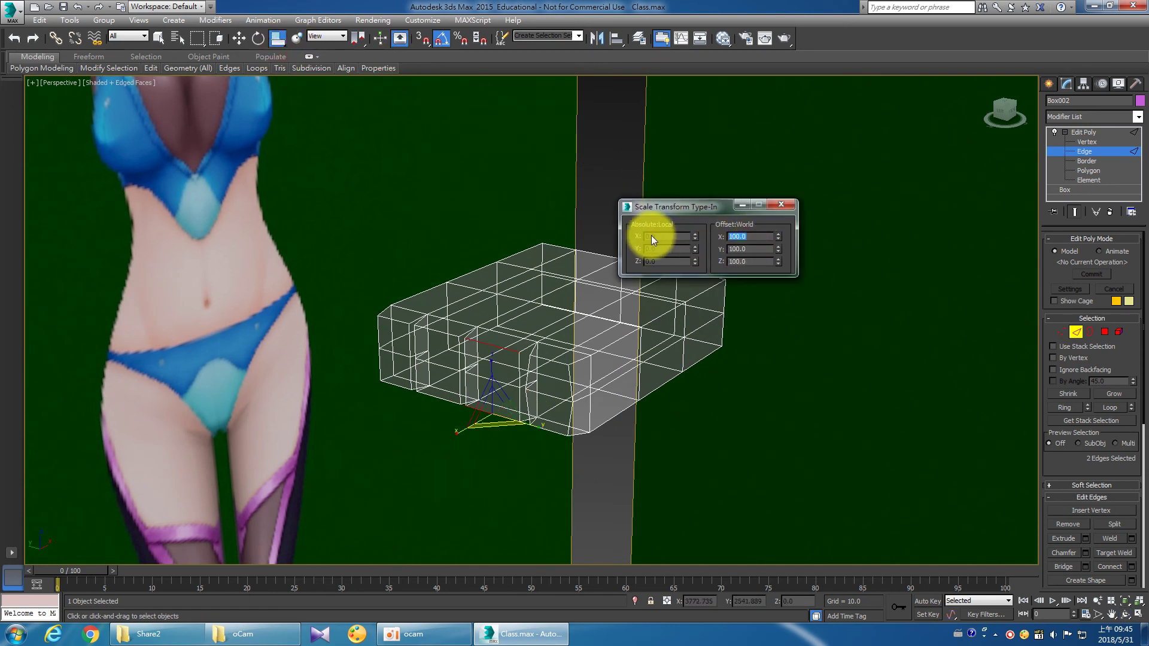
{"action": "double_click", "coordinate": [729, 249]}
{"action": "type", "text": "80"}
{"action": "key", "text": "Return"}
Select the left finger-stub edge pair and apply the same 80% Y scale.
{"action": "left_click", "coordinate": [451, 338]}
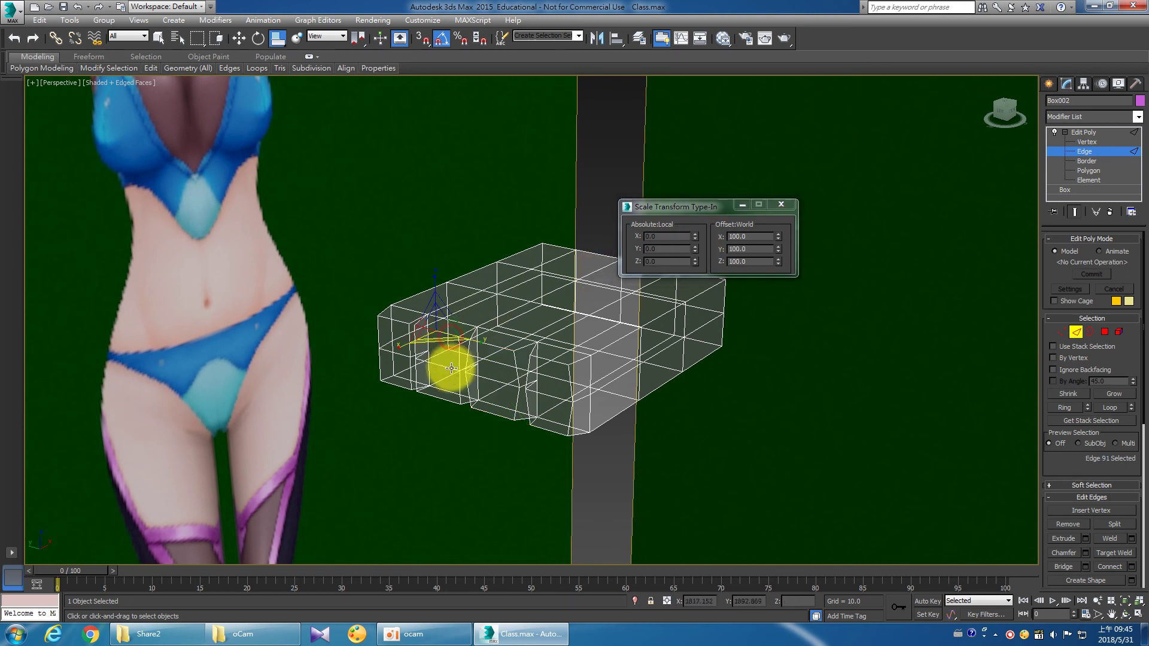
{"action": "left_click", "coordinate": [445, 406]}
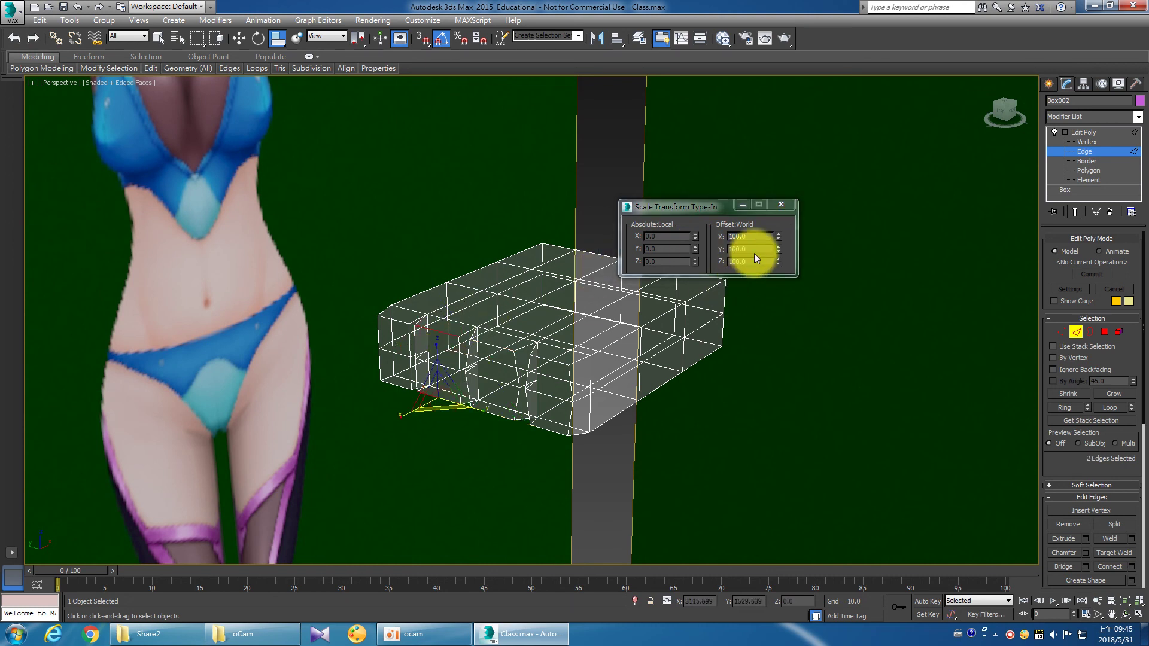
{"action": "left_click", "coordinate": [640, 236]}
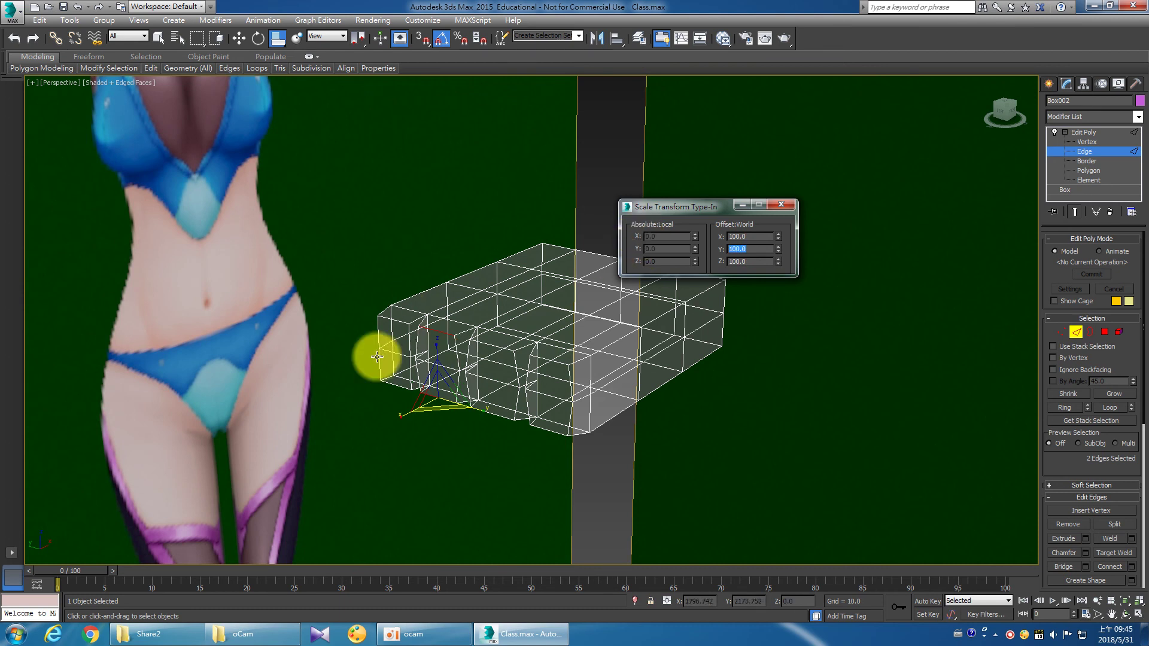
{"action": "left_click_drag", "start_coordinate": [397, 322], "coordinate": [397, 390]}
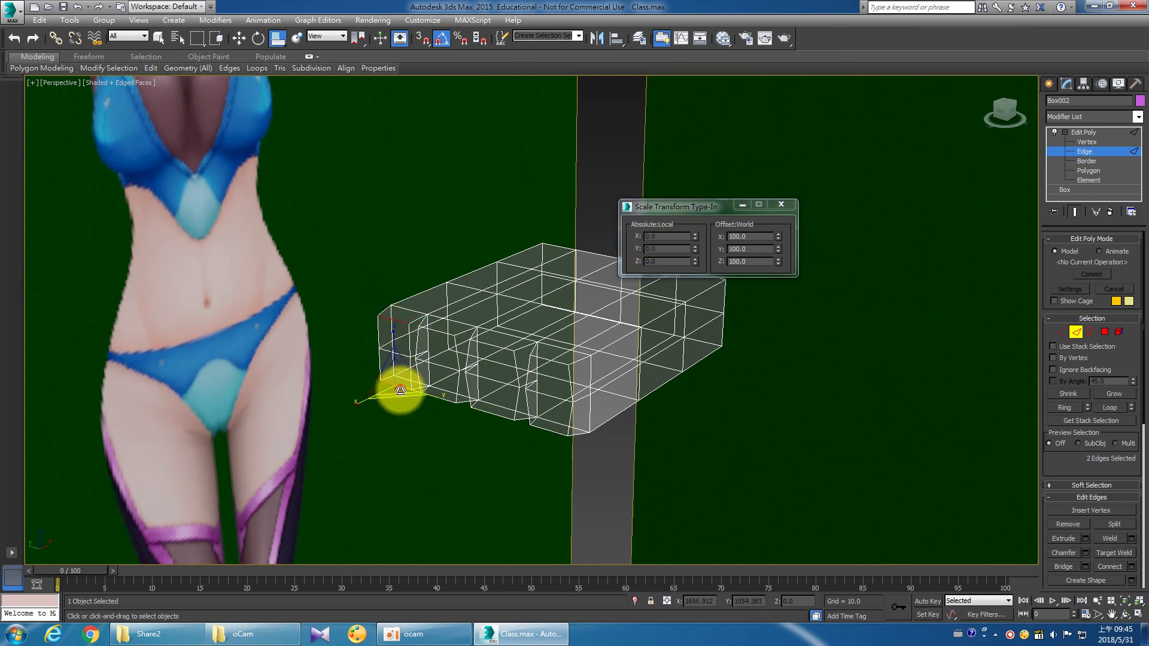
{"action": "key", "text": "Return"}
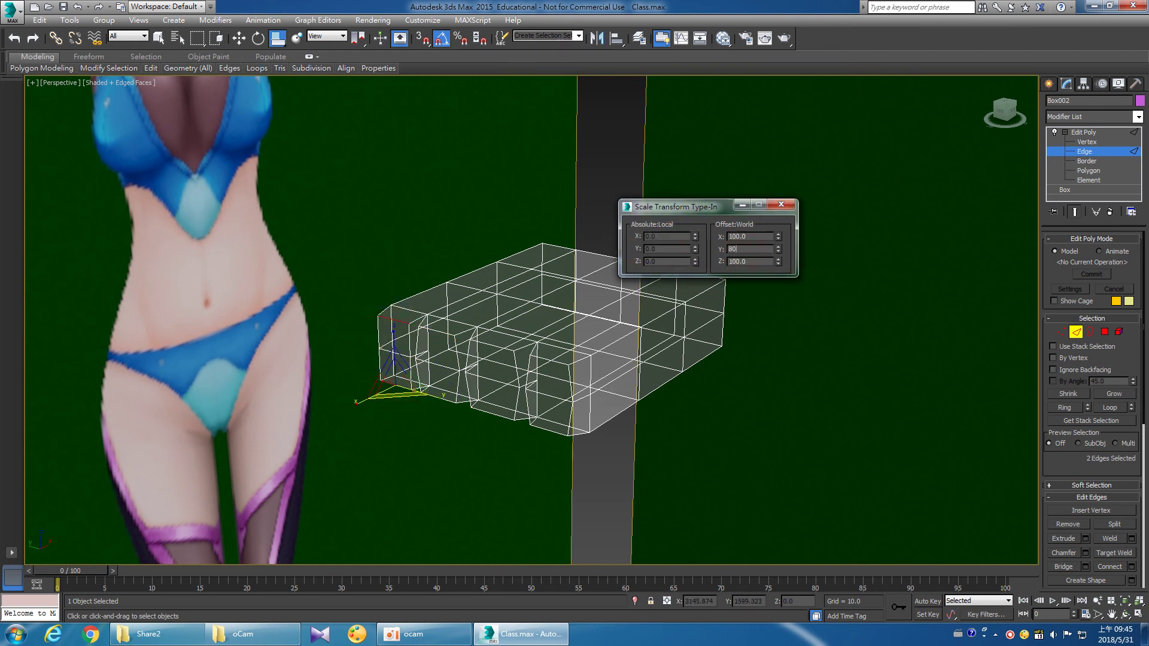
{"action": "left_click", "coordinate": [778, 206]}
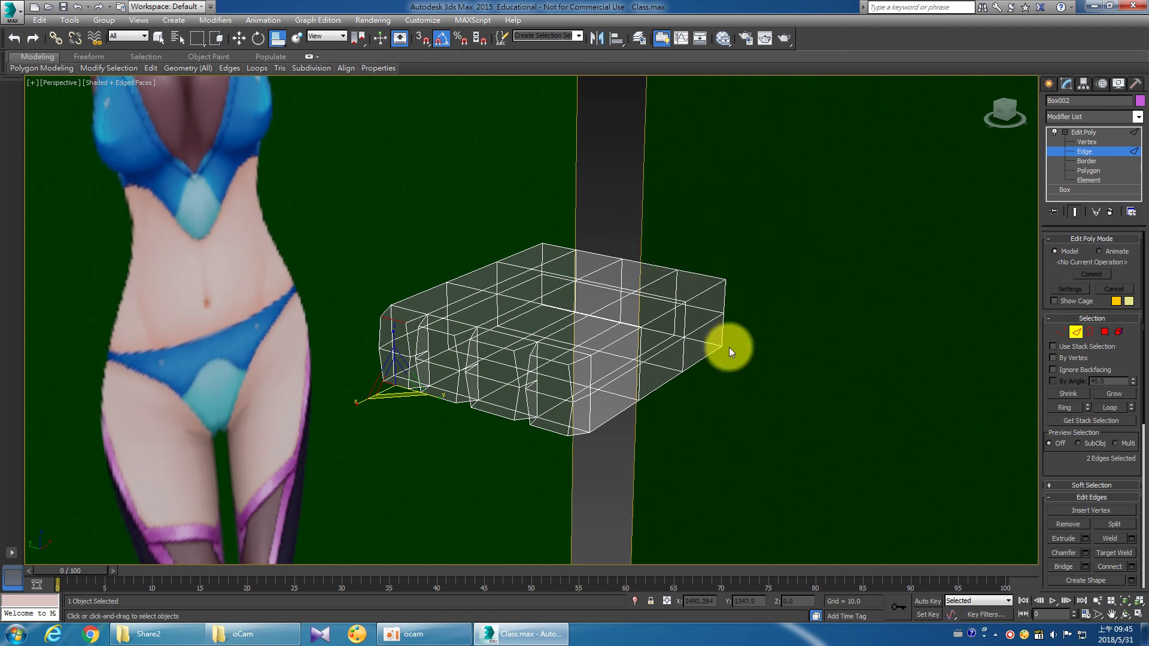
{"action": "middle_click_drag", "start_coordinate": [730, 350], "coordinate": [595, 304], "text": "alt"}
{"action": "left_click_drag", "start_coordinate": [595, 304], "coordinate": [559, 286]}
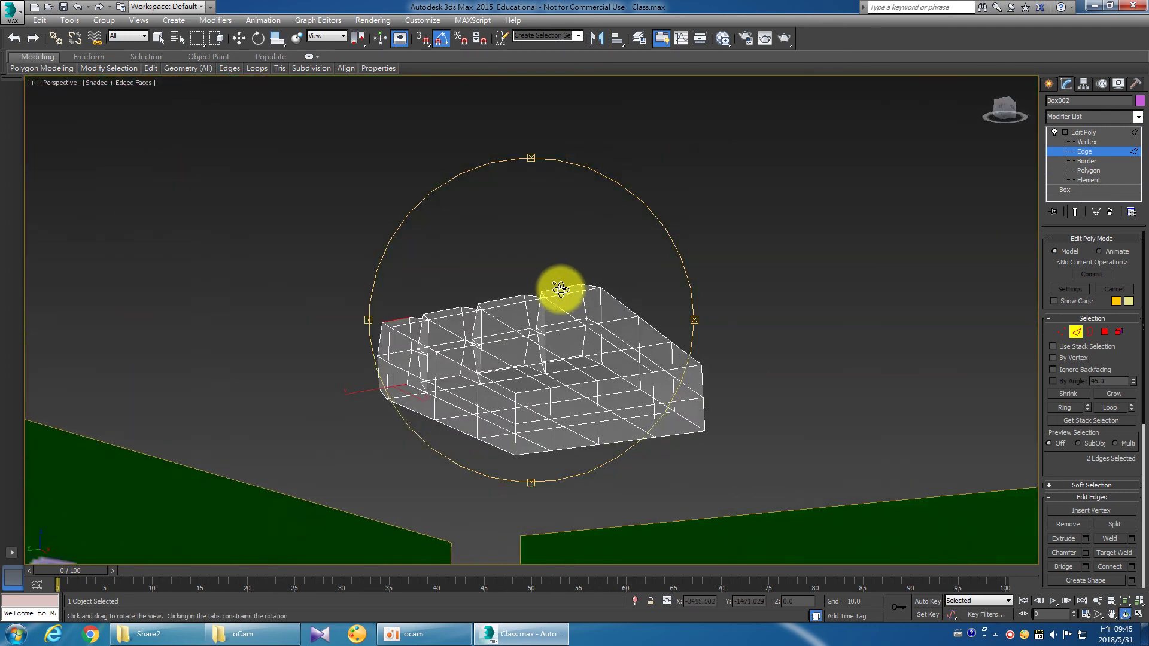
Check Box002 against the reference in the Left view, then maximize and orbit Perspective.
{"action": "left_click", "coordinate": [1137, 614]}
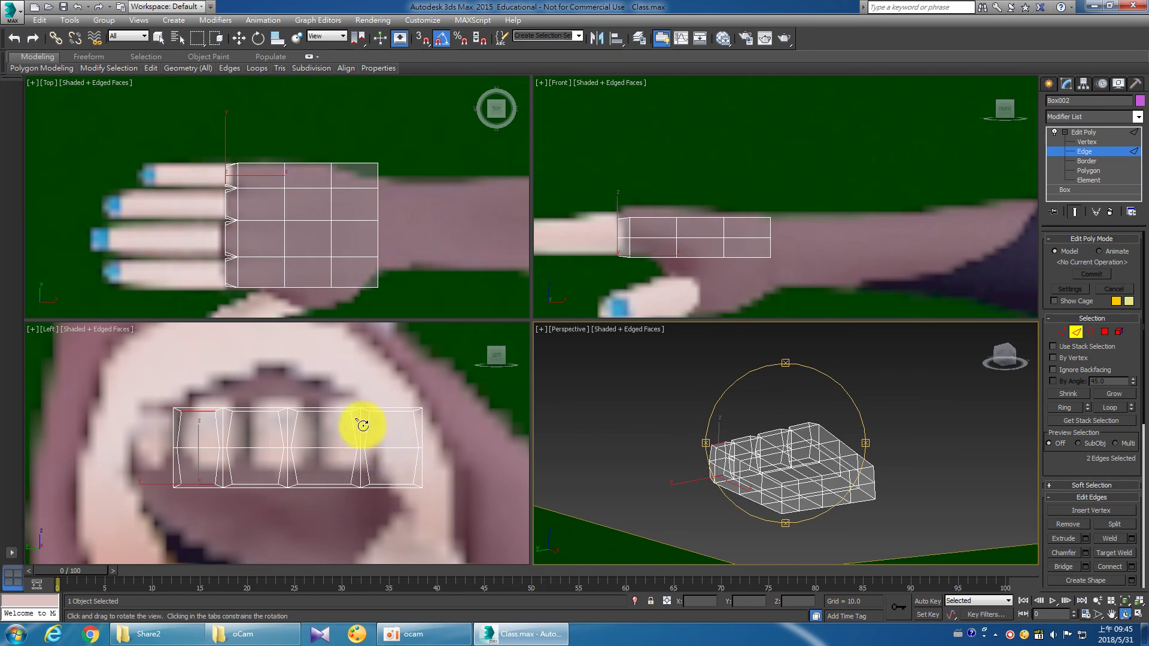
{"action": "left_click", "coordinate": [303, 469]}
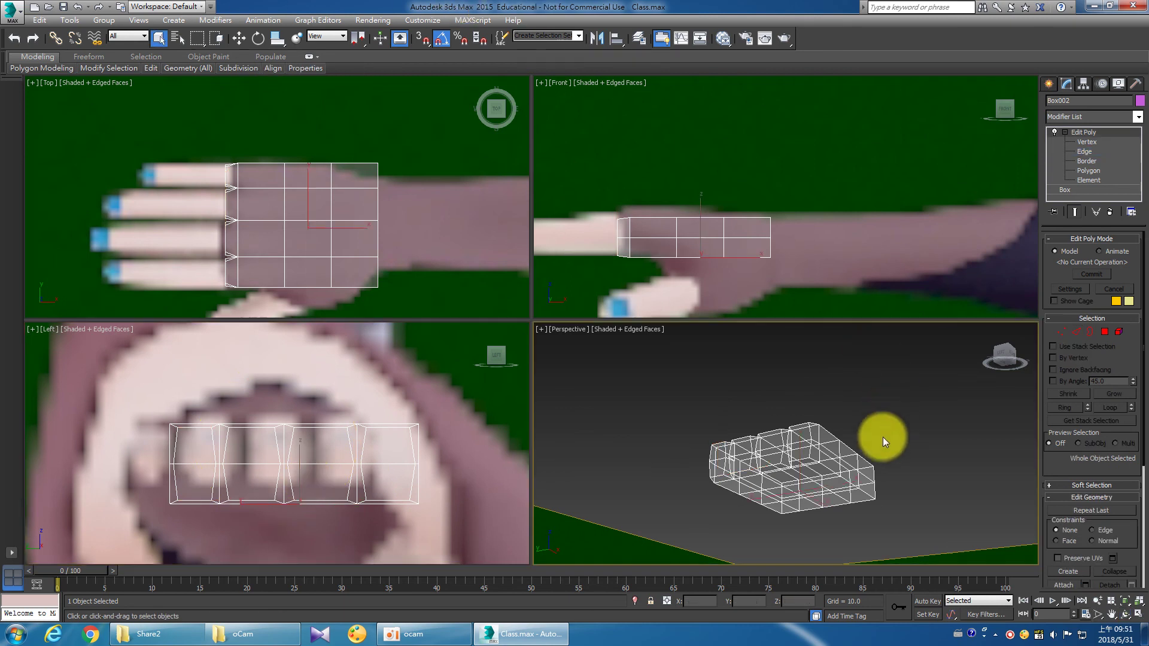
{"action": "middle_click", "coordinate": [882, 437]}
{"action": "left_click", "coordinate": [1137, 616]}
{"action": "mouse_move", "coordinate": [580, 372]}
{"action": "left_mouse_down"}
{"action": "mouse_move", "coordinate": [541, 389]}
{"action": "mouse_move", "coordinate": [559, 420]}
{"action": "mouse_move", "coordinate": [554, 439]}
{"action": "mouse_move", "coordinate": [531, 433]}
{"action": "mouse_move", "coordinate": [541, 435]}
{"action": "left_mouse_up"}
{"action": "right_click", "coordinate": [705, 359]}
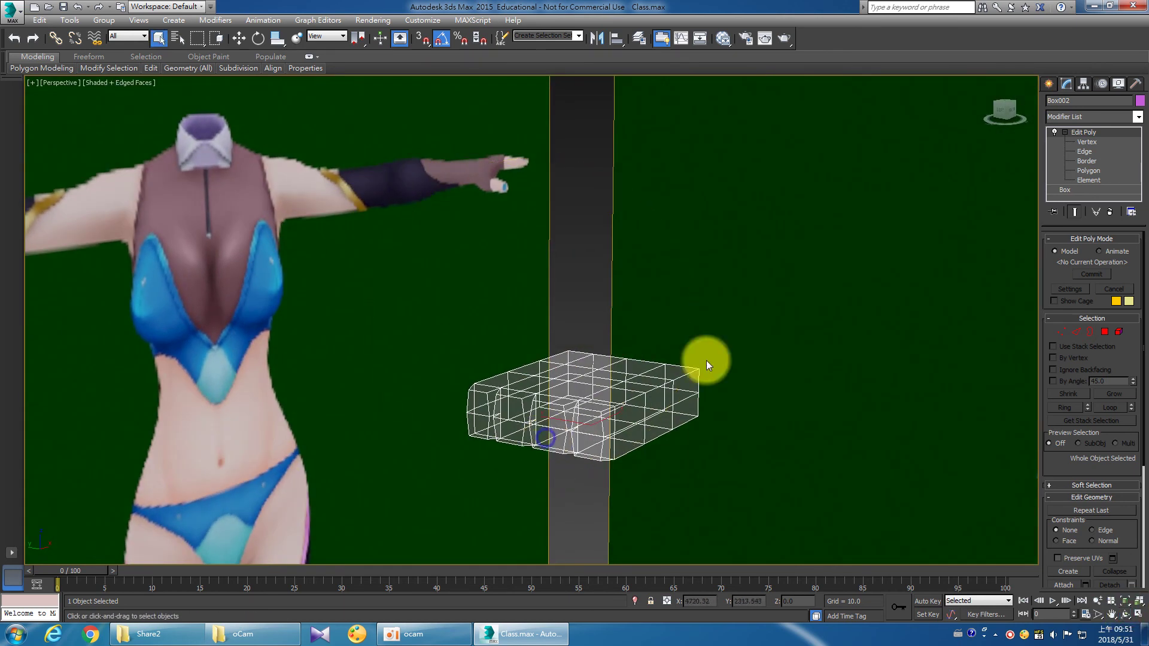
At Polygon level, select the upper and lower faces of the left and right end columns.
{"action": "left_click", "coordinate": [1104, 171]}
{"action": "scroll", "coordinate": [765, 323], "scroll_direction": "up", "scroll_amount": 3}
{"action": "scroll", "coordinate": [735, 364], "scroll_direction": "down", "scroll_amount": 2}
{"action": "scroll", "coordinate": [737, 363], "scroll_direction": "down", "scroll_amount": 1}
{"action": "scroll", "coordinate": [737, 364], "scroll_direction": "down", "scroll_amount": 3}
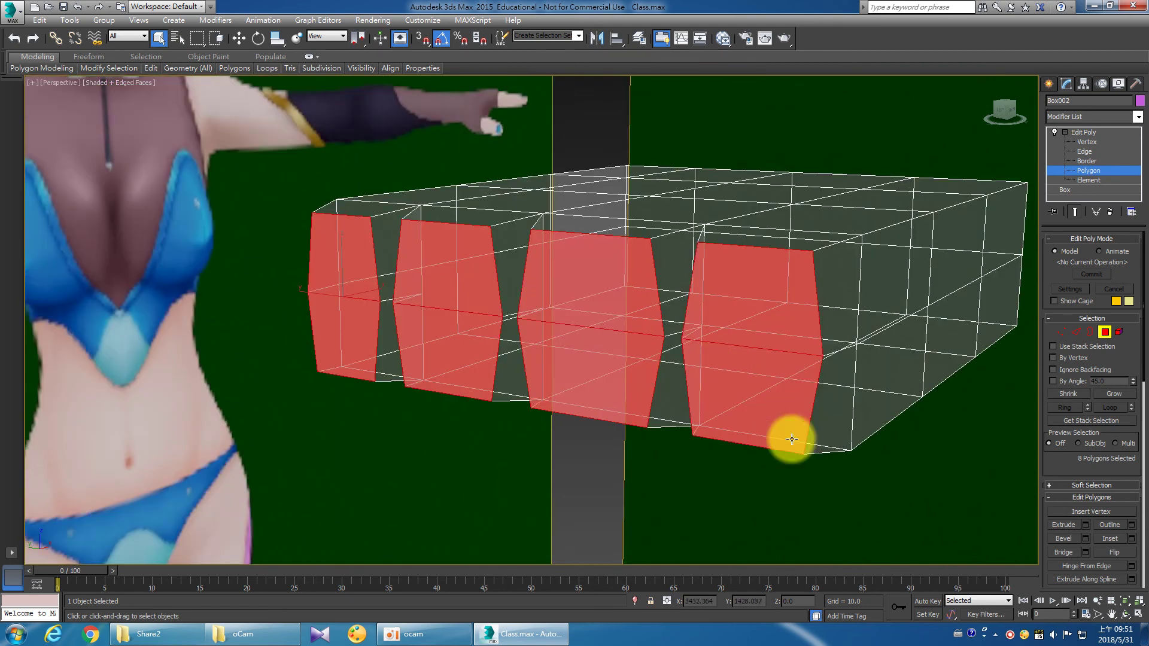
{"action": "left_click", "coordinate": [782, 505]}
{"action": "left_click", "coordinate": [335, 260]}
{"action": "left_click", "coordinate": [355, 345], "text": "ctrl"}
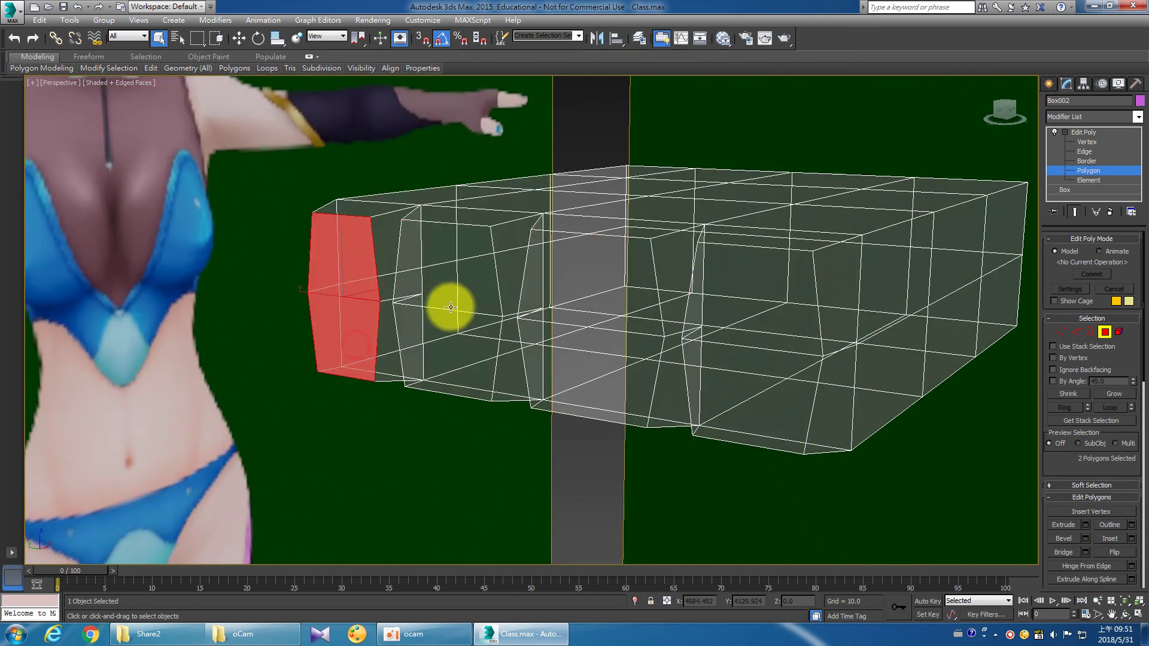
{"action": "left_click", "coordinate": [450, 307], "text": "ctrl"}
{"action": "left_click", "coordinate": [441, 345], "text": "ctrl"}
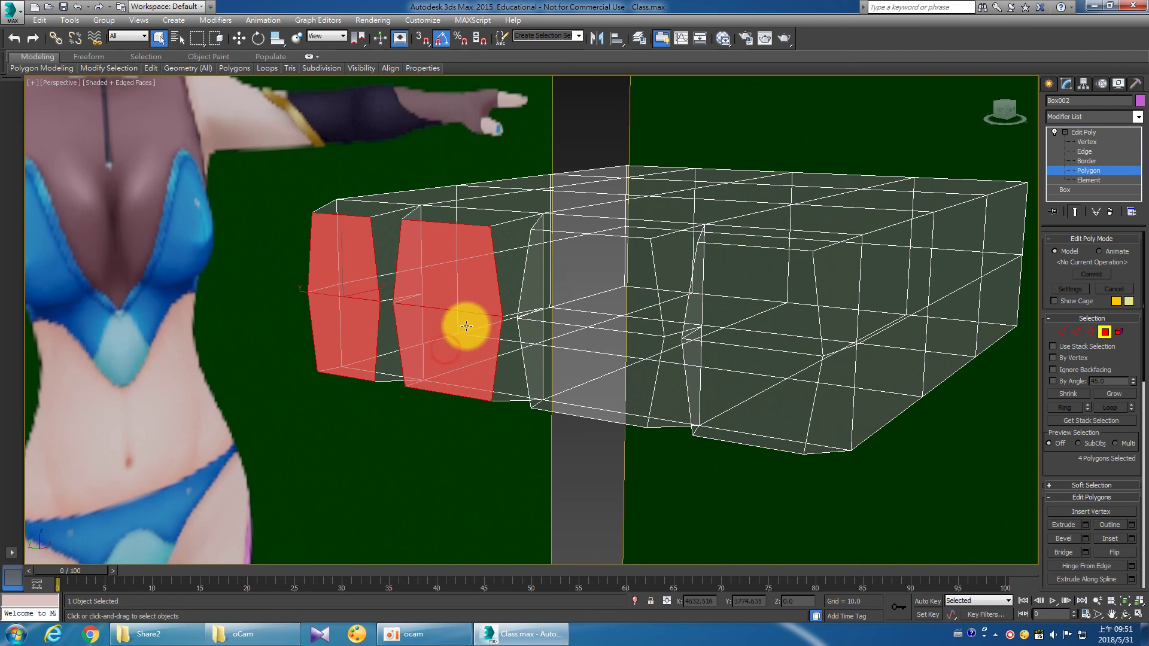
{"action": "left_click", "coordinate": [438, 344], "text": "alt"}
{"action": "left_click", "coordinate": [443, 293], "text": "alt"}
{"action": "left_click", "coordinate": [741, 318], "text": "ctrl"}
{"action": "left_click", "coordinate": [747, 385], "text": "ctrl"}
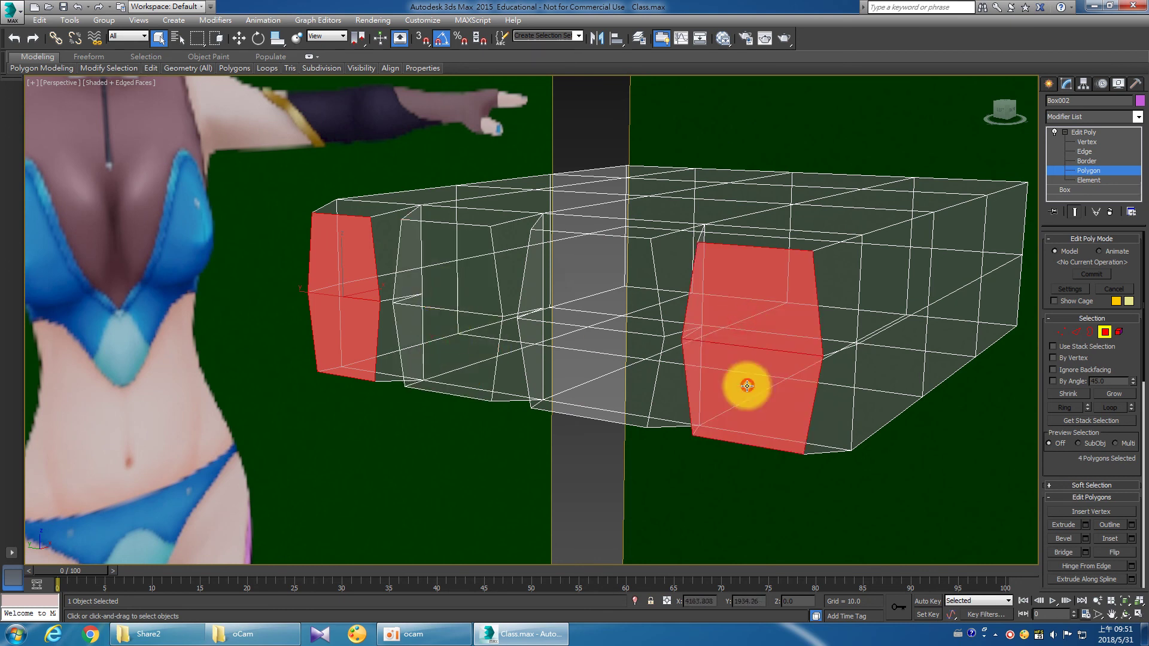
Lower the selected end-column faces slightly in the Left view.
{"action": "left_click", "coordinate": [1137, 614]}
{"action": "right_click", "coordinate": [454, 443]}
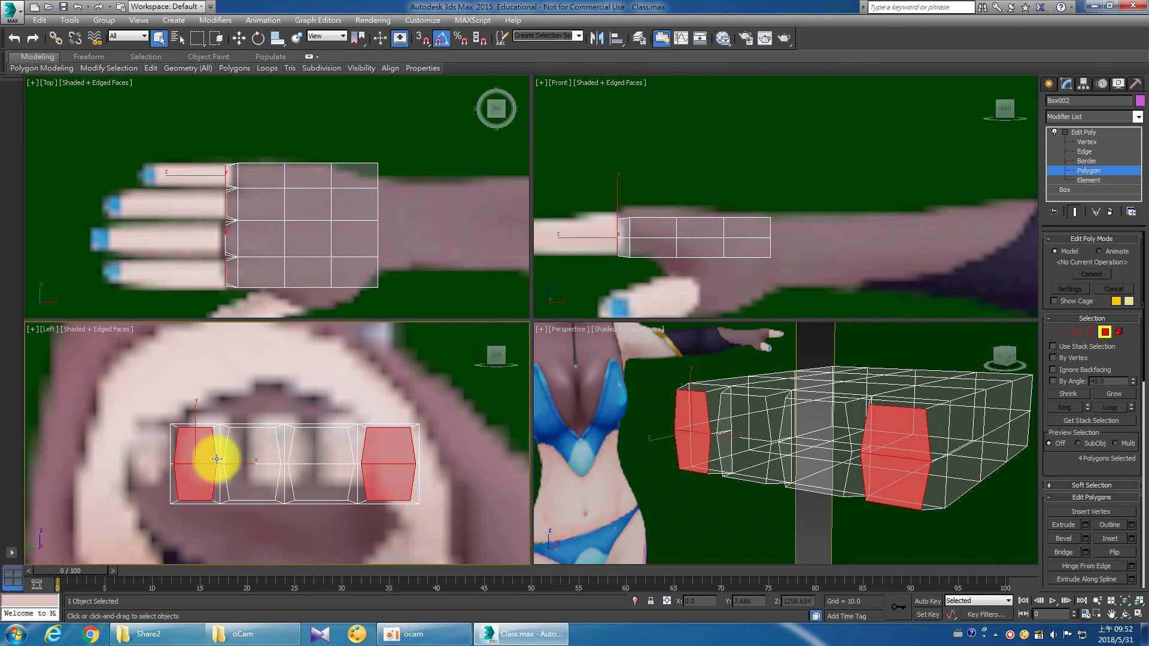
{"action": "left_click", "coordinate": [235, 39]}
{"action": "right_click", "coordinate": [244, 410]}
{"action": "left_click_drag", "start_coordinate": [196, 420], "coordinate": [196, 422]}
Select the four middle-column faces and raise them slightly.
{"action": "middle_click_drag", "start_coordinate": [240, 404], "coordinate": [266, 372]}
{"action": "scroll", "coordinate": [267, 372], "scroll_direction": "up", "scroll_amount": 3}
{"action": "left_click", "coordinate": [257, 462]}
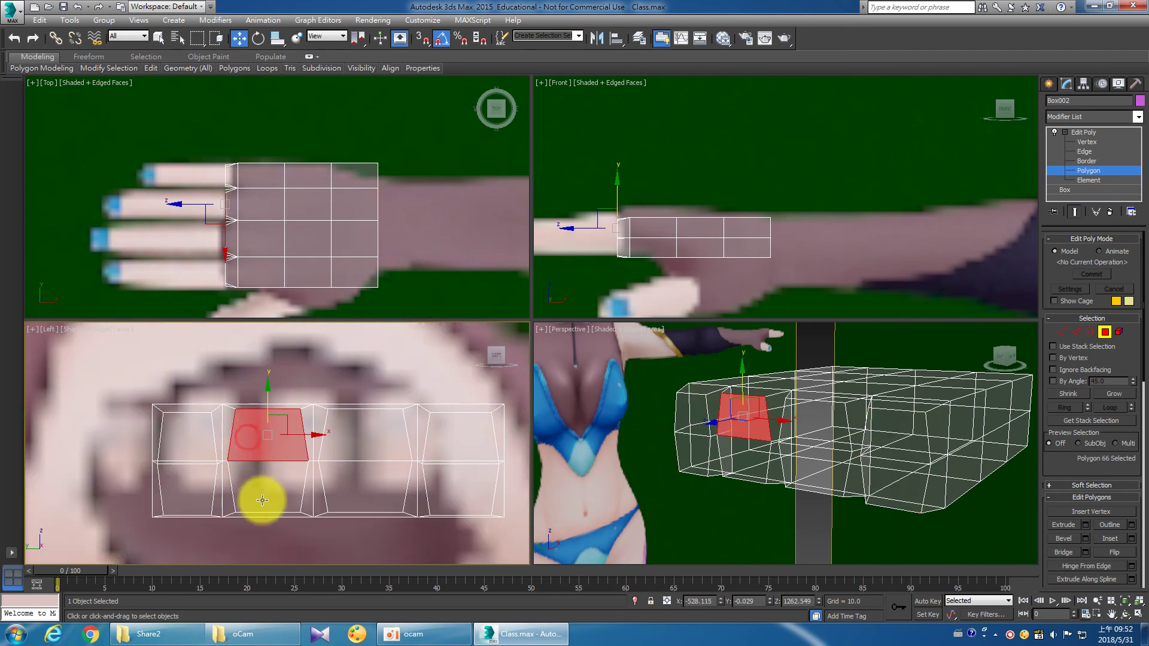
{"action": "left_click", "coordinate": [263, 505], "text": "ctrl"}
{"action": "left_click", "coordinate": [329, 505], "text": "ctrl"}
{"action": "left_click", "coordinate": [334, 446], "text": "ctrl"}
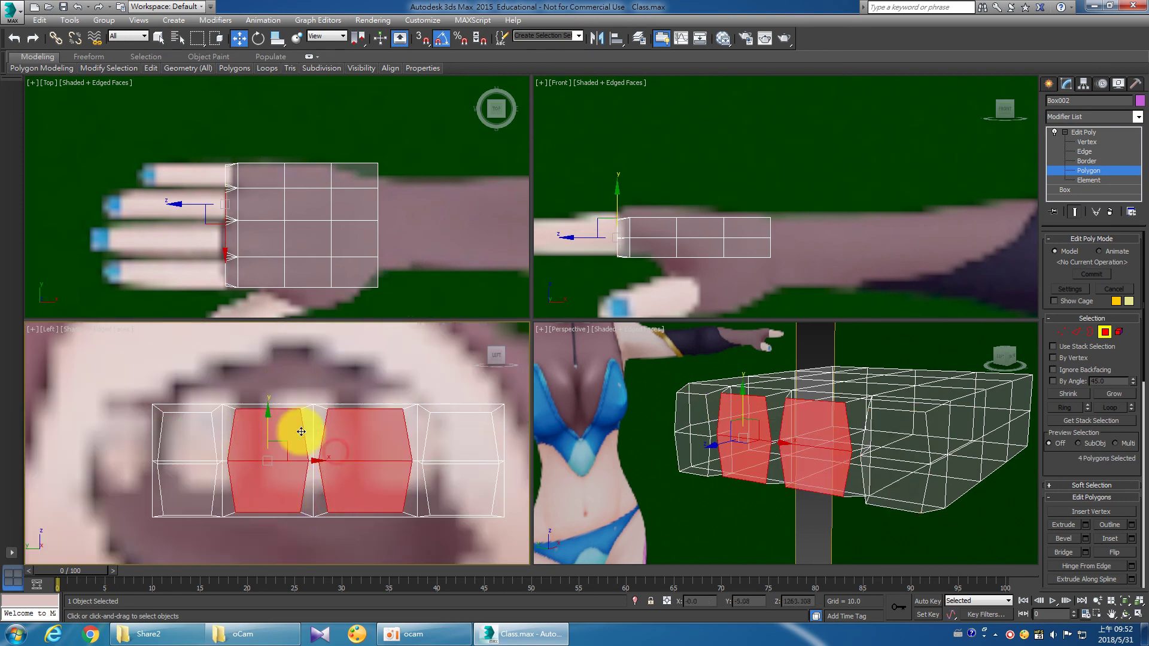
{"action": "left_click_drag", "start_coordinate": [270, 427], "coordinate": [266, 425]}
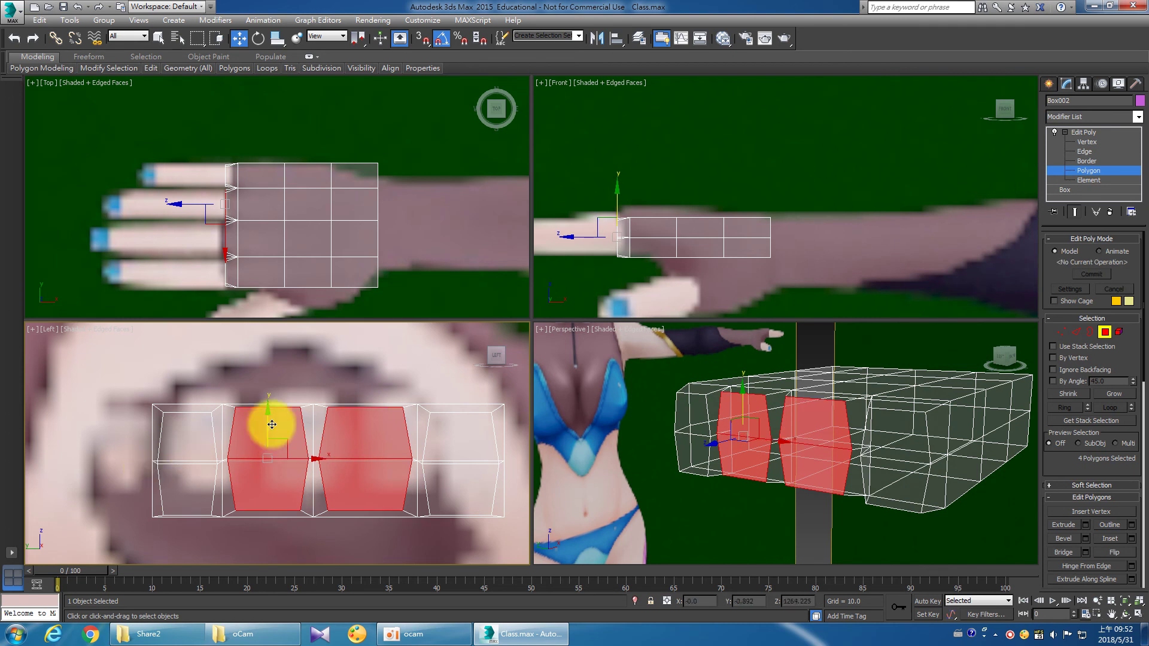
At Vertex level, select the top middle vertices in the Left view and raise them into a peak.
{"action": "left_click", "coordinate": [1087, 141]}
{"action": "scroll", "coordinate": [295, 465], "scroll_direction": "up", "scroll_amount": 3}
{"action": "scroll", "coordinate": [310, 425], "scroll_direction": "down", "scroll_amount": 2}
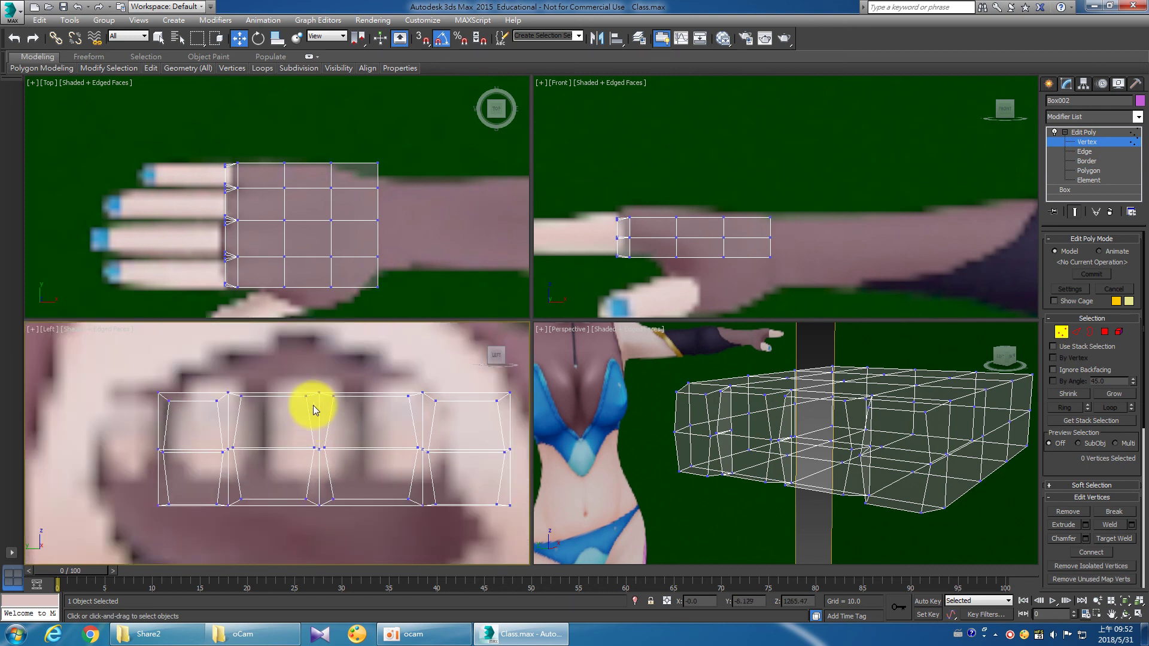
{"action": "left_click_drag", "start_coordinate": [306, 378], "coordinate": [330, 402]}
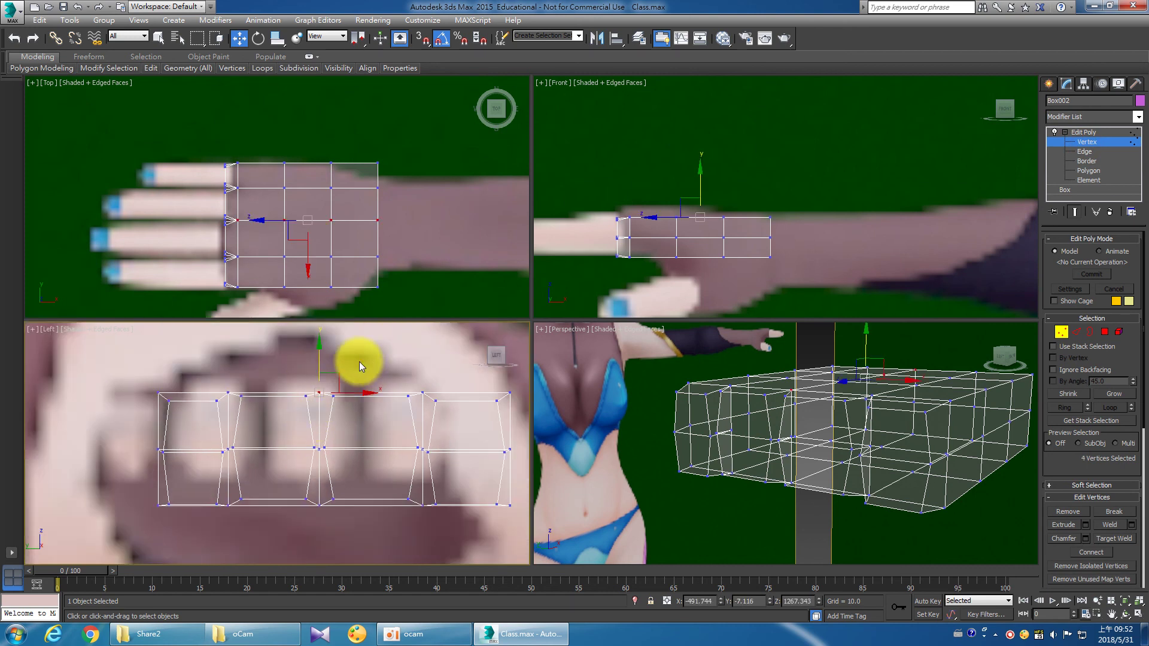
{"action": "left_click_drag", "start_coordinate": [321, 363], "coordinate": [329, 345]}
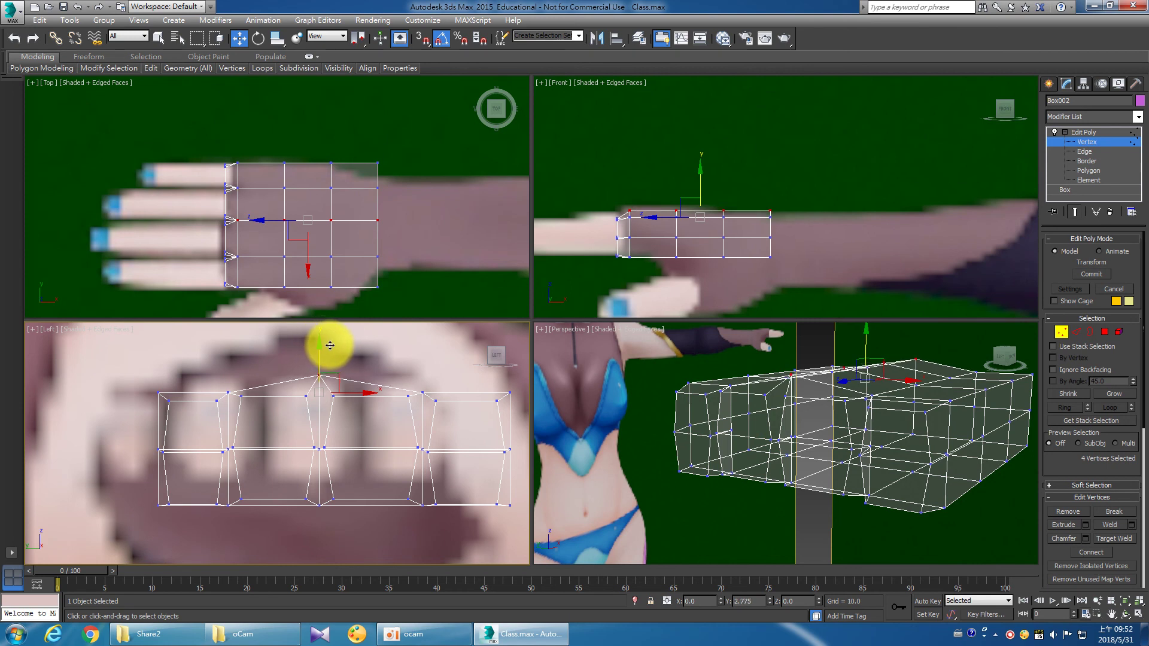
{"action": "left_click_drag", "start_coordinate": [330, 346], "coordinate": [328, 335]}
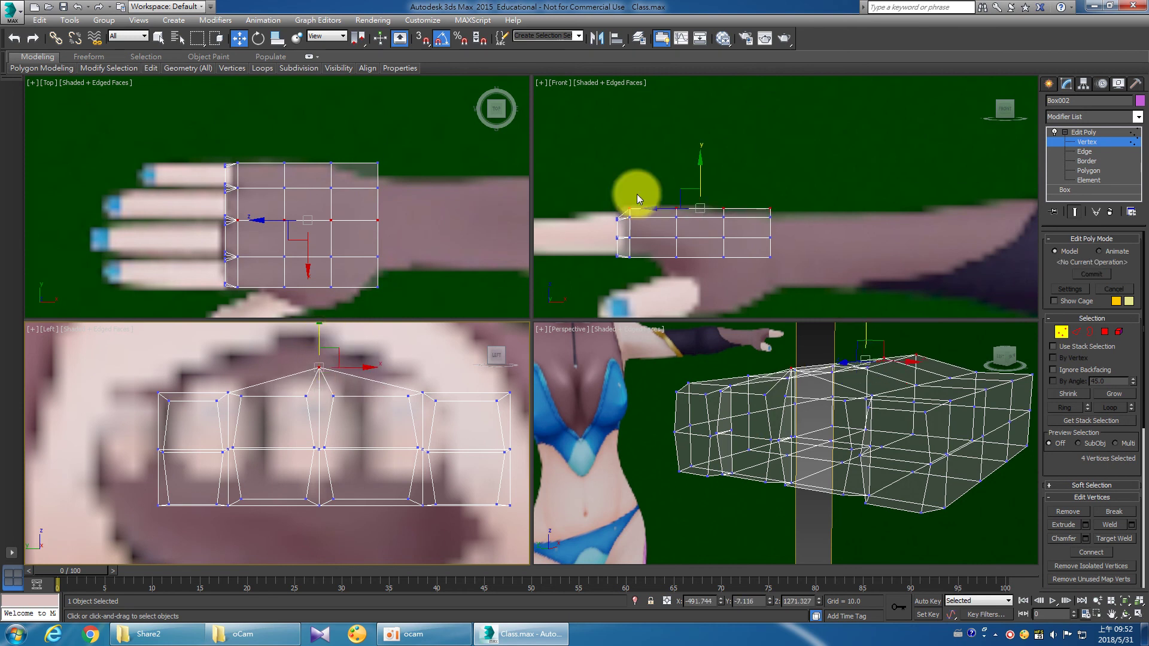
{"action": "scroll", "coordinate": [625, 214], "scroll_direction": "up", "scroll_amount": 2}
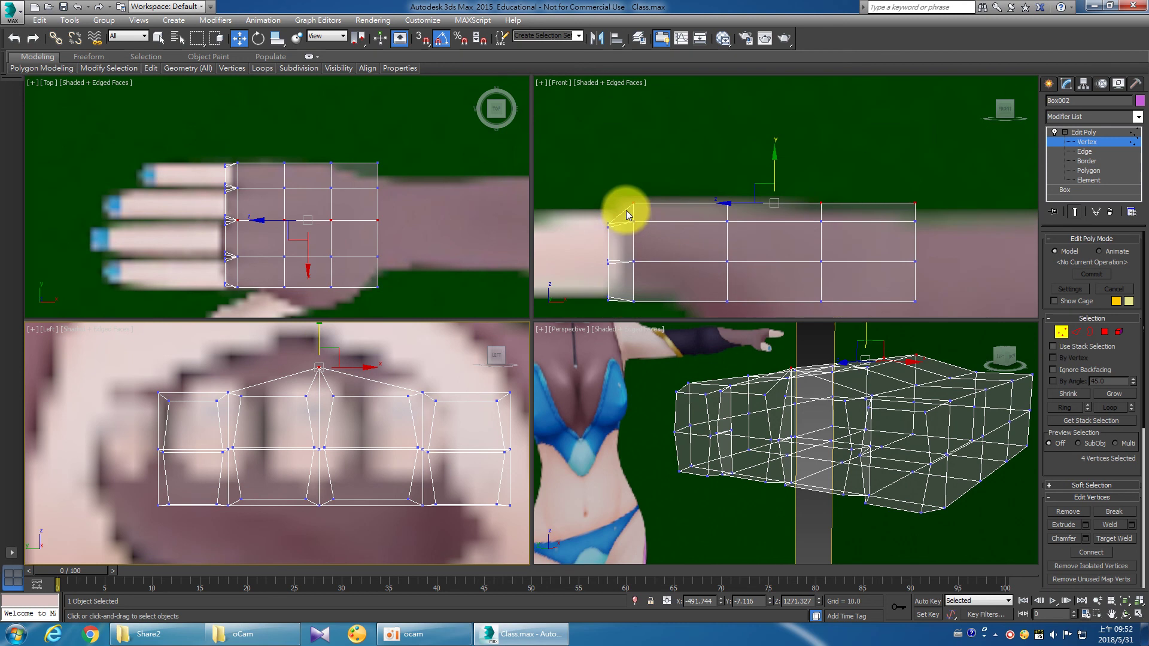
{"action": "middle_click_drag", "start_coordinate": [317, 342], "coordinate": [322, 354]}
{"action": "left_click_drag", "start_coordinate": [321, 352], "coordinate": [322, 354]}
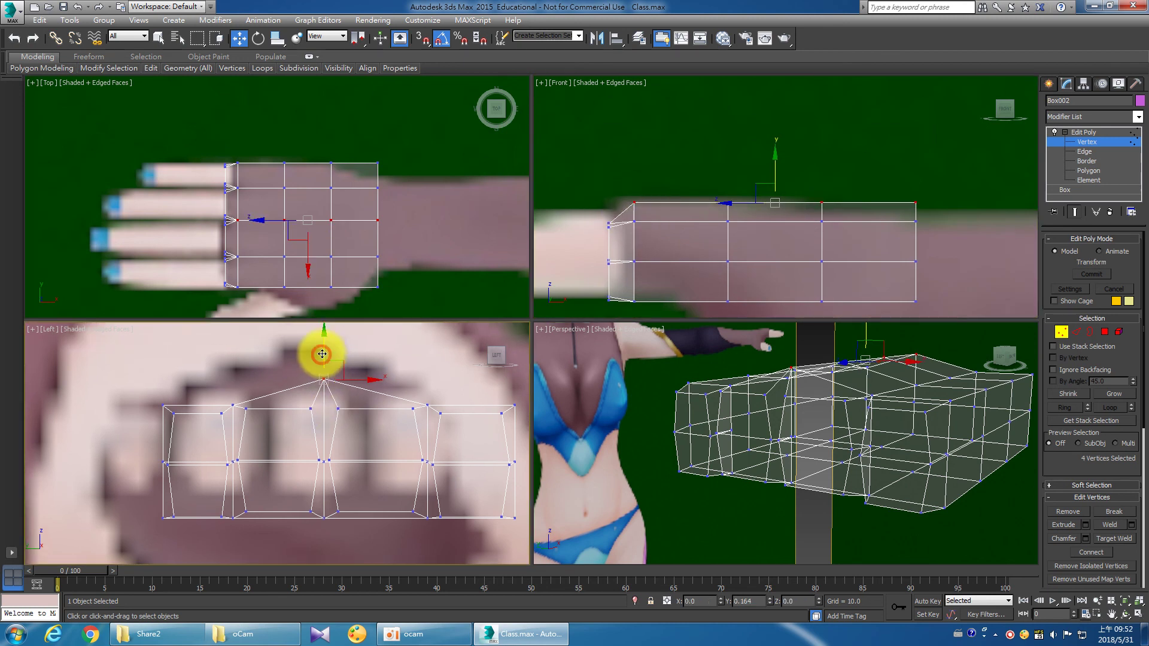
Raise the left, right and corner top vertices, then lift the whole top row slightly.
{"action": "left_click", "coordinate": [237, 410]}
{"action": "left_click_drag", "start_coordinate": [419, 396], "coordinate": [436, 418]}
{"action": "left_click_drag", "start_coordinate": [328, 377], "coordinate": [337, 361]}
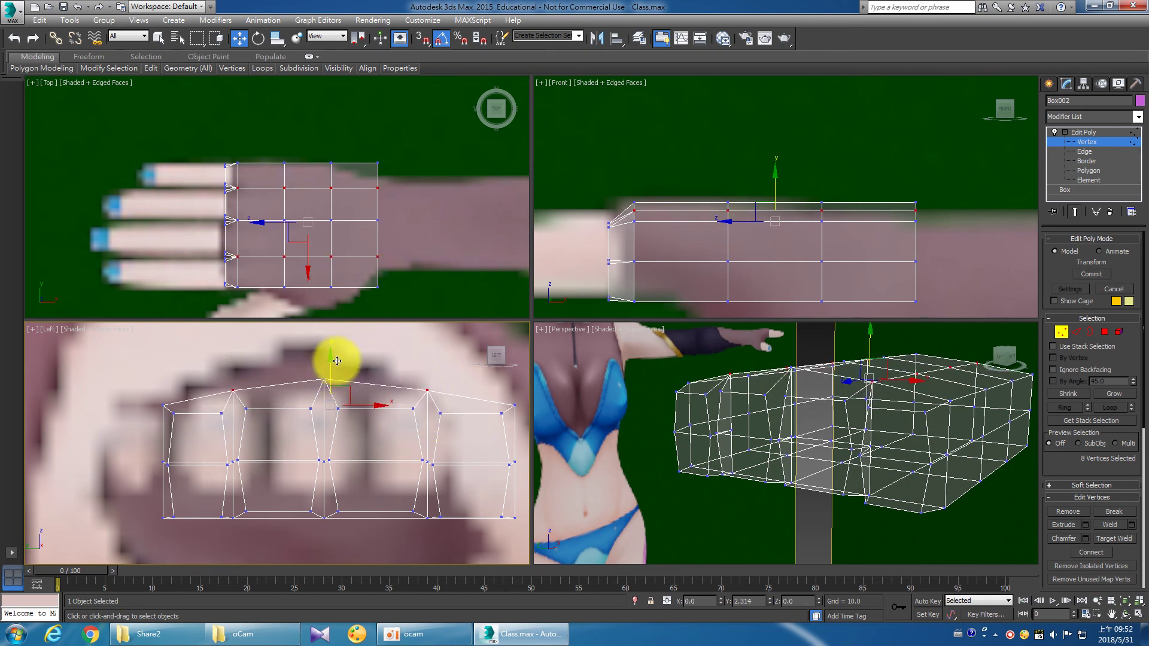
{"action": "left_click_drag", "start_coordinate": [338, 362], "coordinate": [339, 362]}
{"action": "left_click_drag", "start_coordinate": [153, 396], "coordinate": [173, 413]}
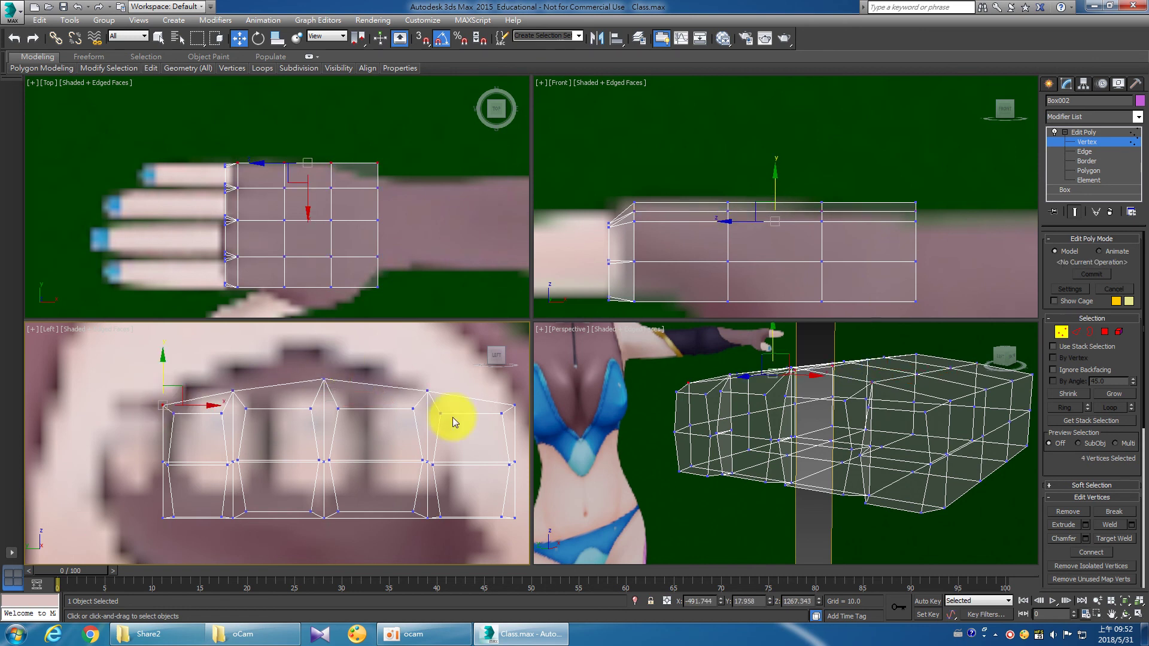
{"action": "left_click_drag", "start_coordinate": [522, 418], "coordinate": [500, 395], "text": "ctrl"}
{"action": "left_click_drag", "start_coordinate": [337, 365], "coordinate": [338, 363]}
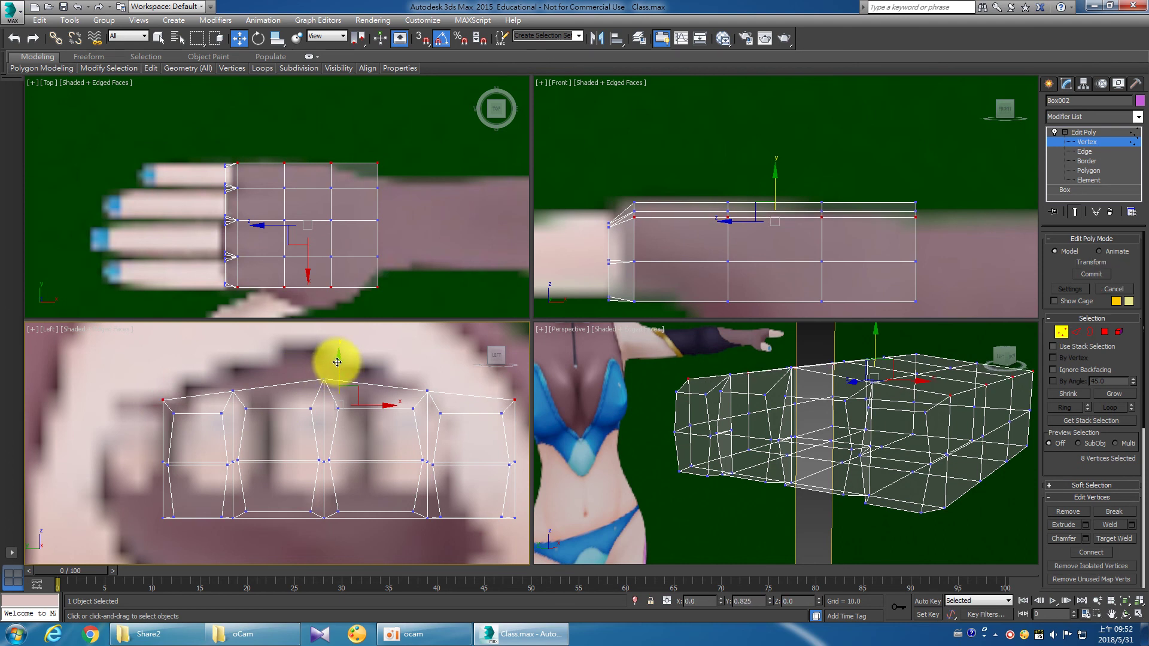
{"action": "mouse_move", "coordinate": [215, 355]}
{"action": "left_mouse_down"}
{"action": "mouse_move", "coordinate": [332, 384]}
{"action": "mouse_move", "coordinate": [333, 358]}
{"action": "left_mouse_up"}
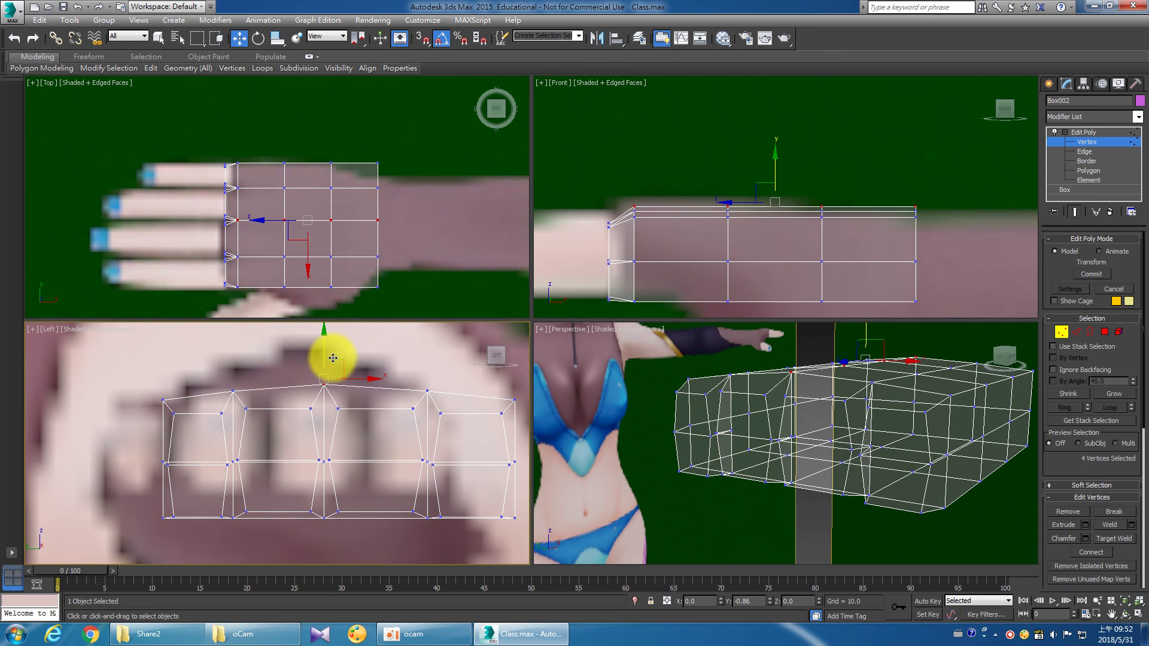
{"action": "left_click_drag", "start_coordinate": [111, 363], "coordinate": [528, 412]}
{"action": "left_click_drag", "start_coordinate": [332, 368], "coordinate": [331, 362]}
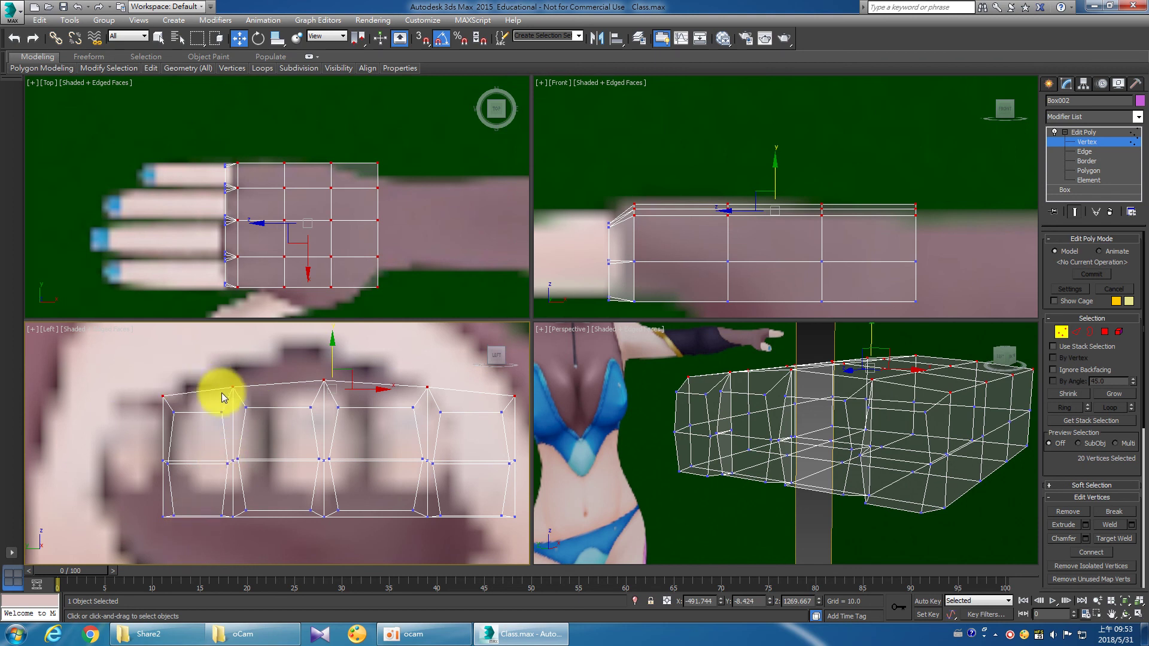
At Polygon level, select the eight side faces in the Left view and move them slightly up.
{"action": "key", "text": "4"}
{"action": "left_click", "coordinate": [200, 423]}
{"action": "left_click", "coordinate": [199, 480], "text": "ctrl"}
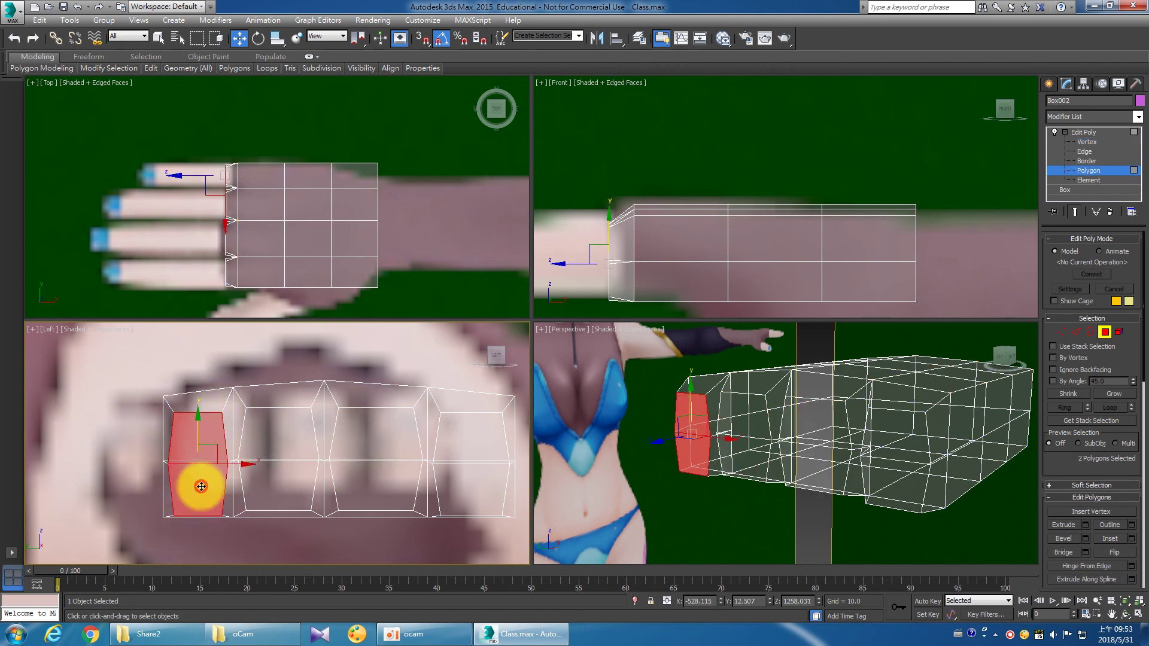
{"action": "left_click", "coordinate": [266, 448], "text": "ctrl"}
{"action": "left_click", "coordinate": [270, 481], "text": "ctrl"}
{"action": "left_click", "coordinate": [376, 436], "text": "ctrl"}
{"action": "left_click", "coordinate": [382, 482], "text": "ctrl"}
{"action": "left_click", "coordinate": [464, 440], "text": "ctrl"}
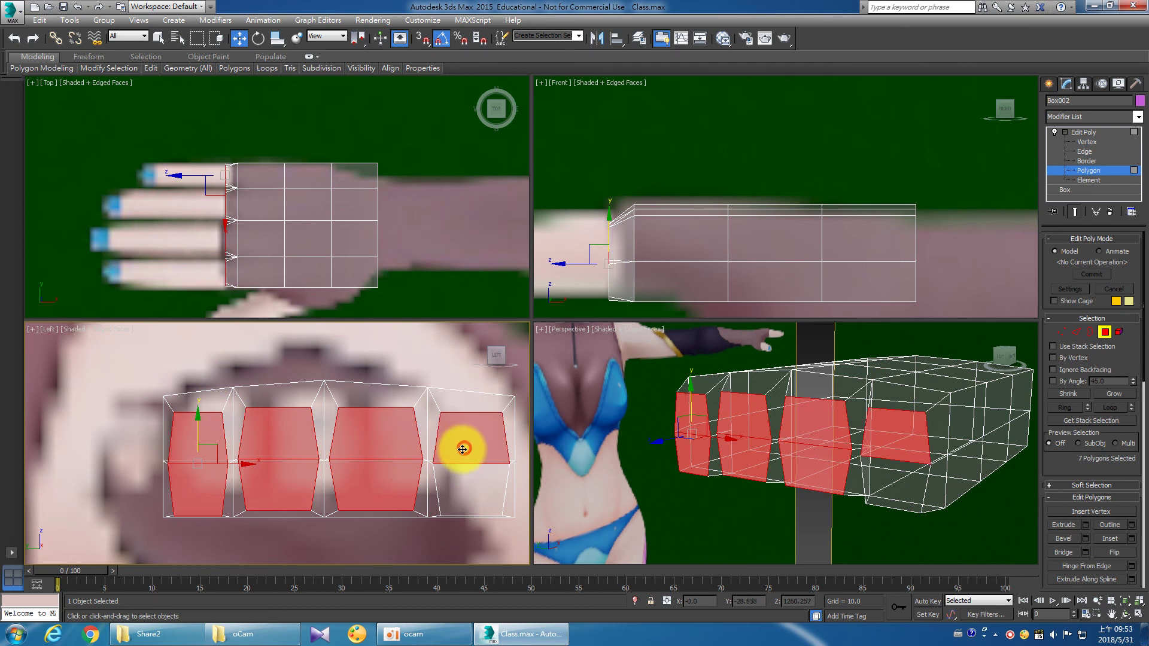
{"action": "left_click", "coordinate": [466, 484], "text": "ctrl"}
{"action": "left_click", "coordinate": [379, 435], "text": "ctrl"}
{"action": "left_click_drag", "start_coordinate": [378, 433], "coordinate": [373, 431]}
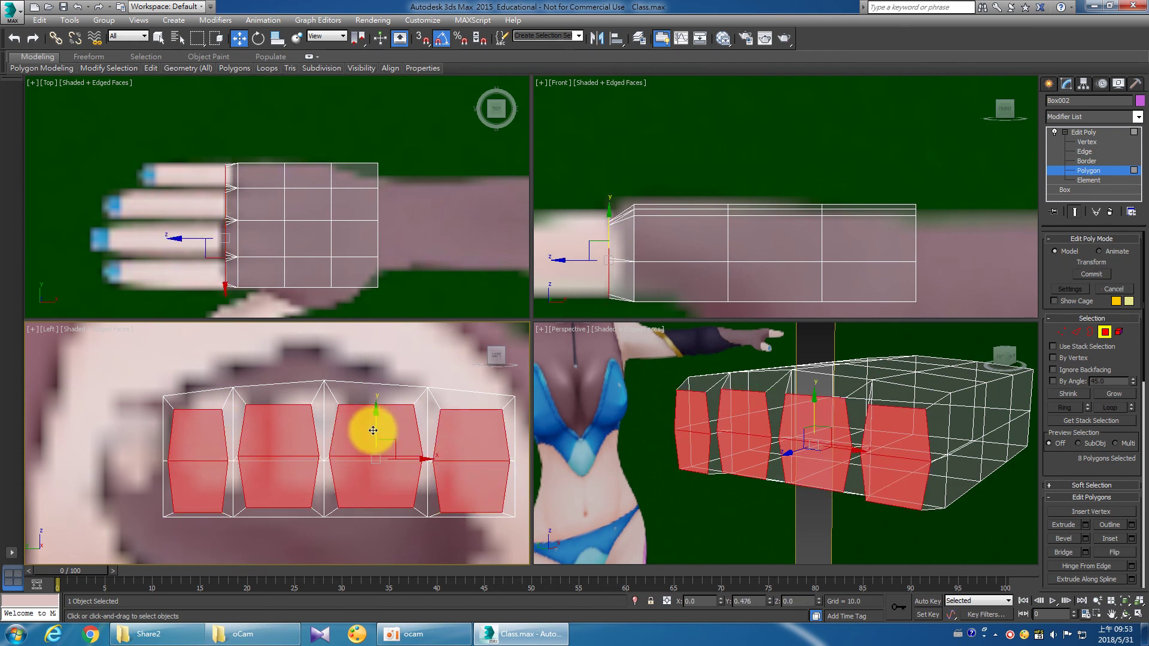
{"action": "left_click", "coordinate": [179, 359]}
At Vertex level, select the four corner vertex groups of the box in the Left view.
{"action": "key", "text": "1"}
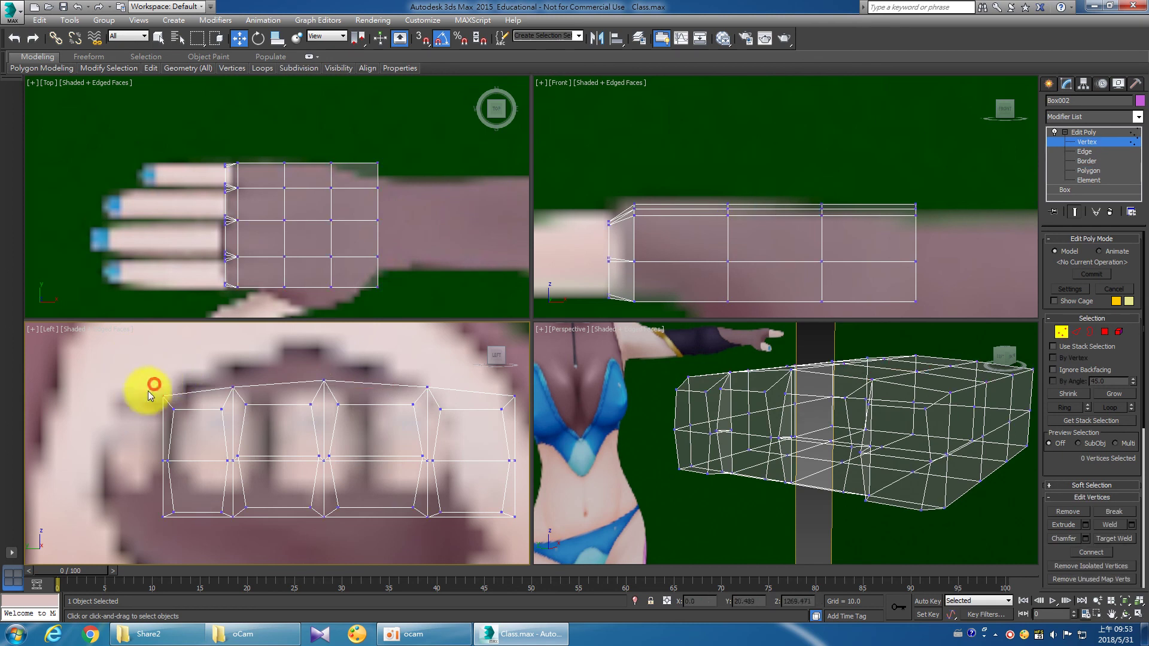
{"action": "left_click_drag", "start_coordinate": [155, 388], "coordinate": [173, 401]}
{"action": "left_click_drag", "start_coordinate": [504, 386], "coordinate": [526, 402], "text": "ctrl"}
{"action": "left_click_drag", "start_coordinate": [174, 534], "coordinate": [174, 534], "text": "ctrl"}
{"action": "left_click_drag", "start_coordinate": [503, 506], "coordinate": [521, 533], "text": "ctrl"}
{"action": "left_click", "coordinate": [512, 516], "text": "ctrl"}
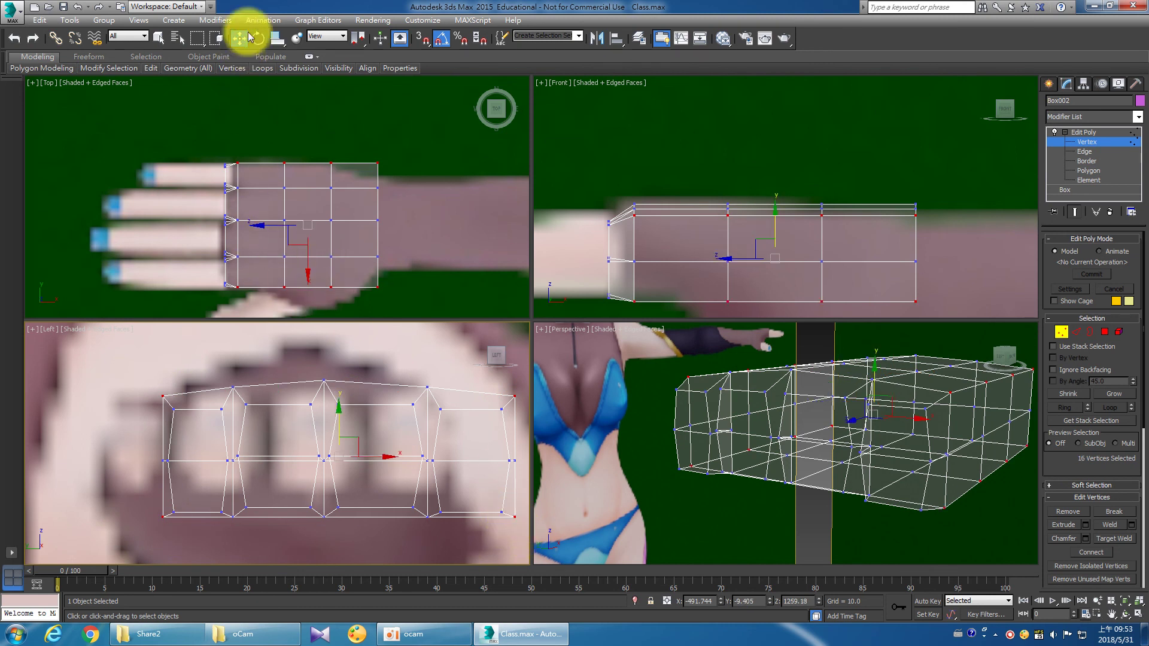
Squeeze the corner vertices inward to about 89% with Select and Non-uniform Scale.
{"action": "left_click_drag", "start_coordinate": [277, 38], "coordinate": [279, 62]}
{"action": "left_click", "coordinate": [279, 62]}
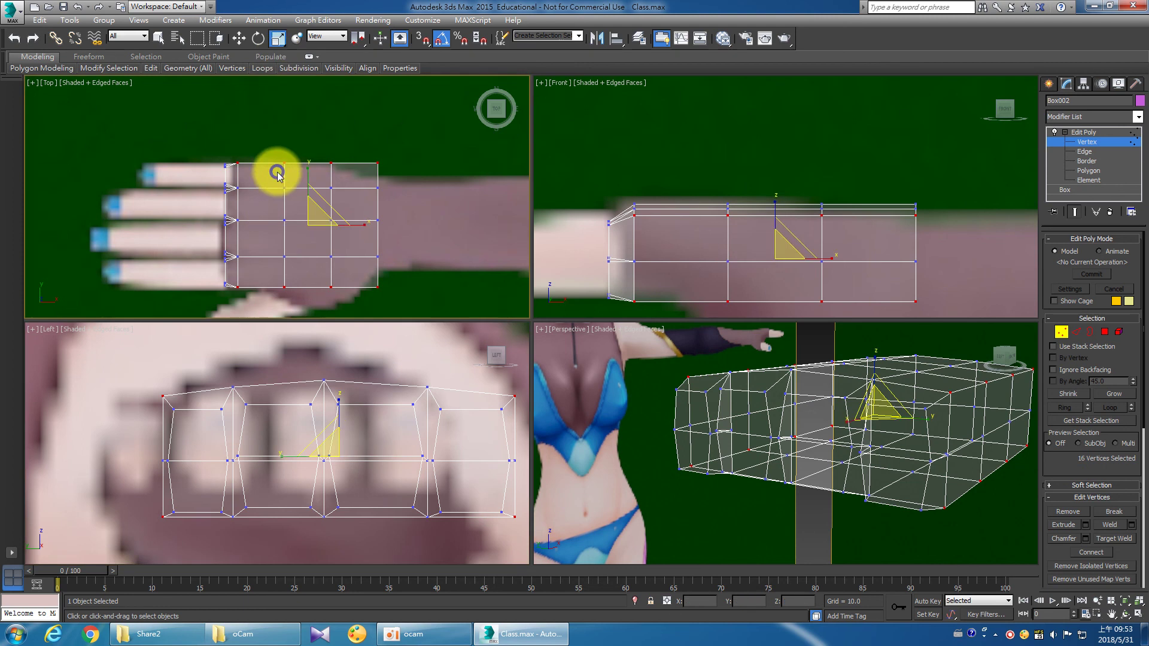
{"action": "left_click_drag", "start_coordinate": [306, 173], "coordinate": [302, 178]}
{"action": "middle_click_drag", "start_coordinate": [249, 359], "coordinate": [167, 415], "text": "alt"}
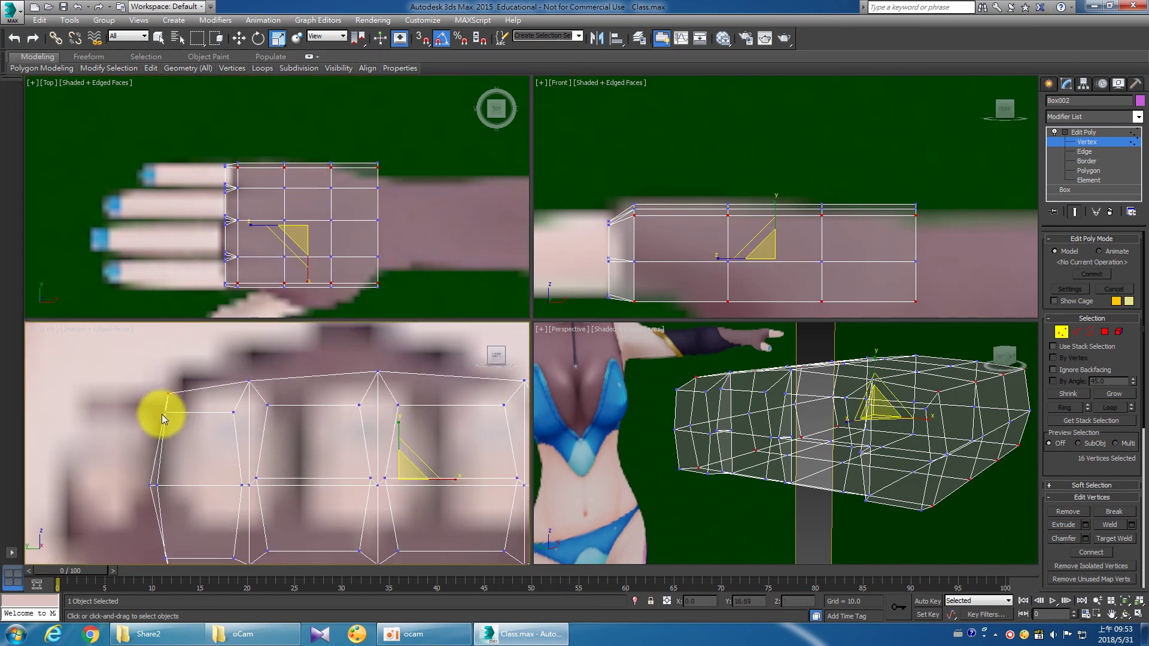
{"action": "mouse_move", "coordinate": [159, 559]}
{"action": "middle_mouse_down", "text": "alt"}
{"action": "mouse_move", "coordinate": [198, 510]}
{"action": "mouse_move", "coordinate": [149, 520]}
{"action": "middle_mouse_up", "text": "alt"}
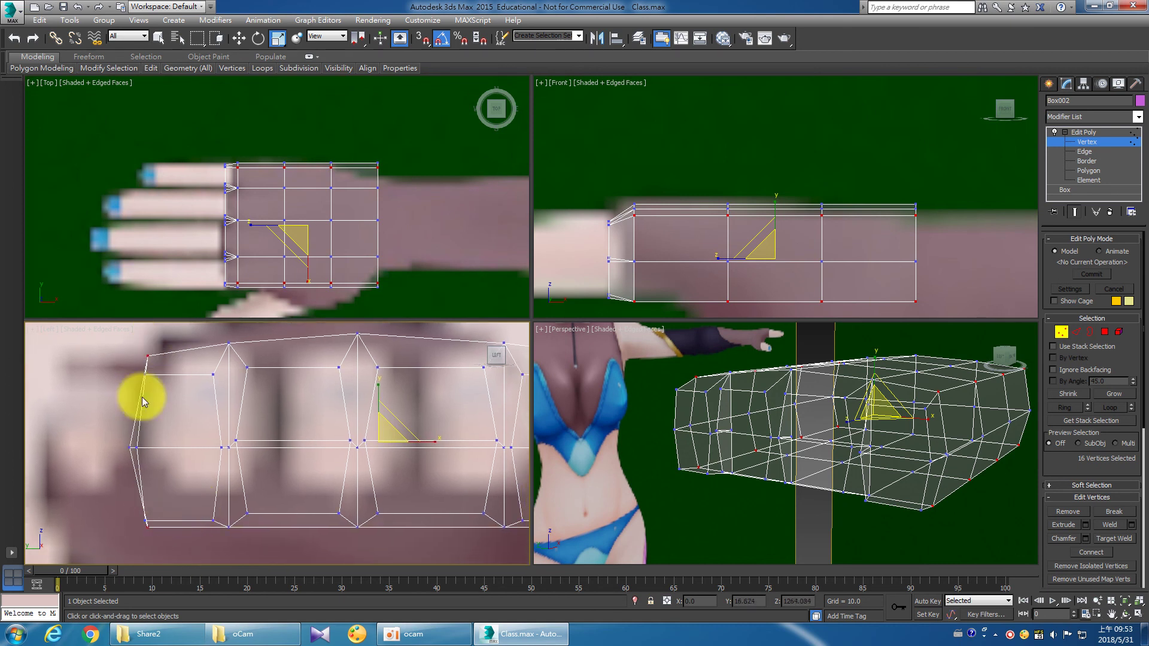
{"action": "middle_click_drag", "start_coordinate": [350, 449], "coordinate": [245, 455], "text": "alt"}
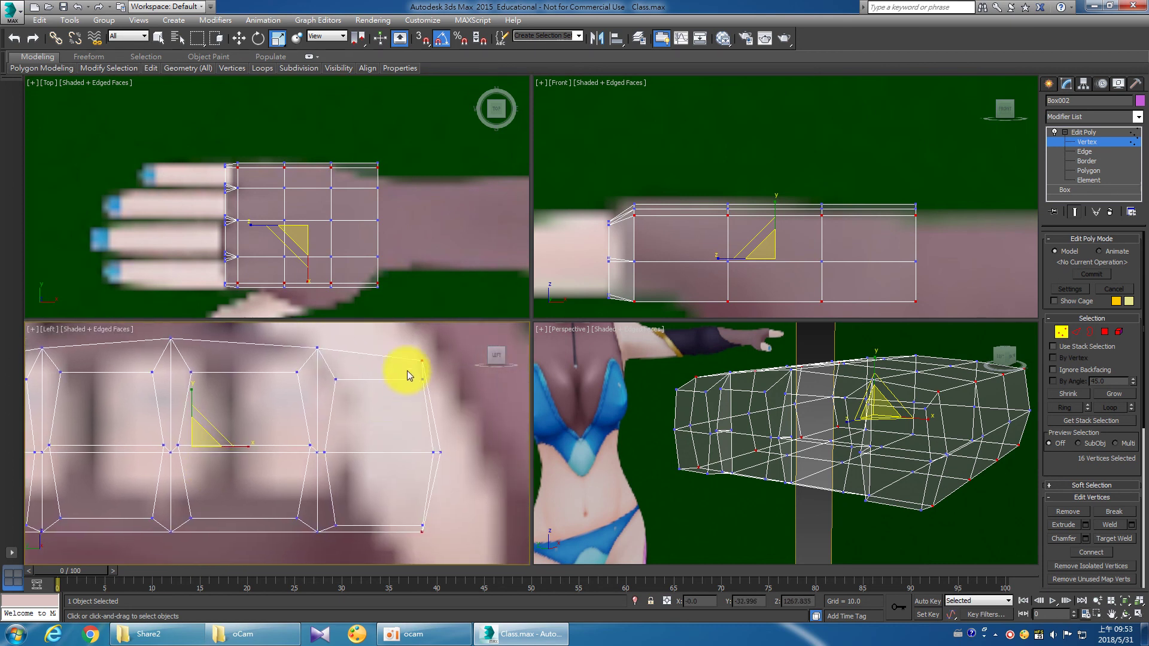
{"action": "mouse_move", "coordinate": [385, 426]}
{"action": "middle_mouse_down", "text": "alt"}
{"action": "mouse_move", "coordinate": [405, 462]}
{"action": "mouse_move", "coordinate": [329, 441]}
{"action": "mouse_move", "coordinate": [374, 423]}
{"action": "middle_mouse_up", "text": "alt"}
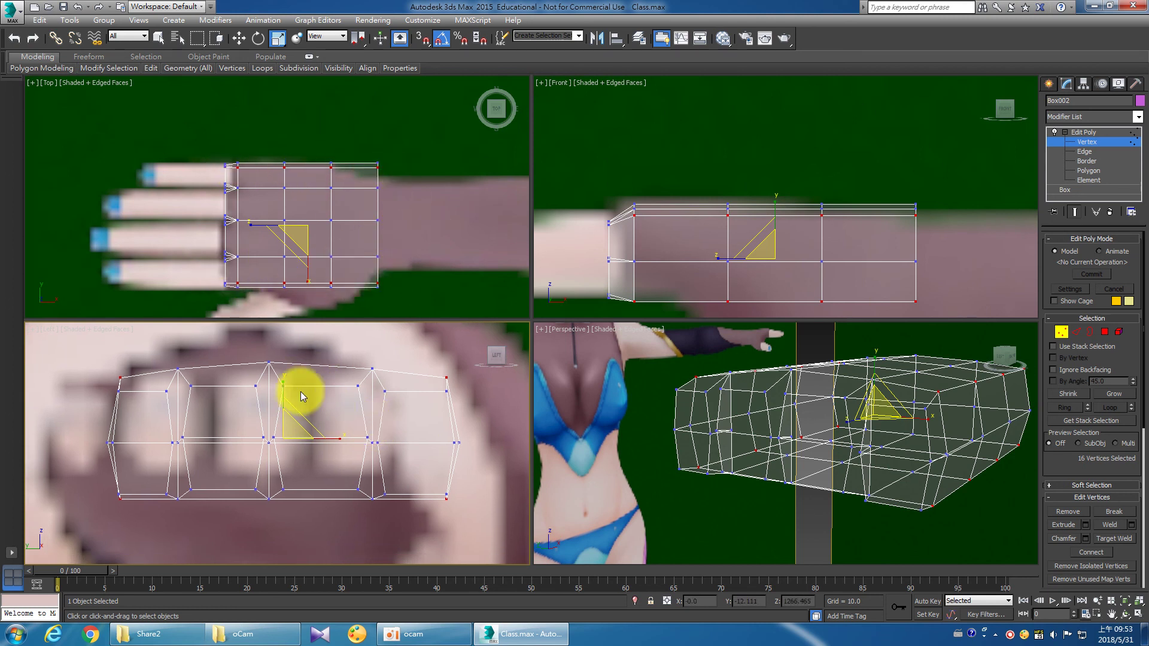
{"action": "middle_click_drag", "start_coordinate": [295, 385], "coordinate": [376, 356], "text": "alt"}
{"action": "left_click", "coordinate": [1088, 171]}
Select the two polygons at the finger end of the hand box.
{"action": "left_click", "coordinate": [142, 422]}
{"action": "left_click", "coordinate": [146, 462], "text": "ctrl"}
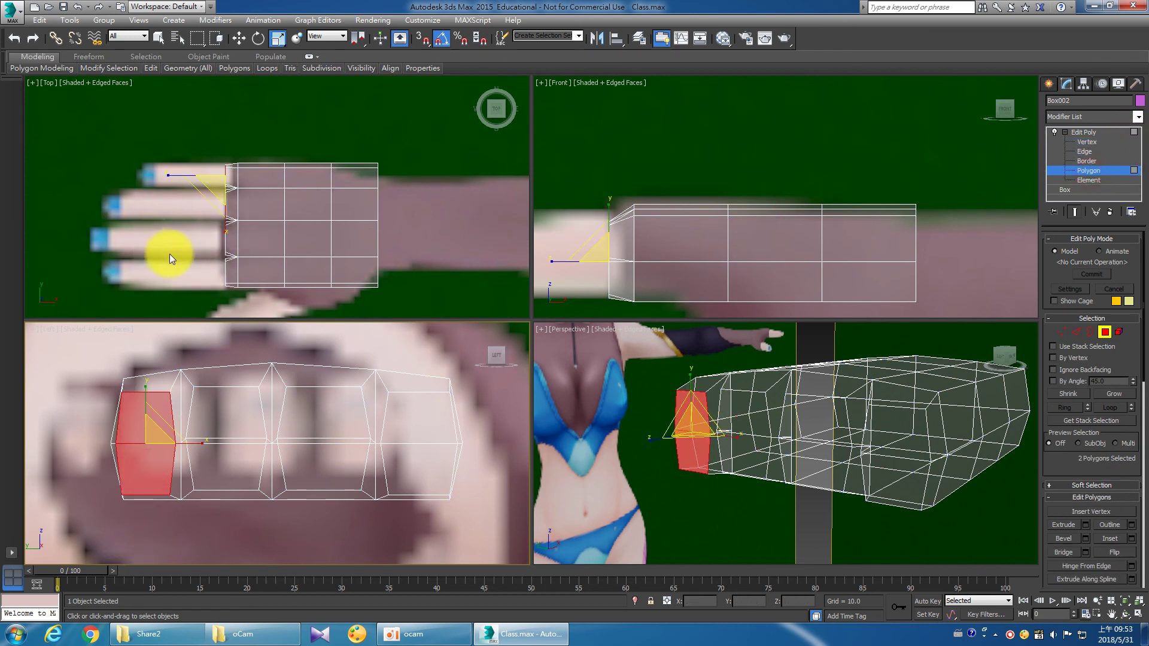
{"action": "scroll", "coordinate": [170, 231], "scroll_direction": "up", "scroll_amount": 3}
{"action": "scroll", "coordinate": [266, 249], "scroll_direction": "up", "scroll_amount": 2}
{"action": "scroll", "coordinate": [353, 233], "scroll_direction": "up", "scroll_amount": 2}
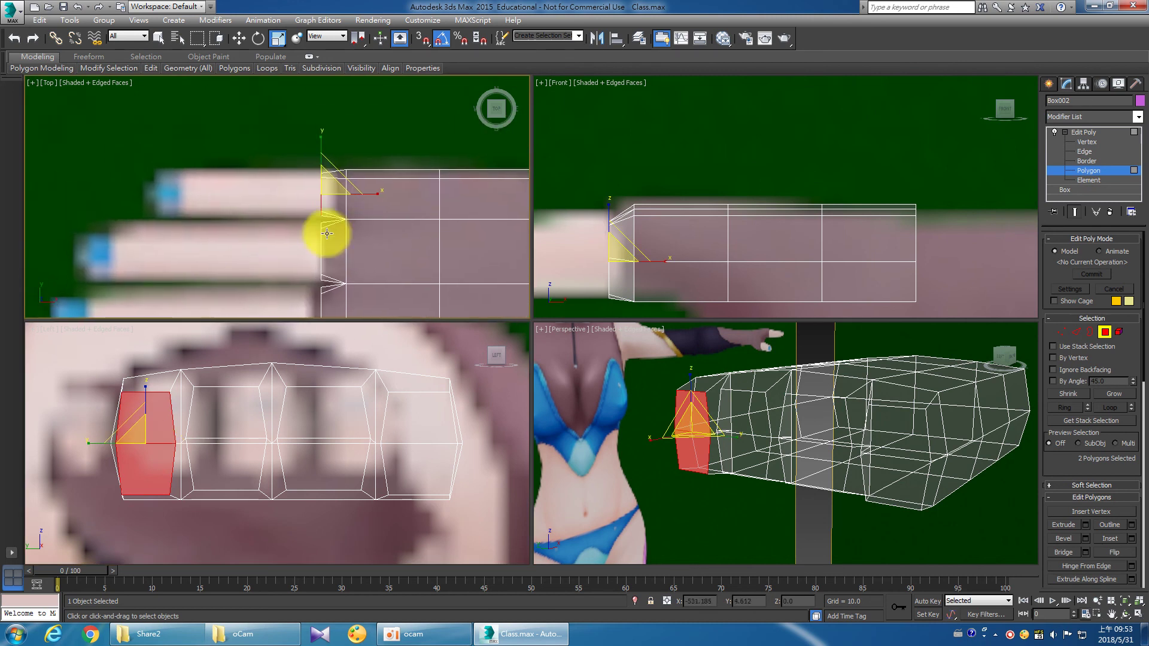
Bevel the two faces with Outline 0 and Height about 1.434, and commit it.
{"action": "right_click", "coordinate": [252, 224]}
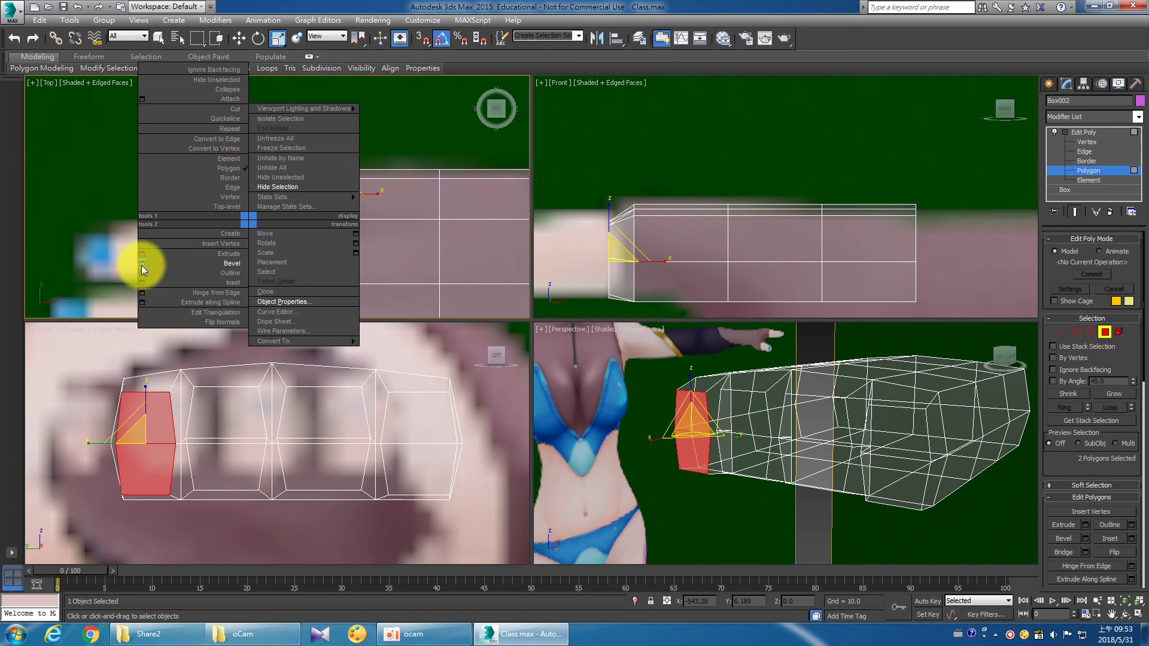
{"action": "left_click", "coordinate": [142, 265]}
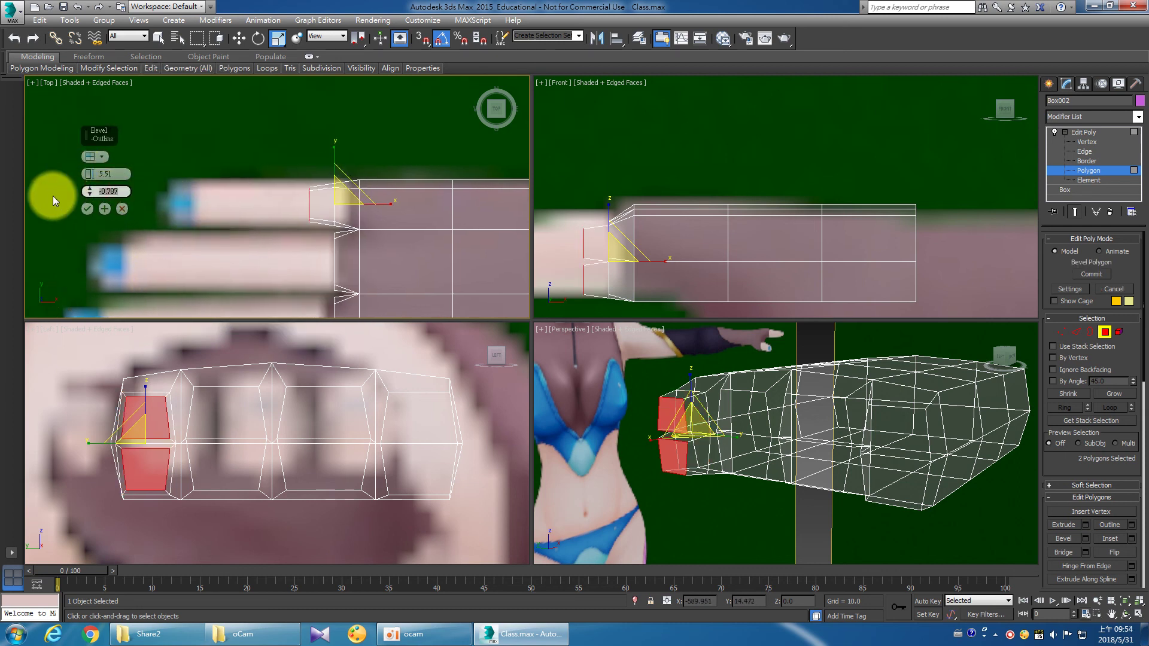
{"action": "type", "text": "0"}
{"action": "right_click", "coordinate": [88, 190]}
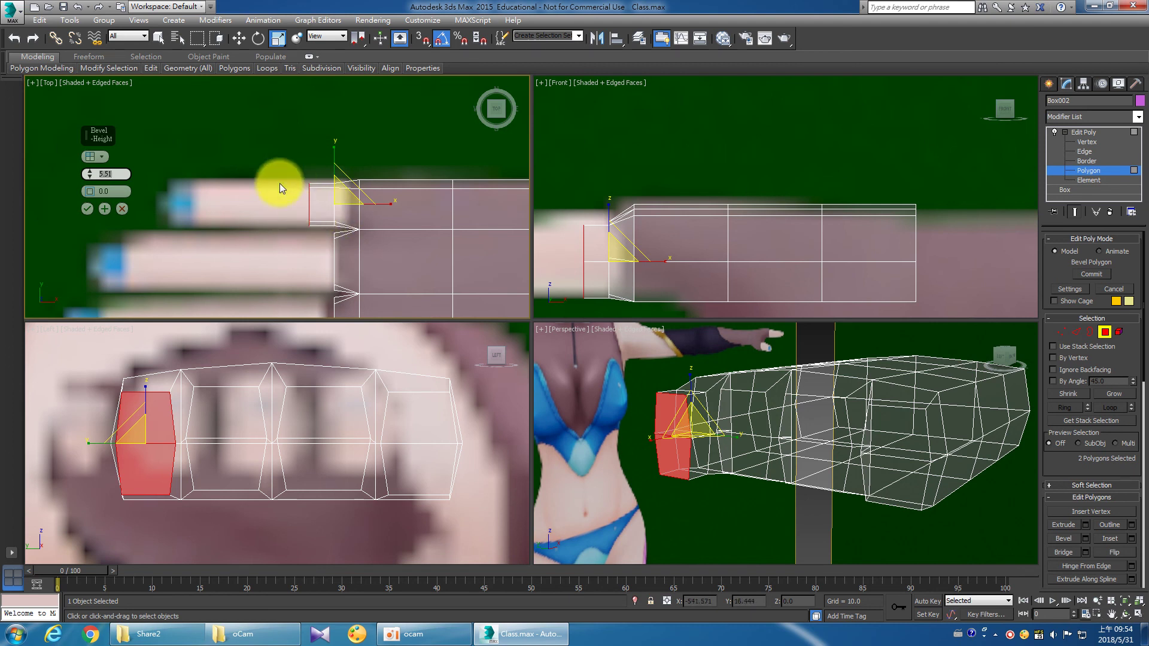
{"action": "left_click_drag", "start_coordinate": [87, 182], "coordinate": [101, 194]}
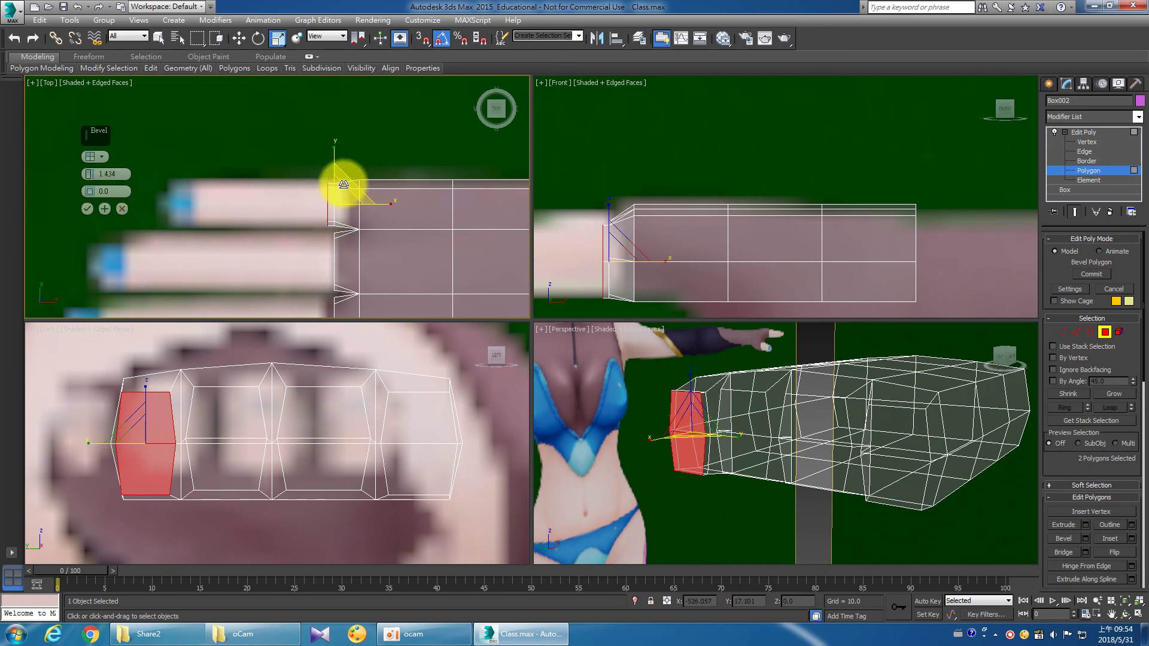
{"action": "left_click", "coordinate": [105, 209]}
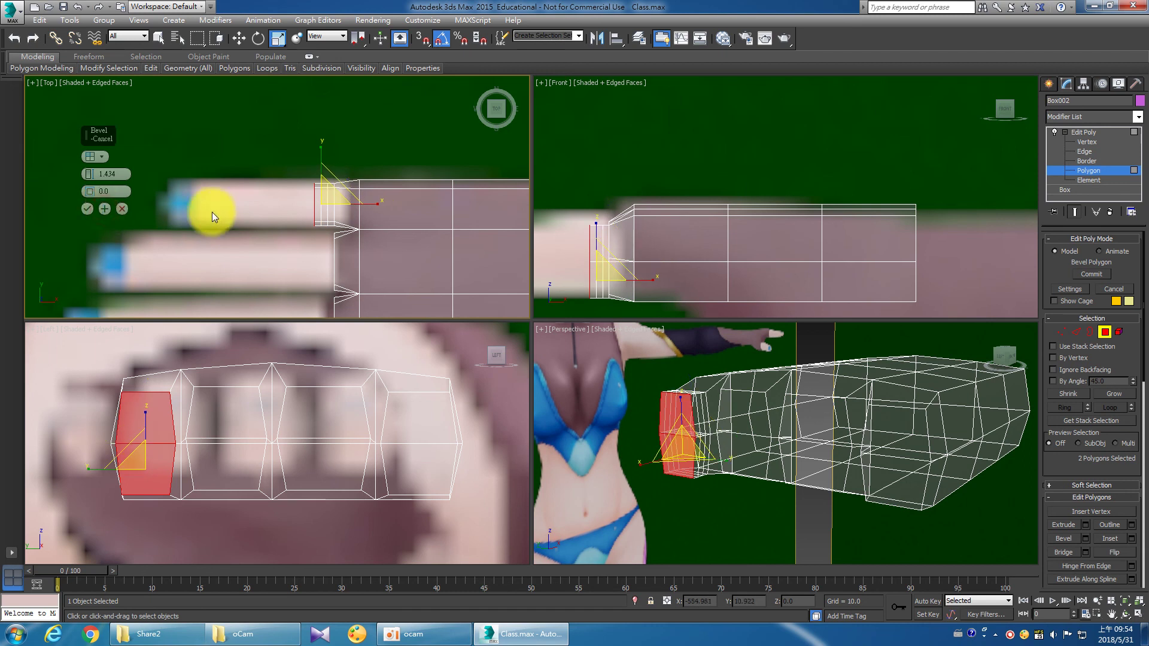
{"action": "left_click", "coordinate": [90, 208]}
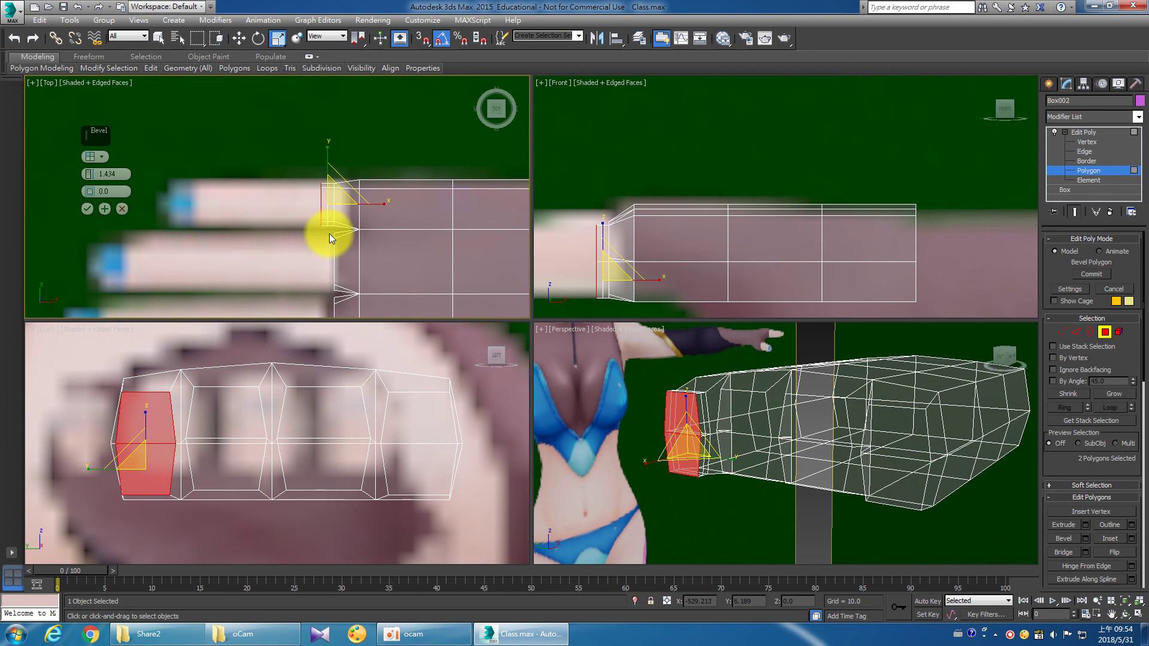
{"action": "left_click", "coordinate": [88, 207]}
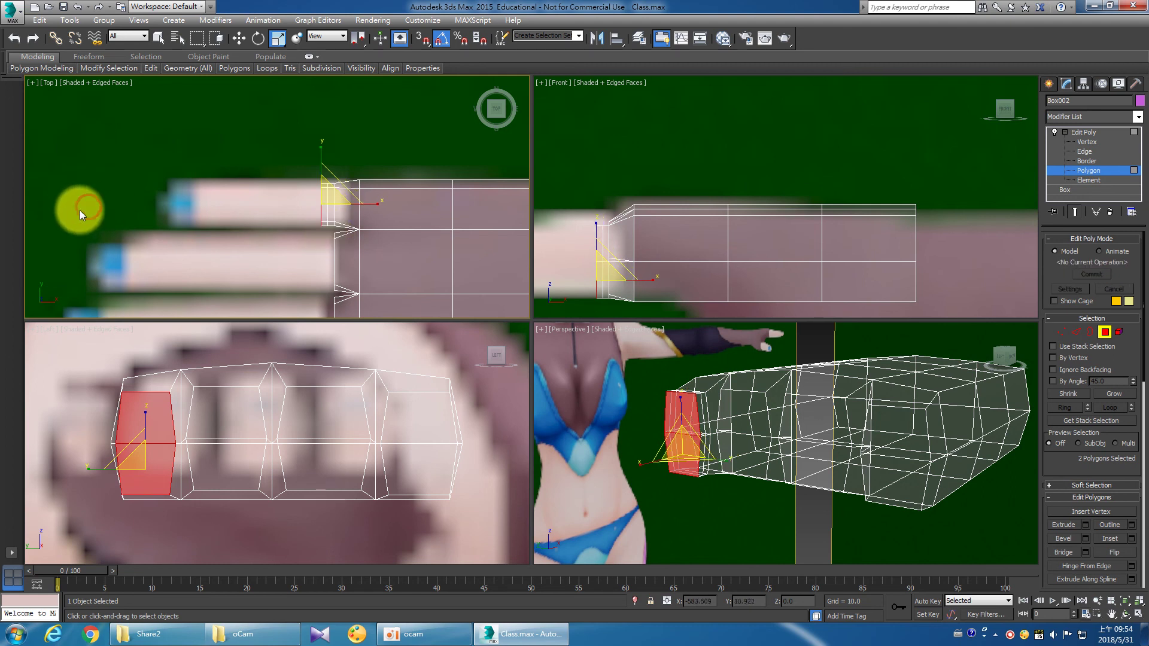
{"action": "right_click", "coordinate": [243, 248]}
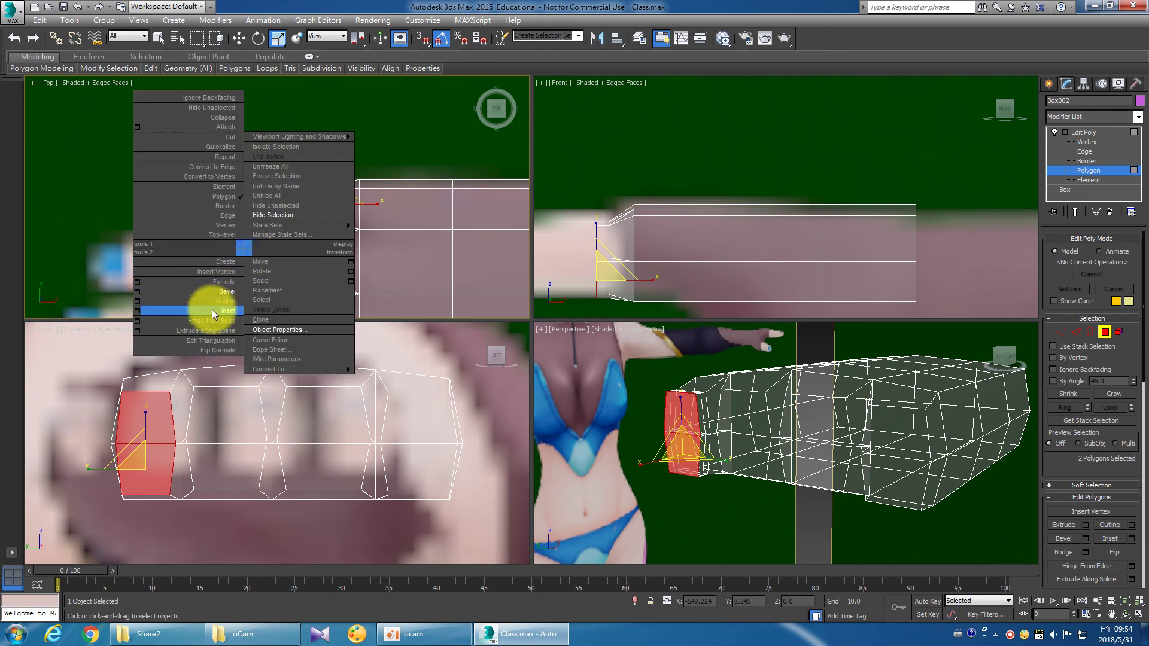
Try a taller bevel on the end faces, then cancel and undo it.
{"action": "left_click", "coordinate": [136, 292]}
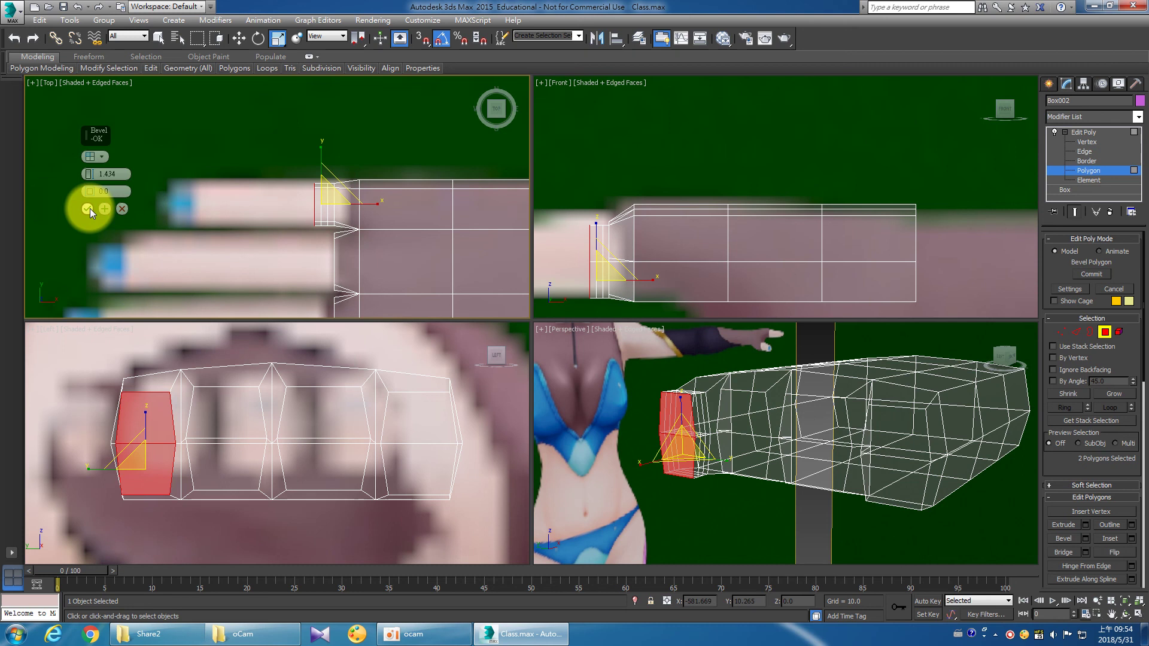
{"action": "left_click_drag", "start_coordinate": [90, 171], "coordinate": [86, 138]}
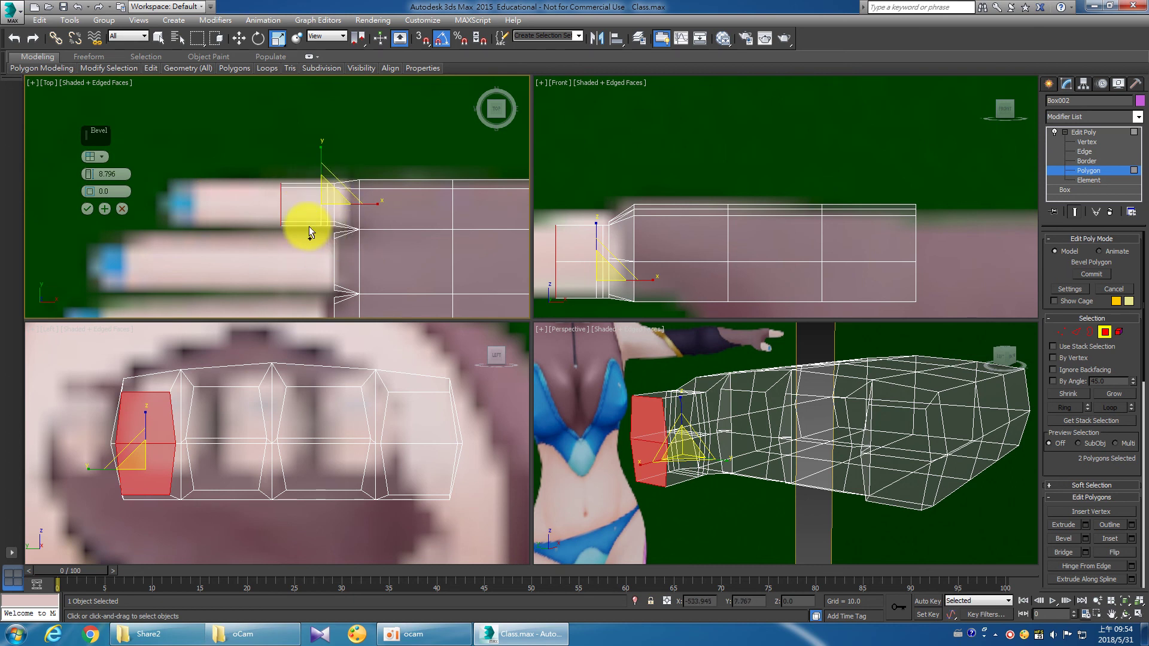
{"action": "key", "text": "Escape"}
{"action": "key", "text": "ctrl+z"}
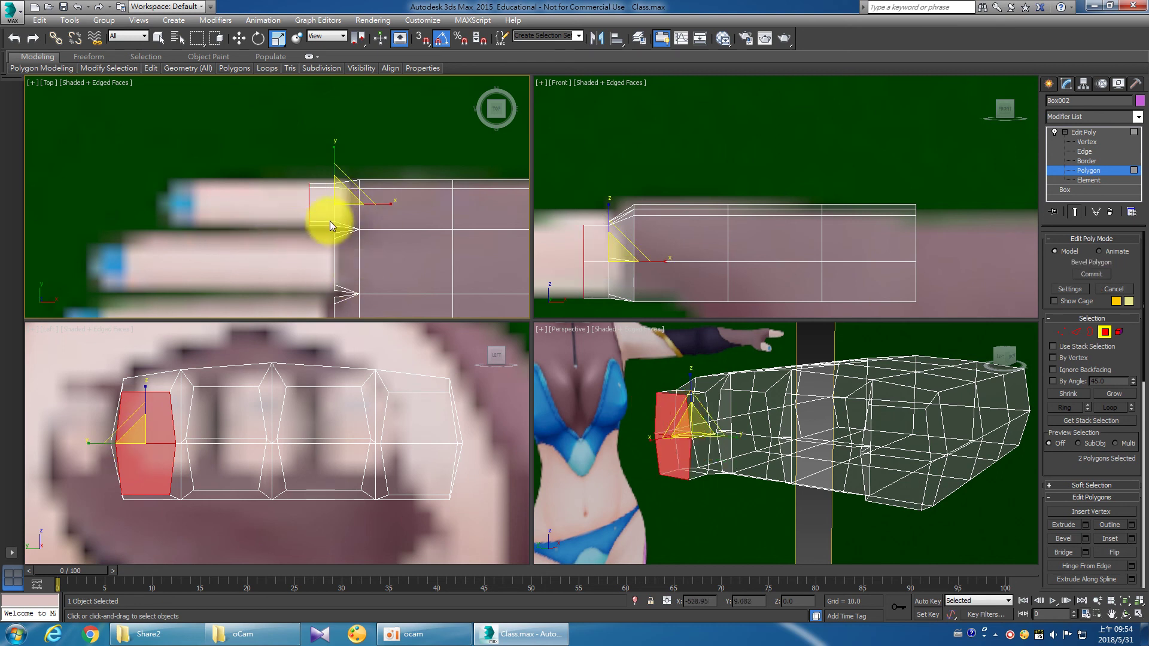
Re-bevel the end faces with zero outline and a raised height for the first finger segment.
{"action": "right_click", "coordinate": [289, 228]}
{"action": "left_click", "coordinate": [179, 270]}
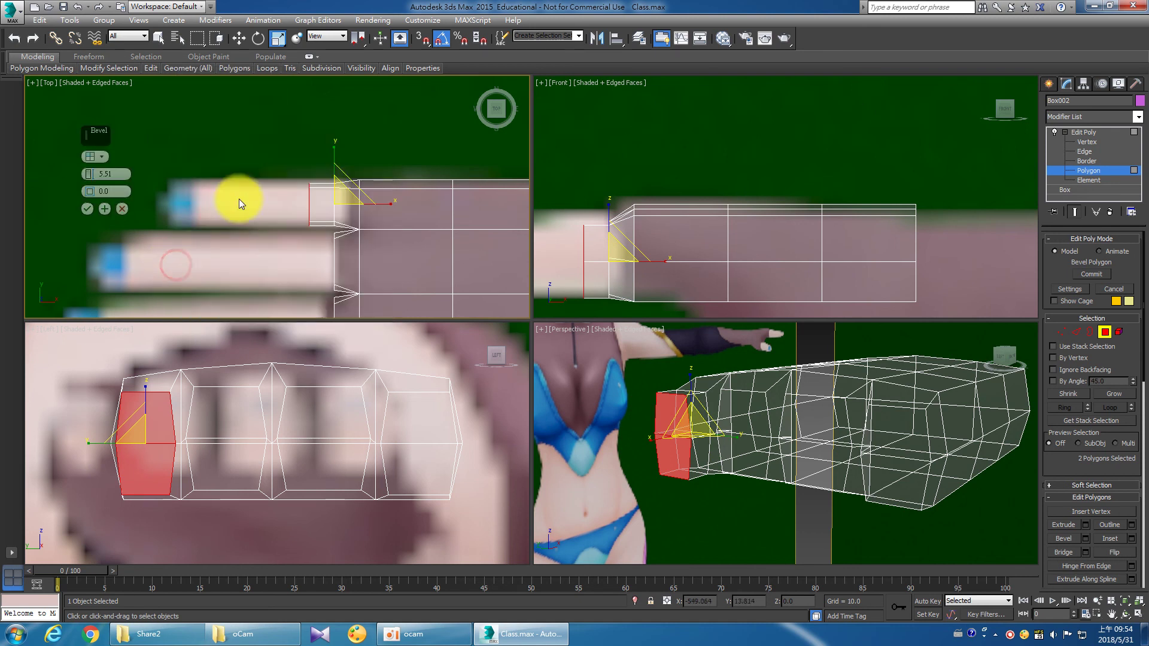
{"action": "left_click_drag", "start_coordinate": [90, 191], "coordinate": [90, 182]}
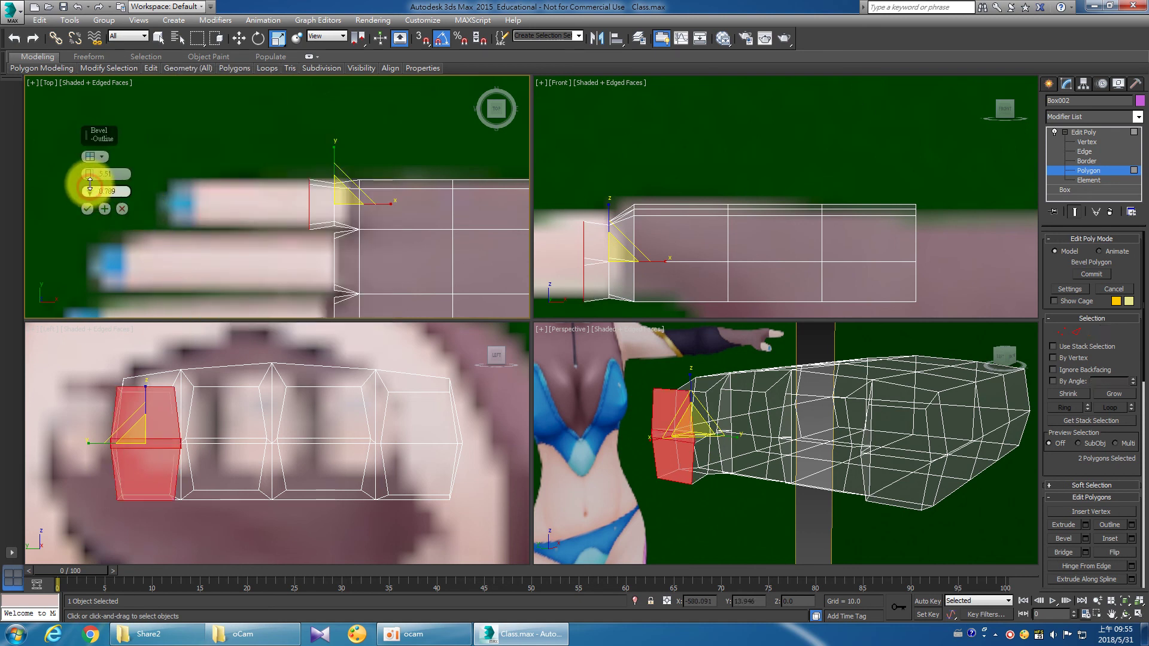
{"action": "left_click", "coordinate": [117, 191]}
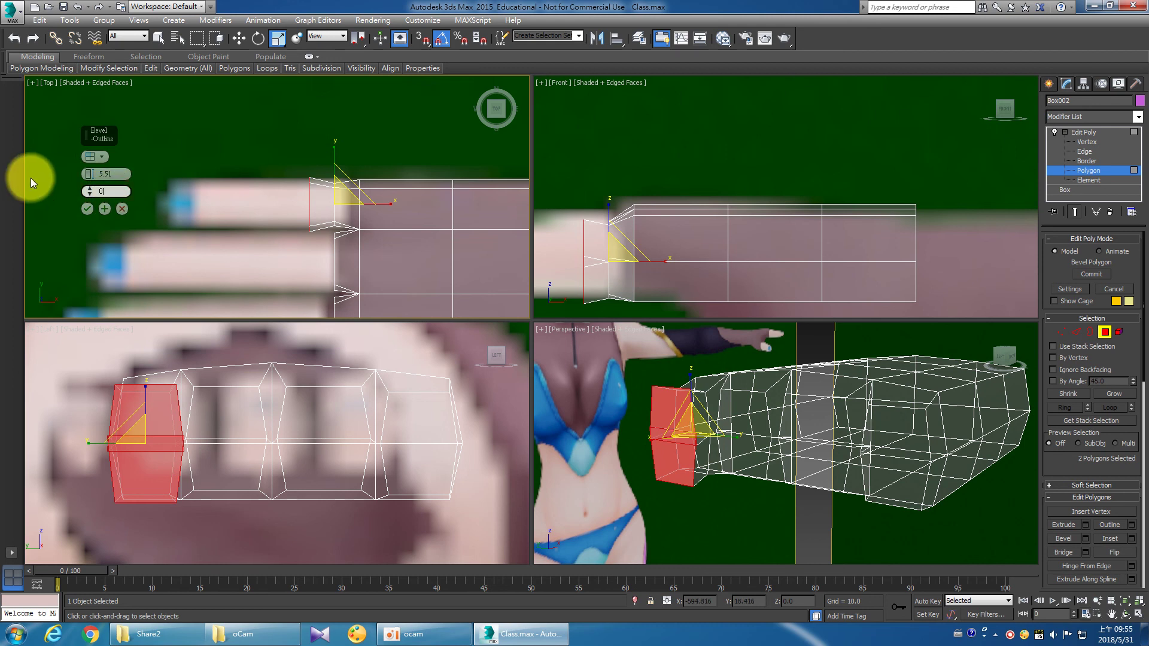
{"action": "key", "text": "Return"}
{"action": "left_click_drag", "start_coordinate": [91, 174], "coordinate": [102, 156]}
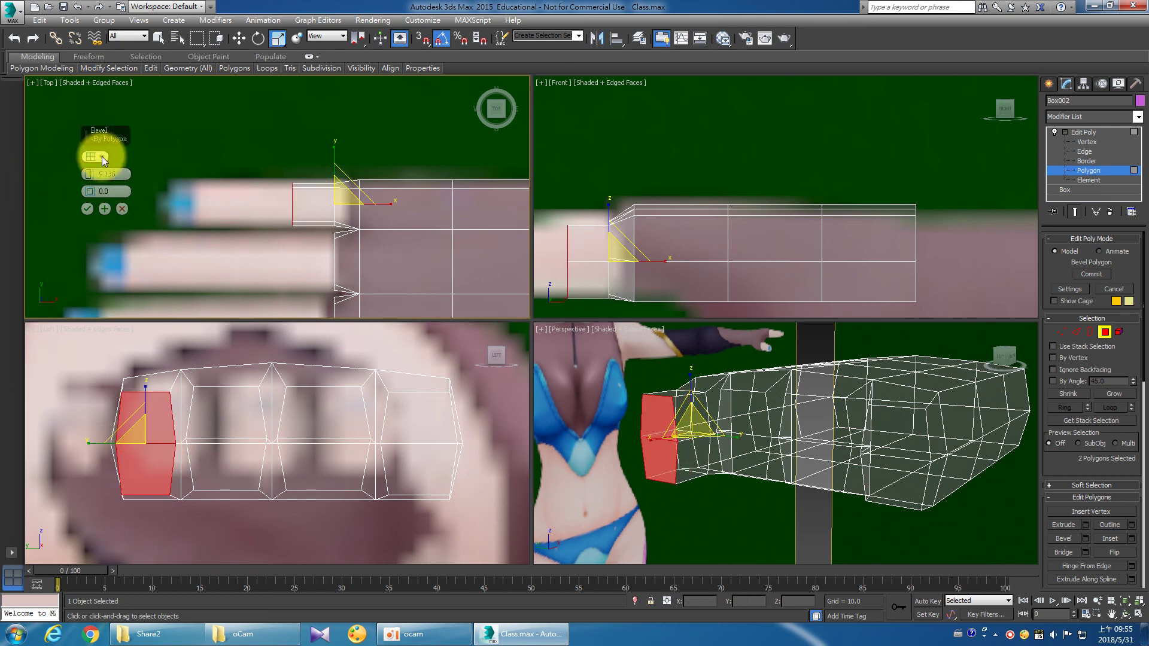
{"action": "left_click", "coordinate": [106, 214]}
Stack several more short bevelled finger segments, heights around 1.5–1.9, ending at 1.905.
{"action": "mouse_move", "coordinate": [89, 174]}
{"action": "left_mouse_down"}
{"action": "mouse_move", "coordinate": [106, 210]}
{"action": "mouse_move", "coordinate": [85, 128]}
{"action": "mouse_move", "coordinate": [97, 141]}
{"action": "left_mouse_up"}
{"action": "left_click", "coordinate": [105, 209]}
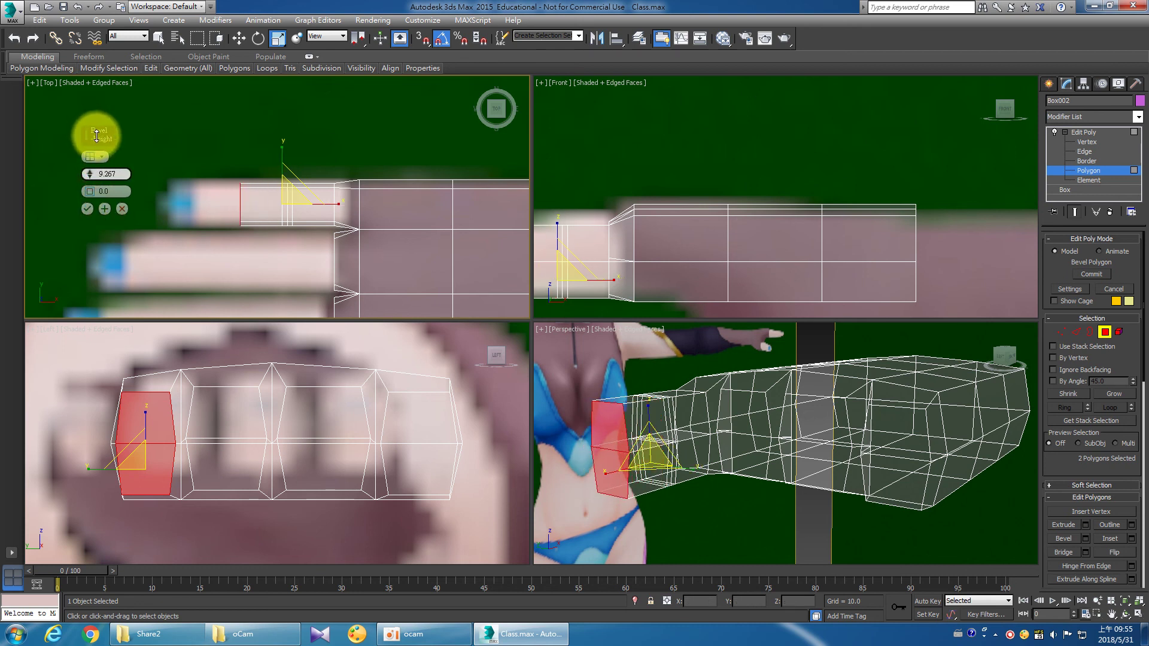
{"action": "left_click", "coordinate": [105, 207]}
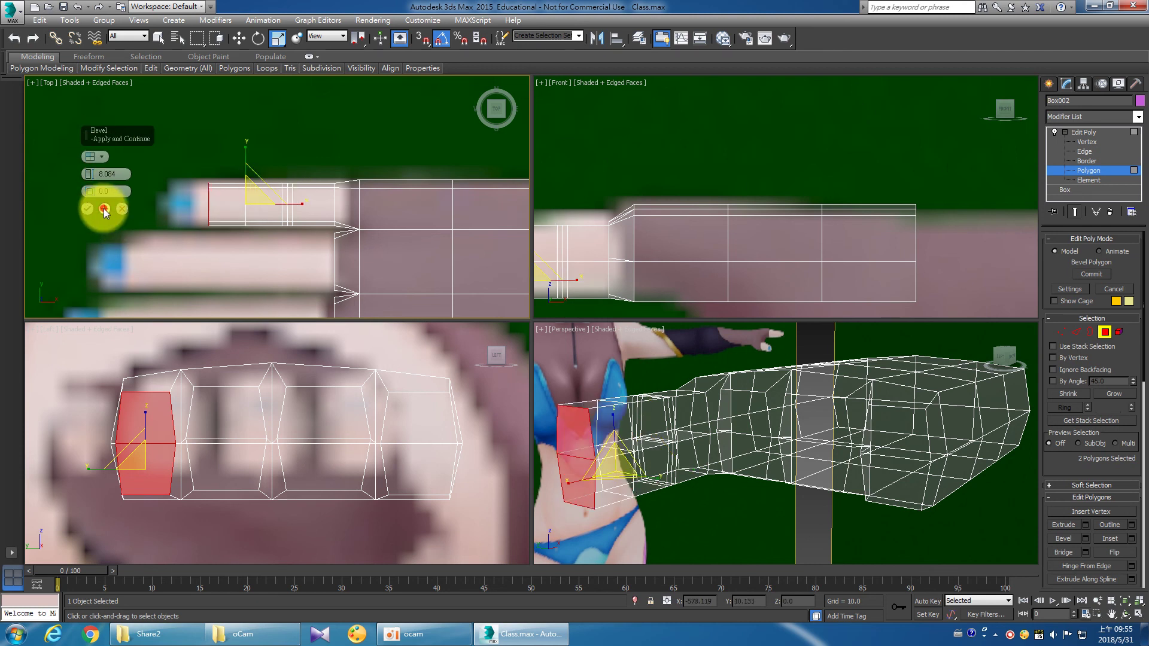
{"action": "left_click_drag", "start_coordinate": [94, 185], "coordinate": [105, 203]}
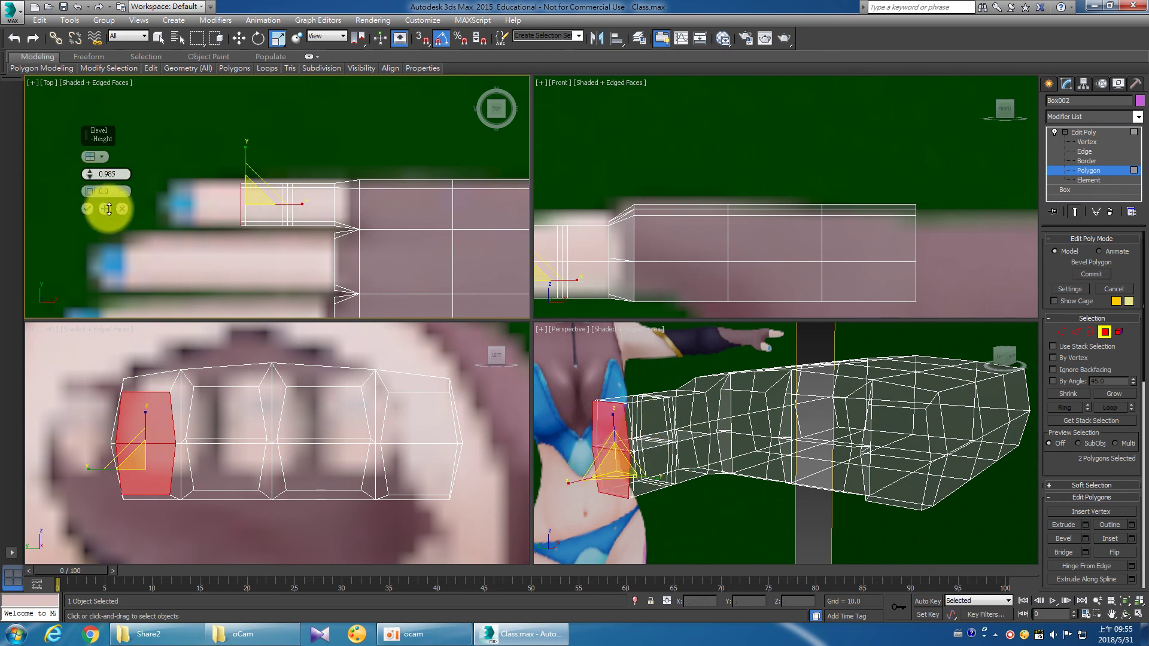
{"action": "left_click", "coordinate": [108, 208]}
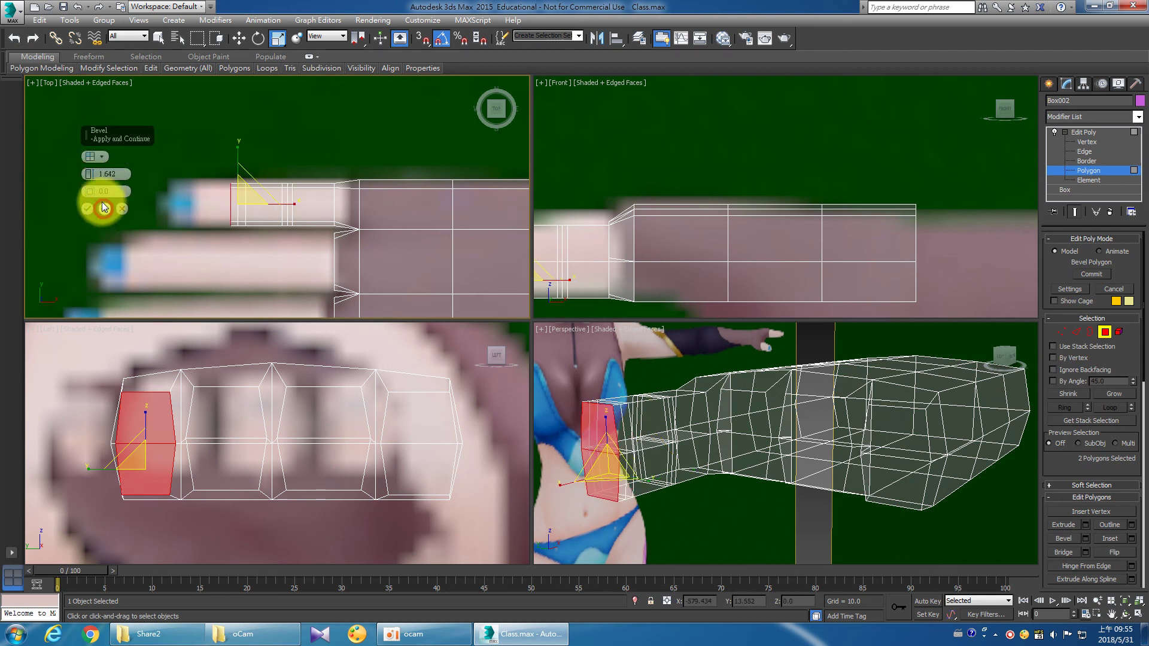
{"action": "left_click", "coordinate": [103, 207]}
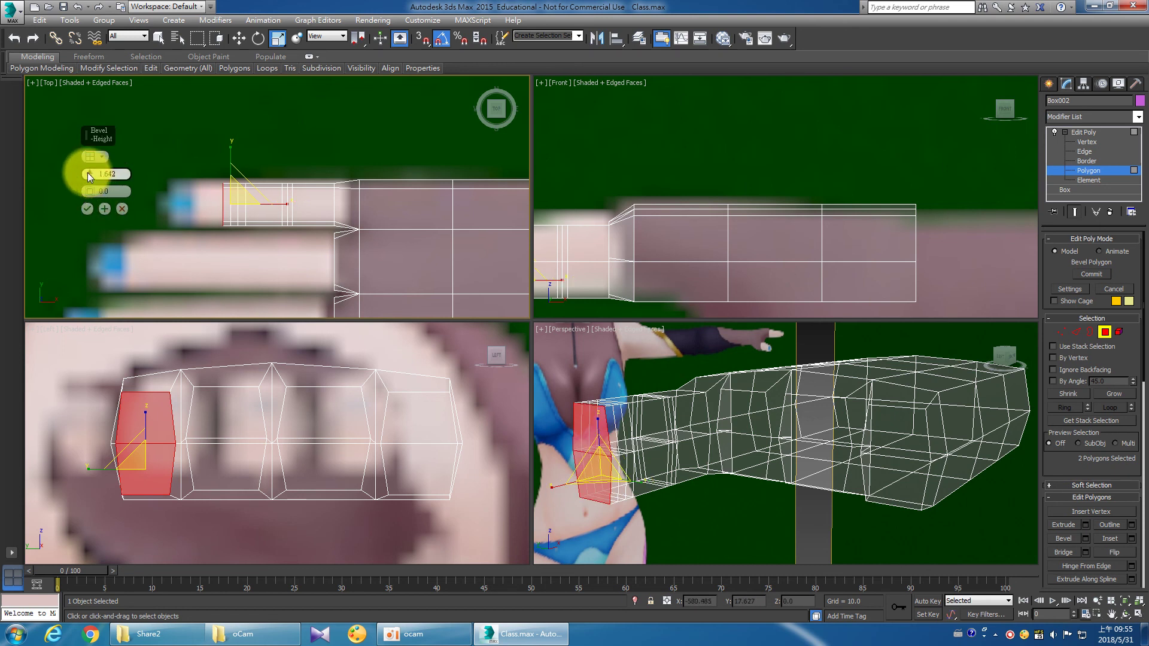
{"action": "left_click_drag", "start_coordinate": [87, 173], "coordinate": [84, 139]}
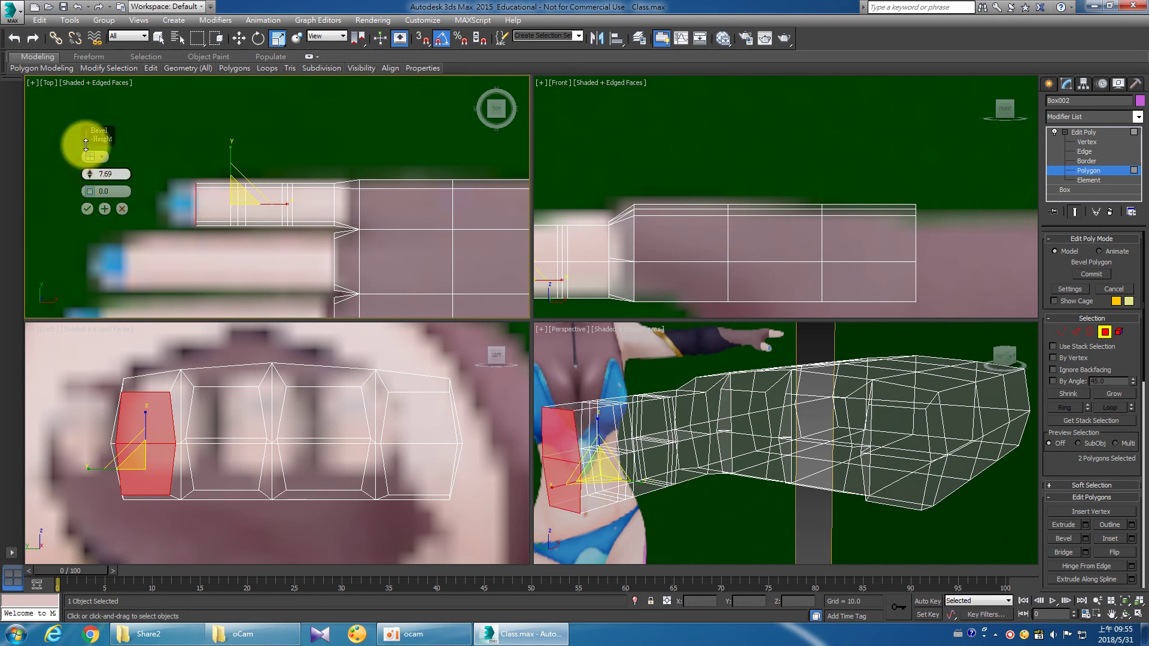
{"action": "left_click", "coordinate": [104, 208]}
{"action": "left_click_drag", "start_coordinate": [88, 174], "coordinate": [106, 210]}
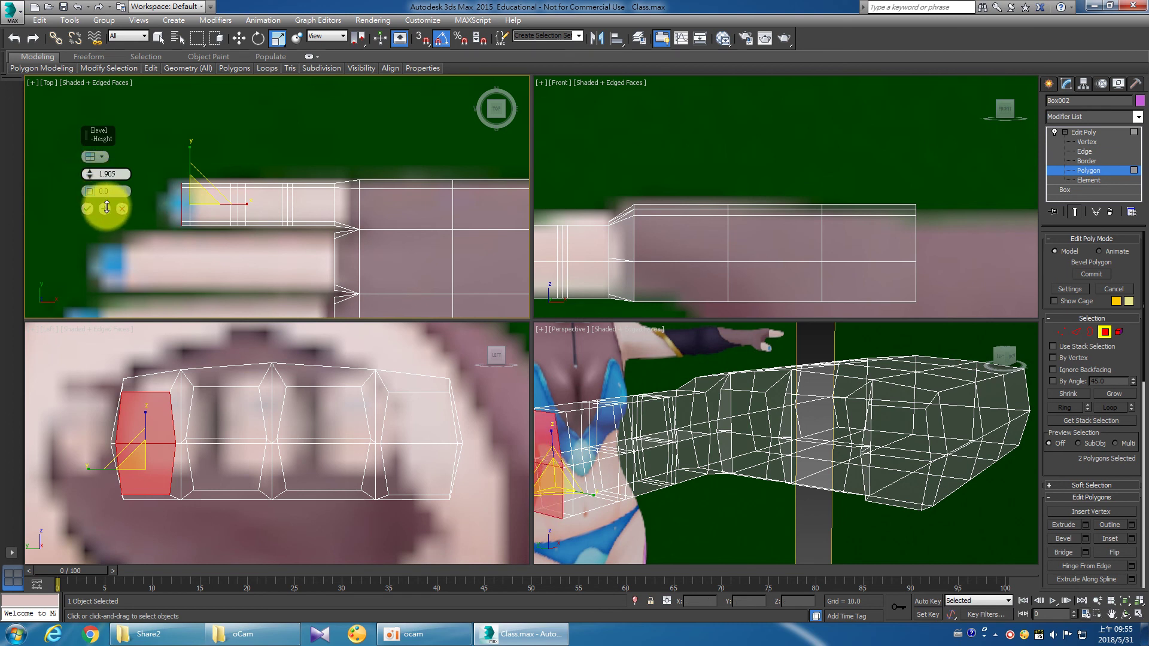
{"action": "left_click", "coordinate": [104, 209]}
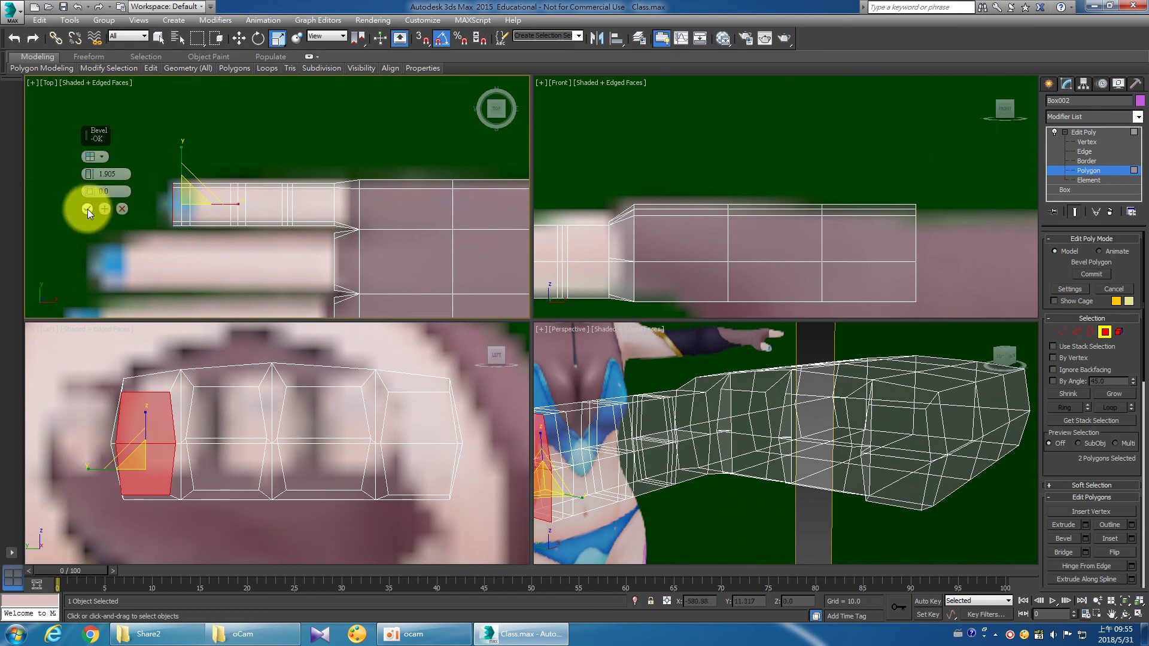
{"action": "left_click", "coordinate": [87, 209]}
At vertex level in the maximized top view, move the fingertip vertices further left.
{"action": "left_click", "coordinate": [1093, 142]}
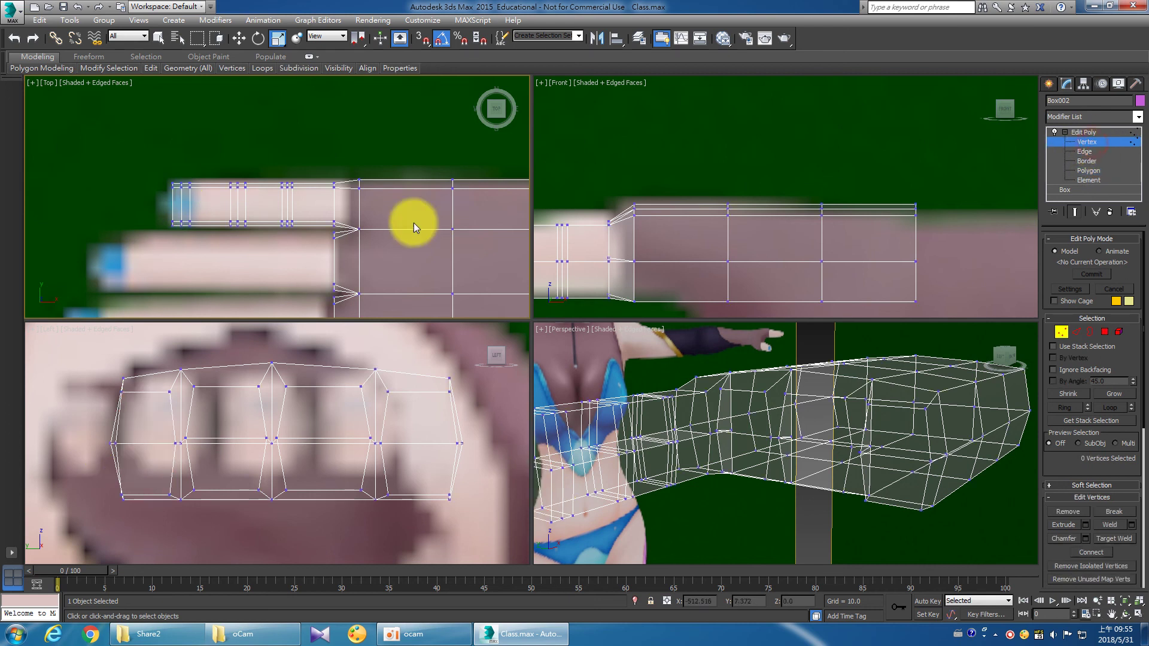
{"action": "middle_click_drag", "start_coordinate": [411, 225], "coordinate": [423, 225]}
{"action": "key", "text": "alt+w"}
{"action": "scroll", "coordinate": [446, 315], "scroll_direction": "up", "scroll_amount": 3}
{"action": "left_click_drag", "start_coordinate": [191, 219], "coordinate": [347, 423]}
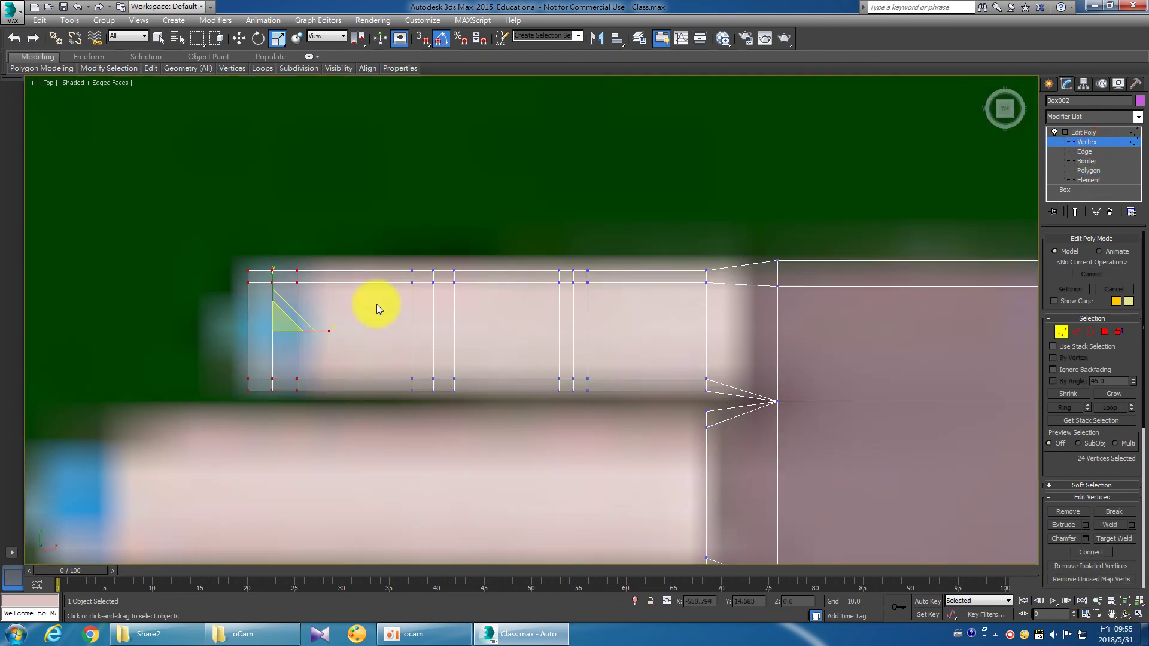
{"action": "key", "text": "w"}
{"action": "left_click_drag", "start_coordinate": [322, 331], "coordinate": [310, 323]}
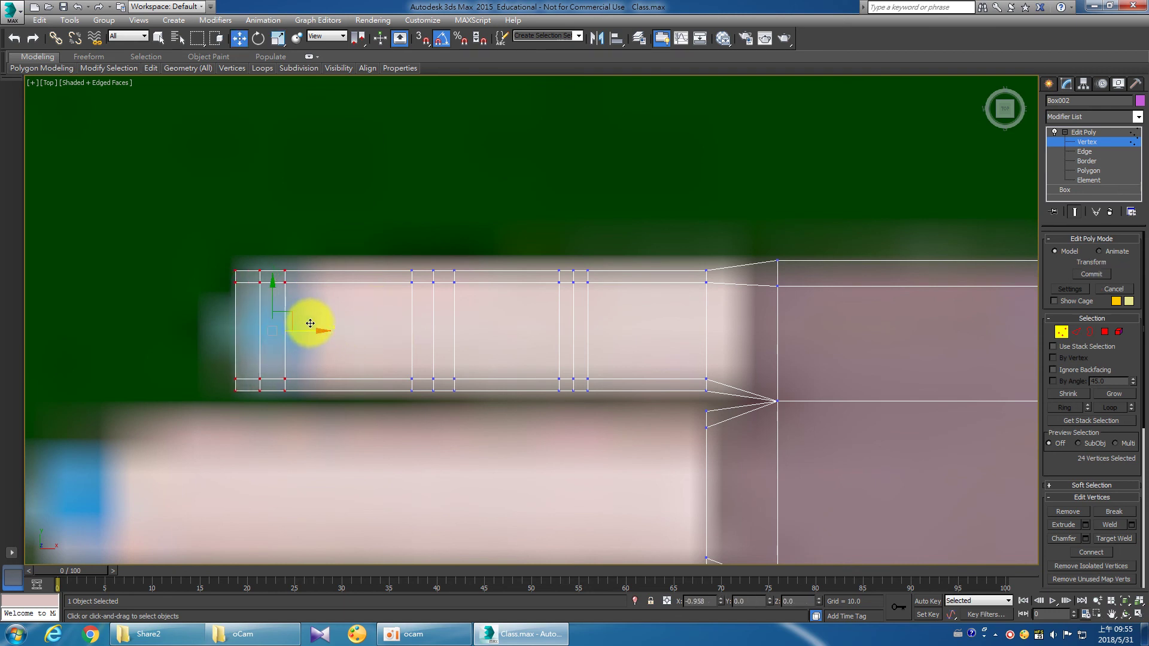
{"action": "left_click", "coordinate": [335, 413]}
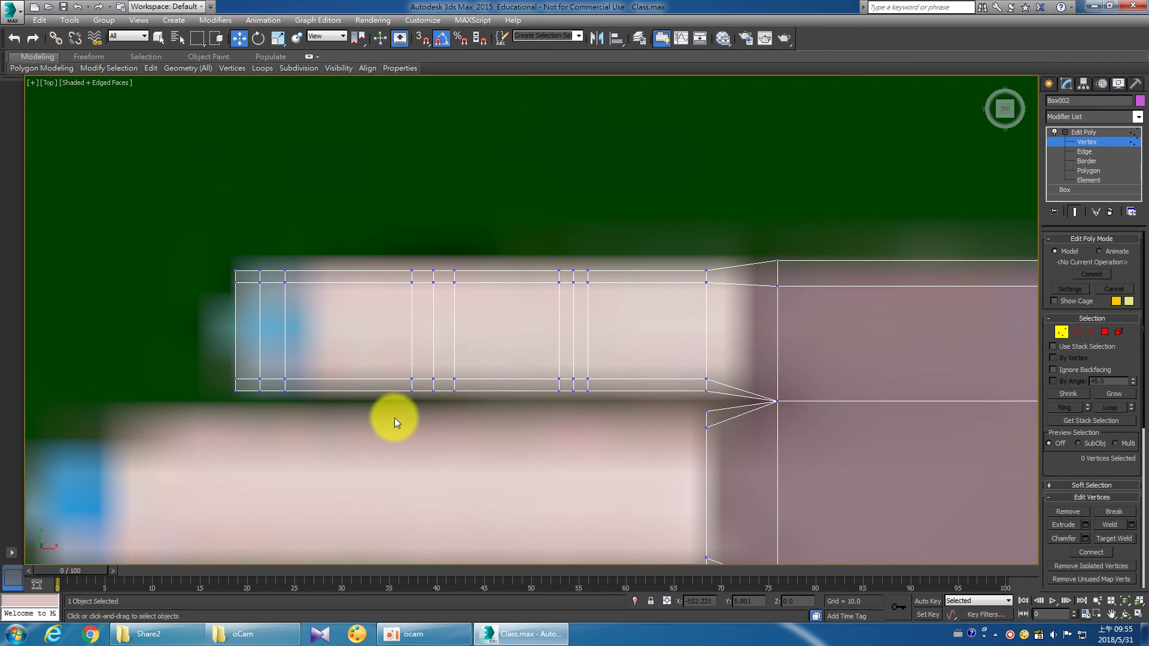
Select and nudge columns of finger vertices to respace the segment rings.
{"action": "scroll", "coordinate": [401, 422], "scroll_direction": "down", "scroll_amount": 2}
{"action": "left_click_drag", "start_coordinate": [353, 263], "coordinate": [449, 466]}
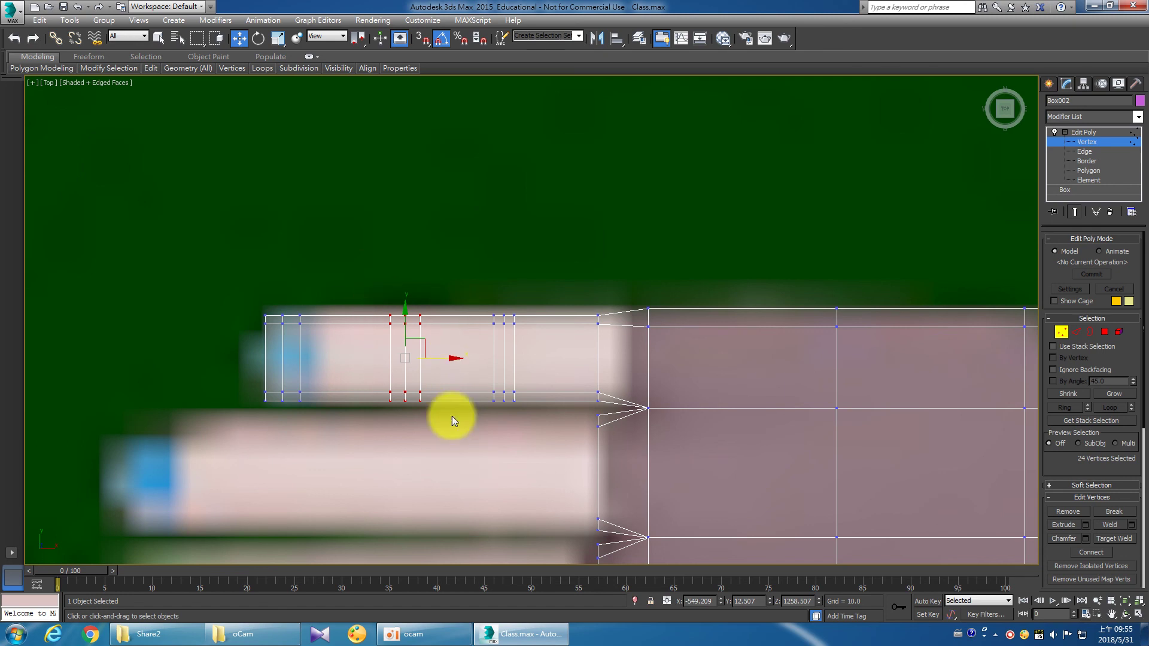
{"action": "left_click_drag", "start_coordinate": [436, 361], "coordinate": [435, 361]}
{"action": "left_click_drag", "start_coordinate": [486, 328], "coordinate": [543, 360]}
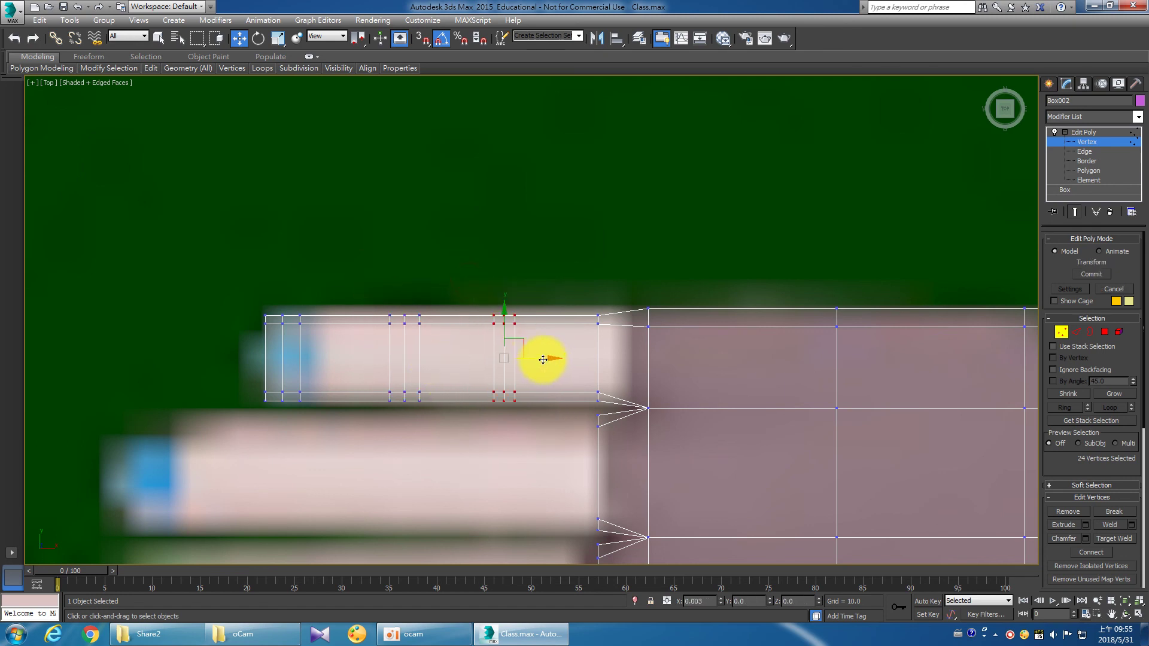
{"action": "left_click", "coordinate": [566, 283]}
{"action": "left_click", "coordinate": [277, 37]}
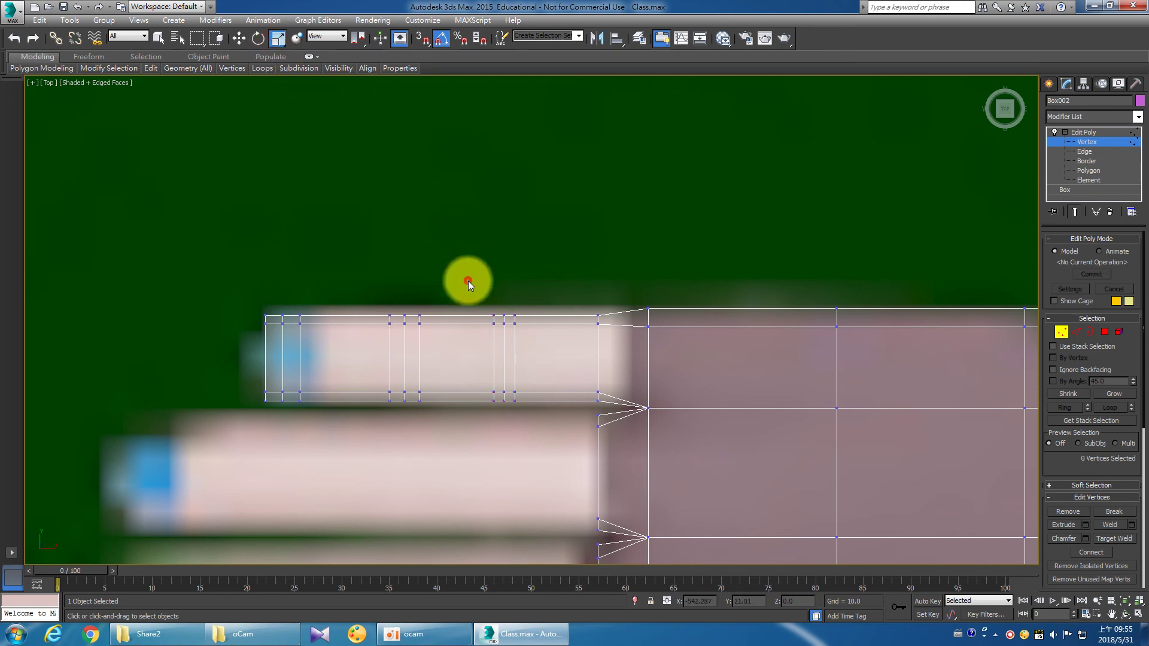
{"action": "key", "text": "ctrl+z"}
Scale the knuckle and finger-base vertex columns to widen the finger at each joint.
{"action": "left_click_drag", "start_coordinate": [215, 284], "coordinate": [311, 413]}
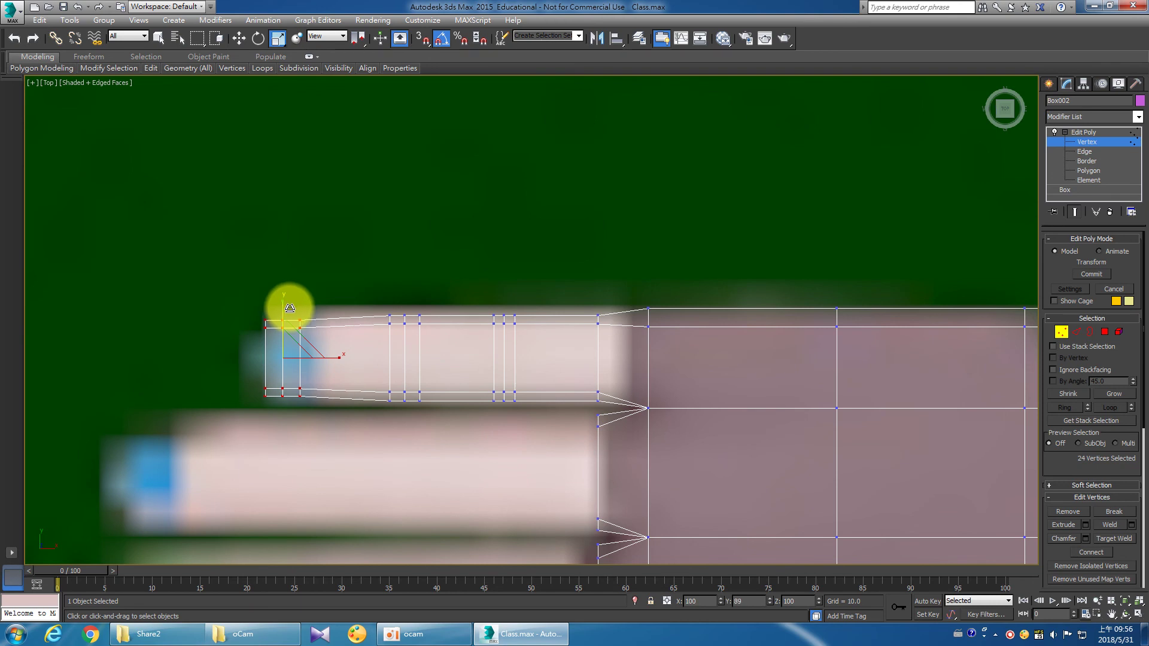
{"action": "left_click_drag", "start_coordinate": [286, 305], "coordinate": [284, 307]}
{"action": "left_click_drag", "start_coordinate": [364, 289], "coordinate": [441, 404]}
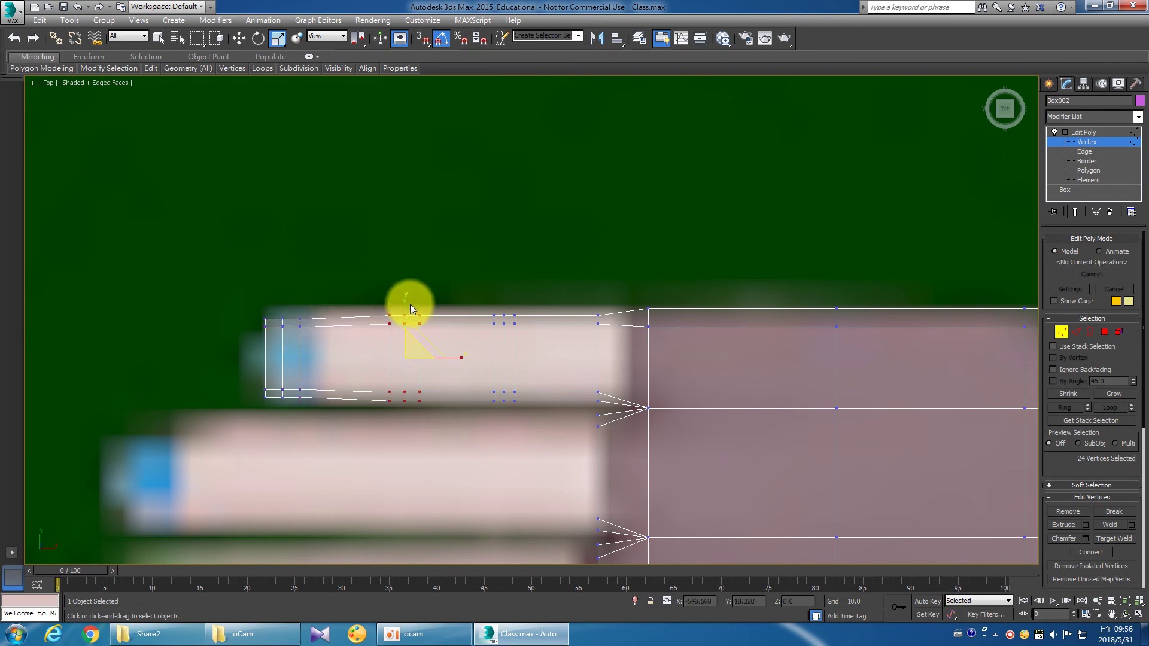
{"action": "left_click_drag", "start_coordinate": [411, 305], "coordinate": [408, 301]}
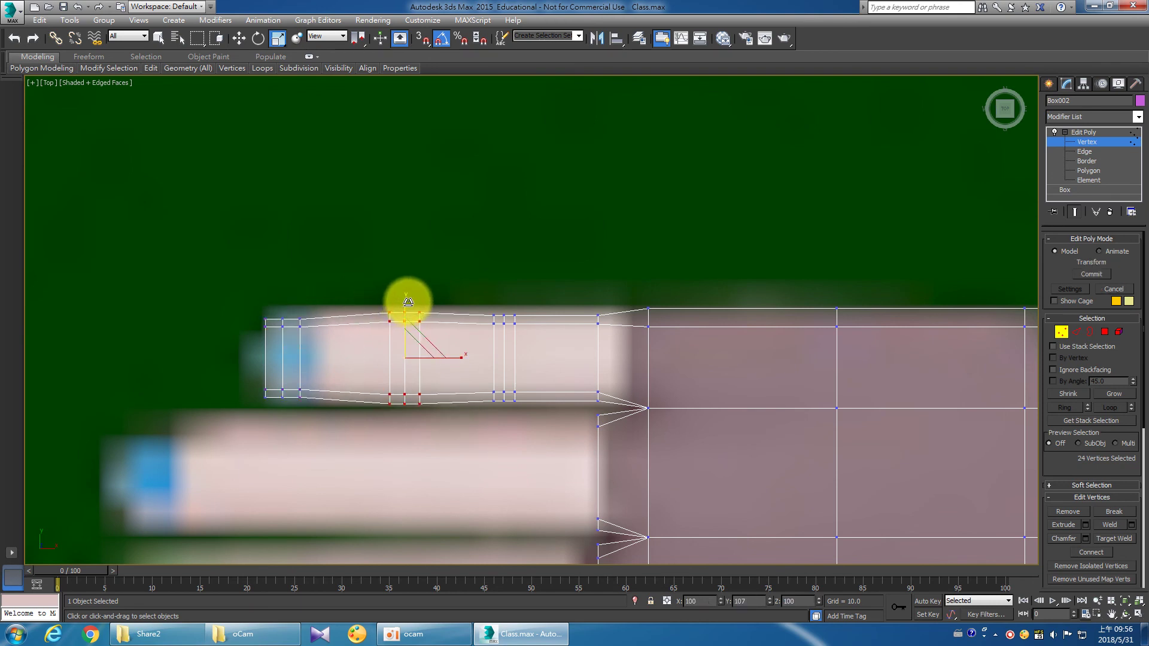
{"action": "left_click_drag", "start_coordinate": [479, 295], "coordinate": [546, 407]}
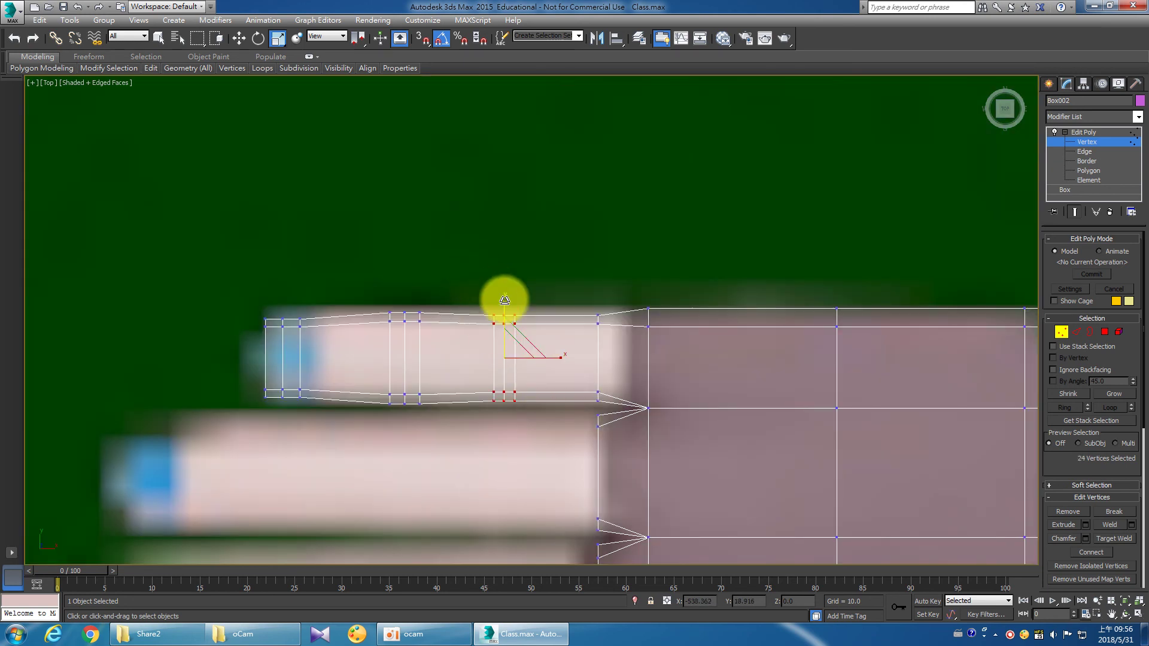
{"action": "left_click_drag", "start_coordinate": [505, 299], "coordinate": [503, 292]}
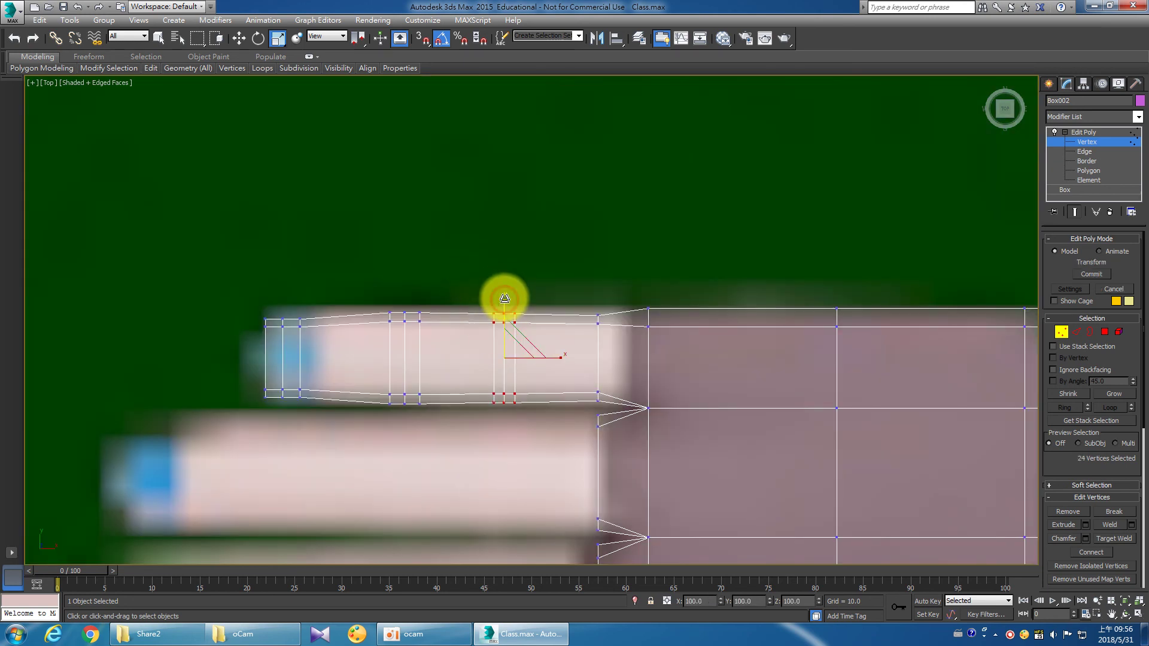
{"action": "left_click_drag", "start_coordinate": [584, 306], "coordinate": [616, 410]}
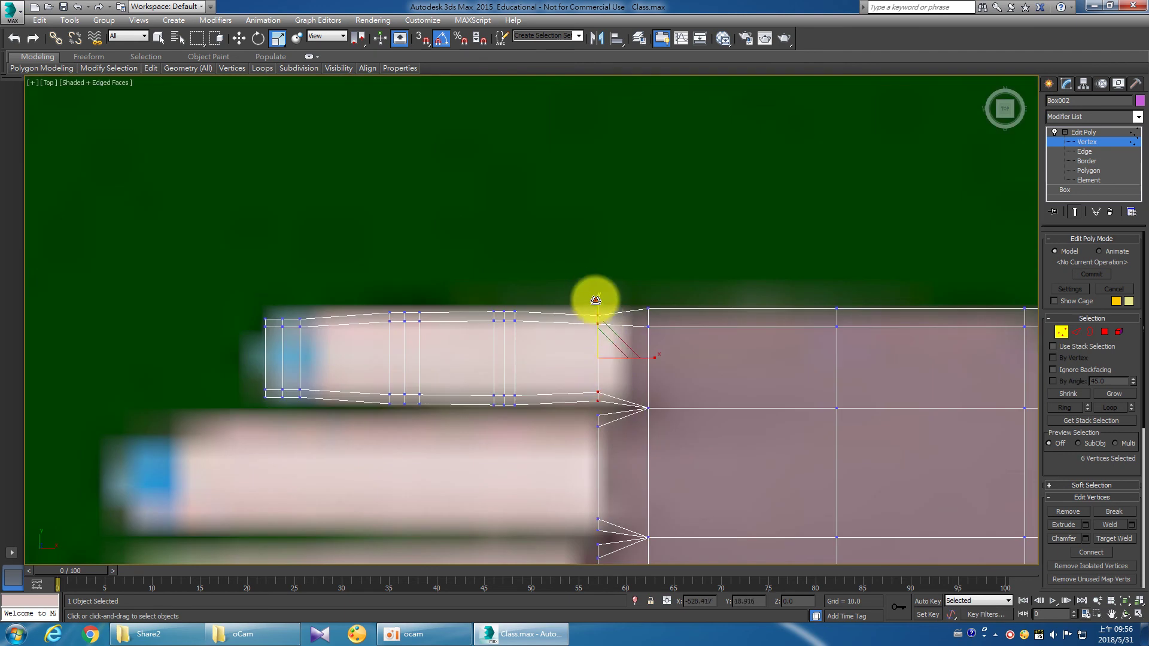
{"action": "left_click_drag", "start_coordinate": [595, 299], "coordinate": [599, 296]}
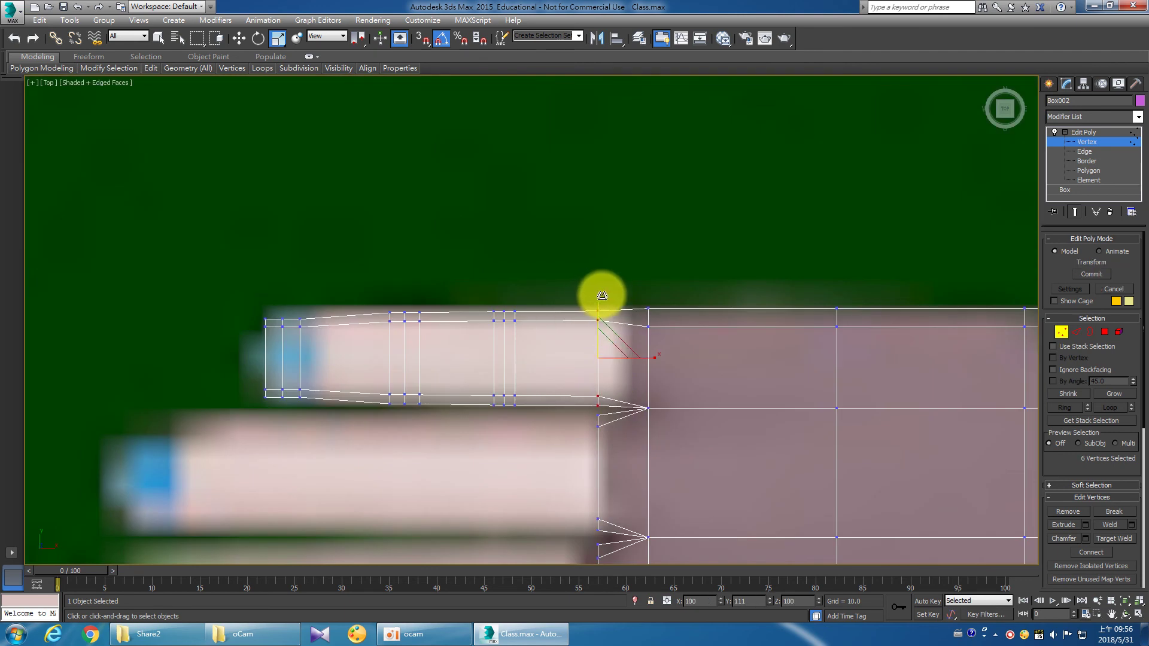
{"action": "left_click", "coordinate": [306, 307]}
Scale the fingertip vertices narrower to taper the tip.
{"action": "middle_click_drag", "start_coordinate": [299, 274], "coordinate": [315, 262]}
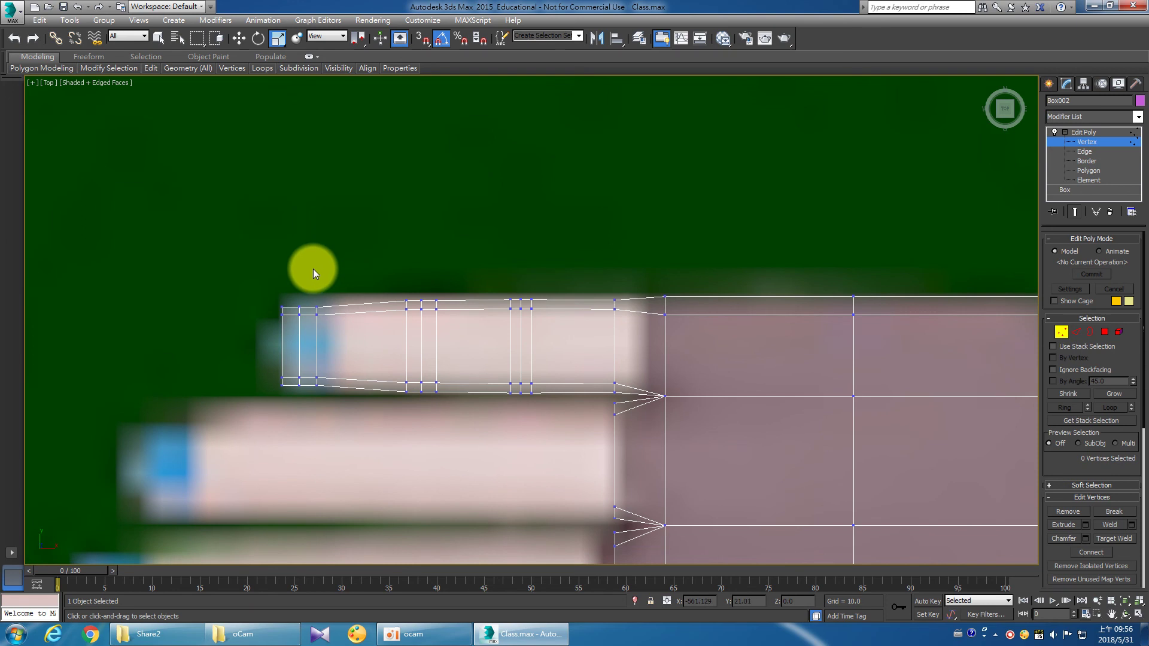
{"action": "key", "text": "w"}
{"action": "scroll", "coordinate": [312, 257], "scroll_direction": "up", "scroll_amount": 3}
{"action": "left_click", "coordinate": [285, 41]}
{"action": "middle_click_drag", "start_coordinate": [294, 253], "coordinate": [303, 242]}
{"action": "left_click_drag", "start_coordinate": [300, 261], "coordinate": [338, 421]}
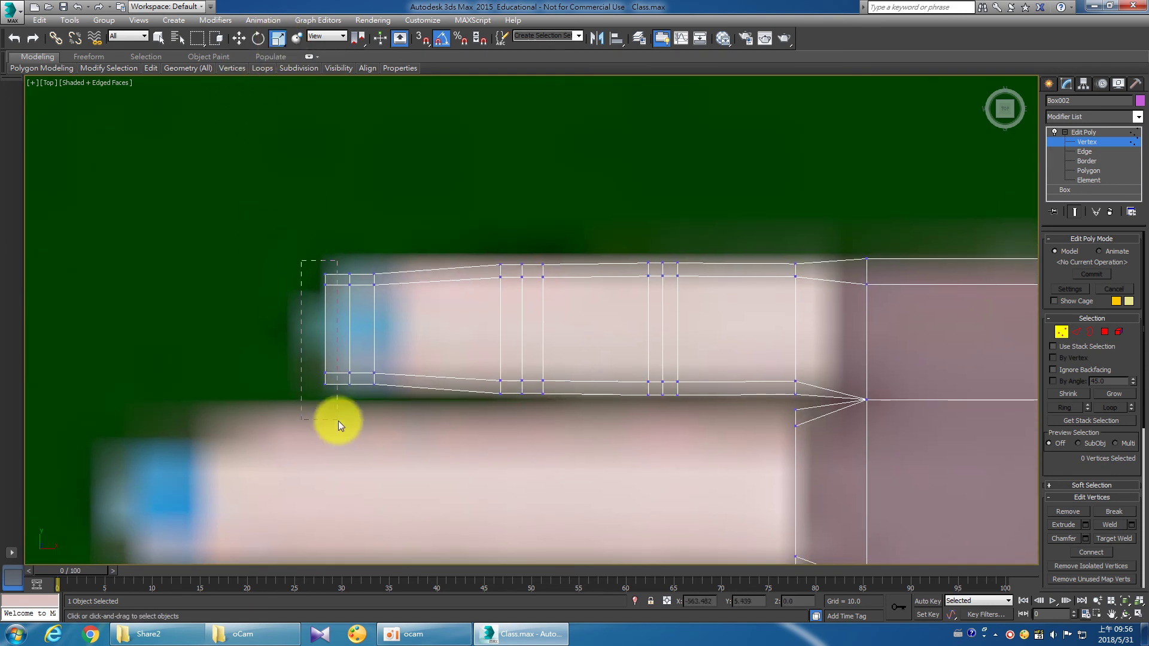
{"action": "left_click_drag", "start_coordinate": [333, 275], "coordinate": [331, 283]}
{"action": "middle_click_drag", "start_coordinate": [331, 283], "coordinate": [315, 210]}
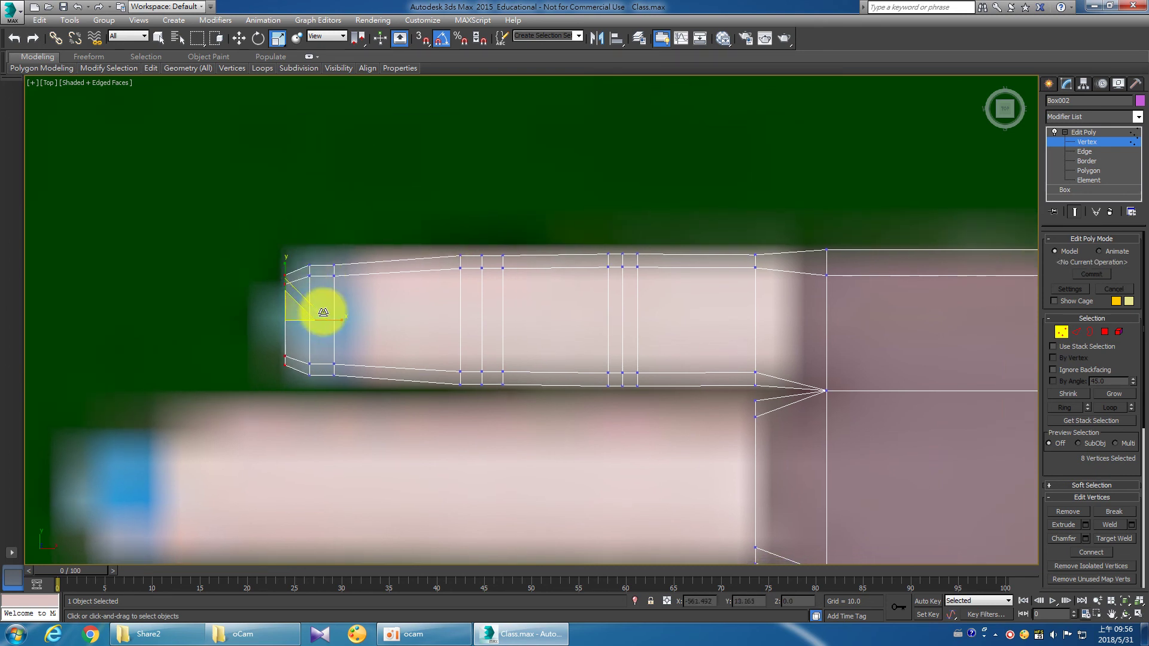
{"action": "middle_click_drag", "start_coordinate": [318, 311], "coordinate": [249, 347]}
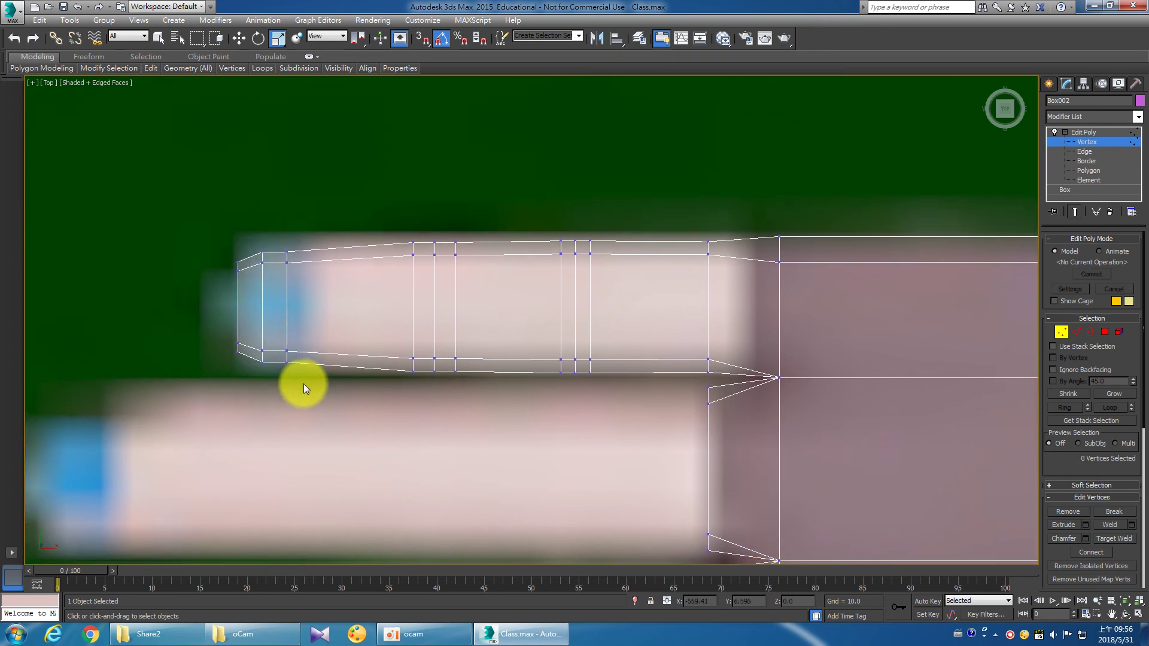
{"action": "left_click_drag", "start_coordinate": [271, 378], "coordinate": [243, 223]}
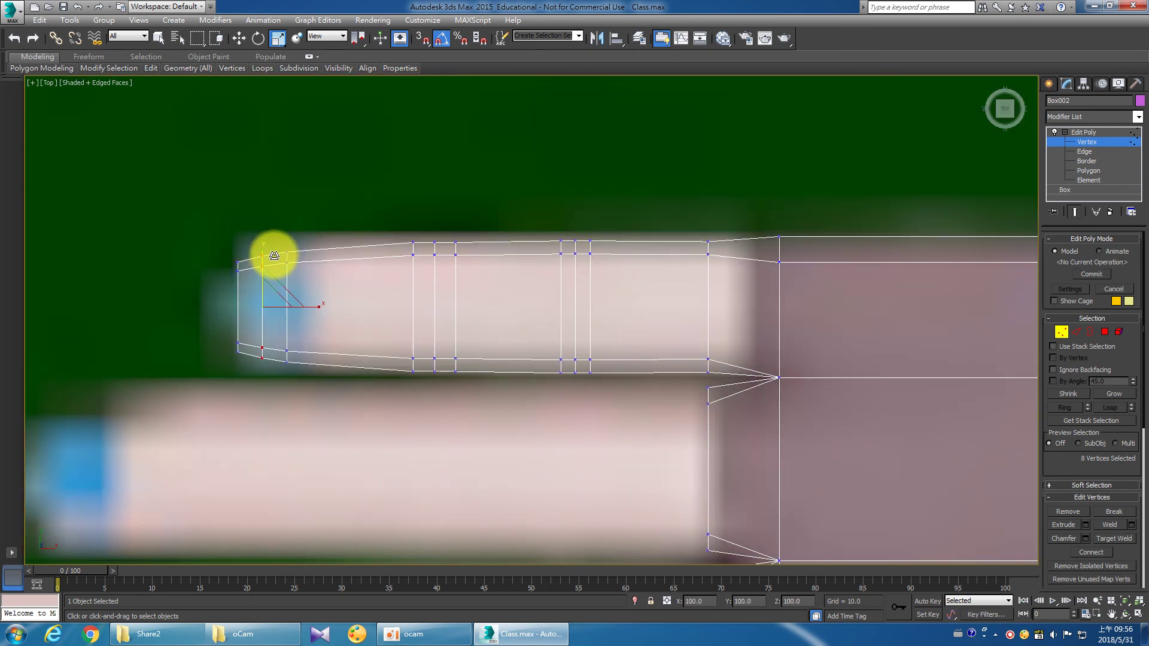
{"action": "left_click", "coordinate": [264, 232]}
Scale the middle-knuckle vertex columns along Y to match the reference finger's width.
{"action": "middle_click_drag", "start_coordinate": [282, 220], "coordinate": [201, 207]}
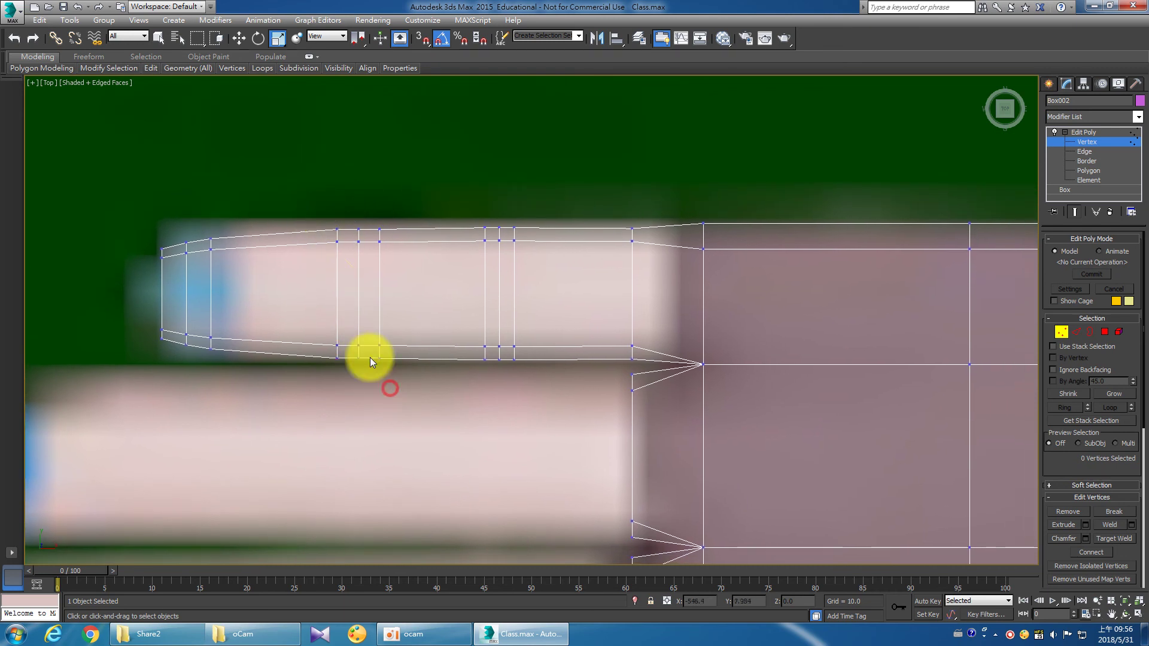
{"action": "middle_click_drag", "start_coordinate": [504, 216], "coordinate": [438, 205]}
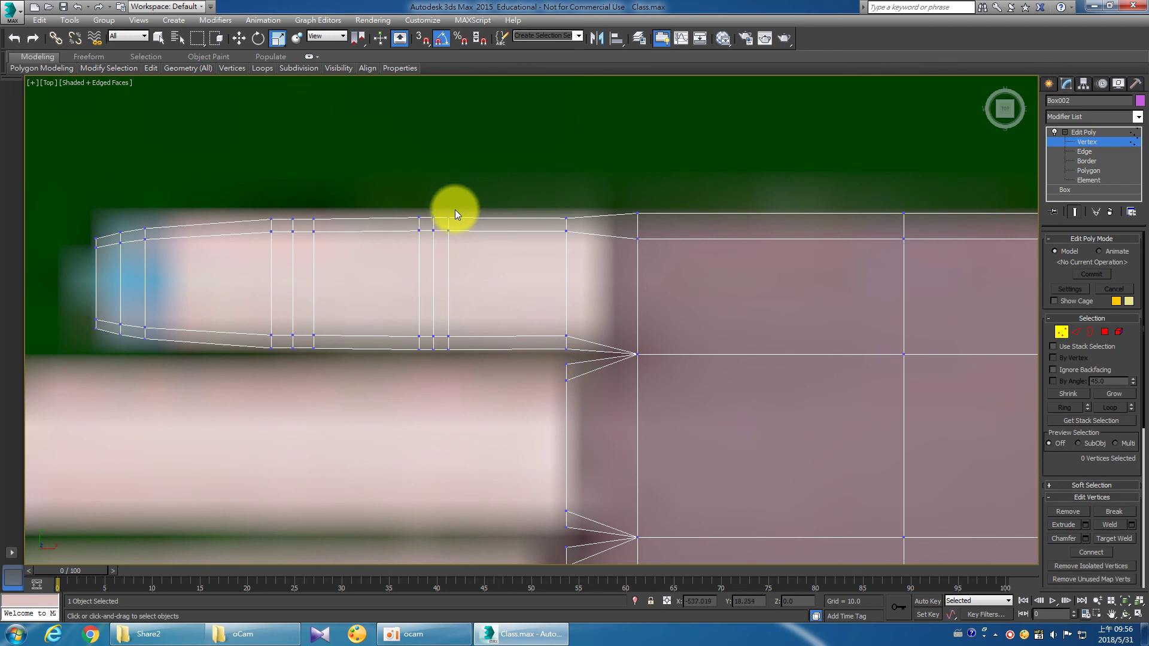
{"action": "left_click_drag", "start_coordinate": [444, 207], "coordinate": [454, 359]}
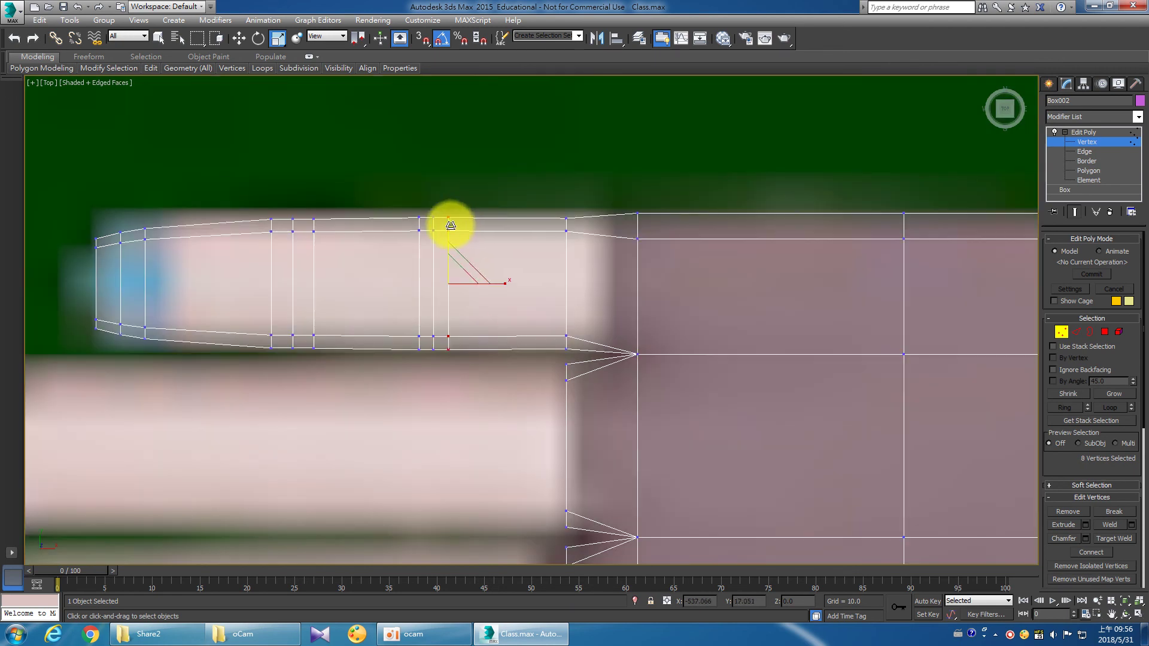
{"action": "left_click_drag", "start_coordinate": [537, 199], "coordinate": [557, 257]}
{"action": "left_click_drag", "start_coordinate": [583, 351], "coordinate": [584, 353]}
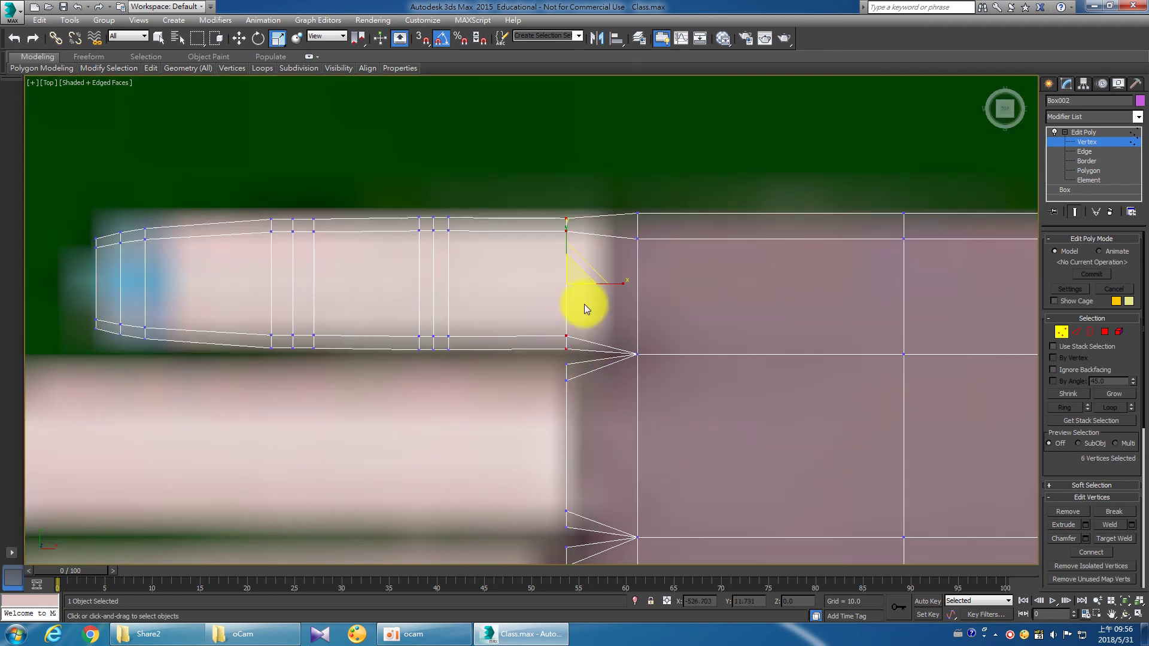
{"action": "left_click_drag", "start_coordinate": [565, 236], "coordinate": [568, 231]}
{"action": "left_click_drag", "start_coordinate": [416, 206], "coordinate": [446, 369]}
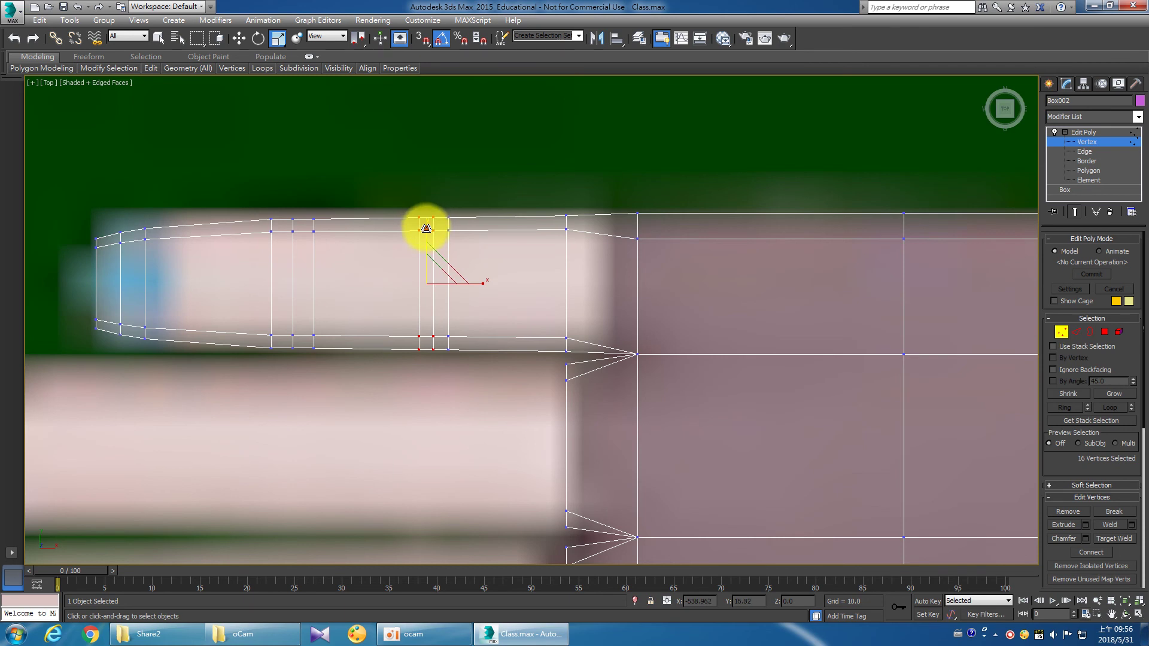
{"action": "left_click_drag", "start_coordinate": [429, 226], "coordinate": [428, 233]}
{"action": "left_click_drag", "start_coordinate": [456, 367], "coordinate": [441, 199]}
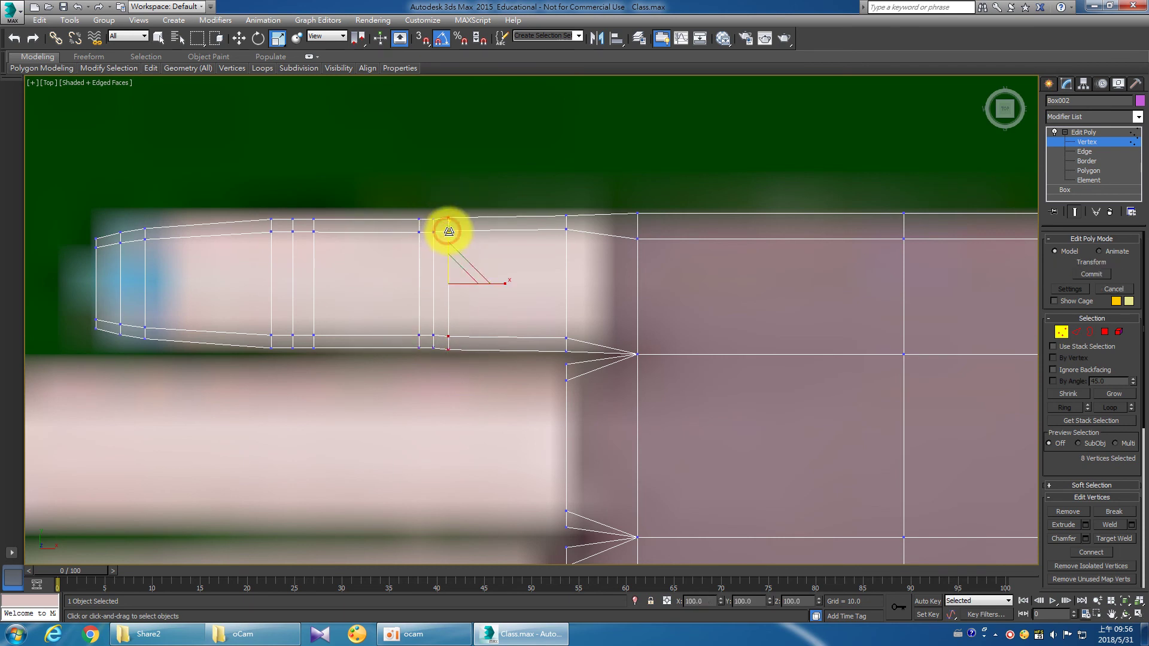
{"action": "mouse_move", "coordinate": [446, 231]}
{"action": "left_mouse_down"}
{"action": "mouse_move", "coordinate": [417, 214]}
{"action": "mouse_move", "coordinate": [440, 339]}
{"action": "mouse_move", "coordinate": [431, 358]}
{"action": "left_mouse_up"}
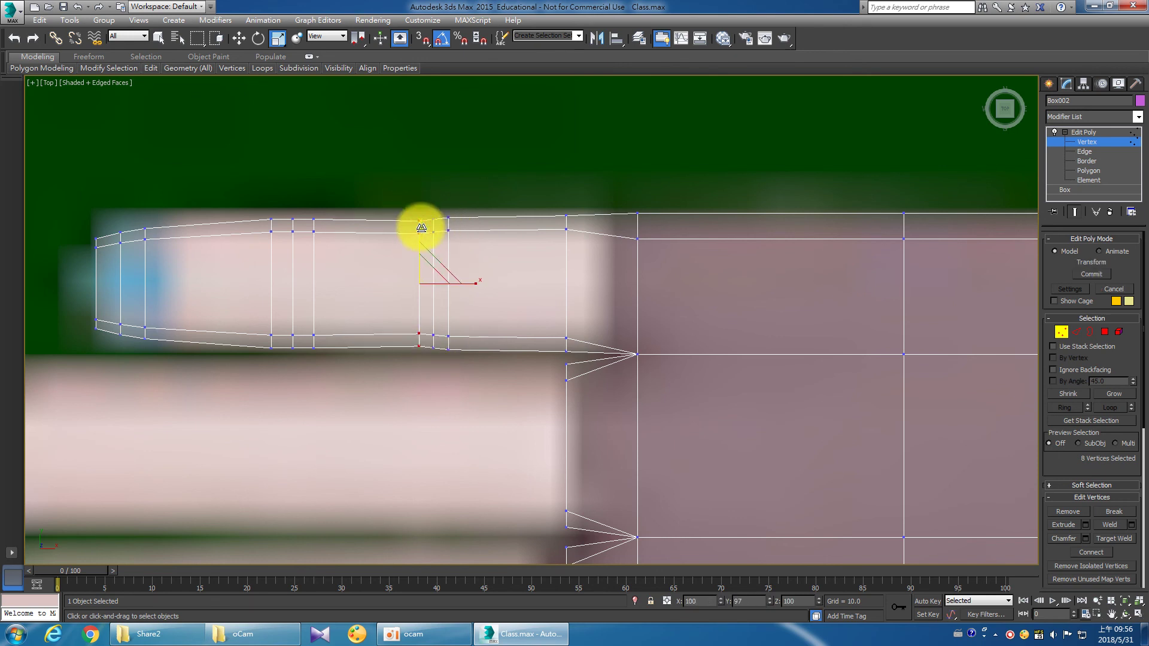
{"action": "left_click", "coordinate": [311, 197]}
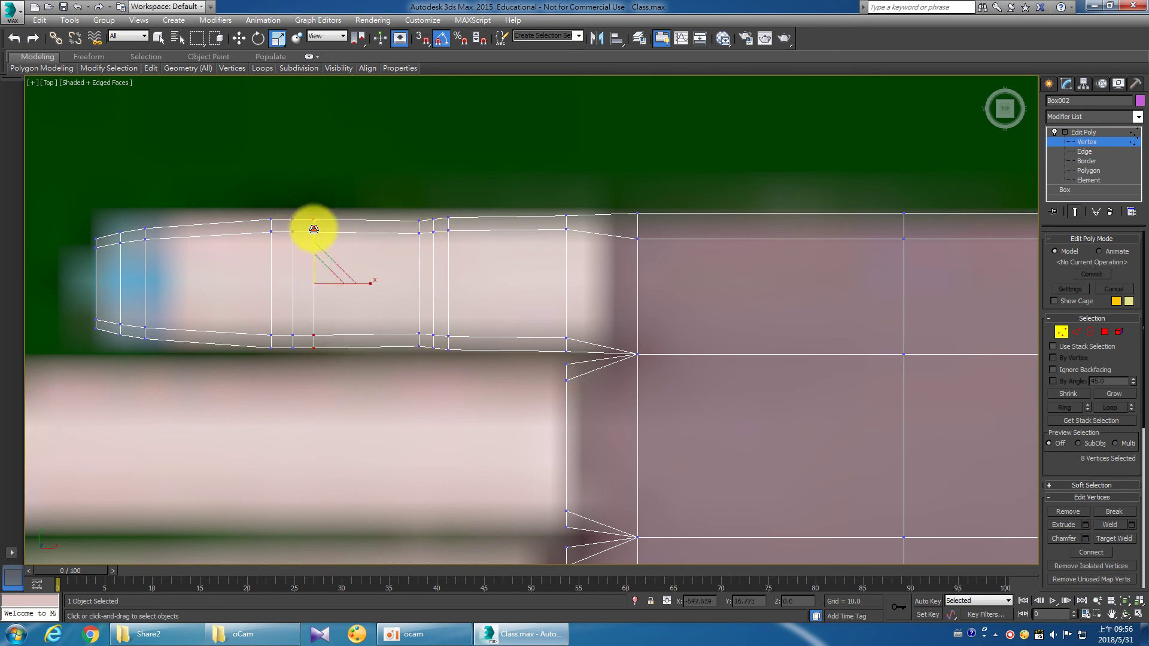
Shrink the columns near the fingertip along Y to 87% and taper the last three inward.
{"action": "left_click_drag", "start_coordinate": [287, 211], "coordinate": [303, 287]}
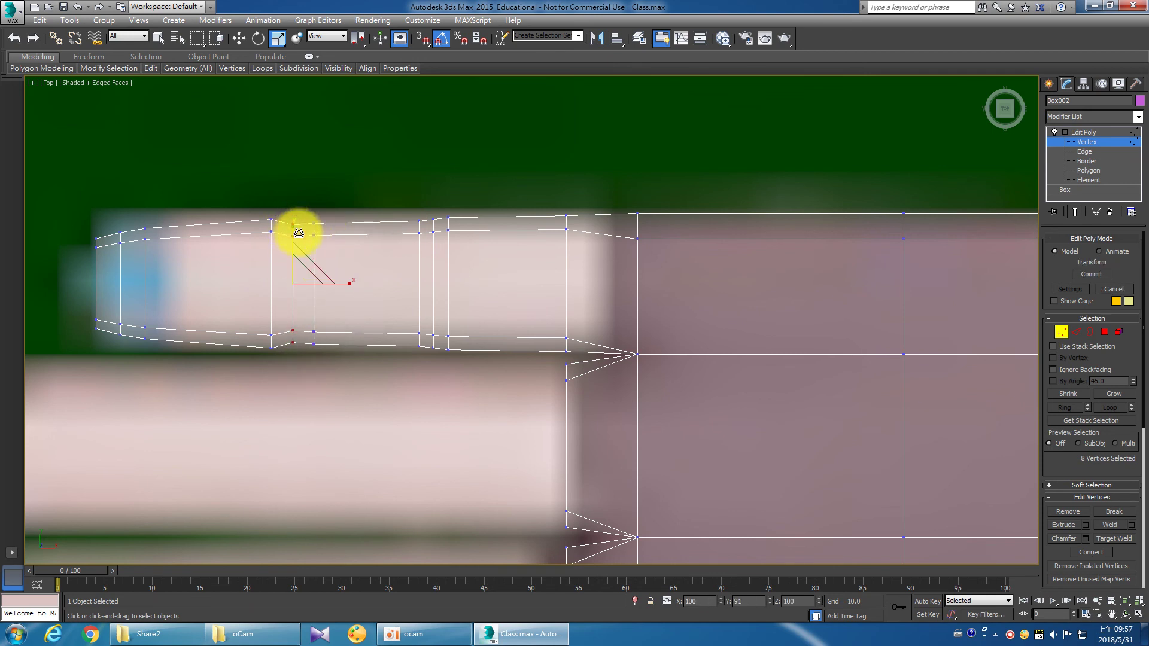
{"action": "left_click_drag", "start_coordinate": [260, 208], "coordinate": [278, 358]}
{"action": "left_click_drag", "start_coordinate": [276, 287], "coordinate": [275, 231]}
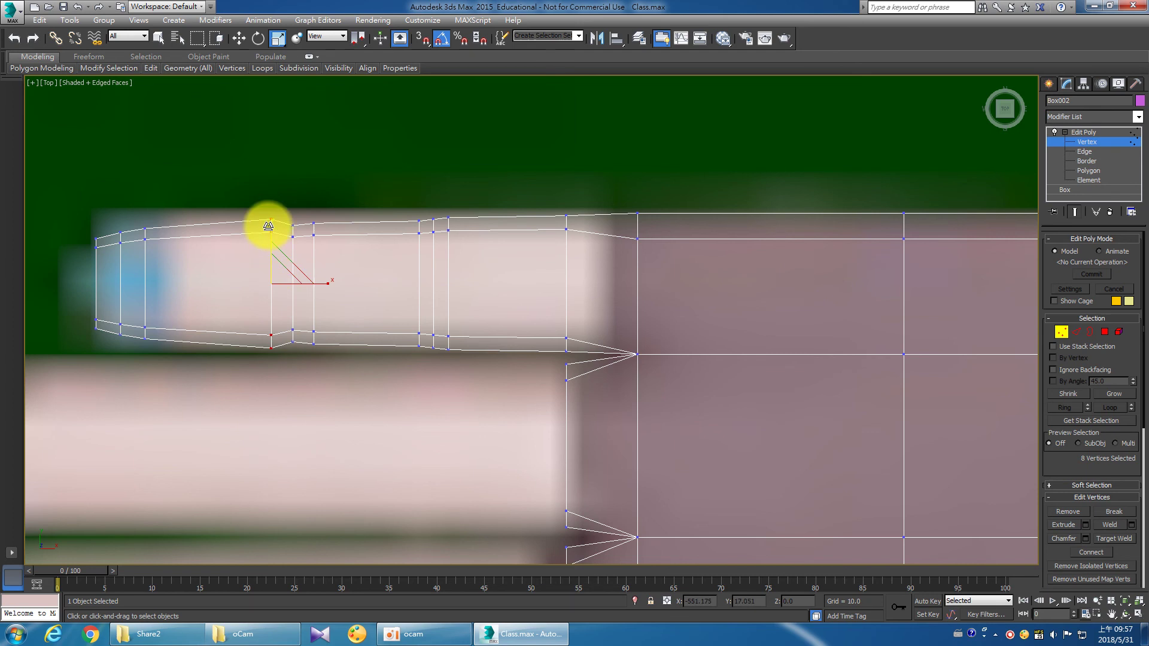
{"action": "left_click_drag", "start_coordinate": [77, 210], "coordinate": [168, 353]}
{"action": "left_click_drag", "start_coordinate": [119, 241], "coordinate": [122, 242]}
{"action": "left_click_drag", "start_coordinate": [249, 198], "coordinate": [274, 283]}
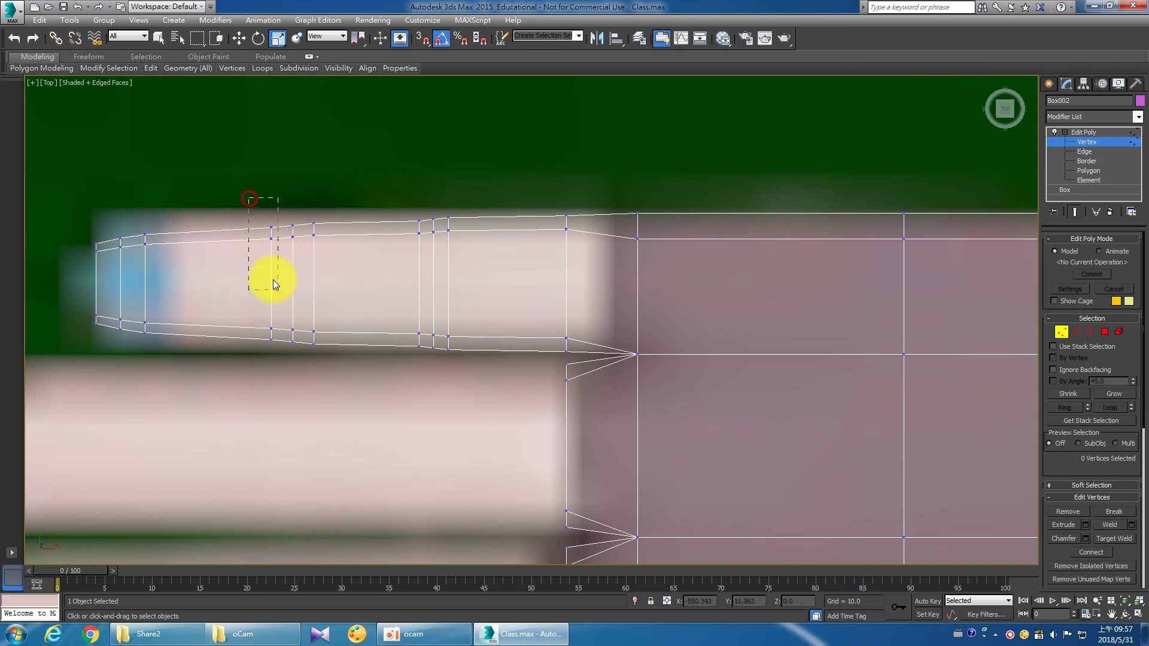
Try raising the finger's top-edge vertices, cancel, and check the vertices at the finger base.
{"action": "key", "text": "w"}
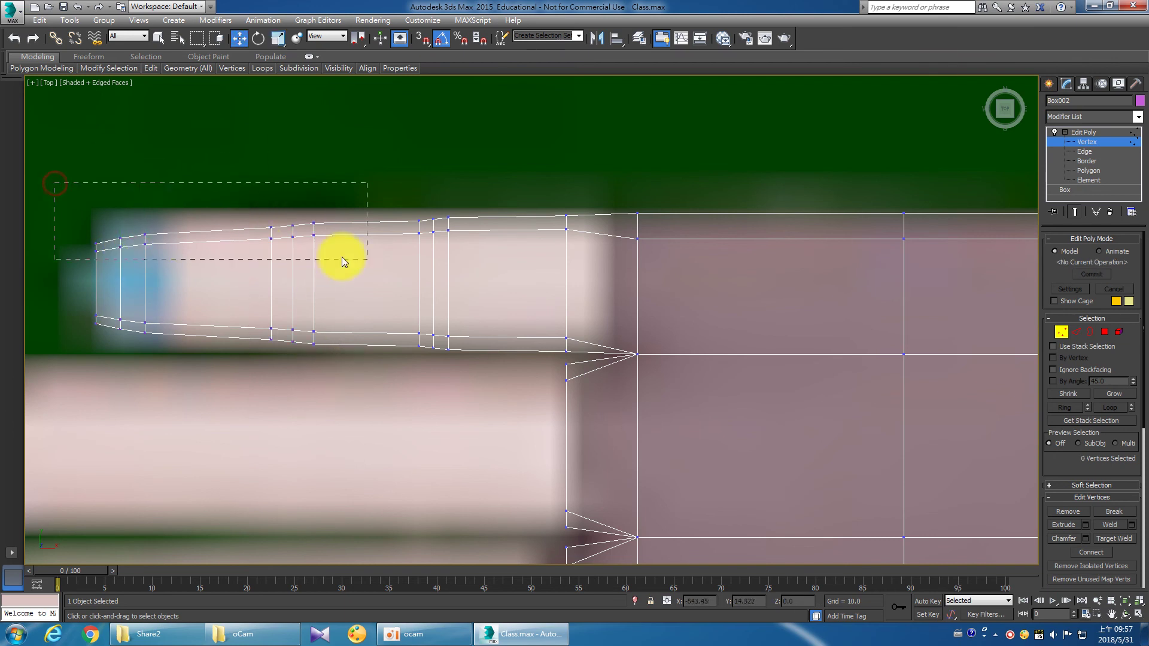
{"action": "left_click_drag", "start_coordinate": [532, 276], "coordinate": [533, 276]}
{"action": "left_click_drag", "start_coordinate": [277, 201], "coordinate": [277, 197]}
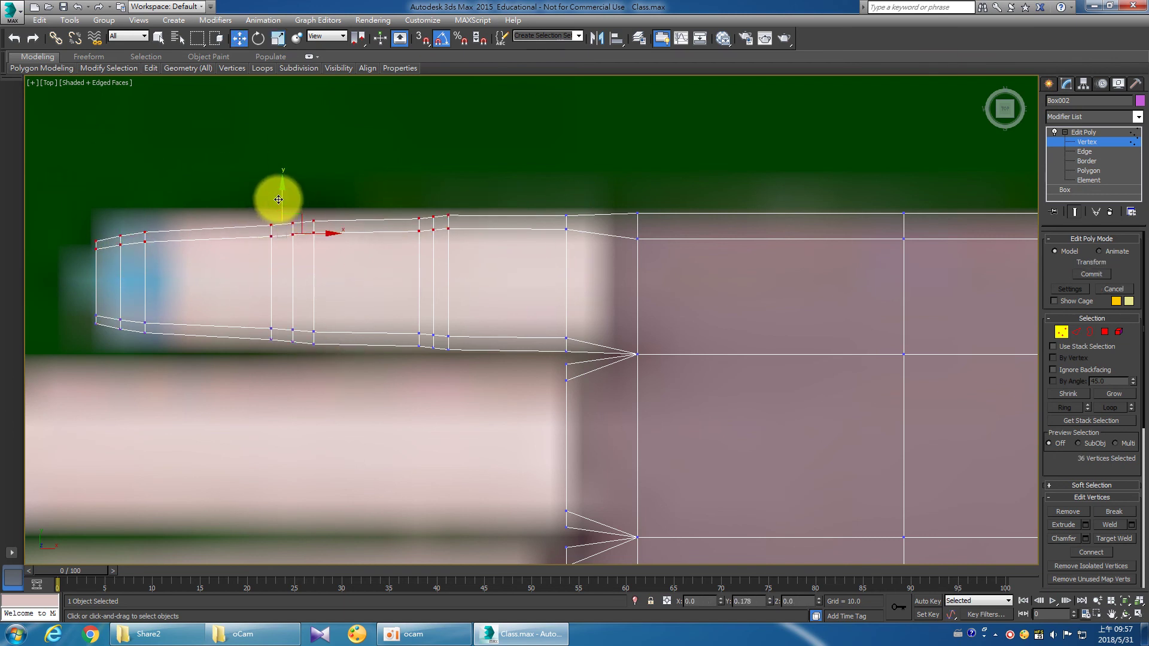
{"action": "right_click", "coordinate": [277, 194]}
{"action": "left_click_drag", "start_coordinate": [525, 192], "coordinate": [576, 265]}
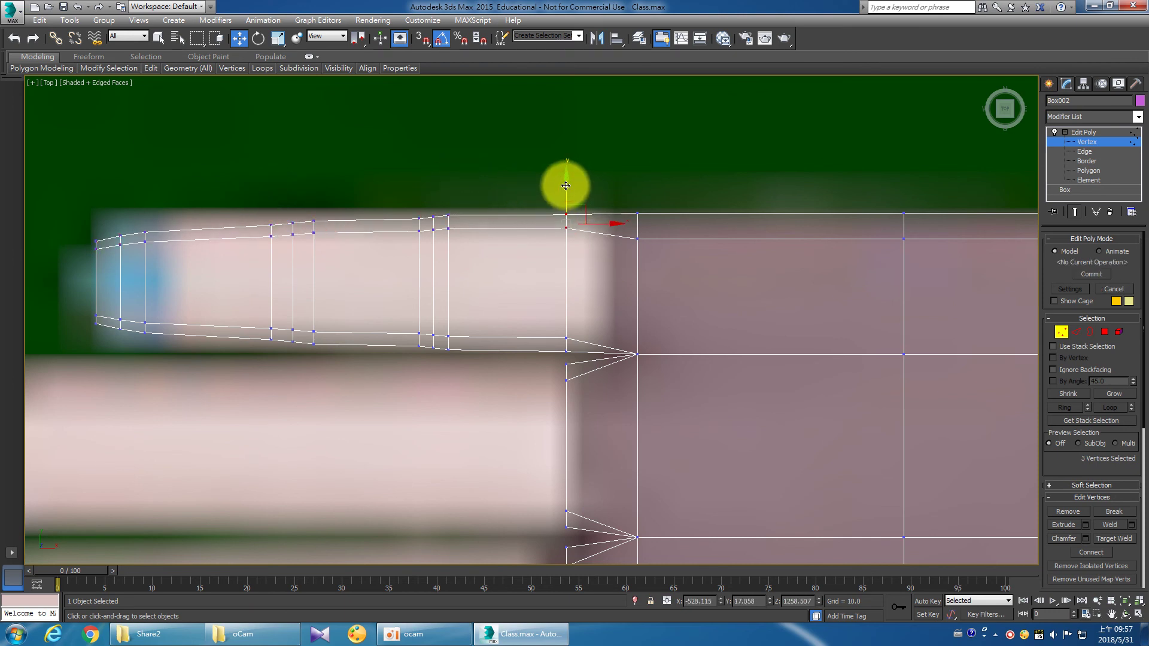
{"action": "left_click_drag", "start_coordinate": [623, 200], "coordinate": [659, 276]}
{"action": "left_click", "coordinate": [633, 188]}
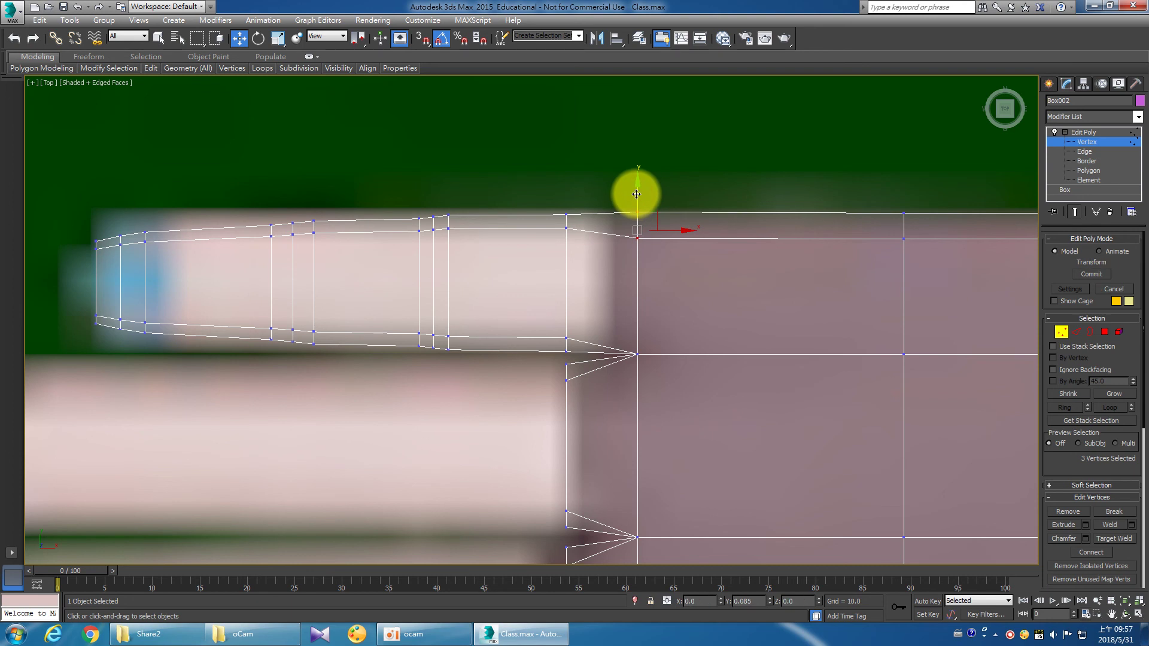
Move the mid-finger top vertex columns along Y onto the reference finger outline.
{"action": "middle_click_drag", "start_coordinate": [377, 176], "coordinate": [494, 193]}
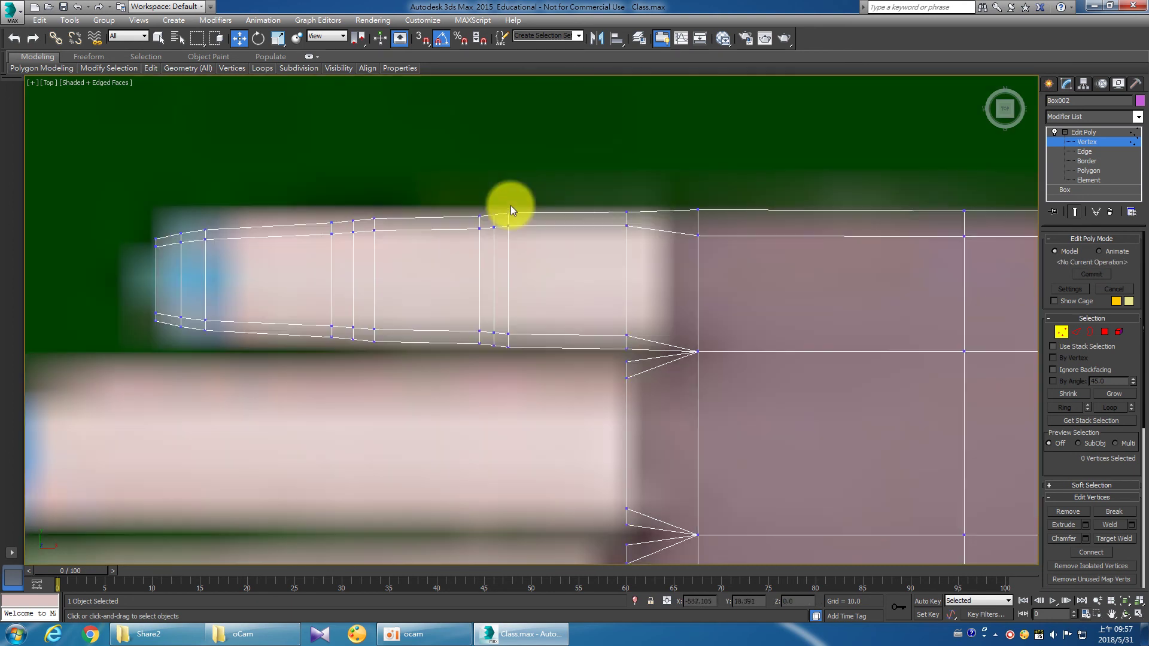
{"action": "left_click_drag", "start_coordinate": [506, 203], "coordinate": [523, 257]}
{"action": "left_click_drag", "start_coordinate": [508, 182], "coordinate": [504, 245]}
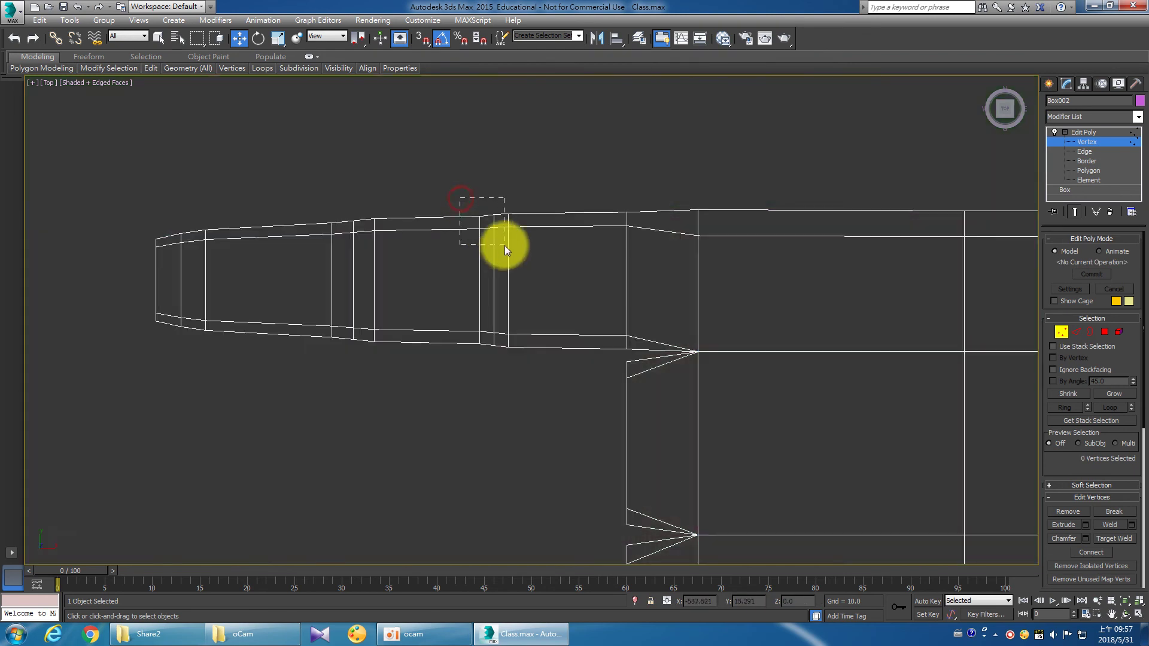
{"action": "left_click_drag", "start_coordinate": [487, 189], "coordinate": [487, 185]}
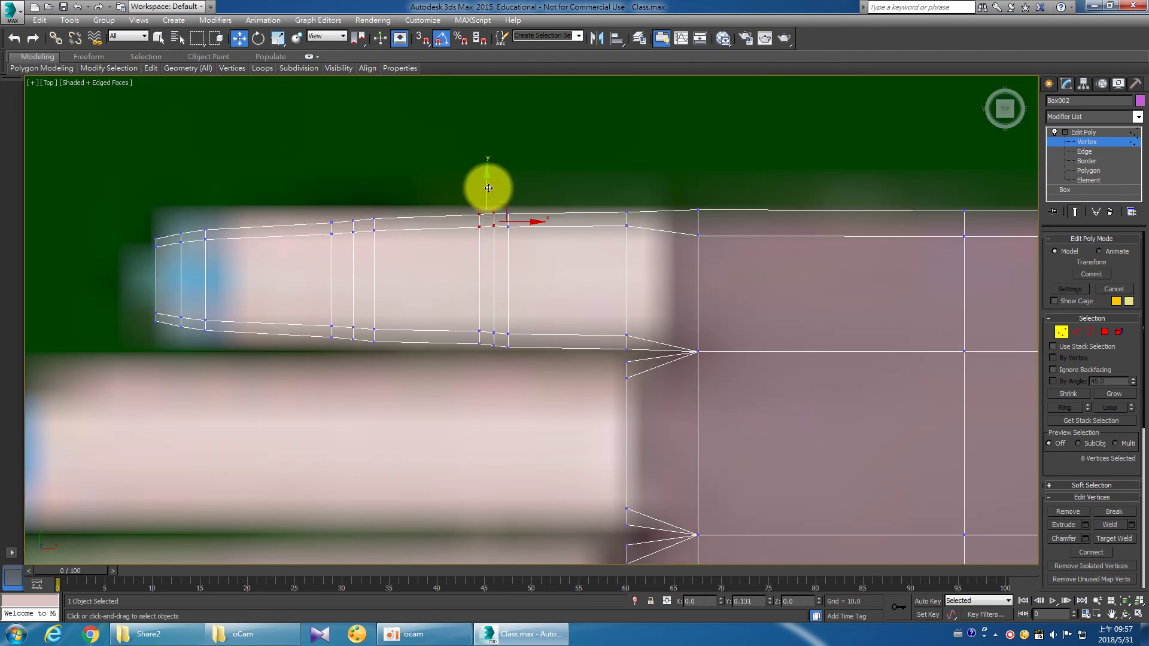
{"action": "left_click", "coordinate": [308, 203]}
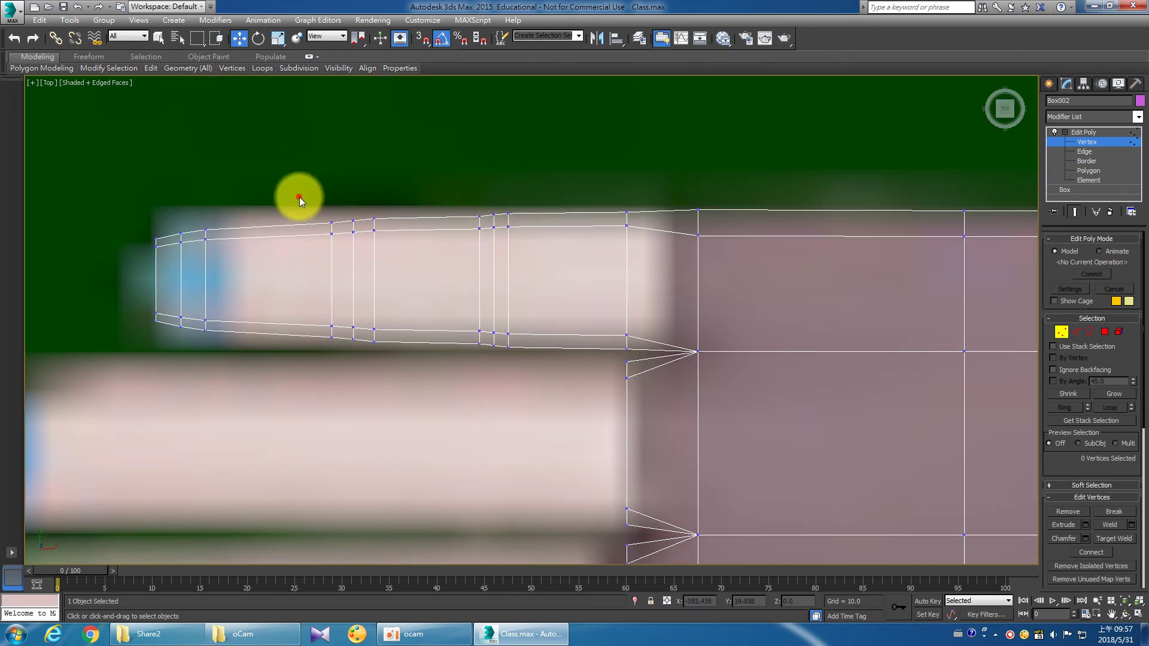
{"action": "left_click_drag", "start_coordinate": [299, 196], "coordinate": [362, 240]}
{"action": "left_click_drag", "start_coordinate": [343, 188], "coordinate": [353, 192]}
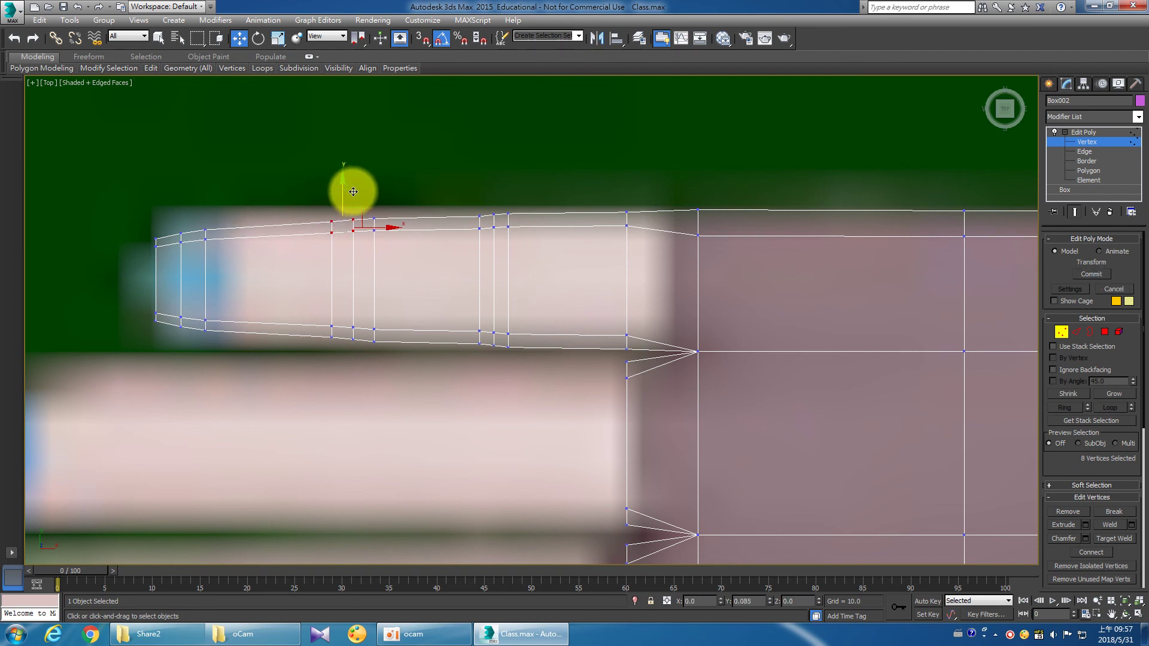
{"action": "left_click", "coordinate": [235, 204]}
Raise the fingertip's top vertices slightly to follow the reference outline.
{"action": "middle_click_drag", "start_coordinate": [234, 203], "coordinate": [308, 212]}
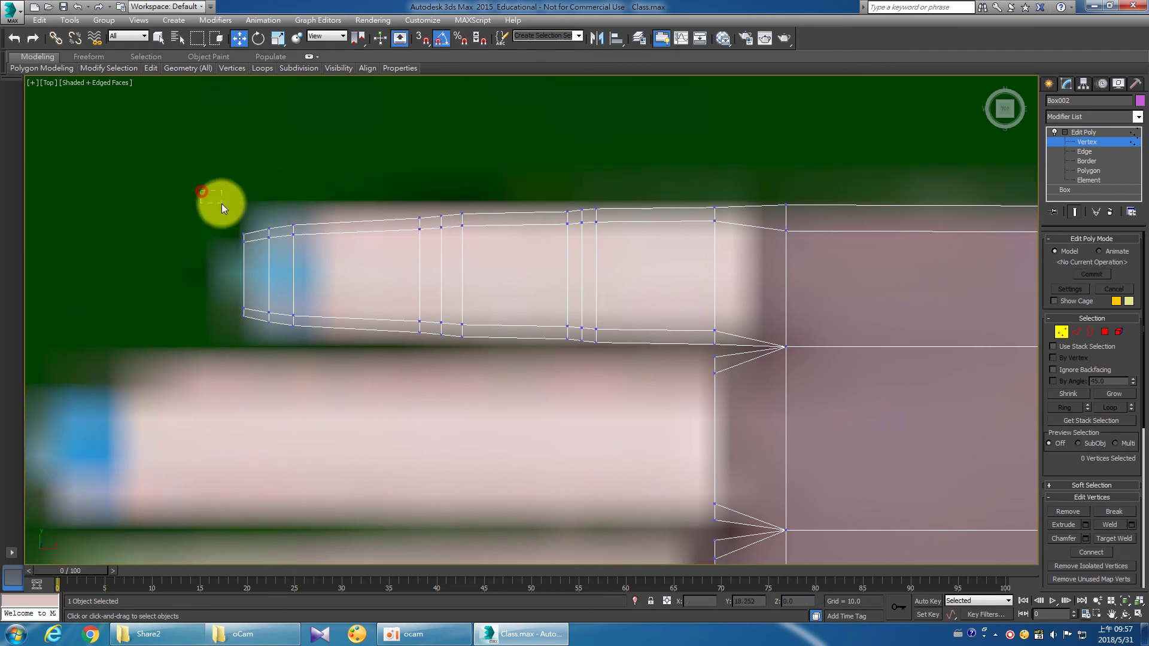
{"action": "left_click_drag", "start_coordinate": [222, 207], "coordinate": [305, 242]}
{"action": "left_click_drag", "start_coordinate": [272, 187], "coordinate": [269, 194]}
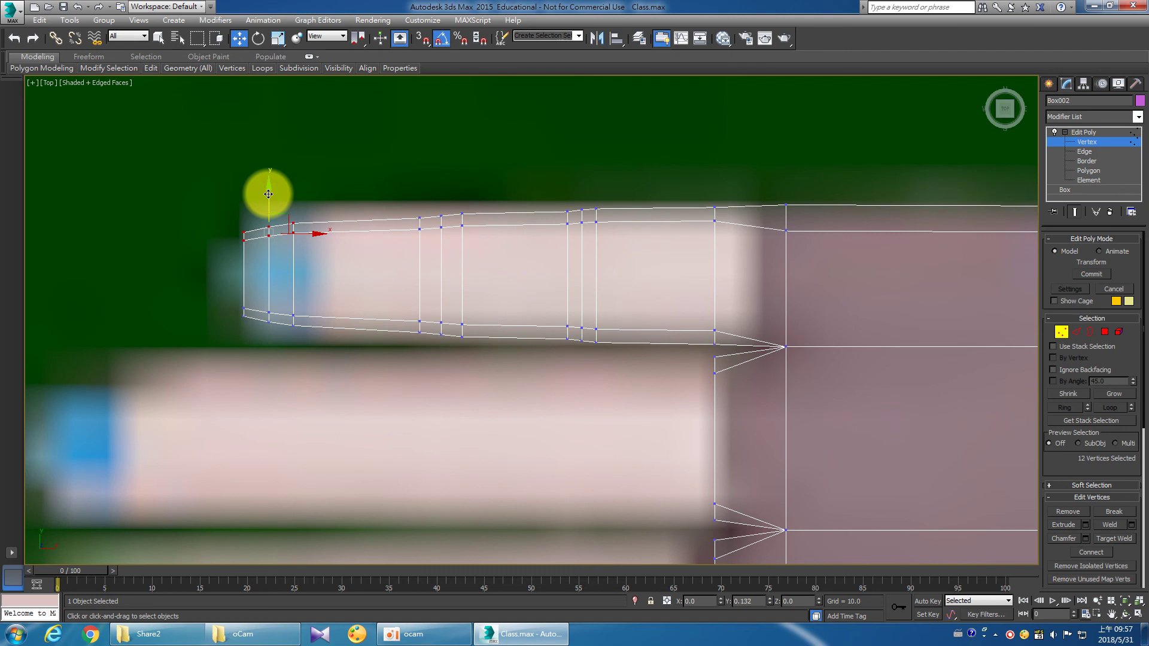
{"action": "scroll", "coordinate": [267, 195], "scroll_direction": "down", "scroll_amount": 2}
{"action": "scroll", "coordinate": [243, 200], "scroll_direction": "down", "scroll_amount": 2}
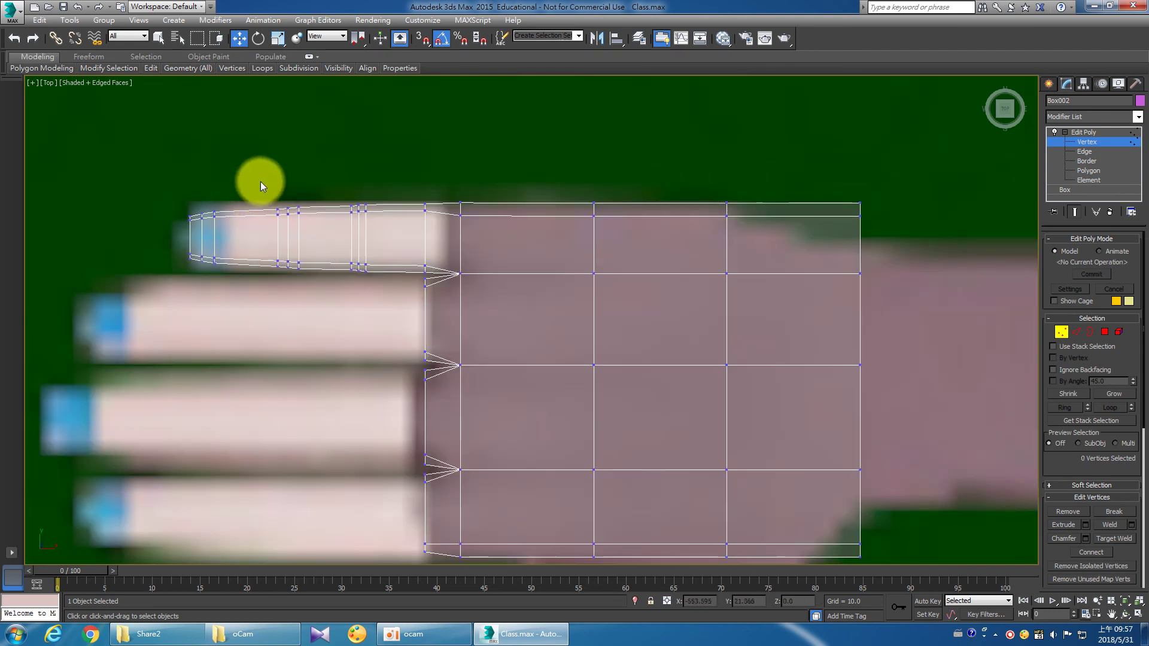
{"action": "scroll", "coordinate": [250, 252], "scroll_direction": "up", "scroll_amount": 2}
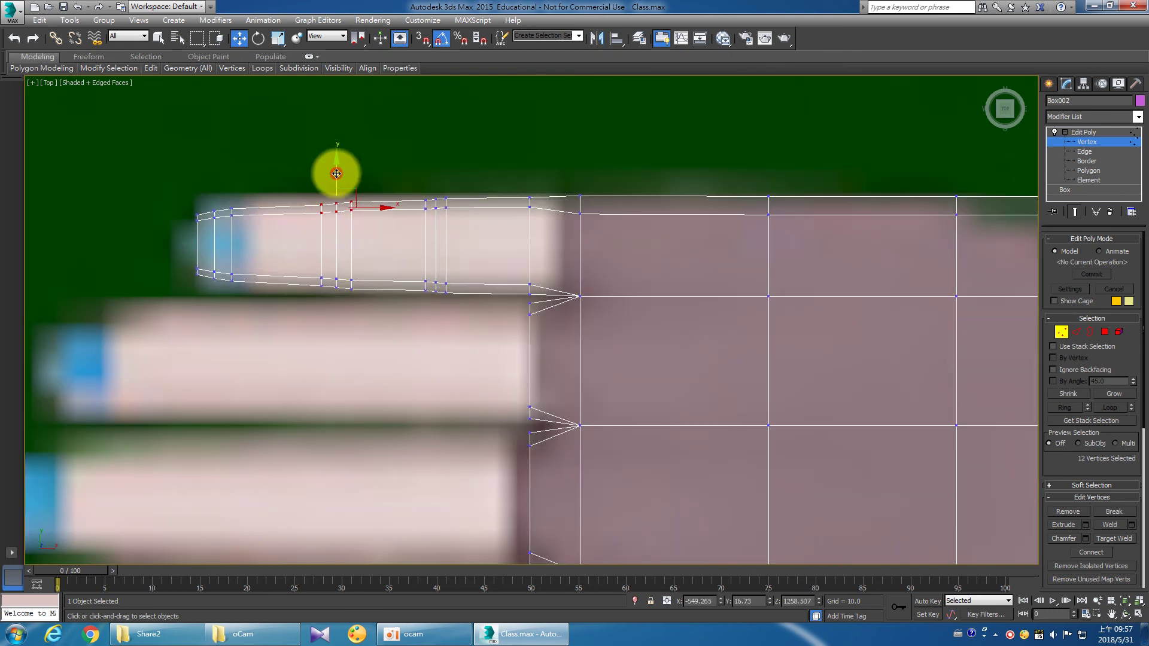
{"action": "left_click", "coordinate": [310, 175]}
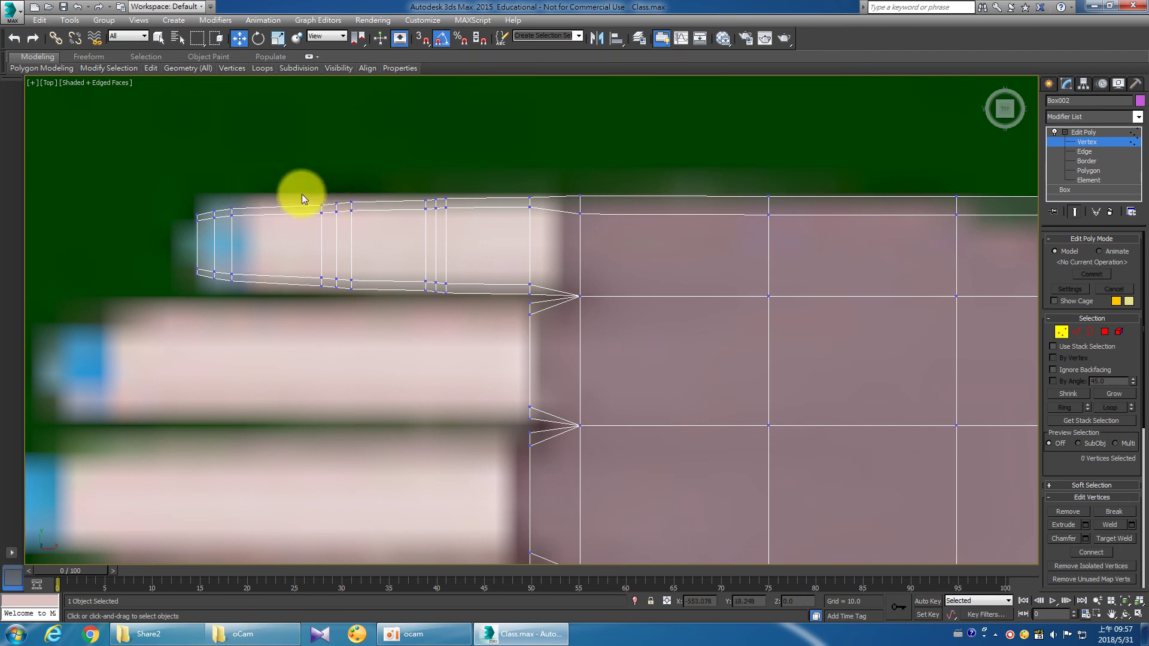
{"action": "left_click_drag", "start_coordinate": [302, 194], "coordinate": [340, 221]}
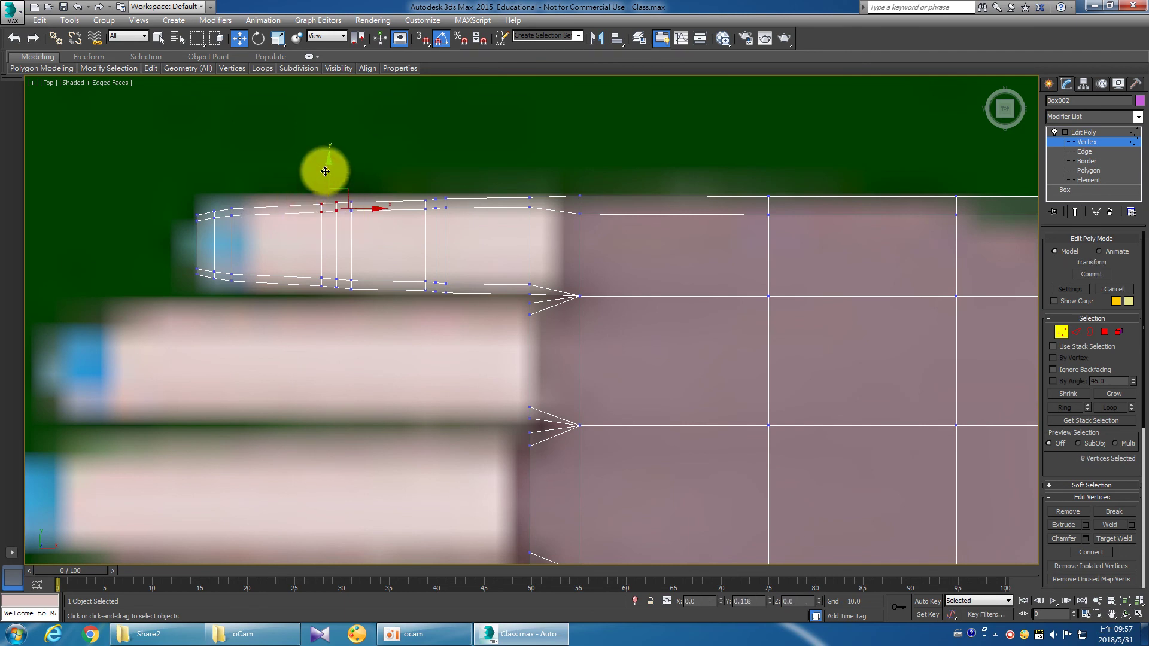
{"action": "left_click", "coordinate": [325, 172]}
{"action": "scroll", "coordinate": [242, 188], "scroll_direction": "up", "scroll_amount": 3}
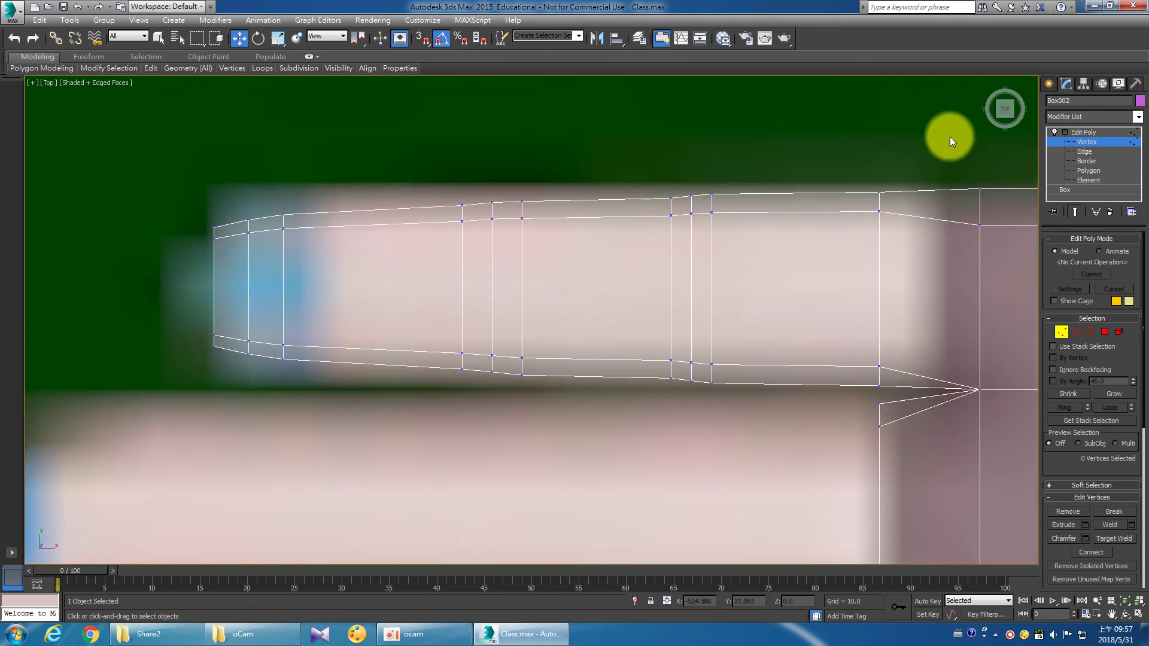
{"action": "left_click", "coordinate": [1077, 153]}
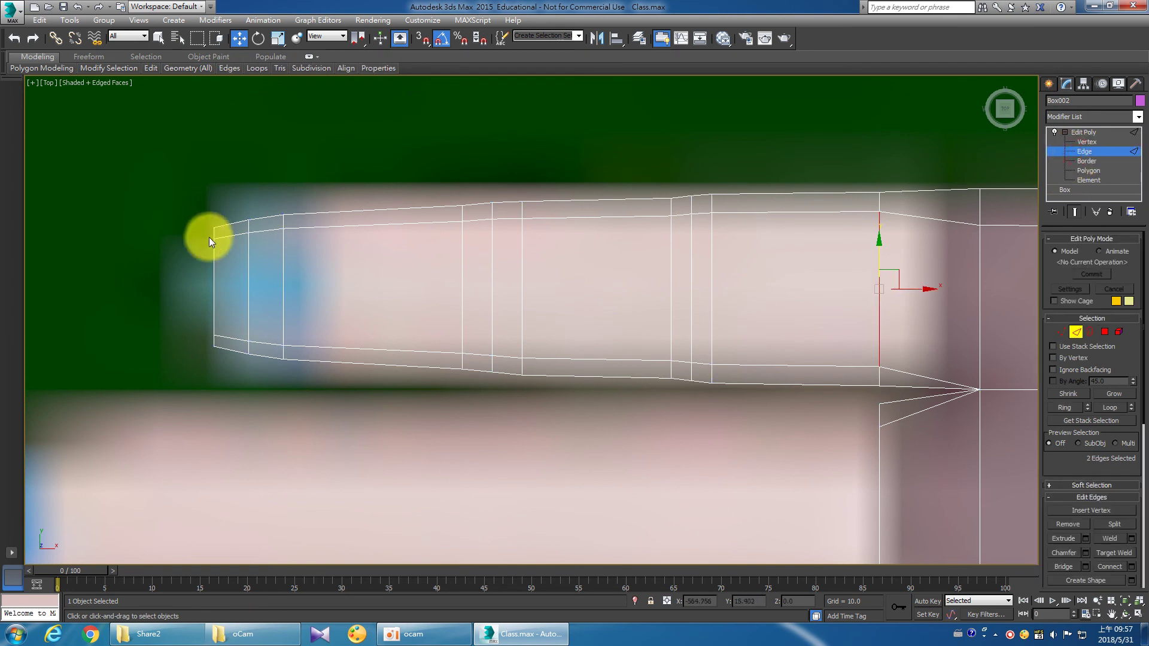
{"action": "left_click", "coordinate": [248, 226]}
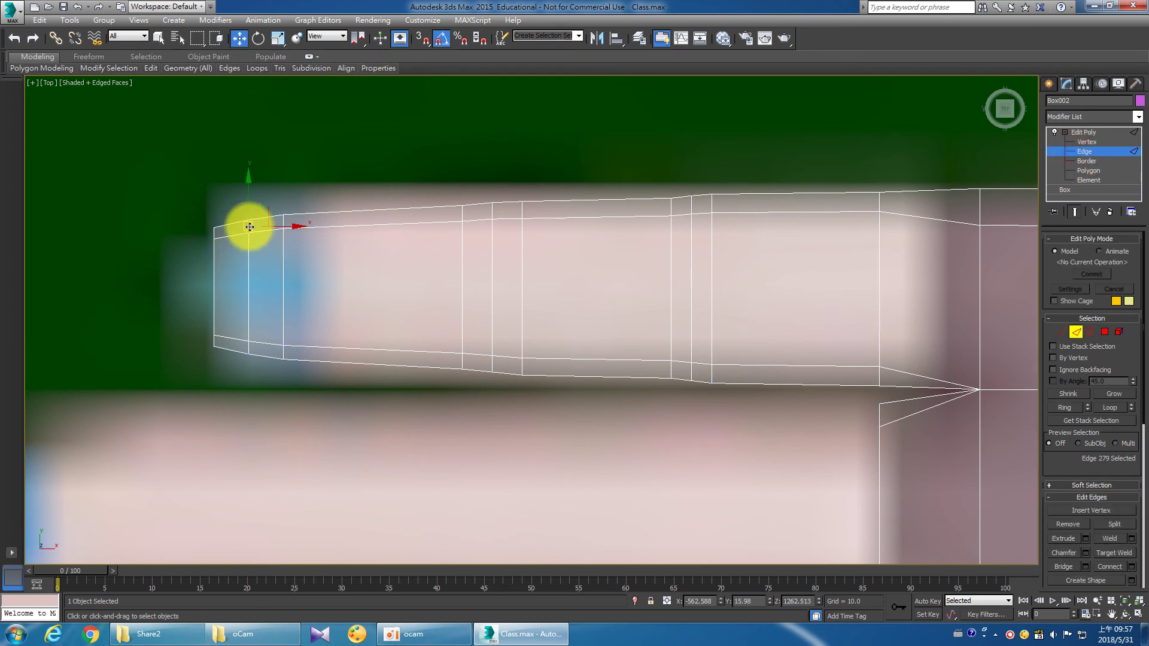
{"action": "right_click", "coordinate": [249, 227]}
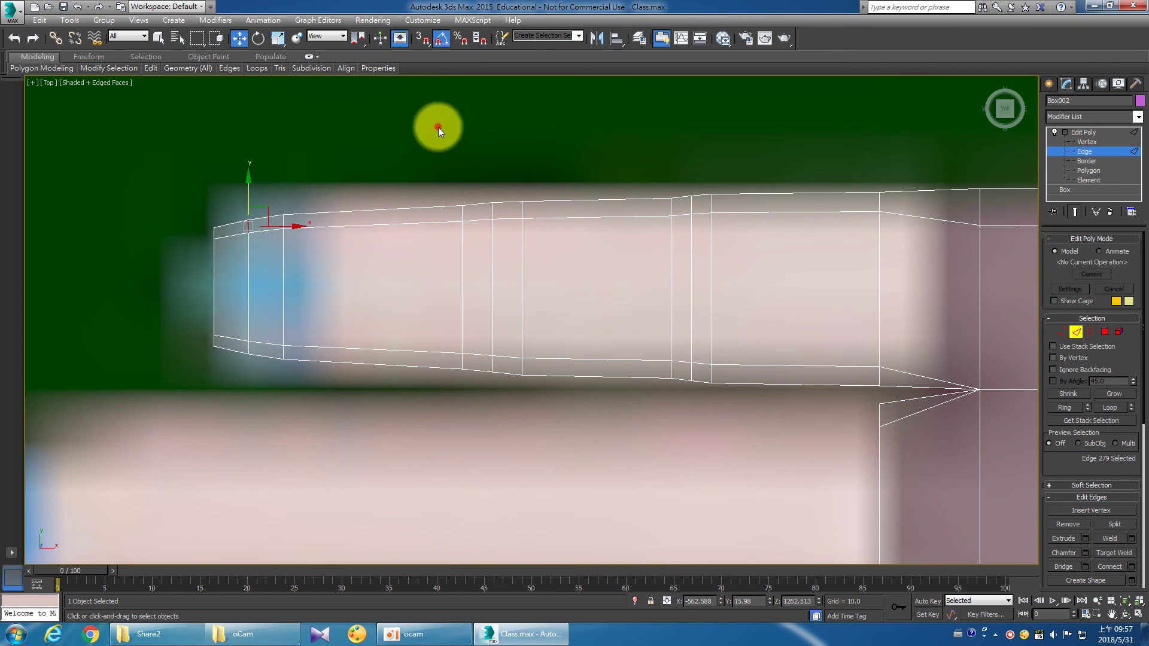
{"action": "left_click", "coordinate": [249, 267]}
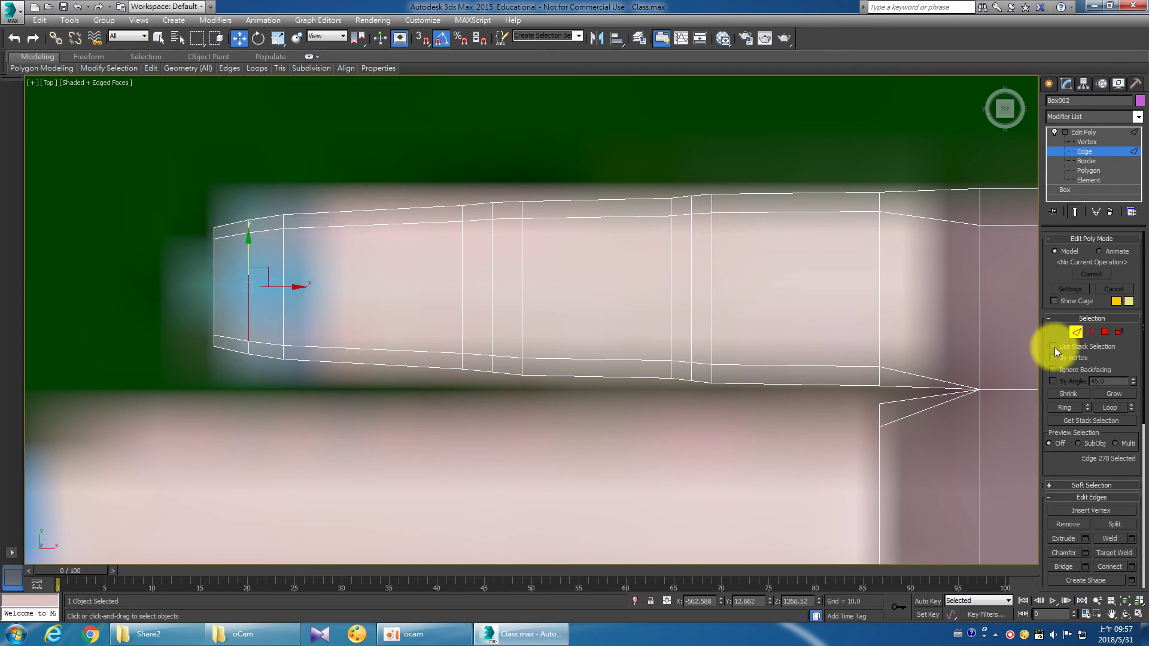
{"action": "left_click", "coordinate": [1113, 410]}
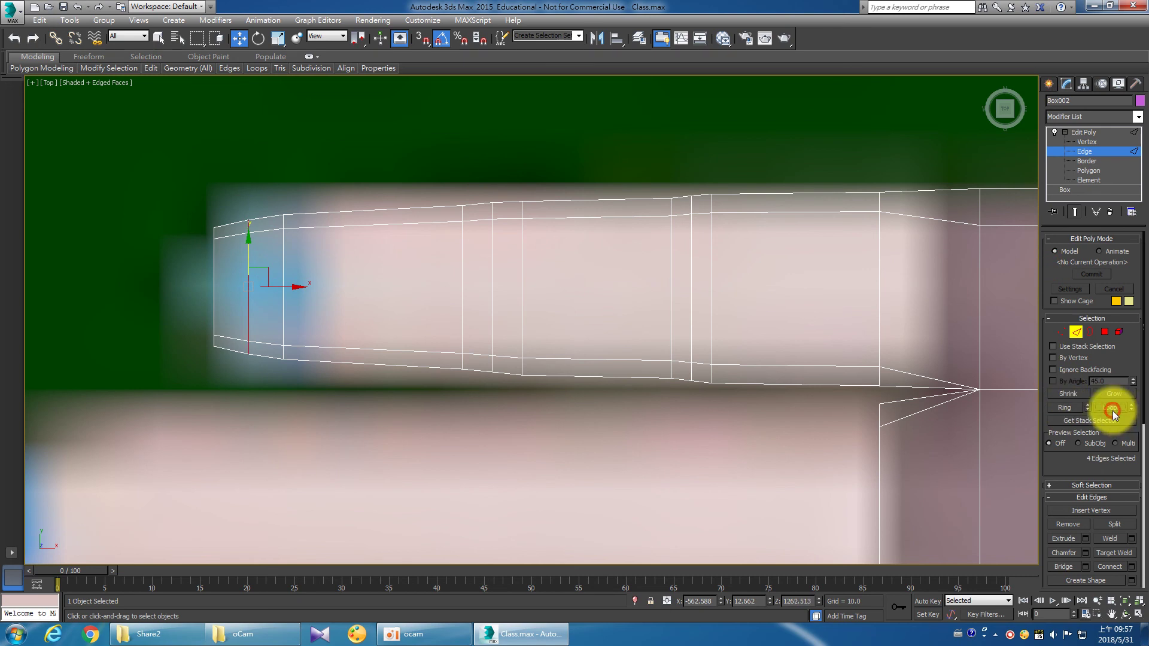
{"action": "right_click", "coordinate": [293, 277]}
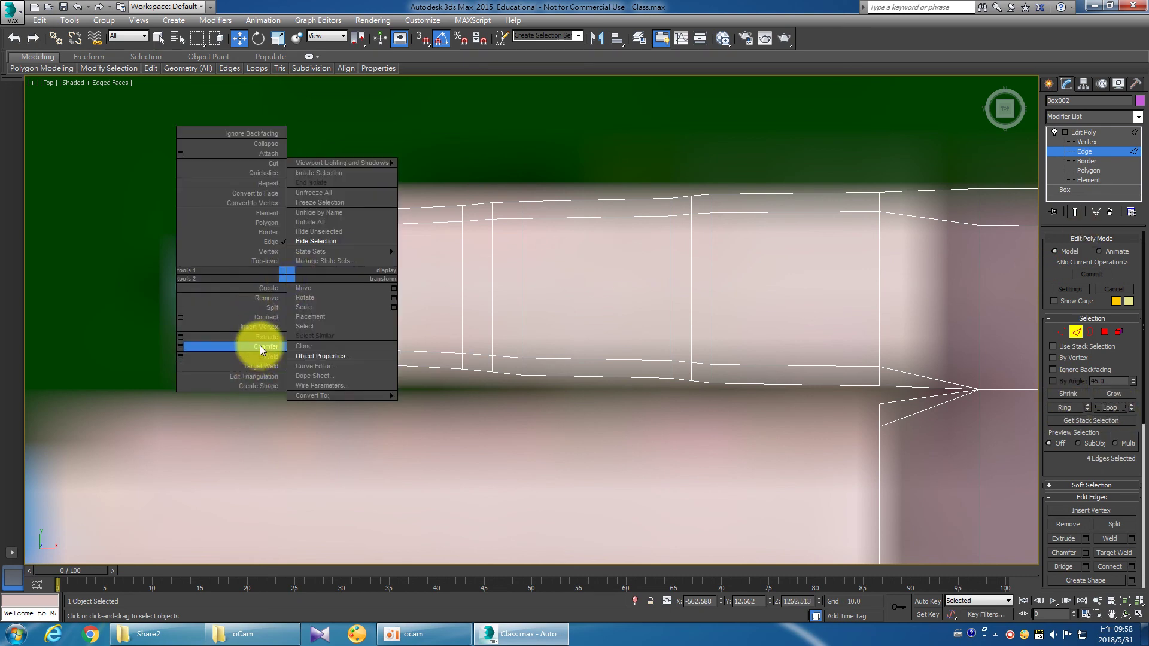
{"action": "left_click", "coordinate": [271, 299]}
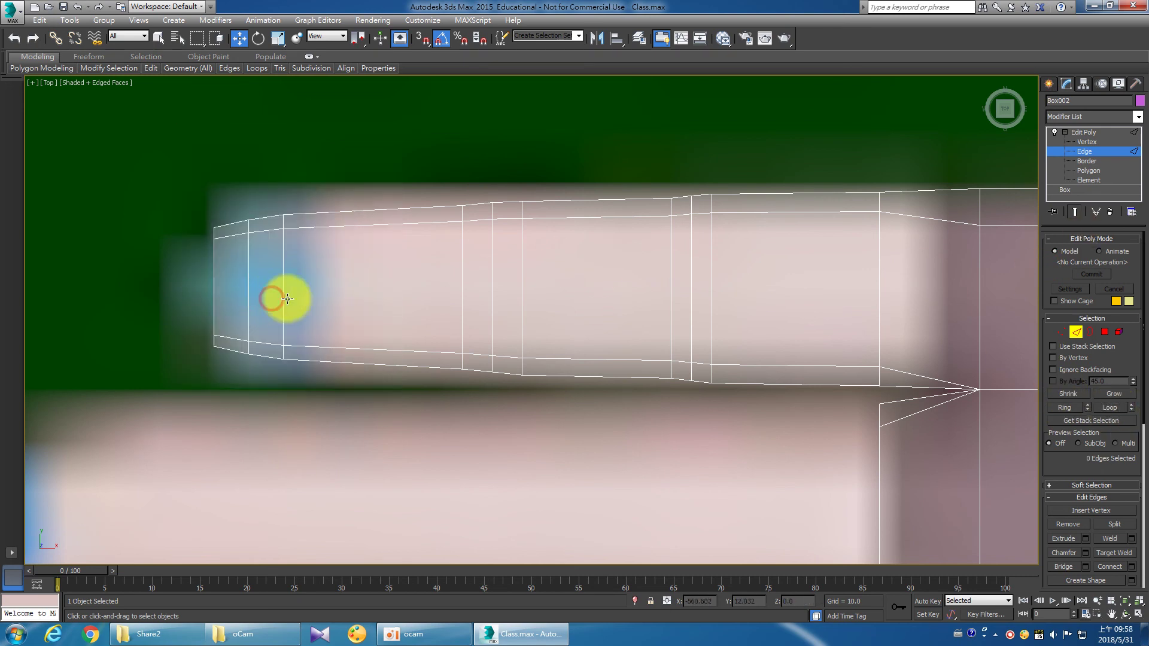
{"action": "double_click", "coordinate": [247, 228]}
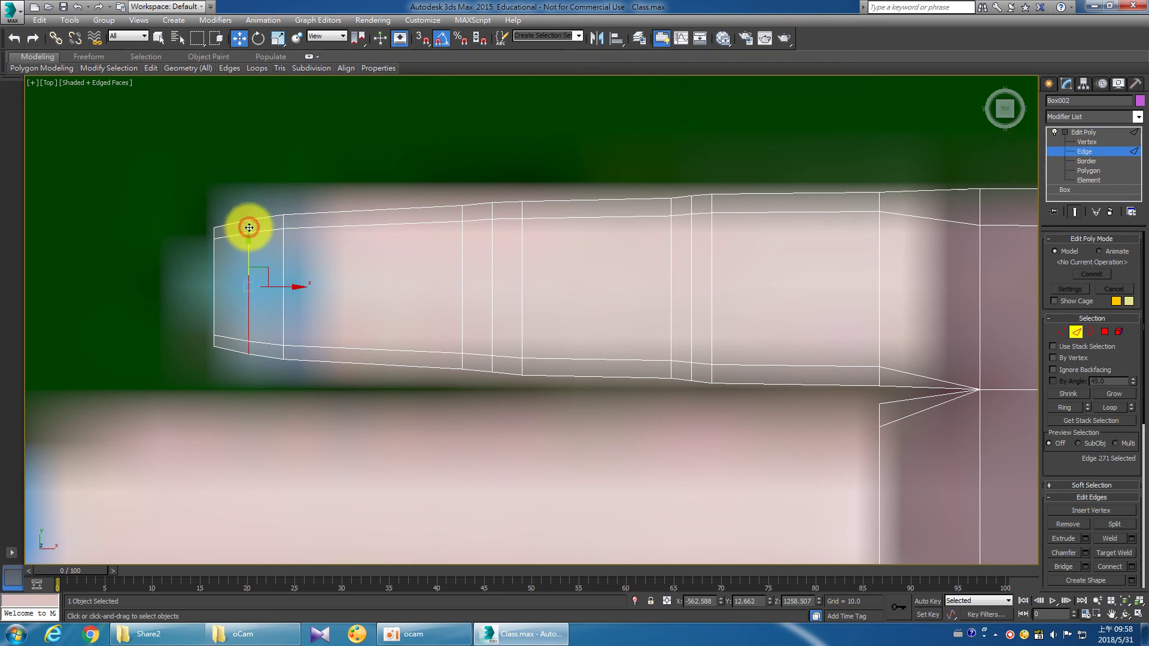
{"action": "left_click", "coordinate": [1111, 407]}
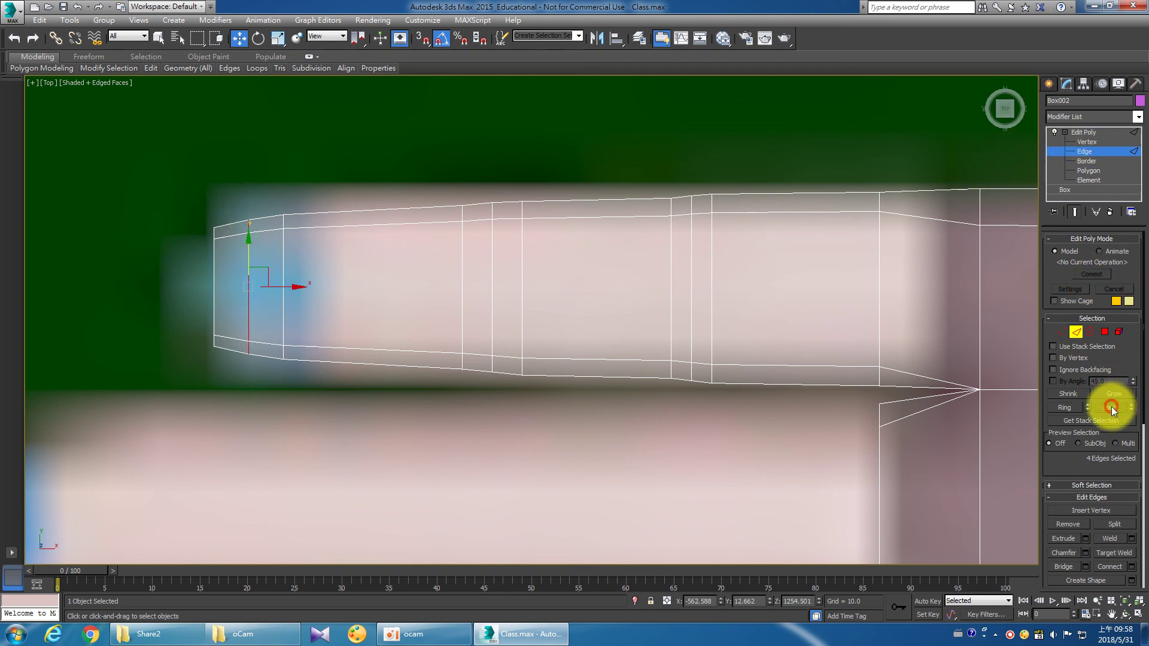
{"action": "right_click", "coordinate": [257, 273]}
{"action": "left_click", "coordinate": [238, 297]}
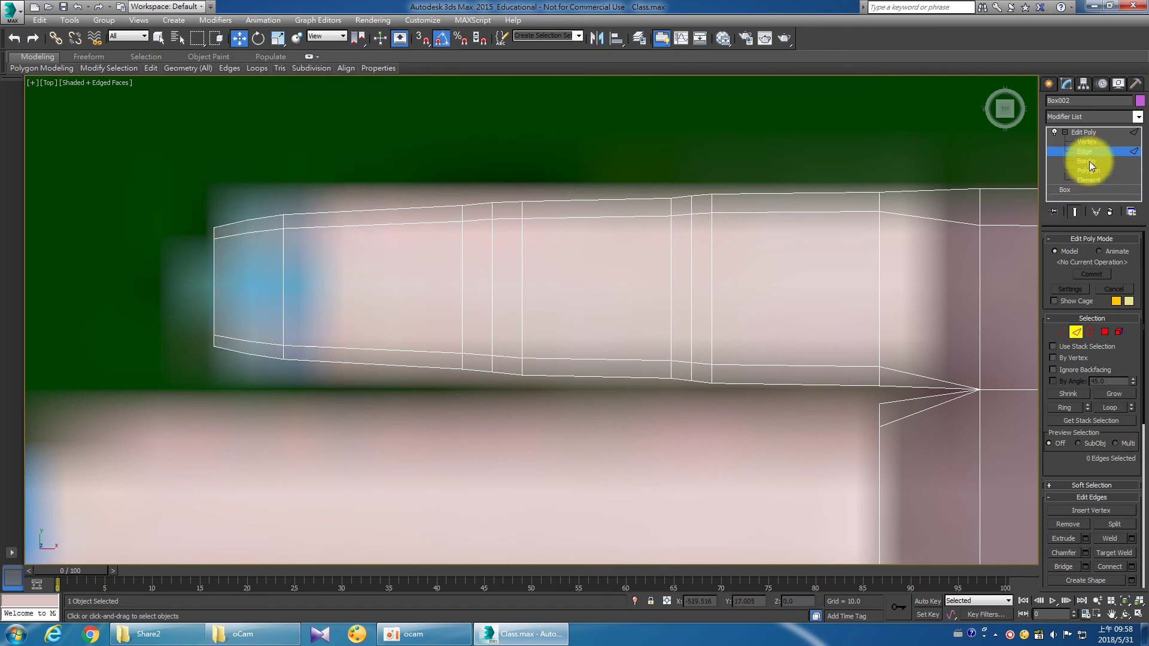
{"action": "left_click", "coordinate": [1086, 142]}
Shift the fingertip's vertex column slightly left toward the reference outline.
{"action": "left_click_drag", "start_coordinate": [233, 204], "coordinate": [250, 350]}
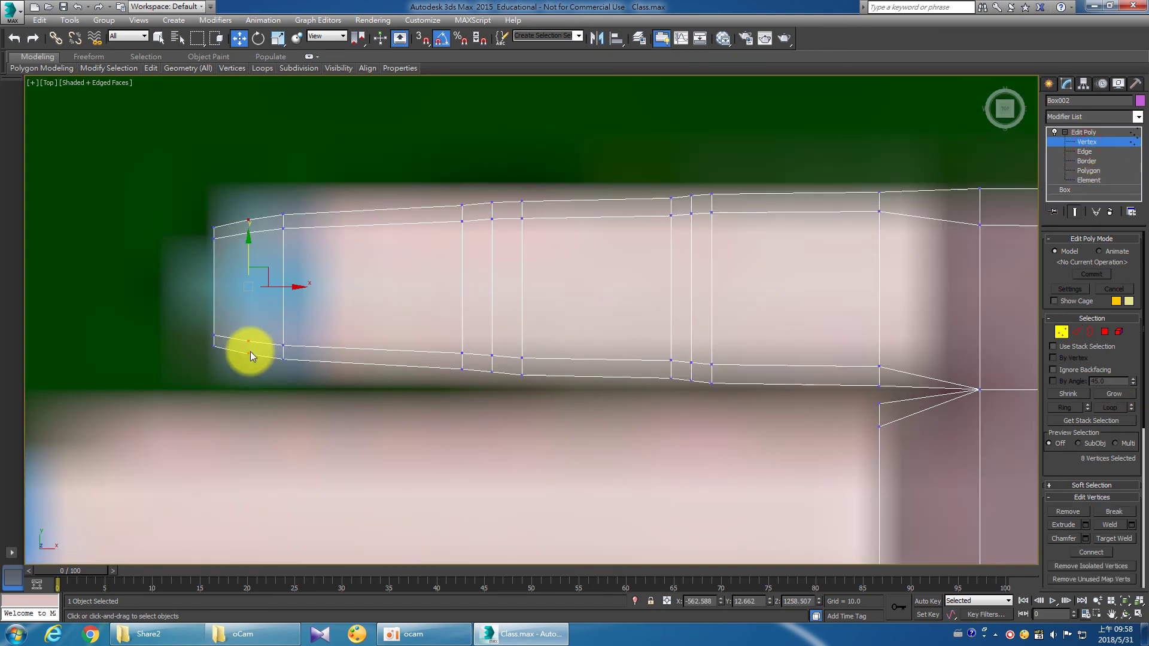
{"action": "right_click", "coordinate": [250, 351]}
{"action": "left_click", "coordinate": [226, 364]}
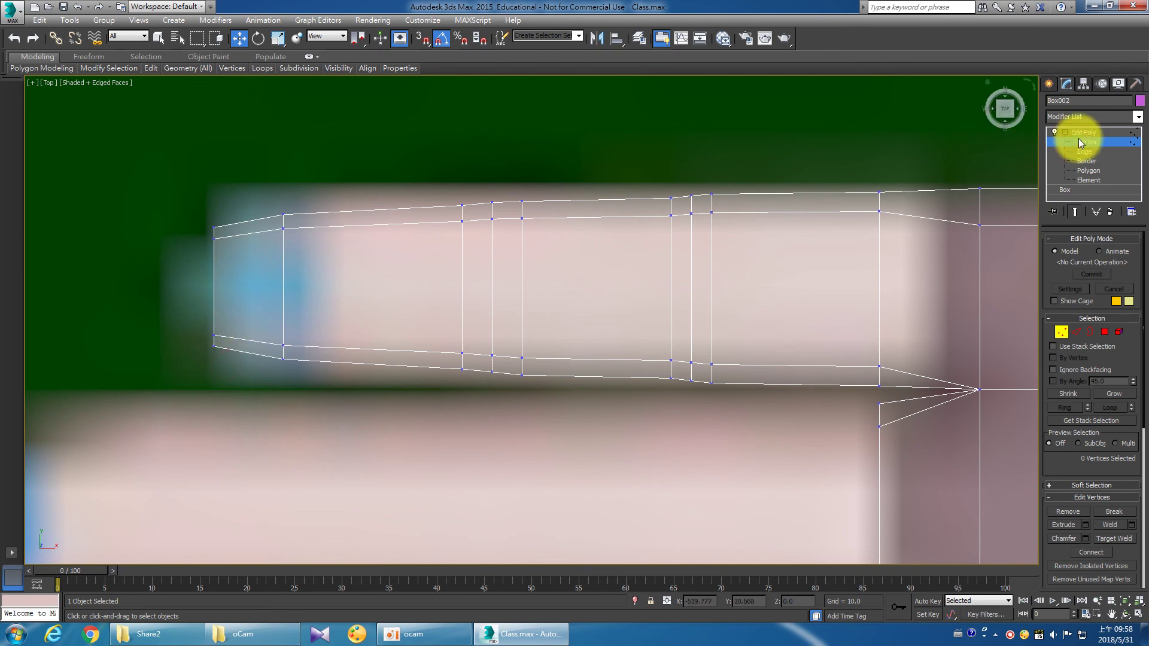
{"action": "left_click_drag", "start_coordinate": [239, 375], "coordinate": [181, 181]}
{"action": "left_click_drag", "start_coordinate": [251, 287], "coordinate": [242, 287]}
Move the next vertex column along the finger slightly left.
{"action": "left_click_drag", "start_coordinate": [313, 368], "coordinate": [261, 194]}
{"action": "left_click_drag", "start_coordinate": [311, 287], "coordinate": [294, 287]}
{"action": "left_click", "coordinate": [338, 172]}
{"action": "middle_click_drag", "start_coordinate": [461, 204], "coordinate": [392, 205]}
{"action": "scroll", "coordinate": [393, 205], "scroll_direction": "down", "scroll_amount": 4}
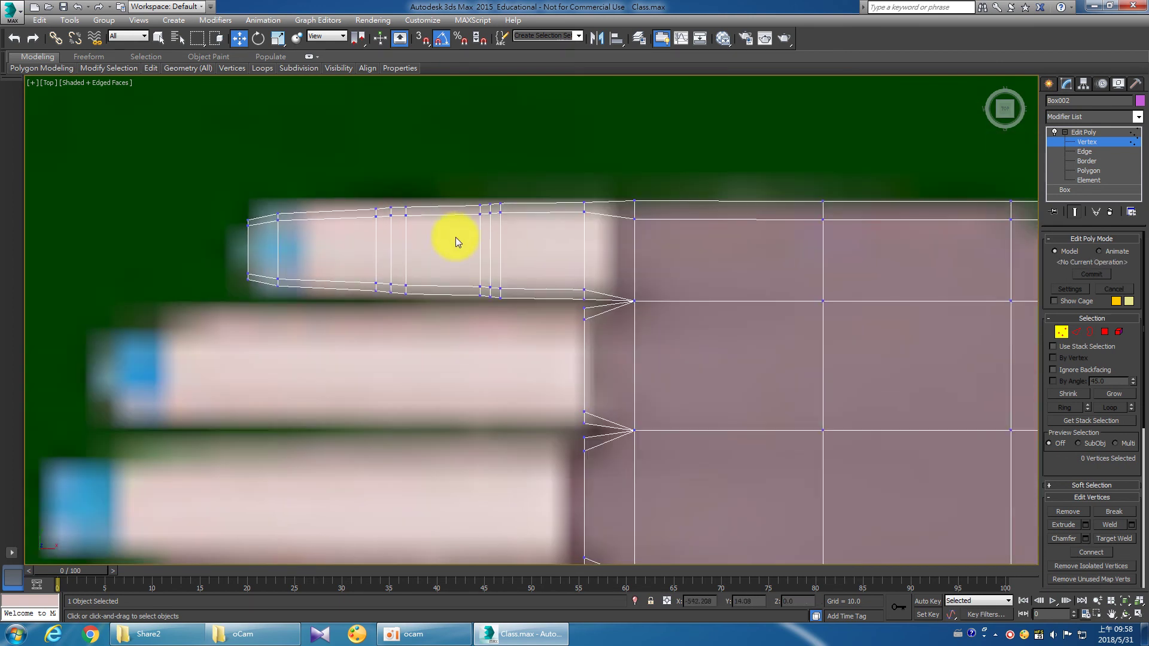
{"action": "scroll", "coordinate": [396, 239], "scroll_direction": "up", "scroll_amount": 2}
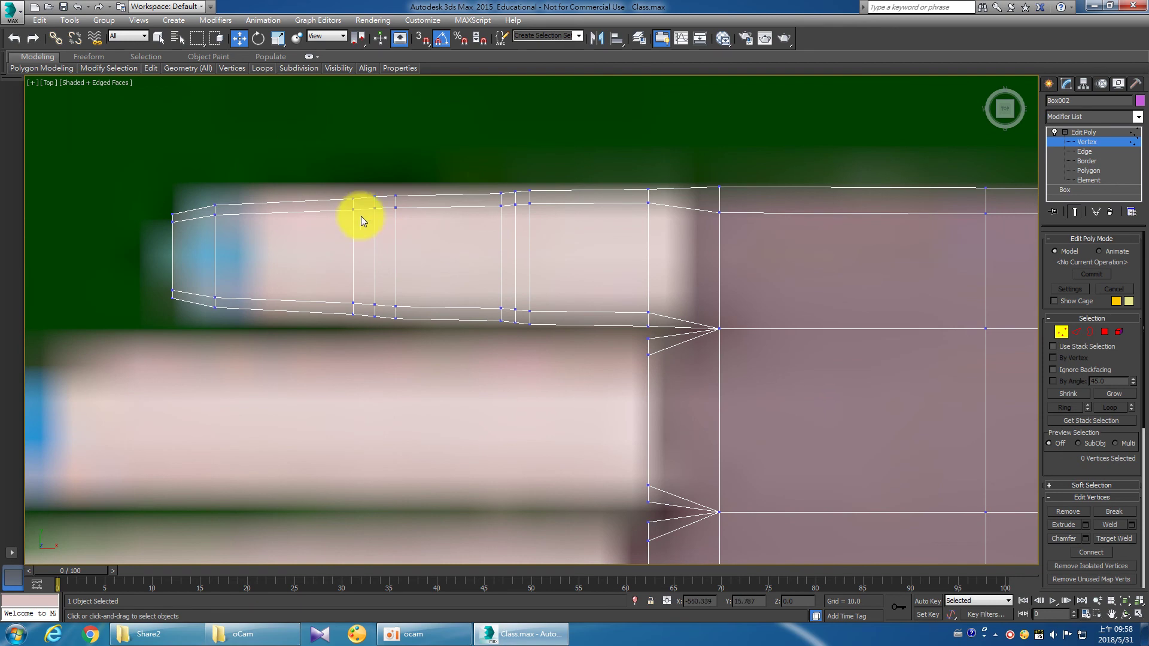
Scale the three knuckle vertex columns closer together and save as Class_01.max.
{"action": "left_click_drag", "start_coordinate": [426, 348], "coordinate": [307, 138]}
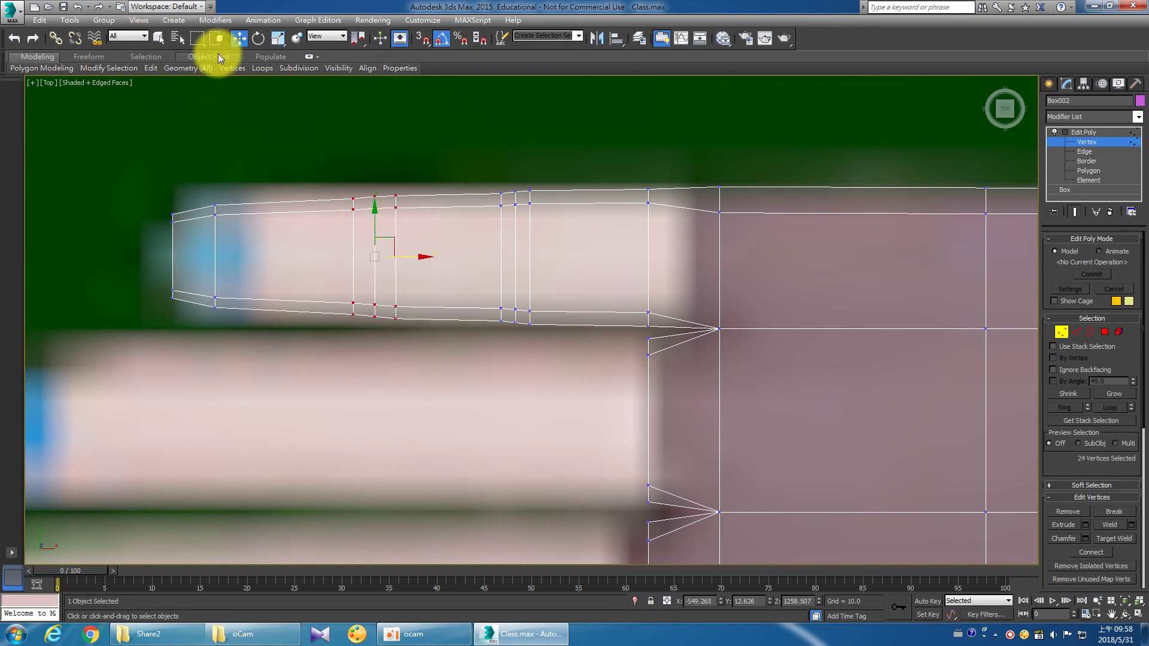
{"action": "left_click", "coordinate": [278, 39]}
{"action": "left_click_drag", "start_coordinate": [431, 263], "coordinate": [412, 256]}
{"action": "left_click", "coordinate": [306, 177]}
{"action": "left_click_drag", "start_coordinate": [297, 175], "coordinate": [421, 281]}
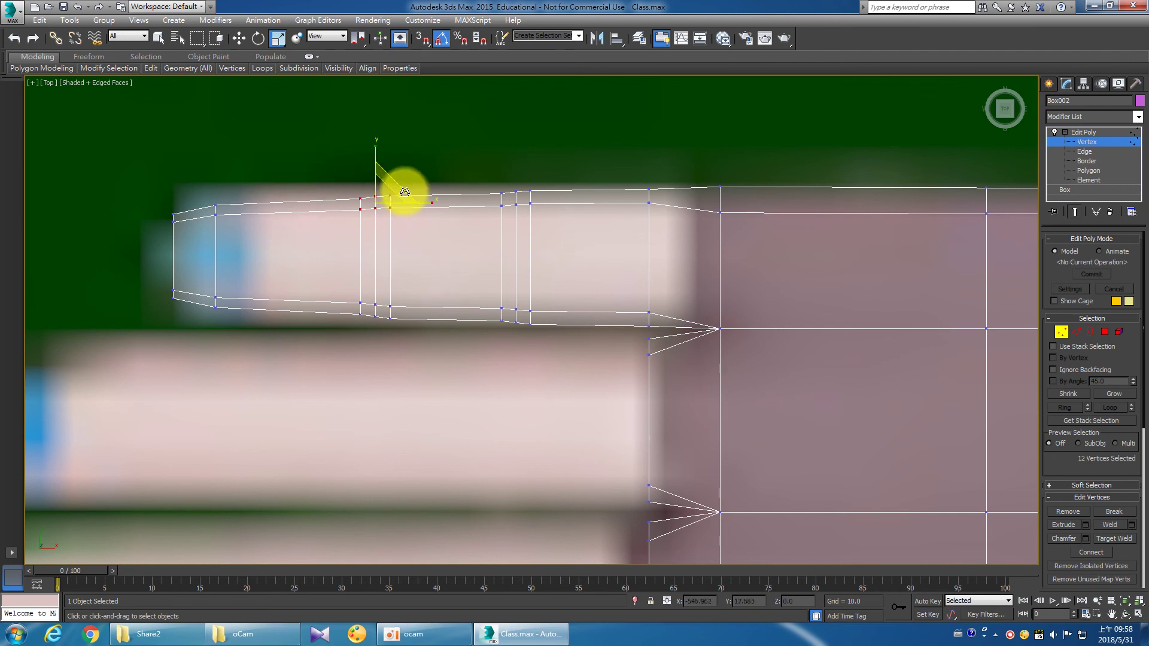
{"action": "key", "text": "w"}
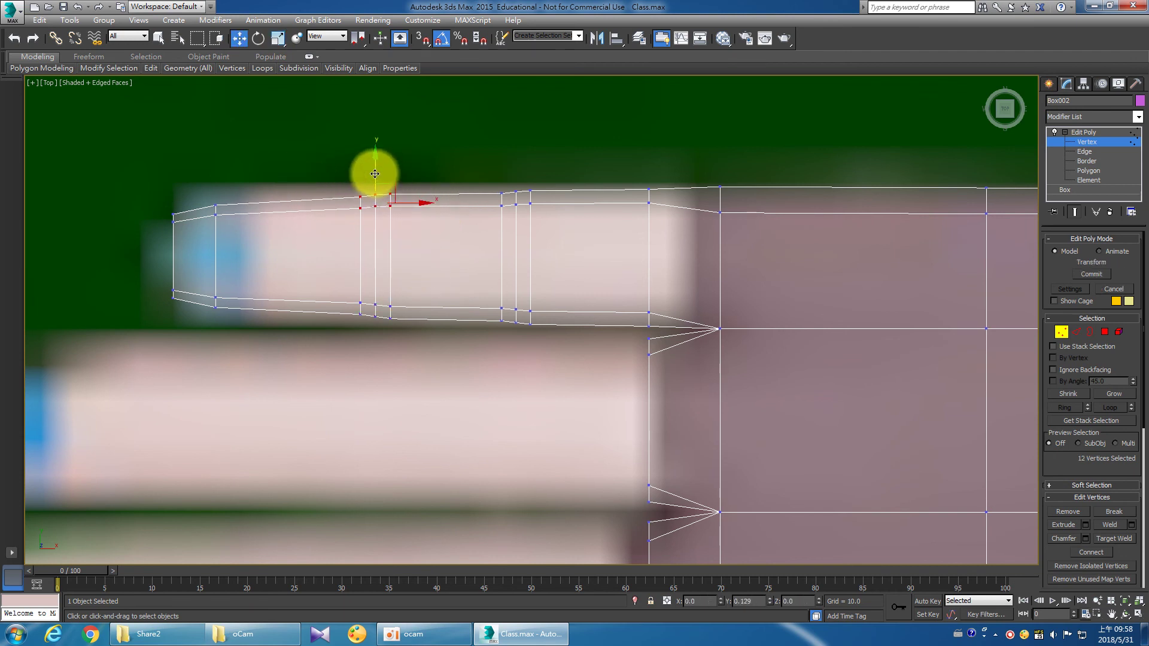
{"action": "left_click", "coordinate": [418, 154]}
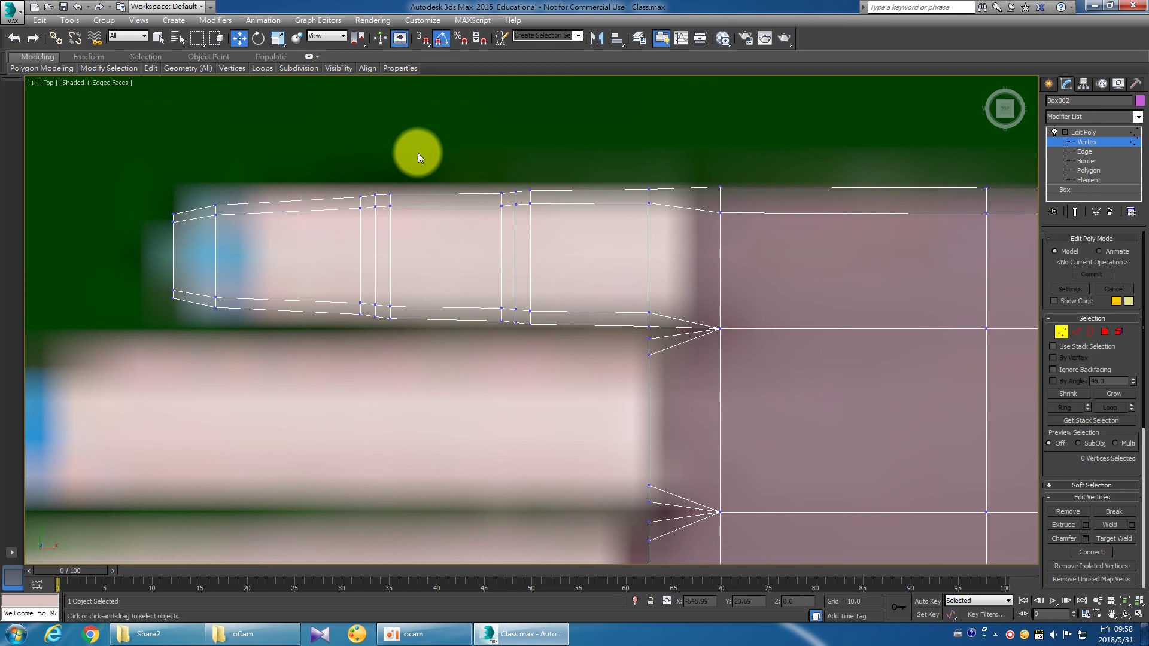
{"action": "key", "text": "ctrl+s"}
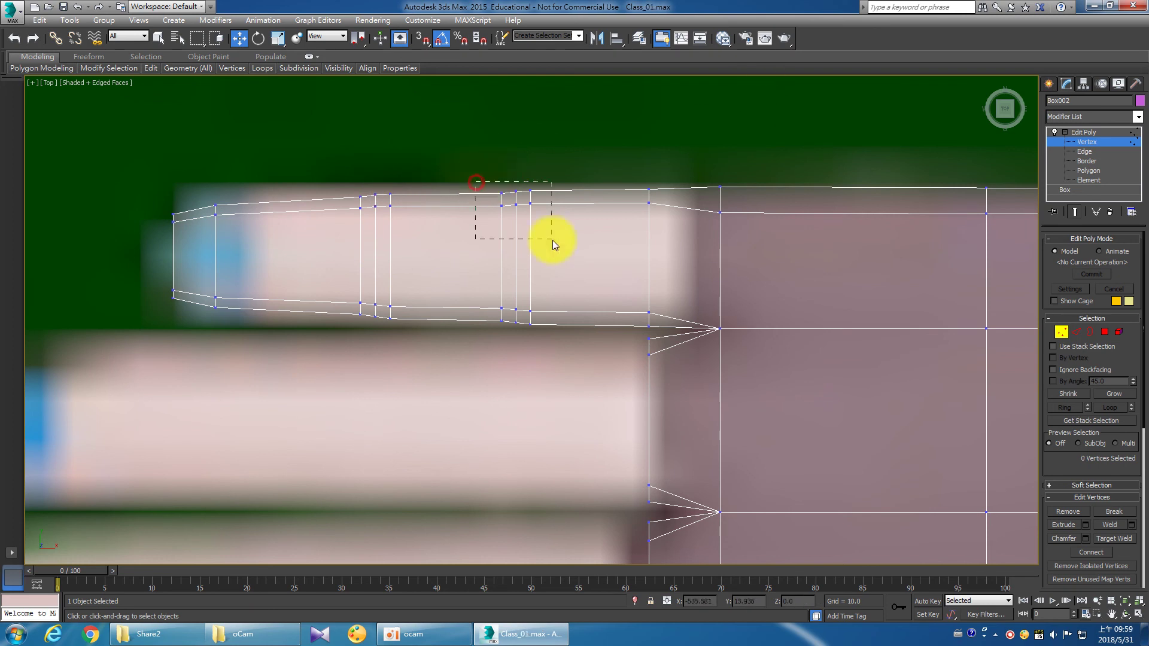
Move the top vertices near the finger's middle to fit the reference outline.
{"action": "left_click_drag", "start_coordinate": [551, 240], "coordinate": [544, 235]}
{"action": "mouse_move", "coordinate": [516, 167]}
{"action": "left_mouse_down"}
{"action": "mouse_move", "coordinate": [525, 169]}
{"action": "mouse_move", "coordinate": [519, 221]}
{"action": "left_mouse_up"}
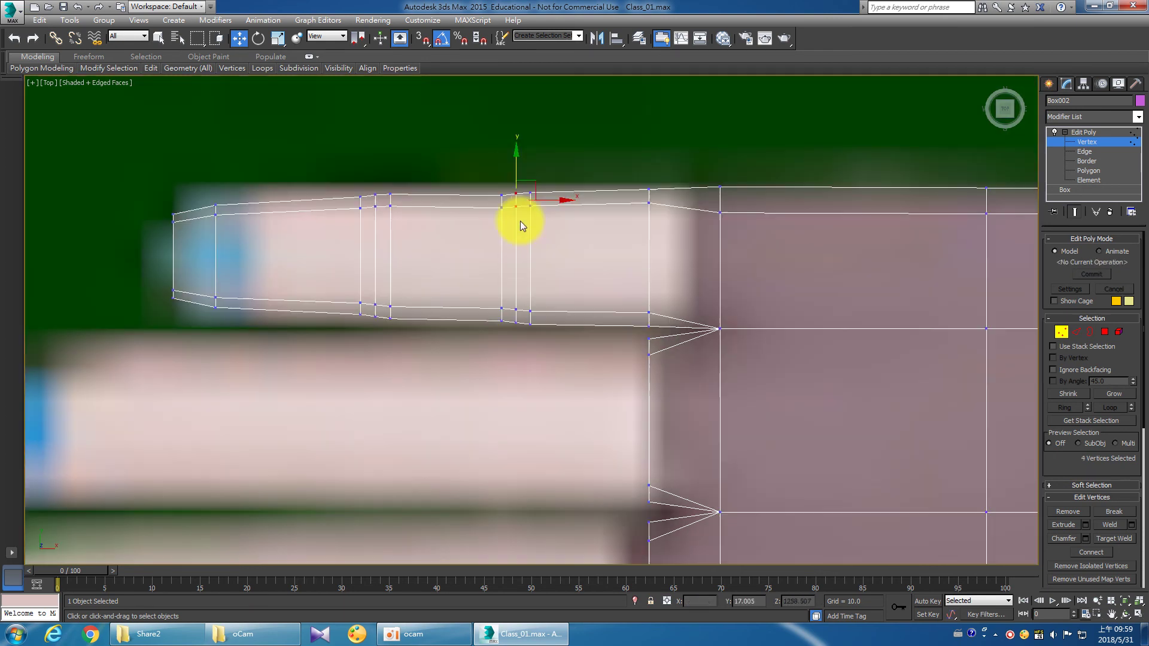
{"action": "left_click_drag", "start_coordinate": [516, 165], "coordinate": [517, 166]}
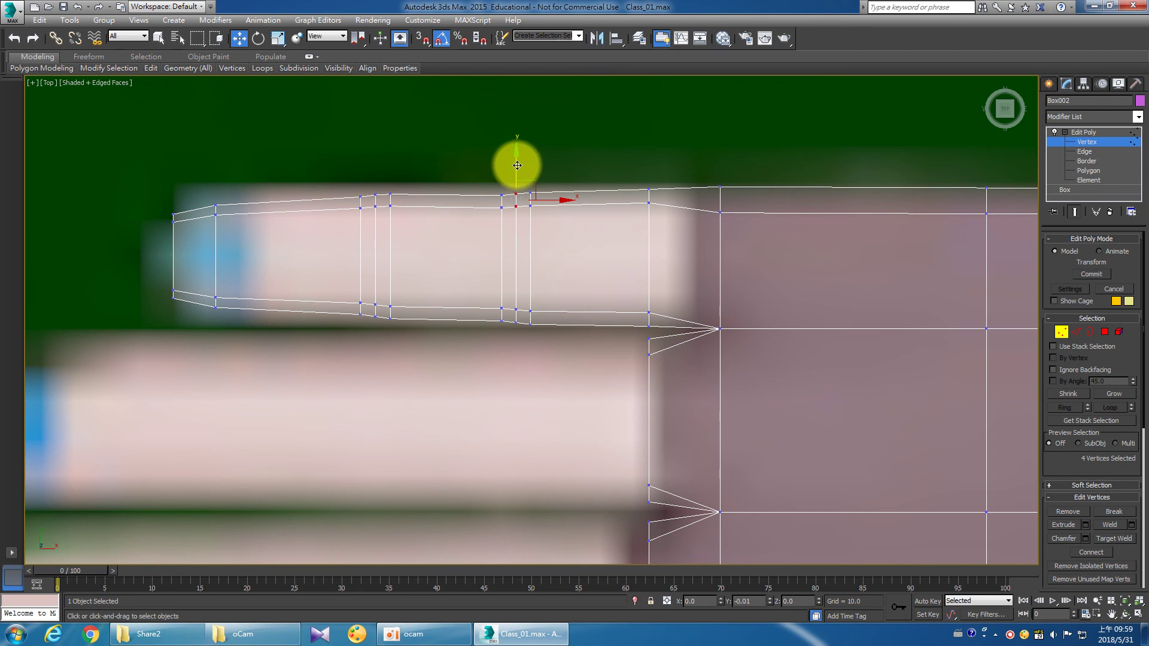
{"action": "left_click_drag", "start_coordinate": [487, 190], "coordinate": [518, 220]}
{"action": "left_click_drag", "start_coordinate": [479, 171], "coordinate": [506, 223]}
{"action": "left_click_drag", "start_coordinate": [495, 159], "coordinate": [502, 159]}
Nudge a bottom vertex column near the knuckle slightly down.
{"action": "mouse_move", "coordinate": [402, 210]}
{"action": "left_mouse_down"}
{"action": "mouse_move", "coordinate": [335, 177]}
{"action": "mouse_move", "coordinate": [410, 172]}
{"action": "mouse_move", "coordinate": [381, 216]}
{"action": "mouse_move", "coordinate": [377, 164]}
{"action": "left_mouse_up"}
{"action": "left_click", "coordinate": [334, 195]}
{"action": "left_click_drag", "start_coordinate": [383, 334], "coordinate": [376, 277]}
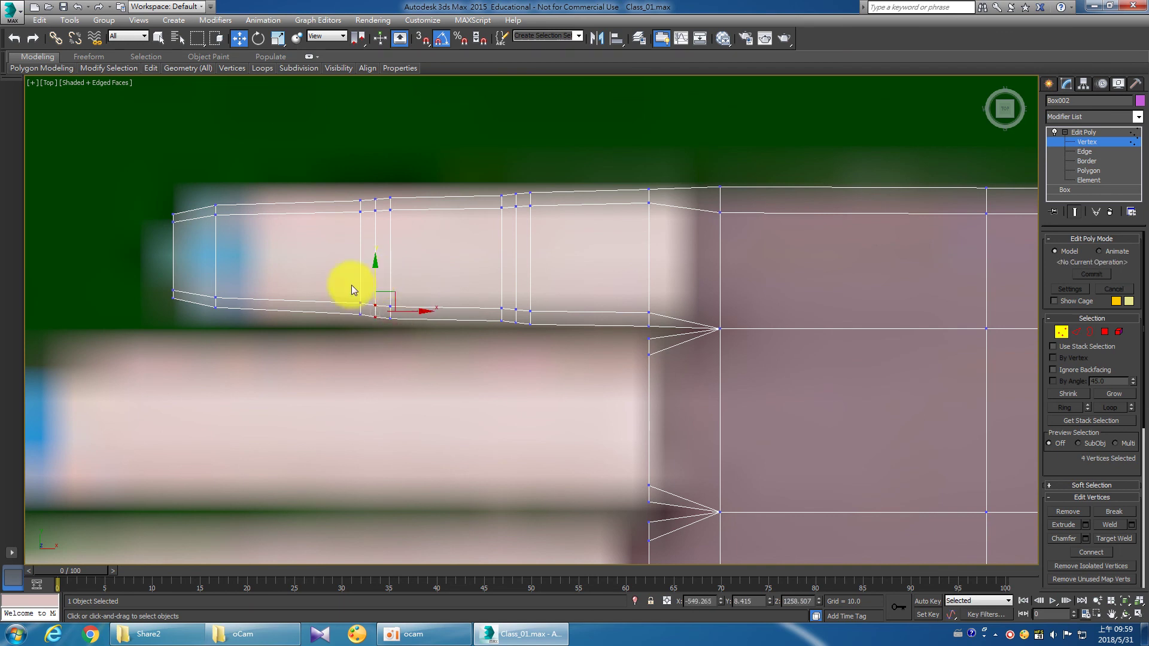
{"action": "left_click_drag", "start_coordinate": [339, 298], "coordinate": [371, 322]}
{"action": "left_click", "coordinate": [364, 268]}
{"action": "left_click_drag", "start_coordinate": [363, 268], "coordinate": [368, 269]}
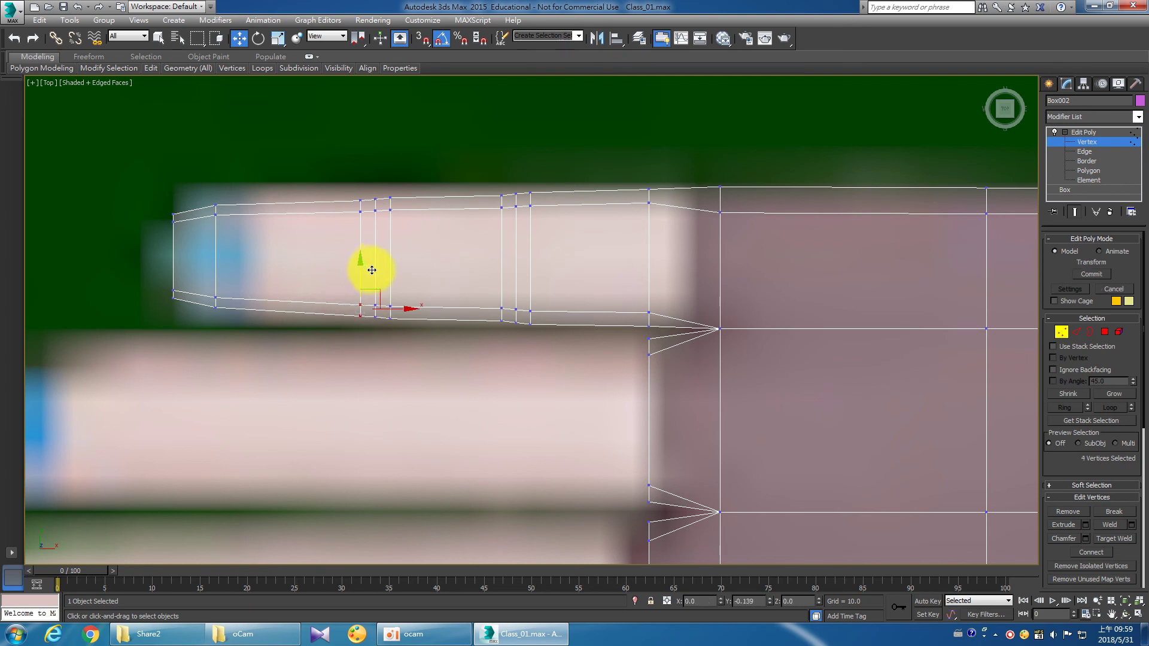
{"action": "left_click", "coordinate": [421, 259]}
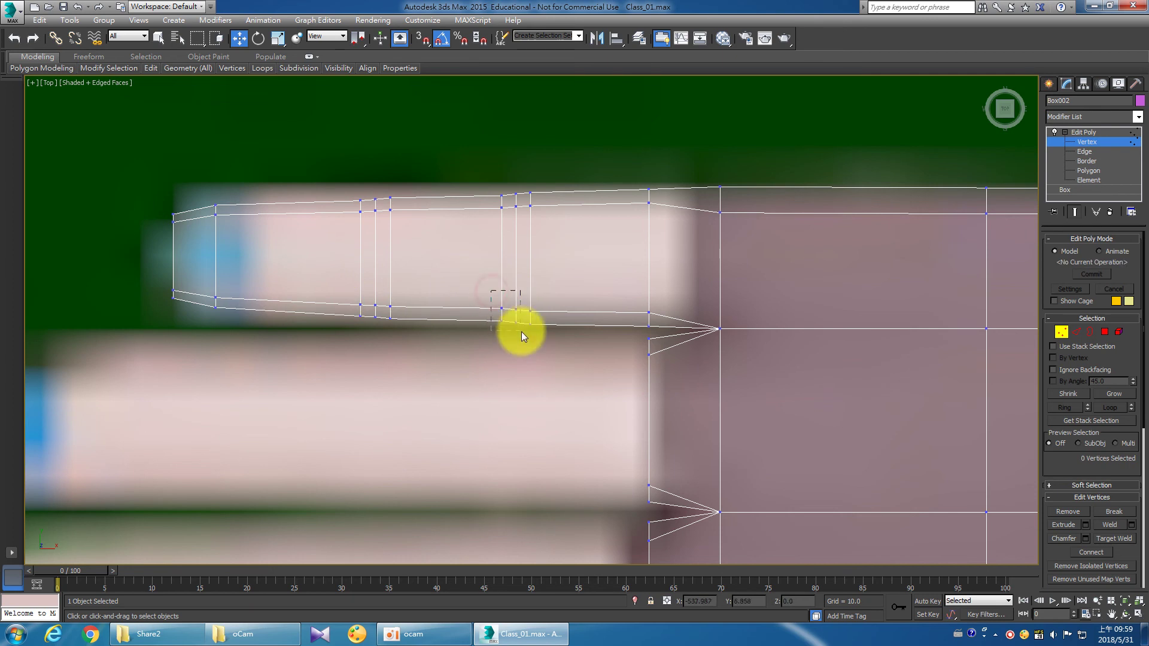
Move the bottom vertices near the finger's middle to follow the reference.
{"action": "left_click_drag", "start_coordinate": [490, 291], "coordinate": [521, 332]}
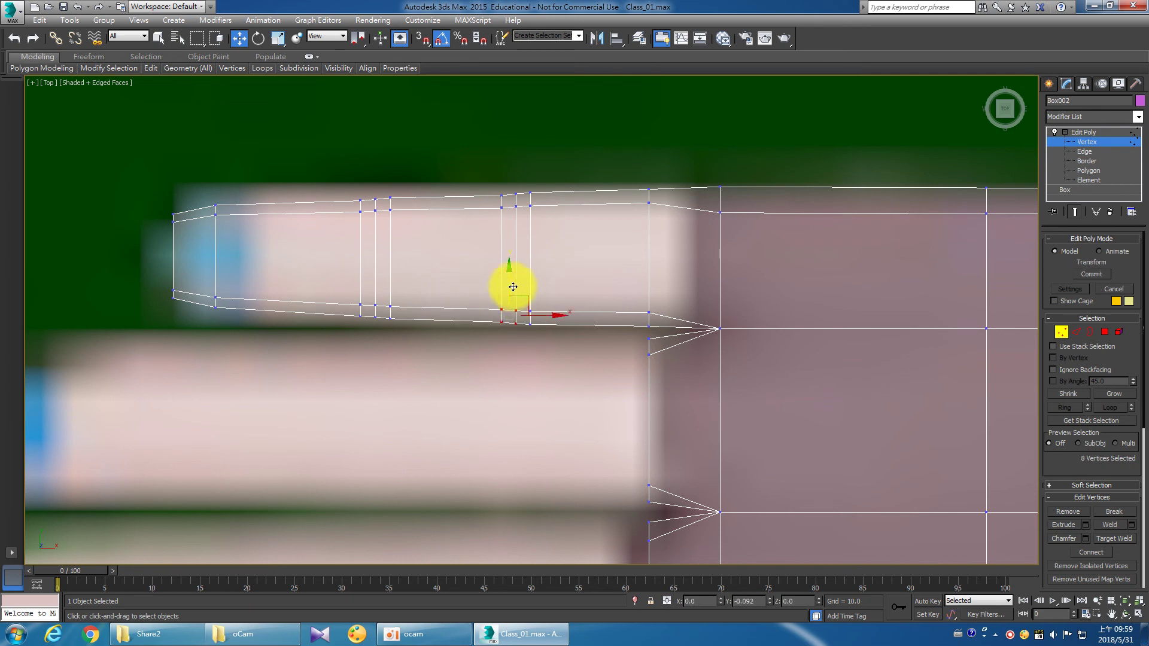
{"action": "left_click_drag", "start_coordinate": [483, 292], "coordinate": [508, 331]}
{"action": "left_click_drag", "start_coordinate": [497, 279], "coordinate": [503, 277]}
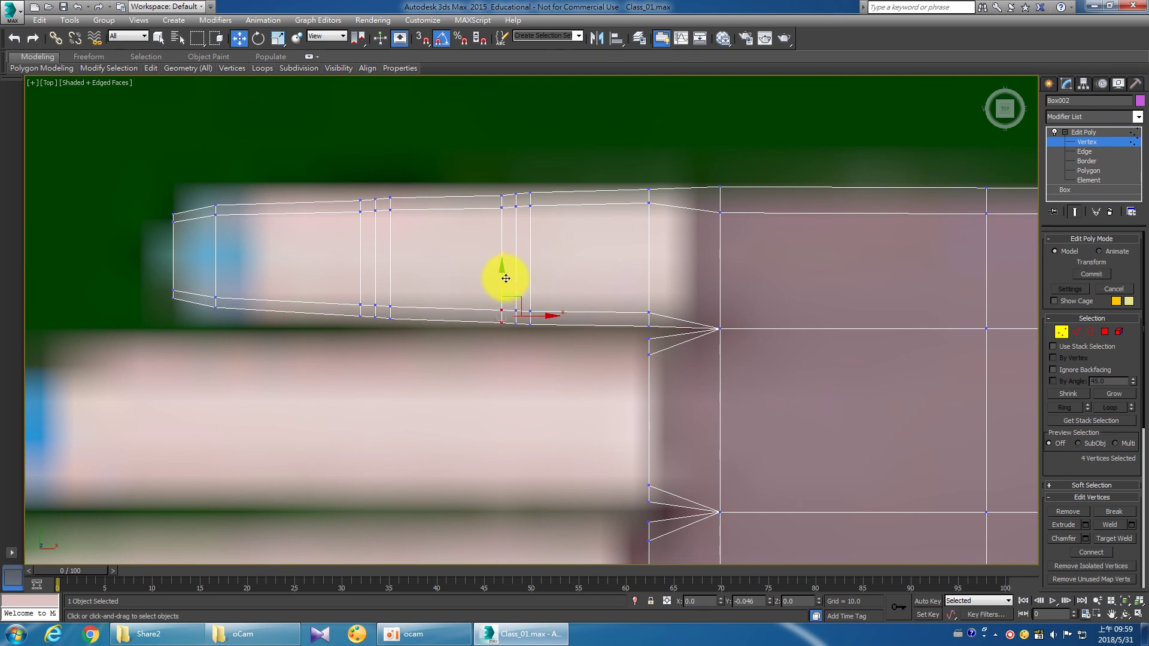
{"action": "left_click", "coordinate": [464, 285]}
{"action": "left_click_drag", "start_coordinate": [116, 267], "coordinate": [306, 328]}
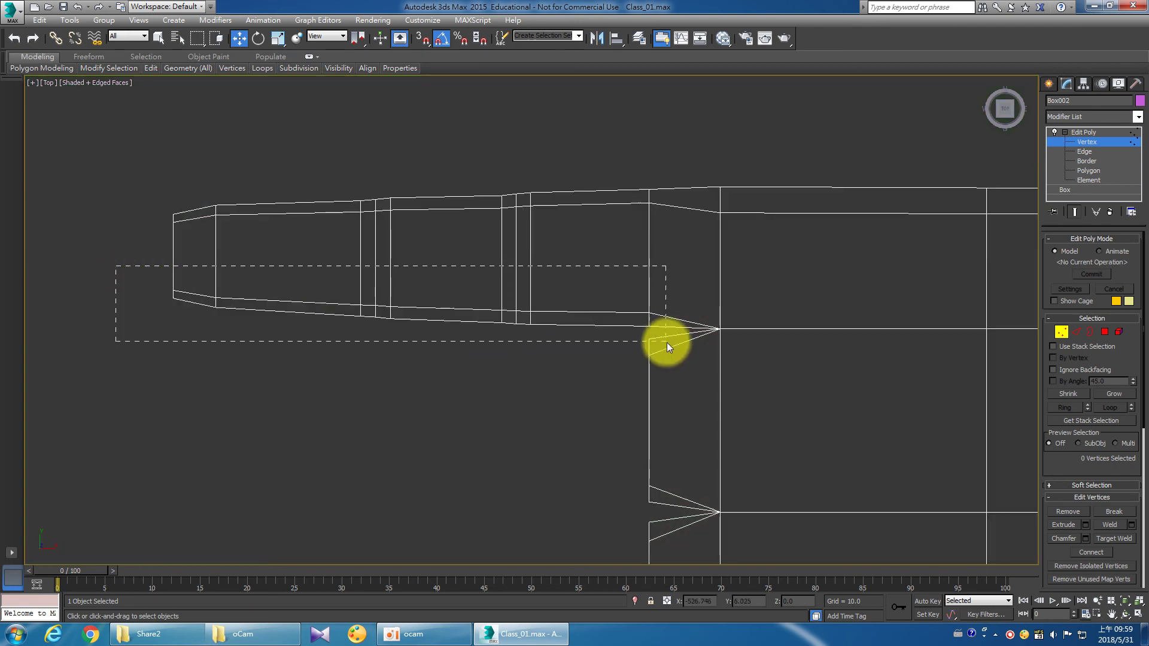
Raise the finger's lower vertices and lower its top row slightly.
{"action": "left_click_drag", "start_coordinate": [667, 342], "coordinate": [667, 343]}
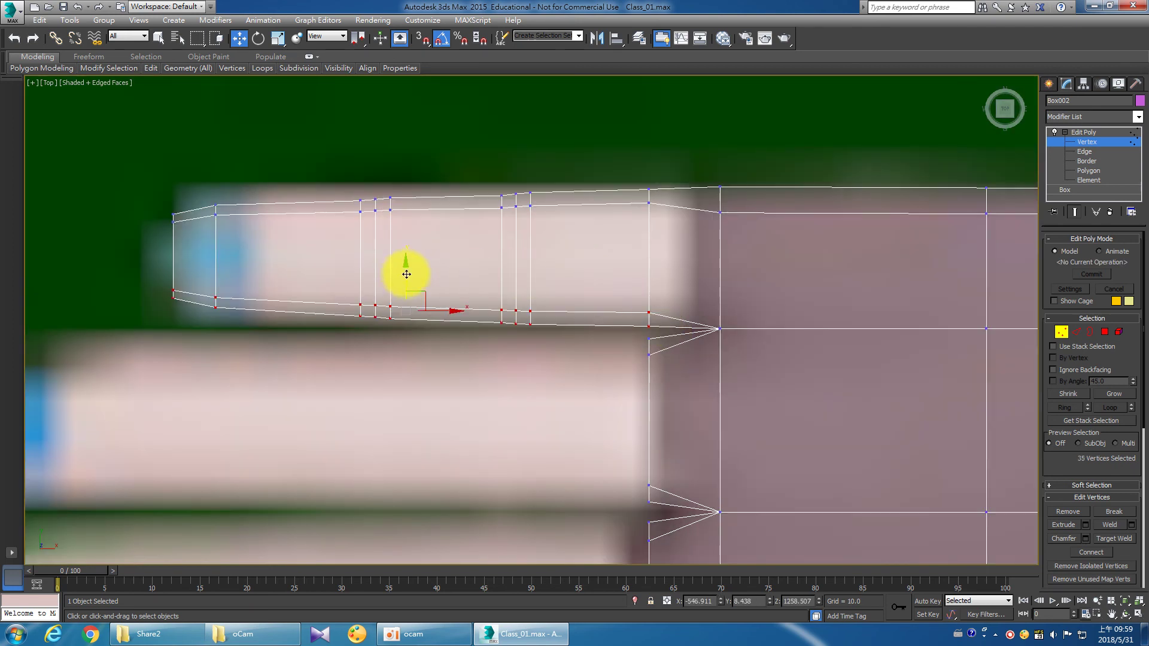
{"action": "left_click_drag", "start_coordinate": [407, 273], "coordinate": [421, 268]}
{"action": "left_click", "coordinate": [595, 257]}
{"action": "left_click_drag", "start_coordinate": [672, 239], "coordinate": [671, 238]}
{"action": "left_click_drag", "start_coordinate": [407, 162], "coordinate": [521, 226]}
Adjust the top vertex heights at the finger's middle and knuckle.
{"action": "left_click_drag", "start_coordinate": [458, 168], "coordinate": [535, 227]}
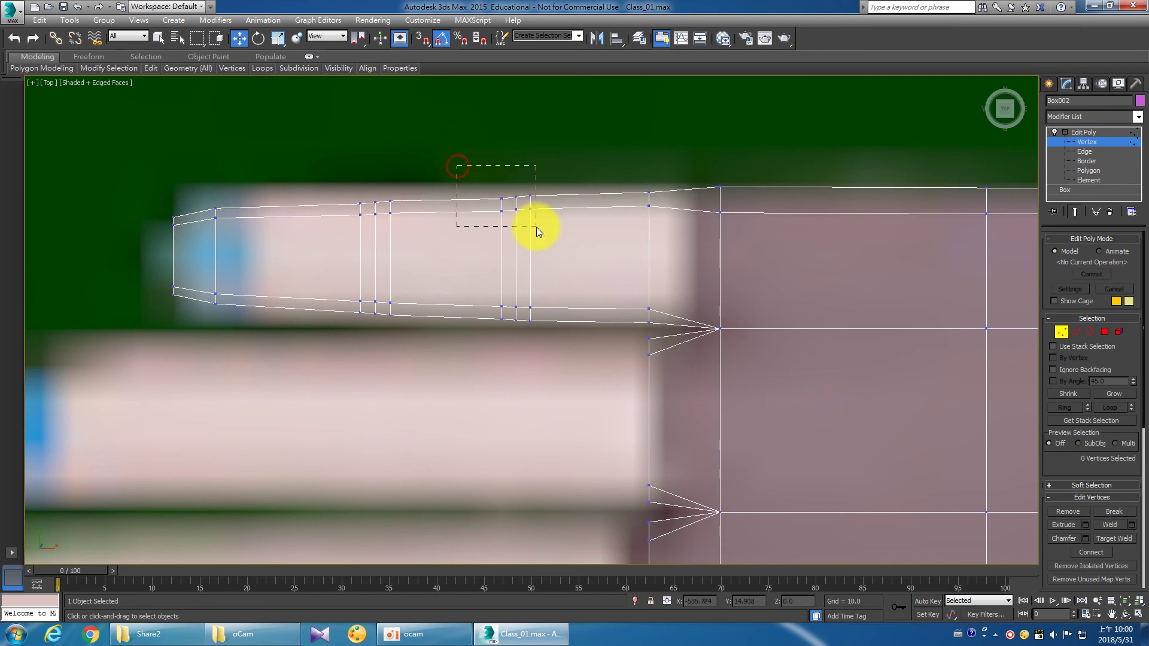
{"action": "left_click_drag", "start_coordinate": [538, 182], "coordinate": [524, 225], "text": "alt"}
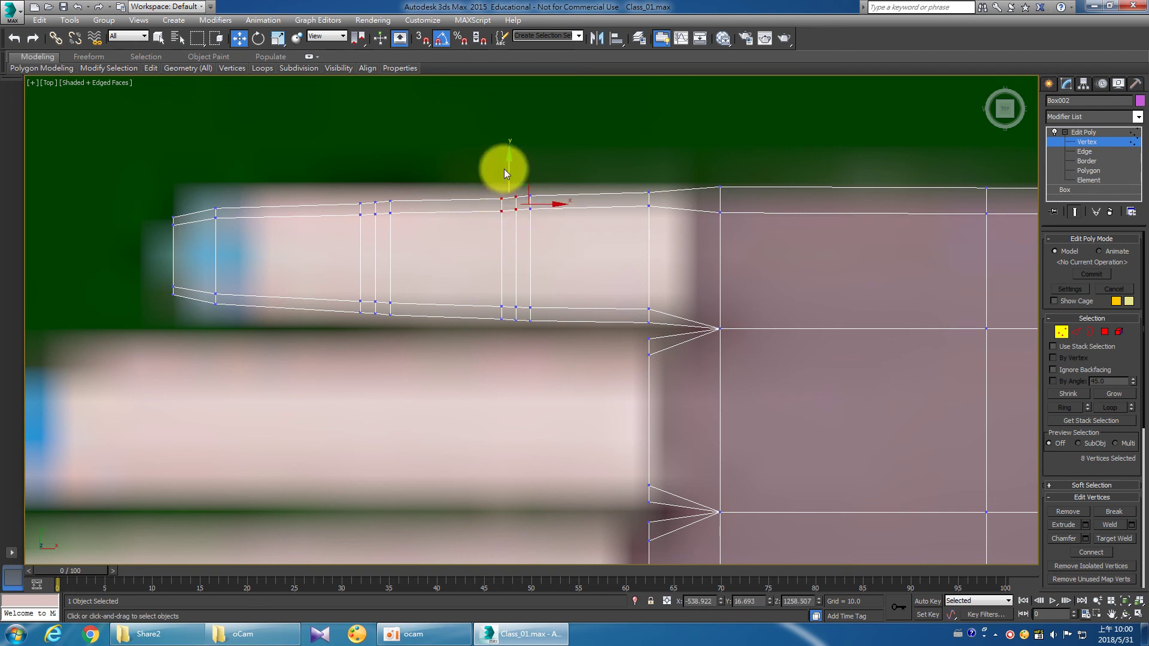
{"action": "left_click_drag", "start_coordinate": [508, 171], "coordinate": [507, 170]}
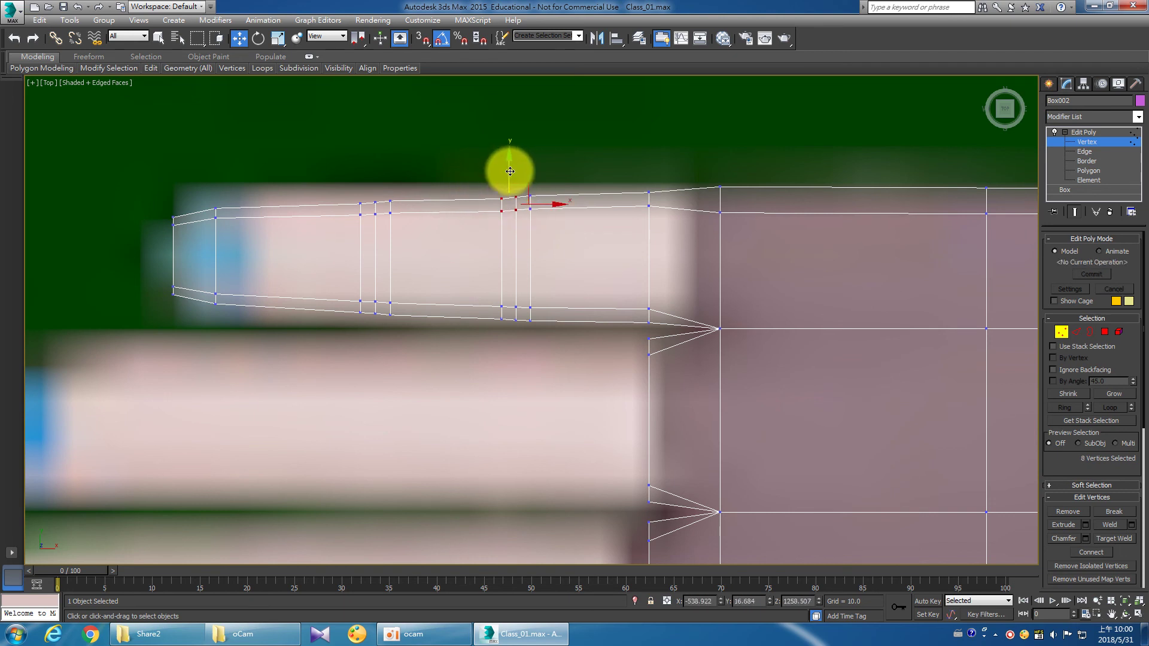
{"action": "mouse_move", "coordinate": [330, 178]}
{"action": "left_mouse_down"}
{"action": "mouse_move", "coordinate": [384, 200]}
{"action": "mouse_move", "coordinate": [381, 178]}
{"action": "mouse_move", "coordinate": [378, 227]}
{"action": "left_mouse_up"}
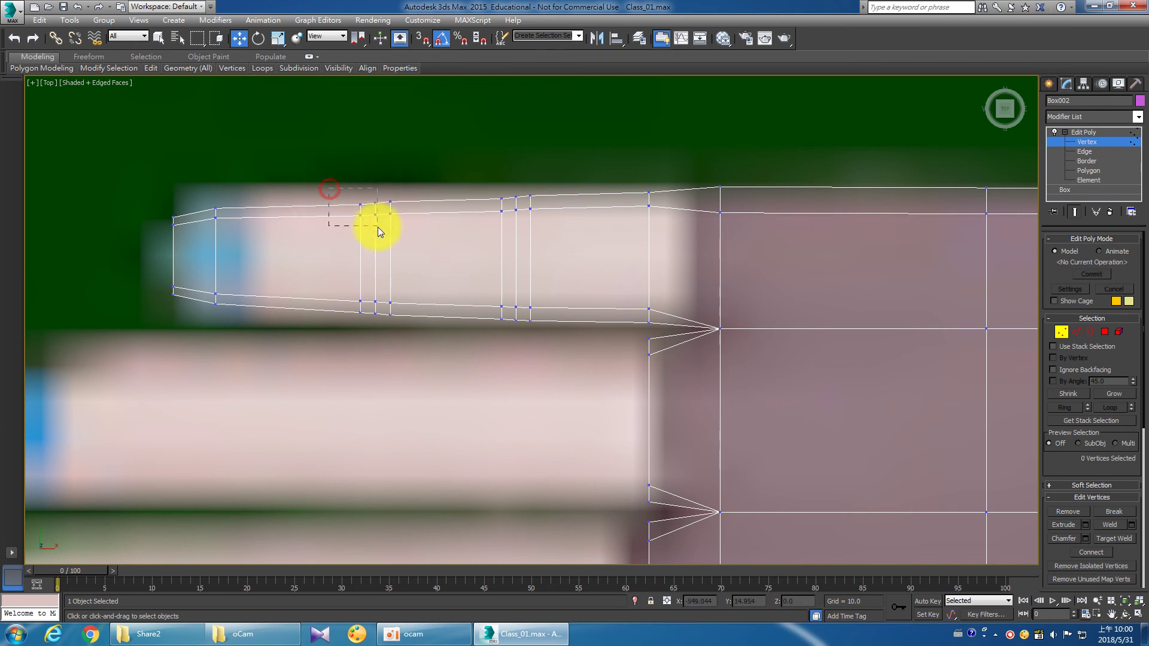
{"action": "left_click_drag", "start_coordinate": [365, 180], "coordinate": [373, 180]}
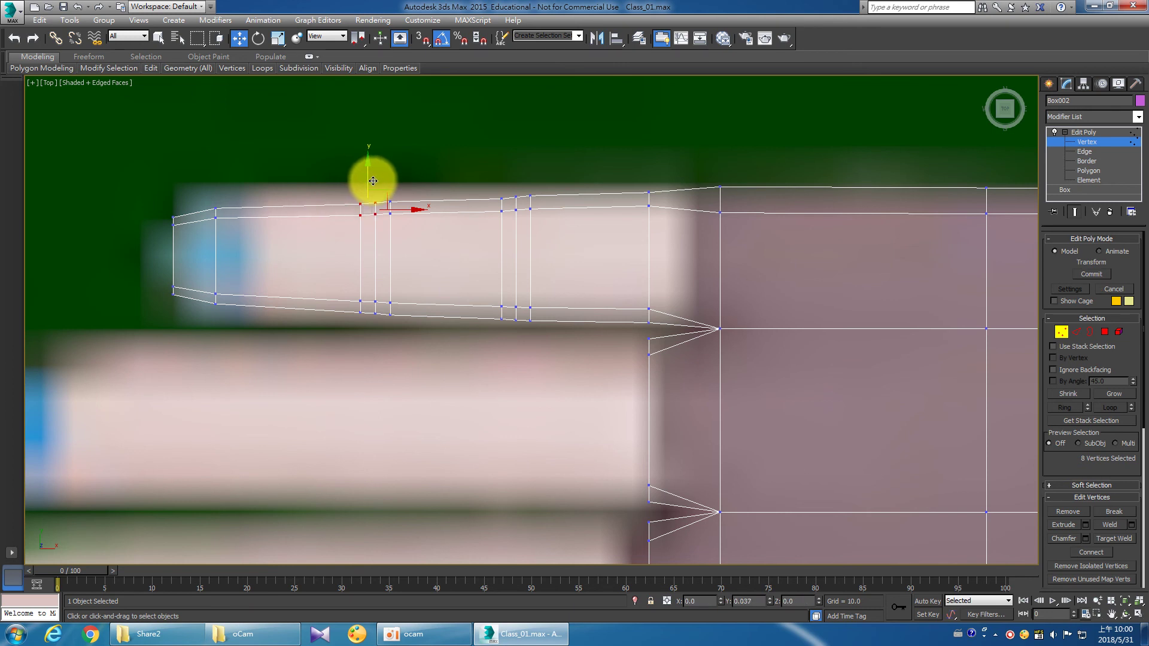
{"action": "left_click", "coordinate": [342, 185]}
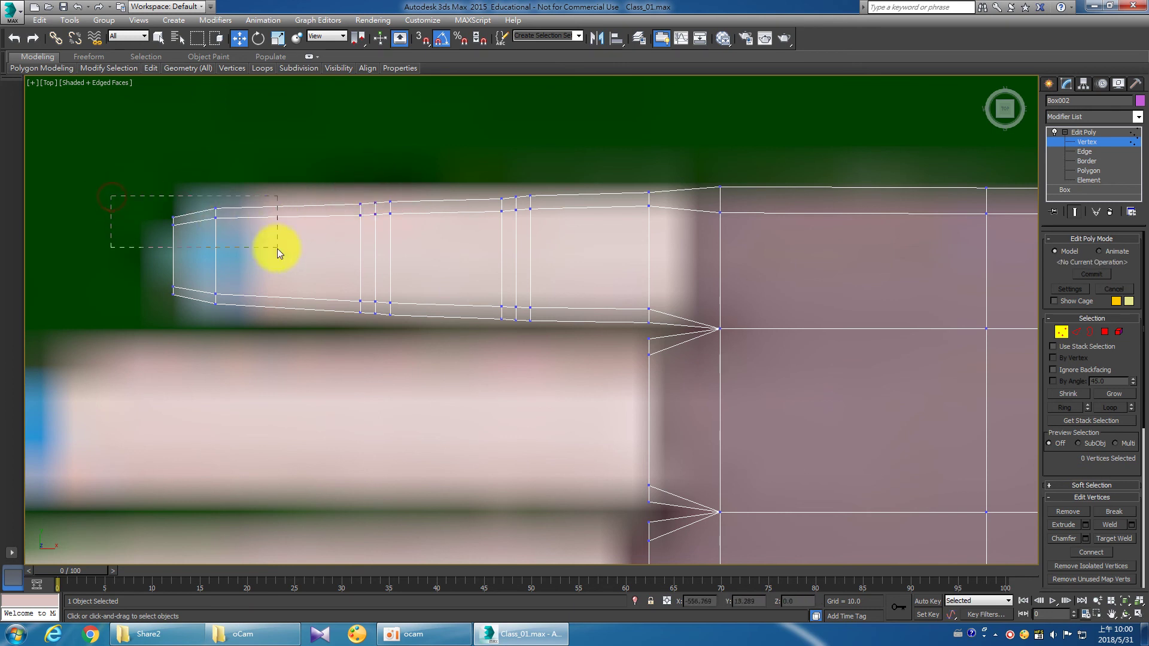
Lower the fingertip's top and bottom vertices and align the knuckle's bottom vertices.
{"action": "left_click_drag", "start_coordinate": [277, 249], "coordinate": [278, 249]}
{"action": "left_click_drag", "start_coordinate": [196, 181], "coordinate": [204, 183]}
{"action": "left_click_drag", "start_coordinate": [157, 282], "coordinate": [230, 315]}
{"action": "left_click_drag", "start_coordinate": [196, 259], "coordinate": [208, 263]}
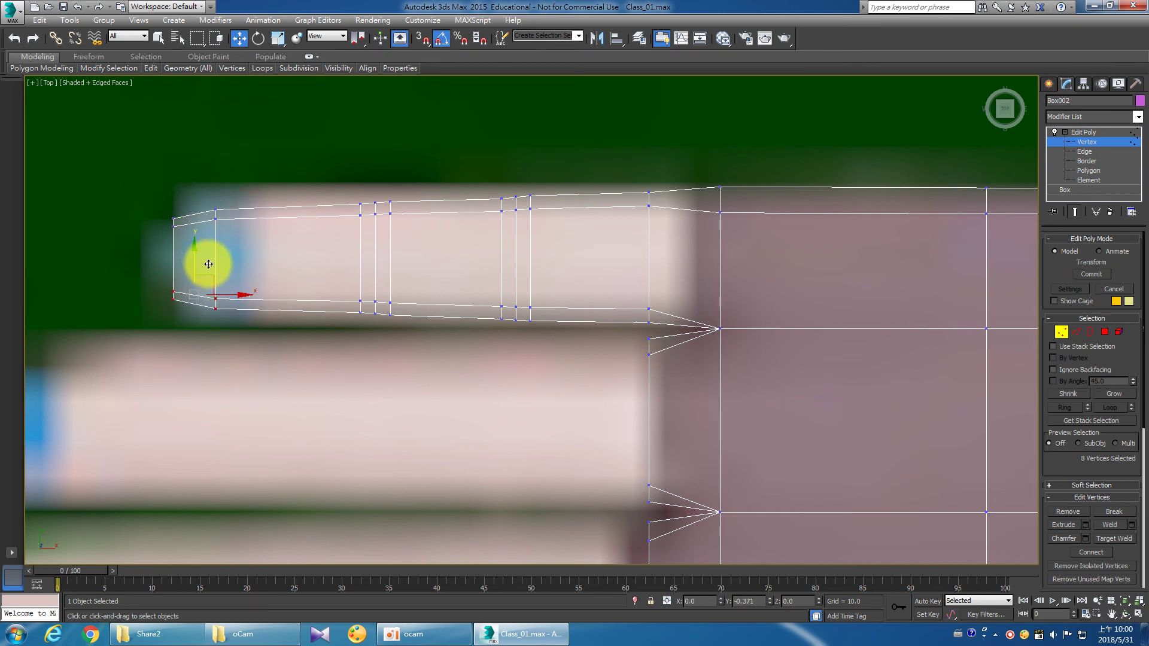
{"action": "left_click_drag", "start_coordinate": [335, 282], "coordinate": [378, 317]}
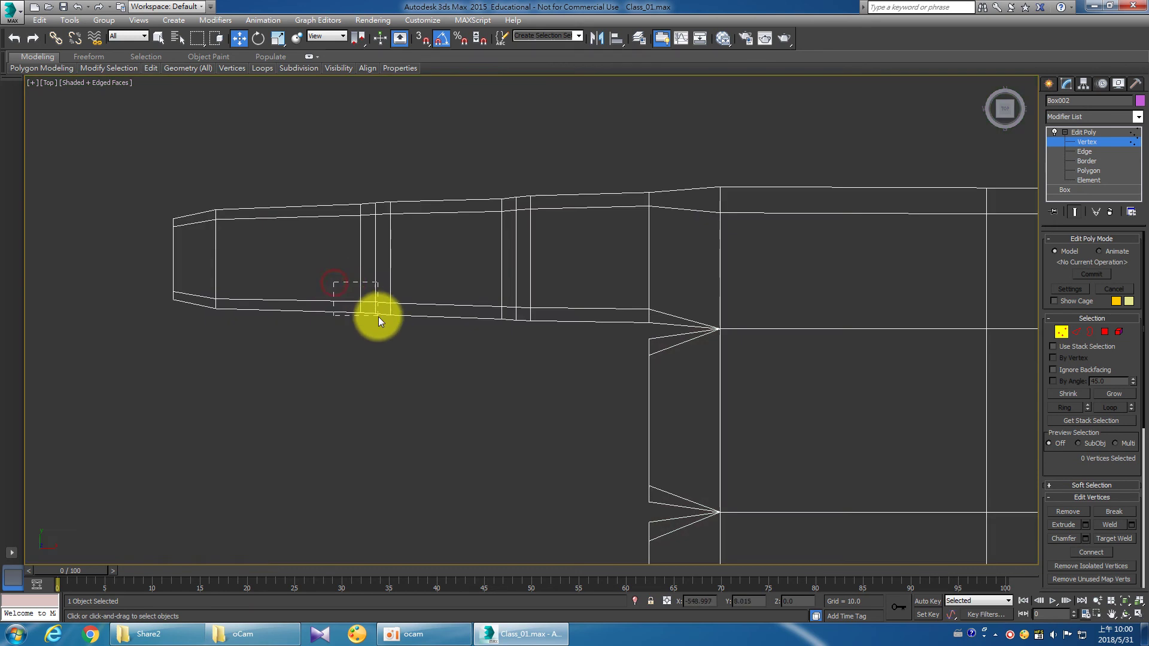
{"action": "left_click_drag", "start_coordinate": [371, 272], "coordinate": [373, 272]}
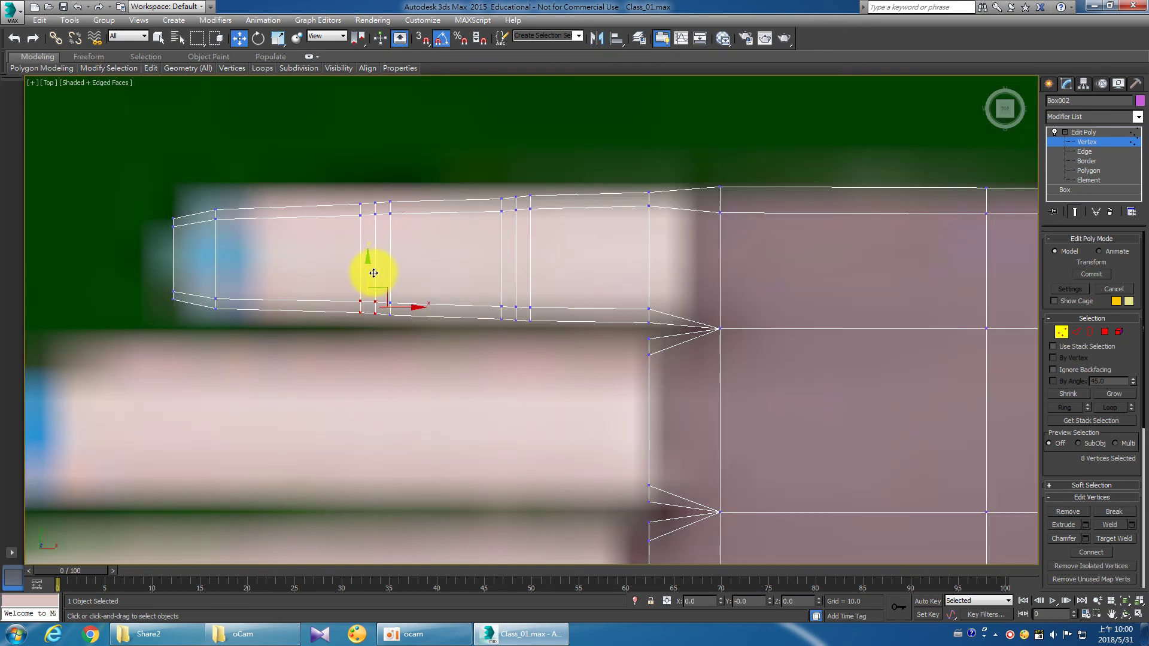
{"action": "left_click", "coordinate": [395, 270]}
Adjust the position of a twelve-vertex finger loop.
{"action": "scroll", "coordinate": [401, 294], "scroll_direction": "down", "scroll_amount": 2}
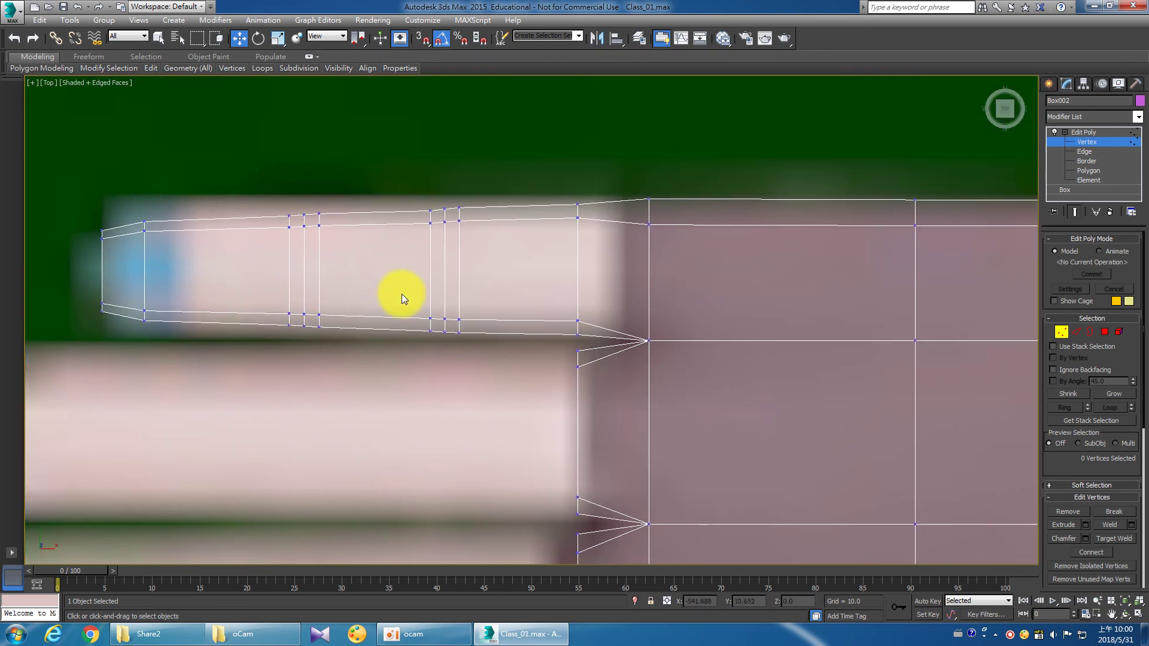
{"action": "scroll", "coordinate": [428, 295], "scroll_direction": "down", "scroll_amount": 1}
{"action": "scroll", "coordinate": [464, 312], "scroll_direction": "down", "scroll_amount": 2}
{"action": "scroll", "coordinate": [464, 311], "scroll_direction": "up", "scroll_amount": 2}
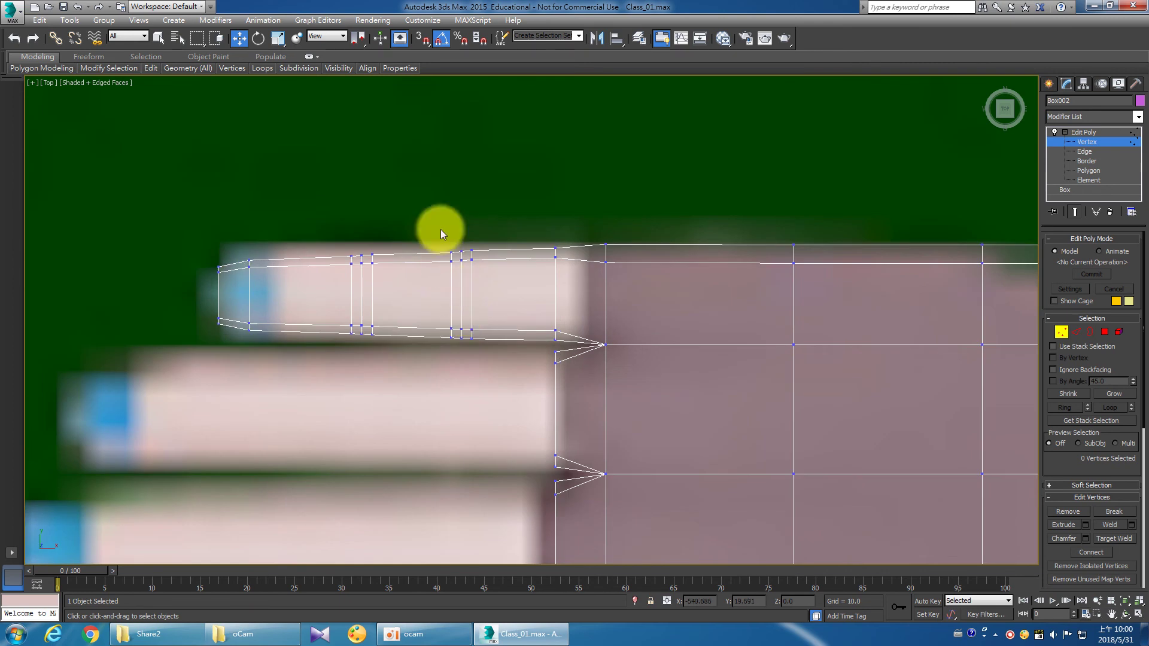
{"action": "left_click", "coordinate": [520, 236]}
{"action": "left_click_drag", "start_coordinate": [448, 239], "coordinate": [490, 271]}
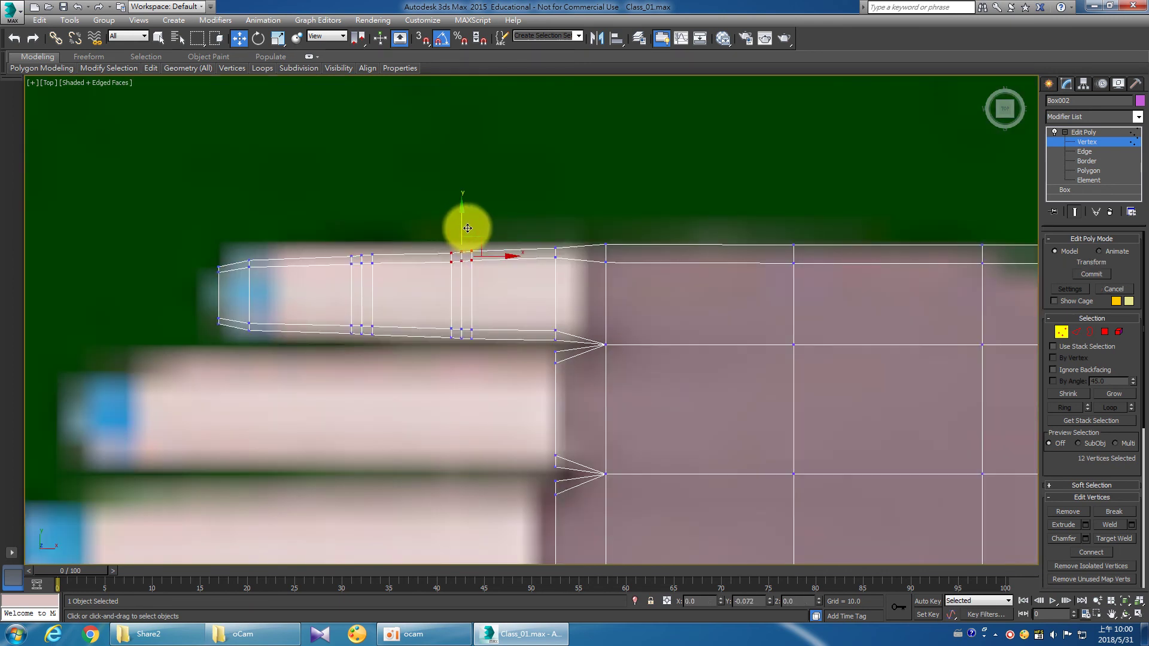
{"action": "left_click_drag", "start_coordinate": [467, 228], "coordinate": [466, 226]}
Shift an eight-vertex knuckle loop slightly along the finger.
{"action": "scroll", "coordinate": [478, 268], "scroll_direction": "up", "scroll_amount": 3}
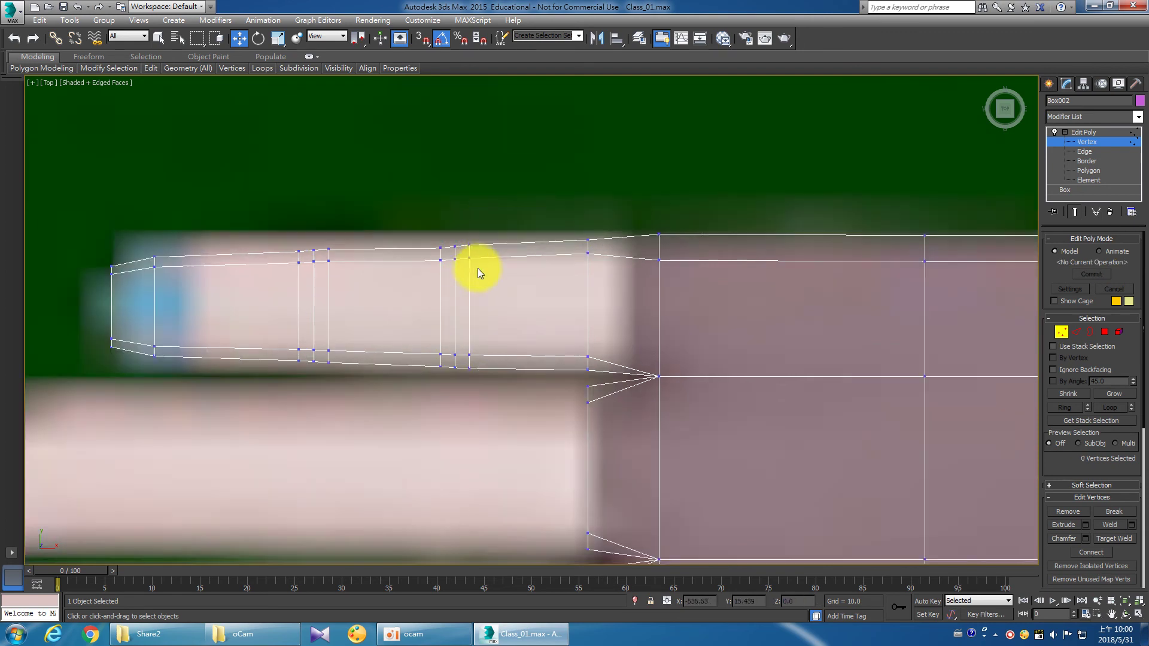
{"action": "scroll", "coordinate": [456, 270], "scroll_direction": "up", "scroll_amount": 3}
{"action": "left_click_drag", "start_coordinate": [407, 224], "coordinate": [439, 261]}
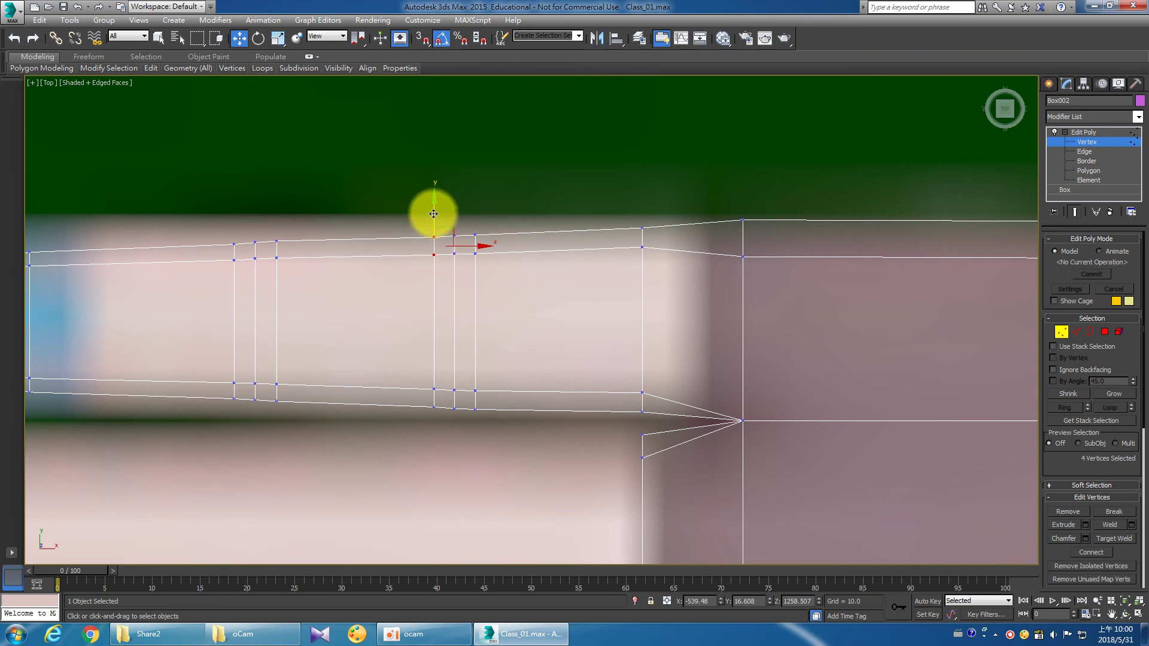
{"action": "left_click", "coordinate": [274, 216]}
{"action": "scroll", "coordinate": [278, 216], "scroll_direction": "down", "scroll_amount": 3}
{"action": "scroll", "coordinate": [277, 216], "scroll_direction": "up", "scroll_amount": 2}
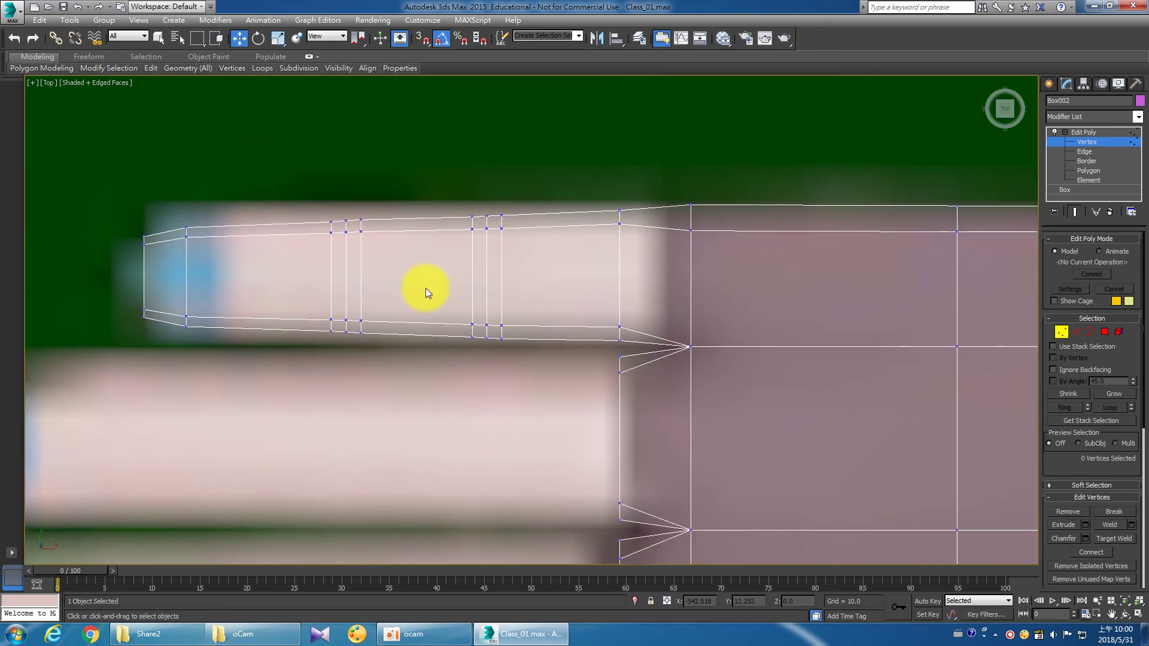
{"action": "left_click_drag", "start_coordinate": [446, 304], "coordinate": [501, 355]}
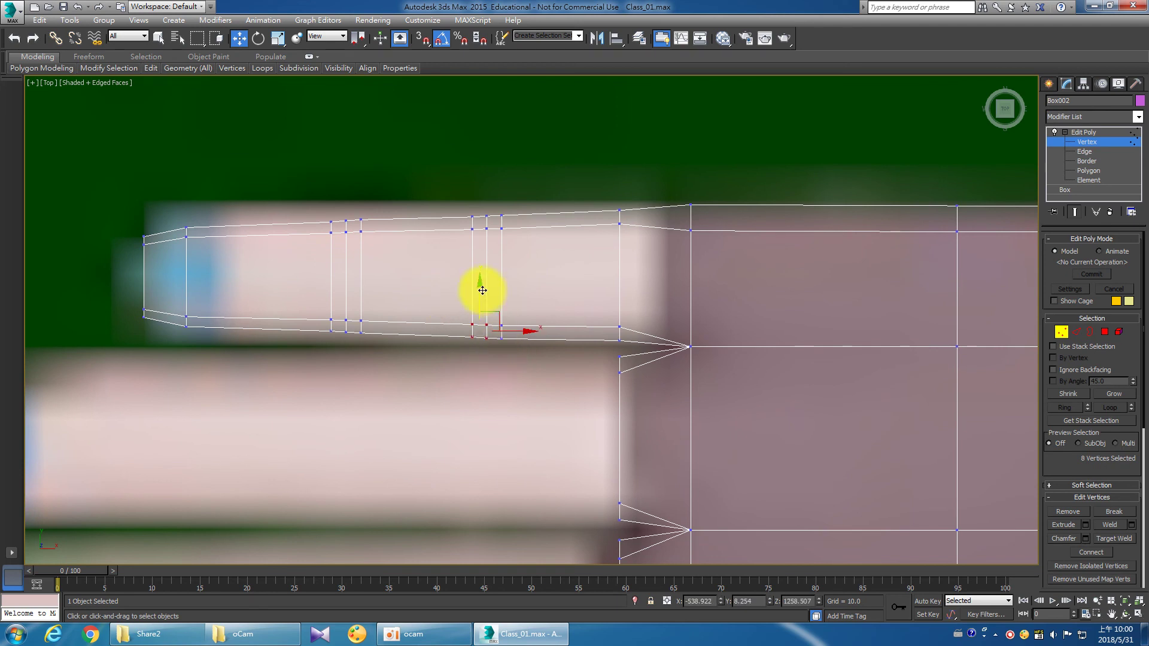
{"action": "left_click_drag", "start_coordinate": [481, 290], "coordinate": [474, 350]}
Nudge the top finger's fingertip vertices slightly left.
{"action": "left_click_drag", "start_coordinate": [477, 296], "coordinate": [481, 298]}
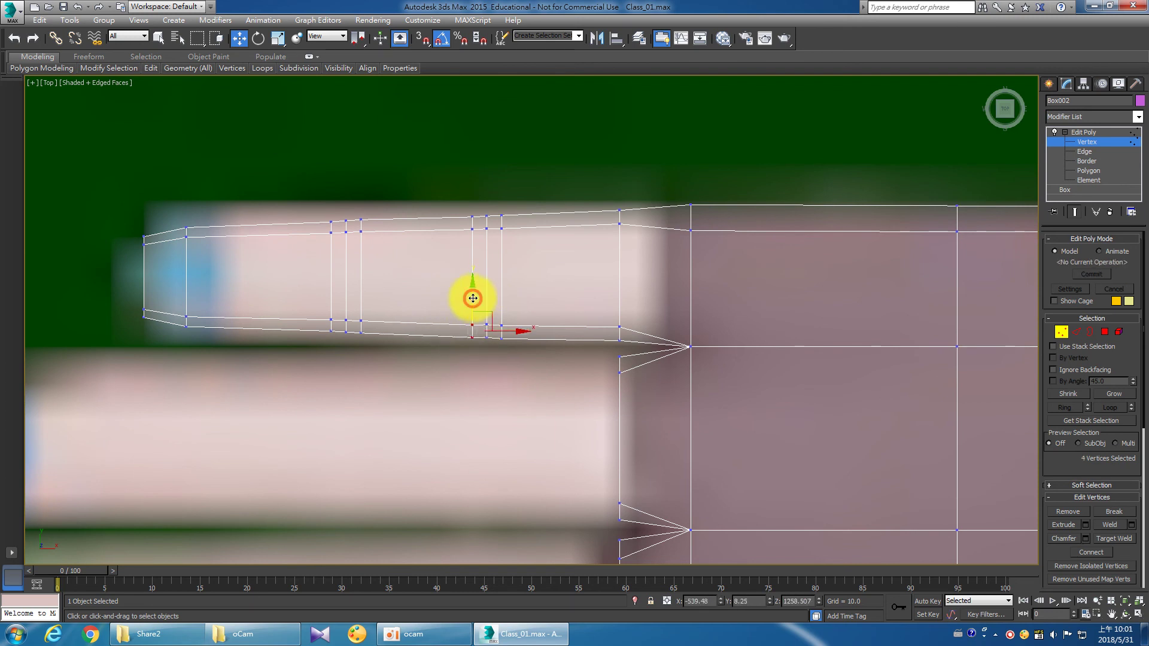
{"action": "left_click", "coordinate": [442, 290]}
{"action": "scroll", "coordinate": [470, 307], "scroll_direction": "down", "scroll_amount": 1}
{"action": "scroll", "coordinate": [470, 309], "scroll_direction": "down", "scroll_amount": 1}
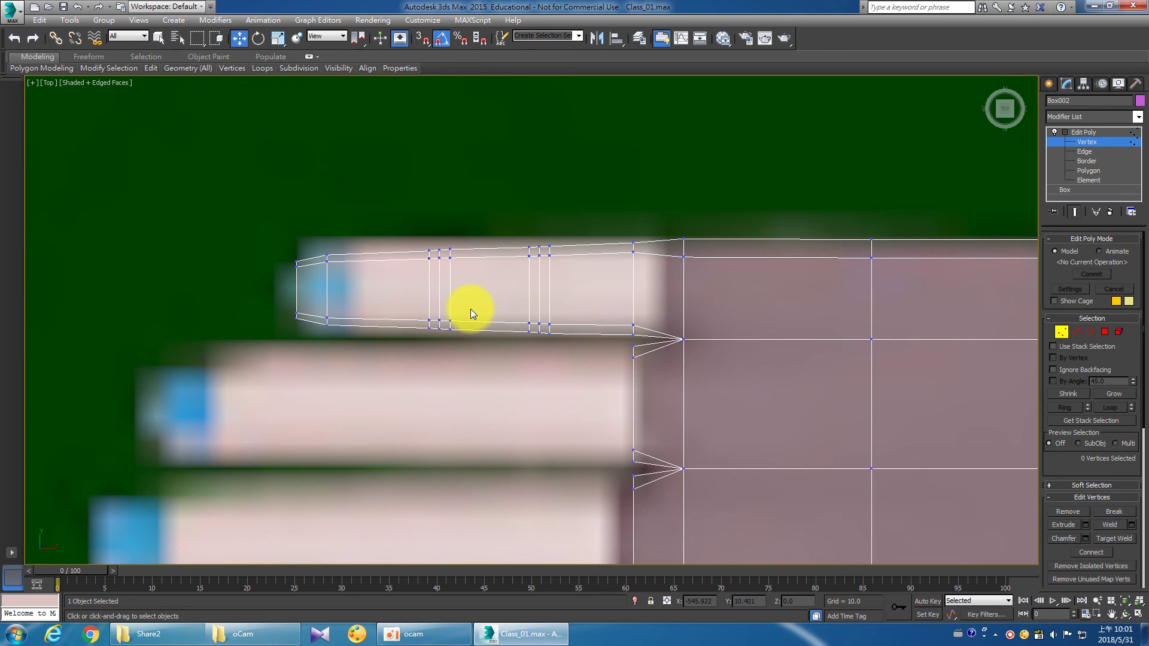
{"action": "left_click_drag", "start_coordinate": [236, 202], "coordinate": [566, 289]}
{"action": "scroll", "coordinate": [515, 317], "scroll_direction": "down", "scroll_amount": 3}
{"action": "scroll", "coordinate": [476, 330], "scroll_direction": "up", "scroll_amount": 1}
{"action": "scroll", "coordinate": [500, 333], "scroll_direction": "up", "scroll_amount": 1}
{"action": "scroll", "coordinate": [351, 292], "scroll_direction": "down", "scroll_amount": 1}
{"action": "mouse_move", "coordinate": [265, 259]}
{"action": "left_mouse_down"}
{"action": "mouse_move", "coordinate": [331, 338]}
{"action": "mouse_move", "coordinate": [341, 308]}
{"action": "left_mouse_up"}
{"action": "left_click", "coordinate": [377, 293]}
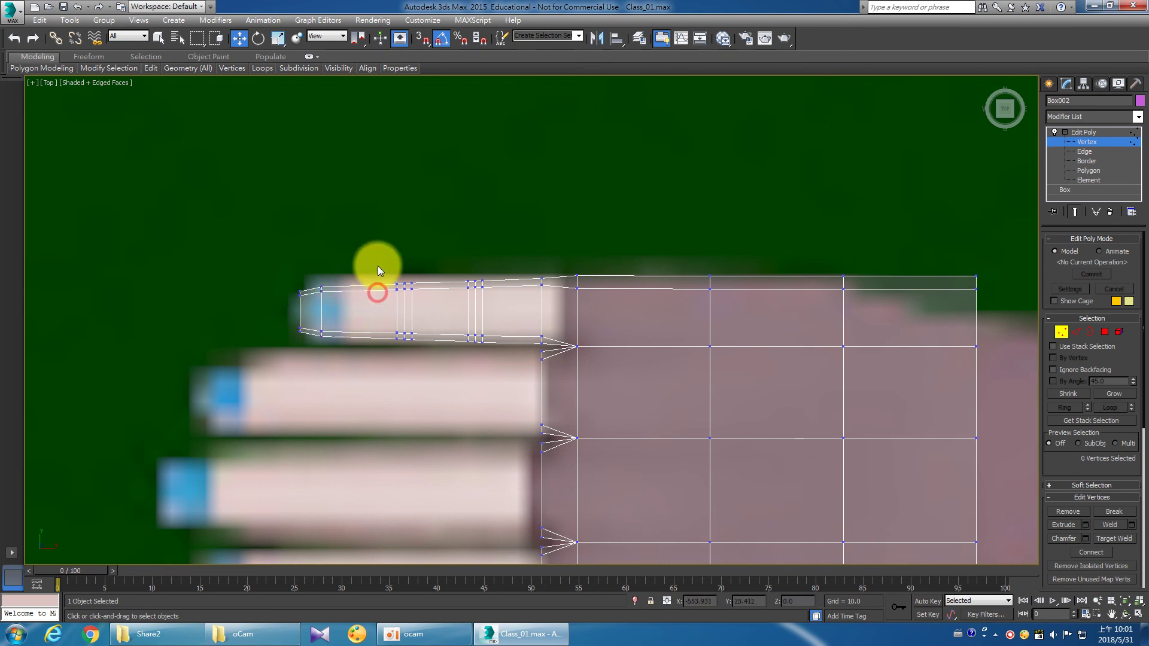
Shift the 24-vertex loop nearer the knuckle slightly along the finger.
{"action": "left_click_drag", "start_coordinate": [447, 375], "coordinate": [445, 375]}
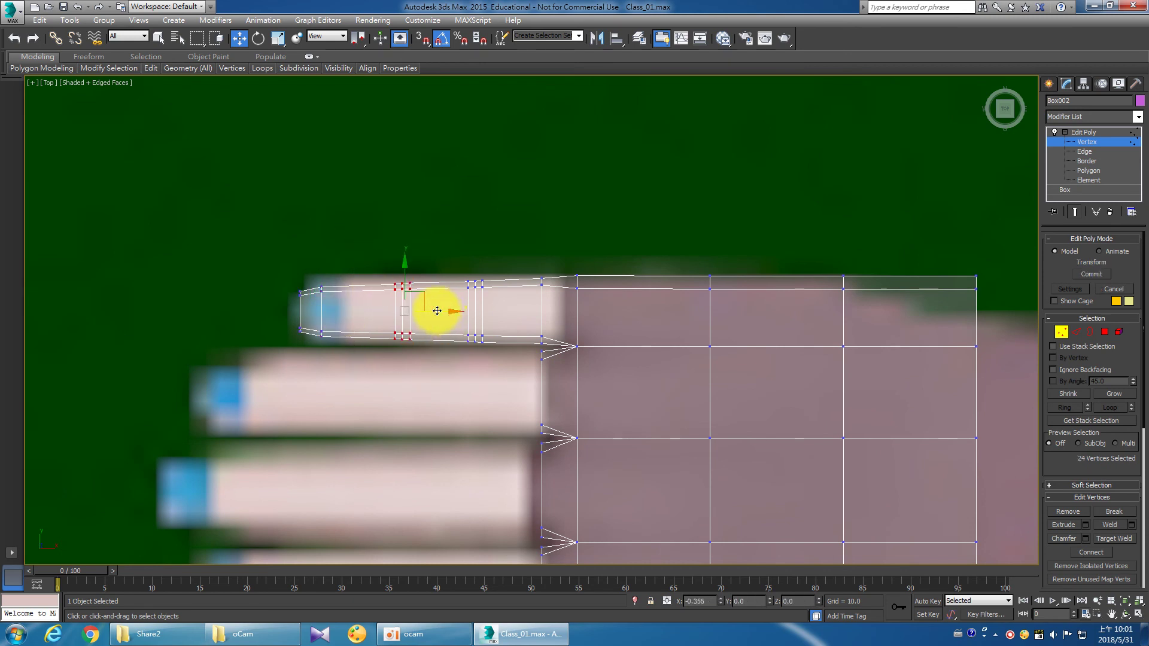
{"action": "left_click_drag", "start_coordinate": [435, 240], "coordinate": [528, 366]}
{"action": "left_click_drag", "start_coordinate": [509, 316], "coordinate": [512, 310]}
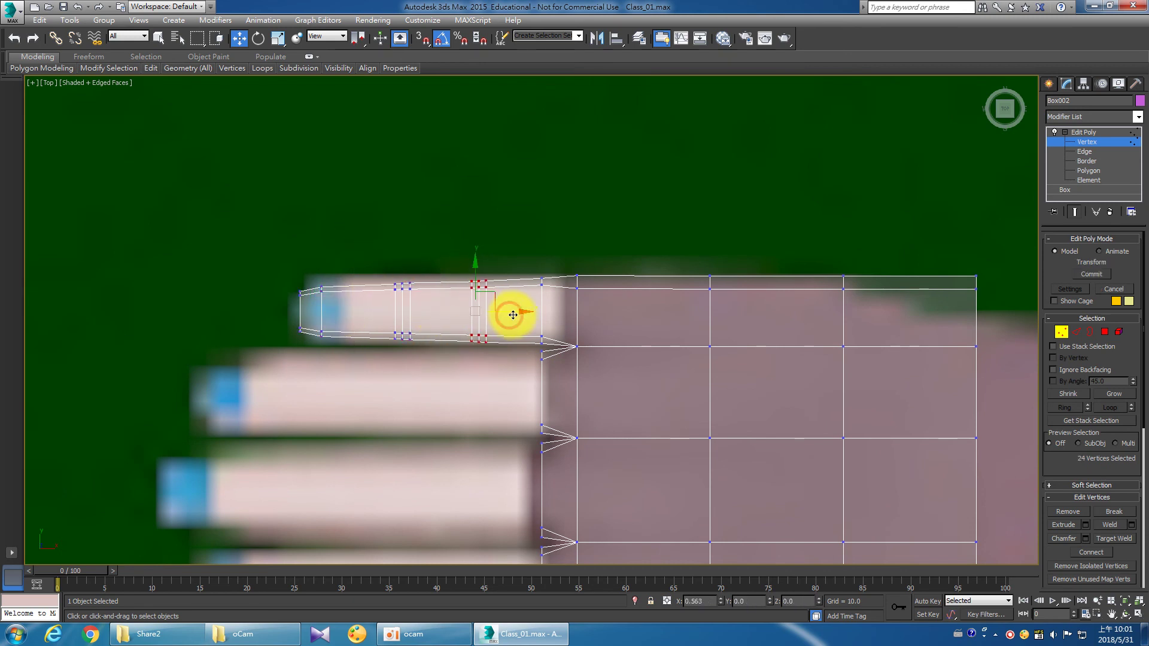
{"action": "left_click", "coordinate": [472, 231]}
Widen the knuckle loop along X to 123%.
{"action": "left_click", "coordinate": [277, 38]}
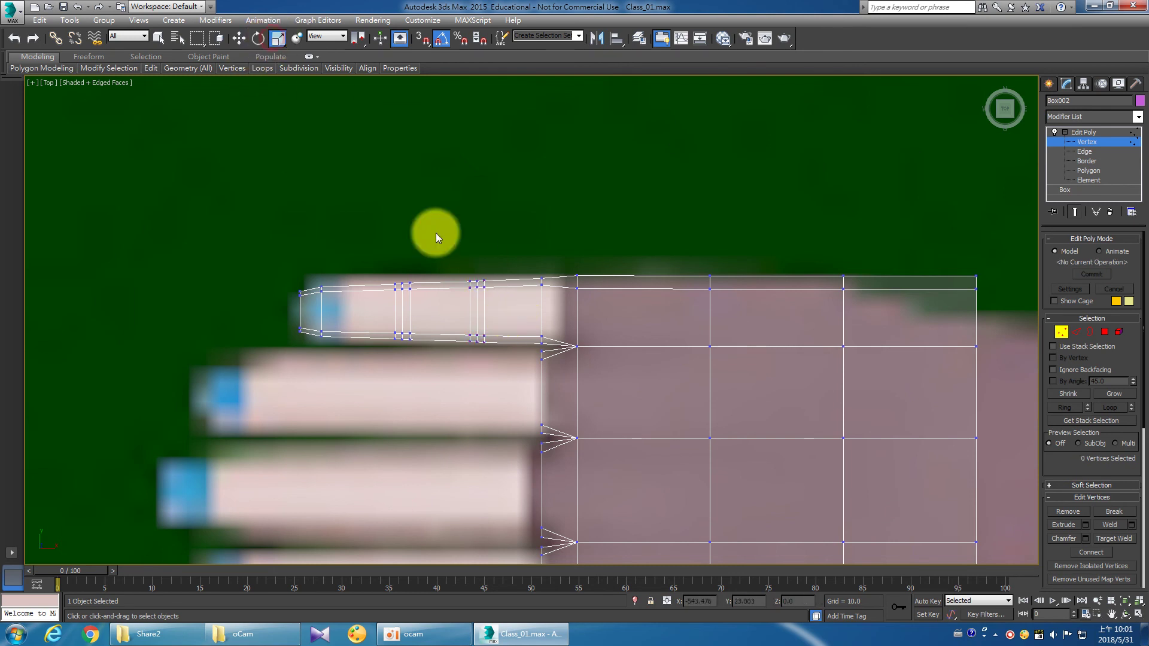
{"action": "left_click_drag", "start_coordinate": [458, 256], "coordinate": [488, 369]}
{"action": "left_click_drag", "start_coordinate": [521, 313], "coordinate": [537, 315]}
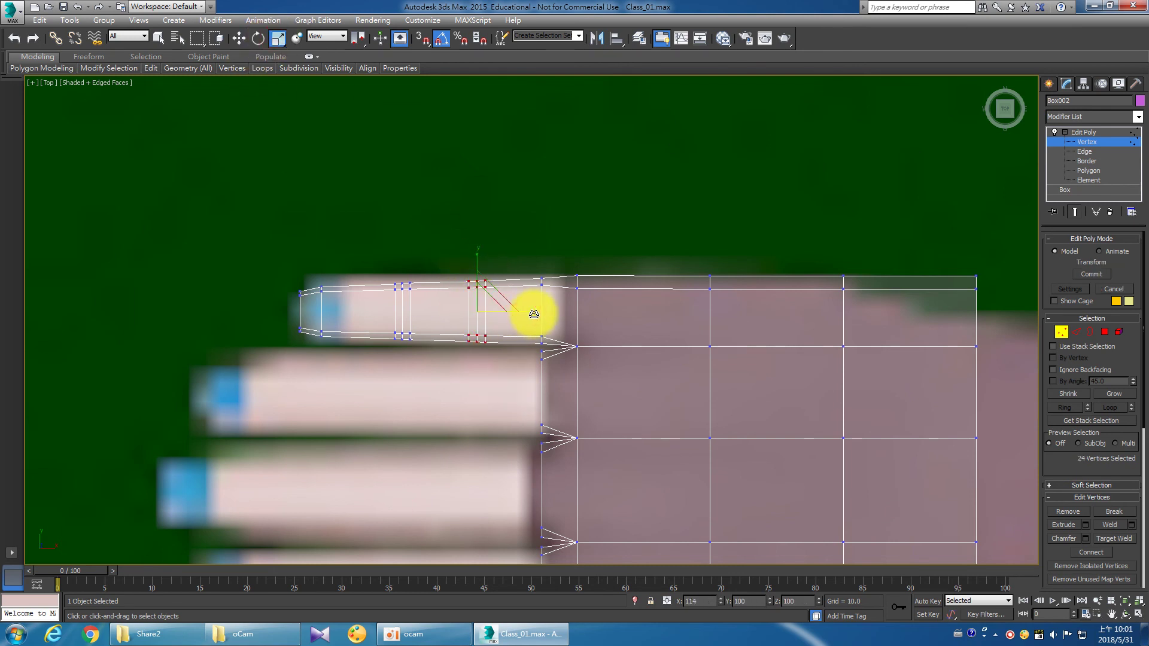
{"action": "left_click", "coordinate": [490, 298]}
Restore the four-viewport layout with the Front view active.
{"action": "scroll", "coordinate": [490, 299], "scroll_direction": "up", "scroll_amount": 2}
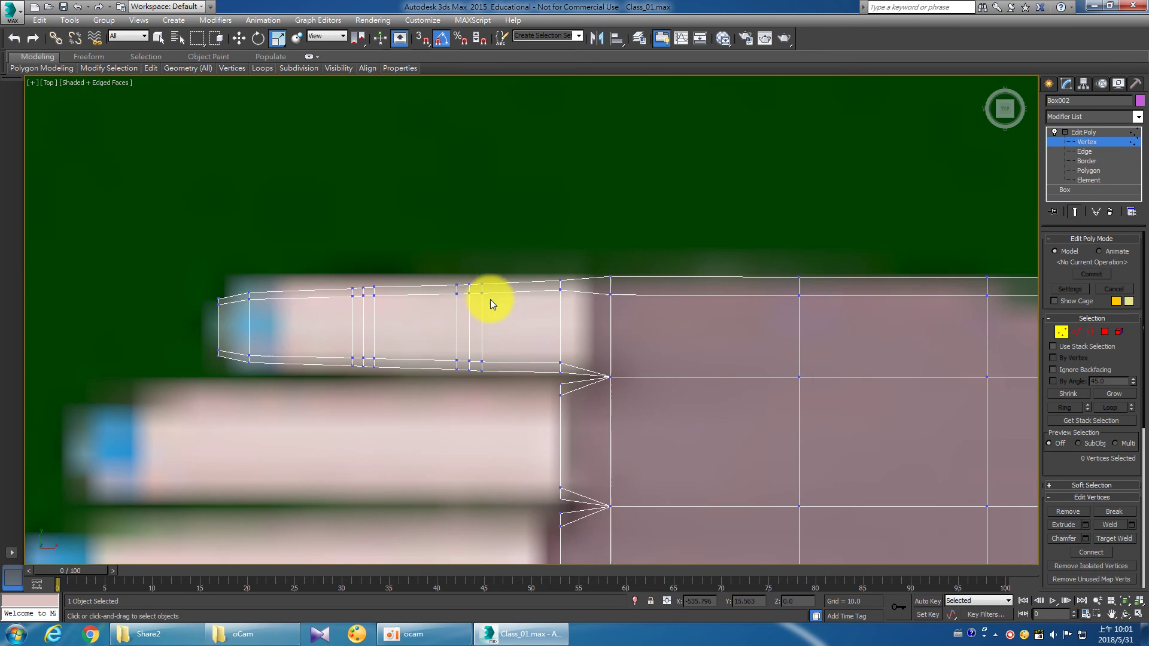
{"action": "middle_click_drag", "start_coordinate": [490, 299], "coordinate": [486, 308]}
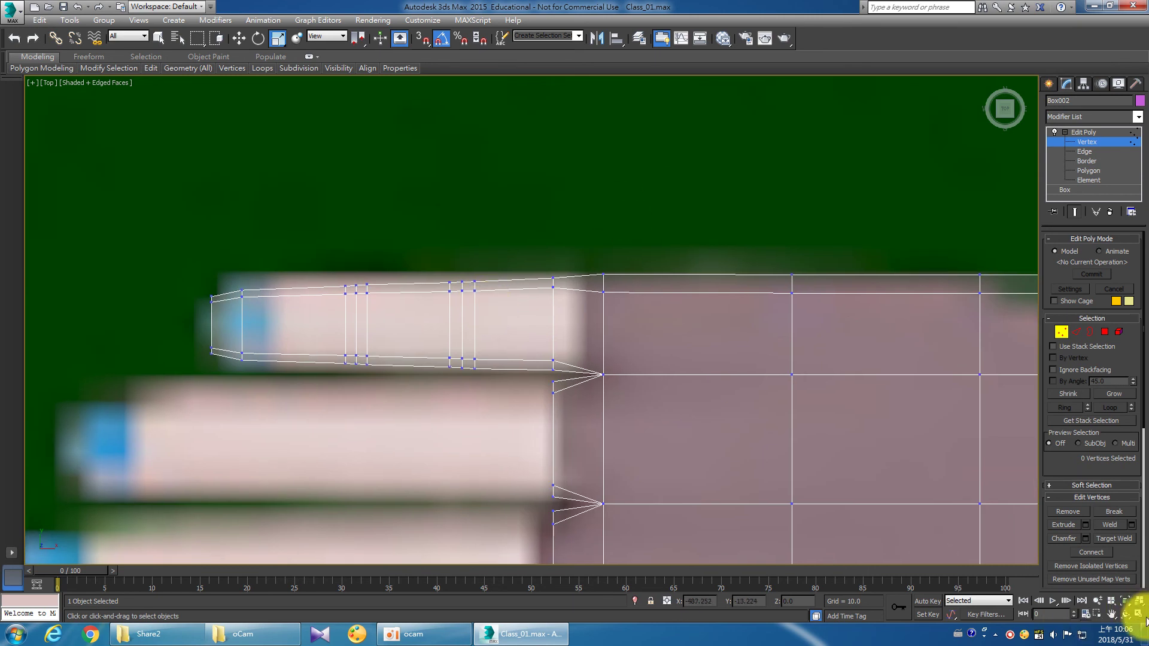
{"action": "left_click", "coordinate": [1139, 613]}
{"action": "left_click", "coordinate": [782, 257]}
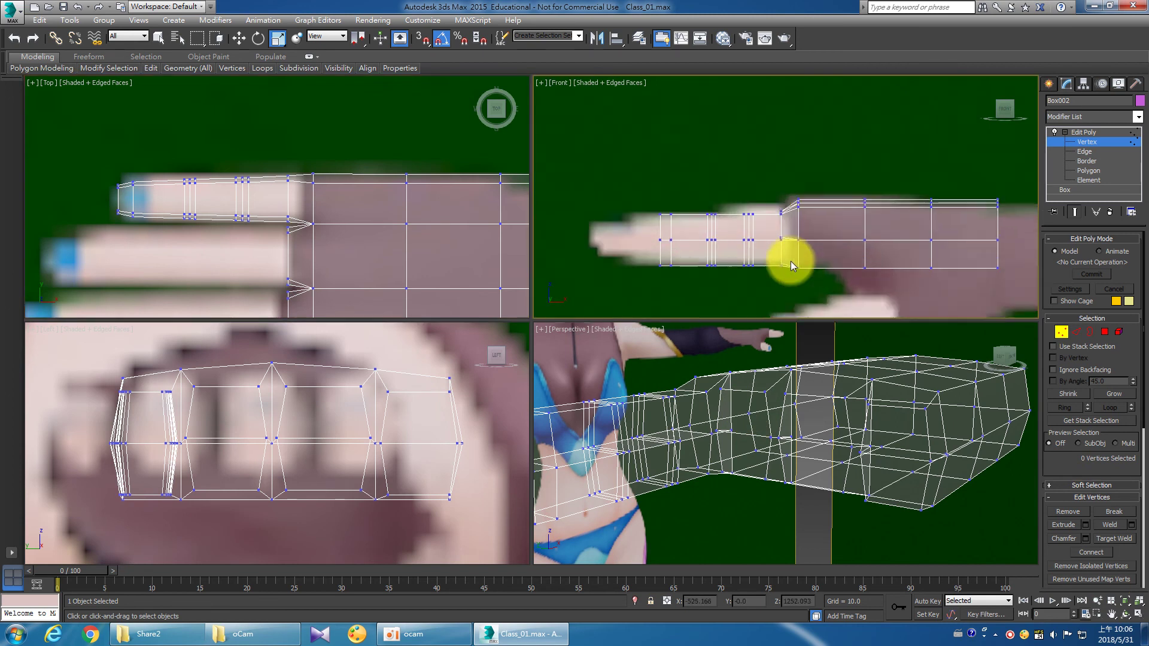
Raise the fingertip's top vertices in the Front view to match the reference.
{"action": "scroll", "coordinate": [784, 261], "scroll_direction": "up", "scroll_amount": 2}
{"action": "middle_click_drag", "start_coordinate": [783, 262], "coordinate": [870, 279]}
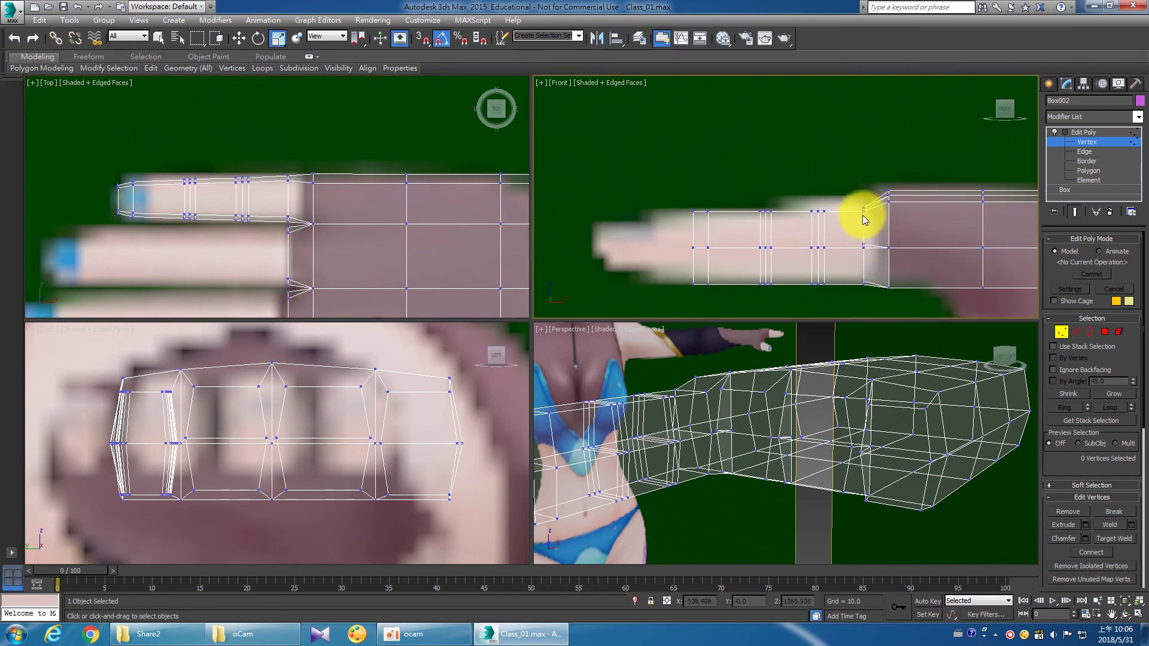
{"action": "middle_click_drag", "start_coordinate": [819, 250], "coordinate": [826, 251]}
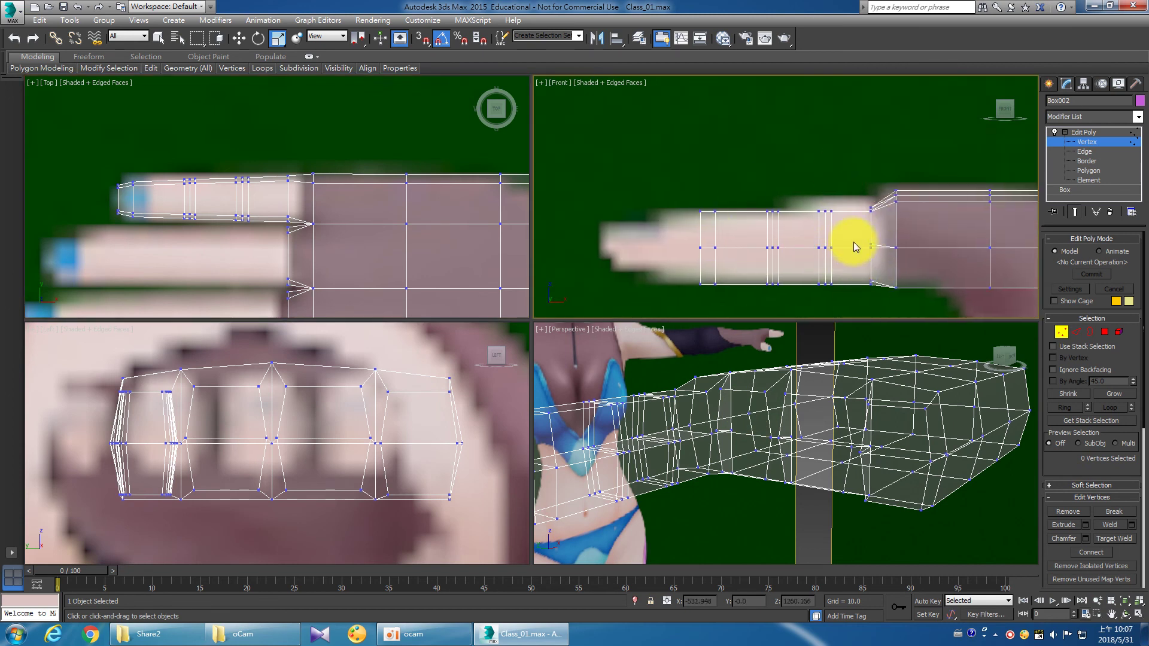
{"action": "middle_click_drag", "start_coordinate": [828, 256], "coordinate": [849, 235]}
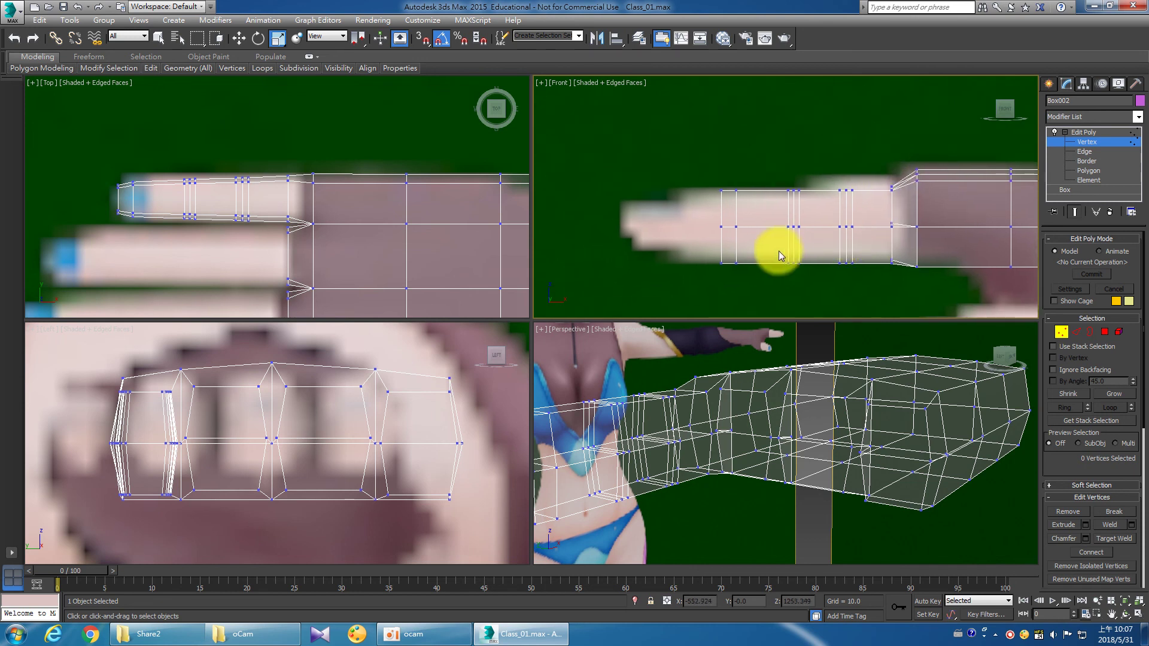
{"action": "scroll", "coordinate": [778, 250], "scroll_direction": "up", "scroll_amount": 2}
{"action": "mouse_move", "coordinate": [628, 260]}
{"action": "left_mouse_down"}
{"action": "mouse_move", "coordinate": [680, 300]}
{"action": "mouse_move", "coordinate": [722, 280]}
{"action": "left_mouse_up"}
{"action": "key", "text": "w"}
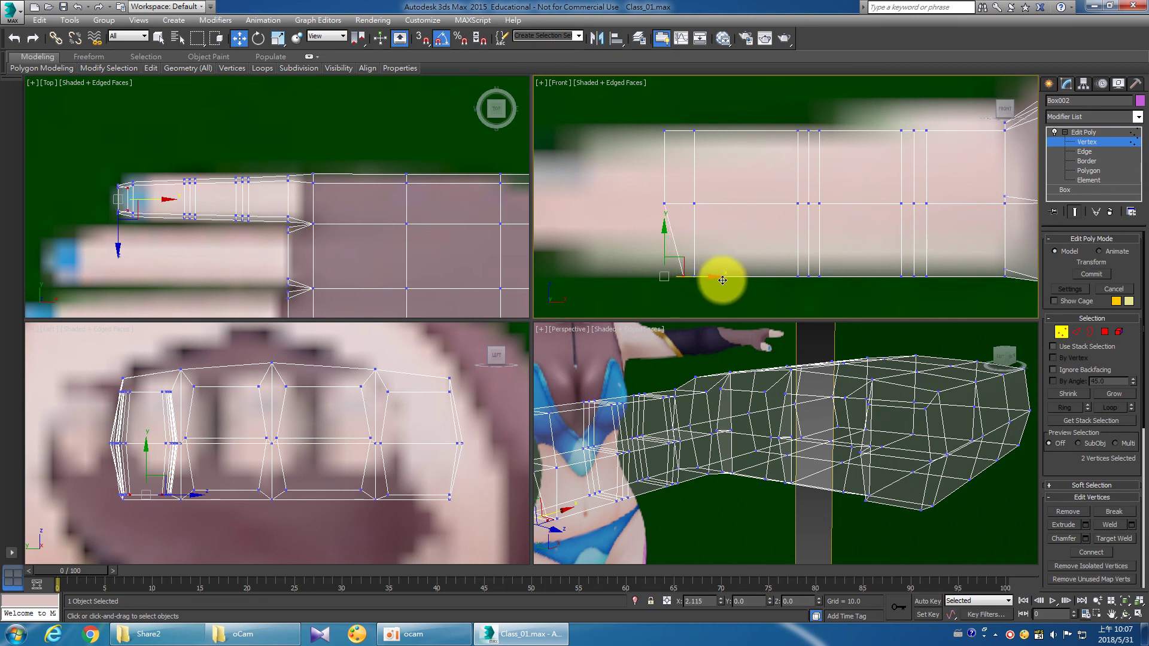
{"action": "left_click_drag", "start_coordinate": [636, 184], "coordinate": [688, 228]}
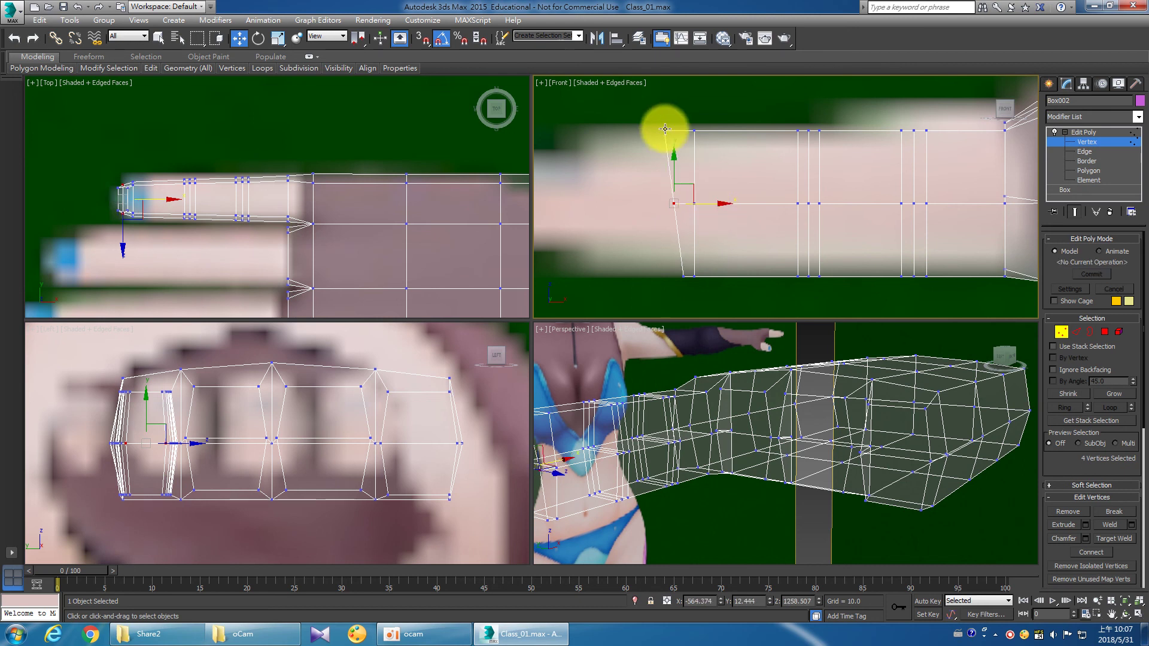
{"action": "mouse_move", "coordinate": [672, 169]}
{"action": "left_mouse_down"}
{"action": "mouse_move", "coordinate": [655, 117]}
{"action": "mouse_move", "coordinate": [666, 109]}
{"action": "left_mouse_up"}
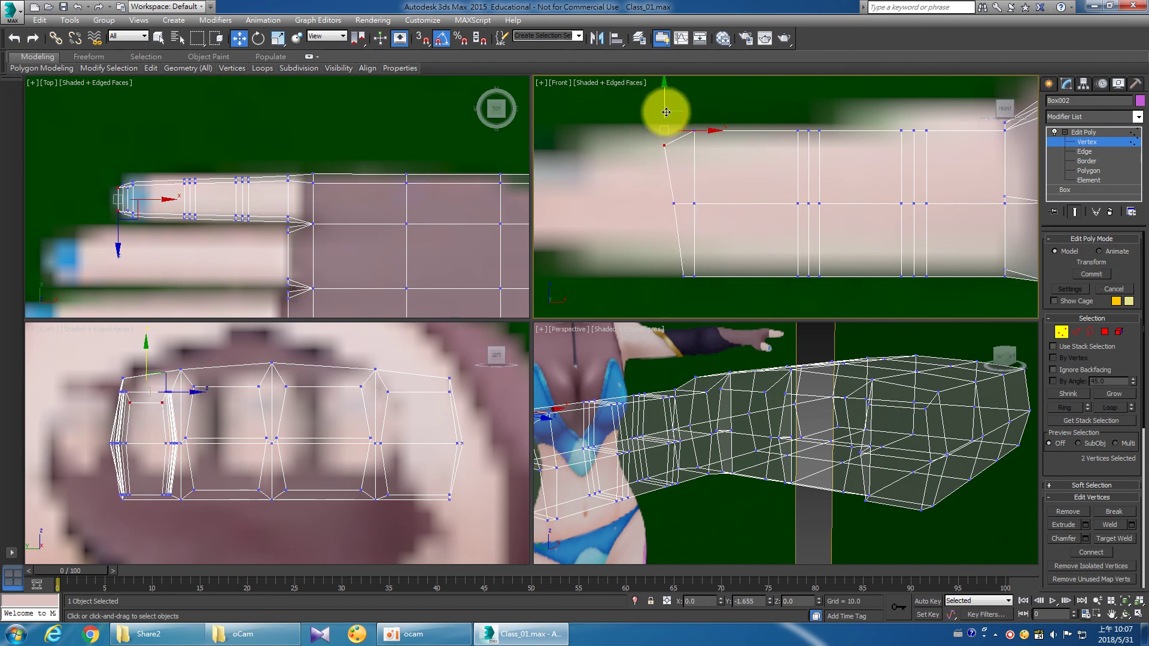
{"action": "mouse_move", "coordinate": [657, 187]}
{"action": "left_mouse_down"}
{"action": "mouse_move", "coordinate": [684, 215]}
{"action": "mouse_move", "coordinate": [712, 205]}
{"action": "left_mouse_up"}
{"action": "left_click", "coordinate": [667, 268]}
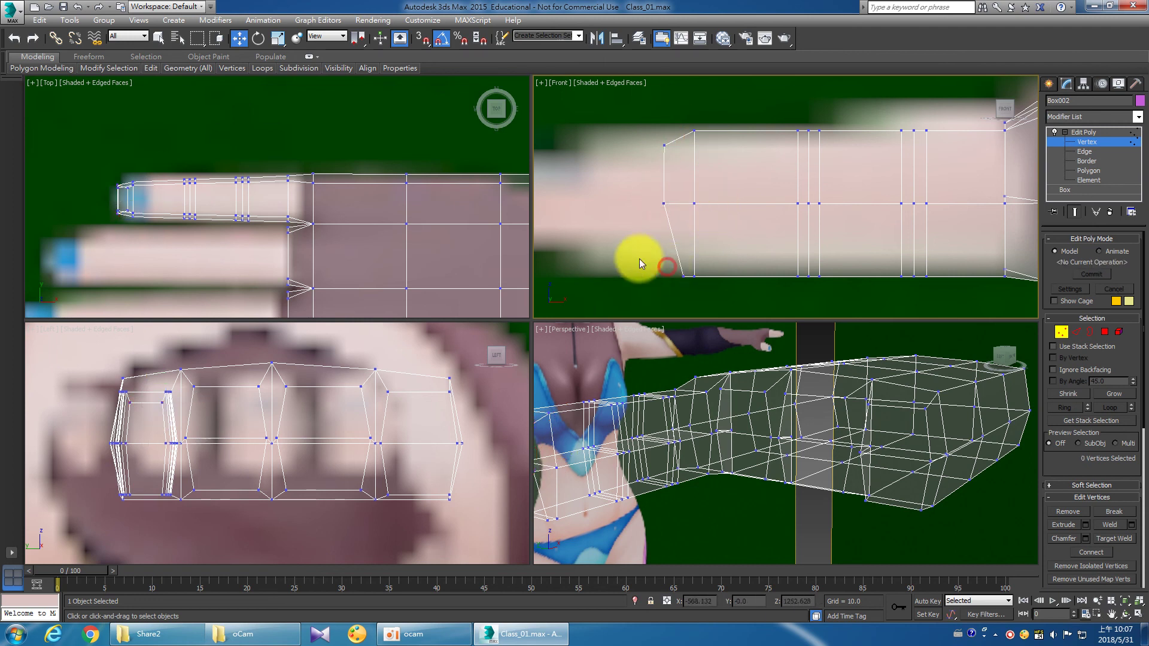
Raise the lower fingertip vertex and shift it slightly left, then orbit the Perspective view.
{"action": "left_click_drag", "start_coordinate": [687, 293], "coordinate": [687, 293]}
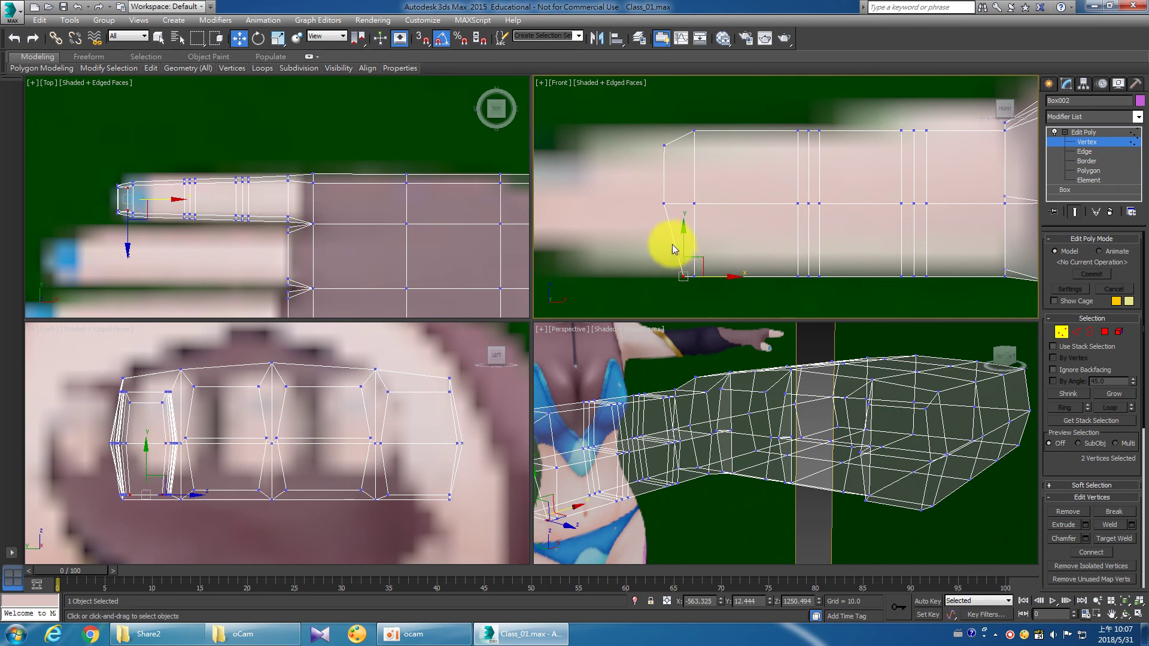
{"action": "left_click_drag", "start_coordinate": [680, 243], "coordinate": [682, 235]}
{"action": "left_click_drag", "start_coordinate": [726, 269], "coordinate": [715, 264]}
{"action": "left_click", "coordinate": [624, 239]}
{"action": "mouse_move", "coordinate": [697, 326]}
{"action": "middle_mouse_down", "text": "alt"}
{"action": "mouse_move", "coordinate": [777, 405]}
{"action": "mouse_move", "coordinate": [769, 441]}
{"action": "mouse_move", "coordinate": [834, 449]}
{"action": "mouse_move", "coordinate": [890, 437]}
{"action": "mouse_move", "coordinate": [883, 429]}
{"action": "mouse_move", "coordinate": [915, 439]}
{"action": "mouse_move", "coordinate": [734, 436]}
{"action": "mouse_move", "coordinate": [792, 448]}
{"action": "mouse_move", "coordinate": [802, 469]}
{"action": "mouse_move", "coordinate": [615, 452]}
{"action": "mouse_move", "coordinate": [689, 443]}
{"action": "mouse_move", "coordinate": [777, 461]}
{"action": "mouse_move", "coordinate": [736, 462]}
{"action": "mouse_move", "coordinate": [734, 447]}
{"action": "mouse_move", "coordinate": [763, 465]}
{"action": "mouse_move", "coordinate": [747, 456]}
{"action": "middle_mouse_up", "text": "alt"}
Exit vertex editing, save the hand scene, and reset to an empty scene.
{"action": "left_click", "coordinate": [1086, 131]}
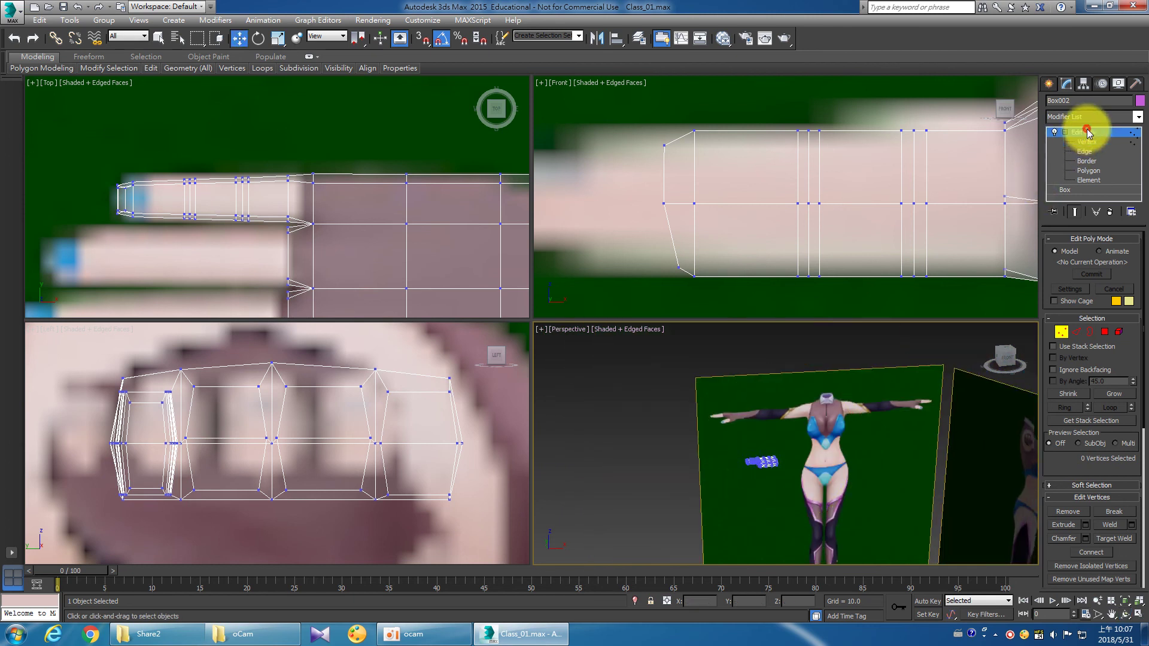
{"action": "left_click", "coordinate": [12, 11]}
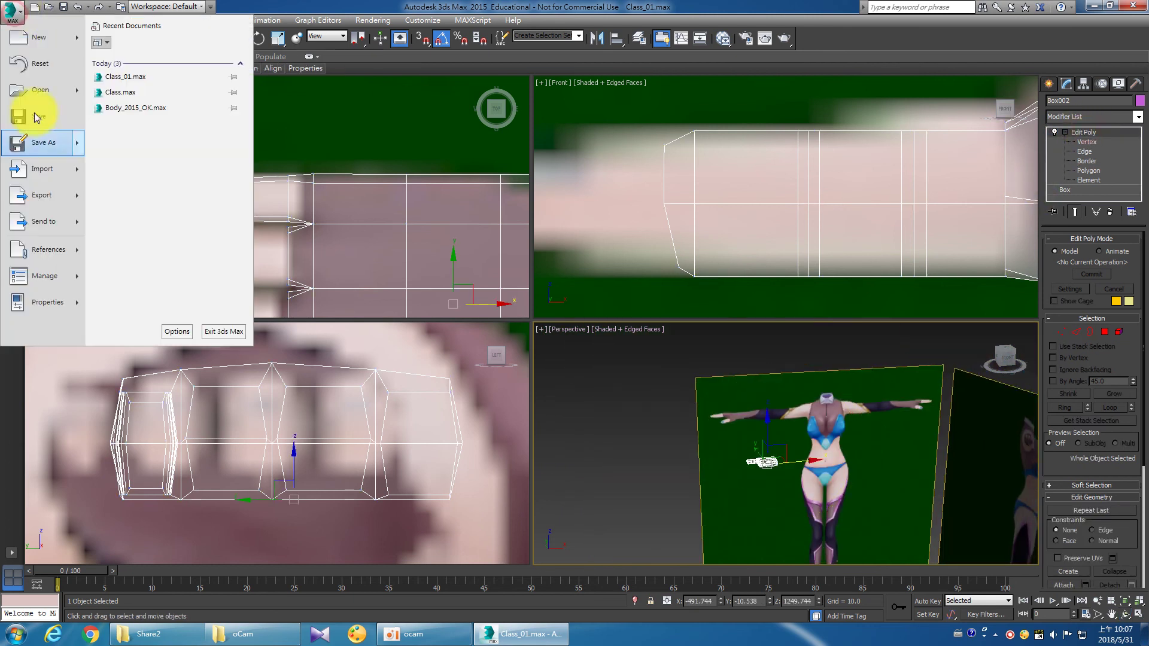
{"action": "left_click", "coordinate": [35, 116]}
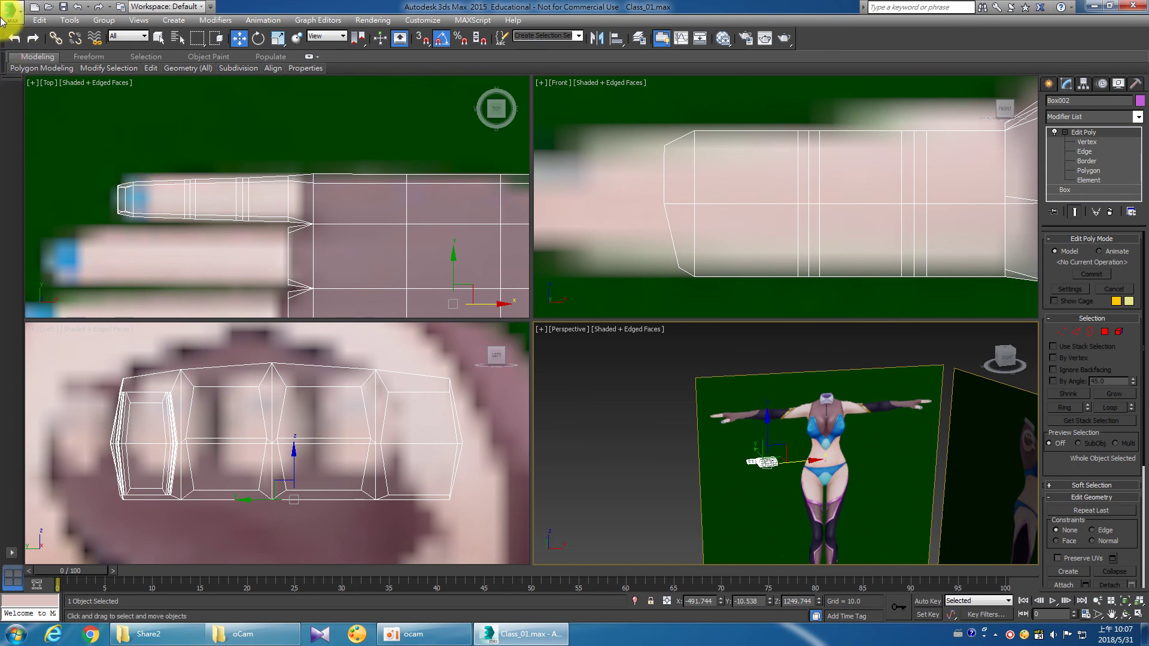
{"action": "left_click", "coordinate": [4, 18]}
{"action": "left_click", "coordinate": [39, 58]}
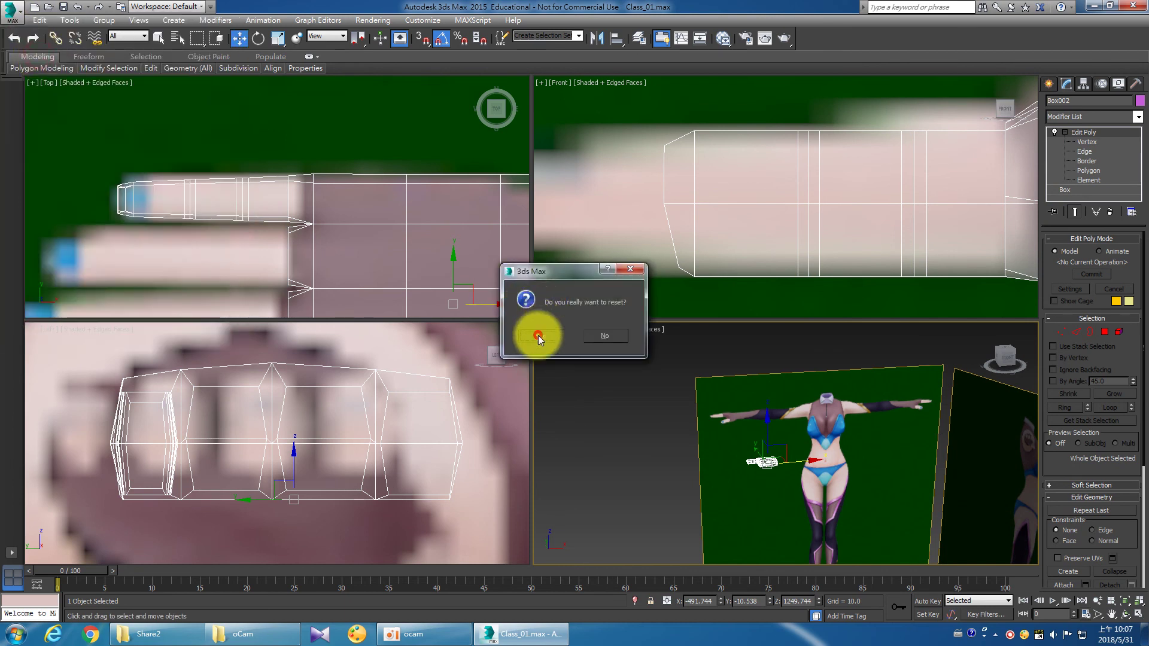
{"action": "left_click", "coordinate": [538, 338]}
Hide the grid in every viewport.
{"action": "left_click", "coordinate": [299, 249]}
{"action": "right_click", "coordinate": [729, 233]}
{"action": "left_click", "coordinate": [299, 229]}
{"action": "key", "text": "g"}
{"action": "left_click", "coordinate": [257, 526]}
{"action": "key", "text": "g"}
{"action": "left_click", "coordinate": [846, 518]}
{"action": "key", "text": "g"}
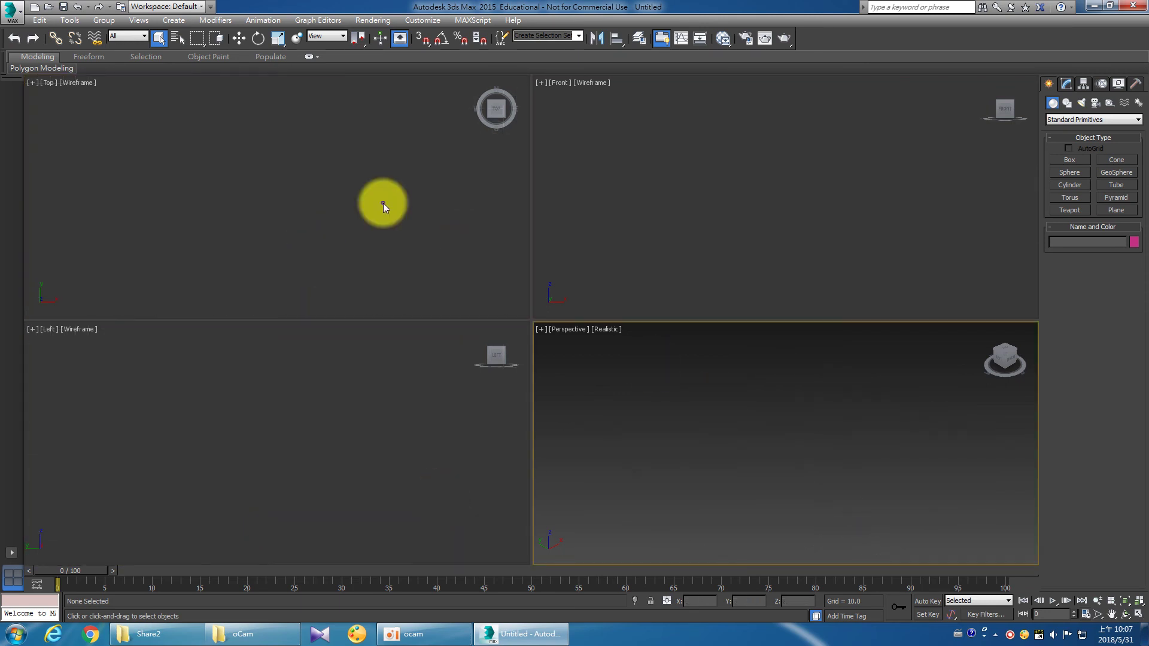
{"action": "right_click", "coordinate": [383, 203]}
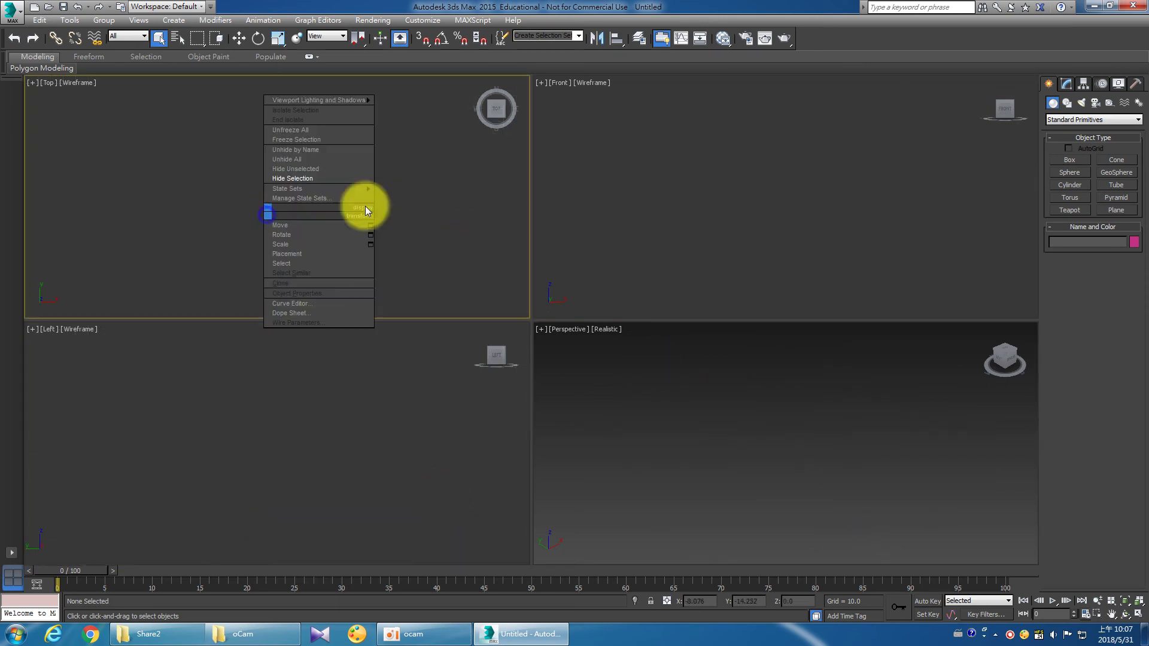
Draw a cylinder in the Left view with height 290.261.
{"action": "left_click", "coordinate": [1071, 186]}
{"action": "mouse_move", "coordinate": [254, 433]}
{"action": "left_mouse_down"}
{"action": "mouse_move", "coordinate": [272, 483]}
{"action": "mouse_move", "coordinate": [273, 469]}
{"action": "left_mouse_up"}
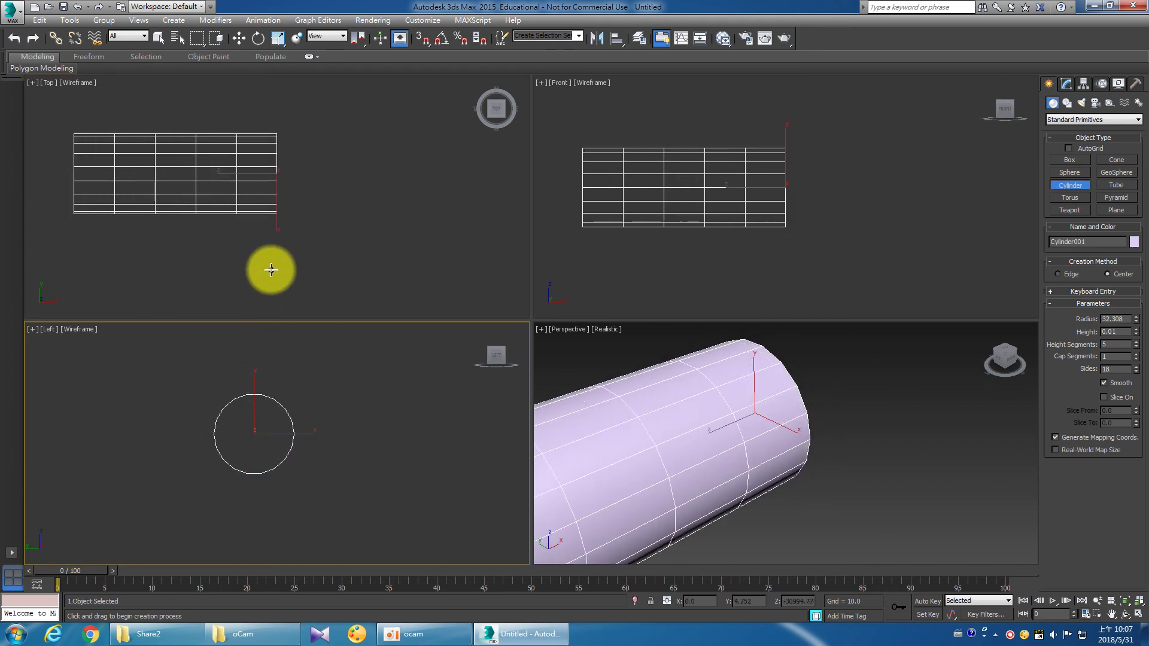
{"action": "left_click", "coordinate": [273, 99]}
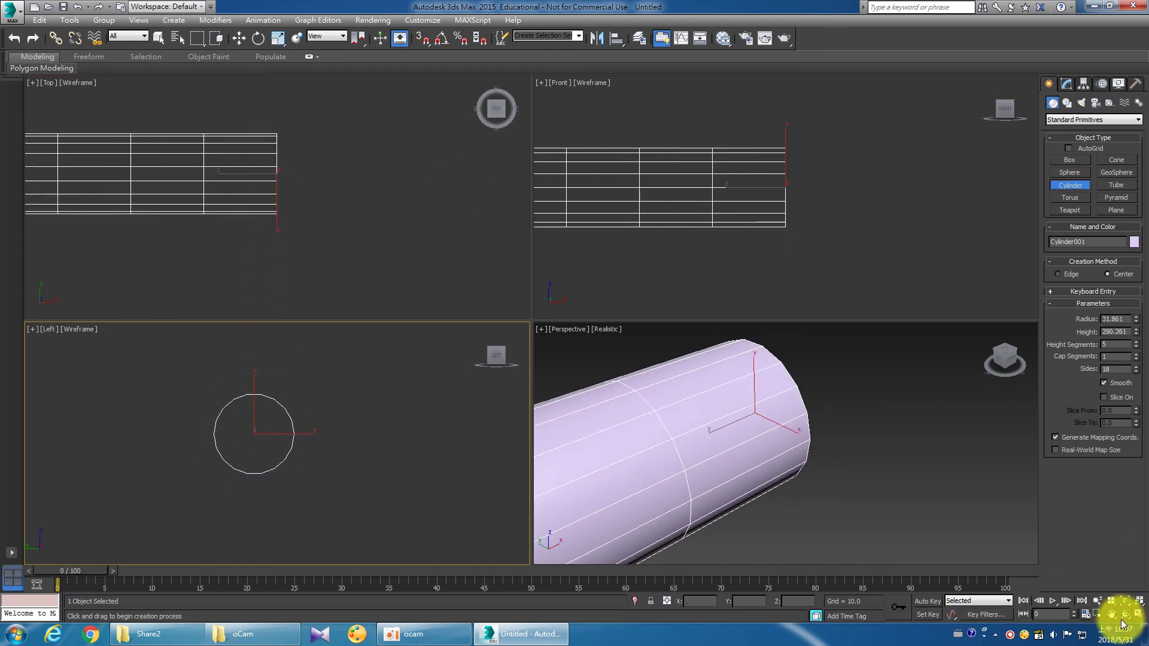
{"action": "left_click", "coordinate": [1138, 614]}
{"action": "left_click", "coordinate": [1138, 614]}
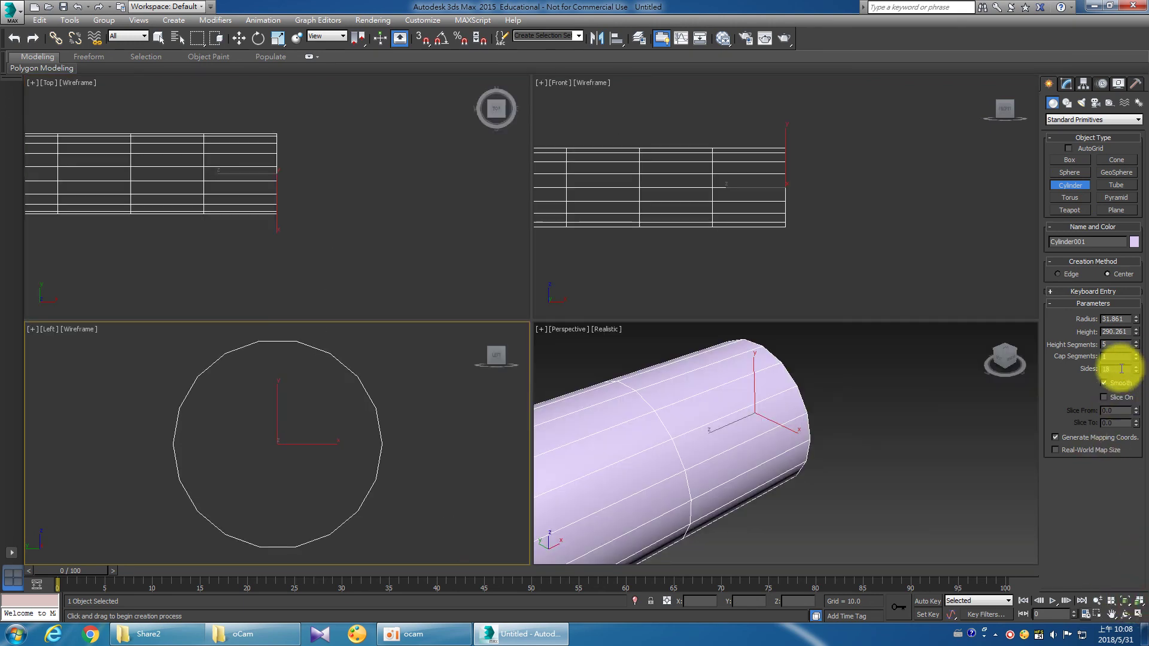
Give the cylinder 6 sides and 4 height segments.
{"action": "type", "text": "6"}
{"action": "key", "text": "Return"}
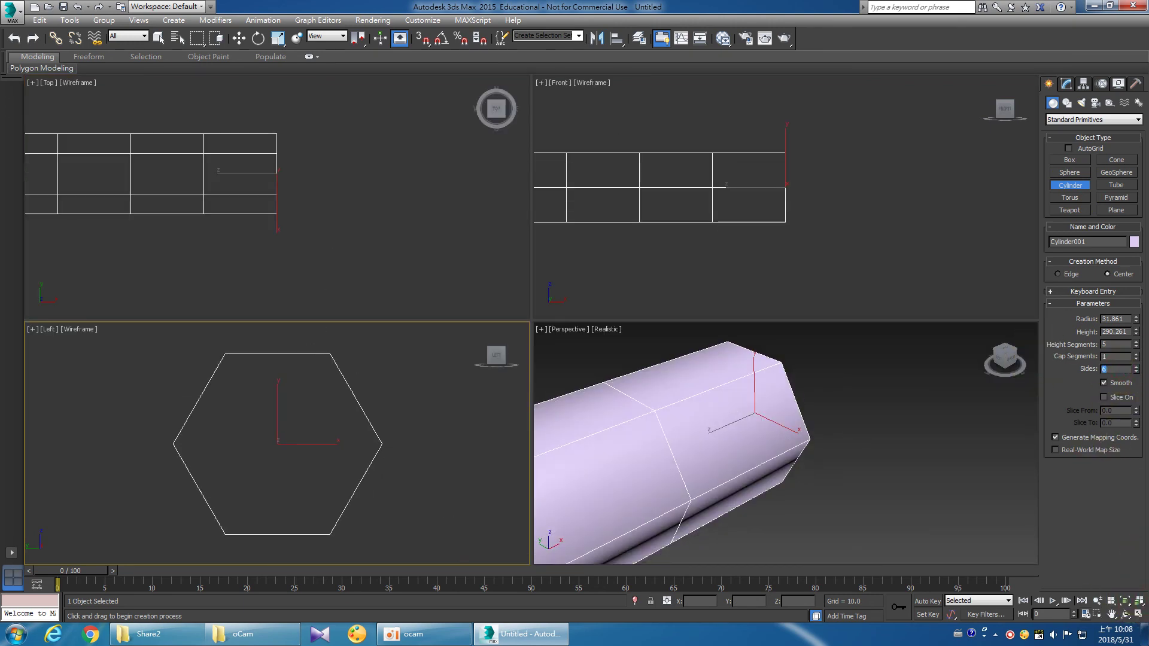
{"action": "scroll", "coordinate": [430, 398], "scroll_direction": "down", "scroll_amount": 5}
{"action": "scroll", "coordinate": [443, 413], "scroll_direction": "up", "scroll_amount": 2}
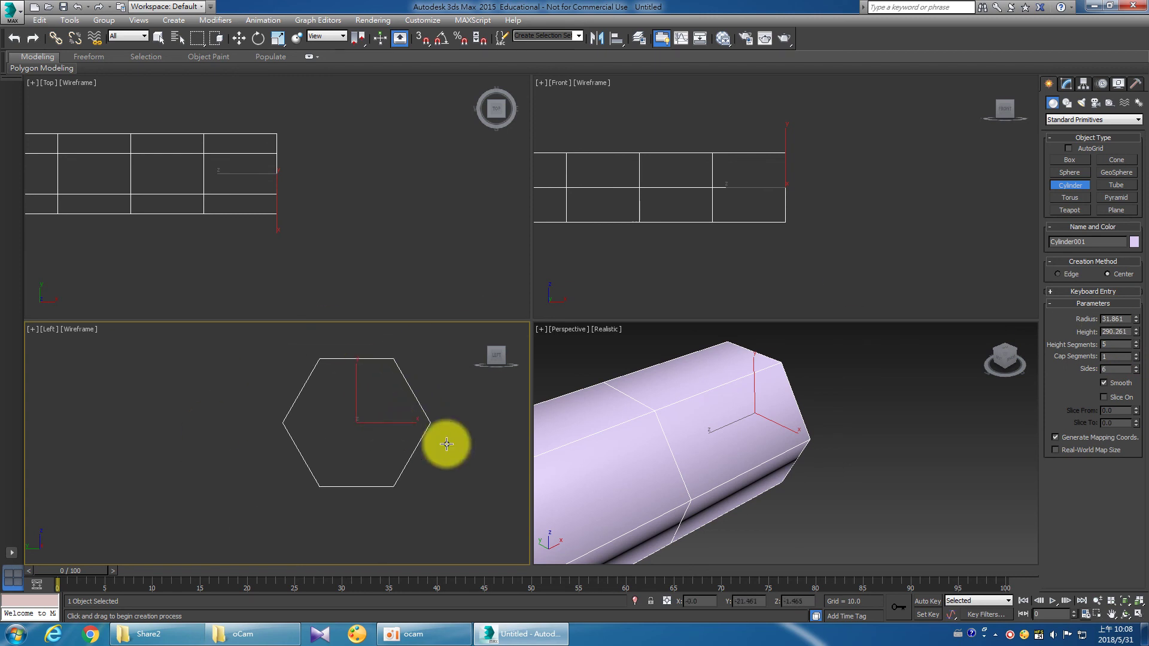
{"action": "left_click", "coordinate": [1136, 347]}
{"action": "scroll", "coordinate": [877, 246], "scroll_direction": "down", "scroll_amount": 2}
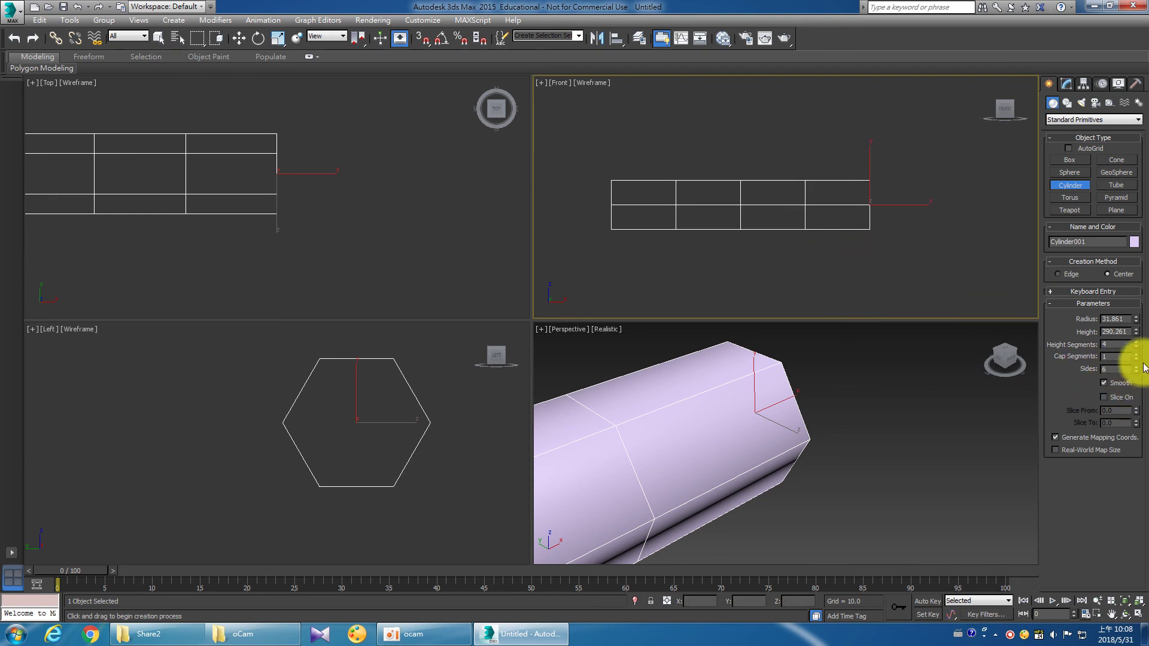
{"action": "left_click", "coordinate": [1136, 347]}
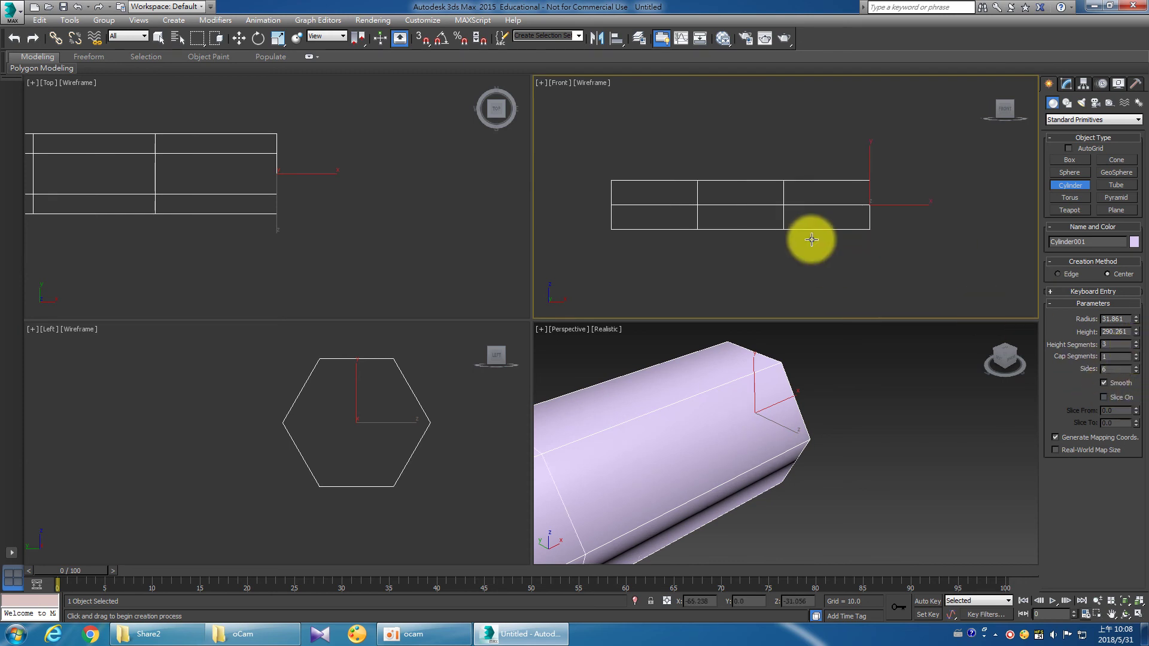
{"action": "left_click", "coordinate": [1136, 342]}
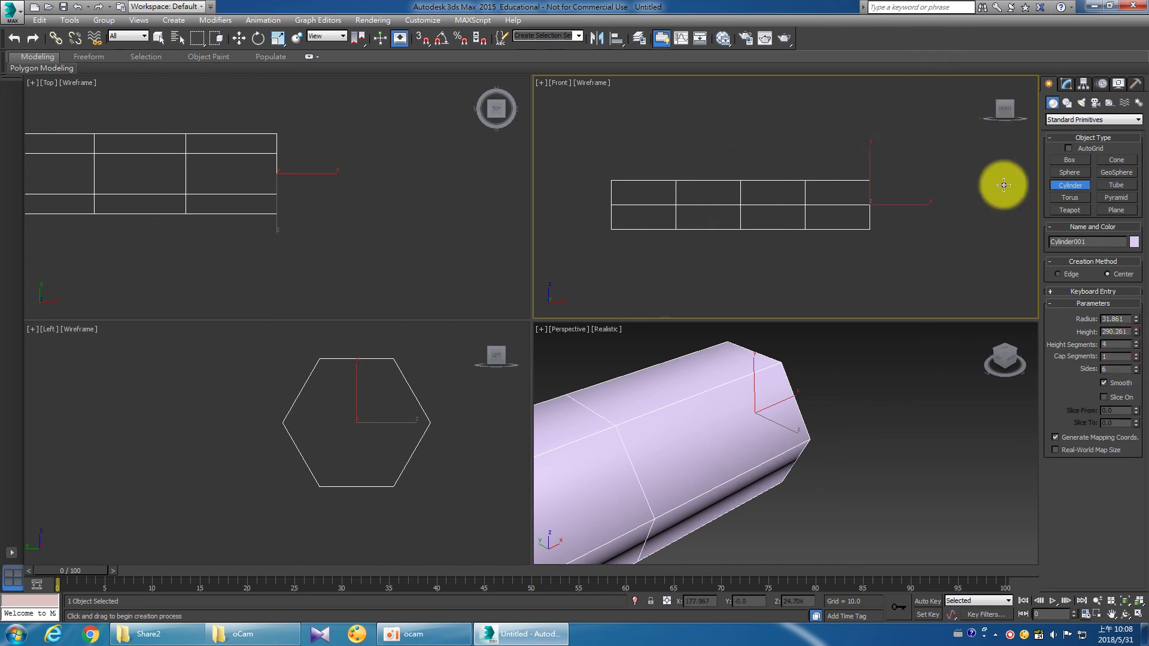
{"action": "left_click", "coordinate": [1066, 83]}
Add an Edit Poly modifier and scale the cylinder's inner vertex rings together along X.
{"action": "left_click", "coordinate": [1137, 116]}
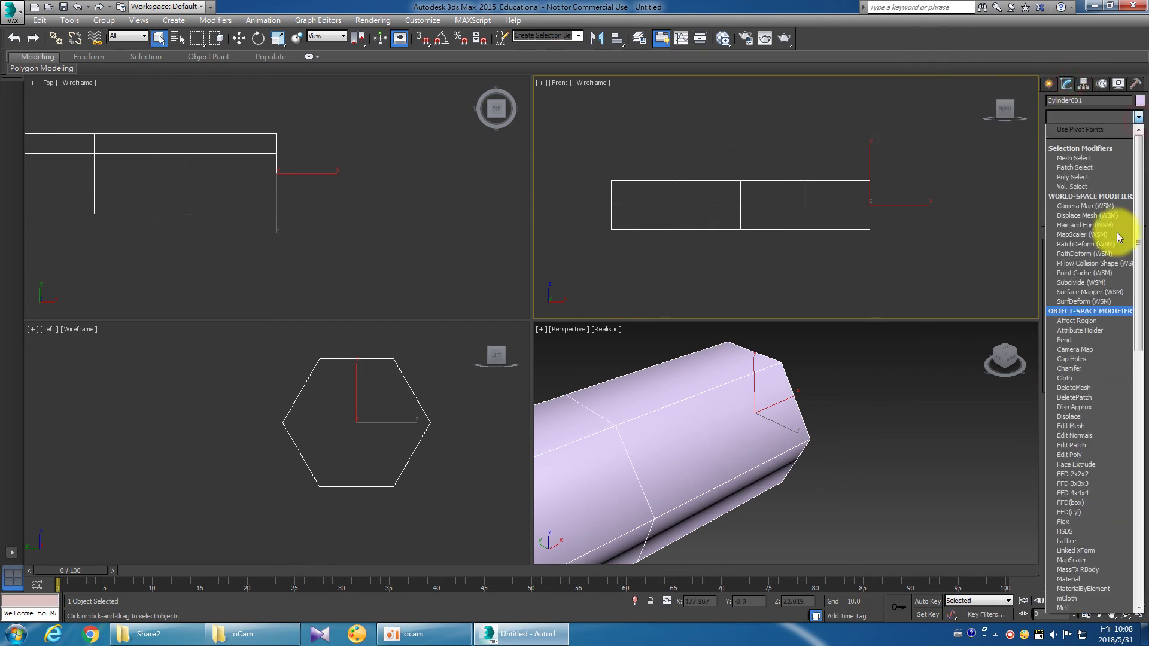
{"action": "left_click", "coordinate": [1098, 456]}
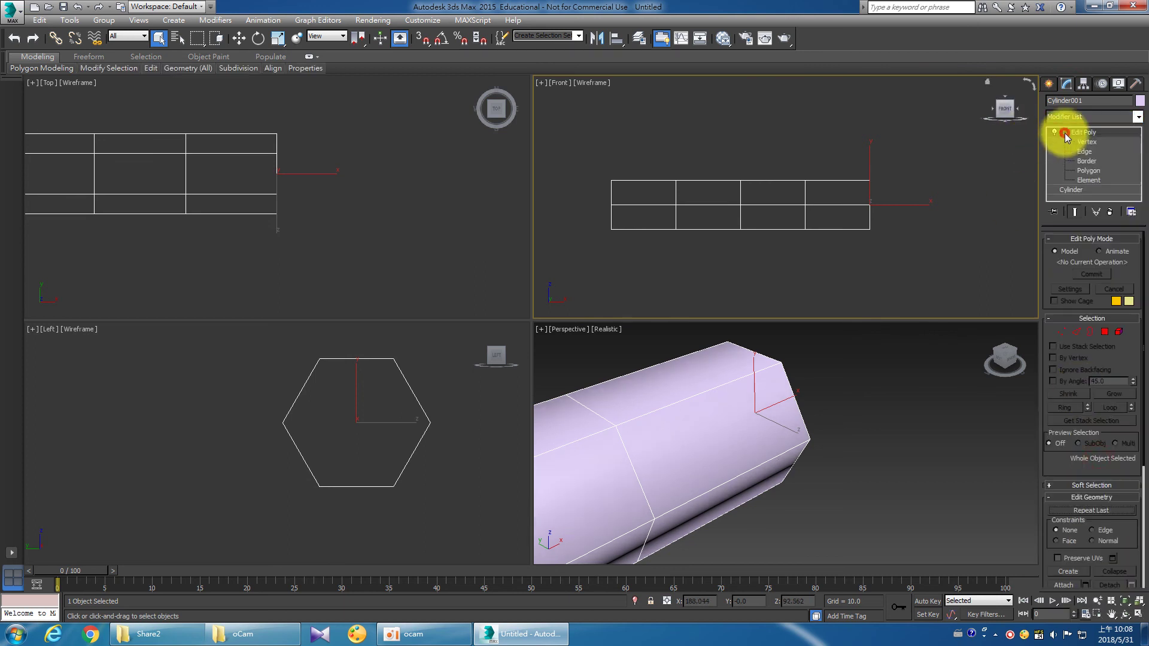
{"action": "left_click", "coordinate": [1071, 143]}
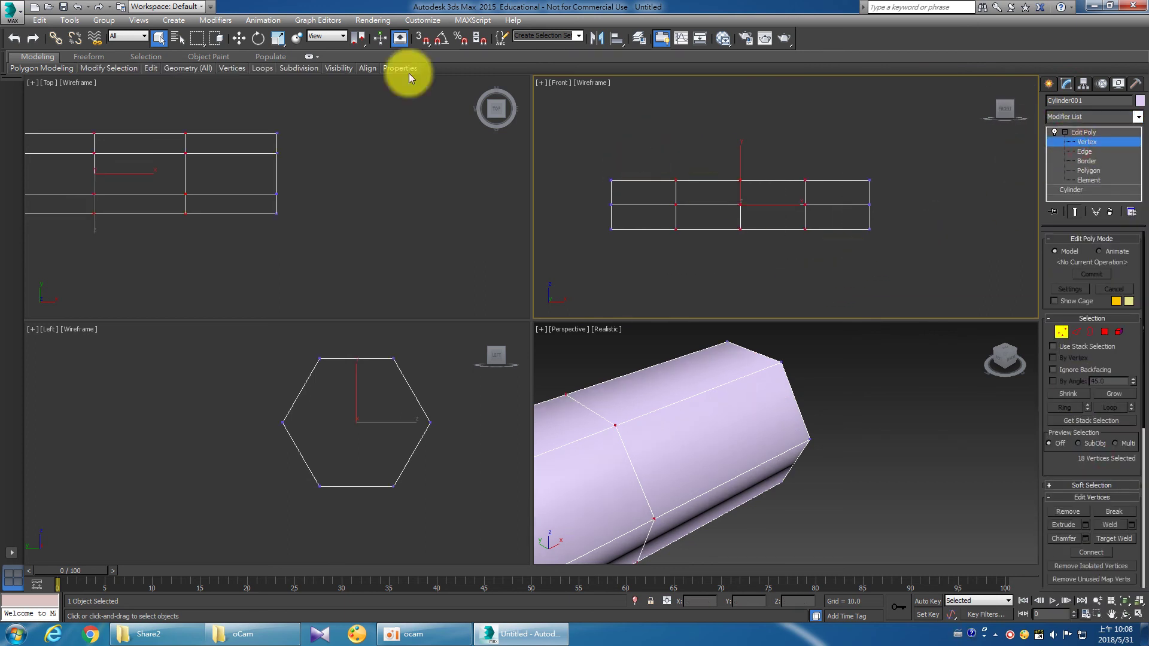
{"action": "left_click", "coordinate": [277, 38]}
{"action": "left_click_drag", "start_coordinate": [801, 205], "coordinate": [679, 214]}
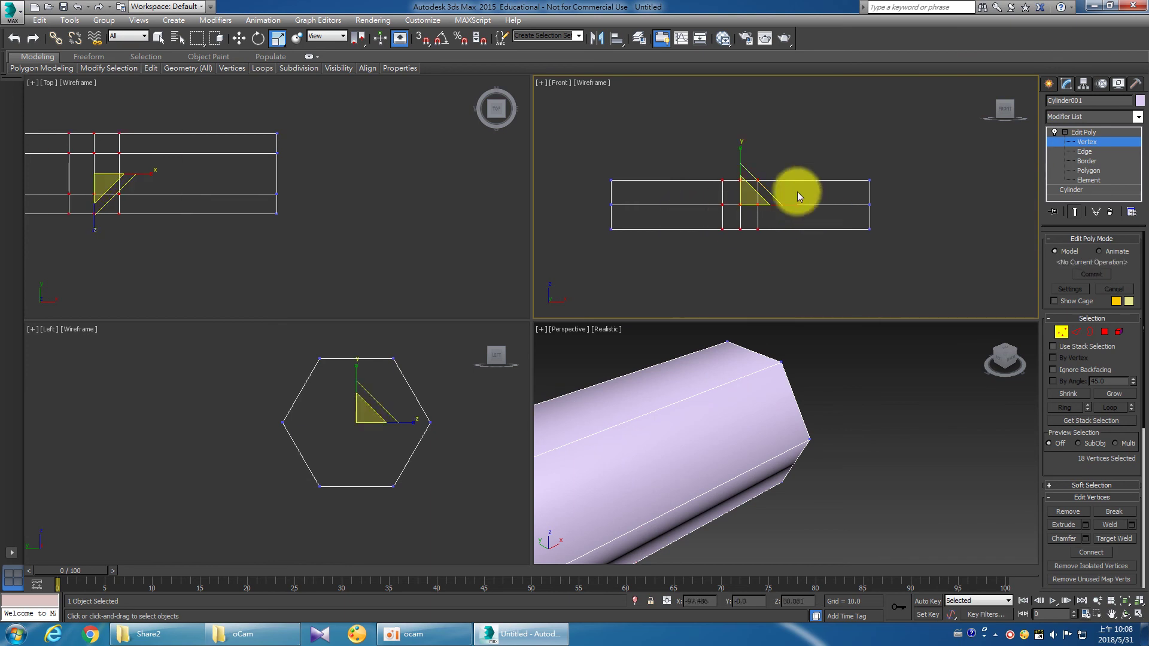
Leave vertex level, deselect the cylinder and reframe the Front view.
{"action": "left_click", "coordinate": [1084, 132]}
{"action": "left_click", "coordinate": [721, 231]}
{"action": "middle_click_drag", "start_coordinate": [761, 258], "coordinate": [797, 263]}
{"action": "scroll", "coordinate": [797, 264], "scroll_direction": "down", "scroll_amount": 3}
{"action": "scroll", "coordinate": [389, 240], "scroll_direction": "down", "scroll_amount": 3}
Draw a bone chain in the Front view from the cylinder's right end through its middle.
{"action": "left_click", "coordinate": [1049, 84]}
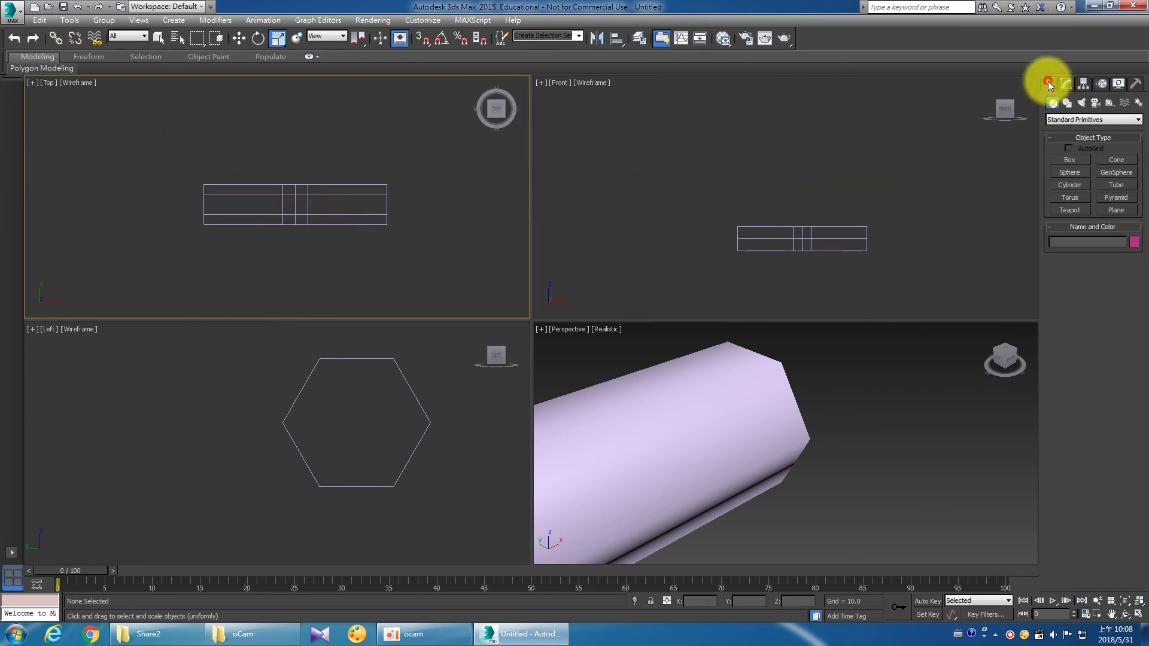
{"action": "left_click", "coordinate": [1139, 102]}
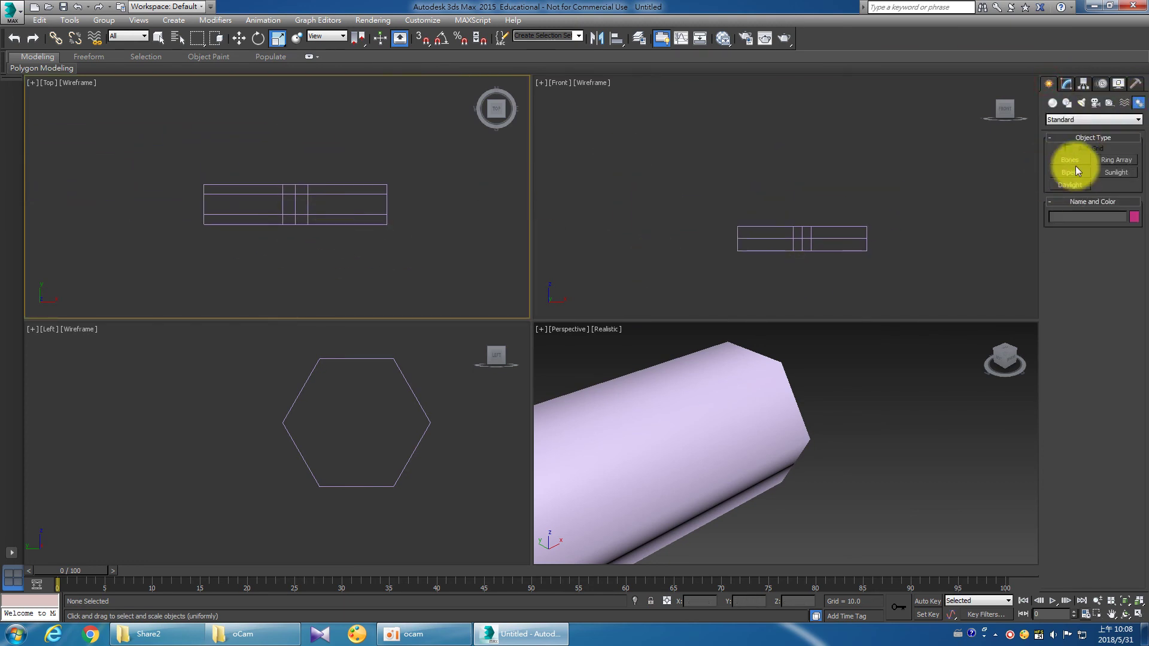
{"action": "left_click", "coordinate": [1070, 161]}
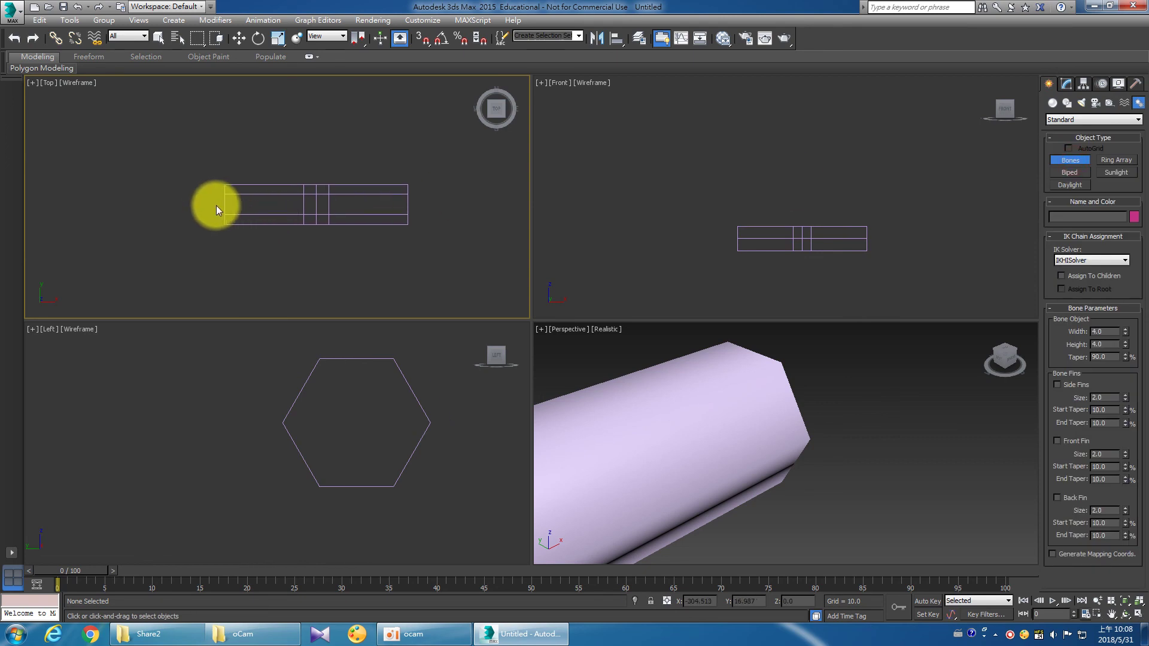
{"action": "middle_click_drag", "start_coordinate": [662, 309], "coordinate": [668, 309]}
{"action": "scroll", "coordinate": [773, 256], "scroll_direction": "up", "scroll_amount": 3}
{"action": "scroll", "coordinate": [777, 258], "scroll_direction": "up", "scroll_amount": 3}
{"action": "mouse_move", "coordinate": [608, 234]}
{"action": "middle_mouse_down"}
{"action": "mouse_move", "coordinate": [554, 230]}
{"action": "mouse_move", "coordinate": [608, 218]}
{"action": "middle_mouse_up"}
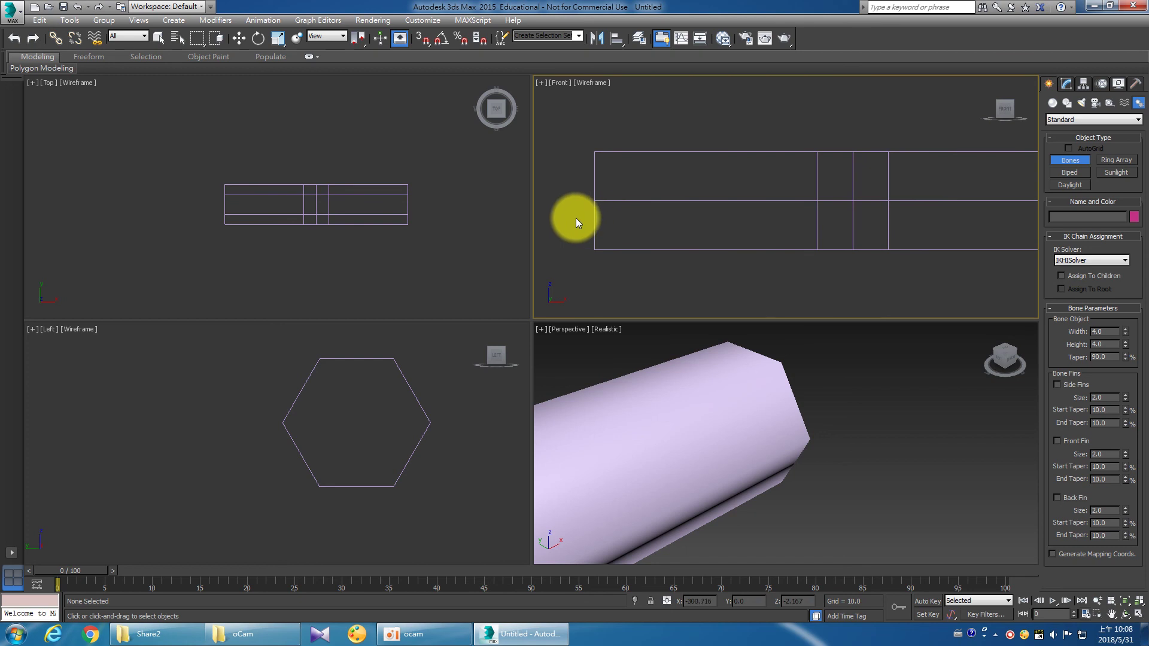
{"action": "scroll", "coordinate": [734, 234], "scroll_direction": "down", "scroll_amount": 4}
{"action": "scroll", "coordinate": [862, 237], "scroll_direction": "up", "scroll_amount": 1}
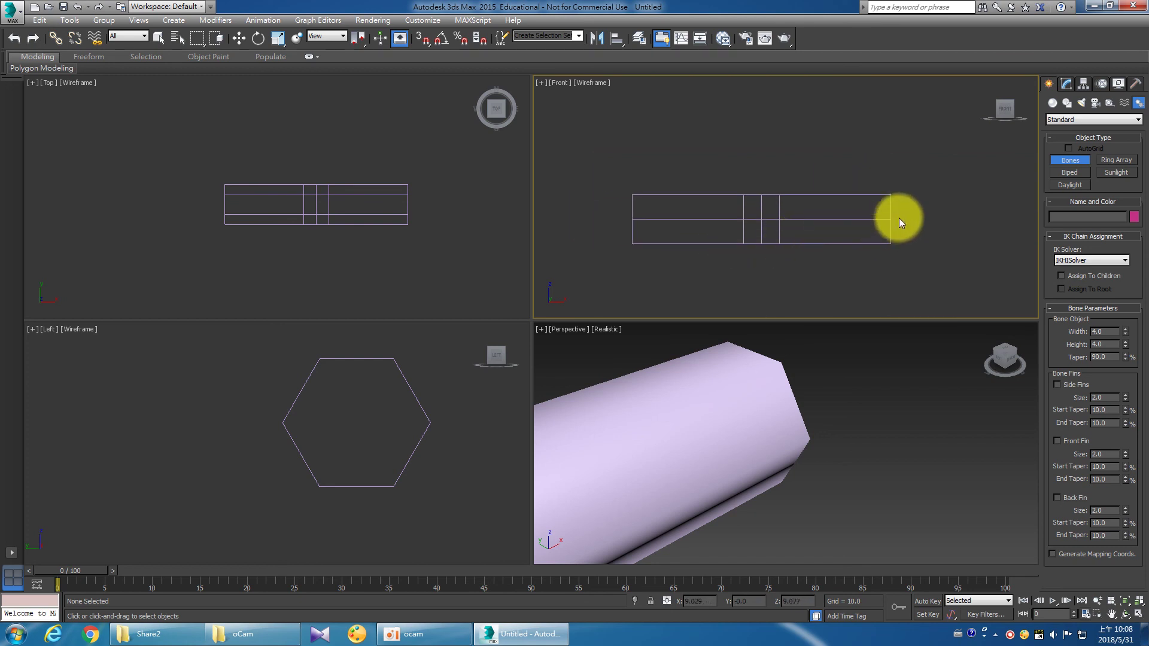
{"action": "left_click", "coordinate": [896, 218]}
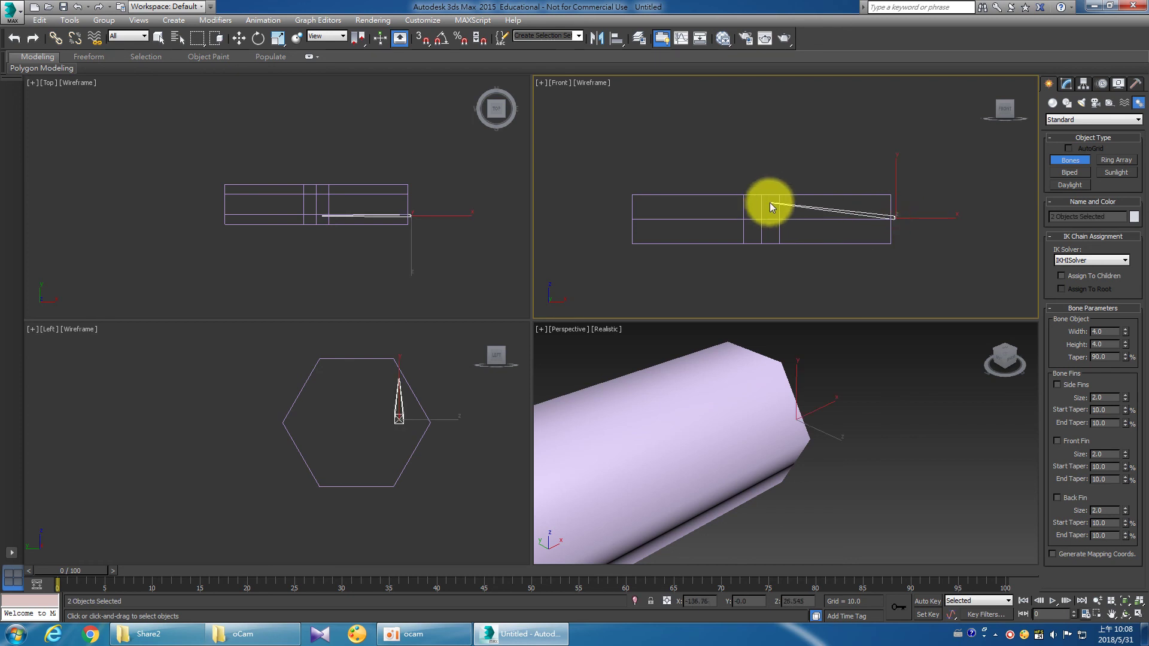
{"action": "left_click", "coordinate": [761, 211]}
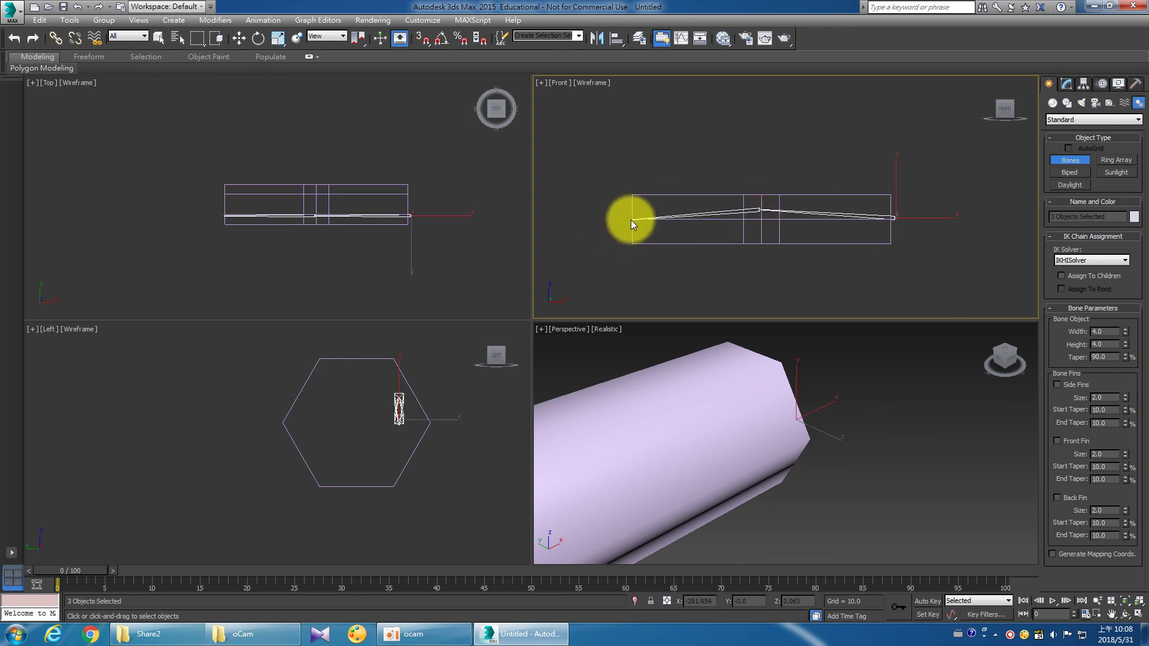
{"action": "right_click", "coordinate": [613, 225]}
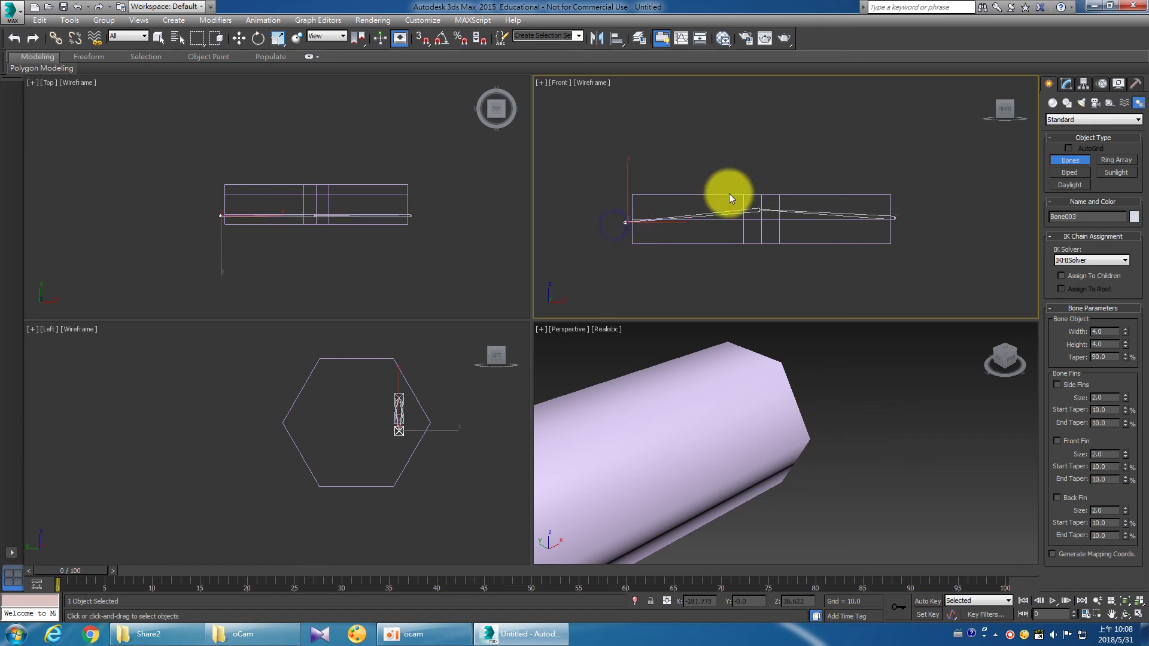
Select Bone001 and raise its Width to about 38.
{"action": "left_click", "coordinate": [1065, 83]}
{"action": "right_click", "coordinate": [943, 206]}
{"action": "left_click", "coordinate": [885, 225]}
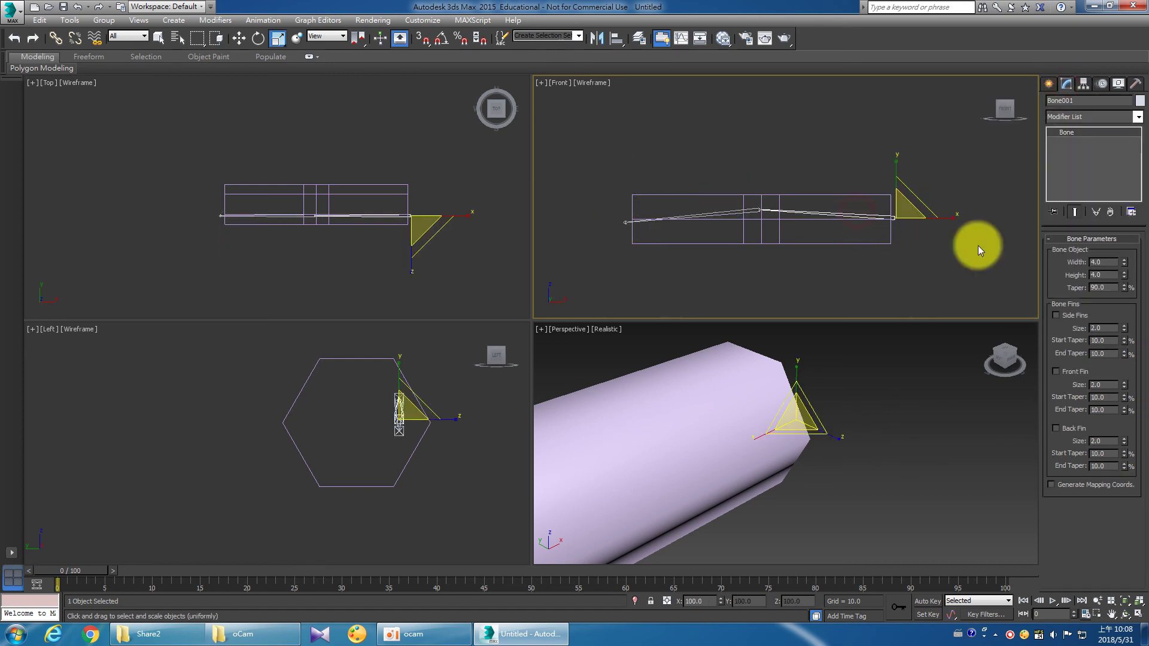
{"action": "mouse_move", "coordinate": [1124, 262]}
{"action": "left_mouse_down"}
{"action": "mouse_move", "coordinate": [1145, 431]}
{"action": "mouse_move", "coordinate": [1123, 273]}
{"action": "left_mouse_up"}
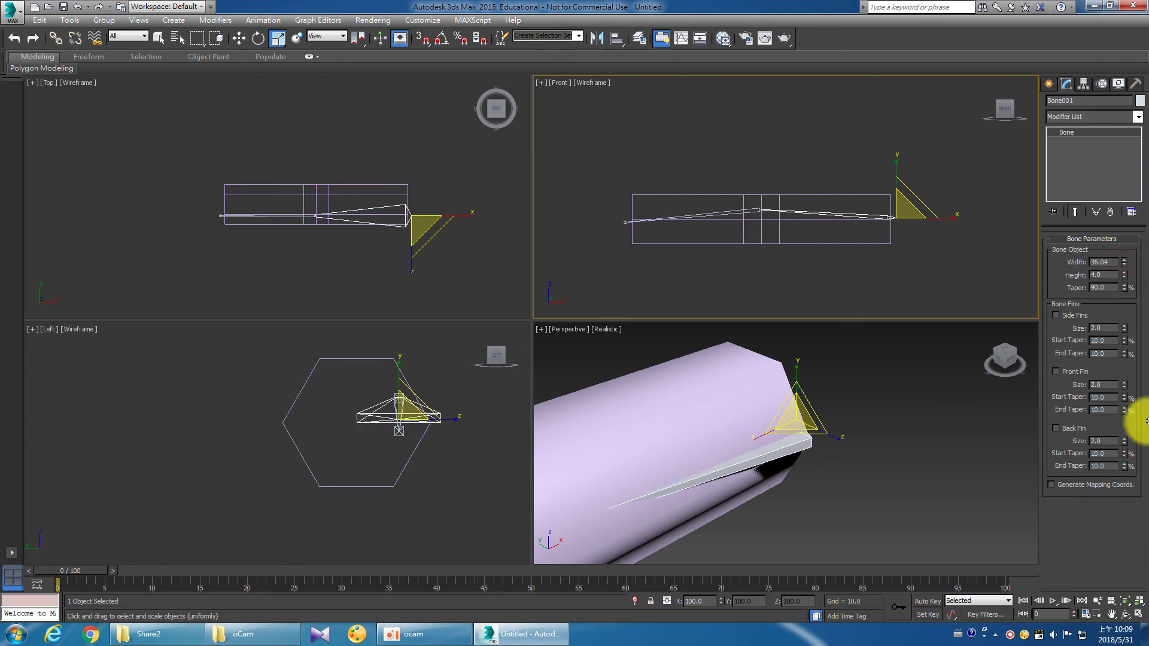
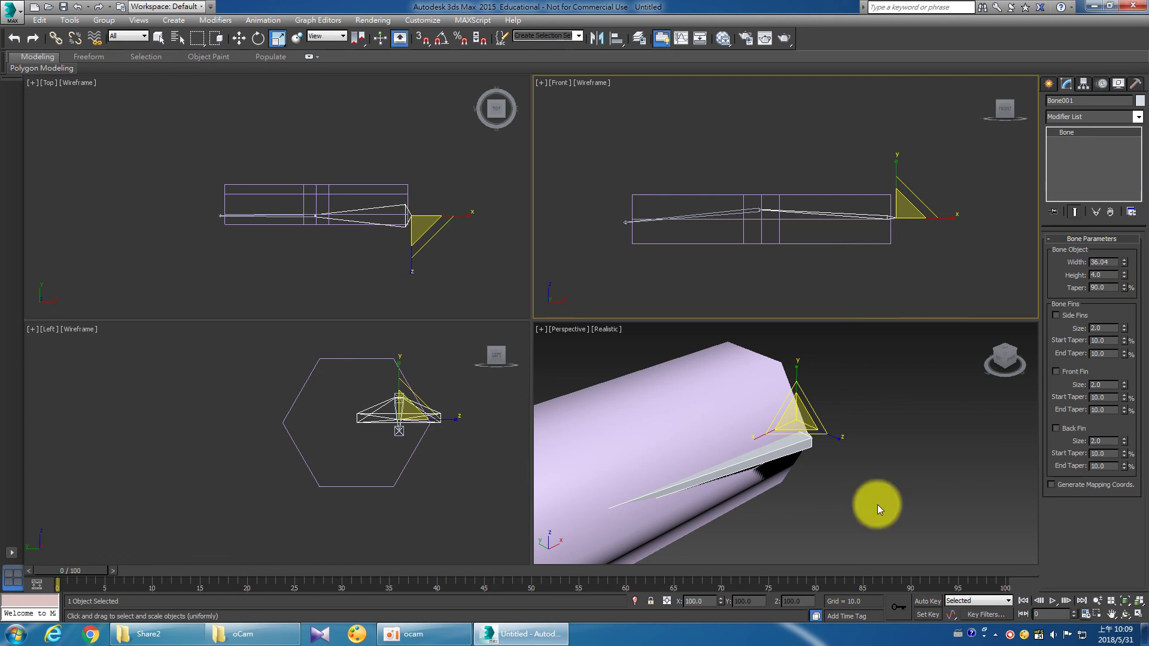
Make Bone001 taller and give Bone002 width 38.4 and height about 35.
{"action": "mouse_move", "coordinate": [1124, 274]}
{"action": "left_mouse_down"}
{"action": "mouse_move", "coordinate": [1145, 559]}
{"action": "mouse_move", "coordinate": [1139, 302]}
{"action": "left_mouse_up"}
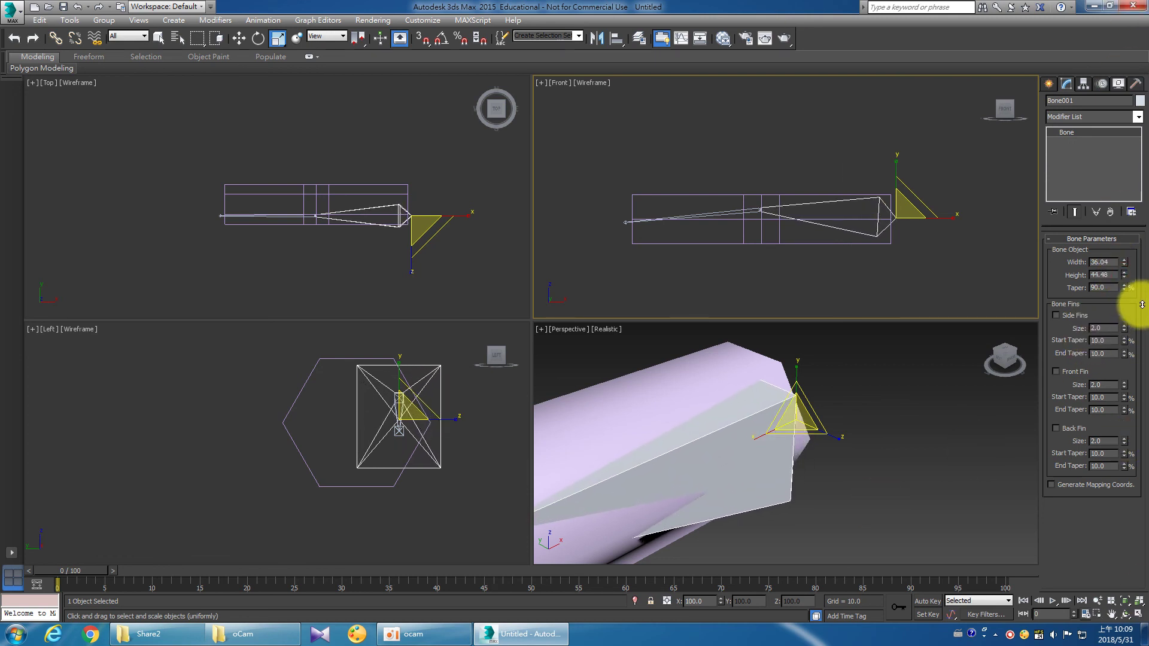
{"action": "left_click", "coordinate": [735, 208]}
{"action": "left_click_drag", "start_coordinate": [1123, 263], "coordinate": [1147, 285]}
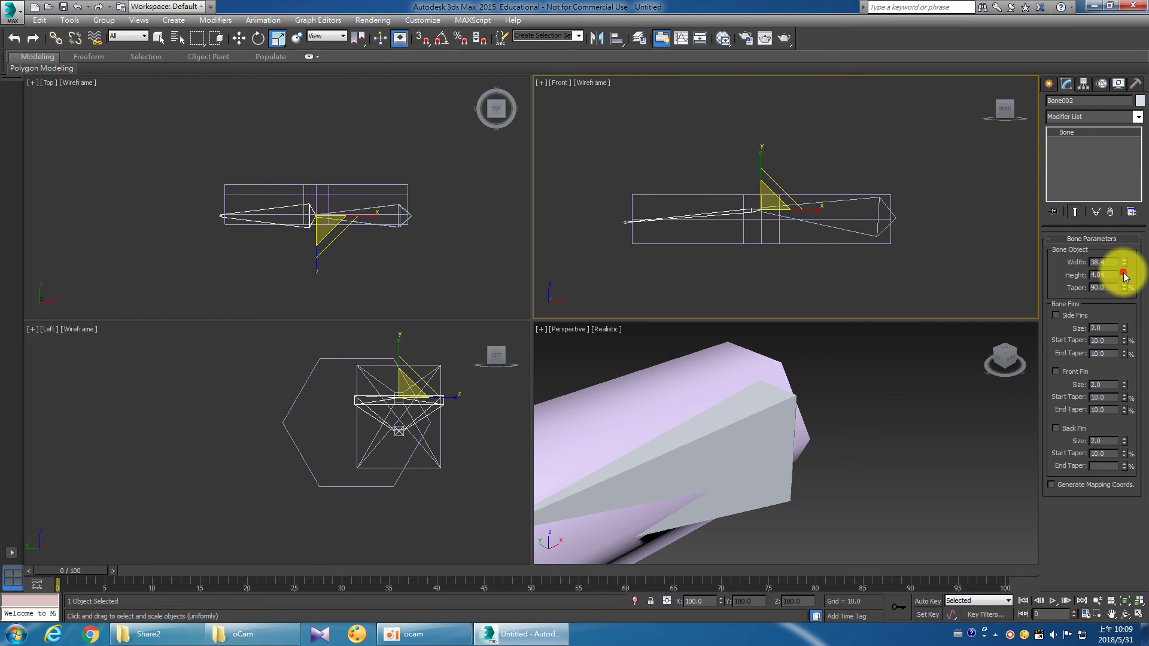
{"action": "left_click_drag", "start_coordinate": [1124, 275], "coordinate": [1135, 442]}
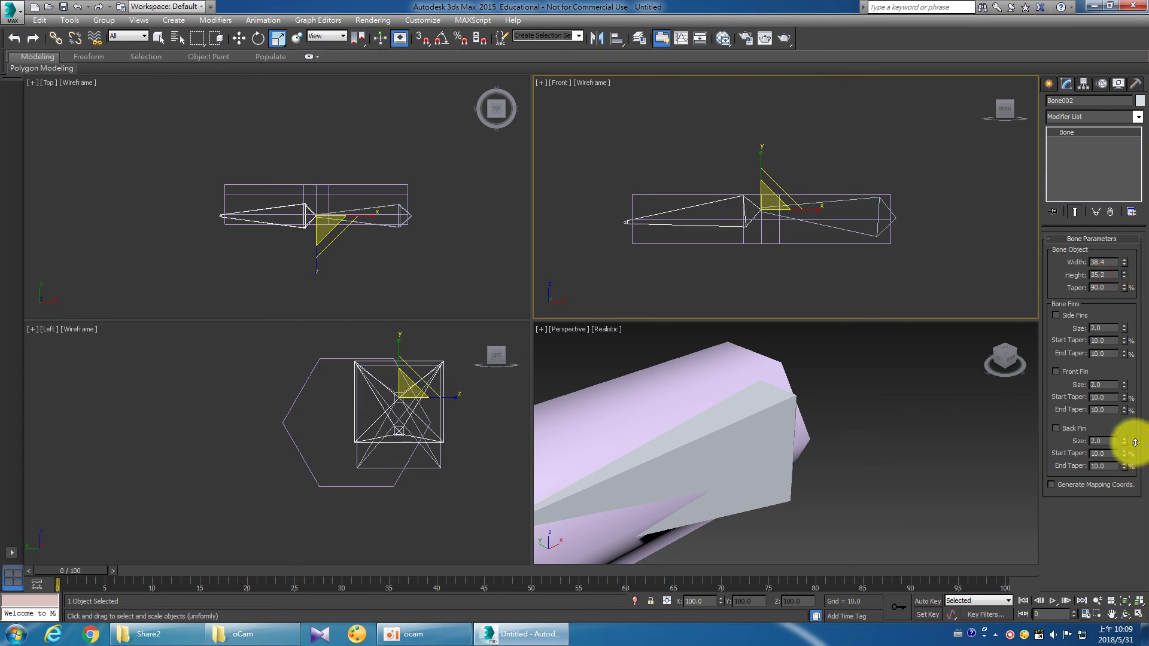
{"action": "scroll", "coordinate": [200, 198], "scroll_direction": "up", "scroll_amount": 1}
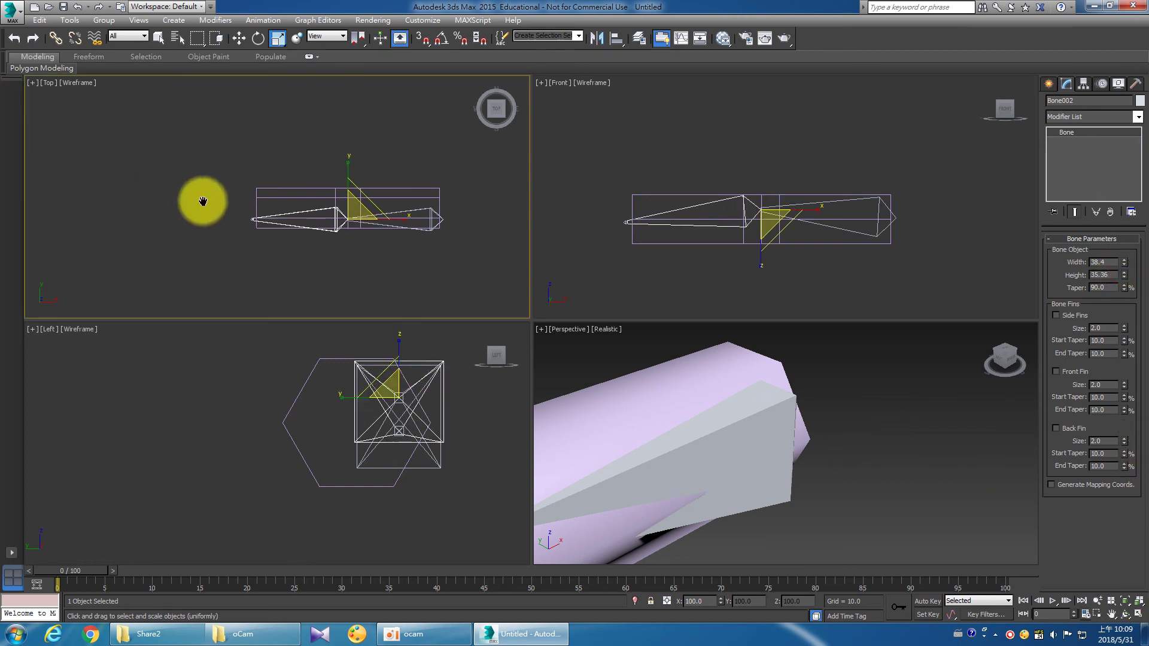
{"action": "scroll", "coordinate": [276, 252], "scroll_direction": "up", "scroll_amount": 5}
Try larger size and taper values on tip Bone003, then reset its width to 4.
{"action": "left_click", "coordinate": [288, 244]}
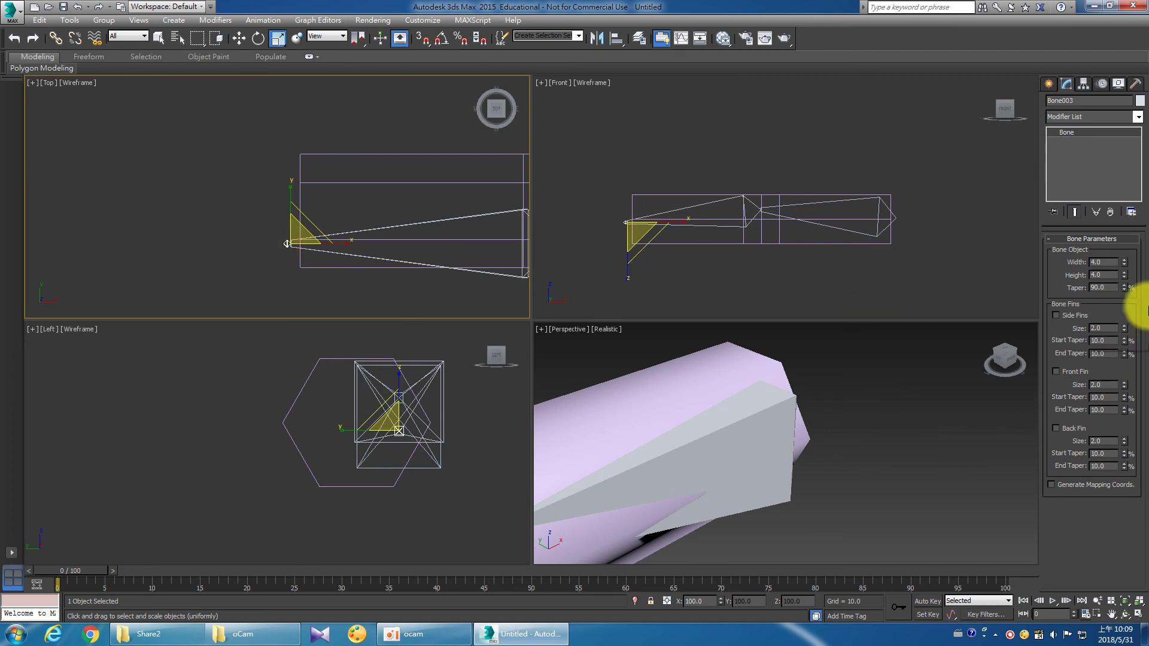
{"action": "left_click_drag", "start_coordinate": [1123, 265], "coordinate": [1121, 77]}
{"action": "mouse_move", "coordinate": [1124, 274]}
{"action": "left_mouse_down"}
{"action": "mouse_move", "coordinate": [1114, 181]}
{"action": "mouse_move", "coordinate": [1147, 265]}
{"action": "left_mouse_up"}
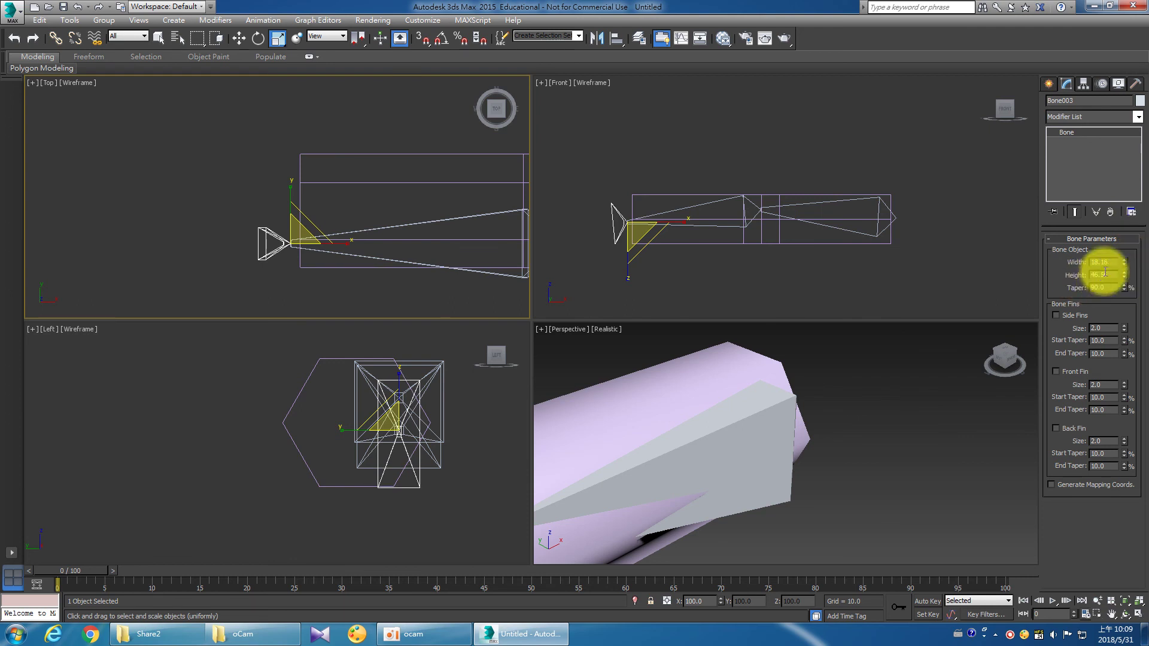
{"action": "mouse_move", "coordinate": [1124, 288]}
{"action": "left_mouse_down"}
{"action": "mouse_move", "coordinate": [1141, 299]}
{"action": "mouse_move", "coordinate": [1110, 287]}
{"action": "left_mouse_up"}
{"action": "type", "text": "0"}
{"action": "key", "text": "Return"}
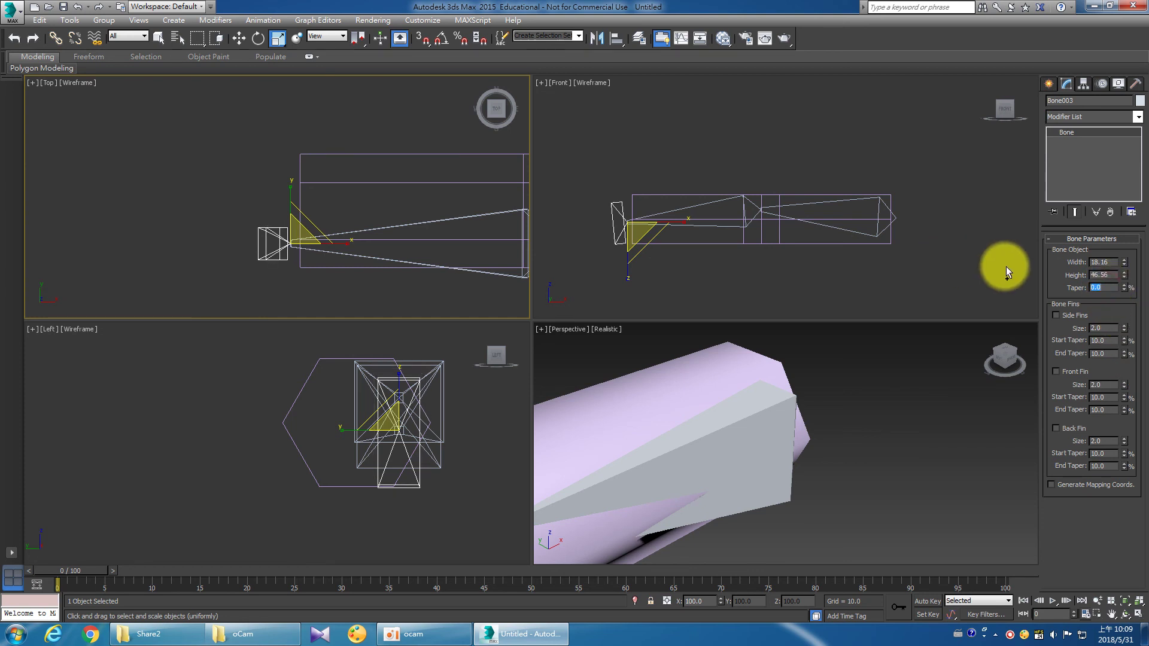
{"action": "double_click", "coordinate": [1103, 262]}
{"action": "type", "text": "4"}
{"action": "key", "text": "Return"}
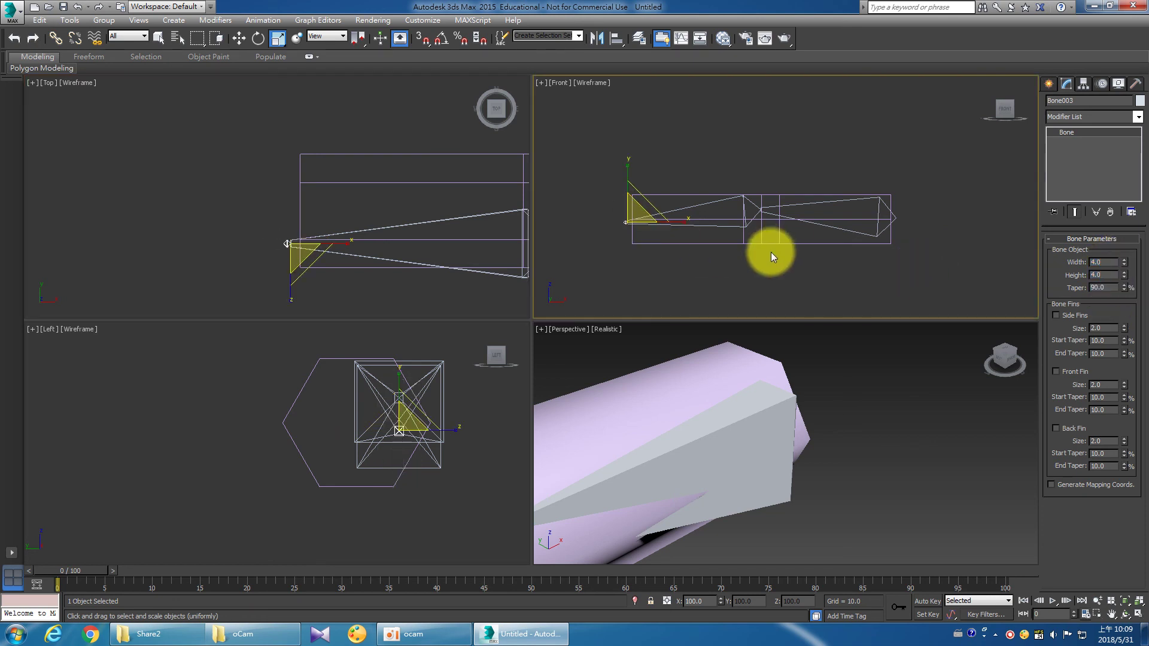
{"action": "scroll", "coordinate": [771, 252], "scroll_direction": "up", "scroll_amount": 3}
{"action": "scroll", "coordinate": [335, 227], "scroll_direction": "down", "scroll_amount": 2}
Move the joint bones down to the centre of the finger cylinder.
{"action": "left_click", "coordinate": [318, 231], "text": "ctrl"}
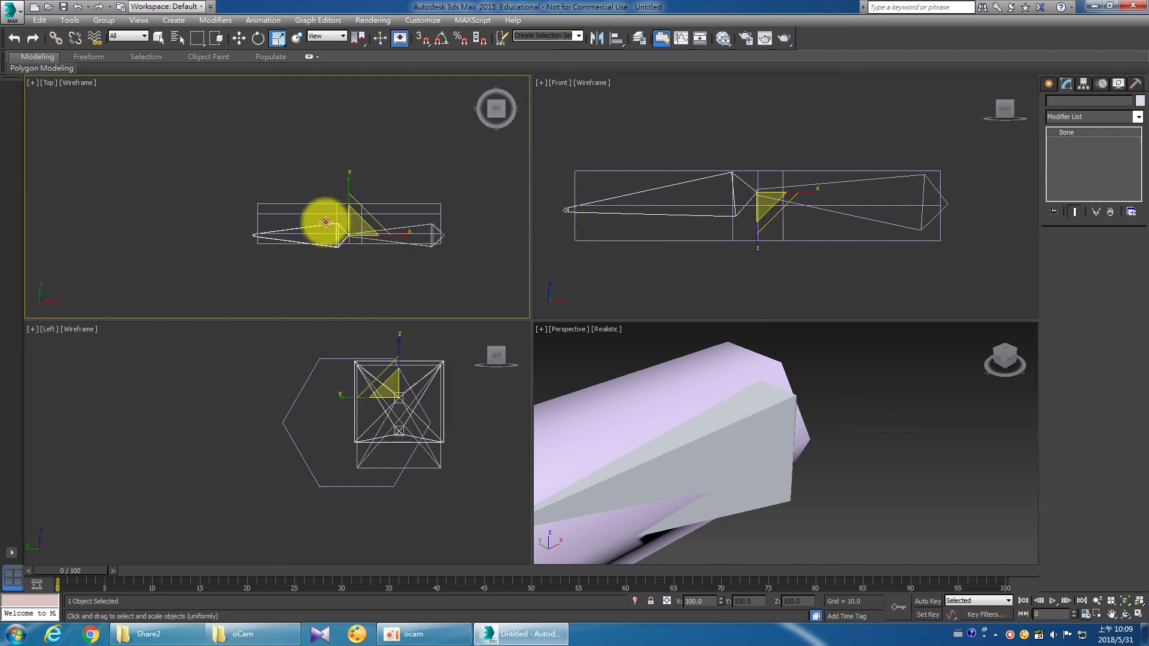
{"action": "key", "text": "w"}
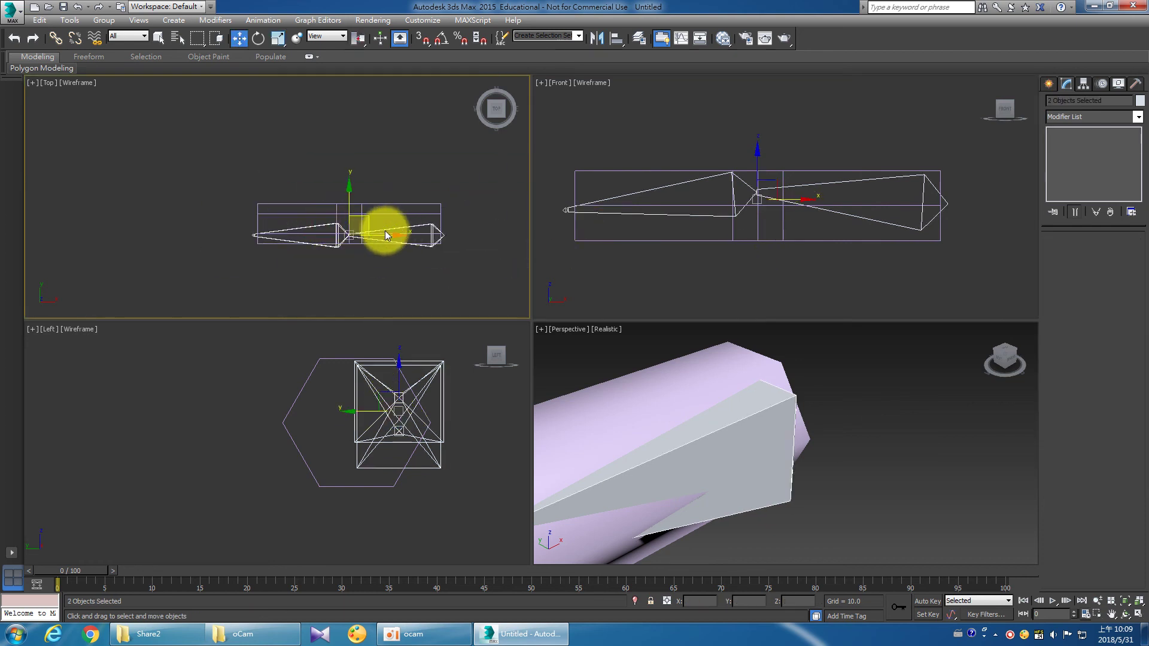
{"action": "key", "text": "ctrl+z"}
{"action": "left_click_drag", "start_coordinate": [346, 199], "coordinate": [351, 198]}
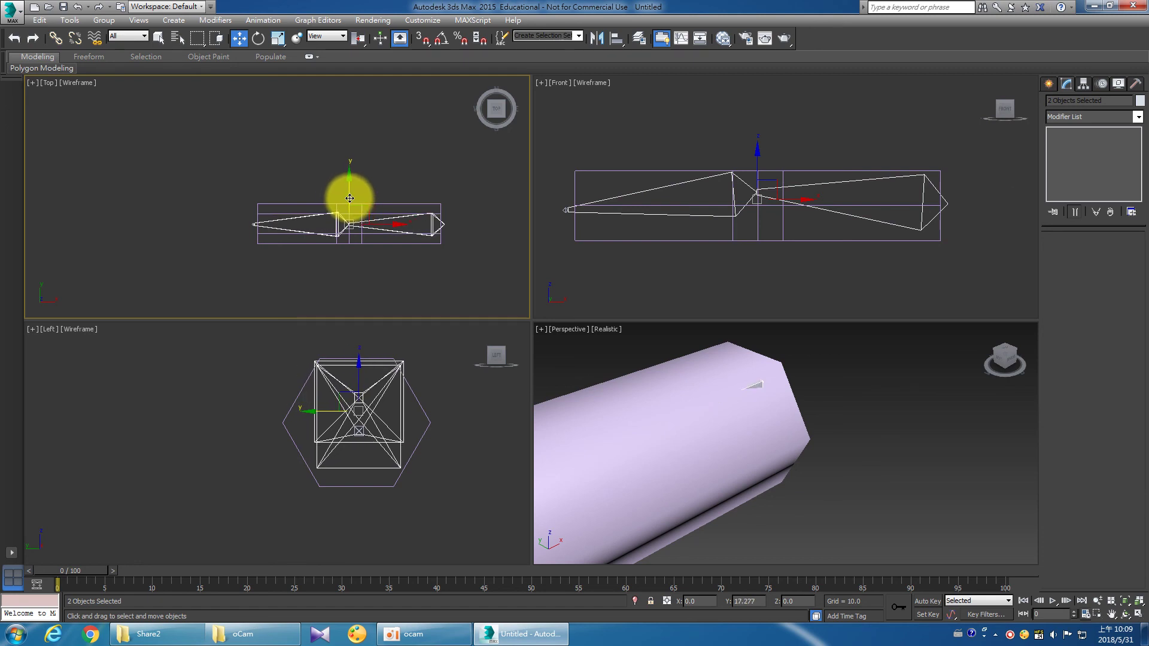
{"action": "left_click_drag", "start_coordinate": [762, 160], "coordinate": [760, 164]}
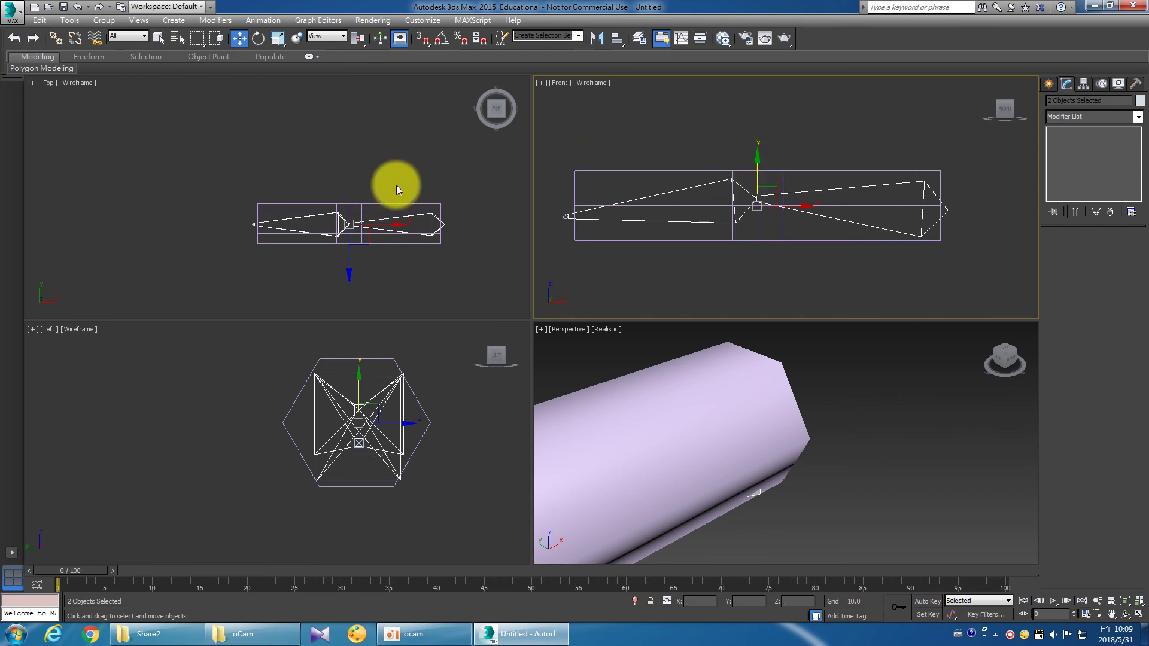
{"action": "scroll", "coordinate": [395, 191], "scroll_direction": "up", "scroll_amount": 4}
{"action": "scroll", "coordinate": [388, 209], "scroll_direction": "down", "scroll_amount": 2}
{"action": "left_click", "coordinate": [390, 165]}
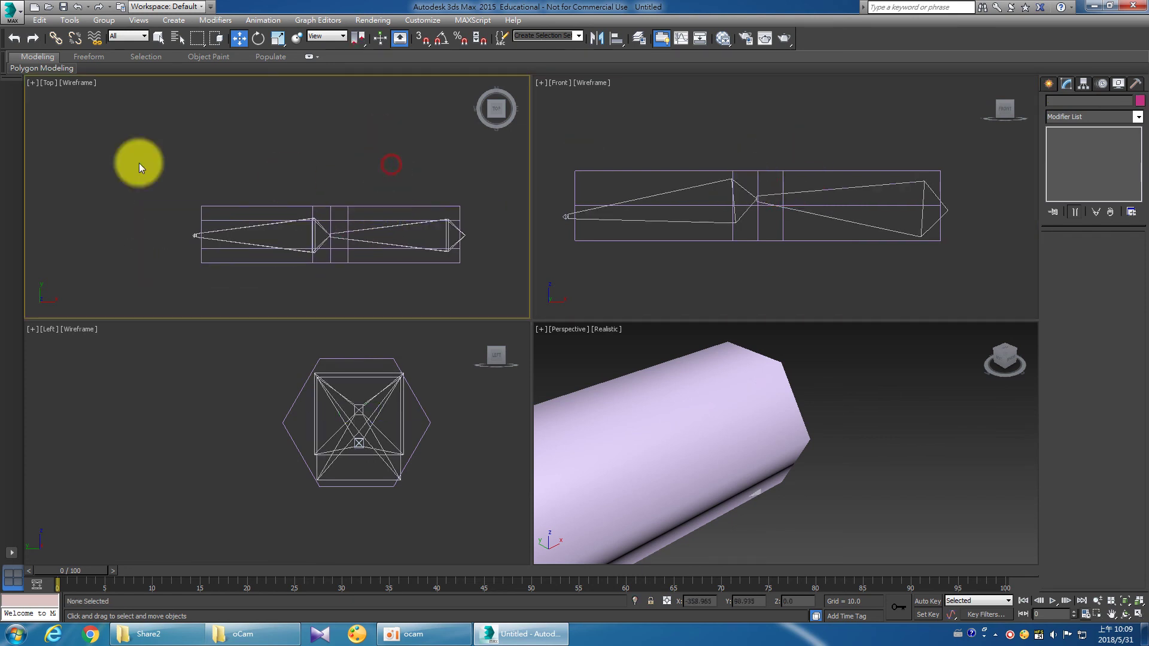
Clone the finger cylinder and its bones above the original in the Top view.
{"action": "left_click_drag", "start_coordinate": [128, 160], "coordinate": [472, 286]}
{"action": "left_click_drag", "start_coordinate": [395, 206], "coordinate": [382, 221]}
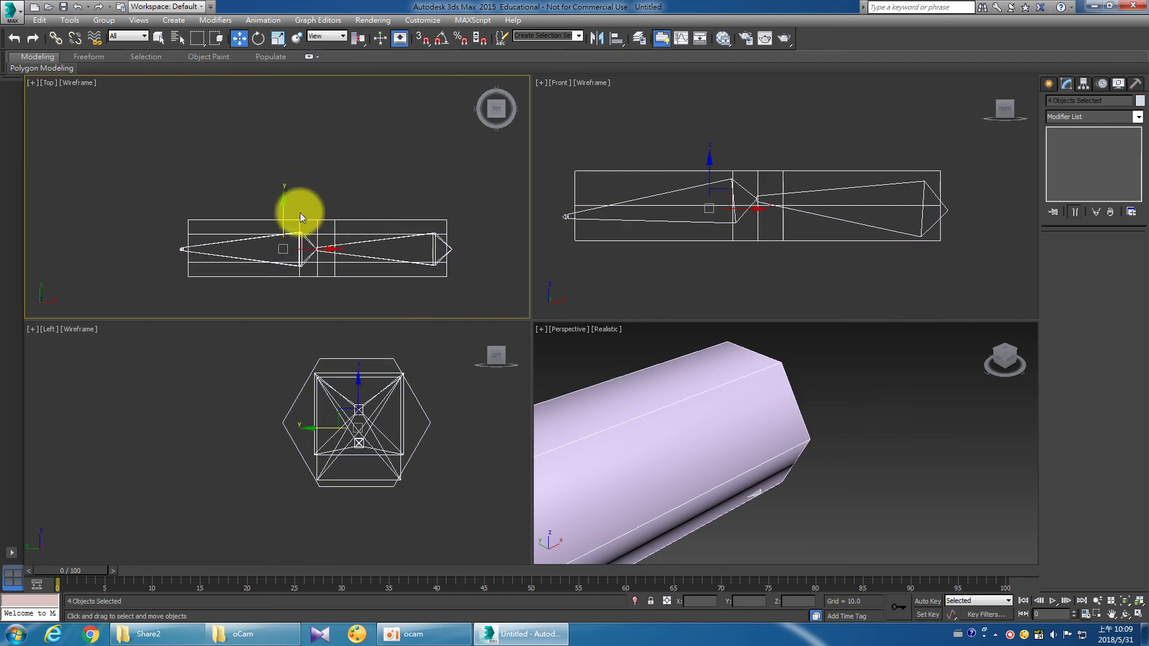
{"action": "left_click_drag", "start_coordinate": [284, 213], "coordinate": [284, 66], "text": "shift"}
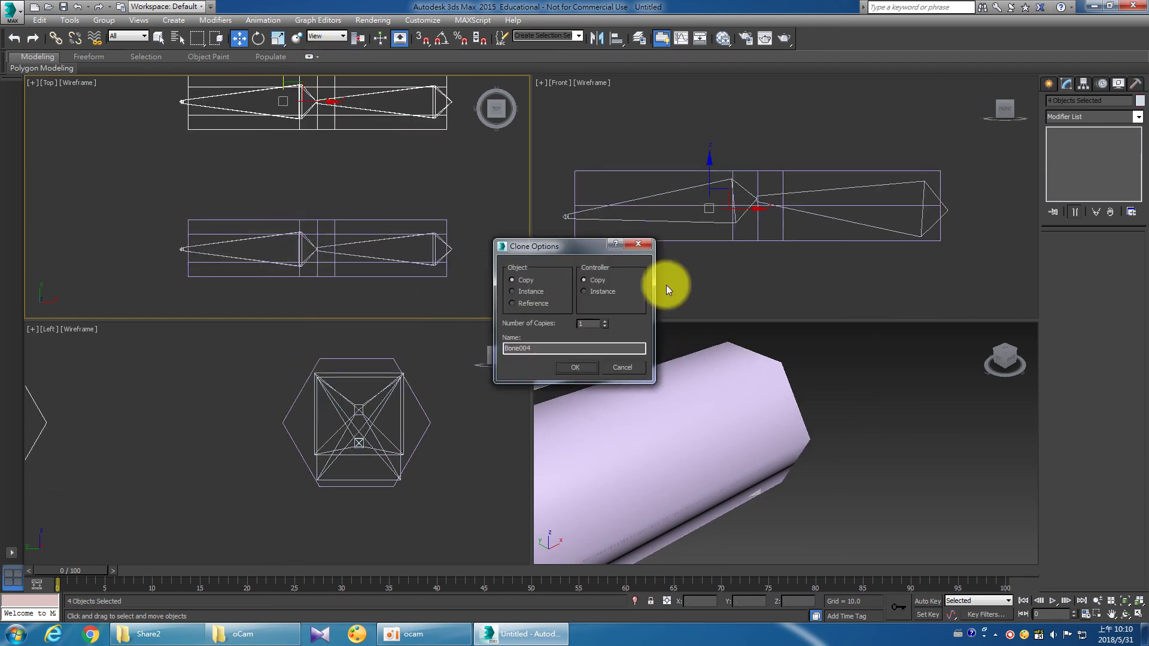
{"action": "left_click", "coordinate": [575, 367]}
{"action": "scroll", "coordinate": [705, 423], "scroll_direction": "down", "scroll_amount": 3}
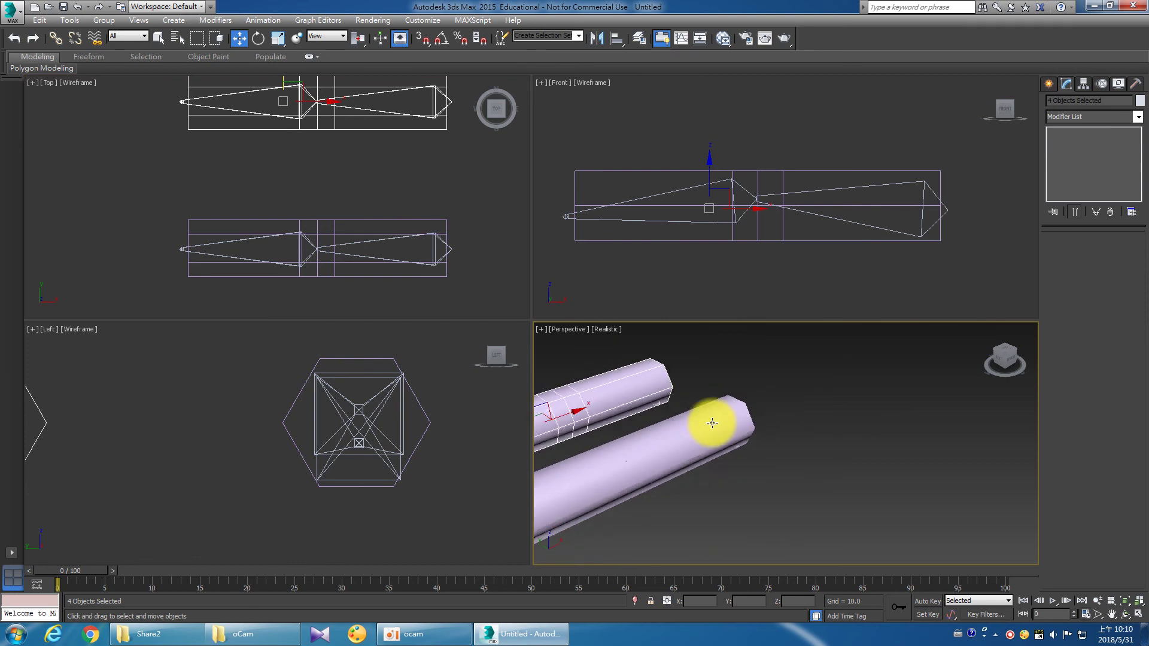
{"action": "scroll", "coordinate": [724, 437], "scroll_direction": "down", "scroll_amount": 2}
{"action": "scroll", "coordinate": [765, 426], "scroll_direction": "up", "scroll_amount": 2}
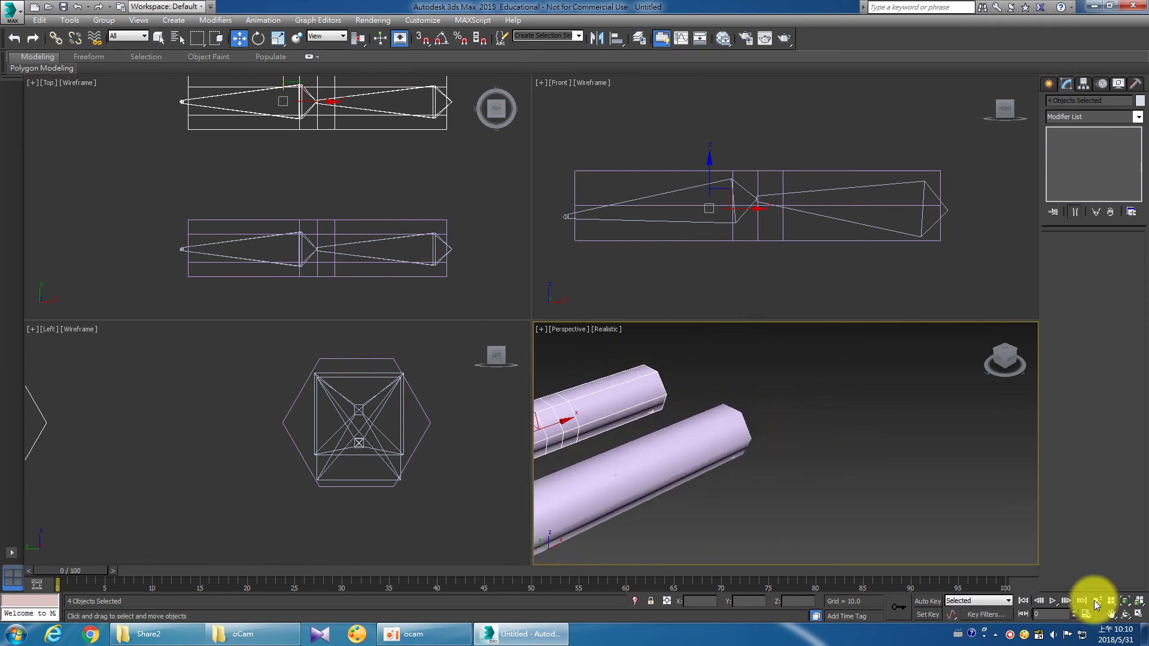
{"action": "left_click", "coordinate": [1139, 614]}
Turn on Edged Faces and orbit to a side-on view of both fingers.
{"action": "left_click_drag", "start_coordinate": [608, 339], "coordinate": [561, 325]}
{"action": "key", "text": "F4"}
{"action": "mouse_move", "coordinate": [574, 377]}
{"action": "left_mouse_down"}
{"action": "mouse_move", "coordinate": [518, 369]}
{"action": "mouse_move", "coordinate": [538, 373]}
{"action": "mouse_move", "coordinate": [544, 402]}
{"action": "mouse_move", "coordinate": [526, 333]}
{"action": "left_mouse_up"}
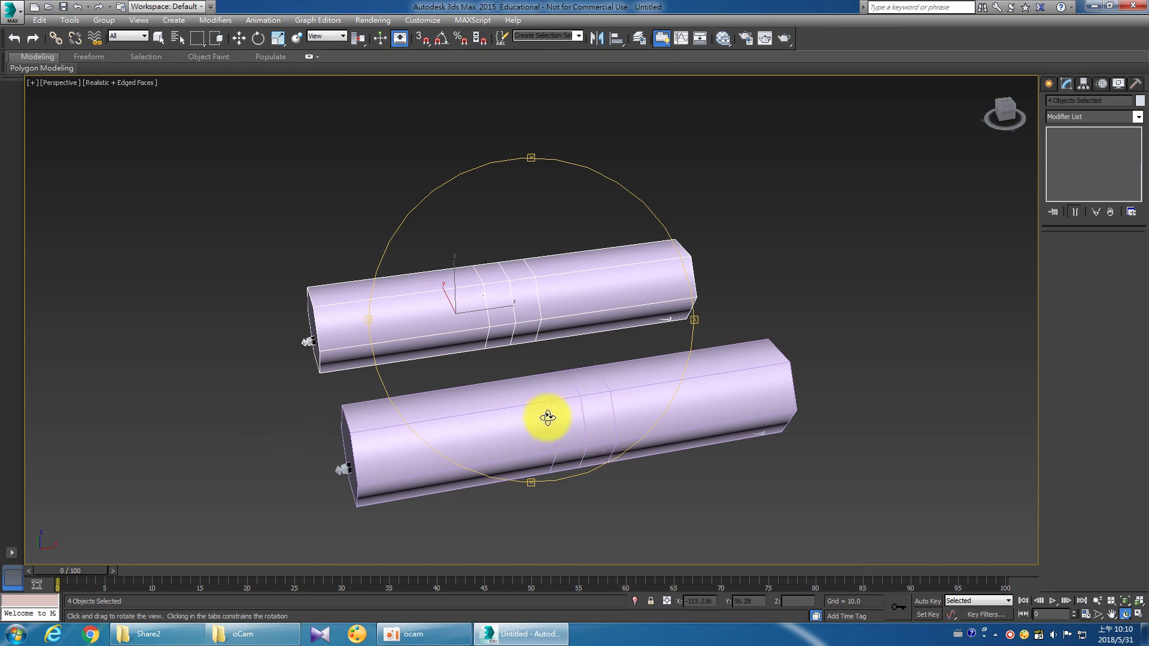
{"action": "mouse_move", "coordinate": [570, 413]}
{"action": "left_mouse_down"}
{"action": "mouse_move", "coordinate": [567, 400]}
{"action": "mouse_move", "coordinate": [517, 393]}
{"action": "left_mouse_up"}
Select the upper finger cylinder and return to the four-viewport layout.
{"action": "key", "text": "w"}
{"action": "left_click", "coordinate": [572, 356]}
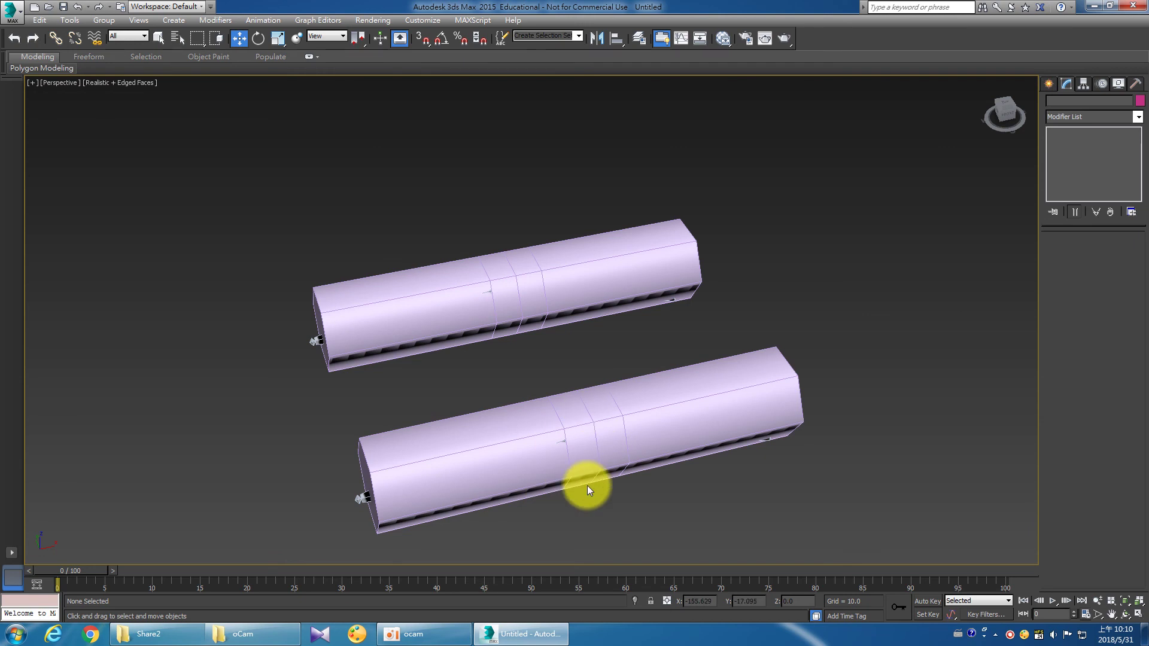
{"action": "left_click", "coordinate": [559, 289]}
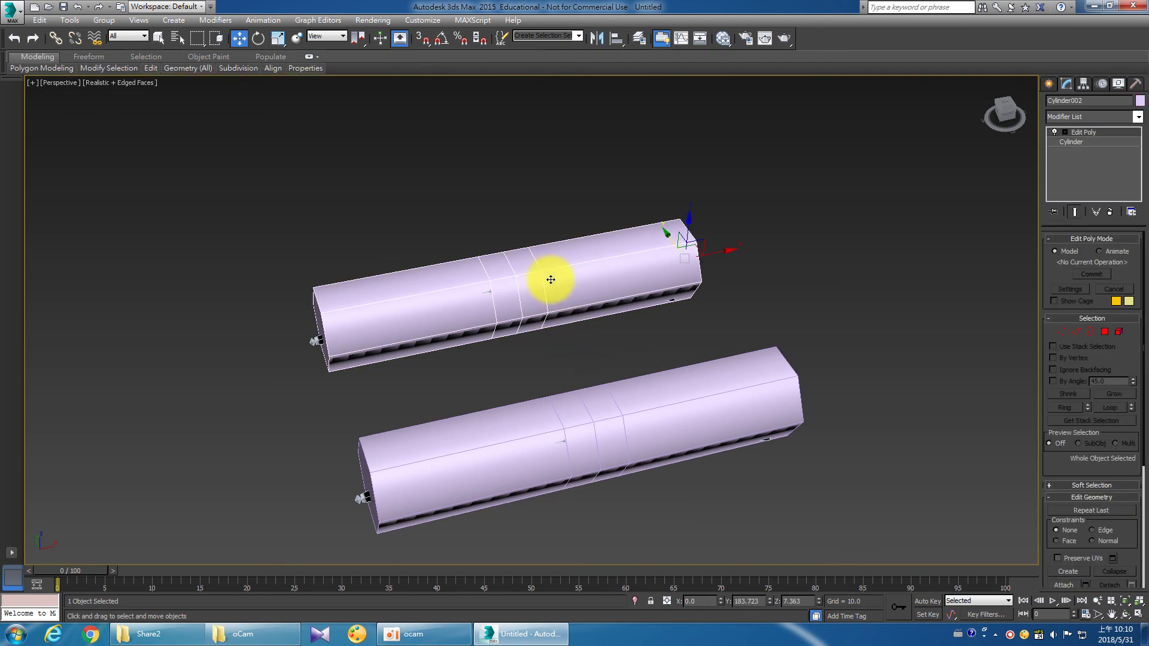
{"action": "left_click", "coordinate": [565, 342]}
{"action": "left_click", "coordinate": [542, 296]}
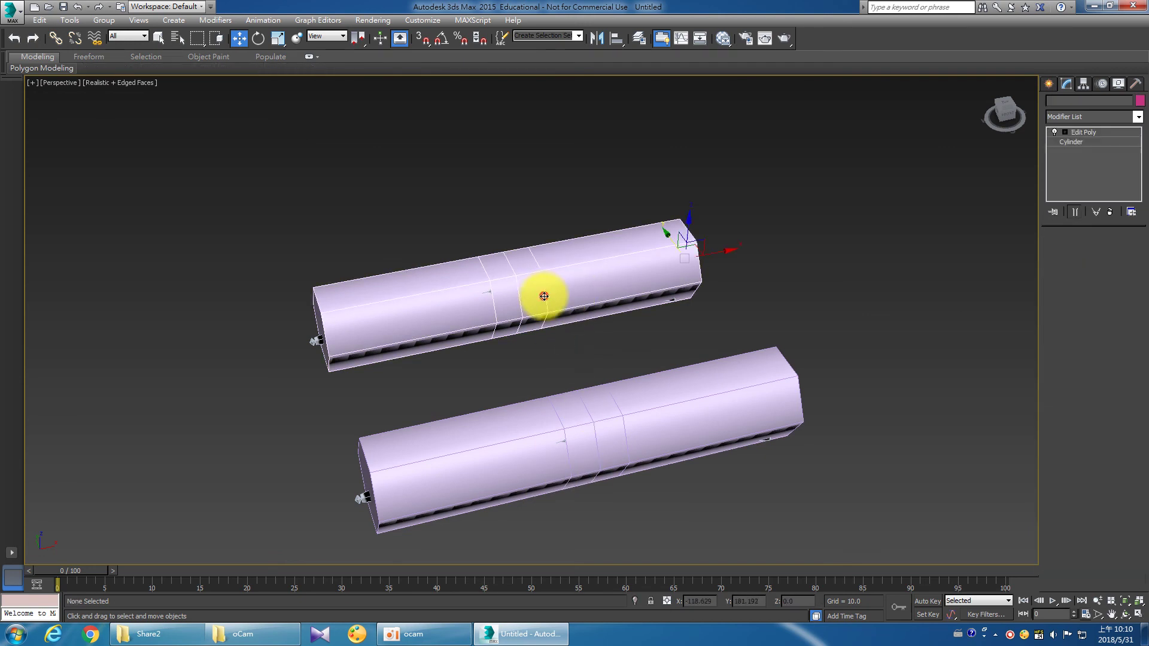
{"action": "left_click", "coordinate": [1137, 614]}
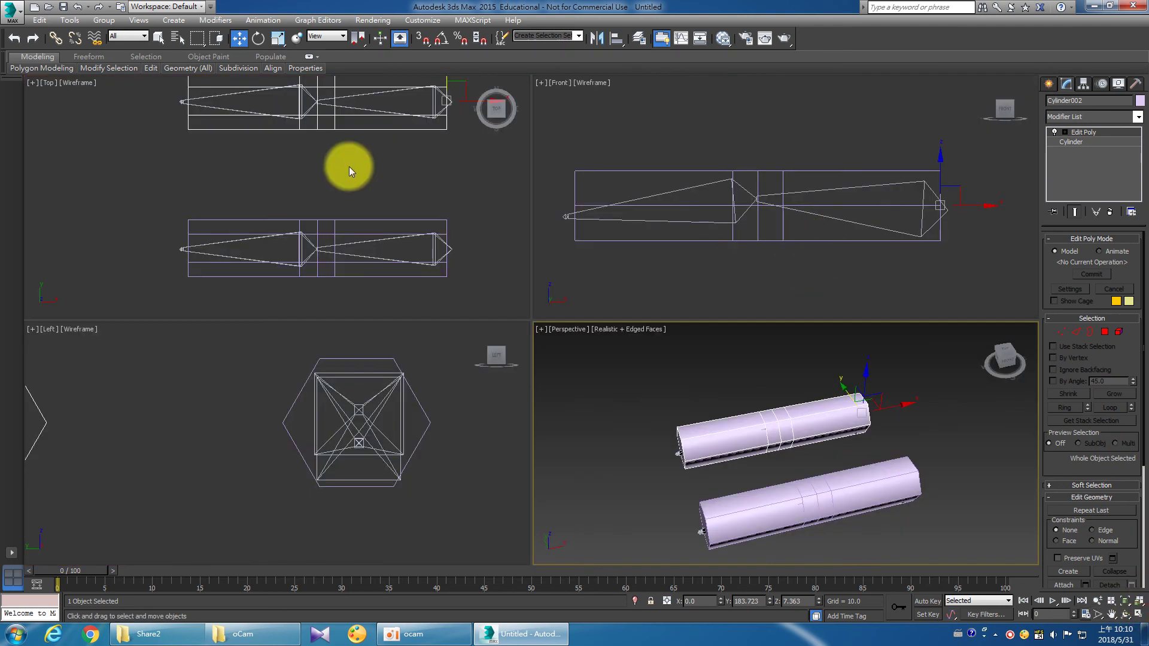
{"action": "scroll", "coordinate": [416, 209], "scroll_direction": "down", "scroll_amount": 2}
{"action": "scroll", "coordinate": [416, 206], "scroll_direction": "up", "scroll_amount": 2}
Isolate the finger and add an Edit Poly modifier at Edge level.
{"action": "right_click", "coordinate": [392, 174]}
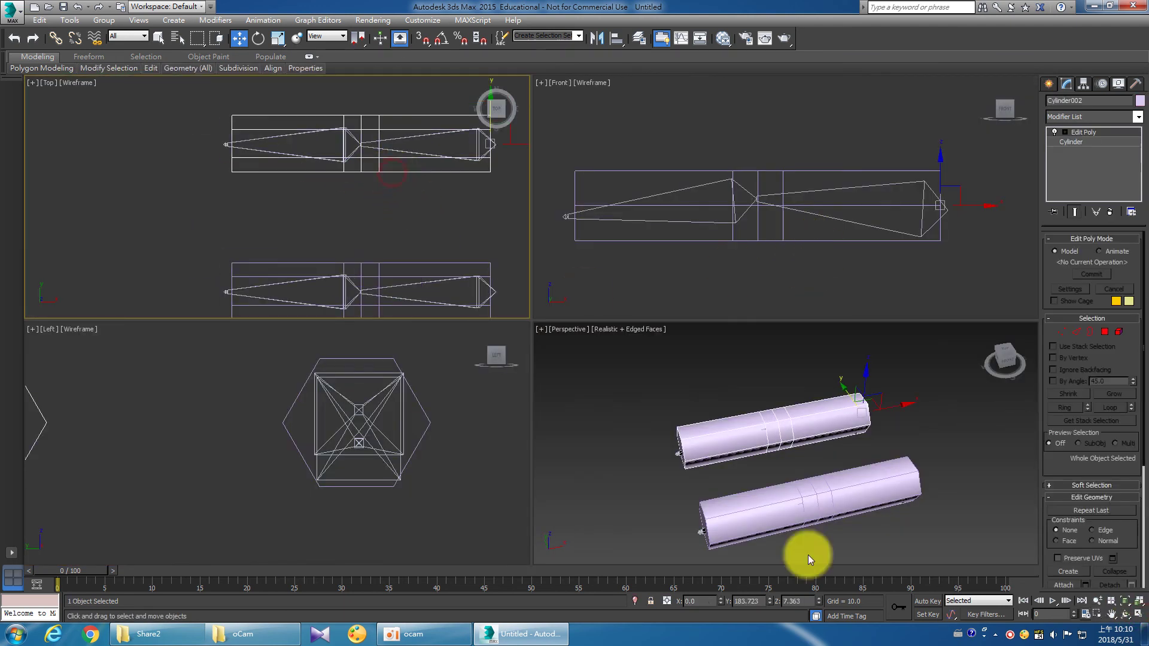
{"action": "left_click", "coordinate": [635, 600]}
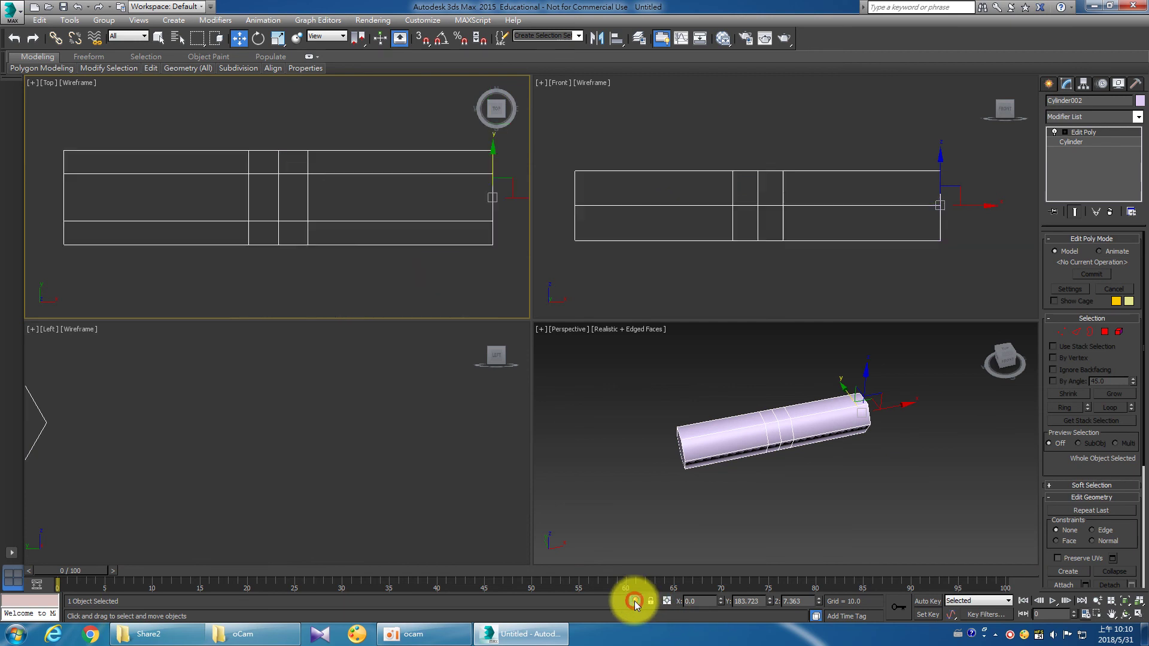
{"action": "left_click", "coordinate": [1088, 116]}
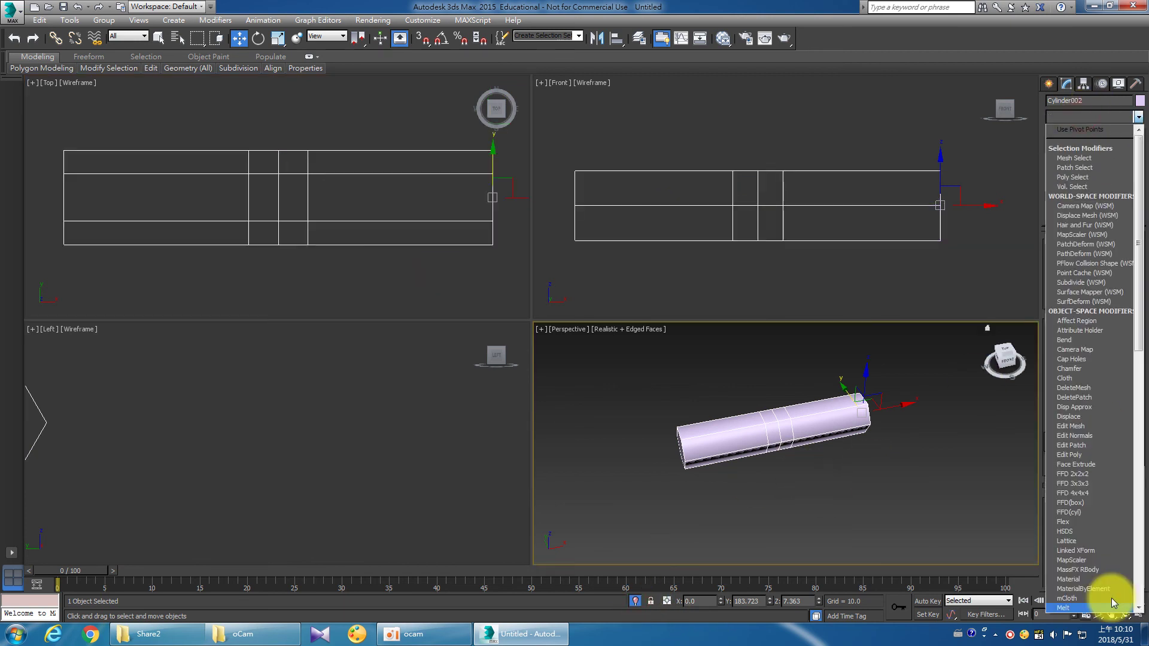
{"action": "left_click", "coordinate": [1099, 455]}
{"action": "left_click", "coordinate": [1065, 132]}
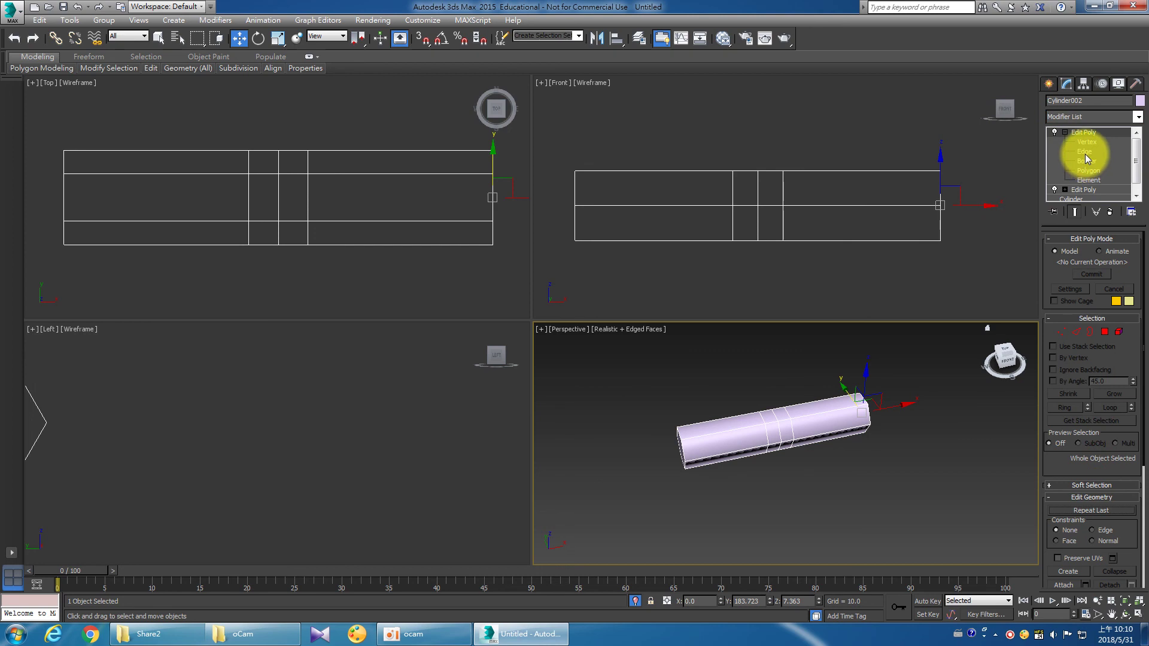
{"action": "left_click", "coordinate": [1085, 152]}
Remove the two selected edge loops from the finger.
{"action": "scroll", "coordinate": [817, 227], "scroll_direction": "up", "scroll_amount": 2}
{"action": "scroll", "coordinate": [796, 245], "scroll_direction": "up", "scroll_amount": 2}
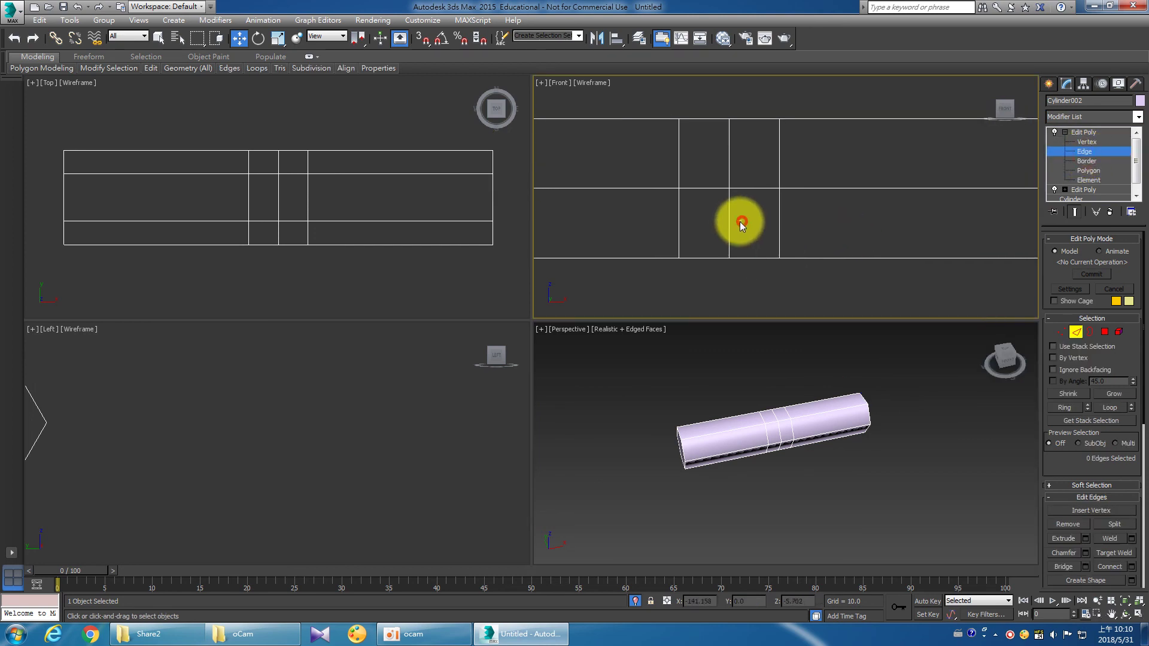
{"action": "right_click", "coordinate": [713, 230]}
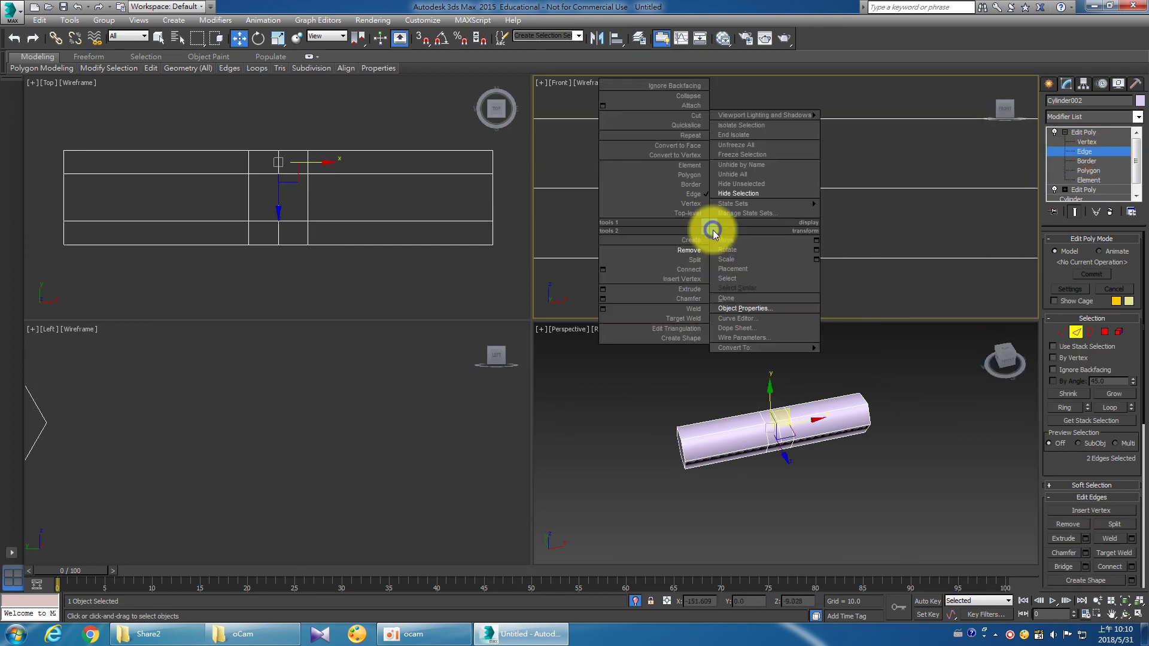
{"action": "left_click", "coordinate": [673, 256]}
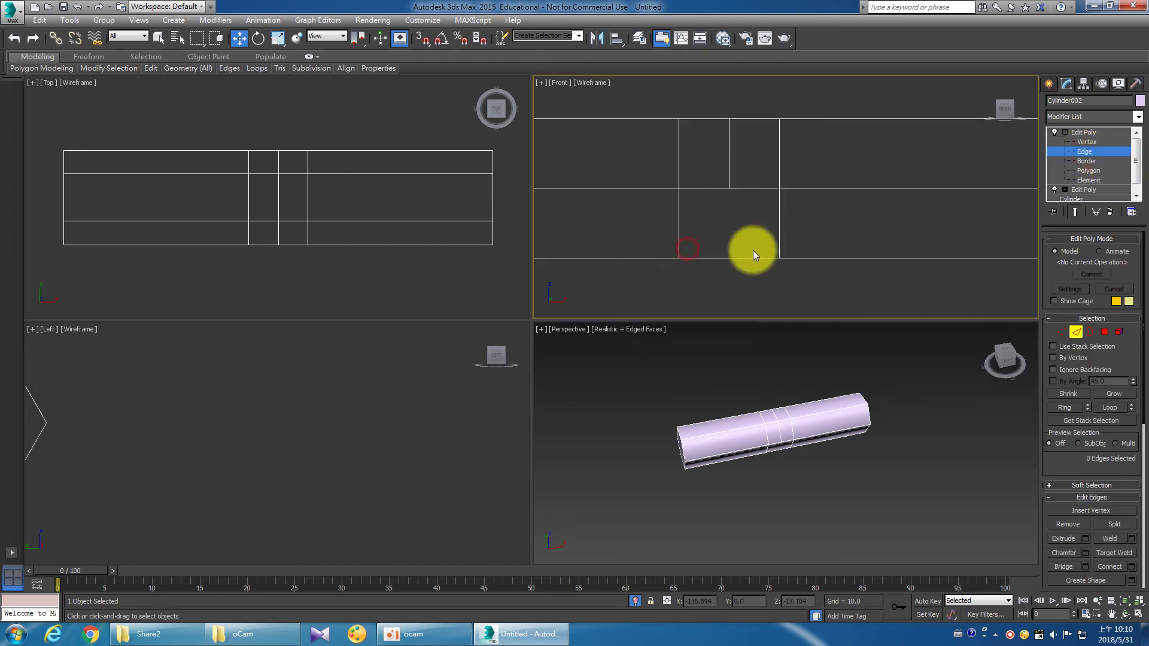
Remove the joint's underside vertex and orbit the maximized Perspective view to inspect the notch.
{"action": "left_click", "coordinate": [1086, 142]}
{"action": "left_click_drag", "start_coordinate": [712, 168], "coordinate": [769, 231]}
{"action": "left_click_drag", "start_coordinate": [743, 290], "coordinate": [698, 205]}
{"action": "right_click", "coordinate": [724, 233]}
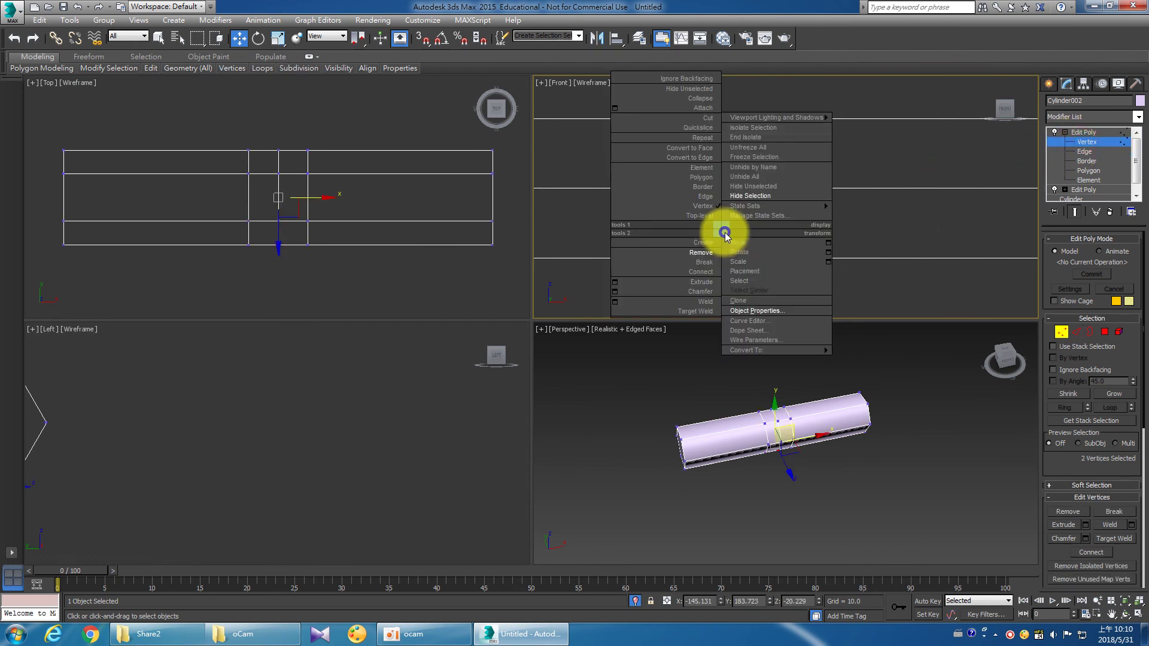
{"action": "left_click", "coordinate": [695, 252]}
{"action": "left_click", "coordinate": [884, 346]}
{"action": "left_click", "coordinate": [1138, 614]}
{"action": "mouse_move", "coordinate": [574, 406]}
{"action": "left_mouse_down"}
{"action": "mouse_move", "coordinate": [547, 389]}
{"action": "mouse_move", "coordinate": [536, 213]}
{"action": "mouse_move", "coordinate": [538, 243]}
{"action": "mouse_move", "coordinate": [577, 288]}
{"action": "mouse_move", "coordinate": [533, 242]}
{"action": "mouse_move", "coordinate": [495, 359]}
{"action": "mouse_move", "coordinate": [520, 428]}
{"action": "mouse_move", "coordinate": [513, 446]}
{"action": "mouse_move", "coordinate": [523, 443]}
{"action": "mouse_move", "coordinate": [497, 400]}
{"action": "mouse_move", "coordinate": [508, 423]}
{"action": "left_mouse_up"}
Start the Cut tool with 3D Snap on and grid-point snapping turned off.
{"action": "key", "text": "w"}
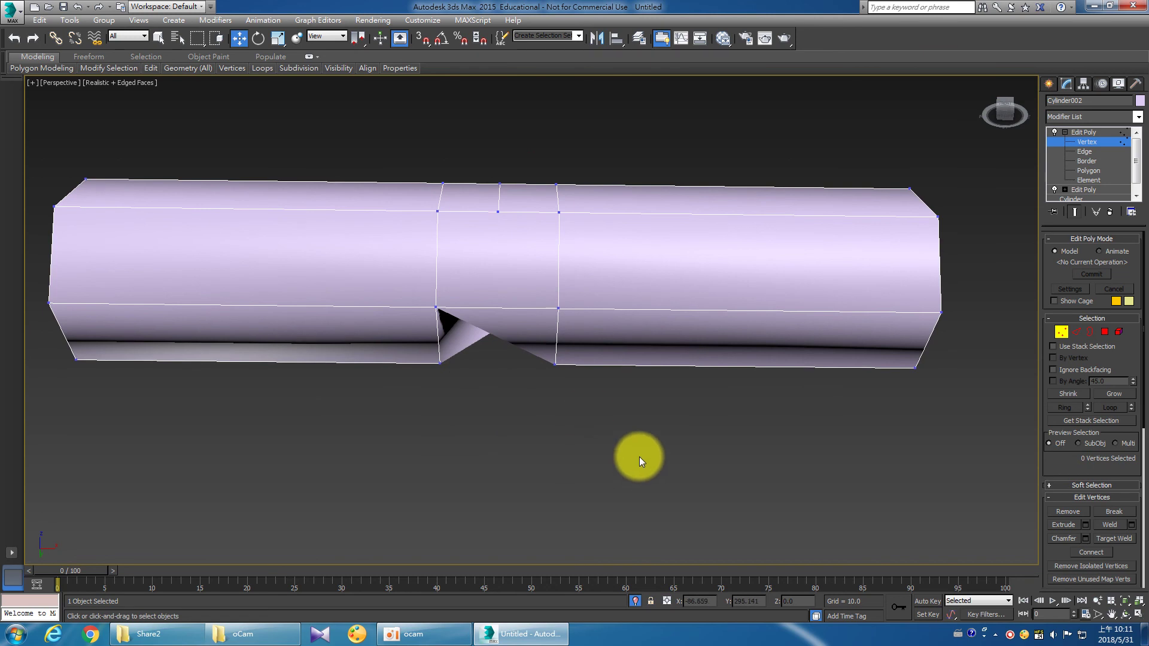
{"action": "key", "text": "4"}
{"action": "right_click", "coordinate": [612, 458]}
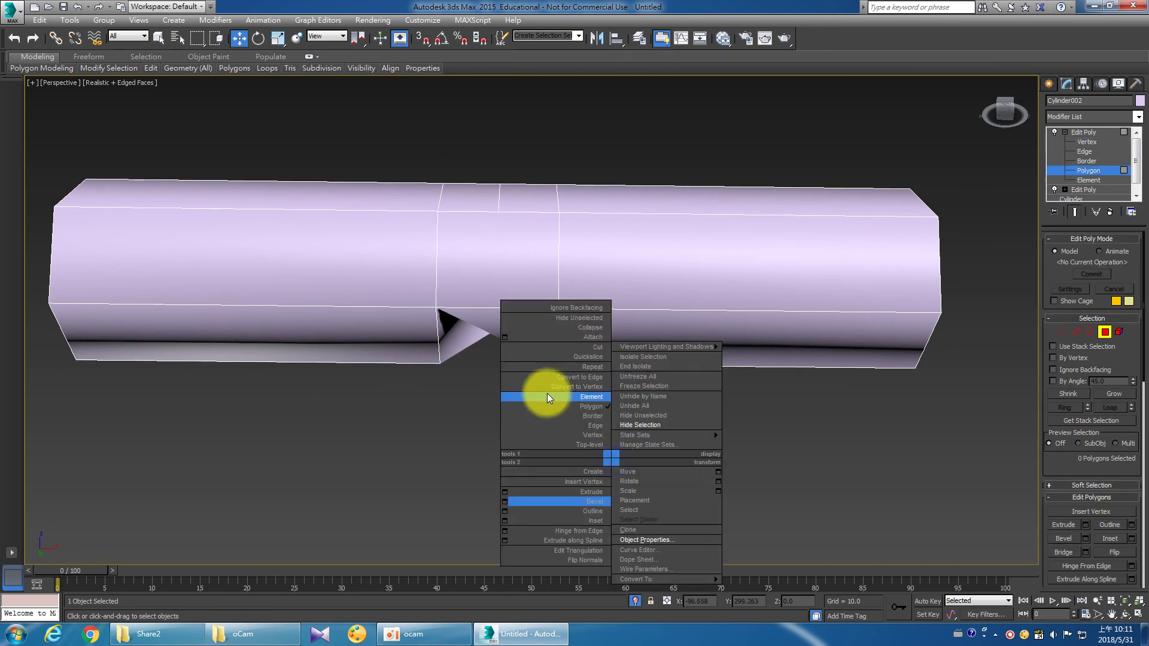
{"action": "left_click", "coordinate": [598, 347]}
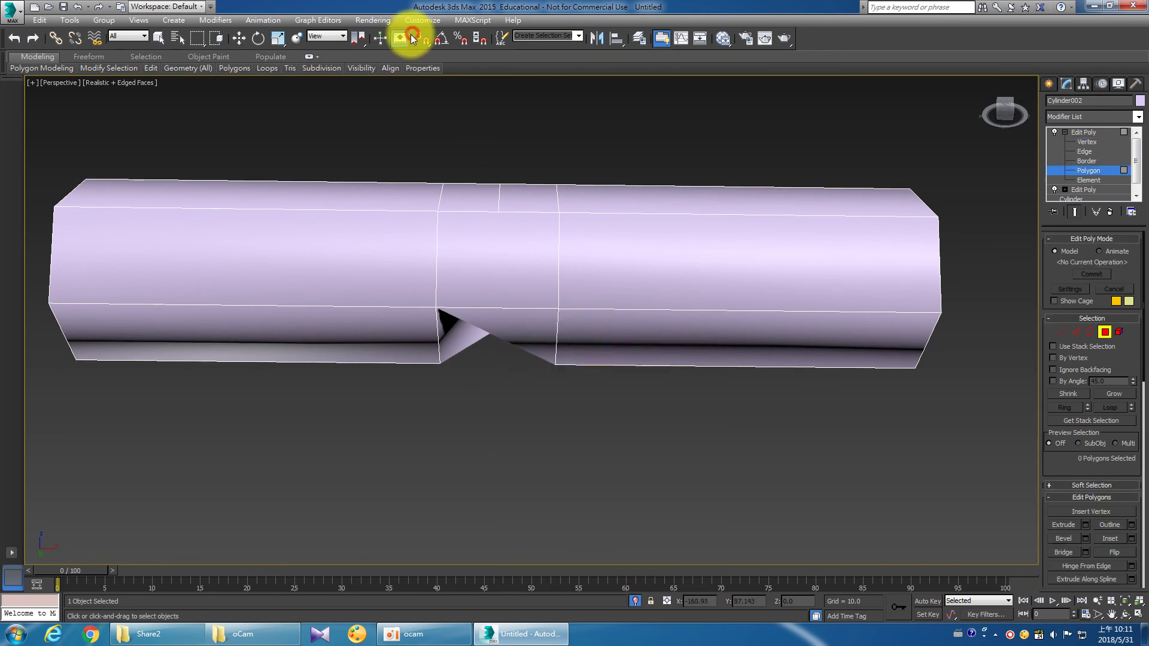
{"action": "left_click", "coordinate": [424, 41]}
{"action": "right_click", "coordinate": [424, 41]}
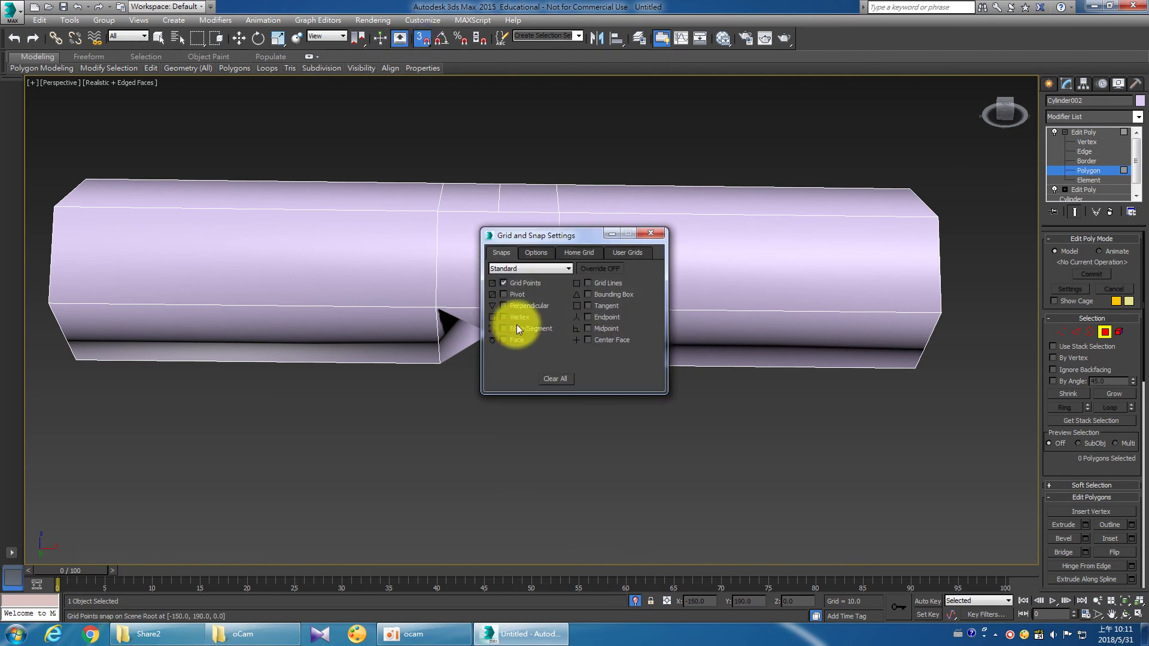
{"action": "left_click", "coordinate": [516, 286]}
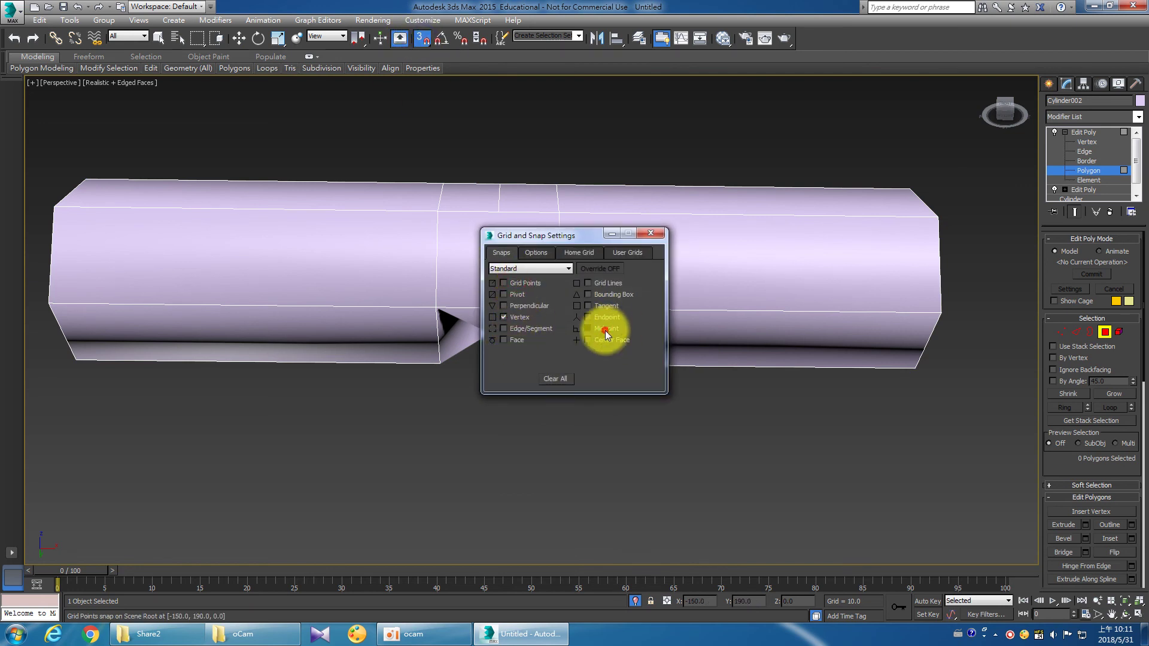
{"action": "left_click", "coordinate": [656, 235]}
Cut diagonal edges between vertices across the joint's notch from several angles.
{"action": "left_click", "coordinate": [447, 304]}
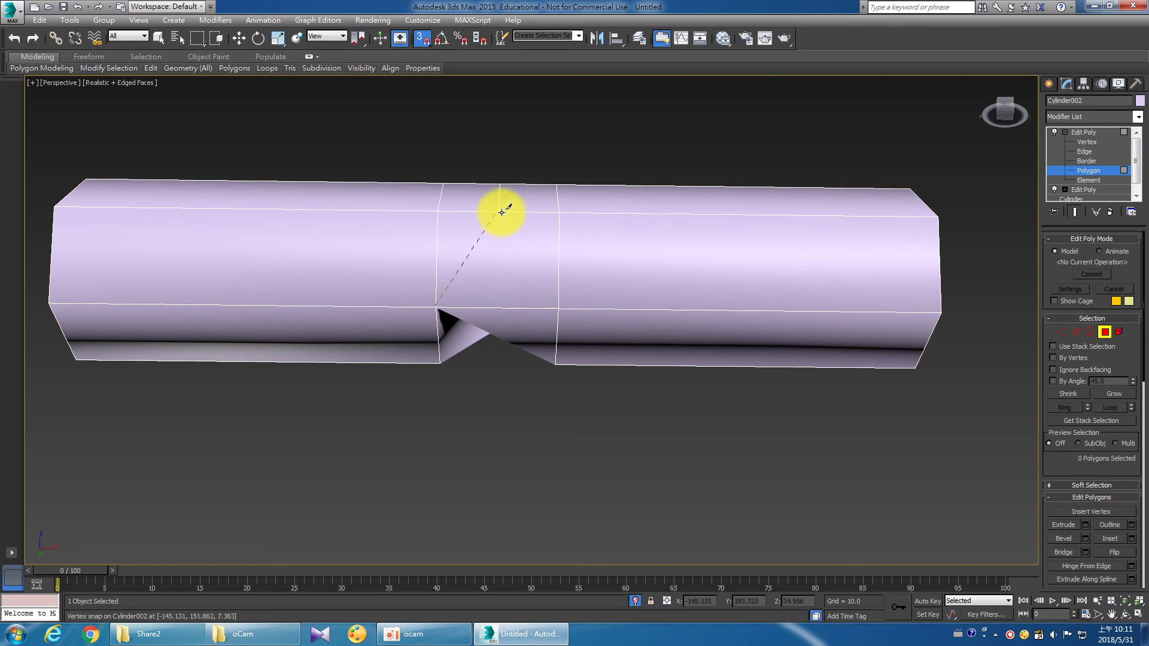
{"action": "left_click", "coordinate": [504, 212]}
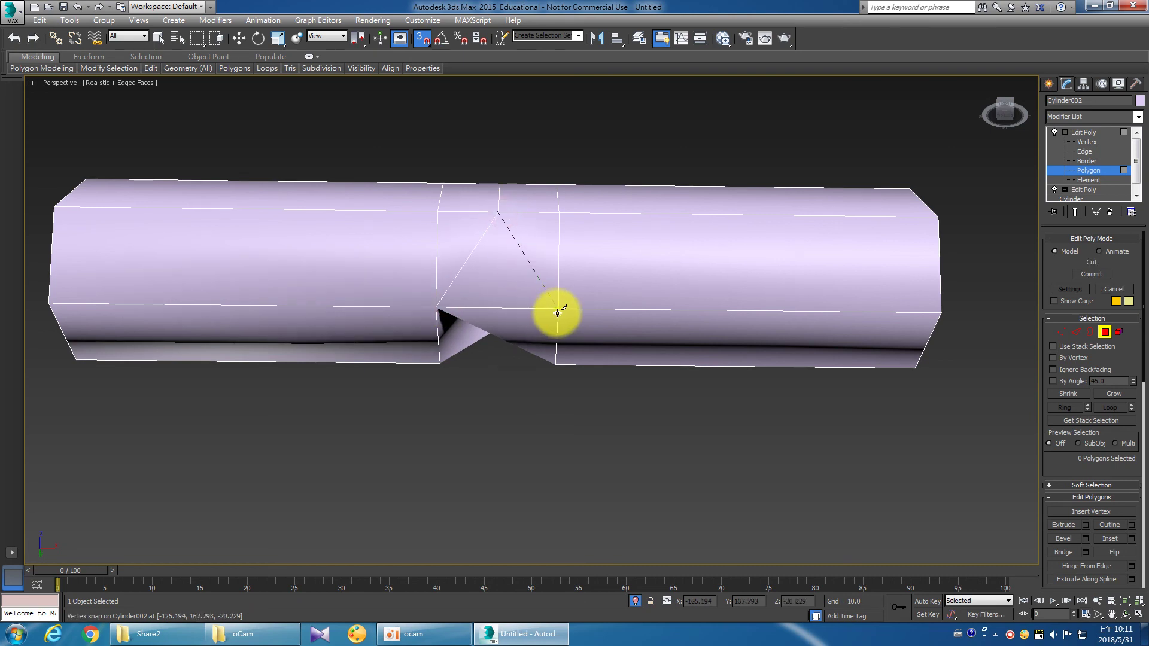
{"action": "left_click", "coordinate": [557, 308]}
{"action": "mouse_move", "coordinate": [511, 405]}
{"action": "middle_mouse_down", "text": "alt"}
{"action": "mouse_move", "coordinate": [516, 241]}
{"action": "mouse_move", "coordinate": [515, 264]}
{"action": "middle_mouse_up", "text": "alt"}
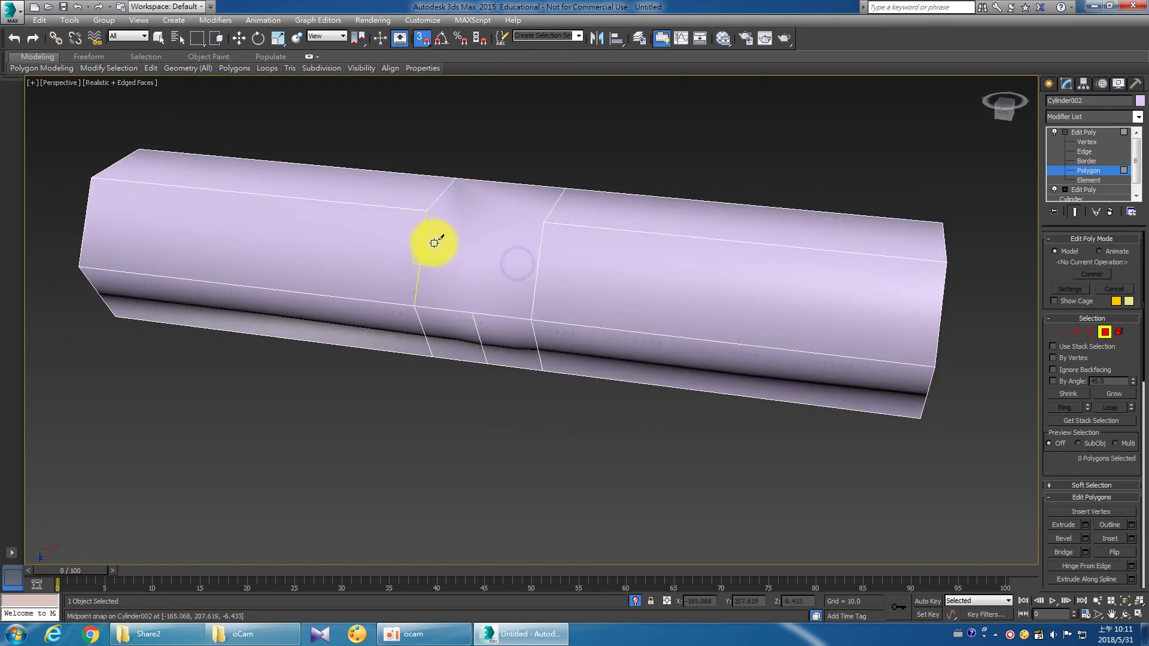
{"action": "left_click", "coordinate": [428, 214]}
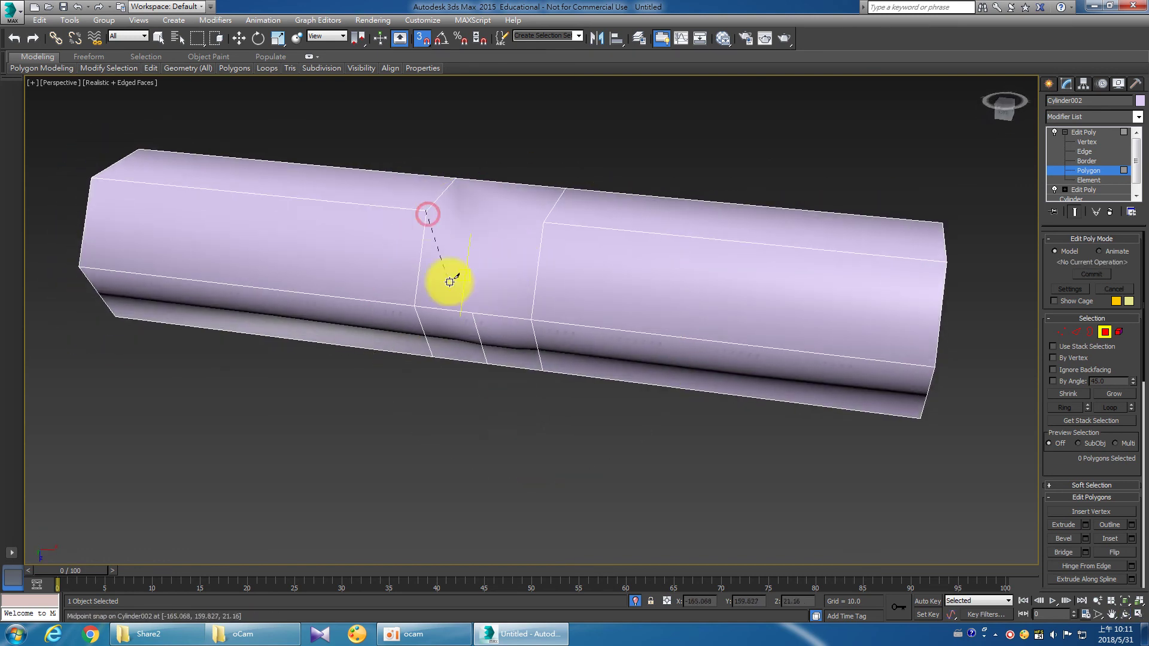
{"action": "left_click", "coordinate": [473, 313]}
{"action": "left_click", "coordinate": [546, 227]}
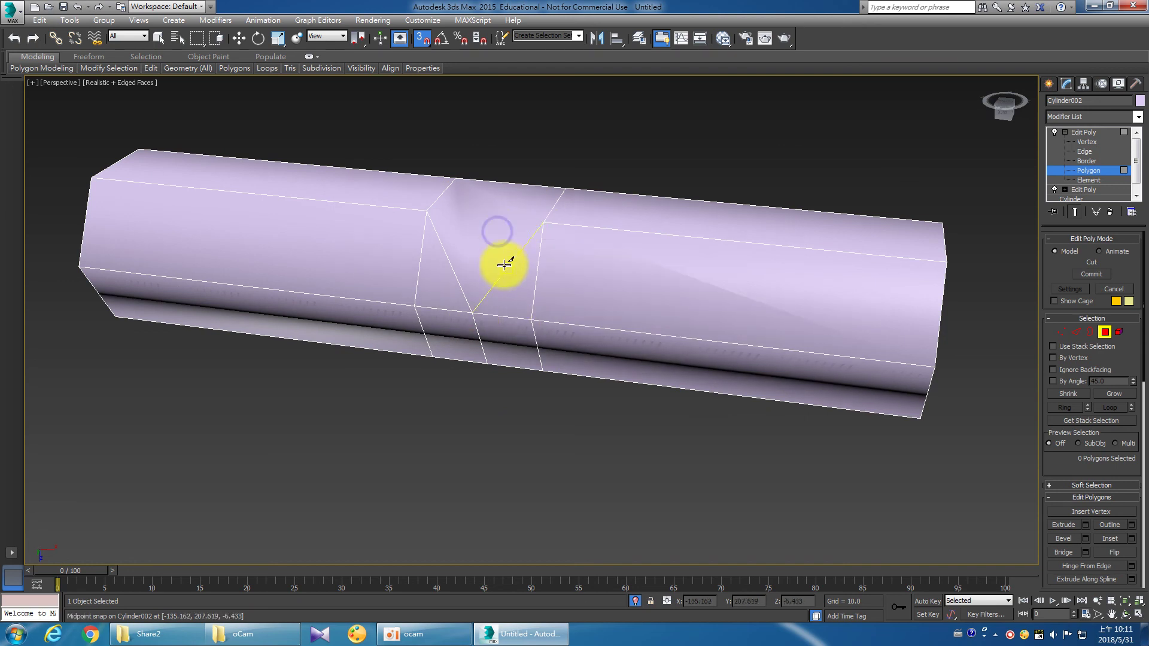
{"action": "mouse_move", "coordinate": [489, 308]}
{"action": "middle_mouse_down", "text": "alt"}
{"action": "mouse_move", "coordinate": [500, 423]}
{"action": "mouse_move", "coordinate": [544, 410]}
{"action": "mouse_move", "coordinate": [569, 385]}
{"action": "mouse_move", "coordinate": [559, 377]}
{"action": "middle_mouse_up", "text": "alt"}
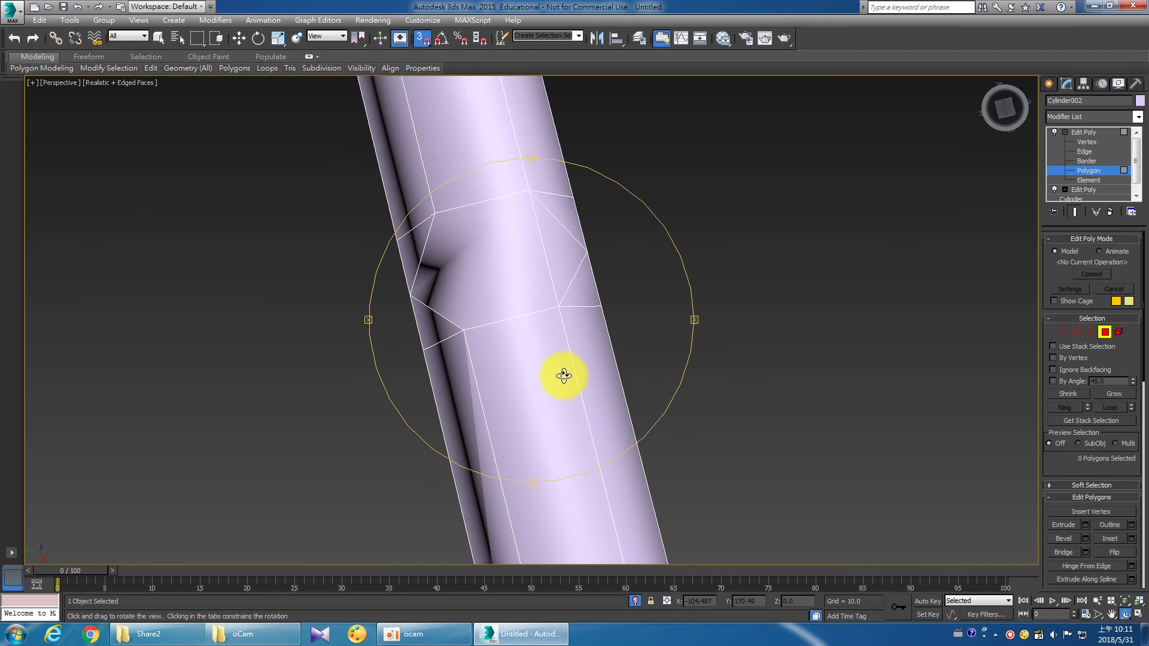
{"action": "left_click", "coordinate": [435, 213]}
{"action": "left_click", "coordinate": [464, 328]}
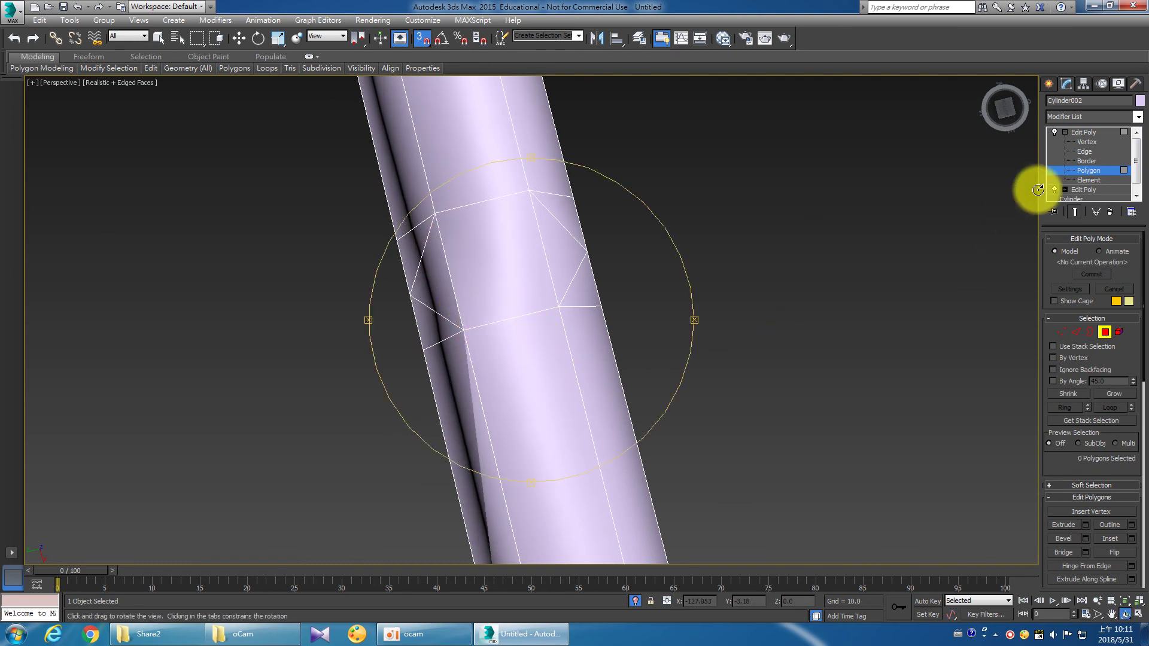
{"action": "left_click", "coordinate": [1089, 142]}
With snaps off, weld the joint's overlapping vertices at threshold 0.1, reducing 29 vertices to 28.
{"action": "mouse_move", "coordinate": [456, 267]}
{"action": "middle_mouse_down", "text": "alt"}
{"action": "mouse_move", "coordinate": [482, 398]}
{"action": "mouse_move", "coordinate": [457, 431]}
{"action": "mouse_move", "coordinate": [538, 406]}
{"action": "middle_mouse_up", "text": "alt"}
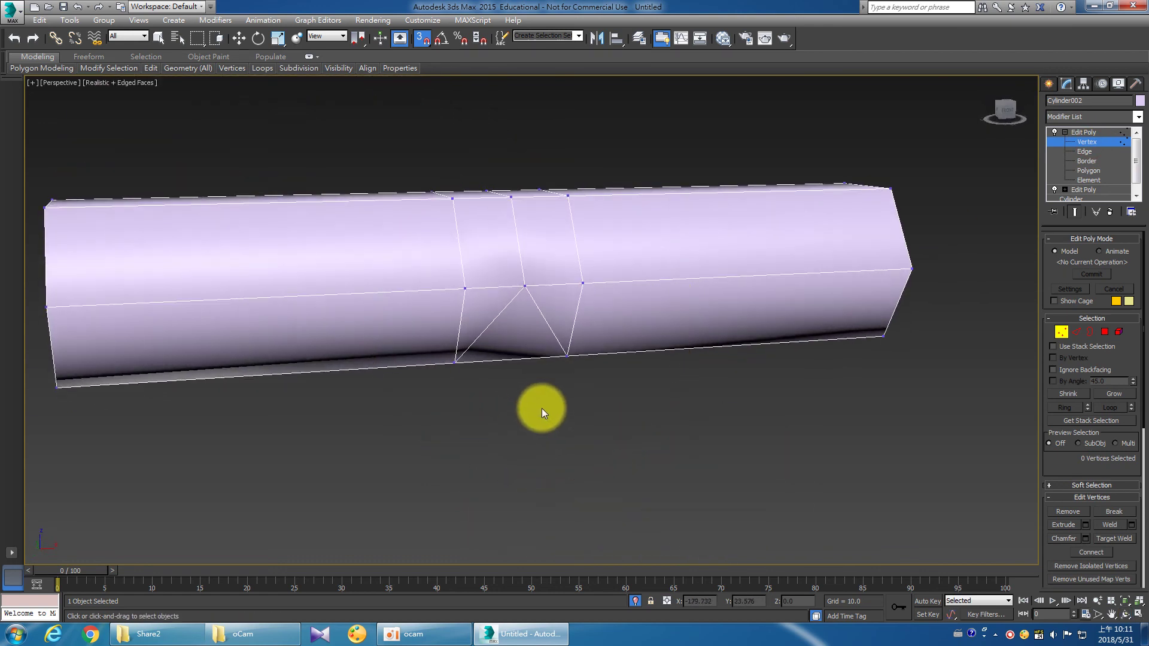
{"action": "key", "text": "s"}
{"action": "key", "text": "w"}
{"action": "right_click", "coordinate": [487, 262]}
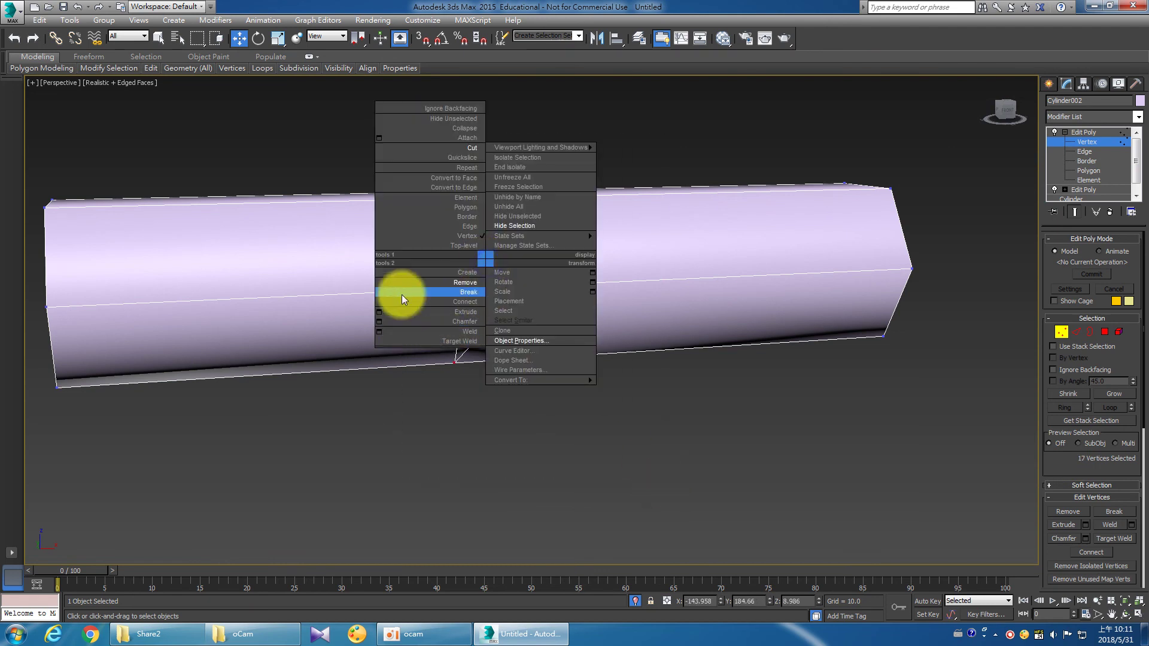
{"action": "left_click", "coordinate": [383, 332]}
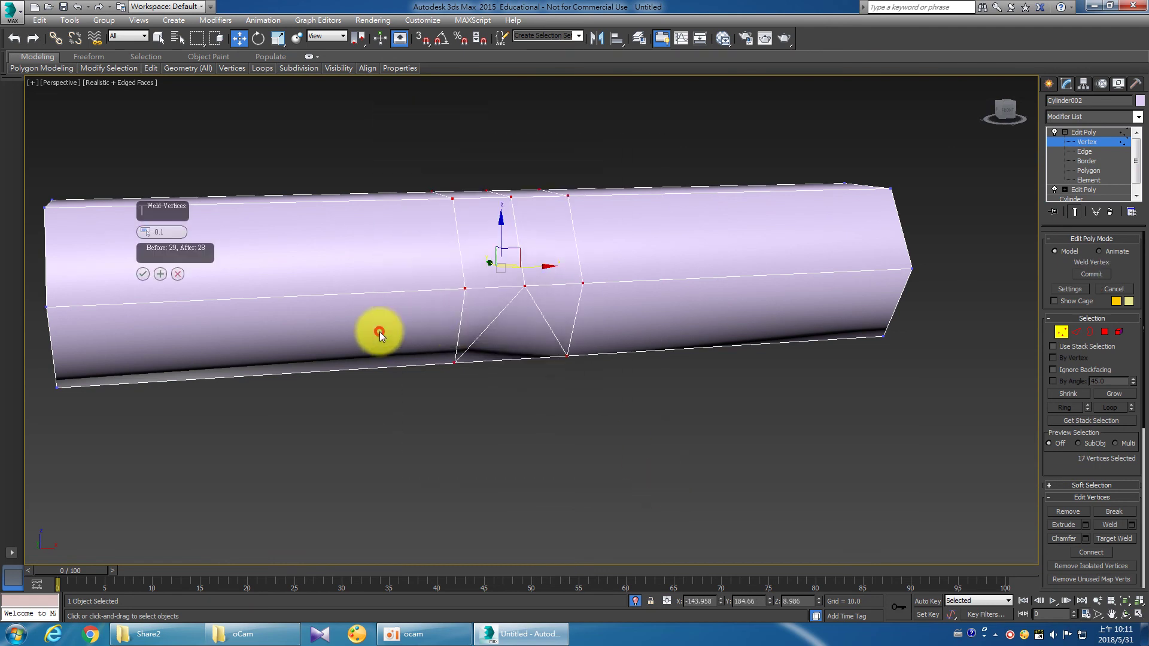
{"action": "left_click", "coordinate": [143, 274]}
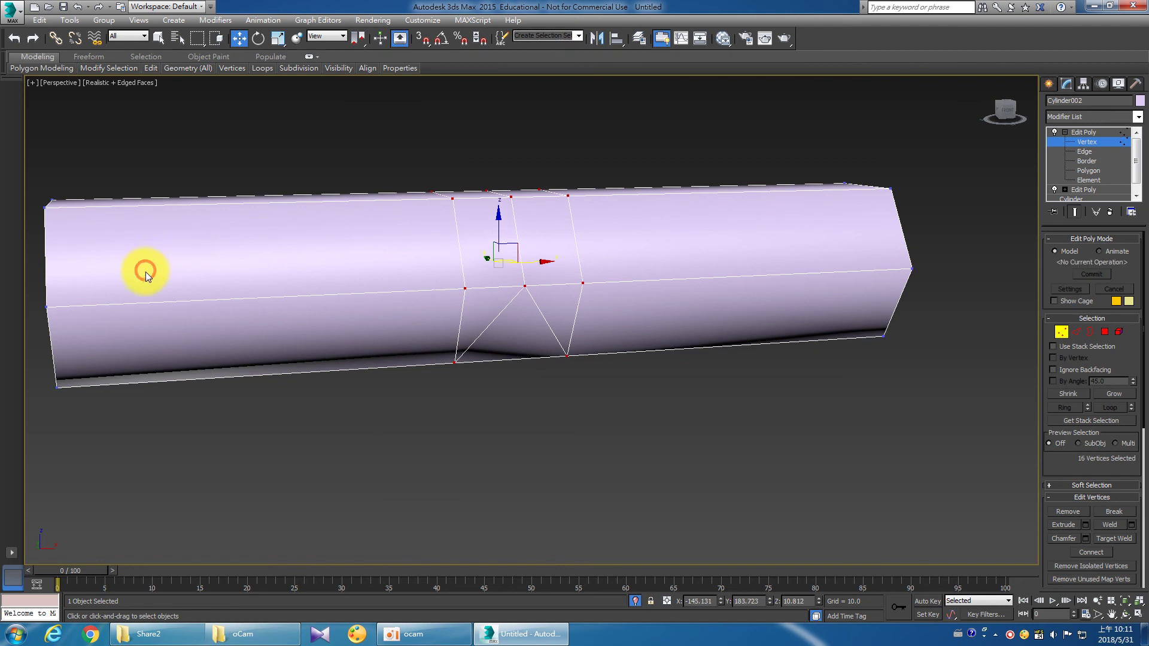
{"action": "mouse_move", "coordinate": [446, 324]}
{"action": "middle_mouse_down", "text": "alt"}
{"action": "mouse_move", "coordinate": [709, 335]}
{"action": "mouse_move", "coordinate": [706, 252]}
{"action": "mouse_move", "coordinate": [623, 208]}
{"action": "mouse_move", "coordinate": [472, 303]}
{"action": "mouse_move", "coordinate": [527, 337]}
{"action": "middle_mouse_up", "text": "alt"}
Exit vertex editing, restore four viewports, adjust the Front view and select Cylinder002.
{"action": "left_click", "coordinate": [1077, 131]}
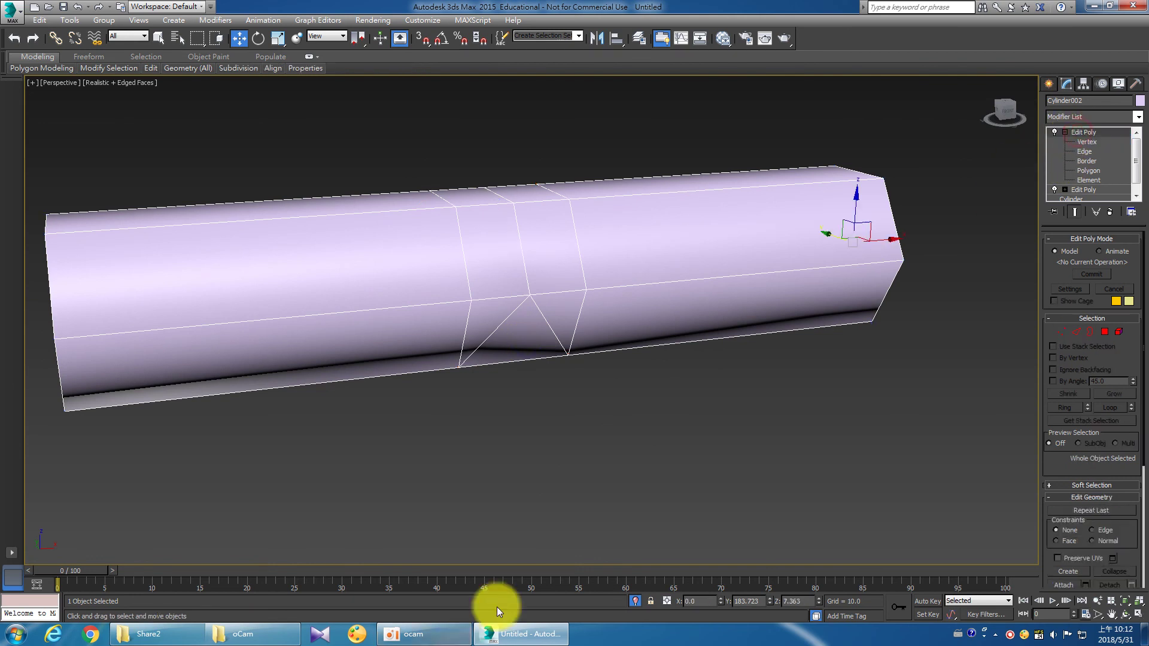
{"action": "left_click", "coordinate": [710, 502]}
{"action": "left_click", "coordinate": [1140, 614]}
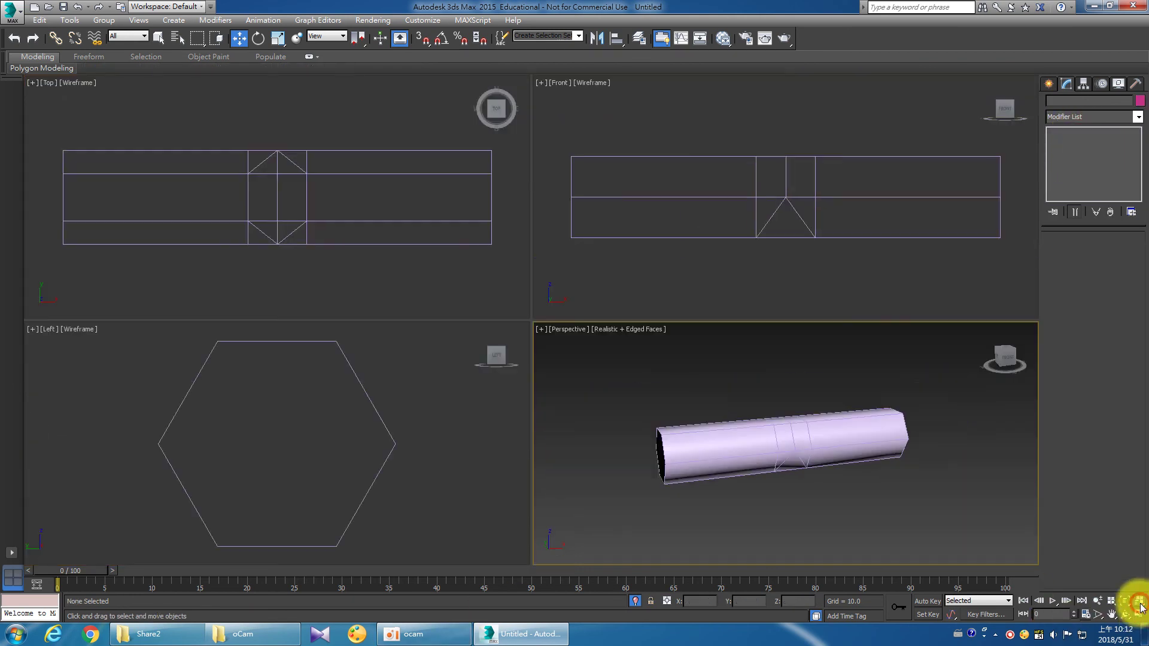
{"action": "scroll", "coordinate": [789, 221], "scroll_direction": "down", "scroll_amount": 2}
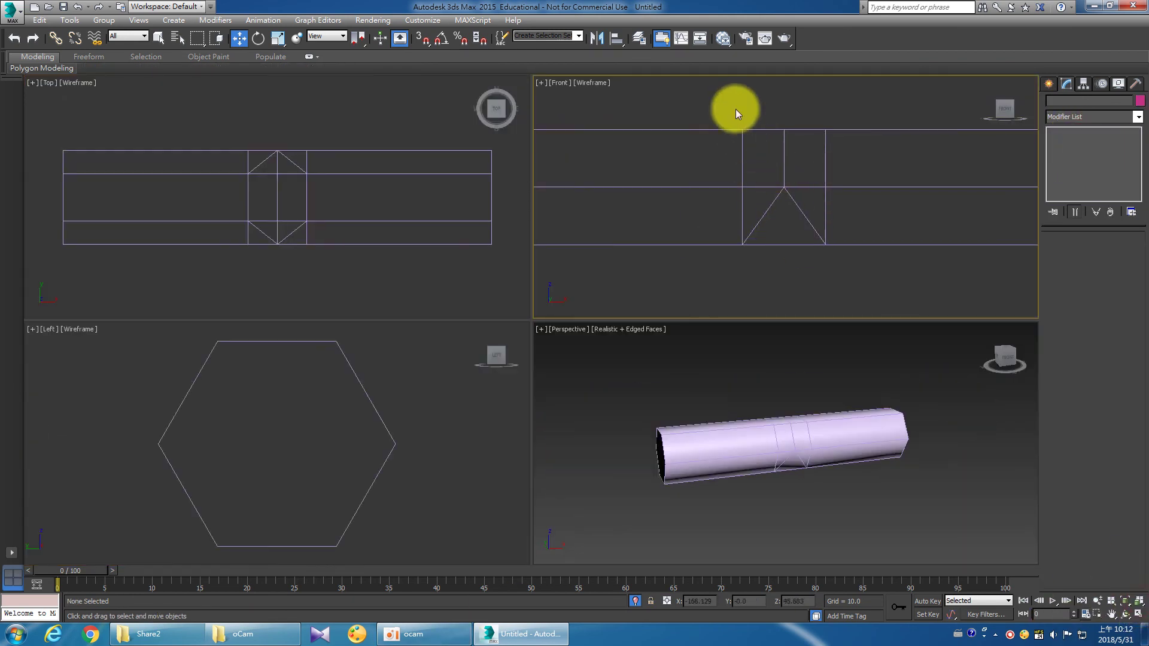
{"action": "scroll", "coordinate": [828, 191], "scroll_direction": "down", "scroll_amount": 3}
{"action": "scroll", "coordinate": [833, 196], "scroll_direction": "up", "scroll_amount": 1}
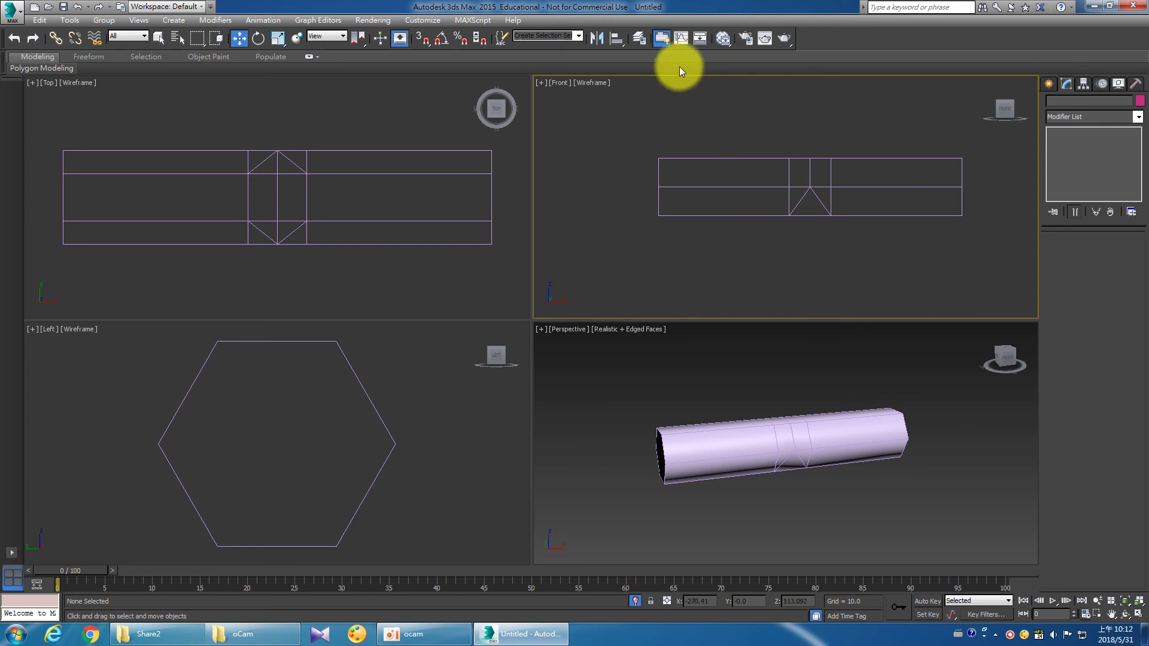
{"action": "scroll", "coordinate": [742, 156], "scroll_direction": "up", "scroll_amount": 2}
{"action": "scroll", "coordinate": [736, 191], "scroll_direction": "up", "scroll_amount": 1}
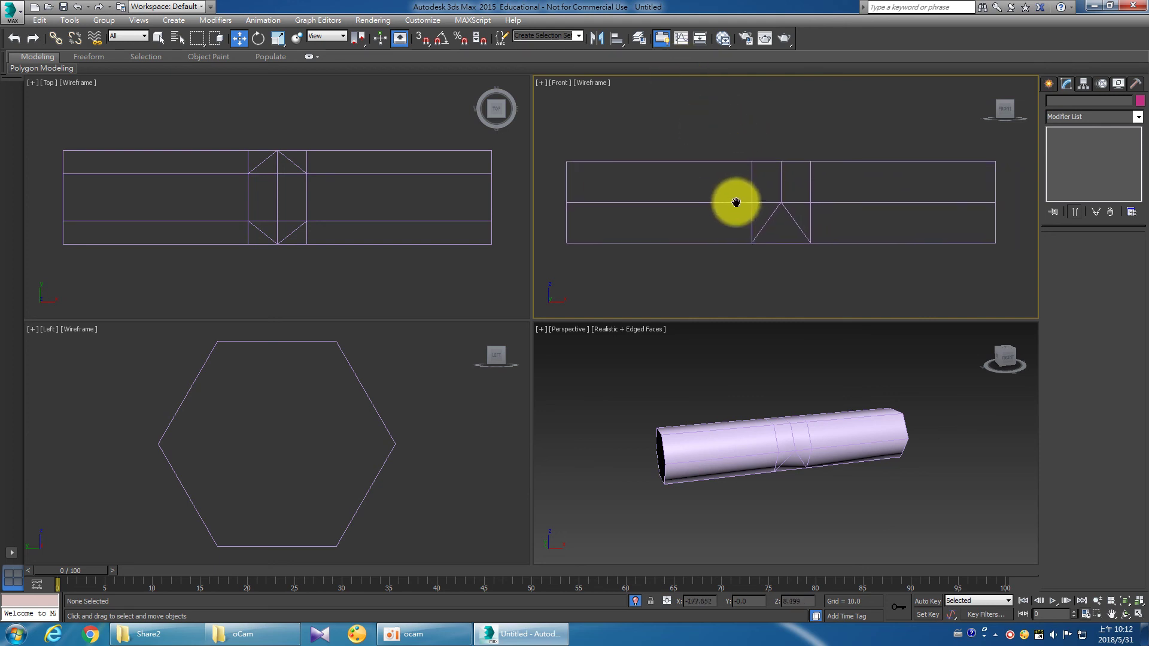
{"action": "middle_click_drag", "start_coordinate": [768, 258], "coordinate": [786, 247]}
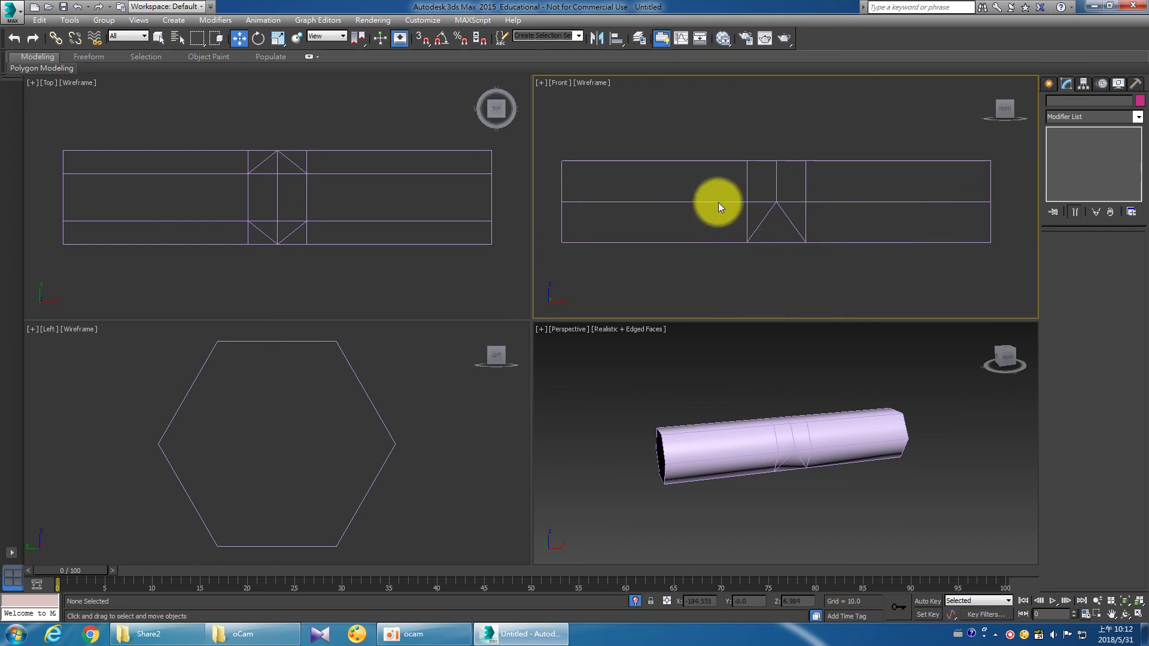
{"action": "left_click", "coordinate": [718, 202]}
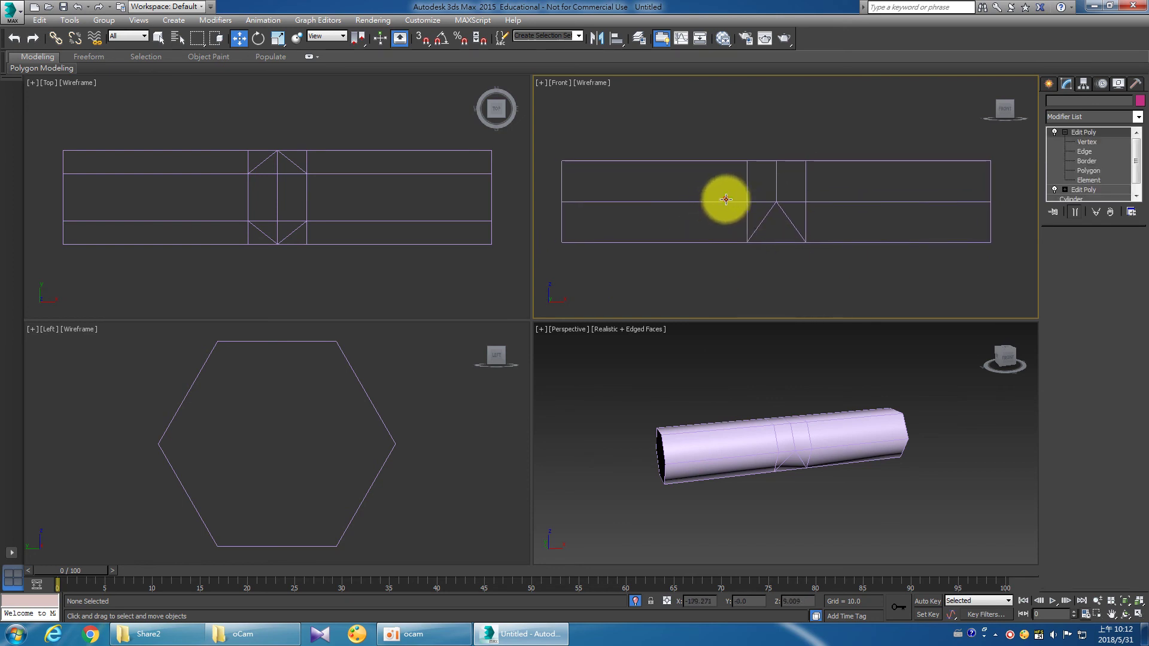
End isolation to show all objects and reselect the finger cylinder.
{"action": "left_click", "coordinate": [636, 601]}
{"action": "left_click", "coordinate": [759, 265]}
{"action": "scroll", "coordinate": [392, 290], "scroll_direction": "up", "scroll_amount": 1}
{"action": "scroll", "coordinate": [379, 264], "scroll_direction": "down", "scroll_amount": 6}
{"action": "scroll", "coordinate": [379, 264], "scroll_direction": "up", "scroll_amount": 2}
{"action": "left_click", "coordinate": [370, 222]}
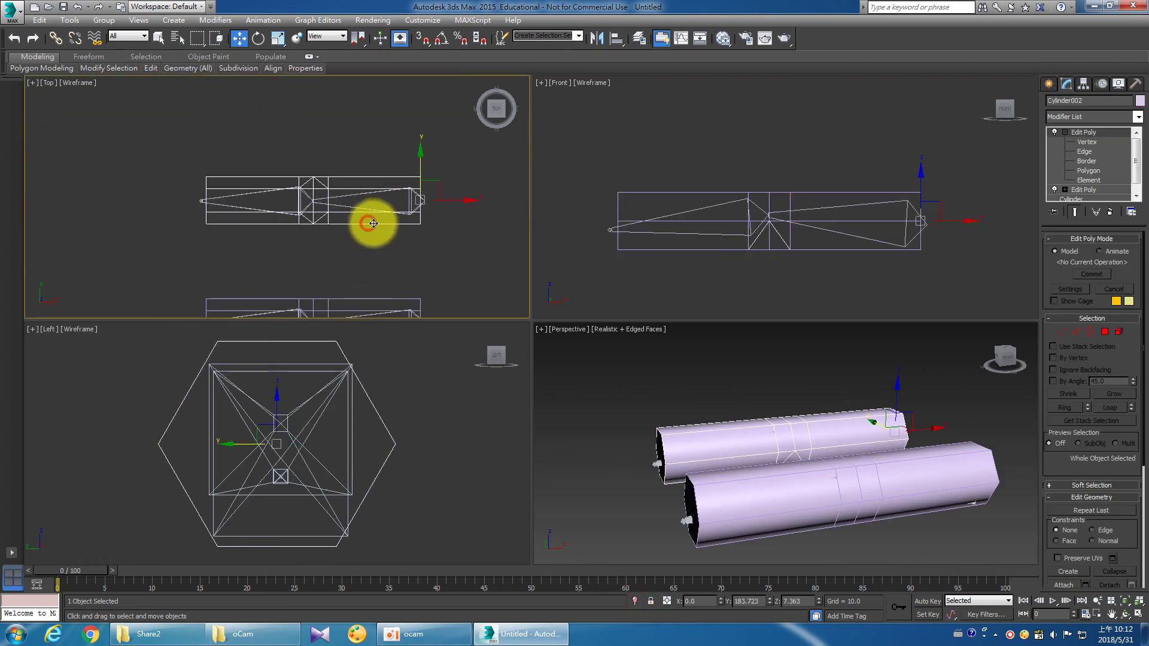
Add a Skin modifier to Cylinder002 with Bone004, Bone005 and Bone006.
{"action": "left_click", "coordinate": [1107, 116]}
{"action": "scroll", "coordinate": [1103, 116], "scroll_direction": "down", "scroll_amount": 1}
{"action": "scroll", "coordinate": [1103, 117], "scroll_direction": "down", "scroll_amount": 1}
{"action": "scroll", "coordinate": [1103, 116], "scroll_direction": "down", "scroll_amount": 10}
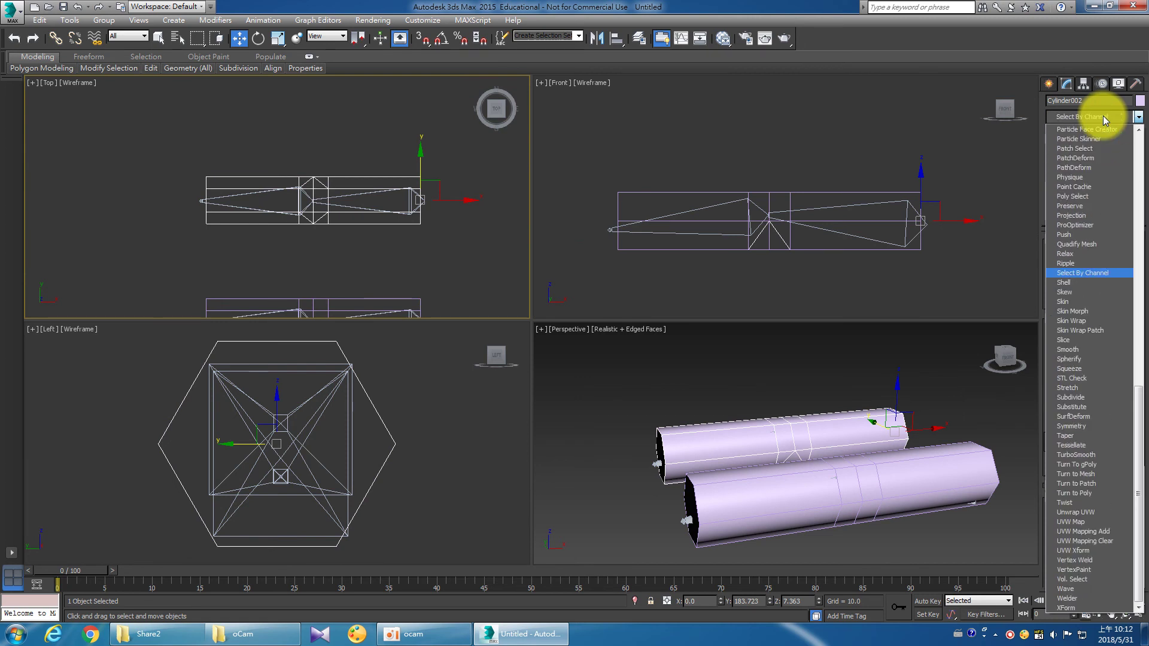
{"action": "left_click", "coordinate": [1072, 301]}
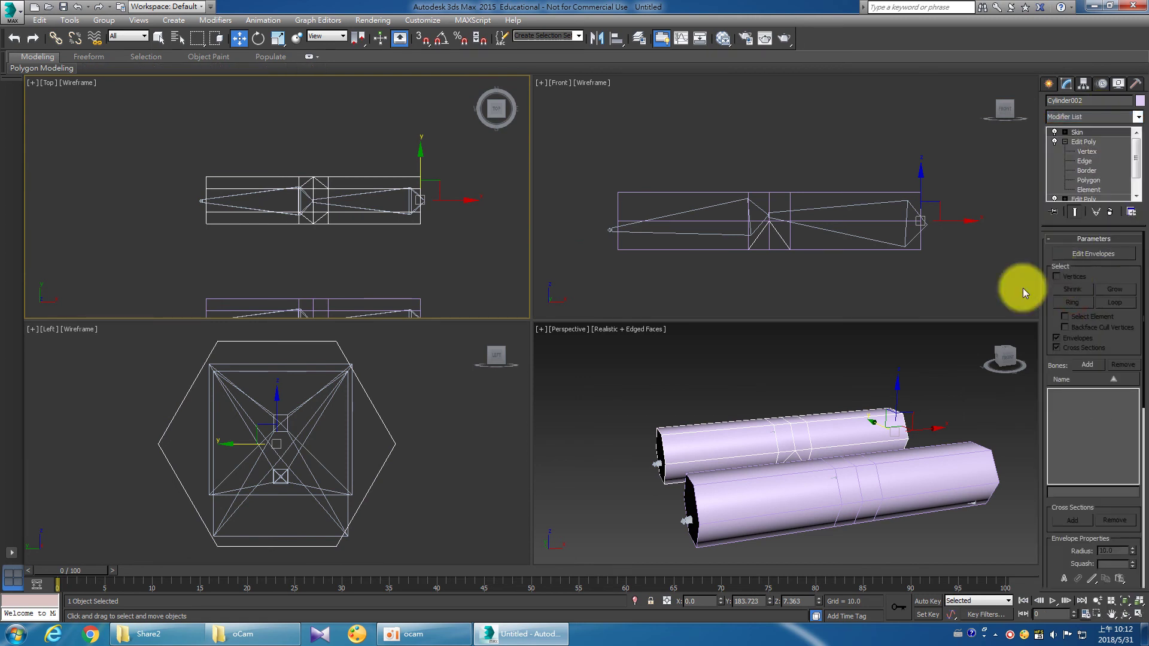
{"action": "left_click", "coordinate": [1084, 364]}
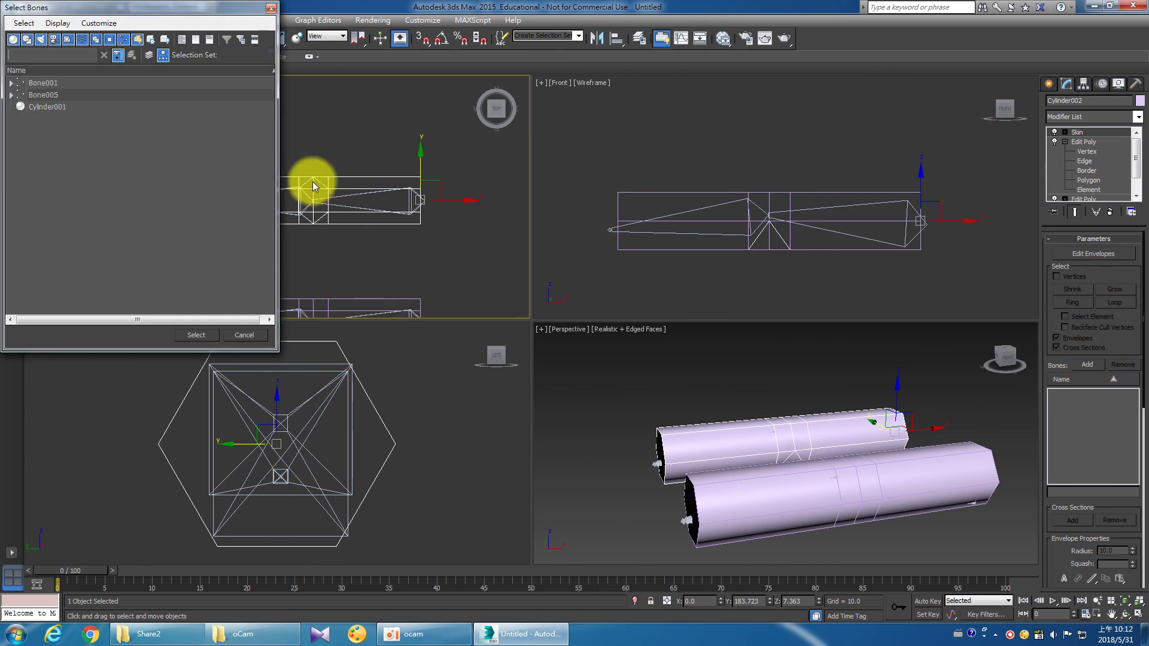
{"action": "left_click", "coordinate": [11, 94]}
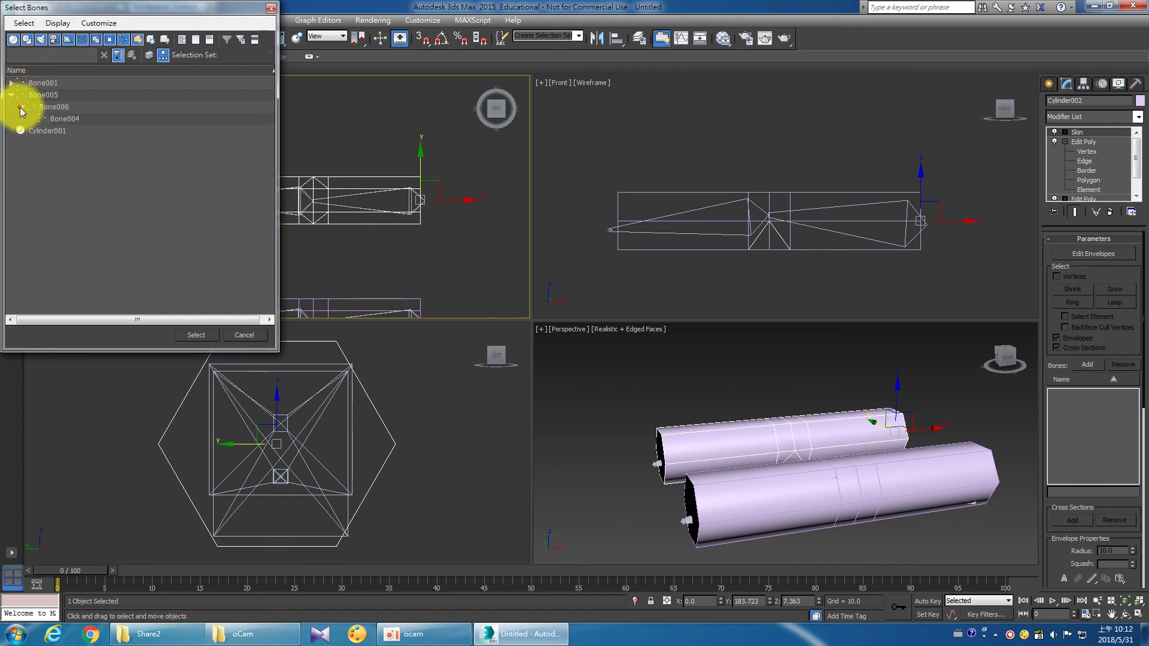
{"action": "left_click_drag", "start_coordinate": [52, 96], "coordinate": [69, 118]}
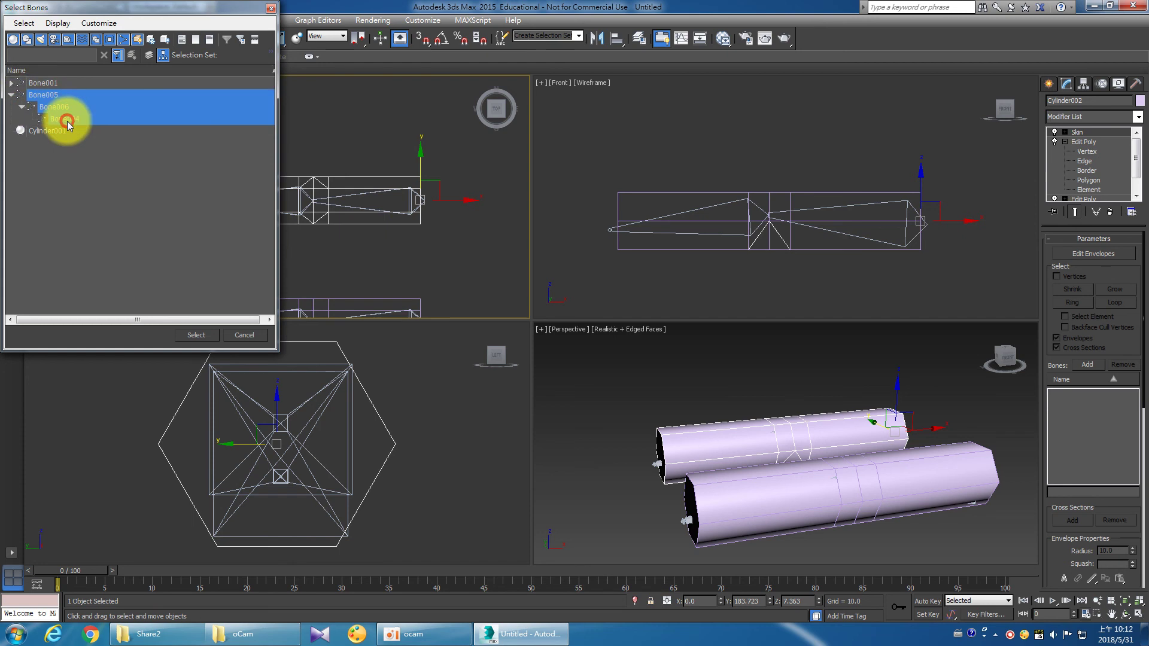
{"action": "left_click", "coordinate": [196, 336]}
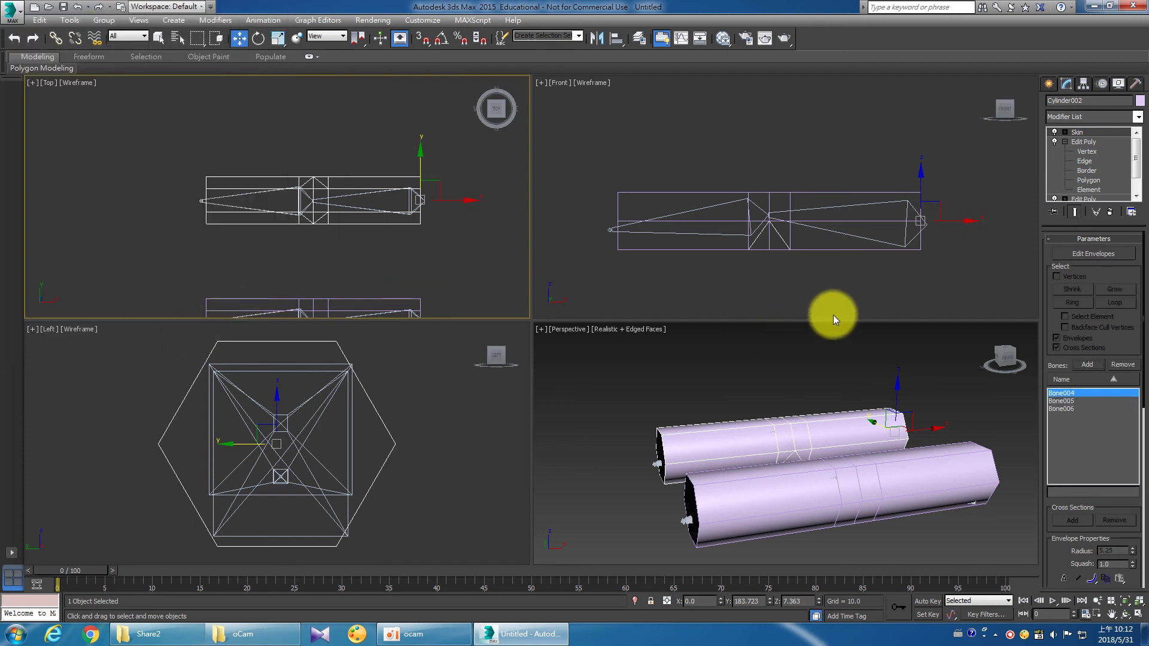
{"action": "left_click", "coordinate": [810, 272]}
{"action": "left_click", "coordinate": [716, 435]}
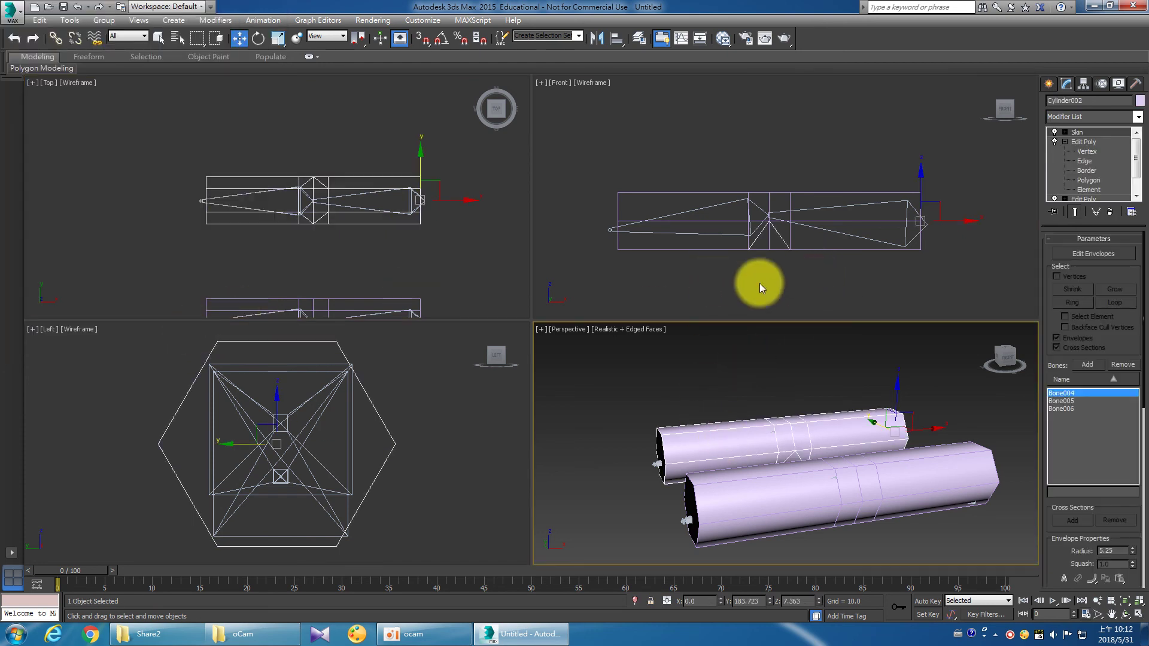
{"action": "left_click", "coordinate": [810, 515]}
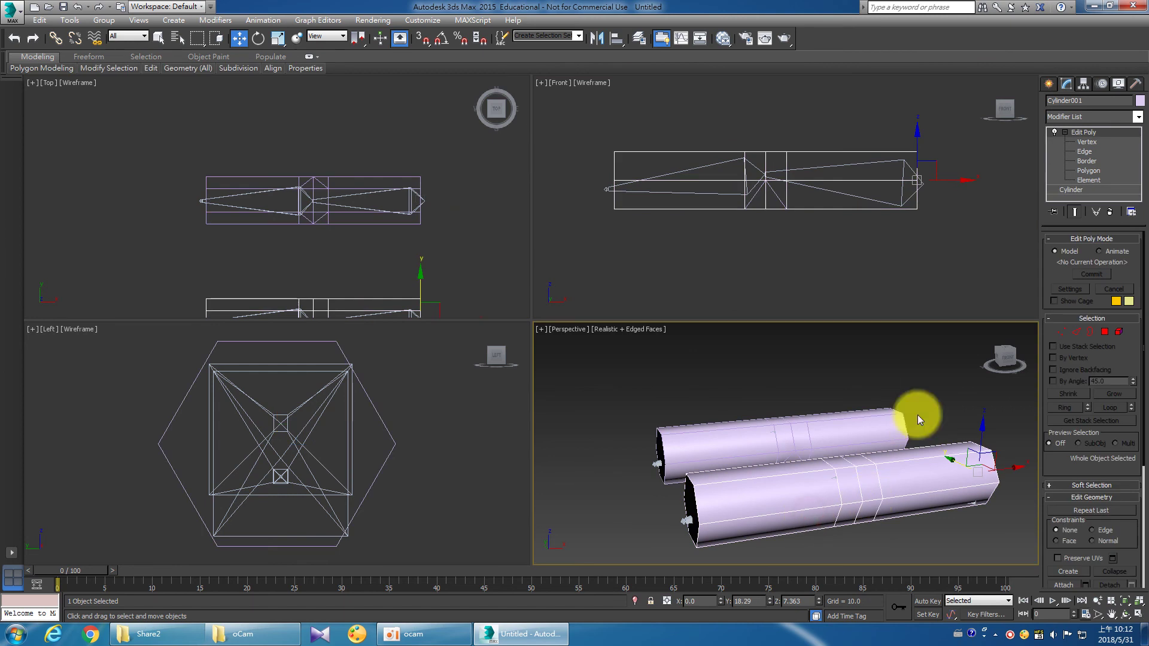
Add a Skin modifier to Cylinder001 with Bone001, Bone002 and Bone003, then deselect all.
{"action": "left_click", "coordinate": [1100, 121]}
{"action": "key", "text": "s"}
{"action": "key", "text": "k"}
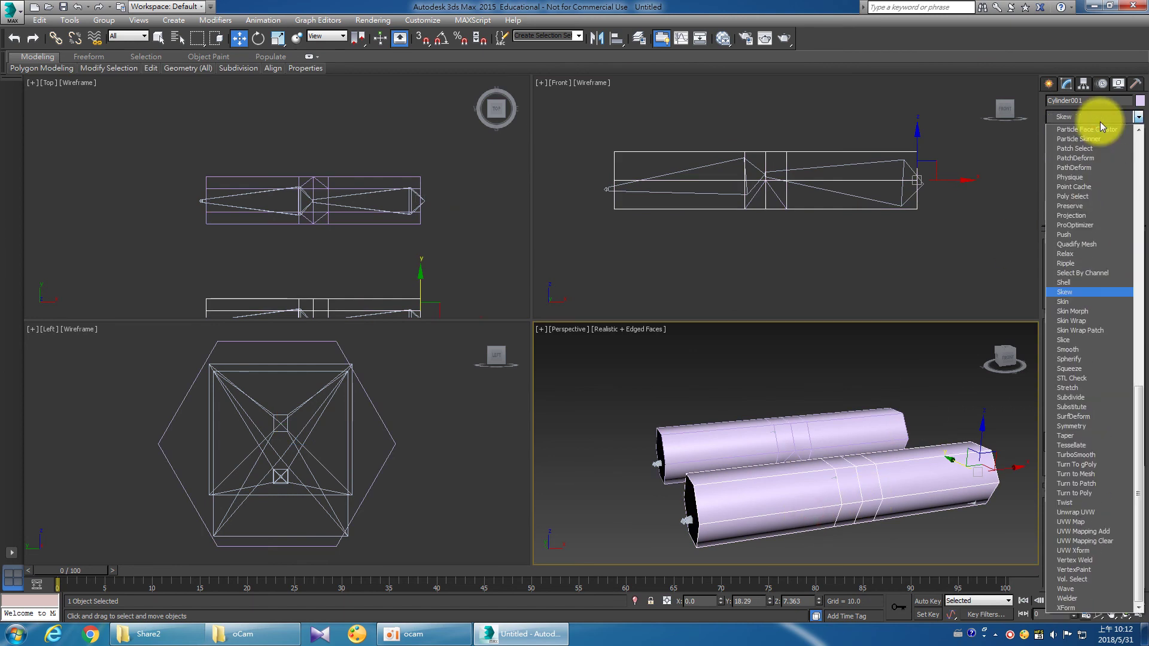
{"action": "left_click", "coordinate": [1083, 302]}
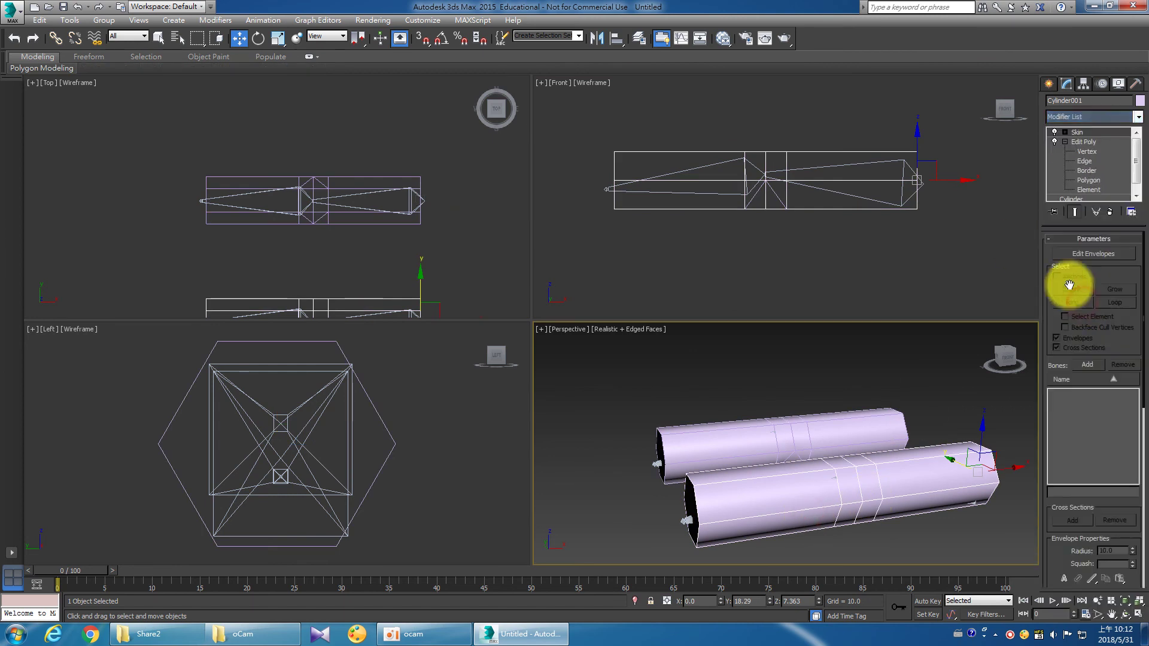
{"action": "left_click", "coordinate": [1087, 365]}
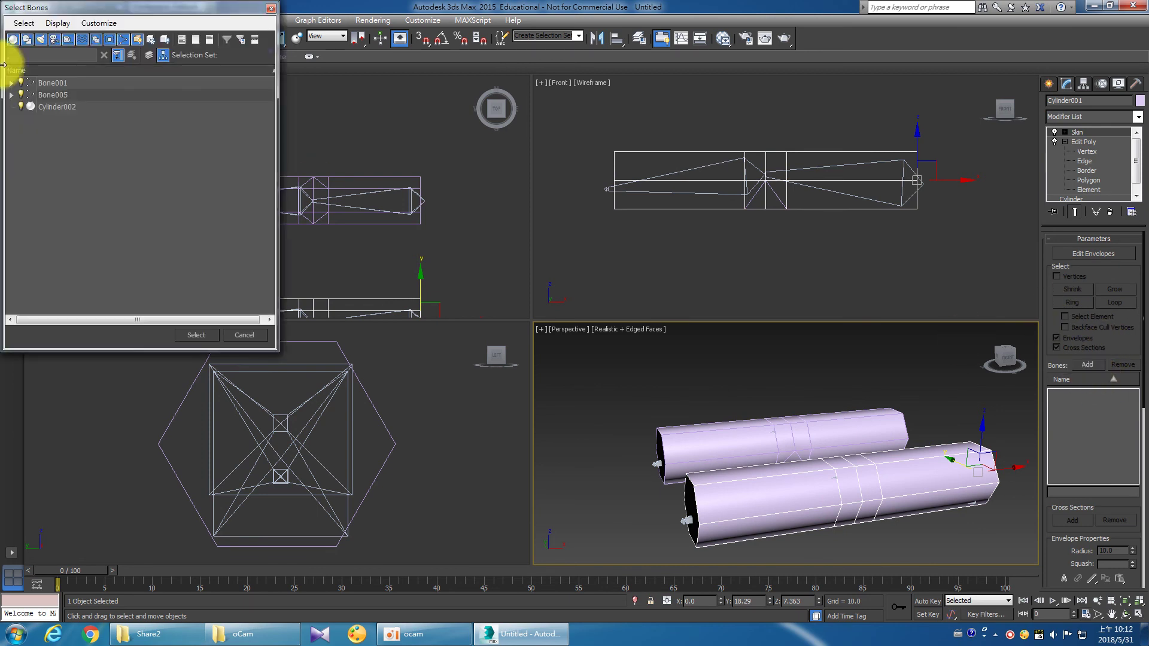
{"action": "left_click", "coordinate": [14, 83]}
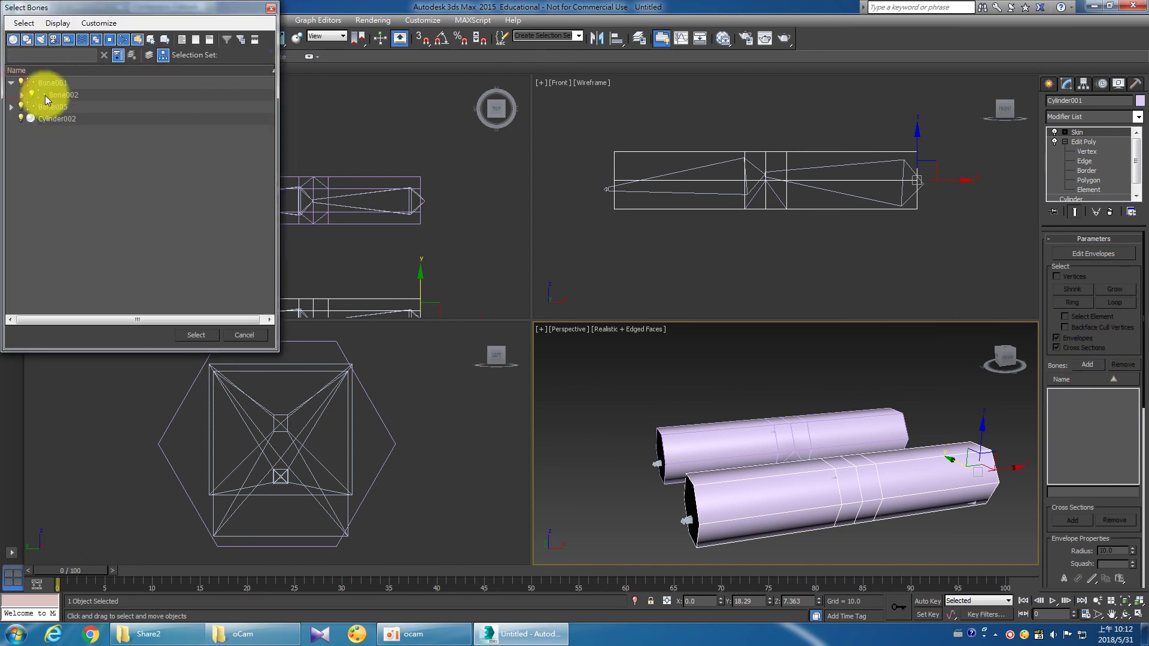
{"action": "left_click", "coordinate": [58, 87]}
{"action": "left_click_drag", "start_coordinate": [58, 87], "coordinate": [80, 107]}
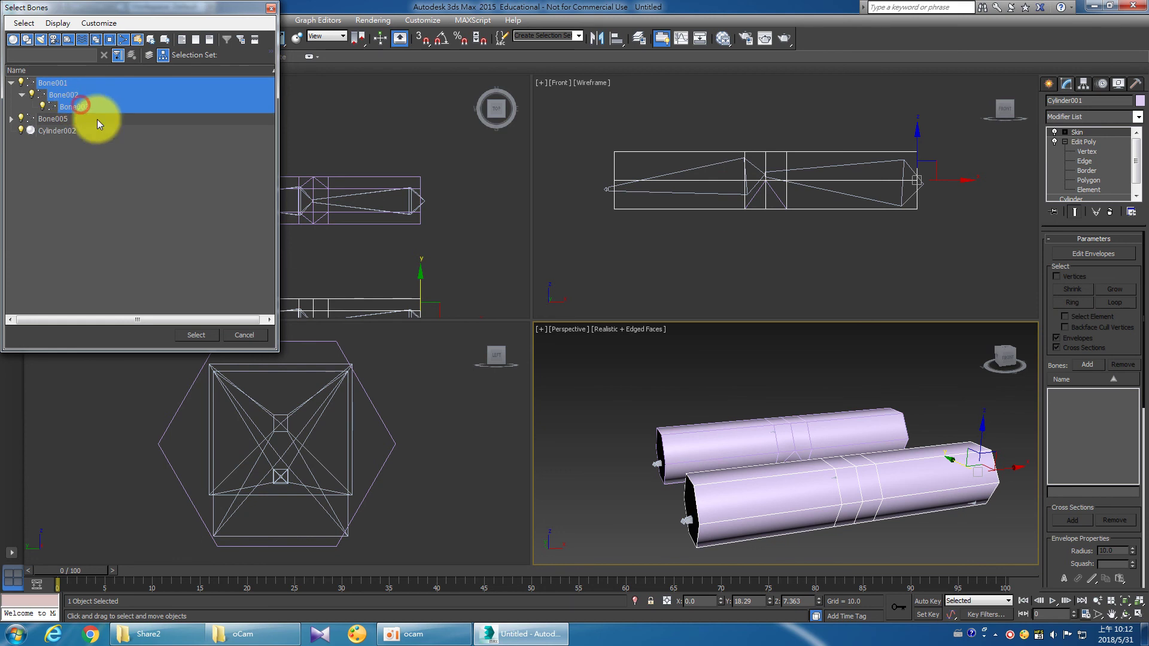
{"action": "left_click", "coordinate": [198, 333]}
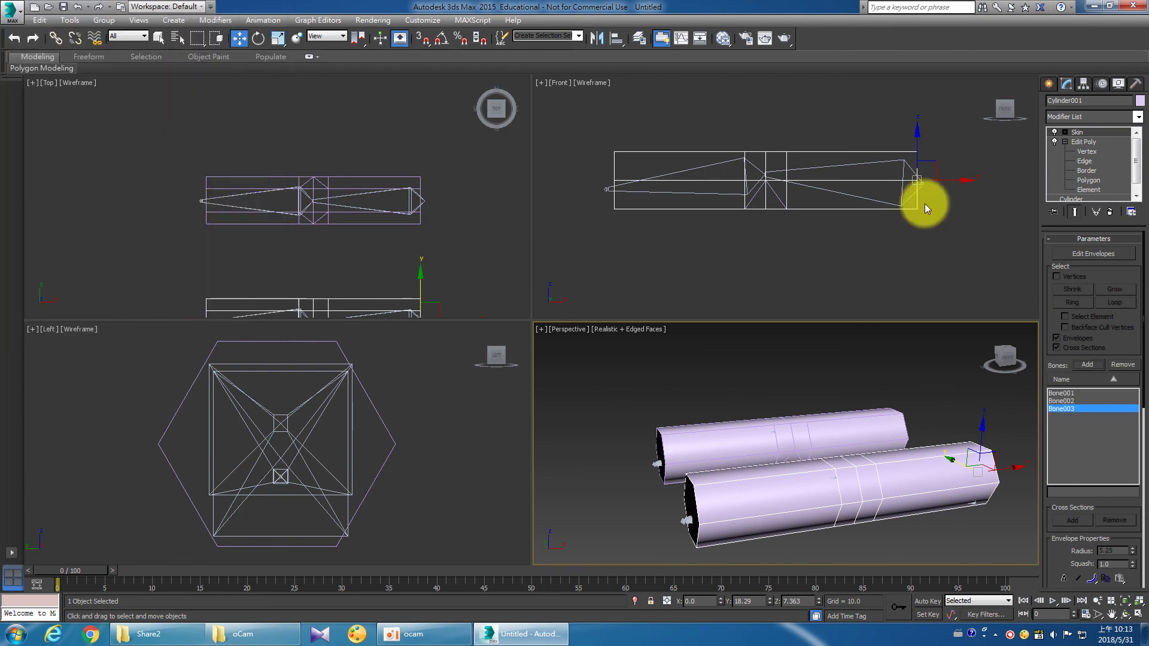
{"action": "left_click", "coordinate": [1082, 141]}
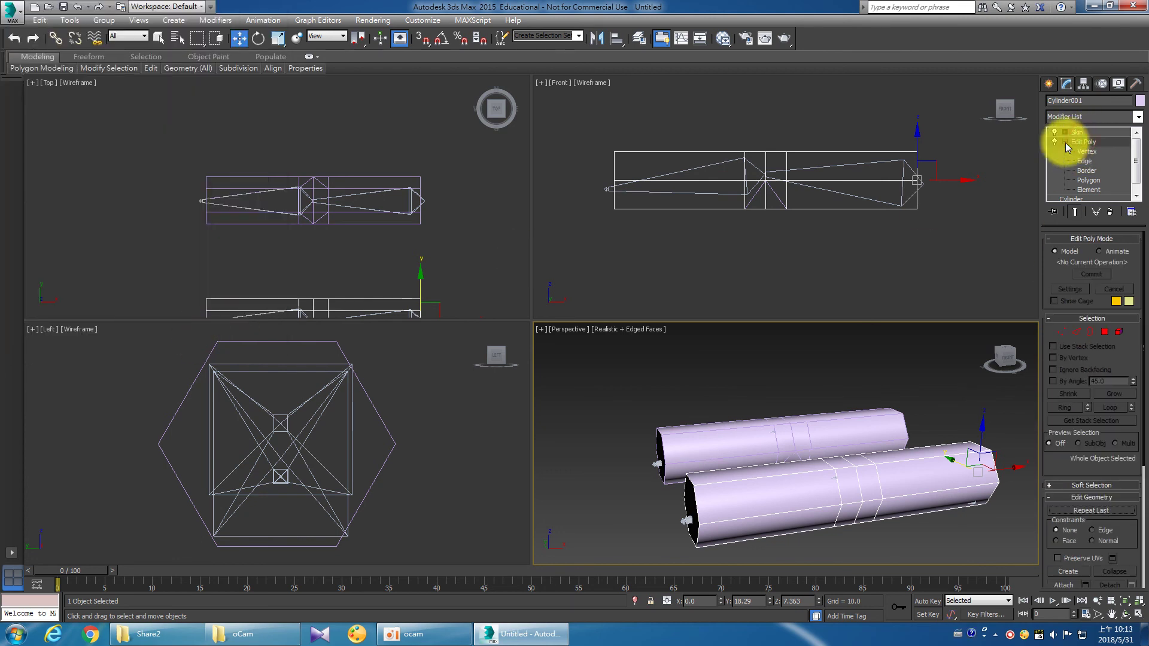
{"action": "left_click", "coordinate": [967, 239]}
{"action": "left_click", "coordinate": [748, 395]}
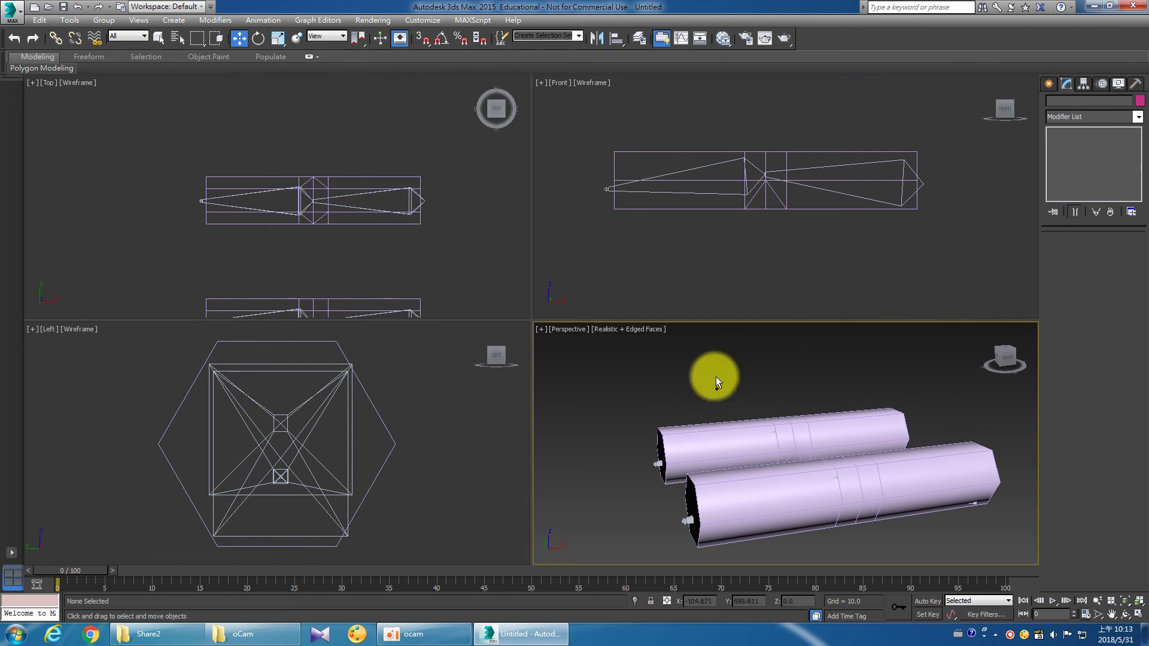
Box-select one cylinder with its bones and move that rig far right along X.
{"action": "key", "text": "ctrl+r"}
{"action": "left_click_drag", "start_coordinate": [690, 448], "coordinate": [795, 477]}
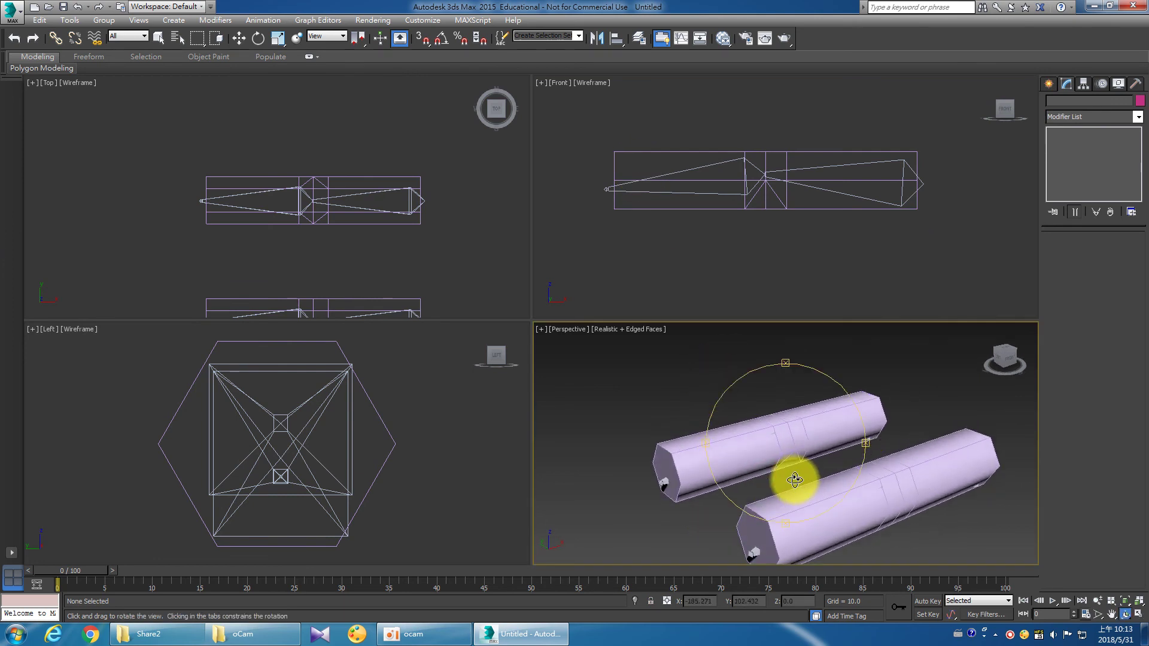
{"action": "key", "text": "w"}
{"action": "middle_click_drag", "start_coordinate": [717, 270], "coordinate": [667, 250]}
{"action": "scroll", "coordinate": [353, 470], "scroll_direction": "down", "scroll_amount": 4}
{"action": "left_click_drag", "start_coordinate": [156, 160], "coordinate": [383, 251]}
{"action": "middle_click_drag", "start_coordinate": [416, 238], "coordinate": [289, 191]}
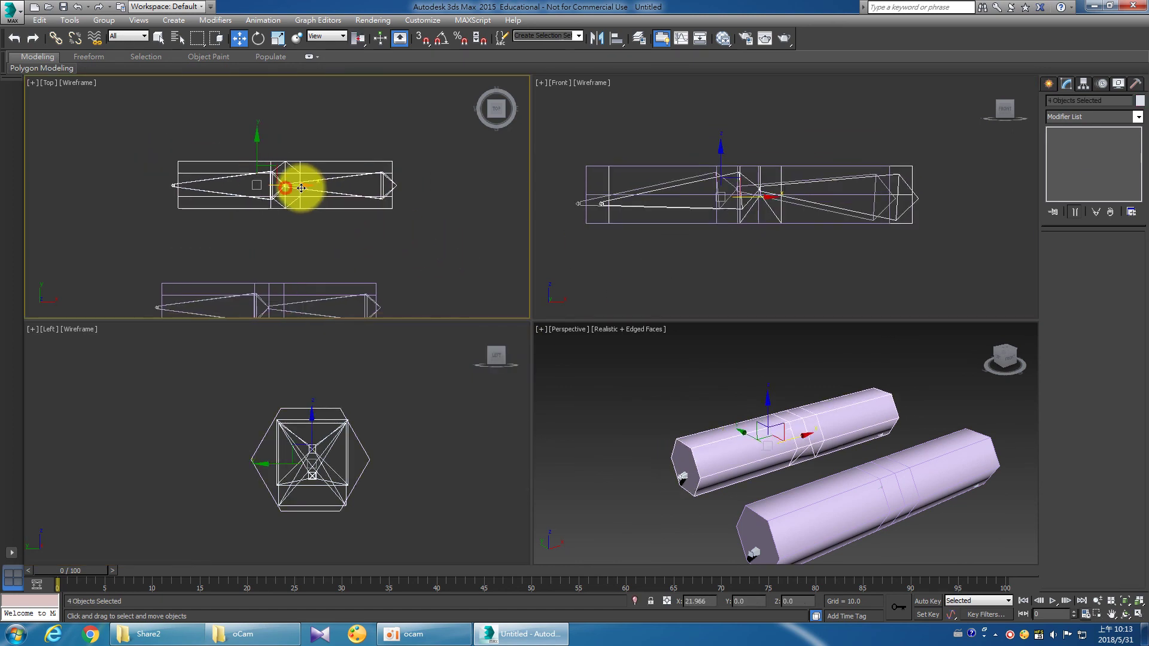
{"action": "left_click_drag", "start_coordinate": [290, 192], "coordinate": [558, 211]}
Maximize the Front viewport, deselect the moved rig, and frame both rigs side by side.
{"action": "scroll", "coordinate": [880, 238], "scroll_direction": "down", "scroll_amount": 3}
{"action": "scroll", "coordinate": [854, 249], "scroll_direction": "down", "scroll_amount": 2}
{"action": "scroll", "coordinate": [875, 253], "scroll_direction": "up", "scroll_amount": 2}
{"action": "middle_click_drag", "start_coordinate": [875, 253], "coordinate": [831, 255]}
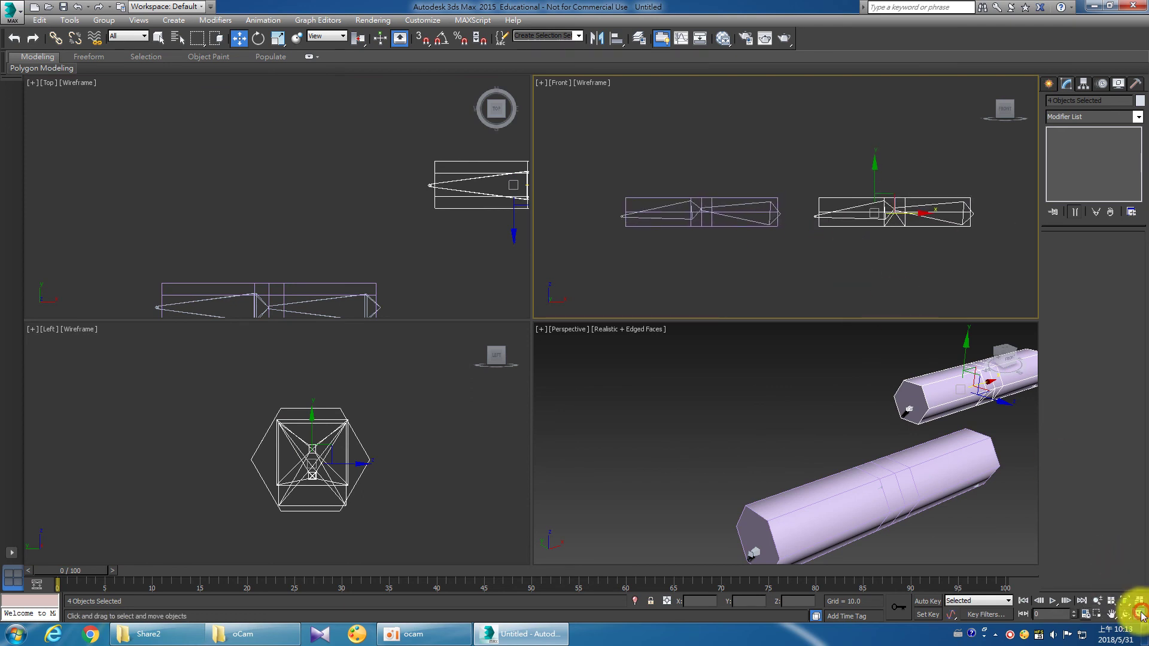
{"action": "key", "text": "alt+w"}
{"action": "left_click", "coordinate": [687, 270]}
{"action": "mouse_move", "coordinate": [693, 225]}
{"action": "middle_mouse_down"}
{"action": "mouse_move", "coordinate": [616, 239]}
{"action": "mouse_move", "coordinate": [649, 192]}
{"action": "mouse_move", "coordinate": [698, 192]}
{"action": "mouse_move", "coordinate": [677, 174]}
{"action": "middle_mouse_up"}
{"action": "scroll", "coordinate": [612, 242], "scroll_direction": "up", "scroll_amount": 2}
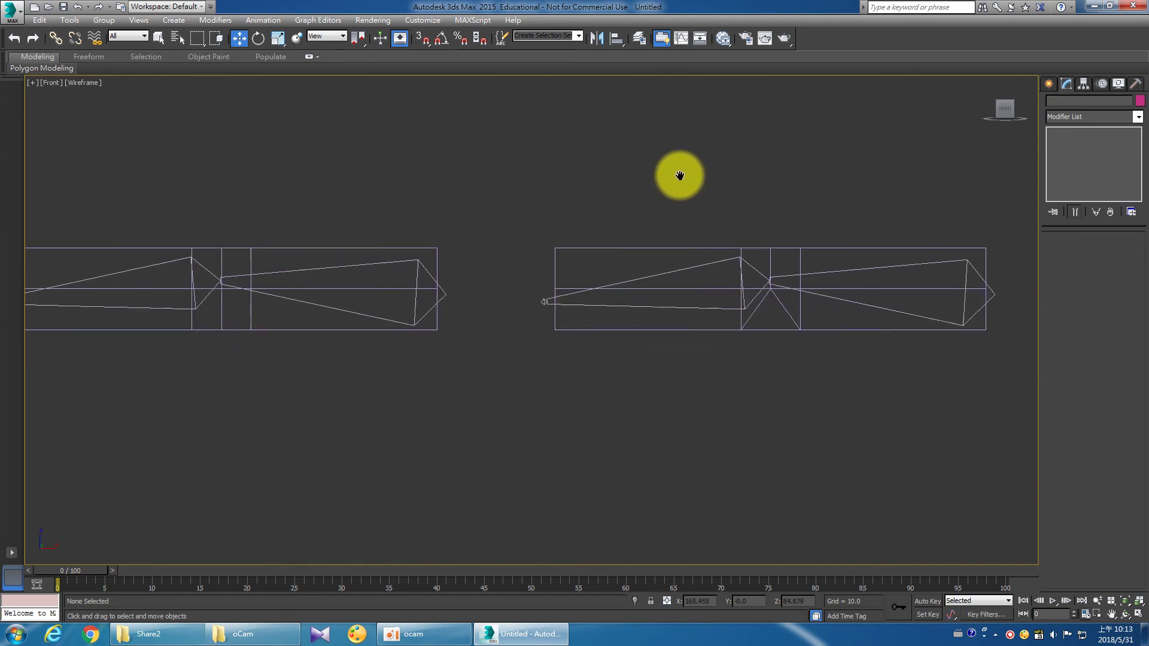
{"action": "scroll", "coordinate": [682, 176], "scroll_direction": "down", "scroll_amount": 2}
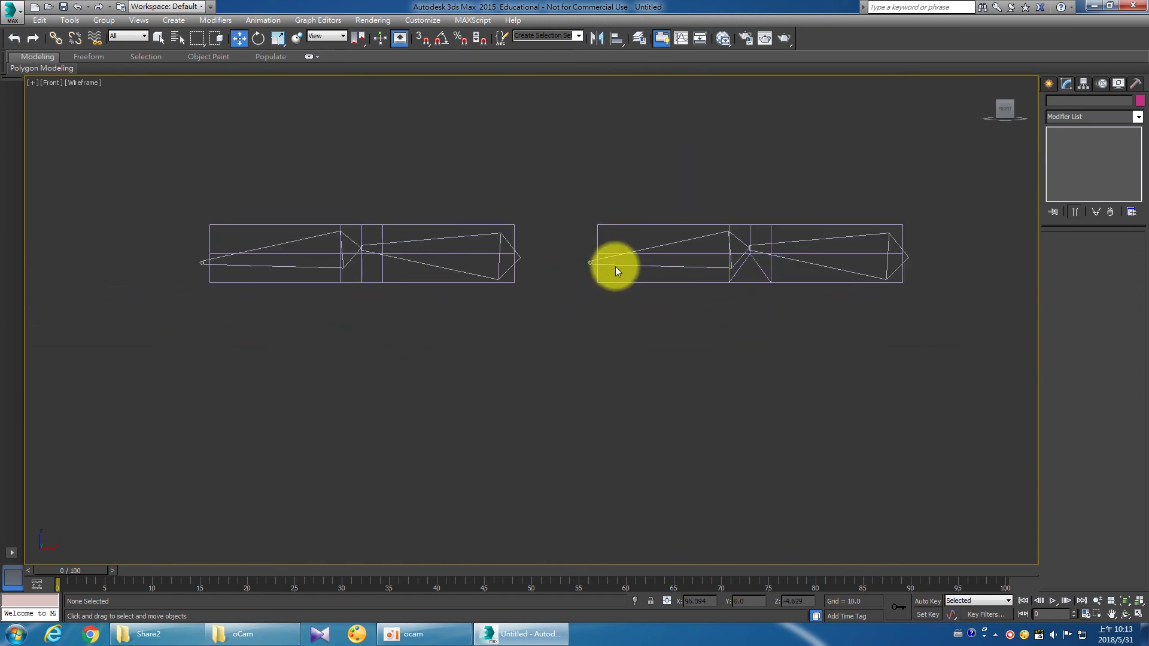
{"action": "left_click", "coordinate": [615, 268]}
Rotate Bone006 to bend the right finger down at its joint.
{"action": "left_click", "coordinate": [258, 43]}
{"action": "left_click_drag", "start_coordinate": [692, 272], "coordinate": [726, 336]}
{"action": "scroll", "coordinate": [773, 313], "scroll_direction": "up", "scroll_amount": 3}
{"action": "middle_click_drag", "start_coordinate": [773, 312], "coordinate": [609, 365]}
{"action": "scroll", "coordinate": [606, 347], "scroll_direction": "up", "scroll_amount": 3}
{"action": "scroll", "coordinate": [602, 326], "scroll_direction": "down", "scroll_amount": 3}
{"action": "scroll", "coordinate": [601, 321], "scroll_direction": "up", "scroll_amount": 2}
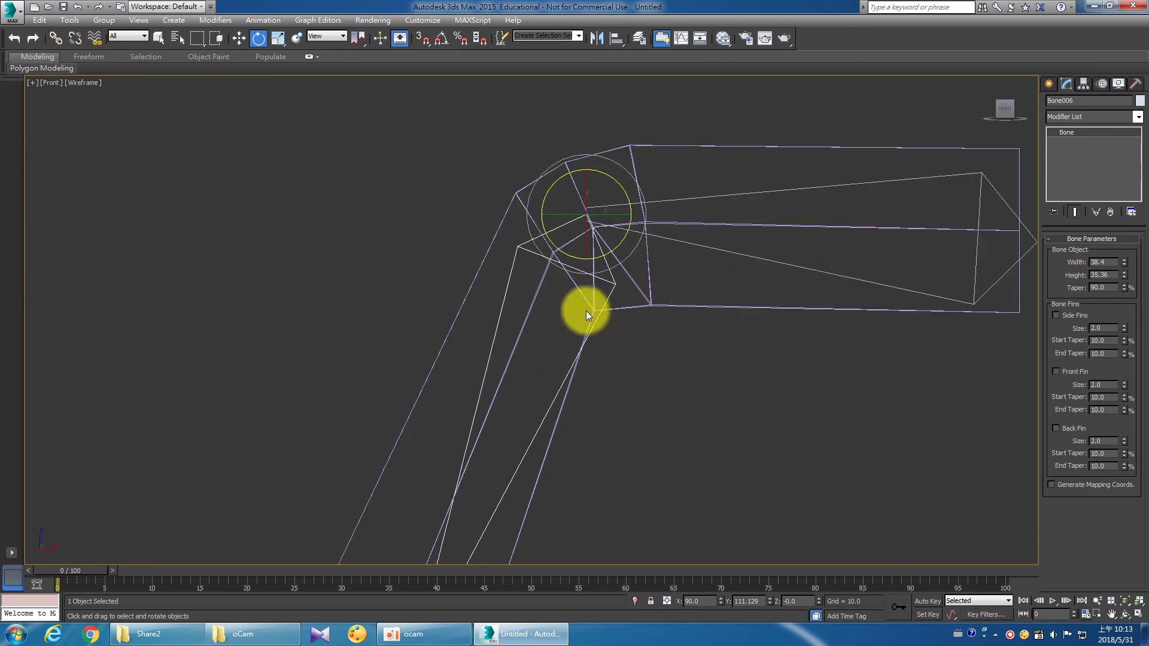
{"action": "mouse_move", "coordinate": [538, 253]}
{"action": "left_mouse_down"}
{"action": "mouse_move", "coordinate": [568, 280]}
{"action": "mouse_move", "coordinate": [558, 266]}
{"action": "left_mouse_up"}
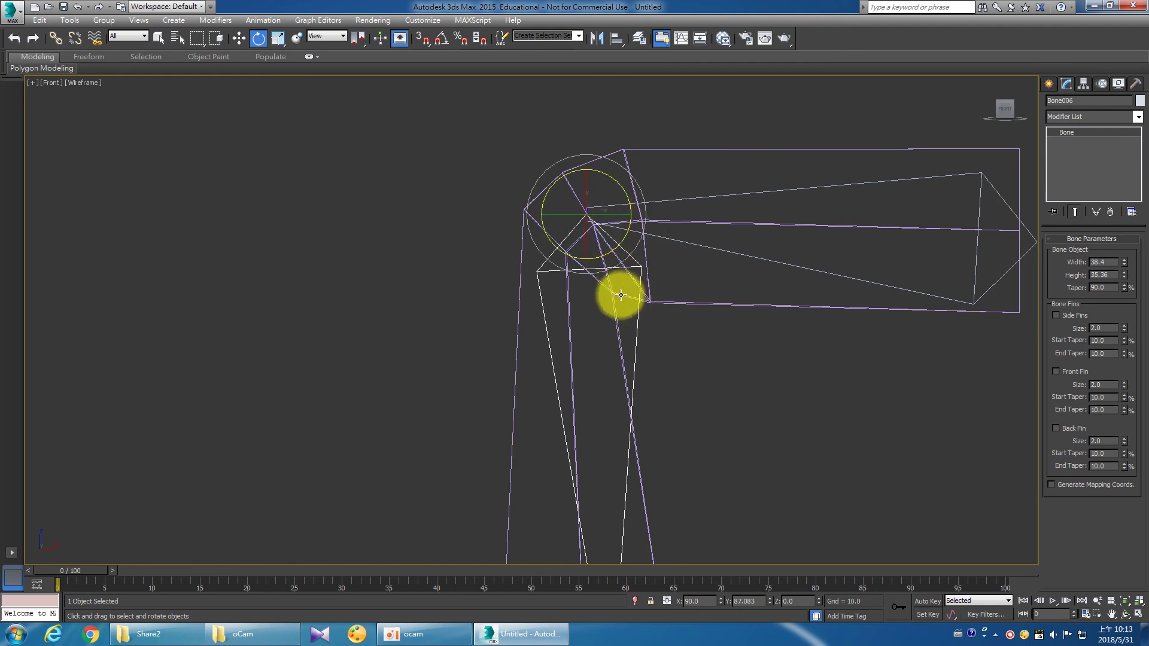
Select Bone002 and rotate it to bend the left finger down at its joint.
{"action": "scroll", "coordinate": [456, 300], "scroll_direction": "down", "scroll_amount": 5}
{"action": "middle_click_drag", "start_coordinate": [419, 328], "coordinate": [464, 318]}
{"action": "scroll", "coordinate": [461, 320], "scroll_direction": "up", "scroll_amount": 3}
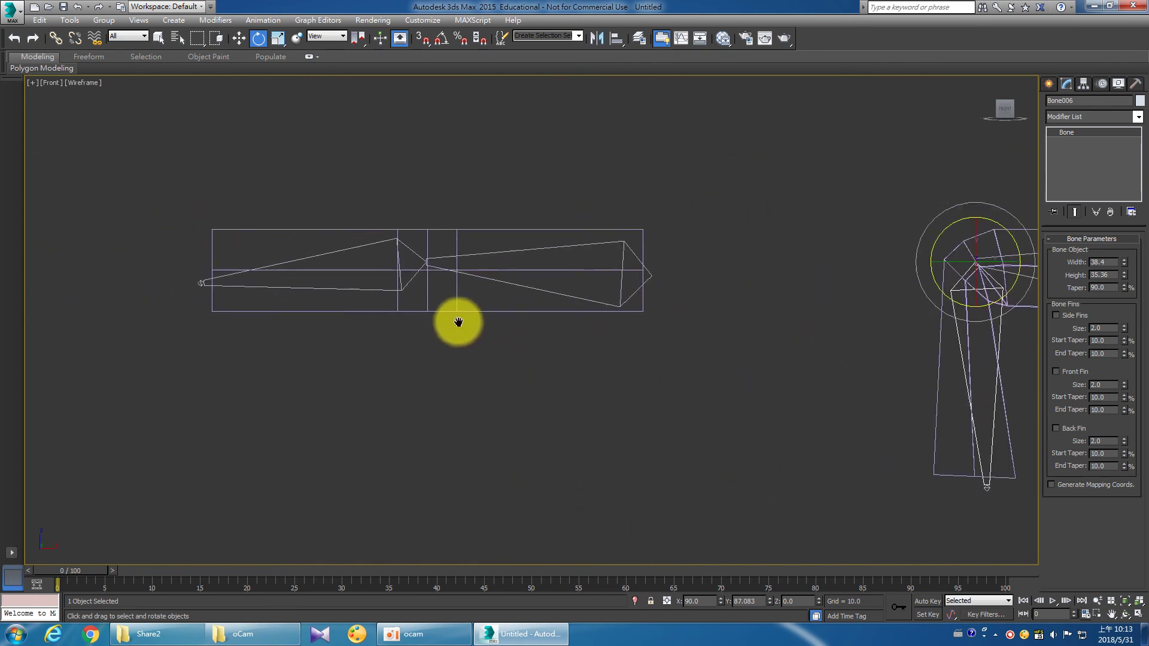
{"action": "left_click", "coordinate": [302, 290]}
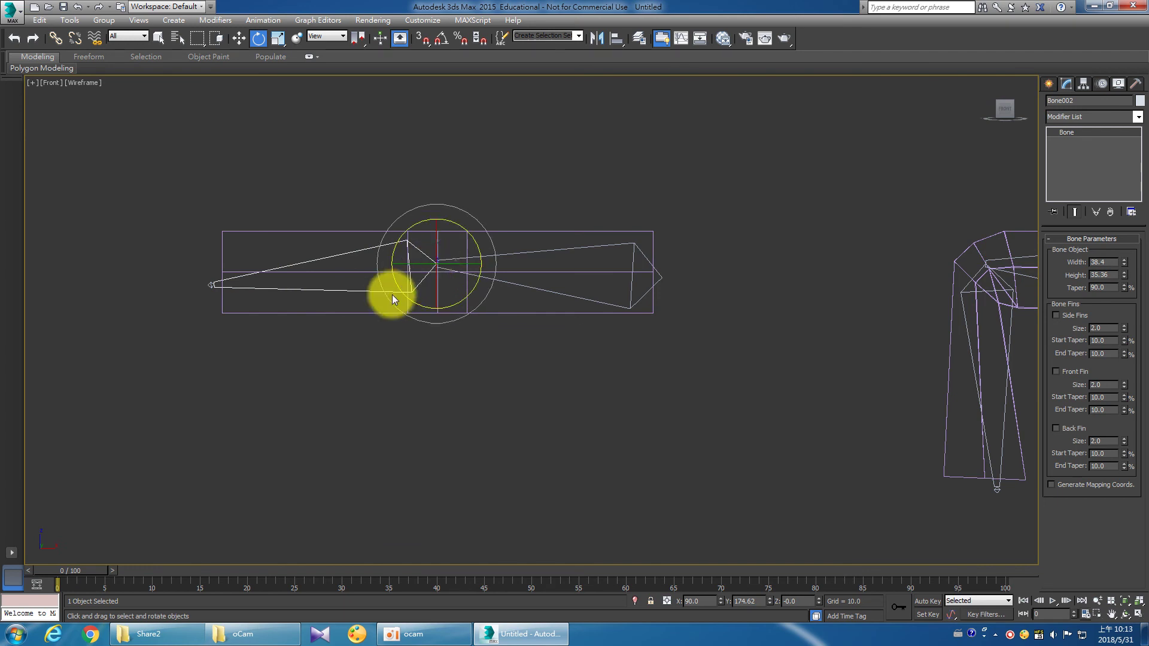
{"action": "left_click_drag", "start_coordinate": [379, 285], "coordinate": [430, 368]}
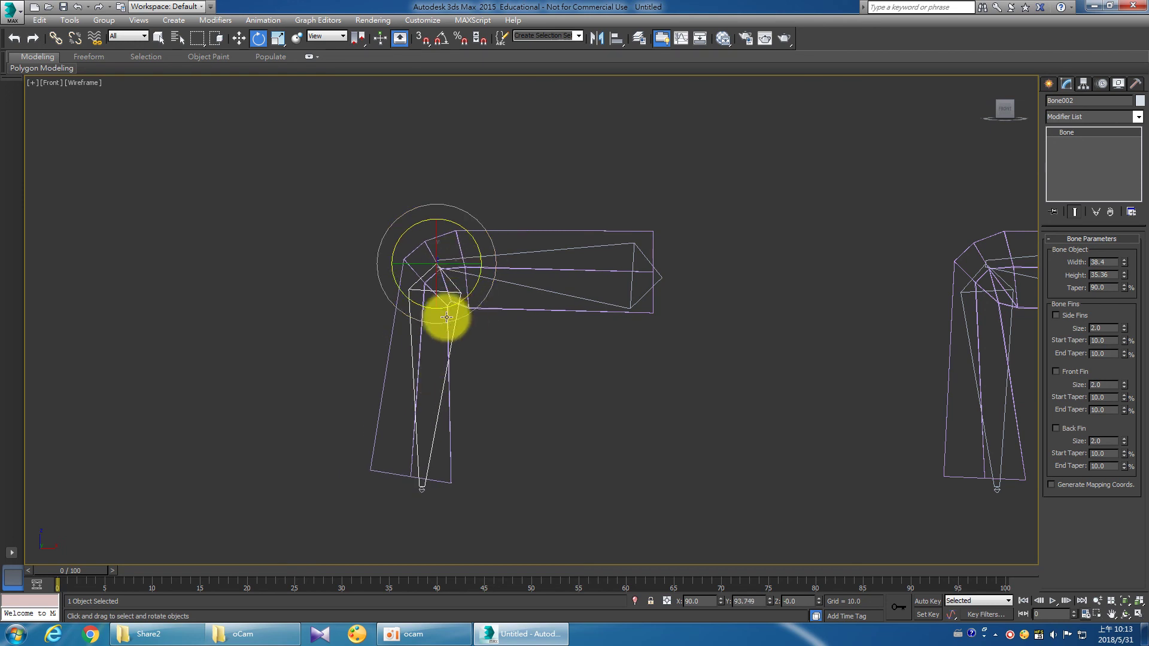
{"action": "middle_click_drag", "start_coordinate": [457, 335], "coordinate": [346, 332]}
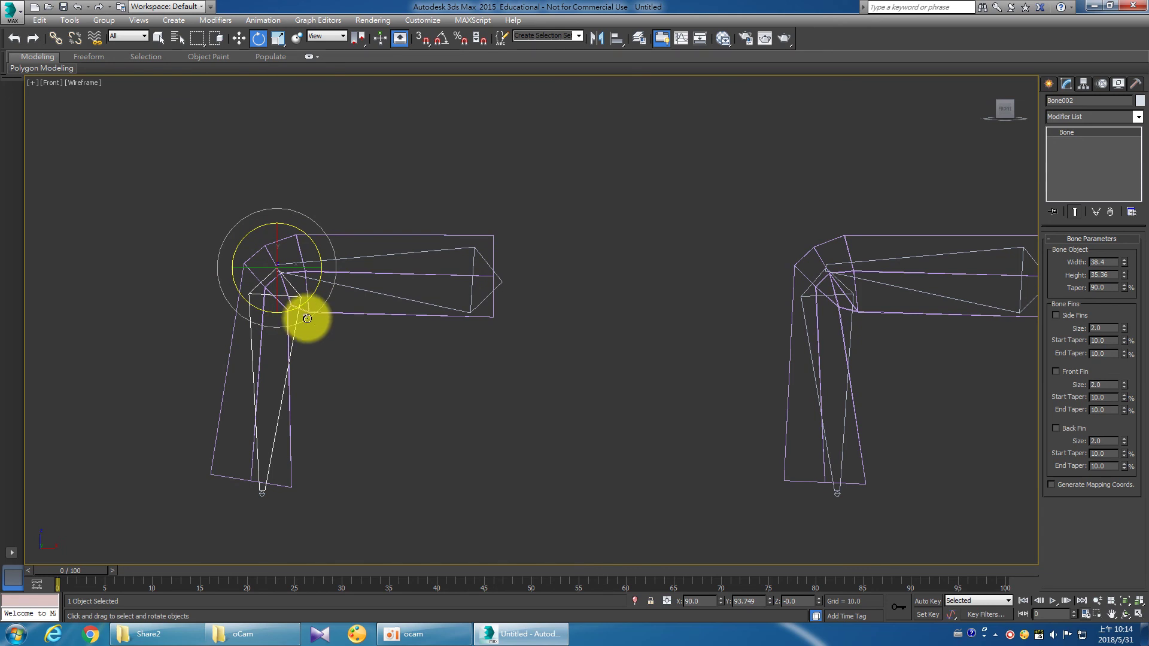
Rotate both bones back so the left and right fingers are straight again.
{"action": "key", "text": "i"}
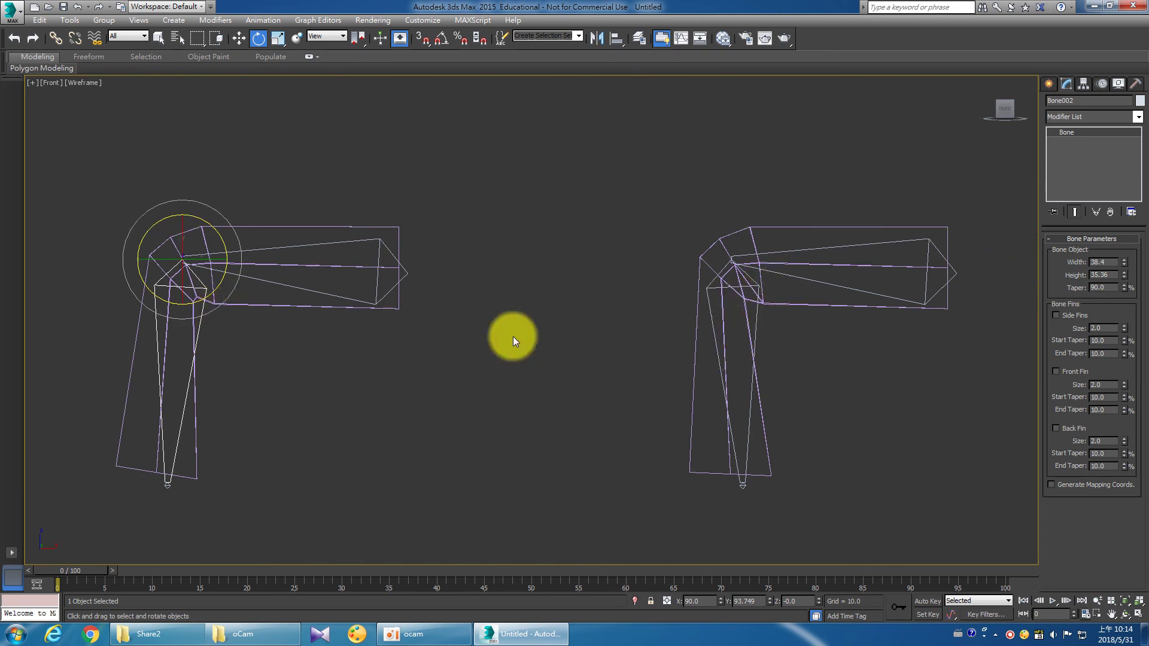
{"action": "scroll", "coordinate": [198, 305], "scroll_direction": "up", "scroll_amount": 4}
{"action": "scroll", "coordinate": [197, 305], "scroll_direction": "up", "scroll_amount": 2}
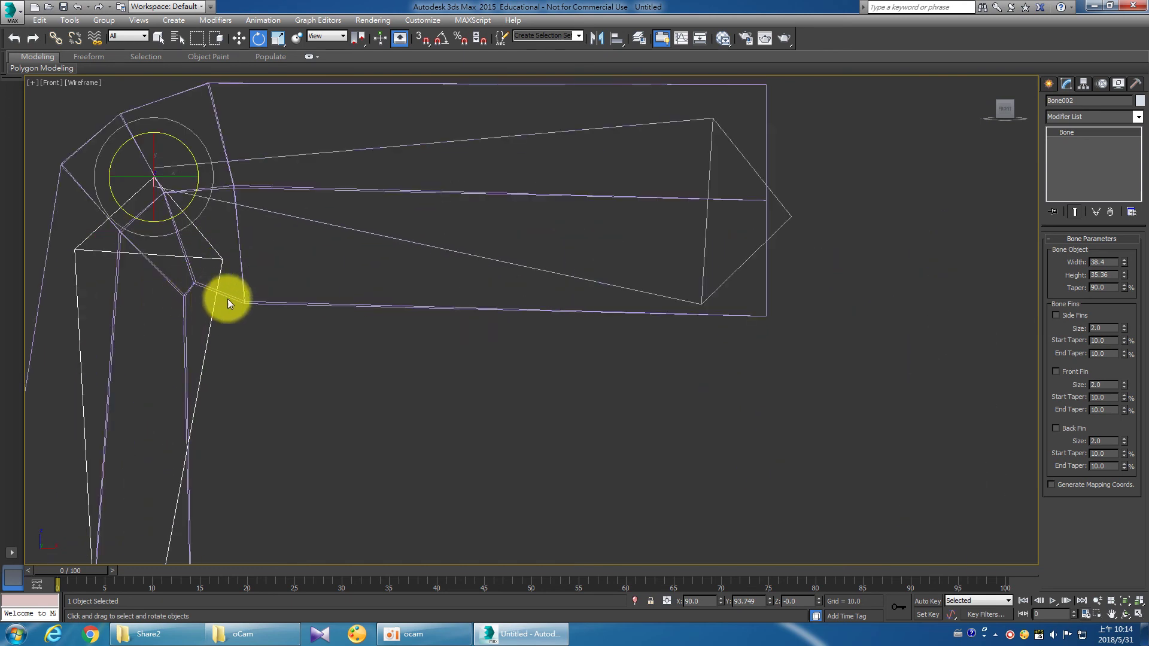
{"action": "scroll", "coordinate": [282, 317], "scroll_direction": "down", "scroll_amount": 4}
{"action": "scroll", "coordinate": [308, 341], "scroll_direction": "down", "scroll_amount": 2}
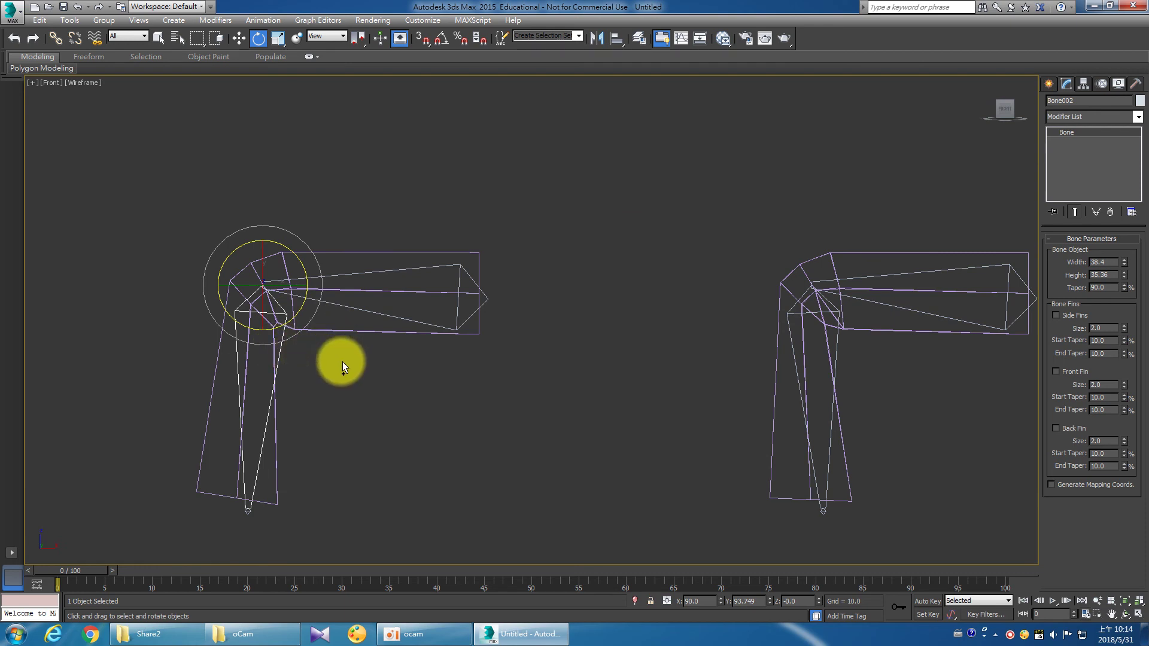
{"action": "left_click_drag", "start_coordinate": [342, 361], "coordinate": [582, 393]}
{"action": "left_click_drag", "start_coordinate": [876, 357], "coordinate": [744, 389]}
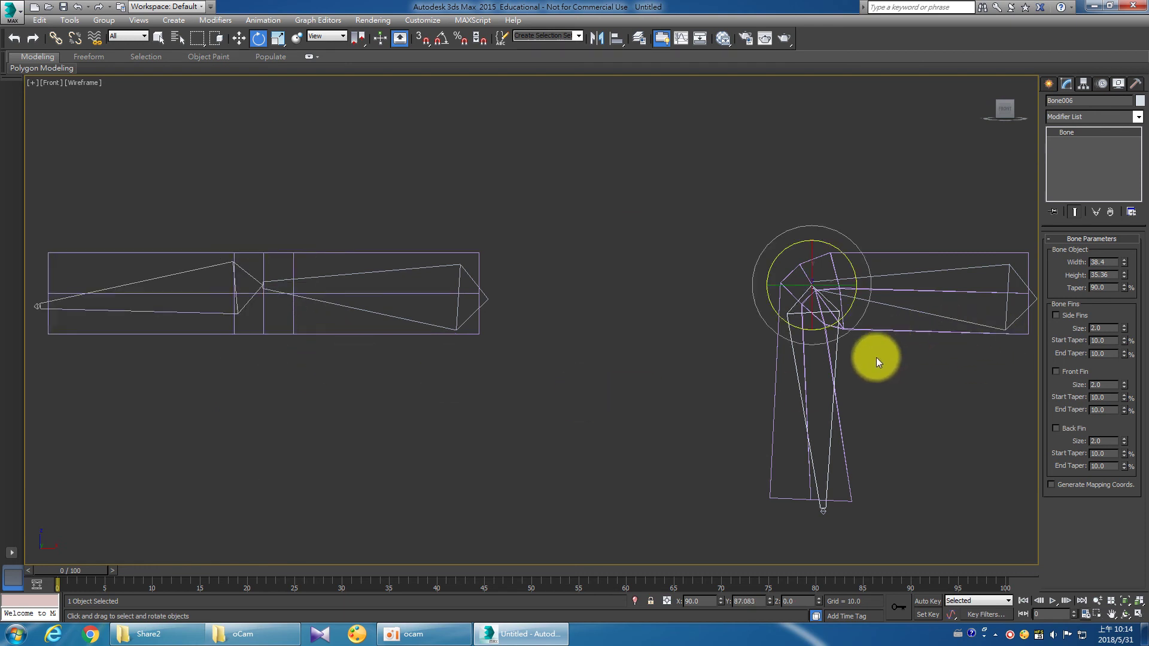
{"action": "left_click", "coordinate": [744, 389]}
{"action": "left_click", "coordinate": [895, 253]}
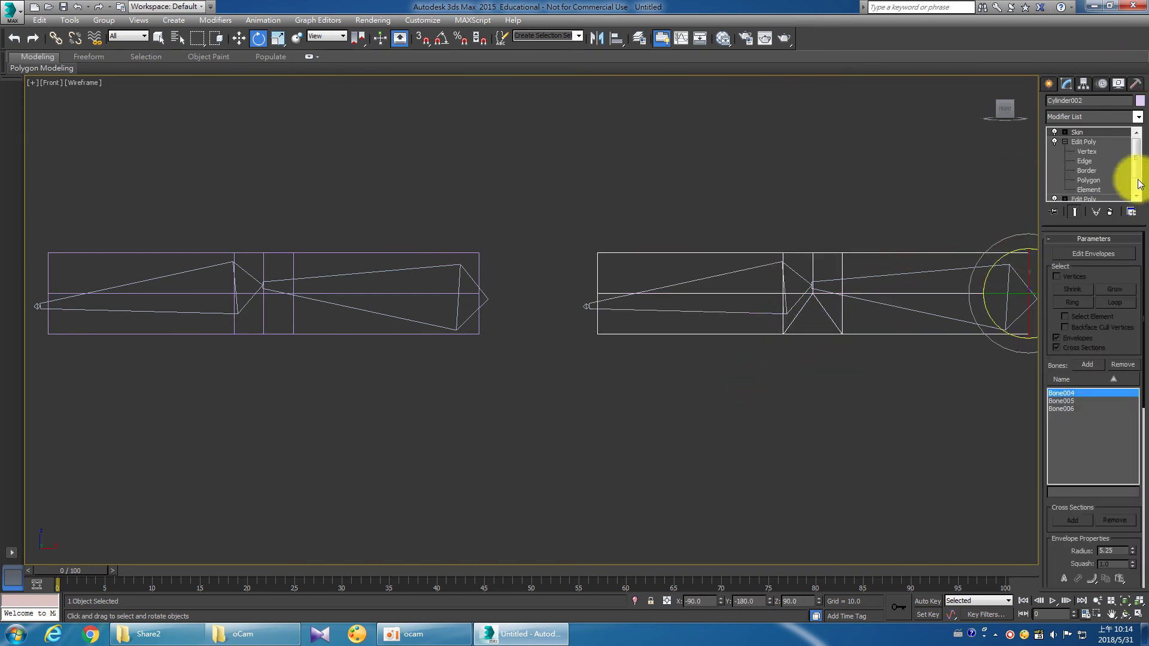
Delete the Skin modifier from Cylinder002 and Cylinder001.
{"action": "left_click", "coordinate": [1109, 211]}
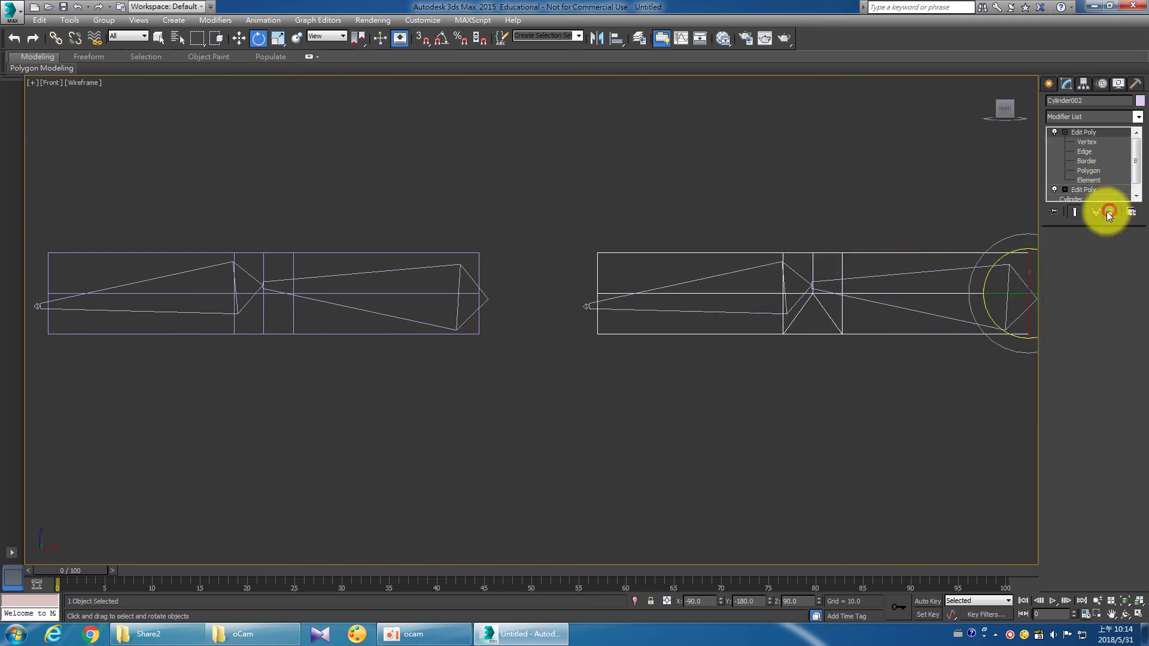
{"action": "left_click", "coordinate": [368, 252]}
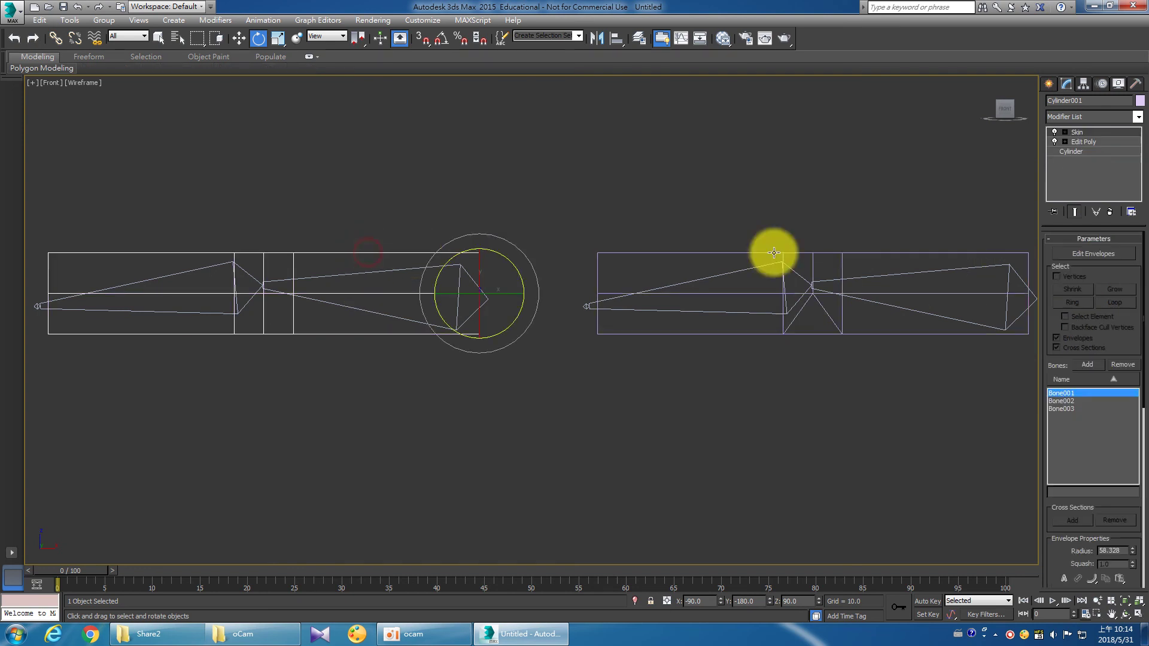
{"action": "left_click", "coordinate": [1113, 211]}
{"action": "left_click", "coordinate": [383, 346]}
Scale Bone001 and Bone005 slightly along X to fit their finger meshes.
{"action": "left_click", "coordinate": [364, 272]}
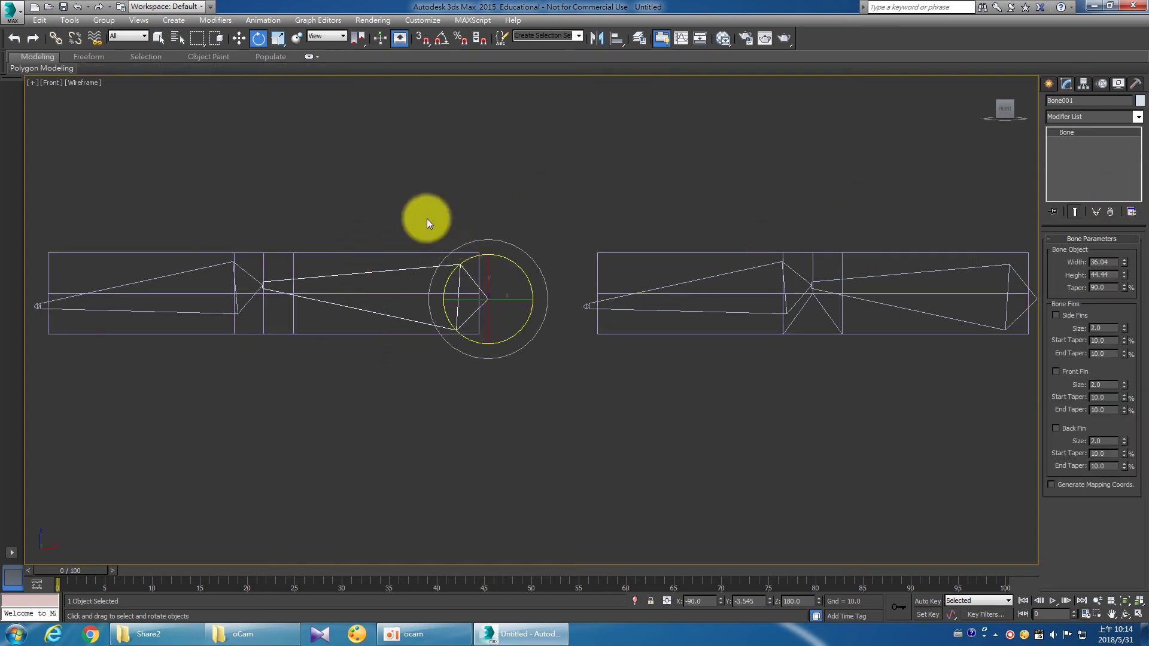
{"action": "left_click", "coordinate": [276, 40]}
{"action": "left_click_drag", "start_coordinate": [546, 300], "coordinate": [545, 301]}
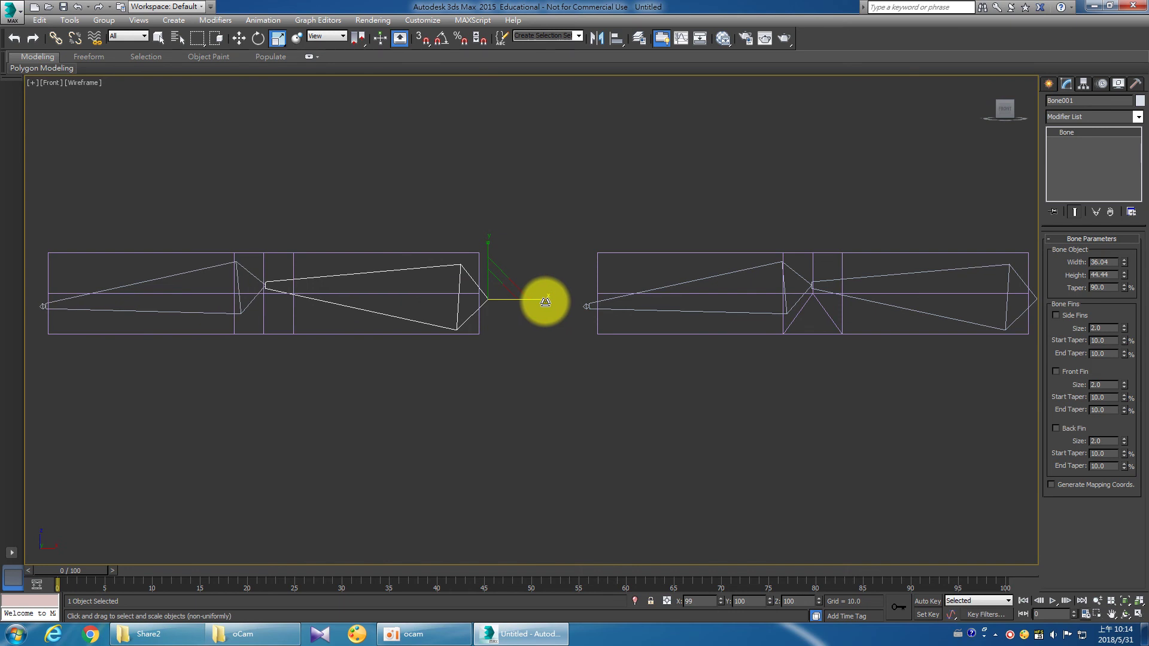
{"action": "left_click", "coordinate": [864, 278]}
{"action": "middle_click_drag", "start_coordinate": [867, 277], "coordinate": [787, 285]}
{"action": "left_click_drag", "start_coordinate": [1003, 300], "coordinate": [1009, 305]}
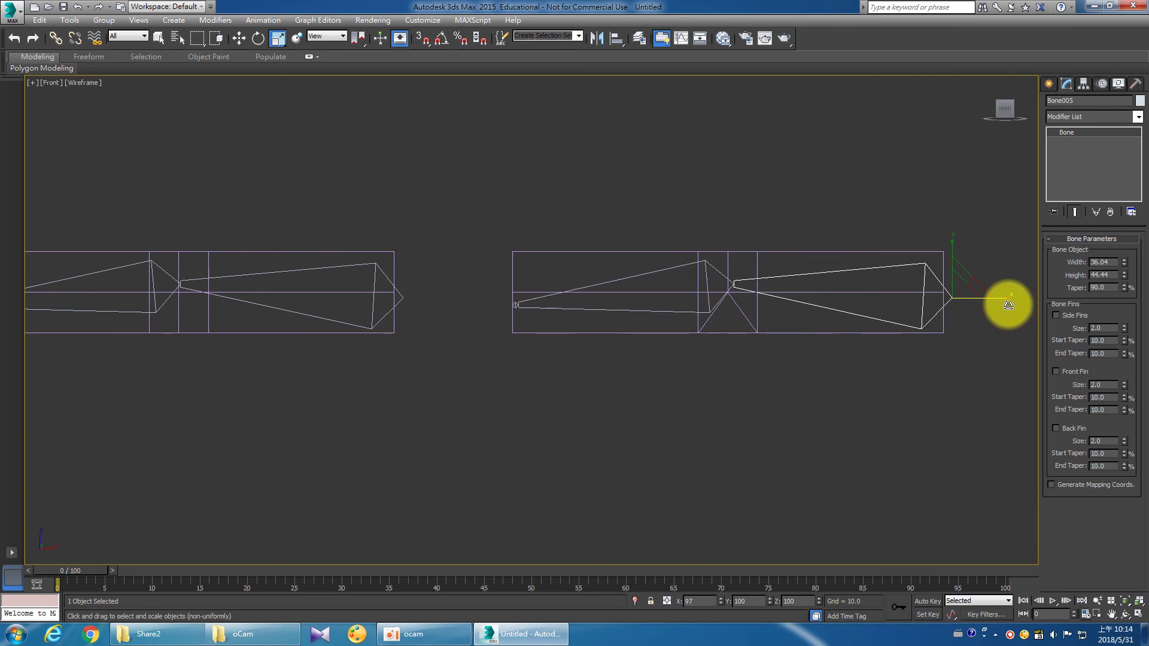
{"action": "middle_click_drag", "start_coordinate": [564, 236], "coordinate": [606, 255]}
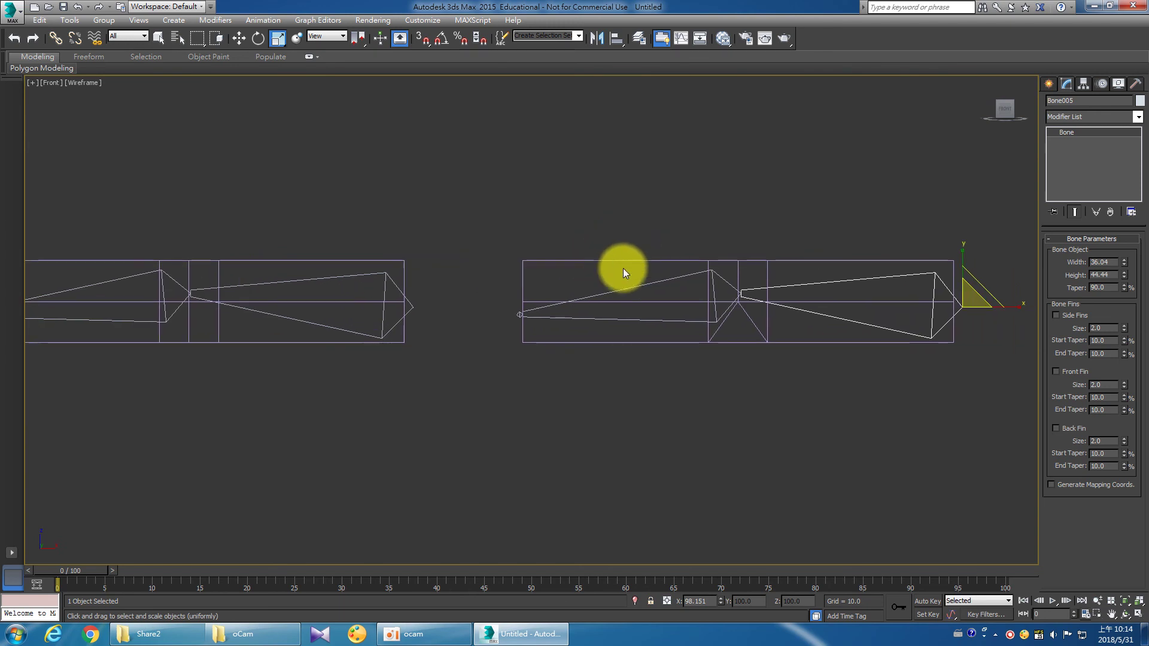
{"action": "left_click", "coordinate": [814, 259]}
Apply a Skin modifier to Cylinder002 from the Modifier List.
{"action": "left_click", "coordinate": [1120, 112]}
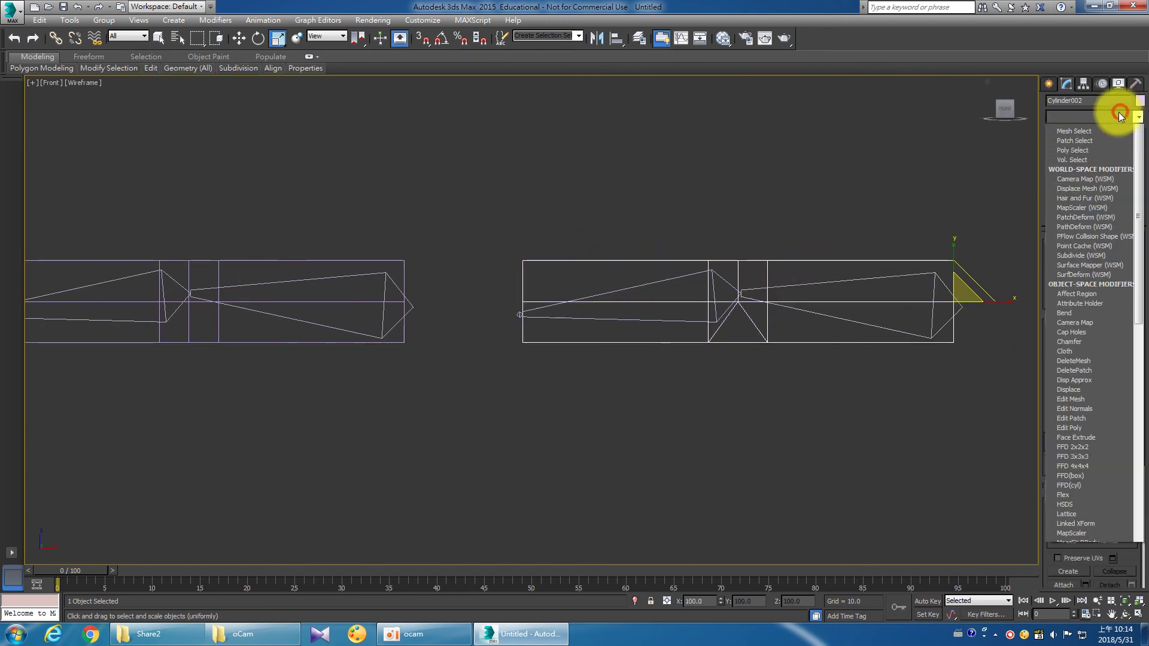
{"action": "scroll", "coordinate": [1120, 114], "scroll_direction": "down", "scroll_amount": 3}
{"action": "scroll", "coordinate": [1120, 115], "scroll_direction": "down", "scroll_amount": 3}
{"action": "scroll", "coordinate": [1120, 115], "scroll_direction": "down", "scroll_amount": 1}
{"action": "scroll", "coordinate": [1120, 115], "scroll_direction": "down", "scroll_amount": 2}
{"action": "scroll", "coordinate": [1120, 115], "scroll_direction": "down", "scroll_amount": 3}
{"action": "scroll", "coordinate": [1118, 113], "scroll_direction": "down", "scroll_amount": 4}
{"action": "scroll", "coordinate": [1118, 113], "scroll_direction": "down", "scroll_amount": 5}
{"action": "scroll", "coordinate": [1118, 113], "scroll_direction": "down", "scroll_amount": 5}
{"action": "scroll", "coordinate": [1118, 113], "scroll_direction": "down", "scroll_amount": 4}
{"action": "left_click", "coordinate": [1118, 113]}
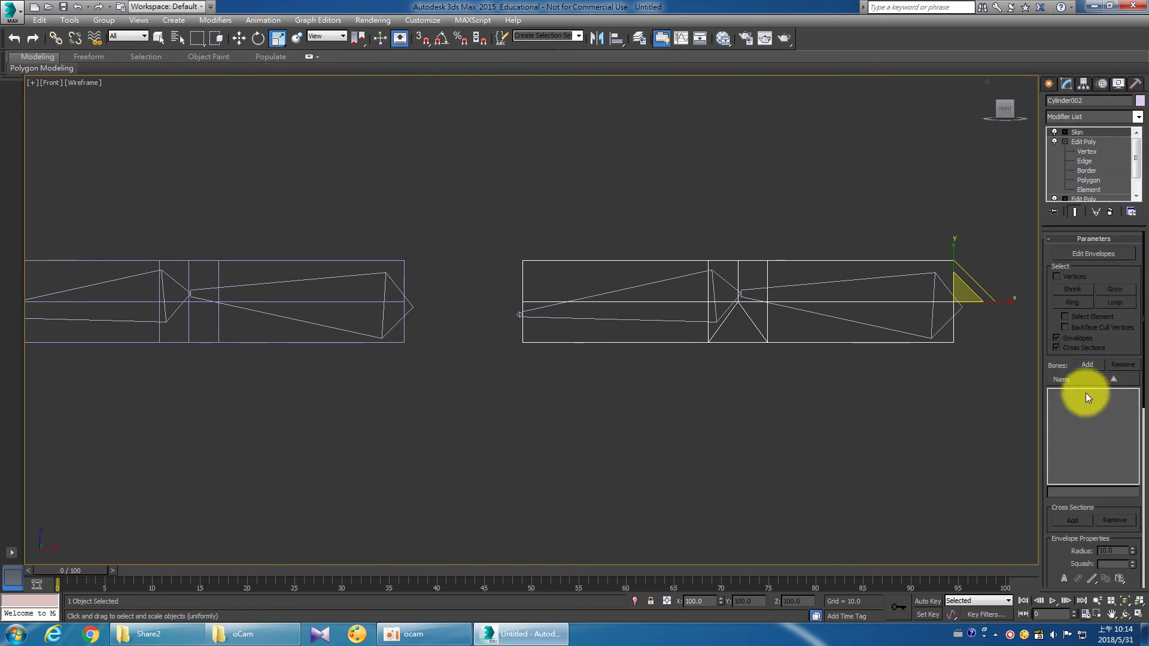
Add Bone004, Bone005 and Bone006 to the skin, then select Bone006.
{"action": "left_click", "coordinate": [1086, 364]}
{"action": "left_click", "coordinate": [11, 95]}
{"action": "left_click", "coordinate": [22, 107]}
{"action": "left_click_drag", "start_coordinate": [49, 93], "coordinate": [69, 120]}
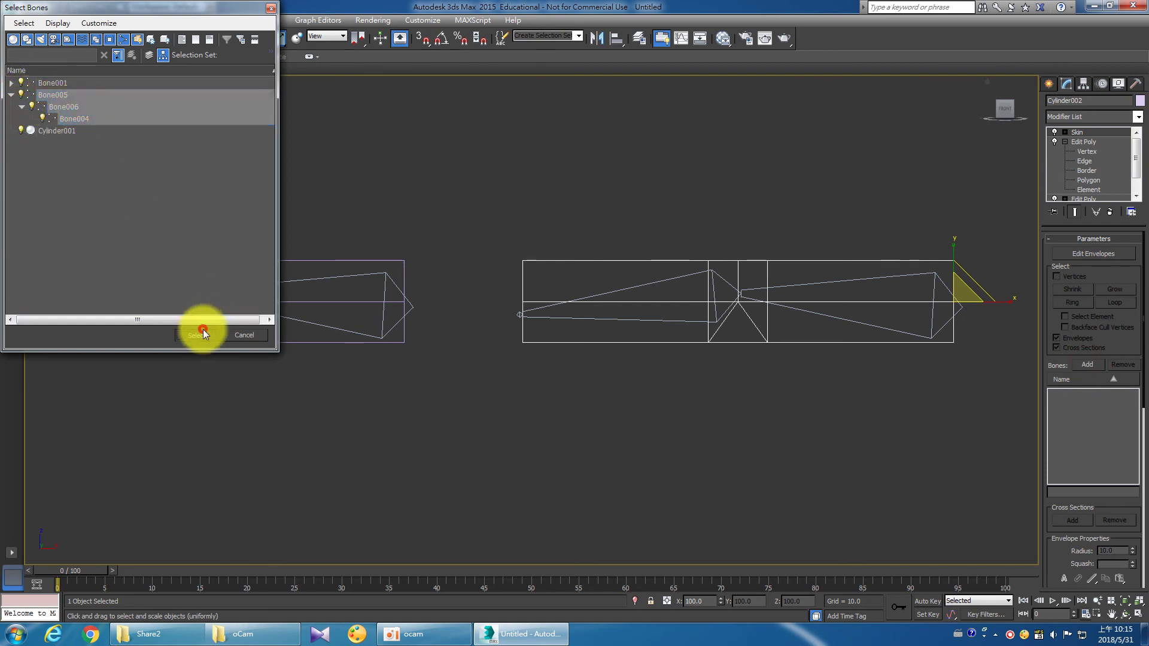
{"action": "left_click", "coordinate": [203, 330]}
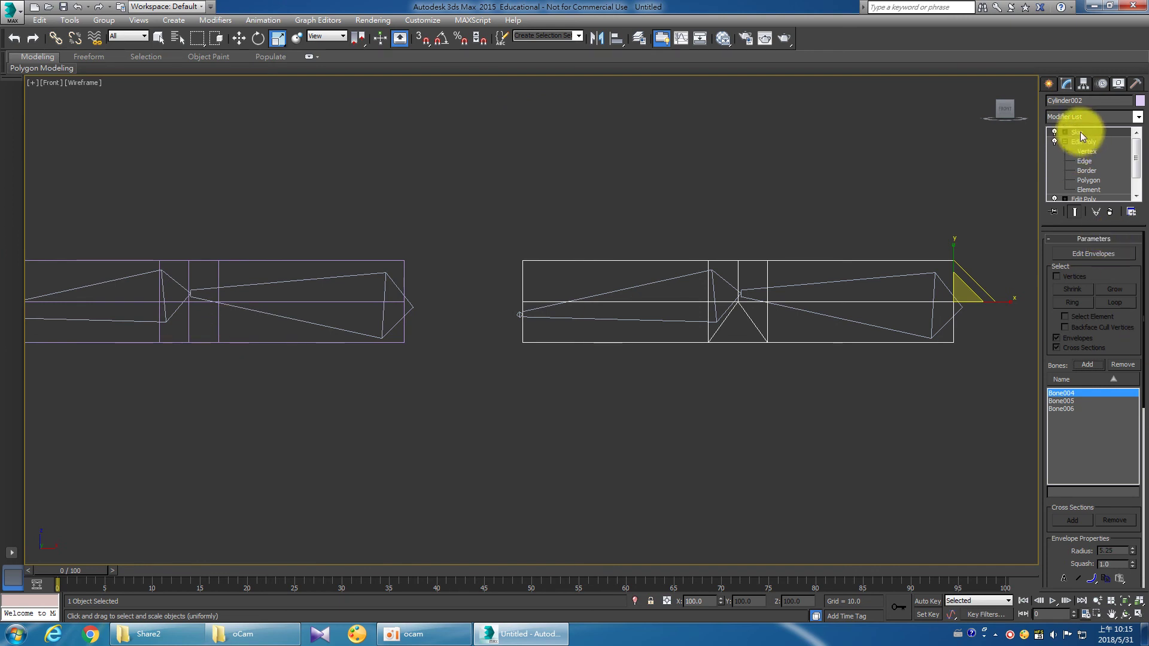
{"action": "left_click", "coordinate": [979, 445]}
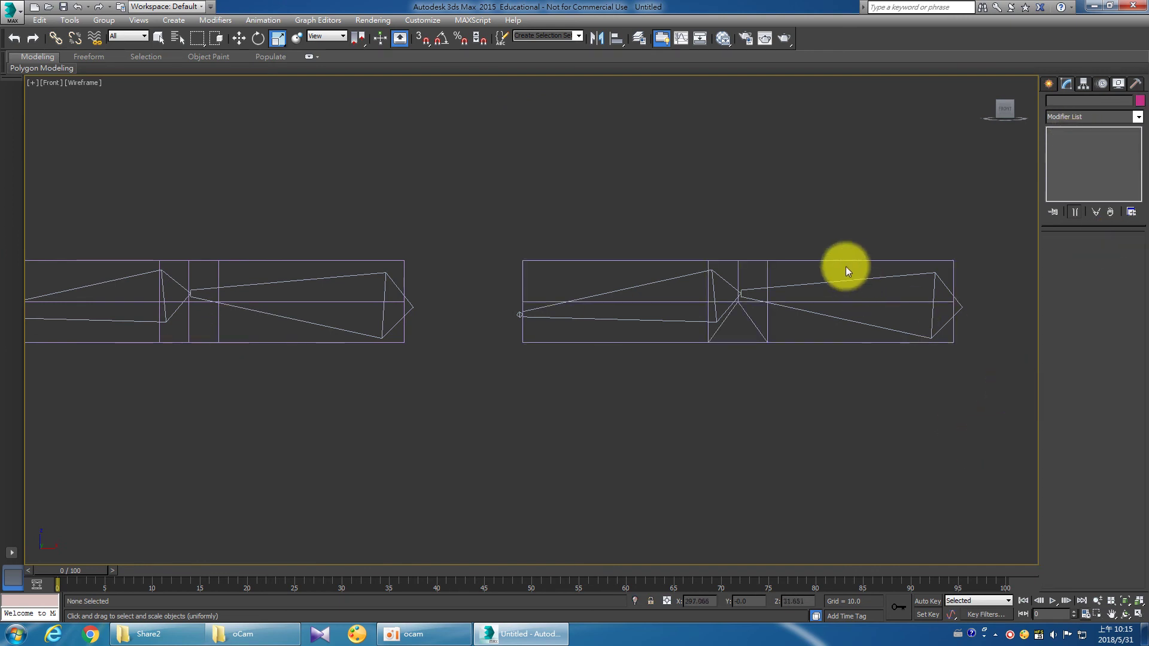
{"action": "left_click", "coordinate": [674, 277]}
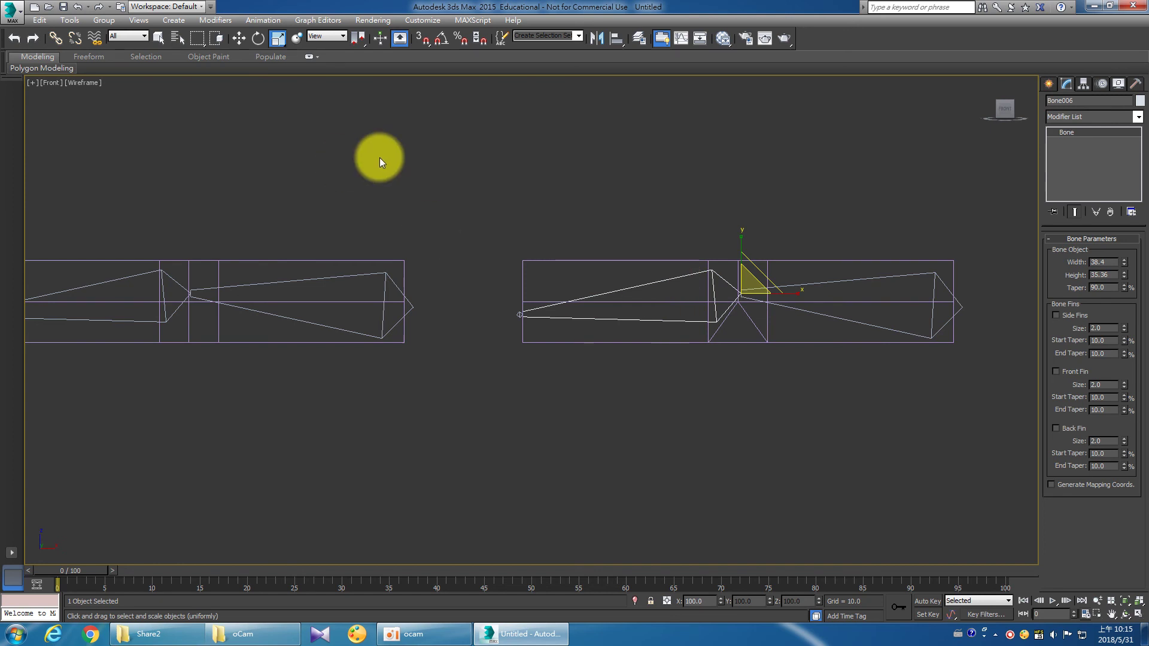
Rotate Bone006 downward in the Front view so the skinned right finger bends.
{"action": "left_click", "coordinate": [260, 44]}
{"action": "left_click_drag", "start_coordinate": [799, 294], "coordinate": [763, 191]}
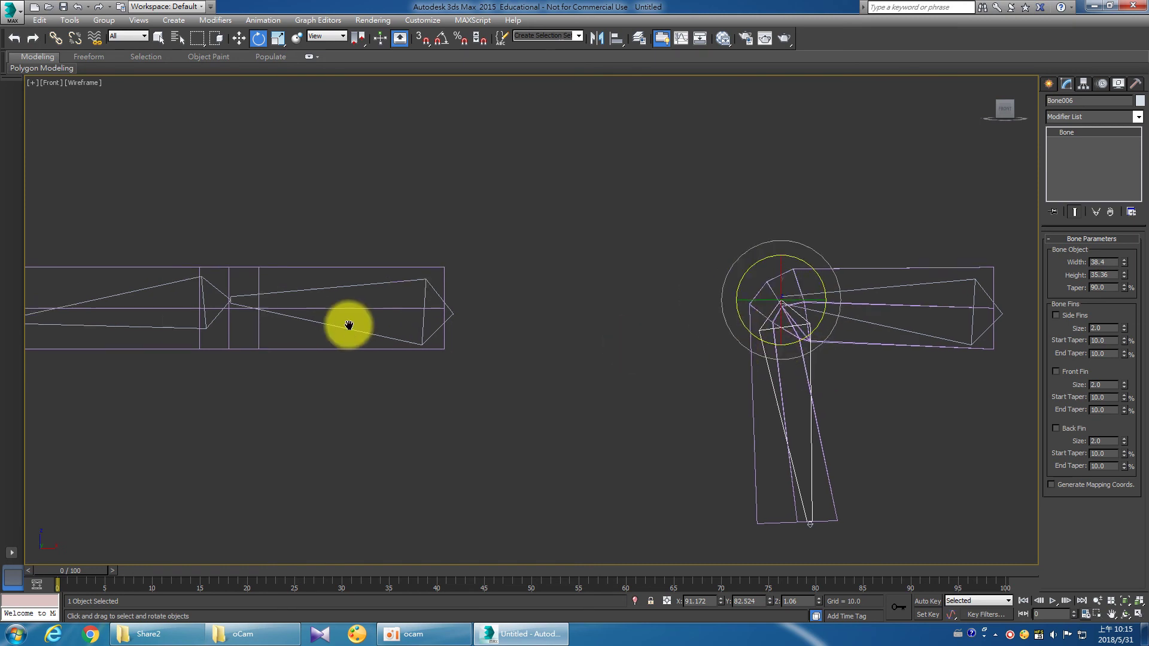
{"action": "middle_click_drag", "start_coordinate": [418, 323], "coordinate": [394, 293]}
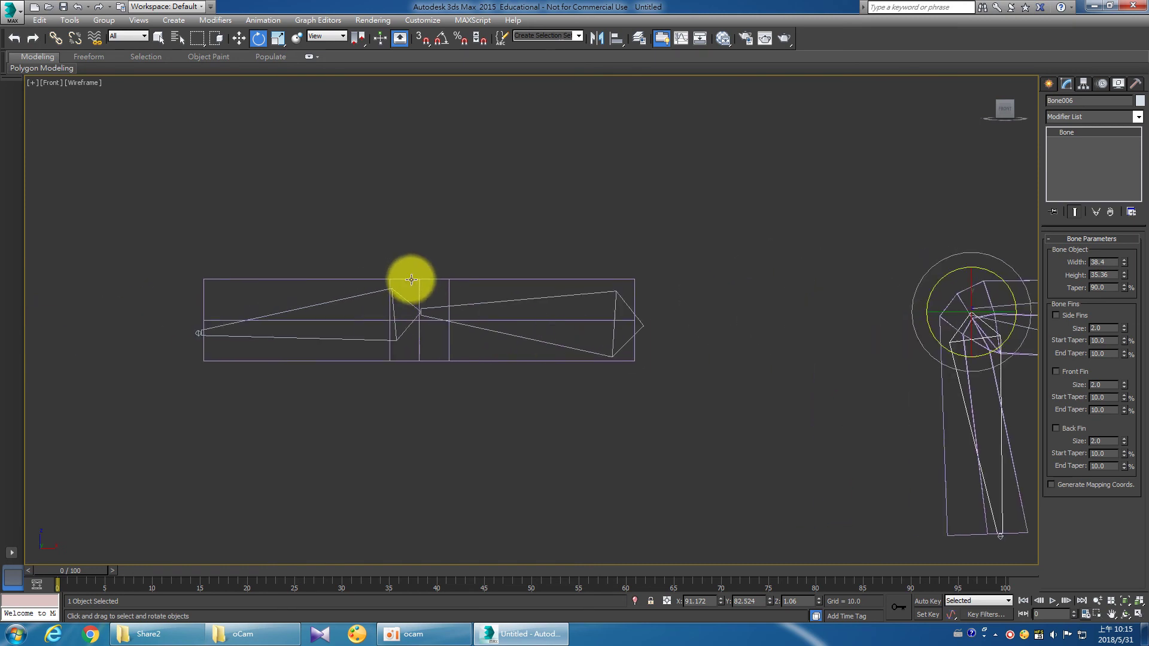
{"action": "left_click", "coordinate": [409, 280]}
{"action": "left_click", "coordinate": [1089, 120]}
Give Cylinder001 a Skin modifier with Bone001, Bone002 and Bone003 added.
{"action": "key", "text": "s"}
{"action": "key", "text": "s"}
{"action": "key", "text": "s"}
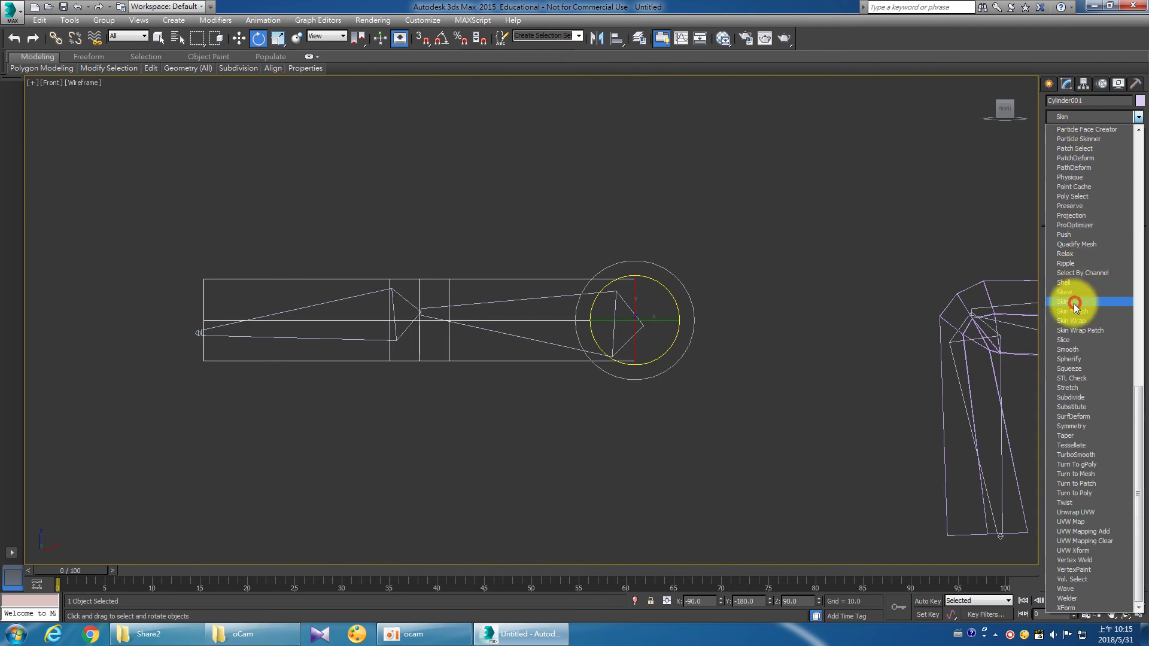
{"action": "left_click", "coordinate": [1071, 302]}
{"action": "left_click", "coordinate": [1085, 371]}
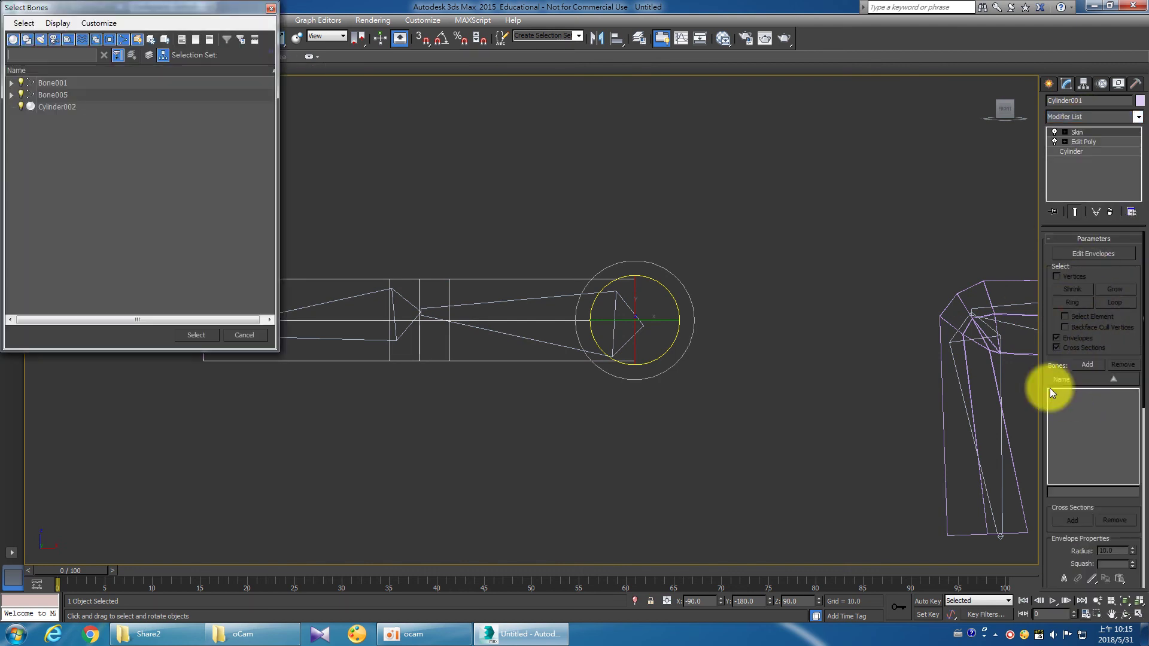
{"action": "left_click", "coordinate": [14, 86]}
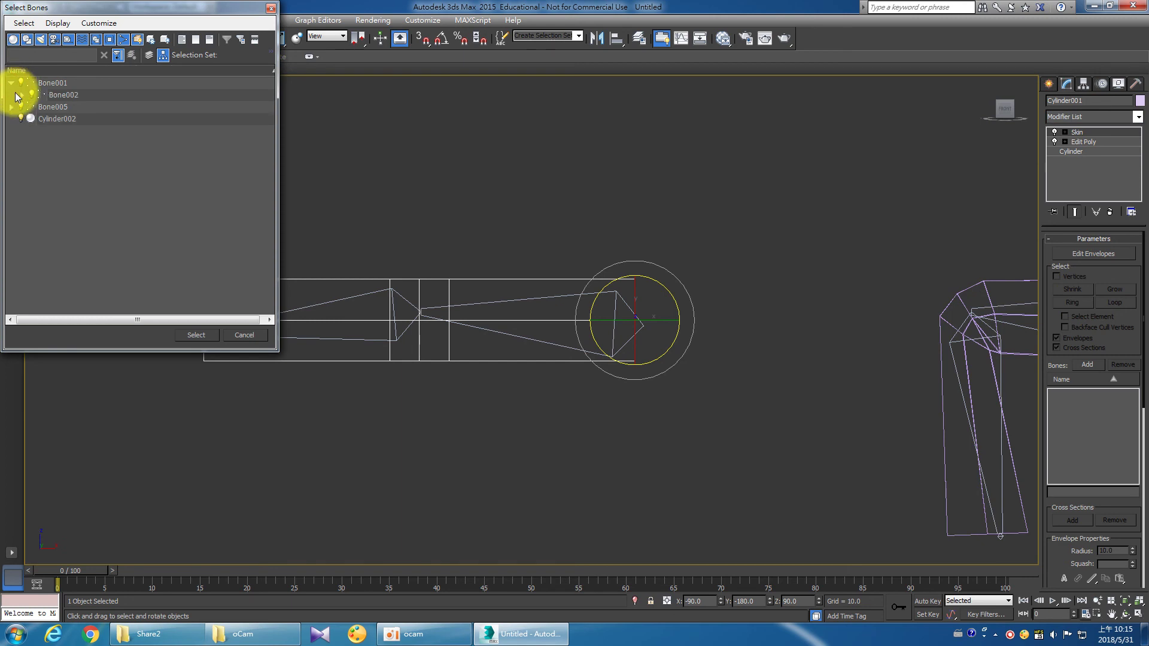
{"action": "left_click_drag", "start_coordinate": [60, 84], "coordinate": [70, 107]}
{"action": "left_click", "coordinate": [205, 331]}
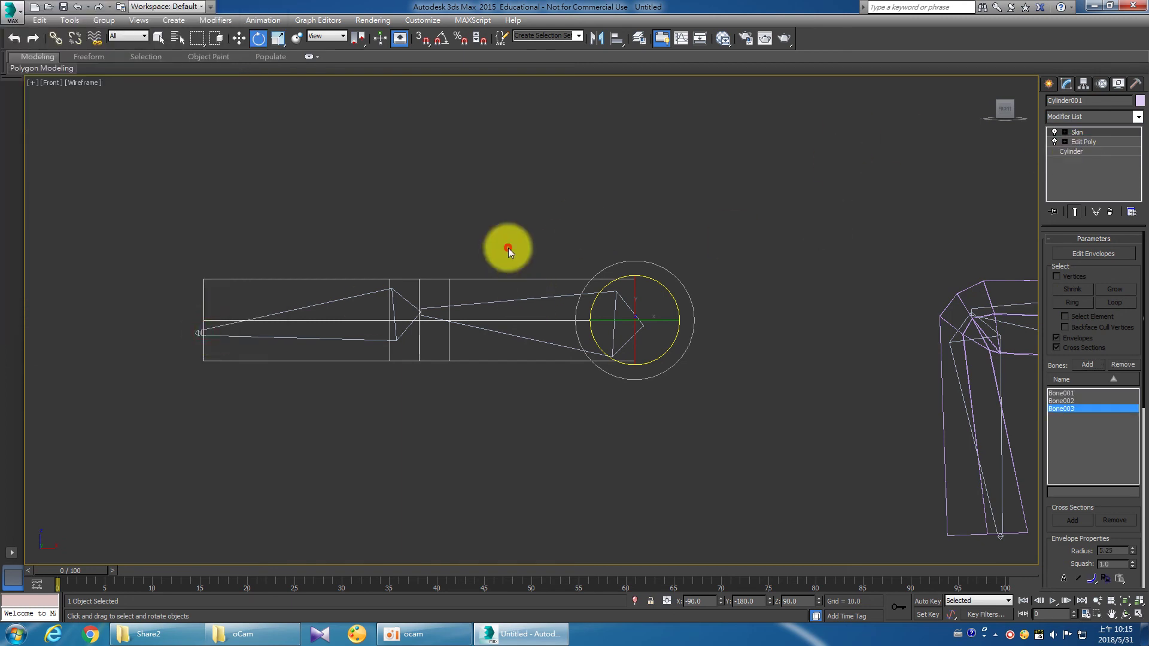
Rotate Bone002 down about -80° to bend the left finger, then restore four viewports.
{"action": "left_click", "coordinate": [508, 247]}
{"action": "left_click", "coordinate": [507, 298]}
{"action": "left_click", "coordinate": [398, 295]}
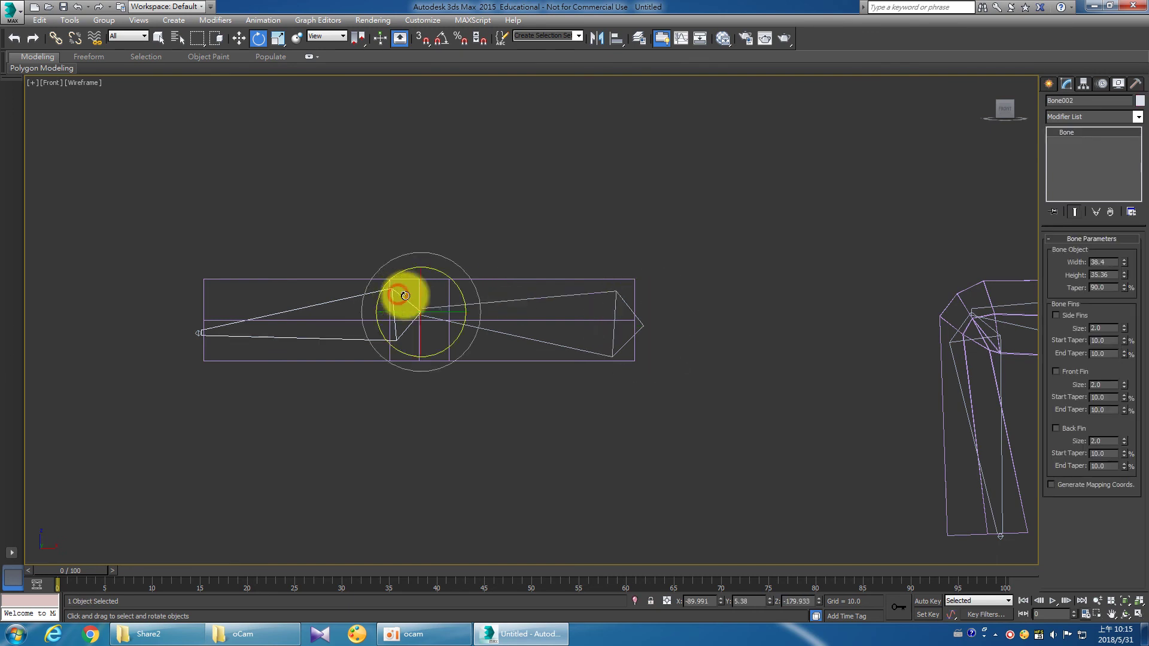
{"action": "left_click_drag", "start_coordinate": [479, 295], "coordinate": [474, 198]}
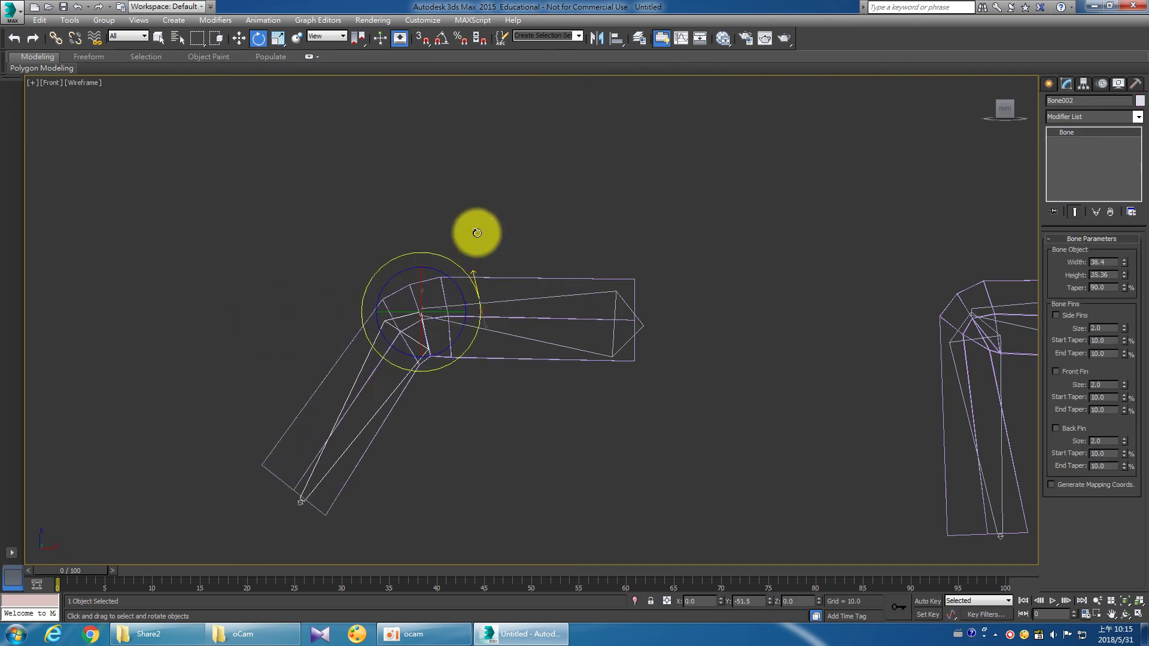
{"action": "middle_click_drag", "start_coordinate": [488, 336], "coordinate": [272, 312]}
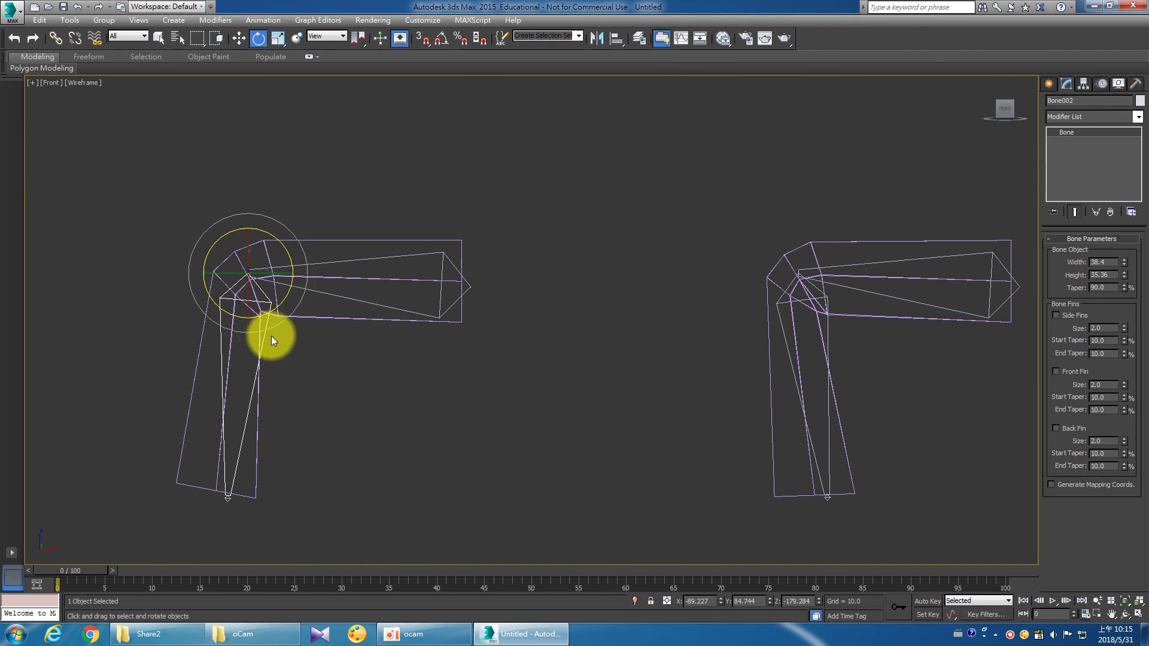
{"action": "left_click", "coordinate": [1142, 611]}
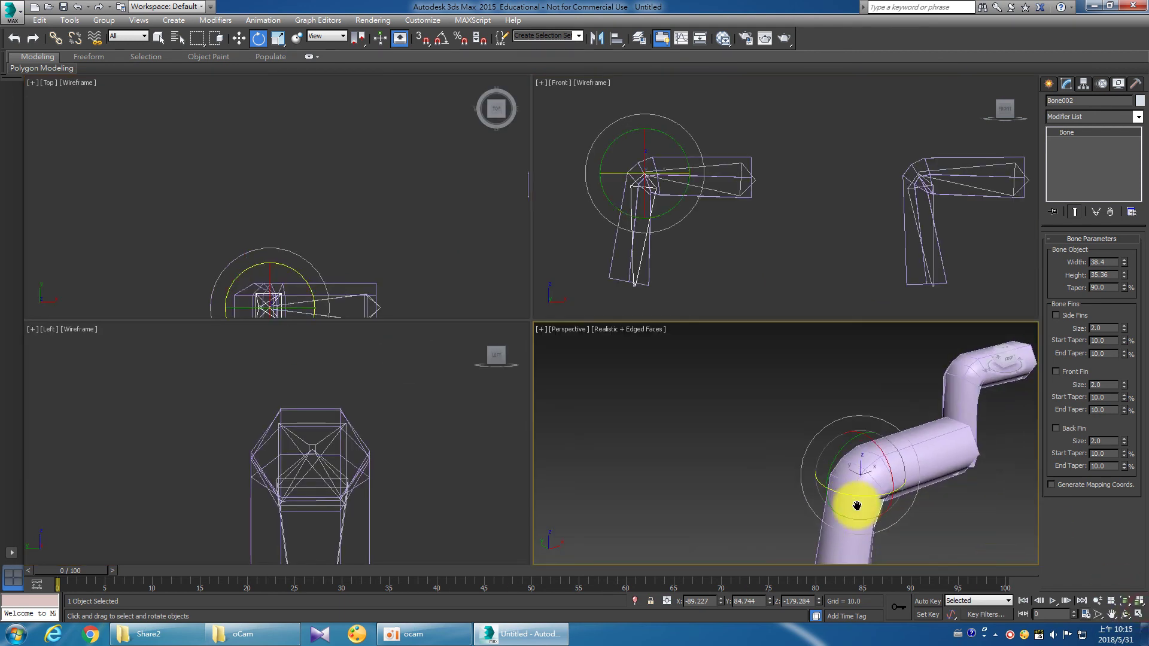
{"action": "left_click", "coordinate": [1137, 613]}
{"action": "mouse_move", "coordinate": [941, 557]}
{"action": "left_mouse_down"}
{"action": "mouse_move", "coordinate": [282, 277]}
{"action": "mouse_move", "coordinate": [501, 353]}
{"action": "mouse_move", "coordinate": [500, 382]}
{"action": "mouse_move", "coordinate": [473, 357]}
{"action": "left_mouse_up"}
{"action": "right_click", "coordinate": [455, 353]}
{"action": "left_click", "coordinate": [416, 347]}
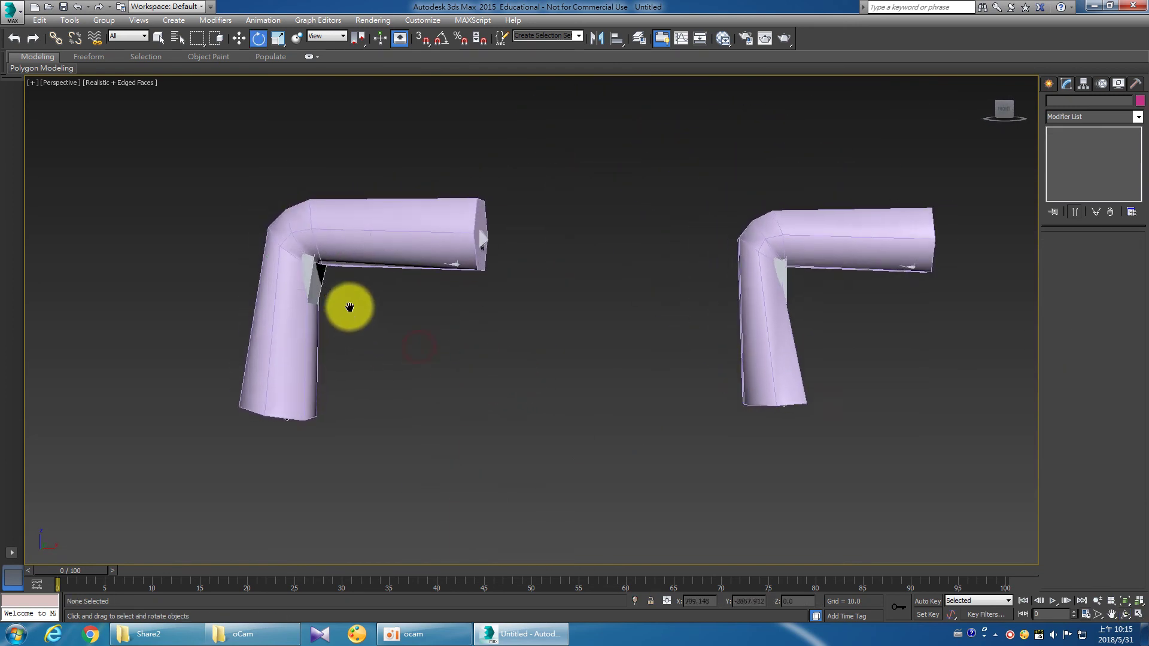
{"action": "scroll", "coordinate": [365, 314], "scroll_direction": "up", "scroll_amount": 2}
{"action": "scroll", "coordinate": [372, 318], "scroll_direction": "down", "scroll_amount": 2}
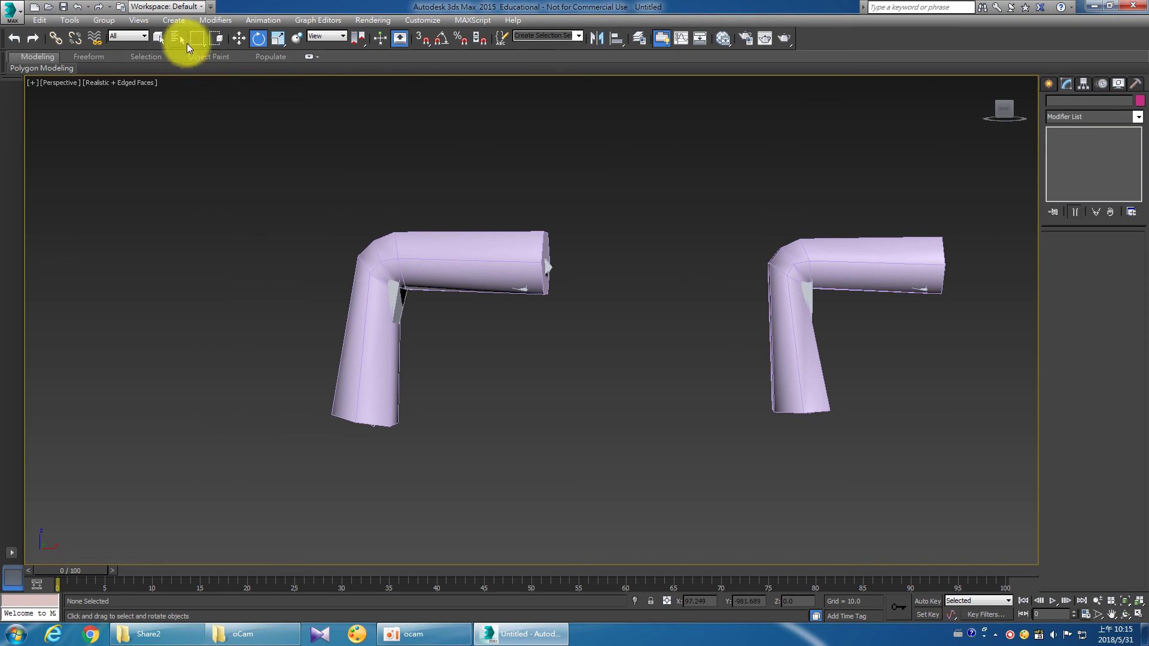
{"action": "left_click", "coordinate": [178, 37]}
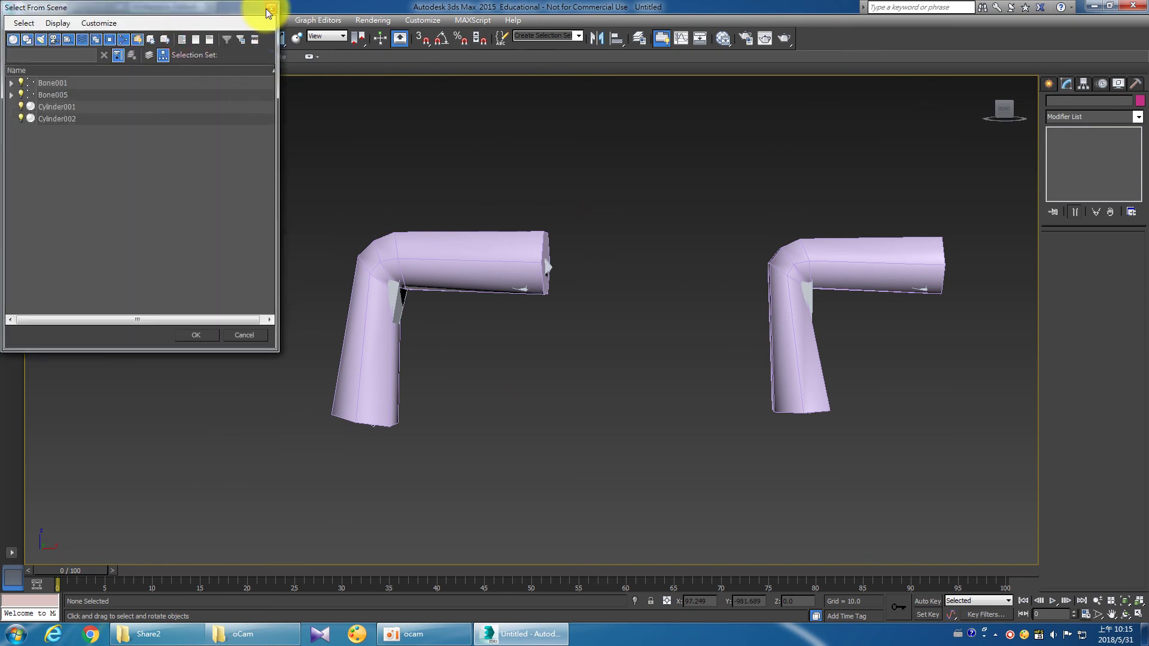
{"action": "left_click", "coordinate": [271, 7]}
{"action": "left_click", "coordinate": [443, 236]}
{"action": "left_click", "coordinate": [852, 241], "text": "ctrl"}
{"action": "left_click", "coordinate": [635, 601]}
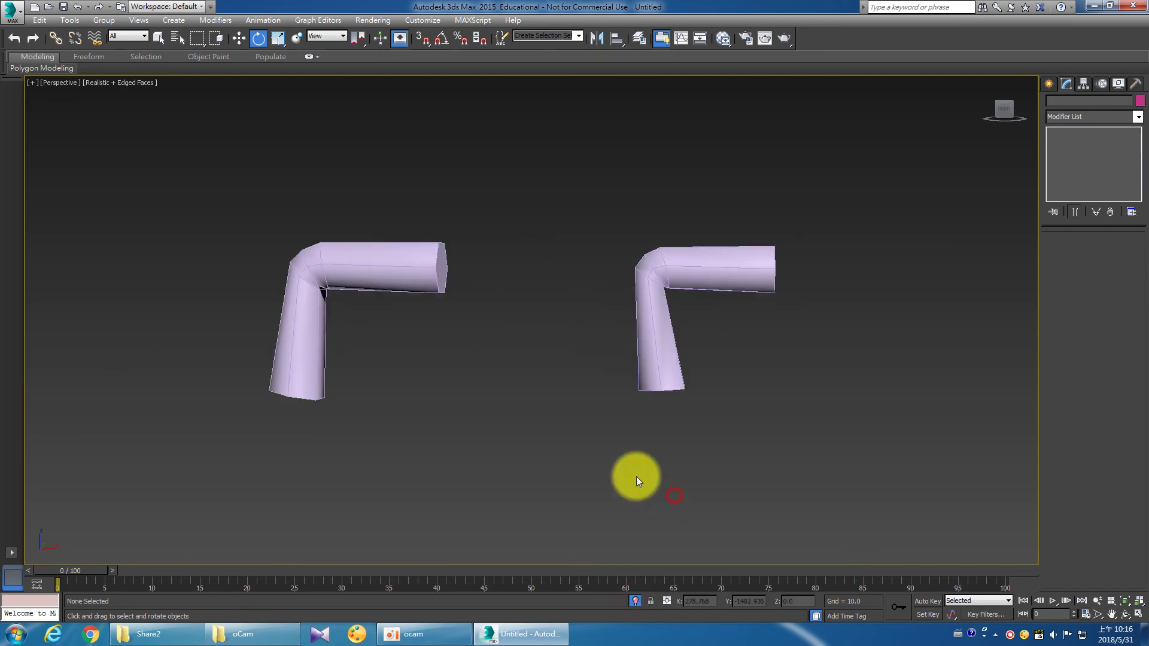
{"action": "key", "text": "ctrl+r"}
{"action": "mouse_move", "coordinate": [565, 390]}
{"action": "left_mouse_down"}
{"action": "mouse_move", "coordinate": [584, 385]}
{"action": "mouse_move", "coordinate": [587, 399]}
{"action": "mouse_move", "coordinate": [556, 403]}
{"action": "mouse_move", "coordinate": [634, 375]}
{"action": "mouse_move", "coordinate": [608, 408]}
{"action": "left_mouse_up"}
{"action": "scroll", "coordinate": [800, 199], "scroll_direction": "up", "scroll_amount": 3}
{"action": "scroll", "coordinate": [598, 377], "scroll_direction": "down", "scroll_amount": 3}
{"action": "scroll", "coordinate": [595, 366], "scroll_direction": "down", "scroll_amount": 3}
{"action": "scroll", "coordinate": [562, 379], "scroll_direction": "down", "scroll_amount": 2}
{"action": "mouse_move", "coordinate": [561, 380]}
{"action": "left_mouse_down"}
{"action": "mouse_move", "coordinate": [500, 389]}
{"action": "mouse_move", "coordinate": [539, 380]}
{"action": "mouse_move", "coordinate": [538, 359]}
{"action": "mouse_move", "coordinate": [515, 373]}
{"action": "left_mouse_up"}
{"action": "right_click", "coordinate": [396, 339]}
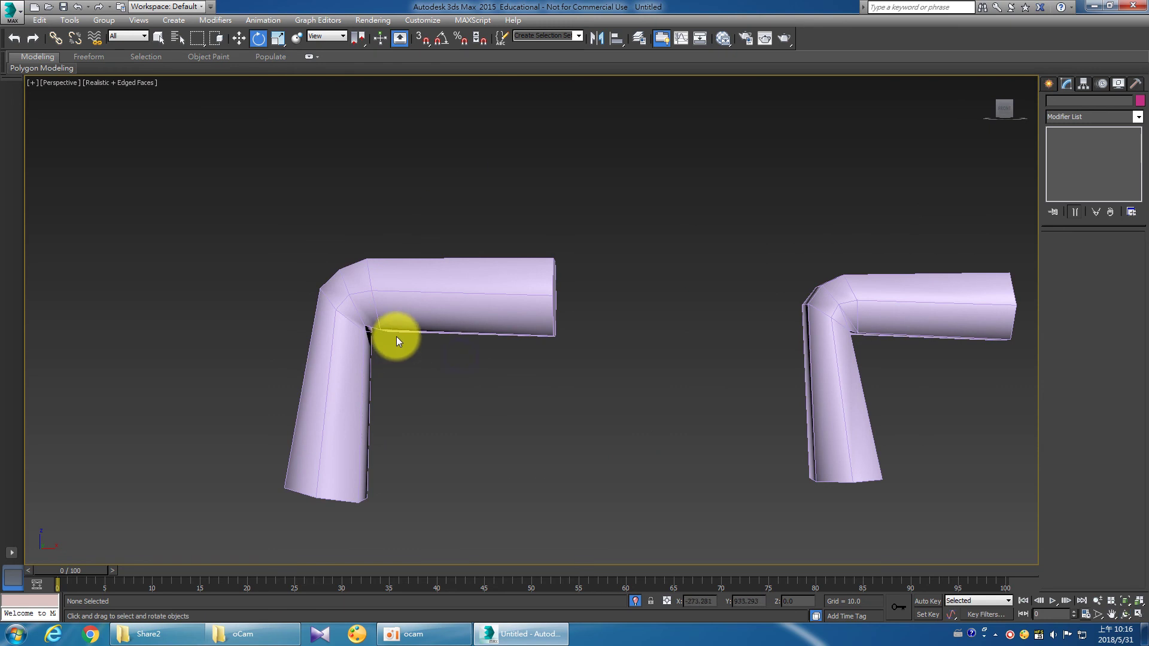
{"action": "left_click", "coordinate": [1140, 610]}
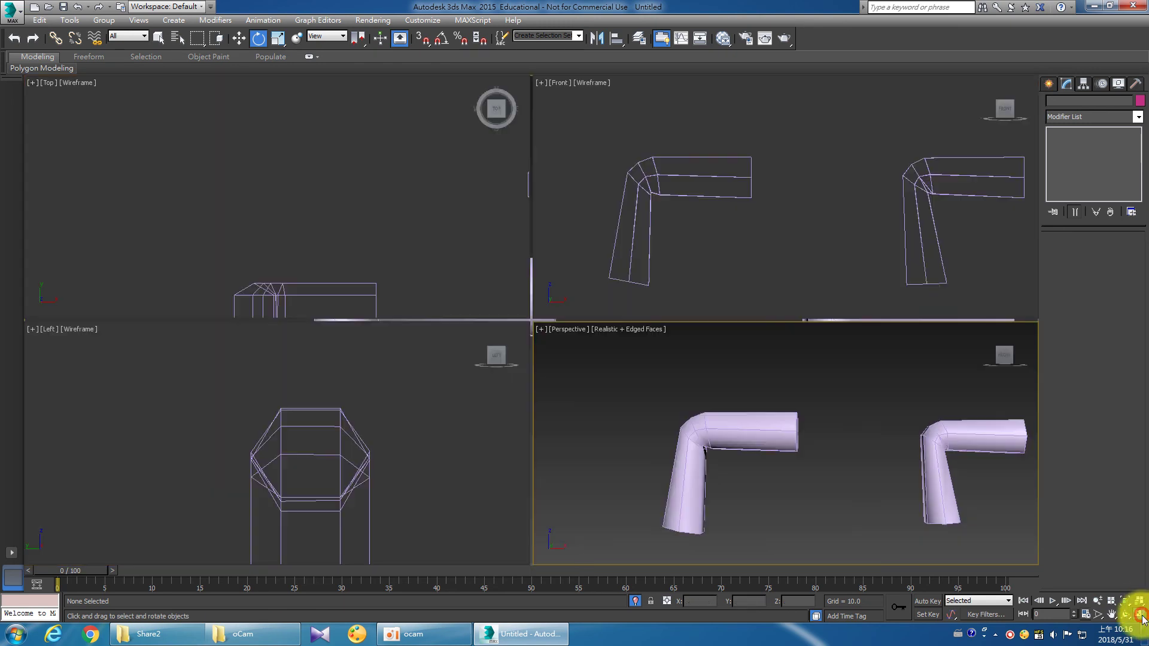
{"action": "scroll", "coordinate": [867, 215], "scroll_direction": "up", "scroll_amount": 2}
{"action": "scroll", "coordinate": [842, 204], "scroll_direction": "up", "scroll_amount": 2}
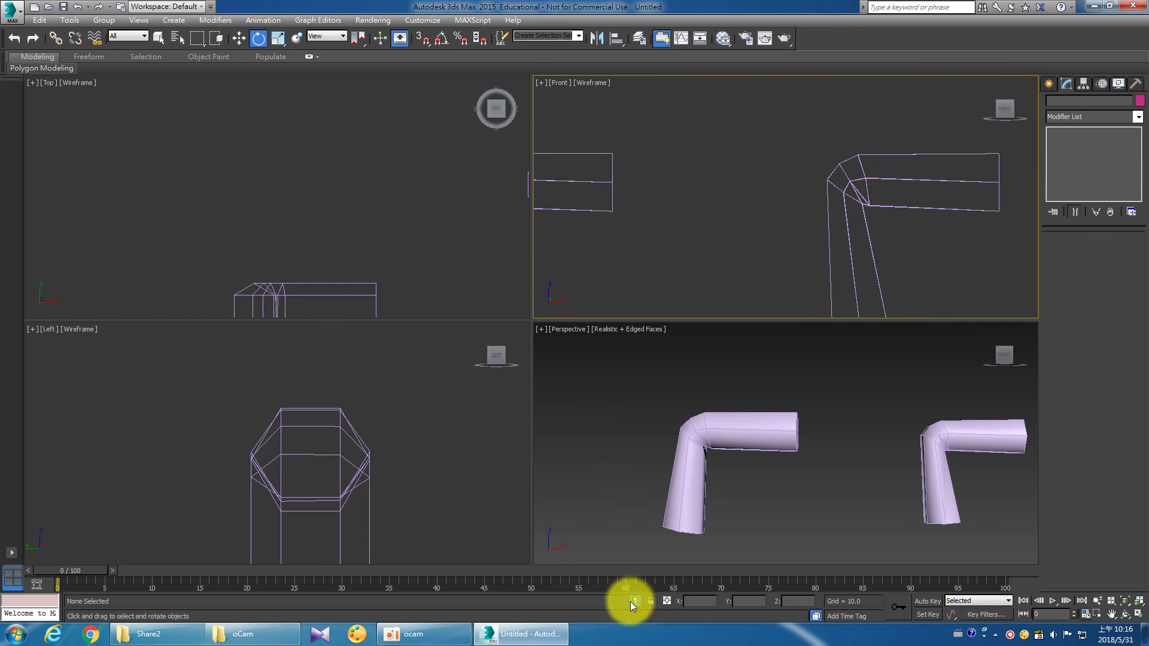
End isolation and re-angle Bone006 so the right finger bends only gently.
{"action": "left_click", "coordinate": [634, 601]}
{"action": "left_click", "coordinate": [838, 214]}
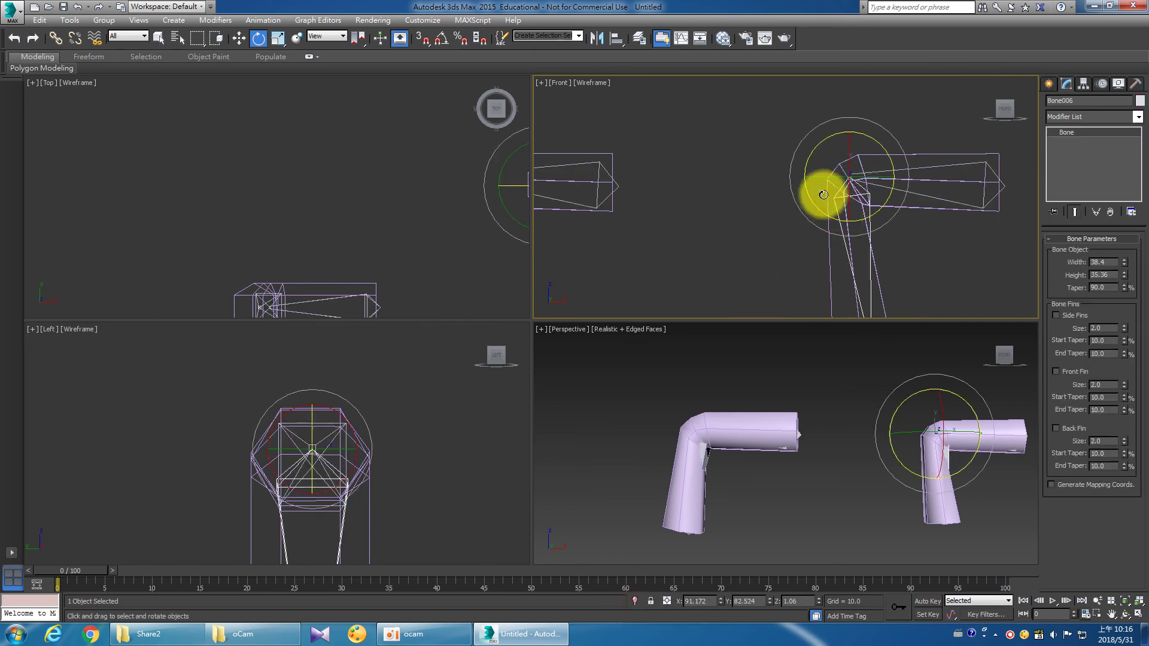
{"action": "left_click_drag", "start_coordinate": [795, 192], "coordinate": [772, 90]}
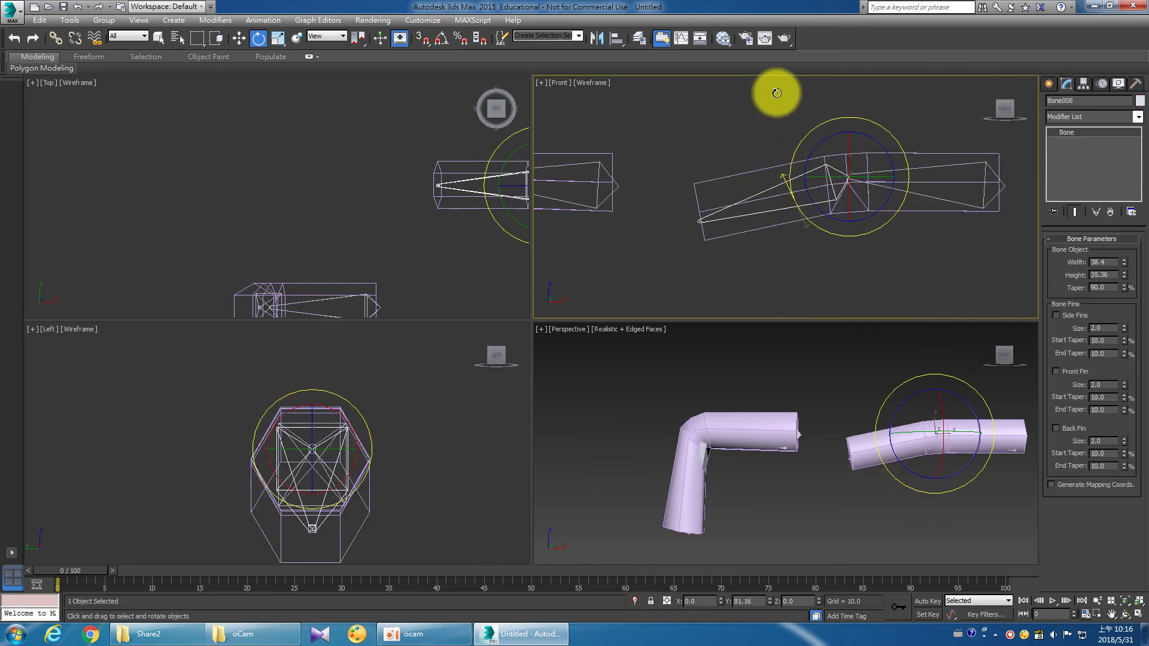
{"action": "middle_click_drag", "start_coordinate": [541, 207], "coordinate": [672, 231]}
Re-angle Bone002 to a shallow bend for the left finger and deselect it.
{"action": "left_click", "coordinate": [591, 246]}
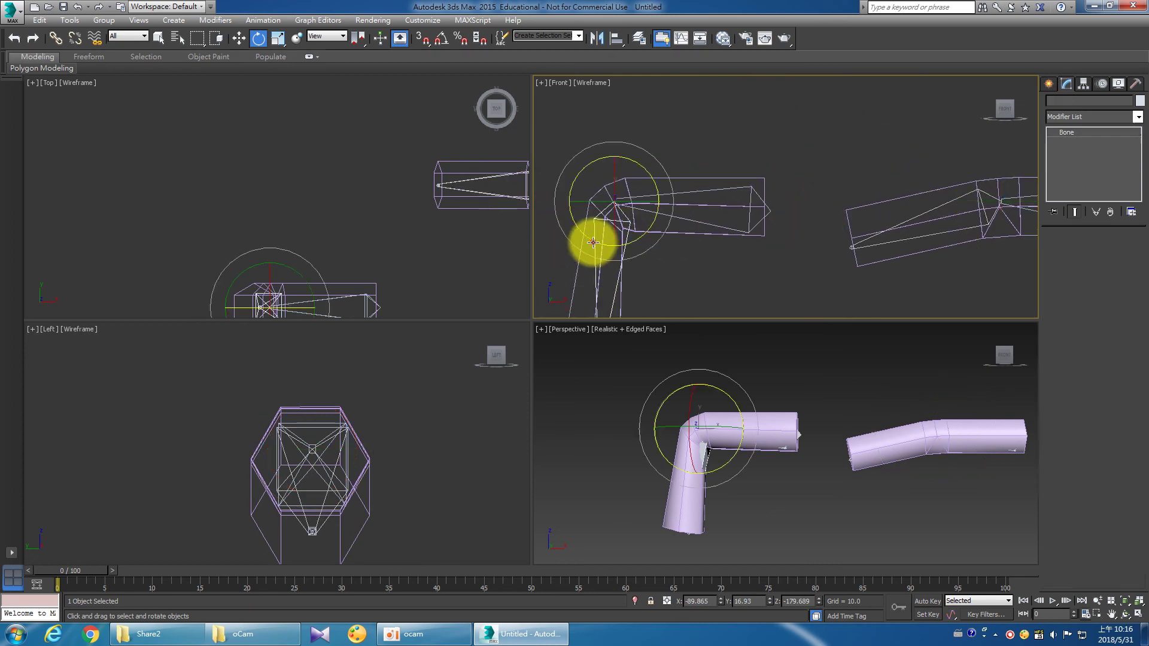
{"action": "mouse_move", "coordinate": [574, 241]}
{"action": "left_mouse_down"}
{"action": "mouse_move", "coordinate": [546, 208]}
{"action": "mouse_move", "coordinate": [546, 170]}
{"action": "left_mouse_up"}
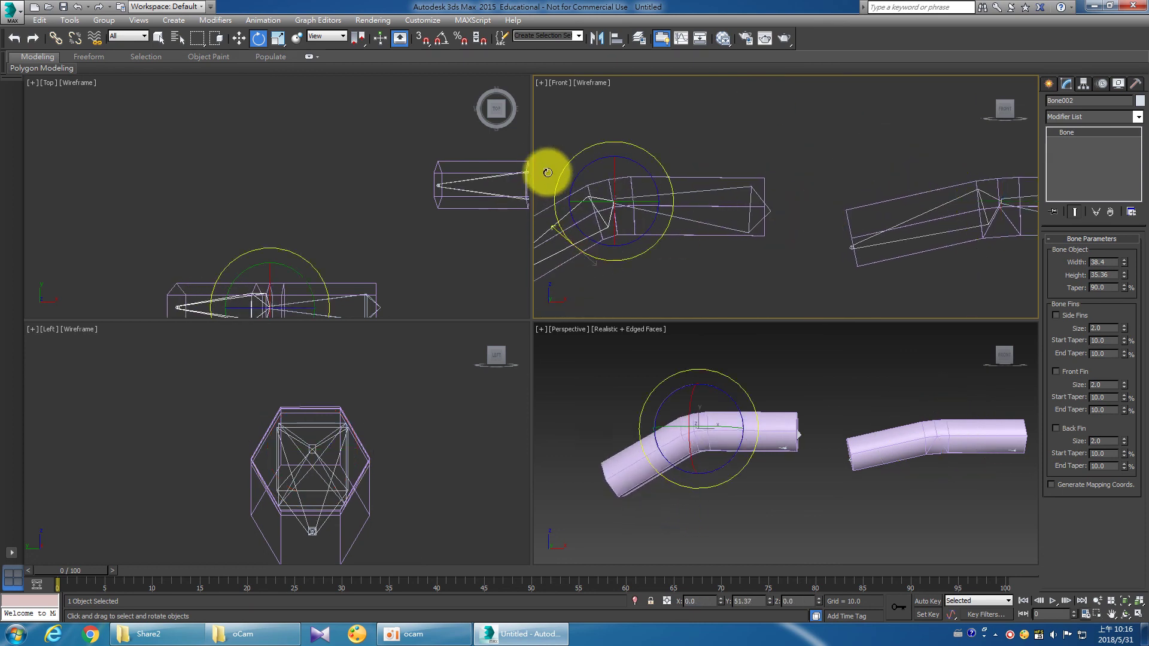
{"action": "scroll", "coordinate": [654, 249], "scroll_direction": "down", "scroll_amount": 2}
{"action": "middle_click_drag", "start_coordinate": [654, 248], "coordinate": [655, 259]}
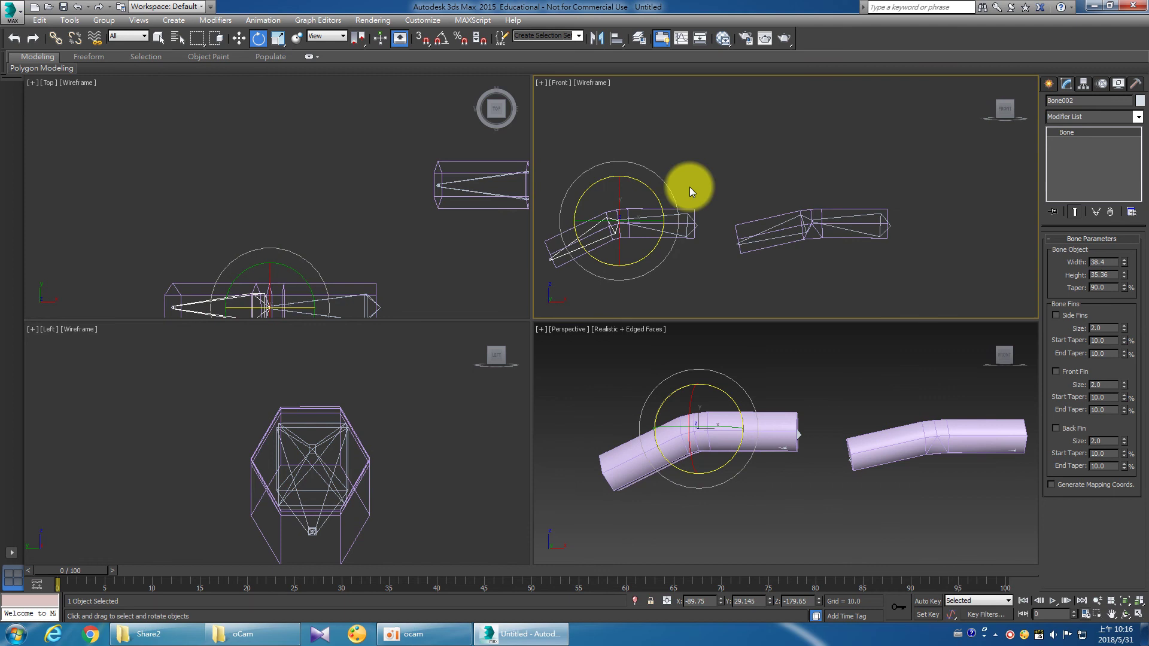
{"action": "left_click", "coordinate": [691, 281]}
{"action": "scroll", "coordinate": [623, 245], "scroll_direction": "up", "scroll_amount": 2}
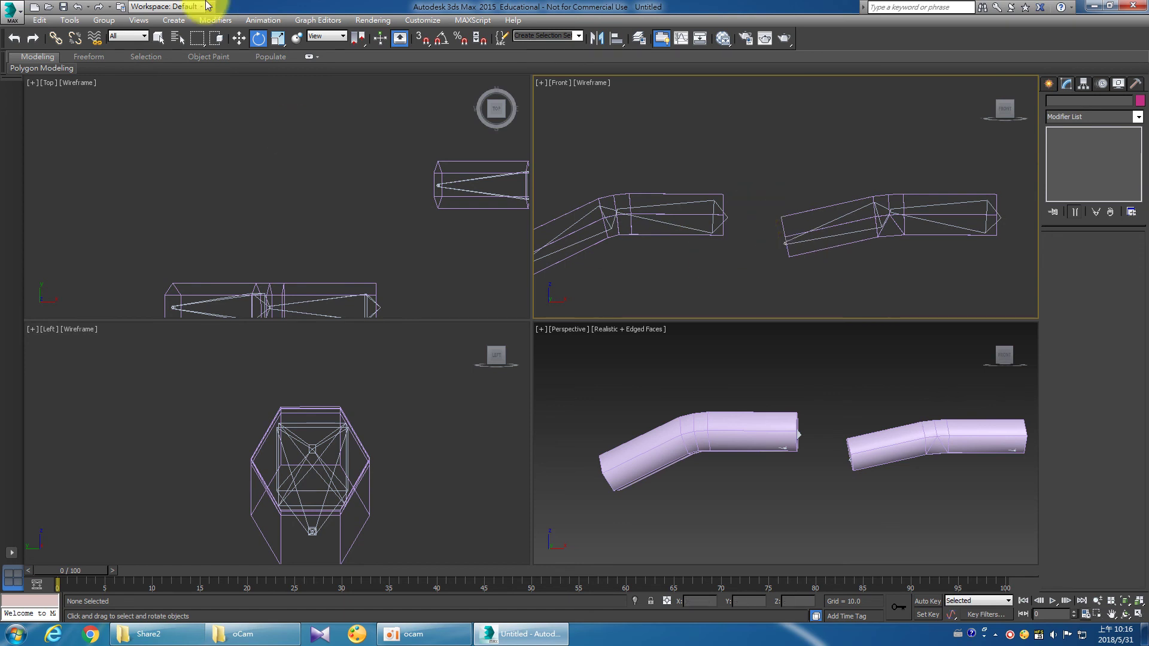
{"action": "left_click", "coordinate": [12, 12]}
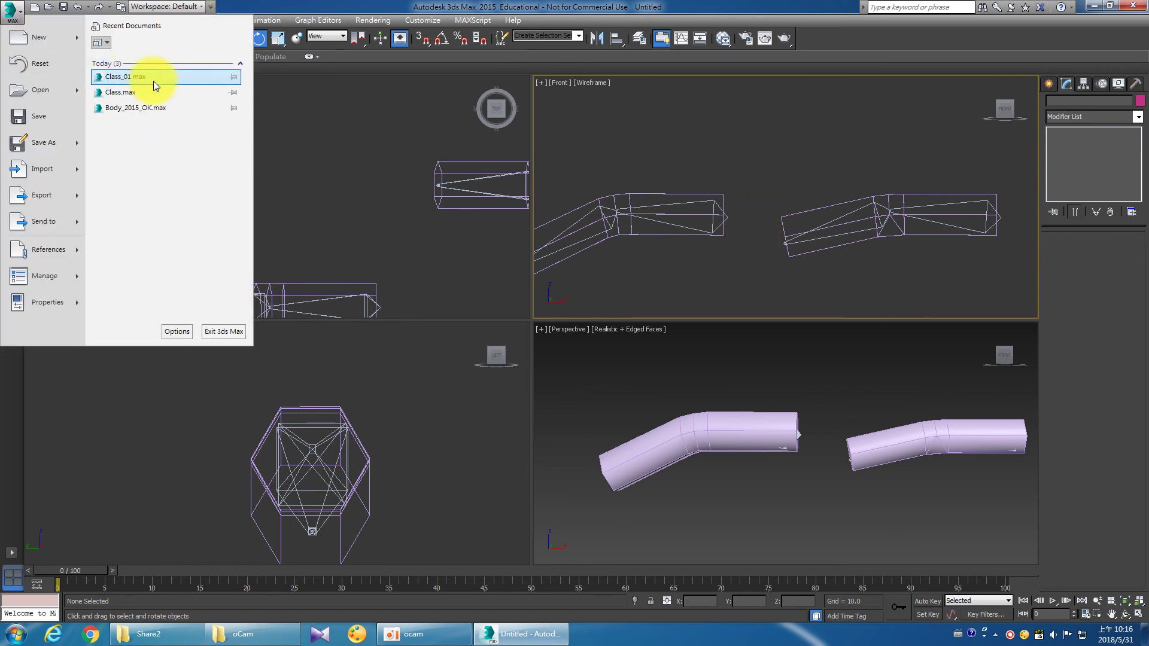
Open Class_01.max, isolate the hand mesh Box002, and zoom extents in all views.
{"action": "left_click", "coordinate": [152, 77]}
{"action": "left_click", "coordinate": [590, 342]}
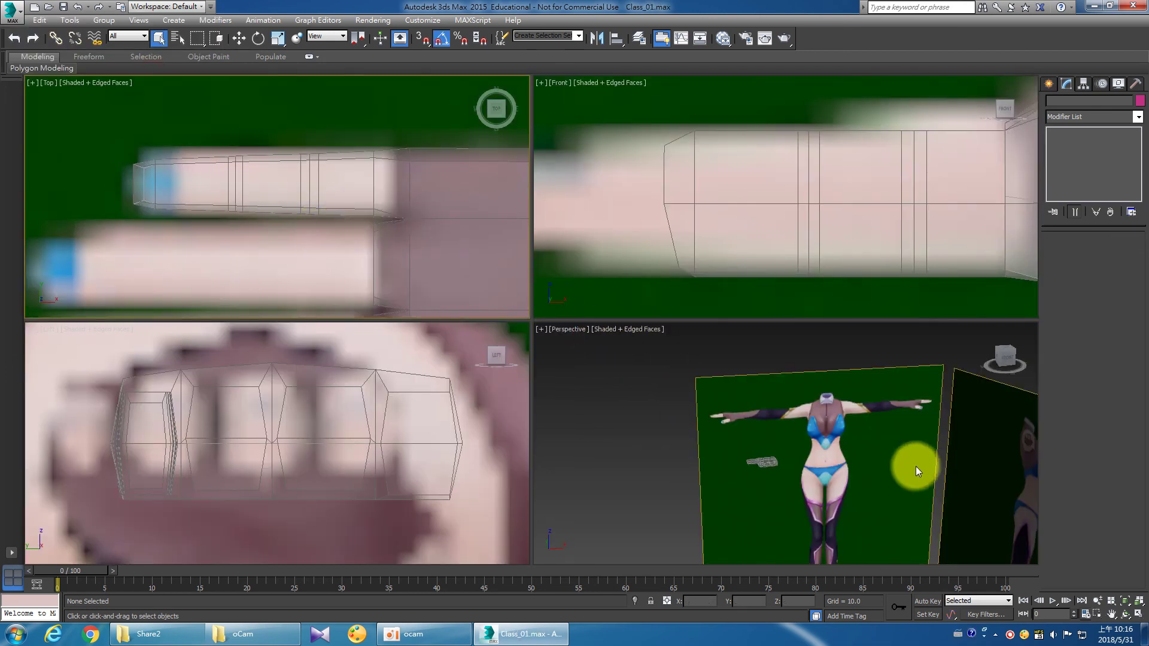
{"action": "left_click", "coordinate": [765, 451]}
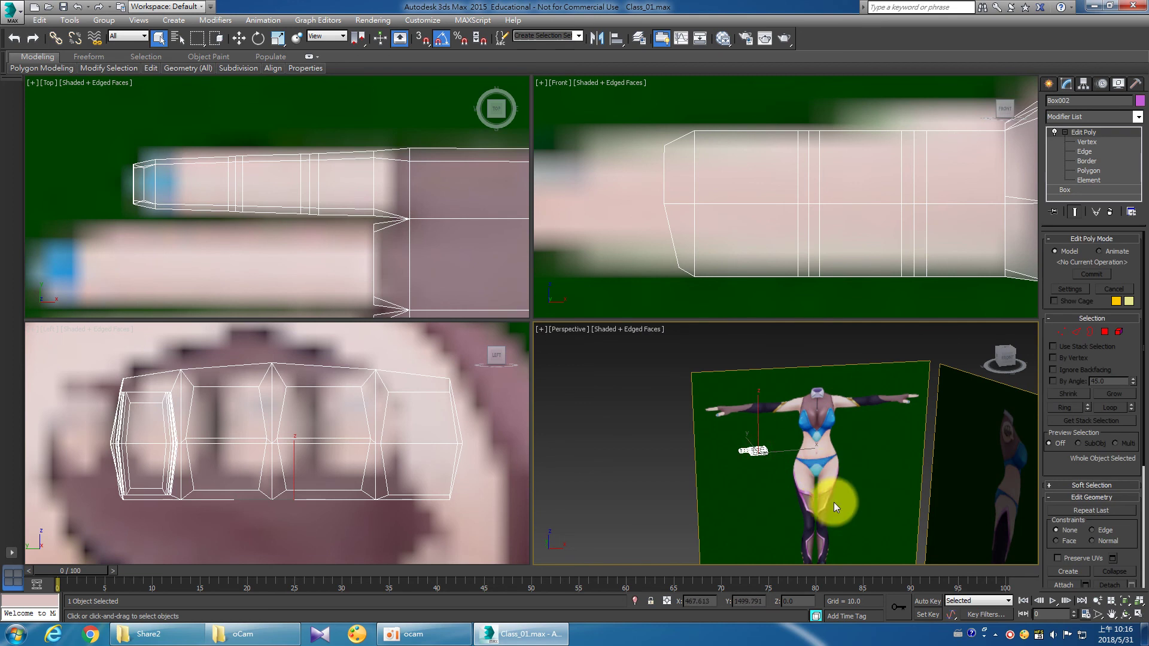
{"action": "left_click", "coordinate": [634, 600]}
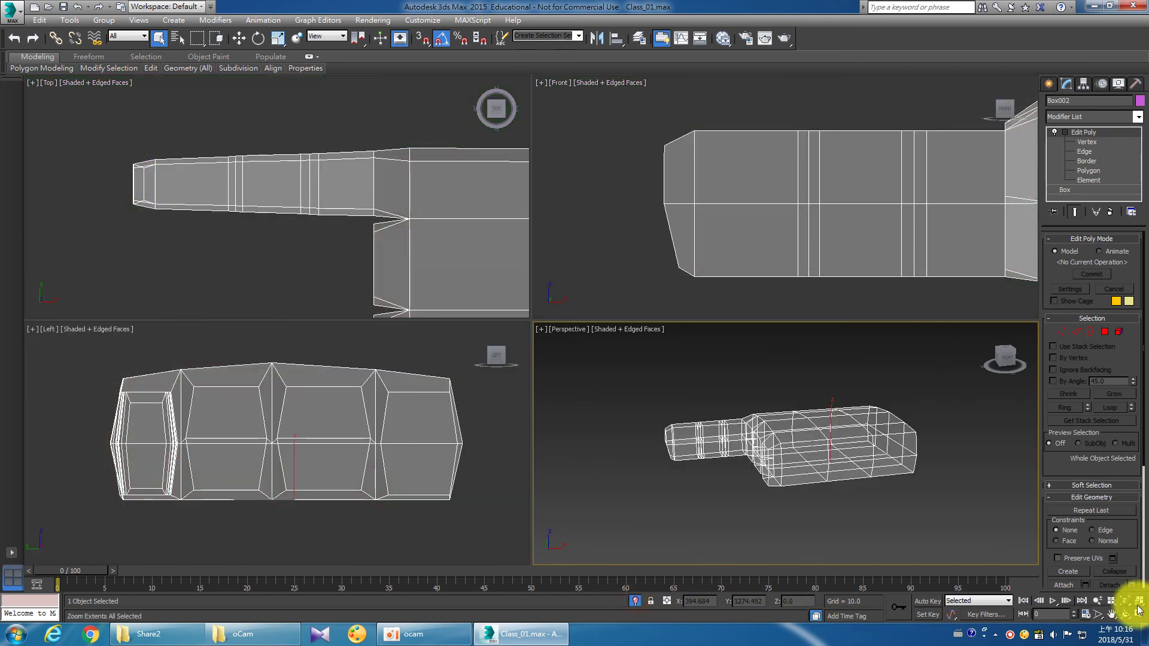
{"action": "left_click", "coordinate": [1137, 610]}
{"action": "scroll", "coordinate": [778, 233], "scroll_direction": "up", "scroll_amount": 3}
{"action": "scroll", "coordinate": [757, 245], "scroll_direction": "up", "scroll_amount": 3}
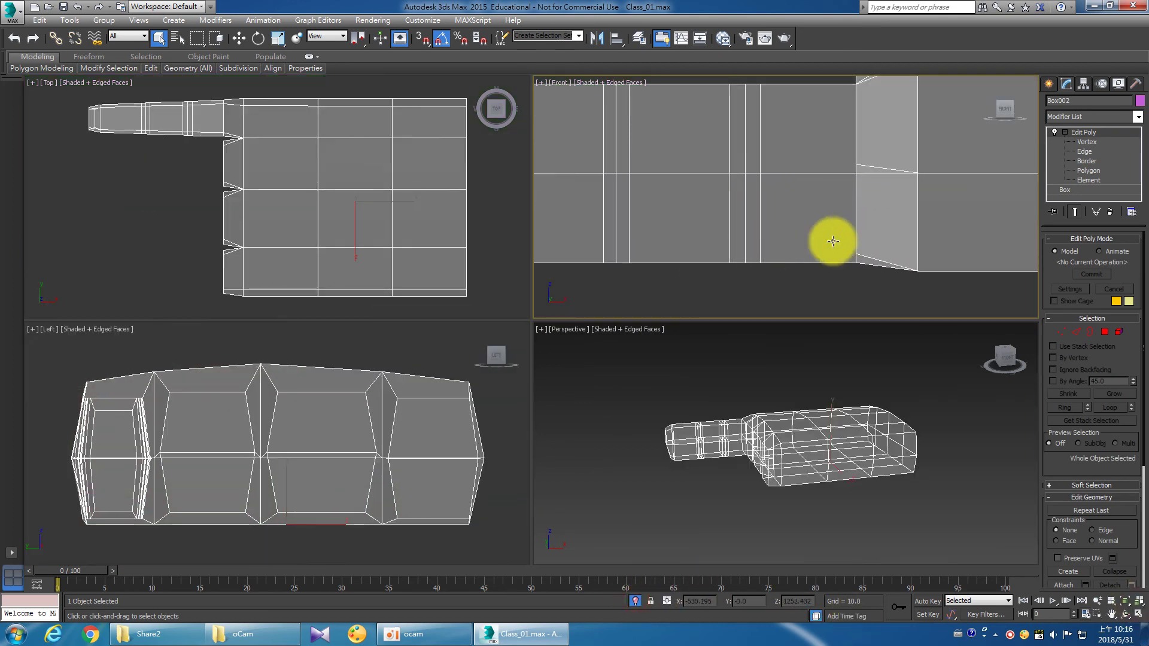
Switch Box002 to Edge level and select an edge on the finger.
{"action": "left_click", "coordinate": [1084, 151]}
{"action": "scroll", "coordinate": [879, 239], "scroll_direction": "up", "scroll_amount": 2}
{"action": "scroll", "coordinate": [762, 253], "scroll_direction": "up", "scroll_amount": 3}
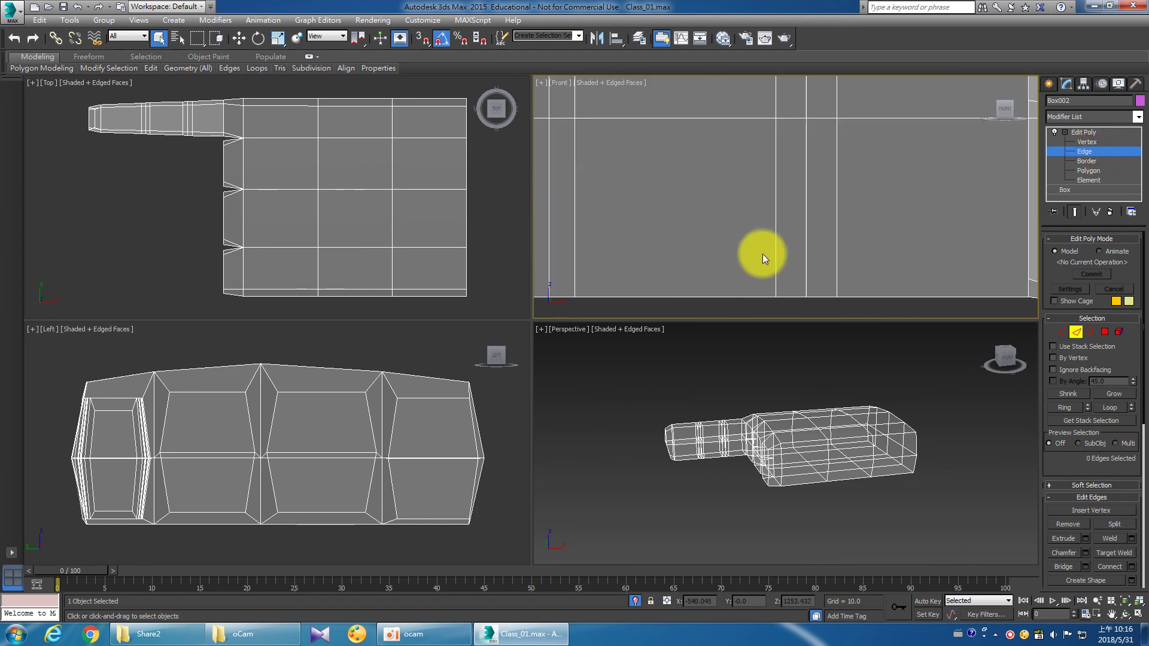
{"action": "left_click", "coordinate": [807, 224]}
{"action": "scroll", "coordinate": [808, 467], "scroll_direction": "up", "scroll_amount": 1}
{"action": "scroll", "coordinate": [777, 468], "scroll_direction": "up", "scroll_amount": 3}
{"action": "scroll", "coordinate": [685, 462], "scroll_direction": "up", "scroll_amount": 4}
{"action": "scroll", "coordinate": [688, 462], "scroll_direction": "down", "scroll_amount": 2}
{"action": "scroll", "coordinate": [691, 462], "scroll_direction": "up", "scroll_amount": 2}
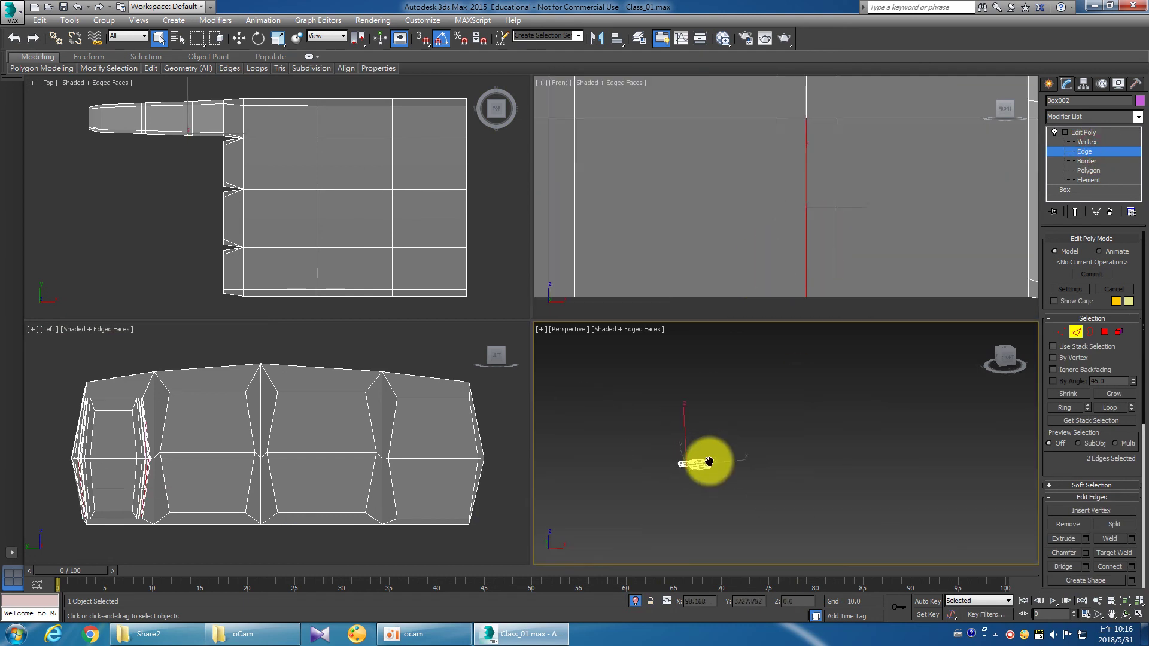
{"action": "scroll", "coordinate": [724, 460], "scroll_direction": "down", "scroll_amount": 4}
{"action": "key", "text": "ctrl+r"}
{"action": "mouse_move", "coordinate": [748, 469]}
{"action": "left_mouse_down"}
{"action": "mouse_move", "coordinate": [774, 479]}
{"action": "mouse_move", "coordinate": [797, 451]}
{"action": "mouse_move", "coordinate": [761, 429]}
{"action": "mouse_move", "coordinate": [778, 472]}
{"action": "mouse_move", "coordinate": [790, 472]}
{"action": "mouse_move", "coordinate": [764, 469]}
{"action": "left_mouse_up"}
{"action": "right_click", "coordinate": [814, 208]}
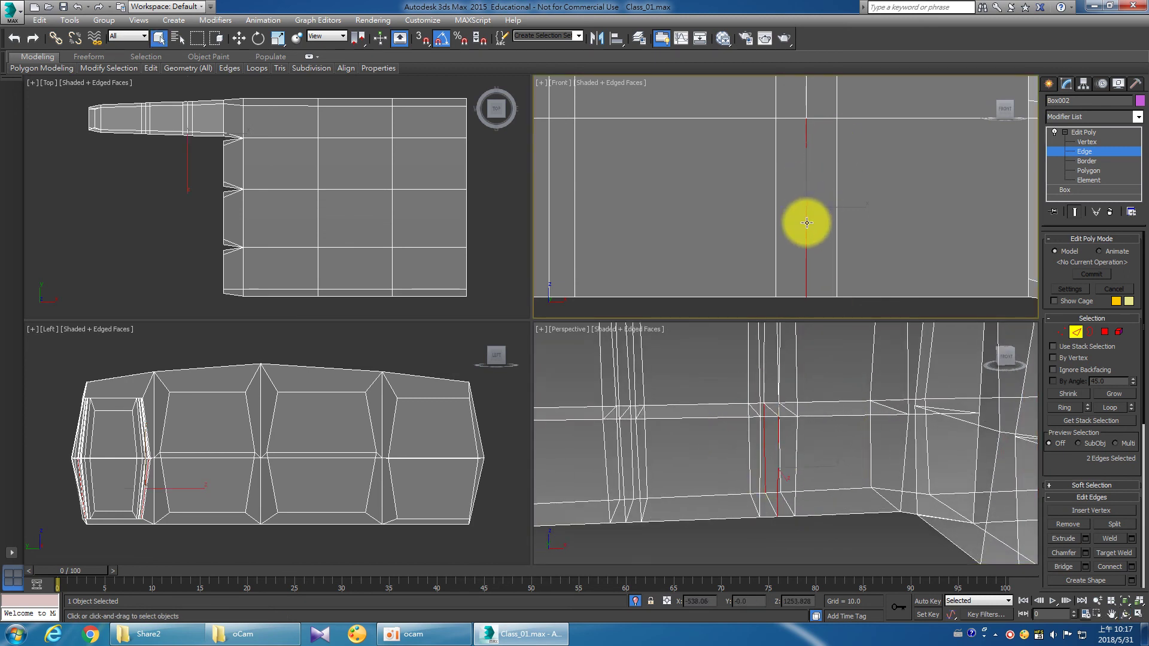
Add another edge to the selection and Connect the selected edges.
{"action": "left_click", "coordinate": [771, 504], "text": "ctrl"}
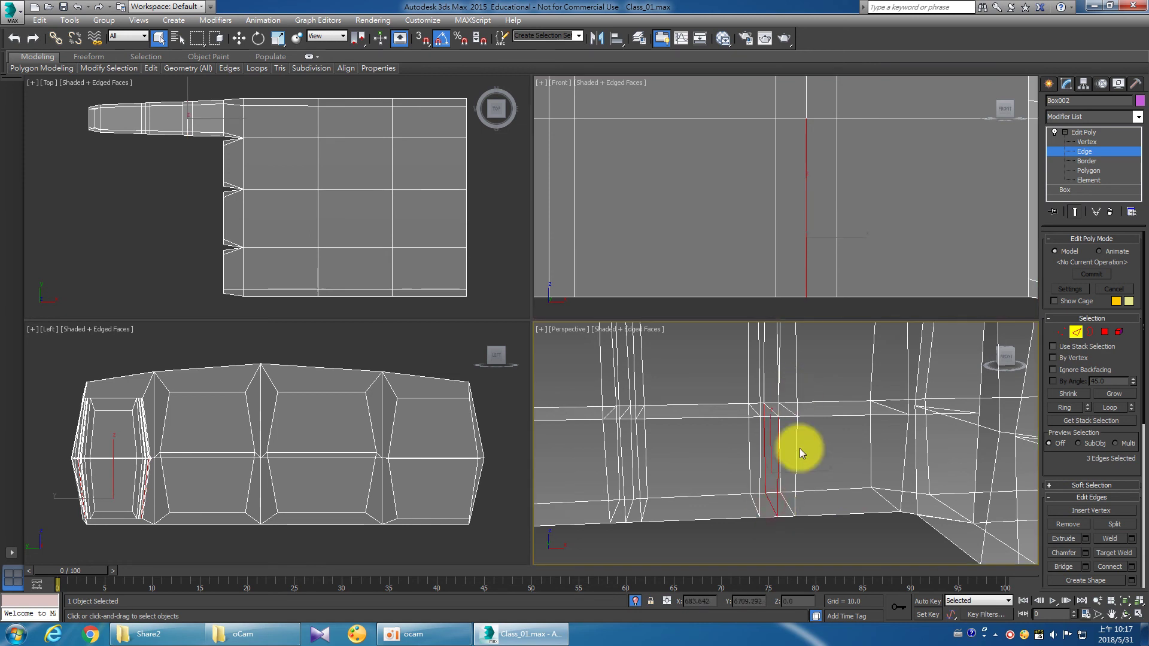
{"action": "right_click", "coordinate": [790, 482]}
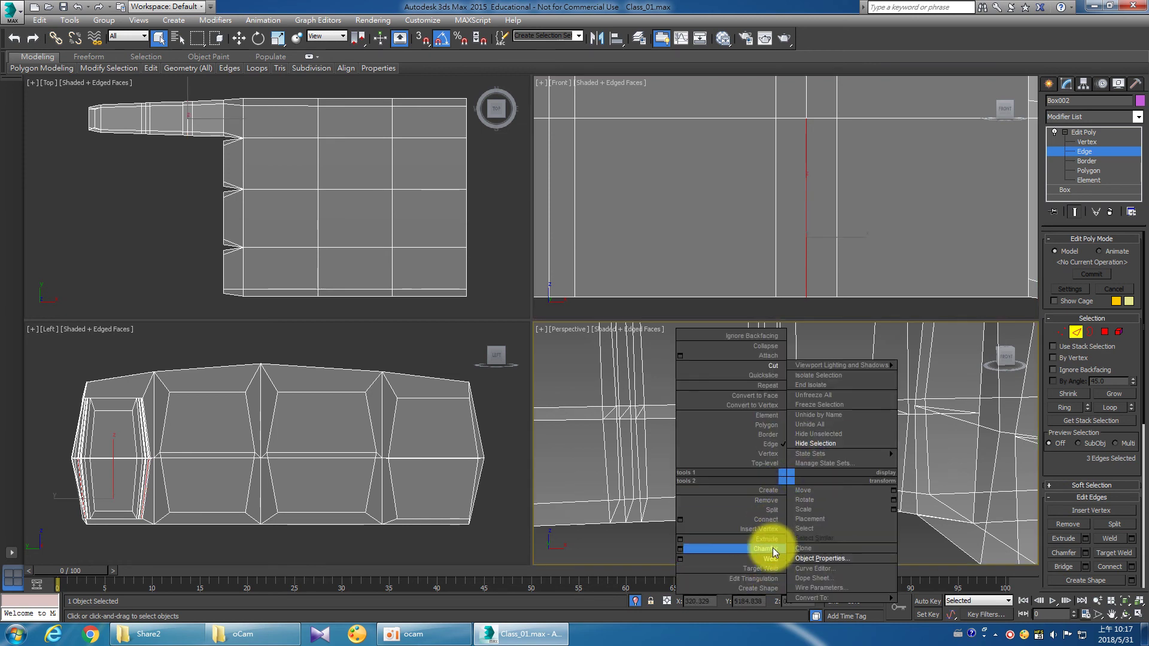
{"action": "left_click", "coordinate": [770, 519]}
{"action": "left_click", "coordinate": [790, 454]}
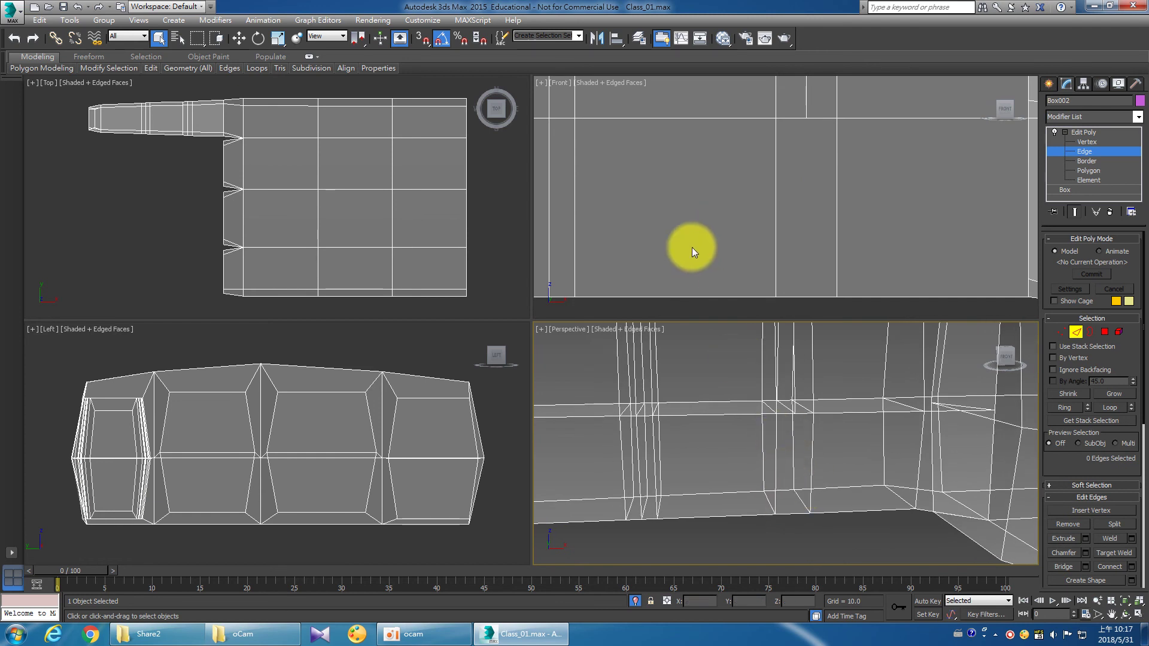
Select the vertical edge and one more edge in the Front view, then hide them.
{"action": "middle_click_drag", "start_coordinate": [692, 247], "coordinate": [805, 231]}
{"action": "double_click", "coordinate": [741, 232]}
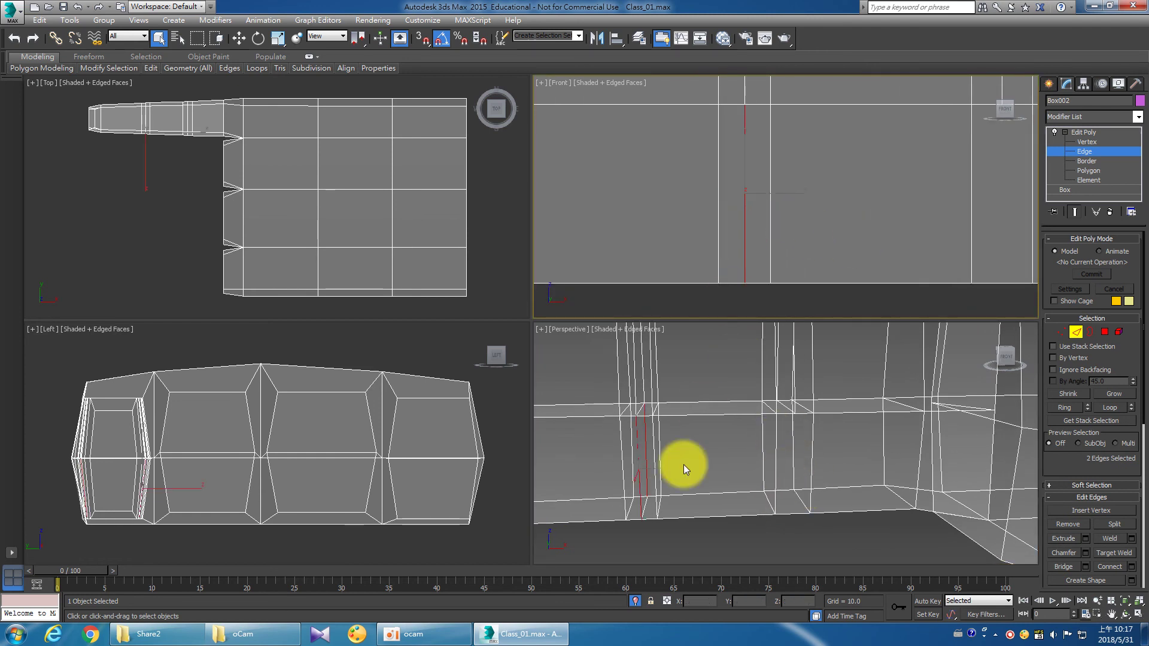
{"action": "left_click", "coordinate": [650, 505], "text": "ctrl"}
{"action": "right_click", "coordinate": [643, 496]}
{"action": "left_click", "coordinate": [671, 463]}
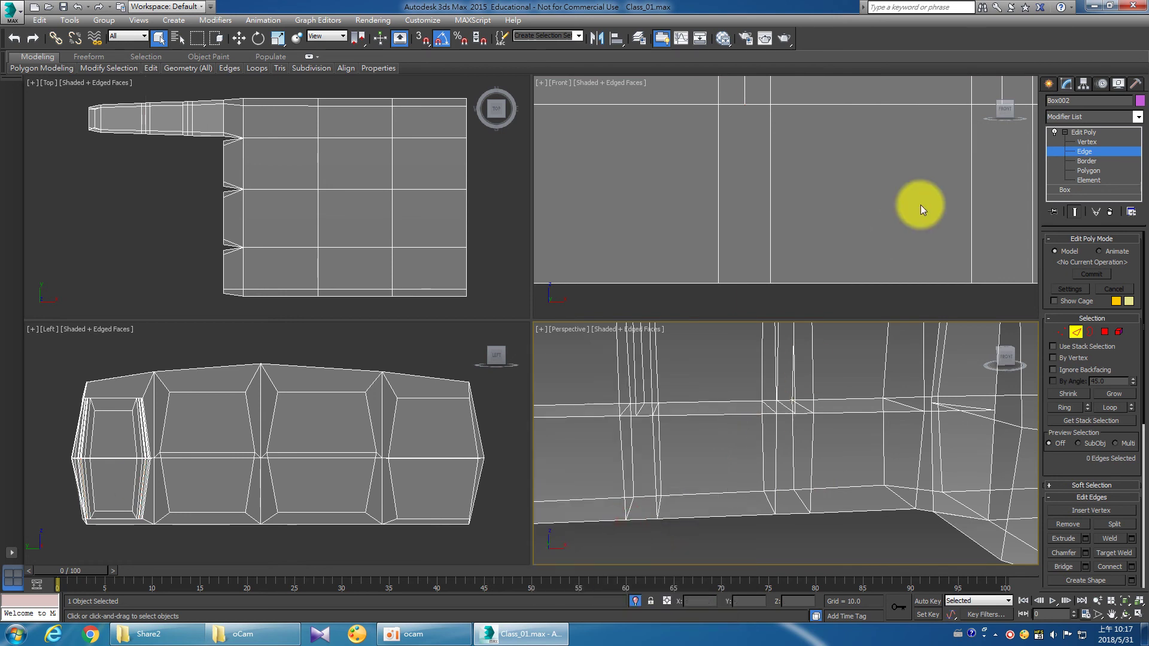
{"action": "scroll", "coordinate": [920, 204], "scroll_direction": "down", "scroll_amount": 2}
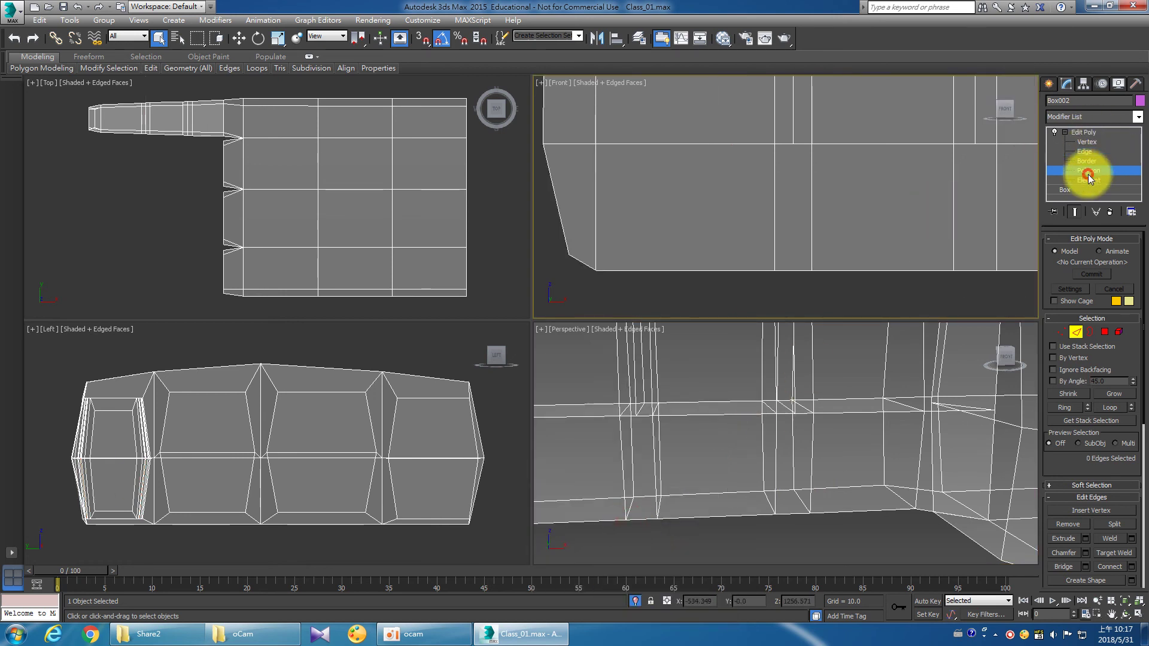
{"action": "middle_click_drag", "start_coordinate": [760, 221], "coordinate": [775, 237]}
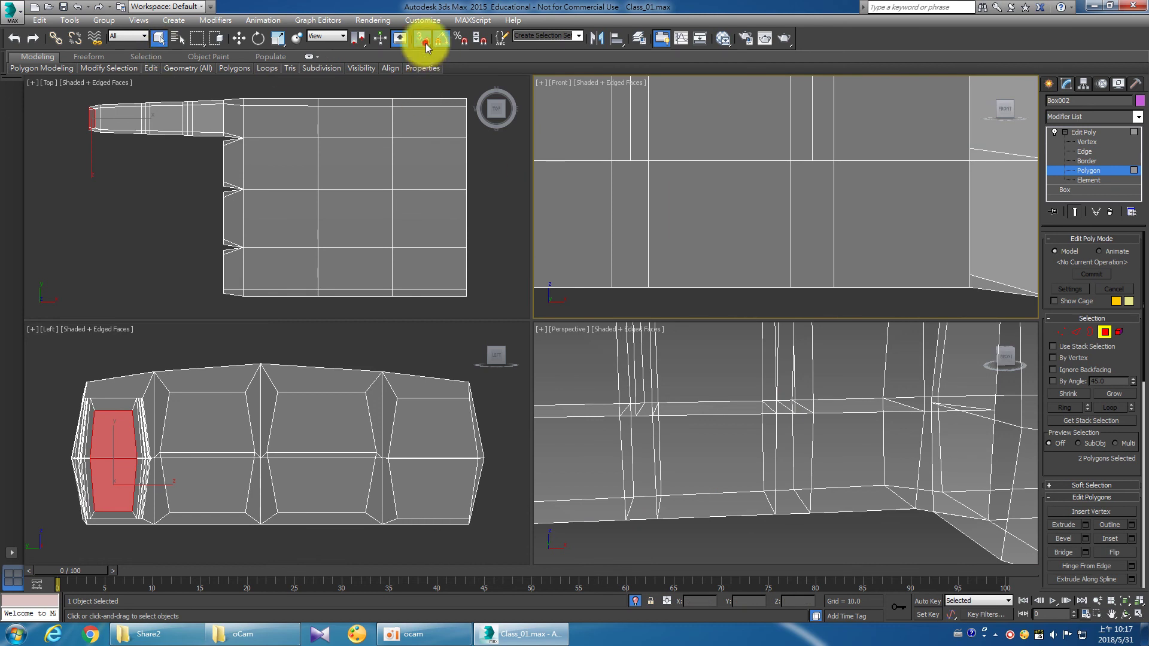
Adjust snap settings and cut the first diagonal edge from a bottom vertex to the top.
{"action": "right_click", "coordinate": [424, 40]}
{"action": "left_click", "coordinate": [664, 229]}
{"action": "right_click", "coordinate": [752, 220]}
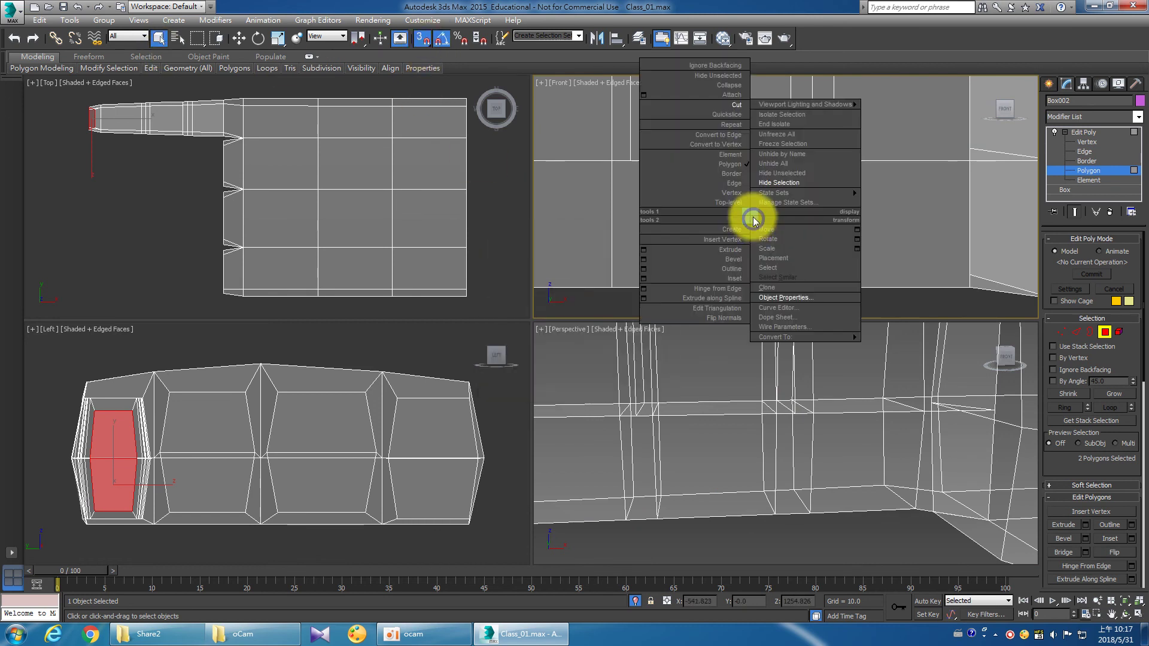
{"action": "left_click", "coordinate": [736, 104]}
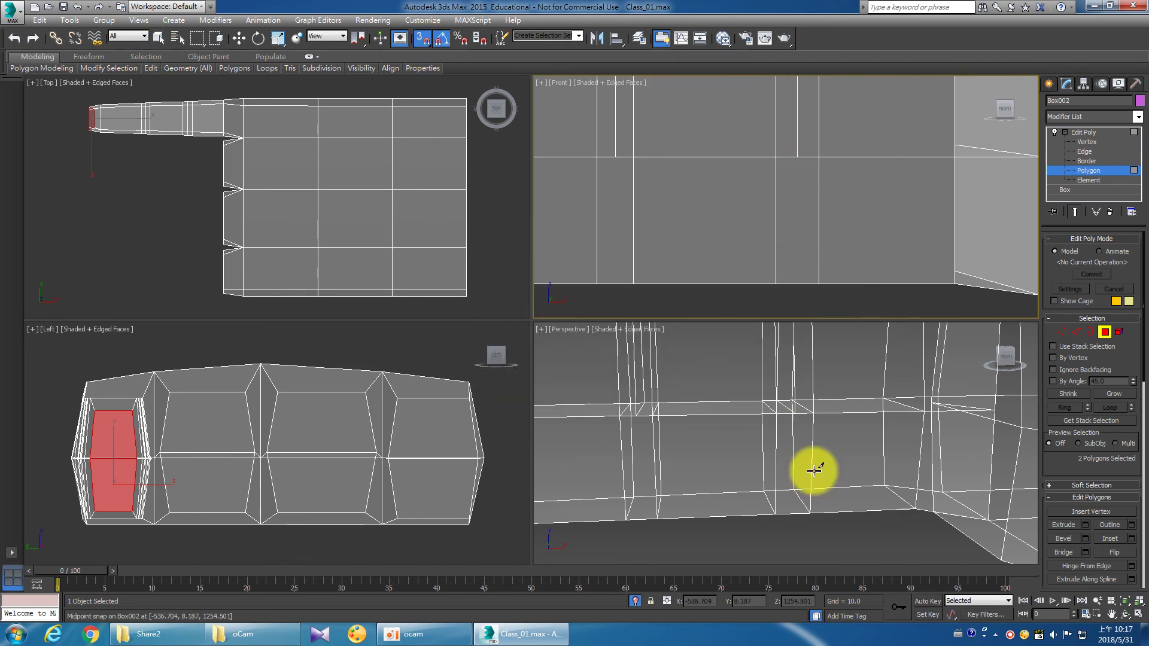
{"action": "left_click", "coordinate": [1138, 615]}
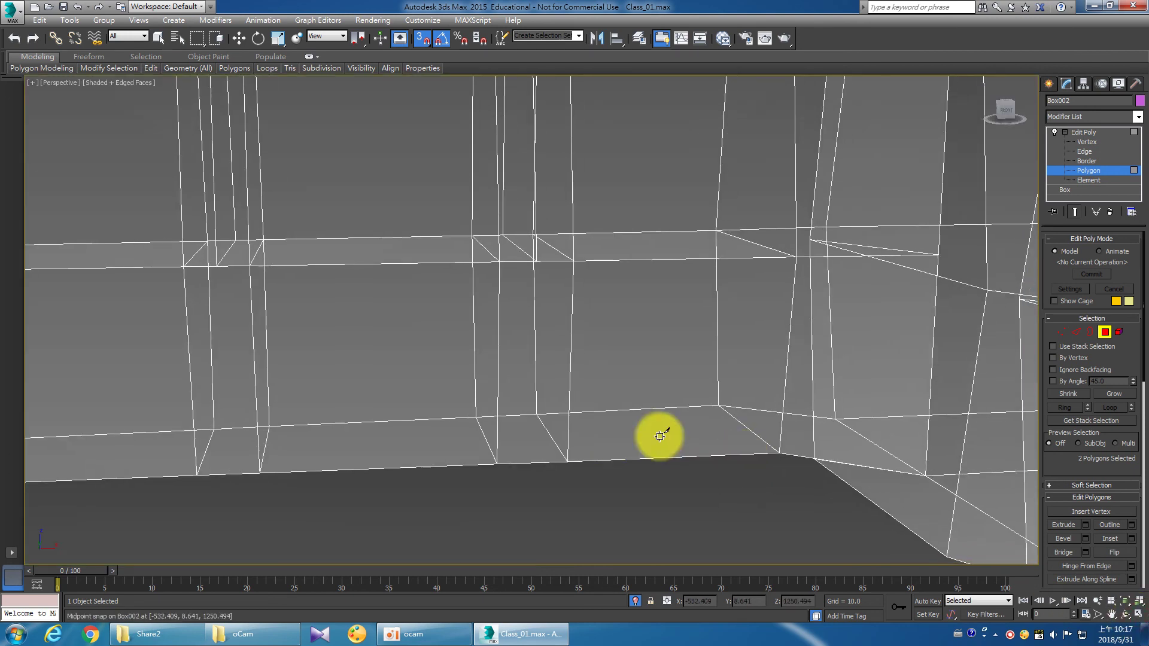
{"action": "left_click", "coordinate": [497, 461]}
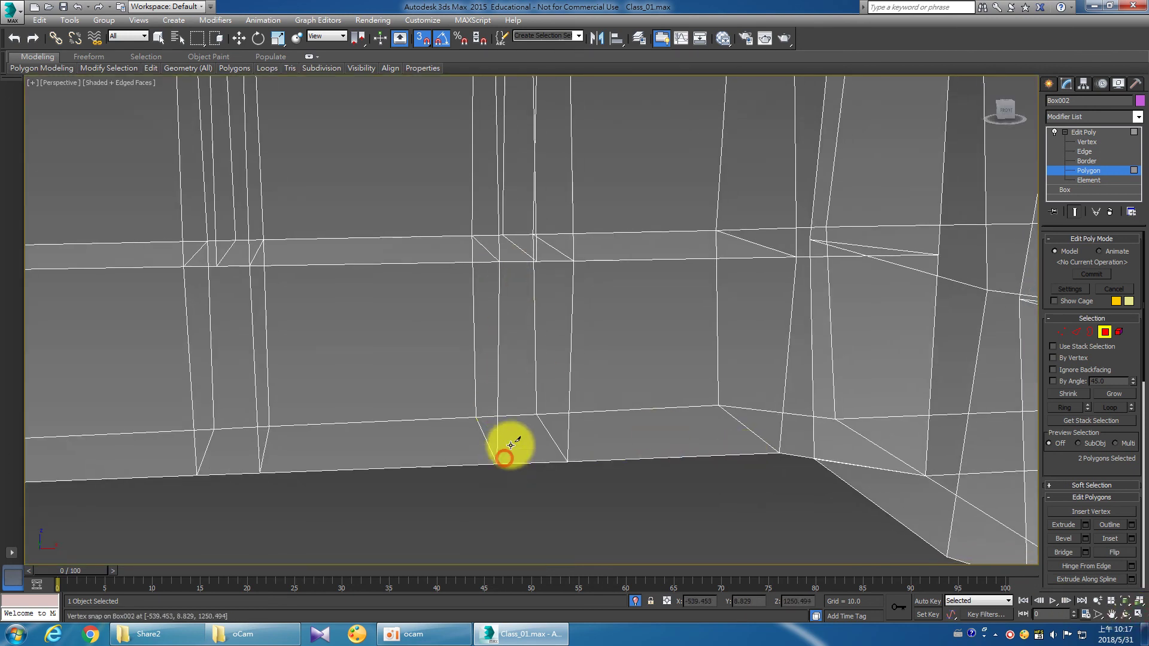
{"action": "left_click", "coordinate": [541, 261]}
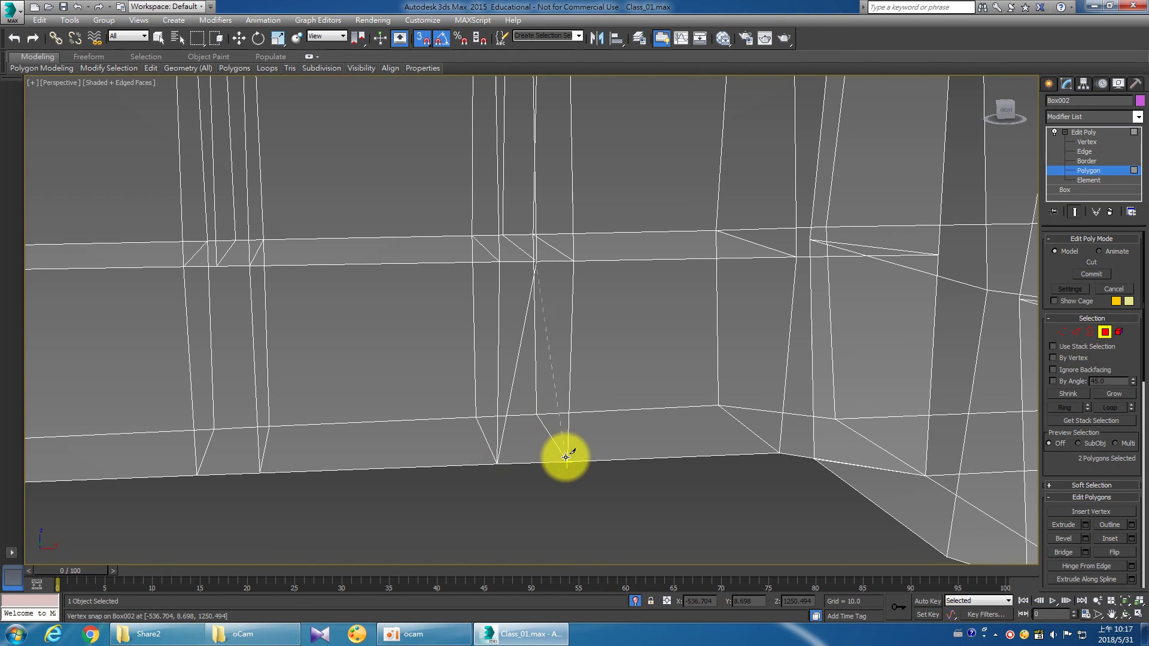
Cut a second diagonal edge from the bottom edge up to a top vertex.
{"action": "middle_click_drag", "start_coordinate": [560, 461], "coordinate": [487, 430]}
{"action": "left_click", "coordinate": [333, 459]}
{"action": "left_click", "coordinate": [361, 252]}
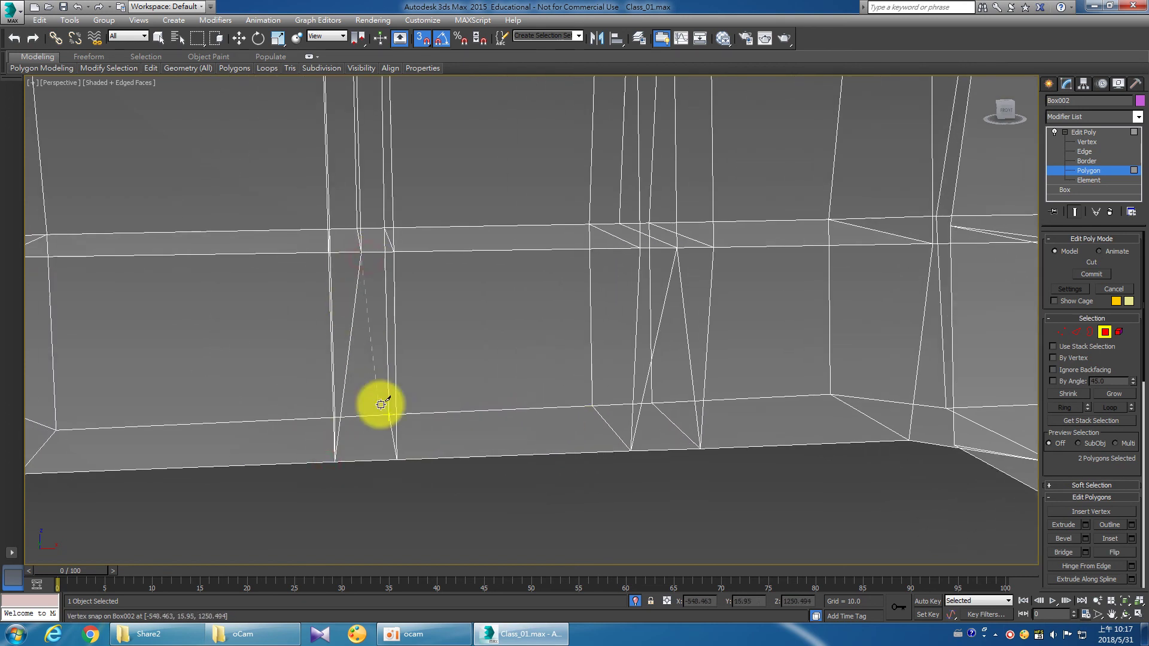
{"action": "right_click", "coordinate": [412, 430]}
{"action": "mouse_move", "coordinate": [418, 436]}
{"action": "middle_mouse_down", "text": "alt"}
{"action": "mouse_move", "coordinate": [462, 405]}
{"action": "mouse_move", "coordinate": [622, 408]}
{"action": "mouse_move", "coordinate": [502, 385]}
{"action": "mouse_move", "coordinate": [549, 402]}
{"action": "middle_mouse_up", "text": "alt"}
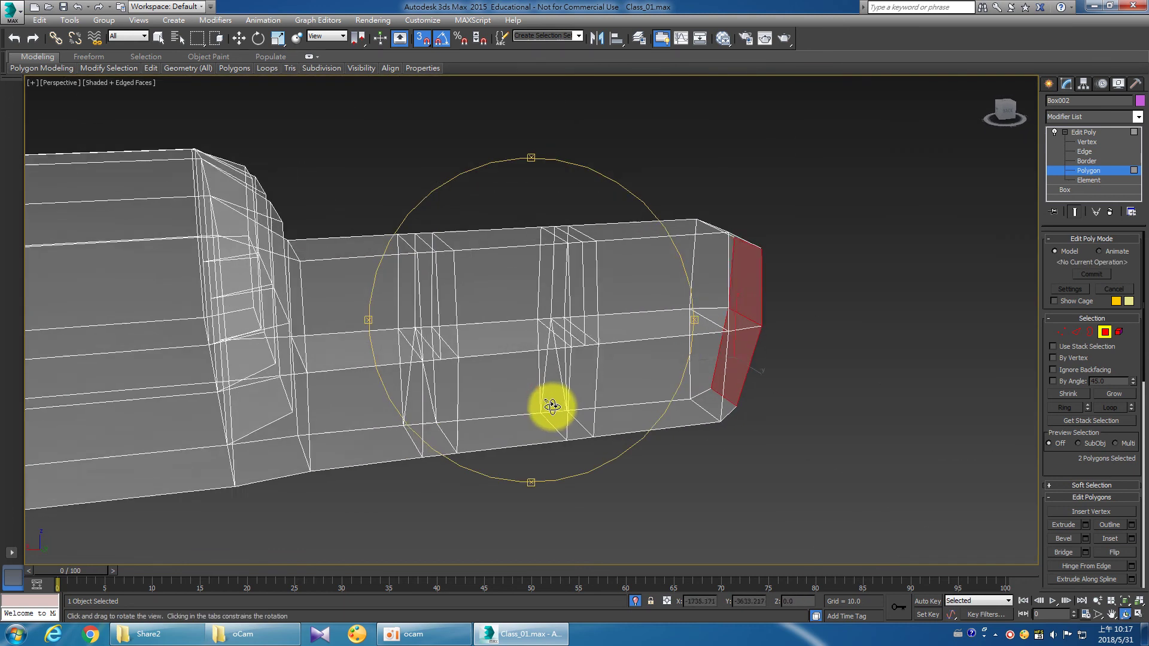
Cut two more diagonals across the joint section from the bottom edge to the middle edge.
{"action": "left_click", "coordinate": [557, 433]}
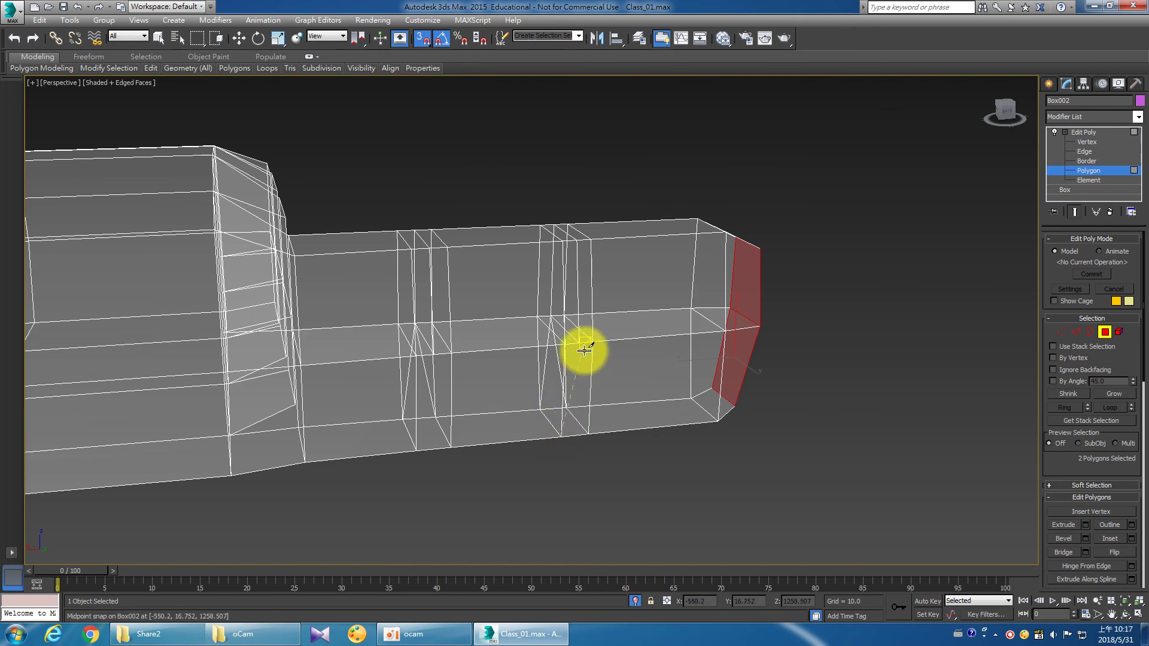
{"action": "left_click", "coordinate": [579, 349]}
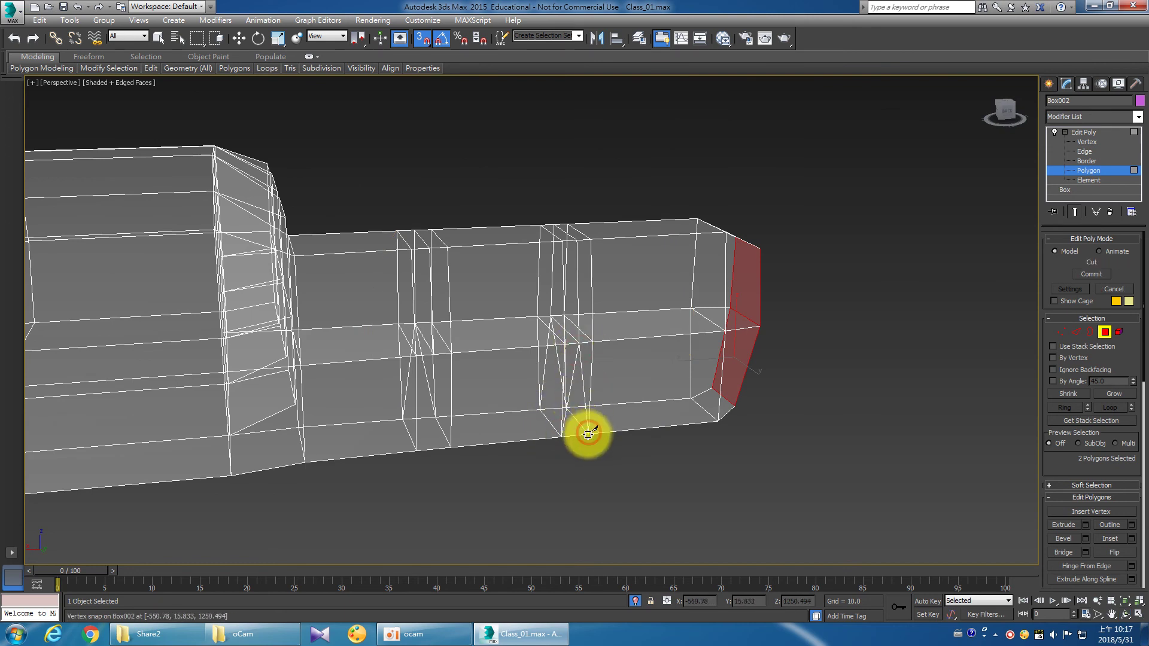
{"action": "left_click", "coordinate": [587, 433]}
{"action": "left_click", "coordinate": [415, 455]}
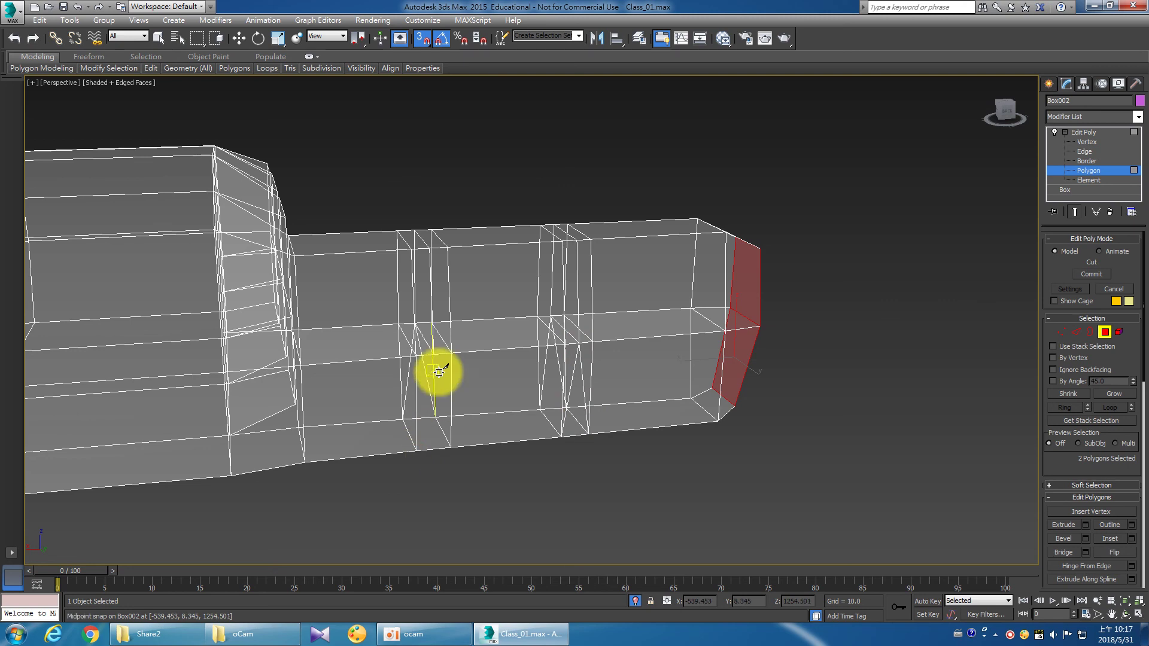
{"action": "left_click", "coordinate": [438, 355]}
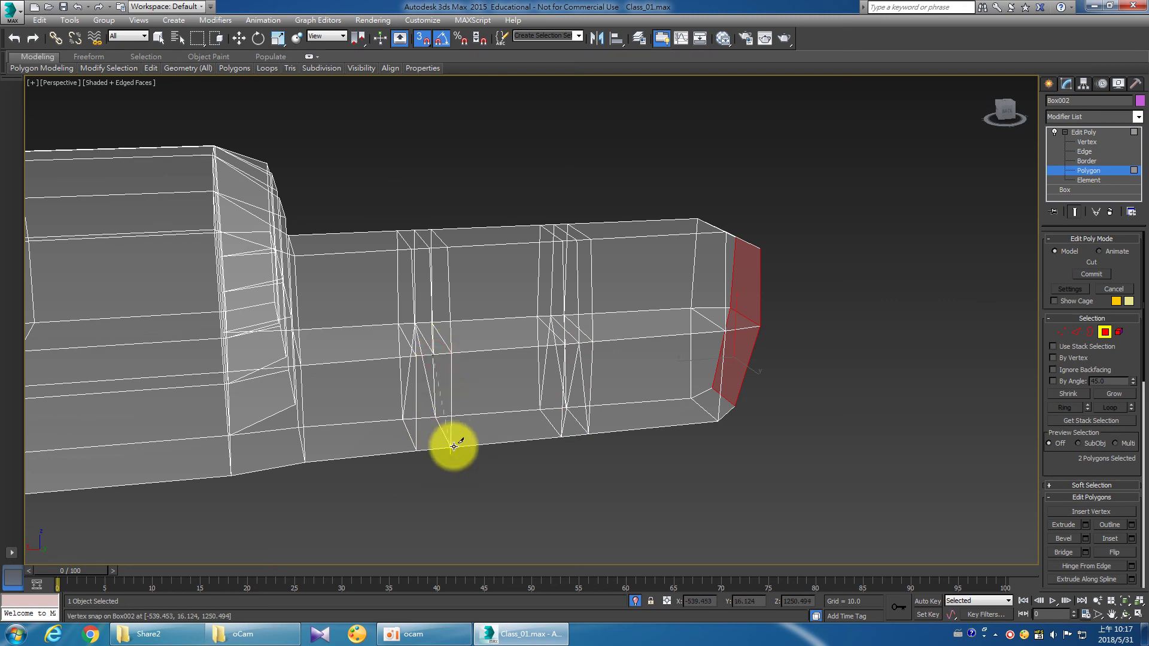
{"action": "key", "text": "ctrl+r"}
{"action": "mouse_move", "coordinate": [474, 457]}
{"action": "left_mouse_down"}
{"action": "mouse_move", "coordinate": [664, 372]}
{"action": "mouse_move", "coordinate": [482, 389]}
{"action": "mouse_move", "coordinate": [546, 387]}
{"action": "left_mouse_up"}
{"action": "scroll", "coordinate": [546, 387], "scroll_direction": "up", "scroll_amount": 3}
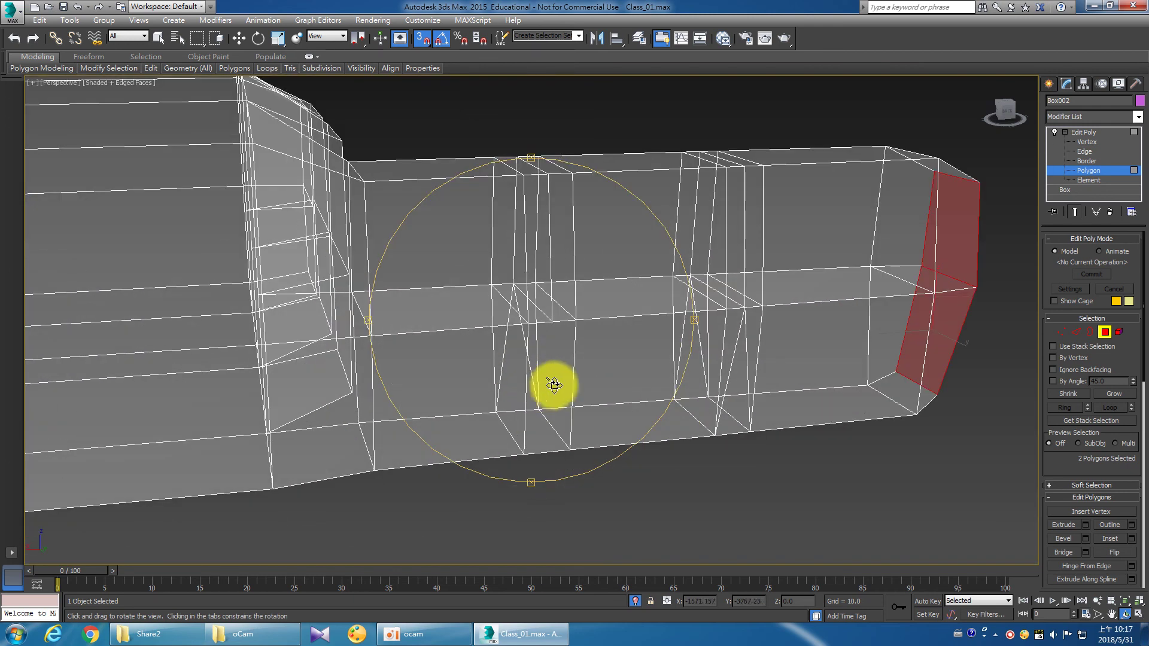
Cut the remaining diagonal edges between edge midpoints and bottom vertices.
{"action": "key", "text": "alt+c"}
{"action": "left_click", "coordinate": [551, 316]}
{"action": "left_click", "coordinate": [527, 454]}
{"action": "scroll", "coordinate": [537, 443], "scroll_direction": "up", "scroll_amount": 3}
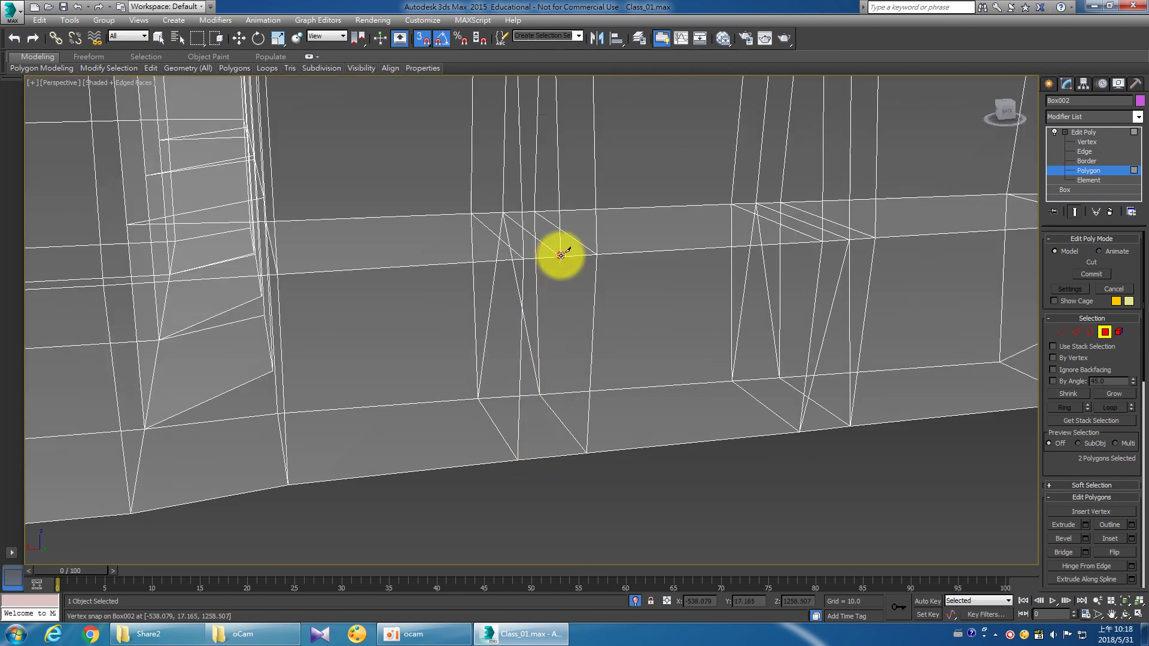
{"action": "left_click", "coordinate": [560, 256]}
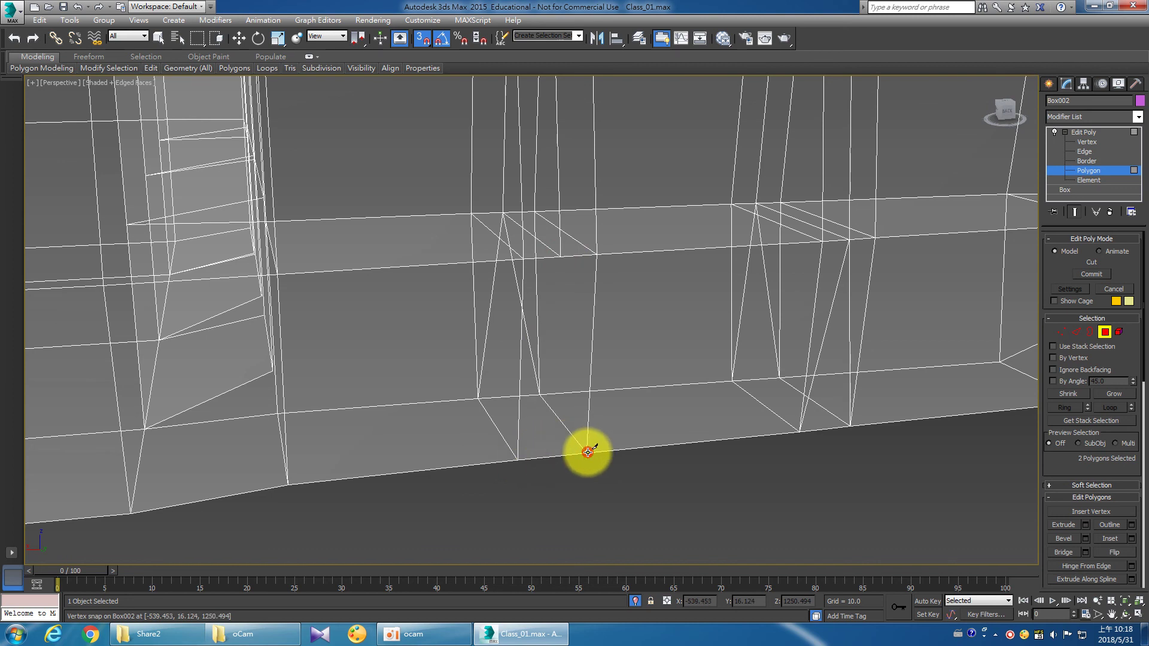
{"action": "left_click", "coordinate": [559, 256]}
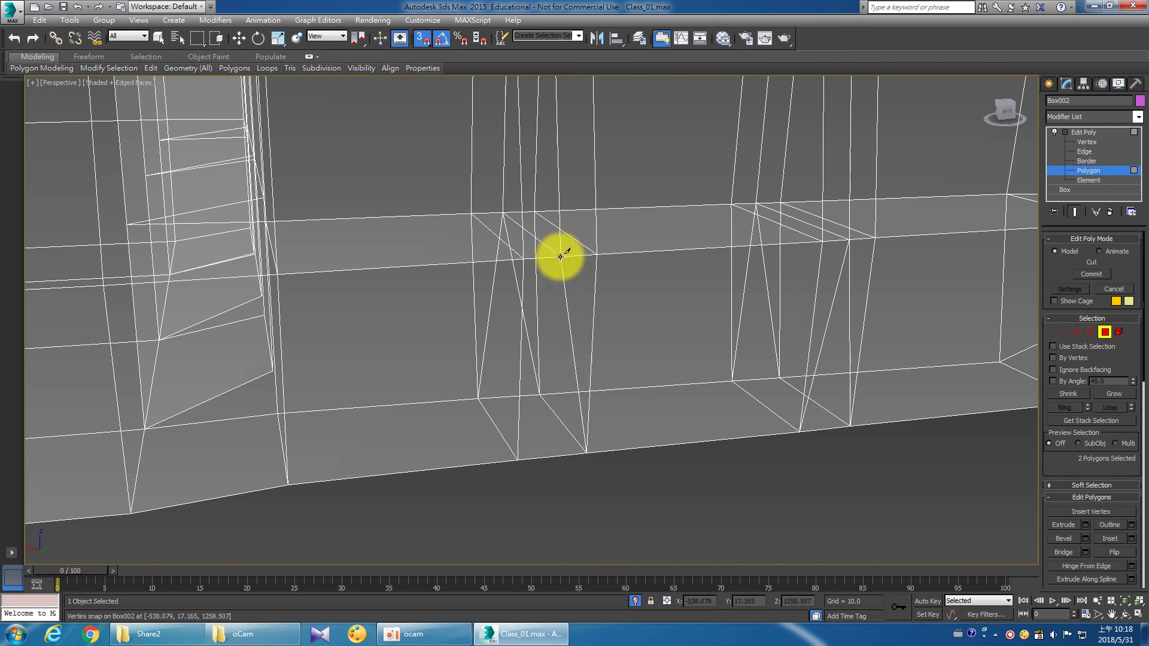
{"action": "left_click", "coordinate": [518, 460]}
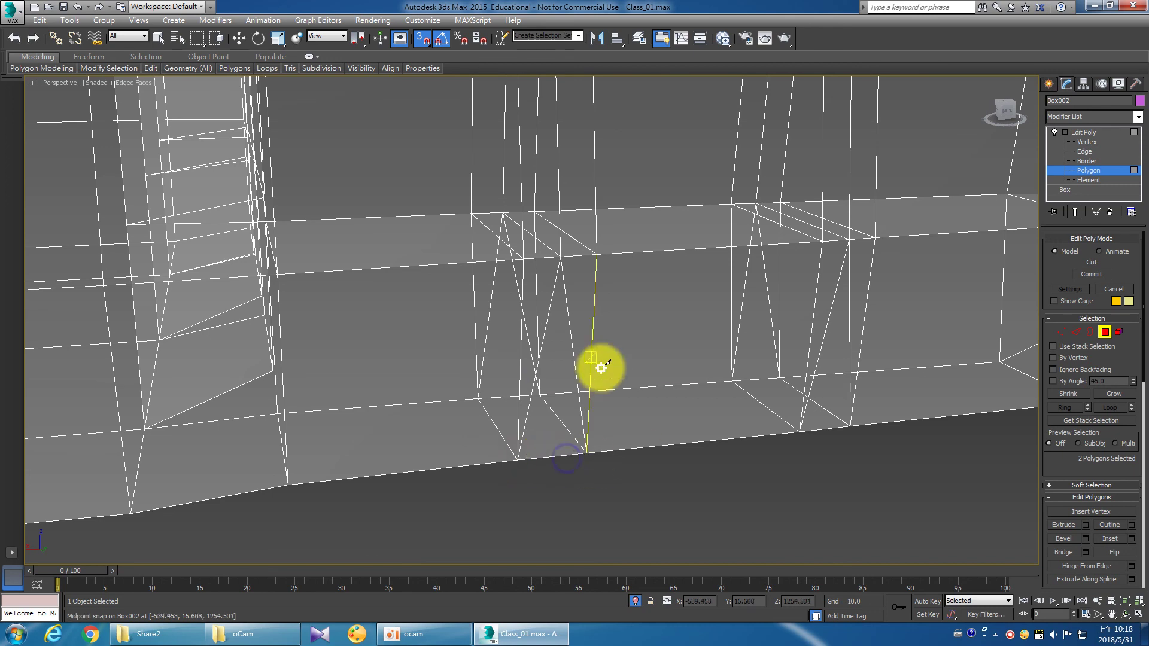
Switch to Vertex level and turn off Snaps.
{"action": "left_click", "coordinate": [1075, 142]}
{"action": "left_click", "coordinate": [422, 37]}
{"action": "scroll", "coordinate": [502, 354], "scroll_direction": "down", "scroll_amount": 5}
{"action": "scroll", "coordinate": [501, 354], "scroll_direction": "up", "scroll_amount": 3}
{"action": "right_click", "coordinate": [543, 469]}
Remove the two stray vertices left on the bottom edge.
{"action": "left_click", "coordinate": [460, 450]}
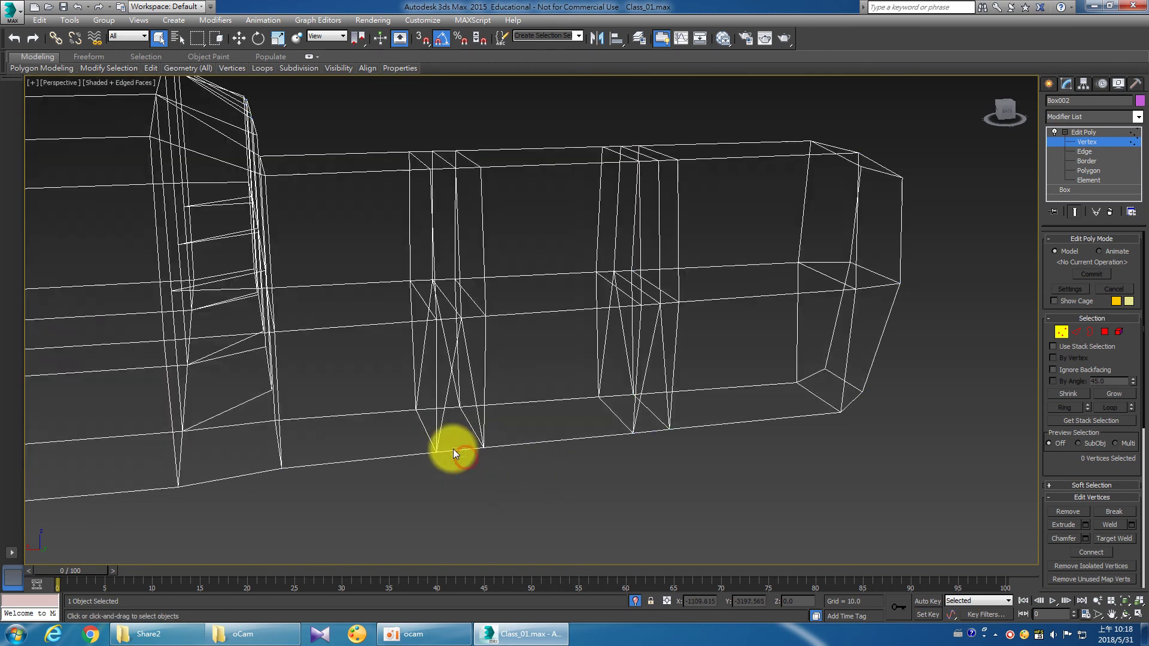
{"action": "left_click", "coordinate": [447, 417], "text": "ctrl"}
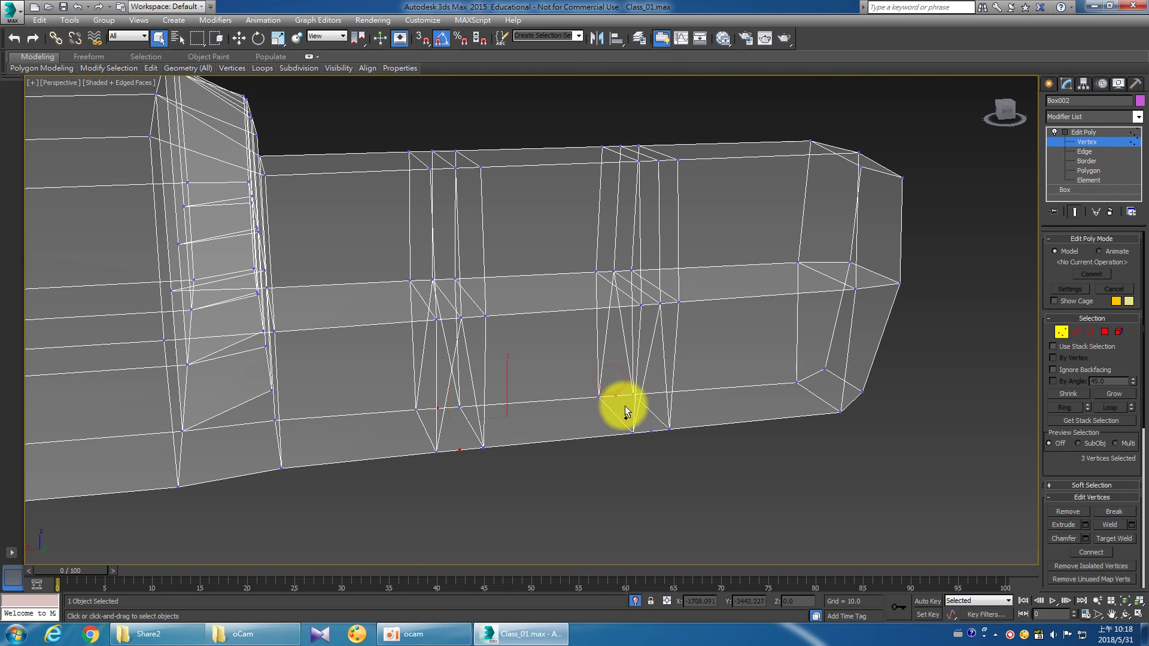
{"action": "right_click", "coordinate": [643, 472]}
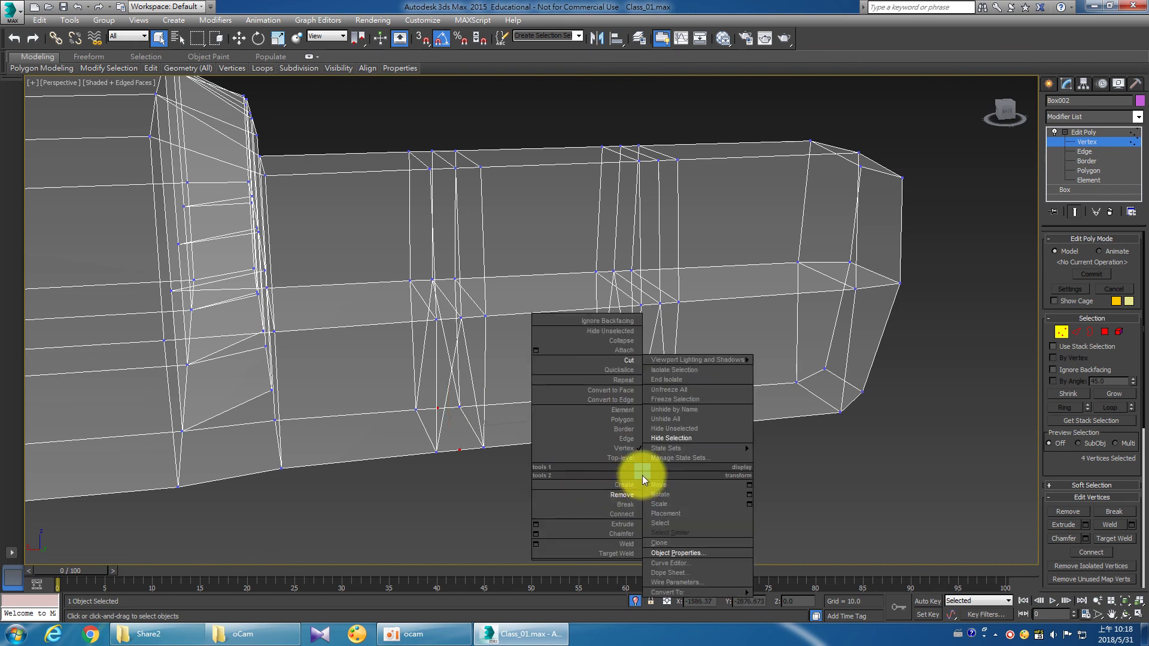
{"action": "left_click", "coordinate": [629, 494]}
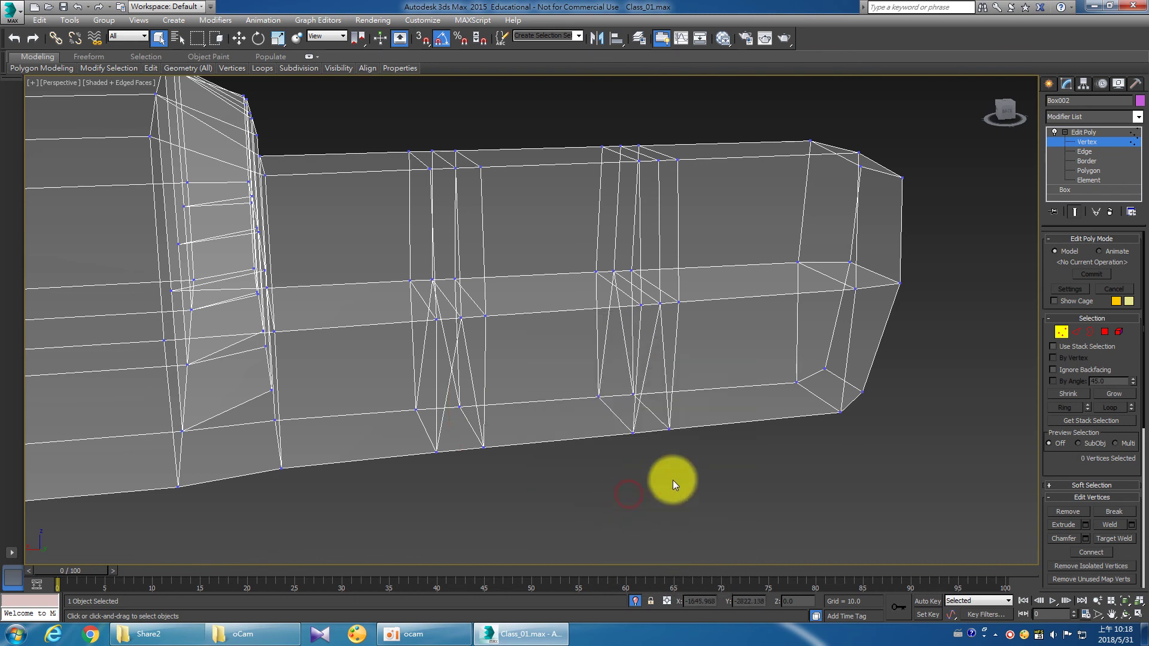
Weld the marquee-selected joint vertices and orbit around to check the cuts.
{"action": "middle_click_drag", "start_coordinate": [673, 479], "coordinate": [569, 469], "text": "alt"}
{"action": "left_click_drag", "start_coordinate": [389, 128], "coordinate": [747, 479]}
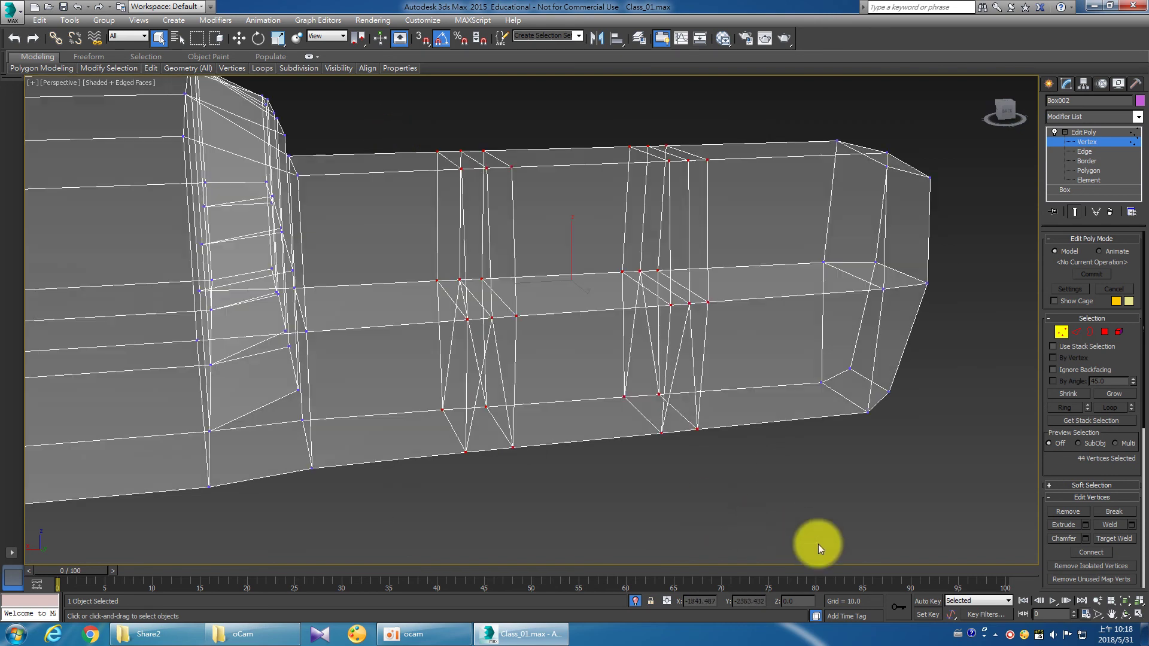
{"action": "right_click", "coordinate": [672, 424]}
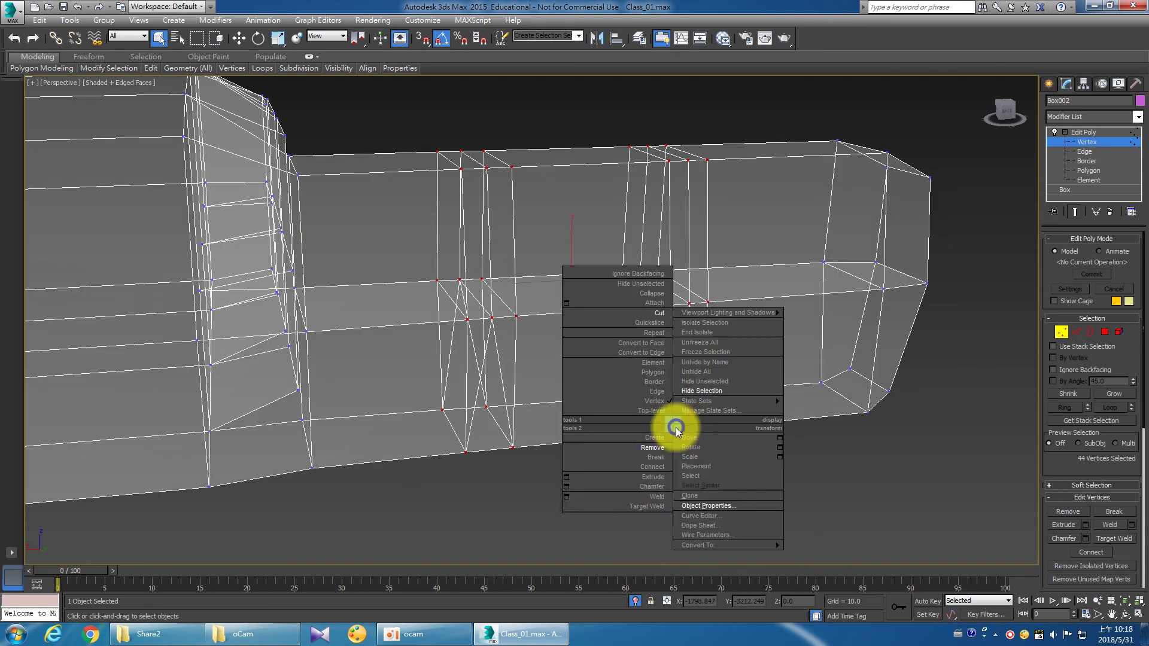
{"action": "left_click", "coordinate": [570, 497]}
{"action": "left_click", "coordinate": [143, 273]}
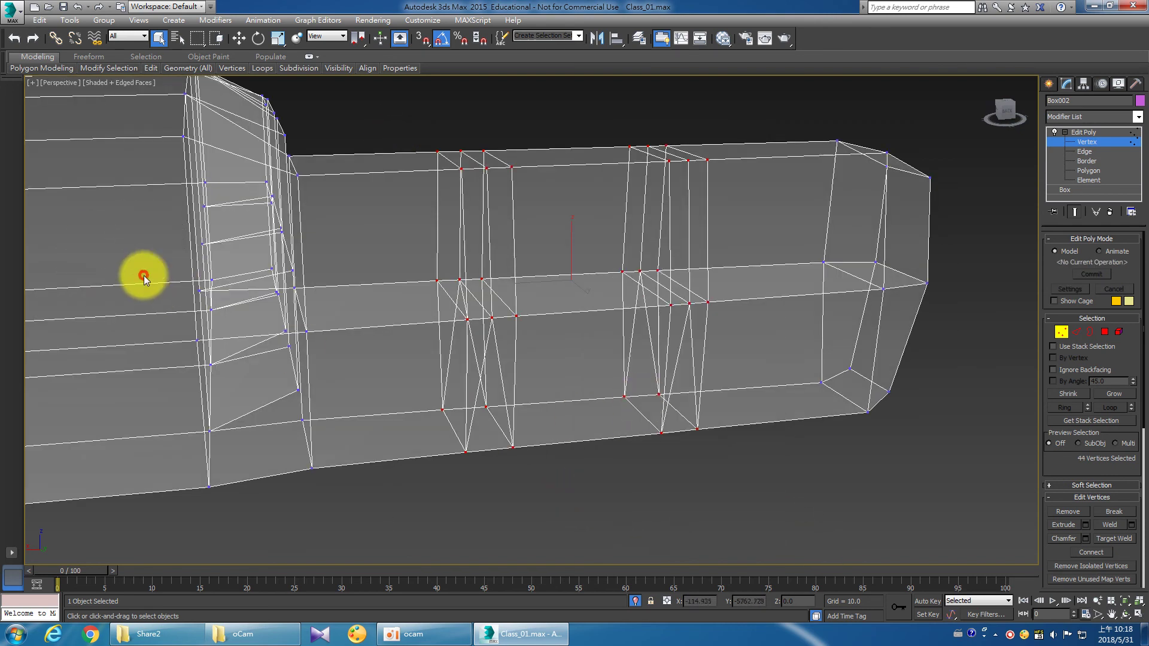
{"action": "left_click", "coordinate": [774, 361]}
{"action": "mouse_move", "coordinate": [774, 361]}
{"action": "middle_mouse_down", "text": "alt"}
{"action": "mouse_move", "coordinate": [666, 341]}
{"action": "mouse_move", "coordinate": [576, 375]}
{"action": "mouse_move", "coordinate": [577, 362]}
{"action": "mouse_move", "coordinate": [597, 378]}
{"action": "middle_mouse_up", "text": "alt"}
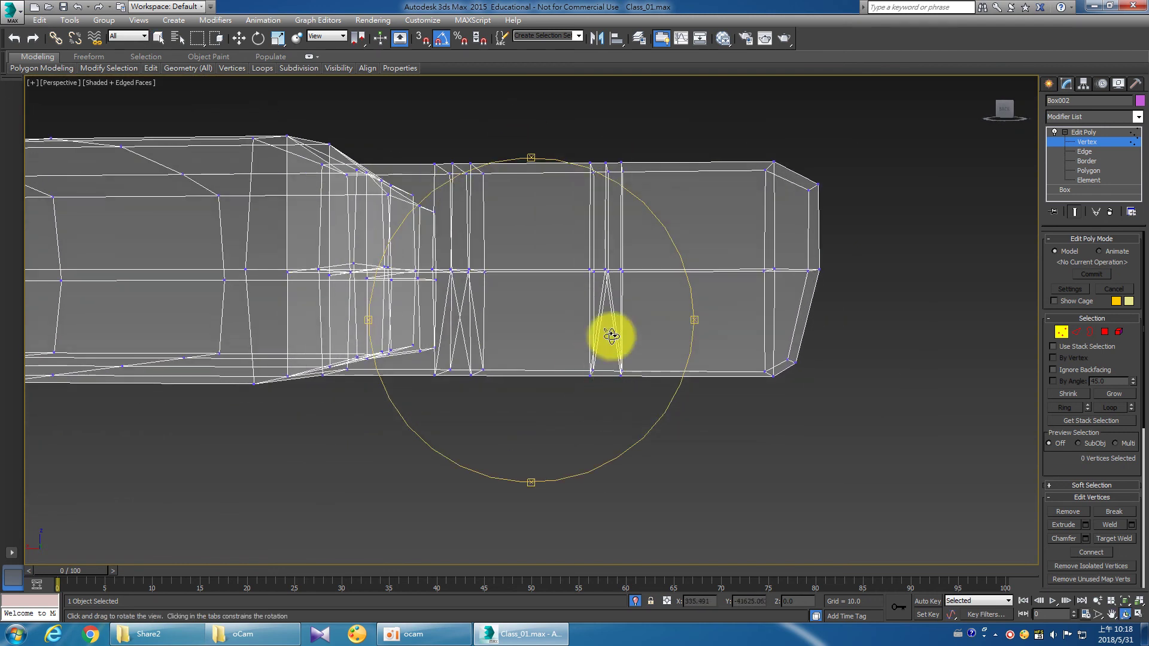
{"action": "mouse_move", "coordinate": [457, 331]}
{"action": "middle_mouse_down", "text": "alt"}
{"action": "mouse_move", "coordinate": [533, 384]}
{"action": "mouse_move", "coordinate": [521, 390]}
{"action": "mouse_move", "coordinate": [533, 367]}
{"action": "mouse_move", "coordinate": [536, 423]}
{"action": "mouse_move", "coordinate": [518, 436]}
{"action": "mouse_move", "coordinate": [538, 436]}
{"action": "mouse_move", "coordinate": [562, 411]}
{"action": "mouse_move", "coordinate": [528, 407]}
{"action": "mouse_move", "coordinate": [510, 423]}
{"action": "mouse_move", "coordinate": [455, 405]}
{"action": "mouse_move", "coordinate": [485, 403]}
{"action": "mouse_move", "coordinate": [488, 414]}
{"action": "mouse_move", "coordinate": [533, 405]}
{"action": "mouse_move", "coordinate": [467, 415]}
{"action": "mouse_move", "coordinate": [504, 420]}
{"action": "mouse_move", "coordinate": [449, 313]}
{"action": "middle_mouse_up", "text": "alt"}
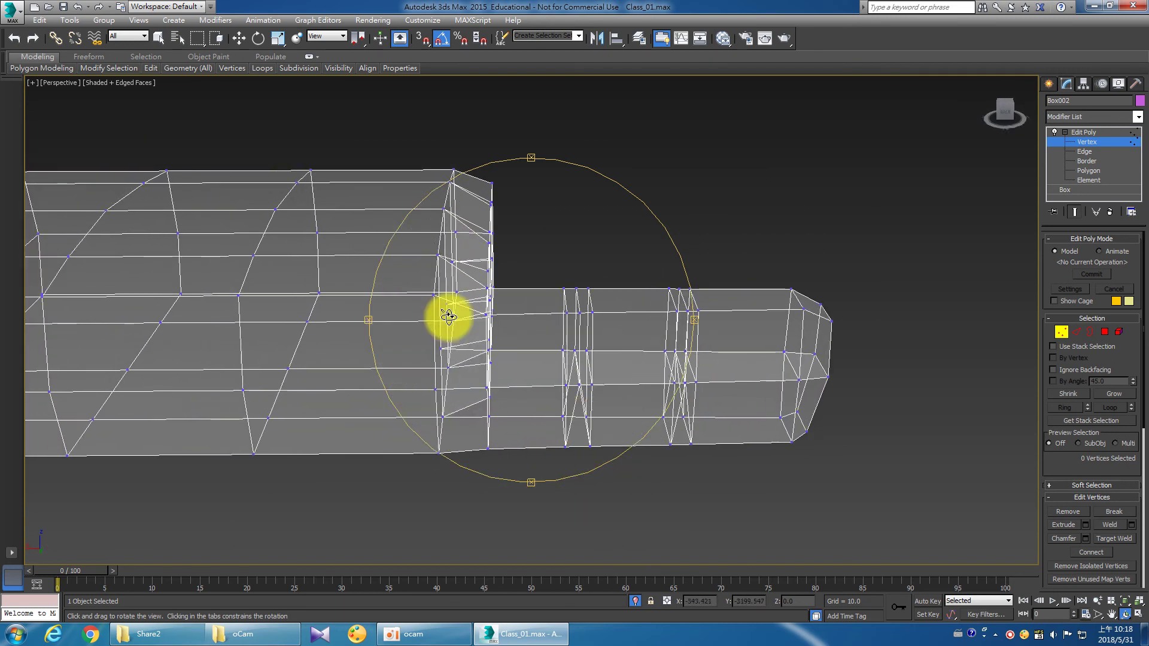
Switch to Edge level and restore the four-viewport layout framed on the finger.
{"action": "left_click", "coordinate": [1087, 152]}
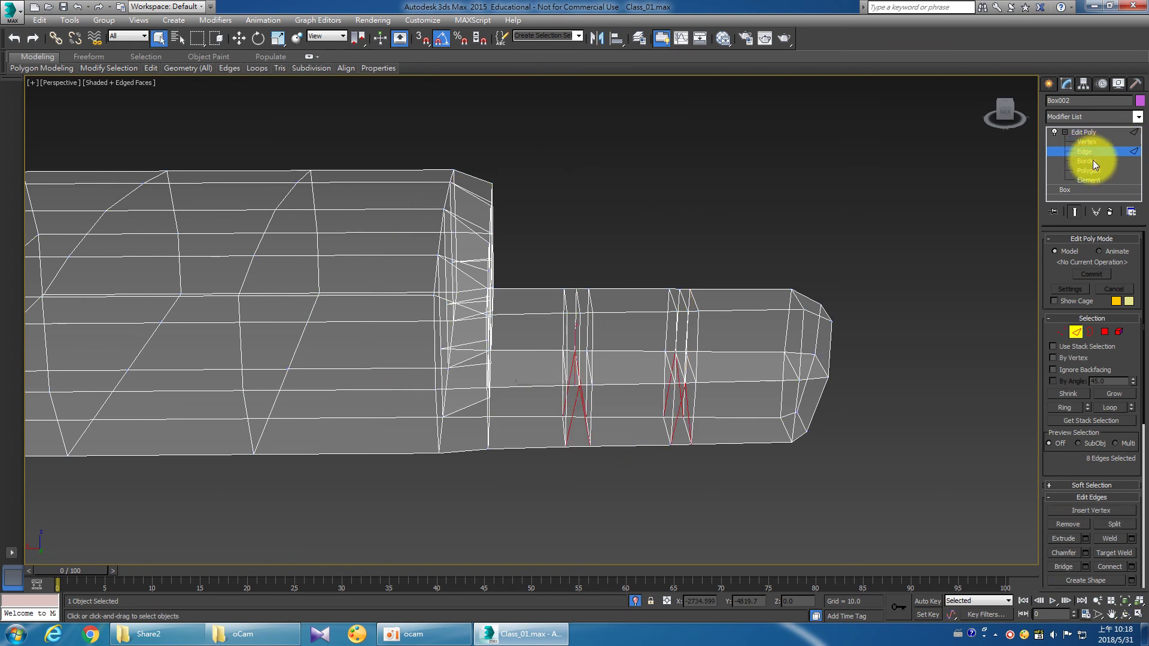
{"action": "left_click", "coordinate": [1139, 615]}
{"action": "scroll", "coordinate": [360, 210], "scroll_direction": "up", "scroll_amount": 3}
{"action": "middle_click_drag", "start_coordinate": [301, 210], "coordinate": [384, 289]}
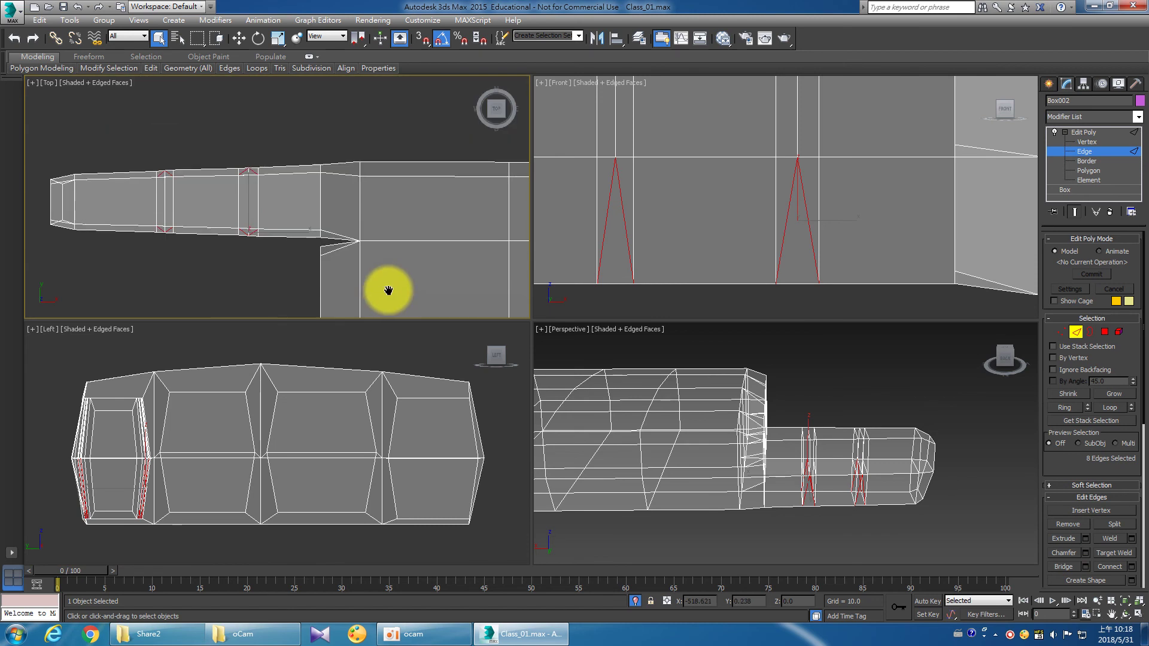
At Vertex level, maximize the Top view with the reference photo and slide the selected loops.
{"action": "left_click", "coordinate": [1087, 142]}
{"action": "left_click", "coordinate": [1140, 614]}
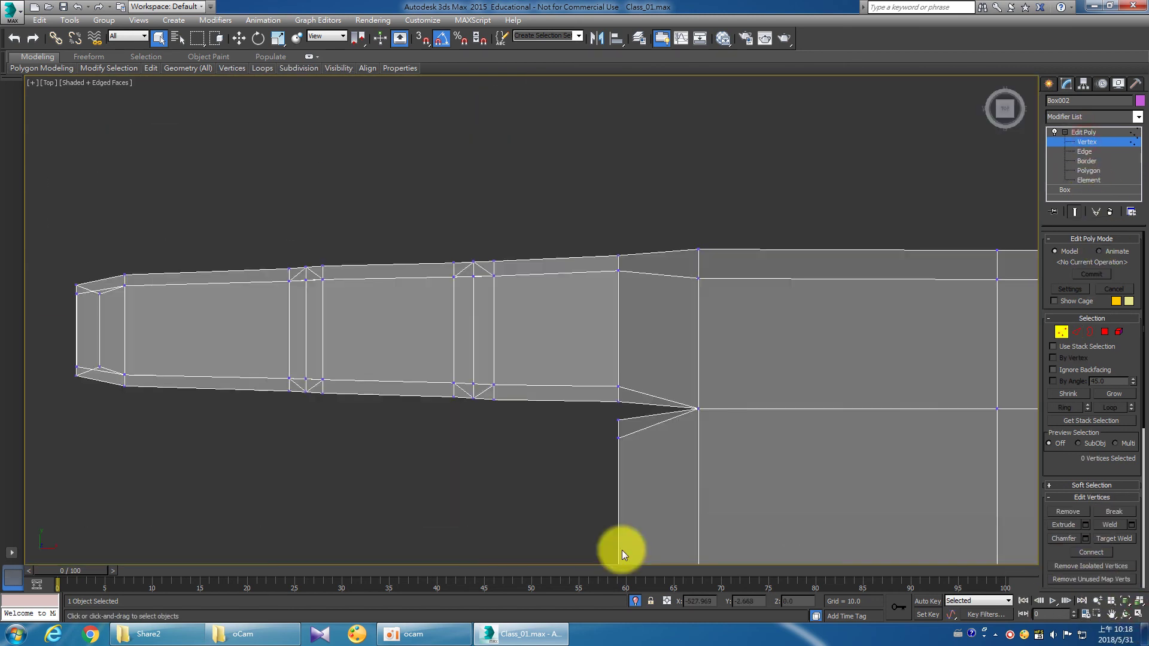
{"action": "left_click", "coordinate": [633, 601]}
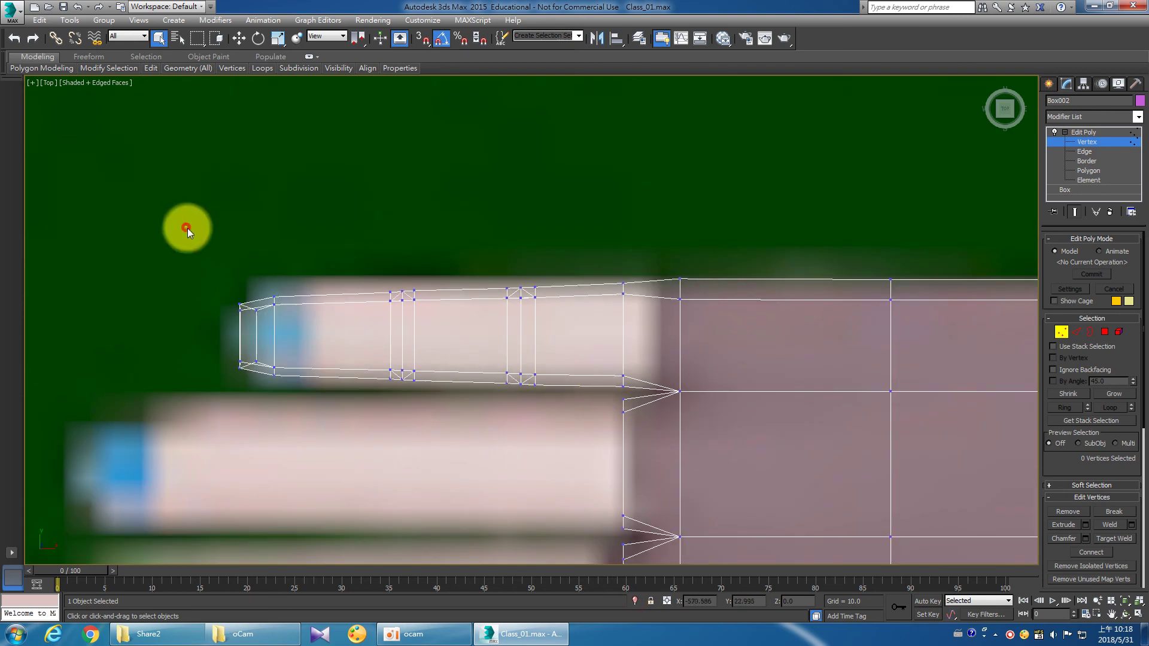
{"action": "left_click_drag", "start_coordinate": [636, 397], "coordinate": [637, 394]}
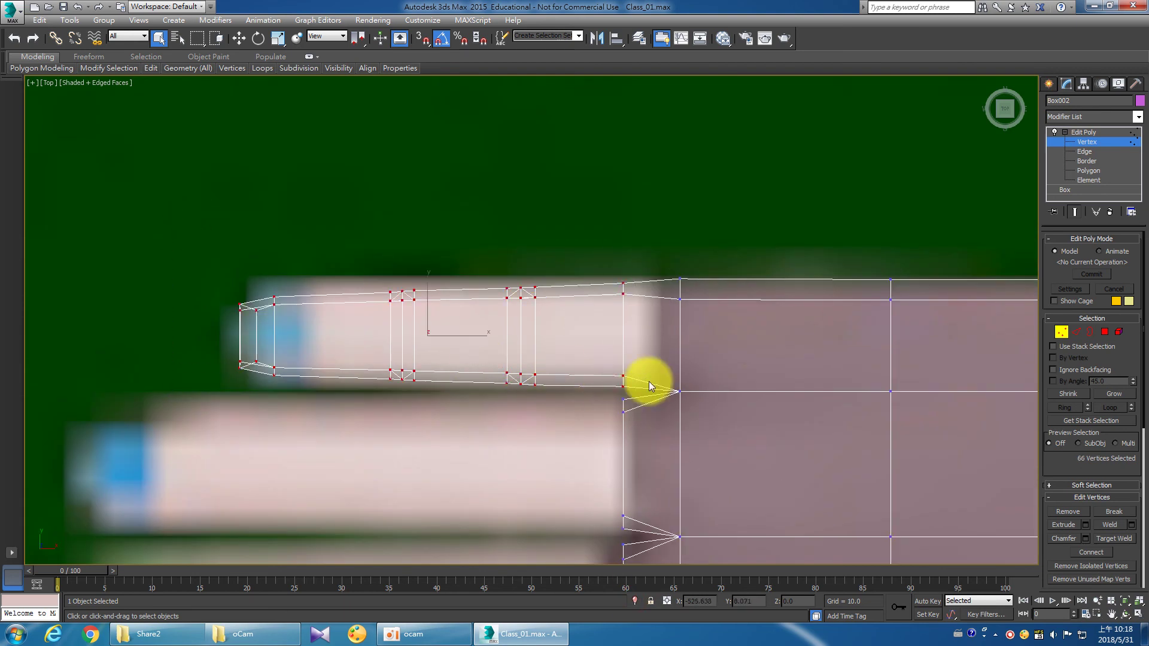
{"action": "key", "text": "w"}
{"action": "left_click_drag", "start_coordinate": [479, 340], "coordinate": [493, 341]}
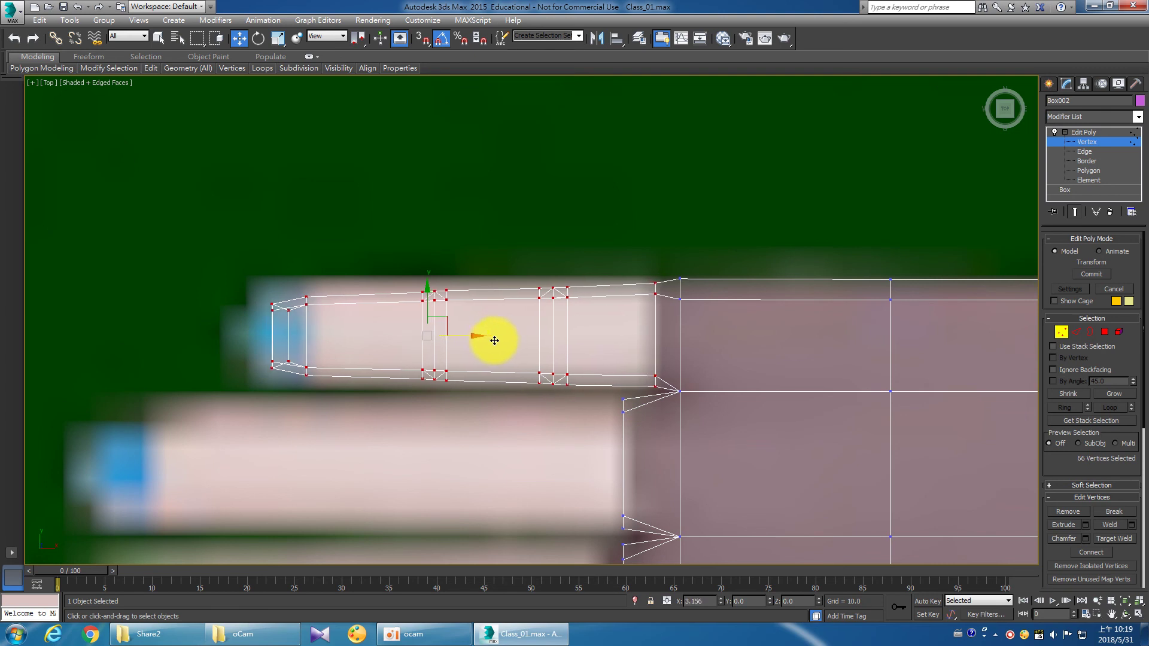
Move the 16 fingertip vertices and the first joint loops toward the photo's tip.
{"action": "left_click_drag", "start_coordinate": [213, 249], "coordinate": [335, 395]}
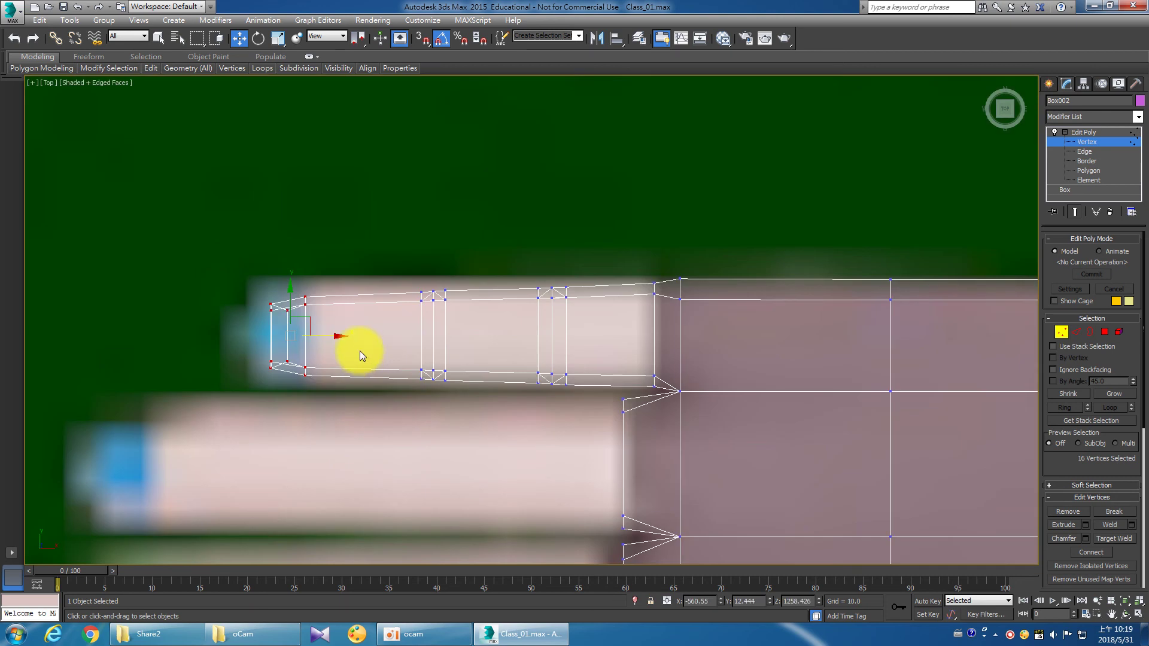
{"action": "left_click_drag", "start_coordinate": [336, 335], "coordinate": [302, 337]}
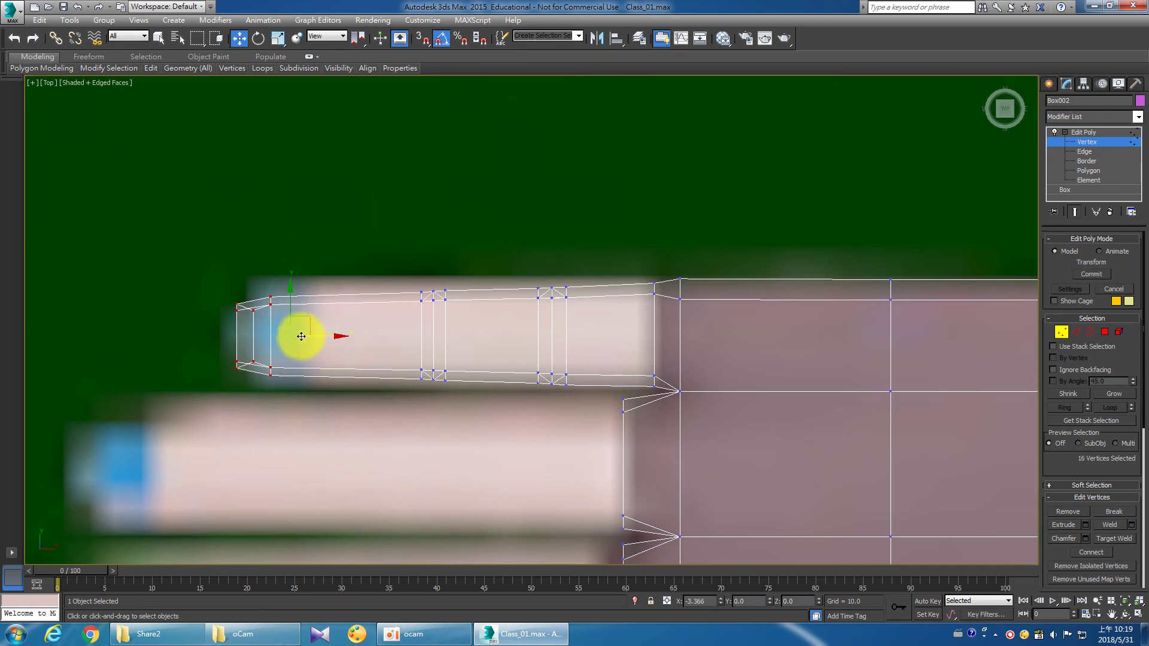
{"action": "left_click_drag", "start_coordinate": [361, 260], "coordinate": [479, 420]}
{"action": "left_click_drag", "start_coordinate": [477, 343], "coordinate": [449, 335]}
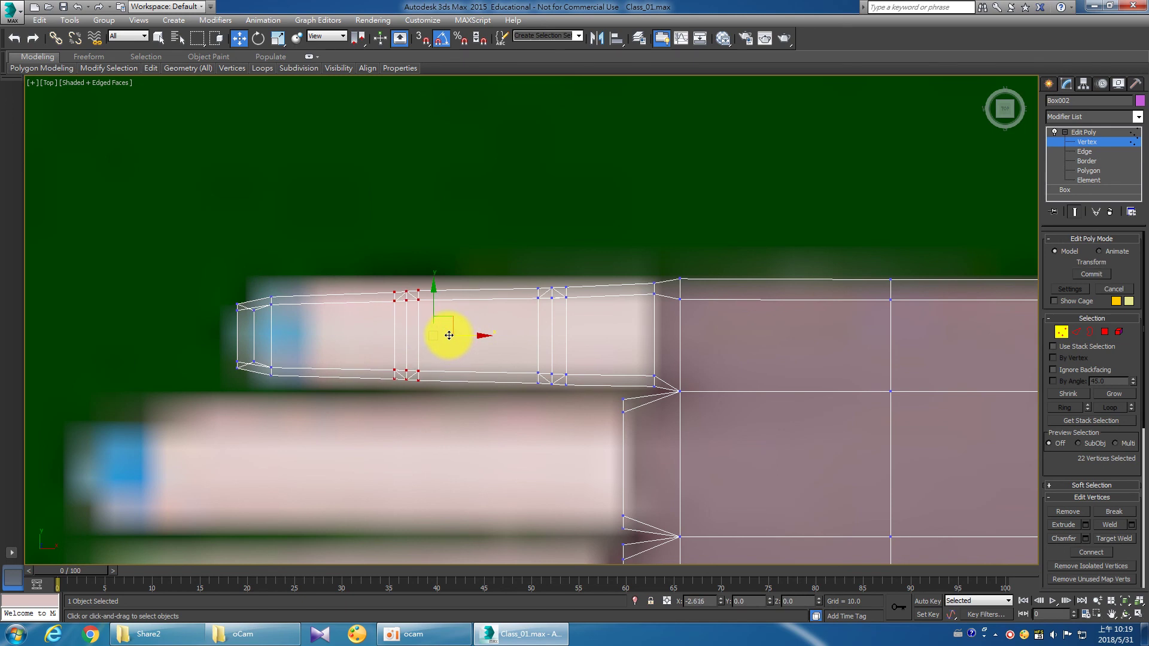
Slide the next joint vertex column toward the tip to fit the reference.
{"action": "middle_click_drag", "start_coordinate": [630, 339], "coordinate": [591, 337]}
{"action": "left_click_drag", "start_coordinate": [454, 260], "coordinate": [555, 407]}
{"action": "left_click_drag", "start_coordinate": [547, 331], "coordinate": [462, 335]}
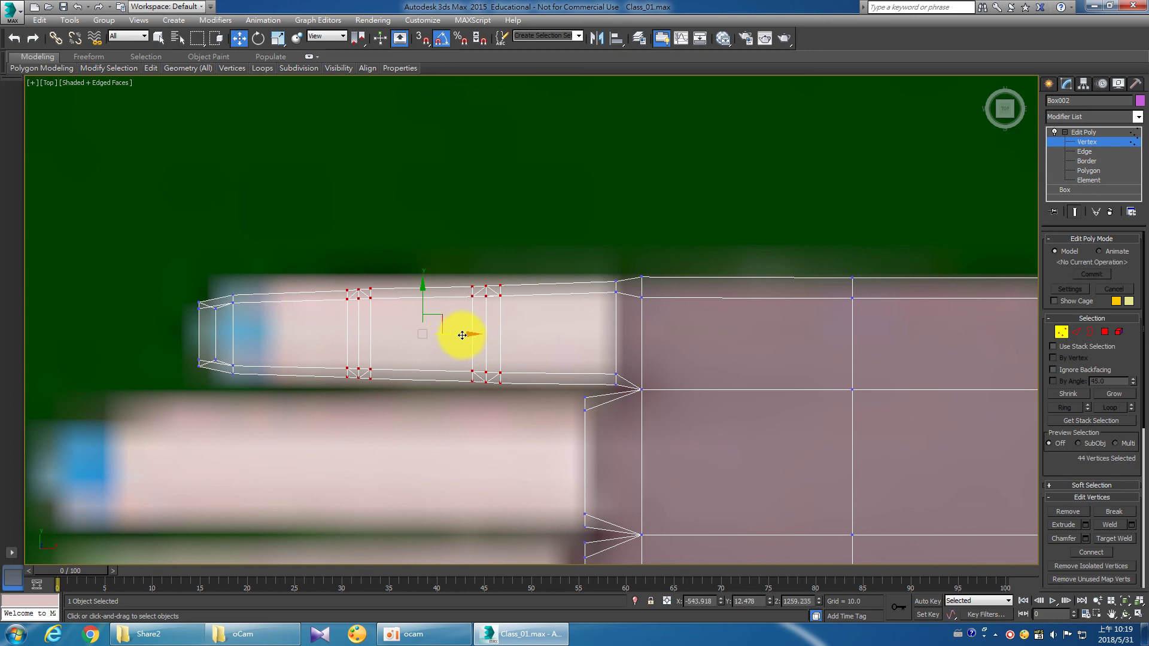
{"action": "left_click_drag", "start_coordinate": [458, 334], "coordinate": [453, 336]}
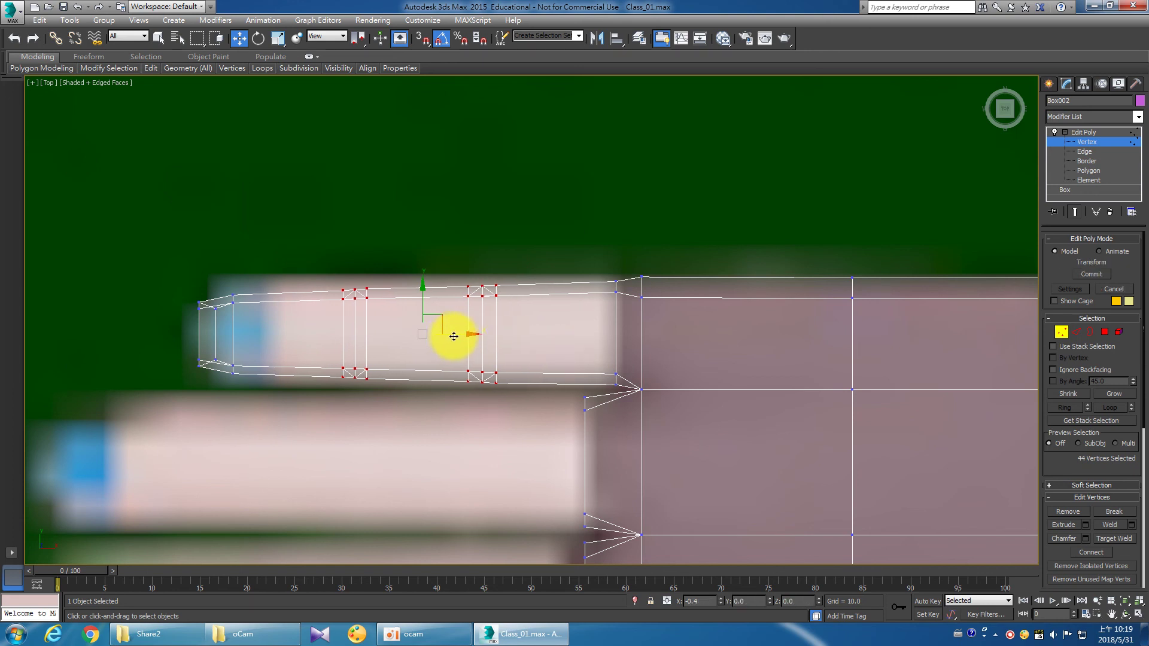
{"action": "left_click", "coordinate": [1091, 153]}
{"action": "middle_click_drag", "start_coordinate": [592, 236], "coordinate": [518, 224]}
Connect the 8 finger edges with one new edge loop, slide -74, near the base.
{"action": "left_click", "coordinate": [516, 385]}
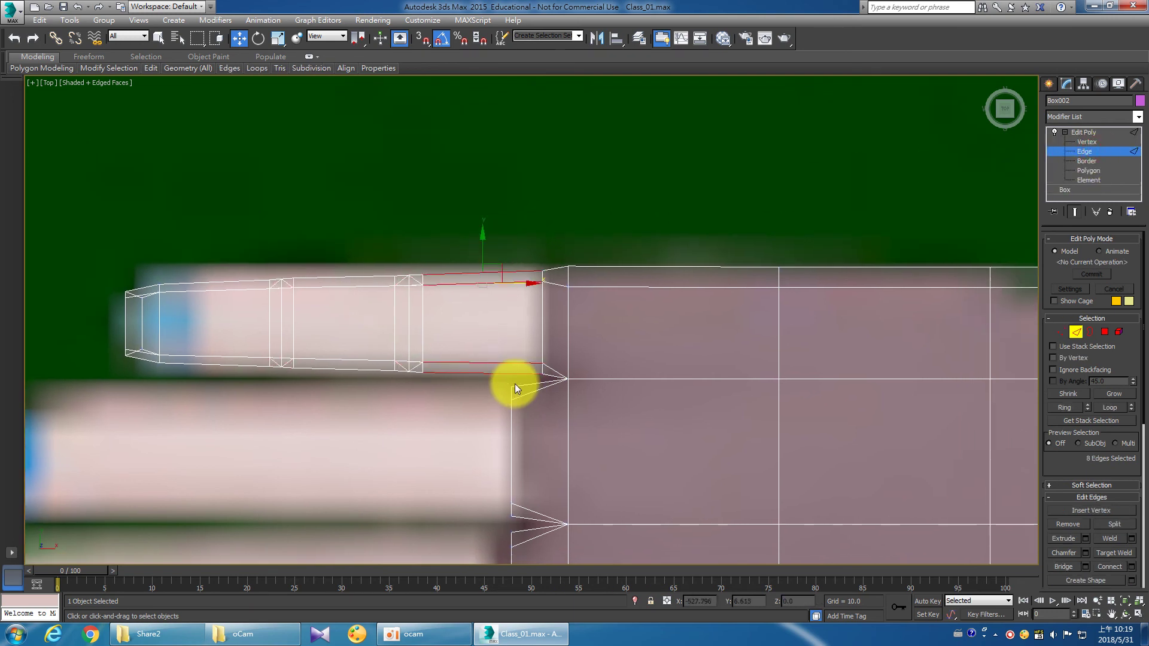
{"action": "right_click", "coordinate": [496, 382]}
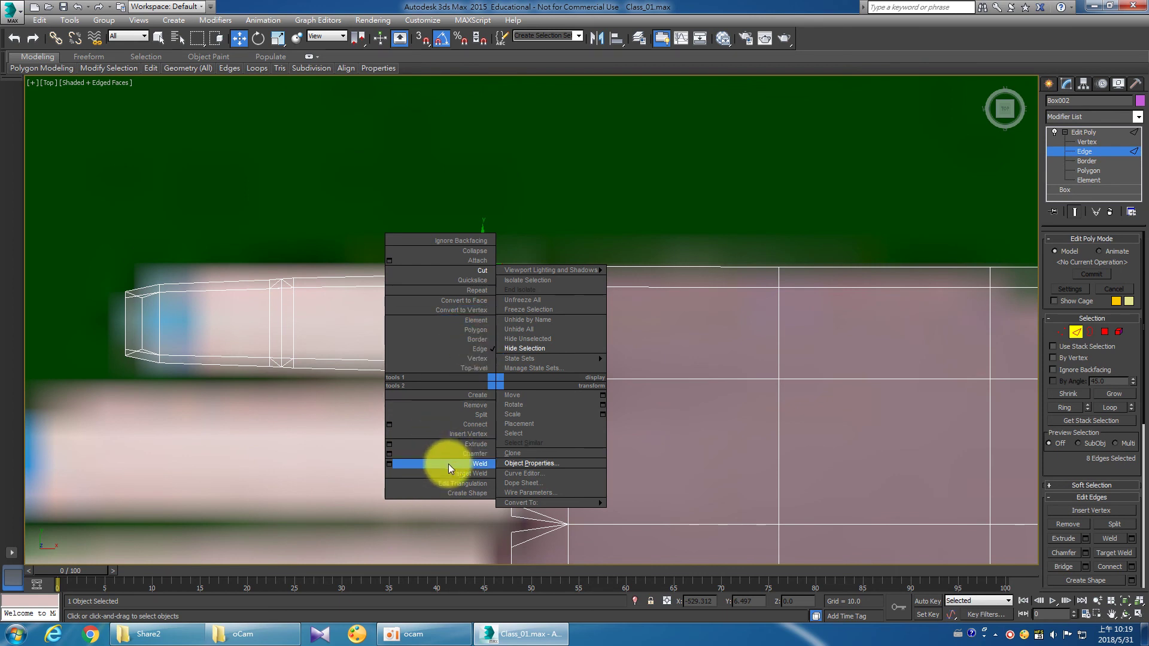
{"action": "left_click", "coordinate": [390, 425]}
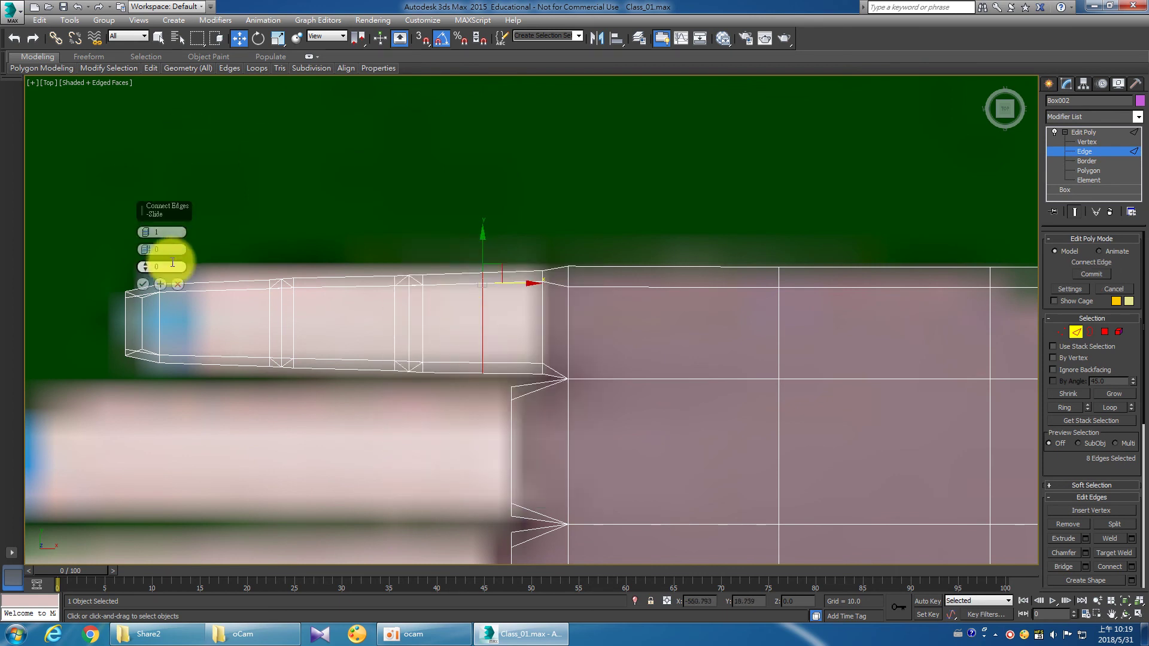
{"action": "left_click_drag", "start_coordinate": [143, 265], "coordinate": [221, 440]}
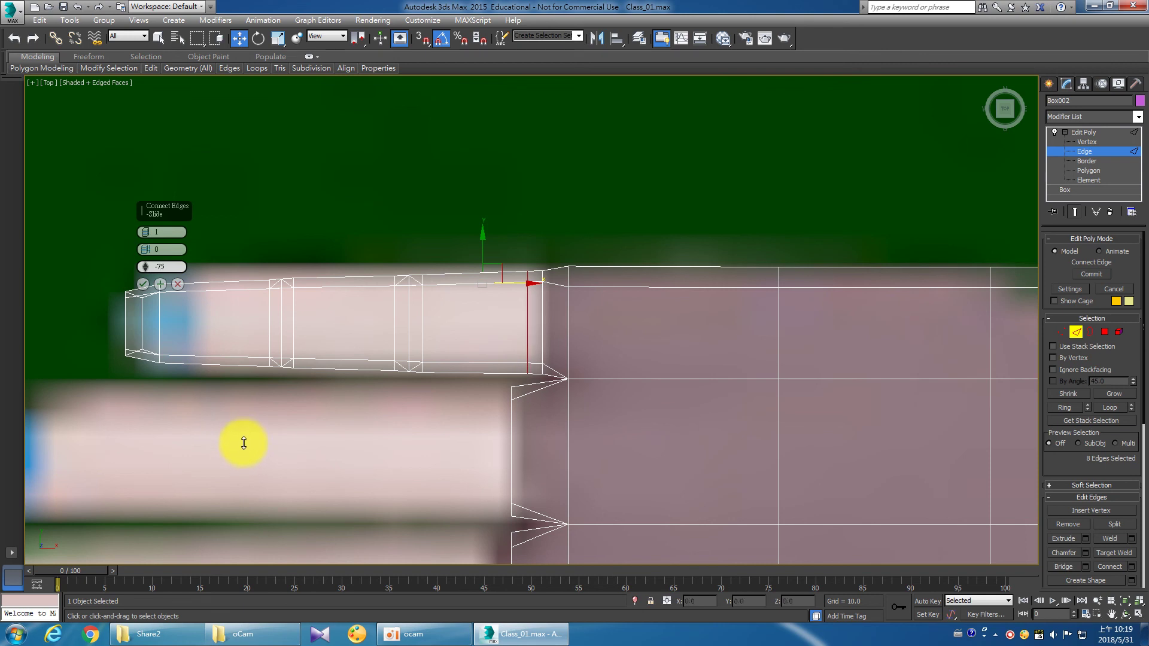
{"action": "left_click_drag", "start_coordinate": [245, 442], "coordinate": [246, 441]}
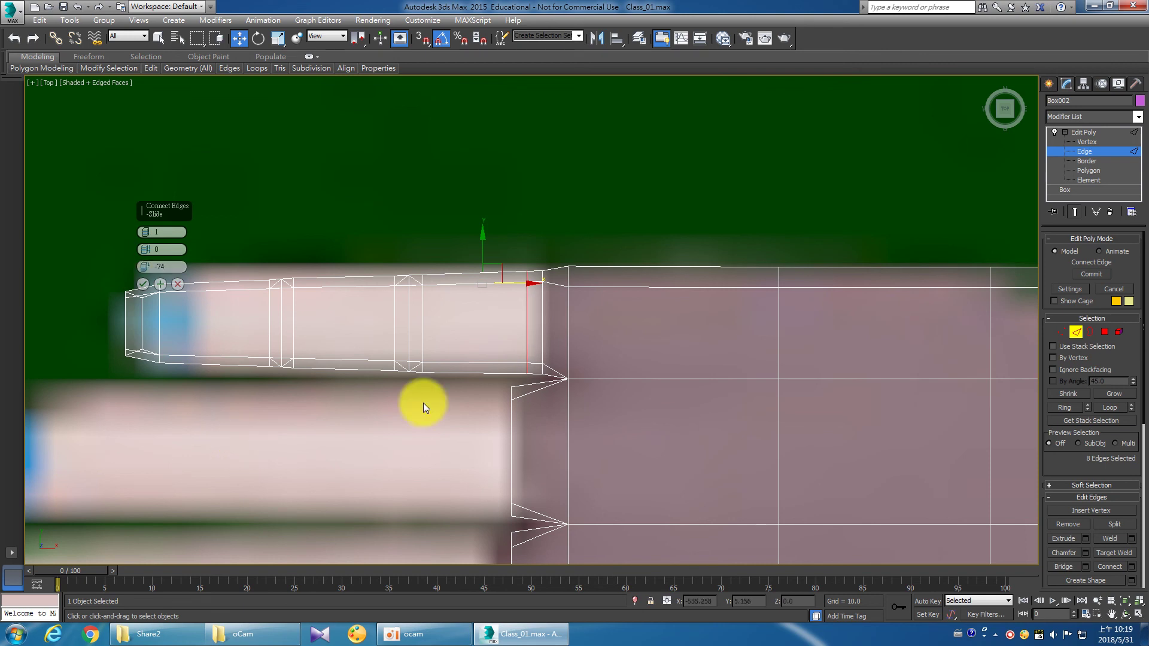
{"action": "left_click", "coordinate": [142, 285]}
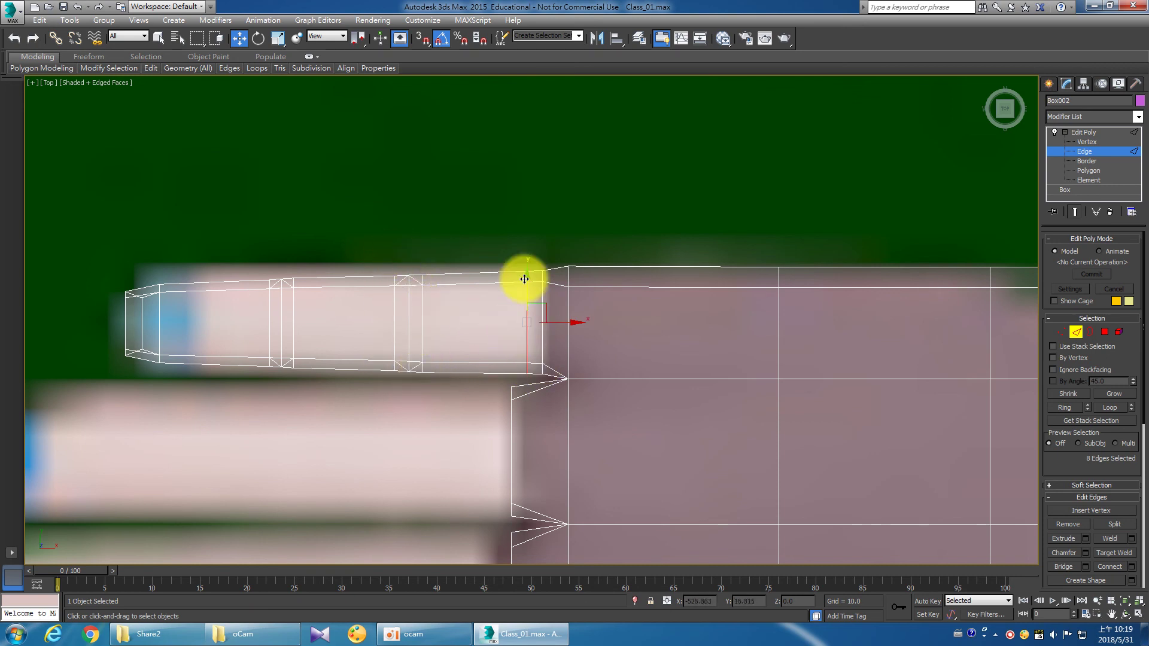
At Vertex level, move the finger-base corner vertices to fit the reference outline.
{"action": "left_click", "coordinate": [1090, 142]}
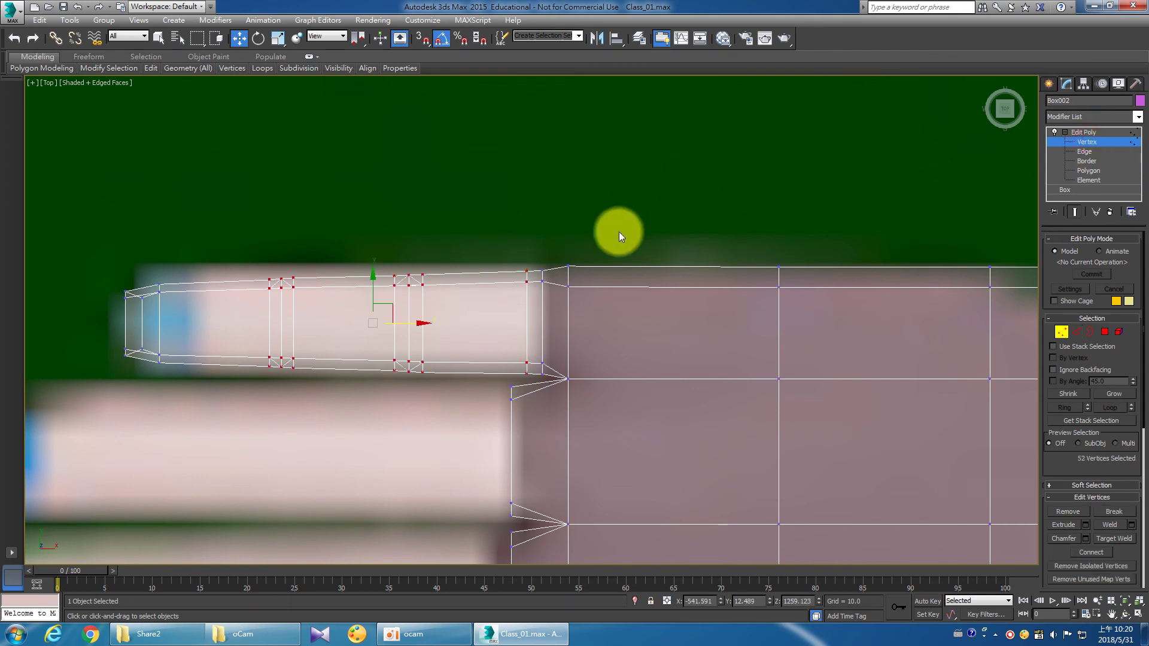
{"action": "left_click_drag", "start_coordinate": [534, 265], "coordinate": [547, 290]}
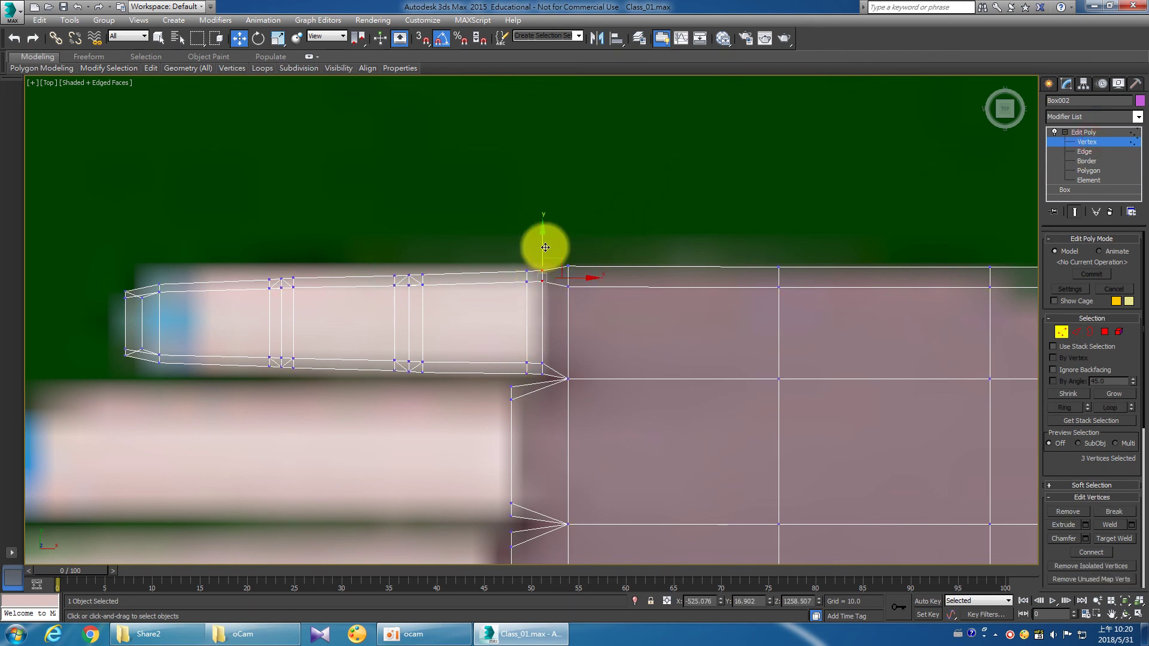
{"action": "left_click_drag", "start_coordinate": [544, 245], "coordinate": [548, 242]}
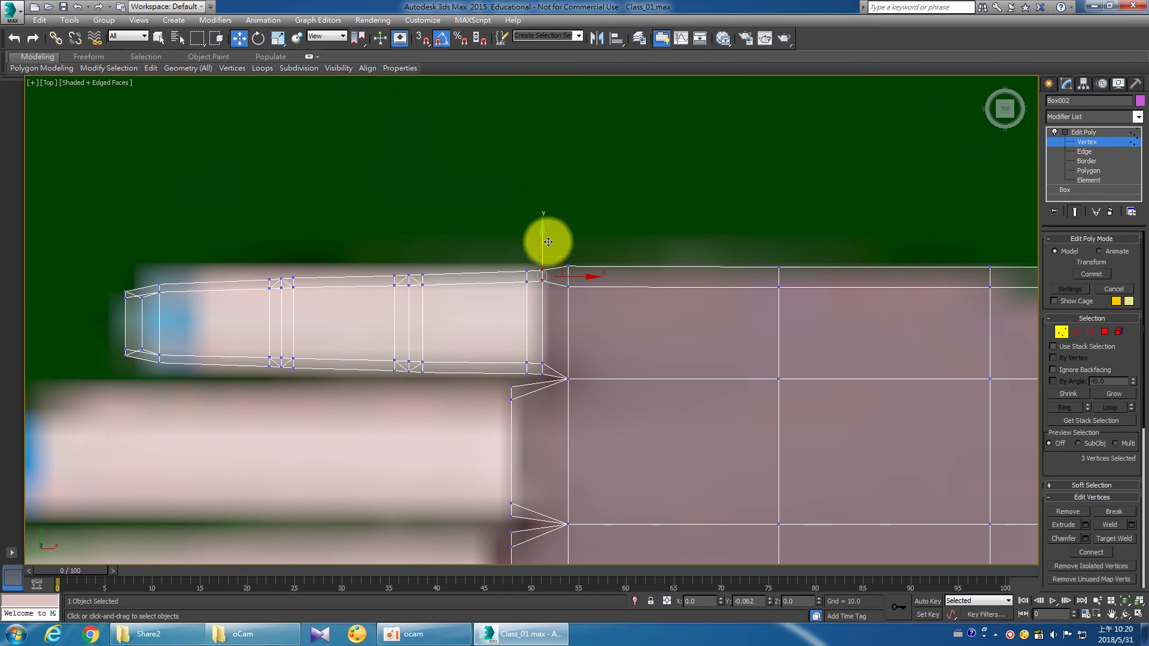
{"action": "left_click", "coordinate": [564, 284]}
{"action": "mouse_move", "coordinate": [510, 259]}
{"action": "left_mouse_down"}
{"action": "mouse_move", "coordinate": [551, 263]}
{"action": "mouse_move", "coordinate": [534, 239]}
{"action": "left_mouse_up"}
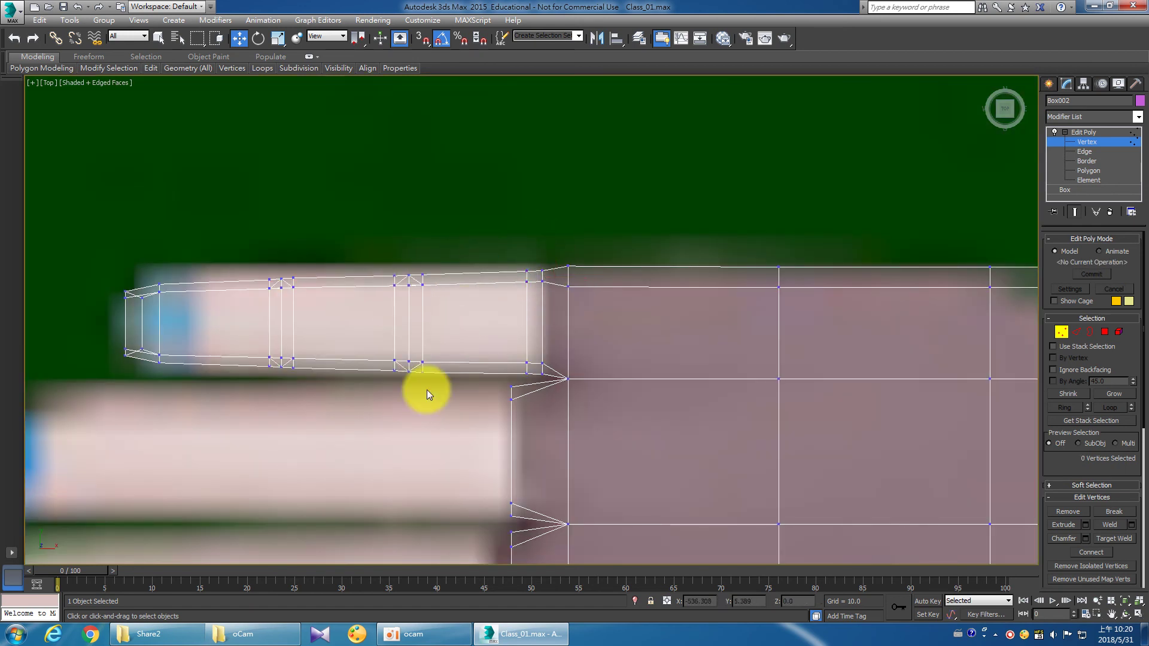
Return to Edit Poly top level and show all four viewports framed on the hand.
{"action": "left_click", "coordinate": [1092, 133]}
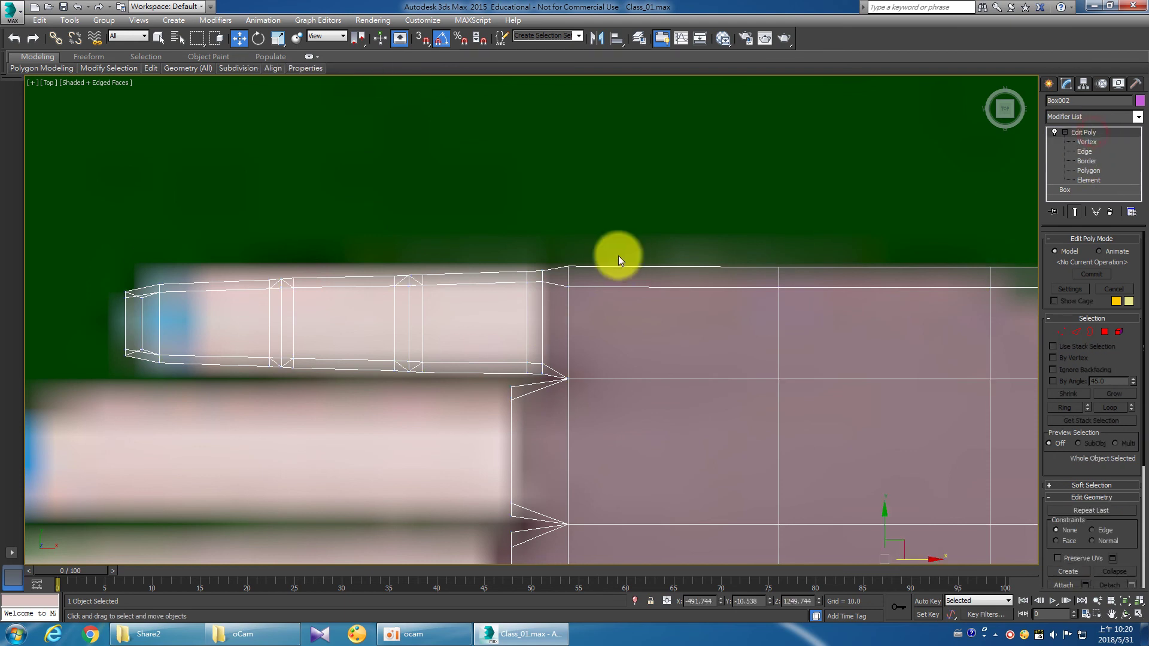
{"action": "scroll", "coordinate": [618, 256], "scroll_direction": "down", "scroll_amount": 3}
{"action": "left_click", "coordinate": [1138, 614]}
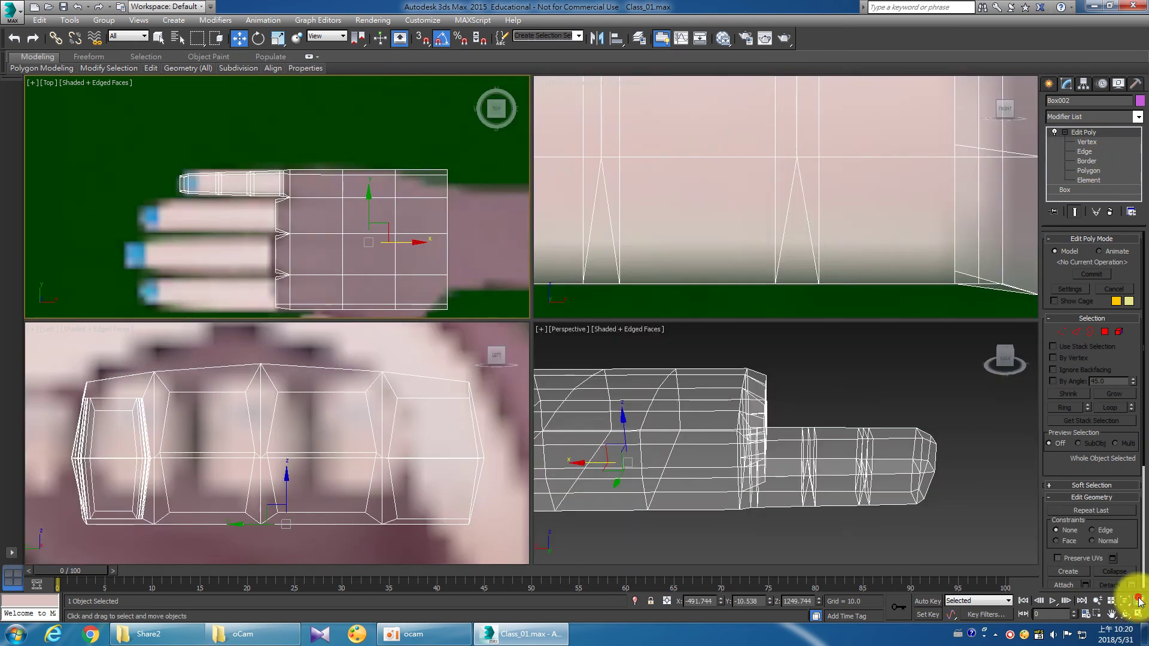
{"action": "mouse_move", "coordinate": [818, 231]}
{"action": "middle_mouse_down"}
{"action": "mouse_move", "coordinate": [782, 255]}
{"action": "mouse_move", "coordinate": [798, 260]}
{"action": "middle_mouse_up"}
{"action": "scroll", "coordinate": [782, 255], "scroll_direction": "down", "scroll_amount": 2}
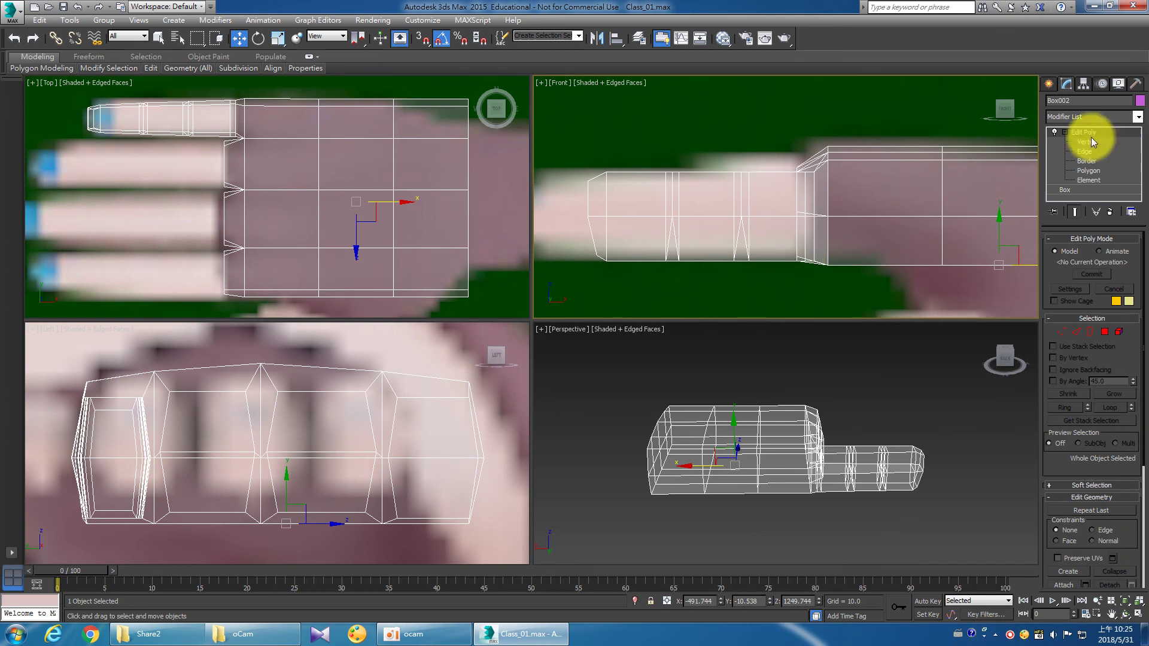
Add a second Edit Poly modifier, enter its Vertex level, and orbit the Perspective view.
{"action": "left_click", "coordinate": [1082, 118]}
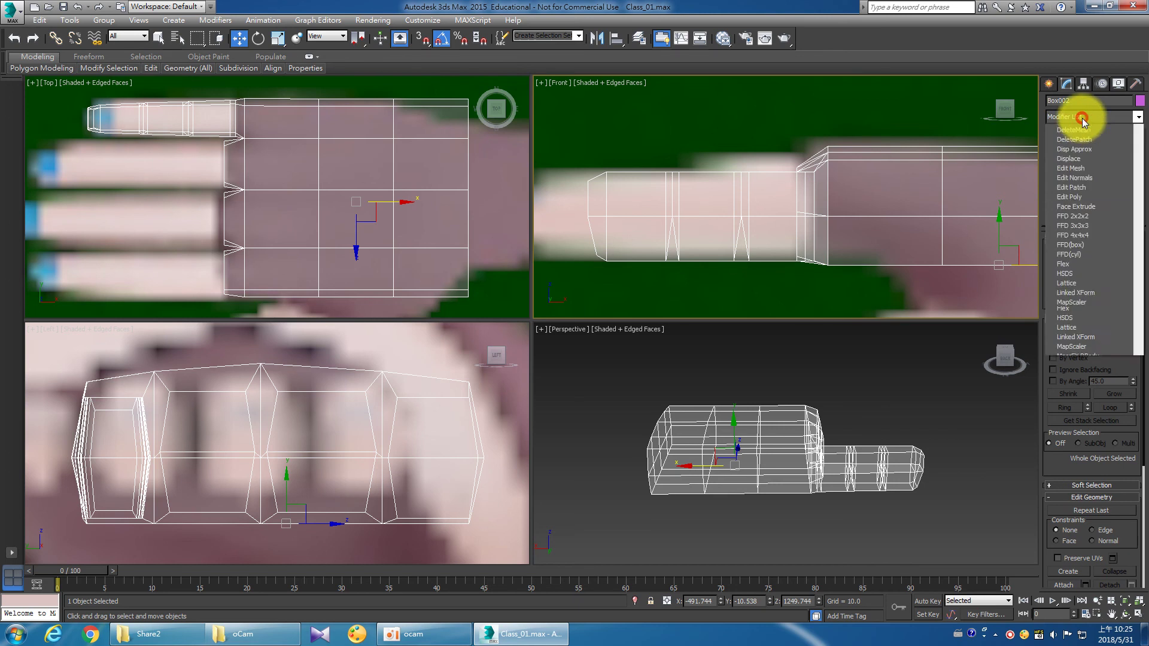
{"action": "left_click", "coordinate": [1098, 454]}
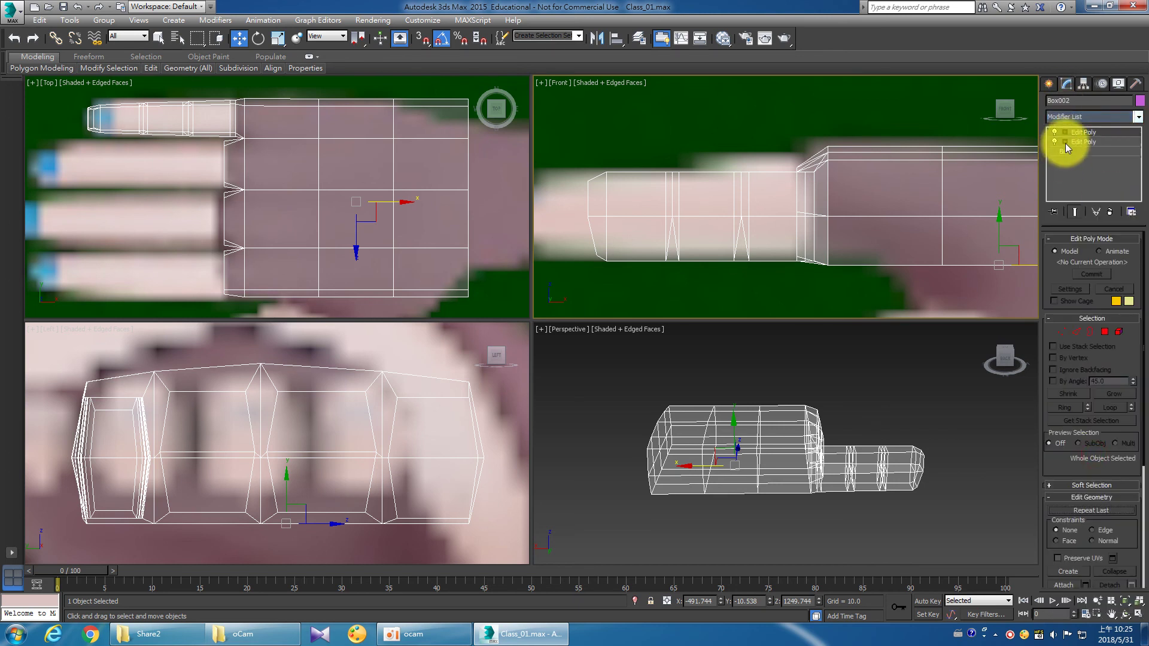
{"action": "left_click", "coordinate": [1084, 142]}
{"action": "left_click", "coordinate": [879, 436]}
{"action": "left_click", "coordinate": [1125, 614]}
{"action": "scroll", "coordinate": [842, 436], "scroll_direction": "up", "scroll_amount": 2}
{"action": "scroll", "coordinate": [771, 456], "scroll_direction": "up", "scroll_amount": 3}
{"action": "mouse_move", "coordinate": [771, 456]}
{"action": "left_mouse_down"}
{"action": "mouse_move", "coordinate": [784, 411]}
{"action": "mouse_move", "coordinate": [782, 464]}
{"action": "mouse_move", "coordinate": [743, 489]}
{"action": "mouse_move", "coordinate": [769, 487]}
{"action": "mouse_move", "coordinate": [750, 452]}
{"action": "left_mouse_up"}
At Polygon level, marquee-select all the palm polygons in the Top view.
{"action": "left_click", "coordinate": [1080, 170]}
{"action": "key", "text": "w"}
{"action": "scroll", "coordinate": [334, 257], "scroll_direction": "down", "scroll_amount": 3}
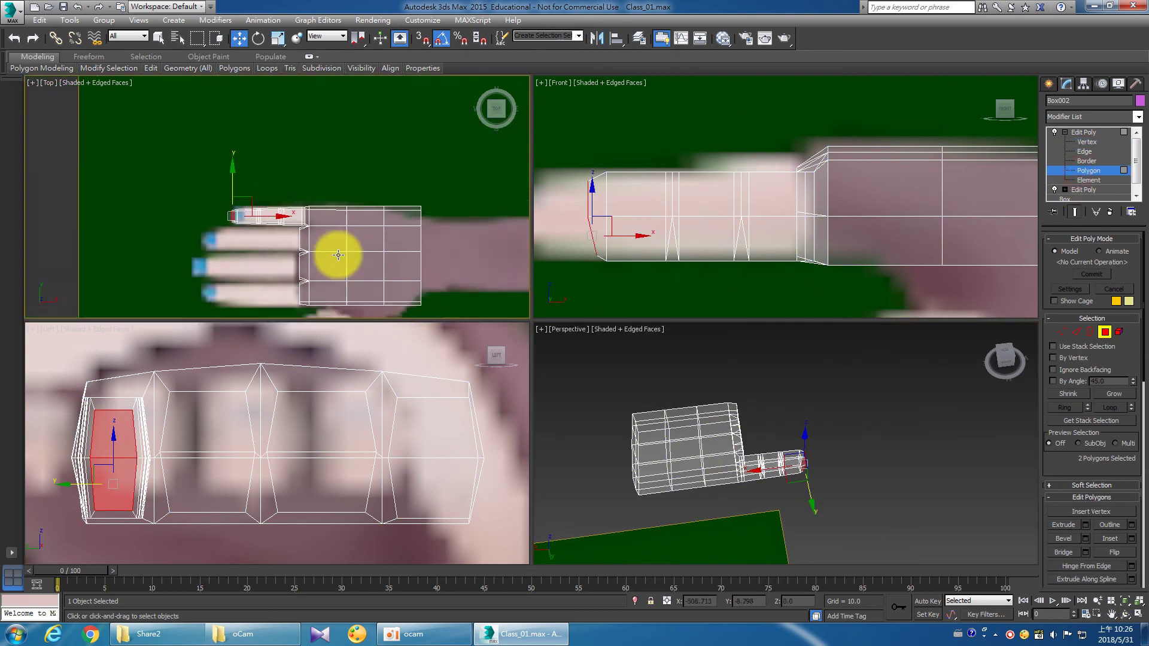
{"action": "scroll", "coordinate": [341, 248], "scroll_direction": "up", "scroll_amount": 2}
{"action": "scroll", "coordinate": [337, 277], "scroll_direction": "up", "scroll_amount": 1}
{"action": "scroll", "coordinate": [337, 277], "scroll_direction": "down", "scroll_amount": 2}
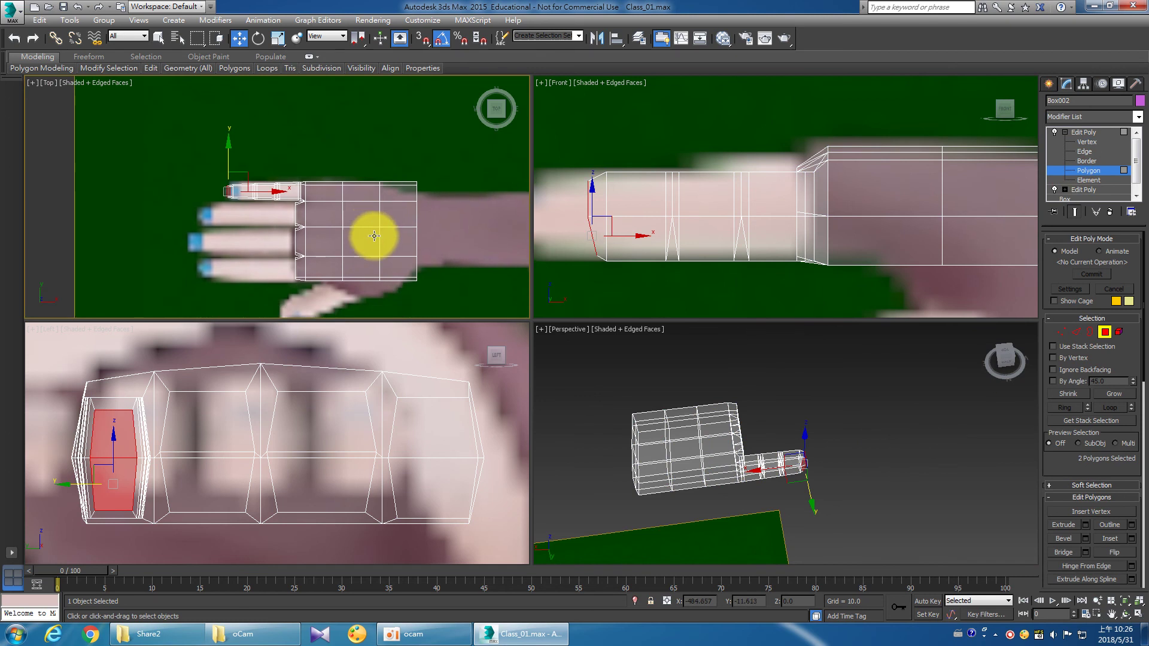
{"action": "scroll", "coordinate": [383, 239], "scroll_direction": "up", "scroll_amount": 2}
{"action": "mouse_move", "coordinate": [385, 244]}
{"action": "middle_mouse_down"}
{"action": "mouse_move", "coordinate": [271, 202]}
{"action": "mouse_move", "coordinate": [283, 236]}
{"action": "middle_mouse_up"}
{"action": "mouse_move", "coordinate": [51, 154]}
{"action": "left_mouse_down"}
{"action": "mouse_move", "coordinate": [444, 222]}
{"action": "mouse_move", "coordinate": [478, 216]}
{"action": "left_mouse_up"}
Hide the selected palm polygons and select the leftover face at the finger's base.
{"action": "scroll", "coordinate": [478, 187], "scroll_direction": "down", "scroll_amount": 4}
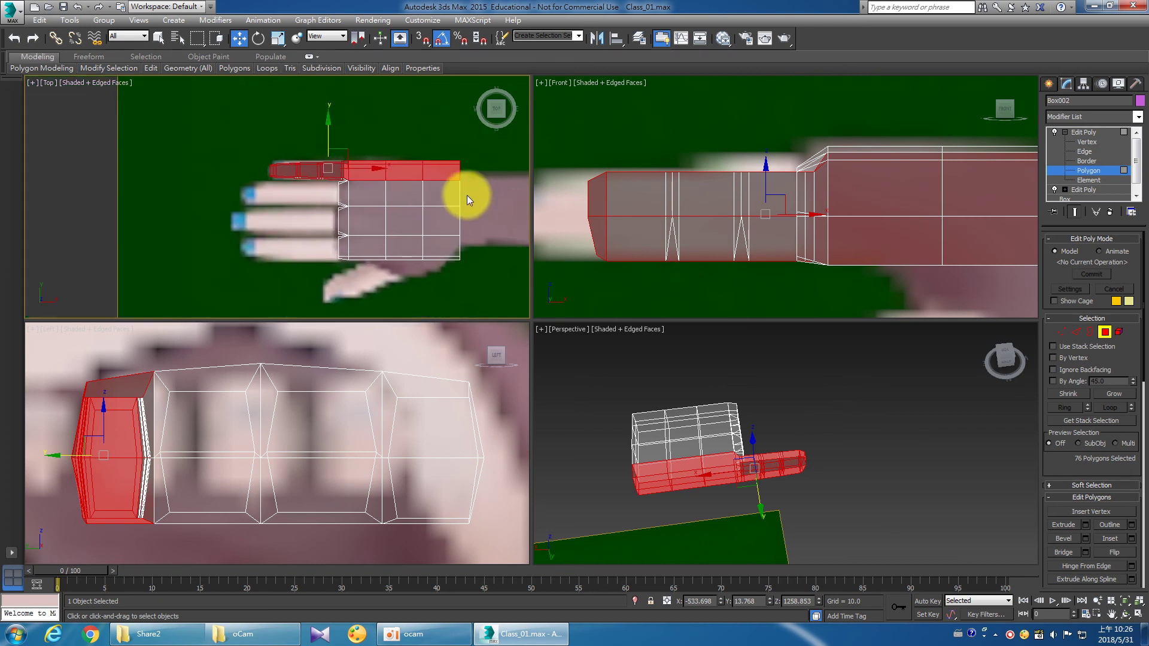
{"action": "left_click_drag", "start_coordinate": [379, 250], "coordinate": [303, 192]}
{"action": "scroll", "coordinate": [1089, 492], "scroll_direction": "down", "scroll_amount": 5}
{"action": "scroll", "coordinate": [1092, 500], "scroll_direction": "down", "scroll_amount": 3}
{"action": "scroll", "coordinate": [1087, 480], "scroll_direction": "down", "scroll_amount": 2}
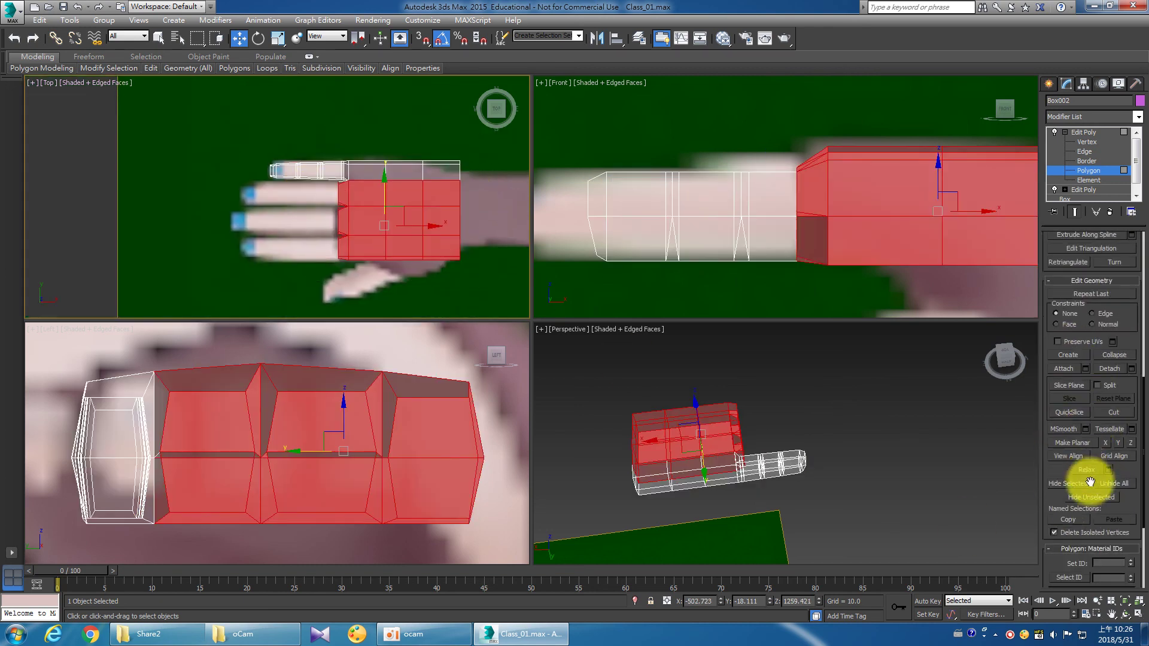
{"action": "scroll", "coordinate": [1071, 413], "scroll_direction": "down", "scroll_amount": 2}
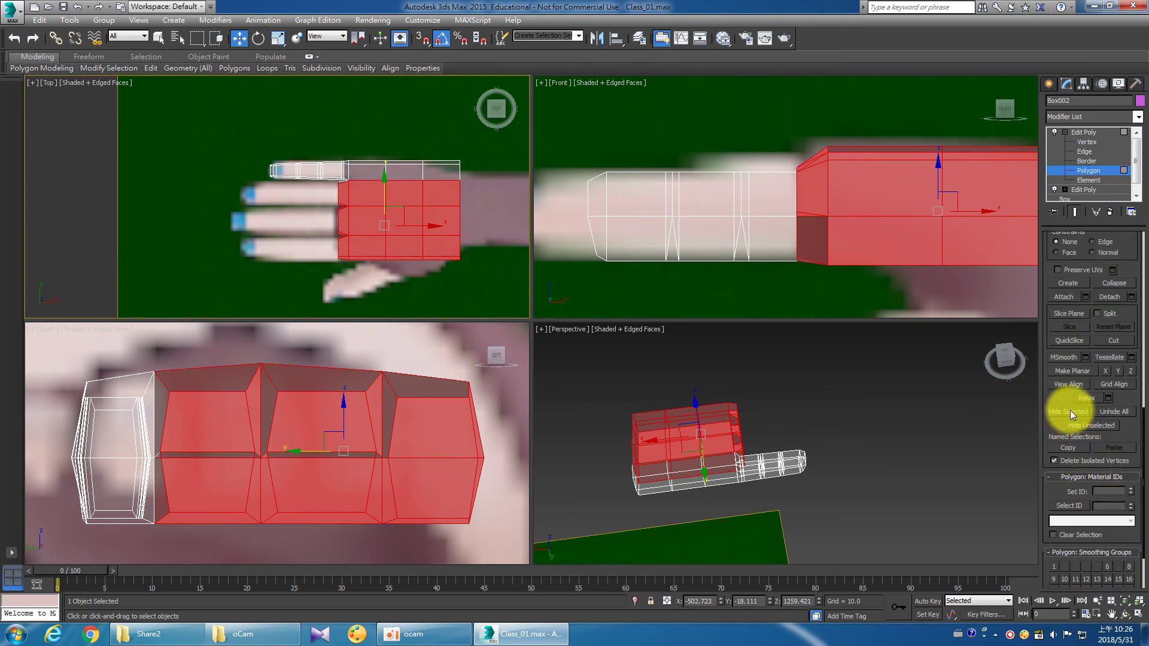
{"action": "left_click", "coordinate": [406, 299]}
{"action": "scroll", "coordinate": [342, 200], "scroll_direction": "up", "scroll_amount": 3}
{"action": "scroll", "coordinate": [353, 159], "scroll_direction": "up", "scroll_amount": 4}
{"action": "scroll", "coordinate": [365, 198], "scroll_direction": "up", "scroll_amount": 2}
{"action": "left_click_drag", "start_coordinate": [372, 214], "coordinate": [284, 181]}
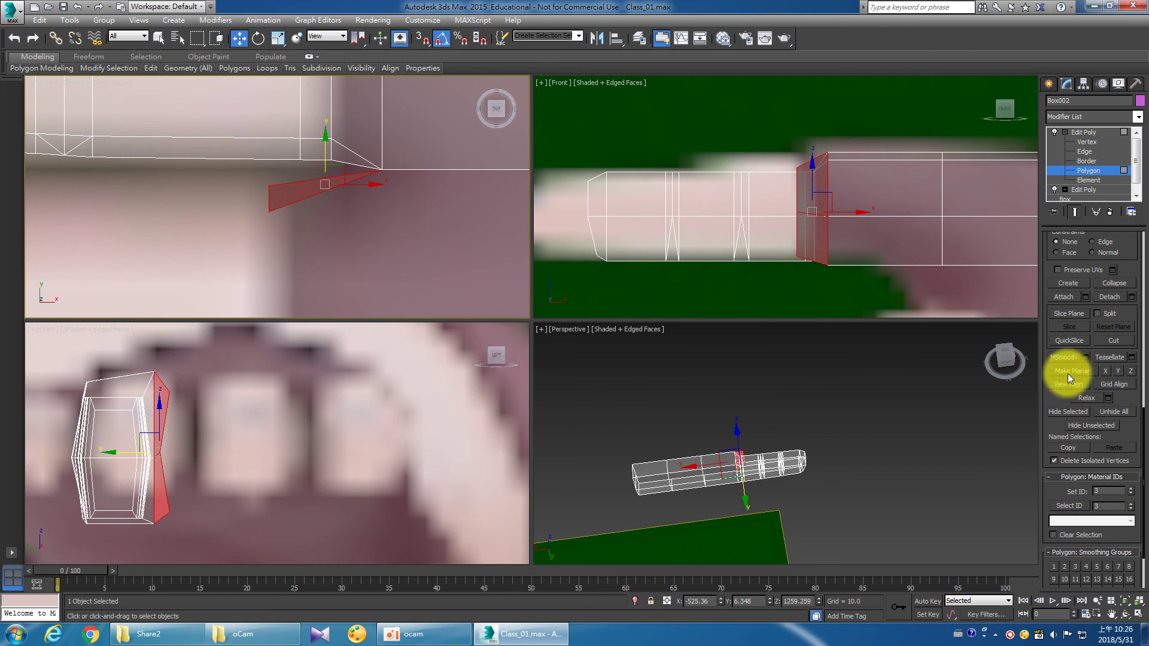
Hide the base face and raise the finger-base top vertices to match the profile.
{"action": "left_click", "coordinate": [1064, 411]}
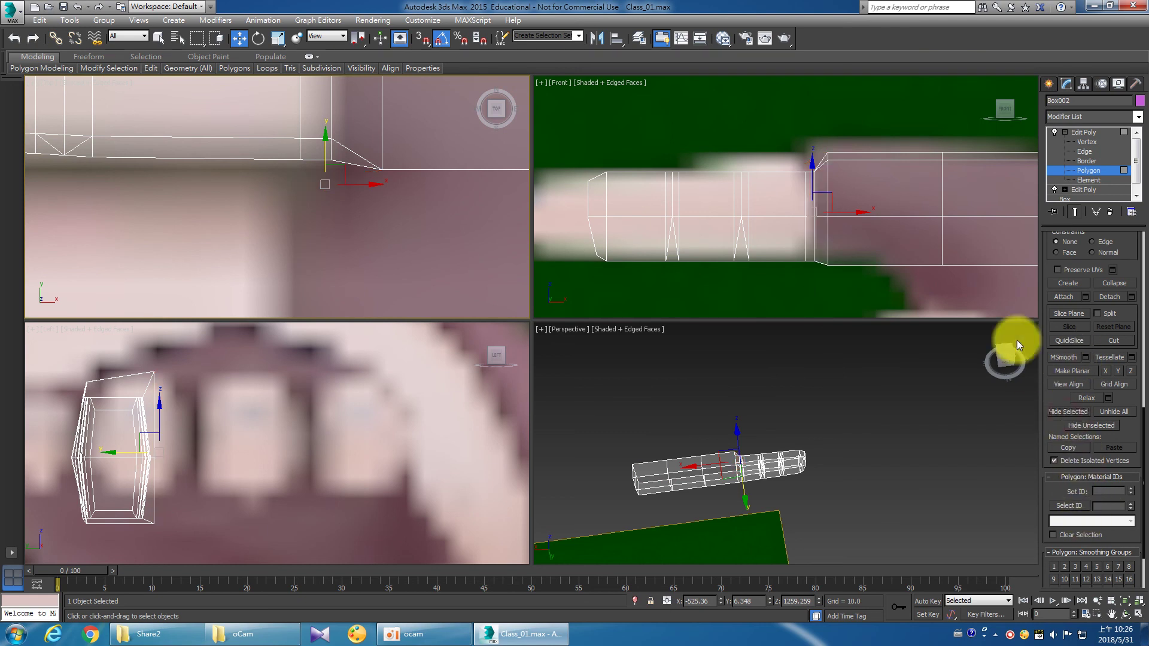
{"action": "left_click", "coordinate": [1085, 142]}
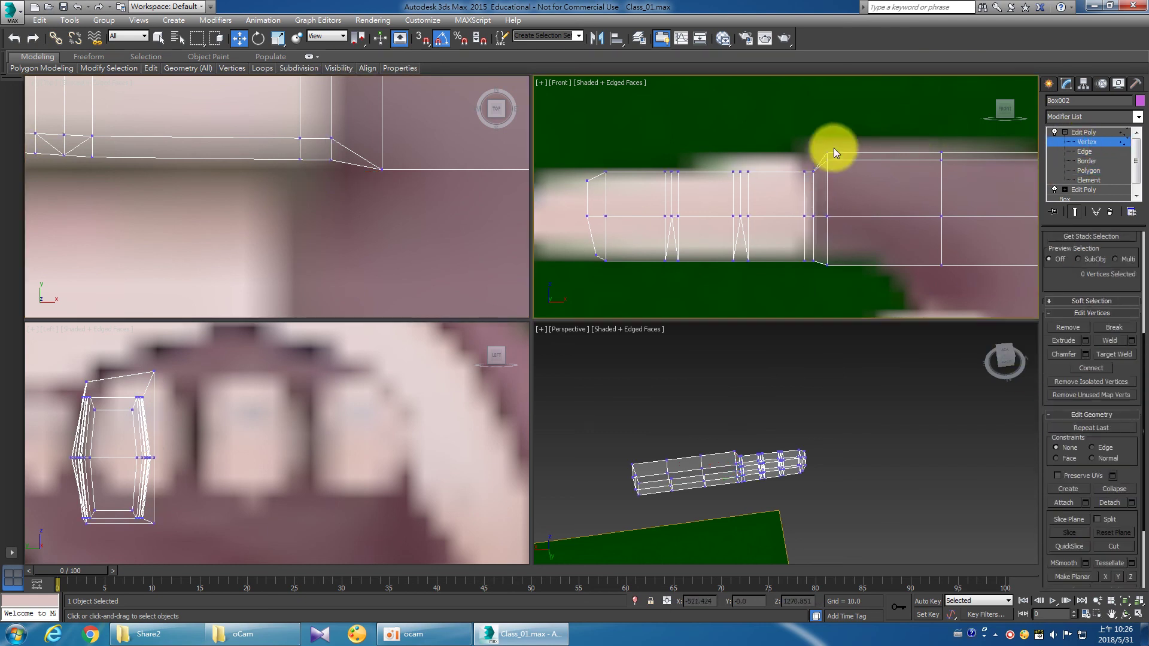
{"action": "scroll", "coordinate": [833, 150], "scroll_direction": "up", "scroll_amount": 3}
{"action": "left_click_drag", "start_coordinate": [817, 154], "coordinate": [859, 195]}
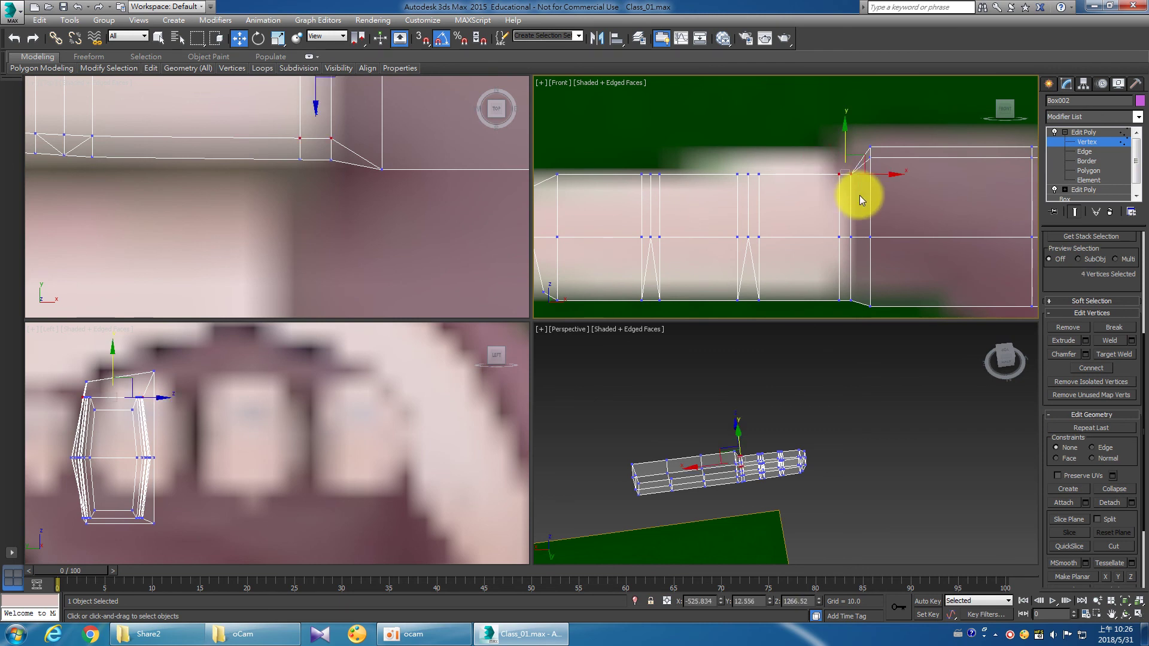
{"action": "left_click_drag", "start_coordinate": [845, 138], "coordinate": [846, 129]}
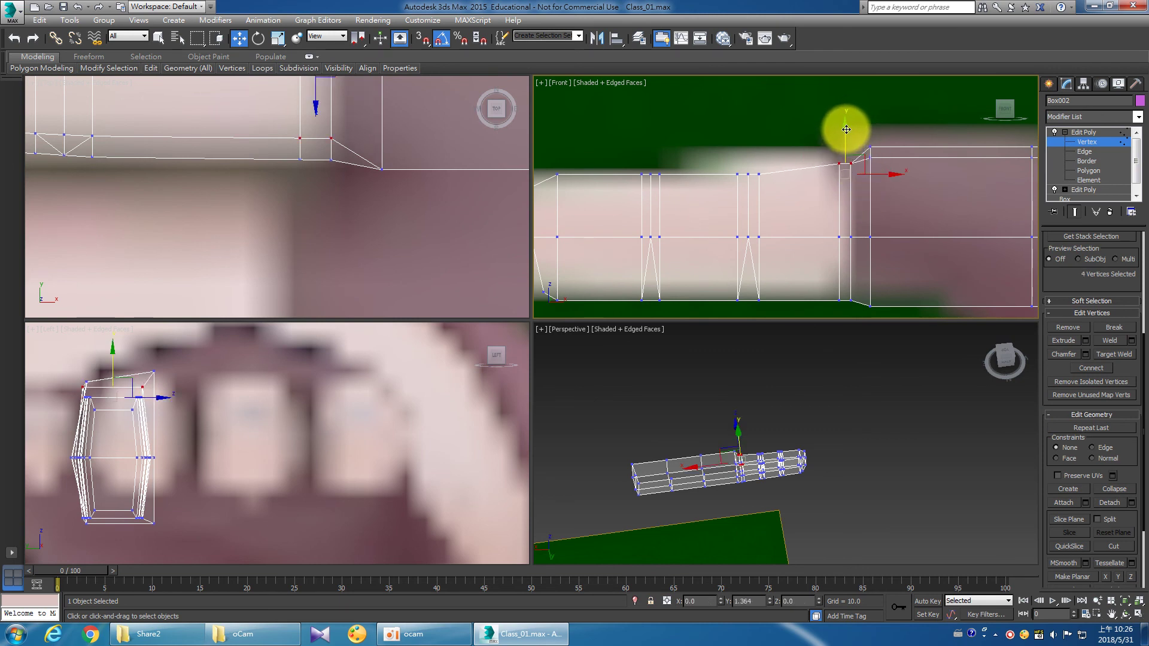
Move the next top-edge vertices left and down onto the reference outline.
{"action": "left_click", "coordinate": [852, 152]}
{"action": "left_click_drag", "start_coordinate": [850, 151], "coordinate": [861, 166]}
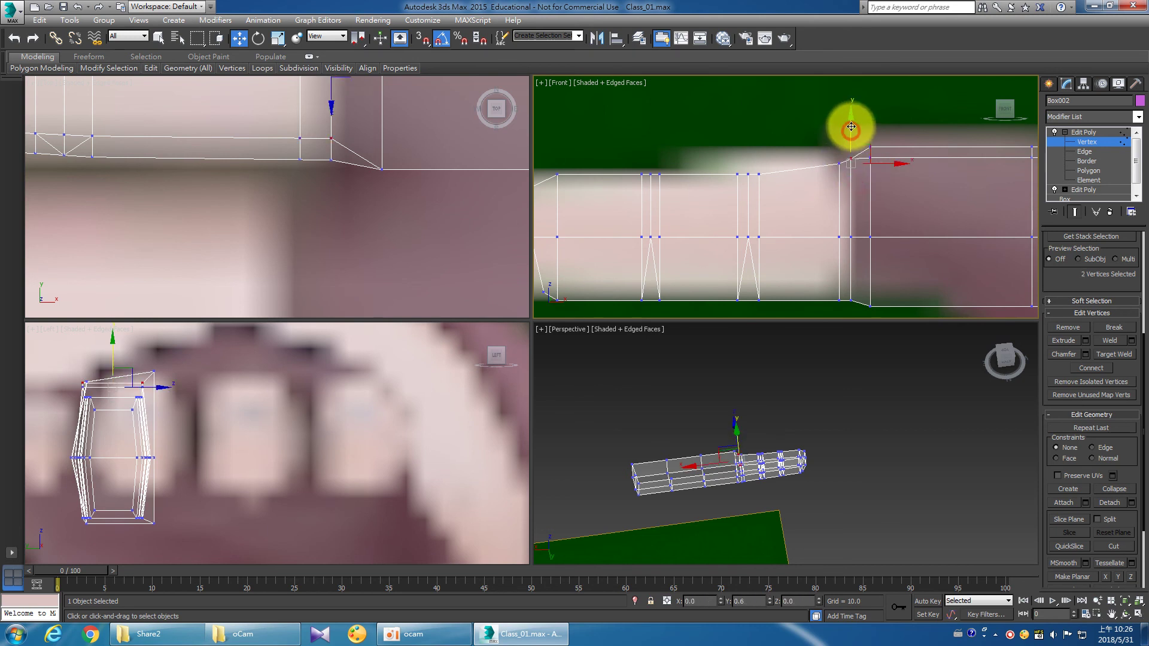
{"action": "left_click_drag", "start_coordinate": [850, 126], "coordinate": [839, 133]}
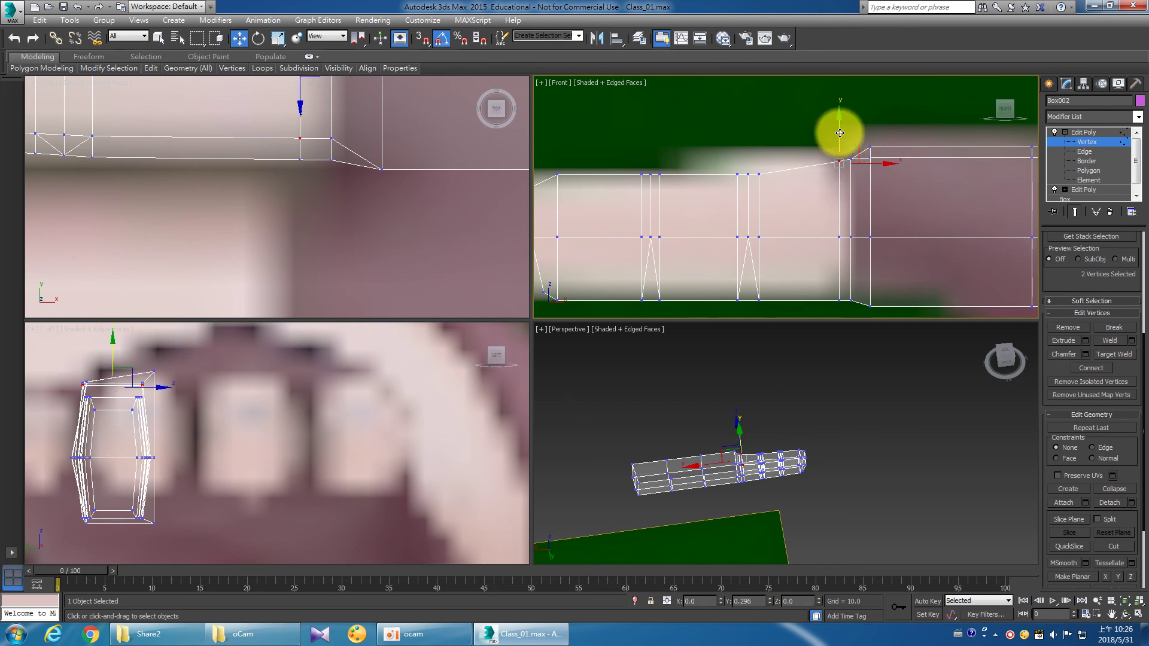
{"action": "middle_click_drag", "start_coordinate": [811, 166], "coordinate": [773, 153]}
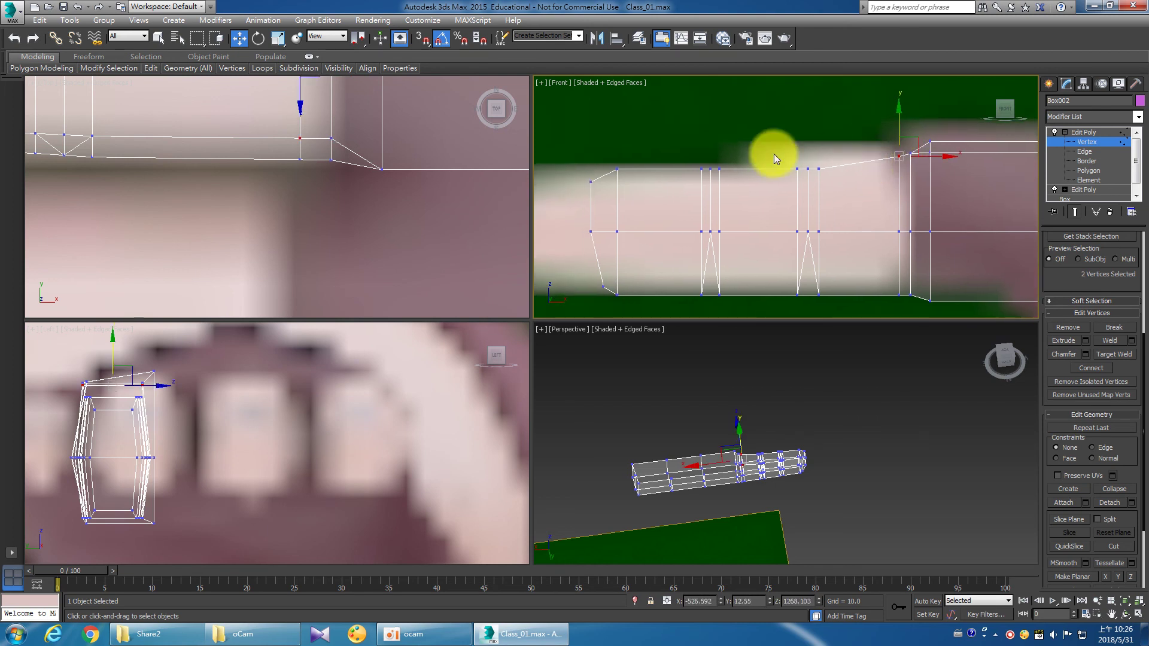
{"action": "left_click", "coordinate": [828, 181]}
{"action": "left_click_drag", "start_coordinate": [818, 145], "coordinate": [819, 130]}
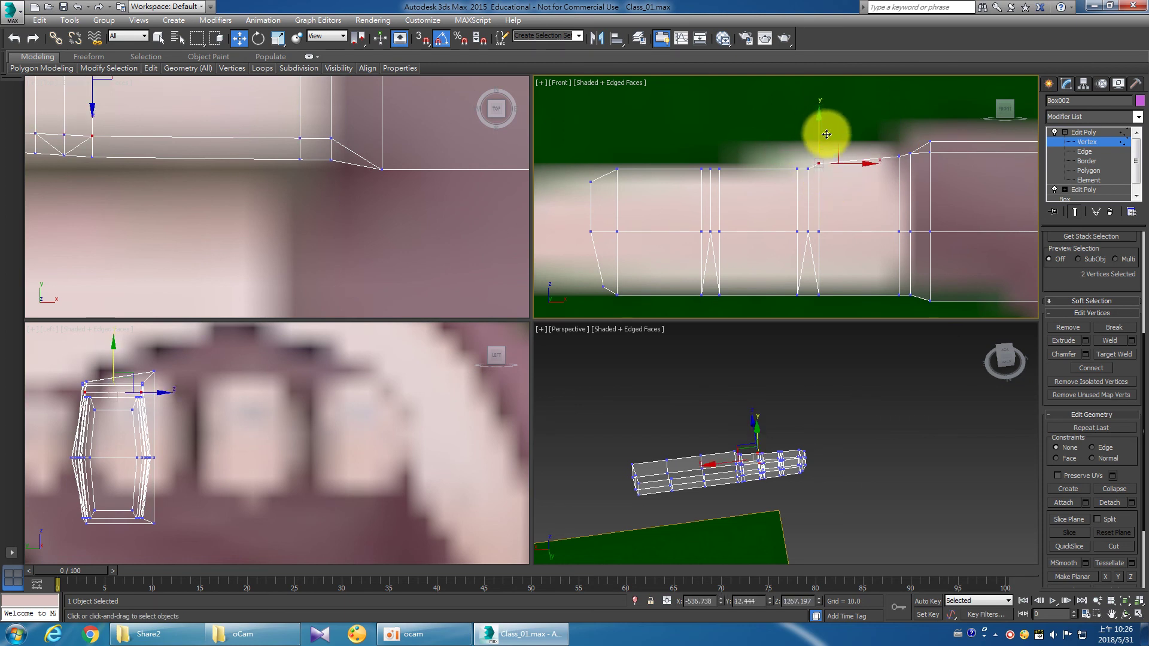
{"action": "mouse_move", "coordinate": [821, 130]}
{"action": "left_mouse_down"}
{"action": "mouse_move", "coordinate": [811, 164]}
{"action": "mouse_move", "coordinate": [806, 142]}
{"action": "left_mouse_up"}
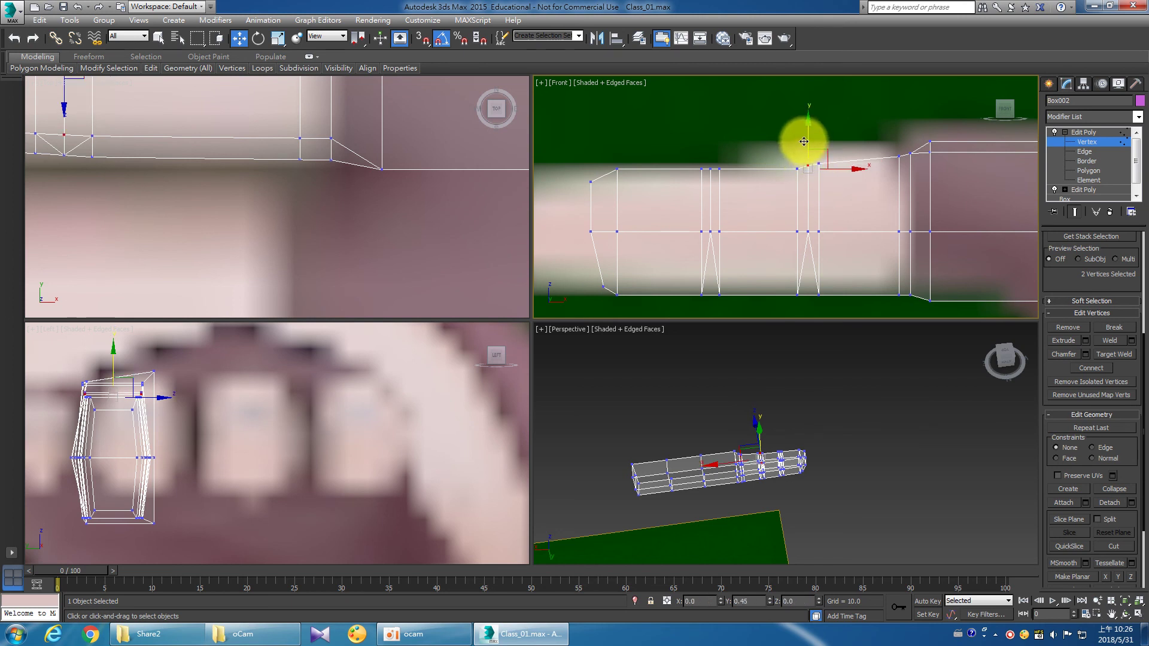
{"action": "mouse_move", "coordinate": [803, 142]}
{"action": "left_mouse_down"}
{"action": "mouse_move", "coordinate": [782, 153]}
{"action": "mouse_move", "coordinate": [802, 174]}
{"action": "mouse_move", "coordinate": [800, 143]}
{"action": "left_mouse_up"}
Lower the top joint vertices to fit the reference.
{"action": "mouse_move", "coordinate": [676, 146]}
{"action": "left_mouse_down"}
{"action": "mouse_move", "coordinate": [711, 182]}
{"action": "mouse_move", "coordinate": [707, 172]}
{"action": "left_mouse_up"}
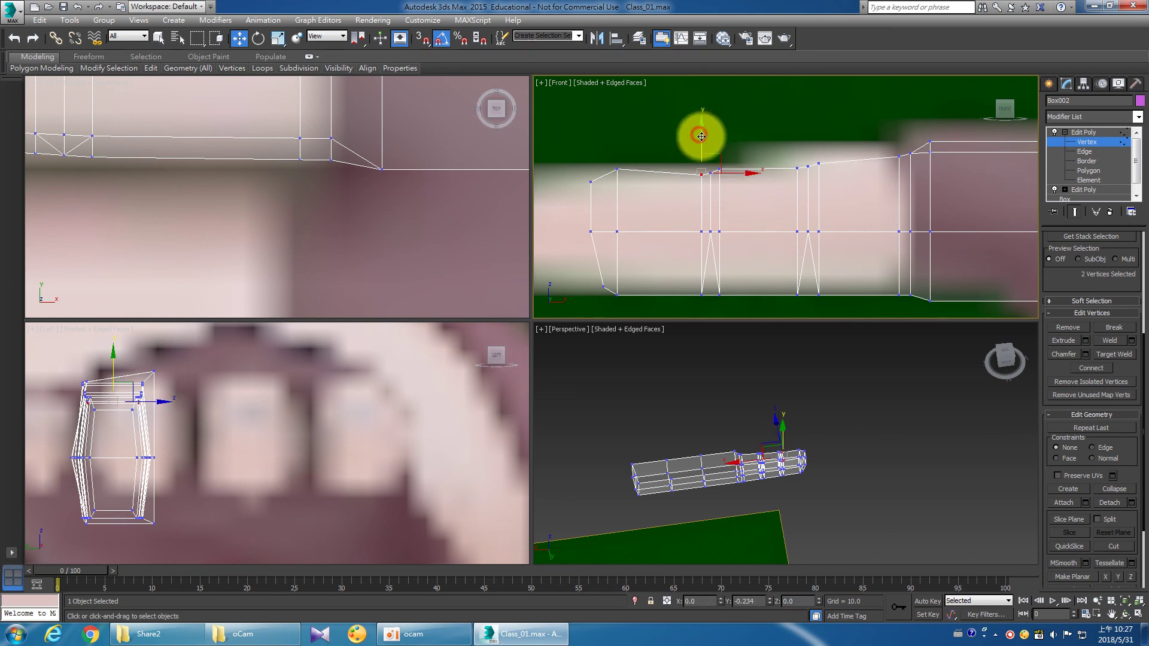
{"action": "left_click", "coordinate": [630, 143]}
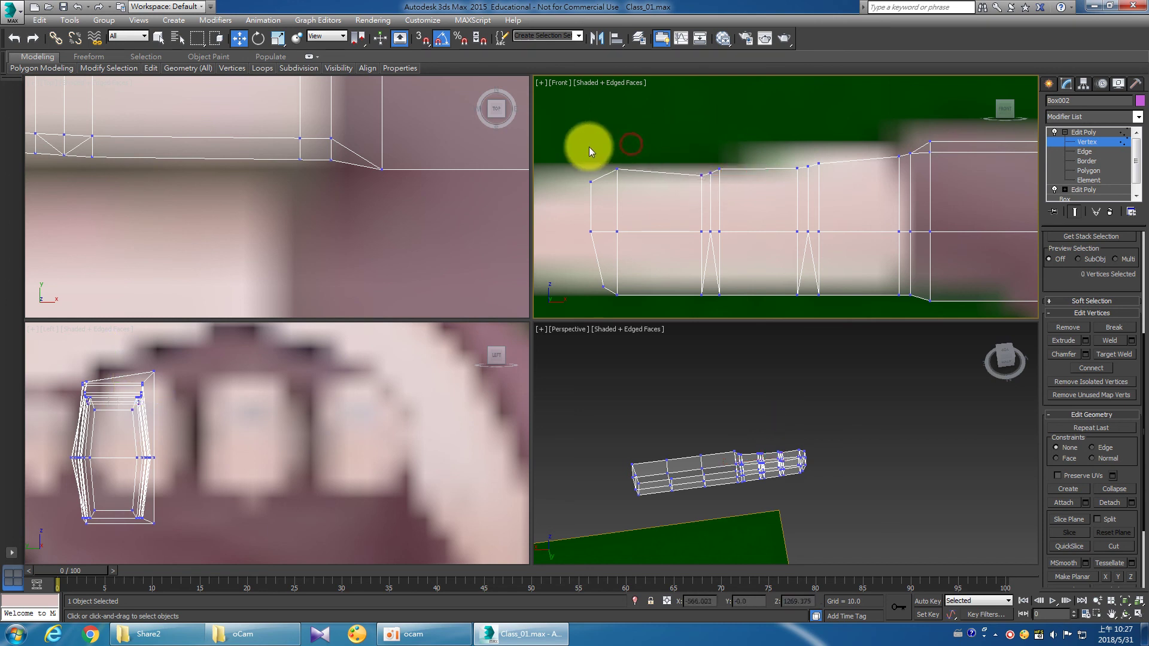
{"action": "left_click_drag", "start_coordinate": [635, 198], "coordinate": [635, 199]}
{"action": "left_click_drag", "start_coordinate": [609, 135], "coordinate": [616, 150]}
{"action": "left_click", "coordinate": [616, 150]}
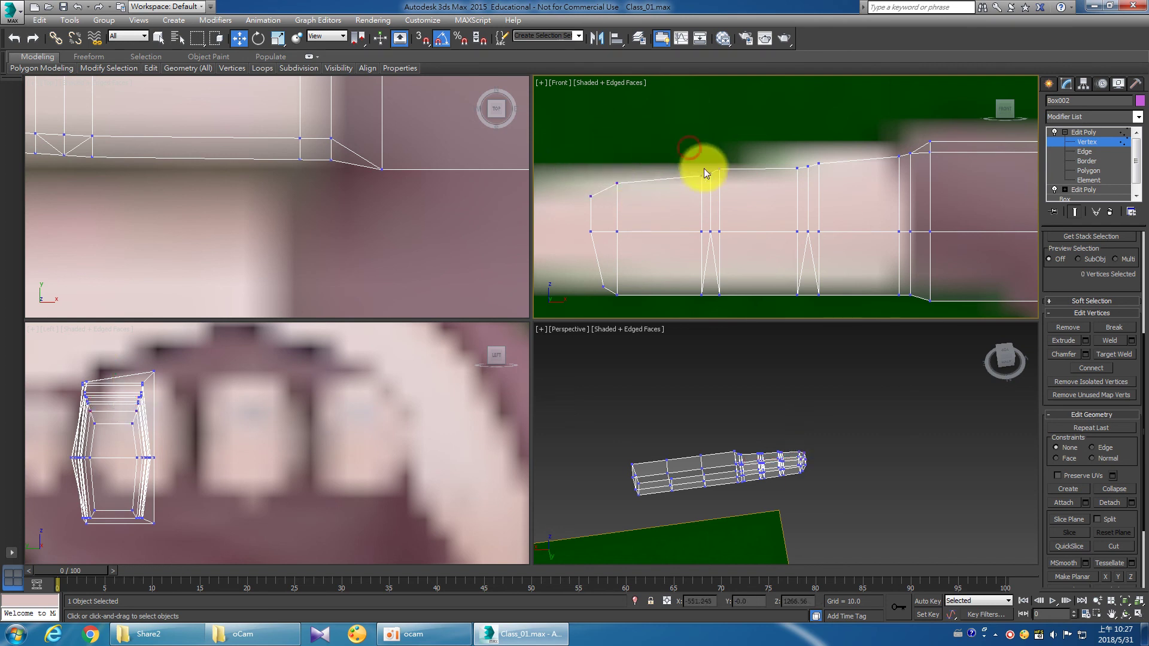
Shift the knuckle vertices and raise the fingertip's upper corner to match the profile.
{"action": "mouse_move", "coordinate": [708, 185]}
{"action": "left_mouse_down"}
{"action": "mouse_move", "coordinate": [693, 169]}
{"action": "mouse_move", "coordinate": [706, 143]}
{"action": "left_mouse_up"}
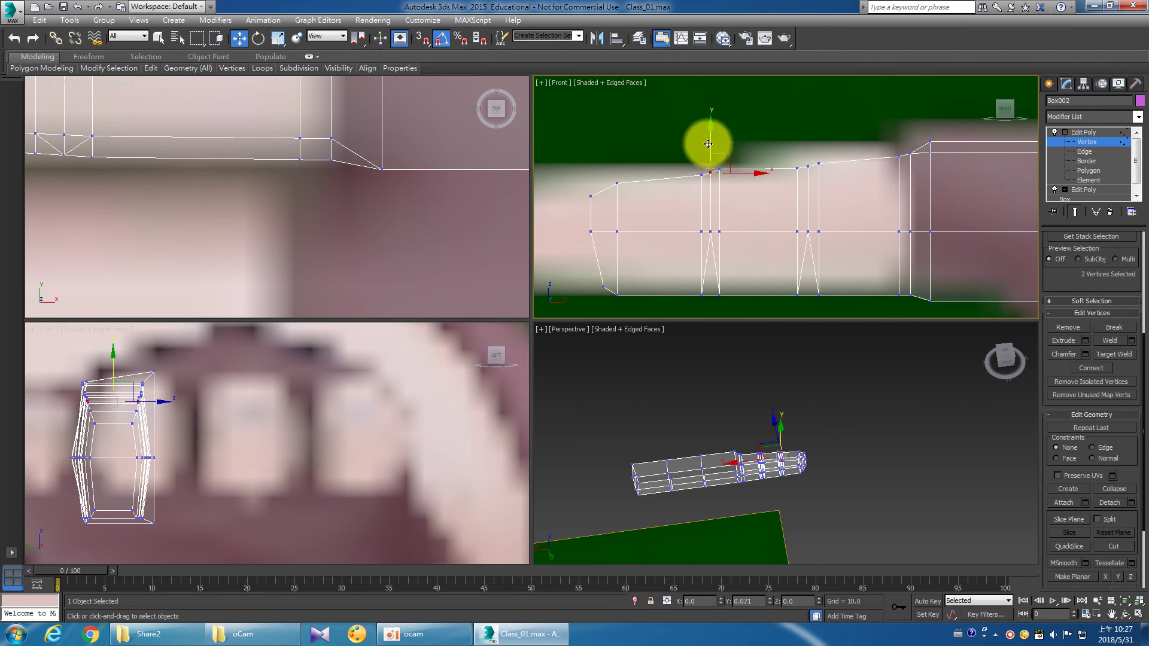
{"action": "left_click_drag", "start_coordinate": [707, 143], "coordinate": [698, 146]}
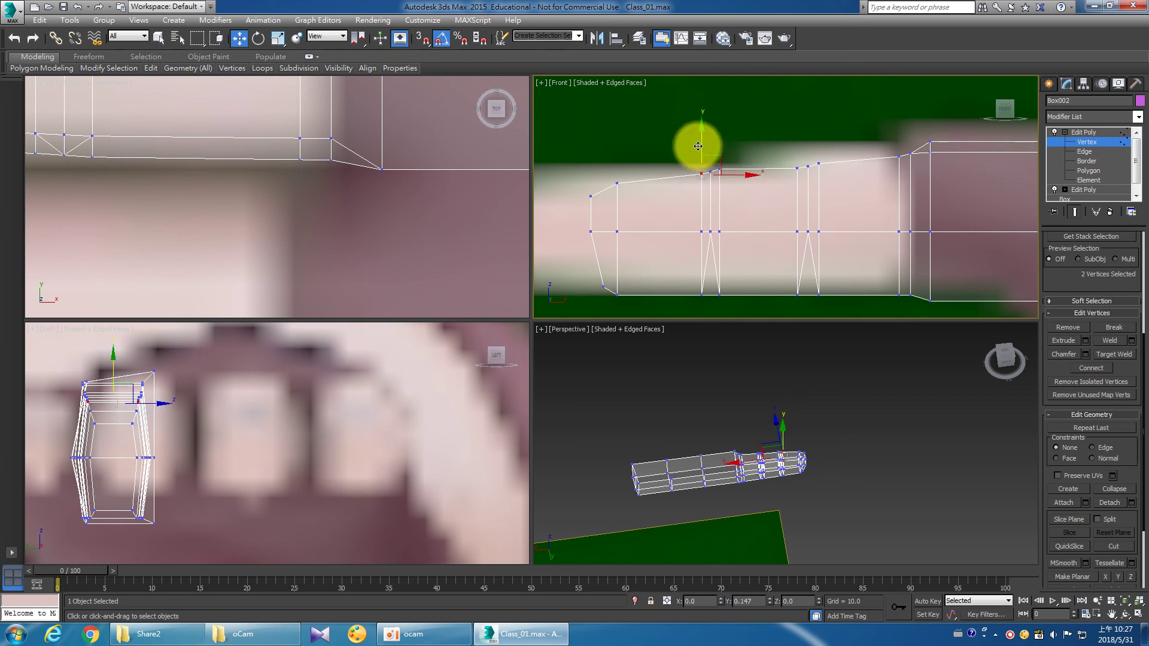
{"action": "left_click", "coordinate": [652, 156]}
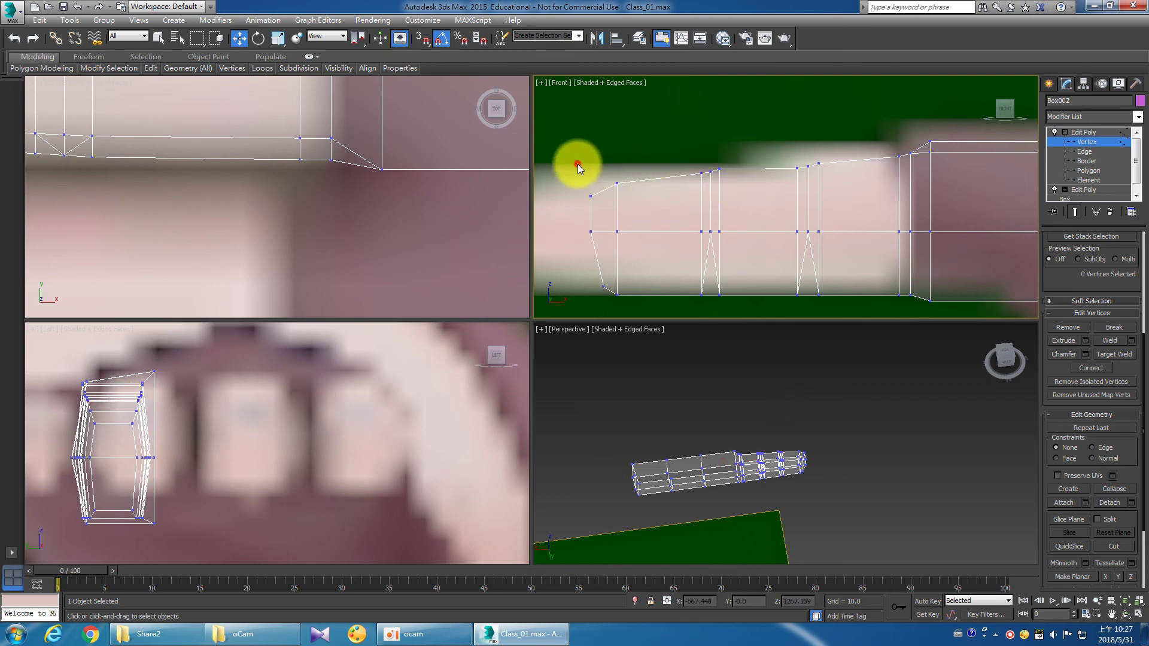
{"action": "left_click_drag", "start_coordinate": [577, 165], "coordinate": [625, 201]}
{"action": "left_click_drag", "start_coordinate": [606, 149], "coordinate": [608, 146]}
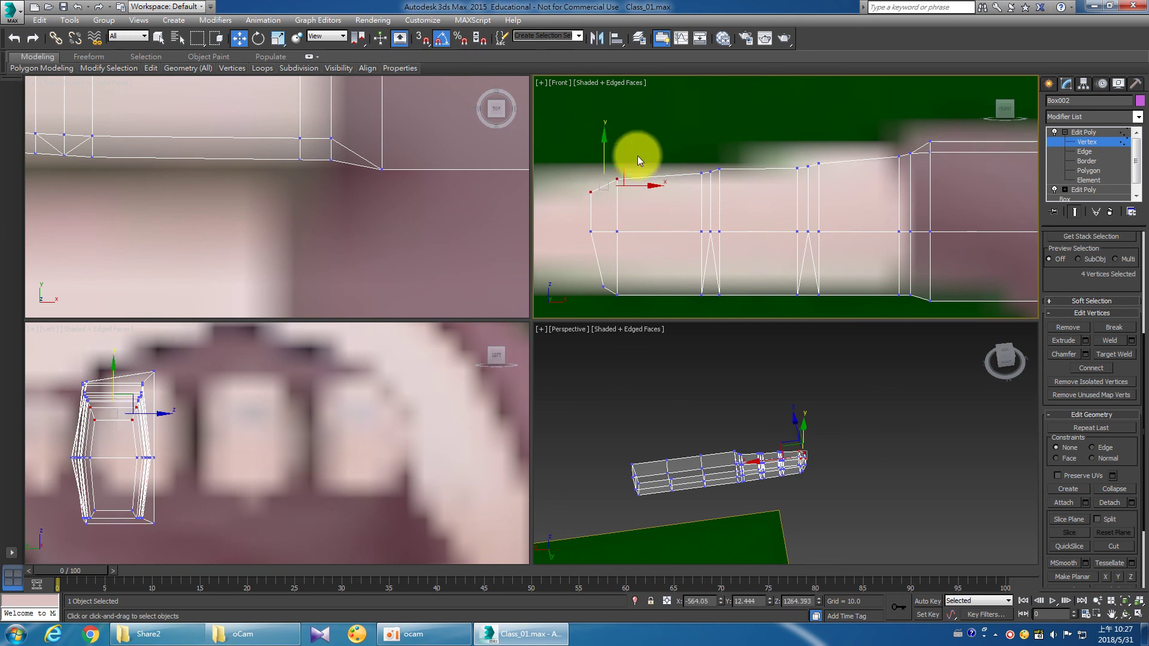
{"action": "middle_click_drag", "start_coordinate": [636, 159], "coordinate": [698, 170]}
Lower the bottom vertices at the finger's base end to follow the reference.
{"action": "left_click", "coordinate": [852, 270]}
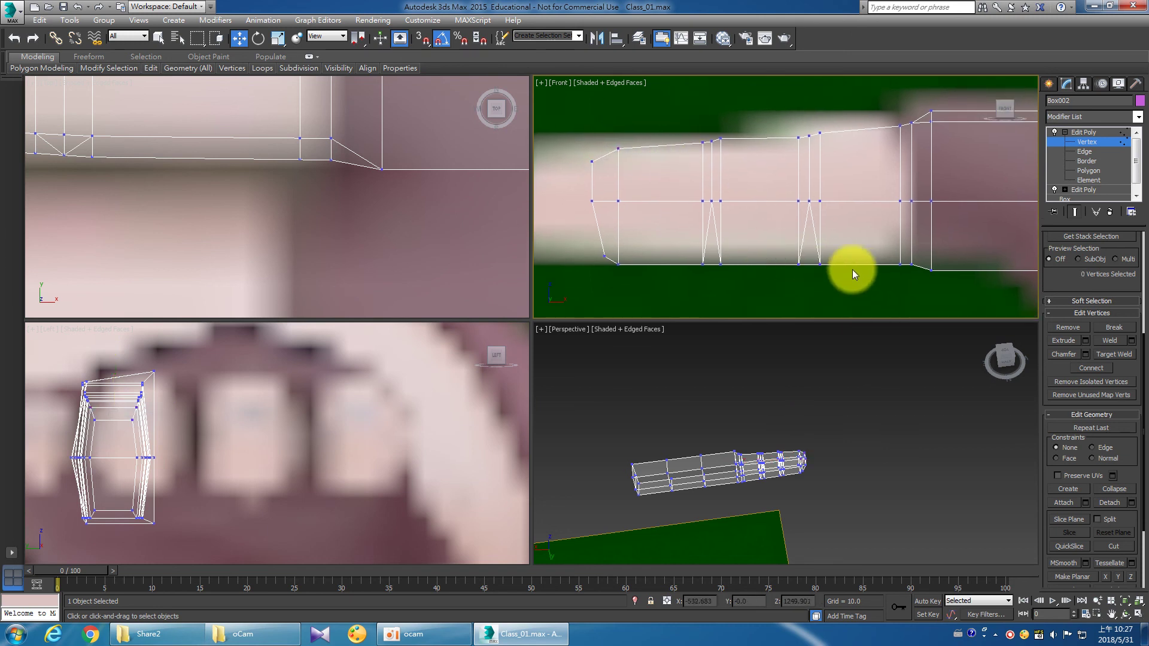
{"action": "left_click_drag", "start_coordinate": [905, 256], "coordinate": [921, 271]}
{"action": "left_click_drag", "start_coordinate": [910, 231], "coordinate": [921, 236]}
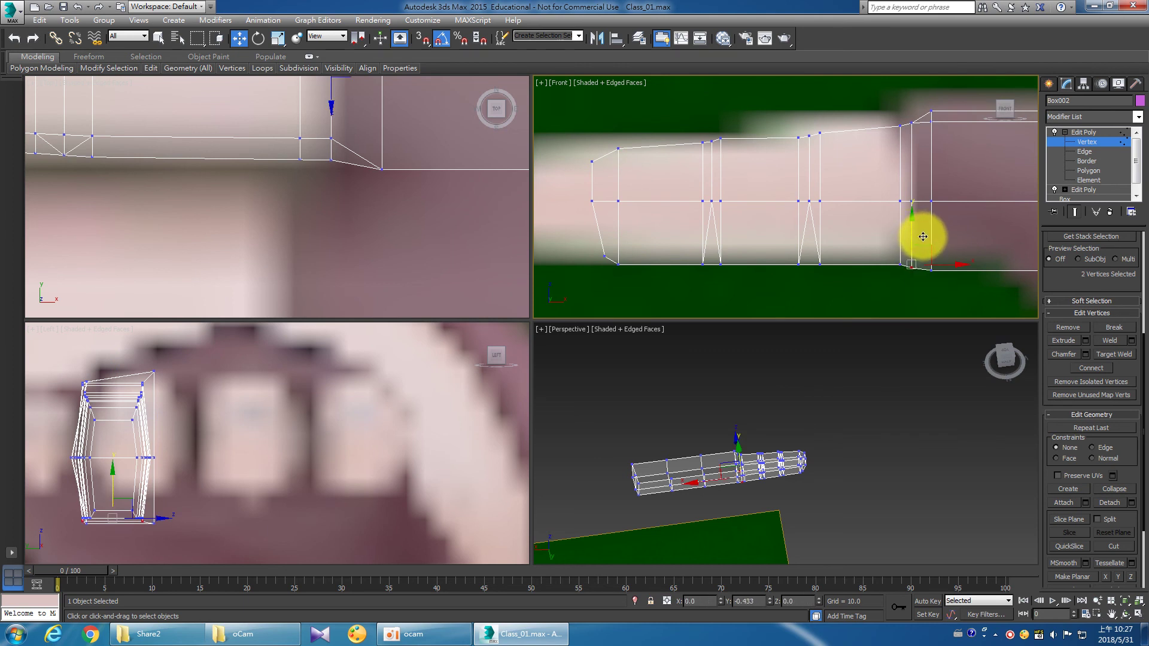
{"action": "left_click", "coordinate": [865, 233]}
Raise the front joint's bottom vertex pair and select the middle-joint and fingertip bottom vertices.
{"action": "mouse_move", "coordinate": [828, 287]}
{"action": "left_mouse_down"}
{"action": "mouse_move", "coordinate": [767, 239]}
{"action": "mouse_move", "coordinate": [808, 227]}
{"action": "left_mouse_up"}
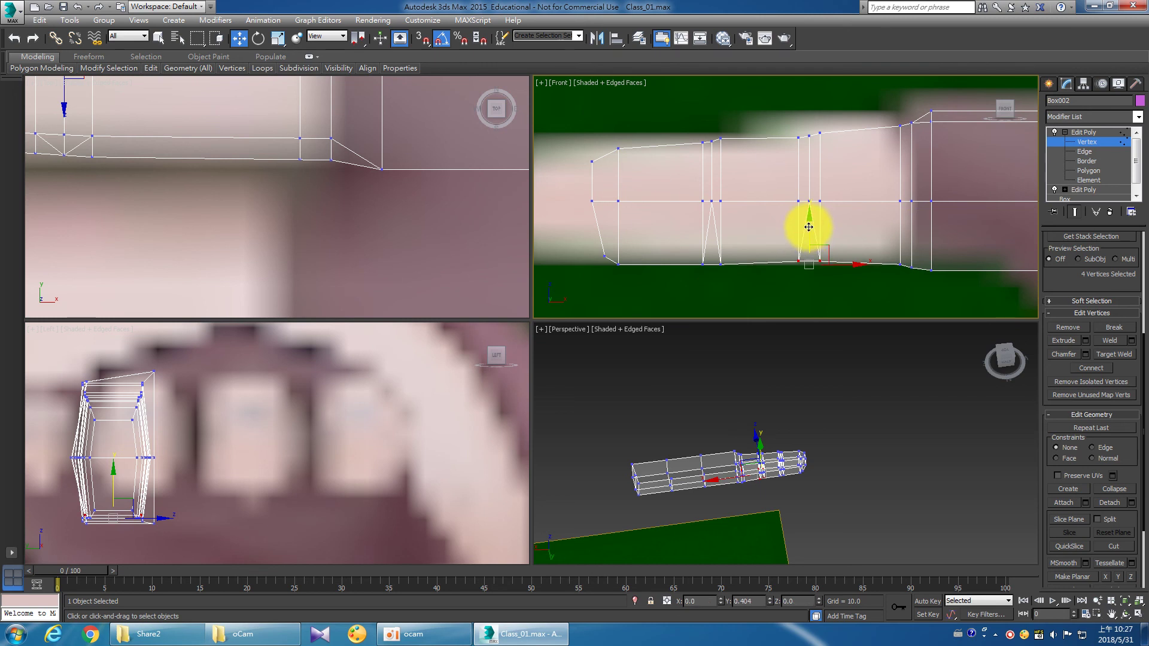
{"action": "left_click_drag", "start_coordinate": [784, 272], "coordinate": [800, 230]}
{"action": "mouse_move", "coordinate": [728, 289]}
{"action": "left_mouse_down"}
{"action": "mouse_move", "coordinate": [687, 251]}
{"action": "mouse_move", "coordinate": [709, 229]}
{"action": "left_mouse_up"}
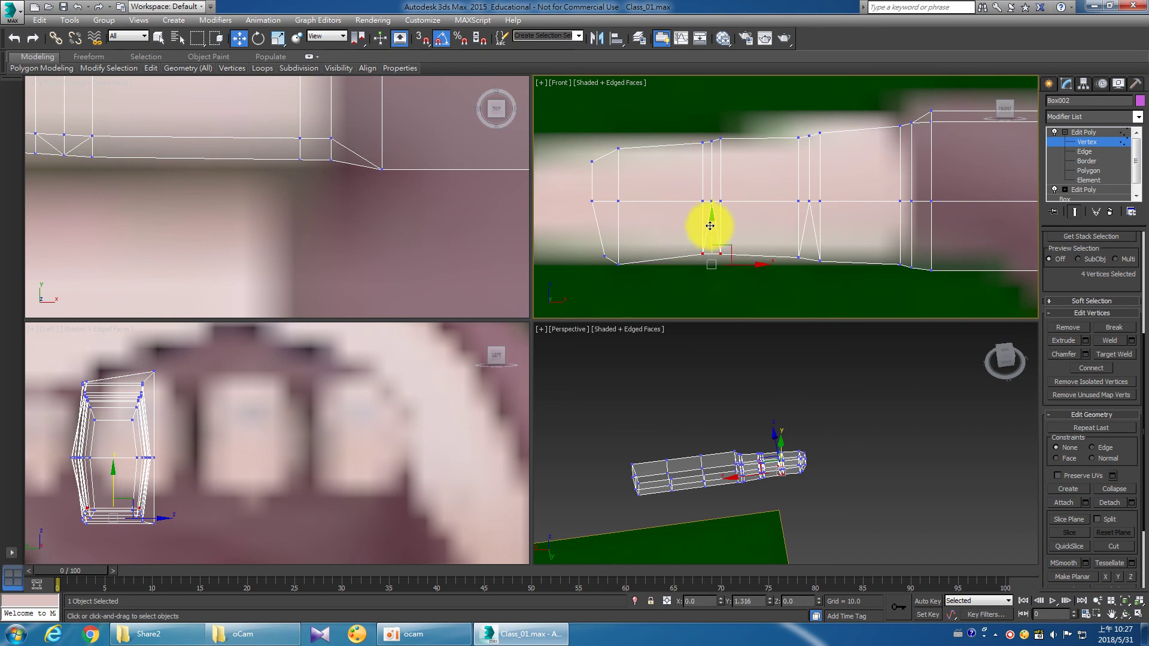
{"action": "left_click_drag", "start_coordinate": [683, 236], "coordinate": [708, 264]}
{"action": "left_click_drag", "start_coordinate": [701, 225], "coordinate": [700, 224]}
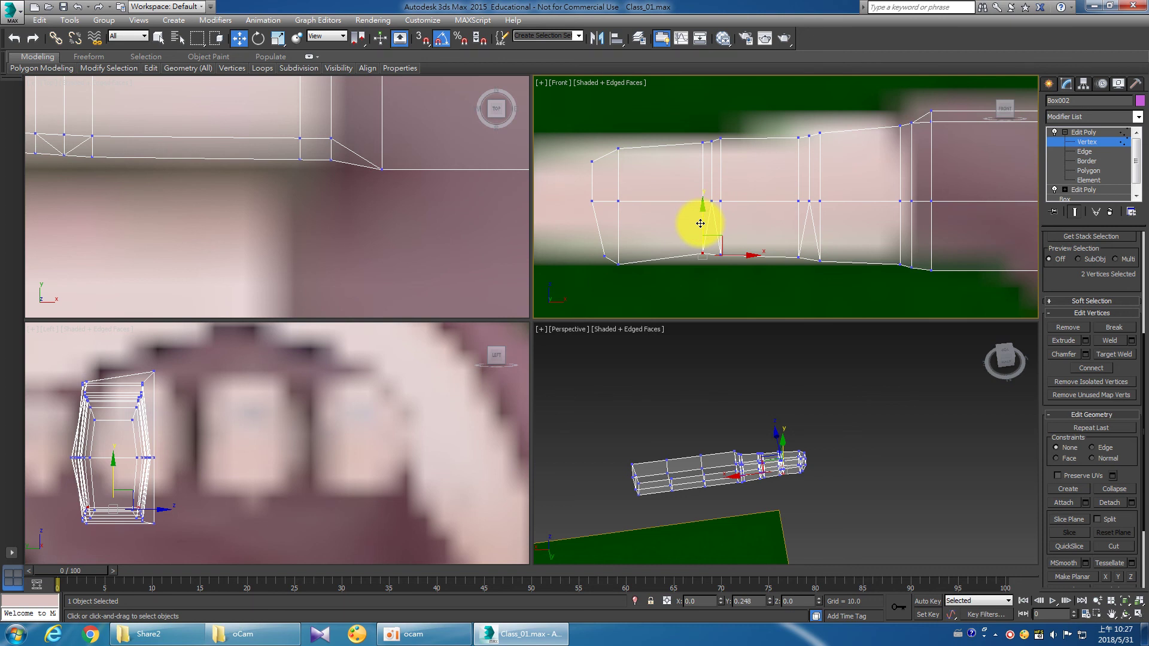
{"action": "mouse_move", "coordinate": [626, 282]}
{"action": "left_mouse_down"}
{"action": "mouse_move", "coordinate": [598, 247]}
{"action": "mouse_move", "coordinate": [610, 209]}
{"action": "left_mouse_up"}
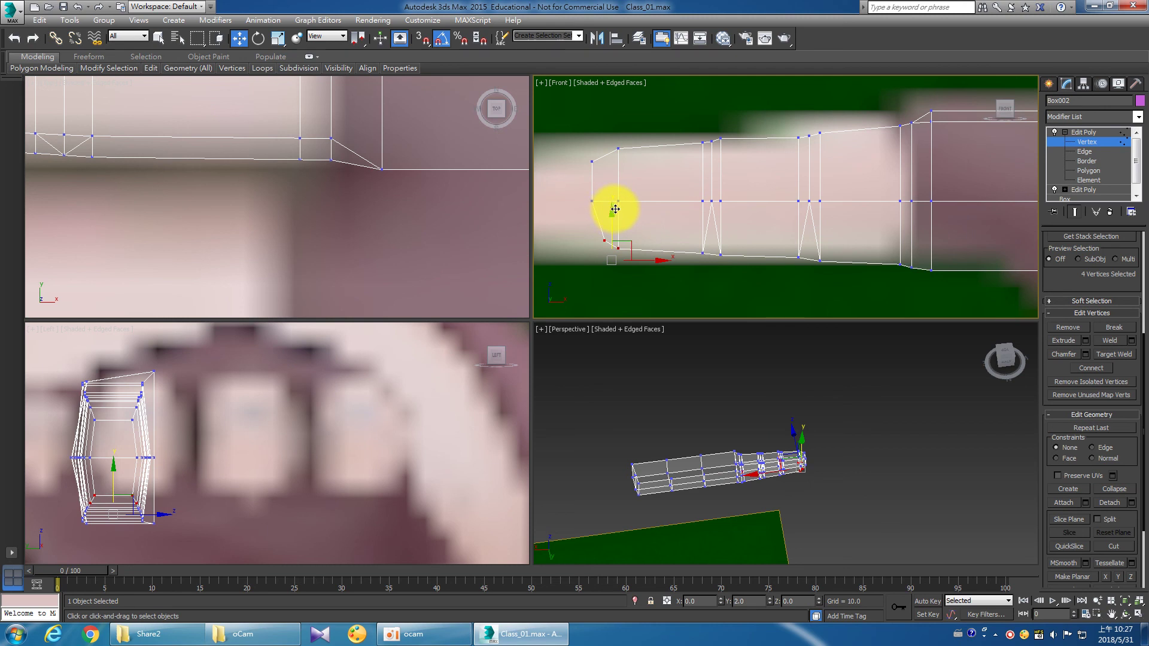
Readjust the middle joint's bottom vertices and reframe the Front view around the finger.
{"action": "left_click_drag", "start_coordinate": [820, 267], "coordinate": [819, 254]}
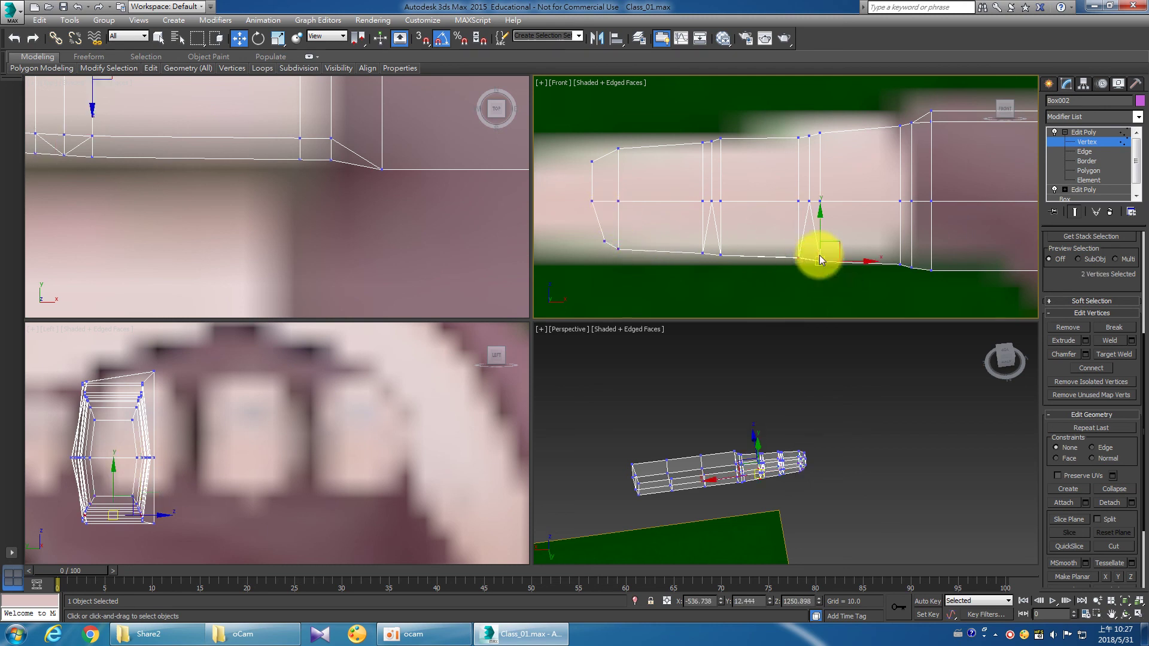
{"action": "left_click", "coordinate": [843, 285]}
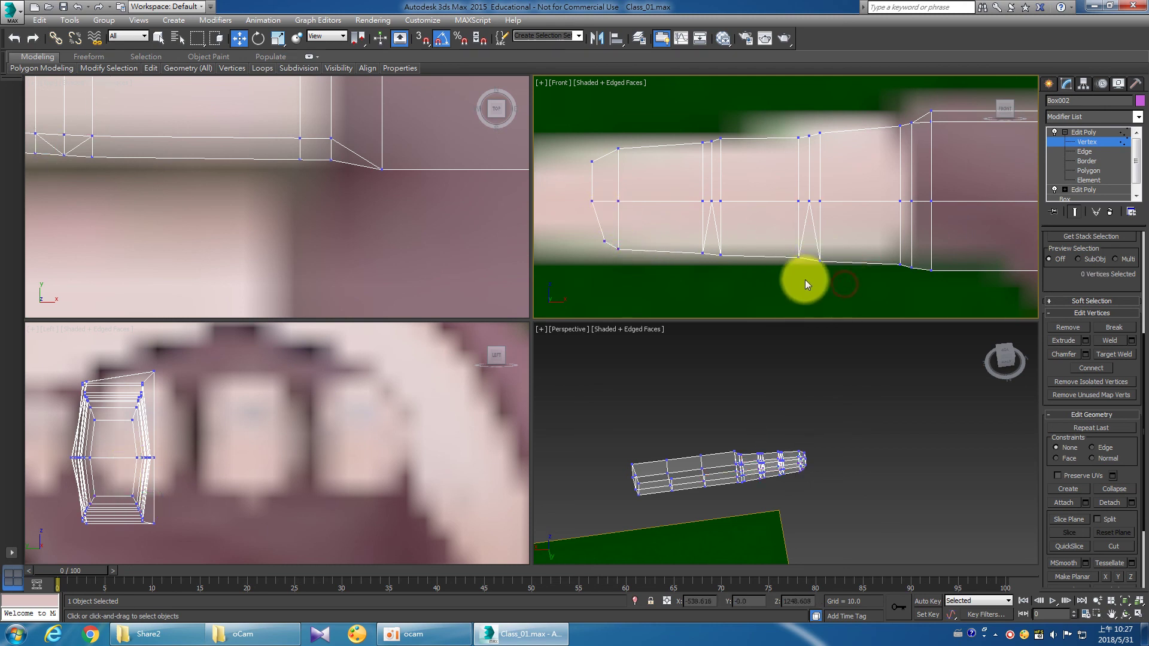
{"action": "mouse_move", "coordinate": [834, 279]}
{"action": "left_mouse_down"}
{"action": "mouse_move", "coordinate": [815, 253]}
{"action": "mouse_move", "coordinate": [903, 238]}
{"action": "mouse_move", "coordinate": [721, 222]}
{"action": "left_mouse_up"}
{"action": "scroll", "coordinate": [732, 251], "scroll_direction": "down", "scroll_amount": 3}
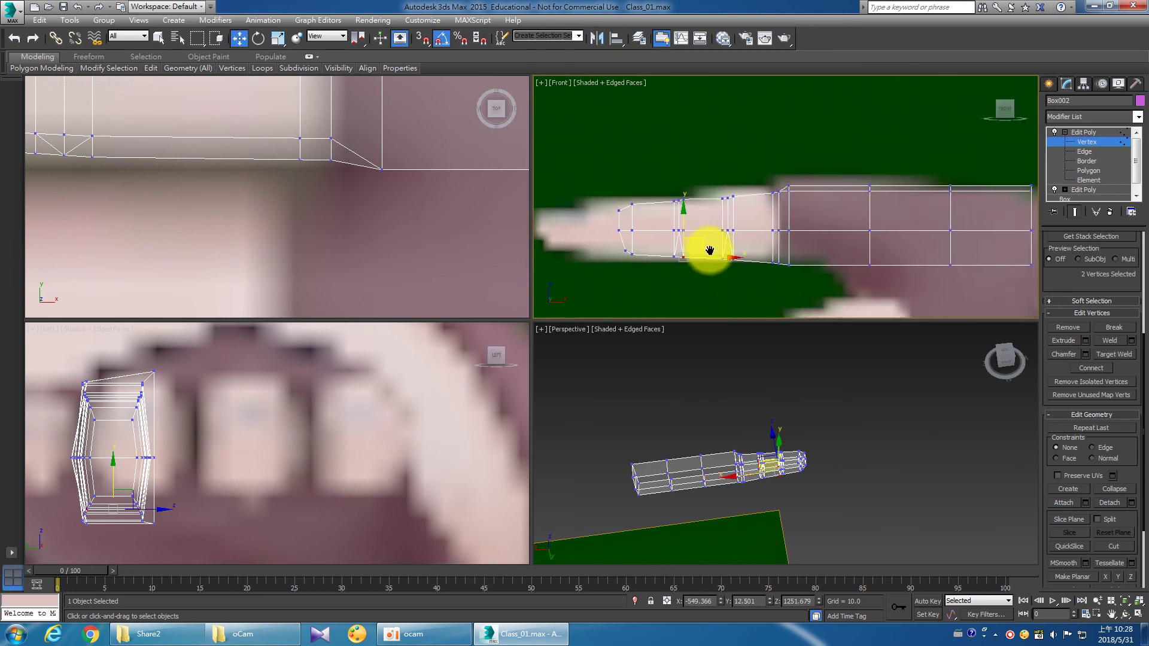
{"action": "mouse_move", "coordinate": [713, 254]}
{"action": "middle_mouse_down"}
{"action": "mouse_move", "coordinate": [772, 269]}
{"action": "mouse_move", "coordinate": [764, 252]}
{"action": "middle_mouse_up"}
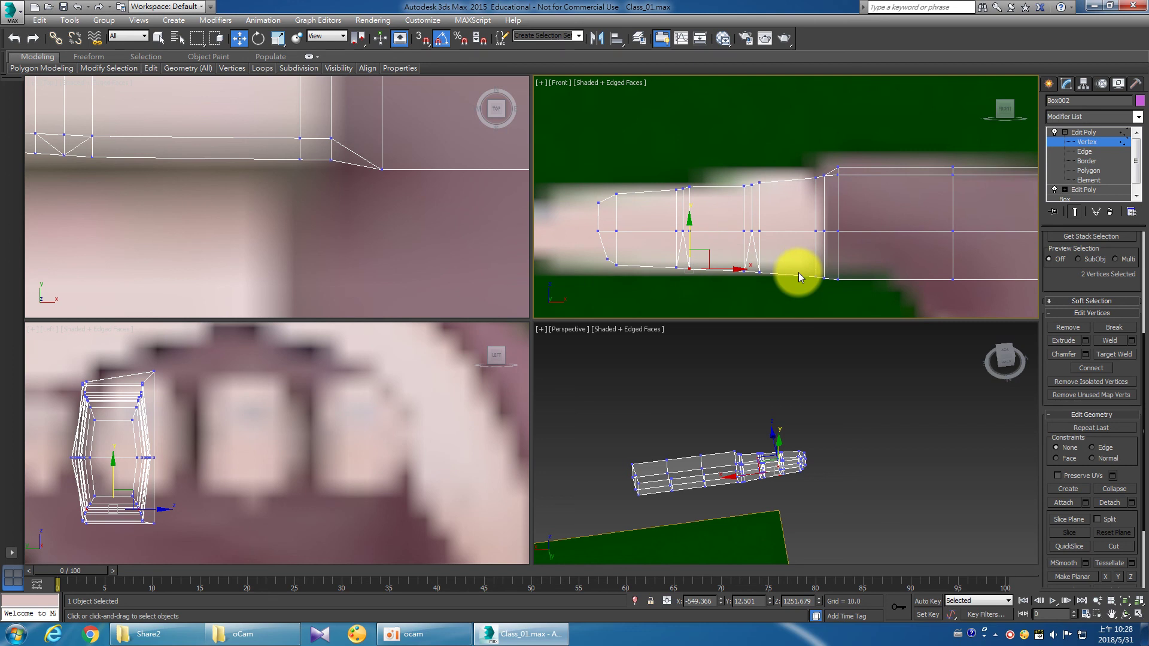
{"action": "scroll", "coordinate": [795, 207], "scroll_direction": "up", "scroll_amount": 4}
Raise the top vertices near the rear joint slightly.
{"action": "middle_click_drag", "start_coordinate": [805, 217], "coordinate": [901, 226]}
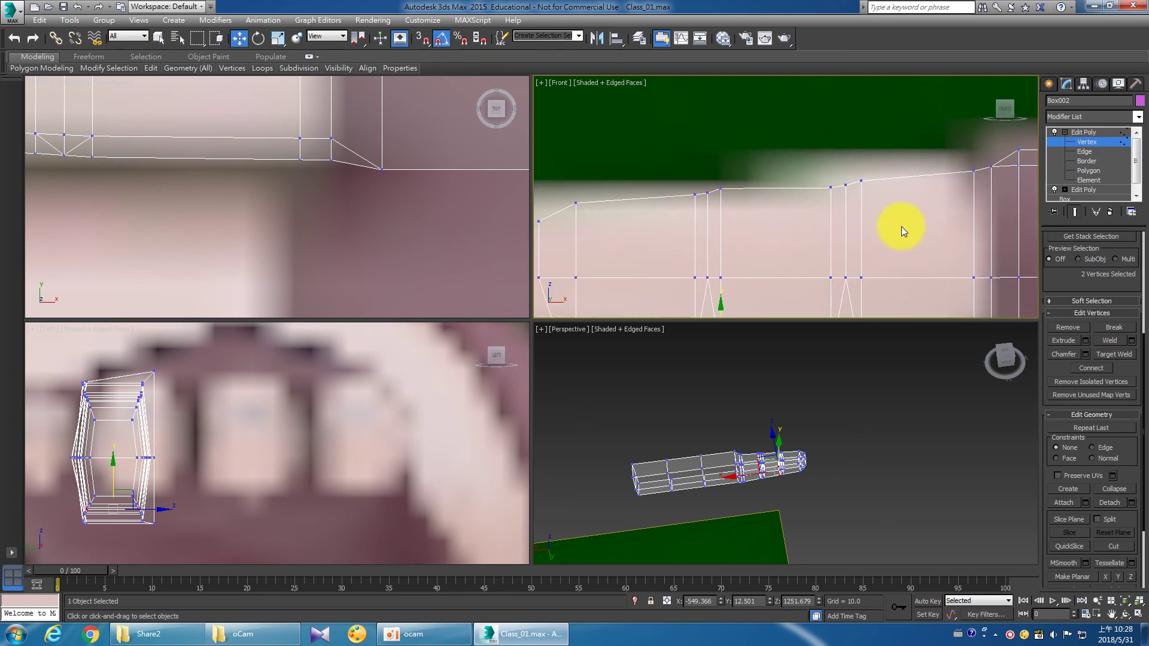
{"action": "left_click_drag", "start_coordinate": [801, 161], "coordinate": [868, 219]}
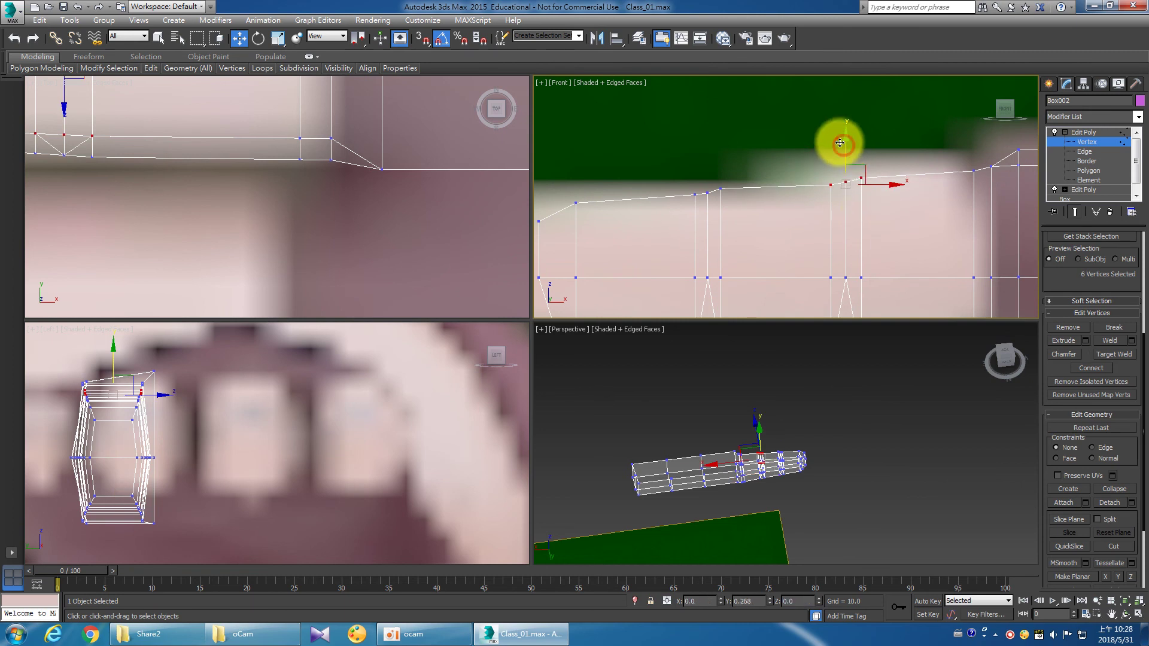
{"action": "left_click", "coordinate": [861, 178], "text": "alt"}
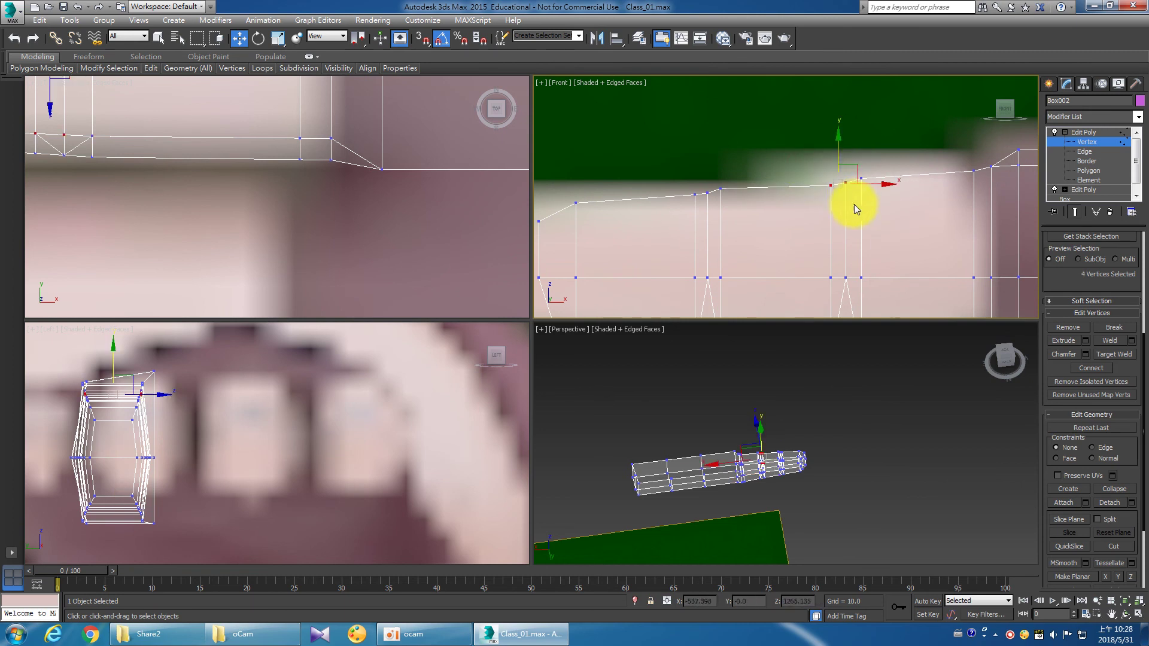
{"action": "left_click_drag", "start_coordinate": [837, 147], "coordinate": [838, 145]}
{"action": "left_click", "coordinate": [727, 205]}
{"action": "left_click_drag", "start_coordinate": [680, 174], "coordinate": [715, 207]}
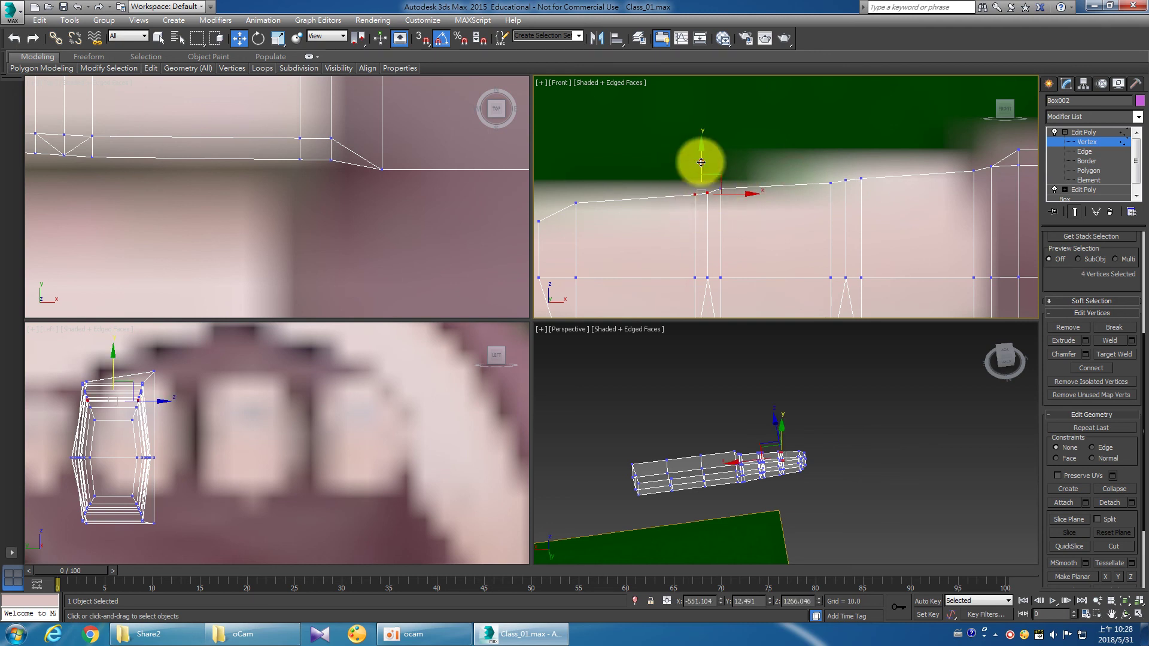
{"action": "left_click", "coordinate": [662, 182]}
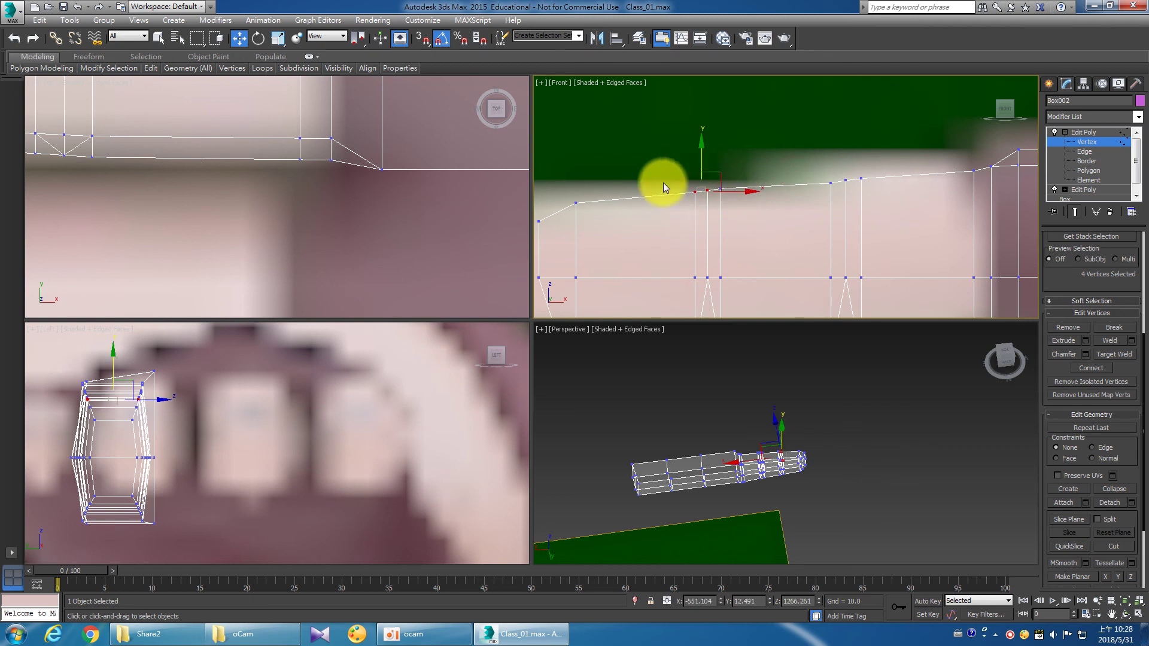
Nudge the finger's entire top row of vertices along Y to fit the profile.
{"action": "scroll", "coordinate": [765, 188], "scroll_direction": "down", "scroll_amount": 3}
{"action": "middle_click_drag", "start_coordinate": [782, 185], "coordinate": [676, 172]}
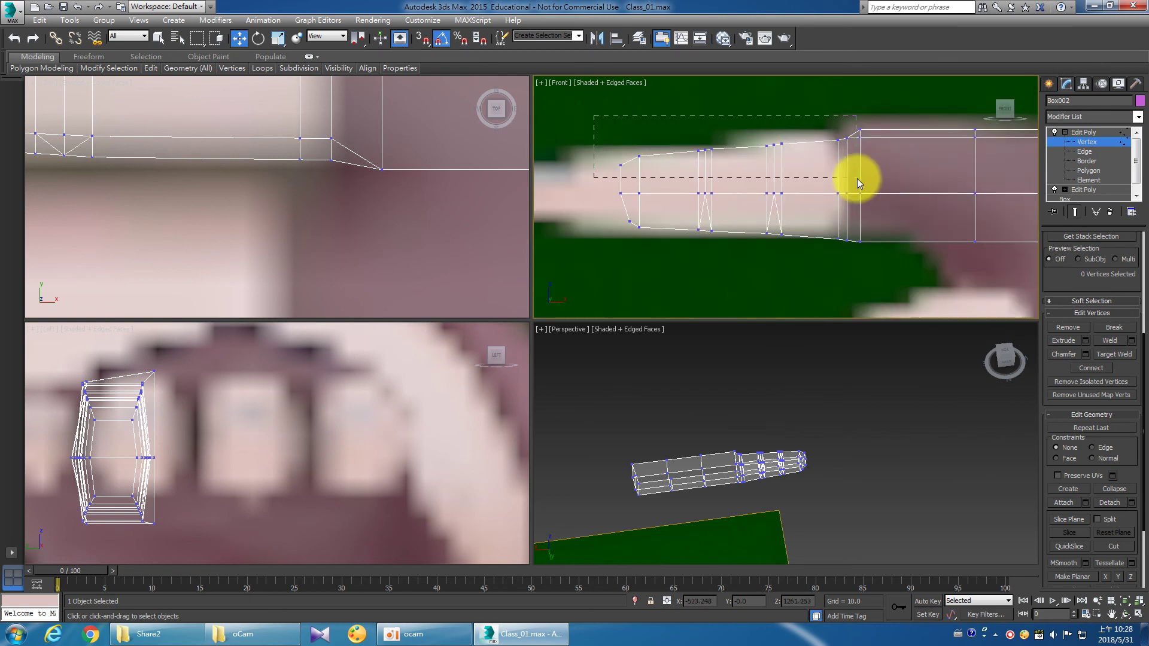
{"action": "left_click_drag", "start_coordinate": [856, 181], "coordinate": [857, 179]}
{"action": "left_click_drag", "start_coordinate": [737, 115], "coordinate": [736, 111]}
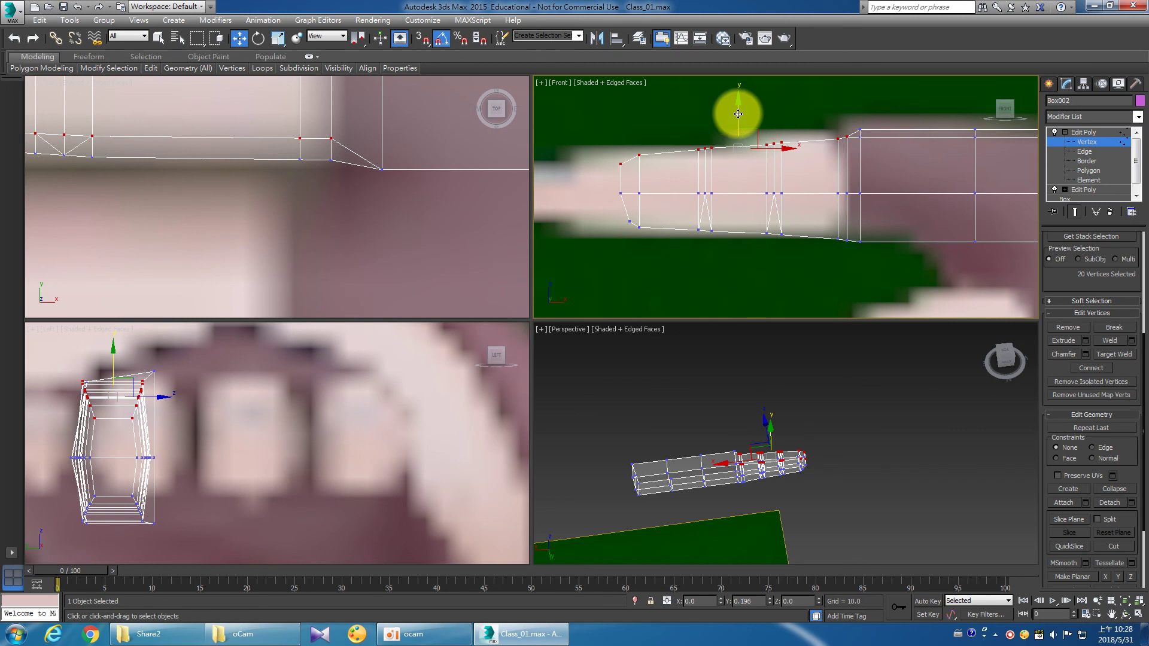
{"action": "left_click", "coordinate": [792, 177]}
{"action": "middle_click_drag", "start_coordinate": [788, 181], "coordinate": [794, 196]}
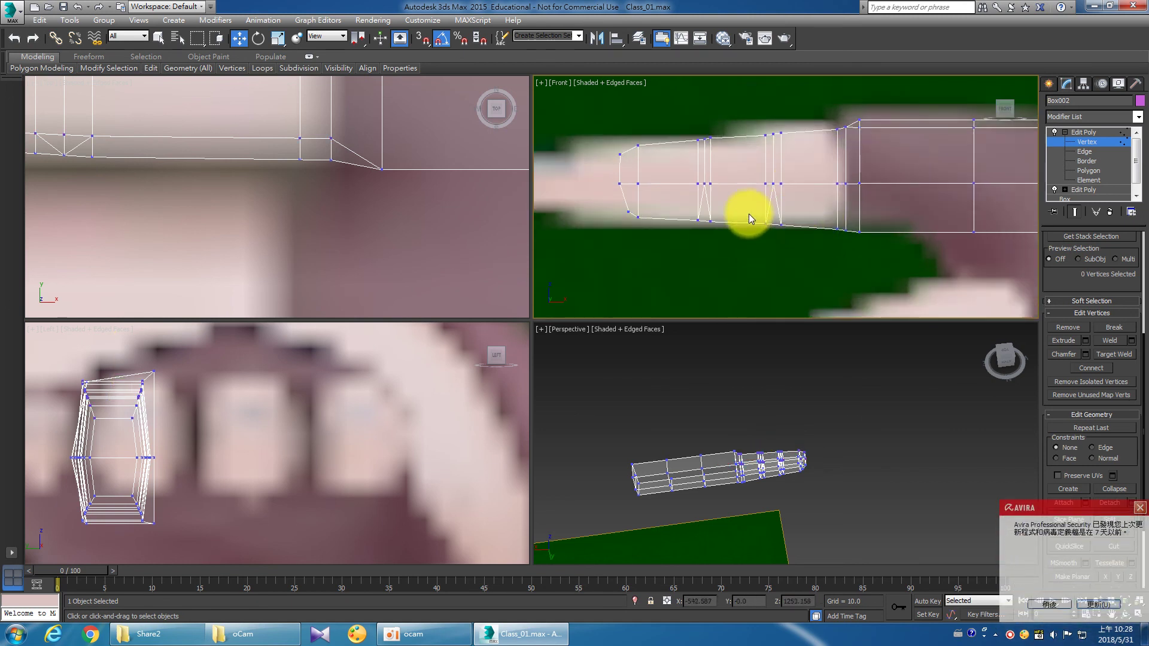
Select the two bottom vertices at the front joint in the Front view.
{"action": "left_click_drag", "start_coordinate": [710, 233], "coordinate": [710, 190]}
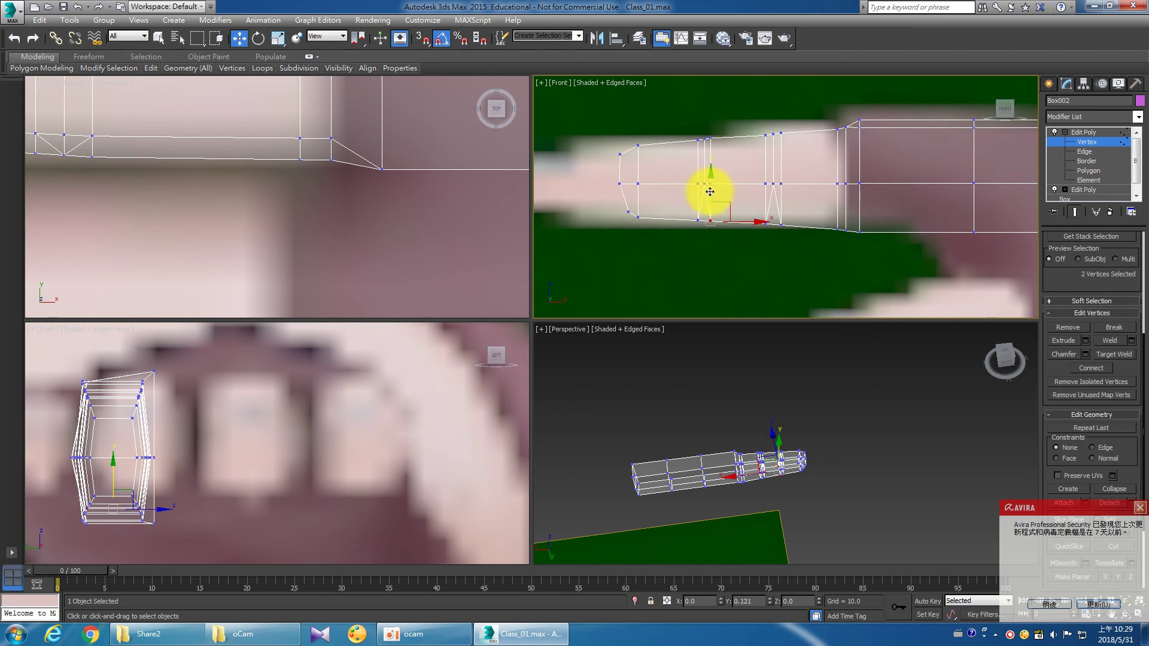
{"action": "scroll", "coordinate": [770, 235], "scroll_direction": "up", "scroll_amount": 2}
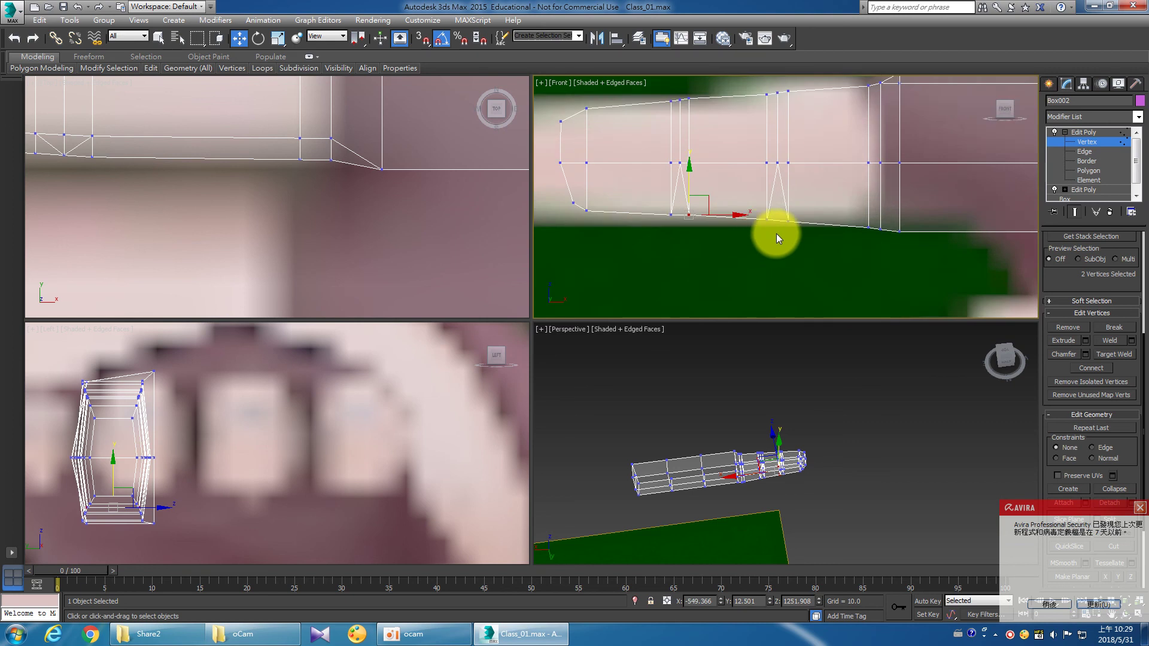
{"action": "scroll", "coordinate": [790, 239], "scroll_direction": "up", "scroll_amount": 2}
{"action": "mouse_move", "coordinate": [788, 193]}
{"action": "left_mouse_down"}
{"action": "mouse_move", "coordinate": [790, 170]}
{"action": "mouse_move", "coordinate": [977, 184]}
{"action": "mouse_move", "coordinate": [923, 193]}
{"action": "mouse_move", "coordinate": [963, 178]}
{"action": "left_mouse_up"}
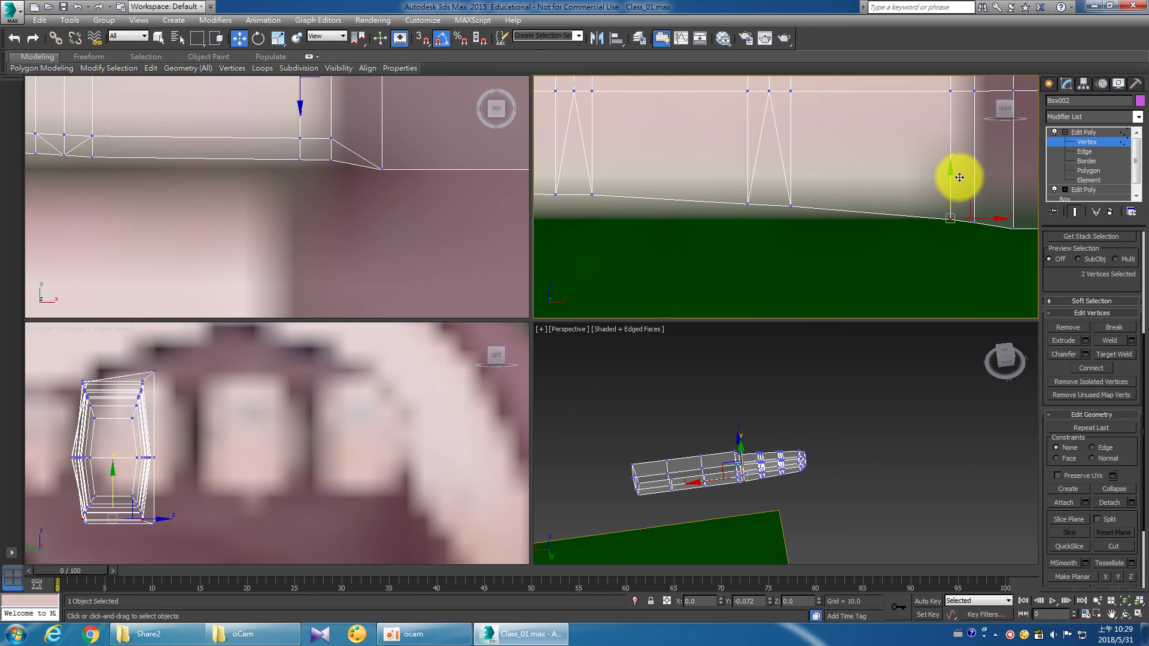
{"action": "scroll", "coordinate": [827, 214], "scroll_direction": "down", "scroll_amount": 2}
{"action": "scroll", "coordinate": [831, 288], "scroll_direction": "down", "scroll_amount": 2}
{"action": "scroll", "coordinate": [831, 278], "scroll_direction": "down", "scroll_amount": 2}
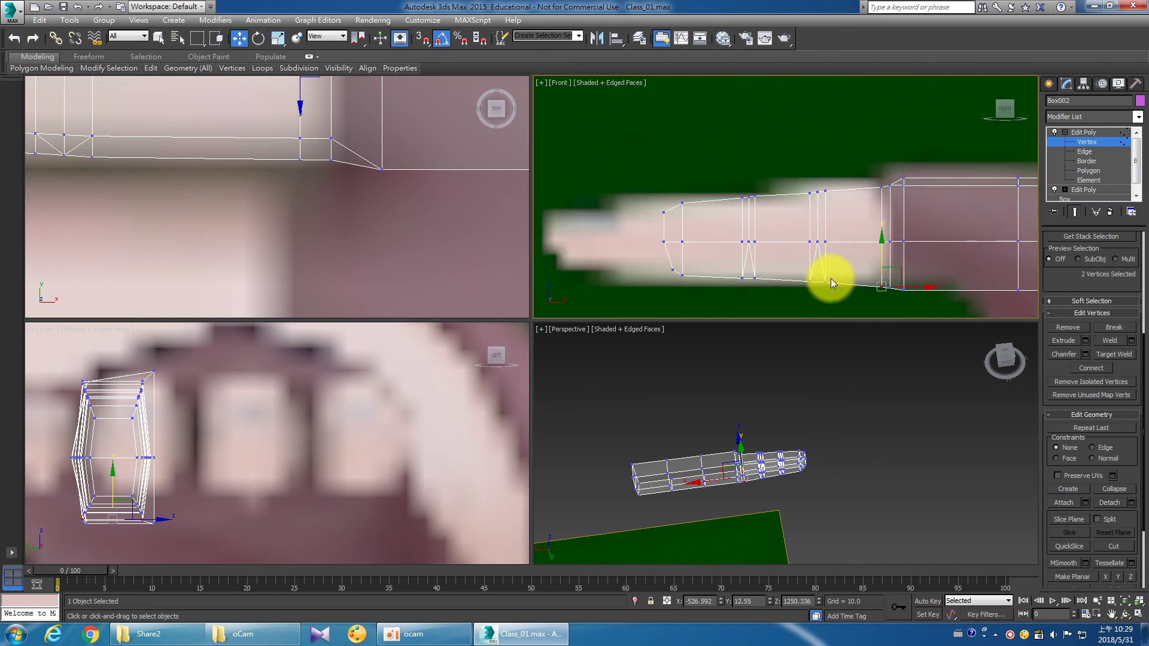
{"action": "scroll", "coordinate": [844, 254], "scroll_direction": "down", "scroll_amount": 2}
{"action": "scroll", "coordinate": [845, 255], "scroll_direction": "up", "scroll_amount": 2}
Lower the 20 top tip vertices slightly along Y and deselect them.
{"action": "left_click_drag", "start_coordinate": [645, 146], "coordinate": [912, 199]}
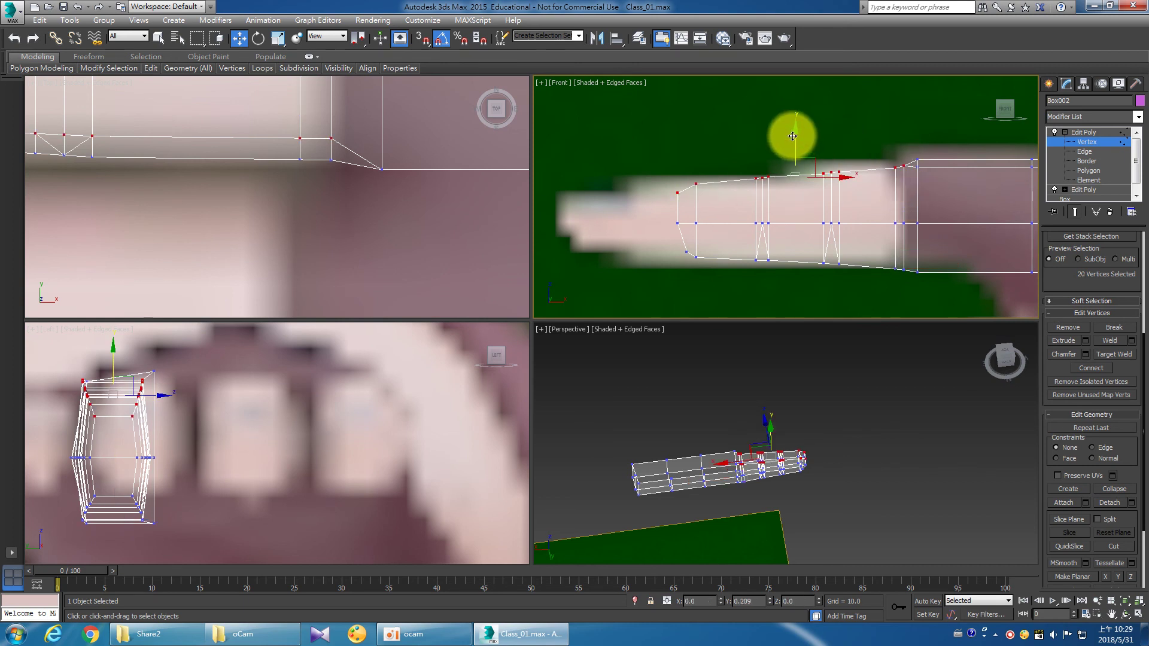
{"action": "left_click_drag", "start_coordinate": [792, 136], "coordinate": [795, 137]}
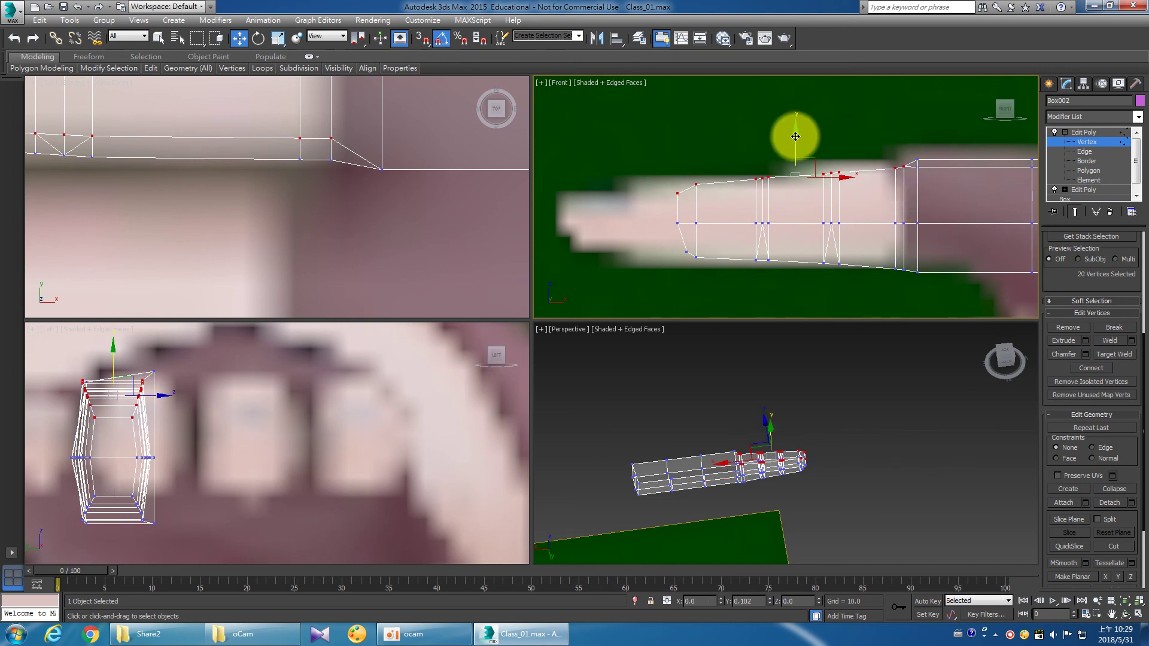
{"action": "left_click", "coordinate": [791, 143]}
{"action": "scroll", "coordinate": [767, 167], "scroll_direction": "down", "scroll_amount": 2}
{"action": "middle_click_drag", "start_coordinate": [738, 206], "coordinate": [695, 218]}
{"action": "left_click", "coordinate": [839, 441]}
{"action": "scroll", "coordinate": [882, 492], "scroll_direction": "up", "scroll_amount": 3}
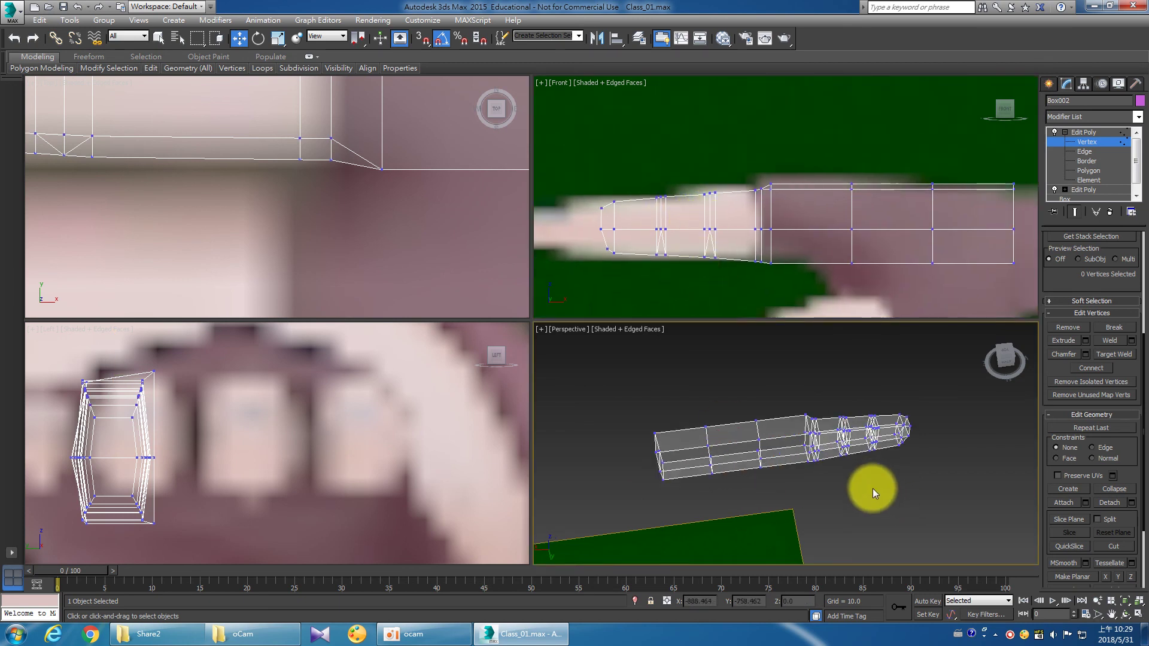
{"action": "mouse_move", "coordinate": [836, 473]}
{"action": "middle_mouse_down", "text": "alt"}
{"action": "mouse_move", "coordinate": [765, 458]}
{"action": "mouse_move", "coordinate": [748, 402]}
{"action": "mouse_move", "coordinate": [769, 410]}
{"action": "mouse_move", "coordinate": [664, 431]}
{"action": "mouse_move", "coordinate": [587, 395]}
{"action": "mouse_move", "coordinate": [584, 380]}
{"action": "mouse_move", "coordinate": [610, 418]}
{"action": "mouse_move", "coordinate": [737, 457]}
{"action": "mouse_move", "coordinate": [828, 431]}
{"action": "mouse_move", "coordinate": [802, 435]}
{"action": "mouse_move", "coordinate": [810, 443]}
{"action": "mouse_move", "coordinate": [818, 418]}
{"action": "mouse_move", "coordinate": [806, 447]}
{"action": "middle_mouse_up", "text": "alt"}
{"action": "scroll", "coordinate": [742, 455], "scroll_direction": "up", "scroll_amount": 1}
{"action": "scroll", "coordinate": [745, 455], "scroll_direction": "up", "scroll_amount": 1}
{"action": "scroll", "coordinate": [744, 455], "scroll_direction": "down", "scroll_amount": 1}
{"action": "scroll", "coordinate": [778, 446], "scroll_direction": "up", "scroll_amount": 2}
{"action": "right_click", "coordinate": [806, 447]}
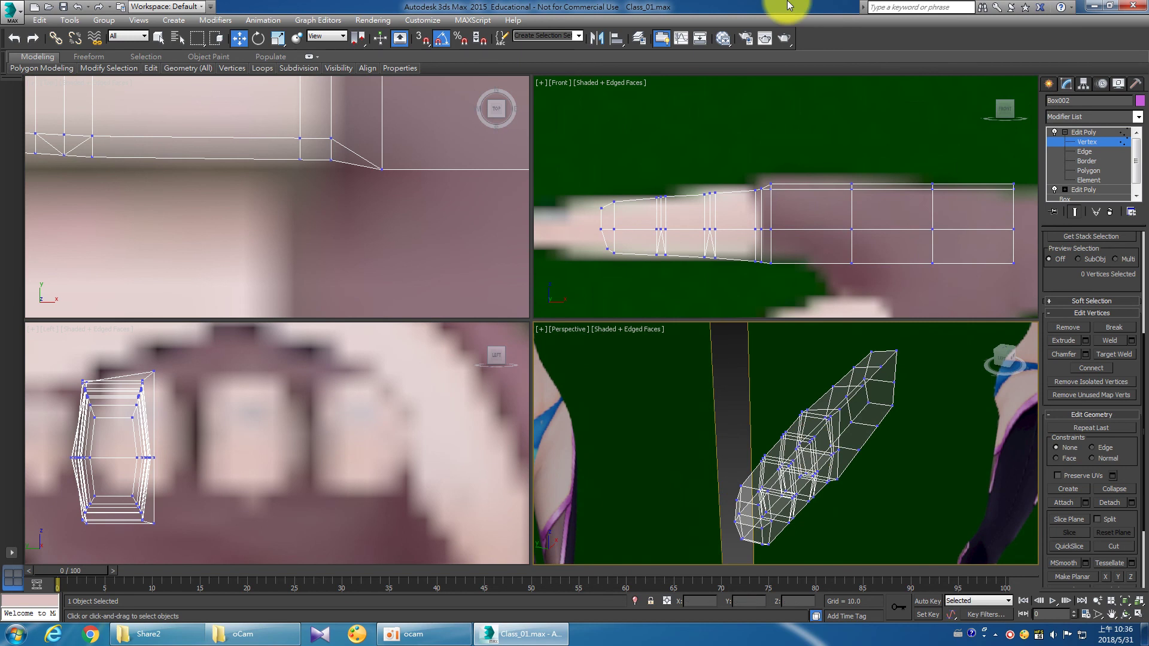
Frame and enlarge the finger's cross-section in the side view.
{"action": "middle_click_drag", "start_coordinate": [323, 457], "coordinate": [358, 454]}
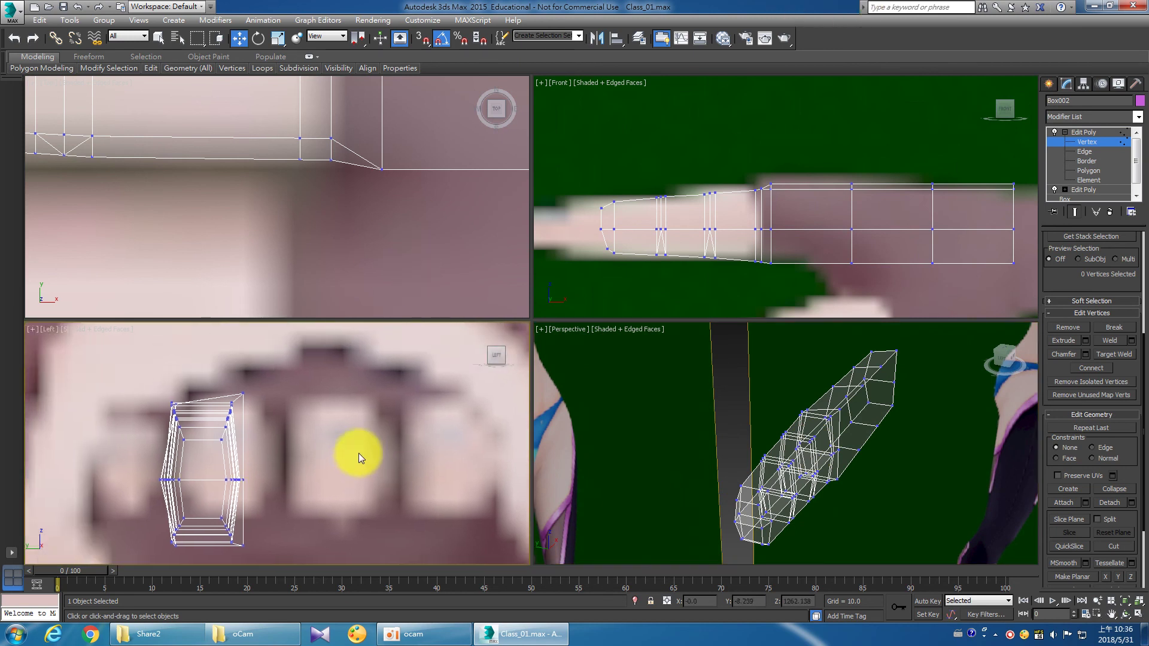
{"action": "scroll", "coordinate": [358, 454], "scroll_direction": "up", "scroll_amount": 4}
{"action": "middle_click_drag", "start_coordinate": [274, 417], "coordinate": [331, 451]}
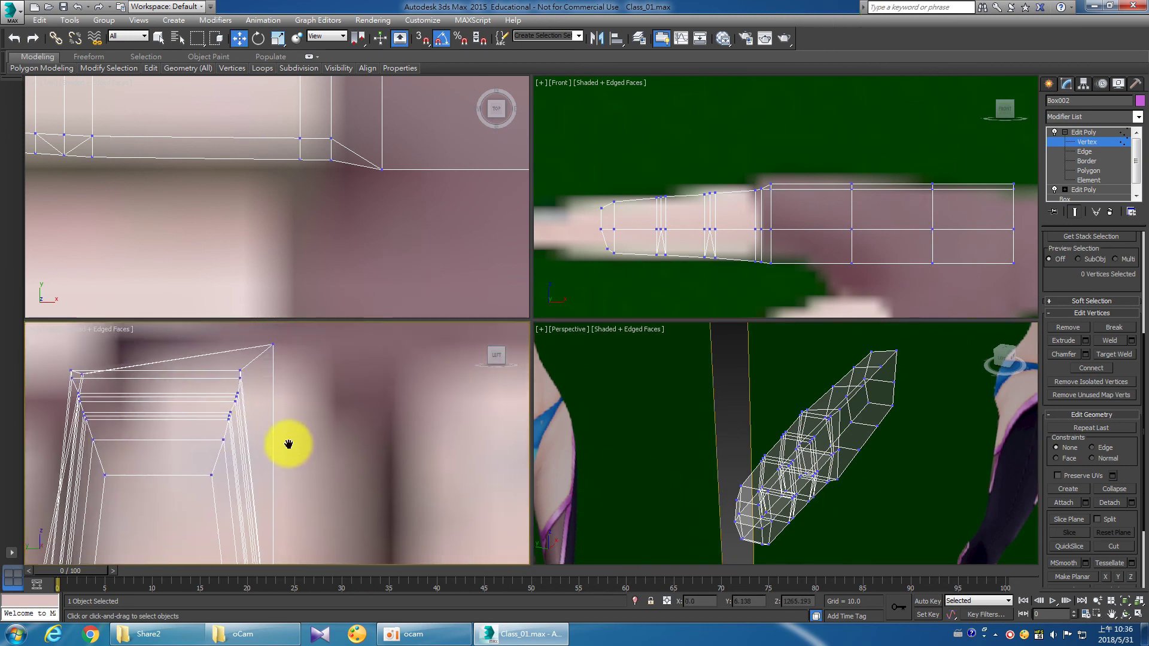
{"action": "scroll", "coordinate": [347, 462], "scroll_direction": "up", "scroll_amount": 2}
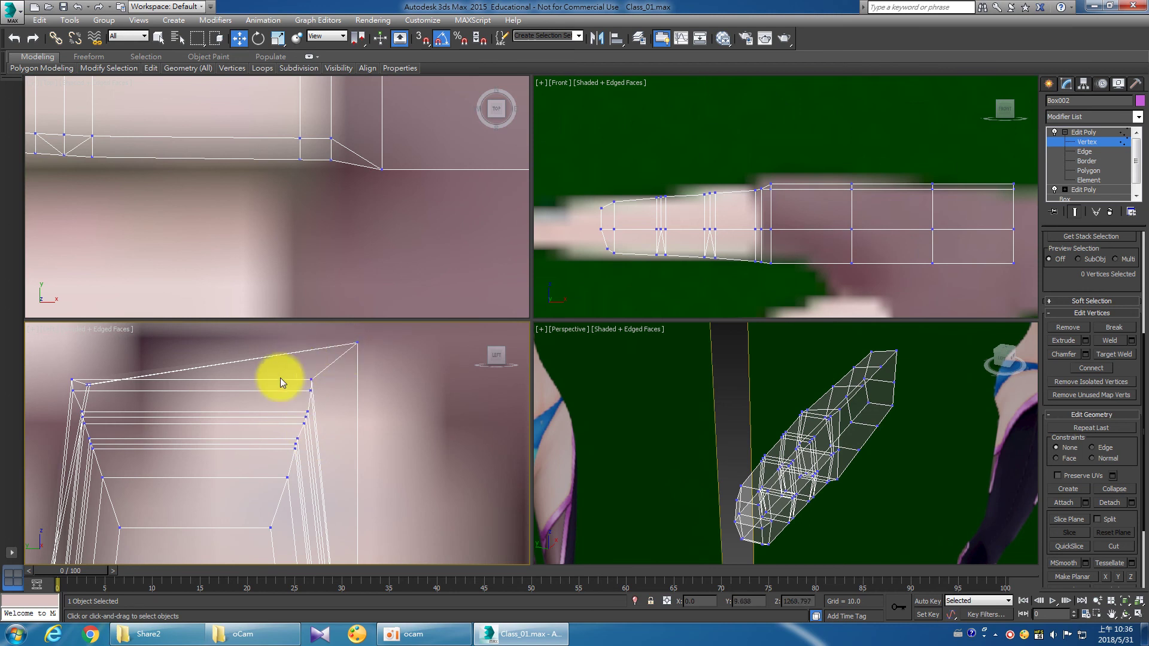
{"action": "middle_click_drag", "start_coordinate": [236, 530], "coordinate": [289, 494]}
{"action": "scroll", "coordinate": [396, 265], "scroll_direction": "down", "scroll_amount": 3}
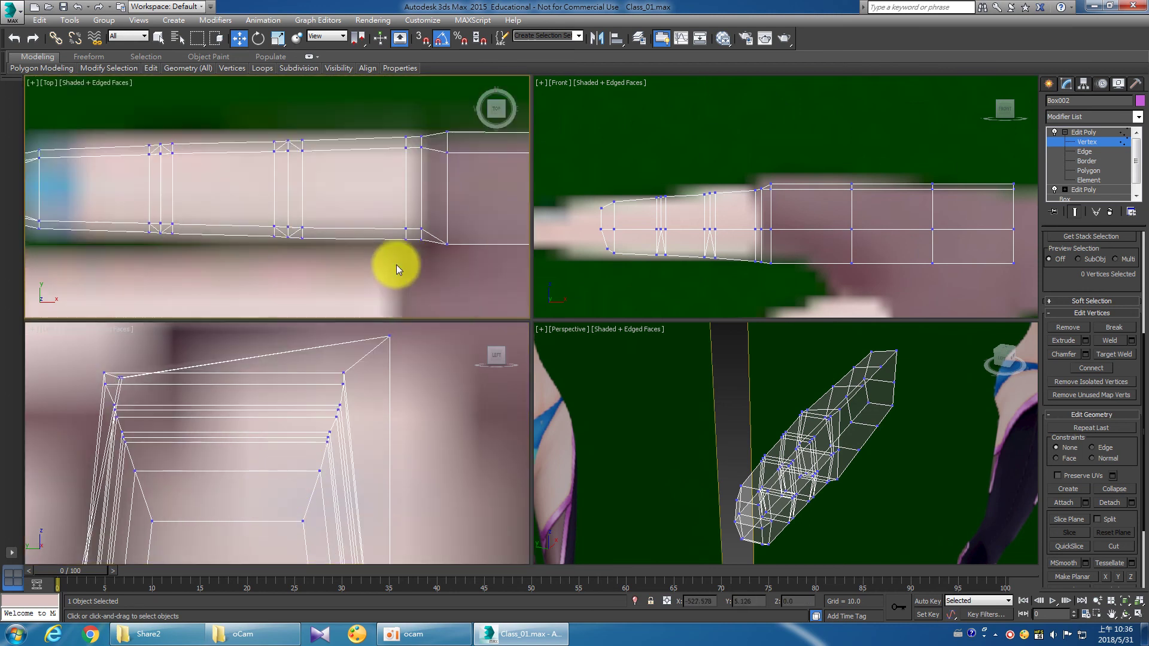
{"action": "scroll", "coordinate": [321, 257], "scroll_direction": "down", "scroll_amount": 2}
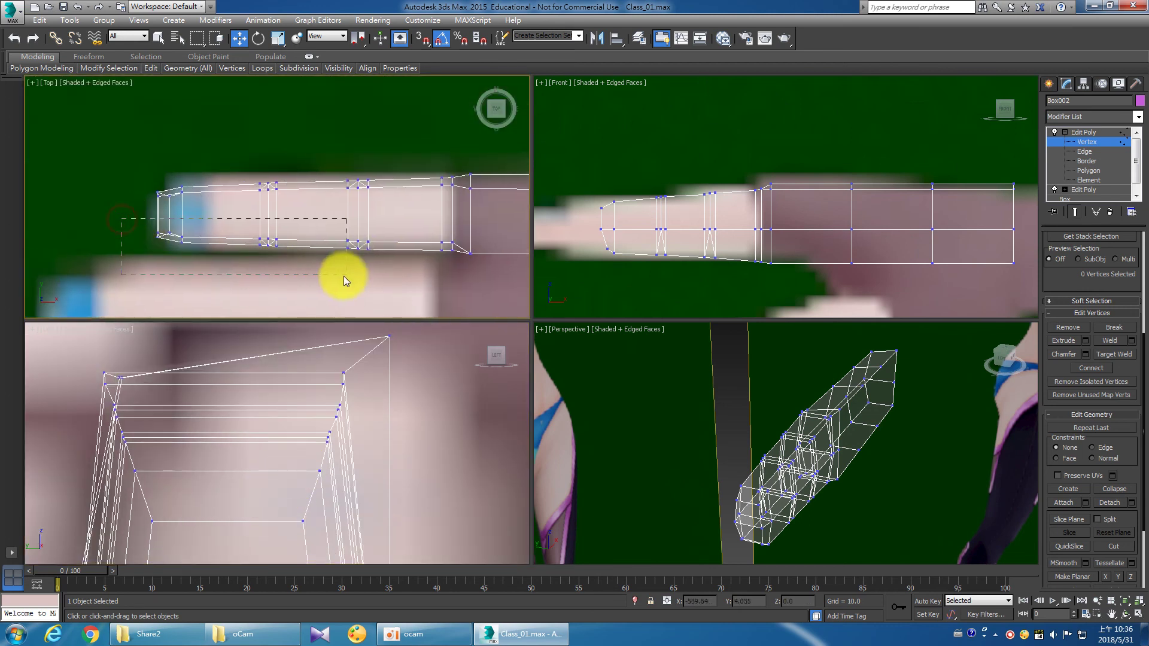
Box-select the 37 vertices of the fingertip sections.
{"action": "left_click_drag", "start_coordinate": [454, 271], "coordinate": [461, 272]}
{"action": "scroll", "coordinate": [382, 465], "scroll_direction": "down", "scroll_amount": 3}
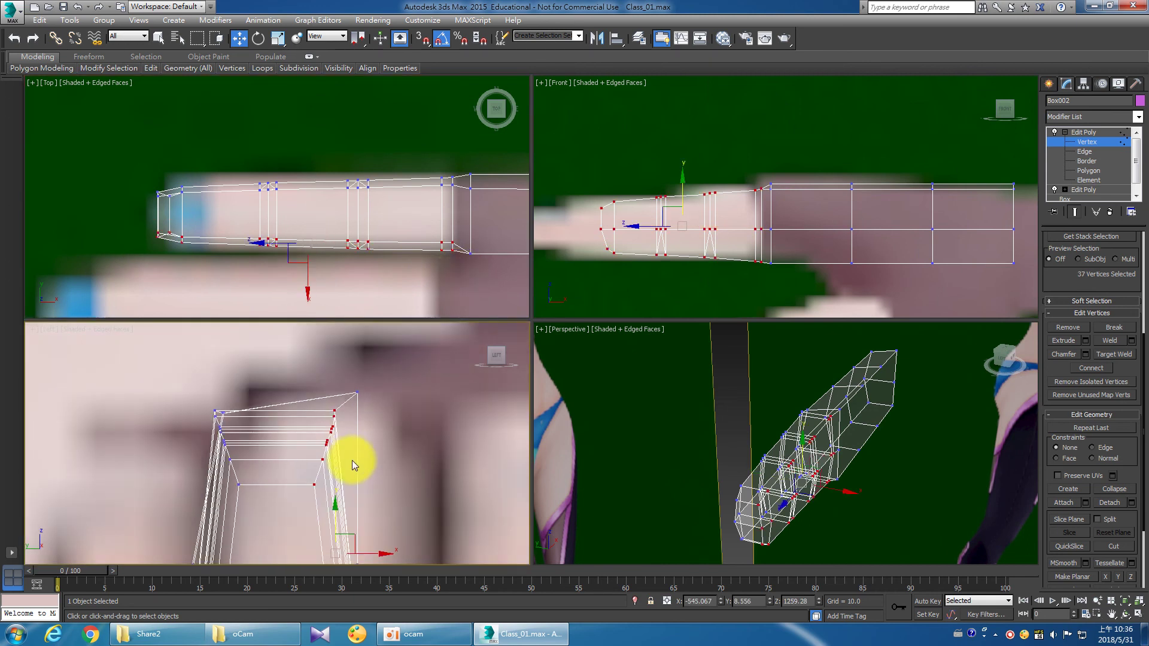
{"action": "middle_click_drag", "start_coordinate": [357, 458], "coordinate": [368, 444]}
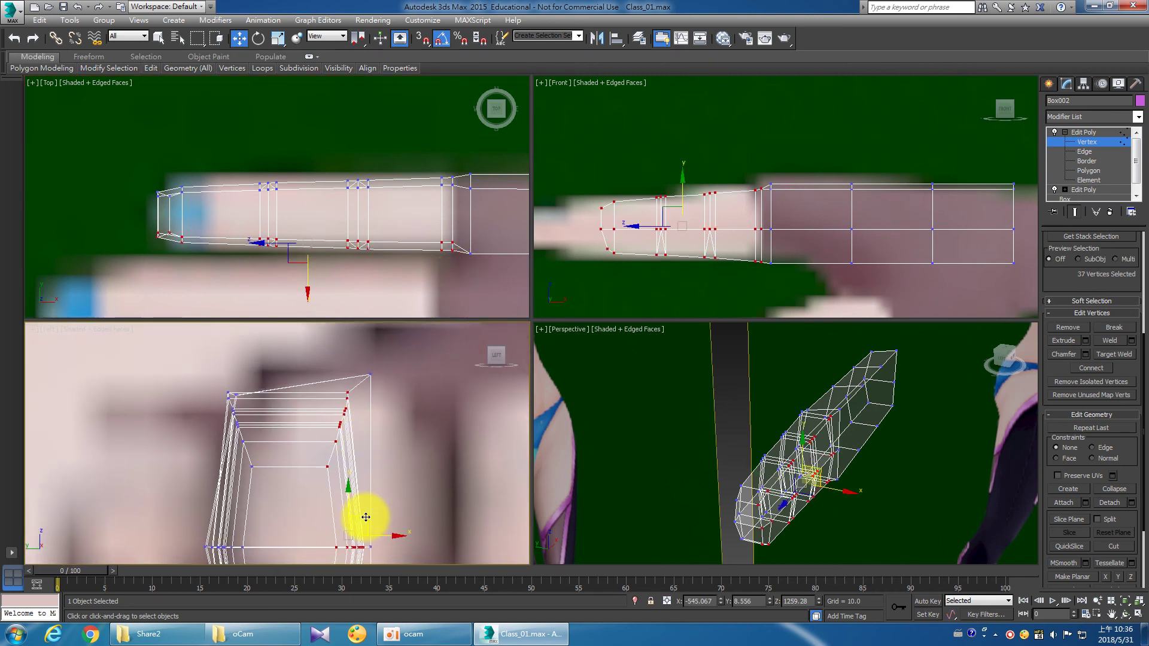
{"action": "left_click", "coordinate": [363, 517]}
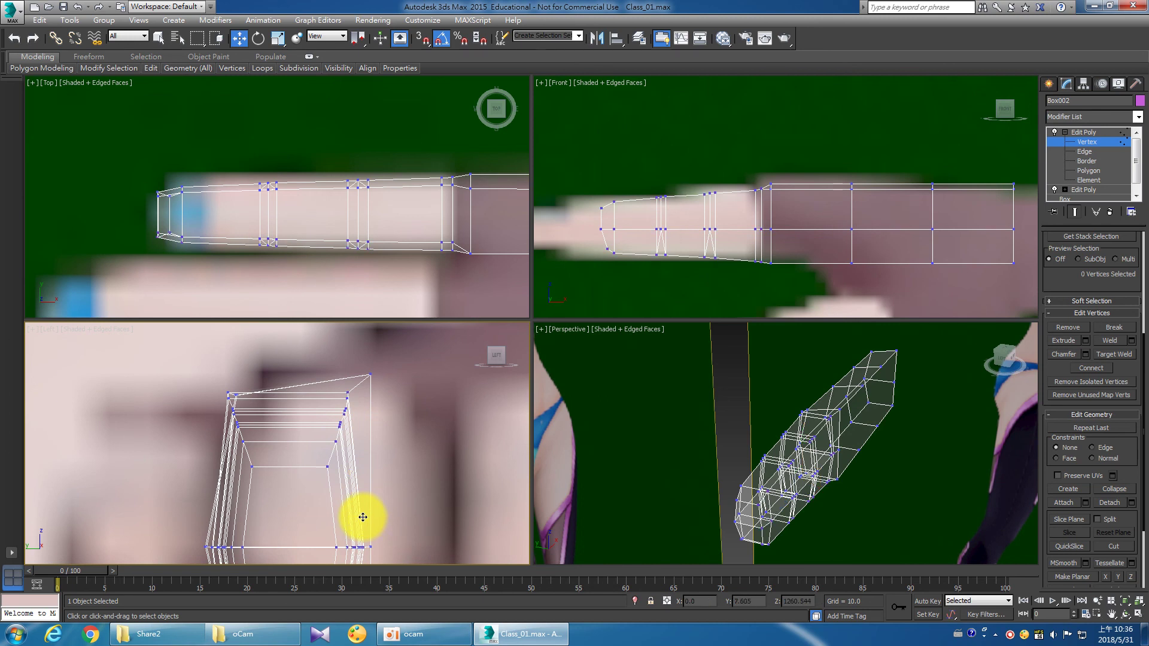
{"action": "left_click_drag", "start_coordinate": [136, 216], "coordinate": [266, 278]}
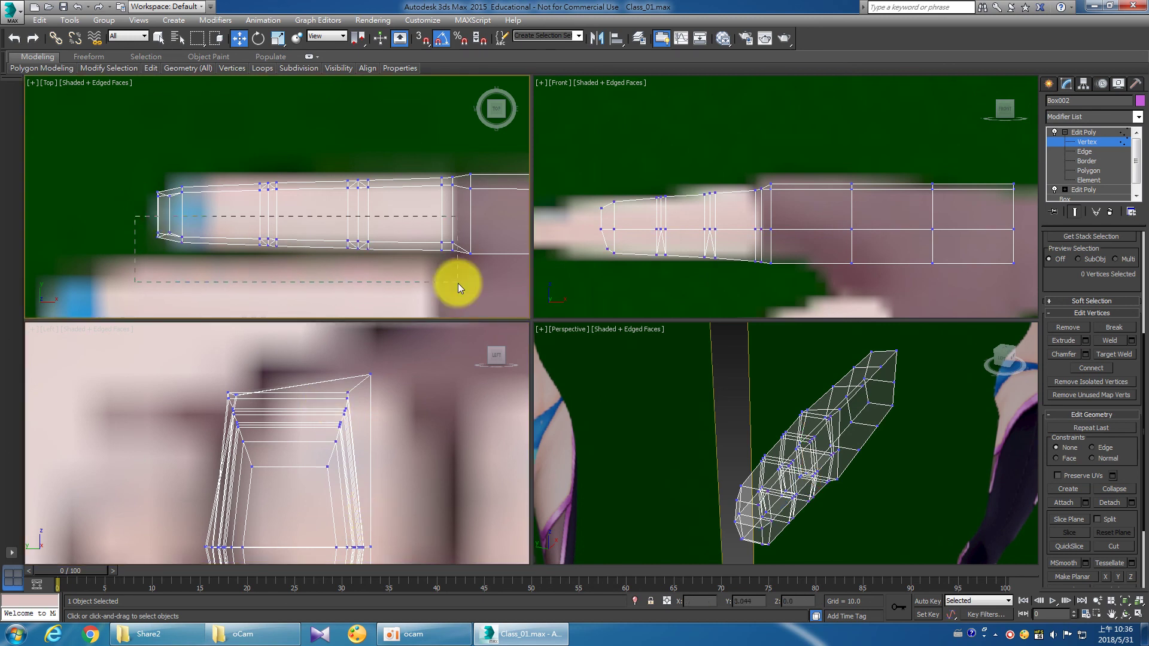
{"action": "left_click_drag", "start_coordinate": [458, 283], "coordinate": [459, 283]}
Narrow the selection to the ten upper corner vertices of the fingertip sections.
{"action": "scroll", "coordinate": [329, 455], "scroll_direction": "down", "scroll_amount": 2}
{"action": "scroll", "coordinate": [287, 419], "scroll_direction": "down", "scroll_amount": 3}
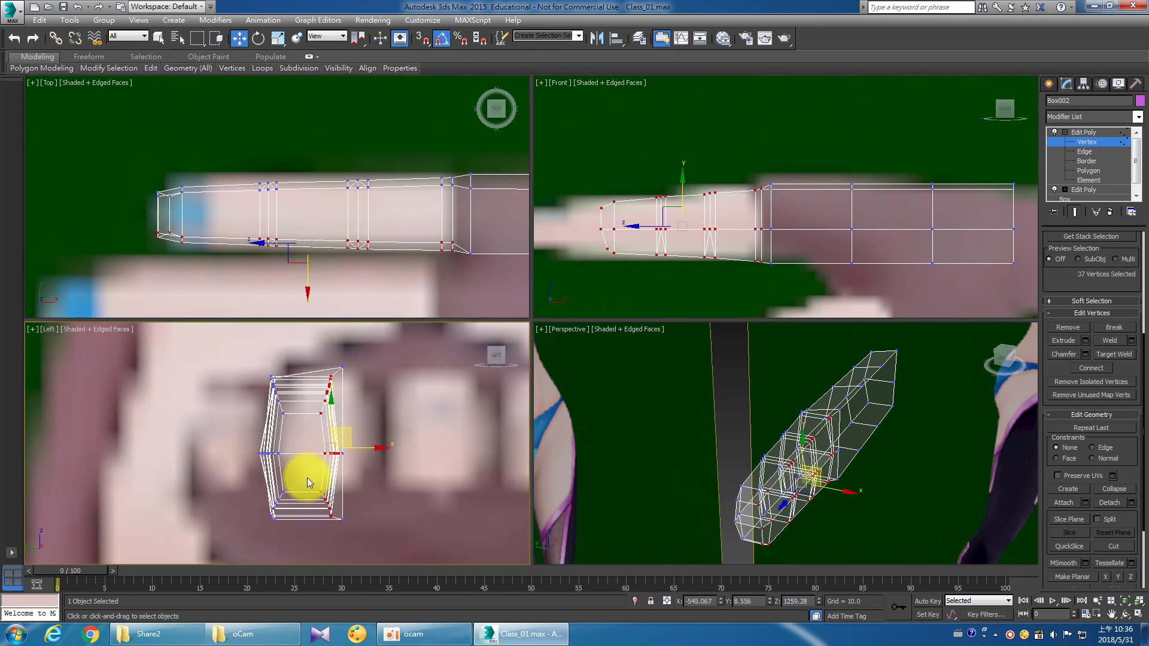
{"action": "scroll", "coordinate": [346, 450], "scroll_direction": "up", "scroll_amount": 1}
{"action": "scroll", "coordinate": [349, 459], "scroll_direction": "up", "scroll_amount": 2}
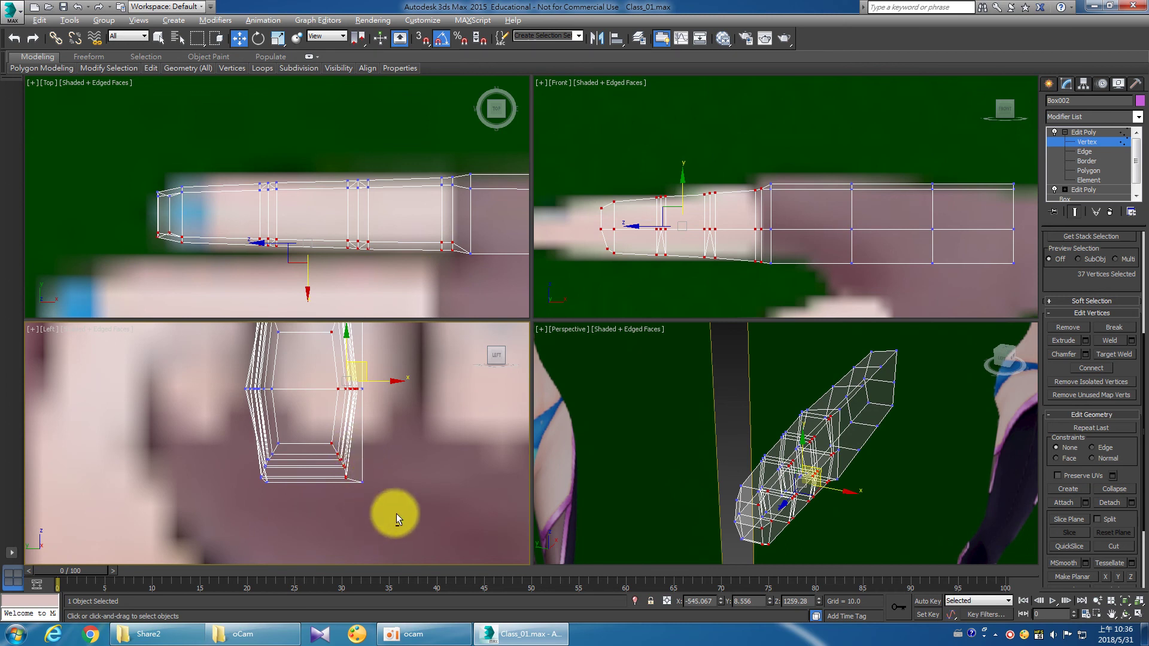
{"action": "mouse_move", "coordinate": [315, 371]}
{"action": "left_mouse_down"}
{"action": "mouse_move", "coordinate": [347, 351]}
{"action": "mouse_move", "coordinate": [376, 361]}
{"action": "left_mouse_up"}
{"action": "scroll", "coordinate": [373, 479], "scroll_direction": "up", "scroll_amount": 2}
{"action": "scroll", "coordinate": [361, 436], "scroll_direction": "up", "scroll_amount": 1}
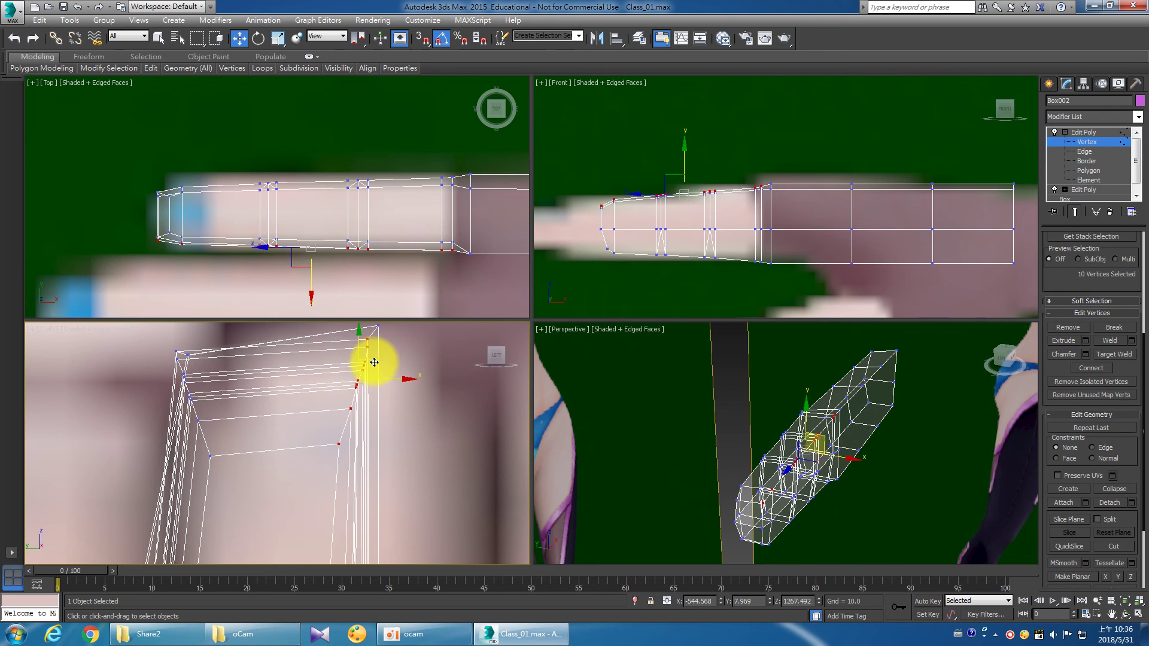
Move the upper-left corner vertices of the fingertip sections inward to round the cross-section.
{"action": "left_click_drag", "start_coordinate": [133, 171], "coordinate": [462, 213]}
{"action": "scroll", "coordinate": [303, 419], "scroll_direction": "down", "scroll_amount": 3}
{"action": "scroll", "coordinate": [296, 451], "scroll_direction": "down", "scroll_amount": 3}
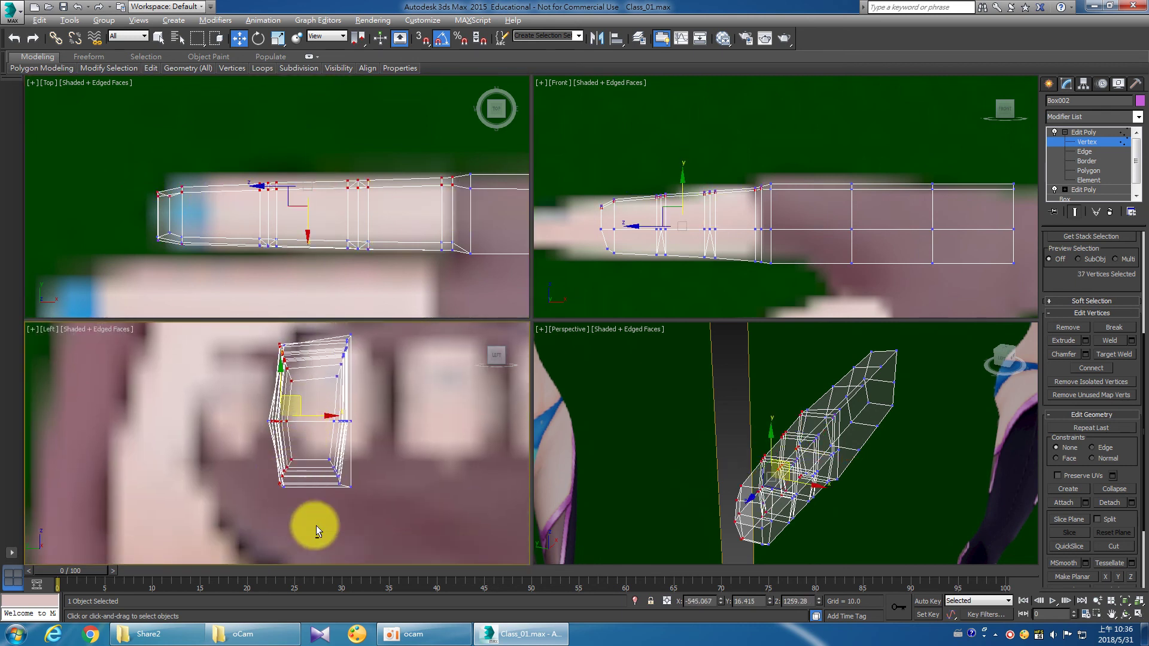
{"action": "left_click_drag", "start_coordinate": [275, 431], "coordinate": [243, 397]}
{"action": "scroll", "coordinate": [287, 372], "scroll_direction": "up", "scroll_amount": 2}
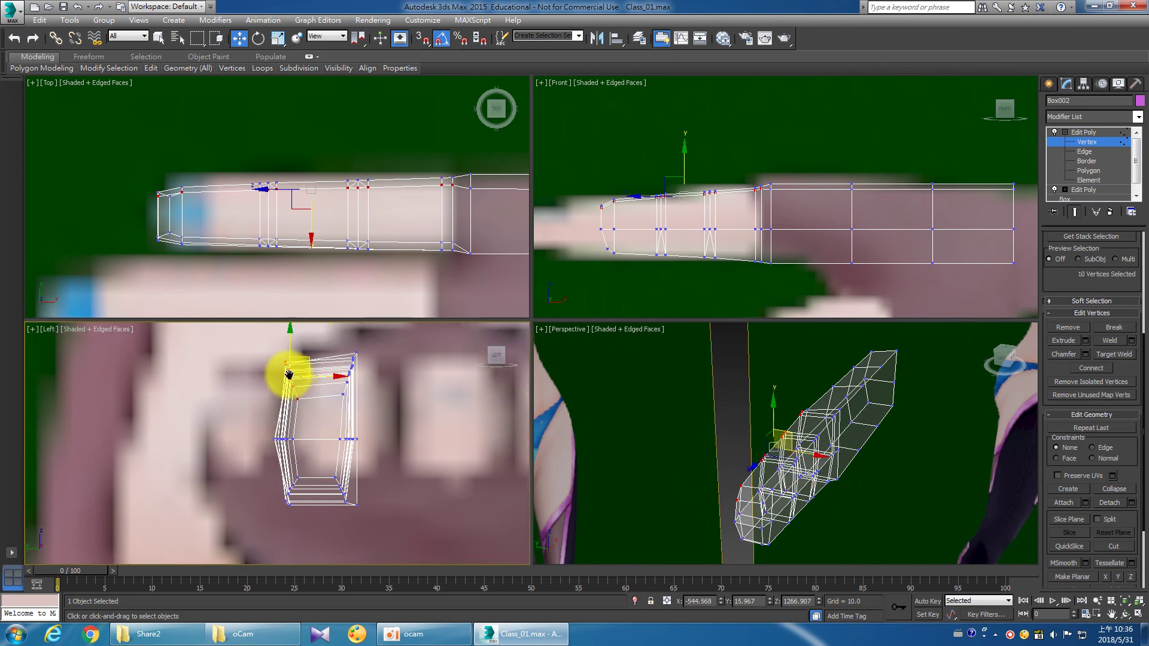
{"action": "scroll", "coordinate": [304, 424], "scroll_direction": "up", "scroll_amount": 3}
{"action": "scroll", "coordinate": [306, 422], "scroll_direction": "up", "scroll_amount": 2}
{"action": "left_click_drag", "start_coordinate": [313, 367], "coordinate": [330, 377]}
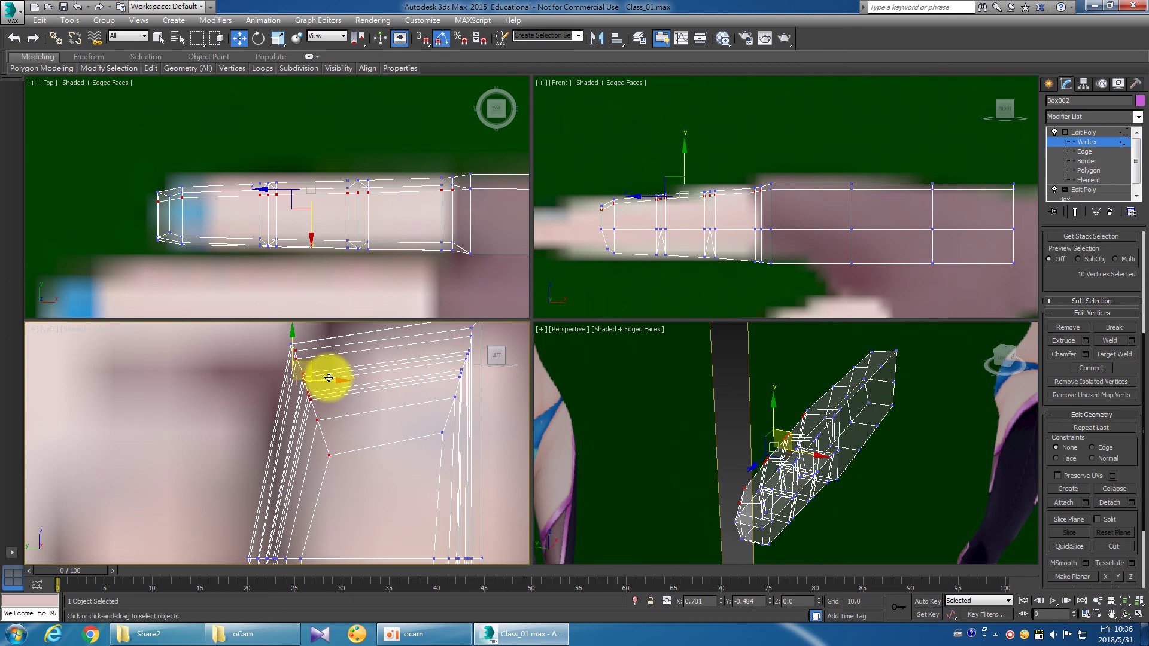
Nudge the upper-right corner vertices inward, then select single corner vertex 44.
{"action": "middle_click_drag", "start_coordinate": [398, 393], "coordinate": [391, 426]}
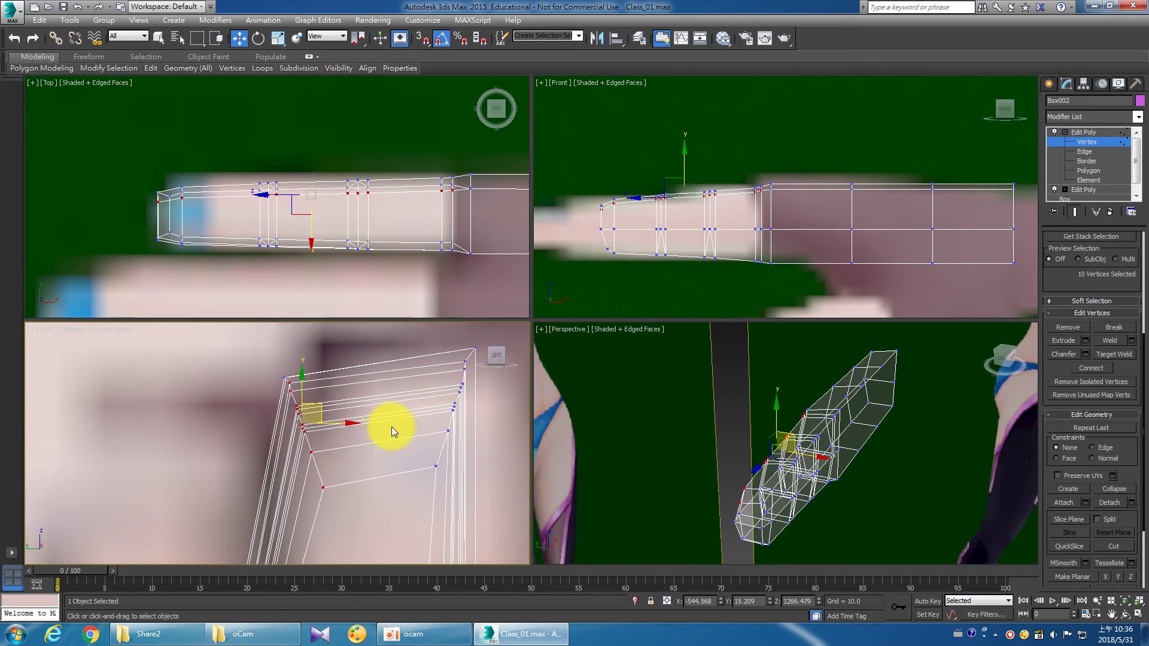
{"action": "left_click_drag", "start_coordinate": [458, 477], "coordinate": [450, 462]}
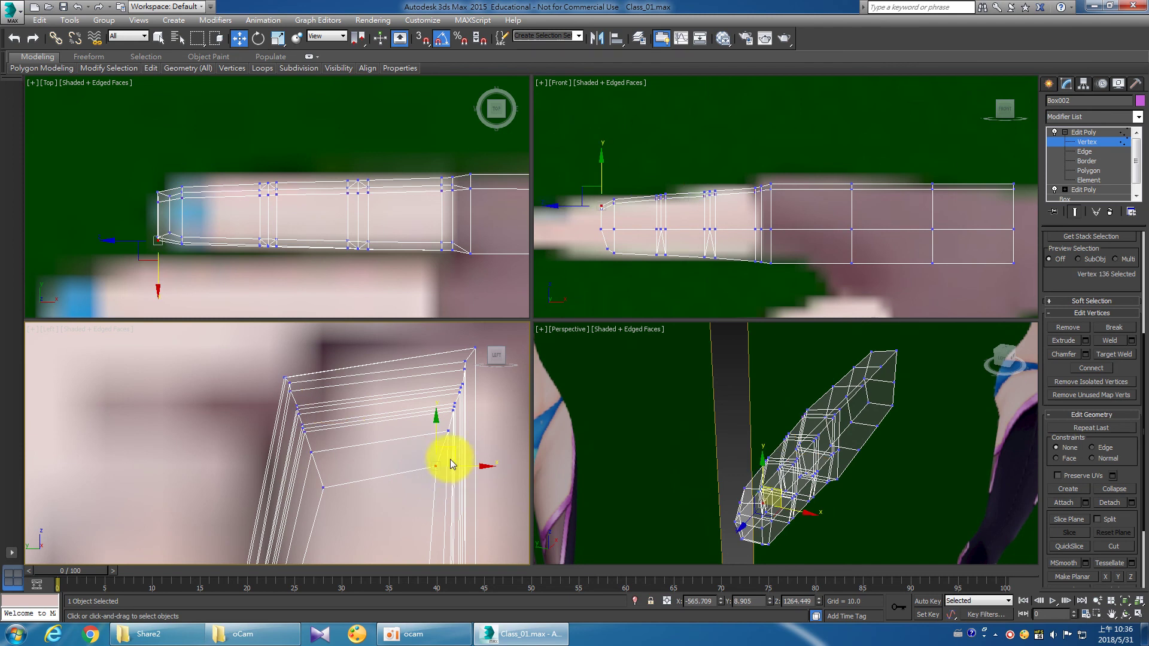
{"action": "left_click_drag", "start_coordinate": [443, 354], "coordinate": [472, 446]}
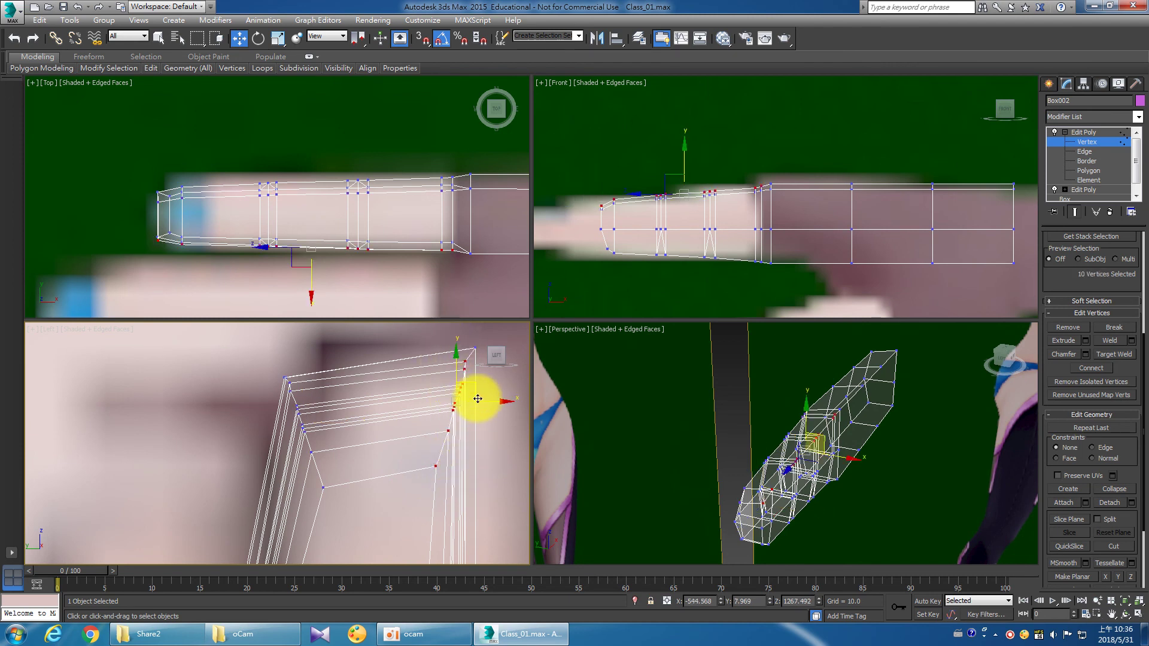
{"action": "left_click_drag", "start_coordinate": [477, 392], "coordinate": [477, 390]}
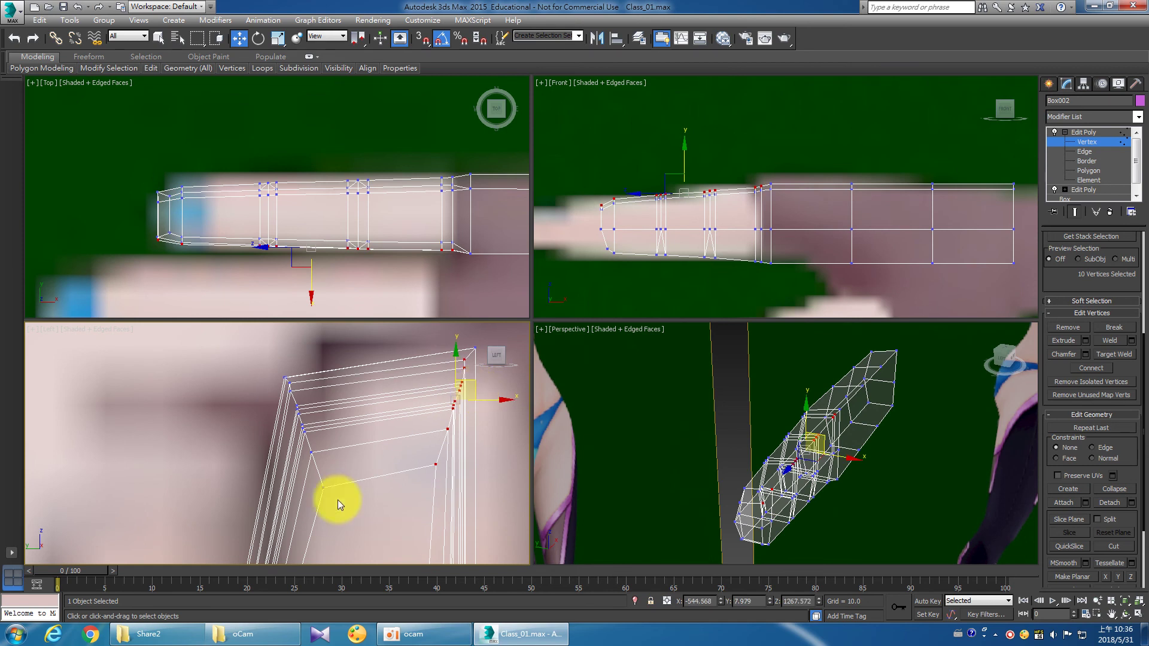
{"action": "scroll", "coordinate": [305, 390], "scroll_direction": "up", "scroll_amount": 2}
{"action": "scroll", "coordinate": [318, 423], "scroll_direction": "up", "scroll_amount": 2}
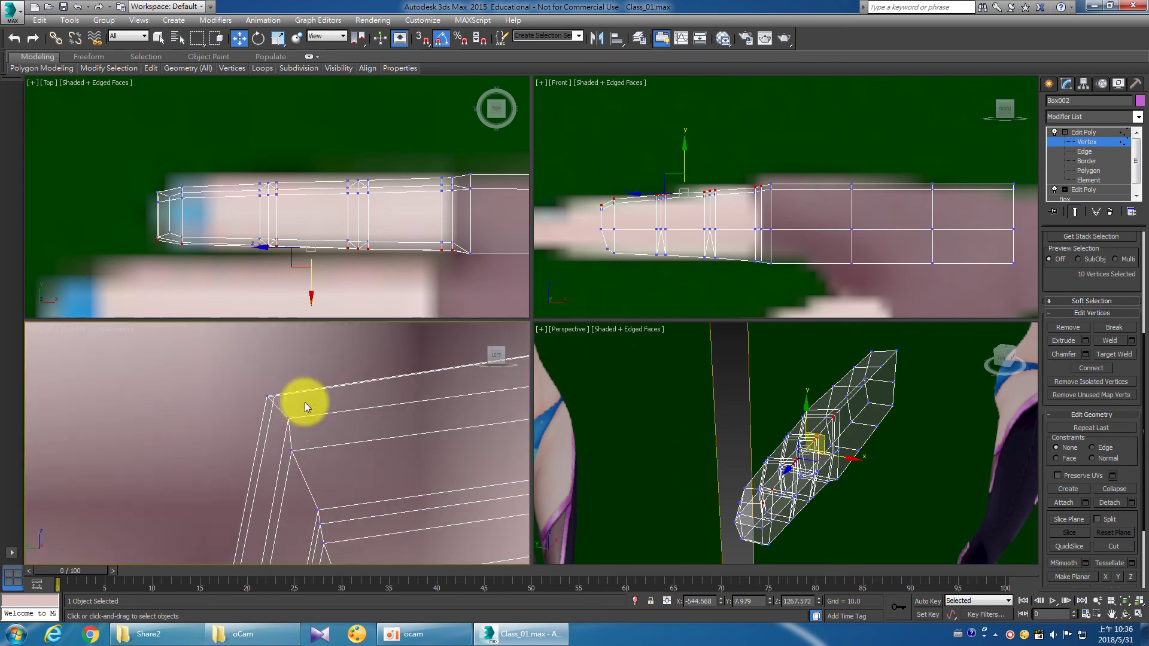
{"action": "scroll", "coordinate": [300, 403], "scroll_direction": "up", "scroll_amount": 1}
{"action": "left_click", "coordinate": [269, 422]}
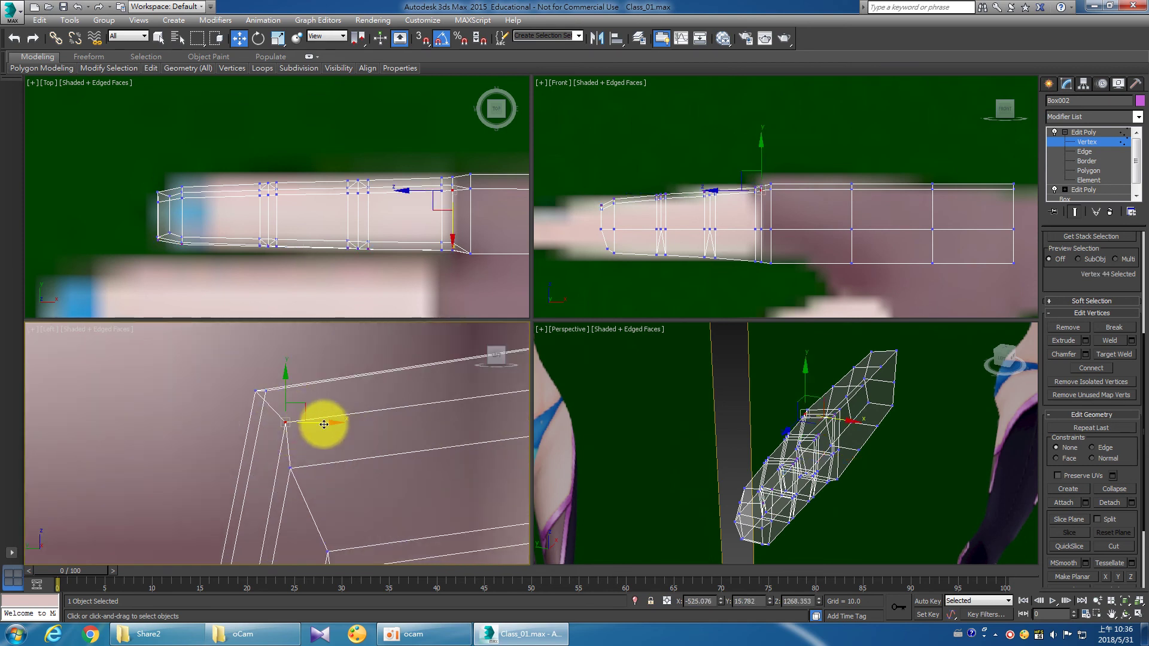
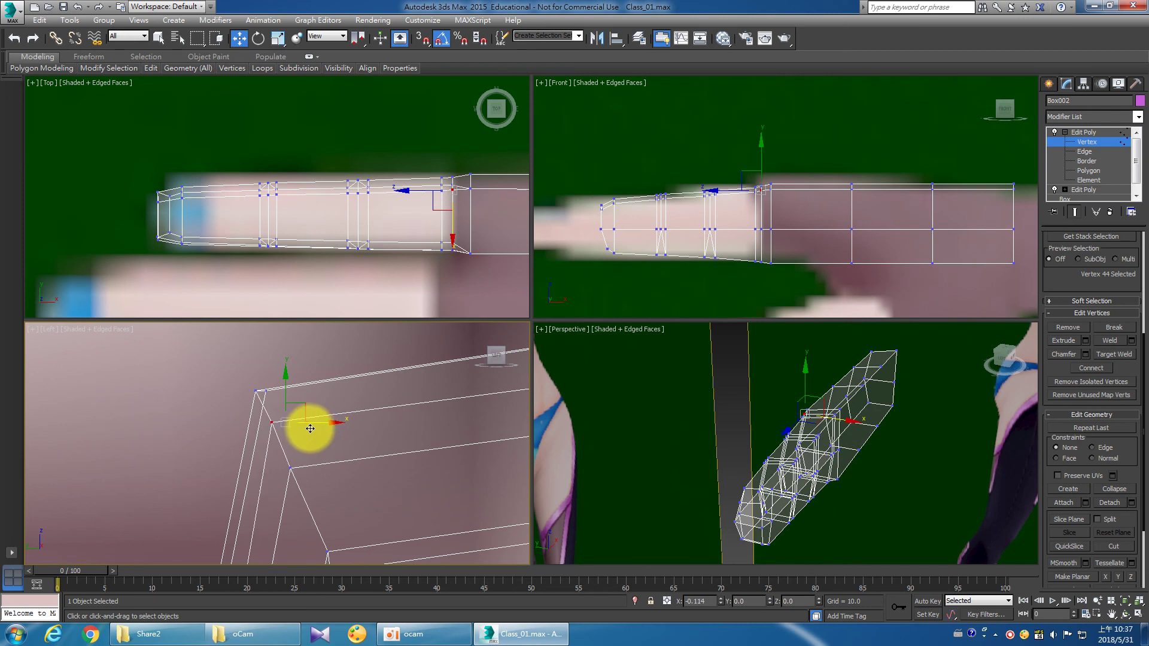
In the Left viewport, box-select the mesh's corner vertices and slide them sideways to fit the reference.
{"action": "scroll", "coordinate": [315, 452], "scroll_direction": "down", "scroll_amount": 2}
{"action": "mouse_move", "coordinate": [325, 487]}
{"action": "middle_mouse_down"}
{"action": "mouse_move", "coordinate": [339, 495]}
{"action": "mouse_move", "coordinate": [353, 393]}
{"action": "middle_mouse_up"}
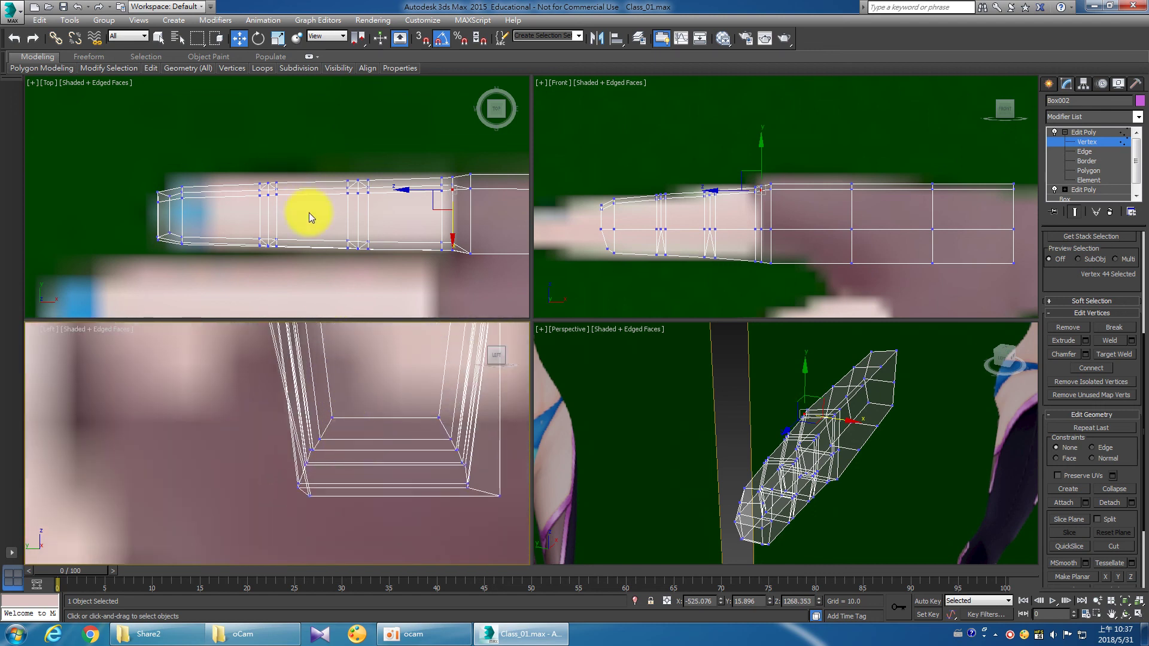
{"action": "scroll", "coordinate": [341, 346], "scroll_direction": "up", "scroll_amount": 1}
{"action": "scroll", "coordinate": [383, 389], "scroll_direction": "up", "scroll_amount": 1}
{"action": "scroll", "coordinate": [392, 436], "scroll_direction": "up", "scroll_amount": 1}
{"action": "scroll", "coordinate": [413, 449], "scroll_direction": "up", "scroll_amount": 2}
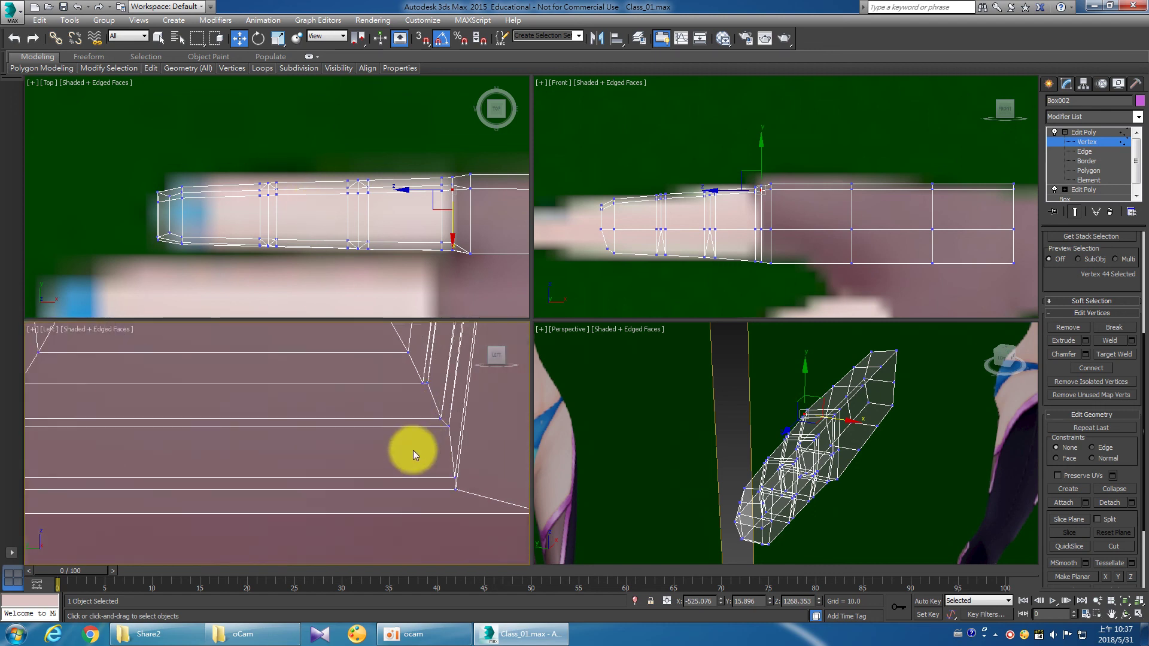
{"action": "scroll", "coordinate": [281, 401], "scroll_direction": "down", "scroll_amount": 2}
{"action": "scroll", "coordinate": [318, 442], "scroll_direction": "up", "scroll_amount": 2}
{"action": "mouse_move", "coordinate": [307, 431]}
{"action": "left_mouse_down"}
{"action": "mouse_move", "coordinate": [351, 461]}
{"action": "mouse_move", "coordinate": [357, 444]}
{"action": "left_mouse_up"}
{"action": "left_click", "coordinate": [302, 421]}
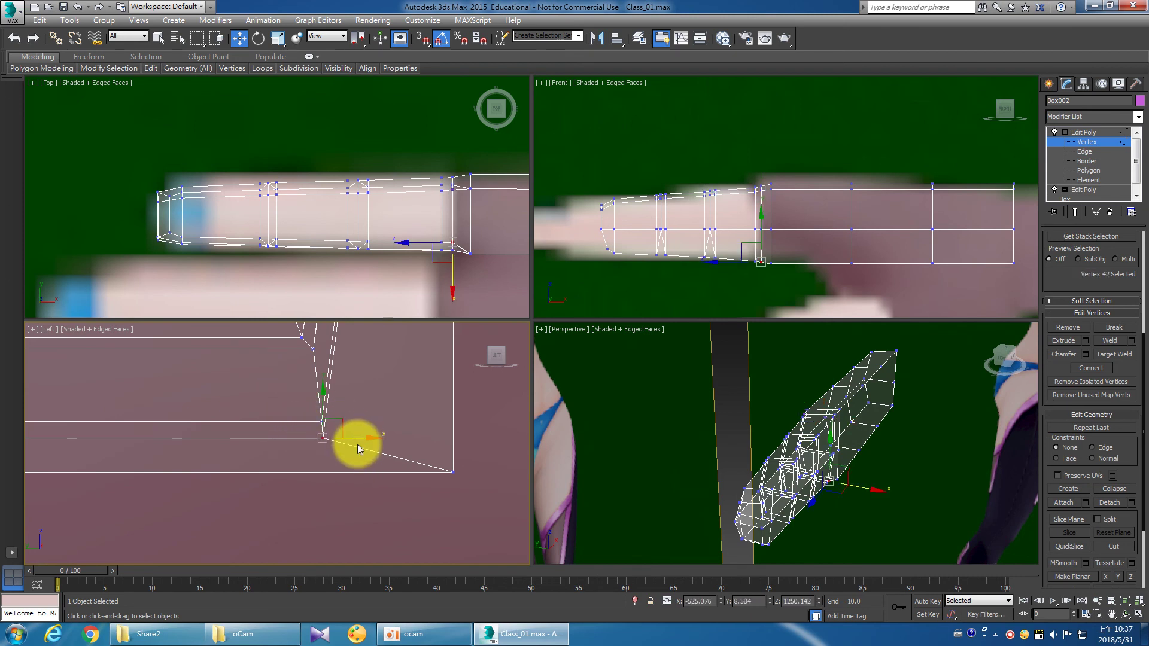
{"action": "left_click_drag", "start_coordinate": [291, 409], "coordinate": [301, 417]}
{"action": "mouse_move", "coordinate": [366, 439]}
{"action": "left_mouse_down"}
{"action": "mouse_move", "coordinate": [434, 434]}
{"action": "mouse_move", "coordinate": [333, 403]}
{"action": "left_mouse_up"}
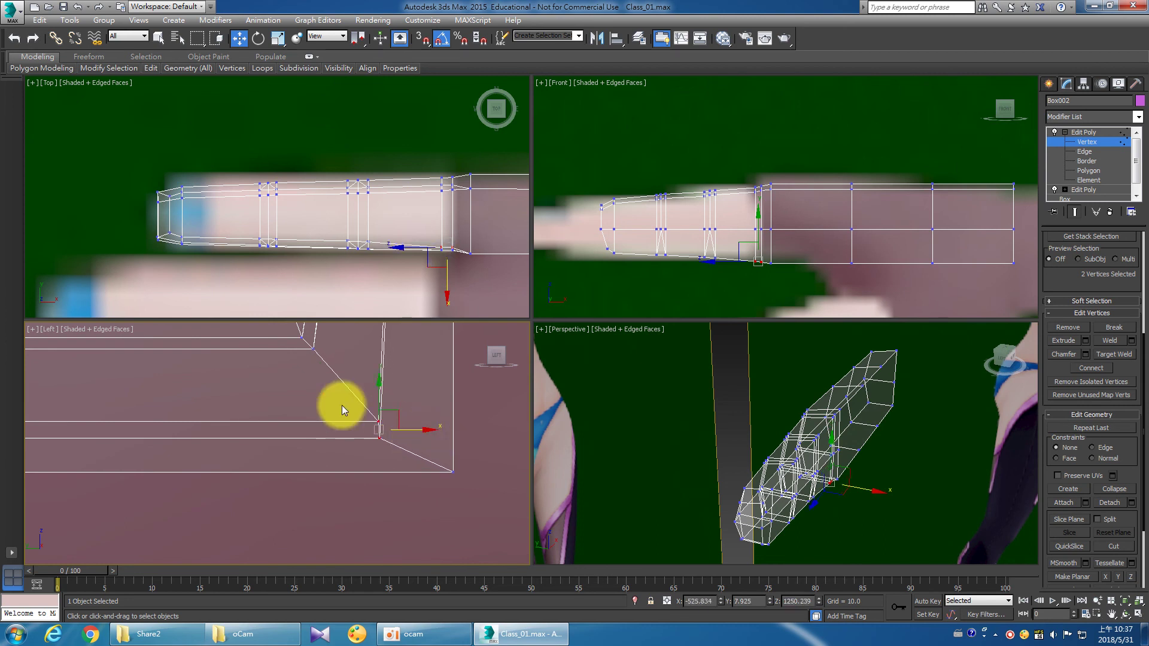
{"action": "mouse_move", "coordinate": [408, 421]}
{"action": "left_mouse_down"}
{"action": "mouse_move", "coordinate": [381, 416]}
{"action": "mouse_move", "coordinate": [394, 416]}
{"action": "left_mouse_up"}
Reposition the upper joint-corner vertex, then orbit the Perspective view around the finger.
{"action": "middle_click_drag", "start_coordinate": [314, 347], "coordinate": [353, 444]}
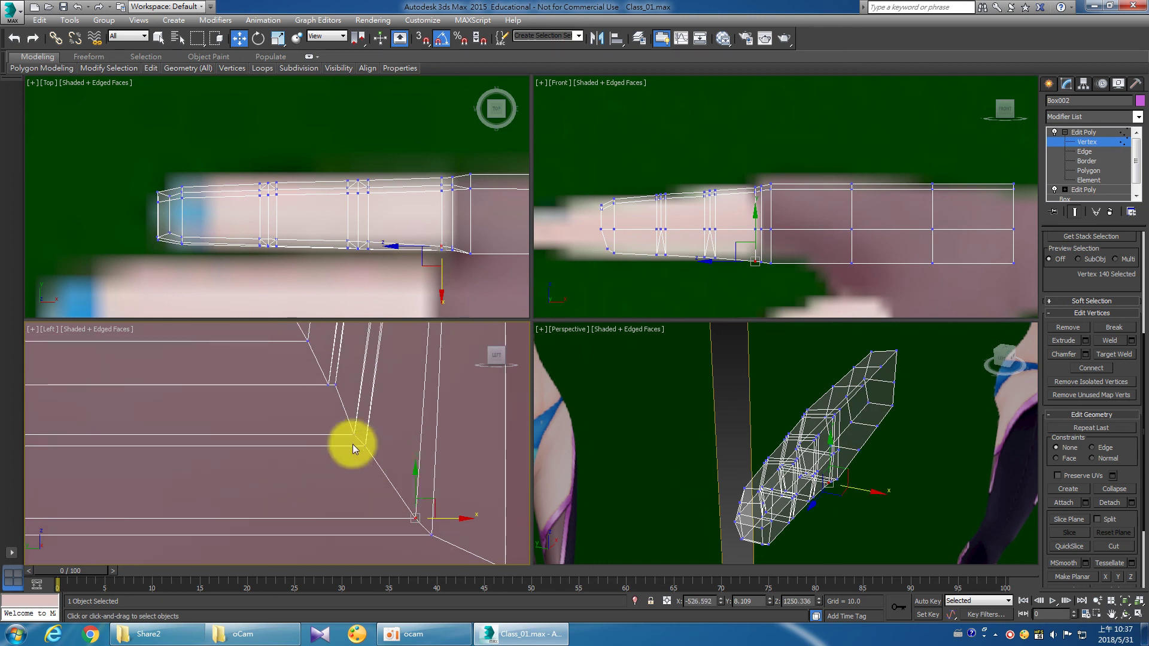
{"action": "left_click", "coordinate": [336, 391]}
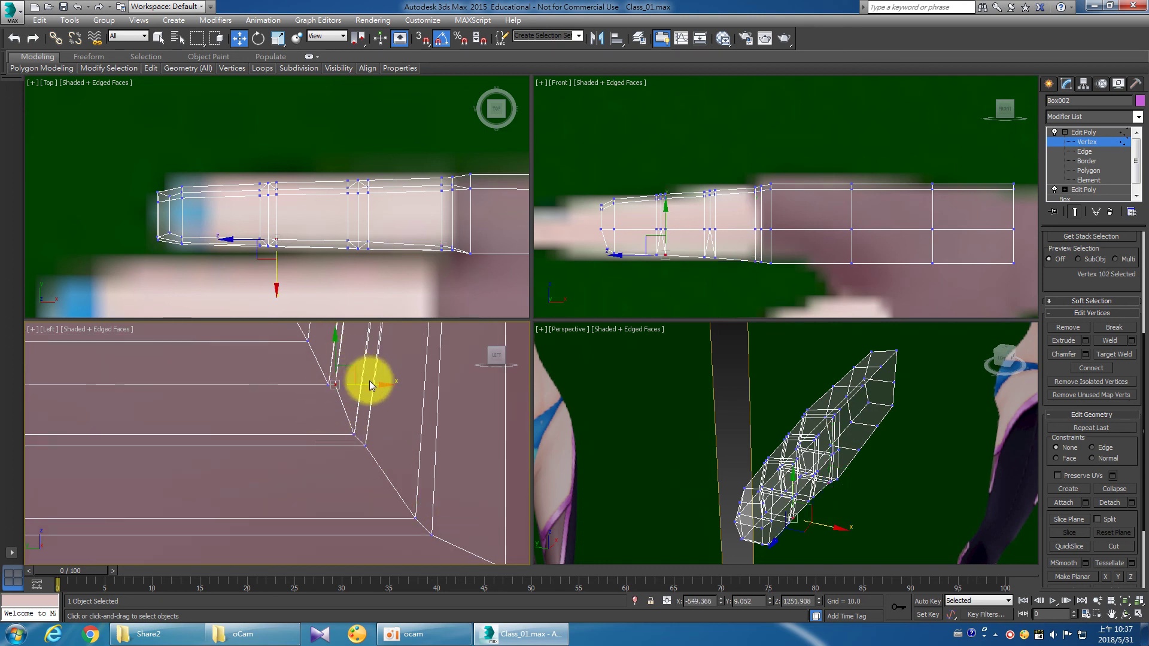
{"action": "left_click", "coordinate": [358, 439]}
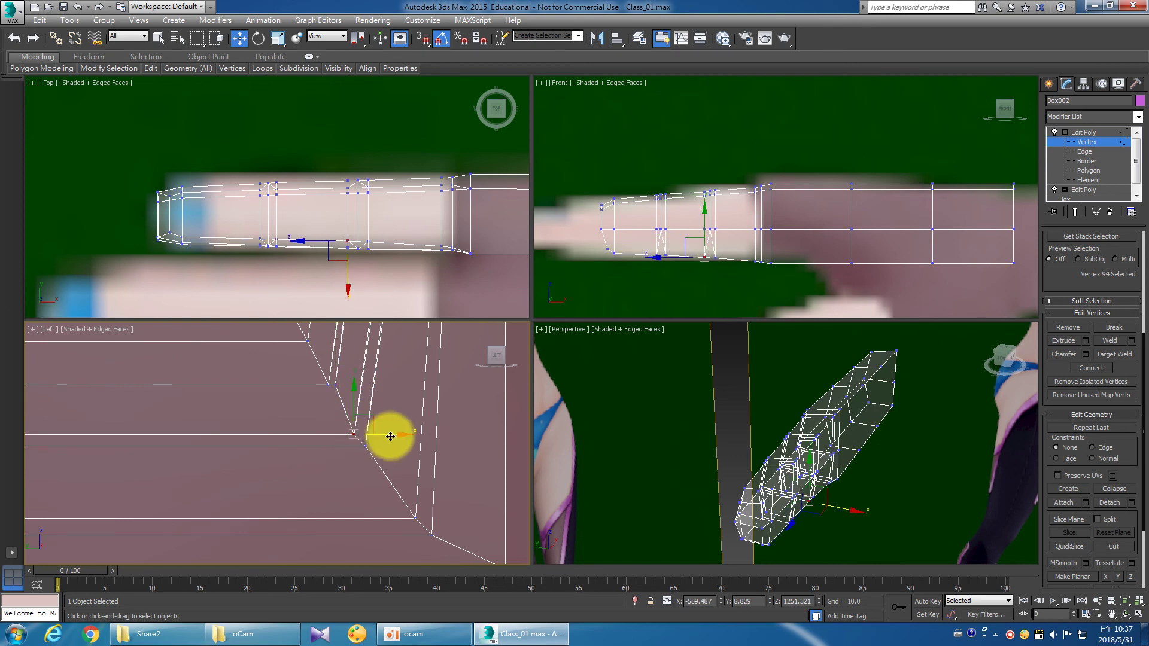
{"action": "left_click", "coordinate": [332, 383]}
{"action": "scroll", "coordinate": [689, 245], "scroll_direction": "up", "scroll_amount": 2}
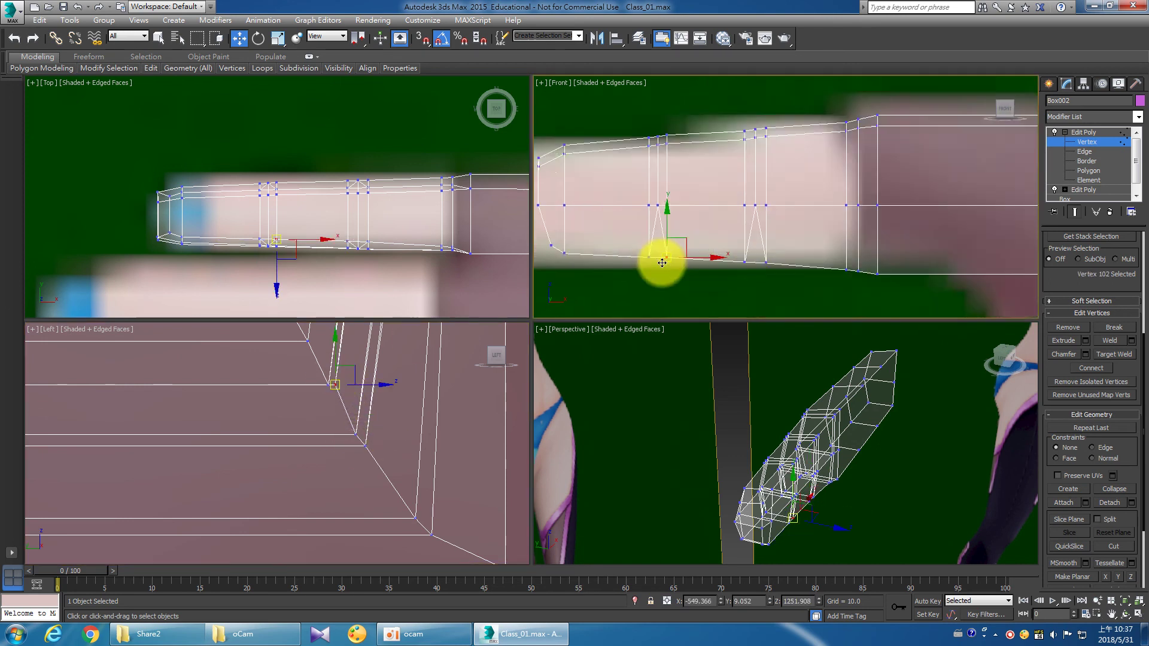
{"action": "scroll", "coordinate": [662, 264], "scroll_direction": "up", "scroll_amount": 4}
{"action": "left_click_drag", "start_coordinate": [342, 369], "coordinate": [336, 366]}
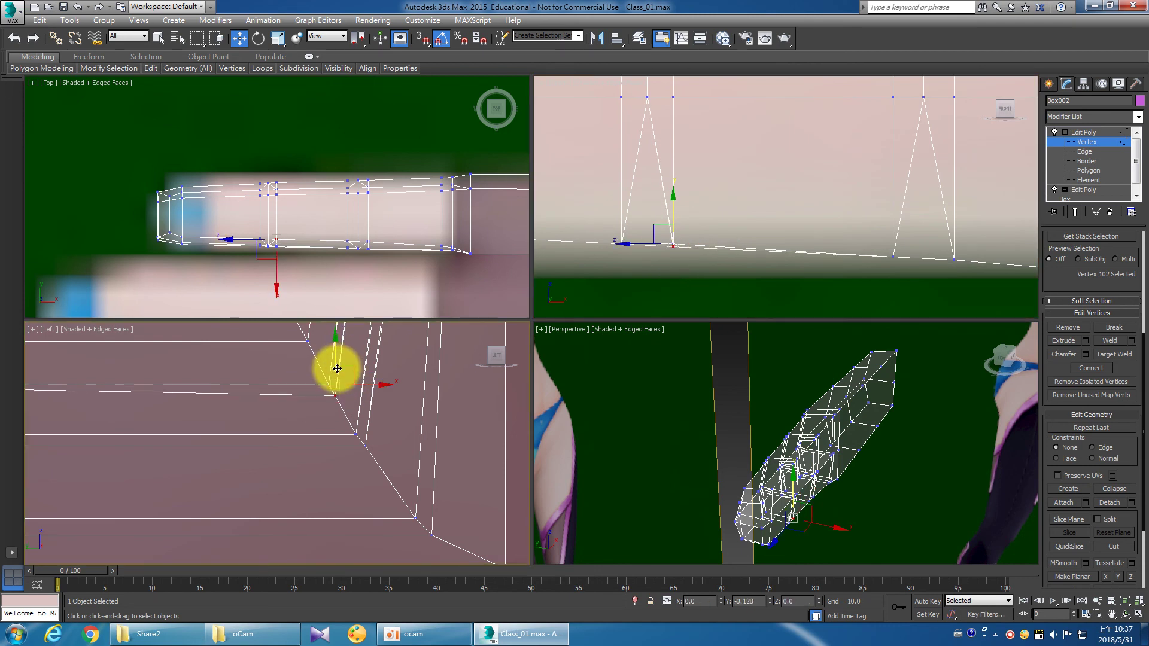
{"action": "left_click_drag", "start_coordinate": [337, 369], "coordinate": [361, 365]}
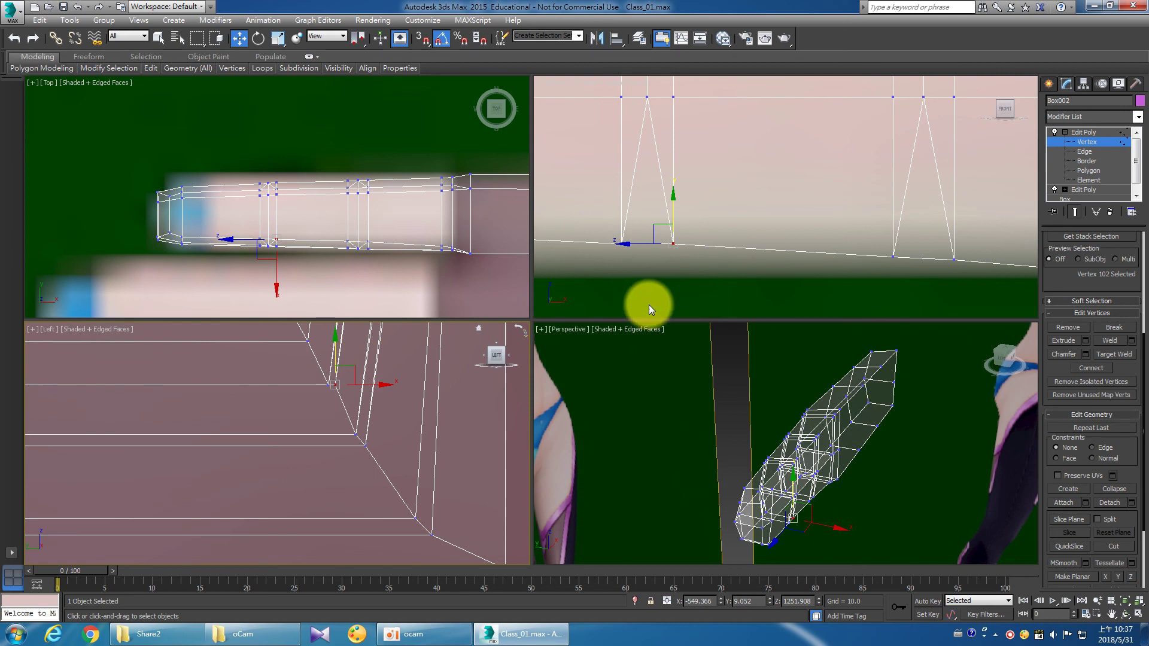
{"action": "left_click", "coordinate": [650, 278]}
{"action": "scroll", "coordinate": [343, 413], "scroll_direction": "down", "scroll_amount": 2}
{"action": "scroll", "coordinate": [314, 460], "scroll_direction": "down", "scroll_amount": 1}
{"action": "scroll", "coordinate": [299, 470], "scroll_direction": "down", "scroll_amount": 1}
{"action": "scroll", "coordinate": [274, 480], "scroll_direction": "down", "scroll_amount": 1}
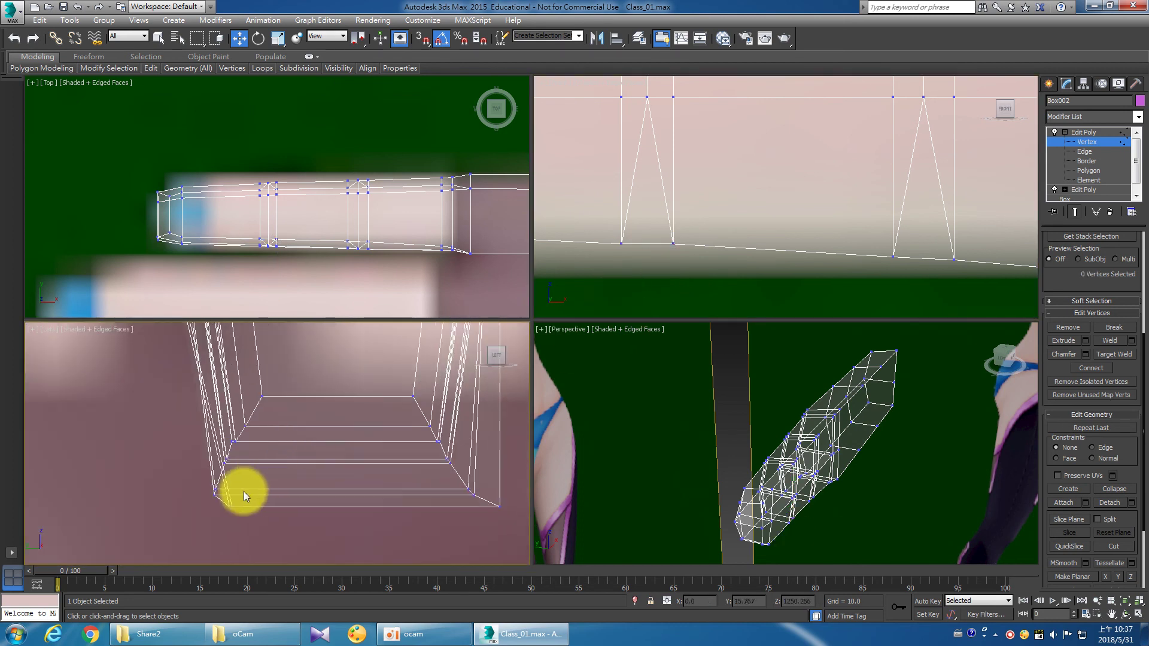
{"action": "scroll", "coordinate": [243, 491], "scroll_direction": "up", "scroll_amount": 2}
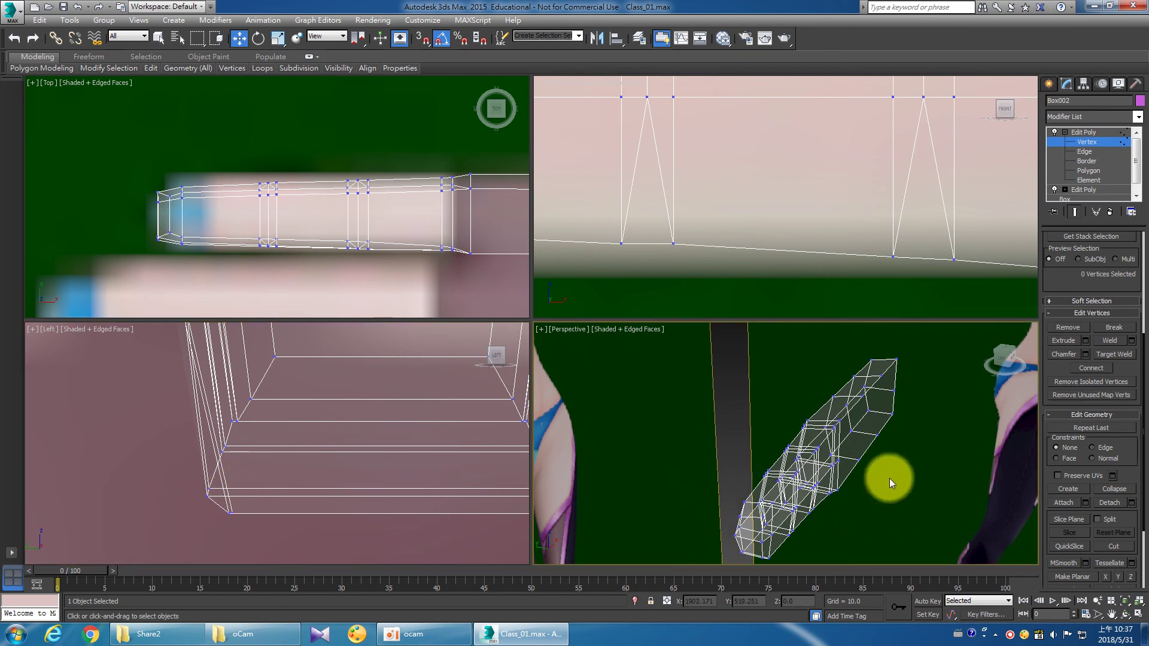
{"action": "middle_click_drag", "start_coordinate": [852, 498], "coordinate": [854, 441], "text": "alt"}
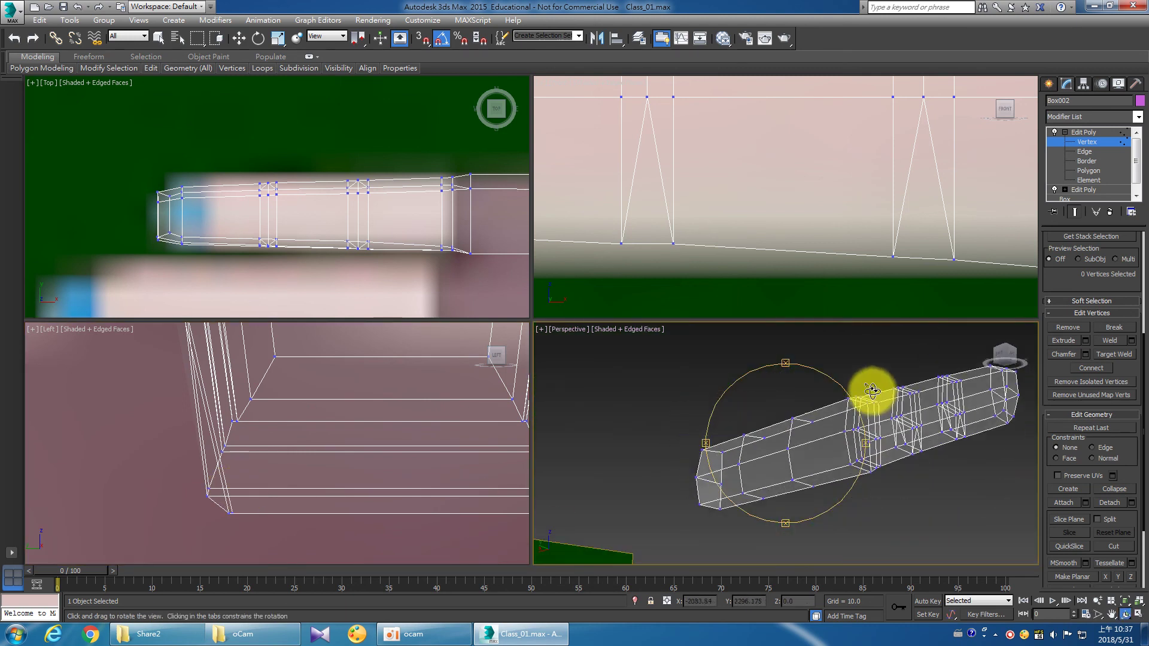
Box-select the vertices along the mesh's lower edge and move them right along X.
{"action": "scroll", "coordinate": [854, 441], "scroll_direction": "up", "scroll_amount": 2}
{"action": "scroll", "coordinate": [846, 466], "scroll_direction": "up", "scroll_amount": 2}
{"action": "mouse_move", "coordinate": [846, 467]}
{"action": "left_mouse_down"}
{"action": "mouse_move", "coordinate": [816, 449]}
{"action": "mouse_move", "coordinate": [805, 462]}
{"action": "mouse_move", "coordinate": [864, 461]}
{"action": "left_mouse_up"}
{"action": "right_click", "coordinate": [825, 452]}
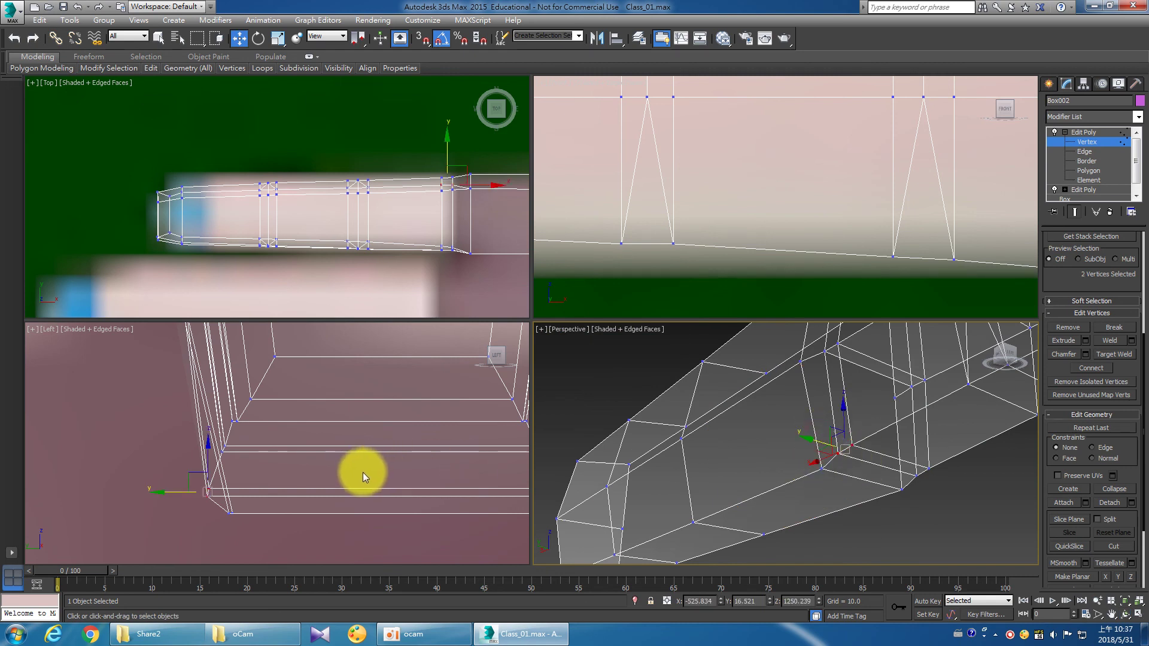
{"action": "left_click", "coordinate": [824, 472]}
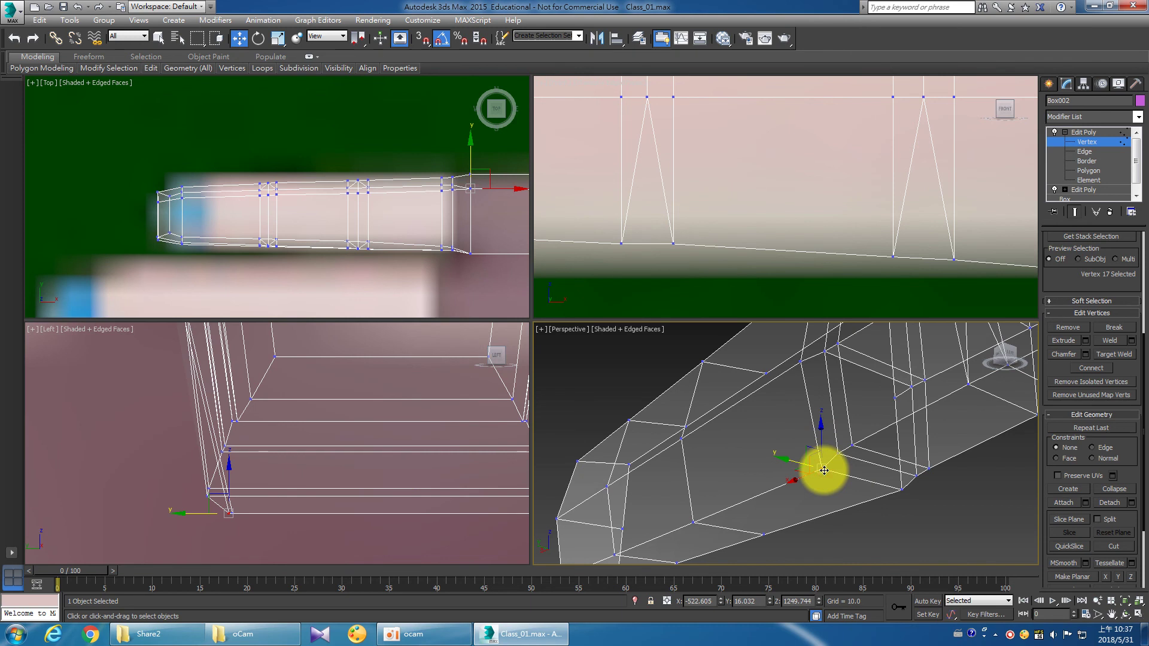
{"action": "left_click", "coordinate": [255, 450]}
{"action": "scroll", "coordinate": [197, 446], "scroll_direction": "down", "scroll_amount": 3}
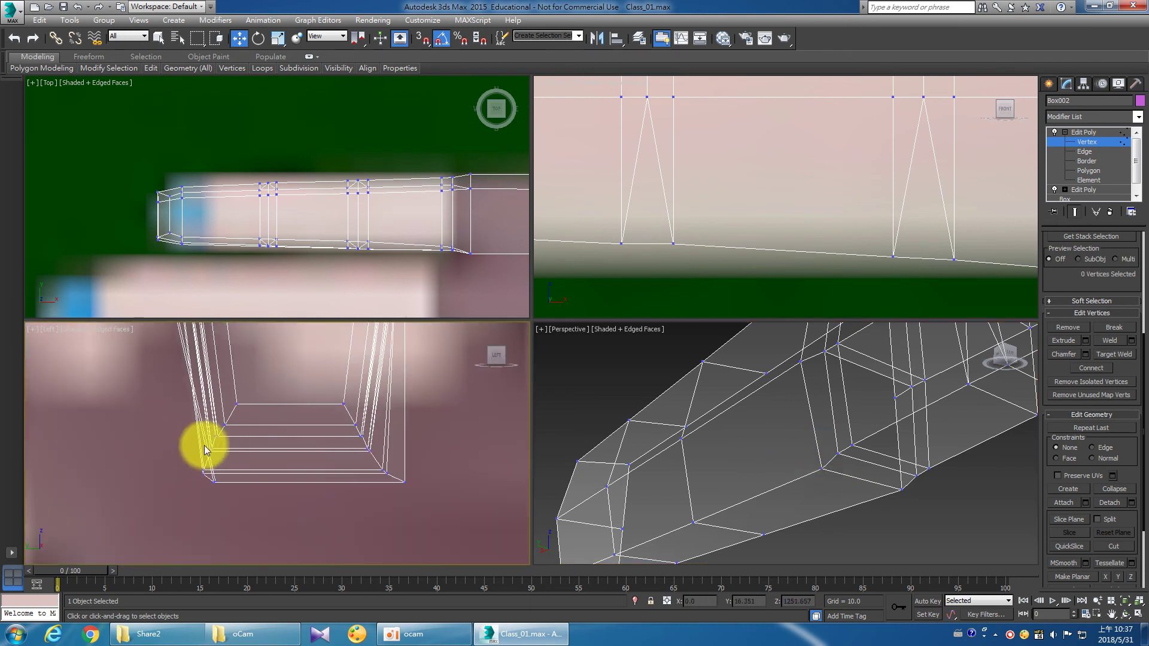
{"action": "left_click_drag", "start_coordinate": [138, 397], "coordinate": [296, 476]}
{"action": "left_click_drag", "start_coordinate": [256, 444], "coordinate": [270, 444]}
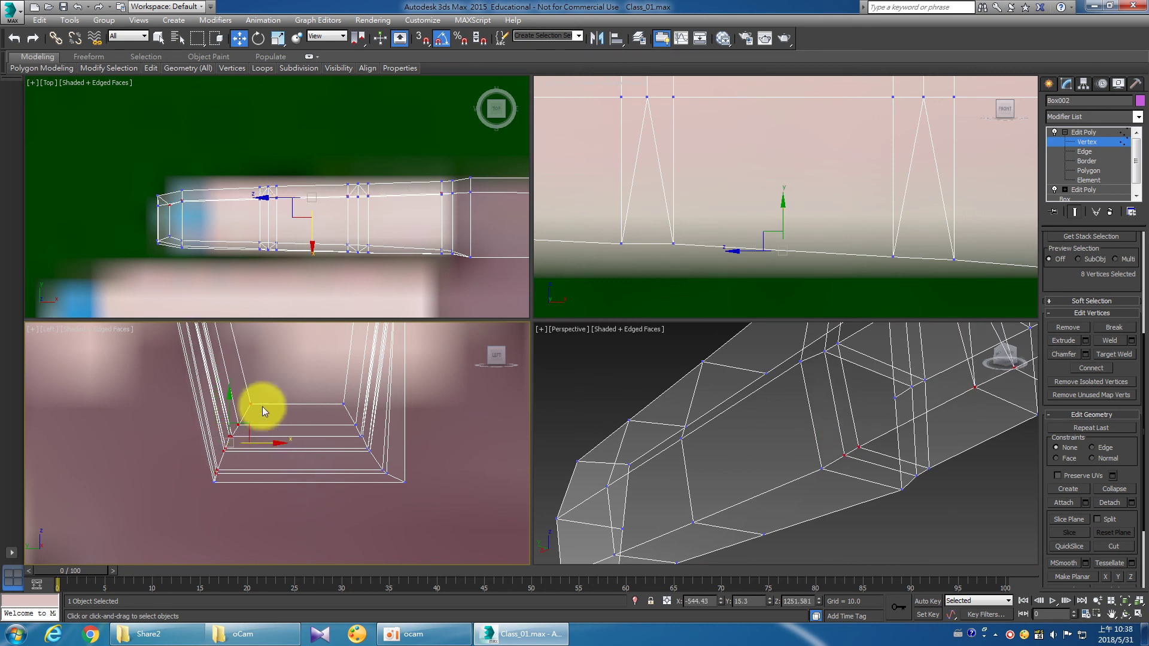
{"action": "scroll", "coordinate": [257, 407], "scroll_direction": "up", "scroll_amount": 2}
{"action": "scroll", "coordinate": [258, 395], "scroll_direction": "down", "scroll_amount": 2}
{"action": "scroll", "coordinate": [268, 416], "scroll_direction": "up", "scroll_amount": 2}
{"action": "middle_click_drag", "start_coordinate": [268, 415], "coordinate": [295, 464]}
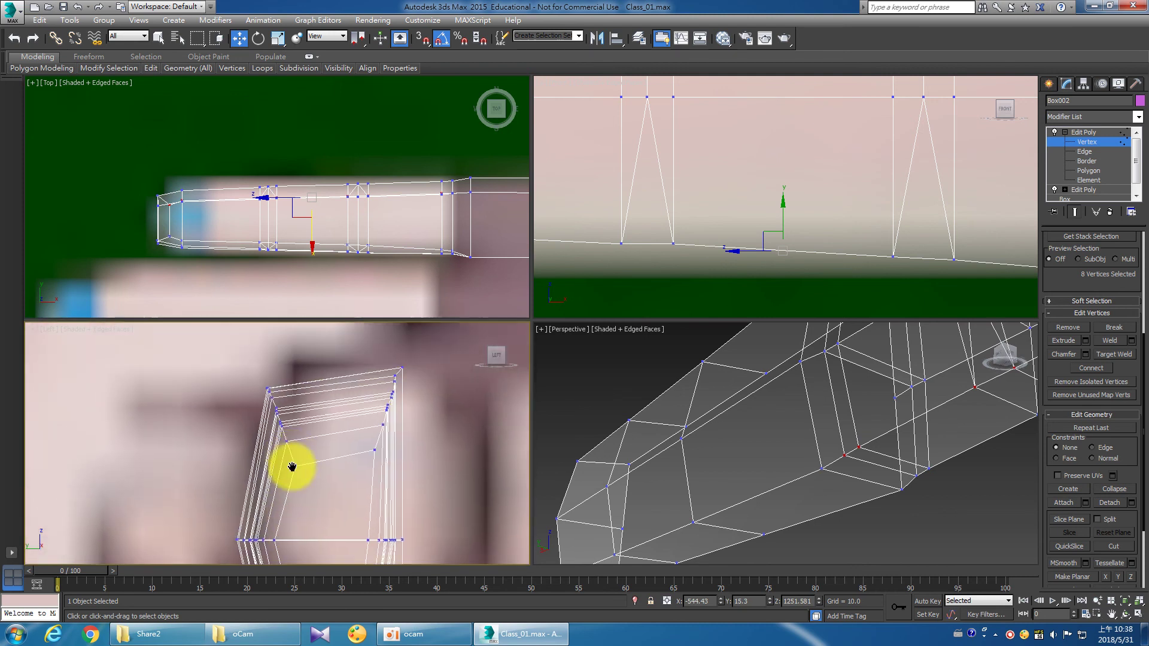
{"action": "scroll", "coordinate": [793, 496], "scroll_direction": "down", "scroll_amount": 5}
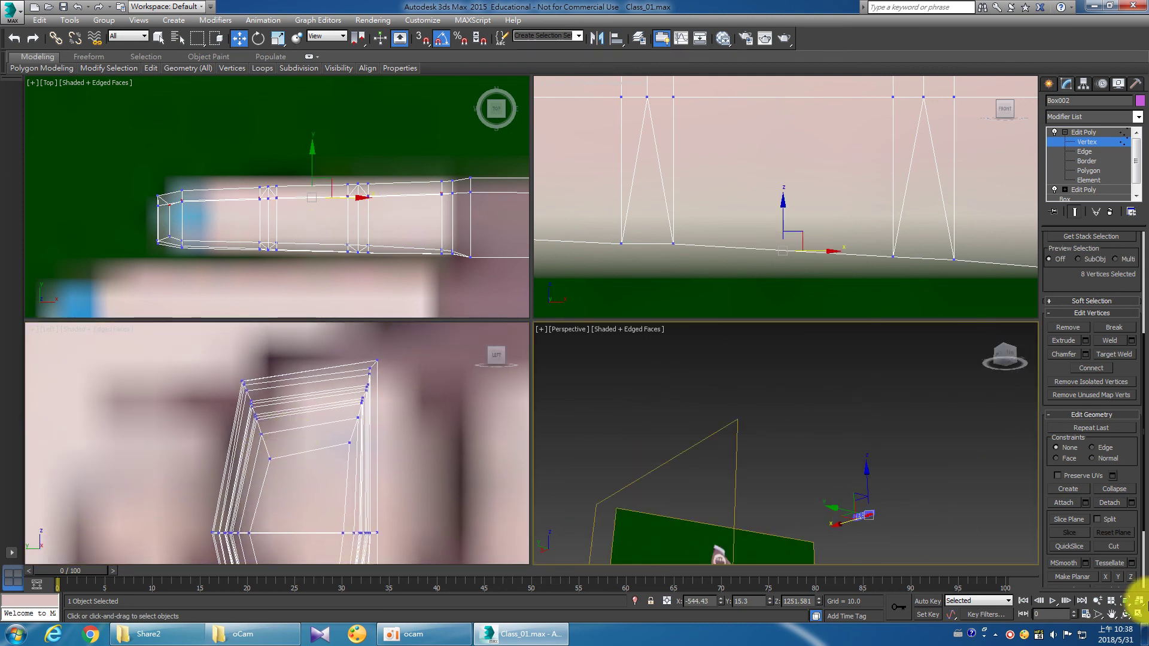
Maximize Perspective and orbit to check the finger from below, then restore the four viewports.
{"action": "left_click", "coordinate": [1138, 615]}
{"action": "left_click", "coordinate": [1125, 615]}
{"action": "left_click_drag", "start_coordinate": [741, 464], "coordinate": [718, 451]}
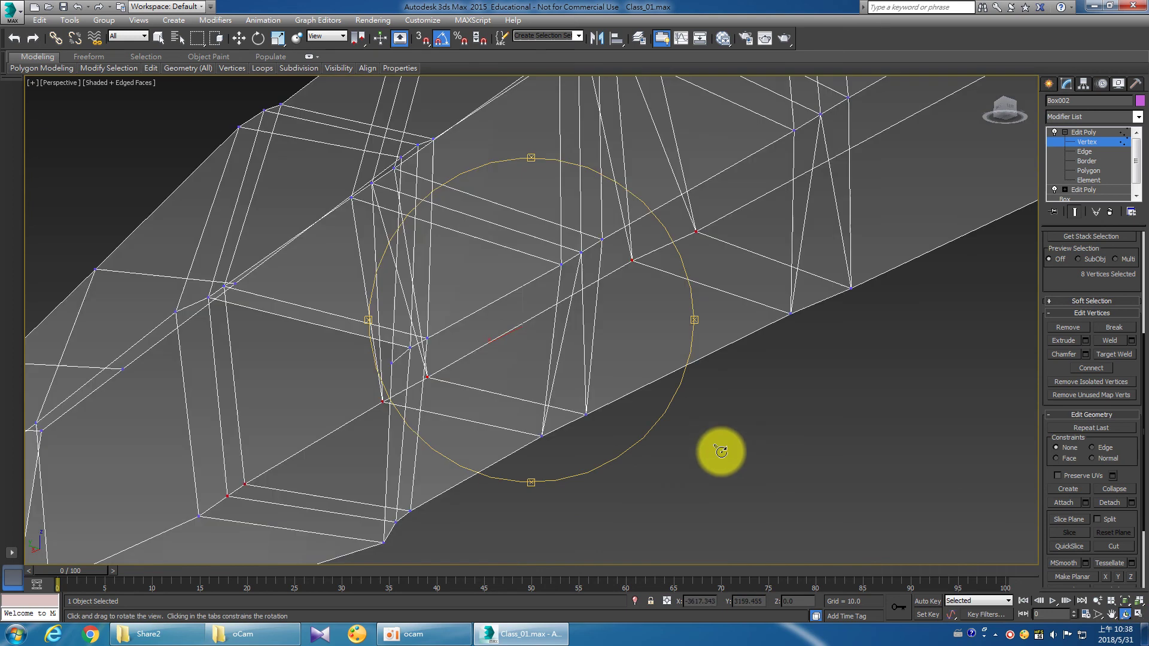
{"action": "scroll", "coordinate": [598, 380], "scroll_direction": "down", "scroll_amount": 5}
{"action": "mouse_move", "coordinate": [513, 387]}
{"action": "left_mouse_down"}
{"action": "mouse_move", "coordinate": [457, 393]}
{"action": "mouse_move", "coordinate": [487, 359]}
{"action": "mouse_move", "coordinate": [575, 397]}
{"action": "mouse_move", "coordinate": [479, 397]}
{"action": "mouse_move", "coordinate": [554, 401]}
{"action": "mouse_move", "coordinate": [585, 417]}
{"action": "mouse_move", "coordinate": [559, 405]}
{"action": "mouse_move", "coordinate": [562, 421]}
{"action": "mouse_move", "coordinate": [585, 376]}
{"action": "left_mouse_up"}
{"action": "right_click", "coordinate": [563, 420]}
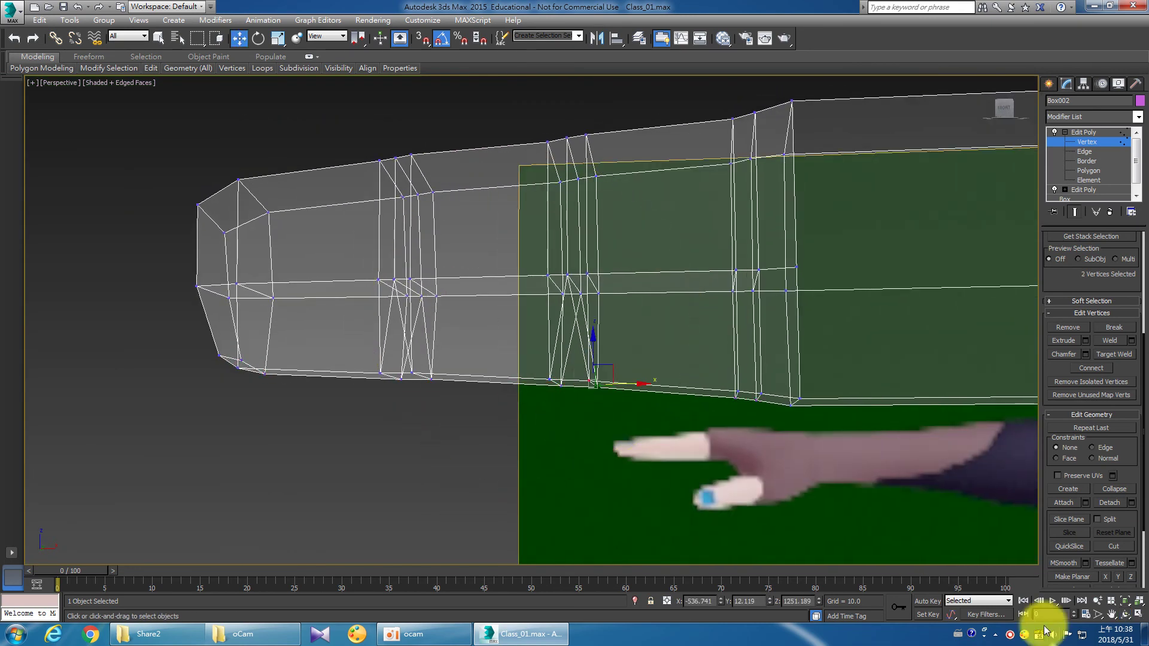
{"action": "left_click", "coordinate": [1139, 613]}
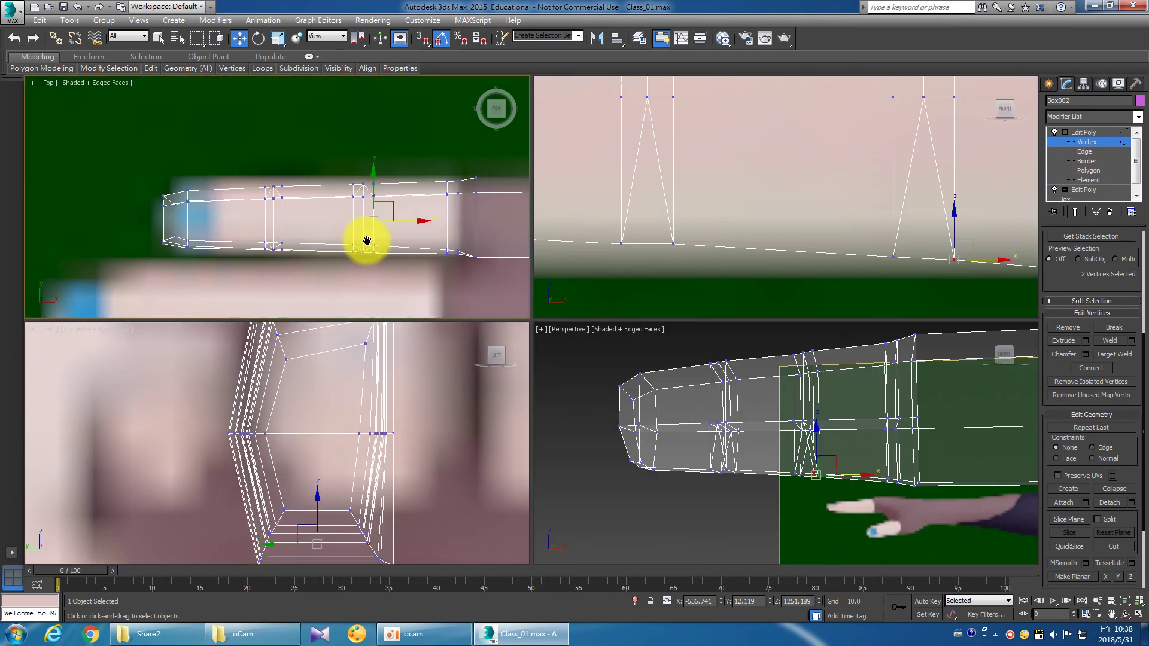
Nudge the vertices on the left side of the finger's cross-section ring into shape.
{"action": "middle_click_drag", "start_coordinate": [367, 239], "coordinate": [365, 186]}
{"action": "scroll", "coordinate": [347, 509], "scroll_direction": "up", "scroll_amount": 2}
{"action": "scroll", "coordinate": [331, 439], "scroll_direction": "up", "scroll_amount": 5}
{"action": "scroll", "coordinate": [277, 416], "scroll_direction": "up", "scroll_amount": 4}
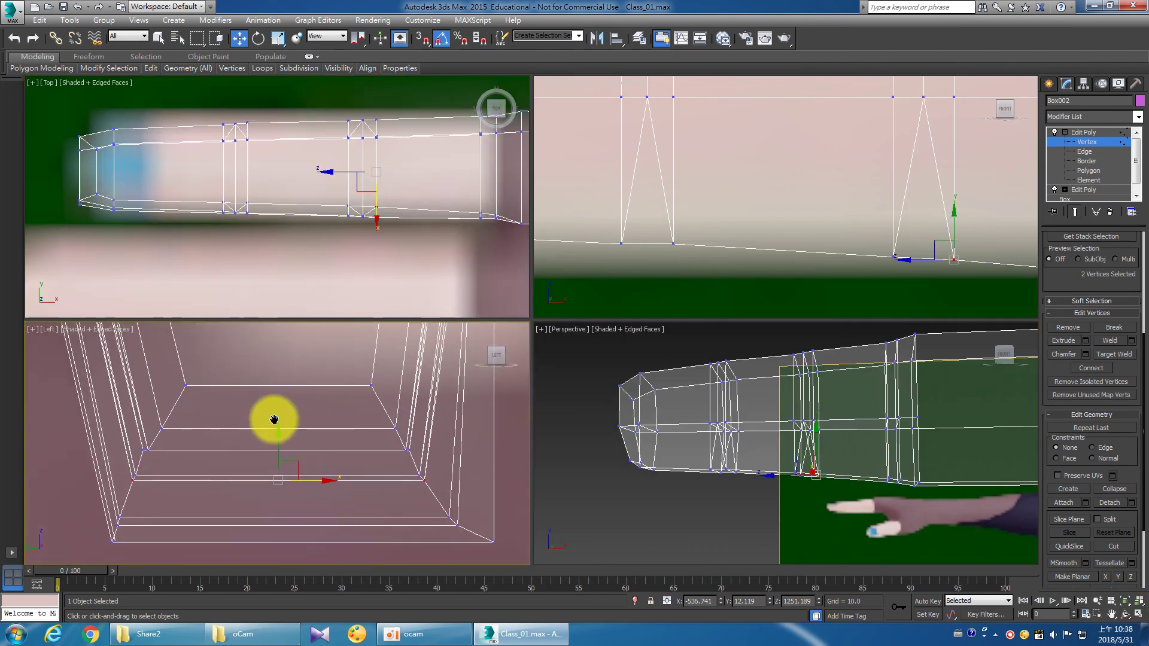
{"action": "left_click_drag", "start_coordinate": [278, 446], "coordinate": [280, 448]}
{"action": "left_click", "coordinate": [134, 477]}
{"action": "left_click", "coordinate": [144, 449]}
{"action": "left_click", "coordinate": [411, 451], "text": "ctrl"}
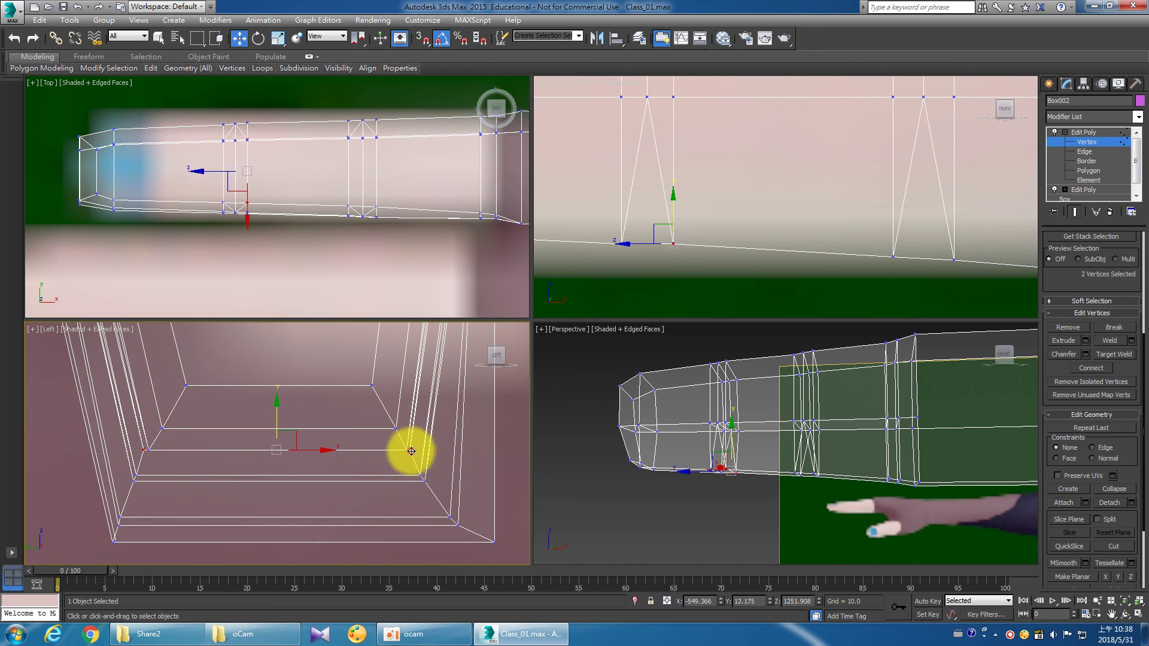
{"action": "left_click_drag", "start_coordinate": [280, 415], "coordinate": [293, 431]}
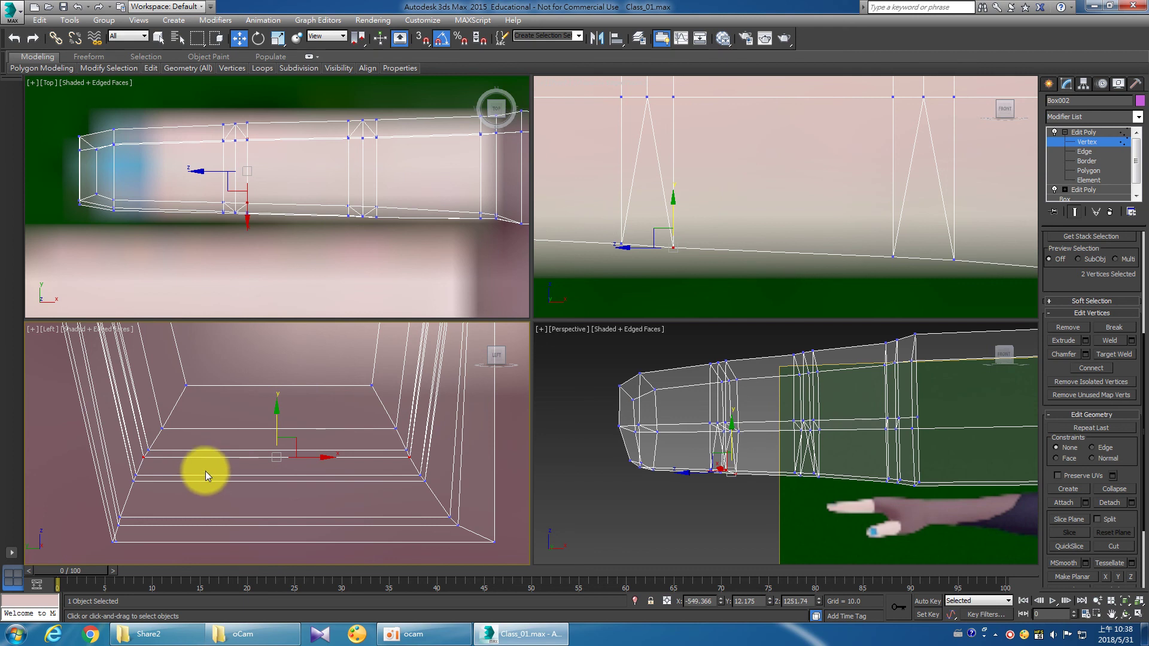
{"action": "left_click", "coordinate": [141, 460]}
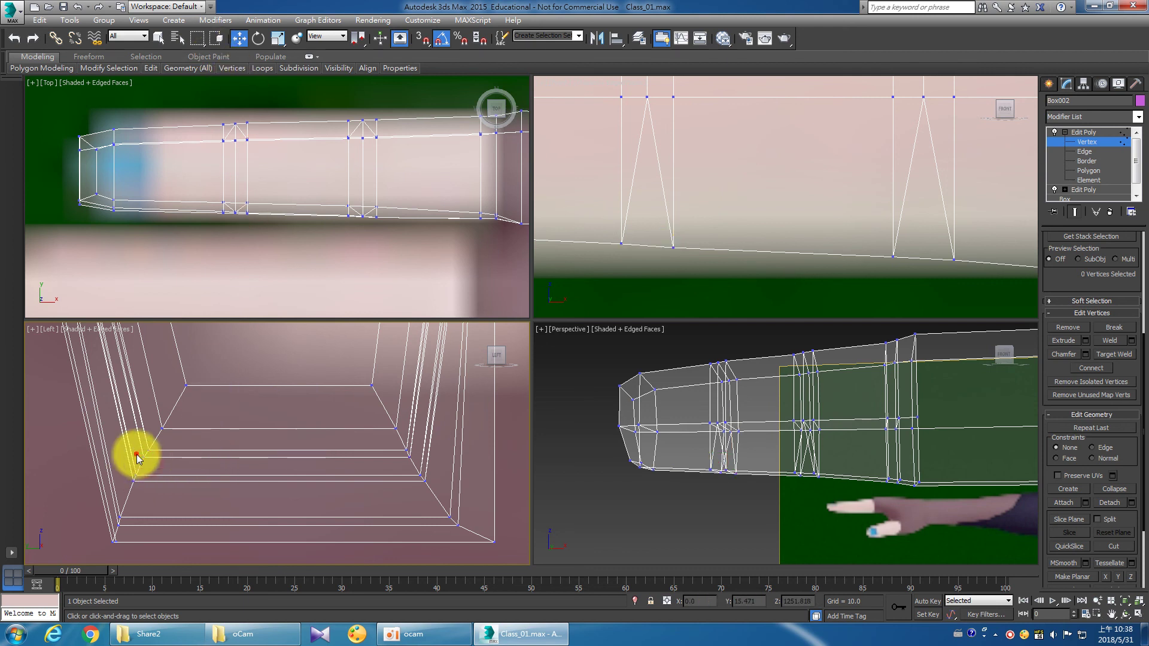
{"action": "left_click", "coordinate": [144, 457]}
{"action": "left_click_drag", "start_coordinate": [177, 458], "coordinate": [179, 459]}
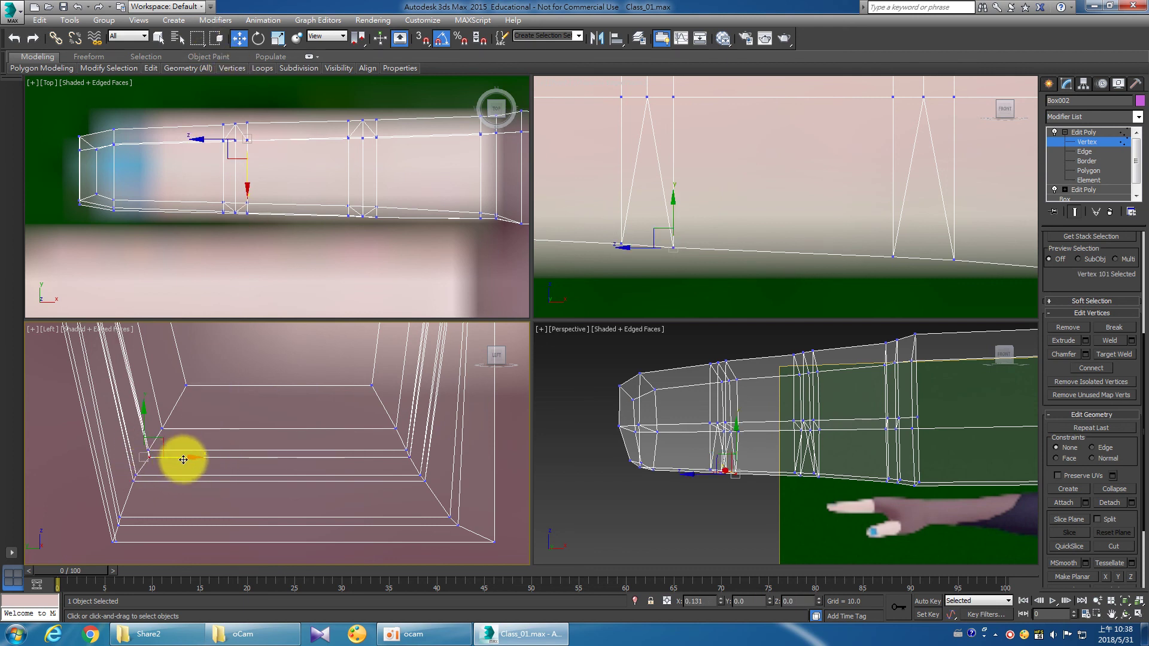
{"action": "left_click", "coordinate": [422, 466]}
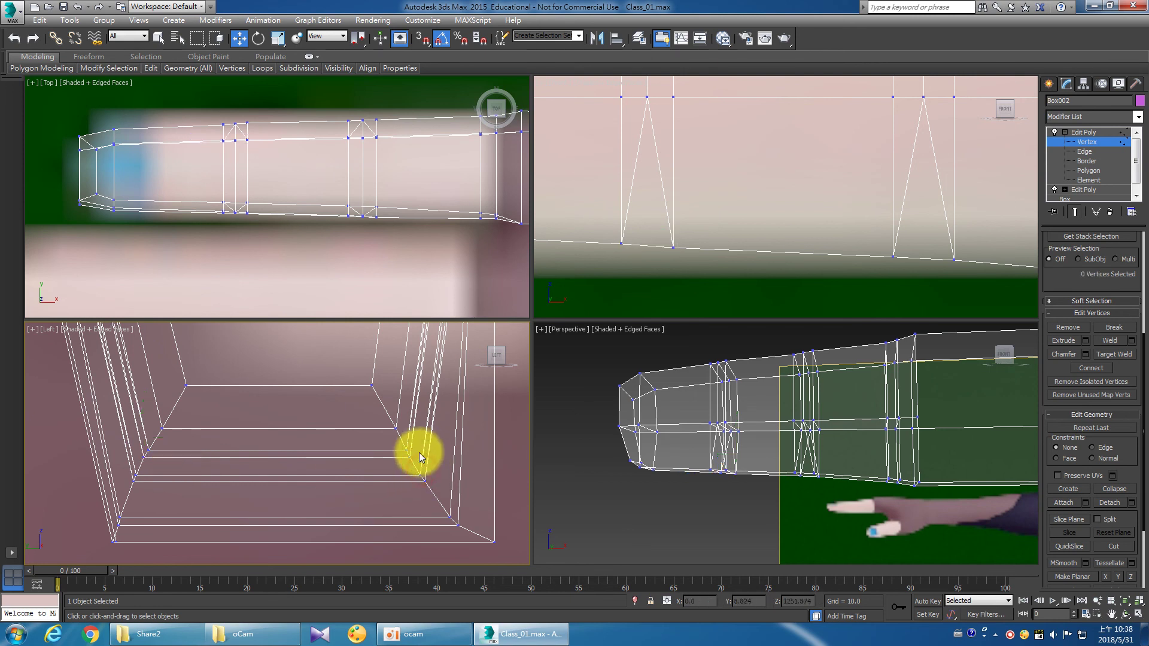
Orbit the maximized Perspective view to inspect the finger mesh, then restore four viewports.
{"action": "scroll", "coordinate": [419, 454], "scroll_direction": "down", "scroll_amount": 3}
{"action": "scroll", "coordinate": [962, 492], "scroll_direction": "down", "scroll_amount": 2}
{"action": "left_click", "coordinate": [1139, 614]}
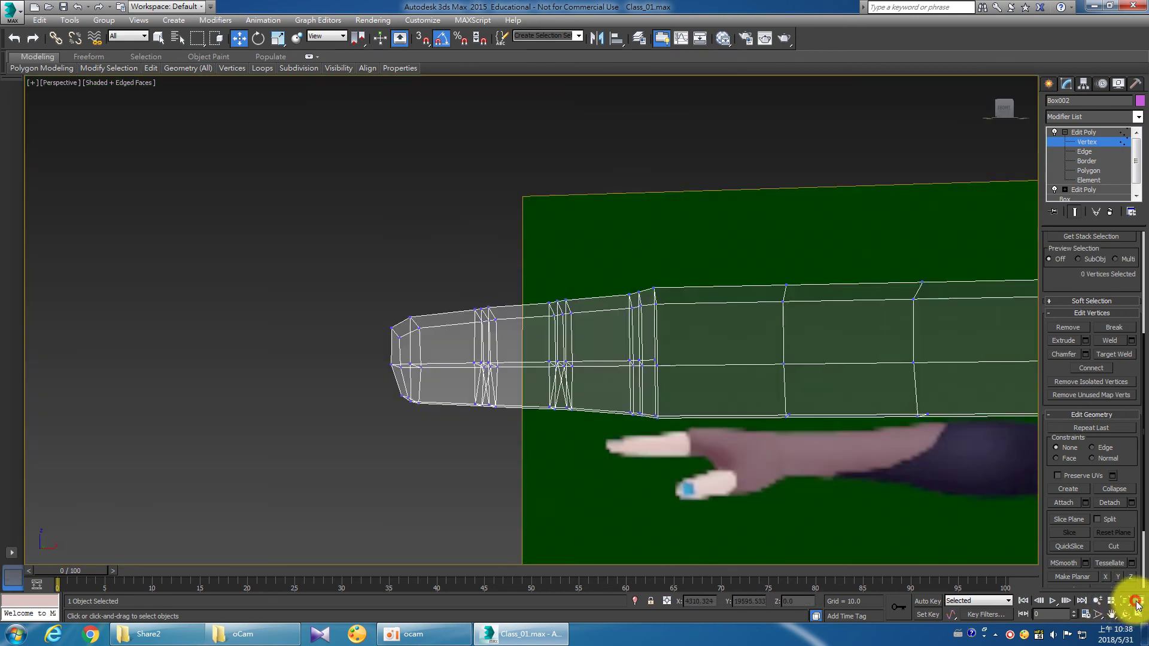
{"action": "mouse_move", "coordinate": [374, 315]}
{"action": "left_mouse_down"}
{"action": "mouse_move", "coordinate": [567, 389]}
{"action": "mouse_move", "coordinate": [558, 402]}
{"action": "mouse_move", "coordinate": [520, 390]}
{"action": "mouse_move", "coordinate": [640, 367]}
{"action": "mouse_move", "coordinate": [569, 379]}
{"action": "left_mouse_up"}
{"action": "right_click", "coordinate": [971, 492]}
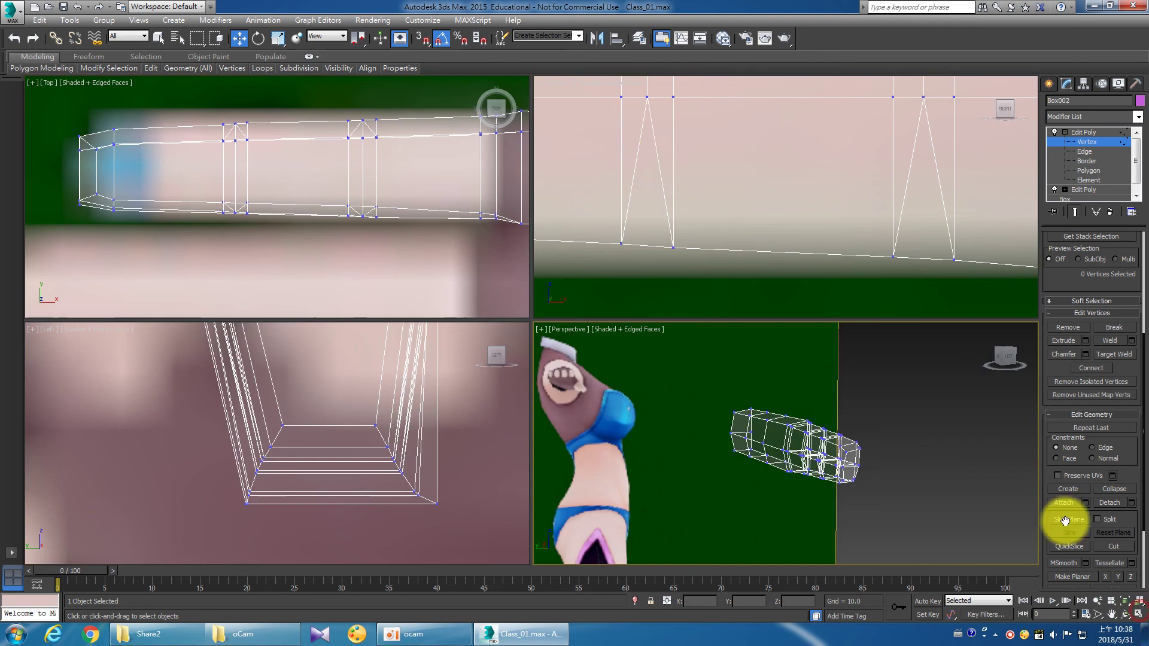
{"action": "left_click", "coordinate": [1138, 614]}
In the Front viewport, move the base-end top and bottom vertices to fit the reference finger.
{"action": "middle_click_drag", "start_coordinate": [669, 197], "coordinate": [830, 195]}
{"action": "scroll", "coordinate": [778, 196], "scroll_direction": "up", "scroll_amount": 3}
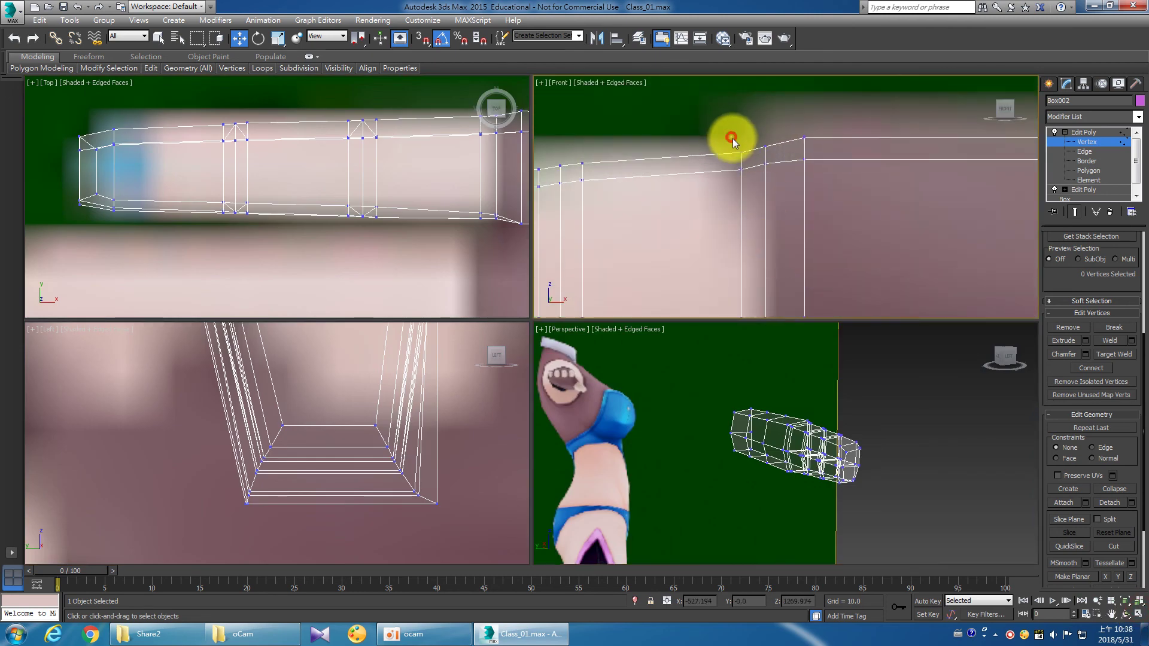
{"action": "left_click_drag", "start_coordinate": [732, 138], "coordinate": [775, 175]}
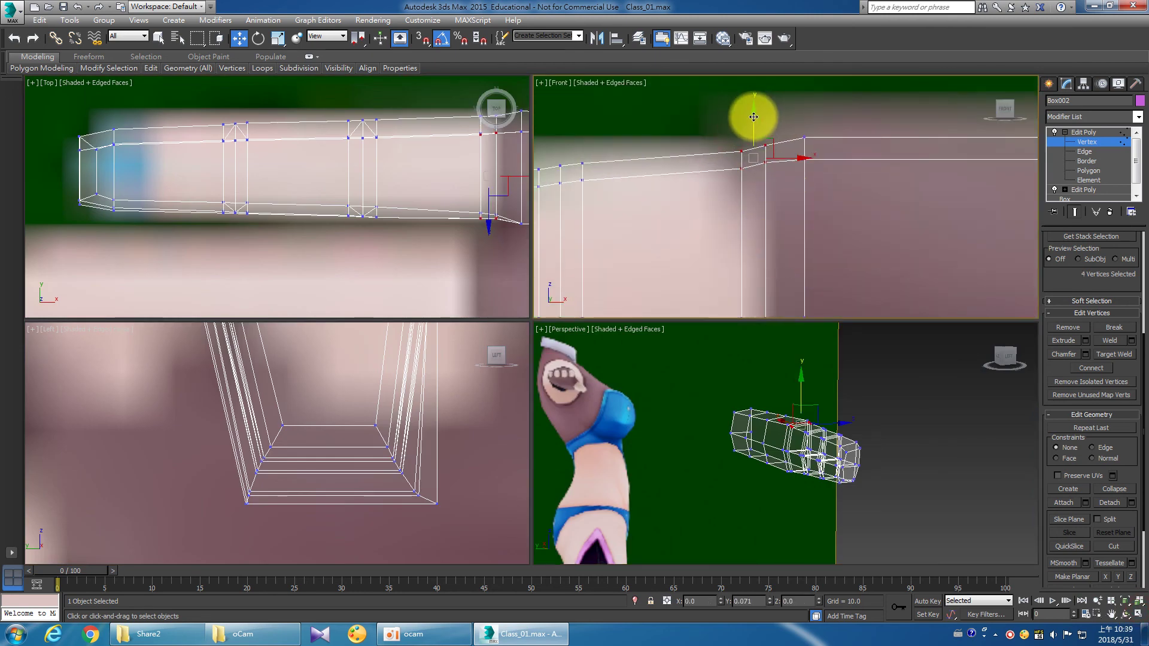
{"action": "left_click_drag", "start_coordinate": [759, 144], "coordinate": [787, 180]}
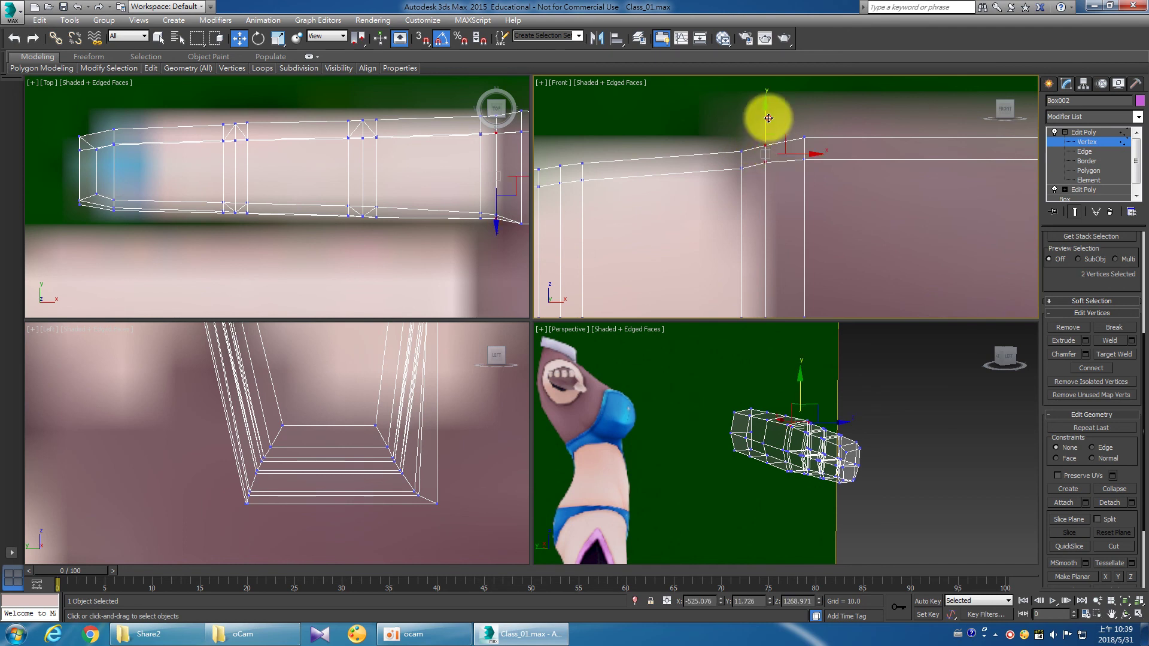
{"action": "mouse_move", "coordinate": [778, 121]}
{"action": "left_mouse_down"}
{"action": "mouse_move", "coordinate": [744, 130]}
{"action": "mouse_move", "coordinate": [754, 124]}
{"action": "left_mouse_up"}
{"action": "middle_click_drag", "start_coordinate": [755, 124], "coordinate": [733, 235], "text": "alt"}
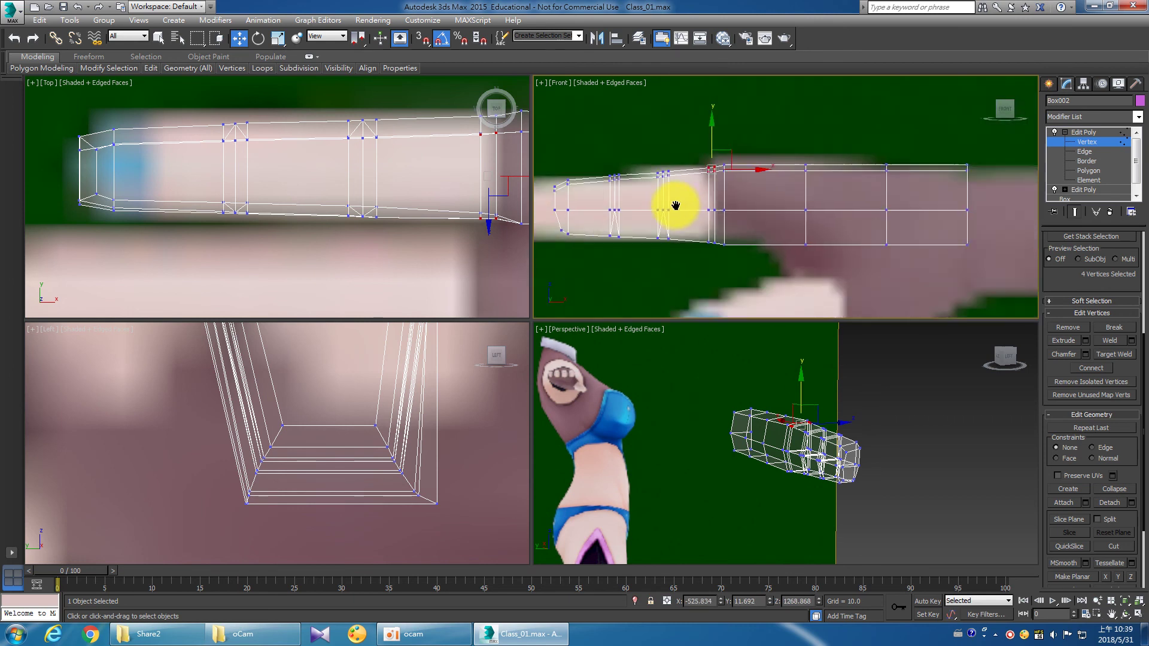
{"action": "left_click_drag", "start_coordinate": [733, 237], "coordinate": [778, 274]}
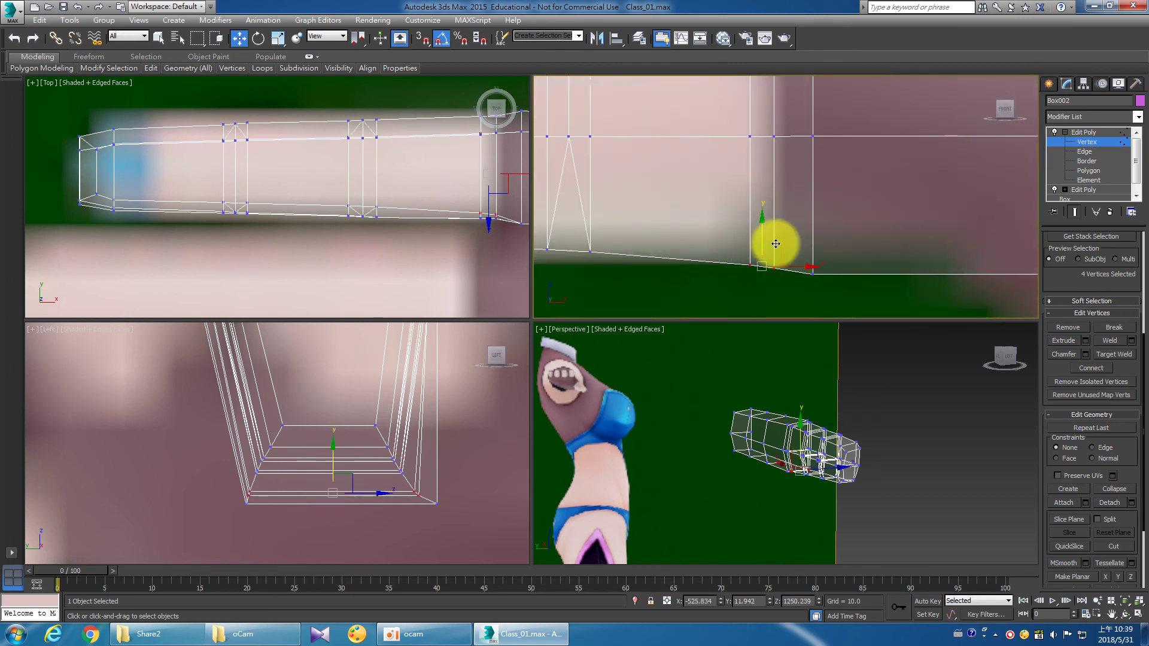
{"action": "left_click_drag", "start_coordinate": [764, 223], "coordinate": [770, 225]}
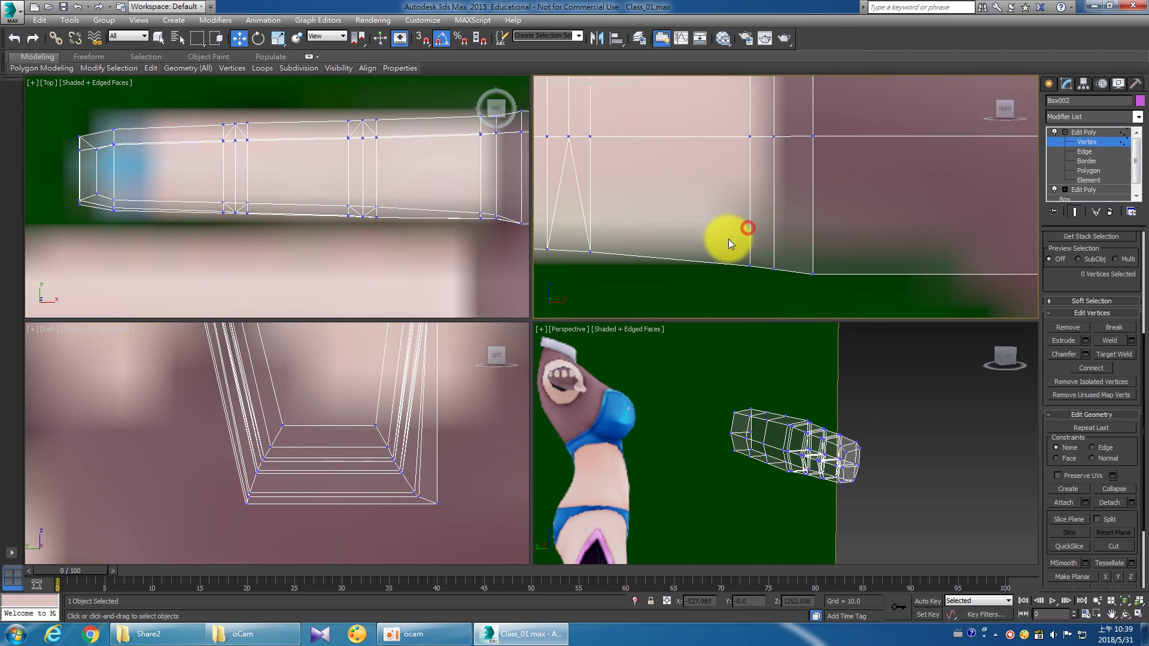
{"action": "left_click_drag", "start_coordinate": [752, 236], "coordinate": [724, 242]}
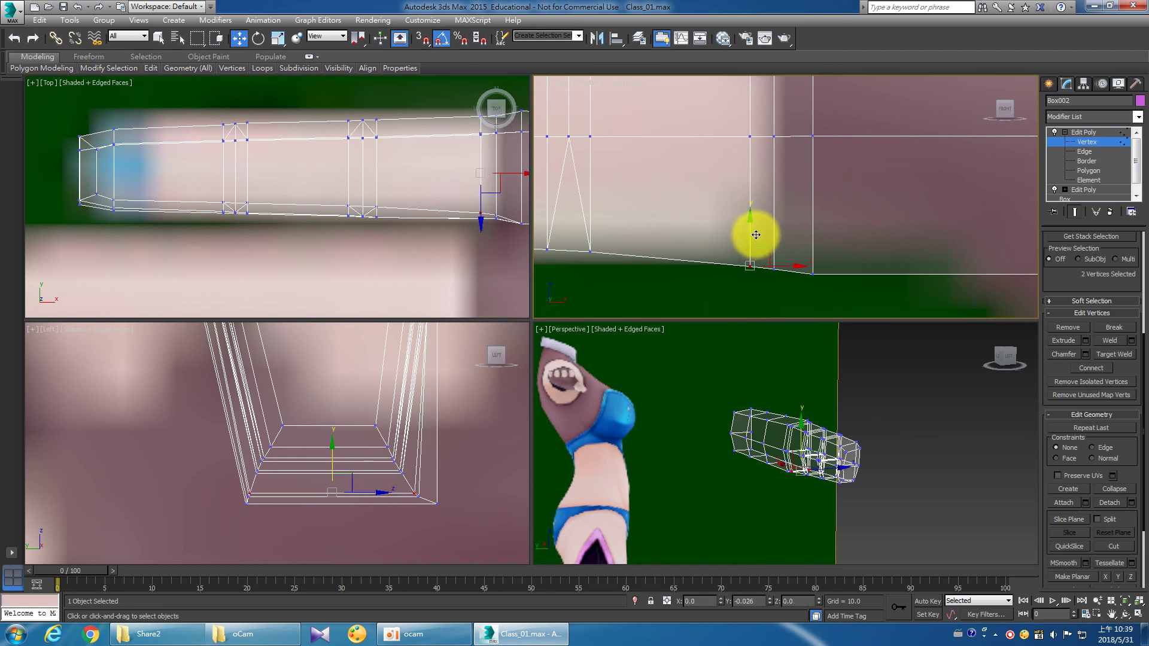
{"action": "scroll", "coordinate": [698, 221], "scroll_direction": "down", "scroll_amount": 3}
{"action": "scroll", "coordinate": [767, 231], "scroll_direction": "down", "scroll_amount": 2}
Switch Box002 to Polygon level and use Unhide All to reveal the hand polygons.
{"action": "left_click", "coordinate": [767, 231]}
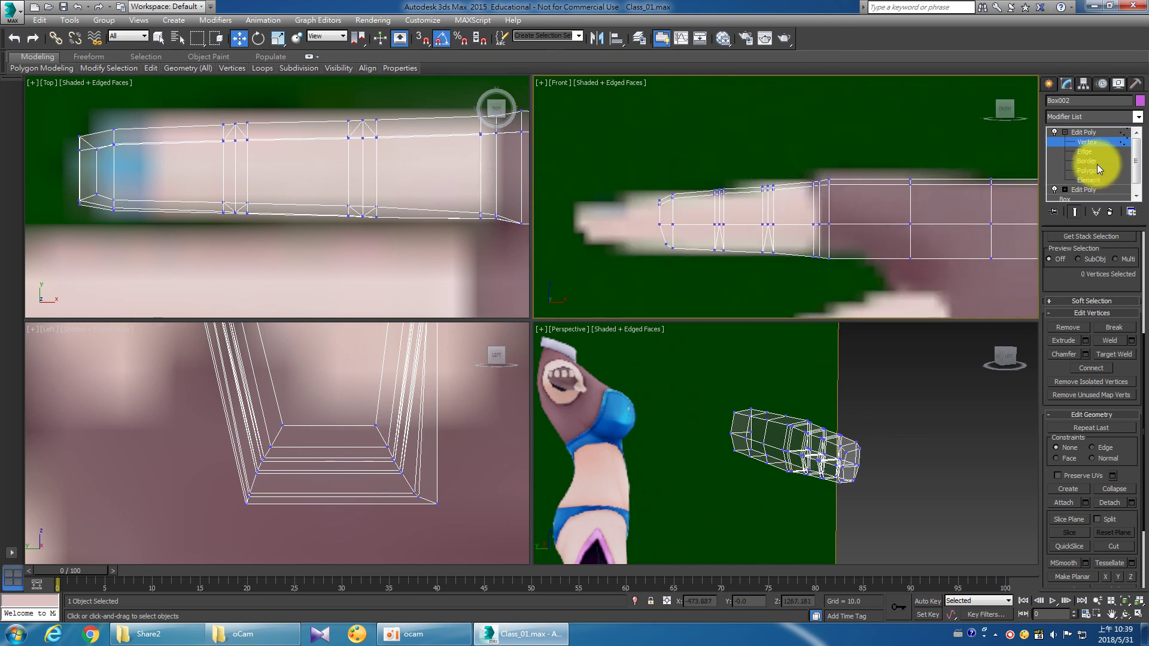
{"action": "left_click", "coordinate": [1085, 141]}
{"action": "left_click", "coordinate": [1137, 600]}
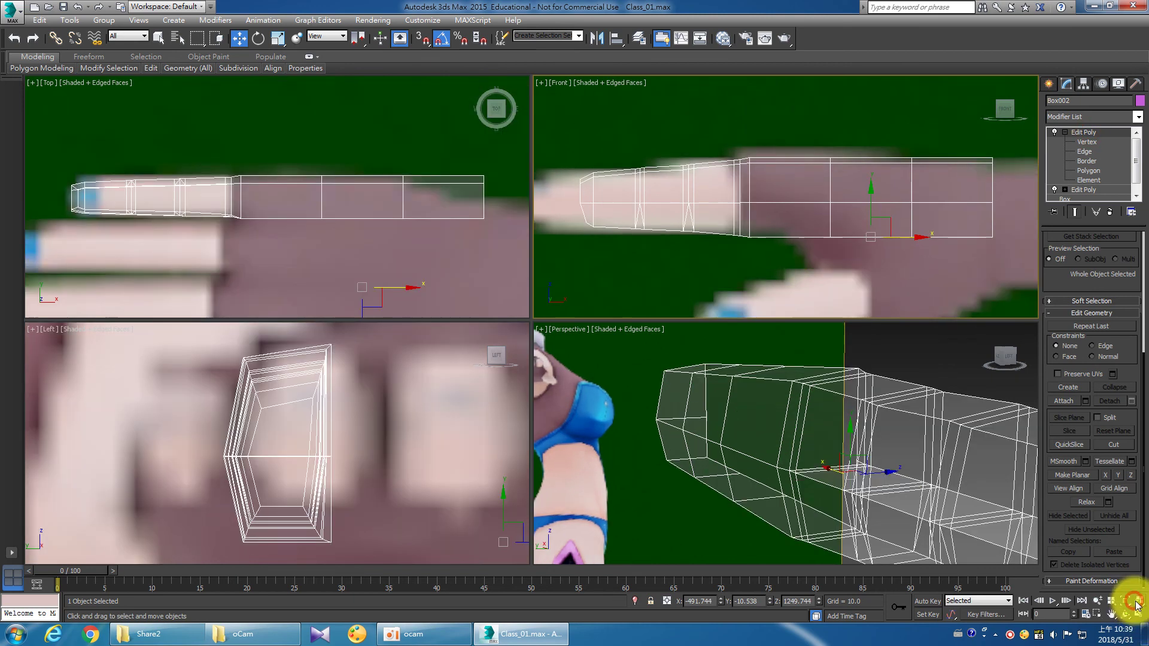
{"action": "scroll", "coordinate": [796, 244], "scroll_direction": "down", "scroll_amount": 2}
{"action": "left_click", "coordinate": [1088, 170]}
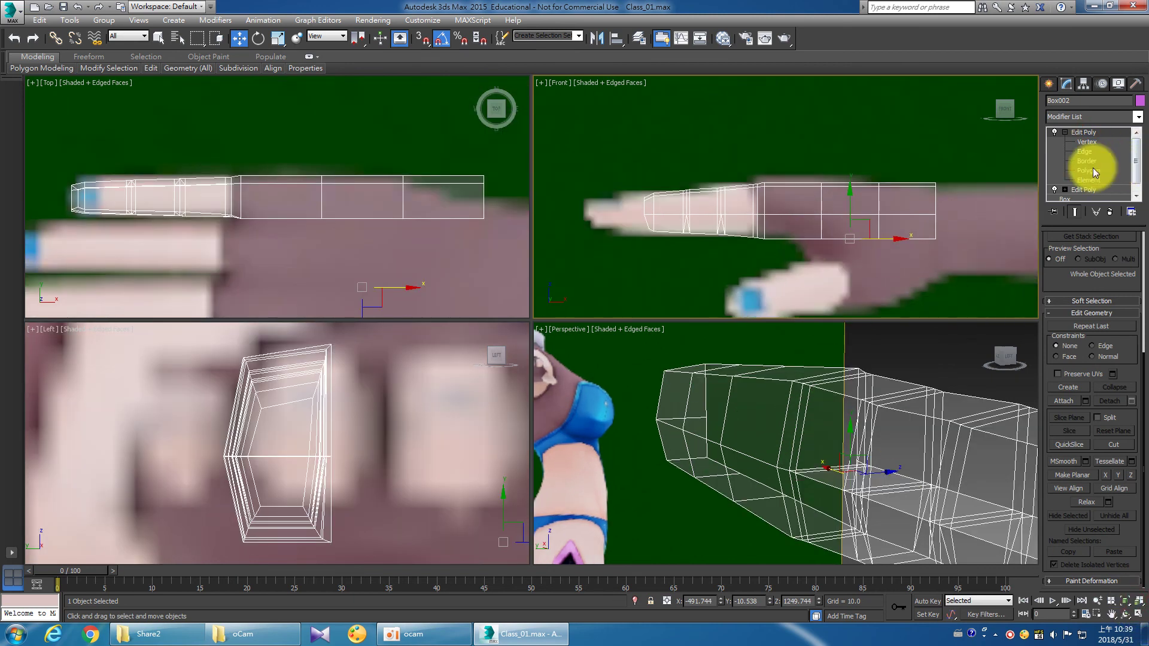
{"action": "scroll", "coordinate": [641, 176], "scroll_direction": "down", "scroll_amount": 2}
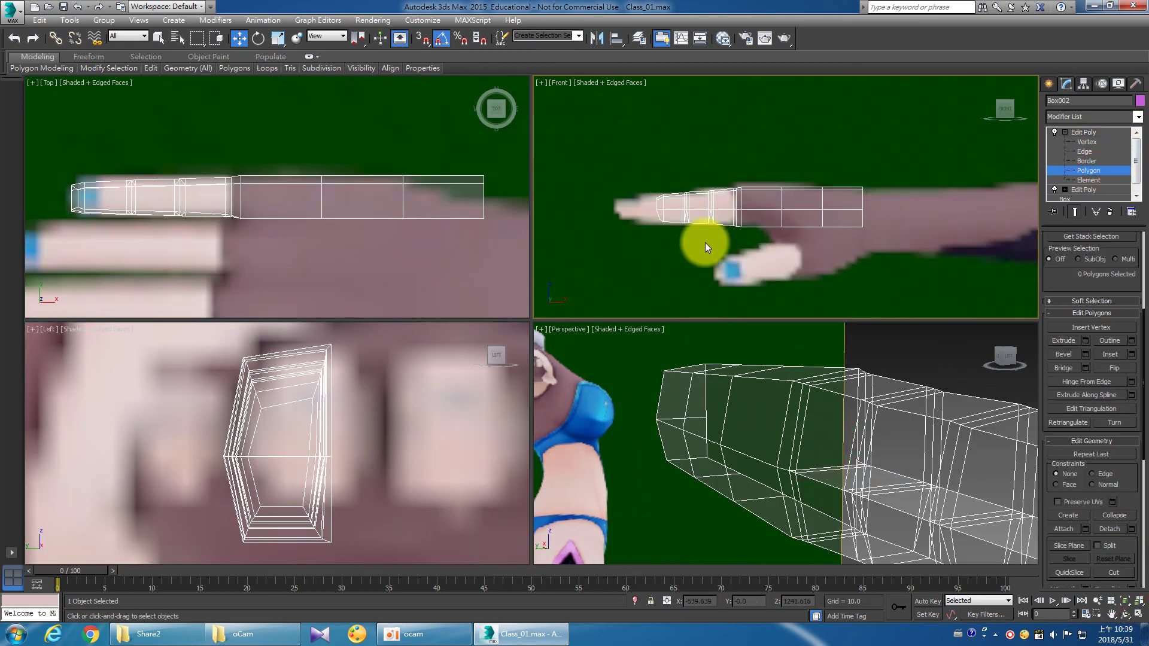
{"action": "scroll", "coordinate": [354, 274], "scroll_direction": "down", "scroll_amount": 3}
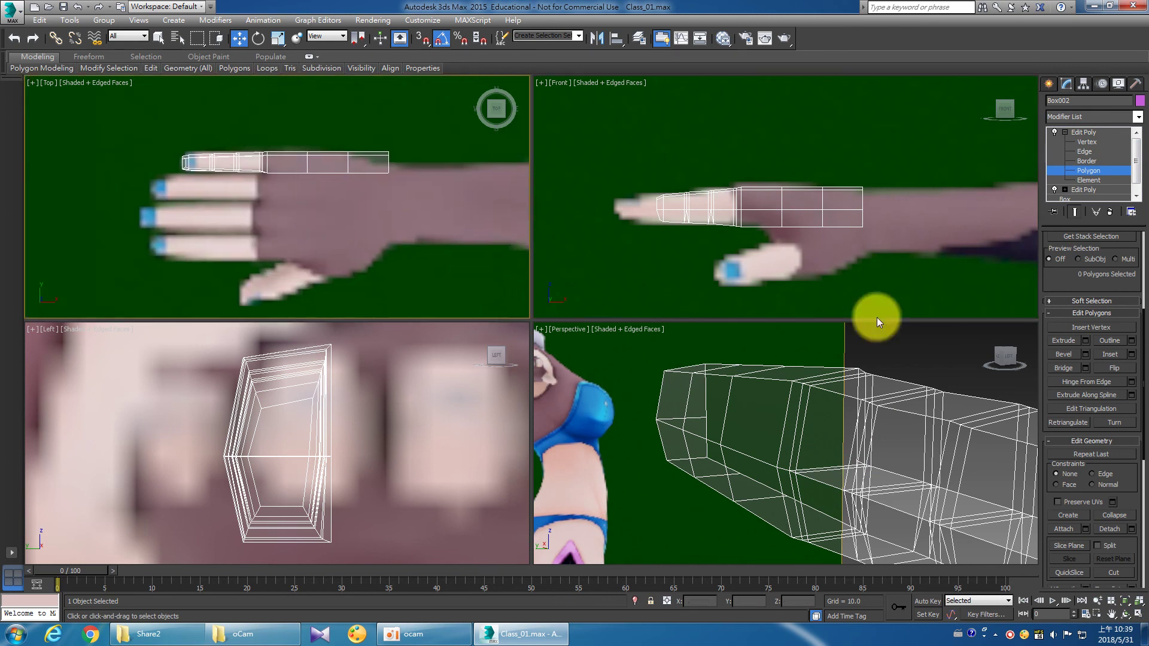
{"action": "scroll", "coordinate": [1110, 435], "scroll_direction": "down", "scroll_amount": 4}
{"action": "scroll", "coordinate": [1112, 430], "scroll_direction": "down", "scroll_amount": 3}
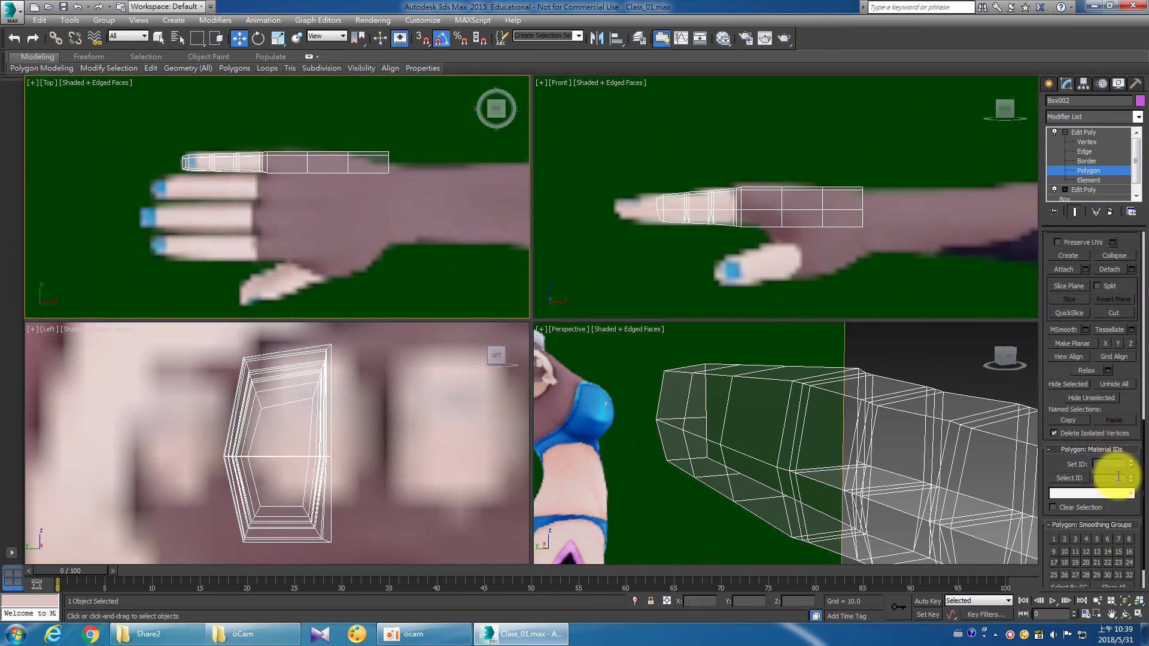
{"action": "left_click", "coordinate": [1111, 385]}
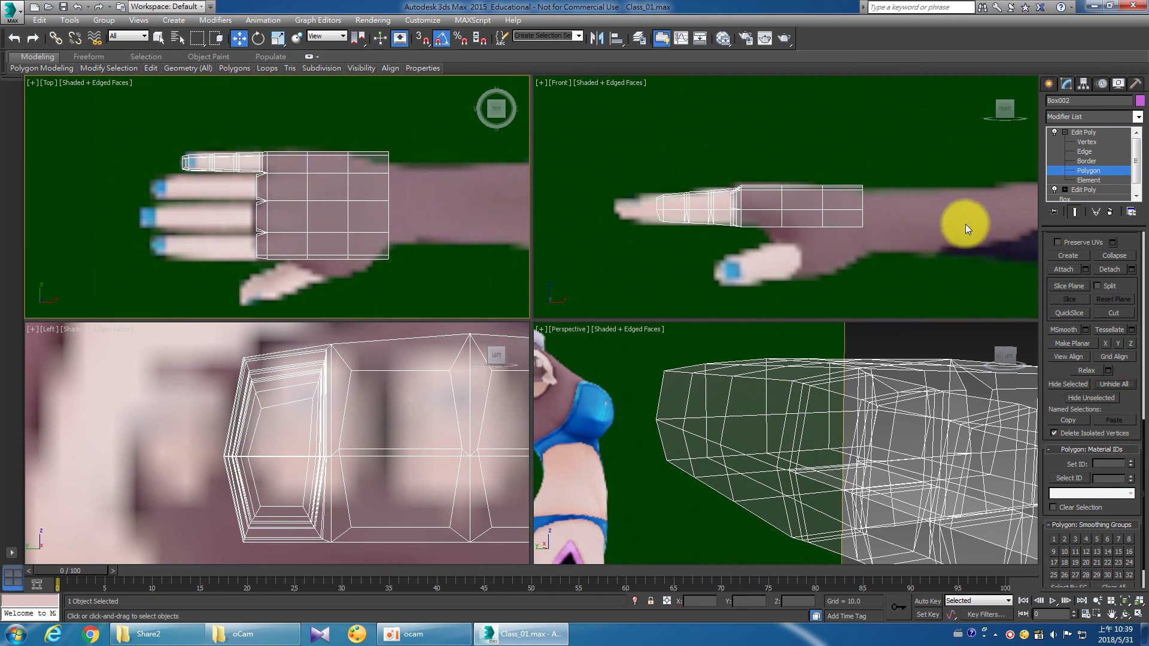
Orbit the maximized Perspective view to inspect the full hand mesh, then restore four viewports.
{"action": "left_click", "coordinate": [1082, 134]}
{"action": "middle_click_drag", "start_coordinate": [902, 397], "coordinate": [1027, 462], "text": "alt"}
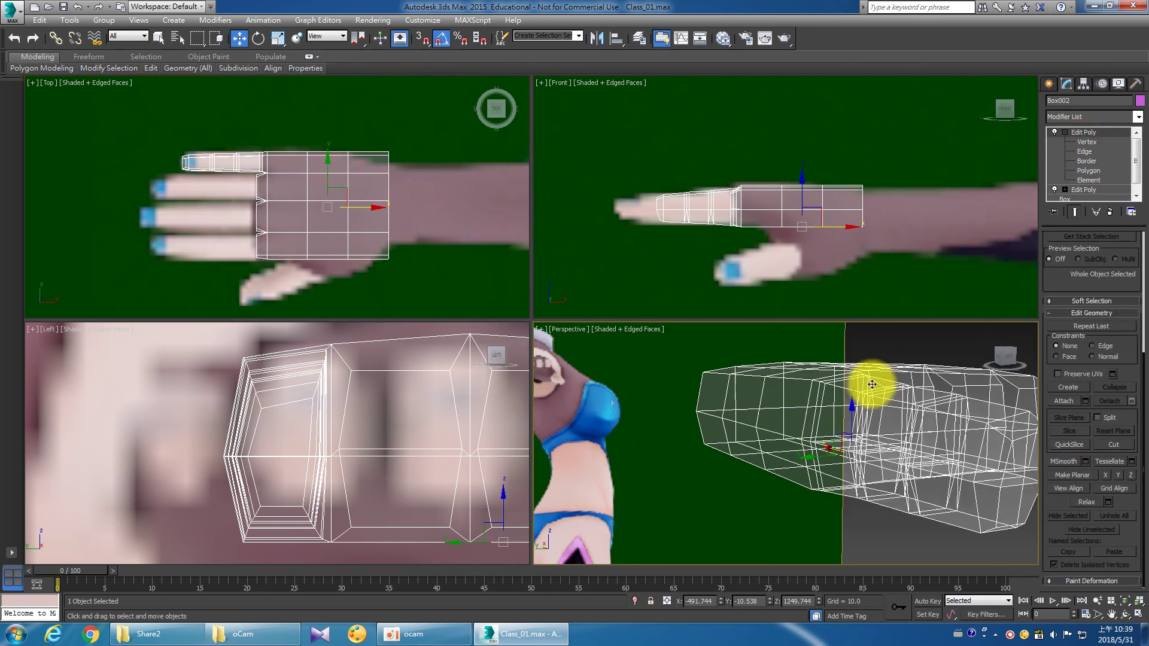
{"action": "left_click", "coordinate": [1138, 618]}
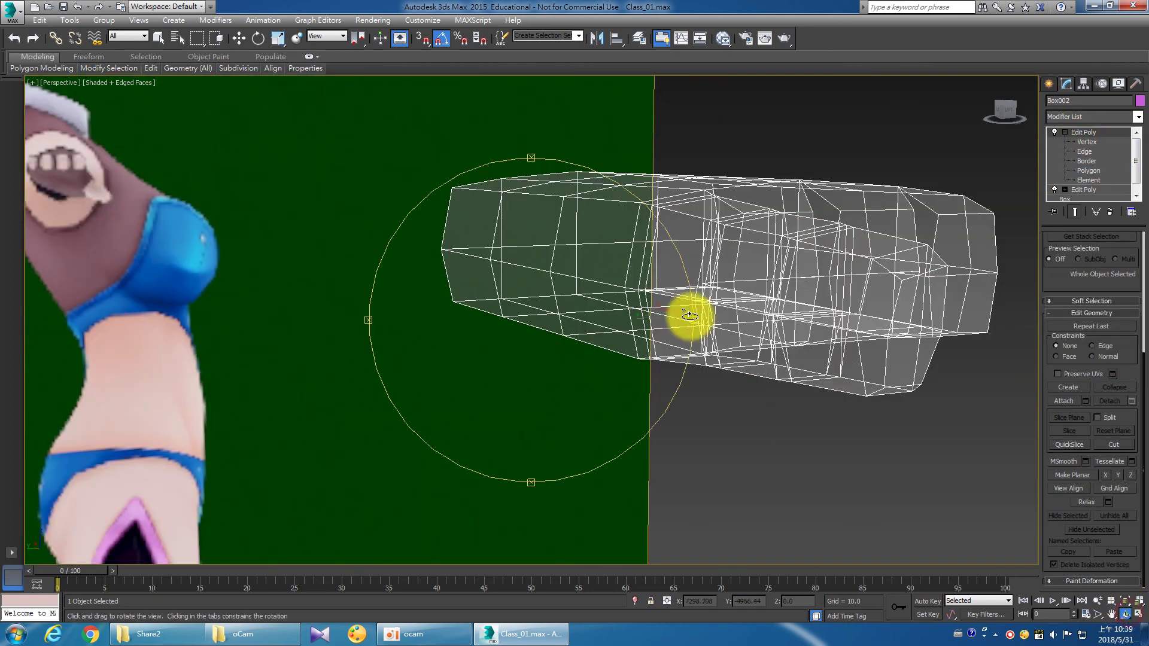
{"action": "left_click_drag", "start_coordinate": [688, 312], "coordinate": [579, 363]}
{"action": "right_click", "coordinate": [652, 249]}
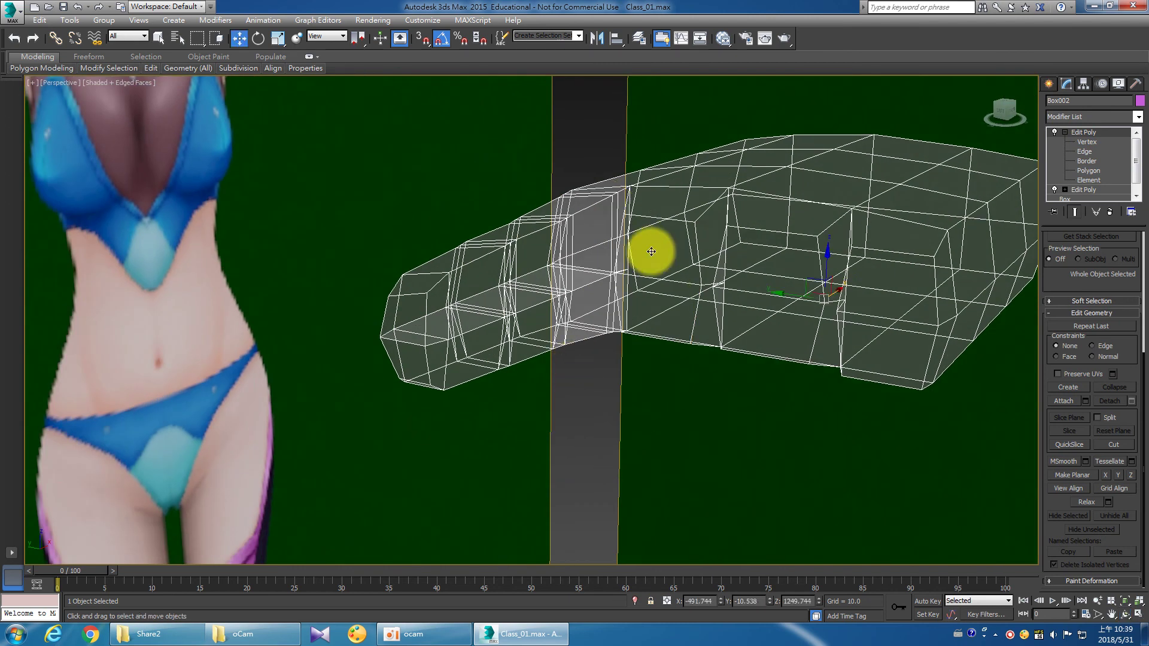
{"action": "left_click", "coordinate": [1078, 173]}
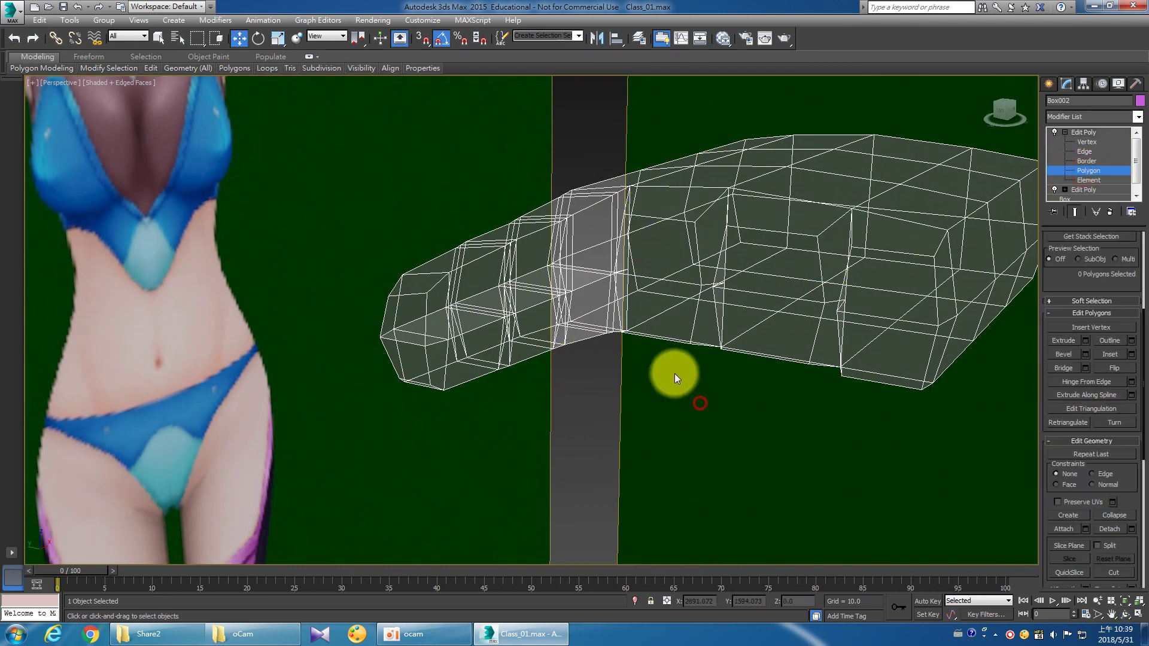
{"action": "left_click", "coordinate": [644, 252]}
{"action": "left_click", "coordinate": [653, 308]}
{"action": "left_click", "coordinate": [795, 397]}
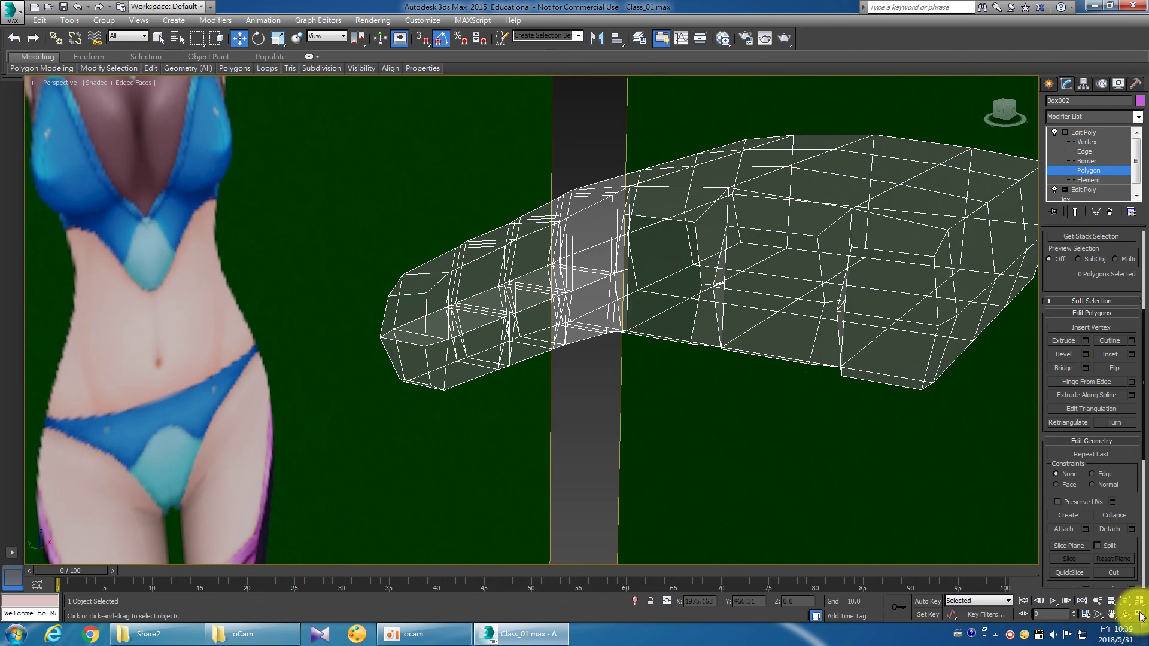
{"action": "left_click", "coordinate": [1138, 615]}
{"action": "scroll", "coordinate": [305, 182], "scroll_direction": "up", "scroll_amount": 3}
{"action": "middle_click_drag", "start_coordinate": [363, 207], "coordinate": [376, 213]}
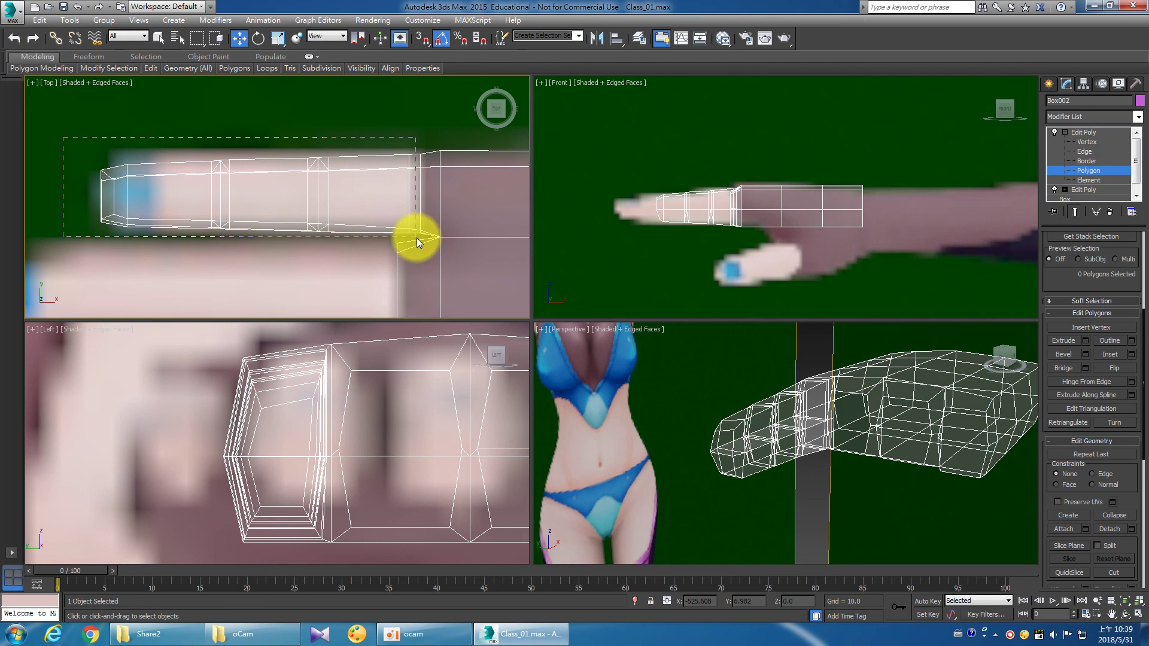
At Vertex level, move the column of finger-base vertices slightly along the finger.
{"action": "left_click_drag", "start_coordinate": [416, 238], "coordinate": [416, 238]}
{"action": "left_click", "coordinate": [1101, 141]}
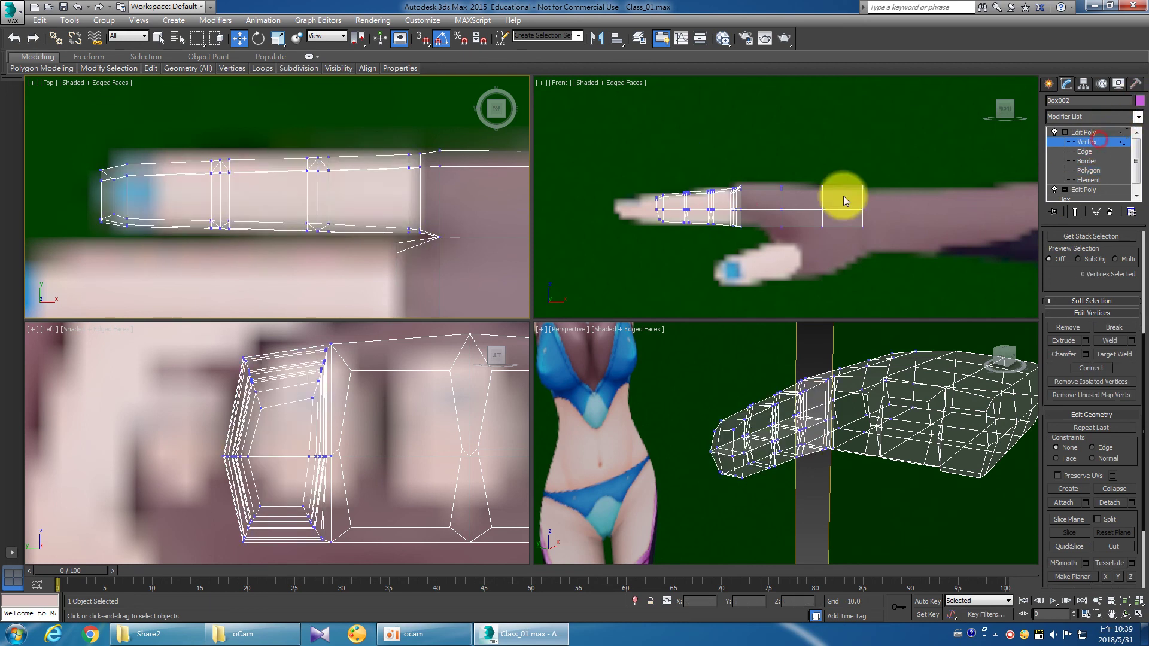
{"action": "middle_click_drag", "start_coordinate": [288, 242], "coordinate": [289, 176]}
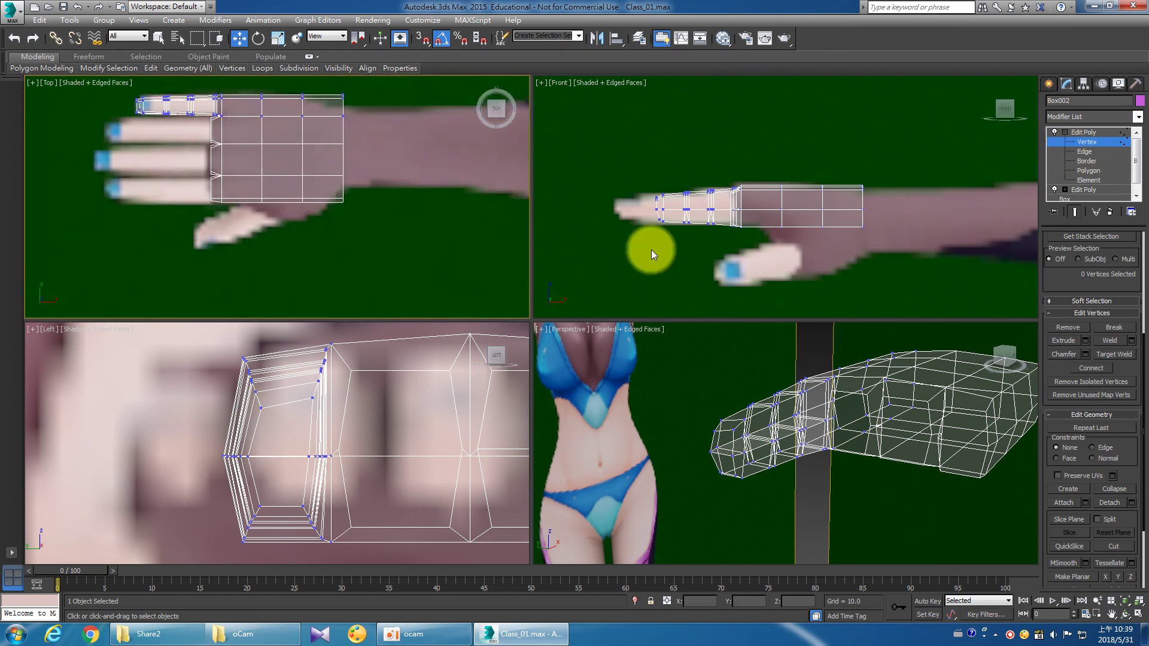
{"action": "scroll", "coordinate": [1123, 321], "scroll_direction": "down", "scroll_amount": 2}
{"action": "scroll", "coordinate": [1113, 419], "scroll_direction": "down", "scroll_amount": 2}
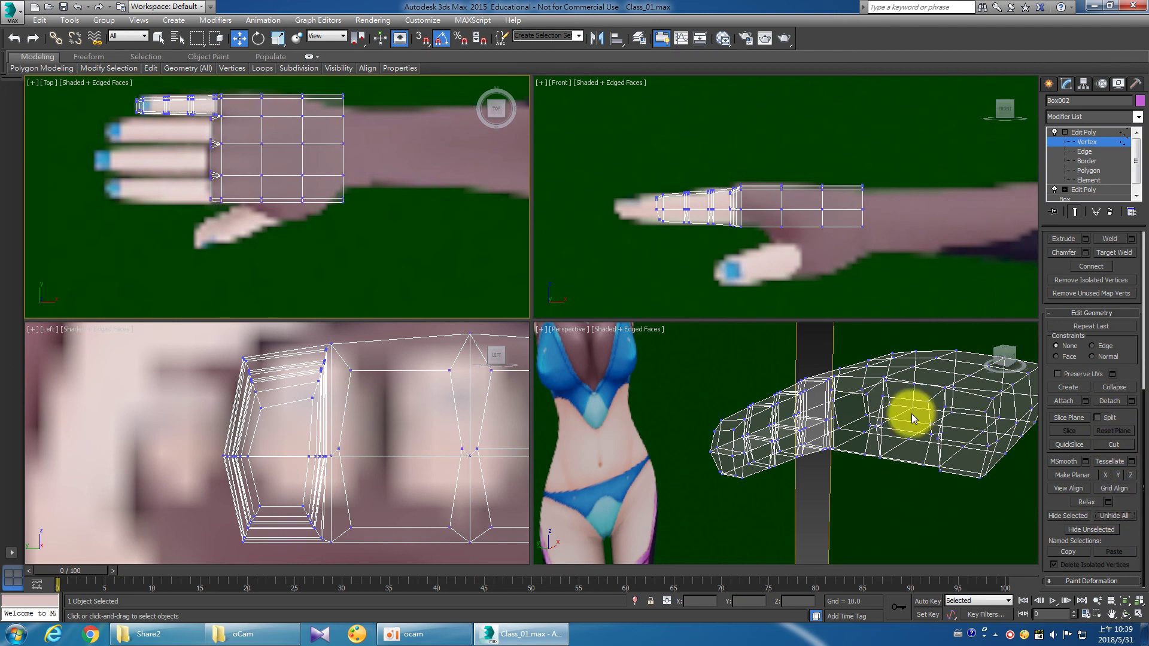
{"action": "middle_click_drag", "start_coordinate": [152, 143], "coordinate": [240, 200]}
{"action": "scroll", "coordinate": [264, 188], "scroll_direction": "up", "scroll_amount": 3}
{"action": "scroll", "coordinate": [323, 216], "scroll_direction": "up", "scroll_amount": 2}
{"action": "scroll", "coordinate": [344, 188], "scroll_direction": "up", "scroll_amount": 1}
{"action": "left_click", "coordinate": [347, 179]}
{"action": "left_click_drag", "start_coordinate": [347, 180], "coordinate": [372, 295]}
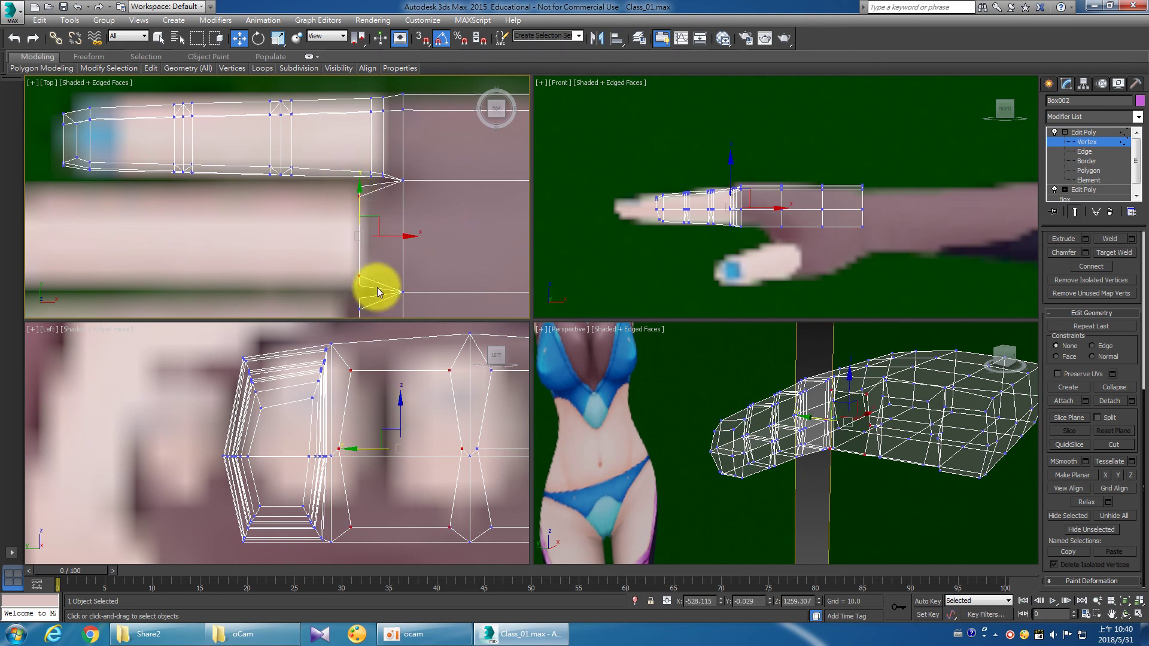
{"action": "left_click_drag", "start_coordinate": [399, 237], "coordinate": [405, 239]}
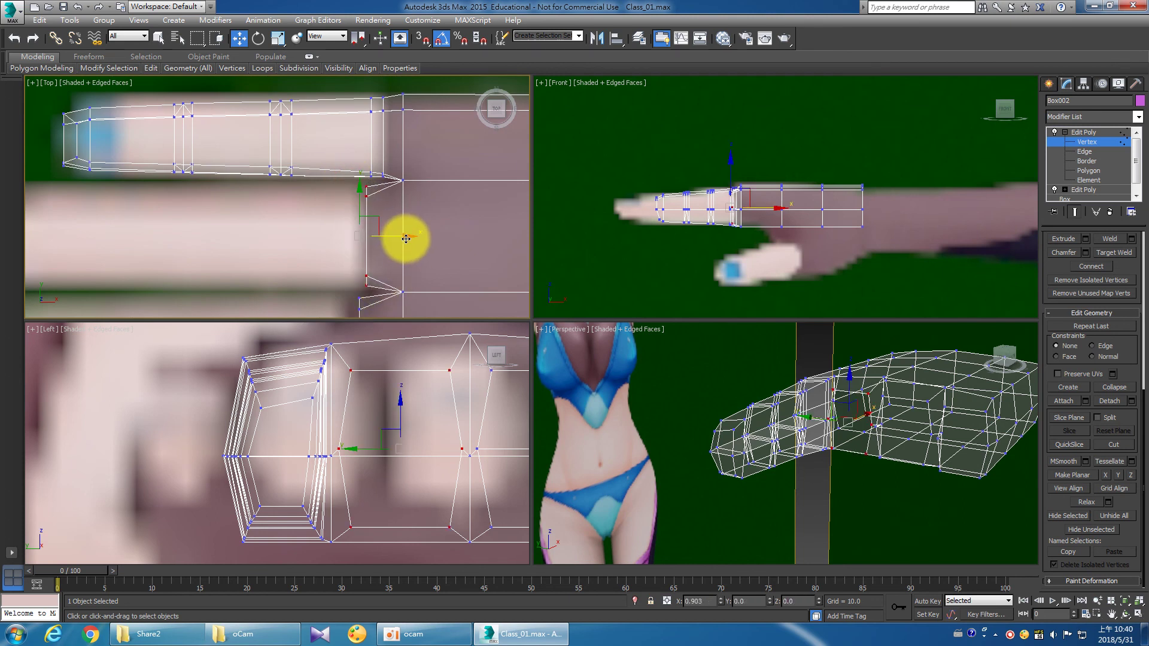
Move the vertices where finger meets palm up to the finger's edge, then return to Polygon level.
{"action": "middle_click_drag", "start_coordinate": [390, 196], "coordinate": [405, 218]}
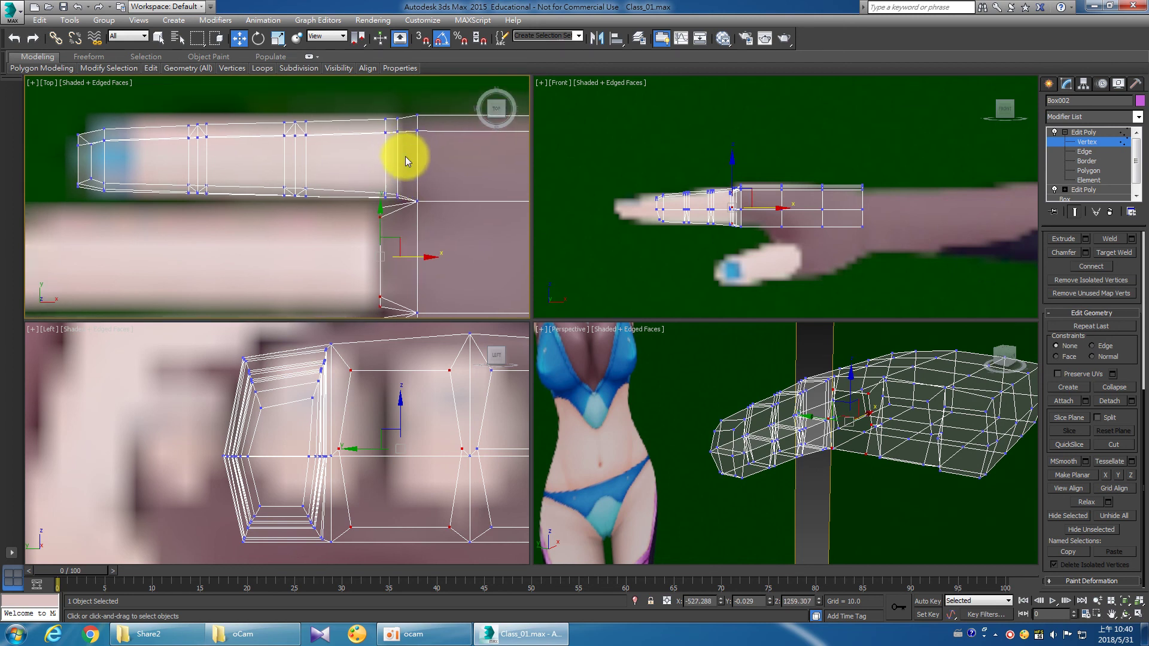
{"action": "left_click_drag", "start_coordinate": [365, 110], "coordinate": [387, 165]}
{"action": "left_click_drag", "start_coordinate": [405, 205], "coordinate": [404, 203]}
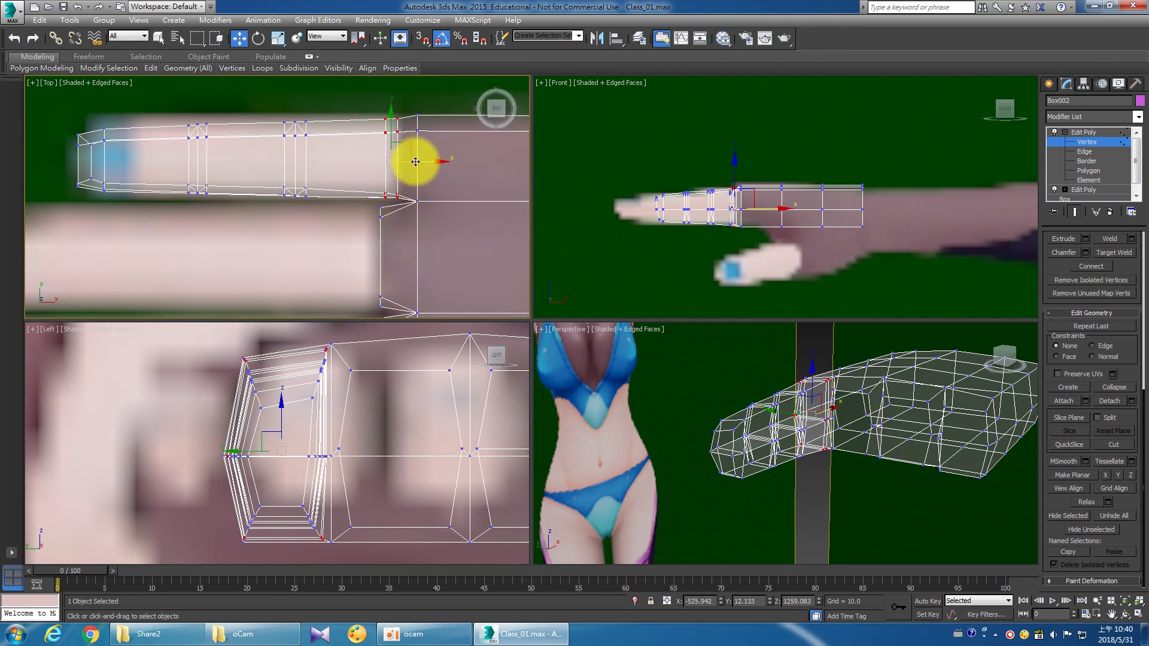
{"action": "mouse_move", "coordinate": [424, 161]}
{"action": "left_mouse_down"}
{"action": "mouse_move", "coordinate": [399, 121]}
{"action": "mouse_move", "coordinate": [409, 97]}
{"action": "left_mouse_up"}
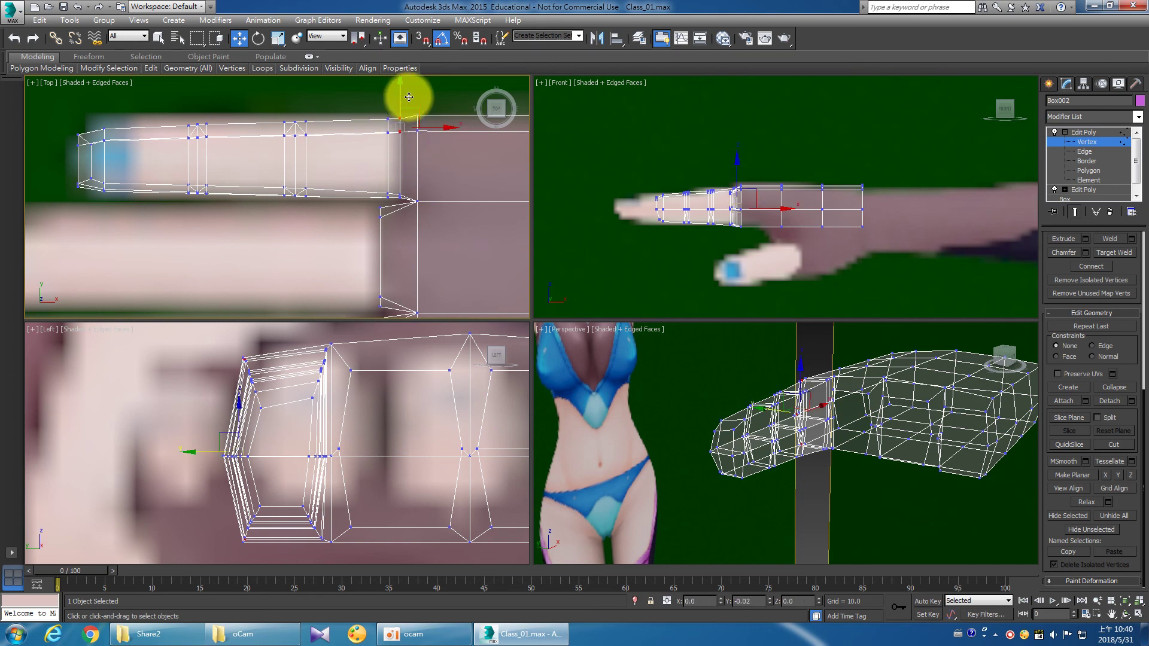
{"action": "scroll", "coordinate": [405, 128], "scroll_direction": "down", "scroll_amount": 1}
{"action": "scroll", "coordinate": [385, 146], "scroll_direction": "down", "scroll_amount": 1}
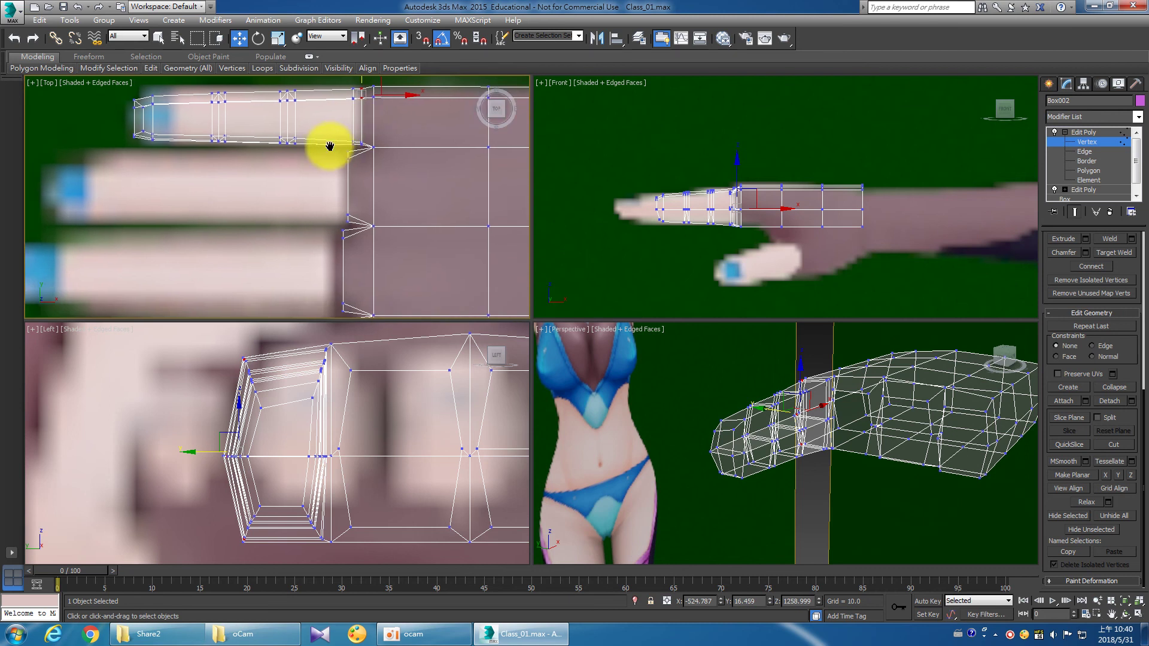
{"action": "scroll", "coordinate": [329, 146], "scroll_direction": "down", "scroll_amount": 1}
{"action": "left_click", "coordinate": [1088, 170]}
{"action": "left_click", "coordinate": [423, 146]}
{"action": "left_click", "coordinate": [180, 134]}
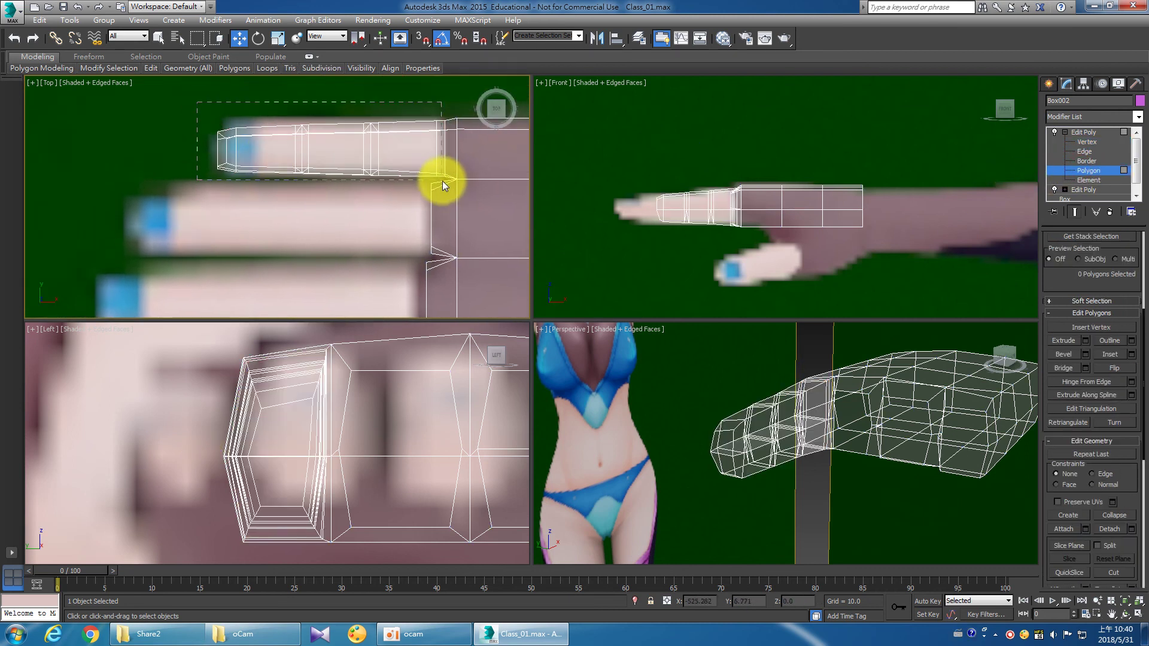
Shift-drag the finger polygons as Clone To Element and place the copy over the next finger.
{"action": "left_click_drag", "start_coordinate": [443, 181], "coordinate": [443, 181]}
{"action": "scroll", "coordinate": [383, 203], "scroll_direction": "down", "scroll_amount": 1}
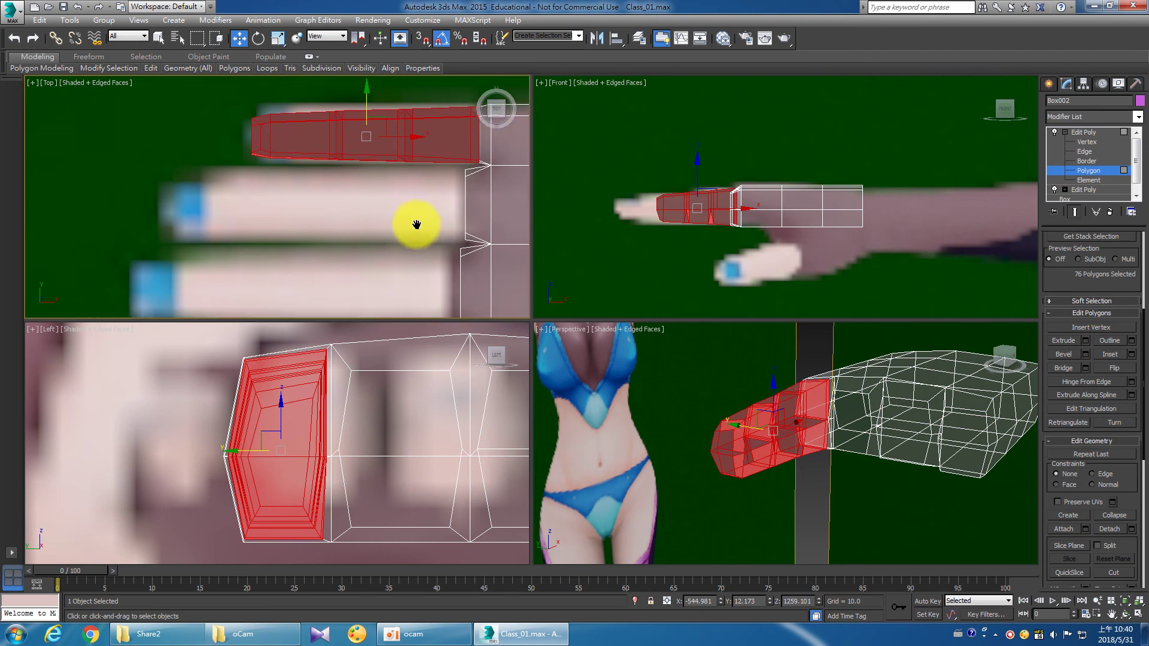
{"action": "scroll", "coordinate": [385, 206], "scroll_direction": "down", "scroll_amount": 1}
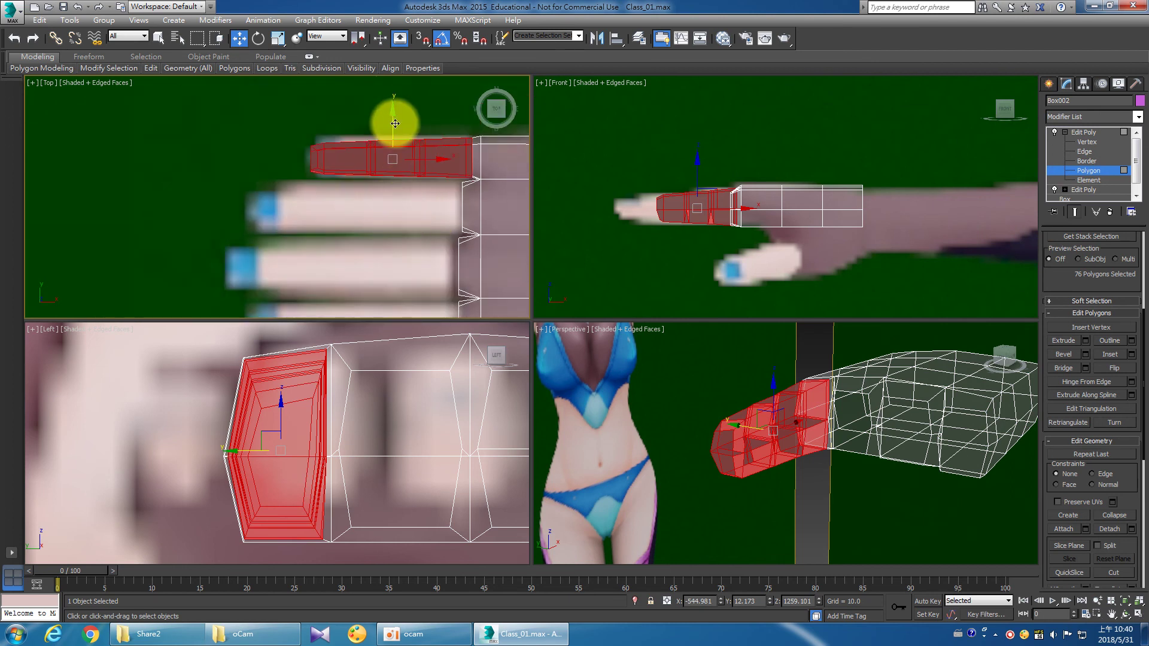
{"action": "left_click_drag", "start_coordinate": [395, 123], "coordinate": [290, 192], "text": "shift"}
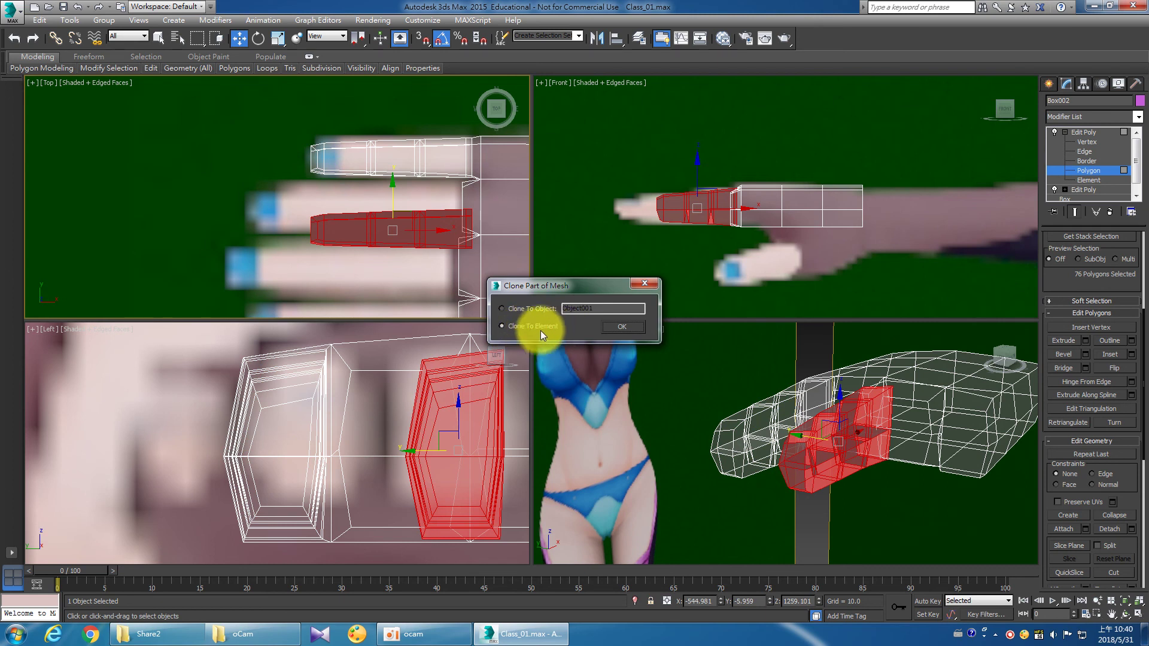
{"action": "left_click", "coordinate": [620, 327]}
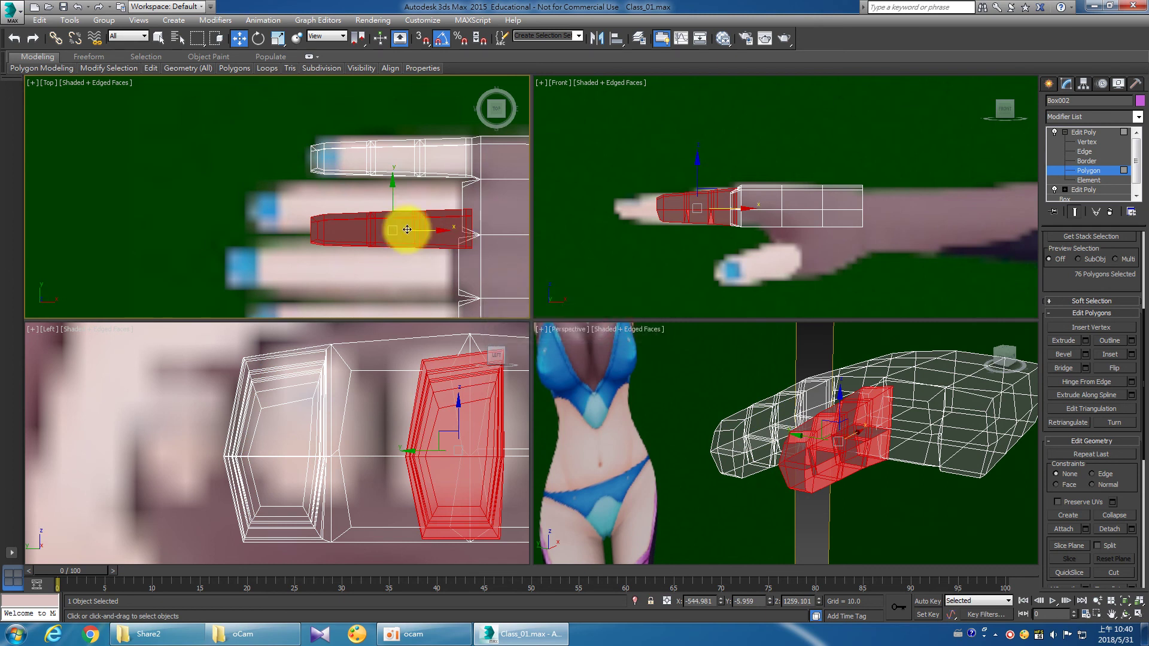
{"action": "left_click_drag", "start_coordinate": [416, 225], "coordinate": [380, 195]}
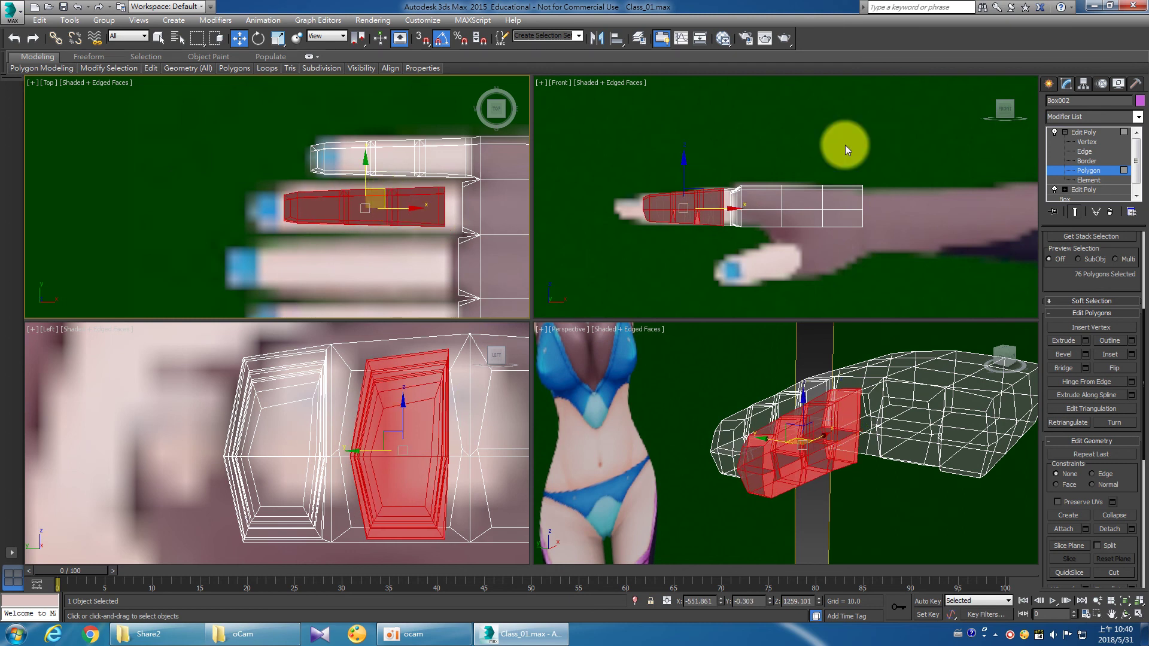
{"action": "scroll", "coordinate": [443, 212], "scroll_direction": "up", "scroll_amount": 3}
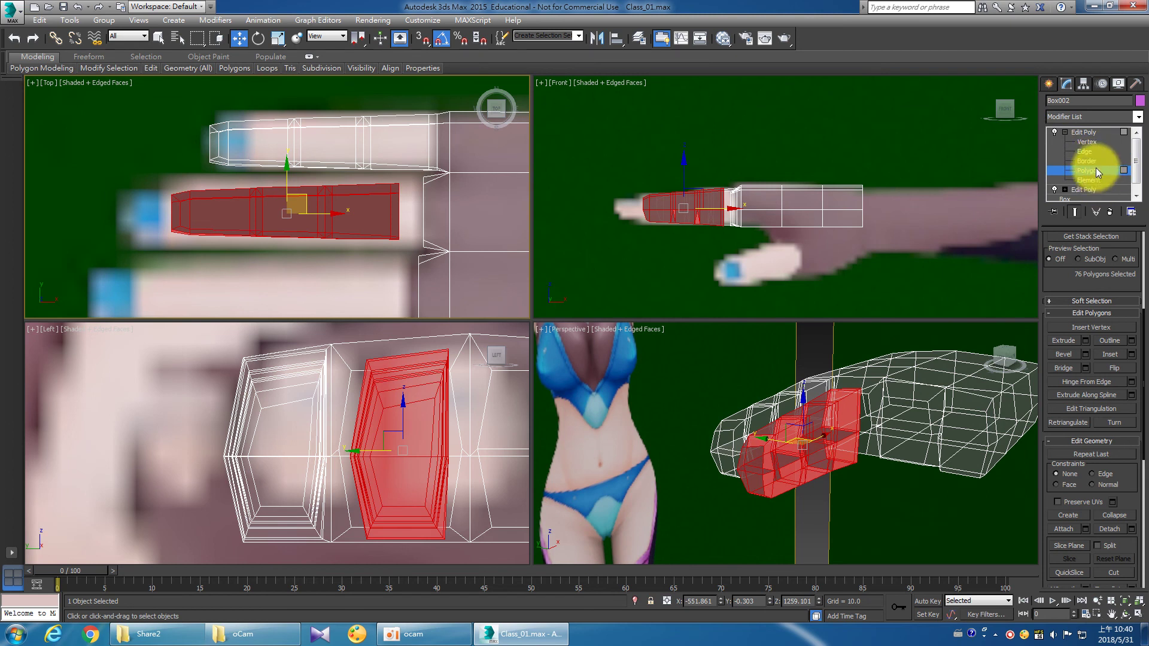
{"action": "scroll", "coordinate": [429, 192], "scroll_direction": "down", "scroll_amount": 2}
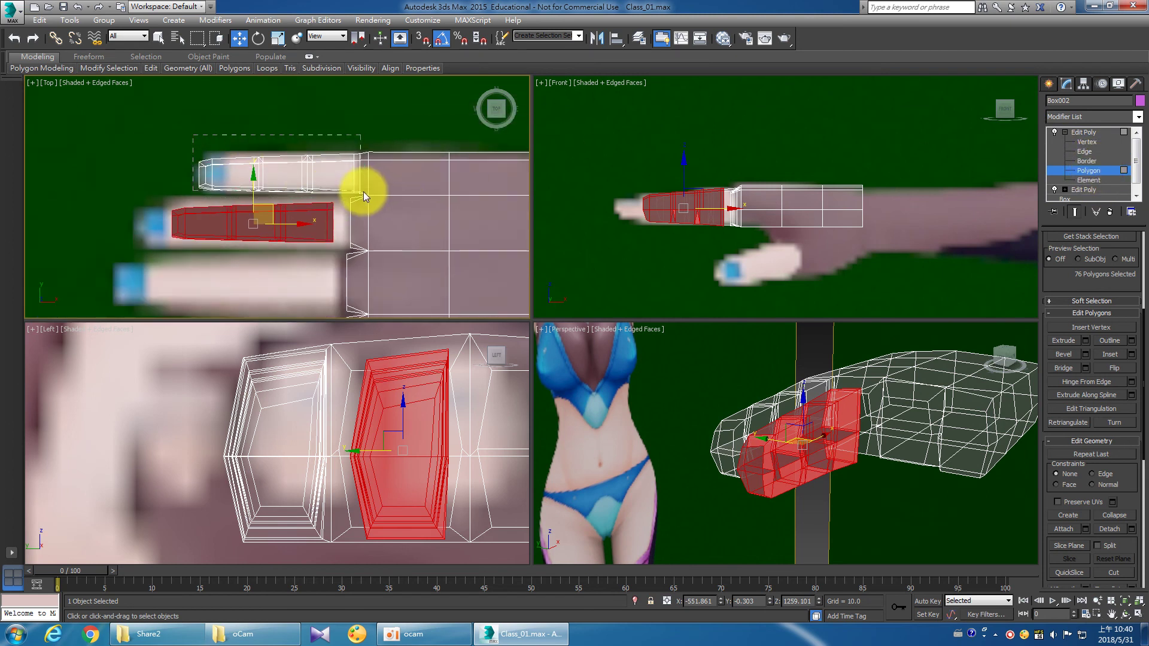
Select the white finger's polygons plus the adjoining palm strip, 96 polygons in total.
{"action": "left_click_drag", "start_coordinate": [350, 197], "coordinate": [336, 197]}
{"action": "scroll", "coordinate": [336, 196], "scroll_direction": "up", "scroll_amount": 2}
{"action": "mouse_move", "coordinate": [184, 114]}
{"action": "left_mouse_down"}
{"action": "mouse_move", "coordinate": [314, 194]}
{"action": "mouse_move", "coordinate": [371, 186]}
{"action": "left_mouse_up"}
{"action": "scroll", "coordinate": [329, 188], "scroll_direction": "down", "scroll_amount": 1}
{"action": "scroll", "coordinate": [299, 173], "scroll_direction": "down", "scroll_amount": 1}
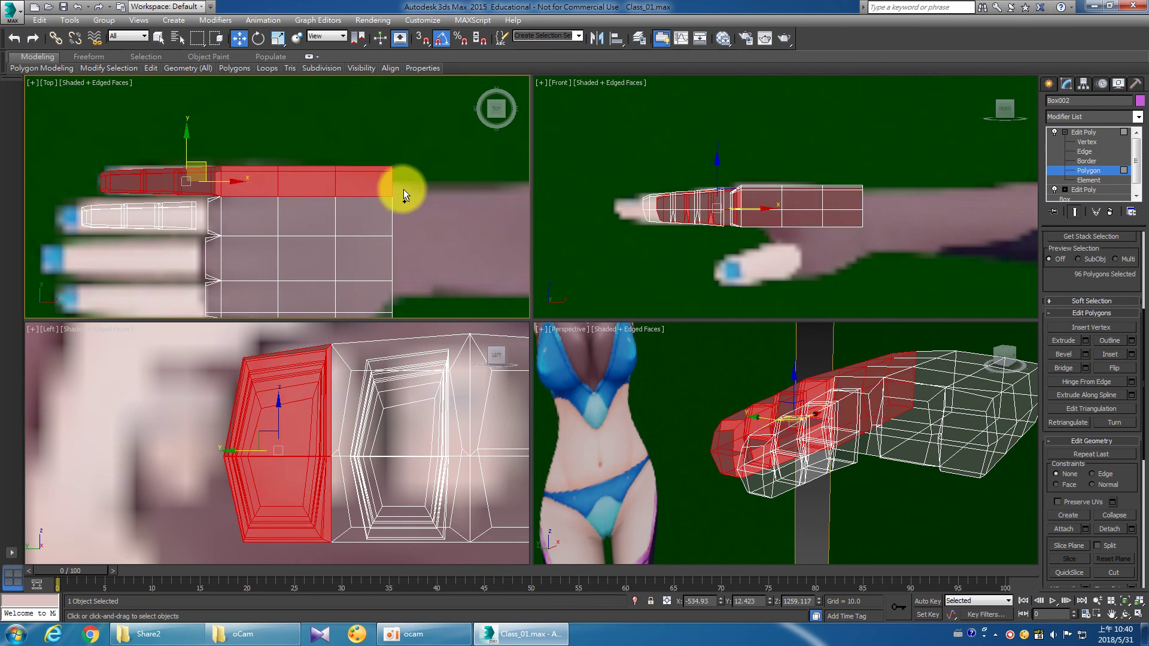
{"action": "scroll", "coordinate": [1134, 431], "scroll_direction": "down", "scroll_amount": 5}
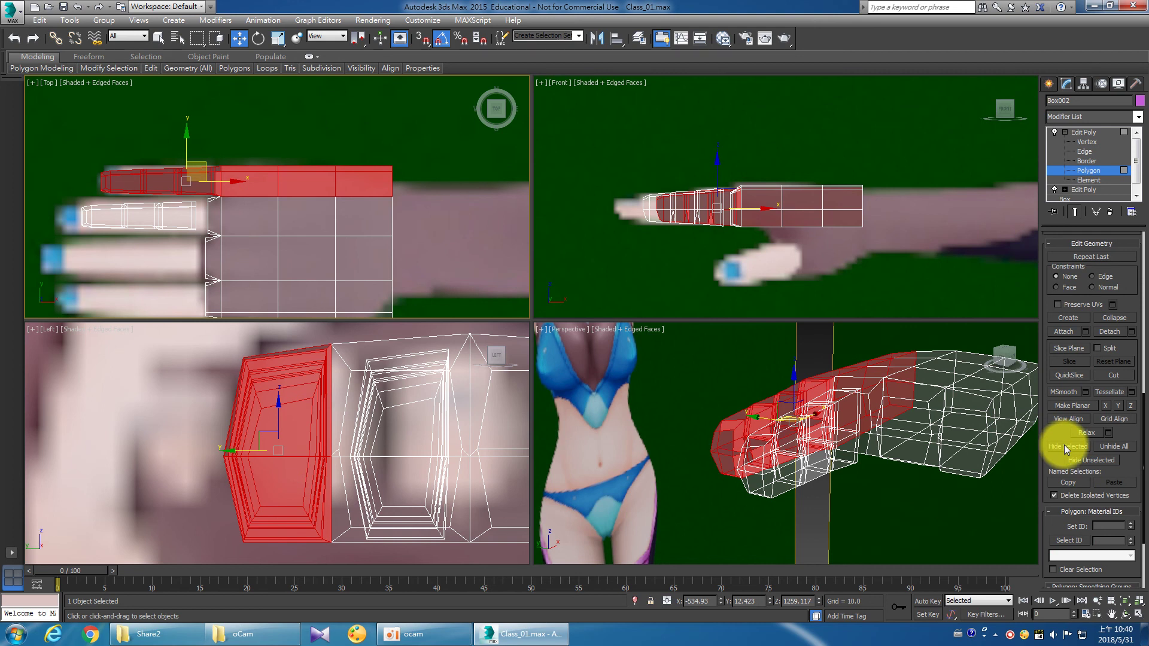
Hide the selected palm polygons of Box002 with Hide Selected.
{"action": "left_click", "coordinate": [1064, 446]}
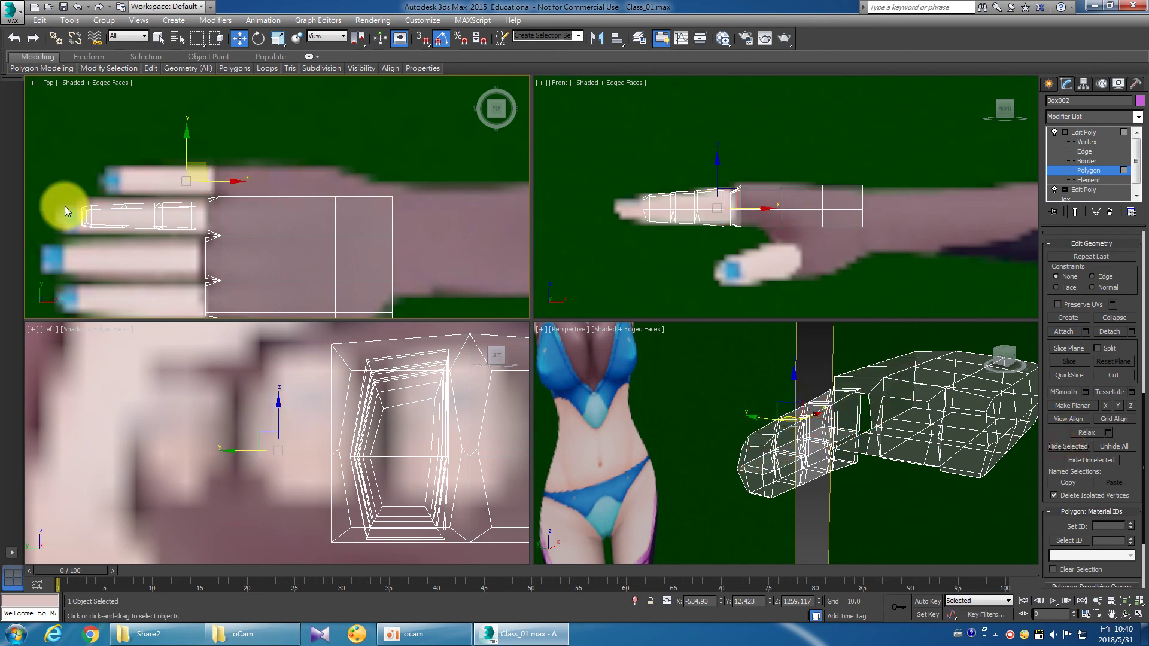
{"action": "middle_click_drag", "start_coordinate": [142, 197], "coordinate": [138, 143]}
{"action": "key", "text": "ctrl+z"}
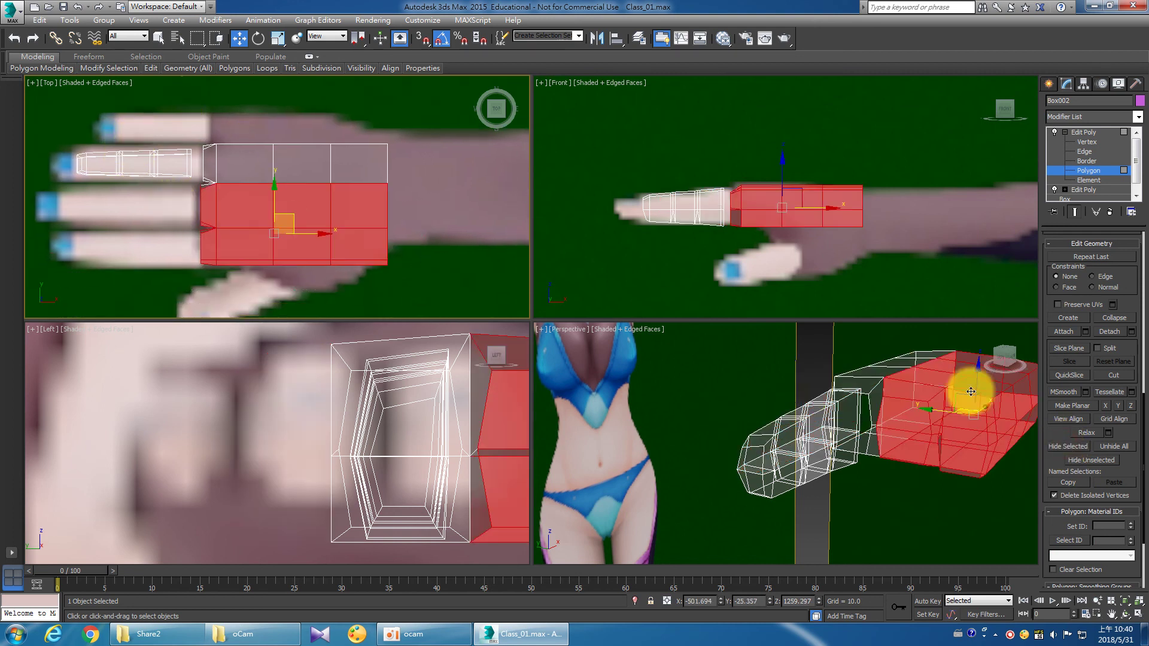
{"action": "left_click", "coordinate": [1068, 447]}
{"action": "scroll", "coordinate": [274, 237], "scroll_direction": "down", "scroll_amount": 2}
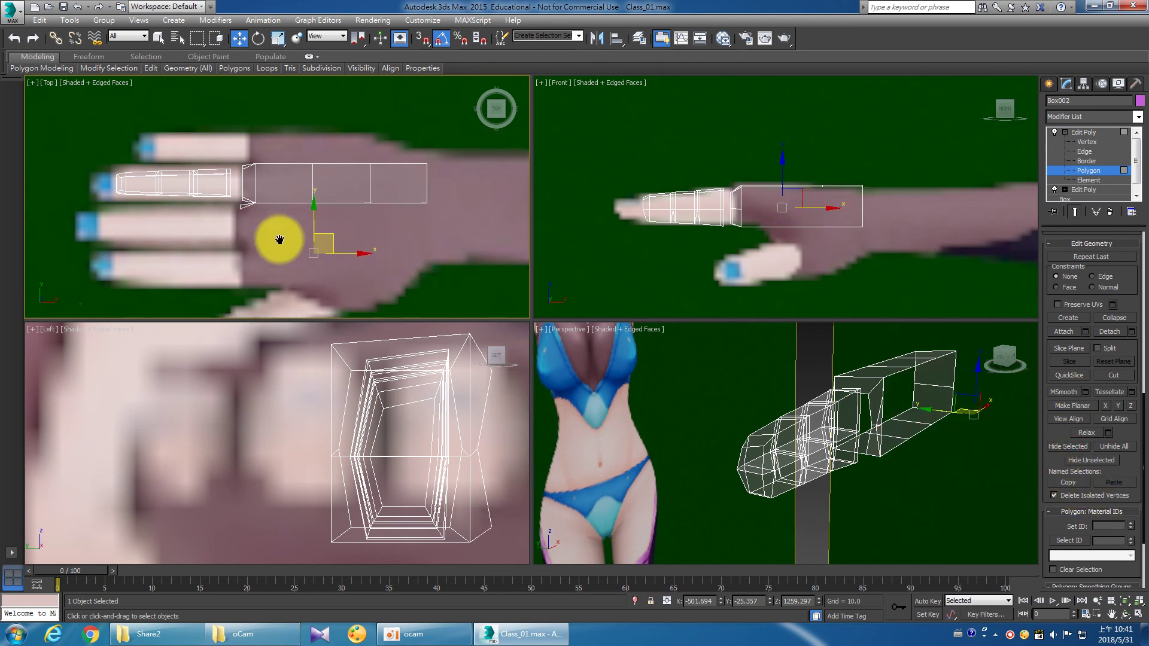
{"action": "scroll", "coordinate": [271, 182], "scroll_direction": "up", "scroll_amount": 5}
{"action": "scroll", "coordinate": [315, 240], "scroll_direction": "up", "scroll_amount": 3}
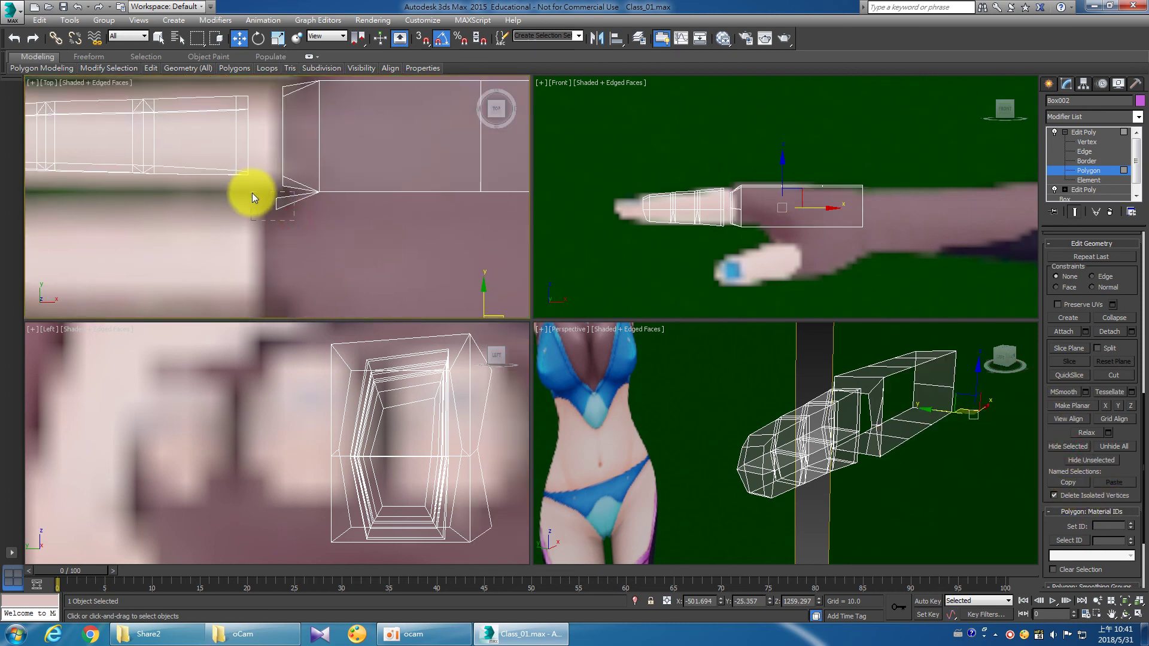
Hide the polygons at the palm box tip as well.
{"action": "left_click_drag", "start_coordinate": [294, 220], "coordinate": [253, 193]}
{"action": "left_click", "coordinate": [1068, 446]}
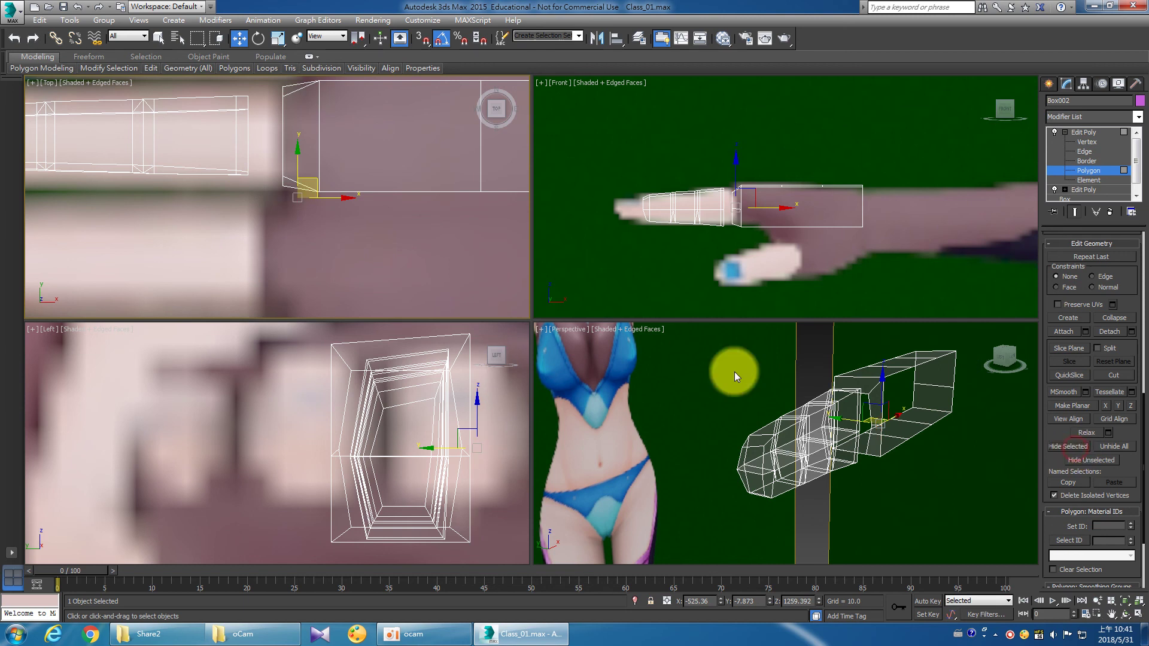
{"action": "scroll", "coordinate": [455, 282], "scroll_direction": "down", "scroll_amount": 3}
{"action": "scroll", "coordinate": [838, 431], "scroll_direction": "up", "scroll_amount": 5}
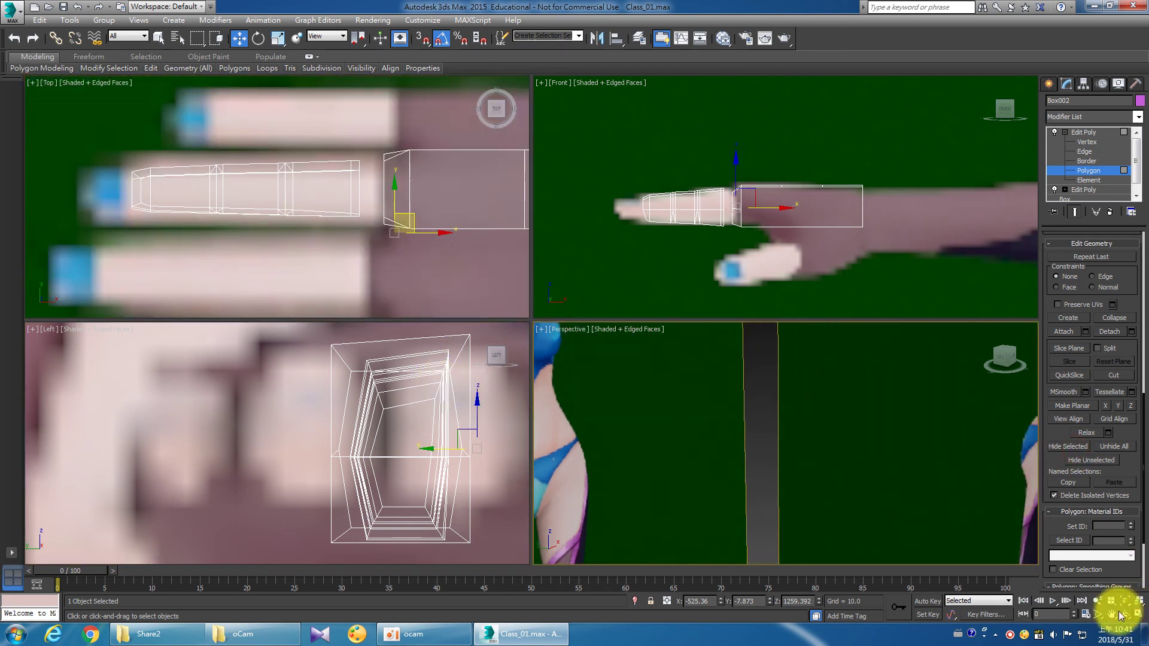
{"action": "scroll", "coordinate": [782, 448], "scroll_direction": "down", "scroll_amount": 4}
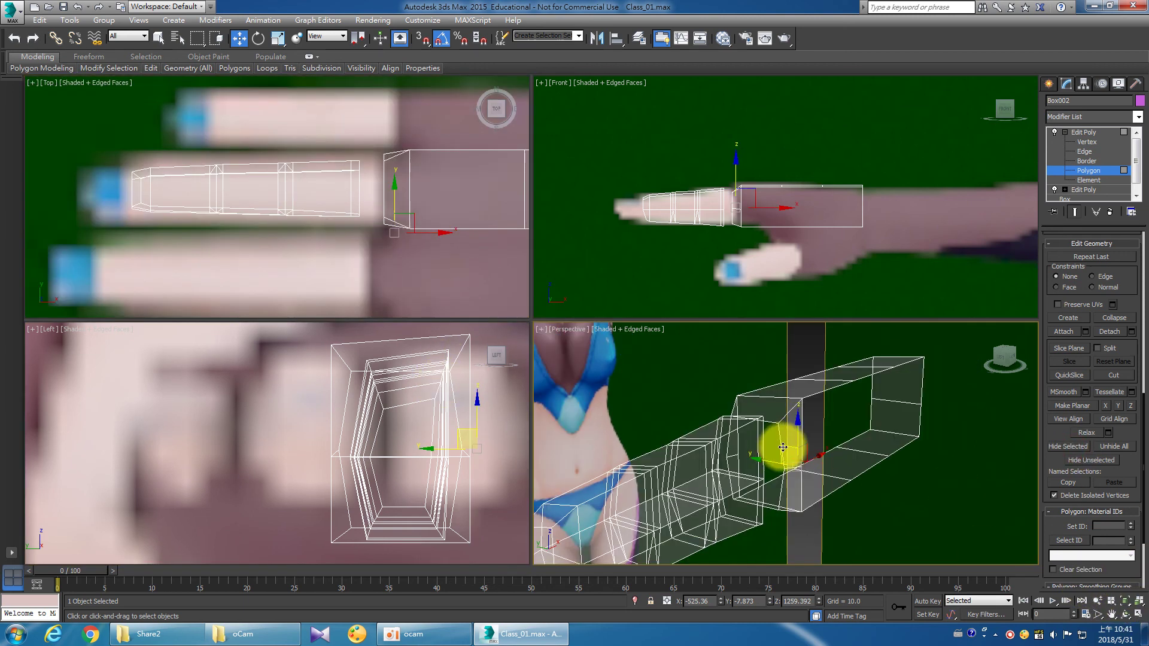
At Vertex level, select only the top row of the finger's vertices.
{"action": "left_click", "coordinate": [1076, 145]}
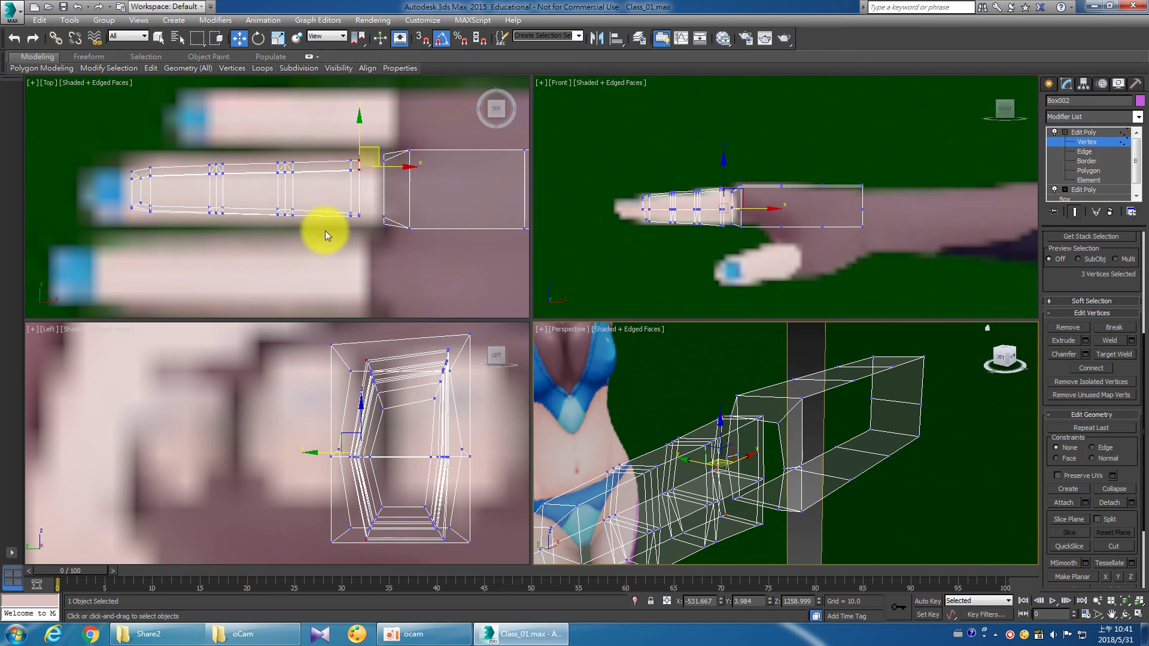
{"action": "left_click", "coordinate": [161, 254]}
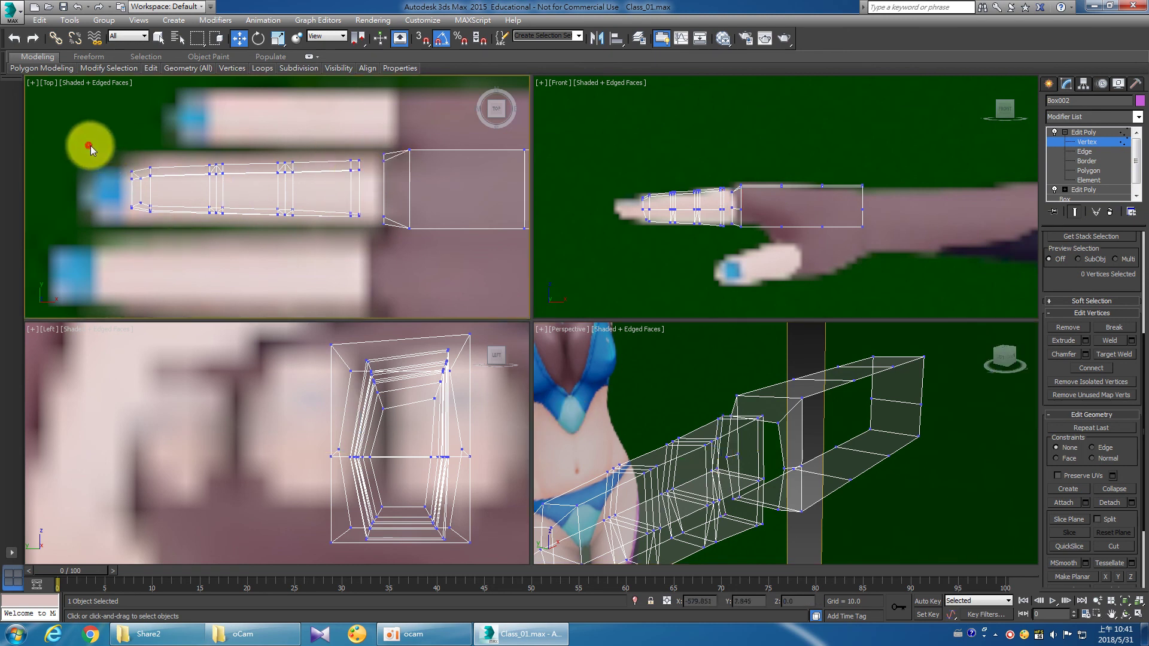
{"action": "left_click_drag", "start_coordinate": [371, 189], "coordinate": [371, 189]}
{"action": "middle_click_drag", "start_coordinate": [387, 435], "coordinate": [393, 419]}
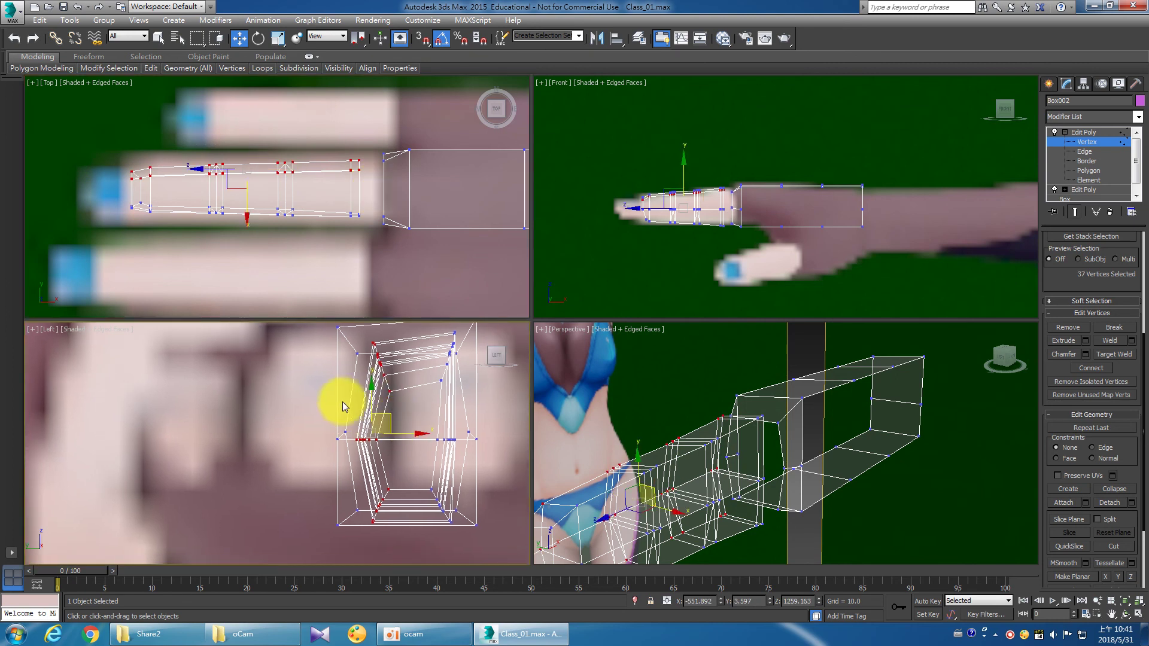
{"action": "left_click_drag", "start_coordinate": [405, 544], "coordinate": [303, 433], "text": "alt"}
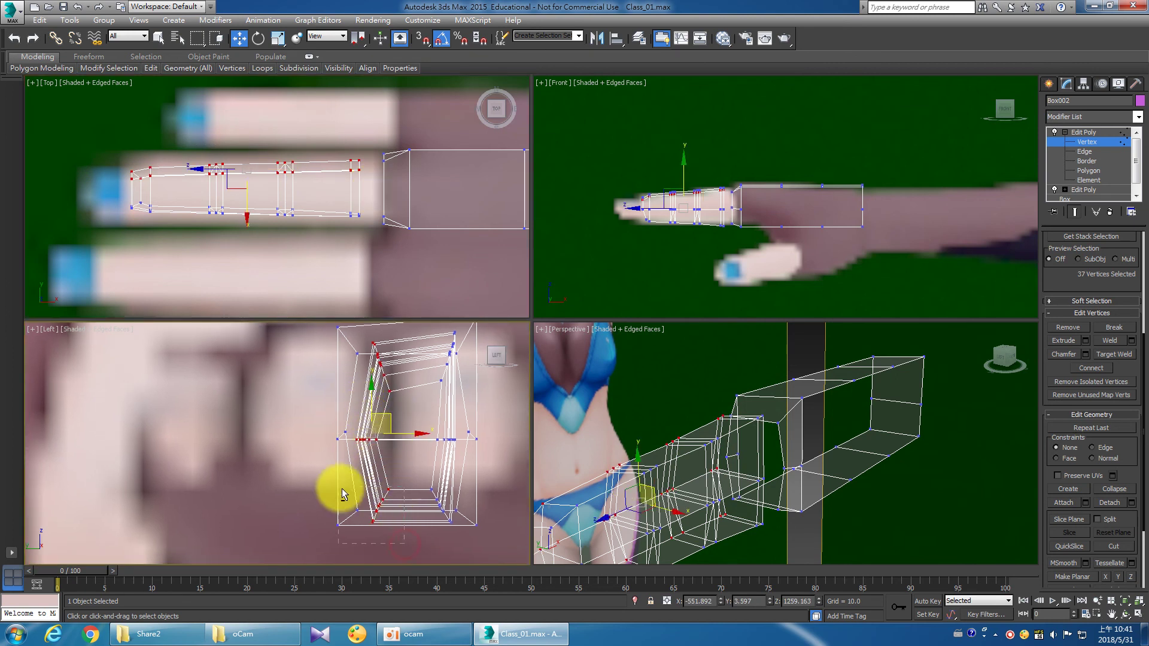
{"action": "left_click_drag", "start_coordinate": [393, 458], "coordinate": [354, 351], "text": "alt"}
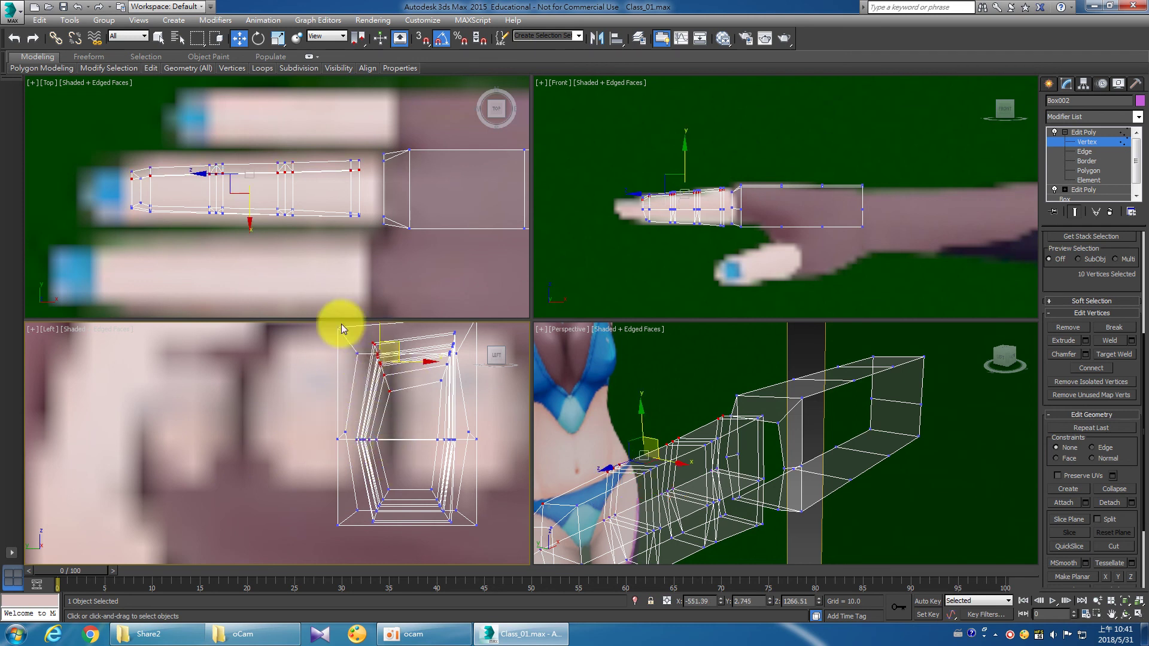
{"action": "left_click", "coordinate": [1138, 613]}
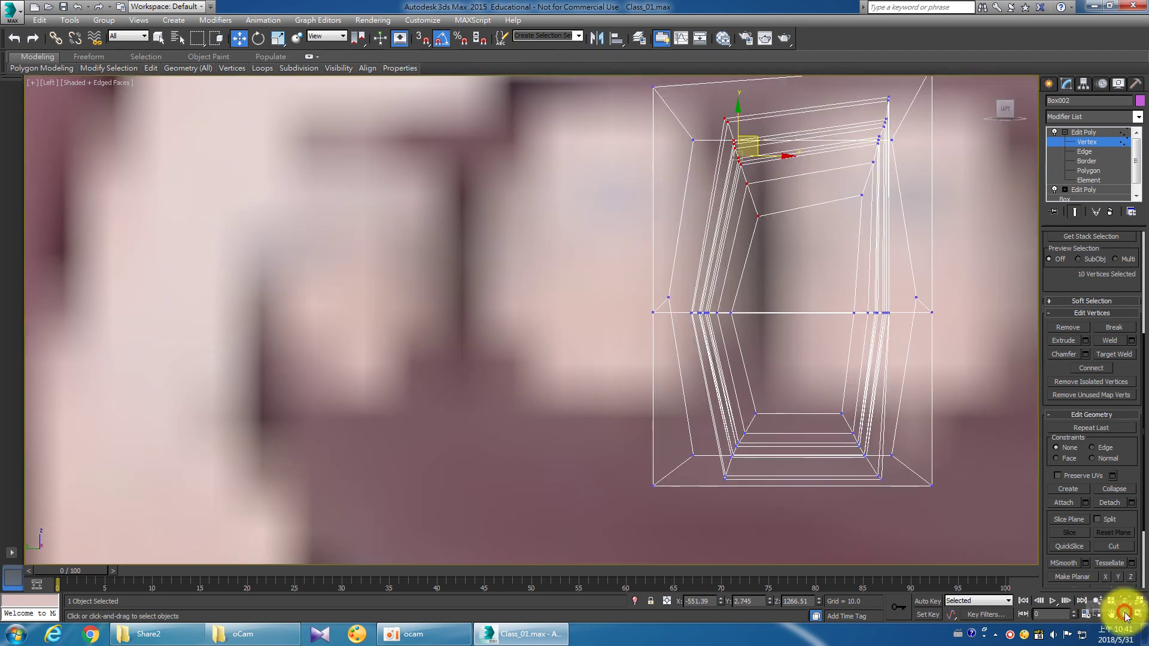
{"action": "left_click", "coordinate": [1138, 613]}
With vertex snapping on, snap the finger's top vertices onto the palm box vertex.
{"action": "right_click", "coordinate": [949, 512]}
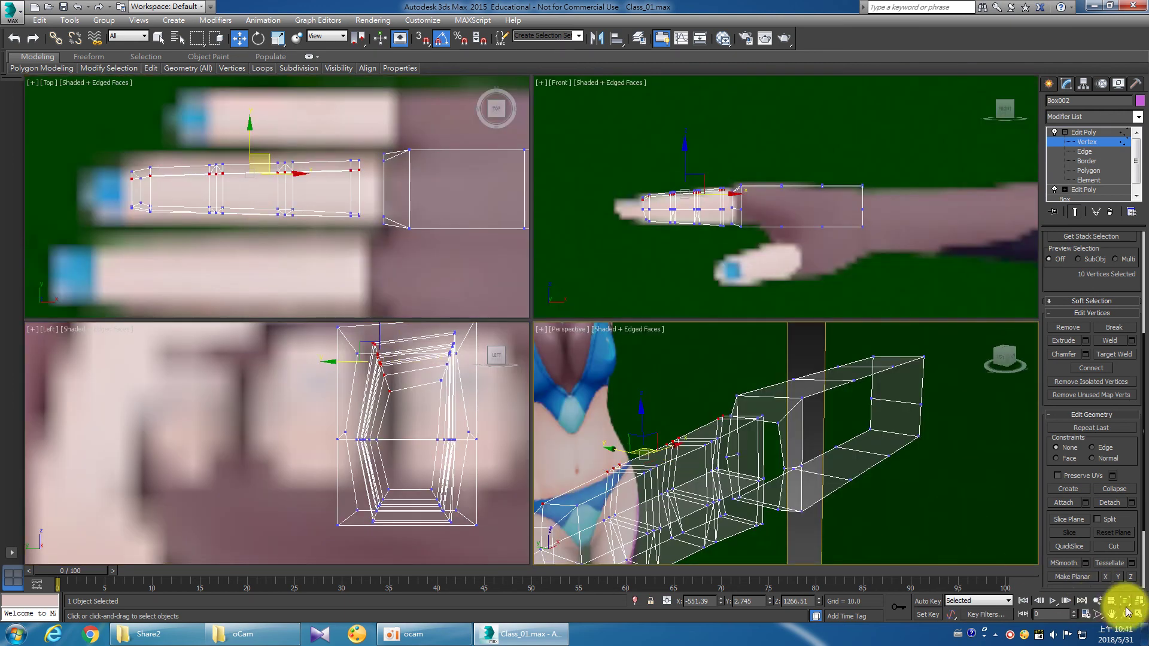
{"action": "left_click", "coordinate": [1139, 614]}
{"action": "mouse_move", "coordinate": [384, 284]}
{"action": "left_mouse_down"}
{"action": "mouse_move", "coordinate": [419, 309]}
{"action": "mouse_move", "coordinate": [441, 306]}
{"action": "left_mouse_up"}
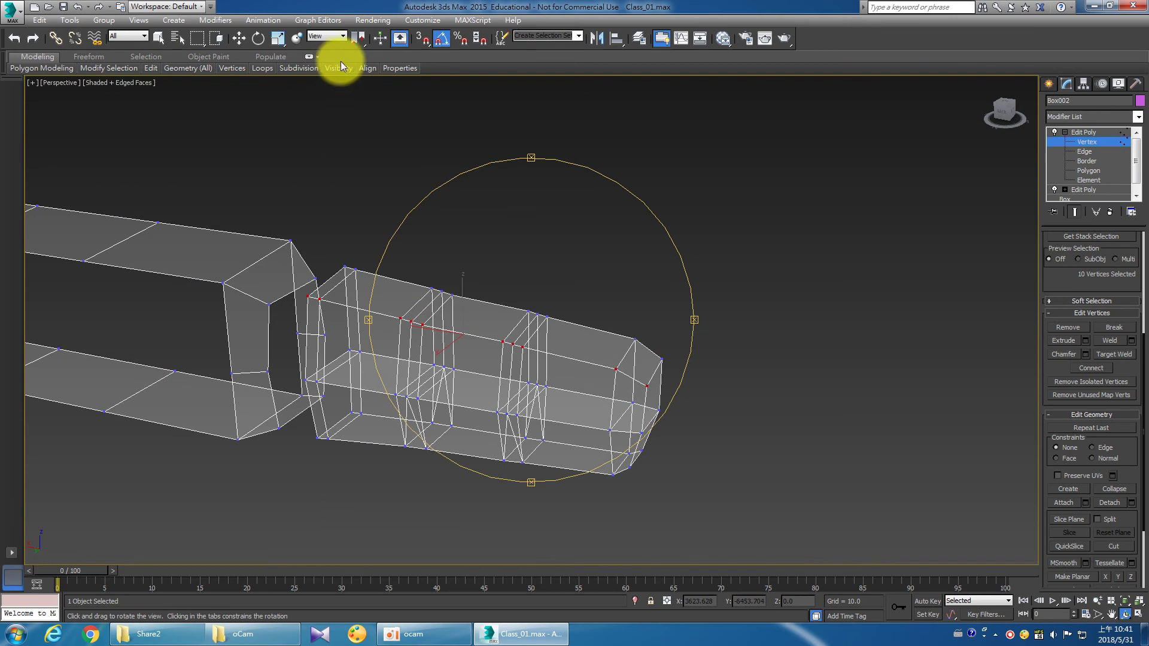
{"action": "key", "text": "s"}
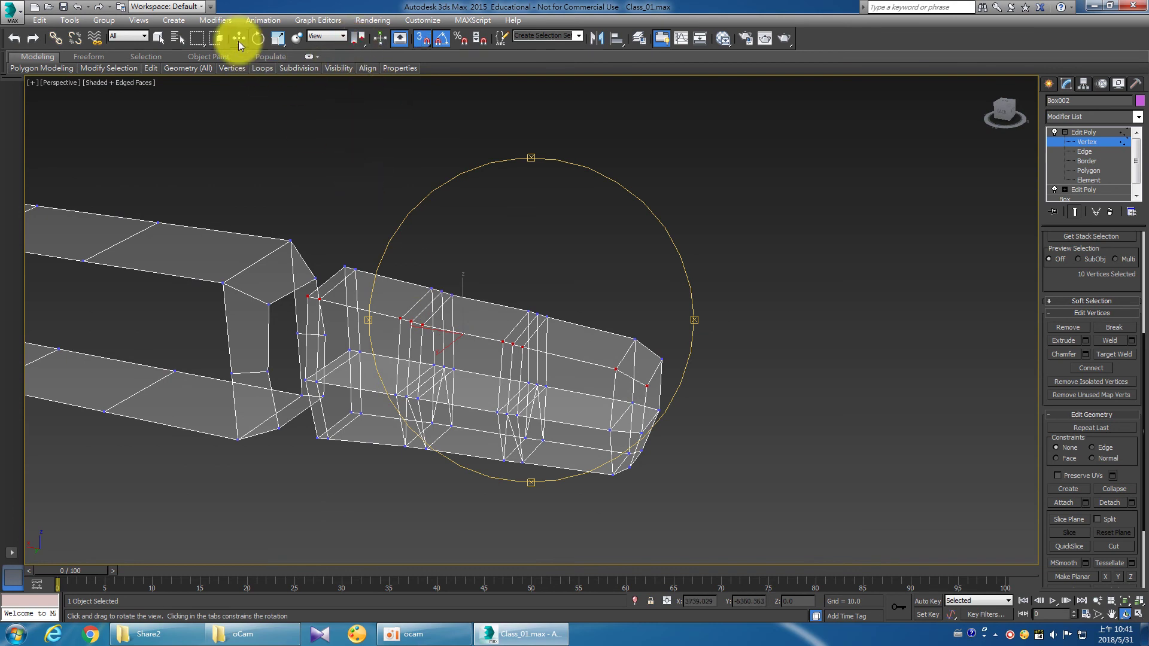
{"action": "left_click", "coordinate": [239, 38]}
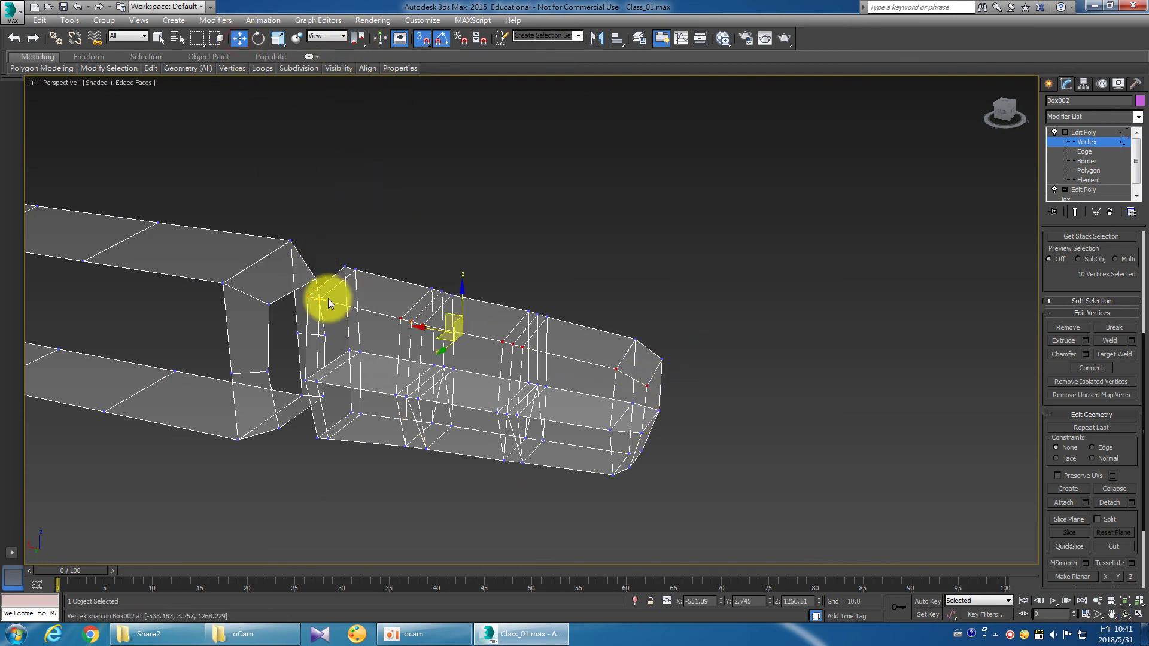
{"action": "left_click_drag", "start_coordinate": [308, 294], "coordinate": [269, 304]}
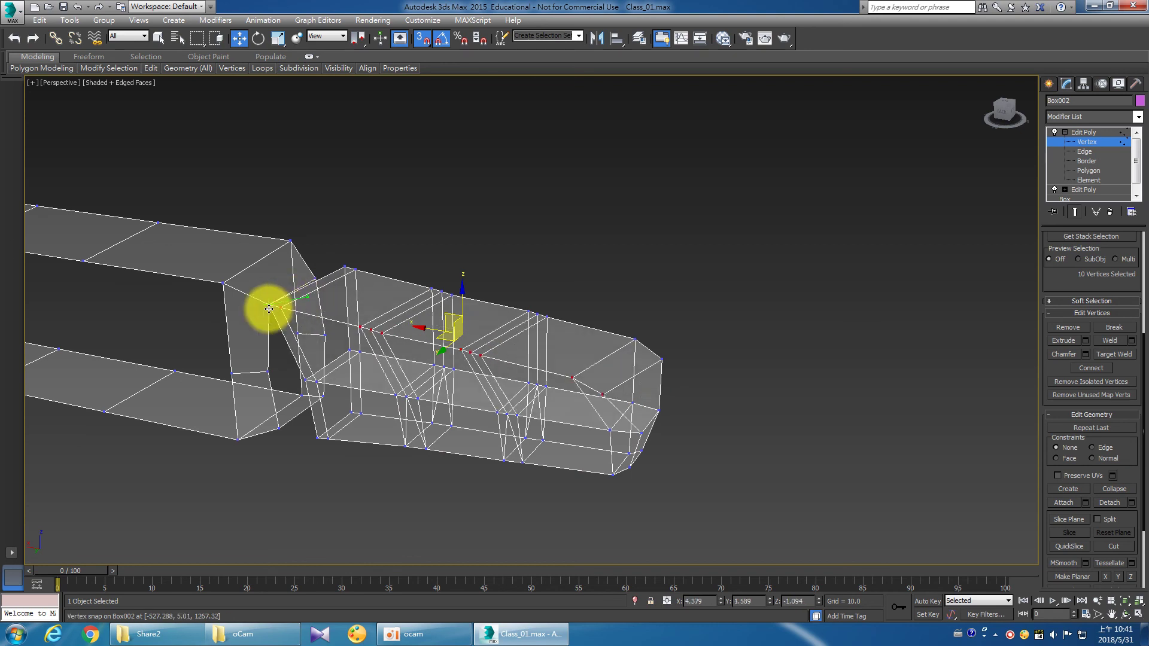
{"action": "key", "text": "alt+w"}
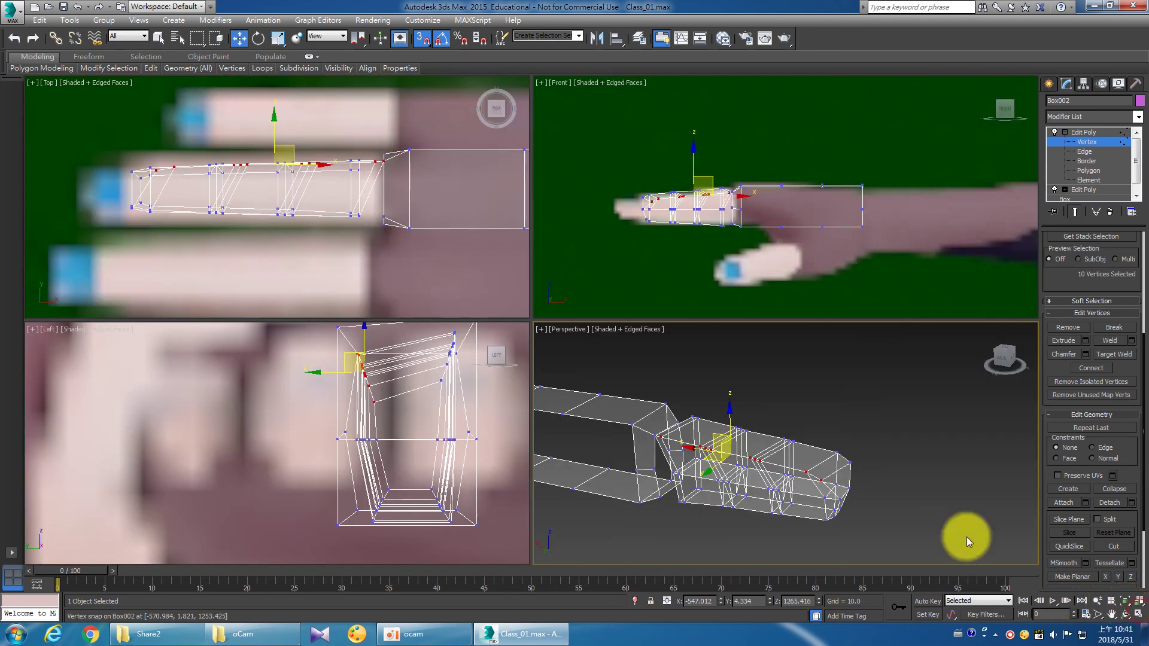
Select a group of finger vertices and snap them into place on the finger.
{"action": "left_click_drag", "start_coordinate": [107, 137], "coordinate": [369, 186]}
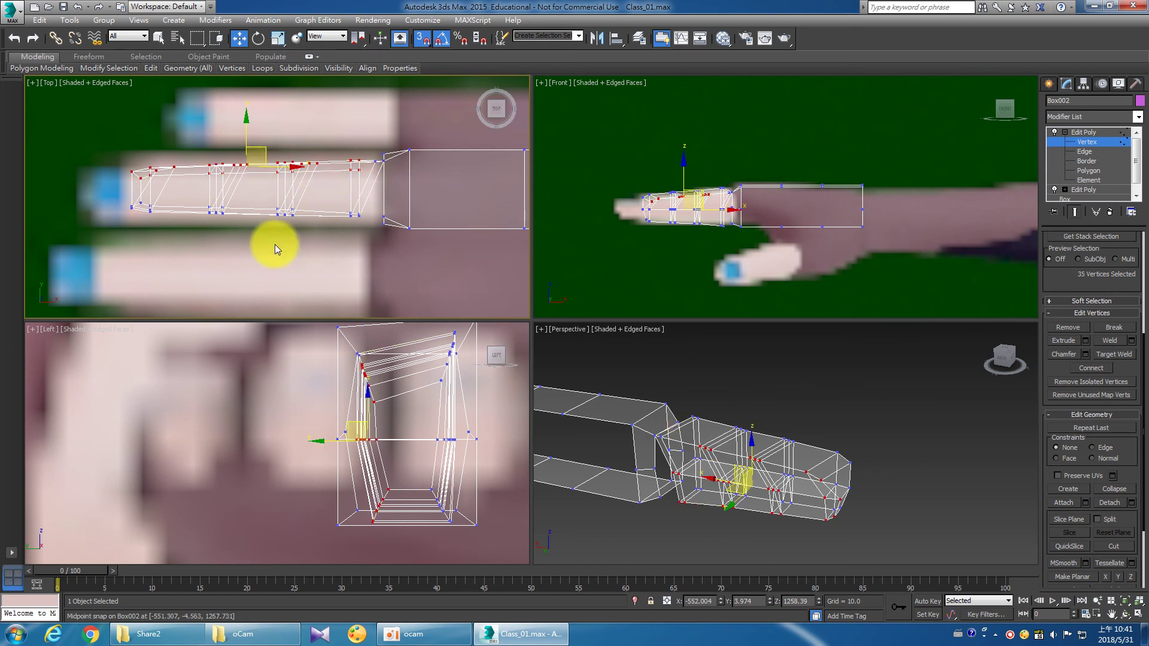
{"action": "right_click", "coordinate": [415, 547]}
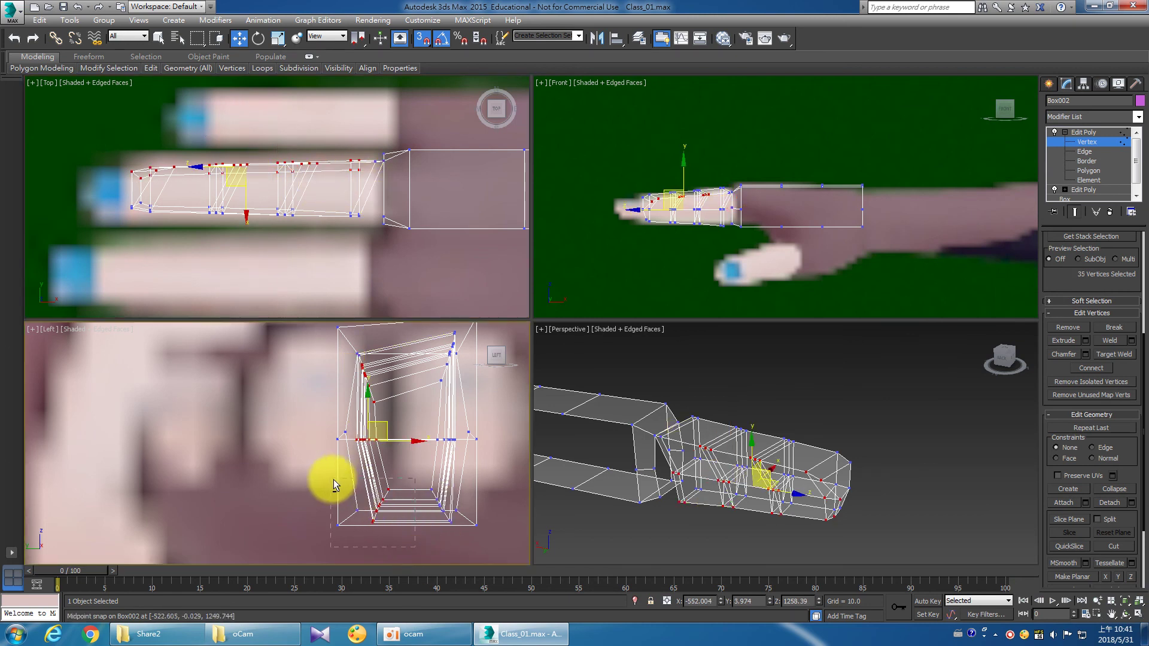
{"action": "right_click", "coordinate": [782, 541]}
{"action": "left_click", "coordinate": [1140, 618]}
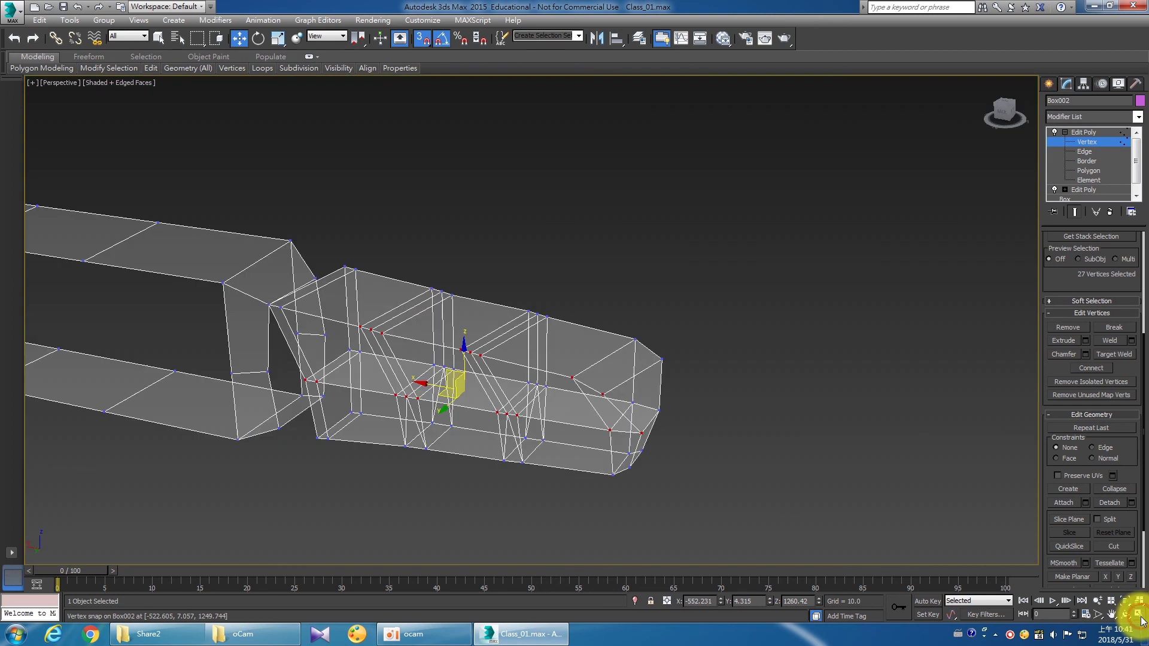
{"action": "left_click", "coordinate": [1140, 618]}
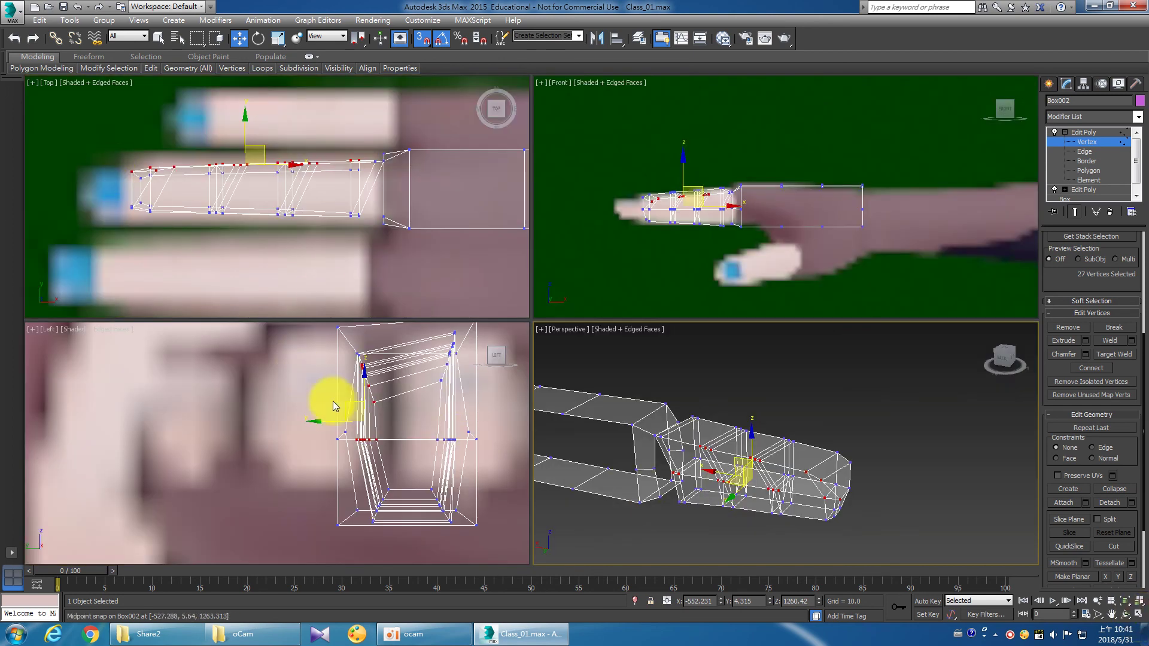
{"action": "right_click", "coordinate": [347, 418]}
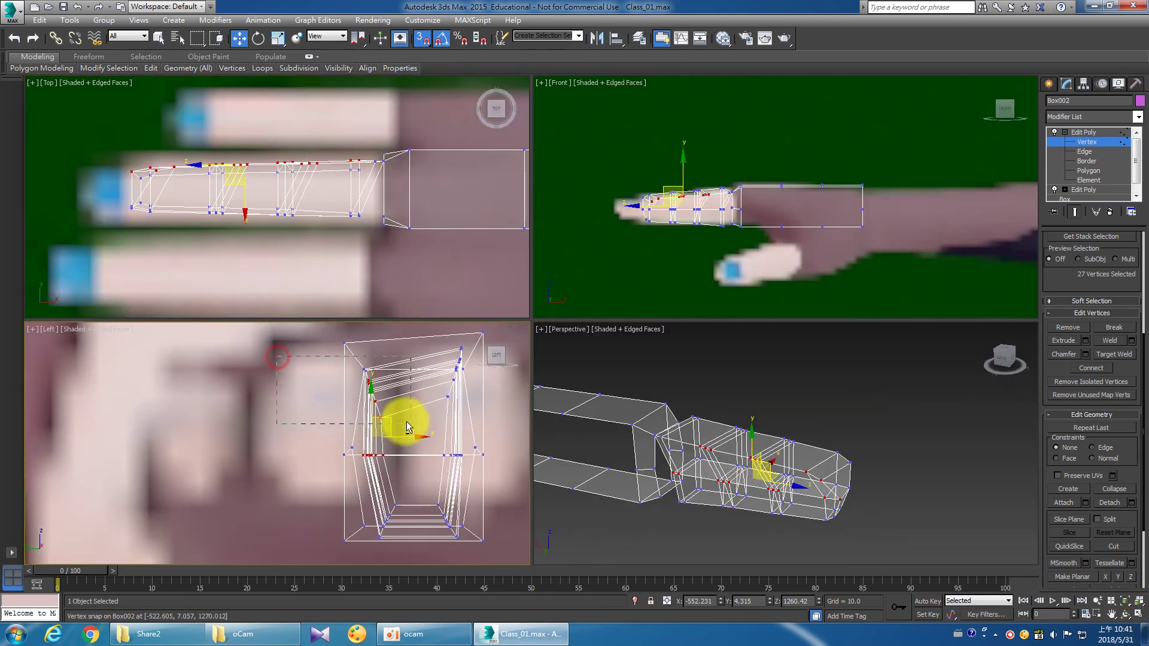
{"action": "left_click_drag", "start_coordinate": [755, 487], "coordinate": [806, 539], "text": "alt"}
{"action": "middle_click_drag", "start_coordinate": [805, 539], "coordinate": [742, 488]}
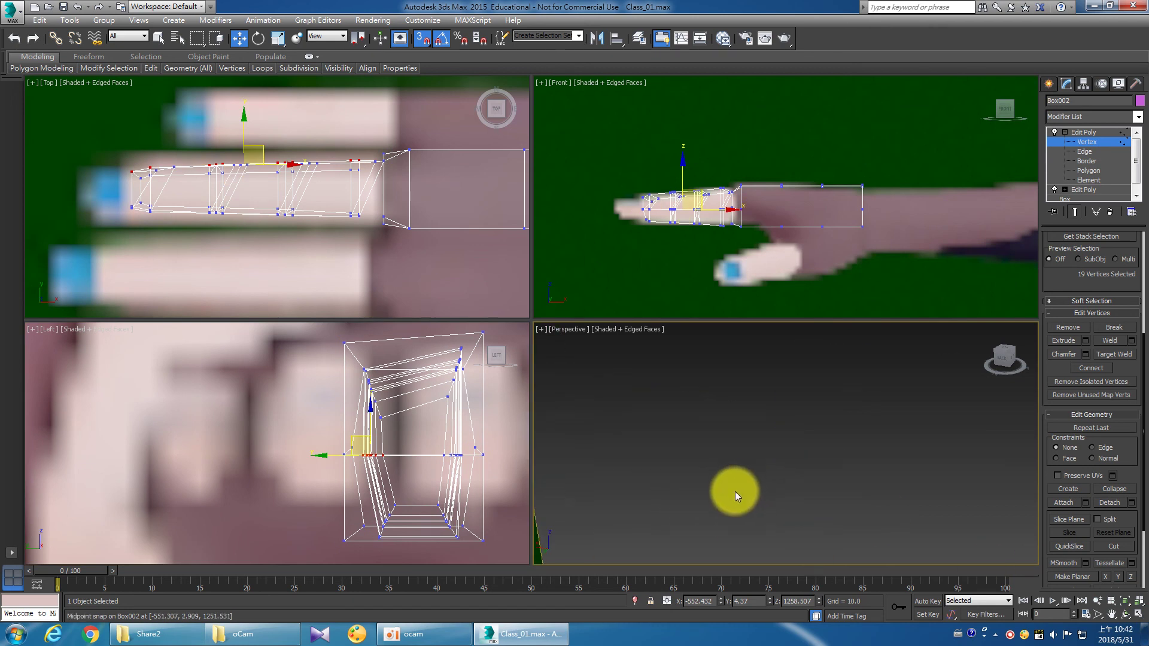
{"action": "key", "text": "z"}
{"action": "left_click_drag", "start_coordinate": [668, 429], "coordinate": [234, 361]}
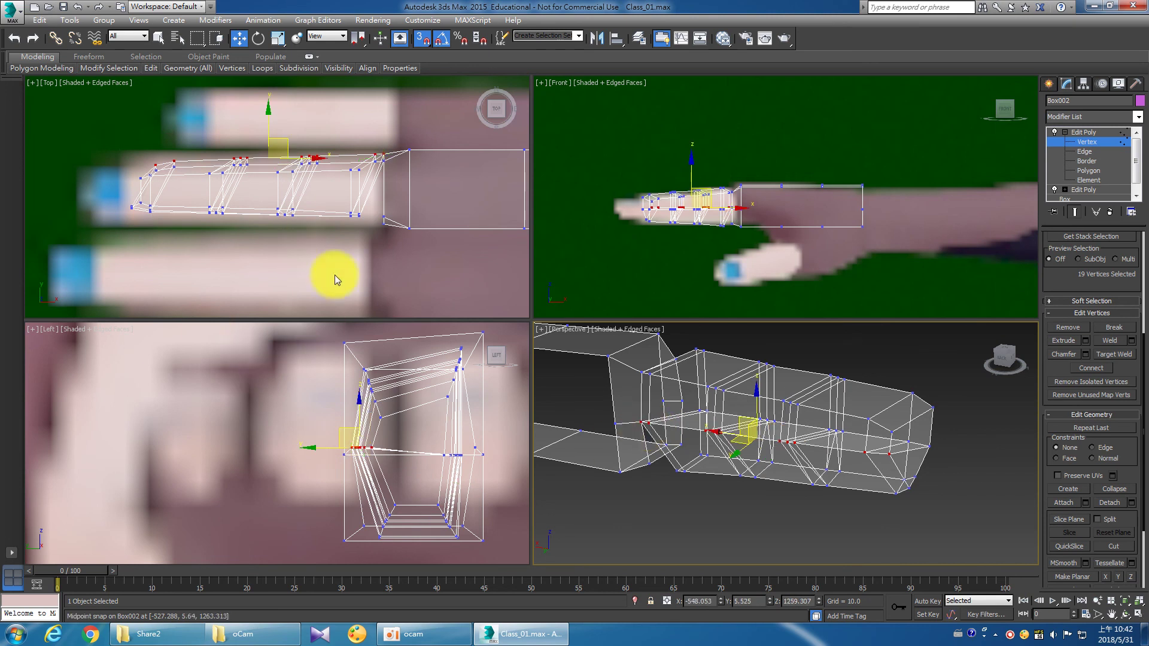
Snap another row of eight vertices to an edge midpoint, then select the next vertex rows.
{"action": "left_click_drag", "start_coordinate": [89, 135], "coordinate": [378, 187]}
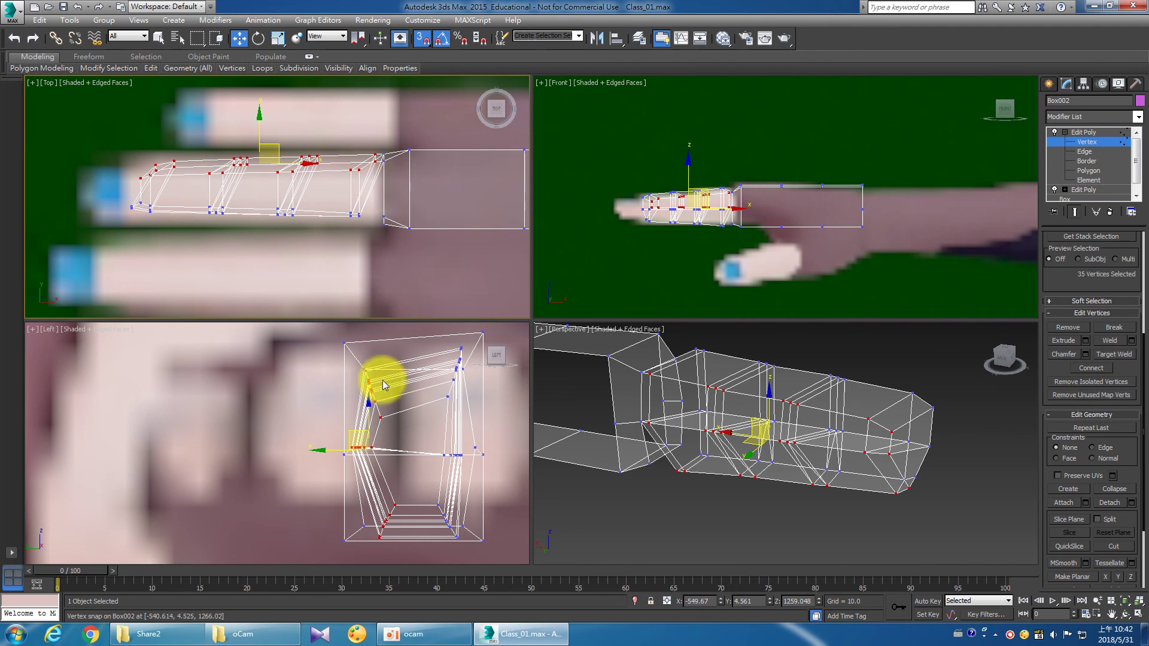
{"action": "left_click_drag", "start_coordinate": [392, 457], "coordinate": [423, 479]}
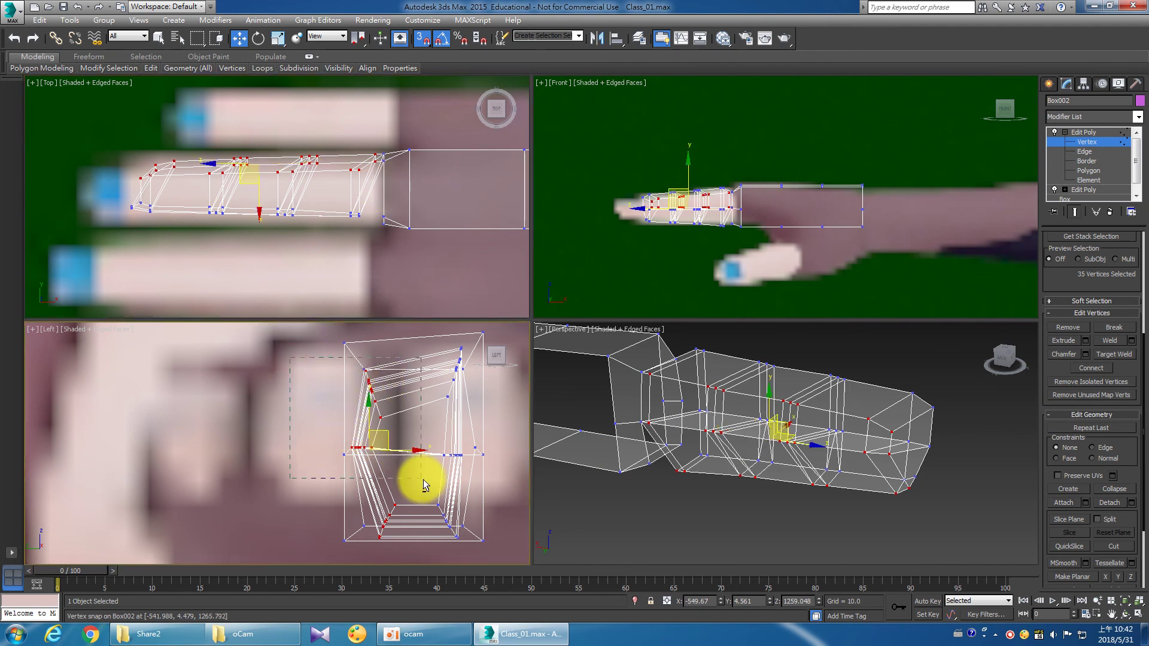
{"action": "middle_click", "coordinate": [725, 467]}
{"action": "scroll", "coordinate": [725, 467], "scroll_direction": "up", "scroll_amount": 5}
{"action": "scroll", "coordinate": [702, 482], "scroll_direction": "down", "scroll_amount": 3}
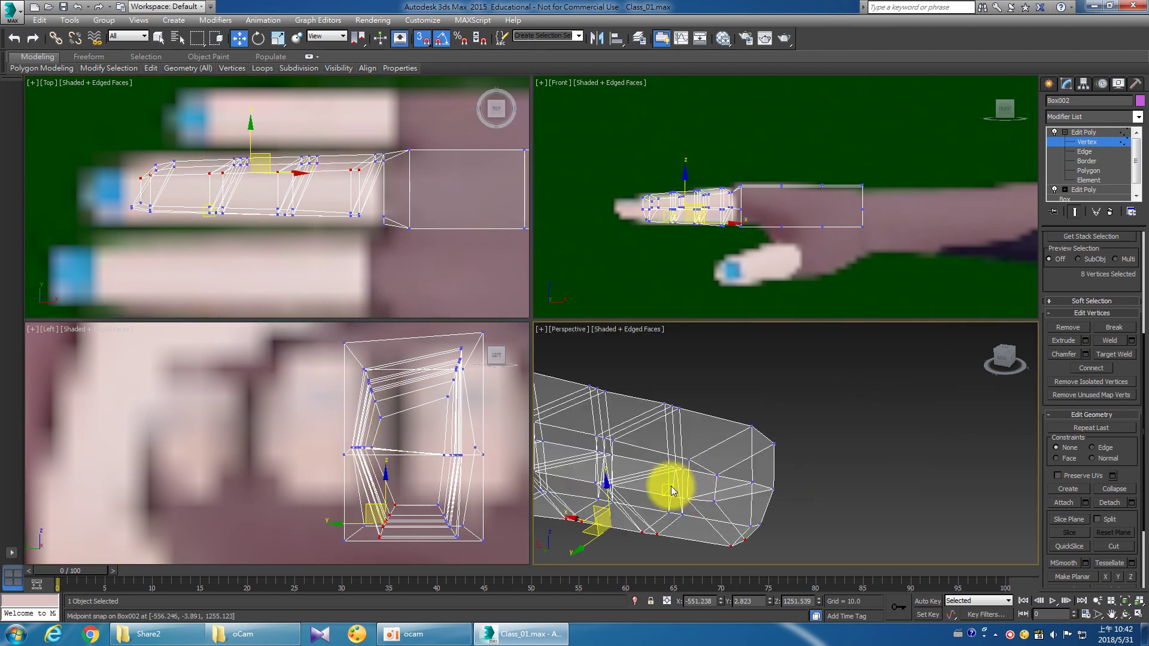
{"action": "middle_click_drag", "start_coordinate": [650, 512], "coordinate": [670, 462]}
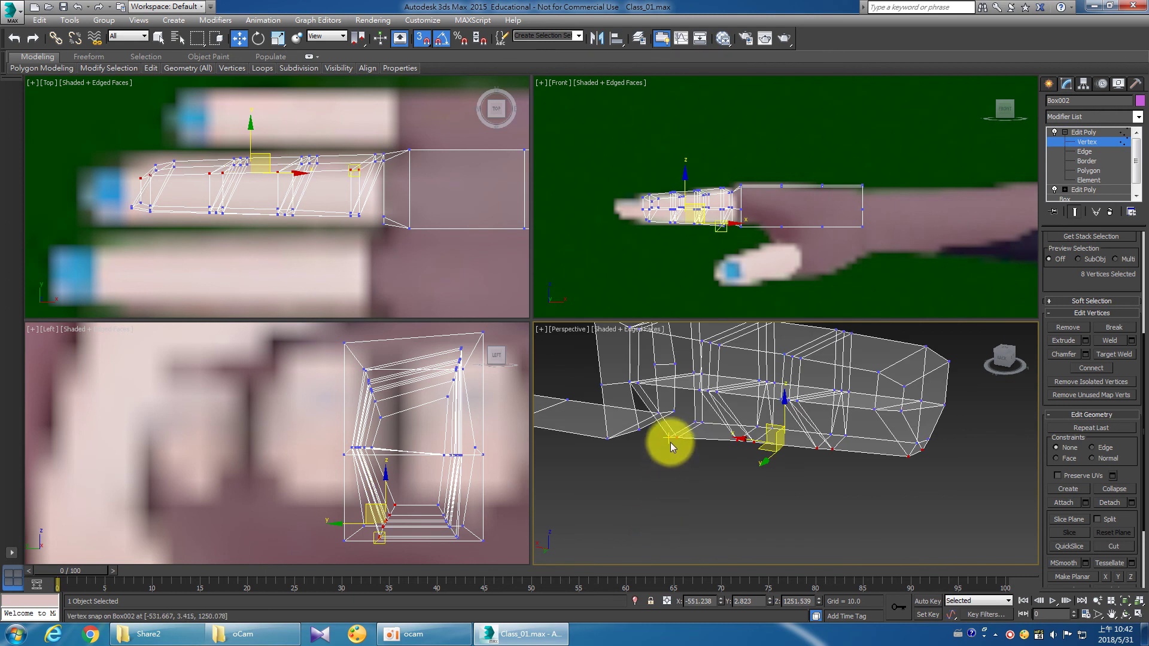
{"action": "left_click_drag", "start_coordinate": [668, 438], "coordinate": [658, 440]}
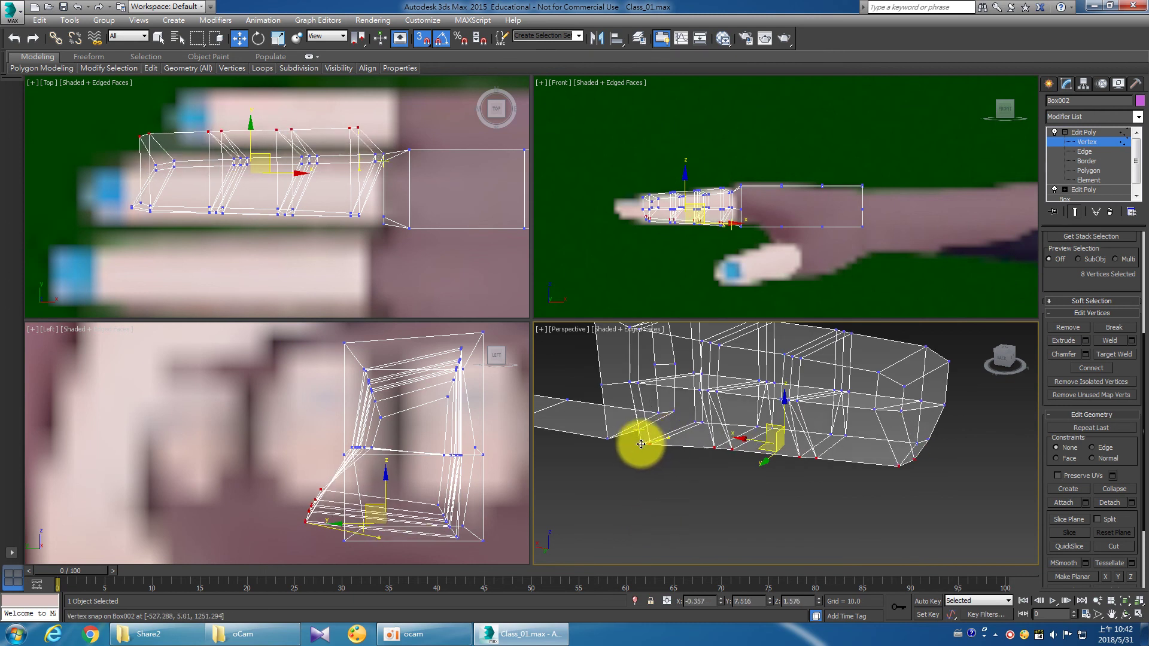
{"action": "middle_click", "coordinate": [364, 287]}
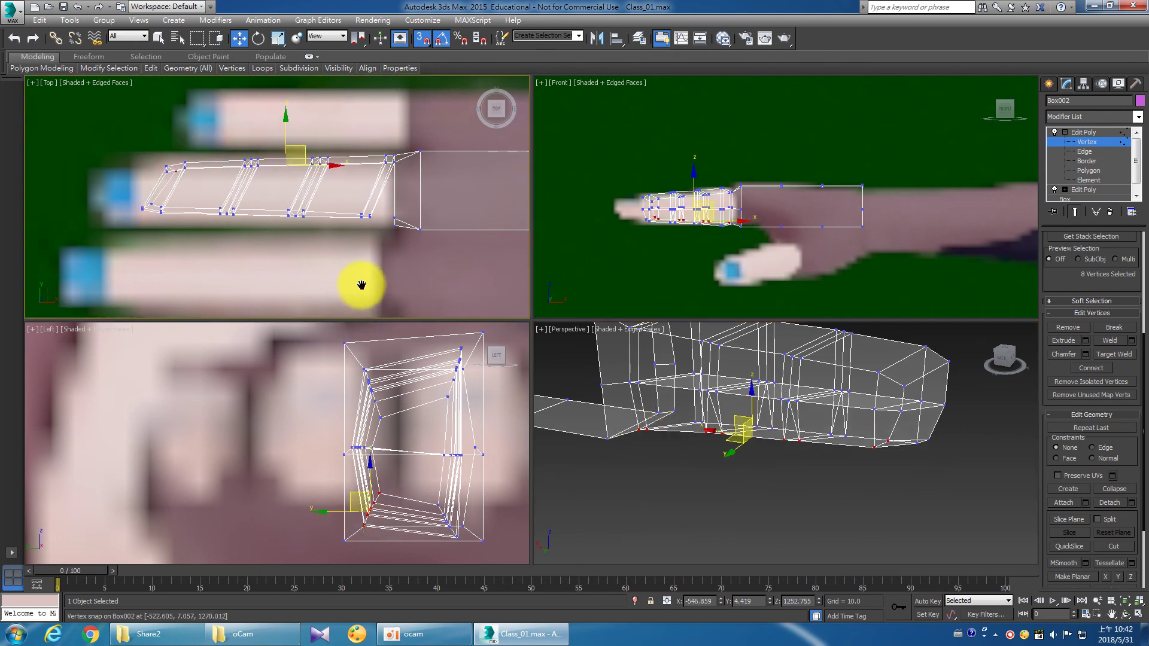
{"action": "middle_click_drag", "start_coordinate": [99, 205], "coordinate": [127, 215]}
{"action": "left_click_drag", "start_coordinate": [406, 270], "coordinate": [405, 270]}
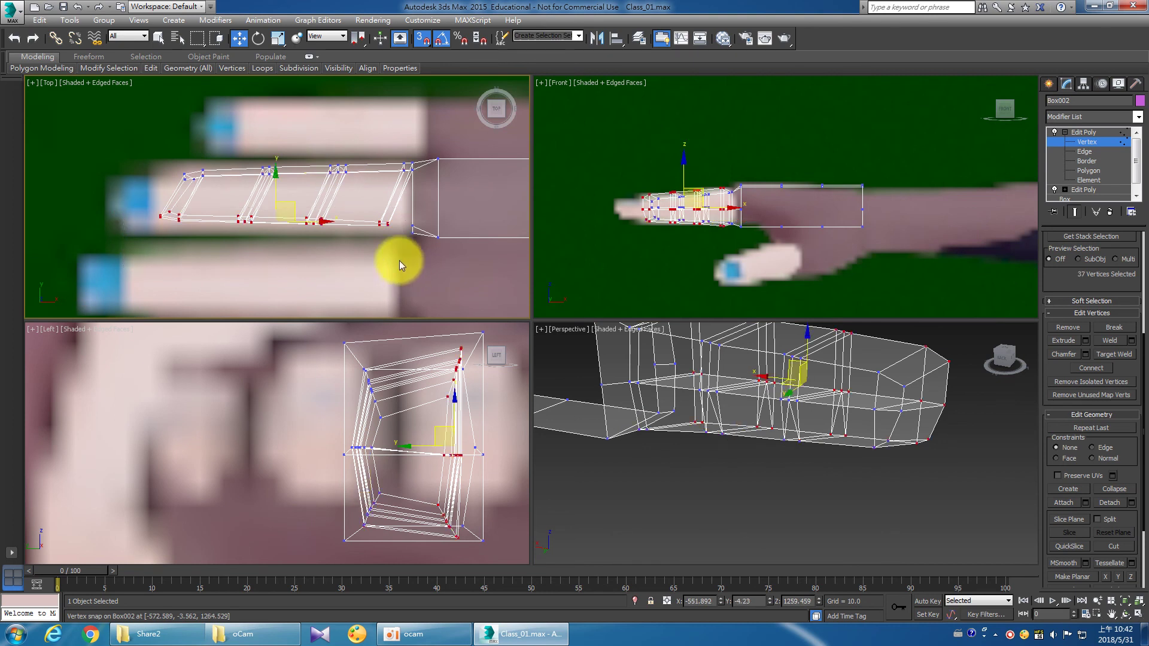
Narrow the selection to ten vertices and snap them onto another vertex.
{"action": "middle_click", "coordinate": [468, 523]}
{"action": "key", "text": "ctrl+z"}
{"action": "mouse_move", "coordinate": [543, 428]}
{"action": "middle_mouse_down", "text": "alt"}
{"action": "mouse_move", "coordinate": [770, 459]}
{"action": "mouse_move", "coordinate": [810, 441]}
{"action": "mouse_move", "coordinate": [697, 449]}
{"action": "mouse_move", "coordinate": [797, 436]}
{"action": "mouse_move", "coordinate": [772, 435]}
{"action": "mouse_move", "coordinate": [790, 436]}
{"action": "mouse_move", "coordinate": [725, 464]}
{"action": "mouse_move", "coordinate": [784, 442]}
{"action": "middle_mouse_up", "text": "alt"}
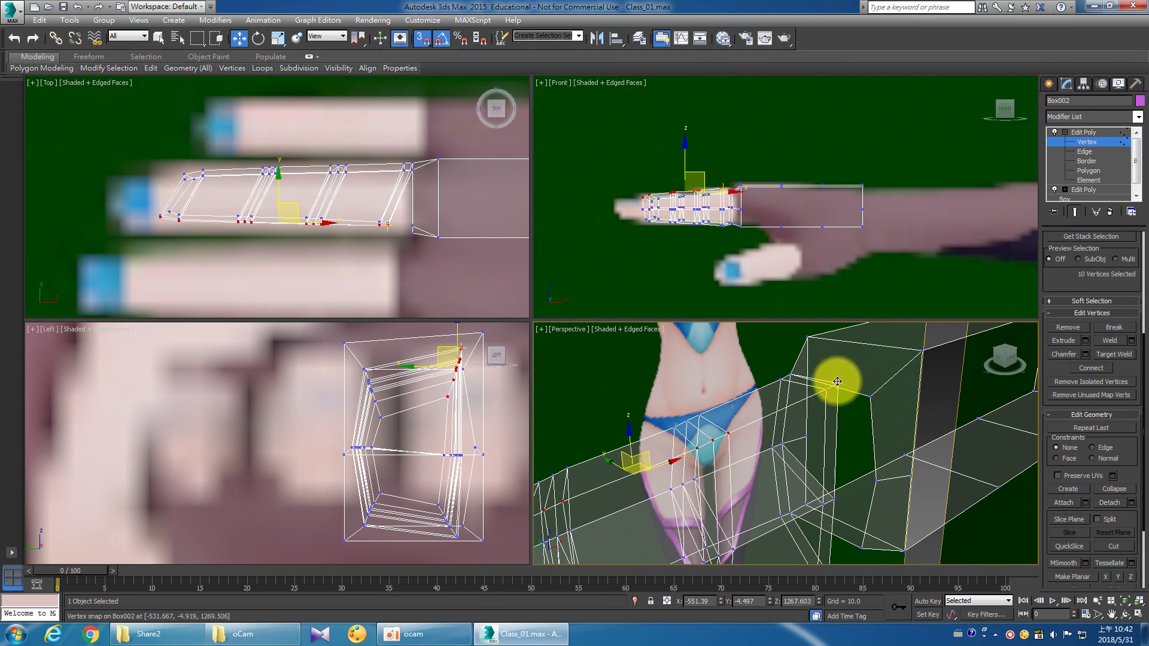
{"action": "left_click_drag", "start_coordinate": [837, 381], "coordinate": [872, 398]}
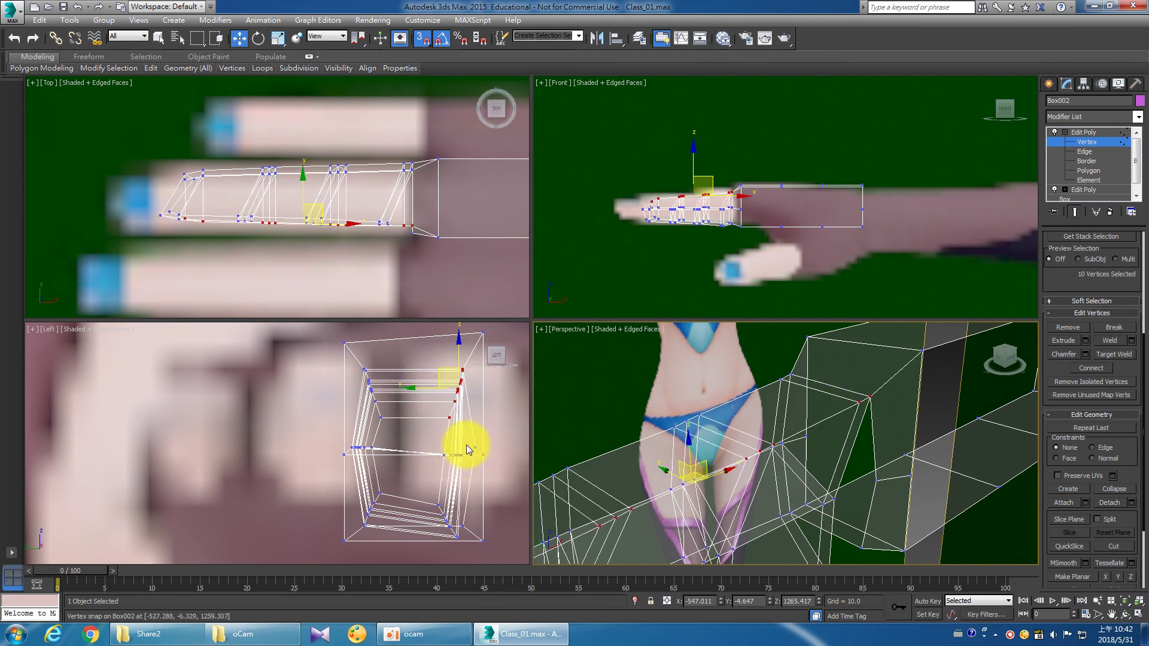
Select a block of finger vertices, trim the side-view corners, and snap them into line.
{"action": "left_click_drag", "start_coordinate": [131, 204], "coordinate": [401, 260]}
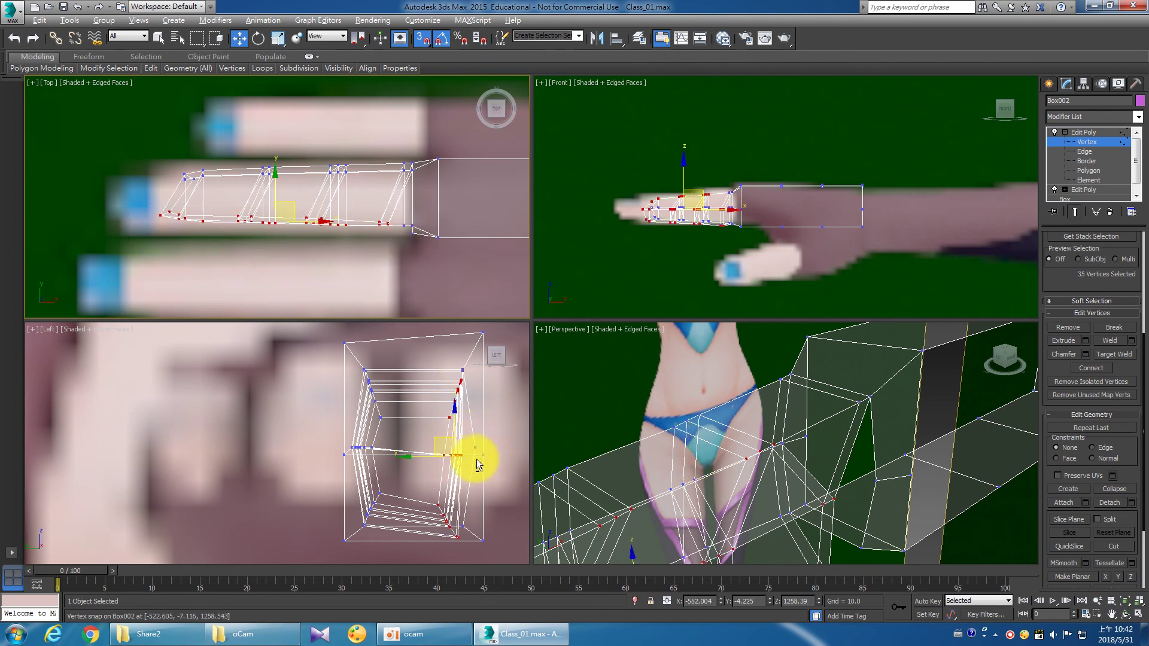
{"action": "left_click_drag", "start_coordinate": [500, 554], "coordinate": [397, 493], "text": "alt"}
{"action": "mouse_move", "coordinate": [915, 477]}
{"action": "middle_mouse_down"}
{"action": "mouse_move", "coordinate": [882, 429]}
{"action": "mouse_move", "coordinate": [916, 435]}
{"action": "middle_mouse_up"}
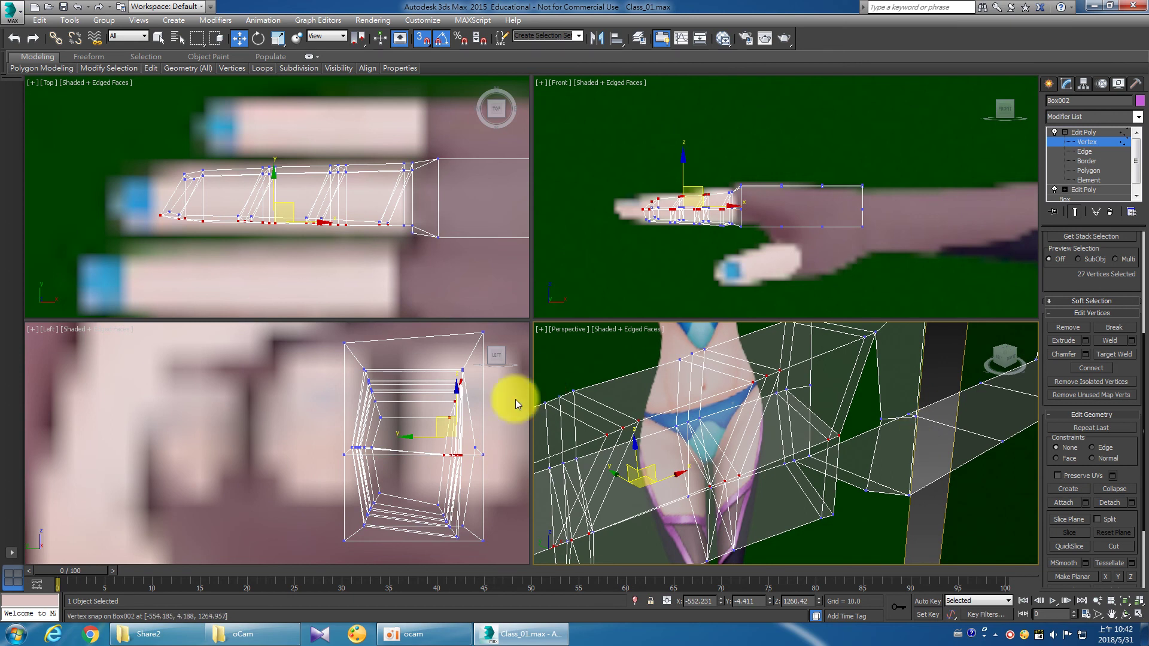
{"action": "left_click_drag", "start_coordinate": [411, 349], "coordinate": [499, 429], "text": "alt"}
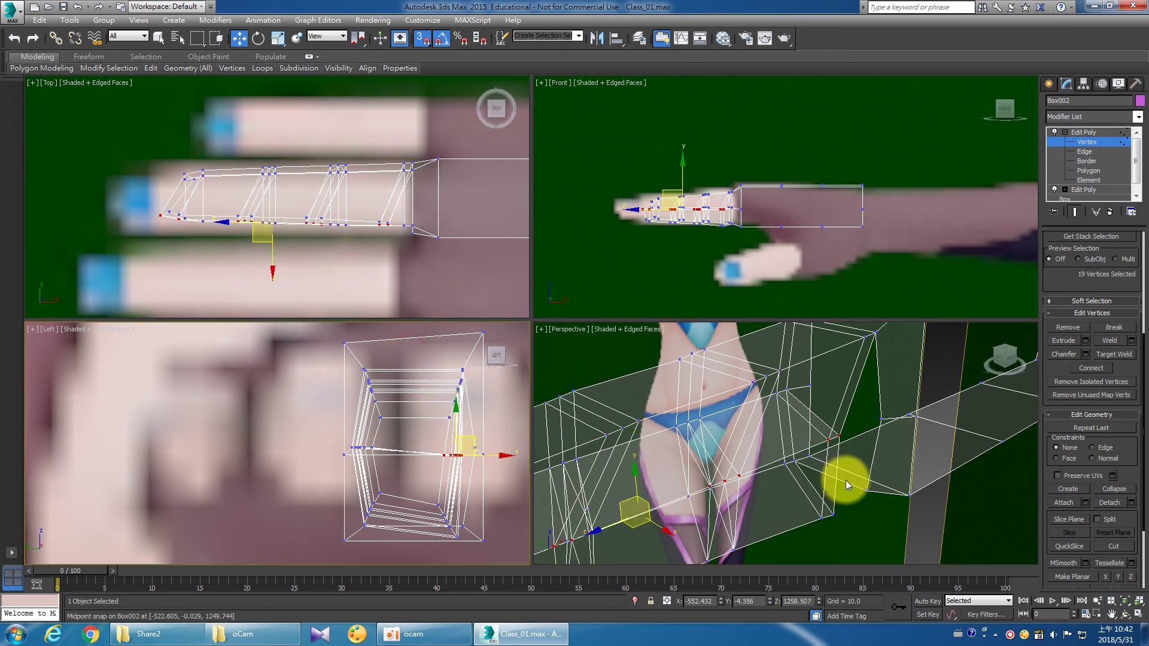
{"action": "middle_click_drag", "start_coordinate": [841, 436], "coordinate": [829, 438]}
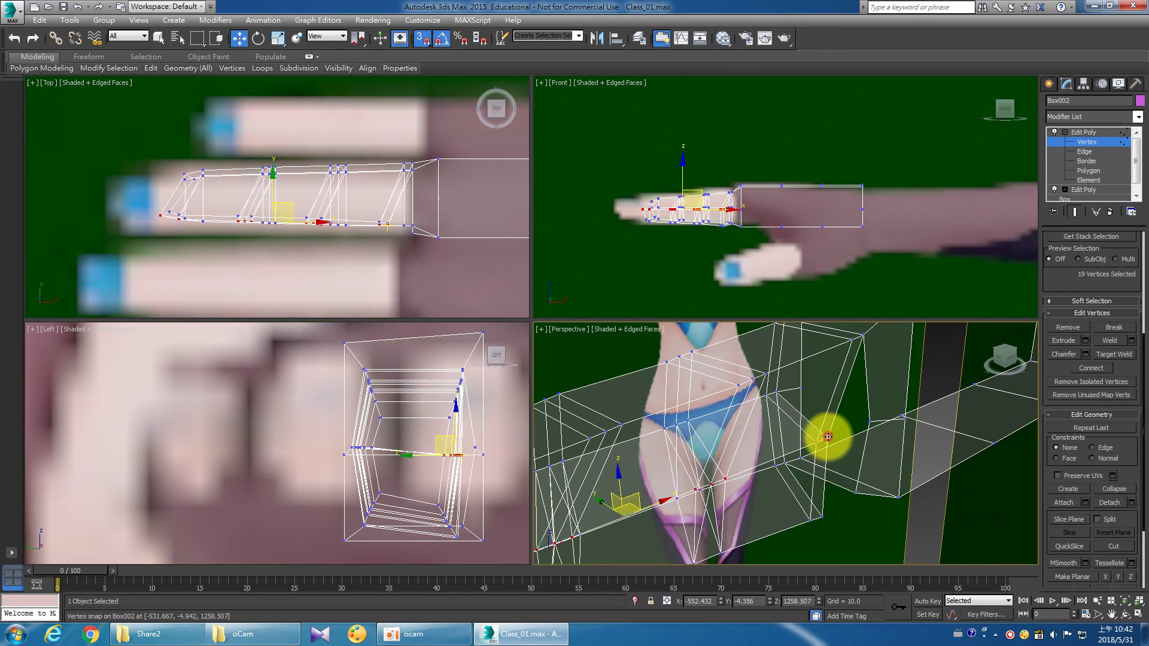
{"action": "left_click_drag", "start_coordinate": [828, 437], "coordinate": [861, 423]}
Snap the bottom-right corner vertices into place, then select all the finger's vertices.
{"action": "left_click_drag", "start_coordinate": [138, 200], "coordinate": [398, 268], "text": "ctrl"}
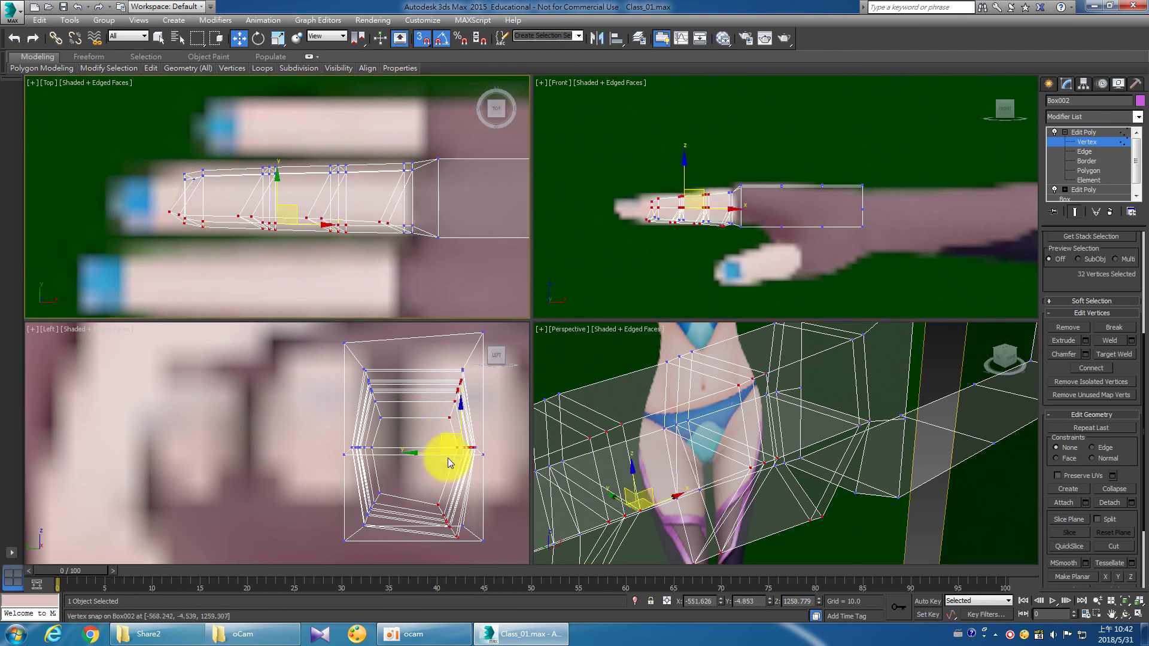
{"action": "left_click_drag", "start_coordinate": [450, 463], "coordinate": [816, 503]}
{"action": "middle_click_drag", "start_coordinate": [816, 503], "coordinate": [831, 469], "text": "alt"}
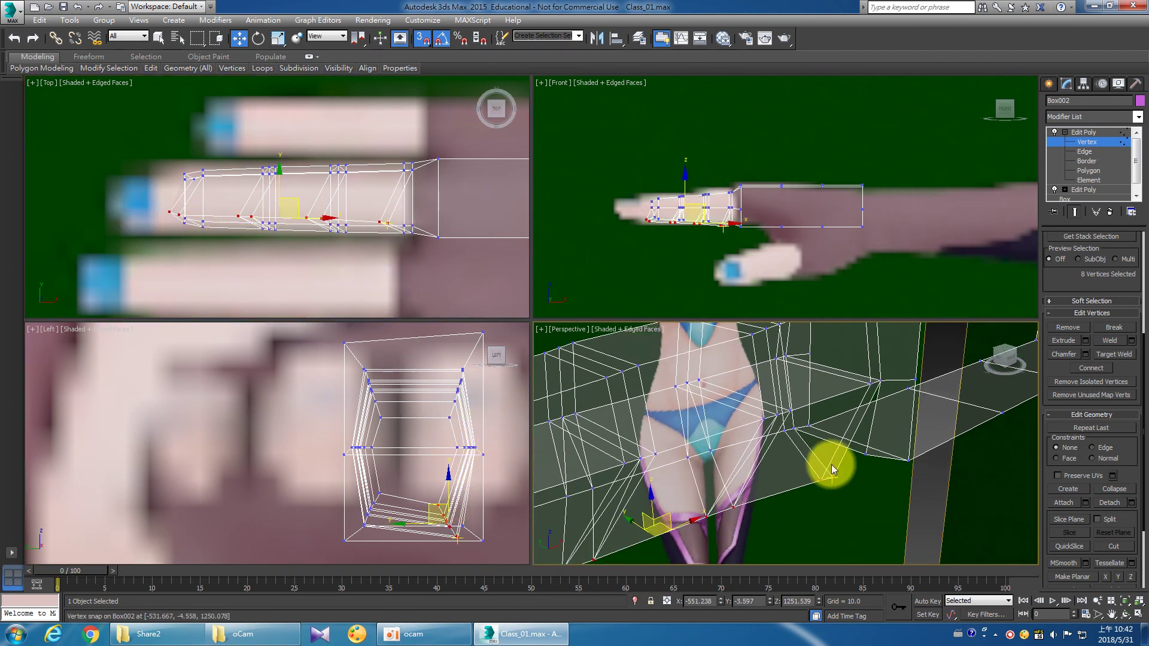
{"action": "left_click_drag", "start_coordinate": [832, 470], "coordinate": [867, 451]}
{"action": "scroll", "coordinate": [864, 472], "scroll_direction": "down", "scroll_amount": 10}
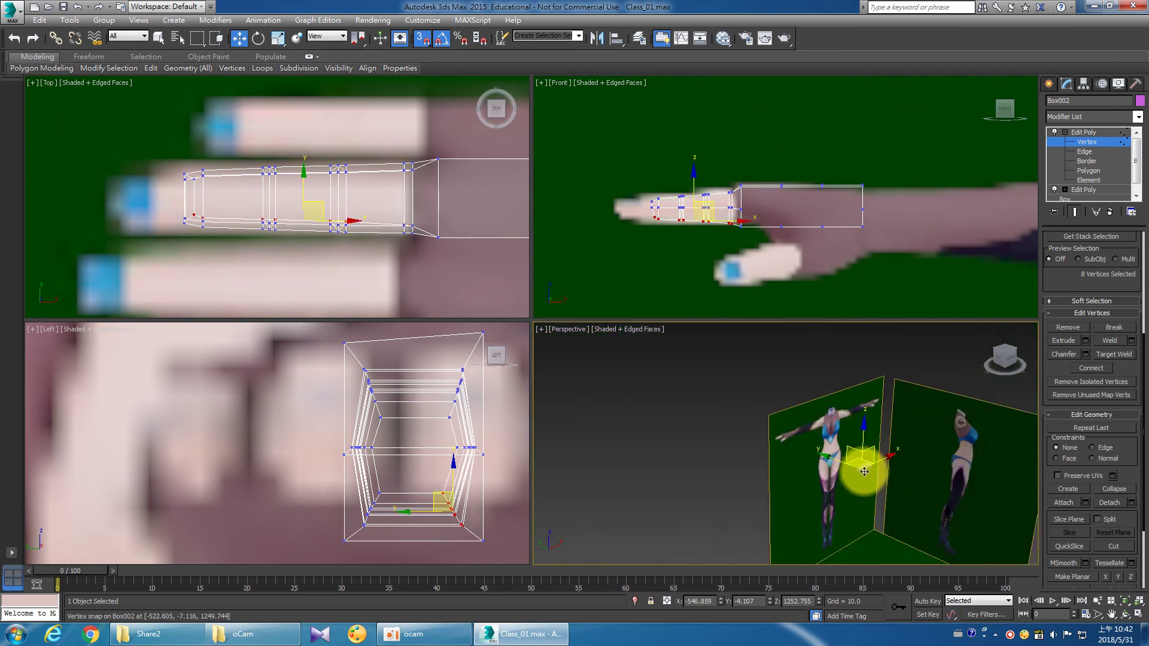
{"action": "scroll", "coordinate": [864, 471], "scroll_direction": "up", "scroll_amount": 5}
{"action": "mouse_move", "coordinate": [131, 142]}
{"action": "left_mouse_down"}
{"action": "mouse_move", "coordinate": [268, 222]}
{"action": "mouse_move", "coordinate": [425, 258]}
{"action": "left_mouse_up"}
Weld the finger's overlapping vertices and turn snapping off.
{"action": "right_click", "coordinate": [424, 256]}
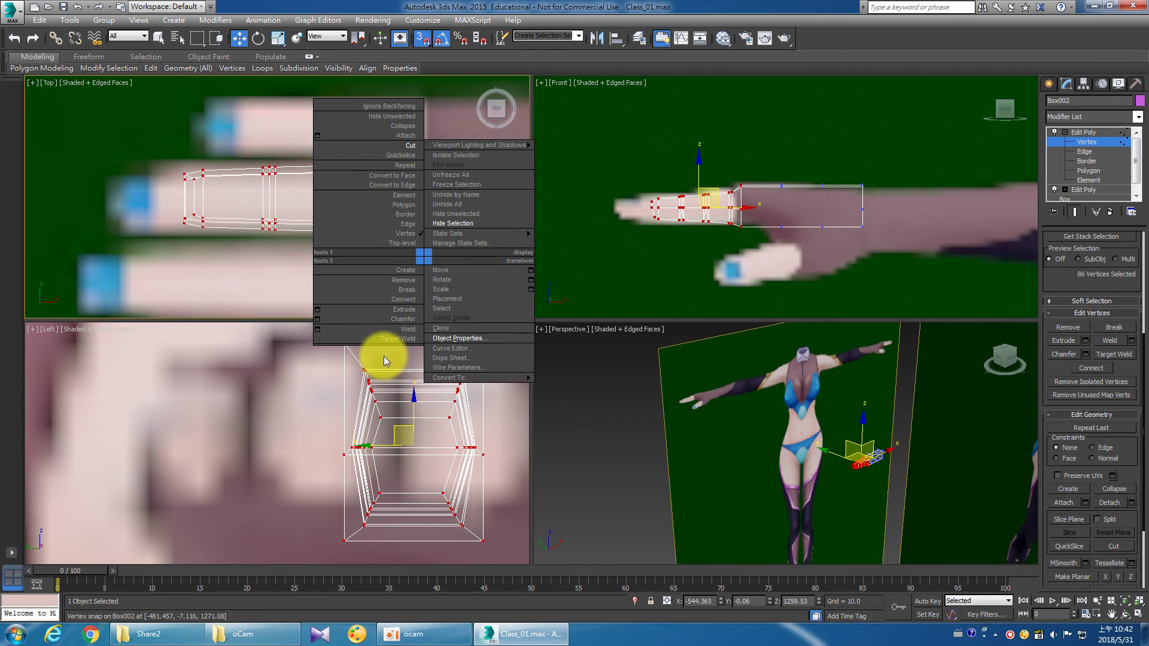
{"action": "left_click", "coordinate": [318, 329]}
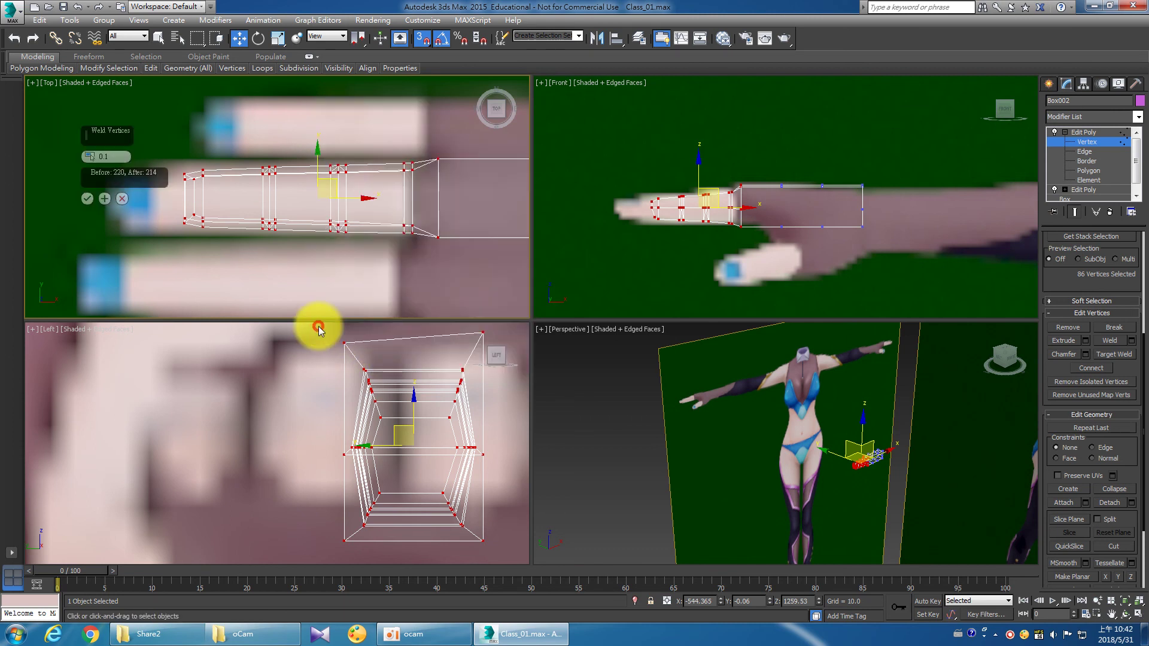
{"action": "left_click", "coordinate": [86, 191]}
{"action": "left_click", "coordinate": [421, 39]}
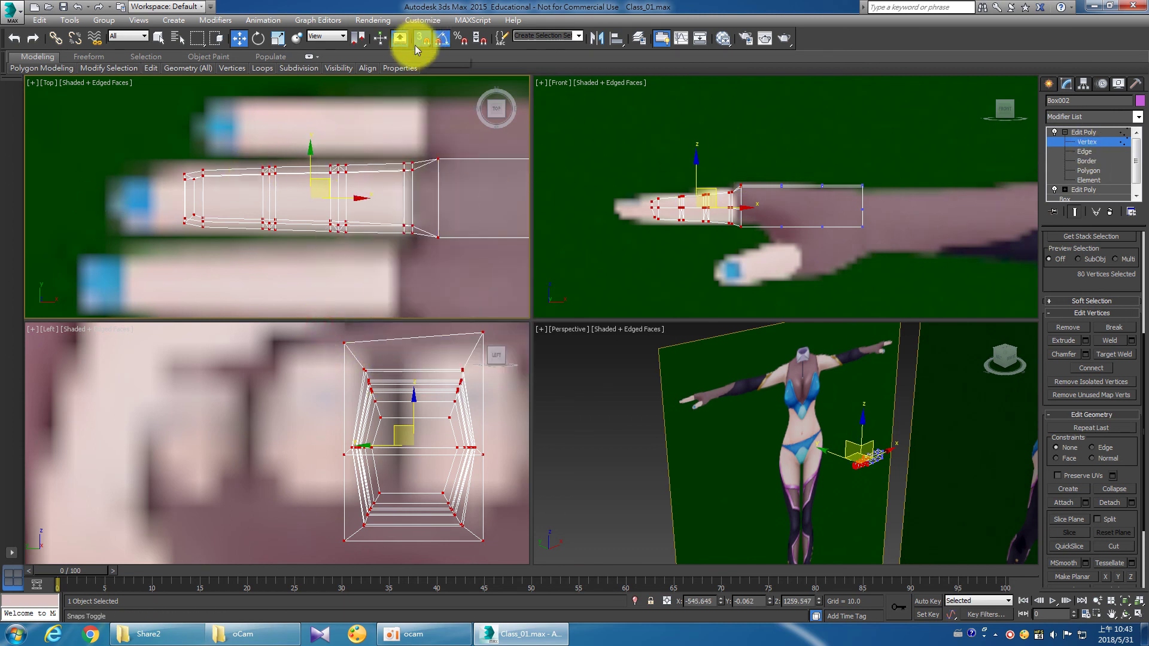
{"action": "left_click", "coordinate": [378, 134]}
Slide the fingertip vertex rows toward the tip and move a joint loop onto the finger joint.
{"action": "middle_click_drag", "start_coordinate": [117, 151], "coordinate": [146, 158]}
{"action": "left_click_drag", "start_coordinate": [339, 245], "coordinate": [393, 264]}
{"action": "left_click_drag", "start_coordinate": [341, 205], "coordinate": [256, 192]}
{"action": "left_click", "coordinate": [223, 273]}
{"action": "left_click_drag", "start_coordinate": [192, 166], "coordinate": [322, 278]}
{"action": "left_click_drag", "start_coordinate": [301, 205], "coordinate": [328, 208]}
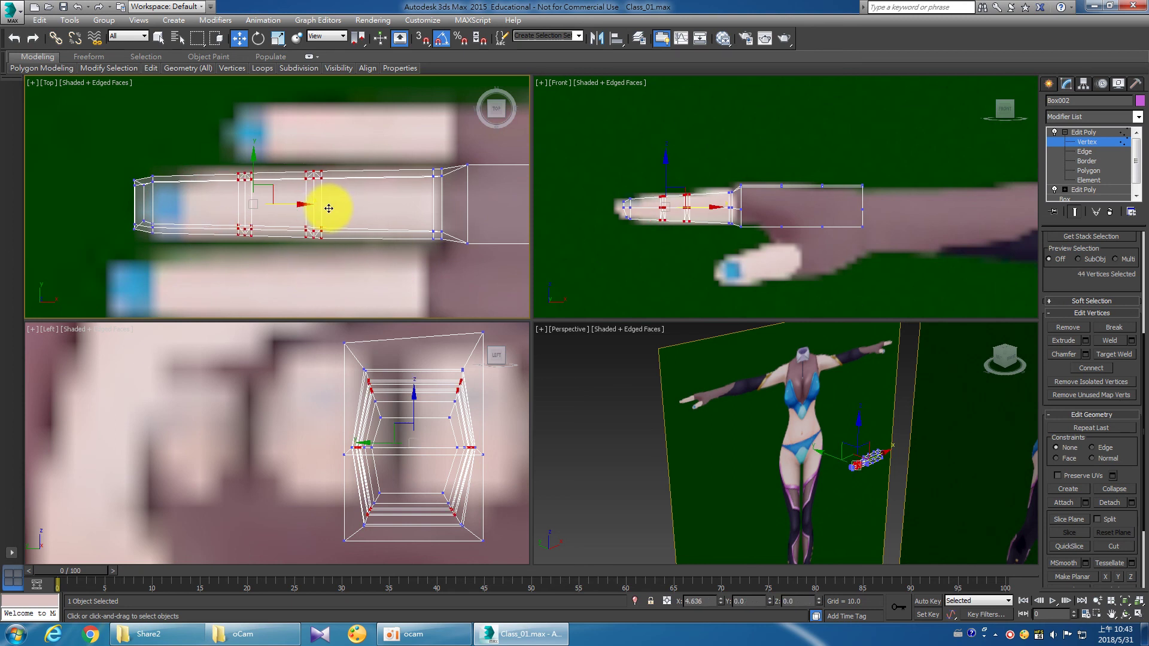
{"action": "left_click_drag", "start_coordinate": [339, 270], "coordinate": [287, 149]}
{"action": "left_click_drag", "start_coordinate": [344, 204], "coordinate": [381, 208]}
{"action": "left_click_drag", "start_coordinate": [381, 207], "coordinate": [385, 207]}
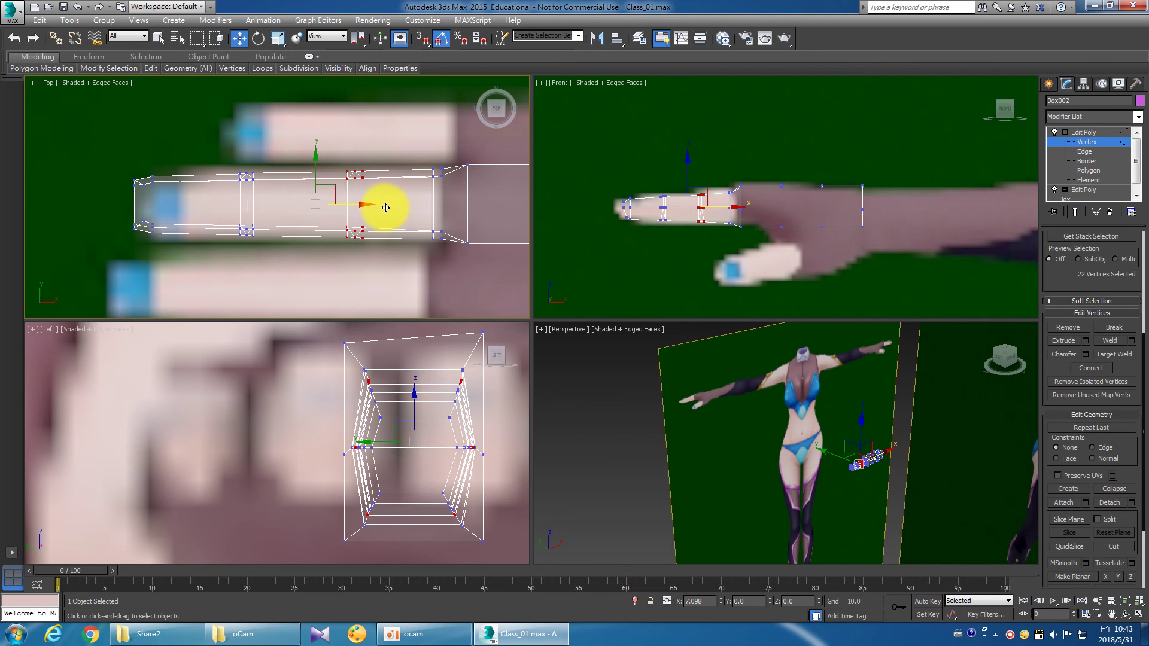
Nudge blocks of the finger's vertex rings slightly upward in the Top view.
{"action": "left_click", "coordinate": [231, 156]}
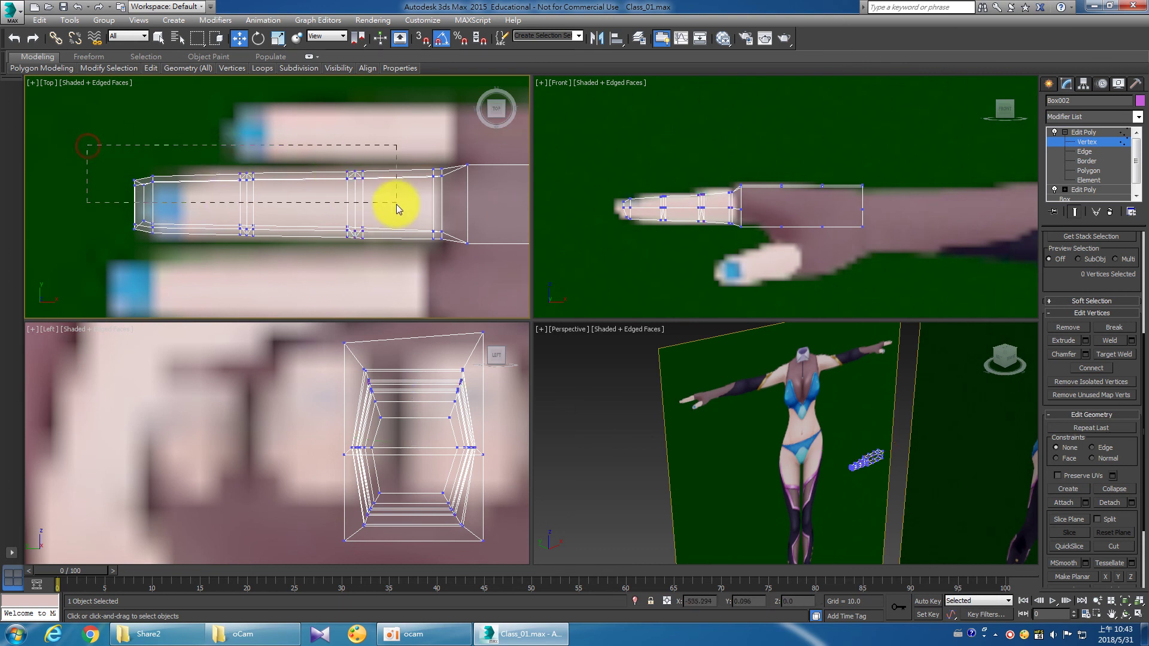
{"action": "left_click_drag", "start_coordinate": [87, 145], "coordinate": [396, 206]}
{"action": "left_click_drag", "start_coordinate": [261, 145], "coordinate": [265, 141]}
{"action": "left_click_drag", "start_coordinate": [80, 161], "coordinate": [286, 183]}
{"action": "left_click_drag", "start_coordinate": [446, 193], "coordinate": [447, 193]}
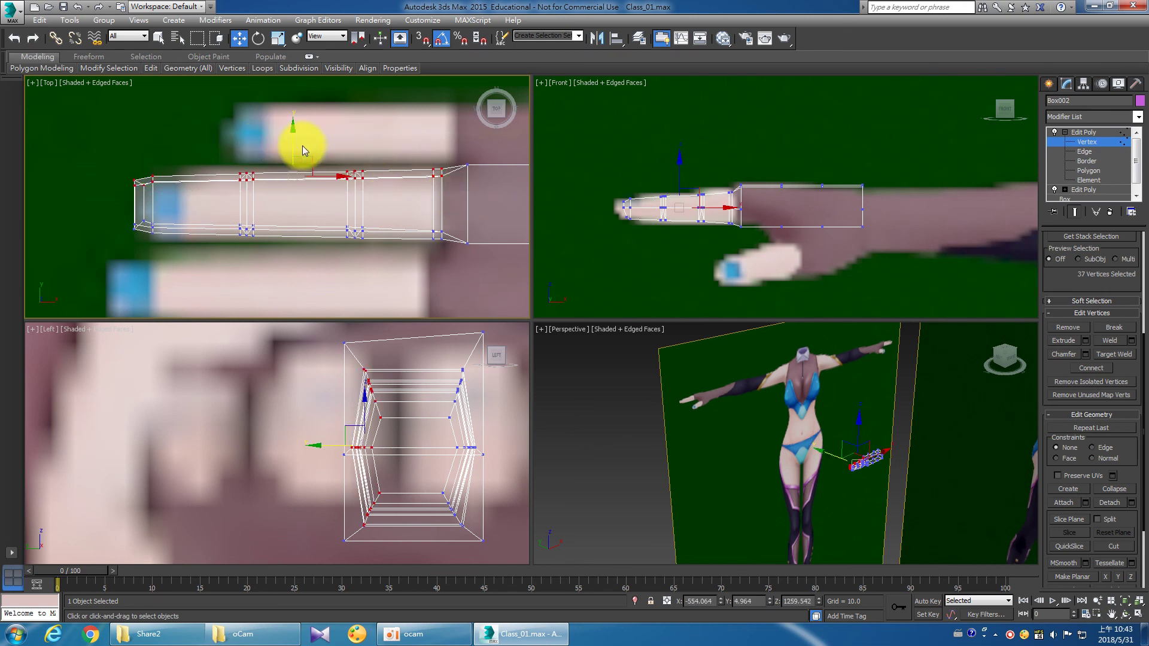
{"action": "left_click_drag", "start_coordinate": [294, 146], "coordinate": [292, 145]}
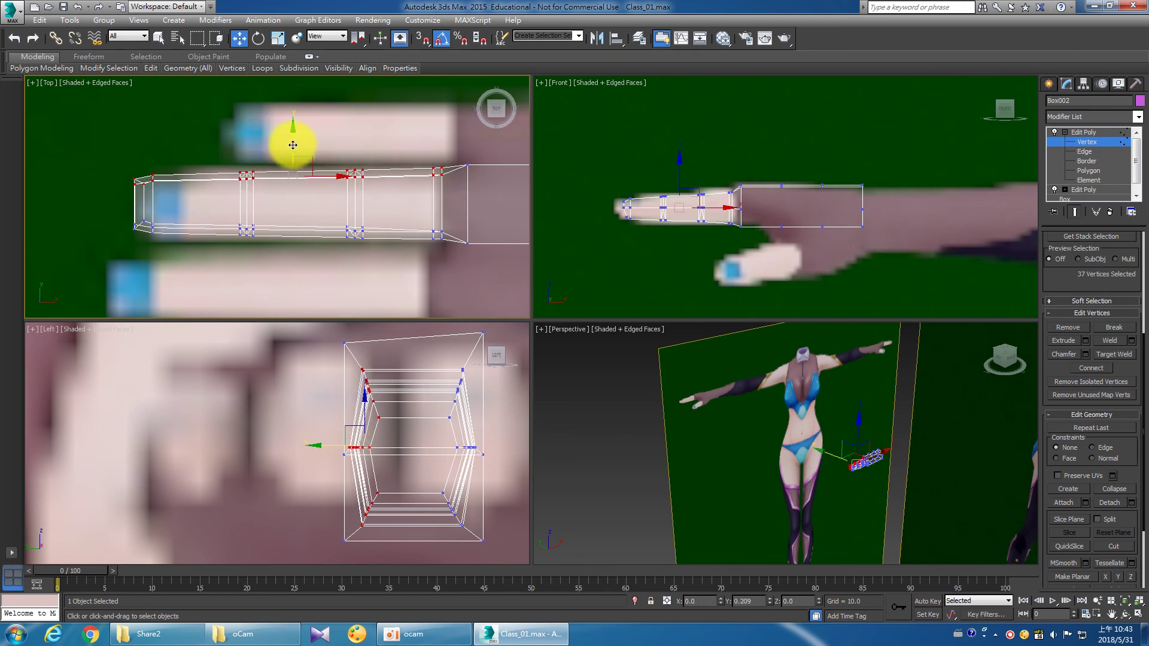
Nudge the fingertip-end and bottom vertices slightly inward to fit the reference.
{"action": "left_click", "coordinate": [99, 212]}
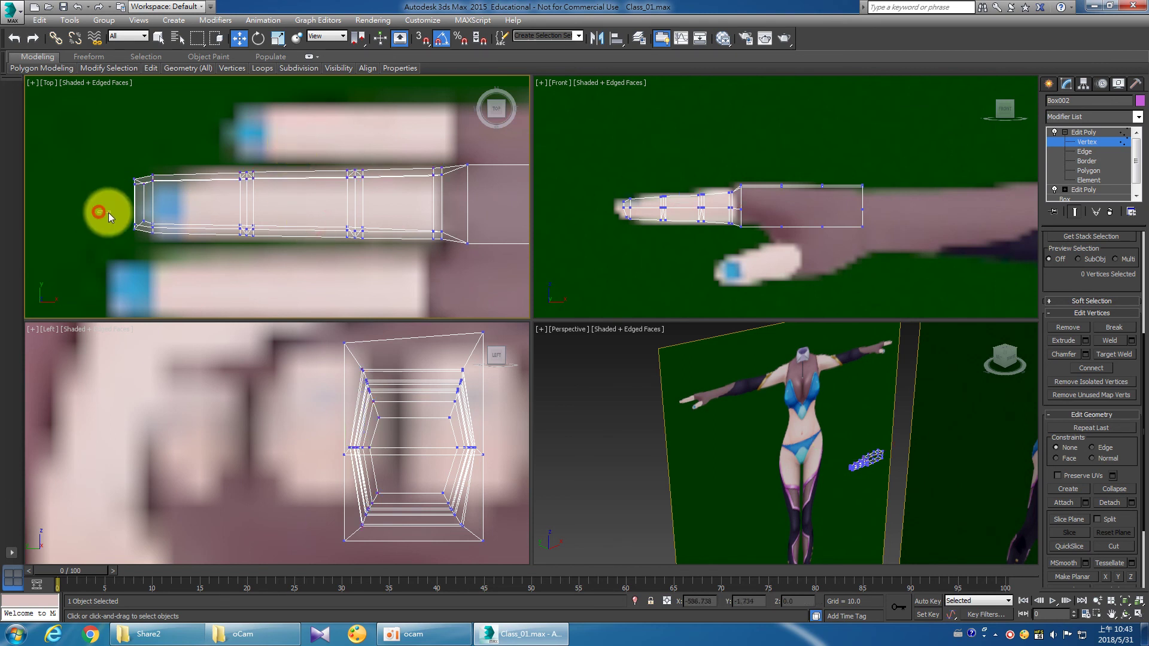
{"action": "left_click_drag", "start_coordinate": [396, 269], "coordinate": [396, 270]}
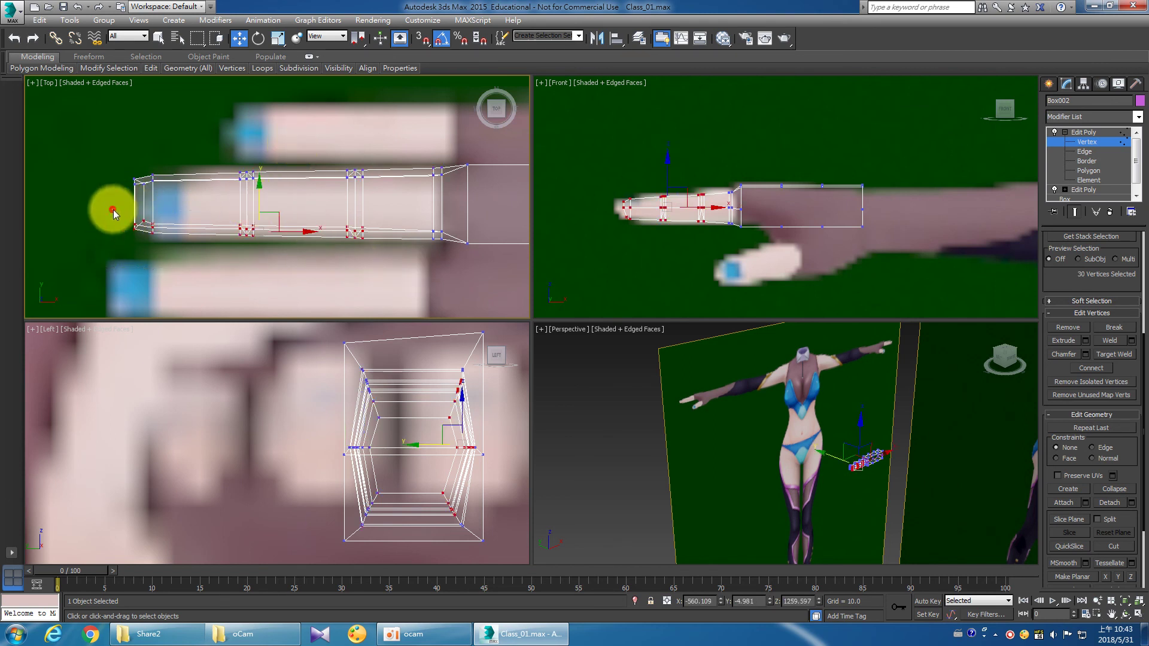
{"action": "left_click_drag", "start_coordinate": [113, 205], "coordinate": [443, 261]}
{"action": "left_click_drag", "start_coordinate": [293, 198], "coordinate": [302, 198]}
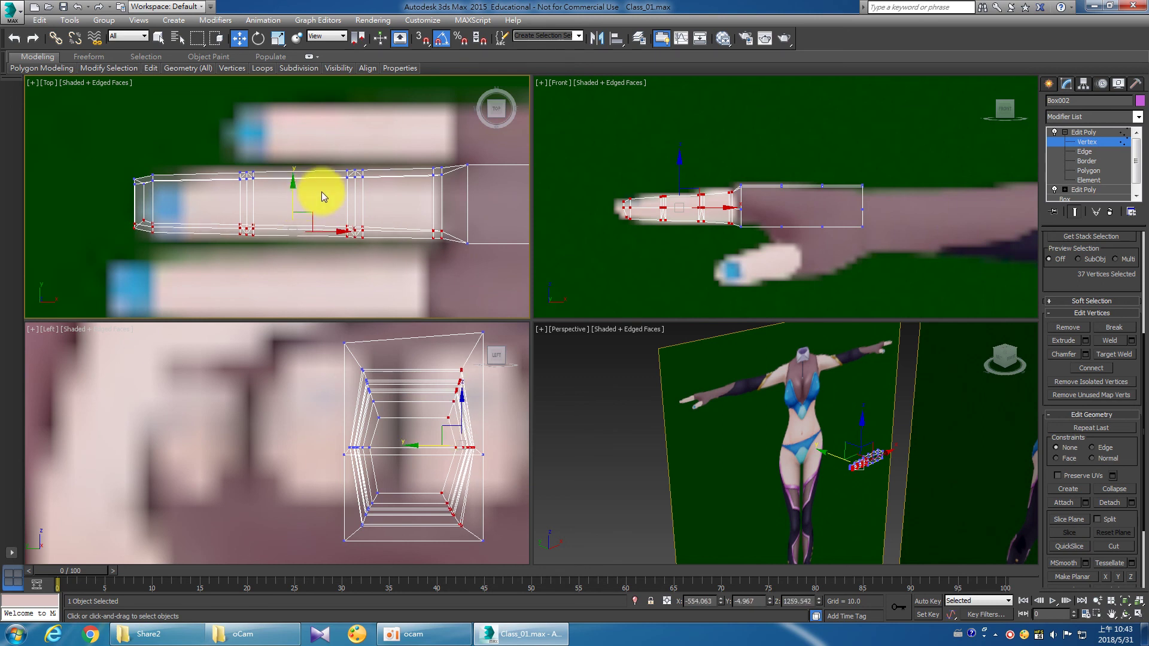
{"action": "left_click", "coordinate": [248, 205]}
{"action": "left_click_drag", "start_coordinate": [203, 247], "coordinate": [231, 185]}
{"action": "left_click", "coordinate": [197, 132]}
Select the top half of the first vertex ring and frame the finger in the Top view.
{"action": "left_click_drag", "start_coordinate": [202, 136], "coordinate": [284, 198]}
{"action": "scroll", "coordinate": [293, 211], "scroll_direction": "down", "scroll_amount": 1}
{"action": "scroll", "coordinate": [293, 211], "scroll_direction": "down", "scroll_amount": 3}
{"action": "scroll", "coordinate": [322, 220], "scroll_direction": "up", "scroll_amount": 3}
{"action": "scroll", "coordinate": [321, 220], "scroll_direction": "up", "scroll_amount": 2}
{"action": "scroll", "coordinate": [322, 220], "scroll_direction": "down", "scroll_amount": 4}
{"action": "middle_click_drag", "start_coordinate": [323, 221], "coordinate": [289, 210]}
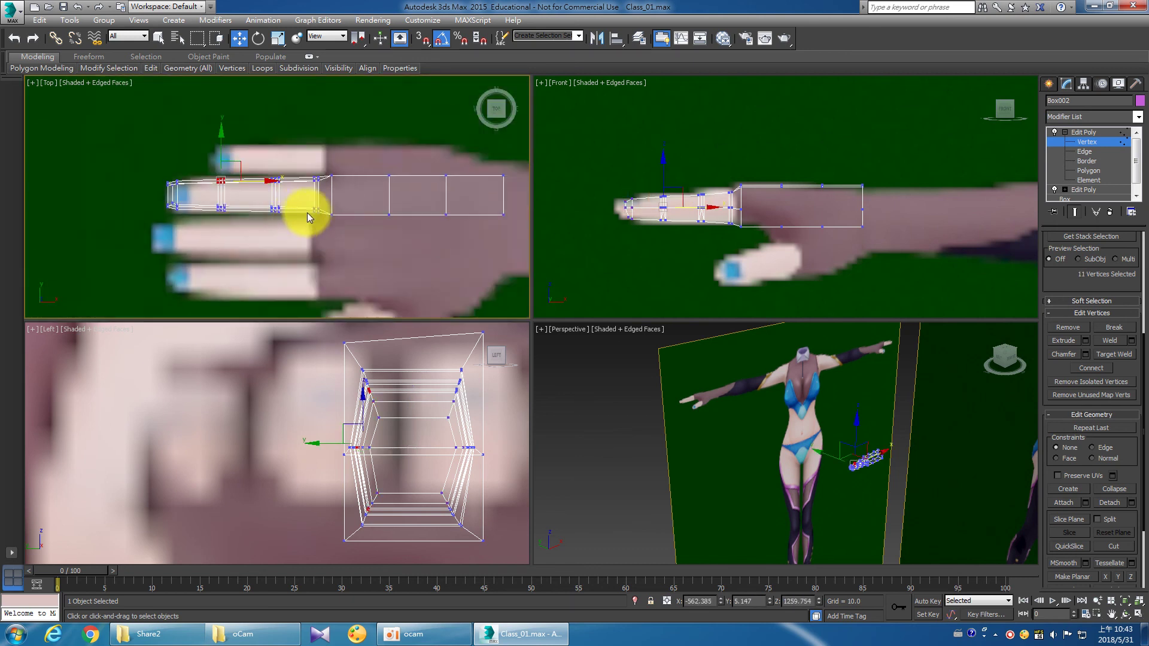
Save the scene as Class_02.max, then reselect the finger's upper corner vertices at Vertex level.
{"action": "left_click", "coordinate": [1084, 133]}
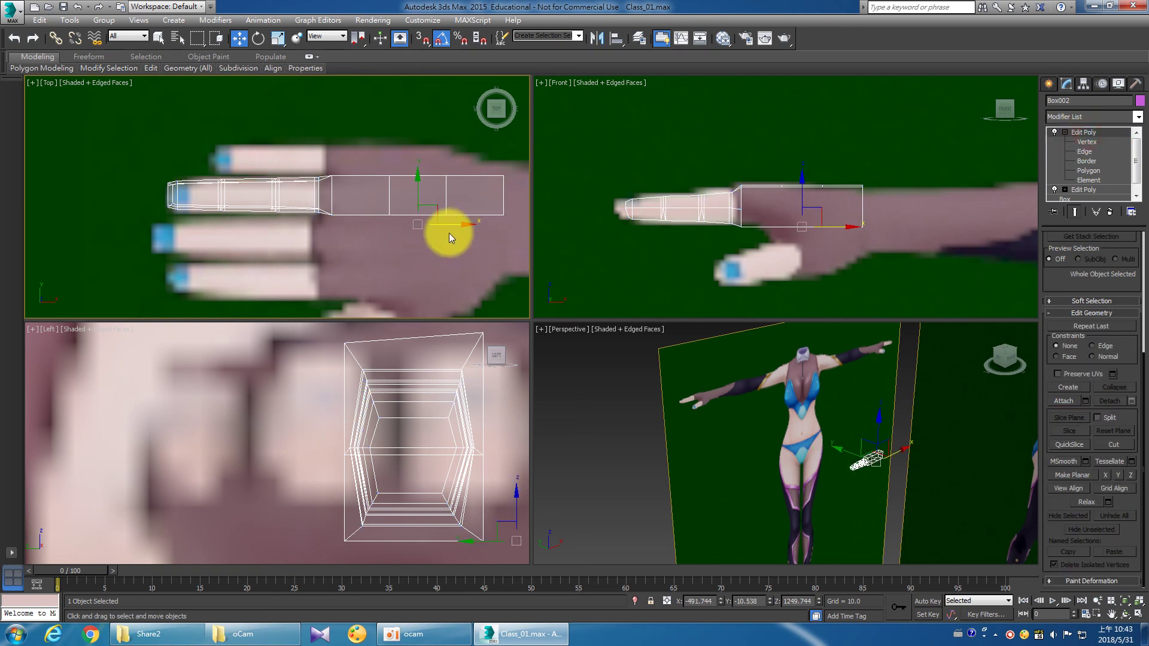
{"action": "middle_click_drag", "start_coordinate": [449, 234], "coordinate": [371, 240]}
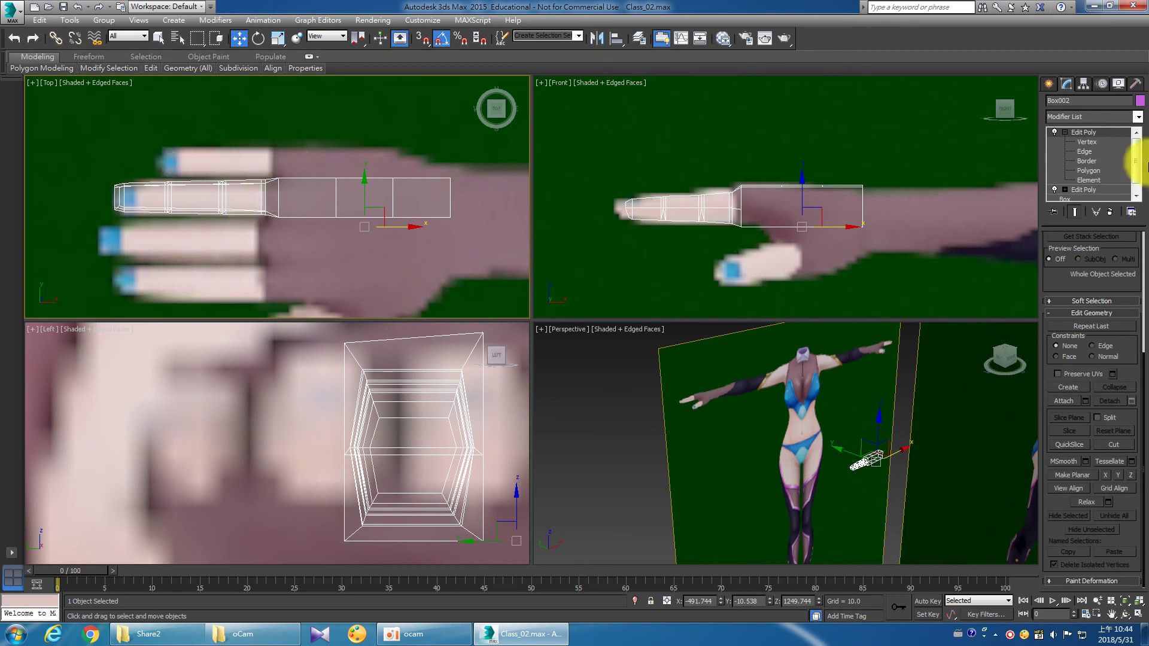
{"action": "left_click", "coordinate": [1086, 144]}
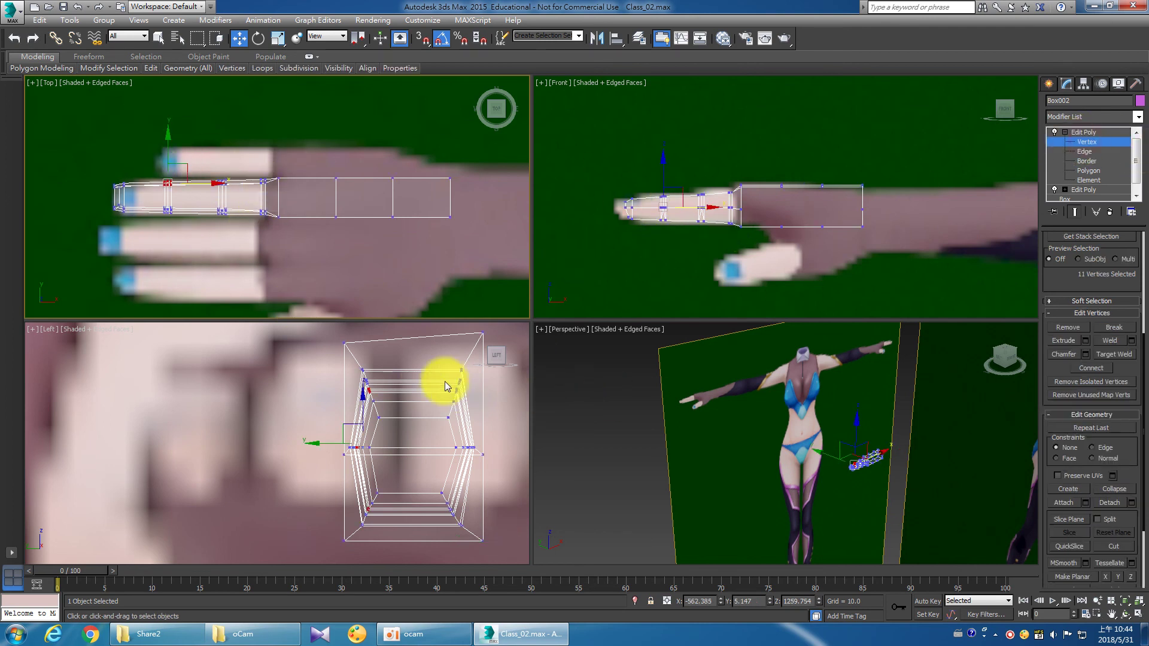
{"action": "left_click_drag", "start_coordinate": [425, 364], "coordinate": [479, 426]}
Pull the cross-section corners outward: upper corners up-right, left side up-left, bottom-left down-left.
{"action": "left_click_drag", "start_coordinate": [477, 377], "coordinate": [489, 351]}
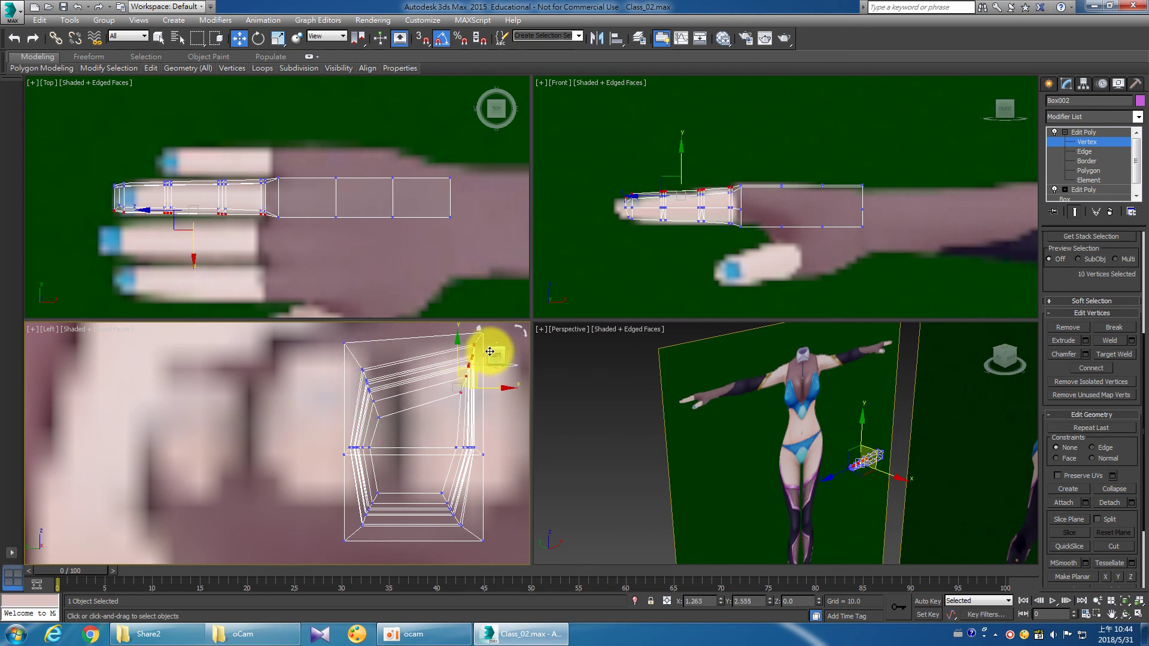
{"action": "left_click", "coordinate": [396, 428]}
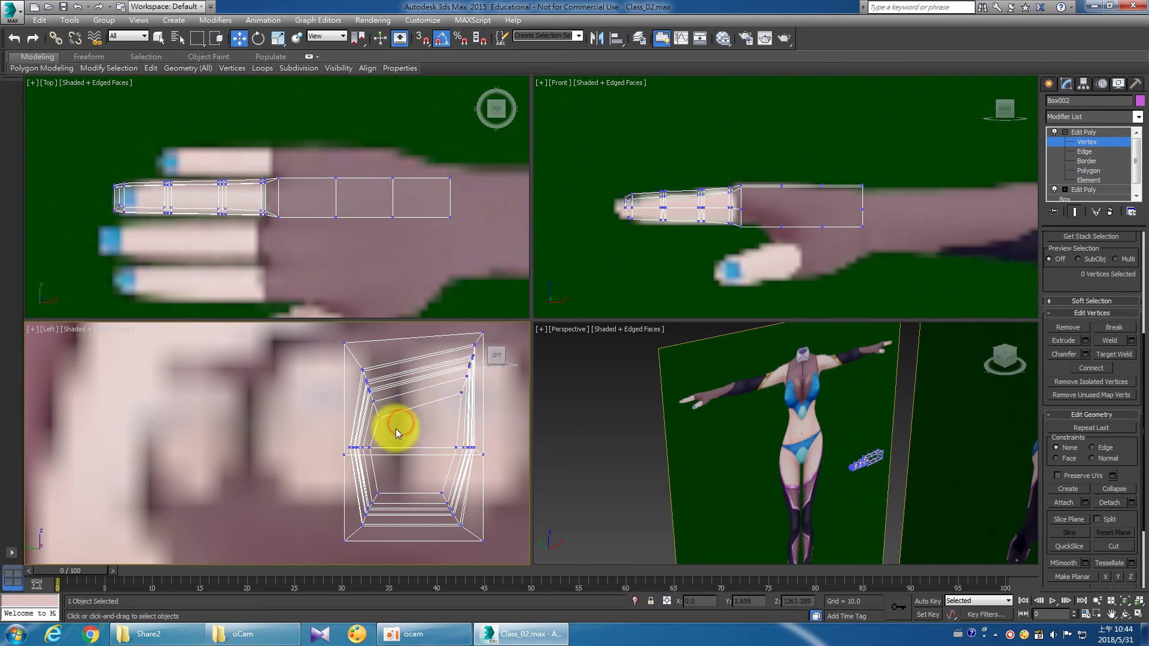
{"action": "left_click_drag", "start_coordinate": [372, 371], "coordinate": [375, 352]}
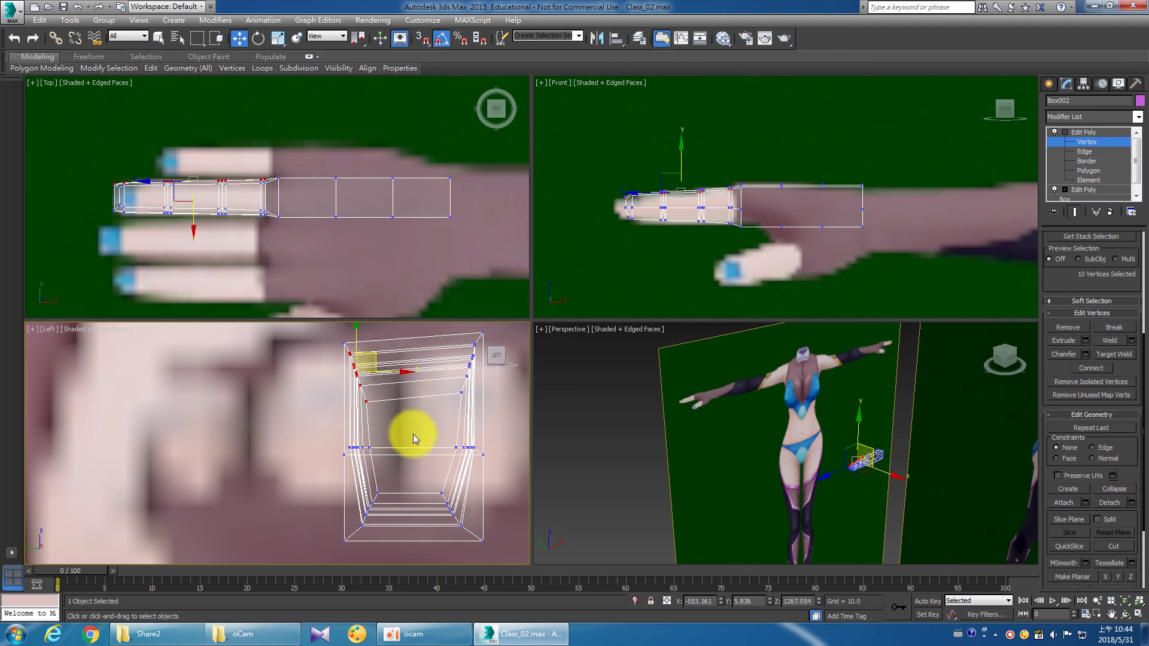
{"action": "scroll", "coordinate": [413, 433], "scroll_direction": "up", "scroll_amount": 2}
{"action": "scroll", "coordinate": [379, 436], "scroll_direction": "up", "scroll_amount": 1}
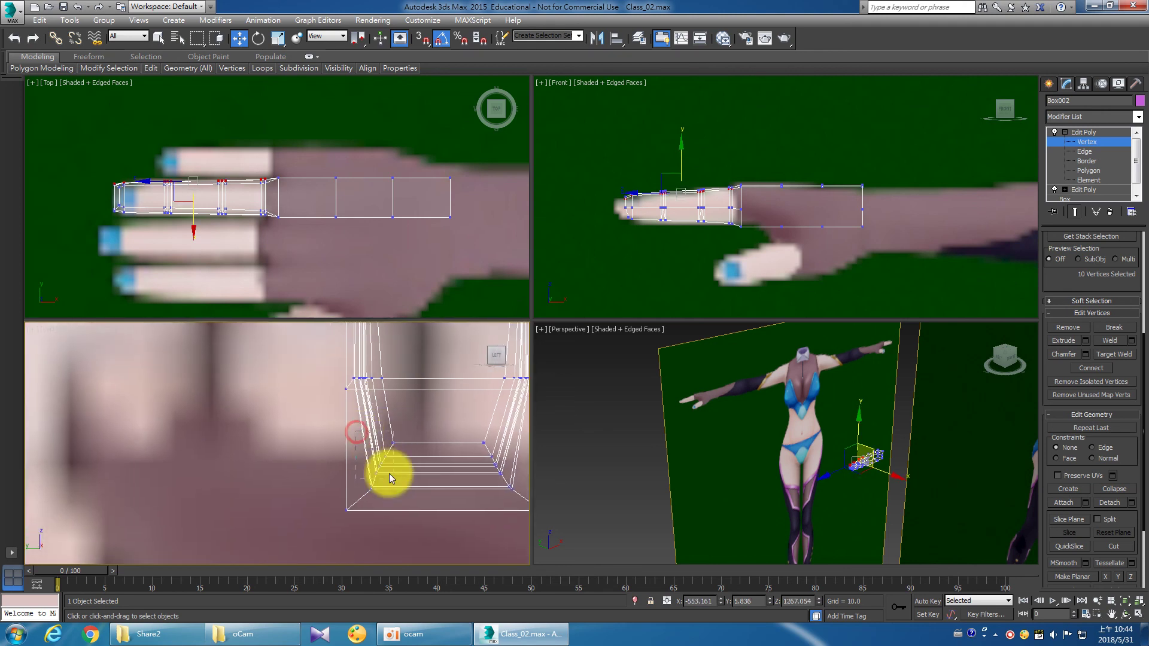
{"action": "left_click_drag", "start_coordinate": [359, 464], "coordinate": [405, 501]}
{"action": "left_click_drag", "start_coordinate": [399, 457], "coordinate": [386, 465]}
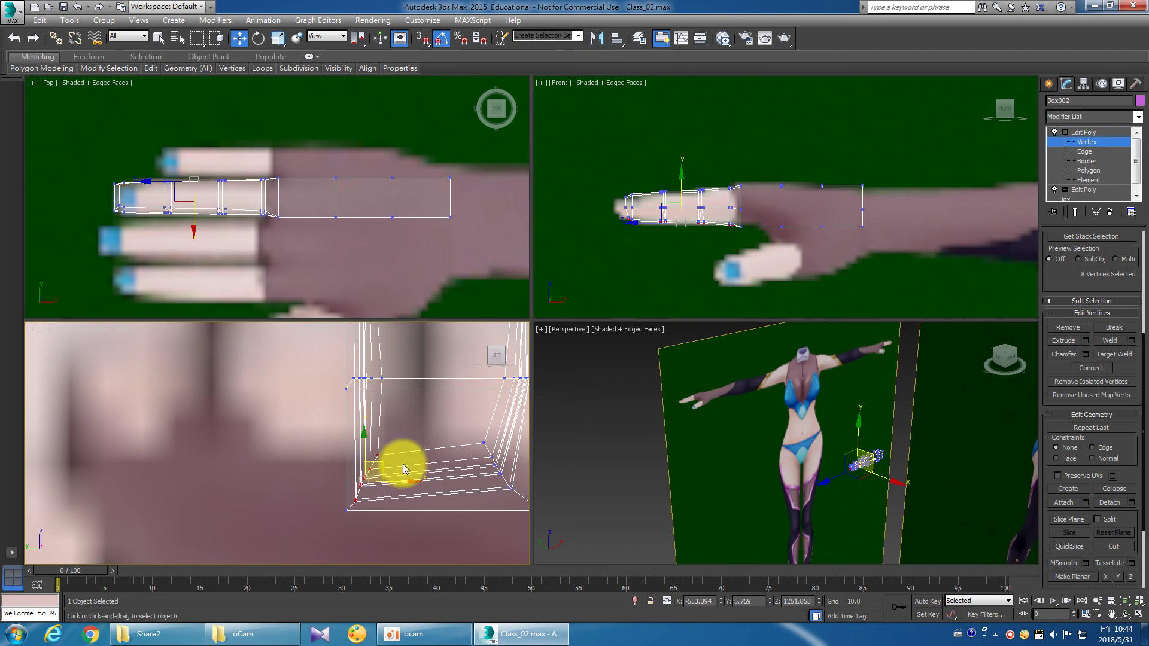
Move the right-hand top-row vertices to the right, then select the left-hand top vertices.
{"action": "scroll", "coordinate": [419, 451], "scroll_direction": "down", "scroll_amount": 2}
{"action": "scroll", "coordinate": [424, 449], "scroll_direction": "down", "scroll_amount": 1}
{"action": "mouse_move", "coordinate": [410, 407]}
{"action": "left_mouse_down"}
{"action": "mouse_move", "coordinate": [460, 490]}
{"action": "mouse_move", "coordinate": [461, 461]}
{"action": "mouse_move", "coordinate": [471, 452]}
{"action": "mouse_move", "coordinate": [484, 461]}
{"action": "left_mouse_up"}
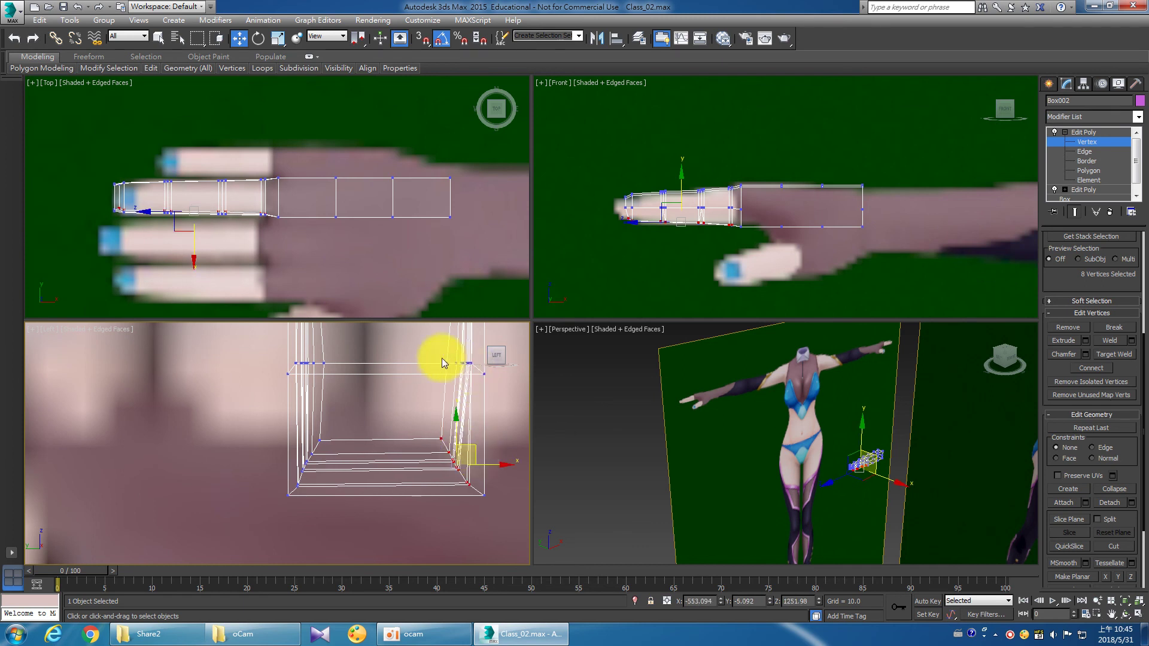
{"action": "left_click_drag", "start_coordinate": [426, 357], "coordinate": [476, 387]}
{"action": "middle_click_drag", "start_coordinate": [476, 386], "coordinate": [431, 409]}
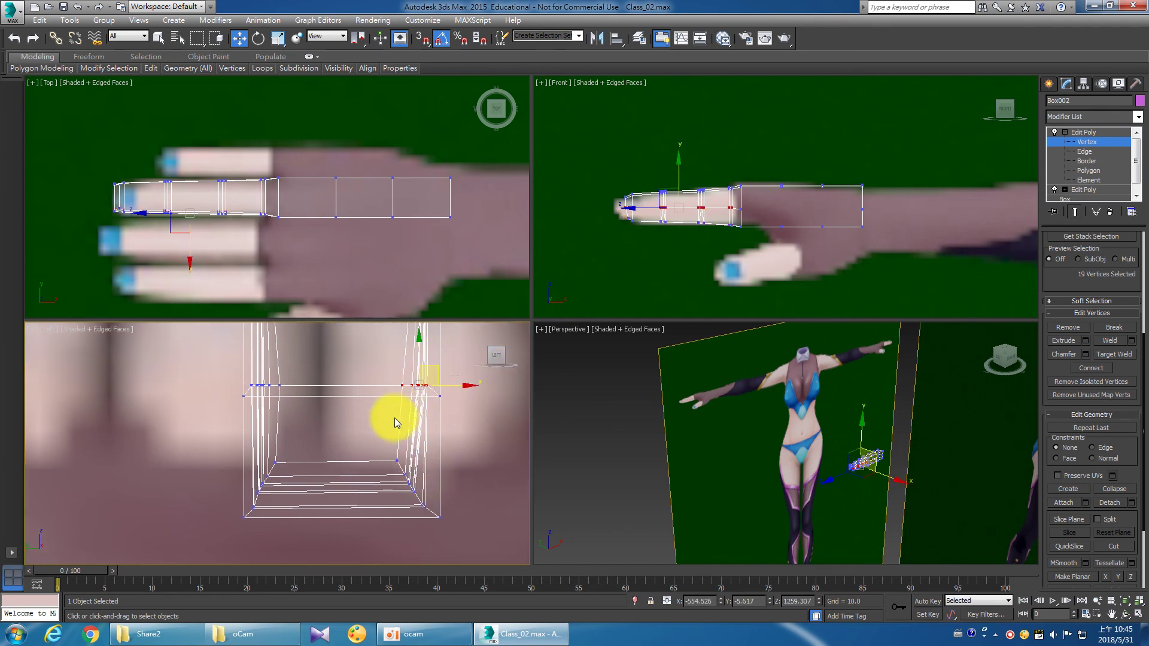
{"action": "left_click_drag", "start_coordinate": [473, 384], "coordinate": [477, 385]}
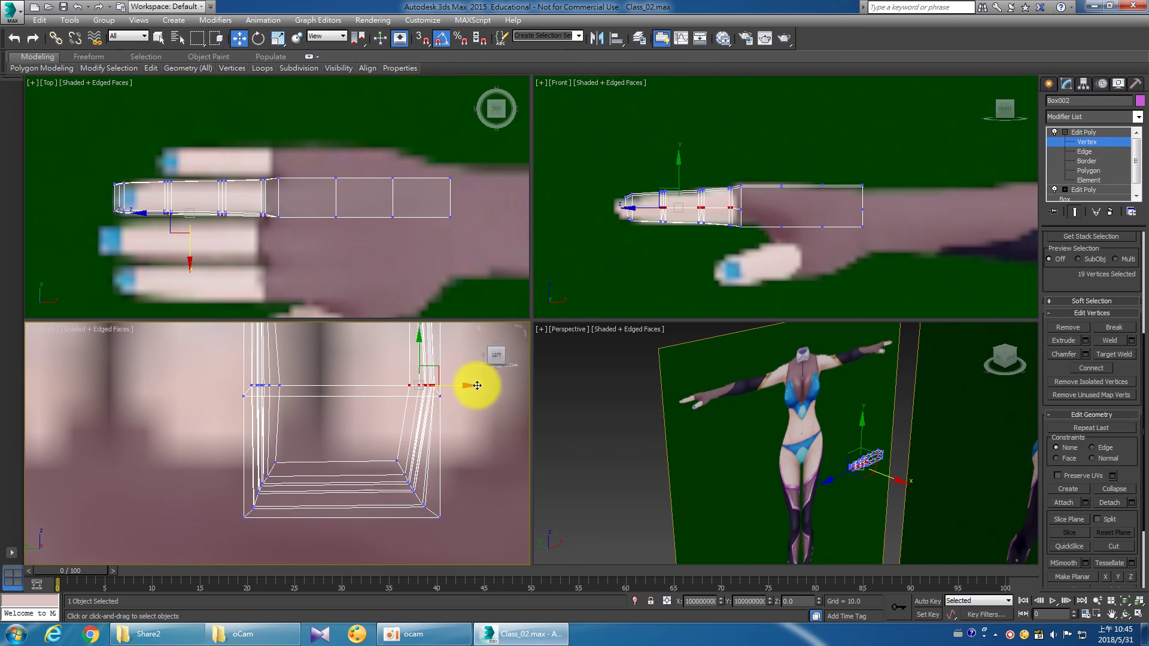
{"action": "mouse_move", "coordinate": [311, 407]}
{"action": "left_mouse_down"}
{"action": "mouse_move", "coordinate": [252, 379]}
{"action": "mouse_move", "coordinate": [297, 387]}
{"action": "left_mouse_up"}
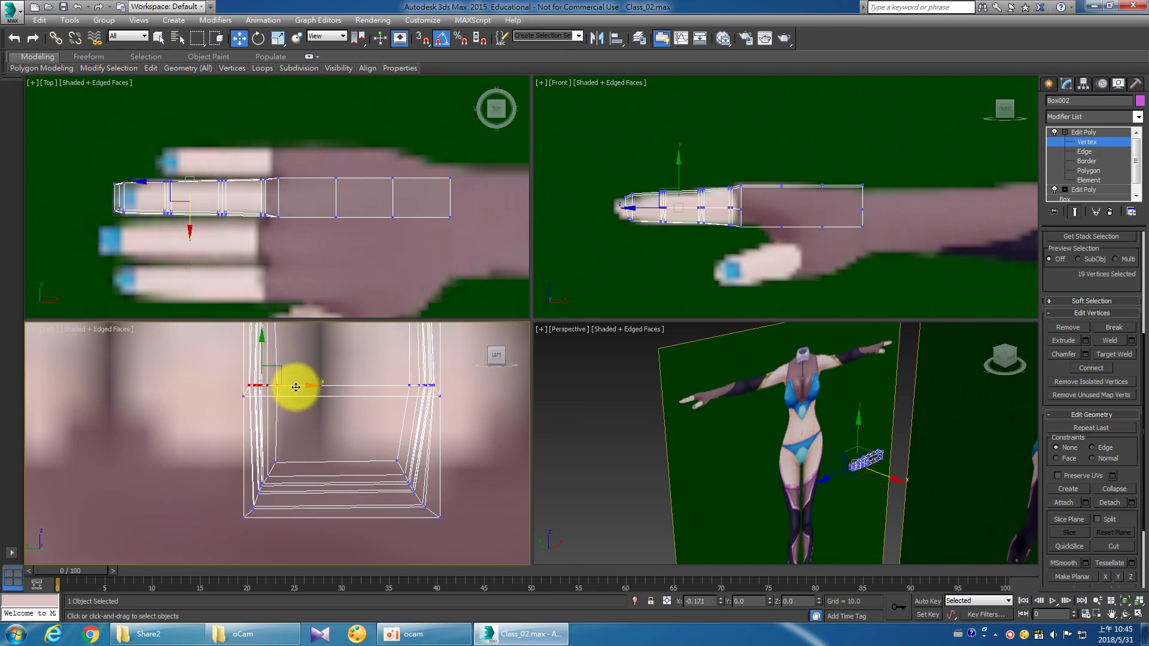
Raise the finger's top-edge and bottom-edge vertex rows slightly to follow the side-view taper.
{"action": "scroll", "coordinate": [748, 248], "scroll_direction": "up", "scroll_amount": 3}
{"action": "scroll", "coordinate": [751, 264], "scroll_direction": "up", "scroll_amount": 3}
{"action": "scroll", "coordinate": [724, 239], "scroll_direction": "up", "scroll_amount": 2}
{"action": "scroll", "coordinate": [724, 239], "scroll_direction": "down", "scroll_amount": 2}
{"action": "scroll", "coordinate": [748, 250], "scroll_direction": "down", "scroll_amount": 1}
{"action": "mouse_move", "coordinate": [559, 149]}
{"action": "left_mouse_down"}
{"action": "mouse_move", "coordinate": [601, 174]}
{"action": "mouse_move", "coordinate": [786, 197]}
{"action": "left_mouse_up"}
{"action": "left_click_drag", "start_coordinate": [679, 144], "coordinate": [676, 143]}
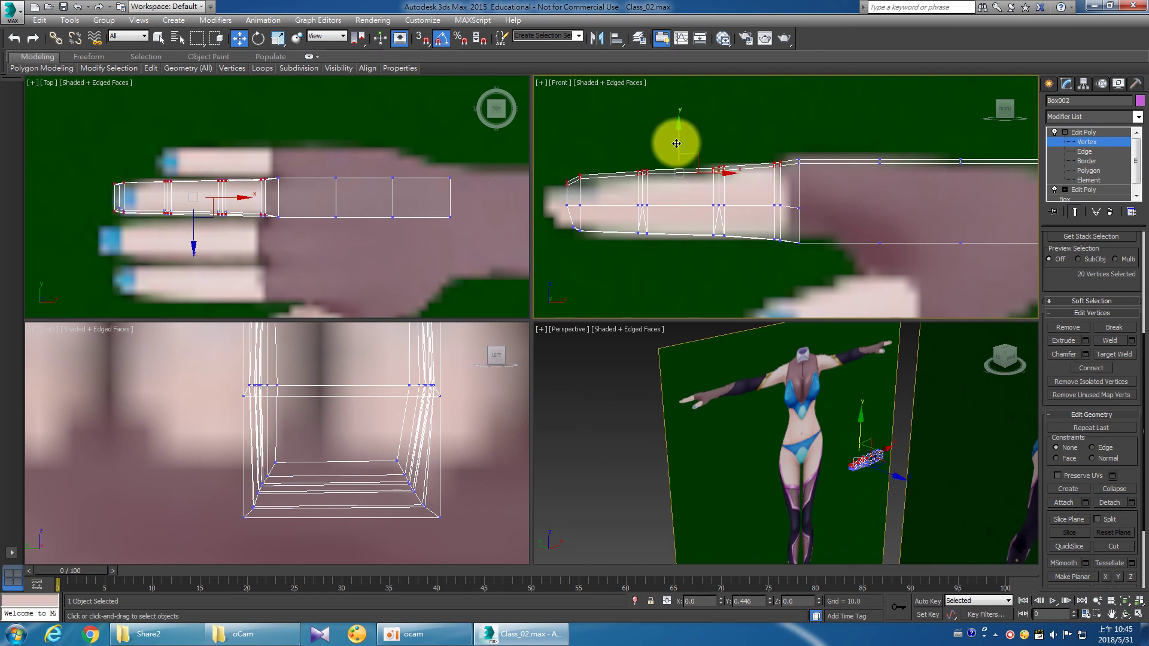
{"action": "left_click", "coordinate": [646, 247]}
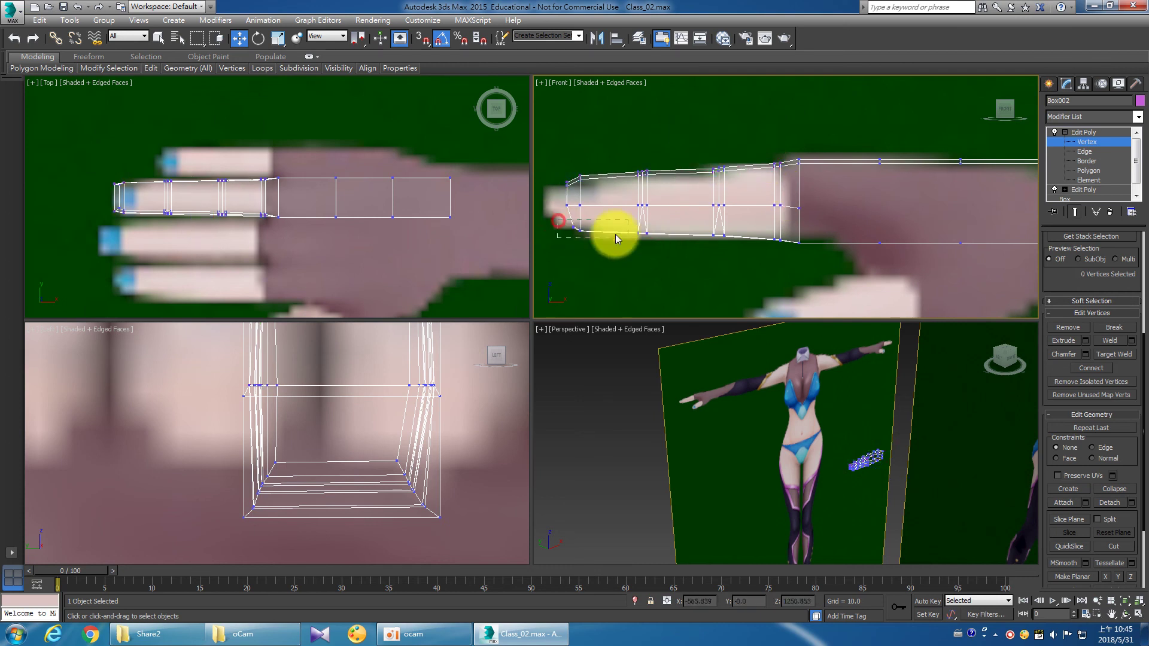
{"action": "left_click_drag", "start_coordinate": [795, 261], "coordinate": [795, 261]}
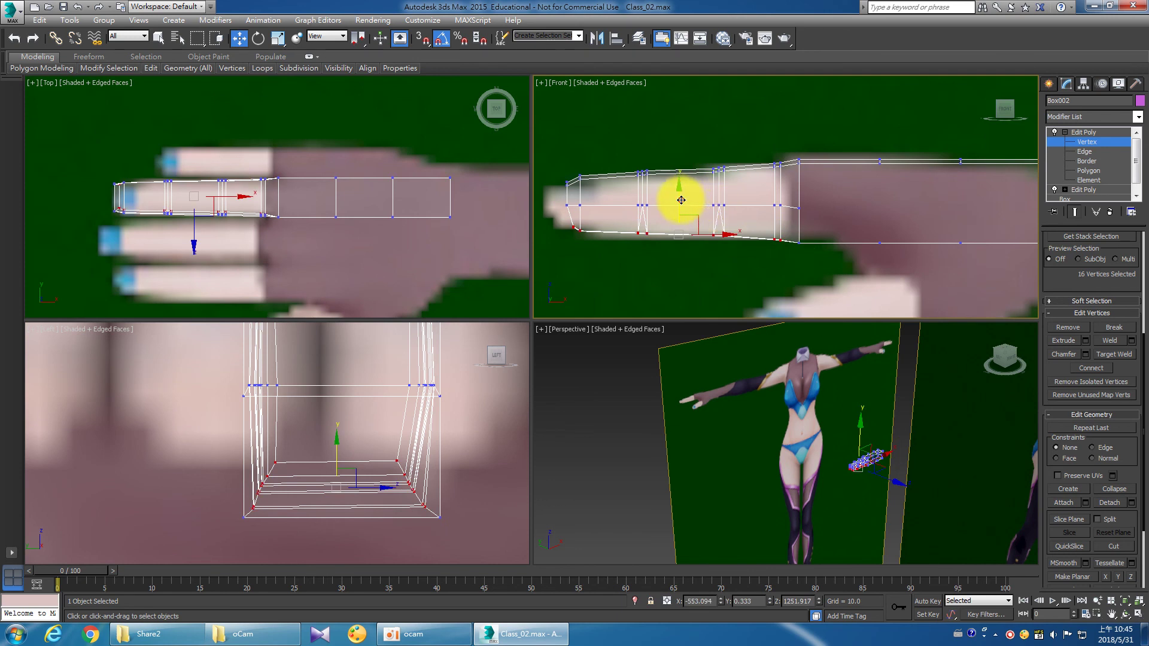
{"action": "left_click_drag", "start_coordinate": [681, 201], "coordinate": [678, 199]}
{"action": "left_click", "coordinate": [731, 185]}
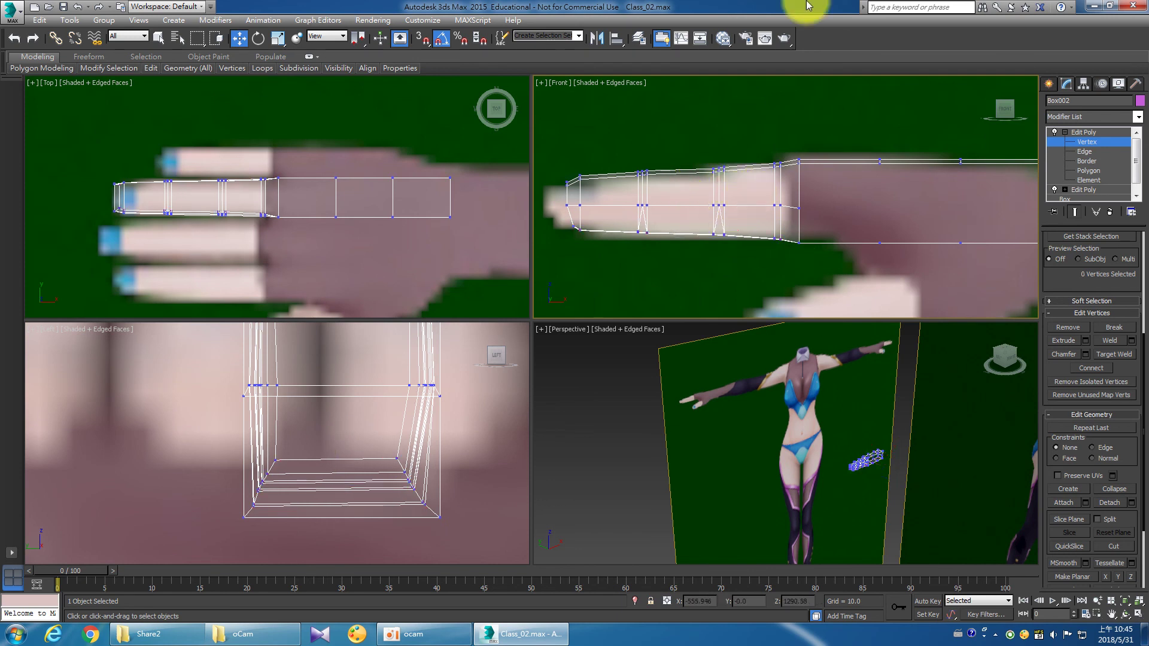
Run Unhide All on Box002 from Vertex level to reveal its hidden geometry.
{"action": "left_click", "coordinate": [1086, 132]}
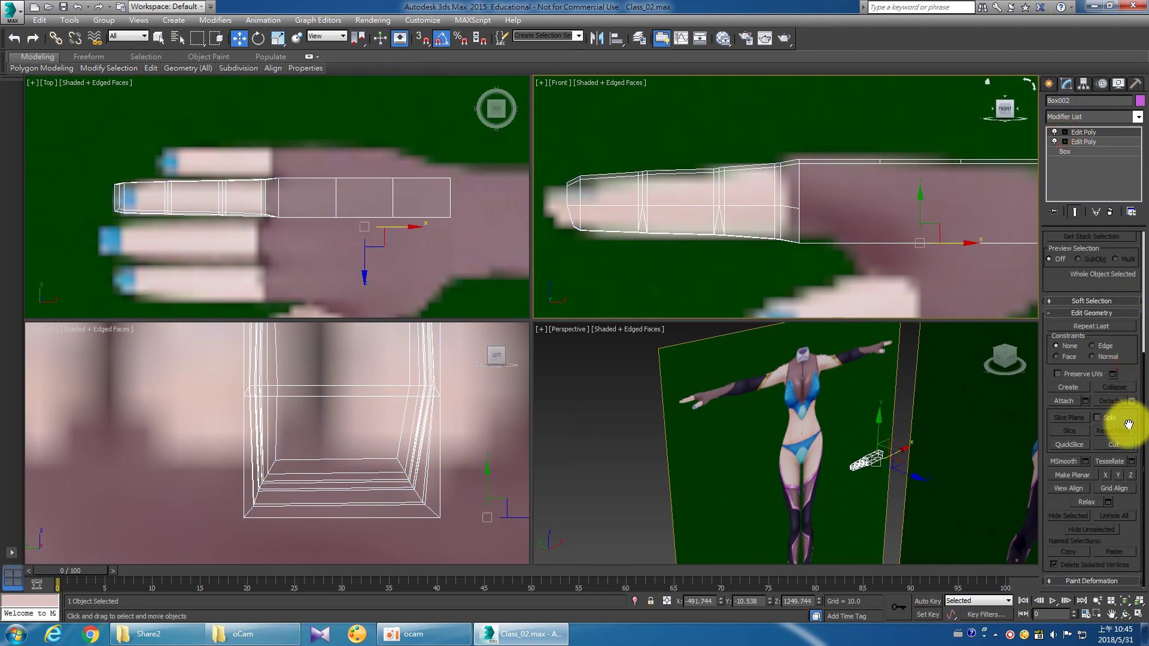
{"action": "left_click", "coordinate": [1065, 132]}
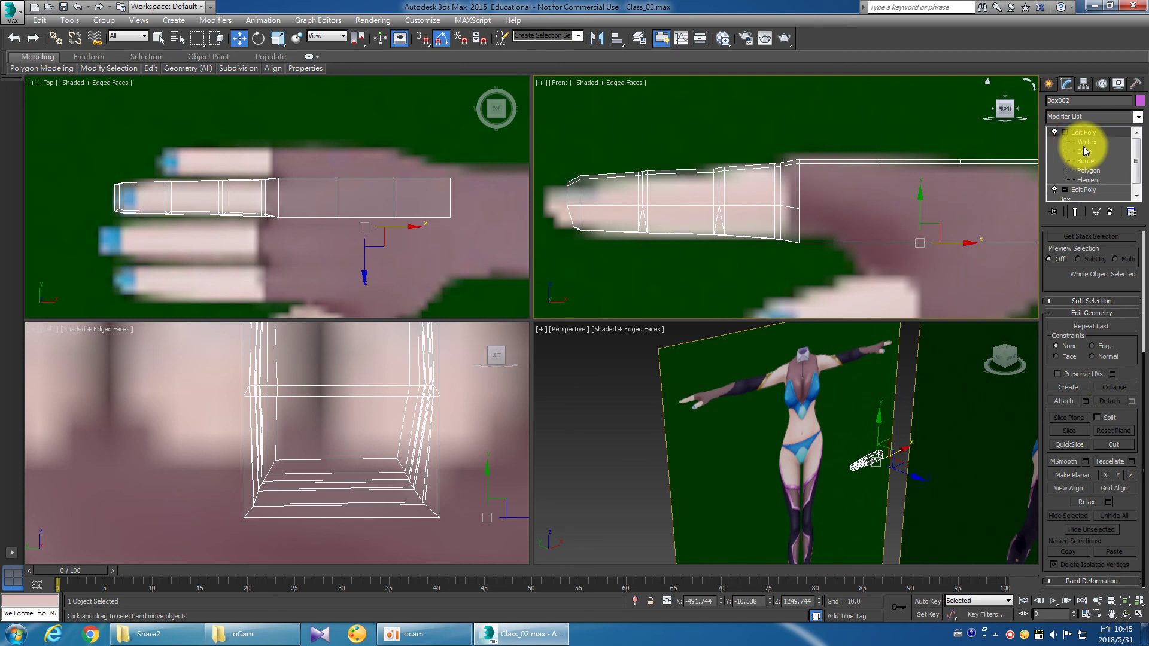
{"action": "left_click", "coordinate": [1086, 142]}
{"action": "scroll", "coordinate": [1121, 333], "scroll_direction": "down", "scroll_amount": 3}
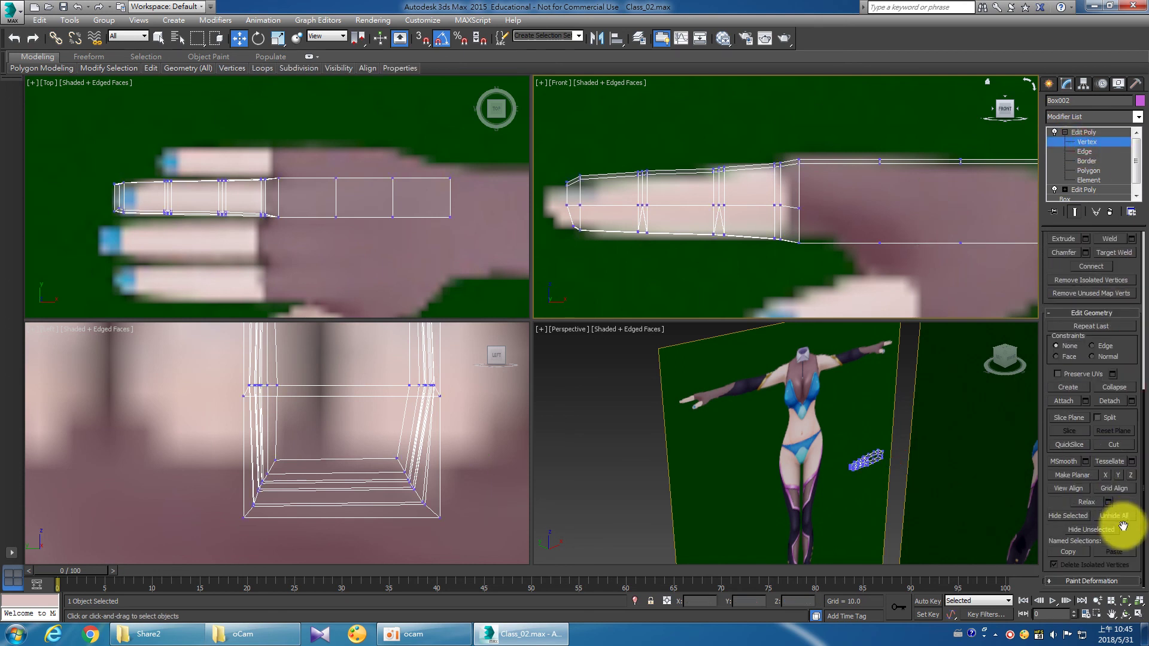
{"action": "scroll", "coordinate": [1112, 430], "scroll_direction": "up", "scroll_amount": 2}
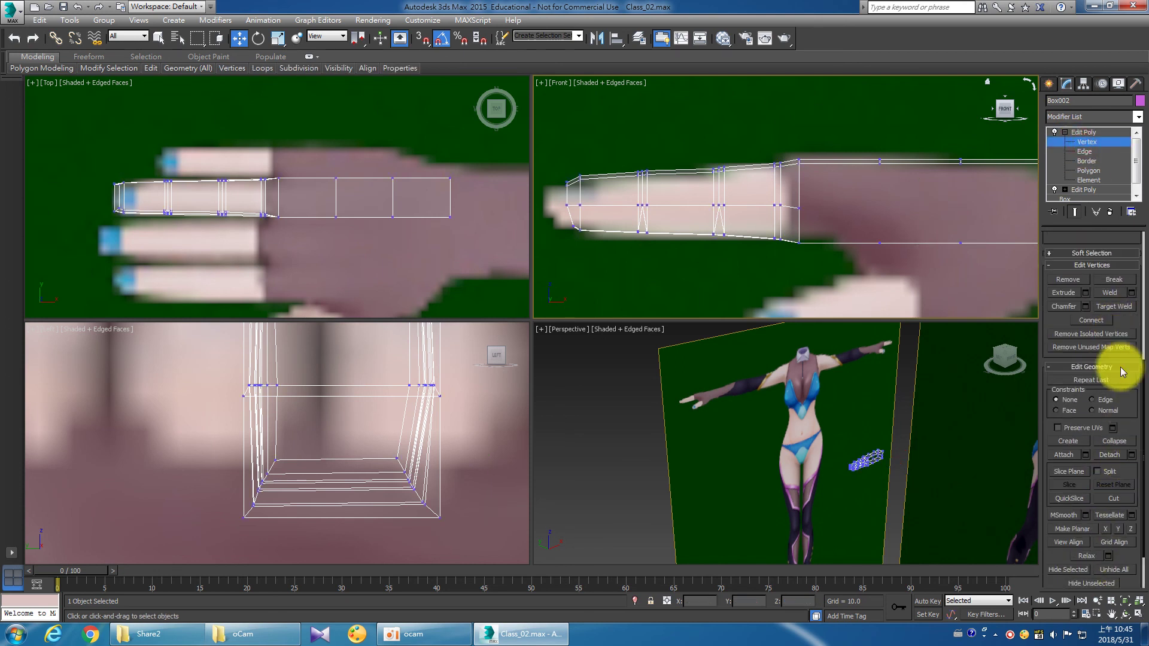
{"action": "scroll", "coordinate": [1117, 406], "scroll_direction": "down", "scroll_amount": 2}
{"action": "left_click", "coordinate": [1115, 515]}
Unhide the hidden finger pieces at Polygon level, then return to Vertex level framed on the fingers.
{"action": "left_click", "coordinate": [1088, 171]}
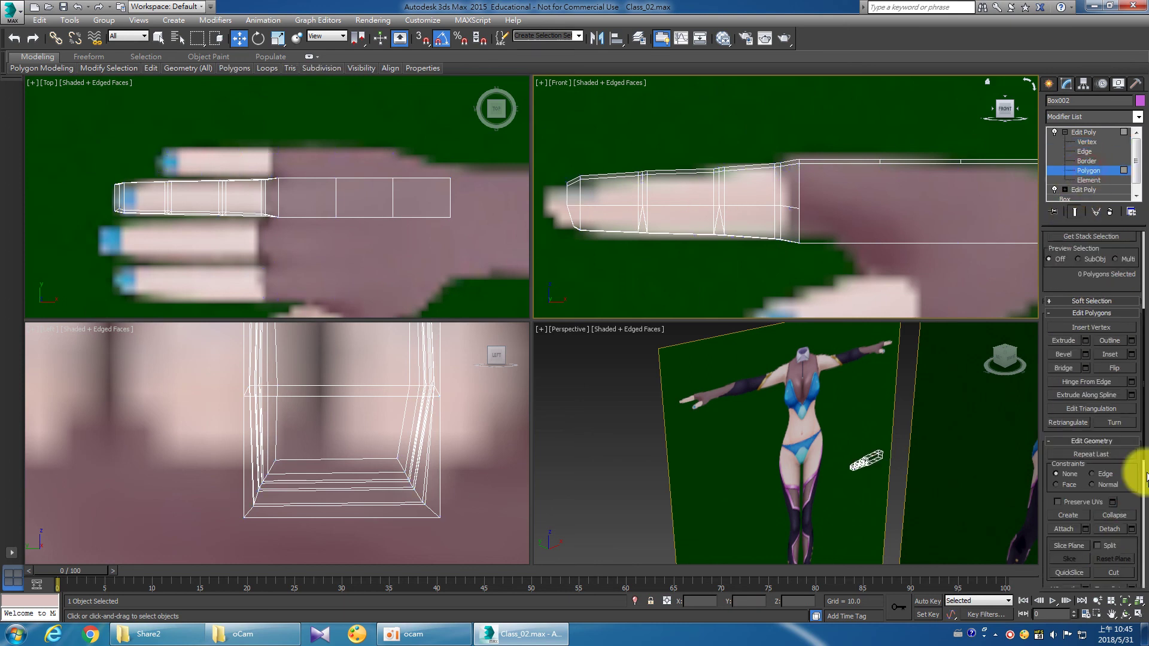
{"action": "scroll", "coordinate": [1125, 443], "scroll_direction": "down", "scroll_amount": 3}
{"action": "scroll", "coordinate": [1137, 492], "scroll_direction": "down", "scroll_amount": 3}
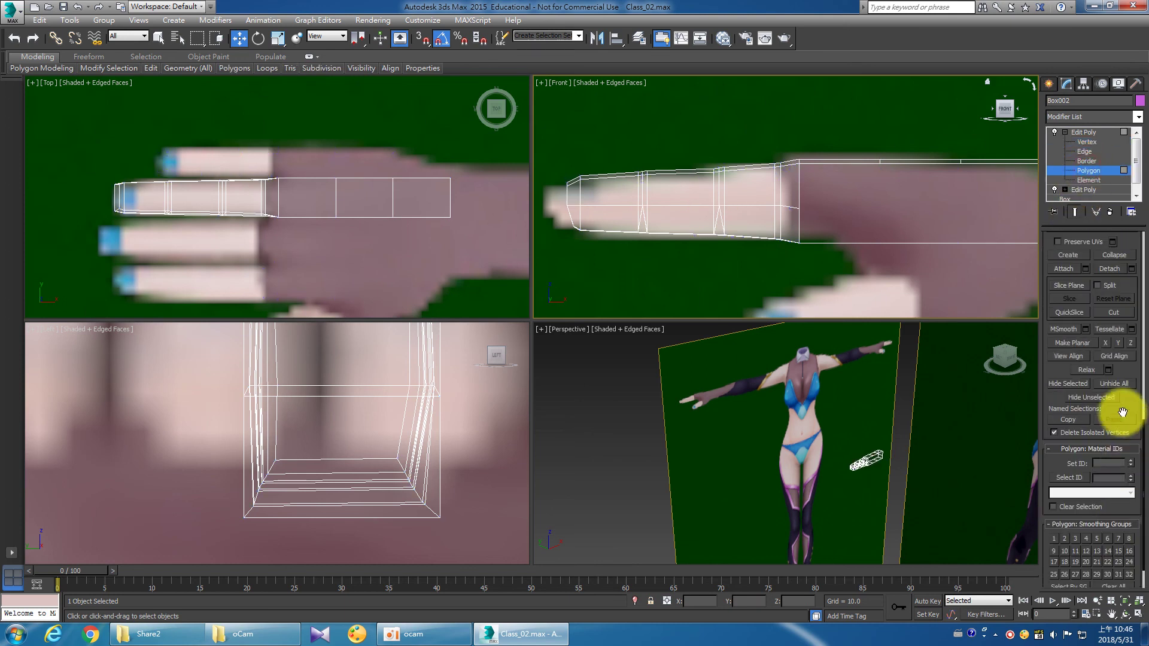
{"action": "left_click", "coordinate": [1115, 384]}
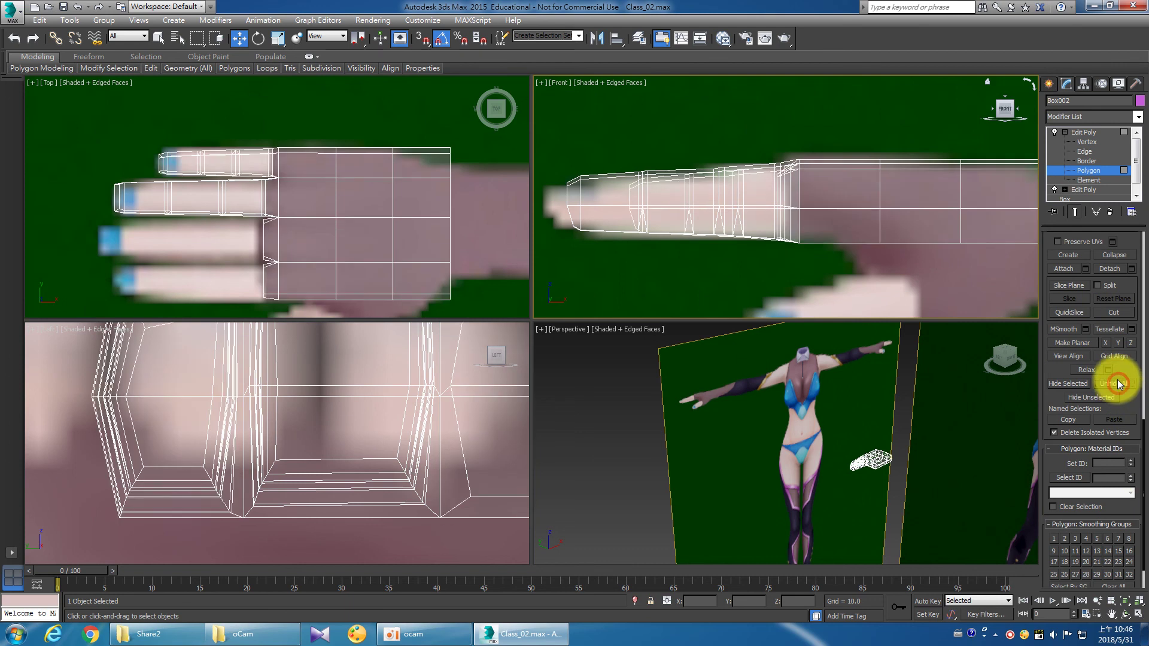
{"action": "left_click", "coordinate": [1087, 142]}
{"action": "middle_click_drag", "start_coordinate": [296, 164], "coordinate": [326, 185]}
{"action": "scroll", "coordinate": [305, 179], "scroll_direction": "up", "scroll_amount": 4}
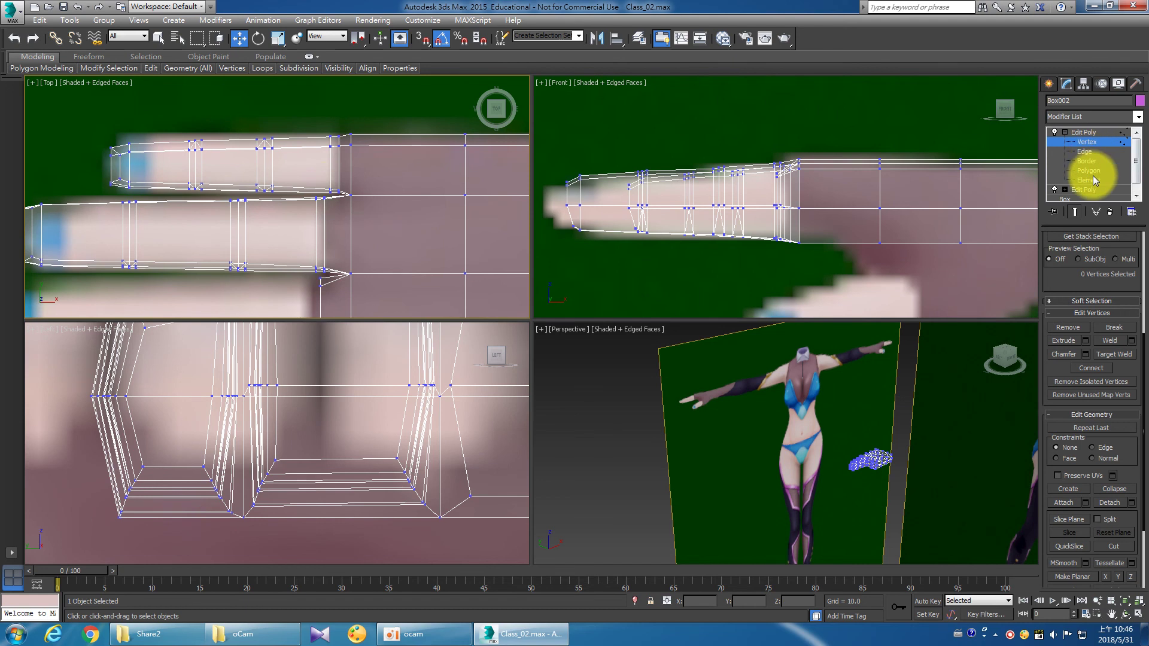
Select the lower finger piece's polygons and work on its vertices.
{"action": "left_click", "coordinate": [1088, 170]}
{"action": "mouse_move", "coordinate": [179, 236]}
{"action": "middle_mouse_down"}
{"action": "mouse_move", "coordinate": [174, 172]}
{"action": "mouse_move", "coordinate": [156, 182]}
{"action": "middle_mouse_up"}
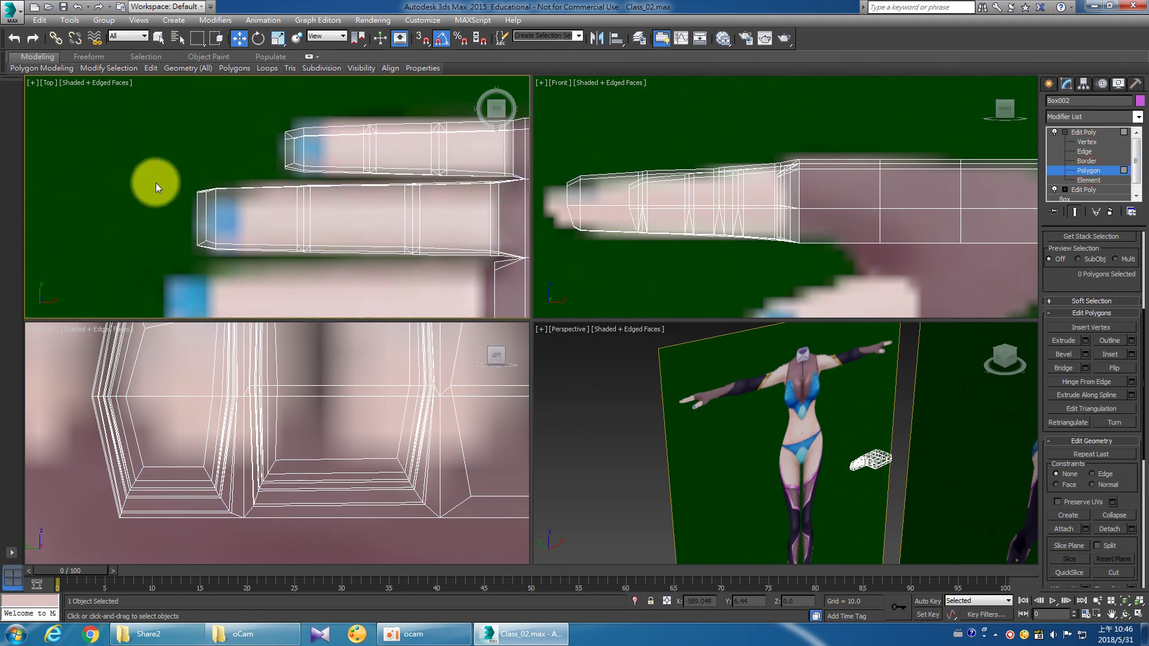
{"action": "left_click_drag", "start_coordinate": [155, 182], "coordinate": [326, 274]}
{"action": "left_click", "coordinate": [1082, 142]}
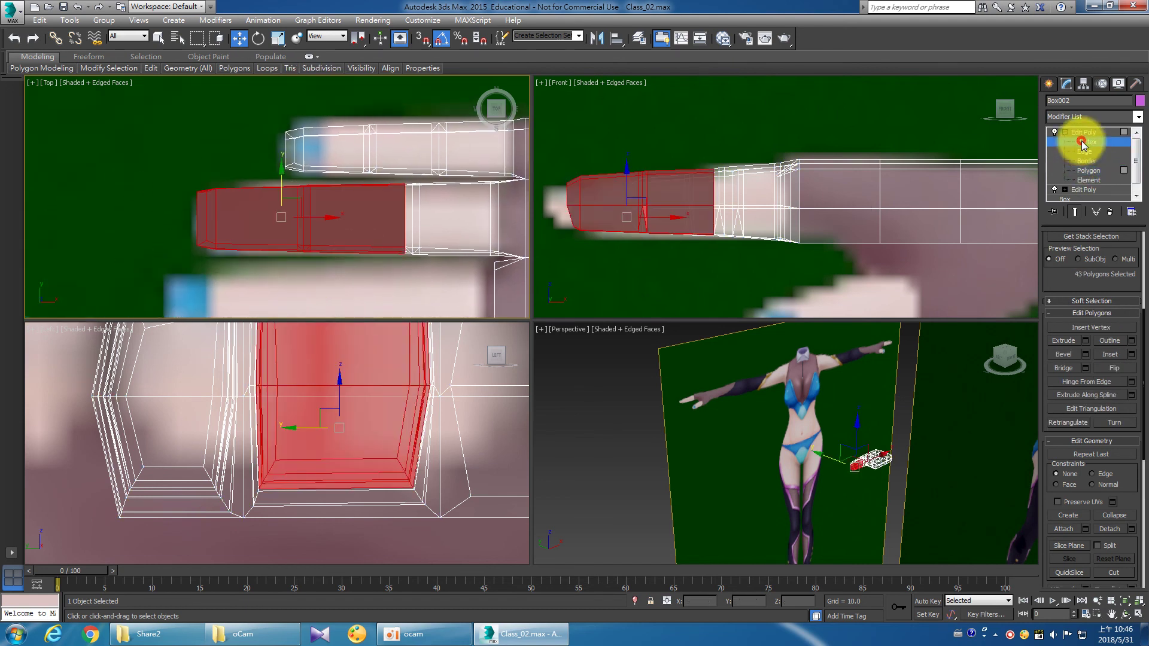
{"action": "left_click", "coordinate": [173, 172]}
Move the lower finger's eight tip vertices and a side vertex column onto the reference finger.
{"action": "left_click_drag", "start_coordinate": [190, 185], "coordinate": [217, 199]}
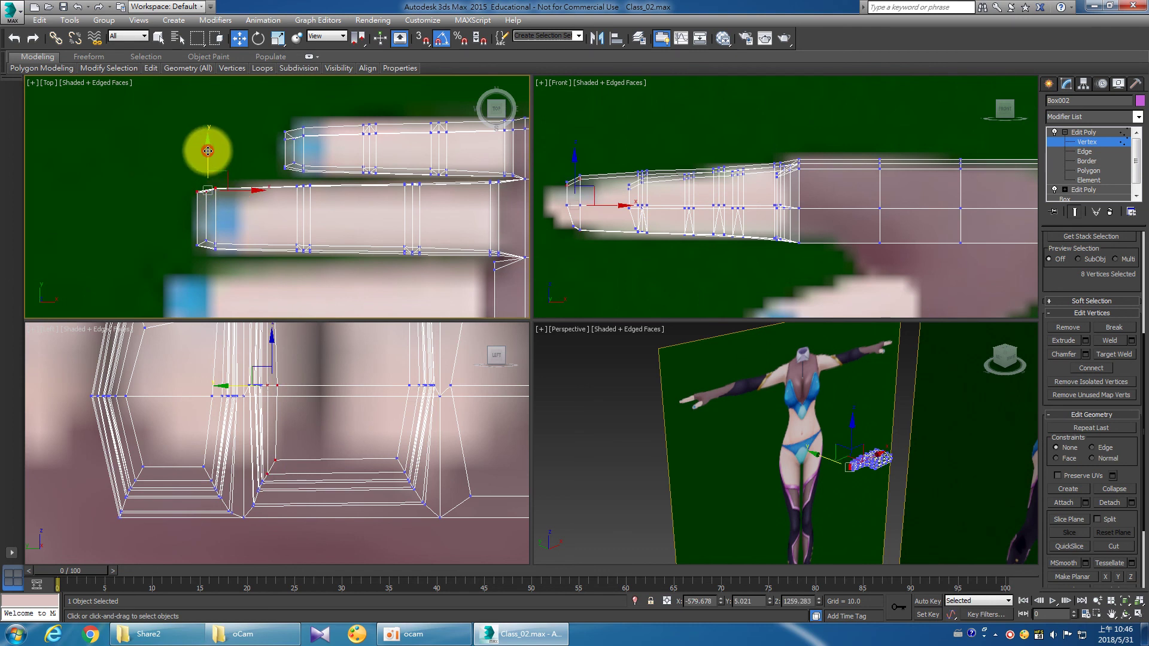
{"action": "left_click_drag", "start_coordinate": [213, 156], "coordinate": [205, 154]}
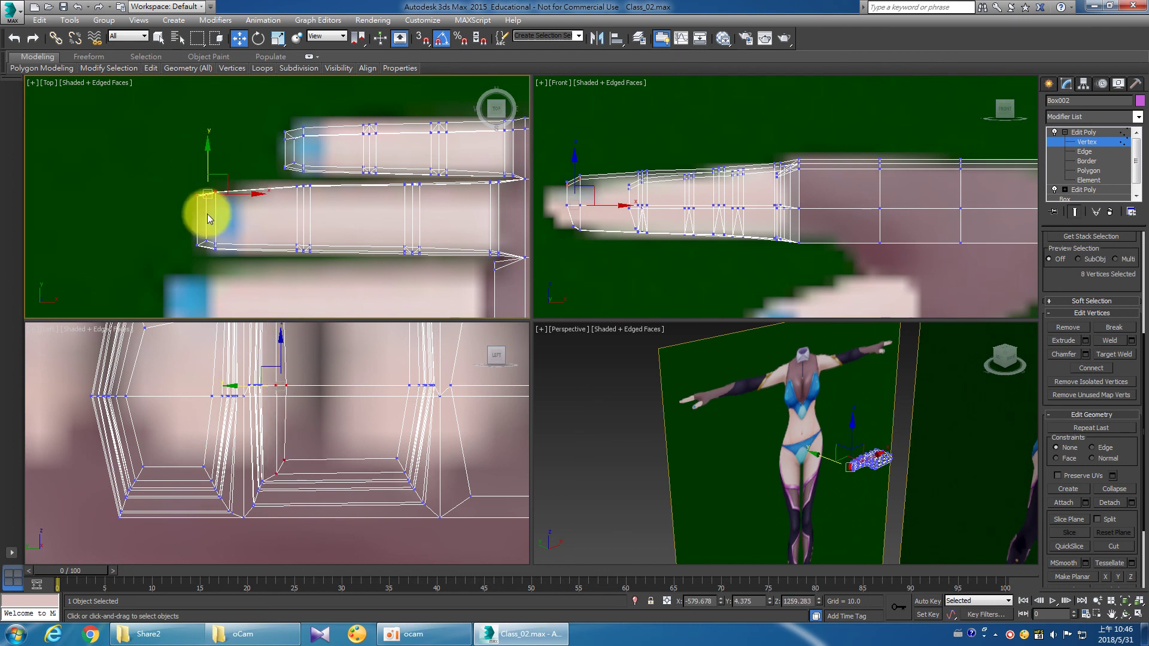
{"action": "left_click_drag", "start_coordinate": [211, 213], "coordinate": [210, 212]}
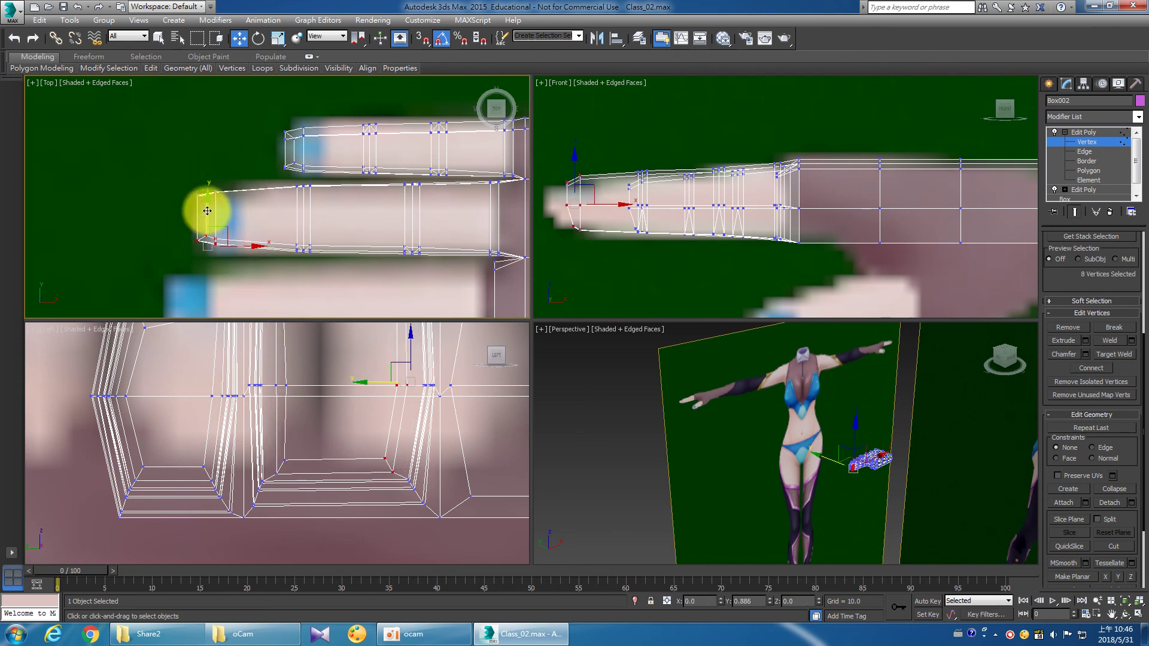
{"action": "left_click_drag", "start_coordinate": [316, 261], "coordinate": [292, 180]}
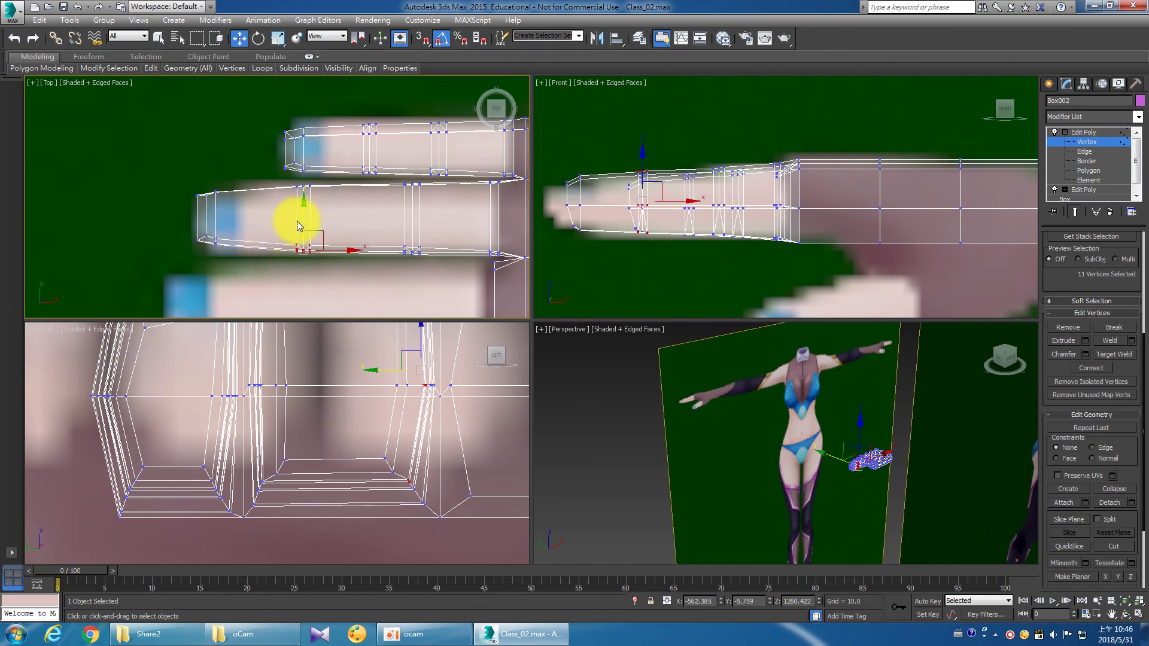
{"action": "left_click_drag", "start_coordinate": [305, 218], "coordinate": [305, 216]}
Fit the upper finger's edge, tip and joint vertices to the reference finger outline.
{"action": "left_click_drag", "start_coordinate": [282, 178], "coordinate": [315, 197]}
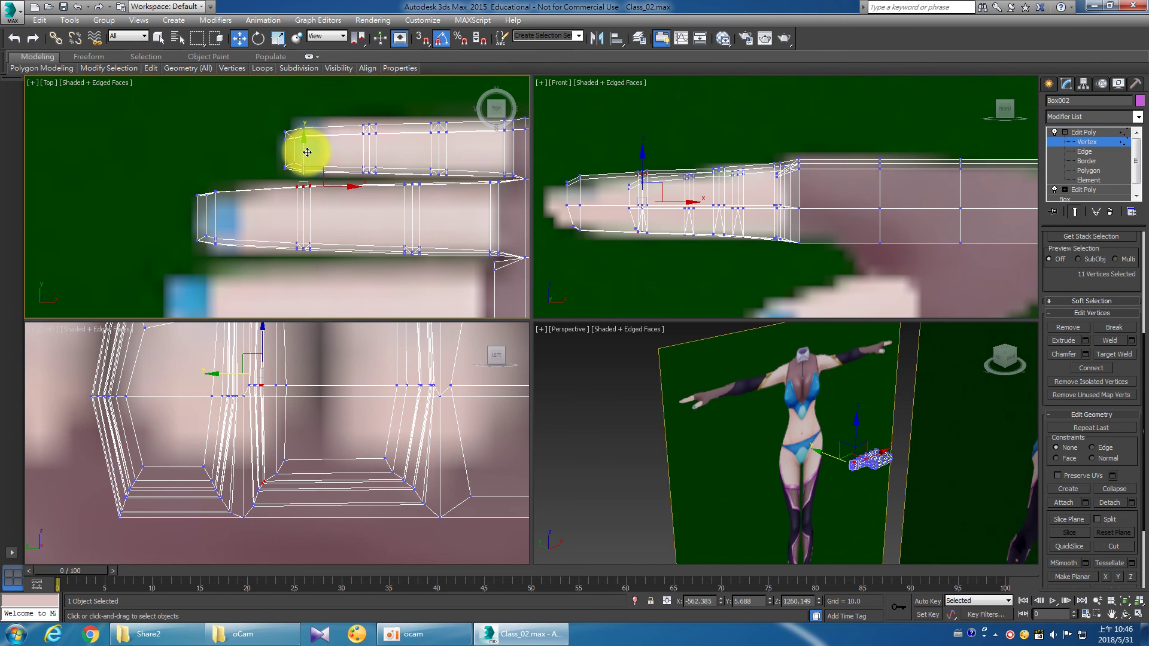
{"action": "left_click_drag", "start_coordinate": [384, 216], "coordinate": [437, 274]}
{"action": "left_click_drag", "start_coordinate": [410, 225], "coordinate": [410, 226]}
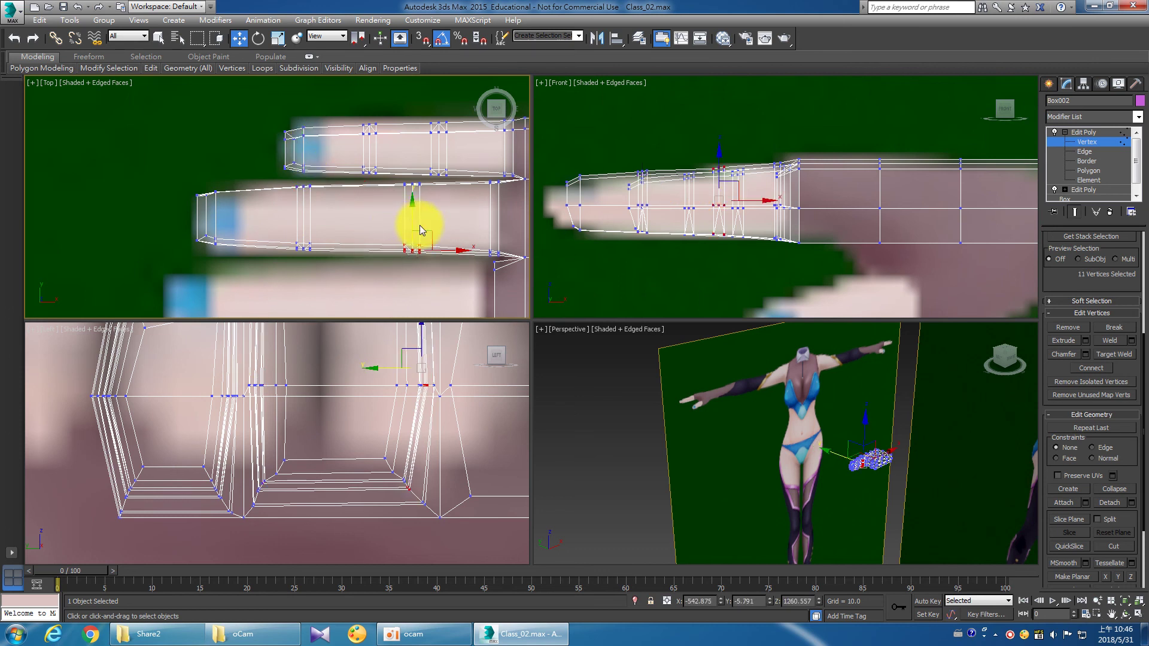
{"action": "left_click_drag", "start_coordinate": [509, 262], "coordinate": [489, 218]}
{"action": "scroll", "coordinate": [500, 192], "scroll_direction": "up", "scroll_amount": 2}
{"action": "middle_click_drag", "start_coordinate": [500, 192], "coordinate": [403, 226]}
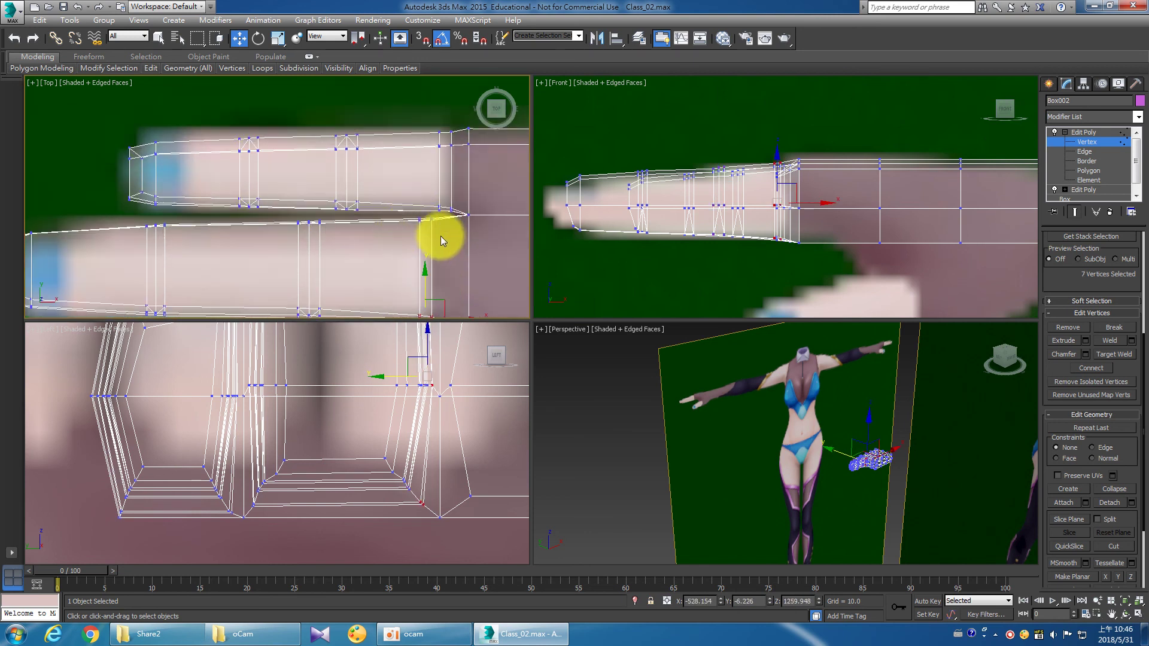
{"action": "left_click_drag", "start_coordinate": [407, 216], "coordinate": [445, 230]}
{"action": "left_click_drag", "start_coordinate": [429, 184], "coordinate": [431, 186]}
Shift vertex columns near the fingertip and mid-finger to match the finger width.
{"action": "left_click_drag", "start_coordinate": [287, 209], "coordinate": [334, 235]}
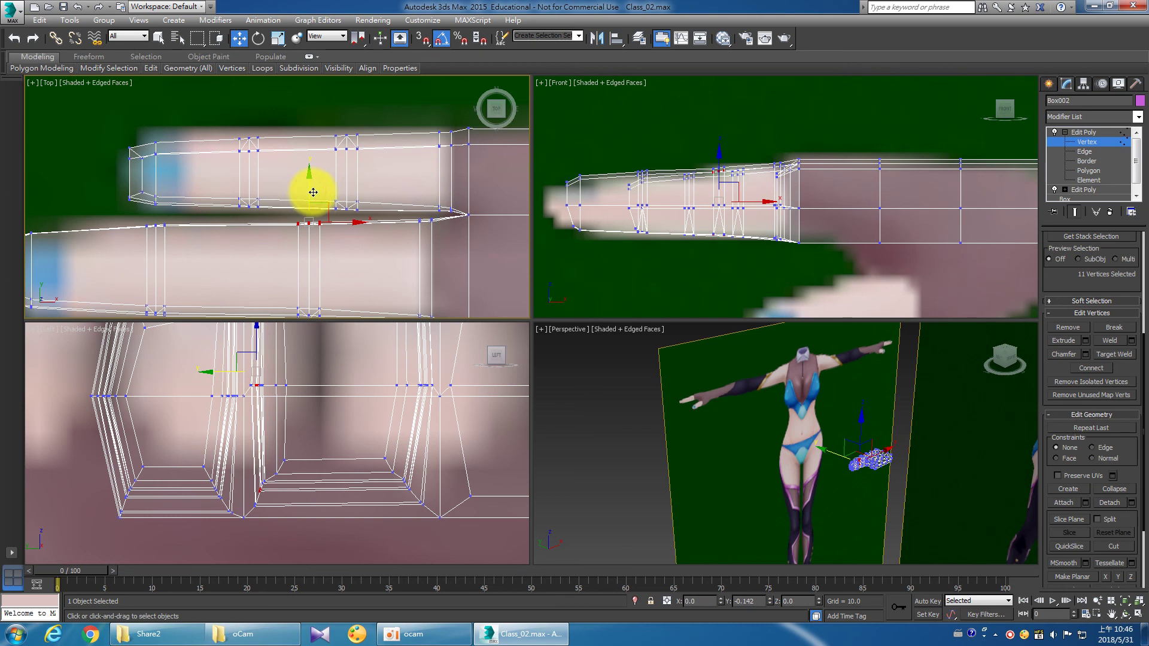
{"action": "middle_click_drag", "start_coordinate": [300, 213], "coordinate": [353, 205]}
{"action": "left_click_drag", "start_coordinate": [190, 173], "coordinate": [239, 188]}
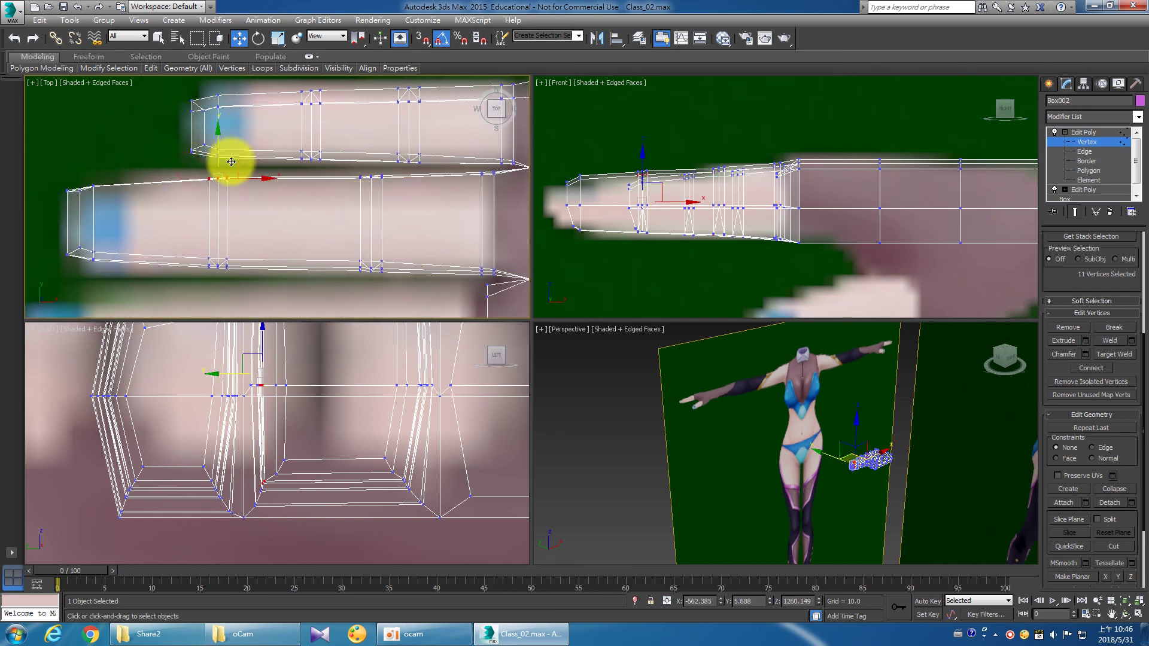
{"action": "left_click_drag", "start_coordinate": [220, 142], "coordinate": [229, 146]}
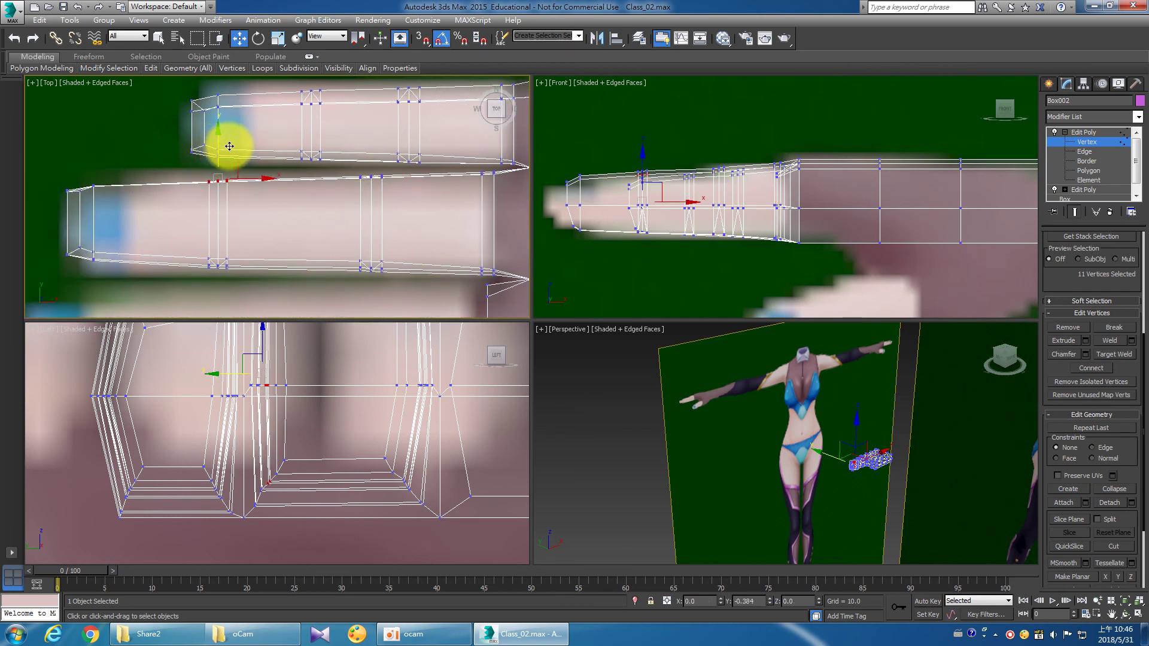
{"action": "left_click", "coordinate": [120, 164]}
{"action": "left_click_drag", "start_coordinate": [126, 222], "coordinate": [84, 149]}
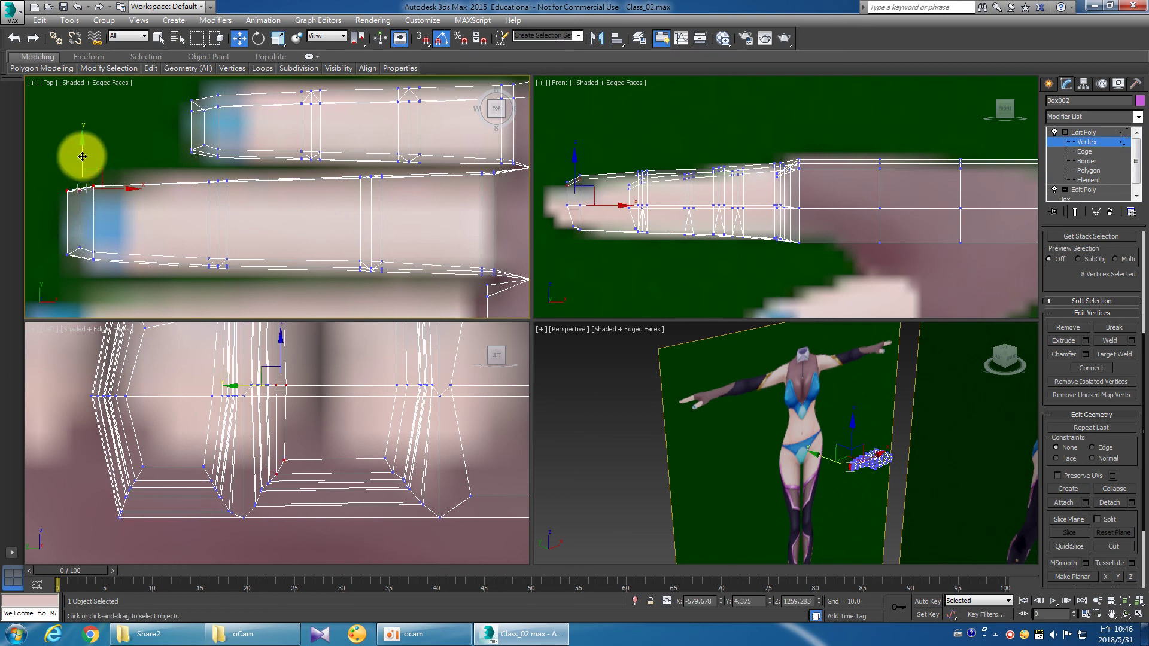
{"action": "left_click", "coordinate": [172, 235]}
{"action": "left_click_drag", "start_coordinate": [172, 235], "coordinate": [236, 272]}
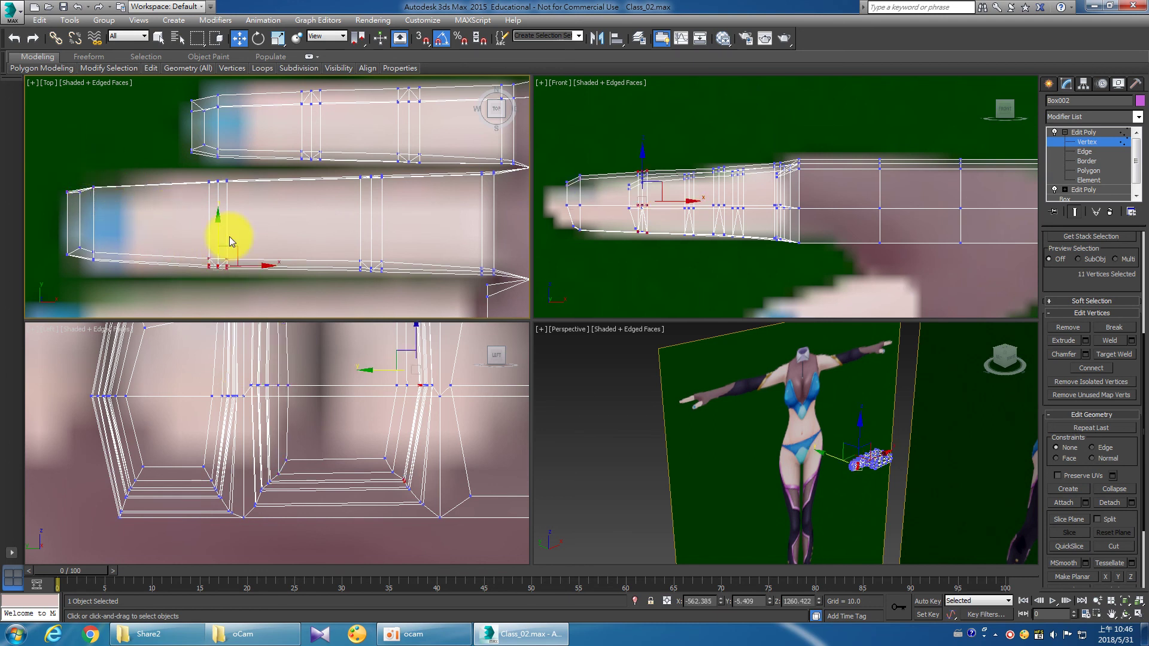
{"action": "left_click_drag", "start_coordinate": [219, 224], "coordinate": [220, 223]}
Review both fingers and check the four fingertip-end vertices before returning to Polygon level.
{"action": "left_click", "coordinate": [320, 236]}
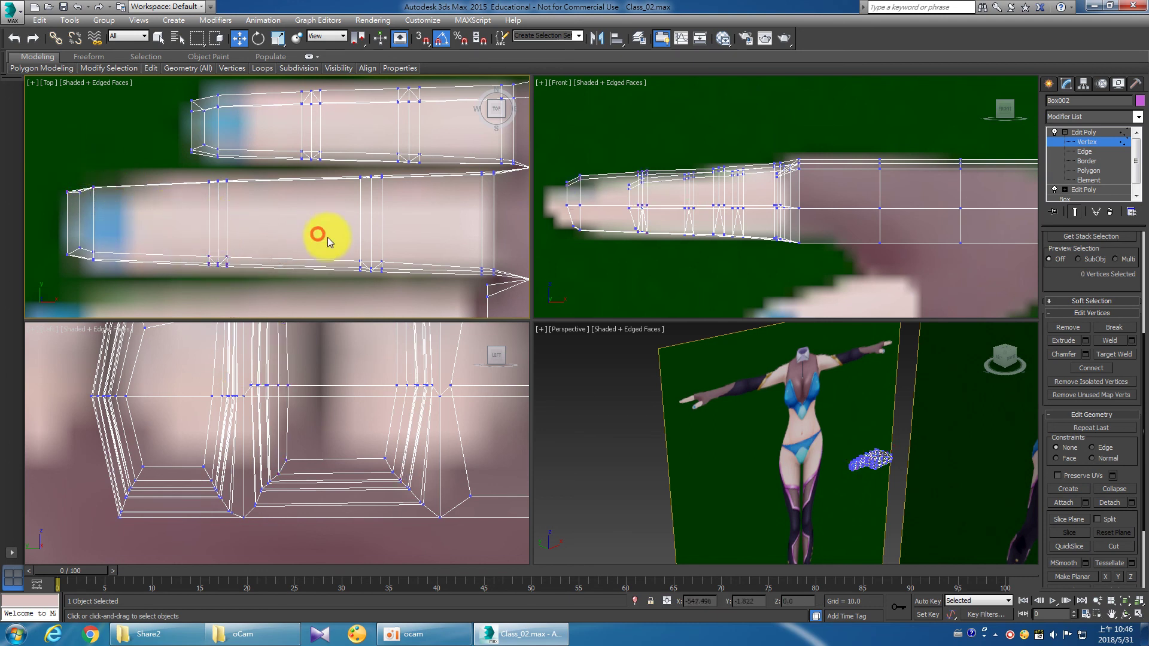
{"action": "scroll", "coordinate": [323, 236], "scroll_direction": "down", "scroll_amount": 2}
{"action": "middle_click_drag", "start_coordinate": [377, 252], "coordinate": [348, 236]}
{"action": "scroll", "coordinate": [344, 235], "scroll_direction": "up", "scroll_amount": 2}
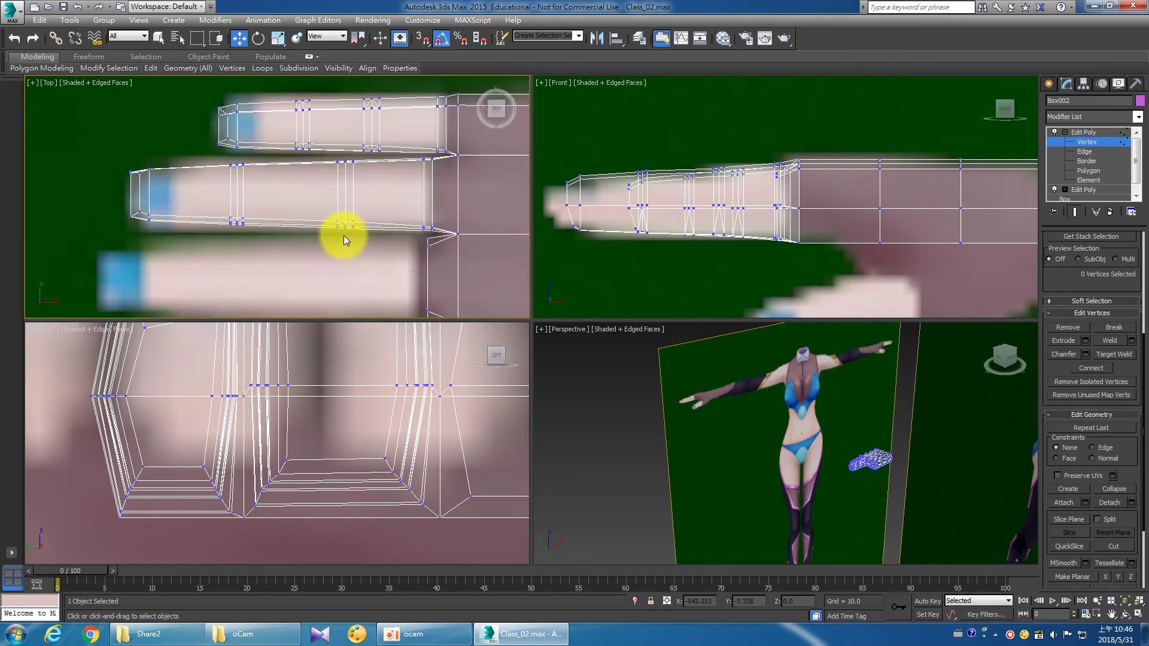
{"action": "scroll", "coordinate": [244, 238], "scroll_direction": "up", "scroll_amount": 2}
{"action": "left_click_drag", "start_coordinate": [179, 226], "coordinate": [193, 227]}
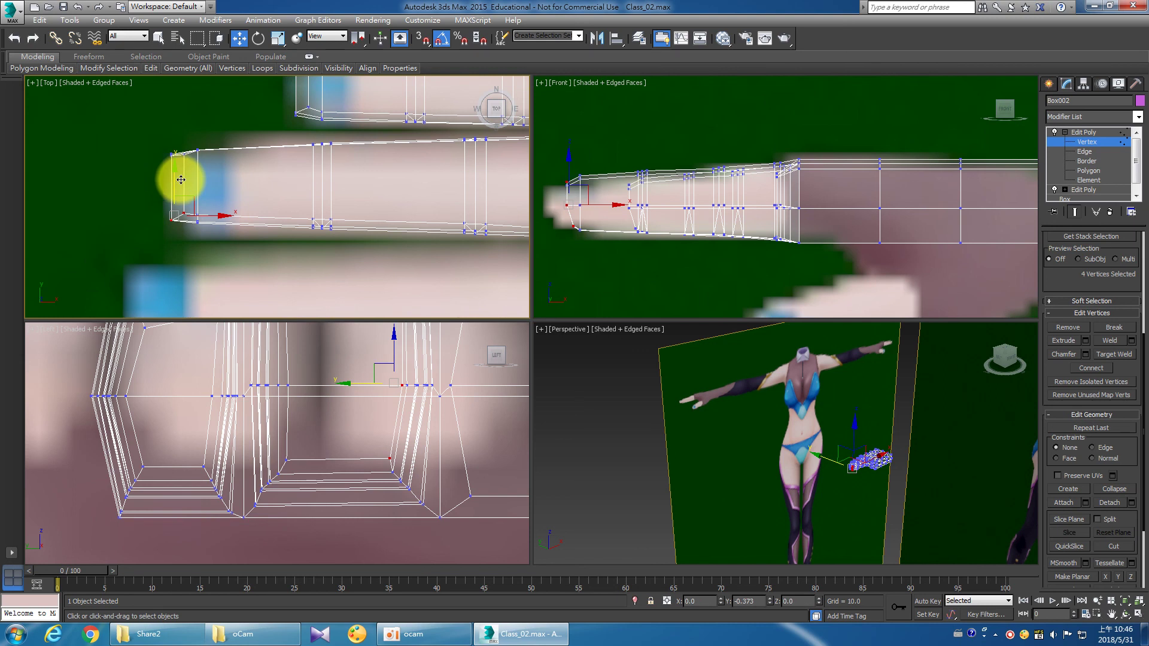
{"action": "left_click", "coordinate": [246, 192]}
{"action": "scroll", "coordinate": [385, 257], "scroll_direction": "down", "scroll_amount": 1}
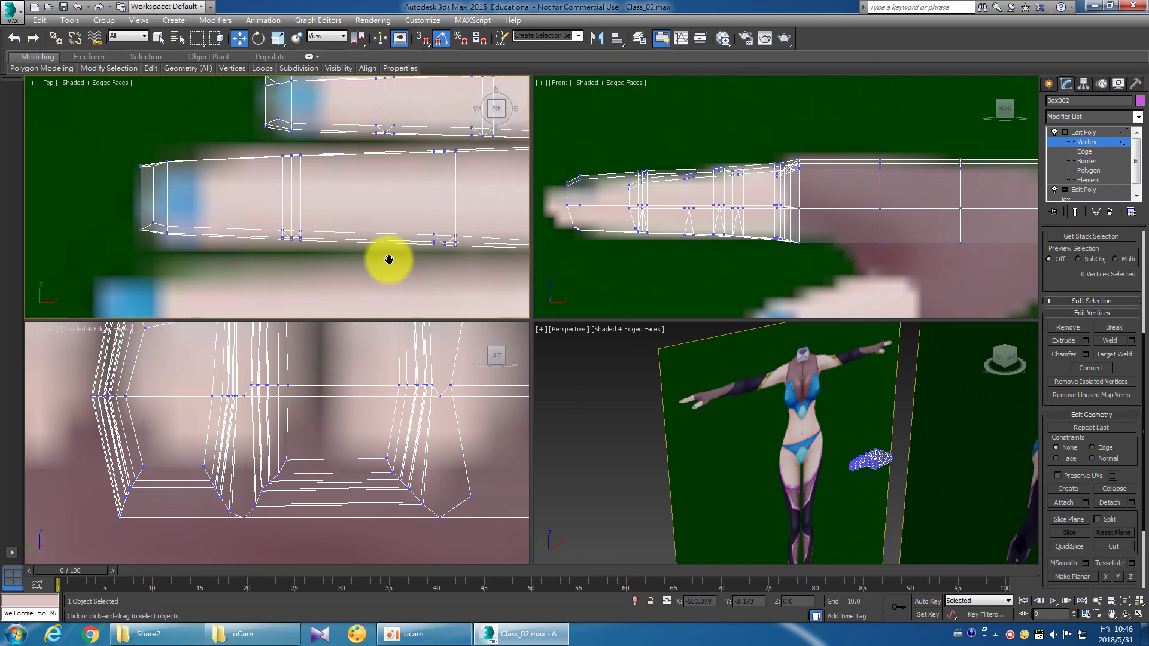
{"action": "scroll", "coordinate": [354, 257], "scroll_direction": "down", "scroll_amount": 1}
{"action": "left_click", "coordinate": [1088, 171]}
Select the middle finger piece's polygons, including its fingertip.
{"action": "left_click", "coordinate": [372, 226]}
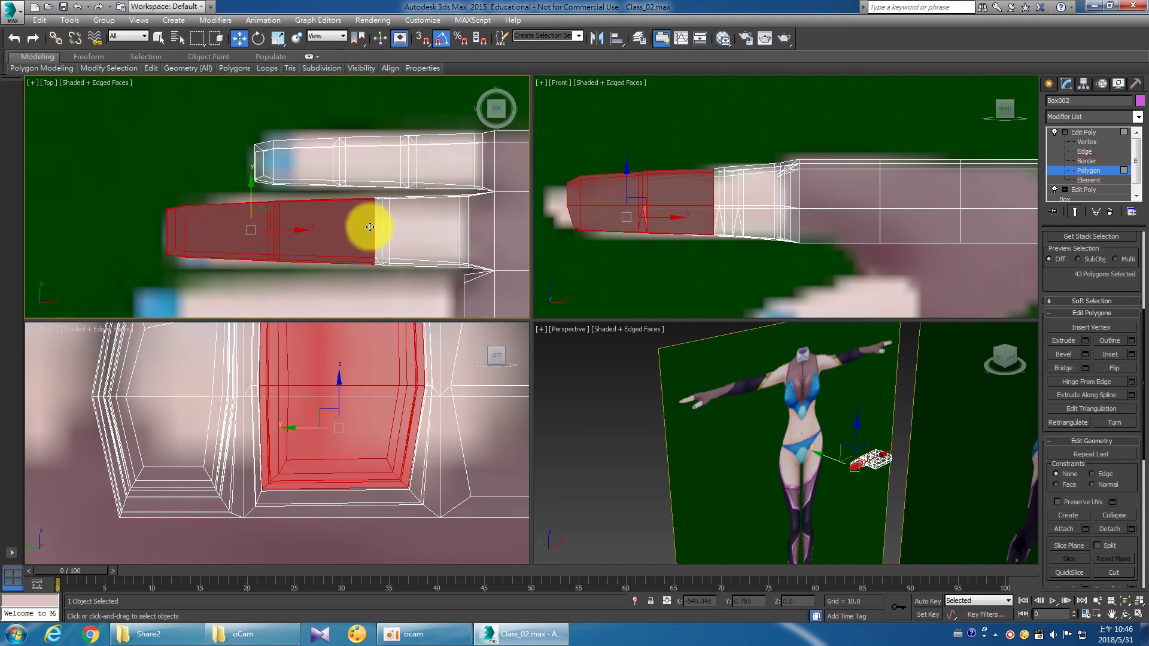
{"action": "scroll", "coordinate": [359, 230], "scroll_direction": "down", "scroll_amount": 1}
{"action": "left_click", "coordinate": [221, 247]}
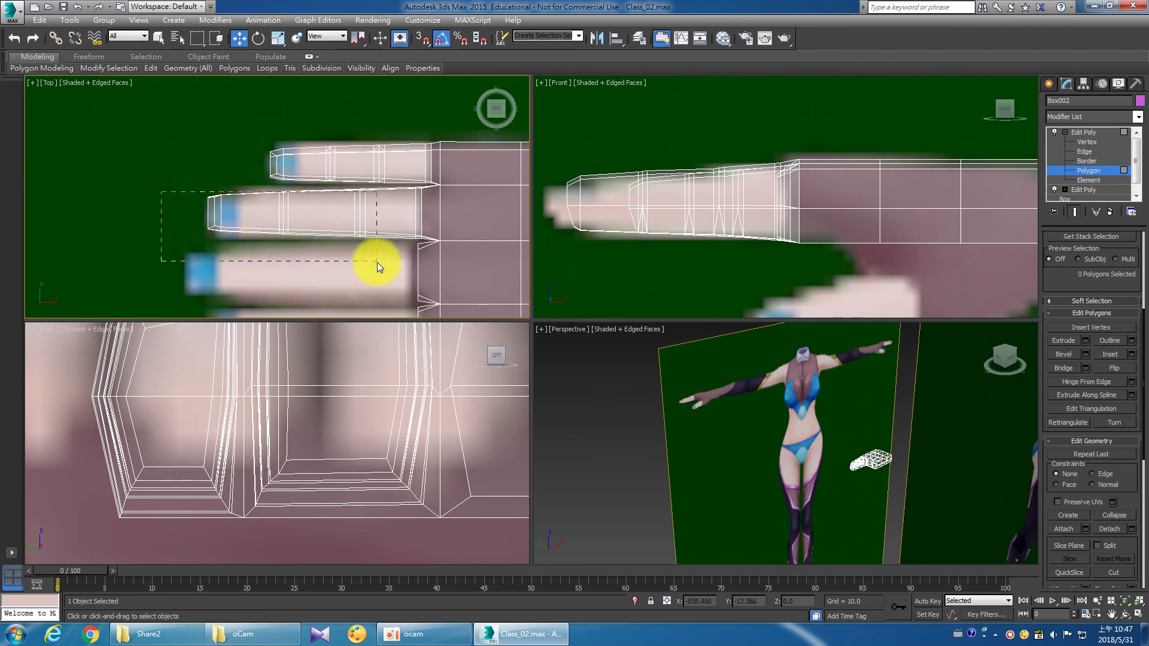
{"action": "left_click_drag", "start_coordinate": [407, 264], "coordinate": [406, 263]}
{"action": "scroll", "coordinate": [405, 242], "scroll_direction": "up", "scroll_amount": 2}
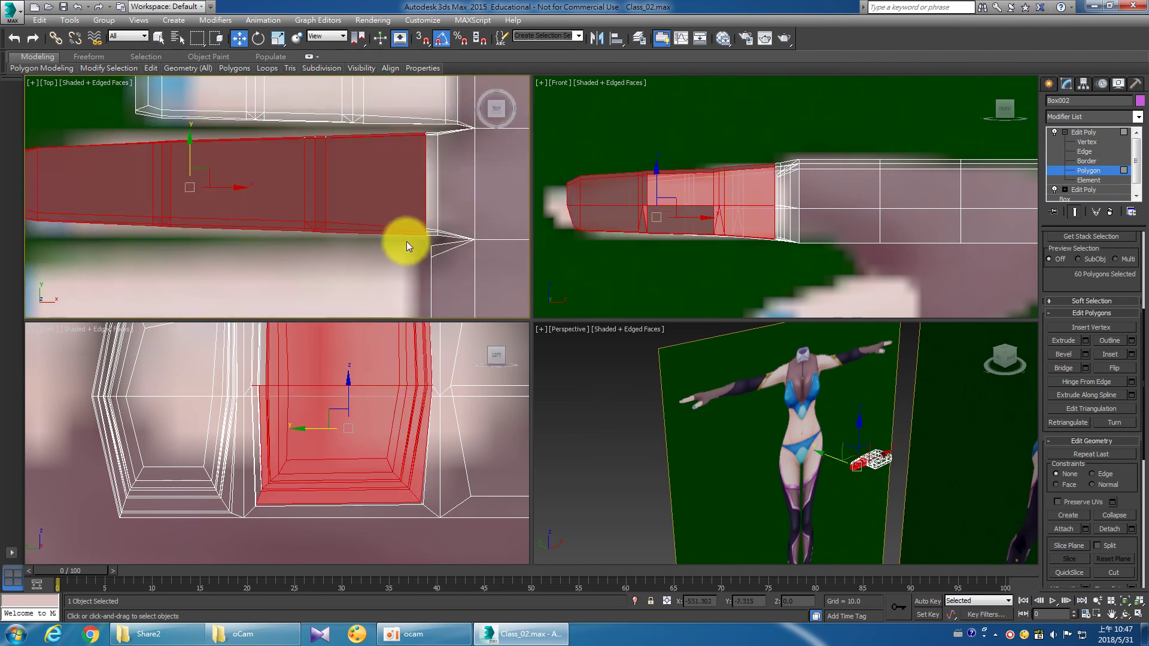
{"action": "scroll", "coordinate": [413, 258], "scroll_direction": "up", "scroll_amount": 2}
{"action": "left_click", "coordinate": [344, 180], "text": "ctrl"}
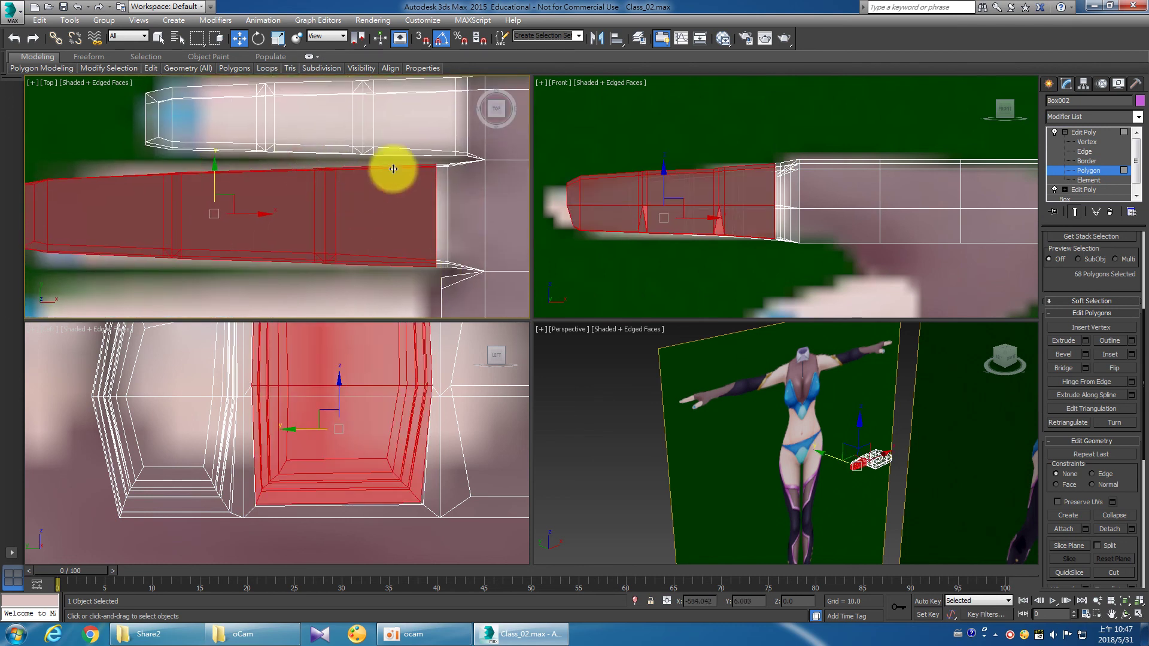
{"action": "left_click", "coordinate": [441, 197], "text": "ctrl"}
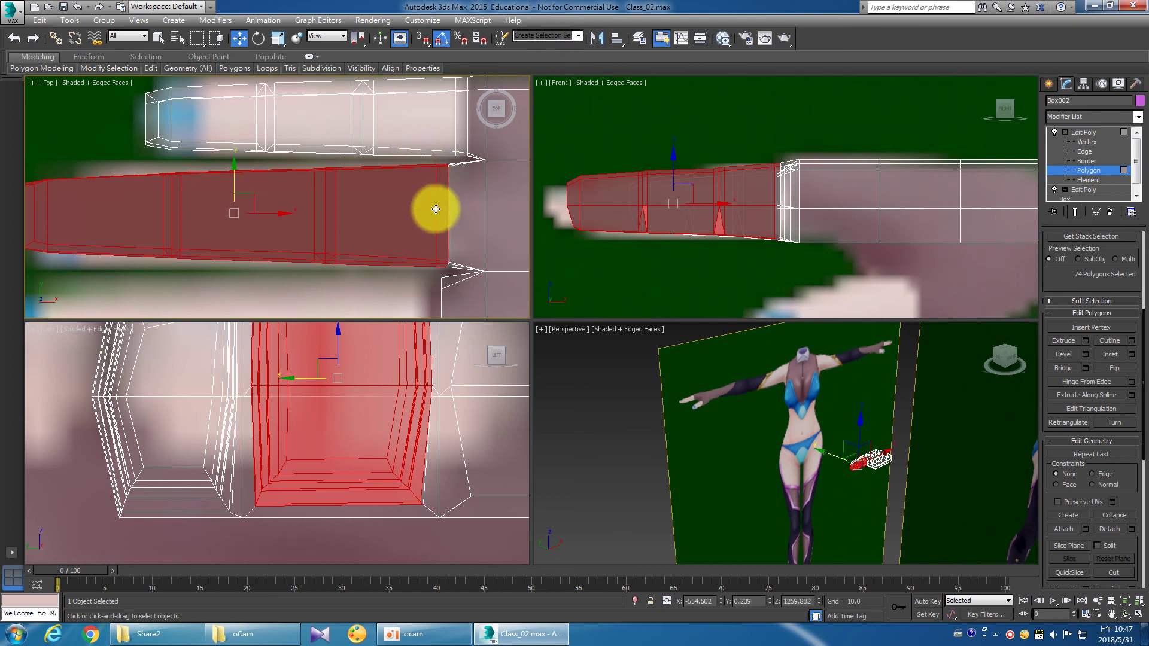
{"action": "left_click", "coordinate": [441, 271], "text": "ctrl"}
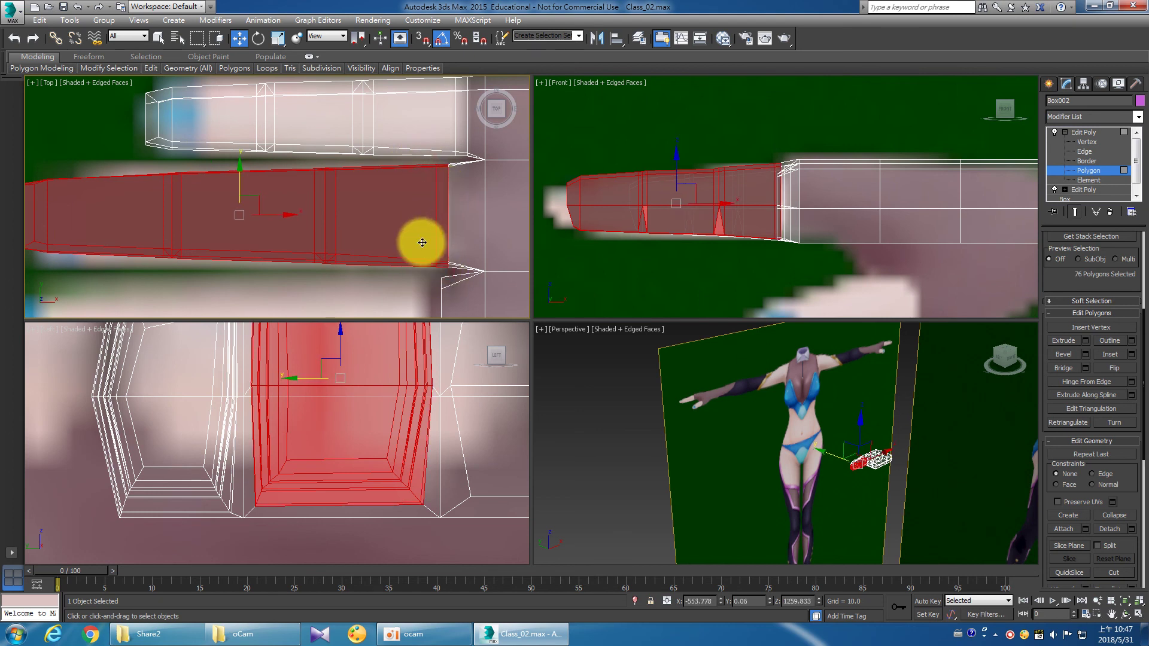
{"action": "scroll", "coordinate": [380, 231], "scroll_direction": "down", "scroll_amount": 2}
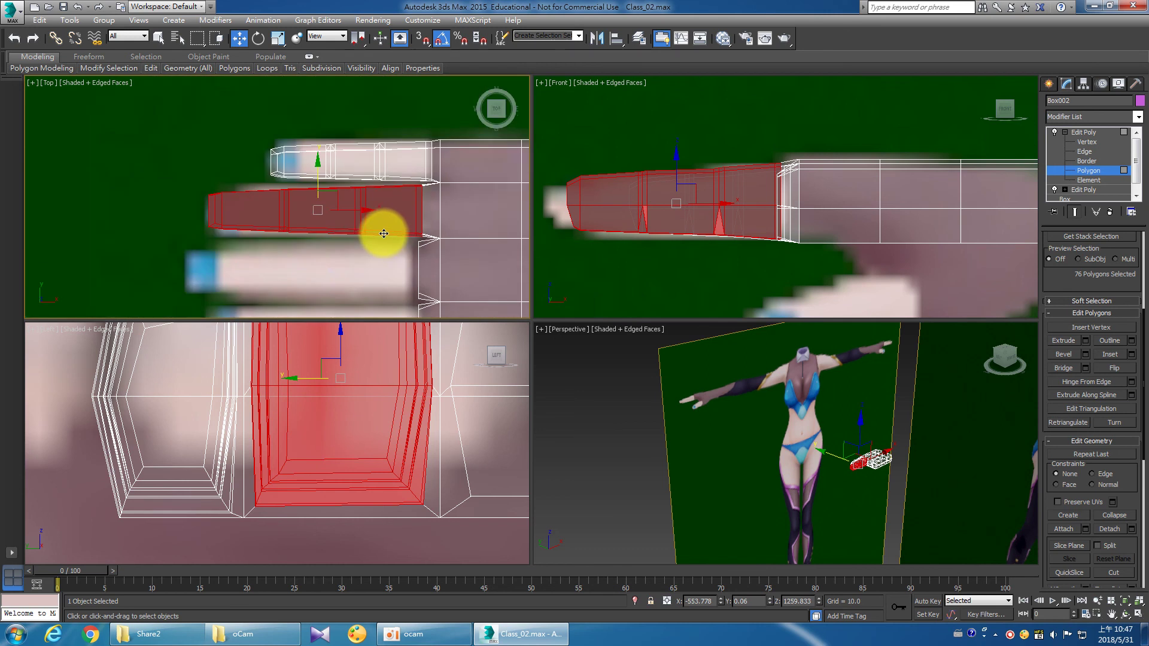
{"action": "scroll", "coordinate": [375, 247], "scroll_direction": "down", "scroll_amount": 1}
Clone the finger piece as a copy down toward the next finger.
{"action": "left_click_drag", "start_coordinate": [353, 181], "coordinate": [278, 243], "text": "shift"}
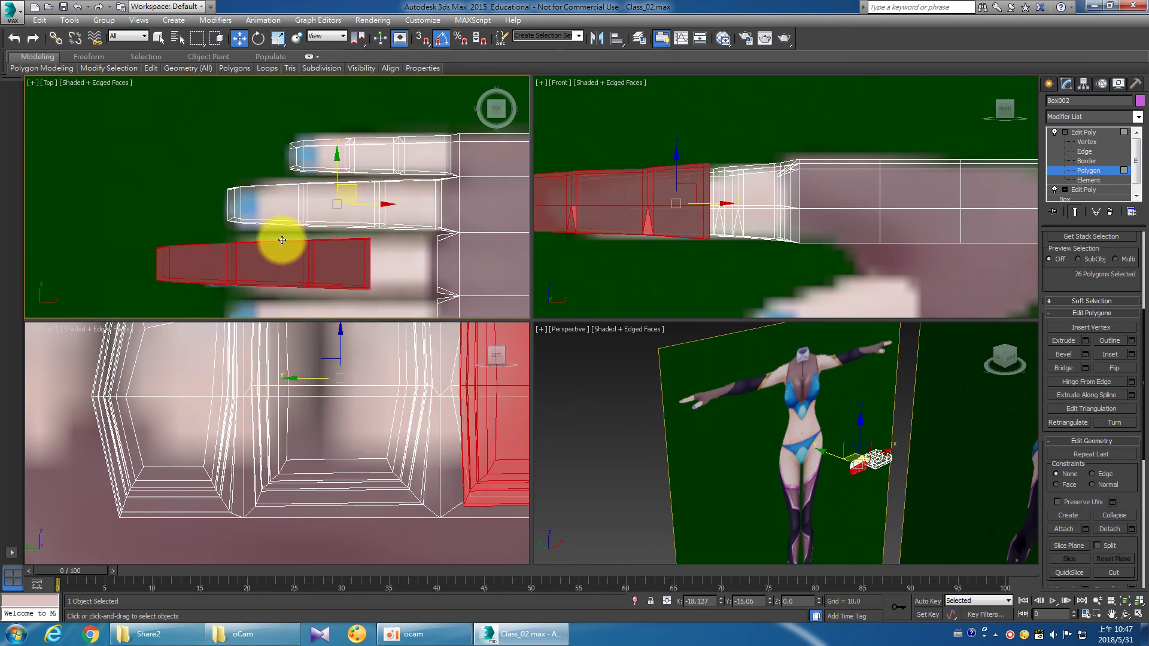
{"action": "left_click", "coordinate": [626, 331]}
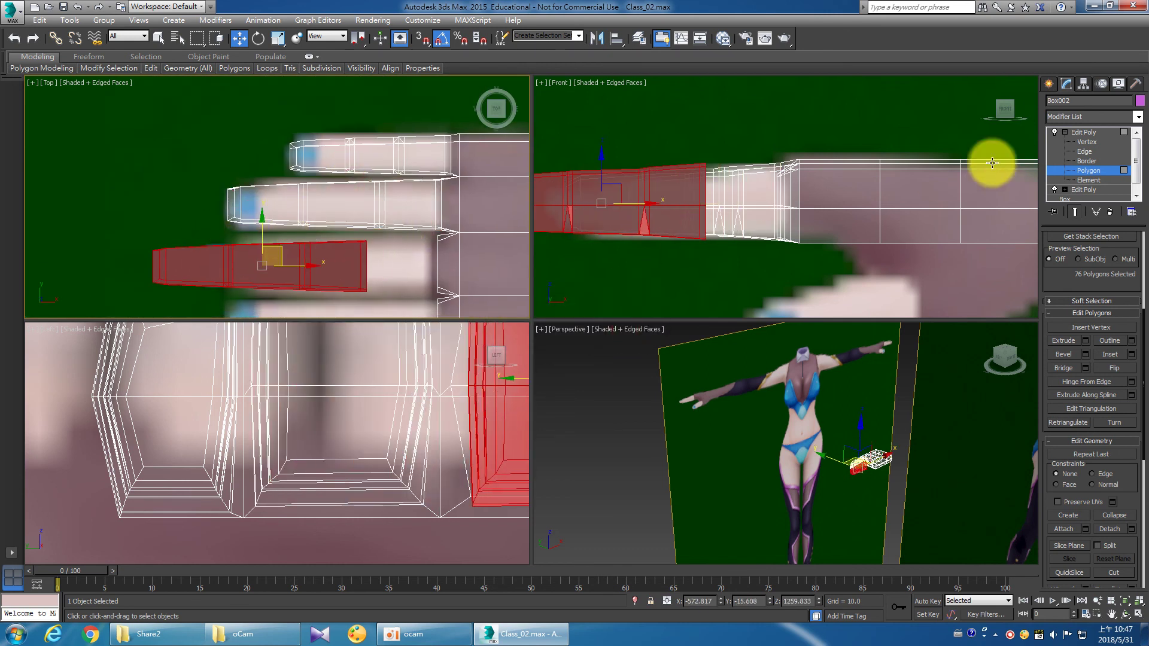
{"action": "left_click", "coordinate": [1087, 142]}
{"action": "scroll", "coordinate": [469, 235], "scroll_direction": "up", "scroll_amount": 2}
{"action": "scroll", "coordinate": [353, 223], "scroll_direction": "up", "scroll_amount": 3}
{"action": "scroll", "coordinate": [359, 237], "scroll_direction": "down", "scroll_amount": 2}
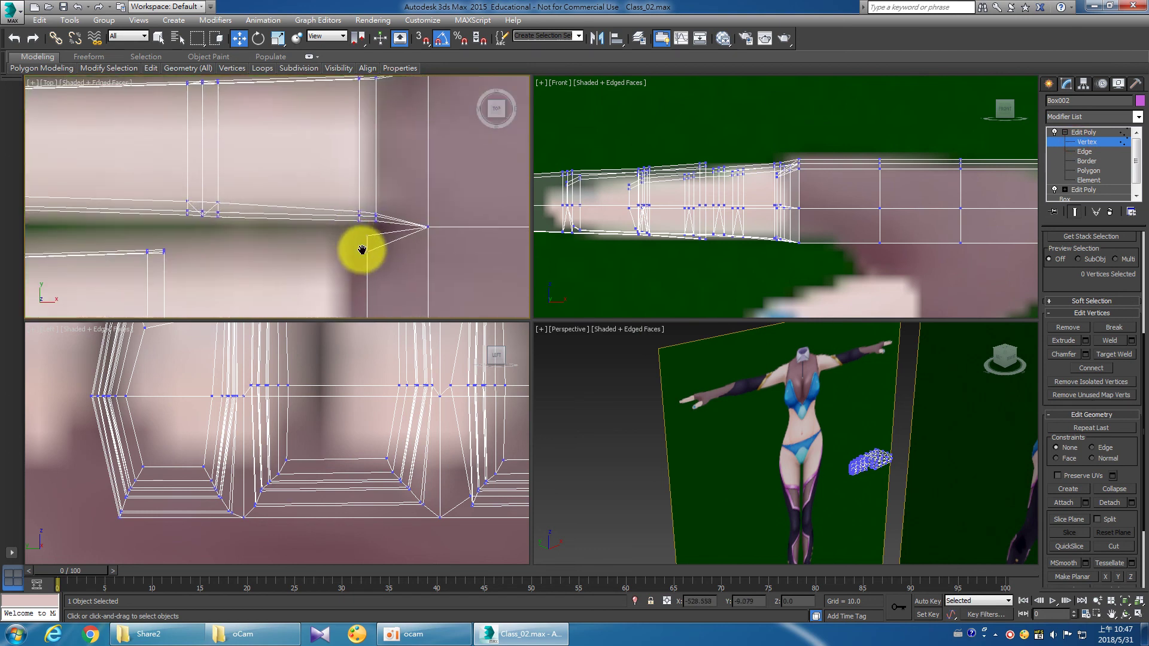
Pull the copy's tip vertices back along X to the fingertip, then select the lowest finger's polygons.
{"action": "left_click_drag", "start_coordinate": [353, 198], "coordinate": [389, 317]}
{"action": "scroll", "coordinate": [383, 246], "scroll_direction": "up", "scroll_amount": 2}
{"action": "left_click_drag", "start_coordinate": [423, 240], "coordinate": [416, 239]}
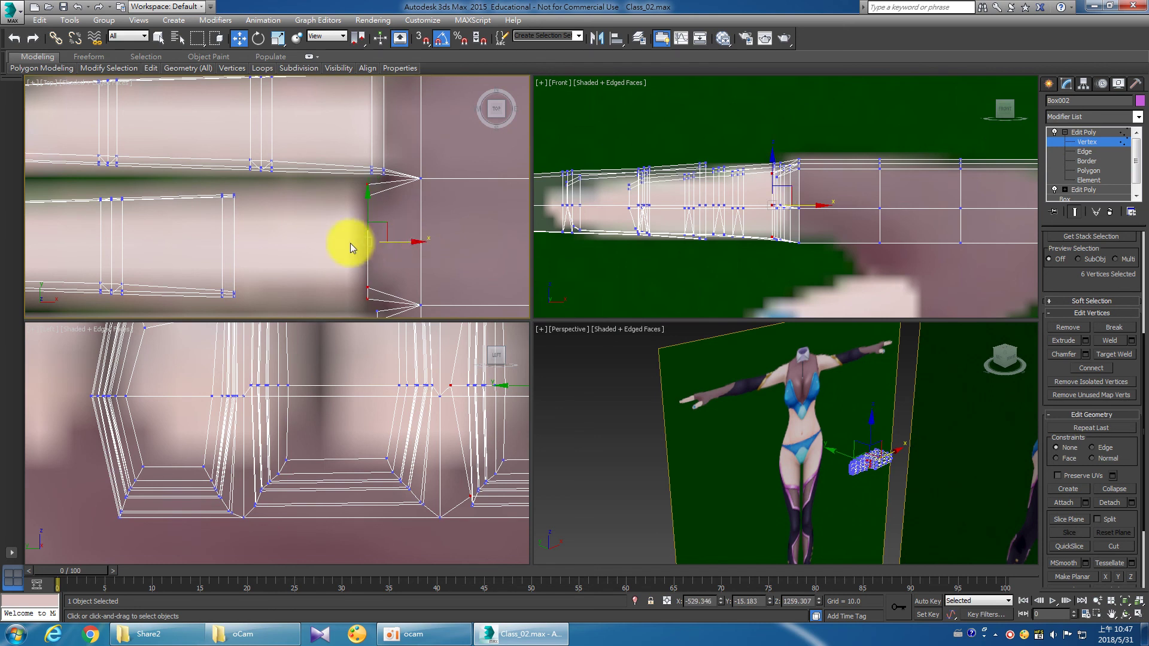
{"action": "scroll", "coordinate": [350, 243], "scroll_direction": "down", "scroll_amount": 3}
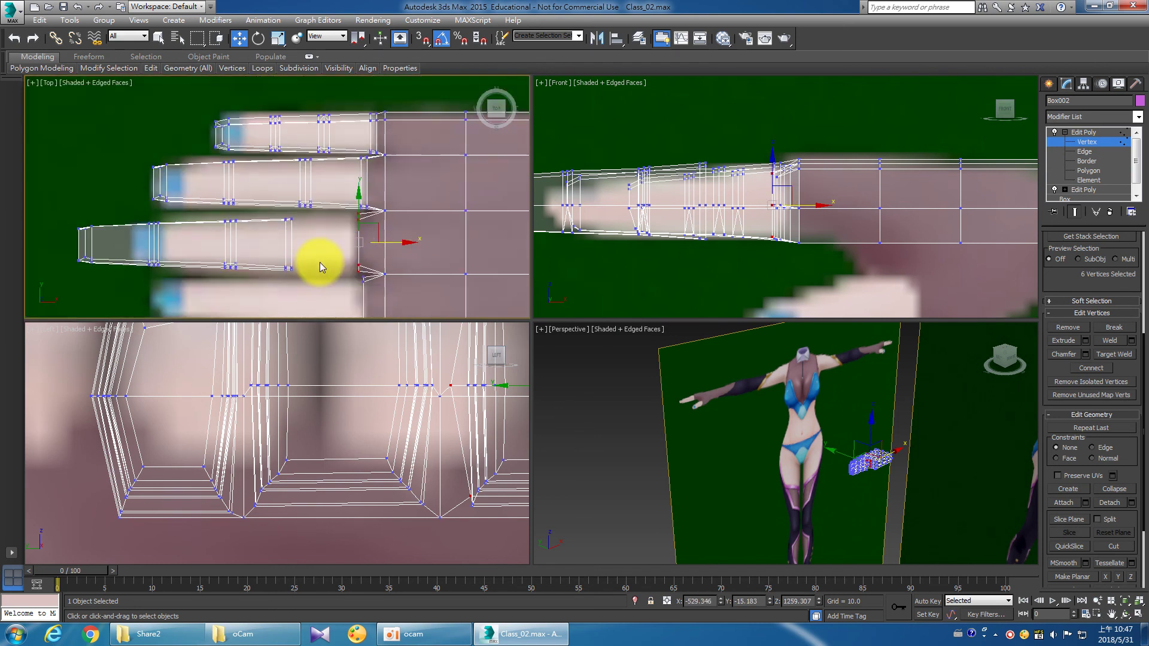
{"action": "left_click", "coordinate": [1088, 170]}
{"action": "left_click_drag", "start_coordinate": [65, 275], "coordinate": [292, 228]}
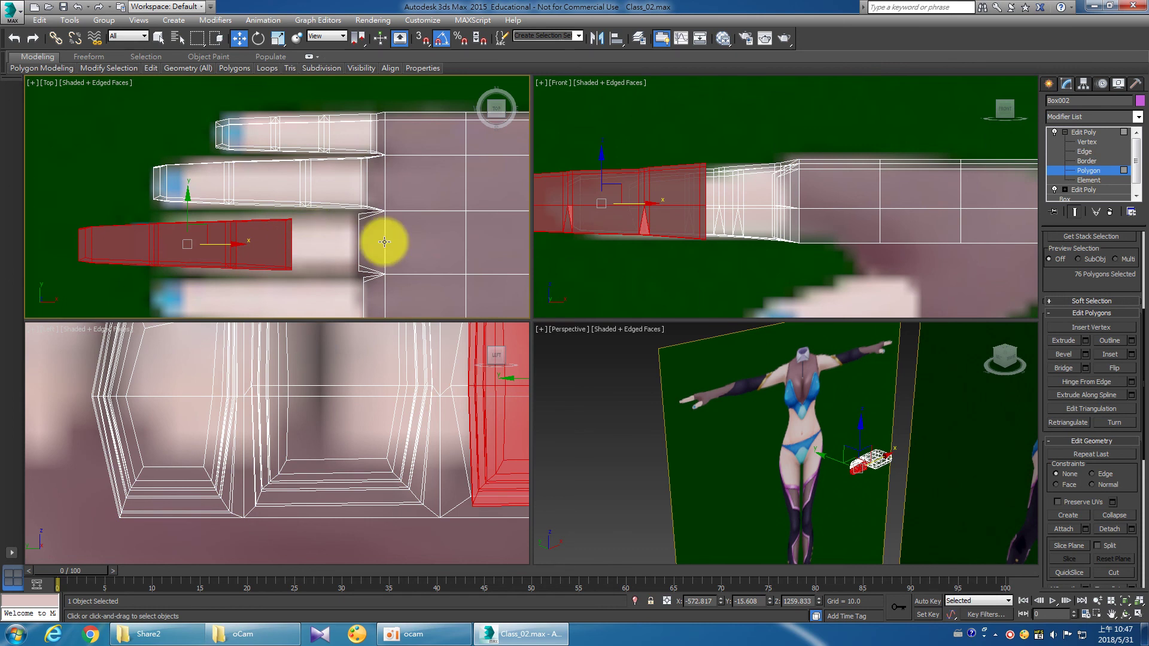
Add the fingertip and tip-cap polygons to the lowest finger's selection.
{"action": "scroll", "coordinate": [341, 230], "scroll_direction": "up", "scroll_amount": 1}
{"action": "scroll", "coordinate": [317, 225], "scroll_direction": "up", "scroll_amount": 2}
{"action": "scroll", "coordinate": [349, 197], "scroll_direction": "up", "scroll_amount": 2}
{"action": "scroll", "coordinate": [344, 190], "scroll_direction": "up", "scroll_amount": 1}
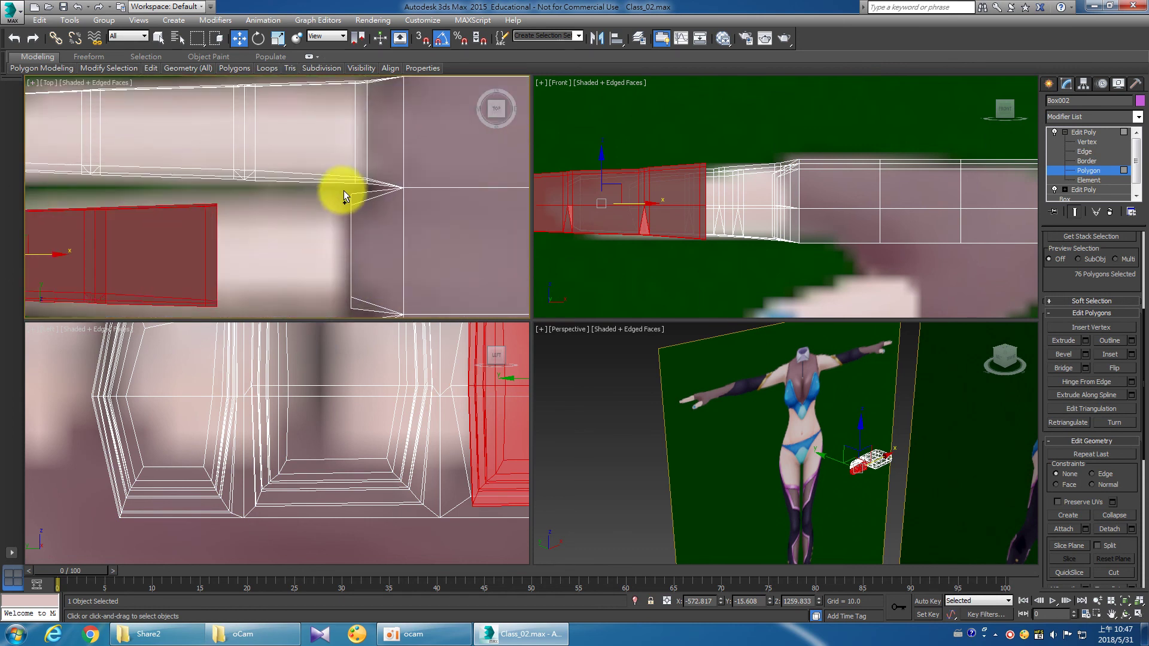
{"action": "left_click_drag", "start_coordinate": [362, 215], "coordinate": [332, 276], "text": "ctrl"}
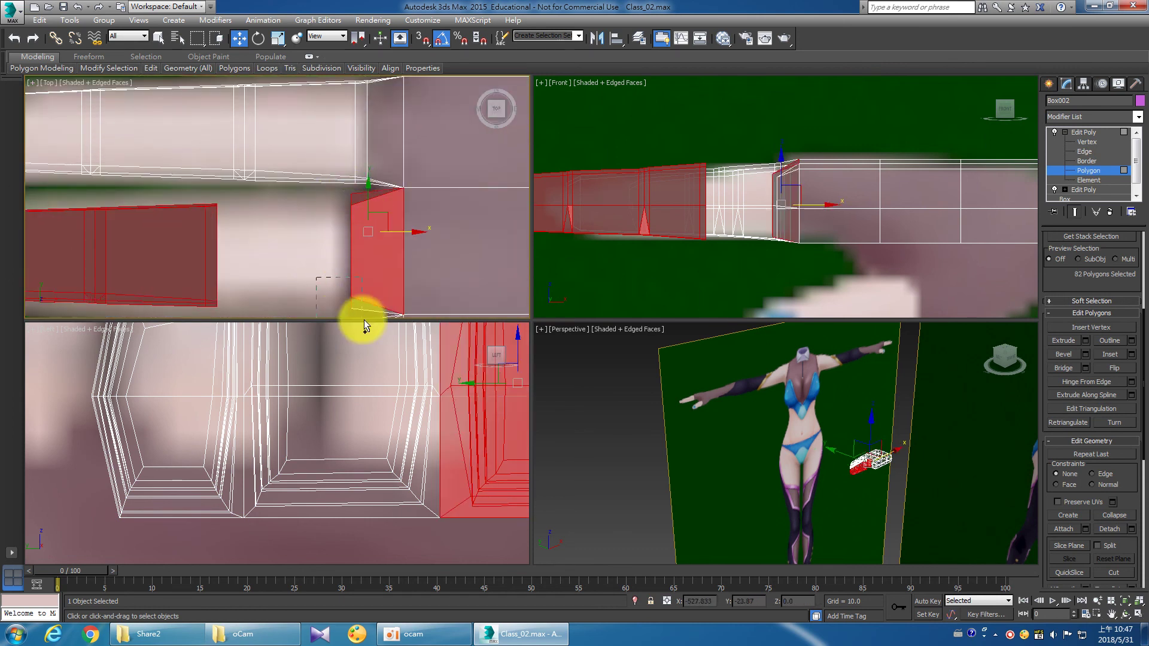
{"action": "left_click_drag", "start_coordinate": [362, 320], "coordinate": [364, 320], "text": "ctrl"}
{"action": "scroll", "coordinate": [1124, 382], "scroll_direction": "down", "scroll_amount": 3}
{"action": "scroll", "coordinate": [1106, 419], "scroll_direction": "down", "scroll_amount": 2}
{"action": "scroll", "coordinate": [1105, 467], "scroll_direction": "down", "scroll_amount": 3}
{"action": "scroll", "coordinate": [1098, 419], "scroll_direction": "down", "scroll_amount": 2}
Hide all unselected polygons and frame the remaining finger piece with Z.
{"action": "left_click", "coordinate": [1075, 358]}
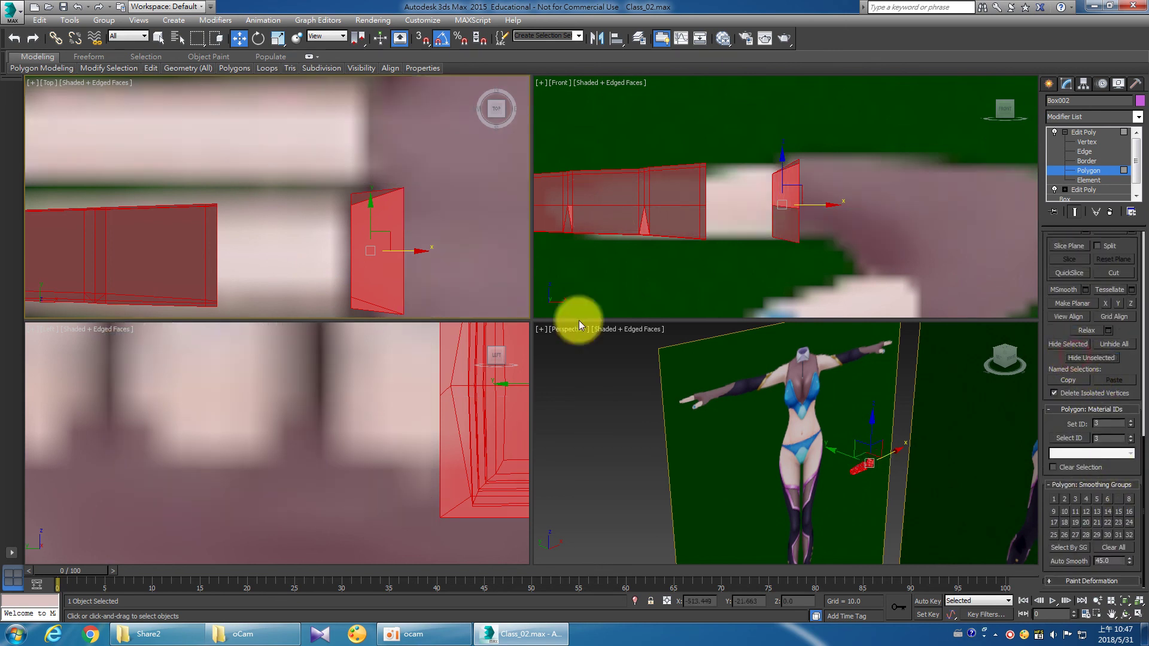
{"action": "left_click", "coordinate": [957, 484]}
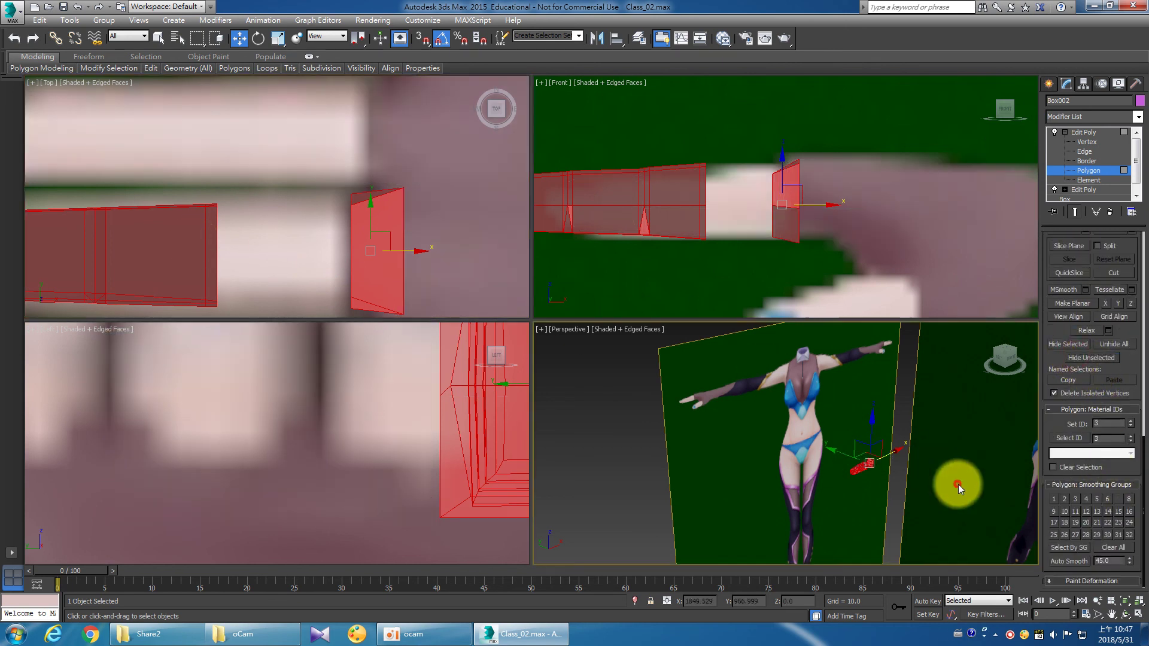
{"action": "left_click", "coordinate": [1090, 130]}
{"action": "key", "text": "z"}
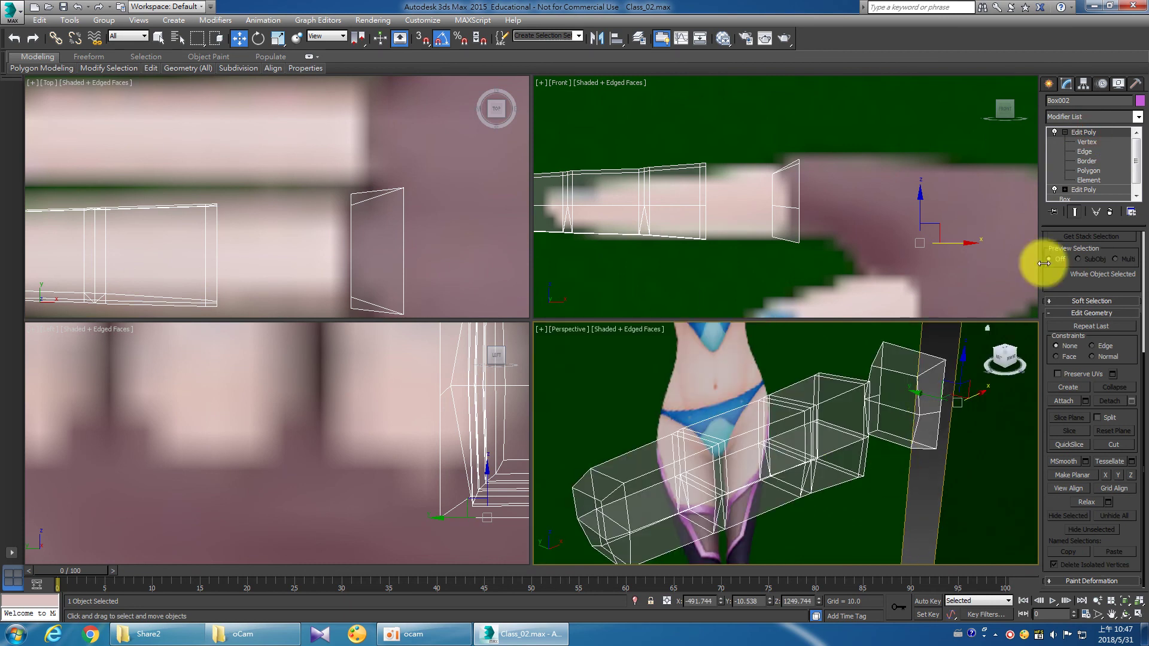
{"action": "left_click", "coordinate": [1089, 170]}
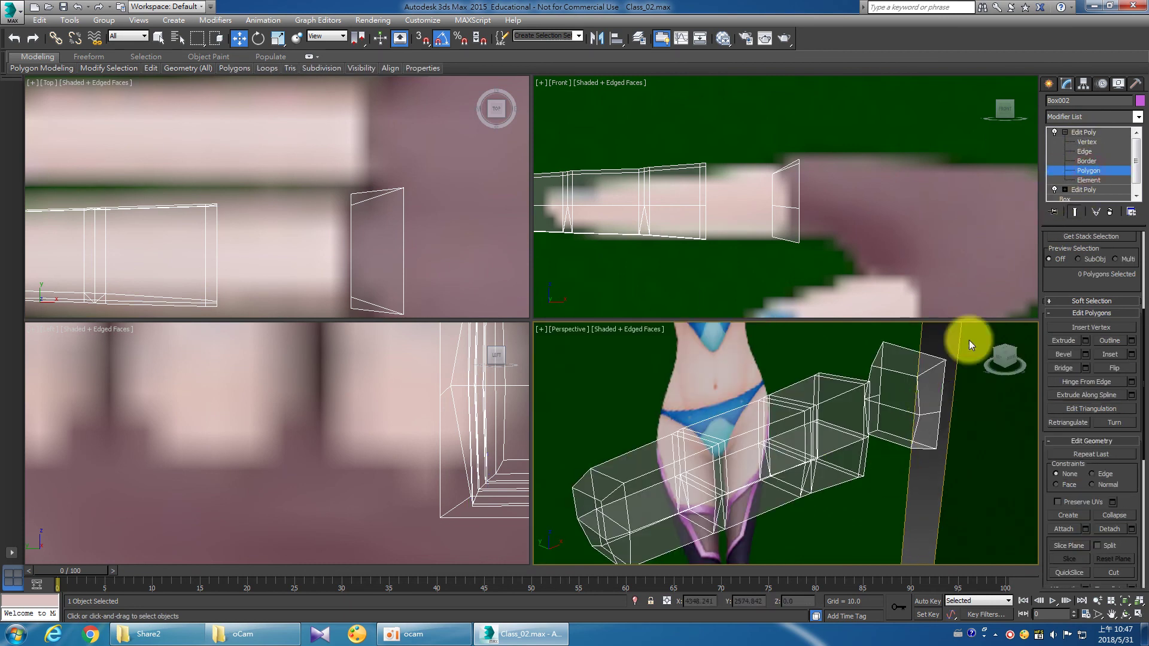
{"action": "left_click", "coordinate": [904, 388]}
{"action": "left_click", "coordinate": [892, 412]}
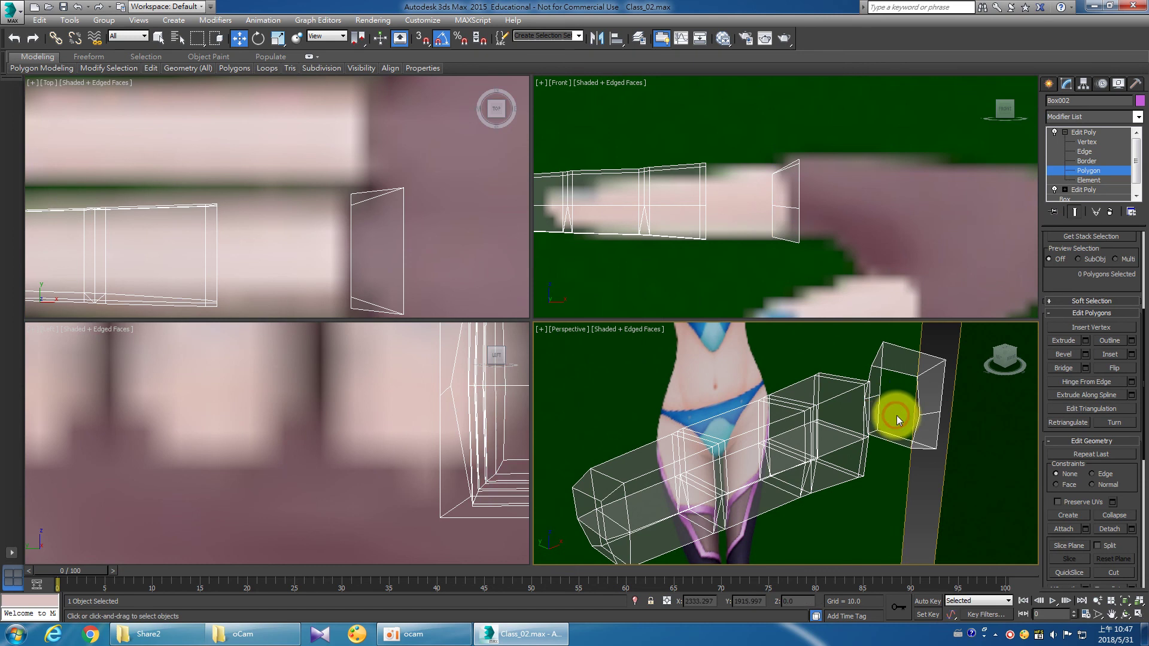
{"action": "left_click", "coordinate": [1081, 140]}
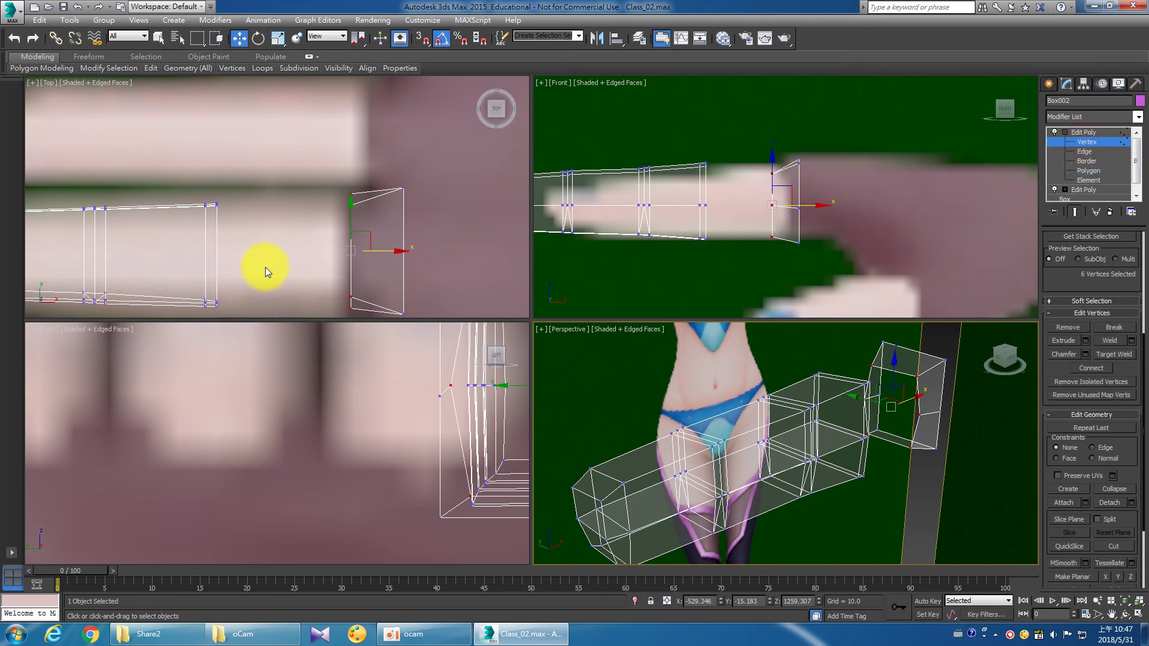
Select the finger piece's top vertex row, deselecting the lower and middle rows.
{"action": "middle_click_drag", "start_coordinate": [265, 267], "coordinate": [432, 269]}
{"action": "left_click_drag", "start_coordinate": [102, 219], "coordinate": [431, 257]}
{"action": "middle_click", "coordinate": [752, 507]}
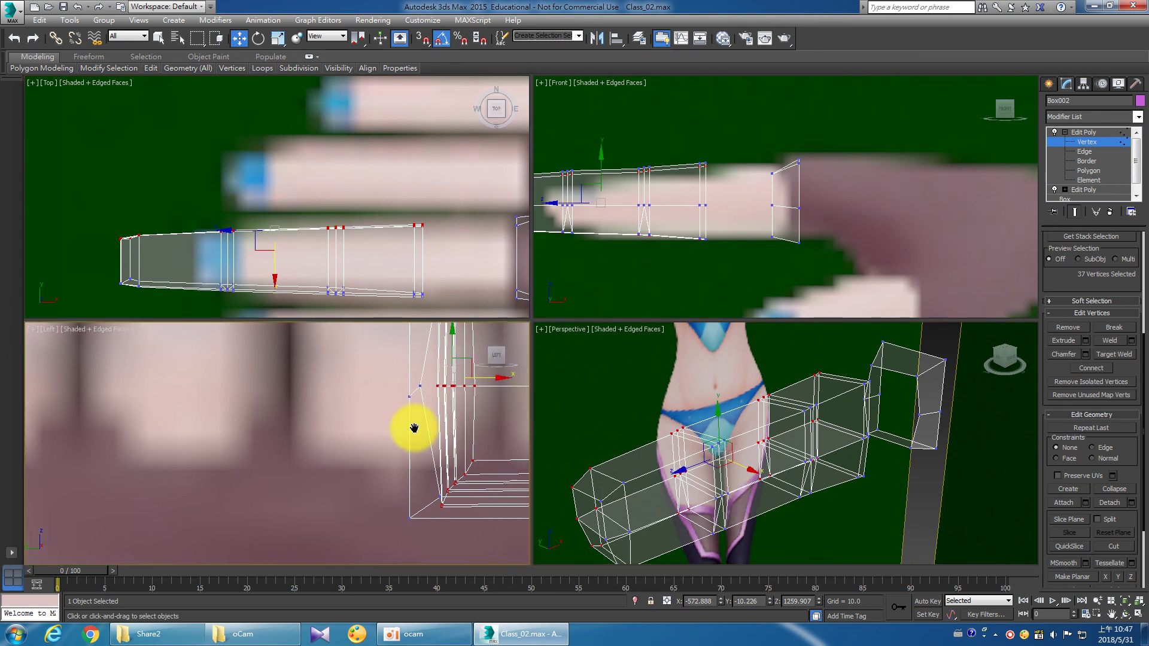
{"action": "middle_click_drag", "start_coordinate": [411, 430], "coordinate": [313, 435]}
{"action": "left_click_drag", "start_coordinate": [361, 475], "coordinate": [278, 426], "text": "alt"}
{"action": "middle_click", "coordinate": [787, 414]}
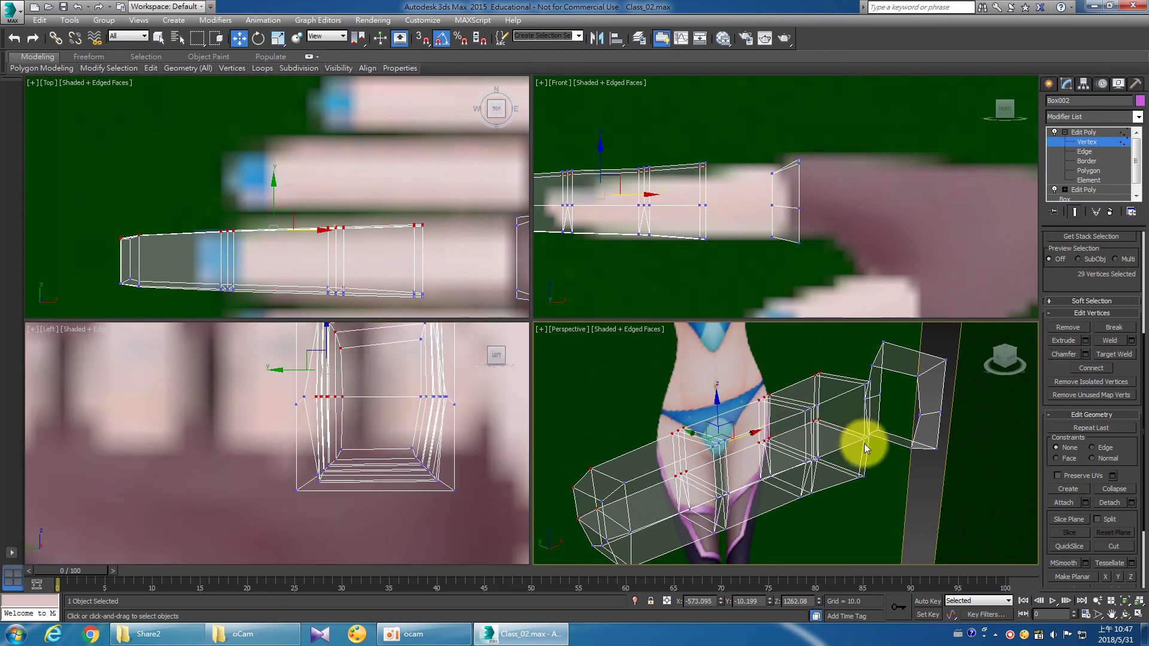
{"action": "left_click_drag", "start_coordinate": [371, 415], "coordinate": [263, 379], "text": "alt"}
{"action": "middle_click", "coordinate": [795, 487]}
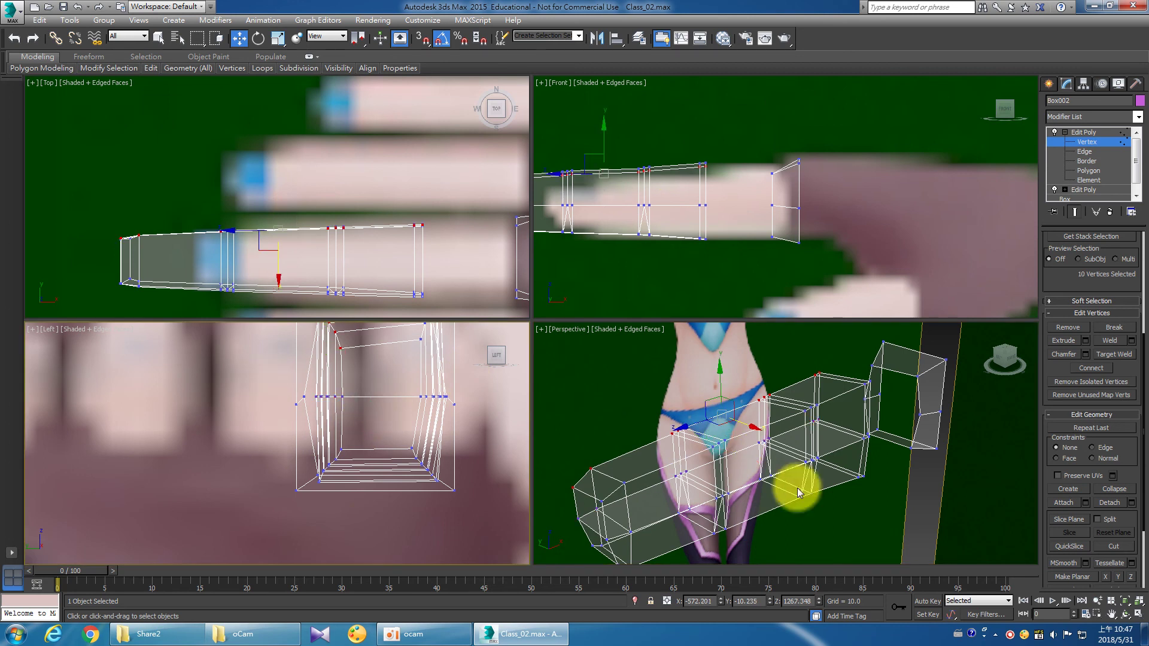
Snap-move the ten selected vertices onto an edge midpoint in a maximized Perspective view.
{"action": "left_click", "coordinate": [1136, 611]}
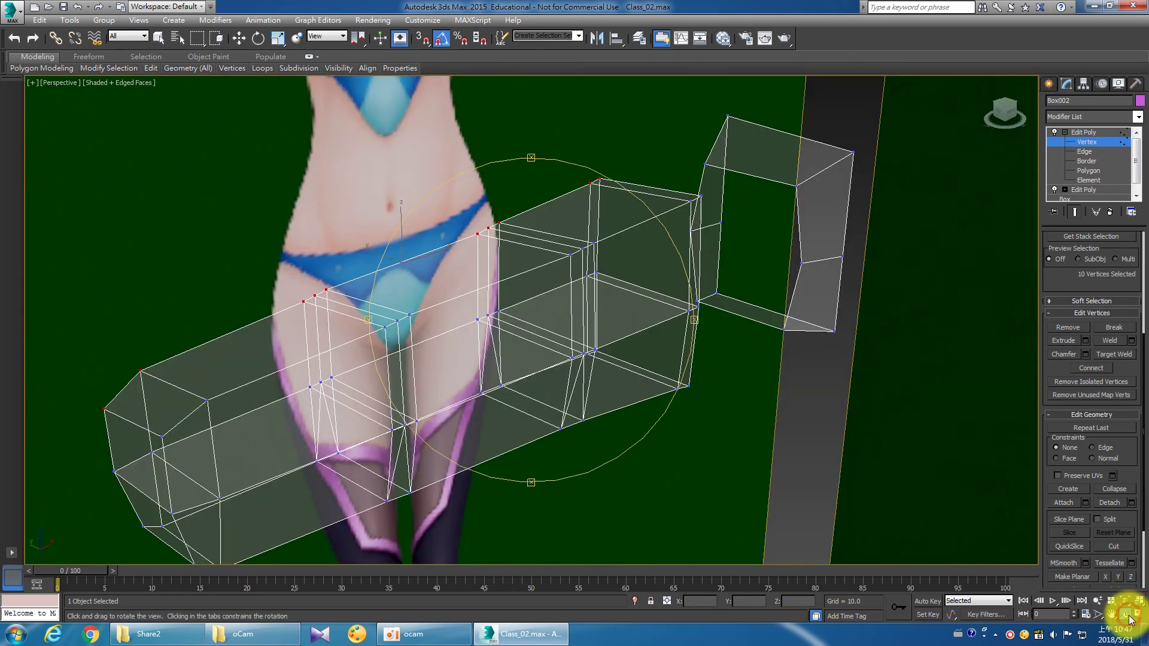
{"action": "scroll", "coordinate": [477, 418], "scroll_direction": "up", "scroll_amount": 3}
{"action": "scroll", "coordinate": [488, 346], "scroll_direction": "up", "scroll_amount": 5}
{"action": "mouse_move", "coordinate": [610, 362]}
{"action": "middle_mouse_down"}
{"action": "mouse_move", "coordinate": [485, 334]}
{"action": "mouse_move", "coordinate": [780, 451]}
{"action": "middle_mouse_up"}
{"action": "mouse_move", "coordinate": [780, 451]}
{"action": "left_mouse_down"}
{"action": "mouse_move", "coordinate": [683, 395]}
{"action": "mouse_move", "coordinate": [551, 287]}
{"action": "mouse_move", "coordinate": [344, 296]}
{"action": "mouse_move", "coordinate": [243, 239]}
{"action": "left_mouse_up"}
{"action": "key", "text": "w"}
{"action": "key", "text": "s"}
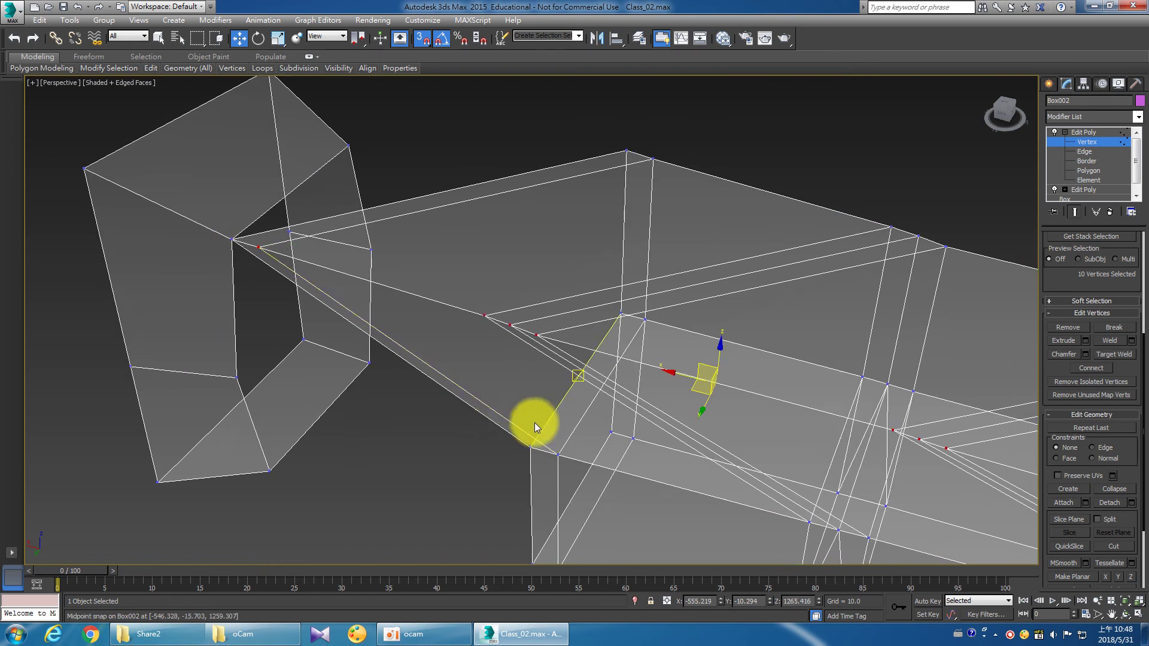
{"action": "scroll", "coordinate": [981, 541], "scroll_direction": "down", "scroll_amount": 3}
{"action": "left_click", "coordinate": [1137, 615]}
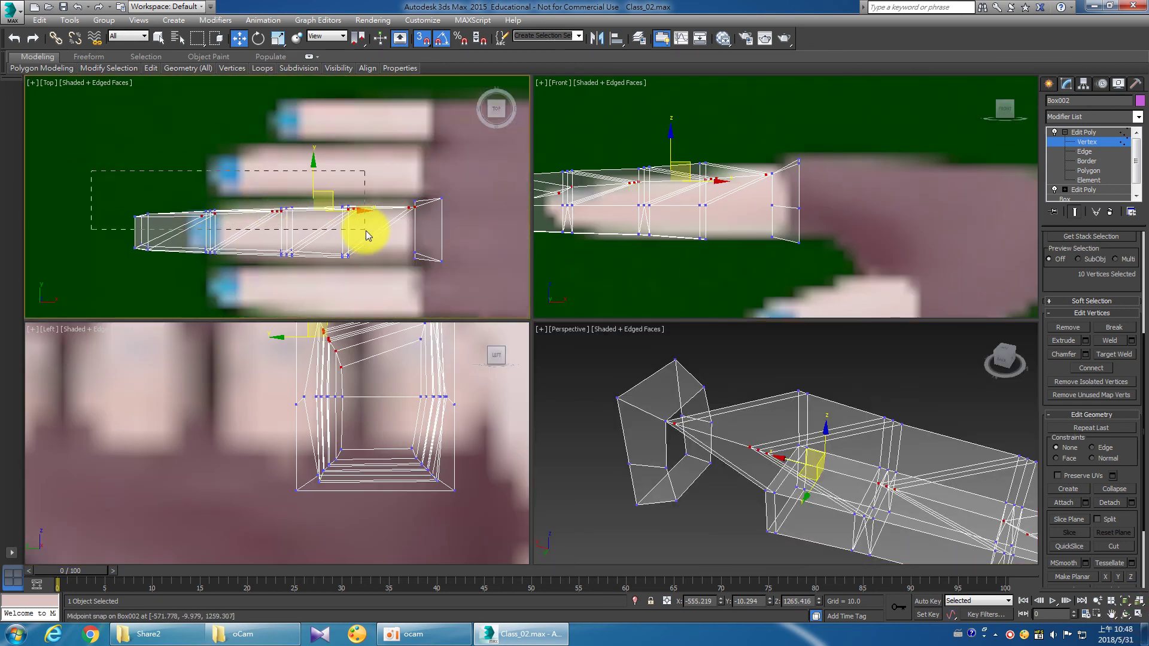
Snap side-view vertex selections onto a tip-cap vertex and then onto a midpoint.
{"action": "left_click_drag", "start_coordinate": [321, 418], "coordinate": [394, 421]}
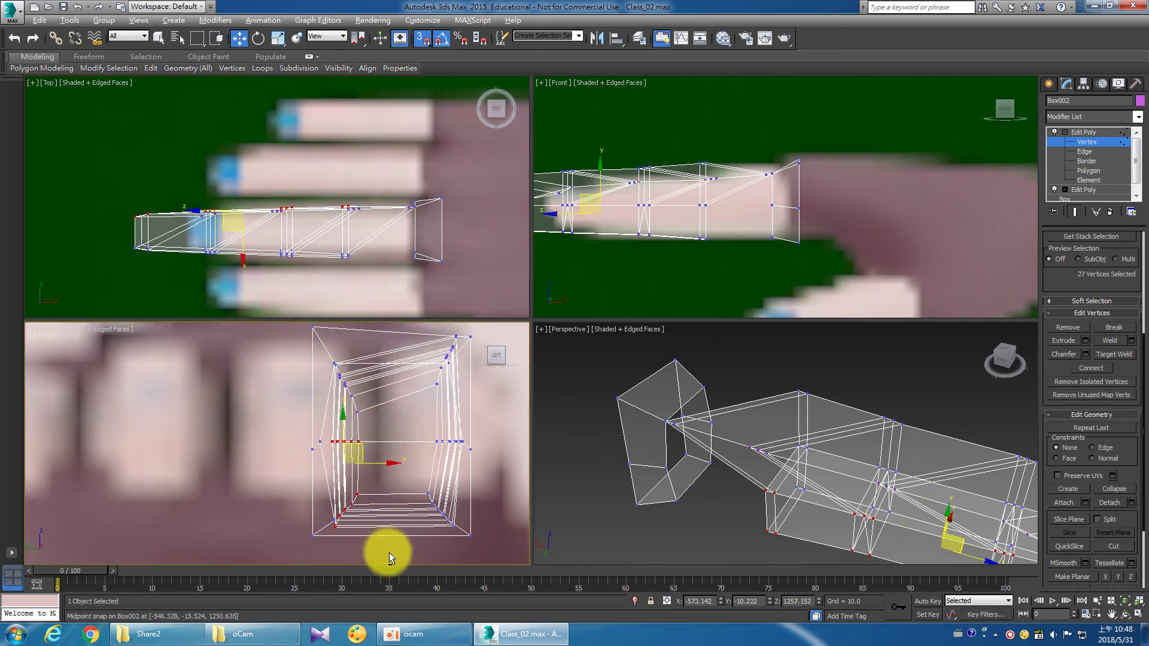
{"action": "right_click", "coordinate": [861, 526]}
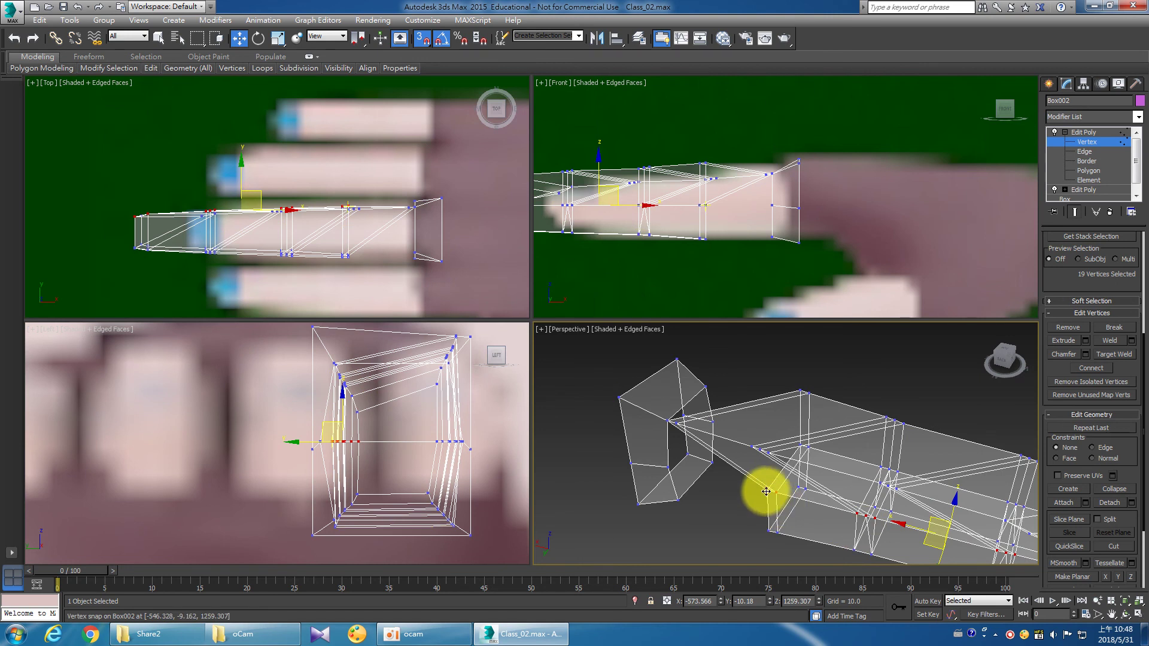
{"action": "left_click_drag", "start_coordinate": [765, 490], "coordinate": [663, 463]}
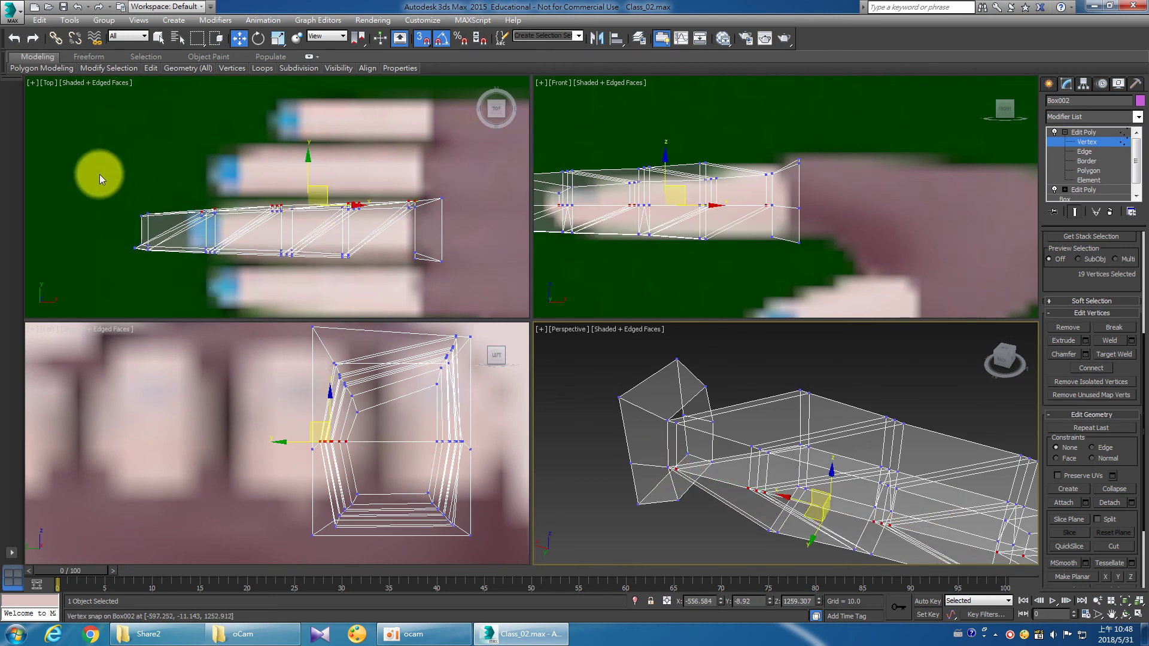
{"action": "left_click_drag", "start_coordinate": [99, 174], "coordinate": [379, 220], "text": "ctrl"}
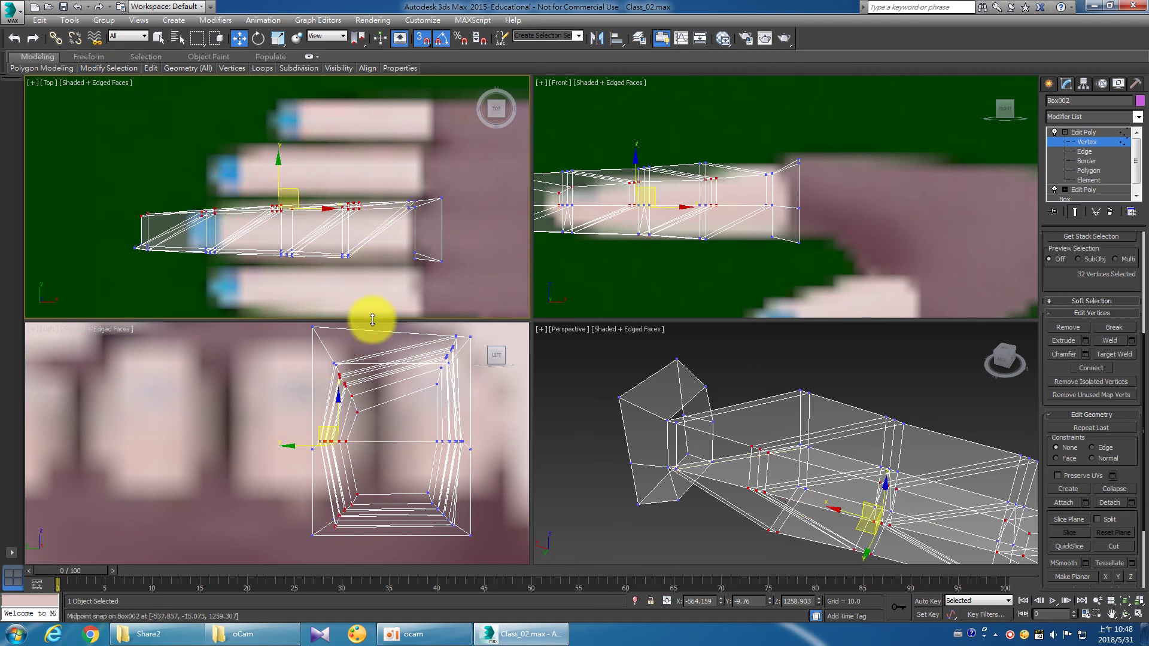
{"action": "middle_click_drag", "start_coordinate": [311, 437], "coordinate": [333, 449]}
{"action": "left_click_drag", "start_coordinate": [265, 344], "coordinate": [363, 439]}
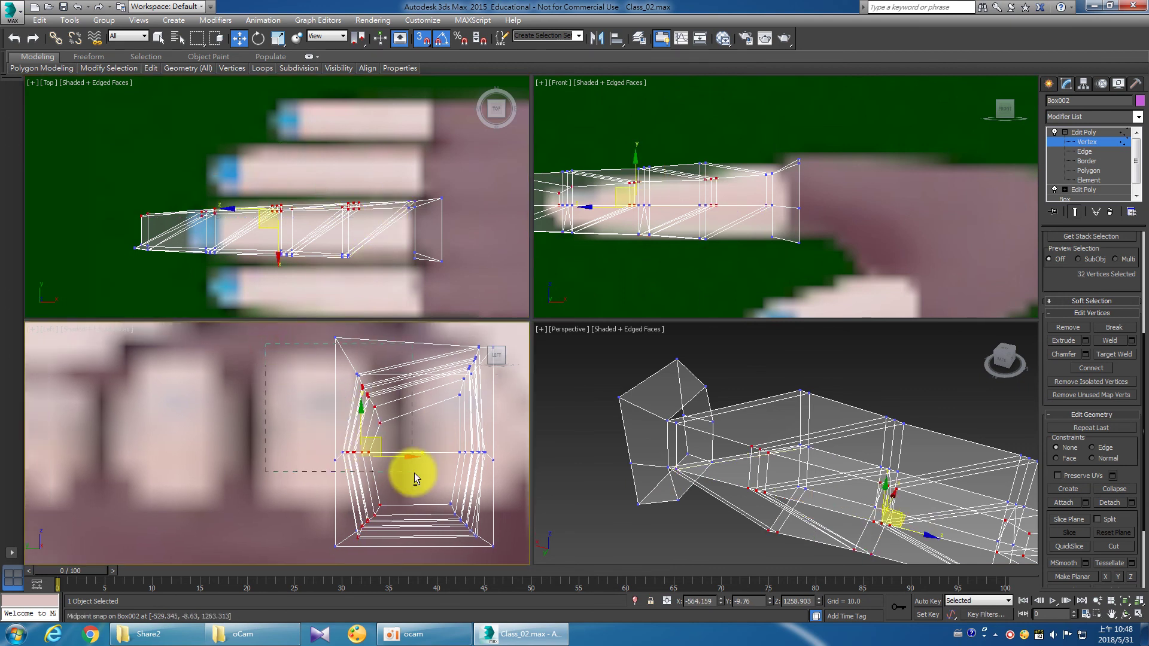
{"action": "left_click_drag", "start_coordinate": [416, 479], "coordinate": [395, 419]}
{"action": "middle_click_drag", "start_coordinate": [689, 467], "coordinate": [706, 443]}
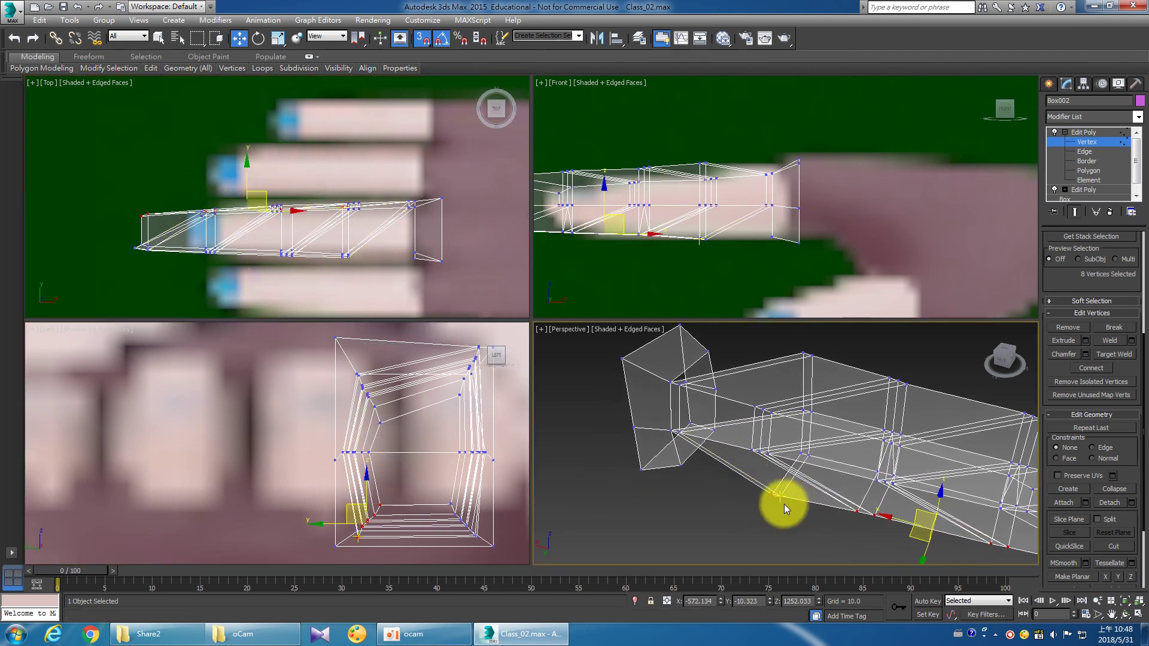
{"action": "middle_click_drag", "start_coordinate": [780, 512], "coordinate": [878, 533]}
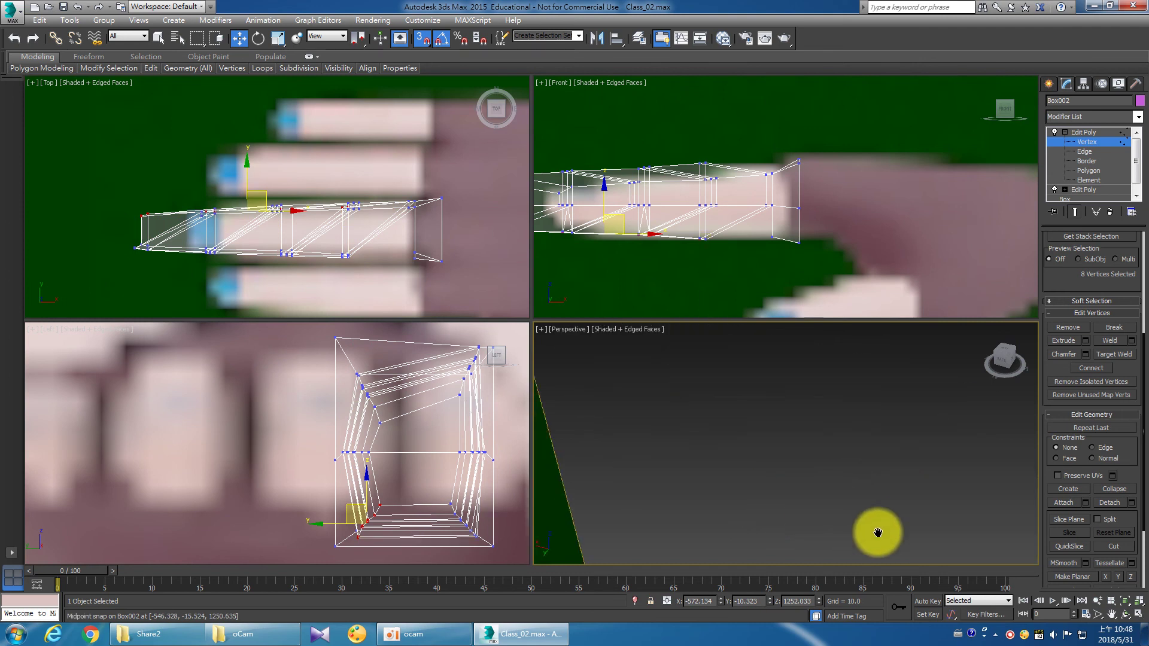
{"action": "key", "text": "z"}
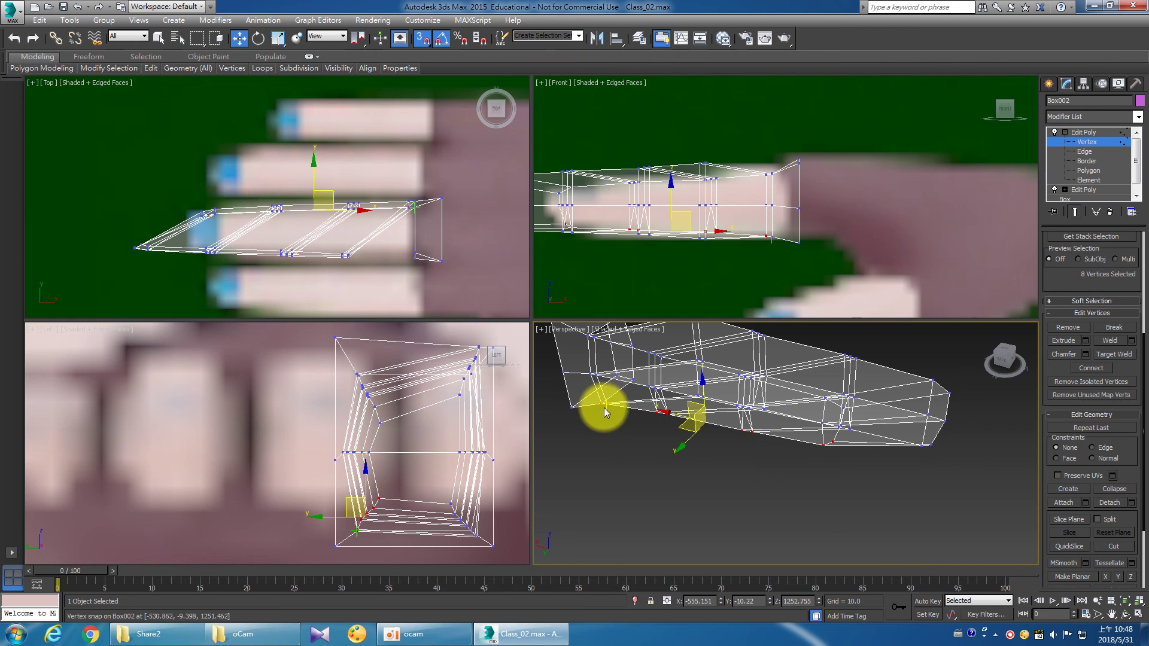
{"action": "left_click_drag", "start_coordinate": [666, 422], "coordinate": [602, 405]}
Move the finger piece's upper vertices into place on the tip cap.
{"action": "left_click_drag", "start_coordinate": [101, 233], "coordinate": [372, 289]}
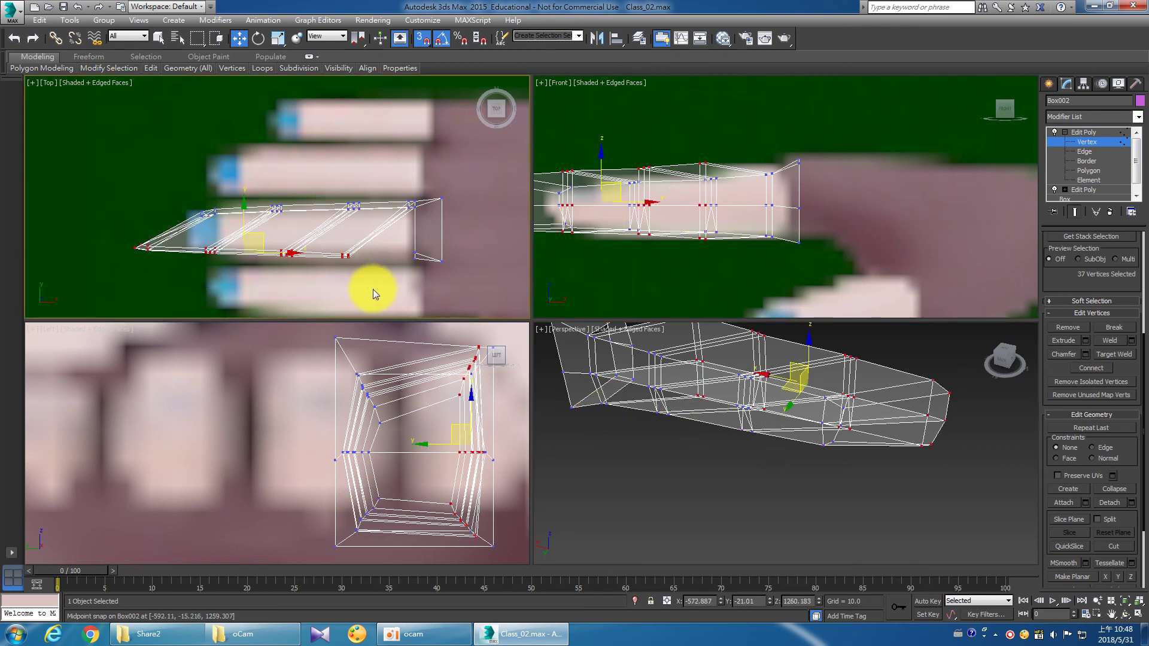
{"action": "middle_click_drag", "start_coordinate": [449, 398], "coordinate": [397, 404]}
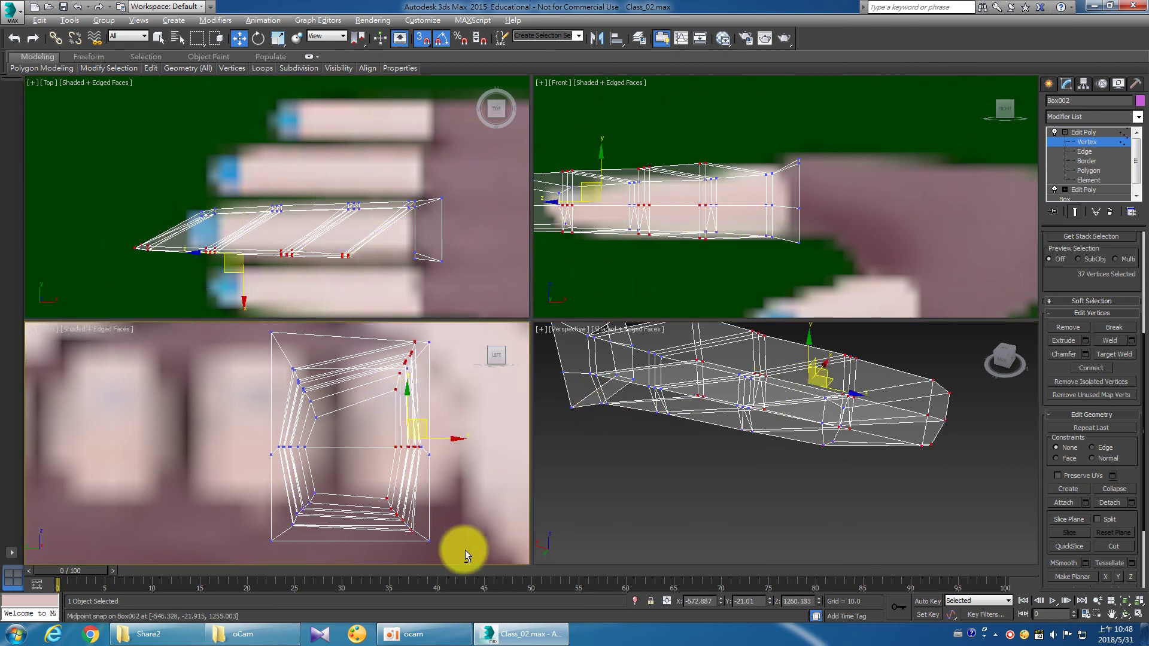
{"action": "left_click_drag", "start_coordinate": [463, 549], "coordinate": [358, 433], "text": "alt"}
{"action": "middle_click_drag", "start_coordinate": [769, 400], "coordinate": [761, 455], "text": "alt"}
{"action": "mouse_move", "coordinate": [713, 420]}
{"action": "middle_mouse_down", "text": "alt"}
{"action": "mouse_move", "coordinate": [713, 457]}
{"action": "mouse_move", "coordinate": [637, 433]}
{"action": "middle_mouse_up", "text": "alt"}
{"action": "mouse_move", "coordinate": [790, 441]}
{"action": "middle_mouse_down", "text": "alt"}
{"action": "mouse_move", "coordinate": [795, 457]}
{"action": "mouse_move", "coordinate": [827, 464]}
{"action": "mouse_move", "coordinate": [778, 428]}
{"action": "mouse_move", "coordinate": [767, 402]}
{"action": "mouse_move", "coordinate": [785, 487]}
{"action": "mouse_move", "coordinate": [764, 456]}
{"action": "mouse_move", "coordinate": [738, 479]}
{"action": "middle_mouse_up", "text": "alt"}
{"action": "key", "text": "w"}
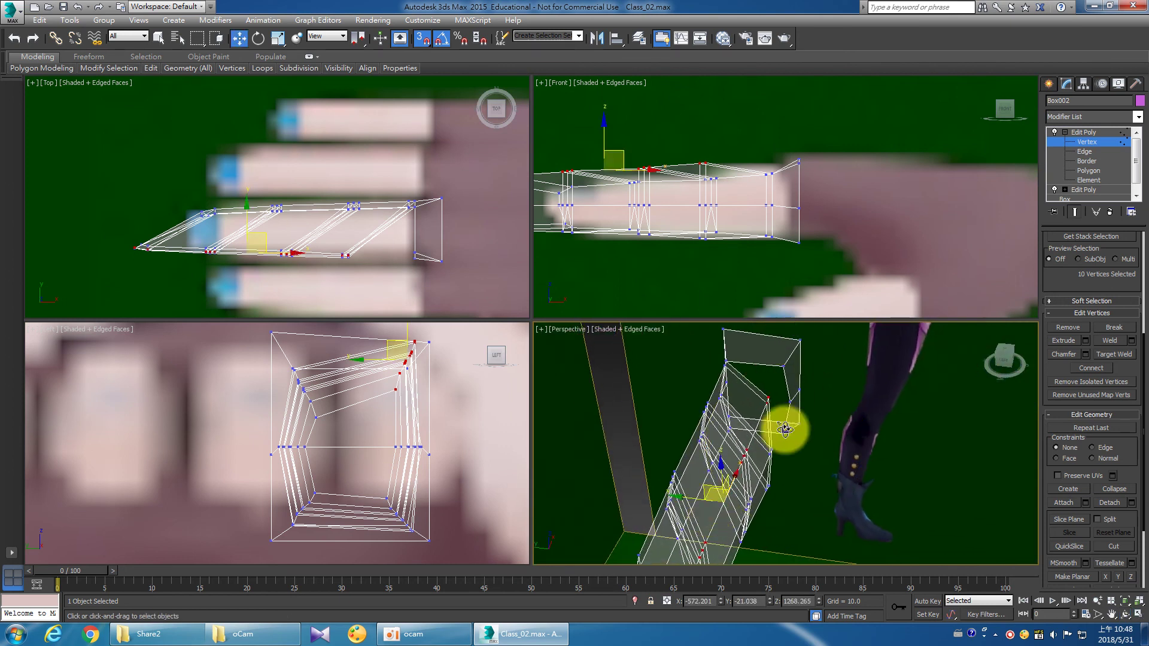
{"action": "mouse_move", "coordinate": [769, 396]}
{"action": "left_mouse_down"}
{"action": "mouse_move", "coordinate": [774, 377]}
{"action": "mouse_move", "coordinate": [778, 403]}
{"action": "left_mouse_up"}
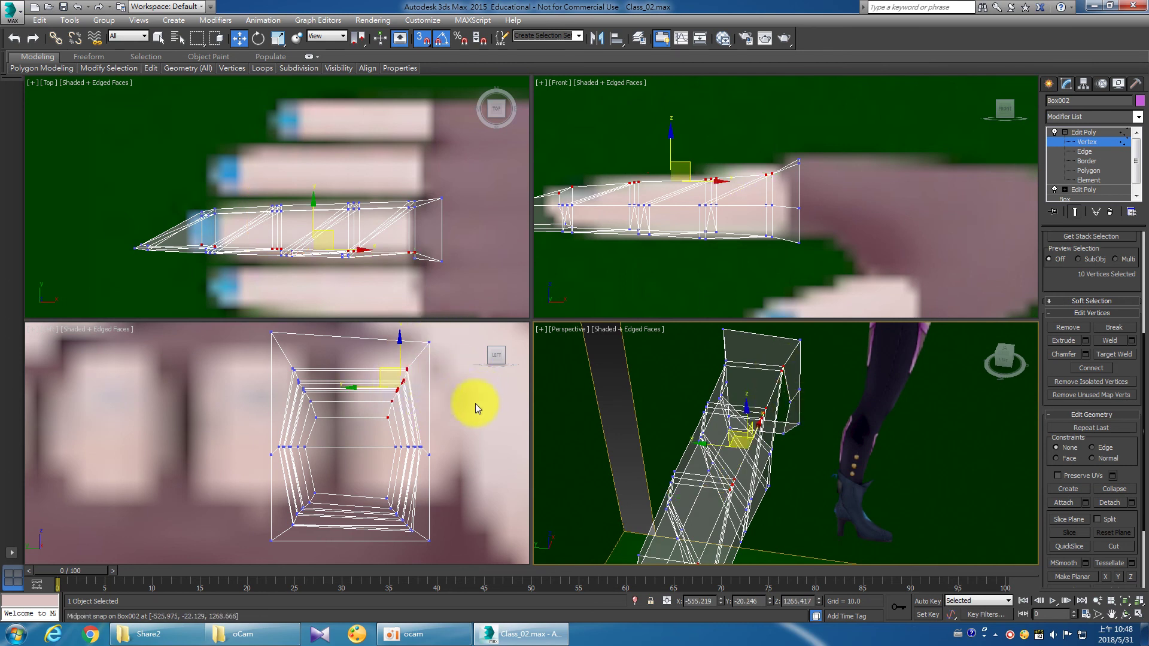
Snap the finger piece's side vertices onto neighbouring mesh vertices.
{"action": "mouse_move", "coordinate": [108, 236]}
{"action": "left_mouse_down"}
{"action": "mouse_move", "coordinate": [339, 282]}
{"action": "mouse_move", "coordinate": [371, 269]}
{"action": "left_mouse_up"}
{"action": "left_click", "coordinate": [447, 554]}
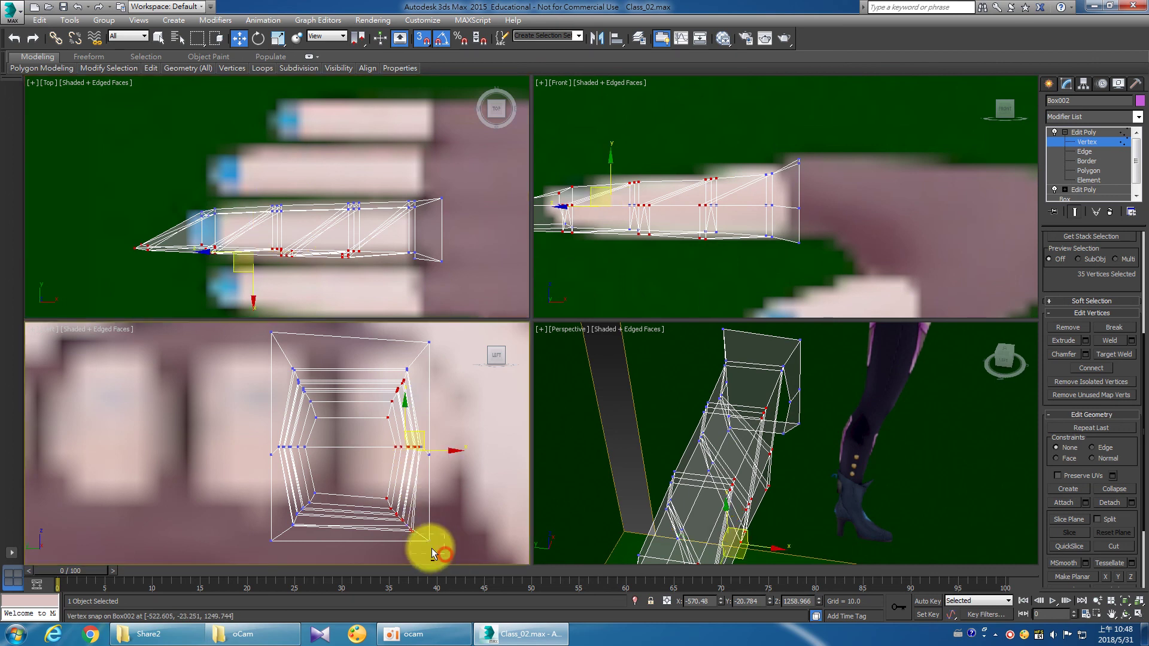
{"action": "left_click_drag", "start_coordinate": [358, 347], "coordinate": [462, 433]}
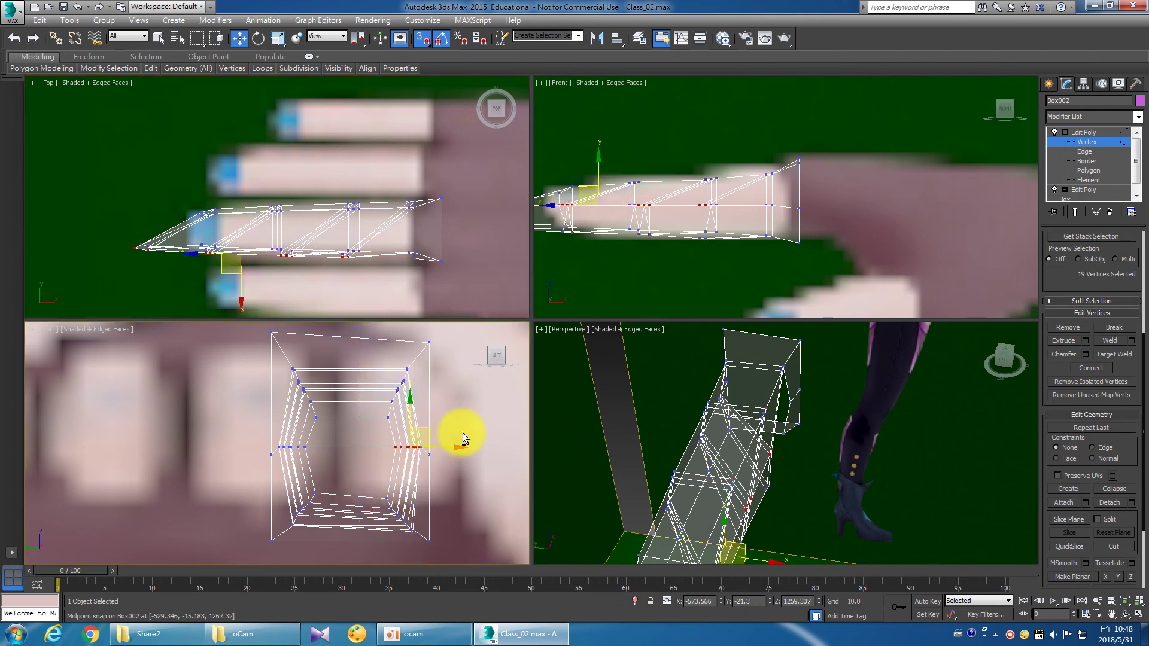
{"action": "scroll", "coordinate": [796, 452], "scroll_direction": "down", "scroll_amount": 2}
{"action": "scroll", "coordinate": [795, 455], "scroll_direction": "down", "scroll_amount": 2}
{"action": "scroll", "coordinate": [795, 465], "scroll_direction": "down", "scroll_amount": 2}
{"action": "key", "text": "z"}
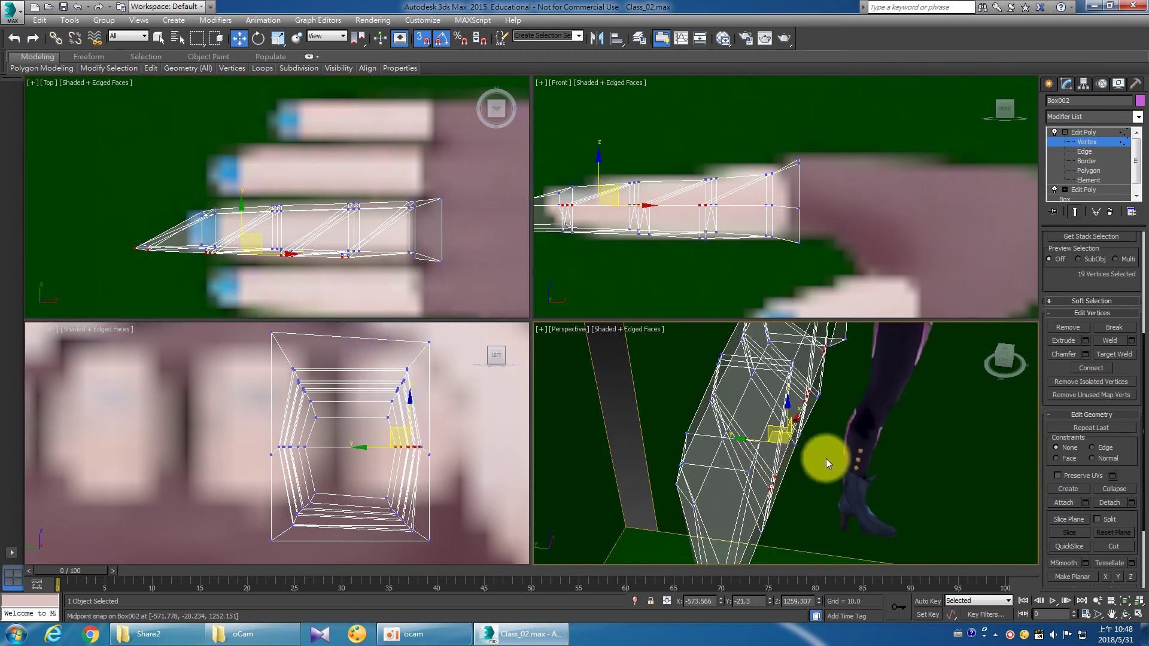
{"action": "mouse_move", "coordinate": [828, 436]}
{"action": "middle_mouse_down", "text": "alt"}
{"action": "mouse_move", "coordinate": [769, 431]}
{"action": "mouse_move", "coordinate": [826, 437]}
{"action": "mouse_move", "coordinate": [770, 440]}
{"action": "mouse_move", "coordinate": [823, 437]}
{"action": "mouse_move", "coordinate": [788, 464]}
{"action": "middle_mouse_up", "text": "alt"}
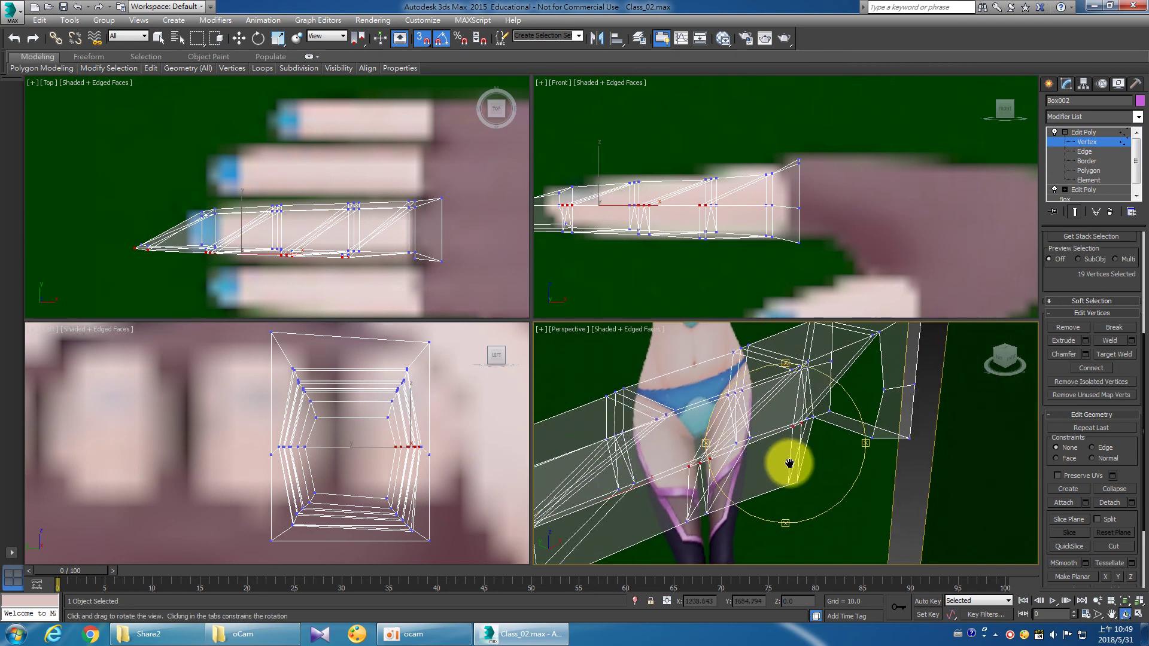
{"action": "key", "text": "w"}
{"action": "mouse_move", "coordinate": [799, 421]}
{"action": "left_mouse_down"}
{"action": "mouse_move", "coordinate": [830, 422]}
{"action": "mouse_move", "coordinate": [885, 390]}
{"action": "left_mouse_up"}
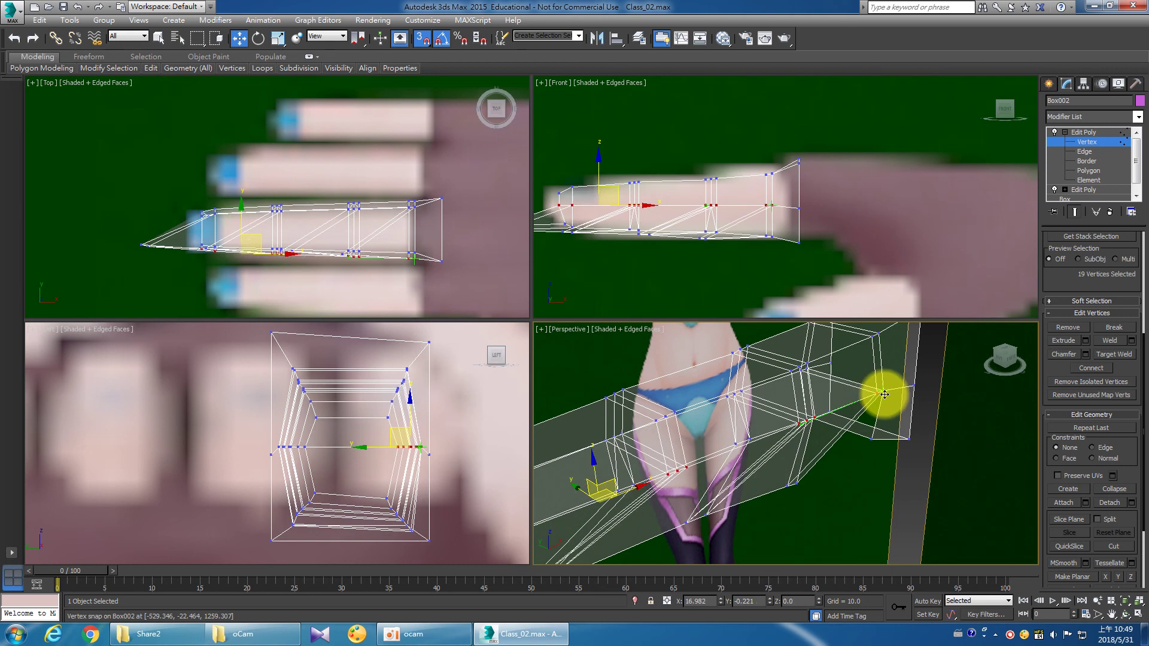
Snap the lower-right end vertices onto an adjacent mesh vertex.
{"action": "right_click", "coordinate": [440, 392]}
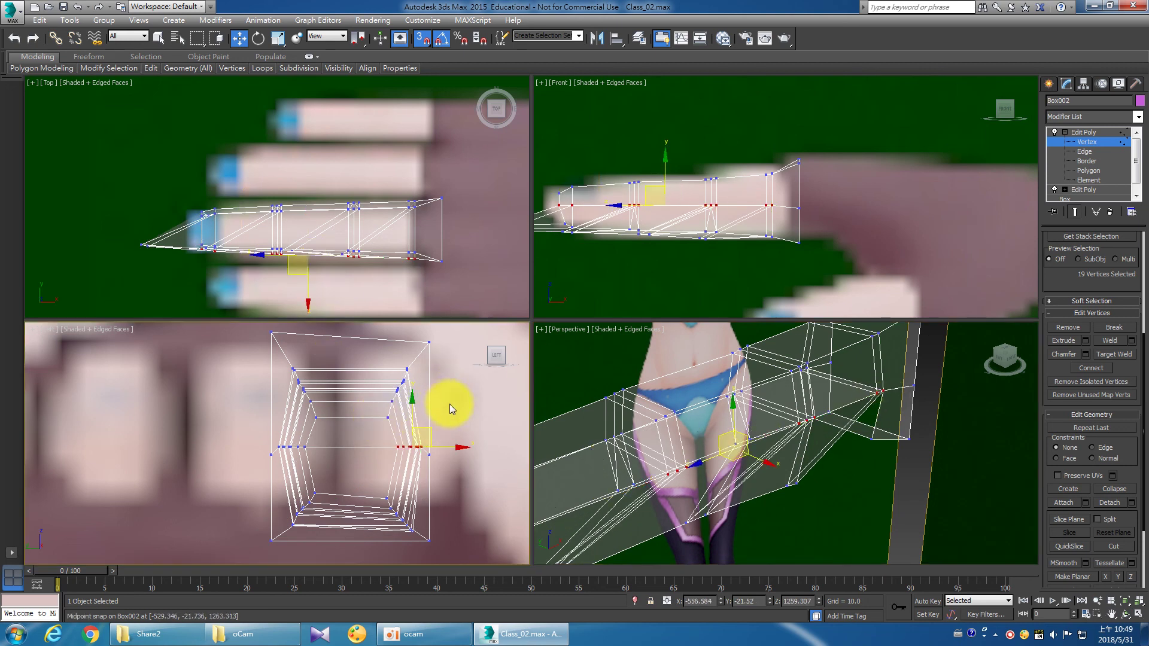
{"action": "left_click", "coordinate": [463, 494]}
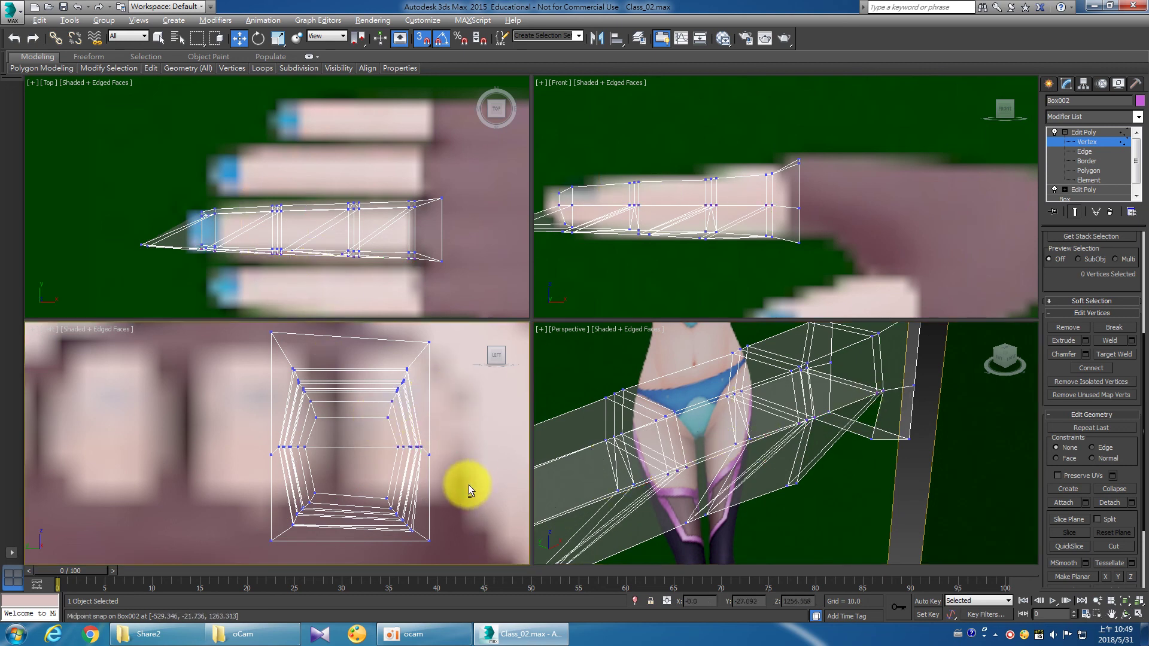
{"action": "mouse_move", "coordinate": [437, 554]}
{"action": "left_mouse_down"}
{"action": "mouse_move", "coordinate": [377, 500]}
{"action": "mouse_move", "coordinate": [379, 443]}
{"action": "left_mouse_up"}
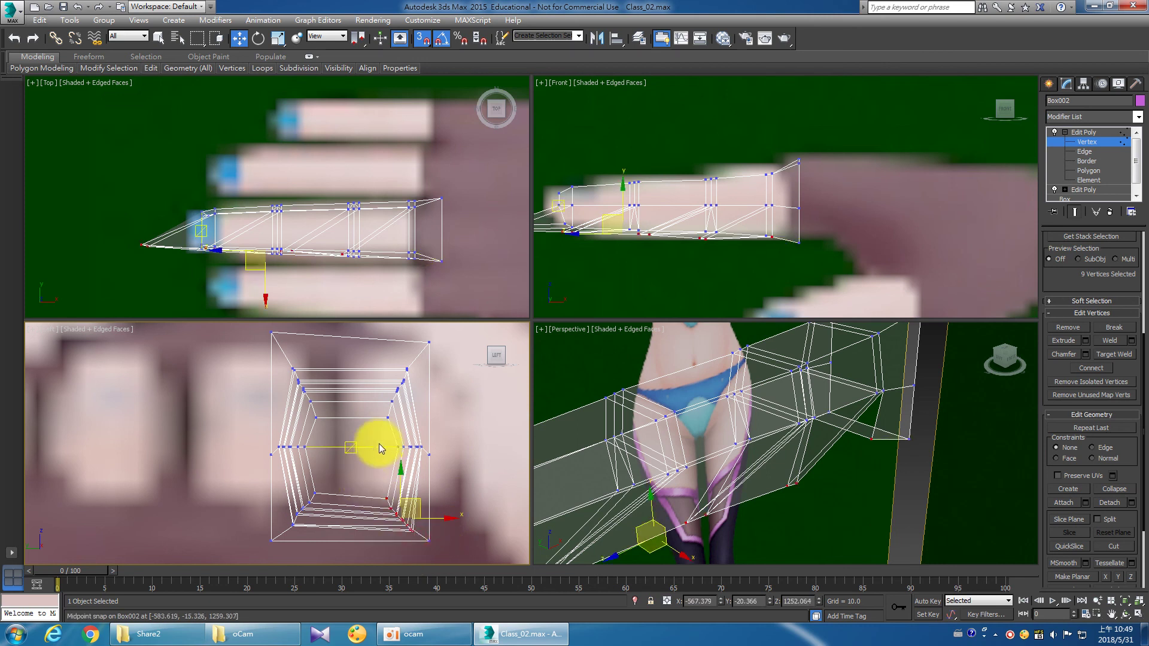
{"action": "left_click_drag", "start_coordinate": [815, 496], "coordinate": [807, 496]}
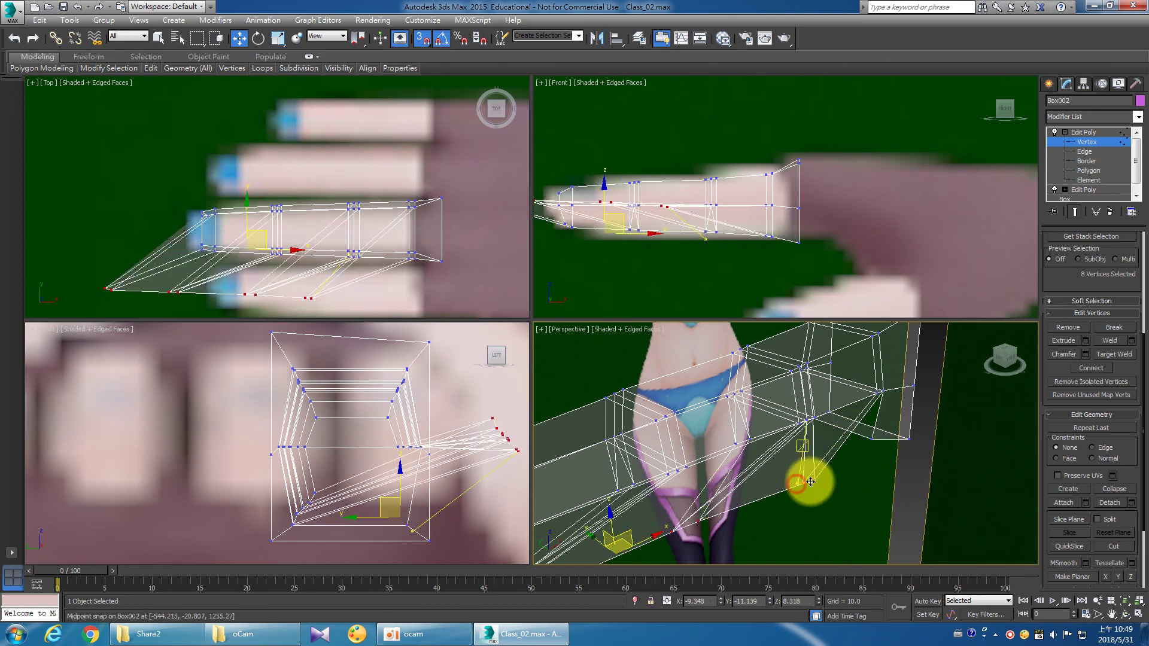
{"action": "left_click_drag", "start_coordinate": [806, 496], "coordinate": [876, 440]}
Weld the overlapping finger vertices, reducing 288 vertices to 282.
{"action": "right_click", "coordinate": [394, 261]}
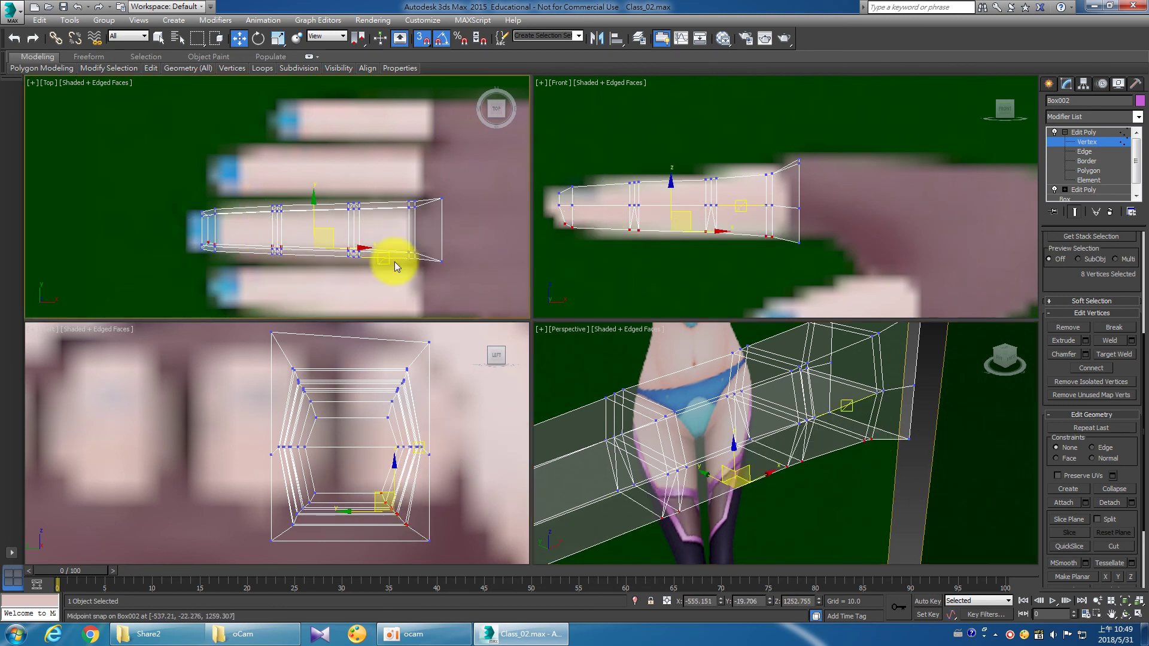
{"action": "scroll", "coordinate": [394, 261], "scroll_direction": "down", "scroll_amount": 2}
{"action": "left_click_drag", "start_coordinate": [162, 181], "coordinate": [443, 285]}
{"action": "right_click", "coordinate": [403, 246]}
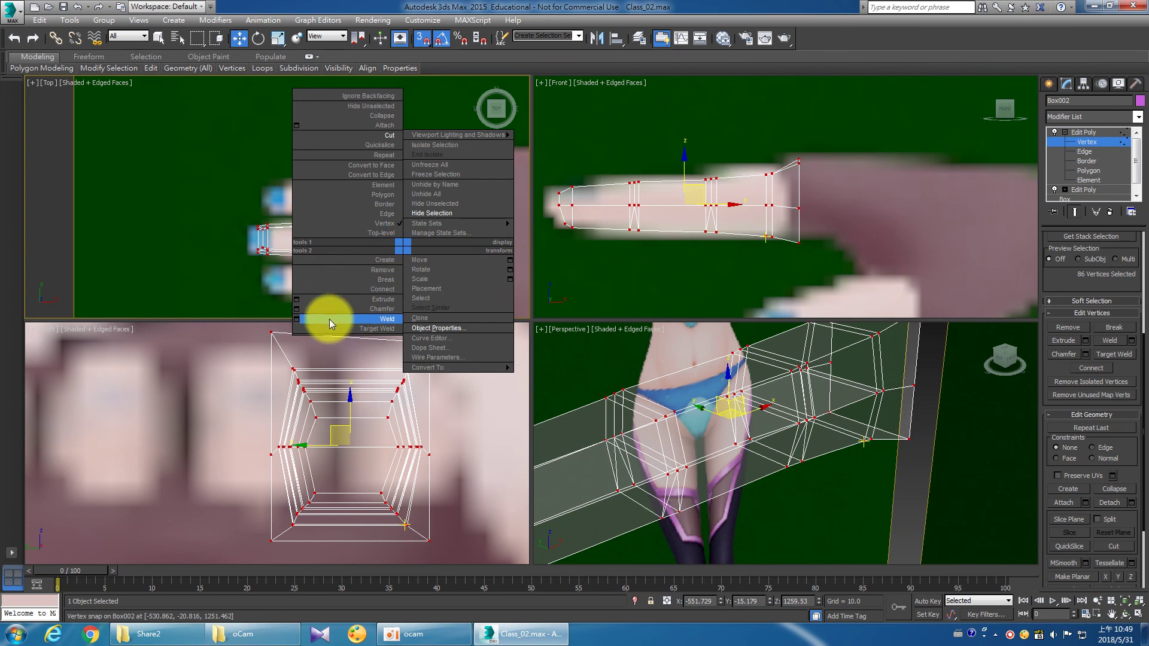
{"action": "left_click", "coordinate": [296, 319]}
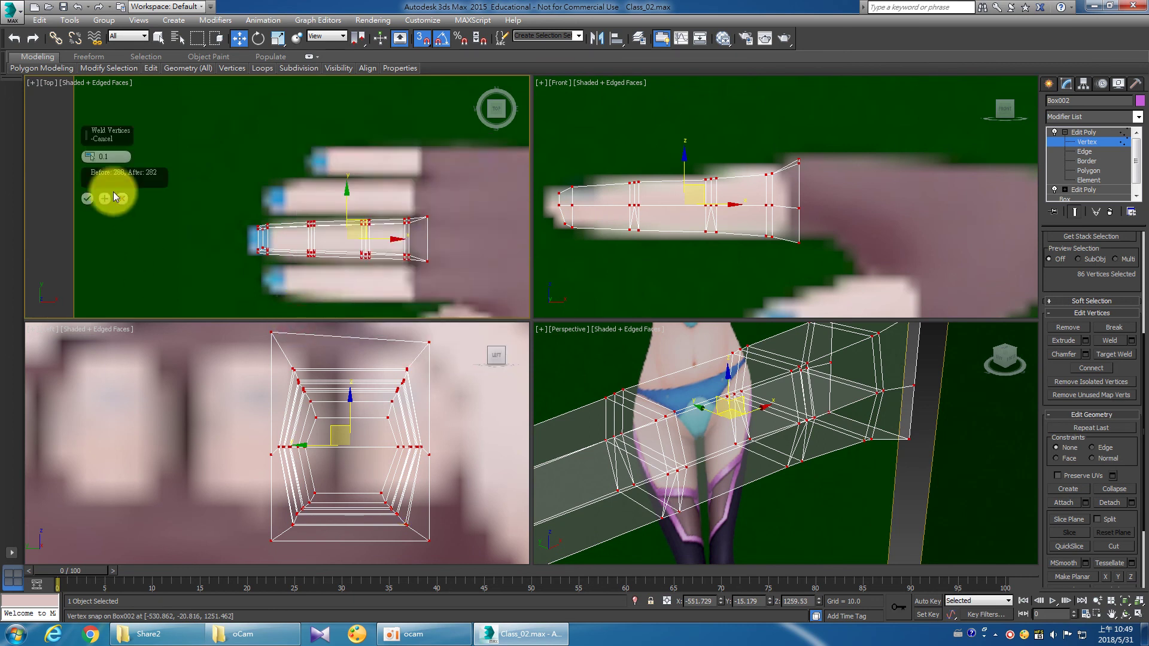
Shift the fingertip vertex loop slightly left in the Top view.
{"action": "left_click", "coordinate": [1080, 134]}
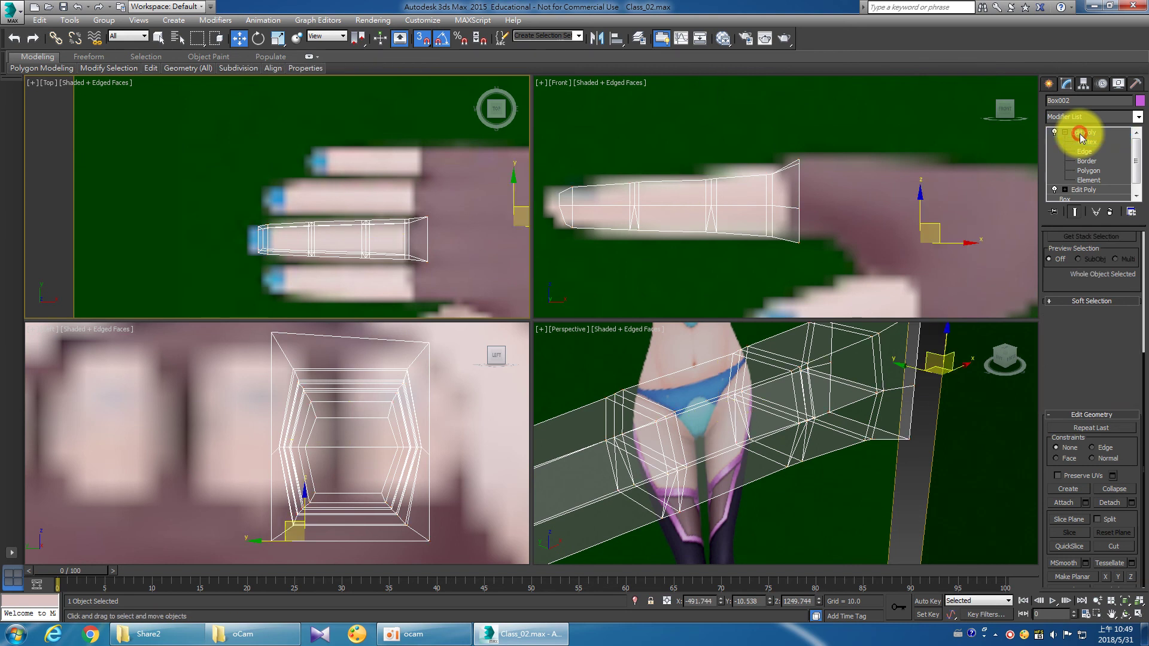
{"action": "scroll", "coordinate": [266, 195], "scroll_direction": "up", "scroll_amount": 2}
{"action": "scroll", "coordinate": [336, 224], "scroll_direction": "up", "scroll_amount": 3}
{"action": "scroll", "coordinate": [301, 199], "scroll_direction": "up", "scroll_amount": 2}
{"action": "scroll", "coordinate": [300, 198], "scroll_direction": "down", "scroll_amount": 3}
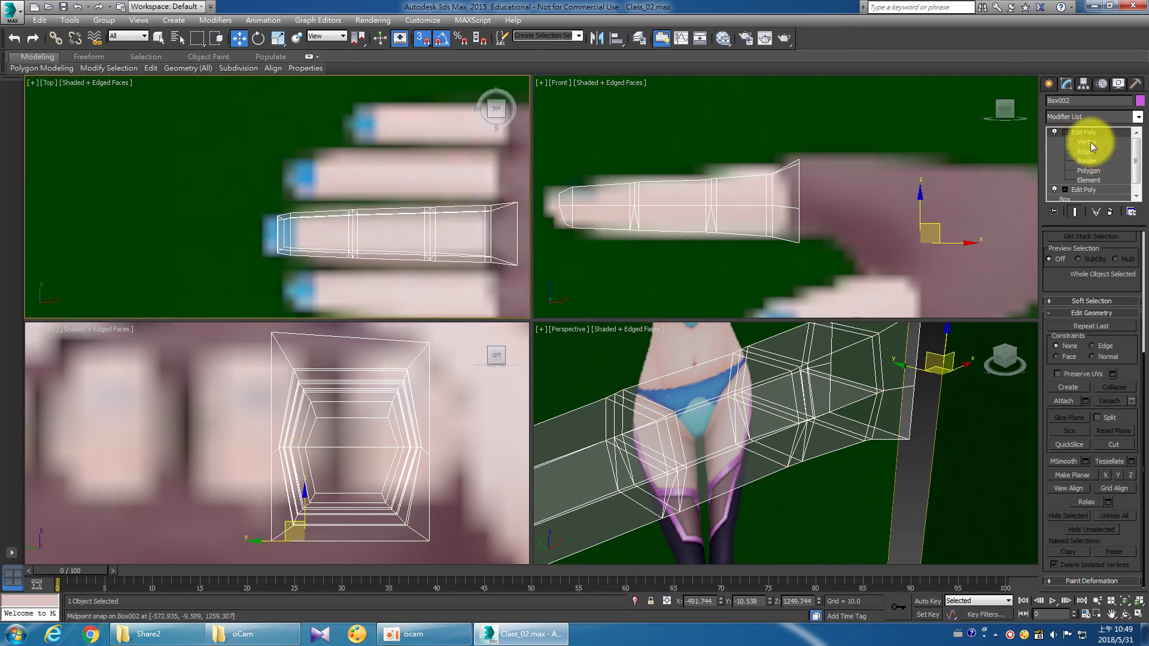
{"action": "left_click", "coordinate": [1086, 142]}
{"action": "mouse_move", "coordinate": [205, 195]}
{"action": "left_mouse_down"}
{"action": "mouse_move", "coordinate": [273, 269]}
{"action": "mouse_move", "coordinate": [275, 230]}
{"action": "left_mouse_up"}
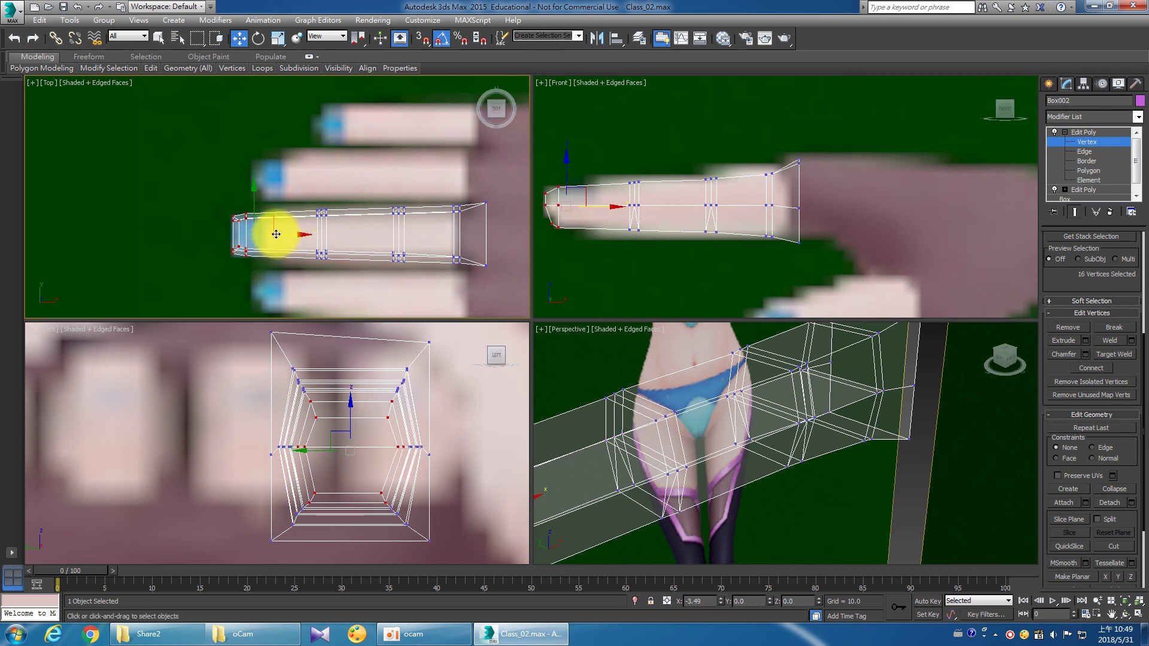
{"action": "left_click_drag", "start_coordinate": [346, 278], "coordinate": [311, 203]}
{"action": "left_click_drag", "start_coordinate": [358, 233], "coordinate": [350, 233]}
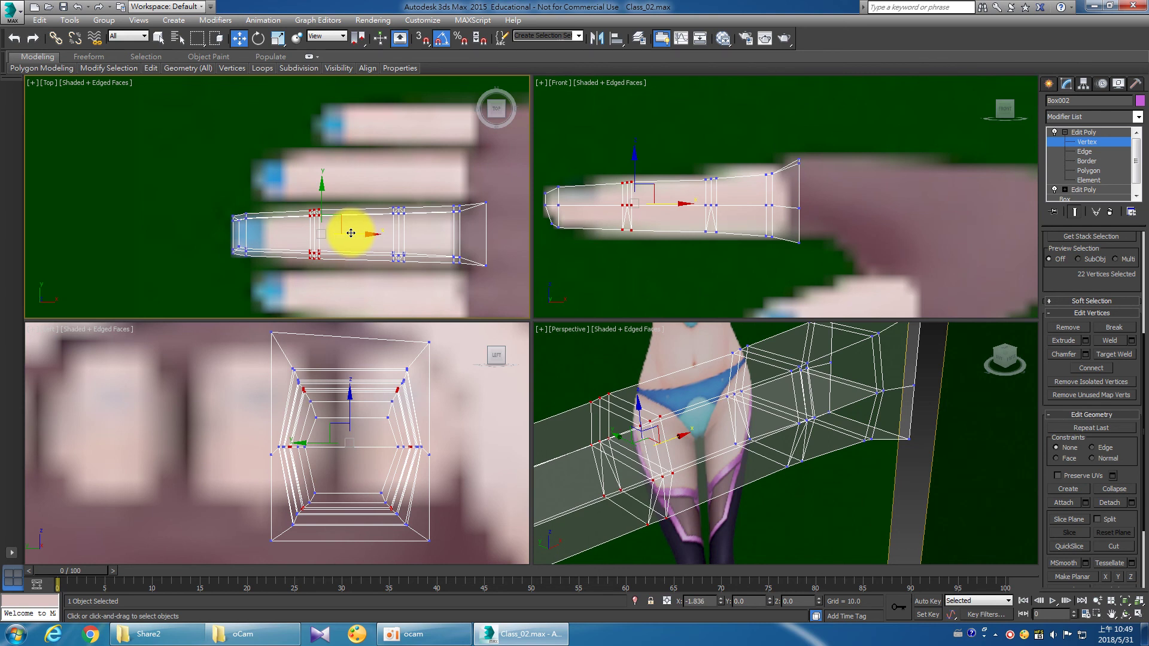
{"action": "left_click", "coordinate": [404, 278]}
Slide the two knuckle vertex loops slightly left to match the reference, then deselect.
{"action": "left_click_drag", "start_coordinate": [364, 165], "coordinate": [363, 164]}
{"action": "left_click_drag", "start_coordinate": [435, 234], "coordinate": [426, 233]}
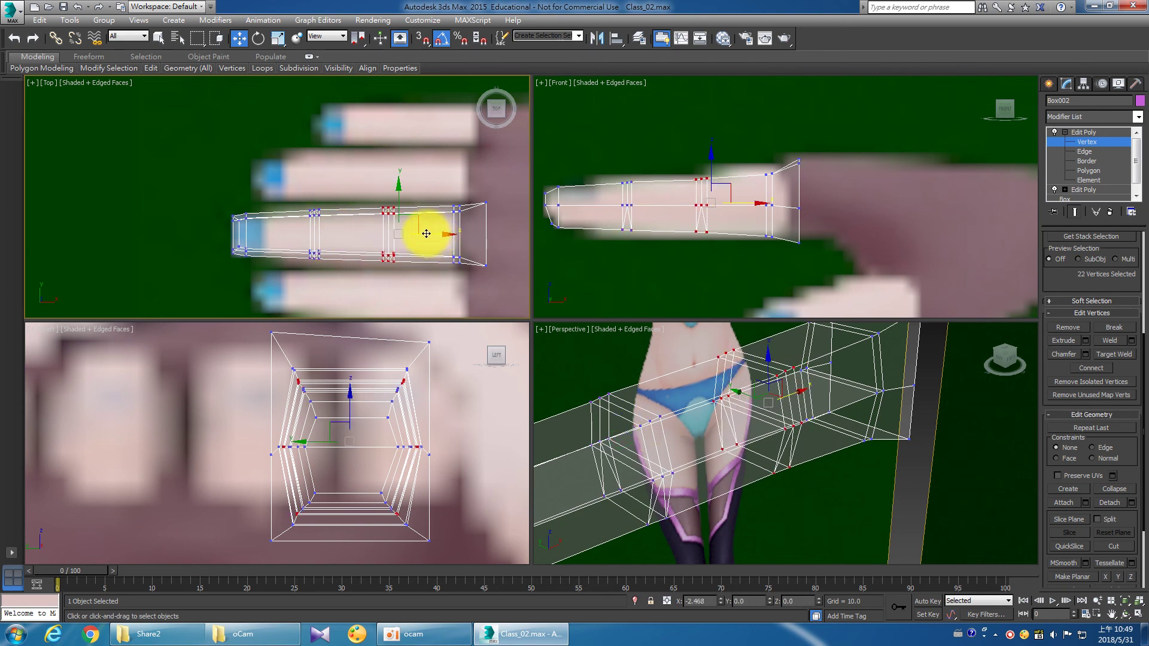
{"action": "left_click_drag", "start_coordinate": [402, 285], "coordinate": [307, 191]}
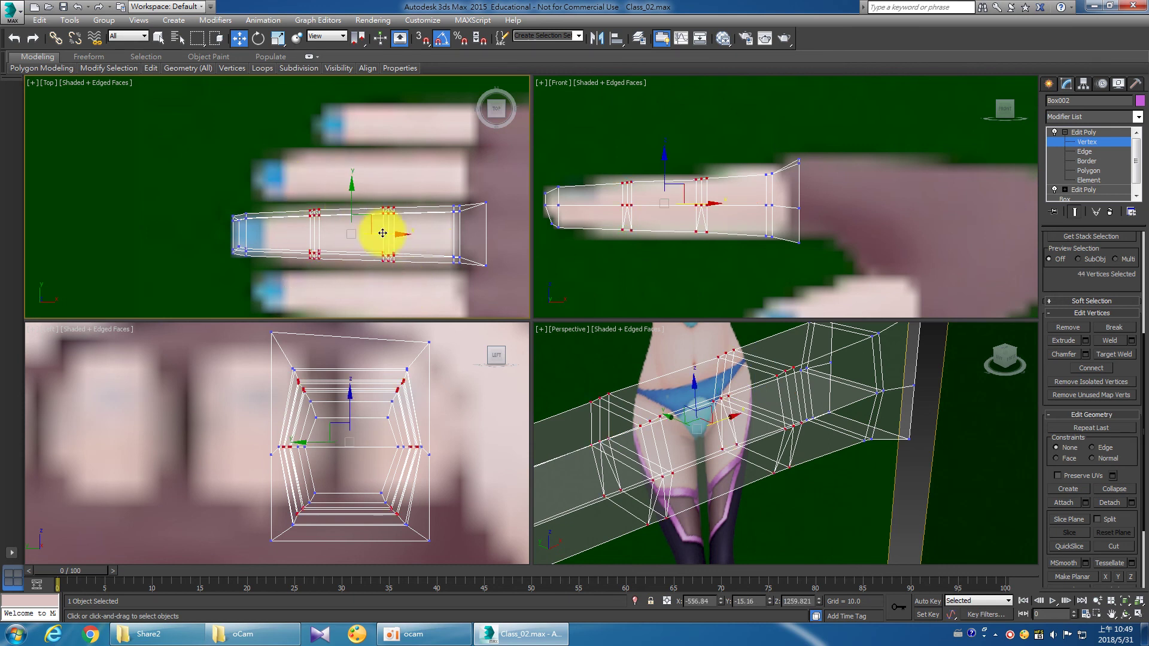
{"action": "left_click_drag", "start_coordinate": [388, 235], "coordinate": [388, 235]}
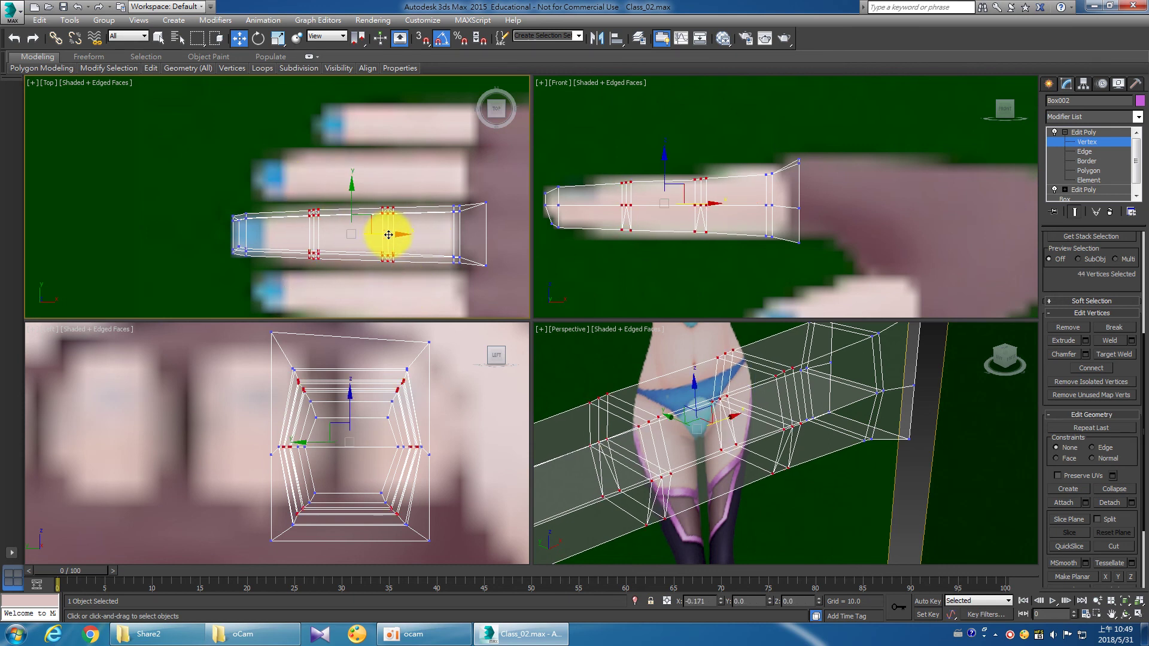
{"action": "left_click", "coordinate": [418, 283]}
{"action": "scroll", "coordinate": [450, 267], "scroll_direction": "up", "scroll_amount": 2}
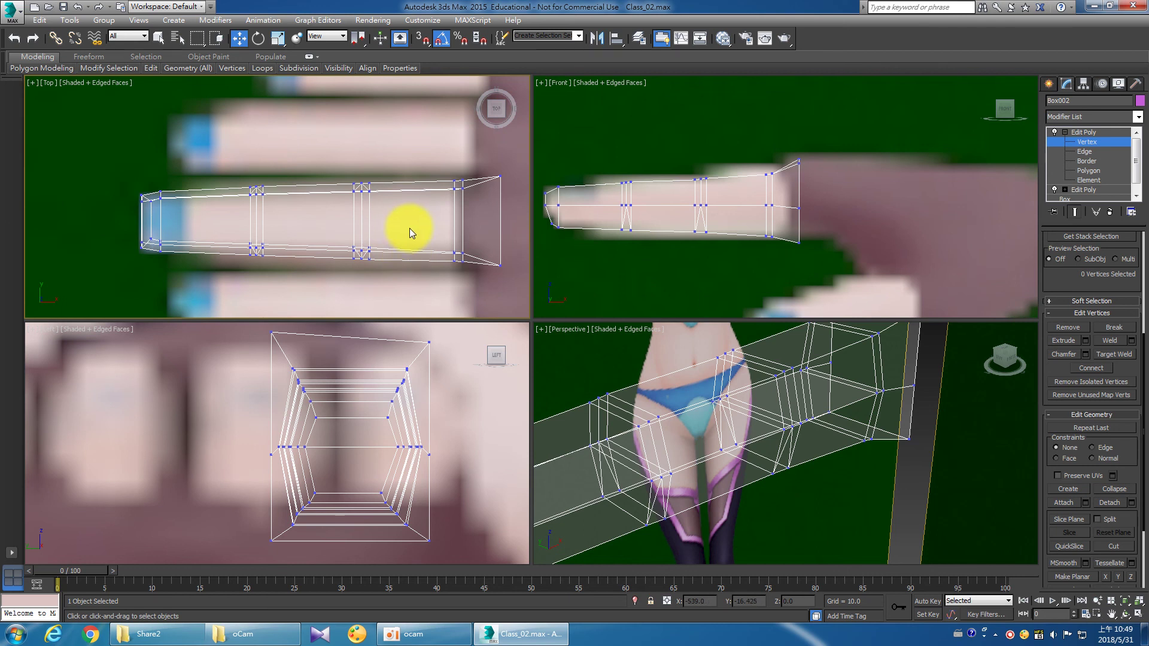
{"action": "scroll", "coordinate": [422, 245], "scroll_direction": "down", "scroll_amount": 2}
{"action": "scroll", "coordinate": [415, 264], "scroll_direction": "down", "scroll_amount": 1}
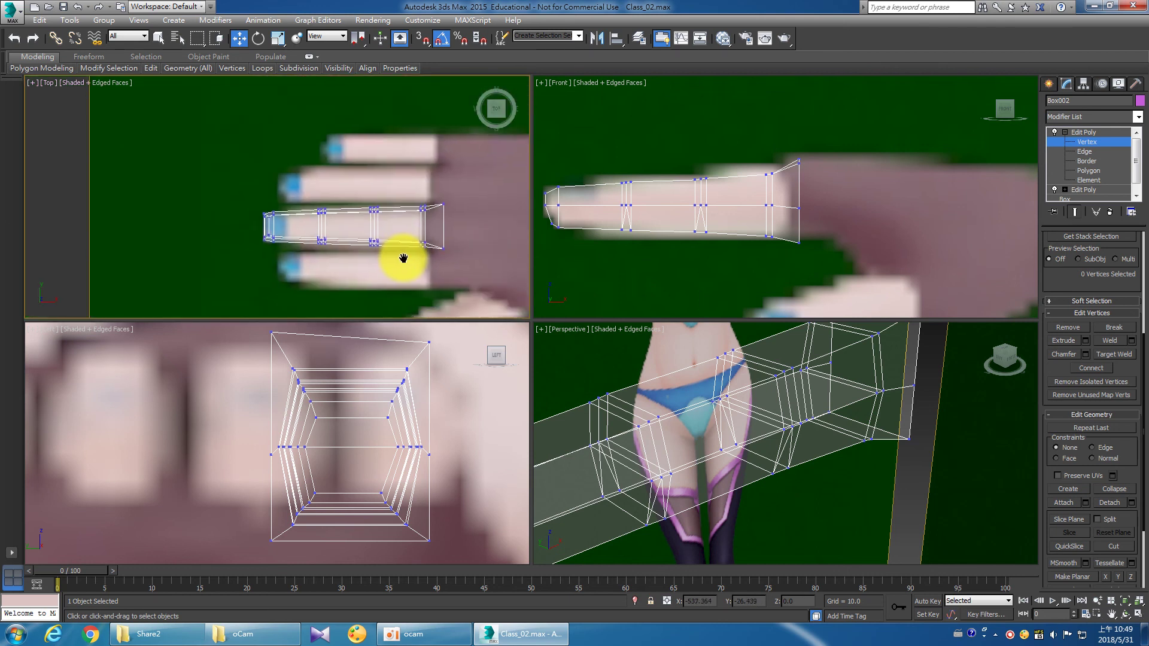
Reposition the corner vertices of the finger's cross-section in the side view.
{"action": "left_click_drag", "start_coordinate": [364, 362], "coordinate": [422, 431]}
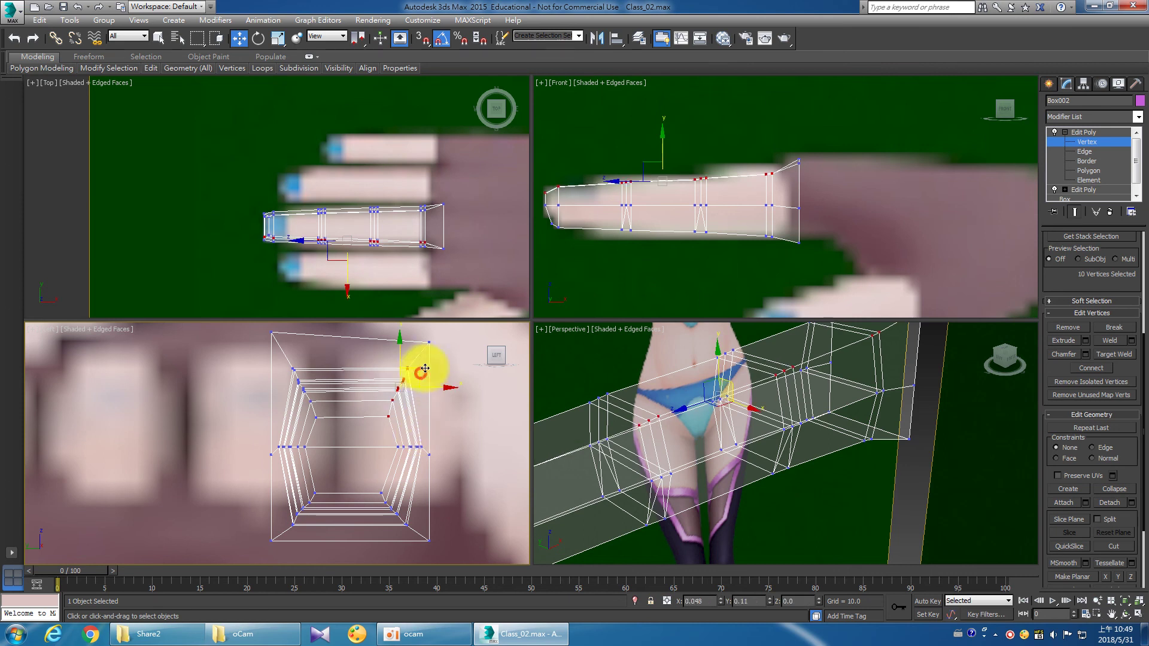
{"action": "left_click_drag", "start_coordinate": [423, 368], "coordinate": [435, 356]}
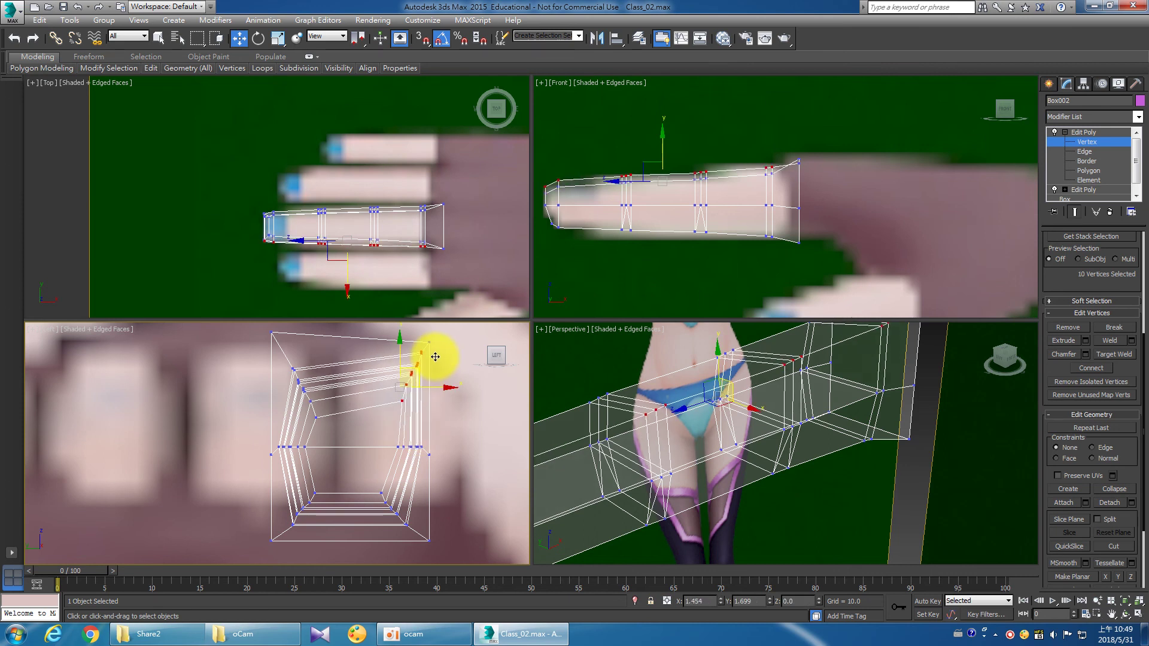
{"action": "left_click", "coordinate": [326, 425]}
{"action": "mouse_move", "coordinate": [326, 425]}
{"action": "left_mouse_down"}
{"action": "mouse_move", "coordinate": [278, 360]}
{"action": "mouse_move", "coordinate": [305, 343]}
{"action": "left_mouse_up"}
{"action": "scroll", "coordinate": [328, 464], "scroll_direction": "up", "scroll_amount": 2}
{"action": "scroll", "coordinate": [333, 429], "scroll_direction": "up", "scroll_amount": 1}
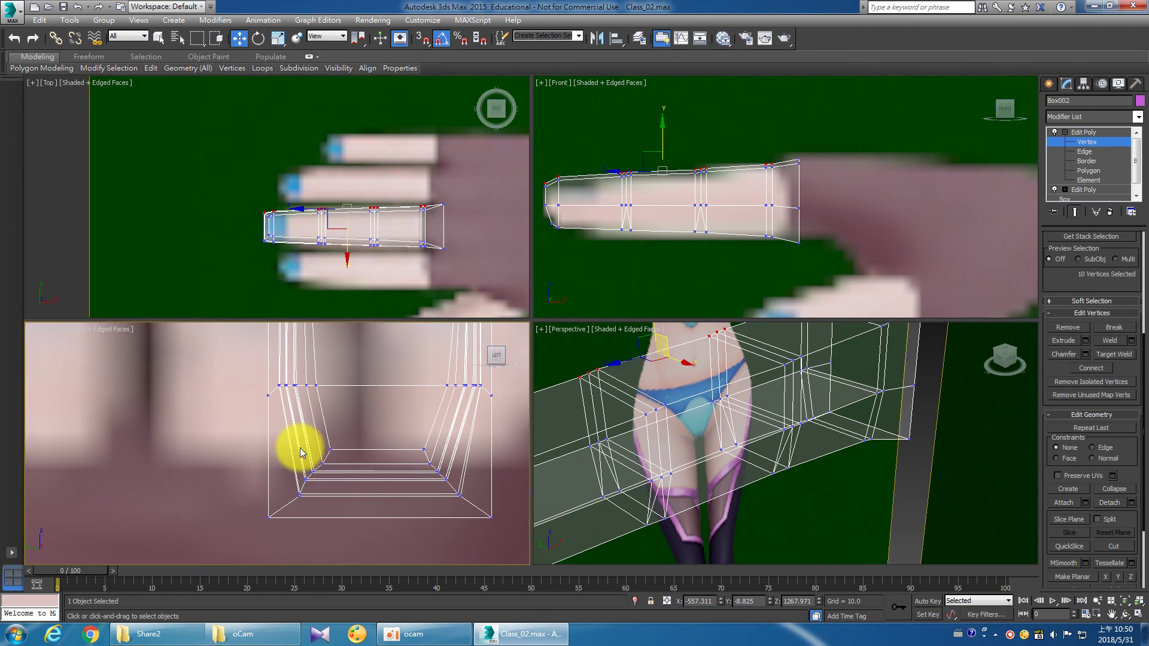
{"action": "left_click_drag", "start_coordinate": [355, 515], "coordinate": [354, 514]}
{"action": "left_click_drag", "start_coordinate": [338, 458], "coordinate": [314, 473]}
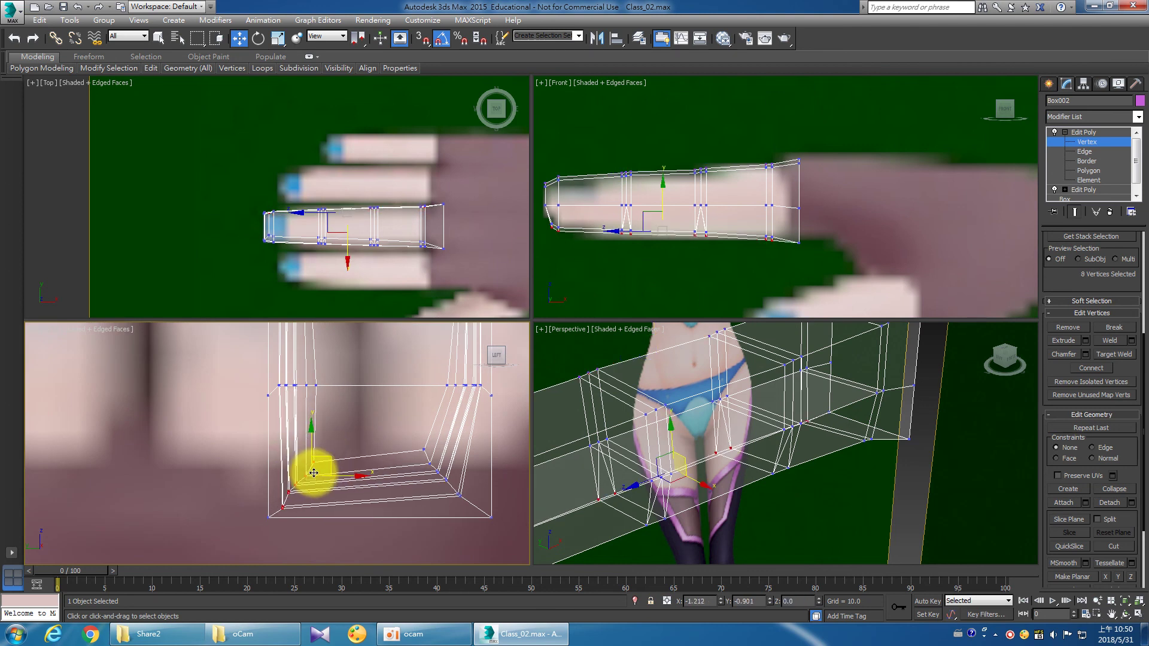
{"action": "left_click_drag", "start_coordinate": [411, 431], "coordinate": [476, 506]}
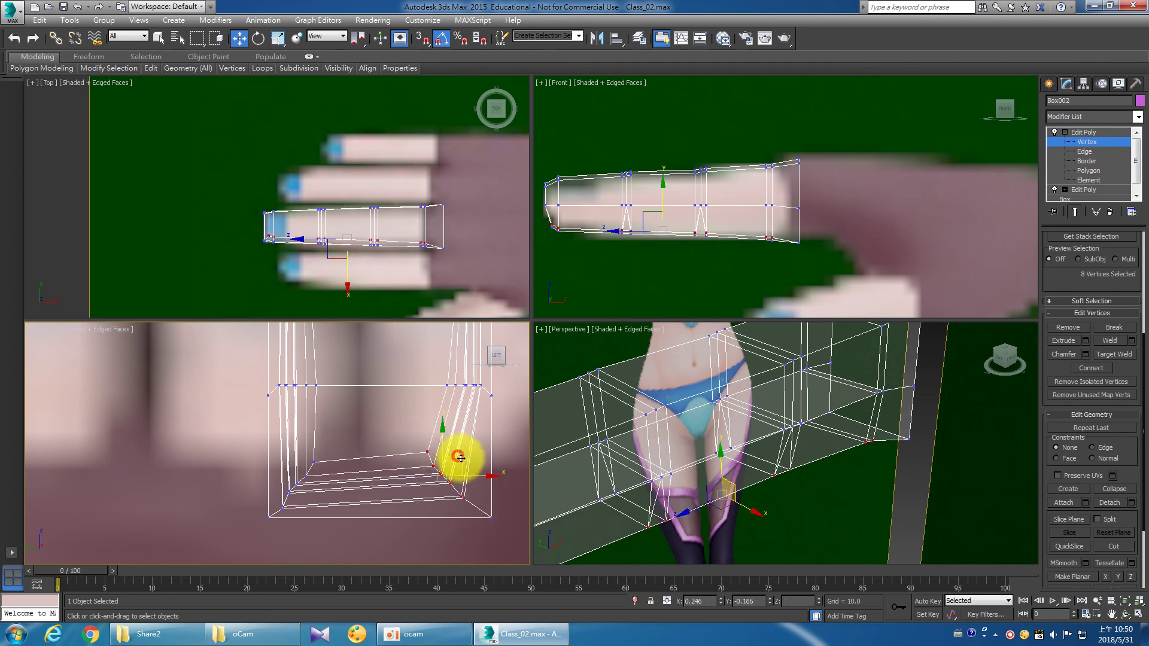
{"action": "left_click_drag", "start_coordinate": [460, 458], "coordinate": [476, 468]}
Lower the top-right and left-side vertex row of the cross-section.
{"action": "left_click_drag", "start_coordinate": [422, 359], "coordinate": [487, 411]}
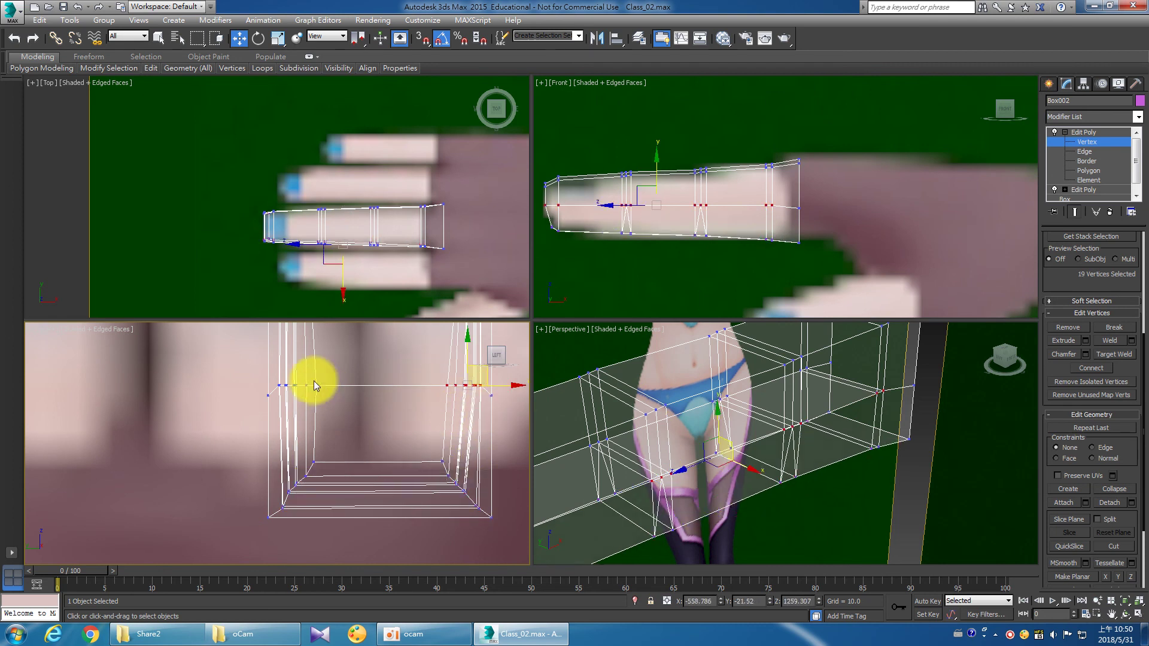
{"action": "left_click_drag", "start_coordinate": [273, 379], "coordinate": [383, 404], "text": "ctrl"}
{"action": "left_click_drag", "start_coordinate": [383, 357], "coordinate": [386, 364]}
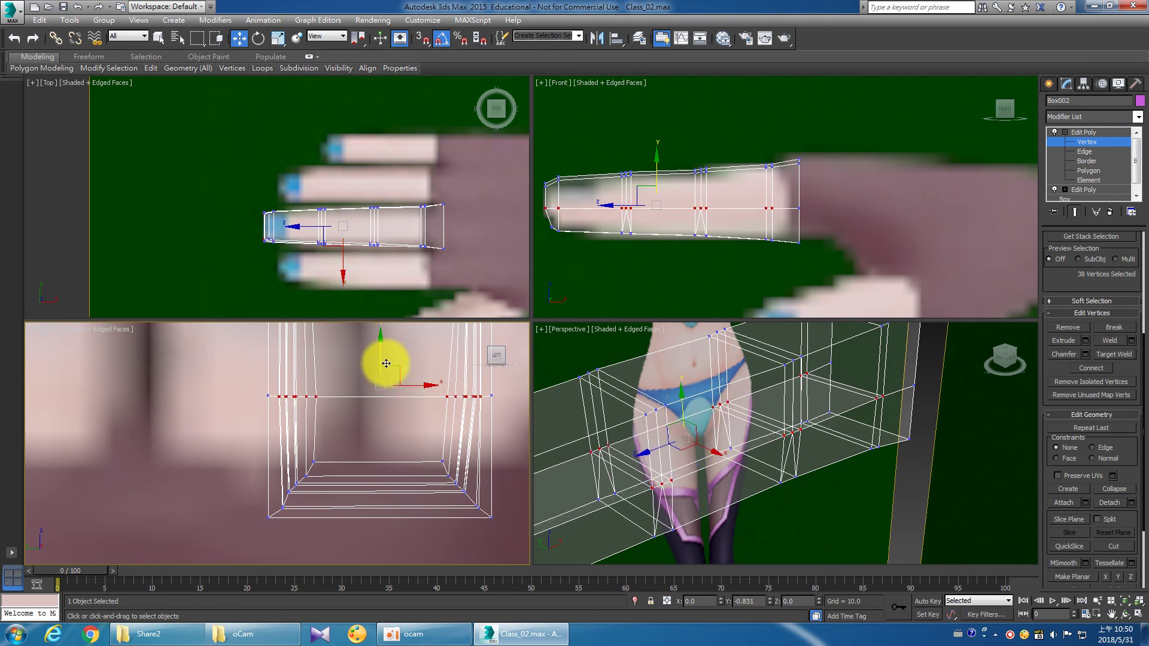
{"action": "left_click_drag", "start_coordinate": [418, 373], "coordinate": [490, 412]}
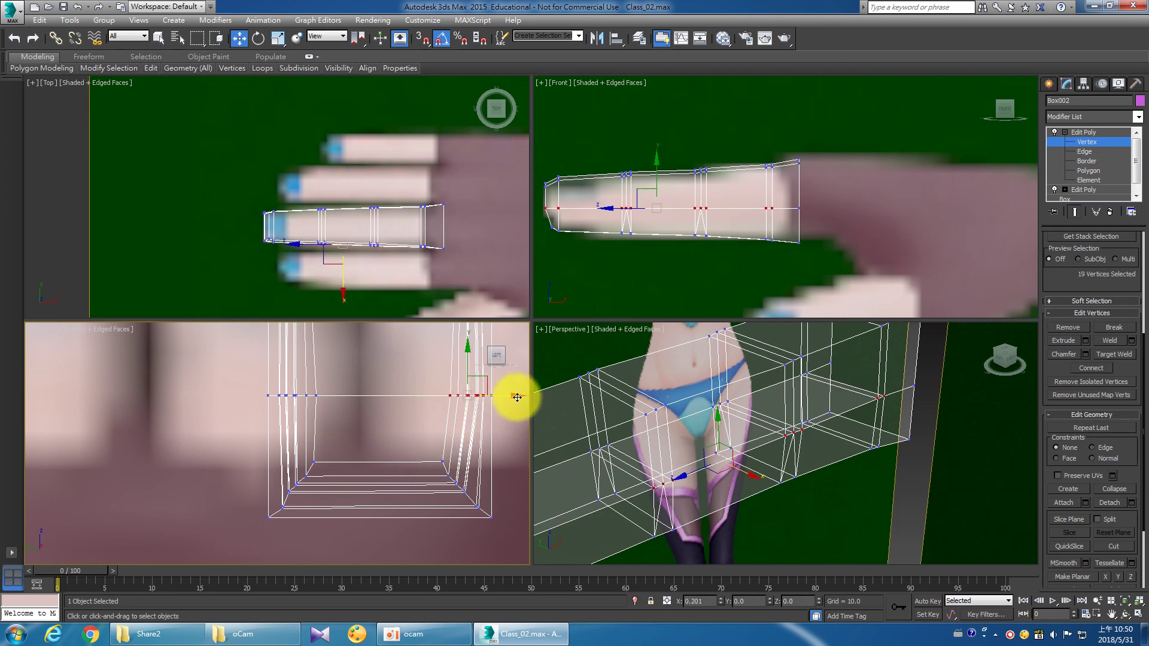
{"action": "left_click", "coordinate": [348, 415]}
{"action": "left_click_drag", "start_coordinate": [270, 388], "coordinate": [274, 386]}
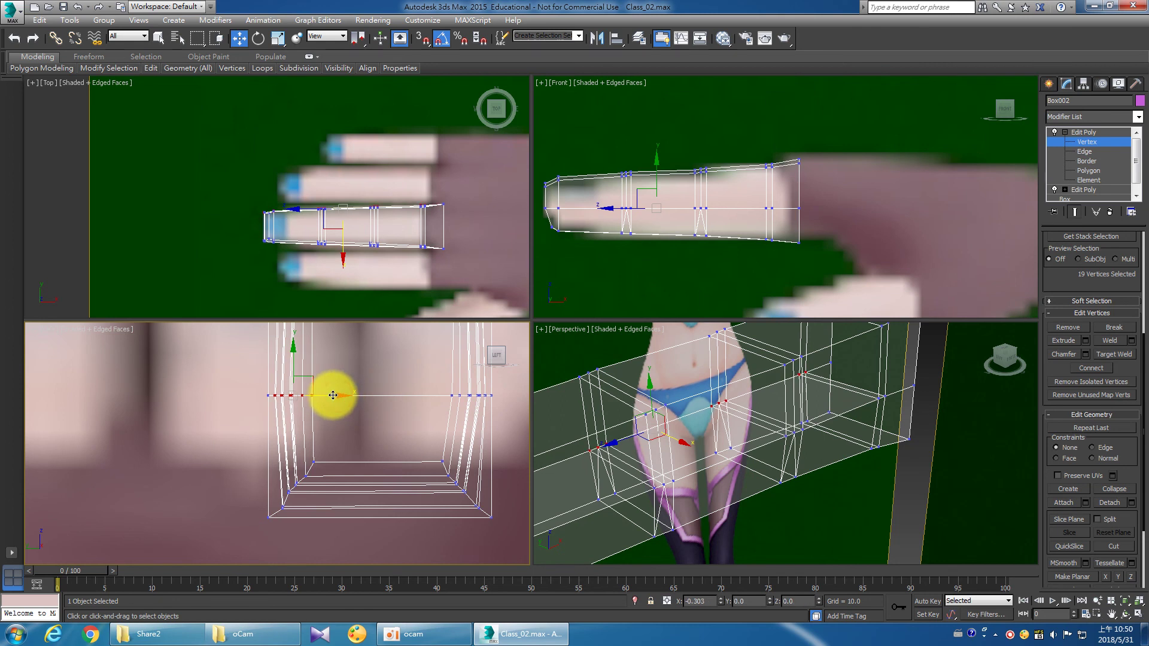
{"action": "left_click", "coordinate": [273, 454]}
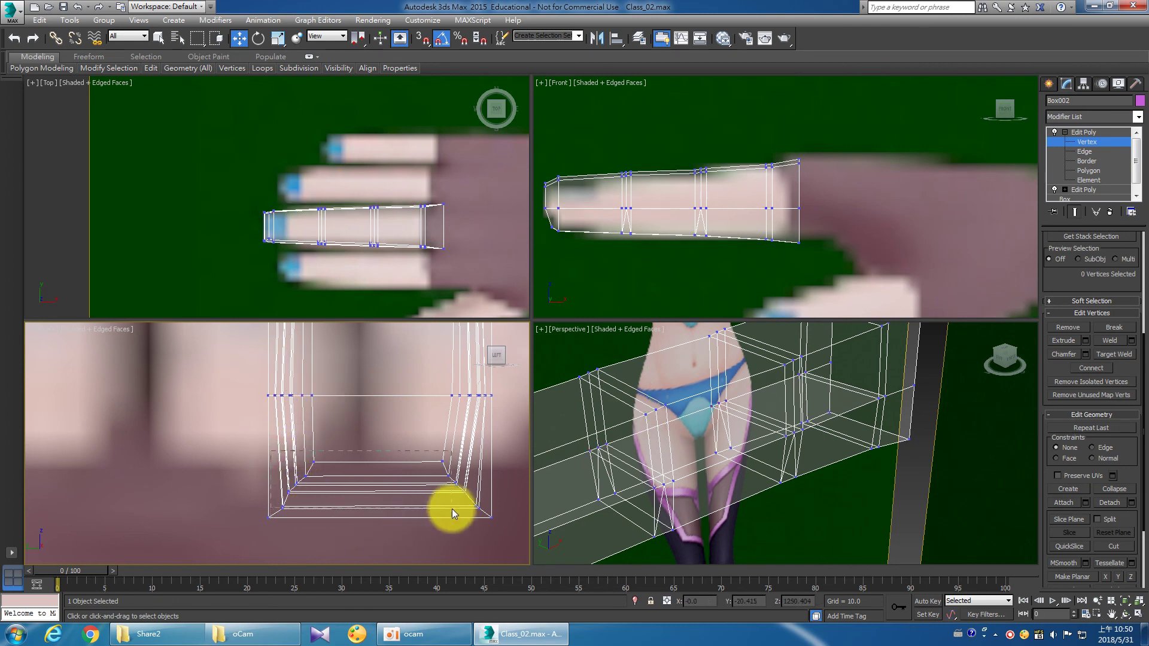
Scale the finger's bottom vertices to 95% and top vertices to 93% on X.
{"action": "left_click_drag", "start_coordinate": [483, 515], "coordinate": [484, 515]}
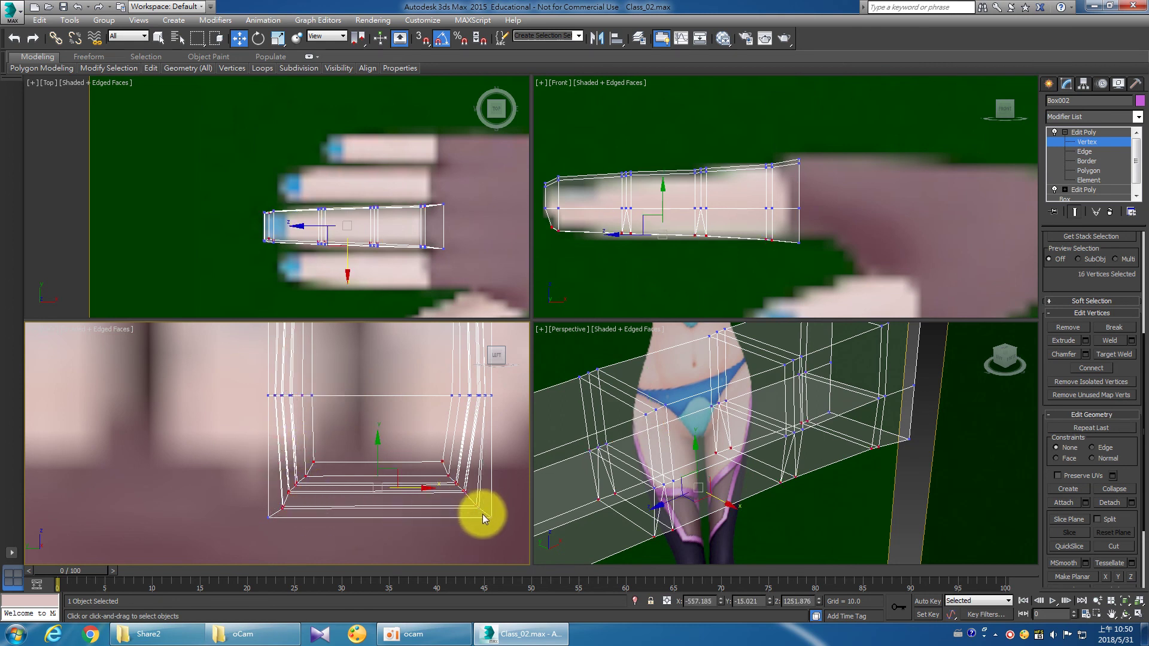
{"action": "left_click", "coordinate": [277, 38]}
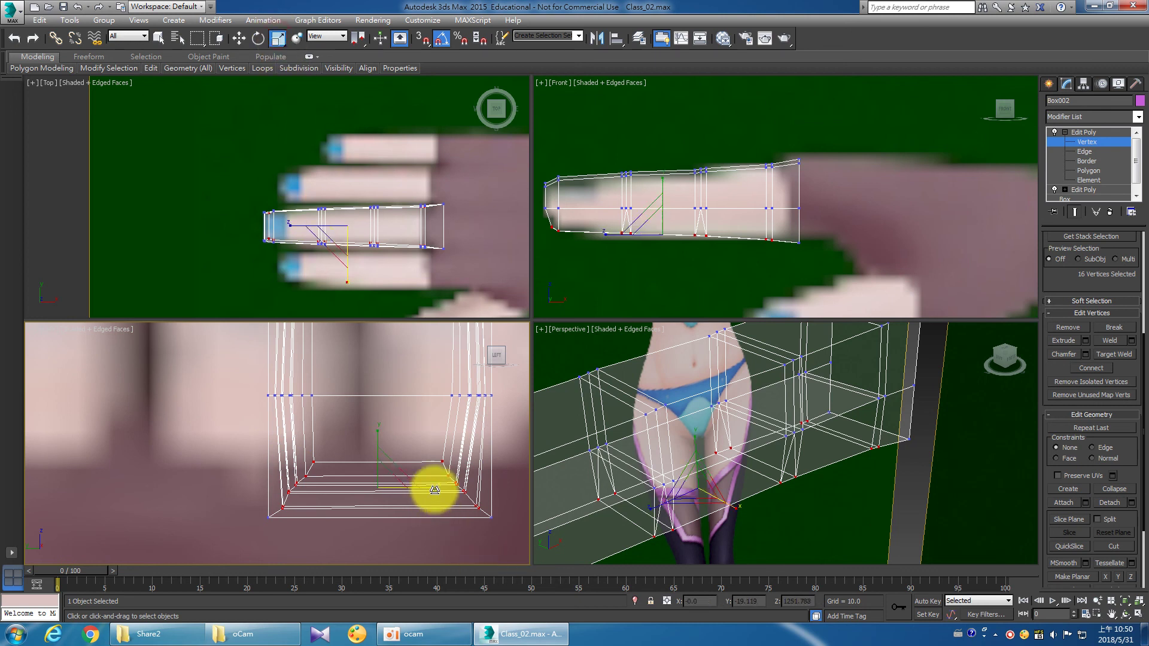
{"action": "left_click_drag", "start_coordinate": [431, 482], "coordinate": [432, 489]}
{"action": "middle_click_drag", "start_coordinate": [432, 490], "coordinate": [419, 505]}
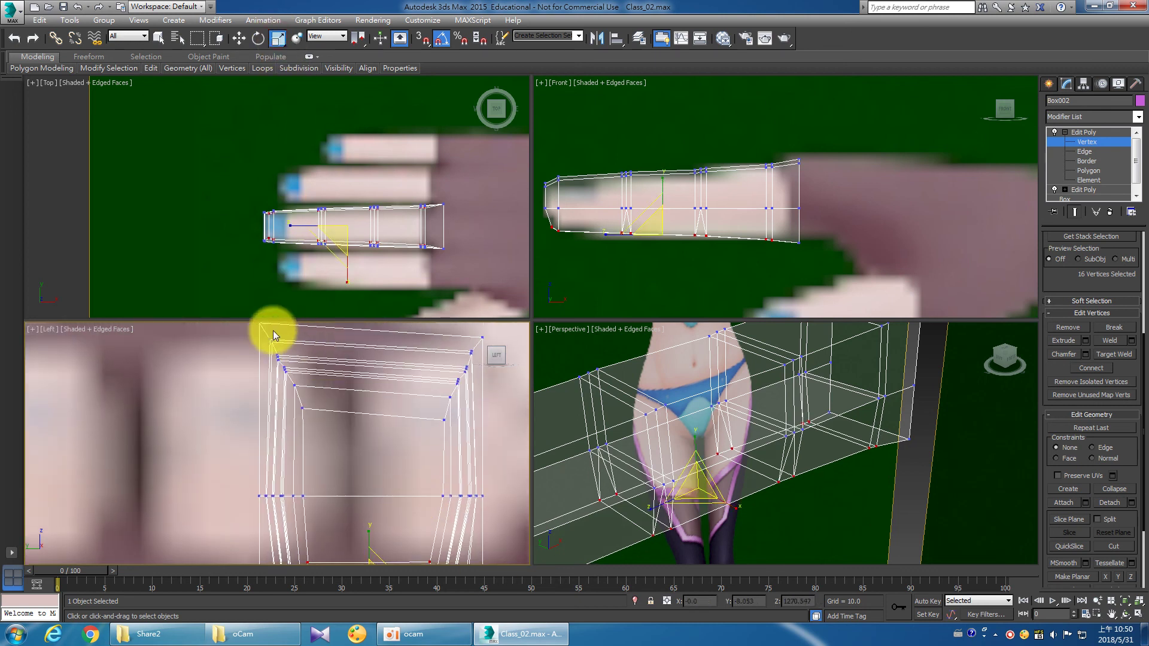
{"action": "mouse_move", "coordinate": [262, 332]}
{"action": "left_mouse_down"}
{"action": "mouse_move", "coordinate": [335, 404]}
{"action": "mouse_move", "coordinate": [475, 434]}
{"action": "left_mouse_up"}
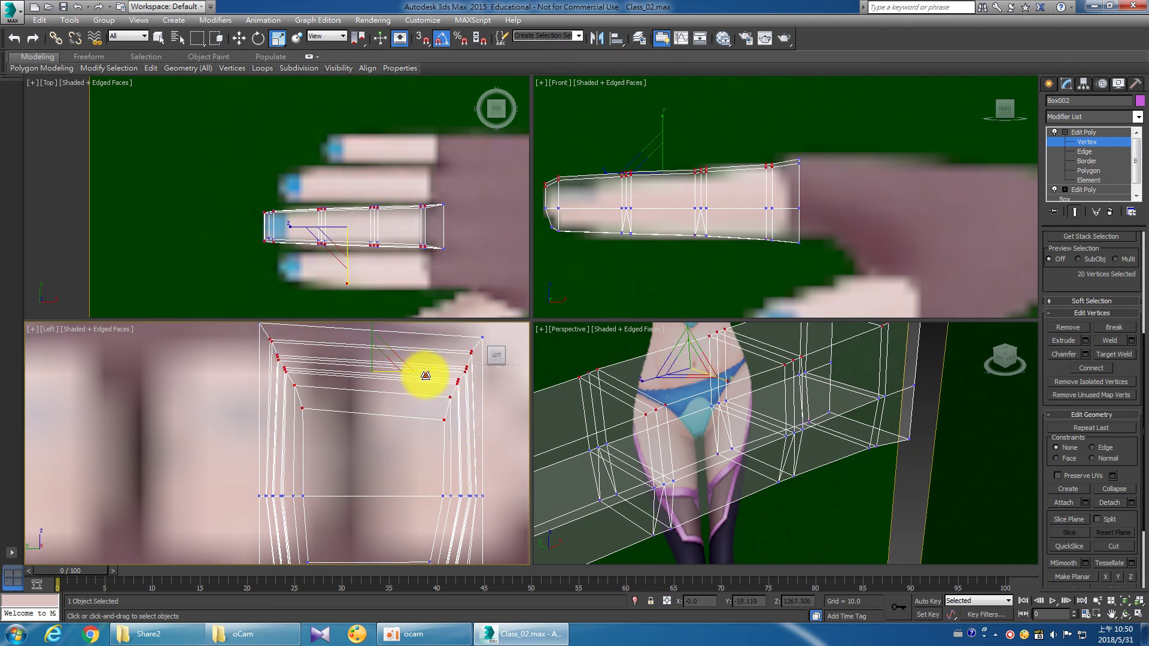
{"action": "left_click_drag", "start_coordinate": [425, 375], "coordinate": [422, 375]}
{"action": "scroll", "coordinate": [394, 453], "scroll_direction": "down", "scroll_amount": 3}
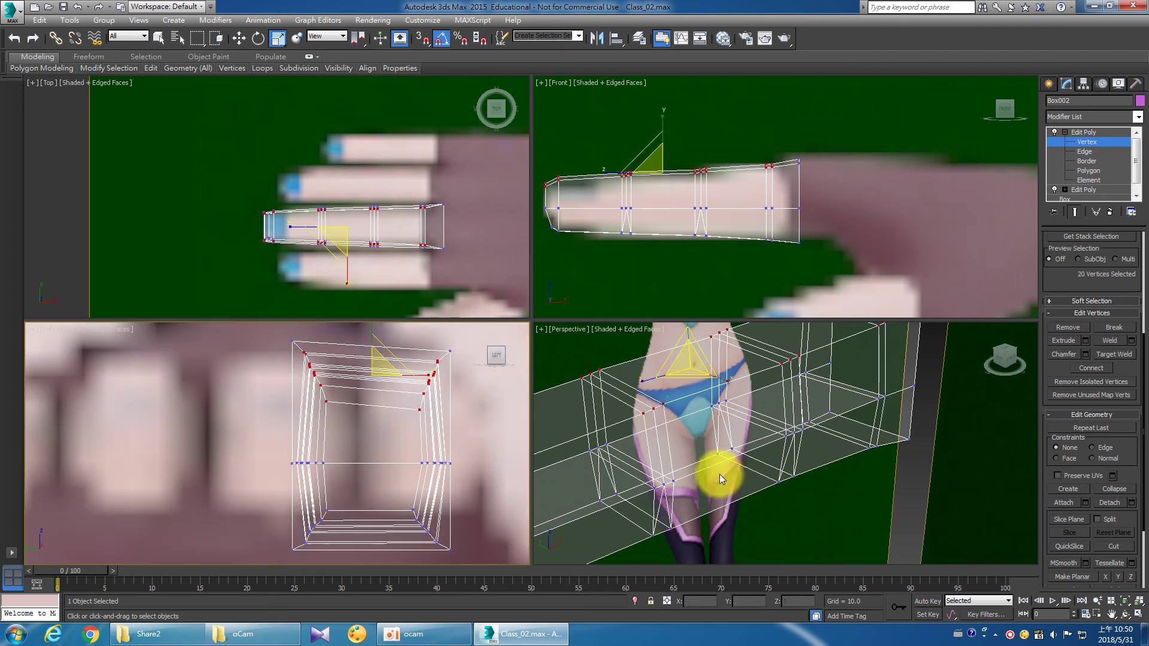
{"action": "scroll", "coordinate": [719, 473], "scroll_direction": "down", "scroll_amount": 5}
{"action": "mouse_move", "coordinate": [762, 475]}
{"action": "middle_mouse_down", "text": "alt"}
{"action": "mouse_move", "coordinate": [890, 417]}
{"action": "mouse_move", "coordinate": [1003, 158]}
{"action": "middle_mouse_up", "text": "alt"}
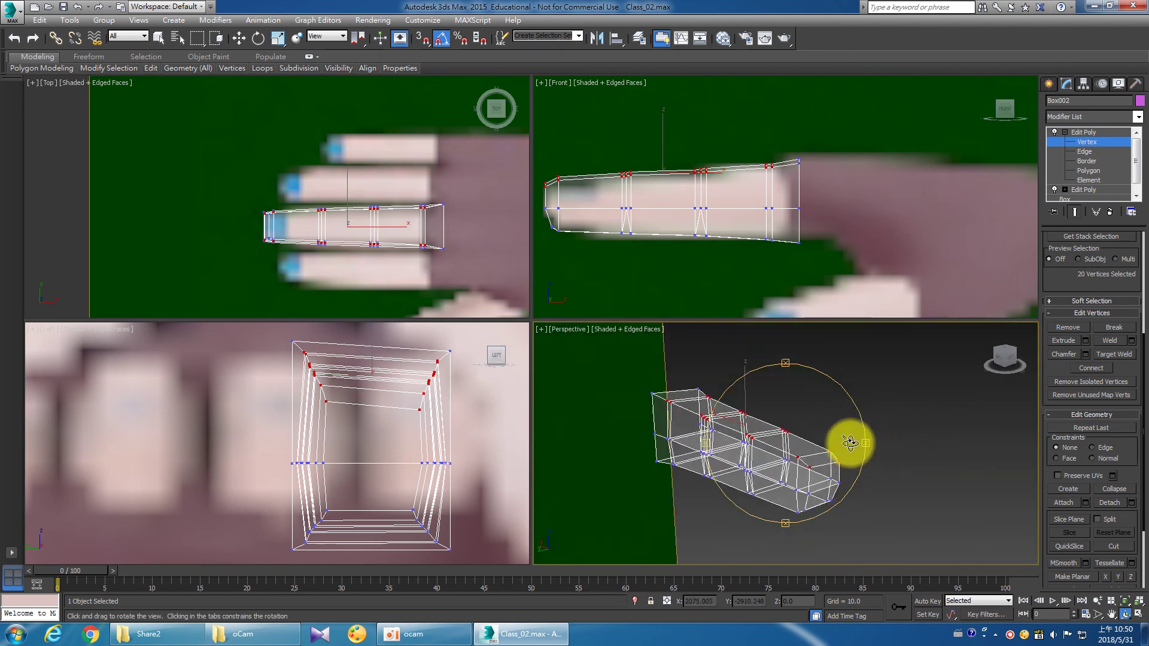
Raise two top-edge vertices of the finger slightly in the Front view.
{"action": "right_click", "coordinate": [1003, 157]}
{"action": "right_click", "coordinate": [759, 146]}
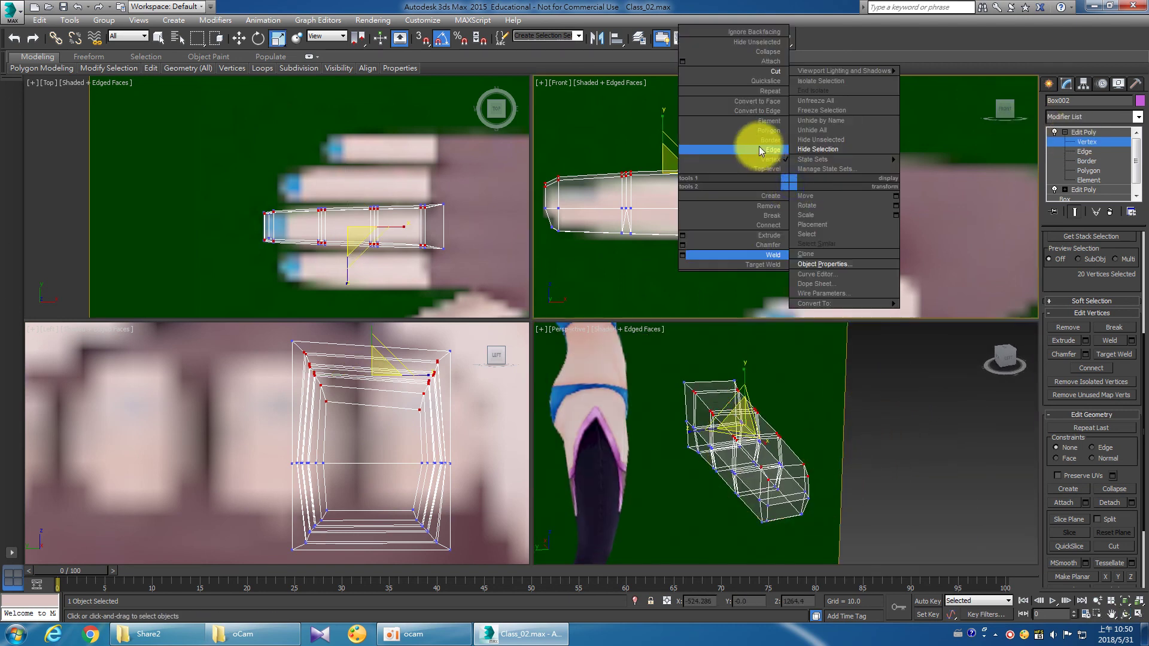
{"action": "left_click", "coordinate": [743, 152]}
{"action": "scroll", "coordinate": [778, 178], "scroll_direction": "up", "scroll_amount": 2}
{"action": "left_click_drag", "start_coordinate": [772, 180], "coordinate": [773, 163]}
{"action": "scroll", "coordinate": [784, 178], "scroll_direction": "up", "scroll_amount": 2}
{"action": "key", "text": "w"}
{"action": "scroll", "coordinate": [708, 211], "scroll_direction": "up", "scroll_amount": 3}
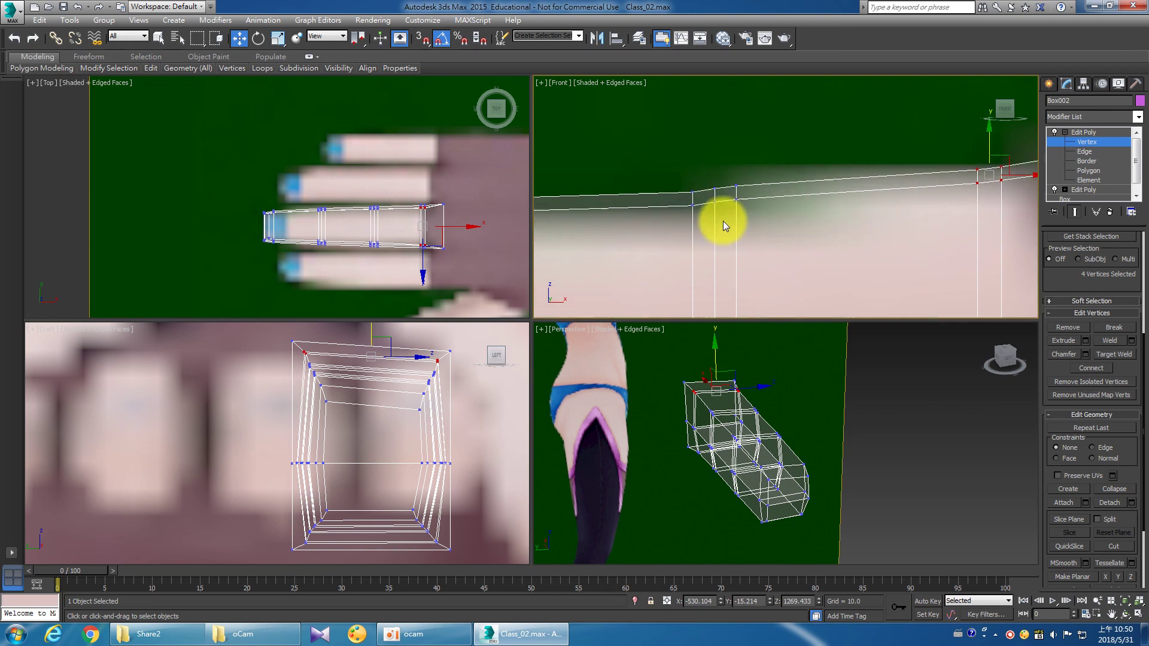
{"action": "left_click_drag", "start_coordinate": [723, 229], "coordinate": [722, 228]}
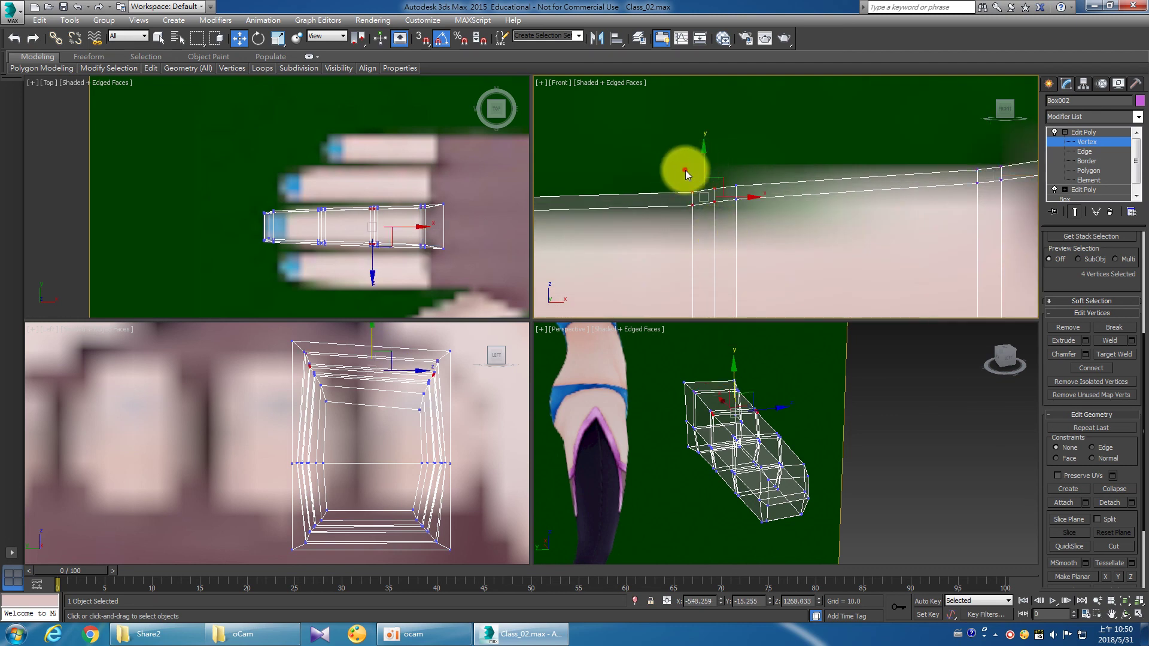
{"action": "left_click", "coordinate": [692, 196]}
{"action": "left_click_drag", "start_coordinate": [695, 168], "coordinate": [694, 166]}
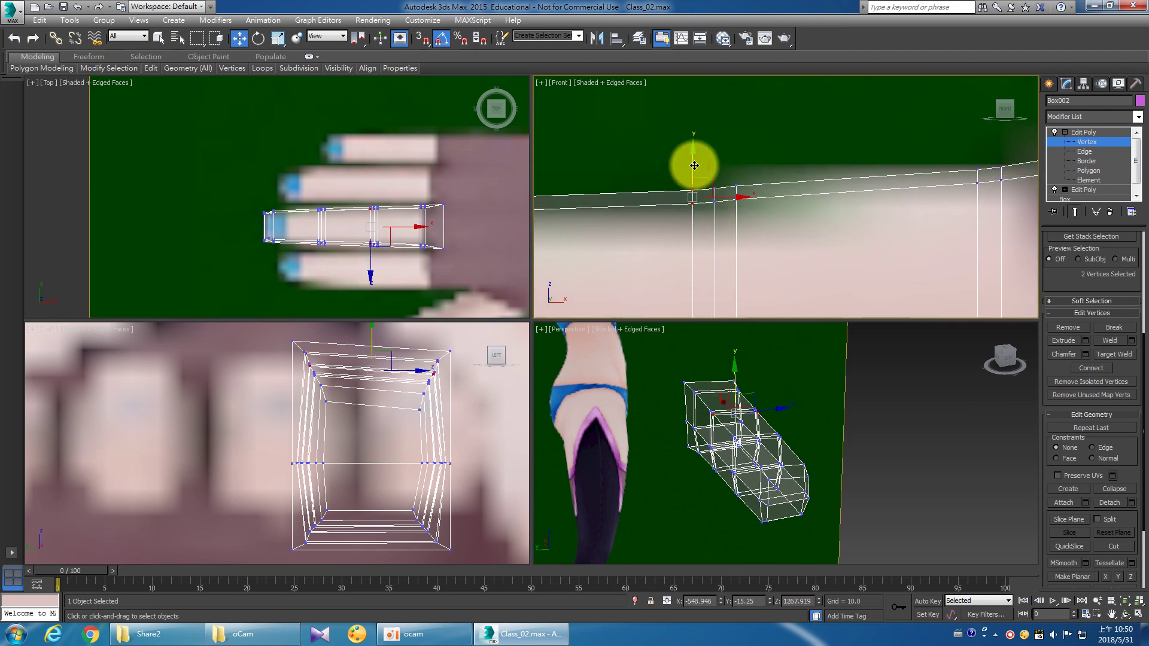
{"action": "left_click", "coordinate": [721, 178]}
Raise the finger's bottom vertices slightly in the Front view.
{"action": "scroll", "coordinate": [721, 178], "scroll_direction": "down", "scroll_amount": 2}
{"action": "scroll", "coordinate": [712, 204], "scroll_direction": "down", "scroll_amount": 2}
{"action": "scroll", "coordinate": [716, 216], "scroll_direction": "down", "scroll_amount": 2}
{"action": "scroll", "coordinate": [697, 220], "scroll_direction": "up", "scroll_amount": 2}
{"action": "scroll", "coordinate": [712, 204], "scroll_direction": "up", "scroll_amount": 2}
{"action": "scroll", "coordinate": [700, 173], "scroll_direction": "up", "scroll_amount": 2}
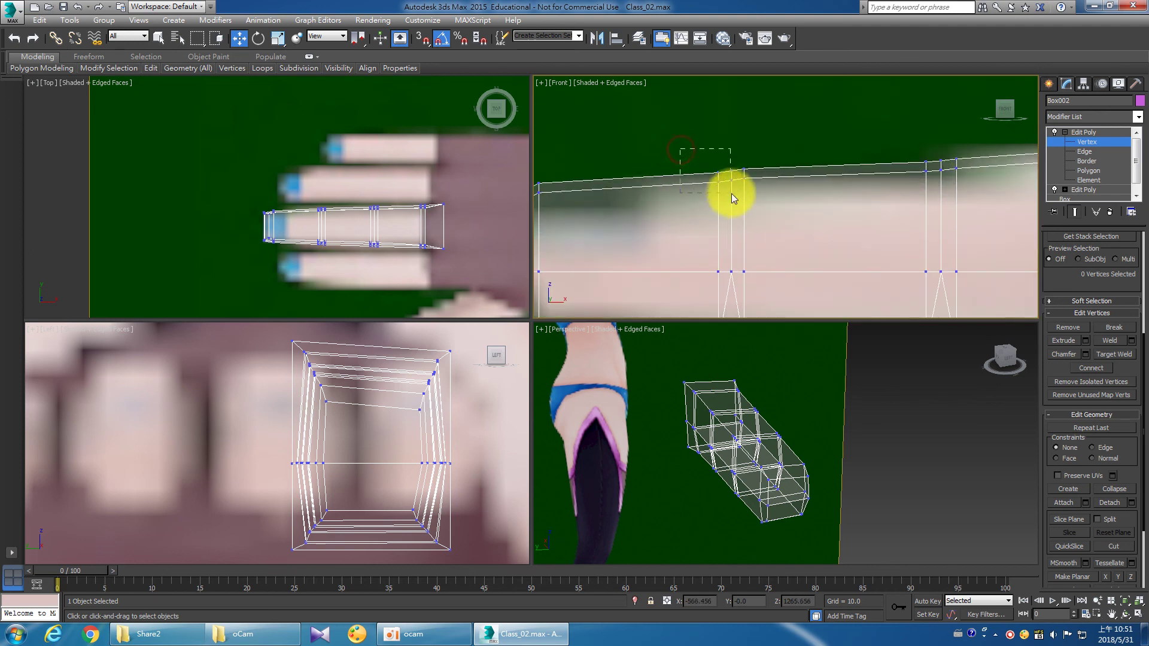
{"action": "left_click_drag", "start_coordinate": [731, 193], "coordinate": [732, 192]}
{"action": "scroll", "coordinate": [790, 240], "scroll_direction": "down", "scroll_amount": 3}
{"action": "mouse_move", "coordinate": [810, 256]}
{"action": "middle_mouse_down"}
{"action": "mouse_move", "coordinate": [800, 215]}
{"action": "mouse_move", "coordinate": [747, 248]}
{"action": "middle_mouse_up"}
{"action": "scroll", "coordinate": [790, 212], "scroll_direction": "up", "scroll_amount": 2}
{"action": "scroll", "coordinate": [777, 208], "scroll_direction": "up", "scroll_amount": 1}
{"action": "scroll", "coordinate": [769, 210], "scroll_direction": "down", "scroll_amount": 1}
{"action": "left_click_drag", "start_coordinate": [566, 232], "coordinate": [907, 282]}
{"action": "left_click_drag", "start_coordinate": [742, 215], "coordinate": [738, 213]}
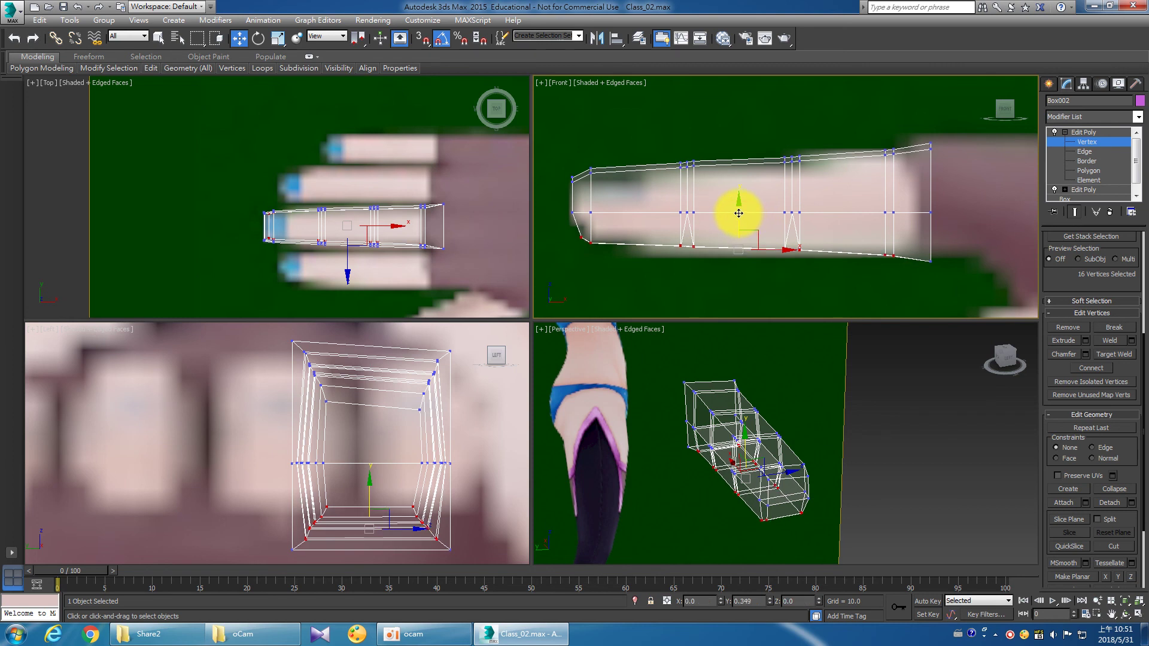
{"action": "left_click", "coordinate": [587, 141]}
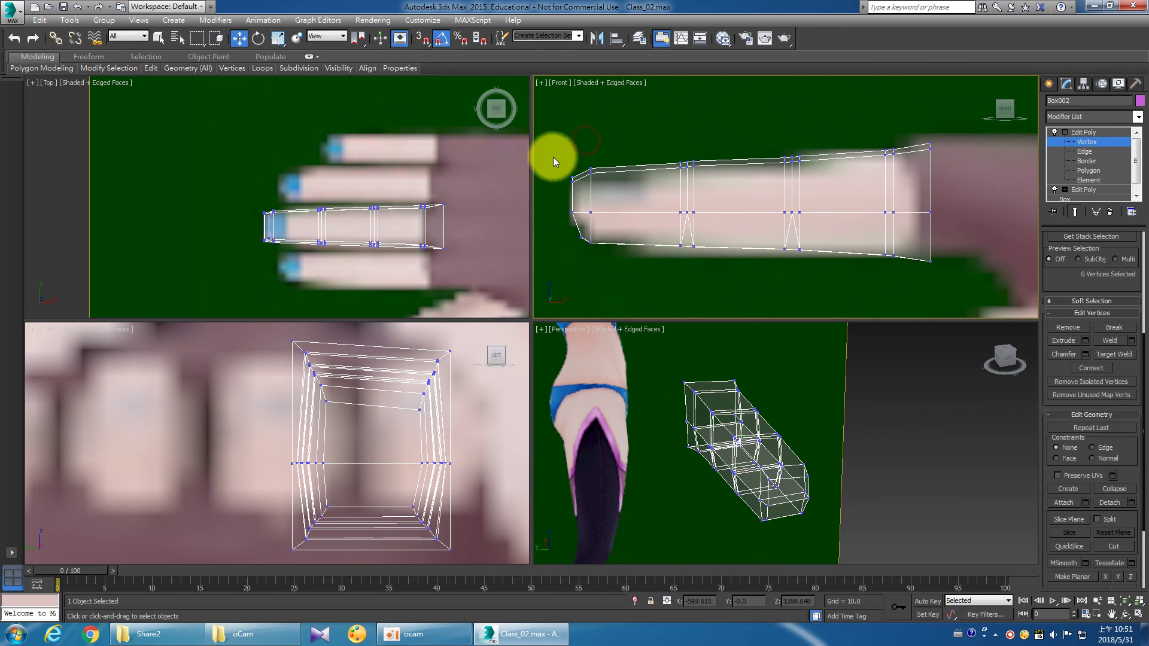
Review the top, tip and base vertex selections, then return Box002 to object level.
{"action": "left_click_drag", "start_coordinate": [734, 189], "coordinate": [898, 196]}
{"action": "left_click", "coordinate": [701, 126]}
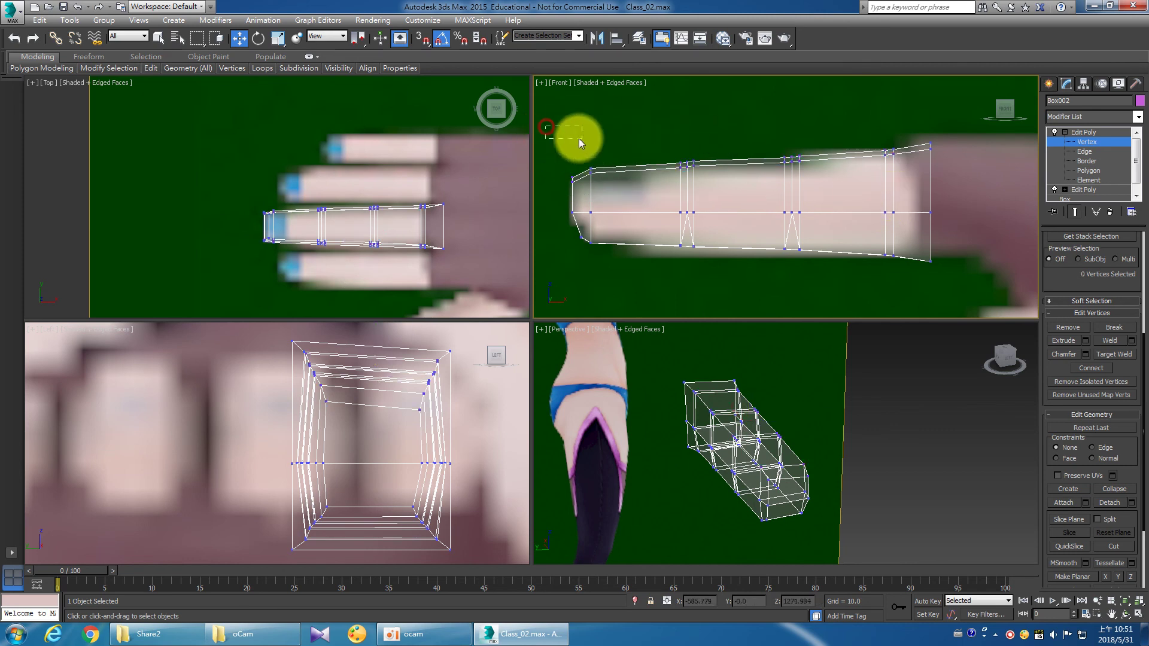
{"action": "left_click_drag", "start_coordinate": [579, 138], "coordinate": [902, 187]}
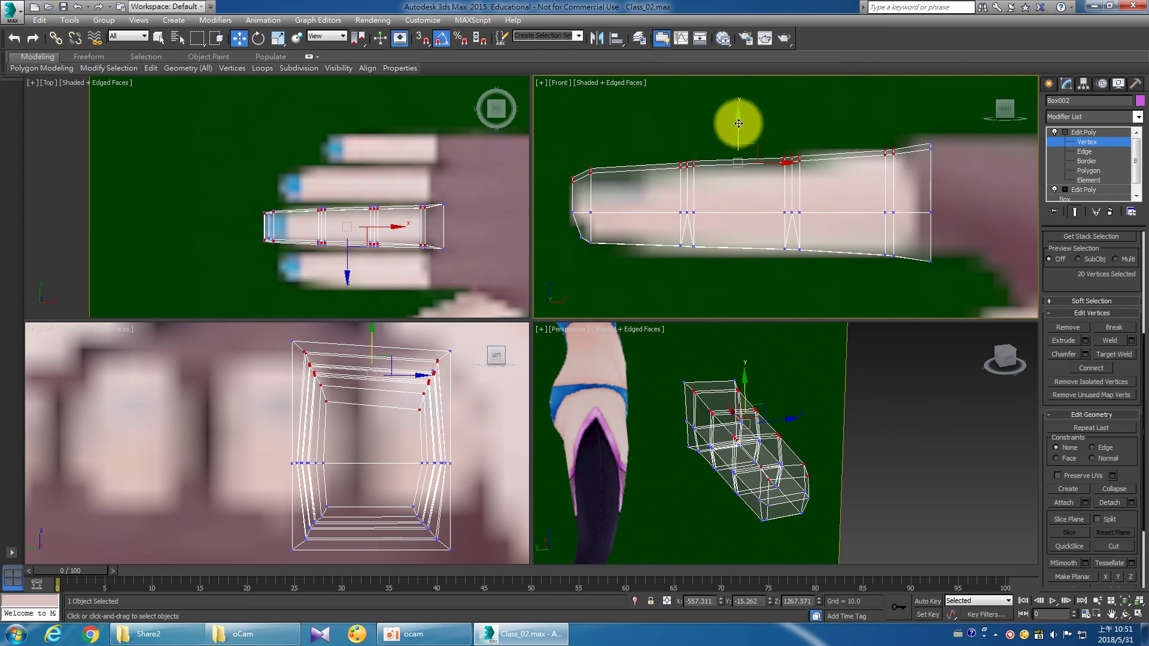
{"action": "left_click", "coordinate": [698, 128]}
{"action": "left_click_drag", "start_coordinate": [727, 196], "coordinate": [726, 198]}
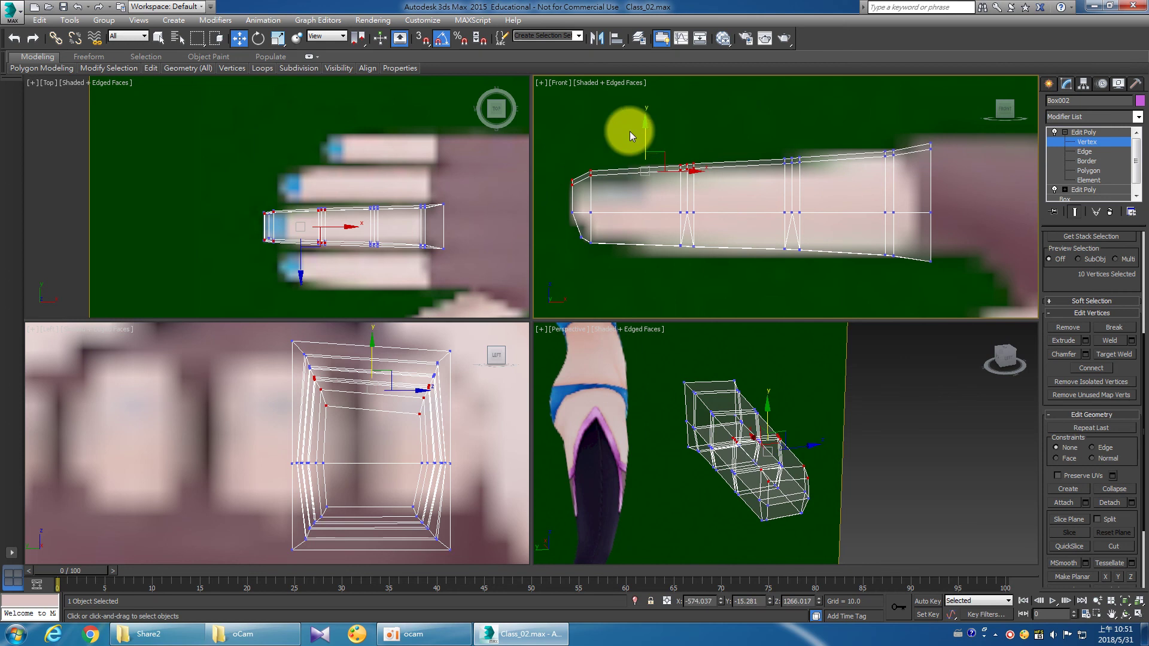
{"action": "left_click", "coordinate": [597, 130]}
{"action": "left_click_drag", "start_coordinate": [761, 138], "coordinate": [820, 177]}
{"action": "left_click", "coordinate": [878, 125]}
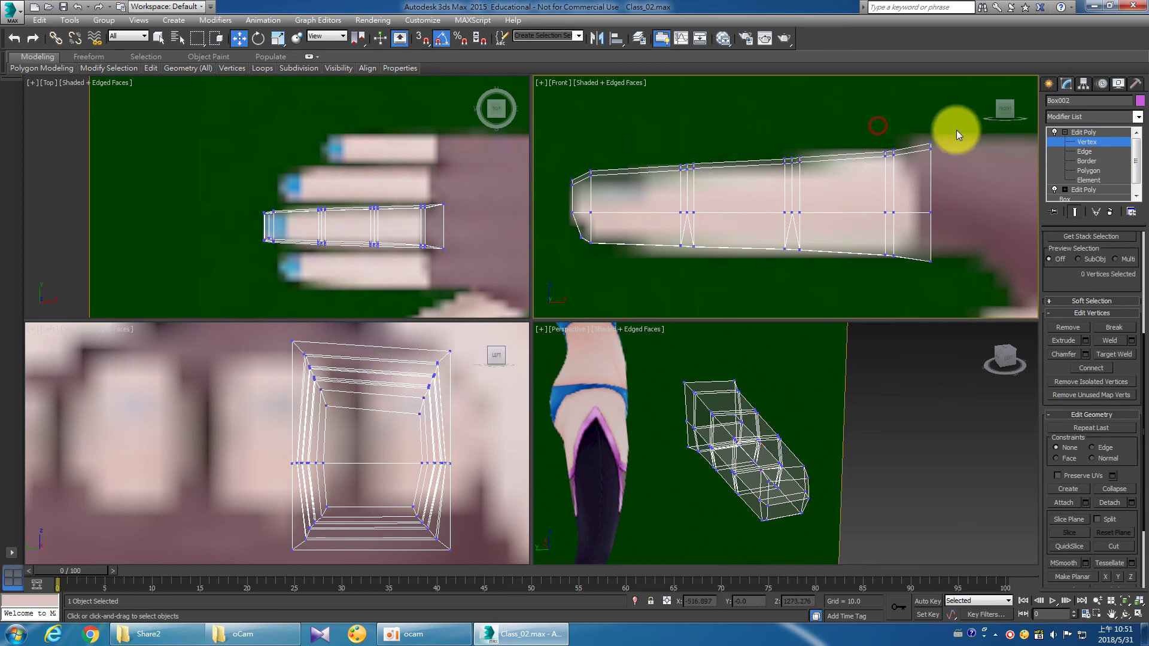
{"action": "left_click", "coordinate": [1085, 132]}
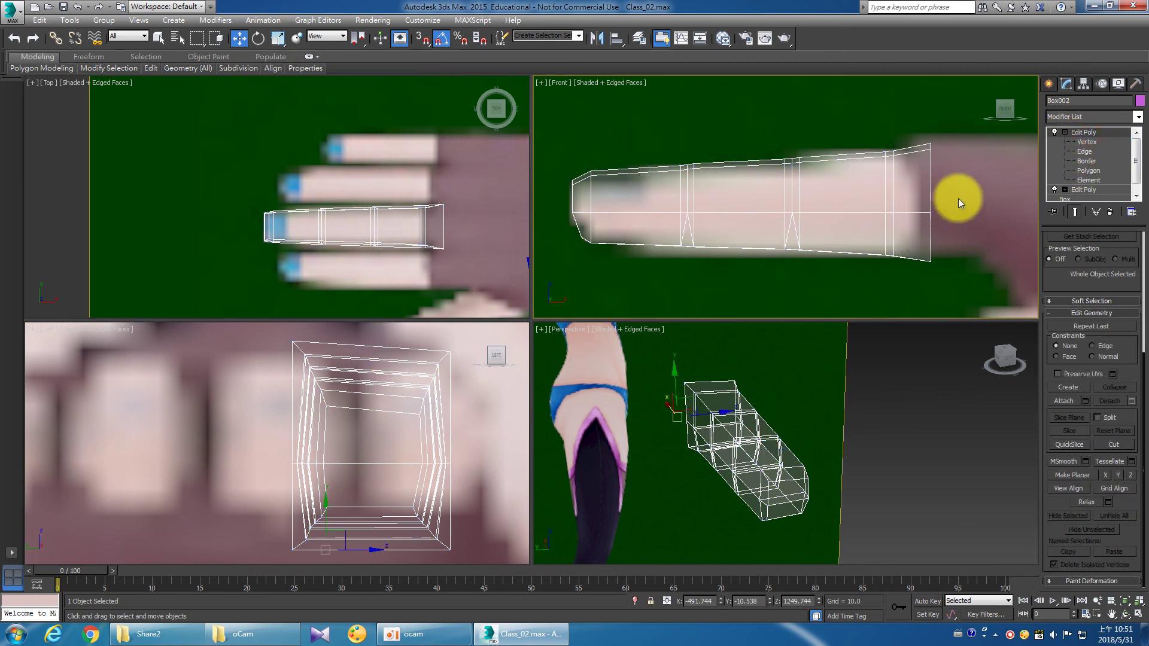
Unhide All at Polygon and Vertex levels to reveal Box002's hidden finger pieces.
{"action": "left_click", "coordinate": [1083, 172]}
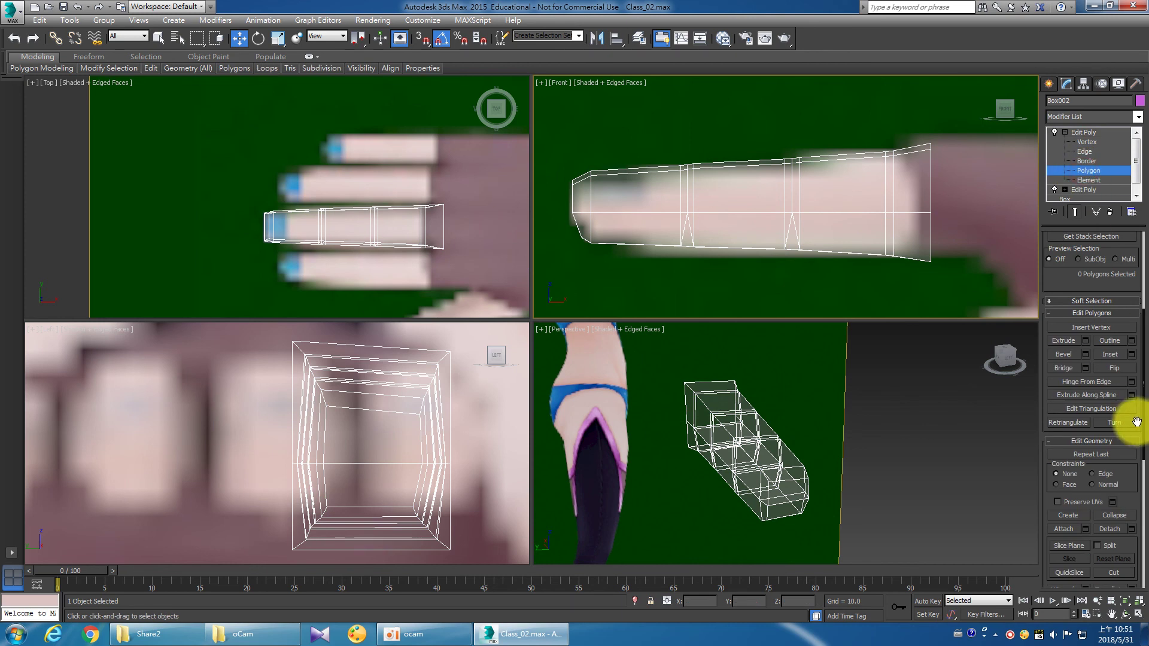
{"action": "scroll", "coordinate": [1111, 419], "scroll_direction": "down", "scroll_amount": 3}
{"action": "scroll", "coordinate": [1111, 419], "scroll_direction": "down", "scroll_amount": 2}
{"action": "left_click", "coordinate": [1115, 400]}
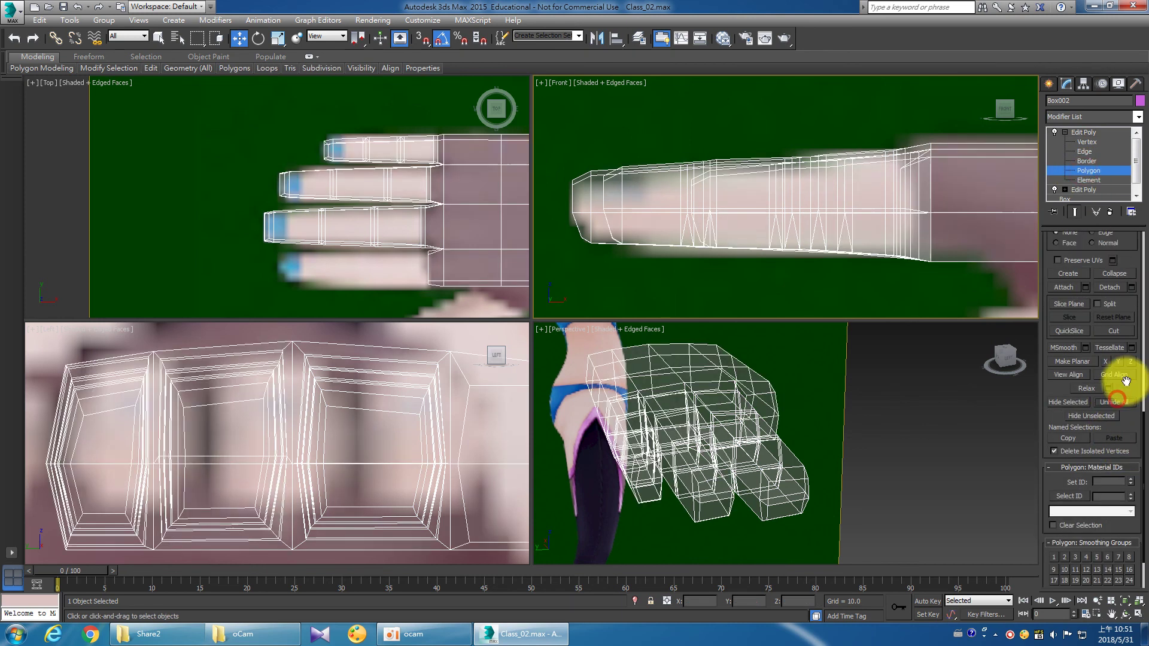
{"action": "left_click", "coordinate": [1087, 143]}
{"action": "left_click_drag", "start_coordinate": [1115, 569], "coordinate": [1128, 505]}
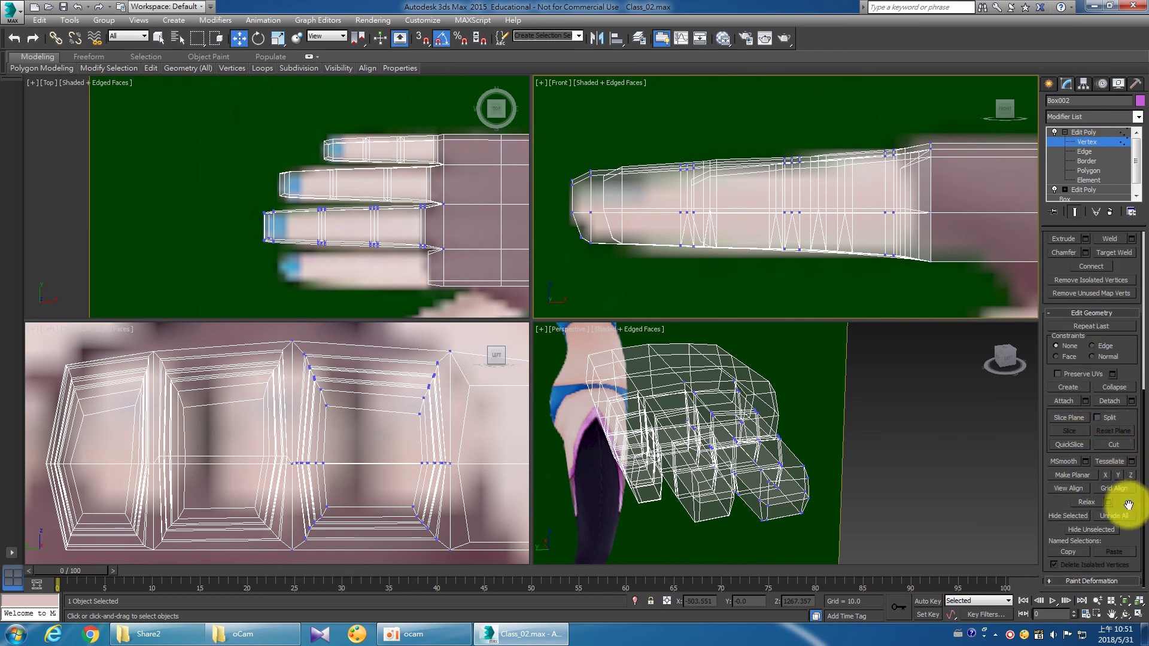
{"action": "left_click", "coordinate": [1113, 515]}
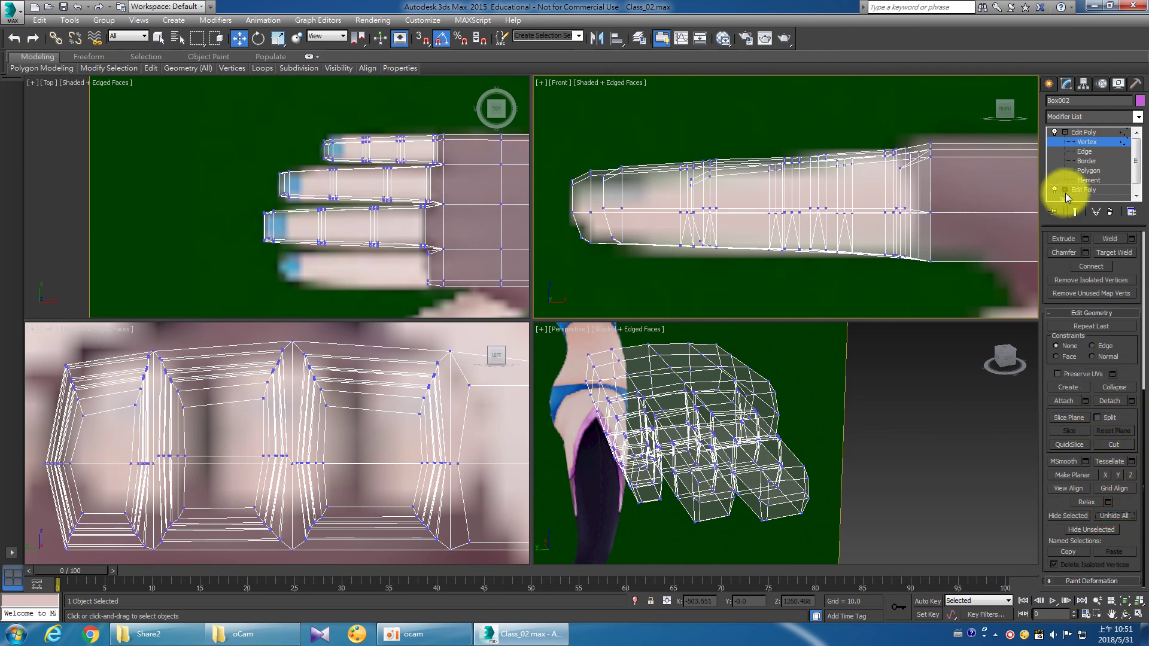
{"action": "left_click", "coordinate": [1097, 171]}
Select all of one finger's polygons and clone them to a new element.
{"action": "scroll", "coordinate": [315, 255], "scroll_direction": "up", "scroll_amount": 5}
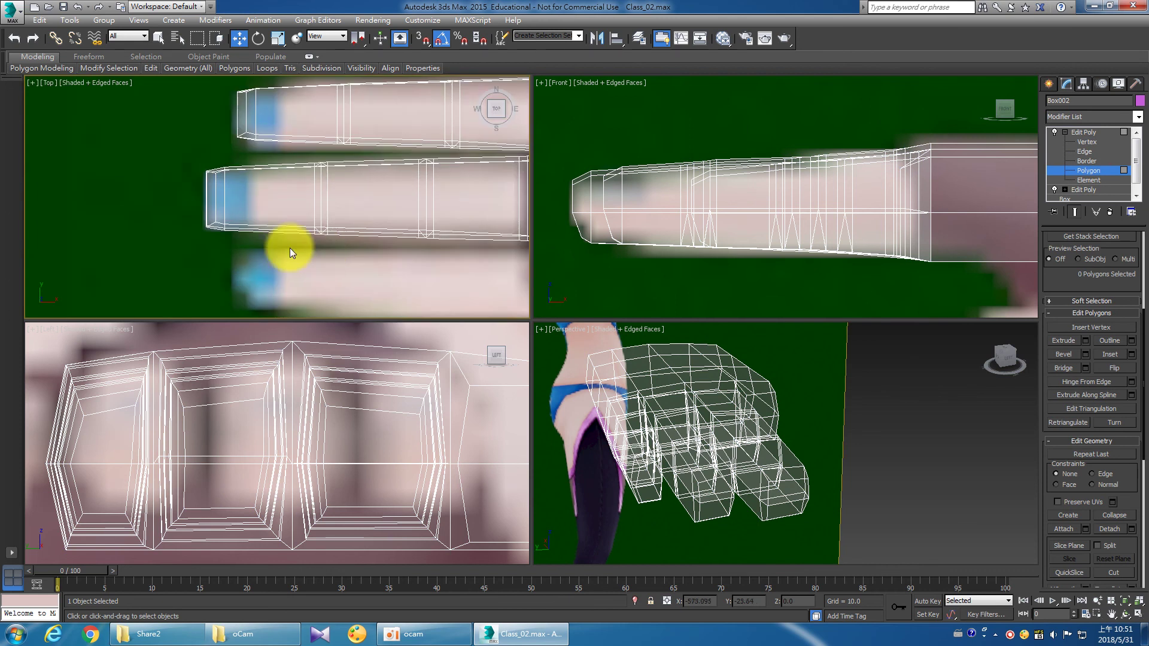
{"action": "left_click_drag", "start_coordinate": [182, 157], "coordinate": [253, 249]}
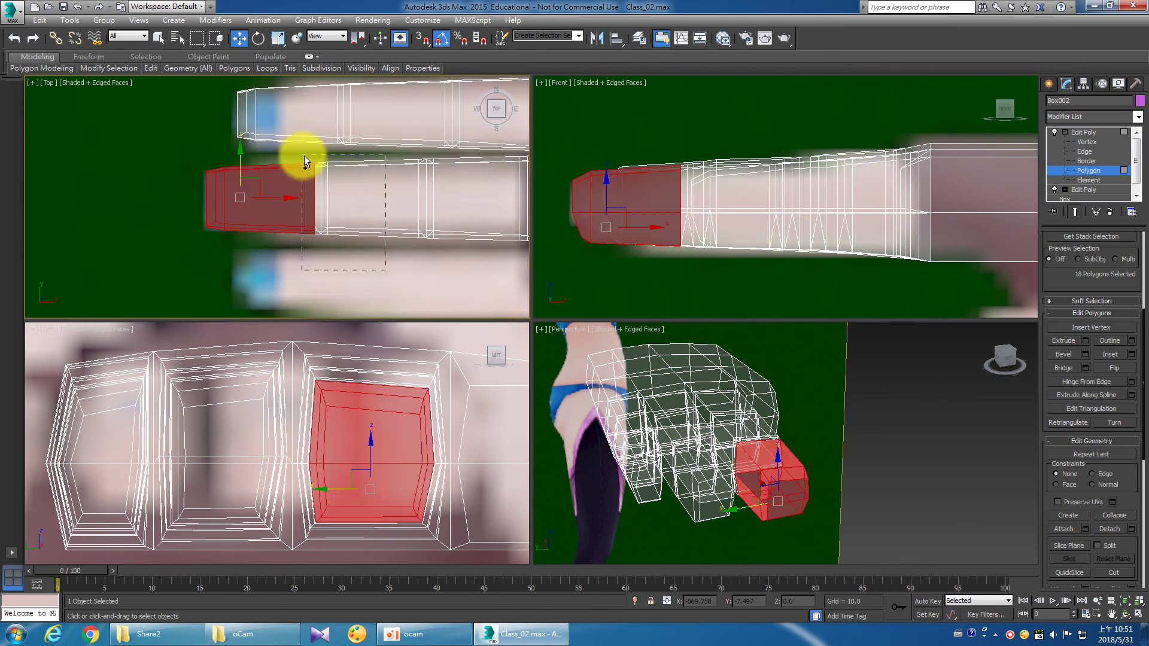
{"action": "left_click_drag", "start_coordinate": [304, 156], "coordinate": [443, 256], "text": "ctrl"}
{"action": "left_click_drag", "start_coordinate": [409, 188], "coordinate": [406, 157], "text": "ctrl"}
{"action": "scroll", "coordinate": [442, 239], "scroll_direction": "up", "scroll_amount": 2}
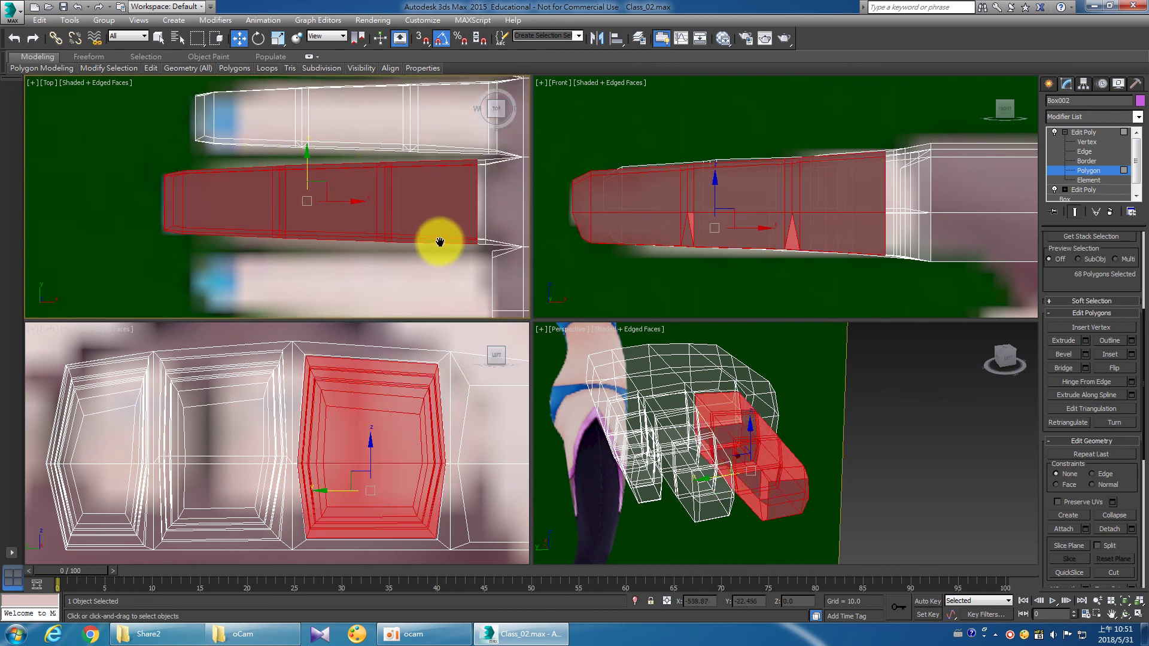
{"action": "scroll", "coordinate": [294, 250], "scroll_direction": "up", "scroll_amount": 2}
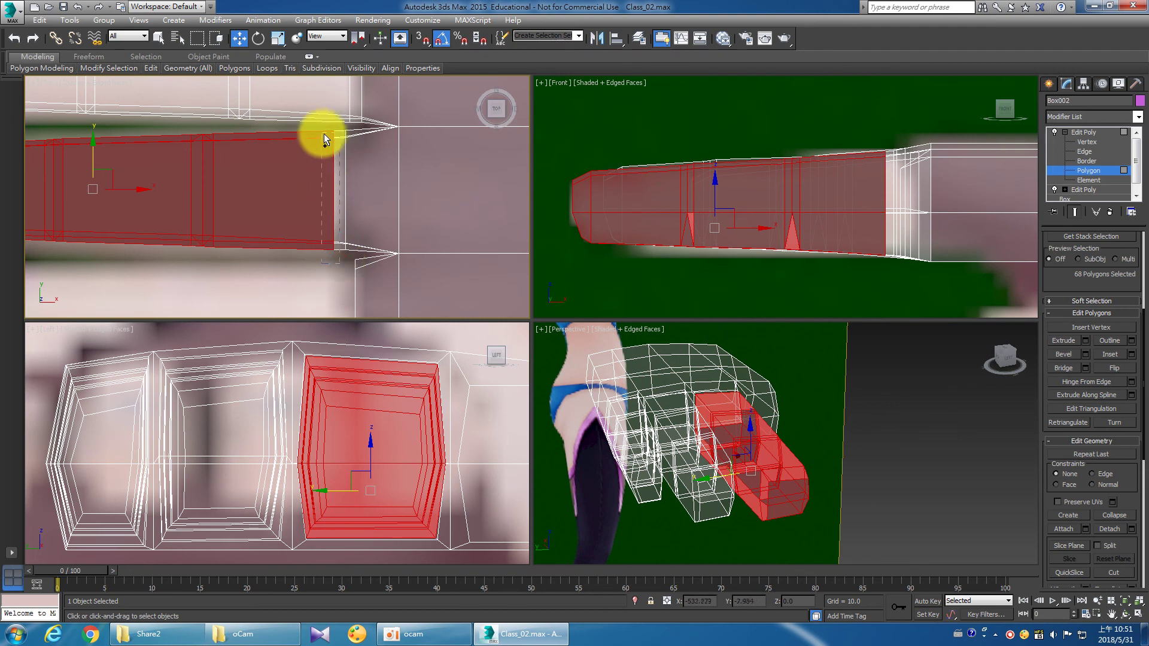
{"action": "mouse_move", "coordinate": [315, 128]}
{"action": "left_mouse_down", "text": "ctrl"}
{"action": "mouse_move", "coordinate": [299, 173]}
{"action": "mouse_move", "coordinate": [243, 252]}
{"action": "left_mouse_up", "text": "ctrl"}
{"action": "scroll", "coordinate": [287, 233], "scroll_direction": "down", "scroll_amount": 3}
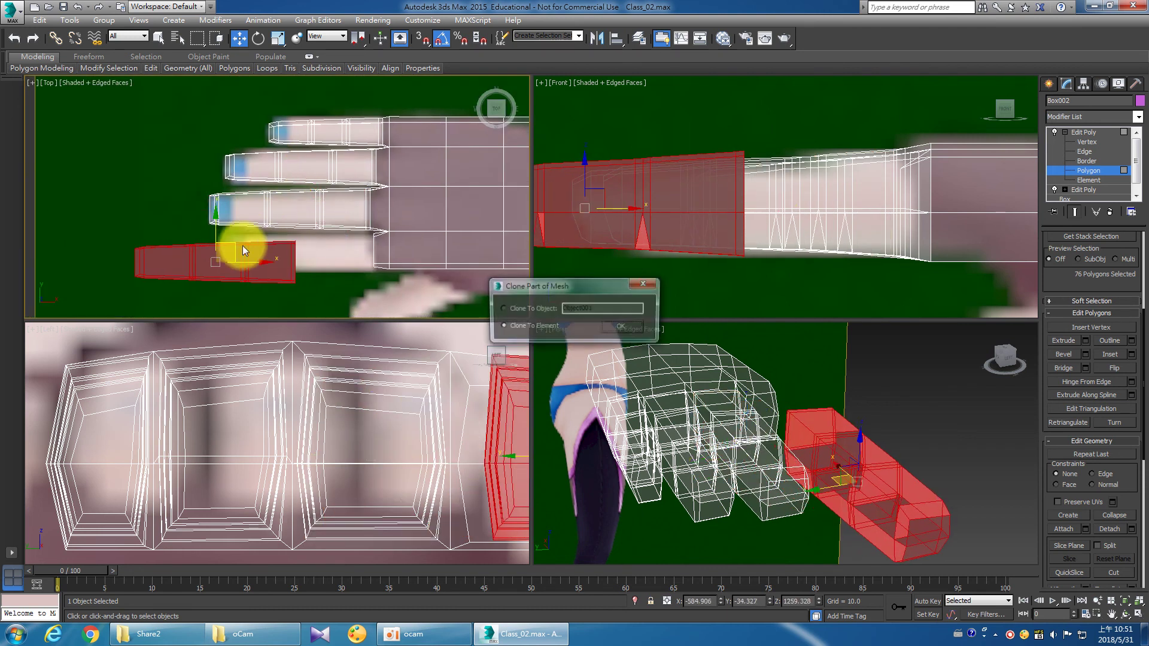
{"action": "left_click", "coordinate": [619, 324]}
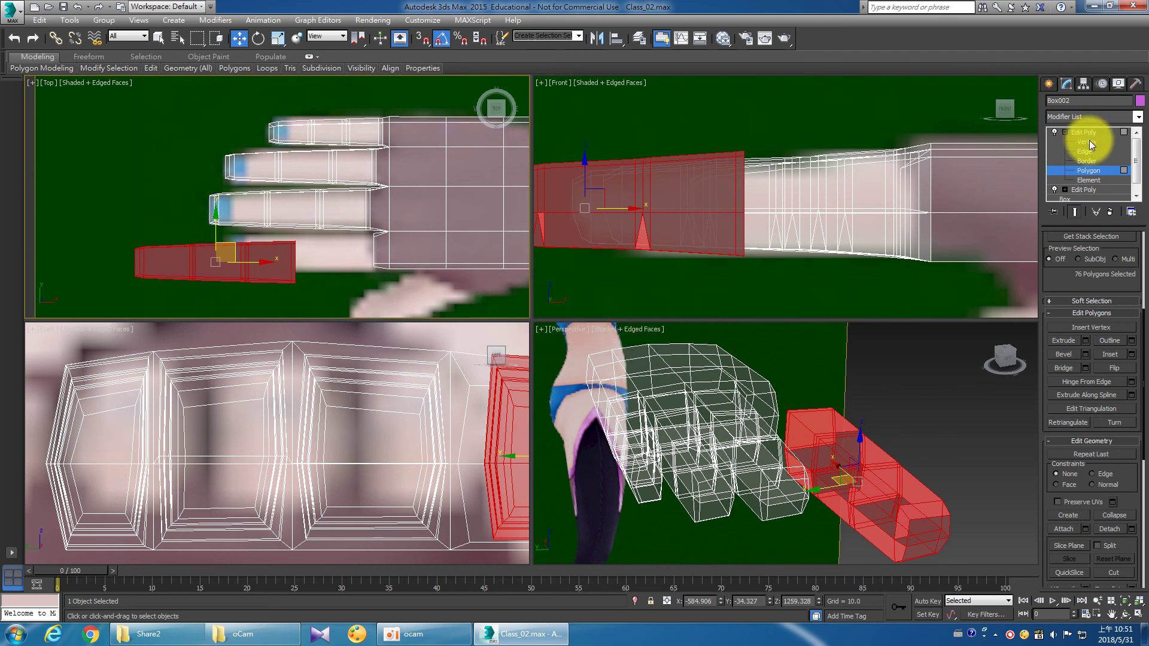
Nudge the cloned finger's base vertices slightly along X.
{"action": "left_click", "coordinate": [1090, 142]}
{"action": "scroll", "coordinate": [375, 256], "scroll_direction": "up", "scroll_amount": 2}
{"action": "scroll", "coordinate": [378, 258], "scroll_direction": "up", "scroll_amount": 5}
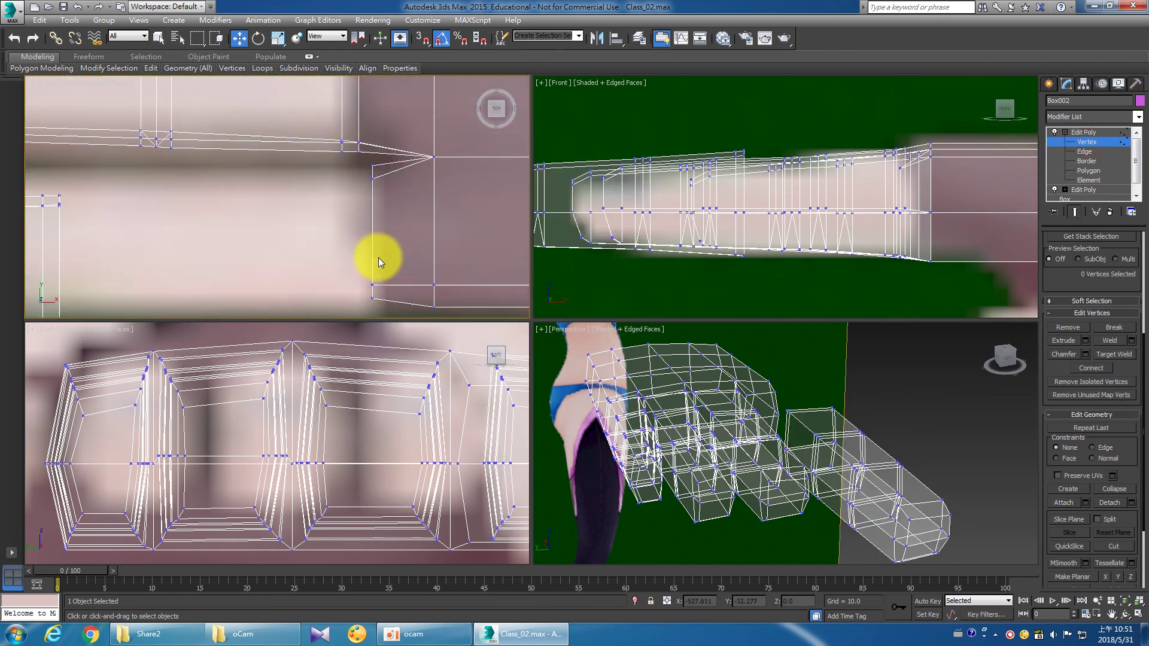
{"action": "left_click_drag", "start_coordinate": [358, 160], "coordinate": [385, 198]}
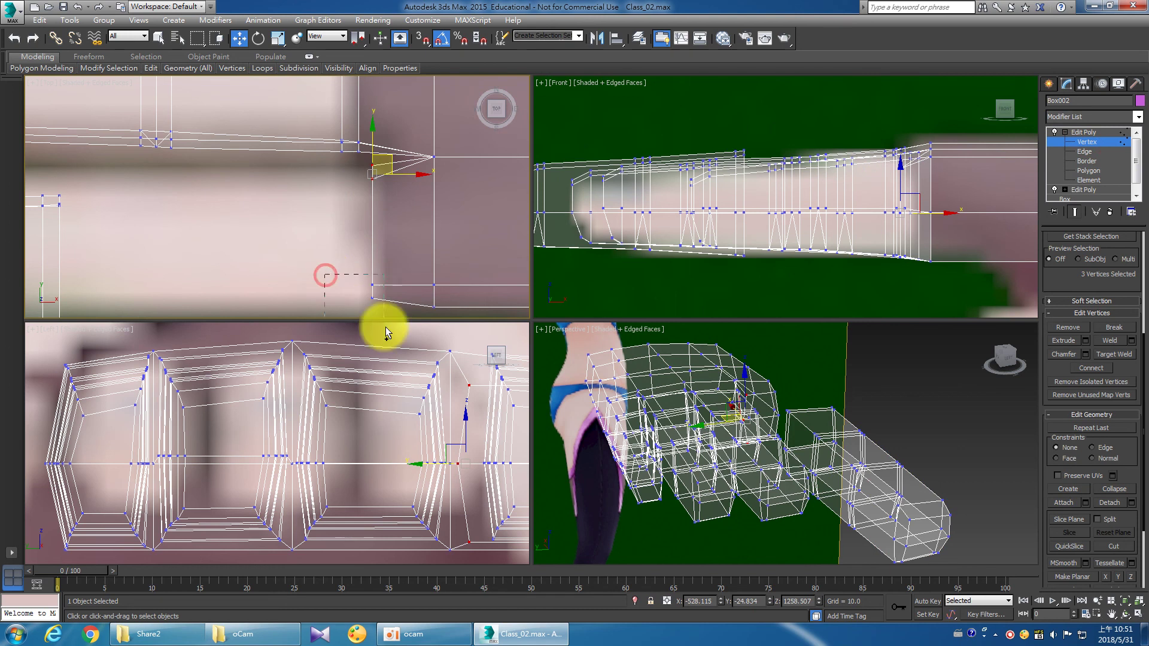
{"action": "left_click_drag", "start_coordinate": [386, 327], "coordinate": [386, 323], "text": "ctrl"}
{"action": "left_click_drag", "start_coordinate": [414, 233], "coordinate": [426, 231]}
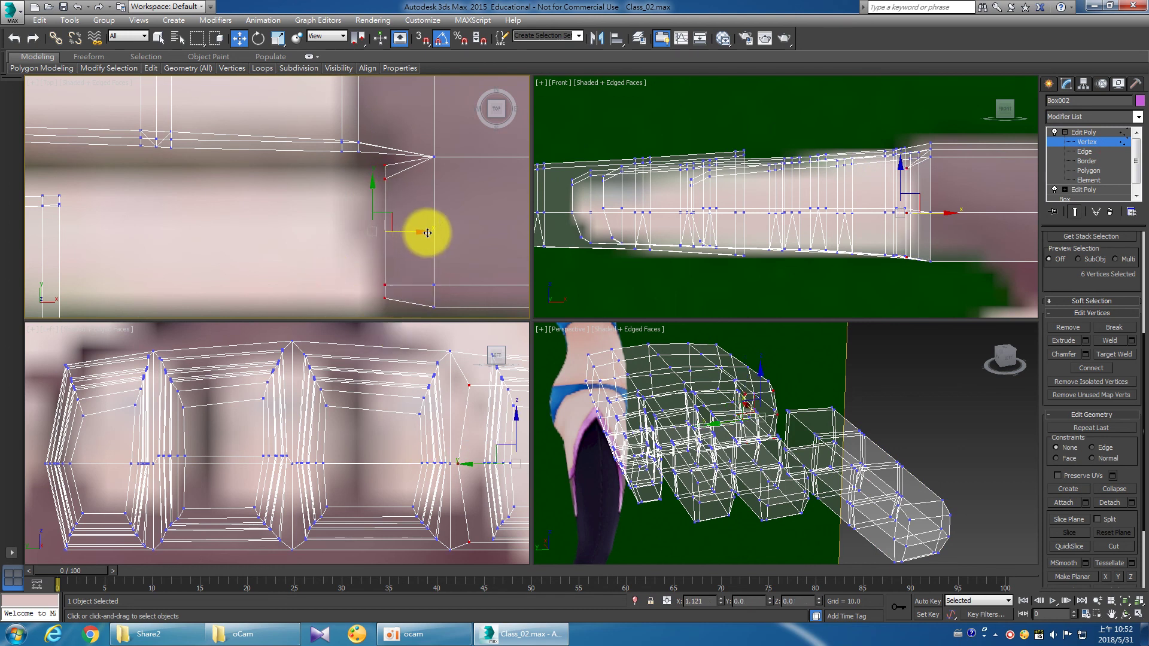
{"action": "scroll", "coordinate": [359, 234], "scroll_direction": "down", "scroll_amount": 2}
{"action": "middle_click_drag", "start_coordinate": [331, 233], "coordinate": [345, 238]}
{"action": "scroll", "coordinate": [333, 242], "scroll_direction": "down", "scroll_amount": 2}
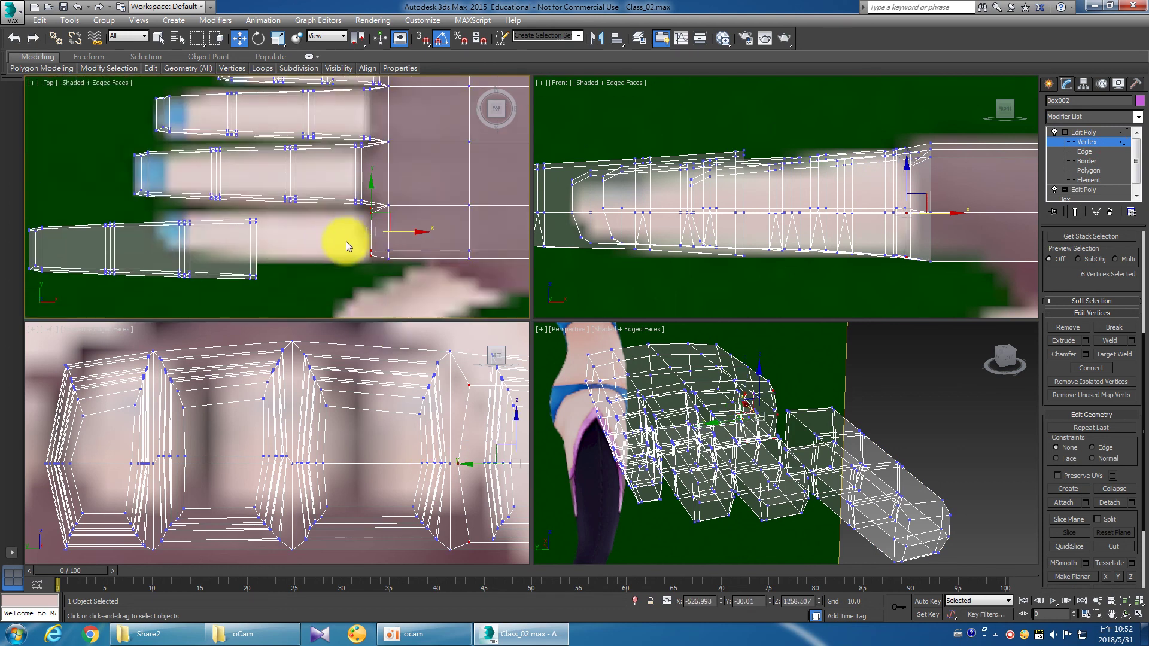
{"action": "left_click", "coordinate": [1100, 172]}
Select all the cloned finger's polygons and hide all other geometry with Hide Unselected.
{"action": "left_click", "coordinate": [354, 233]}
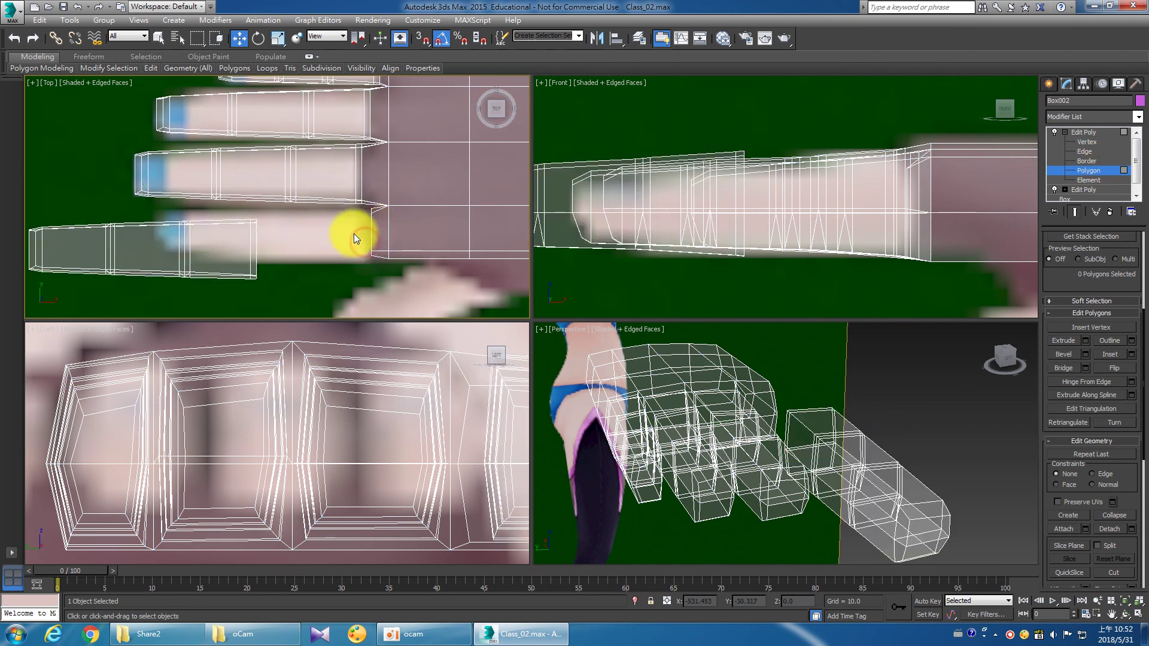
{"action": "scroll", "coordinate": [364, 199], "scroll_direction": "up", "scroll_amount": 4}
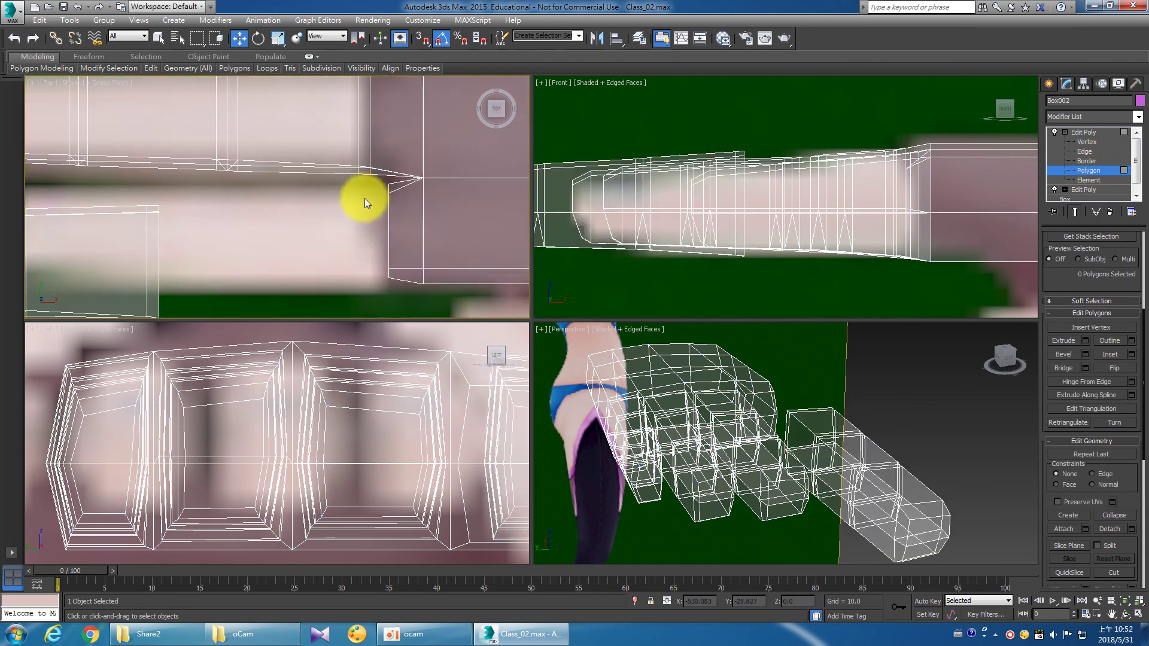
{"action": "left_click", "coordinate": [400, 296]}
{"action": "scroll", "coordinate": [303, 279], "scroll_direction": "down", "scroll_amount": 3}
{"action": "scroll", "coordinate": [332, 276], "scroll_direction": "down", "scroll_amount": 2}
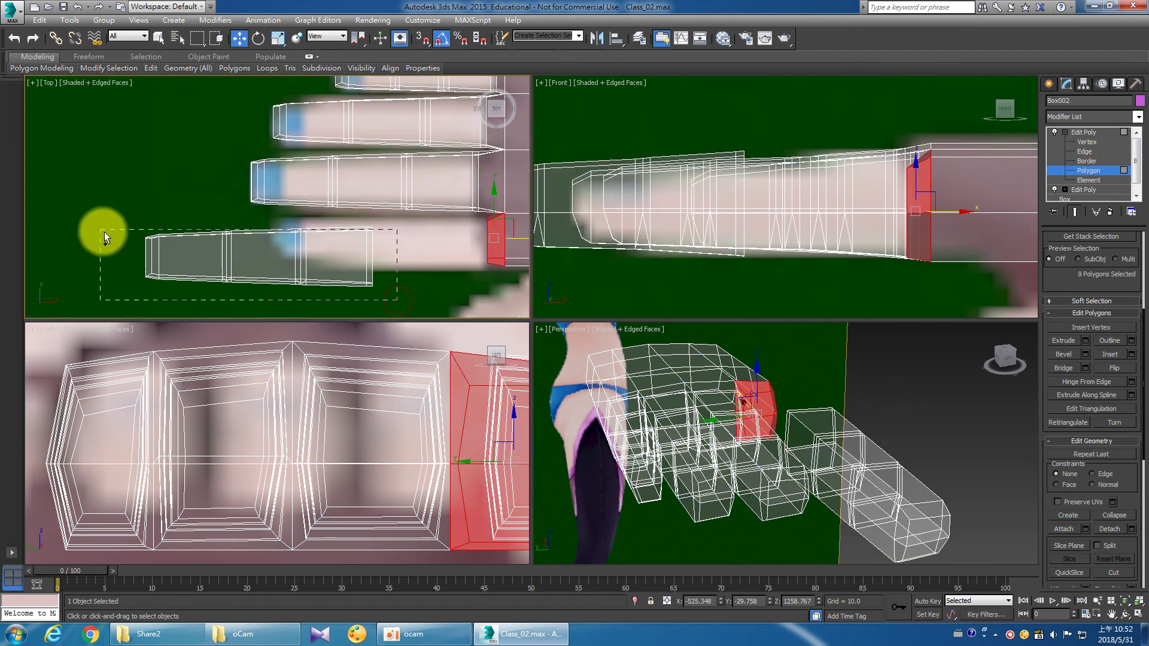
{"action": "left_click_drag", "start_coordinate": [103, 230], "coordinate": [103, 223], "text": "ctrl"}
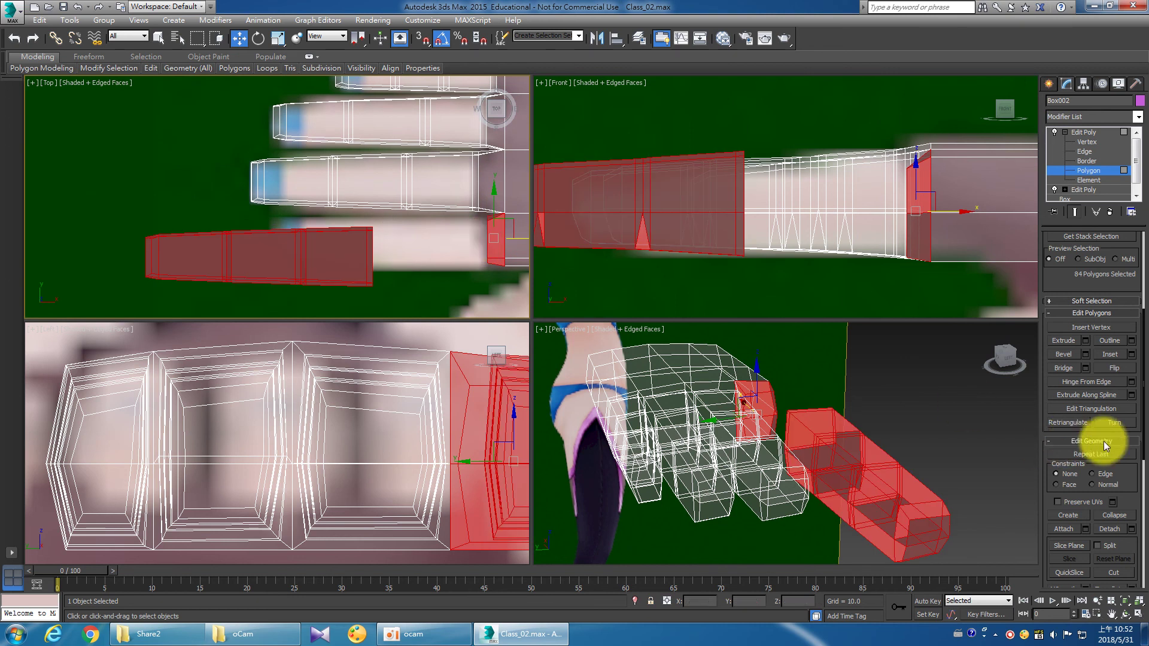
{"action": "scroll", "coordinate": [1132, 467], "scroll_direction": "down", "scroll_amount": 5}
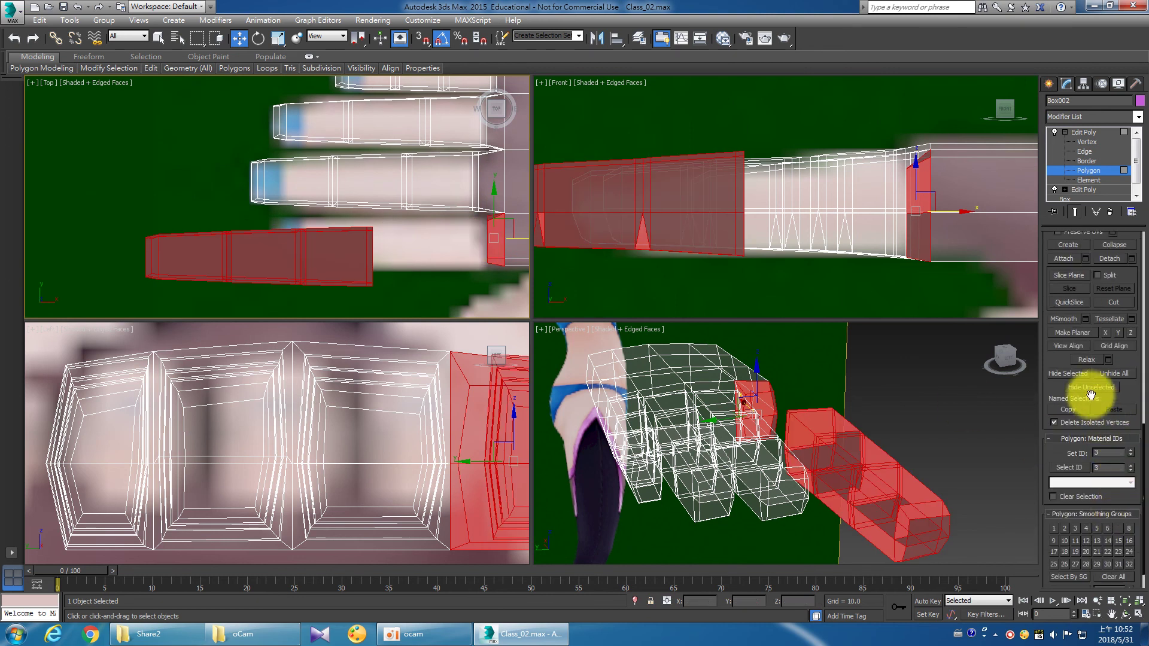
{"action": "left_click", "coordinate": [1090, 388]}
Select the finger's 10 base-end vertices using the Top and Left views.
{"action": "left_click", "coordinate": [1087, 142]}
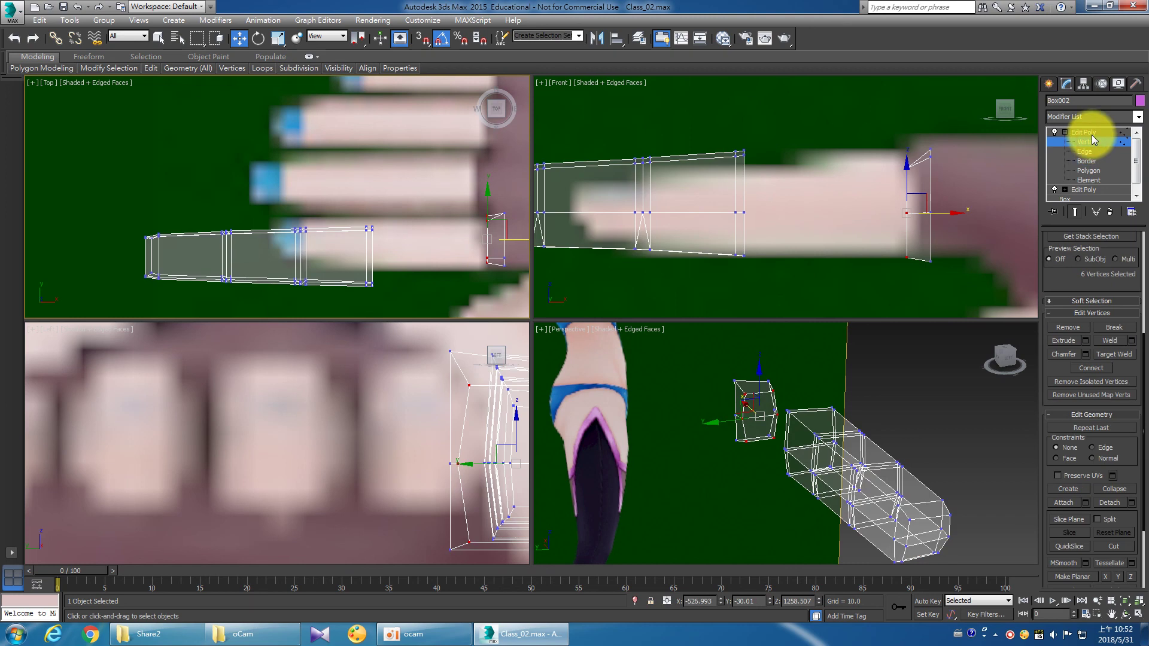
{"action": "left_click", "coordinate": [246, 196]}
{"action": "left_click_drag", "start_coordinate": [110, 200], "coordinate": [437, 251]}
{"action": "middle_click_drag", "start_coordinate": [437, 457], "coordinate": [310, 454]}
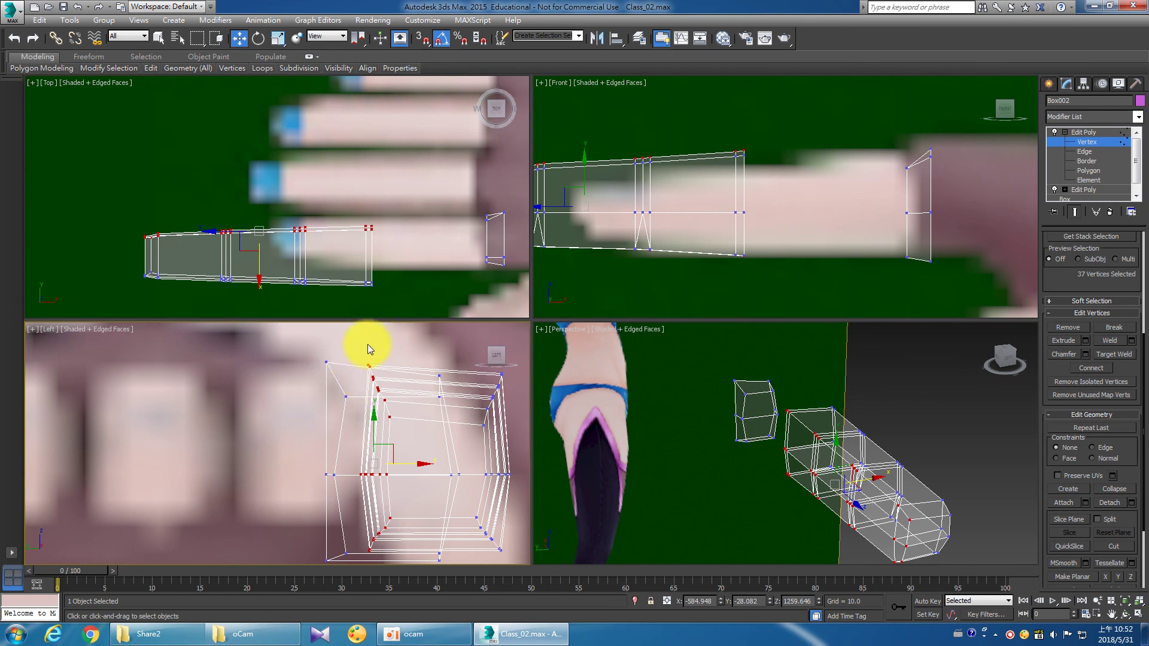
{"action": "middle_click_drag", "start_coordinate": [257, 461], "coordinate": [297, 443]}
{"action": "left_click_drag", "start_coordinate": [295, 439], "coordinate": [441, 566]}
Maximize the Perspective view, orbit to the finger's base end, and enable 3D Snap.
{"action": "right_click", "coordinate": [783, 515]}
{"action": "left_click", "coordinate": [1128, 617]}
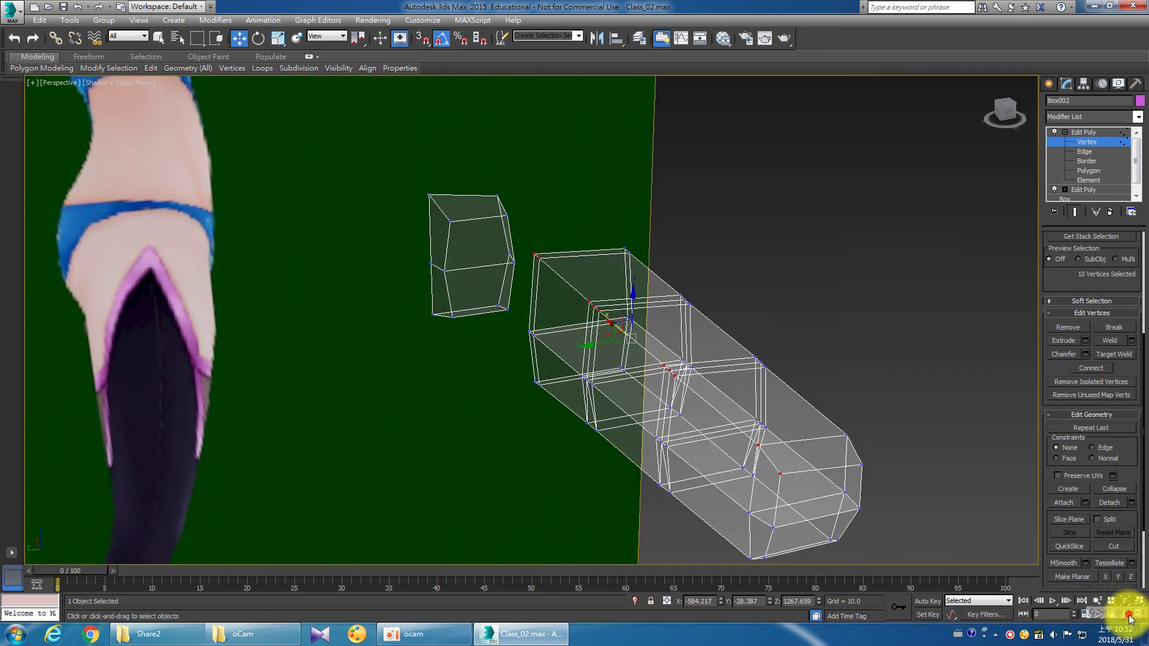
{"action": "left_click", "coordinate": [1126, 615]}
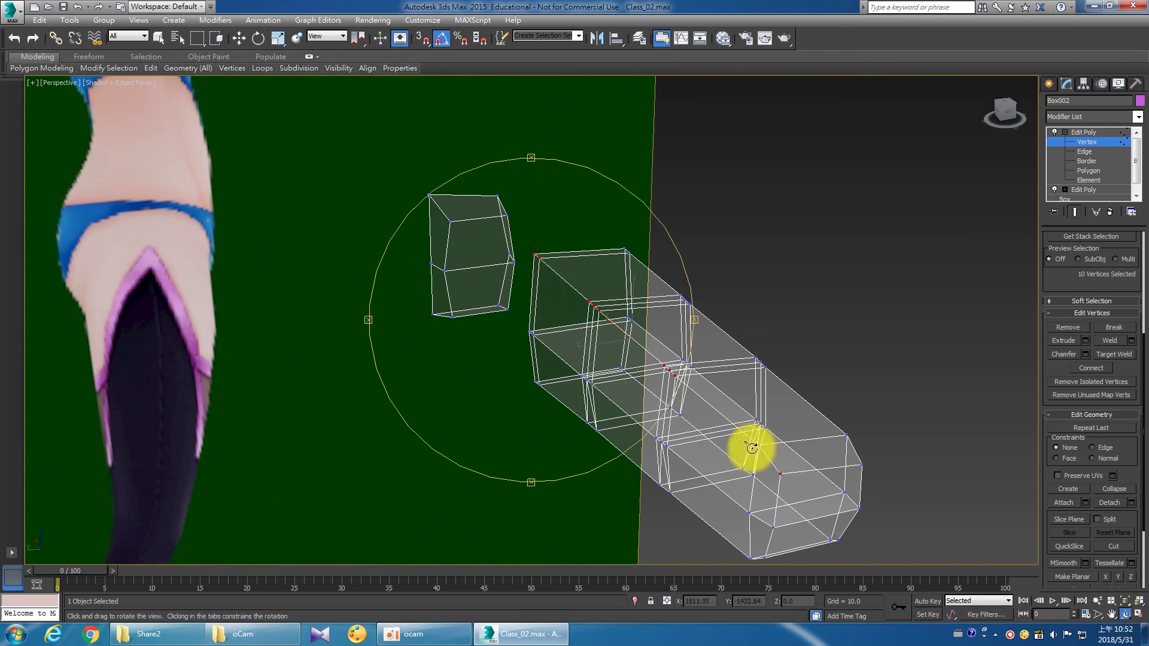
{"action": "left_click_drag", "start_coordinate": [713, 423], "coordinate": [510, 294]}
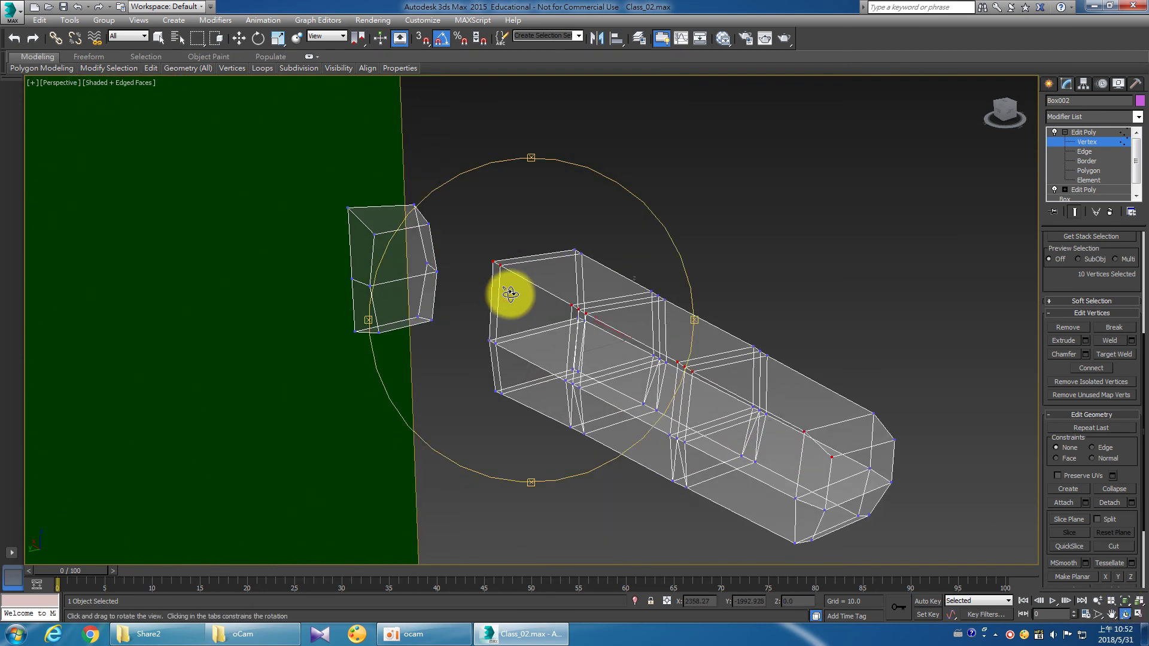
{"action": "key", "text": "s"}
{"action": "right_click", "coordinate": [508, 299]}
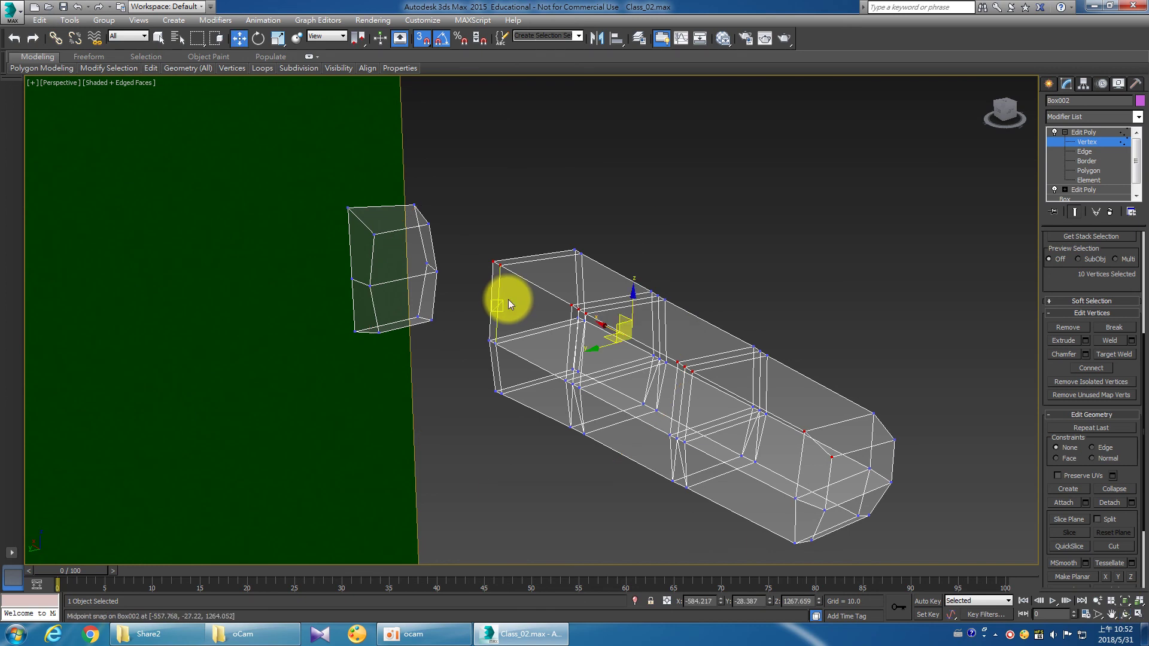
Delete the small box's face toward the finger, leaving an open hole.
{"action": "left_click", "coordinate": [489, 274]}
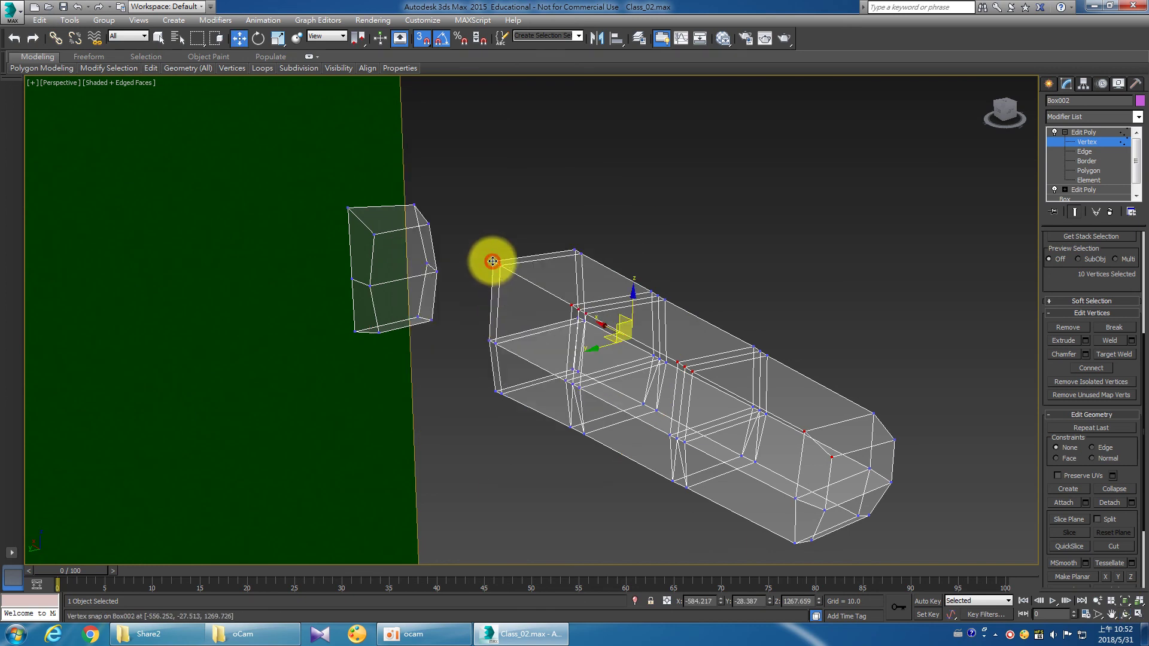
{"action": "left_click_drag", "start_coordinate": [492, 261], "coordinate": [386, 243]}
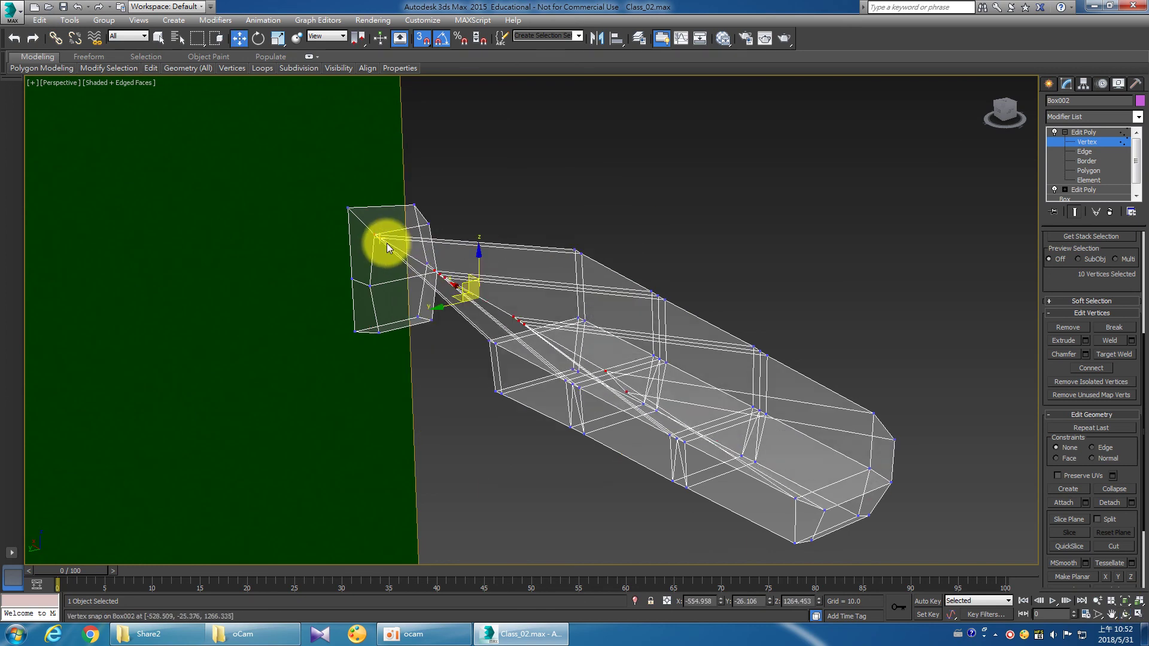
{"action": "right_click", "coordinate": [387, 243]}
{"action": "left_click", "coordinate": [1087, 172]}
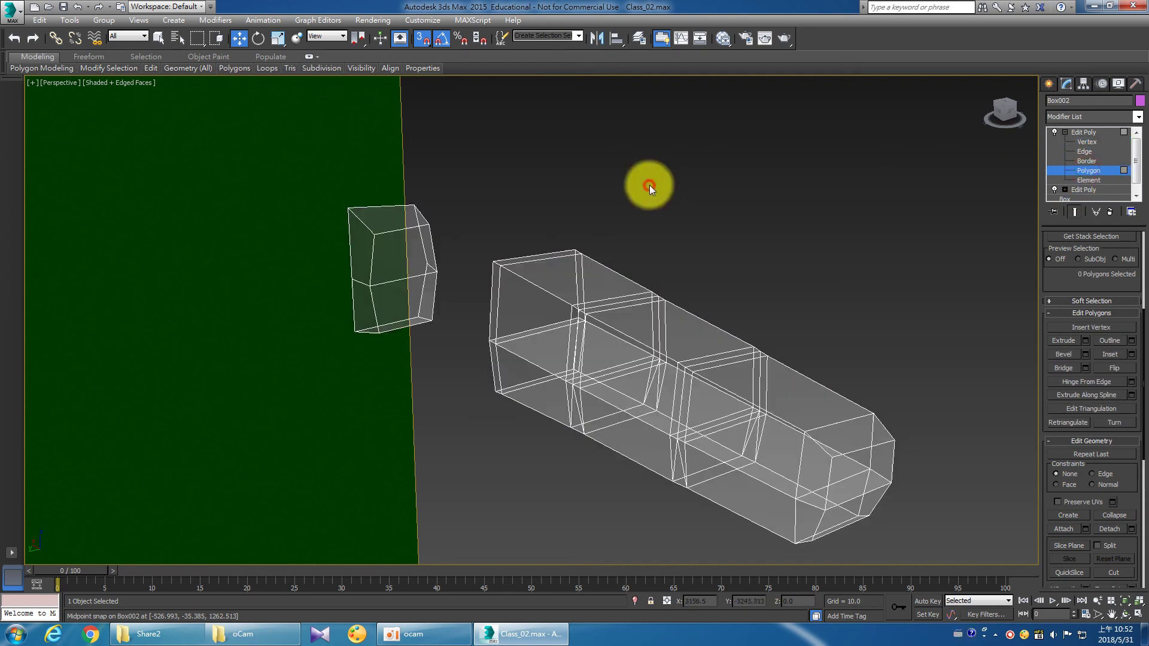
{"action": "left_click", "coordinate": [395, 260]}
{"action": "key", "text": "Delete"}
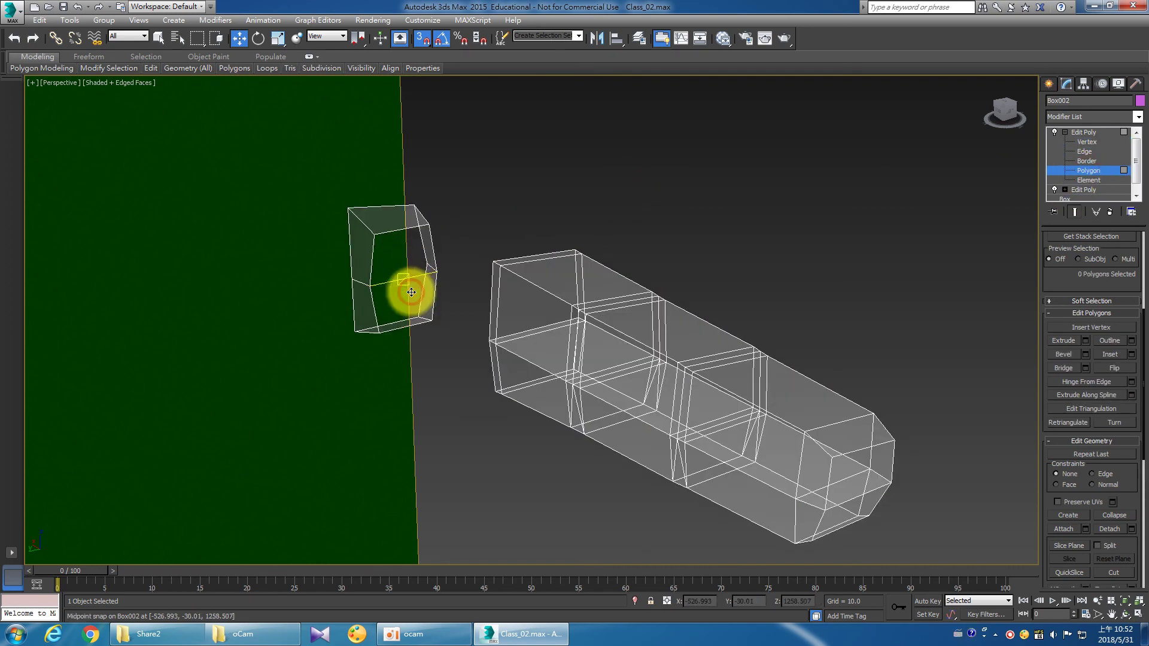
Snap-move the finger's base vertices onto the small box's open edge.
{"action": "left_click", "coordinate": [1072, 143]}
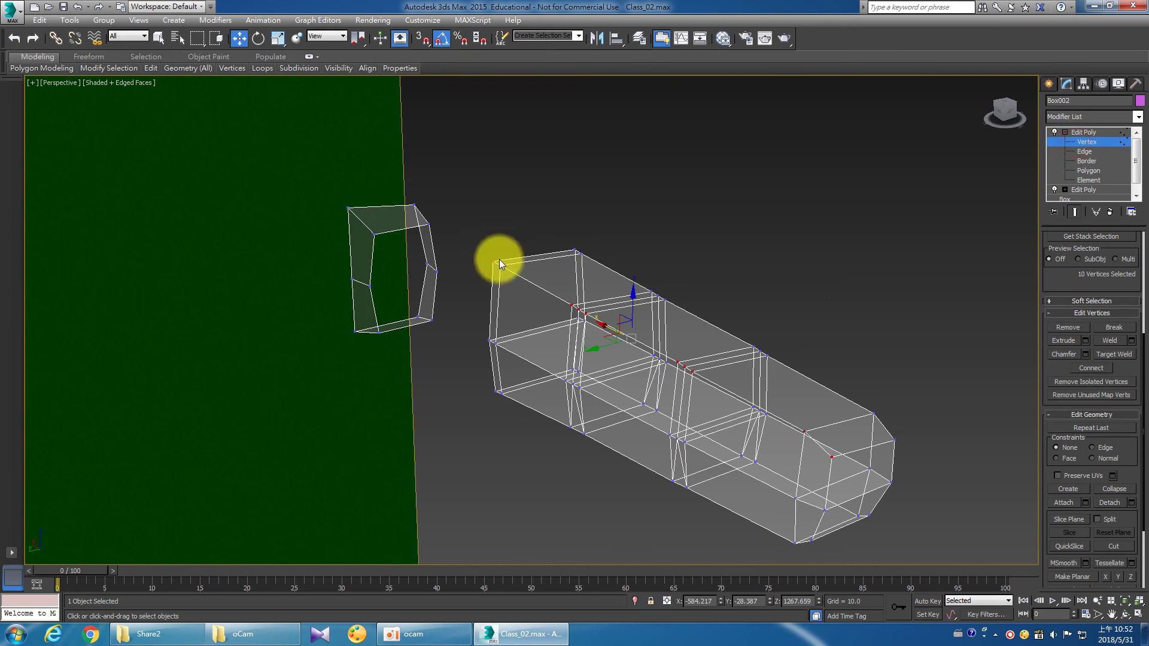
{"action": "key", "text": "s"}
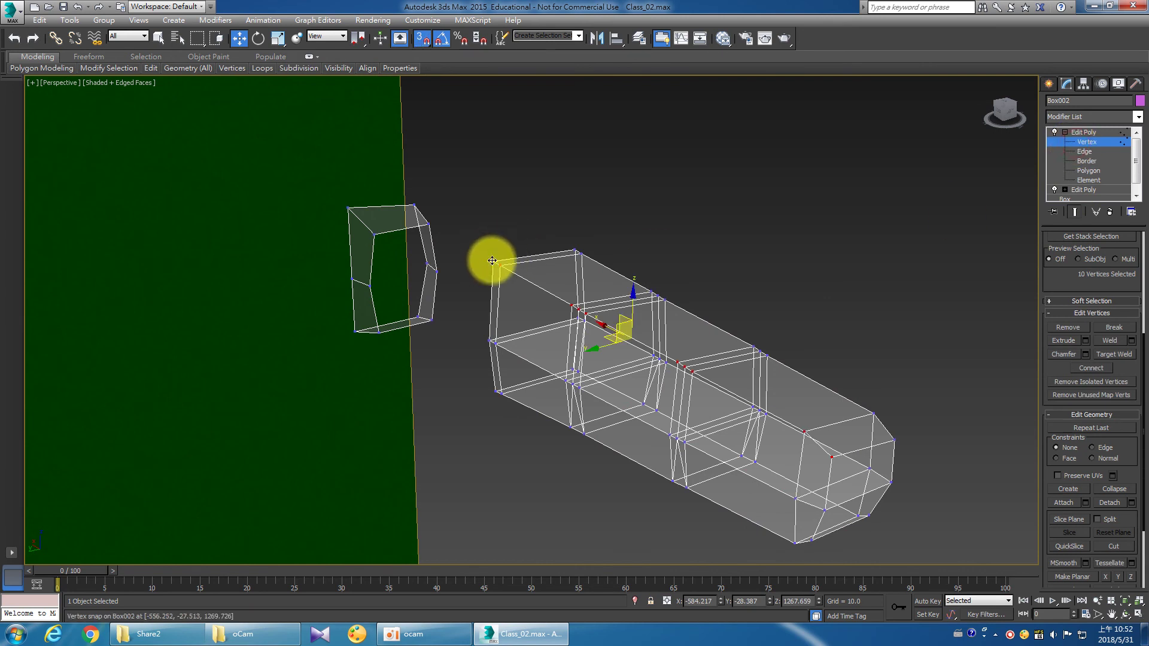
{"action": "left_click_drag", "start_coordinate": [491, 260], "coordinate": [376, 235]}
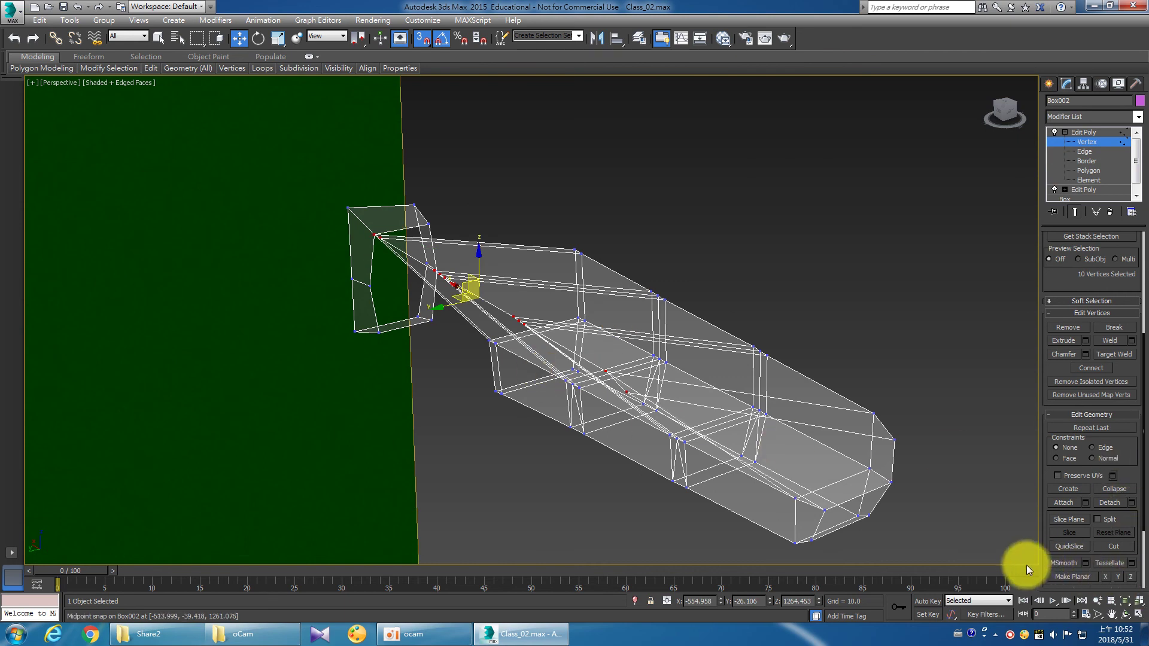
{"action": "left_click", "coordinate": [1138, 615]}
Reselect 19 finger vertices in the Top and Left views and snap them onto the box's frame.
{"action": "left_click_drag", "start_coordinate": [101, 192], "coordinate": [429, 252]}
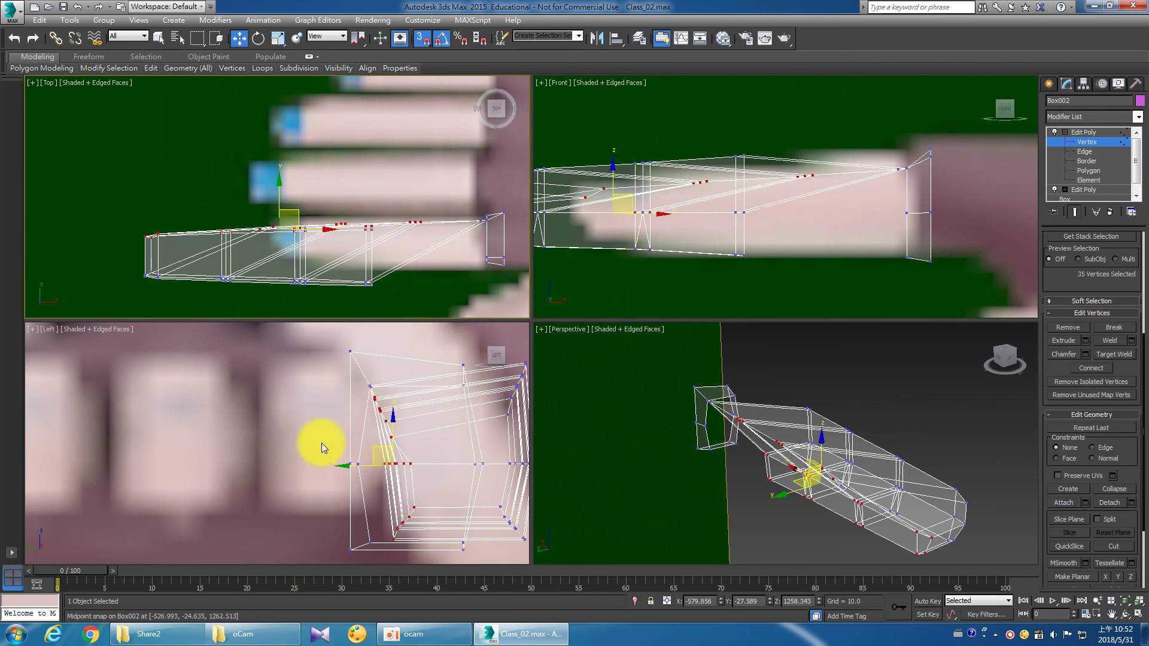
{"action": "right_click", "coordinate": [290, 369]}
{"action": "left_click_drag", "start_coordinate": [435, 451], "coordinate": [436, 451], "text": "alt"}
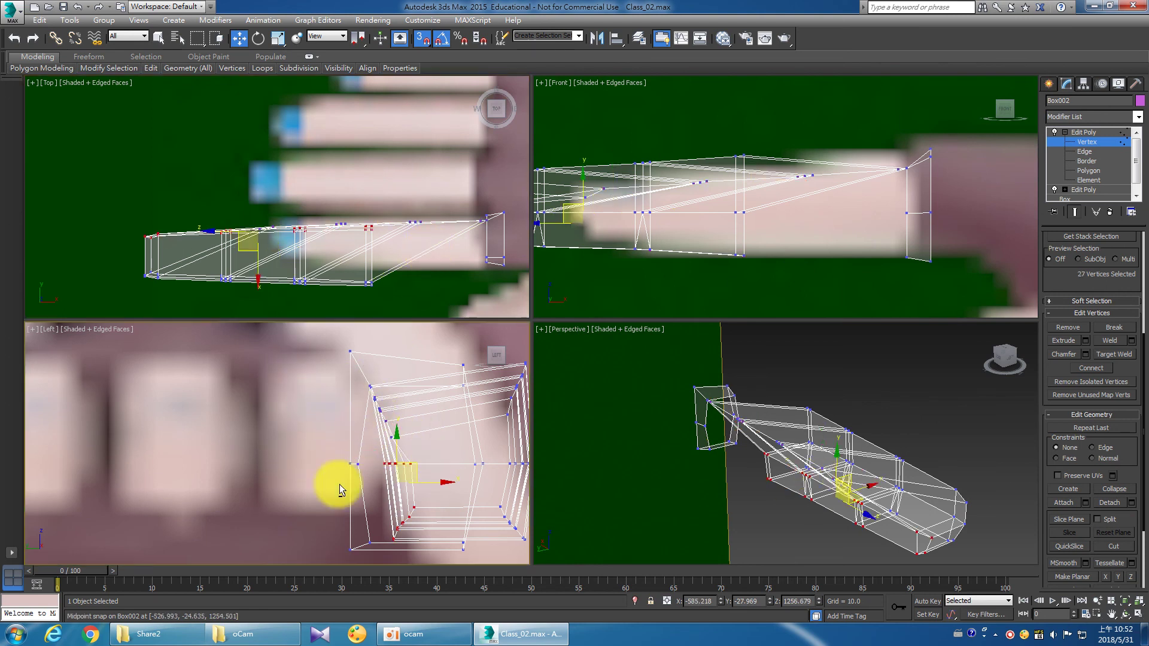
{"action": "left_click_drag", "start_coordinate": [436, 563], "coordinate": [437, 566], "text": "alt"}
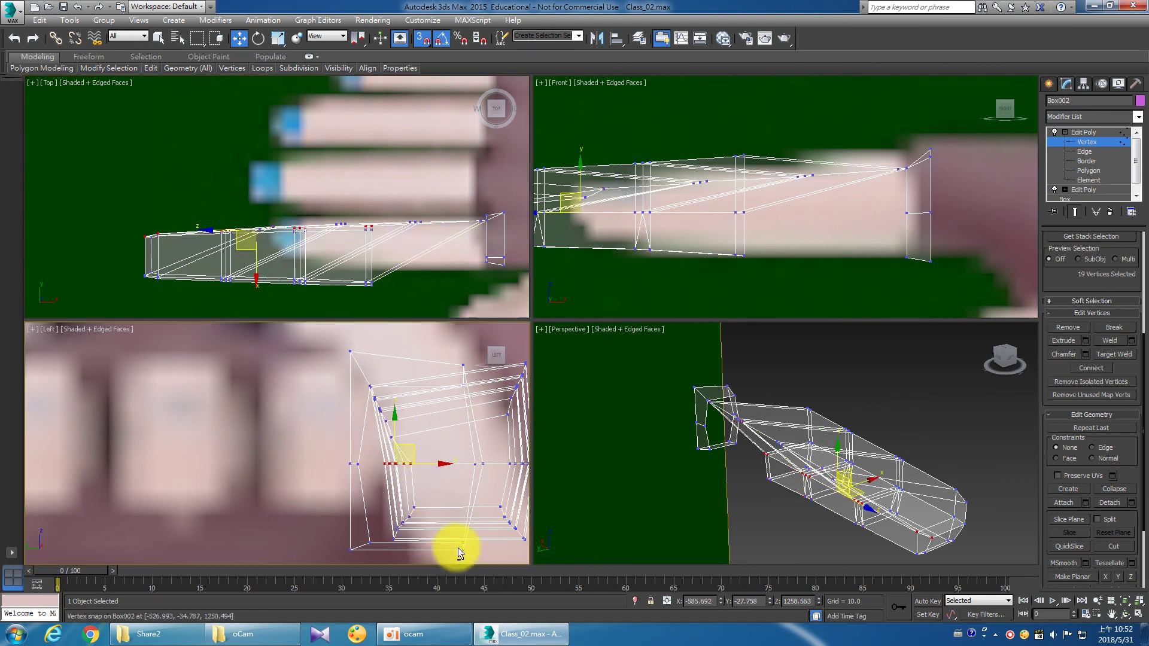
{"action": "right_click", "coordinate": [768, 471]}
{"action": "scroll", "coordinate": [768, 472], "scroll_direction": "up", "scroll_amount": 2}
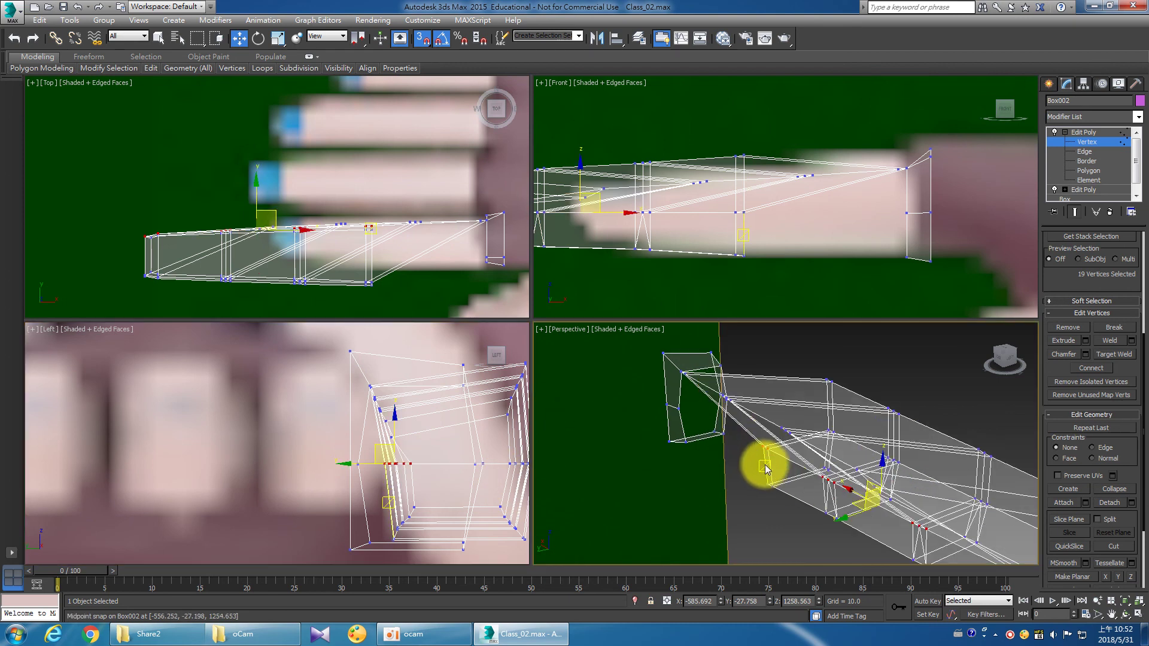
{"action": "left_click_drag", "start_coordinate": [762, 447], "coordinate": [680, 412]}
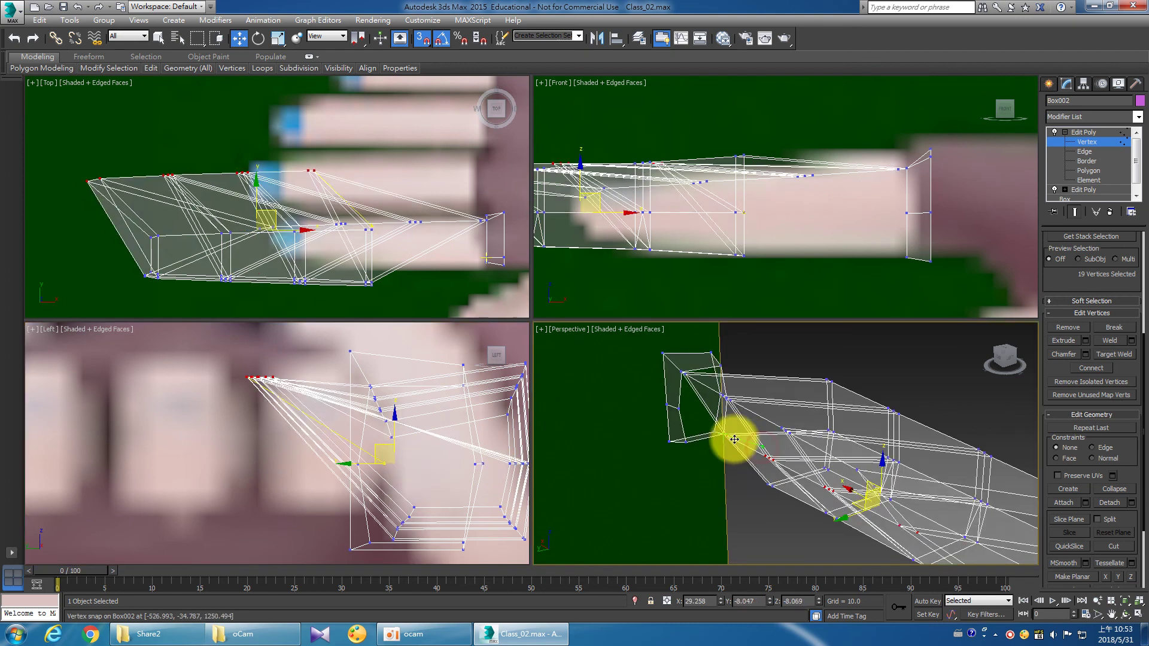
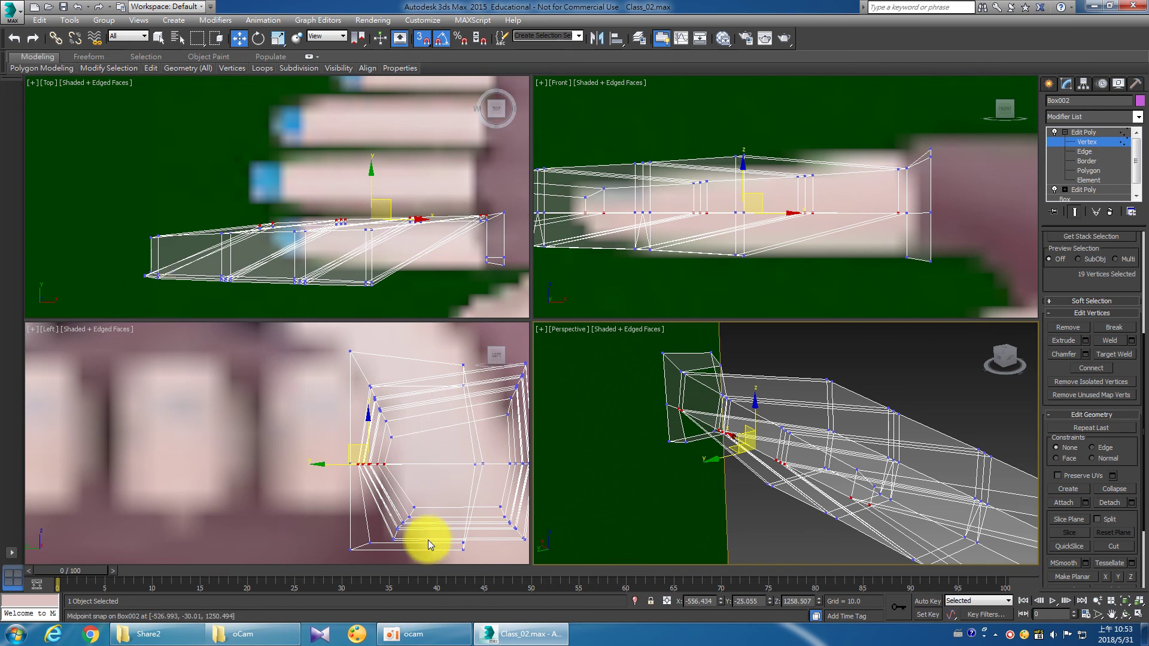
Snap the finger's end vertices in the side view so the fingertip slants.
{"action": "middle_click_drag", "start_coordinate": [429, 540], "coordinate": [444, 498]}
{"action": "scroll", "coordinate": [444, 498], "scroll_direction": "up", "scroll_amount": 2}
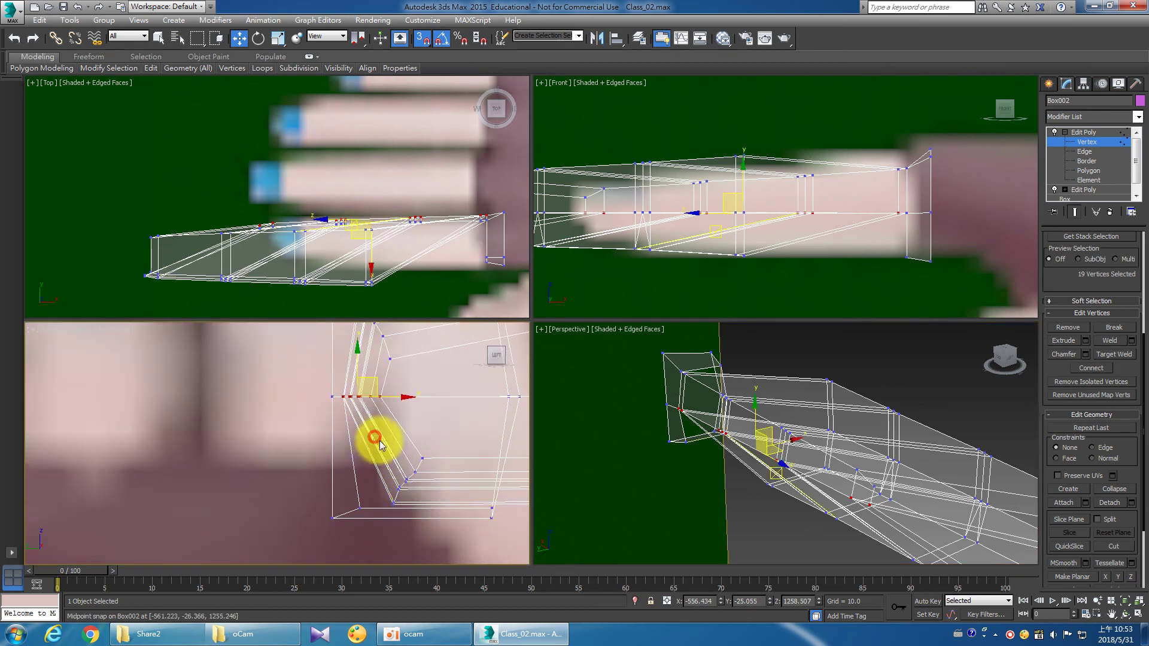
{"action": "left_click_drag", "start_coordinate": [380, 444], "coordinate": [456, 518]}
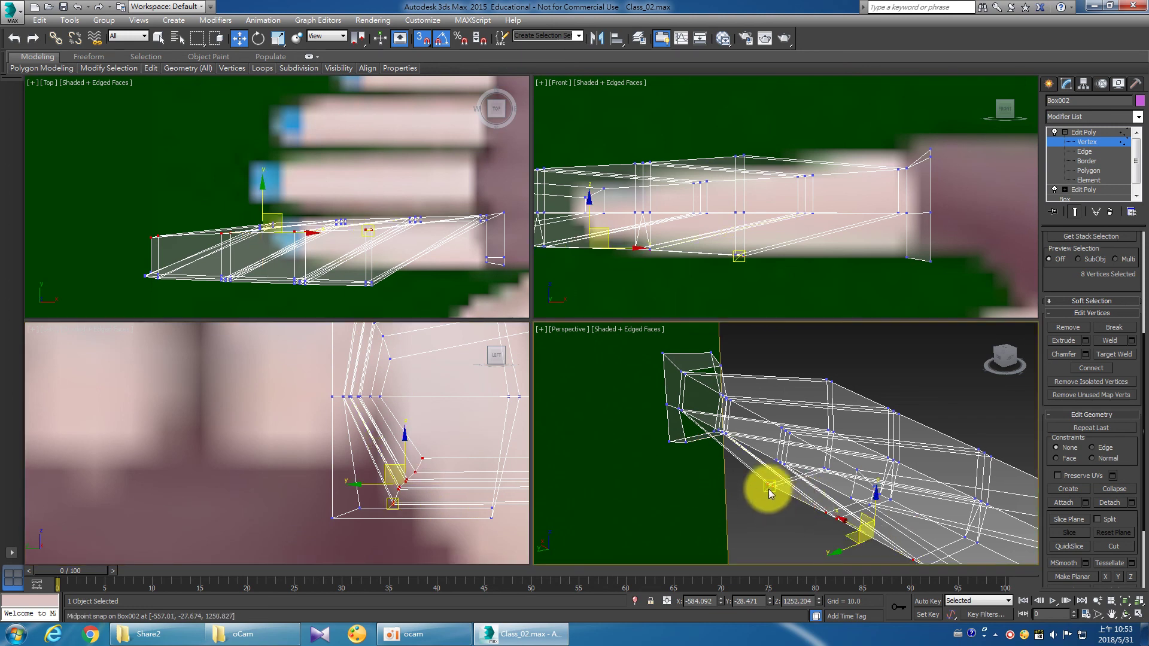
{"action": "mouse_move", "coordinate": [771, 494]}
{"action": "left_mouse_down"}
{"action": "mouse_move", "coordinate": [692, 446]}
{"action": "mouse_move", "coordinate": [738, 498]}
{"action": "left_mouse_up"}
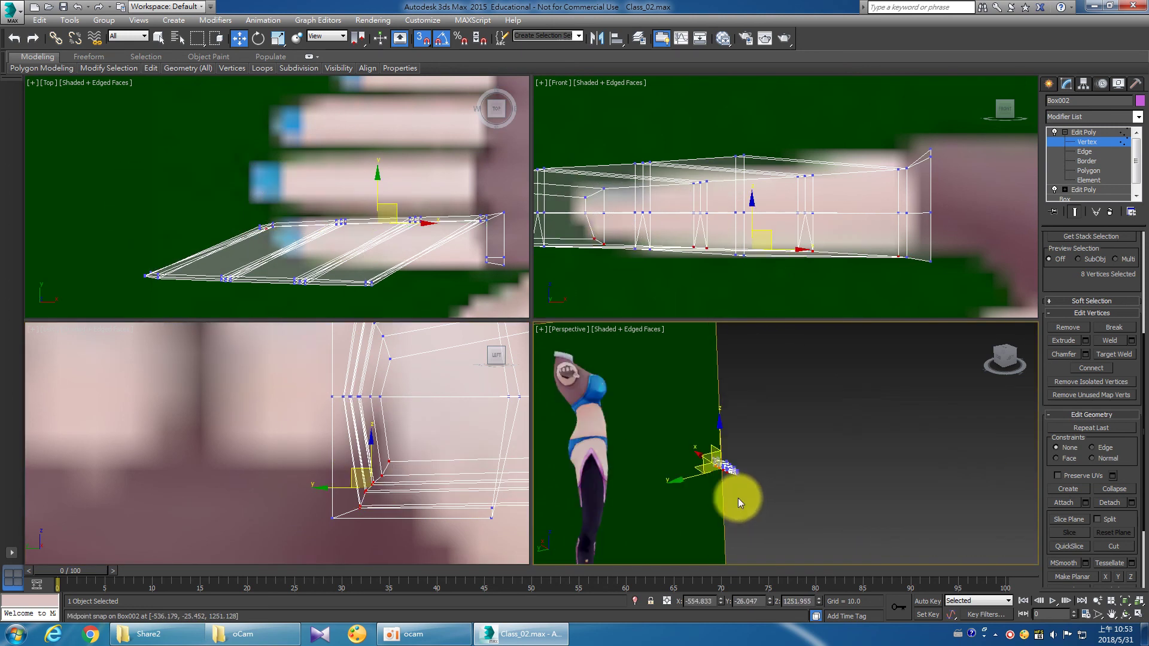
{"action": "key", "text": "z"}
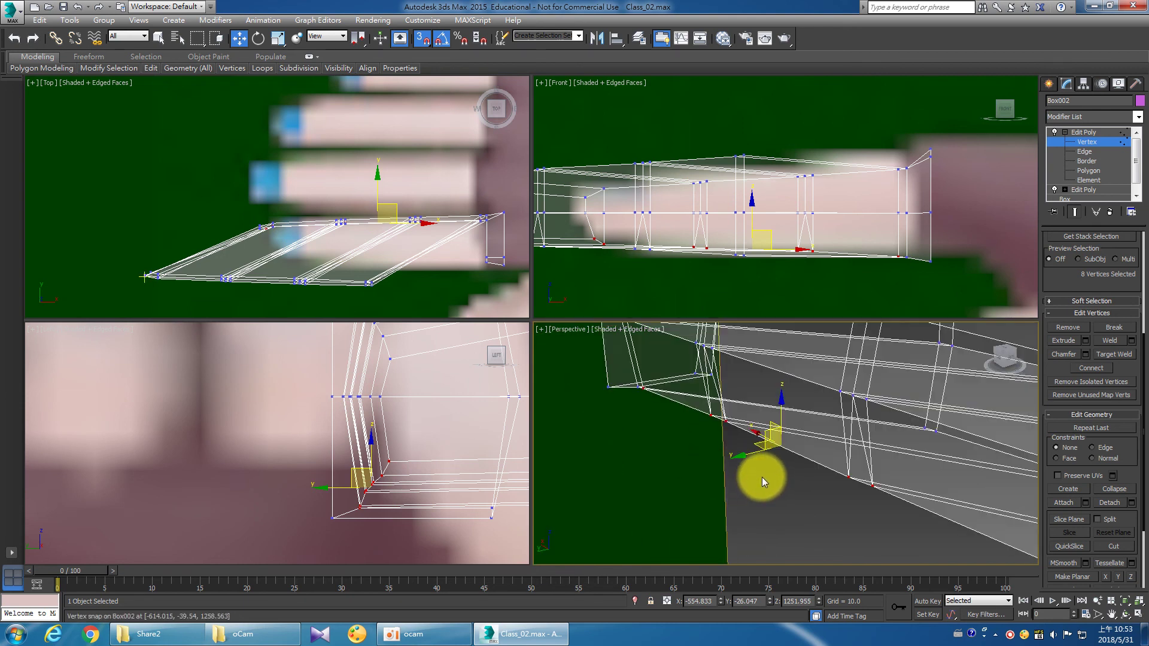
{"action": "mouse_move", "coordinate": [761, 484]}
{"action": "middle_mouse_down", "text": "alt"}
{"action": "mouse_move", "coordinate": [717, 468]}
{"action": "mouse_move", "coordinate": [777, 469]}
{"action": "mouse_move", "coordinate": [752, 467]}
{"action": "middle_mouse_up", "text": "alt"}
{"action": "key", "text": "w"}
Select the finger end's upper-corner vertices in the top view and snap them onto the top corner vertex.
{"action": "left_click", "coordinate": [249, 271]}
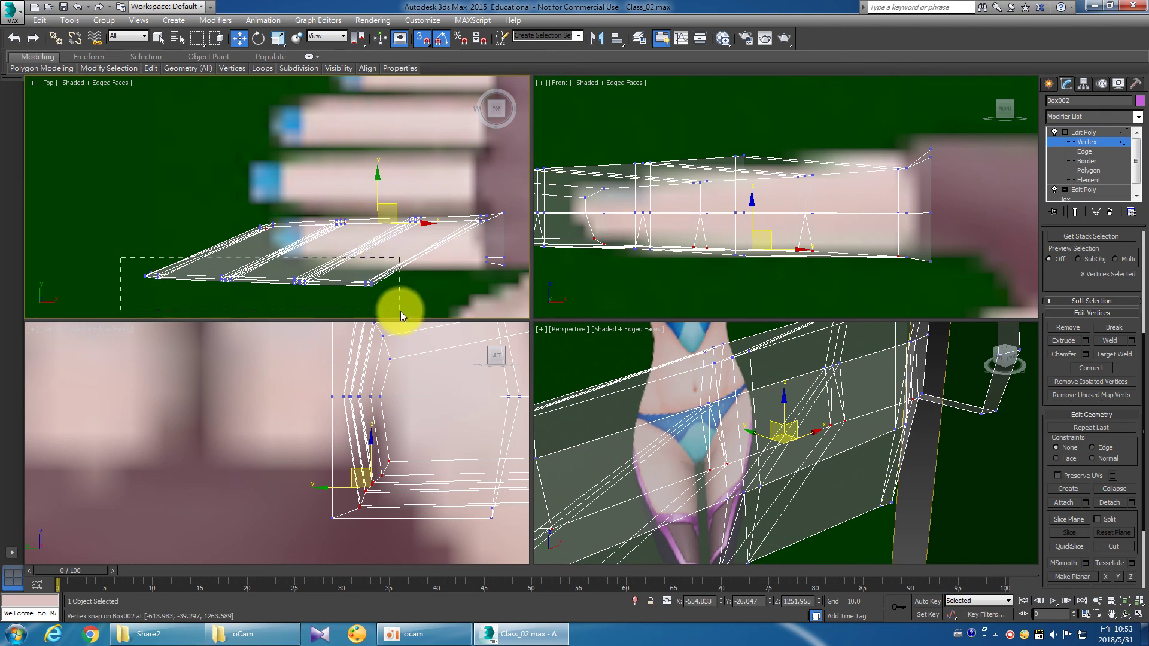
{"action": "left_click_drag", "start_coordinate": [400, 311], "coordinate": [400, 311]}
{"action": "mouse_move", "coordinate": [404, 415]}
{"action": "middle_mouse_down"}
{"action": "mouse_move", "coordinate": [270, 456]}
{"action": "mouse_move", "coordinate": [363, 455]}
{"action": "middle_mouse_up"}
{"action": "scroll", "coordinate": [363, 454], "scroll_direction": "down", "scroll_amount": 3}
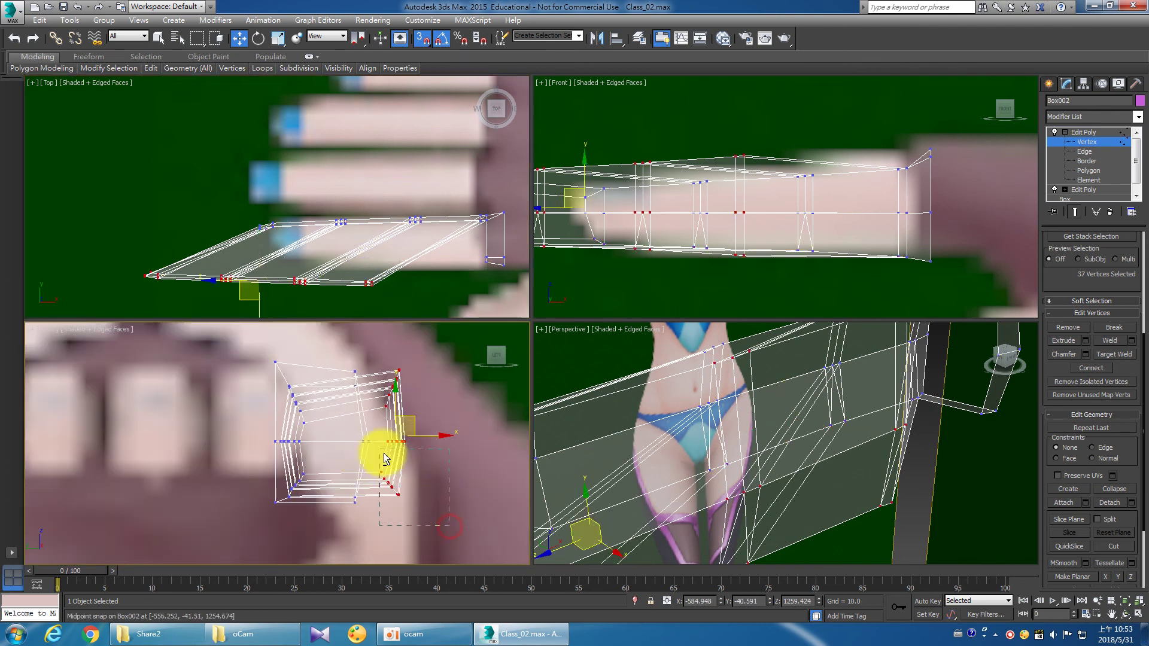
{"action": "left_click_drag", "start_coordinate": [413, 359], "coordinate": [379, 432]}
{"action": "mouse_move", "coordinate": [854, 474]}
{"action": "middle_mouse_down", "text": "alt"}
{"action": "mouse_move", "coordinate": [830, 512]}
{"action": "mouse_move", "coordinate": [902, 454]}
{"action": "middle_mouse_up", "text": "alt"}
{"action": "mouse_move", "coordinate": [995, 377]}
{"action": "middle_mouse_down"}
{"action": "mouse_move", "coordinate": [949, 389]}
{"action": "mouse_move", "coordinate": [971, 378]}
{"action": "middle_mouse_up"}
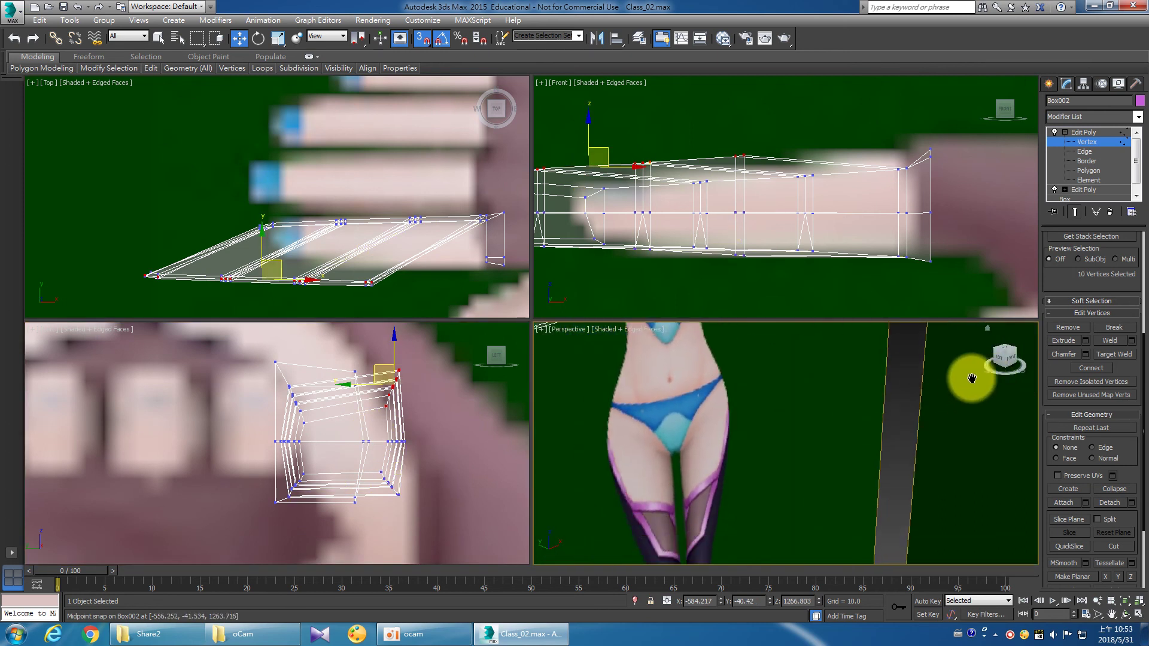
{"action": "left_click", "coordinate": [1138, 615]}
{"action": "mouse_move", "coordinate": [670, 393]}
{"action": "middle_mouse_down", "text": "alt"}
{"action": "mouse_move", "coordinate": [783, 403]}
{"action": "mouse_move", "coordinate": [595, 488]}
{"action": "mouse_move", "coordinate": [595, 503]}
{"action": "middle_mouse_up", "text": "alt"}
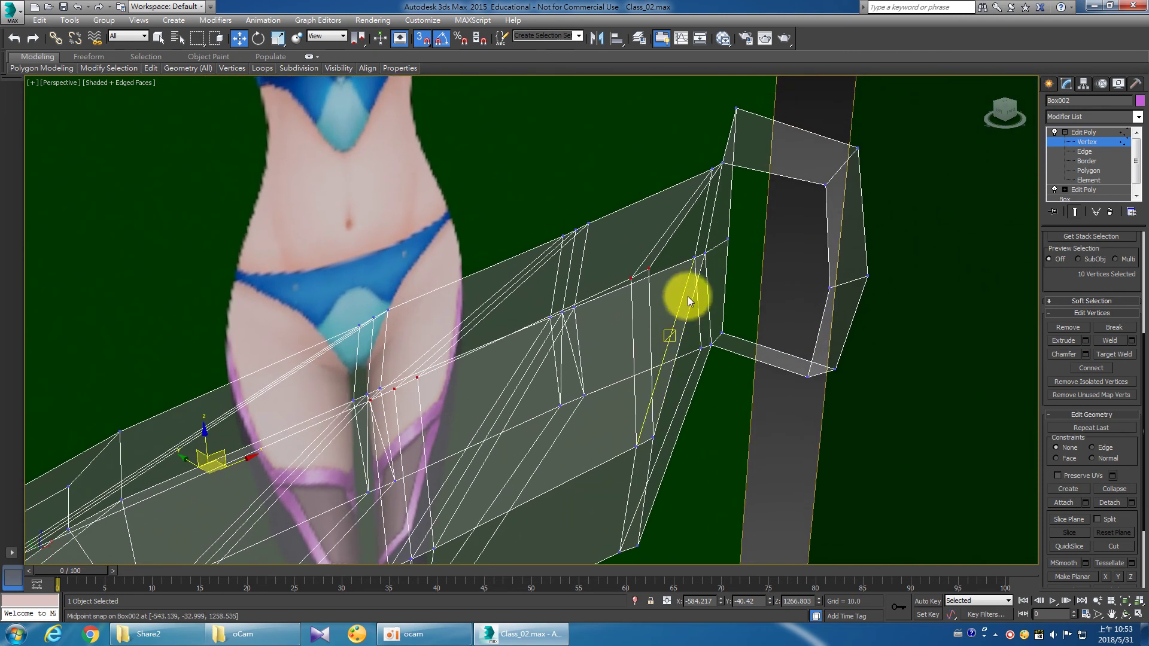
{"action": "left_click_drag", "start_coordinate": [648, 268], "coordinate": [826, 186]}
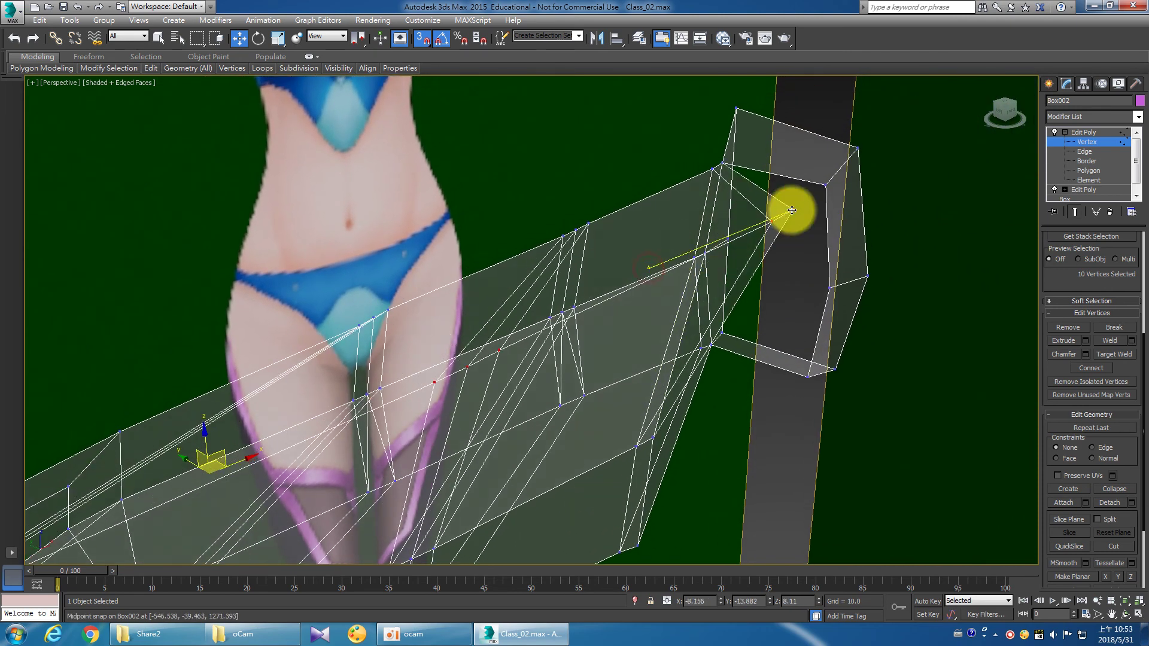
Select the end vertices except the lower corners and snap them toward the finger's end.
{"action": "left_click", "coordinate": [1129, 620]}
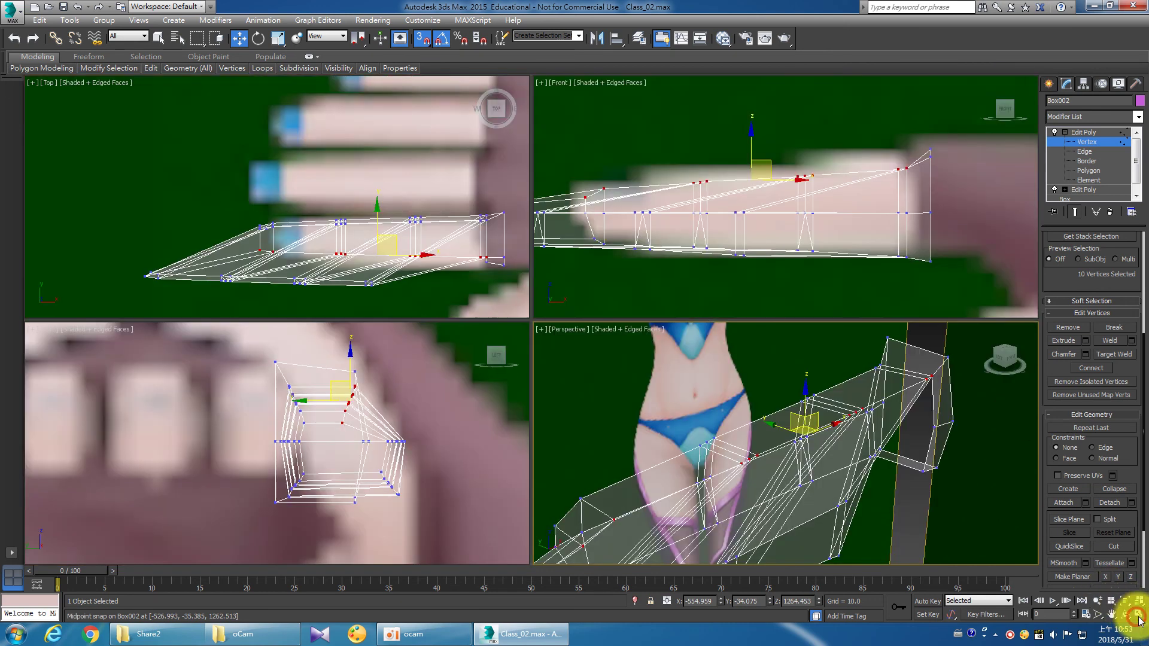
{"action": "middle_click", "coordinate": [303, 181]}
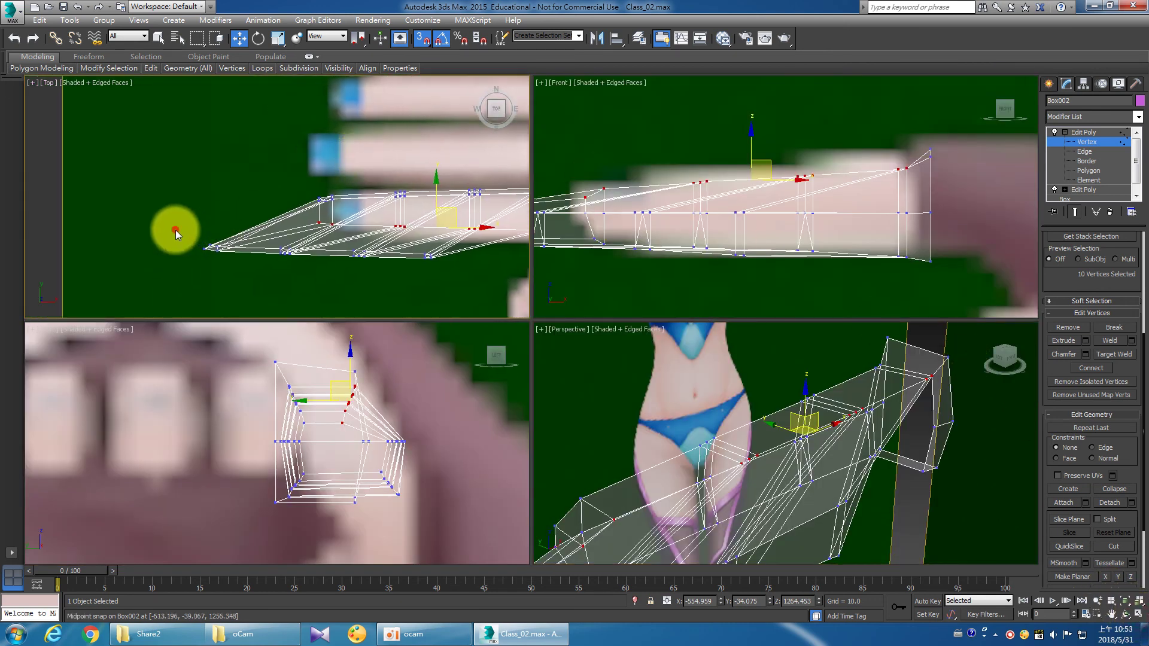
{"action": "left_click_drag", "start_coordinate": [174, 230], "coordinate": [490, 298]}
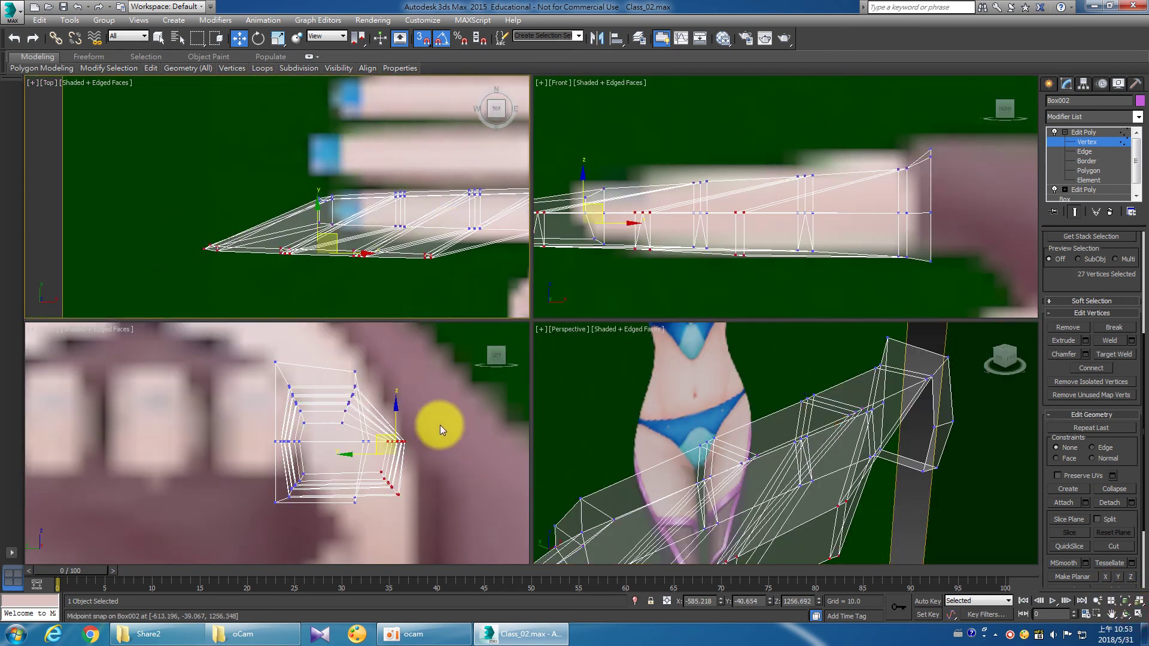
{"action": "left_click_drag", "start_coordinate": [436, 545], "coordinate": [359, 470], "text": "alt"}
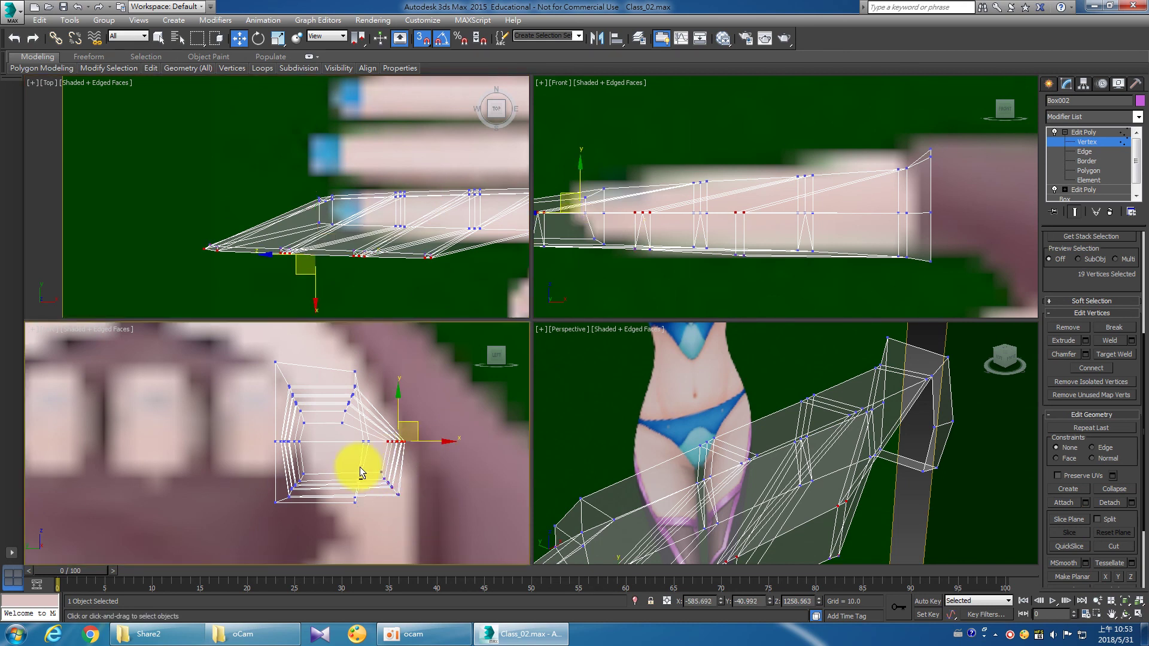
{"action": "middle_click", "coordinate": [846, 504]}
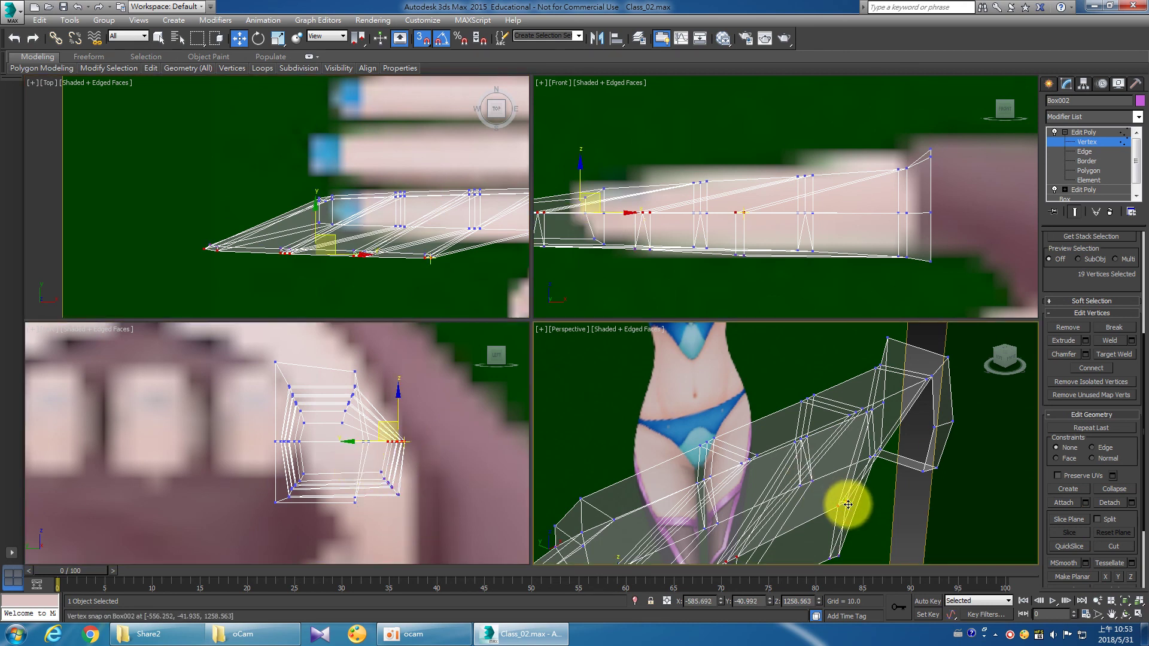
{"action": "left_click_drag", "start_coordinate": [847, 502], "coordinate": [929, 428]}
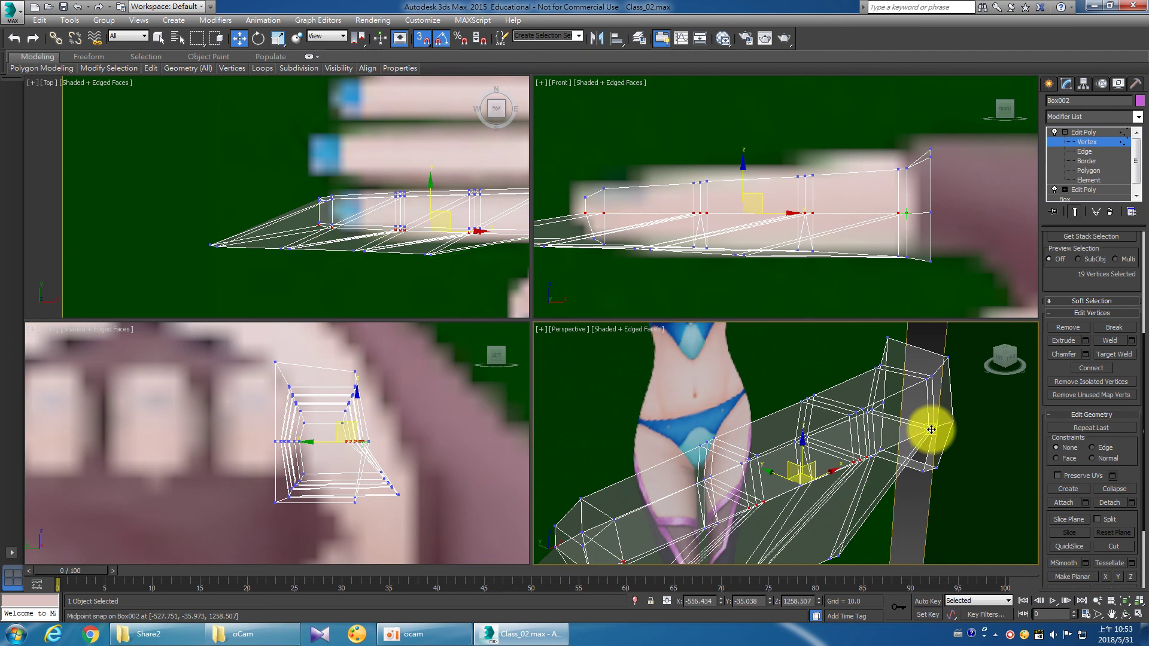
Snap the remaining eight end vertices toward the finger's end to taper the tip.
{"action": "left_click_drag", "start_coordinate": [414, 517], "coordinate": [376, 466]}
{"action": "middle_click_drag", "start_coordinate": [896, 469], "coordinate": [856, 393], "text": "alt"}
{"action": "left_click_drag", "start_coordinate": [789, 460], "coordinate": [882, 397]}
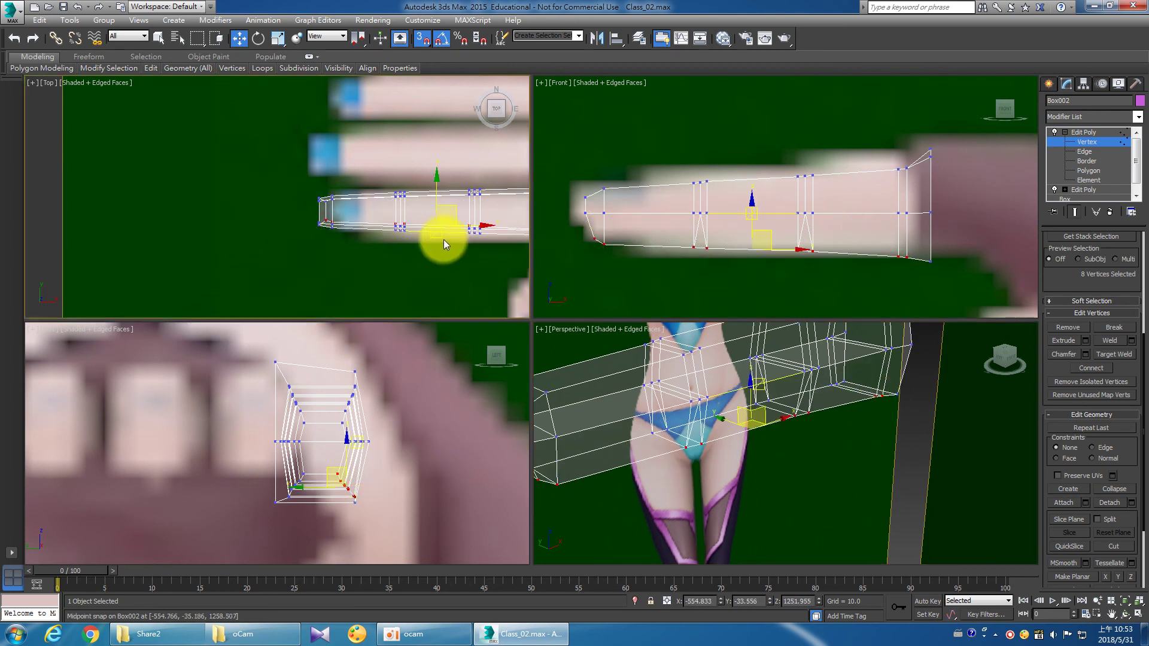
{"action": "middle_click_drag", "start_coordinate": [441, 235], "coordinate": [339, 254]}
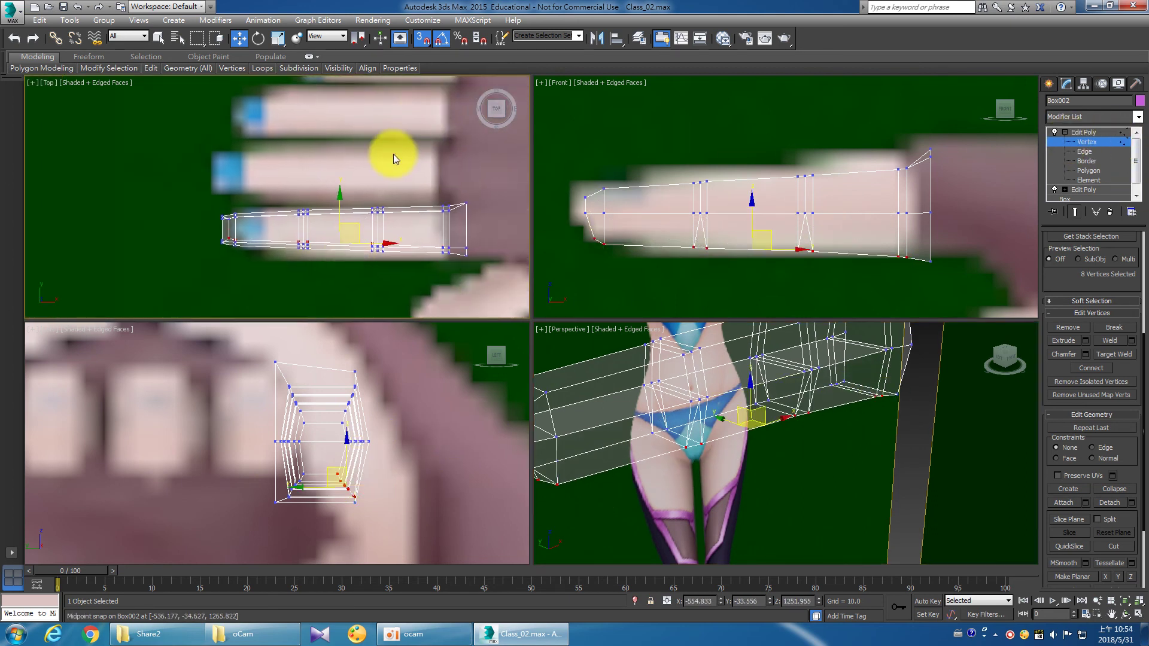
Weld the overlapping vertices at the finger's base.
{"action": "left_click_drag", "start_coordinate": [472, 286], "coordinate": [472, 286]}
{"action": "right_click", "coordinate": [454, 248]}
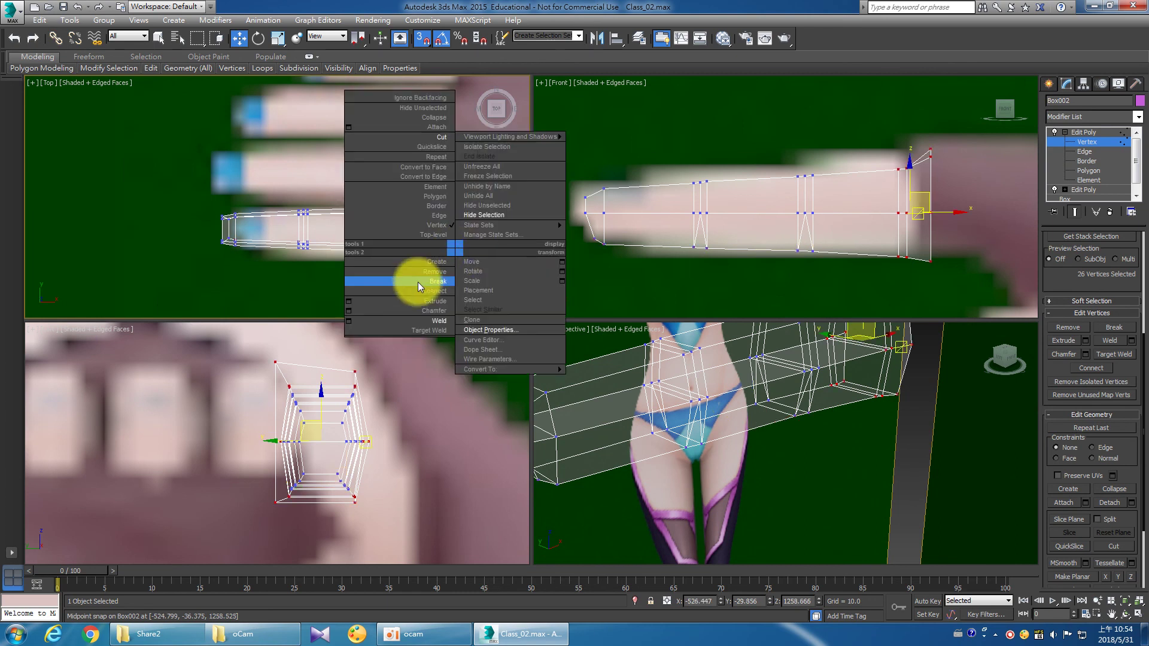
{"action": "left_click", "coordinate": [368, 320]}
{"action": "left_click", "coordinate": [88, 202]}
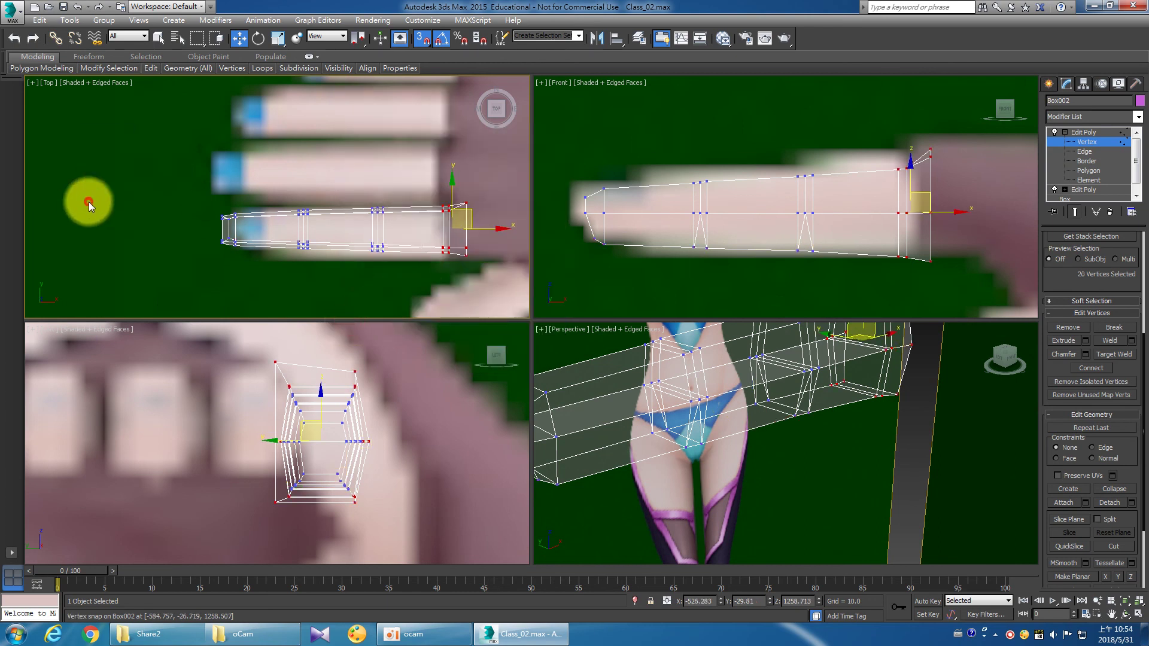
With snaps off, slide the finger's edge loops in a maximized Top view to match the reference knuckles.
{"action": "left_click", "coordinate": [422, 38]}
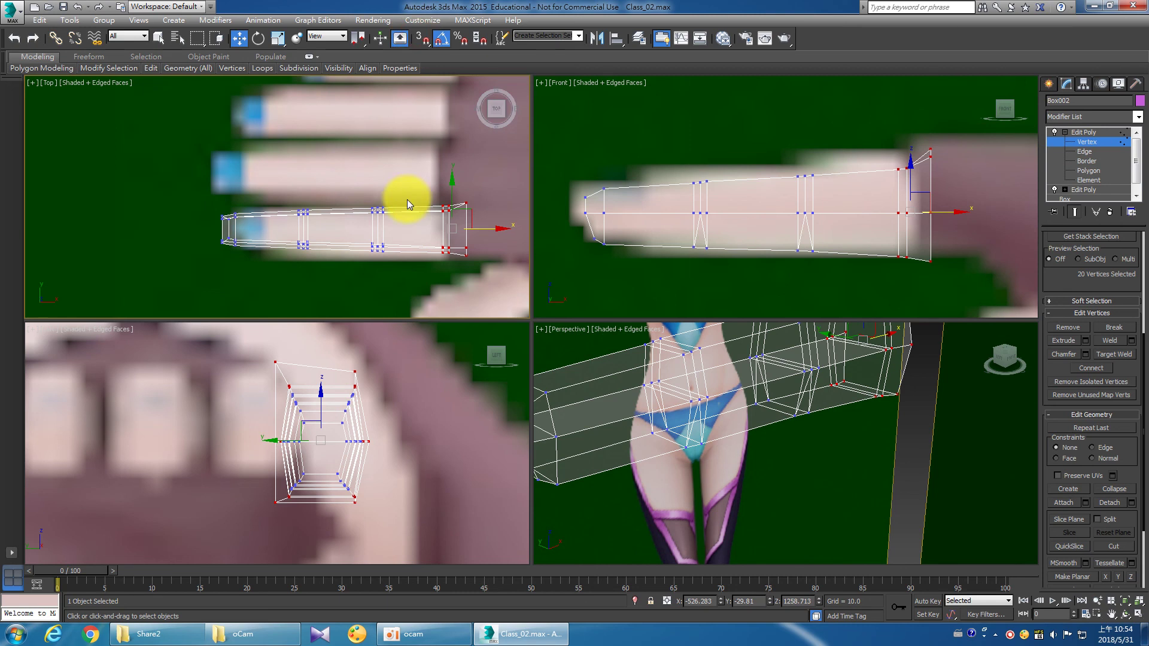
{"action": "key", "text": "alt+w"}
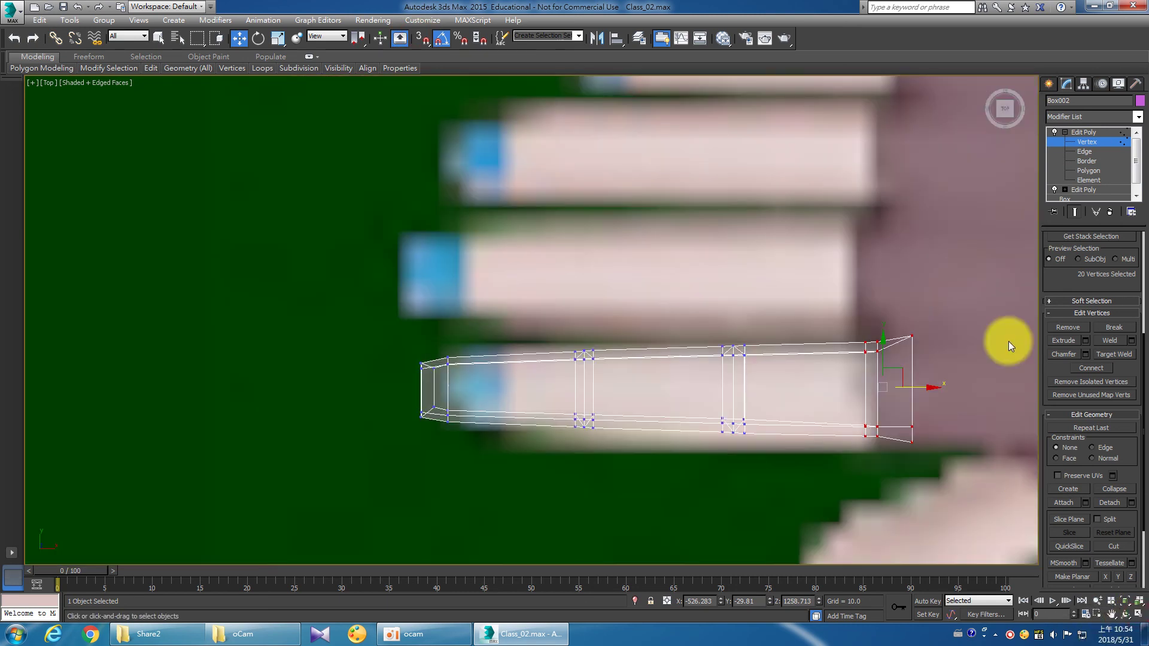
{"action": "left_click_drag", "start_coordinate": [791, 470], "coordinate": [793, 470]}
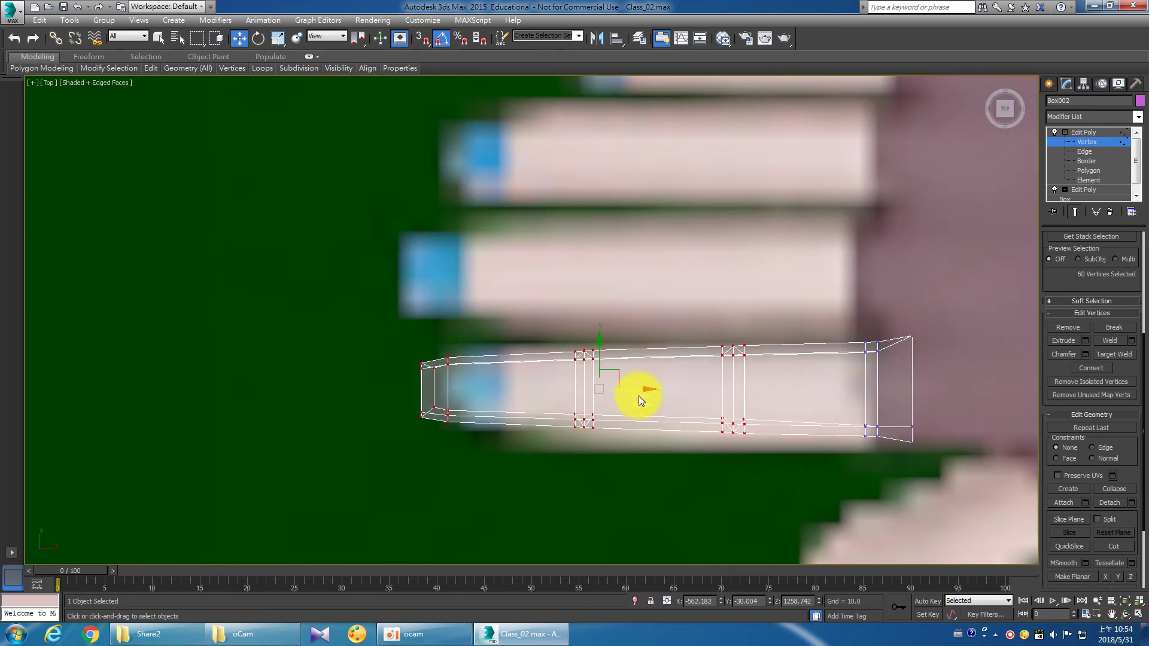
{"action": "left_click_drag", "start_coordinate": [637, 388], "coordinate": [664, 390]}
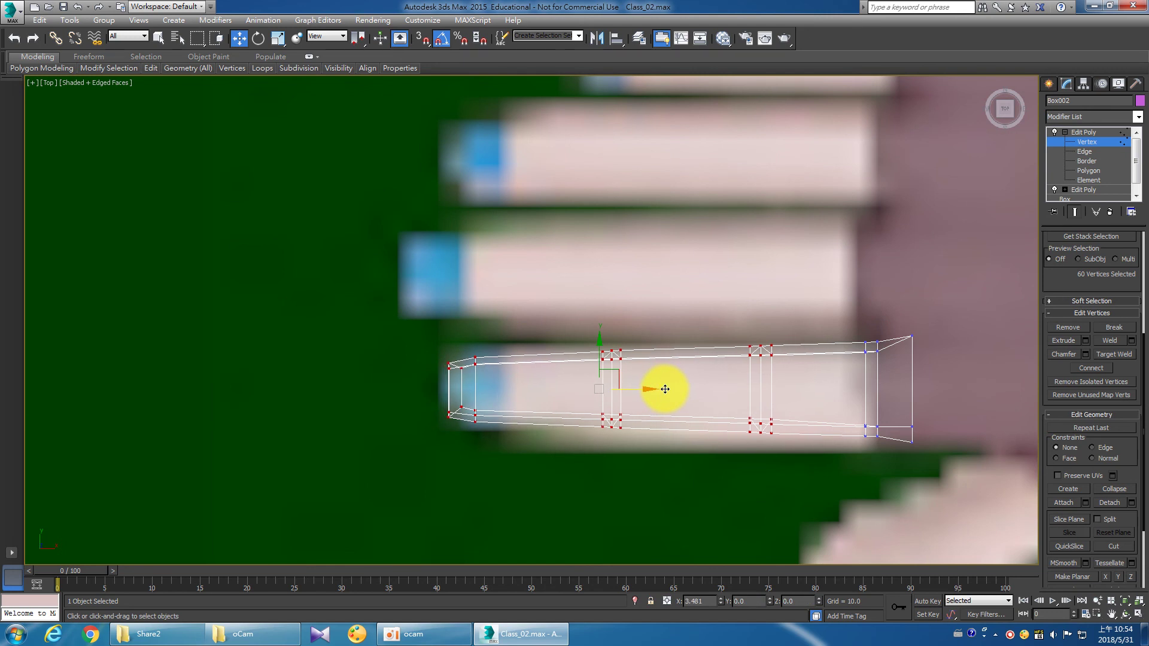
{"action": "left_click_drag", "start_coordinate": [595, 332], "coordinate": [625, 434]}
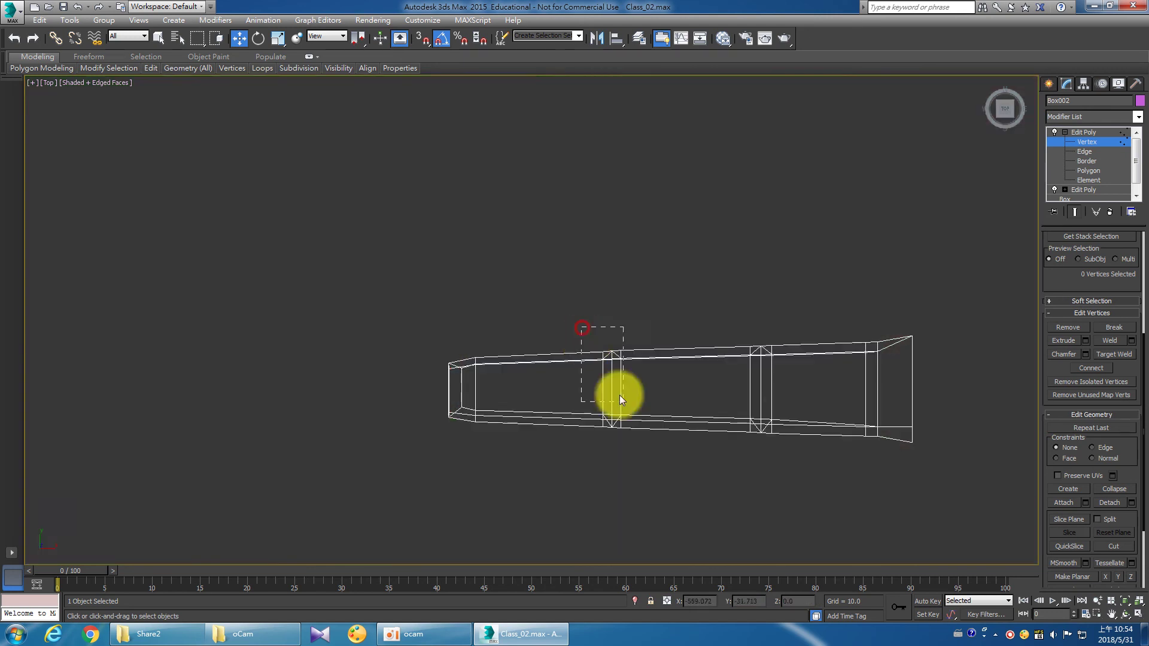
{"action": "left_click_drag", "start_coordinate": [655, 388], "coordinate": [655, 389]}
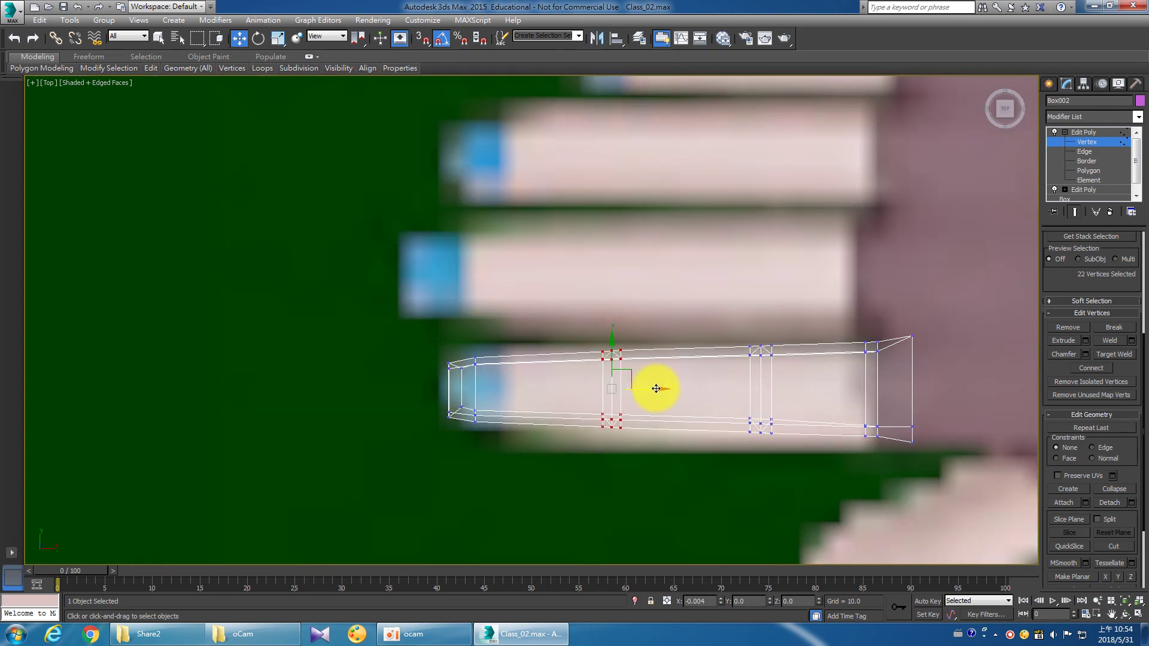
{"action": "left_click_drag", "start_coordinate": [697, 325], "coordinate": [816, 437]}
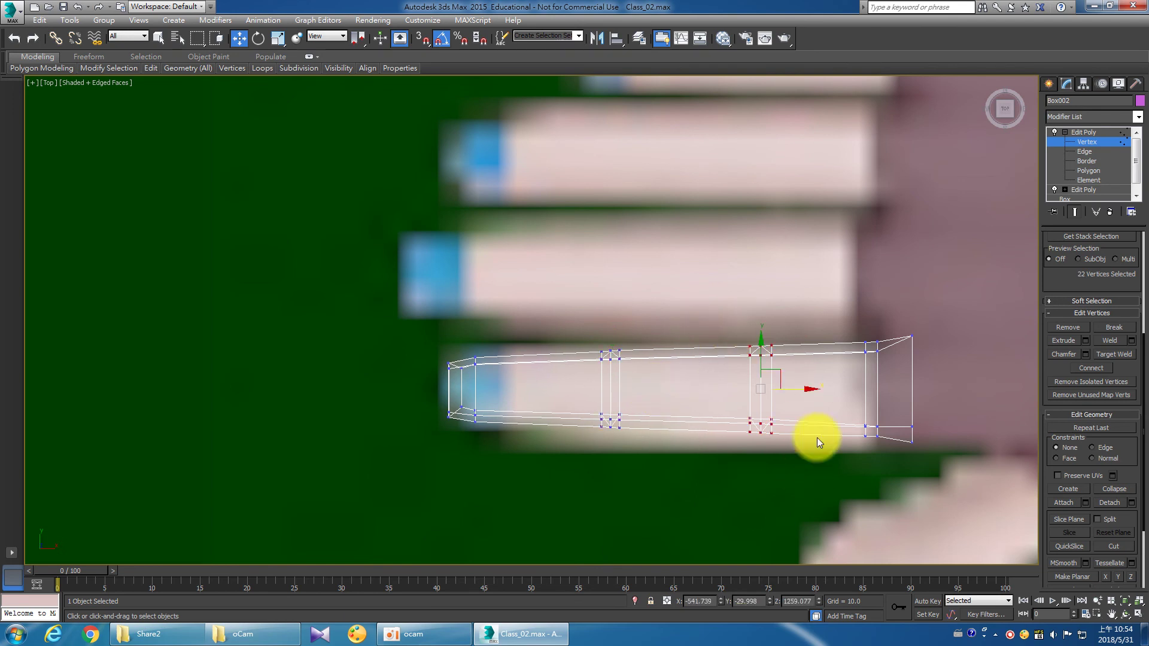
{"action": "left_click", "coordinate": [687, 457]}
{"action": "middle_click_drag", "start_coordinate": [687, 456], "coordinate": [652, 461]}
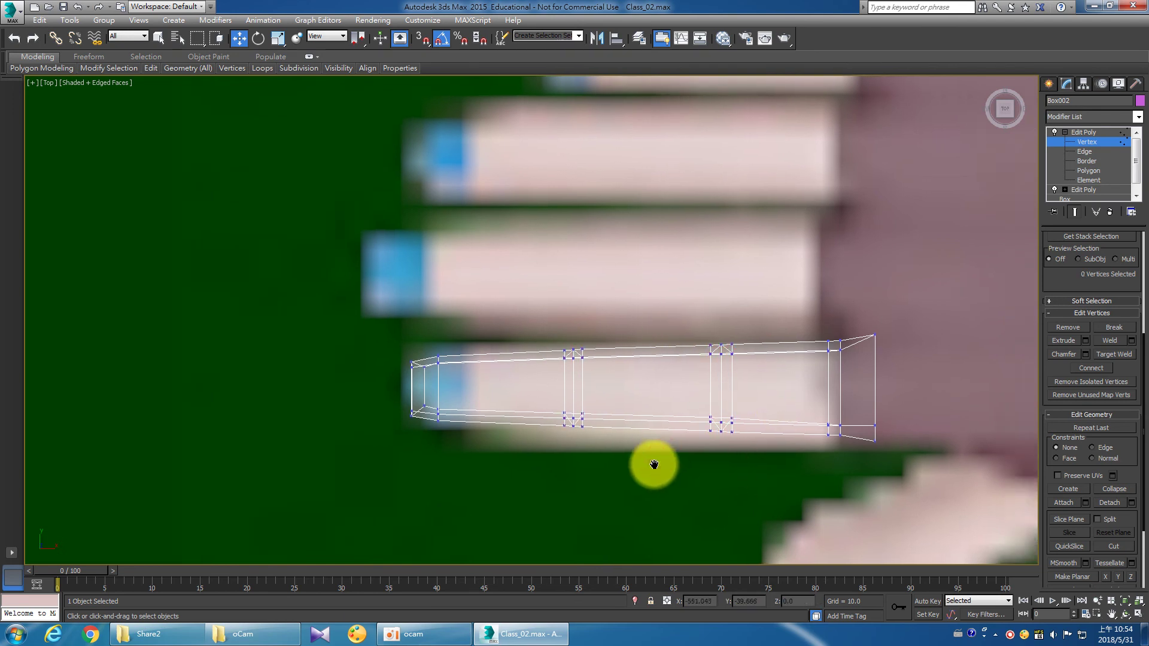
{"action": "scroll", "coordinate": [580, 472], "scroll_direction": "down", "scroll_amount": 2}
{"action": "scroll", "coordinate": [631, 459], "scroll_direction": "down", "scroll_amount": 2}
In a maximized Left view, raise the upper-left cross-section vertices to round the profile.
{"action": "key", "text": "alt+w"}
{"action": "left_click", "coordinate": [488, 471]}
{"action": "key", "text": "alt+w"}
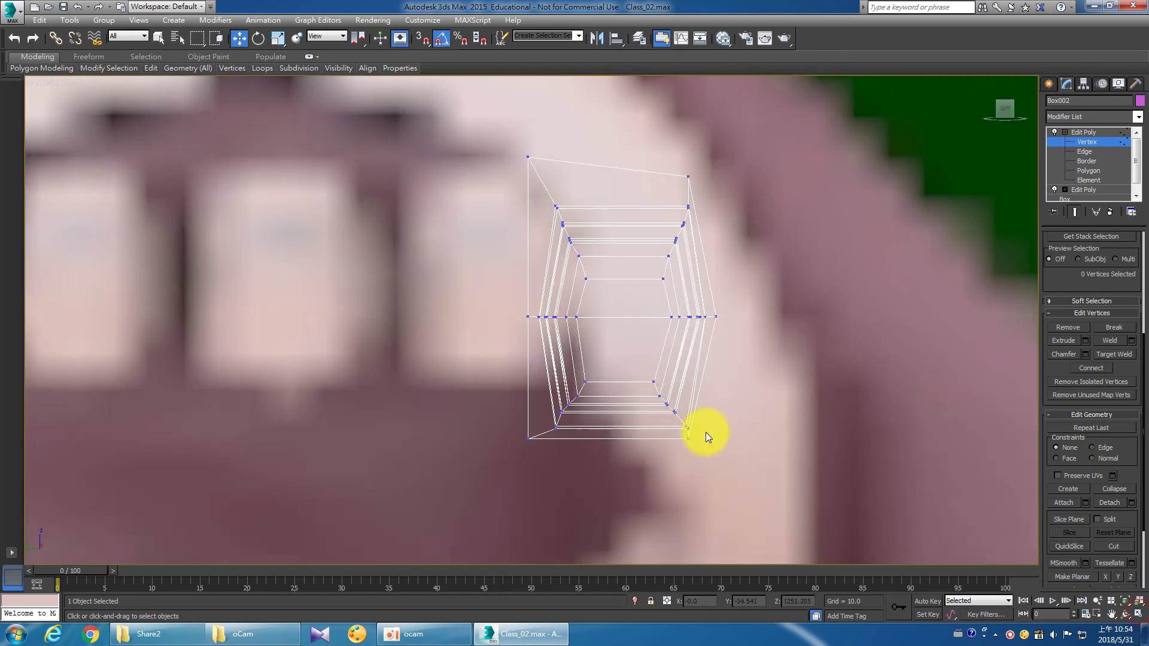
{"action": "left_click_drag", "start_coordinate": [580, 338], "coordinate": [579, 336]}
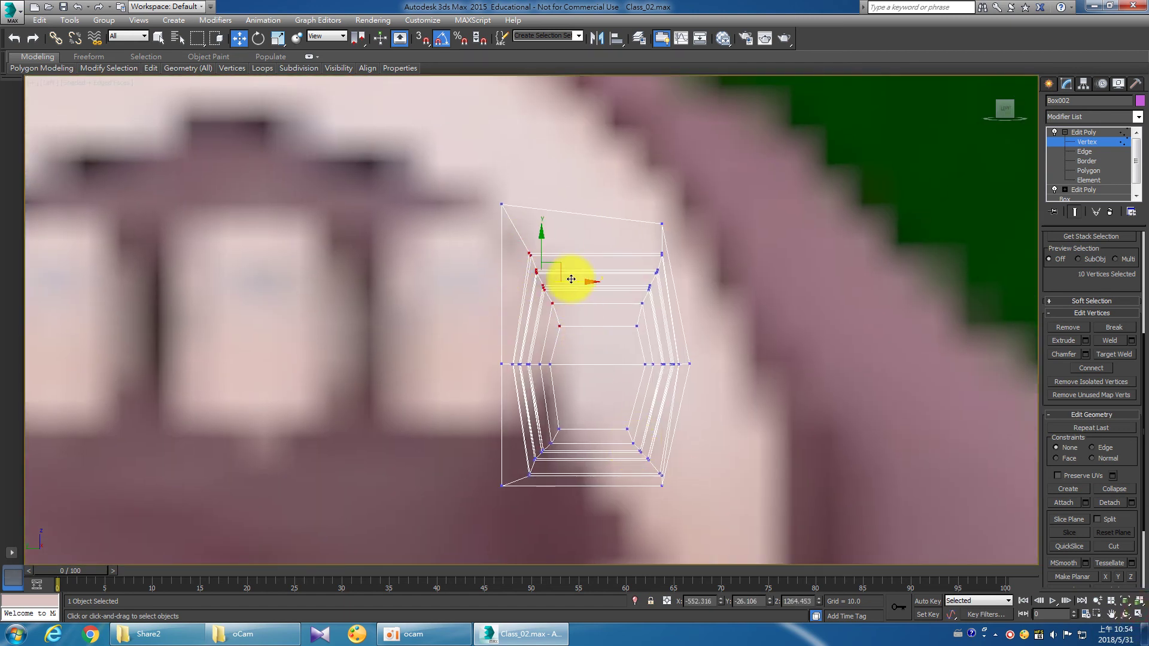
{"action": "left_click_drag", "start_coordinate": [563, 268], "coordinate": [548, 237]}
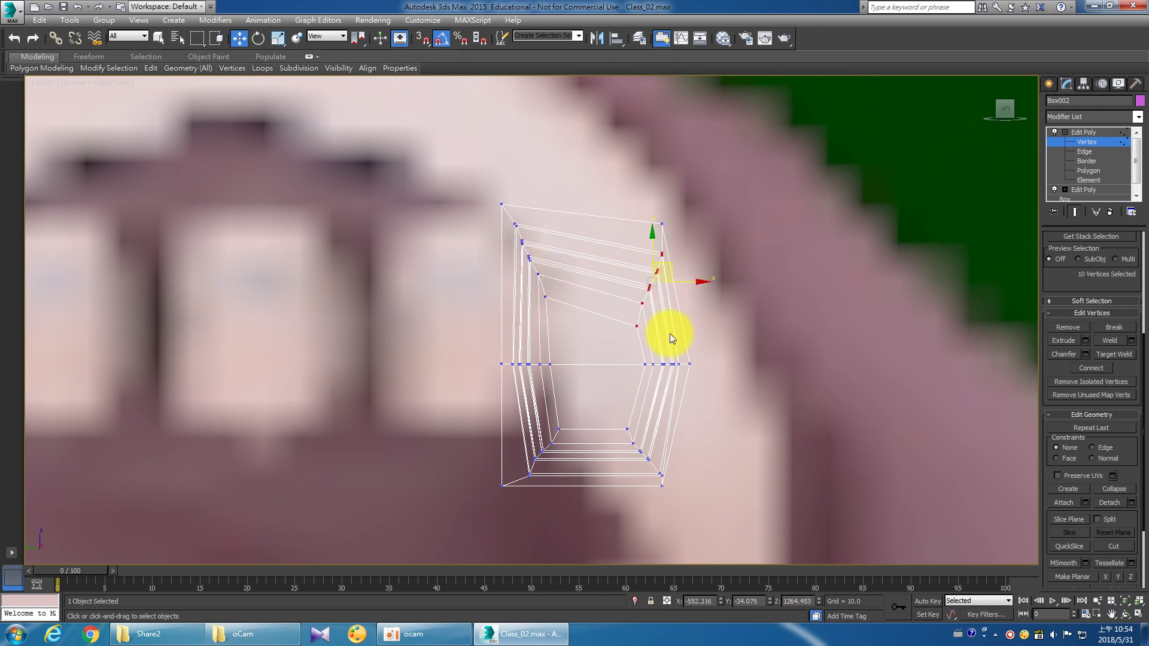
{"action": "left_click_drag", "start_coordinate": [674, 271], "coordinate": [668, 260]}
Shift the lower-left and lower-right cross-section vertices to the left.
{"action": "left_click", "coordinate": [513, 411]}
{"action": "left_click_drag", "start_coordinate": [514, 411], "coordinate": [586, 479]}
{"action": "left_click_drag", "start_coordinate": [559, 440], "coordinate": [544, 440]}
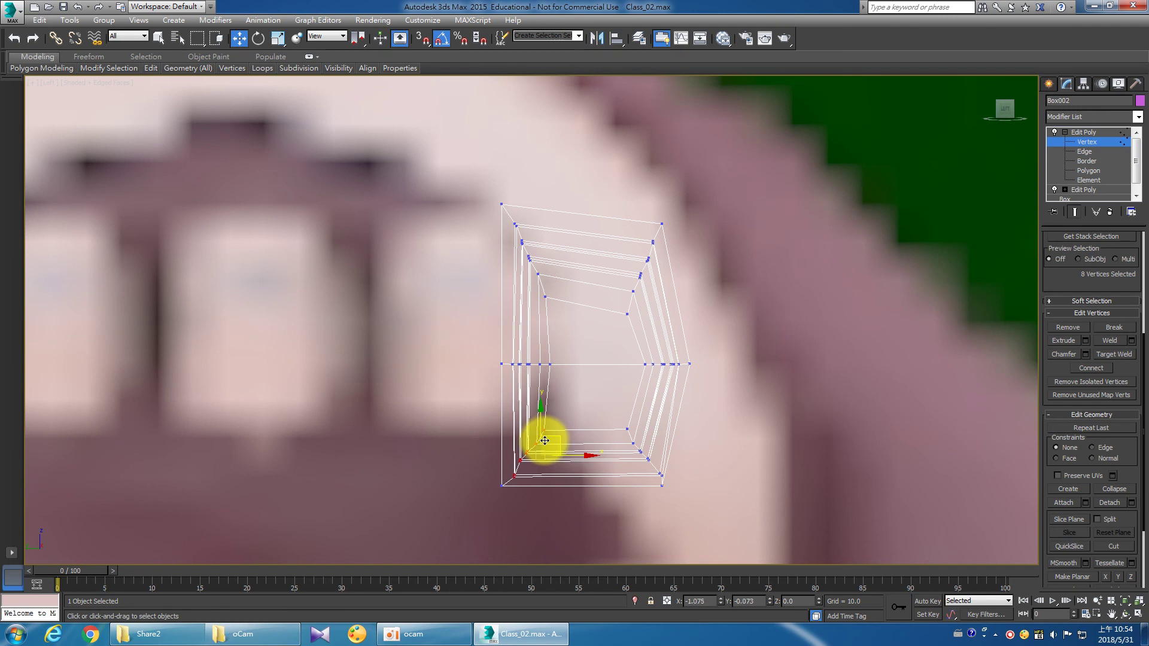
{"action": "left_click_drag", "start_coordinate": [545, 440], "coordinate": [530, 441]}
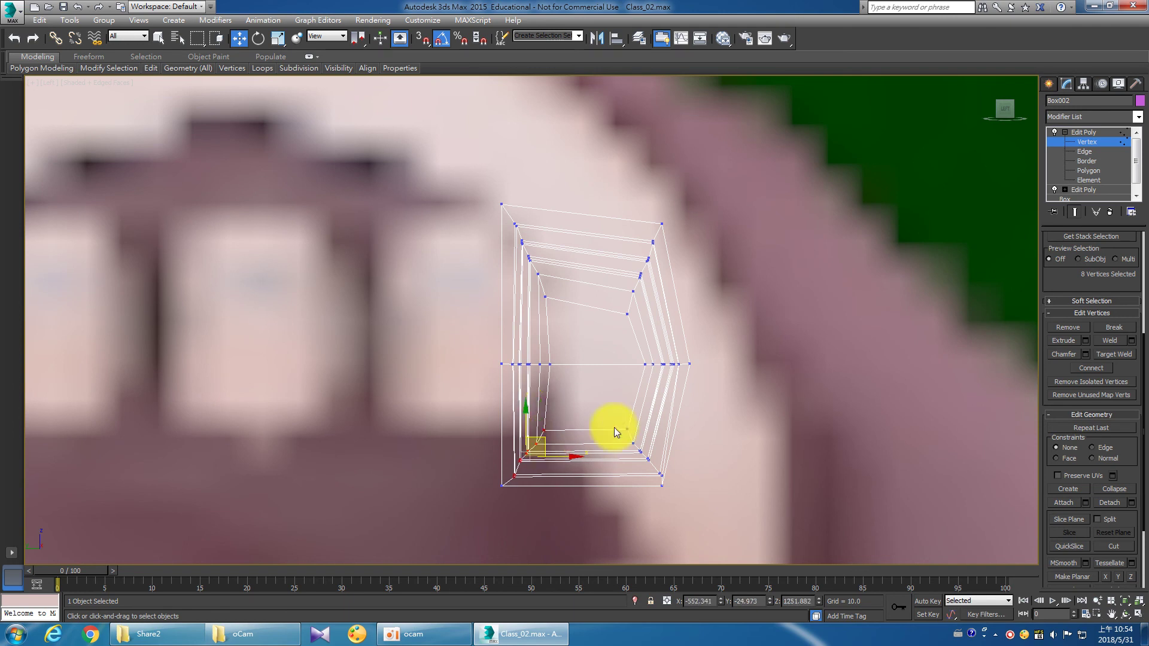
{"action": "left_click_drag", "start_coordinate": [666, 480], "coordinate": [656, 440]}
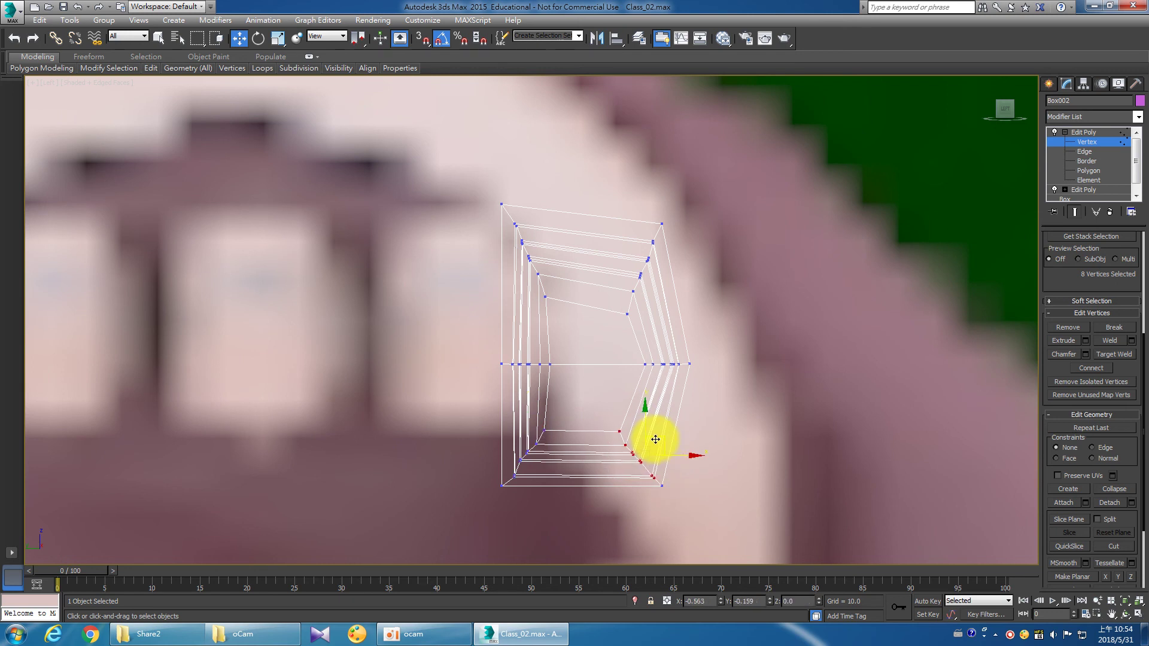
Shift the middle-row vertices slightly left and check the remaining cross-section vertex groups.
{"action": "left_click", "coordinate": [561, 378]}
{"action": "left_click_drag", "start_coordinate": [577, 386], "coordinate": [508, 346]}
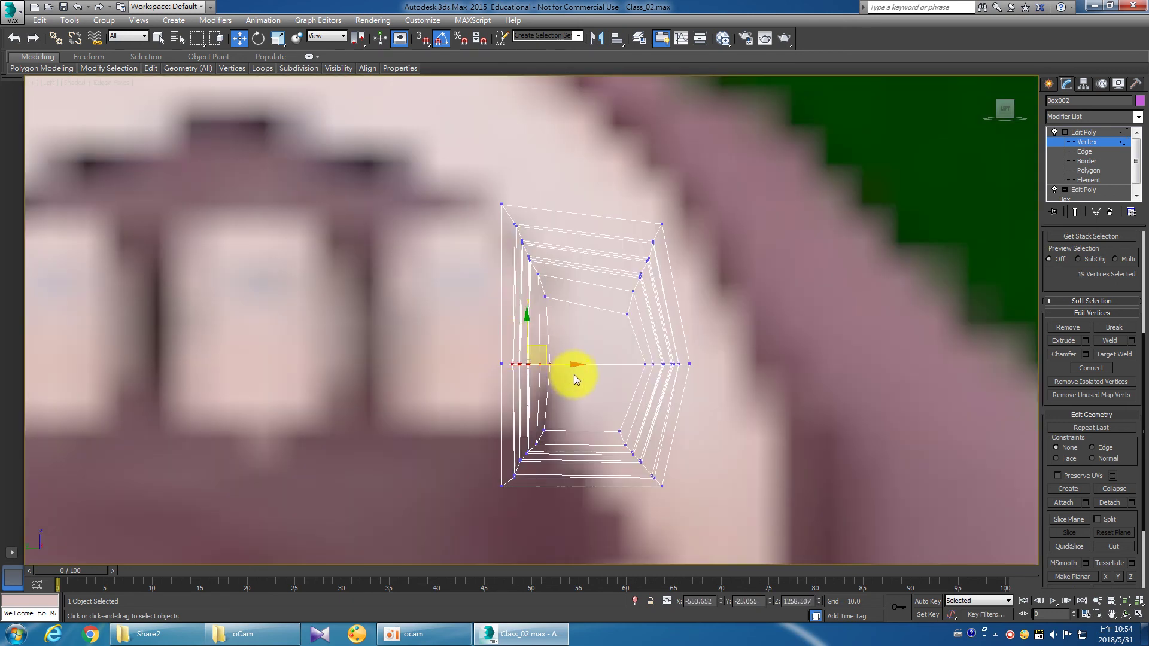
{"action": "left_click_drag", "start_coordinate": [568, 368], "coordinate": [564, 368]}
{"action": "left_click", "coordinate": [575, 344]}
{"action": "left_click_drag", "start_coordinate": [575, 315], "coordinate": [511, 223]}
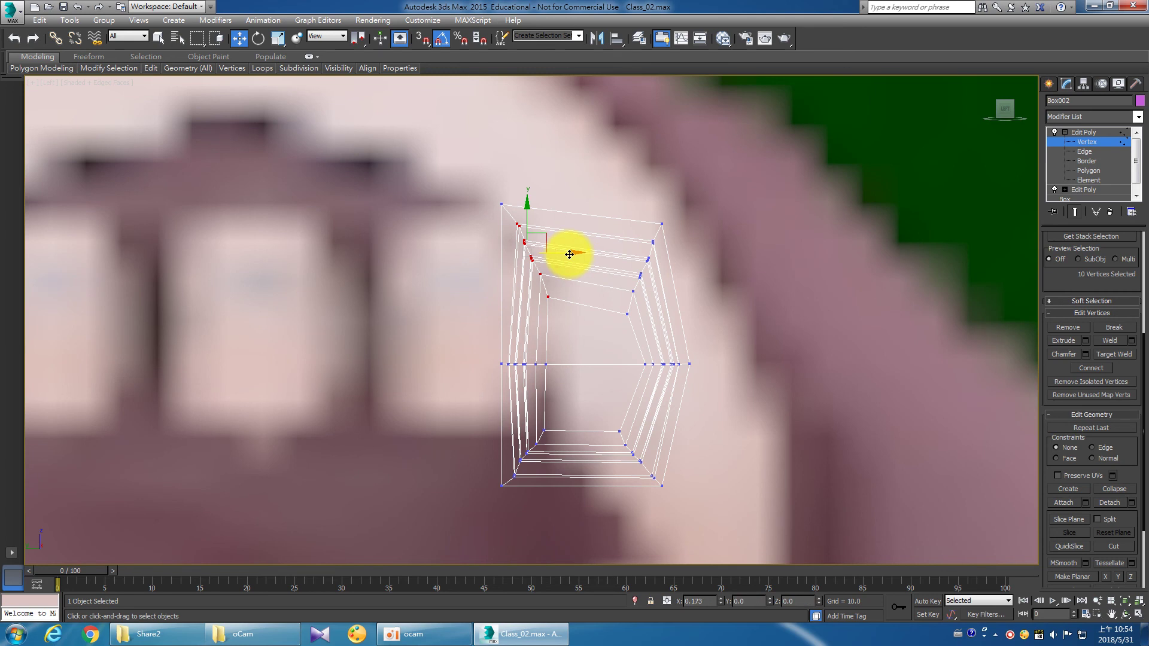
{"action": "mouse_move", "coordinate": [611, 225]}
{"action": "left_mouse_down"}
{"action": "mouse_move", "coordinate": [660, 325]}
{"action": "mouse_move", "coordinate": [643, 366]}
{"action": "mouse_move", "coordinate": [687, 378]}
{"action": "mouse_move", "coordinate": [704, 367]}
{"action": "left_mouse_up"}
{"action": "left_click", "coordinate": [718, 363]}
{"action": "left_click", "coordinate": [587, 418]}
{"action": "left_click_drag", "start_coordinate": [657, 485], "coordinate": [658, 484]}
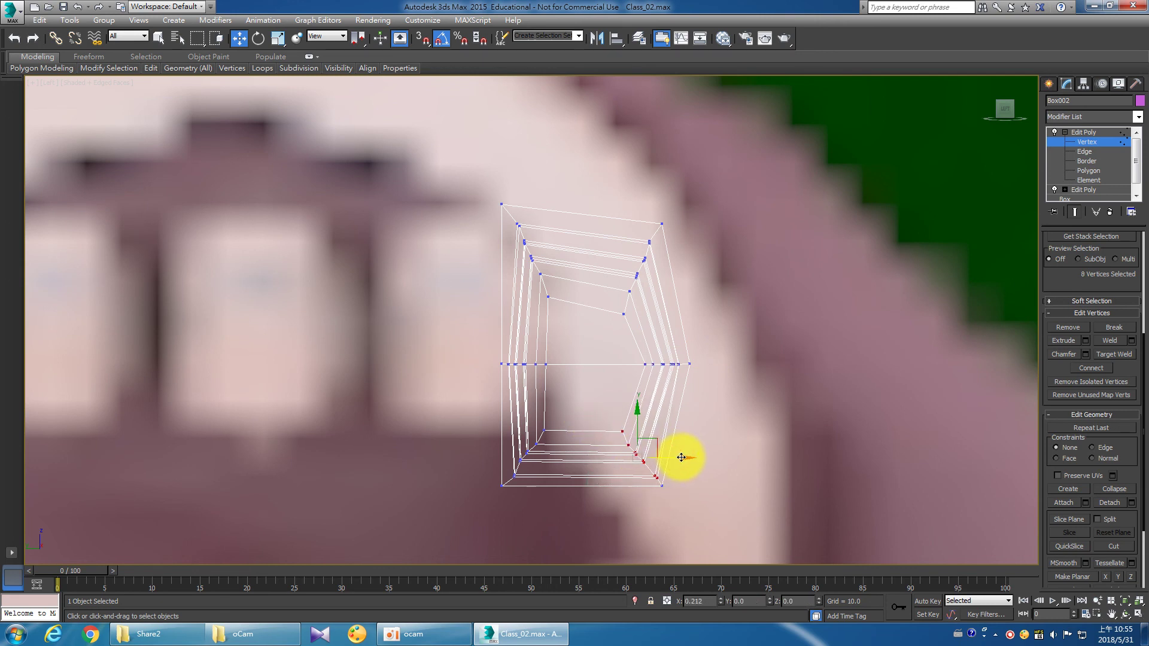
{"action": "left_click", "coordinate": [579, 459]}
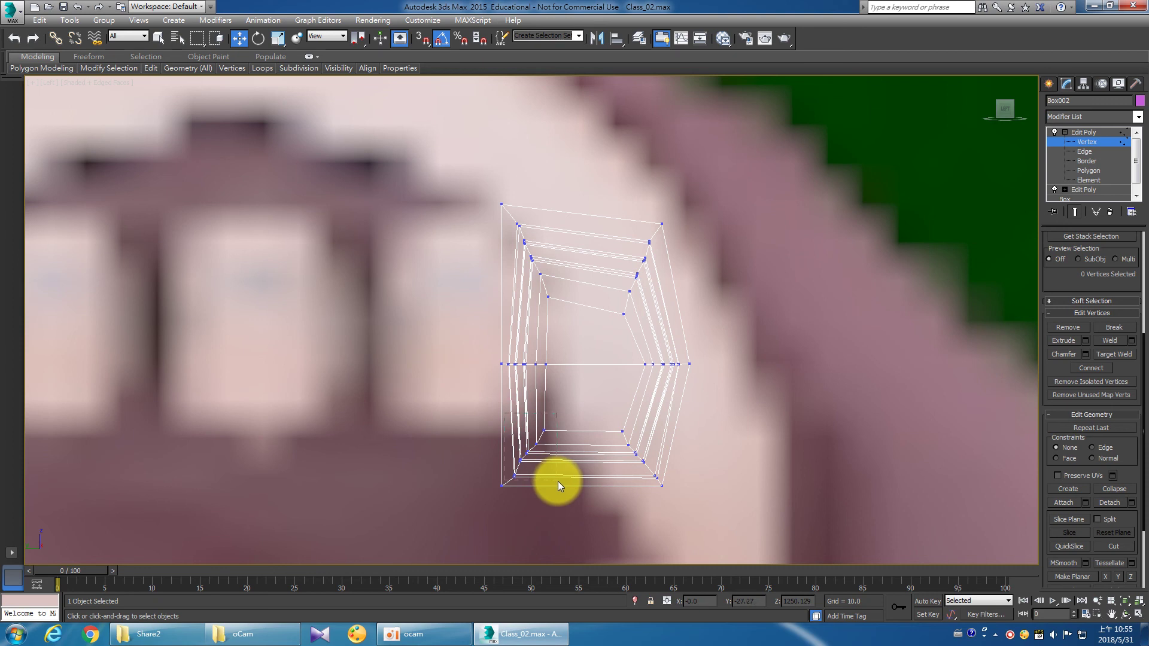
{"action": "left_click_drag", "start_coordinate": [548, 479], "coordinate": [558, 481]}
{"action": "left_click", "coordinate": [757, 417]}
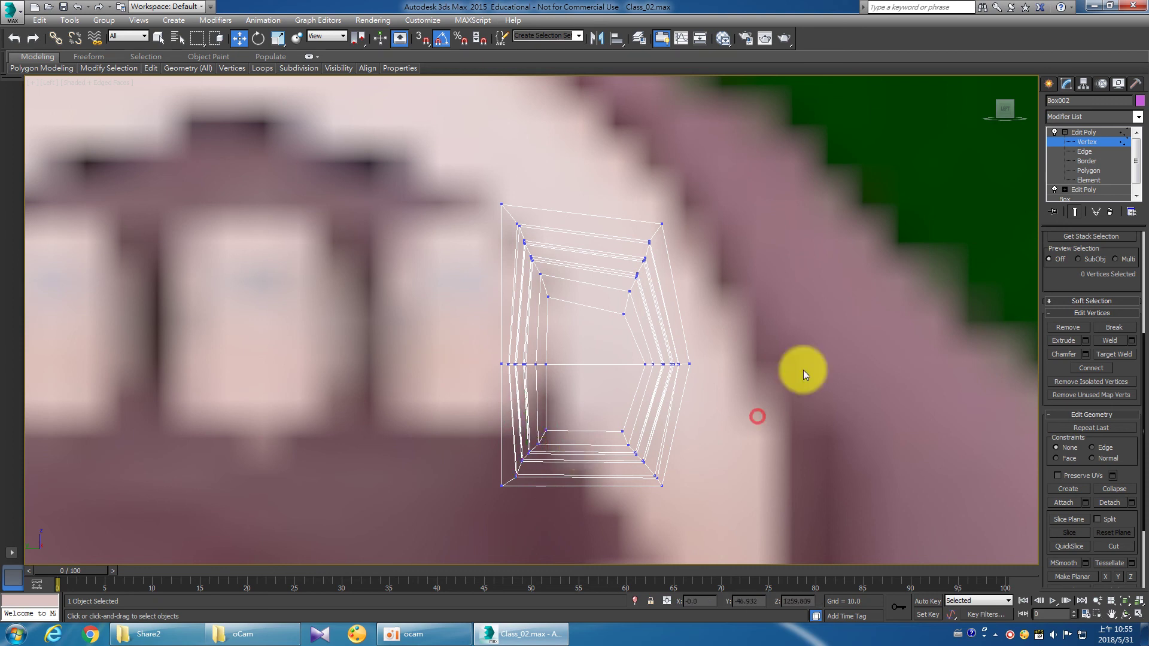
Exit Vertex level, deselect Box002 and restore the four-viewport layout.
{"action": "left_click", "coordinate": [1070, 135]}
{"action": "left_click", "coordinate": [1032, 179]}
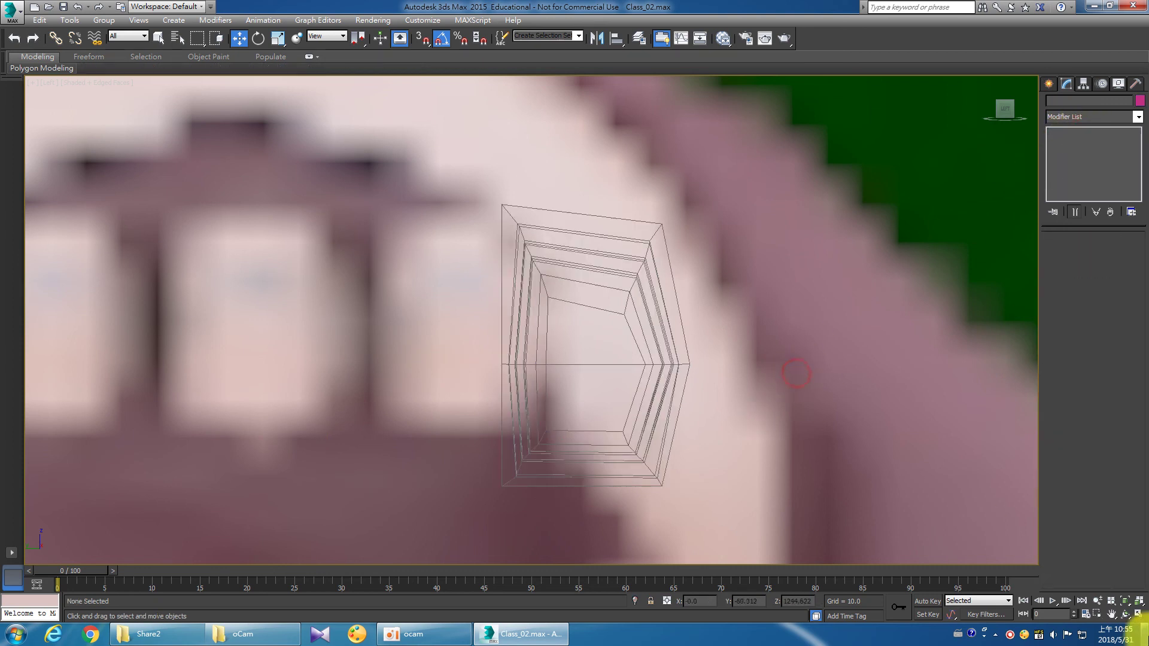
{"action": "left_click", "coordinate": [1136, 615]}
{"action": "left_click", "coordinate": [929, 495]}
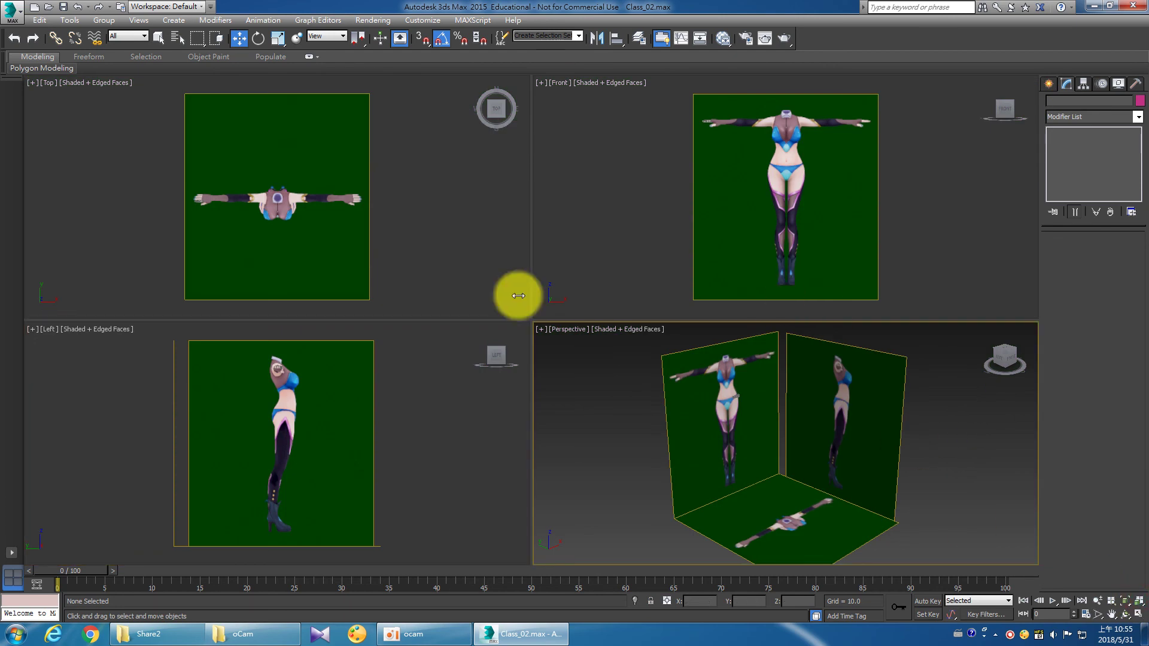
Select Box002 and use Unhide All to reveal the hidden parts of the hand mesh.
{"action": "left_click", "coordinate": [170, 190]}
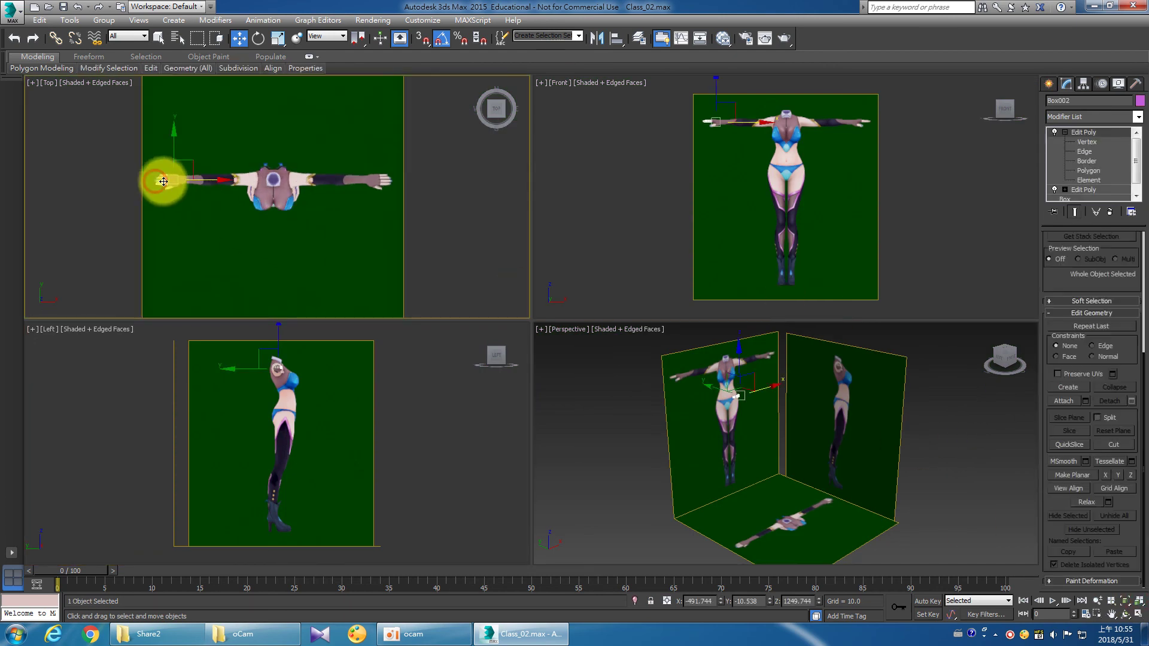
{"action": "left_click", "coordinate": [1093, 172]}
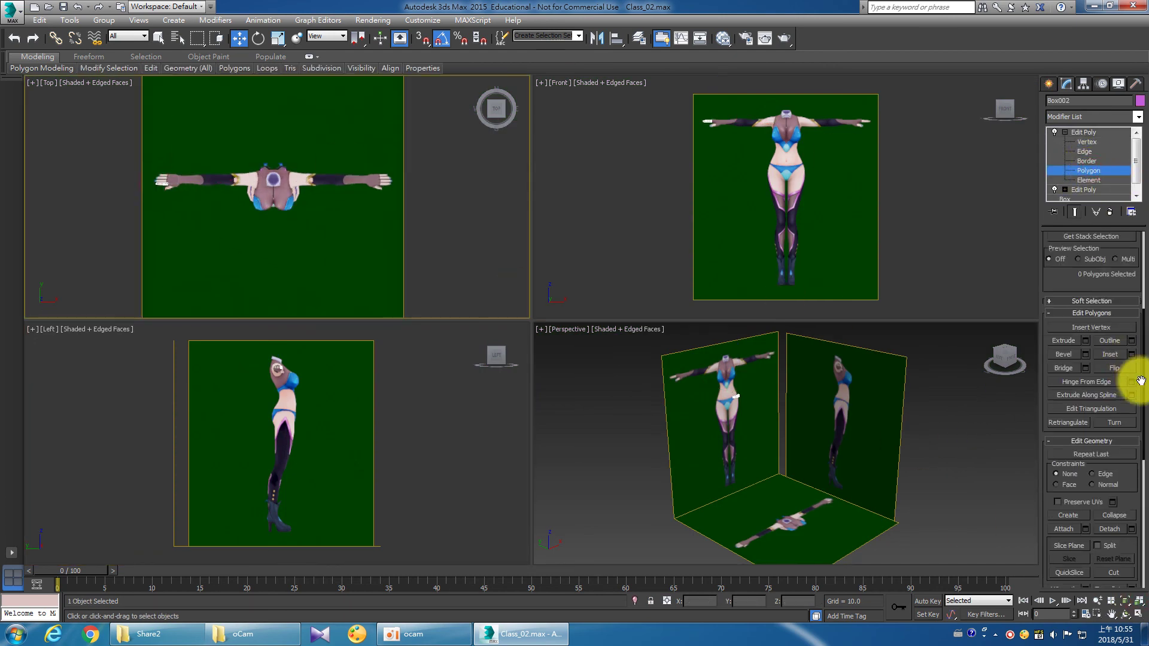
{"action": "scroll", "coordinate": [1095, 478], "scroll_direction": "down", "scroll_amount": 5}
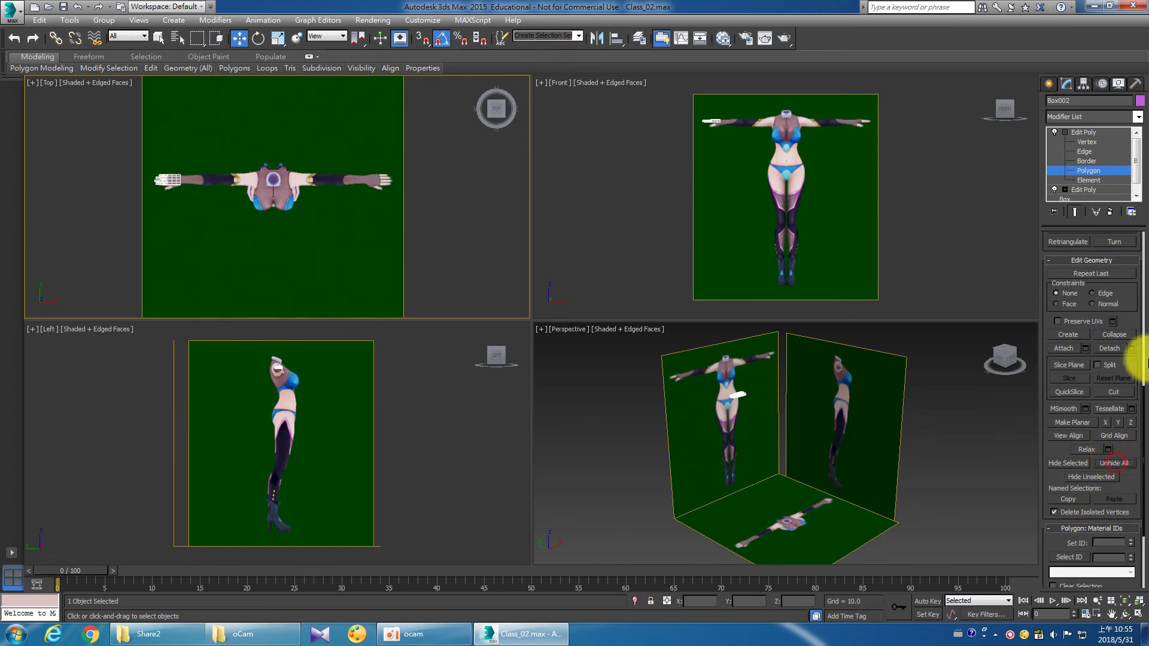
{"action": "left_click", "coordinate": [1086, 132]}
{"action": "left_click", "coordinate": [1086, 142]}
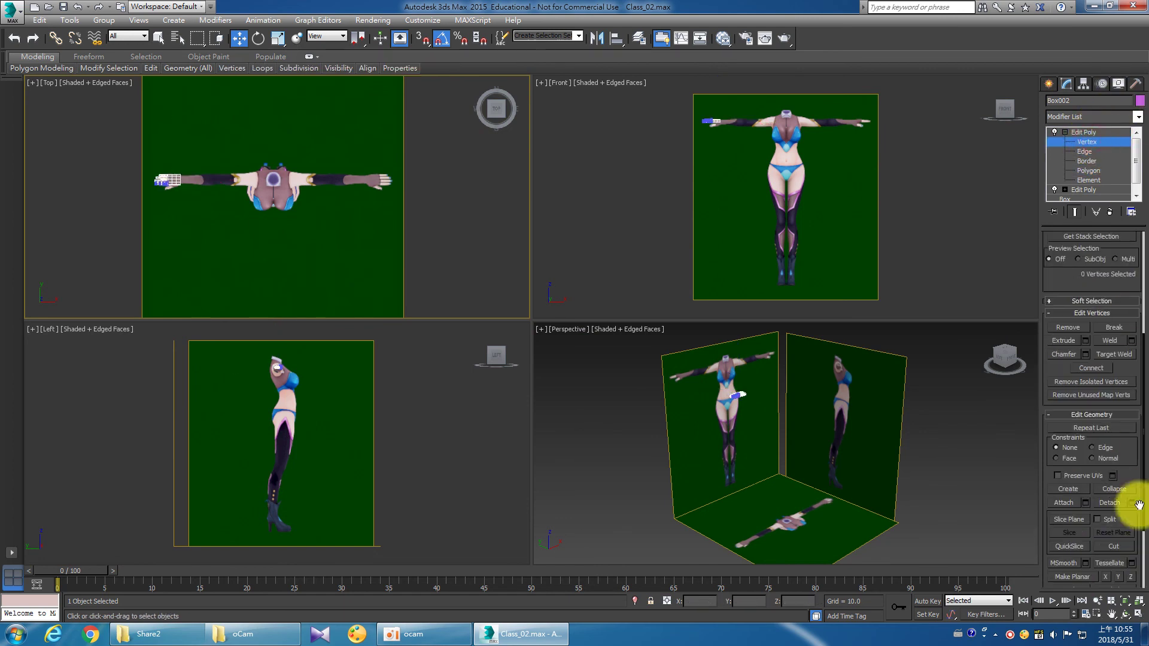
{"action": "left_click", "coordinate": [1111, 516]}
{"action": "left_click", "coordinate": [1077, 132]}
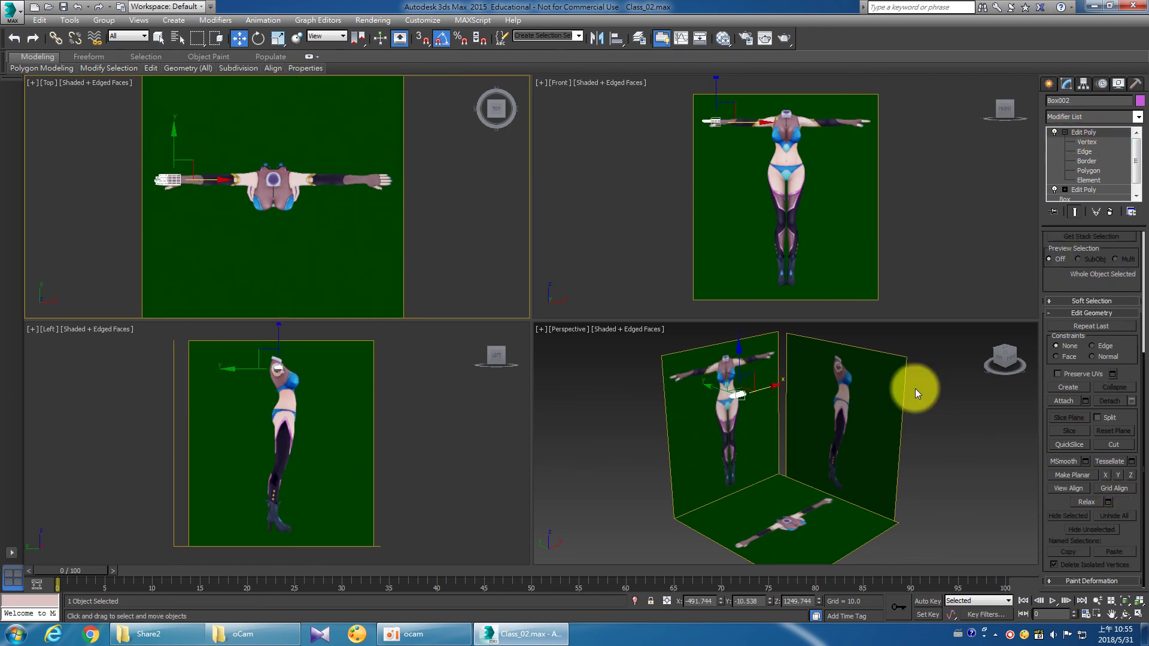
Inspect the hand in a maximized Perspective view, then Zoom Extents All and re-enter Vertex level.
{"action": "key", "text": "z"}
{"action": "left_click", "coordinate": [1139, 614]}
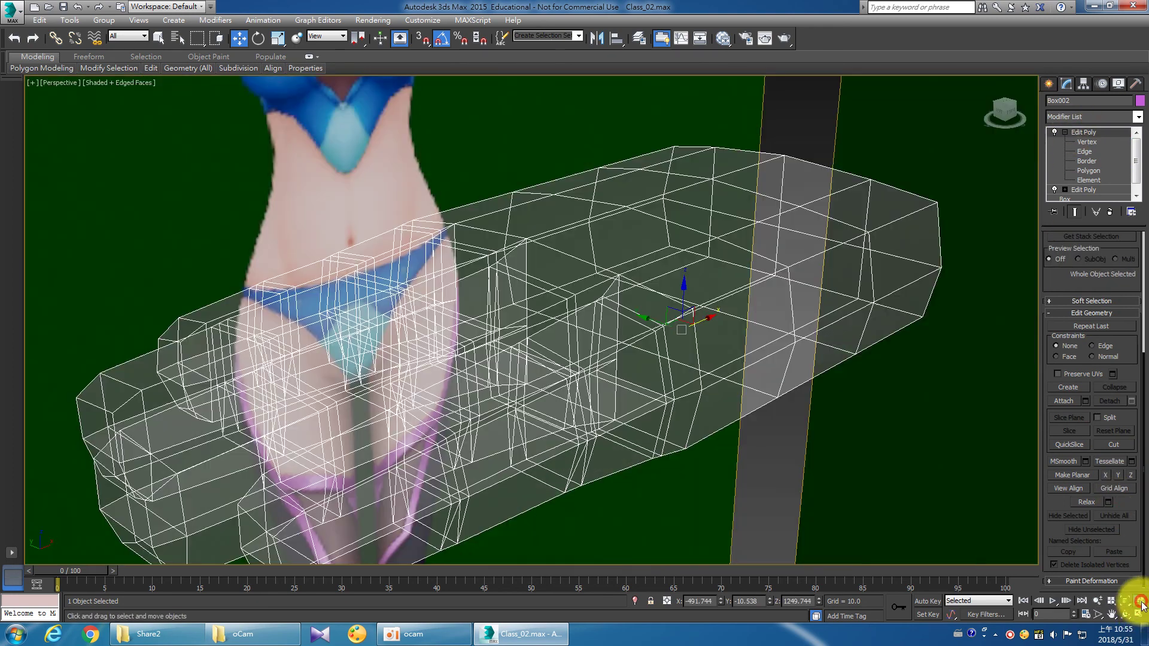
{"action": "left_click", "coordinate": [1125, 614]}
{"action": "mouse_move", "coordinate": [674, 395]}
{"action": "left_mouse_down"}
{"action": "mouse_move", "coordinate": [649, 390]}
{"action": "mouse_move", "coordinate": [584, 431]}
{"action": "mouse_move", "coordinate": [559, 461]}
{"action": "mouse_move", "coordinate": [582, 480]}
{"action": "left_mouse_up"}
{"action": "right_click", "coordinate": [583, 479]}
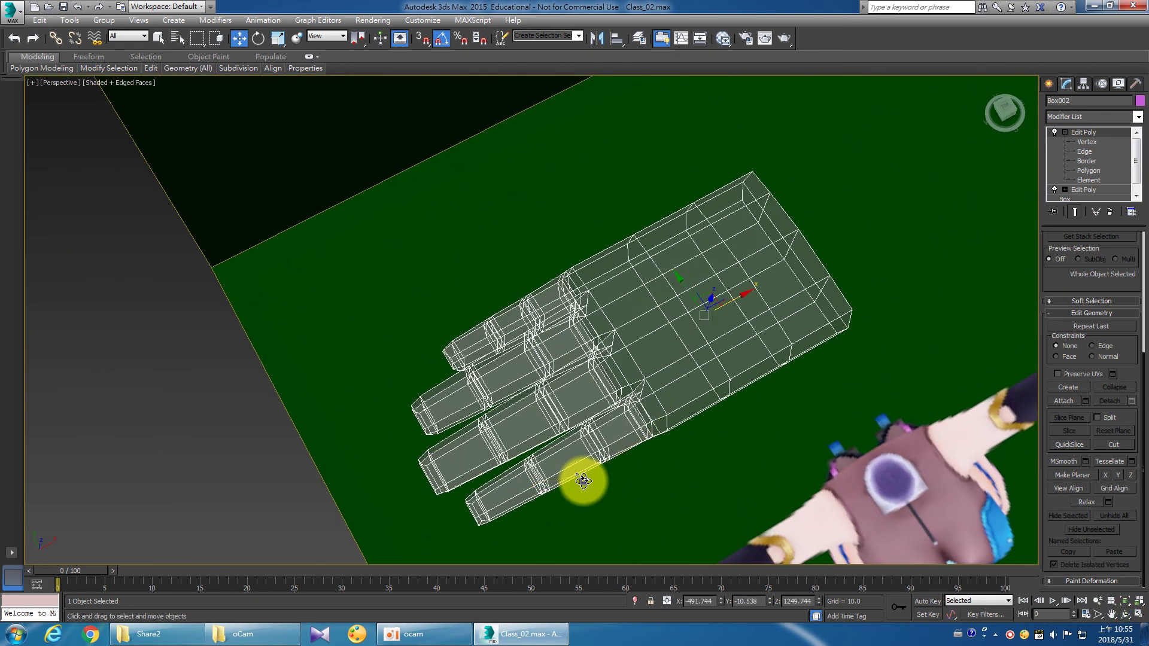
{"action": "left_click", "coordinate": [1139, 616]}
{"action": "left_click", "coordinate": [1138, 601]}
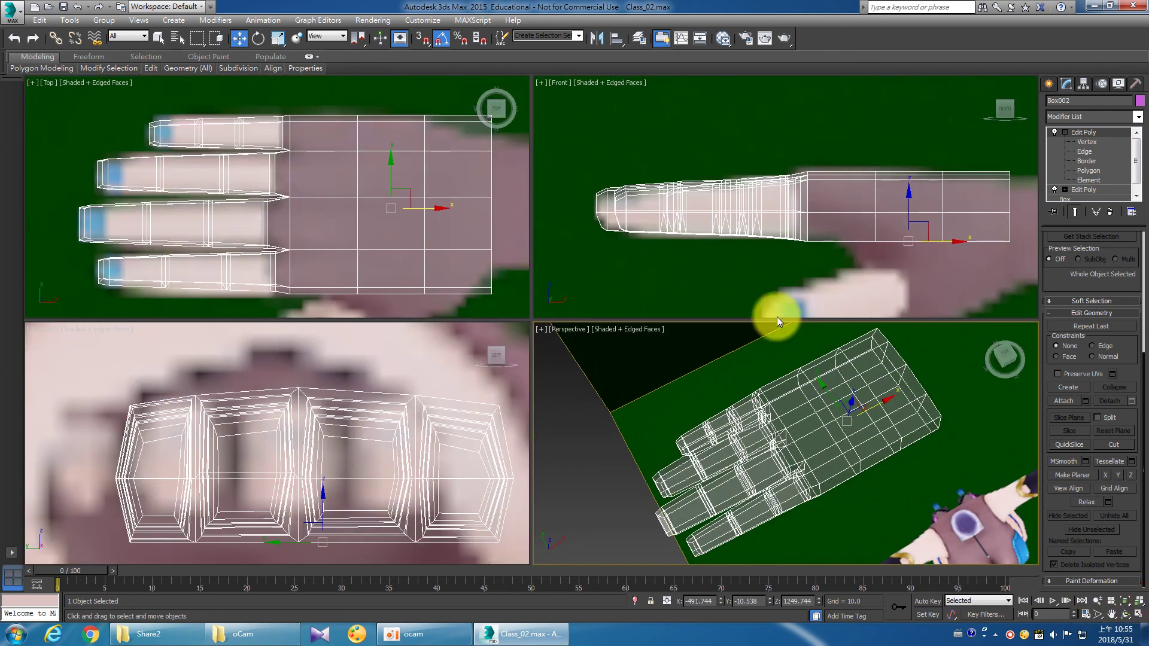
{"action": "middle_click_drag", "start_coordinate": [295, 213], "coordinate": [312, 204]}
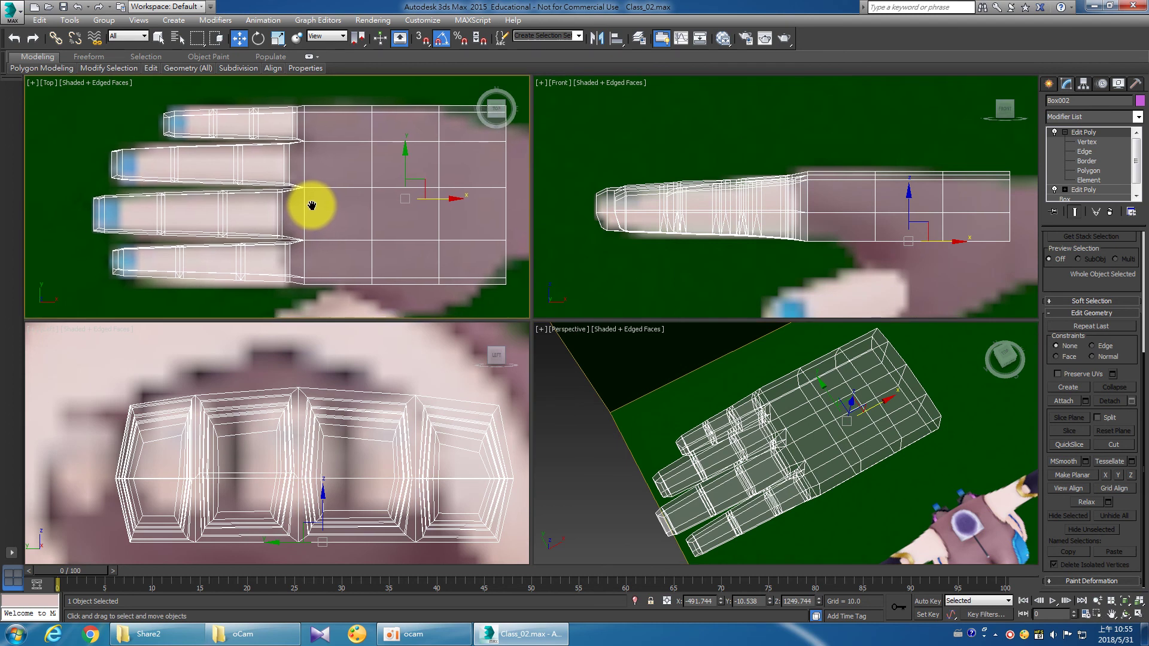
{"action": "left_click", "coordinate": [1085, 142]}
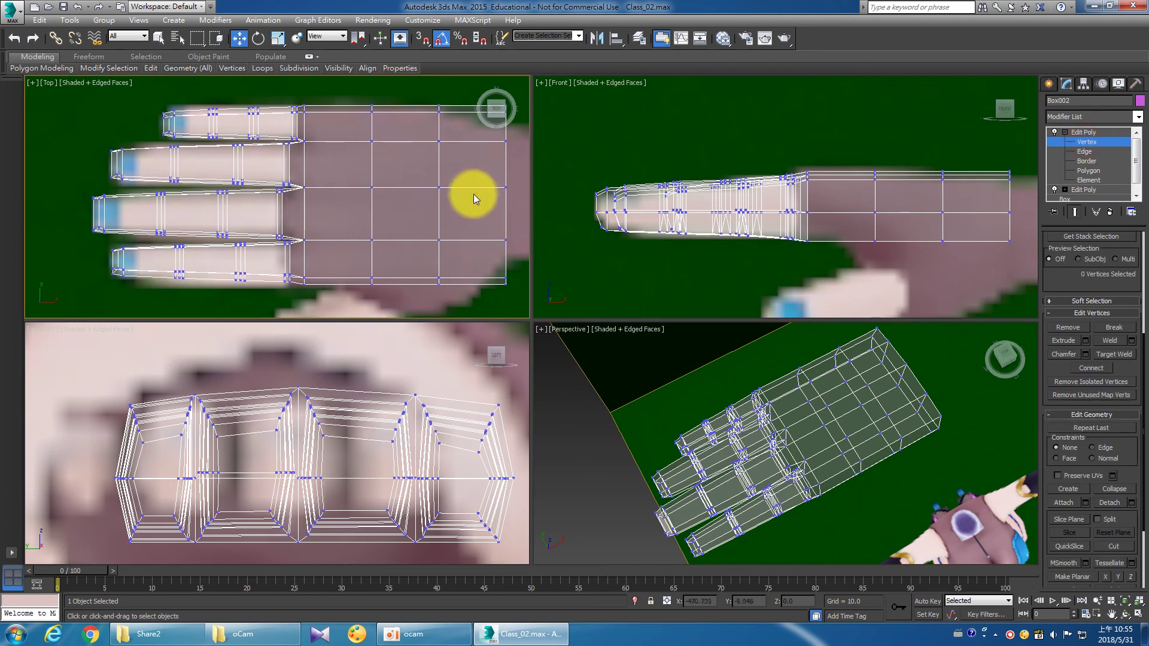
In a maximized Top view, select all of the lowest finger's vertices and shift them slightly down.
{"action": "left_click", "coordinate": [1139, 616]}
{"action": "middle_click_drag", "start_coordinate": [658, 400], "coordinate": [636, 362]}
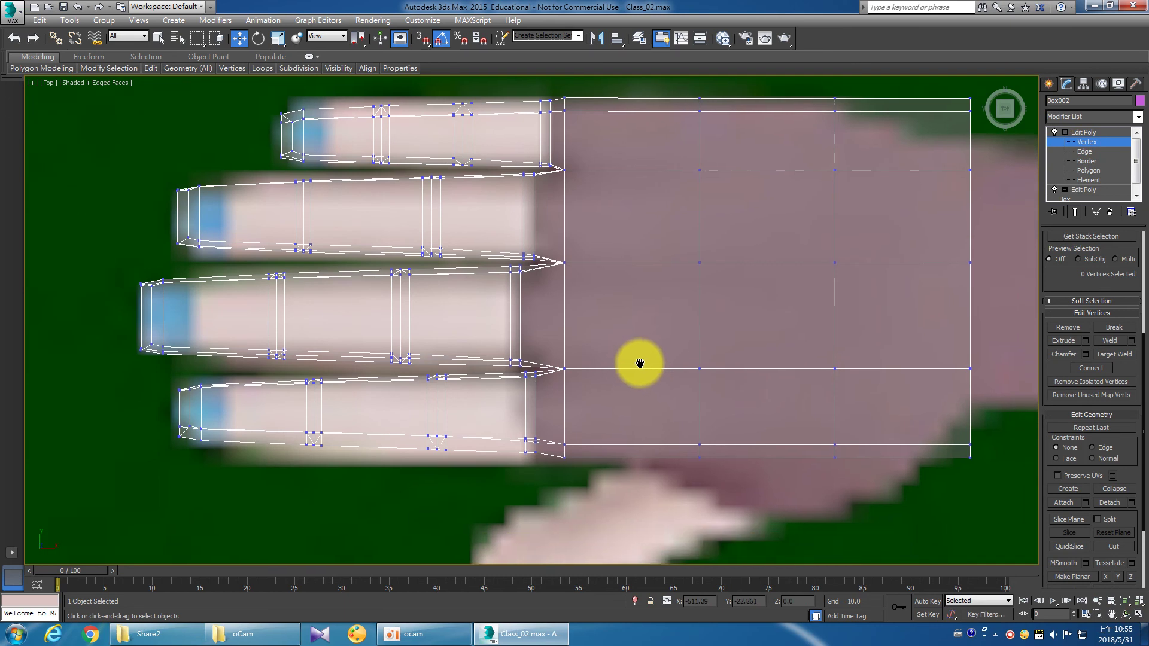
{"action": "scroll", "coordinate": [636, 361], "scroll_direction": "down", "scroll_amount": 2}
{"action": "left_click_drag", "start_coordinate": [291, 367], "coordinate": [472, 422]}
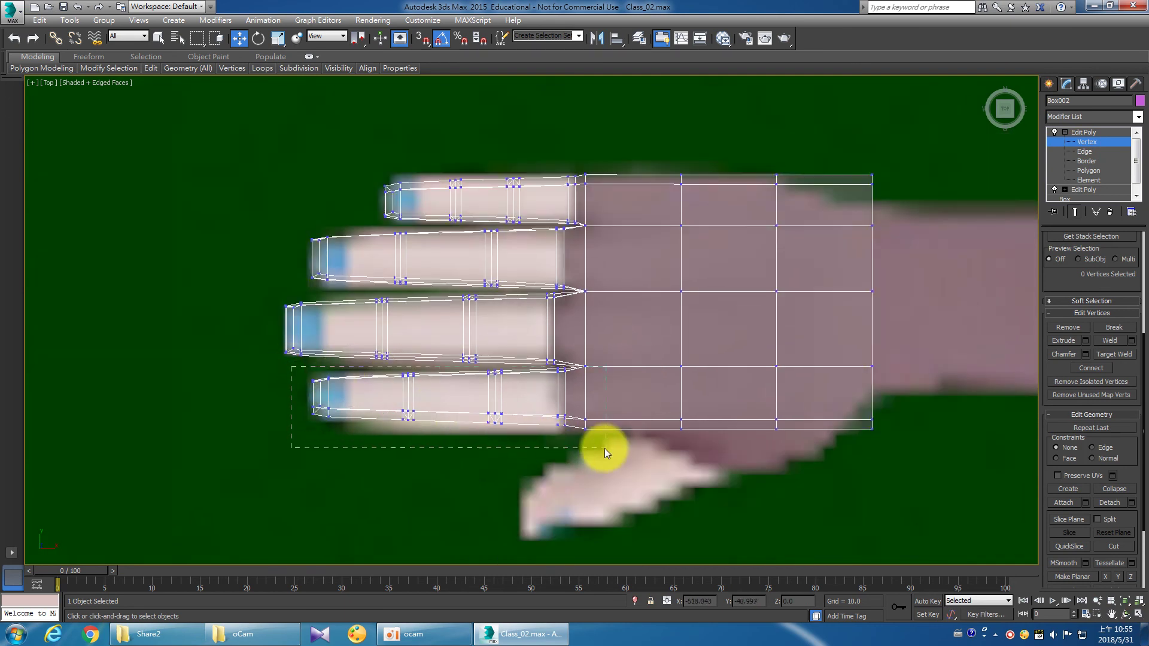
{"action": "left_click_drag", "start_coordinate": [885, 469], "coordinate": [907, 466]}
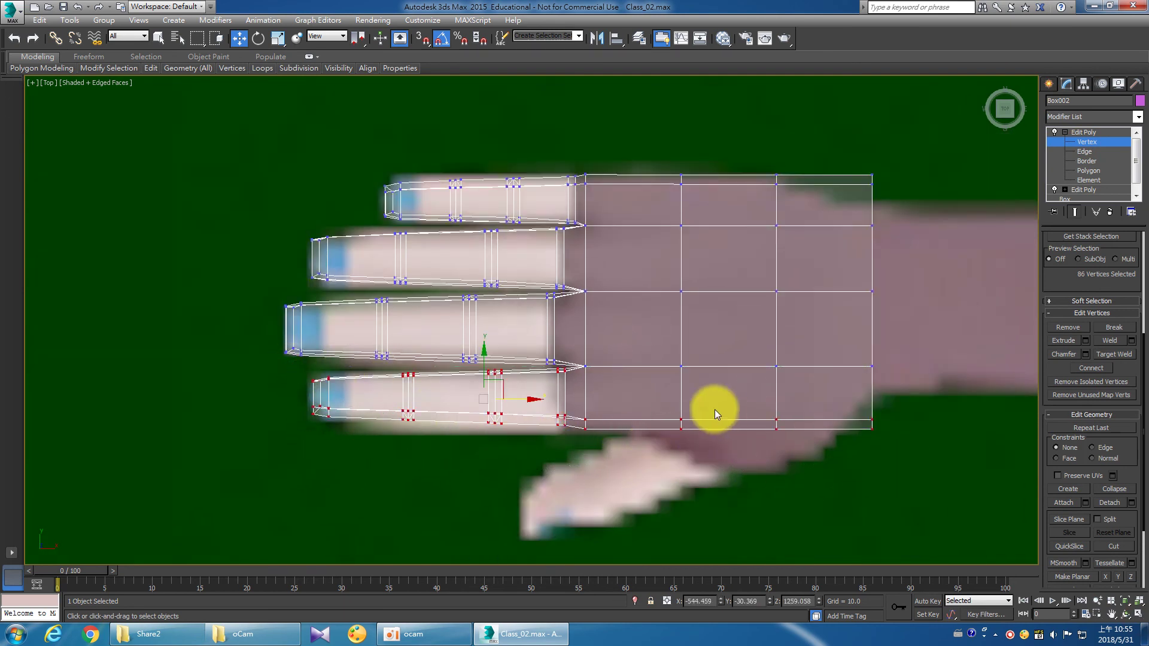
{"action": "scroll", "coordinate": [715, 409], "scroll_direction": "up", "scroll_amount": 2}
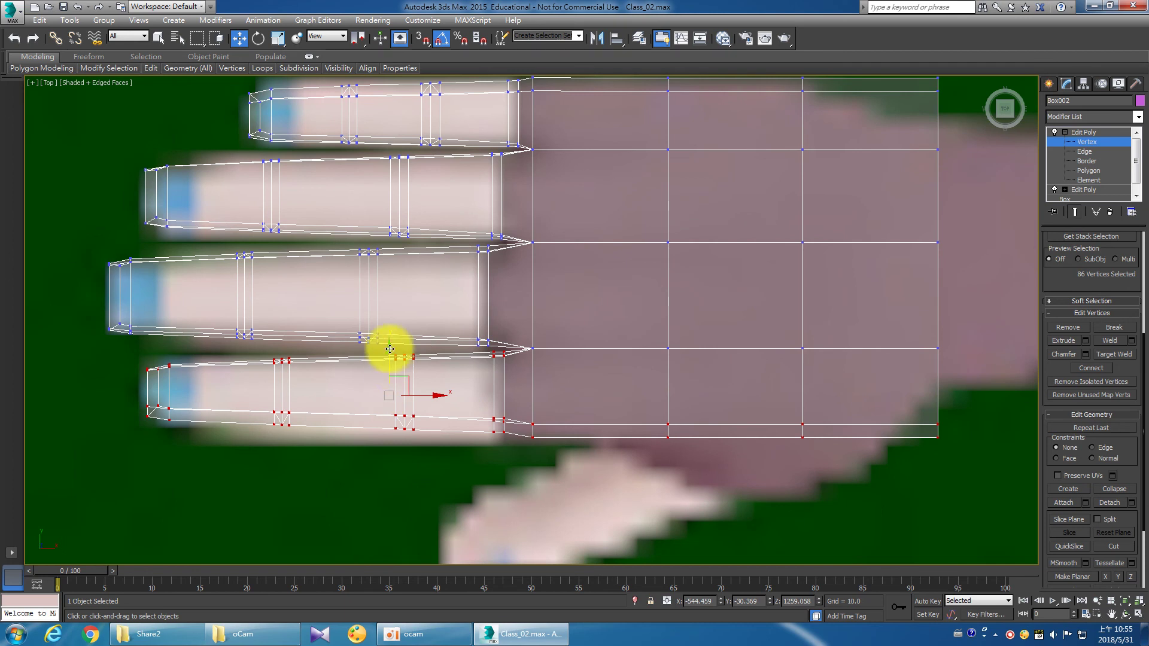
{"action": "left_click_drag", "start_coordinate": [389, 355], "coordinate": [395, 358]}
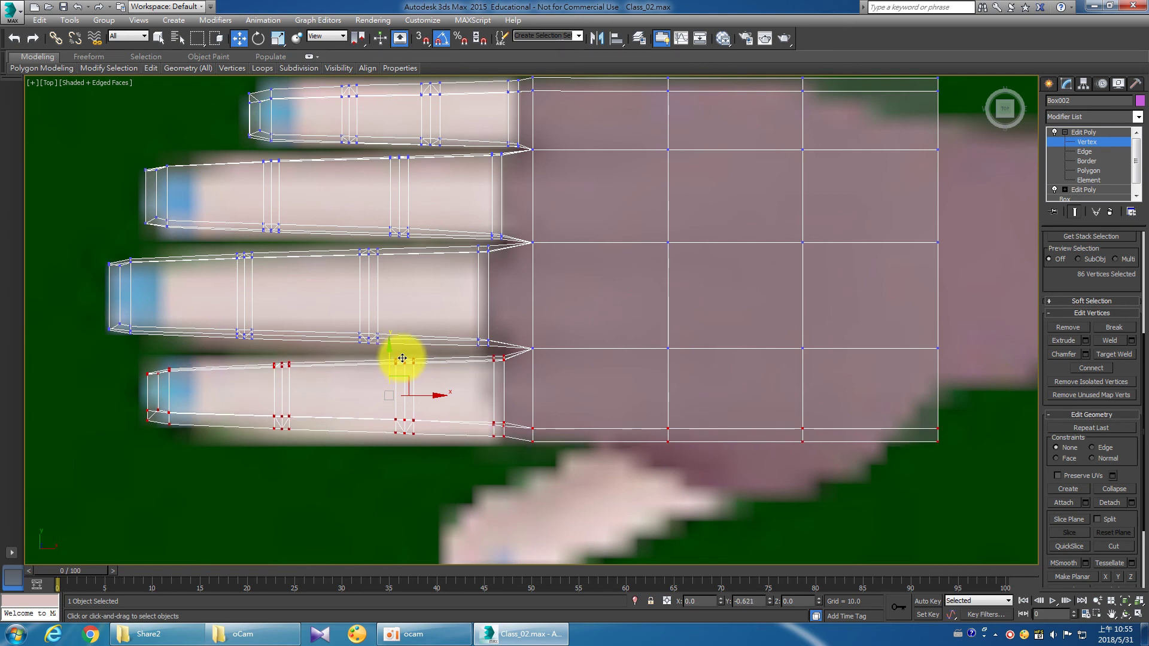
Raise the lowest finger's top-edge vertices, then select the four finger–palm junction vertices.
{"action": "left_click", "coordinate": [497, 377]}
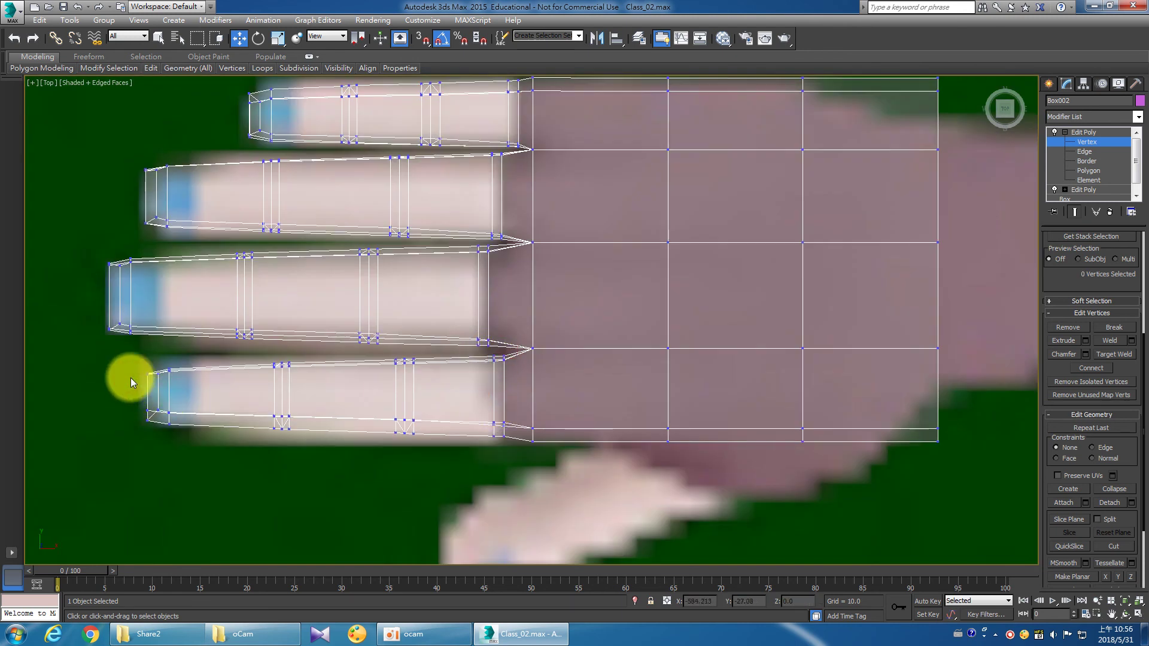
{"action": "left_click_drag", "start_coordinate": [139, 359], "coordinate": [321, 390]}
{"action": "left_click_drag", "start_coordinate": [383, 351], "coordinate": [428, 382], "text": "ctrl"}
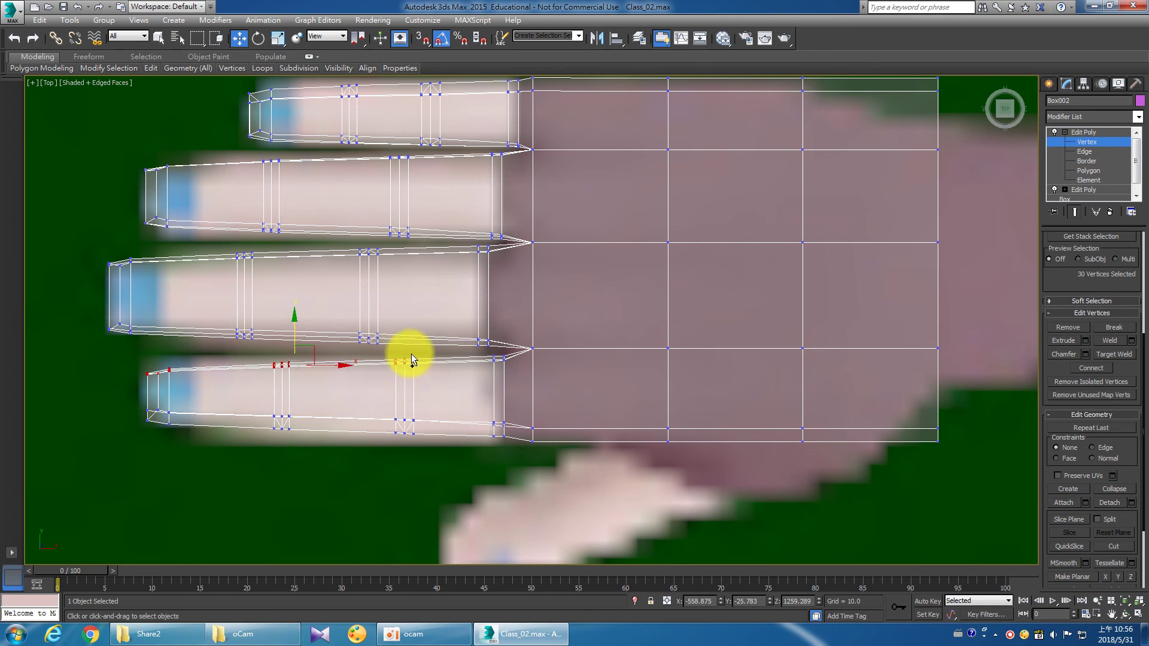
{"action": "left_click_drag", "start_coordinate": [515, 370], "coordinate": [487, 328], "text": "ctrl"}
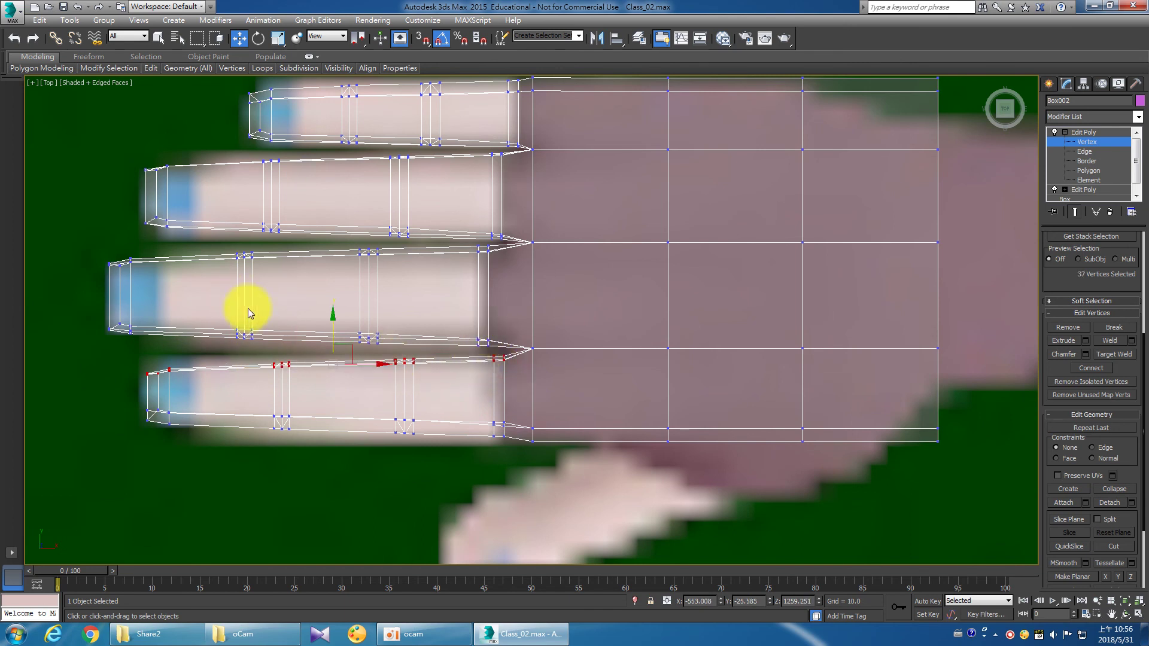
{"action": "left_click_drag", "start_coordinate": [328, 328], "coordinate": [328, 334]}
{"action": "mouse_move", "coordinate": [538, 386]}
{"action": "left_mouse_down"}
{"action": "mouse_move", "coordinate": [500, 359]}
{"action": "mouse_move", "coordinate": [483, 296]}
{"action": "left_mouse_up"}
{"action": "scroll", "coordinate": [498, 377], "scroll_direction": "up", "scroll_amount": 5}
Nudge the selected vertices at the finger's base slightly downward.
{"action": "scroll", "coordinate": [470, 400], "scroll_direction": "down", "scroll_amount": 1}
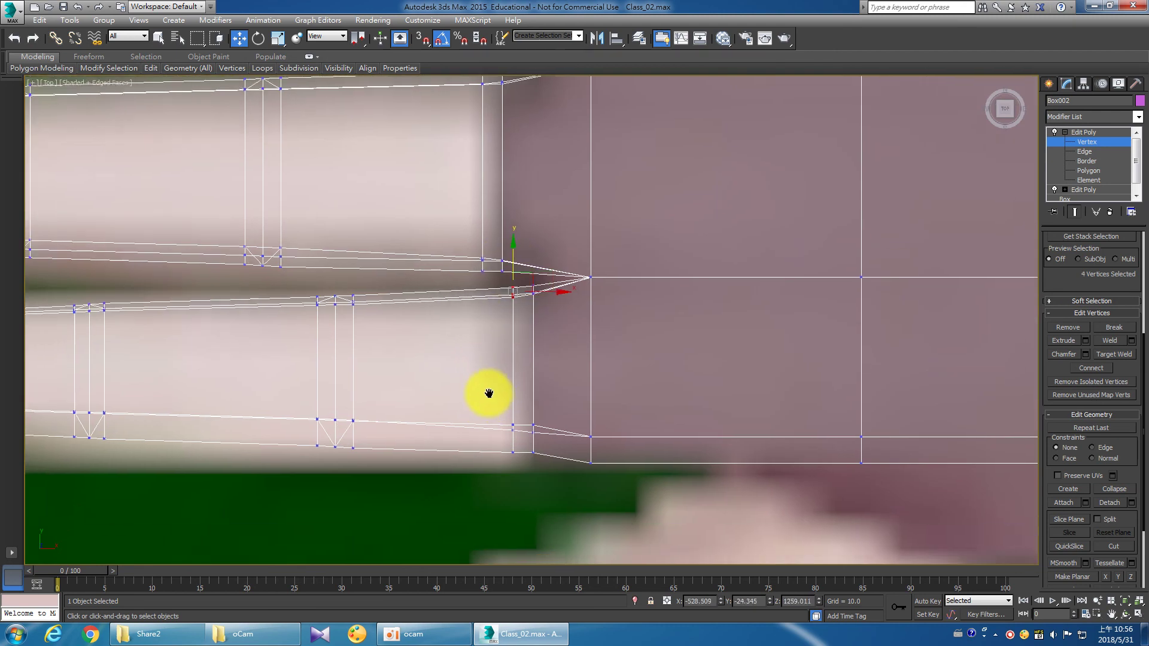
{"action": "scroll", "coordinate": [509, 393], "scroll_direction": "down", "scroll_amount": 1}
{"action": "left_click_drag", "start_coordinate": [516, 400], "coordinate": [527, 440]}
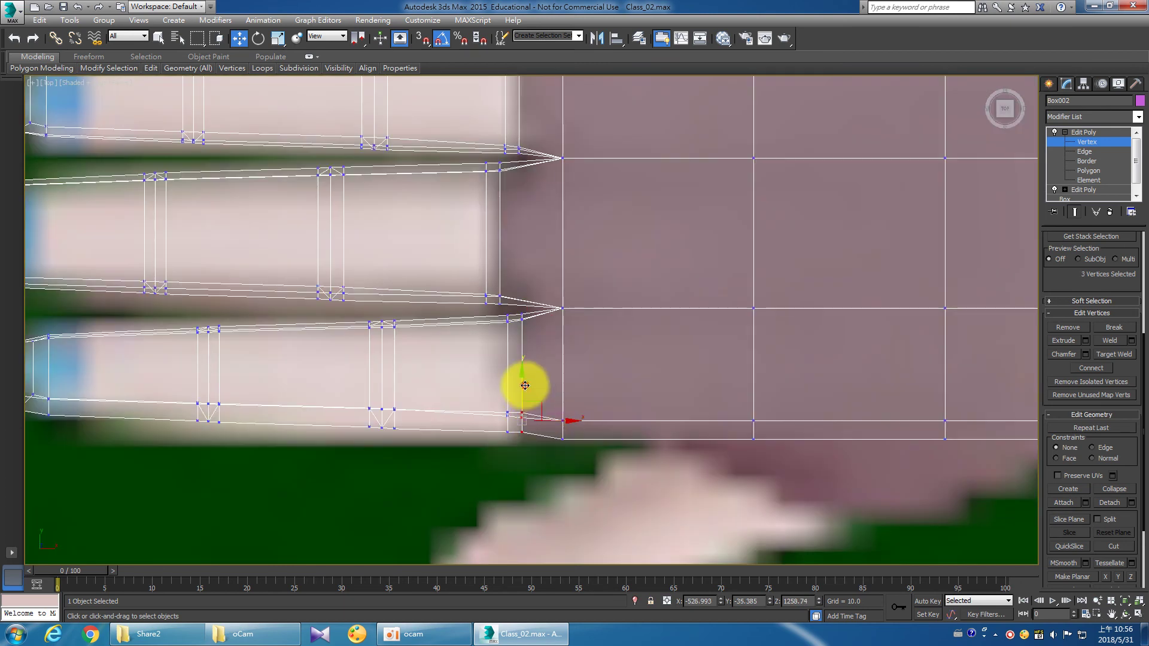
{"action": "left_click_drag", "start_coordinate": [474, 393], "coordinate": [507, 436]}
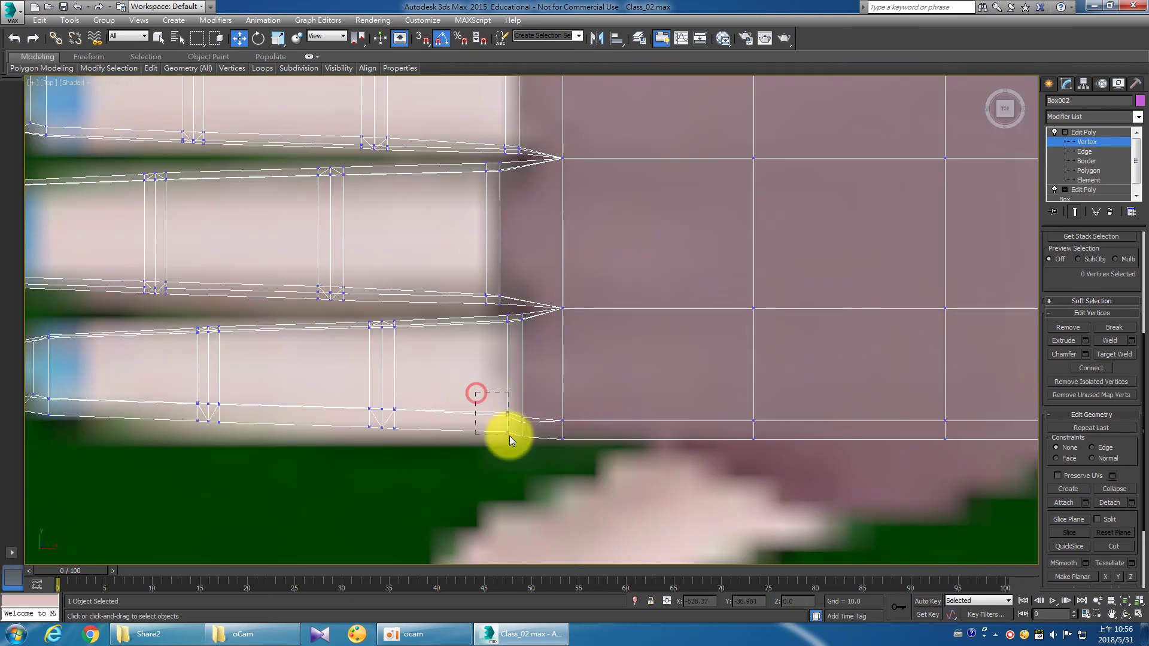
{"action": "left_click_drag", "start_coordinate": [506, 379], "coordinate": [509, 382]}
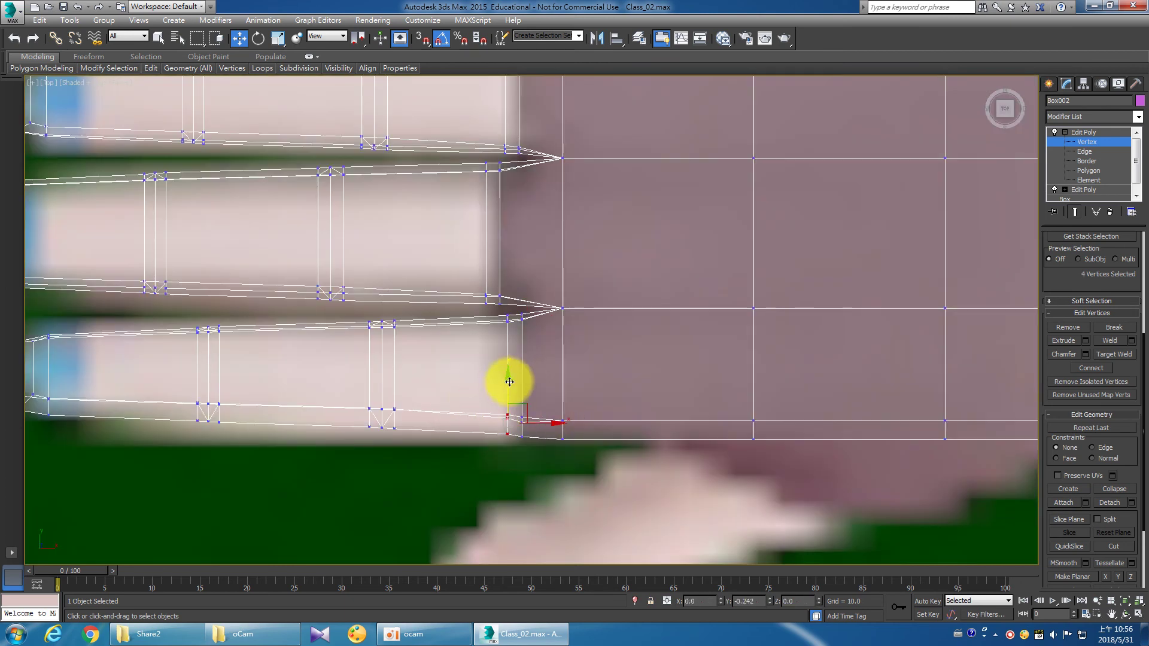
{"action": "left_click", "coordinate": [457, 398]}
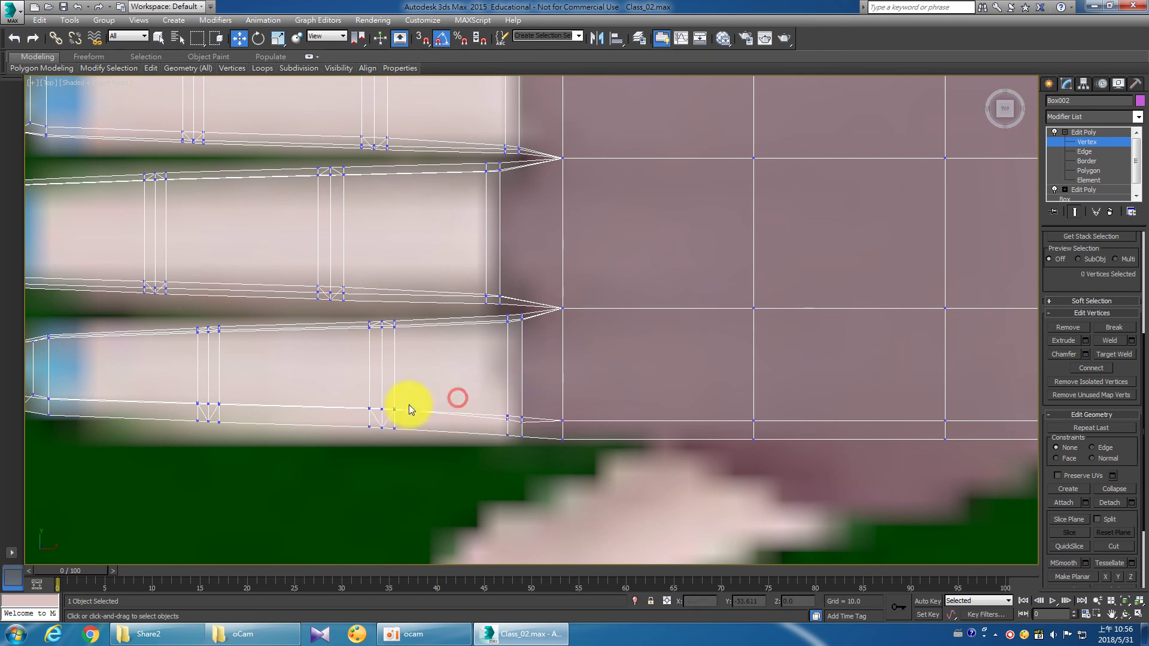
Select the bottom finger's lower-edge vertices and lower them slightly.
{"action": "middle_click_drag", "start_coordinate": [281, 383], "coordinate": [375, 386]}
{"action": "left_click_drag", "start_coordinate": [124, 379], "coordinate": [520, 475]}
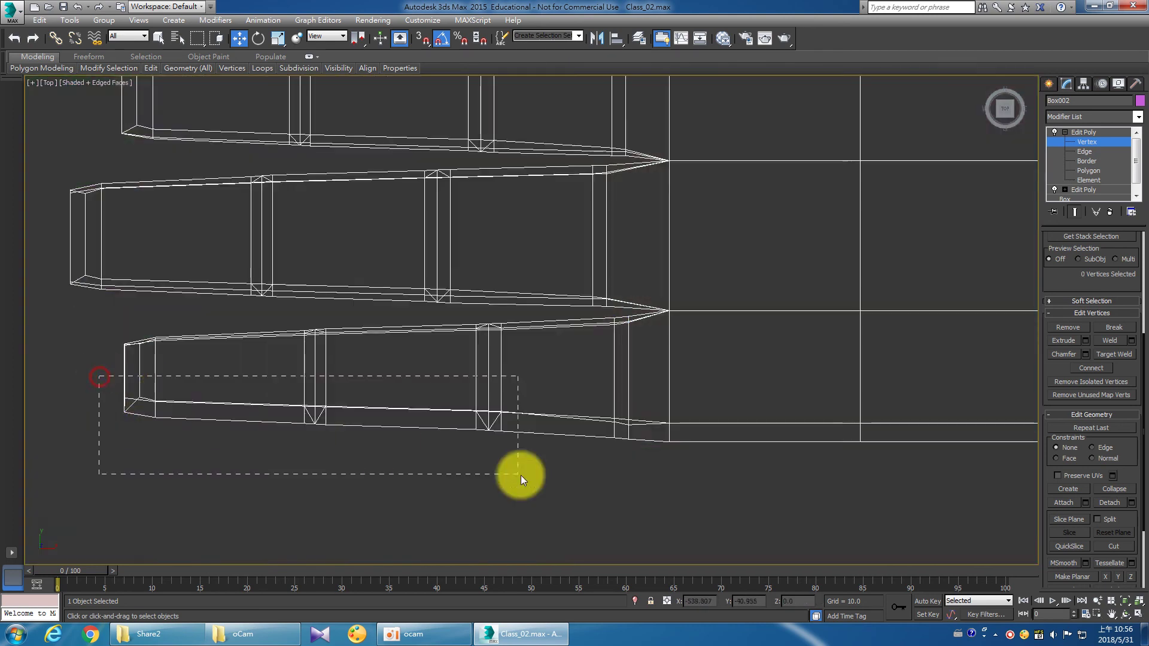
{"action": "left_click_drag", "start_coordinate": [324, 375], "coordinate": [339, 374]}
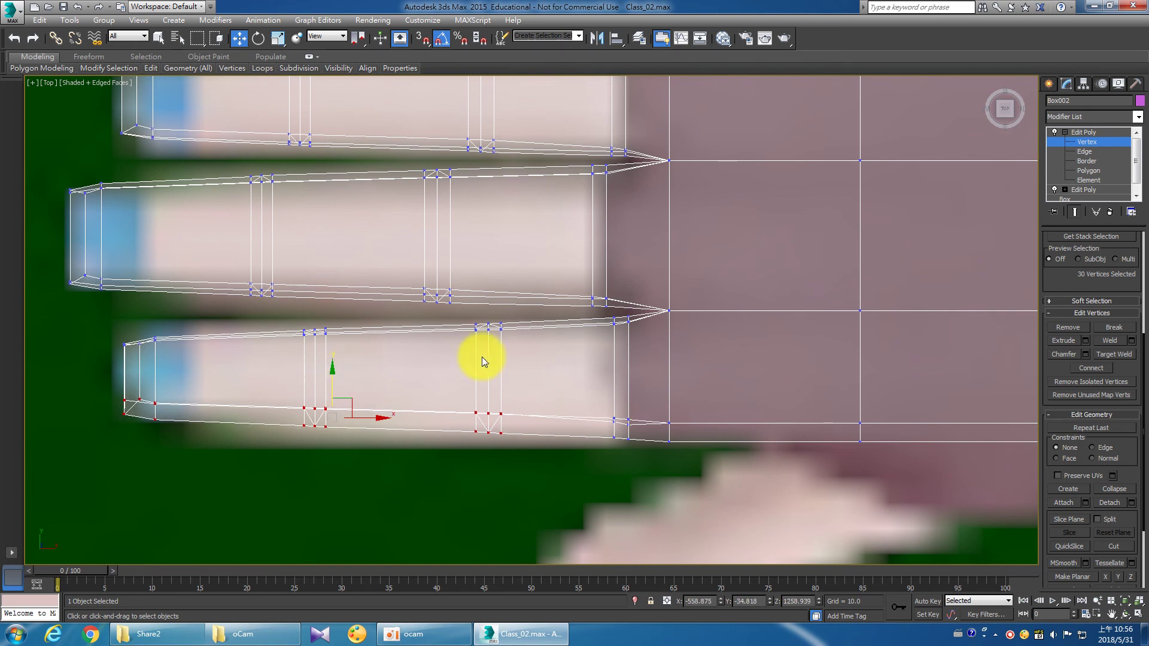
{"action": "scroll", "coordinate": [531, 416], "scroll_direction": "down", "scroll_amount": 1}
{"action": "scroll", "coordinate": [533, 414], "scroll_direction": "down", "scroll_amount": 3}
{"action": "scroll", "coordinate": [532, 414], "scroll_direction": "down", "scroll_amount": 2}
{"action": "scroll", "coordinate": [514, 415], "scroll_direction": "down", "scroll_amount": 2}
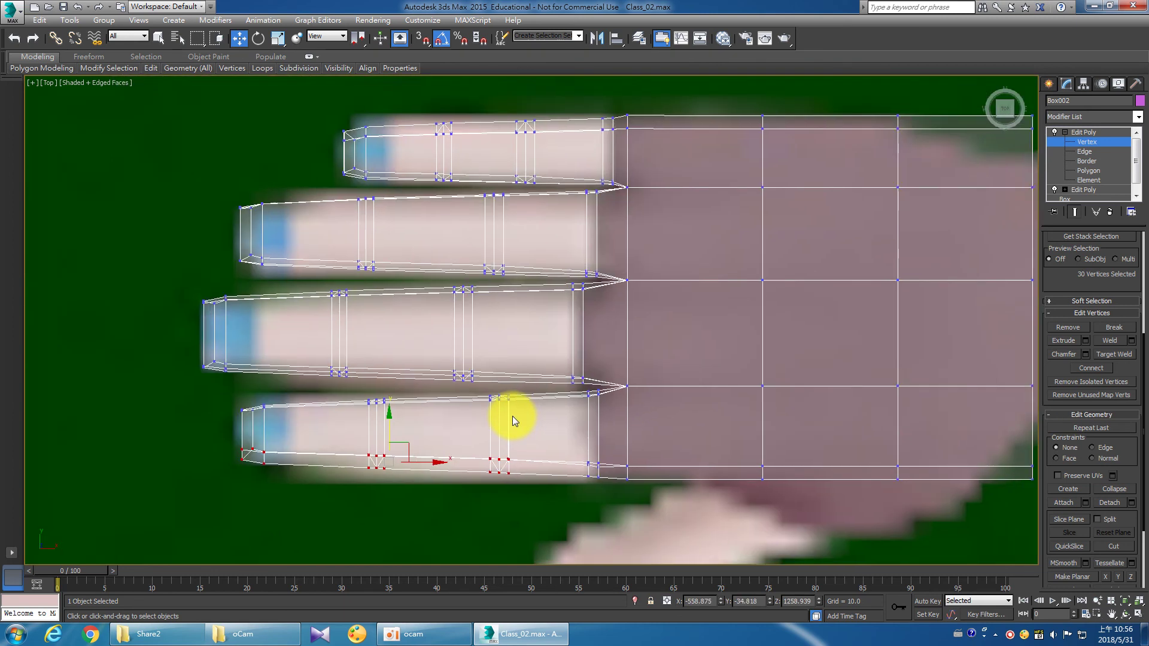
{"action": "scroll", "coordinate": [512, 417], "scroll_direction": "down", "scroll_amount": 2}
Clear the selection, recentre the hand and return to the four-view layout.
{"action": "middle_click_drag", "start_coordinate": [512, 417], "coordinate": [507, 421]}
{"action": "scroll", "coordinate": [537, 407], "scroll_direction": "up", "scroll_amount": 2}
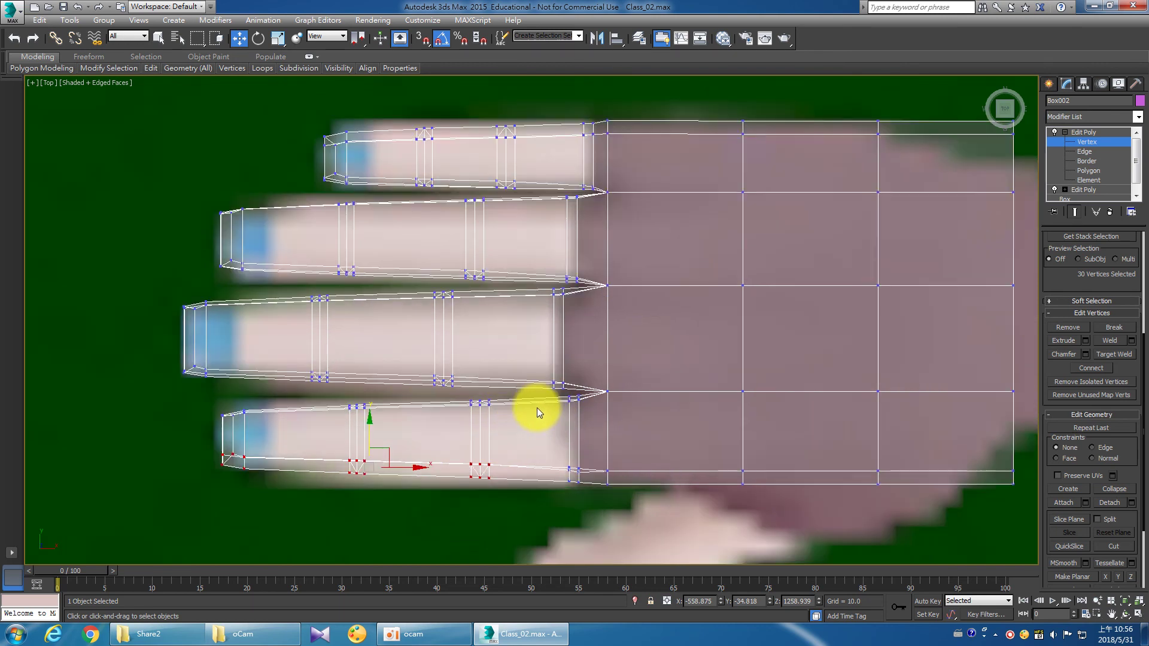
{"action": "left_click", "coordinate": [615, 317]}
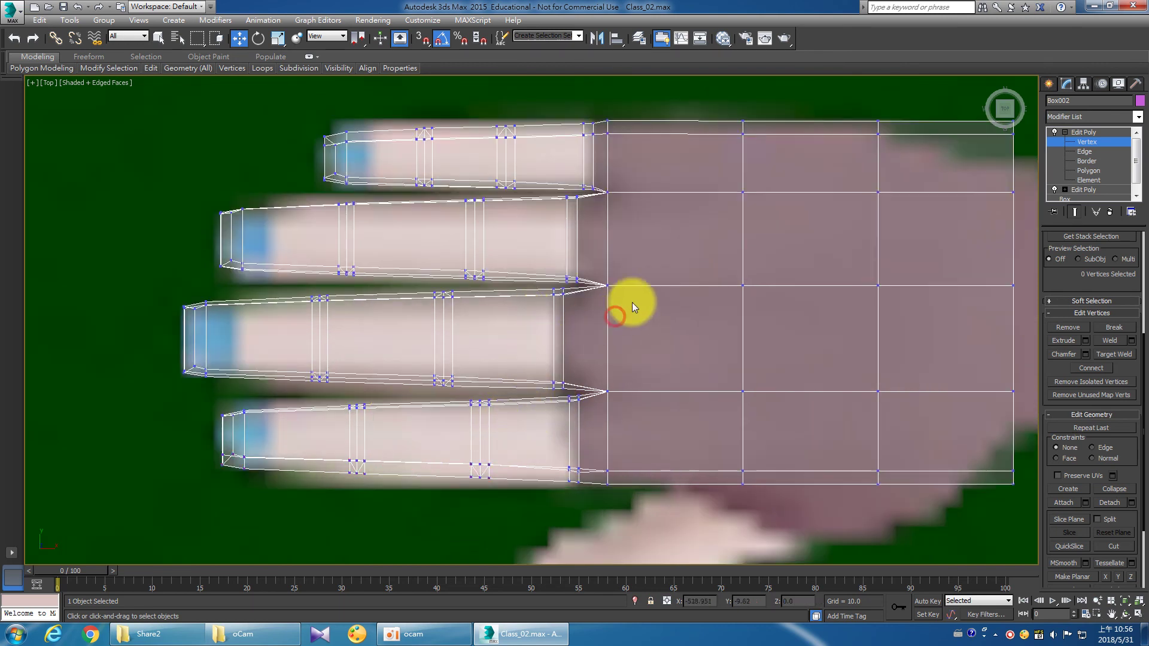
{"action": "scroll", "coordinate": [546, 351], "scroll_direction": "down", "scroll_amount": 1}
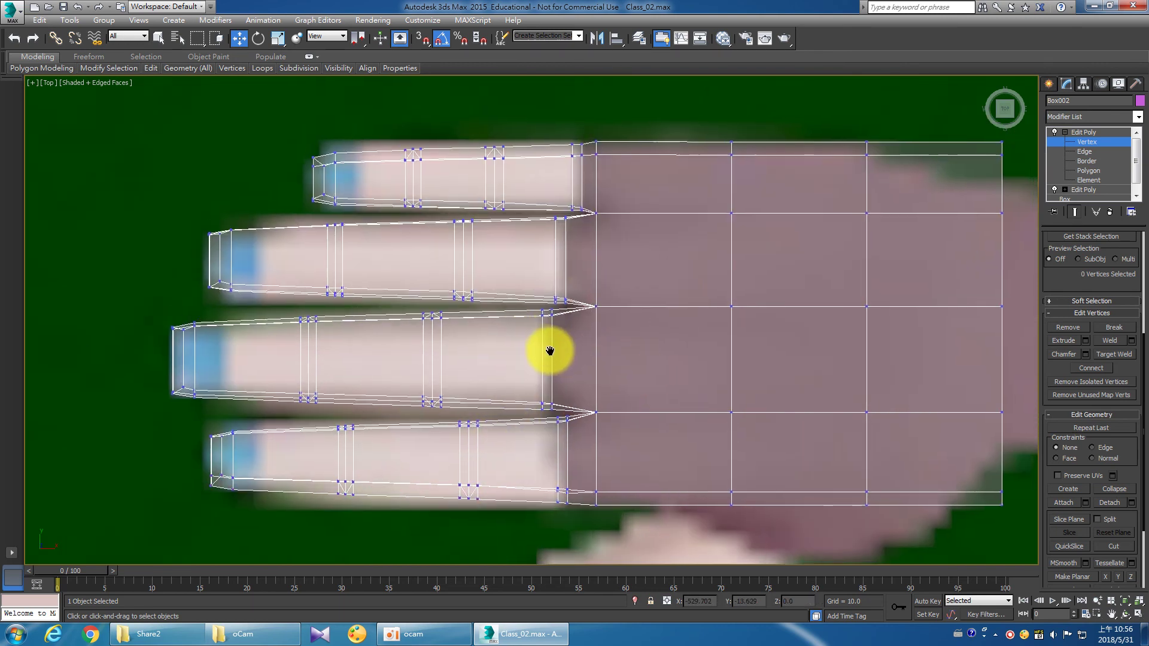
{"action": "scroll", "coordinate": [550, 357], "scroll_direction": "down", "scroll_amount": 1}
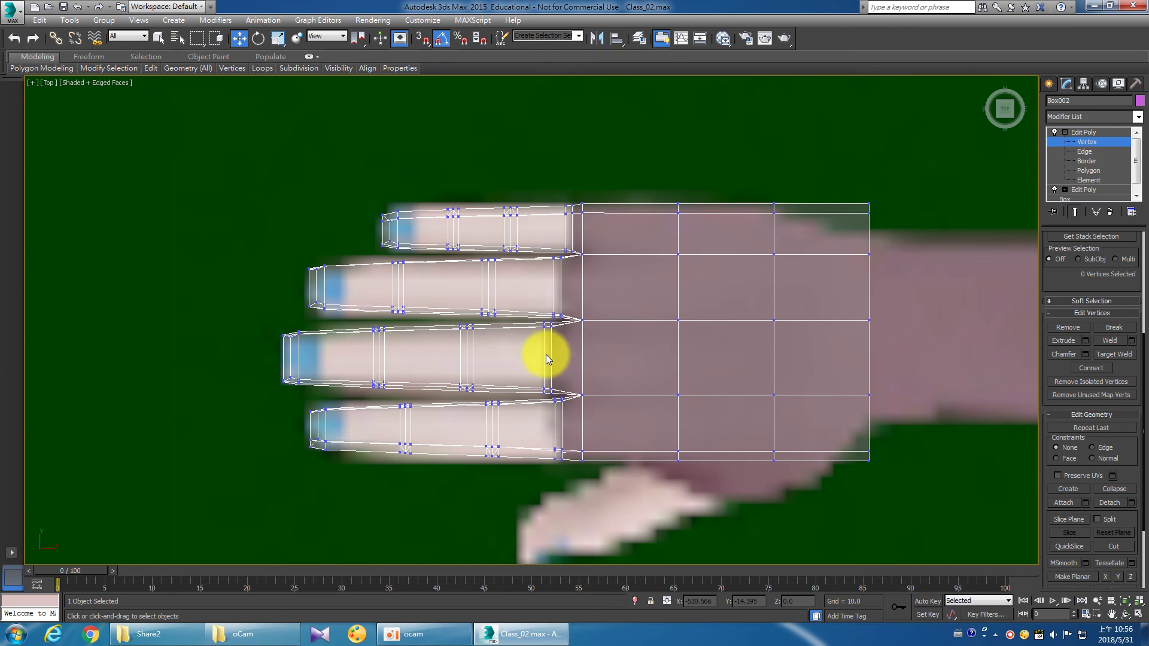
{"action": "middle_click_drag", "start_coordinate": [574, 374], "coordinate": [495, 366]}
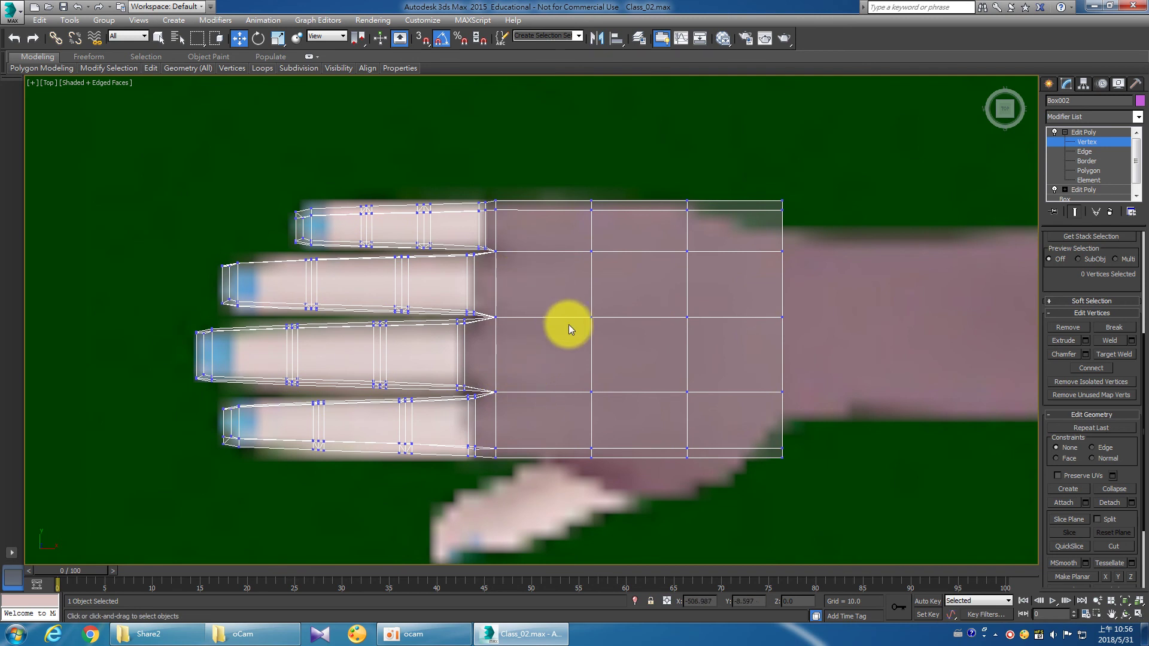
{"action": "left_click", "coordinate": [1139, 601]}
Zoom Extents All, add an Edit Poly modifier to Box002, enter Vertex level and maximize the Top view.
{"action": "left_click", "coordinate": [1094, 133]}
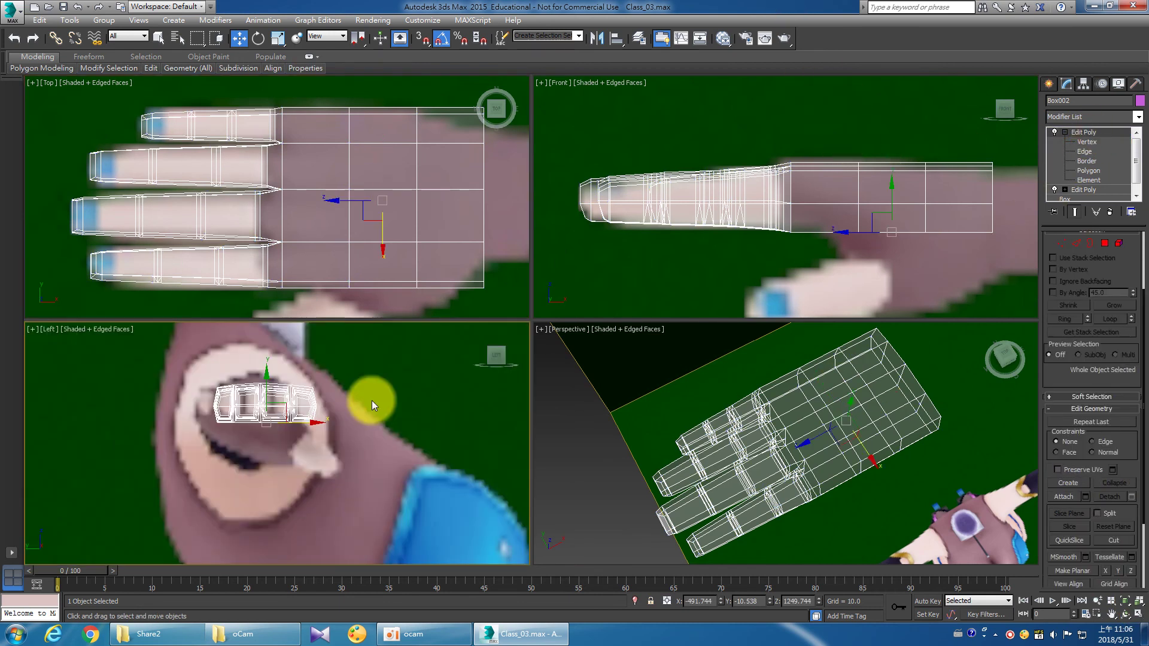
{"action": "left_click", "coordinate": [1085, 115]}
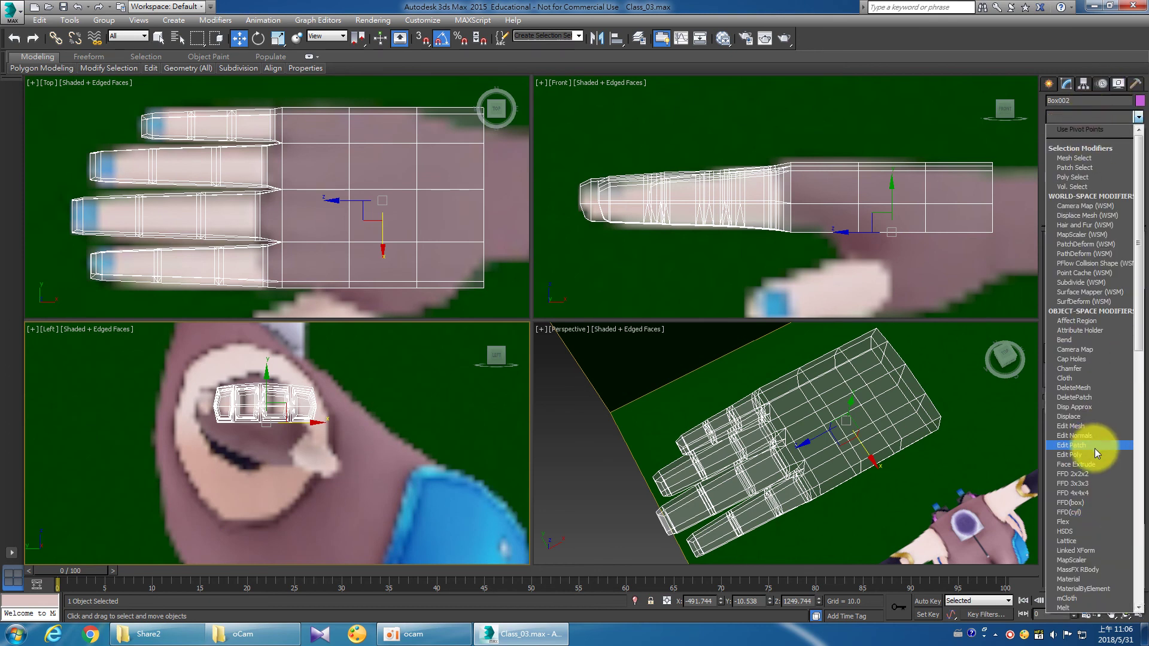
{"action": "left_click", "coordinate": [1094, 454]}
{"action": "left_click", "coordinate": [1063, 130]}
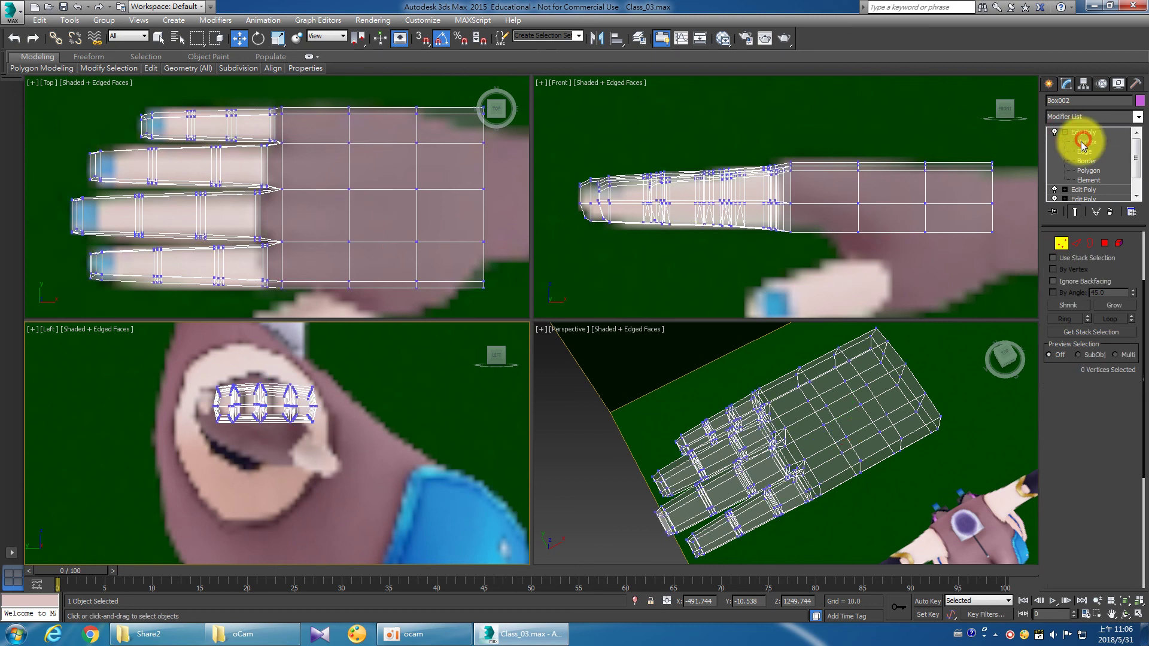
{"action": "left_click", "coordinate": [284, 308]}
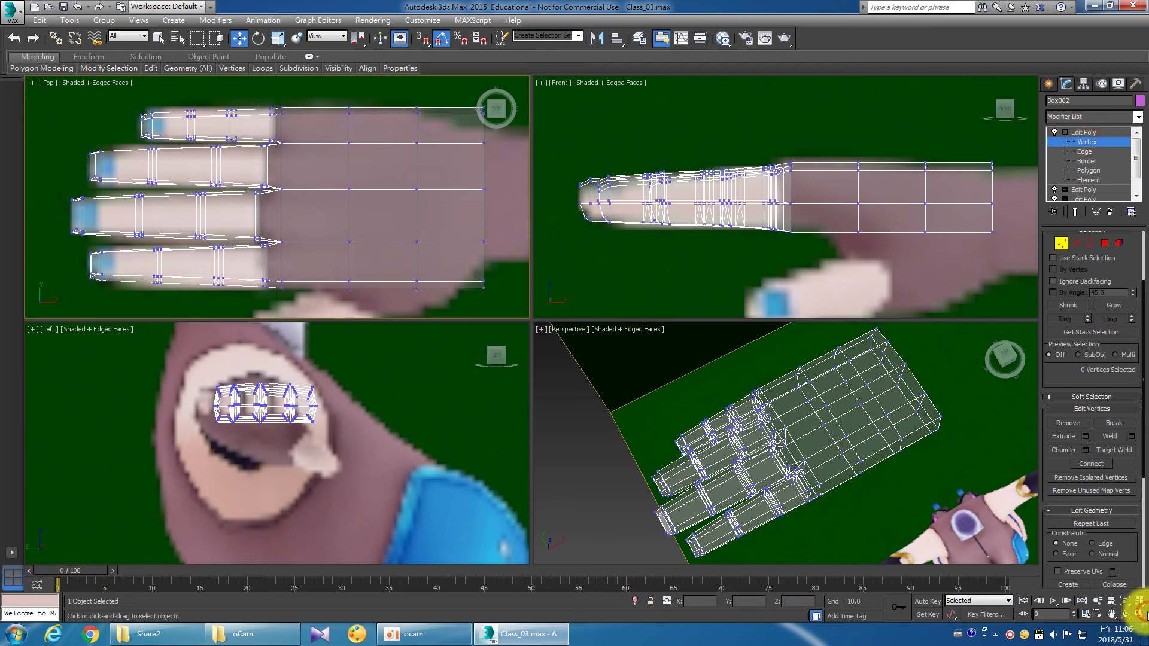
{"action": "left_click", "coordinate": [1137, 616]}
{"action": "middle_click_drag", "start_coordinate": [600, 278], "coordinate": [595, 320]}
Shift the first finger-gap knuckle vertices left to match the reference hand.
{"action": "scroll", "coordinate": [594, 319], "scroll_direction": "up", "scroll_amount": 2}
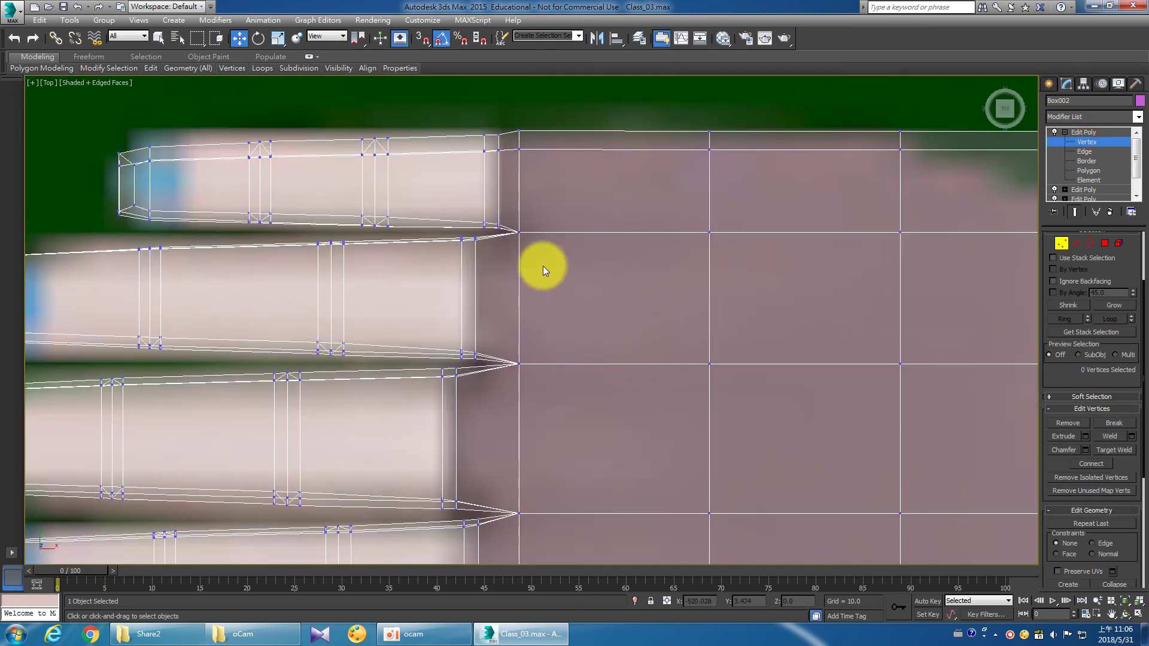
{"action": "middle_click_drag", "start_coordinate": [544, 265], "coordinate": [571, 316]}
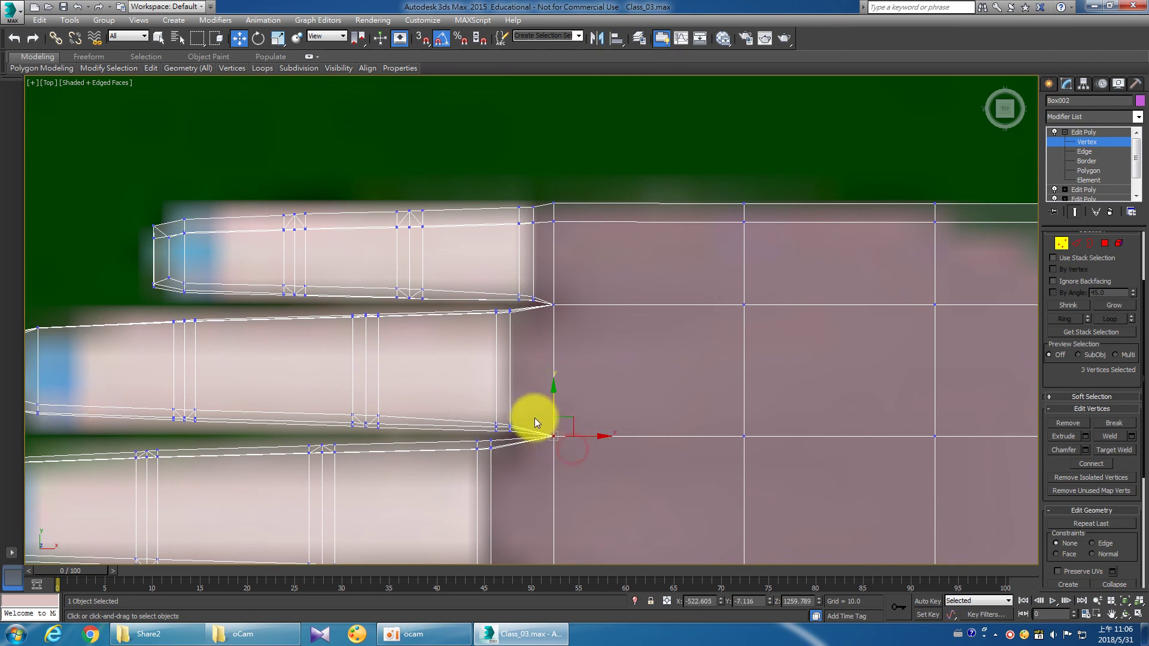
{"action": "left_click_drag", "start_coordinate": [593, 435], "coordinate": [560, 434]}
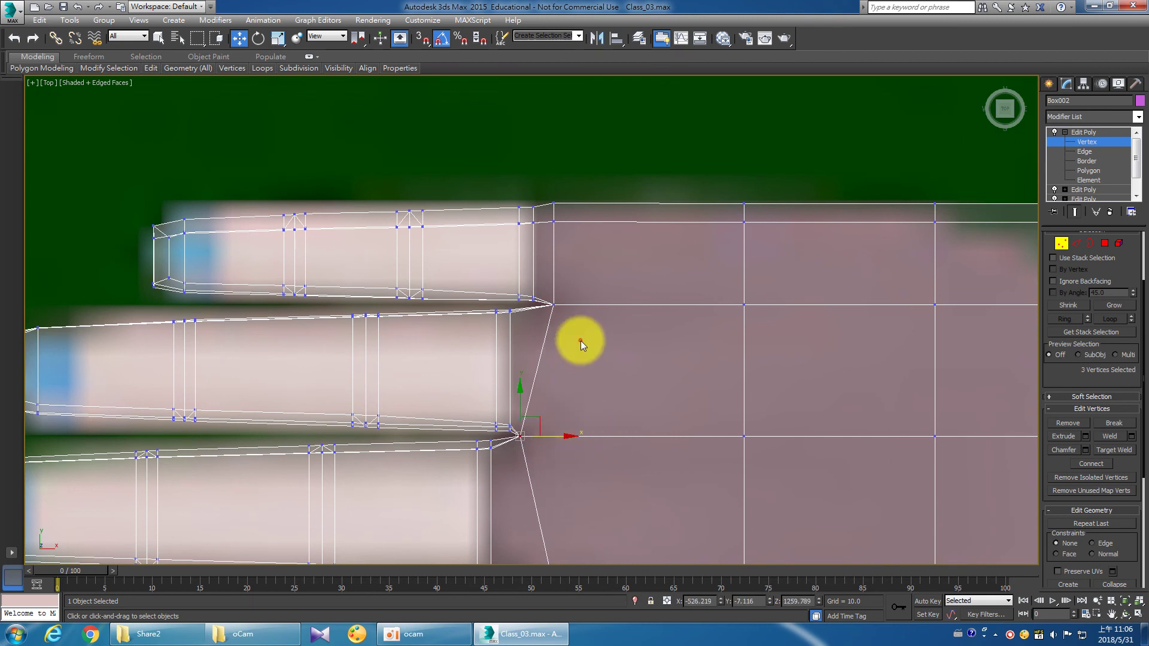
{"action": "mouse_move", "coordinate": [565, 323]}
{"action": "left_mouse_down"}
{"action": "mouse_move", "coordinate": [541, 293]}
{"action": "mouse_move", "coordinate": [573, 304]}
{"action": "mouse_move", "coordinate": [504, 308]}
{"action": "mouse_move", "coordinate": [555, 312]}
{"action": "left_mouse_up"}
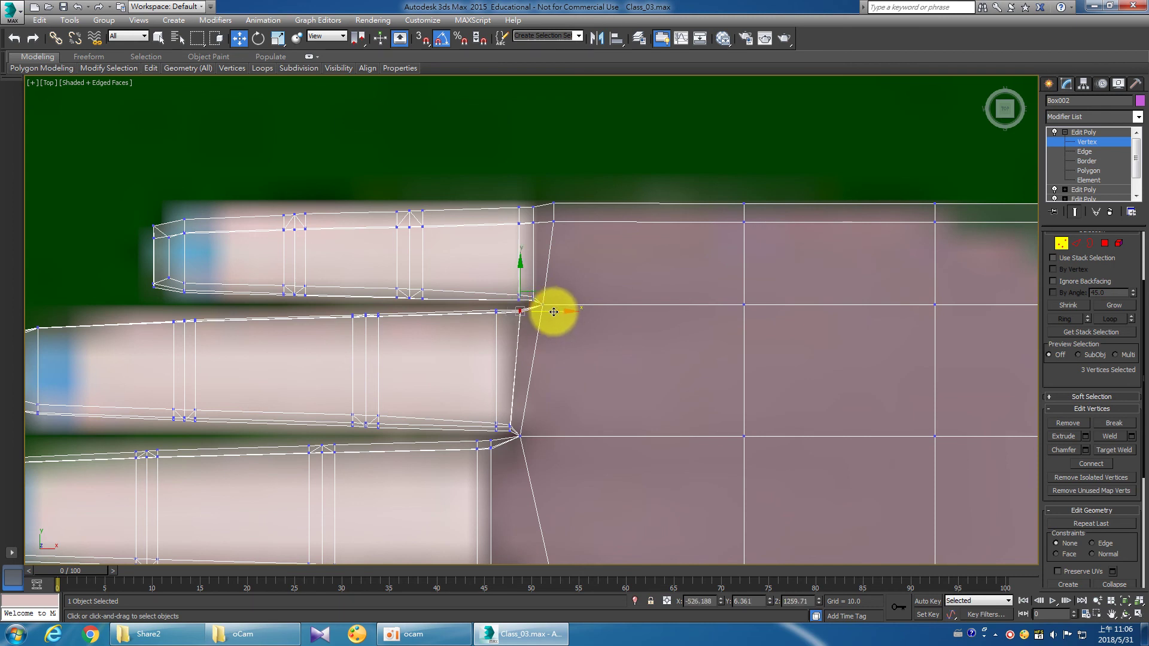
{"action": "left_click", "coordinate": [552, 345]}
Nudge the top finger's base corner vertices up and to the right.
{"action": "left_click_drag", "start_coordinate": [490, 309], "coordinate": [544, 317]}
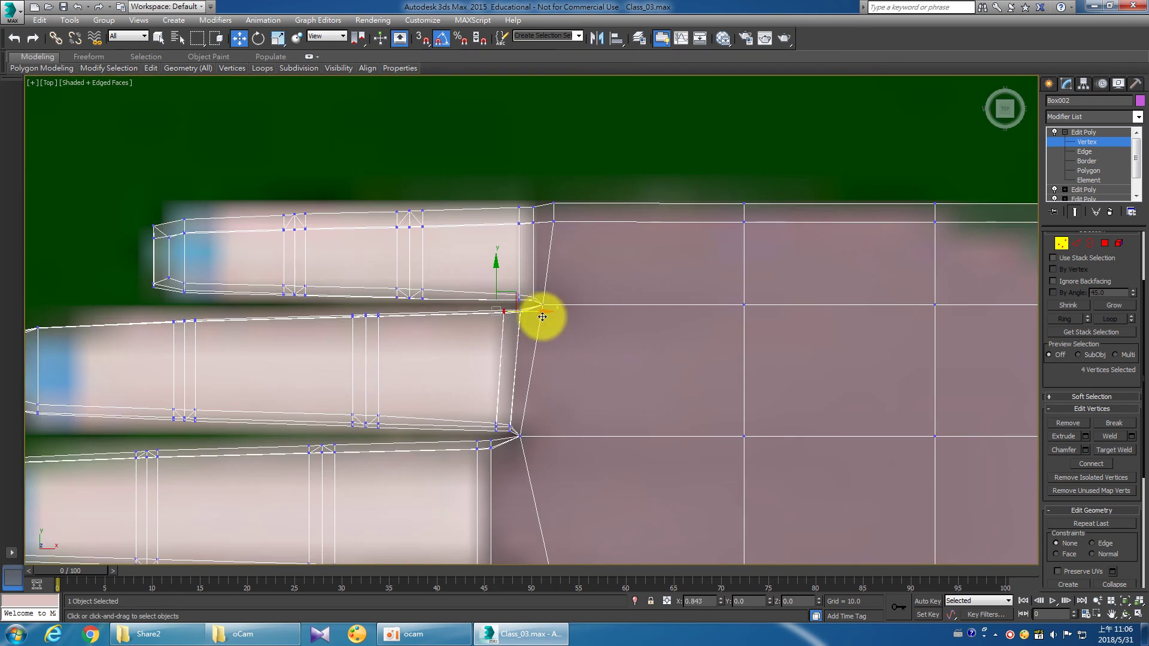
{"action": "left_click_drag", "start_coordinate": [518, 310], "coordinate": [526, 281], "text": "ctrl"}
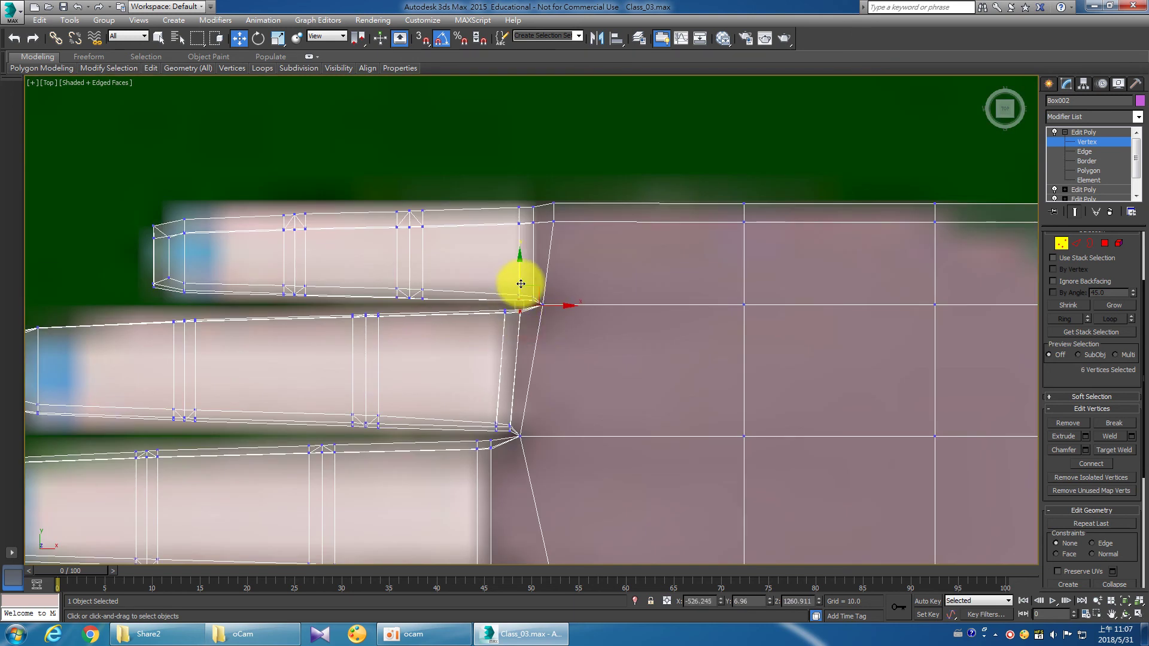
{"action": "mouse_move", "coordinate": [531, 201]}
{"action": "left_mouse_down"}
{"action": "mouse_move", "coordinate": [544, 233]}
{"action": "mouse_move", "coordinate": [573, 217]}
{"action": "left_mouse_up"}
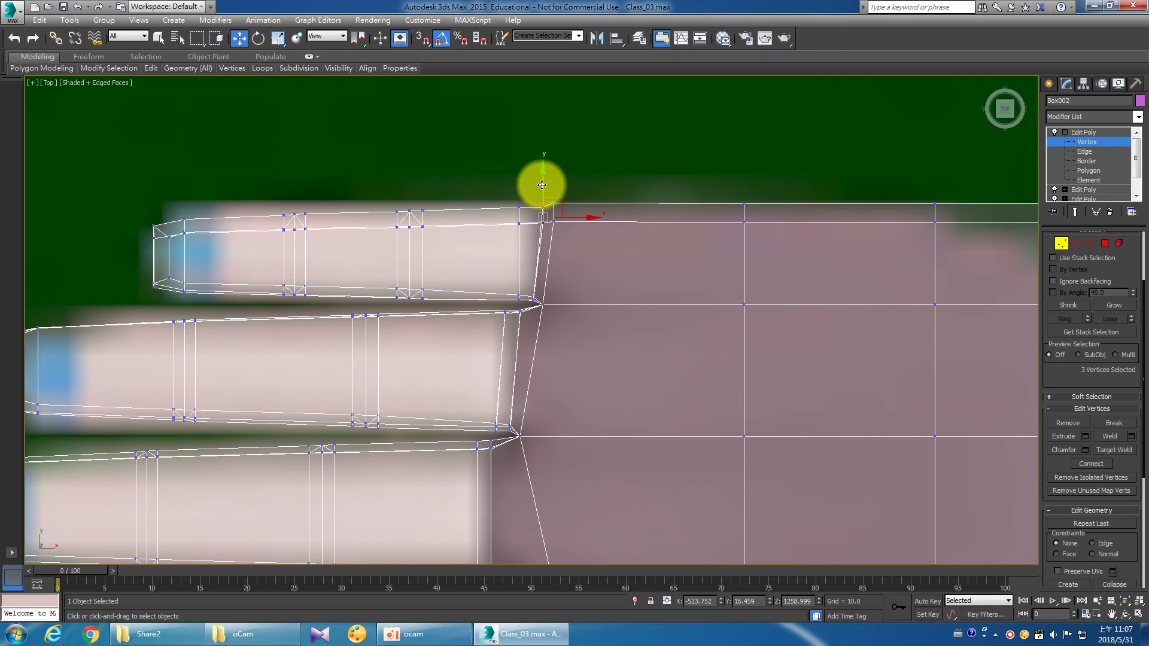
{"action": "mouse_move", "coordinate": [488, 195]}
{"action": "left_mouse_down", "text": "ctrl"}
{"action": "mouse_move", "coordinate": [526, 231]}
{"action": "mouse_move", "coordinate": [560, 216]}
{"action": "left_mouse_up", "text": "ctrl"}
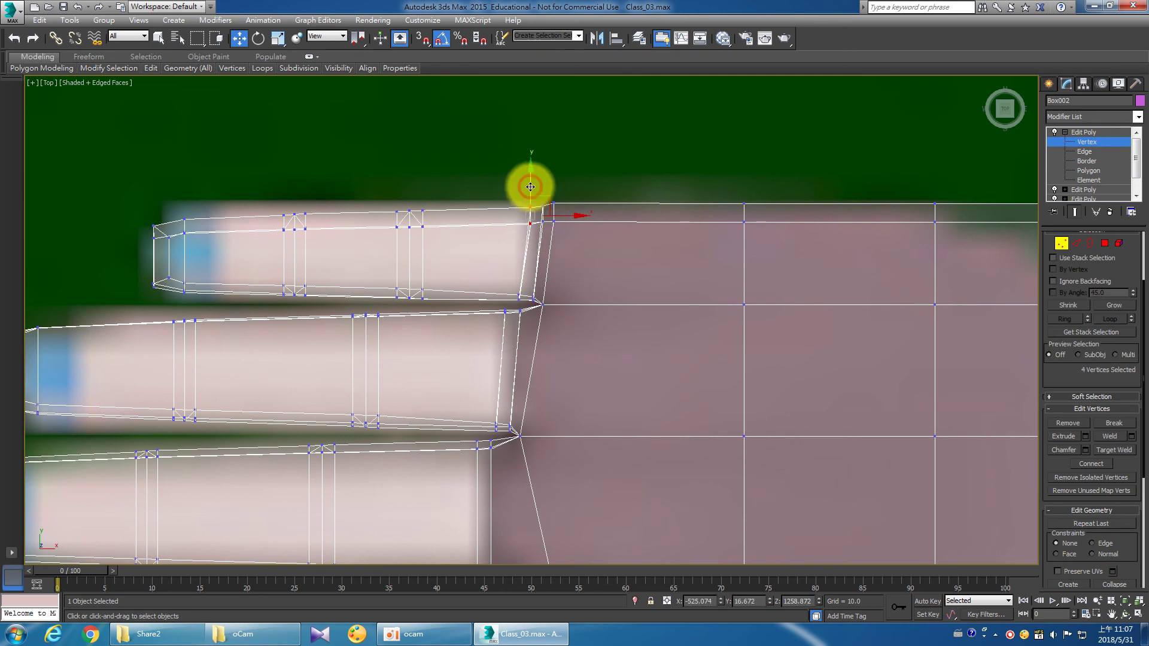
{"action": "left_click_drag", "start_coordinate": [530, 187], "coordinate": [534, 186]}
{"action": "scroll", "coordinate": [537, 277], "scroll_direction": "up", "scroll_amount": 2}
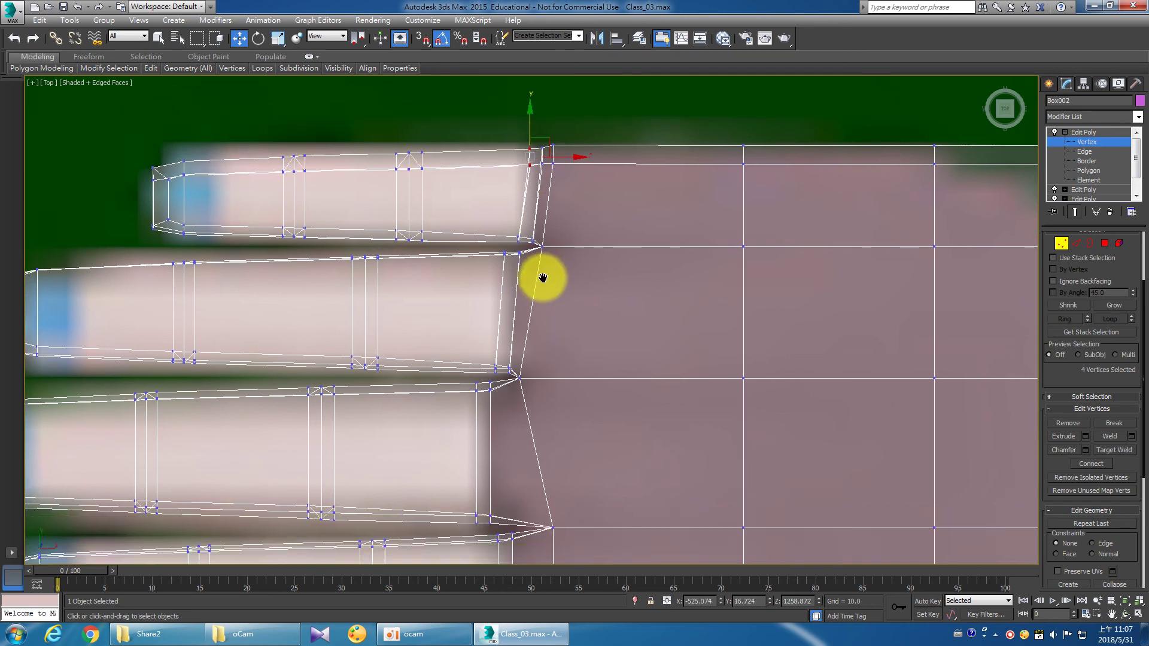
{"action": "scroll", "coordinate": [537, 277], "scroll_direction": "up", "scroll_amount": 2}
{"action": "mouse_move", "coordinate": [509, 242]}
{"action": "left_mouse_down"}
{"action": "mouse_move", "coordinate": [531, 228]}
{"action": "mouse_move", "coordinate": [549, 238]}
{"action": "left_mouse_up"}
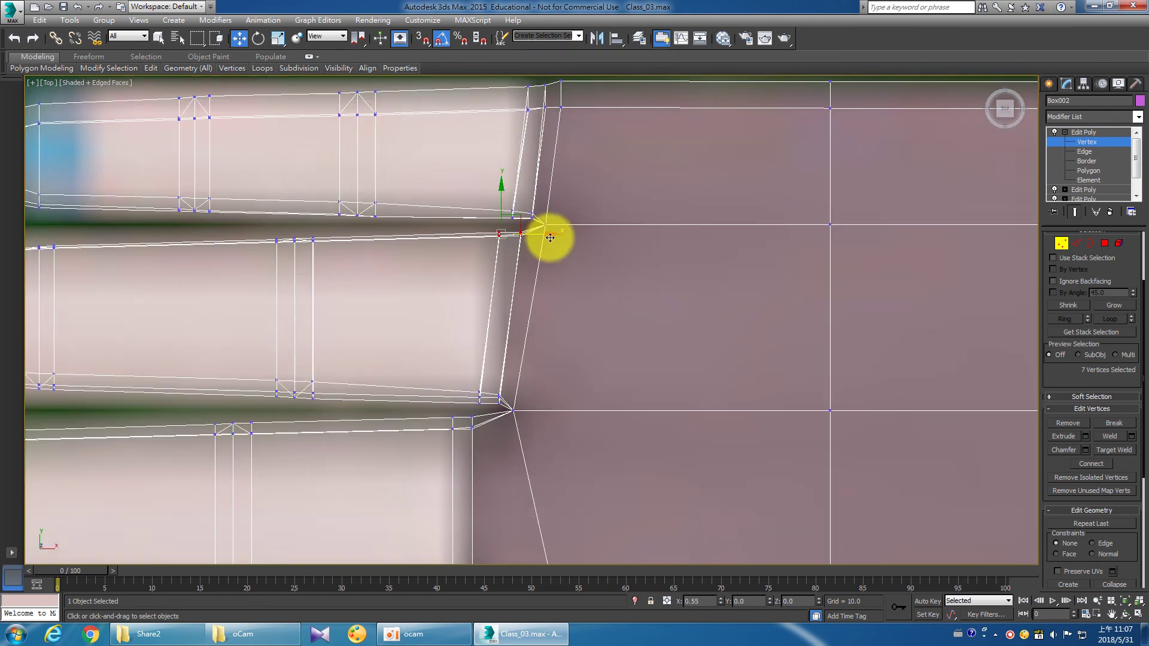
{"action": "left_click", "coordinate": [520, 266]}
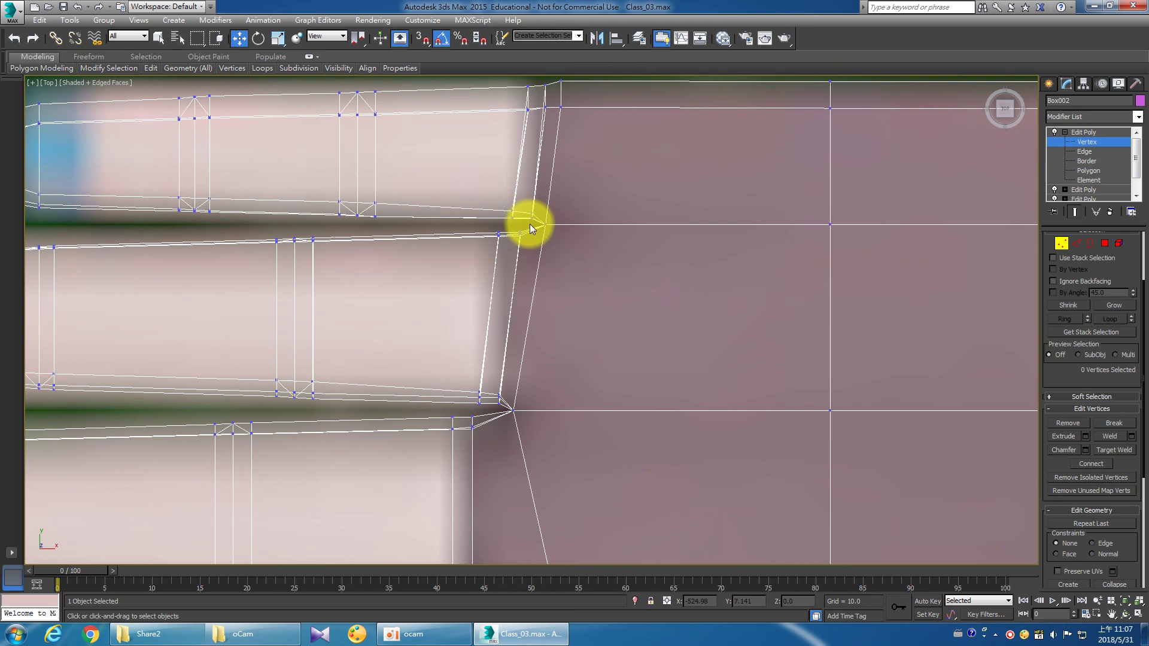
Raise the top finger's lower vertices and nudge the next junction up-left.
{"action": "scroll", "coordinate": [529, 224], "scroll_direction": "down", "scroll_amount": 4}
{"action": "scroll", "coordinate": [541, 278], "scroll_direction": "up", "scroll_amount": 2}
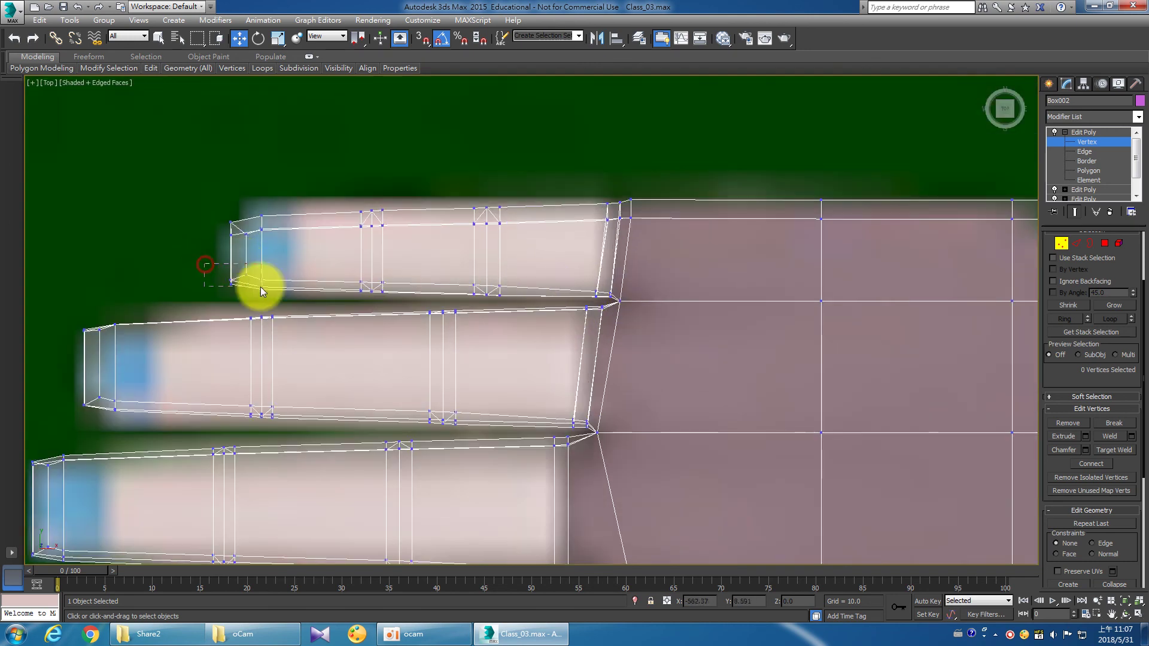
{"action": "left_click_drag", "start_coordinate": [293, 295], "coordinate": [383, 294]}
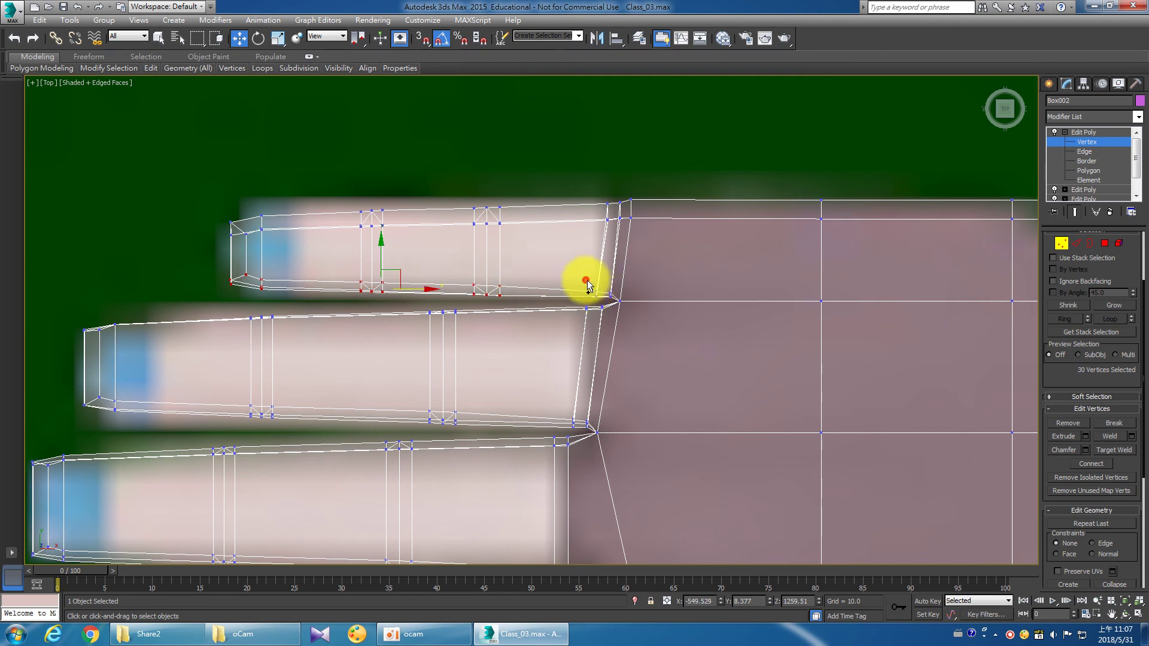
{"action": "left_click_drag", "start_coordinate": [619, 300], "coordinate": [619, 301], "text": "ctrl"}
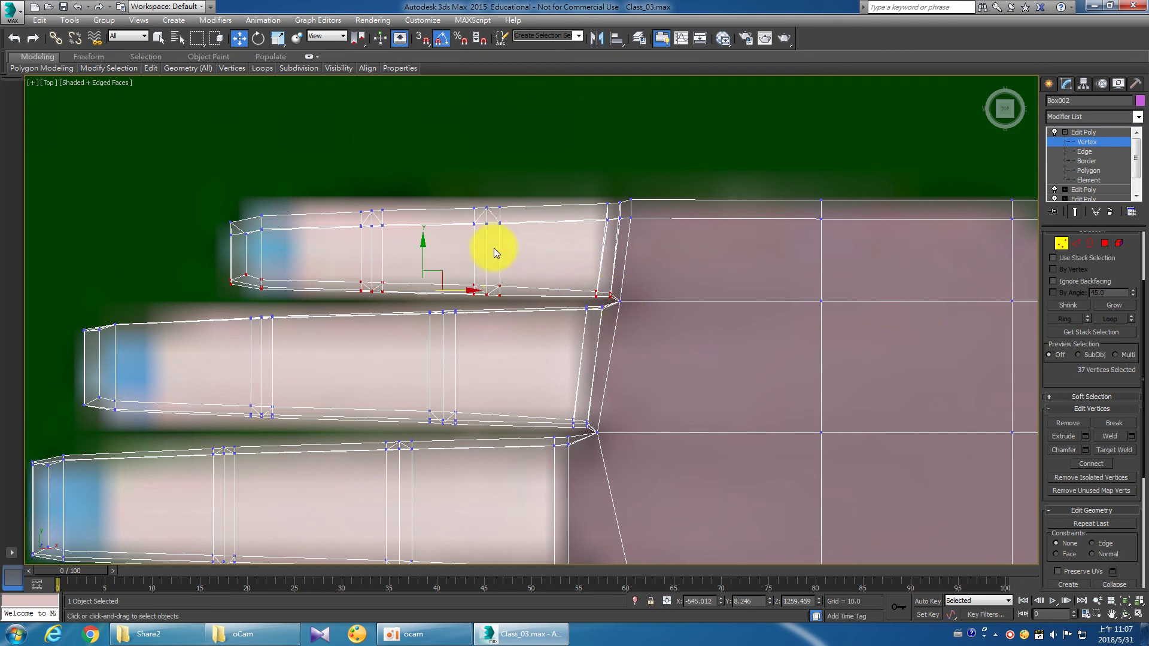
{"action": "left_click_drag", "start_coordinate": [423, 260], "coordinate": [422, 259]}
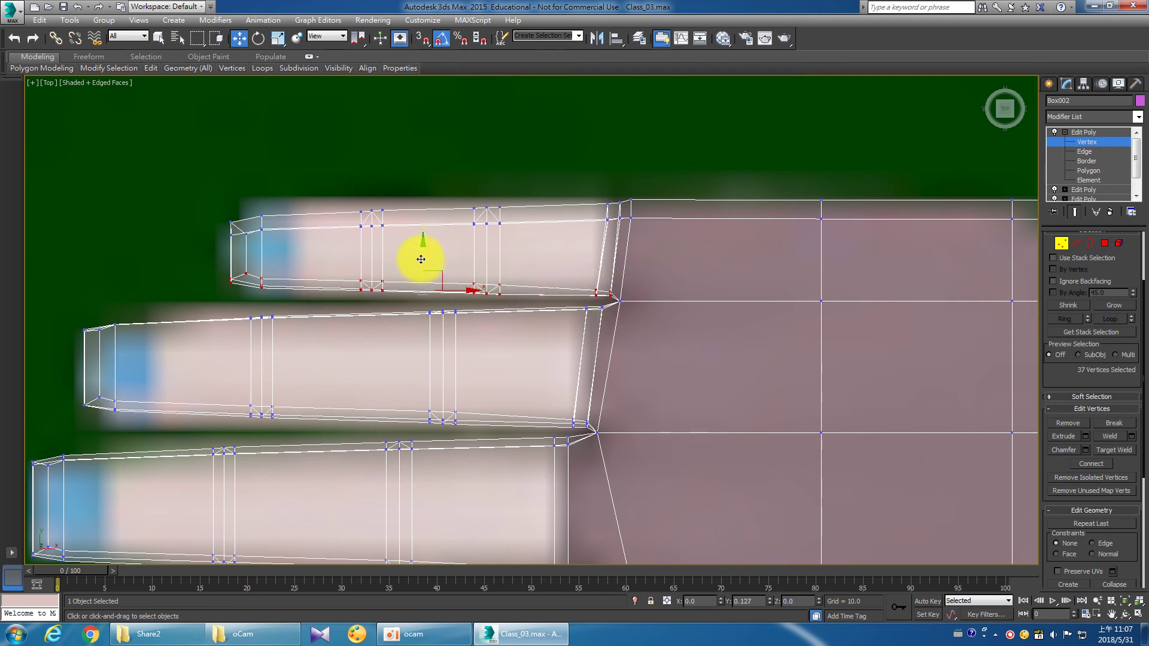
{"action": "mouse_move", "coordinate": [570, 275]}
{"action": "left_mouse_down"}
{"action": "mouse_move", "coordinate": [598, 298]}
{"action": "mouse_move", "coordinate": [590, 326]}
{"action": "mouse_move", "coordinate": [608, 303]}
{"action": "left_mouse_up"}
{"action": "scroll", "coordinate": [635, 272], "scroll_direction": "up", "scroll_amount": 3}
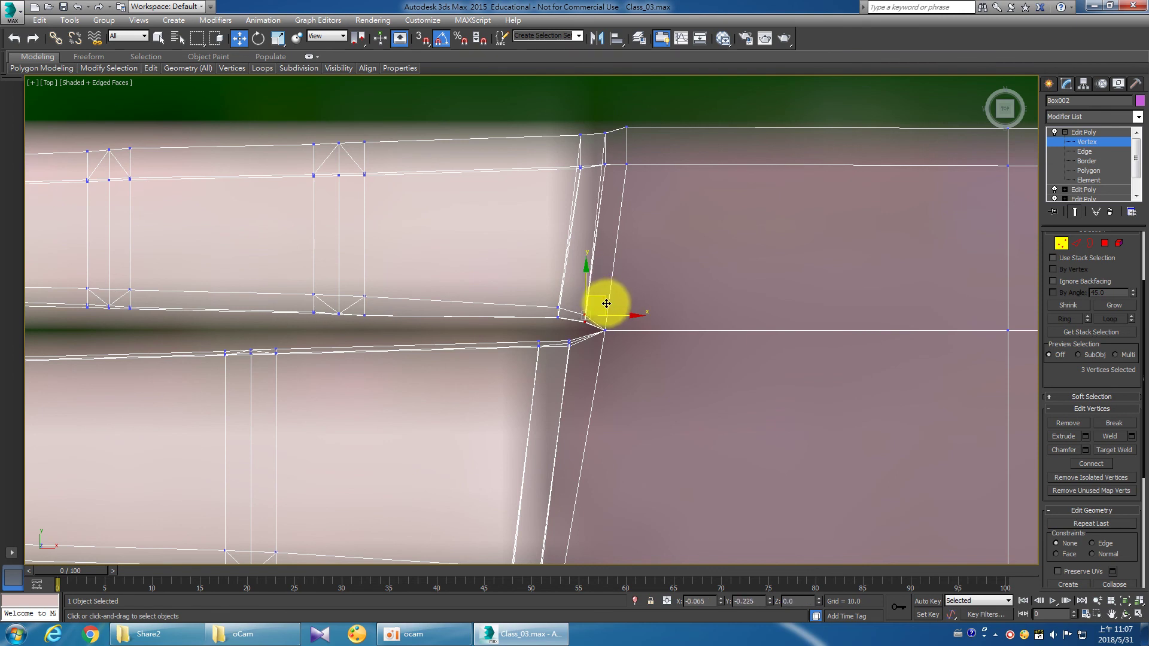
{"action": "key", "text": "ctrl+z"}
{"action": "key", "text": "ctrl+z"}
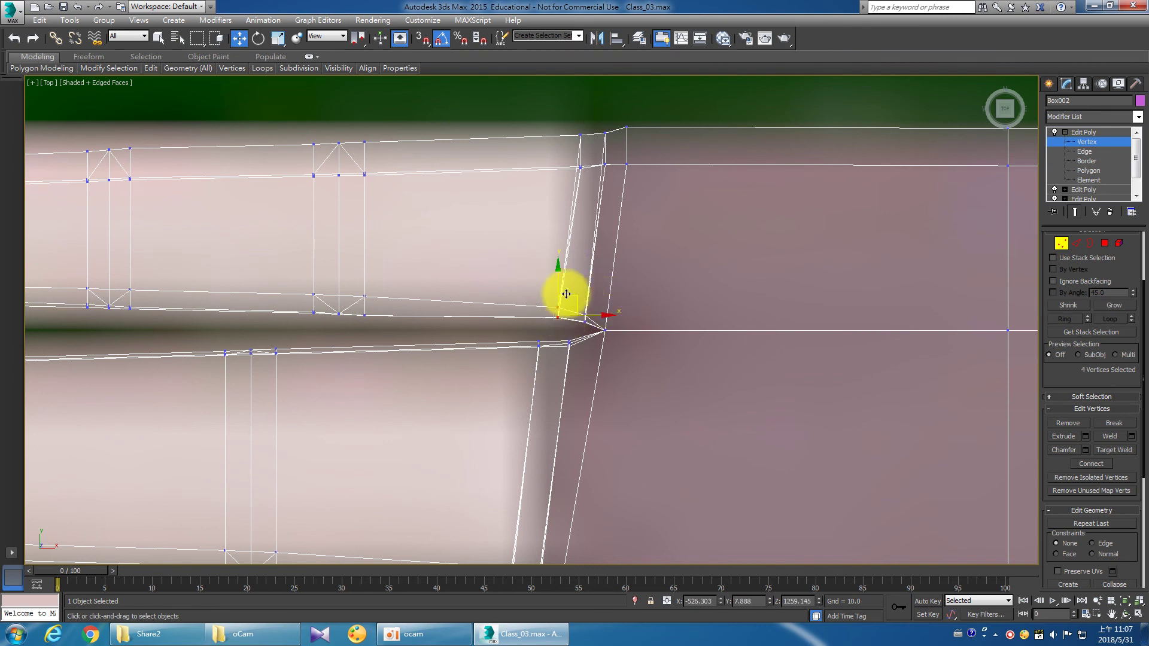
{"action": "left_click_drag", "start_coordinate": [577, 294], "coordinate": [576, 292]}
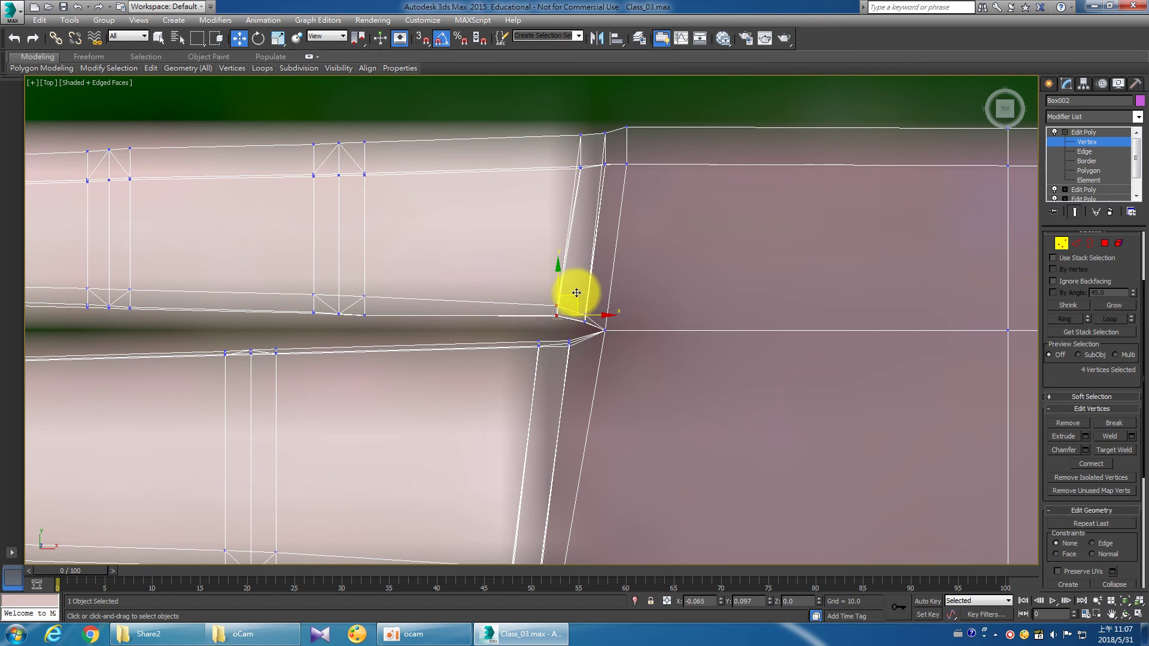
{"action": "left_click", "coordinate": [274, 272]}
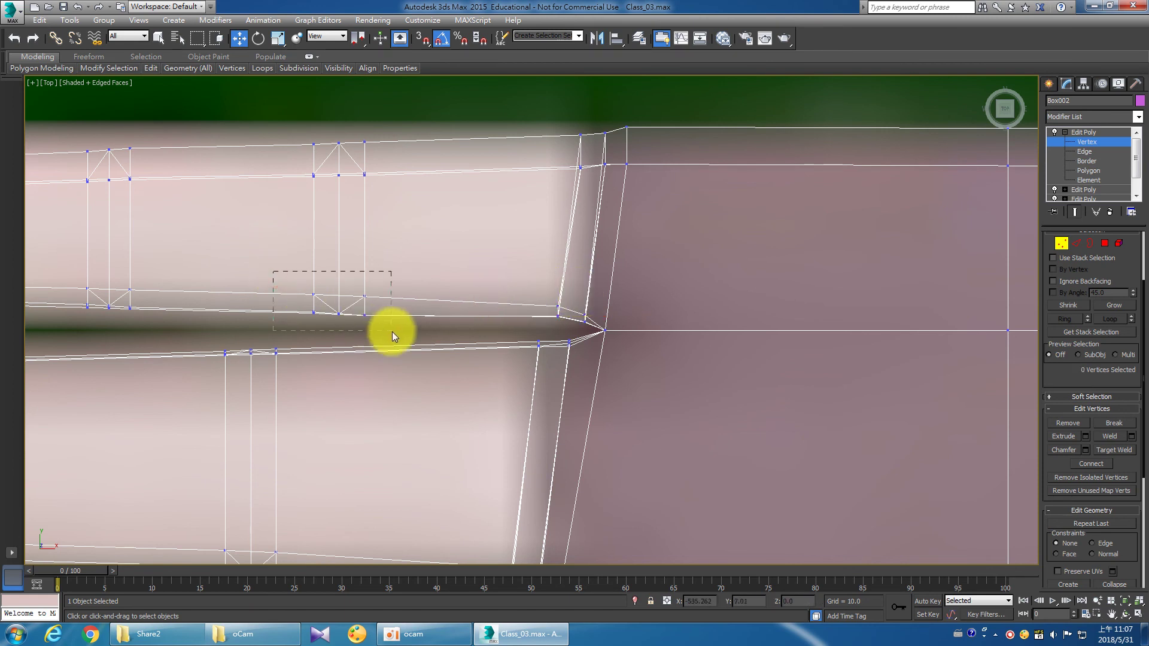
Select the four finger-joint vertices, then the upper finger's lower-edge vertices.
{"action": "left_click_drag", "start_coordinate": [358, 289], "coordinate": [358, 286]}
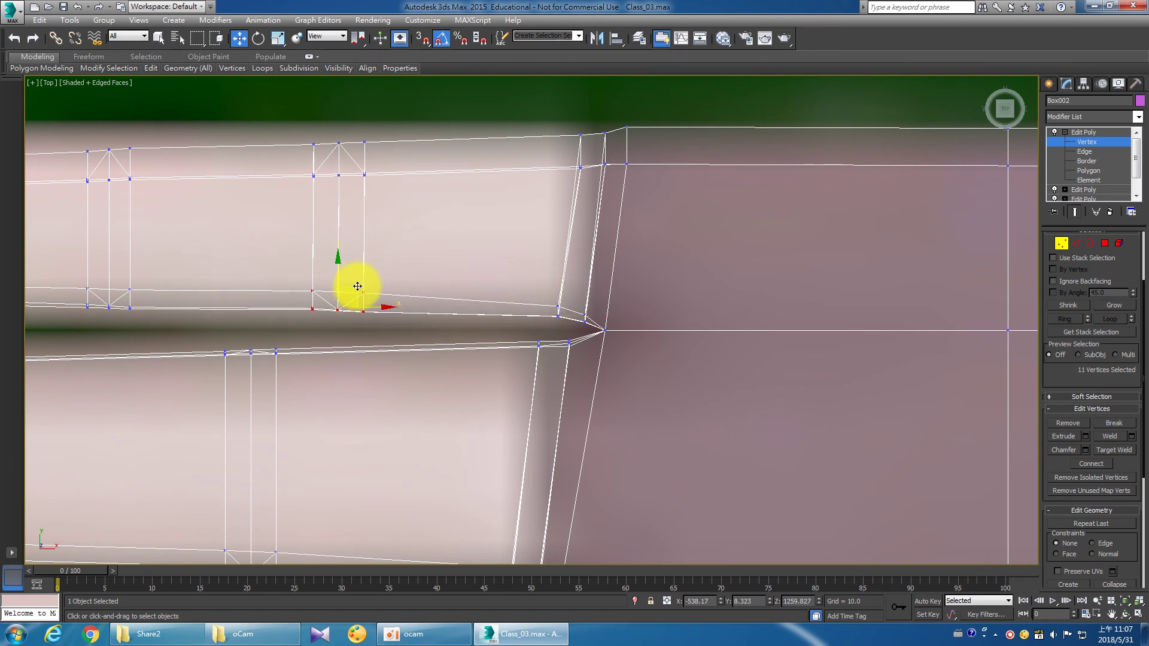
{"action": "mouse_move", "coordinate": [377, 329]}
{"action": "left_mouse_down"}
{"action": "mouse_move", "coordinate": [358, 300]}
{"action": "mouse_move", "coordinate": [341, 325]}
{"action": "left_mouse_up"}
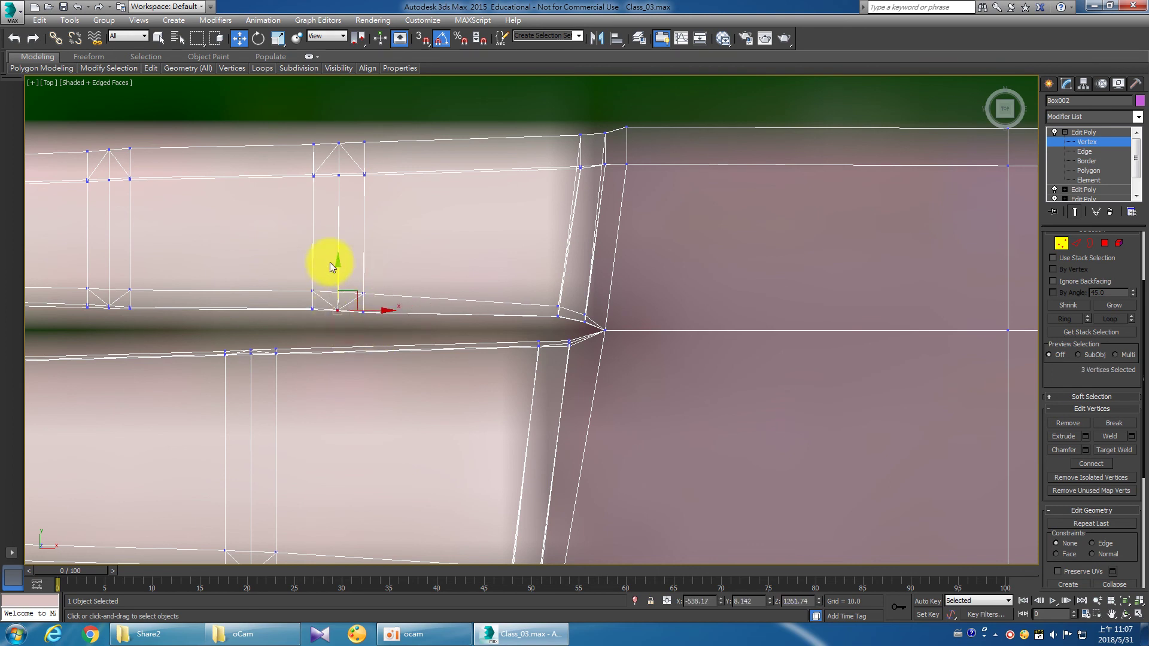
{"action": "left_click_drag", "start_coordinate": [337, 266], "coordinate": [336, 267]}
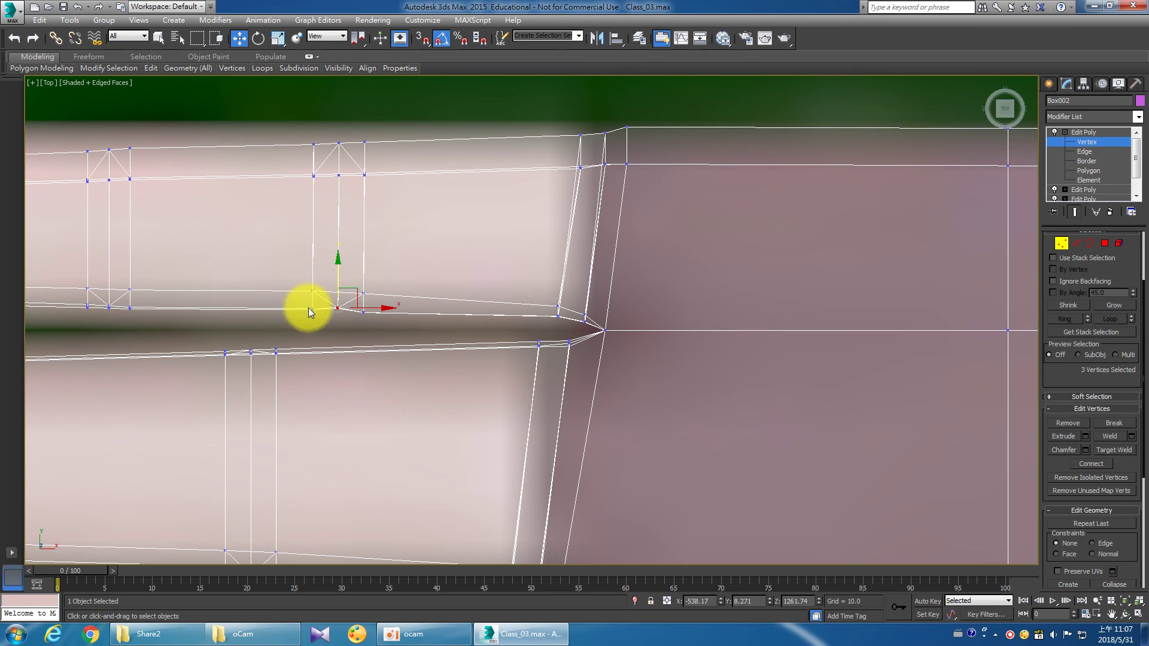
{"action": "left_click_drag", "start_coordinate": [324, 330], "coordinate": [309, 269]}
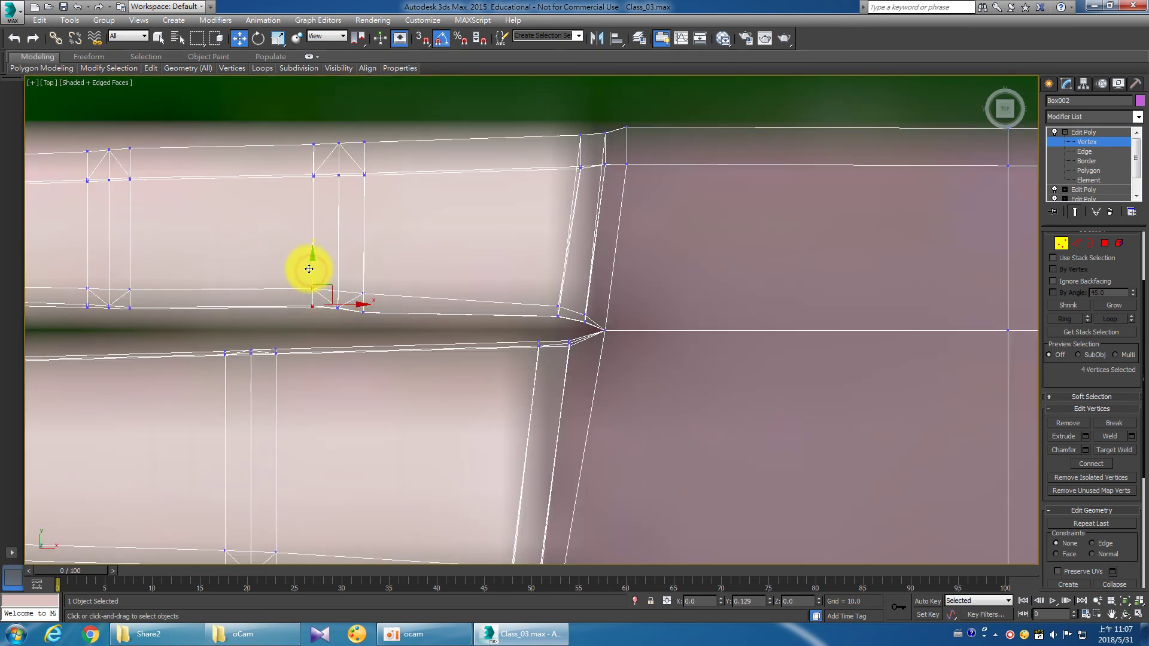
{"action": "left_click", "coordinate": [302, 277]}
{"action": "scroll", "coordinate": [359, 287], "scroll_direction": "down", "scroll_amount": 2}
{"action": "scroll", "coordinate": [359, 288], "scroll_direction": "up", "scroll_amount": 2}
{"action": "middle_click_drag", "start_coordinate": [359, 290], "coordinate": [388, 282]}
{"action": "scroll", "coordinate": [419, 299], "scroll_direction": "down", "scroll_amount": 2}
{"action": "scroll", "coordinate": [404, 313], "scroll_direction": "up", "scroll_amount": 2}
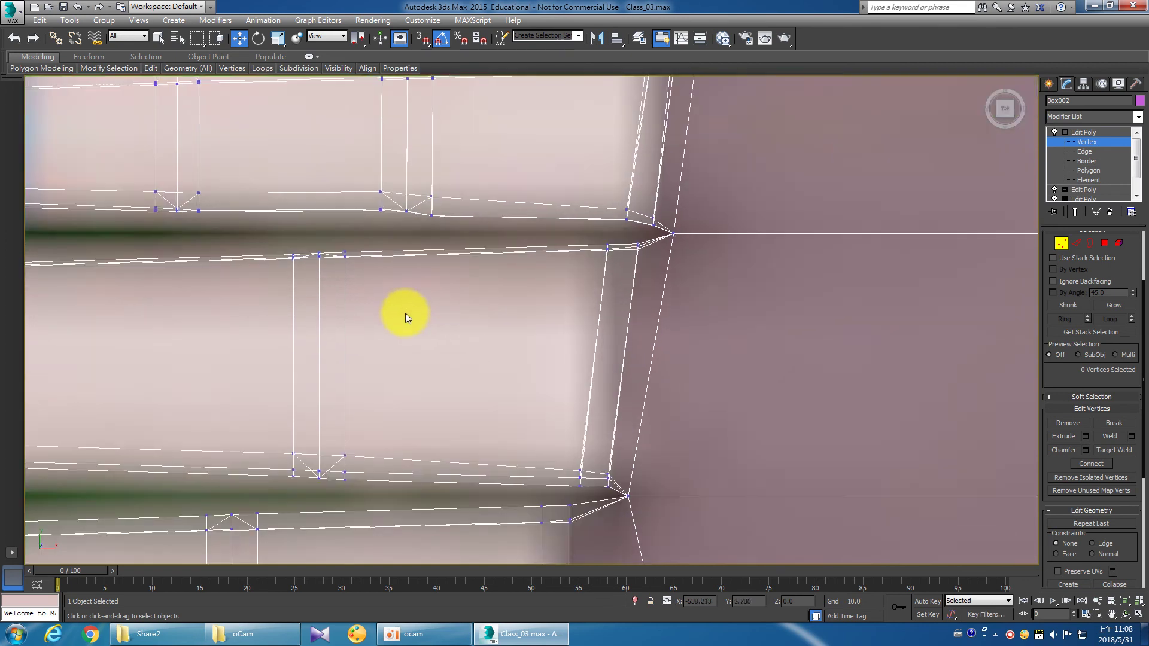
{"action": "scroll", "coordinate": [459, 298], "scroll_direction": "down", "scroll_amount": 2}
{"action": "left_click", "coordinate": [448, 238]}
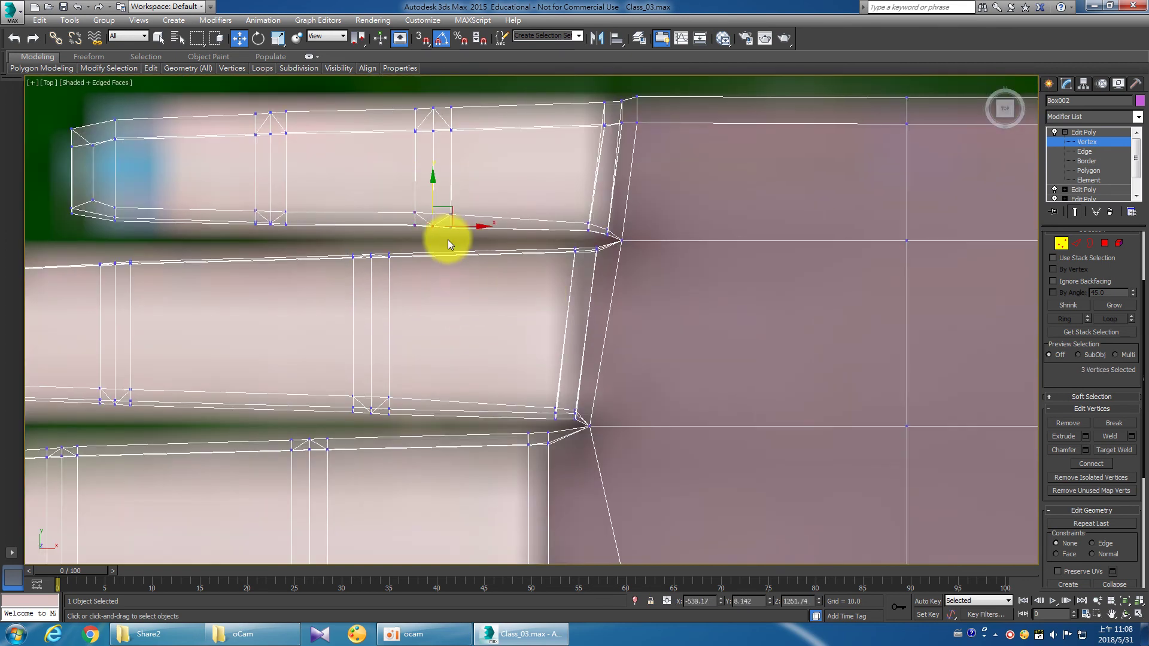
Pull the finger–palm junction vertices left and shift the lower junction vertices right.
{"action": "left_click", "coordinate": [479, 271]}
{"action": "scroll", "coordinate": [487, 288], "scroll_direction": "down", "scroll_amount": 2}
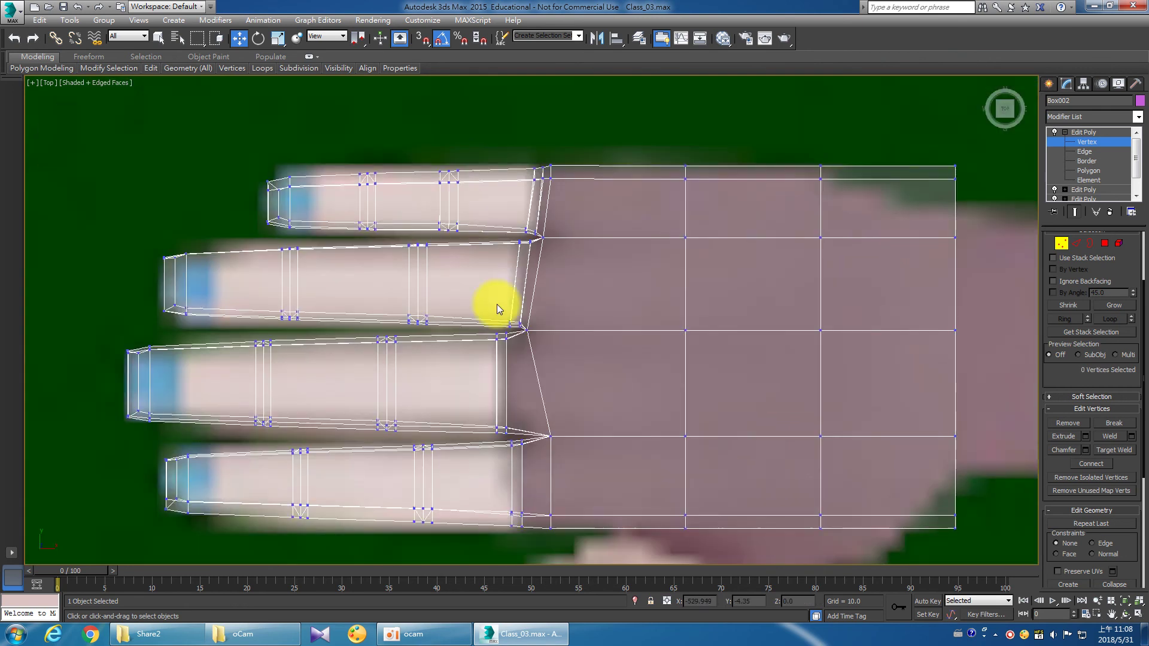
{"action": "scroll", "coordinate": [506, 295], "scroll_direction": "up", "scroll_amount": 3}
{"action": "left_click_drag", "start_coordinate": [554, 406], "coordinate": [518, 365]}
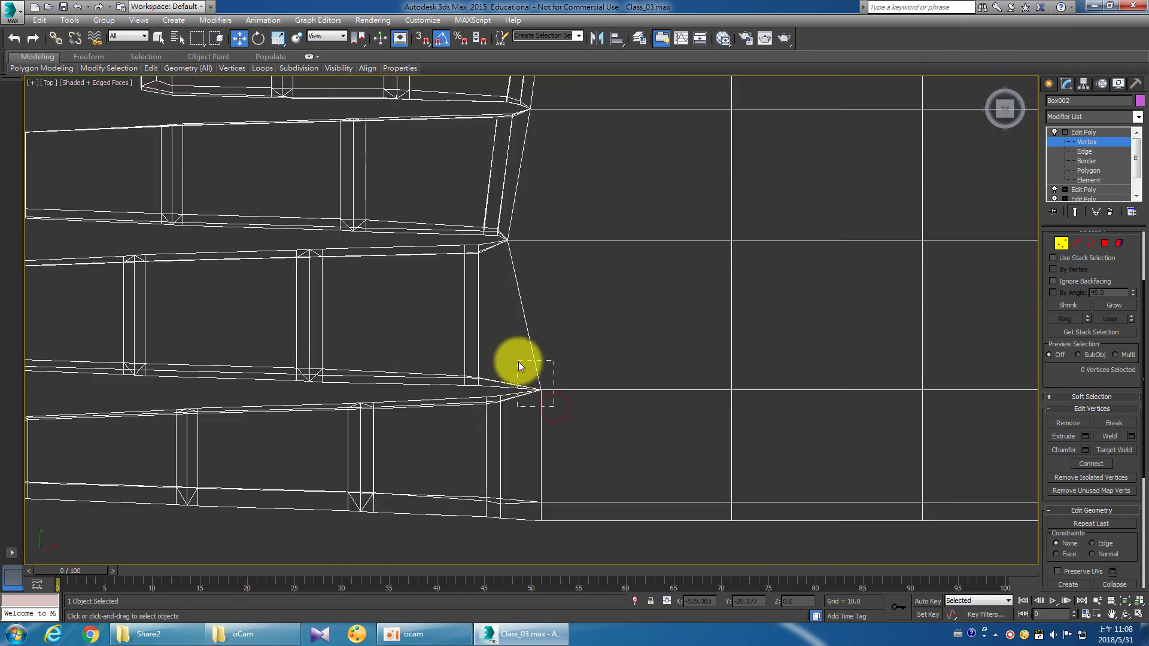
{"action": "left_click_drag", "start_coordinate": [577, 389], "coordinate": [557, 388]}
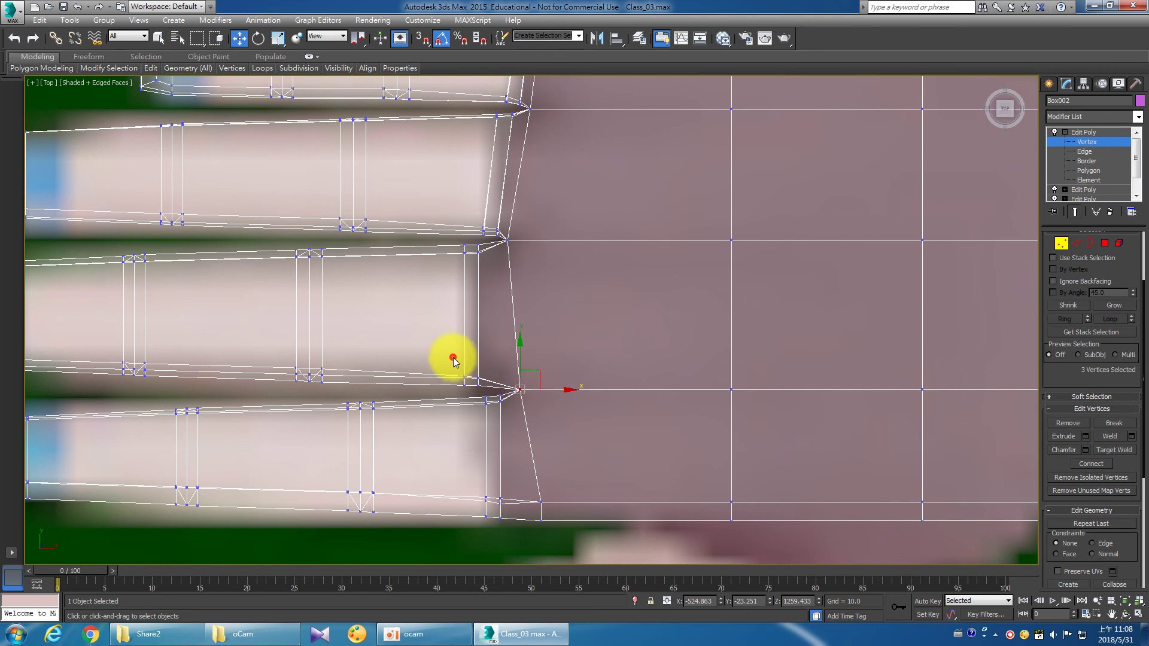
{"action": "left_click_drag", "start_coordinate": [487, 396], "coordinate": [487, 395]}
{"action": "left_click_drag", "start_coordinate": [490, 388], "coordinate": [533, 385]}
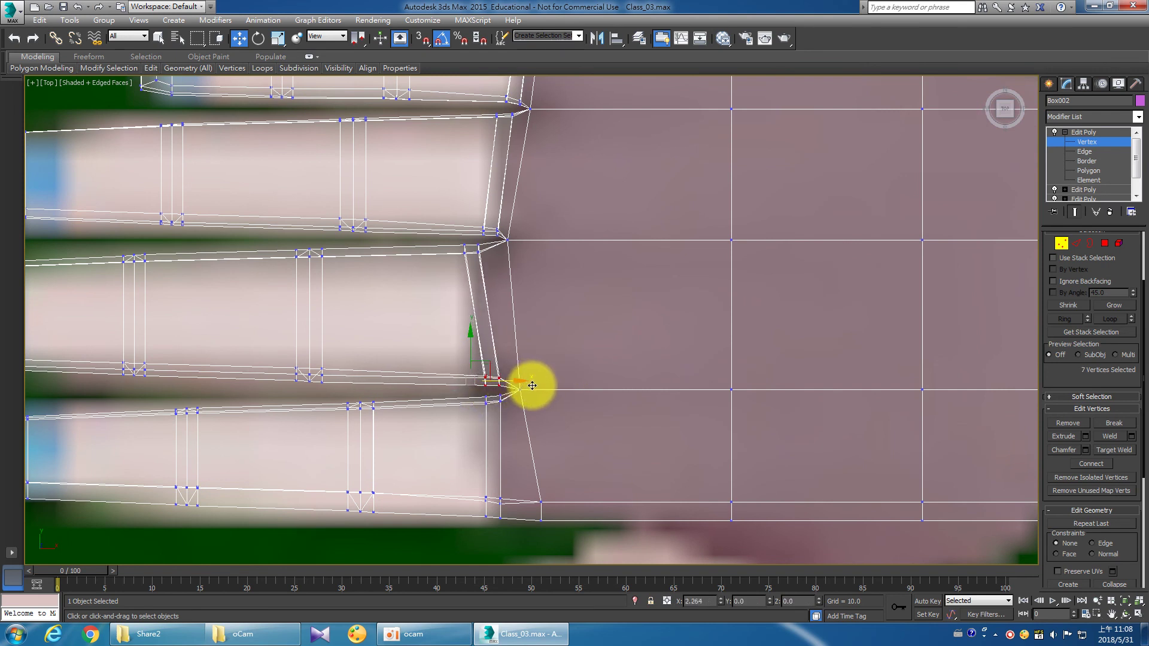
Move the upper junction and finger base-corner vertices into alignment.
{"action": "mouse_move", "coordinate": [454, 264]}
{"action": "left_mouse_down"}
{"action": "mouse_move", "coordinate": [518, 226]}
{"action": "mouse_move", "coordinate": [516, 254]}
{"action": "left_mouse_up"}
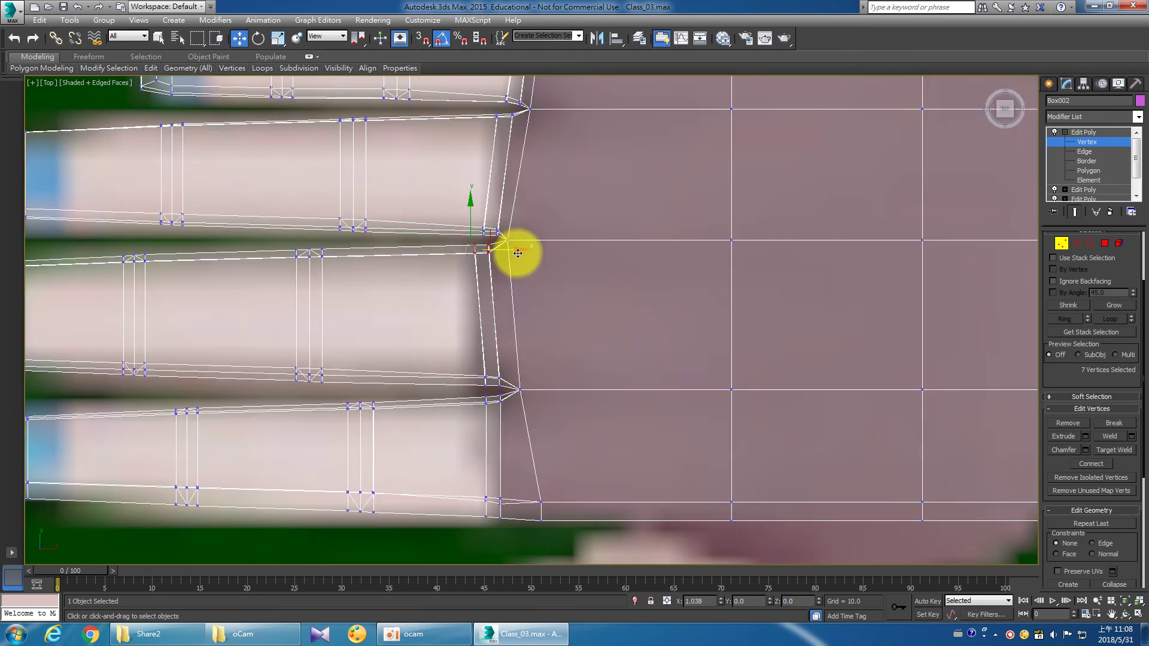
{"action": "scroll", "coordinate": [479, 274], "scroll_direction": "up", "scroll_amount": 2}
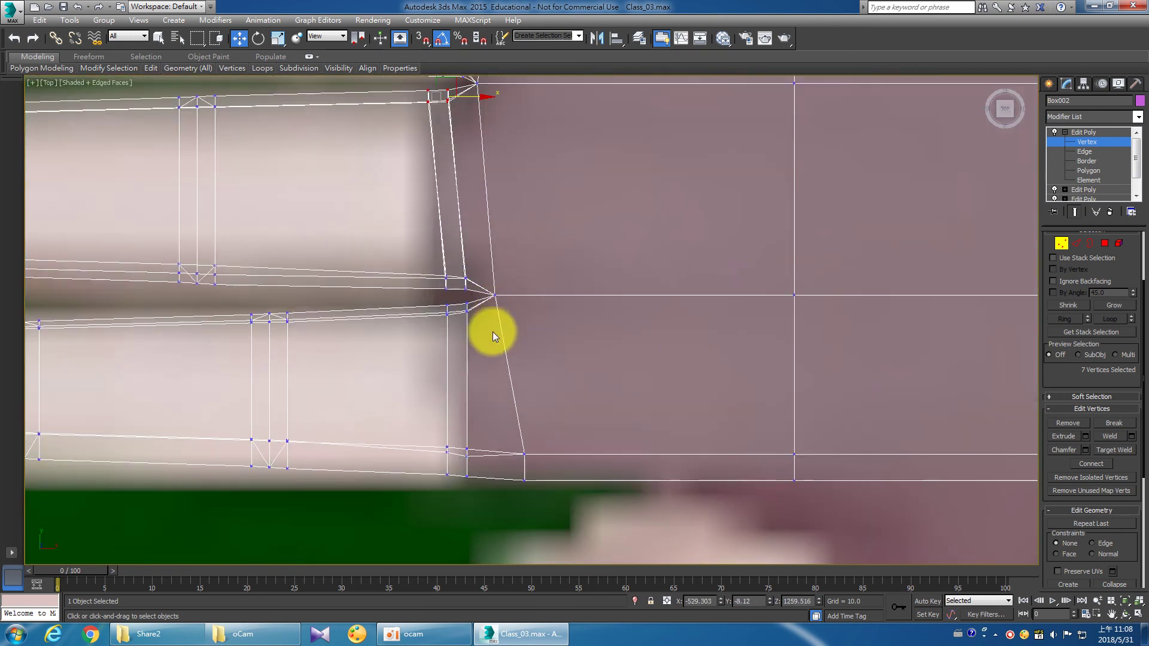
{"action": "scroll", "coordinate": [487, 327], "scroll_direction": "up", "scroll_amount": 1}
{"action": "left_click_drag", "start_coordinate": [539, 425], "coordinate": [516, 421]}
{"action": "left_click", "coordinate": [542, 441]}
{"action": "mouse_move", "coordinate": [391, 395]}
{"action": "left_mouse_down"}
{"action": "mouse_move", "coordinate": [468, 461]}
{"action": "mouse_move", "coordinate": [505, 423]}
{"action": "left_mouse_up"}
{"action": "middle_click_drag", "start_coordinate": [505, 303], "coordinate": [490, 339]}
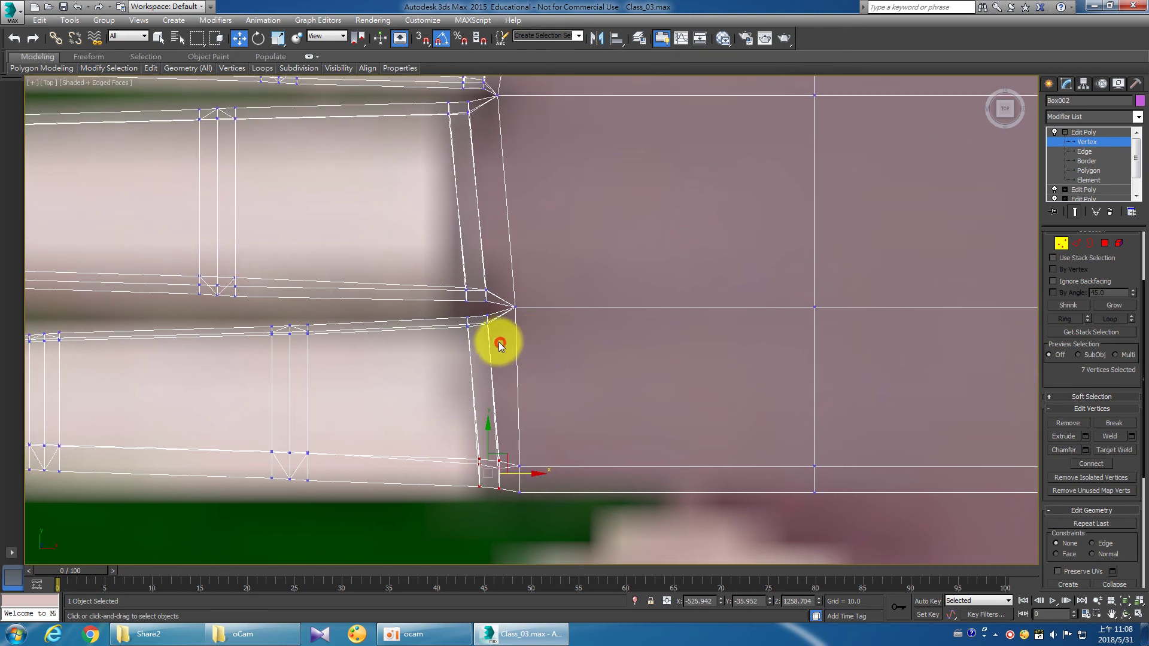
{"action": "left_click_drag", "start_coordinate": [494, 341], "coordinate": [476, 315]}
Reframe the hand and select the little finger's knuckle vertices.
{"action": "left_click", "coordinate": [448, 356]}
{"action": "scroll", "coordinate": [364, 383], "scroll_direction": "down", "scroll_amount": 5}
{"action": "middle_click_drag", "start_coordinate": [364, 387], "coordinate": [376, 385]}
{"action": "scroll", "coordinate": [376, 385], "scroll_direction": "down", "scroll_amount": 2}
{"action": "scroll", "coordinate": [376, 385], "scroll_direction": "up", "scroll_amount": 2}
{"action": "mouse_move", "coordinate": [386, 423]}
{"action": "left_mouse_down"}
{"action": "mouse_move", "coordinate": [346, 352]}
{"action": "mouse_move", "coordinate": [366, 383]}
{"action": "left_mouse_up"}
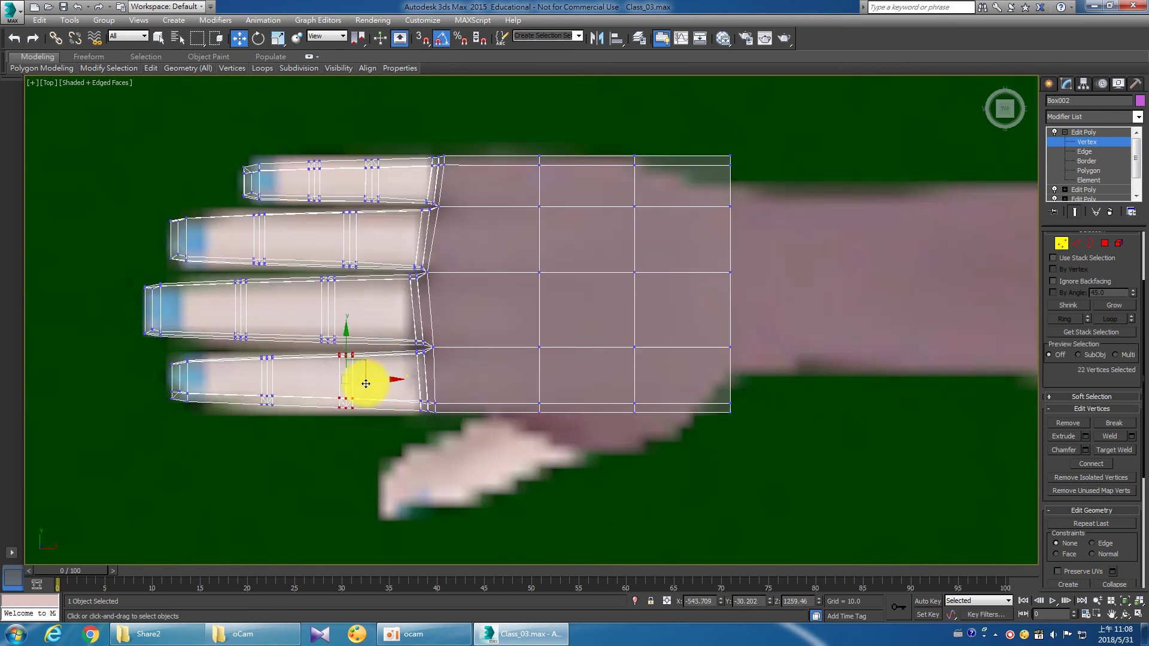
Raise the ring and little fingers' edge vertices slightly along Y.
{"action": "mouse_move", "coordinate": [103, 317]}
{"action": "left_mouse_down"}
{"action": "mouse_move", "coordinate": [289, 348]}
{"action": "mouse_move", "coordinate": [329, 324]}
{"action": "mouse_move", "coordinate": [428, 356]}
{"action": "left_mouse_up"}
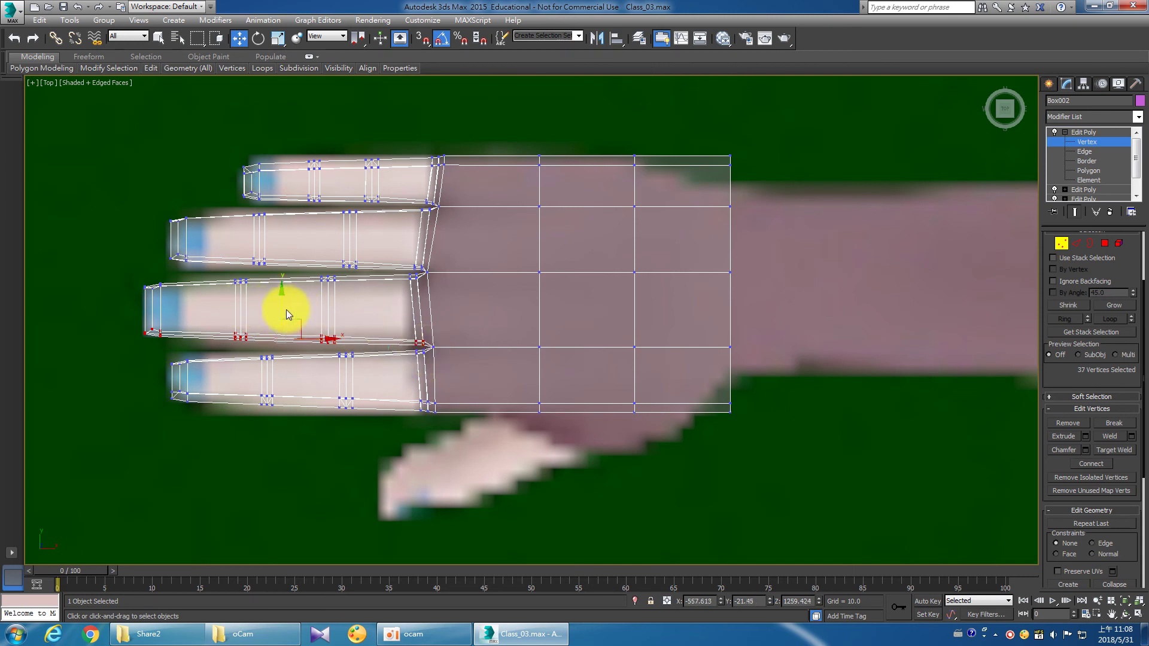
{"action": "left_click_drag", "start_coordinate": [280, 309], "coordinate": [280, 305]}
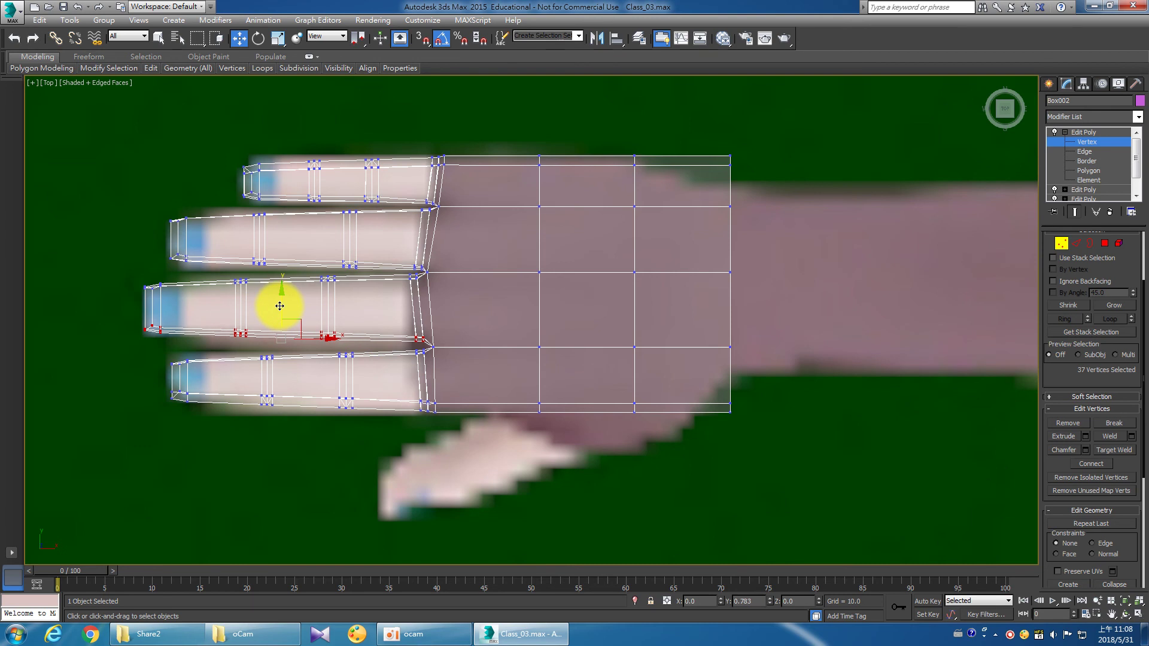
{"action": "left_click_drag", "start_coordinate": [147, 349], "coordinate": [429, 375]}
{"action": "scroll", "coordinate": [428, 376], "scroll_direction": "up", "scroll_amount": 3}
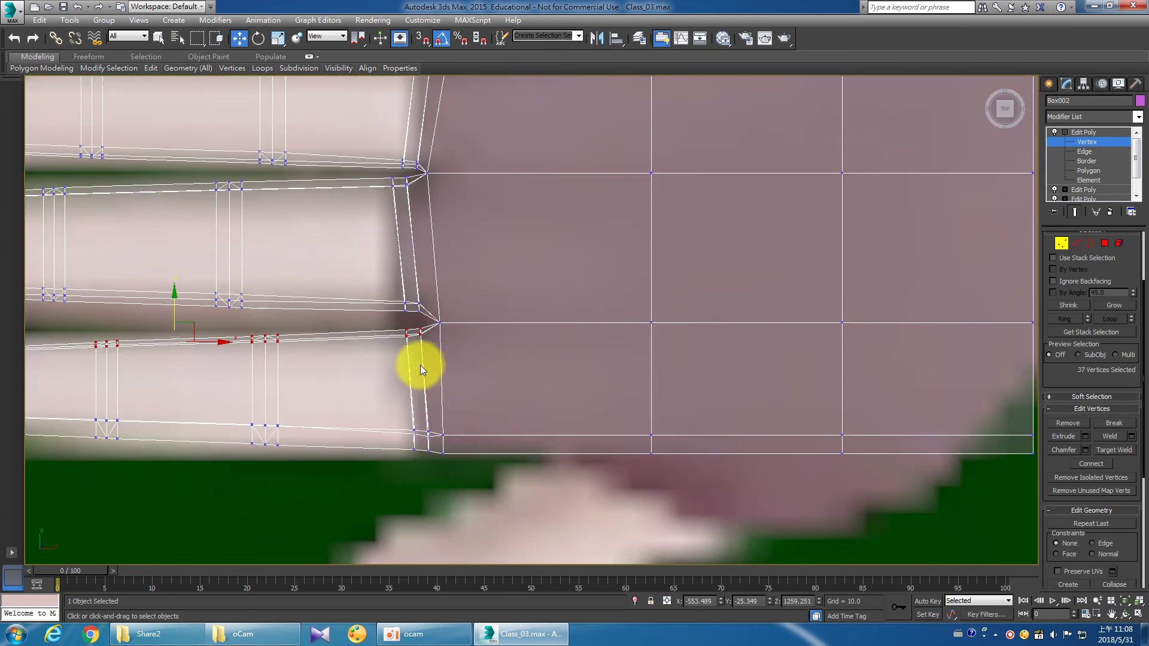
{"action": "middle_click_drag", "start_coordinate": [415, 367], "coordinate": [475, 367]}
{"action": "scroll", "coordinate": [434, 347], "scroll_direction": "down", "scroll_amount": 2}
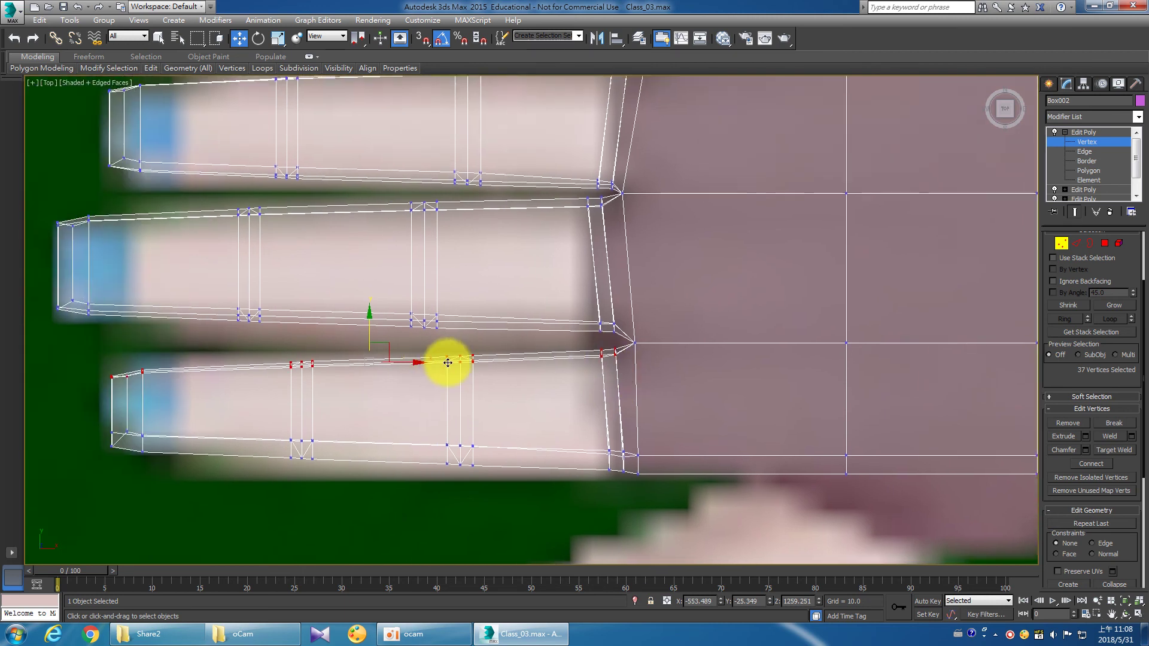
{"action": "scroll", "coordinate": [446, 361], "scroll_direction": "down", "scroll_amount": 1}
{"action": "left_click_drag", "start_coordinate": [392, 335], "coordinate": [395, 335]}
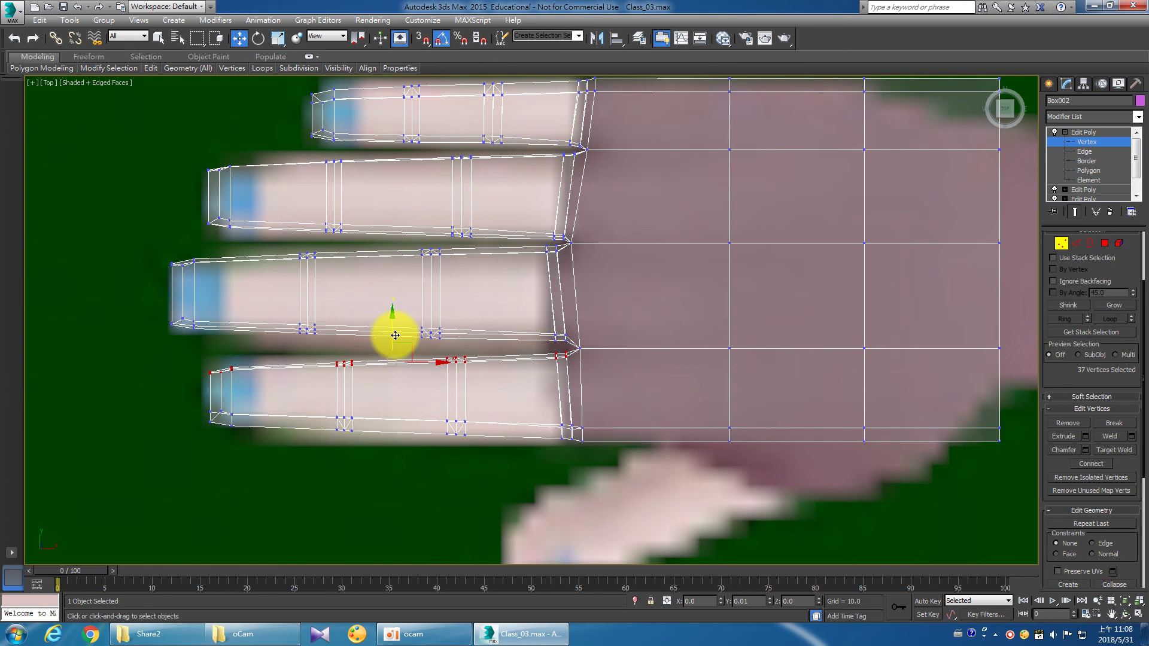
{"action": "scroll", "coordinate": [312, 338], "scroll_direction": "down", "scroll_amount": 2}
{"action": "scroll", "coordinate": [236, 342], "scroll_direction": "down", "scroll_amount": 1}
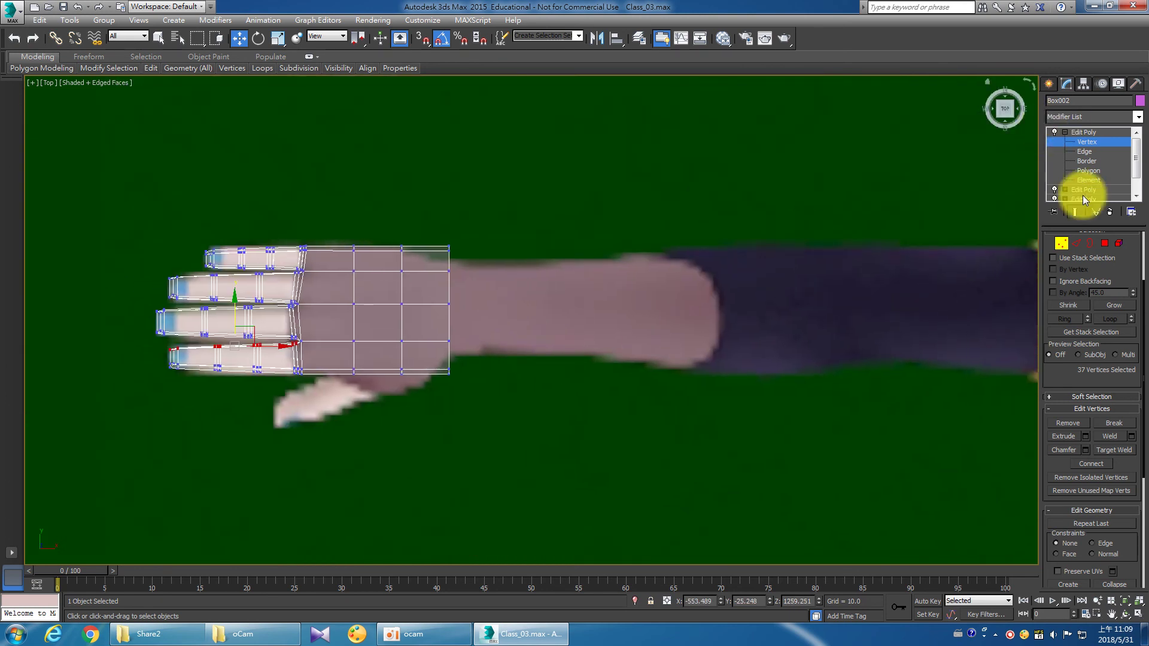
{"action": "middle_click_drag", "start_coordinate": [868, 277], "coordinate": [867, 281]}
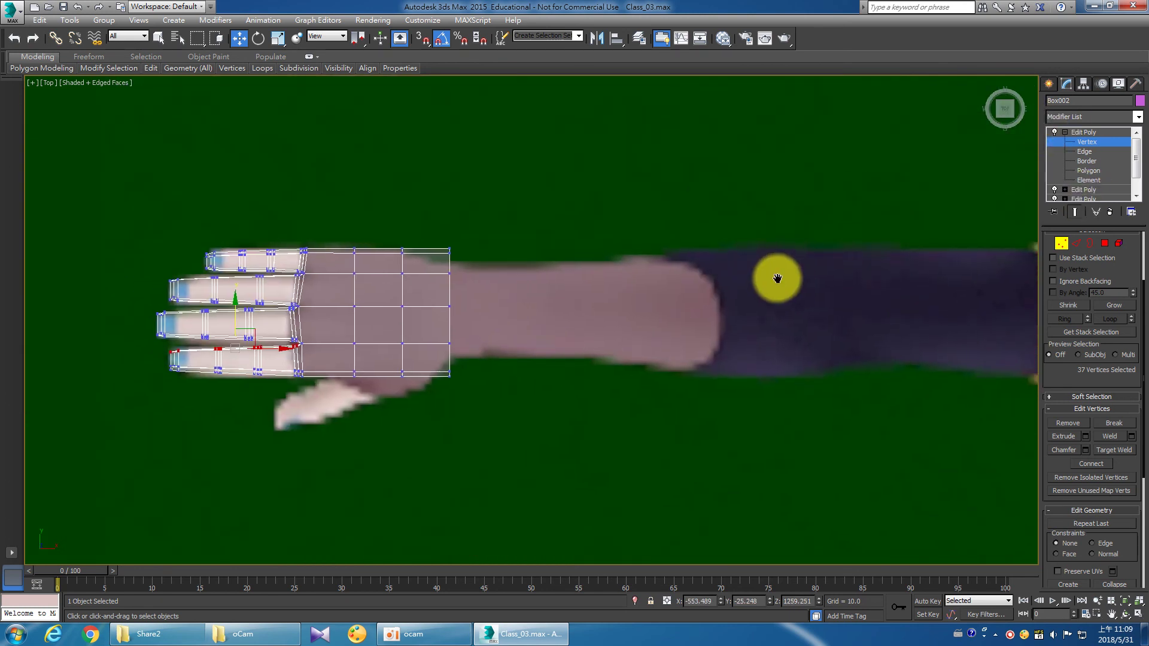
Exit Vertex level, unhide all objects, and maximize the Perspective view on the arm.
{"action": "left_click", "coordinate": [1092, 133]}
{"action": "right_click", "coordinate": [807, 248]}
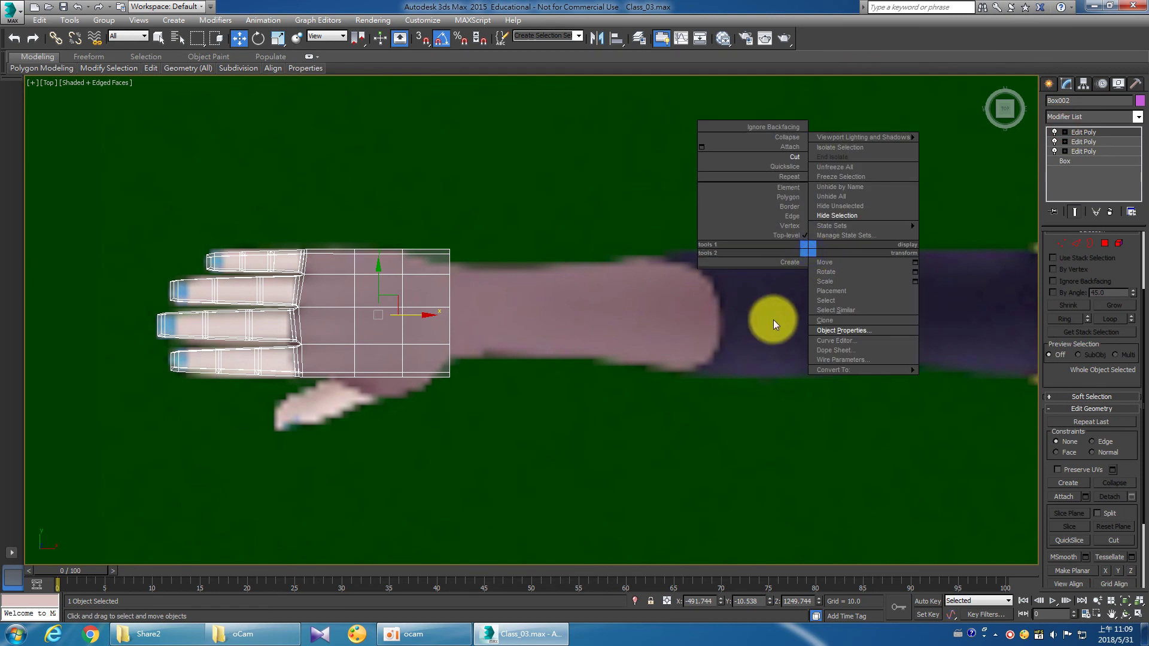
{"action": "left_click", "coordinate": [856, 196]}
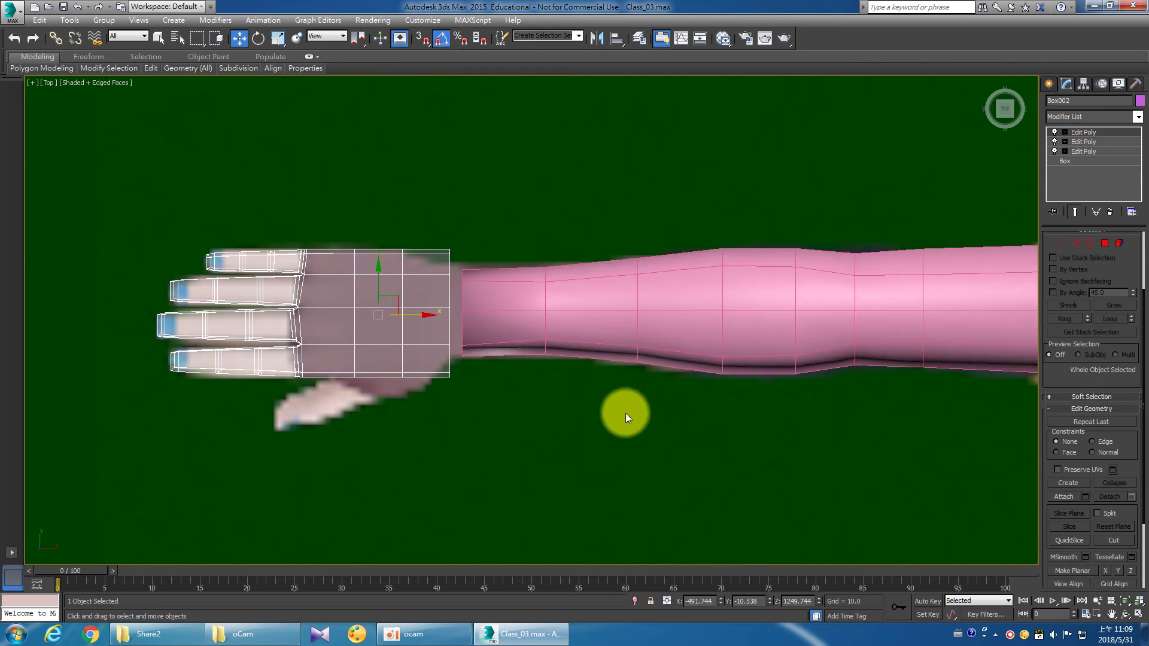
{"action": "scroll", "coordinate": [622, 411], "scroll_direction": "up", "scroll_amount": 1}
{"action": "scroll", "coordinate": [520, 414], "scroll_direction": "up", "scroll_amount": 1}
{"action": "scroll", "coordinate": [514, 413], "scroll_direction": "up", "scroll_amount": 2}
{"action": "scroll", "coordinate": [473, 383], "scroll_direction": "up", "scroll_amount": 2}
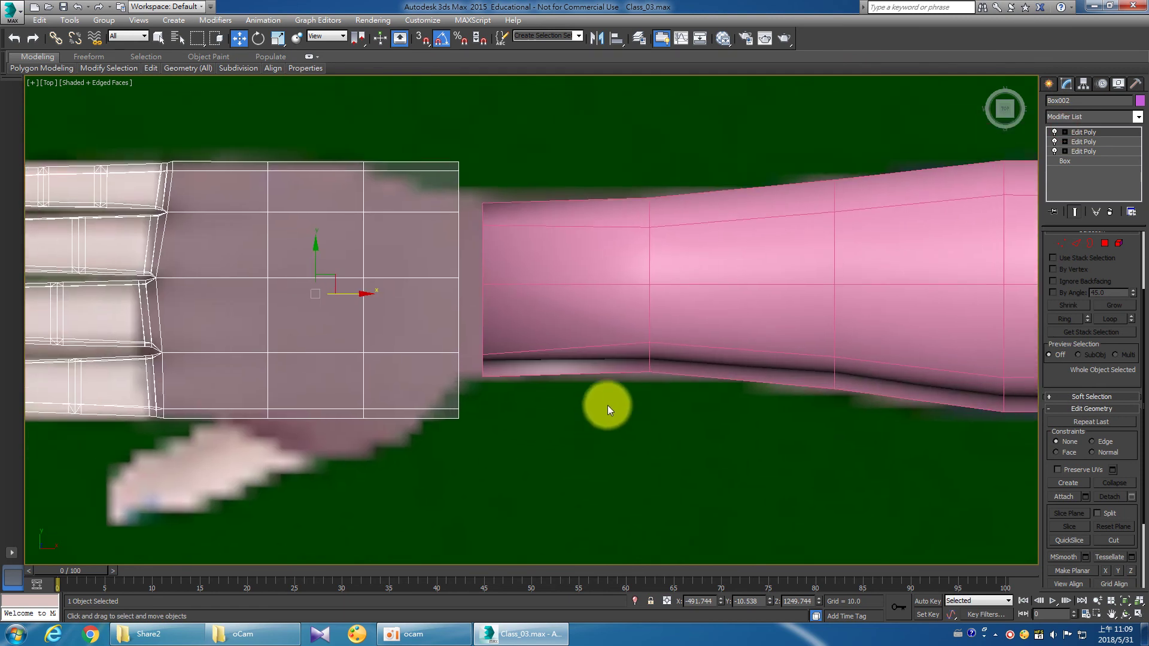
{"action": "left_click", "coordinate": [1137, 615]}
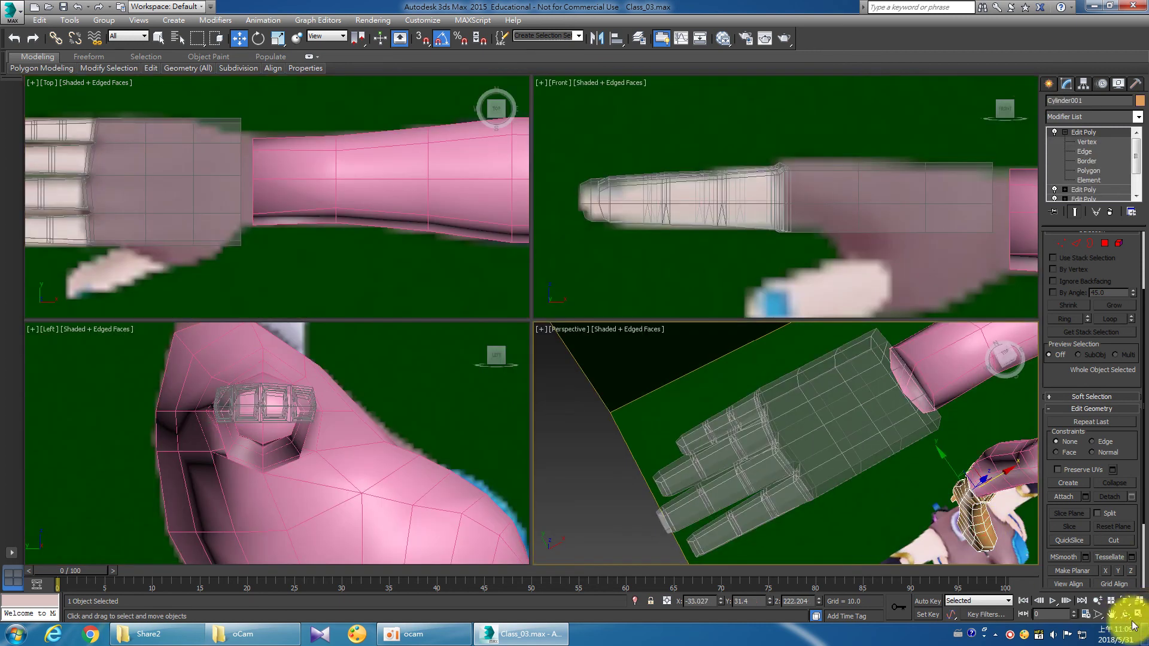
{"action": "left_click", "coordinate": [1136, 616]}
{"action": "middle_click_drag", "start_coordinate": [1039, 551], "coordinate": [808, 500]}
Add an Edit Poly modifier to the arm Box001 at Polygon level.
{"action": "left_click", "coordinate": [587, 208]}
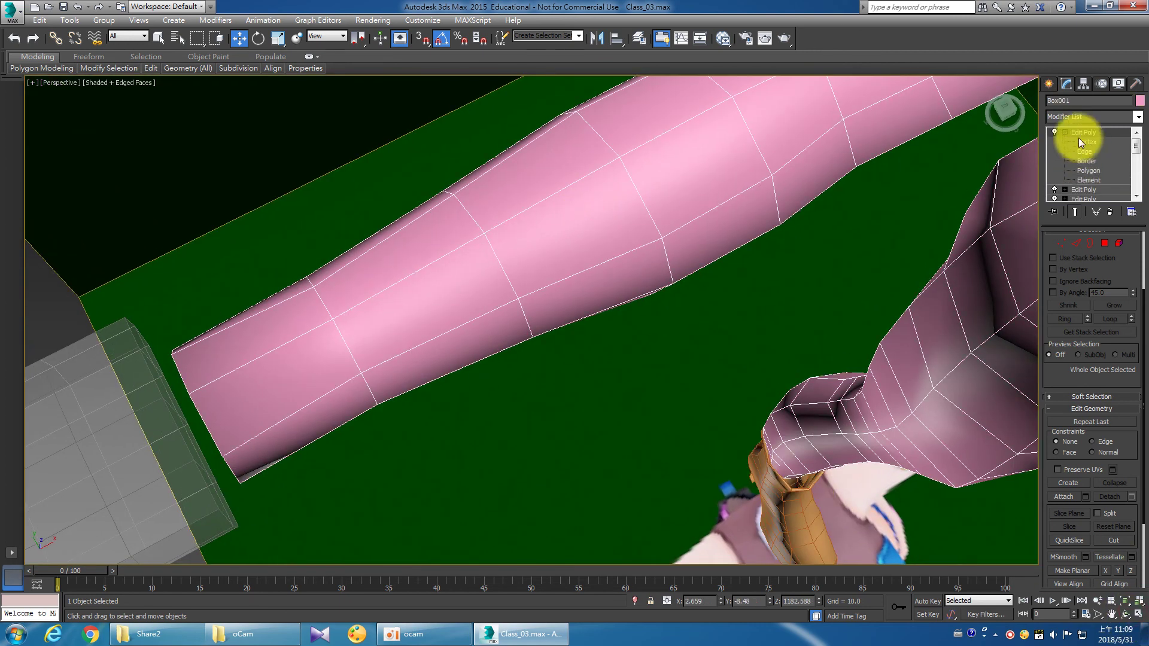
{"action": "left_click", "coordinate": [1115, 117]}
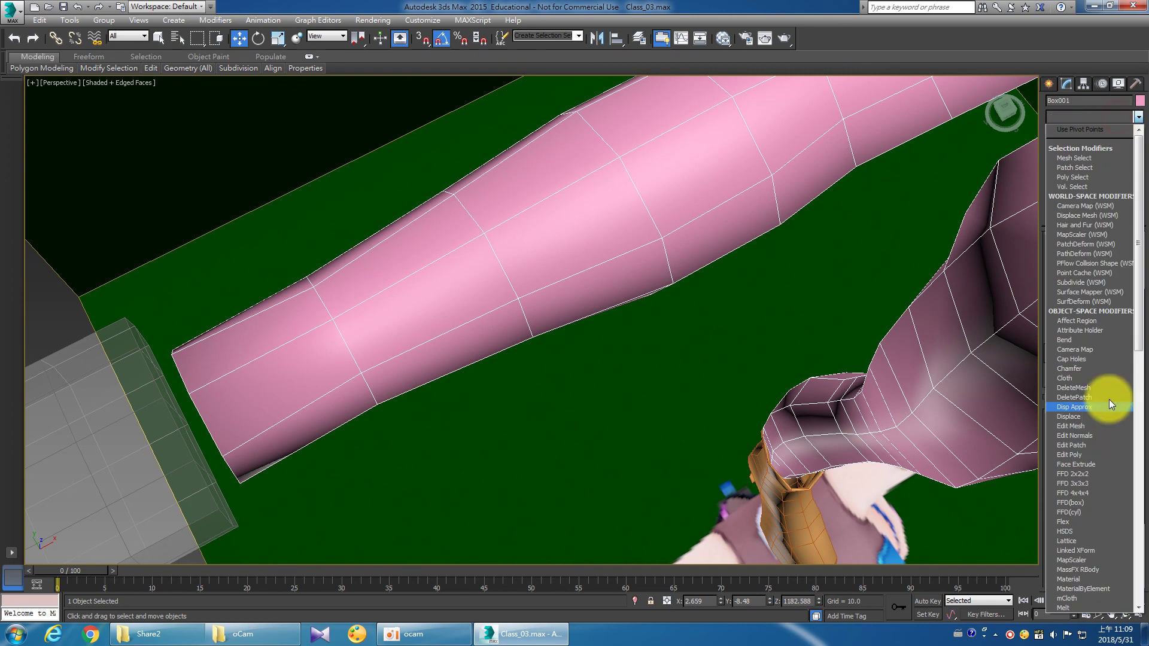
{"action": "left_click", "coordinate": [1067, 455]}
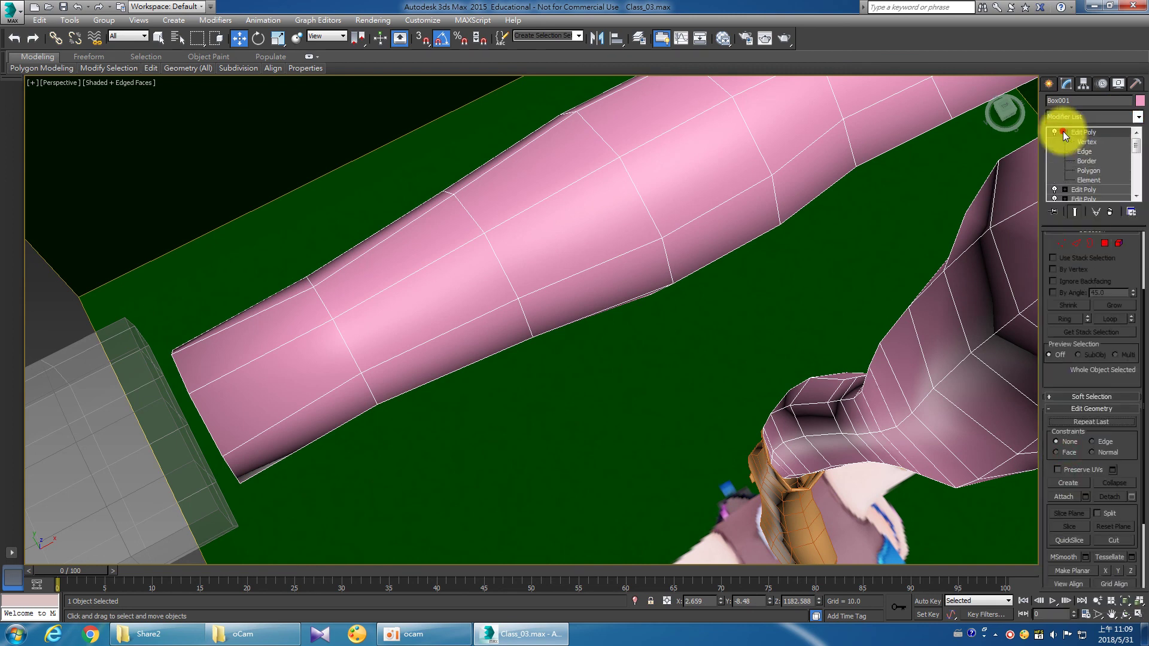
{"action": "left_click", "coordinate": [1087, 171]}
Select the chamfer faces at the arm's open end, then leave Polygon level.
{"action": "middle_click_drag", "start_coordinate": [379, 418], "coordinate": [543, 347]}
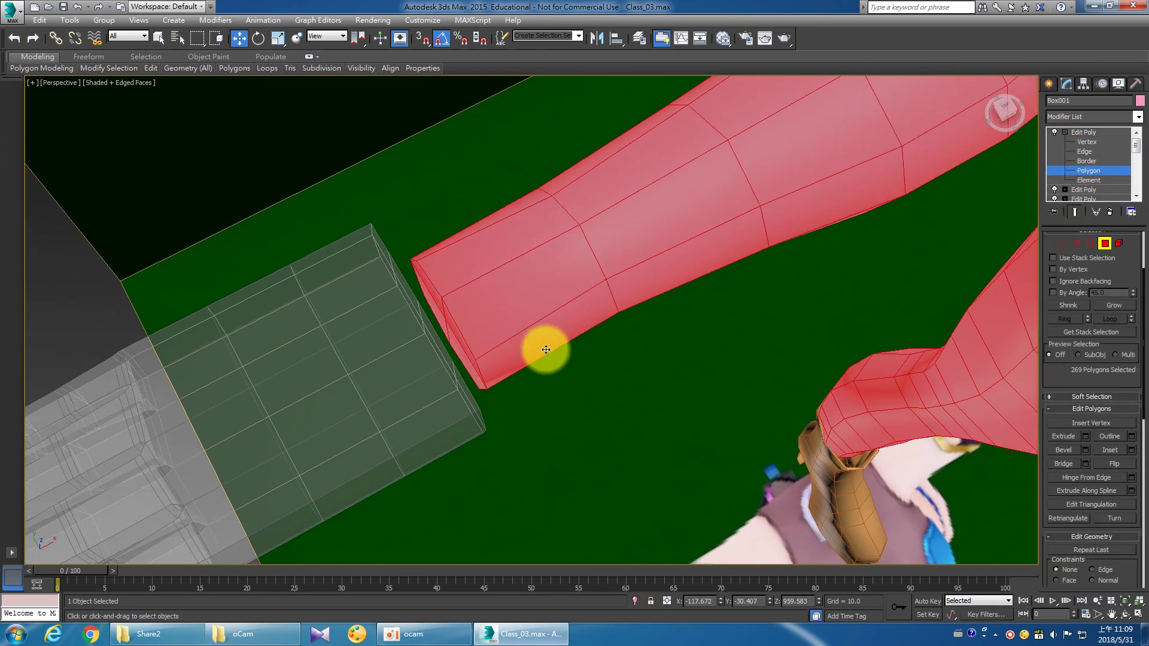
{"action": "scroll", "coordinate": [492, 384], "scroll_direction": "up", "scroll_amount": 3}
{"action": "scroll", "coordinate": [542, 444], "scroll_direction": "down", "scroll_amount": 3}
{"action": "mouse_move", "coordinate": [544, 444]}
{"action": "middle_mouse_down", "text": "alt"}
{"action": "mouse_move", "coordinate": [563, 373]}
{"action": "mouse_move", "coordinate": [590, 380]}
{"action": "middle_mouse_up", "text": "alt"}
{"action": "key", "text": "w"}
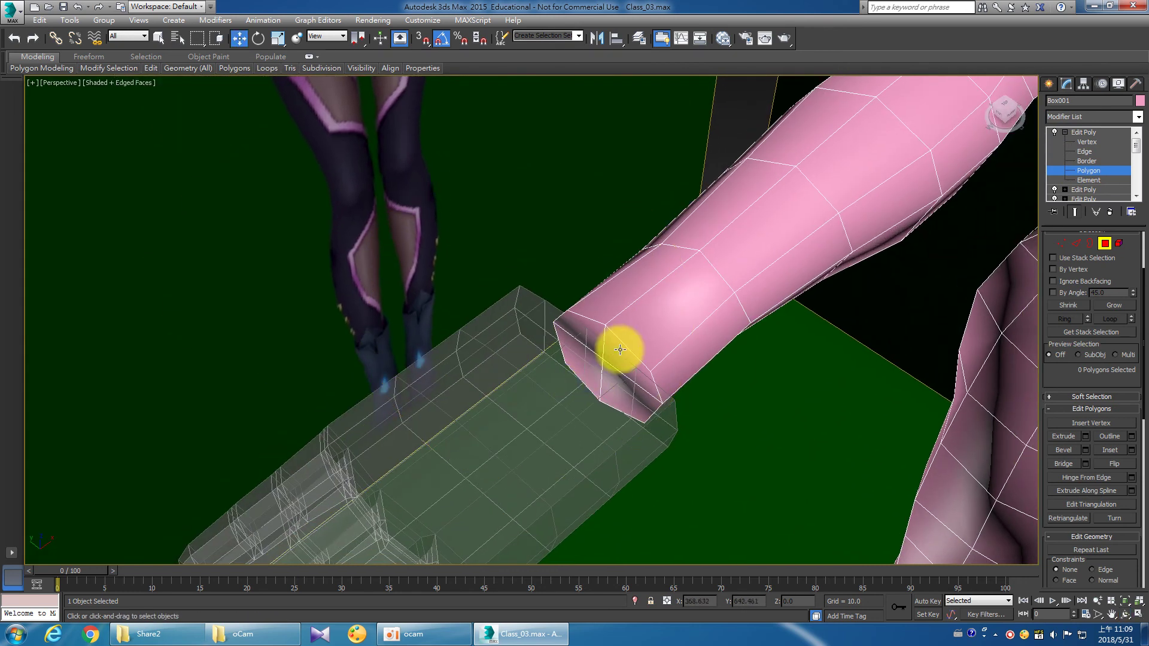
{"action": "left_click", "coordinate": [619, 349]}
{"action": "scroll", "coordinate": [620, 349], "scroll_direction": "up", "scroll_amount": 5}
{"action": "scroll", "coordinate": [626, 364], "scroll_direction": "down", "scroll_amount": 3}
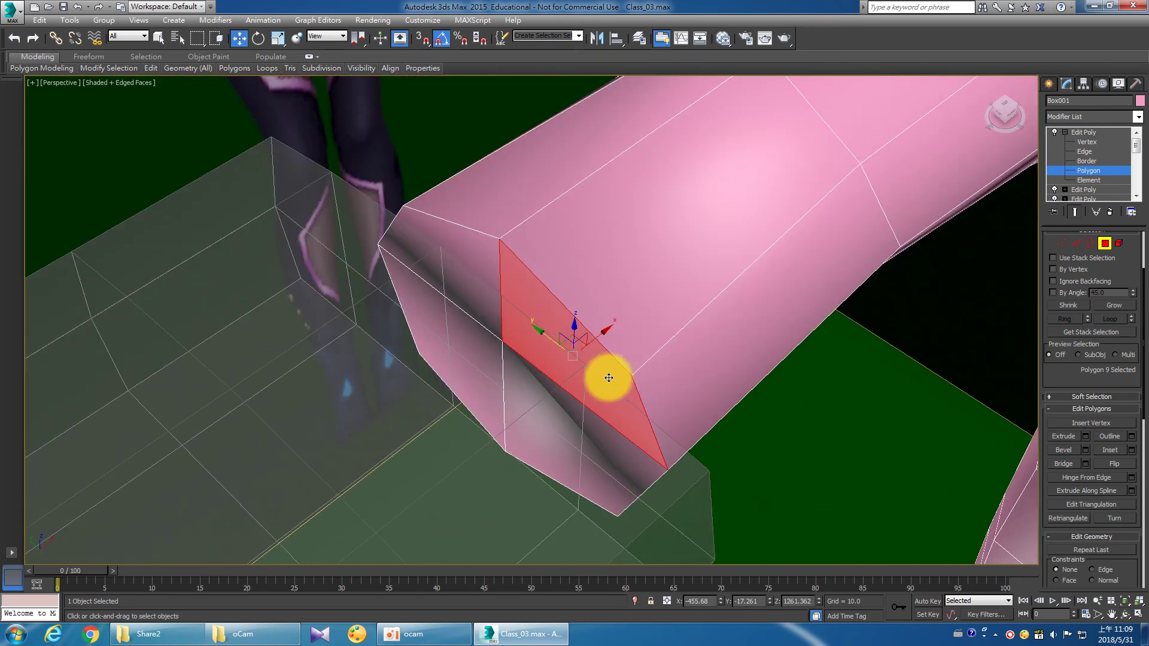
{"action": "left_click", "coordinate": [464, 259], "text": "ctrl"}
{"action": "left_click", "coordinate": [459, 351], "text": "ctrl"}
{"action": "left_click", "coordinate": [534, 399], "text": "ctrl"}
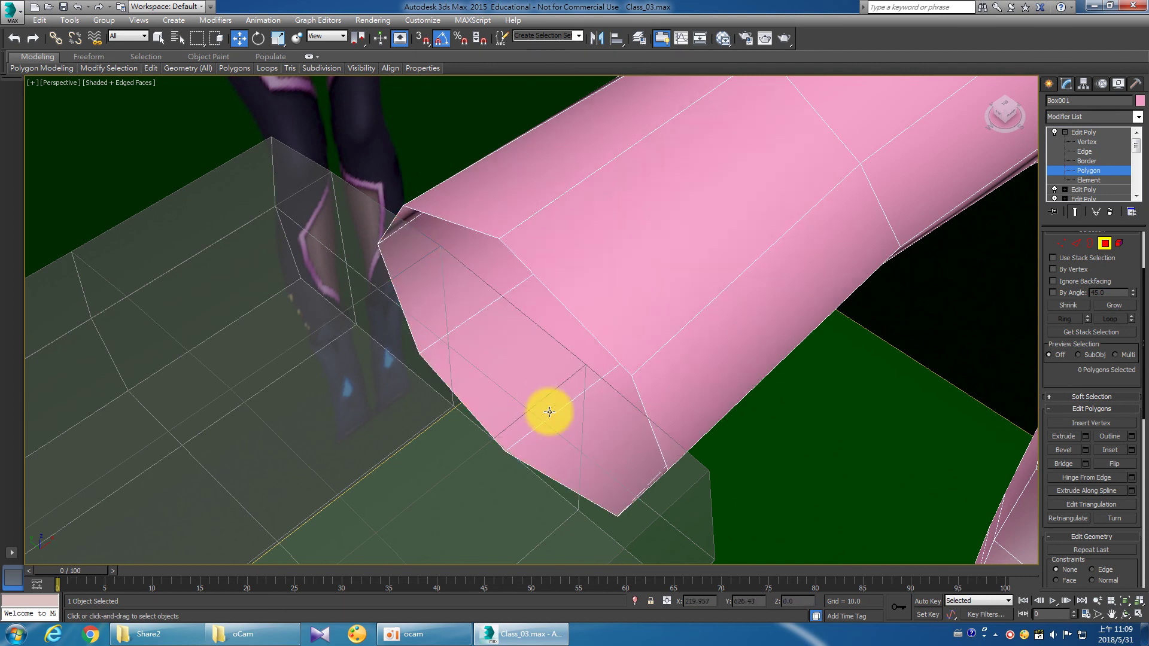
{"action": "left_click", "coordinate": [1079, 132]}
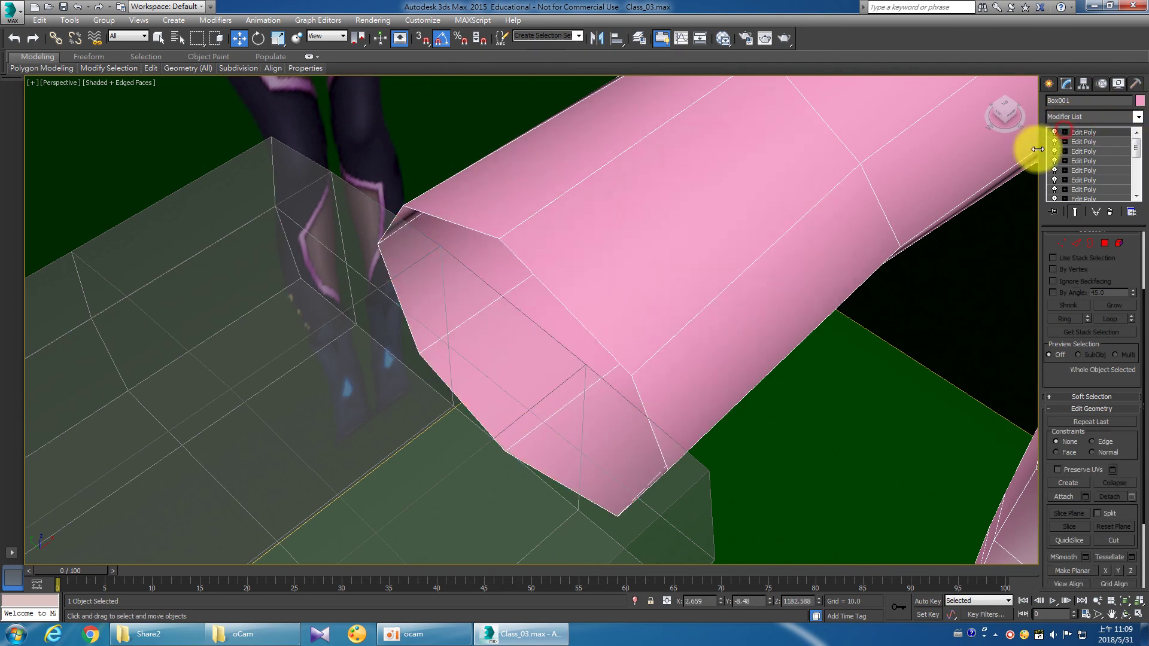
Select the hand box Box002, frame it with Z, and enter Polygon level.
{"action": "left_click", "coordinate": [282, 257]}
{"action": "key", "text": "z"}
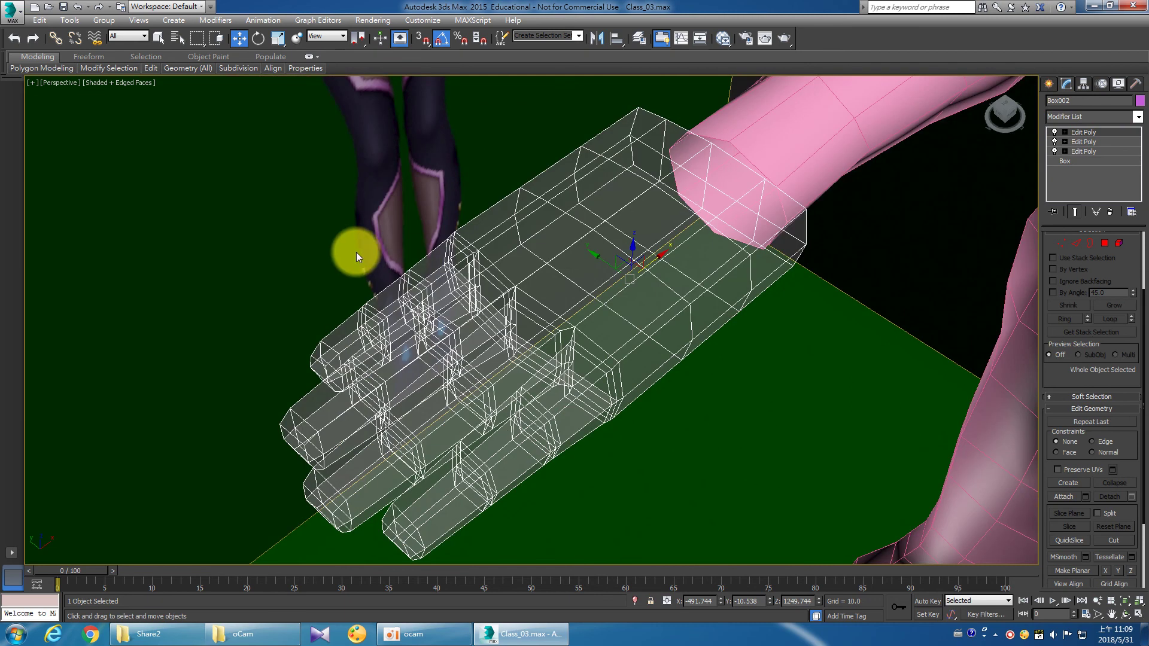
{"action": "middle_click_drag", "start_coordinate": [521, 249], "coordinate": [549, 326], "text": "alt"}
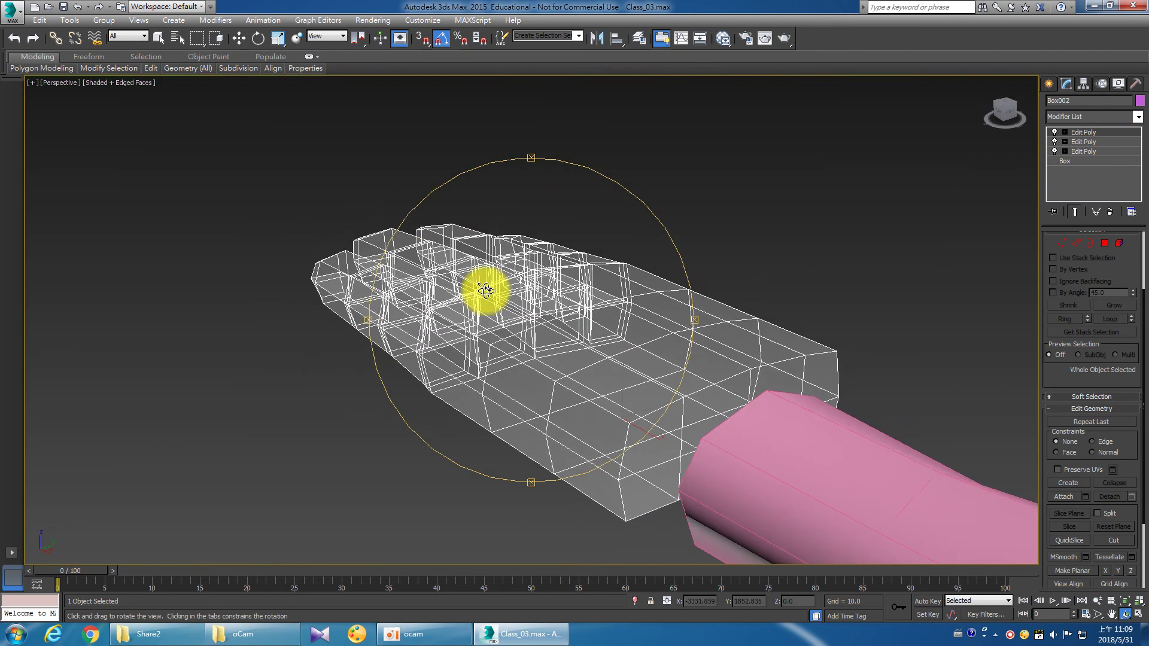
{"action": "left_click", "coordinate": [1065, 133]}
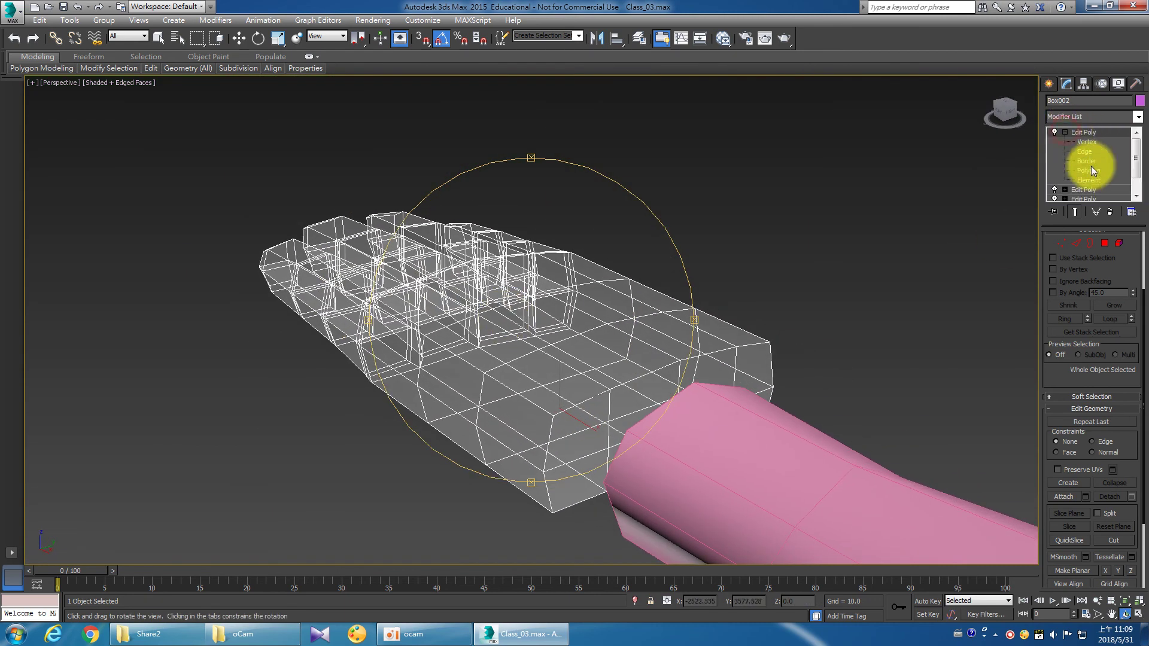
{"action": "left_click", "coordinate": [1086, 171]}
{"action": "key", "text": "w"}
Test-select the wrist-end faces, clear them, and switch to Vertex level.
{"action": "left_click", "coordinate": [576, 467]}
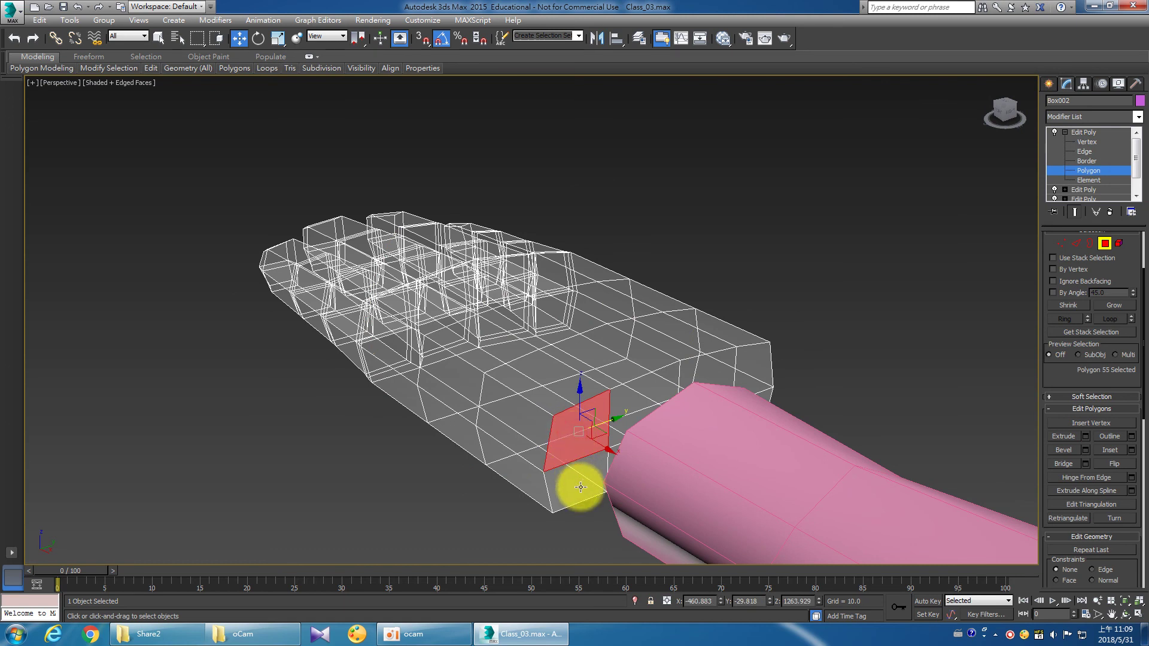
{"action": "left_click", "coordinate": [641, 423], "text": "ctrl"}
{"action": "left_click", "coordinate": [710, 381], "text": "ctrl"}
{"action": "left_click", "coordinate": [726, 415], "text": "ctrl"}
{"action": "left_click", "coordinate": [752, 367], "text": "ctrl"}
{"action": "left_click", "coordinate": [755, 413], "text": "ctrl"}
{"action": "left_click", "coordinate": [755, 413]}
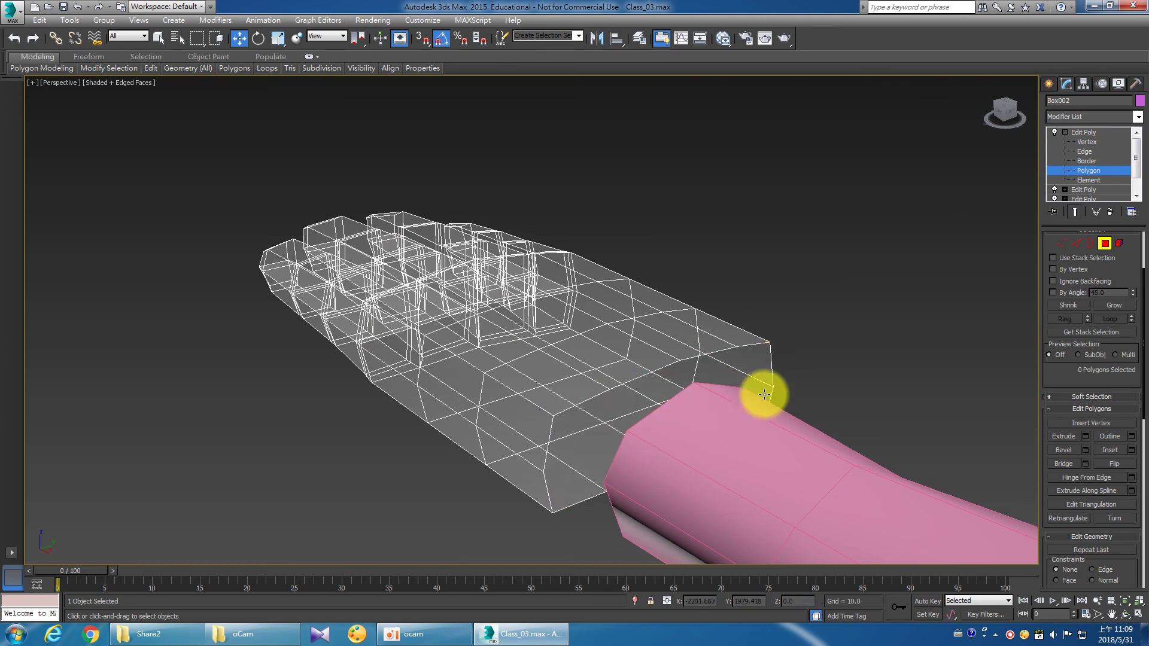
{"action": "left_click", "coordinate": [1086, 142]}
Orbit to a side view of hand and arm and enable Target Weld.
{"action": "mouse_move", "coordinate": [605, 352]}
{"action": "middle_mouse_down", "text": "alt"}
{"action": "mouse_move", "coordinate": [577, 338]}
{"action": "mouse_move", "coordinate": [309, 380]}
{"action": "mouse_move", "coordinate": [629, 333]}
{"action": "mouse_move", "coordinate": [877, 260]}
{"action": "middle_mouse_up", "text": "alt"}
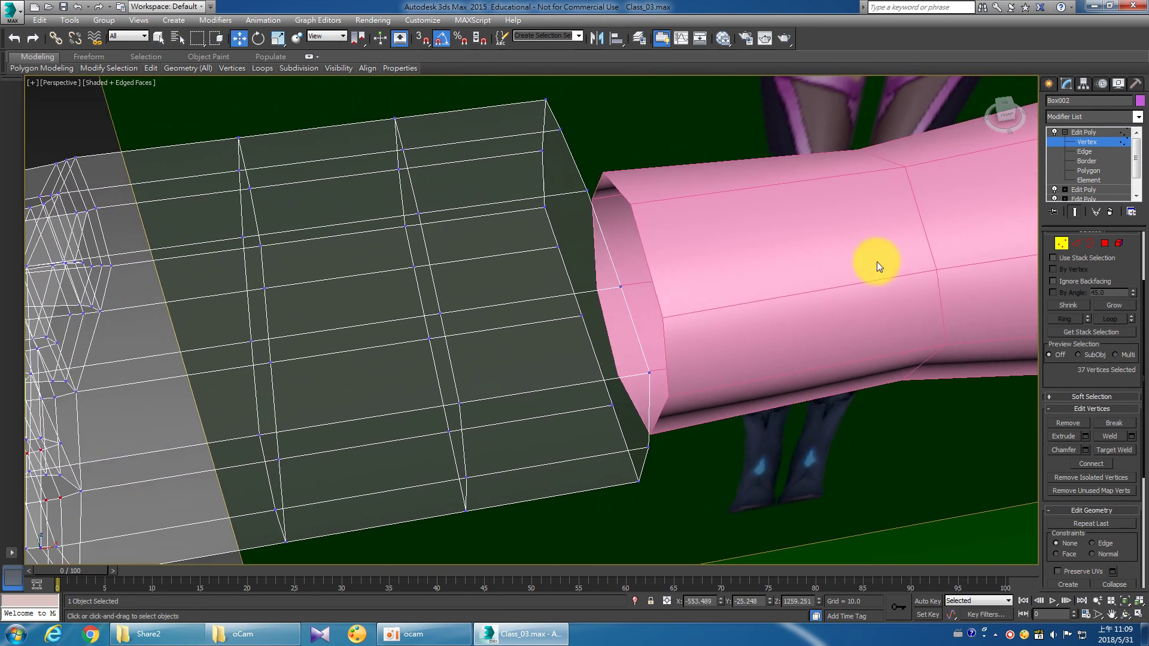
{"action": "scroll", "coordinate": [1090, 300], "scroll_direction": "down", "scroll_amount": 1}
{"action": "scroll", "coordinate": [1119, 359], "scroll_direction": "down", "scroll_amount": 2}
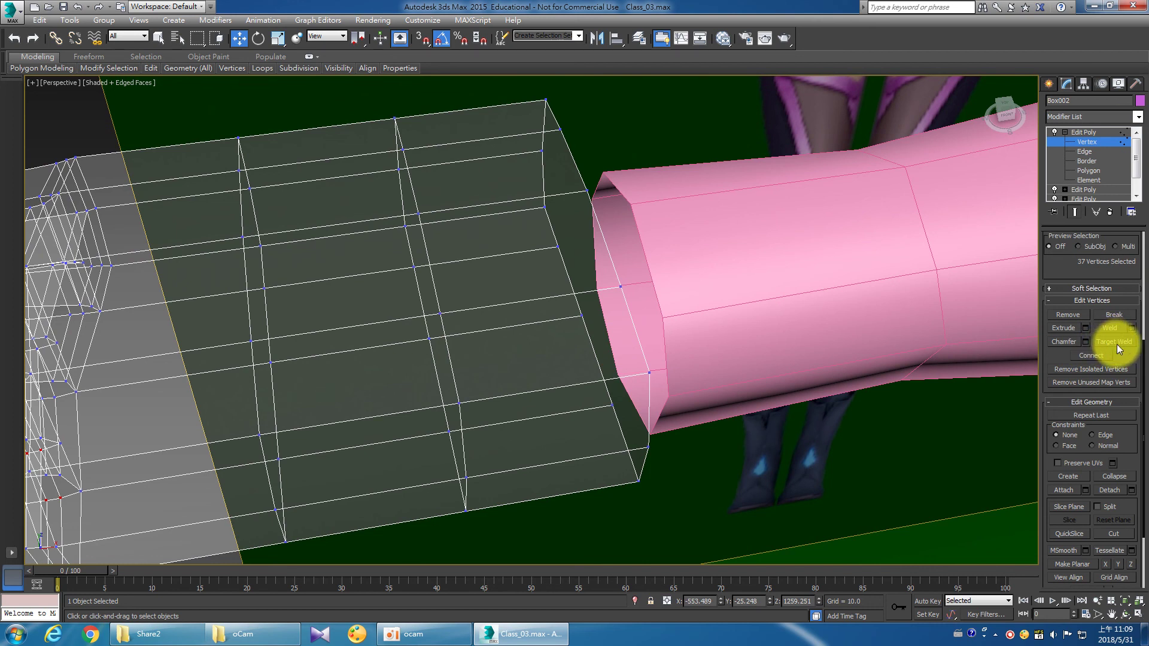
{"action": "left_click", "coordinate": [1061, 131]}
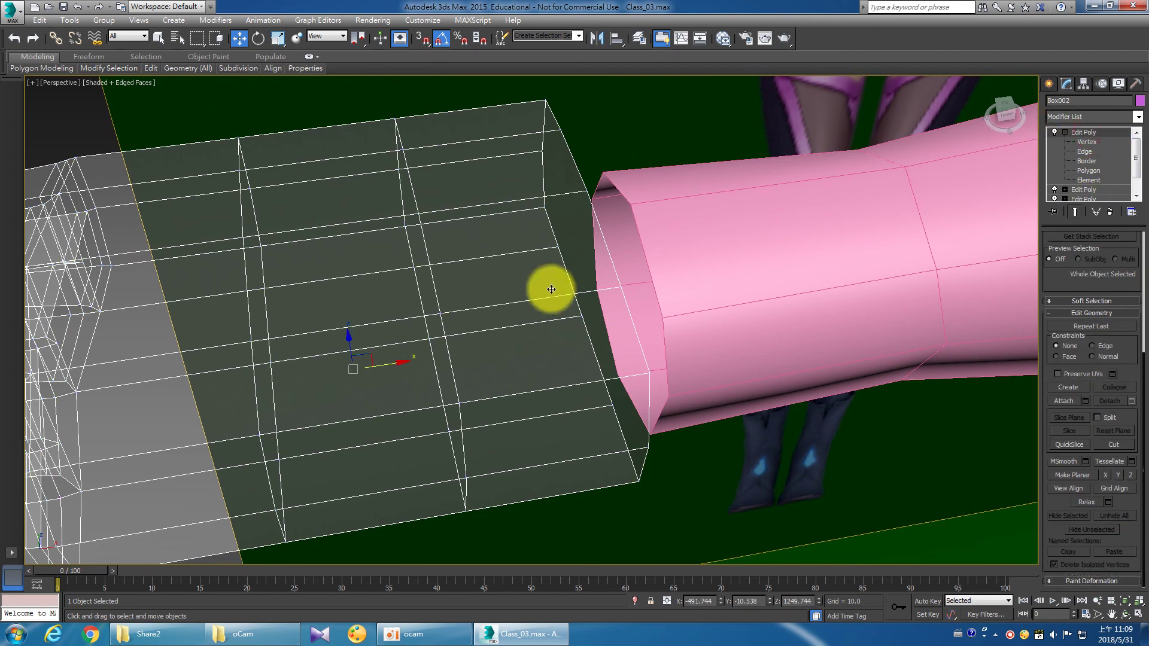
{"action": "left_click", "coordinate": [1078, 142]}
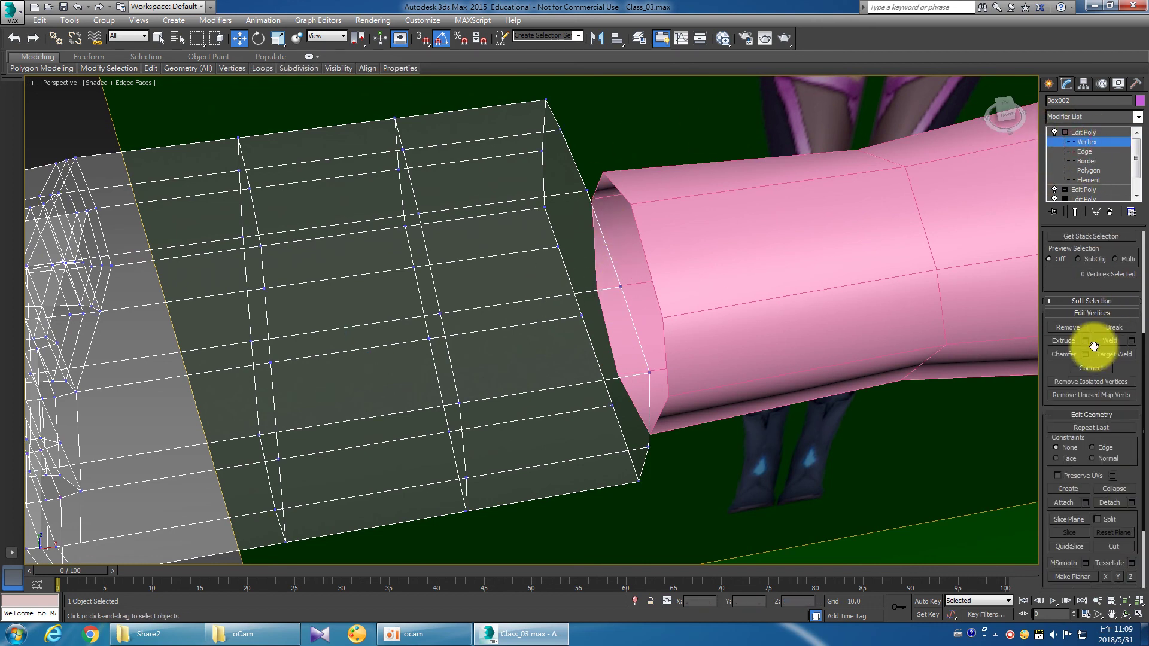
{"action": "left_click", "coordinate": [1117, 359]}
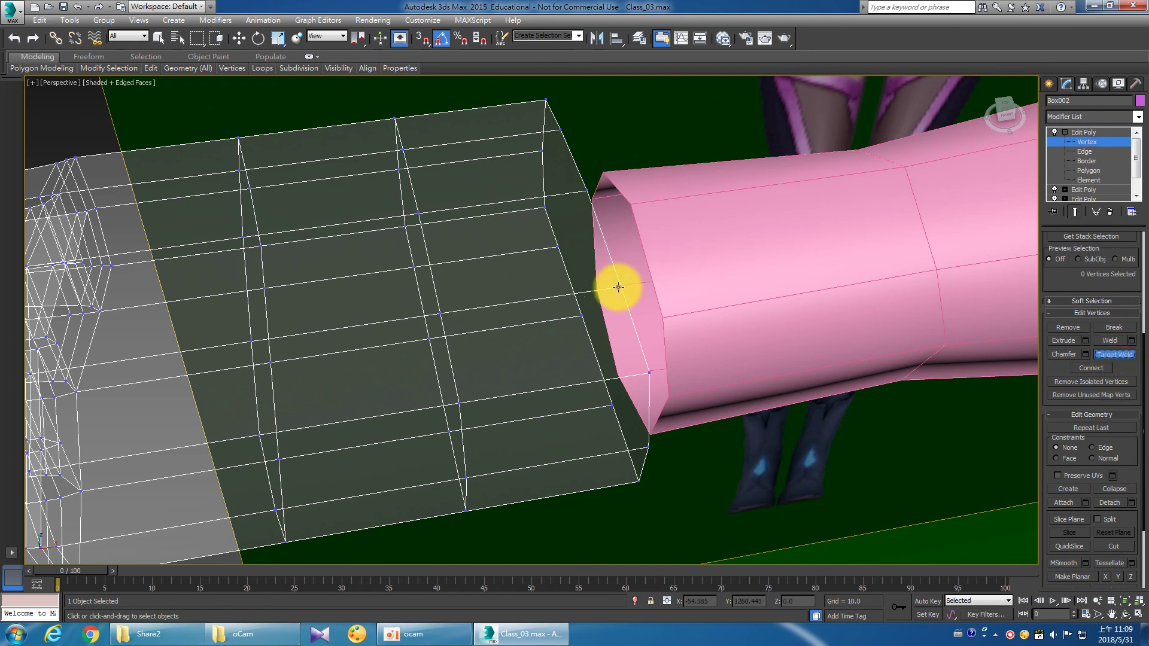
Target-weld the extra wrist-end vertices onto the top corner and lower vertices.
{"action": "left_click", "coordinate": [618, 287]}
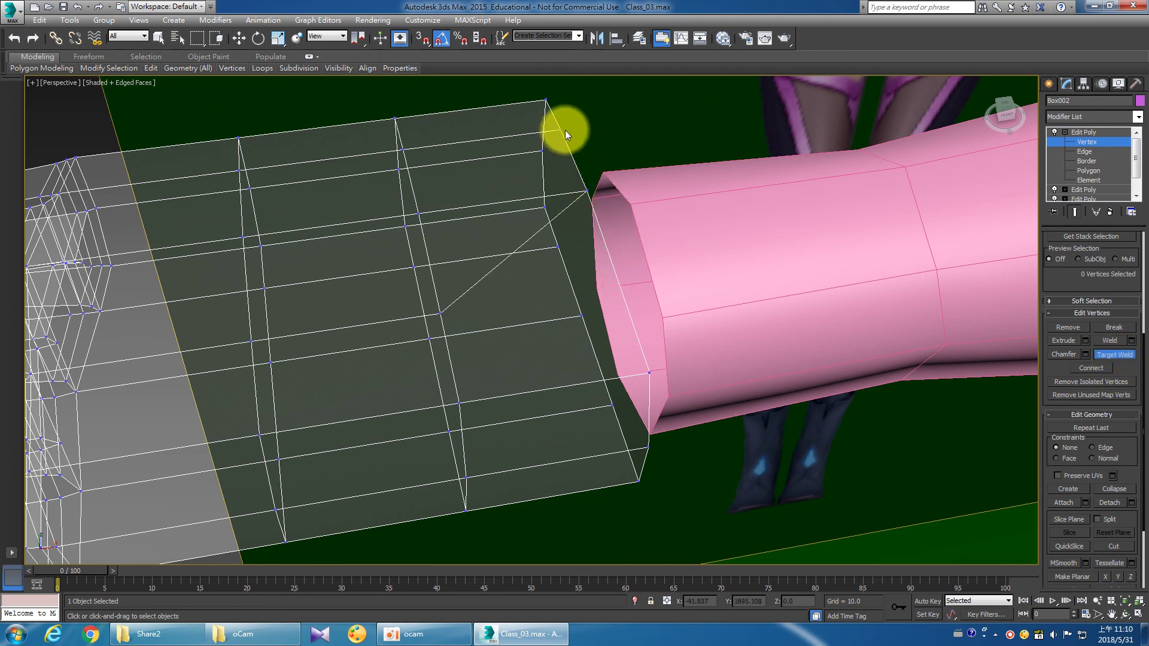
{"action": "left_click", "coordinate": [586, 191]}
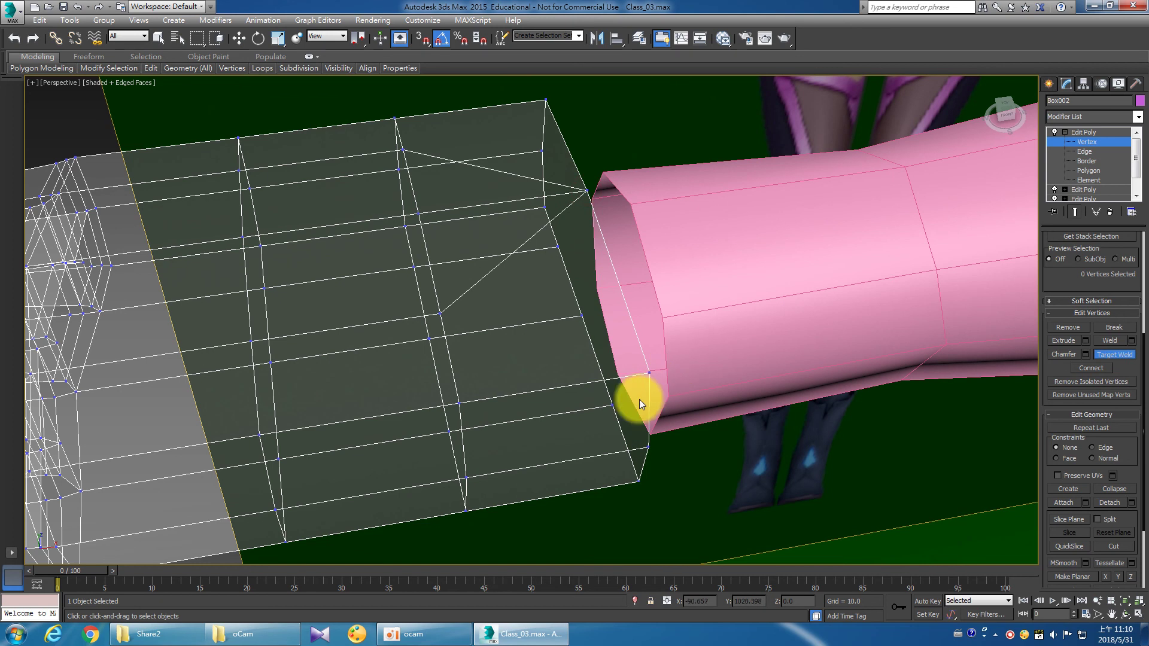
{"action": "left_click", "coordinate": [610, 404]}
{"action": "left_click", "coordinate": [557, 246]}
{"action": "middle_click_drag", "start_coordinate": [601, 308], "coordinate": [584, 325]}
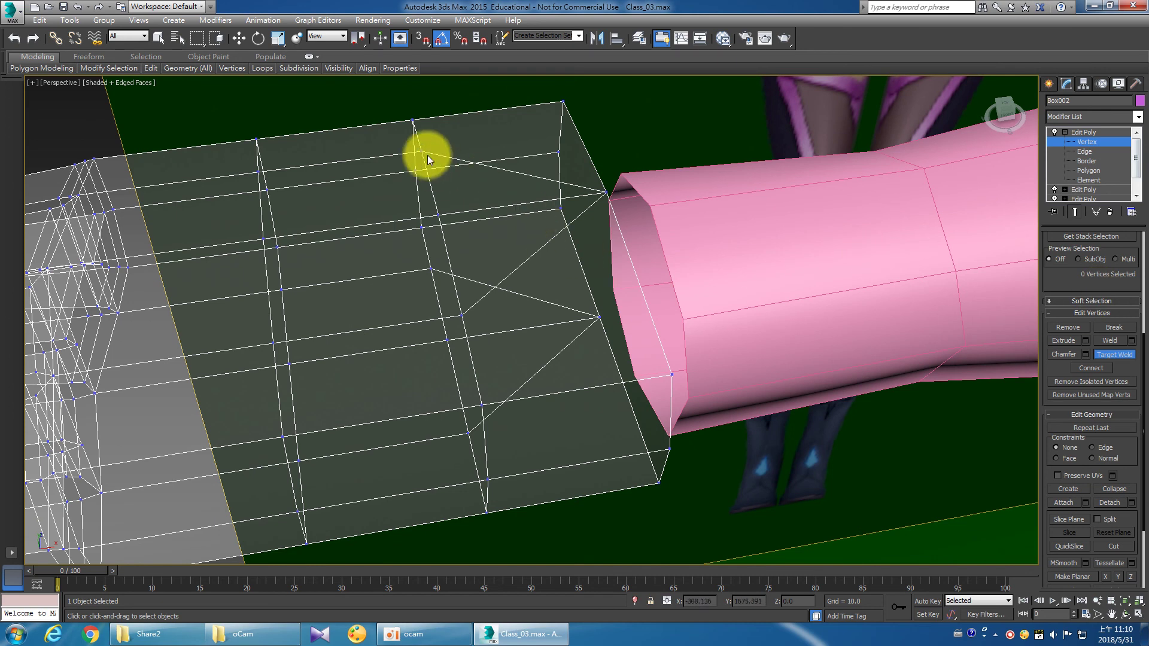
{"action": "left_click", "coordinate": [439, 215]}
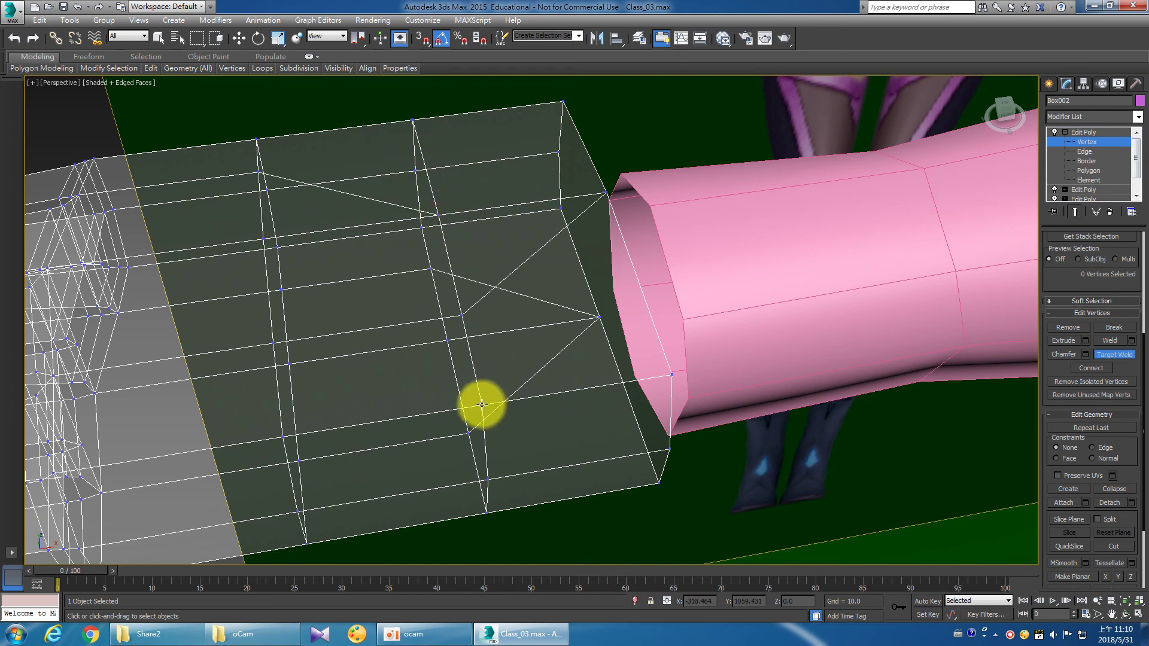
Orbit around the hand box to check the tapered wrist end.
{"action": "key", "text": "ctrl+r"}
{"action": "left_click_drag", "start_coordinate": [516, 385], "coordinate": [608, 383]}
{"action": "mouse_move", "coordinate": [515, 244]}
{"action": "left_mouse_down"}
{"action": "mouse_move", "coordinate": [551, 351]}
{"action": "mouse_move", "coordinate": [544, 313]}
{"action": "mouse_move", "coordinate": [482, 354]}
{"action": "mouse_move", "coordinate": [559, 333]}
{"action": "left_mouse_up"}
{"action": "mouse_move", "coordinate": [513, 403]}
{"action": "left_mouse_down"}
{"action": "mouse_move", "coordinate": [490, 402]}
{"action": "mouse_move", "coordinate": [661, 412]}
{"action": "mouse_move", "coordinate": [569, 341]}
{"action": "left_mouse_up"}
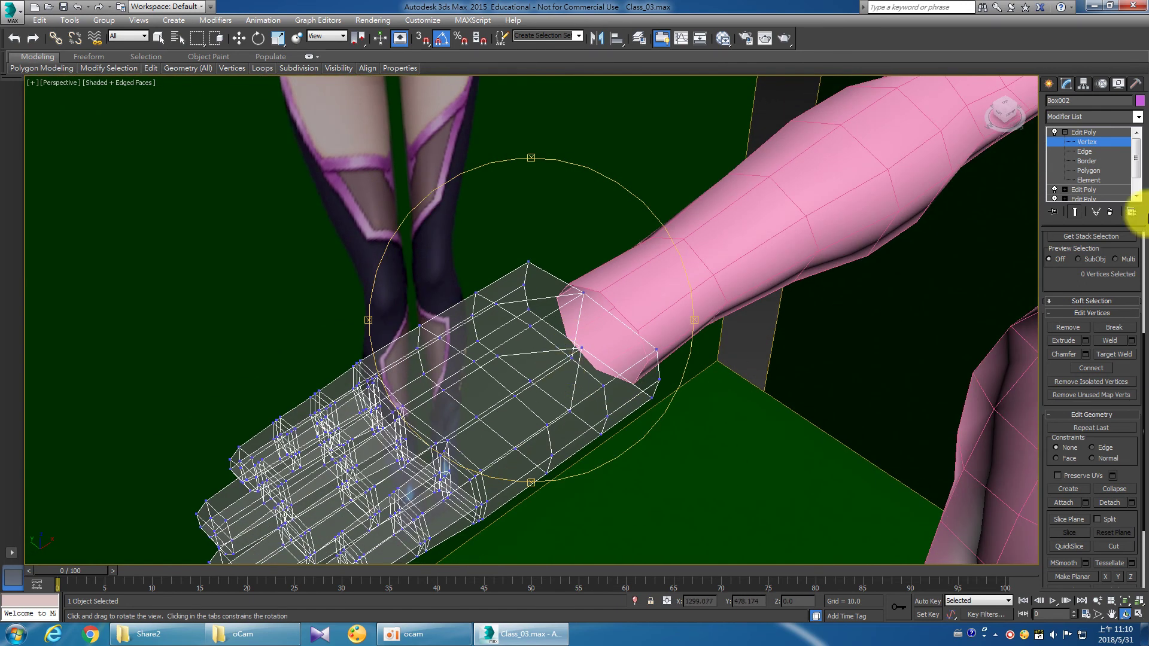
{"action": "left_click", "coordinate": [1140, 614]}
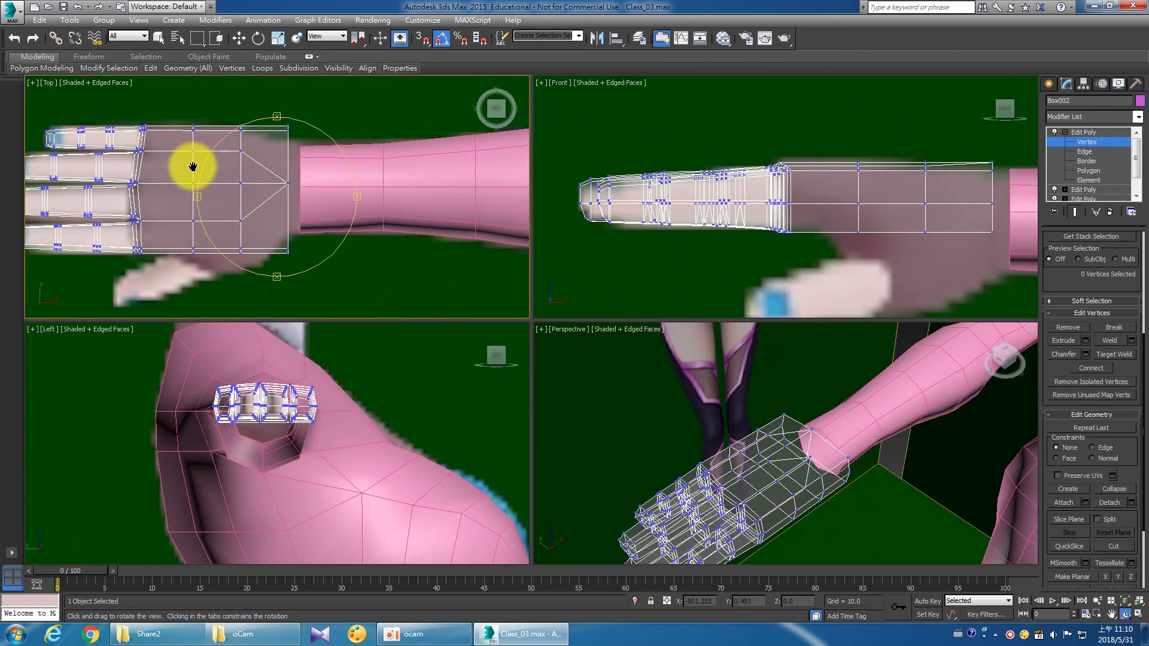
{"action": "right_click", "coordinate": [392, 231]}
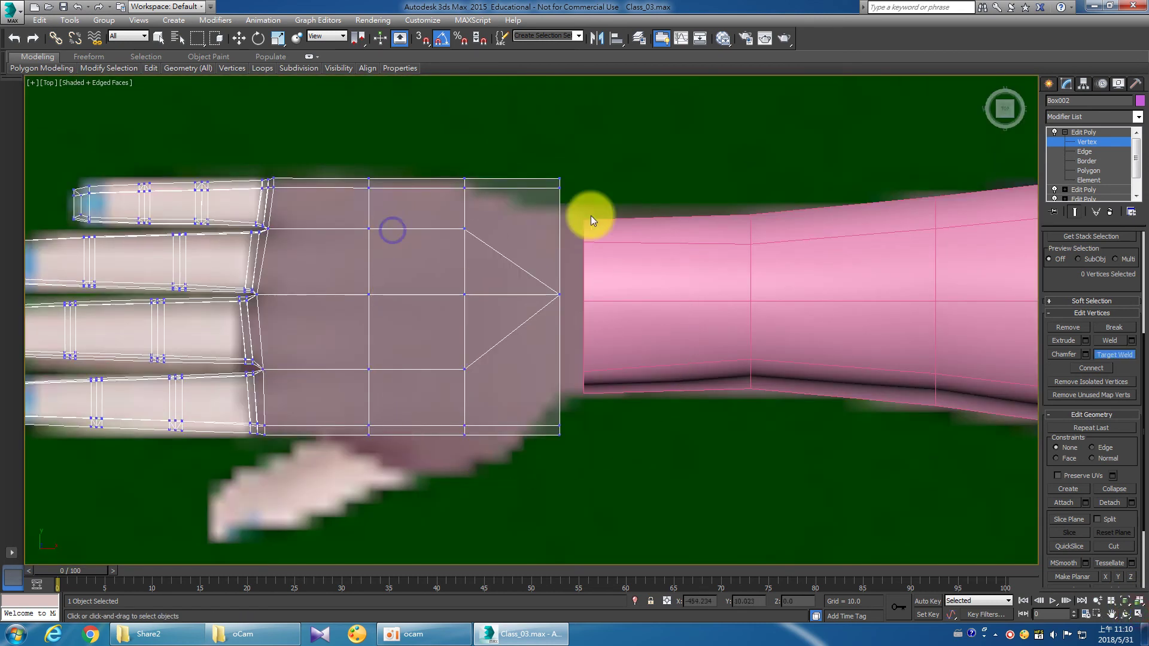
{"action": "scroll", "coordinate": [602, 253], "scroll_direction": "down", "scroll_amount": 3}
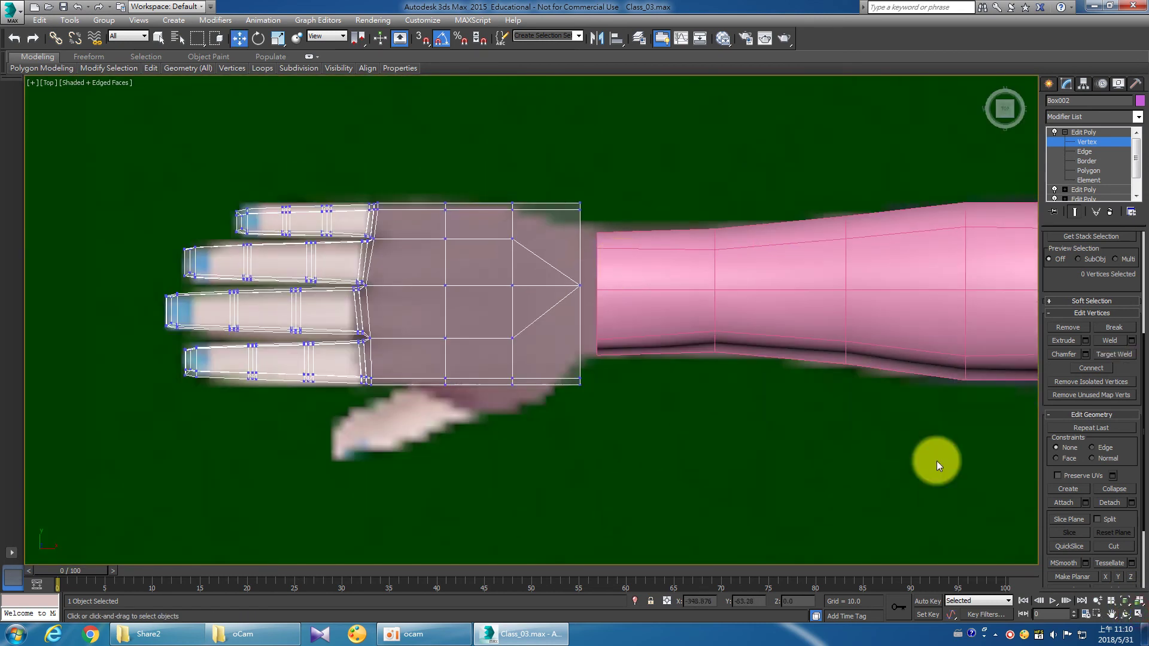
{"action": "left_click", "coordinate": [1139, 614]}
{"action": "left_click", "coordinate": [744, 437]}
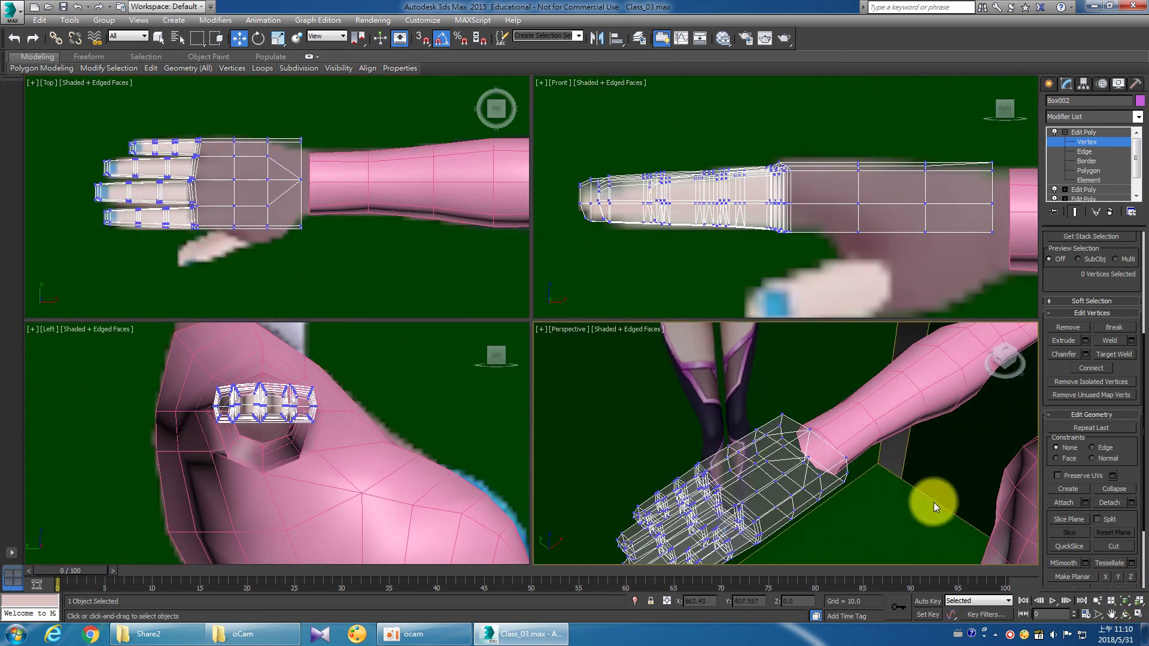
{"action": "left_click", "coordinate": [1139, 615]}
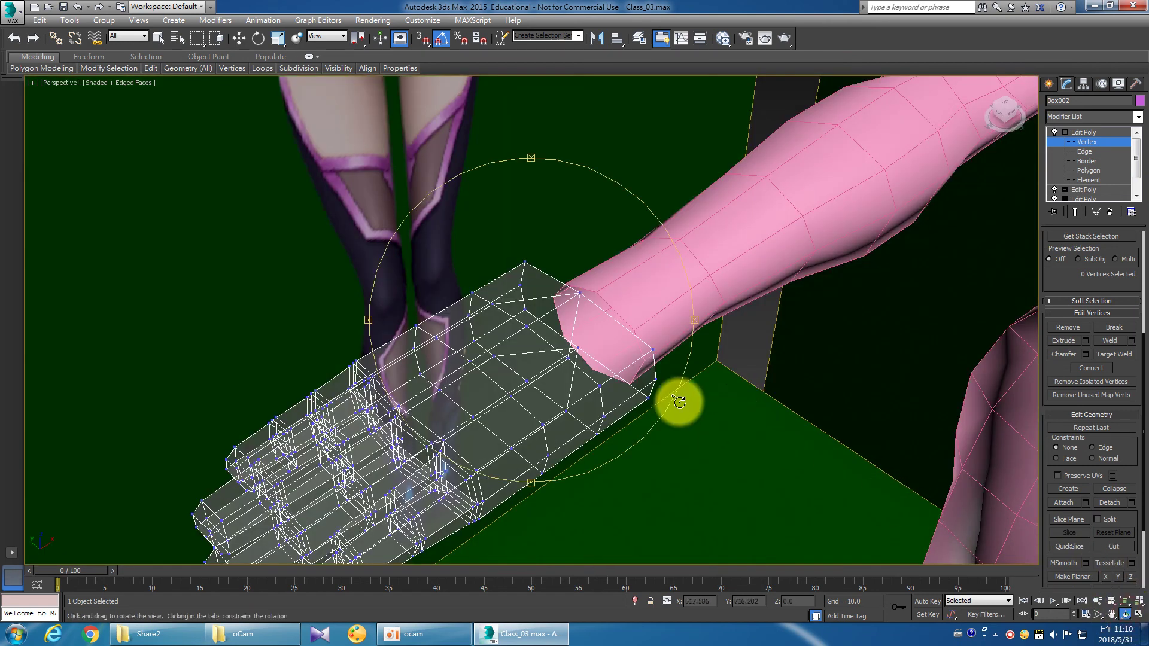
{"action": "mouse_move", "coordinate": [505, 337]}
{"action": "left_mouse_down"}
{"action": "mouse_move", "coordinate": [618, 324]}
{"action": "mouse_move", "coordinate": [476, 313]}
{"action": "mouse_move", "coordinate": [587, 313]}
{"action": "mouse_move", "coordinate": [547, 348]}
{"action": "mouse_move", "coordinate": [582, 342]}
{"action": "mouse_move", "coordinate": [484, 367]}
{"action": "mouse_move", "coordinate": [494, 359]}
{"action": "mouse_move", "coordinate": [392, 325]}
{"action": "left_mouse_up"}
{"action": "middle_click_drag", "start_coordinate": [392, 325], "coordinate": [550, 375]}
Stack a new Edit Poly modifier on Box002 at Vertex level.
{"action": "key", "text": "w"}
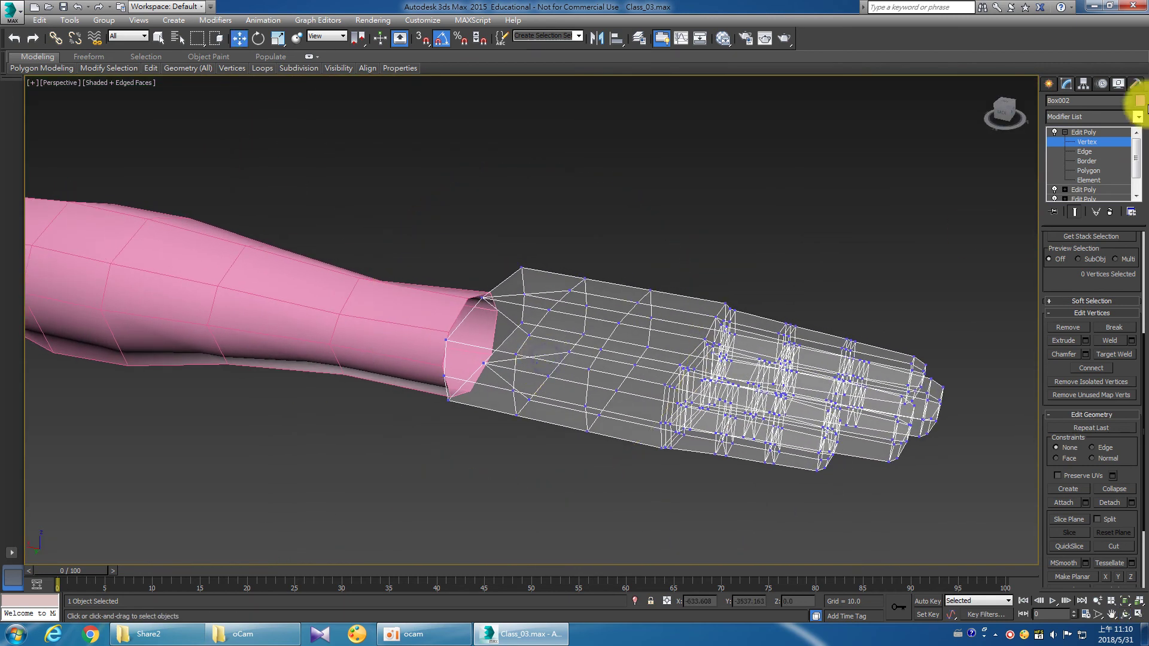
{"action": "mouse_move", "coordinate": [658, 187]}
{"action": "middle_mouse_down", "text": "alt"}
{"action": "mouse_move", "coordinate": [665, 180]}
{"action": "mouse_move", "coordinate": [663, 190]}
{"action": "middle_mouse_up", "text": "alt"}
{"action": "left_click", "coordinate": [1081, 132]}
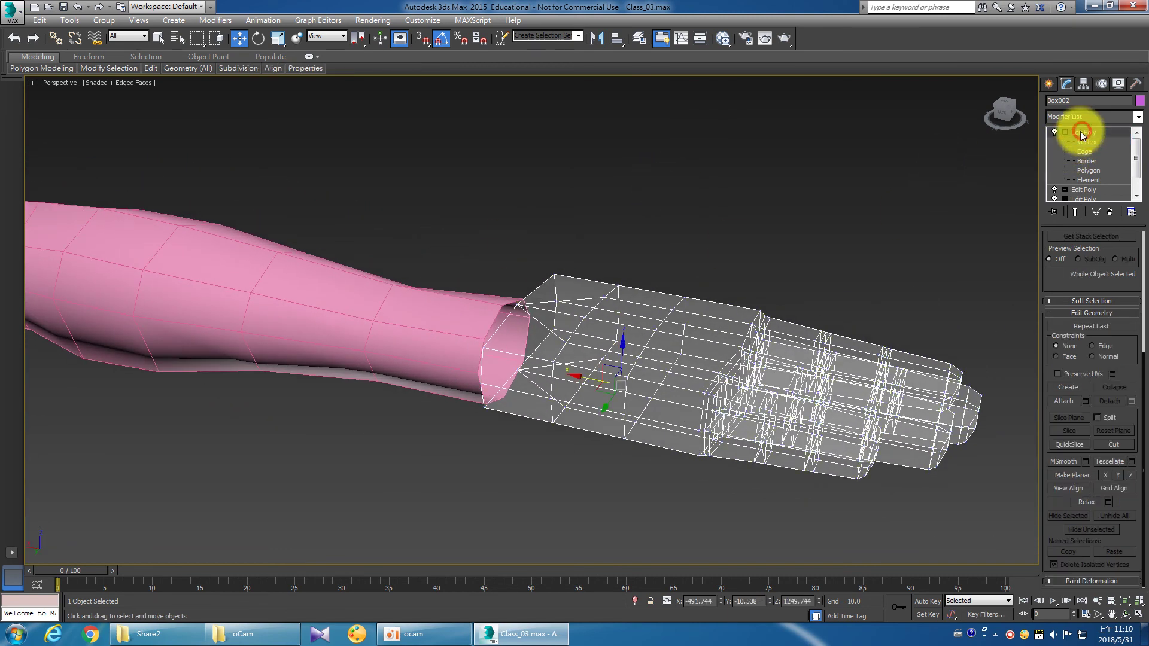
{"action": "left_click", "coordinate": [1086, 117]}
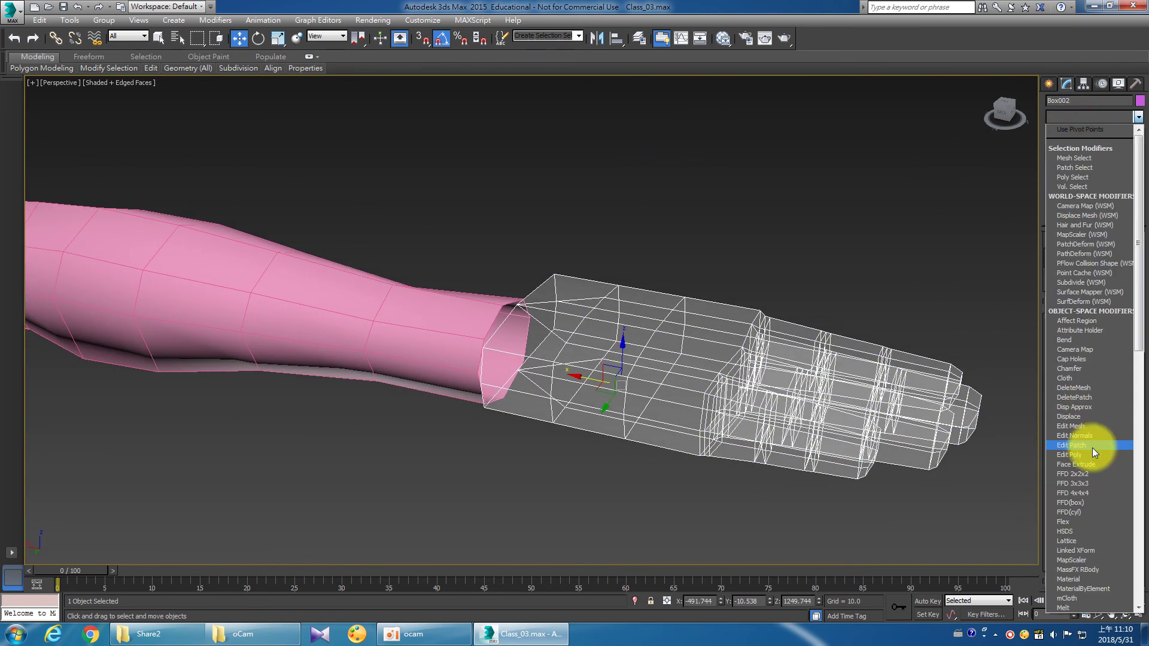
{"action": "left_click", "coordinate": [1090, 454]}
{"action": "left_click", "coordinate": [1064, 131]}
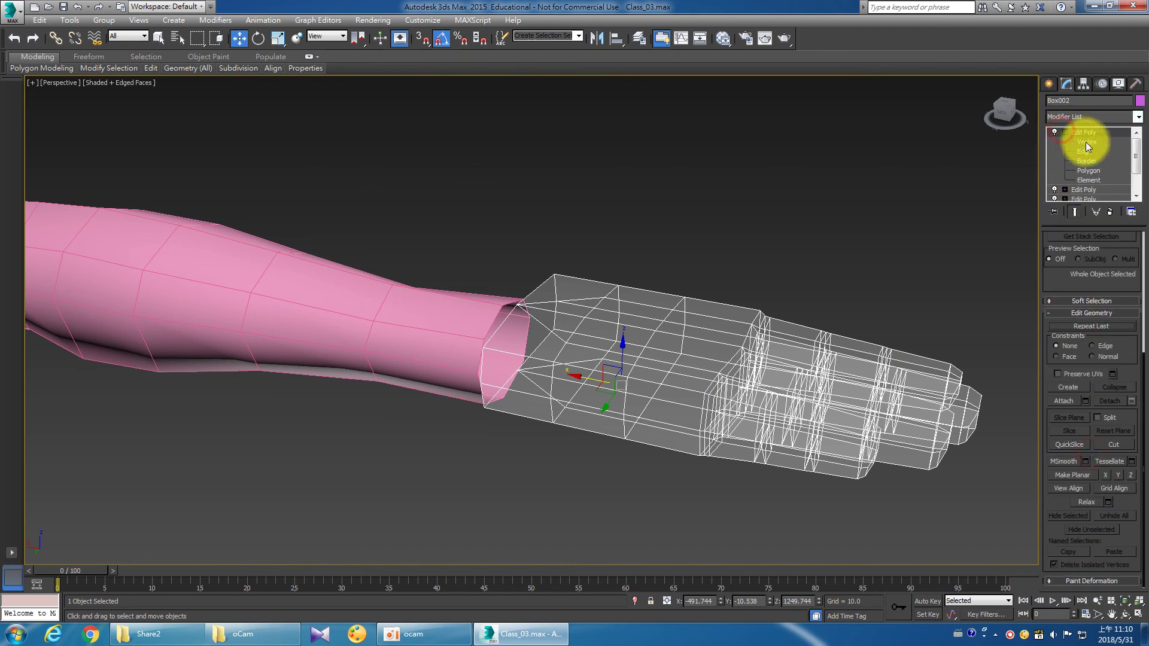
Snap the wrist vertices onto the arm's opening vertices and orbit to check the join.
{"action": "key", "text": "s"}
{"action": "left_click_drag", "start_coordinate": [508, 306], "coordinate": [483, 376]}
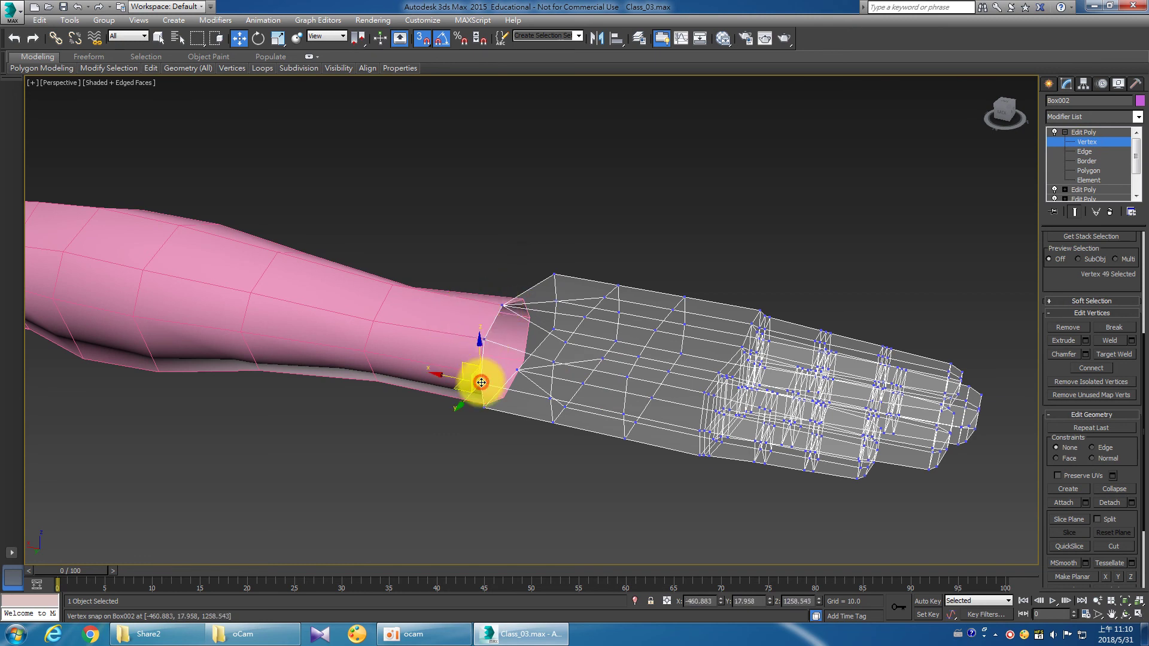
{"action": "left_click", "coordinate": [484, 407]}
{"action": "mouse_move", "coordinate": [484, 407]}
{"action": "left_mouse_down"}
{"action": "mouse_move", "coordinate": [542, 438]}
{"action": "mouse_move", "coordinate": [507, 399]}
{"action": "left_mouse_up"}
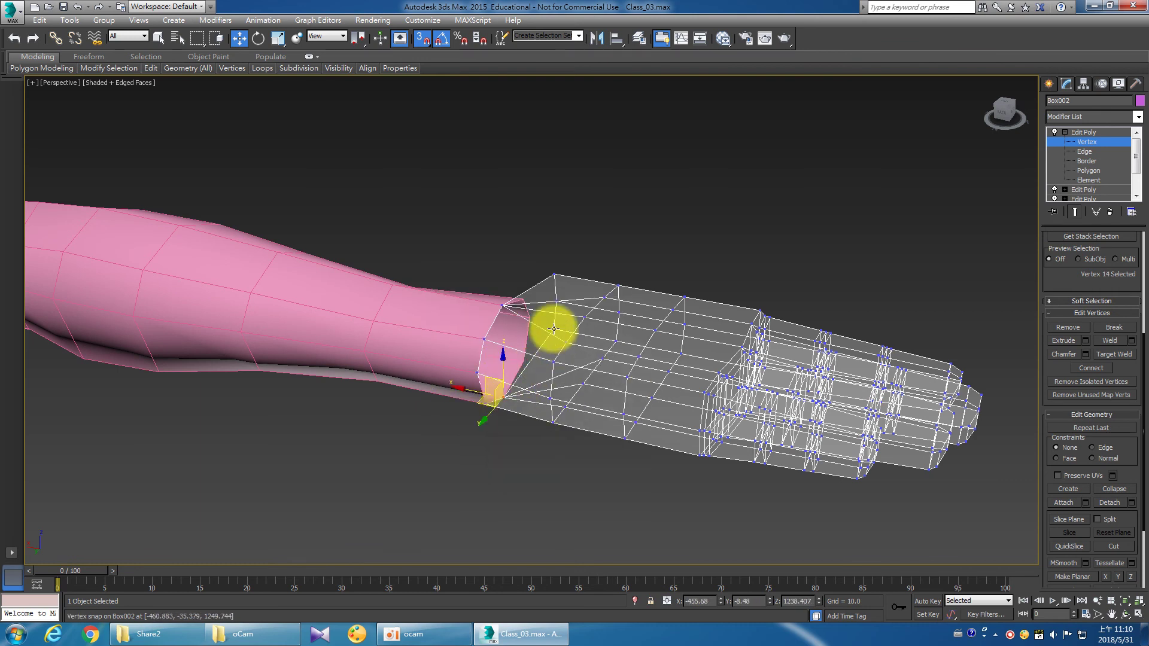
{"action": "mouse_move", "coordinate": [525, 359]}
{"action": "left_mouse_down"}
{"action": "mouse_move", "coordinate": [563, 314]}
{"action": "mouse_move", "coordinate": [531, 321]}
{"action": "mouse_move", "coordinate": [545, 294]}
{"action": "mouse_move", "coordinate": [521, 303]}
{"action": "left_mouse_up"}
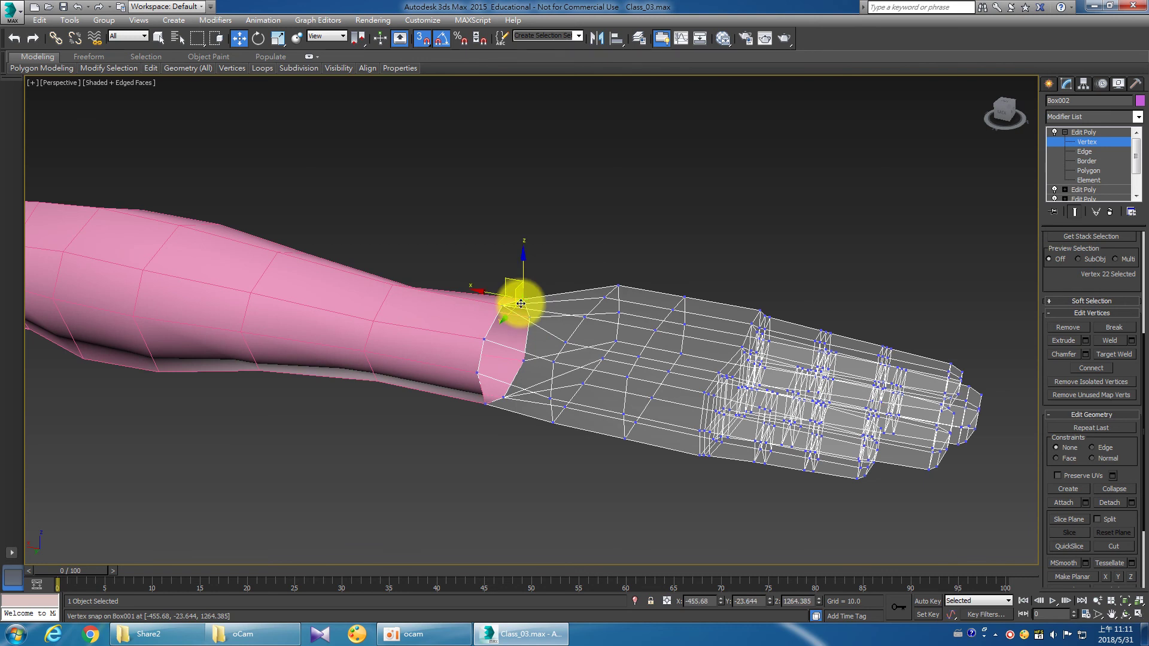
{"action": "scroll", "coordinate": [521, 303], "scroll_direction": "up", "scroll_amount": 10}
{"action": "key", "text": "ctrl+r"}
{"action": "mouse_move", "coordinate": [505, 342]}
{"action": "left_mouse_down"}
{"action": "mouse_move", "coordinate": [496, 364]}
{"action": "mouse_move", "coordinate": [557, 416]}
{"action": "mouse_move", "coordinate": [649, 387]}
{"action": "mouse_move", "coordinate": [716, 385]}
{"action": "mouse_move", "coordinate": [762, 313]}
{"action": "mouse_move", "coordinate": [800, 351]}
{"action": "mouse_move", "coordinate": [708, 376]}
{"action": "mouse_move", "coordinate": [694, 359]}
{"action": "left_mouse_up"}
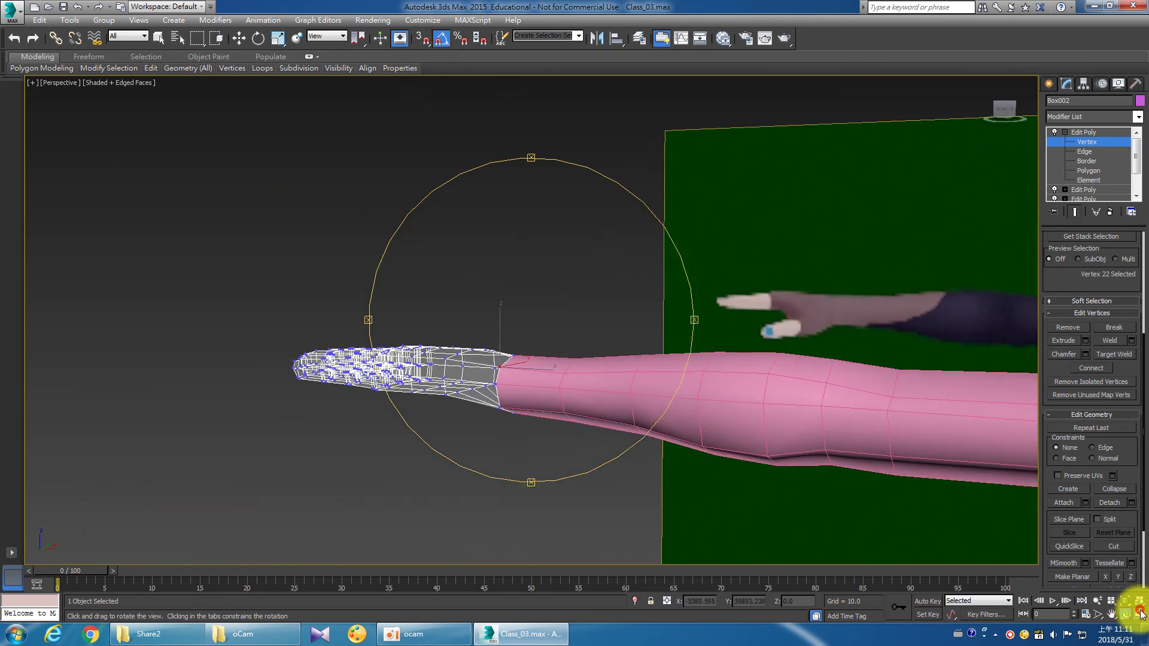
In the maximized Top view, scale the six palm vertices in toward the centre line.
{"action": "left_click", "coordinate": [1140, 613]}
{"action": "right_click", "coordinate": [836, 233]}
{"action": "left_click", "coordinate": [1139, 613]}
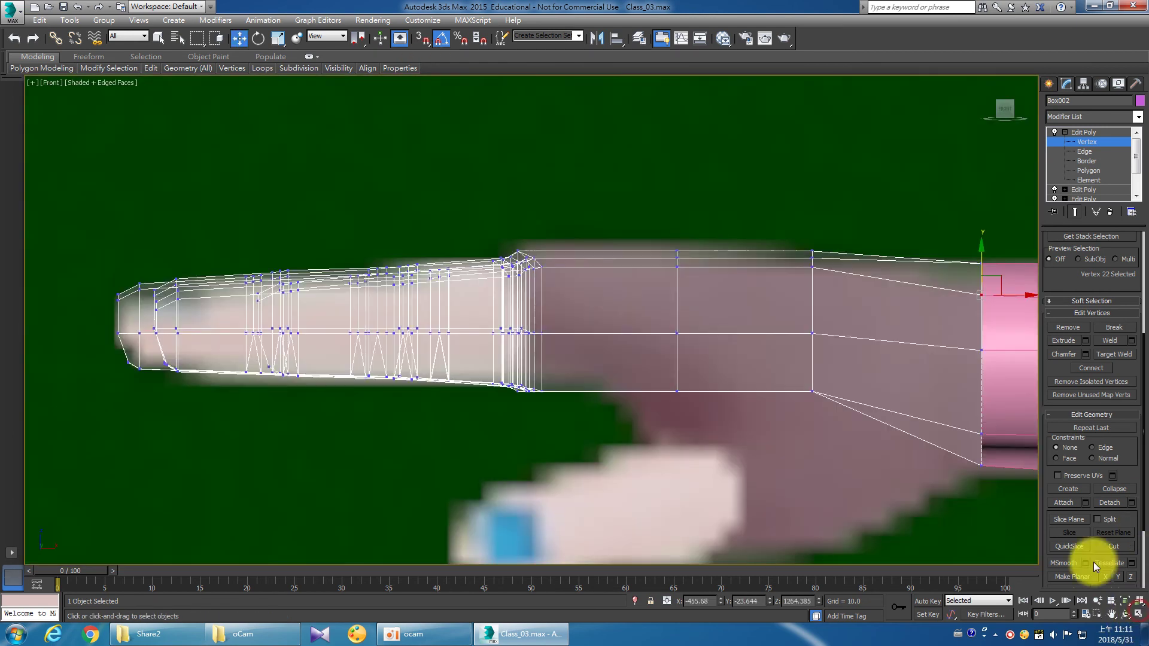
{"action": "middle_click_drag", "start_coordinate": [757, 344], "coordinate": [685, 341]}
{"action": "left_click", "coordinate": [1138, 600]}
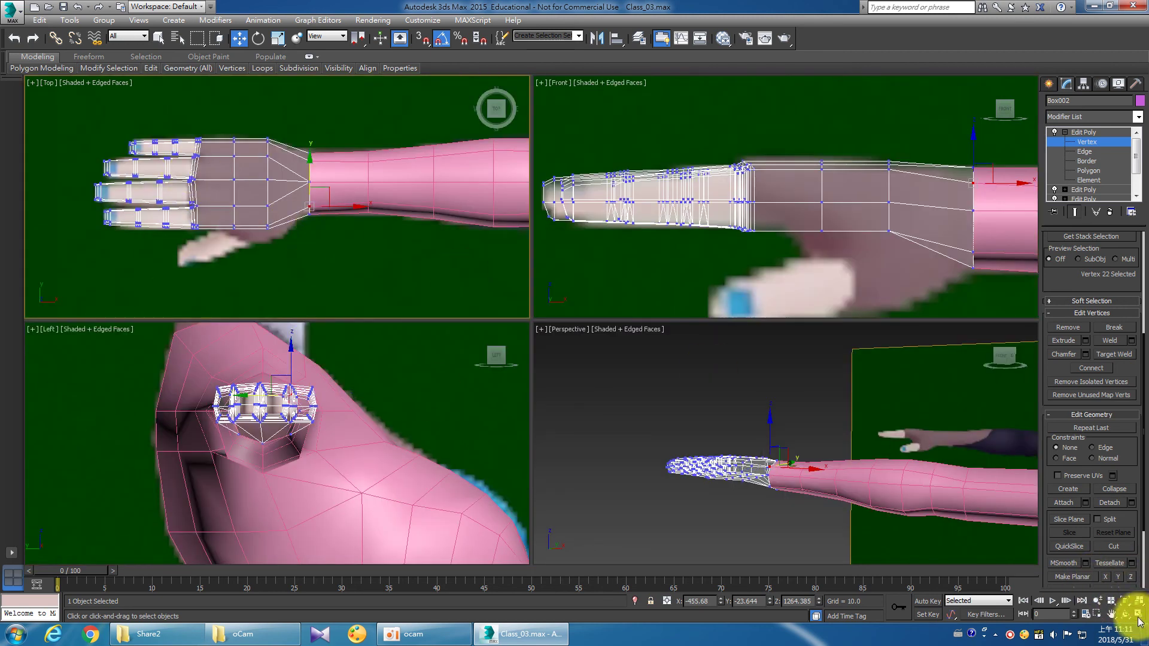
{"action": "left_click", "coordinate": [1139, 600]}
{"action": "middle_click_drag", "start_coordinate": [469, 310], "coordinate": [510, 324]}
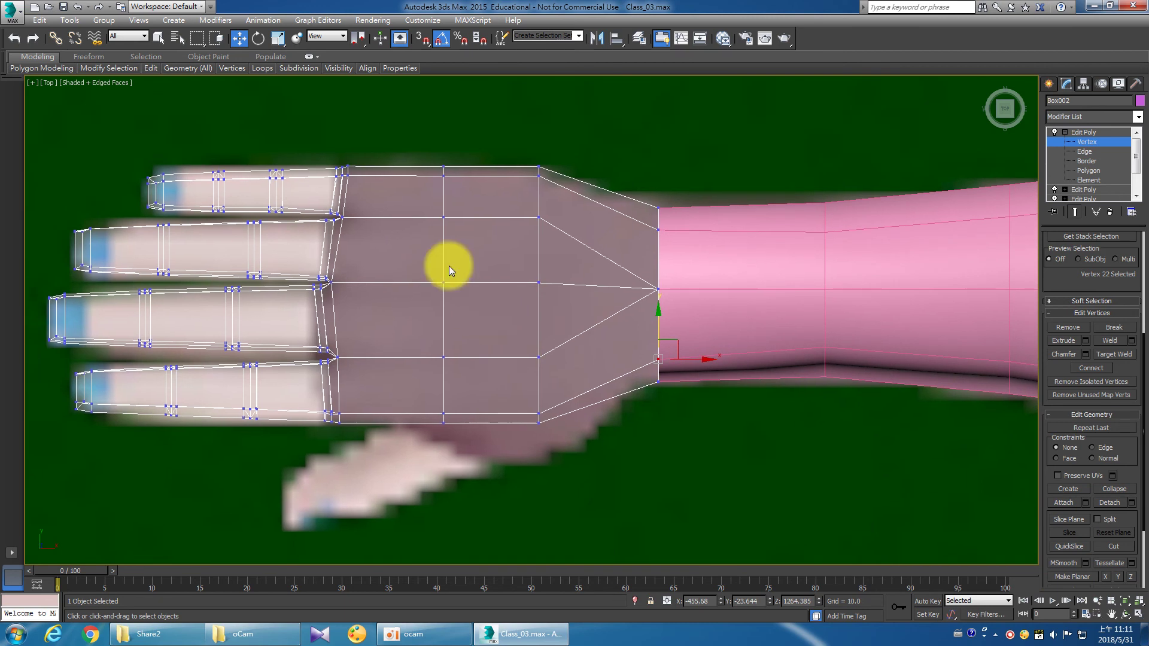
{"action": "left_click", "coordinate": [277, 38]}
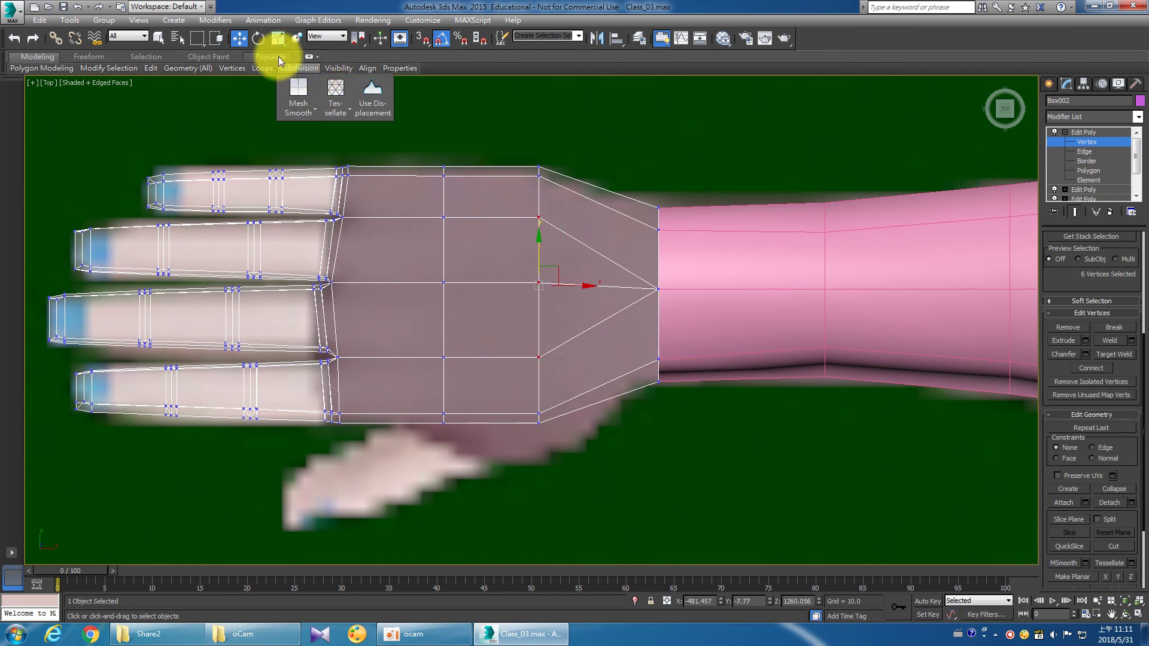
{"action": "left_click_drag", "start_coordinate": [535, 228], "coordinate": [543, 261]}
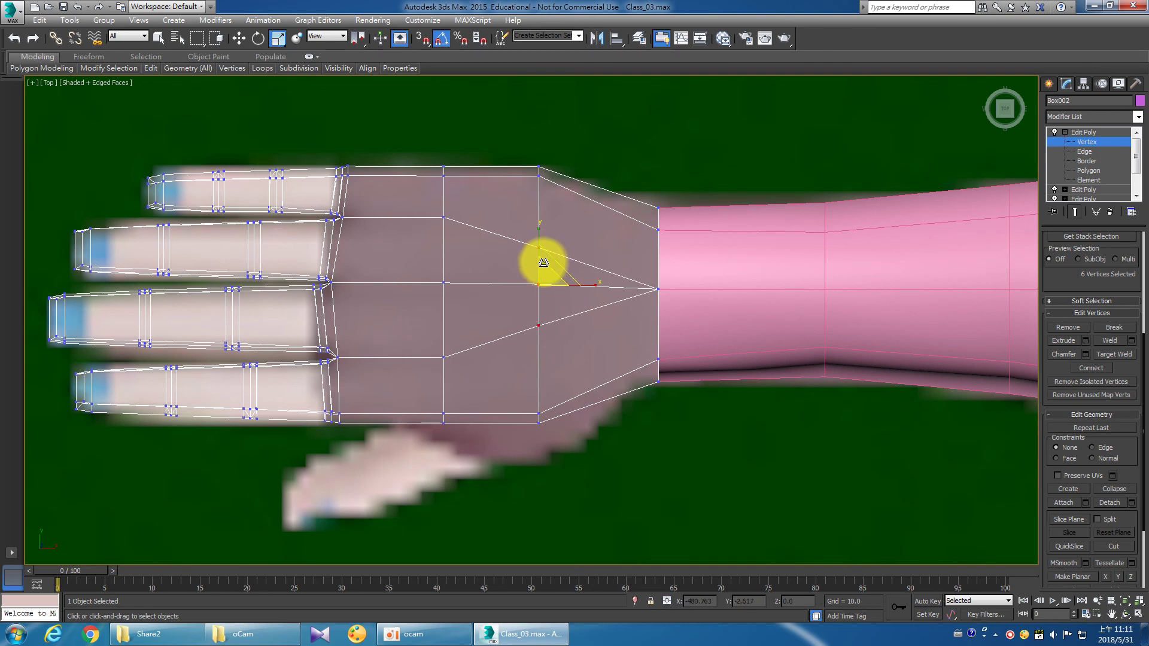
Scale the middle and wrist-side palm vertex columns inward, pulling their top and bottom vertices in.
{"action": "left_click_drag", "start_coordinate": [418, 200], "coordinate": [469, 461]}
{"action": "left_click_drag", "start_coordinate": [441, 225], "coordinate": [559, 347]}
{"action": "left_click_drag", "start_coordinate": [541, 239], "coordinate": [543, 229]}
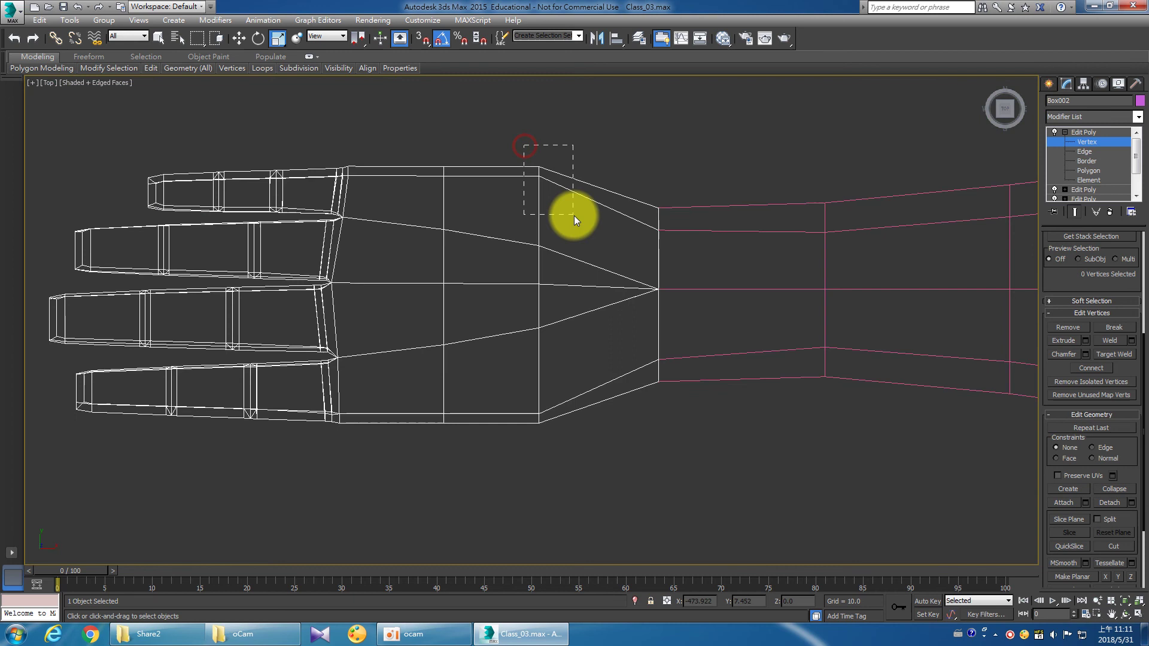
{"action": "left_click_drag", "start_coordinate": [527, 150], "coordinate": [573, 216]}
{"action": "left_click_drag", "start_coordinate": [565, 451], "coordinate": [523, 359], "text": "ctrl"}
{"action": "left_click_drag", "start_coordinate": [540, 244], "coordinate": [548, 254]}
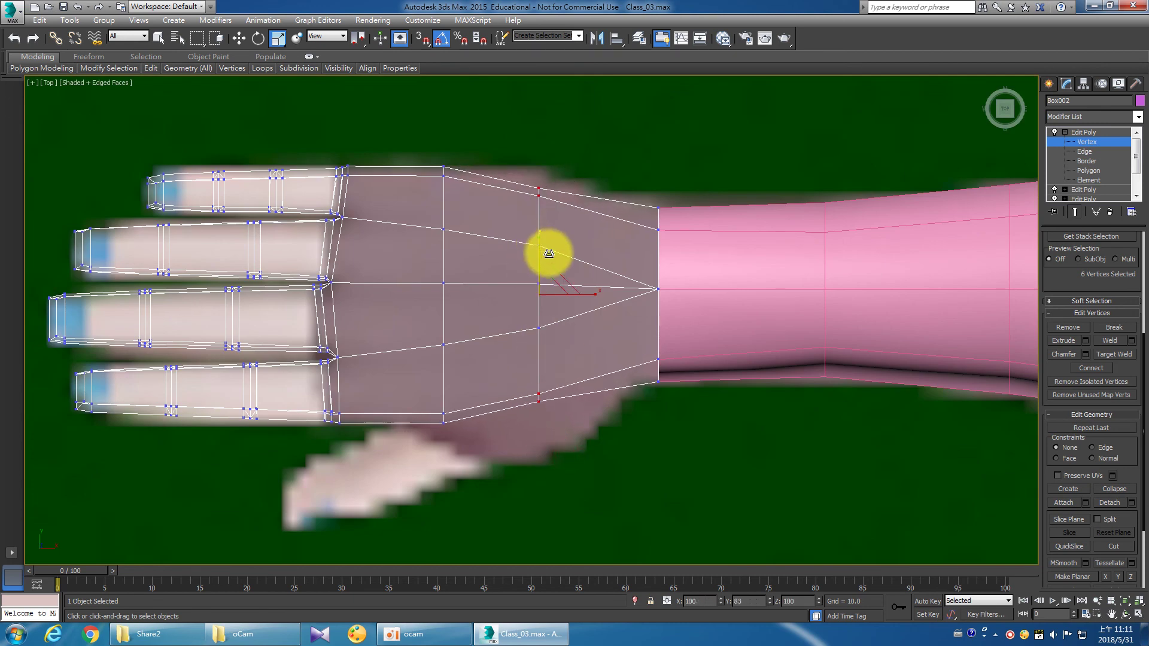
Move the palm's lower-edge vertices and wrist-side top vertex along Y onto the reference outline.
{"action": "mouse_move", "coordinate": [480, 440]}
{"action": "left_mouse_down"}
{"action": "mouse_move", "coordinate": [403, 375]}
{"action": "mouse_move", "coordinate": [444, 367]}
{"action": "left_mouse_up"}
{"action": "key", "text": "w"}
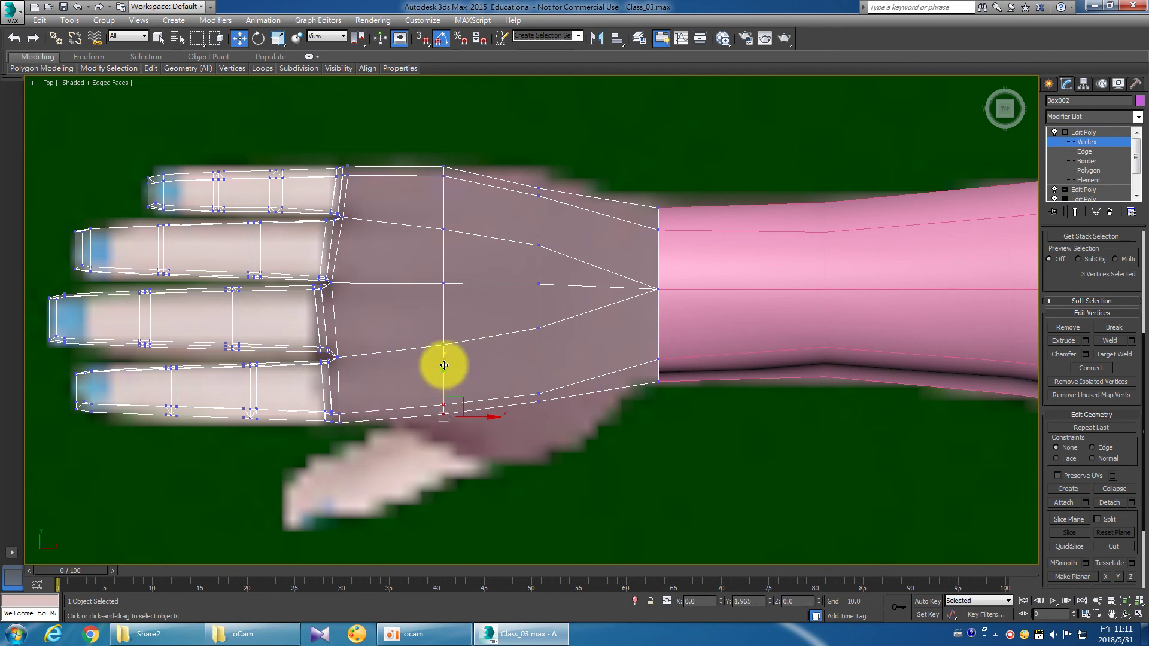
{"action": "left_click_drag", "start_coordinate": [541, 360], "coordinate": [538, 356]}
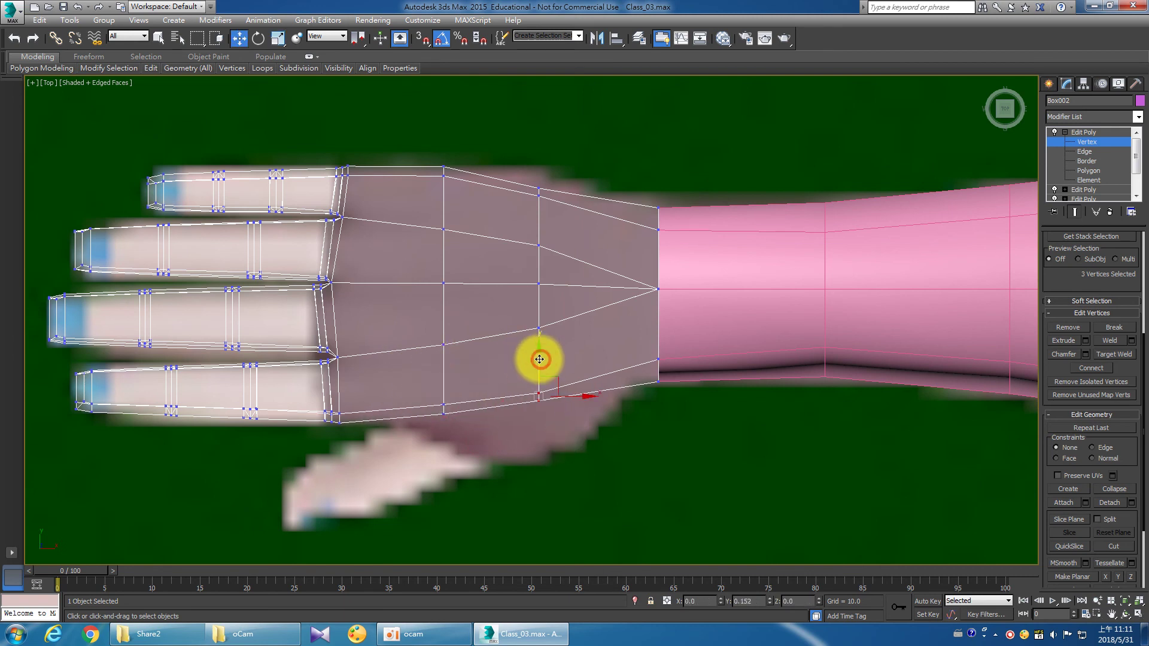
{"action": "left_click", "coordinate": [545, 393]}
{"action": "left_click_drag", "start_coordinate": [546, 392], "coordinate": [537, 356]}
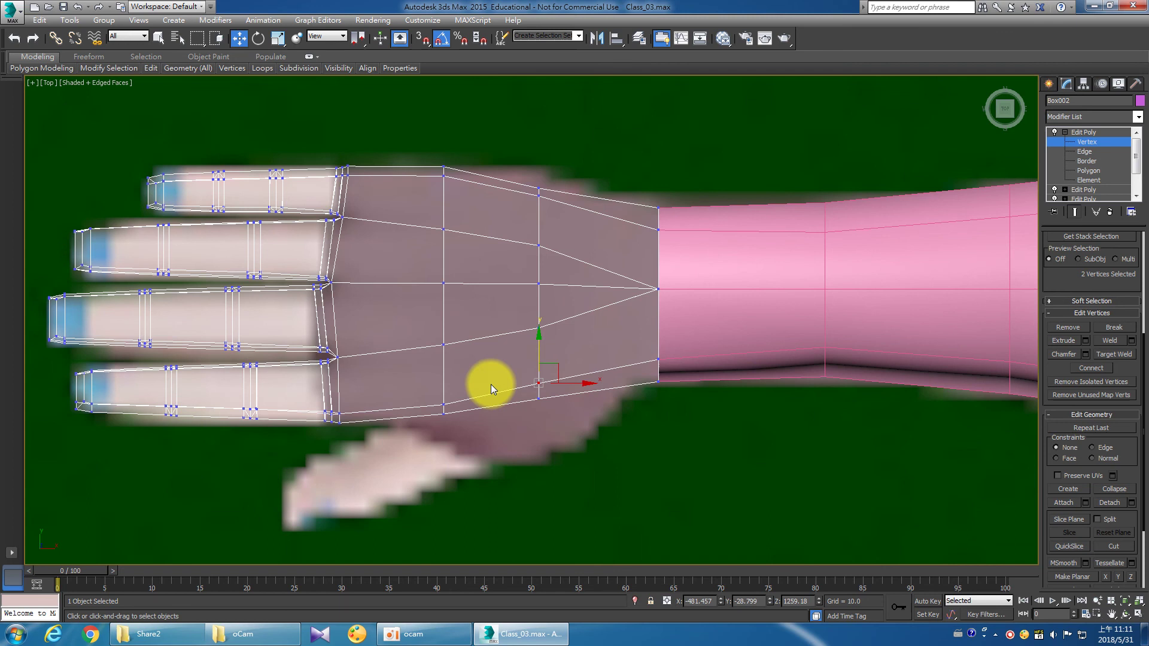
{"action": "left_click", "coordinate": [443, 398]}
{"action": "left_click_drag", "start_coordinate": [446, 377], "coordinate": [444, 367]}
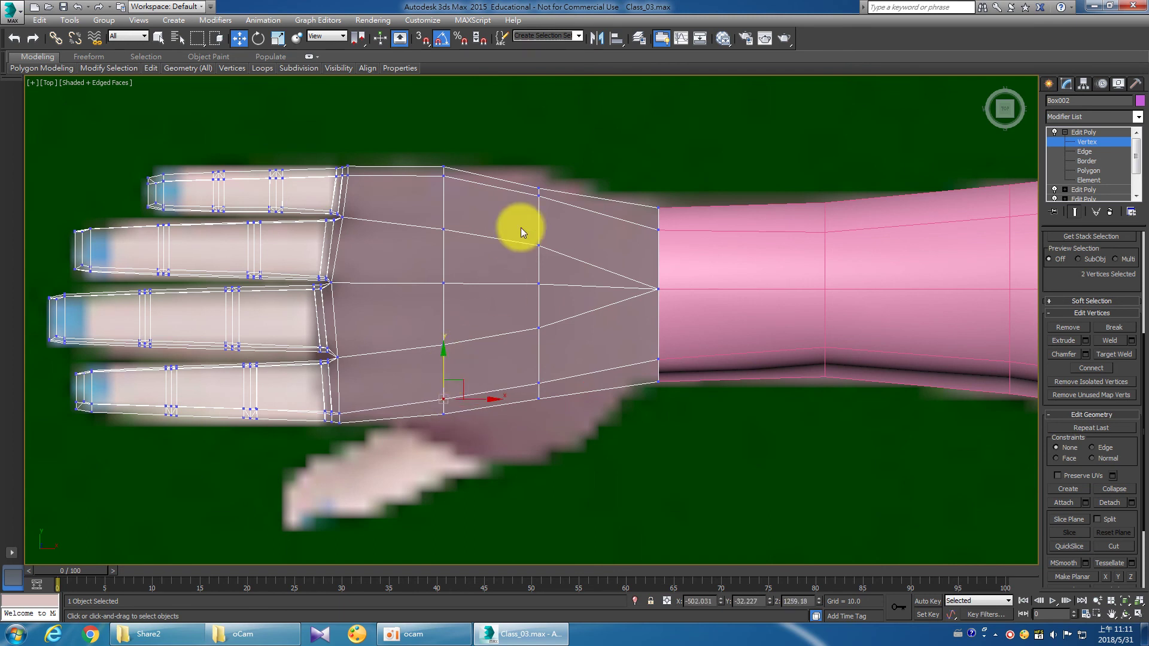
{"action": "left_click_drag", "start_coordinate": [527, 167], "coordinate": [548, 203]}
{"action": "left_click_drag", "start_coordinate": [537, 158], "coordinate": [531, 150]}
Lower the six top-edge palm vertices and nudge the bottom wrist vertex down, then deselect.
{"action": "left_click_drag", "start_coordinate": [424, 145], "coordinate": [459, 175]}
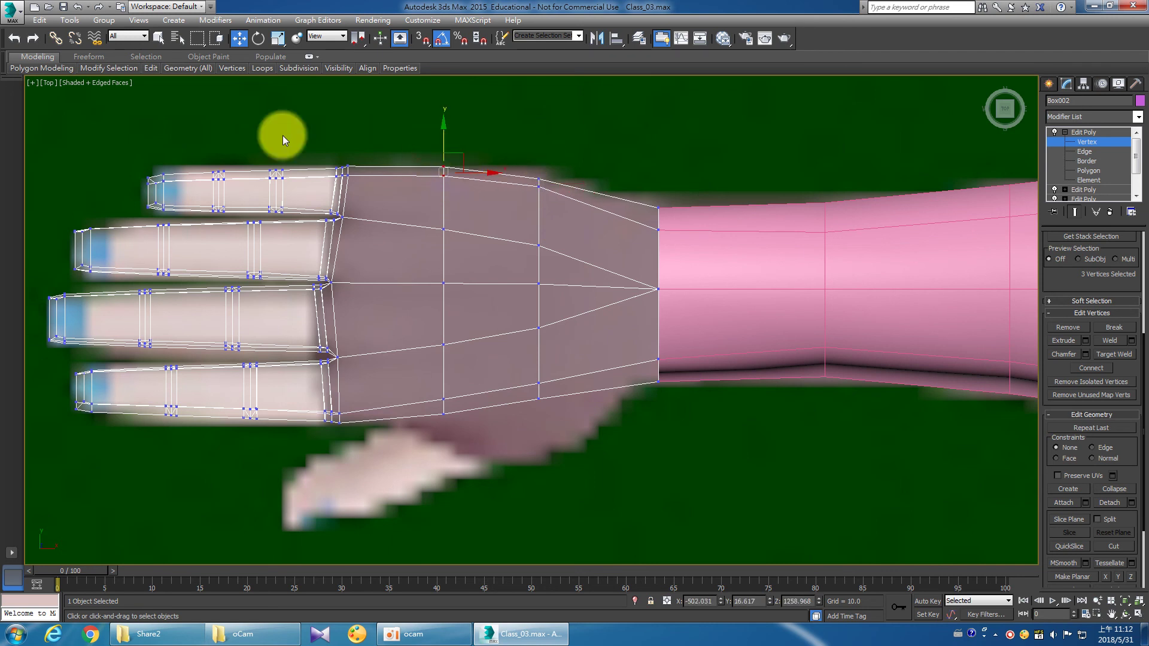
{"action": "scroll", "coordinate": [359, 163], "scroll_direction": "up", "scroll_amount": 5}
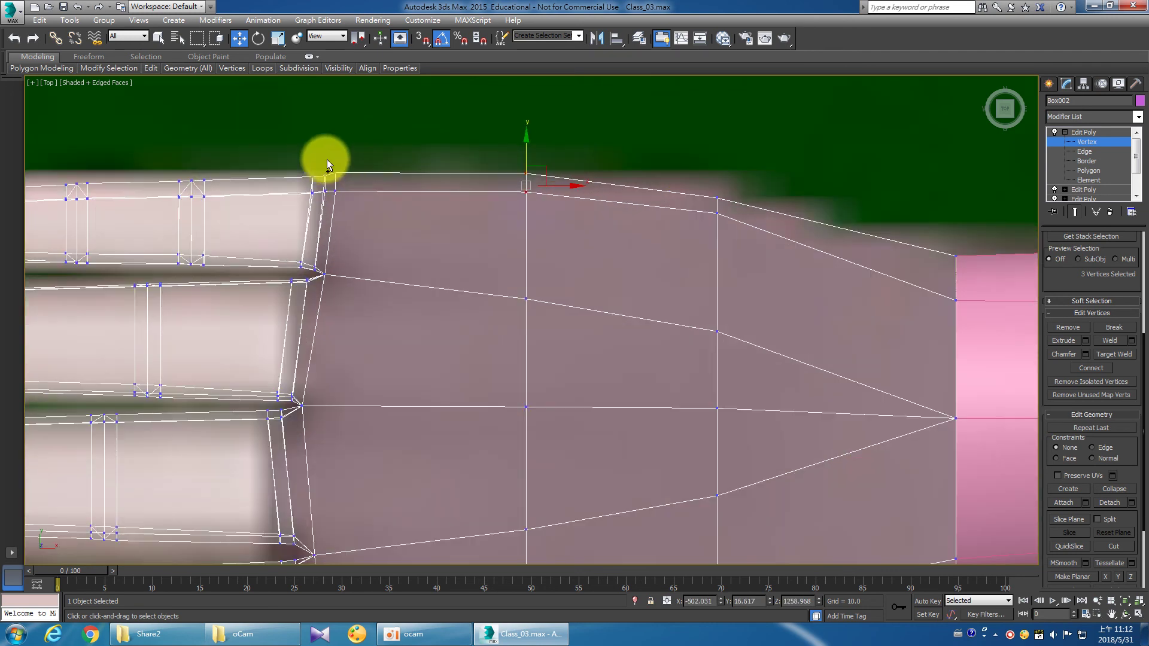
{"action": "left_click_drag", "start_coordinate": [331, 157], "coordinate": [354, 200], "text": "ctrl"}
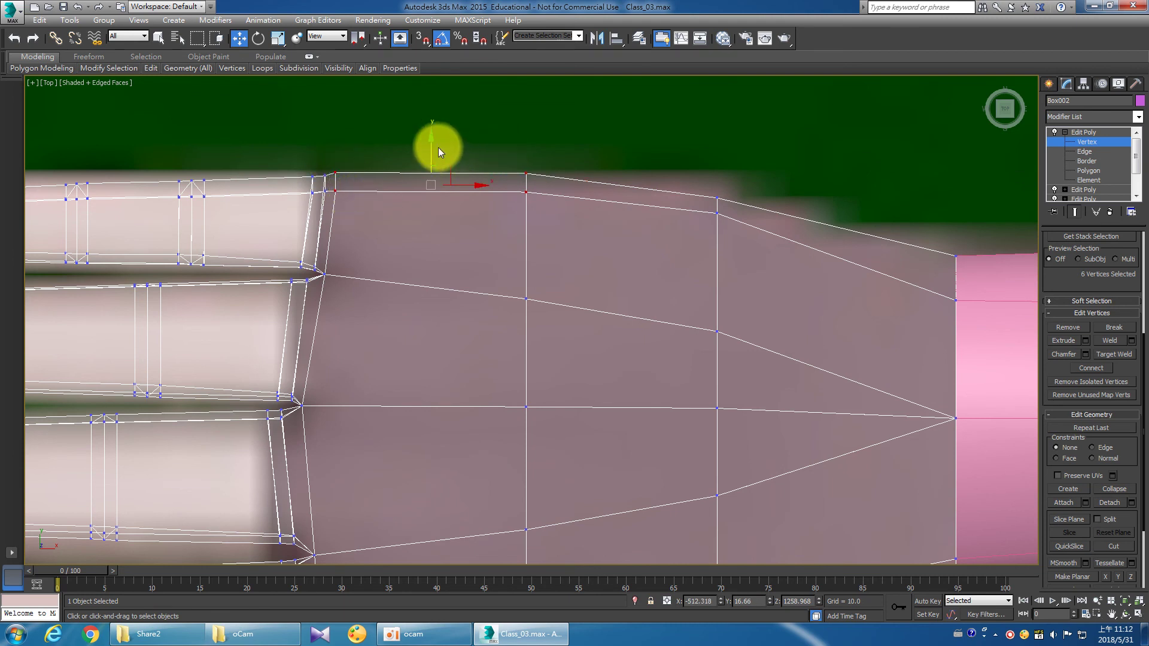
{"action": "left_click_drag", "start_coordinate": [429, 148], "coordinate": [437, 151]}
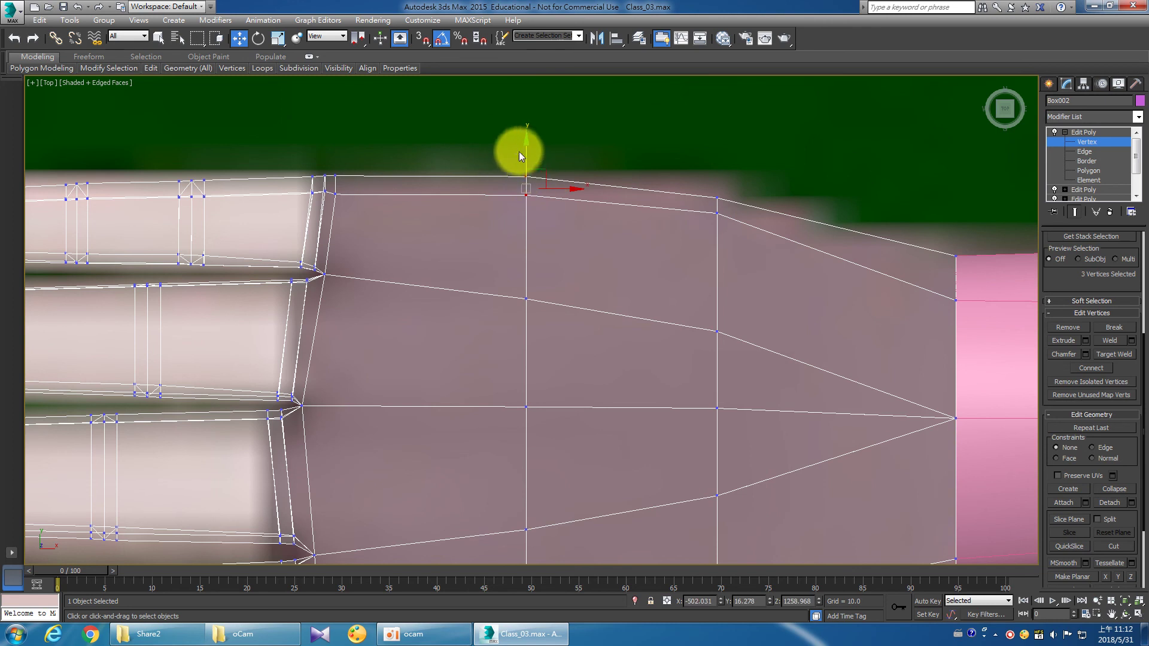
{"action": "left_click", "coordinate": [667, 148]}
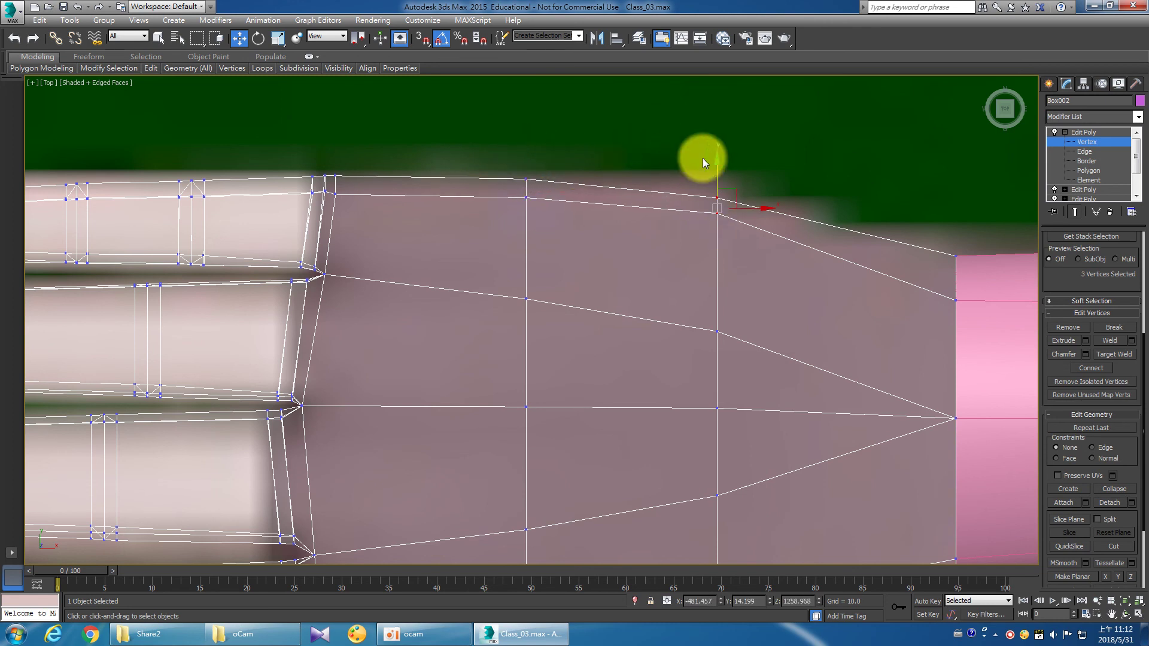
{"action": "scroll", "coordinate": [633, 217], "scroll_direction": "down", "scroll_amount": 5}
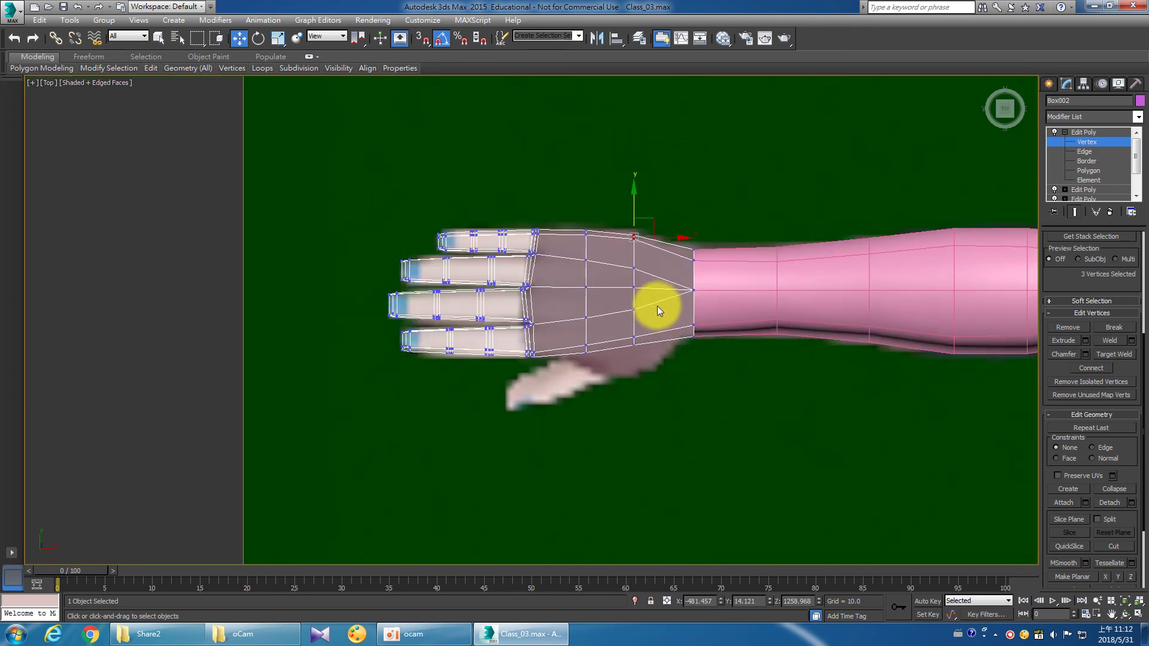
{"action": "scroll", "coordinate": [651, 300], "scroll_direction": "up", "scroll_amount": 2}
{"action": "left_click", "coordinate": [609, 386]}
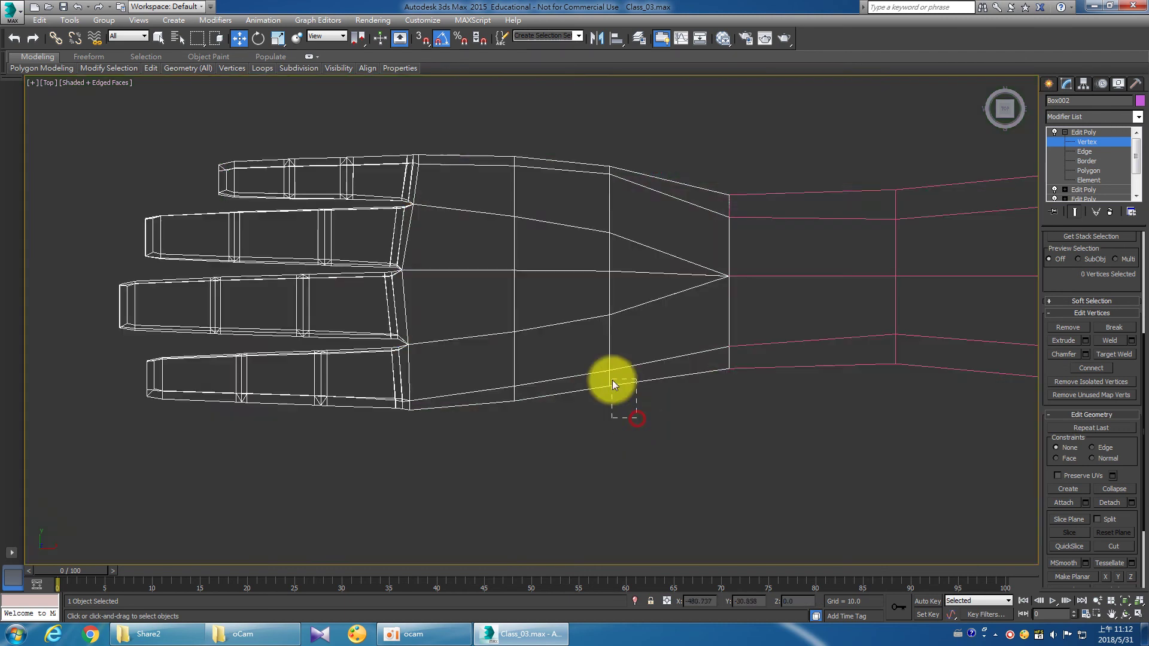
{"action": "left_click_drag", "start_coordinate": [611, 347], "coordinate": [615, 348]}
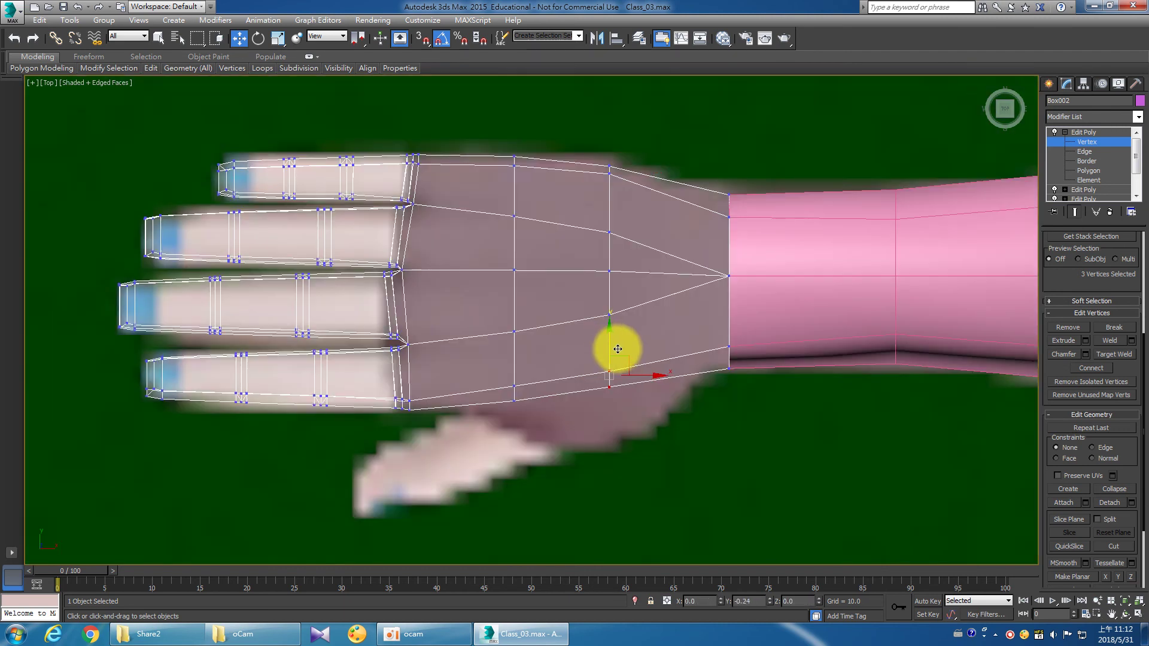
{"action": "left_click", "coordinate": [672, 456]}
{"action": "middle_click_drag", "start_coordinate": [672, 456], "coordinate": [628, 405]}
{"action": "left_click", "coordinate": [1139, 601]}
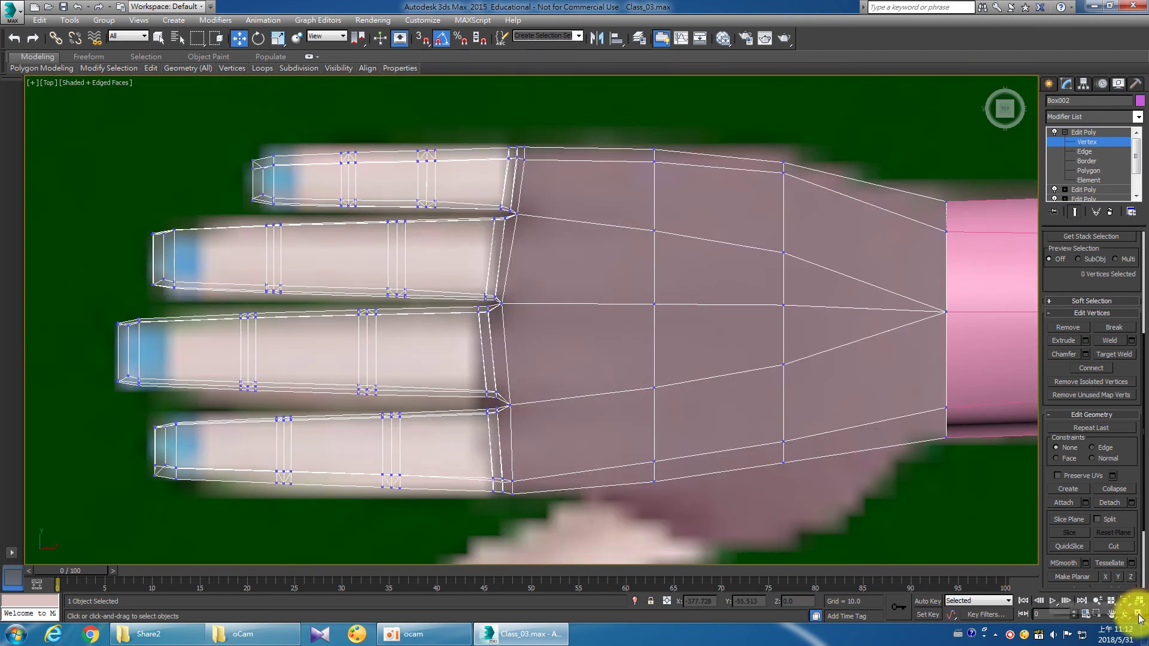
In the Front view, lower the bottoms of the palm vertex columns toward the reference profile.
{"action": "left_click", "coordinate": [1139, 614]}
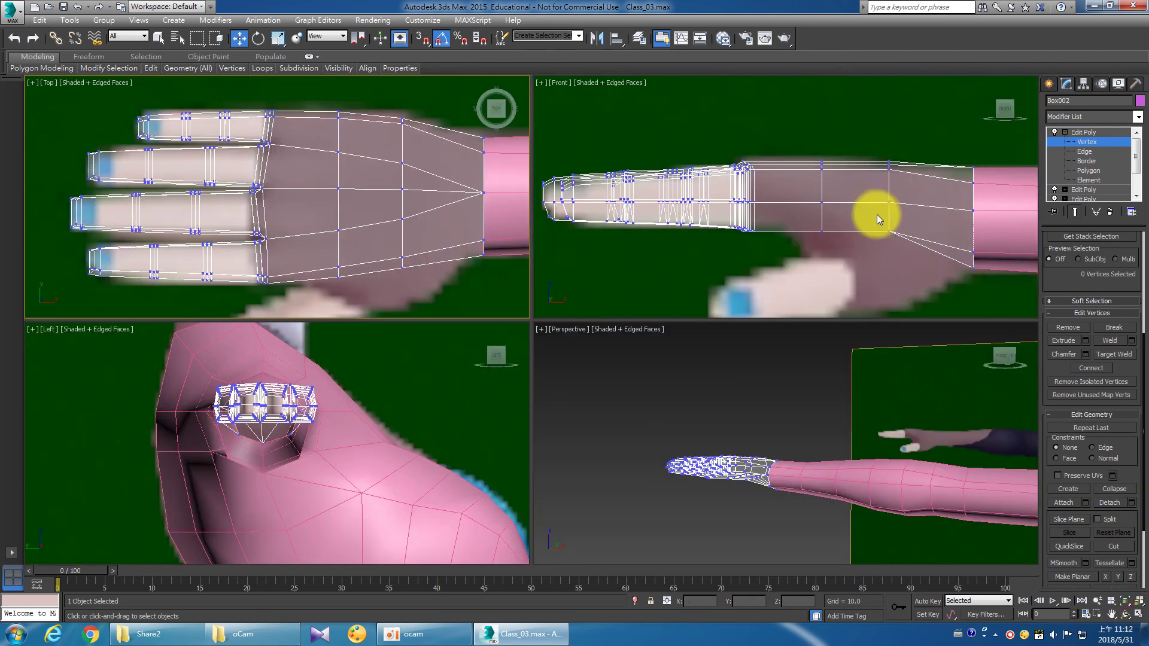
{"action": "middle_click_drag", "start_coordinate": [878, 214], "coordinate": [836, 264]}
{"action": "mouse_move", "coordinate": [847, 252]}
{"action": "left_mouse_down"}
{"action": "mouse_move", "coordinate": [821, 217]}
{"action": "mouse_move", "coordinate": [833, 198]}
{"action": "mouse_move", "coordinate": [848, 215]}
{"action": "left_mouse_up"}
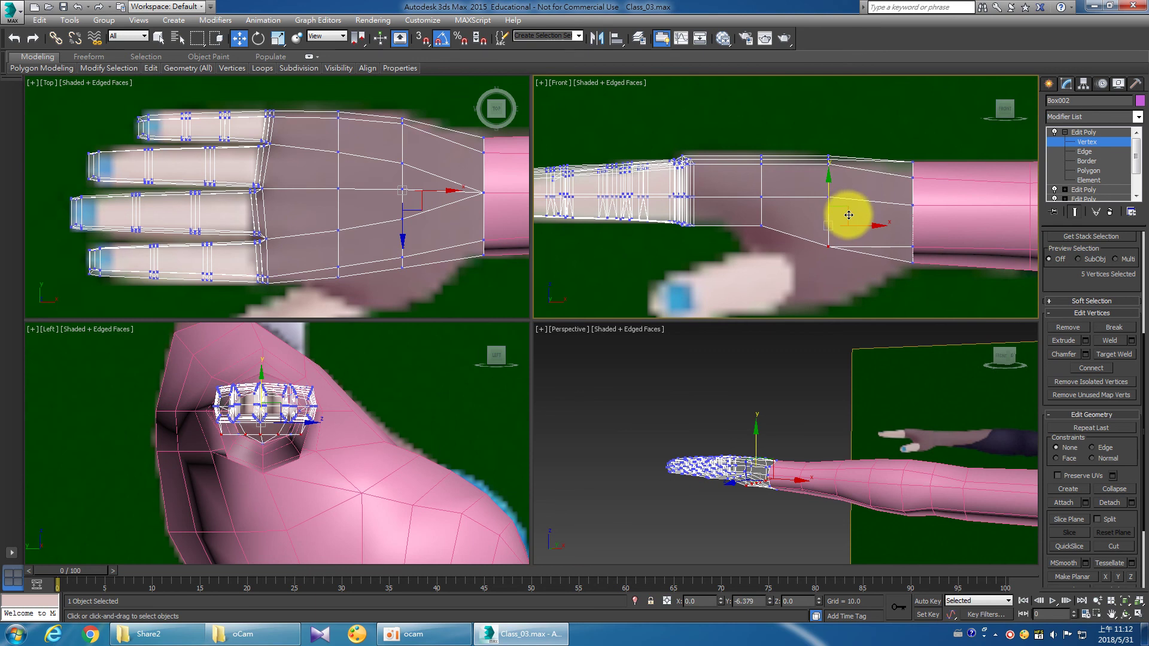
{"action": "mouse_move", "coordinate": [772, 254]}
{"action": "left_mouse_down"}
{"action": "mouse_move", "coordinate": [730, 200]}
{"action": "mouse_move", "coordinate": [774, 202]}
{"action": "left_mouse_up"}
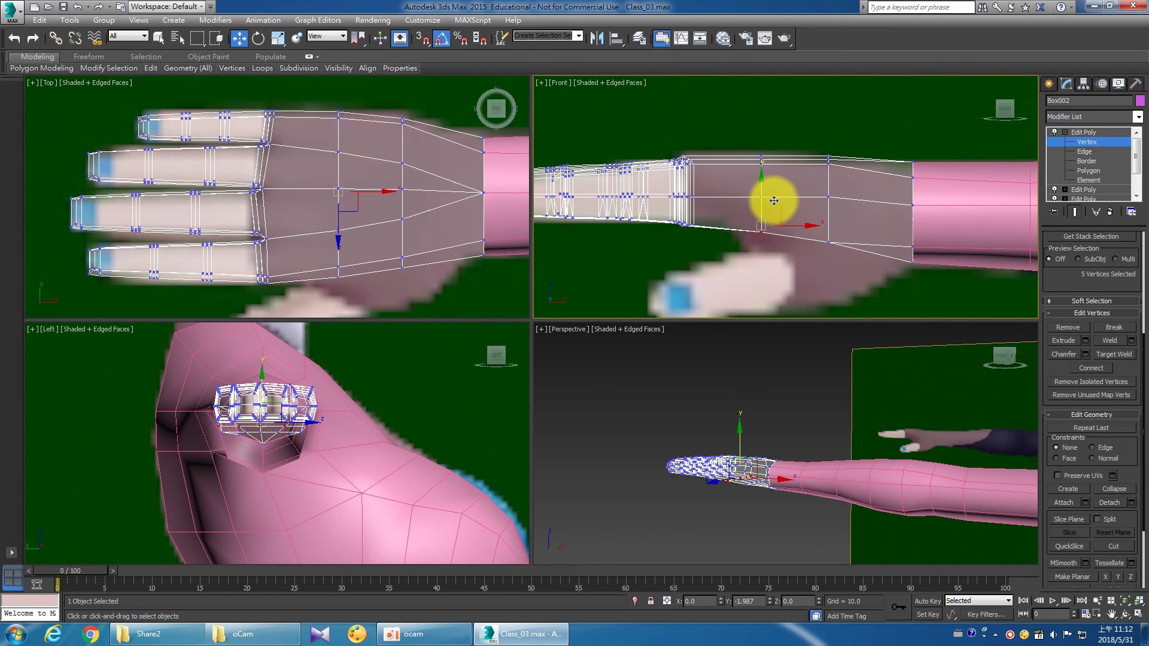
{"action": "left_click_drag", "start_coordinate": [824, 258], "coordinate": [812, 224]}
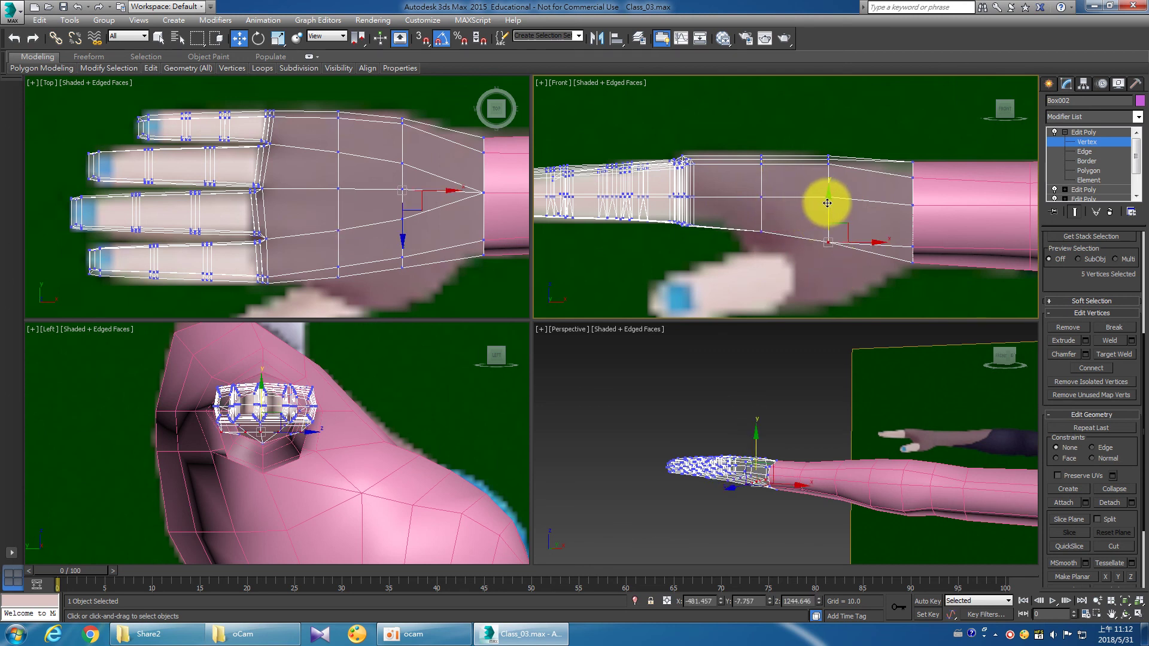
{"action": "left_click", "coordinate": [866, 165]}
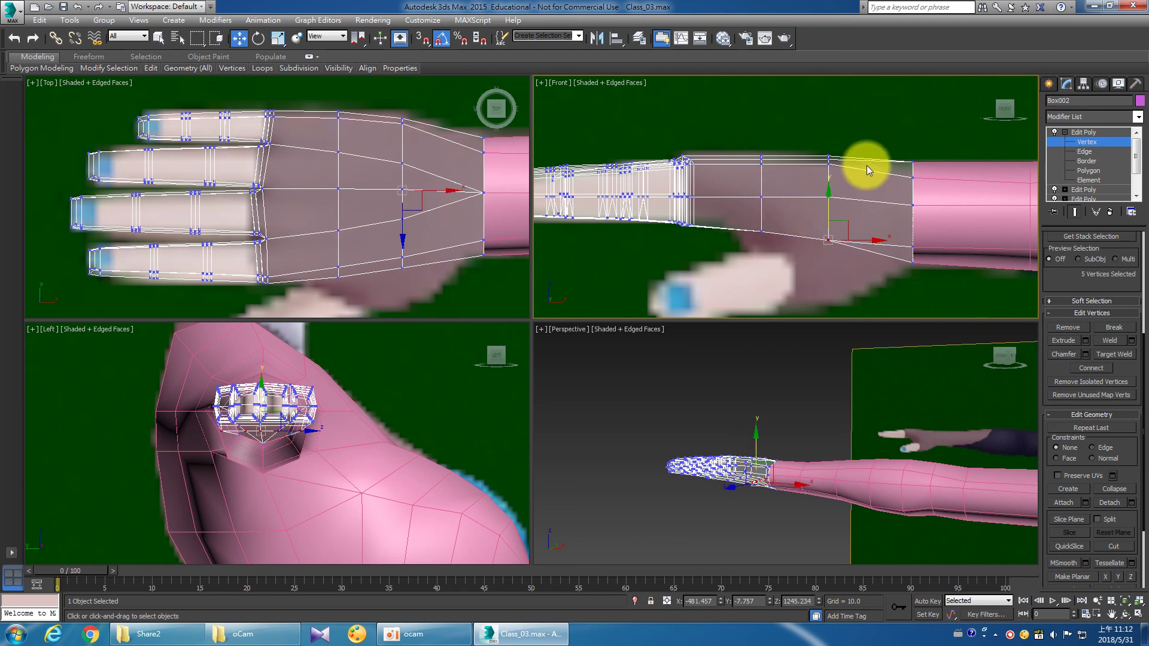
Lower the wrist-side palm vertex column slightly to match the reference.
{"action": "scroll", "coordinate": [818, 149], "scroll_direction": "up", "scroll_amount": 2}
{"action": "middle_click_drag", "start_coordinate": [814, 158], "coordinate": [794, 154]}
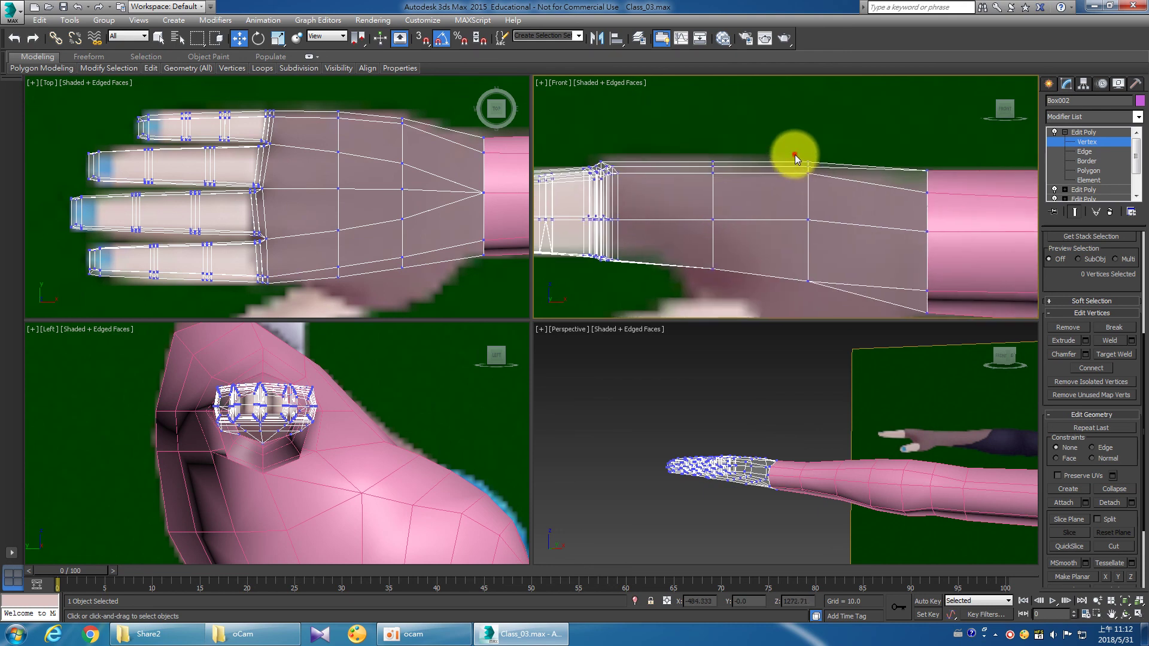
{"action": "left_click_drag", "start_coordinate": [828, 191], "coordinate": [829, 193]}
{"action": "left_click_drag", "start_coordinate": [671, 146], "coordinate": [730, 194]}
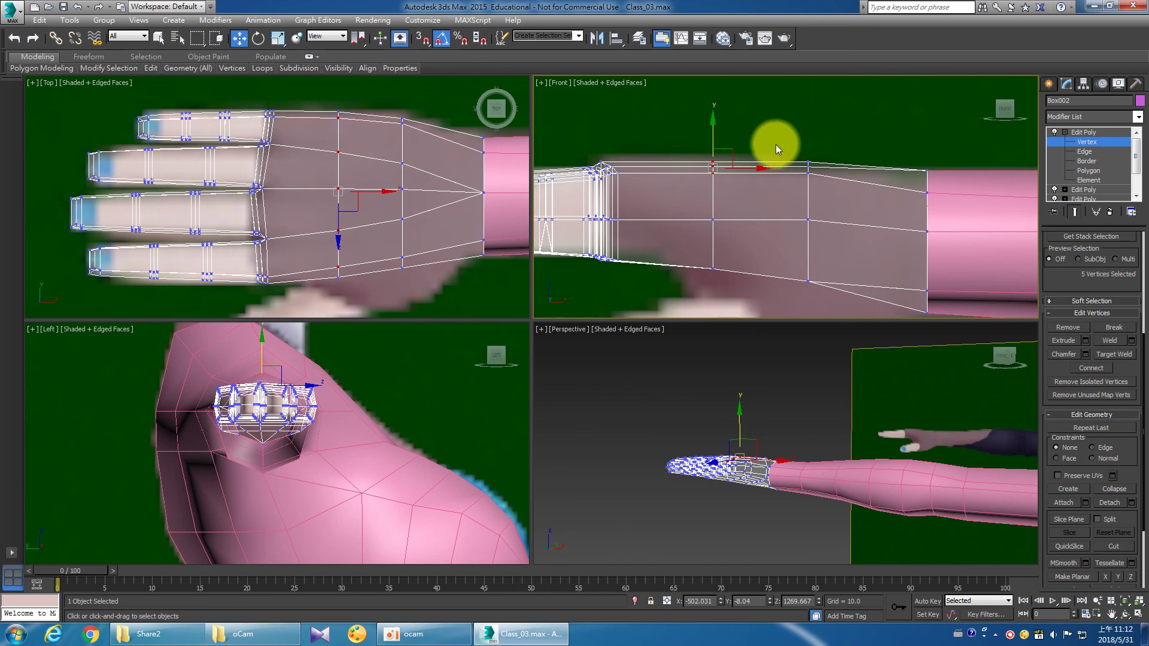
{"action": "left_click_drag", "start_coordinate": [834, 207], "coordinate": [832, 202]}
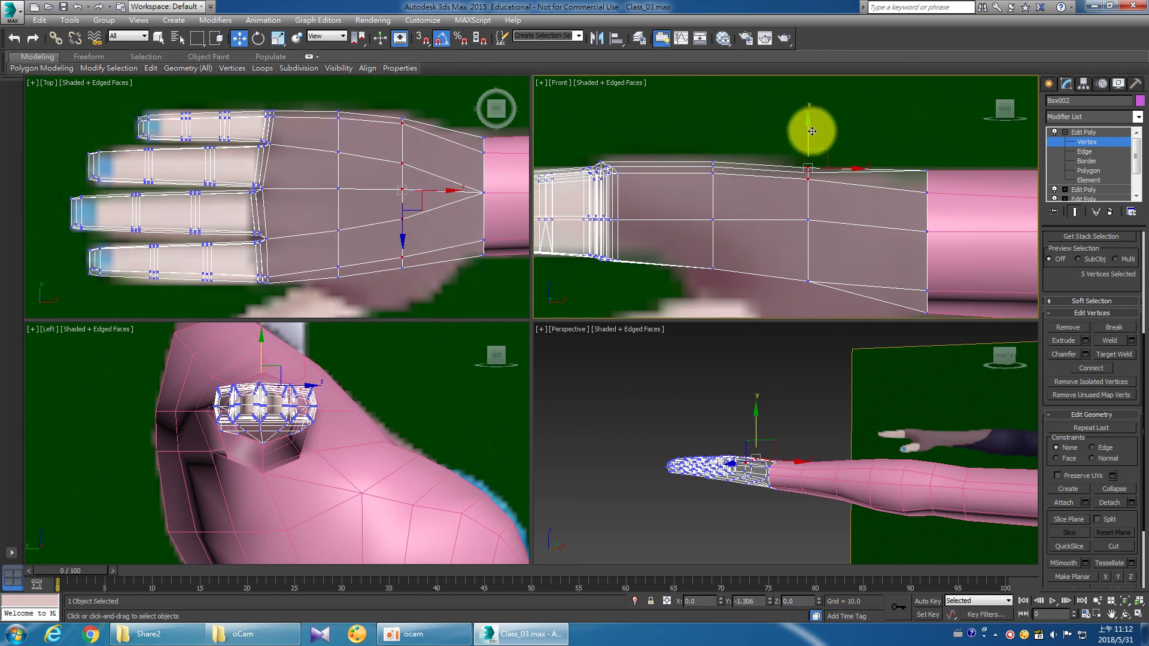
{"action": "left_click_drag", "start_coordinate": [814, 129], "coordinate": [818, 136]}
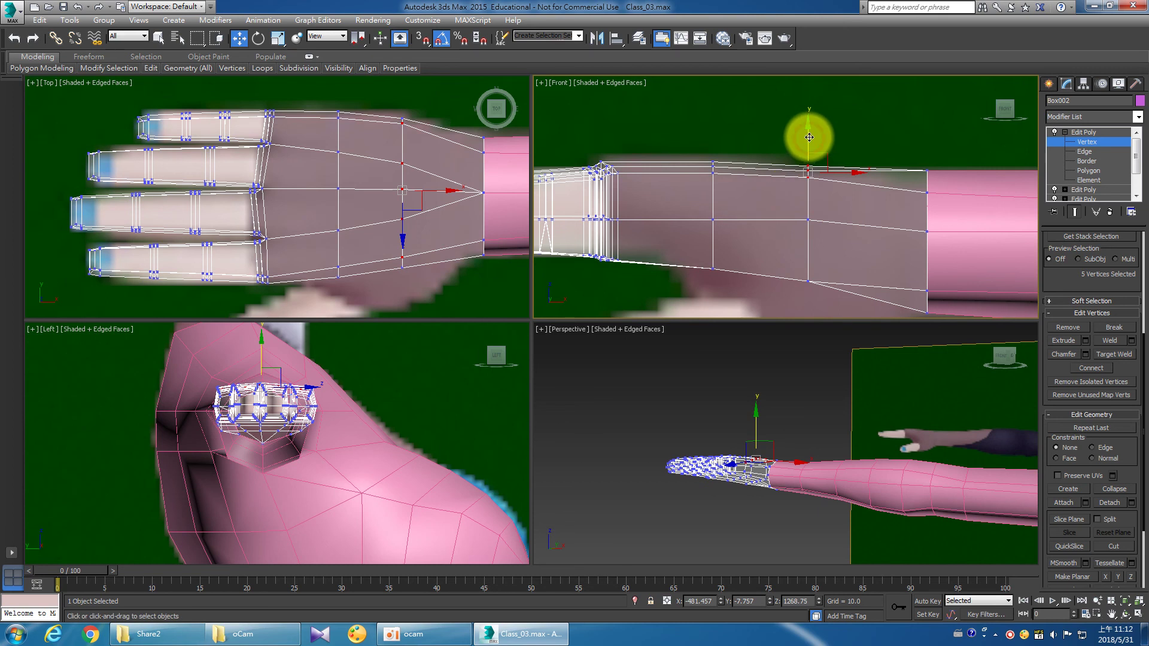
{"action": "left_click", "coordinate": [759, 204]}
Raise the knuckle-side column, move the overlapping palm-edge vertex pairs down, and exit vertex editing.
{"action": "left_click_drag", "start_coordinate": [701, 159], "coordinate": [715, 139]}
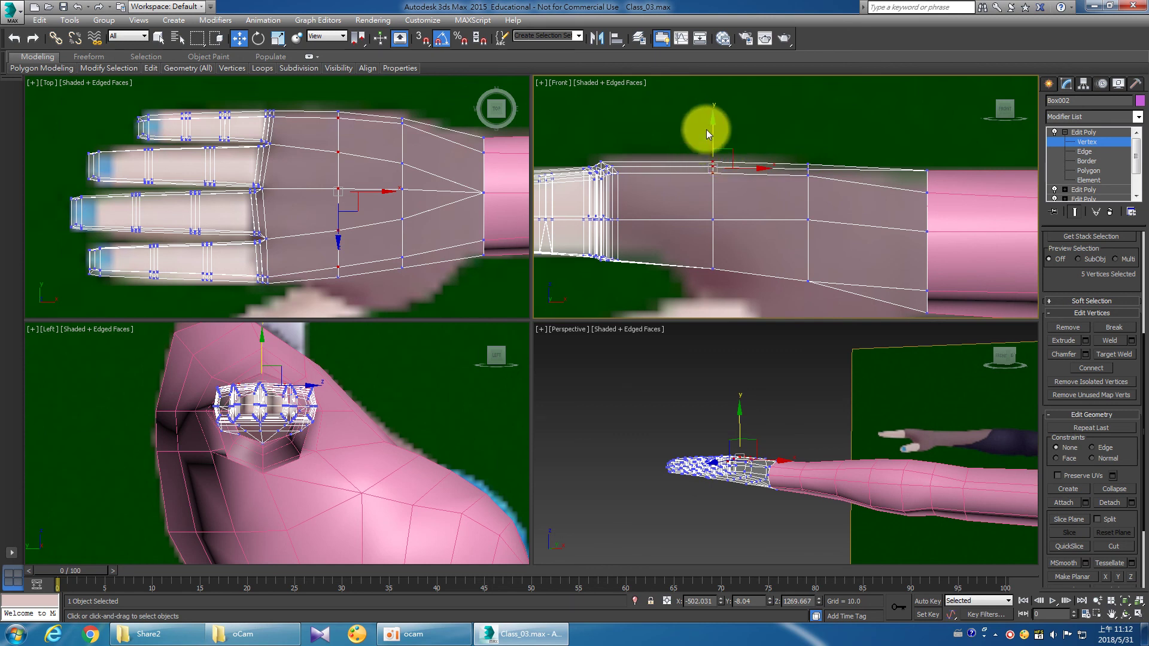
{"action": "left_click_drag", "start_coordinate": [714, 130], "coordinate": [718, 129]}
{"action": "mouse_move", "coordinate": [820, 174]}
{"action": "left_mouse_down"}
{"action": "mouse_move", "coordinate": [800, 135]}
{"action": "mouse_move", "coordinate": [812, 137]}
{"action": "left_mouse_up"}
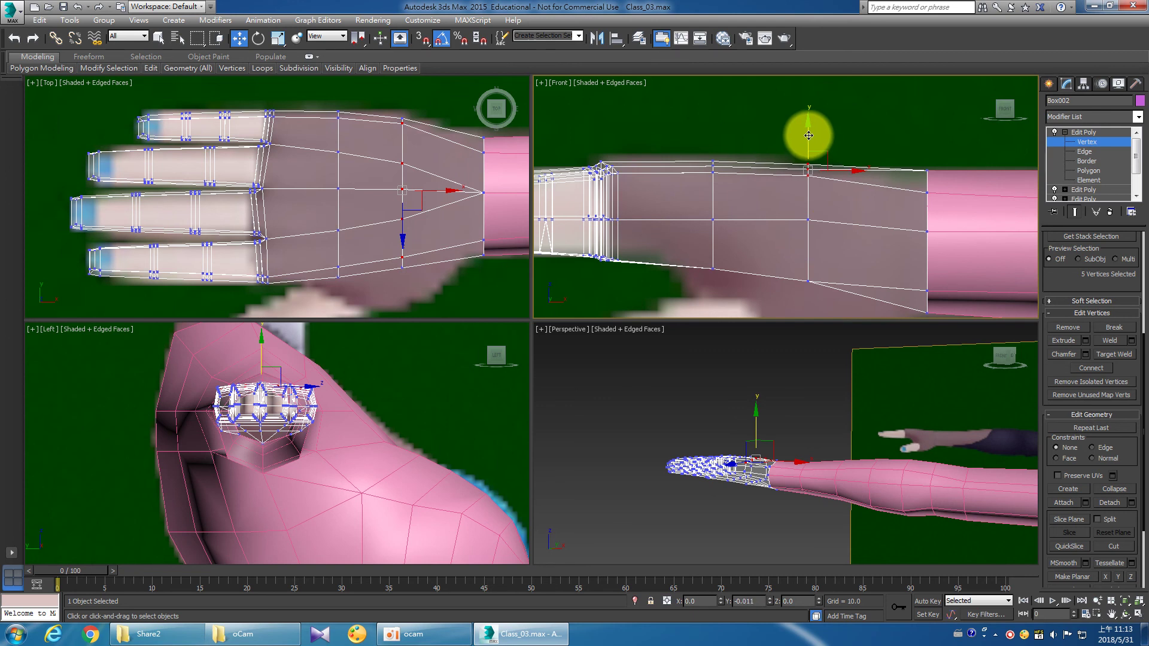
{"action": "left_click", "coordinate": [805, 236]}
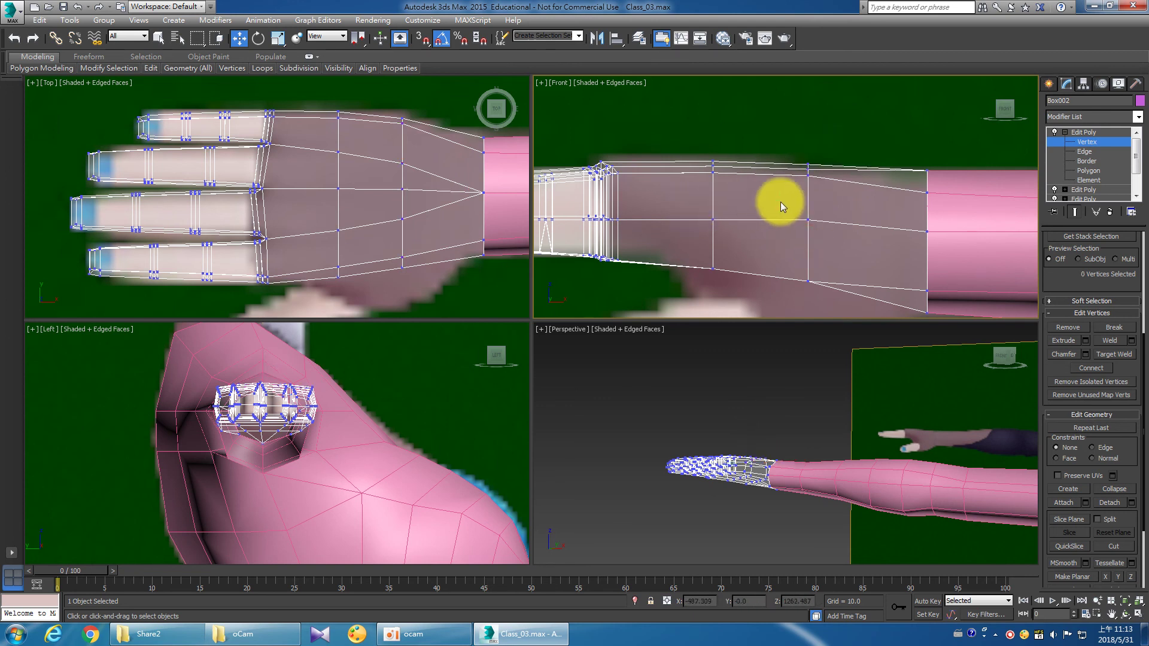
{"action": "left_click_drag", "start_coordinate": [793, 210], "coordinate": [823, 230]}
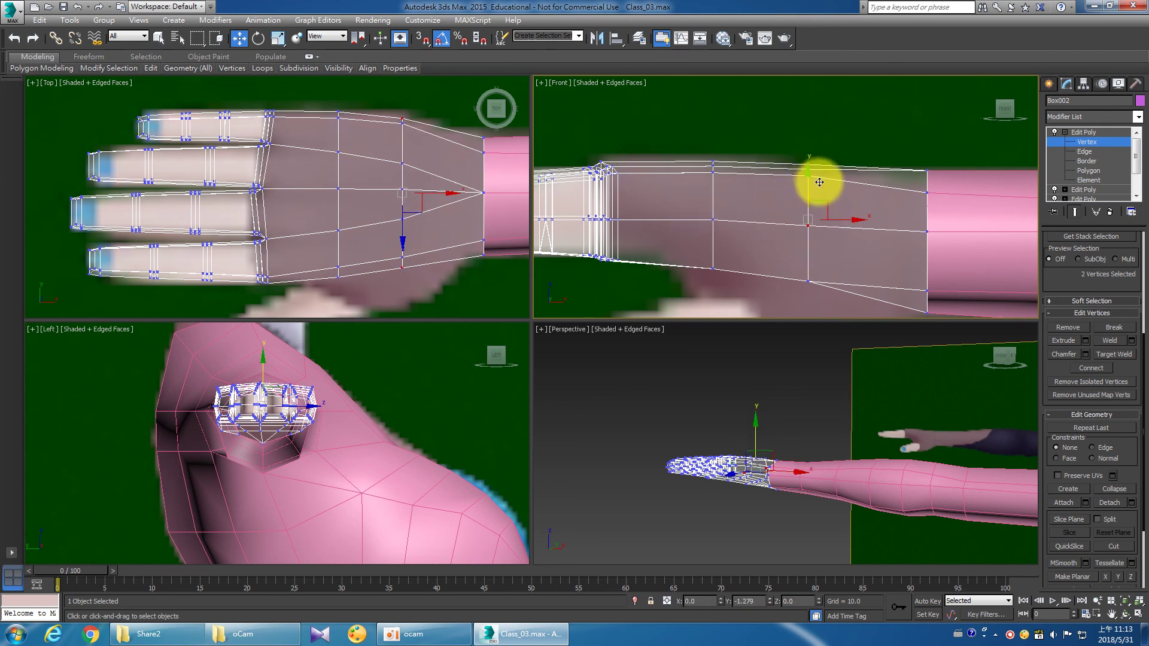
{"action": "left_click_drag", "start_coordinate": [694, 202], "coordinate": [744, 246]}
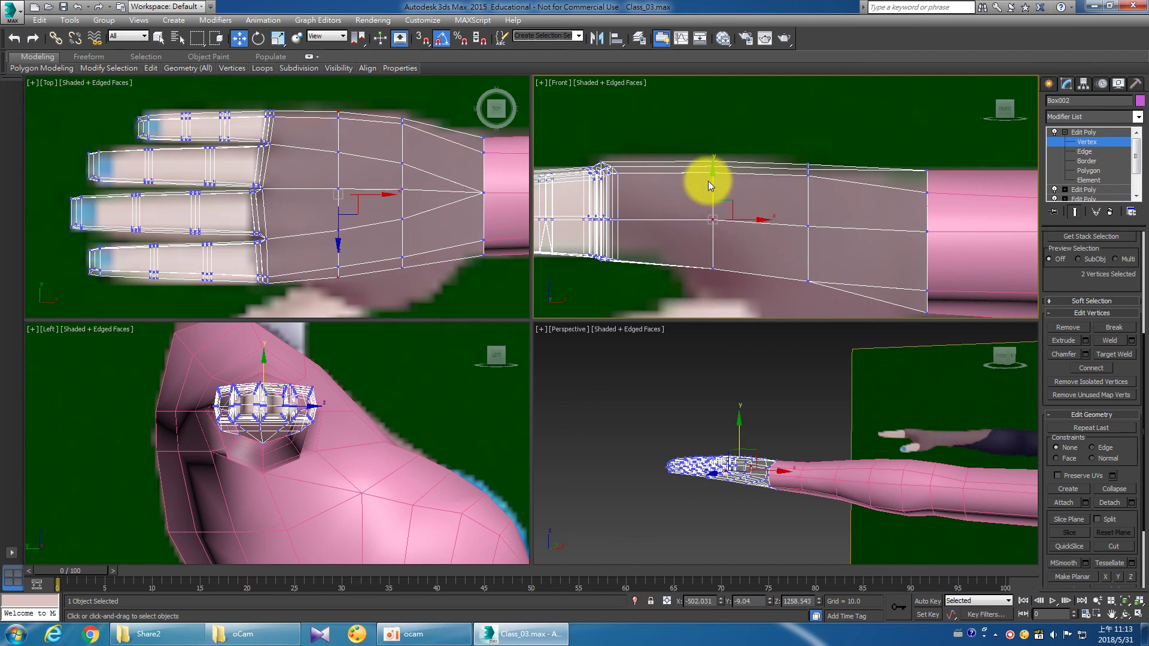
{"action": "left_click_drag", "start_coordinate": [713, 181], "coordinate": [727, 186]}
{"action": "scroll", "coordinate": [798, 219], "scroll_direction": "down", "scroll_amount": 2}
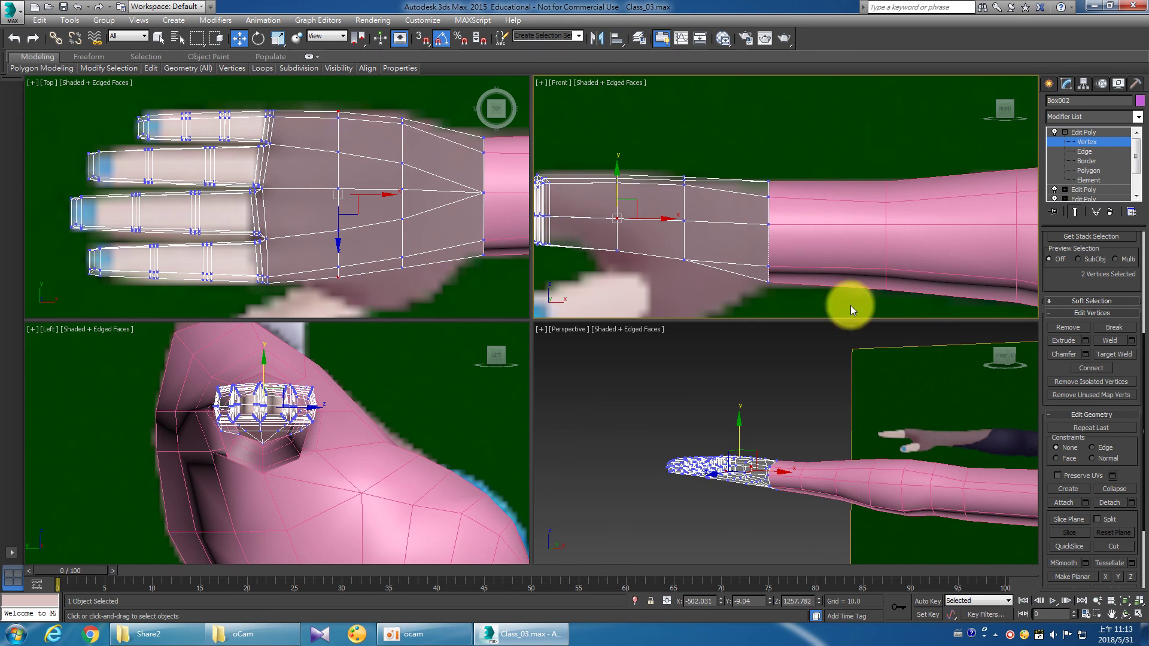
{"action": "left_click", "coordinate": [1084, 132]}
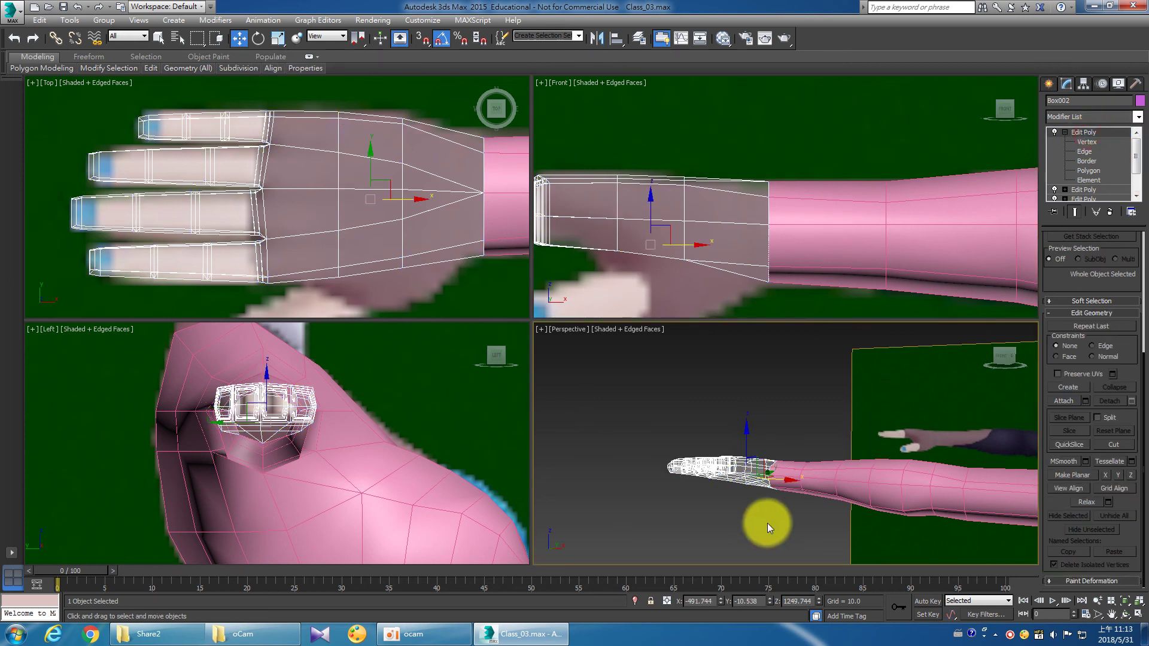
Orbit and zoom the maximized Perspective view to inspect the hand and arm from the side.
{"action": "mouse_move", "coordinate": [814, 482]}
{"action": "middle_mouse_down", "text": "alt"}
{"action": "mouse_move", "coordinate": [891, 480]}
{"action": "mouse_move", "coordinate": [1000, 512]}
{"action": "middle_mouse_up", "text": "alt"}
{"action": "left_click", "coordinate": [1137, 615]}
{"action": "scroll", "coordinate": [597, 380], "scroll_direction": "up", "scroll_amount": 5}
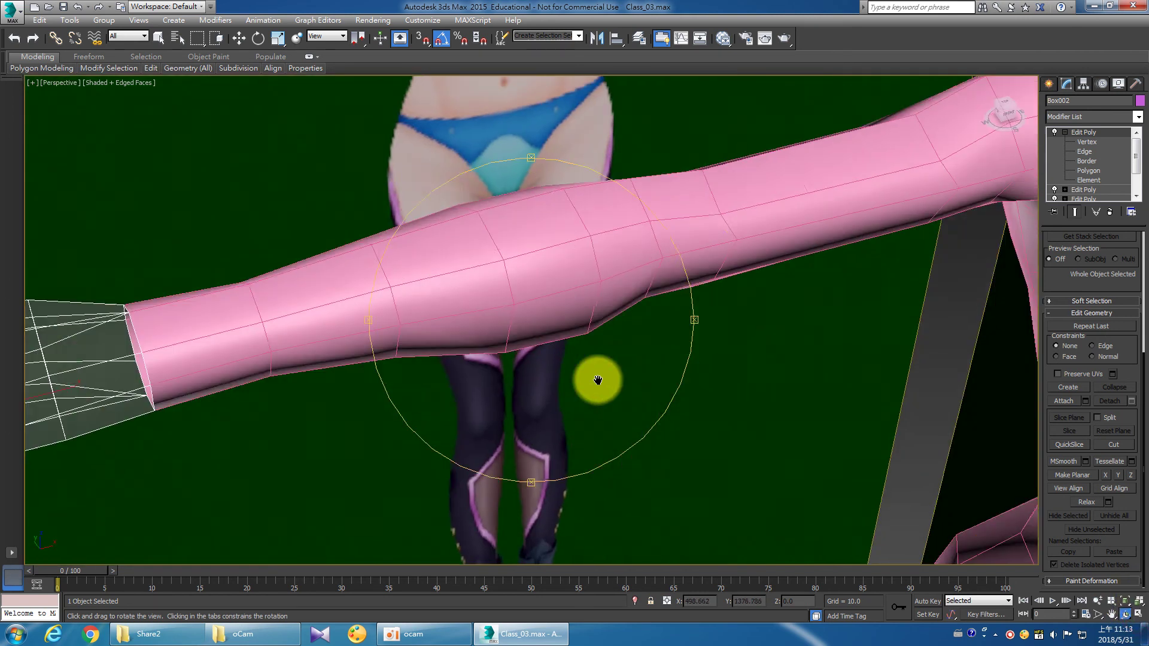
{"action": "scroll", "coordinate": [589, 378], "scroll_direction": "down", "scroll_amount": 5}
{"action": "scroll", "coordinate": [525, 393], "scroll_direction": "up", "scroll_amount": 5}
{"action": "mouse_move", "coordinate": [586, 383]}
{"action": "left_mouse_down"}
{"action": "mouse_move", "coordinate": [487, 371]}
{"action": "mouse_move", "coordinate": [608, 393]}
{"action": "mouse_move", "coordinate": [730, 377]}
{"action": "mouse_move", "coordinate": [780, 356]}
{"action": "mouse_move", "coordinate": [778, 297]}
{"action": "mouse_move", "coordinate": [692, 259]}
{"action": "mouse_move", "coordinate": [810, 341]}
{"action": "mouse_move", "coordinate": [770, 335]}
{"action": "mouse_move", "coordinate": [820, 377]}
{"action": "mouse_move", "coordinate": [887, 394]}
{"action": "mouse_move", "coordinate": [598, 392]}
{"action": "mouse_move", "coordinate": [725, 411]}
{"action": "left_mouse_up"}
{"action": "right_click", "coordinate": [726, 411]}
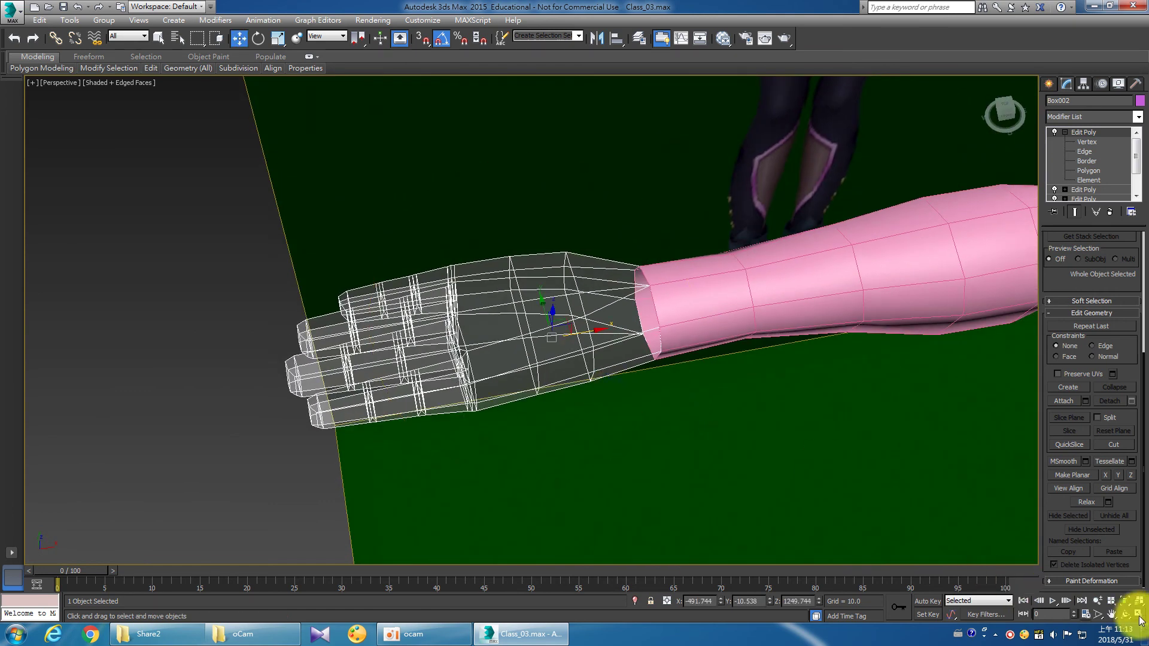
{"action": "left_click", "coordinate": [1138, 616]}
In the maximized Top view, move four palm outer-edge vertices inward and lower the remaining one.
{"action": "left_click", "coordinate": [1083, 142]}
{"action": "middle_click_drag", "start_coordinate": [447, 195], "coordinate": [449, 216]}
{"action": "left_click", "coordinate": [1139, 616]}
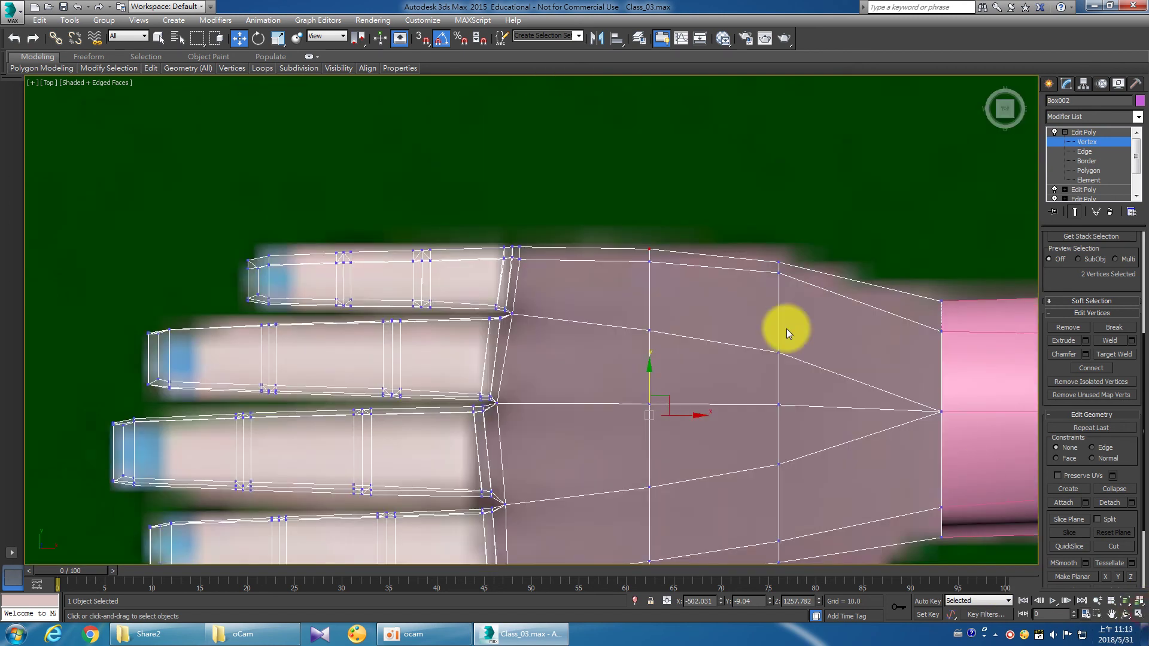
{"action": "middle_click_drag", "start_coordinate": [921, 333], "coordinate": [853, 332]}
{"action": "left_click_drag", "start_coordinate": [748, 292], "coordinate": [692, 270]}
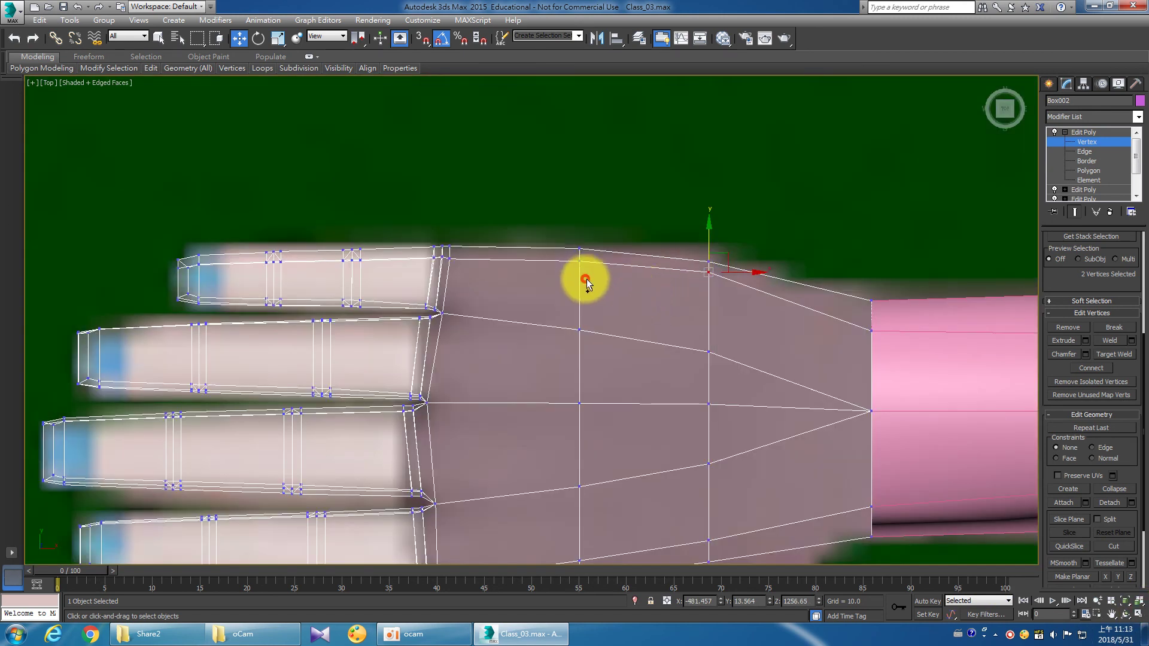
{"action": "left_click", "coordinate": [563, 256], "text": "ctrl"}
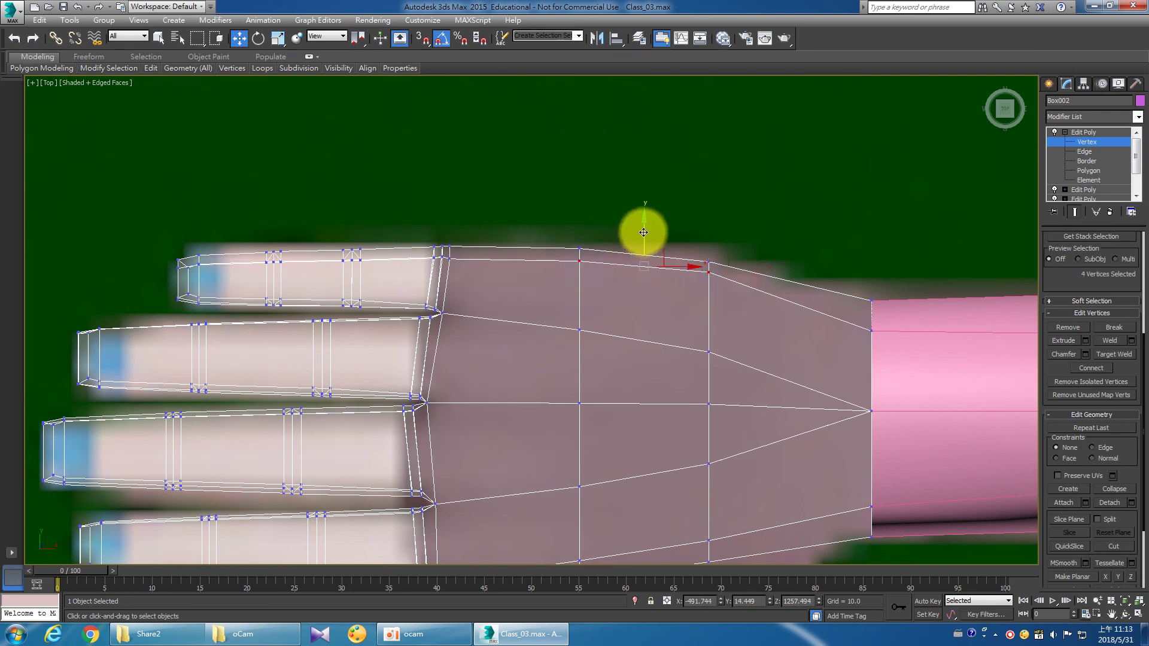
{"action": "left_click_drag", "start_coordinate": [643, 233], "coordinate": [645, 238]}
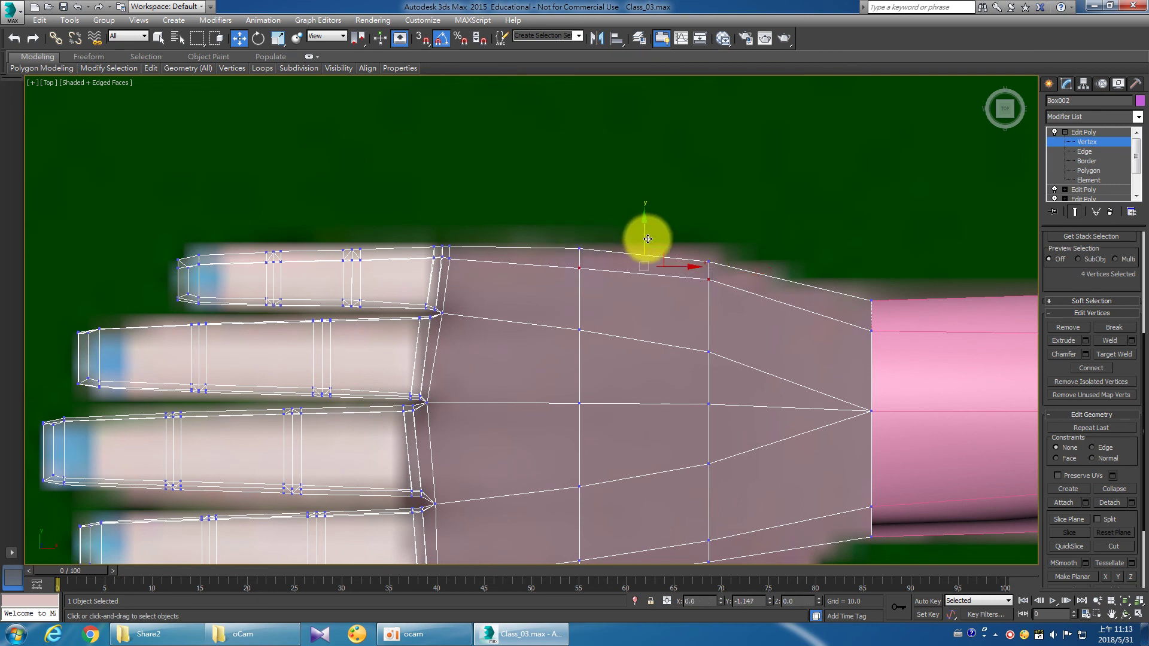
{"action": "left_click", "coordinate": [693, 294]}
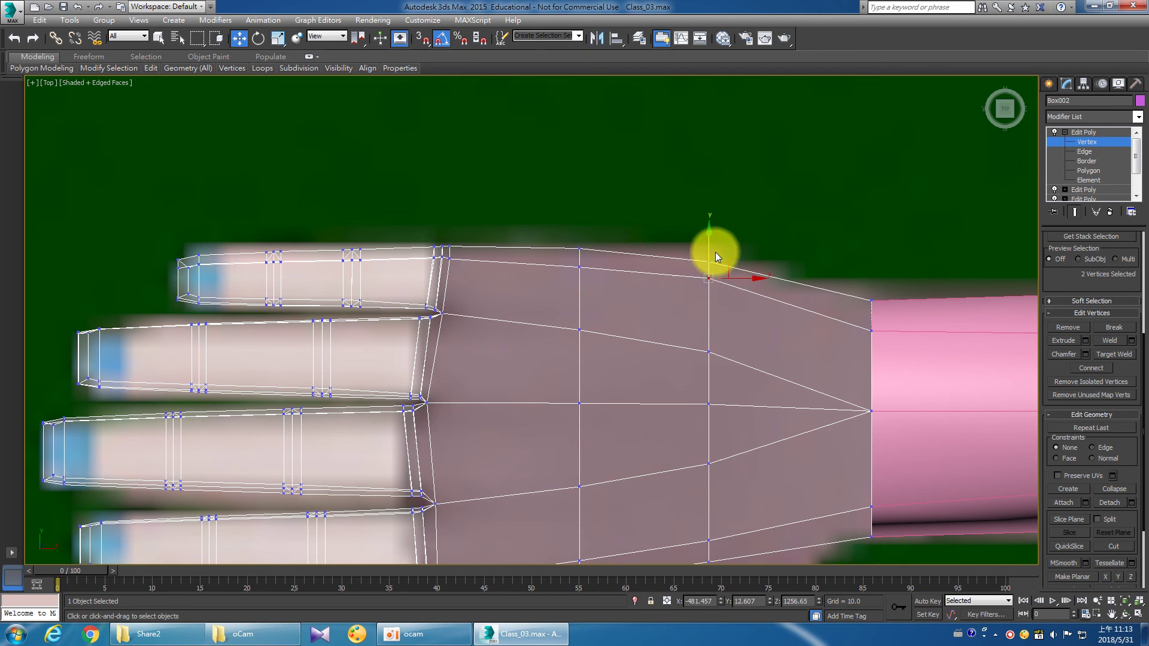
{"action": "left_click_drag", "start_coordinate": [716, 258], "coordinate": [718, 251]}
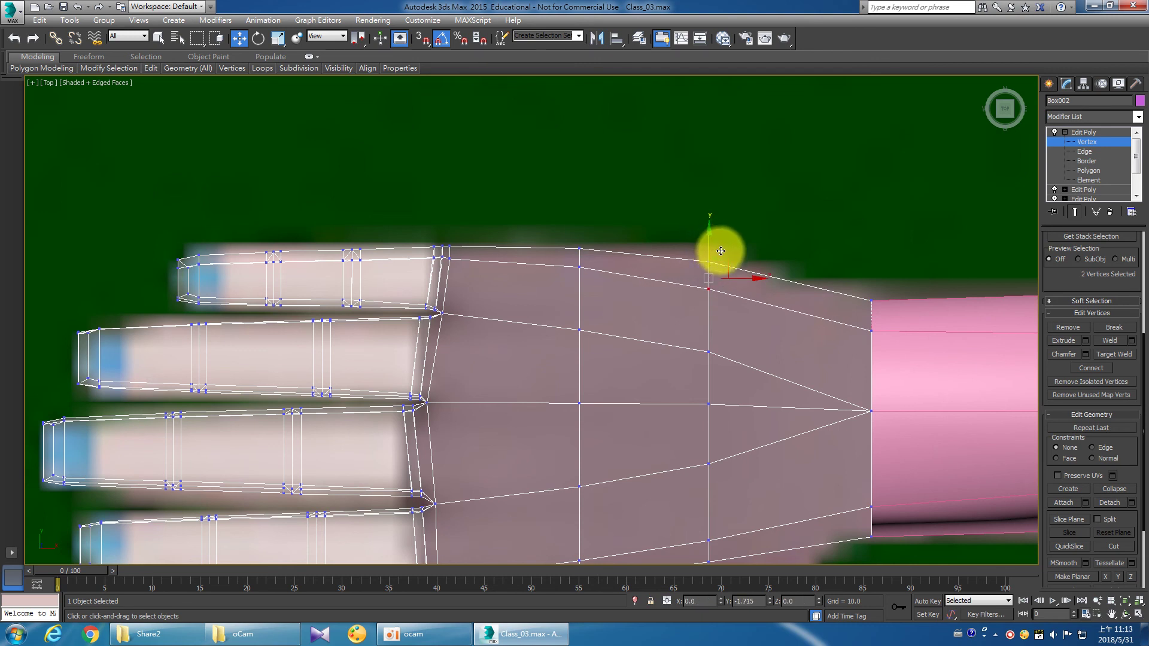
{"action": "left_click", "coordinate": [639, 300]}
Nudge the top finger's knuckle vertices down and slightly toward the fingertip.
{"action": "scroll", "coordinate": [482, 271], "scroll_direction": "up", "scroll_amount": 4}
{"action": "middle_click_drag", "start_coordinate": [418, 259], "coordinate": [470, 282]}
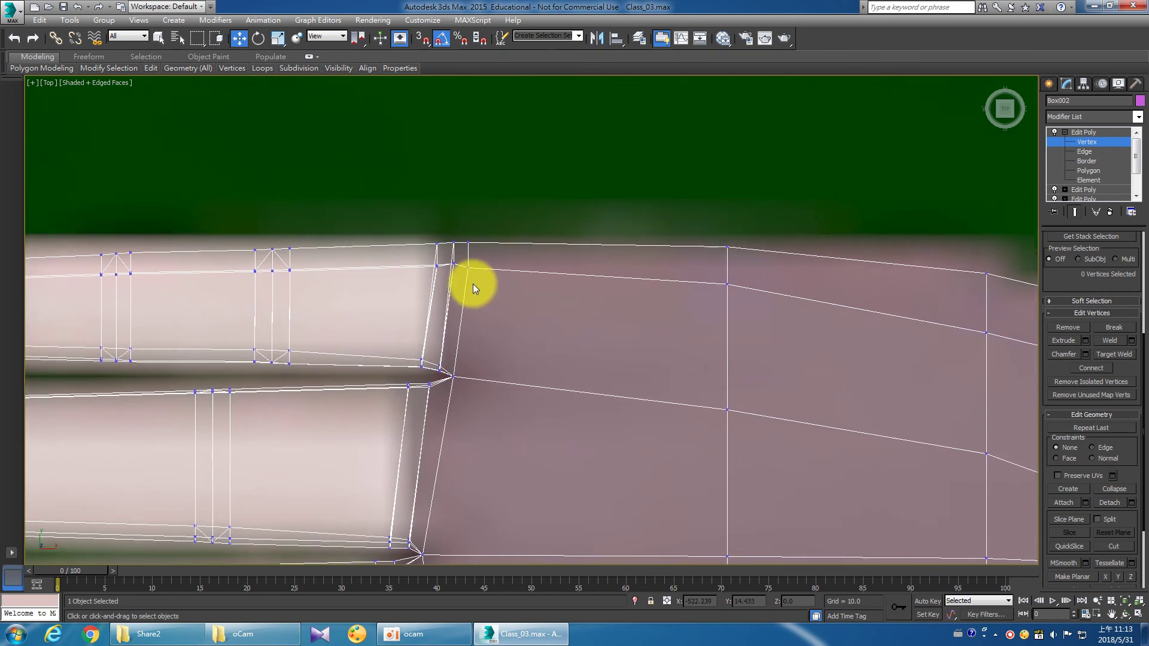
{"action": "scroll", "coordinate": [461, 272], "scroll_direction": "up", "scroll_amount": 2}
{"action": "left_click_drag", "start_coordinate": [403, 250], "coordinate": [450, 264]}
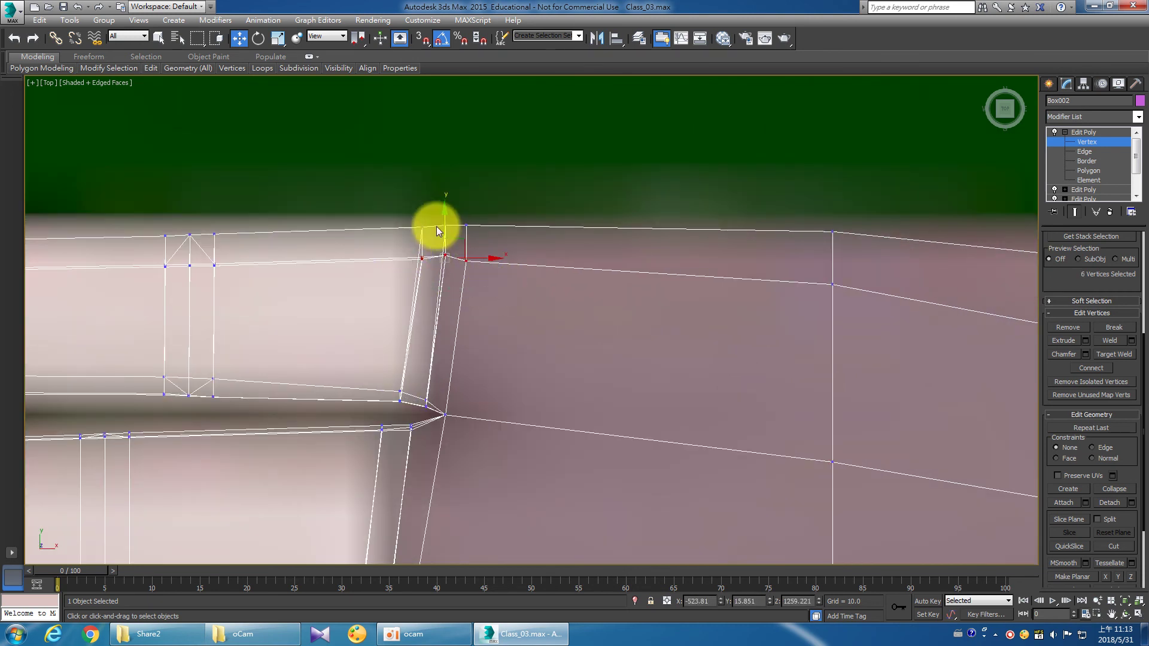
{"action": "left_click_drag", "start_coordinate": [443, 223], "coordinate": [457, 233]}
{"action": "left_click_drag", "start_coordinate": [445, 276], "coordinate": [434, 249]}
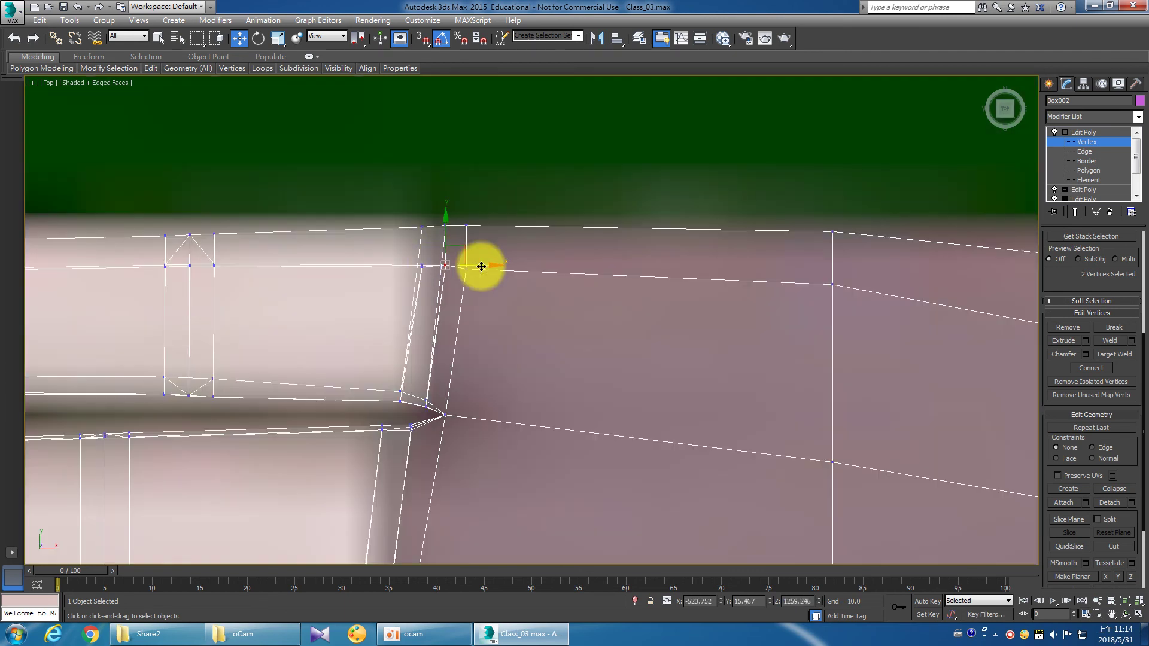
{"action": "left_click_drag", "start_coordinate": [481, 266], "coordinate": [479, 265]}
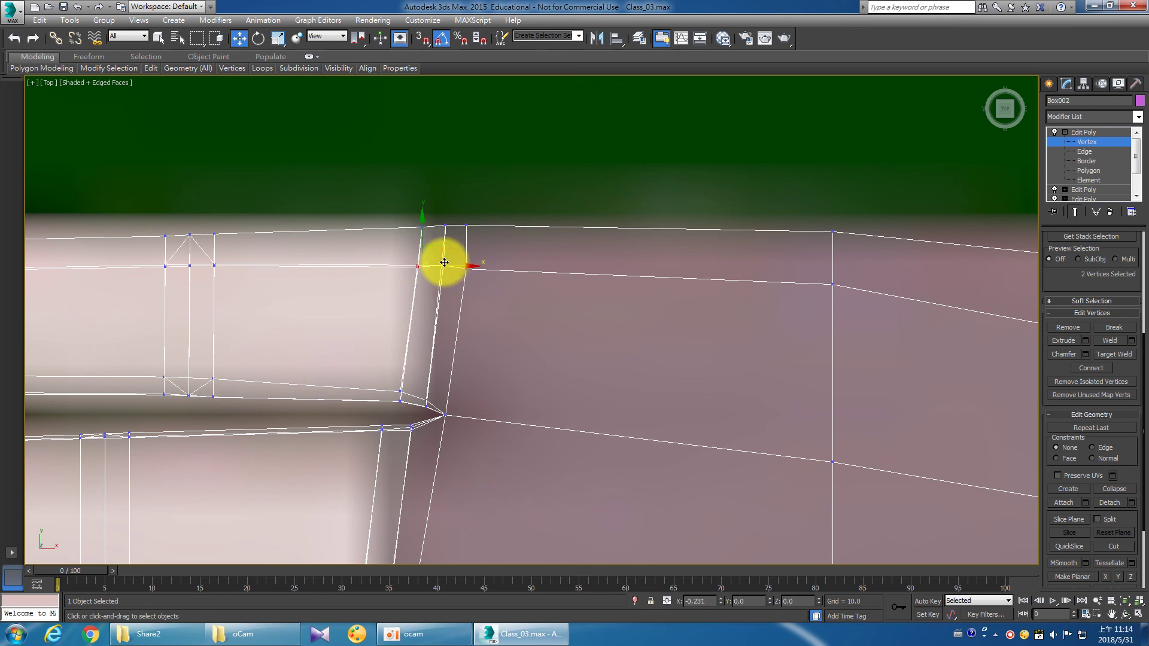
{"action": "scroll", "coordinate": [529, 309], "scroll_direction": "down", "scroll_amount": 2}
{"action": "left_click_drag", "start_coordinate": [472, 274], "coordinate": [480, 286]}
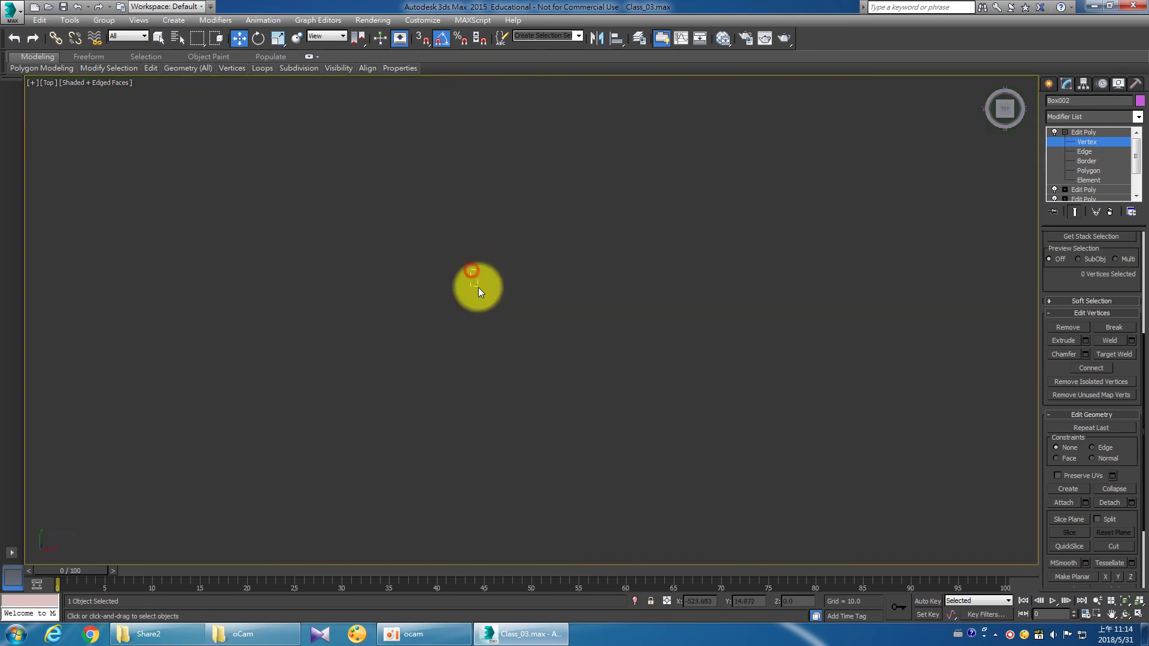
{"action": "left_click", "coordinate": [603, 329]}
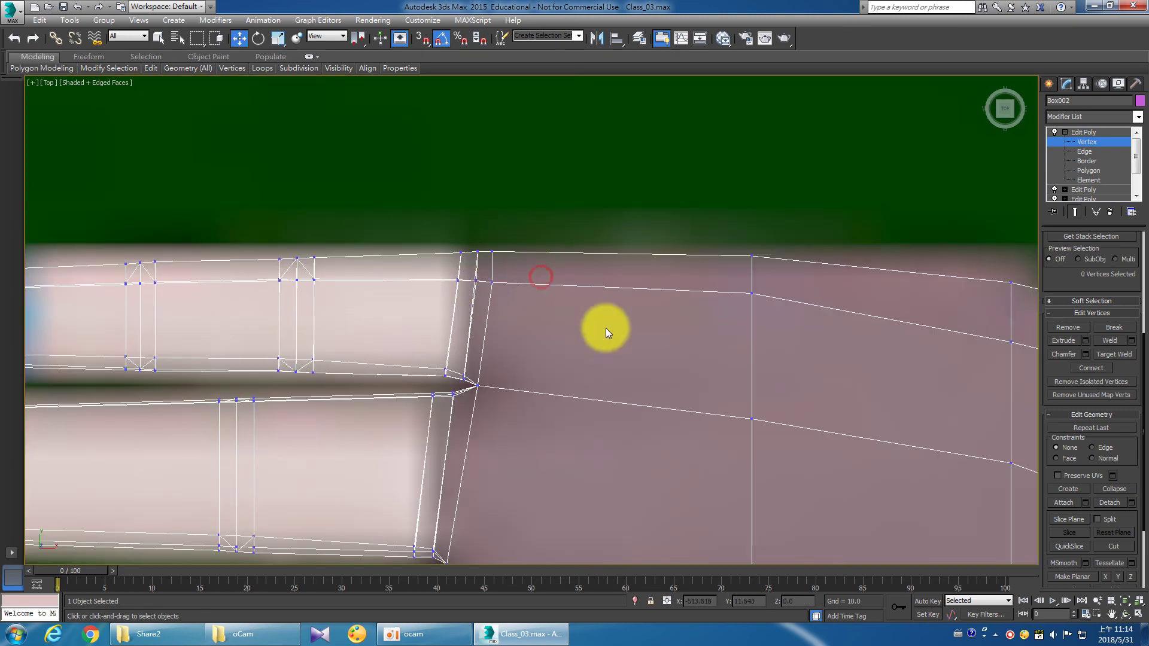
{"action": "scroll", "coordinate": [568, 338], "scroll_direction": "down", "scroll_amount": 2}
{"action": "scroll", "coordinate": [603, 367], "scroll_direction": "down", "scroll_amount": 1}
{"action": "scroll", "coordinate": [615, 371], "scroll_direction": "down", "scroll_amount": 1}
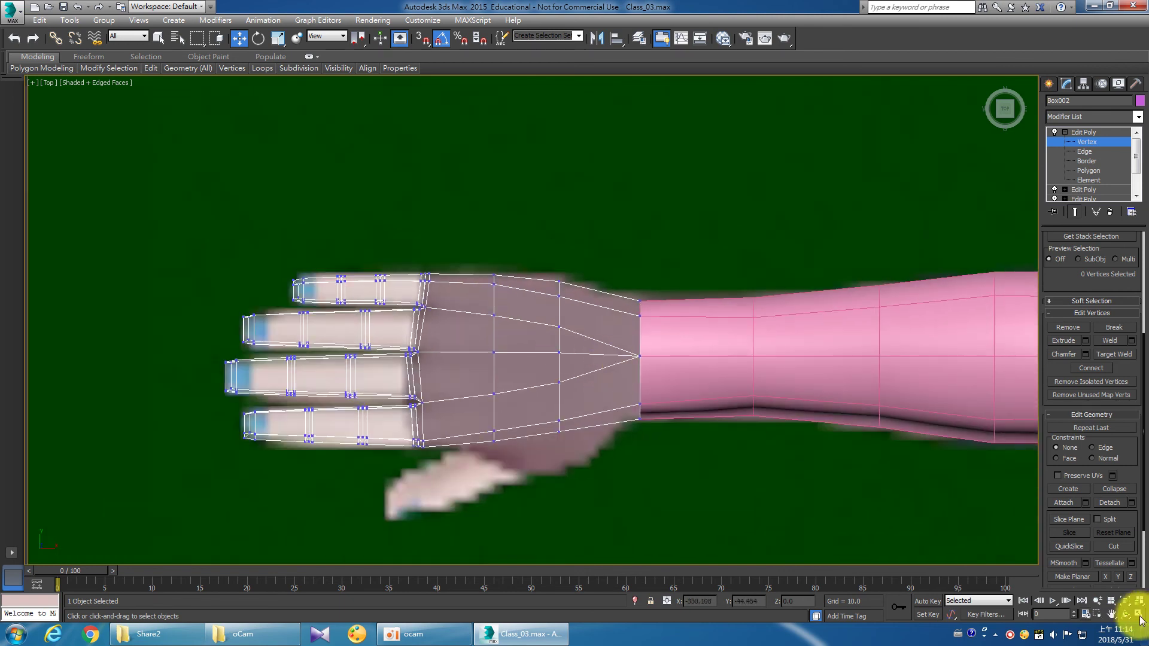
Orbit the Perspective view to review the hand, then exit vertex editing and frame the object.
{"action": "left_click", "coordinate": [1138, 615]}
{"action": "left_click", "coordinate": [1139, 614]}
{"action": "left_click", "coordinate": [1125, 614]}
{"action": "mouse_move", "coordinate": [556, 374]}
{"action": "left_mouse_down"}
{"action": "mouse_move", "coordinate": [599, 377]}
{"action": "mouse_move", "coordinate": [665, 354]}
{"action": "mouse_move", "coordinate": [694, 324]}
{"action": "mouse_move", "coordinate": [682, 243]}
{"action": "mouse_move", "coordinate": [692, 228]}
{"action": "mouse_move", "coordinate": [733, 244]}
{"action": "mouse_move", "coordinate": [795, 298]}
{"action": "mouse_move", "coordinate": [512, 366]}
{"action": "mouse_move", "coordinate": [582, 384]}
{"action": "mouse_move", "coordinate": [667, 381]}
{"action": "mouse_move", "coordinate": [480, 405]}
{"action": "mouse_move", "coordinate": [508, 397]}
{"action": "left_mouse_up"}
{"action": "left_click", "coordinate": [1083, 132]}
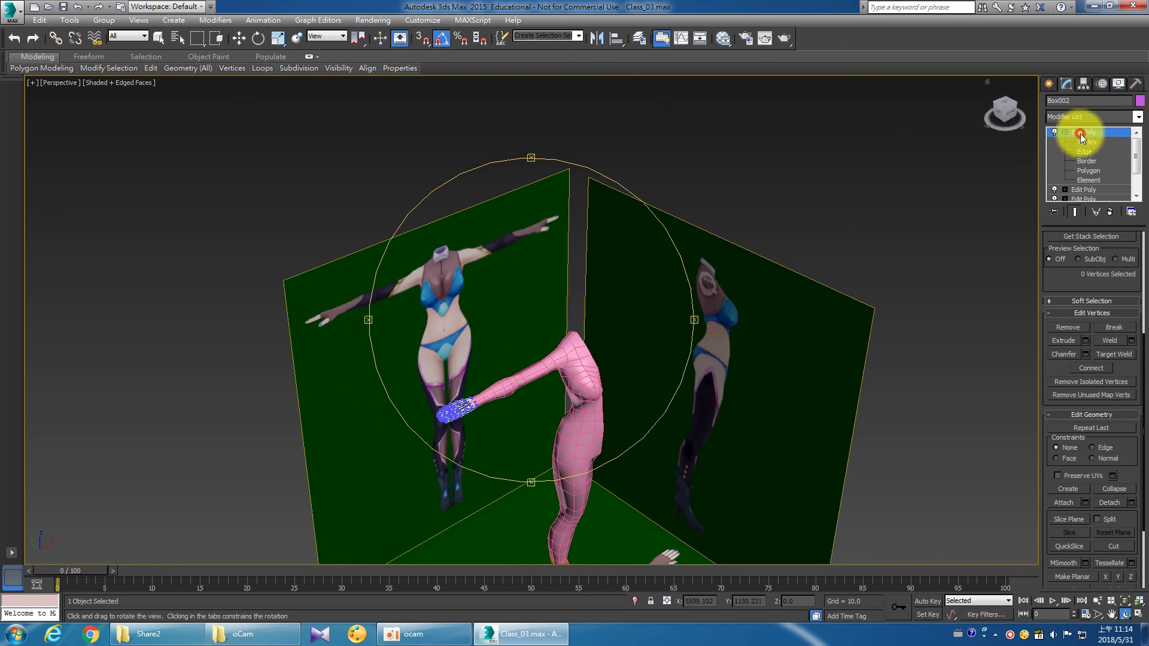
{"action": "key", "text": "w"}
{"action": "key", "text": "z"}
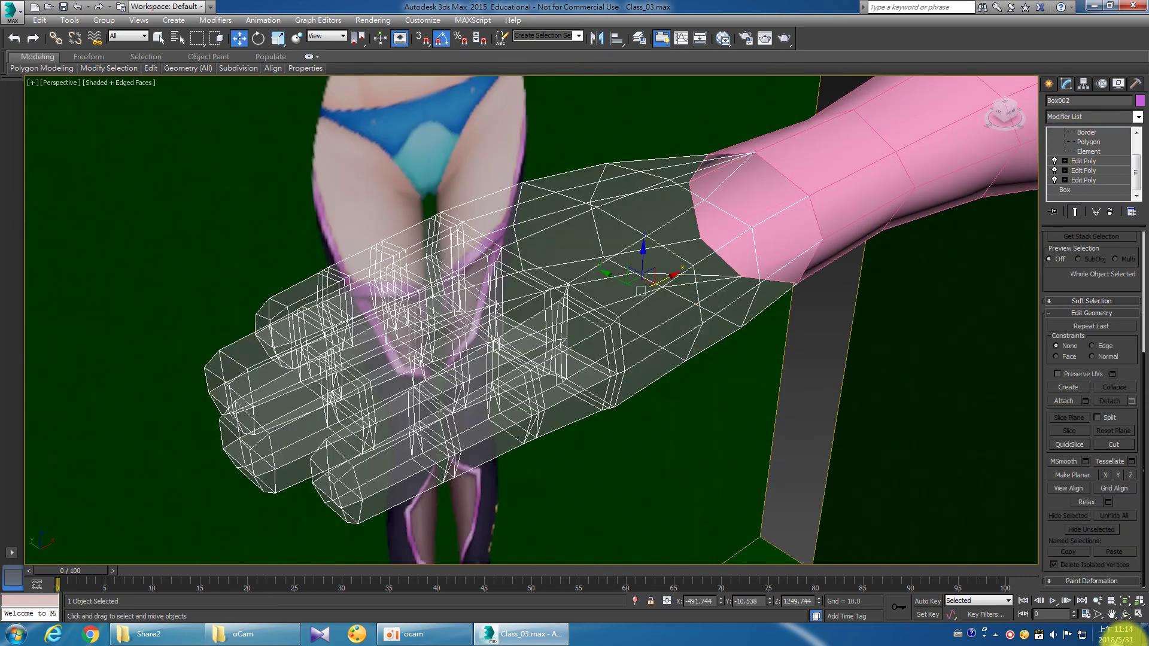
{"action": "left_click", "coordinate": [1138, 615]}
{"action": "middle_click", "coordinate": [856, 263]}
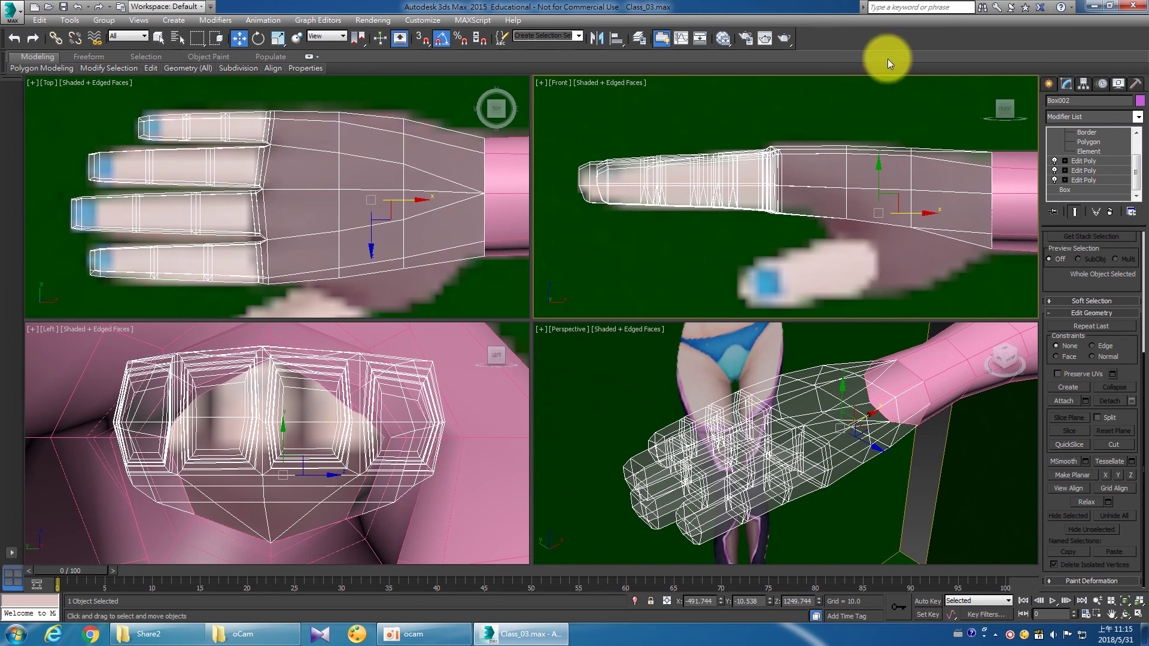
In vertex mode, scale the middle fingertip's vertices to 86% along Y.
{"action": "left_click_drag", "start_coordinate": [1135, 163], "coordinate": [1144, 142]}
{"action": "left_click", "coordinate": [1087, 141]}
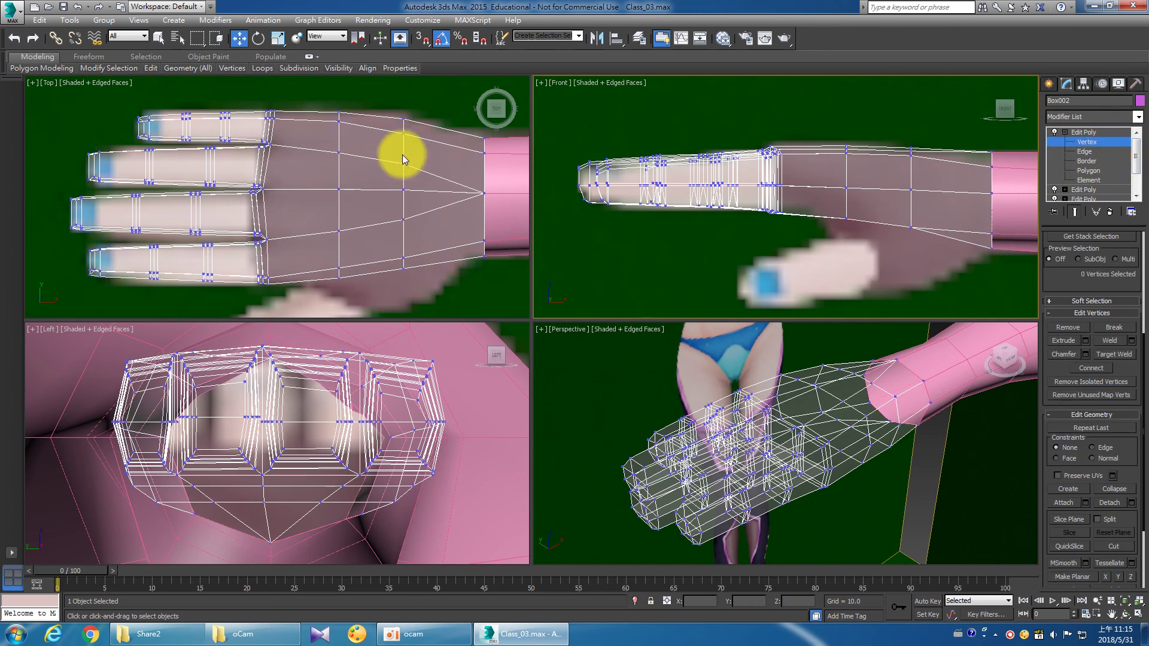
{"action": "scroll", "coordinate": [401, 154], "scroll_direction": "down", "scroll_amount": 2}
{"action": "scroll", "coordinate": [238, 213], "scroll_direction": "down", "scroll_amount": 1}
{"action": "scroll", "coordinate": [187, 212], "scroll_direction": "up", "scroll_amount": 2}
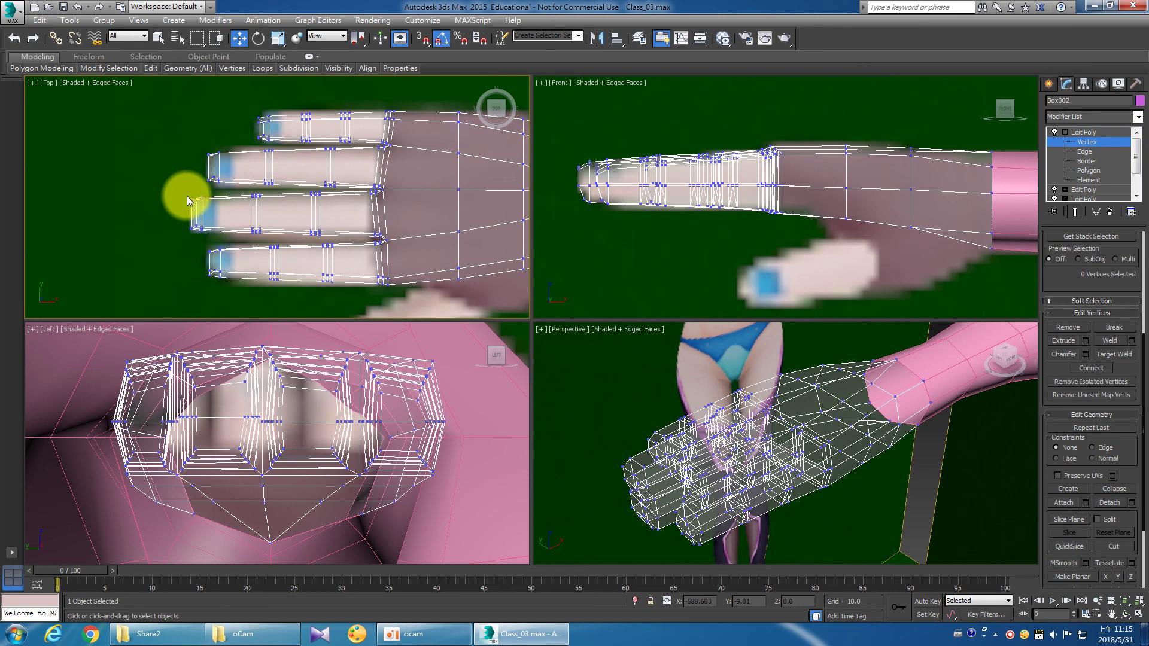
{"action": "scroll", "coordinate": [188, 204], "scroll_direction": "up", "scroll_amount": 2}
{"action": "left_click_drag", "start_coordinate": [211, 211], "coordinate": [230, 203]}
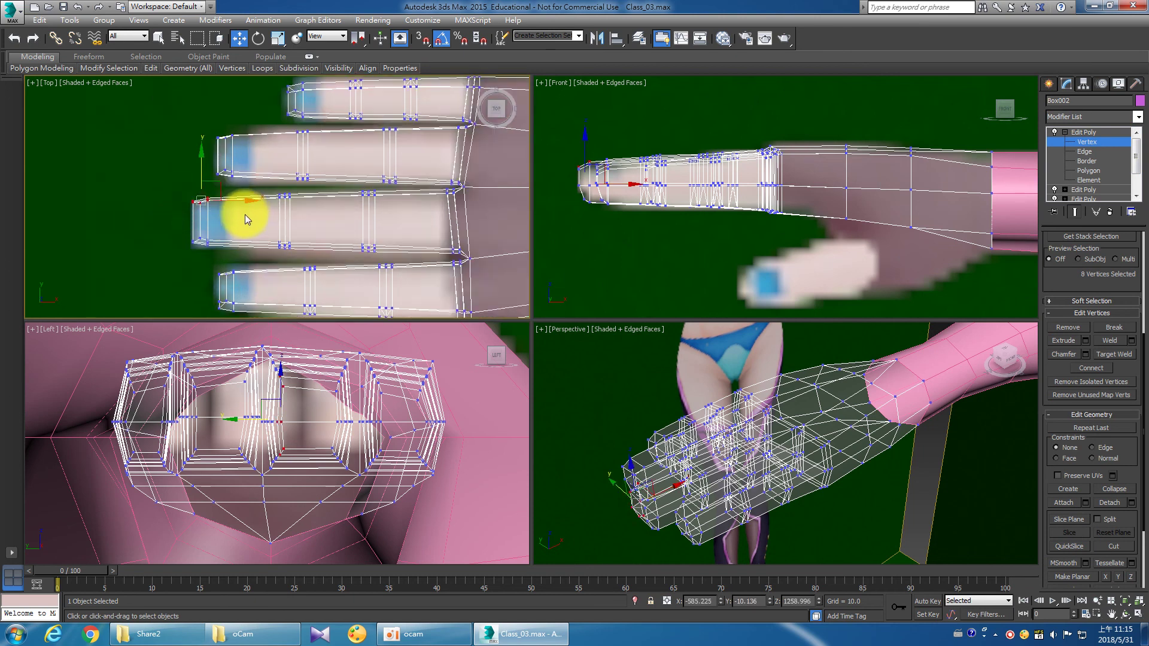
{"action": "scroll", "coordinate": [246, 214], "scroll_direction": "up", "scroll_amount": 1}
{"action": "scroll", "coordinate": [225, 226], "scroll_direction": "up", "scroll_amount": 1}
{"action": "scroll", "coordinate": [228, 224], "scroll_direction": "up", "scroll_amount": 1}
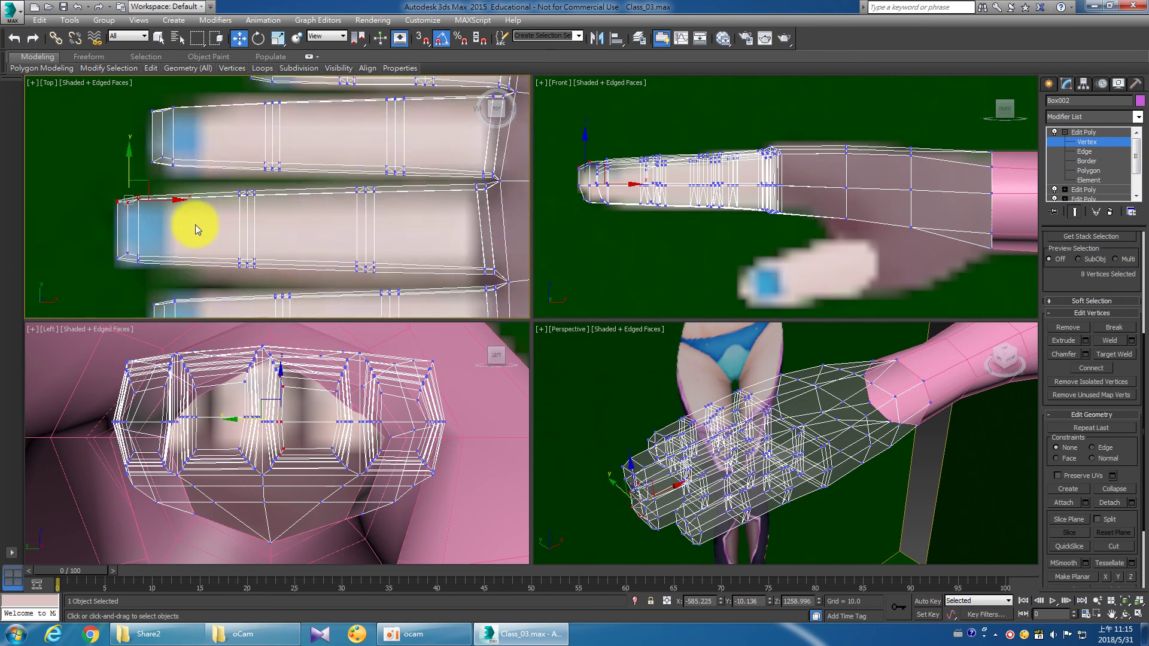
{"action": "left_click_drag", "start_coordinate": [96, 187], "coordinate": [190, 278]}
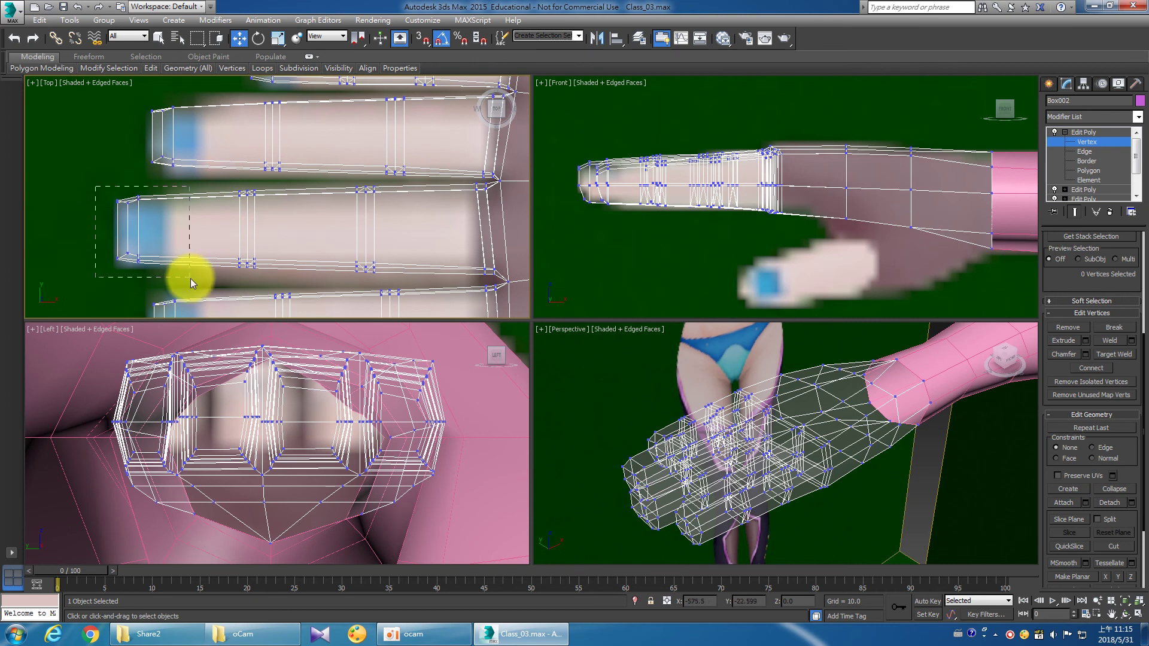
{"action": "left_click", "coordinate": [277, 37]}
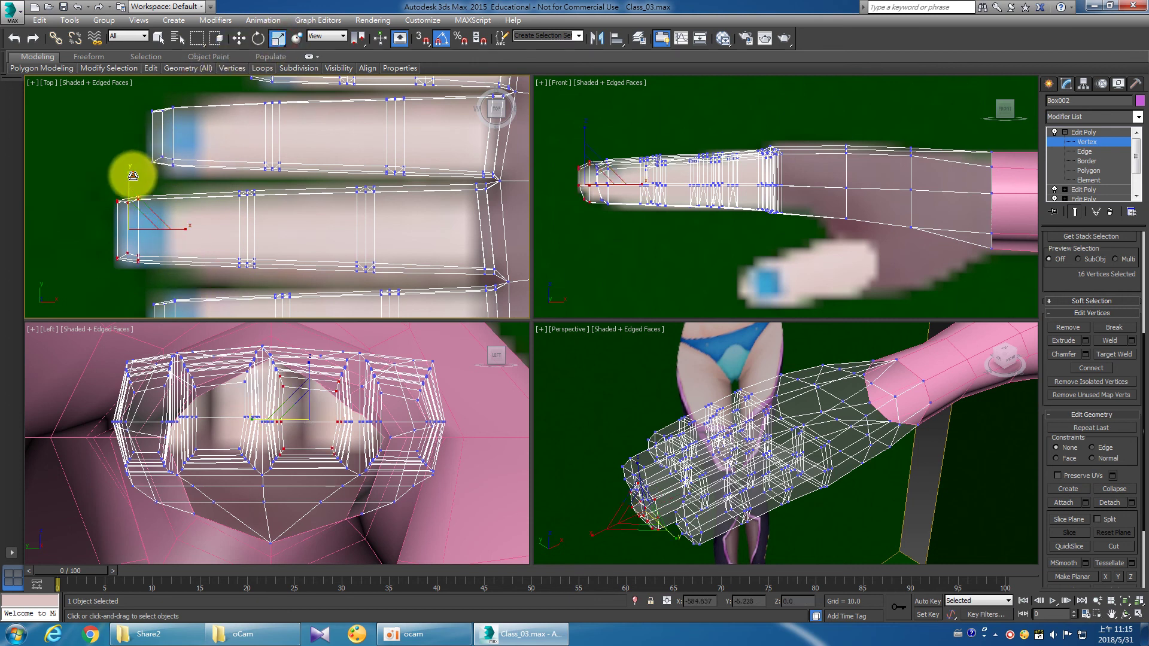
{"action": "left_click_drag", "start_coordinate": [133, 176], "coordinate": [138, 183]}
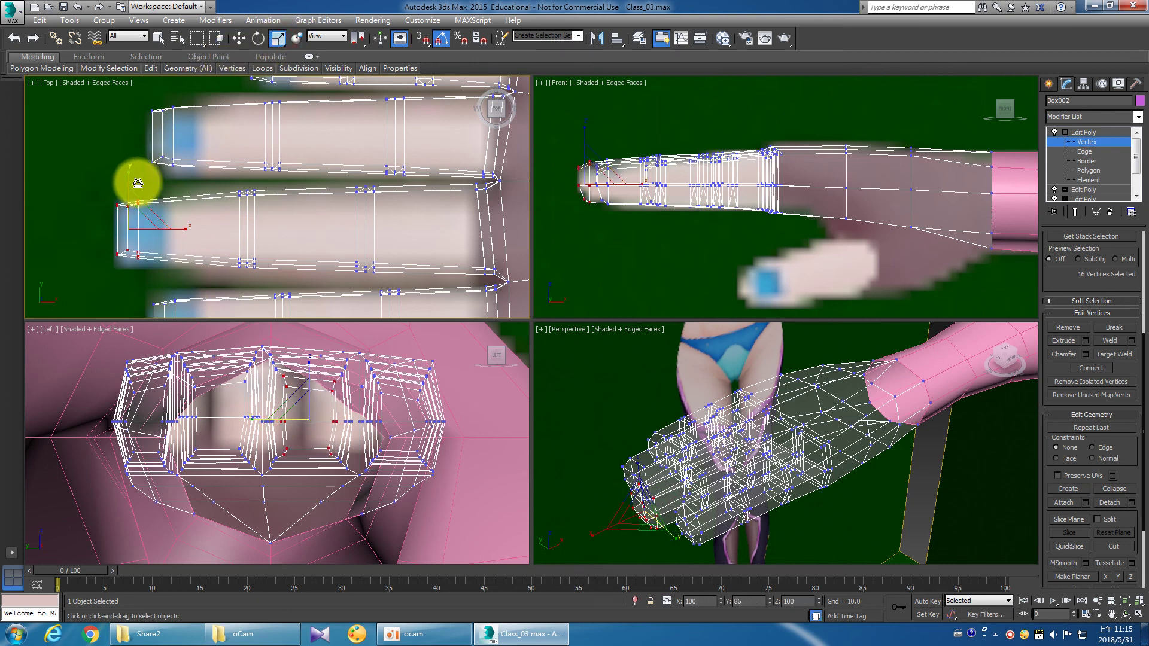
Narrow the mid-finger vertex ring across the finger's width to about 92% along Y.
{"action": "left_click_drag", "start_coordinate": [226, 173], "coordinate": [265, 277]}
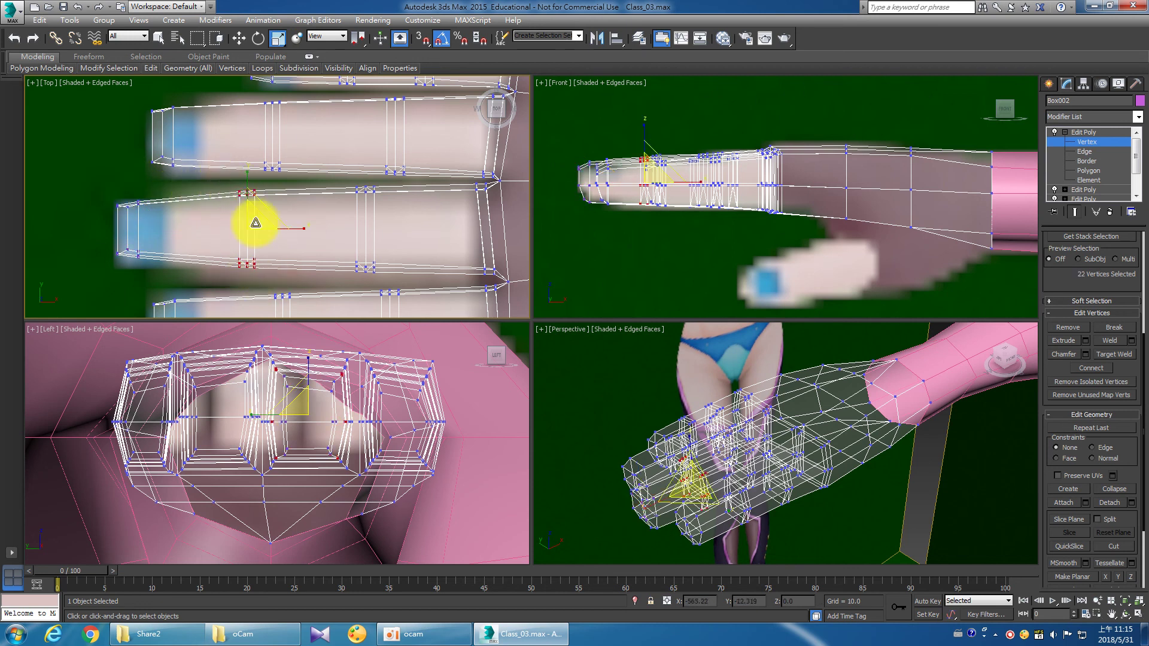
{"action": "left_click_drag", "start_coordinate": [255, 222], "coordinate": [258, 181]}
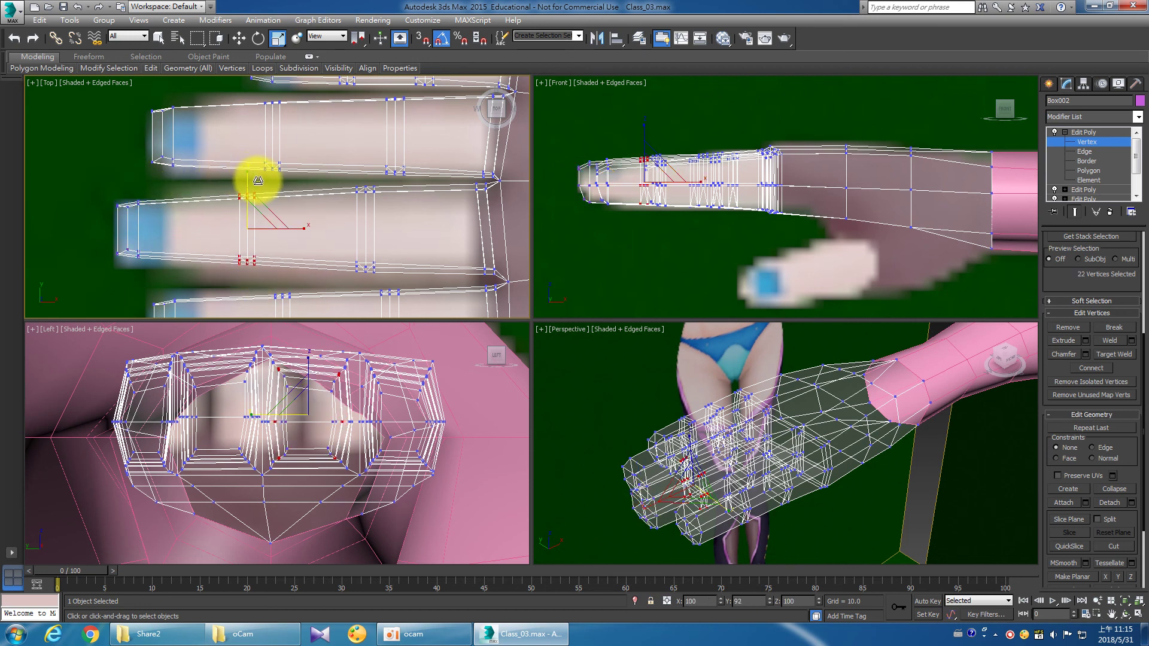
{"action": "mouse_move", "coordinate": [341, 174]}
{"action": "left_mouse_down"}
{"action": "mouse_move", "coordinate": [399, 285]}
{"action": "mouse_move", "coordinate": [374, 179]}
{"action": "left_mouse_up"}
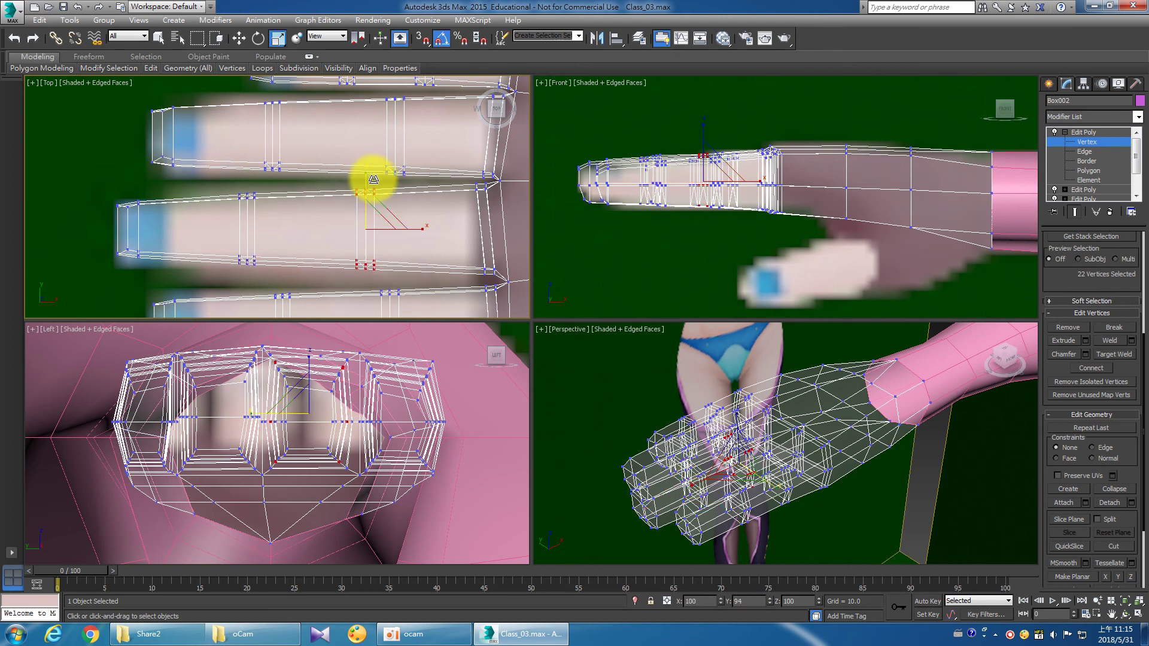
{"action": "middle_click_drag", "start_coordinate": [367, 231], "coordinate": [341, 226]}
{"action": "scroll", "coordinate": [333, 185], "scroll_direction": "down", "scroll_amount": 2}
{"action": "middle_click_drag", "start_coordinate": [334, 185], "coordinate": [348, 229]}
{"action": "scroll", "coordinate": [345, 244], "scroll_direction": "up", "scroll_amount": 2}
{"action": "scroll", "coordinate": [354, 210], "scroll_direction": "up", "scroll_amount": 2}
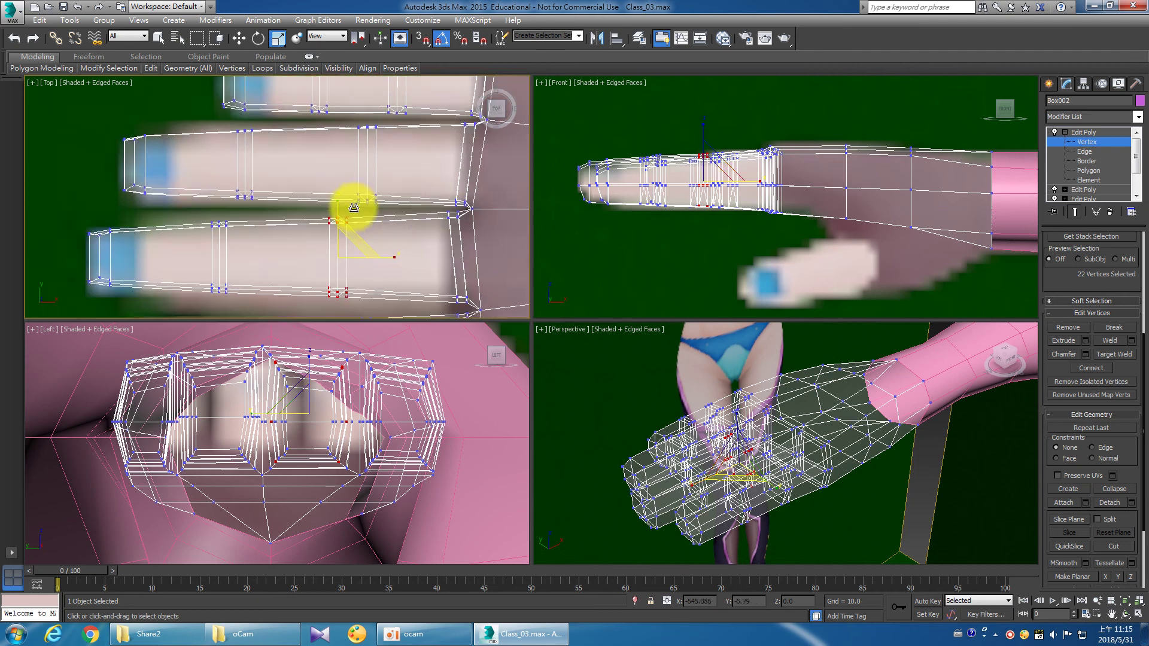
Move the fingertip, middle-ring and finger-joint vertices slightly along Y to match the reference.
{"action": "left_click_drag", "start_coordinate": [178, 213], "coordinate": [179, 213]}
{"action": "mouse_move", "coordinate": [225, 179]}
{"action": "left_mouse_down", "text": "ctrl"}
{"action": "mouse_move", "coordinate": [282, 213]}
{"action": "mouse_move", "coordinate": [401, 224]}
{"action": "left_mouse_up", "text": "ctrl"}
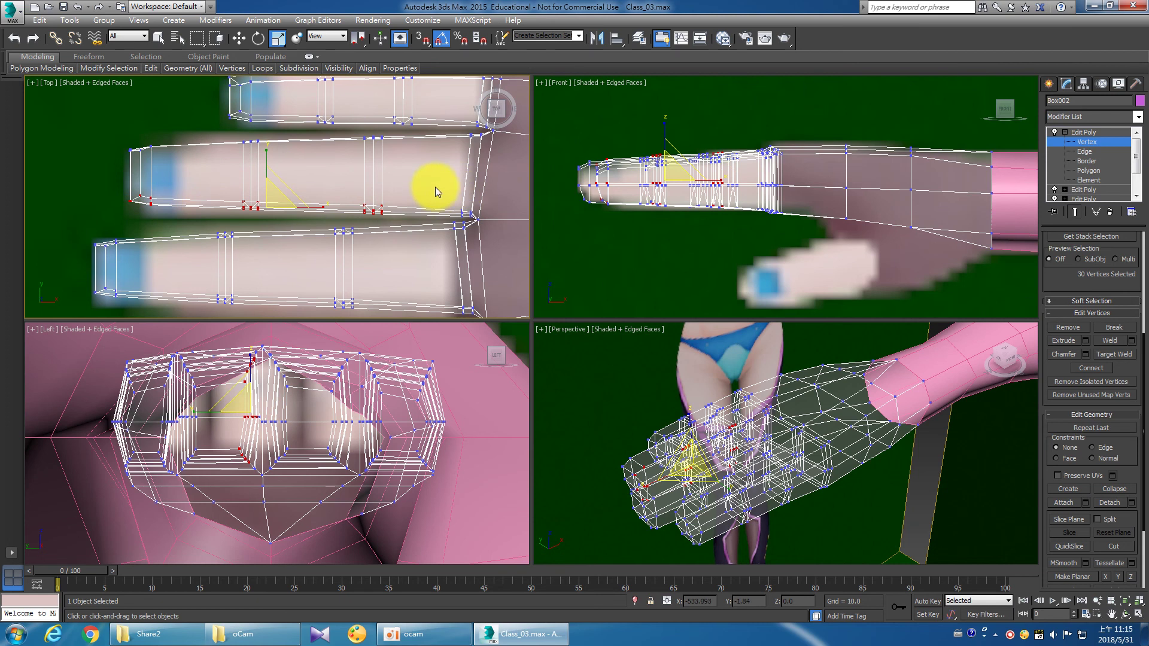
{"action": "key", "text": "w"}
{"action": "left_click_drag", "start_coordinate": [266, 174], "coordinate": [267, 172]}
{"action": "scroll", "coordinate": [437, 195], "scroll_direction": "up", "scroll_amount": 3}
{"action": "scroll", "coordinate": [359, 205], "scroll_direction": "up", "scroll_amount": 3}
{"action": "left_click_drag", "start_coordinate": [371, 213], "coordinate": [413, 248]}
{"action": "left_click_drag", "start_coordinate": [402, 205], "coordinate": [402, 204]}
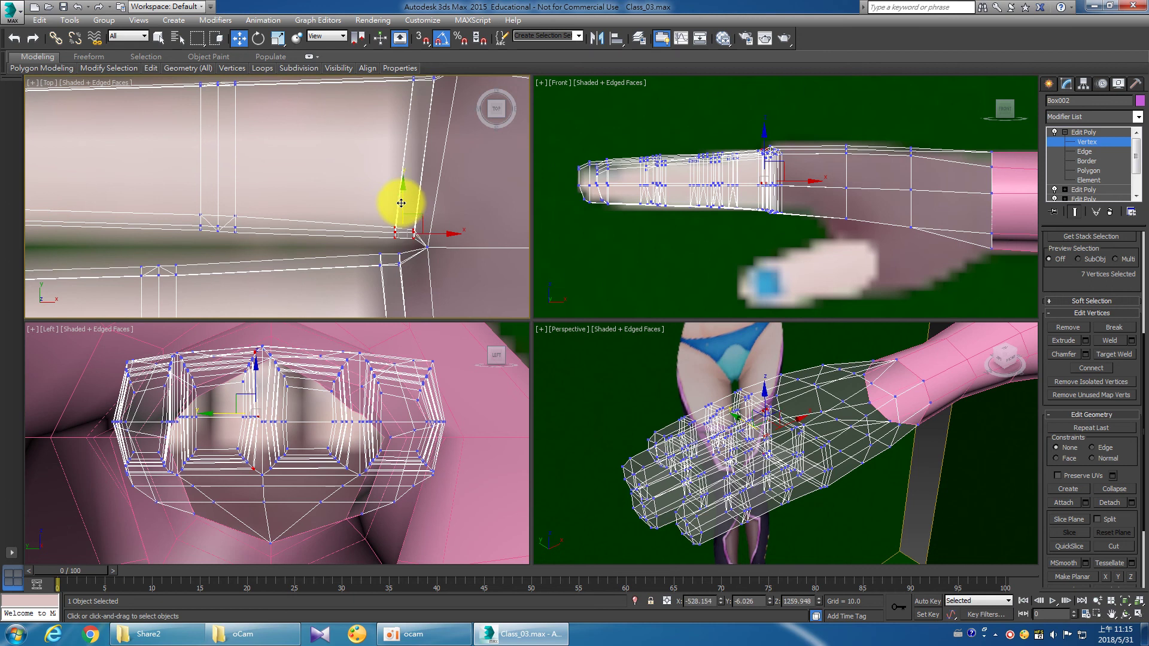
Move the three joint-corner vertices of Box002 to align the knuckle with the reference.
{"action": "mouse_move", "coordinate": [391, 269]}
{"action": "left_mouse_down"}
{"action": "mouse_move", "coordinate": [398, 221]}
{"action": "mouse_move", "coordinate": [428, 218]}
{"action": "mouse_move", "coordinate": [412, 223]}
{"action": "left_mouse_up"}
{"action": "left_click", "coordinate": [409, 227], "text": "ctrl"}
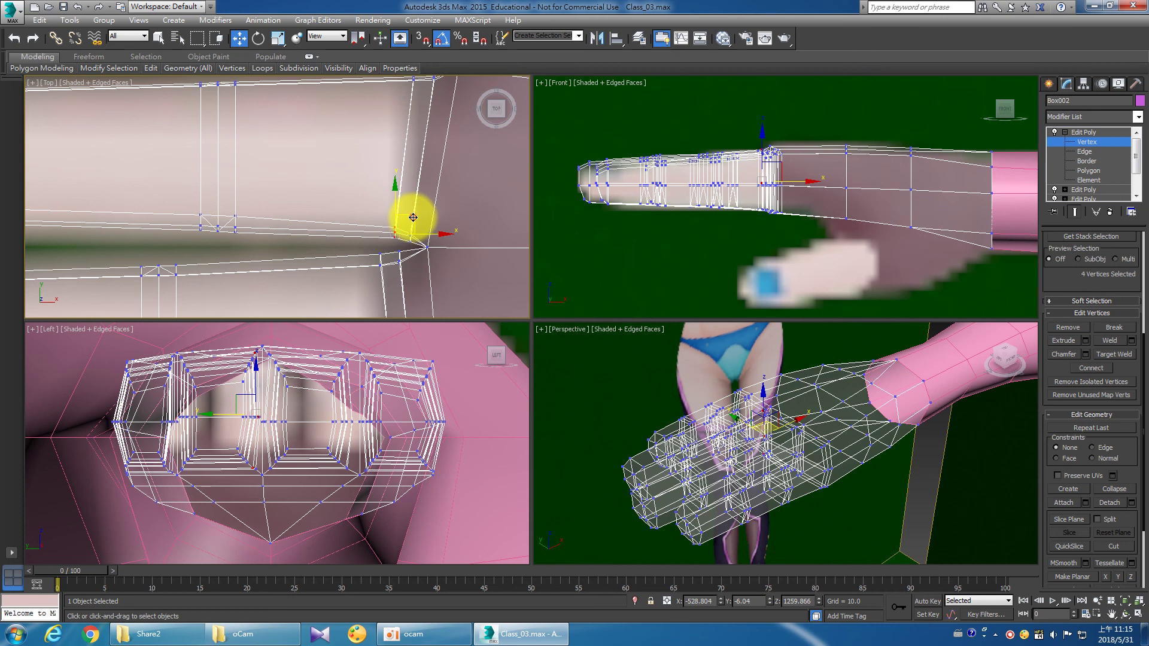
{"action": "scroll", "coordinate": [327, 213], "scroll_direction": "down", "scroll_amount": 2}
{"action": "scroll", "coordinate": [341, 231], "scroll_direction": "down", "scroll_amount": 2}
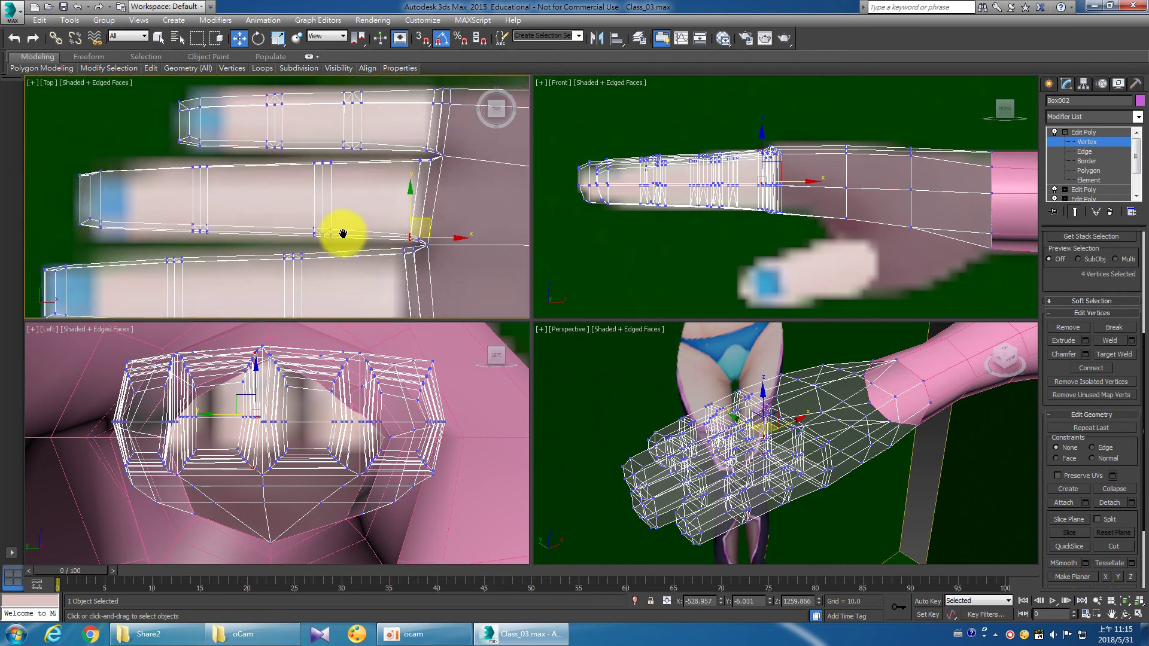
{"action": "scroll", "coordinate": [355, 205], "scroll_direction": "down", "scroll_amount": 2}
{"action": "scroll", "coordinate": [360, 199], "scroll_direction": "up", "scroll_amount": 3}
{"action": "mouse_move", "coordinate": [405, 178]}
{"action": "middle_mouse_down"}
{"action": "mouse_move", "coordinate": [362, 223]}
{"action": "mouse_move", "coordinate": [373, 224]}
{"action": "middle_mouse_up"}
{"action": "scroll", "coordinate": [362, 223], "scroll_direction": "up", "scroll_amount": 3}
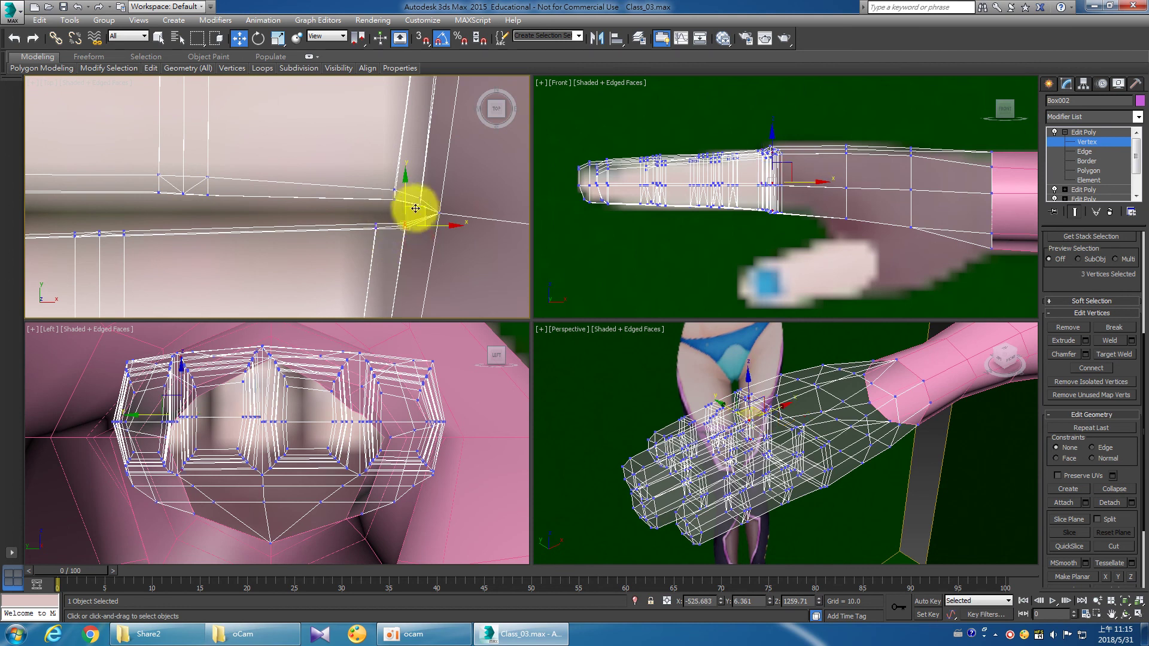
Reselect the knuckle vertices, deselect them, and start selecting the upper finger's vertices.
{"action": "left_click_drag", "start_coordinate": [402, 227], "coordinate": [421, 208]}
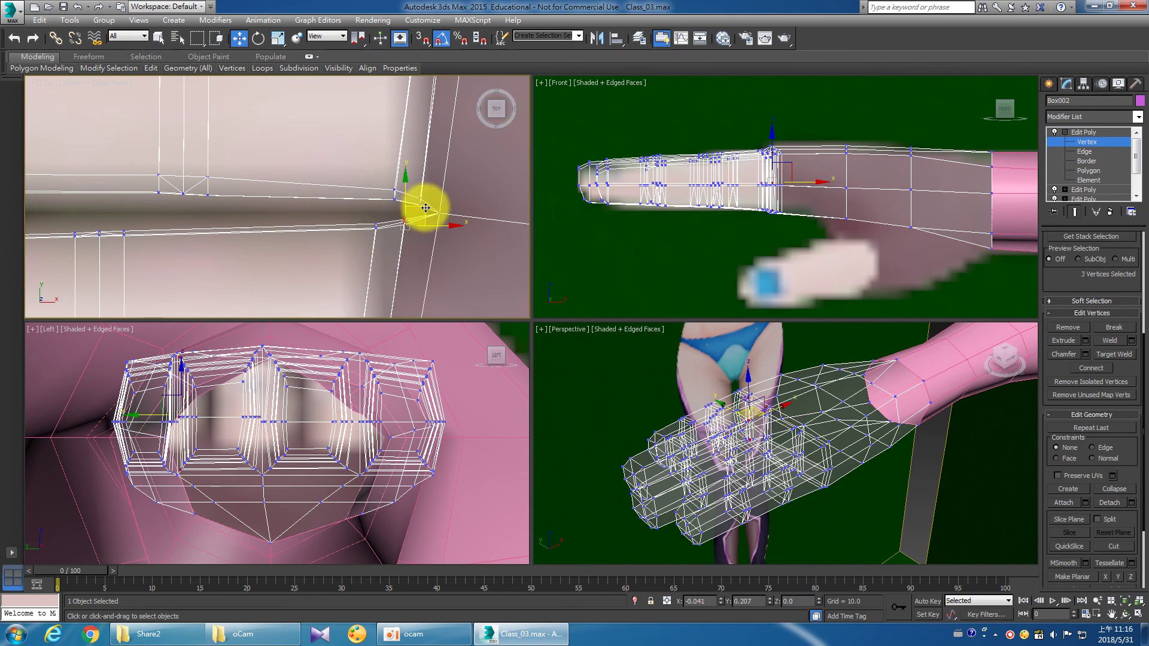
{"action": "left_click_drag", "start_coordinate": [407, 177], "coordinate": [435, 213]}
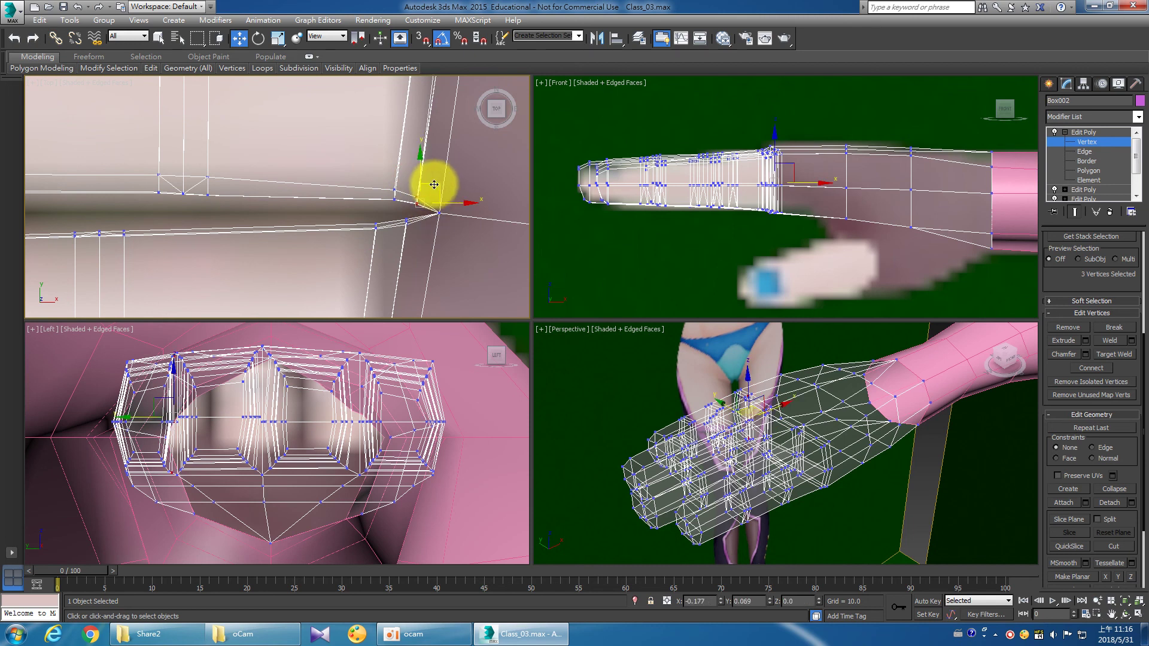
{"action": "left_click_drag", "start_coordinate": [385, 167], "coordinate": [411, 210]}
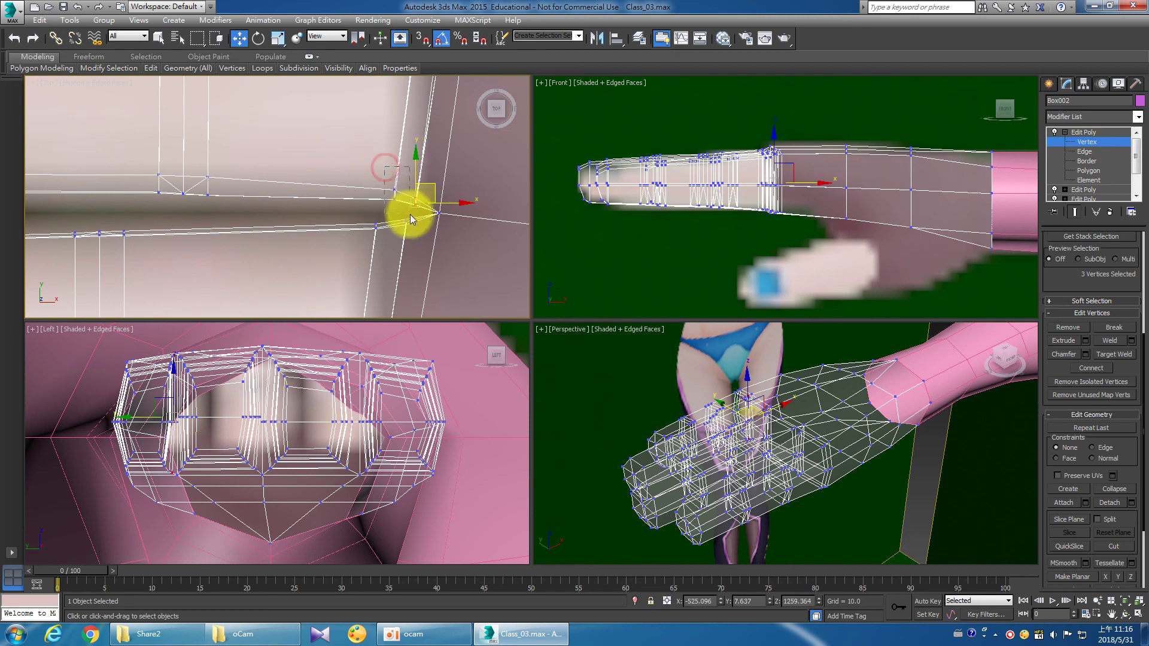
{"action": "left_click", "coordinate": [259, 204]}
{"action": "scroll", "coordinate": [250, 209], "scroll_direction": "down", "scroll_amount": 3}
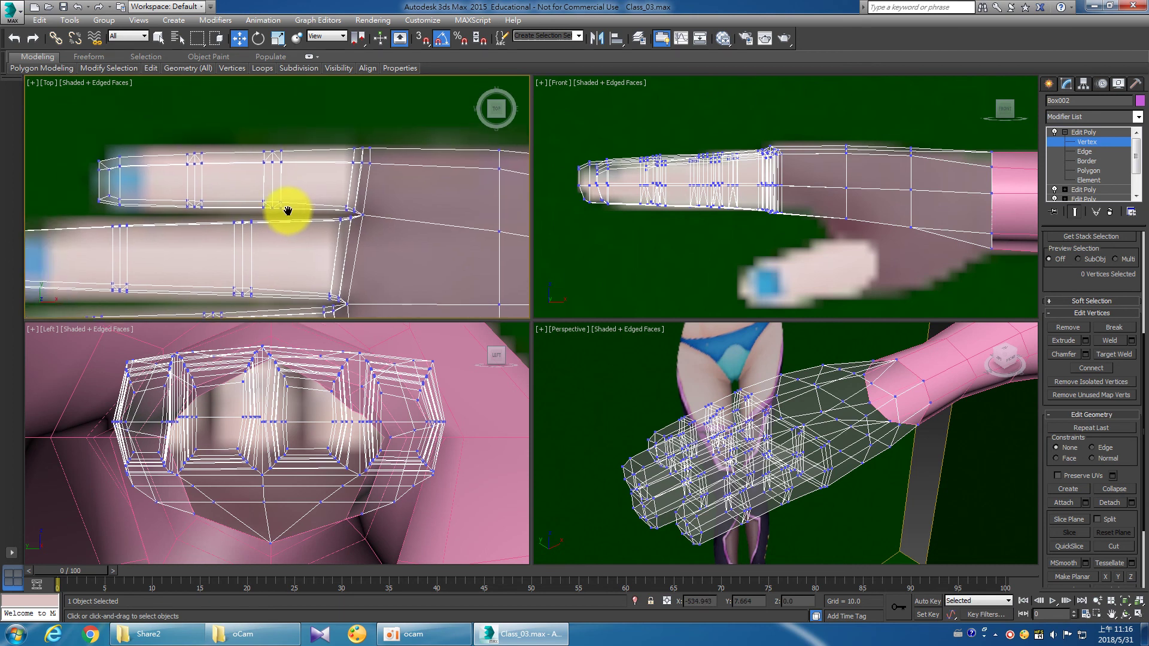
{"action": "scroll", "coordinate": [303, 207], "scroll_direction": "up", "scroll_amount": 2}
{"action": "scroll", "coordinate": [326, 213], "scroll_direction": "down", "scroll_amount": 2}
{"action": "middle_click_drag", "start_coordinate": [307, 216], "coordinate": [328, 214]}
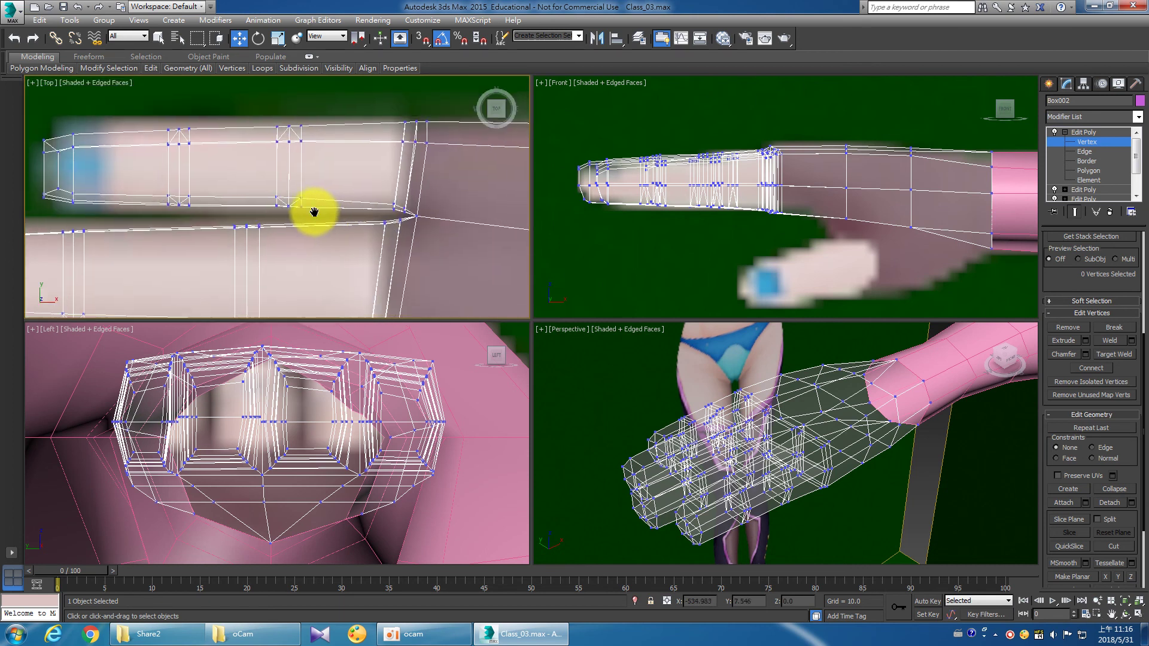
{"action": "left_click_drag", "start_coordinate": [328, 213], "coordinate": [279, 193]}
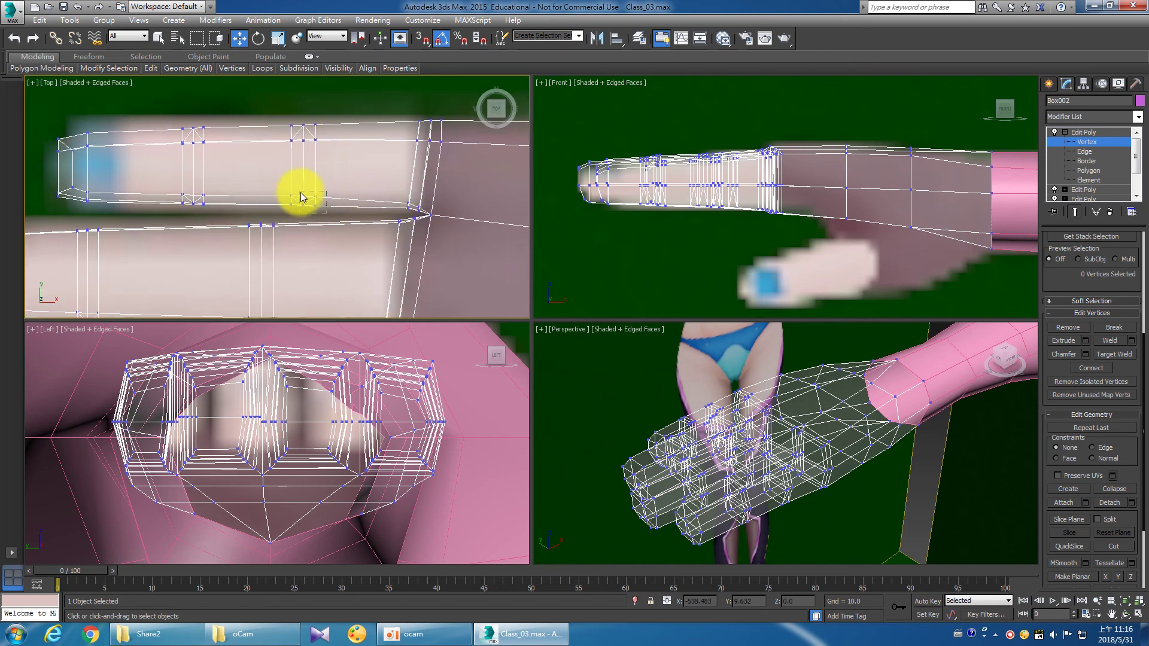
{"action": "left_click_drag", "start_coordinate": [249, 112], "coordinate": [138, 117]}
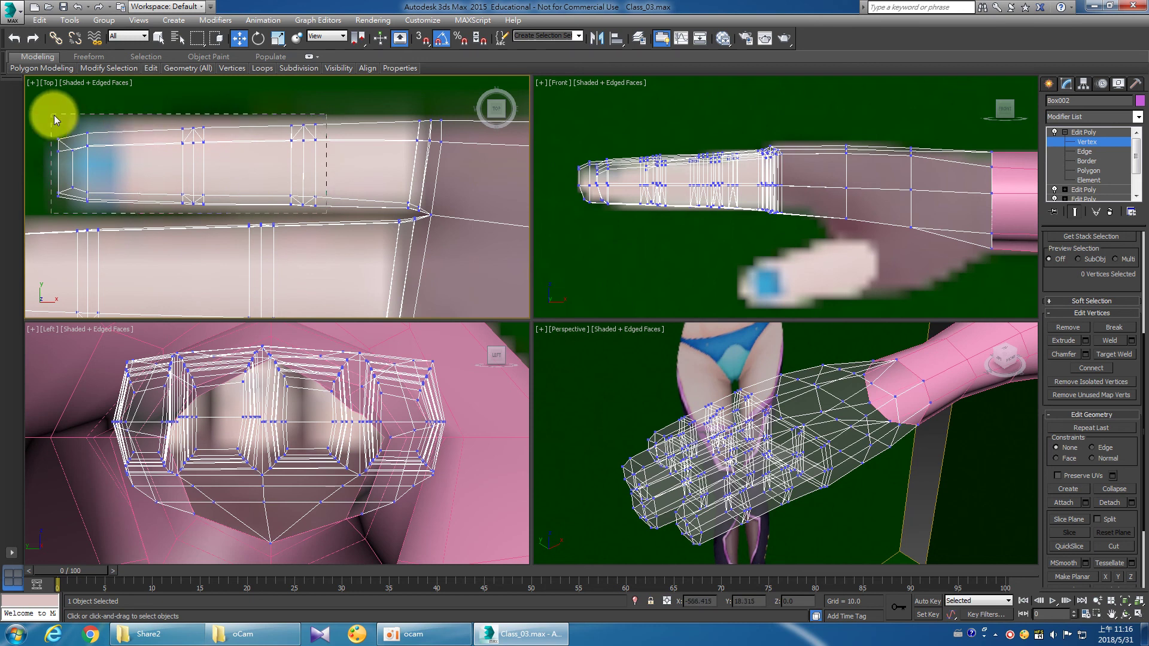
Scale the upper finger's fingertip vertex rings along Y to narrow it to the reference.
{"action": "left_click_drag", "start_coordinate": [39, 115], "coordinate": [39, 116]}
{"action": "middle_click_drag", "start_coordinate": [49, 110], "coordinate": [133, 128]}
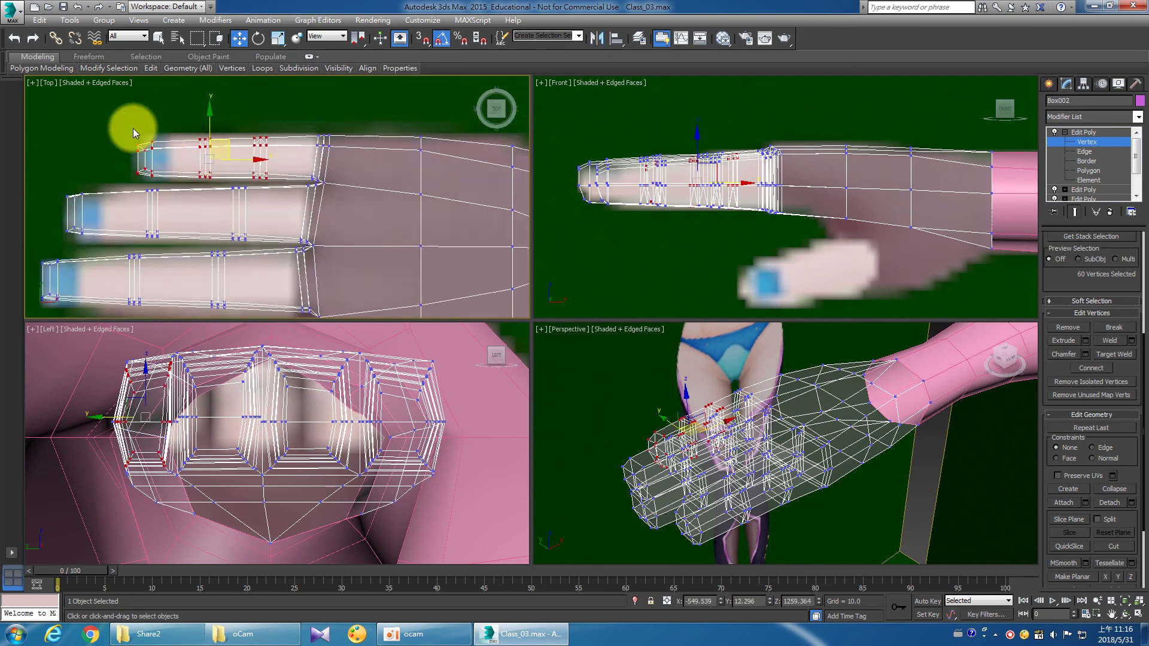
{"action": "left_click_drag", "start_coordinate": [126, 138], "coordinate": [185, 207]}
{"action": "left_click", "coordinate": [277, 37]}
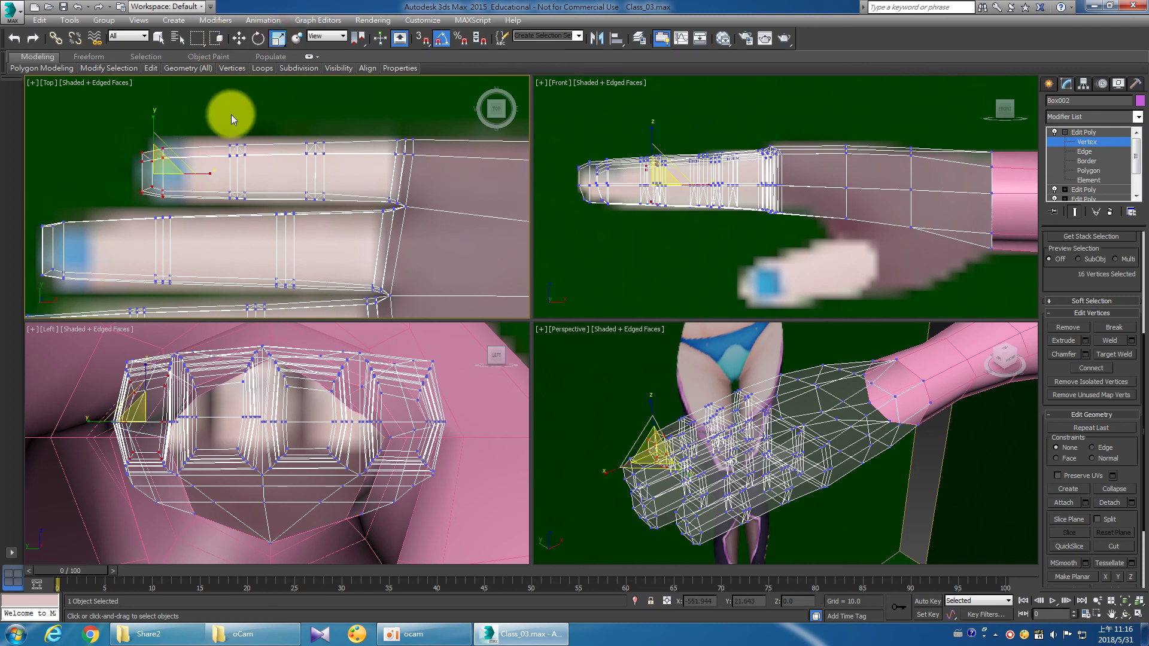
{"action": "mouse_move", "coordinate": [160, 124]}
{"action": "left_mouse_down"}
{"action": "mouse_move", "coordinate": [179, 122]}
{"action": "mouse_move", "coordinate": [256, 195]}
{"action": "left_mouse_up"}
{"action": "left_click_drag", "start_coordinate": [236, 120], "coordinate": [340, 208]}
{"action": "left_click_drag", "start_coordinate": [314, 121], "coordinate": [315, 128]}
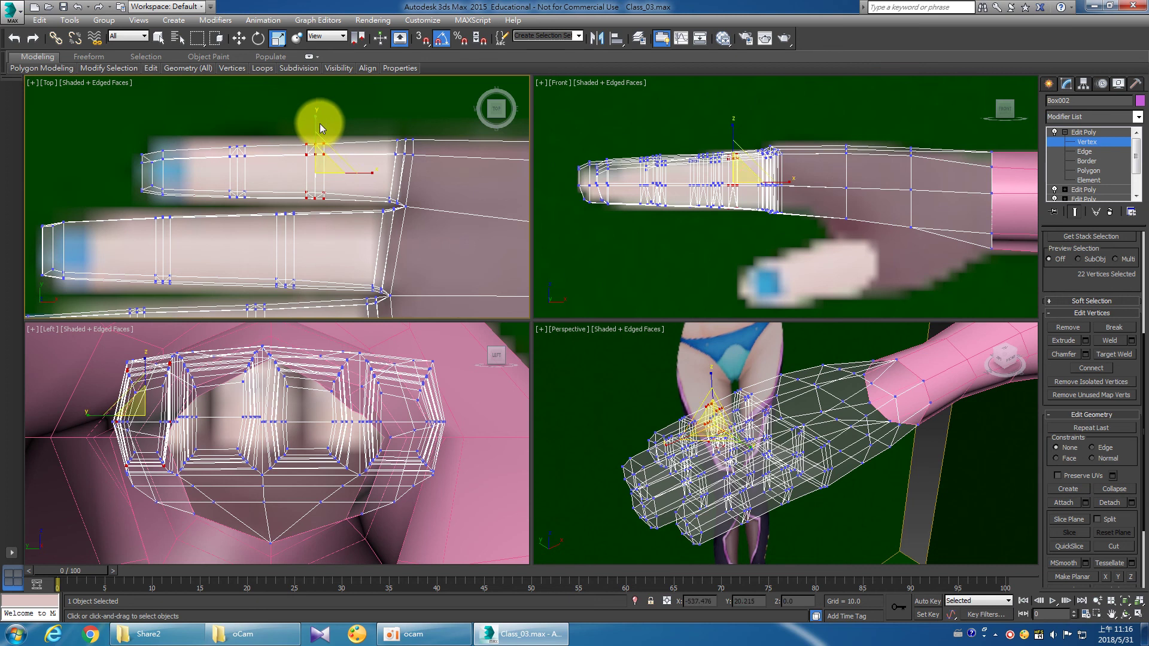
{"action": "left_click", "coordinate": [323, 140]}
Nudge the upper finger's joint and fingertip vertex rings sideways to match the reference.
{"action": "scroll", "coordinate": [326, 148], "scroll_direction": "up", "scroll_amount": 2}
{"action": "scroll", "coordinate": [332, 178], "scroll_direction": "up", "scroll_amount": 2}
{"action": "left_click_drag", "start_coordinate": [337, 238], "coordinate": [232, 197]}
{"action": "key", "text": "w"}
{"action": "left_click_drag", "start_coordinate": [303, 193], "coordinate": [301, 192]}
{"action": "middle_click_drag", "start_coordinate": [244, 200], "coordinate": [367, 200]}
{"action": "mouse_move", "coordinate": [324, 249]}
{"action": "left_mouse_down"}
{"action": "mouse_move", "coordinate": [239, 200]}
{"action": "mouse_move", "coordinate": [256, 172]}
{"action": "left_mouse_up"}
{"action": "scroll", "coordinate": [270, 194], "scroll_direction": "down", "scroll_amount": 2}
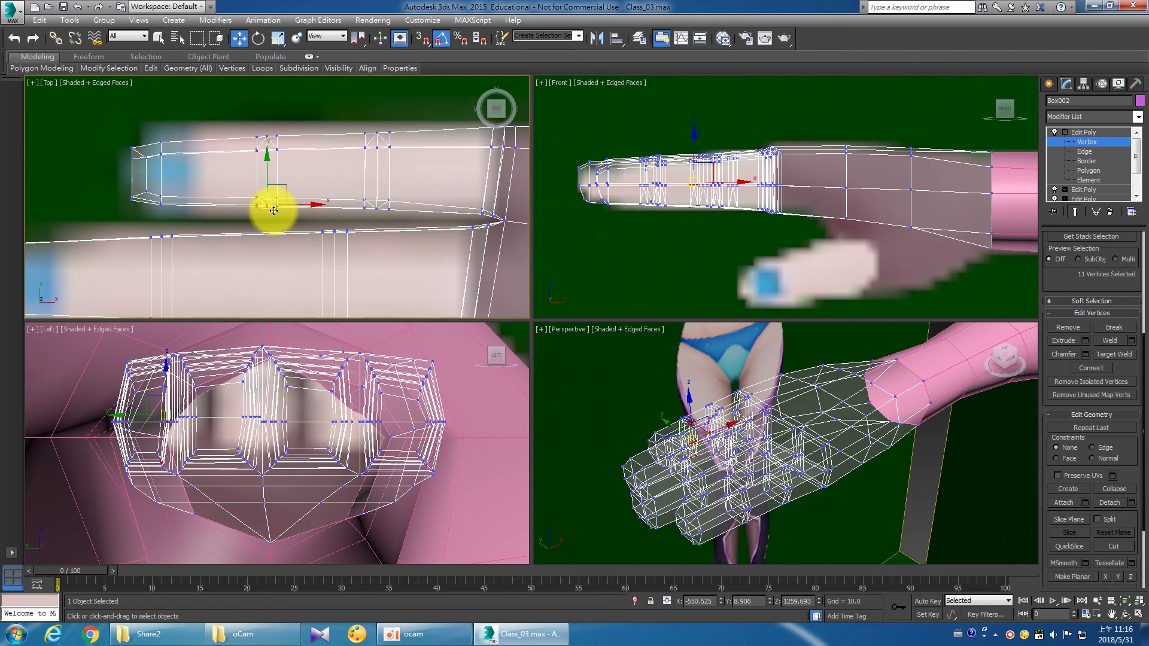
{"action": "left_click_drag", "start_coordinate": [167, 217], "coordinate": [107, 122]}
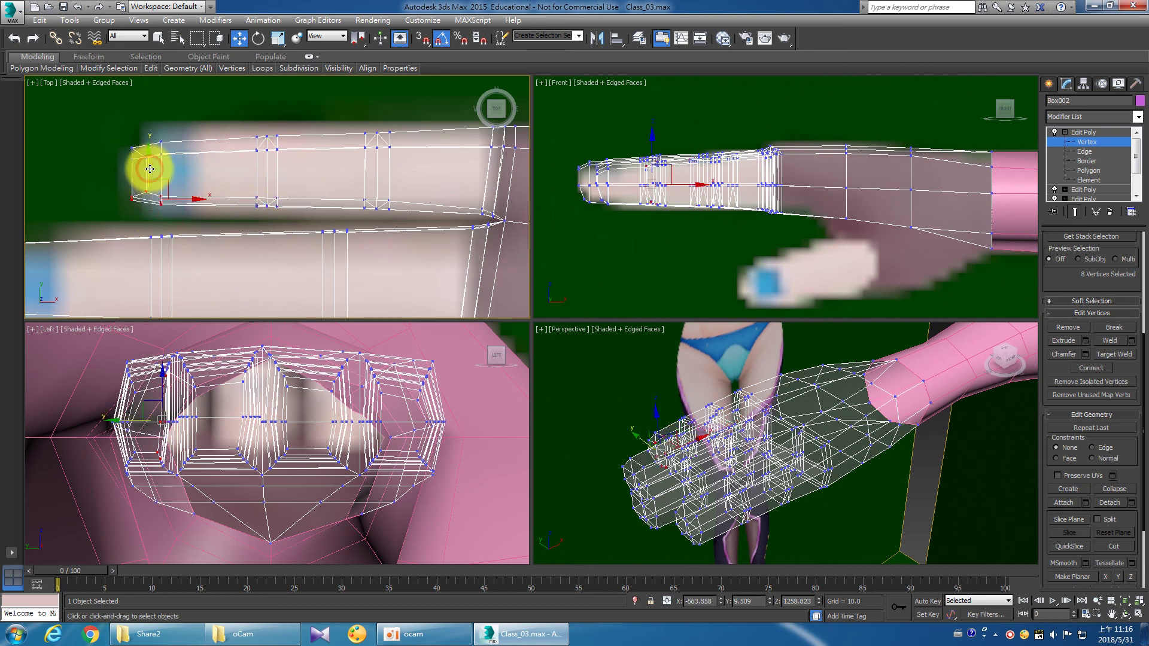
{"action": "left_click_drag", "start_coordinate": [150, 167], "coordinate": [147, 165]}
Exit vertex editing at the Edit Poly level and Zoom Extents All on the hand.
{"action": "scroll", "coordinate": [264, 217], "scroll_direction": "down", "scroll_amount": 5}
{"action": "scroll", "coordinate": [225, 210], "scroll_direction": "up", "scroll_amount": 2}
{"action": "scroll", "coordinate": [250, 233], "scroll_direction": "up", "scroll_amount": 2}
{"action": "middle_click_drag", "start_coordinate": [250, 233], "coordinate": [269, 218]}
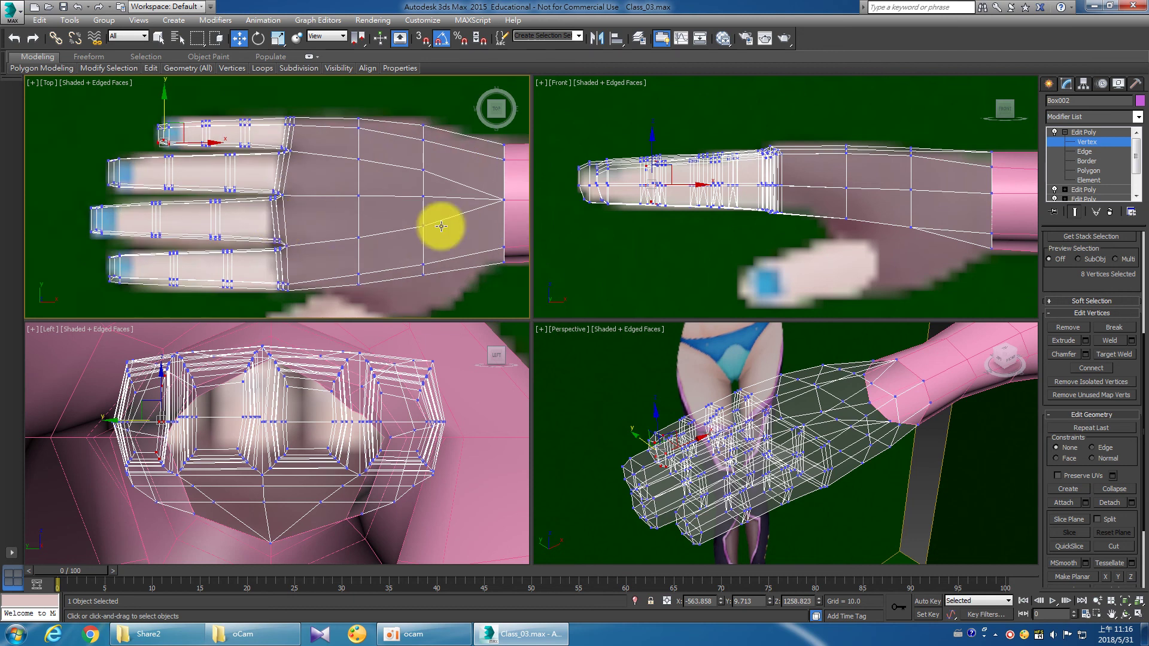
{"action": "left_click", "coordinate": [1101, 131]}
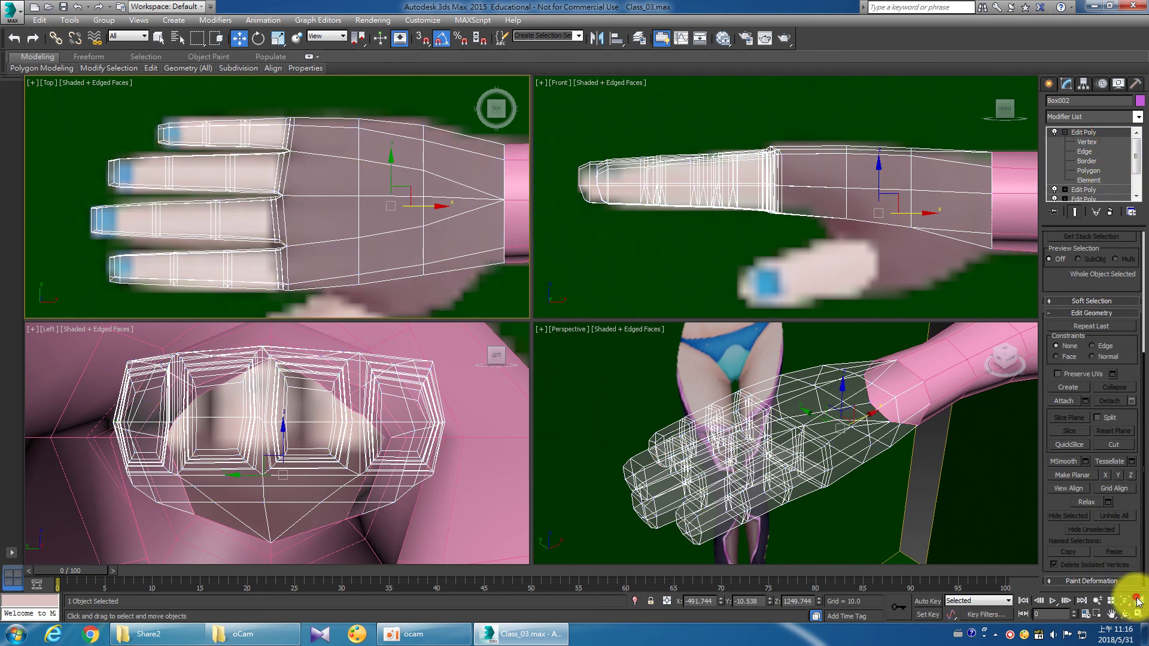
{"action": "left_click", "coordinate": [1138, 601]}
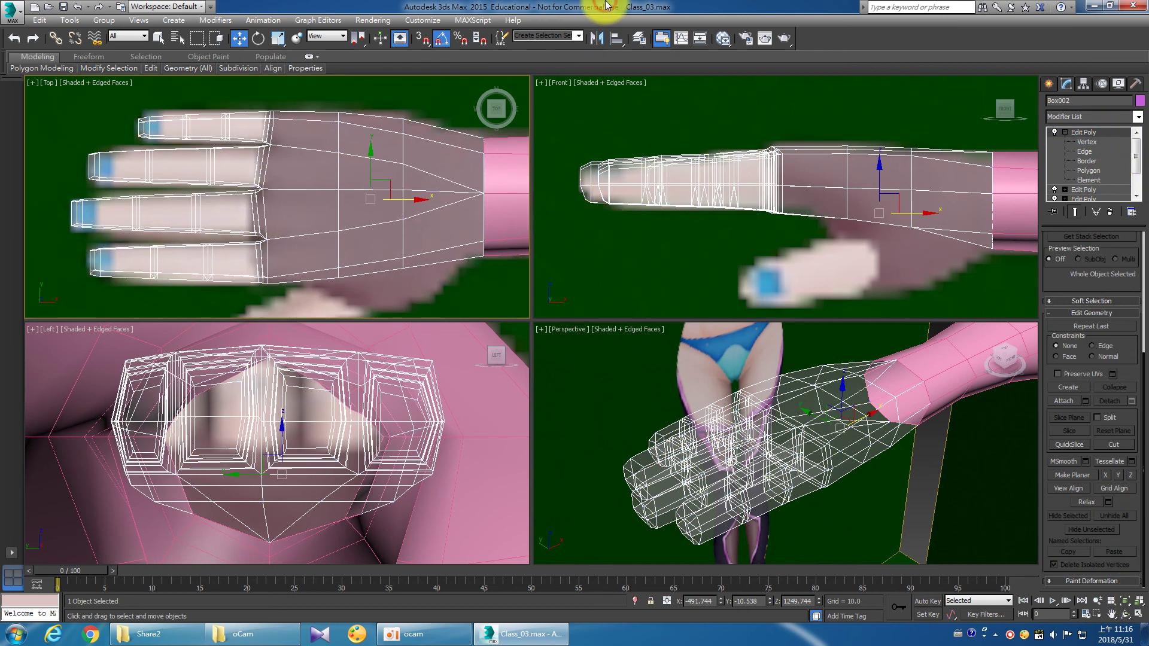
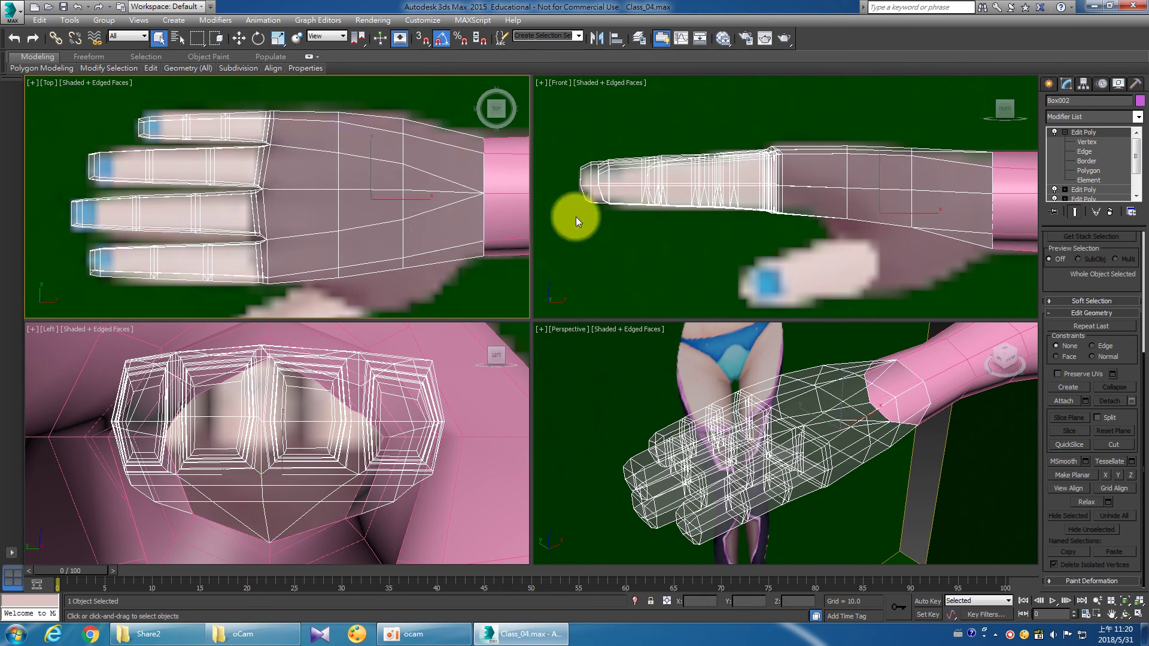
Add a new Edit Poly modifier to the hand mesh.
{"action": "left_click", "coordinate": [1082, 116]}
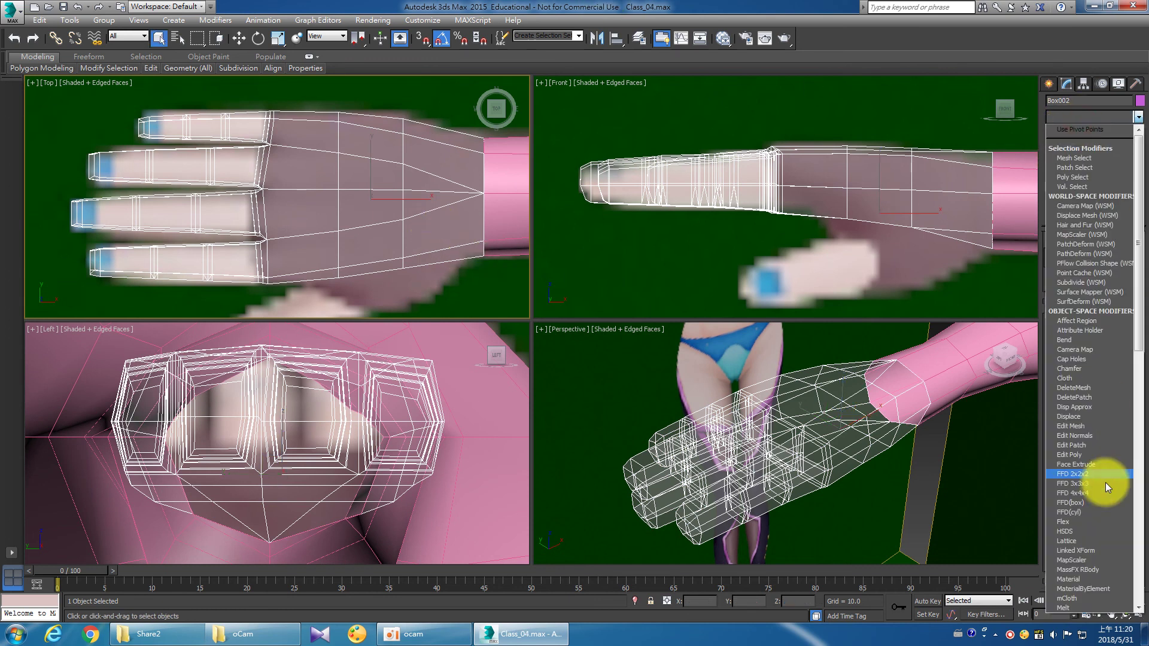
{"action": "left_click", "coordinate": [1090, 455]}
{"action": "left_click", "coordinate": [1066, 132]}
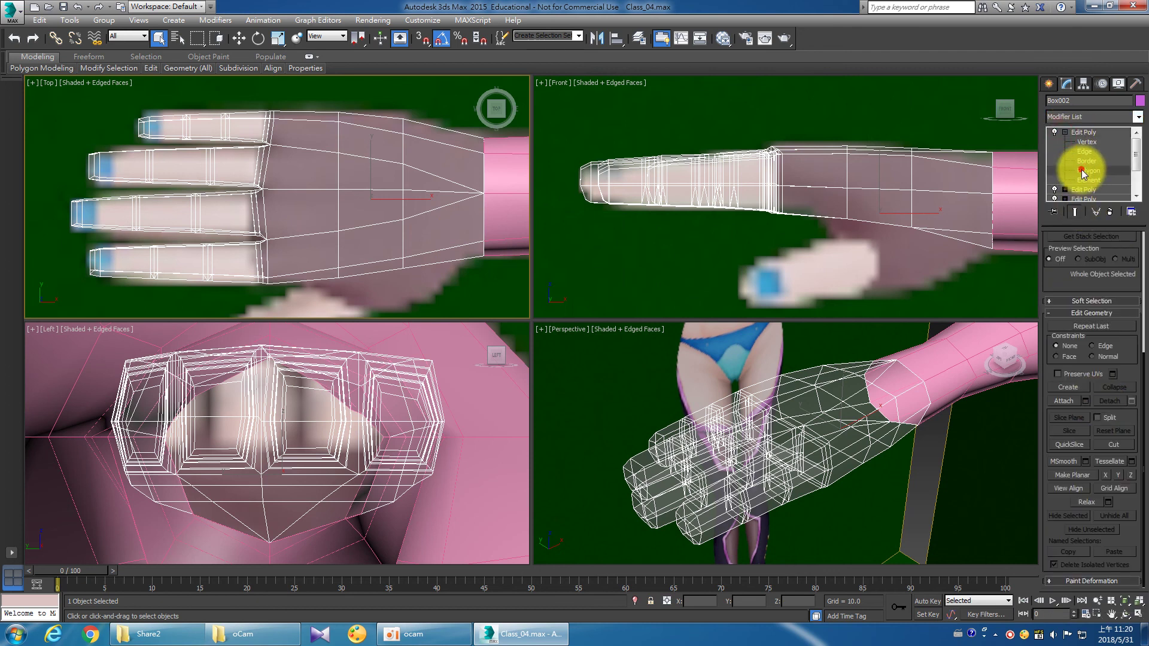
{"action": "left_click", "coordinate": [1083, 173]}
{"action": "middle_click_drag", "start_coordinate": [303, 256], "coordinate": [333, 218]}
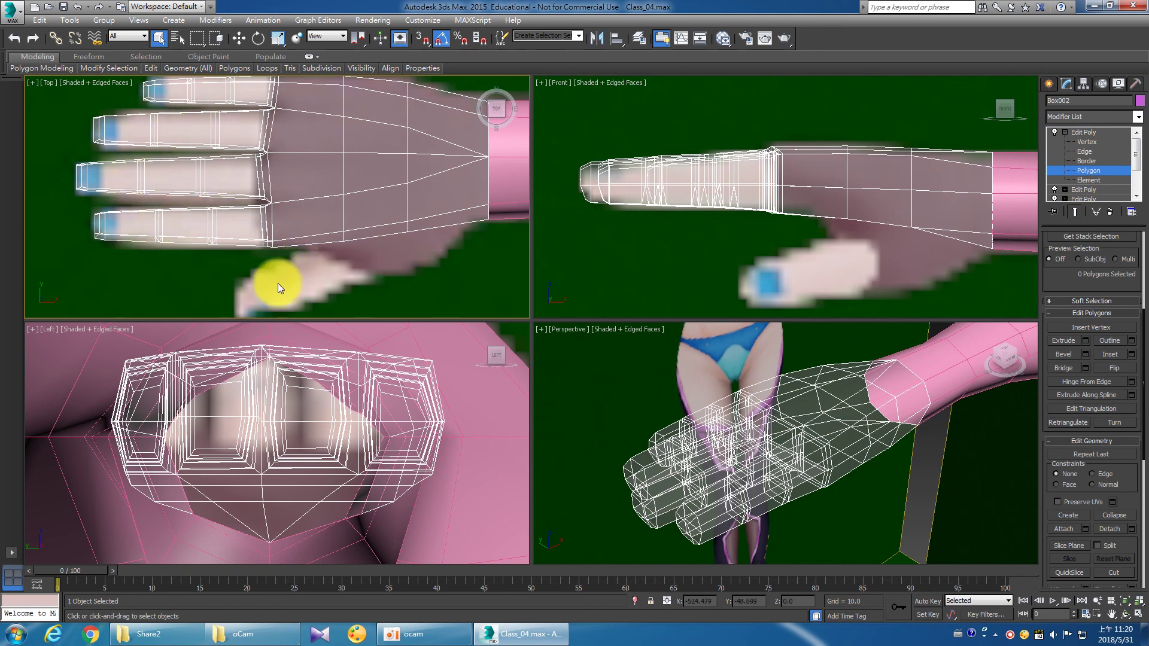
{"action": "left_click", "coordinate": [390, 231]}
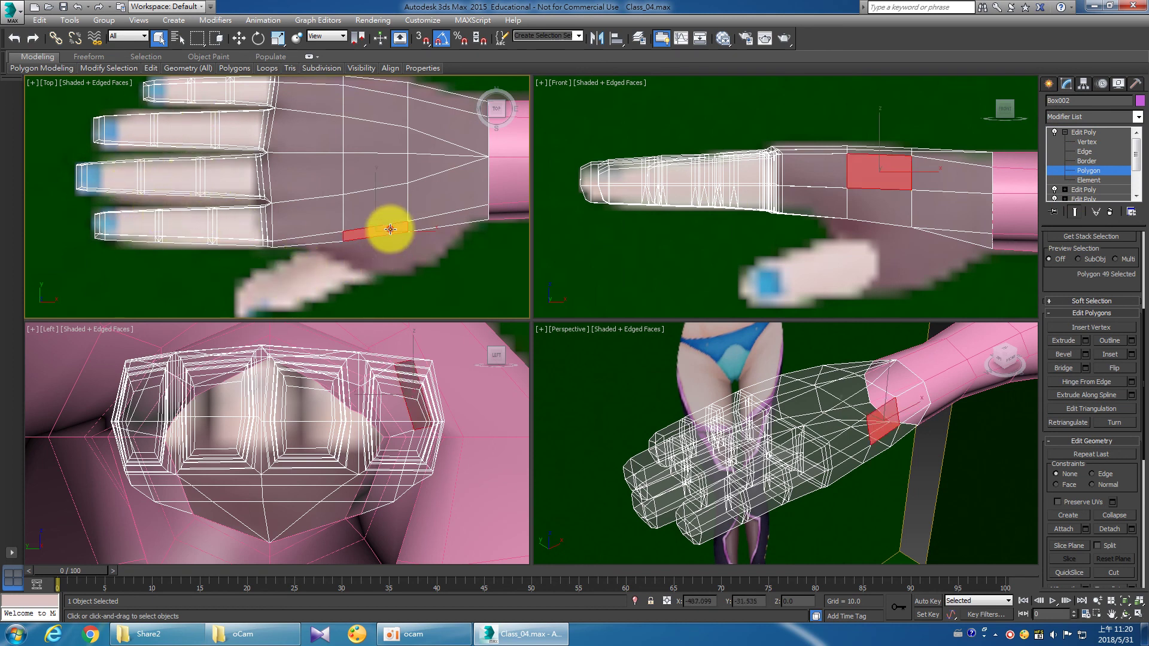
Box-select a column of palm vertices and move it along X toward the fingers.
{"action": "left_click", "coordinate": [1096, 141]}
{"action": "middle_click_drag", "start_coordinate": [494, 164], "coordinate": [494, 193]}
{"action": "left_click_drag", "start_coordinate": [351, 105], "coordinate": [353, 84]}
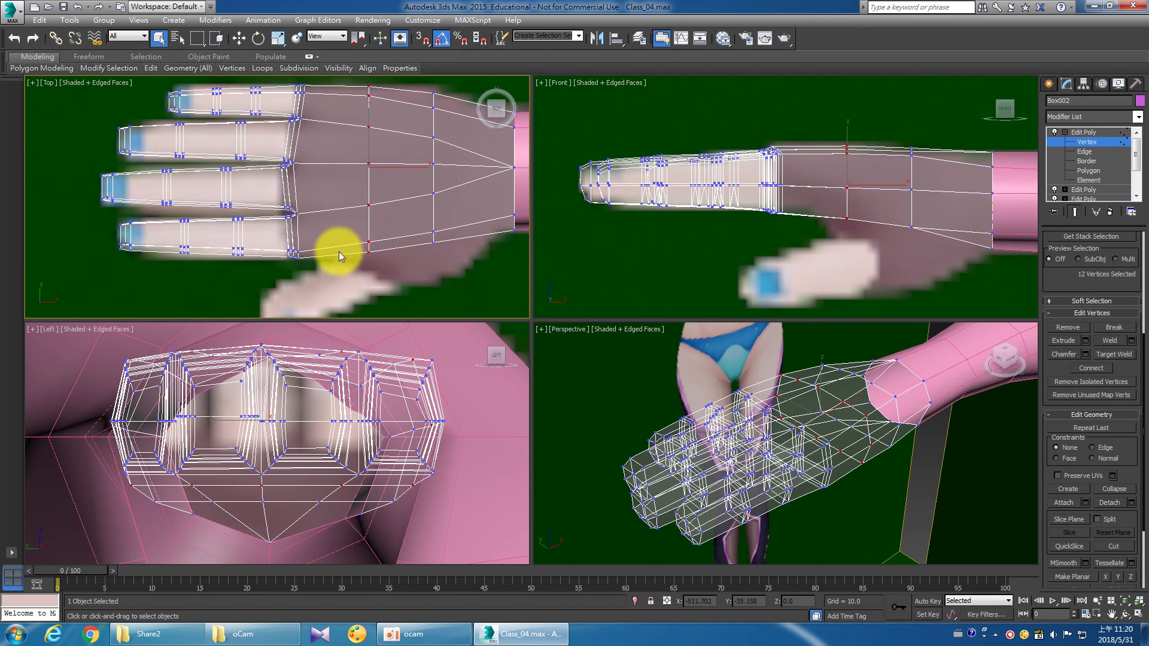
{"action": "left_click", "coordinate": [239, 37]}
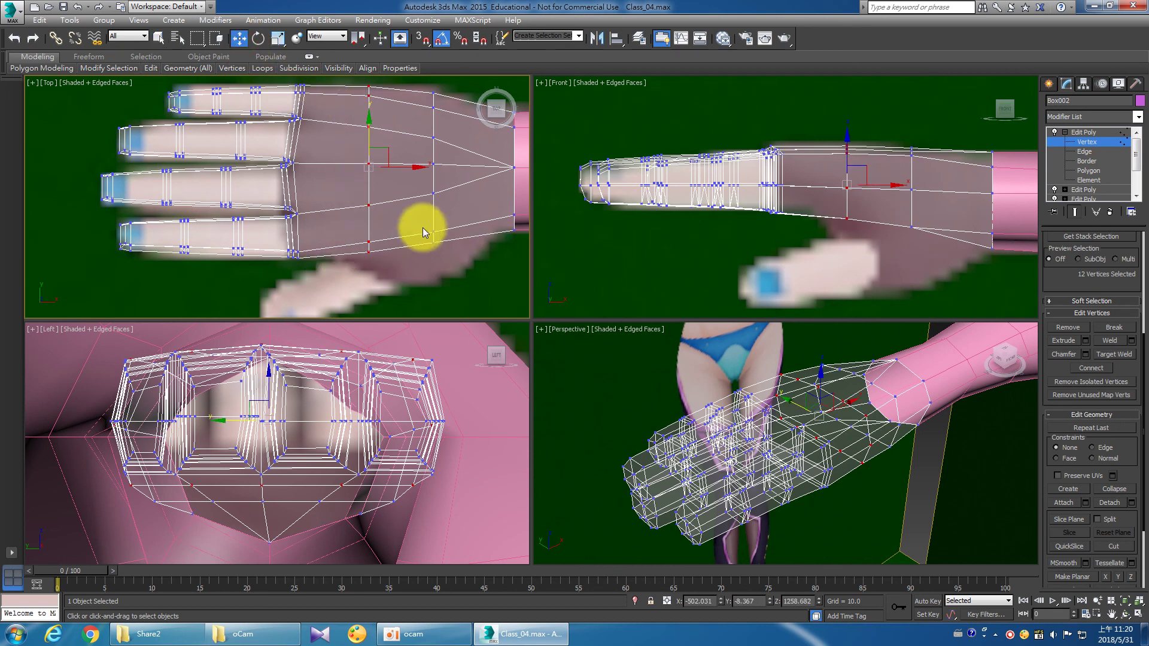
{"action": "left_click_drag", "start_coordinate": [412, 168], "coordinate": [384, 169]}
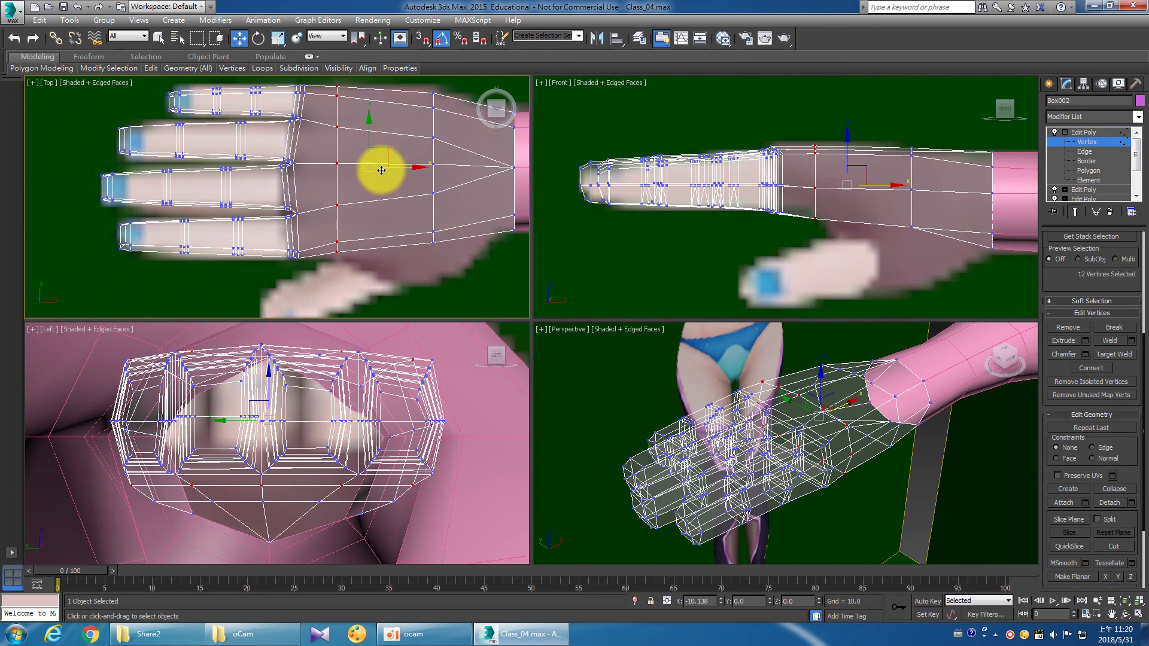
Nudge the column's three bottom vertices along Y, then select the index-base and upper-edge vertices.
{"action": "left_click_drag", "start_coordinate": [326, 230], "coordinate": [347, 256]}
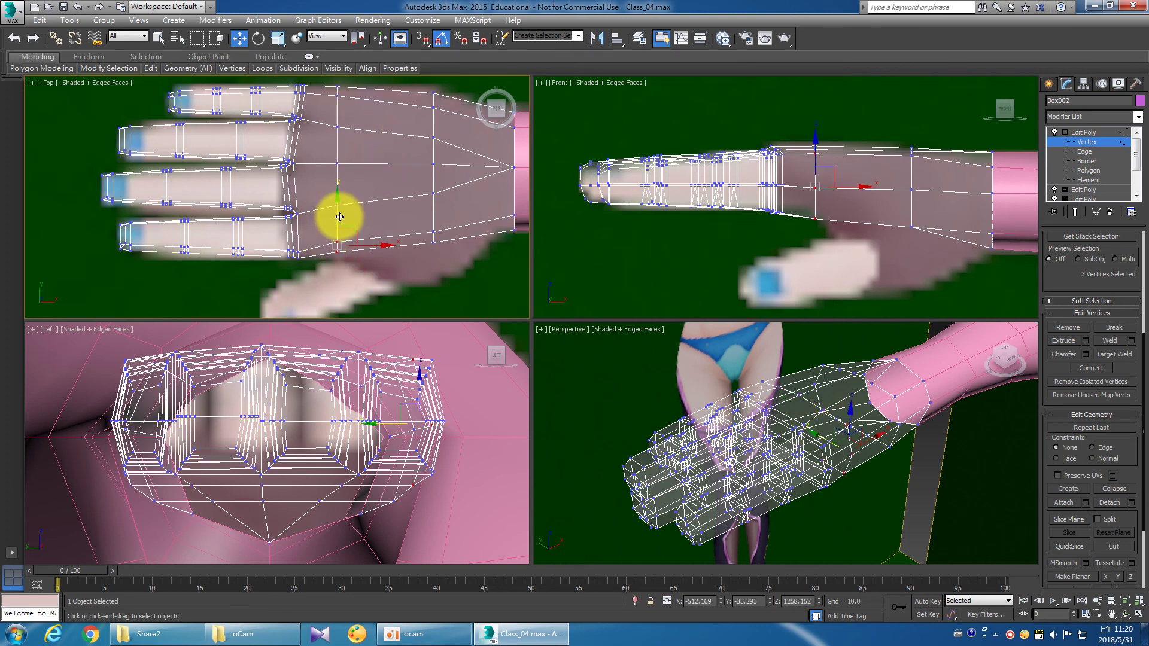
{"action": "mouse_move", "coordinate": [337, 214]}
{"action": "left_mouse_down"}
{"action": "mouse_move", "coordinate": [327, 190]}
{"action": "mouse_move", "coordinate": [345, 176]}
{"action": "mouse_move", "coordinate": [323, 116]}
{"action": "mouse_move", "coordinate": [333, 96]}
{"action": "left_mouse_up"}
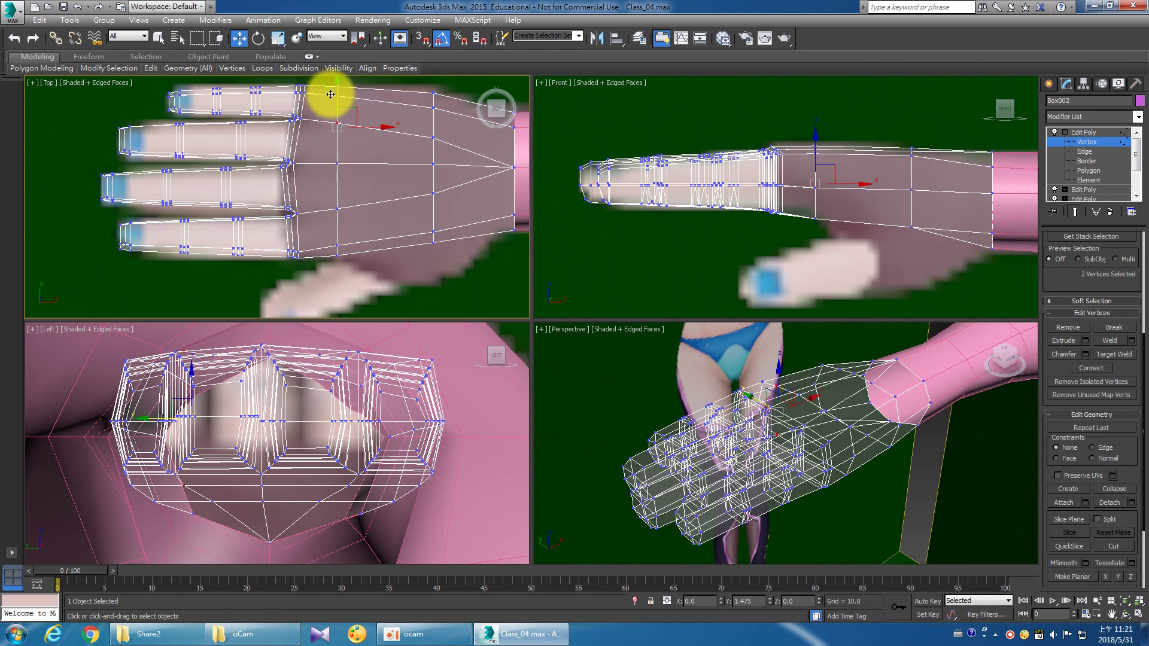
{"action": "mouse_move", "coordinate": [331, 93]}
{"action": "middle_mouse_down"}
{"action": "mouse_move", "coordinate": [398, 211]}
{"action": "mouse_move", "coordinate": [328, 162]}
{"action": "middle_mouse_up"}
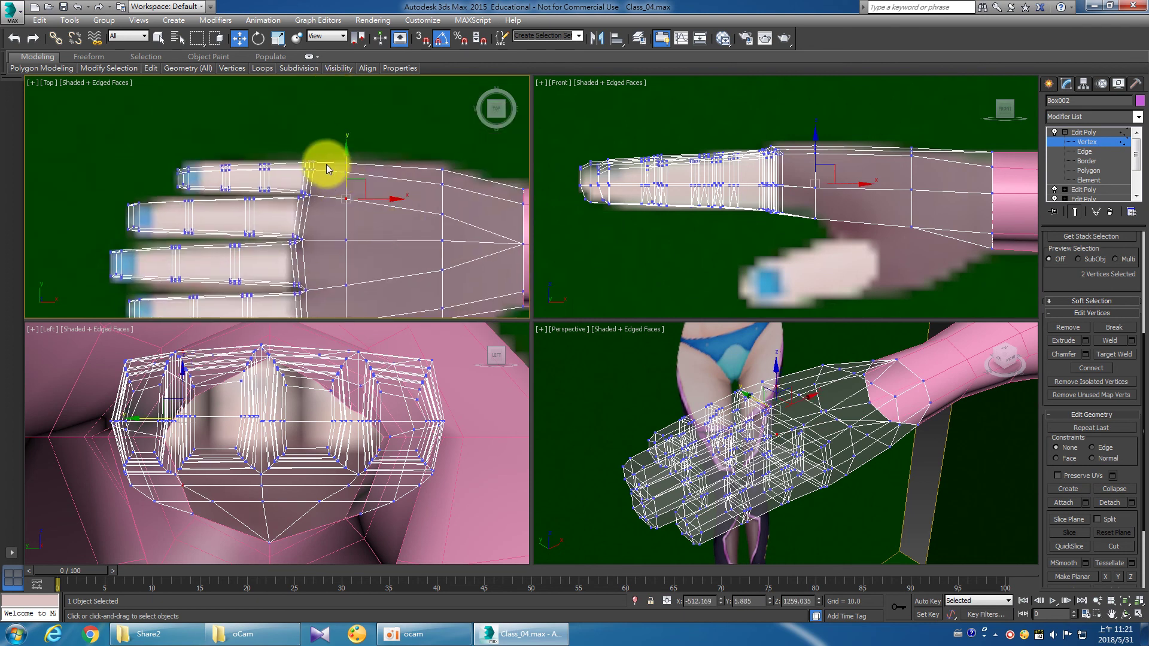
{"action": "left_click_drag", "start_coordinate": [334, 149], "coordinate": [361, 178]}
{"action": "left_click", "coordinate": [433, 153]}
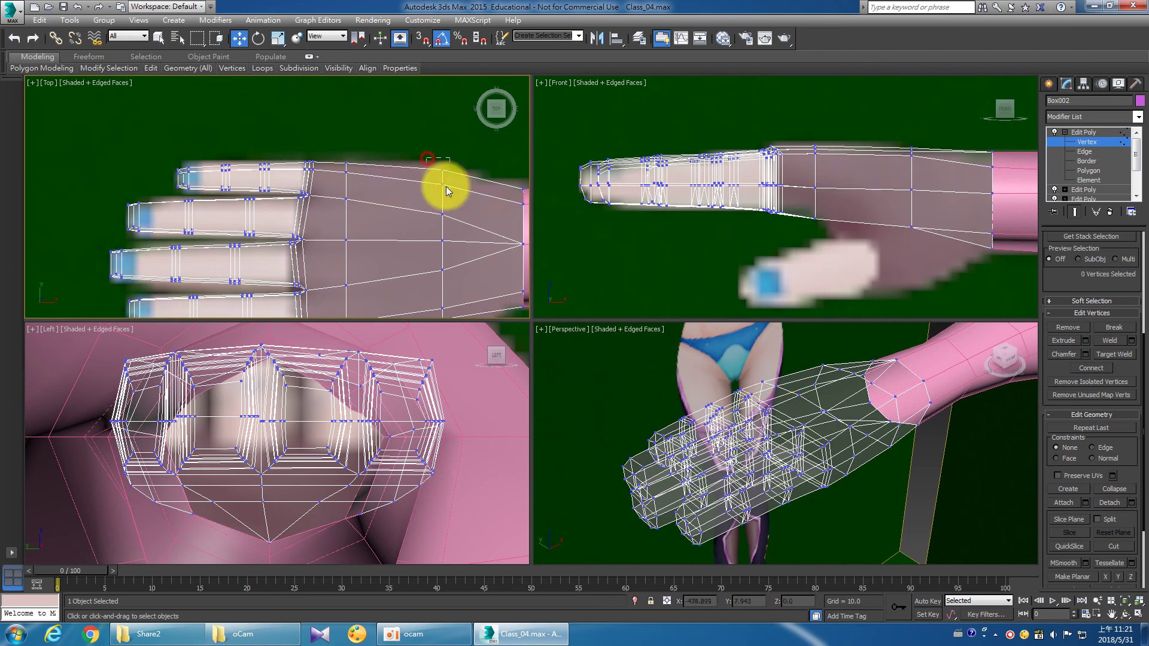
{"action": "middle_click_drag", "start_coordinate": [447, 185], "coordinate": [379, 279]}
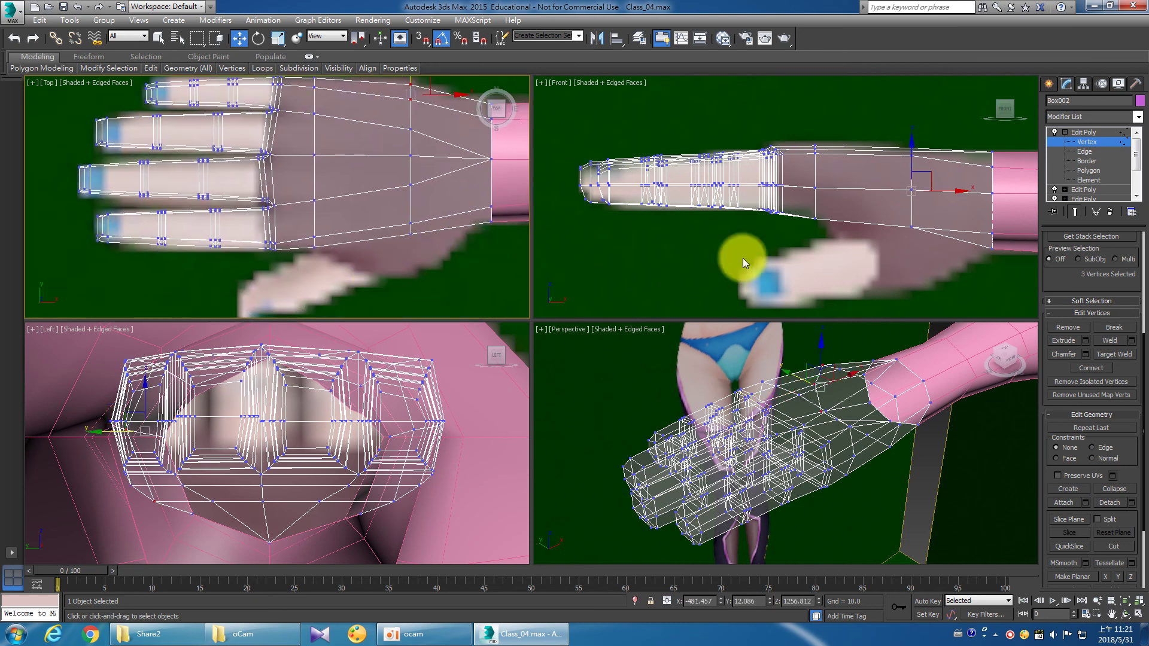
At Polygon level in Perspective, select a wrist polygon and then clear the selection.
{"action": "left_click", "coordinate": [1089, 172]}
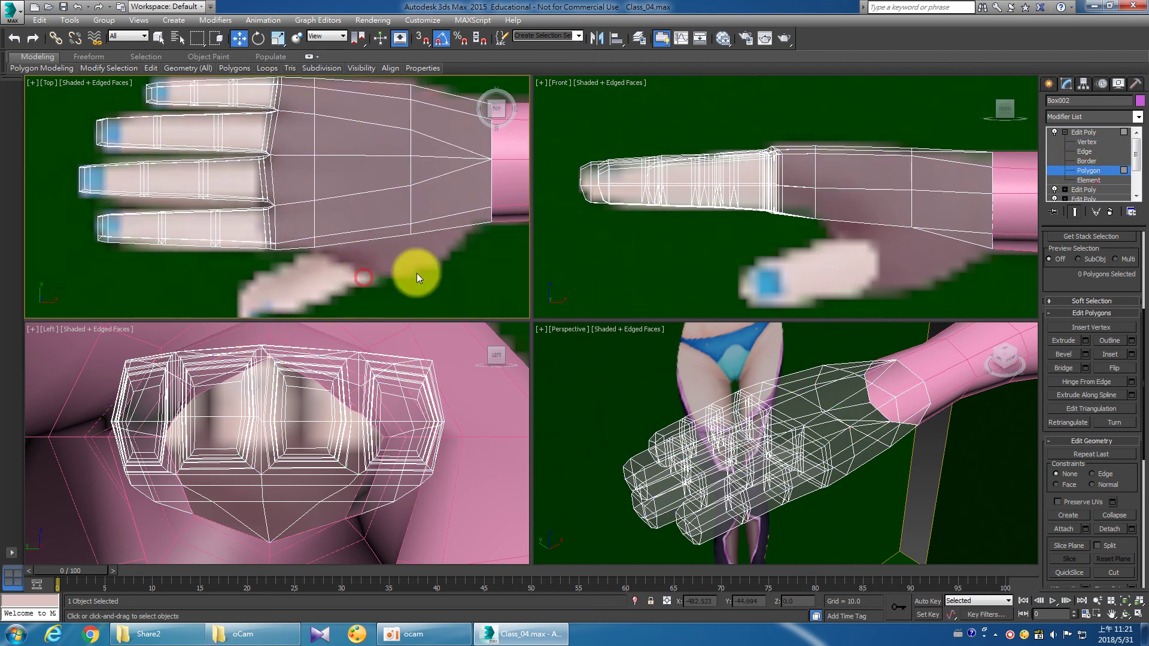
{"action": "left_click", "coordinate": [852, 487]}
{"action": "left_click", "coordinate": [460, 309]}
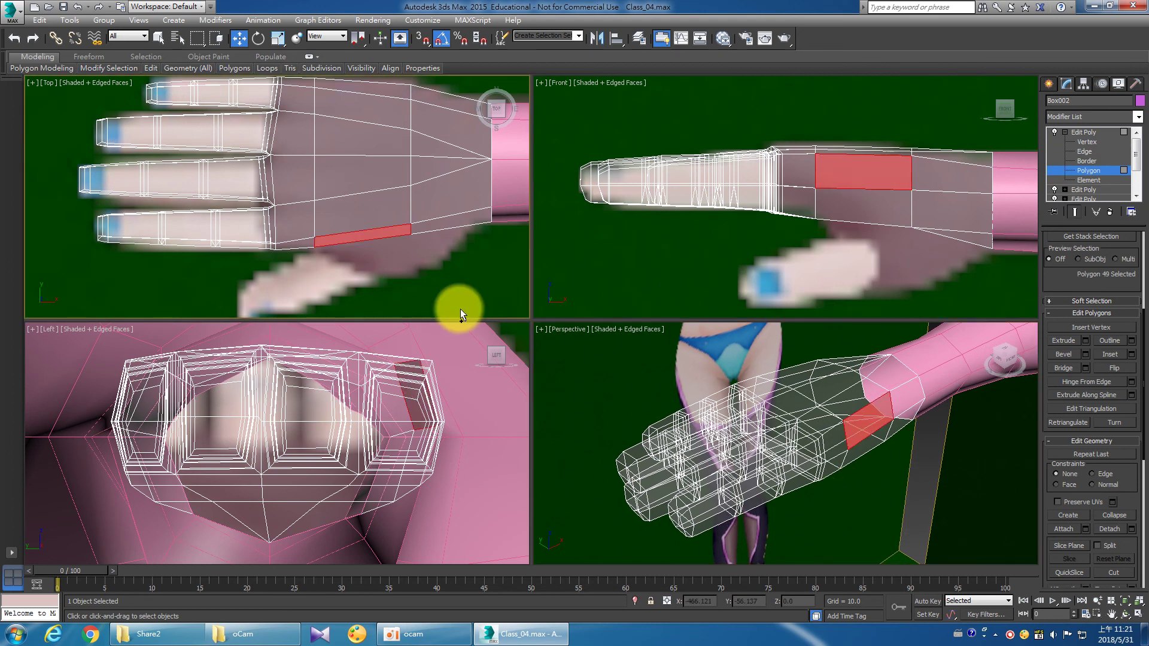
{"action": "left_click", "coordinate": [922, 470]}
Maximize the Perspective view and hide the pink arm.
{"action": "left_click", "coordinate": [1128, 612]}
{"action": "key", "text": "alt+w"}
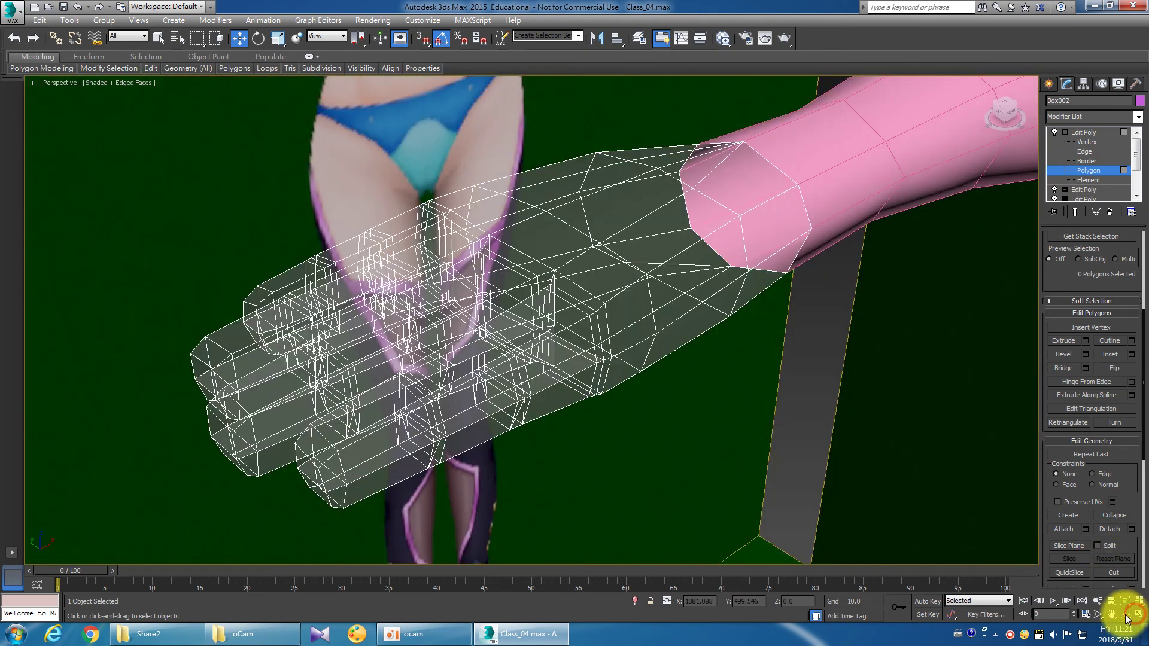
{"action": "left_click_drag", "start_coordinate": [572, 354], "coordinate": [533, 367]}
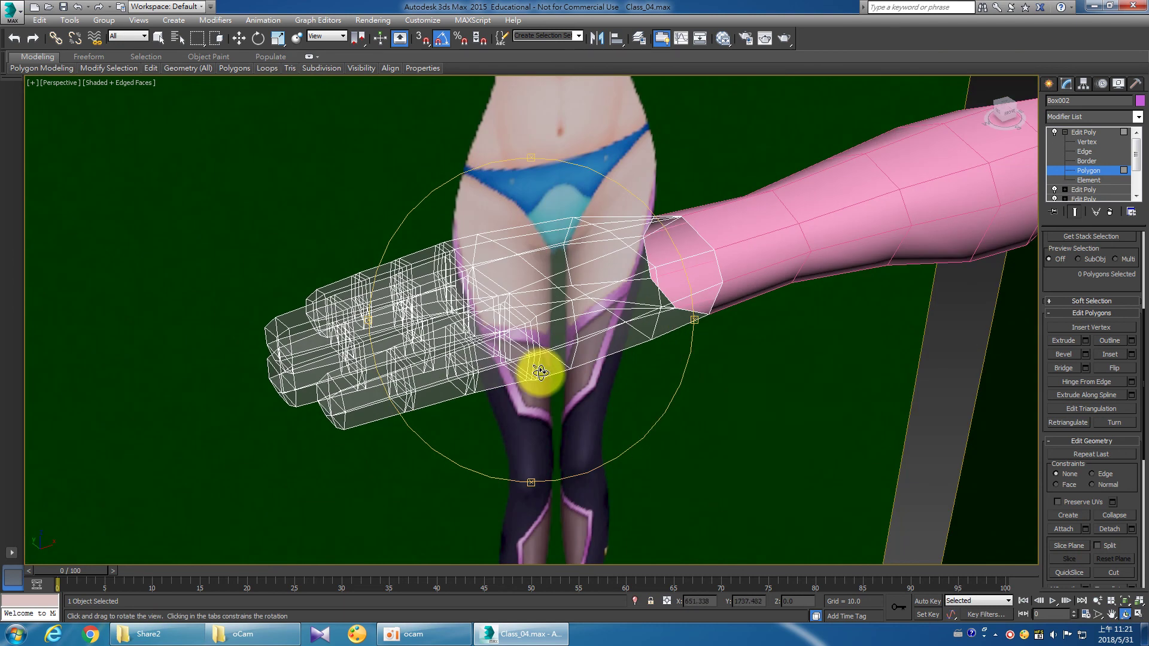
{"action": "left_click", "coordinate": [1094, 136]}
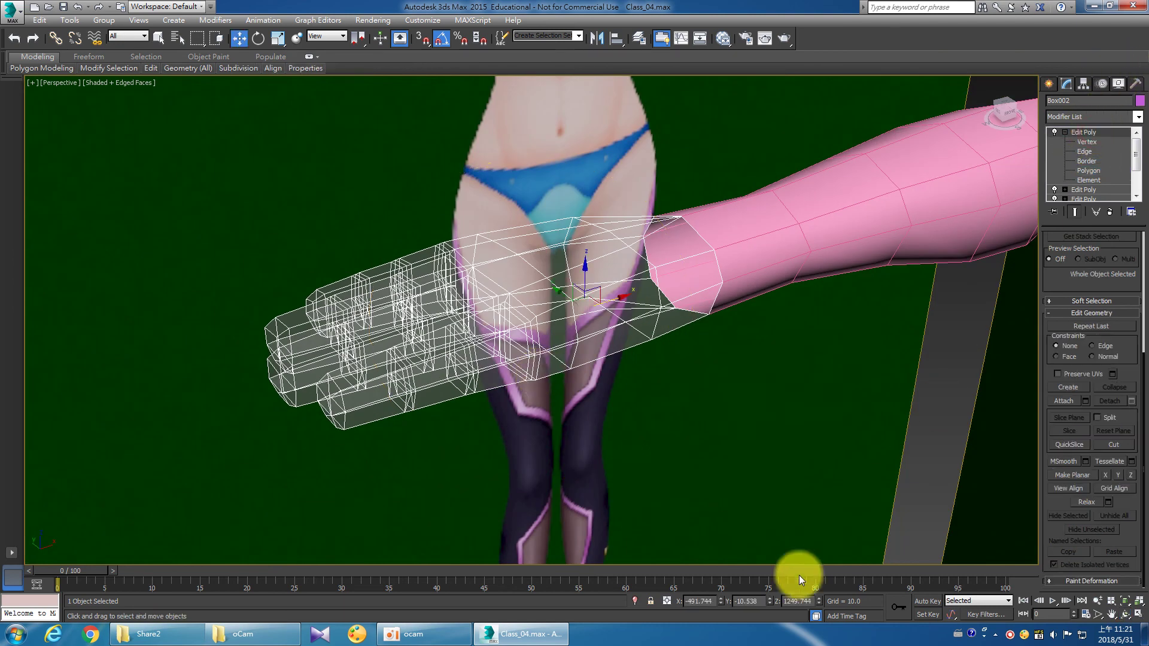
{"action": "left_click", "coordinate": [957, 206]}
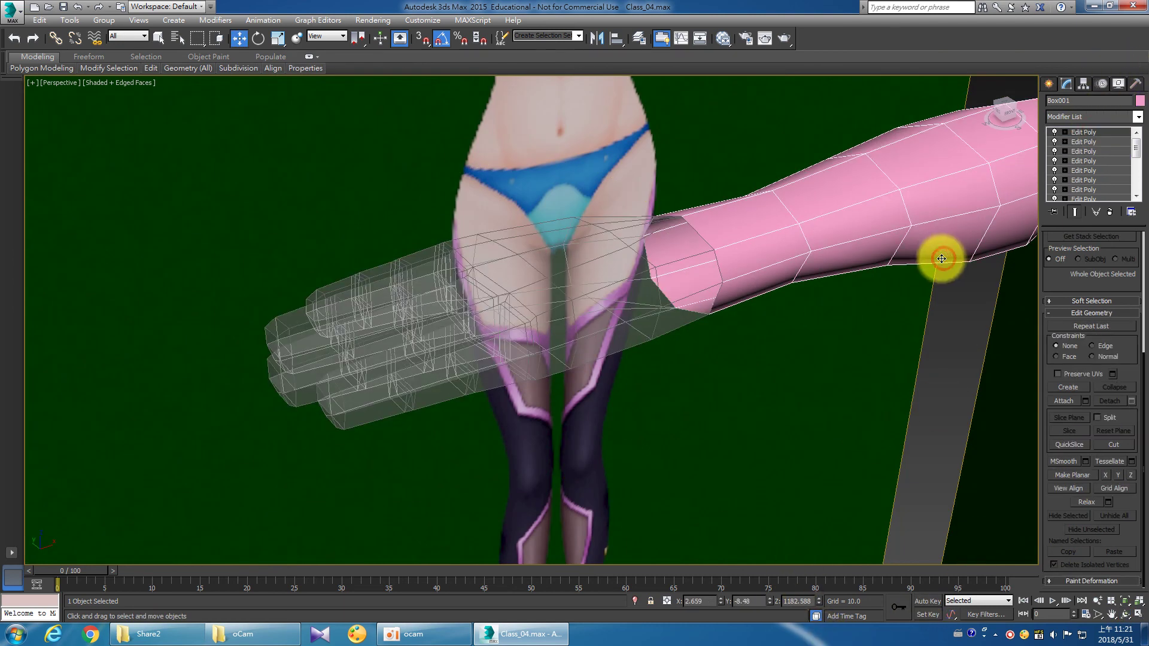
{"action": "right_click", "coordinate": [908, 250]}
{"action": "left_click", "coordinate": [937, 215]}
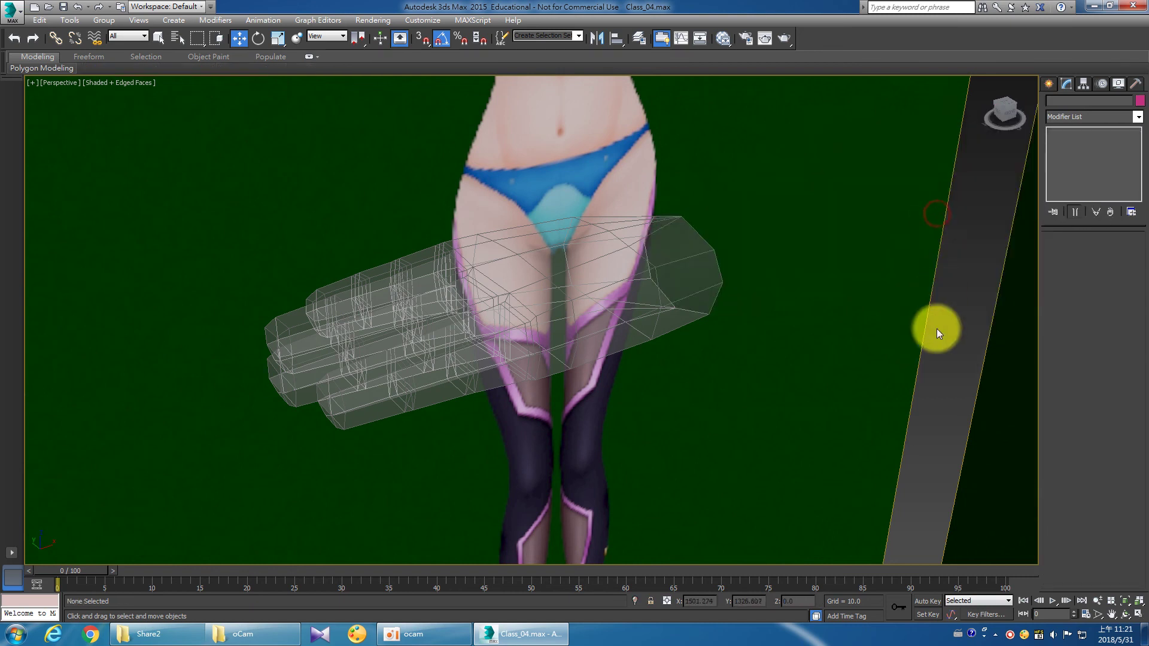
{"action": "scroll", "coordinate": [686, 386], "scroll_direction": "down", "scroll_amount": 10}
{"action": "scroll", "coordinate": [683, 388], "scroll_direction": "up", "scroll_amount": 3}
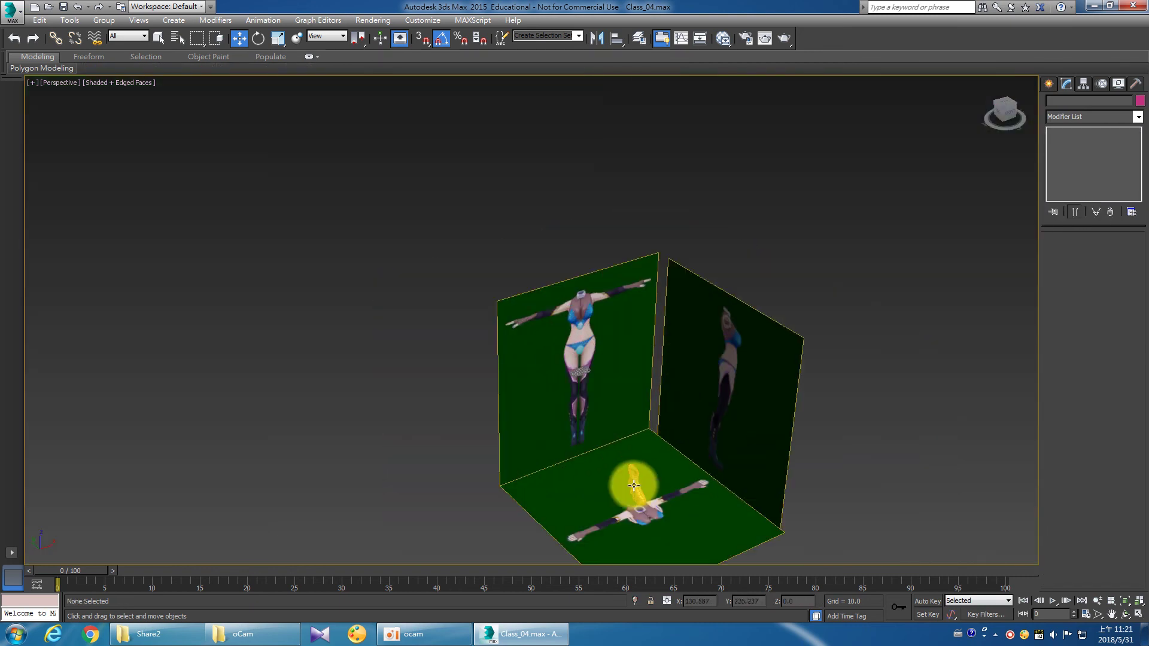
Hide the floor reference plane.
{"action": "left_click", "coordinate": [632, 484]}
{"action": "right_click", "coordinate": [631, 483]}
{"action": "left_click", "coordinate": [658, 448]}
{"action": "scroll", "coordinate": [593, 365], "scroll_direction": "up", "scroll_amount": 6}
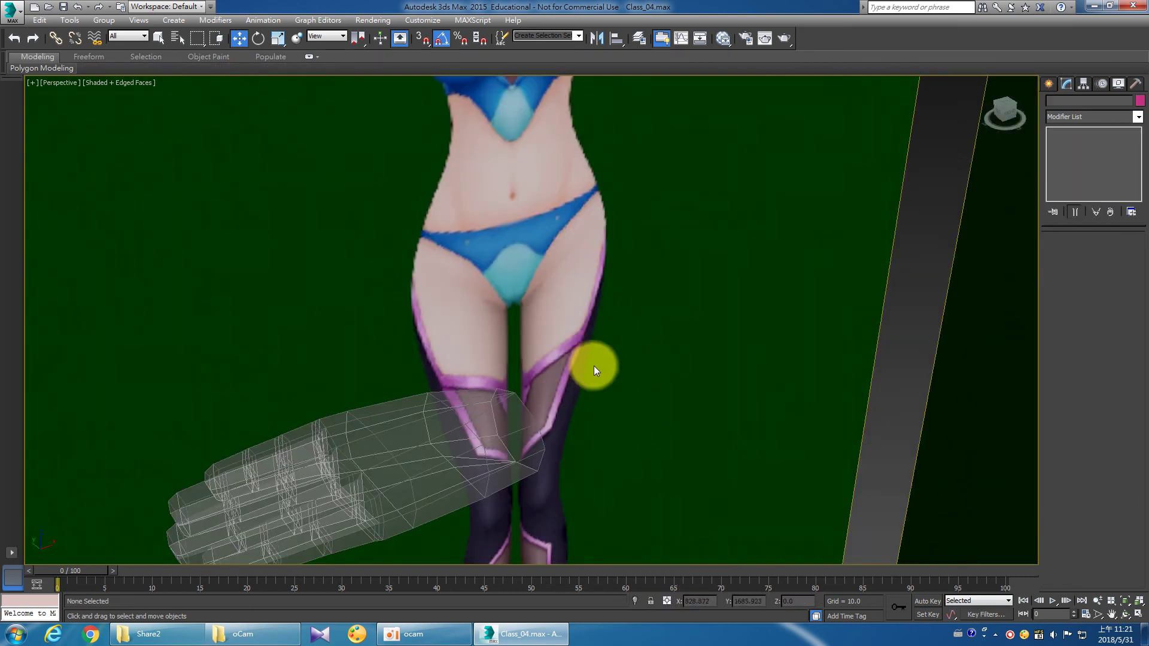
{"action": "middle_click_drag", "start_coordinate": [593, 366], "coordinate": [557, 331]}
Select the hand and pick its four wrist-end polygons.
{"action": "left_click", "coordinate": [547, 150]}
{"action": "key", "text": "z"}
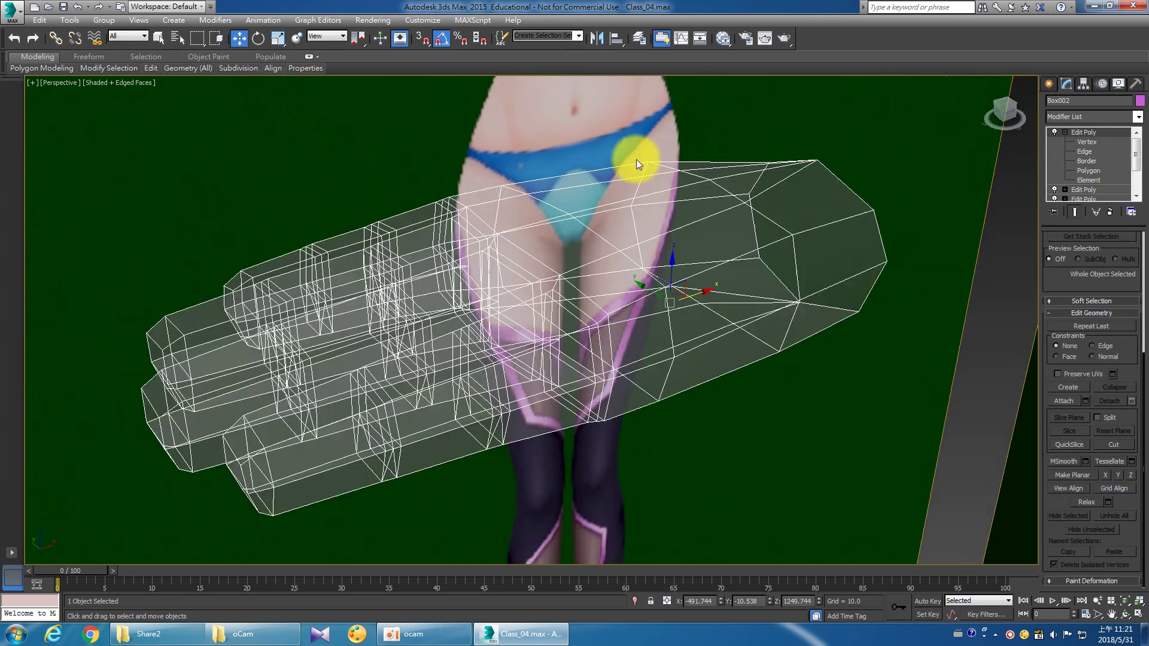
{"action": "left_click", "coordinate": [1093, 172]}
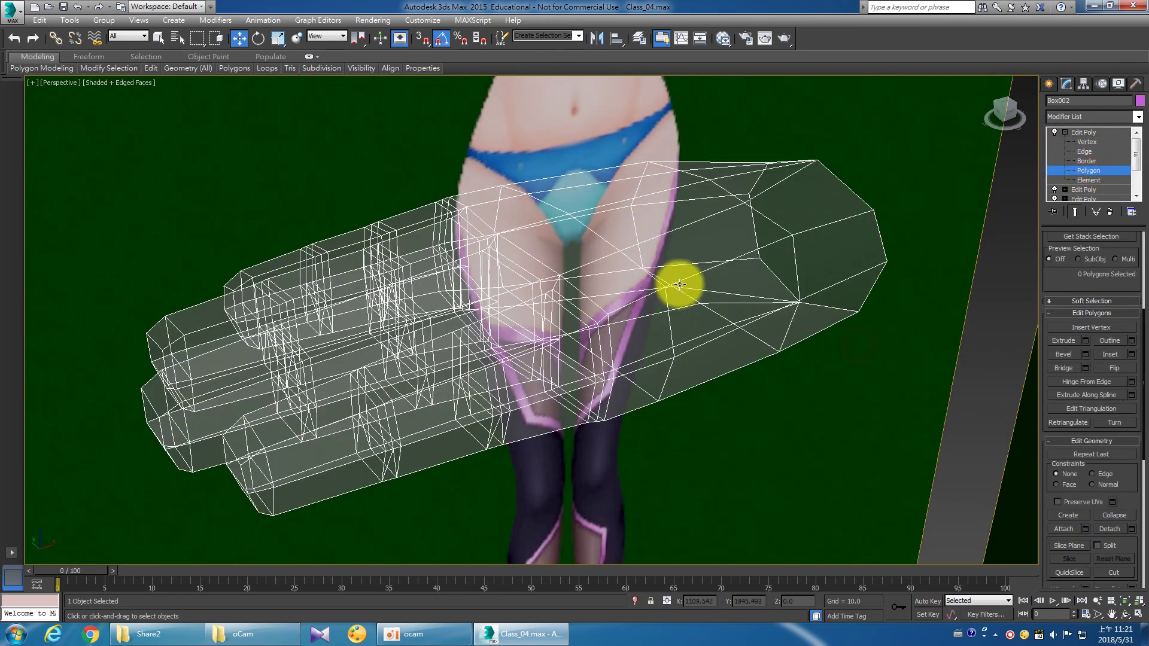
{"action": "left_click", "coordinate": [735, 330]}
{"action": "left_click", "coordinate": [800, 277], "text": "ctrl"}
{"action": "left_click", "coordinate": [816, 308], "text": "ctrl"}
{"action": "left_click", "coordinate": [731, 334], "text": "ctrl"}
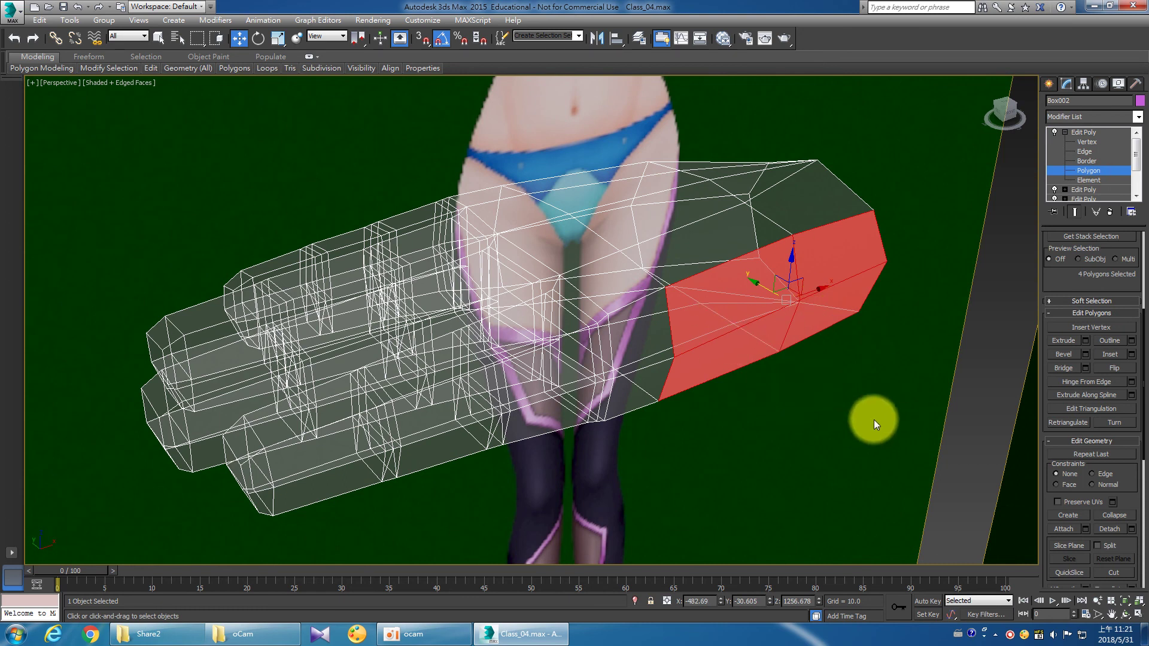
Bevel the four wrist faces outward with height 10.967, then return to Vertex level.
{"action": "right_click", "coordinate": [767, 411]}
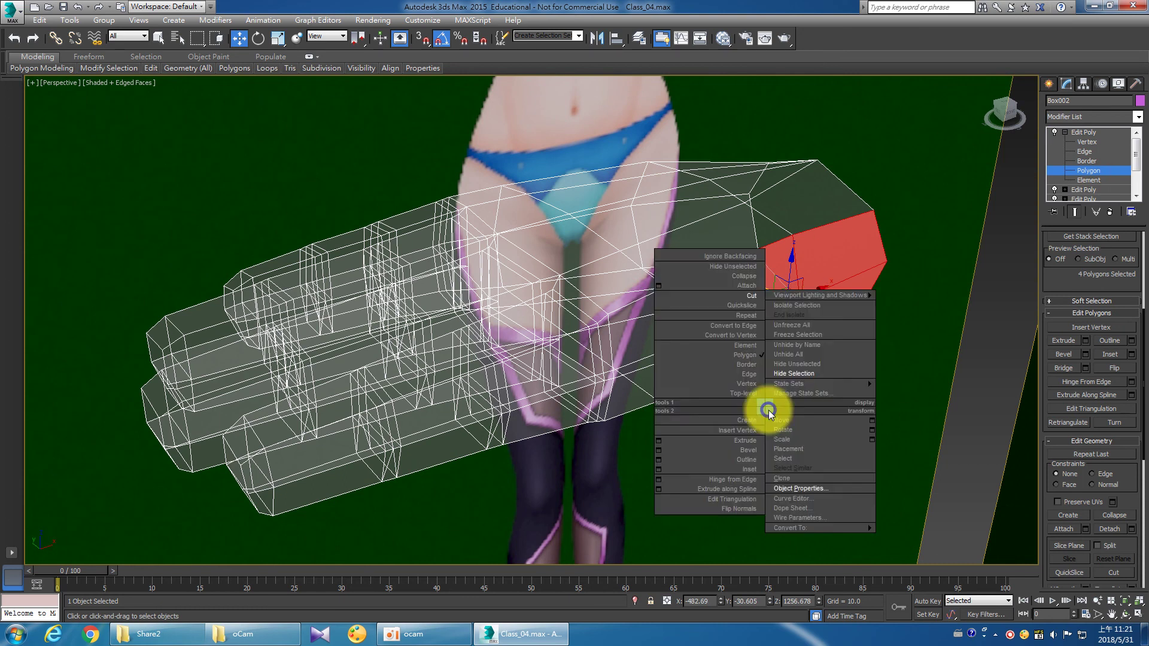
{"action": "left_click", "coordinate": [660, 450]}
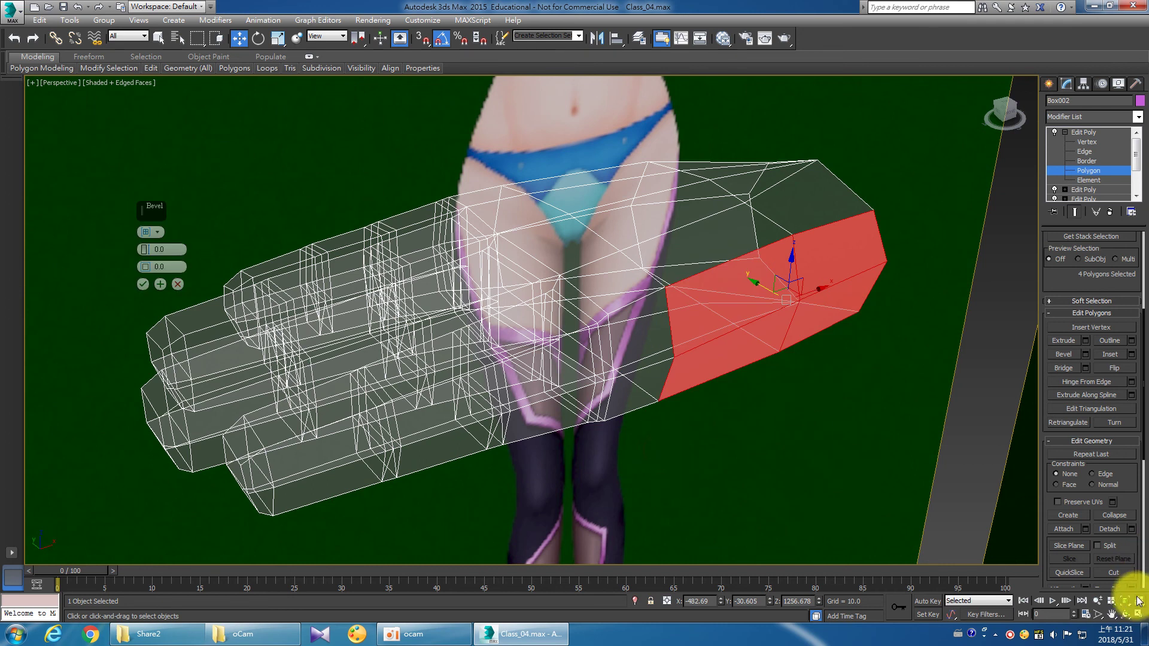
{"action": "mouse_move", "coordinate": [145, 253]}
{"action": "left_mouse_down"}
{"action": "mouse_move", "coordinate": [161, 179]}
{"action": "mouse_move", "coordinate": [147, 290]}
{"action": "left_mouse_up"}
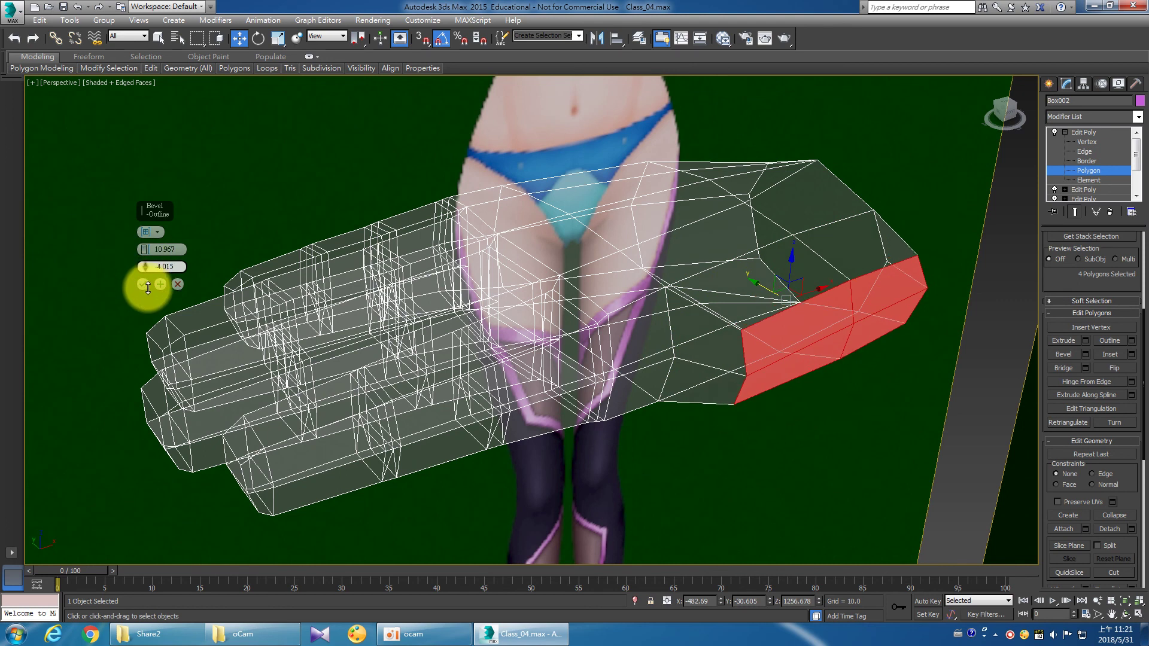
{"action": "left_click", "coordinate": [142, 286]}
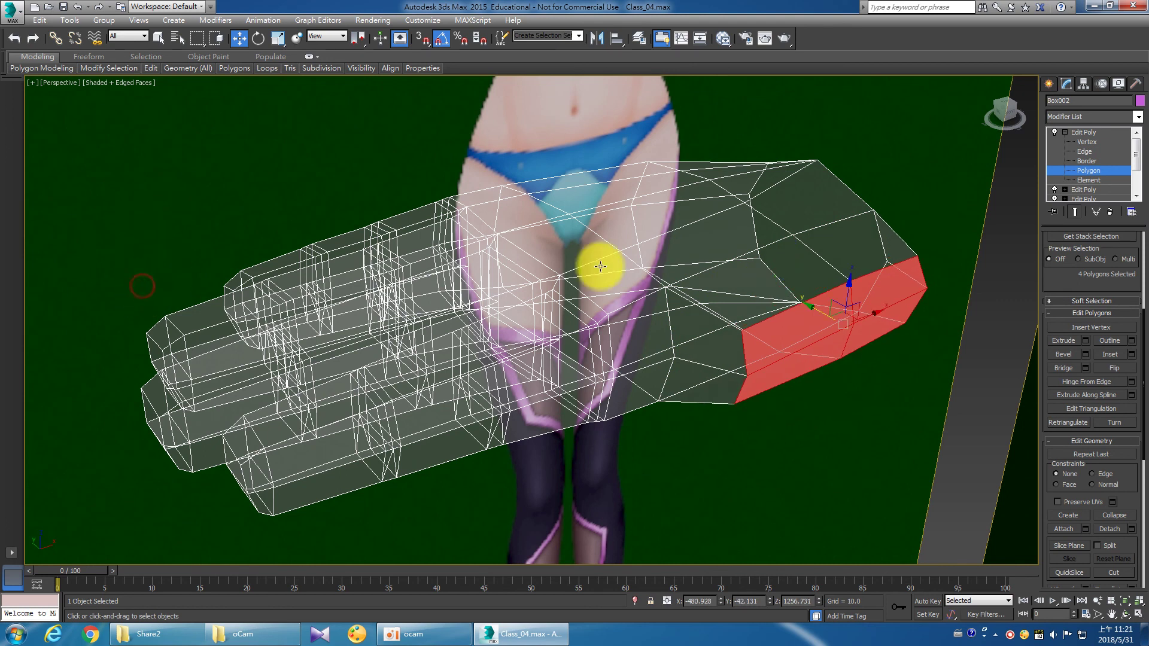
{"action": "left_click", "coordinate": [1088, 143]}
{"action": "mouse_move", "coordinate": [610, 341]}
{"action": "middle_mouse_down", "text": "alt"}
{"action": "mouse_move", "coordinate": [573, 367]}
{"action": "mouse_move", "coordinate": [487, 359]}
{"action": "mouse_move", "coordinate": [605, 402]}
{"action": "mouse_move", "coordinate": [484, 321]}
{"action": "mouse_move", "coordinate": [411, 313]}
{"action": "mouse_move", "coordinate": [629, 405]}
{"action": "mouse_move", "coordinate": [551, 390]}
{"action": "middle_mouse_up", "text": "alt"}
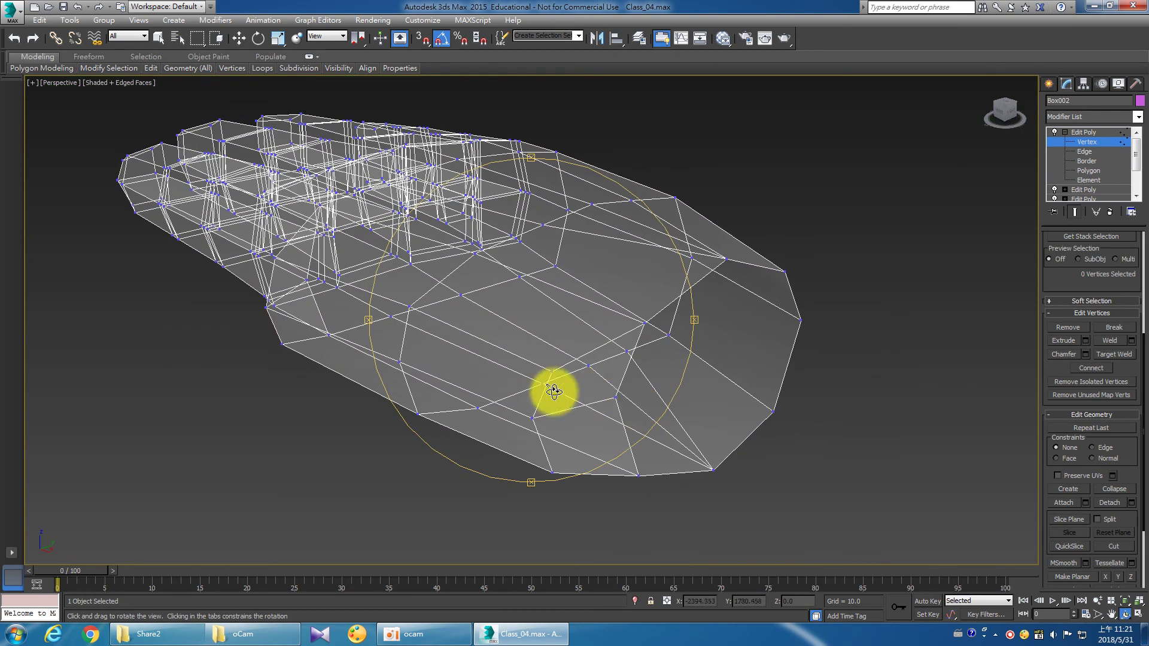
Target Weld two stray palm vertices onto their neighbouring vertices.
{"action": "left_click", "coordinate": [1084, 171]}
{"action": "left_click", "coordinate": [1089, 144]}
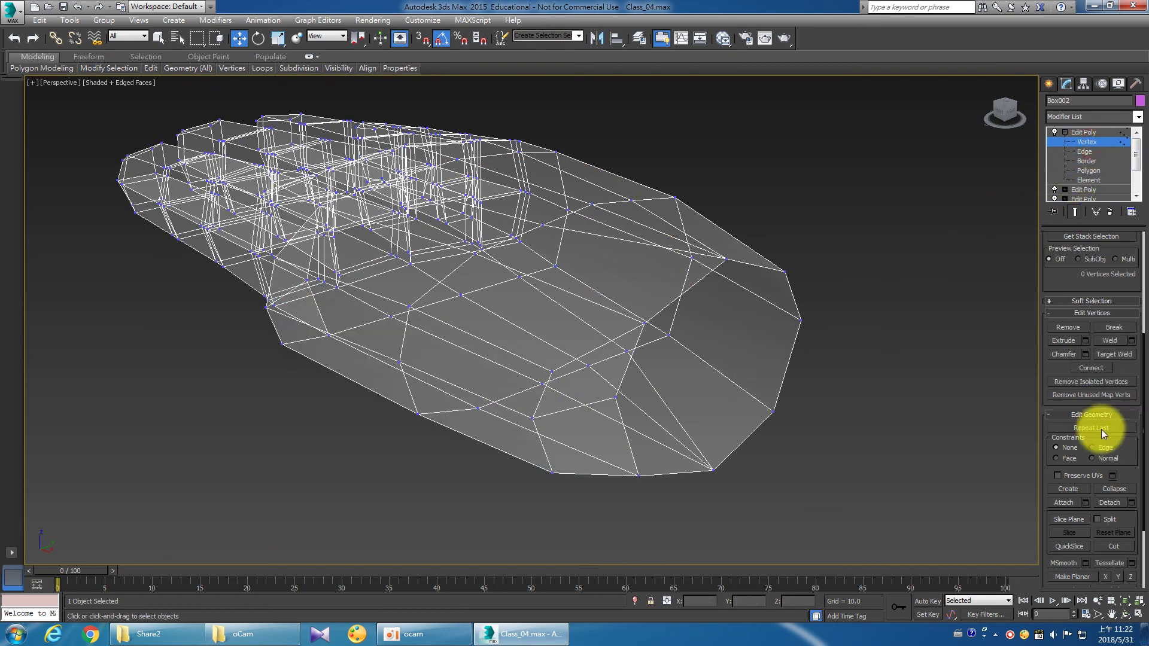
{"action": "left_click", "coordinate": [1128, 357]}
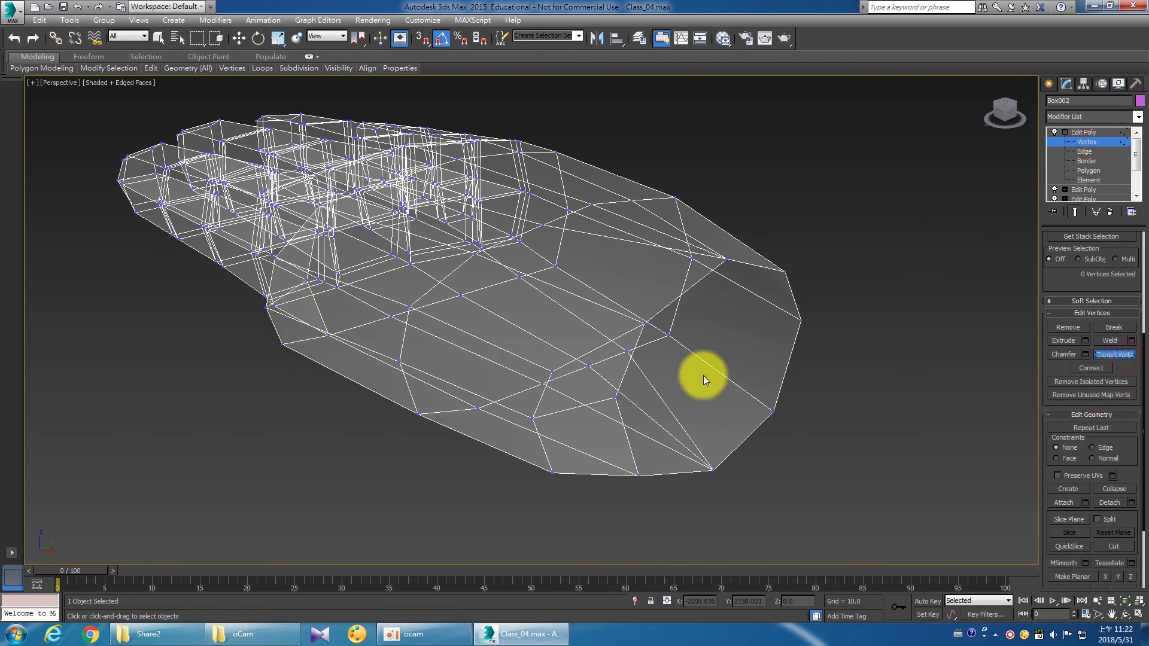
{"action": "left_click", "coordinate": [551, 371]}
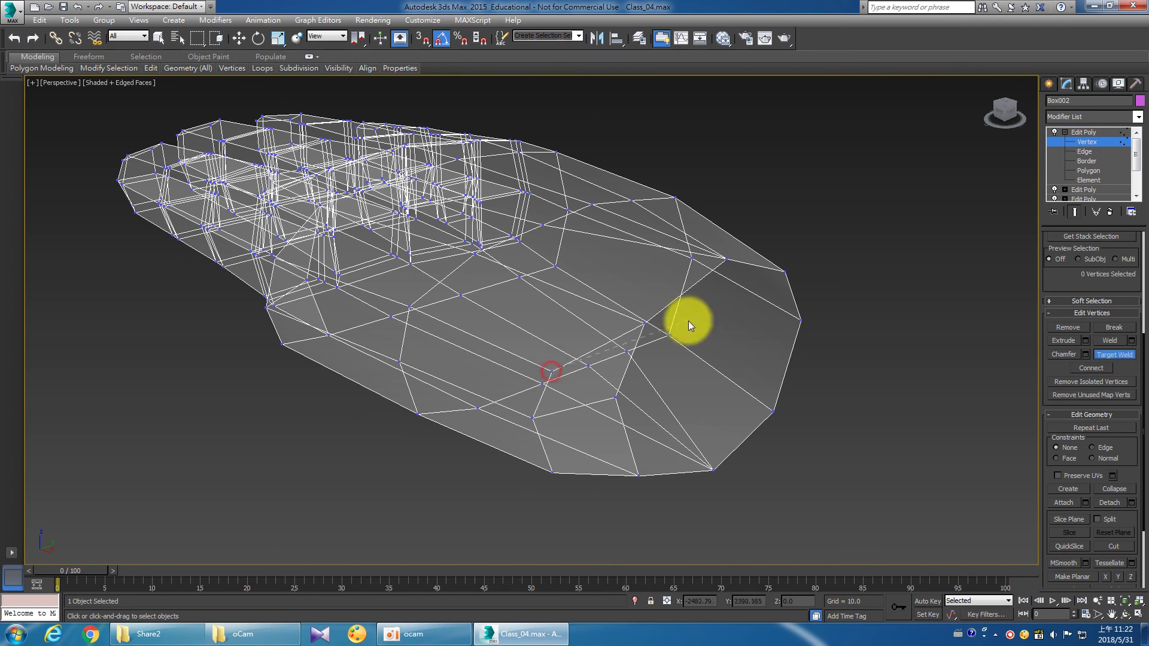
{"action": "left_click", "coordinate": [643, 324]}
{"action": "left_click", "coordinate": [532, 416]}
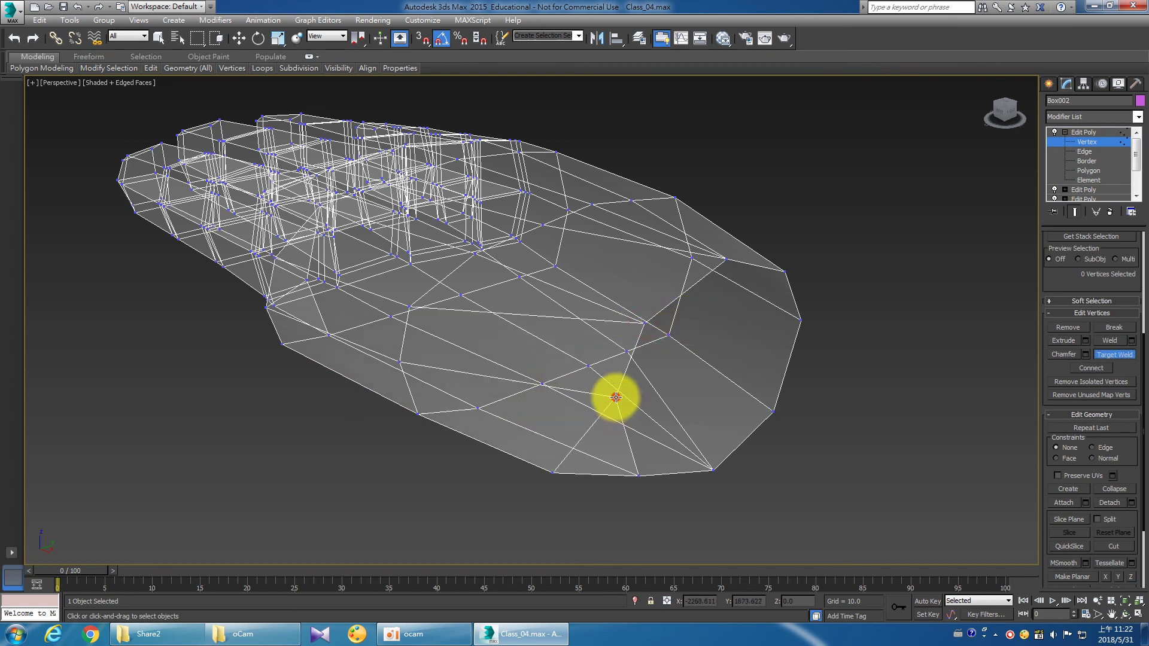
{"action": "left_click", "coordinate": [555, 472]}
{"action": "left_click", "coordinate": [639, 474]}
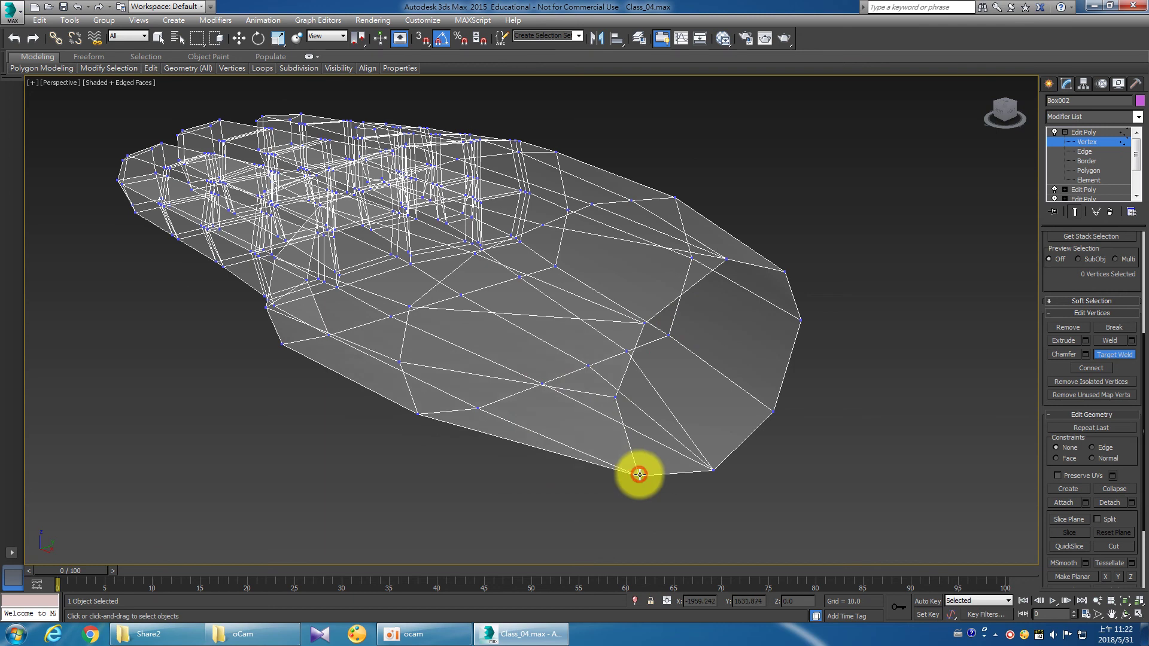
{"action": "mouse_move", "coordinate": [608, 469]}
{"action": "middle_mouse_down", "text": "alt"}
{"action": "mouse_move", "coordinate": [569, 400]}
{"action": "mouse_move", "coordinate": [657, 410]}
{"action": "mouse_move", "coordinate": [595, 390]}
{"action": "middle_mouse_up", "text": "alt"}
Weld three more palm vertices onto neighbours, then end Target Weld and restore four viewports.
{"action": "left_click", "coordinate": [487, 320]}
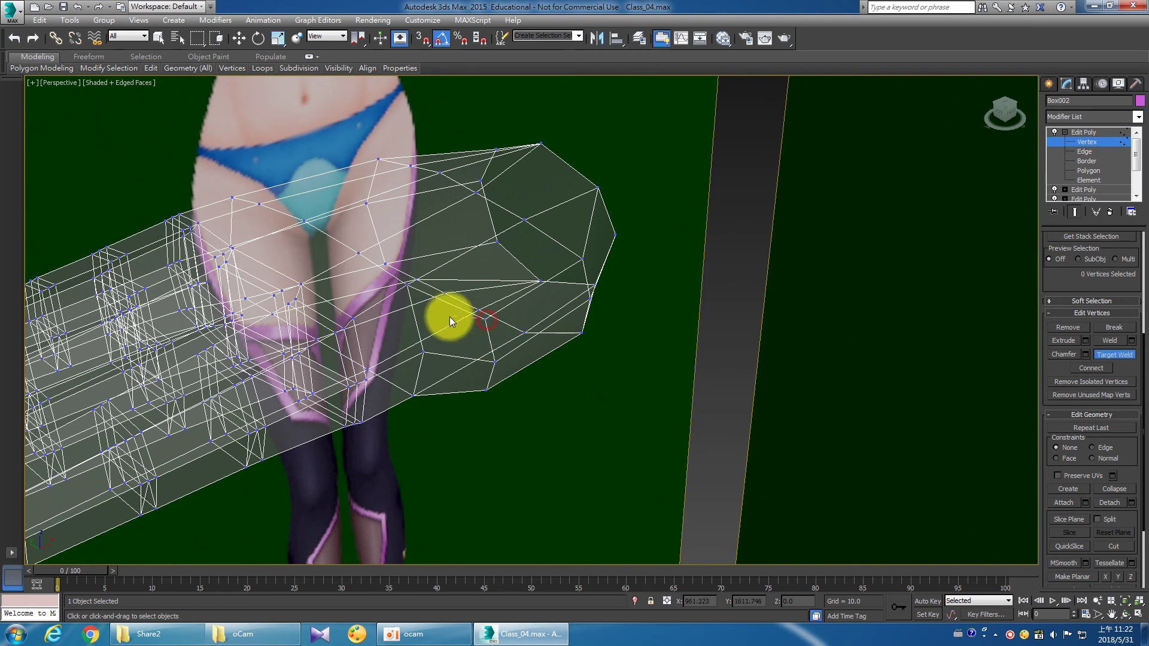
{"action": "left_click", "coordinate": [406, 285]}
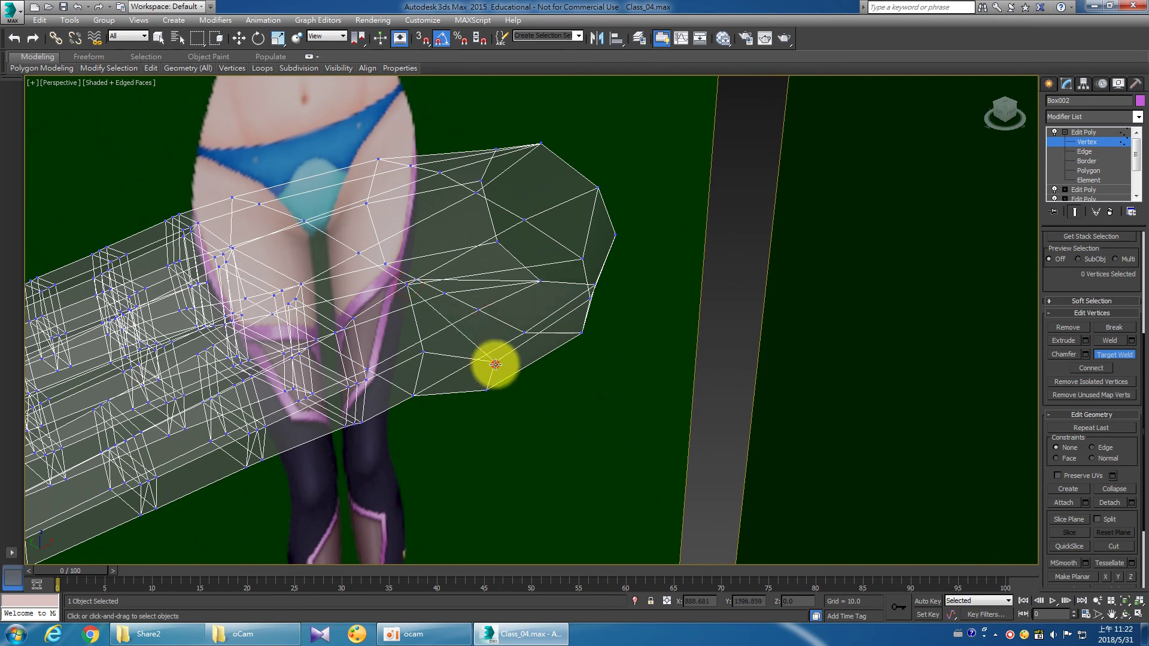
{"action": "left_click", "coordinate": [496, 364]}
{"action": "left_click", "coordinate": [422, 352]}
{"action": "left_click", "coordinate": [486, 391]}
{"action": "left_click", "coordinate": [415, 394]}
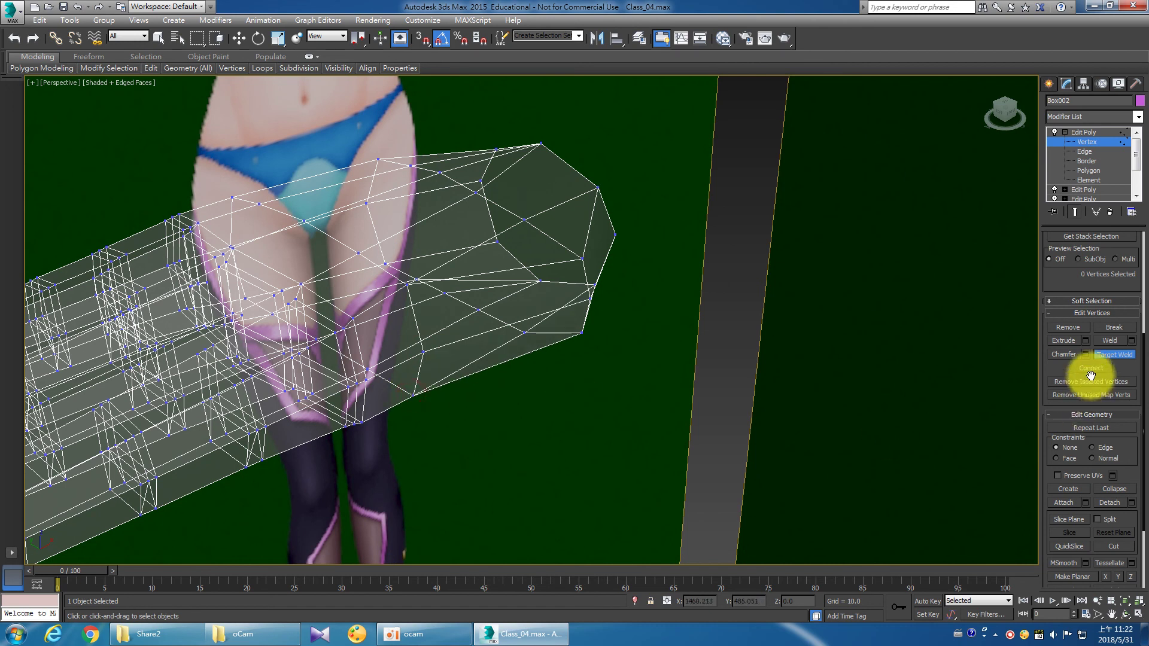
{"action": "left_click", "coordinate": [1102, 355]}
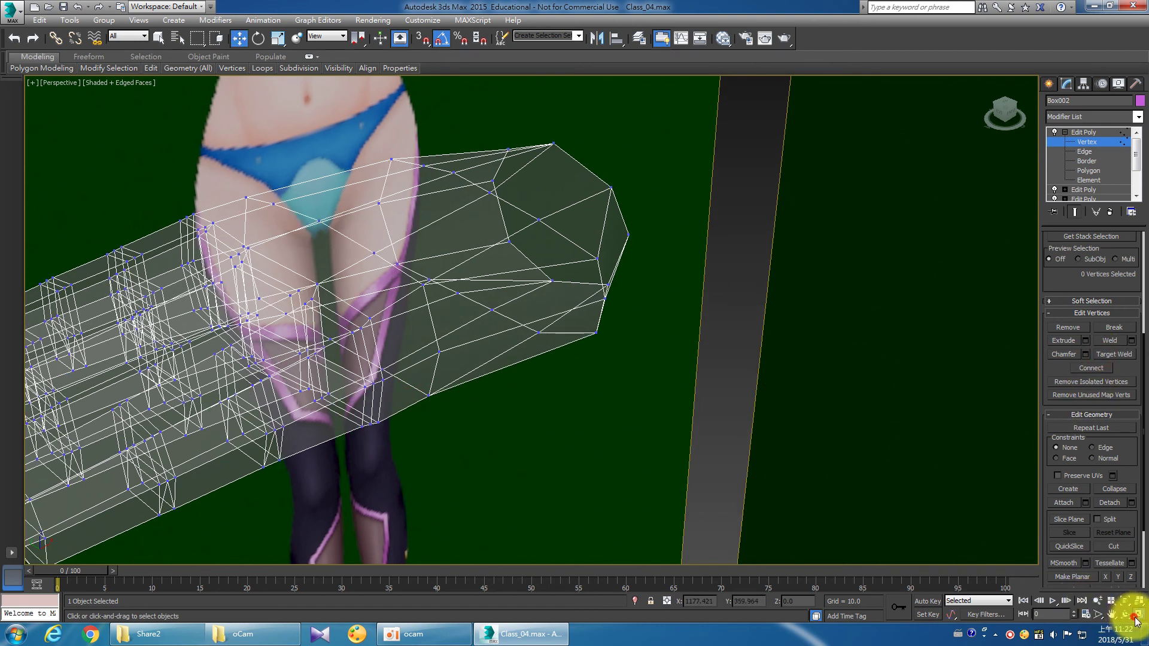
{"action": "left_click", "coordinate": [1138, 600]}
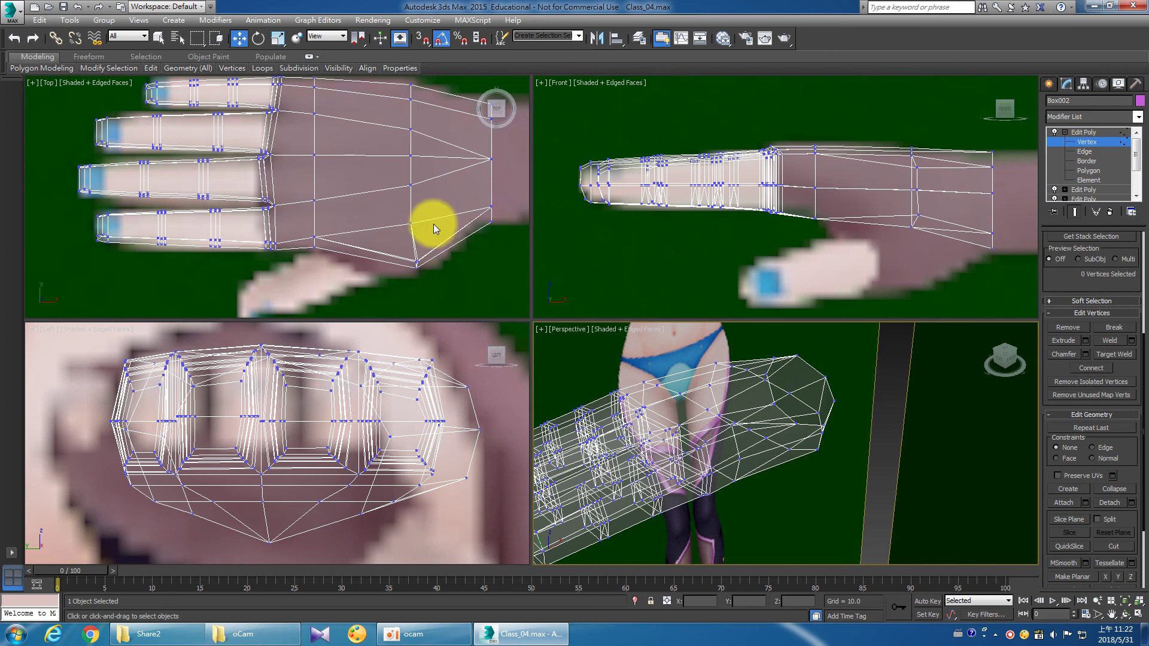
Snap the wrist-corner vertex onto a nearby point using edge-midpoint snapping.
{"action": "scroll", "coordinate": [438, 268], "scroll_direction": "up", "scroll_amount": 5}
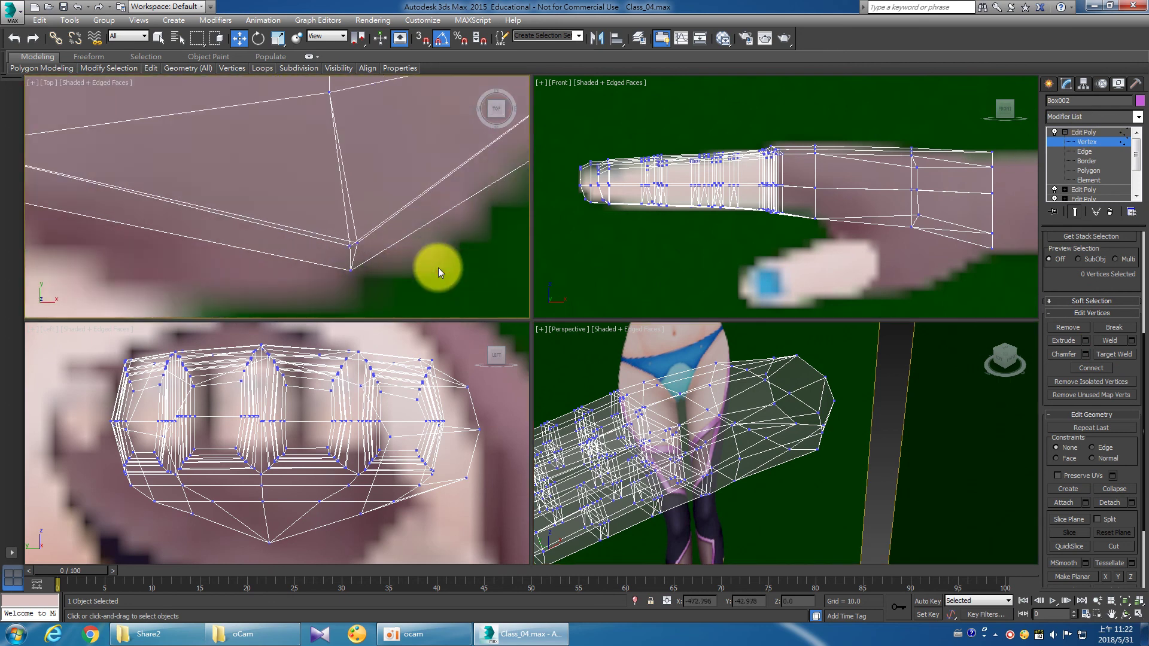
{"action": "scroll", "coordinate": [262, 242], "scroll_direction": "up", "scroll_amount": 2}
{"action": "left_click", "coordinate": [323, 227]}
{"action": "left_click_drag", "start_coordinate": [344, 217], "coordinate": [333, 227]}
{"action": "left_click", "coordinate": [418, 37]}
{"action": "right_click", "coordinate": [420, 42]}
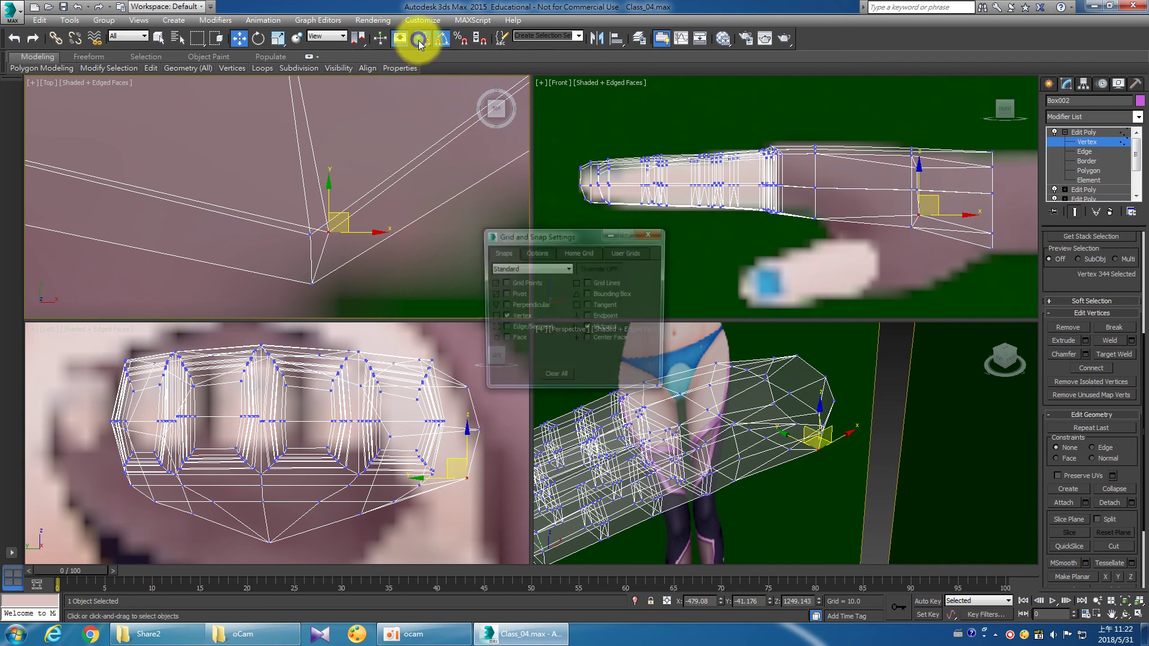
{"action": "left_click", "coordinate": [587, 326]}
{"action": "left_click", "coordinate": [648, 234]}
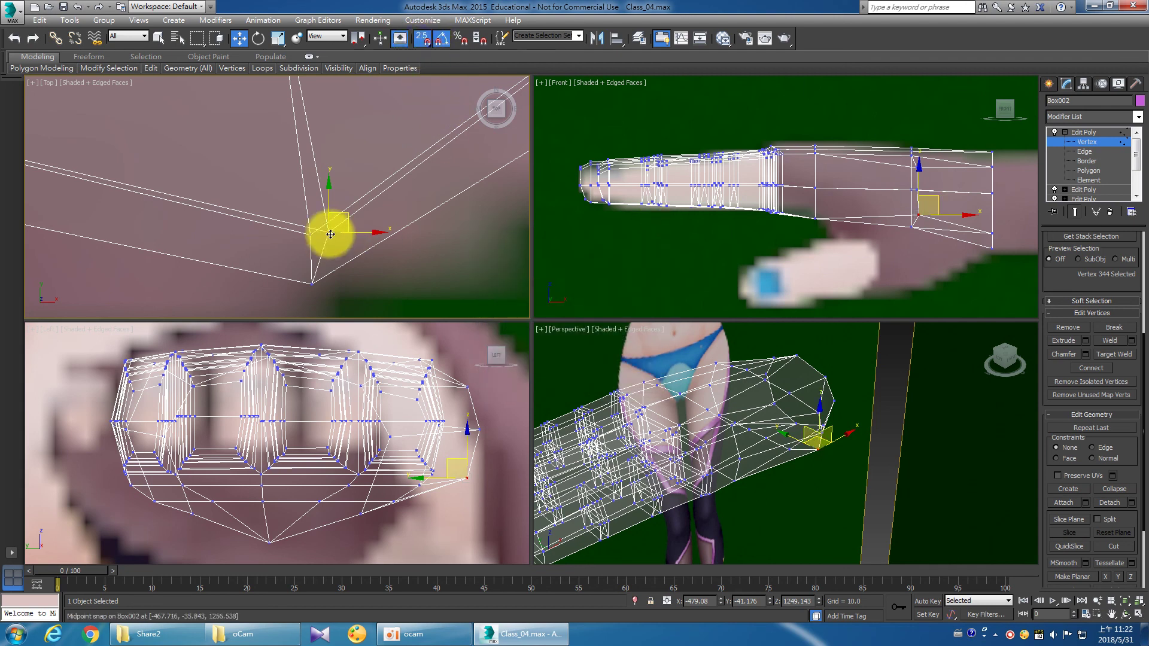
{"action": "left_click_drag", "start_coordinate": [327, 233], "coordinate": [307, 231]}
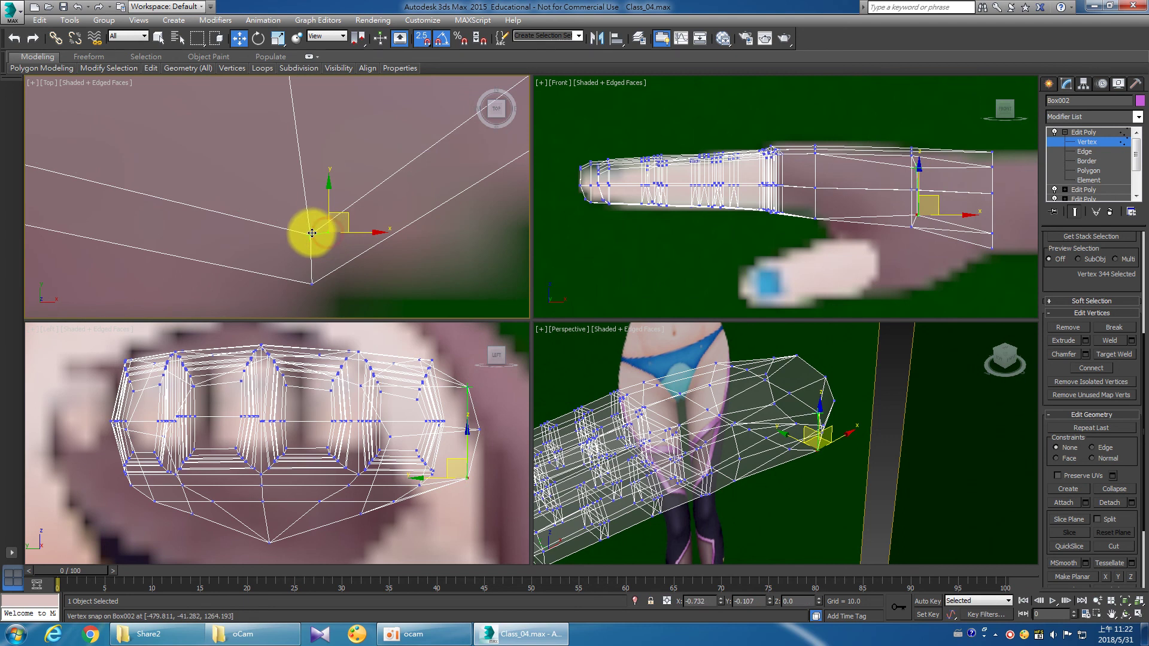
{"action": "scroll", "coordinate": [346, 281], "scroll_direction": "up", "scroll_amount": 2}
{"action": "scroll", "coordinate": [372, 267], "scroll_direction": "up", "scroll_amount": 3}
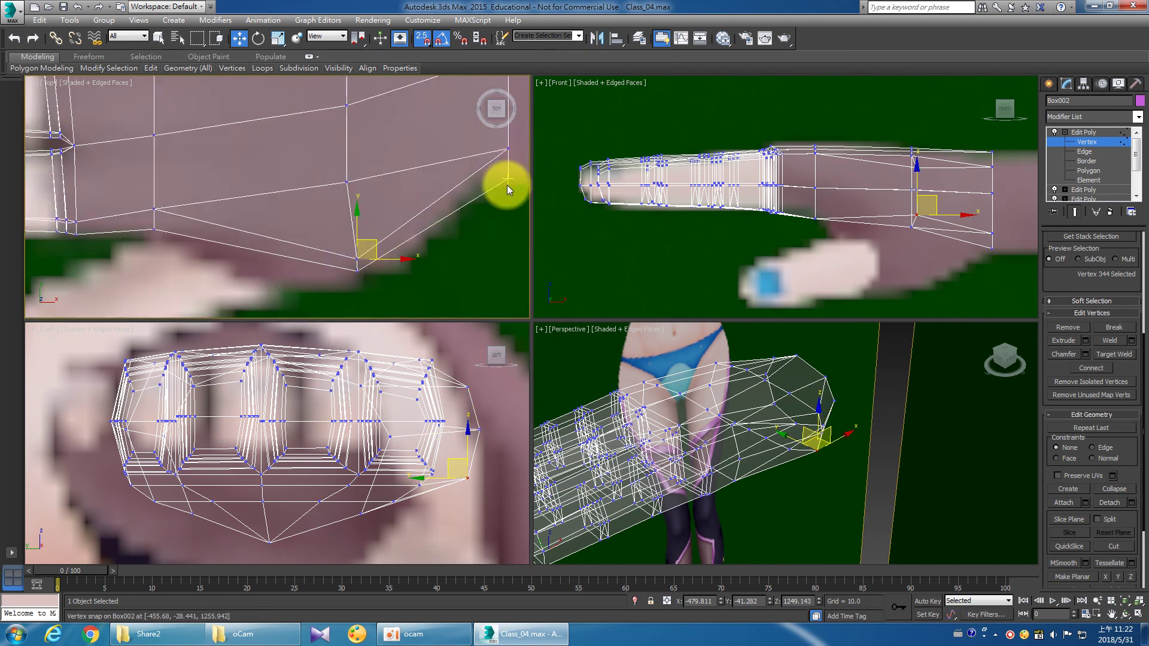
{"action": "left_click", "coordinate": [422, 38]}
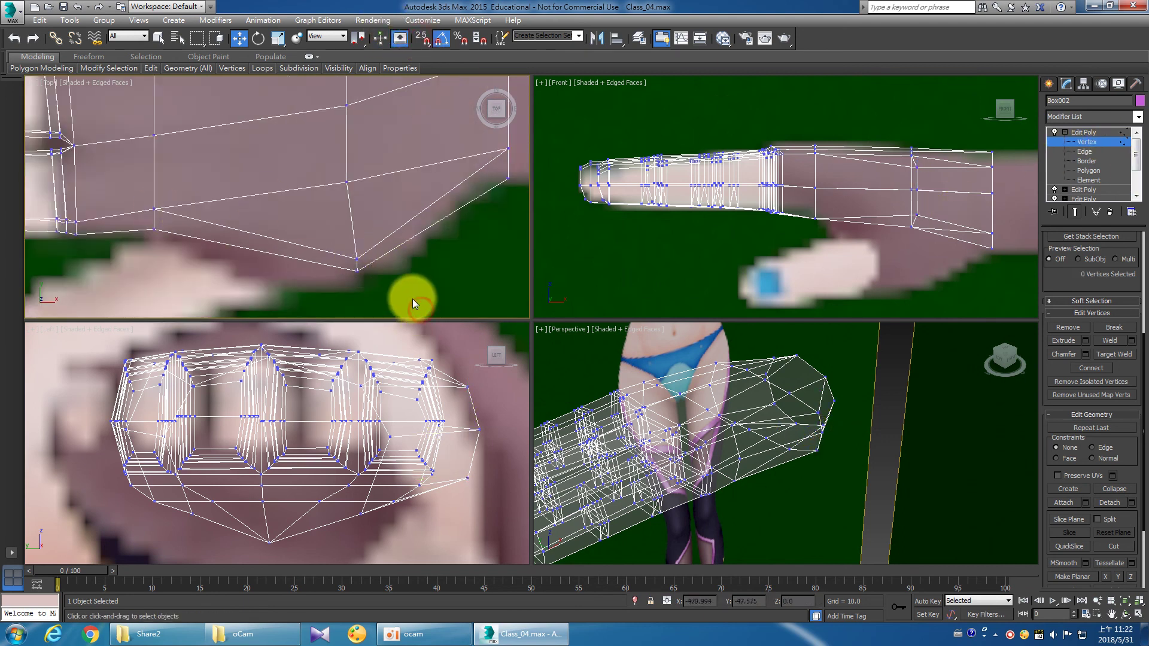
Move the stacked palm-corner vertices along X and Y to follow the reference.
{"action": "left_click_drag", "start_coordinate": [411, 300], "coordinate": [326, 251]}
{"action": "scroll", "coordinate": [371, 241], "scroll_direction": "down", "scroll_amount": 2}
{"action": "scroll", "coordinate": [389, 239], "scroll_direction": "down", "scroll_amount": 1}
{"action": "mouse_move", "coordinate": [406, 236]}
{"action": "left_mouse_down"}
{"action": "mouse_move", "coordinate": [376, 246]}
{"action": "mouse_move", "coordinate": [389, 245]}
{"action": "mouse_move", "coordinate": [368, 200]}
{"action": "mouse_move", "coordinate": [395, 209]}
{"action": "left_mouse_up"}
{"action": "left_click", "coordinate": [397, 230]}
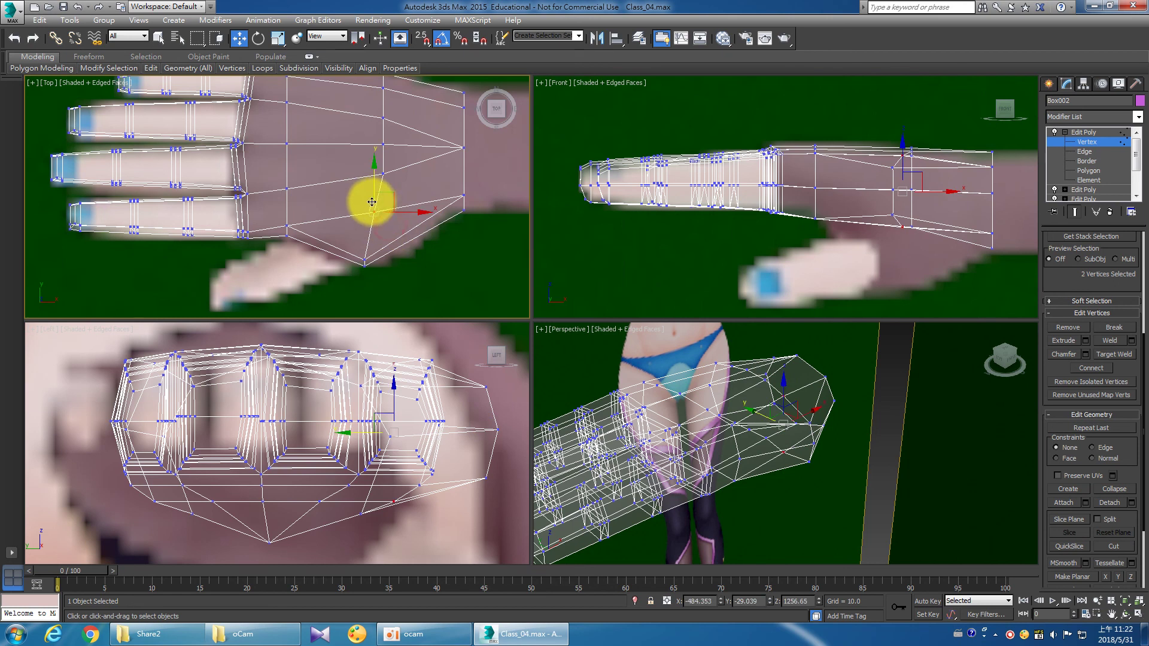
{"action": "left_click_drag", "start_coordinate": [374, 185], "coordinate": [382, 184]}
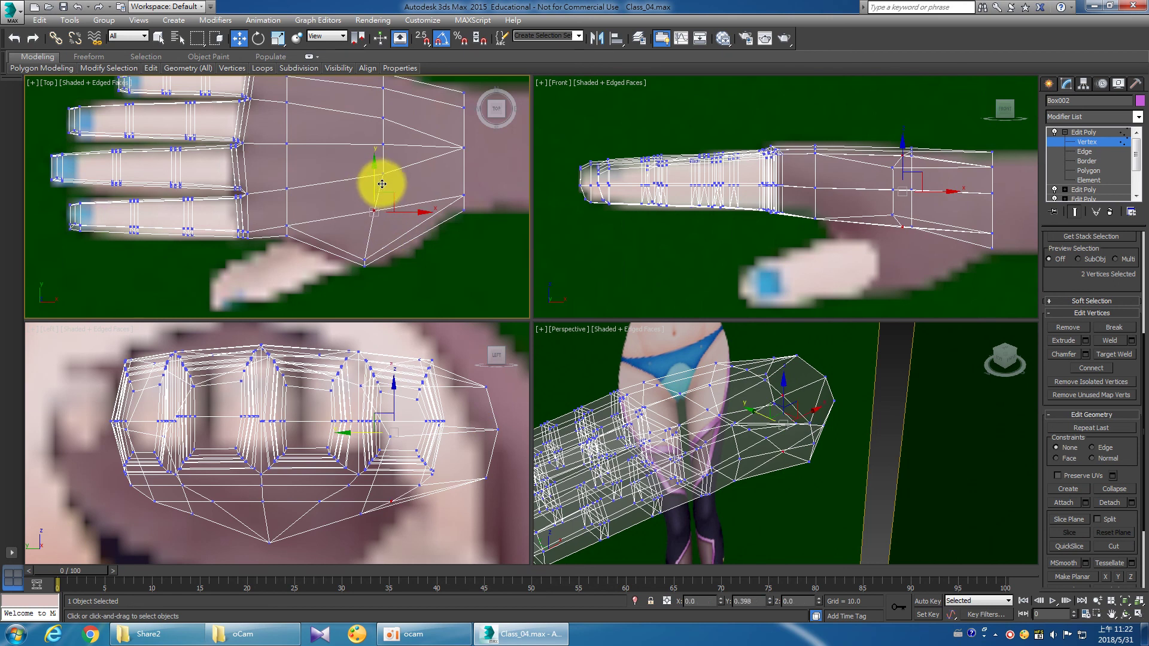
{"action": "left_click", "coordinate": [385, 188]}
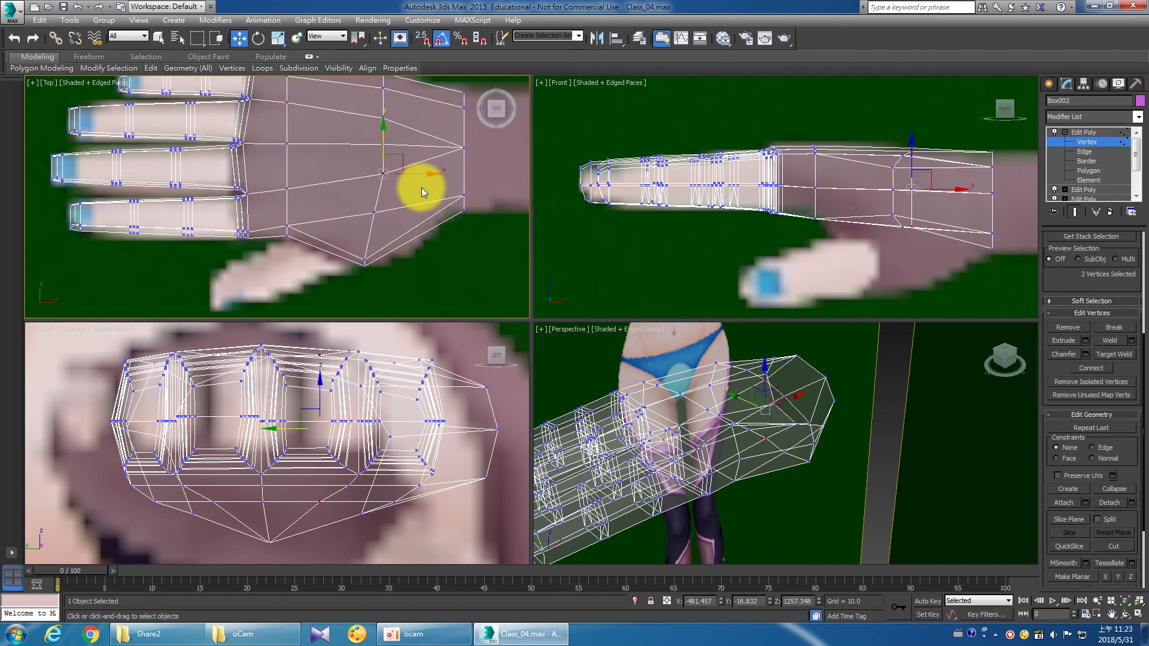
{"action": "left_click_drag", "start_coordinate": [421, 176], "coordinate": [419, 174]}
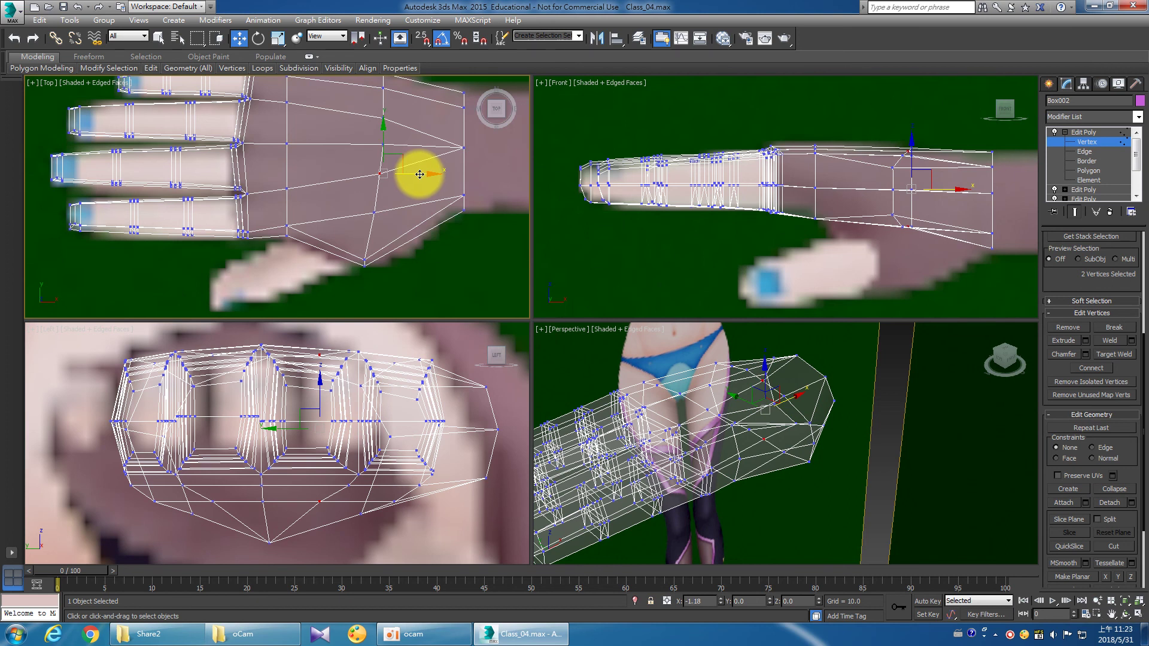
{"action": "left_click", "coordinate": [370, 259]}
{"action": "left_click", "coordinate": [343, 233]}
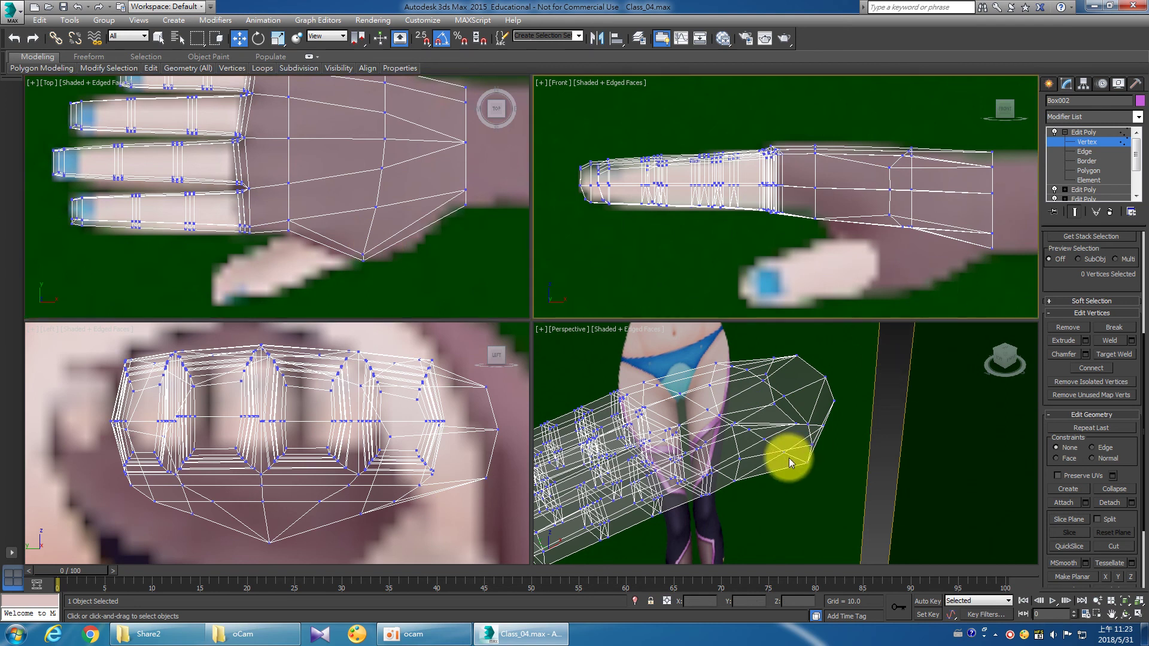
Scale two thumb-base vertices slightly vertically, then maximize and orbit the Perspective view.
{"action": "left_click", "coordinate": [812, 426]}
{"action": "left_click", "coordinate": [811, 462], "text": "ctrl"}
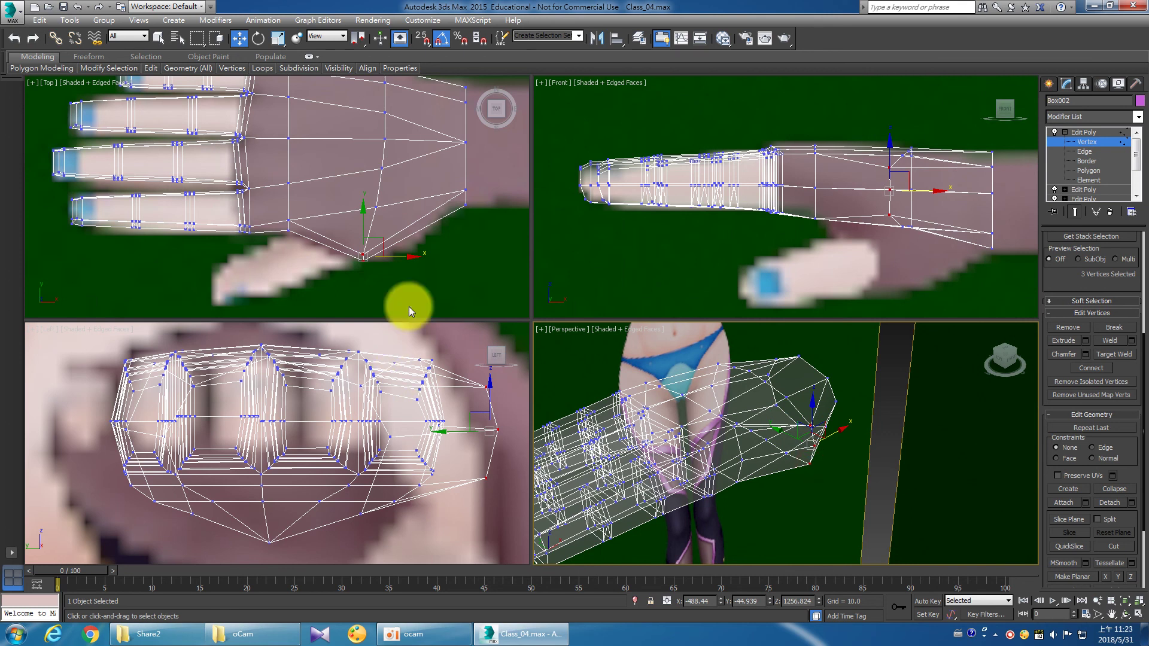
{"action": "left_click", "coordinate": [278, 38]}
{"action": "middle_click_drag", "start_coordinate": [469, 434], "coordinate": [431, 419]}
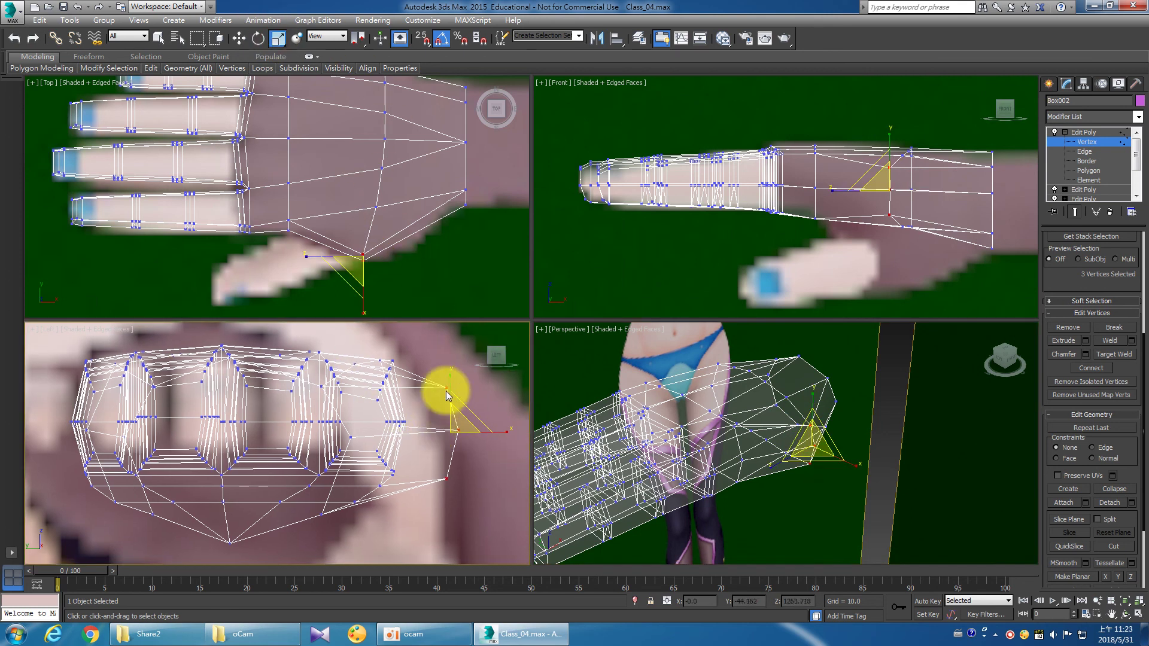
{"action": "left_click_drag", "start_coordinate": [446, 377], "coordinate": [463, 389]}
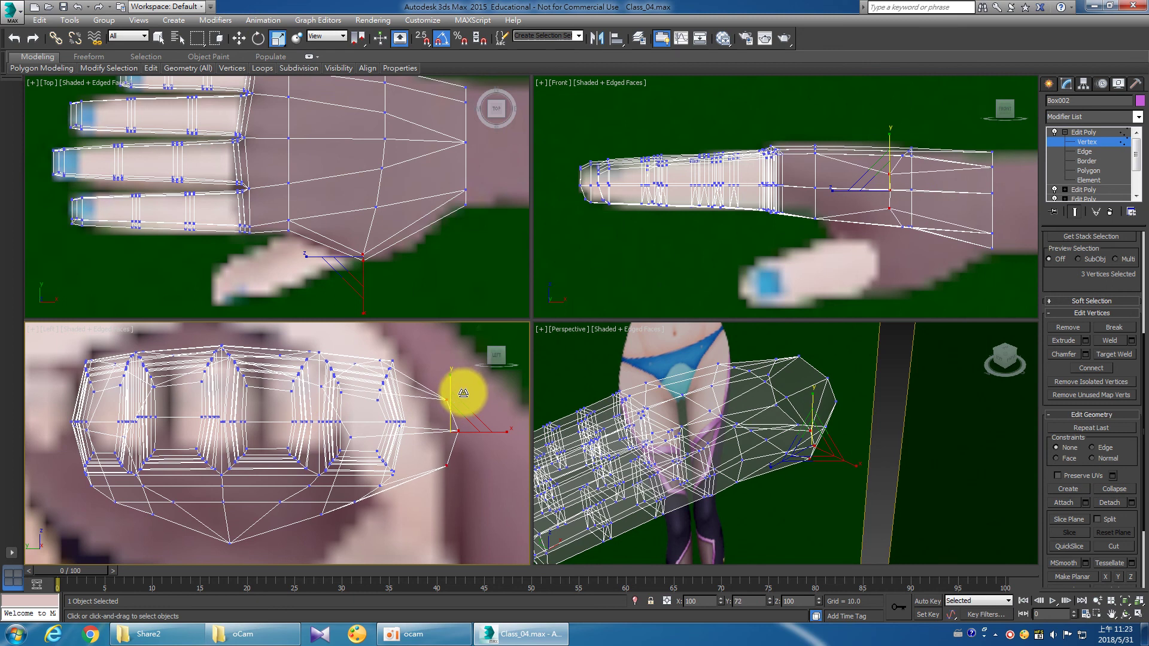
{"action": "right_click", "coordinate": [968, 553]}
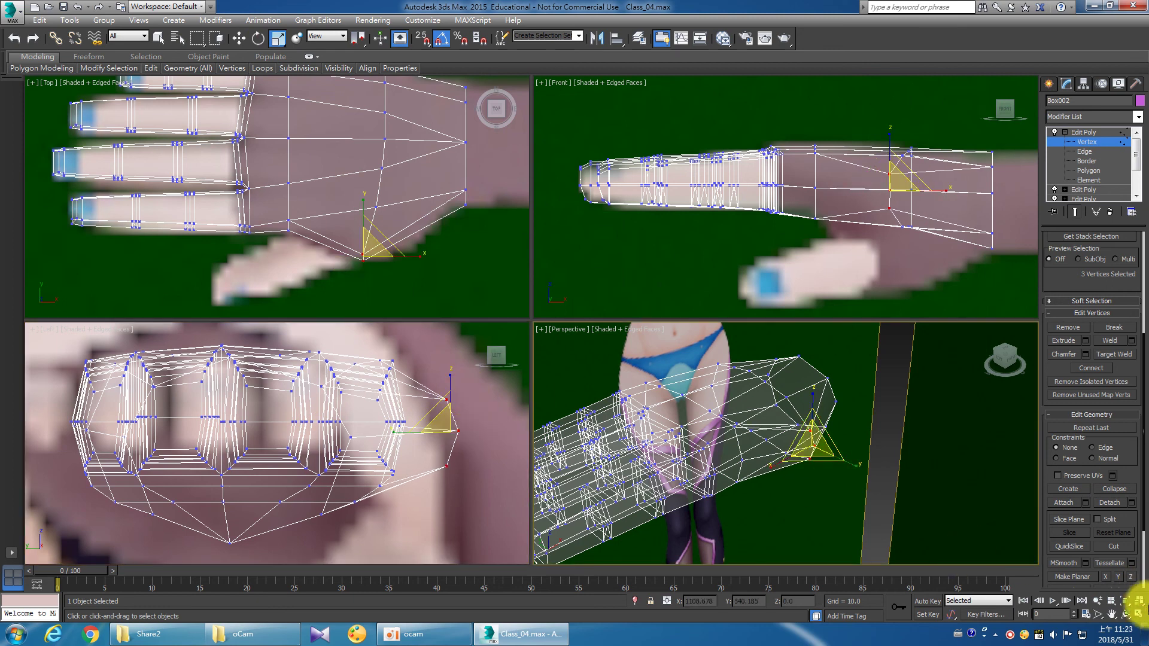
{"action": "left_click", "coordinate": [1138, 613]}
{"action": "mouse_move", "coordinate": [987, 556]}
{"action": "left_mouse_down"}
{"action": "mouse_move", "coordinate": [526, 379]}
{"action": "mouse_move", "coordinate": [712, 325]}
{"action": "left_mouse_up"}
Connect two selected thumb-side edges with a new edge.
{"action": "left_click", "coordinate": [1090, 152]}
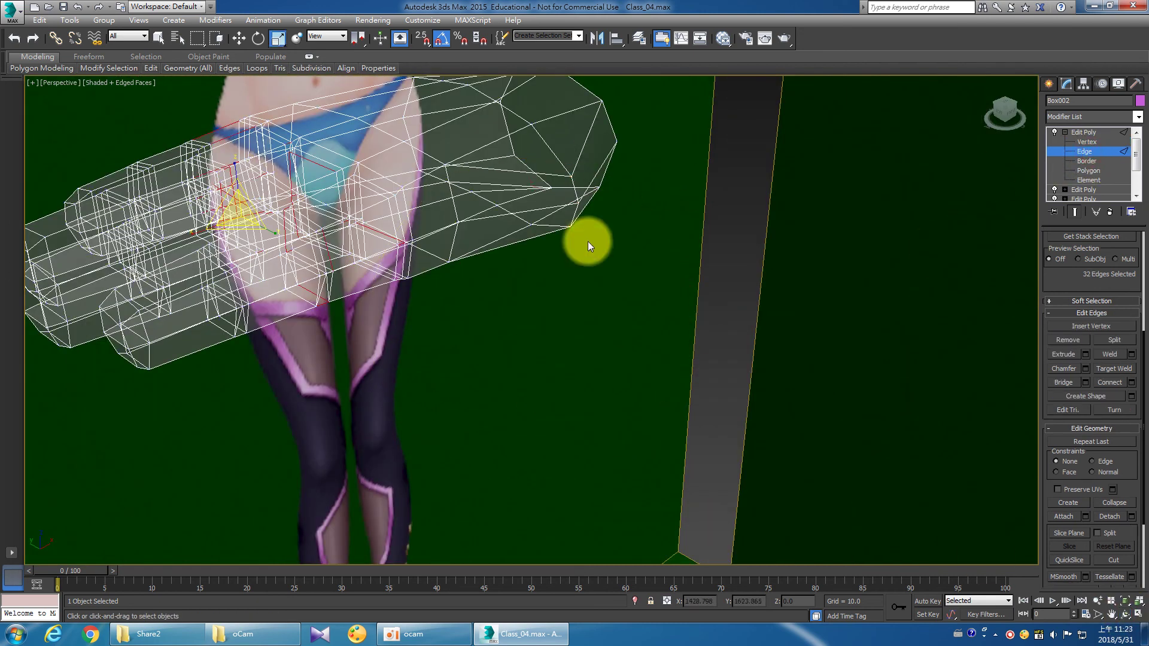
{"action": "left_click", "coordinate": [520, 173]}
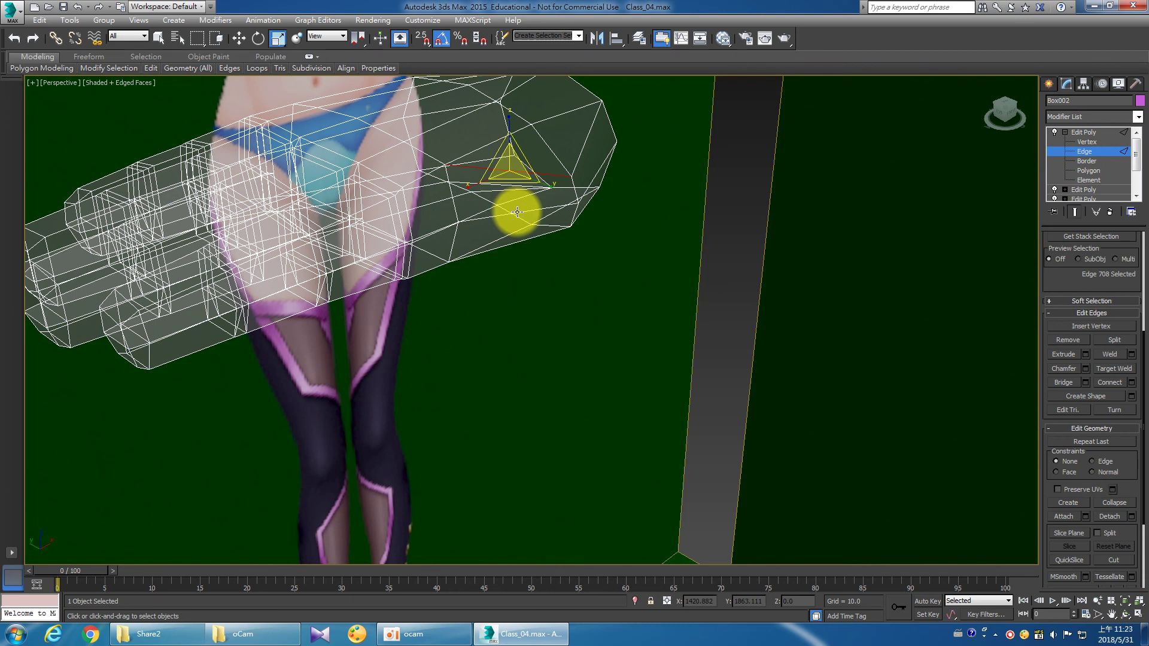
{"action": "left_click", "coordinate": [529, 237], "text": "ctrl"}
{"action": "right_click", "coordinate": [528, 237]}
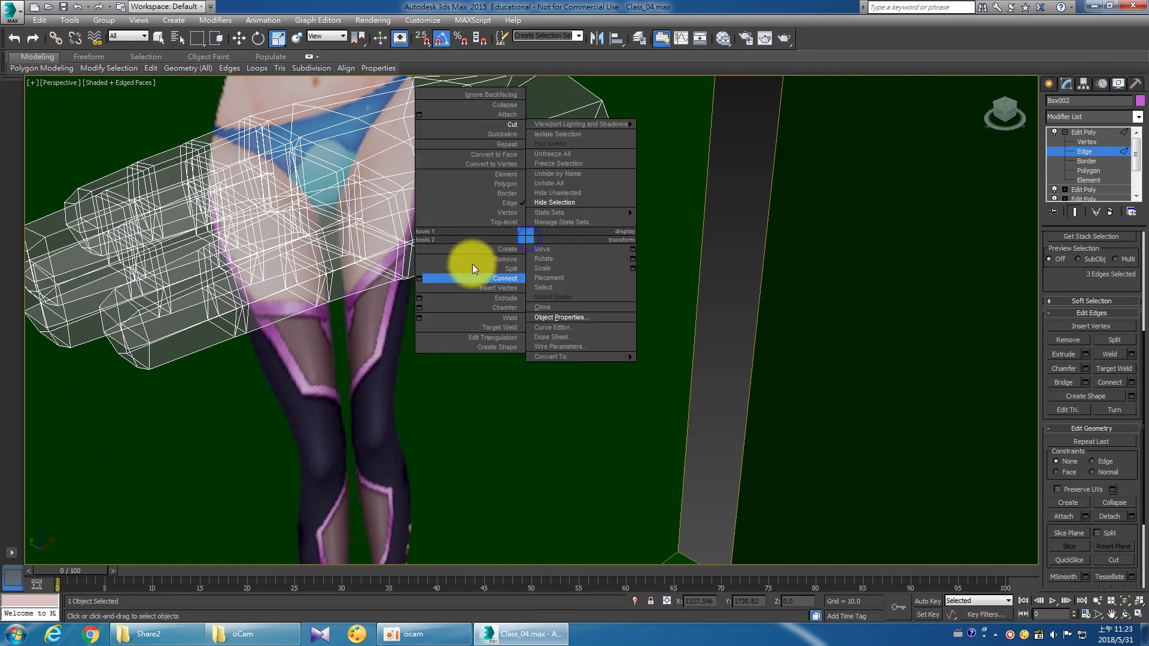
{"action": "left_click", "coordinate": [418, 281]}
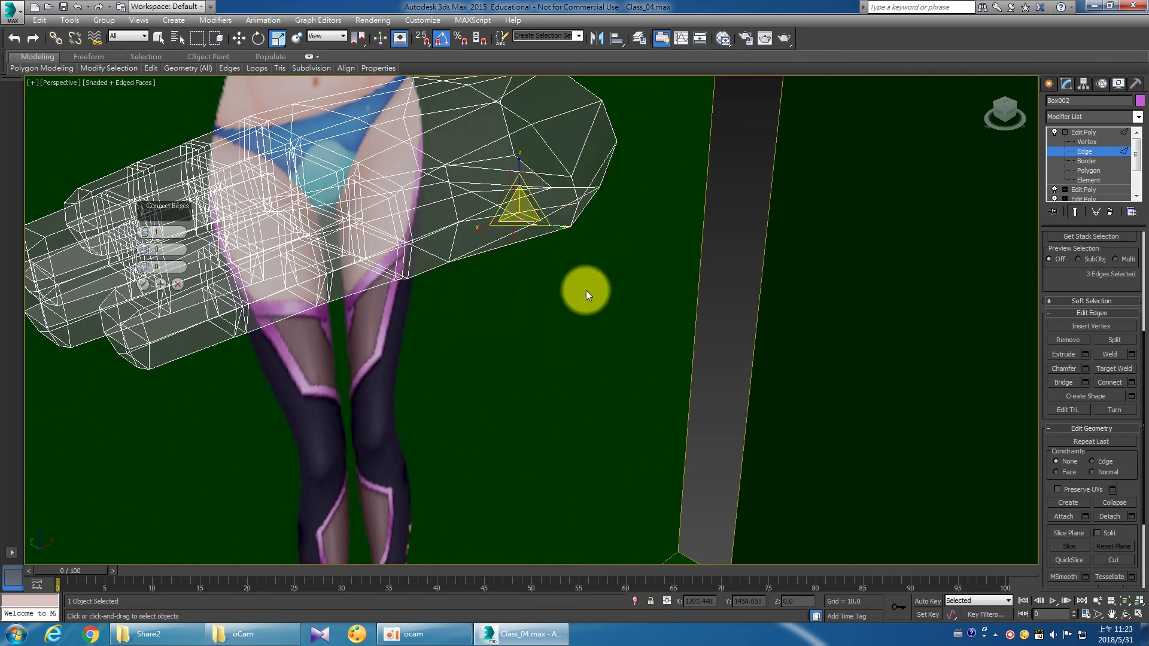
{"action": "left_click", "coordinate": [142, 284]}
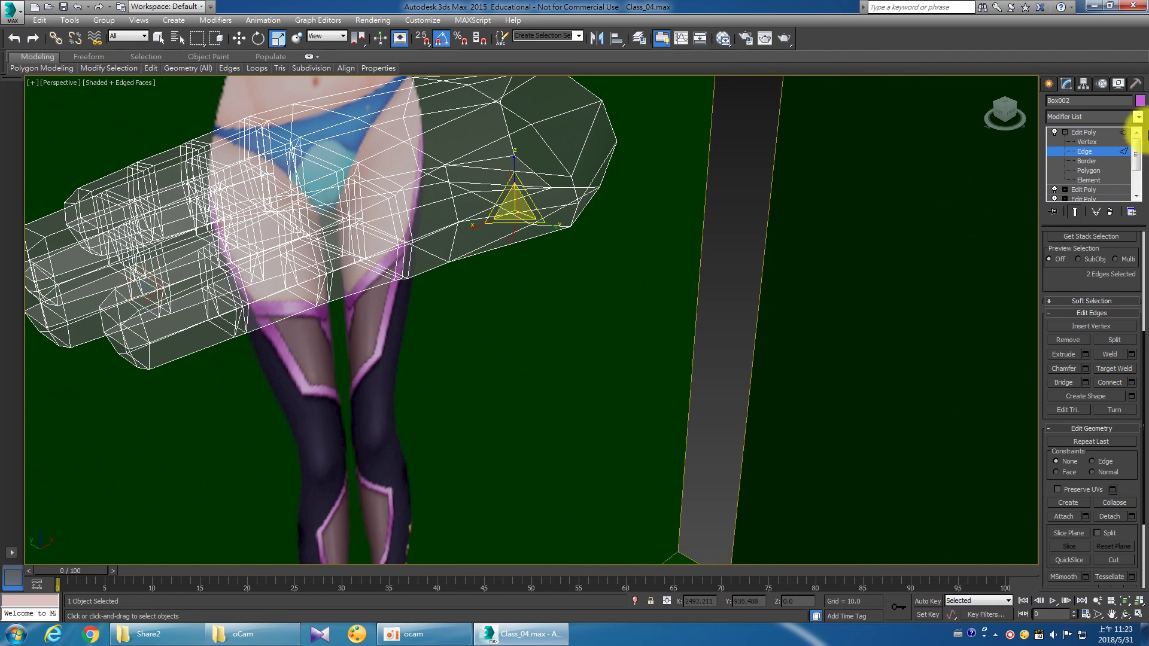
Nudge the new vertex slightly left in the Top view of the four-view layout.
{"action": "left_click", "coordinate": [1100, 142]}
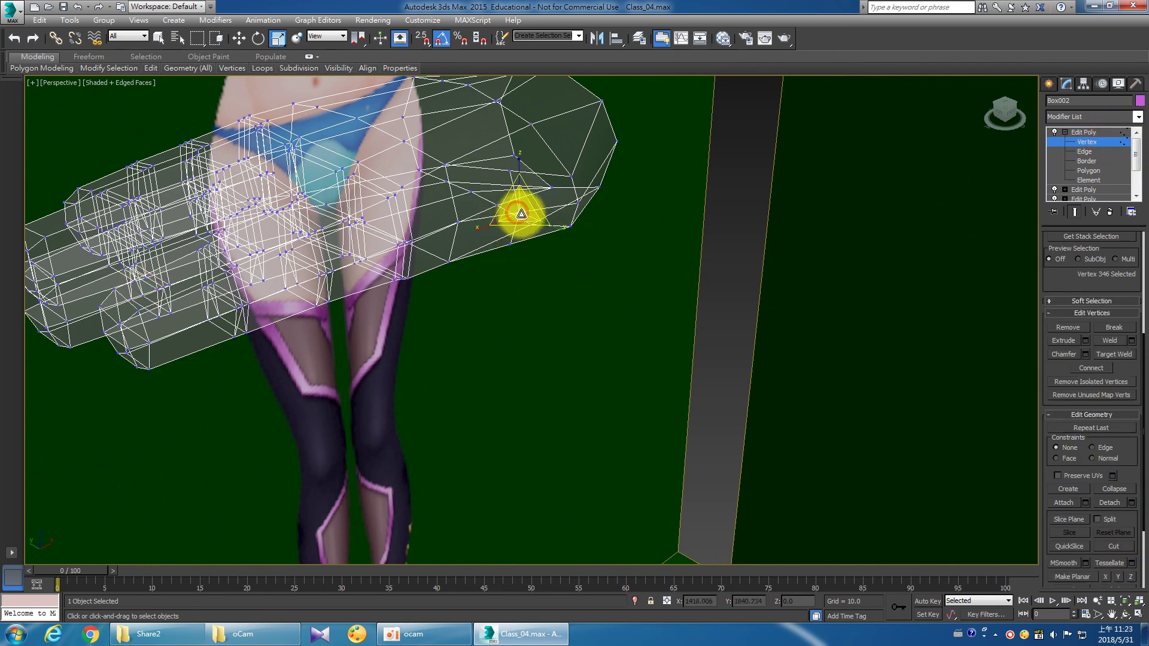
{"action": "key", "text": "w"}
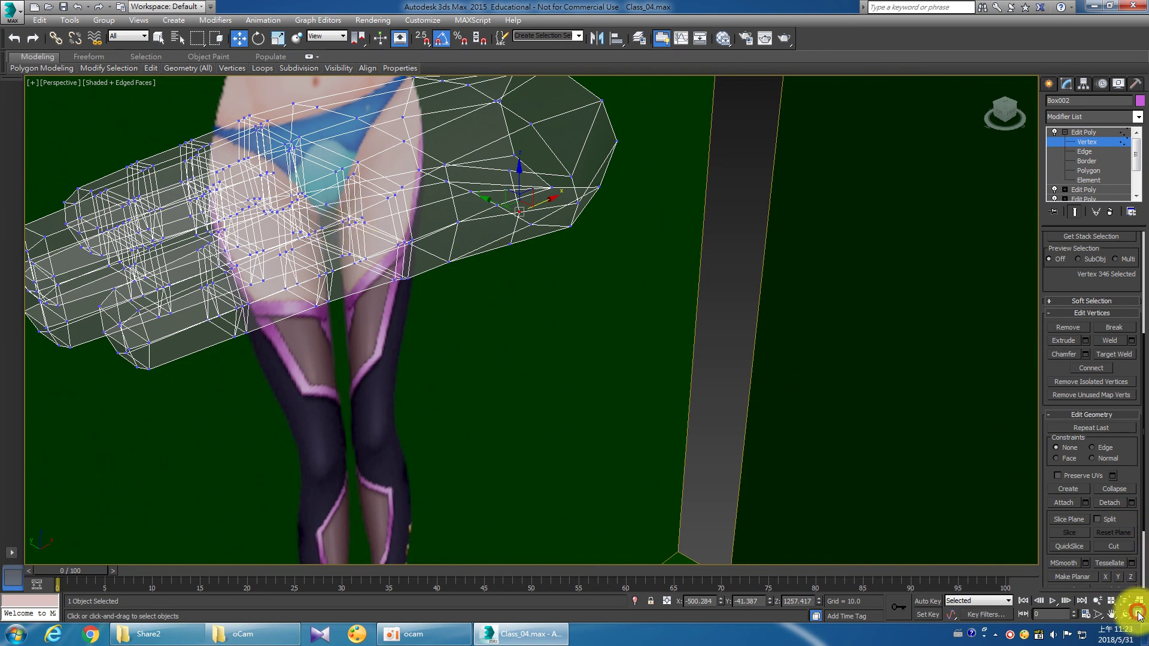
{"action": "left_click", "coordinate": [1138, 616]}
{"action": "scroll", "coordinate": [335, 239], "scroll_direction": "up", "scroll_amount": 5}
{"action": "left_click_drag", "start_coordinate": [330, 265], "coordinate": [319, 261]}
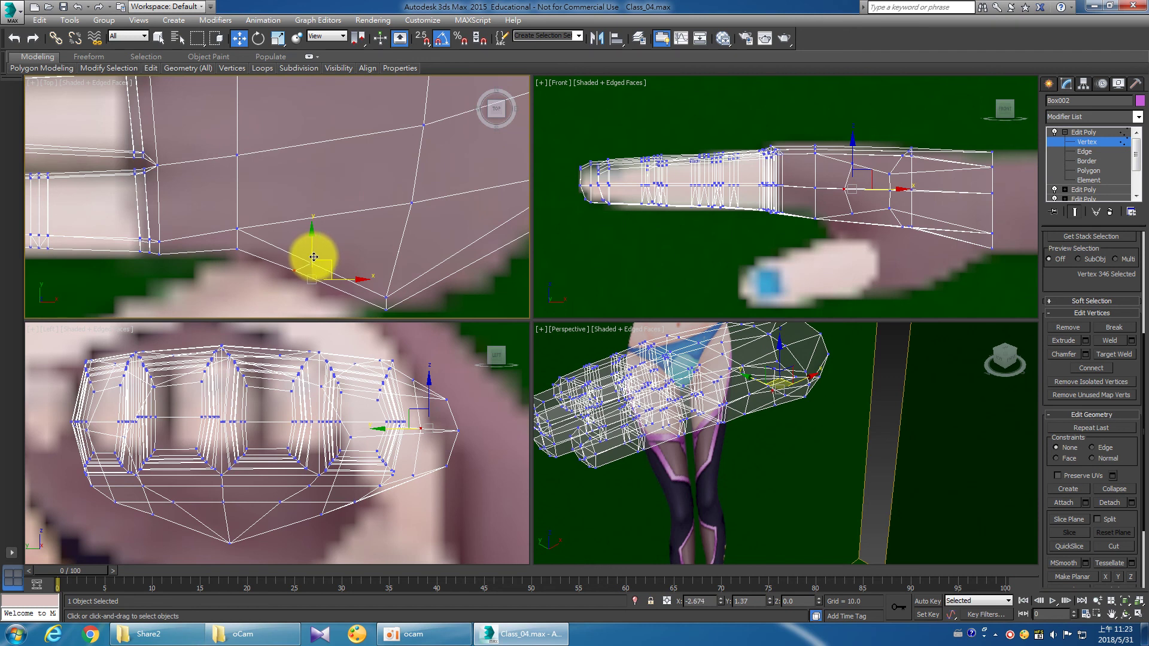
Move the new thumb vertex further left toward the reference, framing it in maximized Perspective.
{"action": "left_click_drag", "start_coordinate": [314, 258], "coordinate": [298, 249]}
{"action": "mouse_move", "coordinate": [794, 366]}
{"action": "middle_mouse_down", "text": "alt"}
{"action": "mouse_move", "coordinate": [928, 436]}
{"action": "mouse_move", "coordinate": [954, 470]}
{"action": "middle_mouse_up", "text": "alt"}
{"action": "key", "text": "z"}
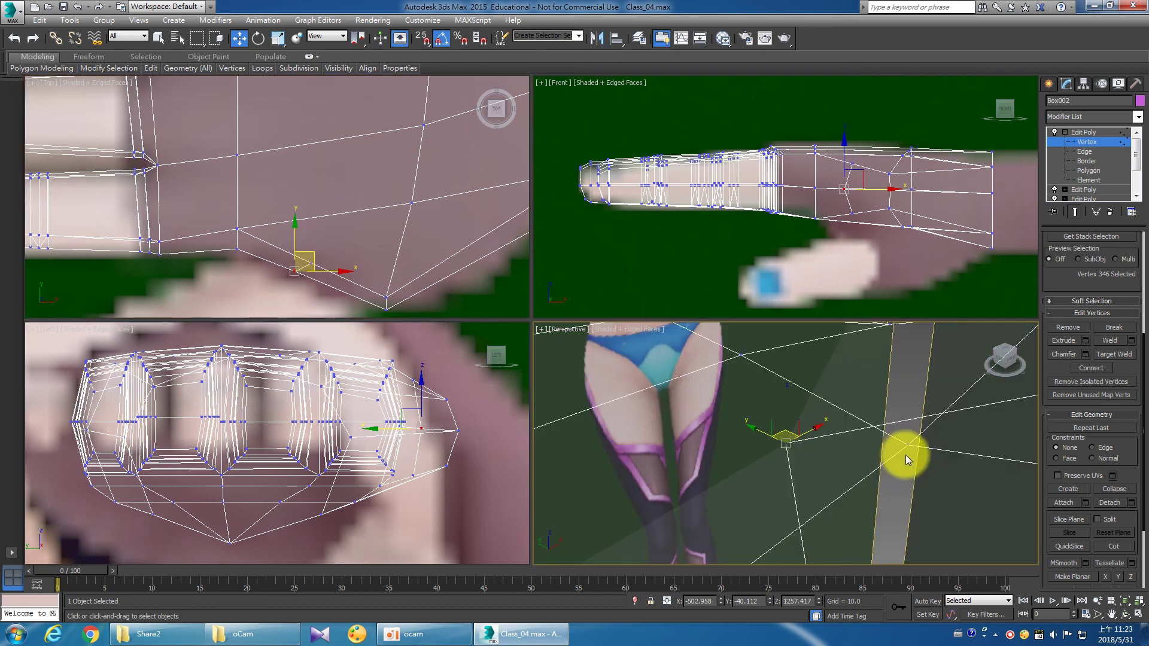
{"action": "left_click", "coordinate": [1136, 619]}
{"action": "mouse_move", "coordinate": [944, 513]}
{"action": "middle_mouse_down", "text": "alt"}
{"action": "mouse_move", "coordinate": [810, 448]}
{"action": "mouse_move", "coordinate": [868, 494]}
{"action": "mouse_move", "coordinate": [833, 475]}
{"action": "middle_mouse_up", "text": "alt"}
Select the two polygons capping the thumb end and orbit to inspect them.
{"action": "left_click", "coordinate": [1097, 171]}
{"action": "left_click", "coordinate": [974, 486]}
{"action": "left_click", "coordinate": [885, 469]}
{"action": "key", "text": "z"}
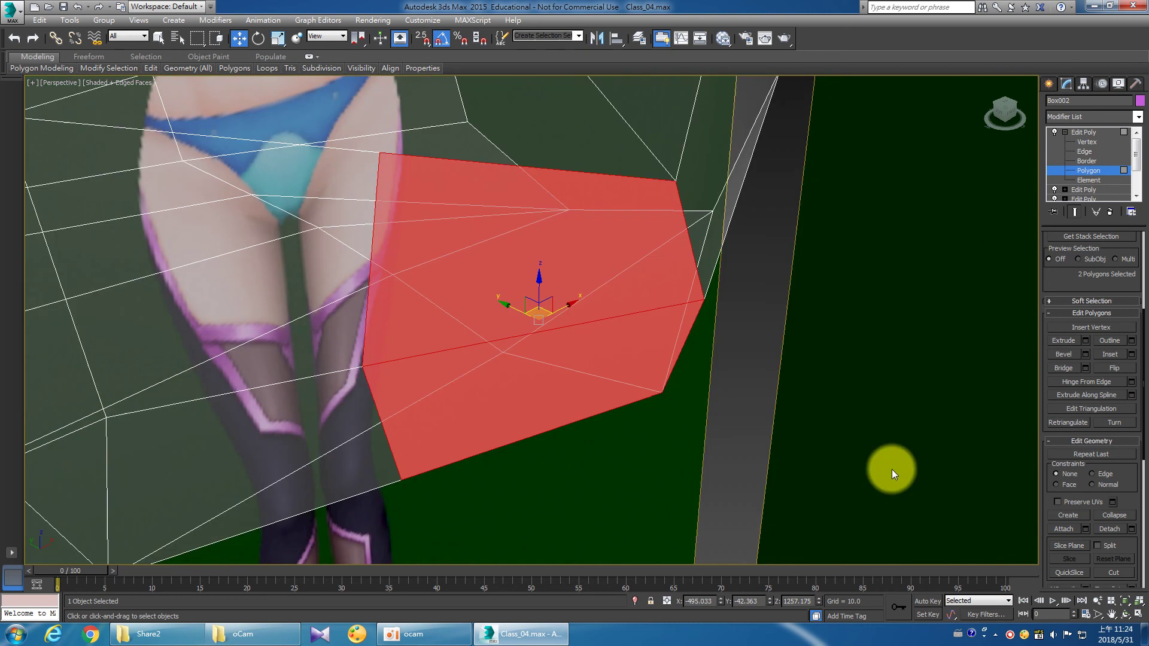
{"action": "scroll", "coordinate": [656, 371], "scroll_direction": "down", "scroll_amount": 5}
{"action": "scroll", "coordinate": [636, 372], "scroll_direction": "up", "scroll_amount": 2}
{"action": "scroll", "coordinate": [631, 377], "scroll_direction": "up", "scroll_amount": 2}
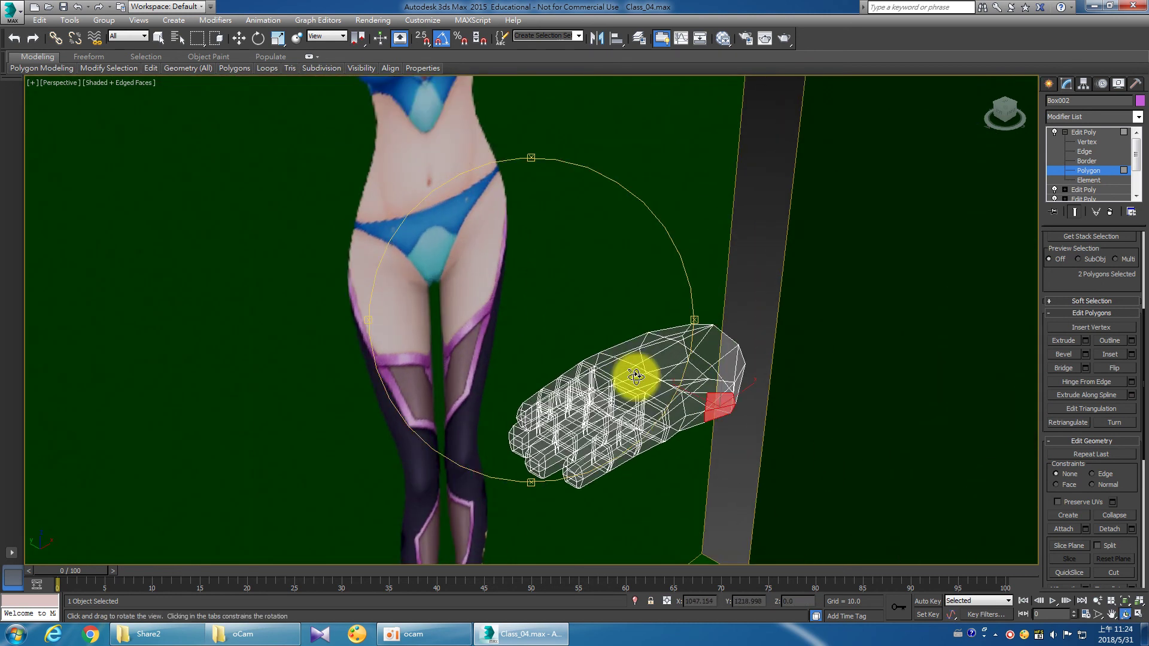
{"action": "middle_click_drag", "start_coordinate": [630, 377], "coordinate": [485, 300]}
{"action": "mouse_move", "coordinate": [486, 301]}
{"action": "left_mouse_down"}
{"action": "mouse_move", "coordinate": [552, 346]}
{"action": "mouse_move", "coordinate": [503, 313]}
{"action": "mouse_move", "coordinate": [577, 321]}
{"action": "mouse_move", "coordinate": [582, 341]}
{"action": "mouse_move", "coordinate": [526, 325]}
{"action": "mouse_move", "coordinate": [512, 341]}
{"action": "mouse_move", "coordinate": [528, 345]}
{"action": "left_mouse_up"}
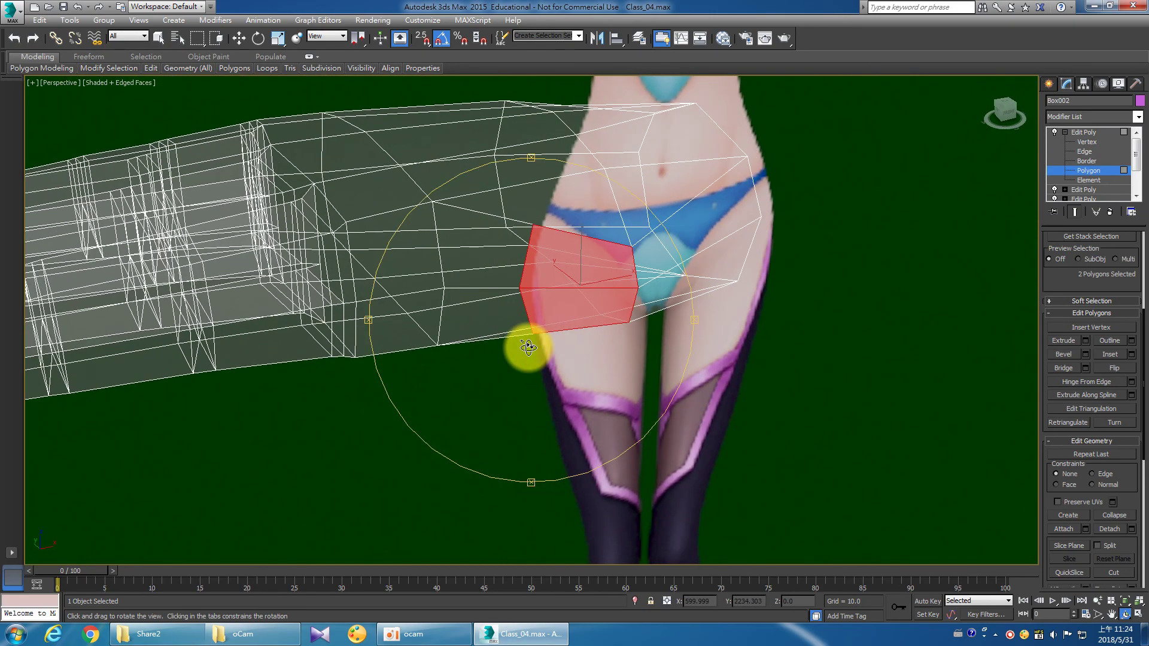
{"action": "key", "text": "w"}
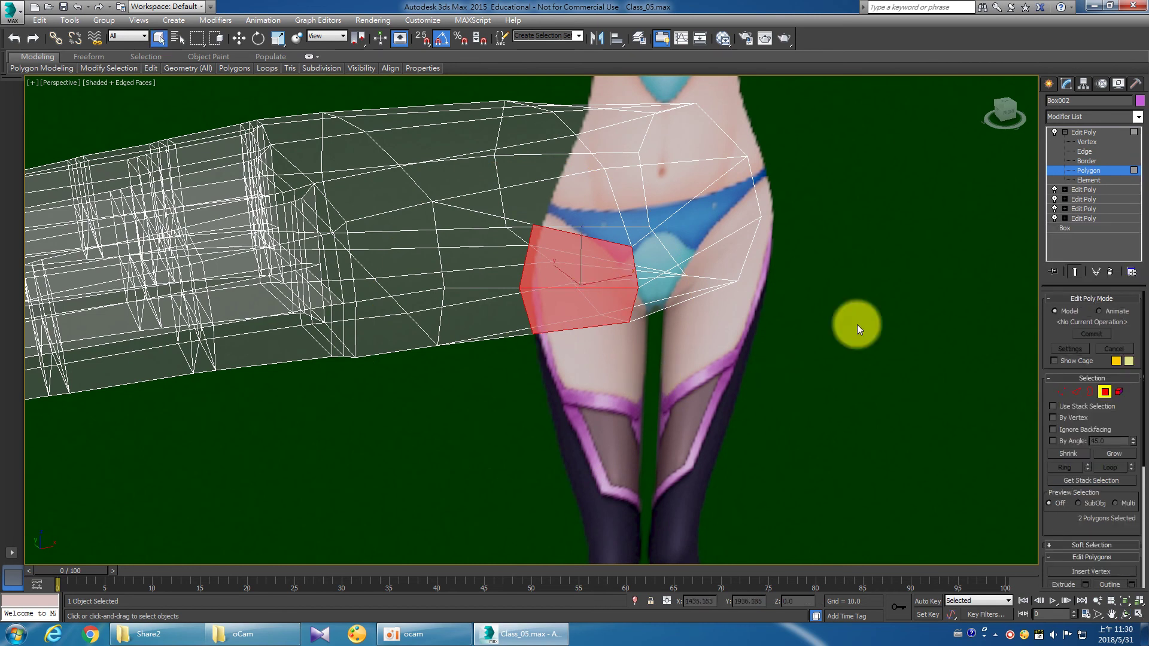
Move the thumb-tip vertices down and right in the Top view to fit the reference.
{"action": "left_click", "coordinate": [1138, 612]}
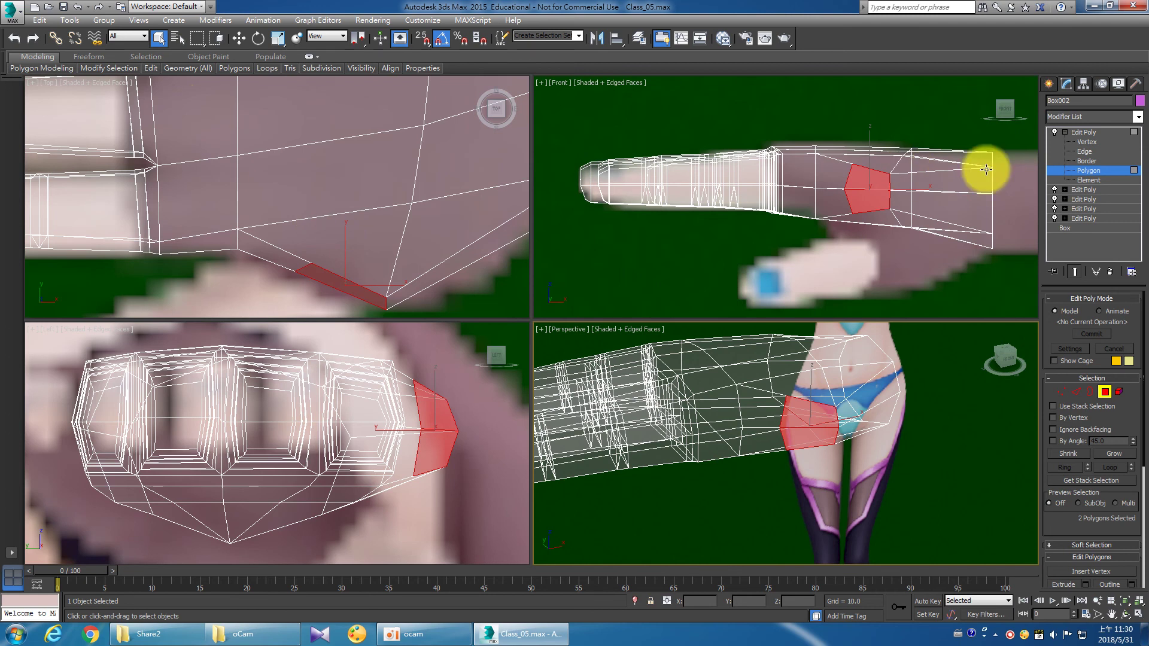
{"action": "left_click", "coordinate": [1076, 142]}
{"action": "mouse_move", "coordinate": [269, 262]}
{"action": "left_mouse_down"}
{"action": "mouse_move", "coordinate": [308, 285]}
{"action": "mouse_move", "coordinate": [303, 245]}
{"action": "left_mouse_up"}
{"action": "key", "text": "w"}
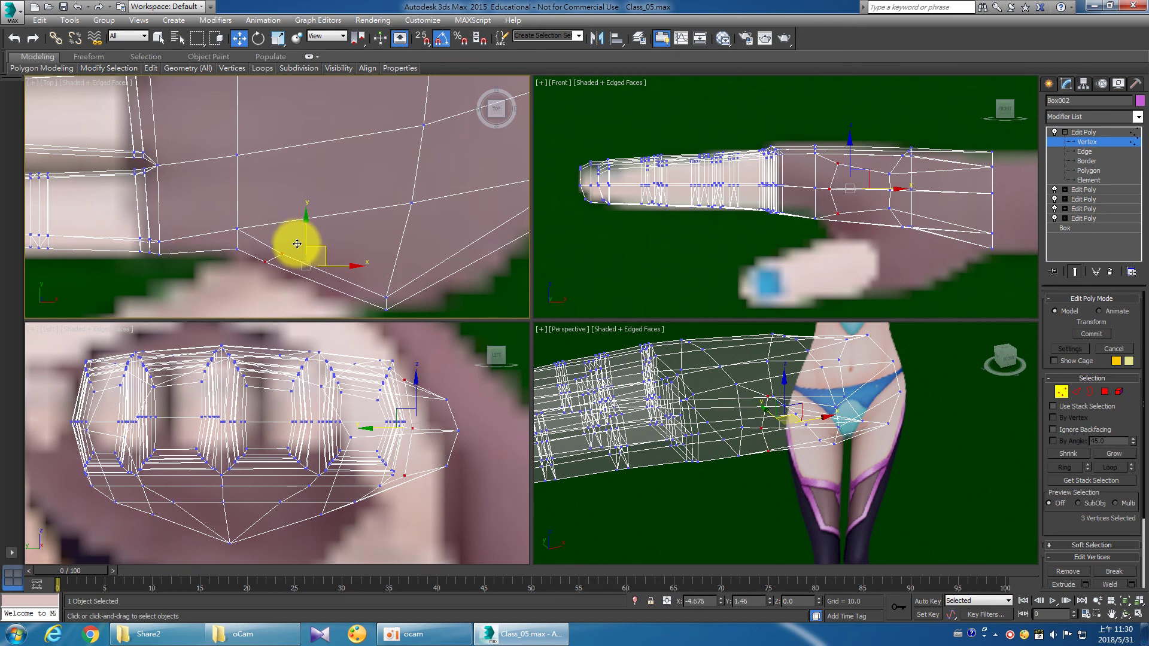
{"action": "mouse_move", "coordinate": [300, 295]}
{"action": "left_mouse_down"}
{"action": "mouse_move", "coordinate": [277, 236]}
{"action": "mouse_move", "coordinate": [309, 248]}
{"action": "left_mouse_up"}
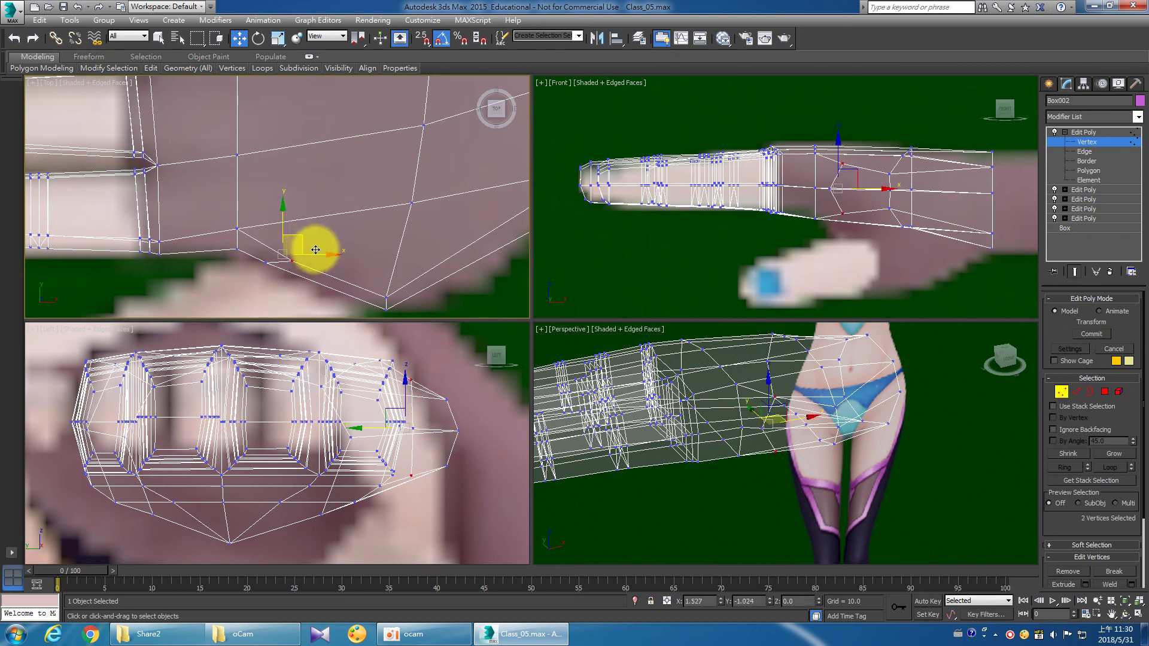
{"action": "mouse_move", "coordinate": [316, 250]}
{"action": "left_mouse_down"}
{"action": "mouse_move", "coordinate": [361, 266]}
{"action": "mouse_move", "coordinate": [390, 300]}
{"action": "mouse_move", "coordinate": [391, 280]}
{"action": "left_mouse_up"}
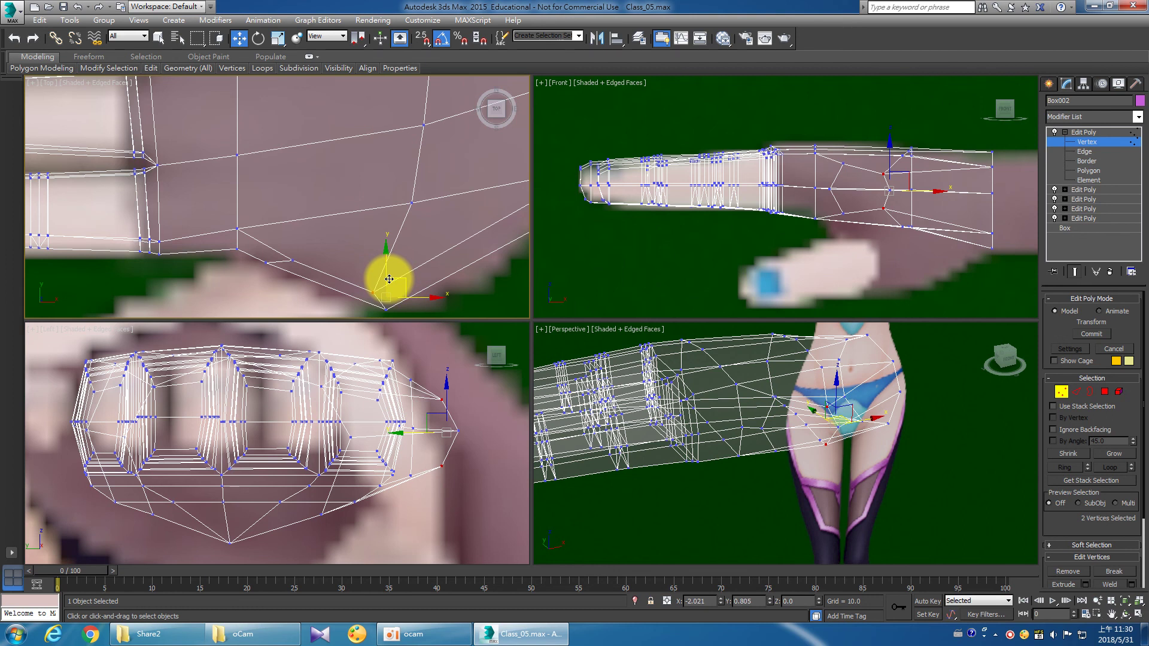
{"action": "left_click_drag", "start_coordinate": [389, 279], "coordinate": [386, 281]}
Add the thumb tip vertex and shift the tip vertices to match the reference.
{"action": "middle_click", "coordinate": [667, 437]}
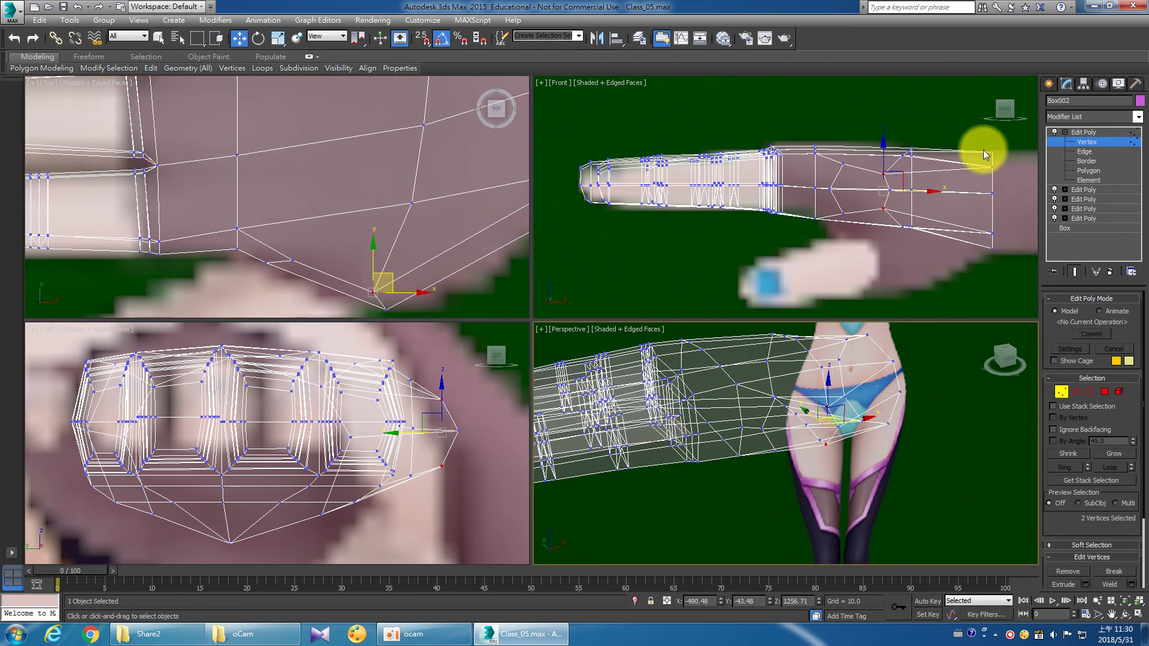
{"action": "left_click", "coordinate": [1071, 171]}
{"action": "scroll", "coordinate": [285, 254], "scroll_direction": "down", "scroll_amount": 3}
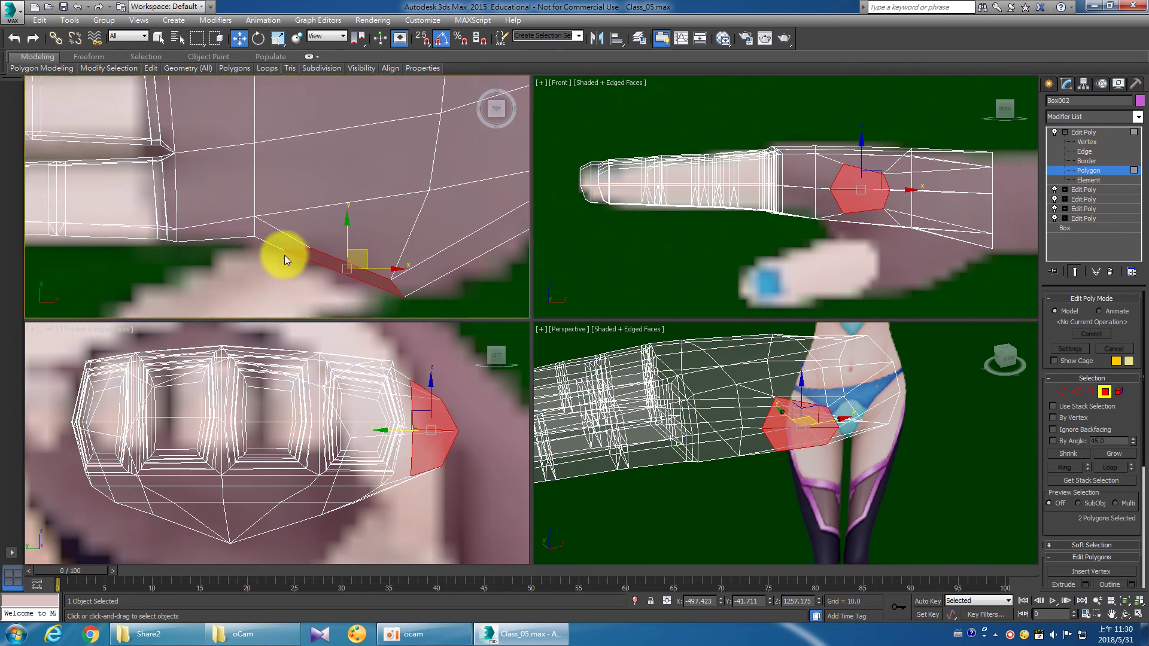
{"action": "scroll", "coordinate": [353, 242], "scroll_direction": "up", "scroll_amount": 2}
{"action": "scroll", "coordinate": [355, 243], "scroll_direction": "up", "scroll_amount": 2}
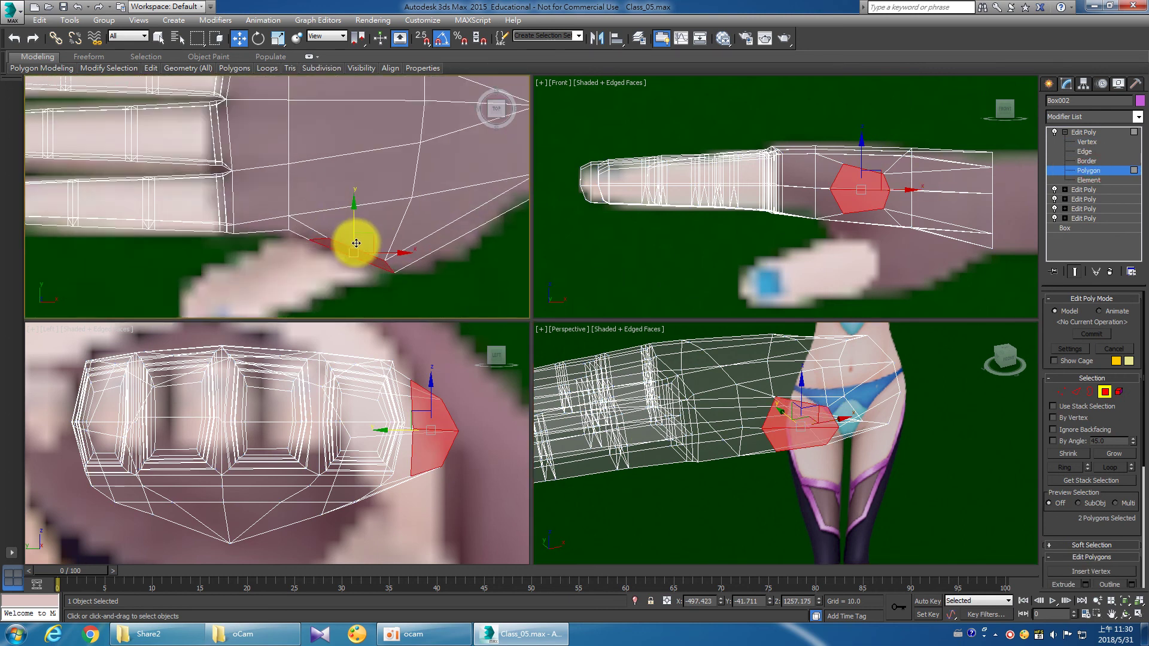
{"action": "left_click", "coordinate": [1058, 141]}
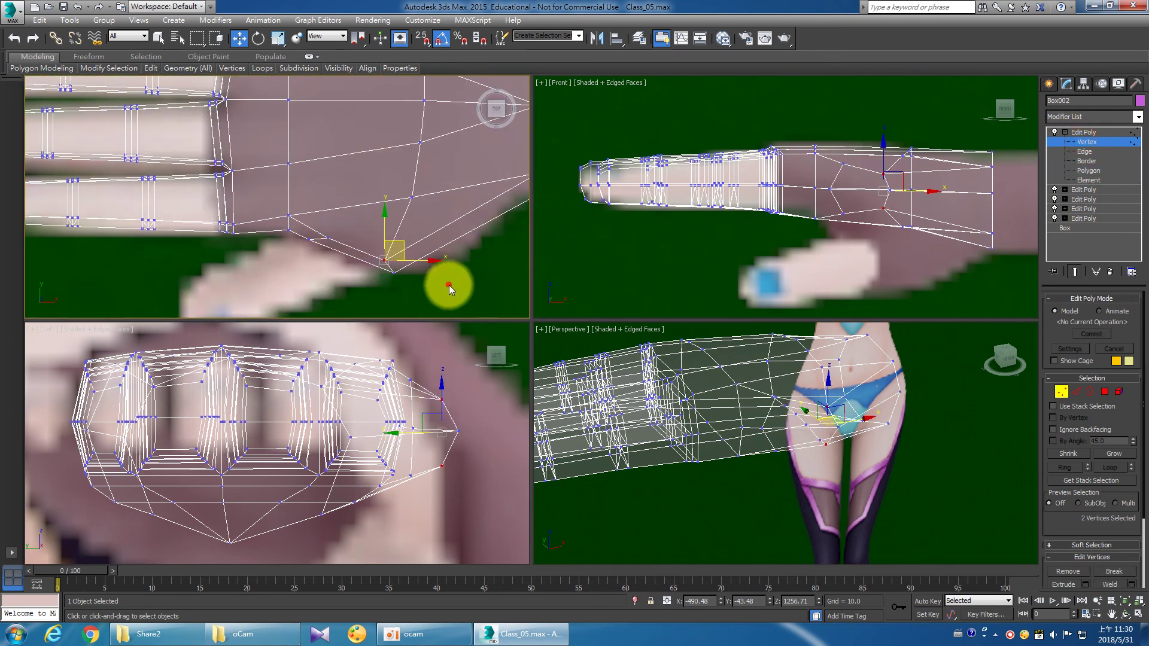
{"action": "left_click", "coordinate": [393, 272], "text": "ctrl"}
{"action": "left_click_drag", "start_coordinate": [406, 246], "coordinate": [402, 259]}
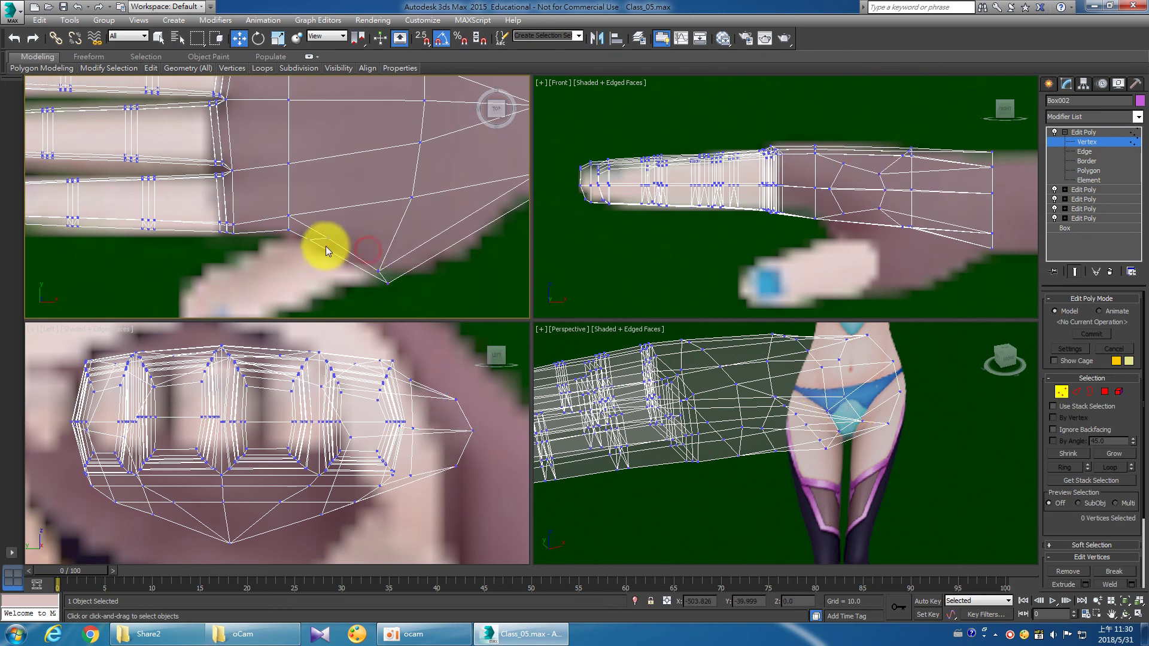
Reselect three vertices at the thumb tip, then two at the thumb end.
{"action": "left_click", "coordinate": [301, 230]}
{"action": "left_click_drag", "start_coordinate": [326, 253], "coordinate": [296, 231]}
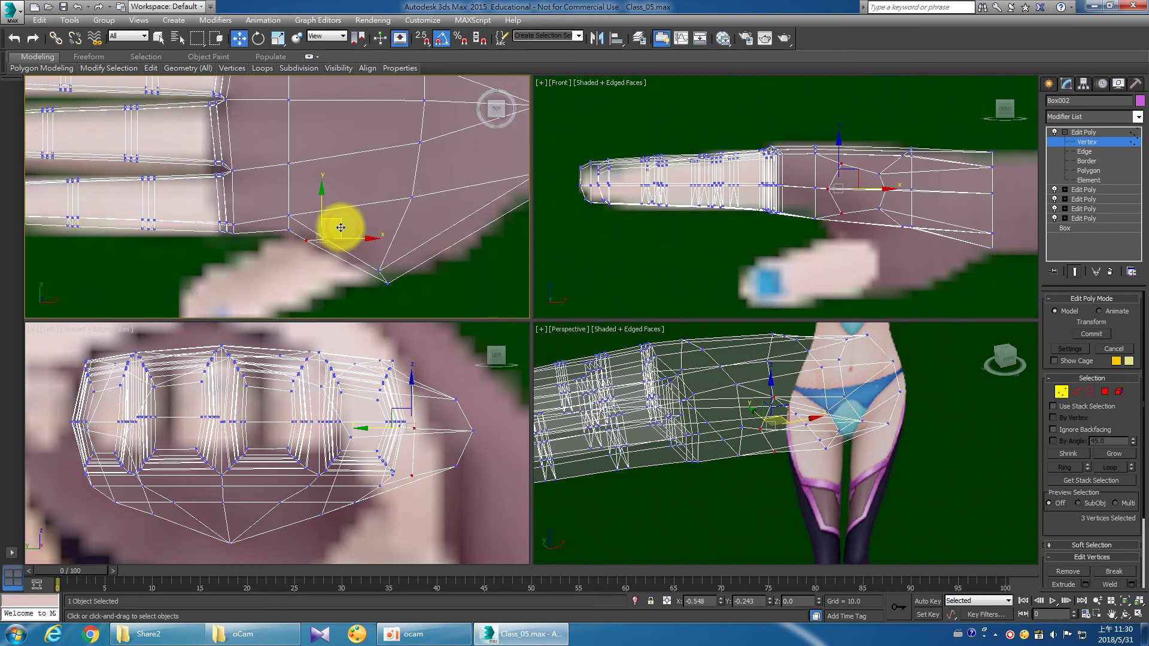
{"action": "left_click", "coordinate": [370, 234]}
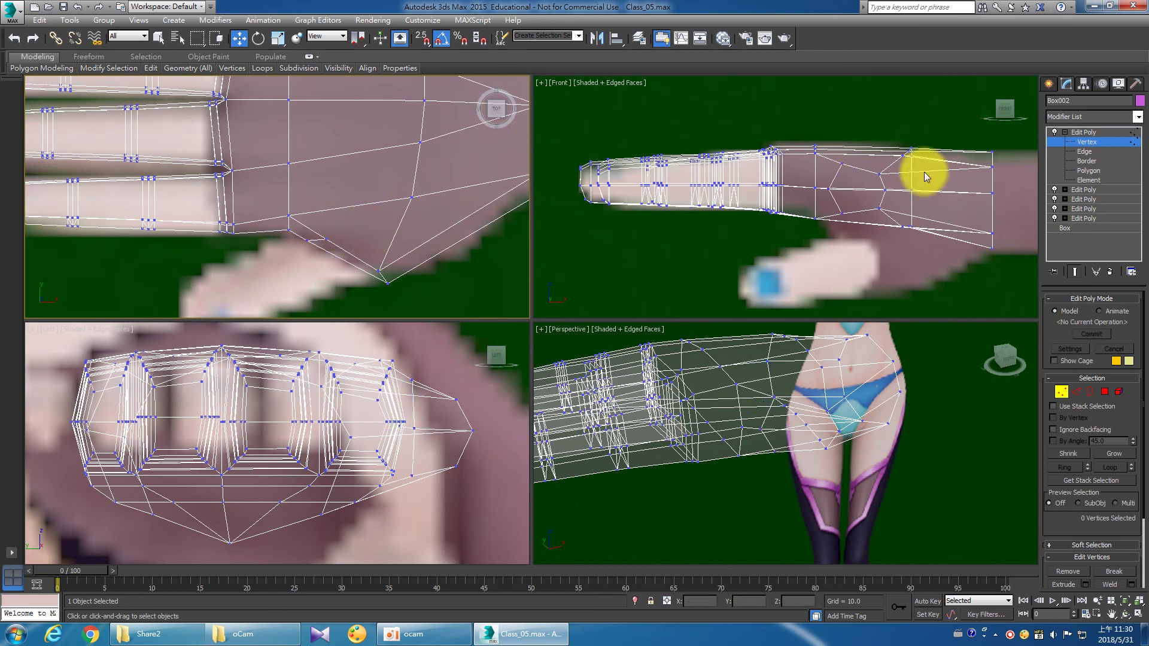
{"action": "mouse_move", "coordinate": [383, 274]}
{"action": "left_mouse_down"}
{"action": "mouse_move", "coordinate": [405, 269]}
{"action": "mouse_move", "coordinate": [401, 250]}
{"action": "mouse_move", "coordinate": [313, 231]}
{"action": "mouse_move", "coordinate": [341, 236]}
{"action": "mouse_move", "coordinate": [349, 220]}
{"action": "left_mouse_up"}
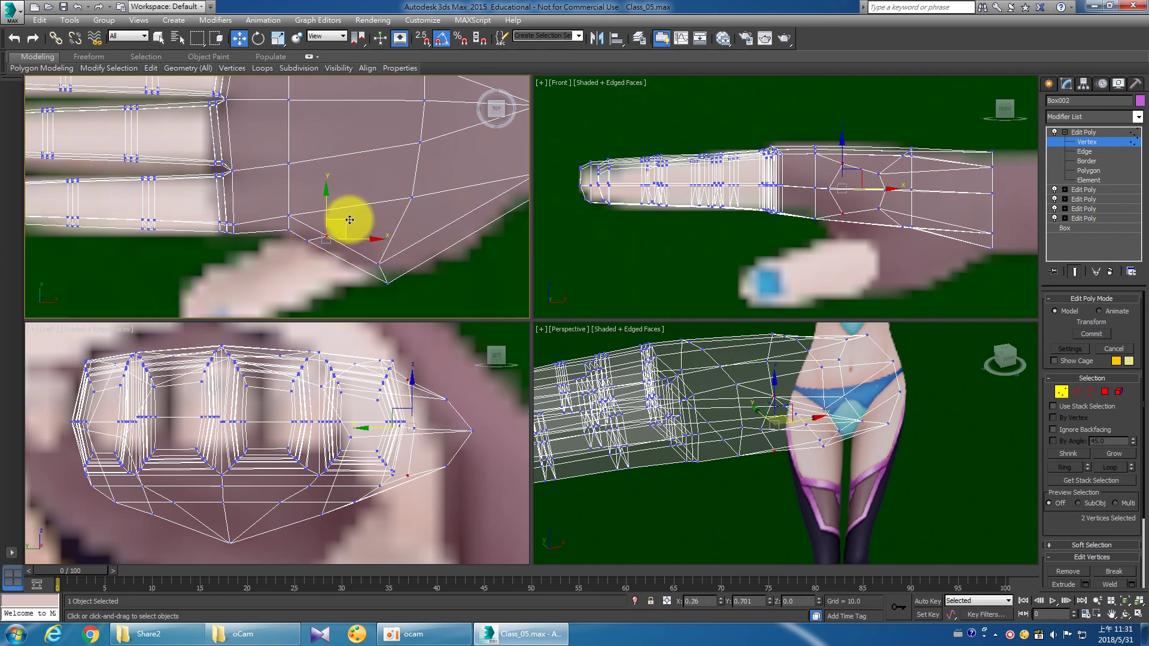
Bevel the two thumb-end polygons outward with height 10.967 and outline -8.5.
{"action": "left_click", "coordinate": [1095, 171]}
{"action": "left_click", "coordinate": [877, 199]}
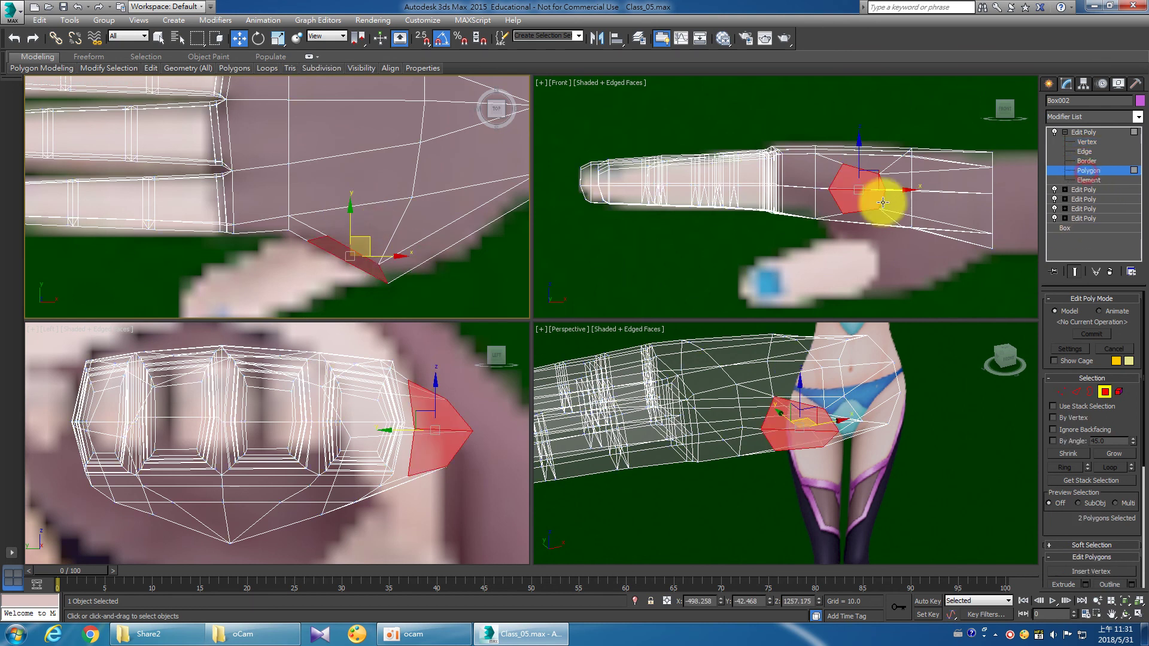
{"action": "right_click", "coordinate": [452, 228]}
{"action": "left_click", "coordinate": [342, 263]}
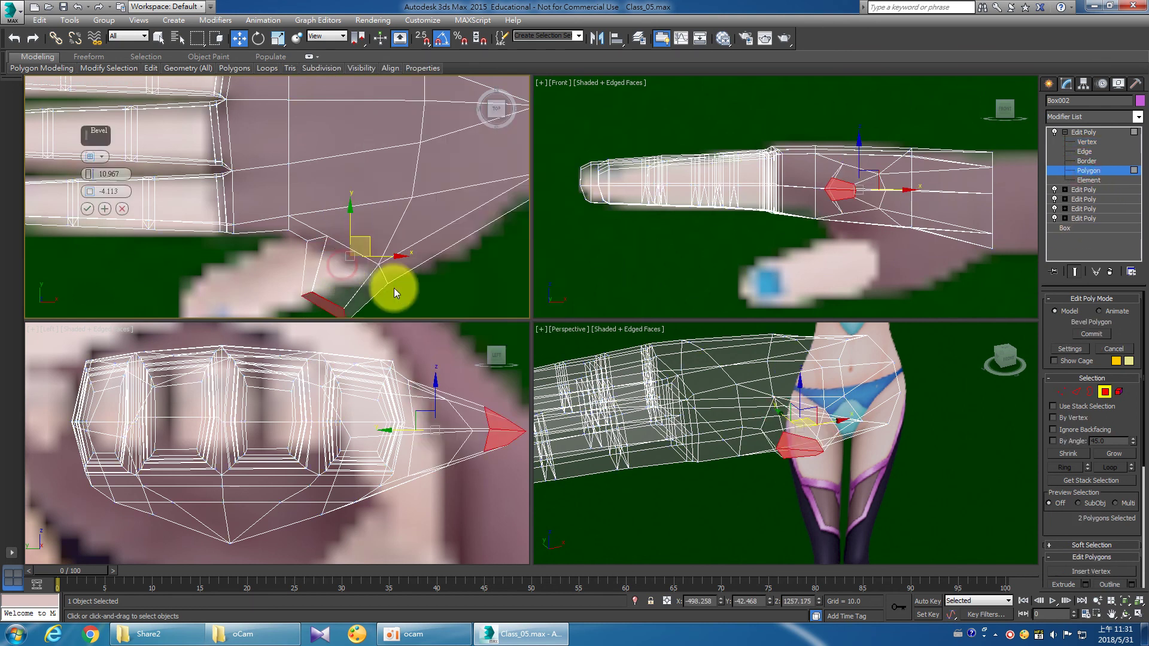
{"action": "scroll", "coordinate": [406, 252], "scroll_direction": "up", "scroll_amount": 3}
{"action": "left_click", "coordinate": [119, 192]}
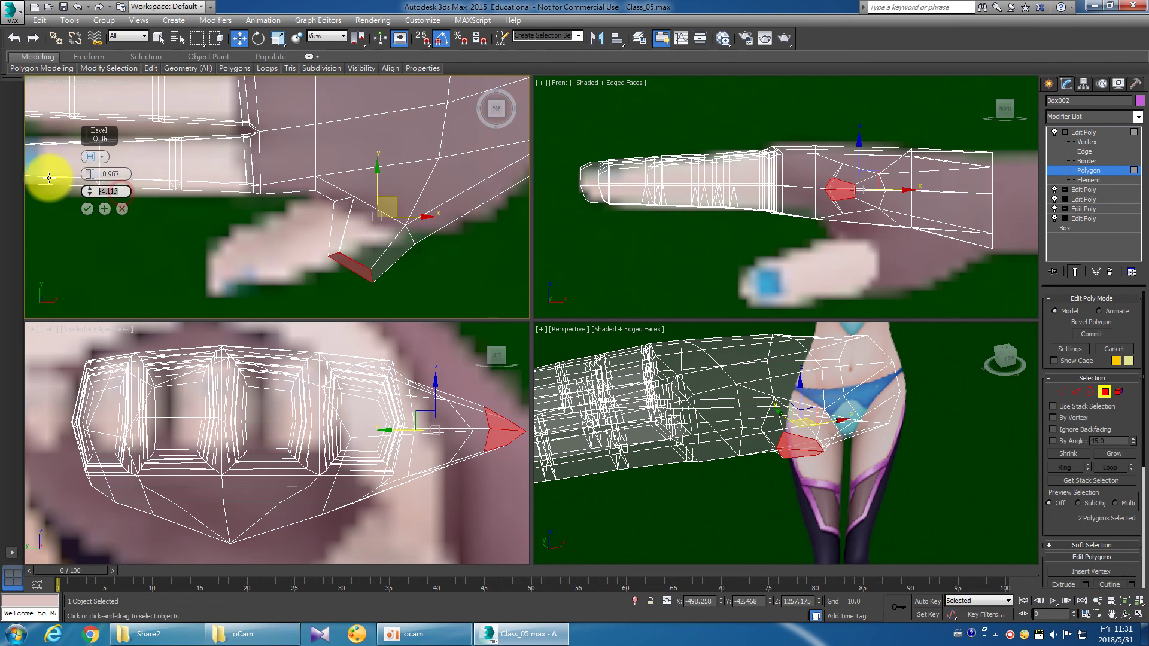
{"action": "type", "text": "1"}
{"action": "type", "text": "0"}
{"action": "key", "text": "Return"}
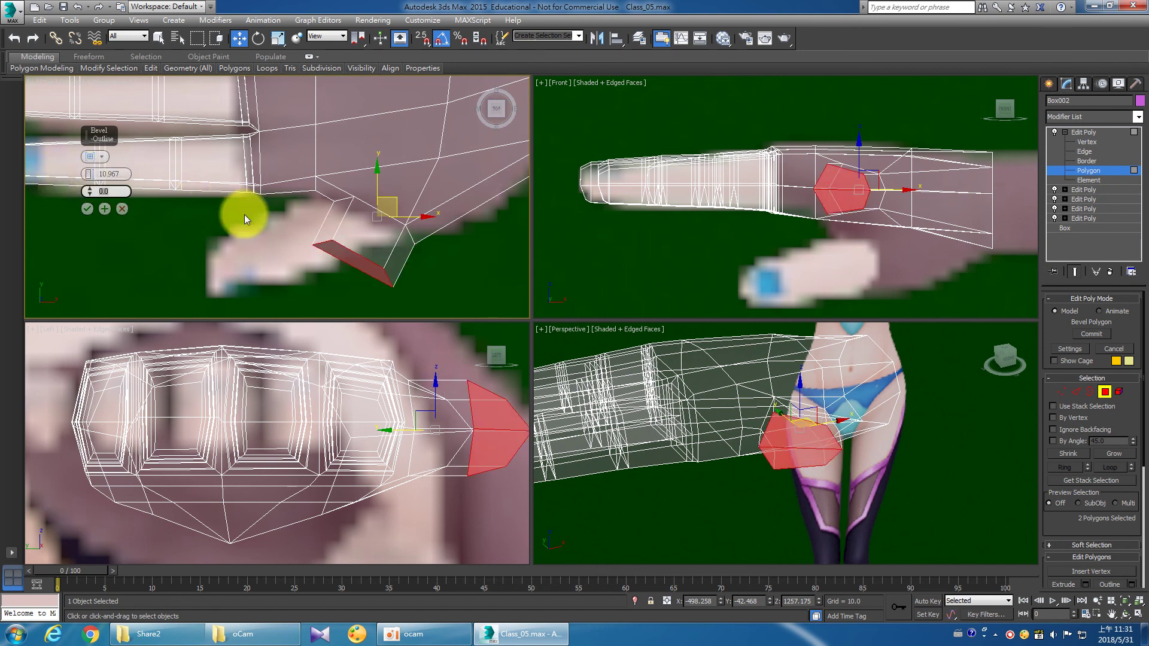
{"action": "left_click_drag", "start_coordinate": [90, 197], "coordinate": [94, 199]}
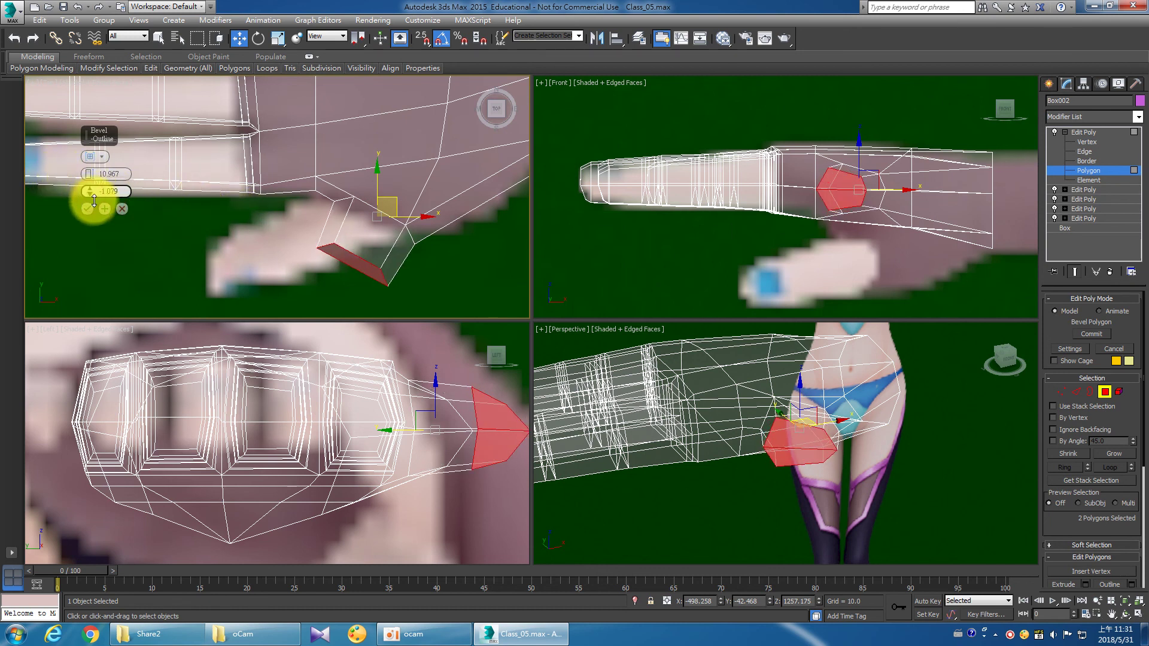
{"action": "left_click", "coordinate": [117, 191]}
{"action": "type", "text": "-0.5"}
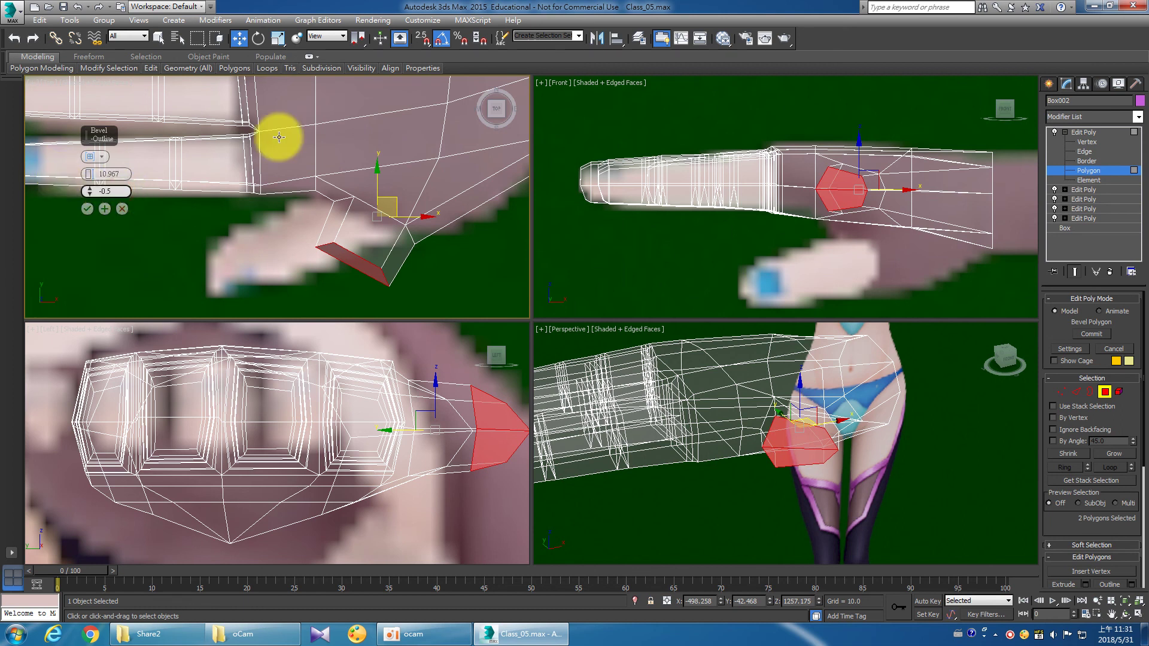
{"action": "left_click", "coordinate": [85, 207]}
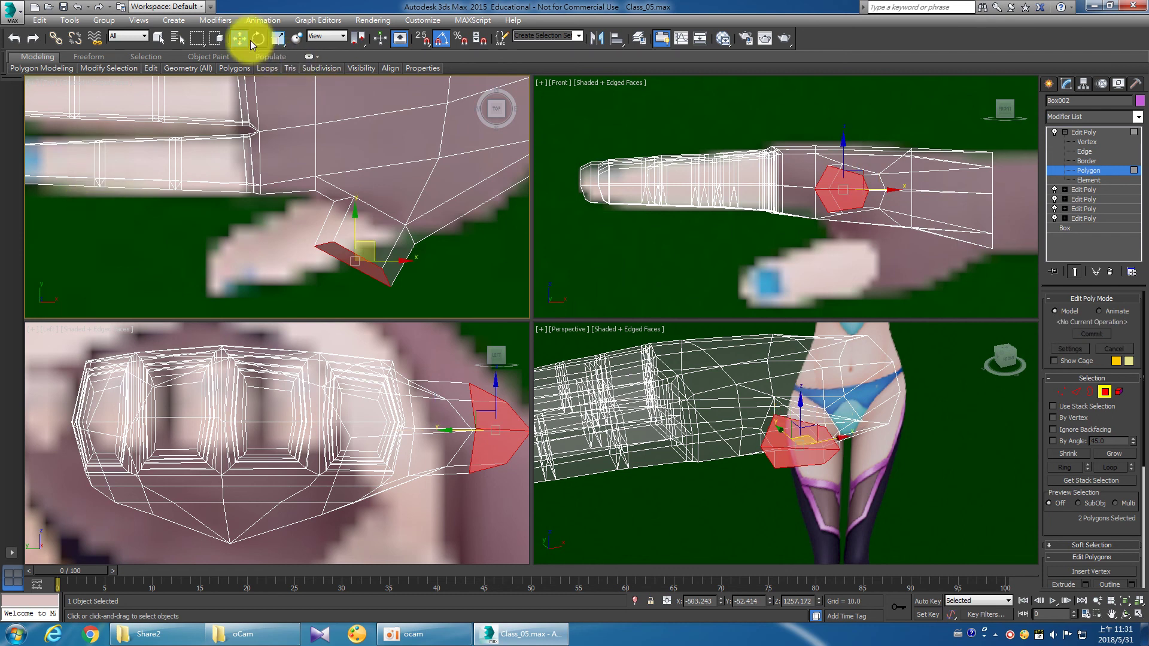
Move the thumb's three base vertices and bottom corner vertex onto the reference outline.
{"action": "left_click", "coordinate": [1101, 142]}
{"action": "middle_click_drag", "start_coordinate": [347, 239], "coordinate": [359, 224]}
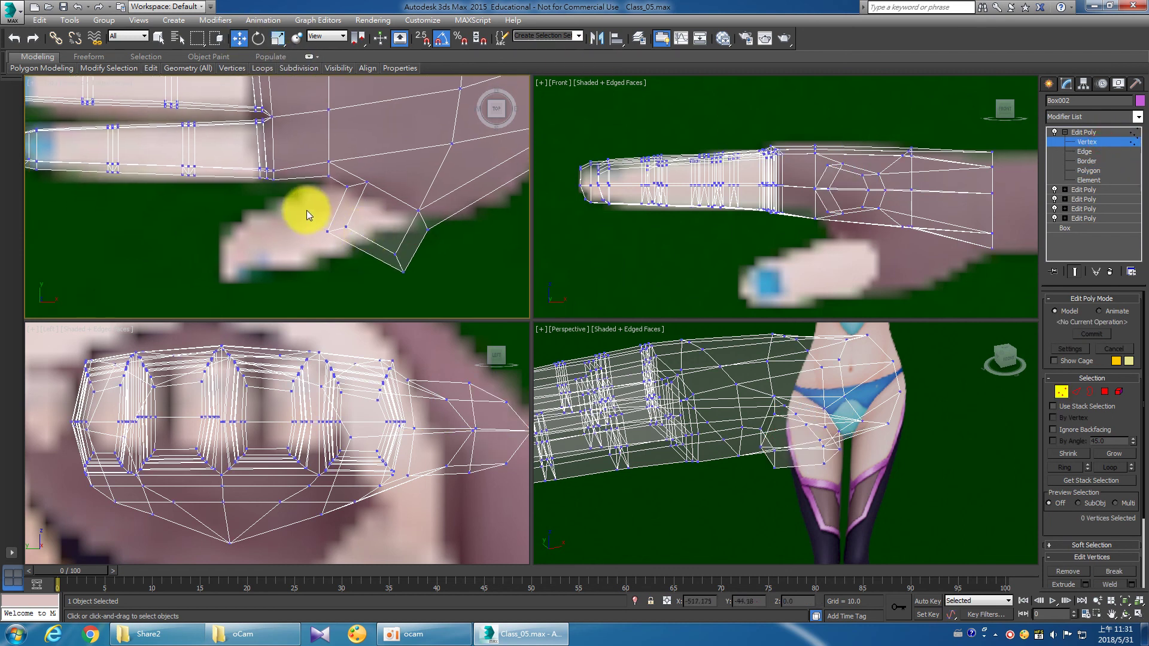
{"action": "mouse_move", "coordinate": [358, 212]}
{"action": "left_mouse_down"}
{"action": "mouse_move", "coordinate": [423, 278]}
{"action": "mouse_move", "coordinate": [337, 195]}
{"action": "mouse_move", "coordinate": [384, 192]}
{"action": "left_mouse_up"}
{"action": "scroll", "coordinate": [385, 194], "scroll_direction": "down", "scroll_amount": 3}
{"action": "scroll", "coordinate": [383, 205], "scroll_direction": "up", "scroll_amount": 3}
{"action": "scroll", "coordinate": [379, 210], "scroll_direction": "up", "scroll_amount": 2}
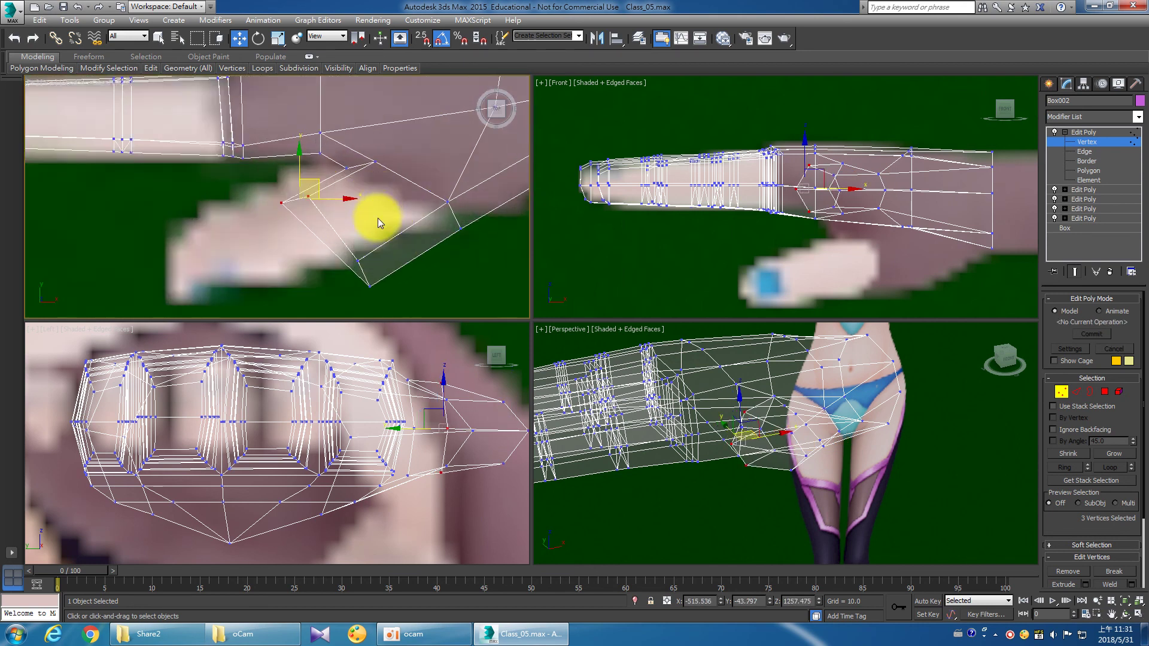
{"action": "scroll", "coordinate": [378, 218], "scroll_direction": "down", "scroll_amount": 2}
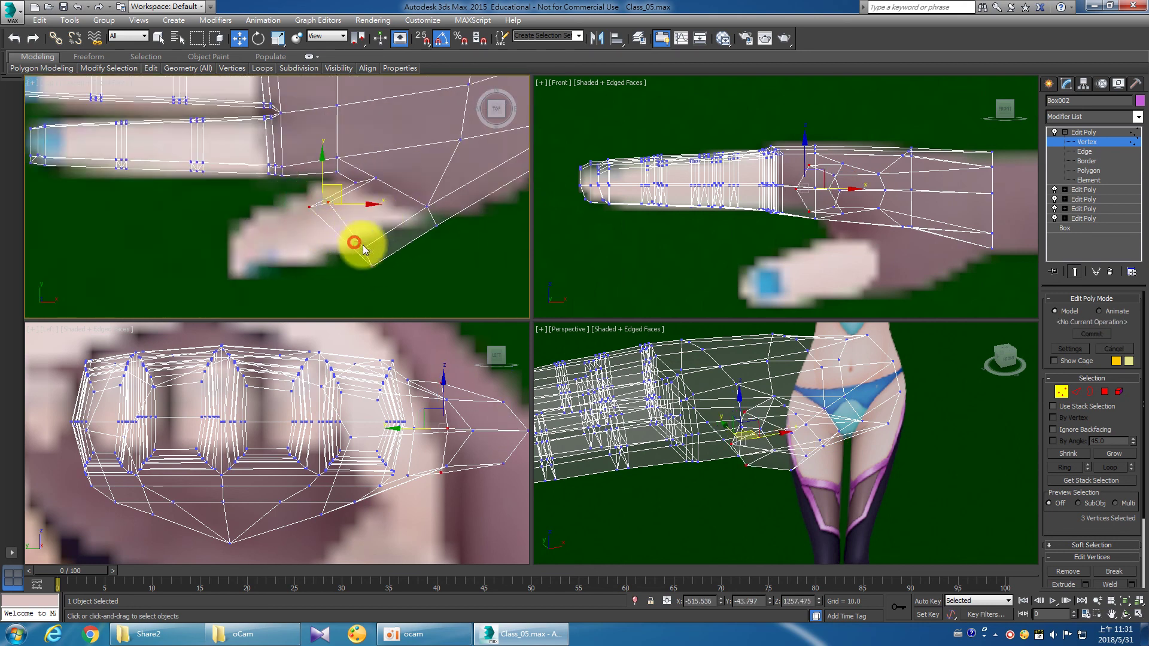
{"action": "left_click", "coordinate": [372, 264]}
{"action": "mouse_move", "coordinate": [356, 258]}
{"action": "left_mouse_down"}
{"action": "mouse_move", "coordinate": [389, 249]}
{"action": "mouse_move", "coordinate": [359, 243]}
{"action": "mouse_move", "coordinate": [371, 243]}
{"action": "mouse_move", "coordinate": [350, 226]}
{"action": "mouse_move", "coordinate": [362, 237]}
{"action": "mouse_move", "coordinate": [384, 223]}
{"action": "mouse_move", "coordinate": [347, 205]}
{"action": "mouse_move", "coordinate": [334, 218]}
{"action": "mouse_move", "coordinate": [337, 199]}
{"action": "left_mouse_up"}
{"action": "left_click", "coordinate": [305, 202]}
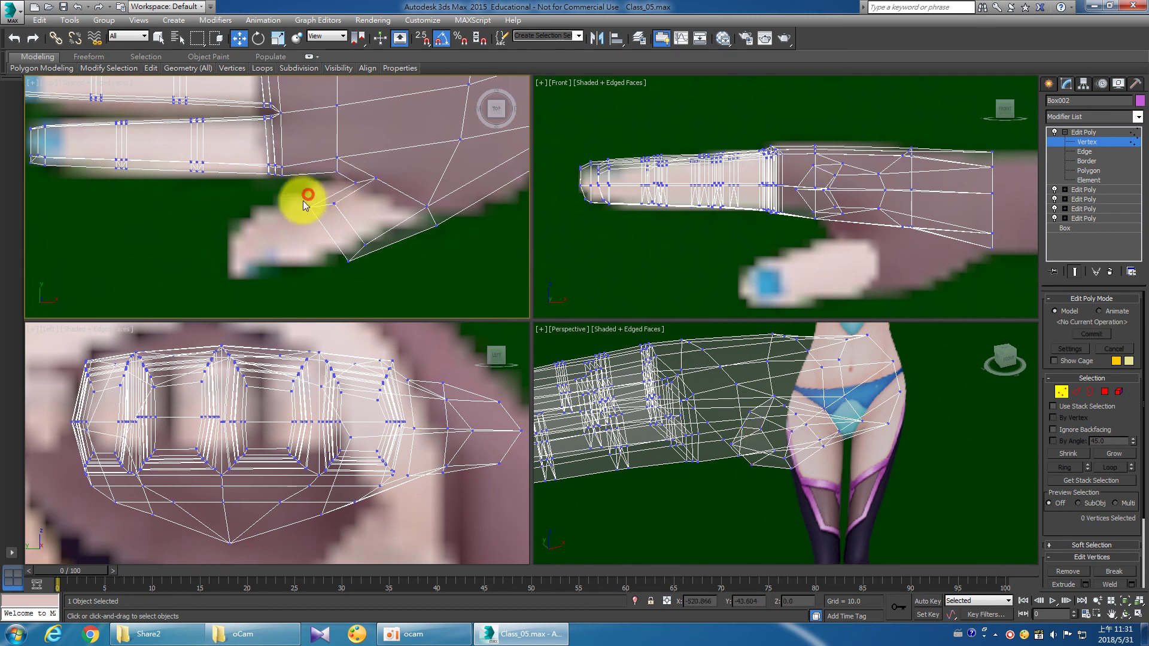
Rotate the thumb tip faces about -20° in Z.
{"action": "left_click", "coordinate": [1088, 170]}
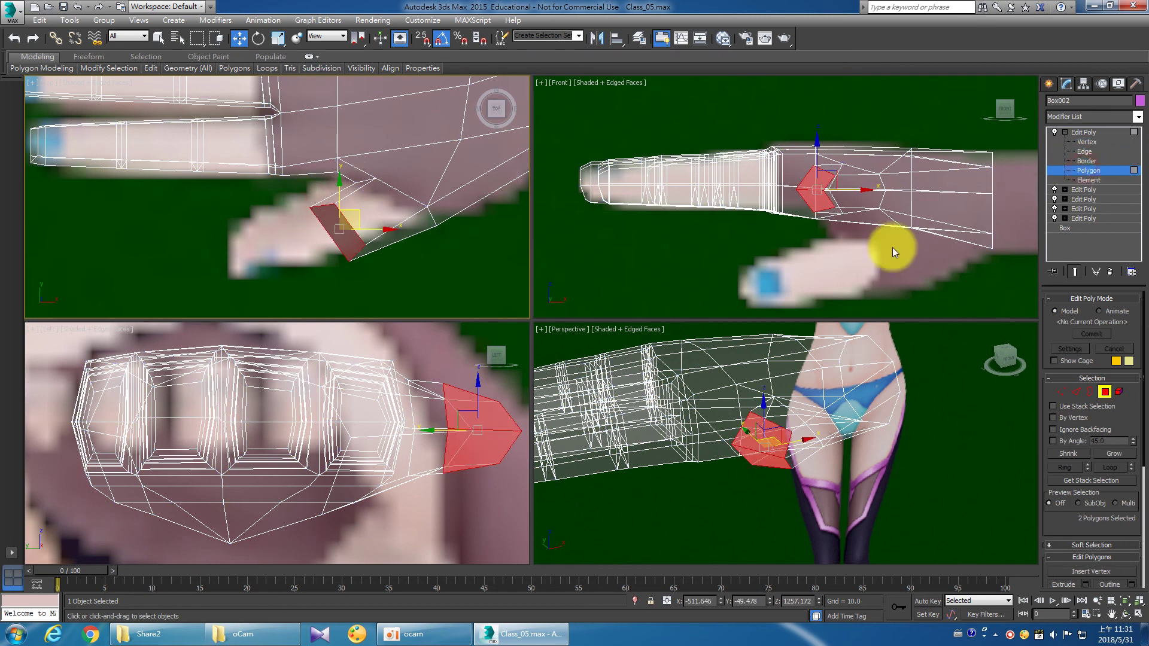
{"action": "left_click", "coordinate": [258, 38]}
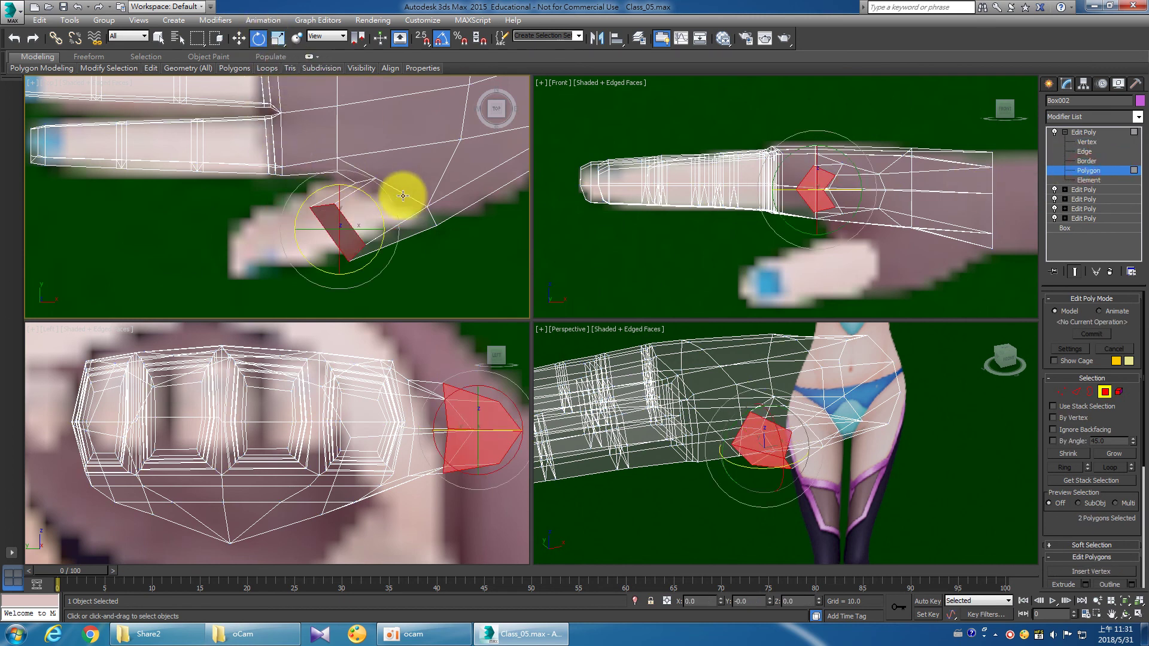
{"action": "left_click_drag", "start_coordinate": [390, 198], "coordinate": [396, 209]}
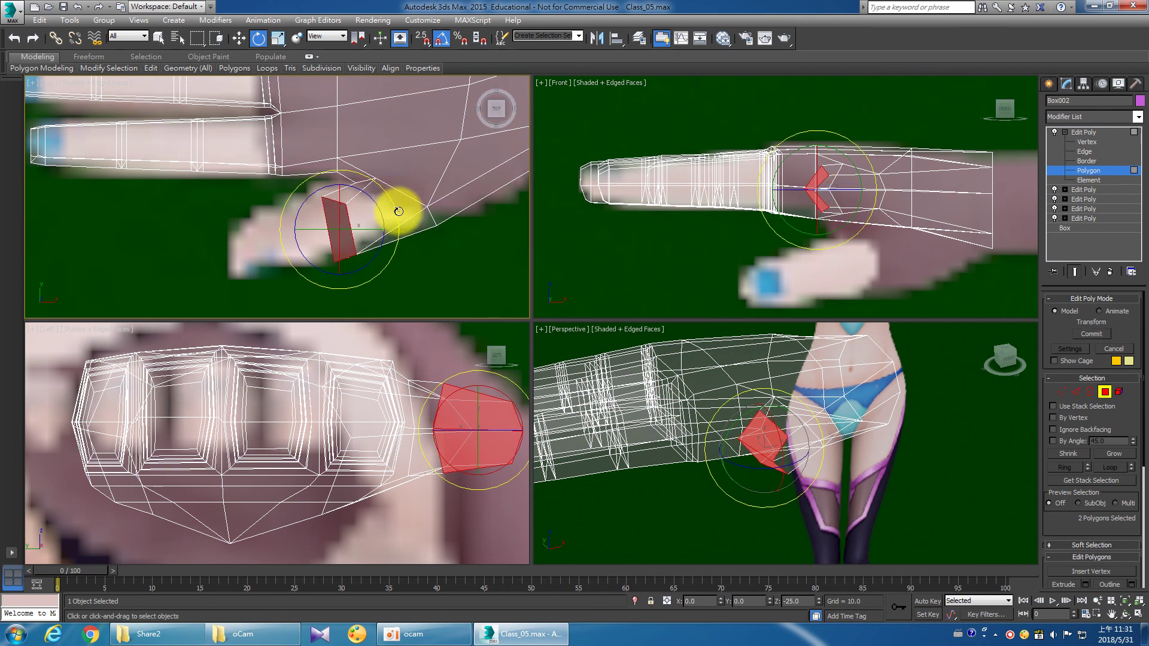
Move the two thumb-end vertices up to fit the reference.
{"action": "left_click", "coordinate": [1081, 142]}
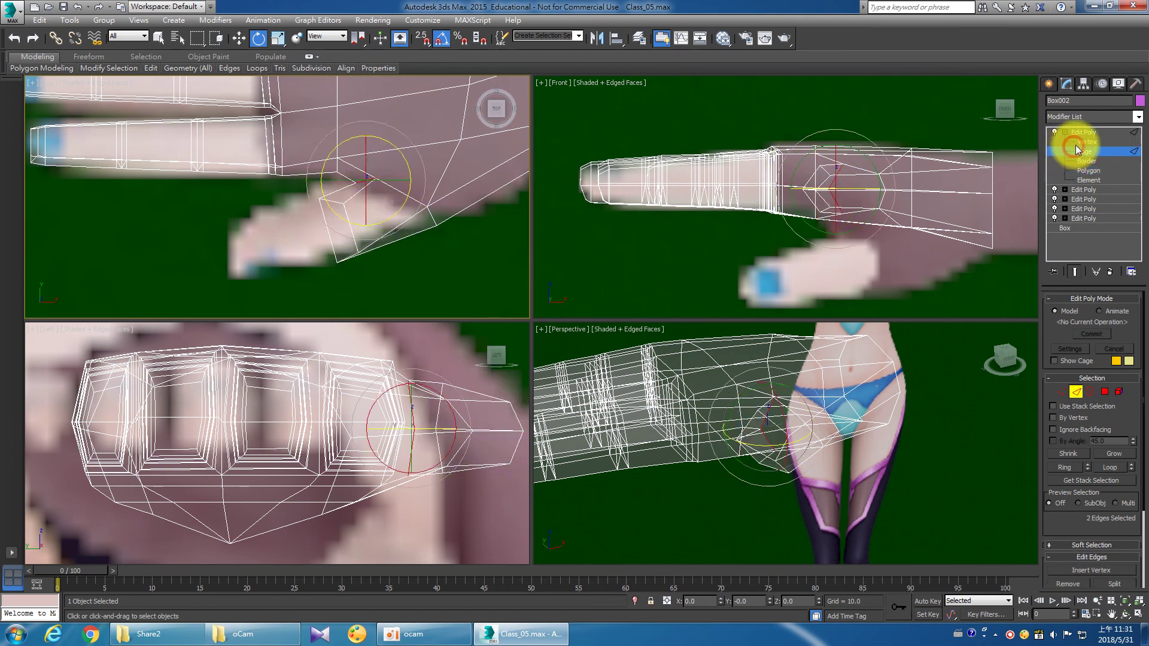
{"action": "left_click", "coordinate": [368, 261]}
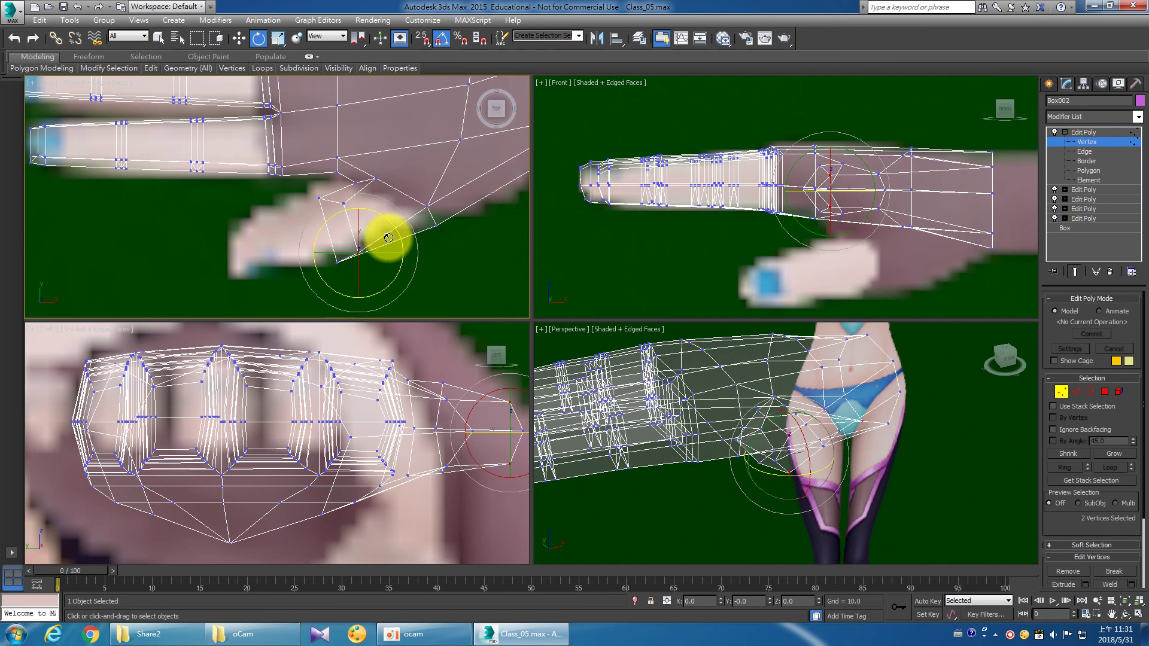
{"action": "key", "text": "w"}
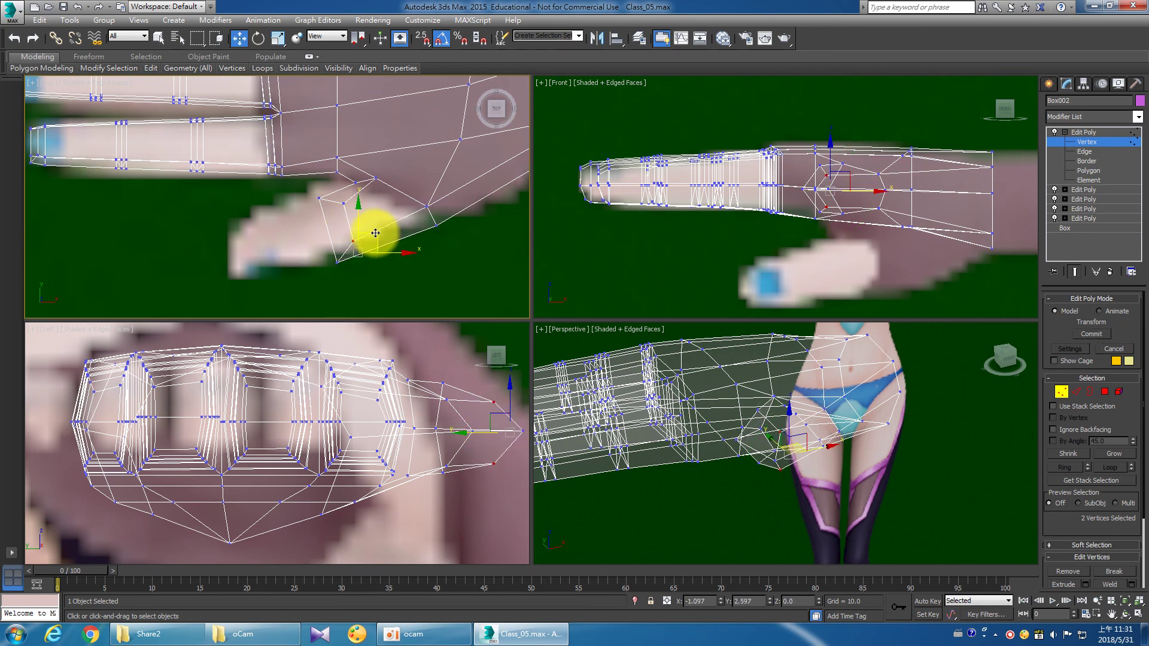
{"action": "mouse_move", "coordinate": [377, 236]}
{"action": "left_mouse_down"}
{"action": "mouse_move", "coordinate": [374, 168]}
{"action": "mouse_move", "coordinate": [397, 159]}
{"action": "mouse_move", "coordinate": [405, 165]}
{"action": "mouse_move", "coordinate": [359, 191]}
{"action": "mouse_move", "coordinate": [372, 243]}
{"action": "mouse_move", "coordinate": [346, 237]}
{"action": "mouse_move", "coordinate": [374, 231]}
{"action": "left_mouse_up"}
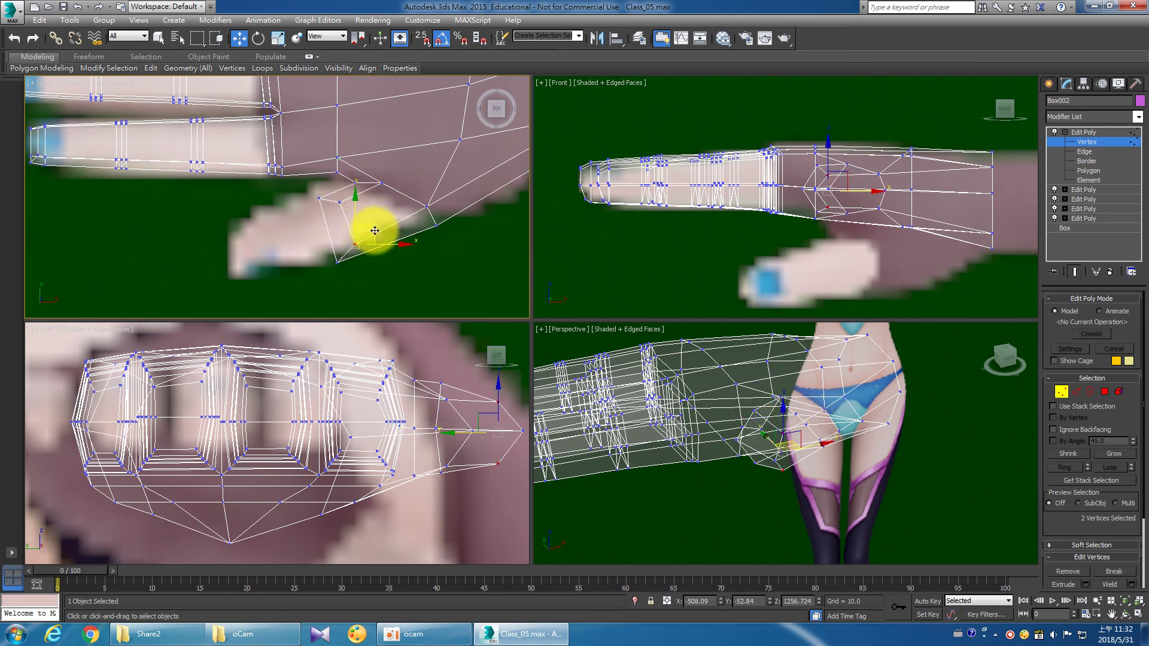
{"action": "left_click", "coordinate": [377, 248]}
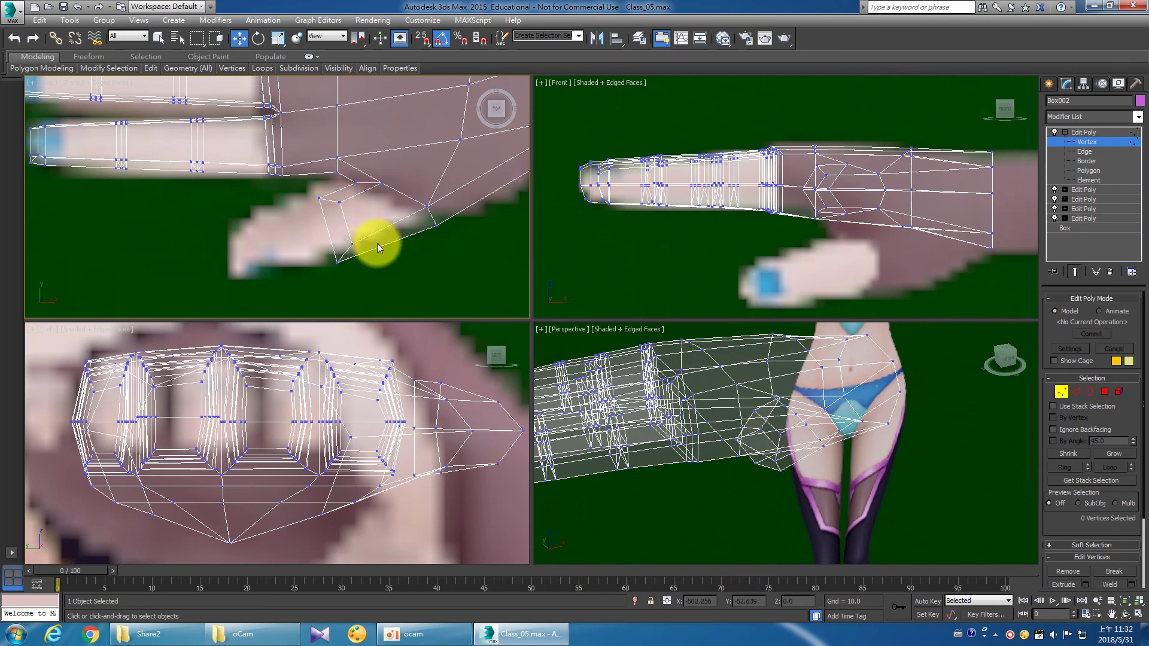
{"action": "right_click", "coordinate": [434, 247]}
{"action": "left_click", "coordinate": [395, 226]}
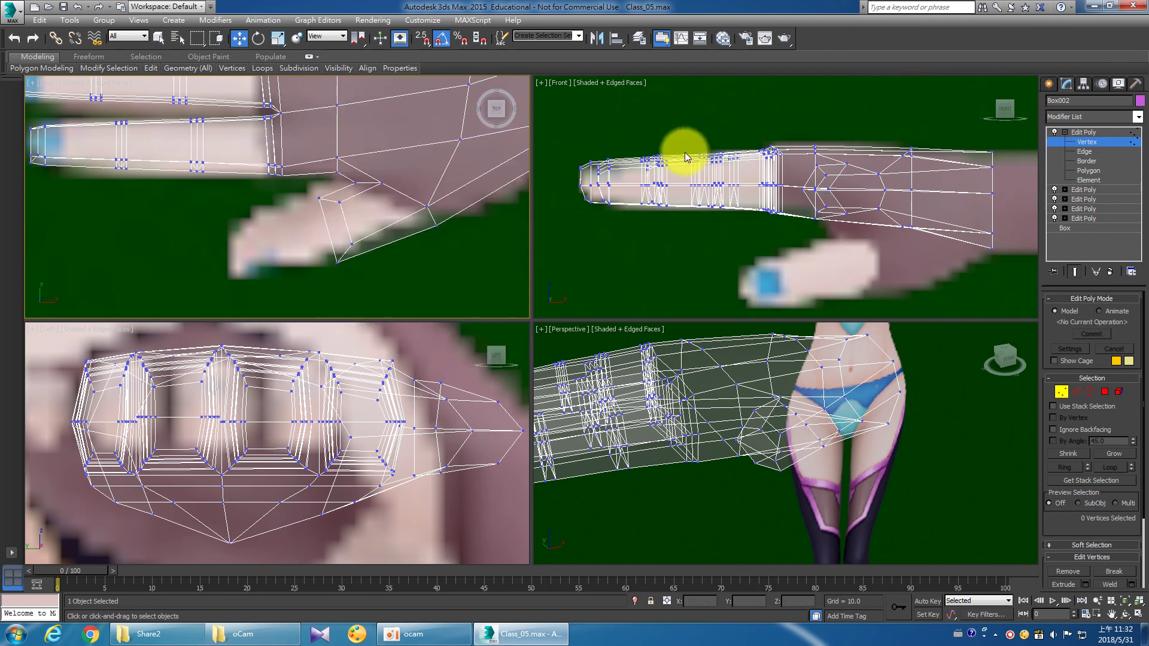
Bevel the thumb tip polygons twice to add two segments, then exit Polygon level.
{"action": "right_click", "coordinate": [387, 244]}
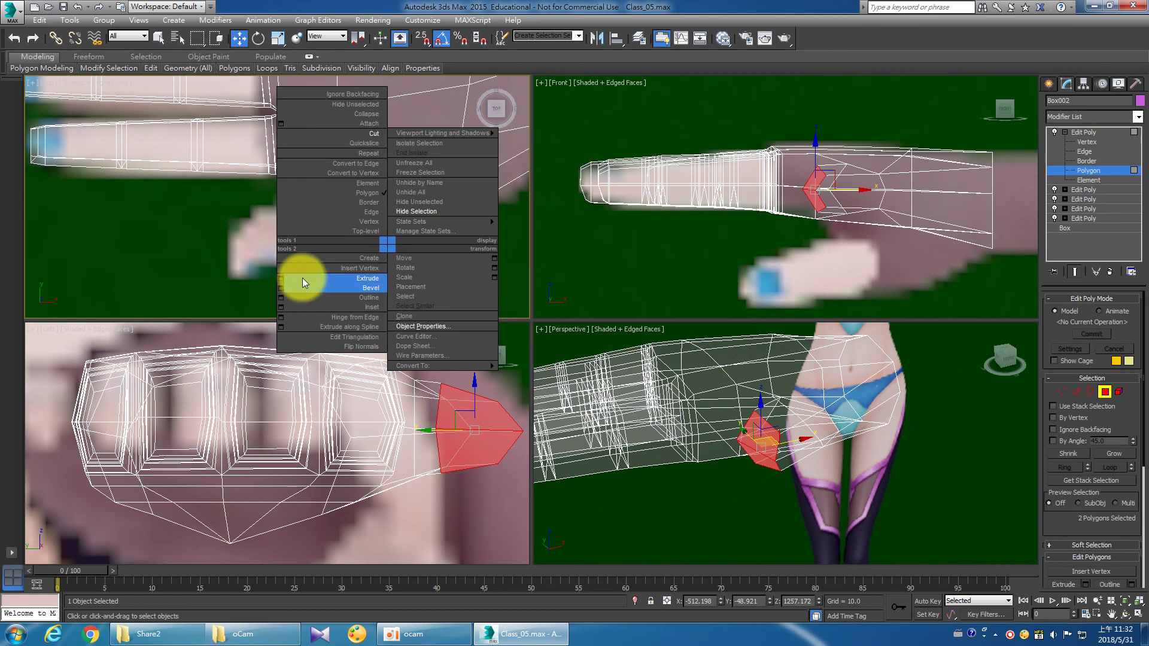
{"action": "left_click", "coordinate": [282, 288]}
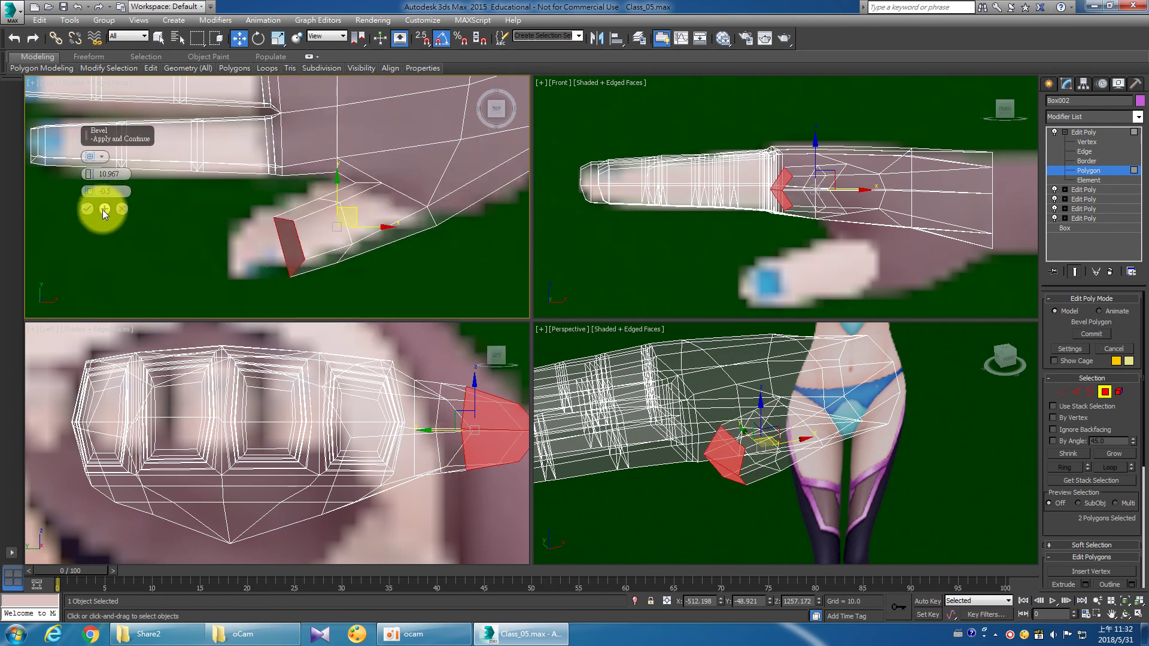
{"action": "left_click", "coordinate": [86, 208]}
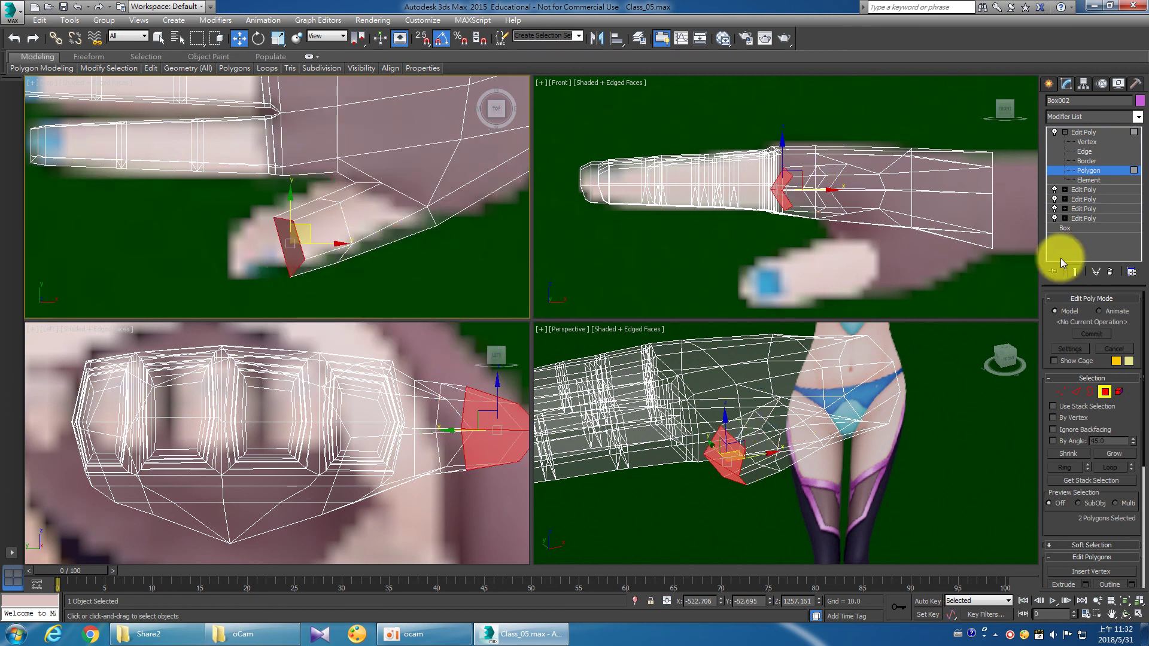
{"action": "right_click", "coordinate": [284, 225]}
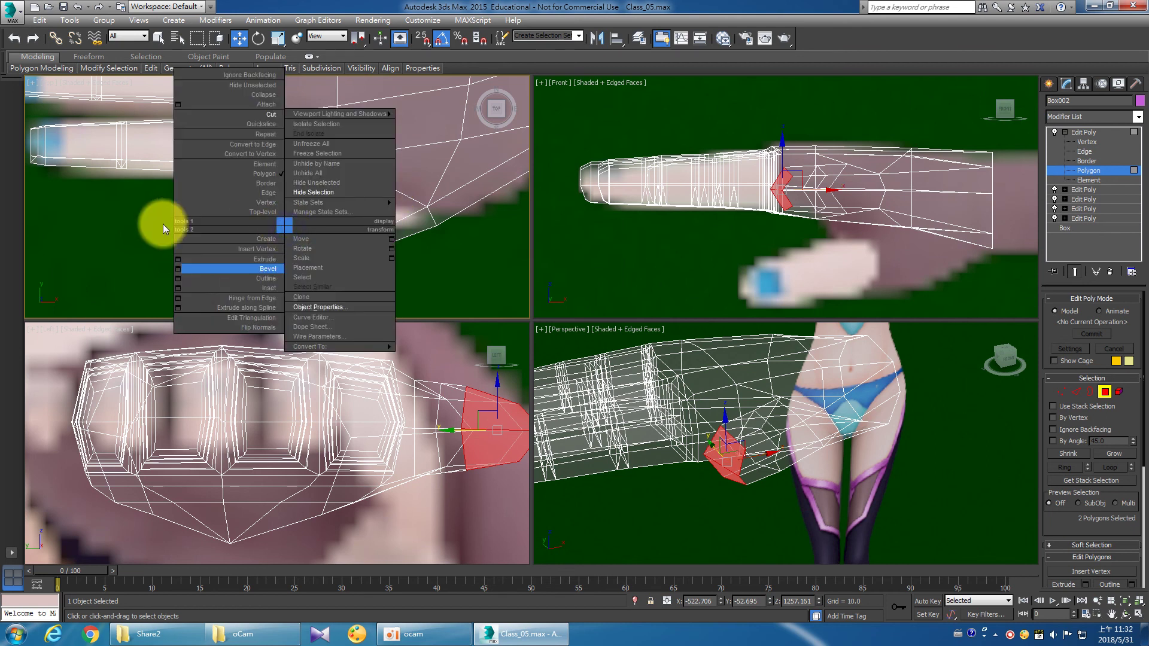
{"action": "left_click", "coordinate": [186, 270]}
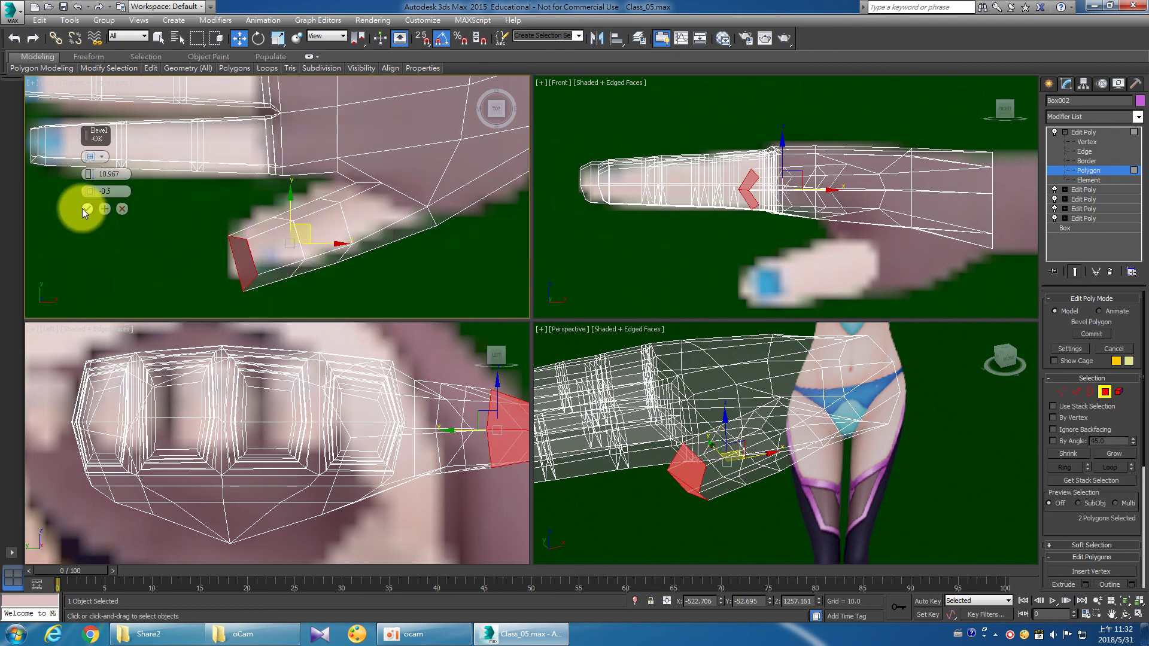
{"action": "left_click", "coordinate": [88, 207]}
{"action": "left_click", "coordinate": [1085, 133]}
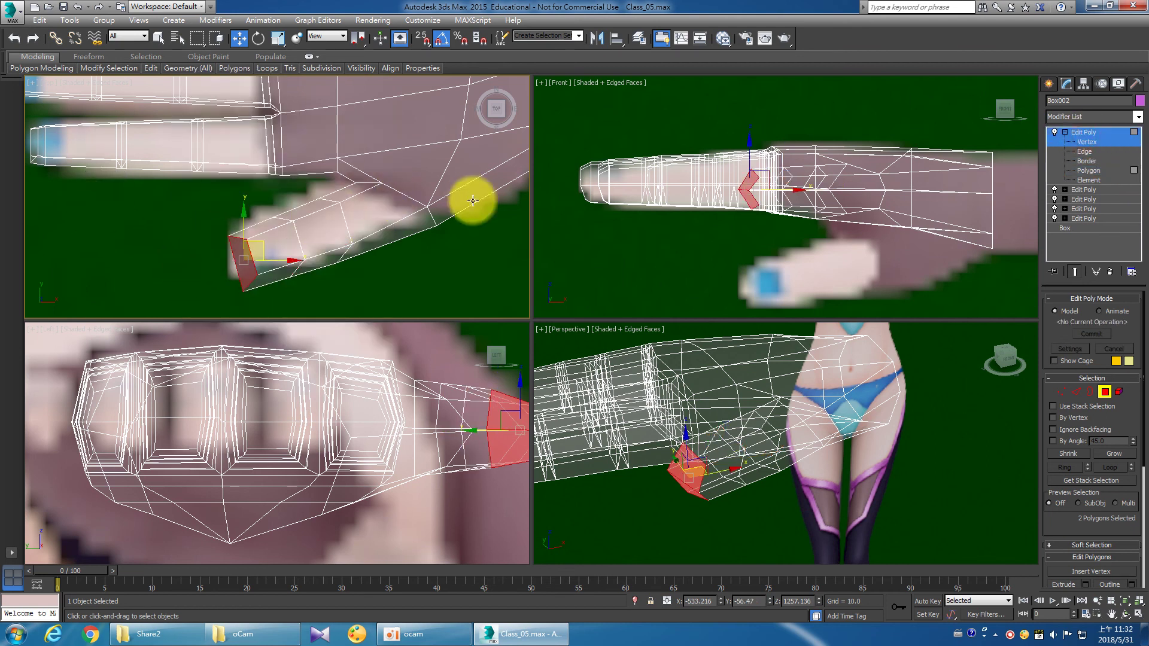
Rotate the ten vertices of the new thumb segments about 30° toward the reference.
{"action": "left_click", "coordinate": [1086, 142]}
{"action": "middle_click_drag", "start_coordinate": [295, 241], "coordinate": [322, 259]}
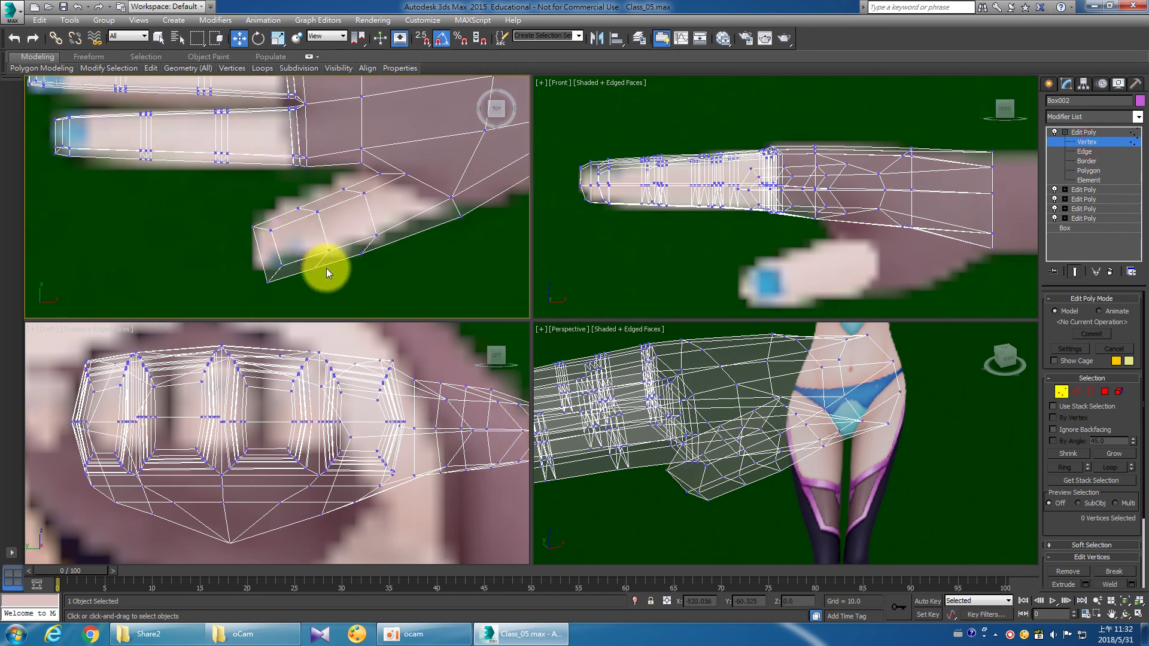
{"action": "left_click_drag", "start_coordinate": [291, 202], "coordinate": [326, 286]}
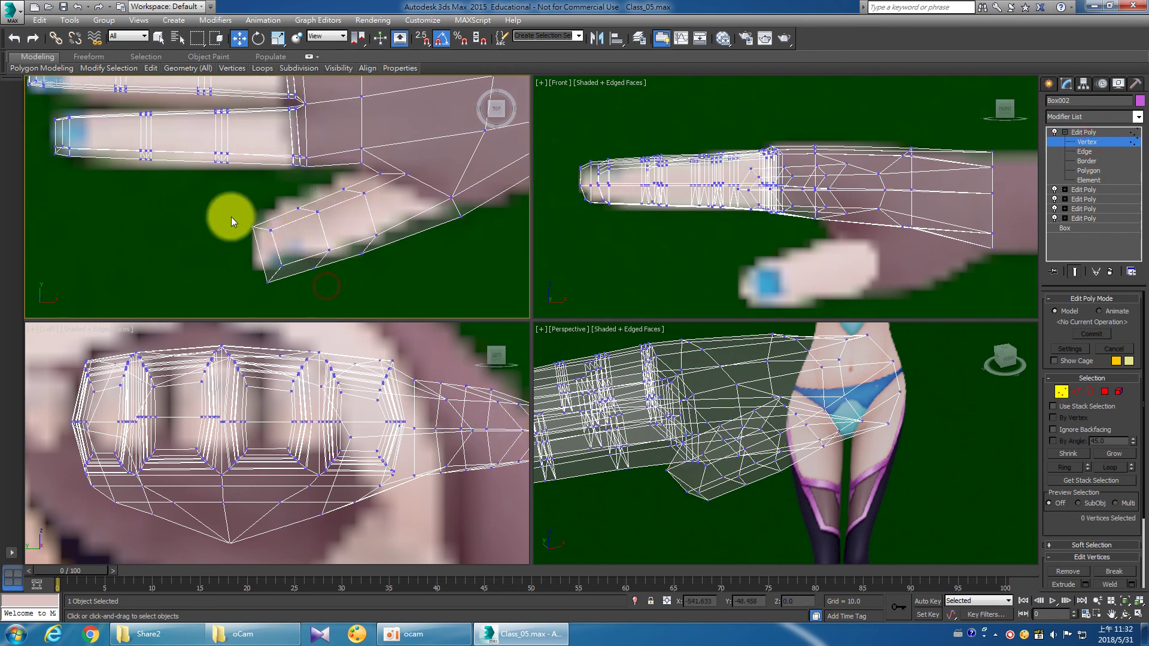
{"action": "left_click_drag", "start_coordinate": [216, 203], "coordinate": [336, 282]}
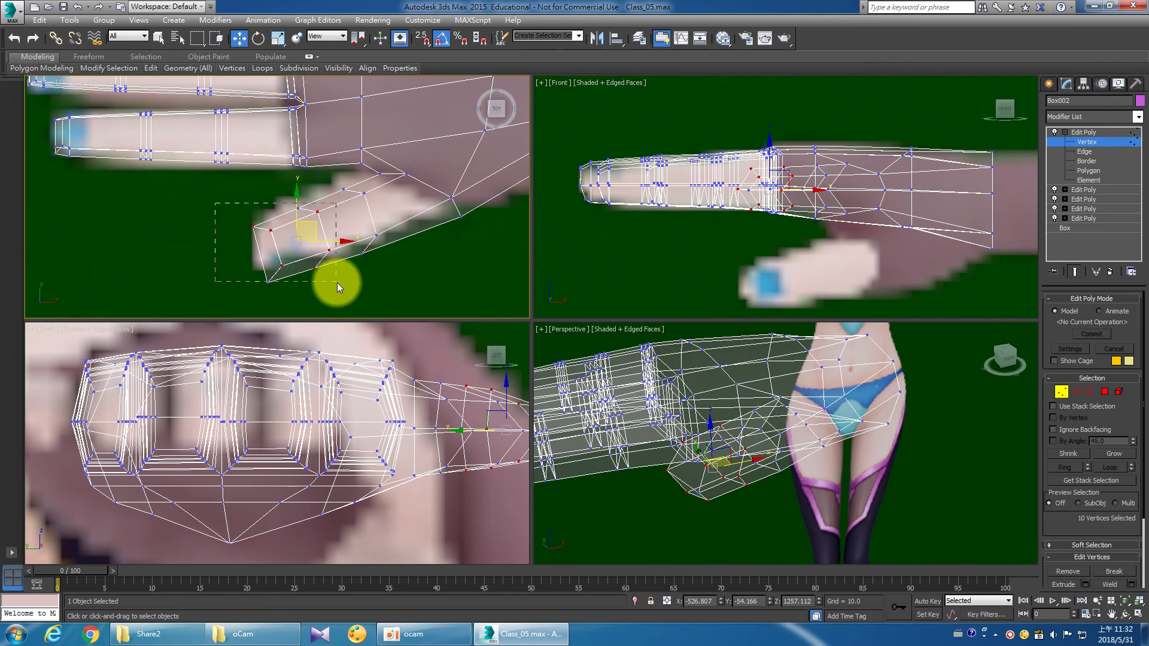
{"action": "left_click", "coordinate": [258, 38]}
{"action": "mouse_move", "coordinate": [341, 205]}
{"action": "left_mouse_down"}
{"action": "mouse_move", "coordinate": [358, 220]}
{"action": "mouse_move", "coordinate": [317, 217]}
{"action": "left_mouse_up"}
{"action": "key", "text": "w"}
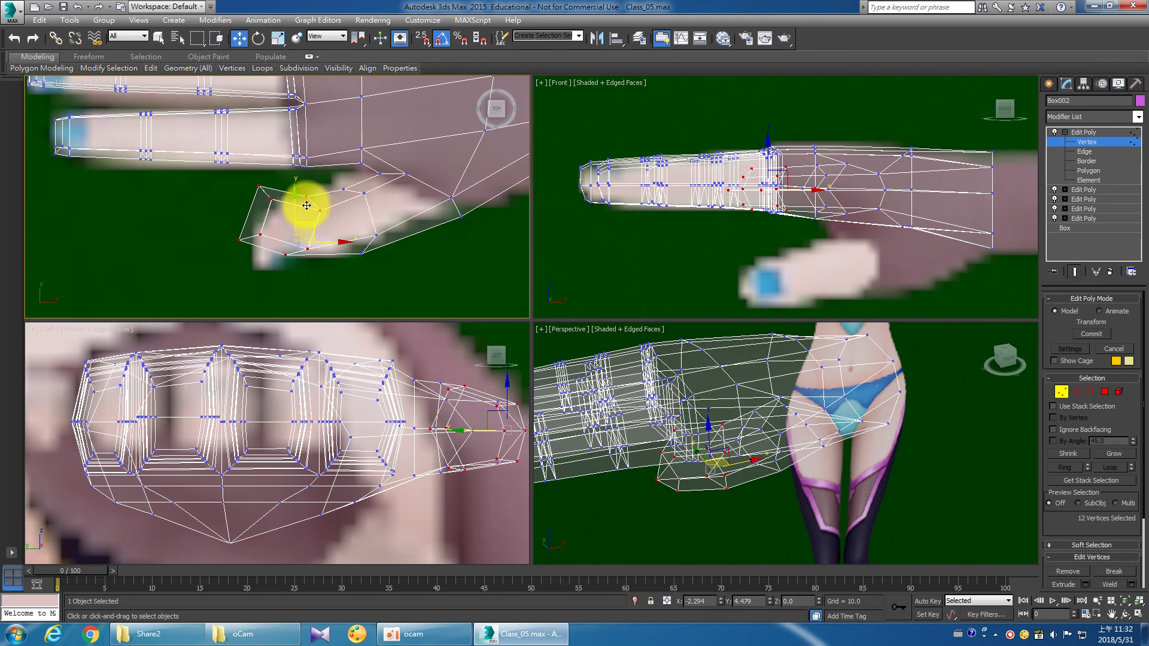
{"action": "left_click", "coordinate": [318, 204]}
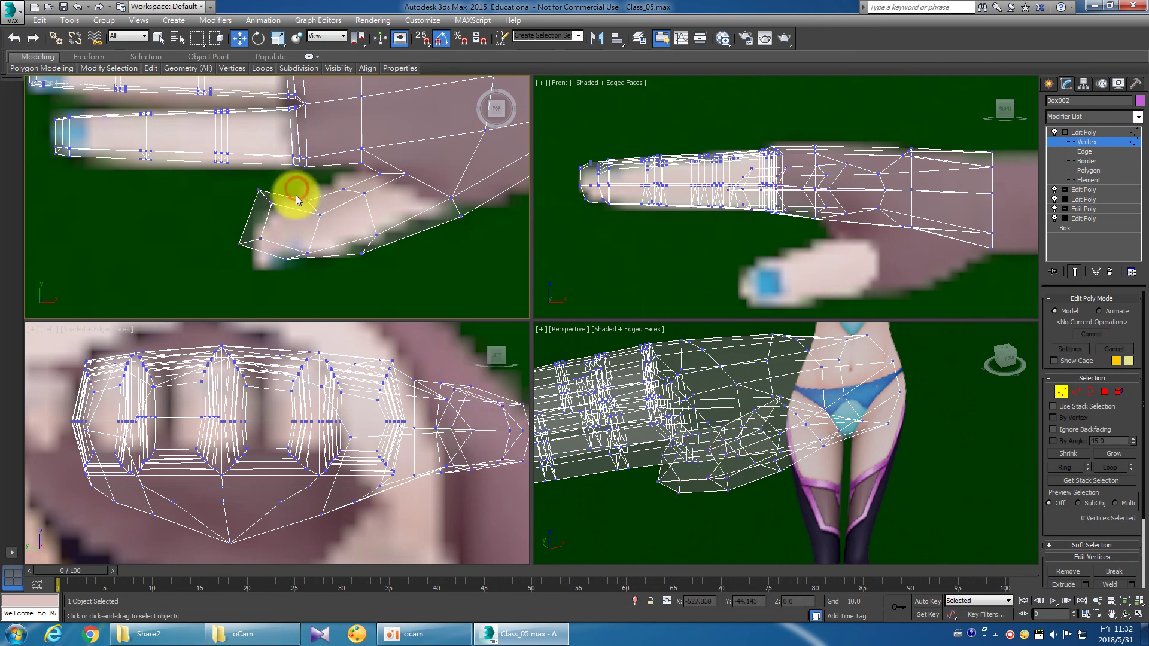
Move the twelve thumb tip vertices down, then the four tip vertices up onto the reference.
{"action": "left_click_drag", "start_coordinate": [343, 228], "coordinate": [295, 184], "text": "ctrl"}
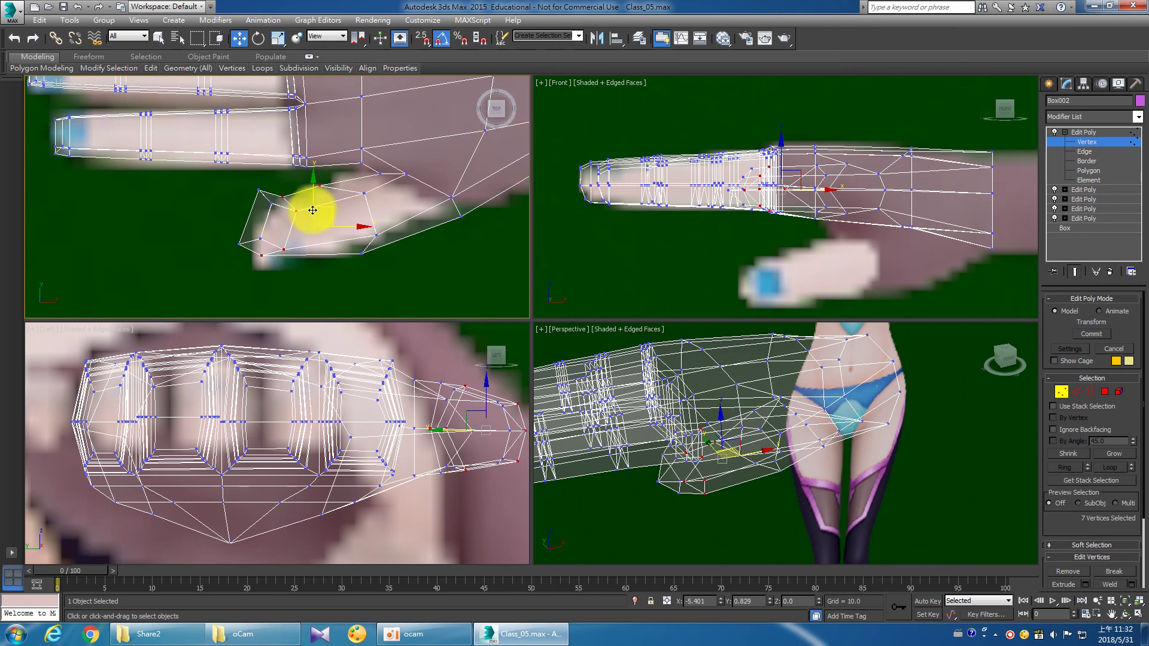
{"action": "mouse_move", "coordinate": [243, 174]}
{"action": "left_mouse_down"}
{"action": "mouse_move", "coordinate": [270, 207]}
{"action": "mouse_move", "coordinate": [284, 185]}
{"action": "mouse_move", "coordinate": [276, 229]}
{"action": "left_mouse_up"}
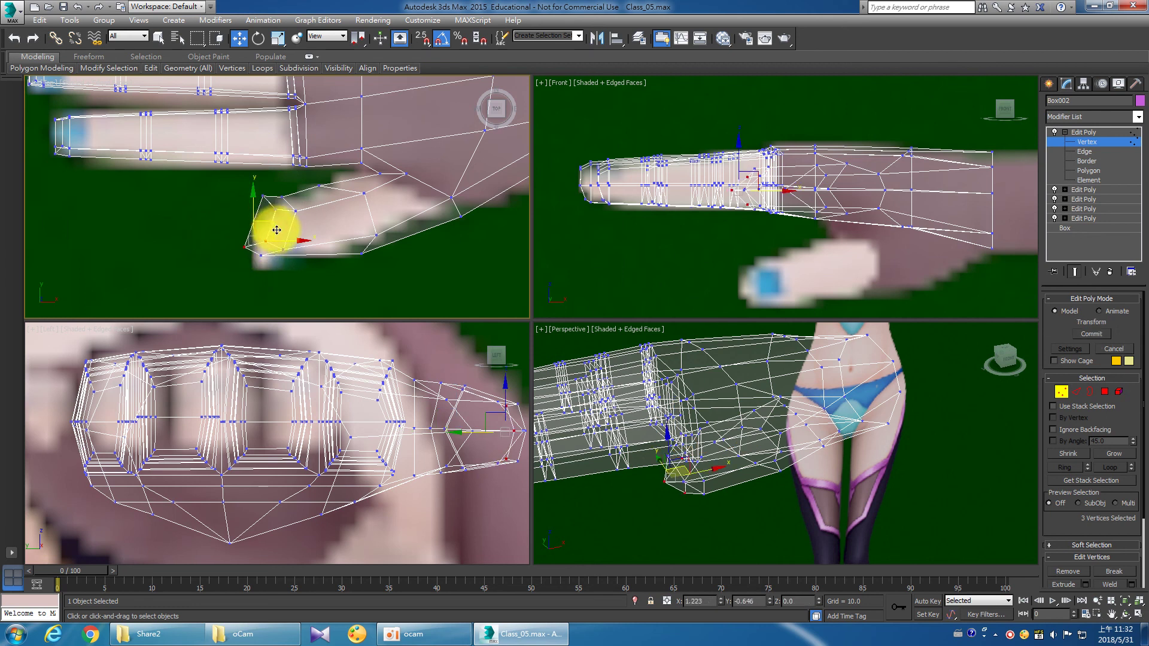
{"action": "left_click_drag", "start_coordinate": [232, 188], "coordinate": [305, 260]}
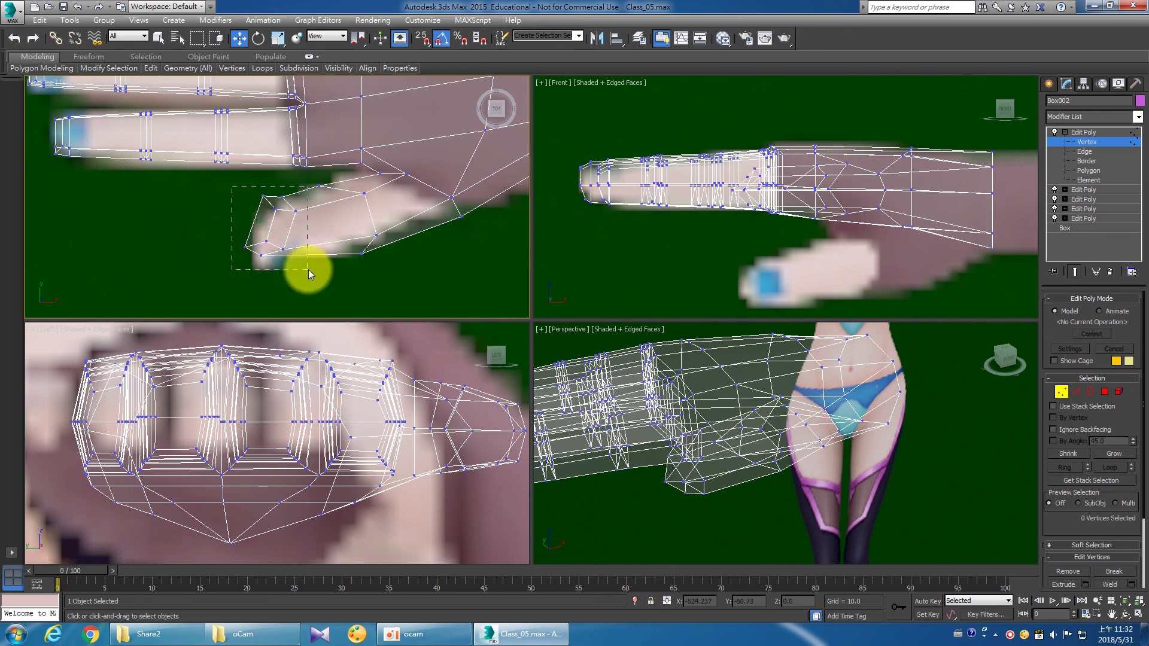
{"action": "left_click_drag", "start_coordinate": [297, 210], "coordinate": [297, 221]}
{"action": "left_click", "coordinate": [298, 221]}
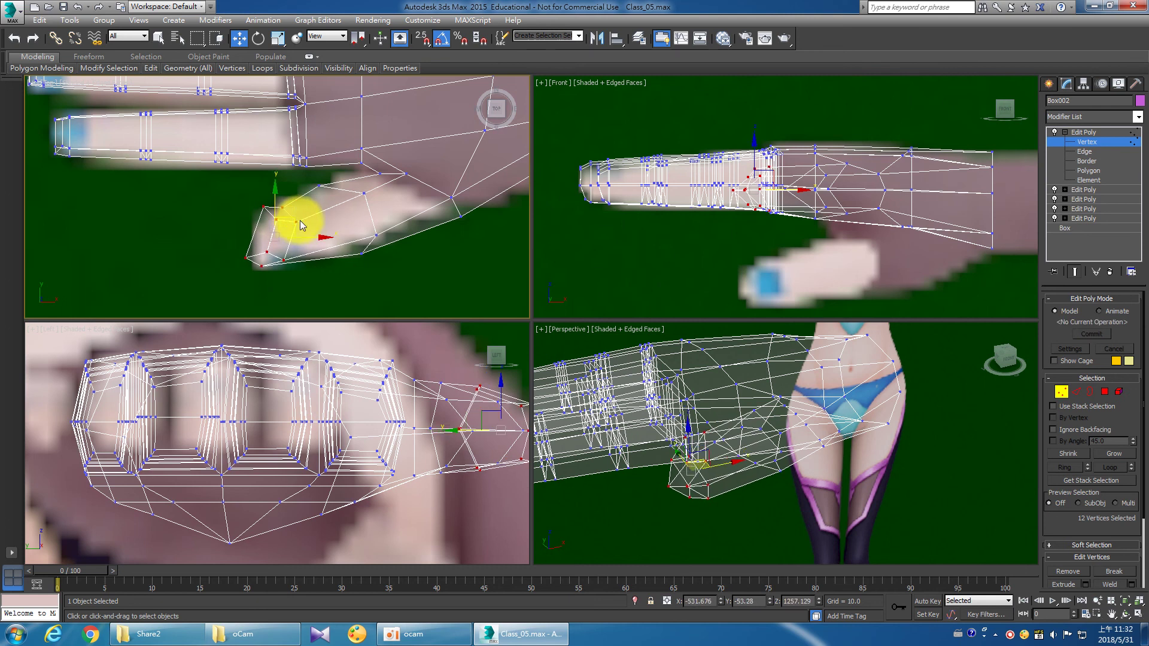
{"action": "left_click_drag", "start_coordinate": [313, 174], "coordinate": [374, 210]}
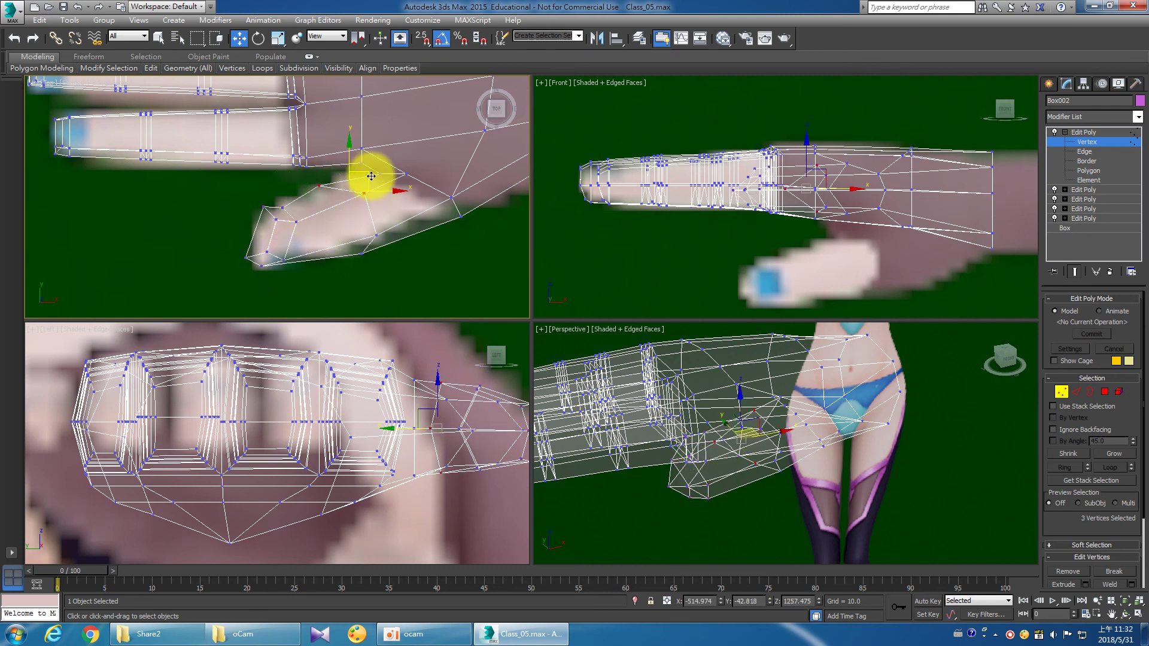
{"action": "left_click", "coordinate": [400, 252]}
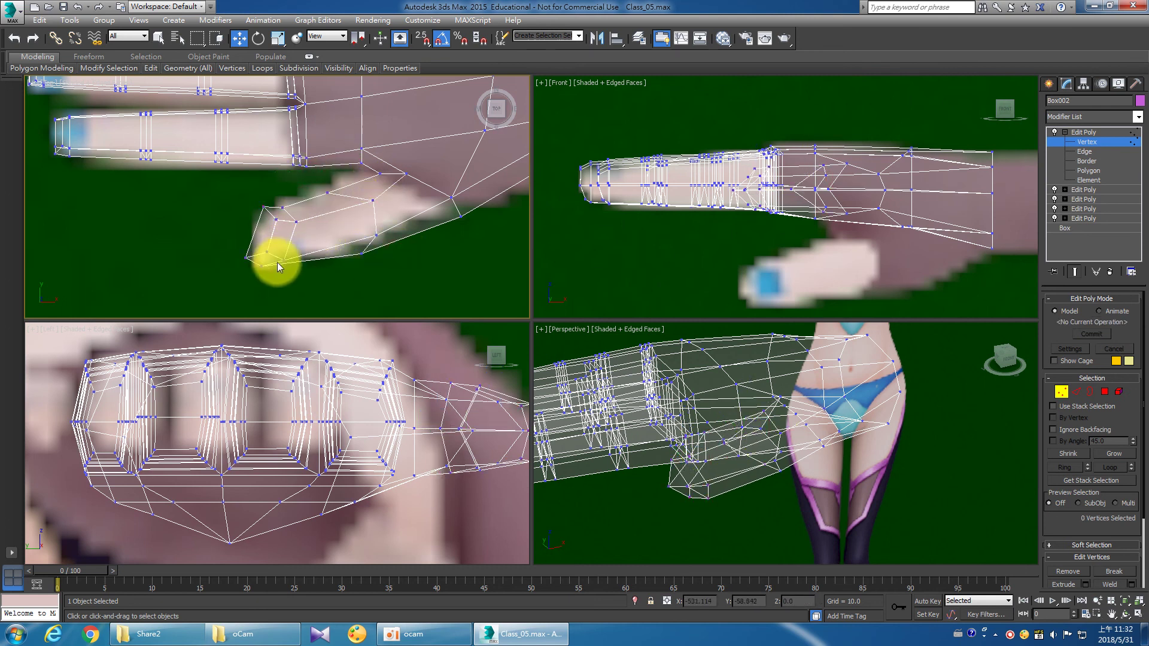
{"action": "left_click_drag", "start_coordinate": [293, 264], "coordinate": [293, 263]}
{"action": "left_click", "coordinate": [286, 242]}
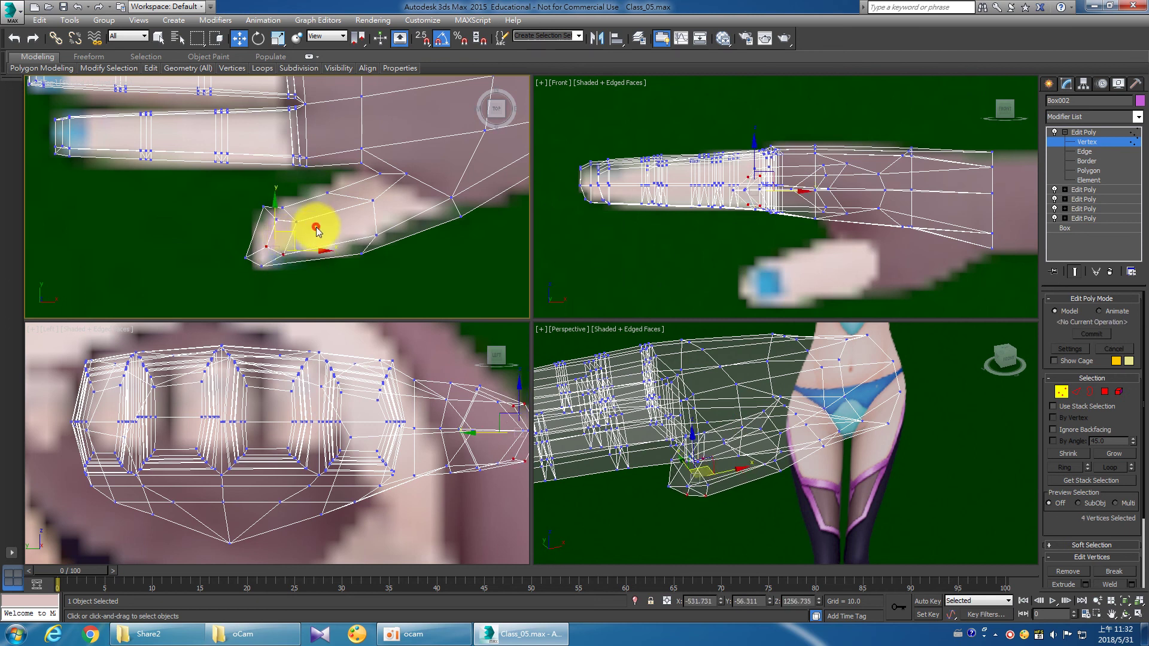
{"action": "left_click_drag", "start_coordinate": [292, 239], "coordinate": [298, 196]}
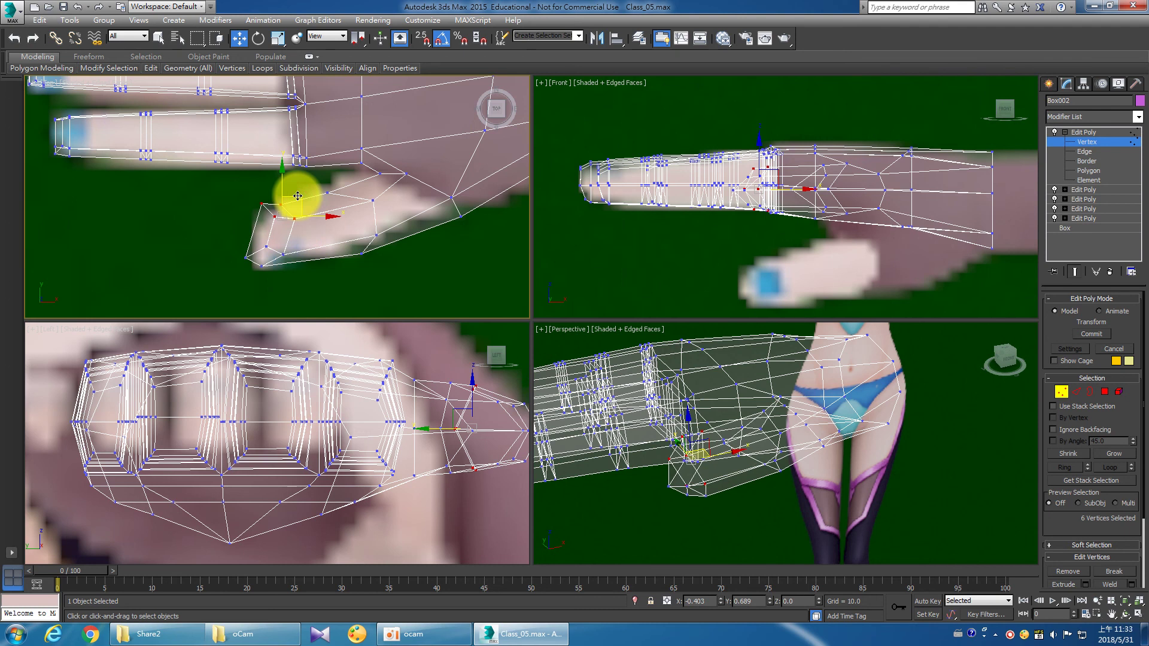
Select two vertices where the thumb meets the palm and orbit the Perspective view.
{"action": "mouse_move", "coordinate": [398, 165]}
{"action": "left_mouse_down"}
{"action": "mouse_move", "coordinate": [419, 179]}
{"action": "mouse_move", "coordinate": [428, 162]}
{"action": "left_mouse_up"}
{"action": "key", "text": "ctrl+r"}
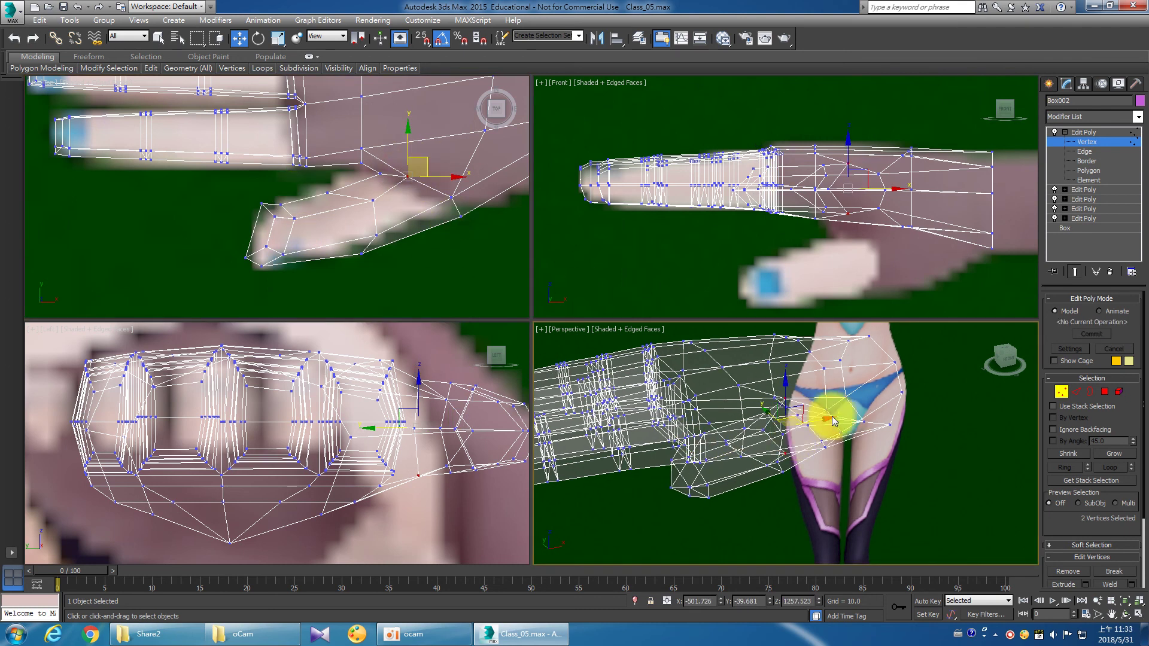
{"action": "mouse_move", "coordinate": [804, 462]}
{"action": "left_mouse_down"}
{"action": "mouse_move", "coordinate": [800, 479]}
{"action": "mouse_move", "coordinate": [846, 457]}
{"action": "mouse_move", "coordinate": [838, 398]}
{"action": "mouse_move", "coordinate": [854, 405]}
{"action": "mouse_move", "coordinate": [897, 391]}
{"action": "mouse_move", "coordinate": [867, 431]}
{"action": "mouse_move", "coordinate": [770, 456]}
{"action": "mouse_move", "coordinate": [736, 479]}
{"action": "left_mouse_up"}
{"action": "right_click", "coordinate": [335, 293]}
Nudge the four tip vertices, bottom-left corner vertex, and three tip vertices onto the reference outline.
{"action": "left_click", "coordinate": [294, 274]}
{"action": "scroll", "coordinate": [292, 271], "scroll_direction": "up", "scroll_amount": 2}
{"action": "scroll", "coordinate": [278, 263], "scroll_direction": "up", "scroll_amount": 3}
{"action": "mouse_move", "coordinate": [256, 225]}
{"action": "left_mouse_down"}
{"action": "mouse_move", "coordinate": [308, 258]}
{"action": "mouse_move", "coordinate": [299, 229]}
{"action": "mouse_move", "coordinate": [325, 165]}
{"action": "mouse_move", "coordinate": [314, 164]}
{"action": "left_mouse_up"}
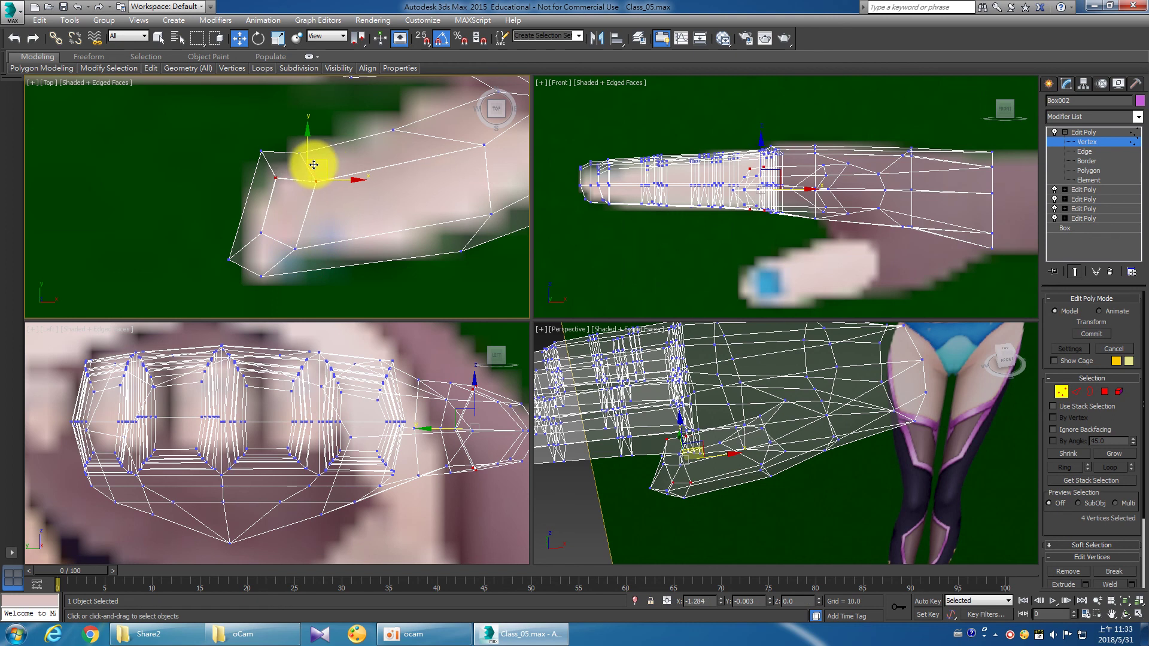
{"action": "left_click", "coordinate": [229, 259]}
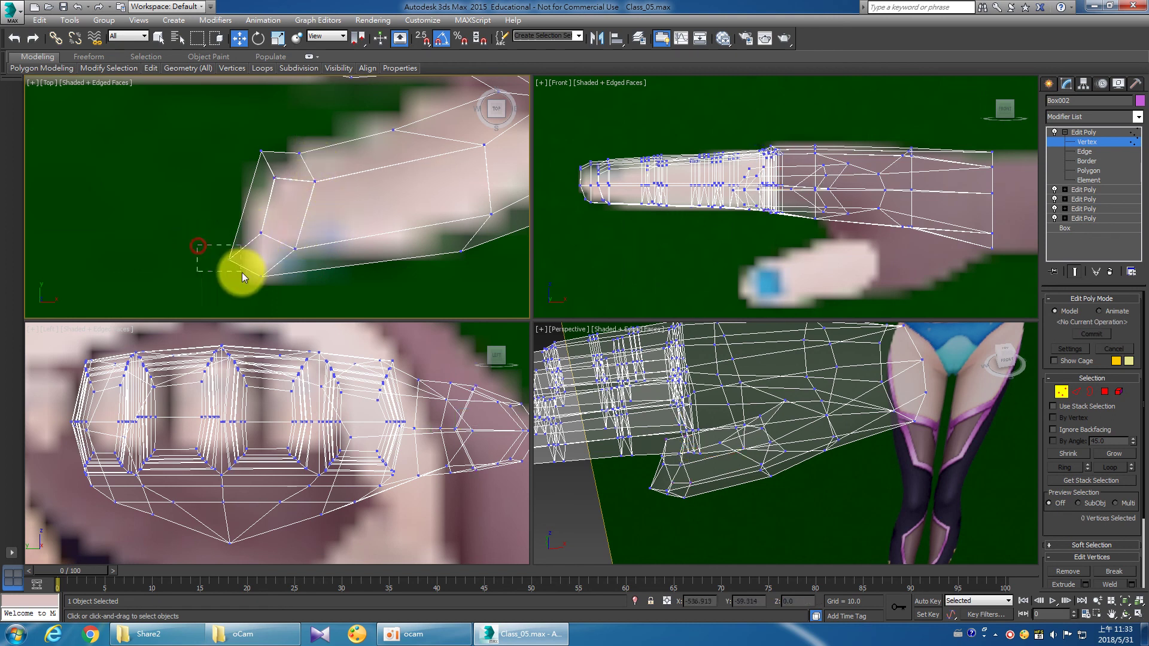
{"action": "left_click_drag", "start_coordinate": [247, 246], "coordinate": [251, 243]}
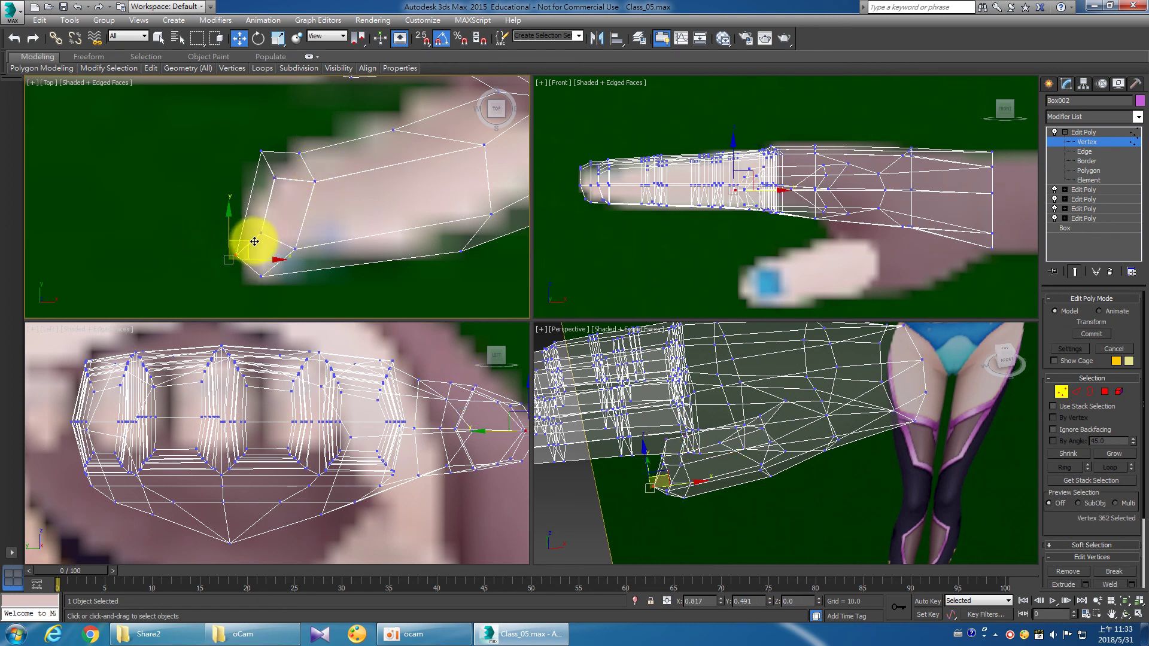
{"action": "left_click", "coordinate": [338, 239]}
{"action": "left_click_drag", "start_coordinate": [279, 193], "coordinate": [302, 161]}
{"action": "left_click", "coordinate": [811, 433]}
{"action": "mouse_move", "coordinate": [810, 433]}
{"action": "middle_mouse_down", "text": "alt"}
{"action": "mouse_move", "coordinate": [874, 483]}
{"action": "mouse_move", "coordinate": [862, 469]}
{"action": "mouse_move", "coordinate": [885, 423]}
{"action": "mouse_move", "coordinate": [854, 361]}
{"action": "mouse_move", "coordinate": [884, 388]}
{"action": "mouse_move", "coordinate": [872, 454]}
{"action": "mouse_move", "coordinate": [890, 446]}
{"action": "mouse_move", "coordinate": [897, 410]}
{"action": "mouse_move", "coordinate": [879, 402]}
{"action": "mouse_move", "coordinate": [879, 412]}
{"action": "middle_mouse_up", "text": "alt"}
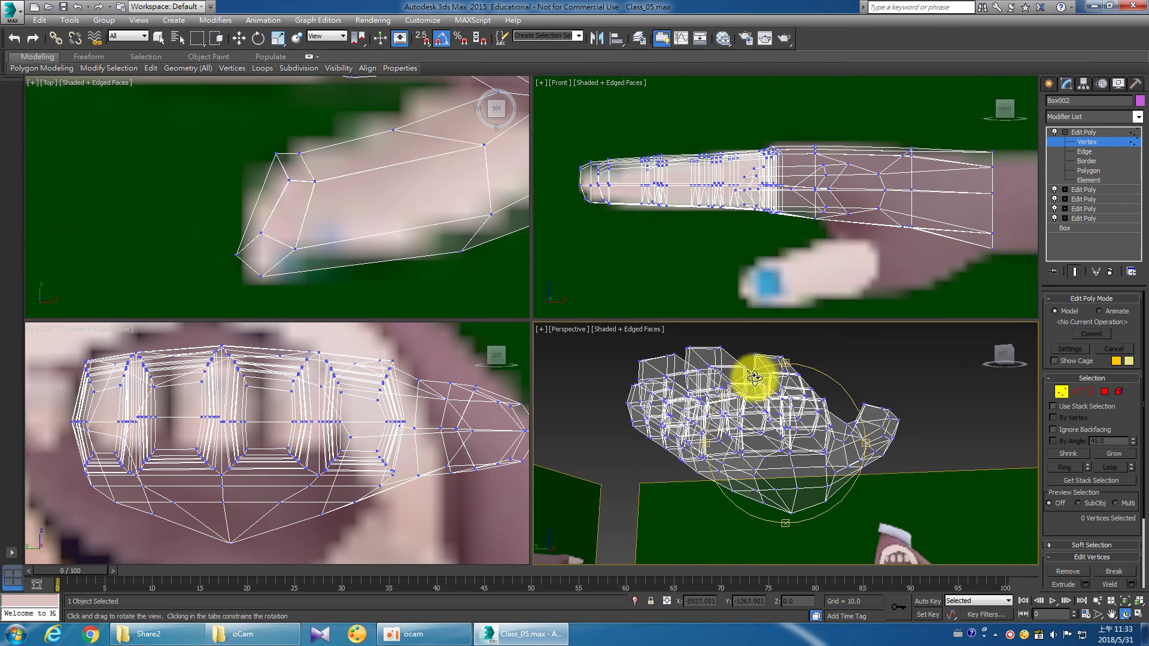
Shift the vertices along the middle of the thumb left to match the reference.
{"action": "mouse_move", "coordinate": [403, 226]}
{"action": "middle_mouse_down"}
{"action": "mouse_move", "coordinate": [345, 240]}
{"action": "mouse_move", "coordinate": [362, 231]}
{"action": "middle_mouse_up"}
{"action": "scroll", "coordinate": [361, 231], "scroll_direction": "down", "scroll_amount": 1}
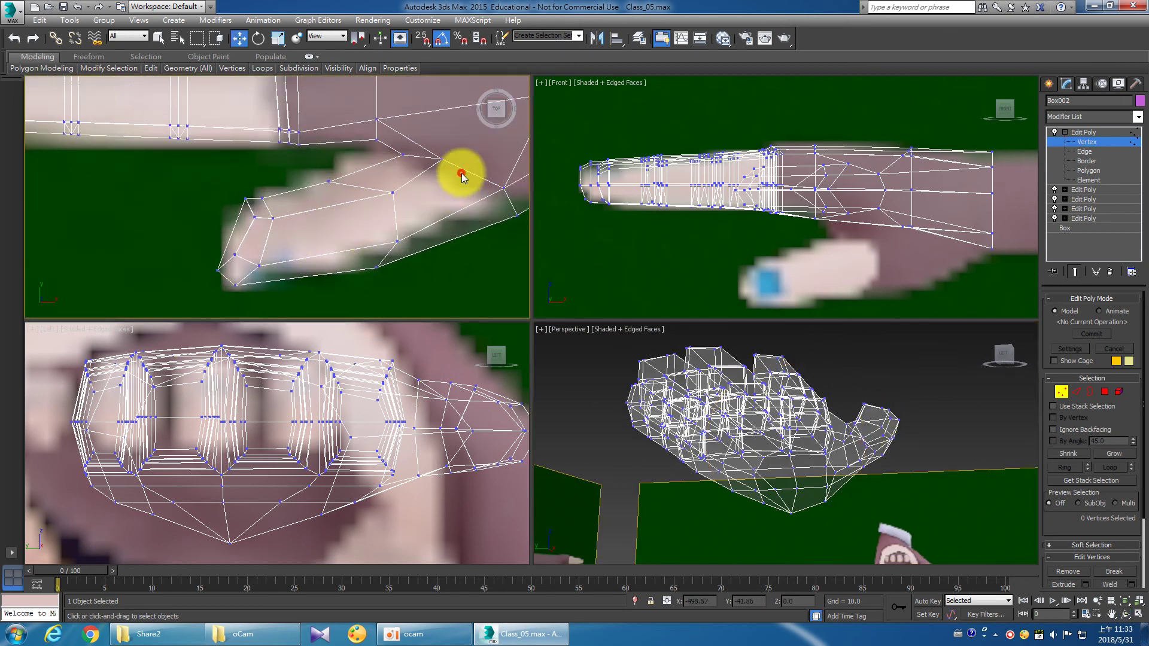
{"action": "left_click", "coordinate": [392, 192], "text": "ctrl"}
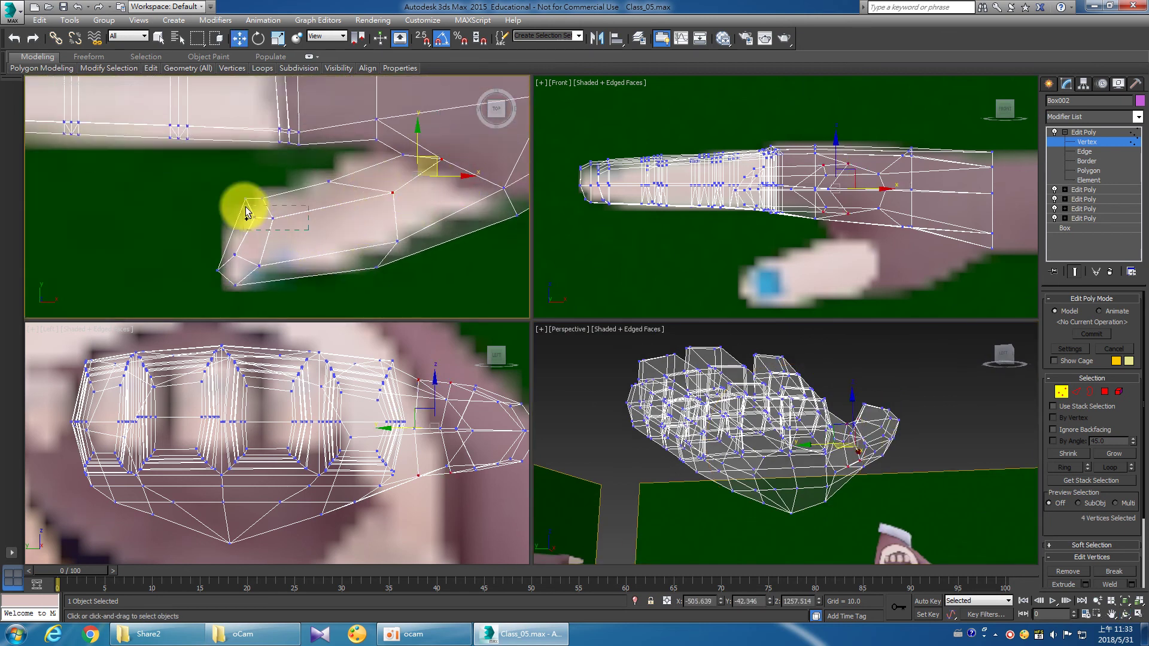
{"action": "left_click_drag", "start_coordinate": [245, 212], "coordinate": [245, 209], "text": "ctrl"}
{"action": "left_click_drag", "start_coordinate": [352, 174], "coordinate": [411, 251]}
{"action": "left_click", "coordinate": [410, 210]}
{"action": "left_click_drag", "start_coordinate": [362, 176], "coordinate": [394, 251]}
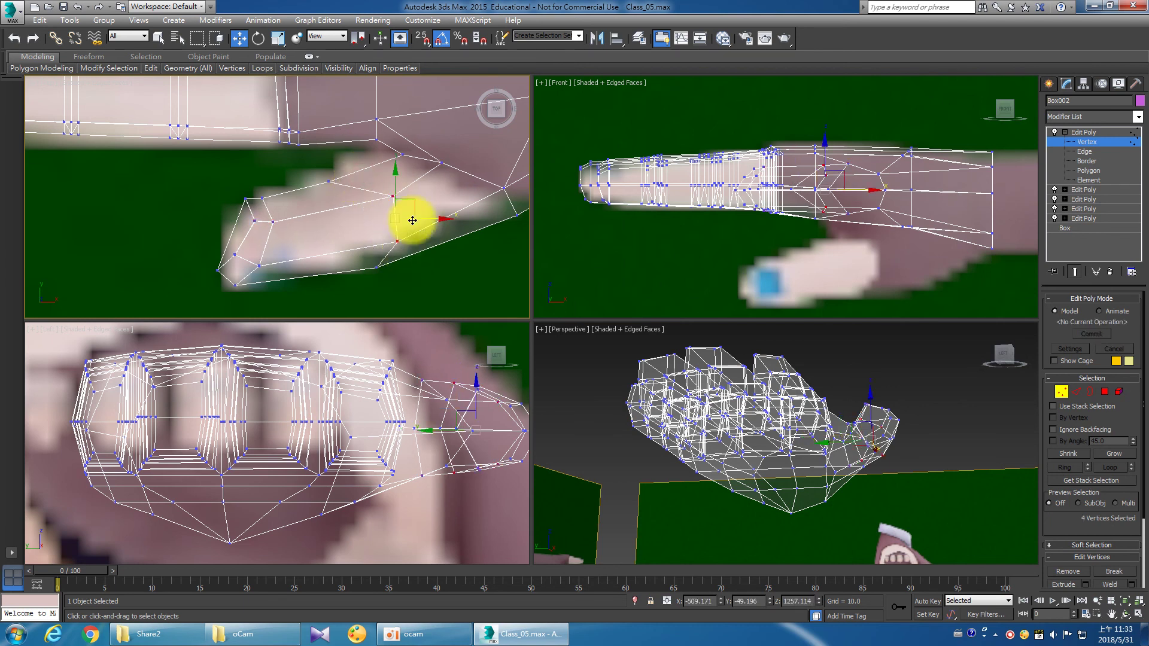
{"action": "left_click_drag", "start_coordinate": [415, 212], "coordinate": [392, 270]}
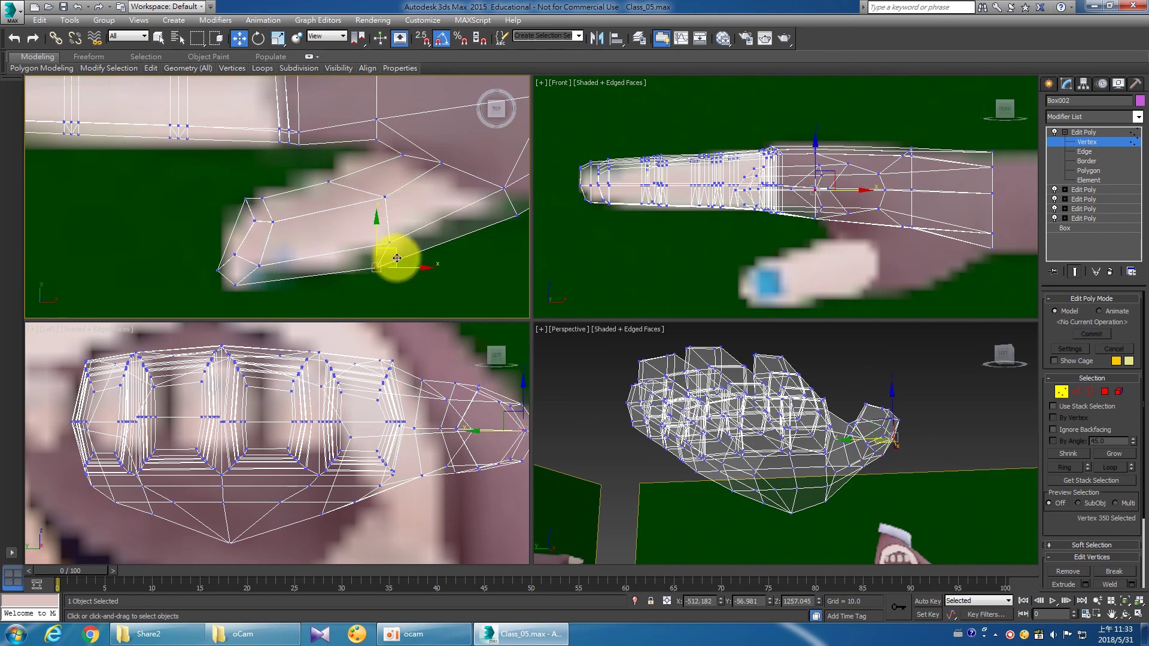
Select and check the three vertices where the thumb joins the palm.
{"action": "left_click", "coordinate": [468, 270]}
{"action": "scroll", "coordinate": [371, 268], "scroll_direction": "down", "scroll_amount": 3}
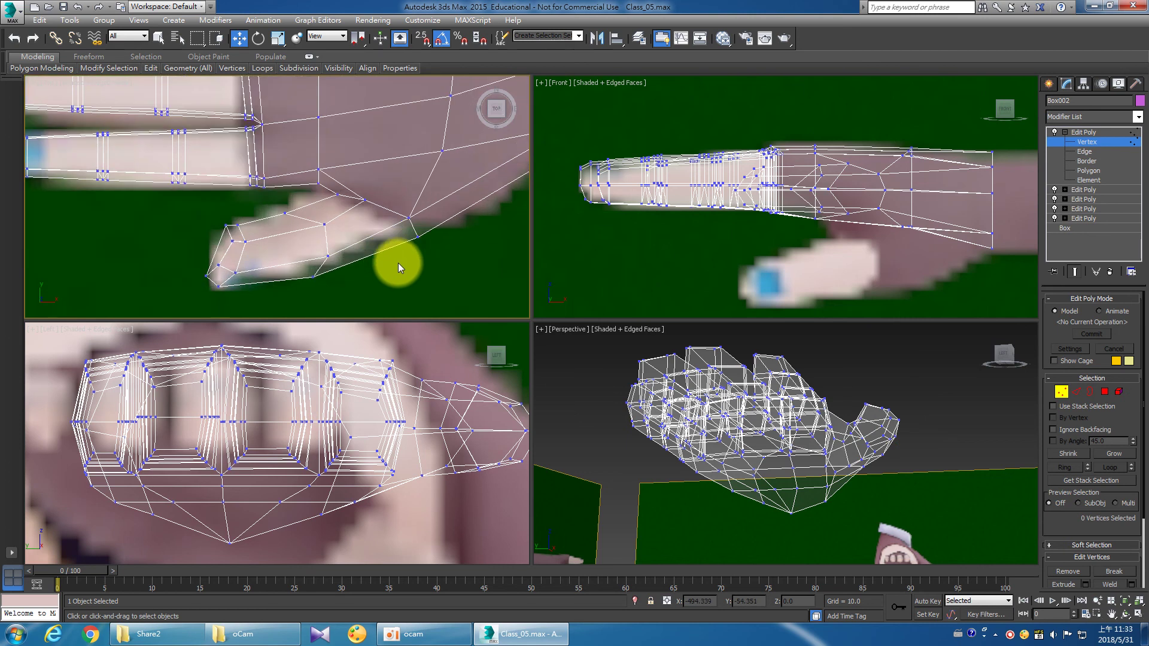
{"action": "mouse_move", "coordinate": [398, 263]}
{"action": "left_mouse_down"}
{"action": "mouse_move", "coordinate": [436, 217]}
{"action": "mouse_move", "coordinate": [425, 216]}
{"action": "left_mouse_up"}
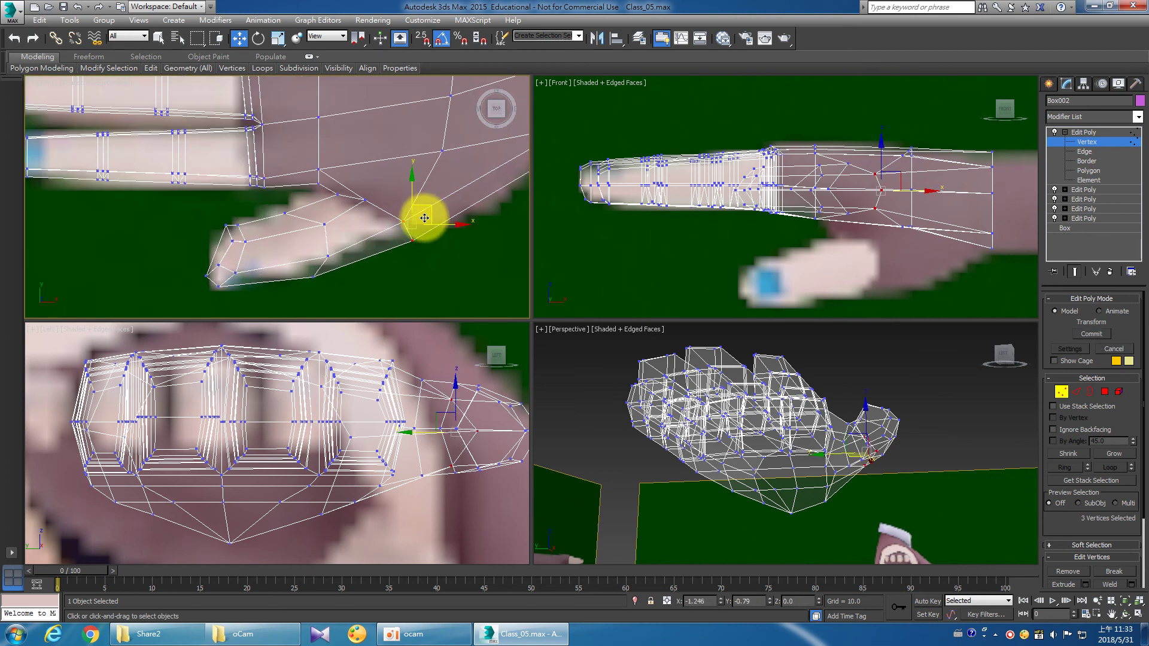
{"action": "left_click", "coordinate": [480, 254]}
{"action": "left_click_drag", "start_coordinate": [437, 261], "coordinate": [386, 205]}
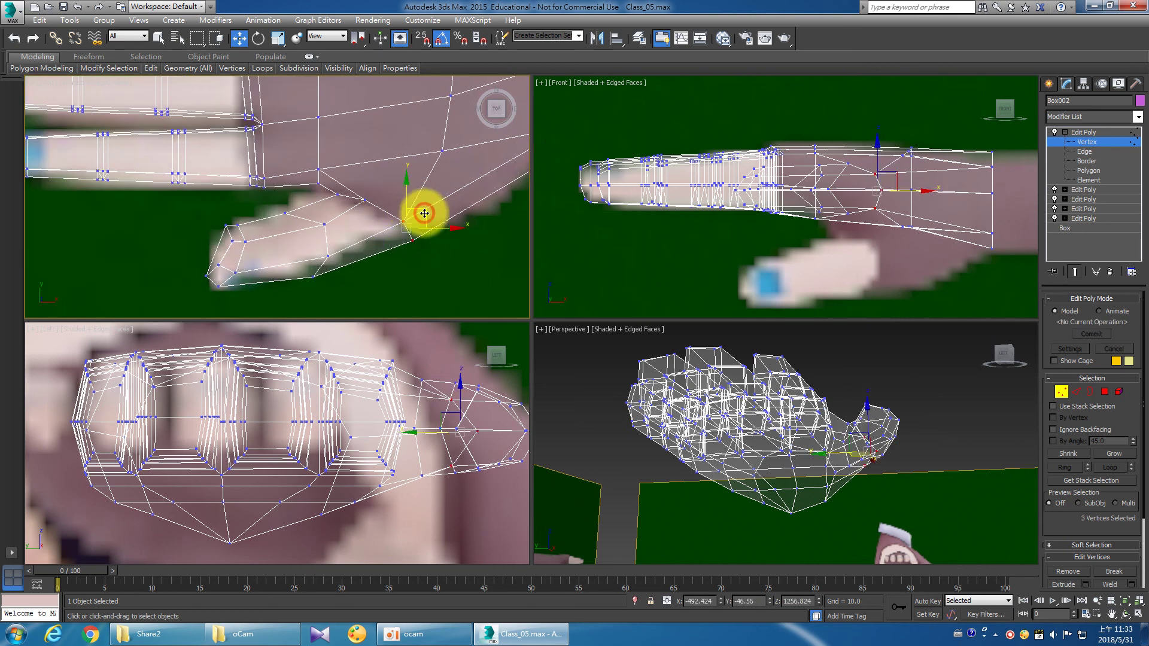
{"action": "left_click", "coordinate": [354, 189]}
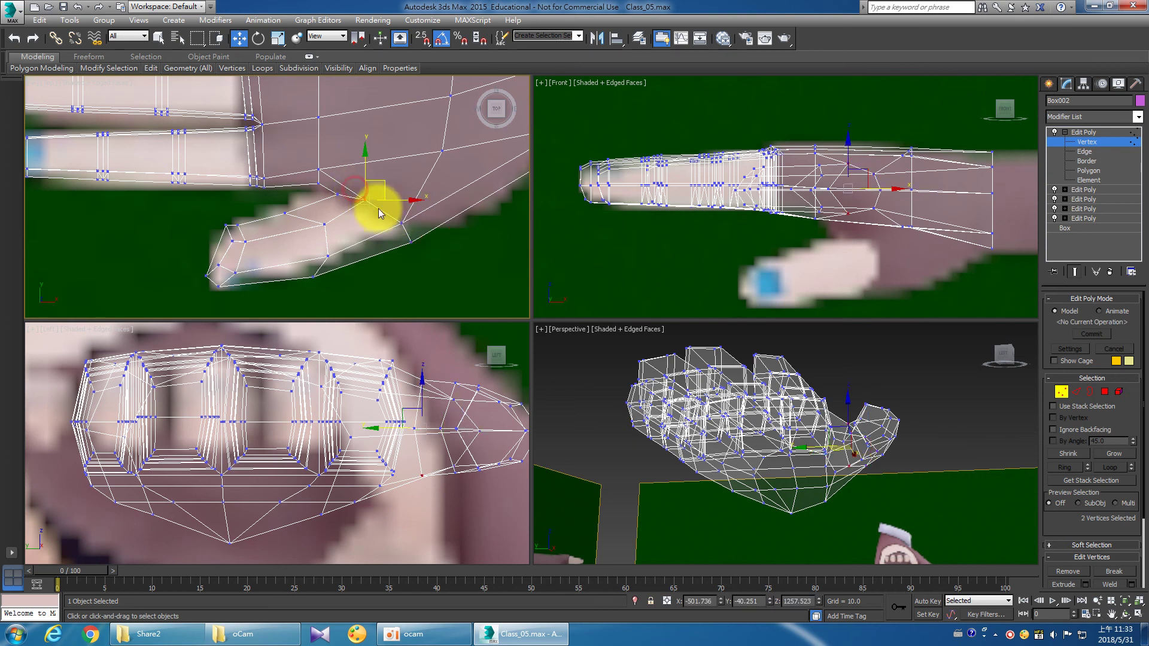
Nudge the thumb tip vertices slightly, then maximize the Perspective view.
{"action": "left_click_drag", "start_coordinate": [388, 189], "coordinate": [389, 190]}
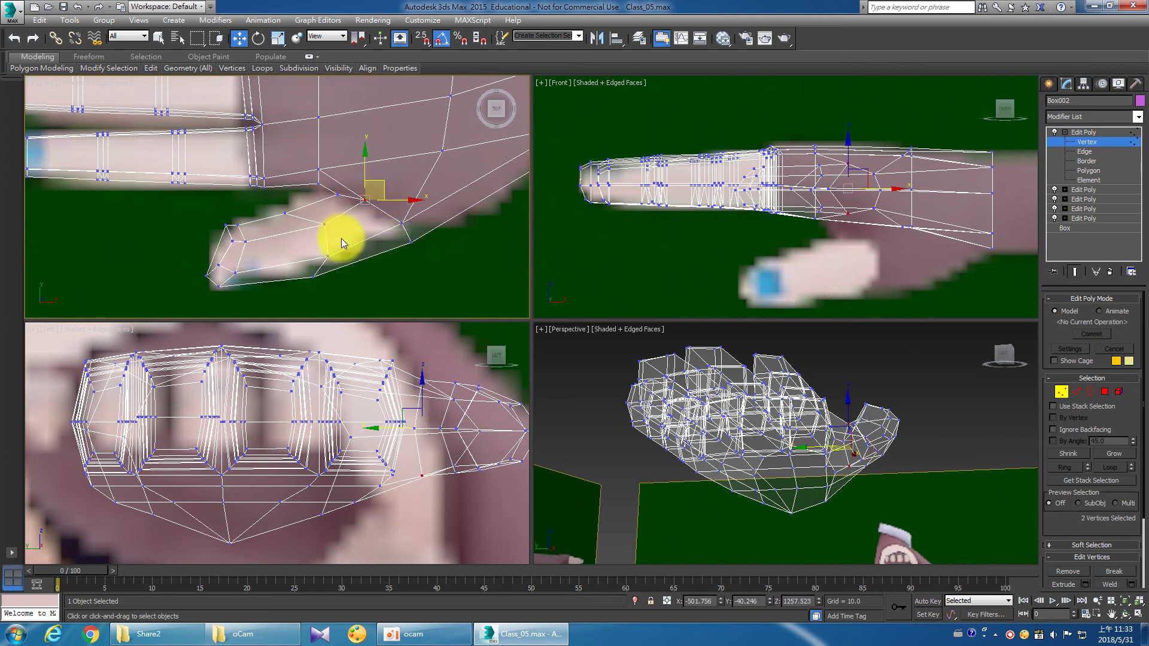
{"action": "left_click", "coordinate": [324, 225]}
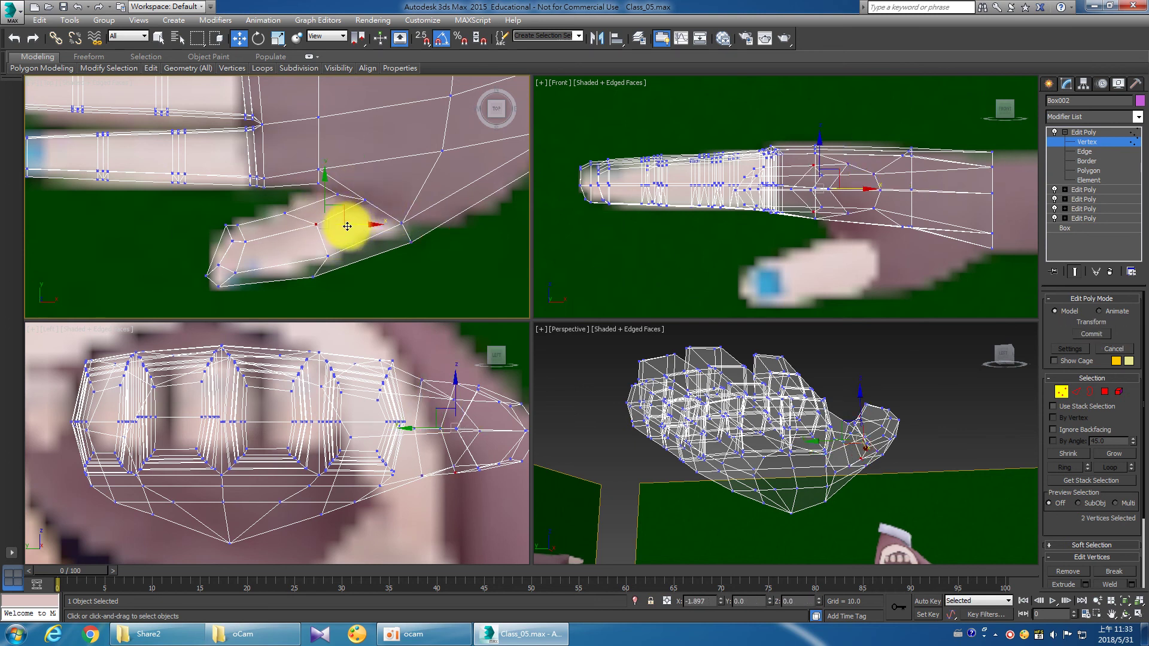
{"action": "left_click_drag", "start_coordinate": [353, 288], "coordinate": [295, 247]}
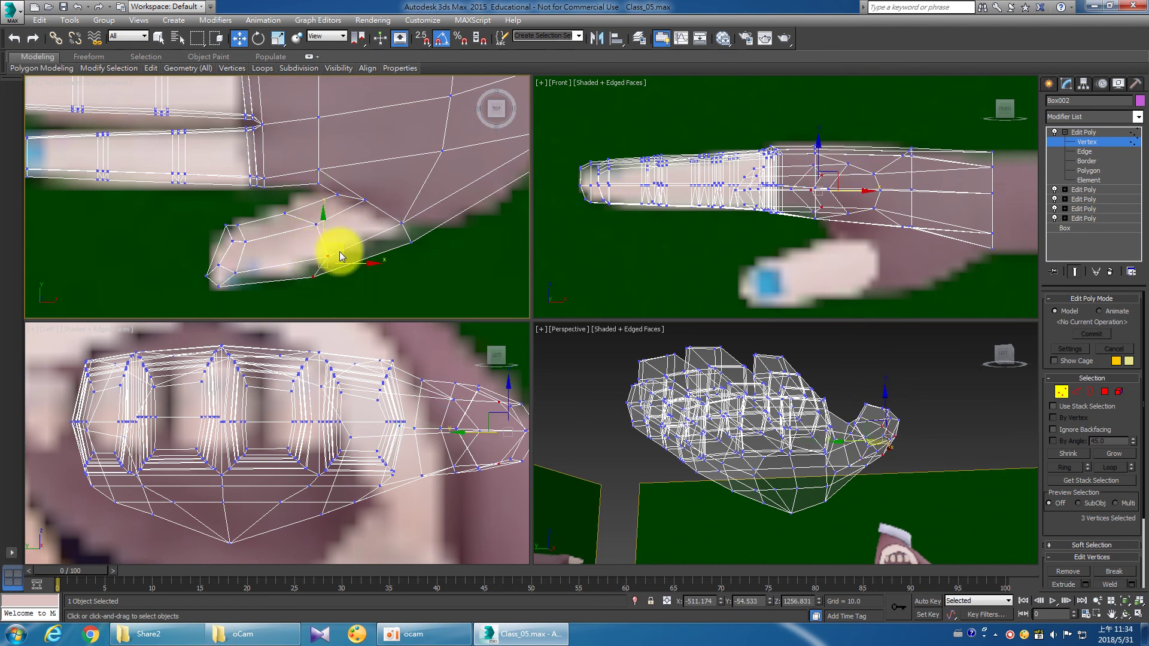
{"action": "left_click_drag", "start_coordinate": [198, 210], "coordinate": [275, 280]}
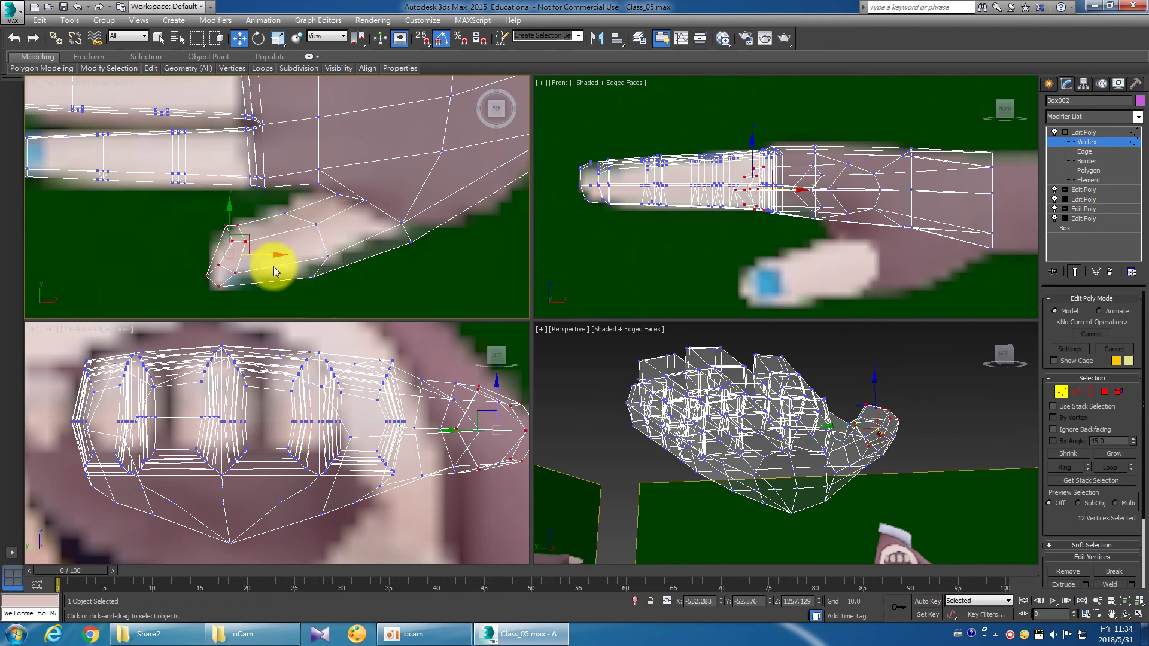
{"action": "left_click_drag", "start_coordinate": [242, 232], "coordinate": [241, 231]}
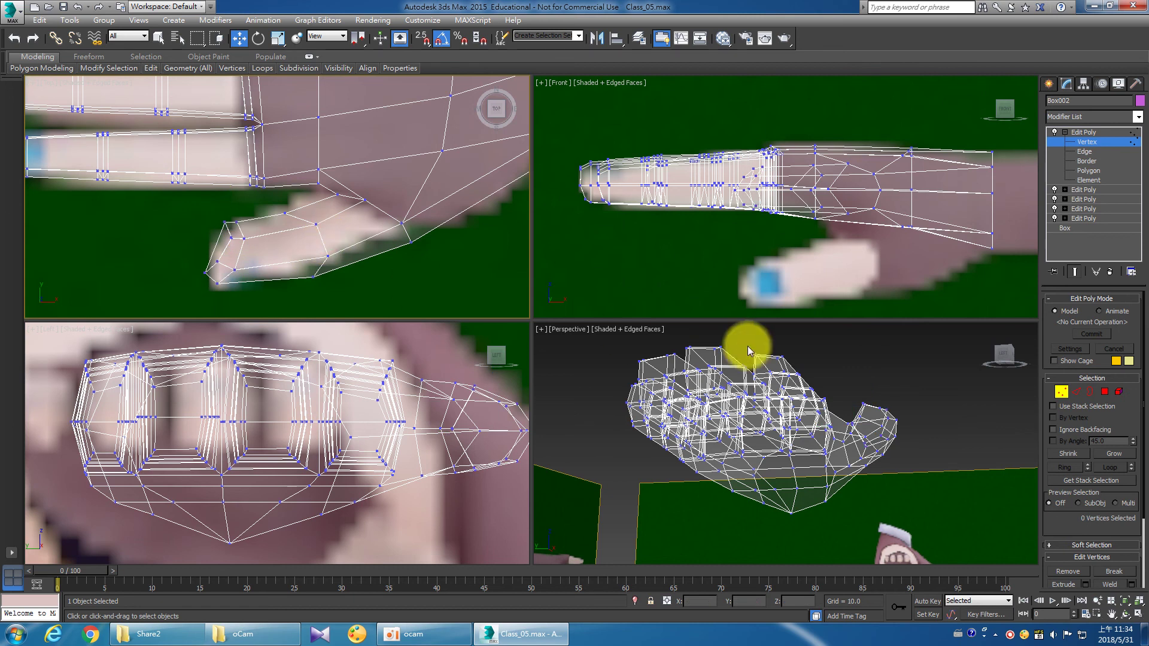
{"action": "left_click", "coordinate": [1125, 614]}
{"action": "left_click", "coordinate": [1138, 614]}
{"action": "mouse_move", "coordinate": [666, 335]}
{"action": "left_mouse_down"}
{"action": "mouse_move", "coordinate": [619, 499]}
{"action": "mouse_move", "coordinate": [967, 404]}
{"action": "mouse_move", "coordinate": [1008, 437]}
{"action": "mouse_move", "coordinate": [1033, 439]}
{"action": "mouse_move", "coordinate": [1026, 403]}
{"action": "mouse_move", "coordinate": [1041, 333]}
{"action": "mouse_move", "coordinate": [1023, 289]}
{"action": "mouse_move", "coordinate": [1054, 321]}
{"action": "mouse_move", "coordinate": [872, 379]}
{"action": "mouse_move", "coordinate": [880, 443]}
{"action": "mouse_move", "coordinate": [856, 449]}
{"action": "mouse_move", "coordinate": [877, 385]}
{"action": "mouse_move", "coordinate": [855, 393]}
{"action": "left_mouse_up"}
{"action": "right_click", "coordinate": [855, 393]}
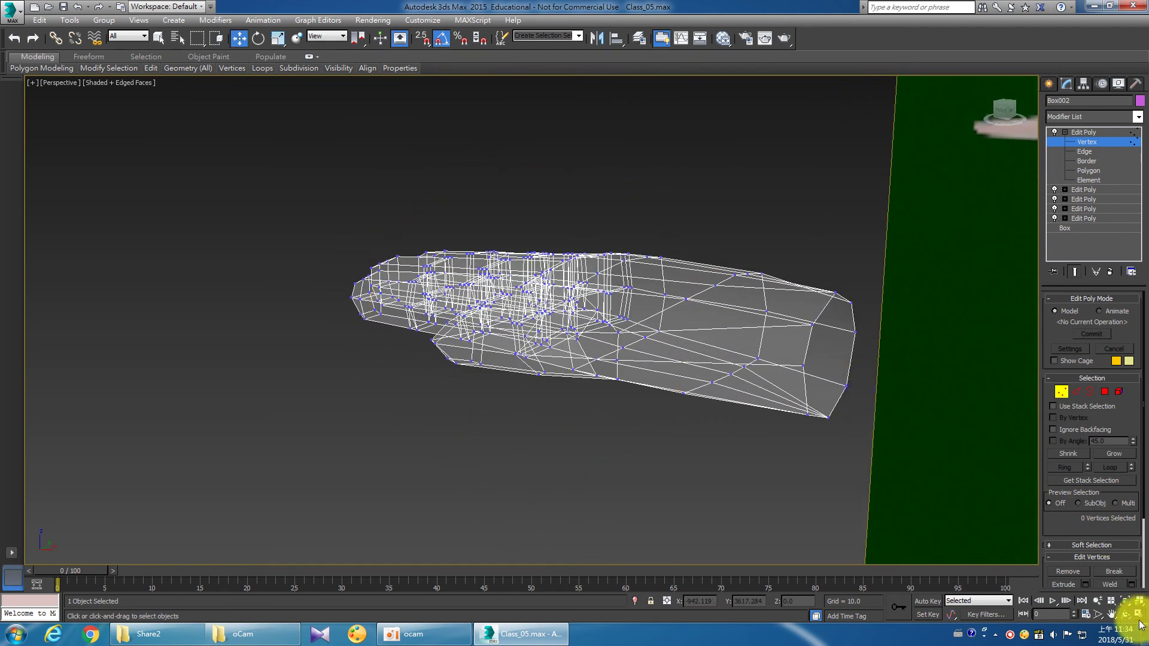
{"action": "left_click", "coordinate": [1139, 615]}
{"action": "mouse_move", "coordinate": [304, 266]}
{"action": "left_mouse_down"}
{"action": "mouse_move", "coordinate": [355, 274]}
{"action": "mouse_move", "coordinate": [341, 262]}
{"action": "left_mouse_up"}
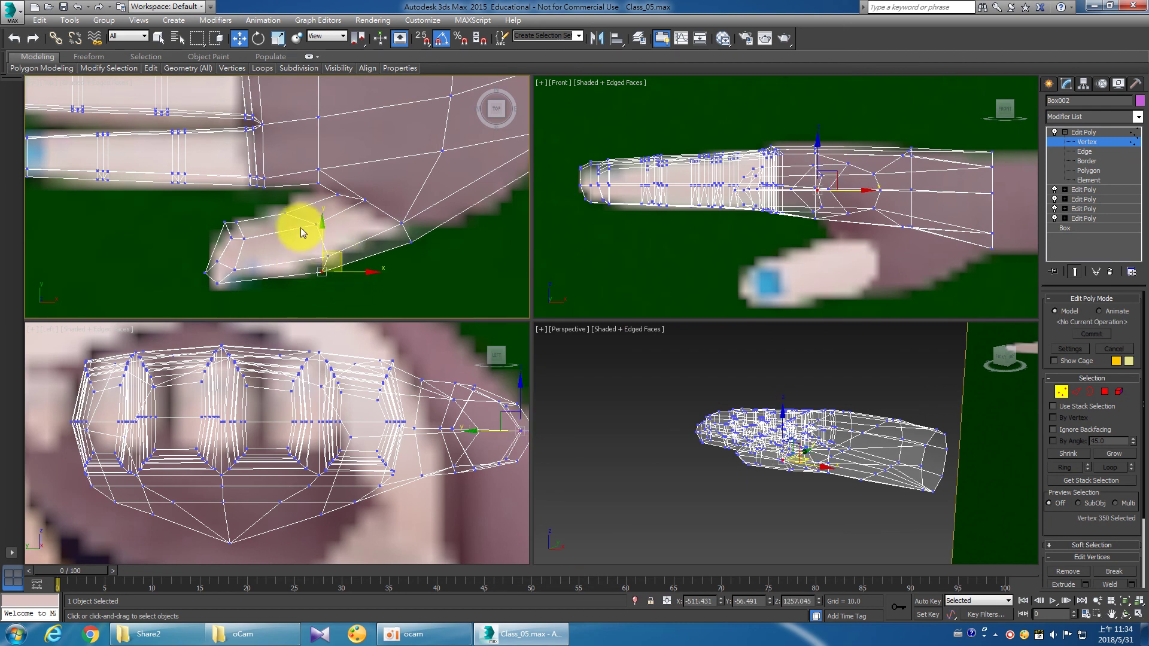
Move the twelve thumb tip vertices right-down and three base vertices left-down onto the reference.
{"action": "left_click", "coordinate": [286, 212]}
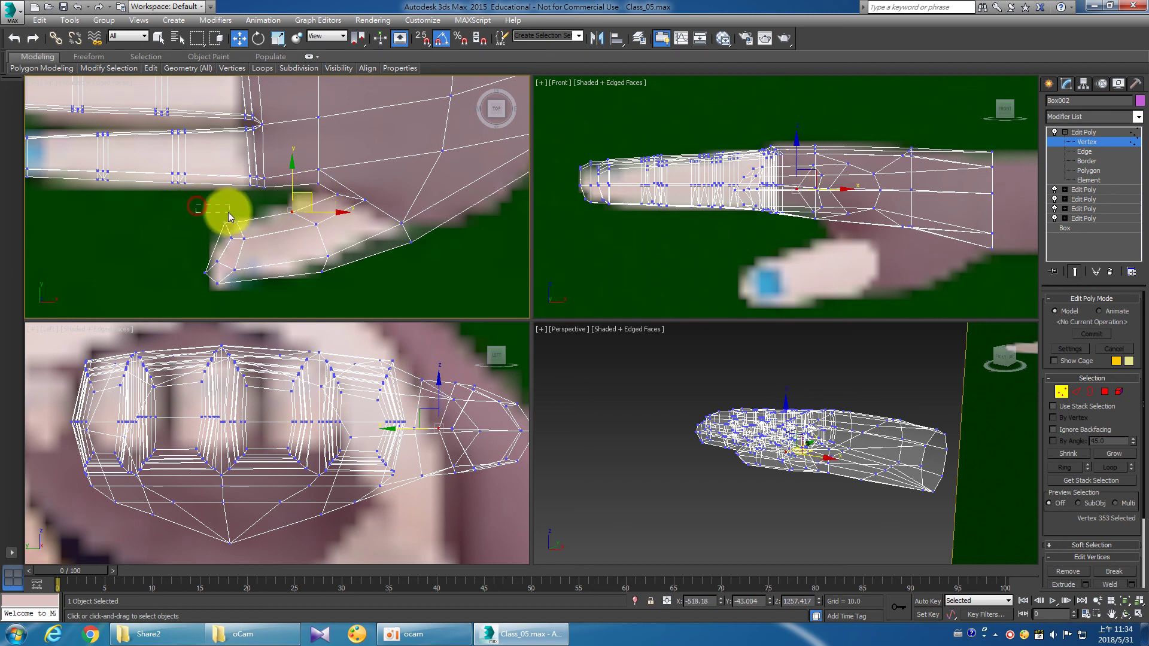
{"action": "left_click", "coordinate": [179, 249]}
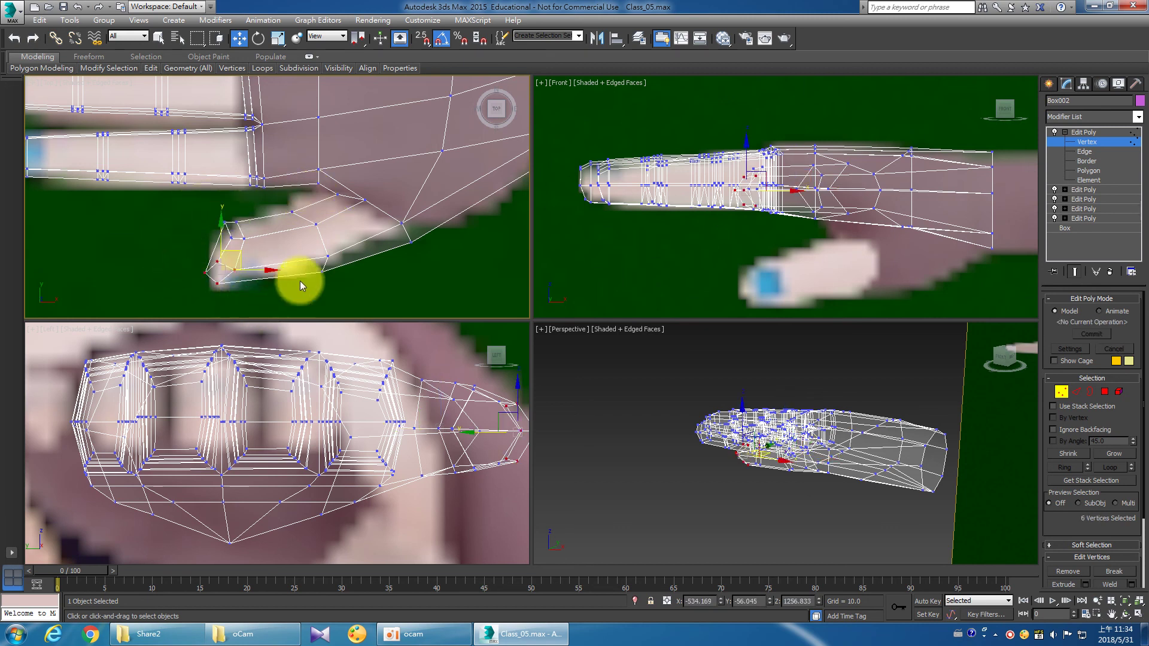
{"action": "left_click_drag", "start_coordinate": [435, 269], "coordinate": [403, 218], "text": "ctrl"}
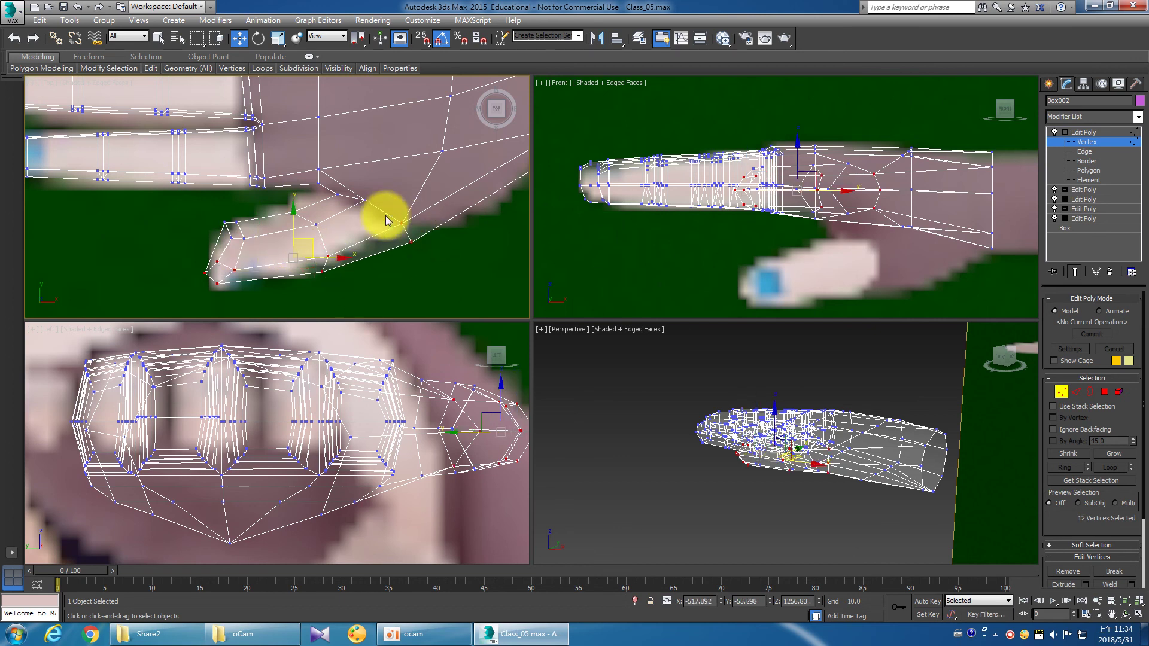
{"action": "left_click_drag", "start_coordinate": [306, 239], "coordinate": [312, 245]}
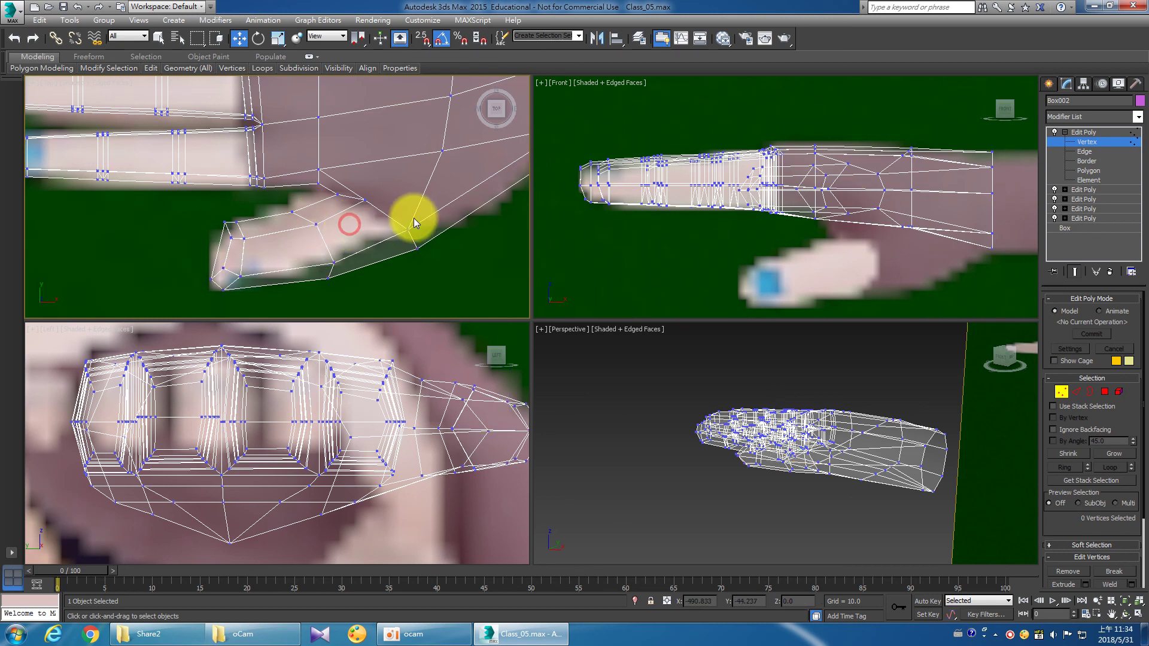
{"action": "scroll", "coordinate": [389, 252], "scroll_direction": "down", "scroll_amount": 3}
{"action": "scroll", "coordinate": [377, 251], "scroll_direction": "down", "scroll_amount": 1}
{"action": "left_click", "coordinate": [335, 246]}
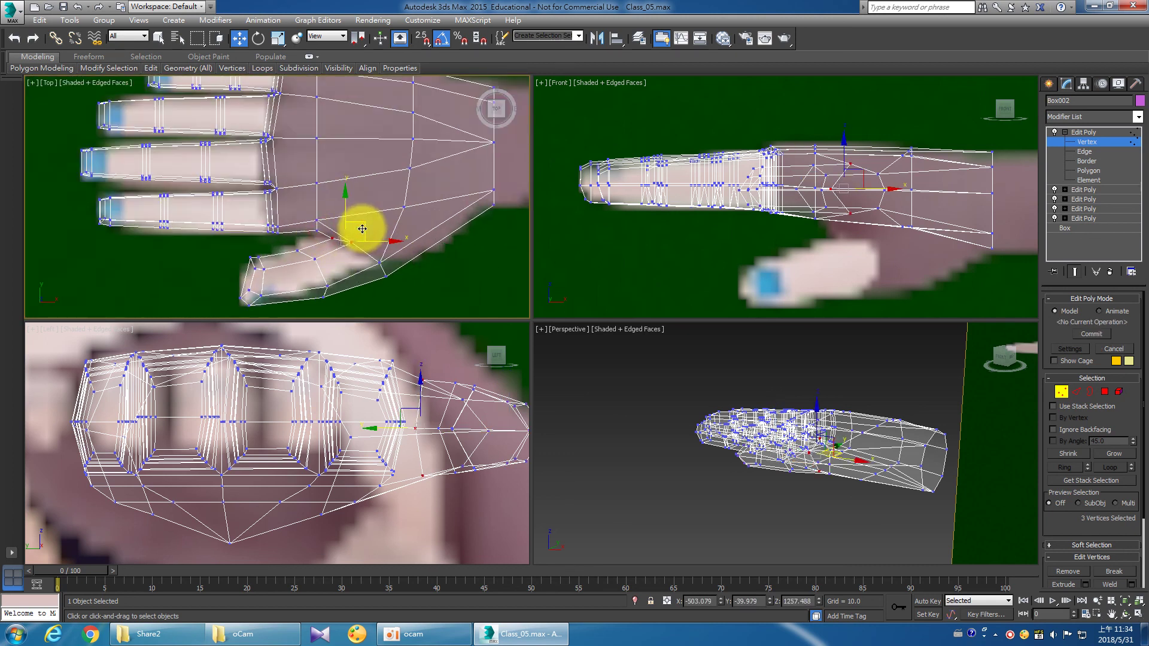
{"action": "left_click_drag", "start_coordinate": [362, 229], "coordinate": [330, 256]}
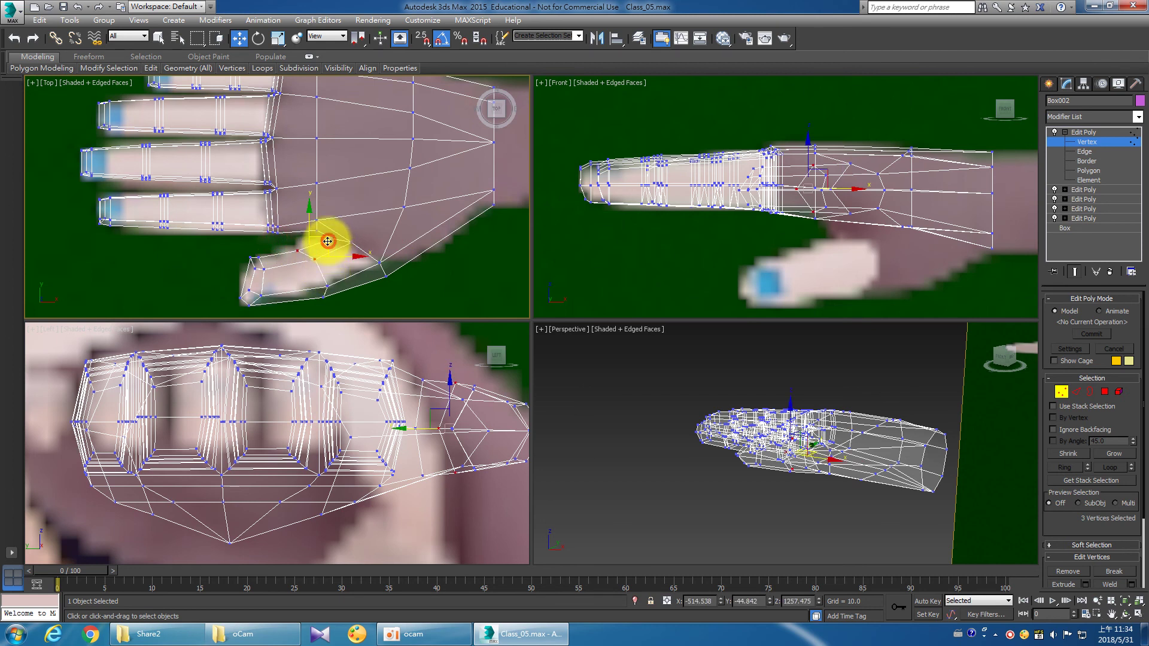
{"action": "left_click_drag", "start_coordinate": [327, 242], "coordinate": [279, 253]}
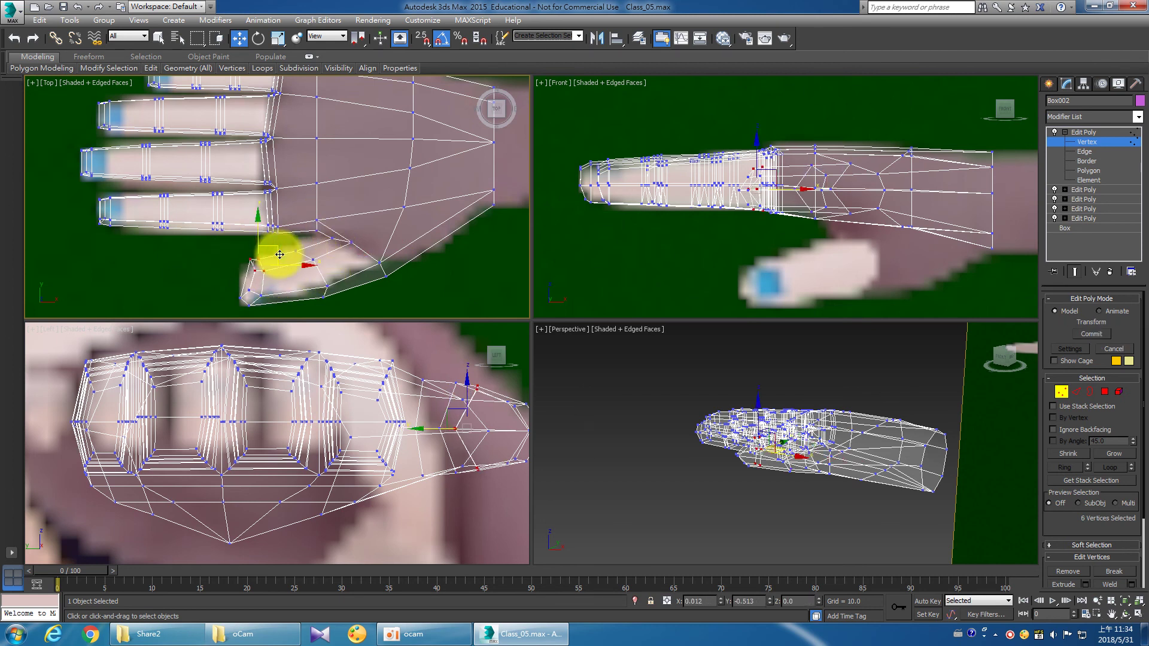
Deselect the thumb vertices and orbit the Perspective view close around the hand.
{"action": "left_click", "coordinate": [877, 467]}
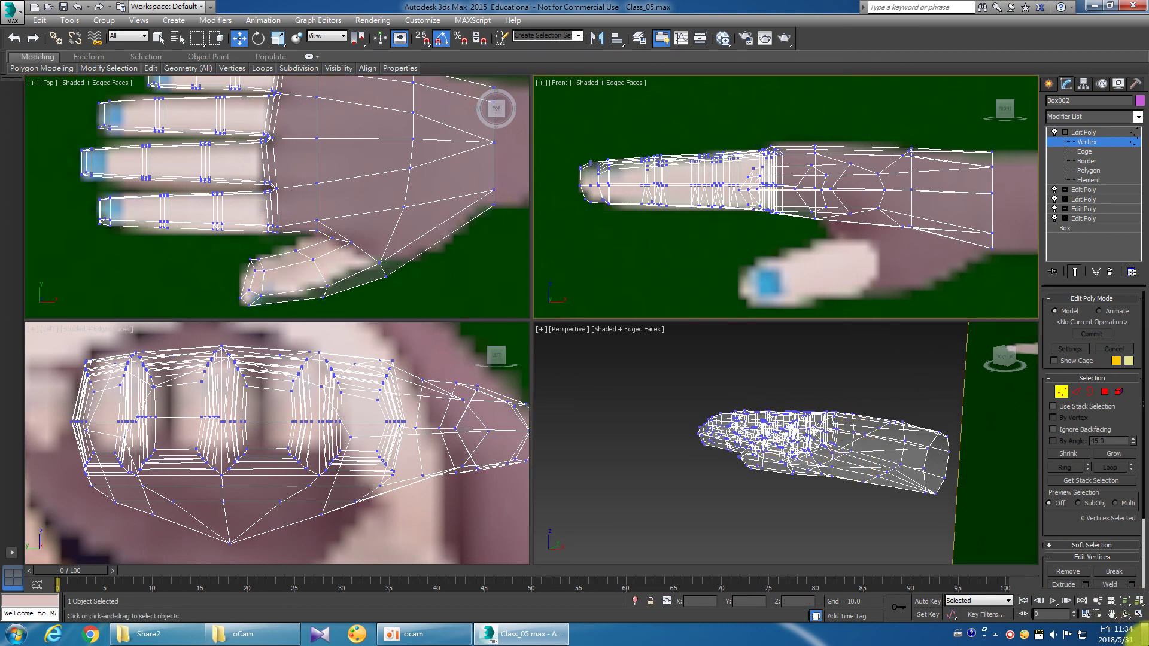
{"action": "left_click", "coordinate": [1126, 614]}
{"action": "mouse_move", "coordinate": [795, 456]}
{"action": "left_mouse_down"}
{"action": "mouse_move", "coordinate": [885, 470]}
{"action": "mouse_move", "coordinate": [903, 419]}
{"action": "mouse_move", "coordinate": [850, 390]}
{"action": "mouse_move", "coordinate": [797, 429]}
{"action": "mouse_move", "coordinate": [828, 457]}
{"action": "mouse_move", "coordinate": [910, 482]}
{"action": "mouse_move", "coordinate": [945, 478]}
{"action": "mouse_move", "coordinate": [815, 461]}
{"action": "mouse_move", "coordinate": [784, 482]}
{"action": "mouse_move", "coordinate": [847, 478]}
{"action": "mouse_move", "coordinate": [834, 513]}
{"action": "mouse_move", "coordinate": [676, 503]}
{"action": "left_mouse_up"}
Select the thumb's lengthwise edges at Edge level of the existing Edit Poly.
{"action": "left_click", "coordinate": [1084, 152]}
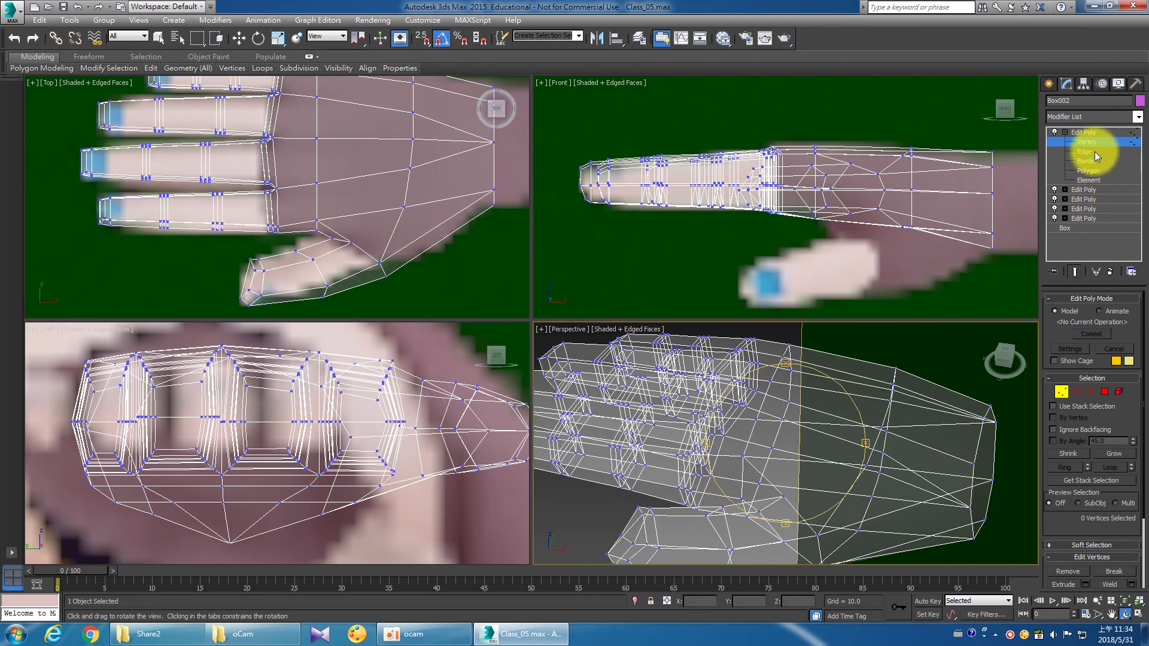
{"action": "key", "text": "w"}
{"action": "scroll", "coordinate": [366, 295], "scroll_direction": "up", "scroll_amount": 2}
{"action": "scroll", "coordinate": [298, 268], "scroll_direction": "up", "scroll_amount": 4}
{"action": "middle_click_drag", "start_coordinate": [298, 265], "coordinate": [336, 281]}
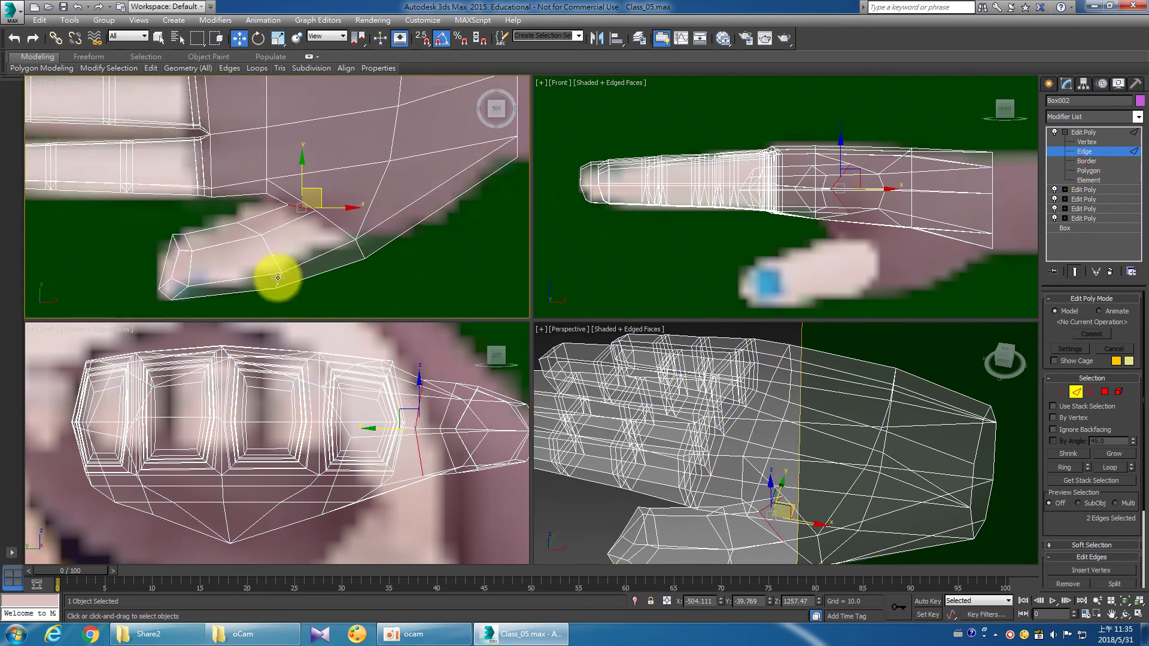
{"action": "left_click", "coordinate": [231, 257]}
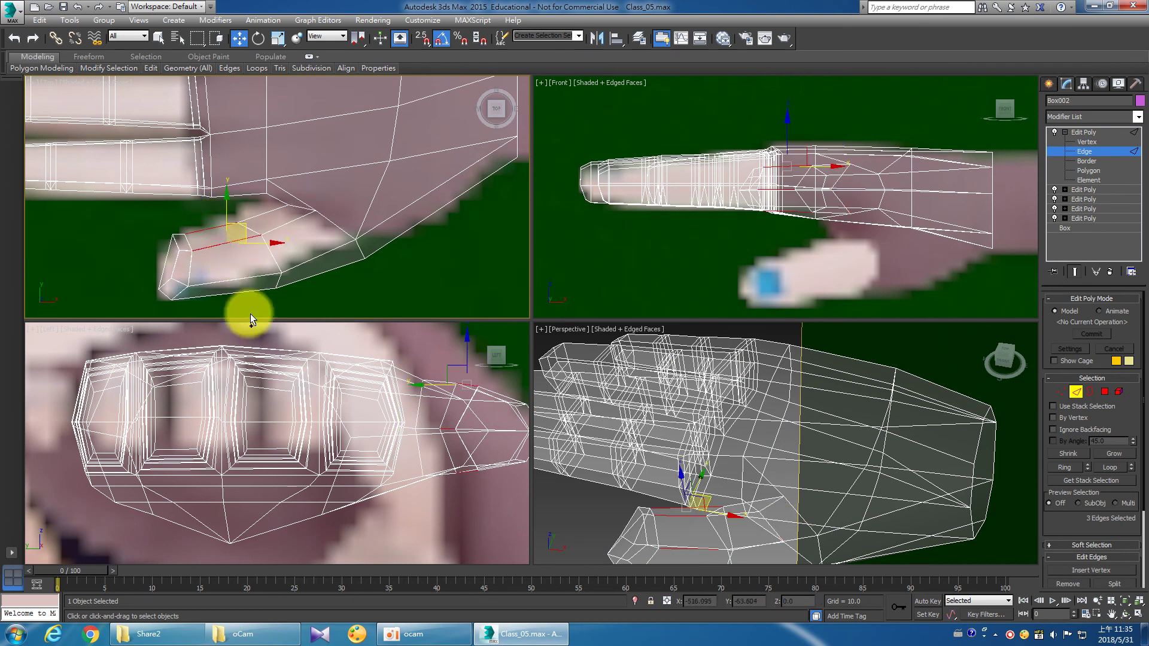
{"action": "left_click", "coordinate": [249, 299], "text": "shift"}
{"action": "right_click", "coordinate": [375, 251]}
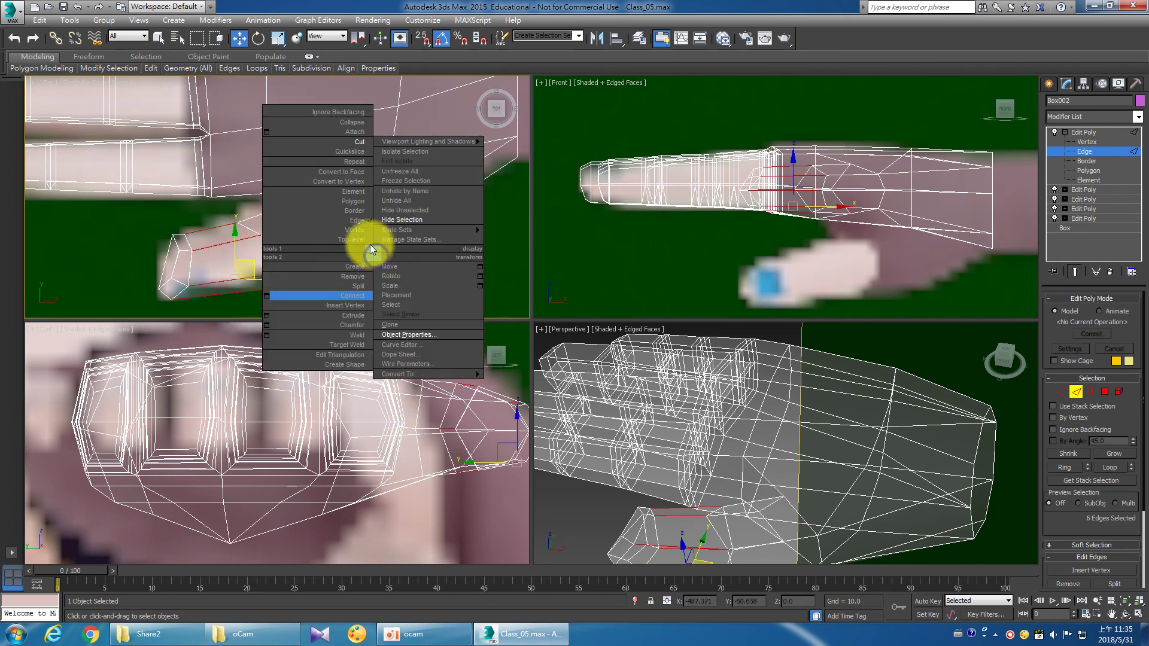
{"action": "left_click", "coordinate": [1097, 136]}
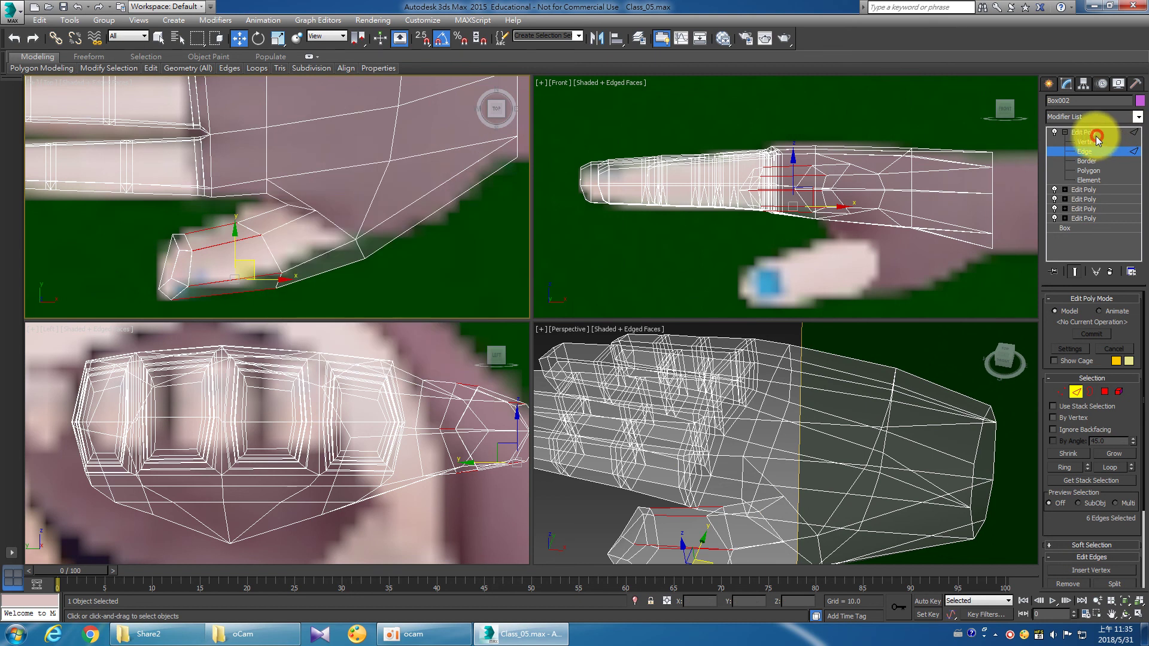
Add a new Edit Poly modifier to the hand and enter its Edge level.
{"action": "left_click", "coordinate": [1057, 134]}
{"action": "left_click", "coordinate": [1093, 115]}
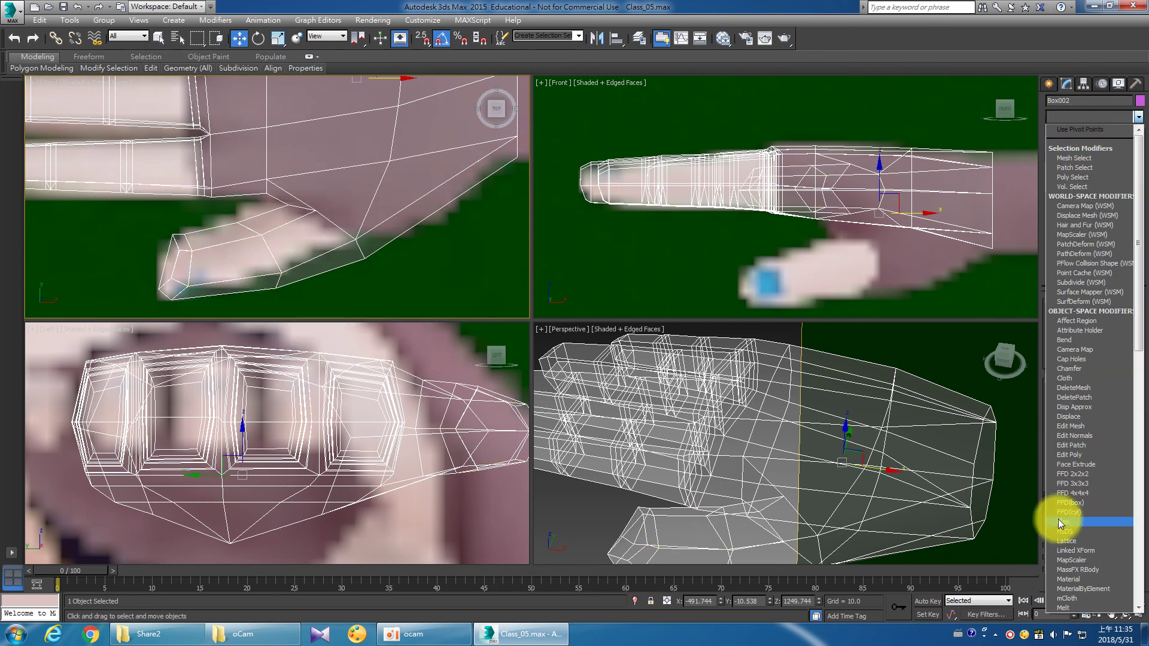
{"action": "left_click", "coordinate": [1069, 455]}
{"action": "left_click", "coordinate": [1064, 131]}
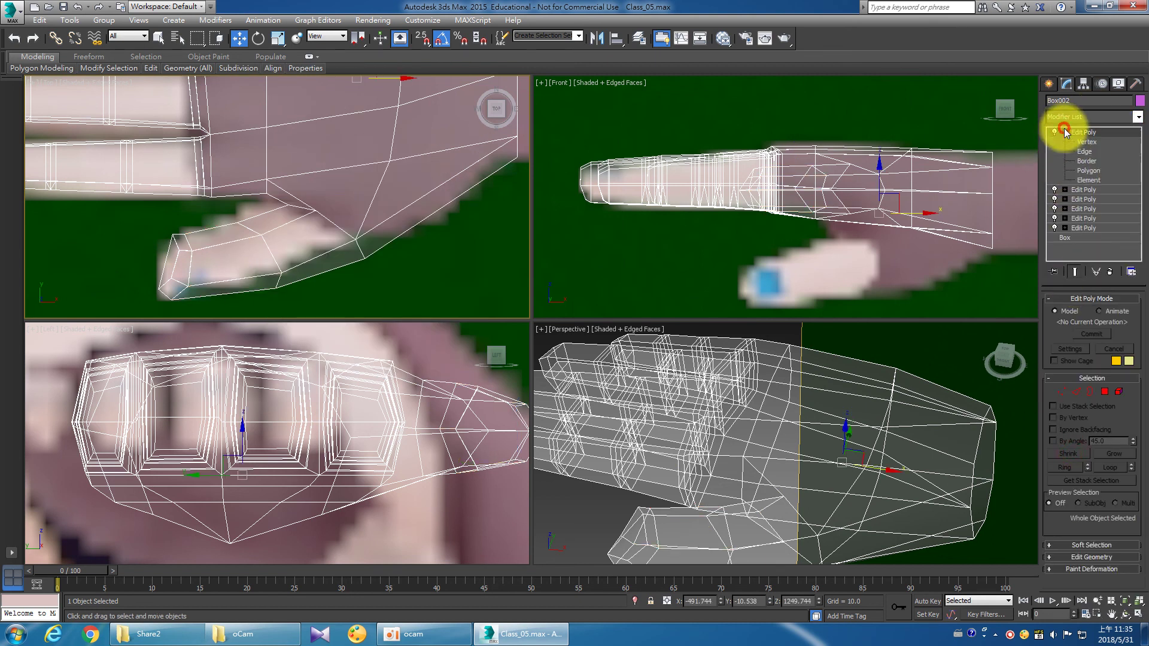
{"action": "left_click", "coordinate": [1079, 151]}
Connect the five lengthwise thumb edges with a new edge loop slid along the thumb.
{"action": "left_click_drag", "start_coordinate": [236, 301], "coordinate": [214, 220]}
{"action": "right_click", "coordinate": [223, 259]}
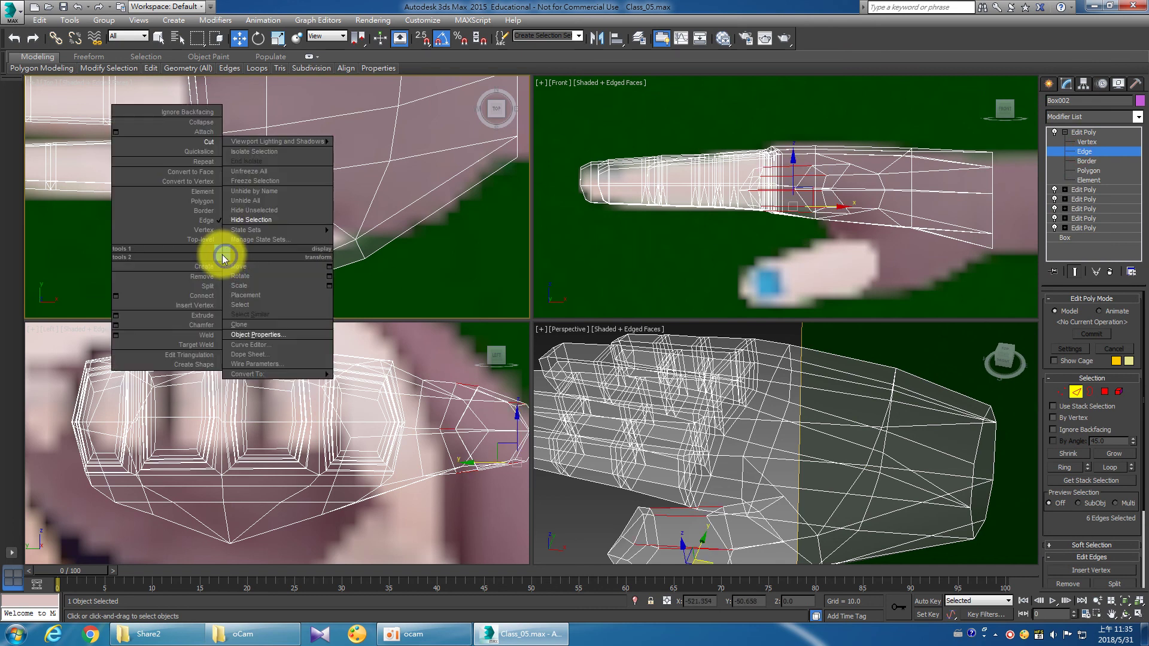
{"action": "left_click", "coordinate": [114, 296]}
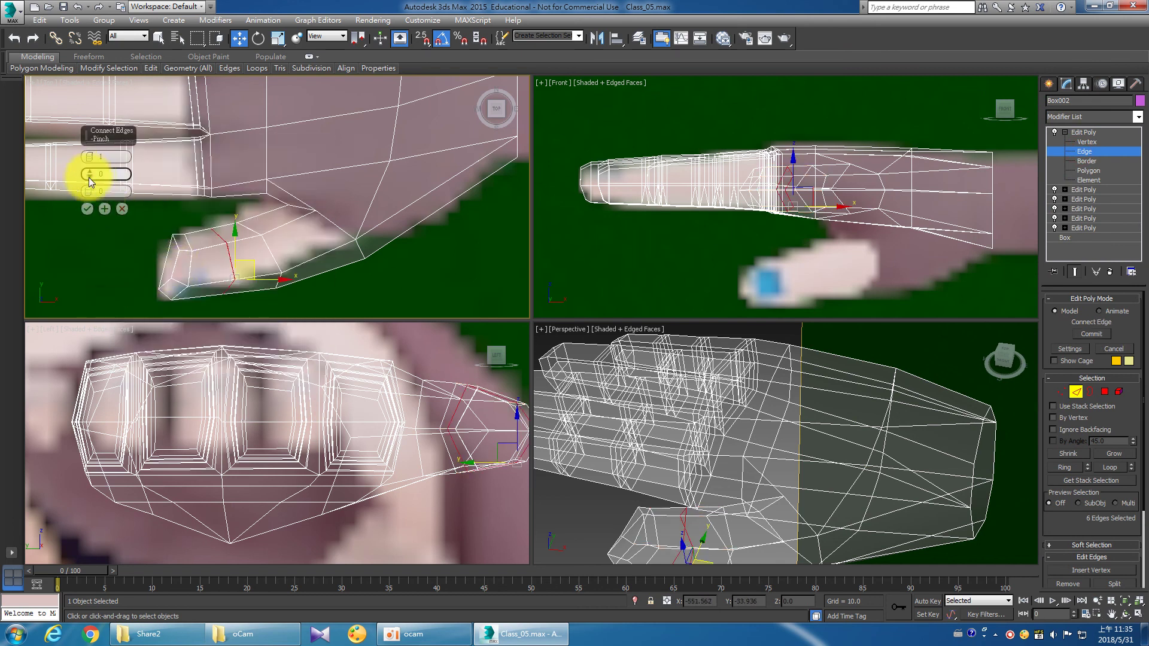
{"action": "left_click_drag", "start_coordinate": [90, 191], "coordinate": [155, 340]}
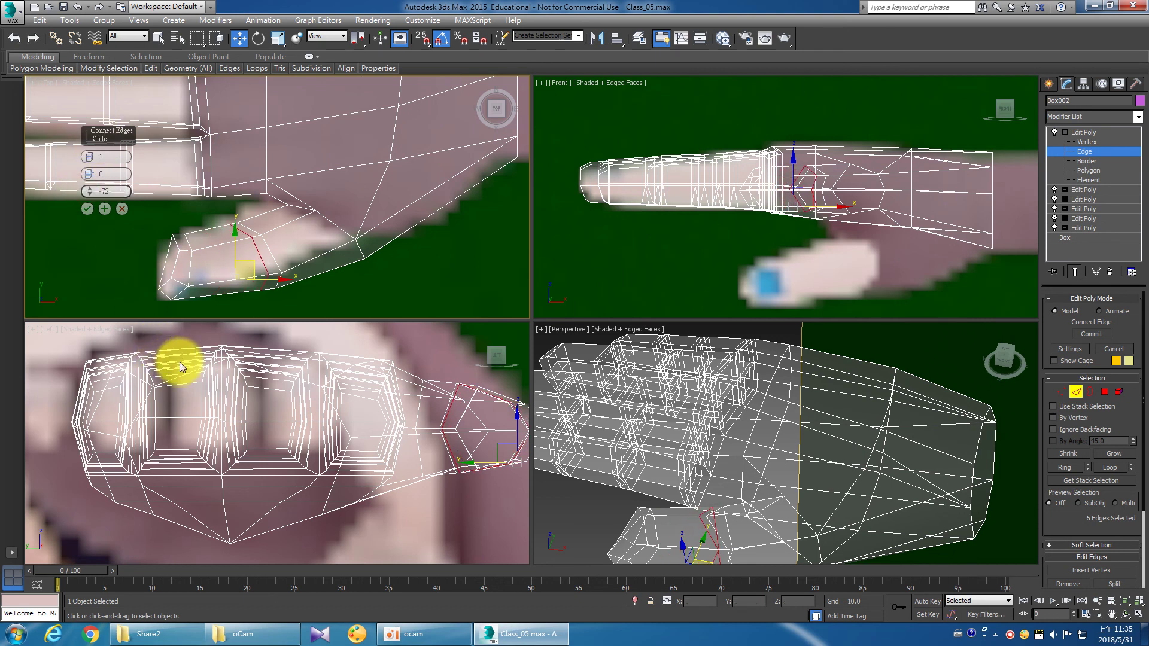
{"action": "left_click", "coordinate": [88, 208]}
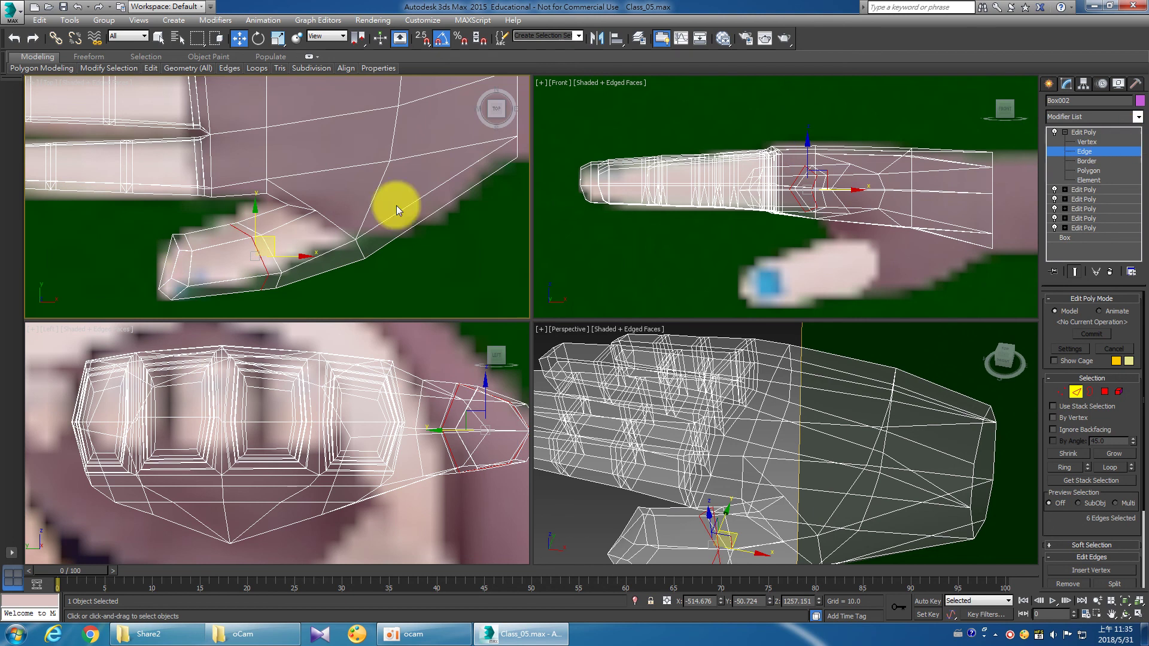
{"action": "left_click_drag", "start_coordinate": [321, 288], "coordinate": [298, 255]}
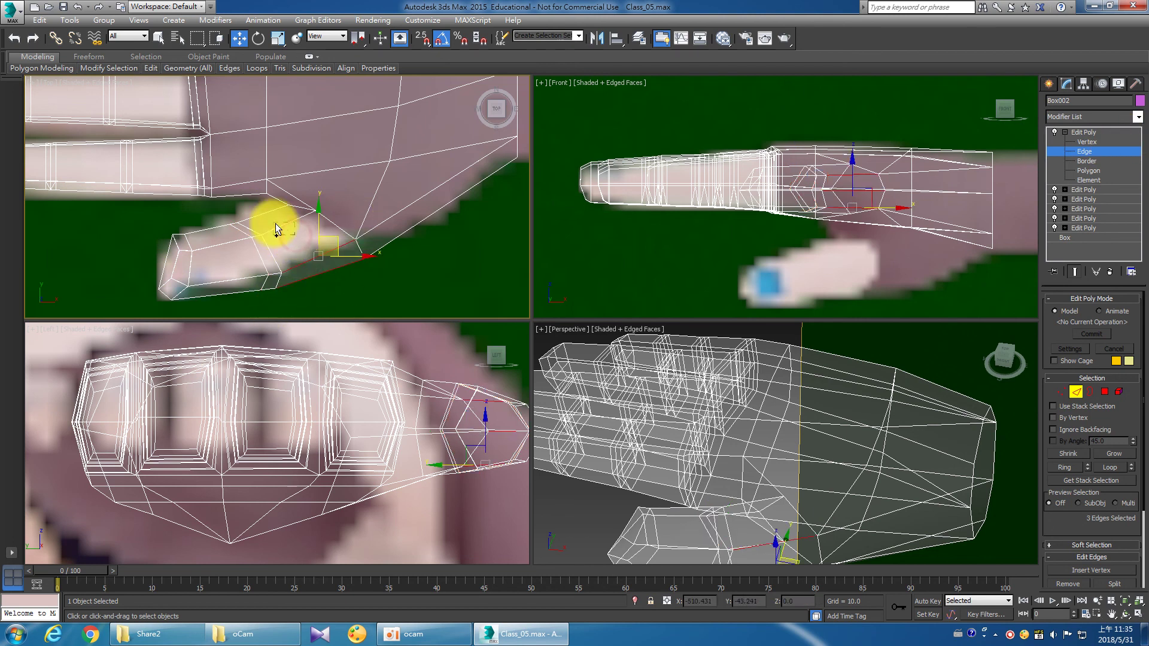
Connect three lengthwise thumb edges into a second loop with slide 72.
{"action": "right_click", "coordinate": [273, 217]}
{"action": "left_click", "coordinate": [271, 218]}
{"action": "left_click_drag", "start_coordinate": [293, 241], "coordinate": [274, 224]}
{"action": "right_click", "coordinate": [304, 252]}
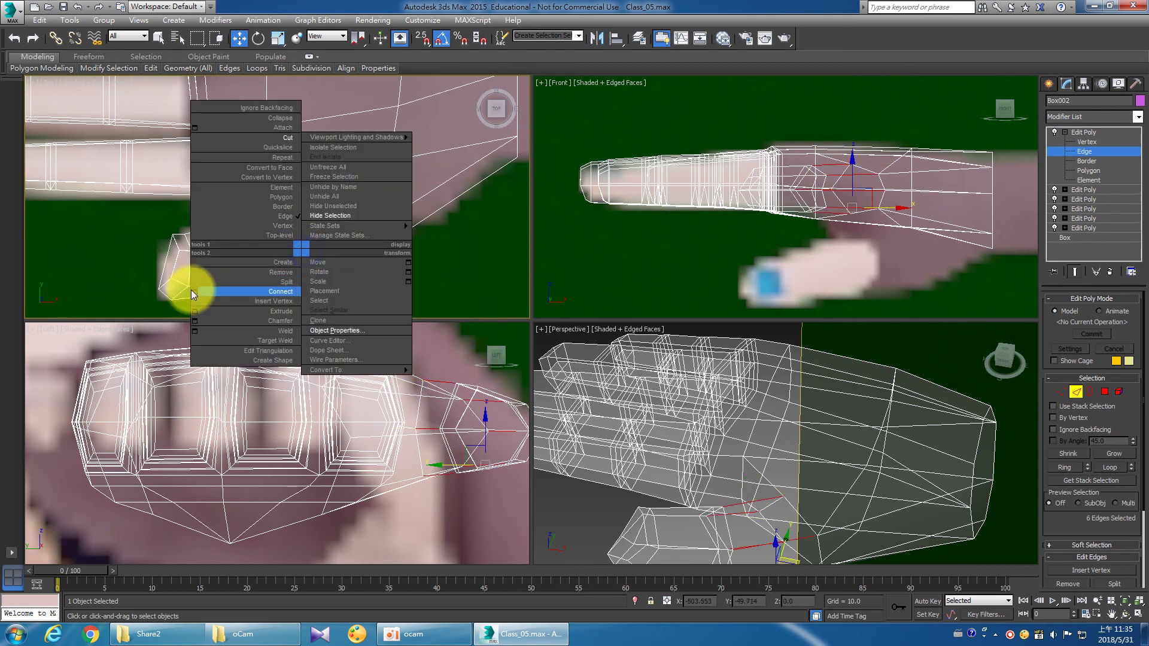
{"action": "left_click", "coordinate": [193, 290]}
{"action": "mouse_move", "coordinate": [88, 193]}
{"action": "left_mouse_down"}
{"action": "mouse_move", "coordinate": [174, 513]}
{"action": "mouse_move", "coordinate": [172, 481]}
{"action": "left_mouse_up"}
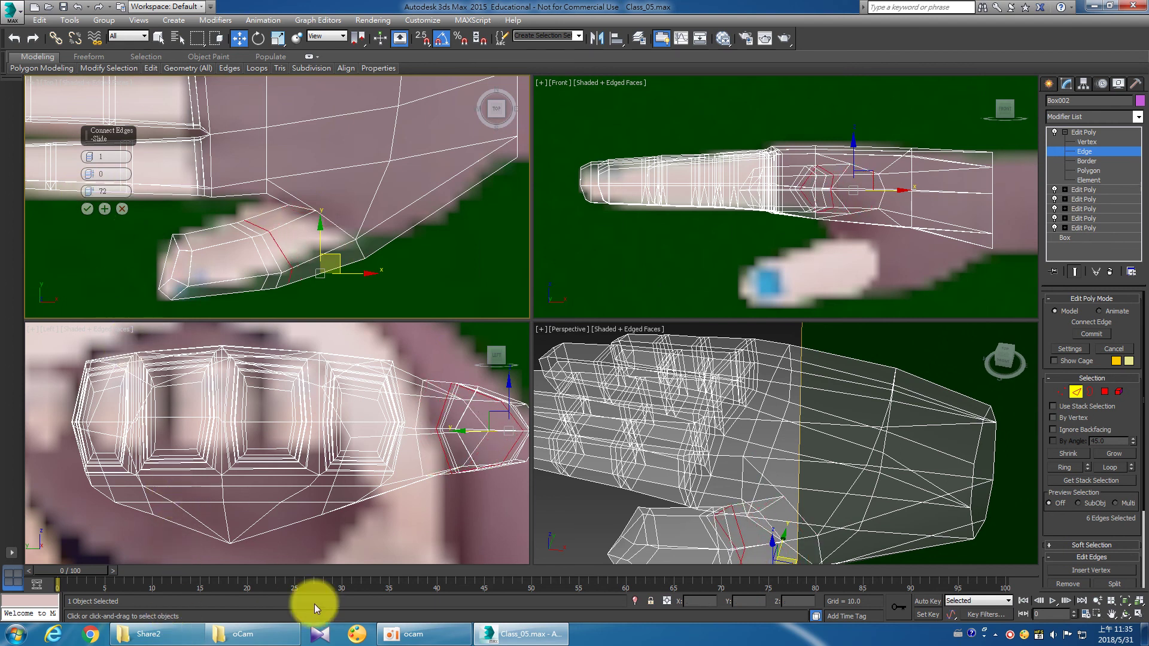
{"action": "left_click", "coordinate": [86, 209]}
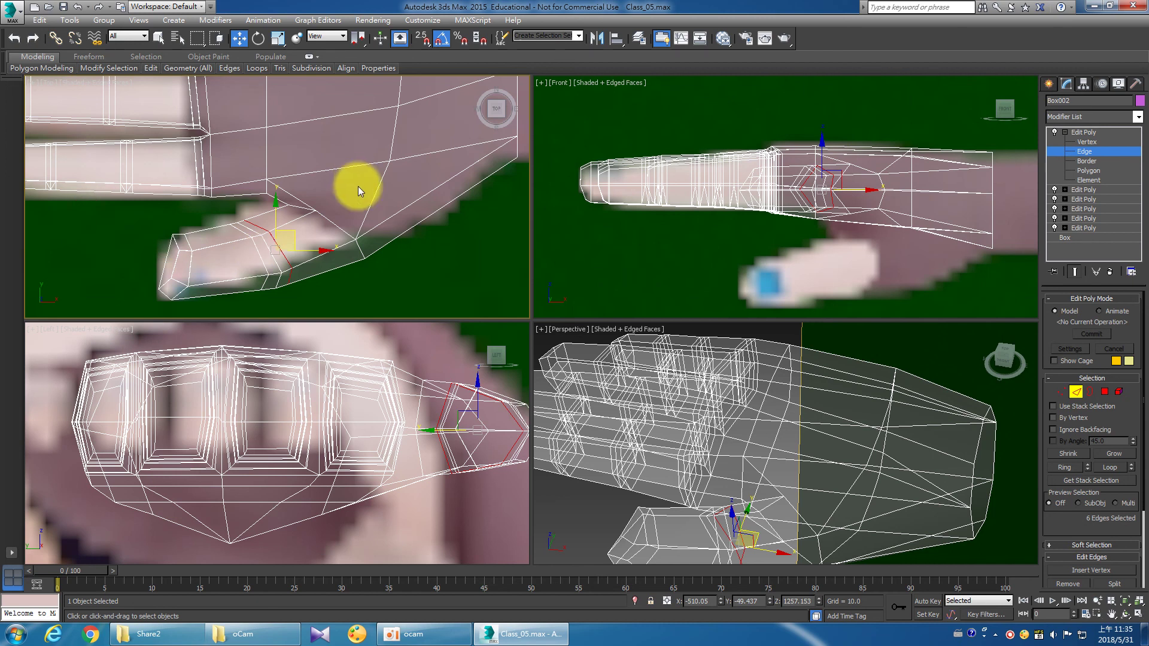
Frame the new loops in the top view, select a thumb edge, and maximize the Perspective view.
{"action": "scroll", "coordinate": [350, 221], "scroll_direction": "up", "scroll_amount": 3}
{"action": "scroll", "coordinate": [335, 238], "scroll_direction": "up", "scroll_amount": 2}
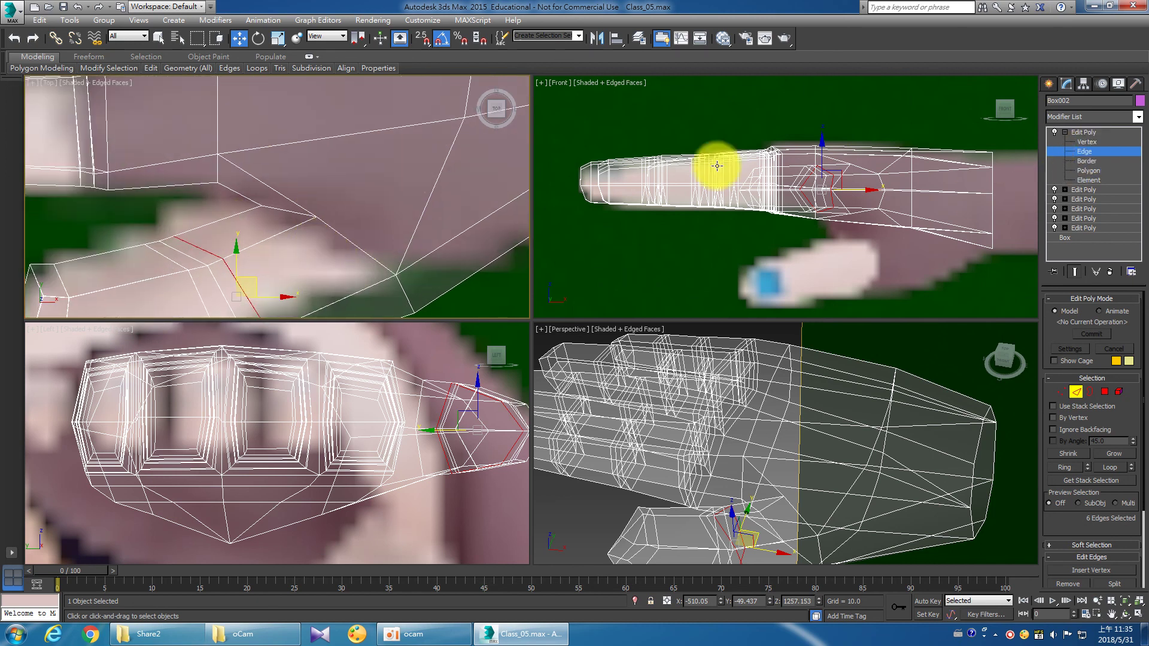
{"action": "middle_click_drag", "start_coordinate": [230, 240], "coordinate": [250, 245]}
{"action": "scroll", "coordinate": [192, 260], "scroll_direction": "up", "scroll_amount": 3}
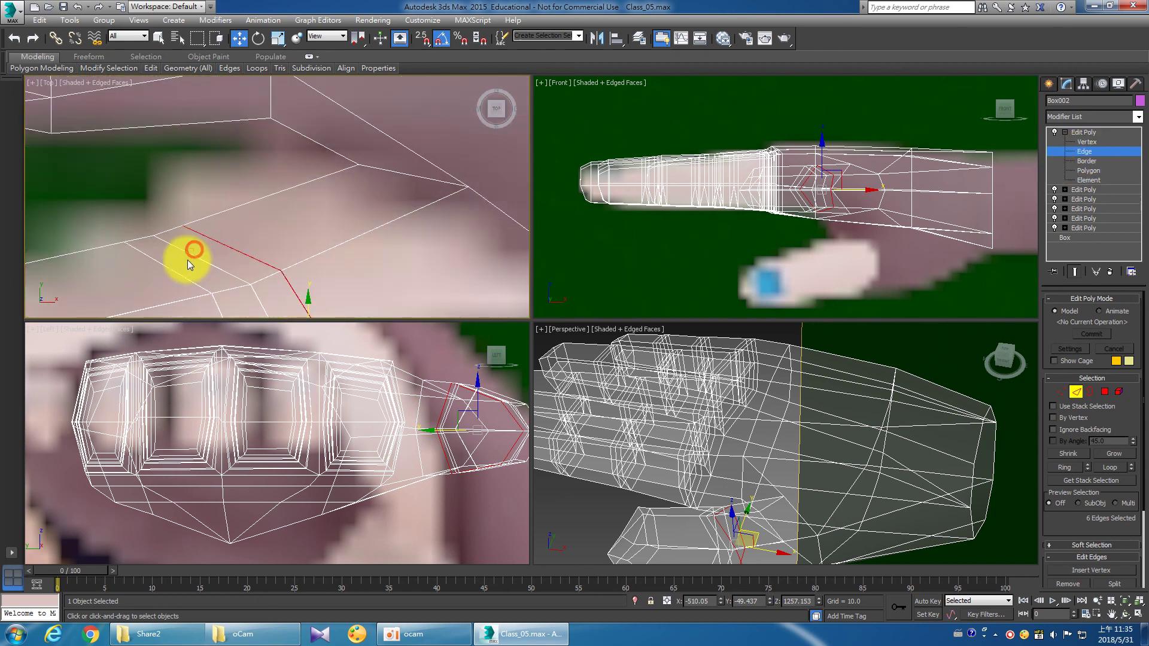
{"action": "left_click", "coordinate": [193, 255]}
{"action": "middle_click_drag", "start_coordinate": [884, 513], "coordinate": [893, 505]}
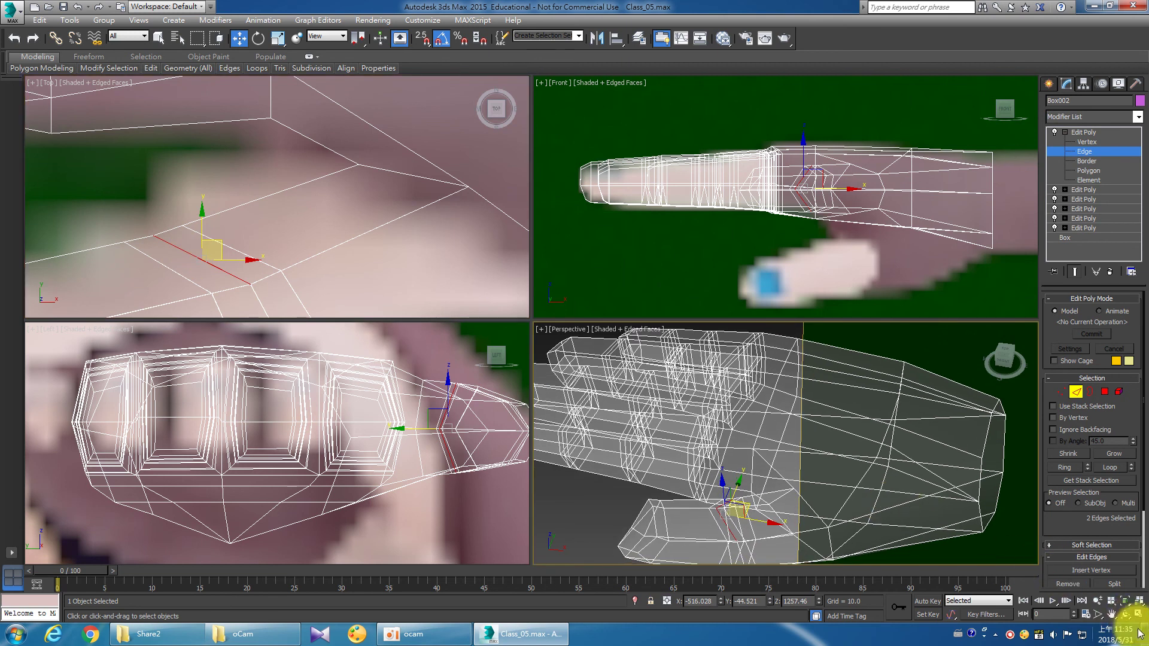
{"action": "left_click", "coordinate": [1137, 615]}
Orbit around the thumb and add two more stray thumb edges to the selection.
{"action": "left_click", "coordinate": [1125, 615]}
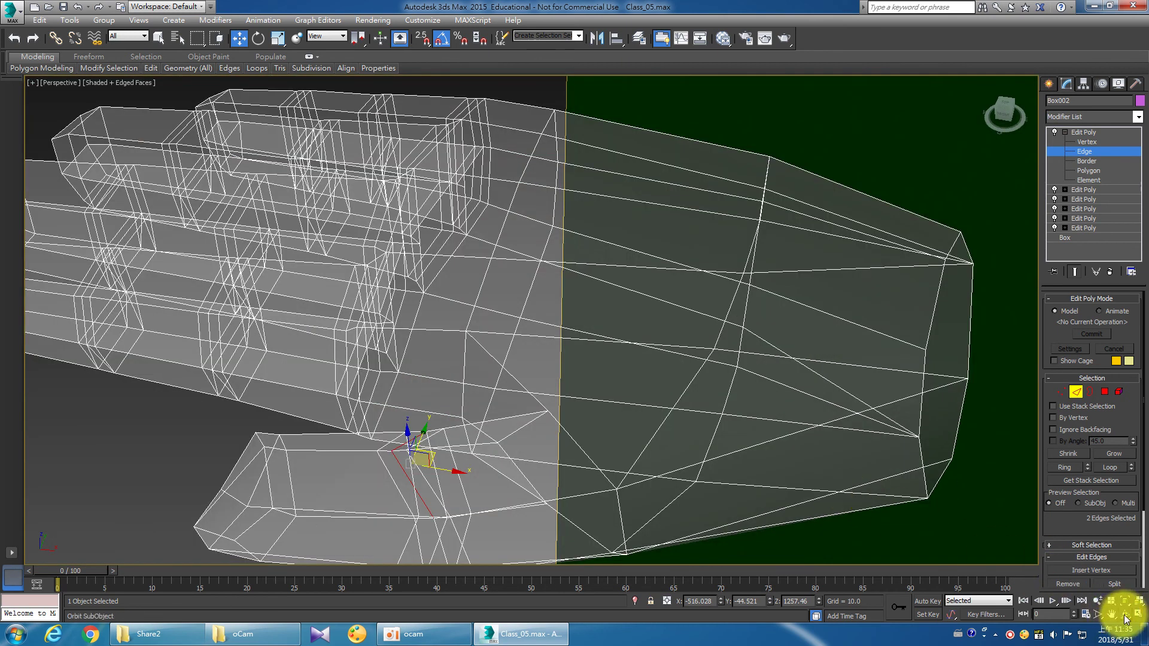
{"action": "mouse_move", "coordinate": [745, 486]}
{"action": "left_mouse_down"}
{"action": "mouse_move", "coordinate": [602, 361]}
{"action": "mouse_move", "coordinate": [554, 410]}
{"action": "mouse_move", "coordinate": [639, 419]}
{"action": "mouse_move", "coordinate": [670, 379]}
{"action": "mouse_move", "coordinate": [664, 305]}
{"action": "mouse_move", "coordinate": [649, 336]}
{"action": "mouse_move", "coordinate": [652, 393]}
{"action": "mouse_move", "coordinate": [677, 394]}
{"action": "mouse_move", "coordinate": [574, 412]}
{"action": "mouse_move", "coordinate": [603, 418]}
{"action": "mouse_move", "coordinate": [662, 382]}
{"action": "mouse_move", "coordinate": [672, 334]}
{"action": "mouse_move", "coordinate": [641, 295]}
{"action": "mouse_move", "coordinate": [626, 298]}
{"action": "mouse_move", "coordinate": [598, 390]}
{"action": "mouse_move", "coordinate": [610, 451]}
{"action": "mouse_move", "coordinate": [598, 431]}
{"action": "mouse_move", "coordinate": [544, 493]}
{"action": "mouse_move", "coordinate": [542, 444]}
{"action": "mouse_move", "coordinate": [521, 449]}
{"action": "left_mouse_up"}
{"action": "key", "text": "w"}
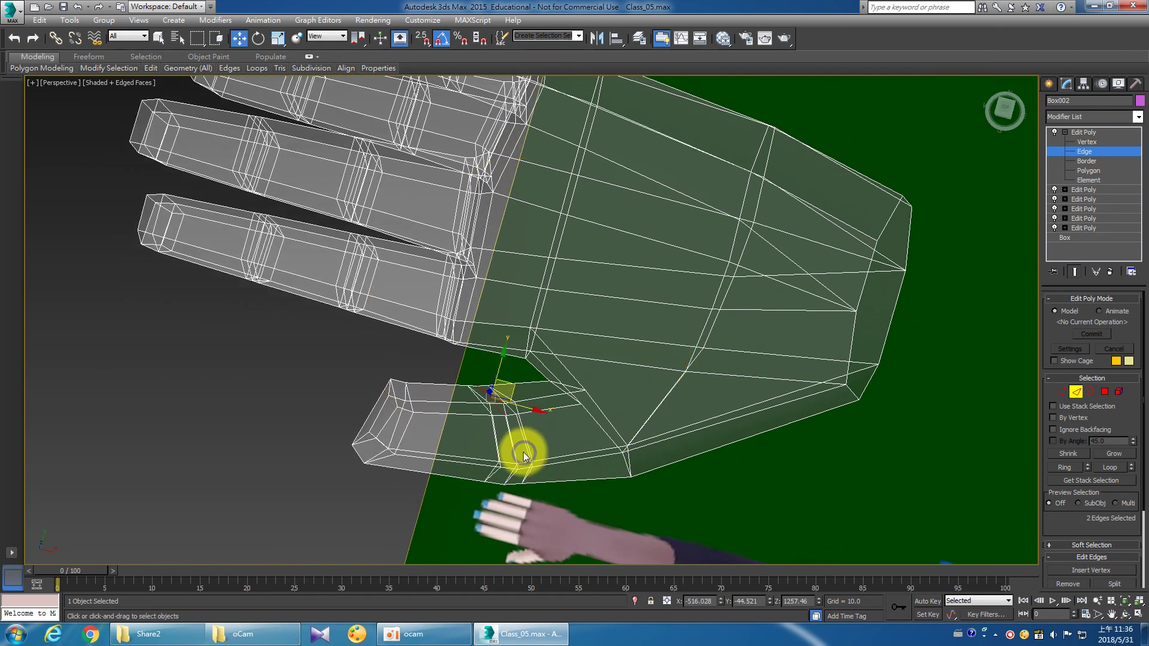
{"action": "left_click", "coordinate": [513, 450], "text": "ctrl"}
{"action": "key", "text": "ctrl+r"}
{"action": "mouse_move", "coordinate": [529, 472]}
{"action": "left_mouse_down"}
{"action": "mouse_move", "coordinate": [513, 436]}
{"action": "mouse_move", "coordinate": [544, 341]}
{"action": "mouse_move", "coordinate": [597, 357]}
{"action": "mouse_move", "coordinate": [590, 342]}
{"action": "mouse_move", "coordinate": [580, 354]}
{"action": "mouse_move", "coordinate": [615, 359]}
{"action": "mouse_move", "coordinate": [648, 392]}
{"action": "mouse_move", "coordinate": [668, 371]}
{"action": "mouse_move", "coordinate": [628, 403]}
{"action": "mouse_move", "coordinate": [639, 413]}
{"action": "mouse_move", "coordinate": [625, 412]}
{"action": "left_mouse_up"}
Remove the selected stray edges from the thumb.
{"action": "right_click", "coordinate": [475, 395]}
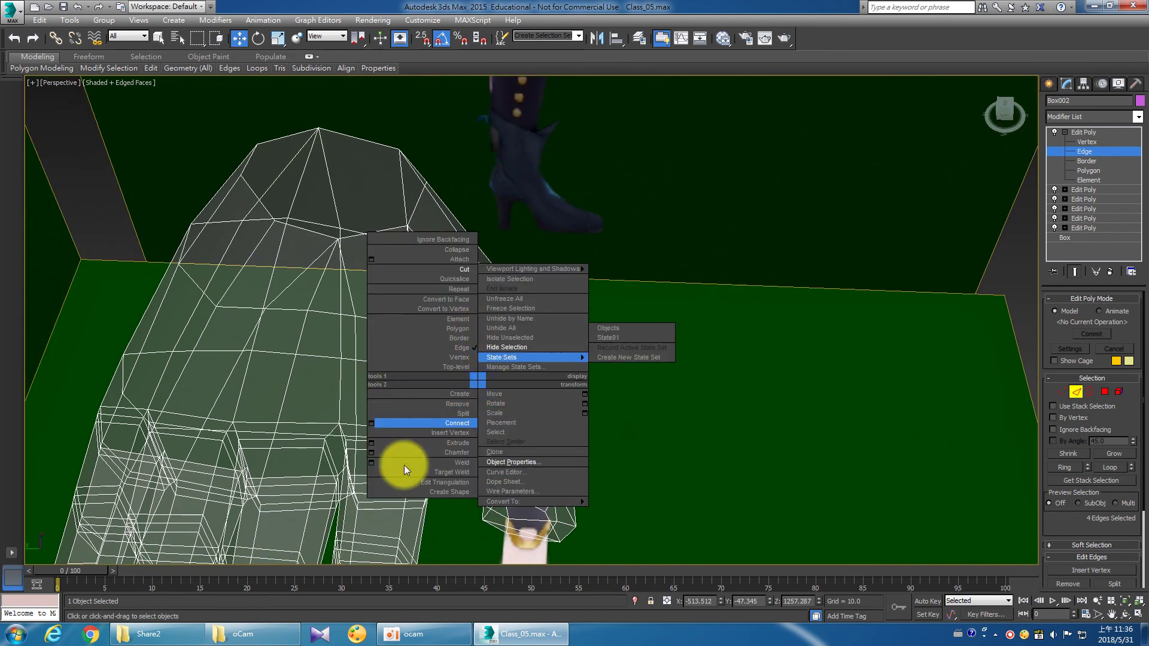
{"action": "middle_click_drag", "start_coordinate": [460, 395], "coordinate": [500, 397]}
{"action": "right_click", "coordinate": [509, 402]}
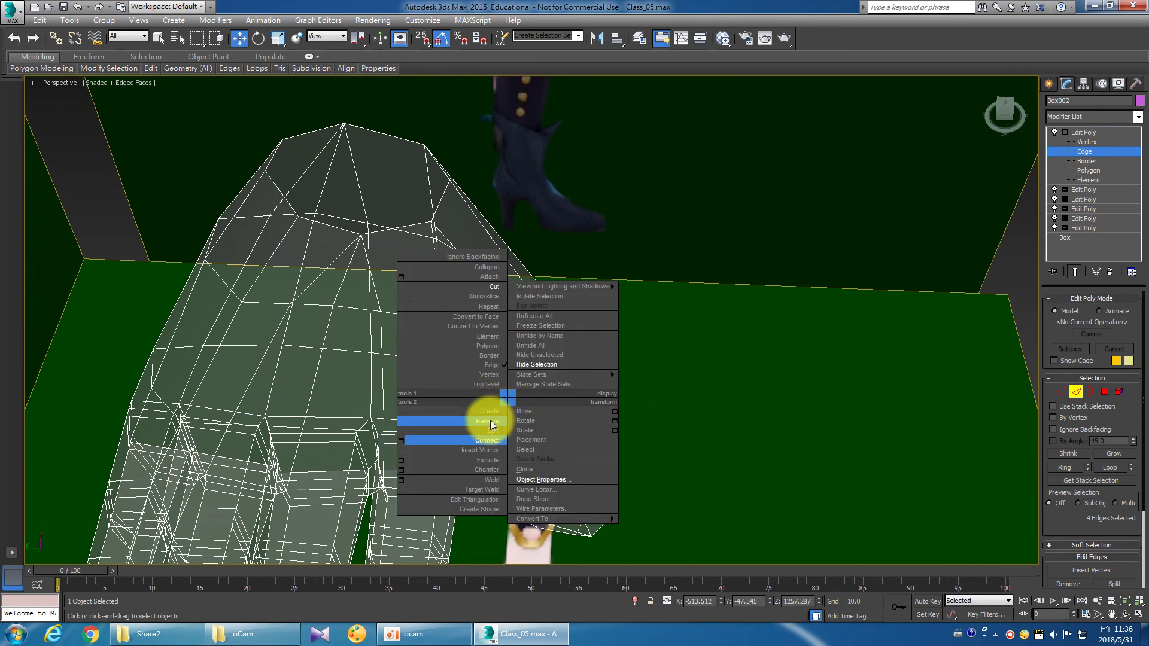
{"action": "left_click", "coordinate": [489, 418]}
Back in four viewports at Vertex level, select a thumb vertex in the Top view and weld it.
{"action": "left_click", "coordinate": [1141, 613]}
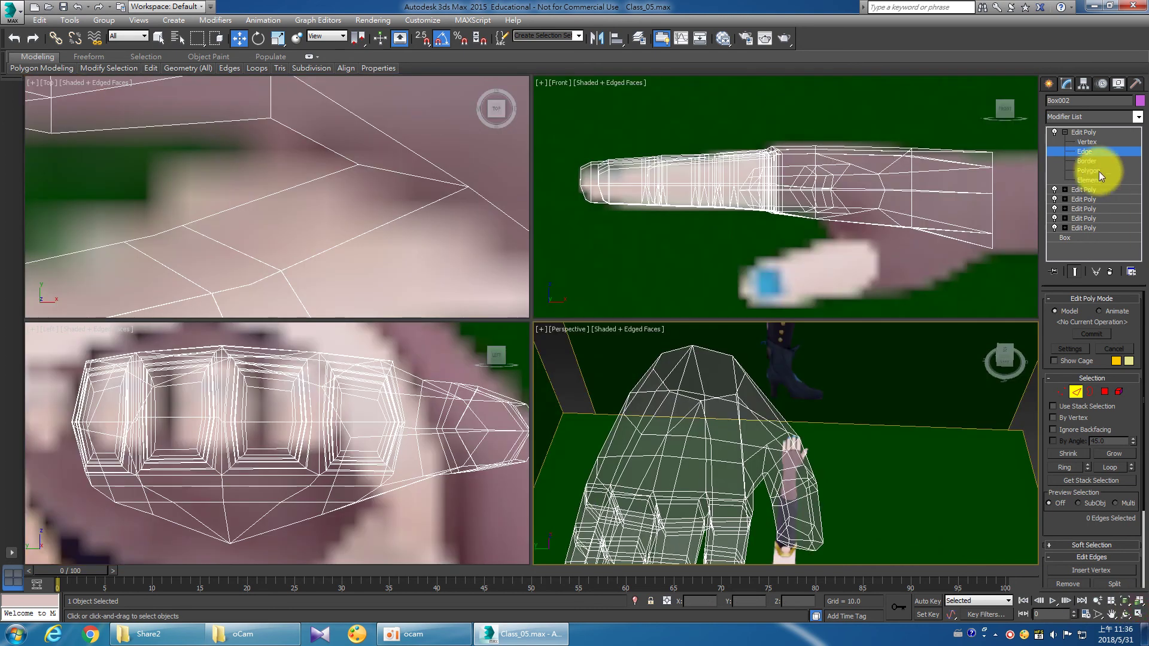
{"action": "left_click", "coordinate": [1088, 144]}
{"action": "left_click", "coordinate": [226, 262]}
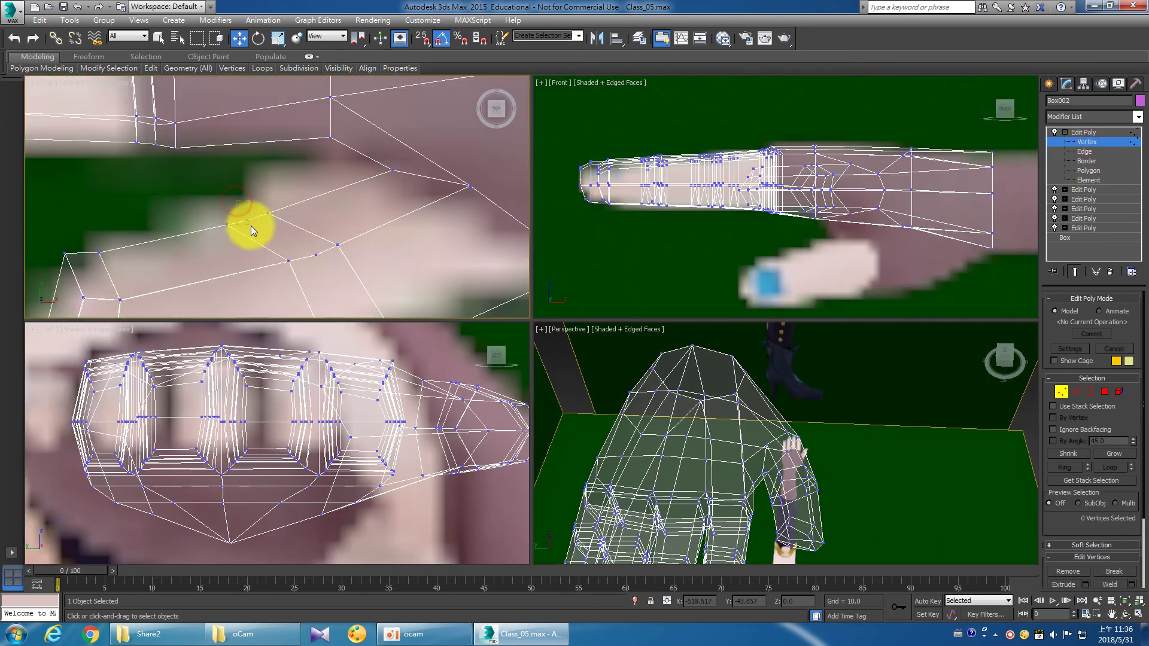
{"action": "left_click", "coordinate": [249, 222]}
{"action": "right_click", "coordinate": [317, 264]}
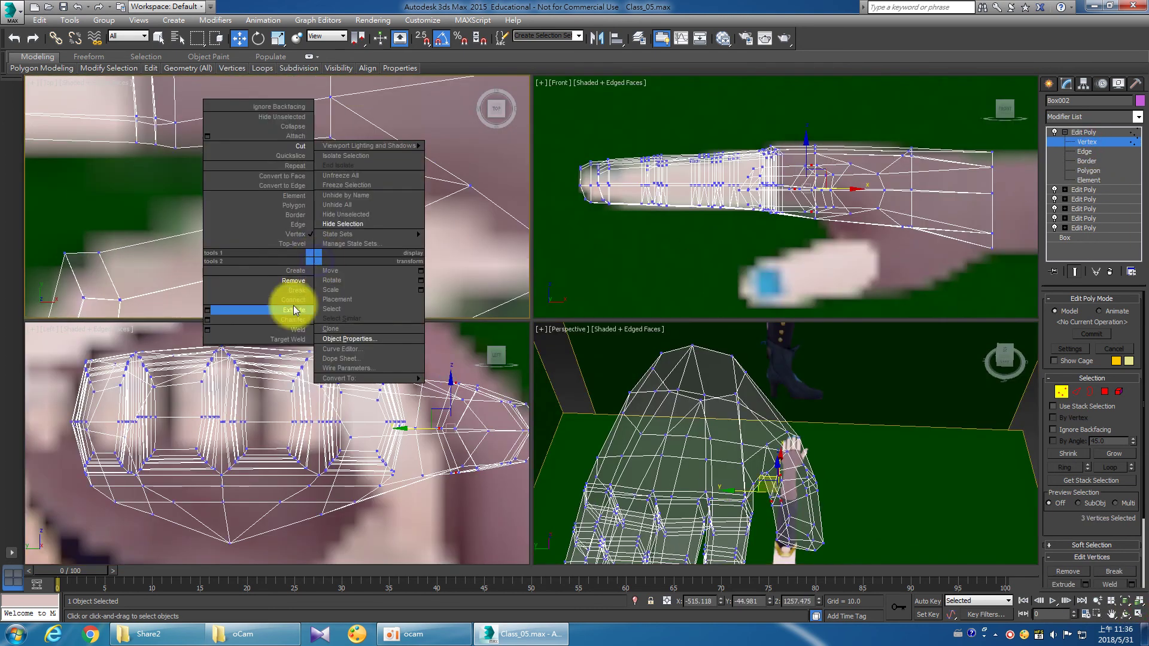
{"action": "left_click", "coordinate": [295, 282]}
Maximize the Perspective view, orbit to the side of the hand, and open the vertex quad menu.
{"action": "middle_click_drag", "start_coordinate": [385, 303], "coordinate": [333, 267]}
{"action": "scroll", "coordinate": [334, 268], "scroll_direction": "up", "scroll_amount": 3}
{"action": "middle_click", "coordinate": [662, 397]}
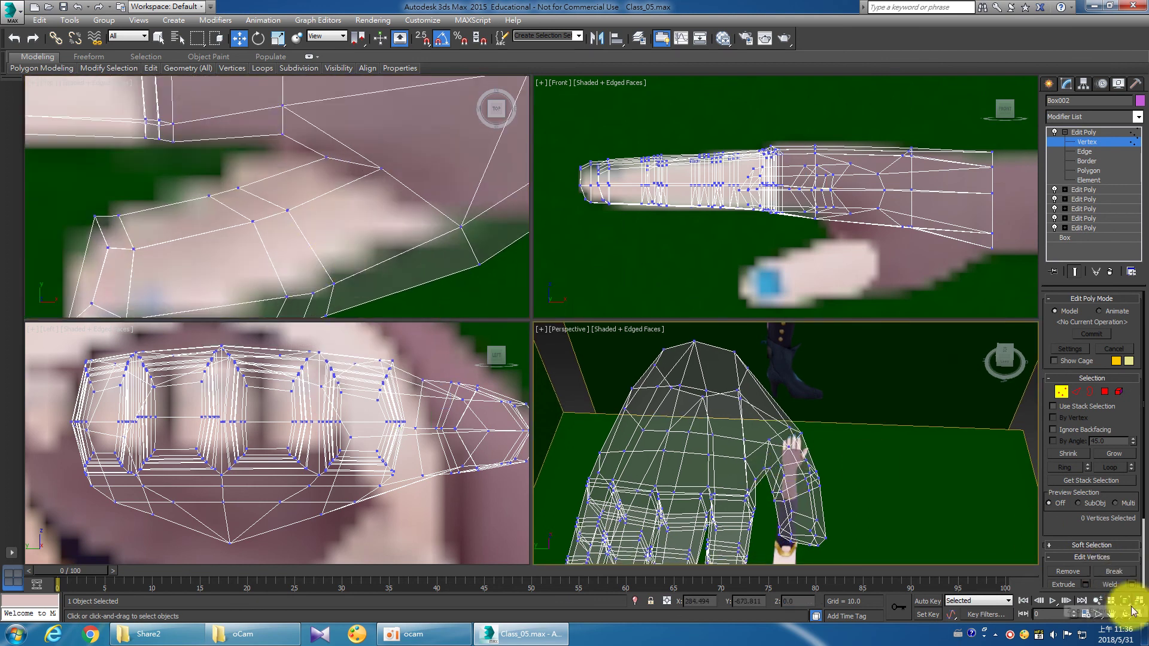
{"action": "left_click", "coordinate": [1130, 606]}
{"action": "scroll", "coordinate": [756, 436], "scroll_direction": "up", "scroll_amount": 3}
{"action": "key", "text": "ctrl+r"}
{"action": "mouse_move", "coordinate": [705, 432]}
{"action": "left_mouse_down"}
{"action": "mouse_move", "coordinate": [423, 329]}
{"action": "mouse_move", "coordinate": [354, 279]}
{"action": "mouse_move", "coordinate": [351, 249]}
{"action": "mouse_move", "coordinate": [405, 339]}
{"action": "mouse_move", "coordinate": [456, 341]}
{"action": "mouse_move", "coordinate": [418, 277]}
{"action": "mouse_move", "coordinate": [605, 374]}
{"action": "mouse_move", "coordinate": [597, 379]}
{"action": "left_mouse_up"}
{"action": "right_click", "coordinate": [597, 374]}
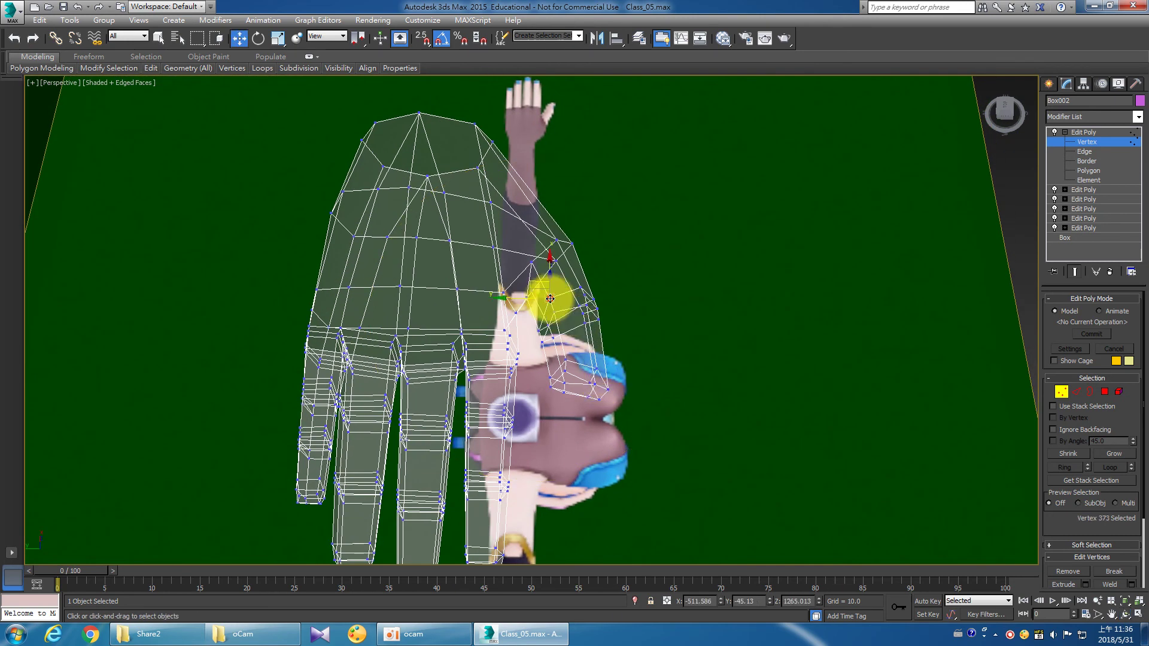
{"action": "mouse_move", "coordinate": [557, 316]}
{"action": "middle_mouse_down", "text": "alt"}
{"action": "mouse_move", "coordinate": [712, 385]}
{"action": "mouse_move", "coordinate": [551, 308]}
{"action": "middle_mouse_up", "text": "alt"}
{"action": "mouse_move", "coordinate": [608, 408]}
{"action": "middle_mouse_down", "text": "alt"}
{"action": "mouse_move", "coordinate": [605, 385]}
{"action": "mouse_move", "coordinate": [670, 366]}
{"action": "mouse_move", "coordinate": [705, 389]}
{"action": "mouse_move", "coordinate": [788, 403]}
{"action": "mouse_move", "coordinate": [708, 411]}
{"action": "mouse_move", "coordinate": [690, 397]}
{"action": "middle_mouse_up", "text": "alt"}
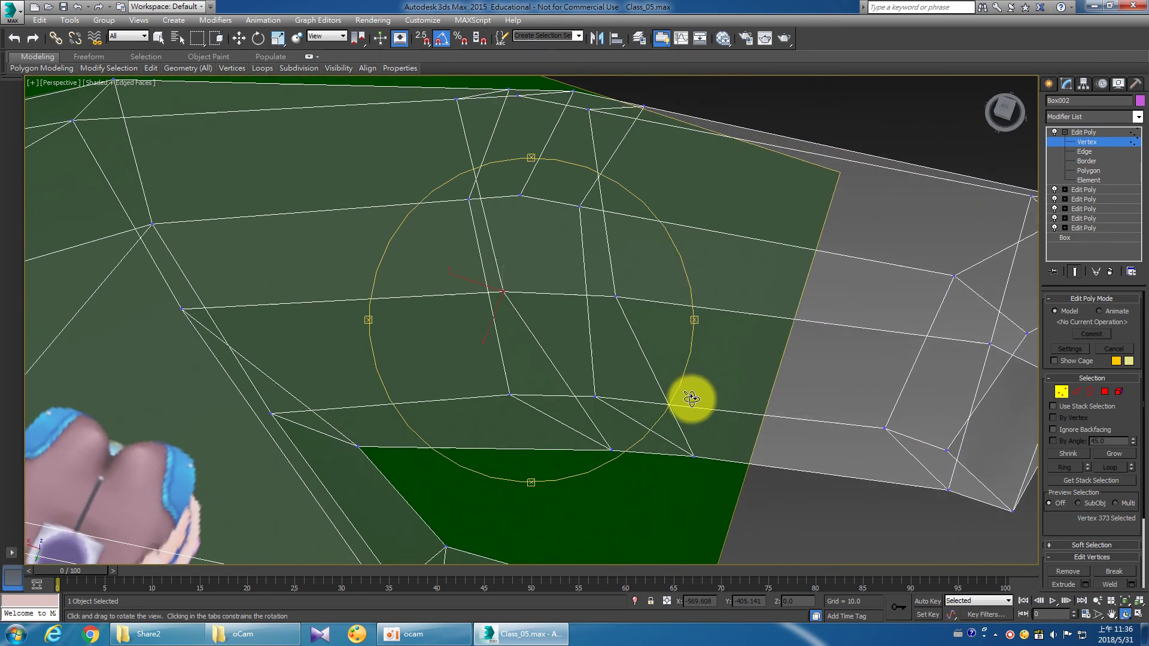
{"action": "right_click", "coordinate": [584, 351]}
{"action": "right_click", "coordinate": [552, 293]}
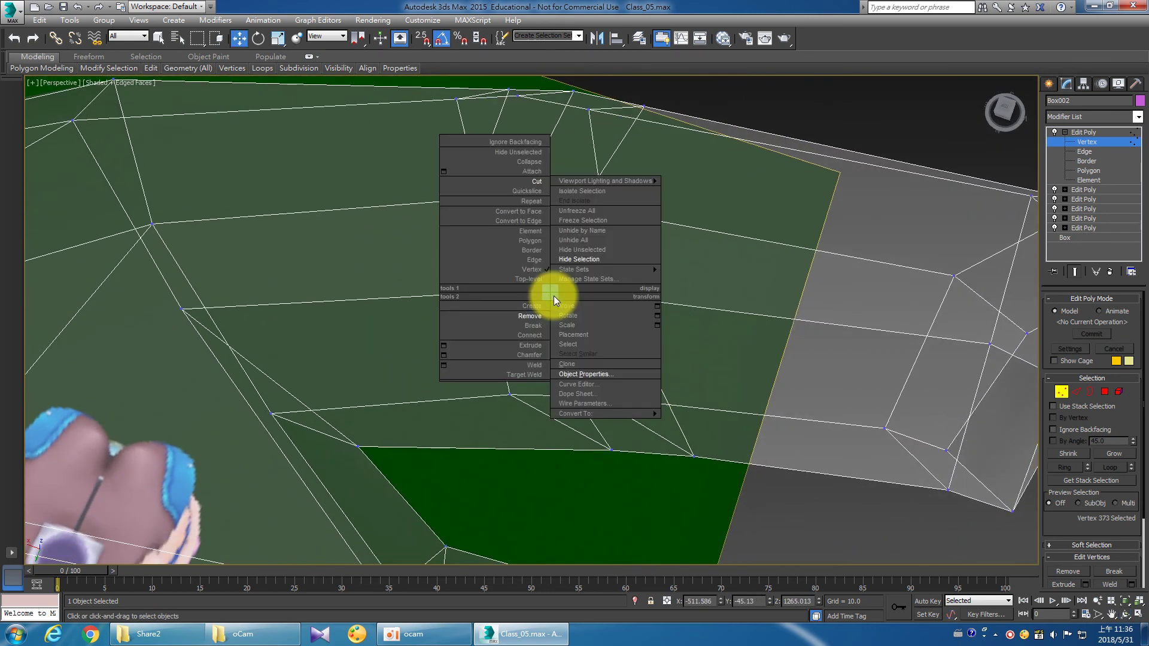
At Polygon level, start Cut and select a polygon on top of the thumb.
{"action": "key", "text": "4"}
{"action": "right_click", "coordinate": [754, 158]}
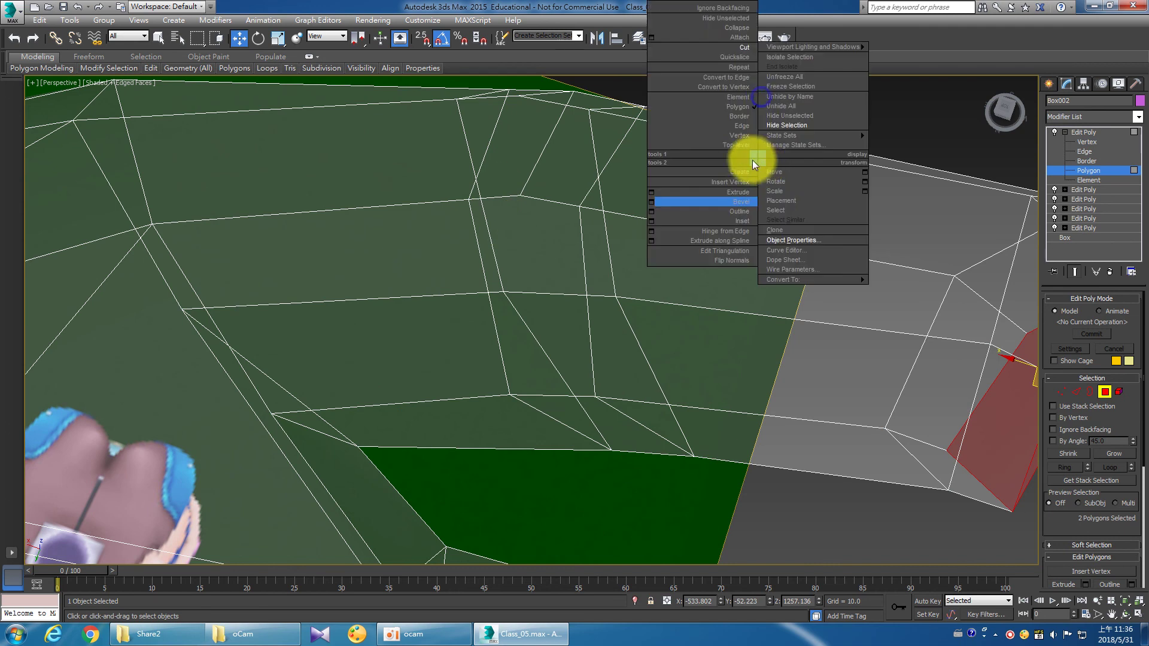
{"action": "left_click", "coordinate": [744, 48]}
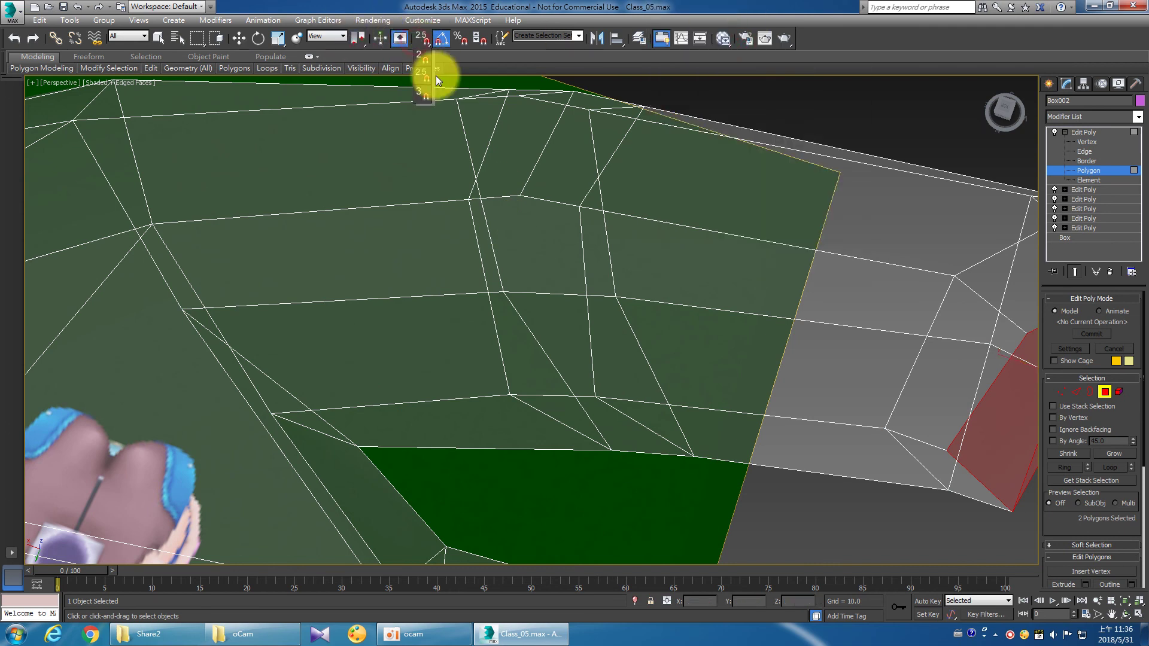
{"action": "middle_click_drag", "start_coordinate": [608, 244], "coordinate": [557, 374]}
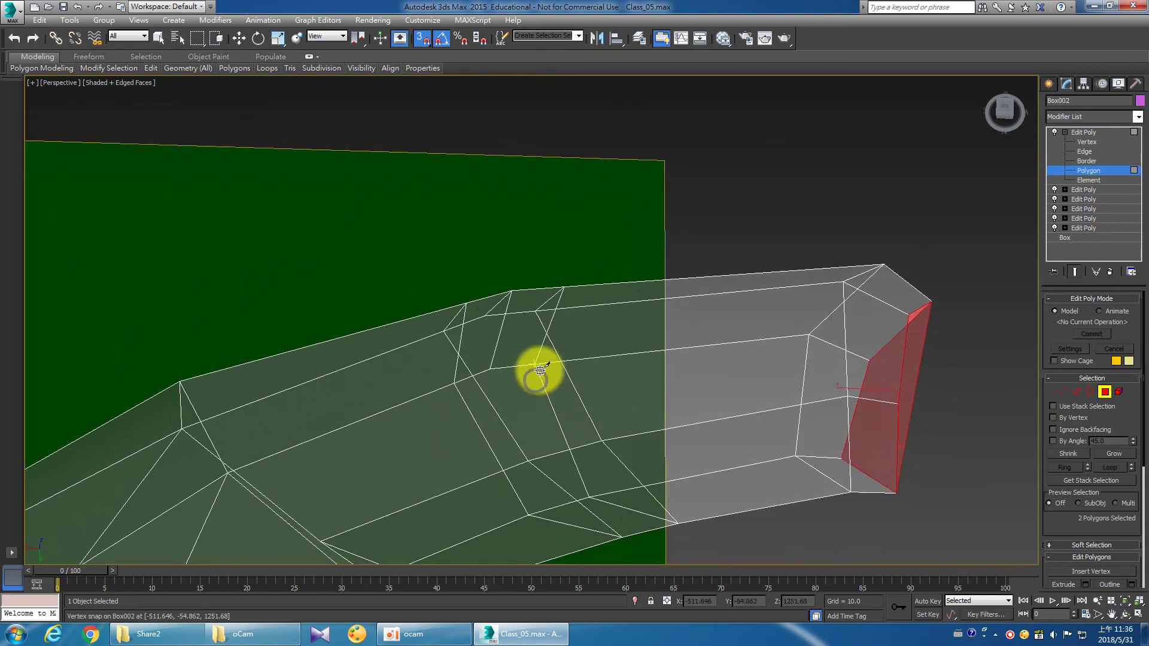
{"action": "scroll", "coordinate": [545, 372], "scroll_direction": "down", "scroll_amount": 6}
{"action": "scroll", "coordinate": [551, 373], "scroll_direction": "up", "scroll_amount": 8}
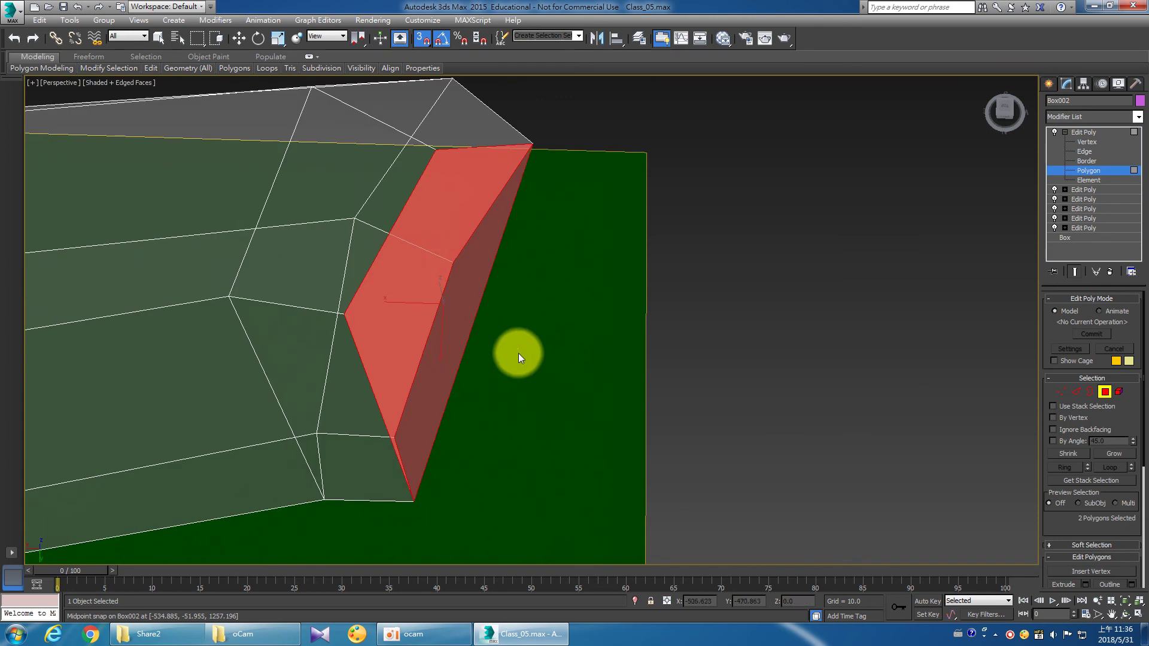
{"action": "scroll", "coordinate": [533, 367], "scroll_direction": "up", "scroll_amount": 5}
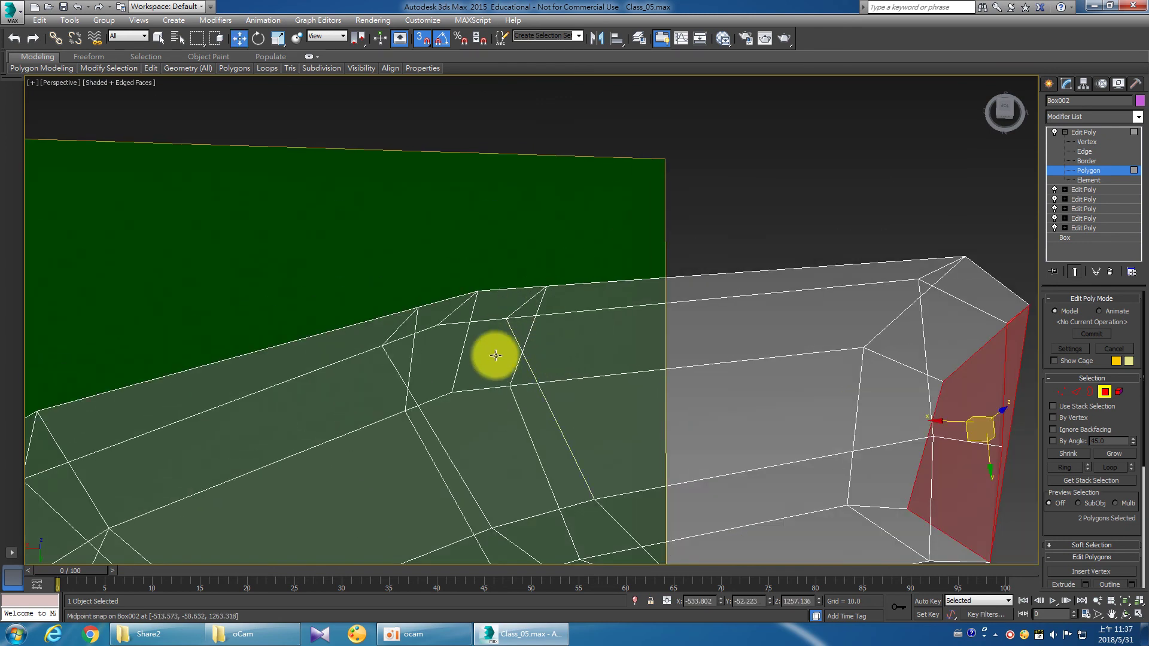
{"action": "left_click", "coordinate": [496, 353]}
{"action": "scroll", "coordinate": [497, 360], "scroll_direction": "up", "scroll_amount": 3}
{"action": "mouse_move", "coordinate": [505, 365]}
{"action": "middle_mouse_down", "text": "alt"}
{"action": "mouse_move", "coordinate": [603, 406]}
{"action": "mouse_move", "coordinate": [598, 393]}
{"action": "mouse_move", "coordinate": [580, 411]}
{"action": "middle_mouse_up", "text": "alt"}
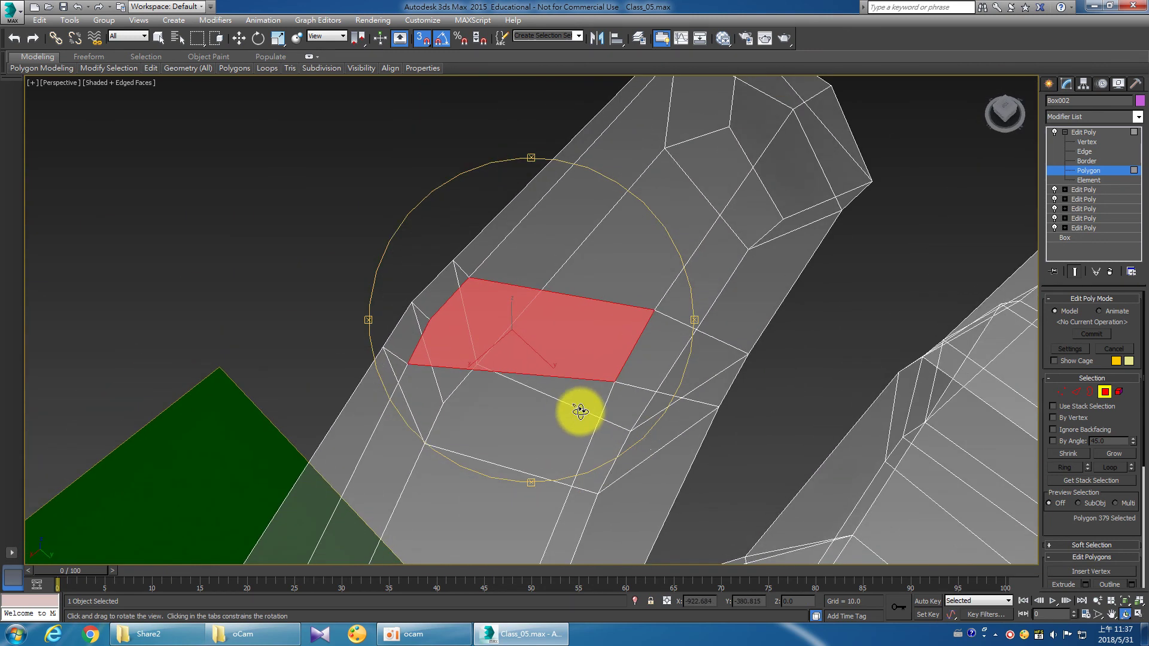
{"action": "key", "text": "w"}
Cut two edges across the top thumb polygon from its left edge to its right edge.
{"action": "right_click", "coordinate": [534, 347]}
{"action": "left_click", "coordinate": [510, 225]}
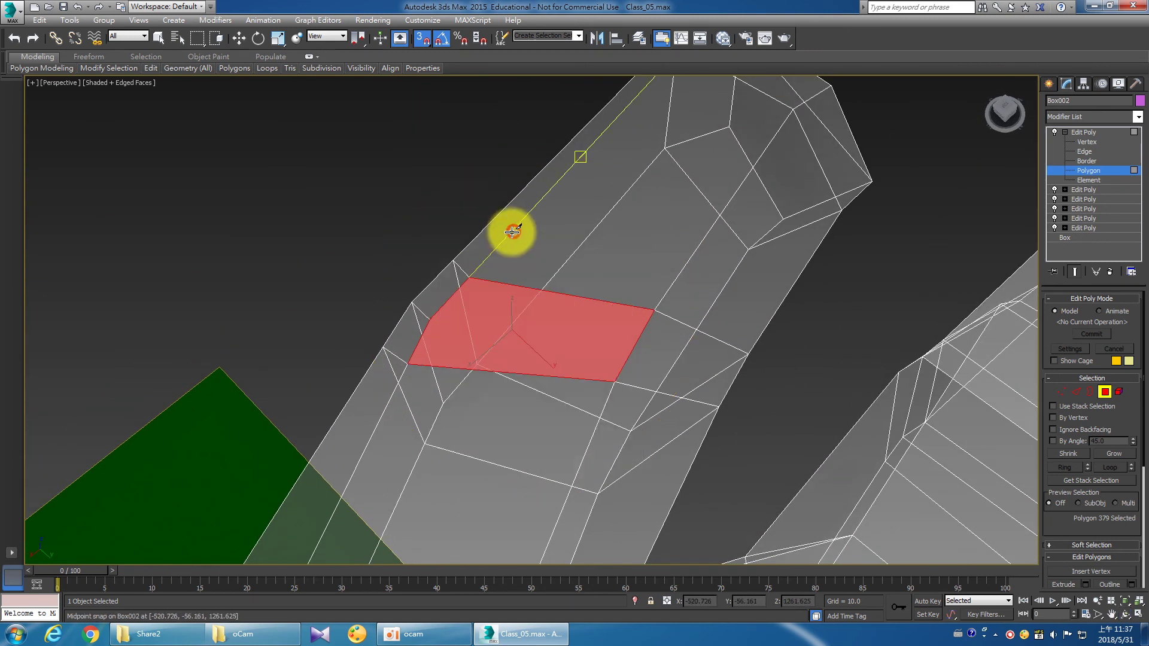
{"action": "left_click", "coordinate": [439, 330]}
{"action": "left_click", "coordinate": [622, 353]}
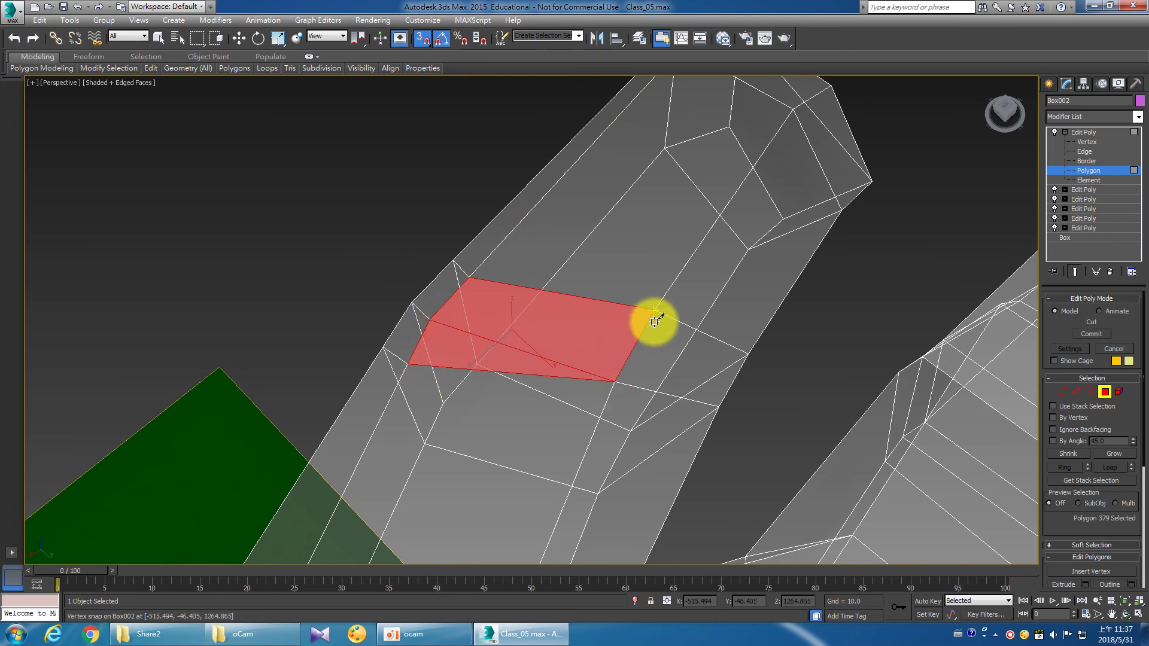
{"action": "left_click", "coordinate": [655, 318]}
{"action": "left_click", "coordinate": [436, 322]}
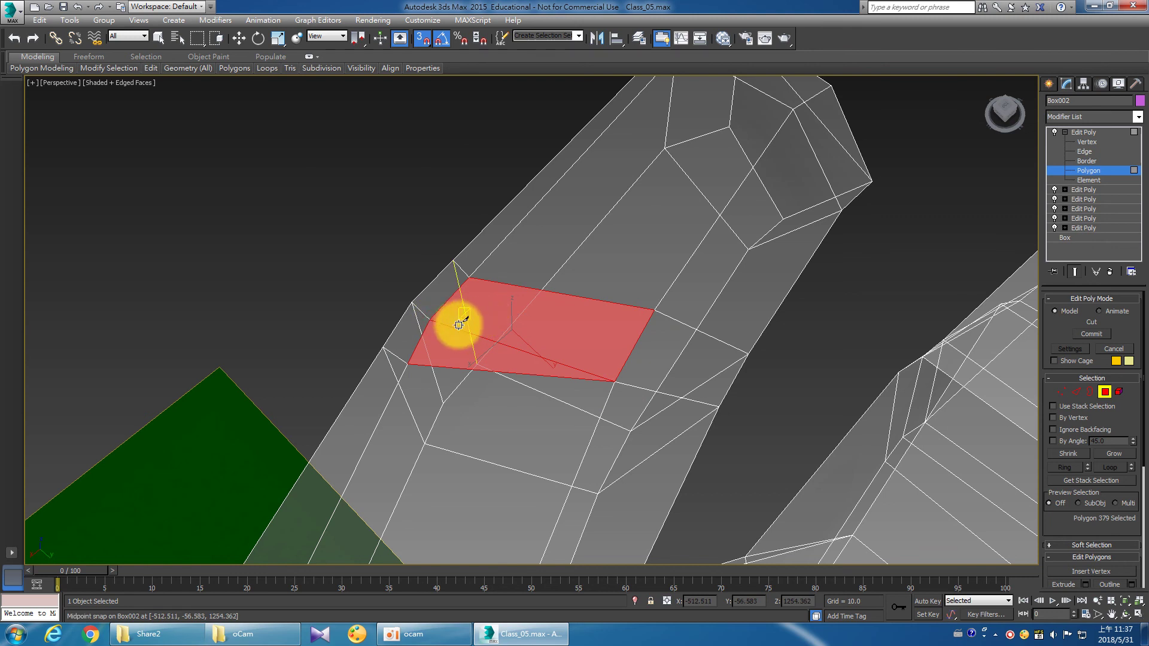
{"action": "left_click", "coordinate": [654, 312]}
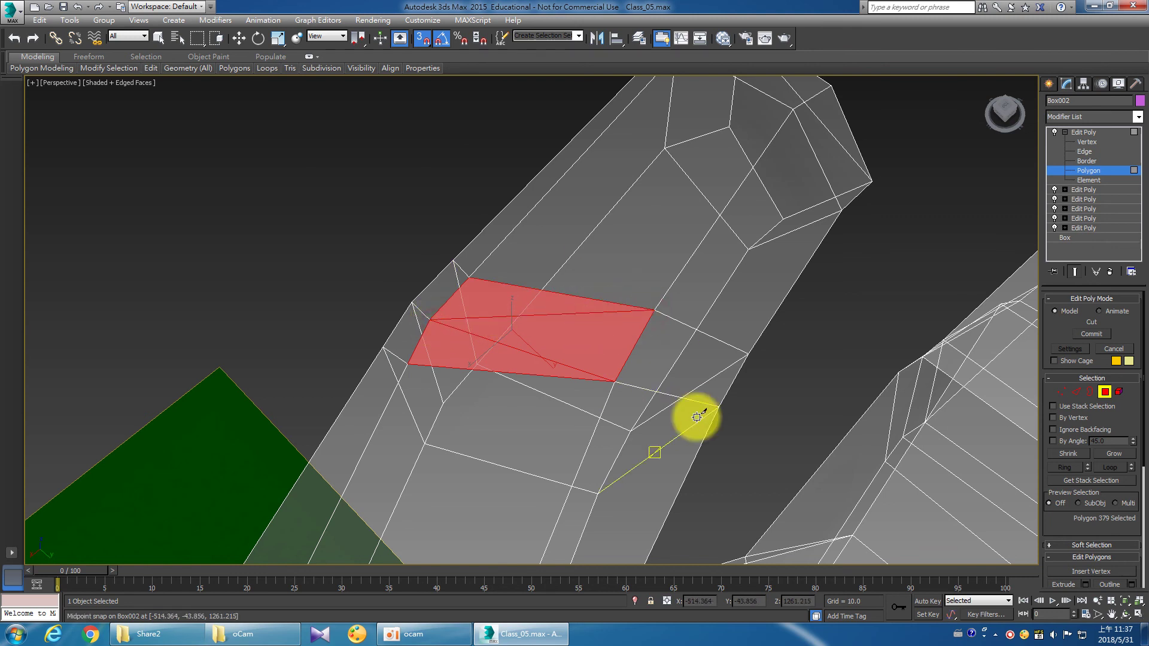
{"action": "right_click", "coordinate": [658, 418]}
Resume cutting with Alt+C from a top thumb vertex while orbiting around the thumb.
{"action": "mouse_move", "coordinate": [526, 380]}
{"action": "middle_mouse_down", "text": "alt"}
{"action": "mouse_move", "coordinate": [608, 347]}
{"action": "mouse_move", "coordinate": [635, 288]}
{"action": "mouse_move", "coordinate": [636, 226]}
{"action": "mouse_move", "coordinate": [585, 271]}
{"action": "mouse_move", "coordinate": [544, 271]}
{"action": "middle_mouse_up", "text": "alt"}
{"action": "key", "text": "alt+c"}
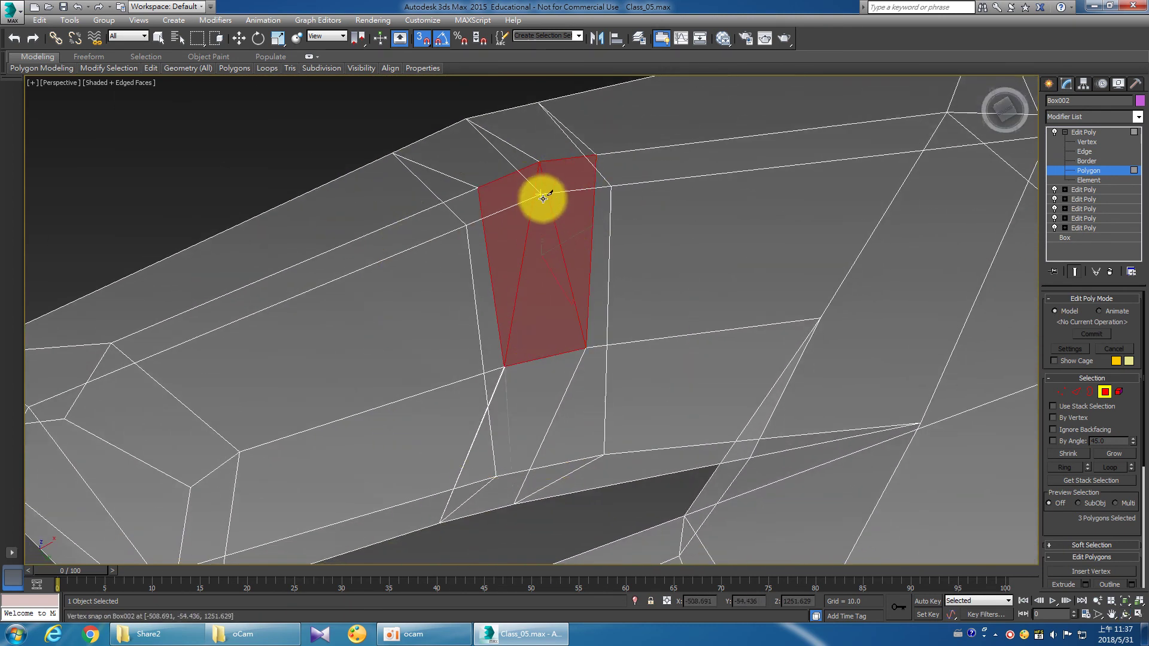
{"action": "left_click", "coordinate": [542, 195]}
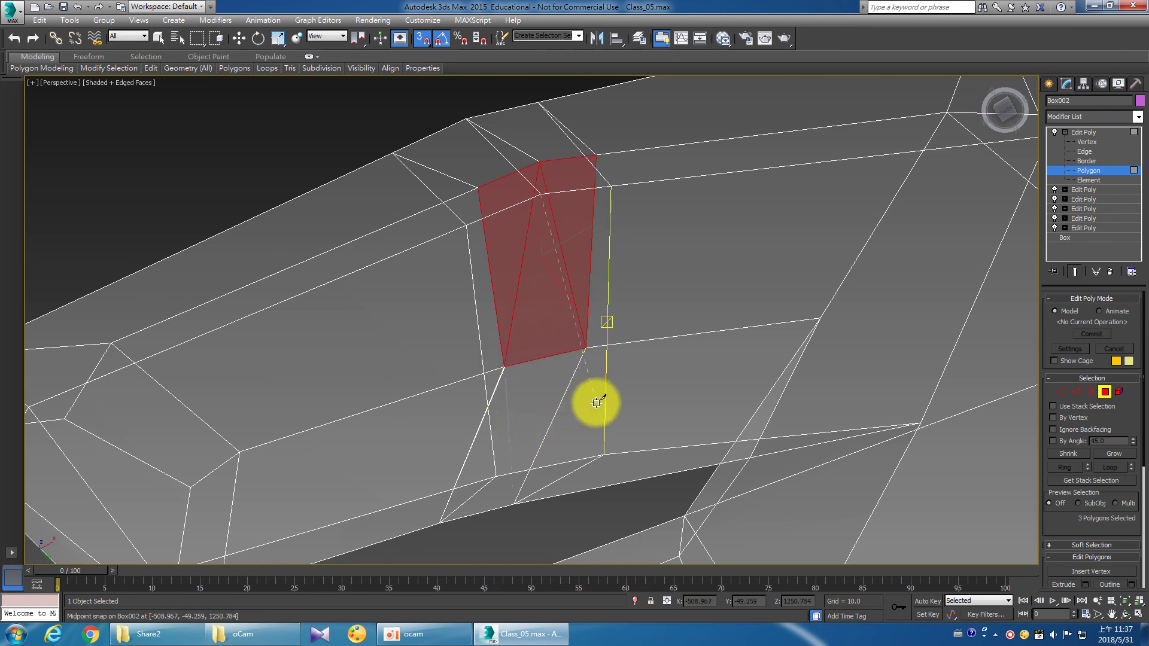
{"action": "middle_click_drag", "start_coordinate": [596, 402], "coordinate": [549, 388], "text": "alt"}
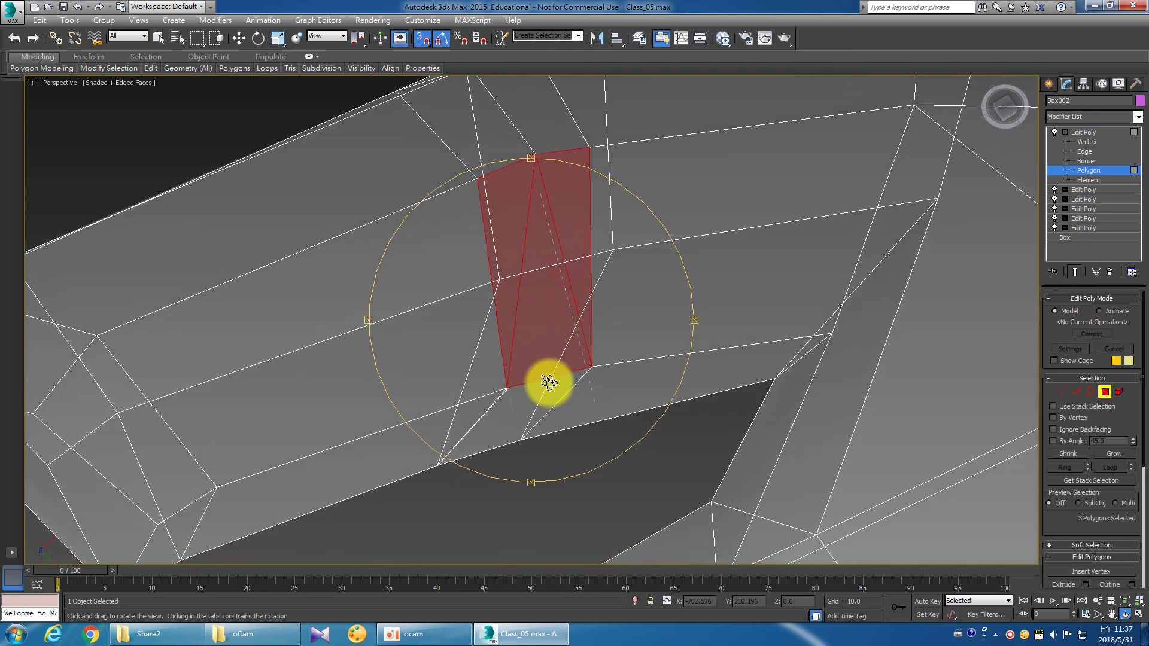
{"action": "middle_click_drag", "start_coordinate": [549, 387], "coordinate": [549, 412], "text": "alt"}
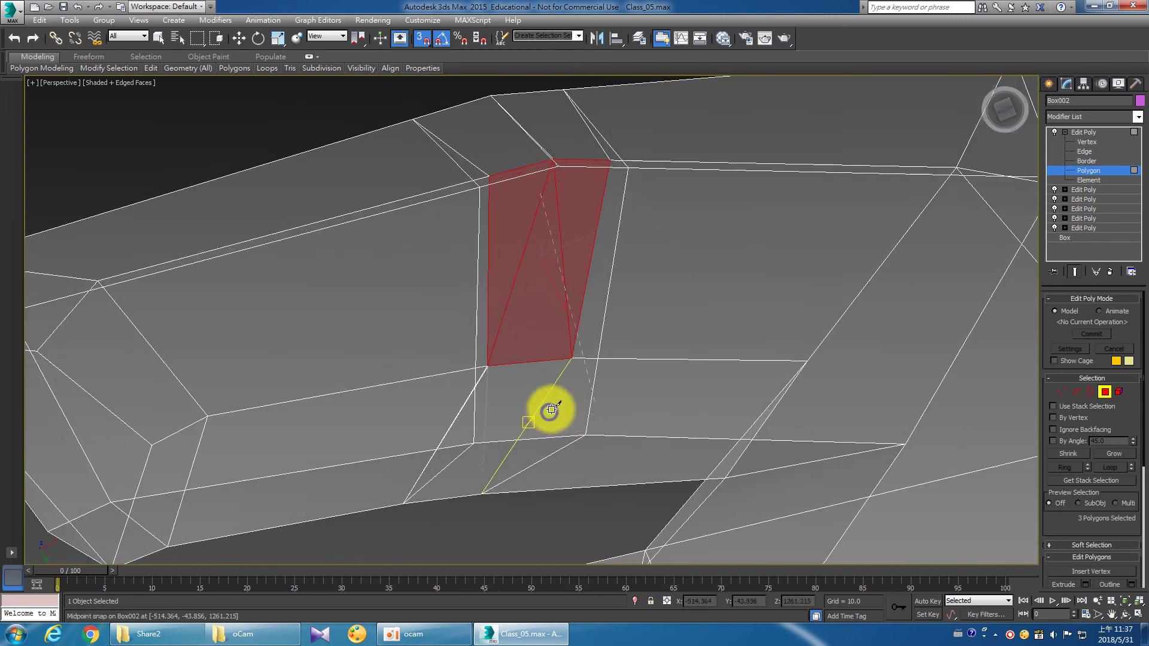
{"action": "right_click", "coordinate": [570, 408]}
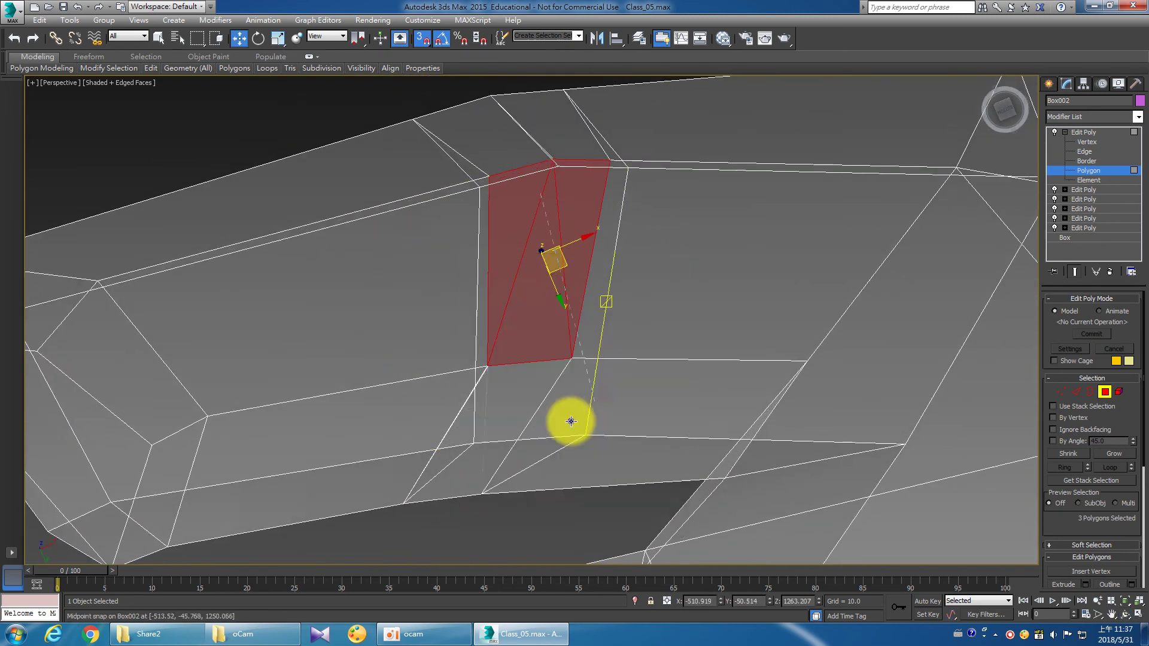
{"action": "middle_click_drag", "start_coordinate": [571, 422], "coordinate": [587, 426]}
{"action": "scroll", "coordinate": [587, 426], "scroll_direction": "down", "scroll_amount": 5}
{"action": "middle_click_drag", "start_coordinate": [516, 410], "coordinate": [609, 430], "text": "alt"}
{"action": "right_click", "coordinate": [670, 461]}
{"action": "right_click", "coordinate": [820, 472]}
{"action": "mouse_move", "coordinate": [675, 468]}
{"action": "middle_mouse_down", "text": "alt"}
{"action": "mouse_move", "coordinate": [479, 397]}
{"action": "mouse_move", "coordinate": [546, 377]}
{"action": "mouse_move", "coordinate": [537, 323]}
{"action": "middle_mouse_up", "text": "alt"}
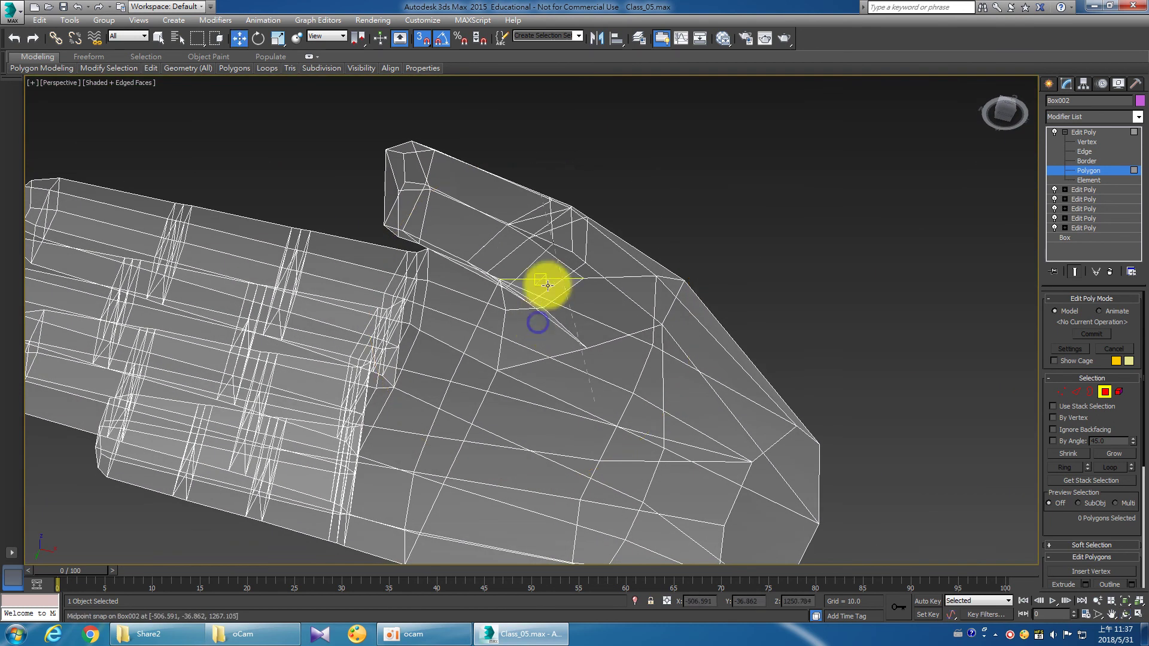
Cut another thumb edge from a top vertex down to a lower vertex, then end the cut.
{"action": "right_click", "coordinate": [546, 264]}
{"action": "left_click", "coordinate": [553, 267]}
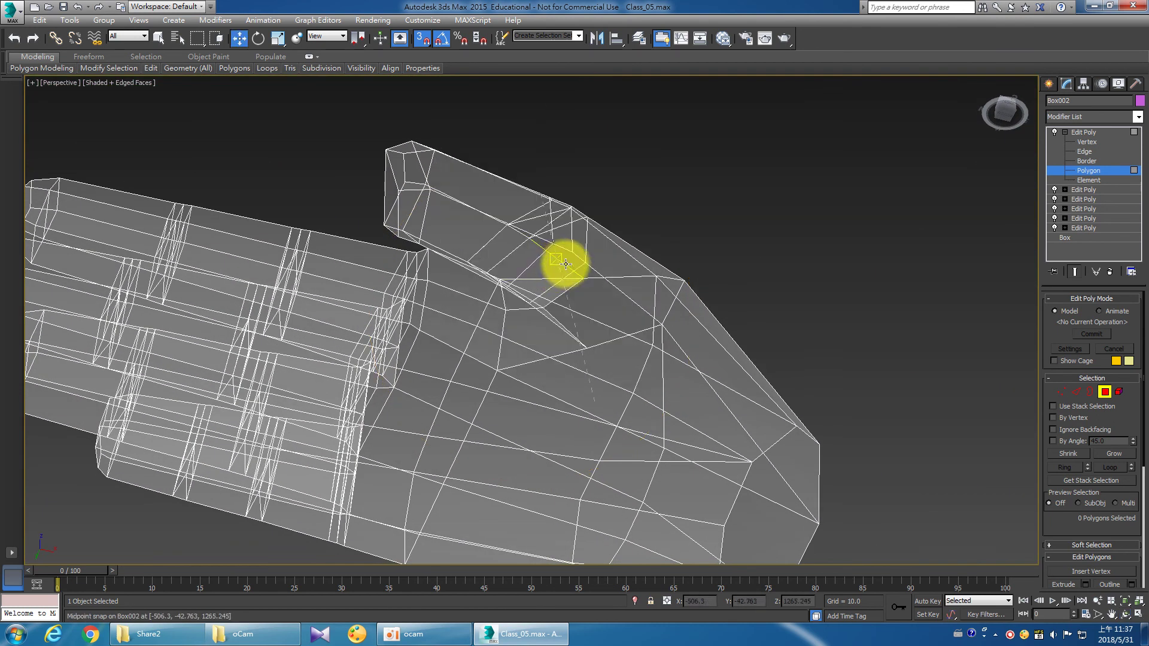
{"action": "left_click_drag", "start_coordinate": [565, 264], "coordinate": [581, 281]}
{"action": "mouse_move", "coordinate": [589, 289]}
{"action": "middle_mouse_down", "text": "alt"}
{"action": "mouse_move", "coordinate": [558, 290]}
{"action": "mouse_move", "coordinate": [559, 256]}
{"action": "mouse_move", "coordinate": [564, 301]}
{"action": "middle_mouse_up", "text": "alt"}
{"action": "scroll", "coordinate": [562, 269], "scroll_direction": "up", "scroll_amount": 3}
{"action": "right_click", "coordinate": [607, 272]}
{"action": "left_click", "coordinate": [589, 174]}
{"action": "left_click", "coordinate": [593, 191]}
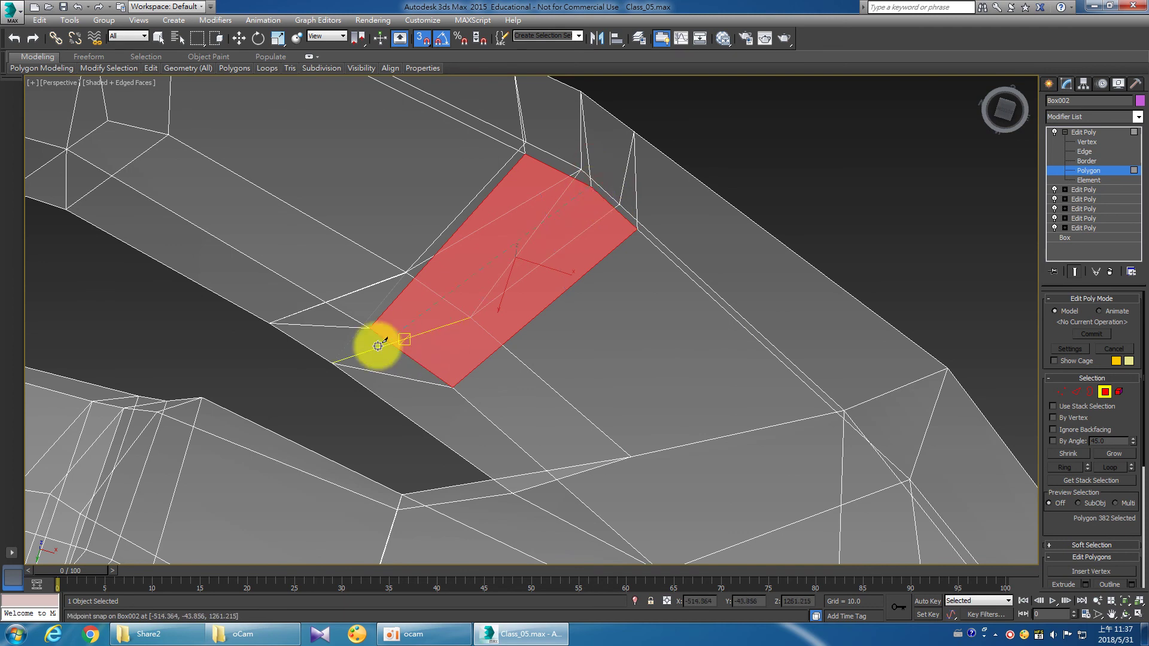
{"action": "left_click", "coordinate": [591, 188]}
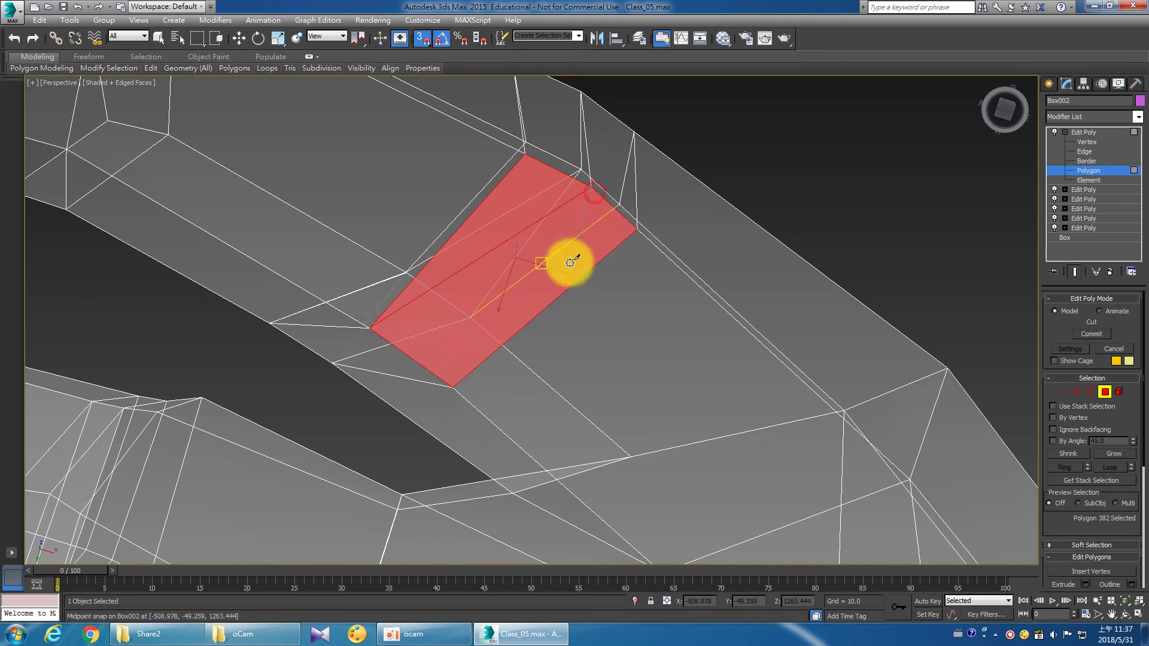
{"action": "left_click", "coordinate": [454, 387]}
{"action": "right_click", "coordinate": [505, 316]}
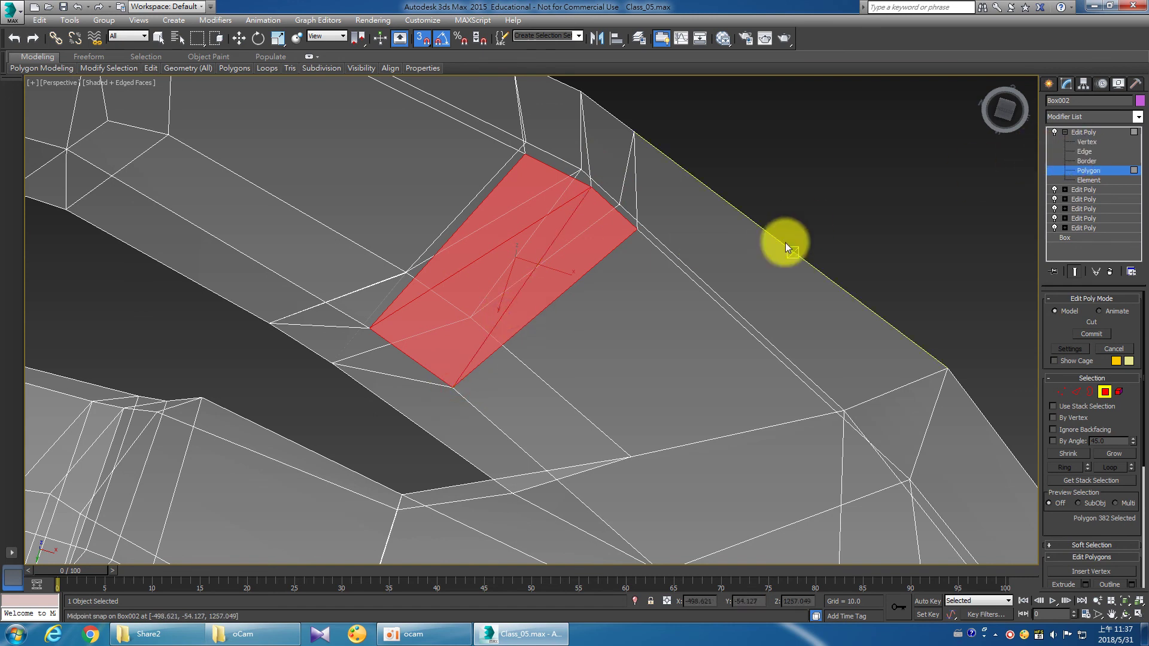
At Vertex level, box-select the thumb and finger vertices and weld them at 0.1 threshold.
{"action": "key", "text": "w"}
{"action": "key", "text": "1"}
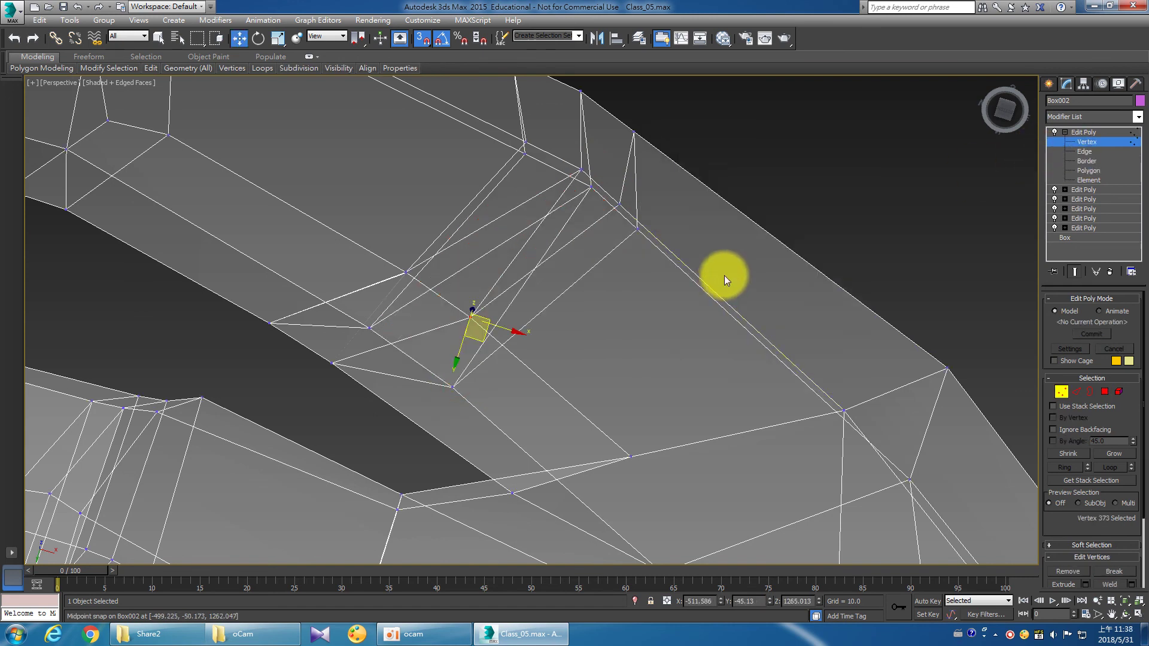
{"action": "right_click", "coordinate": [792, 202]}
{"action": "left_click", "coordinate": [778, 207]}
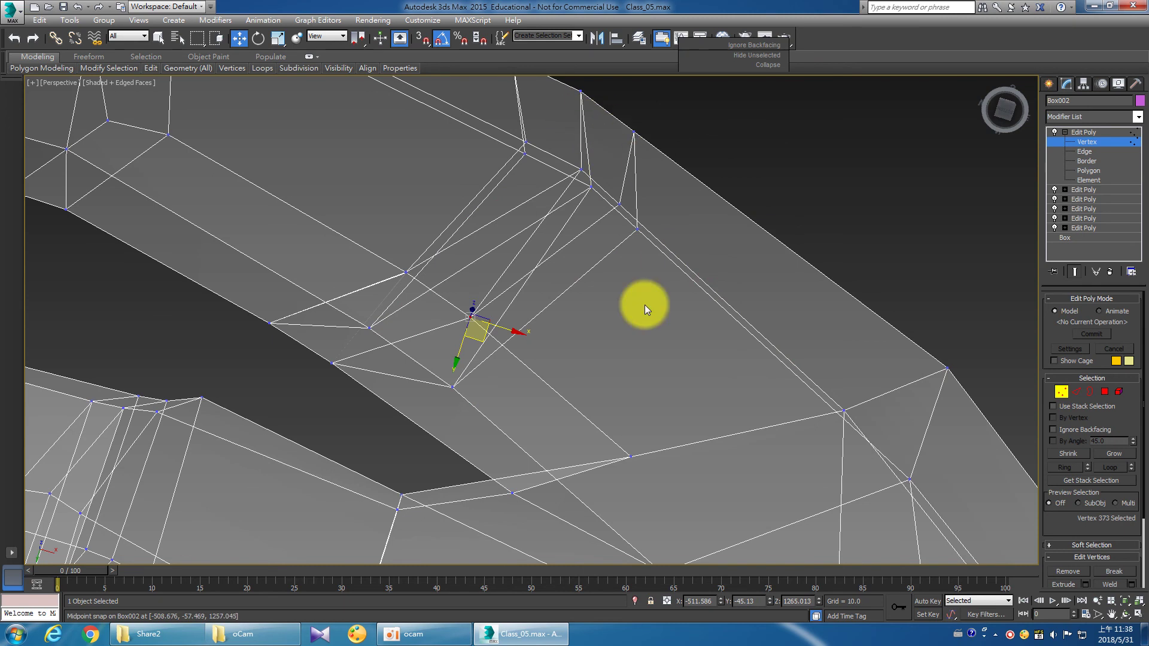
{"action": "scroll", "coordinate": [633, 336], "scroll_direction": "down", "scroll_amount": 5}
{"action": "left_click_drag", "start_coordinate": [371, 179], "coordinate": [612, 338]}
{"action": "right_click", "coordinate": [578, 306]}
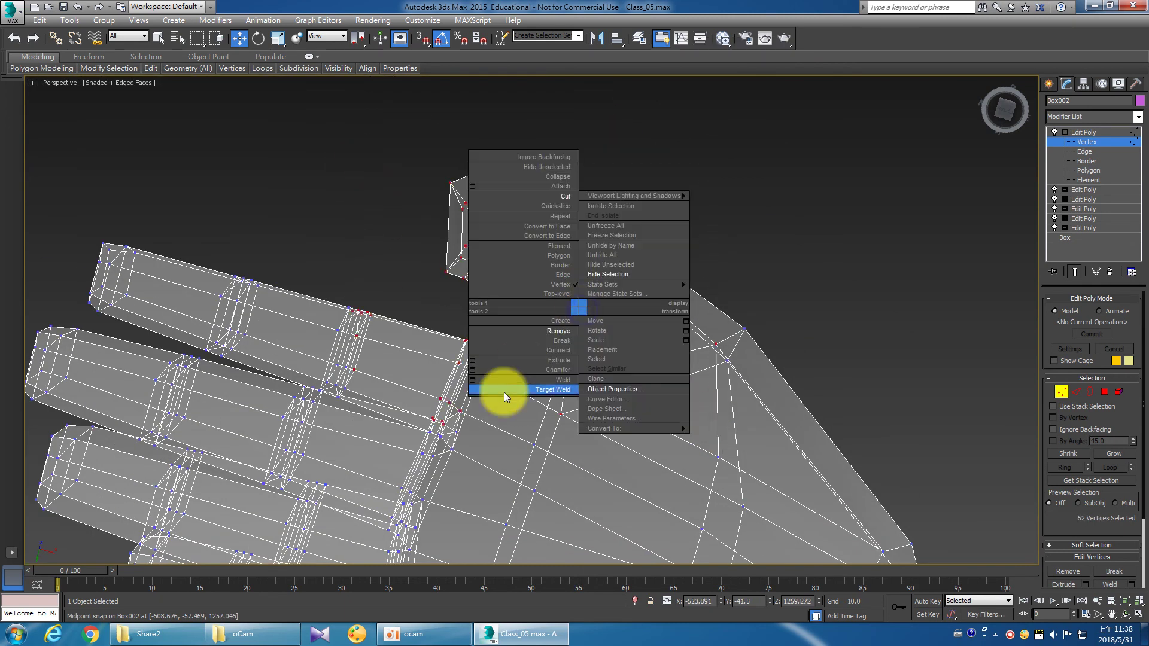
{"action": "left_click", "coordinate": [472, 378]}
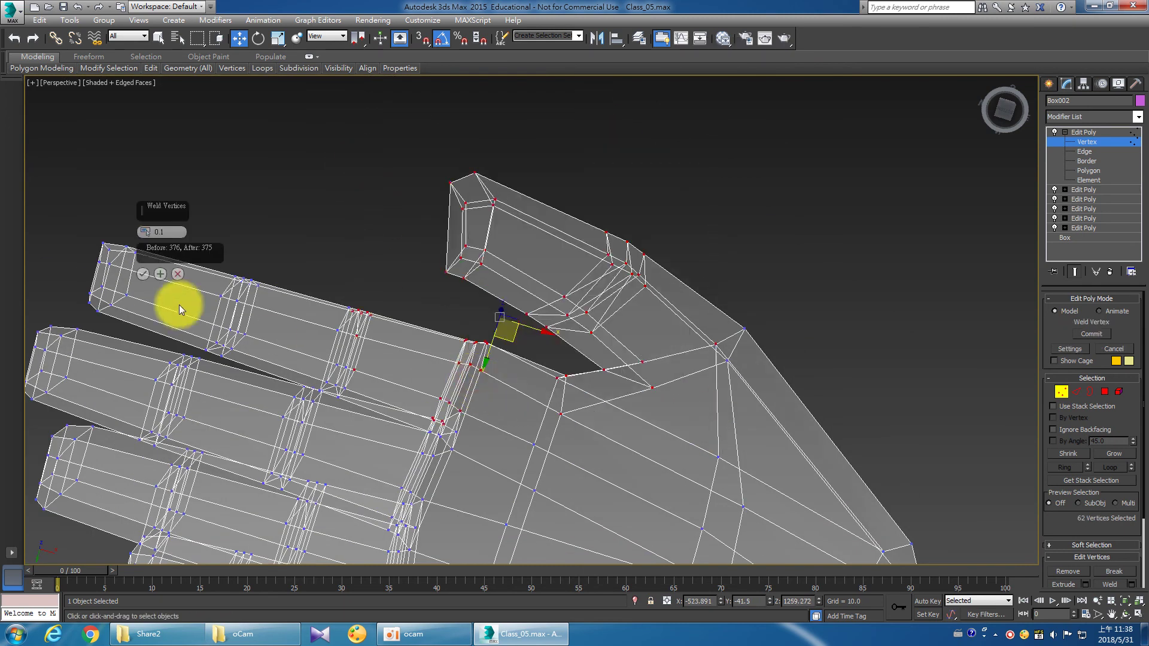
{"action": "left_click", "coordinate": [144, 274]}
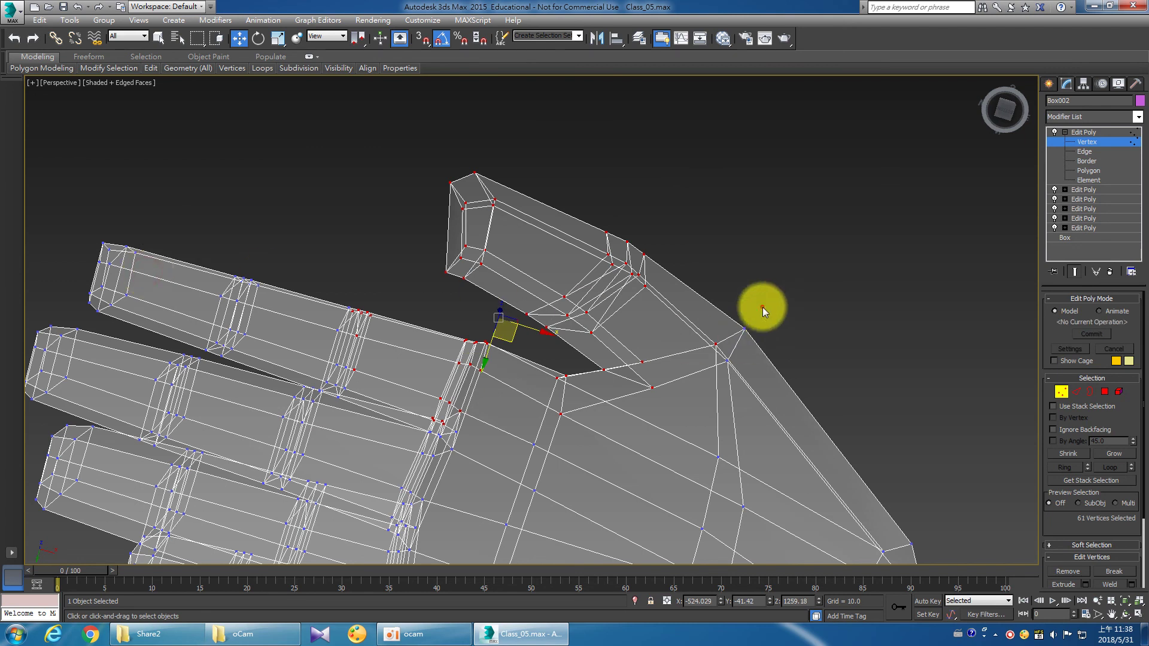
Orbit the Perspective view around the thumb to inspect it, then restore the four-viewport layout.
{"action": "key", "text": "ctrl+r"}
{"action": "left_click_drag", "start_coordinate": [745, 325], "coordinate": [585, 341]}
{"action": "scroll", "coordinate": [558, 356], "scroll_direction": "down", "scroll_amount": 5}
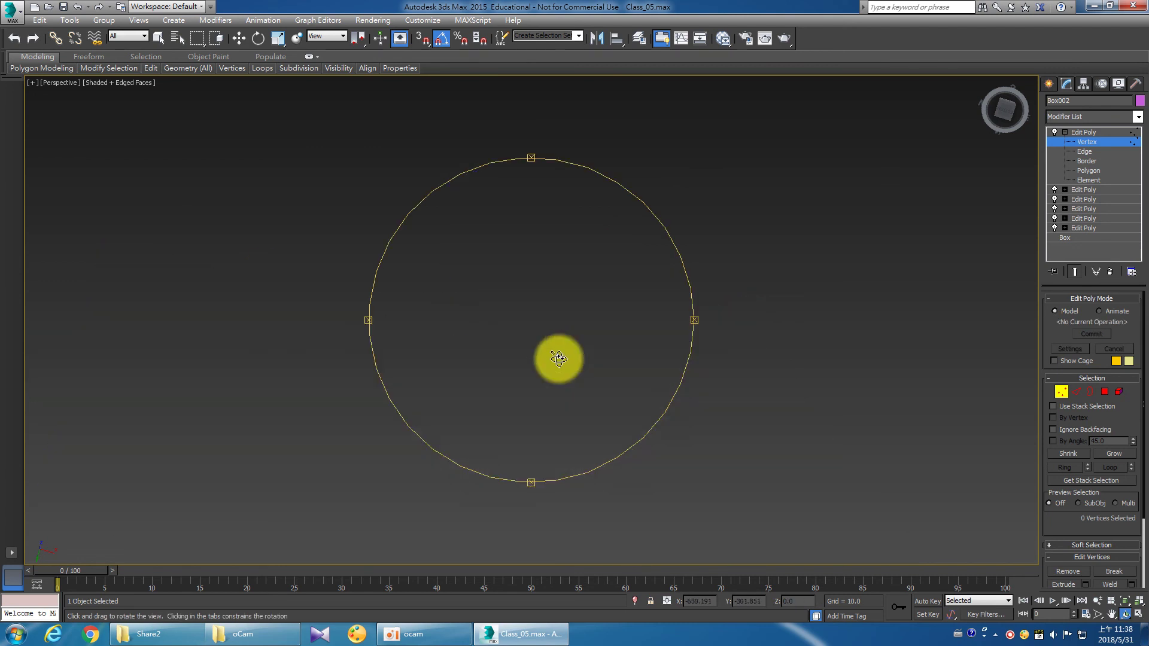
{"action": "scroll", "coordinate": [559, 358], "scroll_direction": "up", "scroll_amount": 3}
{"action": "scroll", "coordinate": [552, 366], "scroll_direction": "up", "scroll_amount": 3}
{"action": "scroll", "coordinate": [563, 350], "scroll_direction": "up", "scroll_amount": 3}
{"action": "right_click", "coordinate": [566, 290]}
{"action": "scroll", "coordinate": [563, 311], "scroll_direction": "up", "scroll_amount": 5}
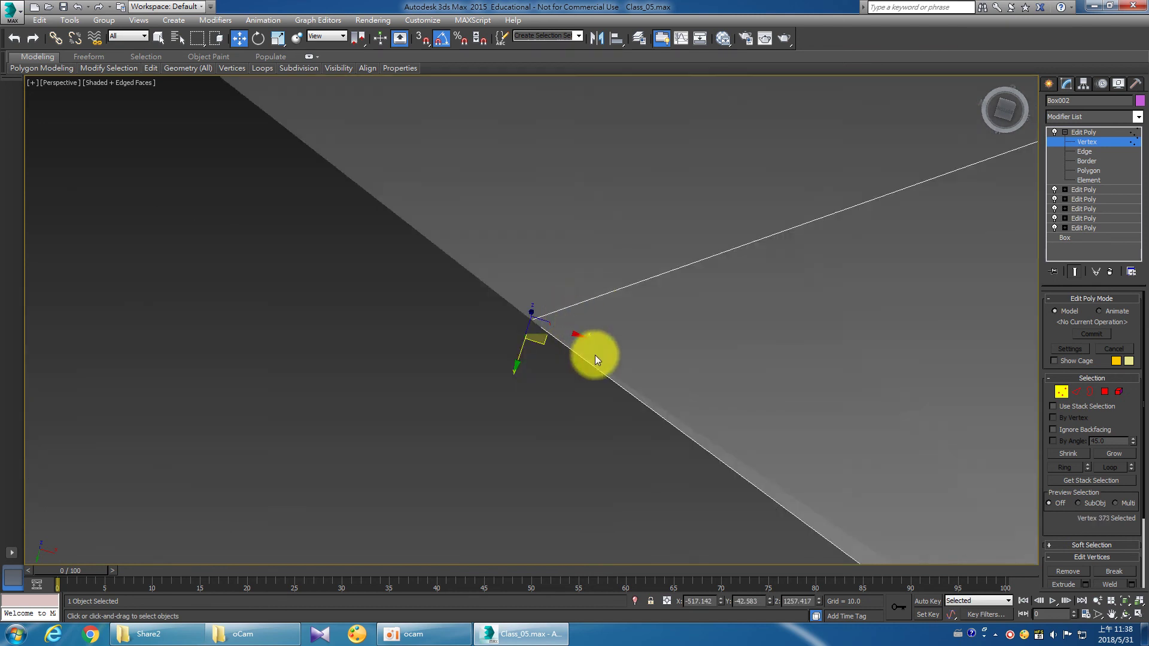
{"action": "scroll", "coordinate": [590, 346], "scroll_direction": "up", "scroll_amount": 1}
{"action": "key", "text": "ctrl+r"}
{"action": "mouse_move", "coordinate": [569, 371]}
{"action": "left_mouse_down"}
{"action": "mouse_move", "coordinate": [687, 474]}
{"action": "mouse_move", "coordinate": [594, 436]}
{"action": "mouse_move", "coordinate": [604, 425]}
{"action": "mouse_move", "coordinate": [461, 508]}
{"action": "mouse_move", "coordinate": [423, 503]}
{"action": "mouse_move", "coordinate": [412, 482]}
{"action": "mouse_move", "coordinate": [367, 493]}
{"action": "mouse_move", "coordinate": [661, 409]}
{"action": "left_mouse_up"}
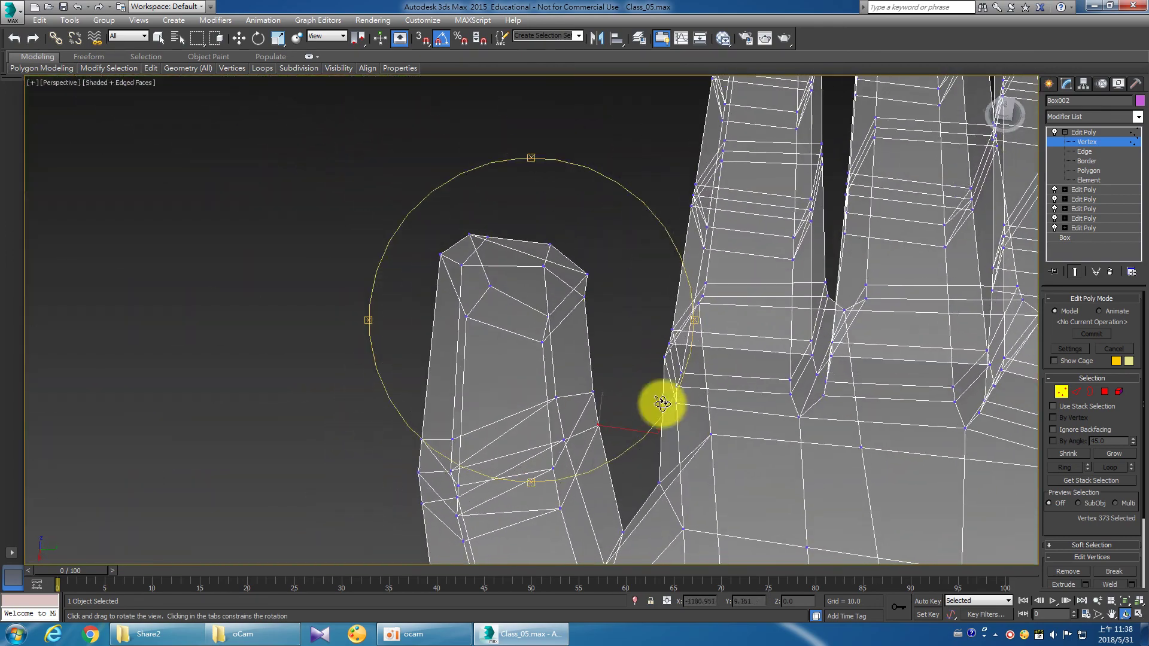
{"action": "mouse_move", "coordinate": [573, 438]}
{"action": "left_mouse_down"}
{"action": "mouse_move", "coordinate": [723, 441]}
{"action": "mouse_move", "coordinate": [623, 419]}
{"action": "mouse_move", "coordinate": [670, 418]}
{"action": "mouse_move", "coordinate": [531, 379]}
{"action": "mouse_move", "coordinate": [589, 428]}
{"action": "mouse_move", "coordinate": [558, 421]}
{"action": "mouse_move", "coordinate": [556, 409]}
{"action": "mouse_move", "coordinate": [569, 464]}
{"action": "mouse_move", "coordinate": [618, 474]}
{"action": "mouse_move", "coordinate": [584, 449]}
{"action": "mouse_move", "coordinate": [510, 451]}
{"action": "mouse_move", "coordinate": [531, 483]}
{"action": "mouse_move", "coordinate": [663, 442]}
{"action": "mouse_move", "coordinate": [651, 393]}
{"action": "mouse_move", "coordinate": [633, 385]}
{"action": "mouse_move", "coordinate": [600, 311]}
{"action": "mouse_move", "coordinate": [581, 306]}
{"action": "mouse_move", "coordinate": [559, 449]}
{"action": "mouse_move", "coordinate": [522, 466]}
{"action": "left_mouse_up"}
{"action": "right_click", "coordinate": [523, 466]}
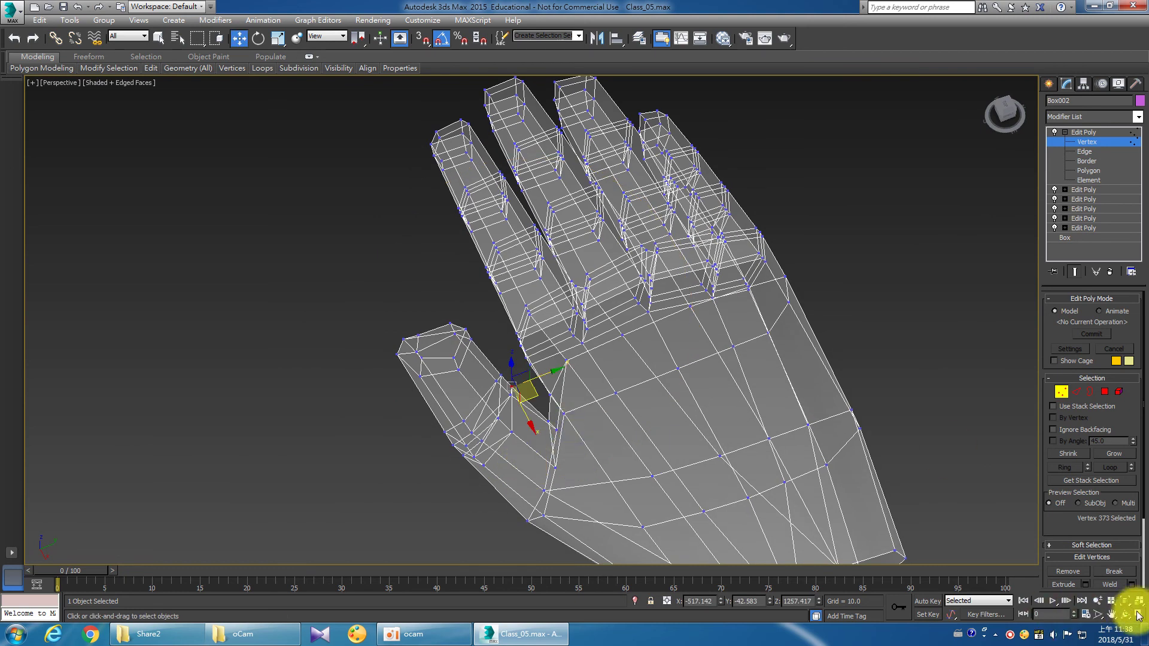
{"action": "left_click", "coordinate": [1138, 614]}
Leave sub-object editing, pan the Top view, and maximize the Perspective view of the hand.
{"action": "left_click", "coordinate": [1092, 133]}
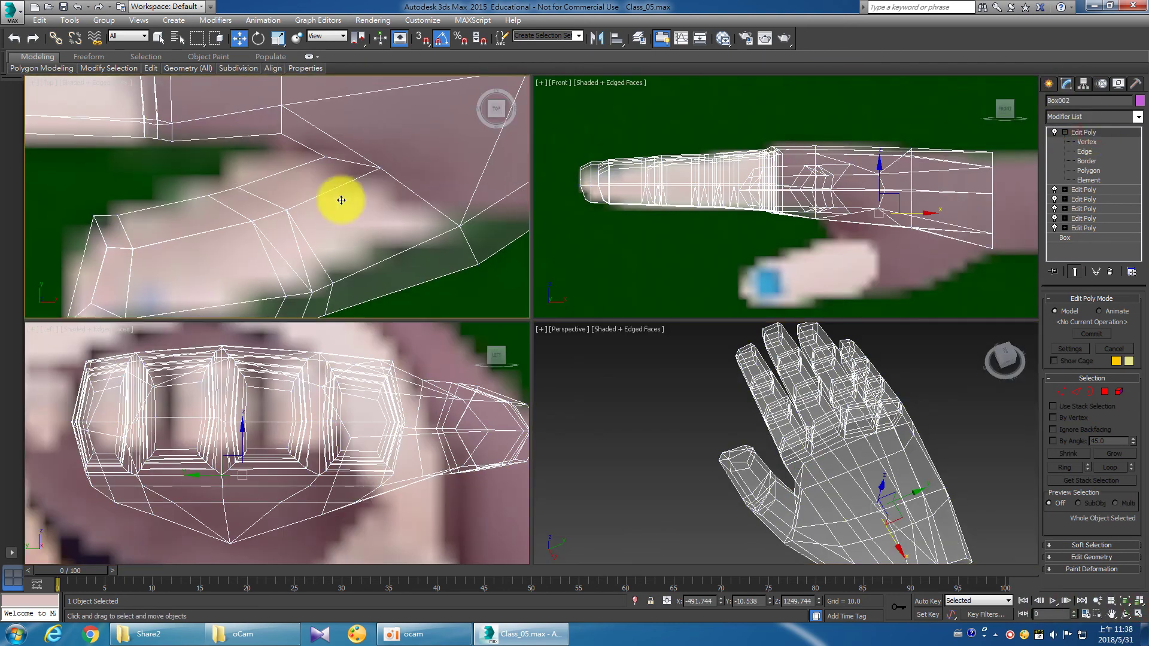
{"action": "left_click", "coordinate": [288, 202]}
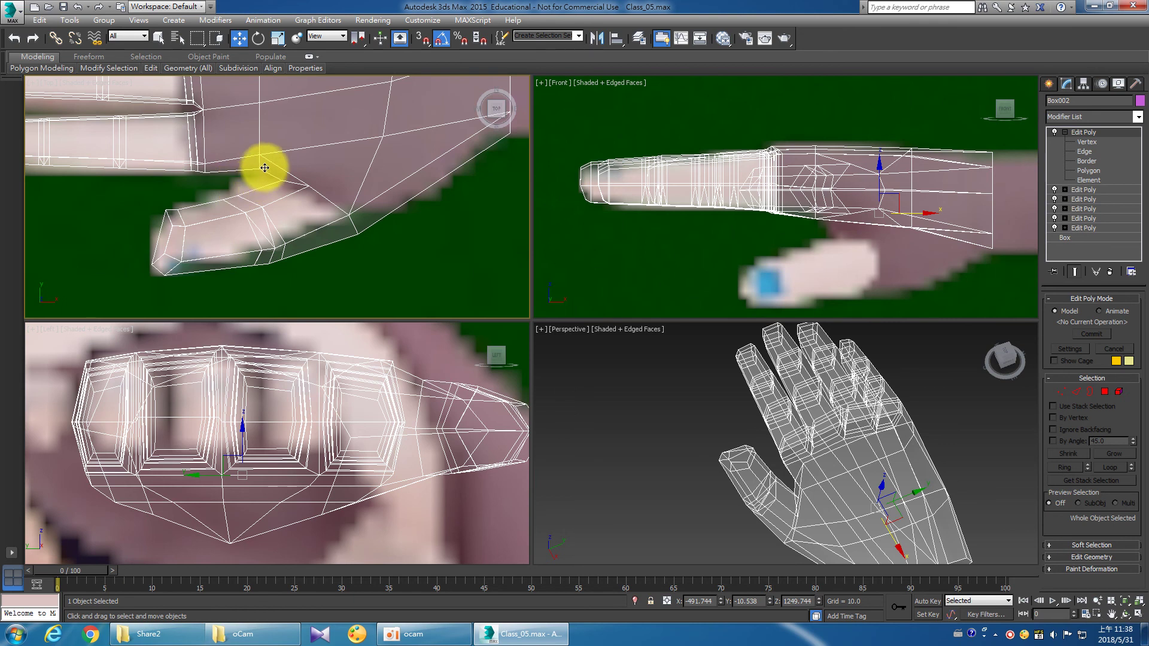
{"action": "middle_click_drag", "start_coordinate": [423, 180], "coordinate": [411, 207]}
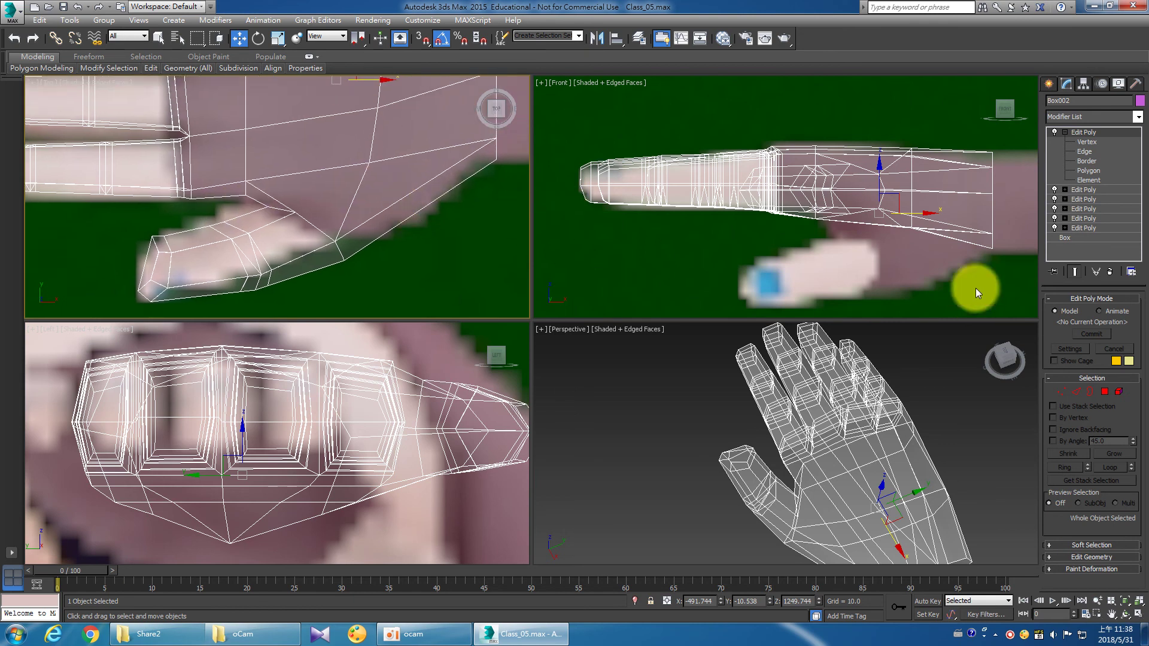
{"action": "left_click", "coordinate": [1139, 600]}
{"action": "left_click", "coordinate": [1139, 614]}
{"action": "left_click", "coordinate": [1125, 615]}
{"action": "left_click_drag", "start_coordinate": [718, 384], "coordinate": [949, 474]}
{"action": "left_click", "coordinate": [1125, 615]}
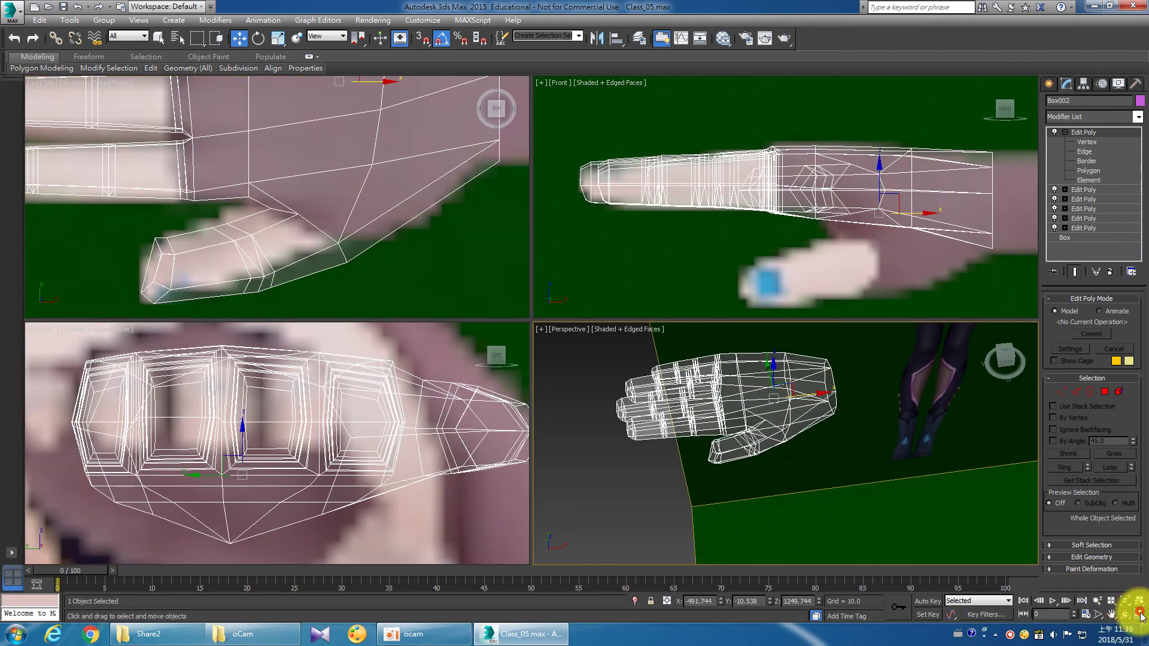
{"action": "left_click", "coordinate": [1140, 614]}
Orbit under the thumb, then start Cut at Polygon level with 3D Snap enabled.
{"action": "scroll", "coordinate": [540, 332], "scroll_direction": "up", "scroll_amount": 3}
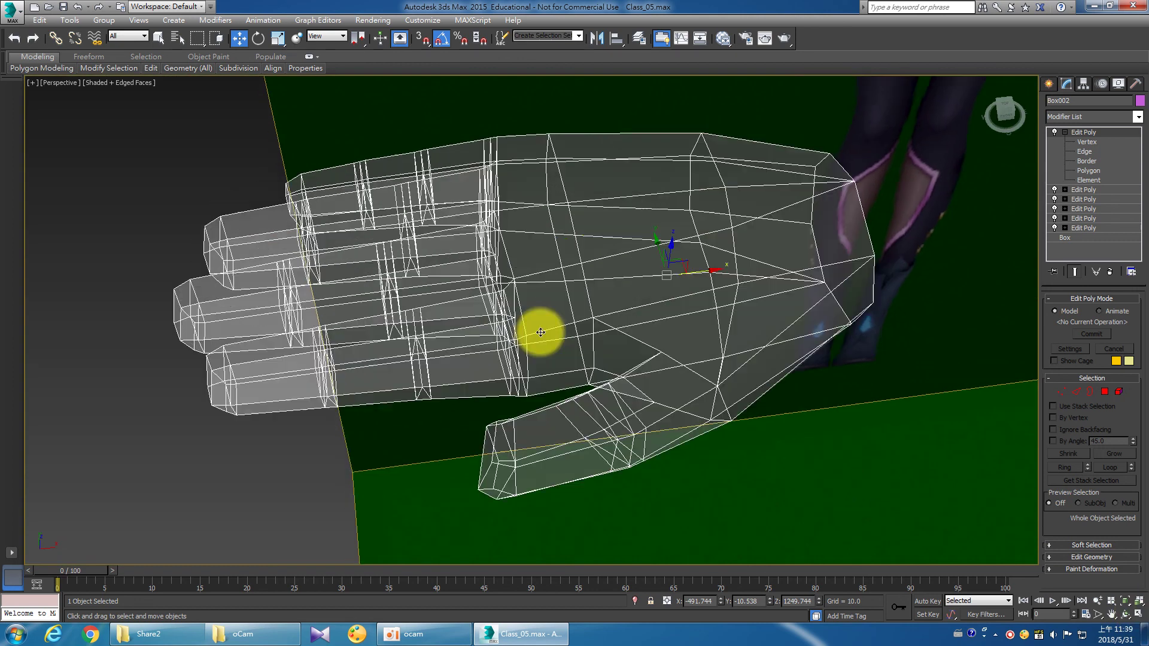
{"action": "mouse_move", "coordinate": [545, 326]}
{"action": "middle_mouse_down", "text": "alt"}
{"action": "mouse_move", "coordinate": [578, 362]}
{"action": "mouse_move", "coordinate": [628, 362]}
{"action": "mouse_move", "coordinate": [632, 339]}
{"action": "middle_mouse_up", "text": "alt"}
{"action": "left_click_drag", "start_coordinate": [633, 339], "coordinate": [520, 413]}
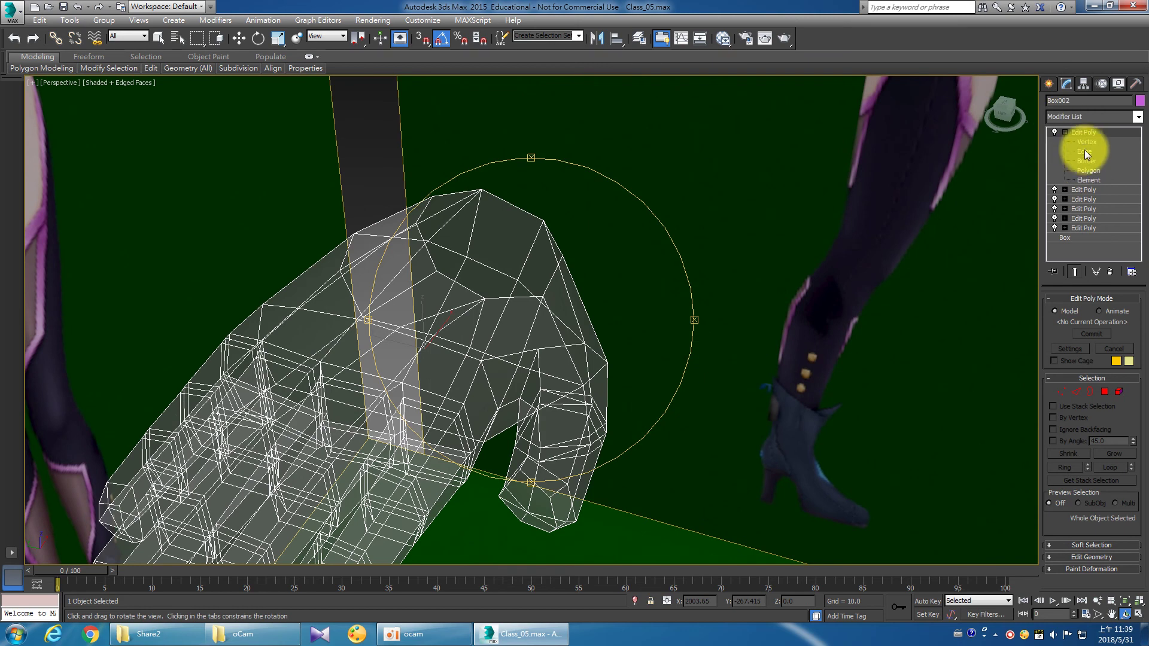
{"action": "left_click", "coordinate": [1088, 170]}
{"action": "right_click", "coordinate": [838, 216]}
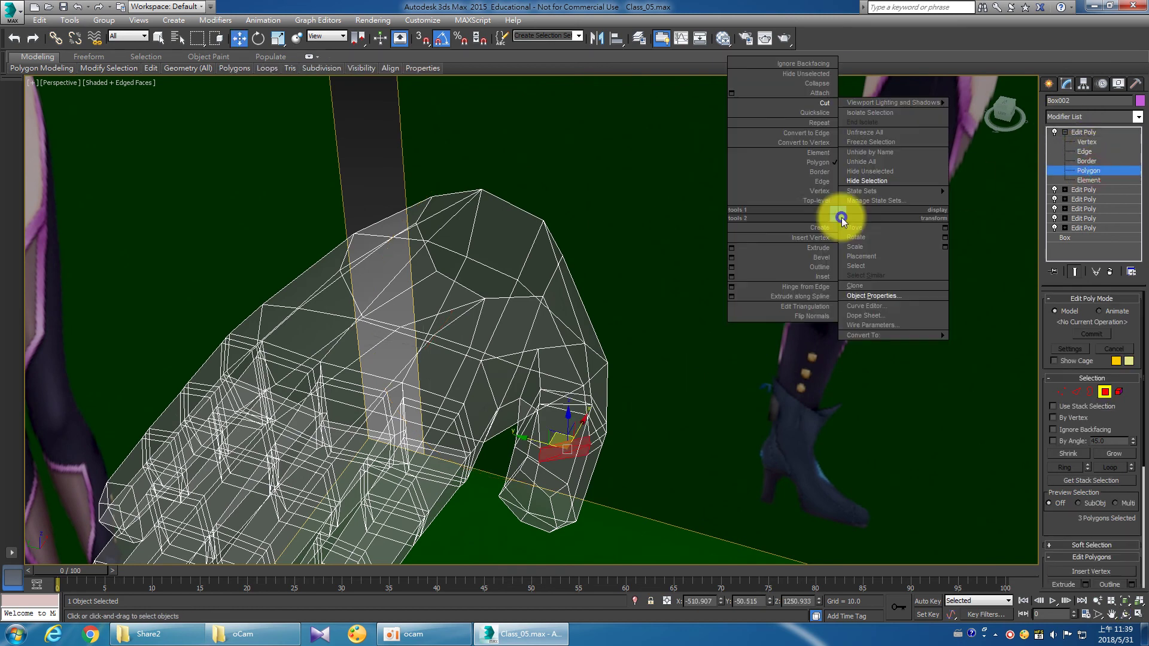
{"action": "left_click", "coordinate": [810, 105]}
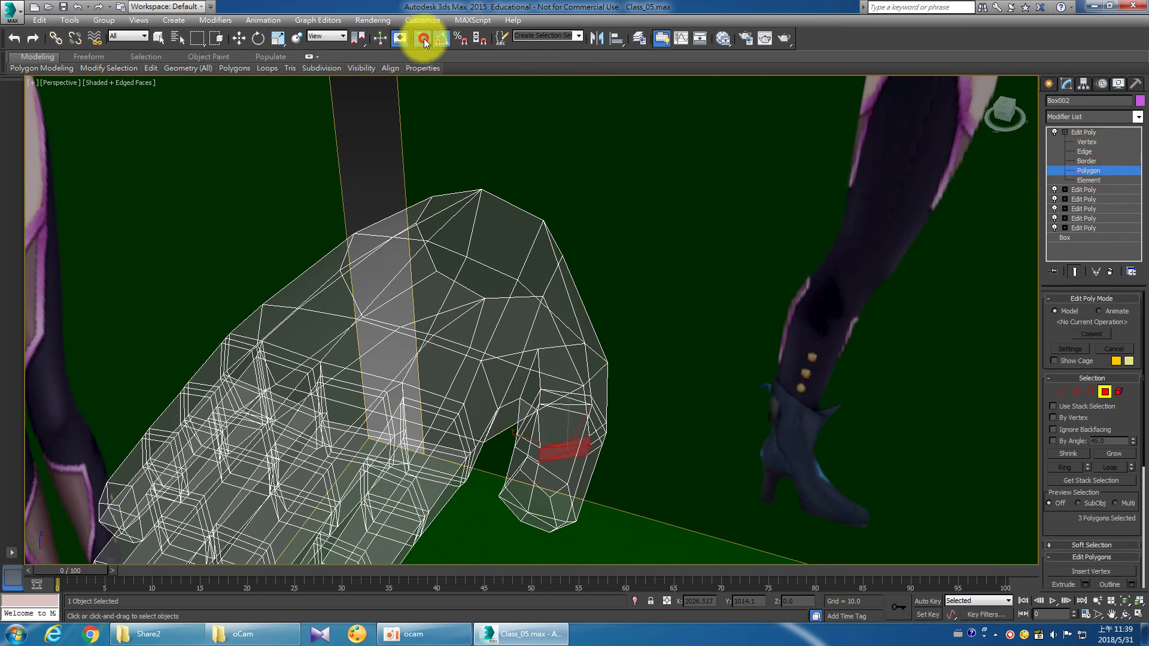
{"action": "left_click", "coordinate": [424, 42]}
{"action": "scroll", "coordinate": [628, 300], "scroll_direction": "up", "scroll_amount": 2}
{"action": "scroll", "coordinate": [613, 302], "scroll_direction": "up", "scroll_amount": 2}
Cut a new edge from a palm vertex to a neighbouring edge beside the thumb, then restore four viewports.
{"action": "scroll", "coordinate": [616, 313], "scroll_direction": "up", "scroll_amount": 5}
{"action": "mouse_move", "coordinate": [616, 313]}
{"action": "middle_mouse_down", "text": "alt"}
{"action": "mouse_move", "coordinate": [564, 367]}
{"action": "mouse_move", "coordinate": [577, 297]}
{"action": "mouse_move", "coordinate": [505, 410]}
{"action": "mouse_move", "coordinate": [561, 376]}
{"action": "mouse_move", "coordinate": [566, 389]}
{"action": "middle_mouse_up", "text": "alt"}
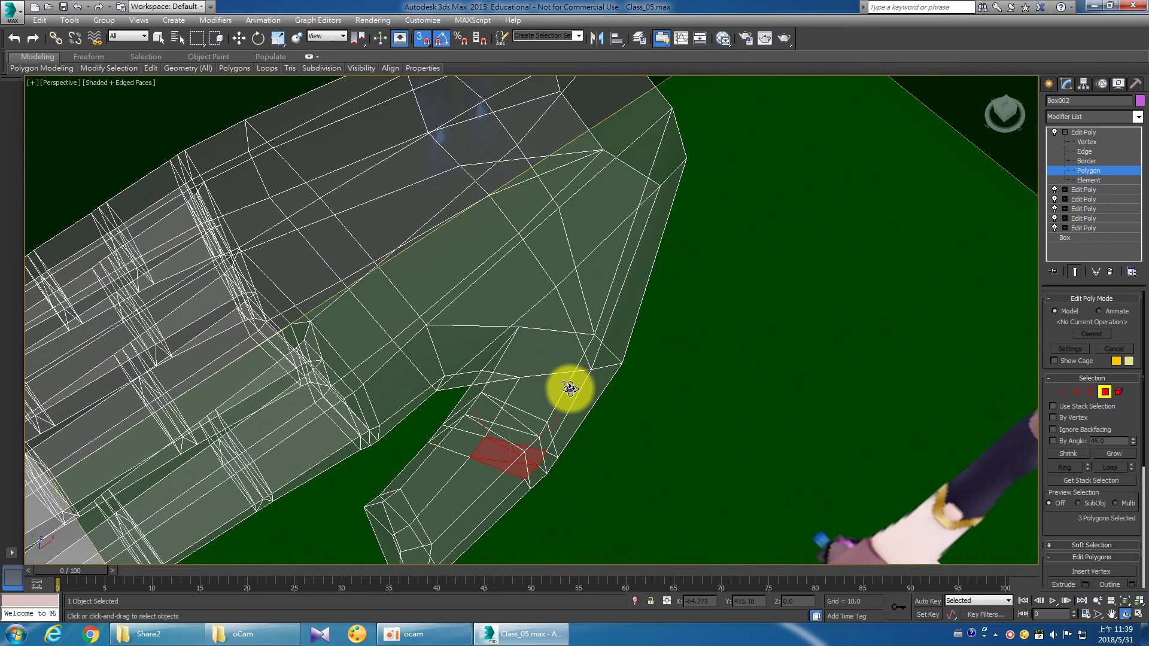
{"action": "left_click", "coordinate": [520, 327]}
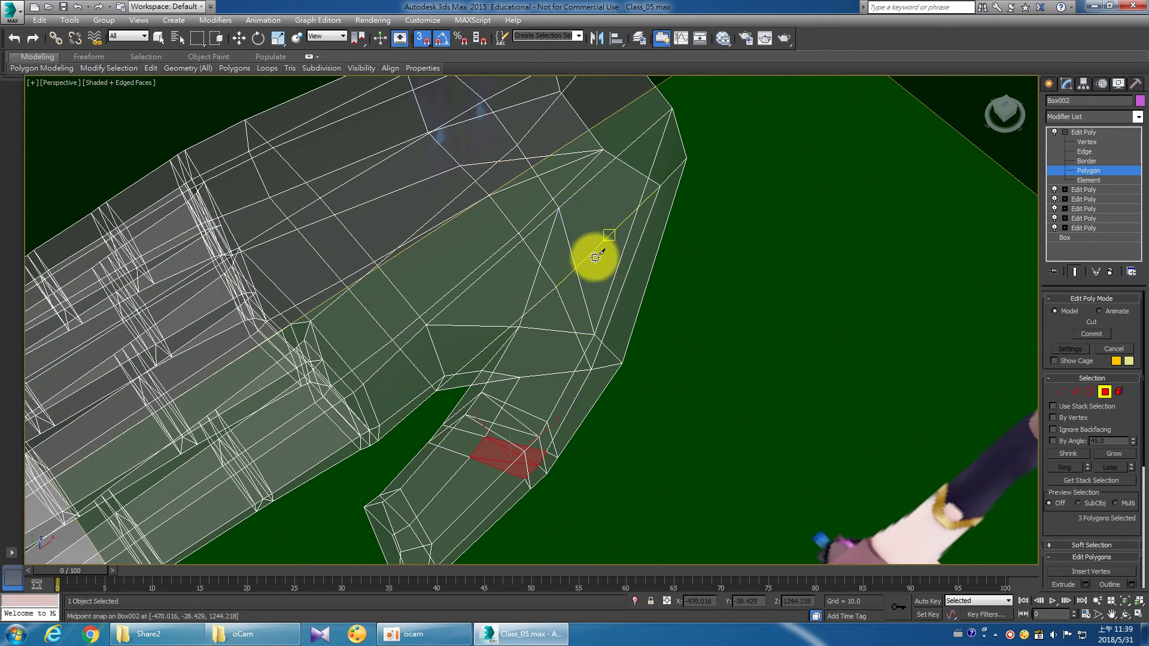
{"action": "mouse_move", "coordinate": [556, 272]}
{"action": "middle_mouse_down", "text": "alt"}
{"action": "mouse_move", "coordinate": [520, 313]}
{"action": "mouse_move", "coordinate": [558, 267]}
{"action": "mouse_move", "coordinate": [538, 197]}
{"action": "mouse_move", "coordinate": [579, 320]}
{"action": "mouse_move", "coordinate": [559, 331]}
{"action": "middle_mouse_up", "text": "alt"}
{"action": "left_click", "coordinate": [503, 411]}
{"action": "right_click", "coordinate": [587, 387]}
{"action": "mouse_move", "coordinate": [587, 386]}
{"action": "middle_mouse_down", "text": "alt"}
{"action": "mouse_move", "coordinate": [590, 403]}
{"action": "mouse_move", "coordinate": [559, 412]}
{"action": "mouse_move", "coordinate": [594, 420]}
{"action": "middle_mouse_up", "text": "alt"}
{"action": "scroll", "coordinate": [607, 367], "scroll_direction": "down", "scroll_amount": 10}
{"action": "left_click", "coordinate": [1138, 614]}
{"action": "mouse_move", "coordinate": [346, 224]}
{"action": "left_mouse_down"}
{"action": "mouse_move", "coordinate": [266, 238]}
{"action": "mouse_move", "coordinate": [297, 222]}
{"action": "mouse_move", "coordinate": [151, 269]}
{"action": "mouse_move", "coordinate": [307, 248]}
{"action": "left_mouse_up"}
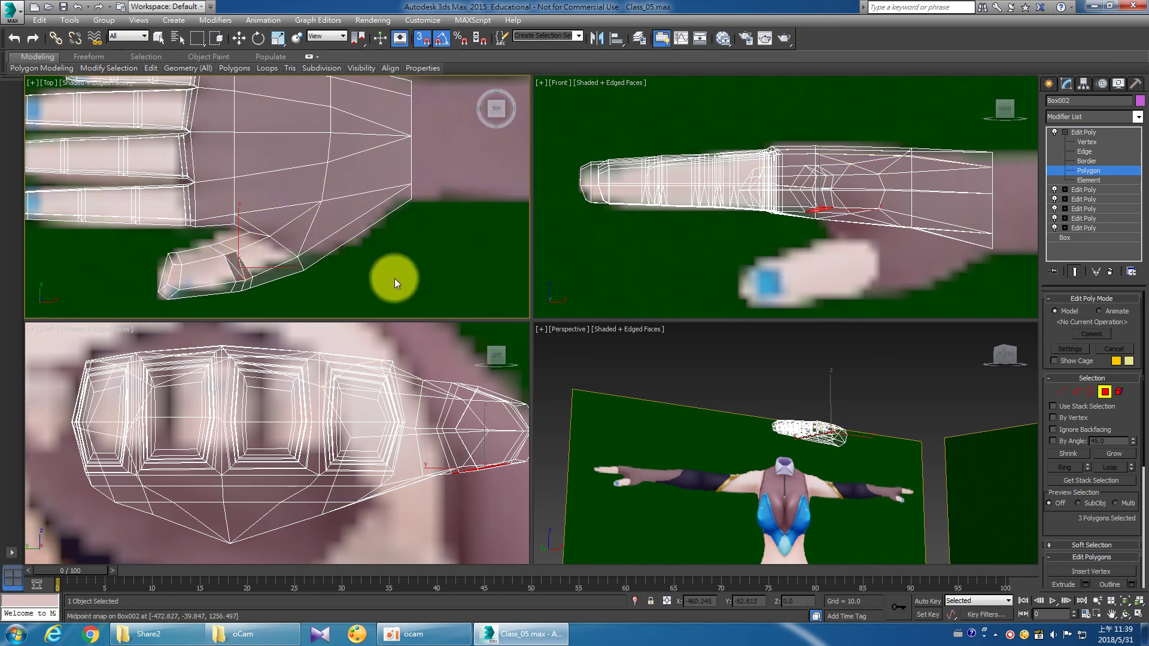
Activate the Top view, exit Polygon level, and zoom and pan toward the thumb's base.
{"action": "right_click", "coordinate": [762, 117]}
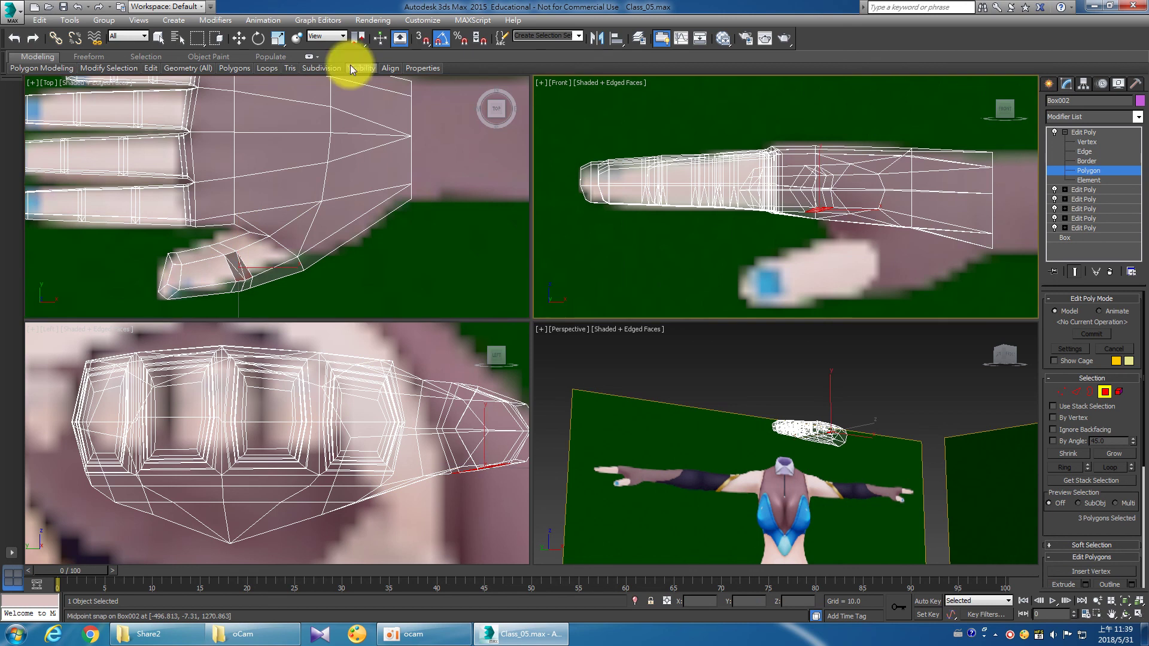
{"action": "right_click", "coordinate": [469, 227]}
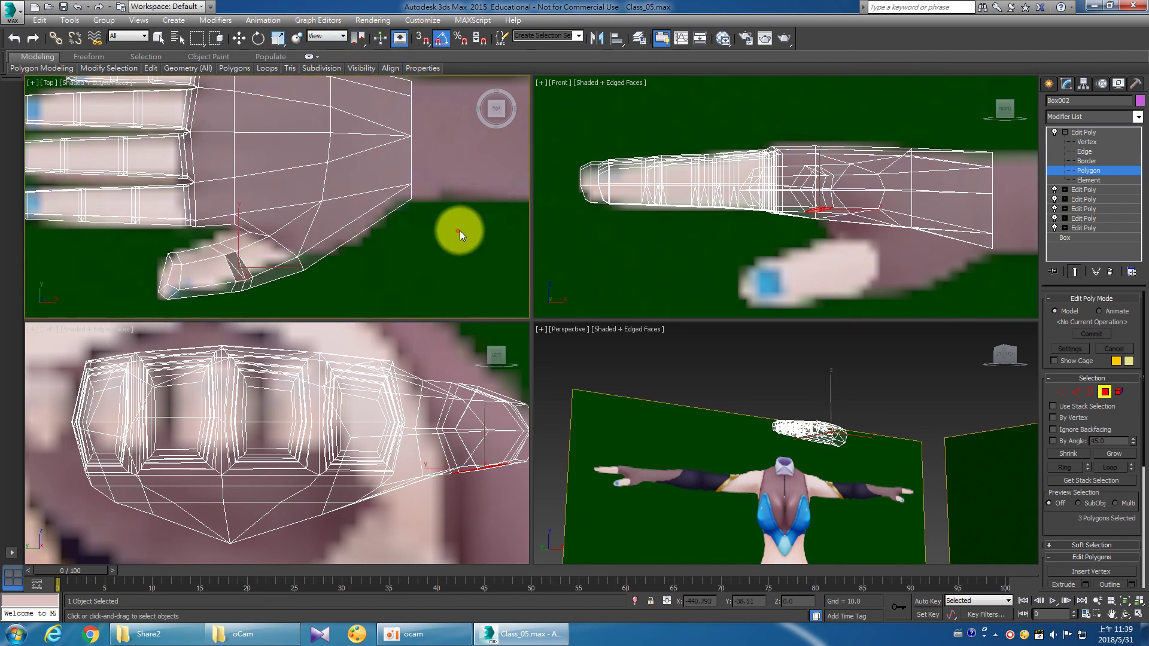
{"action": "left_click", "coordinate": [1085, 132]}
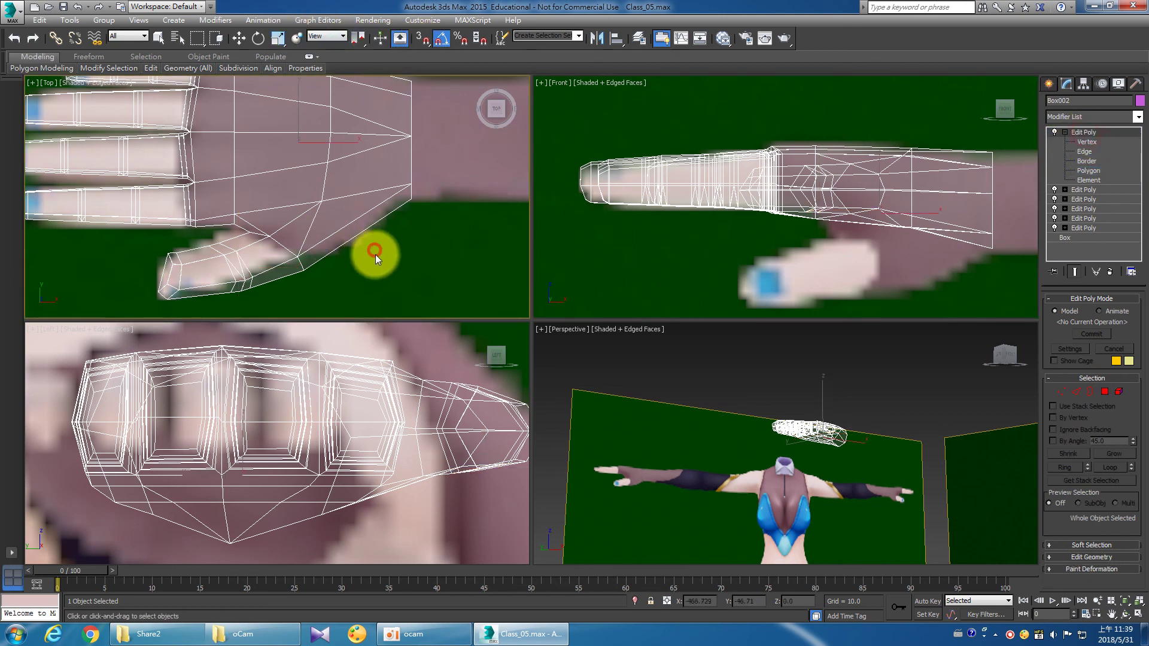
{"action": "scroll", "coordinate": [426, 264], "scroll_direction": "down", "scroll_amount": 2}
{"action": "scroll", "coordinate": [413, 272], "scroll_direction": "down", "scroll_amount": 2}
{"action": "scroll", "coordinate": [412, 275], "scroll_direction": "up", "scroll_amount": 2}
{"action": "middle_click_drag", "start_coordinate": [402, 274], "coordinate": [405, 290]}
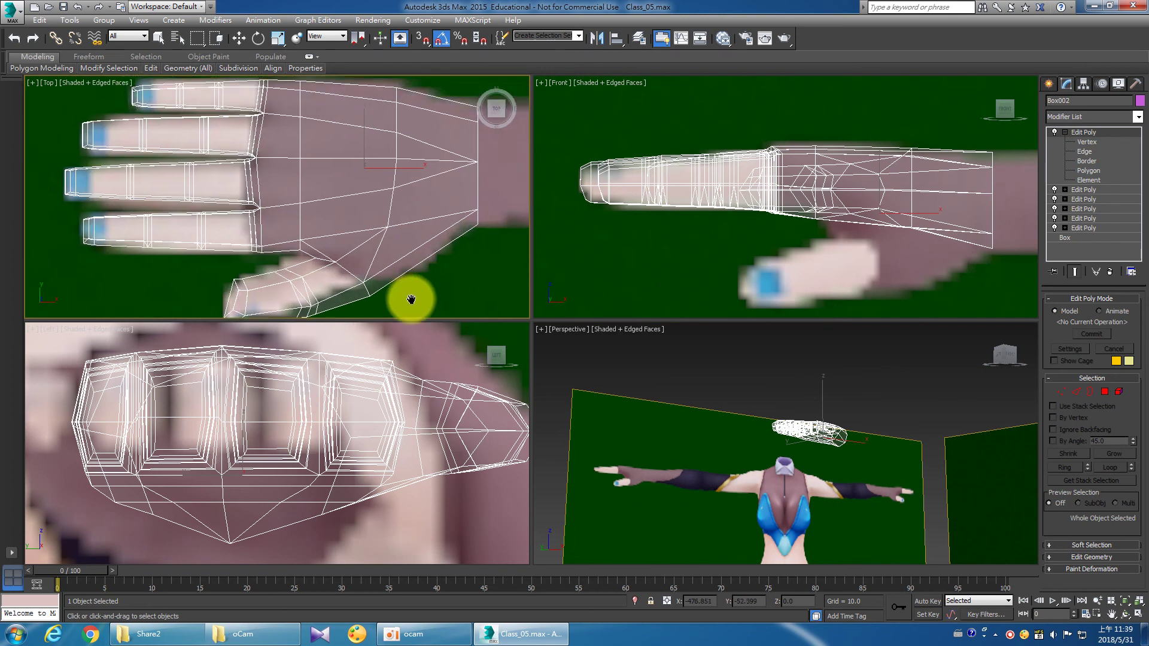
{"action": "scroll", "coordinate": [401, 290], "scroll_direction": "down", "scroll_amount": 2}
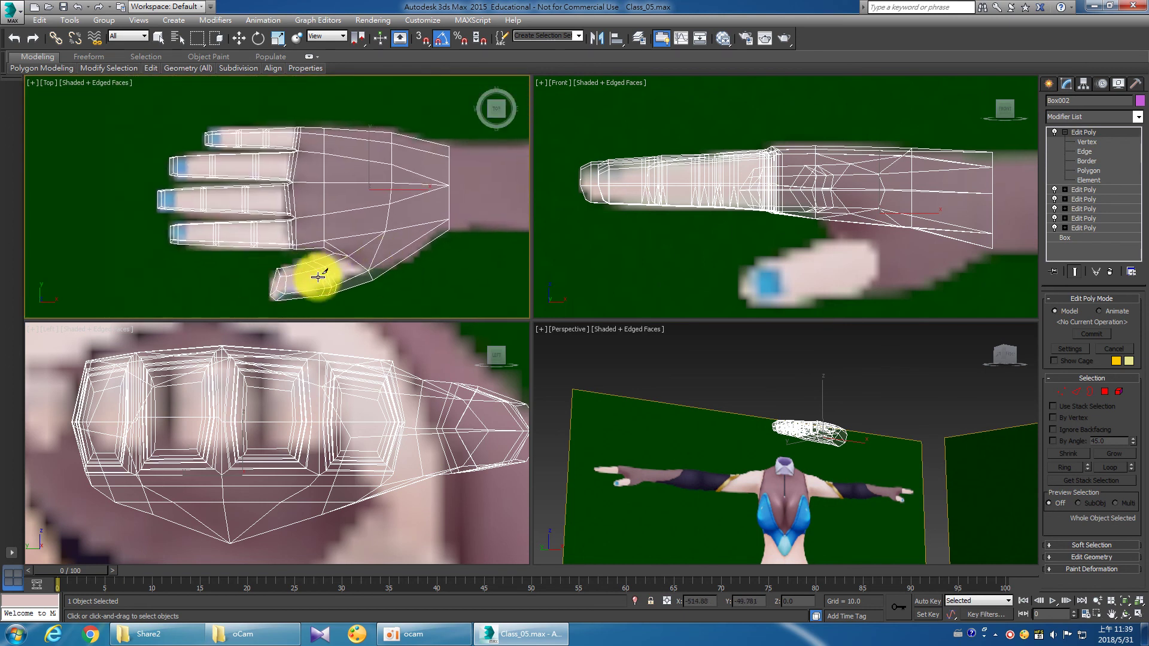
With Uniform Scale active at Vertex level, select a vertex where the thumb meets the palm.
{"action": "key", "text": "r"}
{"action": "scroll", "coordinate": [327, 260], "scroll_direction": "up", "scroll_amount": 3}
{"action": "scroll", "coordinate": [384, 257], "scroll_direction": "down", "scroll_amount": 3}
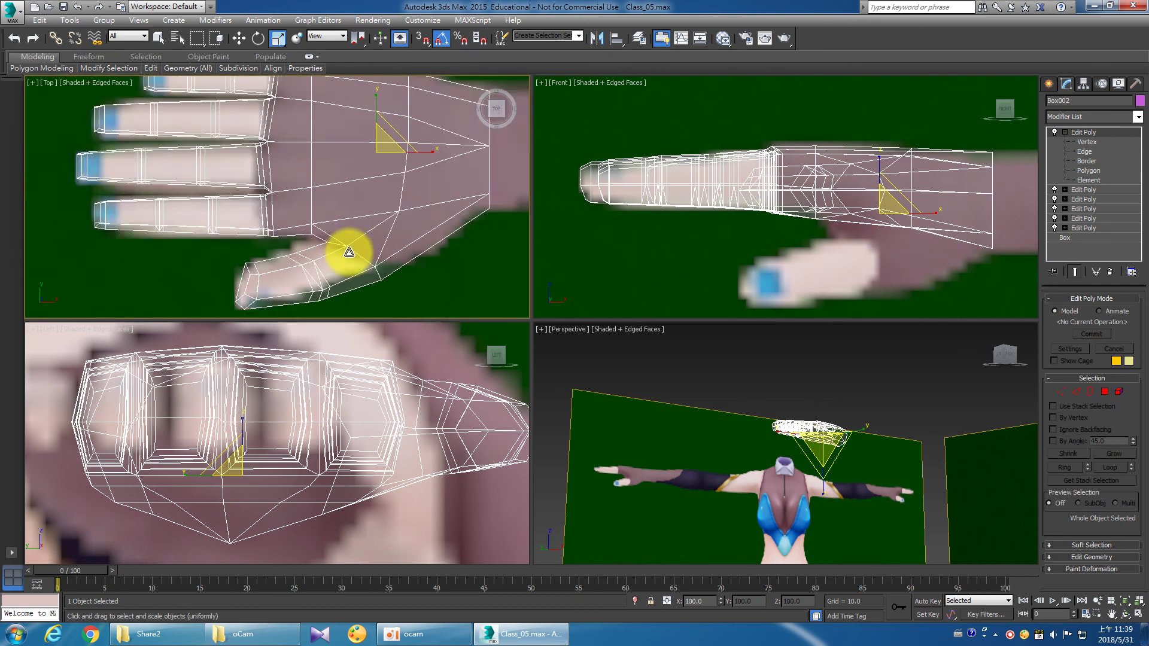
{"action": "middle_click_drag", "start_coordinate": [337, 248], "coordinate": [337, 258]}
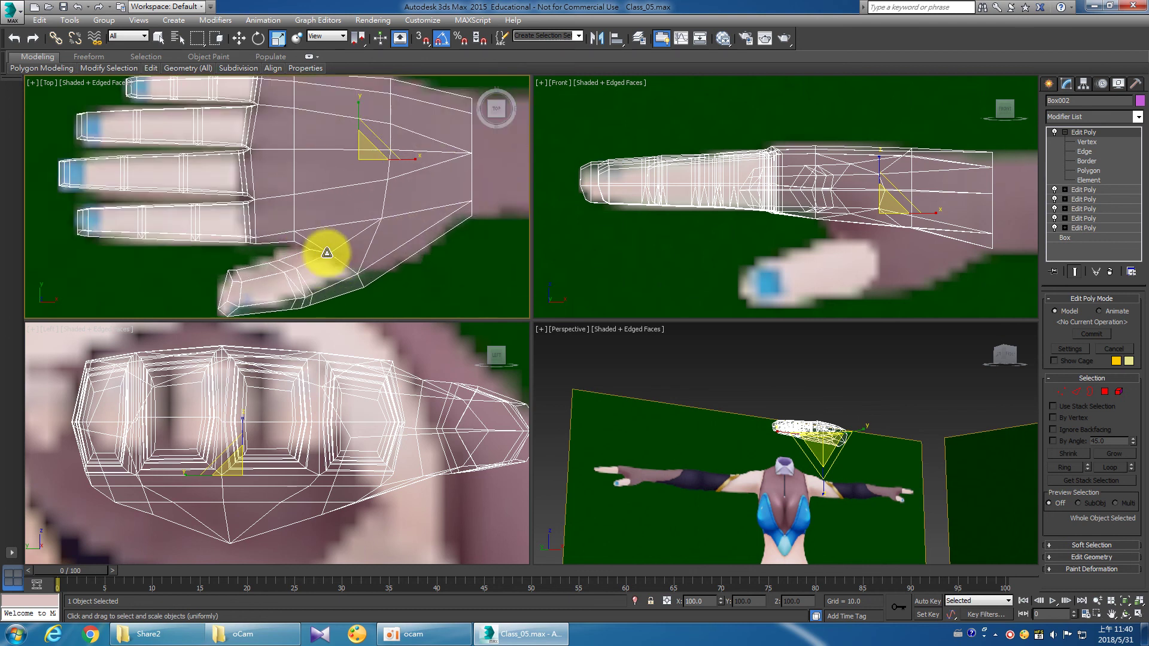
{"action": "middle_click_drag", "start_coordinate": [417, 231], "coordinate": [367, 243]}
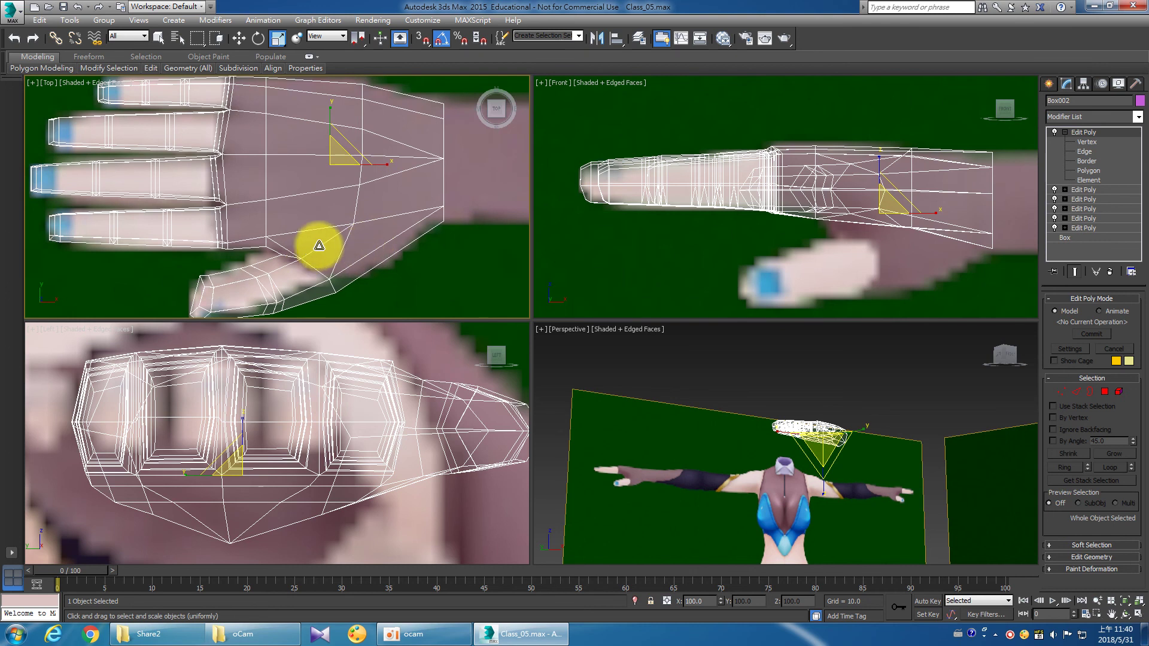
{"action": "left_click", "coordinate": [1074, 141]}
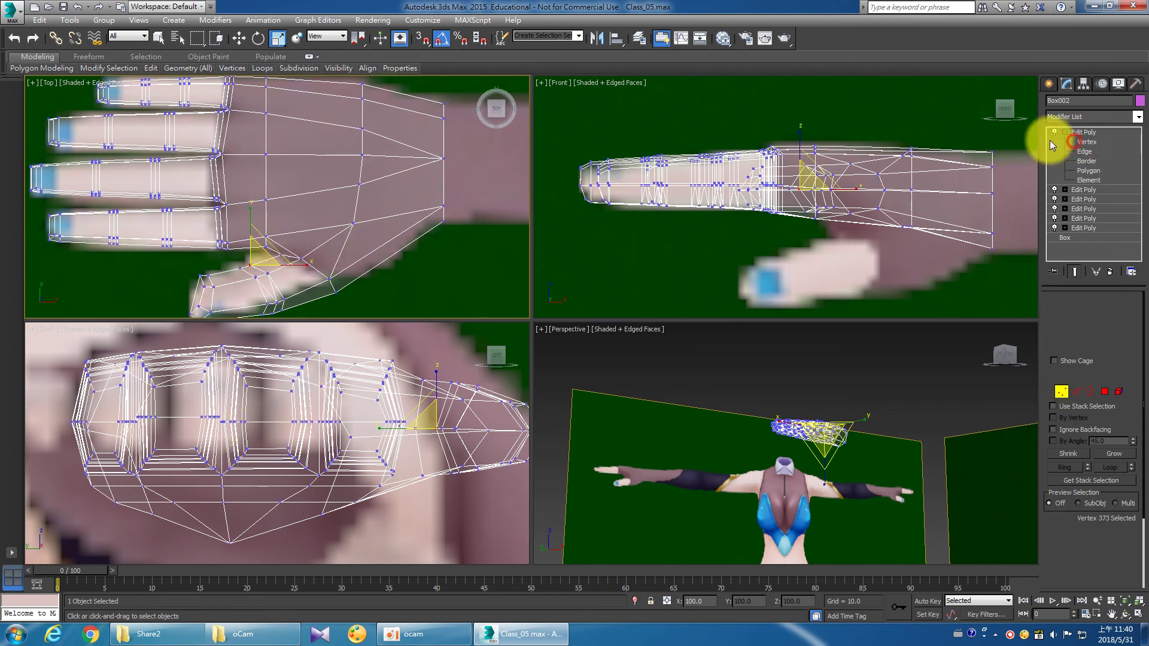
{"action": "scroll", "coordinate": [249, 242], "scroll_direction": "up", "scroll_amount": 5}
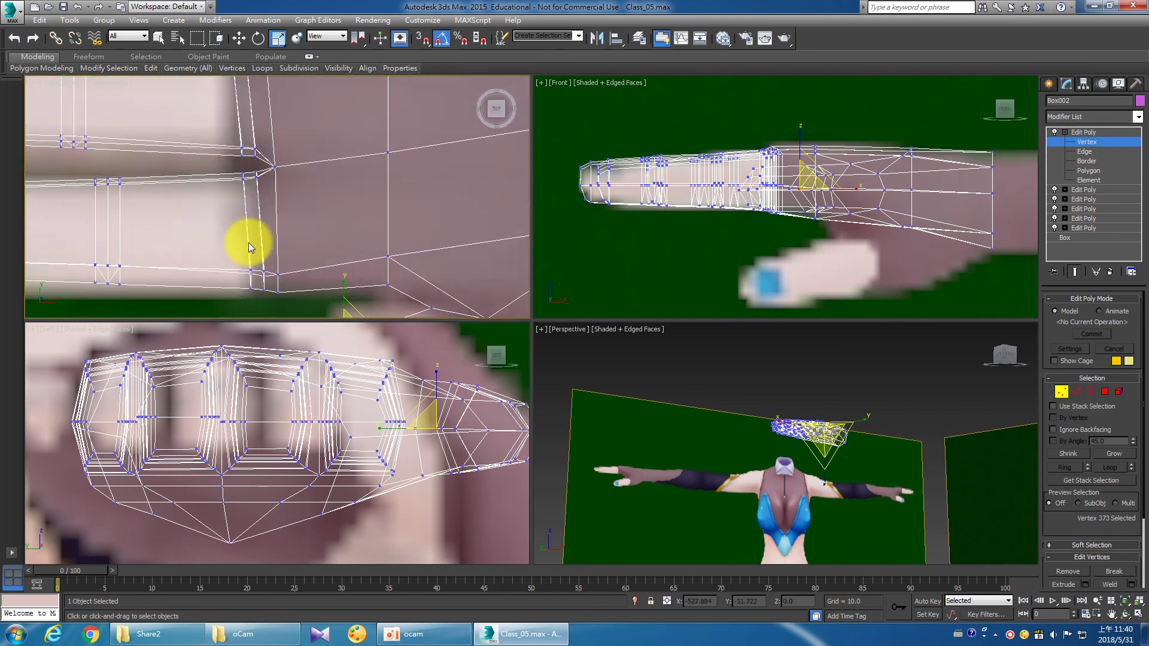
{"action": "left_click", "coordinate": [270, 295]}
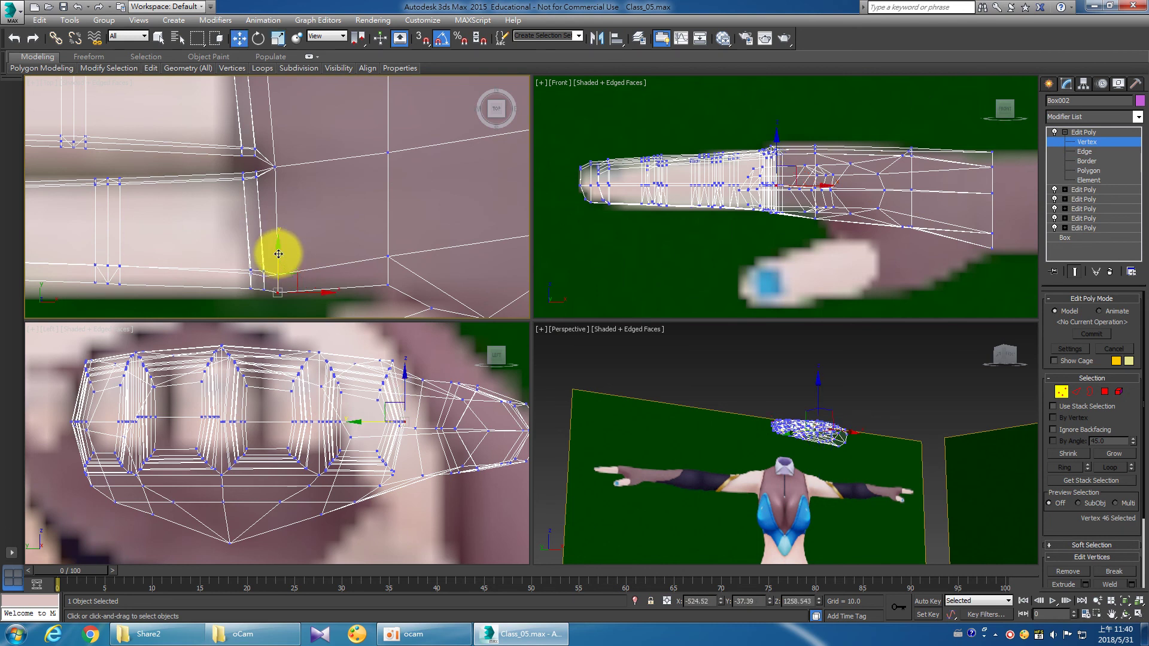
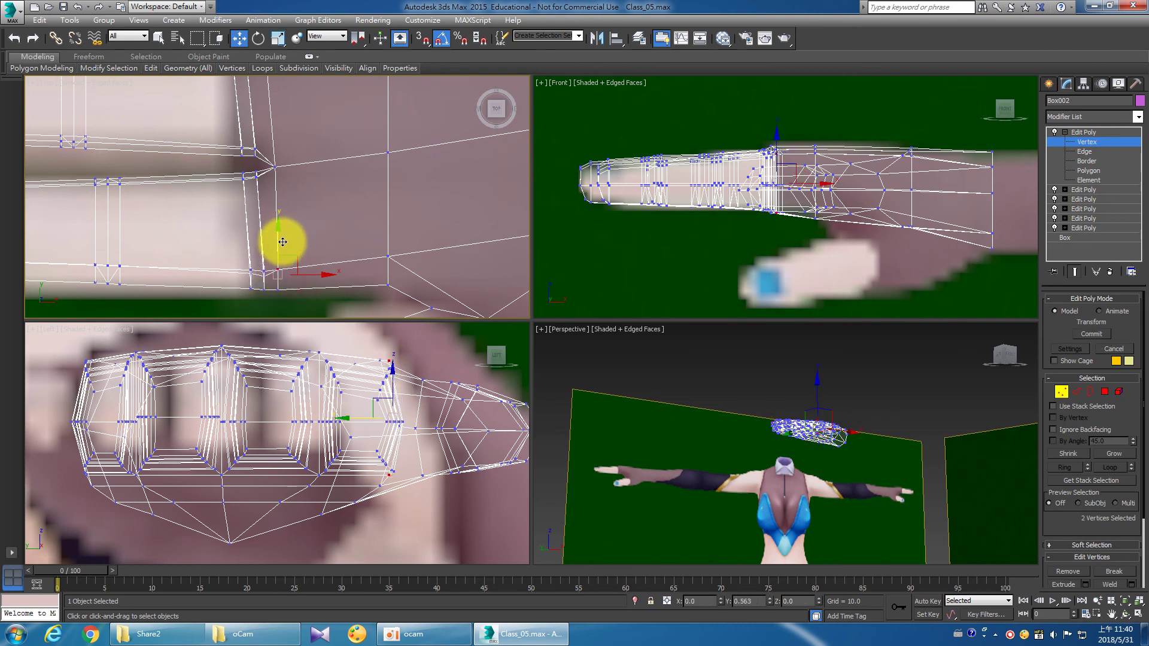
Nudge the hand's selected vertices into place, clear the selection and zoom out in Top view.
{"action": "left_click_drag", "start_coordinate": [283, 242], "coordinate": [265, 276]}
{"action": "left_click", "coordinate": [260, 278]}
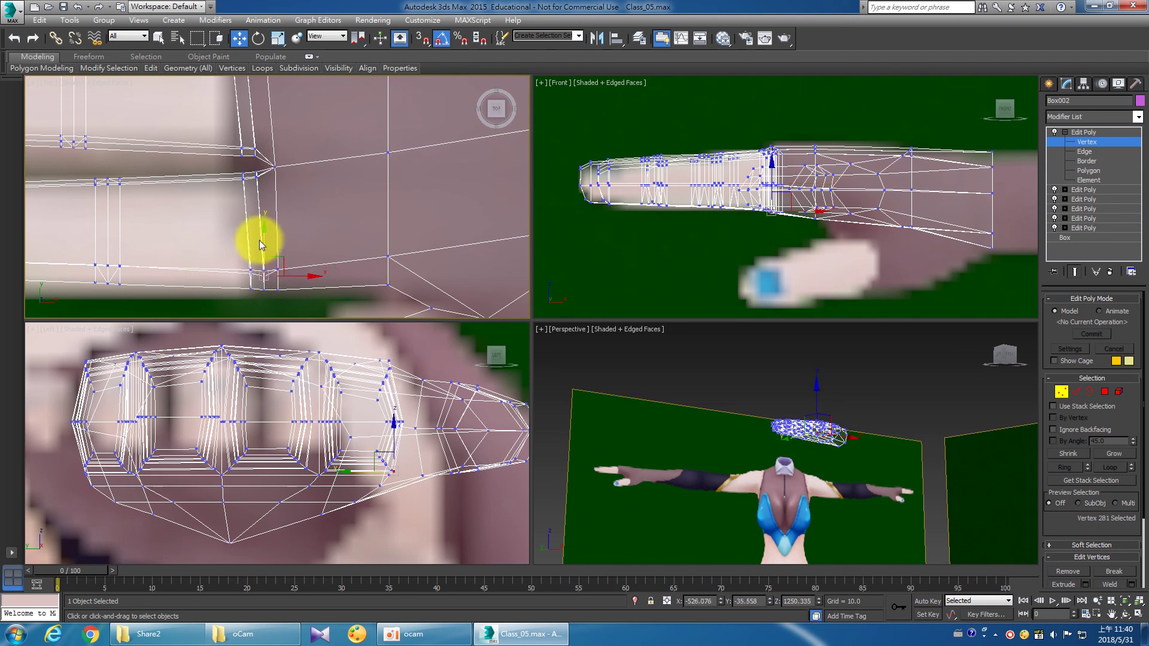
{"action": "left_click", "coordinate": [305, 245]}
{"action": "scroll", "coordinate": [359, 276], "scroll_direction": "down", "scroll_amount": 6}
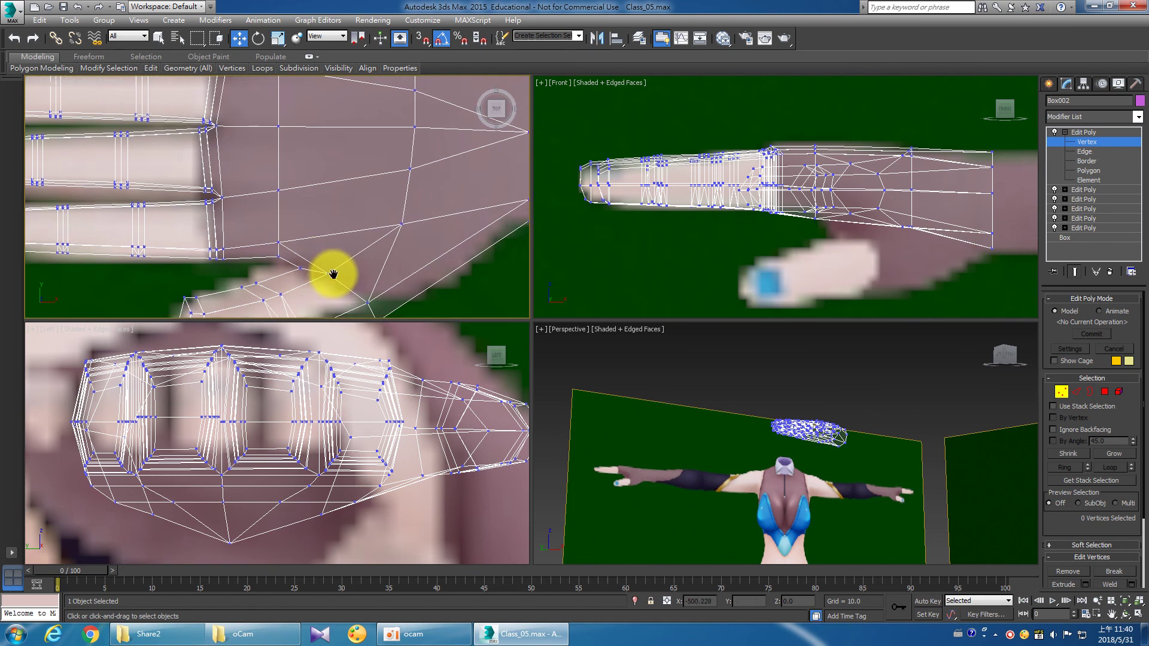
{"action": "scroll", "coordinate": [338, 270], "scroll_direction": "down", "scroll_amount": 2}
{"action": "scroll", "coordinate": [353, 270], "scroll_direction": "down", "scroll_amount": 1}
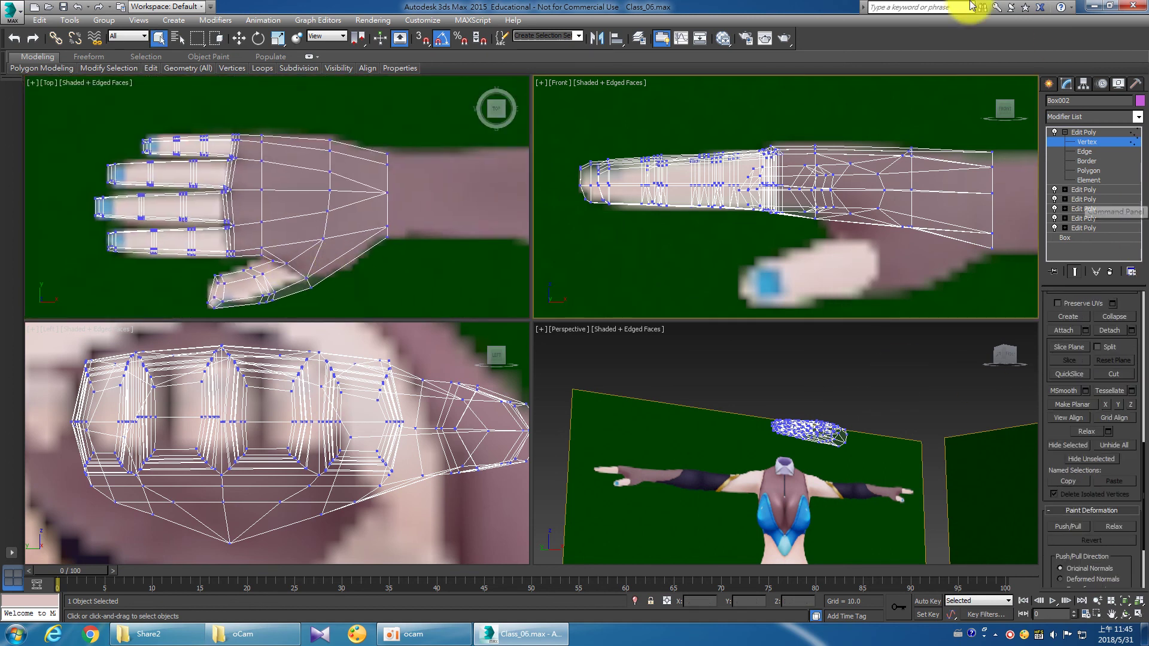
Select the thumb's polygons at Polygon level, adding more with Ctrl.
{"action": "left_click", "coordinate": [1089, 171]}
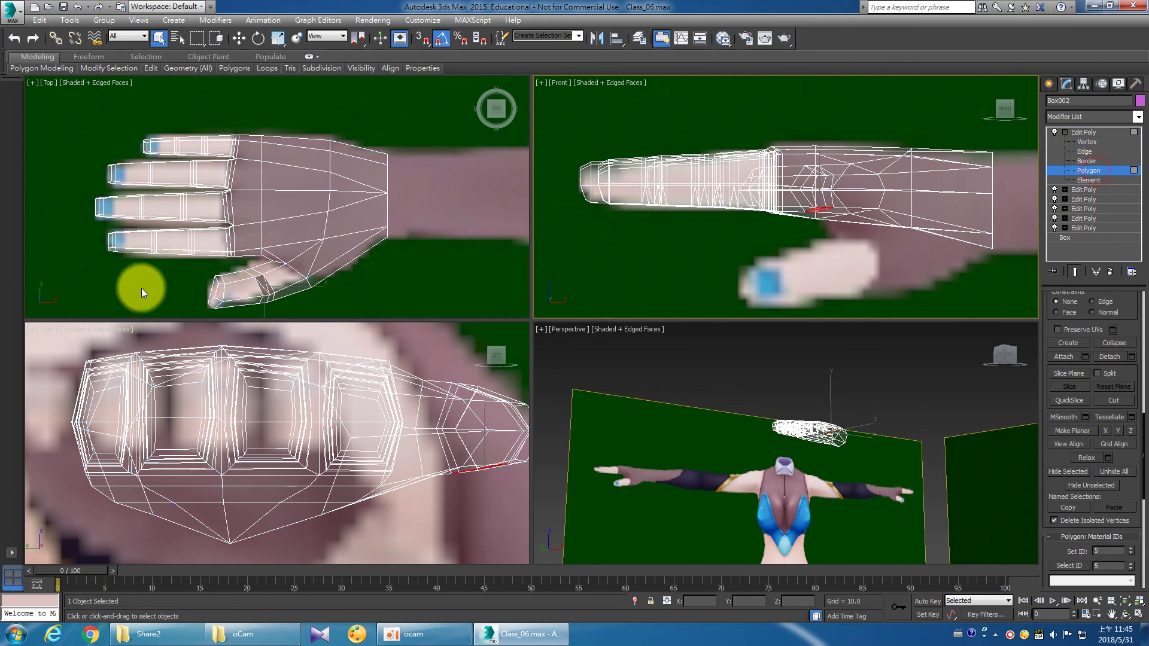
{"action": "scroll", "coordinate": [247, 193], "scroll_direction": "up", "scroll_amount": 2}
{"action": "scroll", "coordinate": [282, 227], "scroll_direction": "up", "scroll_amount": 3}
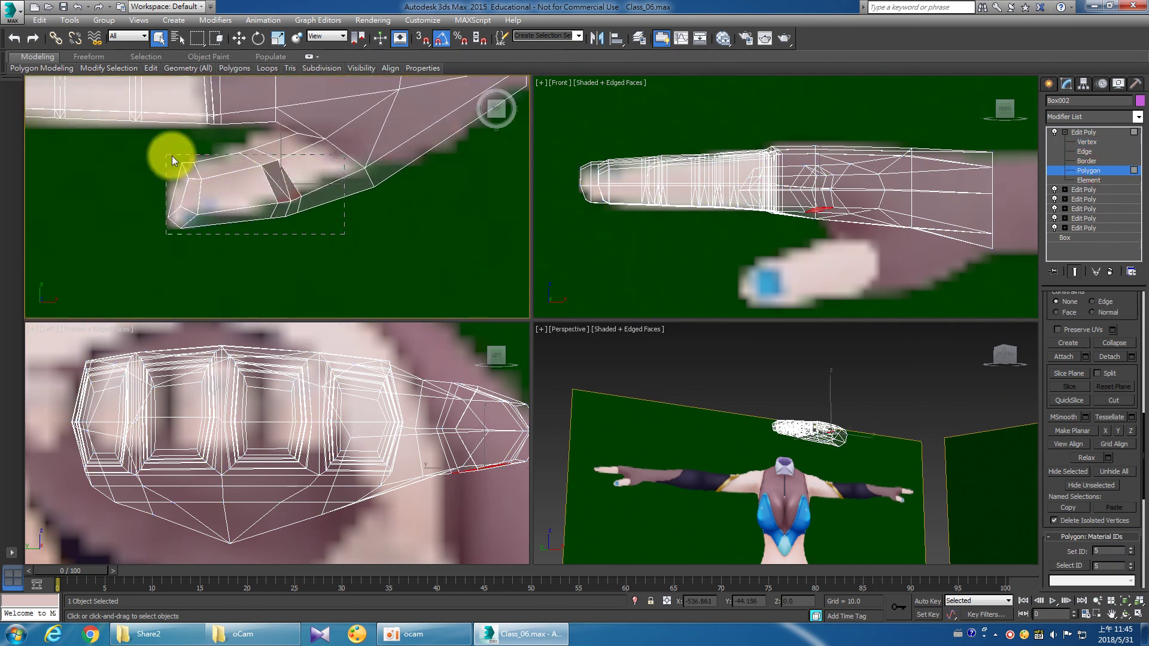
{"action": "left_click_drag", "start_coordinate": [190, 157], "coordinate": [175, 162]}
{"action": "left_click_drag", "start_coordinate": [289, 123], "coordinate": [289, 123], "text": "ctrl"}
{"action": "scroll", "coordinate": [364, 200], "scroll_direction": "up", "scroll_amount": 3}
{"action": "scroll", "coordinate": [329, 246], "scroll_direction": "up", "scroll_amount": 2}
{"action": "scroll", "coordinate": [1129, 451], "scroll_direction": "down", "scroll_amount": 2}
{"action": "scroll", "coordinate": [1120, 461], "scroll_direction": "down", "scroll_amount": 2}
{"action": "scroll", "coordinate": [1116, 470], "scroll_direction": "down", "scroll_amount": 1}
{"action": "scroll", "coordinate": [1115, 468], "scroll_direction": "up", "scroll_amount": 2}
{"action": "scroll", "coordinate": [1113, 461], "scroll_direction": "up", "scroll_amount": 2}
Hide all unselected polygons and return to Vertex level, zooming into the Left view.
{"action": "left_click", "coordinate": [1093, 473]}
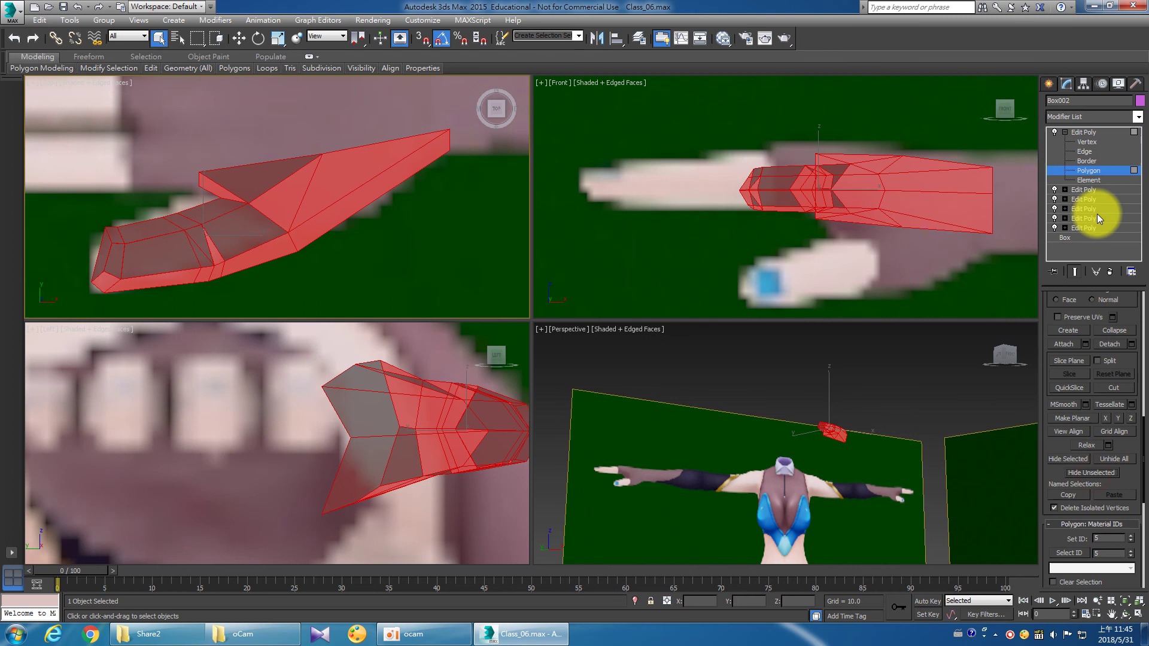
{"action": "left_click", "coordinate": [1086, 141]}
{"action": "scroll", "coordinate": [366, 402], "scroll_direction": "up", "scroll_amount": 2}
{"action": "scroll", "coordinate": [359, 401], "scroll_direction": "up", "scroll_amount": 1}
{"action": "scroll", "coordinate": [344, 401], "scroll_direction": "up", "scroll_amount": 1}
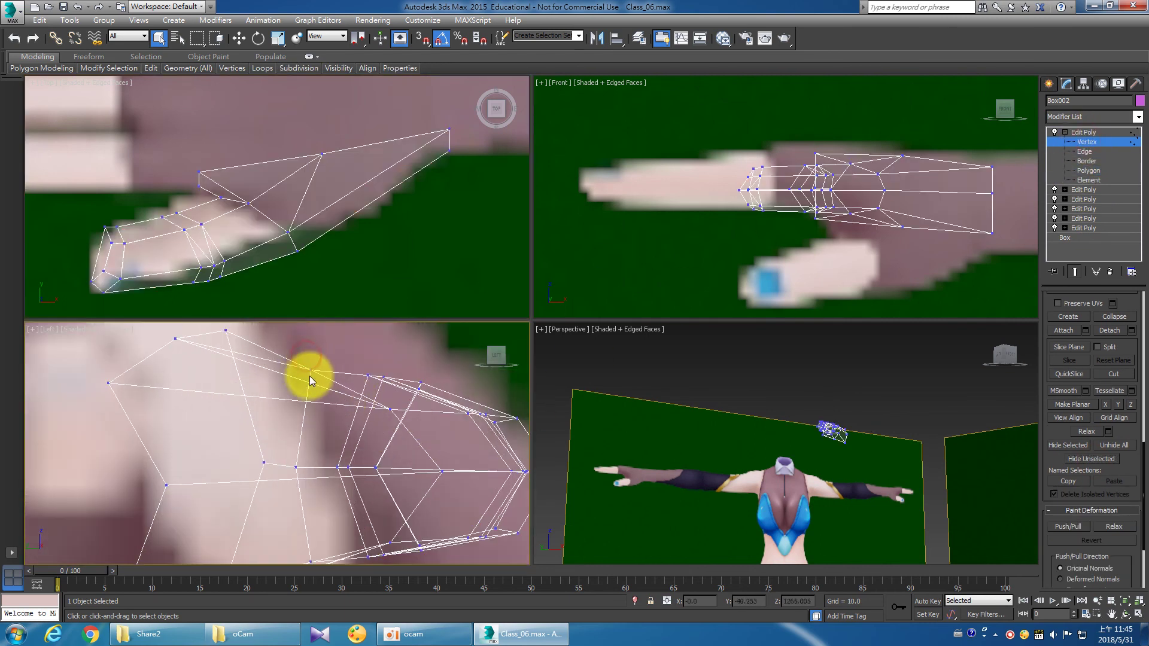
Raise the first thumb vertices slightly and shift another one left.
{"action": "middle_click_drag", "start_coordinate": [321, 353], "coordinate": [323, 376]}
{"action": "key", "text": "w"}
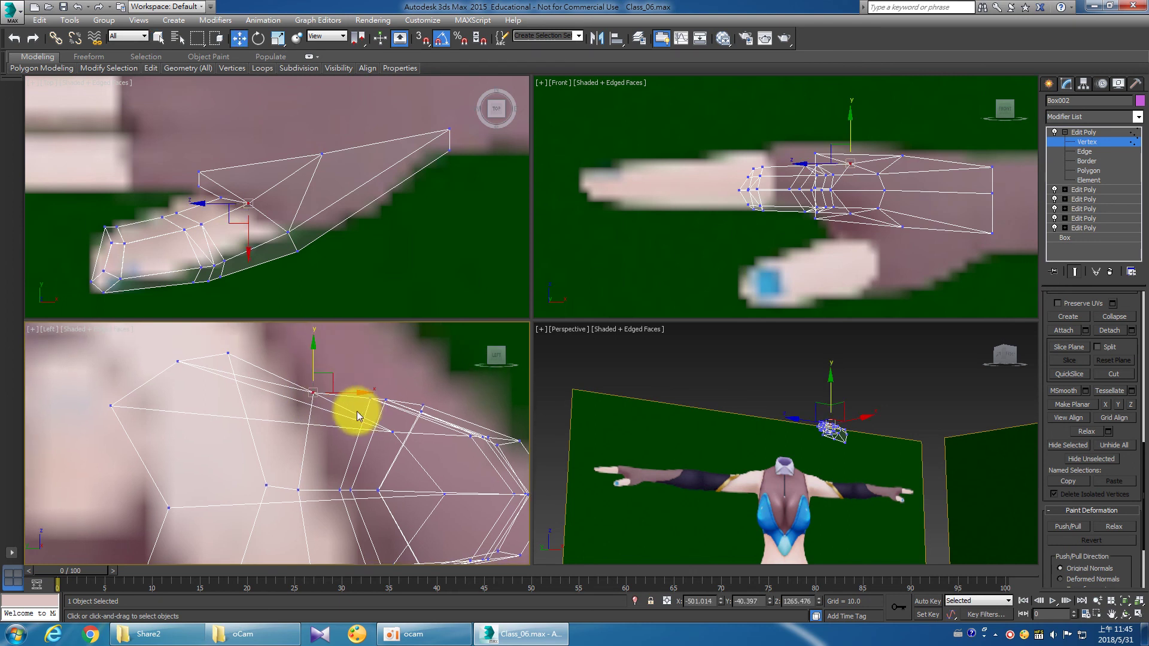
{"action": "mouse_move", "coordinate": [315, 362]}
{"action": "left_mouse_down"}
{"action": "mouse_move", "coordinate": [316, 346]}
{"action": "mouse_move", "coordinate": [323, 353]}
{"action": "left_mouse_up"}
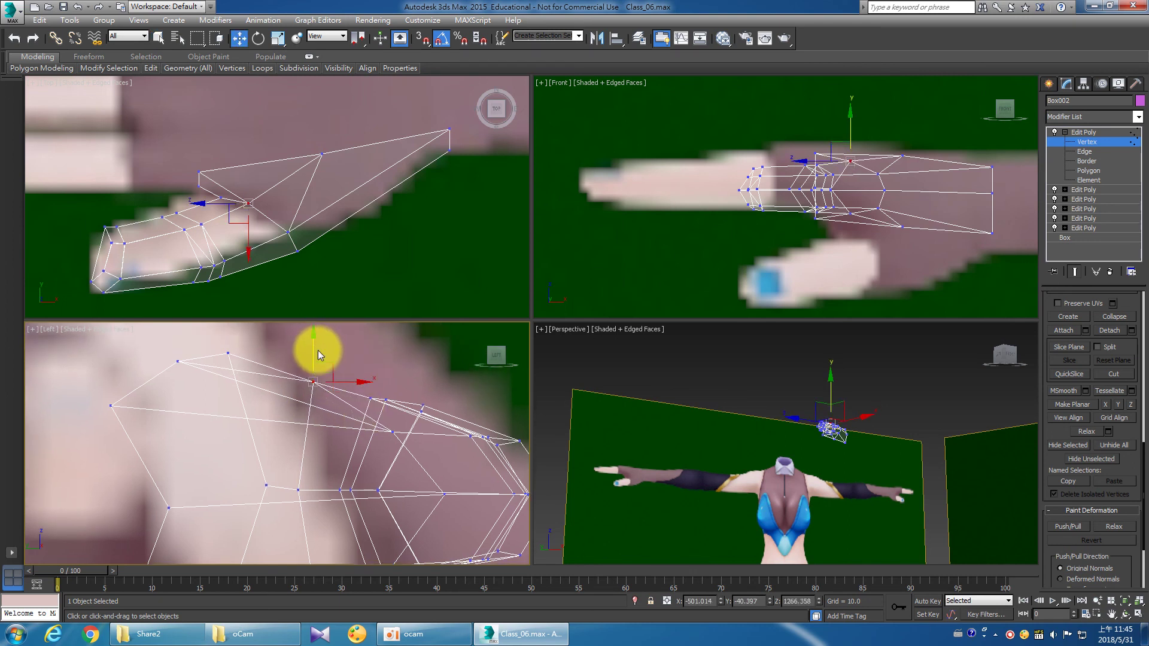
{"action": "scroll", "coordinate": [745, 212], "scroll_direction": "up", "scroll_amount": 5}
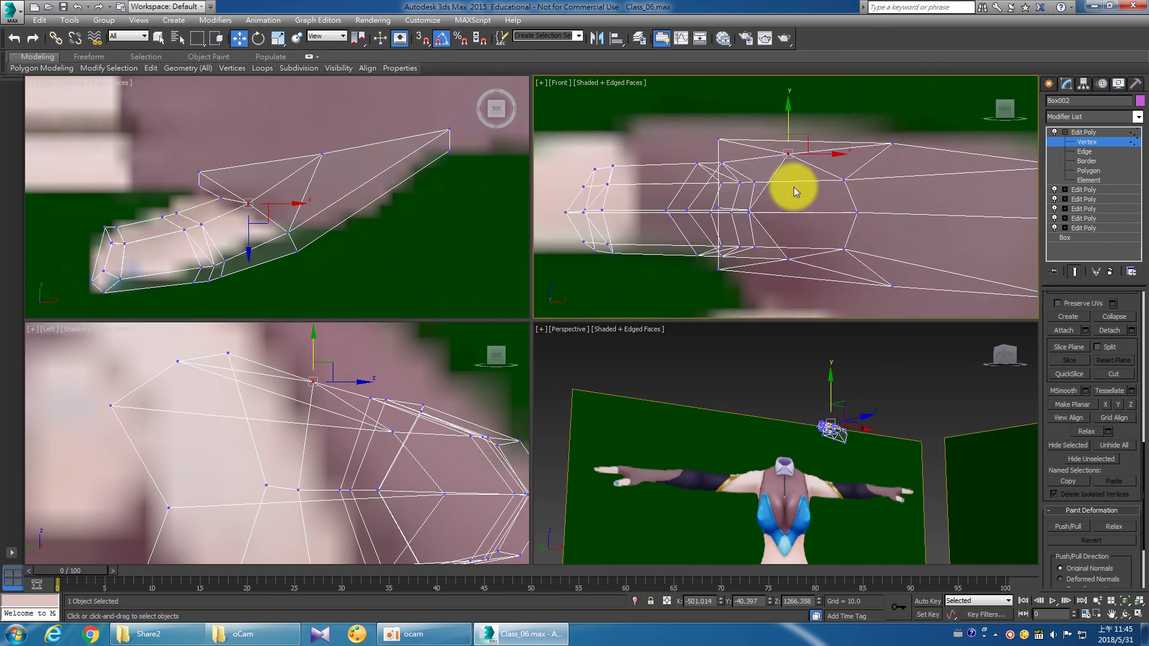
{"action": "left_click", "coordinate": [720, 160]}
{"action": "mouse_move", "coordinate": [720, 134]}
{"action": "left_mouse_down"}
{"action": "mouse_move", "coordinate": [730, 134]}
{"action": "mouse_move", "coordinate": [711, 128]}
{"action": "left_mouse_up"}
{"action": "left_click", "coordinate": [697, 162]}
{"action": "left_click", "coordinate": [422, 405]}
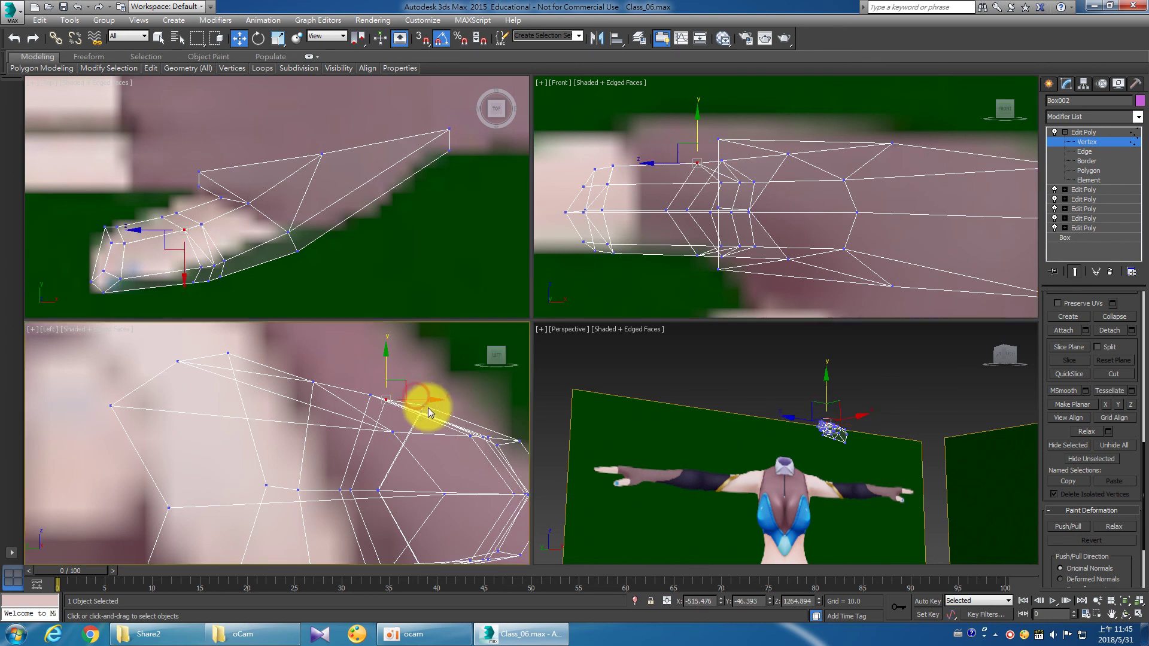
{"action": "left_click_drag", "start_coordinate": [615, 127], "coordinate": [614, 125]}
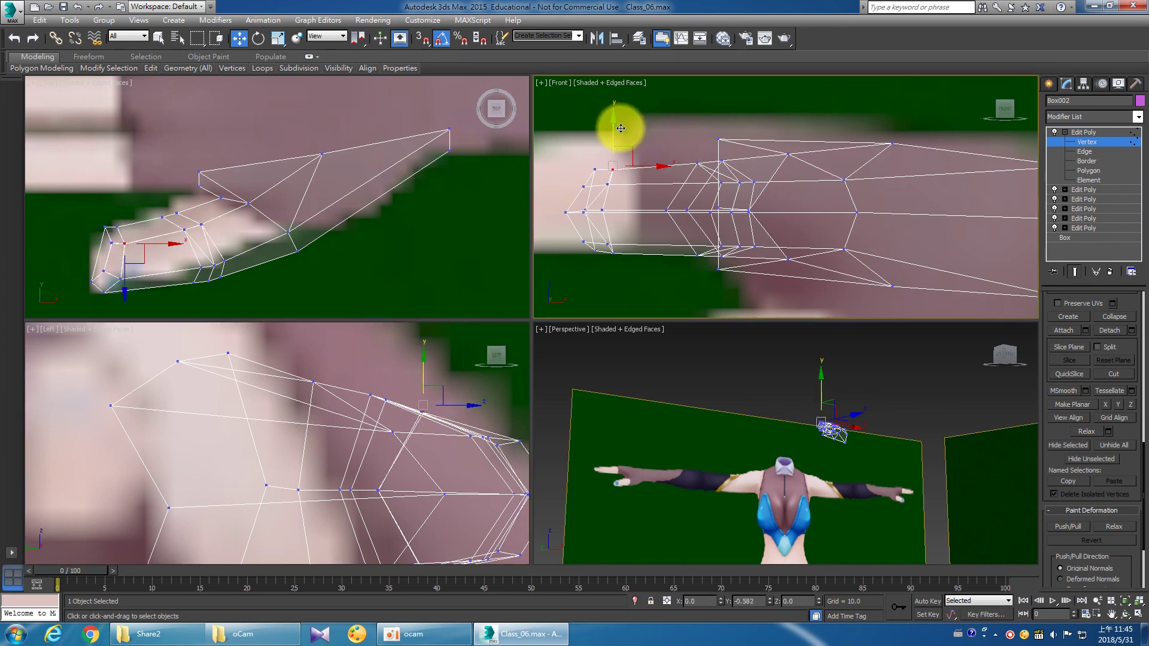
{"action": "left_click_drag", "start_coordinate": [587, 161], "coordinate": [600, 146]}
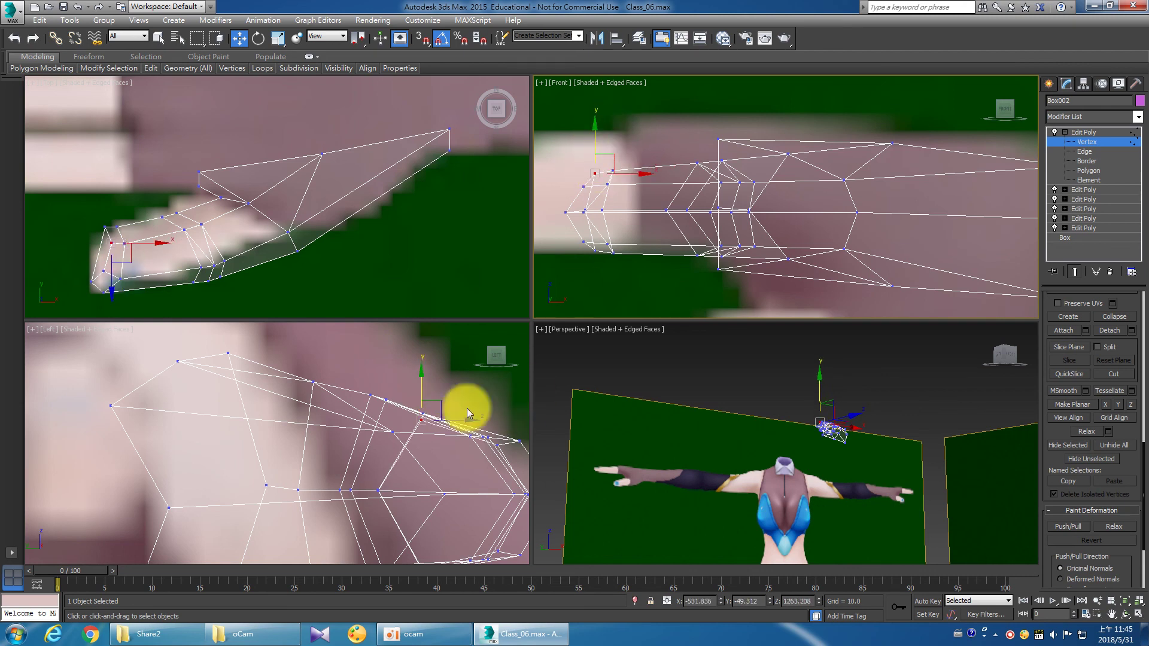
Move several thumb vertices vertically in the side view, lowering one from the front.
{"action": "left_click", "coordinate": [367, 396]}
{"action": "left_click_drag", "start_coordinate": [377, 357], "coordinate": [456, 428]}
{"action": "middle_click_drag", "start_coordinate": [424, 397], "coordinate": [314, 394]}
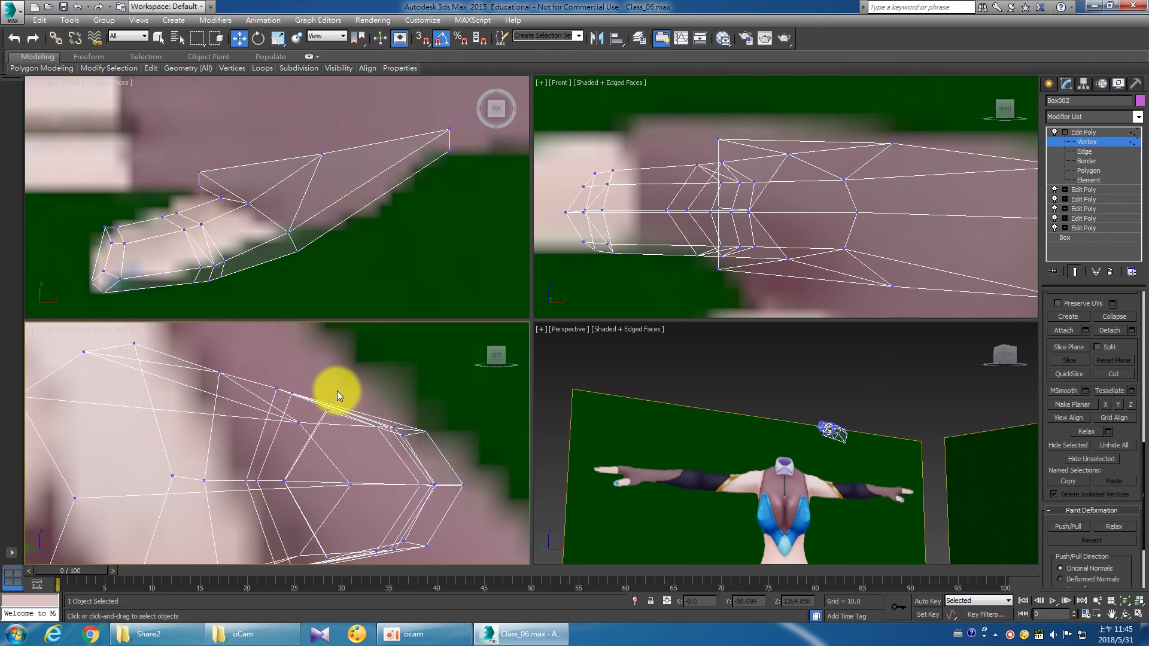
{"action": "left_click_drag", "start_coordinate": [333, 366], "coordinate": [333, 370]}
{"action": "left_click", "coordinate": [425, 430]}
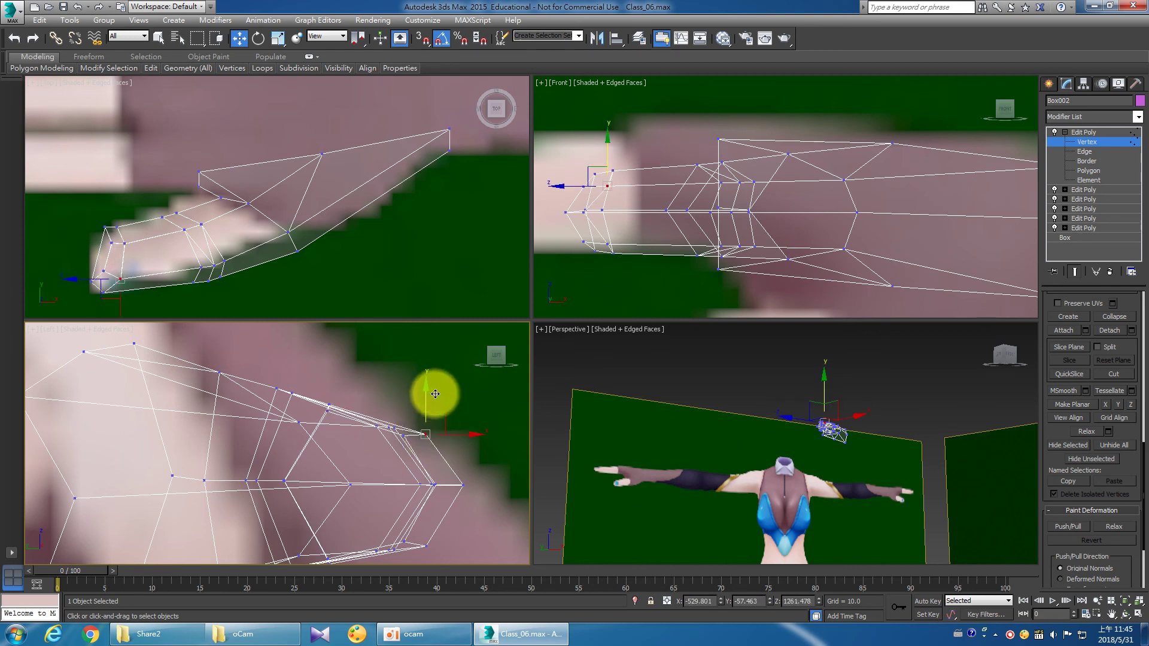
{"action": "left_click_drag", "start_coordinate": [435, 394], "coordinate": [440, 407]}
{"action": "scroll", "coordinate": [448, 432], "scroll_direction": "down", "scroll_amount": 2}
{"action": "scroll", "coordinate": [873, 203], "scroll_direction": "down", "scroll_amount": 3}
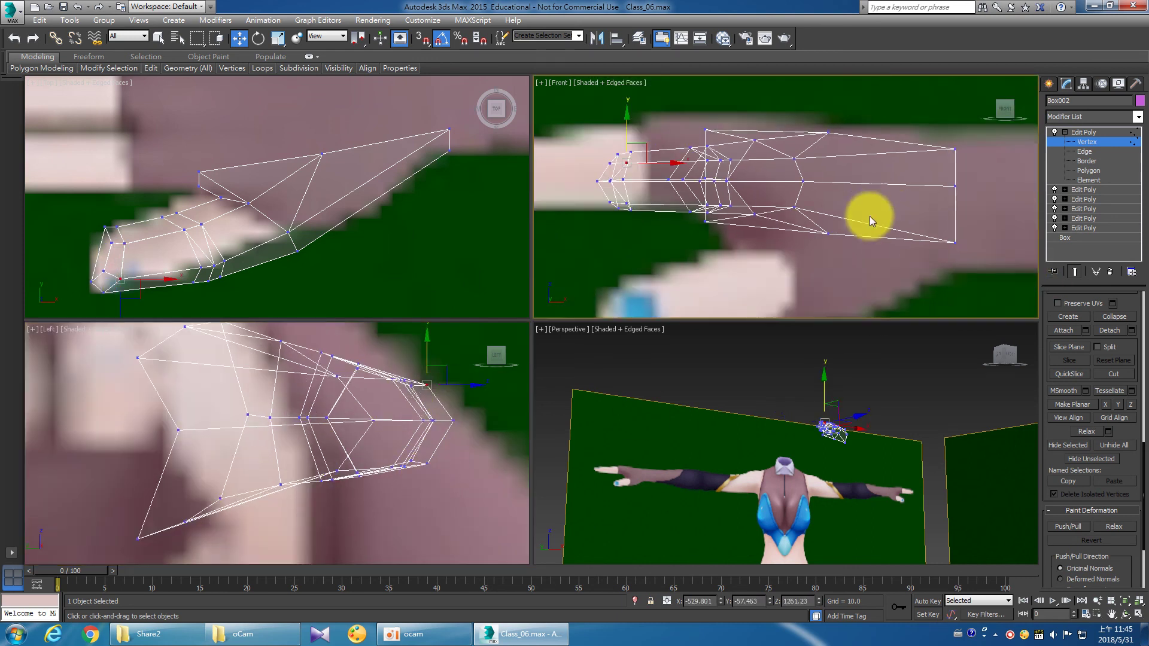
{"action": "left_click", "coordinate": [794, 206]}
{"action": "middle_click", "coordinate": [374, 436]}
{"action": "left_click_drag", "start_coordinate": [334, 448], "coordinate": [349, 465]}
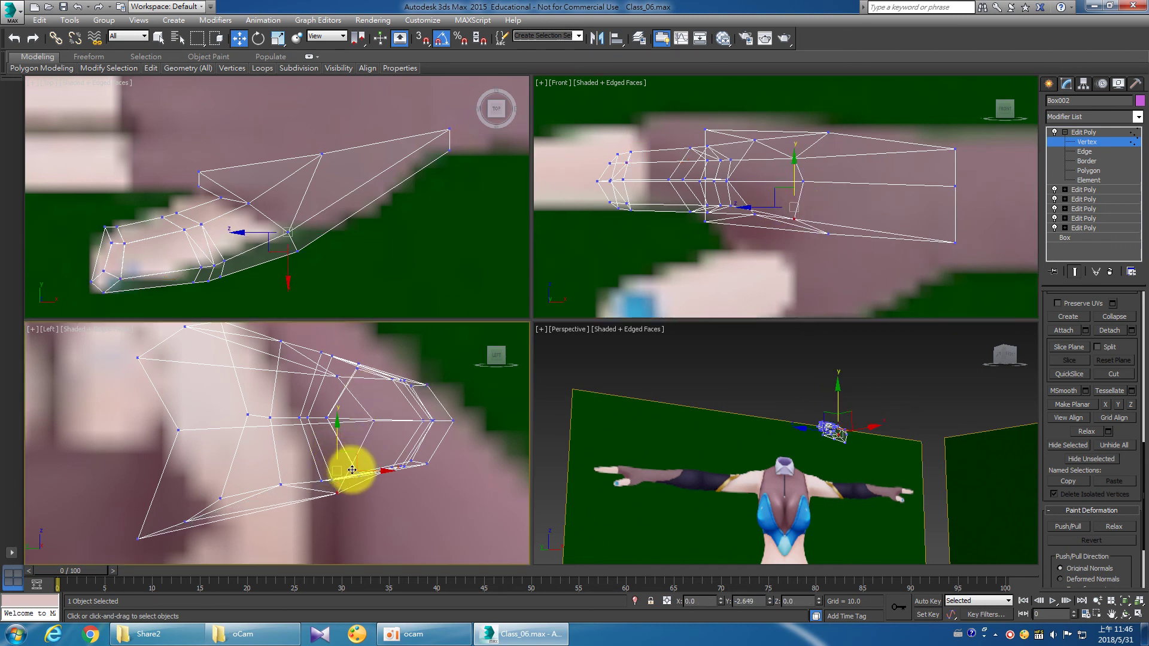
{"action": "left_click_drag", "start_coordinate": [349, 470], "coordinate": [350, 473]}
Pull thumb vertices up and to the left along the thumb in the Front view.
{"action": "scroll", "coordinate": [724, 232], "scroll_direction": "up", "scroll_amount": 2}
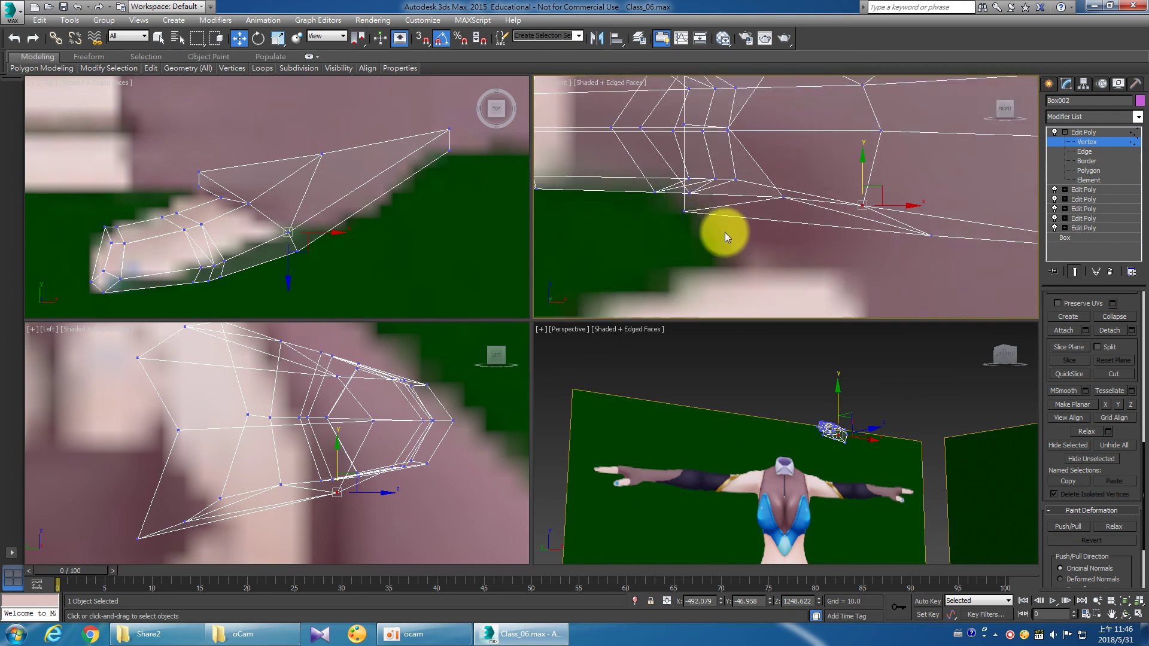
{"action": "scroll", "coordinate": [759, 257], "scroll_direction": "up", "scroll_amount": 2}
{"action": "scroll", "coordinate": [697, 193], "scroll_direction": "up", "scroll_amount": 2}
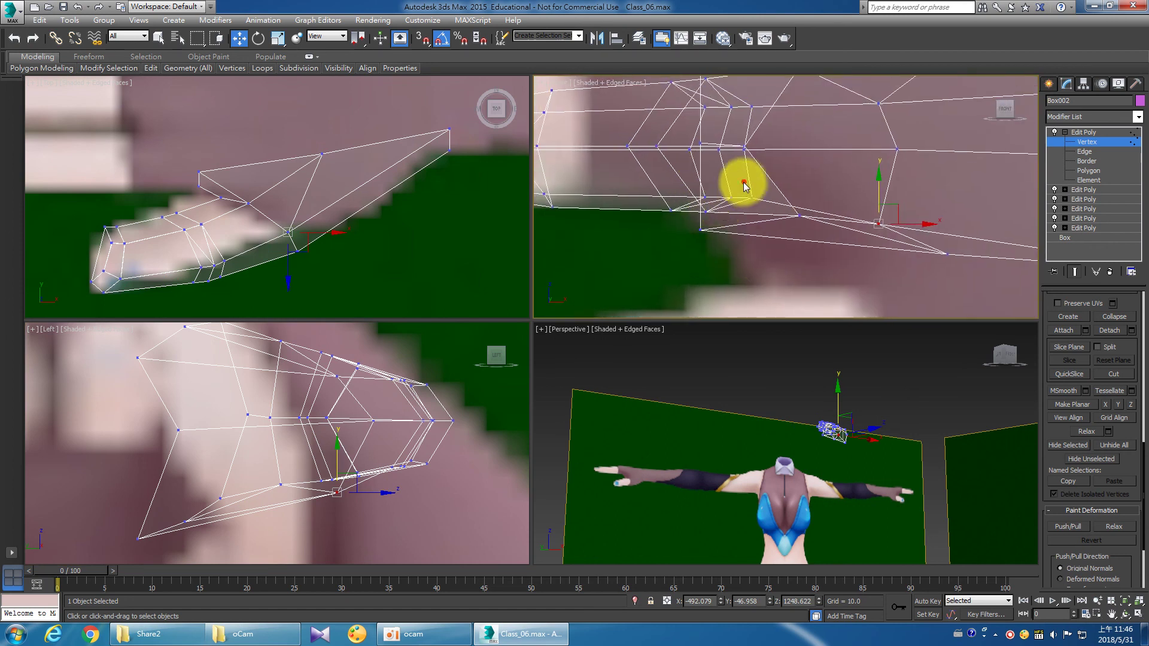
{"action": "left_click", "coordinate": [751, 197]}
{"action": "left_click_drag", "start_coordinate": [806, 229], "coordinate": [809, 177]}
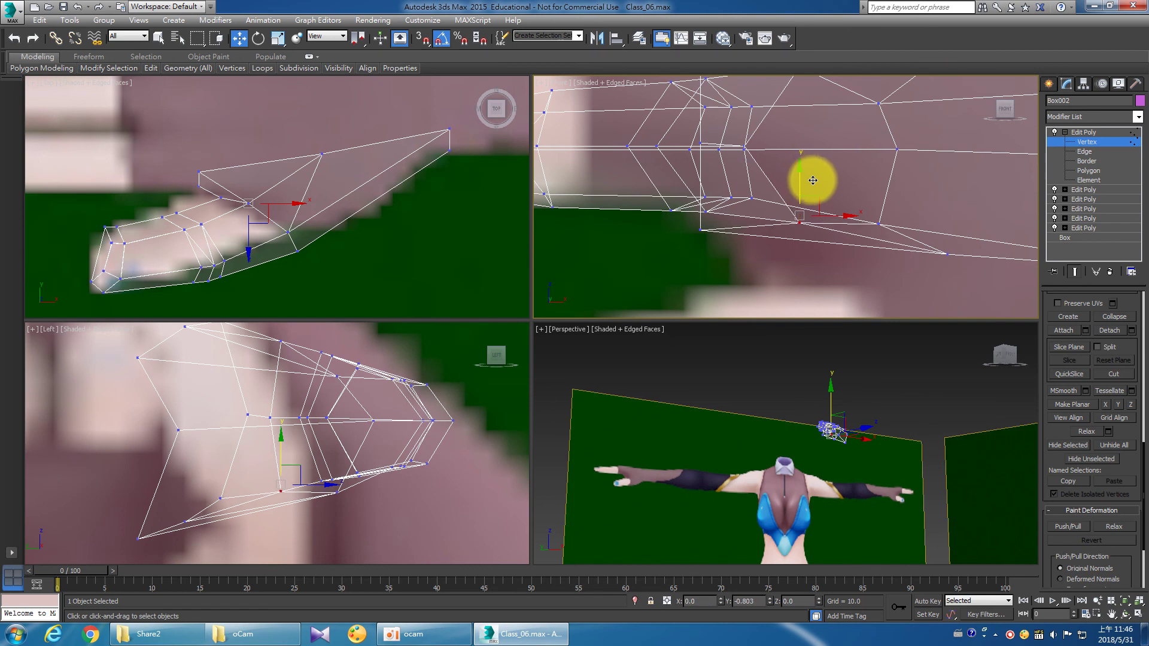
{"action": "left_click", "coordinate": [705, 211]}
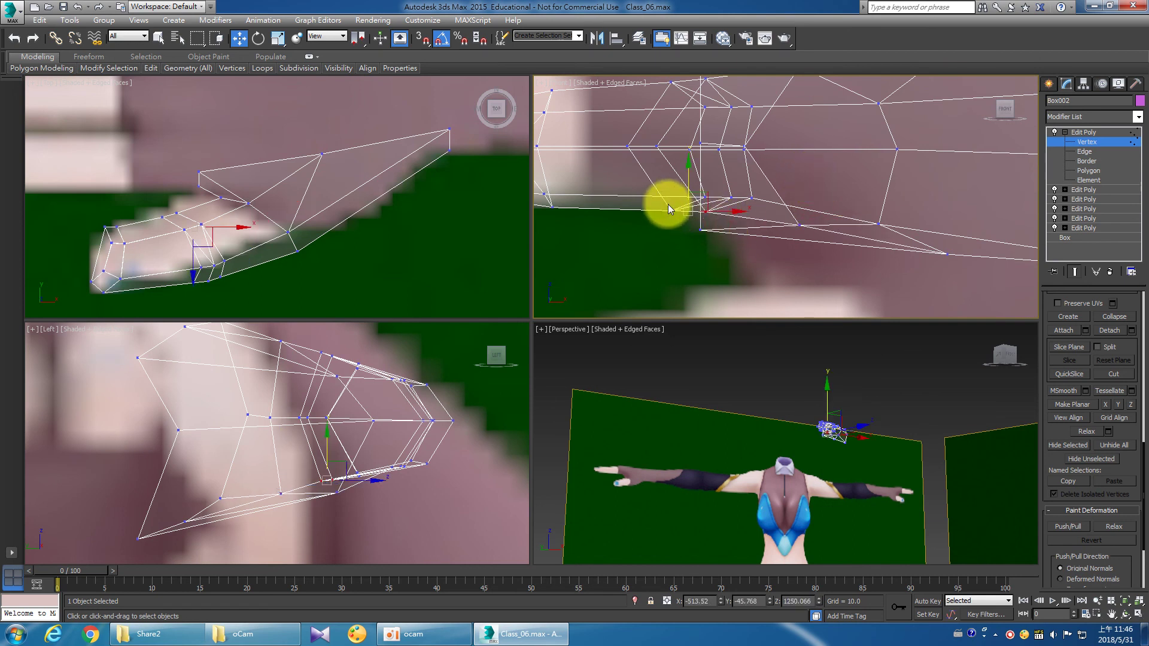
{"action": "left_click_drag", "start_coordinate": [688, 206], "coordinate": [671, 177]}
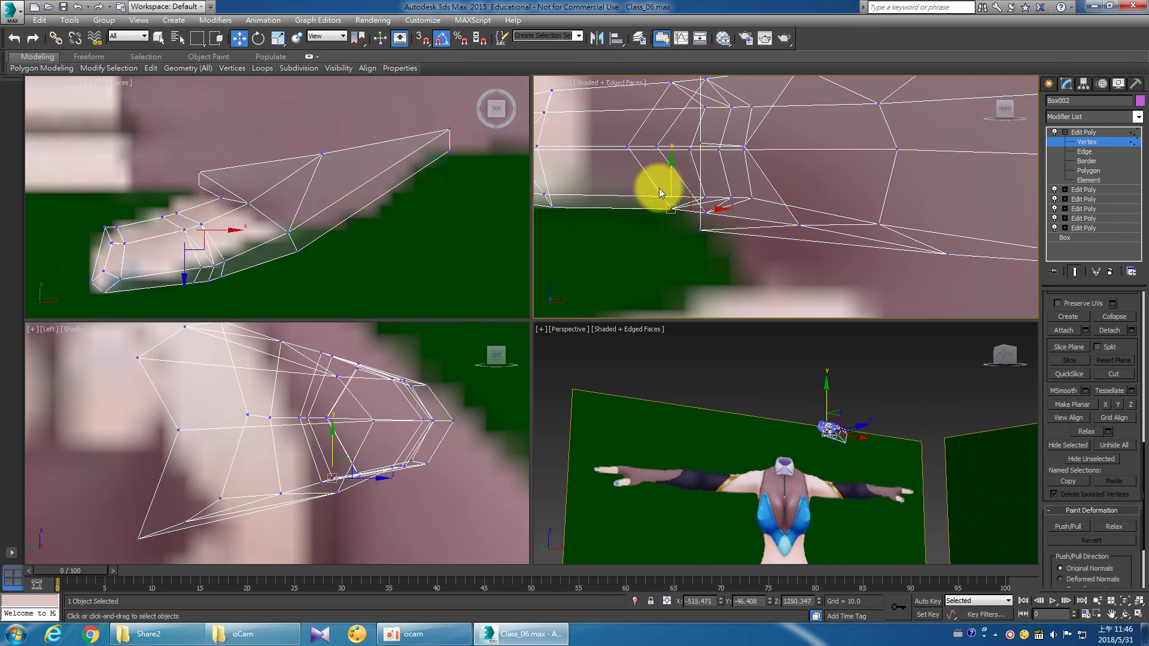
{"action": "left_click", "coordinate": [636, 246]}
Fine-tune the remaining thumb vertices, shifting one left and adjusting a lower one.
{"action": "scroll", "coordinate": [637, 241], "scroll_direction": "up", "scroll_amount": 2}
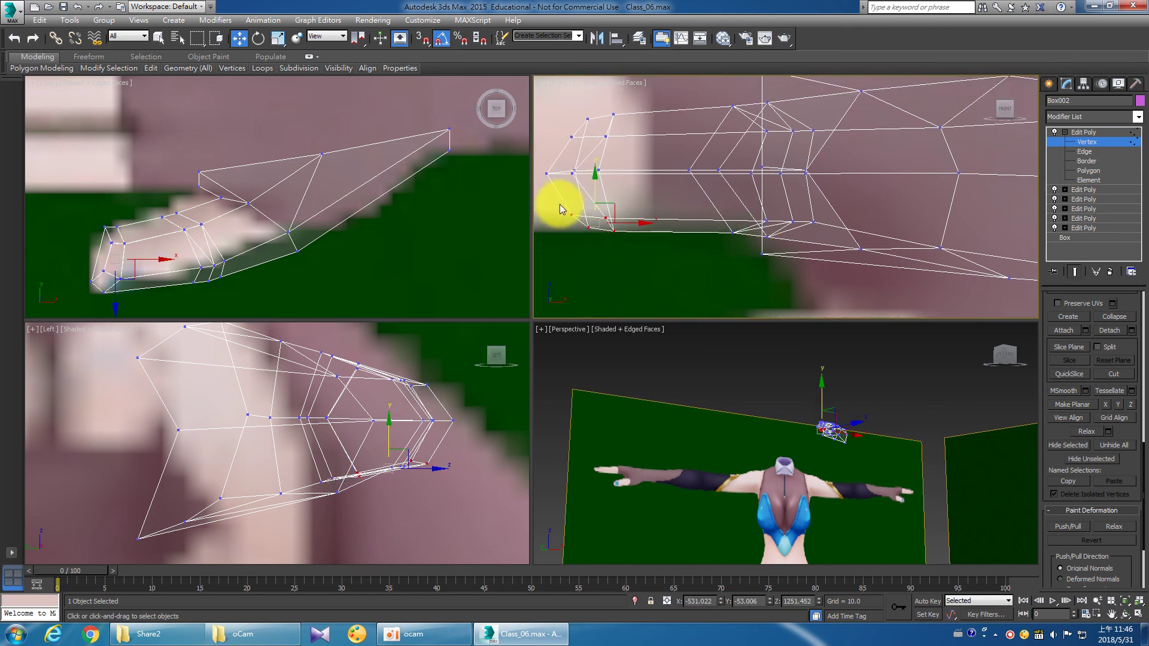
{"action": "left_click_drag", "start_coordinate": [594, 185], "coordinate": [593, 183]}
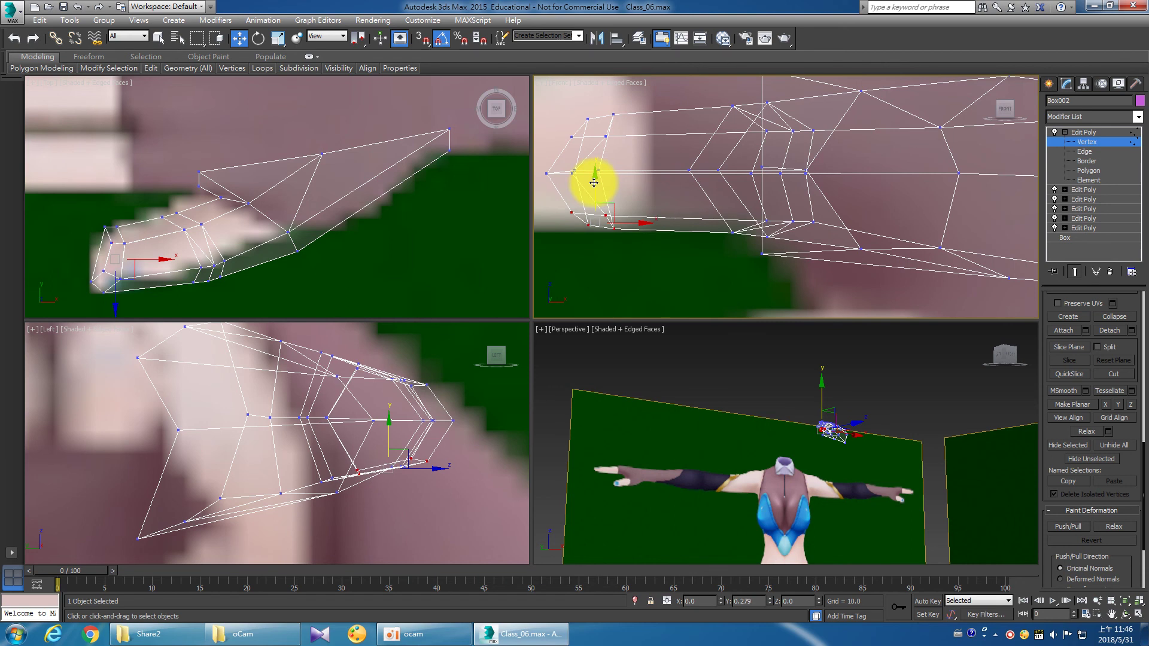
{"action": "left_click", "coordinate": [643, 244]}
{"action": "scroll", "coordinate": [698, 264], "scroll_direction": "up", "scroll_amount": 2}
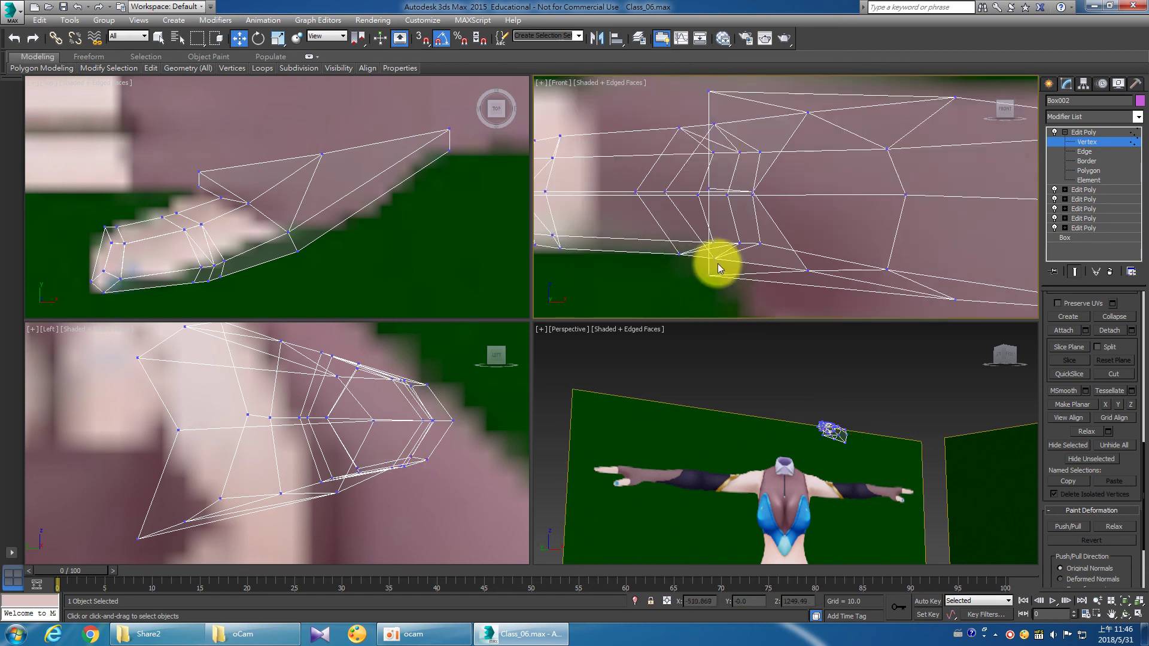
{"action": "left_click", "coordinate": [747, 225]}
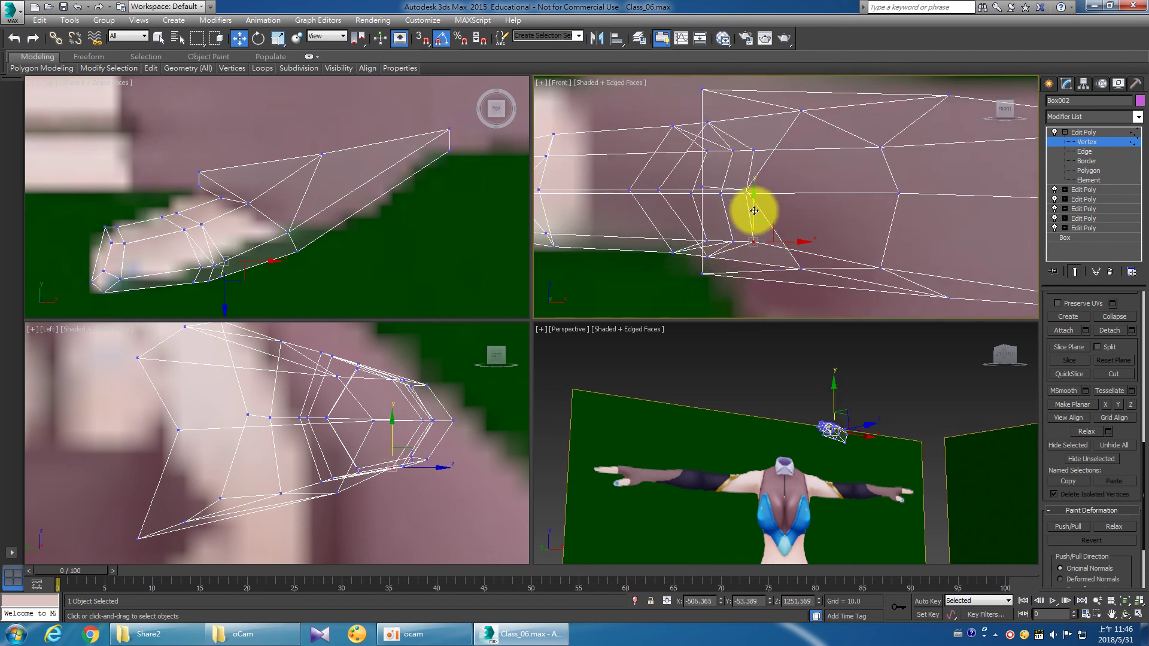
{"action": "left_click_drag", "start_coordinate": [762, 216], "coordinate": [734, 208]}
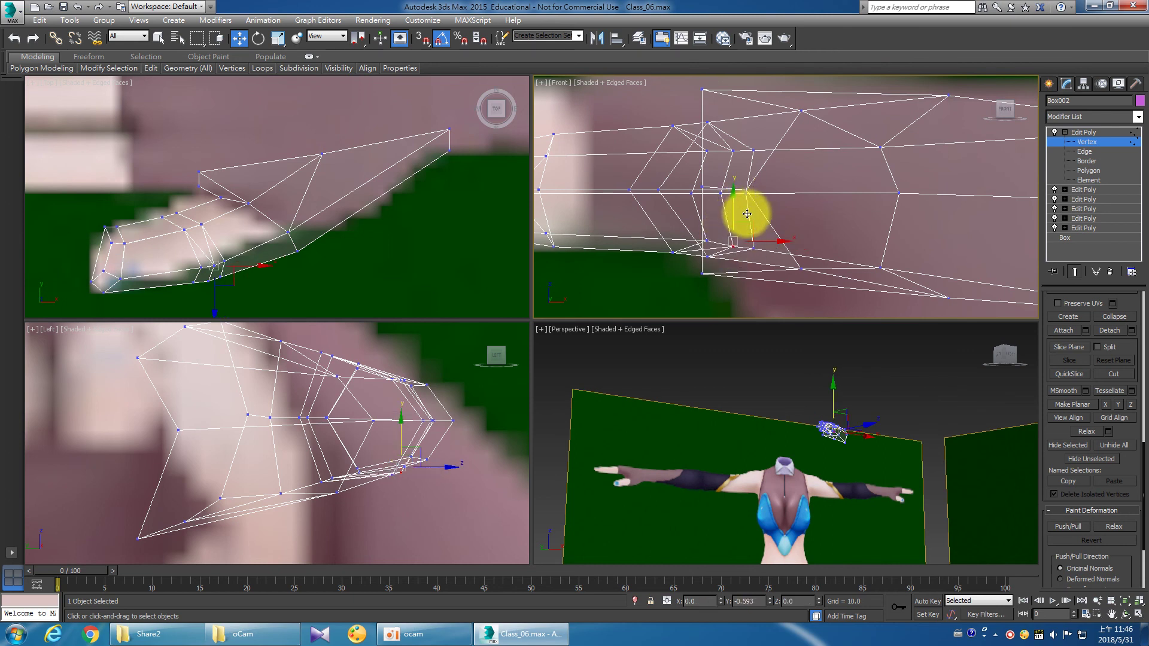
{"action": "mouse_move", "coordinate": [695, 226]}
{"action": "left_mouse_down"}
{"action": "mouse_move", "coordinate": [718, 246]}
{"action": "mouse_move", "coordinate": [706, 213]}
{"action": "left_mouse_up"}
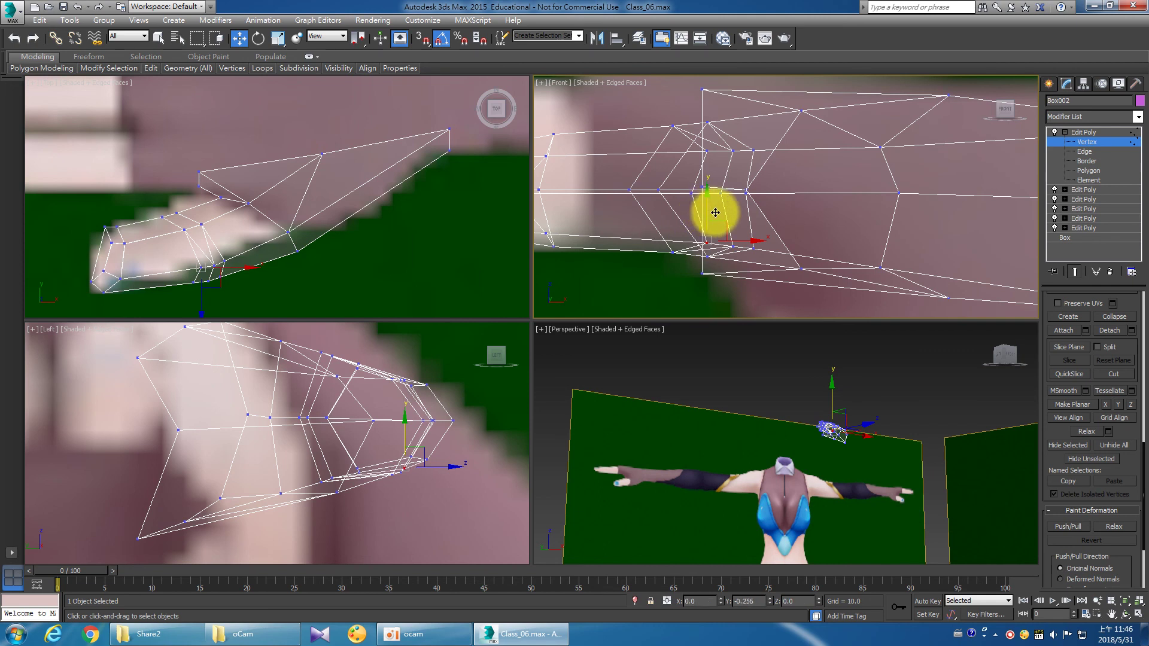
{"action": "left_click", "coordinate": [880, 268]}
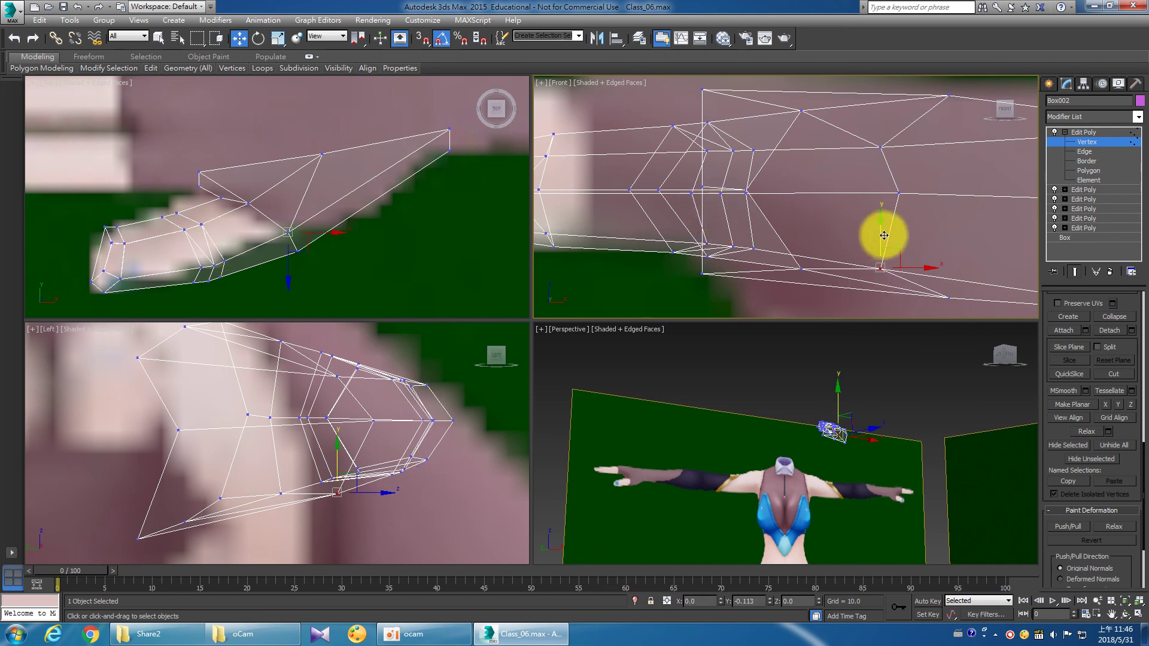
Frame a Box002 polygon in the Perspective view and orbit around it.
{"action": "right_click", "coordinate": [863, 453]}
{"action": "left_click", "coordinate": [1113, 171]}
{"action": "left_click", "coordinate": [794, 531]}
{"action": "left_click", "coordinate": [837, 436]}
{"action": "key", "text": "z"}
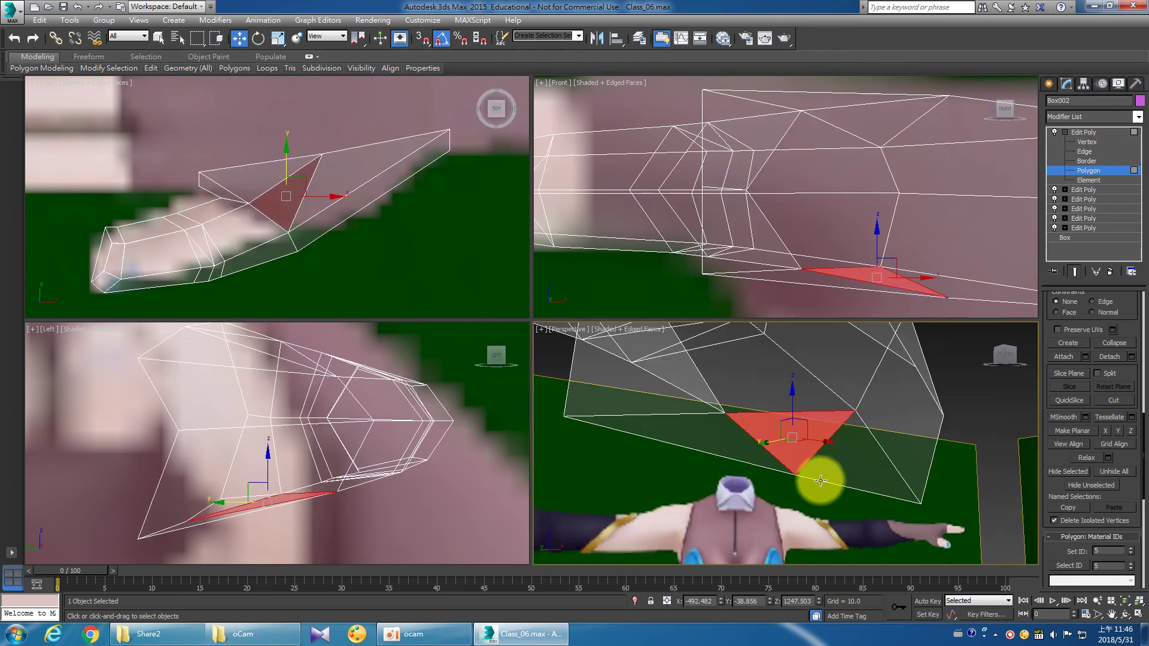
{"action": "scroll", "coordinate": [829, 482], "scroll_direction": "down", "scroll_amount": 2}
{"action": "mouse_move", "coordinate": [821, 517]}
{"action": "middle_mouse_down", "text": "alt"}
{"action": "mouse_move", "coordinate": [846, 461]}
{"action": "mouse_move", "coordinate": [823, 441]}
{"action": "mouse_move", "coordinate": [820, 384]}
{"action": "mouse_move", "coordinate": [858, 372]}
{"action": "mouse_move", "coordinate": [902, 446]}
{"action": "mouse_move", "coordinate": [785, 495]}
{"action": "mouse_move", "coordinate": [799, 444]}
{"action": "middle_mouse_up", "text": "alt"}
{"action": "left_click_drag", "start_coordinate": [800, 443], "coordinate": [800, 448]}
Return Box002 to object level and make the Top view active.
{"action": "left_click", "coordinate": [1089, 132]}
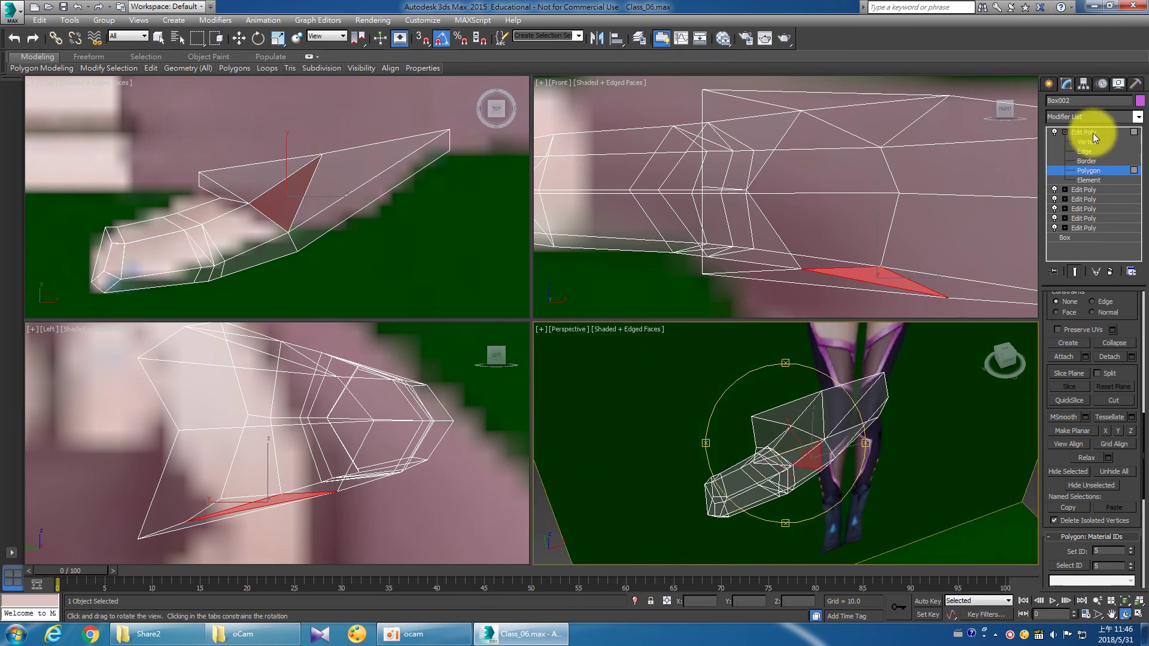
{"action": "left_click", "coordinate": [1068, 133]}
{"action": "right_click", "coordinate": [392, 239]}
{"action": "right_click", "coordinate": [252, 177]}
{"action": "right_click", "coordinate": [347, 220]}
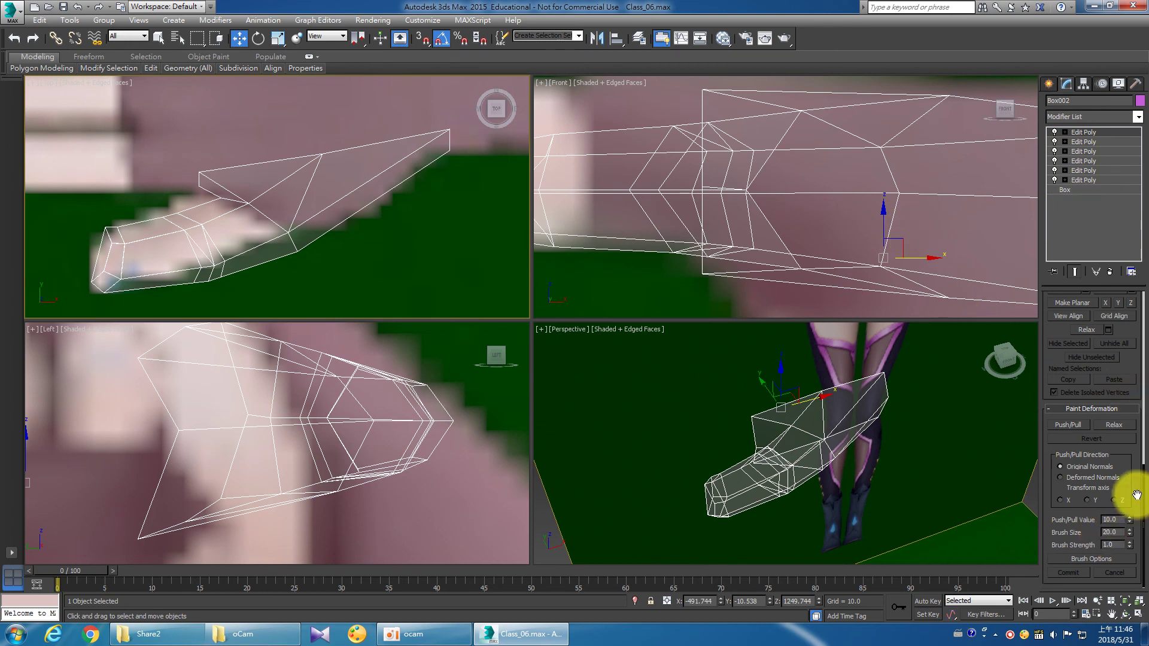
{"action": "scroll", "coordinate": [1101, 389], "scroll_direction": "up", "scroll_amount": 3}
Unhide all hidden polygons and vertices of Box002, then exit sub-object mode and deselect.
{"action": "left_click", "coordinate": [1063, 132]}
{"action": "left_click", "coordinate": [1089, 171]}
{"action": "scroll", "coordinate": [1101, 467], "scroll_direction": "down", "scroll_amount": 5}
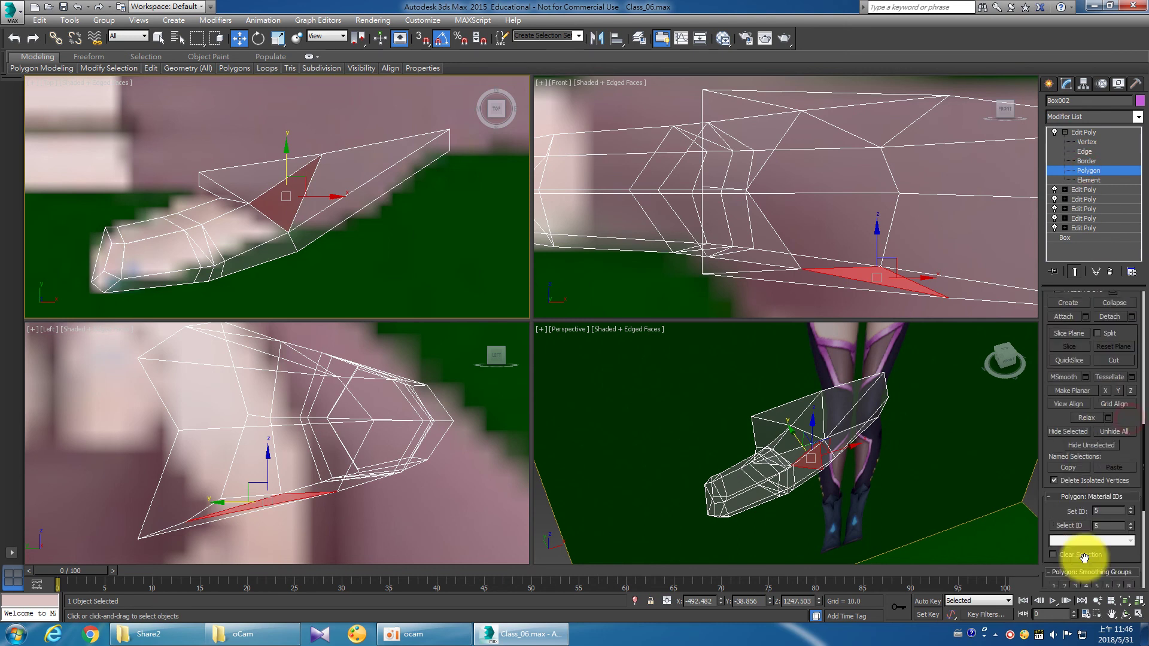
{"action": "left_click", "coordinate": [1114, 377]}
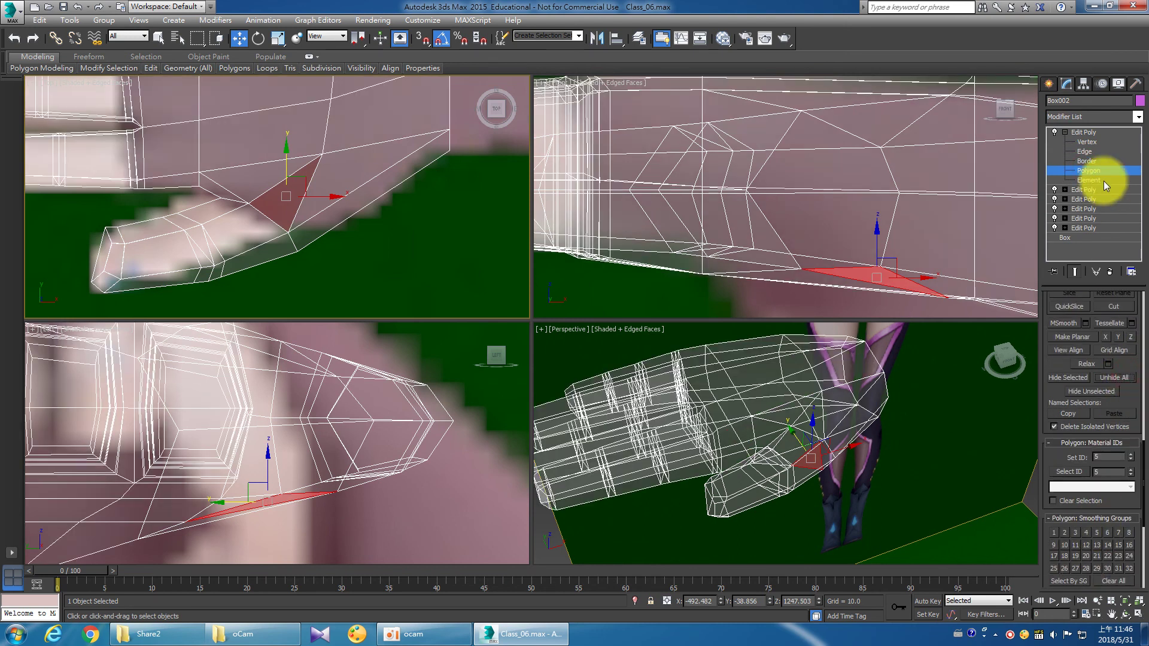
{"action": "left_click", "coordinate": [1091, 143]}
{"action": "scroll", "coordinate": [1108, 458], "scroll_direction": "down", "scroll_amount": 2}
{"action": "scroll", "coordinate": [1107, 458], "scroll_direction": "up", "scroll_amount": 4}
{"action": "left_click", "coordinate": [1106, 450]}
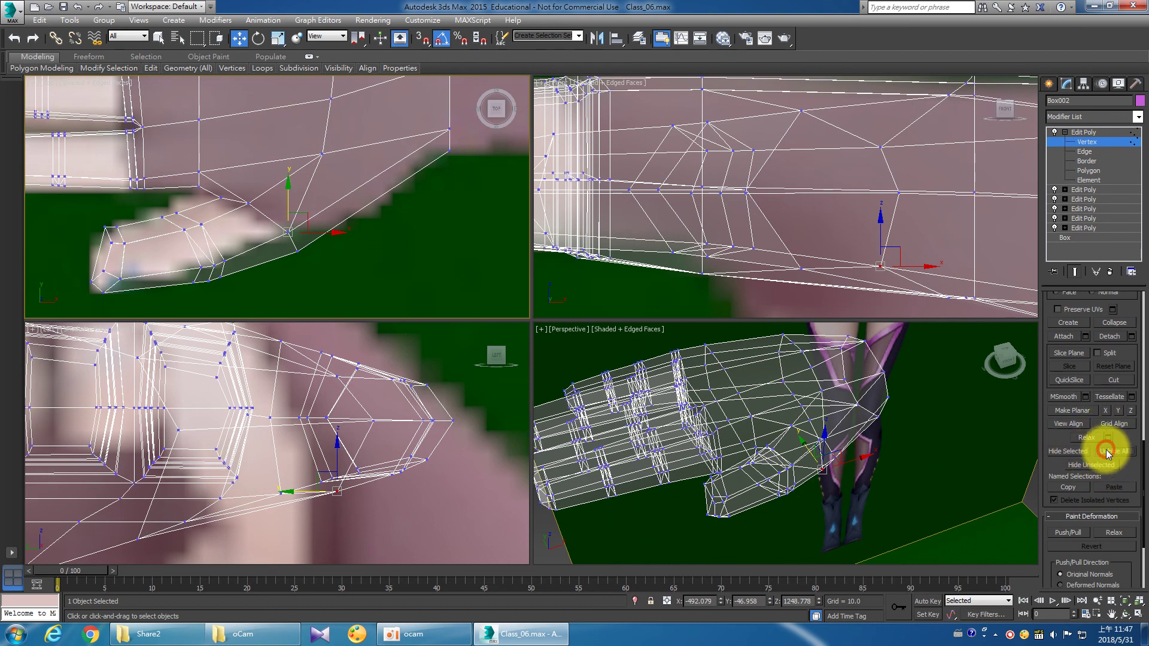
{"action": "left_click", "coordinate": [1083, 132]}
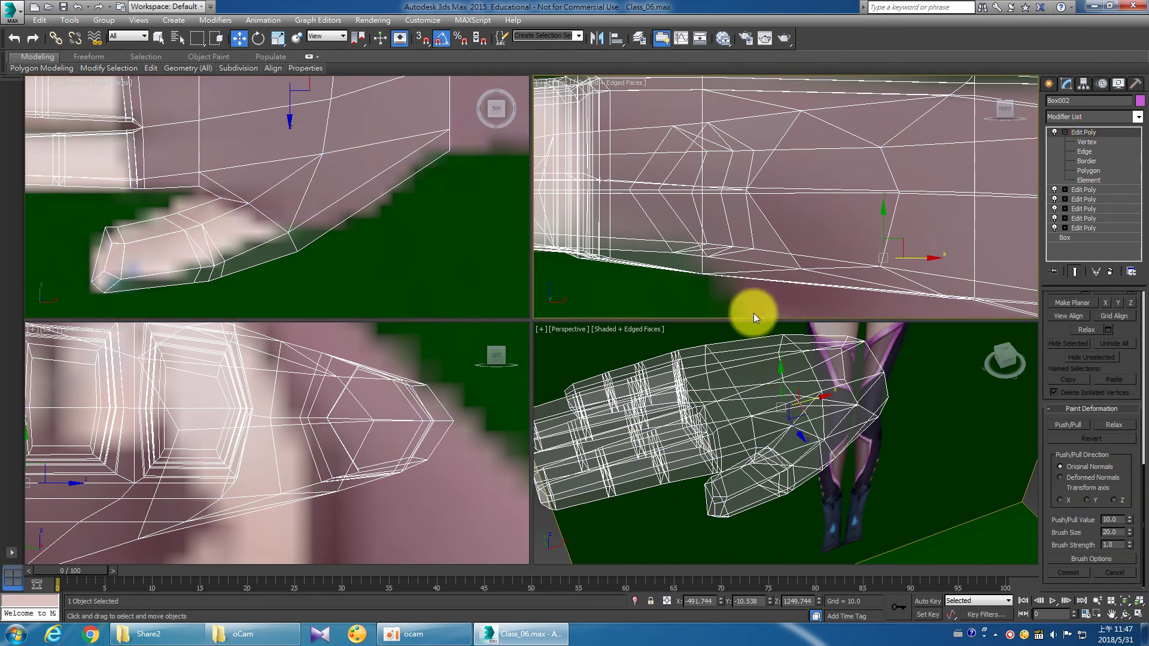
{"action": "left_click", "coordinate": [785, 315]}
Zoom extents in all views and save the scene as Class_07.max.
{"action": "left_click", "coordinate": [1138, 602]}
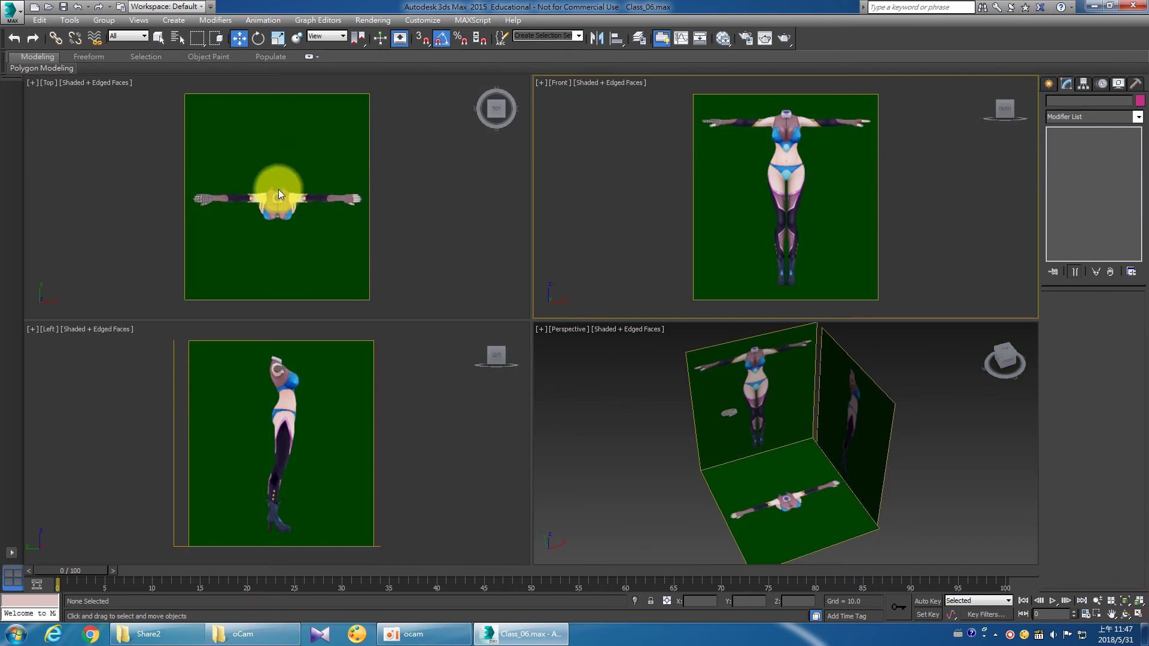
{"action": "left_click", "coordinate": [294, 211]}
{"action": "left_click", "coordinate": [10, 11]}
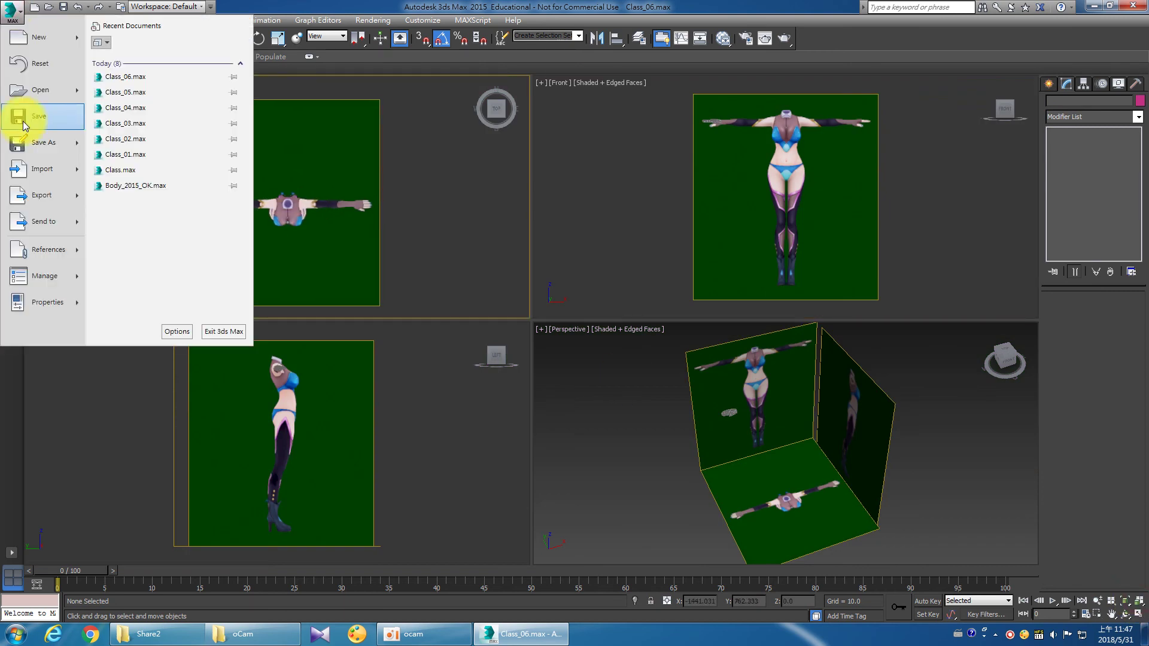
{"action": "left_click", "coordinate": [54, 146]}
{"action": "left_click", "coordinate": [364, 243]}
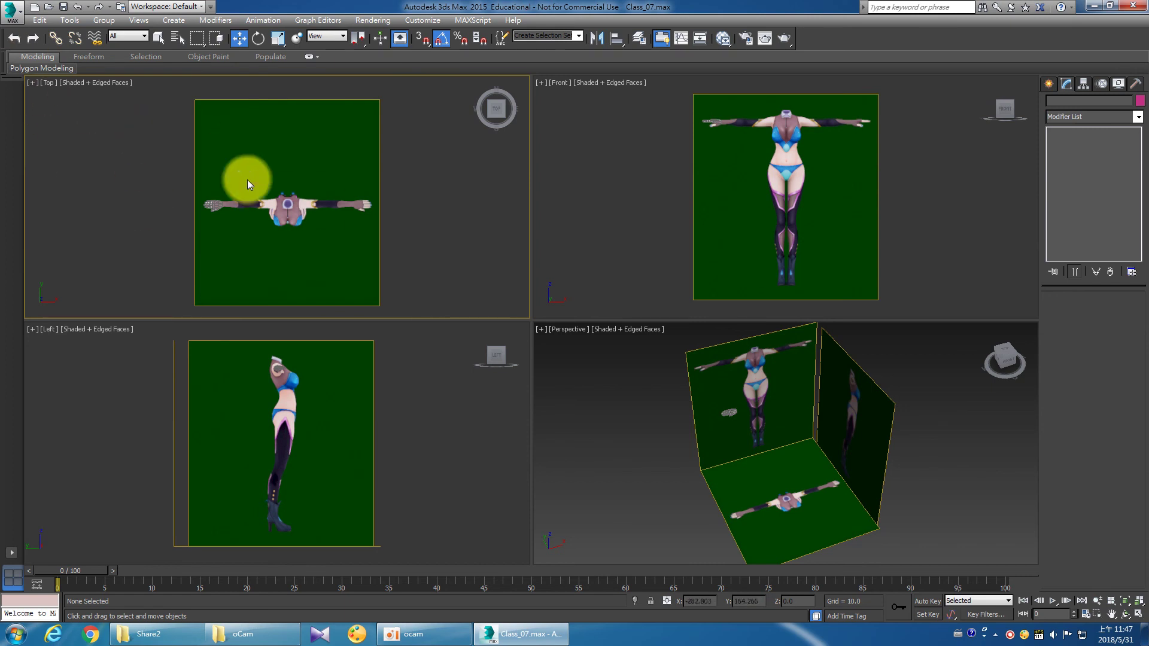
Unhide all the hidden body meshes from the Top view quad menu.
{"action": "right_click", "coordinate": [292, 217]}
{"action": "left_click", "coordinate": [295, 218]}
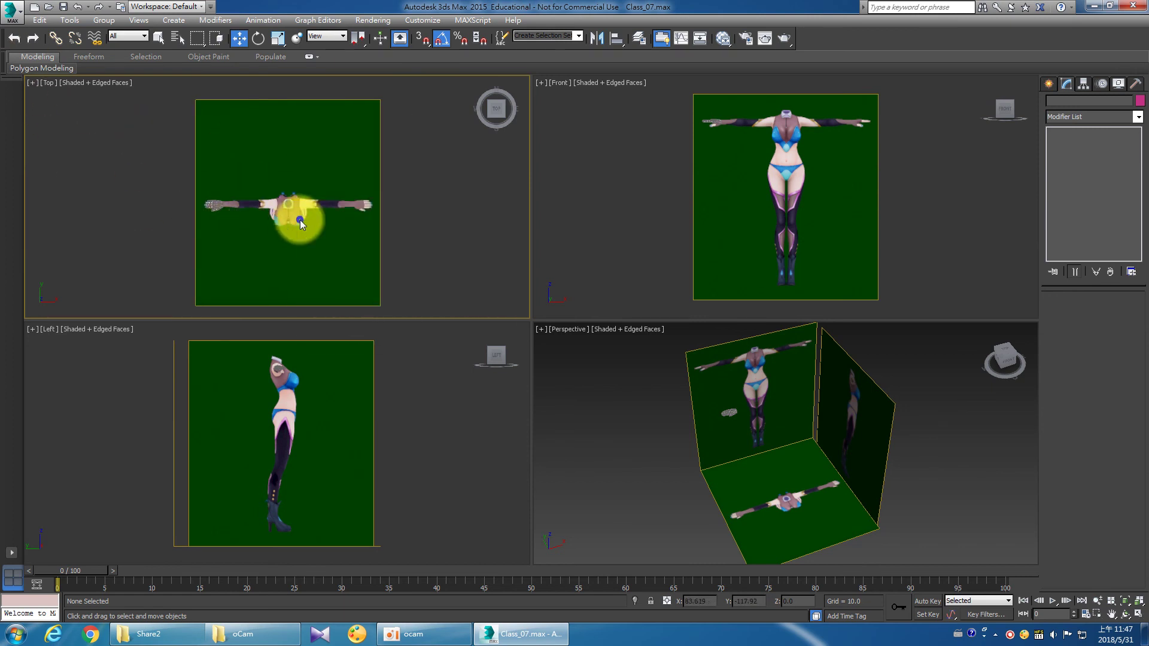
{"action": "right_click", "coordinate": [296, 217]}
{"action": "left_click", "coordinate": [317, 168]}
{"action": "scroll", "coordinate": [231, 185], "scroll_direction": "up", "scroll_amount": 3}
{"action": "scroll", "coordinate": [385, 249], "scroll_direction": "up", "scroll_amount": 3}
{"action": "scroll", "coordinate": [320, 204], "scroll_direction": "up", "scroll_amount": 3}
Add an Edit Poly modifier to the arm mesh Box001.
{"action": "left_click", "coordinate": [320, 204]}
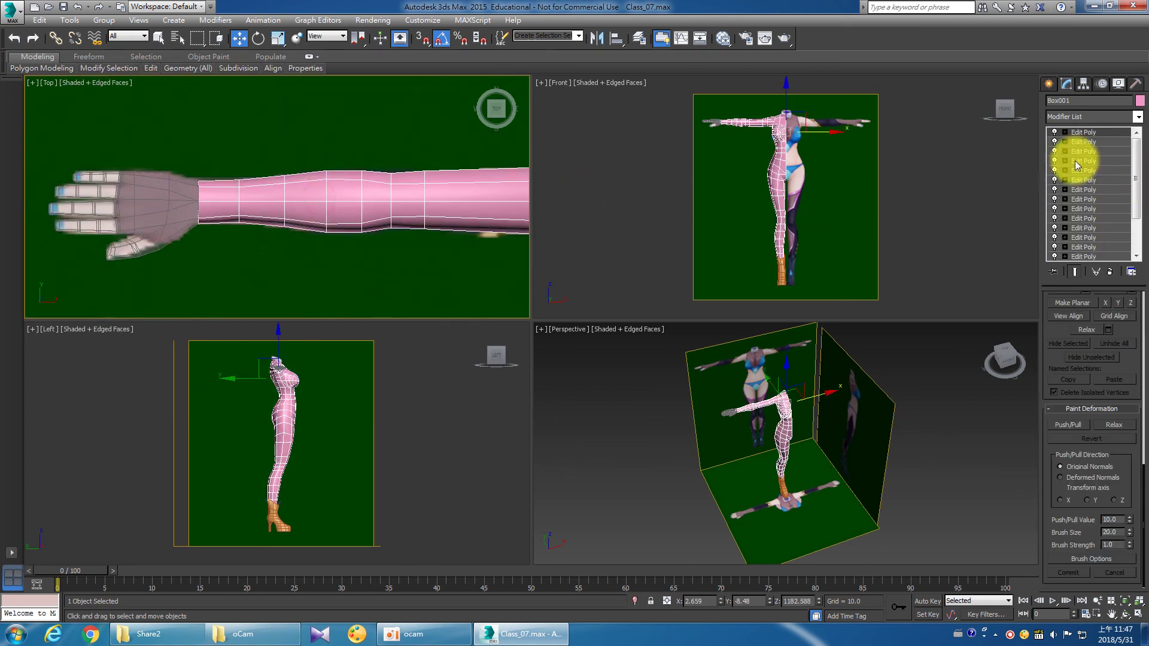
{"action": "left_click", "coordinate": [1120, 122]}
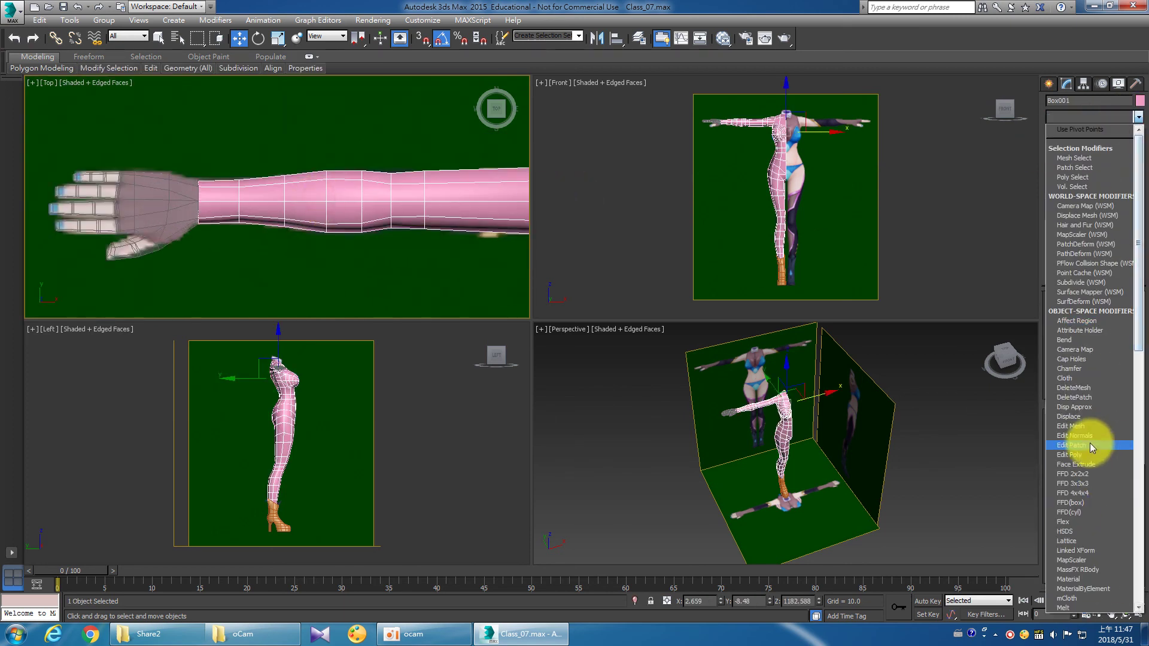
{"action": "left_click", "coordinate": [995, 52]}
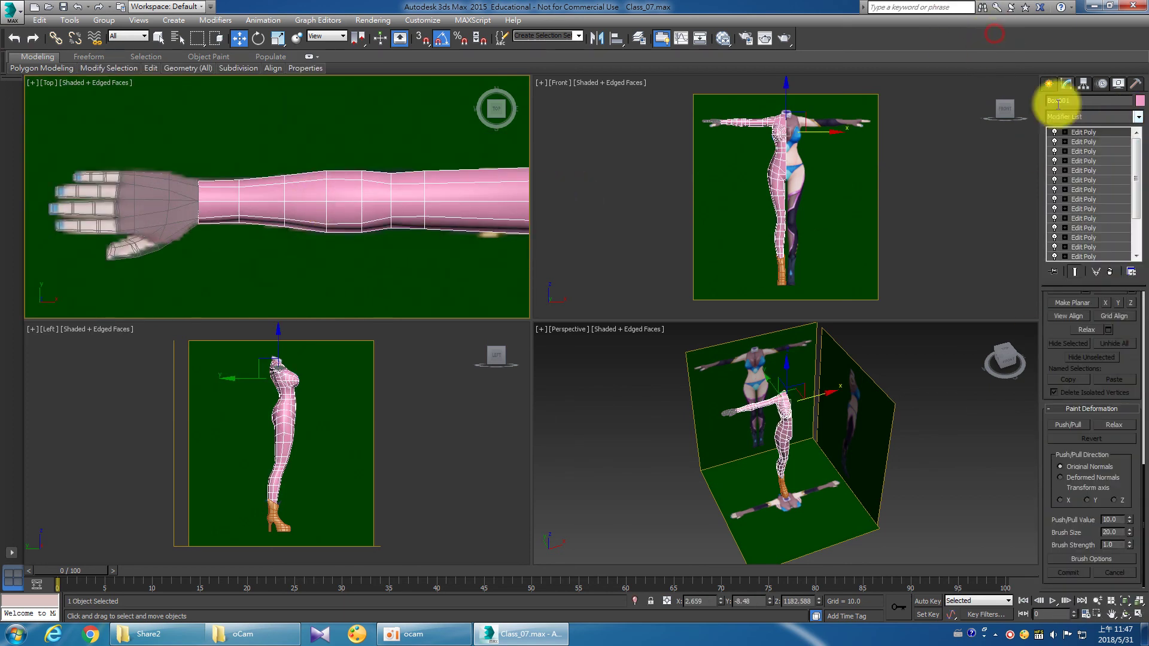
{"action": "left_click", "coordinate": [1131, 117]}
{"action": "left_click", "coordinate": [1094, 456]}
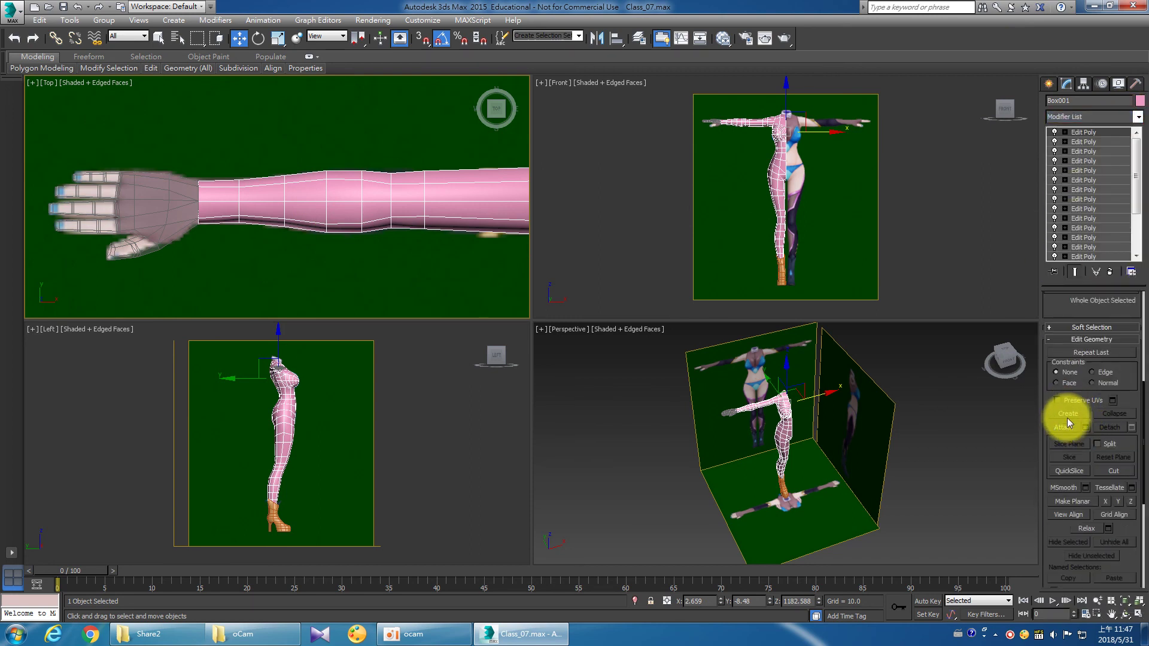
Attach the hand to the arm and weld the wrist seam vertices at 0.1 threshold.
{"action": "left_click", "coordinate": [1067, 429]}
{"action": "left_click", "coordinate": [154, 192]}
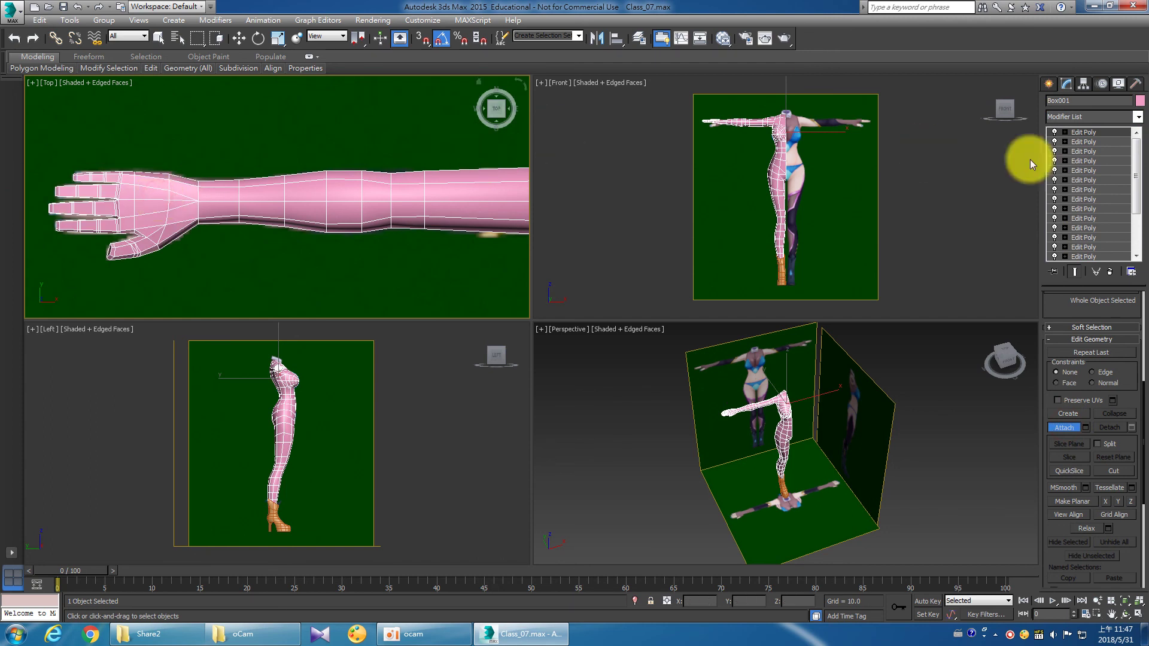
{"action": "left_click", "coordinate": [1066, 131]}
{"action": "left_click", "coordinate": [1085, 144]}
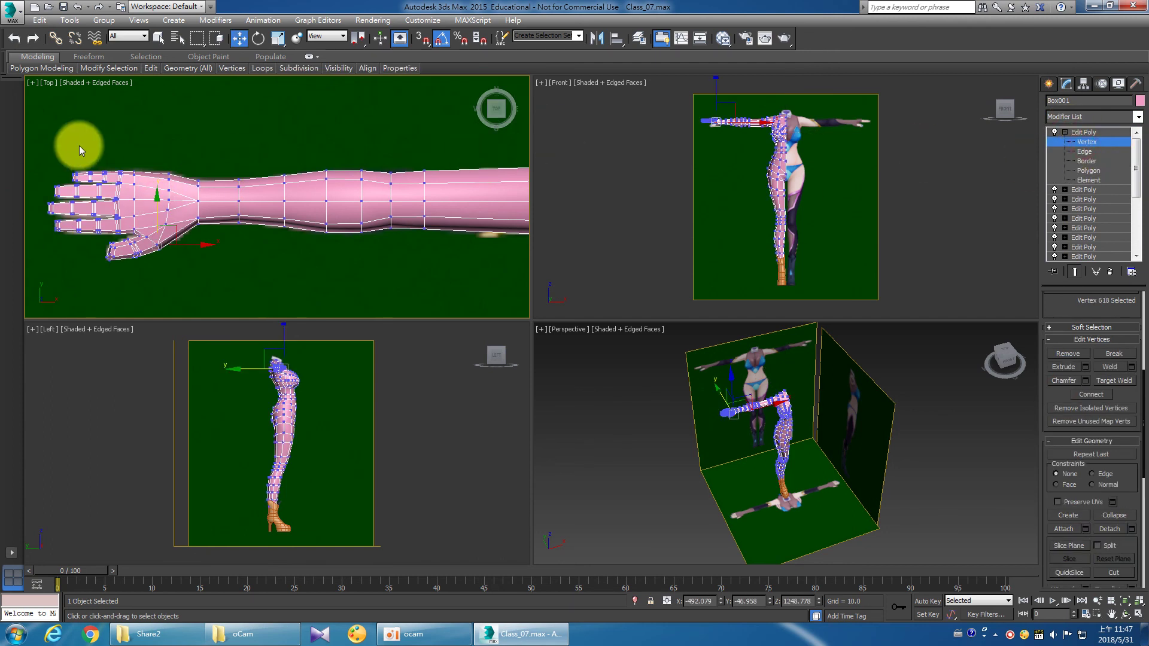
{"action": "left_click_drag", "start_coordinate": [149, 140], "coordinate": [200, 236]}
{"action": "right_click", "coordinate": [194, 202]}
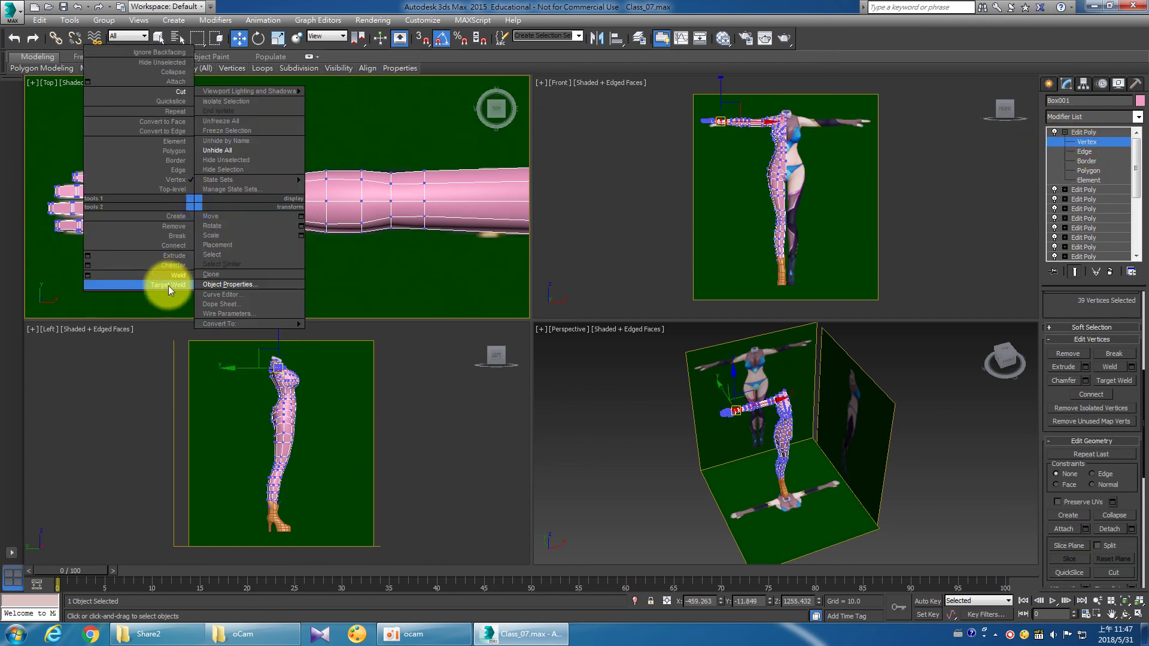
{"action": "left_click", "coordinate": [87, 276]}
{"action": "left_click", "coordinate": [85, 204]}
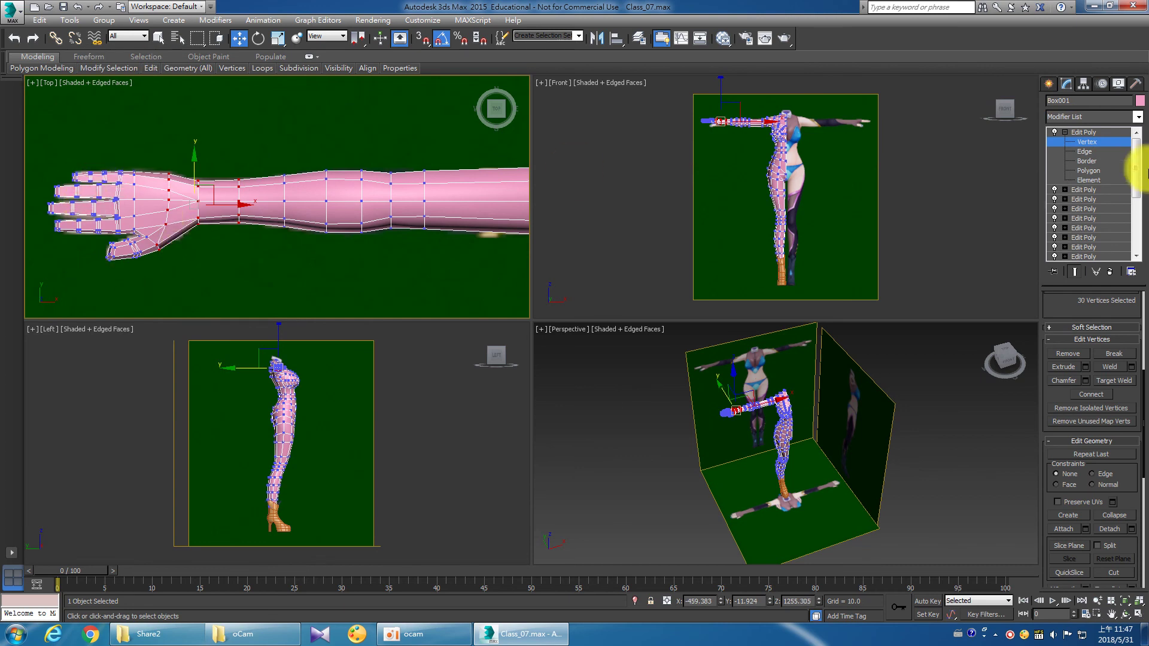
Select all polygons of the mesh and clear all smoothing groups.
{"action": "left_click", "coordinate": [1086, 171]}
{"action": "scroll", "coordinate": [475, 159], "scroll_direction": "down", "scroll_amount": 3}
{"action": "scroll", "coordinate": [425, 159], "scroll_direction": "down", "scroll_amount": 2}
{"action": "middle_click_drag", "start_coordinate": [426, 160], "coordinate": [173, 162]}
{"action": "scroll", "coordinate": [172, 158], "scroll_direction": "down", "scroll_amount": 2}
{"action": "scroll", "coordinate": [102, 128], "scroll_direction": "down", "scroll_amount": 1}
{"action": "key", "text": "ctrl+Page_Up"}
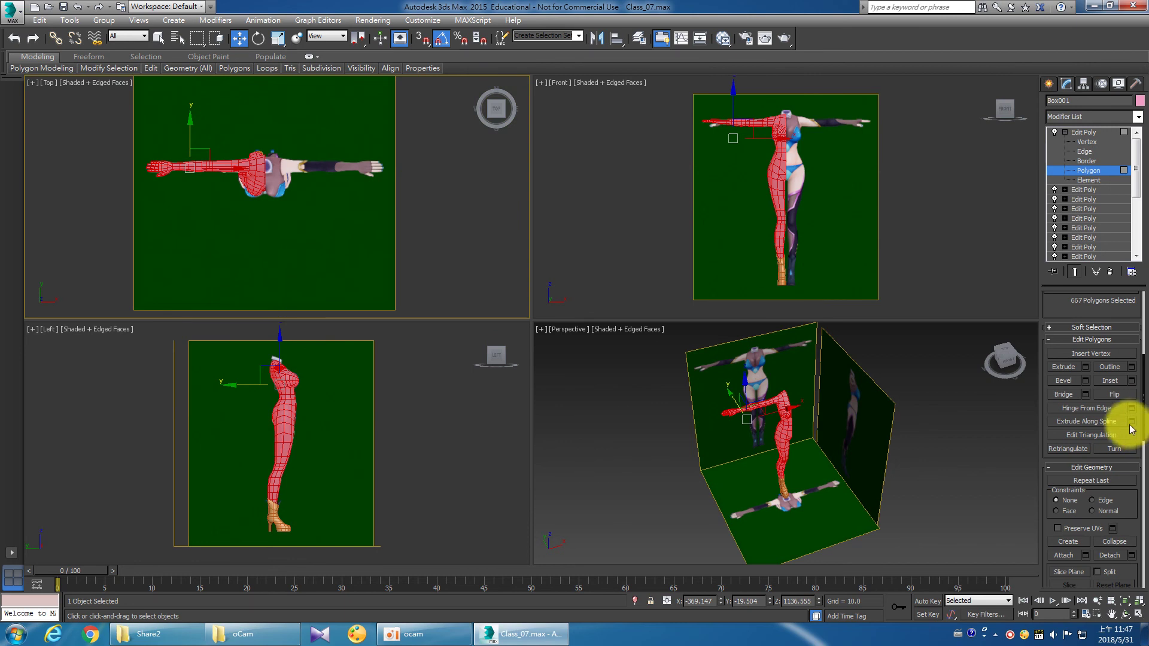
{"action": "scroll", "coordinate": [1131, 442], "scroll_direction": "down", "scroll_amount": 3}
{"action": "scroll", "coordinate": [1121, 407], "scroll_direction": "down", "scroll_amount": 5}
{"action": "scroll", "coordinate": [1092, 437], "scroll_direction": "down", "scroll_amount": 5}
{"action": "left_click", "coordinate": [1111, 452]}
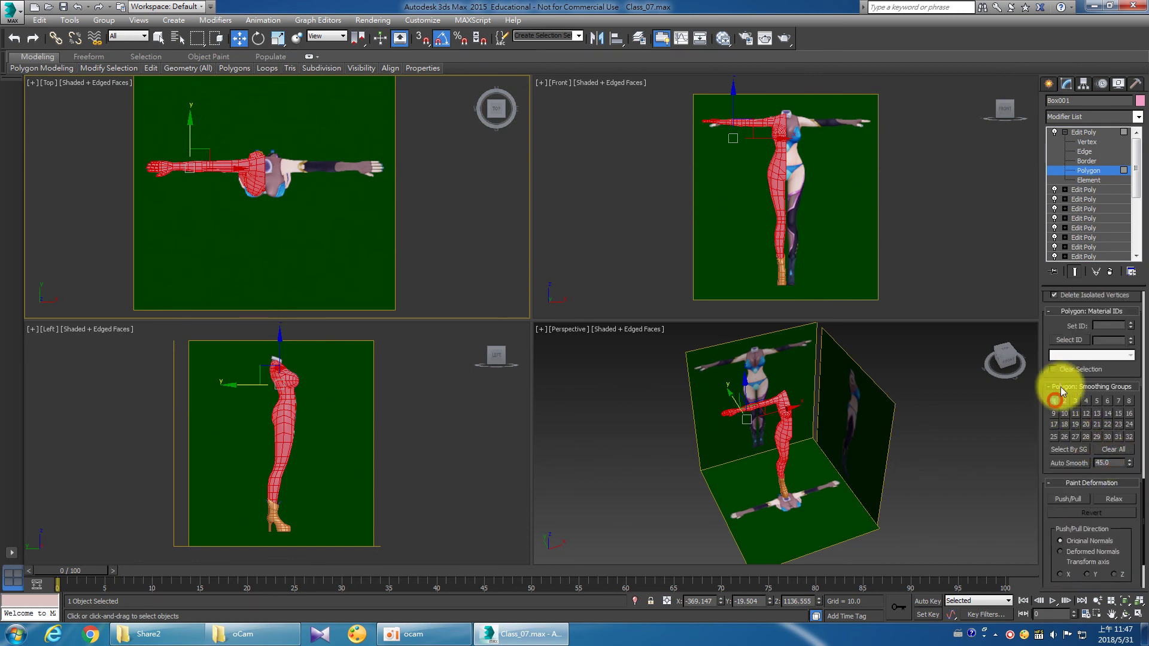
{"action": "left_click", "coordinate": [1082, 131]}
Select the joined arm mesh, zoom to it, and orbit the maximized Perspective view.
{"action": "left_click", "coordinate": [1064, 131]}
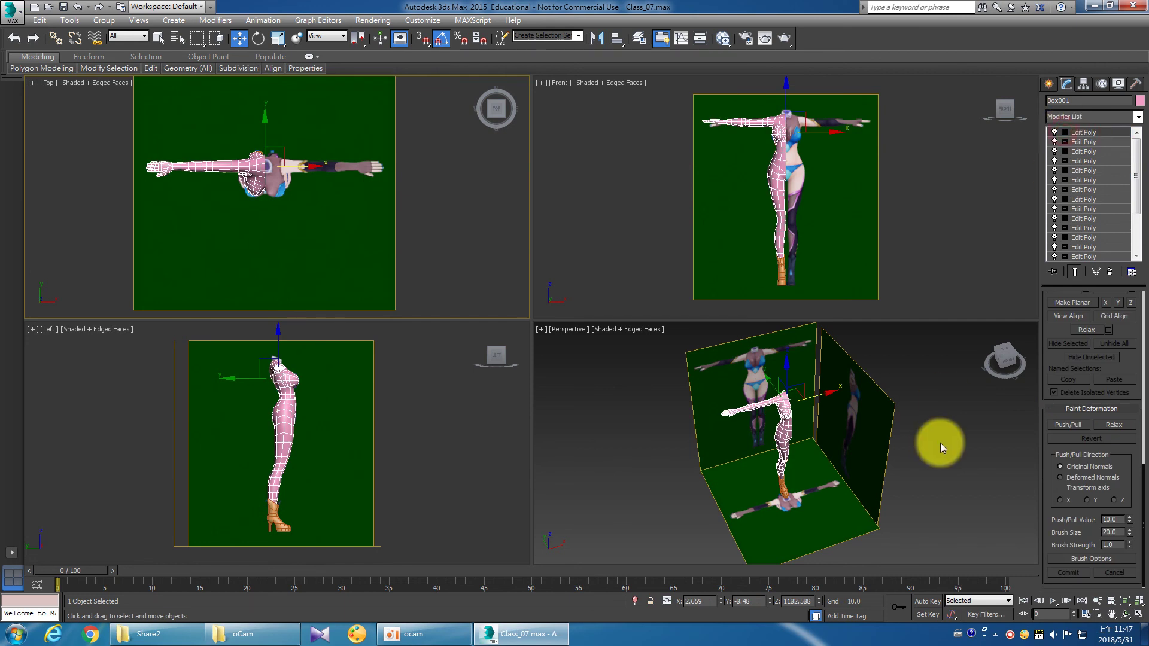
{"action": "left_click", "coordinate": [938, 442]}
{"action": "left_click", "coordinate": [728, 413]}
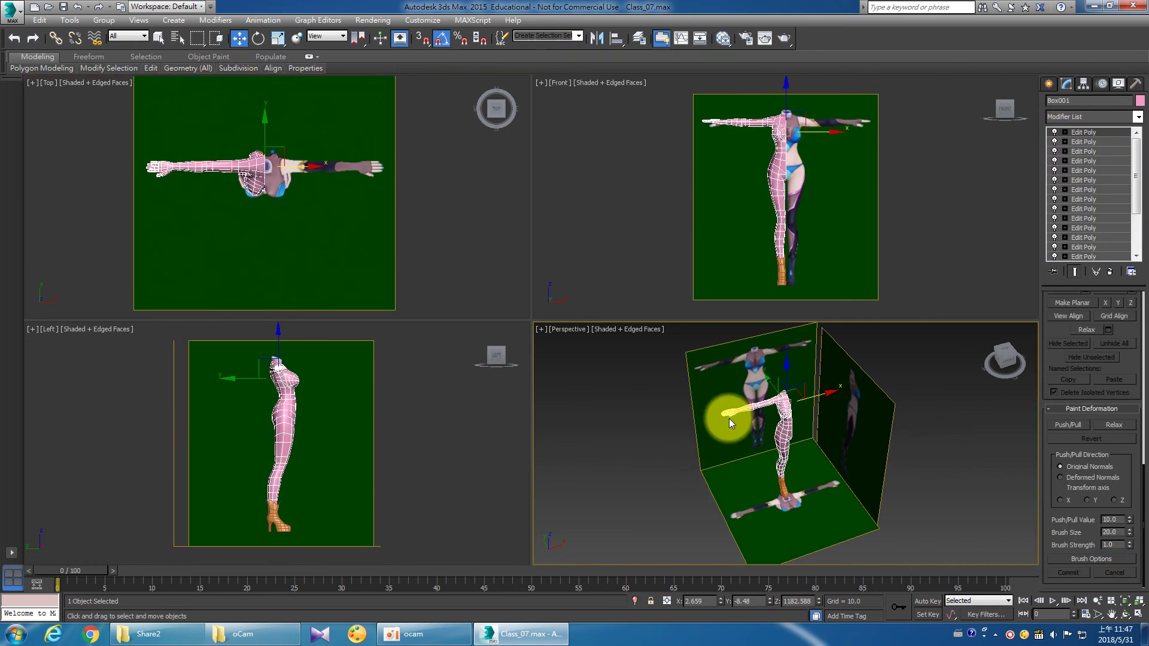
{"action": "key", "text": "z"}
{"action": "left_click", "coordinate": [1138, 614]}
{"action": "scroll", "coordinate": [846, 479], "scroll_direction": "down", "scroll_amount": 2}
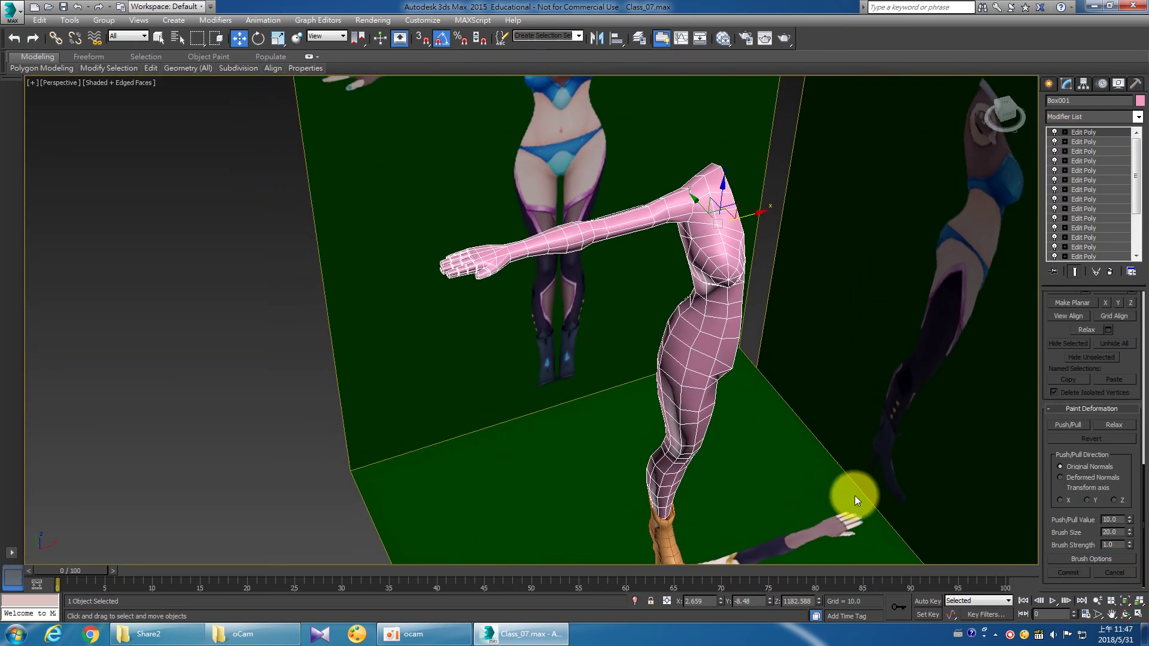
{"action": "scroll", "coordinate": [569, 315], "scroll_direction": "up", "scroll_amount": 6}
{"action": "scroll", "coordinate": [537, 301], "scroll_direction": "down", "scroll_amount": 3}
{"action": "mouse_move", "coordinate": [543, 333]}
{"action": "middle_mouse_down", "text": "alt"}
{"action": "mouse_move", "coordinate": [535, 313]}
{"action": "mouse_move", "coordinate": [611, 303]}
{"action": "mouse_move", "coordinate": [600, 277]}
{"action": "mouse_move", "coordinate": [524, 288]}
{"action": "mouse_move", "coordinate": [505, 323]}
{"action": "mouse_move", "coordinate": [513, 334]}
{"action": "mouse_move", "coordinate": [480, 346]}
{"action": "mouse_move", "coordinate": [552, 338]}
{"action": "mouse_move", "coordinate": [523, 366]}
{"action": "mouse_move", "coordinate": [575, 365]}
{"action": "middle_mouse_up", "text": "alt"}
Restore the four-viewport layout, pan the Front view across the shoulder, and open the application menu.
{"action": "left_click", "coordinate": [1137, 616]}
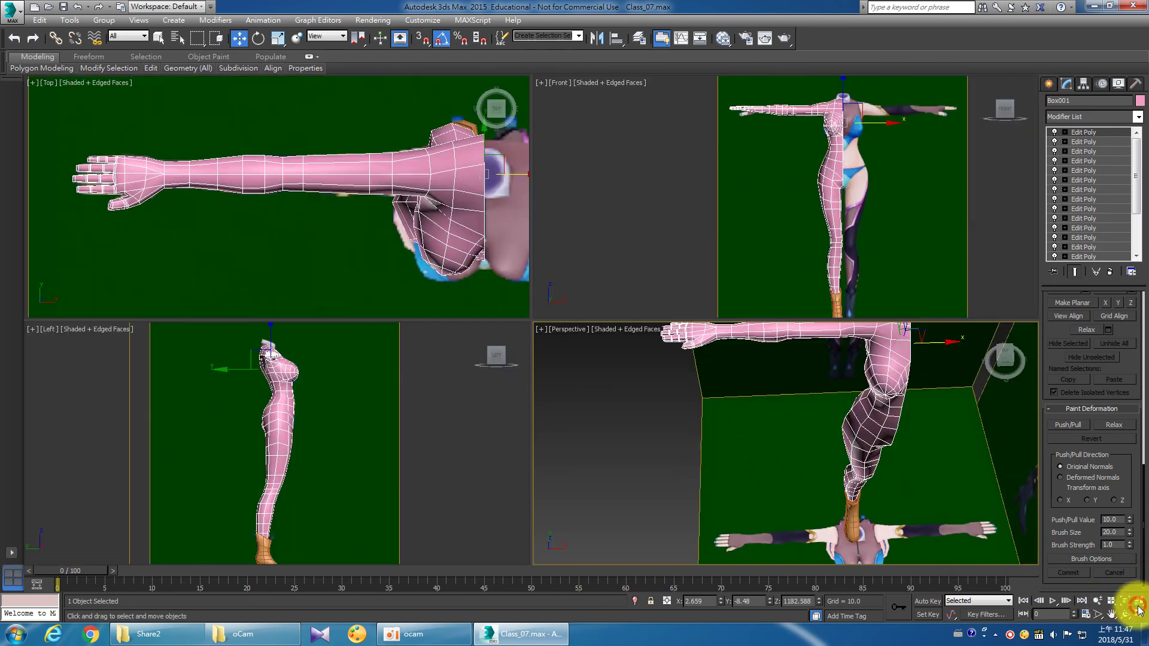
{"action": "mouse_move", "coordinate": [782, 227]}
{"action": "middle_mouse_down"}
{"action": "mouse_move", "coordinate": [799, 146]}
{"action": "mouse_move", "coordinate": [720, 254]}
{"action": "middle_mouse_up"}
{"action": "scroll", "coordinate": [735, 241], "scroll_direction": "up", "scroll_amount": 2}
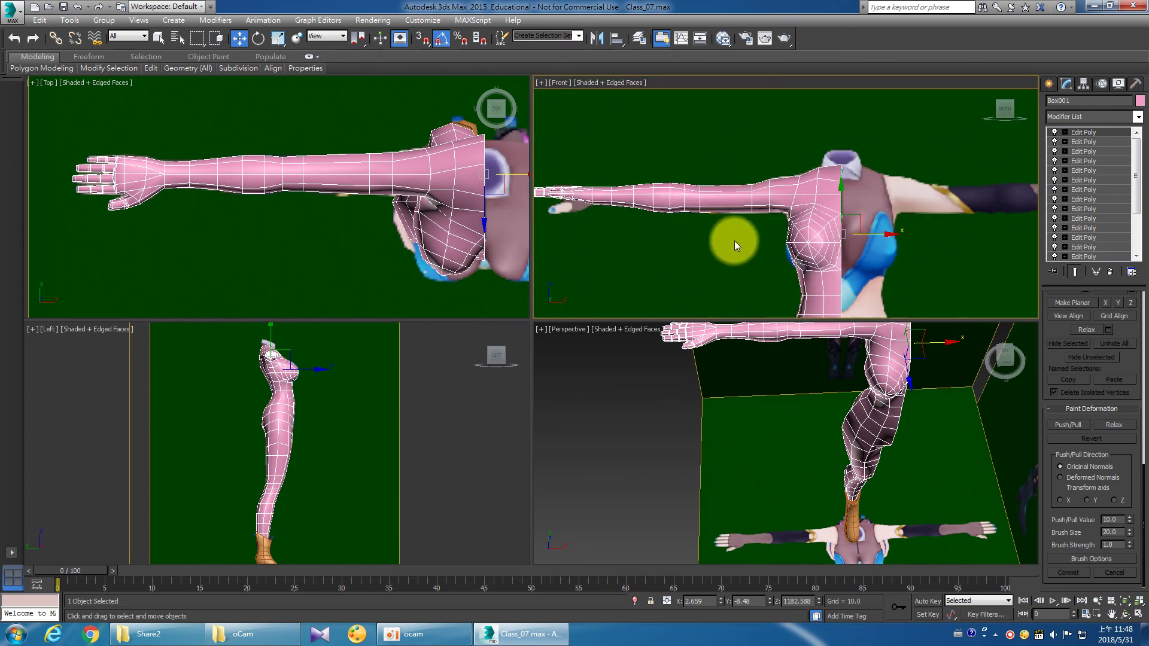
{"action": "scroll", "coordinate": [762, 241], "scroll_direction": "down", "scroll_amount": 2}
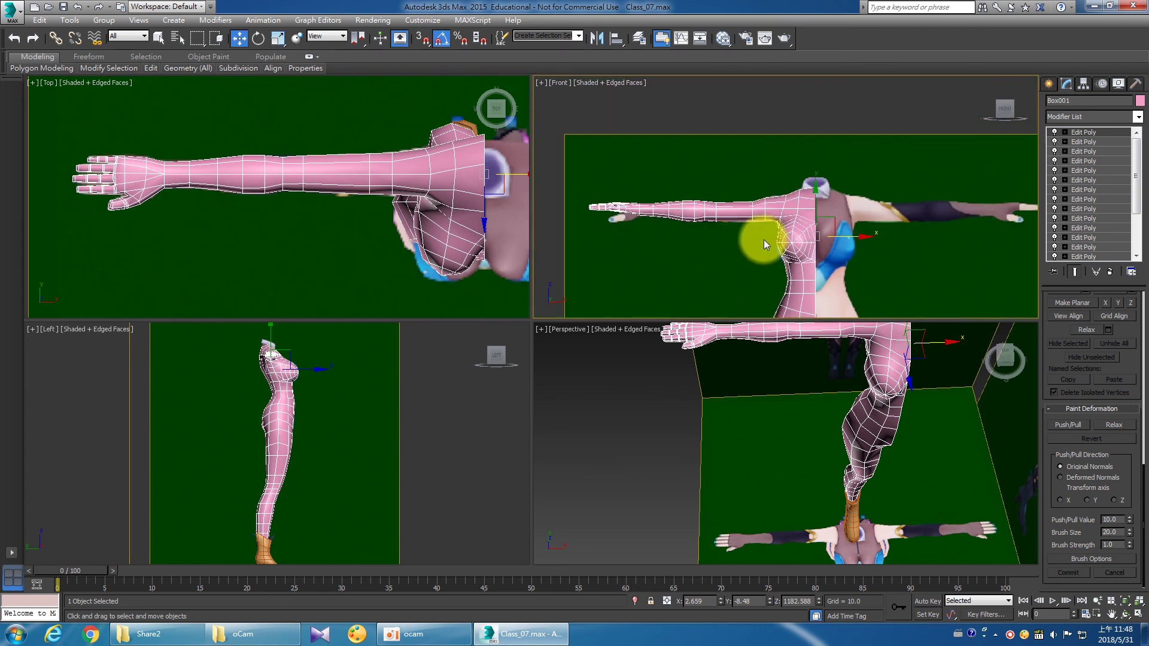
{"action": "left_click", "coordinate": [11, 12]}
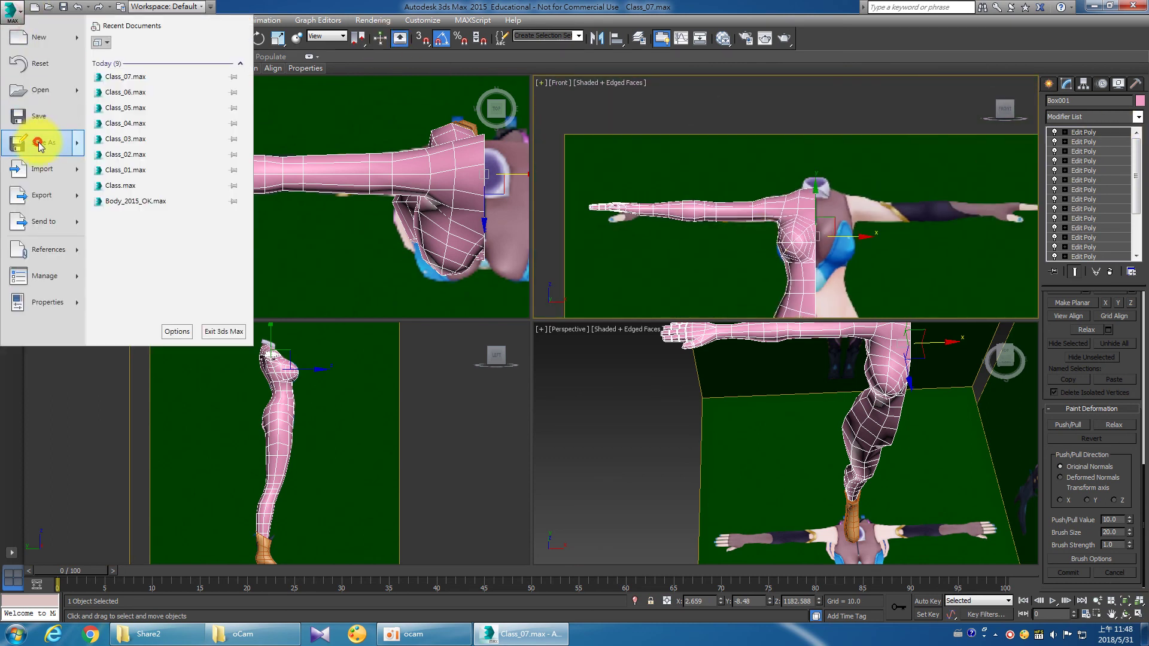
Save the body scene as Class_08.max, then open Head_OK_2014.max from the Share2 folder.
{"action": "left_click", "coordinate": [38, 144]}
{"action": "left_click", "coordinate": [359, 243]}
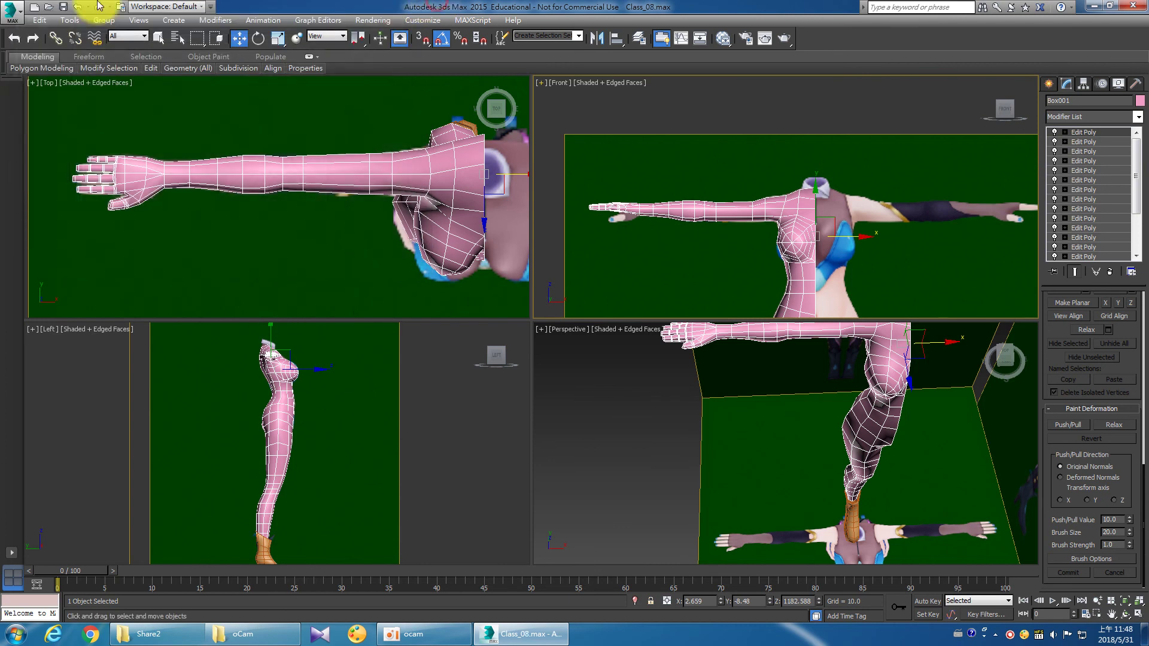
{"action": "left_click", "coordinate": [12, 13]}
{"action": "left_click", "coordinate": [18, 91]}
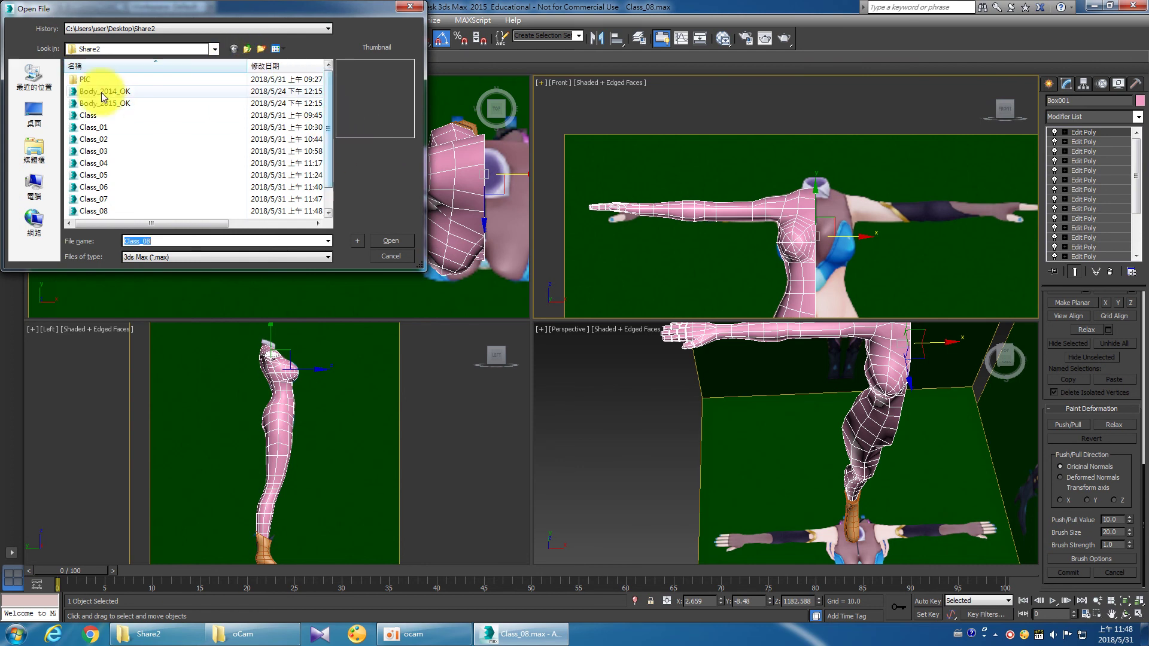
{"action": "scroll", "coordinate": [329, 105], "scroll_direction": "down", "scroll_amount": 1}
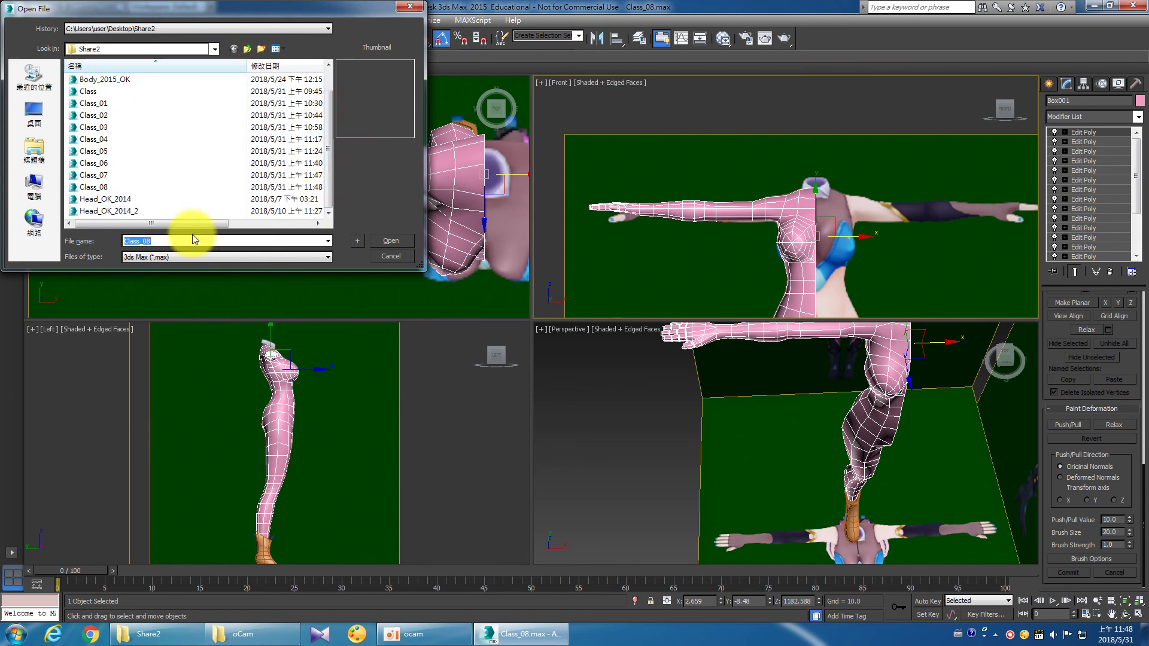
{"action": "left_click", "coordinate": [94, 200]}
{"action": "left_click", "coordinate": [409, 244]}
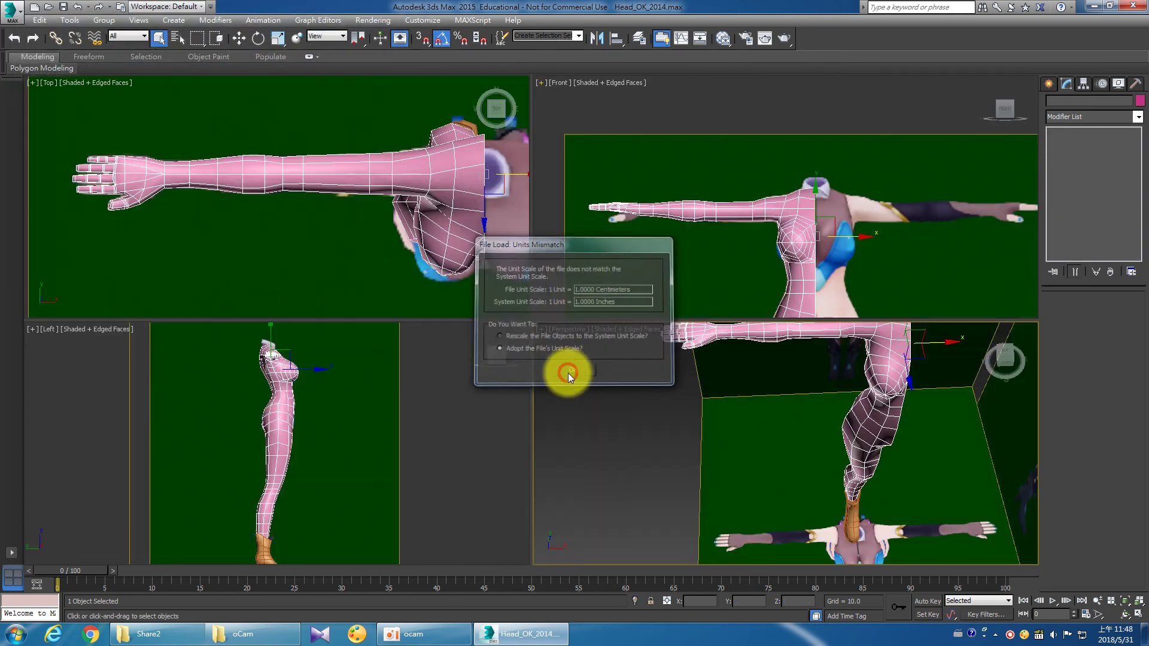
Load Head_OK_2014 with its own unit scale and delete the head's Symmetry modifier.
{"action": "left_click", "coordinate": [570, 371]}
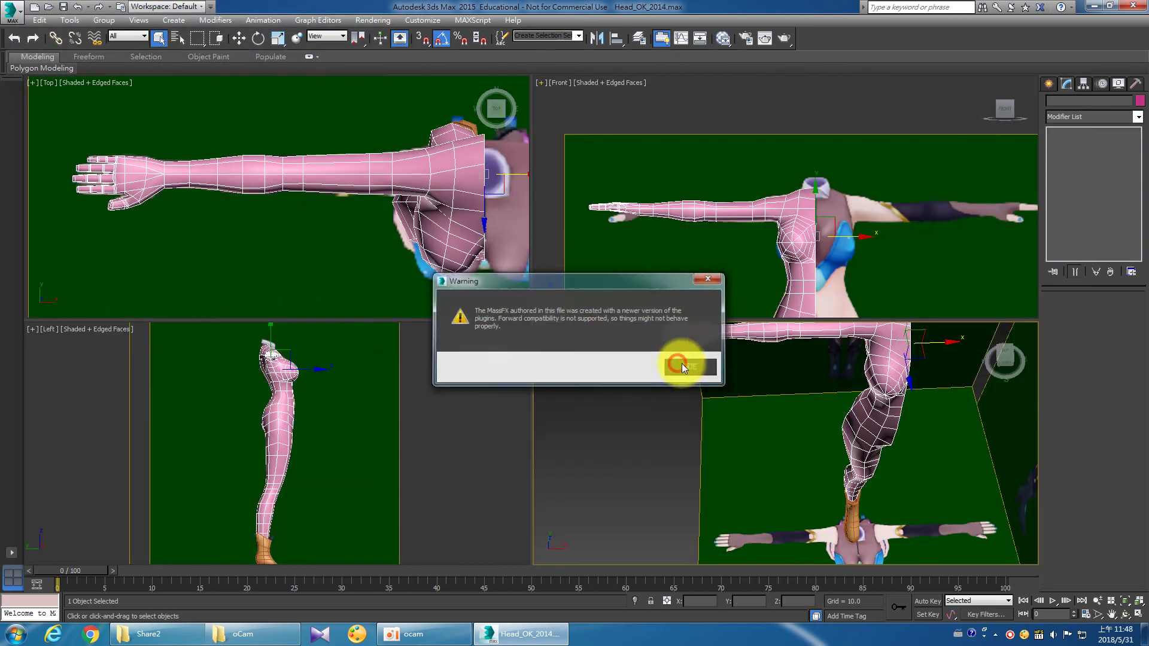
{"action": "left_click", "coordinate": [683, 363]}
{"action": "middle_click_drag", "start_coordinate": [736, 418], "coordinate": [744, 448], "text": "alt"}
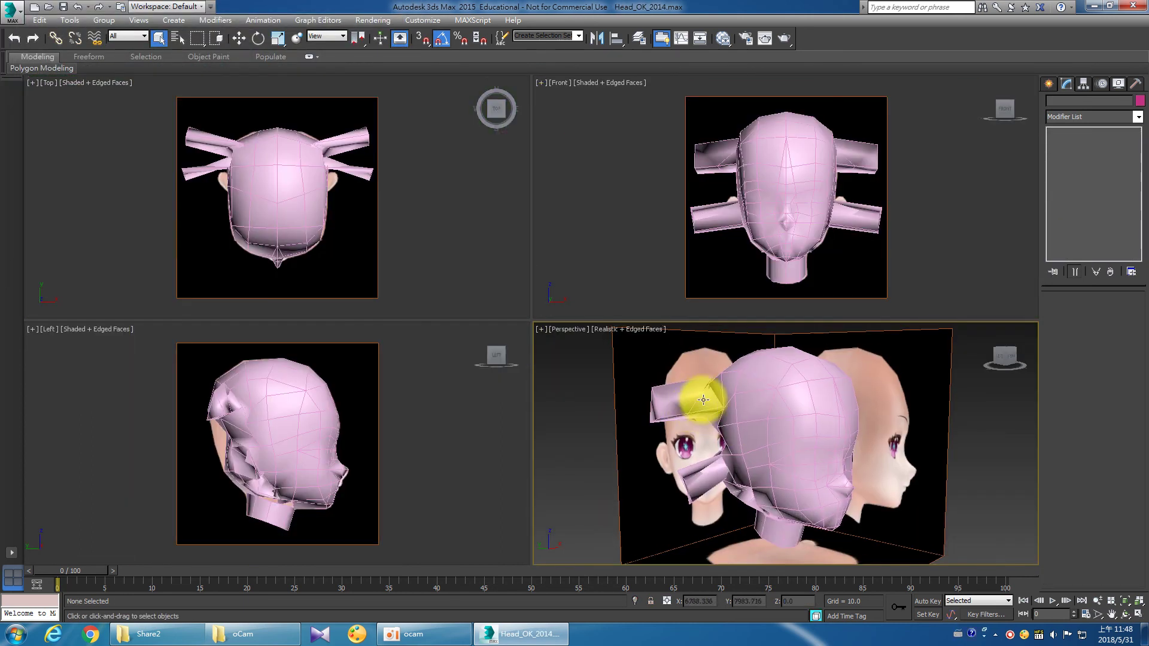
{"action": "mouse_move", "coordinate": [743, 447]}
{"action": "left_mouse_down"}
{"action": "mouse_move", "coordinate": [867, 459]}
{"action": "mouse_move", "coordinate": [879, 433]}
{"action": "mouse_move", "coordinate": [820, 449]}
{"action": "mouse_move", "coordinate": [800, 477]}
{"action": "left_mouse_up"}
{"action": "right_click", "coordinate": [796, 461]}
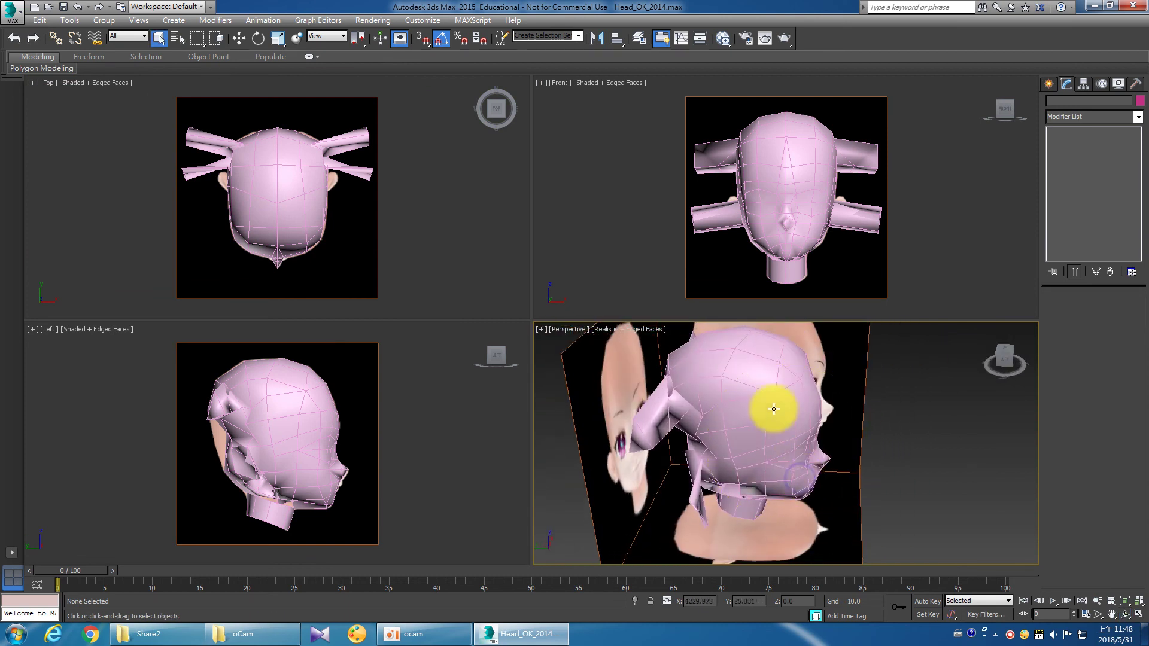
{"action": "left_click", "coordinate": [774, 408]}
{"action": "left_click", "coordinate": [1052, 140]}
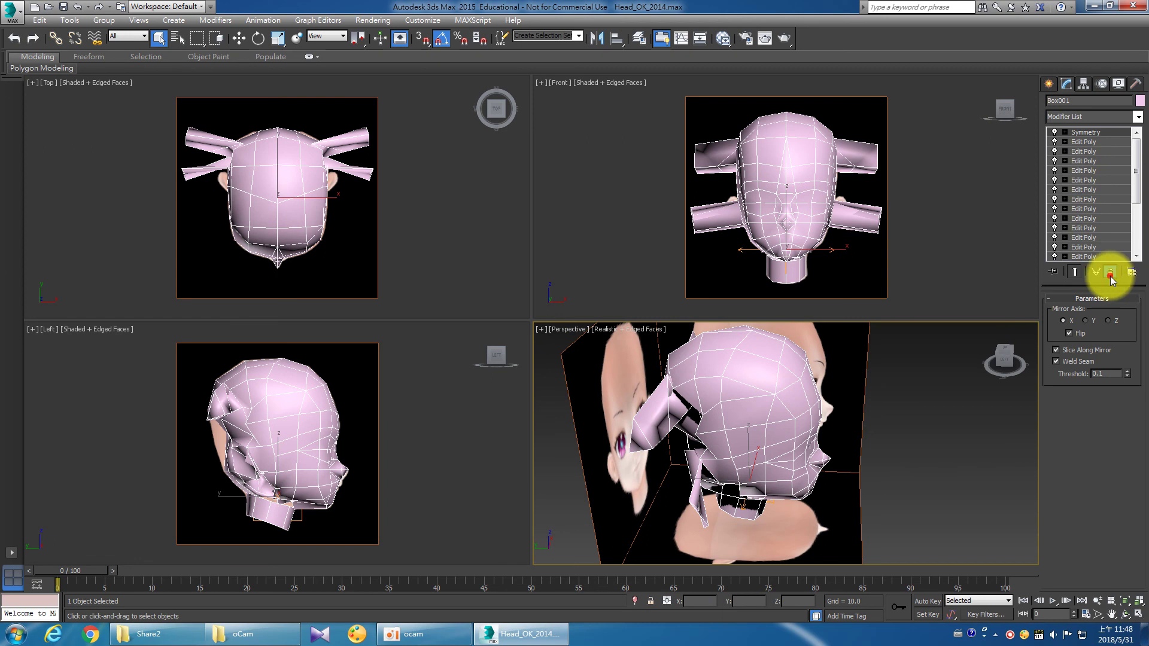
{"action": "left_click", "coordinate": [1111, 275]}
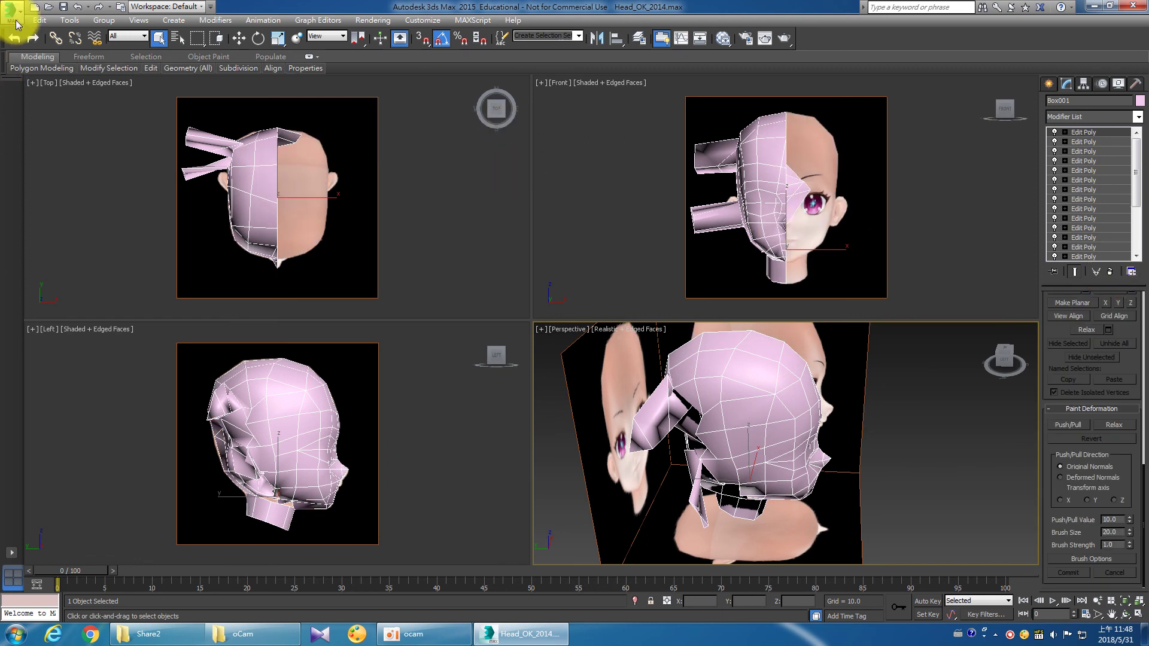
Discard the head scene changes and choose Head_OK_2014_2 to open instead.
{"action": "left_click", "coordinate": [14, 20]}
{"action": "left_click", "coordinate": [439, 6]}
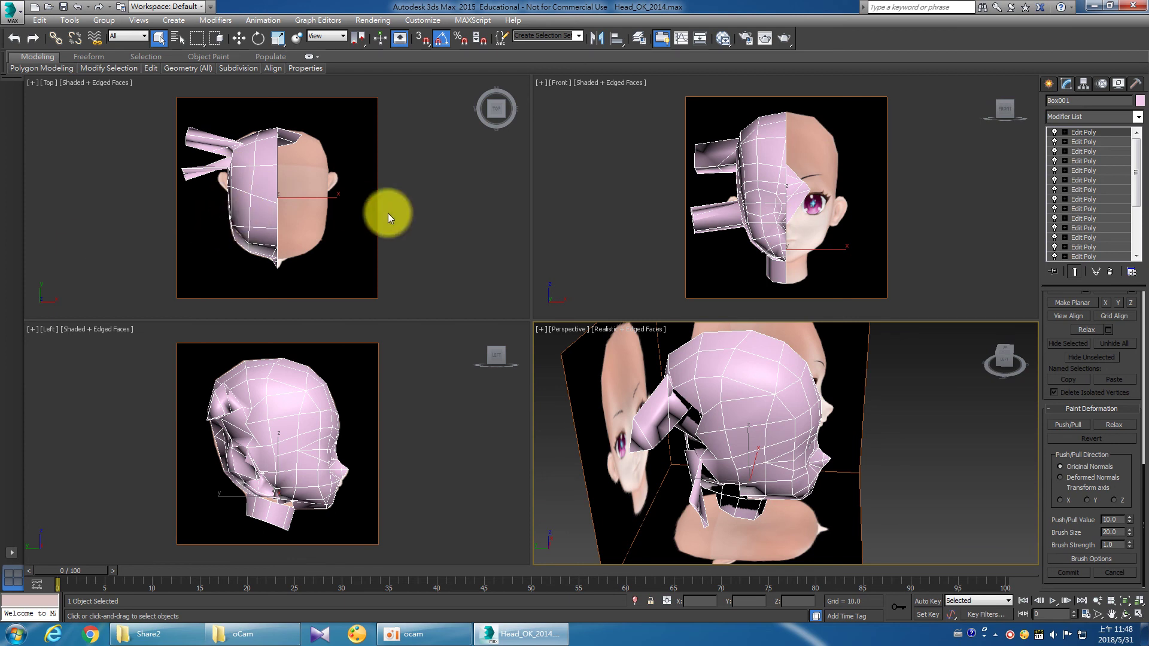
{"action": "left_click", "coordinate": [12, 11]}
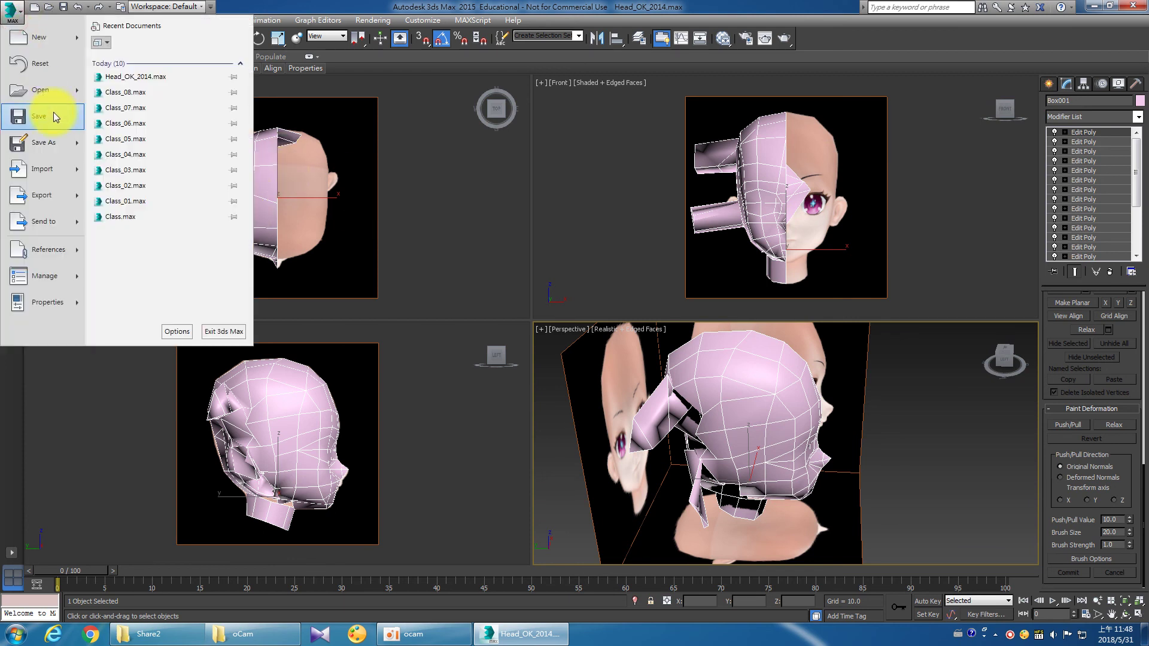
{"action": "left_click", "coordinate": [40, 95]}
{"action": "left_click", "coordinate": [566, 345]}
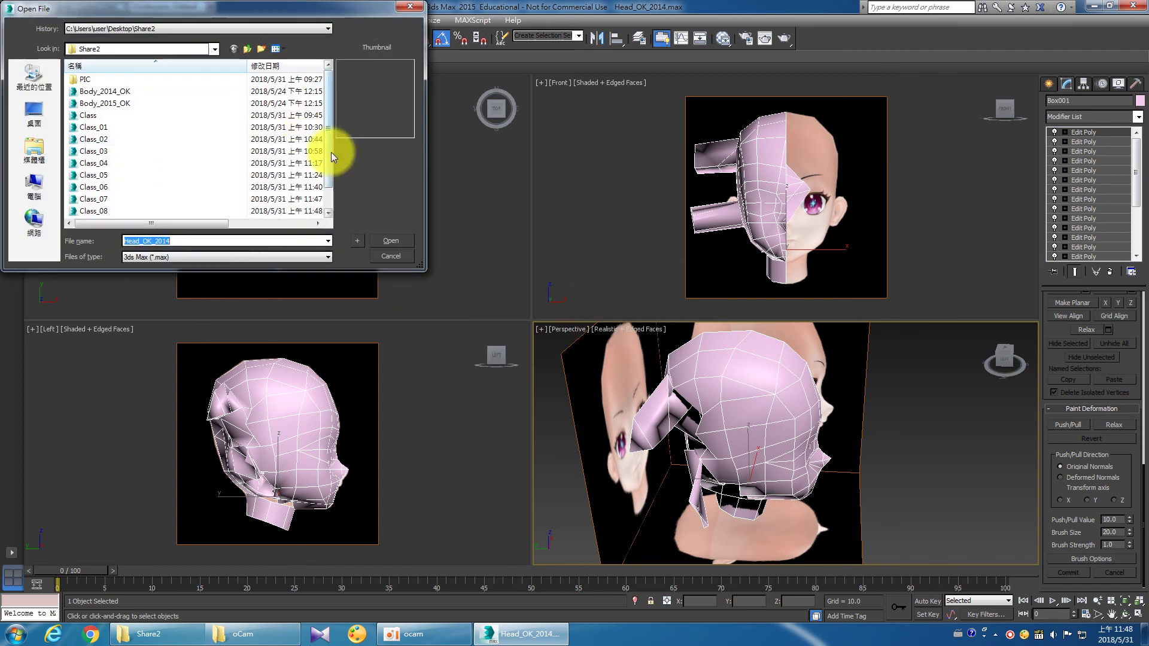
{"action": "scroll", "coordinate": [333, 152], "scroll_direction": "down", "scroll_amount": 2}
{"action": "left_click", "coordinate": [90, 205]}
Open and orbit around Head_OK_2014_2, then reopen Class_08.max, adopting its unit scale.
{"action": "left_click", "coordinate": [386, 243]}
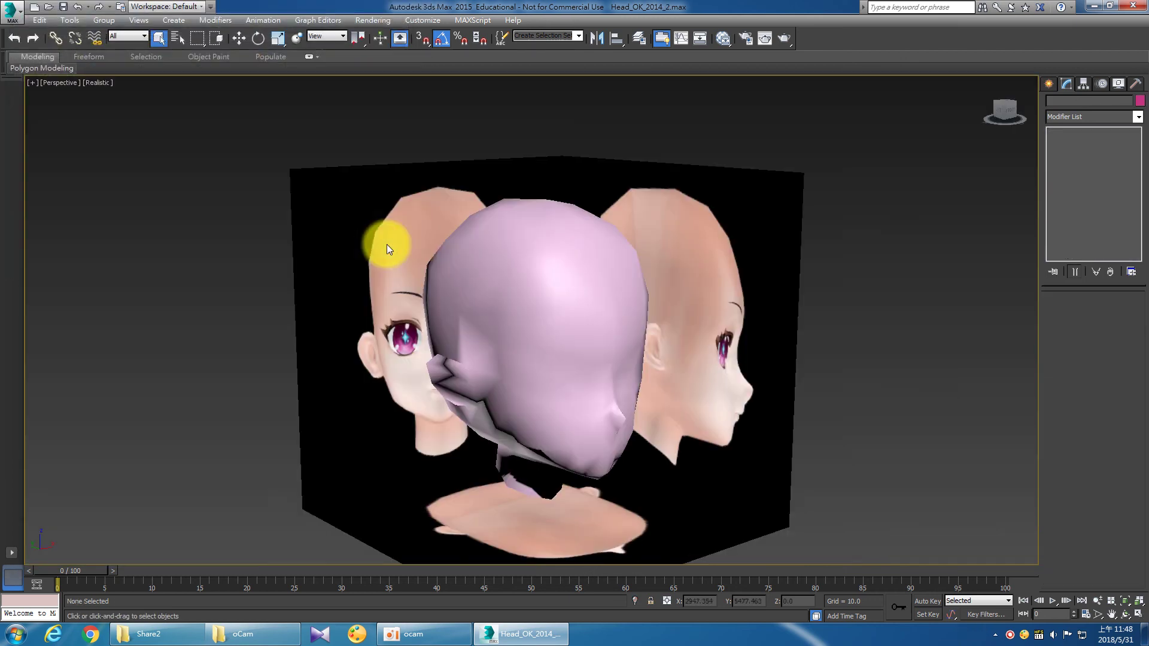
{"action": "mouse_move", "coordinate": [503, 271]}
{"action": "middle_mouse_down", "text": "alt"}
{"action": "mouse_move", "coordinate": [568, 294]}
{"action": "mouse_move", "coordinate": [636, 287]}
{"action": "mouse_move", "coordinate": [687, 248]}
{"action": "mouse_move", "coordinate": [500, 321]}
{"action": "mouse_move", "coordinate": [569, 320]}
{"action": "middle_mouse_up", "text": "alt"}
{"action": "left_click", "coordinate": [12, 14]}
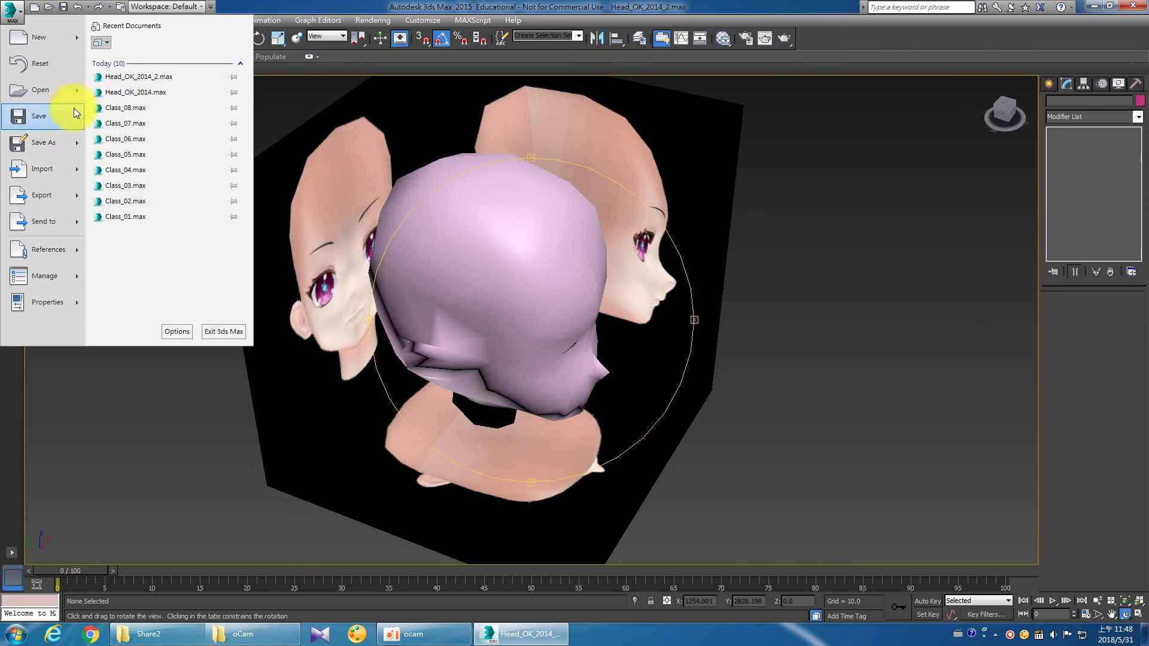
{"action": "mouse_move", "coordinate": [35, 91]}
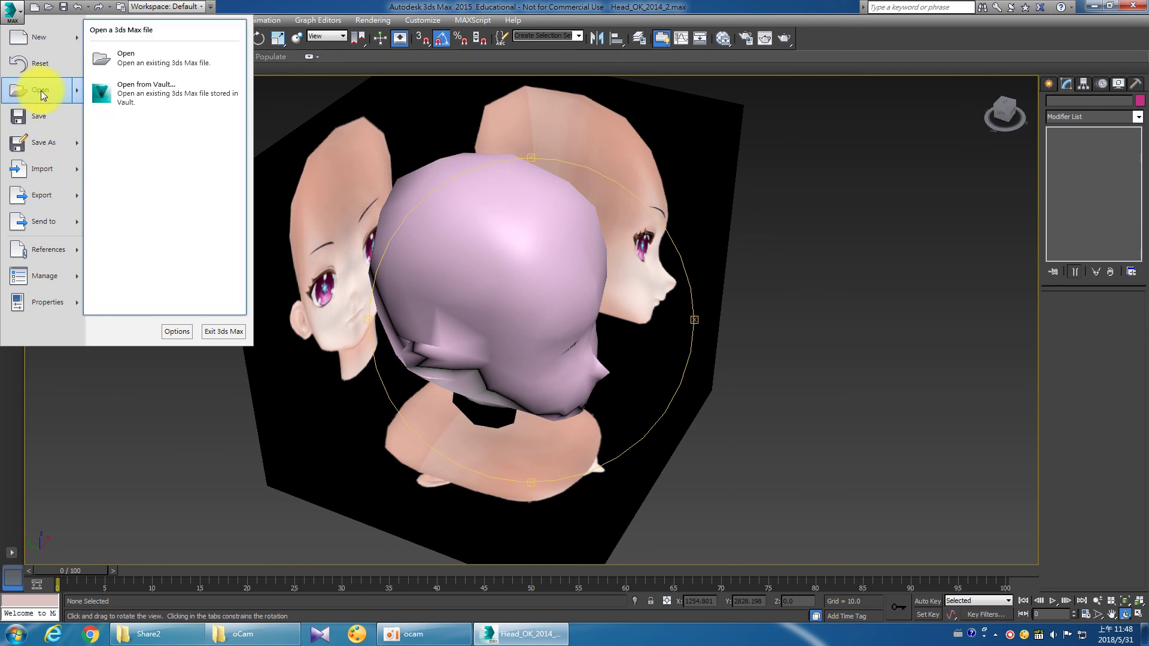
{"action": "left_click", "coordinate": [42, 92]}
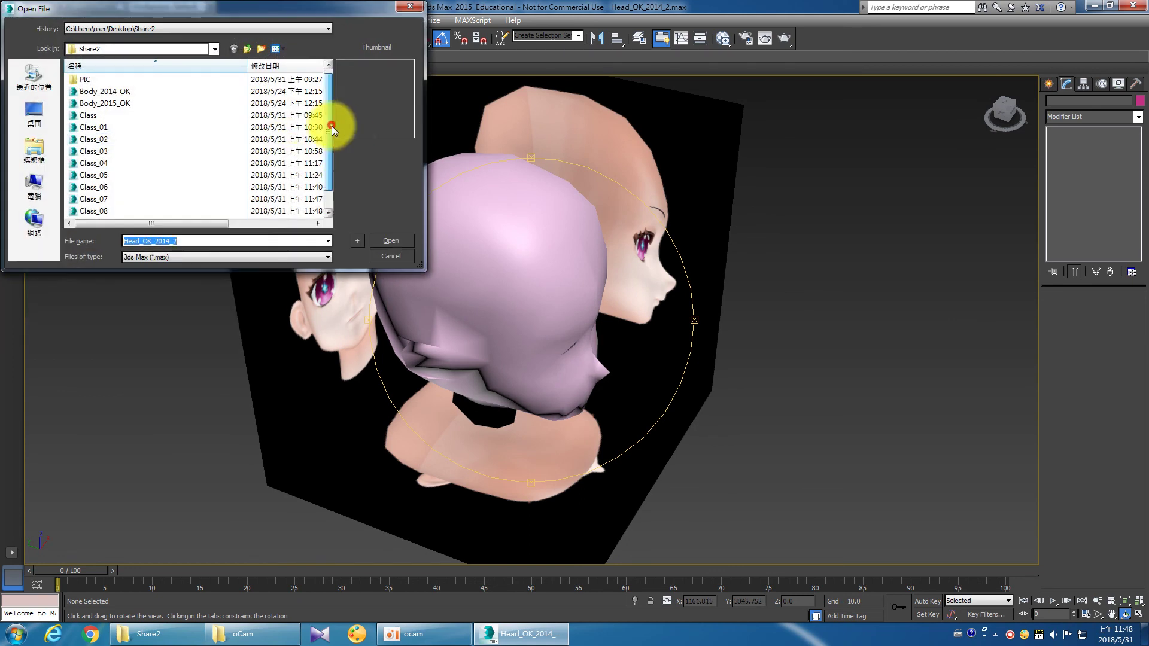
{"action": "scroll", "coordinate": [286, 203], "scroll_direction": "down", "scroll_amount": 1}
{"action": "left_click", "coordinate": [82, 186]}
{"action": "left_click", "coordinate": [393, 239]}
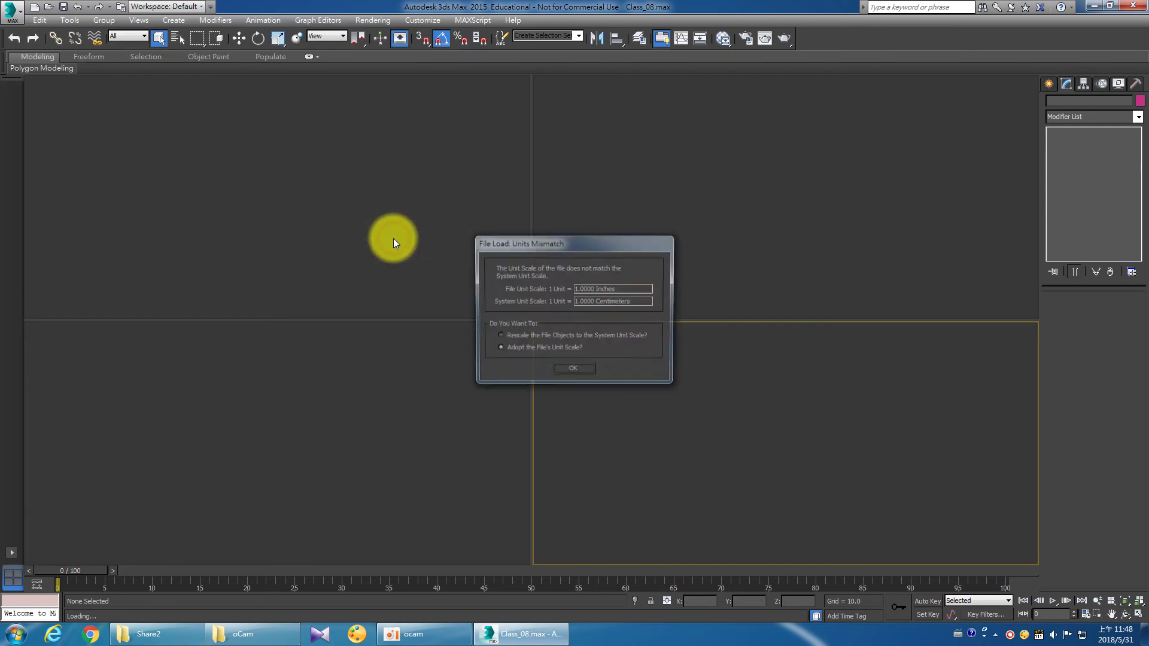
{"action": "left_click", "coordinate": [574, 367]}
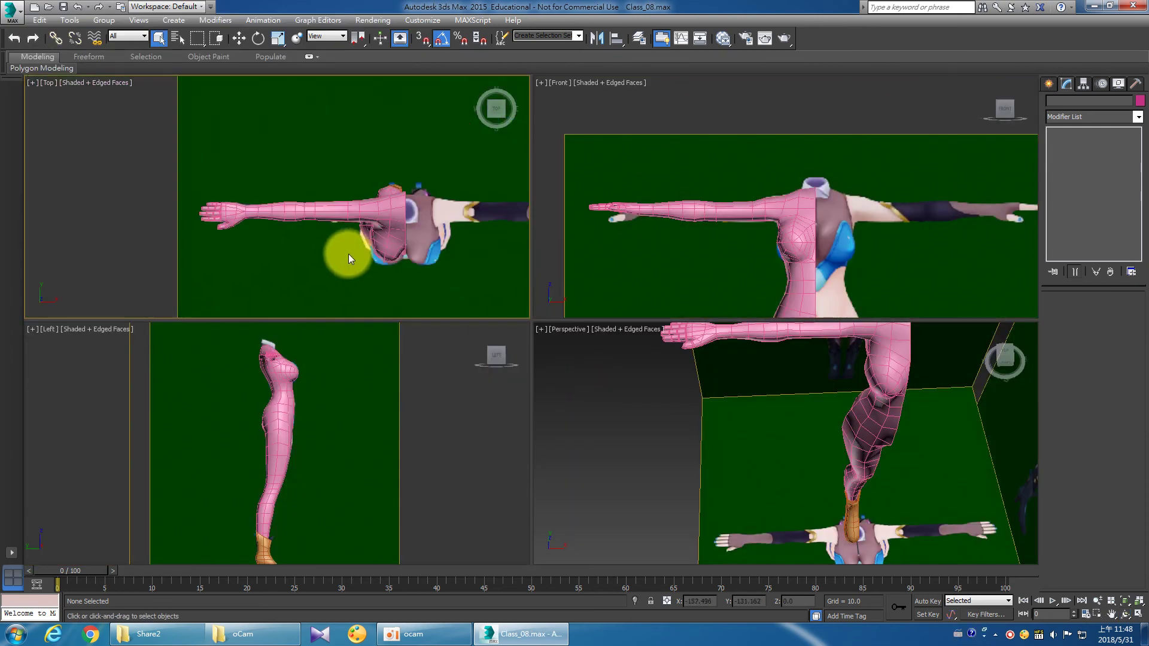
Merge Box001 from Desktop\Share2\Head_OK_2014.max into the body scene.
{"action": "left_click", "coordinate": [12, 11]}
{"action": "mouse_move", "coordinate": [41, 195]}
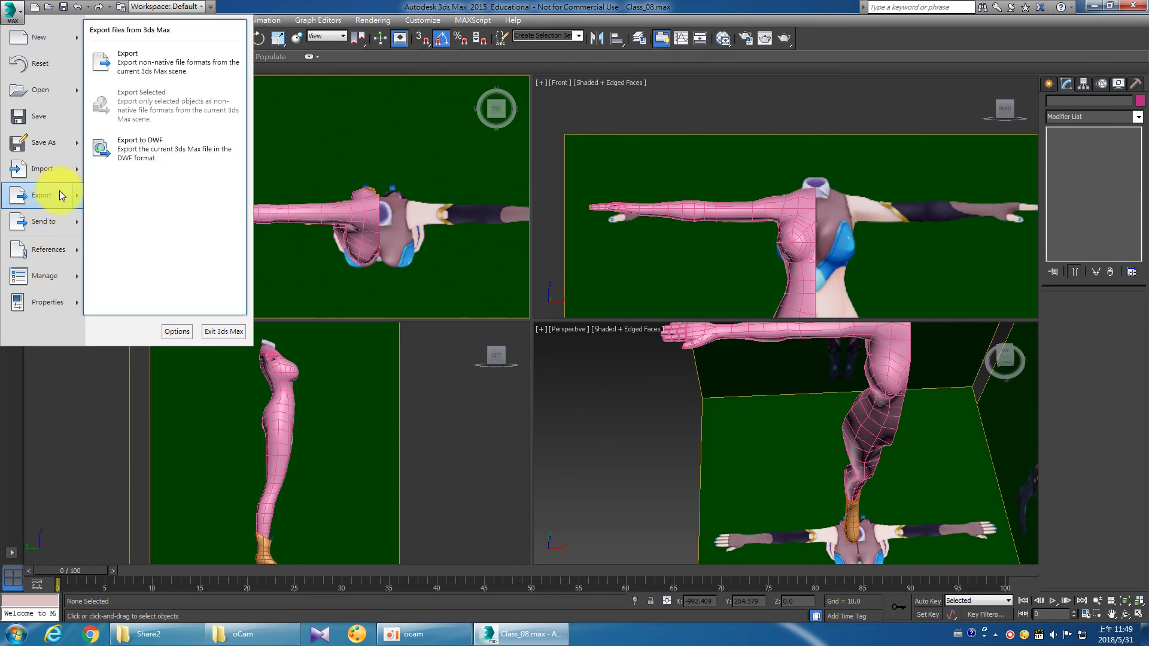
{"action": "mouse_move", "coordinate": [42, 169]}
{"action": "left_click", "coordinate": [144, 99]}
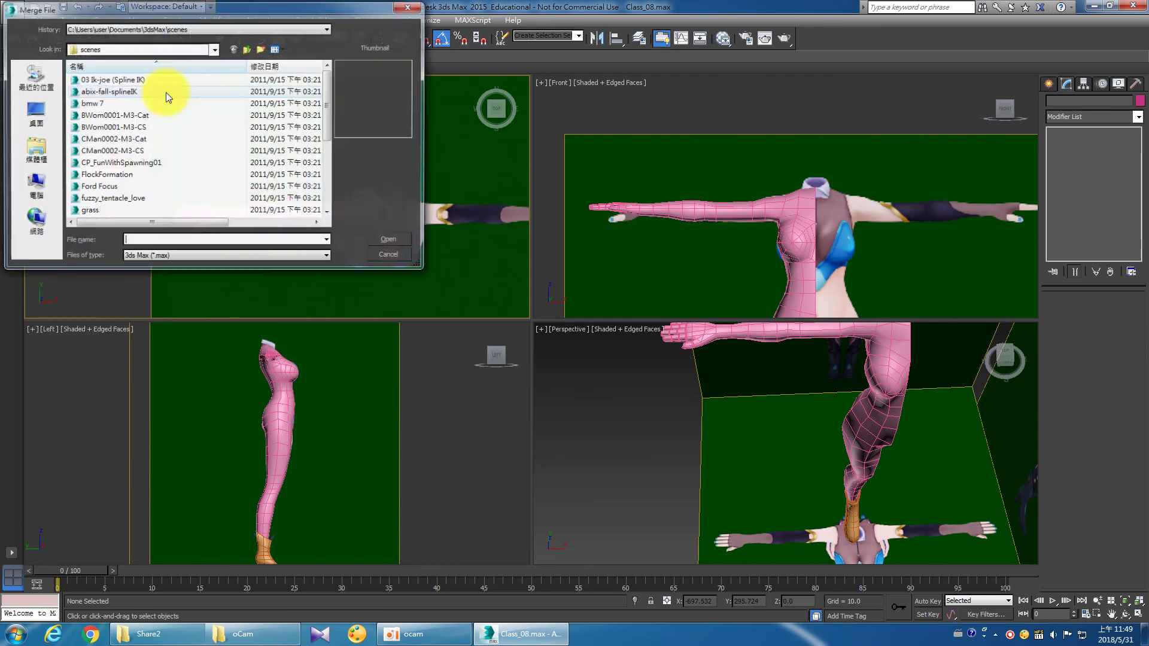
{"action": "left_click_drag", "start_coordinate": [332, 139], "coordinate": [328, 243]}
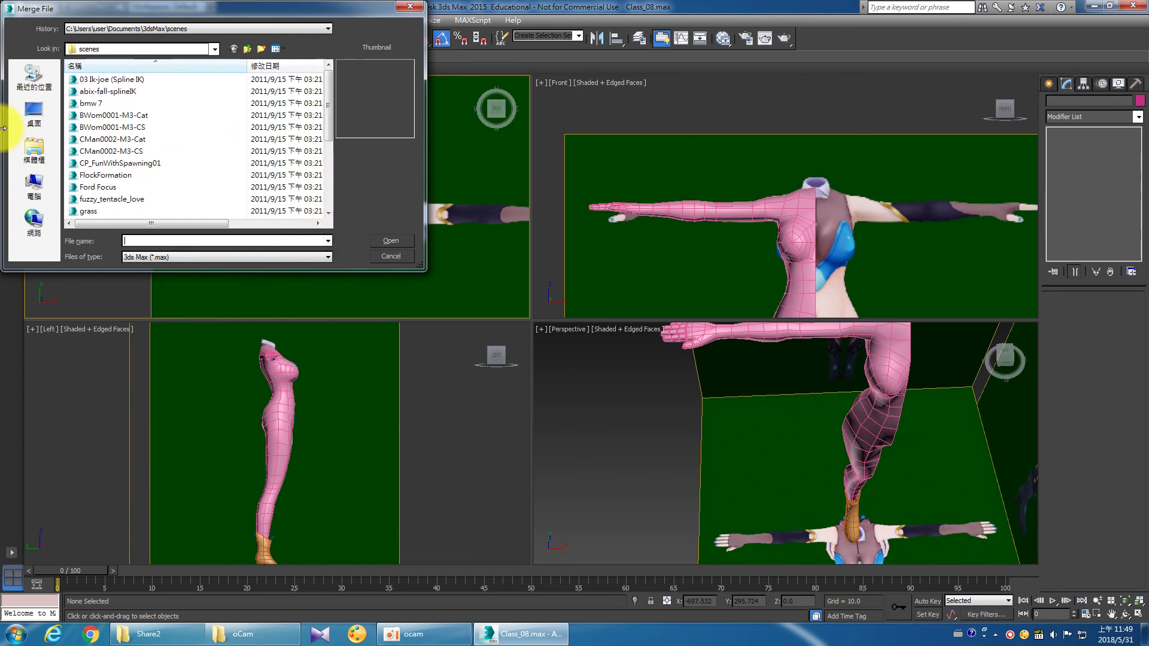
{"action": "left_click", "coordinate": [30, 117]}
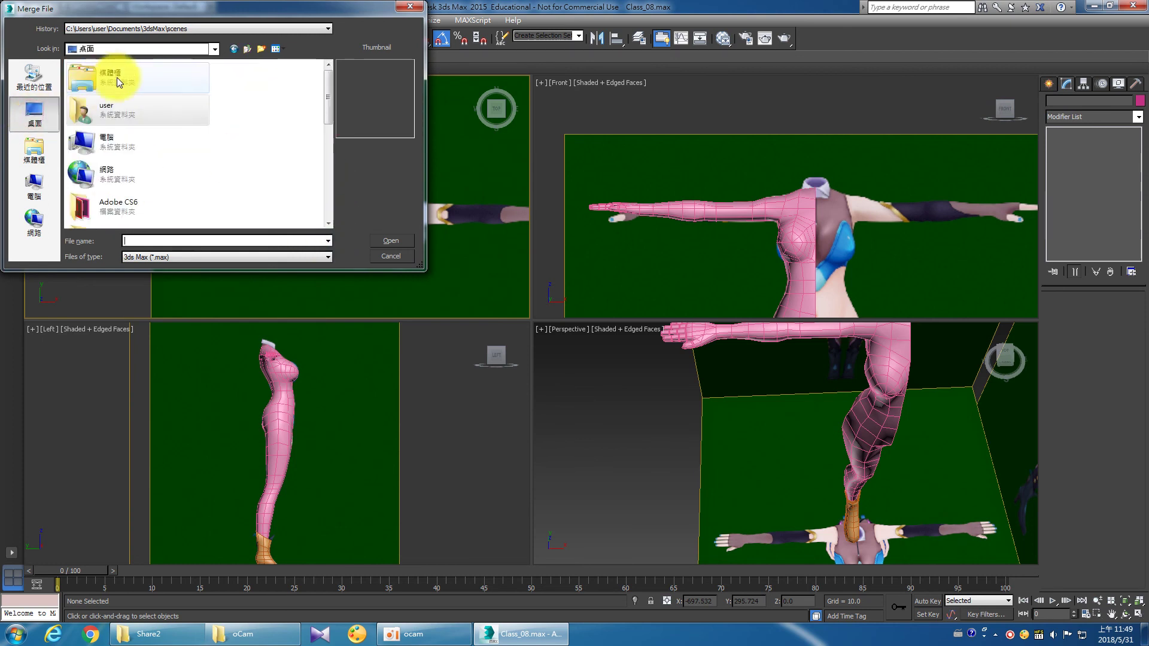
{"action": "left_click", "coordinate": [333, 134]}
{"action": "double_click", "coordinate": [90, 159]}
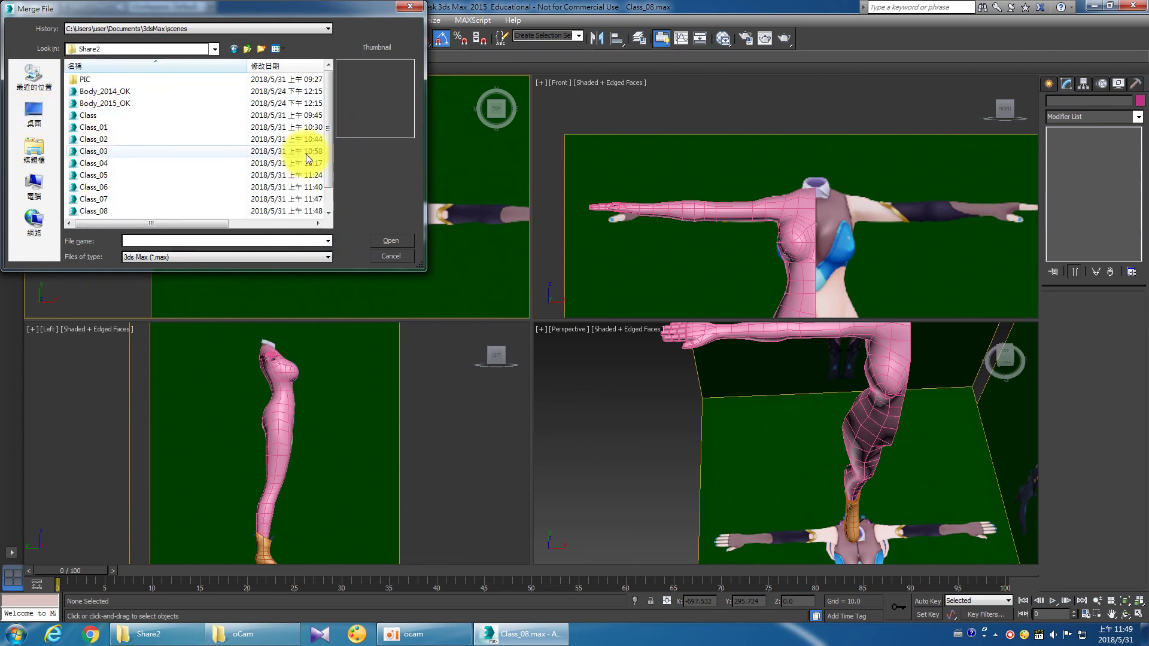
{"action": "left_click_drag", "start_coordinate": [325, 153], "coordinate": [325, 219]}
{"action": "left_click", "coordinate": [101, 203]}
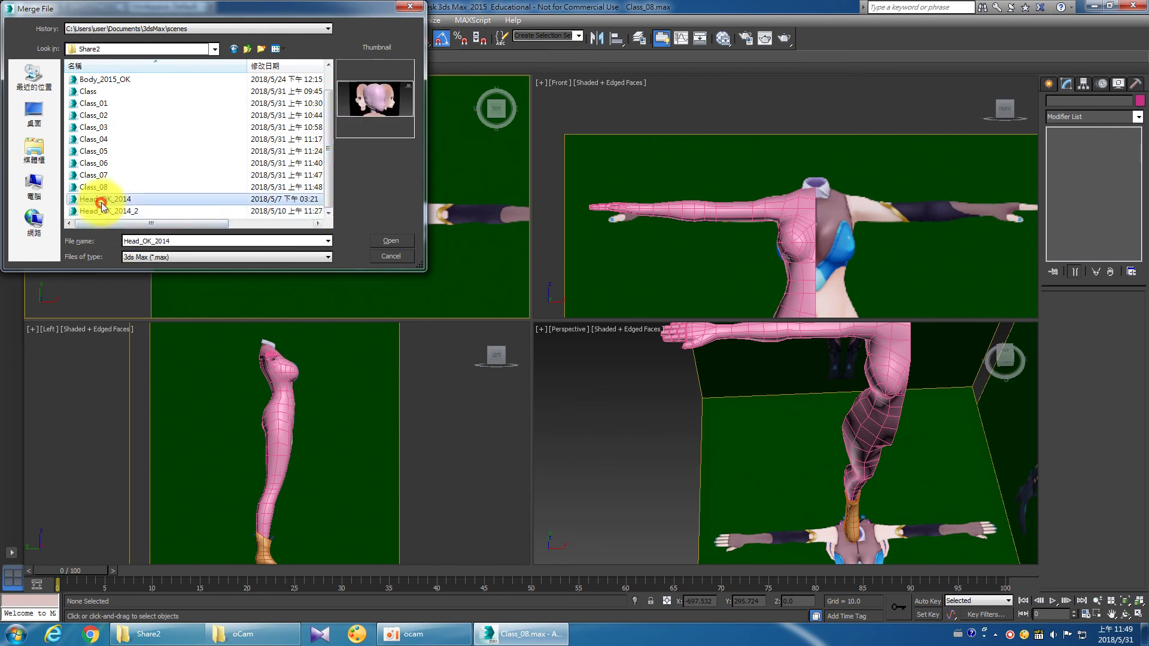
{"action": "left_click", "coordinate": [391, 240]}
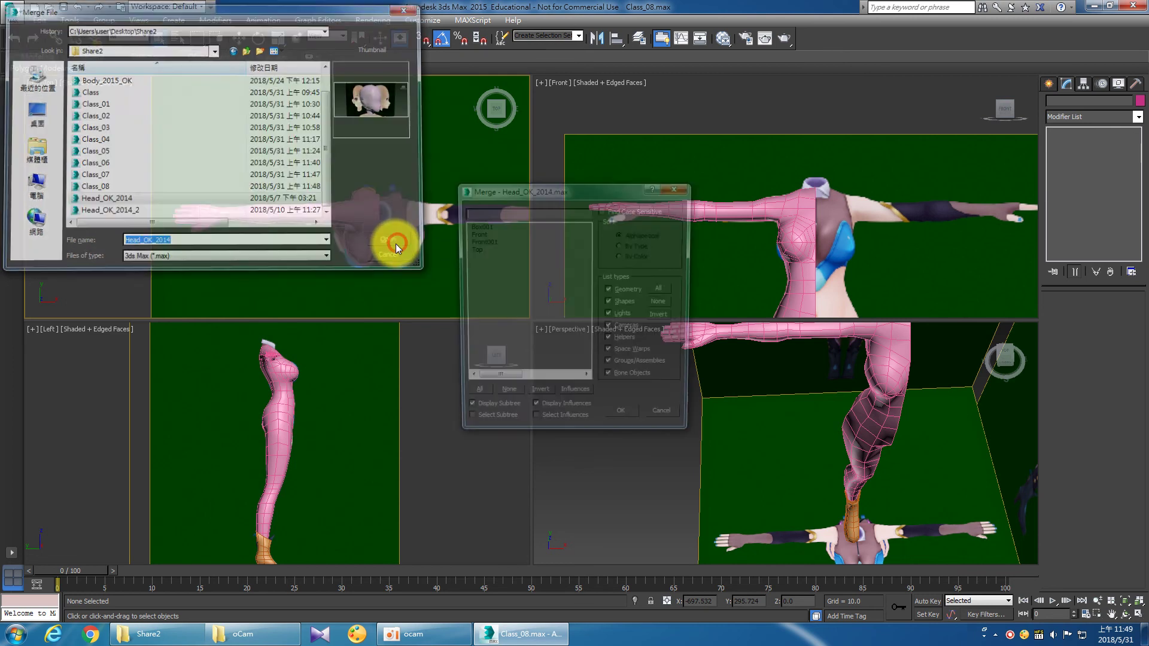
{"action": "left_click", "coordinate": [498, 225]}
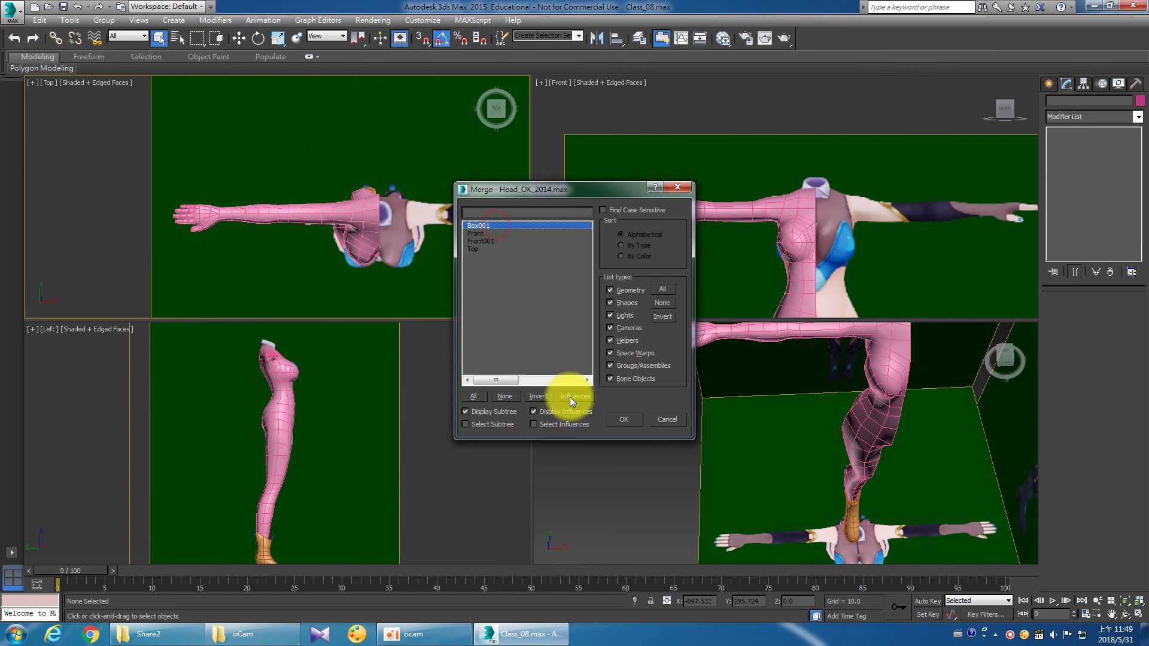
{"action": "left_click", "coordinate": [612, 418]}
Accept renaming the merged head to Box002 and orbit to inspect it from below.
{"action": "left_click", "coordinate": [494, 366]}
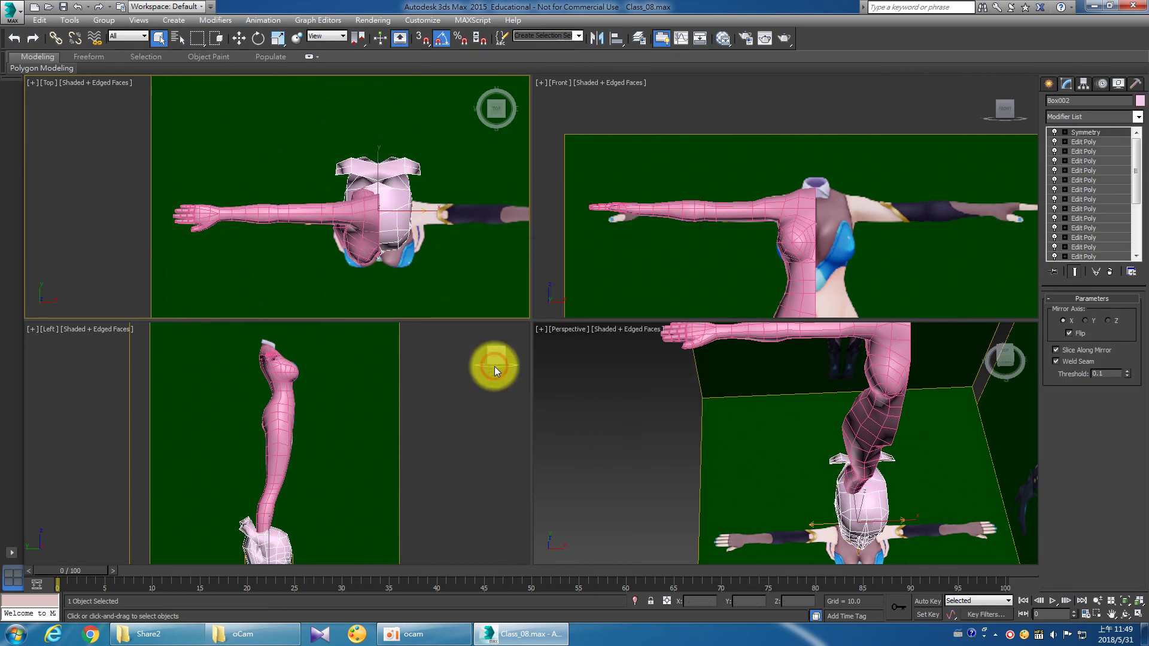
{"action": "scroll", "coordinate": [403, 239], "scroll_direction": "up", "scroll_amount": 3}
{"action": "right_click", "coordinate": [794, 472]}
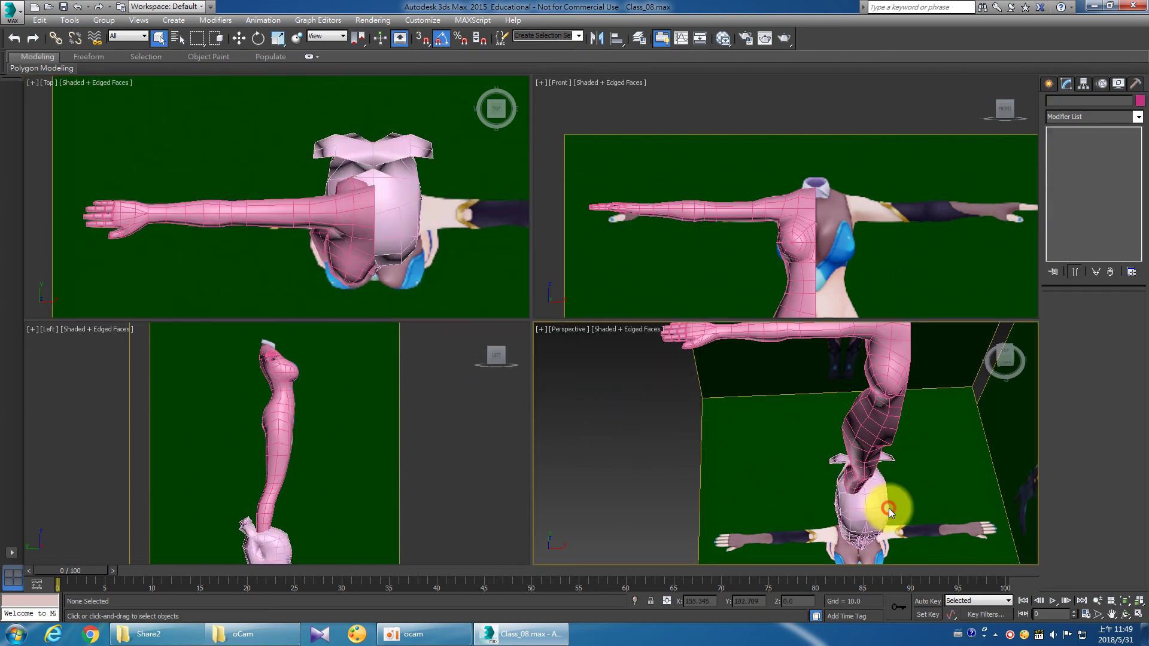
{"action": "key", "text": "z"}
{"action": "key", "text": "ctrl+r"}
{"action": "mouse_move", "coordinate": [746, 459]}
{"action": "left_mouse_down"}
{"action": "mouse_move", "coordinate": [800, 423]}
{"action": "mouse_move", "coordinate": [959, 369]}
{"action": "mouse_move", "coordinate": [976, 399]}
{"action": "mouse_move", "coordinate": [872, 402]}
{"action": "mouse_move", "coordinate": [802, 389]}
{"action": "mouse_move", "coordinate": [828, 423]}
{"action": "mouse_move", "coordinate": [902, 412]}
{"action": "mouse_move", "coordinate": [820, 397]}
{"action": "left_mouse_up"}
Select the merged Box002 head in the Top view and delete it.
{"action": "left_click", "coordinate": [9, 18]}
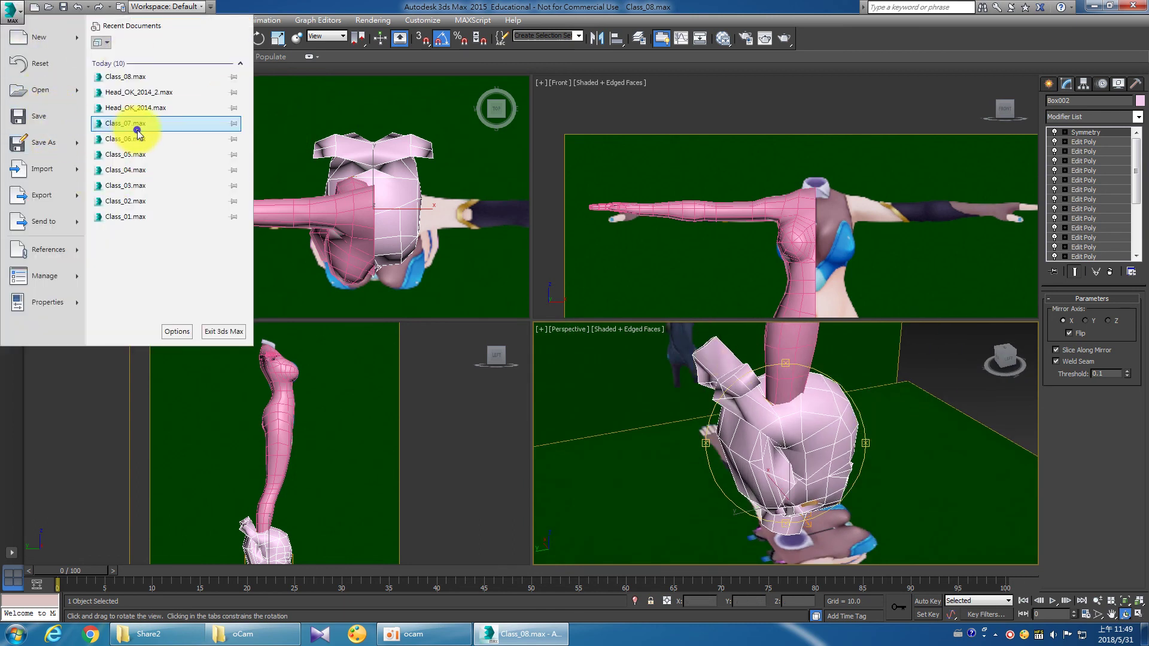
{"action": "left_click", "coordinate": [259, 134]}
{"action": "right_click", "coordinate": [317, 144]}
{"action": "left_click", "coordinate": [347, 151]}
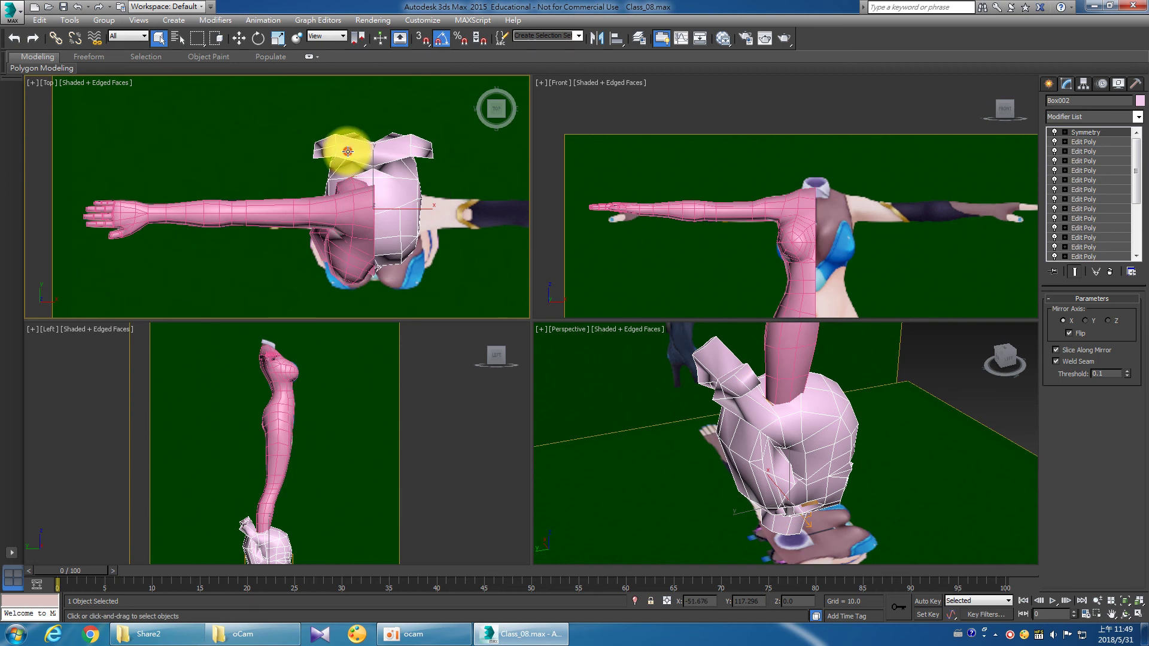
{"action": "key", "text": "Delete"}
Look through the Export and Import dialogs, closing both without changes.
{"action": "left_click", "coordinate": [11, 12]}
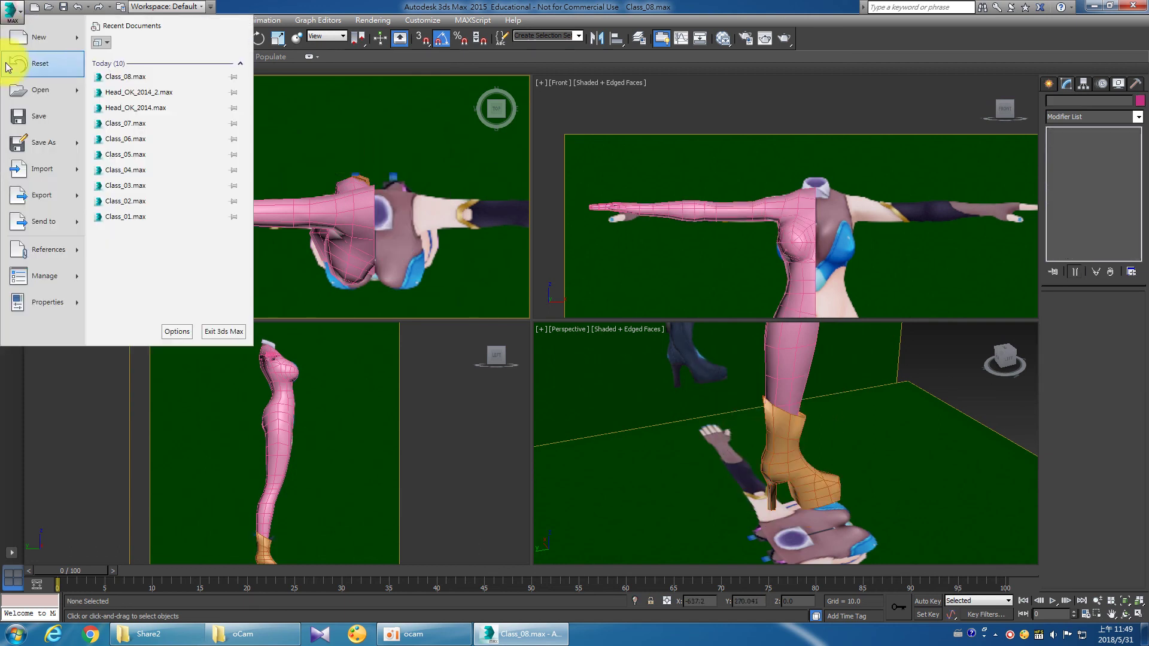
{"action": "left_click", "coordinate": [31, 200]}
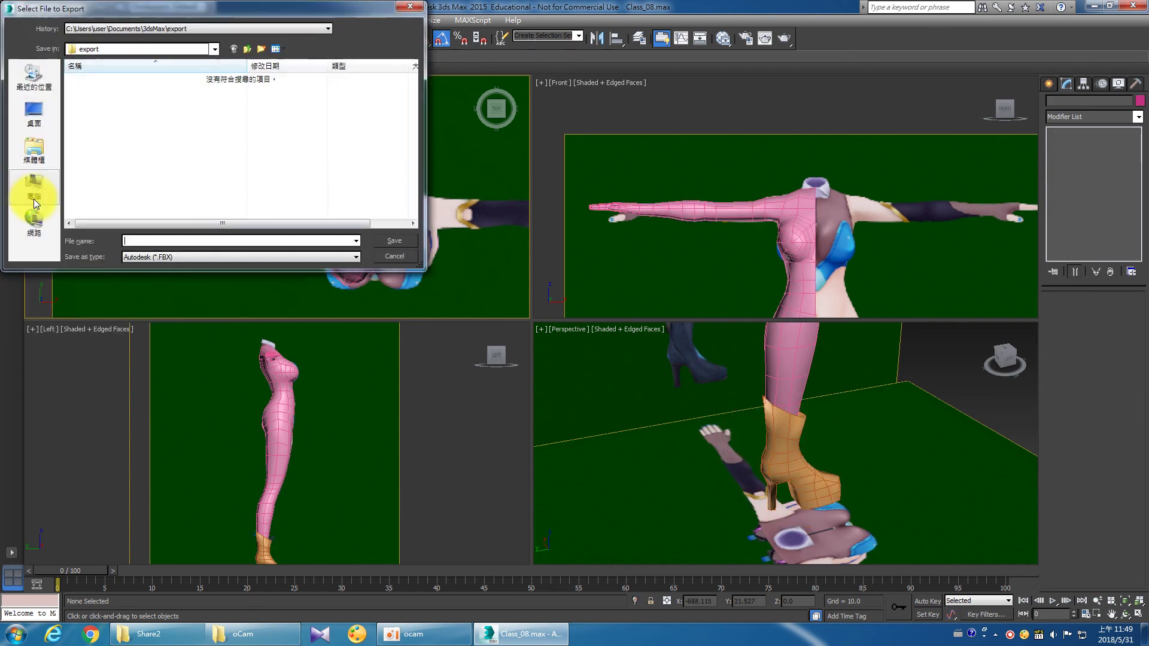
{"action": "left_click", "coordinate": [413, 259]}
{"action": "left_click", "coordinate": [5, 16]}
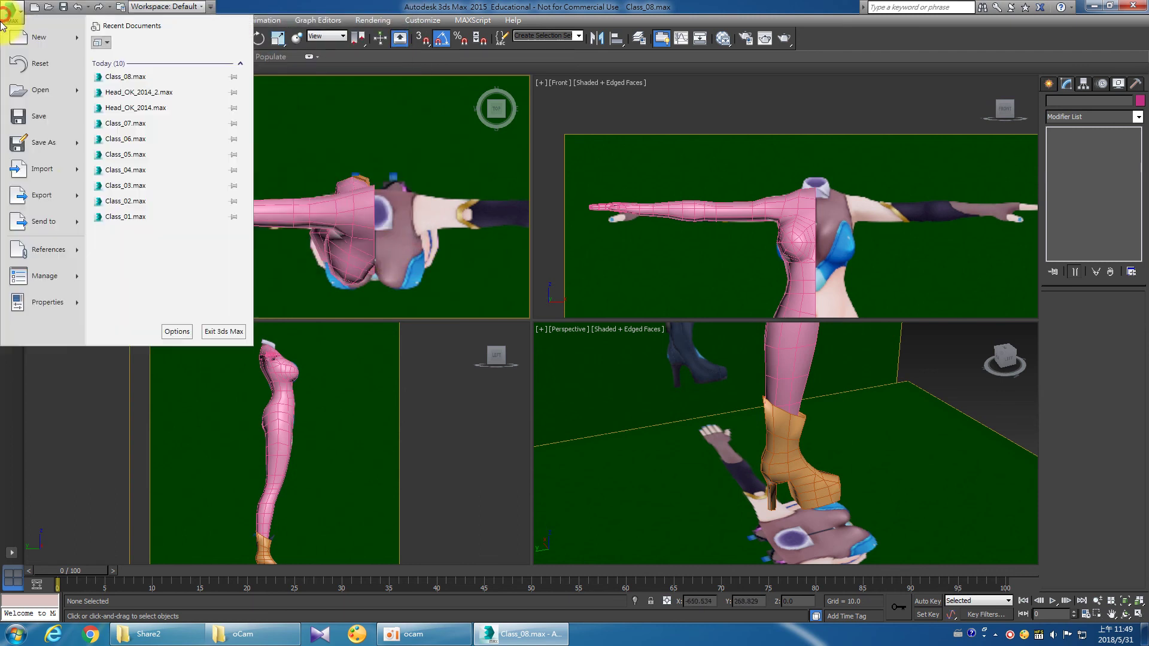
{"action": "left_click", "coordinate": [59, 174]}
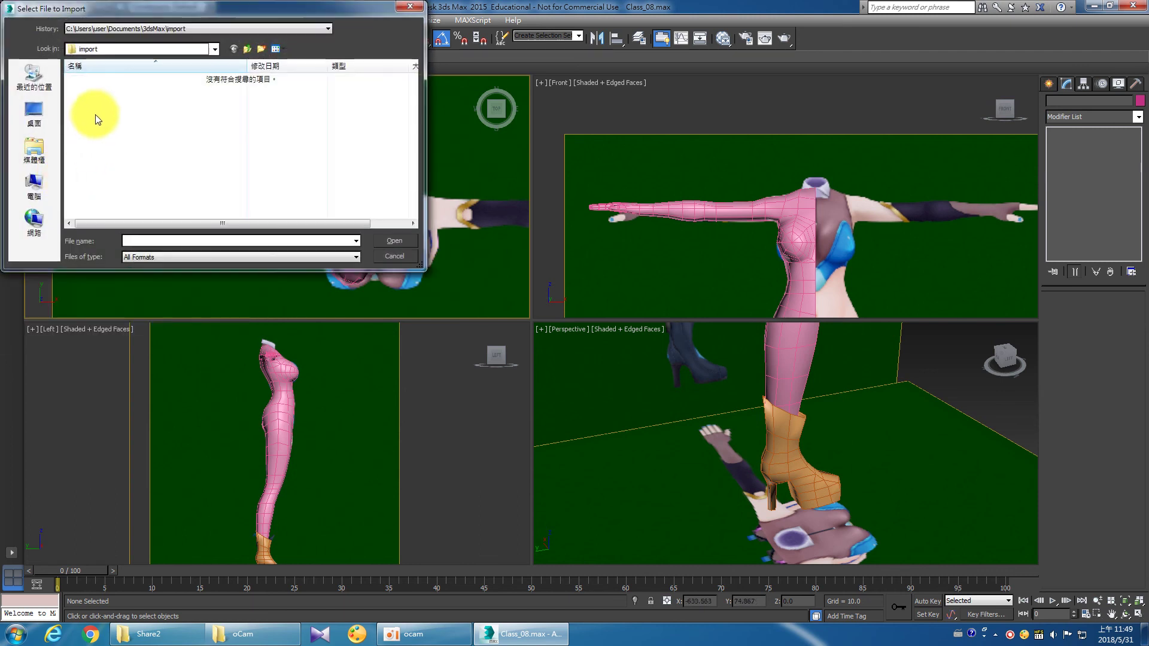
{"action": "left_click", "coordinate": [402, 9]}
Merge Box001 from Head_OK_2014_2.max, auto-renaming the duplicate, and orbit to check it.
{"action": "left_click", "coordinate": [12, 11]}
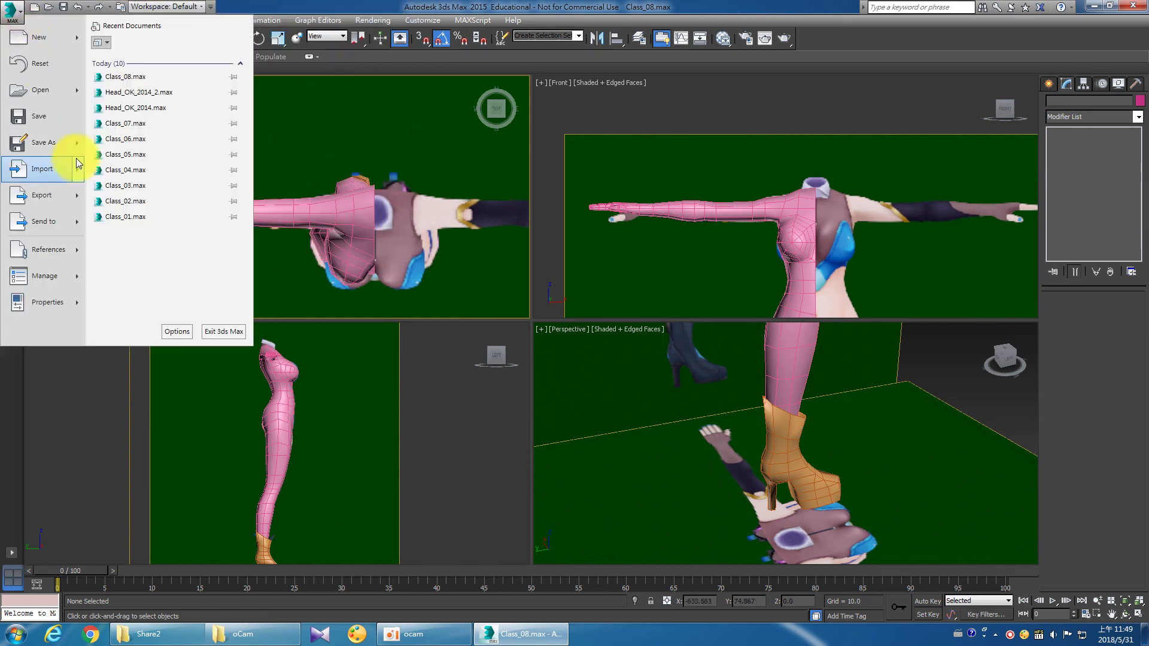
{"action": "mouse_move", "coordinate": [42, 168]}
{"action": "left_click", "coordinate": [110, 98]}
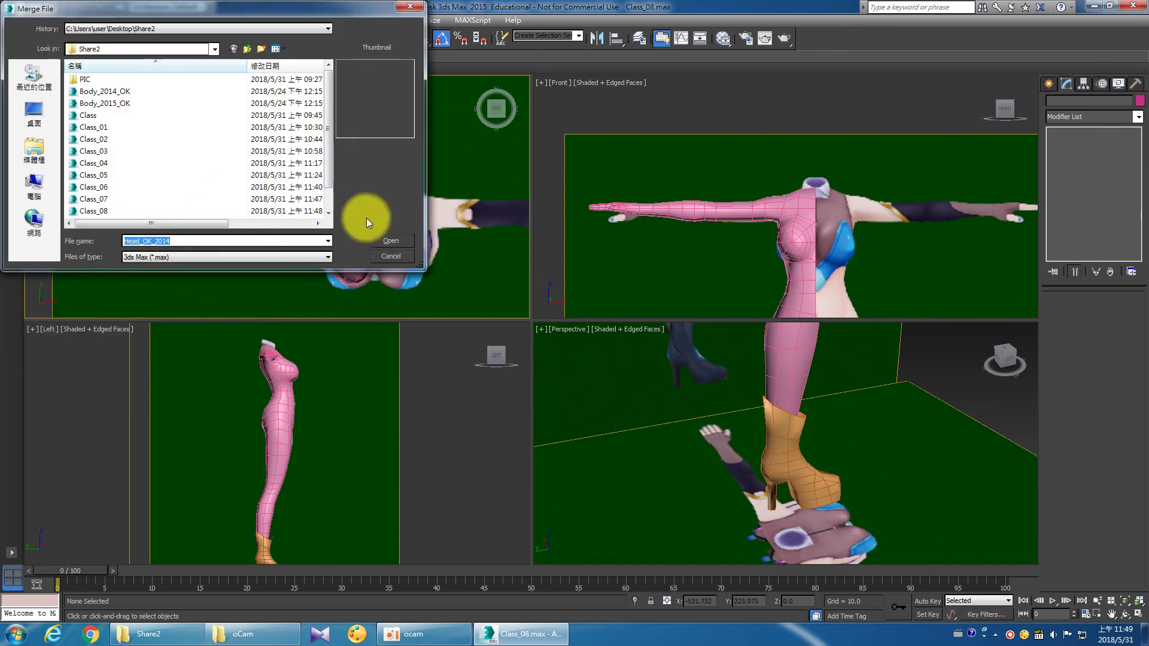
{"action": "scroll", "coordinate": [269, 204], "scroll_direction": "down", "scroll_amount": 1}
{"action": "left_click", "coordinate": [109, 209]}
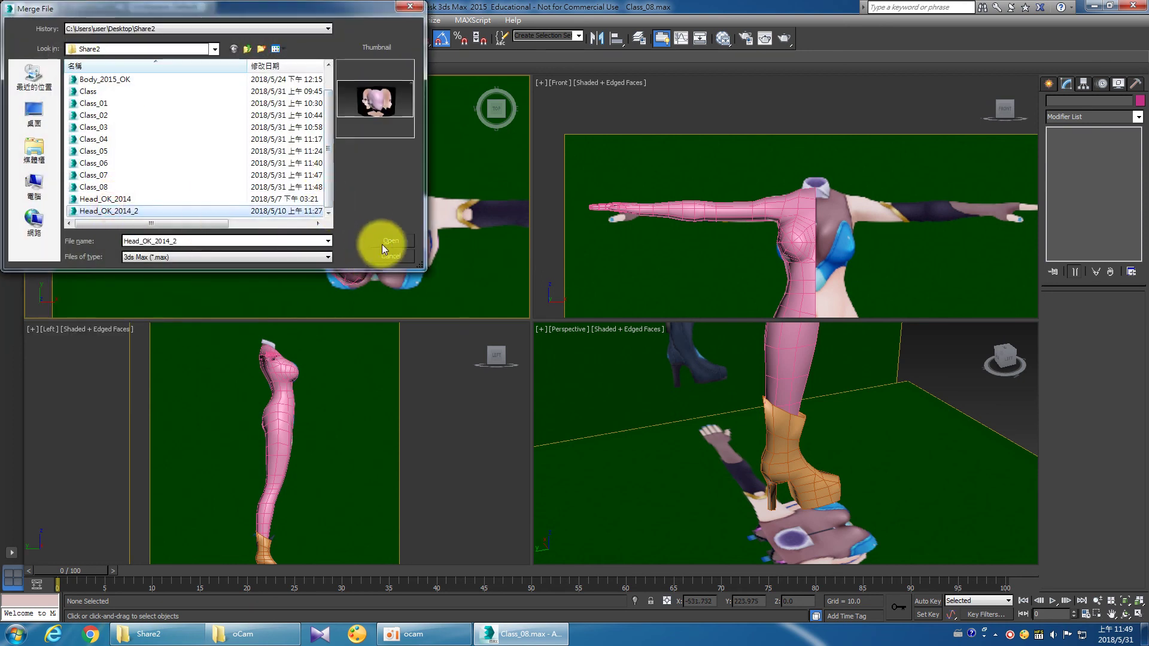
{"action": "left_click", "coordinate": [391, 241]}
{"action": "left_click", "coordinate": [483, 226]}
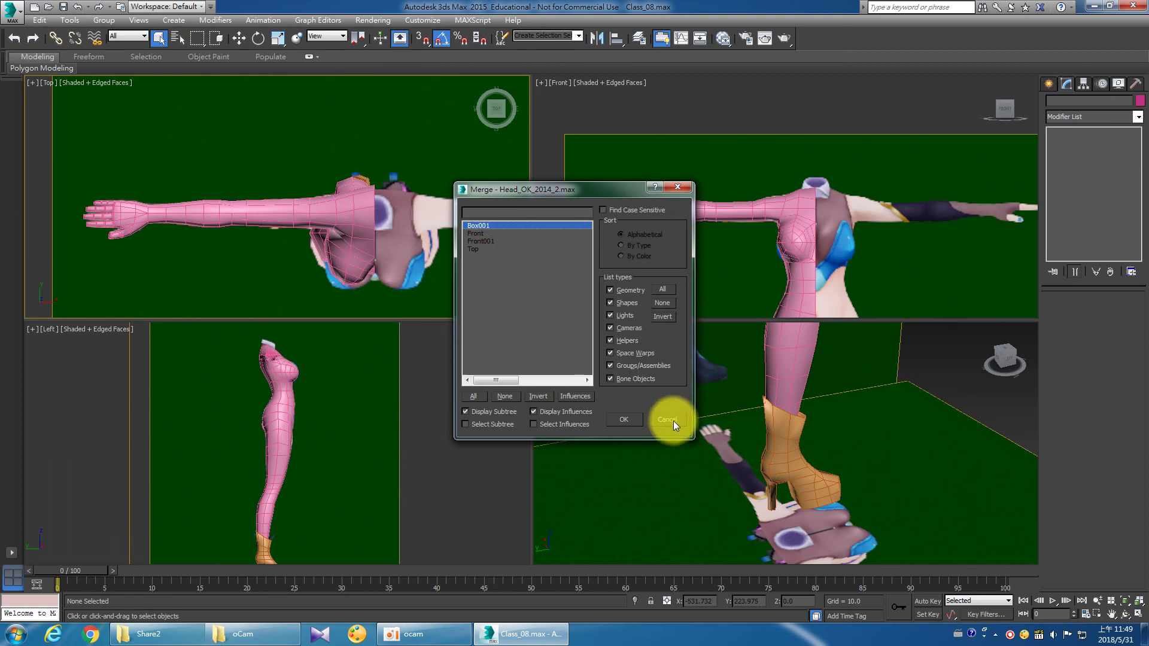
{"action": "left_click", "coordinate": [624, 418]}
{"action": "left_click", "coordinate": [501, 364]}
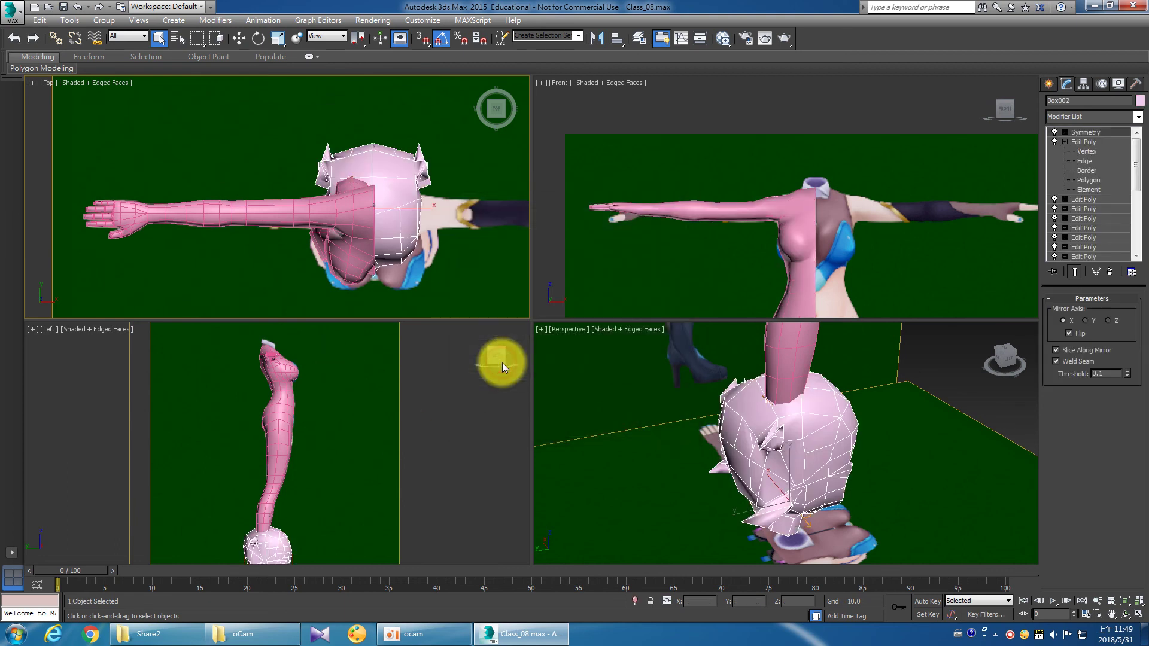
{"action": "left_click", "coordinate": [751, 440]}
{"action": "mouse_move", "coordinate": [759, 448]}
{"action": "middle_mouse_down", "text": "alt"}
{"action": "mouse_move", "coordinate": [556, 423]}
{"action": "mouse_move", "coordinate": [546, 437]}
{"action": "mouse_move", "coordinate": [698, 454]}
{"action": "middle_mouse_up", "text": "alt"}
{"action": "left_click", "coordinate": [13, 9]}
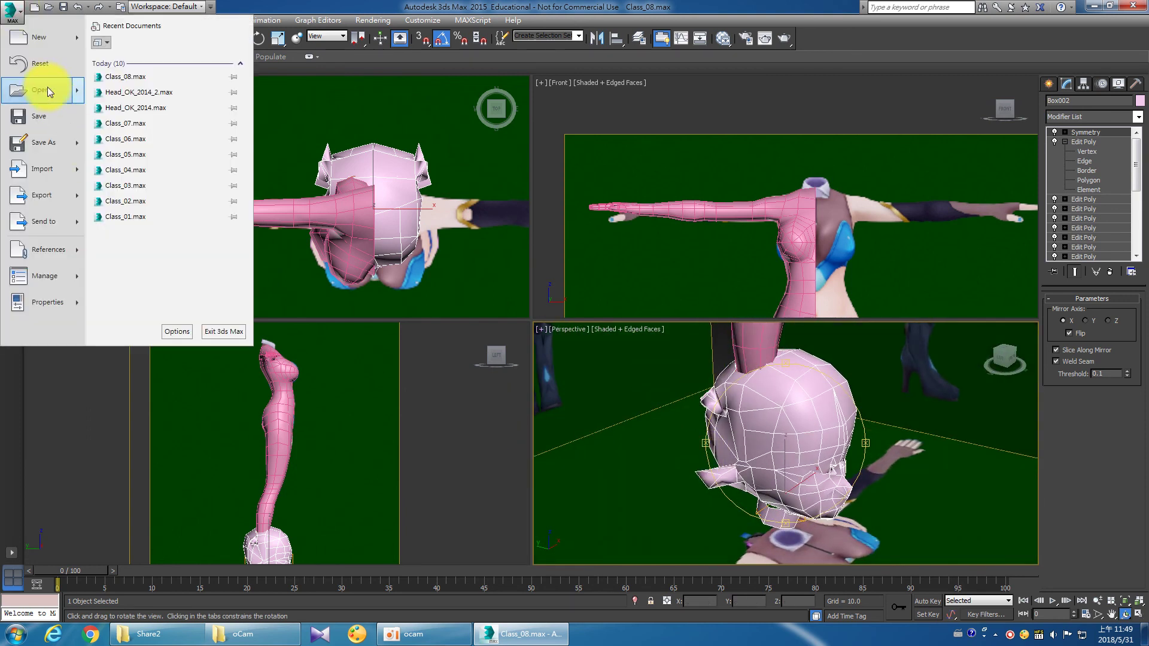
Open Head_OK_2014_2.max without saving the current scene, adopting the file's unit scale.
{"action": "left_click", "coordinate": [49, 88]}
{"action": "left_click", "coordinate": [554, 330]}
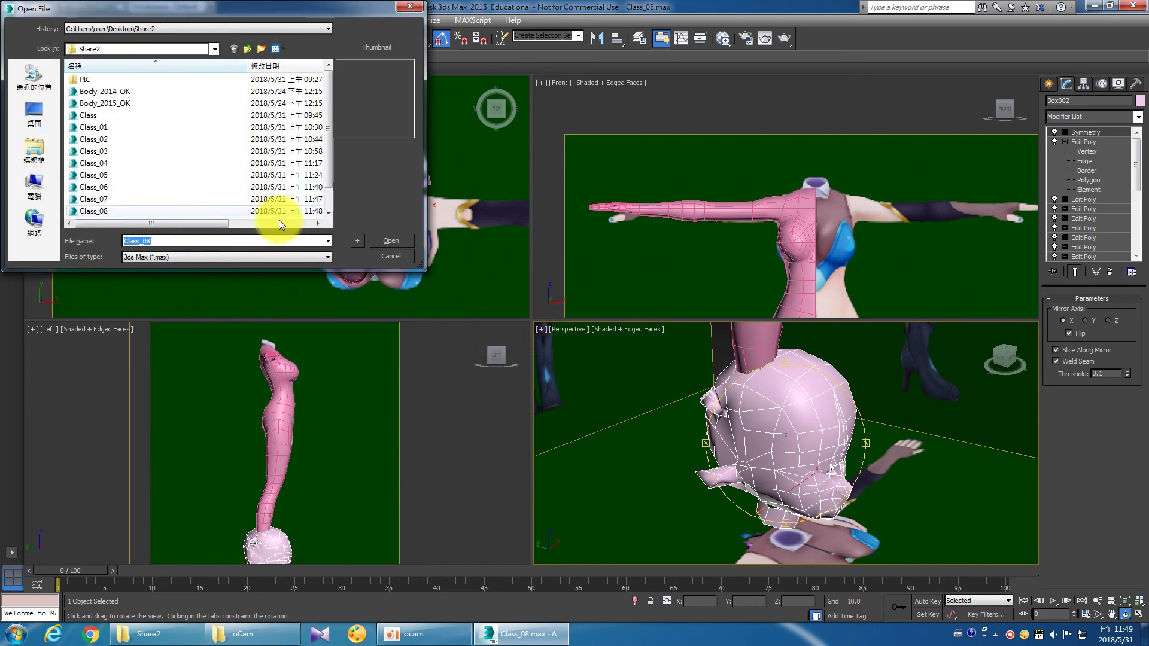
{"action": "scroll", "coordinate": [325, 210], "scroll_direction": "down", "scroll_amount": 1}
{"action": "left_click", "coordinate": [128, 211]}
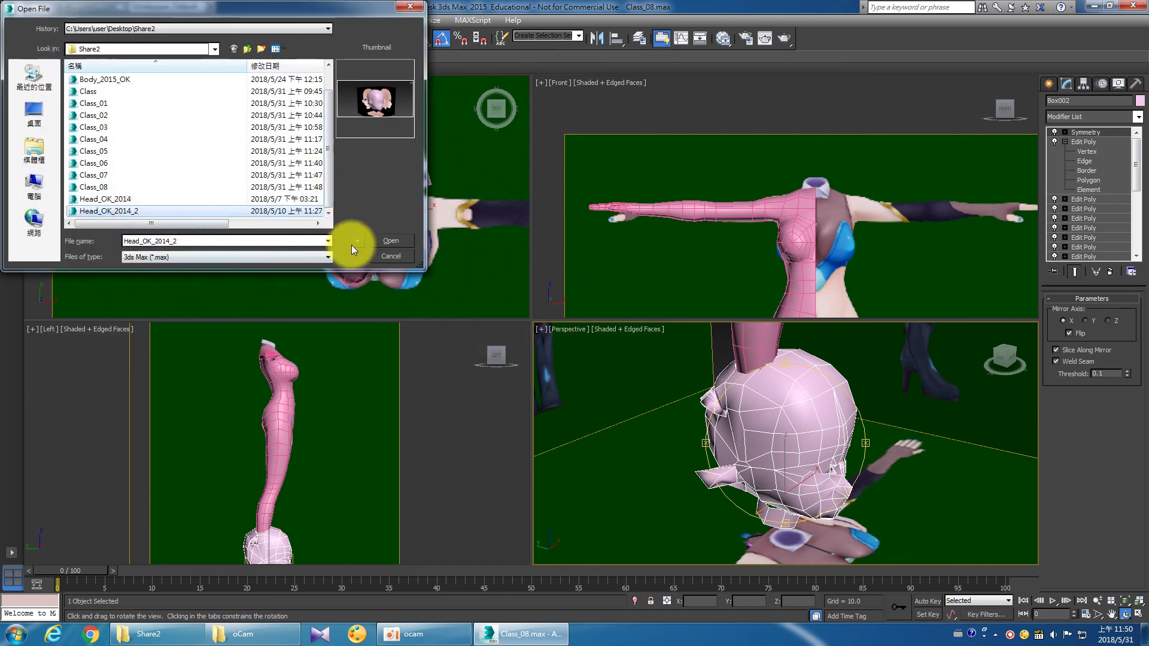
{"action": "left_click", "coordinate": [379, 243]}
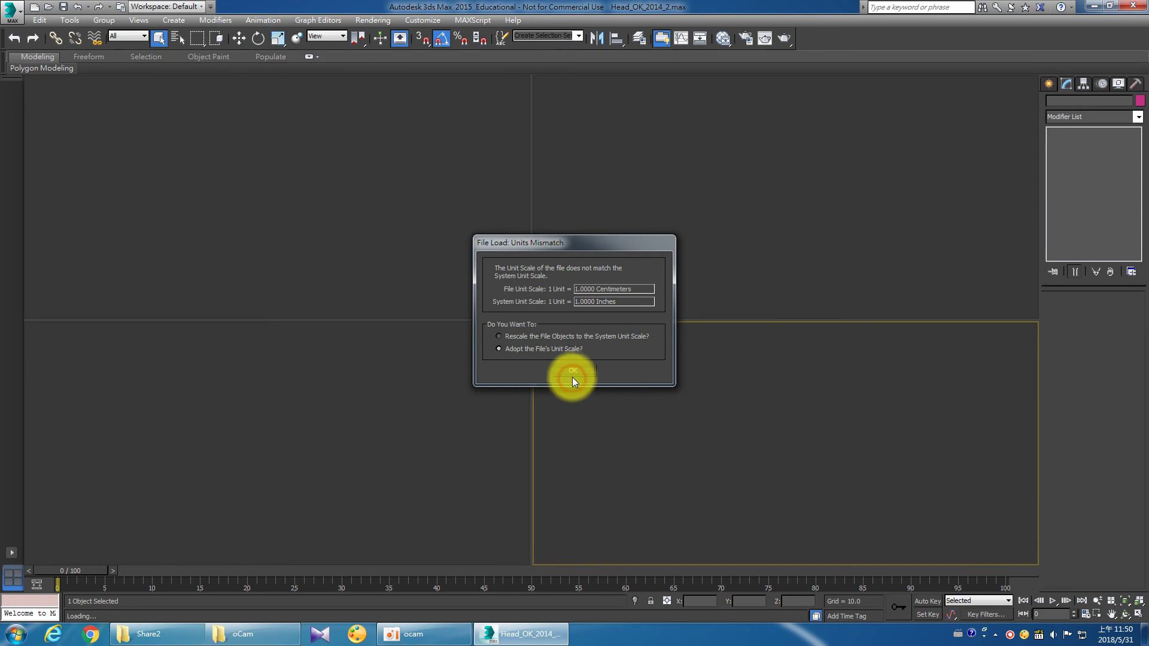
{"action": "left_click", "coordinate": [572, 376]}
Select the head, delete its Symmetry modifier, and orbit around the half-head.
{"action": "left_click", "coordinate": [569, 314]}
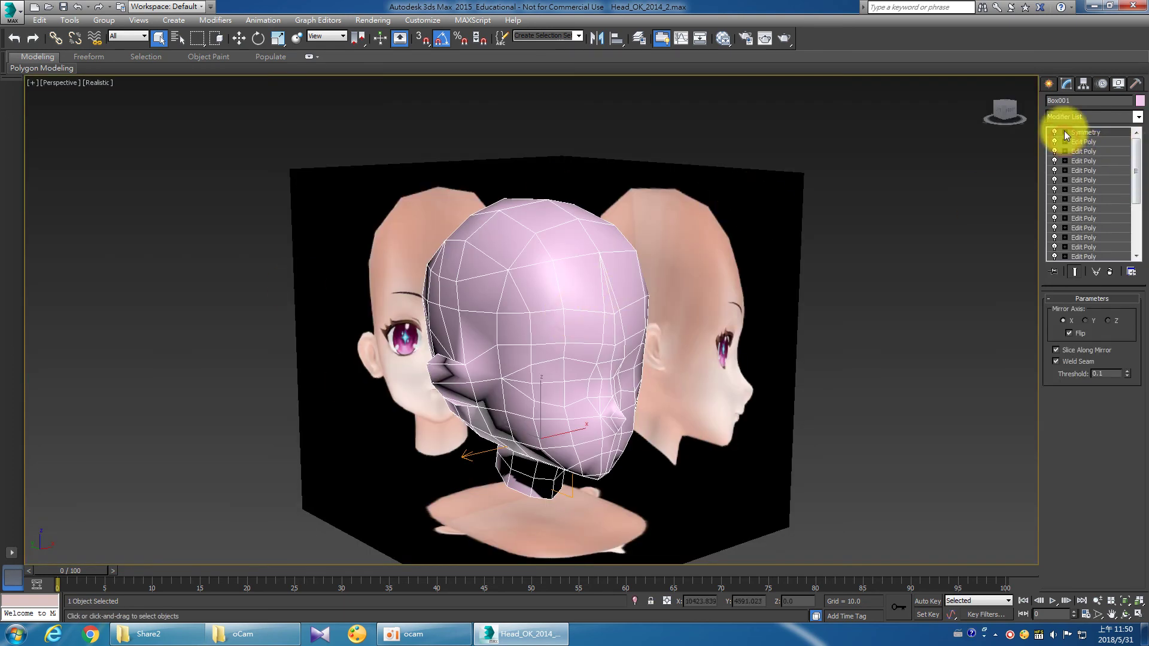
{"action": "left_click", "coordinate": [1110, 273]}
{"action": "key", "text": "ctrl+r"}
{"action": "mouse_move", "coordinate": [768, 414]}
{"action": "left_mouse_down"}
{"action": "mouse_move", "coordinate": [590, 402]}
{"action": "mouse_move", "coordinate": [474, 372]}
{"action": "mouse_move", "coordinate": [595, 402]}
{"action": "left_mouse_up"}
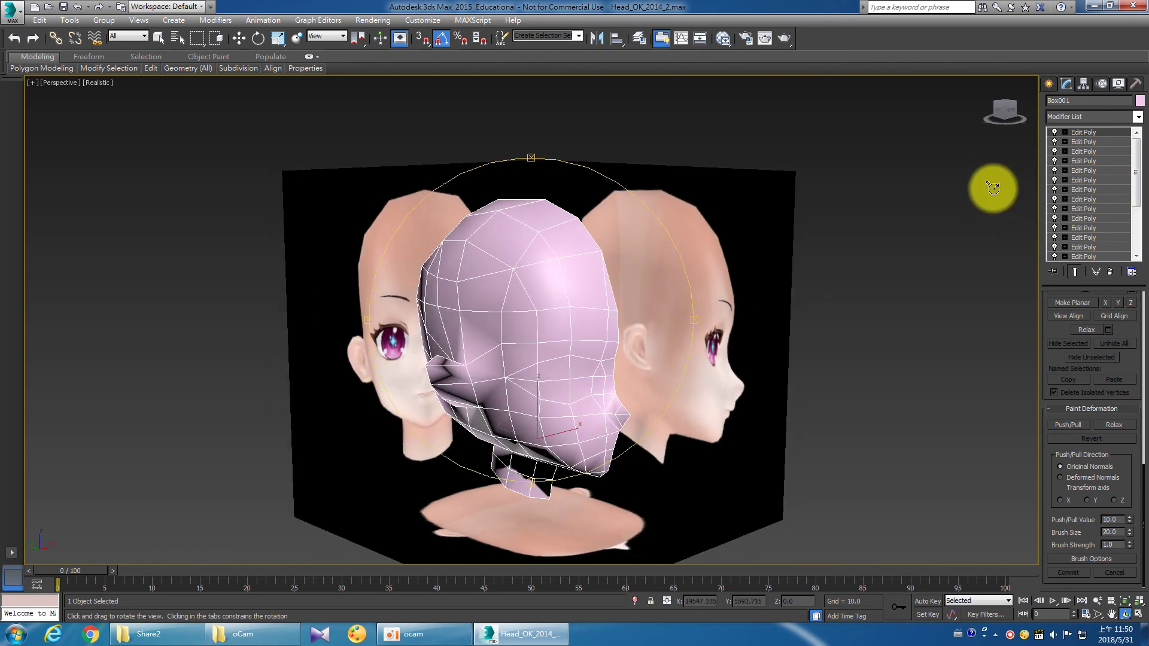
Collapse All on the head's modifier stack and confirm.
{"action": "left_click", "coordinate": [1115, 117]}
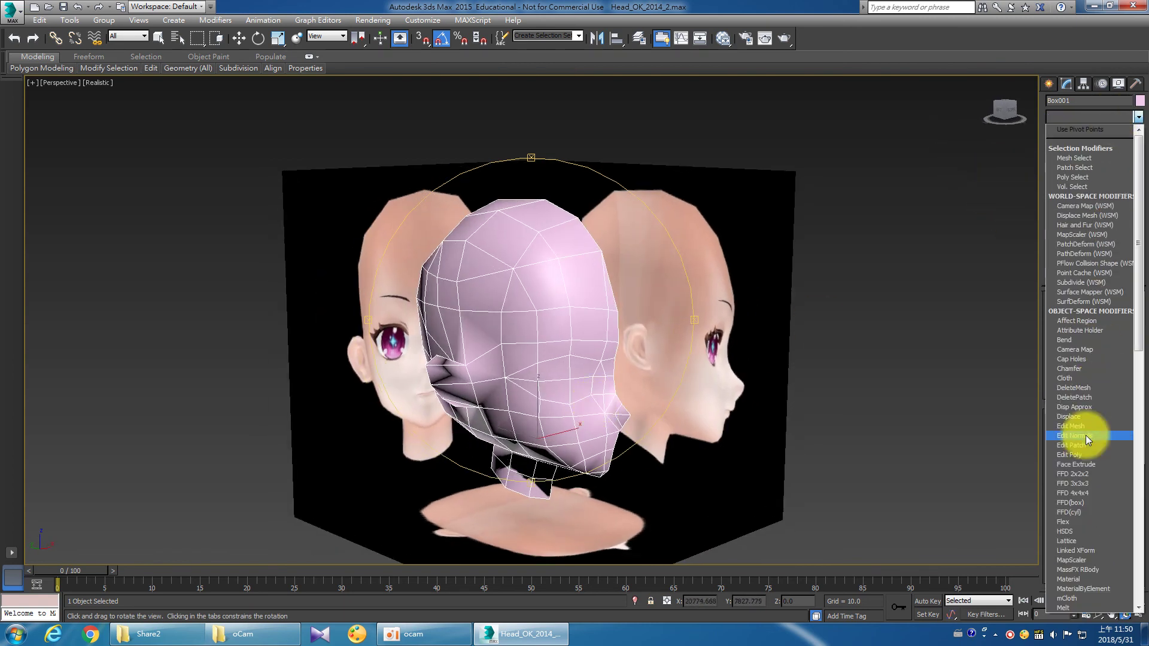
{"action": "left_click", "coordinate": [1112, 455]}
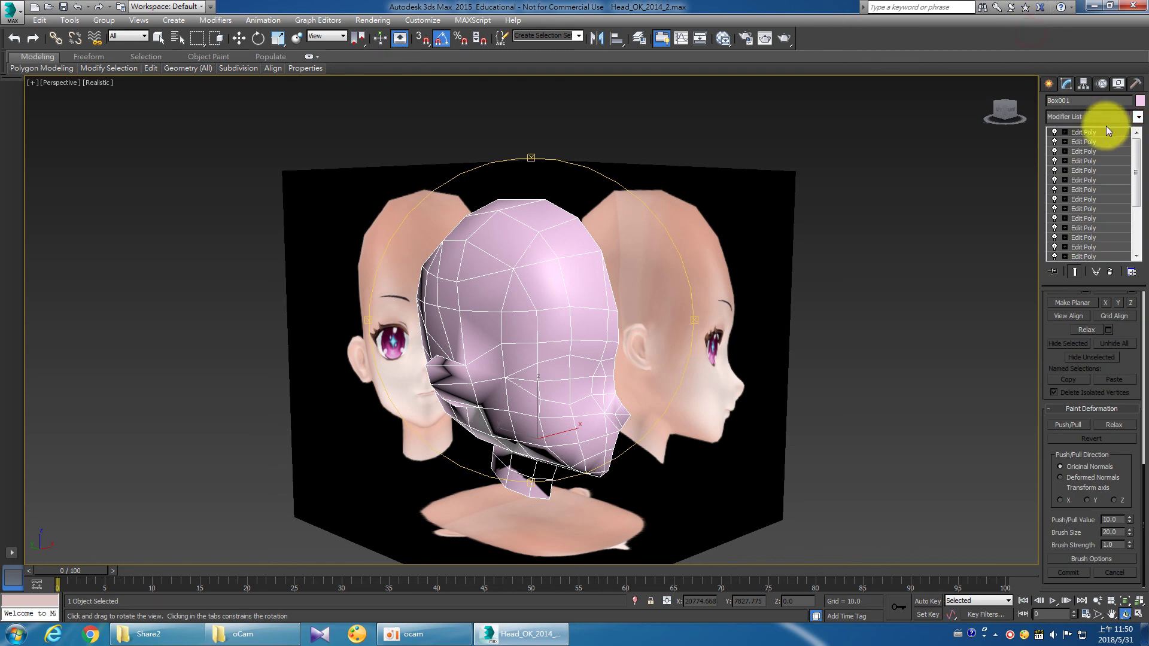
{"action": "right_click", "coordinate": [1100, 131]}
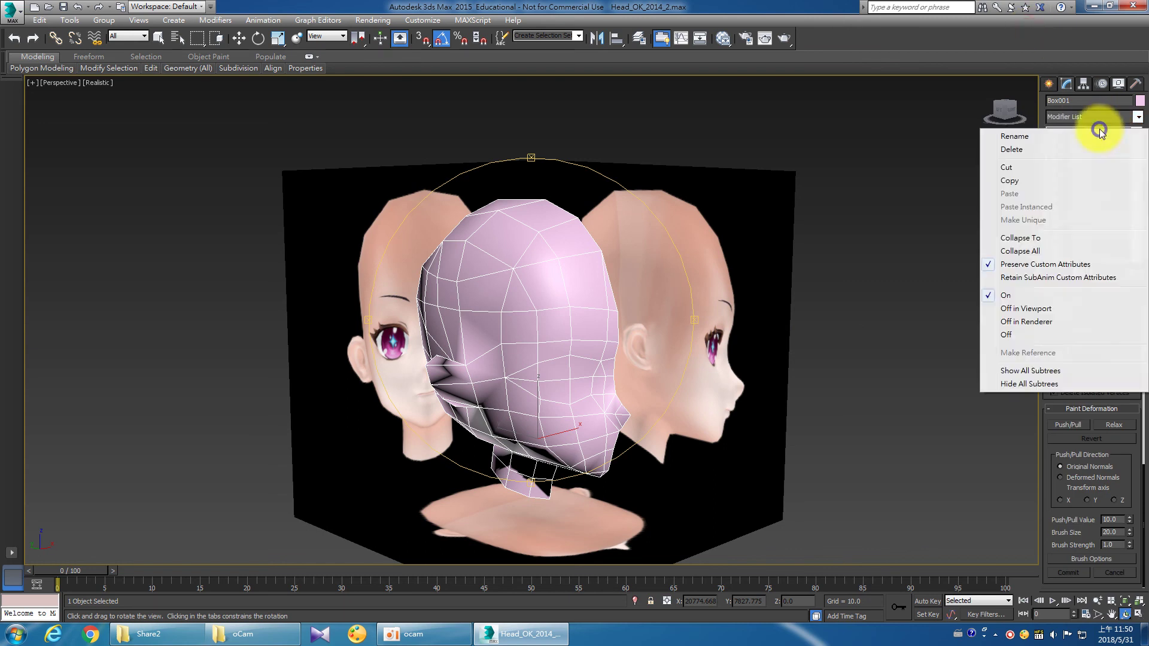
{"action": "left_click", "coordinate": [1014, 252]}
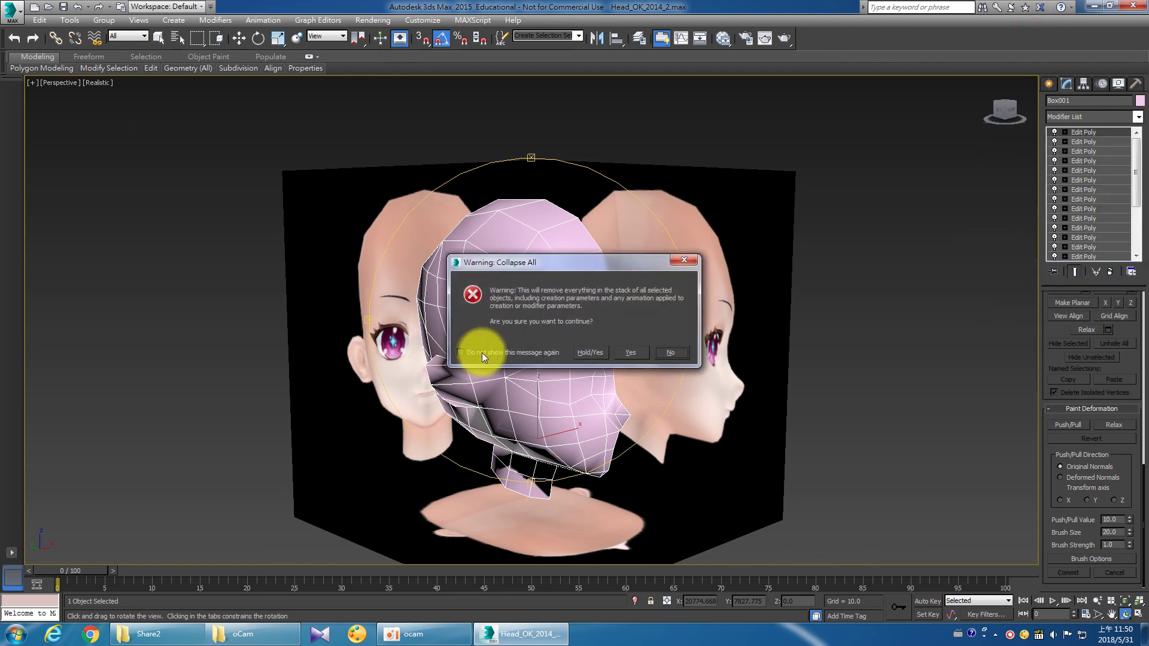
{"action": "left_click", "coordinate": [595, 353]}
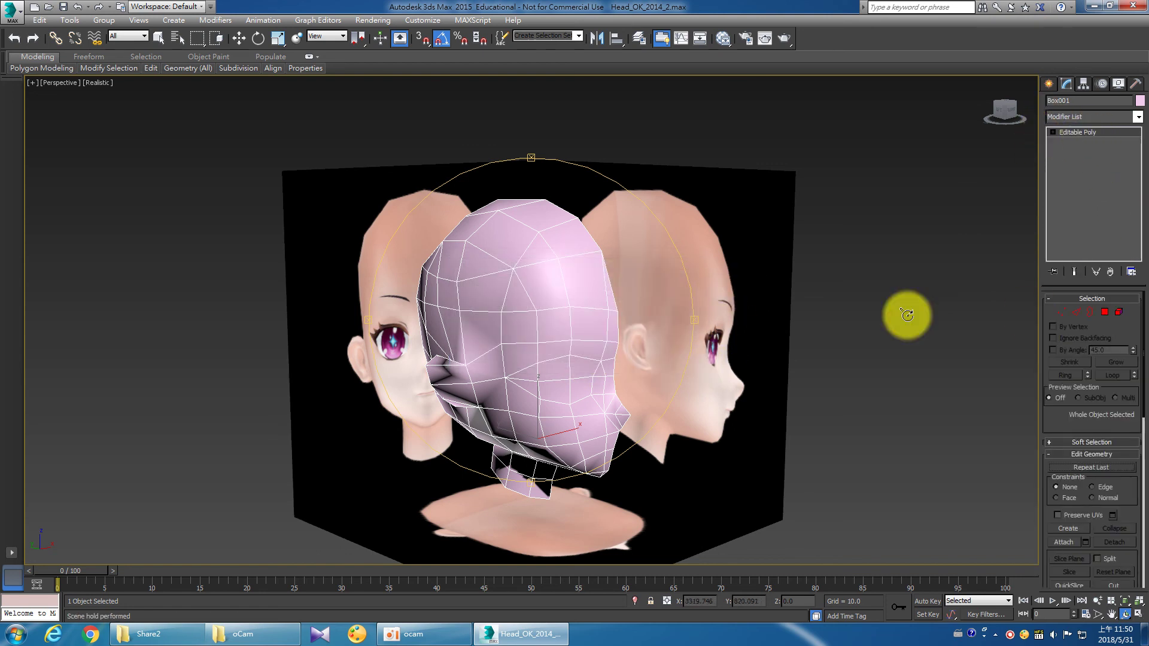
Convert the head to Editable Poly from the viewport quad menu.
{"action": "key", "text": "q"}
{"action": "right_click", "coordinate": [552, 364]}
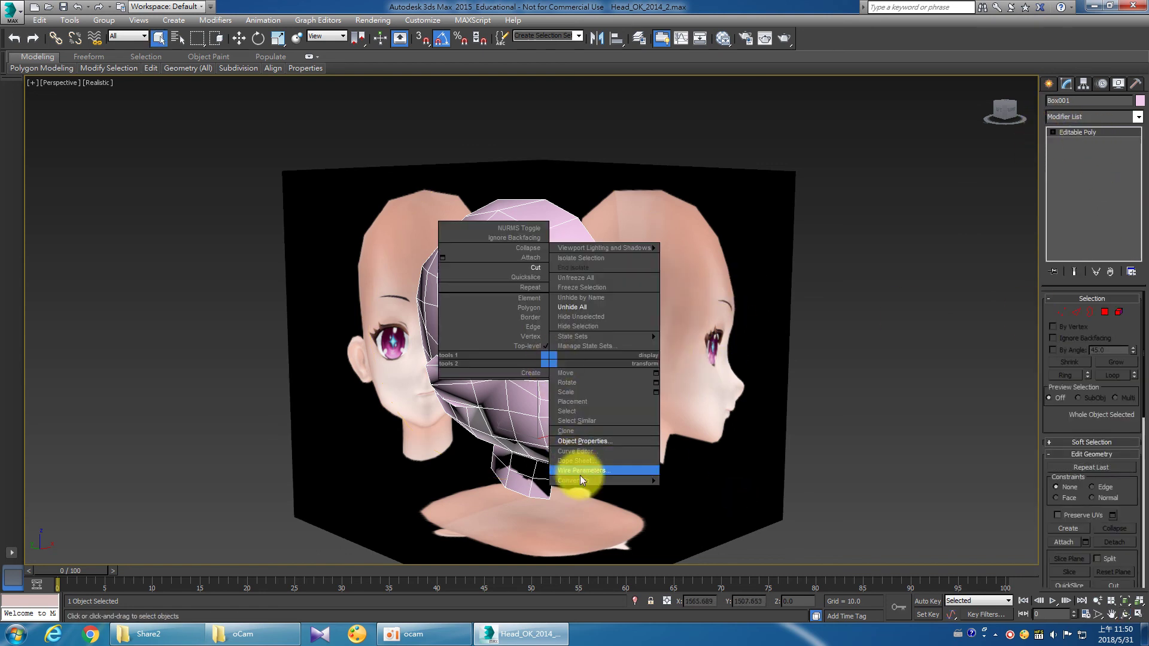
{"action": "mouse_move", "coordinate": [592, 479]}
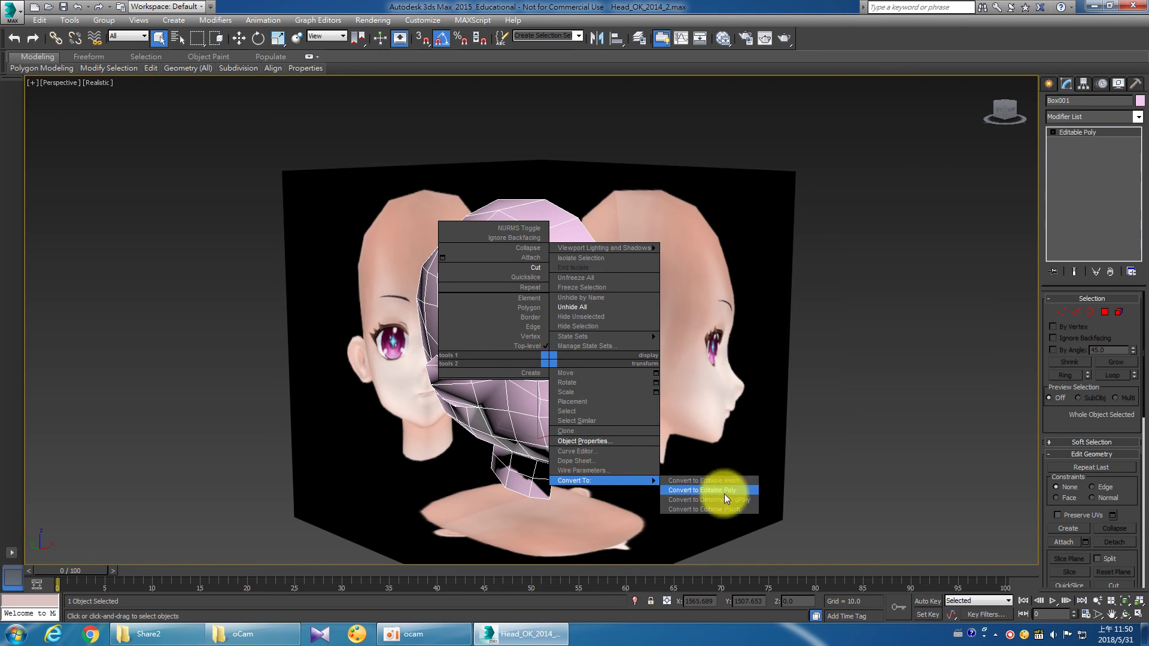
{"action": "left_click", "coordinate": [716, 490]}
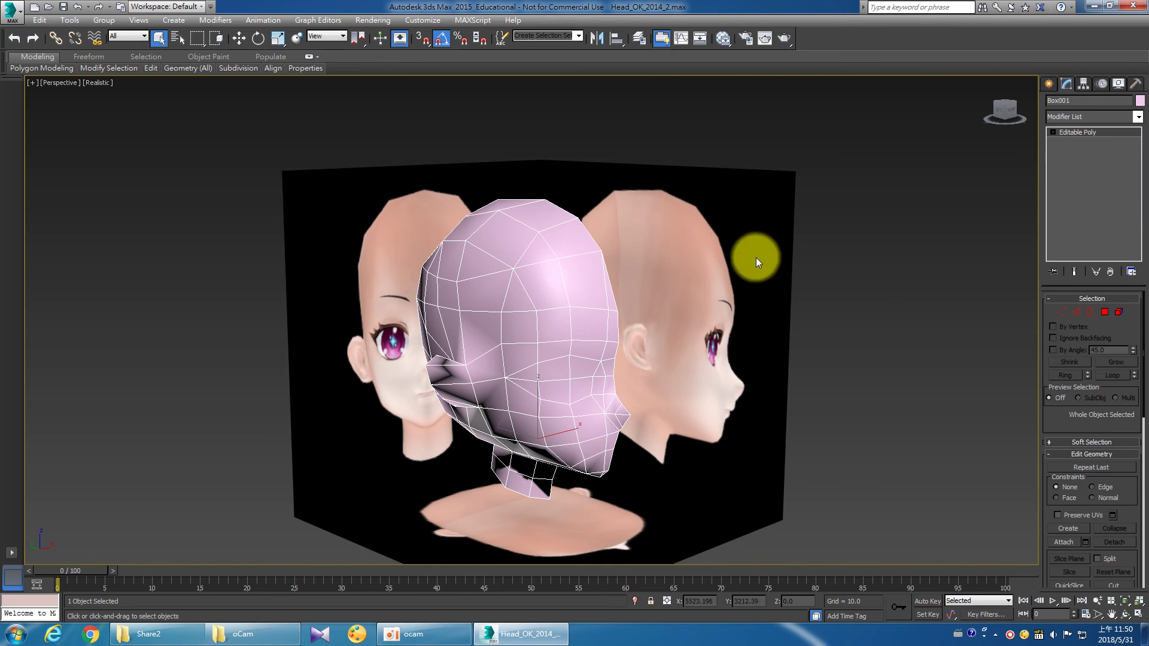
{"action": "left_click", "coordinate": [7, 8]}
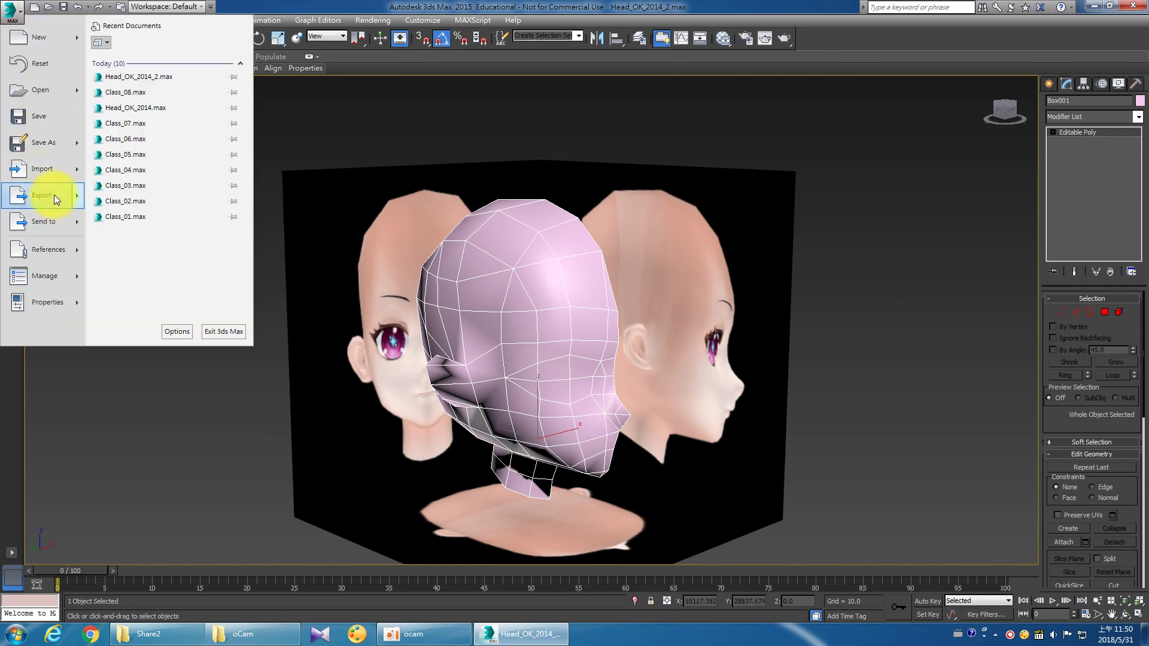
Save the head as Head_壓平.max, replacing OK_2014_2 in the file name.
{"action": "left_click", "coordinate": [52, 141]}
{"action": "left_click", "coordinate": [154, 242]}
{"action": "left_click_drag", "start_coordinate": [143, 242], "coordinate": [343, 259]}
{"action": "type", "text": "Head_髮型"}
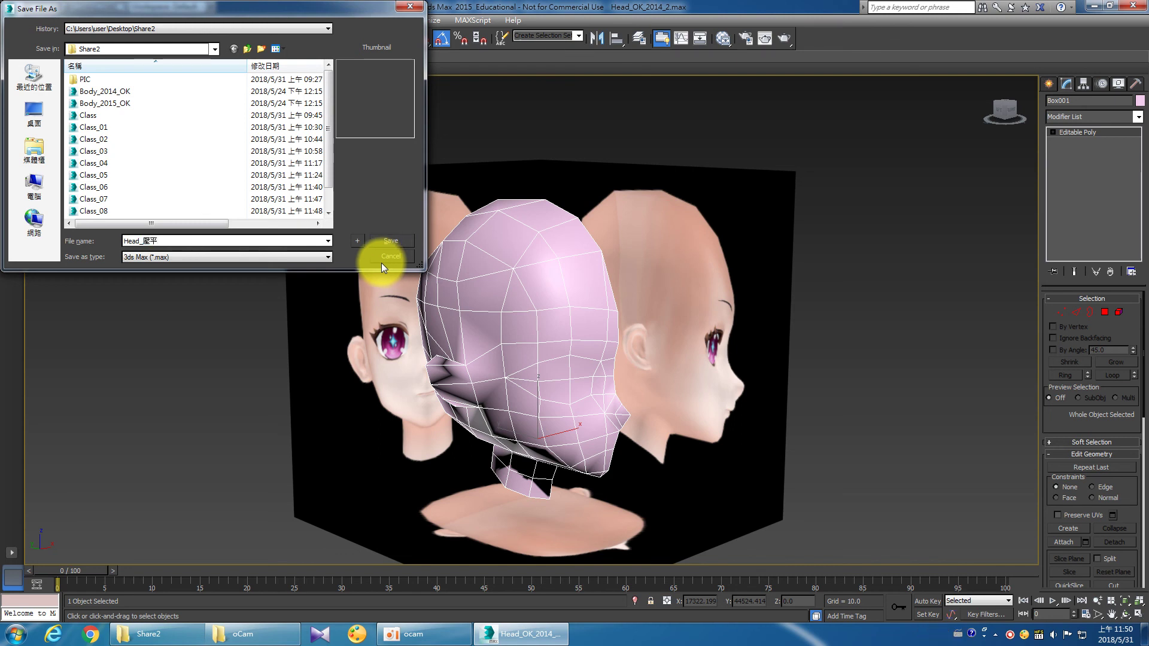
{"action": "left_click", "coordinate": [386, 241]}
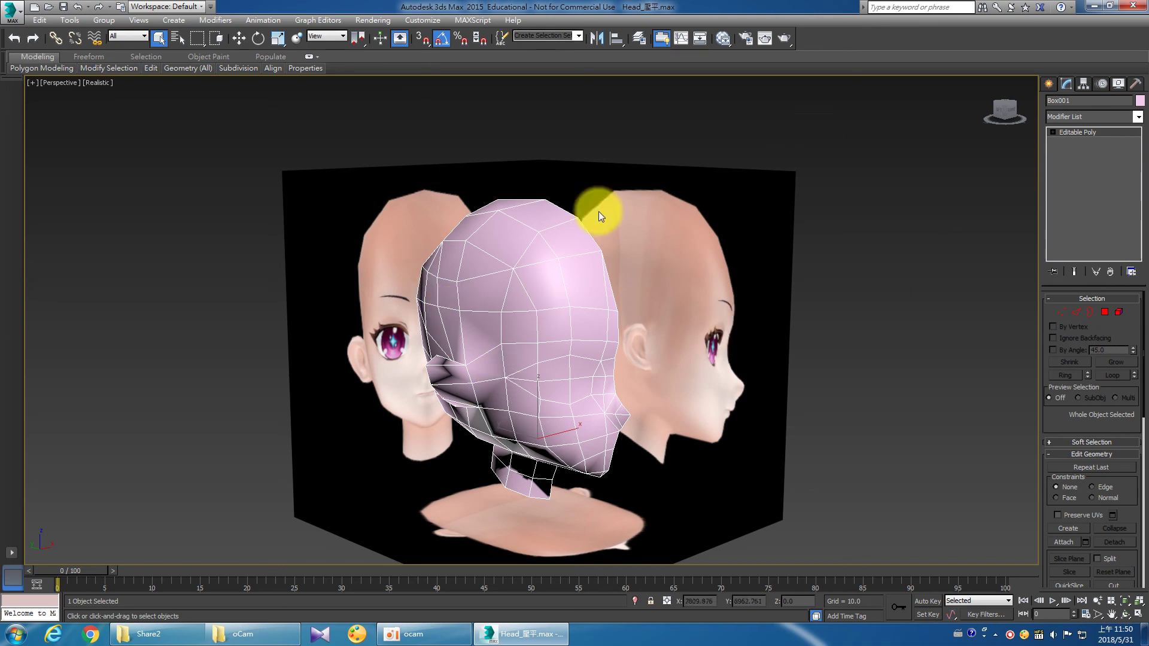
{"action": "left_click", "coordinate": [13, 14]}
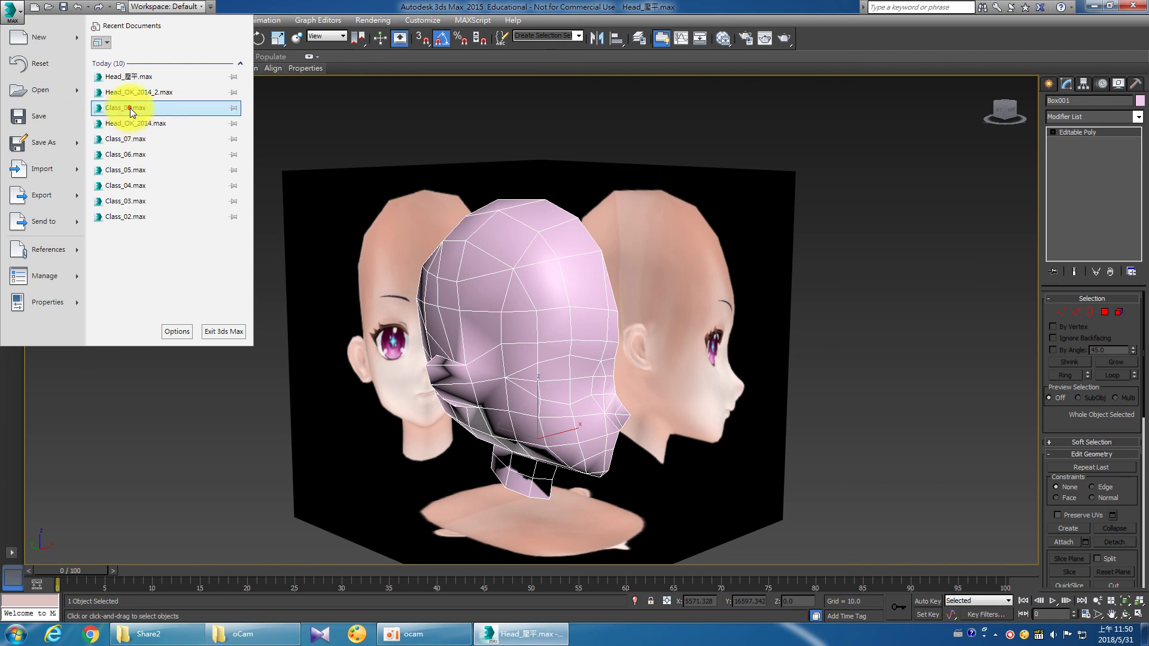
Reopen Class_08 and merge all objects from Head_壓平.max, auto-renaming the duplicate.
{"action": "left_click", "coordinate": [130, 108]}
{"action": "left_click", "coordinate": [568, 370]}
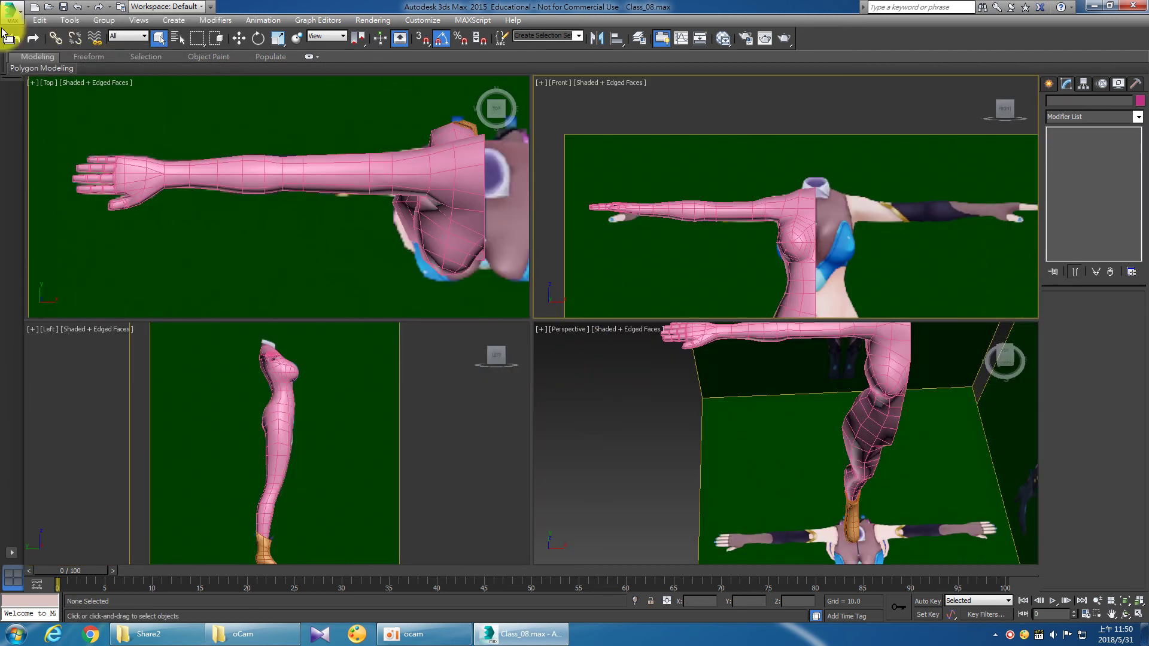
{"action": "left_click", "coordinate": [3, 20]}
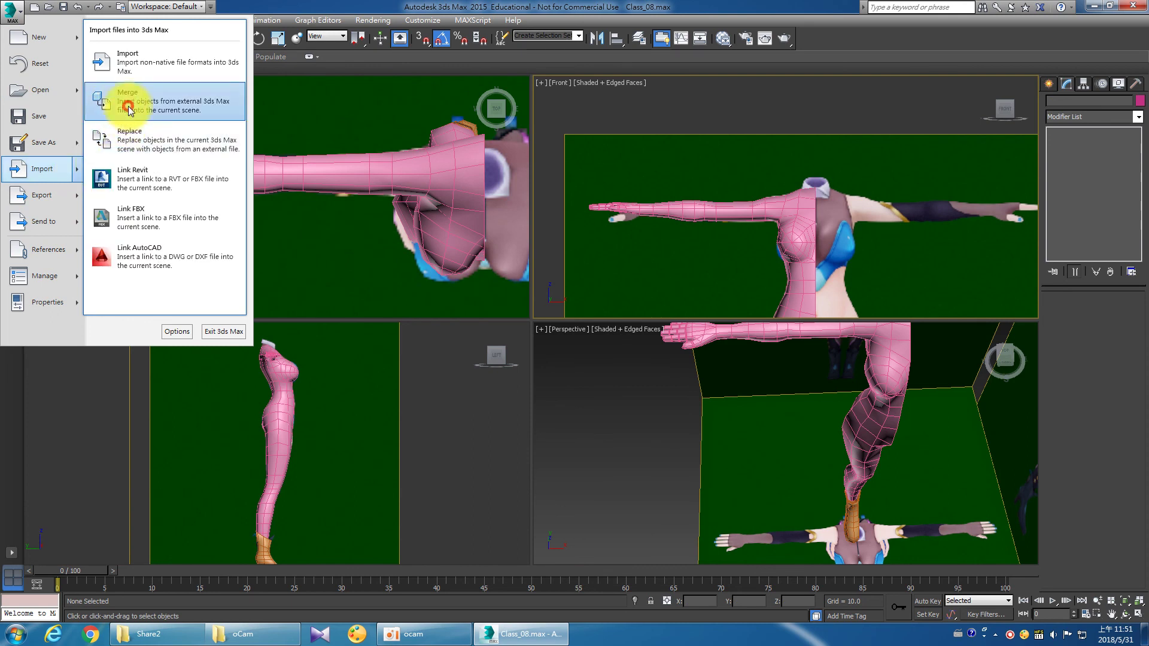
{"action": "mouse_move", "coordinate": [42, 169]}
{"action": "left_click", "coordinate": [121, 101]}
{"action": "scroll", "coordinate": [331, 192], "scroll_direction": "down", "scroll_amount": 2}
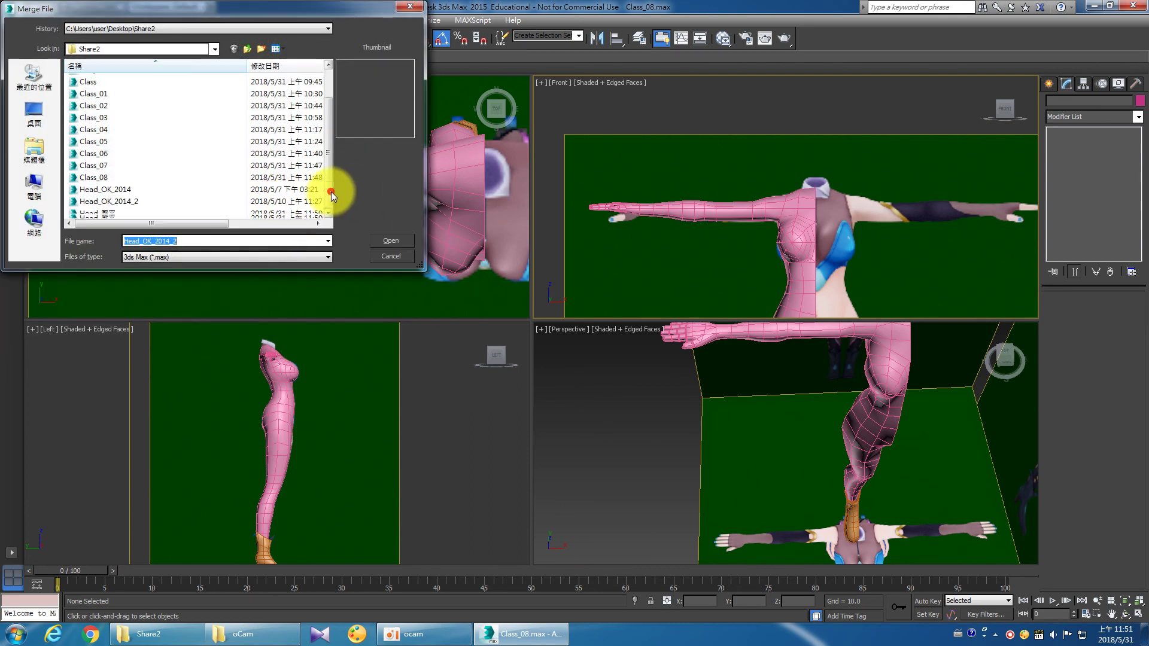
{"action": "left_click", "coordinate": [92, 217]}
{"action": "left_click", "coordinate": [389, 242]}
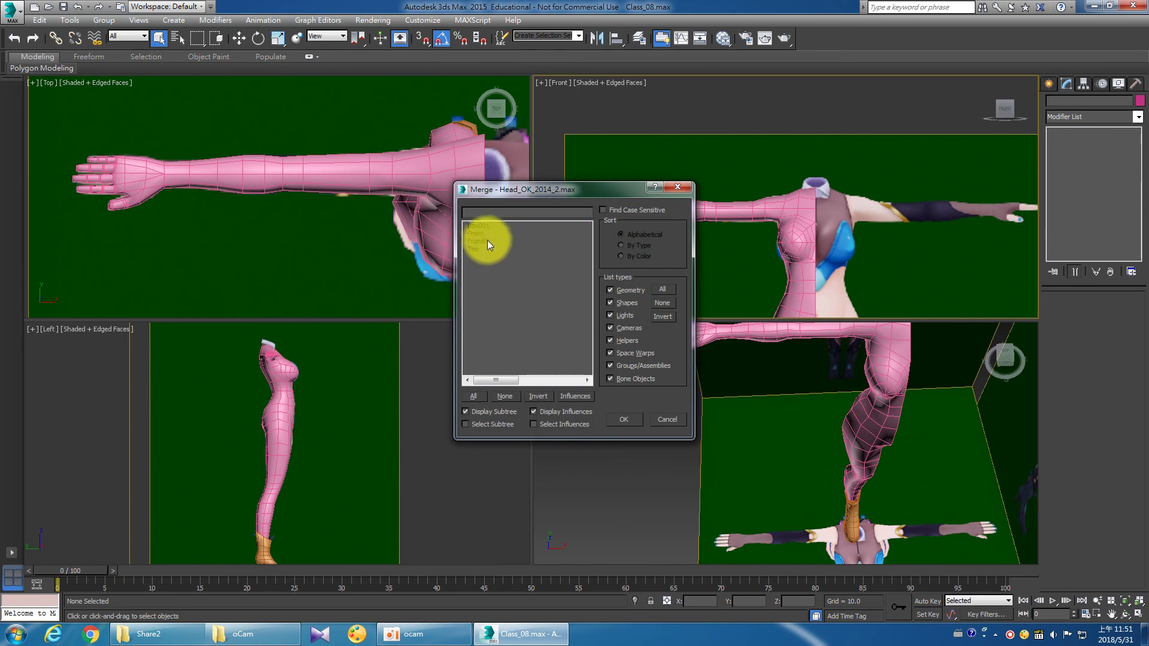
{"action": "left_click", "coordinate": [618, 418]}
{"action": "left_click", "coordinate": [505, 365]}
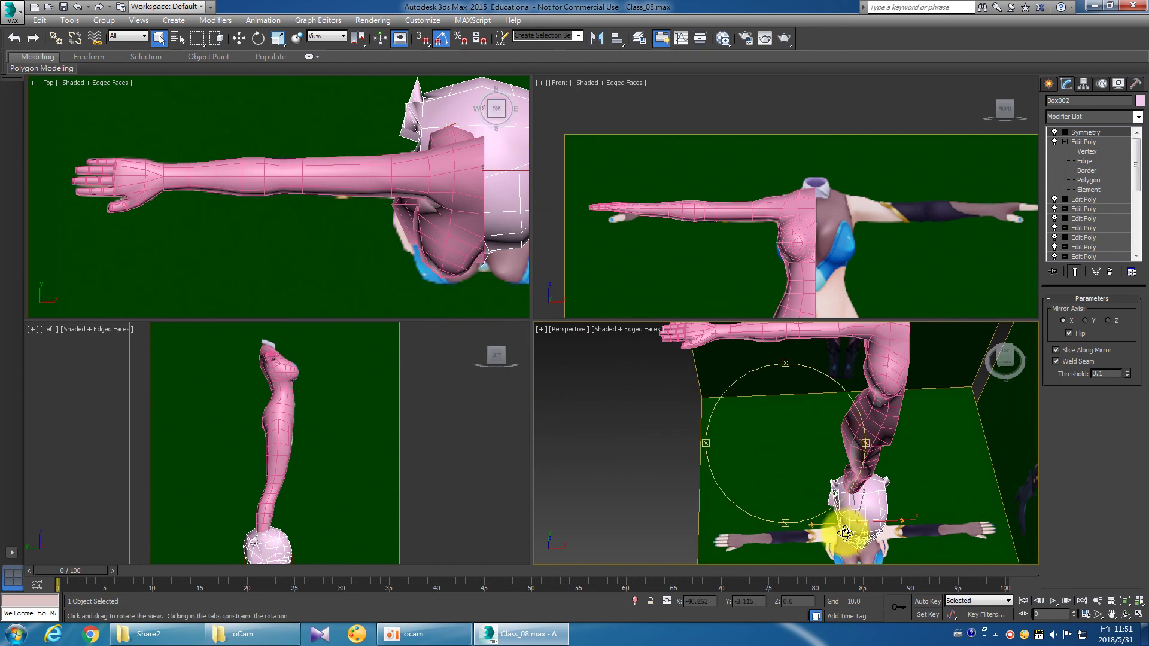
Orbit to inspect the merged head, then delete it.
{"action": "mouse_move", "coordinate": [803, 474]}
{"action": "middle_mouse_down", "text": "alt"}
{"action": "mouse_move", "coordinate": [859, 436]}
{"action": "mouse_move", "coordinate": [718, 423]}
{"action": "middle_mouse_up", "text": "alt"}
{"action": "scroll", "coordinate": [736, 449], "scroll_direction": "up", "scroll_amount": 3}
{"action": "key", "text": "Delete"}
Merge Head_壓平.max objects again, renaming the duplicate head to Box002.
{"action": "left_click", "coordinate": [12, 10]}
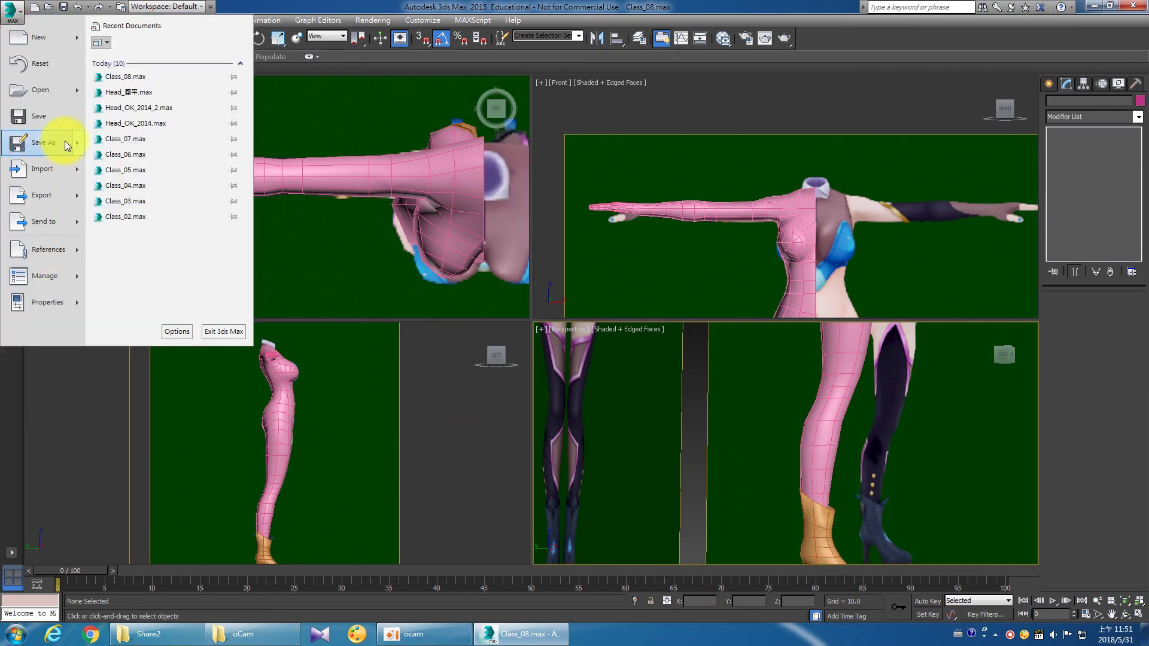
{"action": "left_click", "coordinate": [76, 174]}
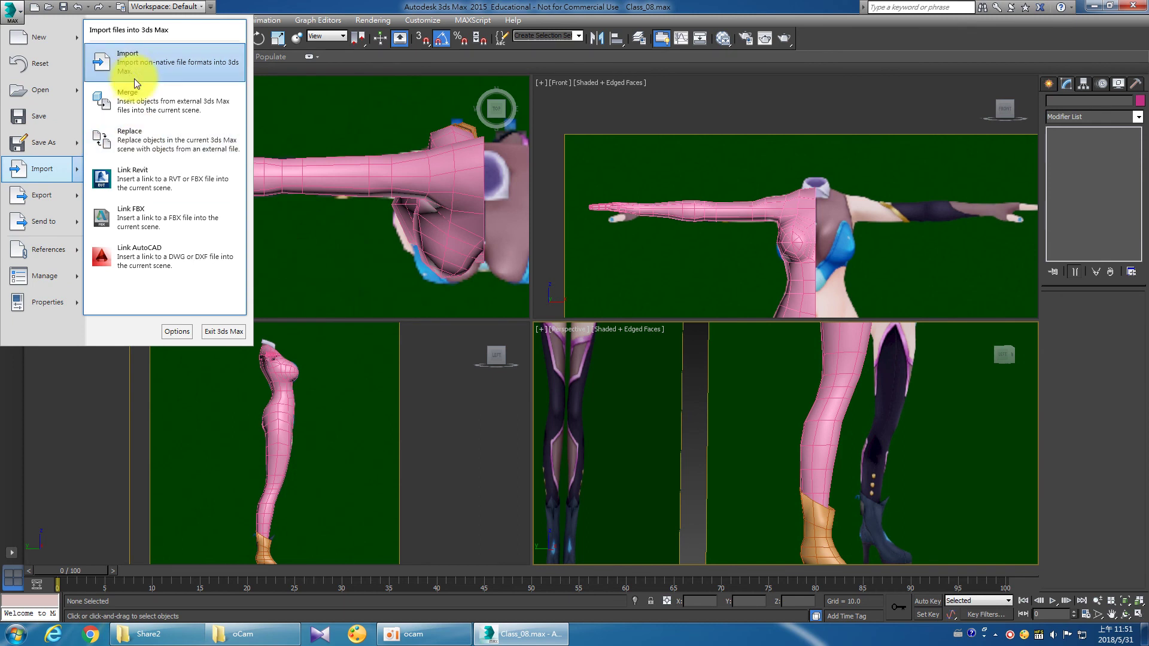
{"action": "left_click", "coordinate": [134, 98]}
{"action": "left_click", "coordinate": [331, 178]}
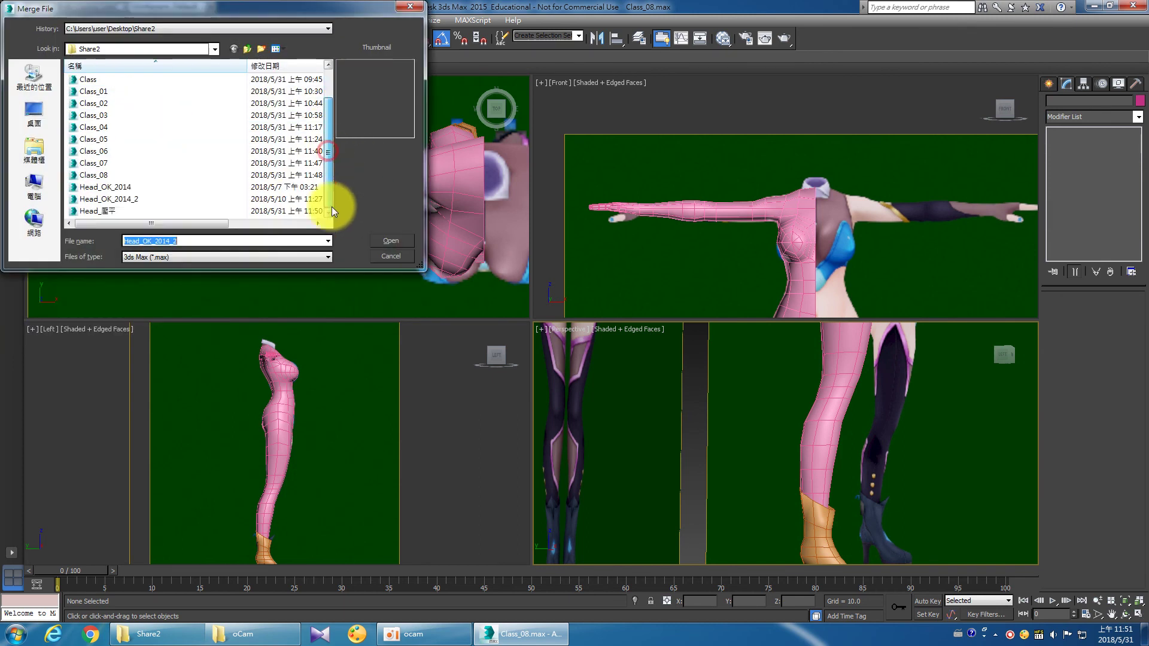
{"action": "left_click", "coordinate": [114, 210]}
{"action": "left_click", "coordinate": [389, 242]}
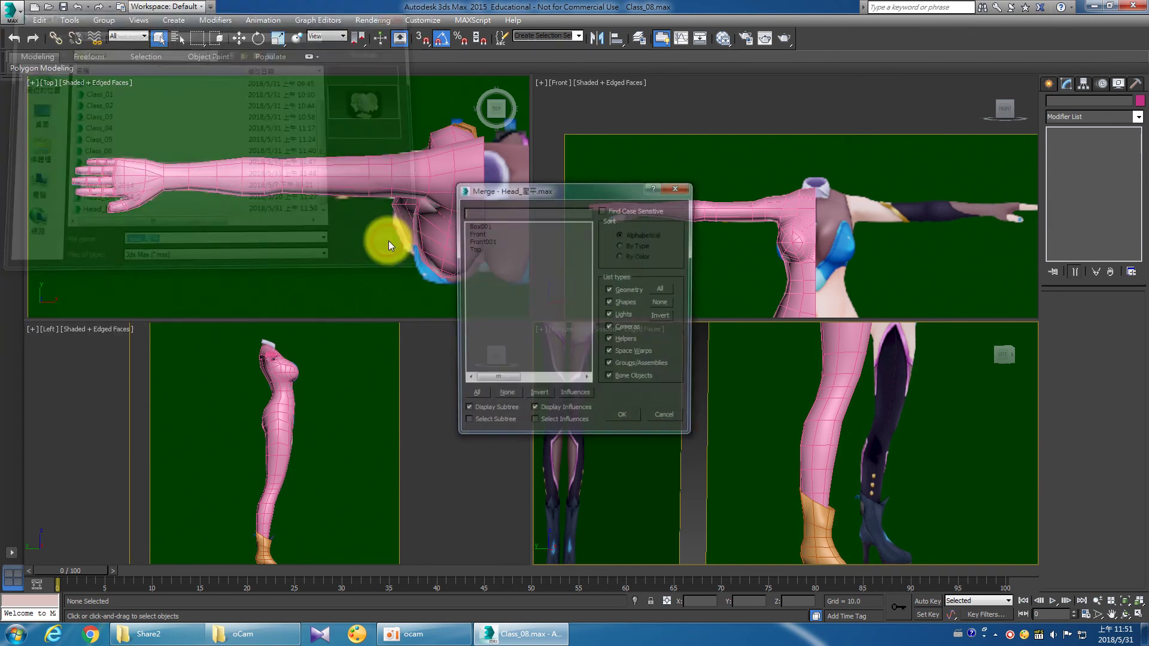
{"action": "left_click", "coordinate": [629, 419]}
{"action": "left_click", "coordinate": [497, 361]}
Frame, zoom and orbit the views to inspect Box002 on the body.
{"action": "mouse_move", "coordinate": [684, 393]}
{"action": "middle_mouse_down", "text": "alt"}
{"action": "mouse_move", "coordinate": [713, 392]}
{"action": "mouse_move", "coordinate": [732, 490]}
{"action": "mouse_move", "coordinate": [790, 441]}
{"action": "mouse_move", "coordinate": [987, 449]}
{"action": "mouse_move", "coordinate": [854, 436]}
{"action": "mouse_move", "coordinate": [588, 452]}
{"action": "mouse_move", "coordinate": [820, 474]}
{"action": "middle_mouse_up", "text": "alt"}
{"action": "key", "text": "z"}
{"action": "right_click", "coordinate": [666, 206]}
{"action": "scroll", "coordinate": [444, 357], "scroll_direction": "down", "scroll_amount": 3}
{"action": "scroll", "coordinate": [718, 455], "scroll_direction": "down", "scroll_amount": 4}
{"action": "scroll", "coordinate": [731, 477], "scroll_direction": "down", "scroll_amount": 3}
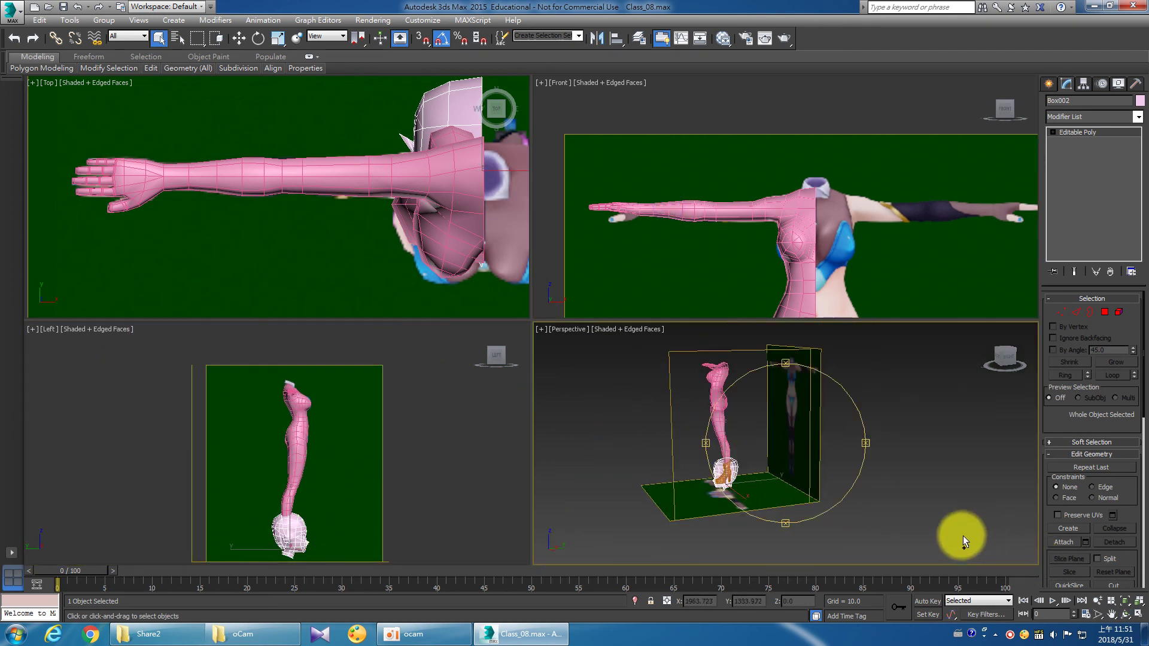
{"action": "middle_click_drag", "start_coordinate": [813, 462], "coordinate": [990, 477], "text": "alt"}
{"action": "left_click", "coordinate": [1136, 617]}
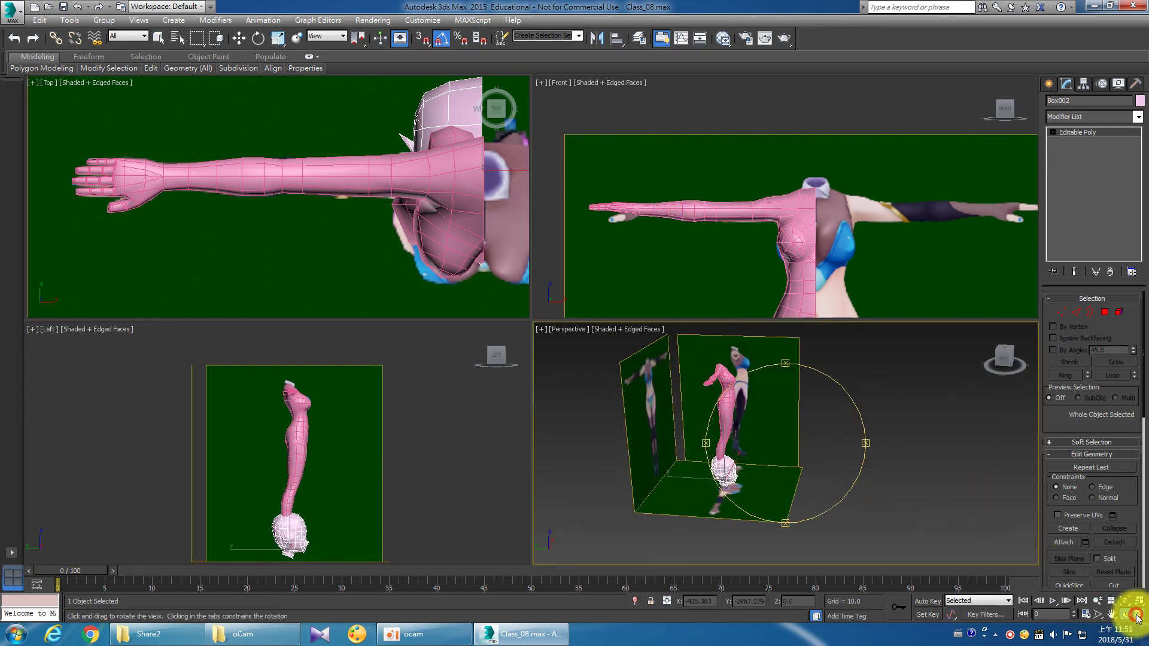
{"action": "mouse_move", "coordinate": [641, 429]}
{"action": "left_mouse_down"}
{"action": "mouse_move", "coordinate": [419, 340]}
{"action": "mouse_move", "coordinate": [449, 365]}
{"action": "mouse_move", "coordinate": [489, 374]}
{"action": "left_mouse_up"}
{"action": "mouse_move", "coordinate": [516, 372]}
{"action": "left_mouse_down"}
{"action": "mouse_move", "coordinate": [526, 359]}
{"action": "mouse_move", "coordinate": [495, 380]}
{"action": "mouse_move", "coordinate": [500, 390]}
{"action": "left_mouse_up"}
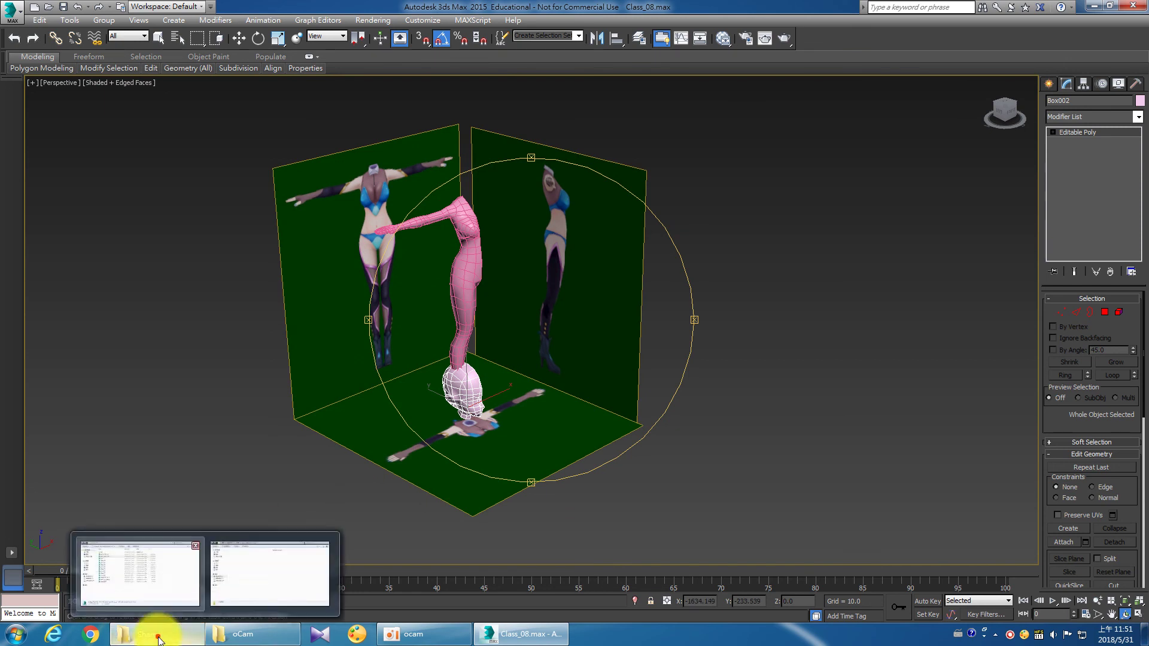
{"action": "left_click", "coordinate": [141, 575]}
Open the PIC reference folder and check the Body_Front_Head image's properties.
{"action": "double_click", "coordinate": [368, 142]}
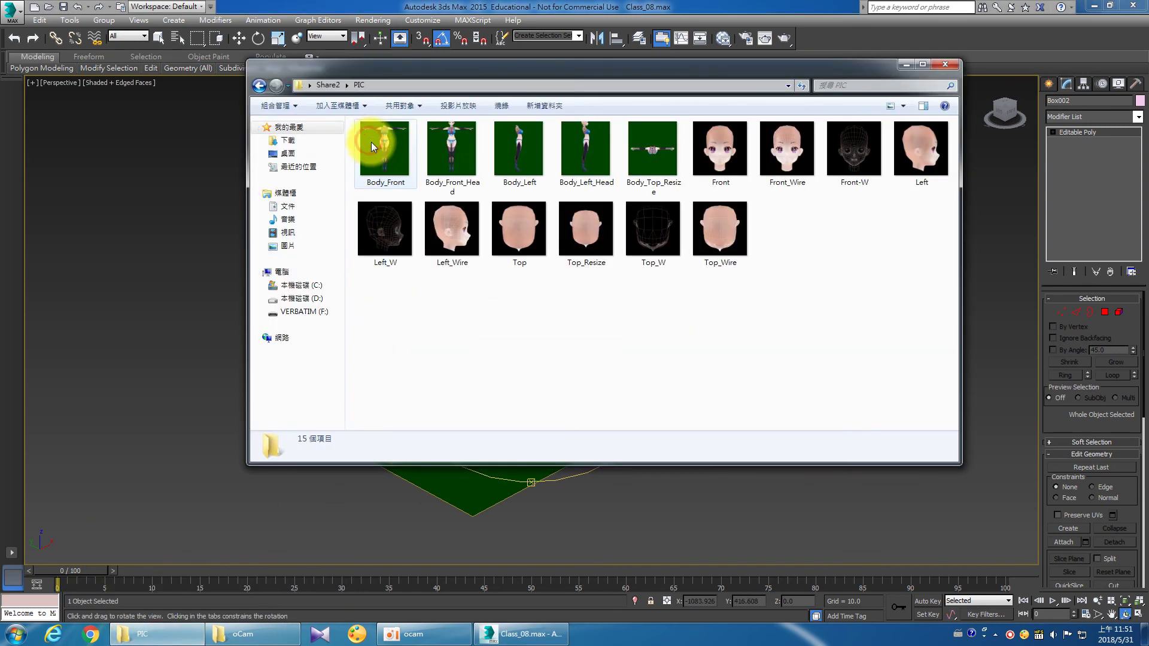
{"action": "left_click", "coordinate": [454, 159]}
{"action": "right_click", "coordinate": [455, 159]}
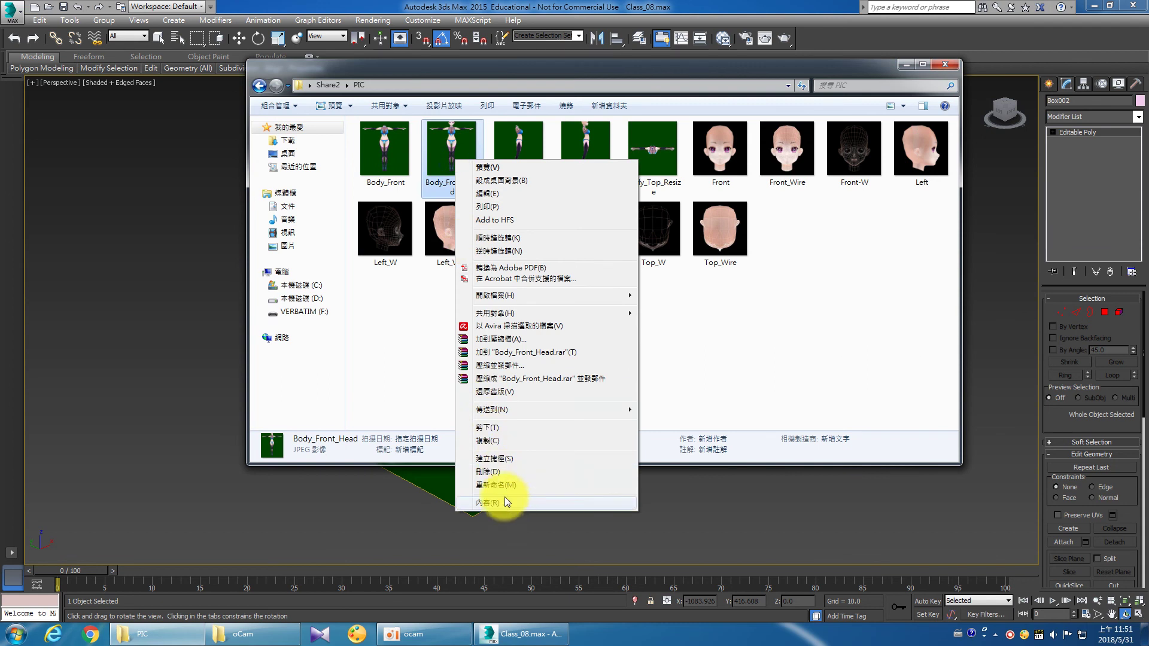
{"action": "left_click", "coordinate": [504, 502]}
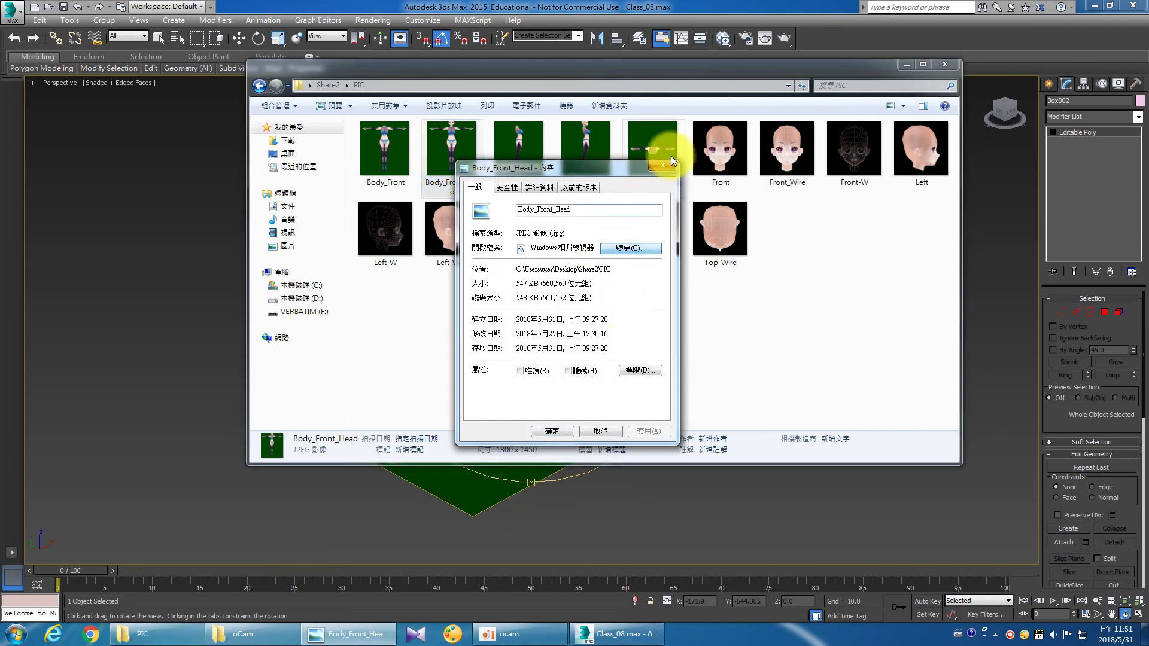
{"action": "left_click", "coordinate": [666, 177]}
Preview the Body_Front and Body_Left images in Photo Viewer, then minimize the folder.
{"action": "double_click", "coordinate": [406, 150]}
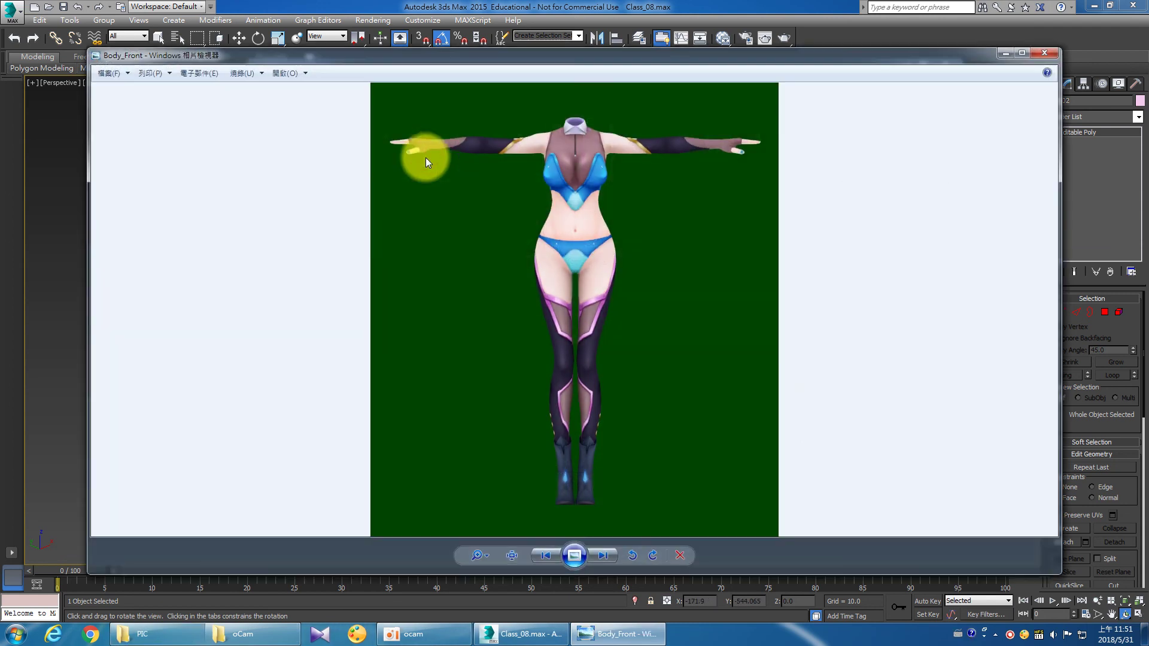
{"action": "key", "text": "Right"}
{"action": "key", "text": "Right"}
{"action": "key", "text": "Right"}
{"action": "key", "text": "Left"}
{"action": "key", "text": "Right"}
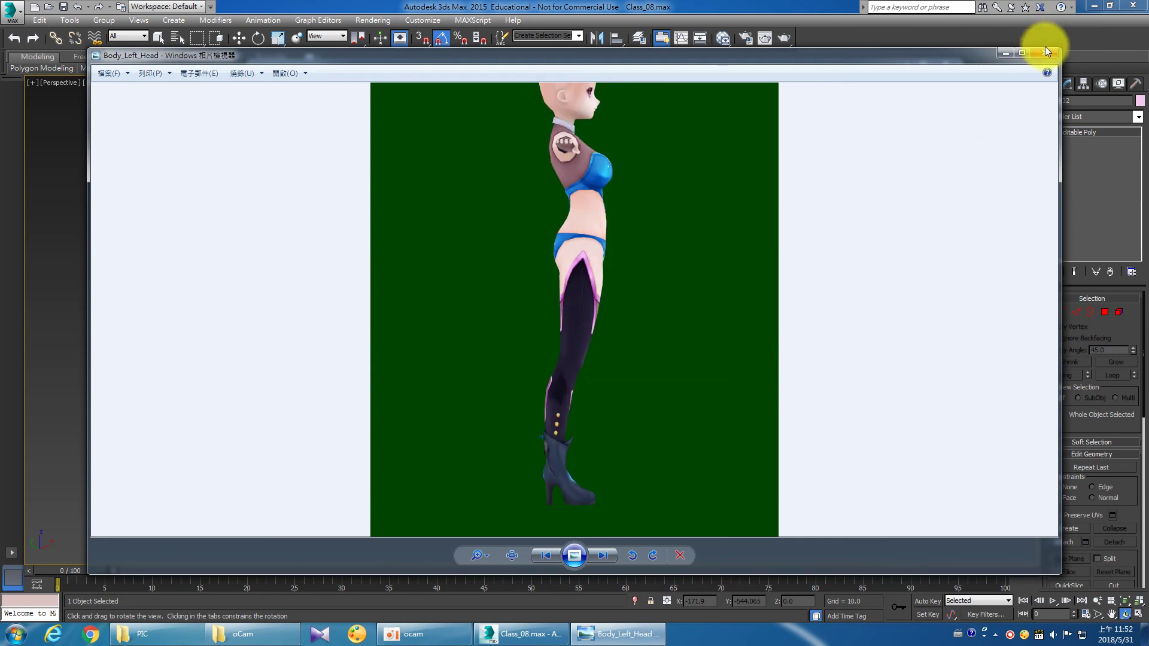
{"action": "left_click", "coordinate": [1044, 52]}
{"action": "left_click", "coordinate": [907, 63]}
Unfreeze all objects in the 3ds Max scene.
{"action": "left_click_drag", "start_coordinate": [752, 300], "coordinate": [612, 350]}
{"action": "right_click", "coordinate": [612, 350]}
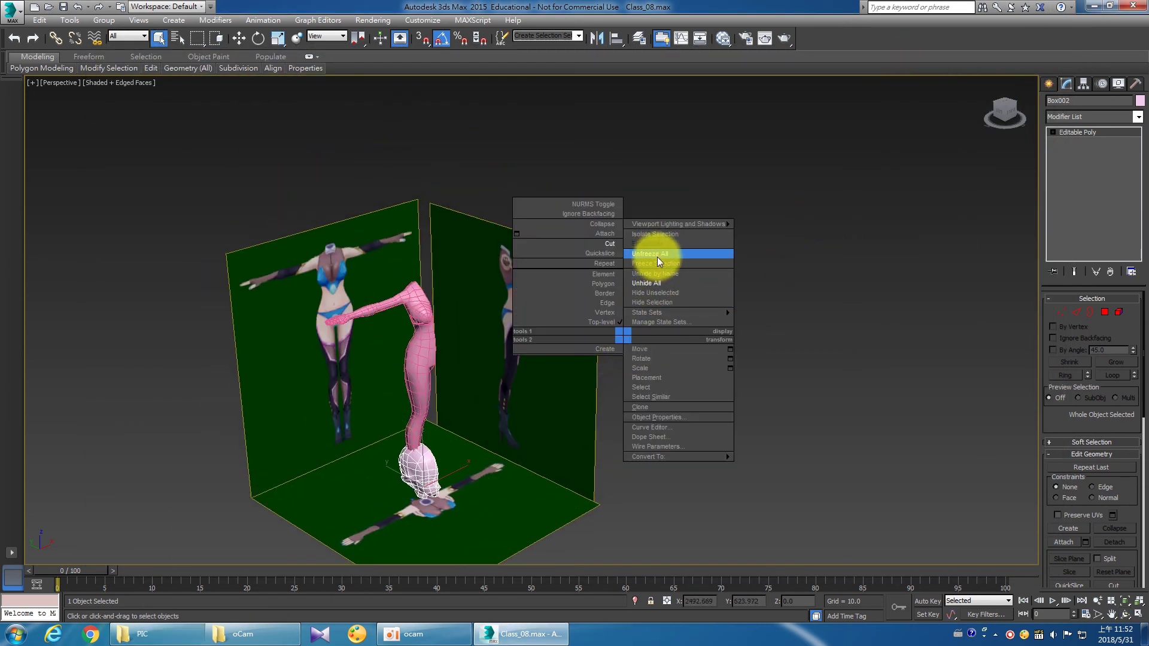
{"action": "left_click", "coordinate": [657, 257]}
{"action": "scroll", "coordinate": [700, 281], "scroll_direction": "down", "scroll_amount": 4}
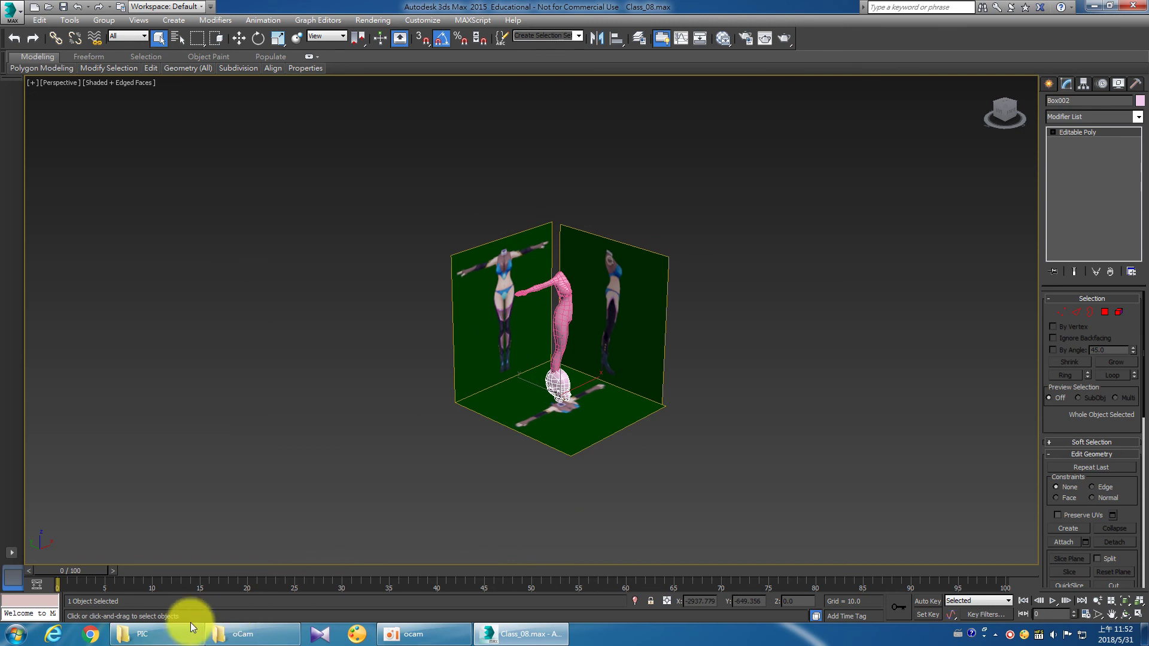
Bring the PIC folder back beside the scene with Body_Front_Head and Body_Left_Head selected.
{"action": "left_click", "coordinate": [174, 633]}
{"action": "left_click_drag", "start_coordinate": [461, 75], "coordinate": [865, 174]}
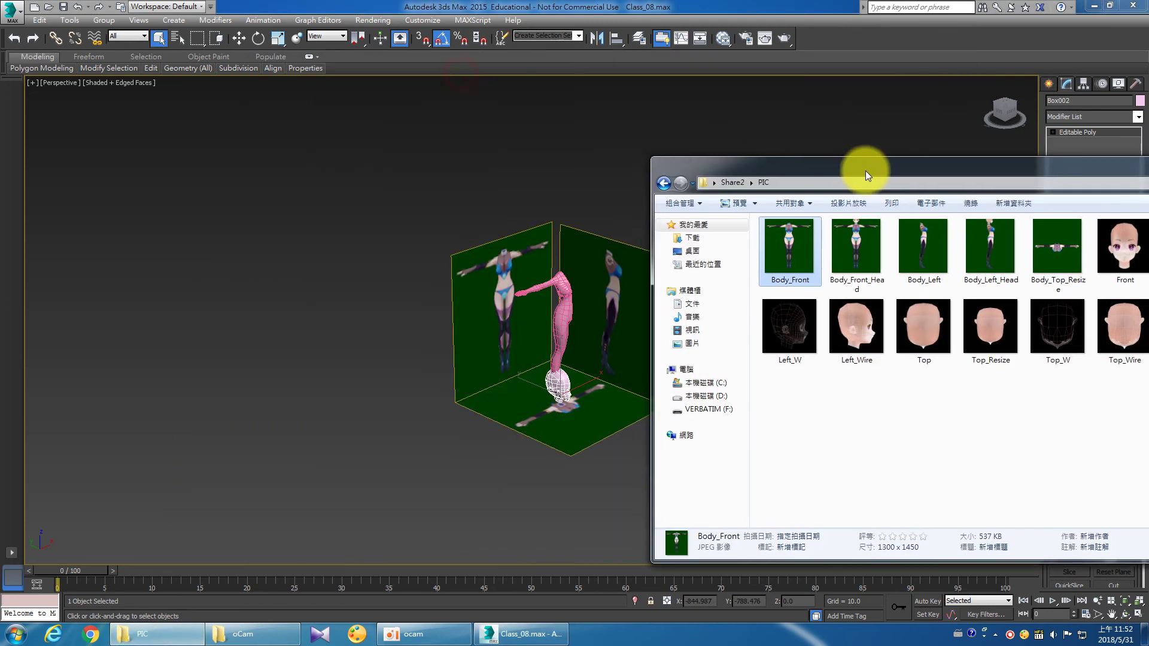
{"action": "left_click_drag", "start_coordinate": [869, 261], "coordinate": [628, 278]}
{"action": "left_click", "coordinate": [831, 268]}
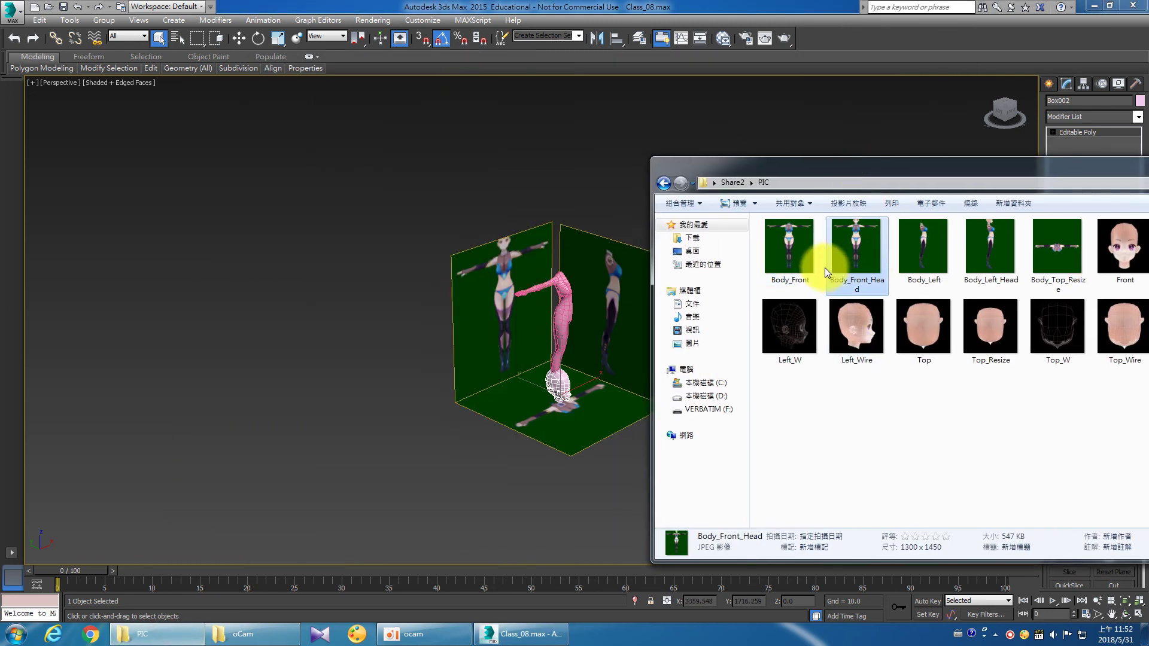
{"action": "left_click_drag", "start_coordinate": [976, 260], "coordinate": [608, 264]}
{"action": "left_click_drag", "start_coordinate": [1041, 164], "coordinate": [799, 171]}
Close the PIC folder and set the head's object Visibility to 0.1.
{"action": "left_click", "coordinate": [927, 173]}
{"action": "left_click", "coordinate": [956, 373]}
{"action": "left_click", "coordinate": [564, 392]}
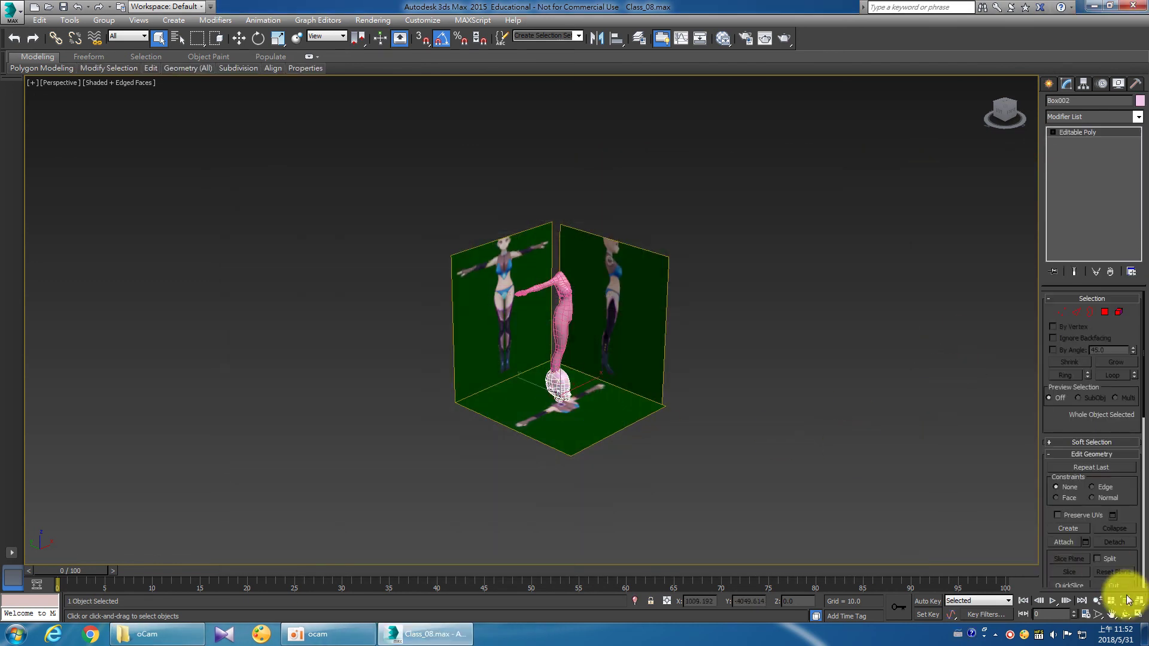
{"action": "left_click", "coordinate": [1138, 613]}
{"action": "right_click", "coordinate": [335, 437]}
{"action": "right_click", "coordinate": [300, 424]}
{"action": "left_click", "coordinate": [349, 505]}
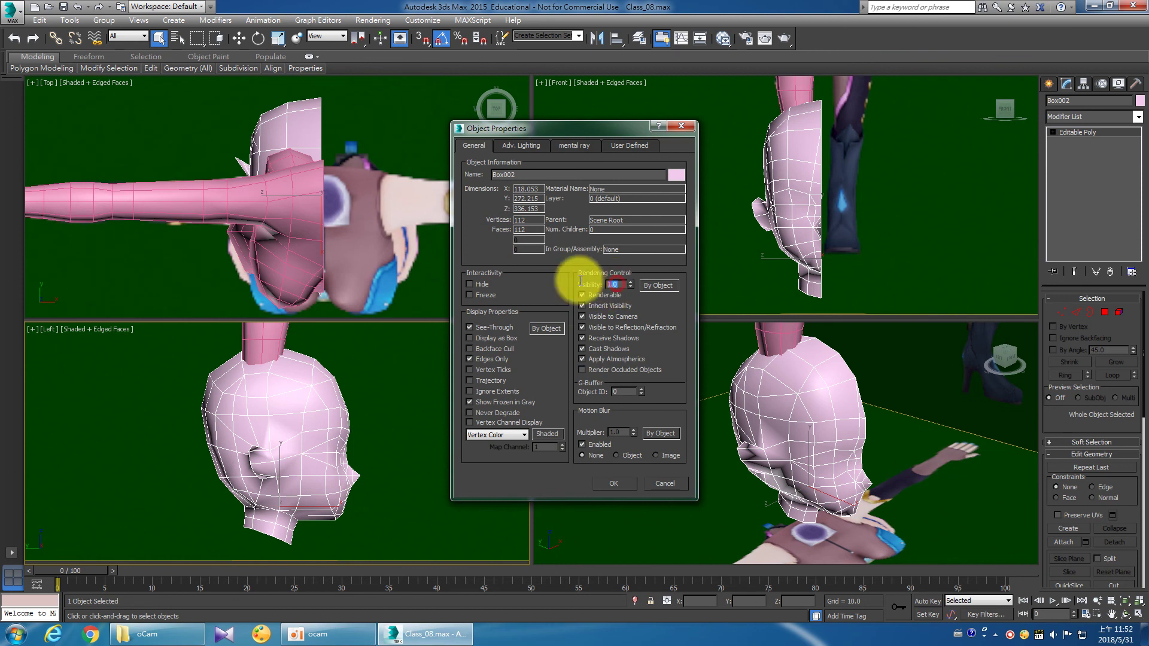
{"action": "type", "text": "0.1"}
{"action": "key", "text": "Return"}
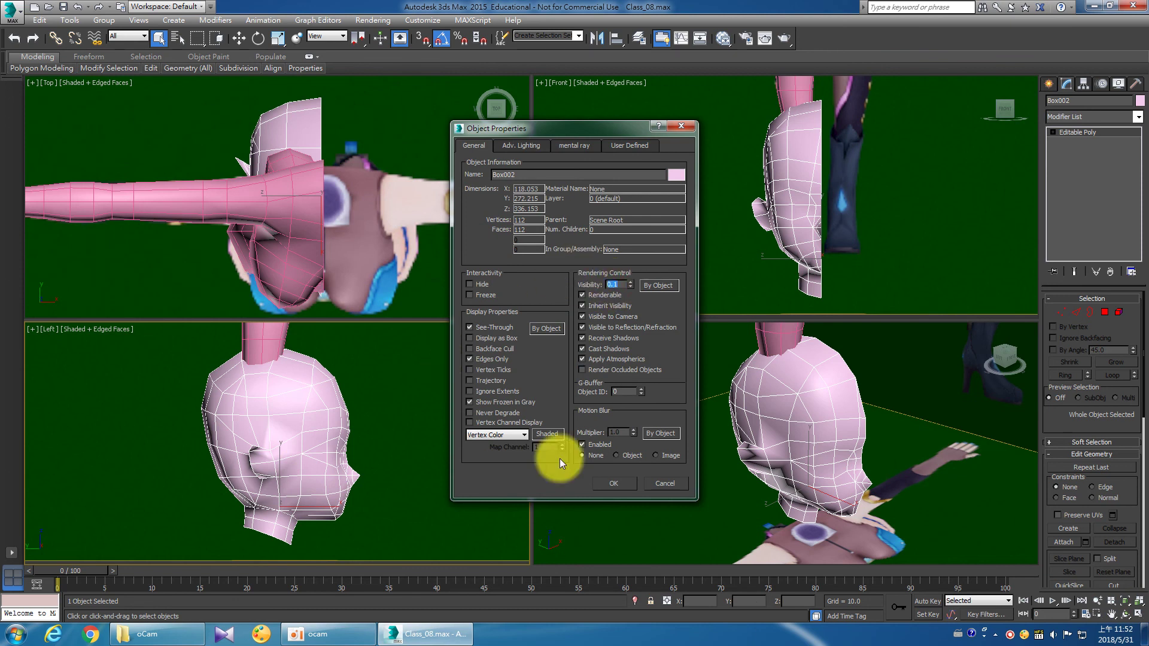
{"action": "left_click", "coordinate": [611, 482]}
Set the body Box001's object Visibility to 0.1 as well.
{"action": "right_click", "coordinate": [286, 256]}
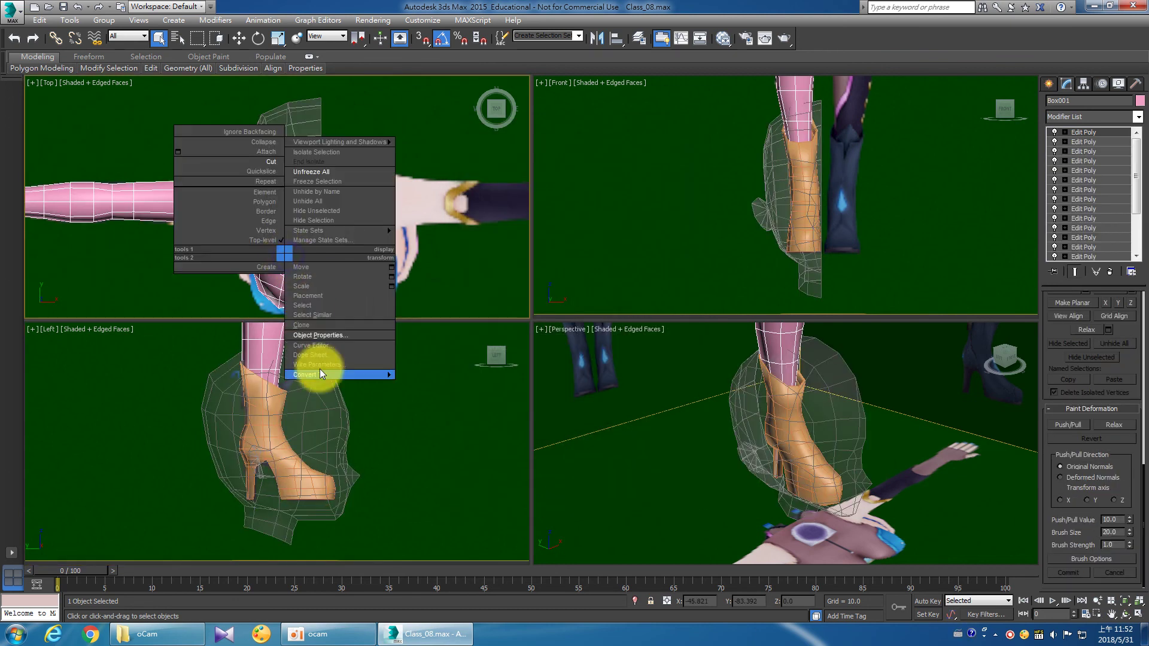
{"action": "left_click", "coordinate": [313, 340]}
{"action": "double_click", "coordinate": [615, 285]}
{"action": "type", "text": "0.1"}
{"action": "key", "text": "Return"}
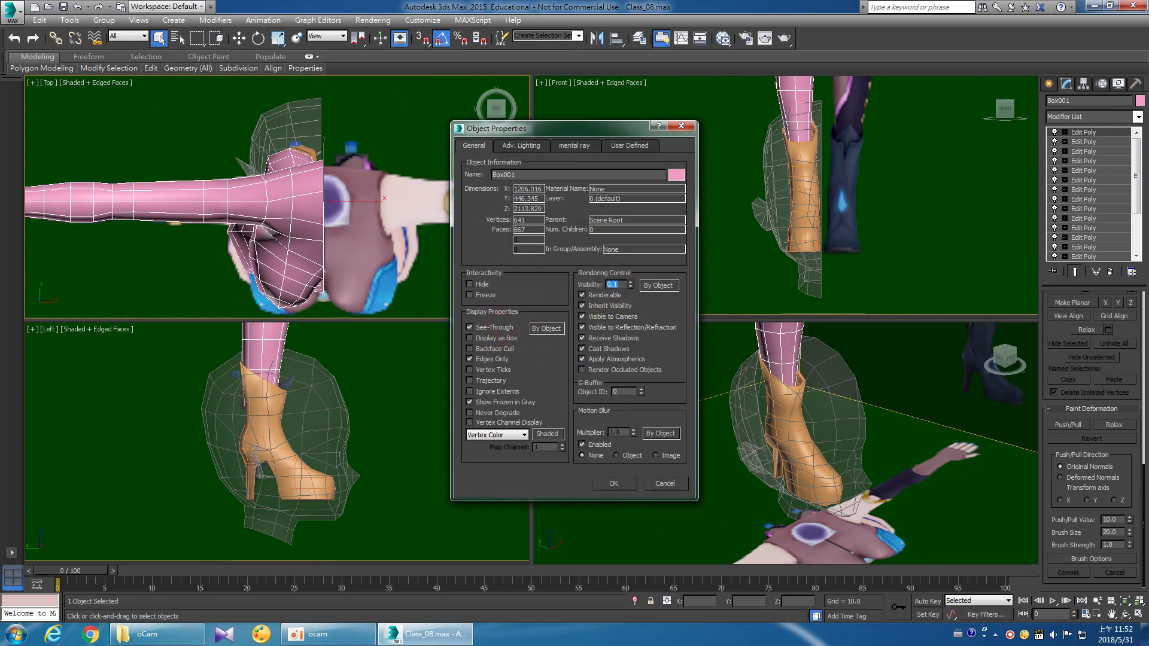
{"action": "left_click", "coordinate": [615, 483]}
{"action": "left_click", "coordinate": [411, 467]}
Move the head up to the shoulders in the side view and maximize that view.
{"action": "left_click", "coordinate": [333, 426]}
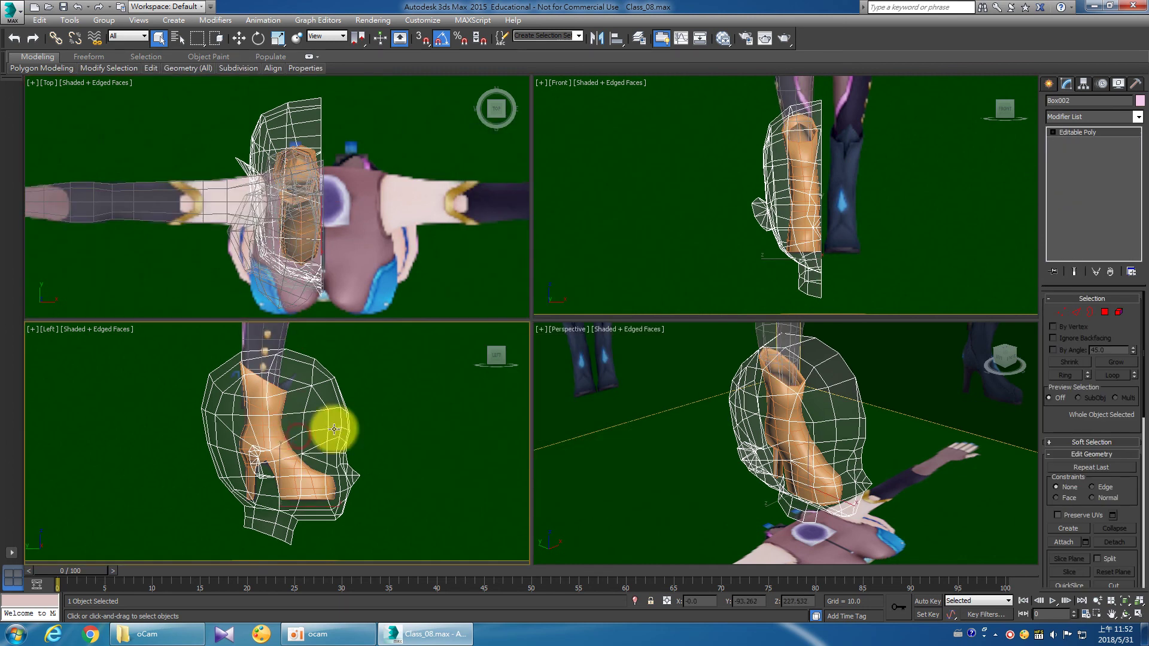
{"action": "scroll", "coordinate": [347, 477], "scroll_direction": "down", "scroll_amount": 4}
{"action": "key", "text": "w"}
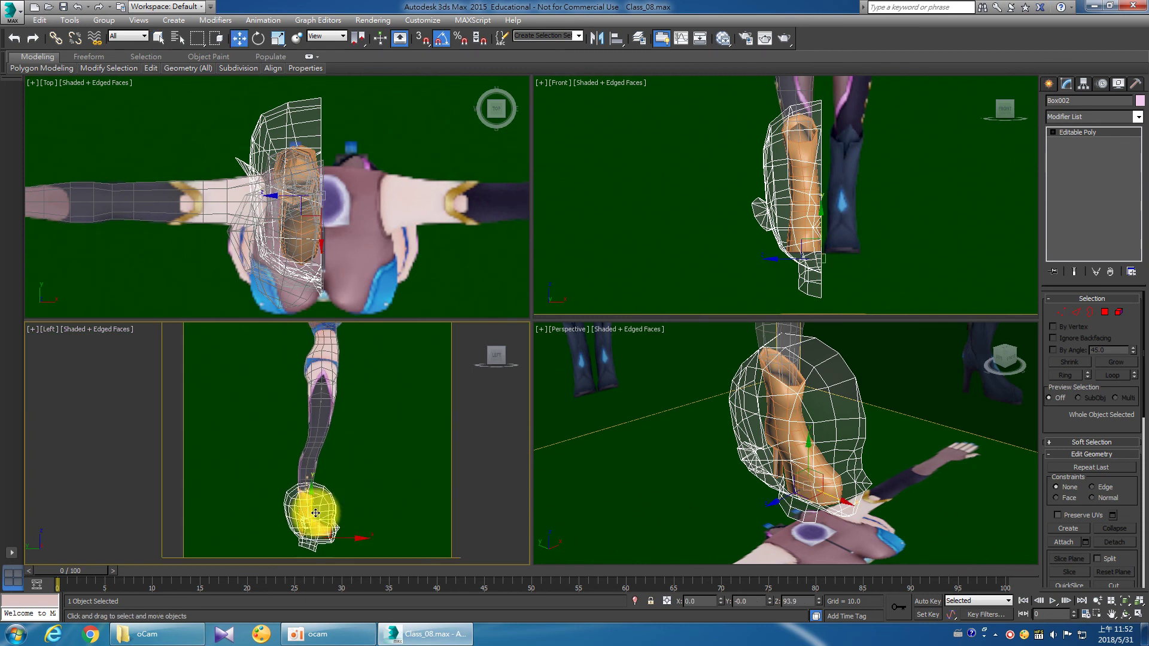
{"action": "left_click_drag", "start_coordinate": [308, 509], "coordinate": [309, 388]}
{"action": "scroll", "coordinate": [341, 496], "scroll_direction": "up", "scroll_amount": 3}
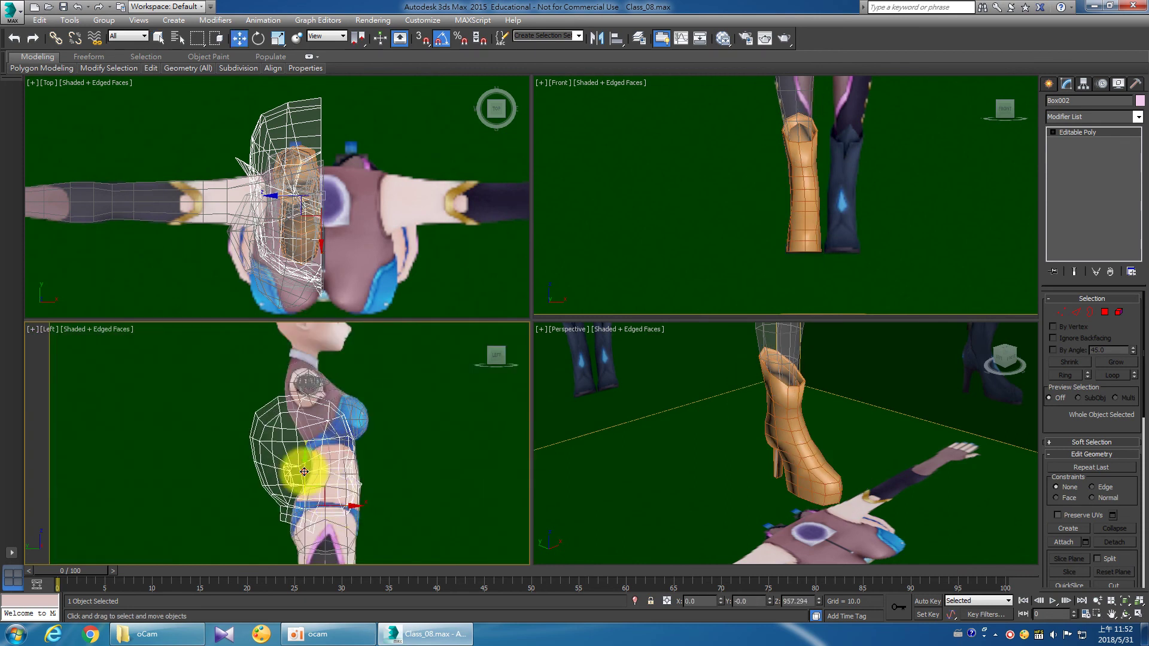
{"action": "left_click_drag", "start_coordinate": [302, 469], "coordinate": [298, 330]}
{"action": "left_click", "coordinate": [1138, 614]}
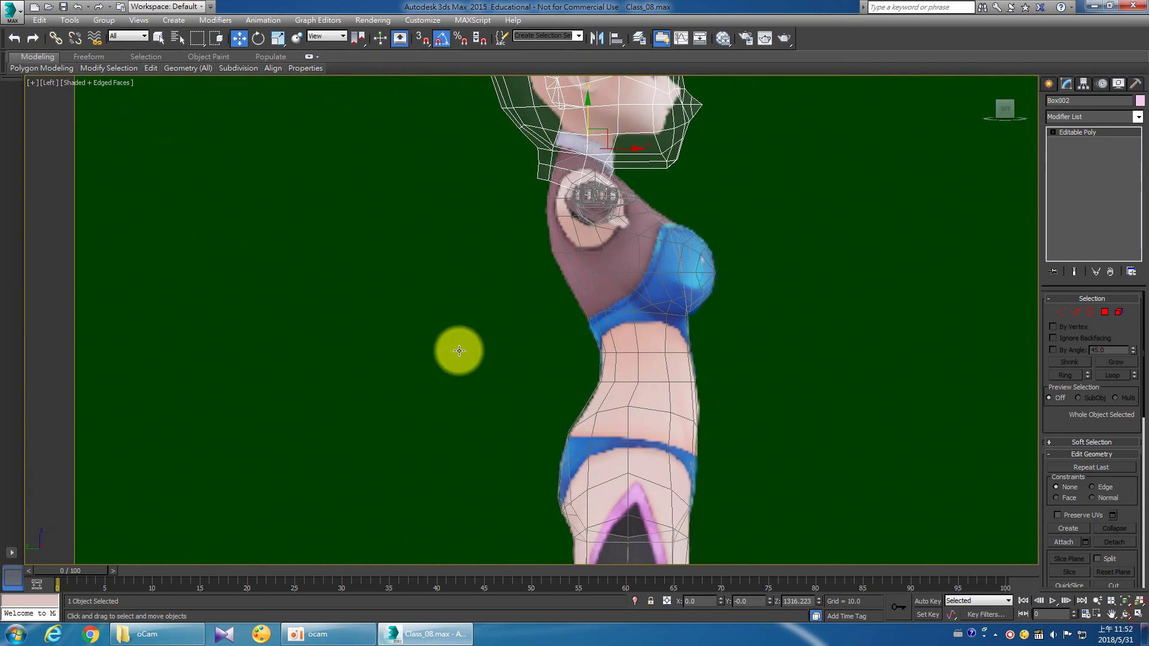
Raise the head above the neck and scale it to about 71 percent.
{"action": "left_click_drag", "start_coordinate": [563, 269], "coordinate": [566, 249]}
{"action": "middle_click_drag", "start_coordinate": [567, 253], "coordinate": [498, 337]}
{"action": "left_click", "coordinate": [278, 40]}
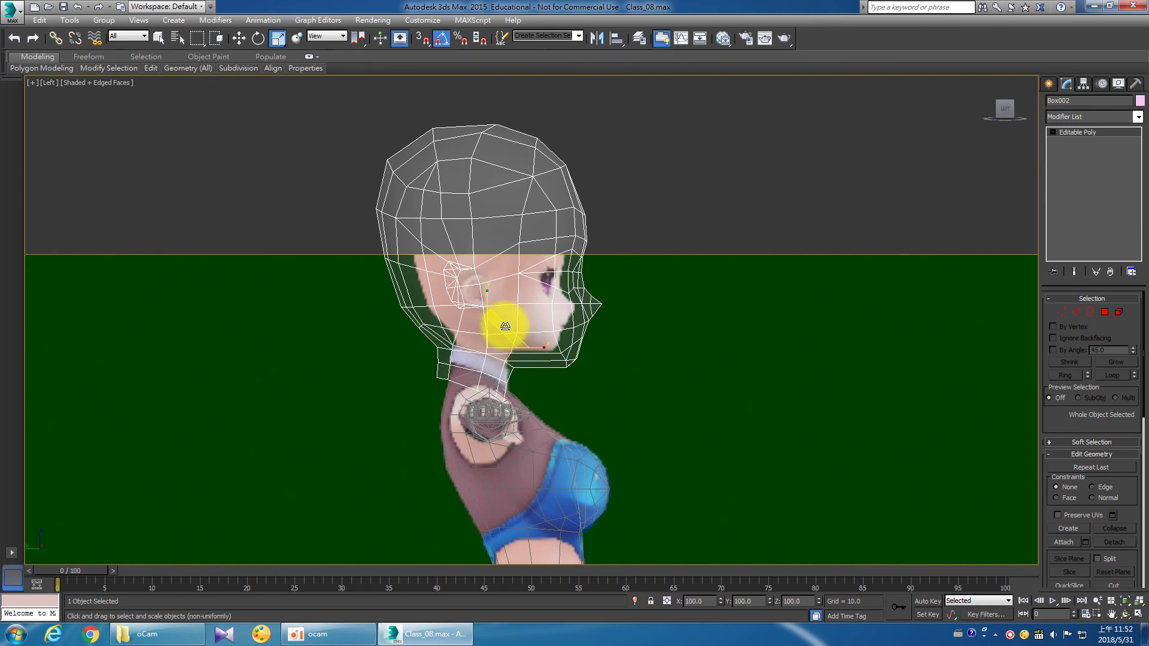
{"action": "mouse_move", "coordinate": [496, 344]}
{"action": "left_mouse_down"}
{"action": "mouse_move", "coordinate": [489, 372]}
{"action": "mouse_move", "coordinate": [511, 326]}
{"action": "left_mouse_up"}
{"action": "key", "text": "w"}
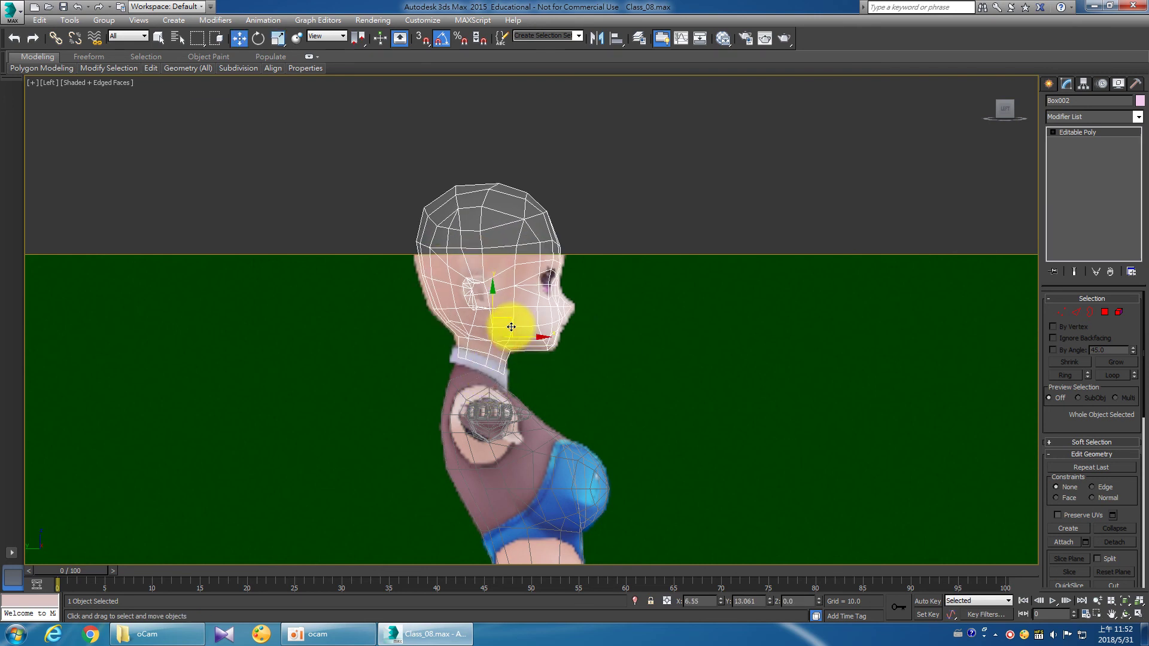
{"action": "key", "text": "r"}
{"action": "left_click_drag", "start_coordinate": [510, 333], "coordinate": [492, 338]}
Fine-tune the head's position and scale to match the side reference image.
{"action": "scroll", "coordinate": [511, 331], "scroll_direction": "up", "scroll_amount": 3}
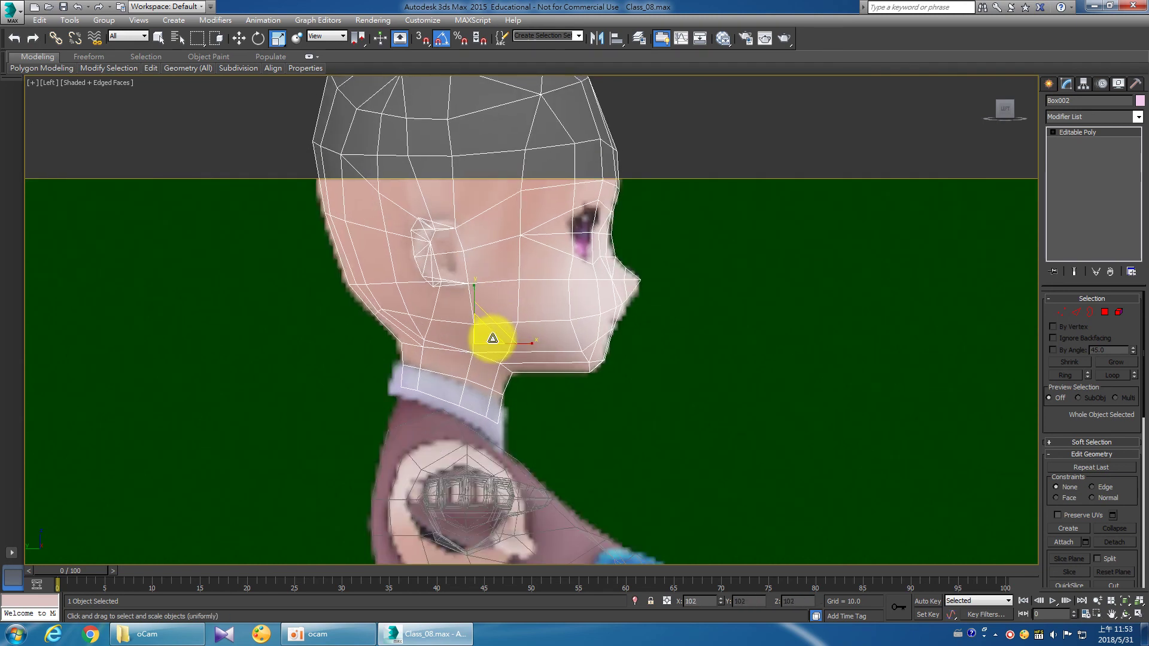
{"action": "key", "text": "w"}
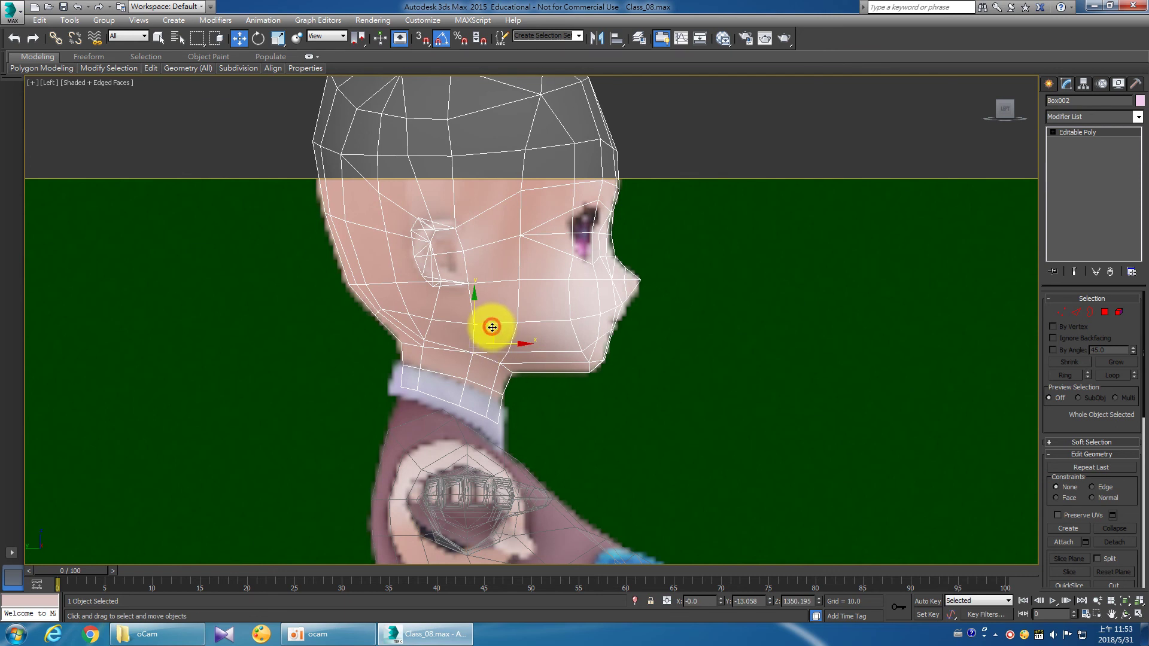
{"action": "left_click_drag", "start_coordinate": [492, 327], "coordinate": [491, 329]}
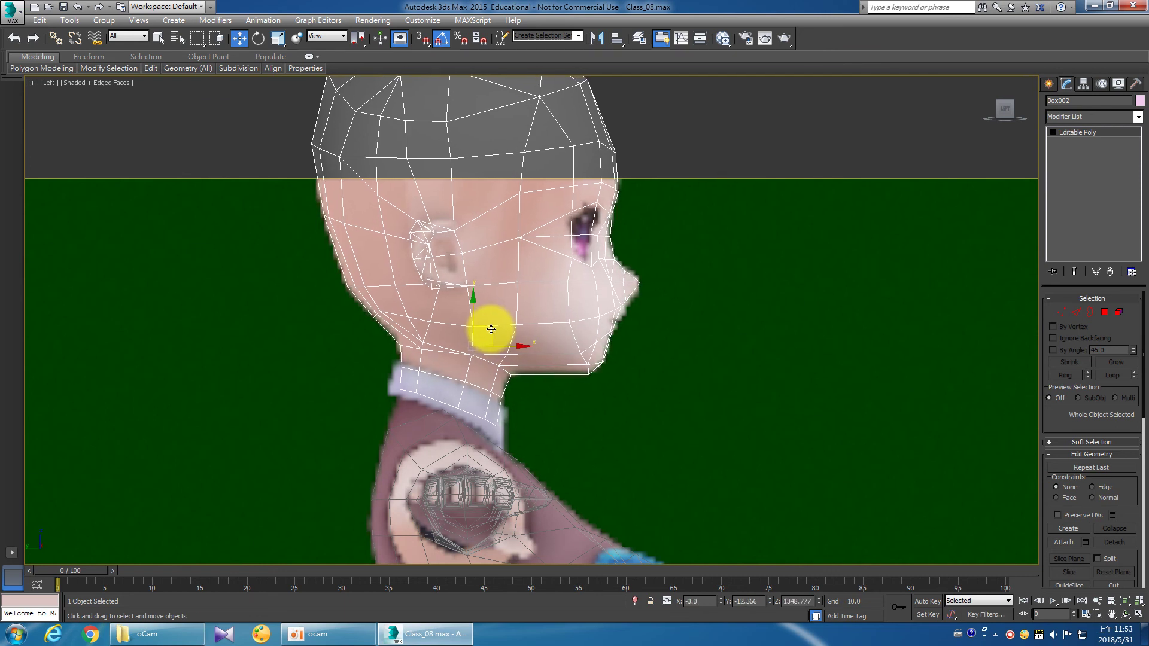
{"action": "key", "text": "r"}
{"action": "left_click_drag", "start_coordinate": [487, 338], "coordinate": [484, 339]}
{"action": "key", "text": "w"}
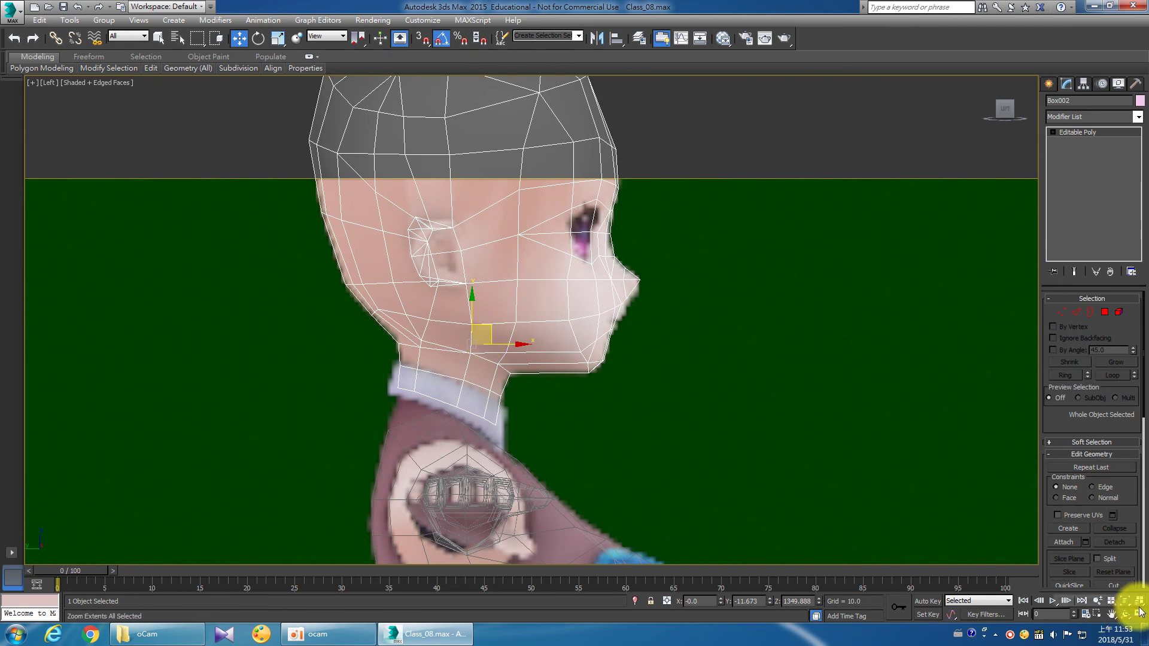
{"action": "middle_click_drag", "start_coordinate": [871, 196], "coordinate": [928, 295]}
Maximize the Front viewport and frame the whole head mesh.
{"action": "left_click", "coordinate": [1138, 614]}
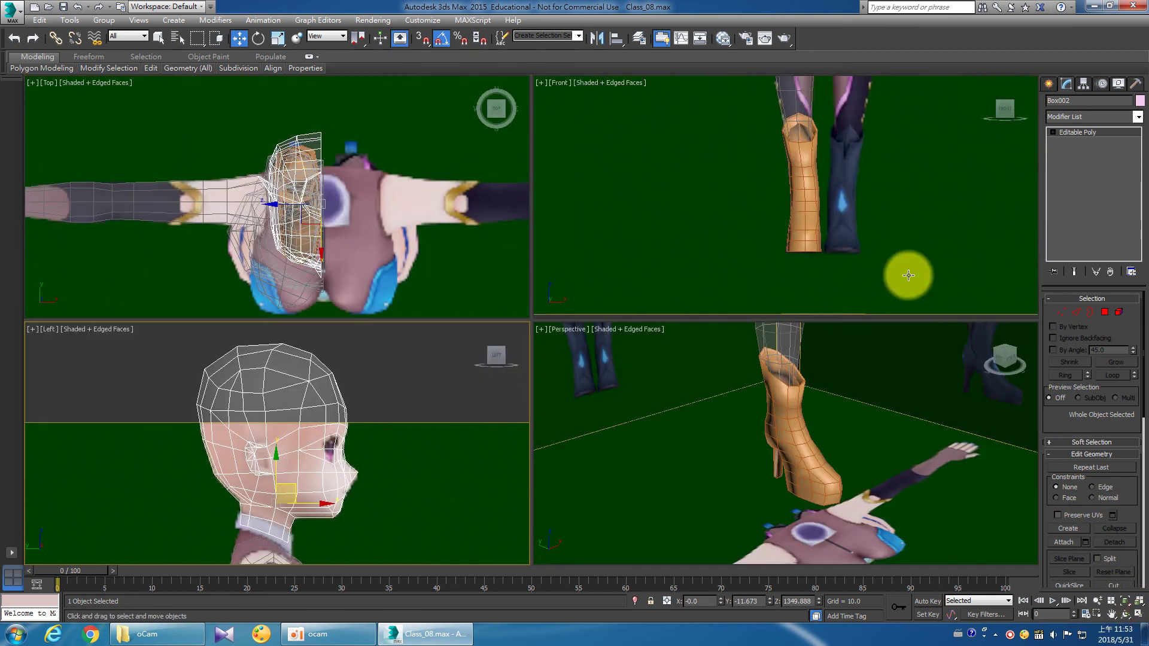
{"action": "left_click", "coordinate": [1139, 614]}
{"action": "scroll", "coordinate": [618, 180], "scroll_direction": "down", "scroll_amount": 3}
{"action": "scroll", "coordinate": [569, 205], "scroll_direction": "down", "scroll_amount": 2}
{"action": "scroll", "coordinate": [575, 284], "scroll_direction": "up", "scroll_amount": 6}
{"action": "middle_click_drag", "start_coordinate": [574, 285], "coordinate": [539, 351]}
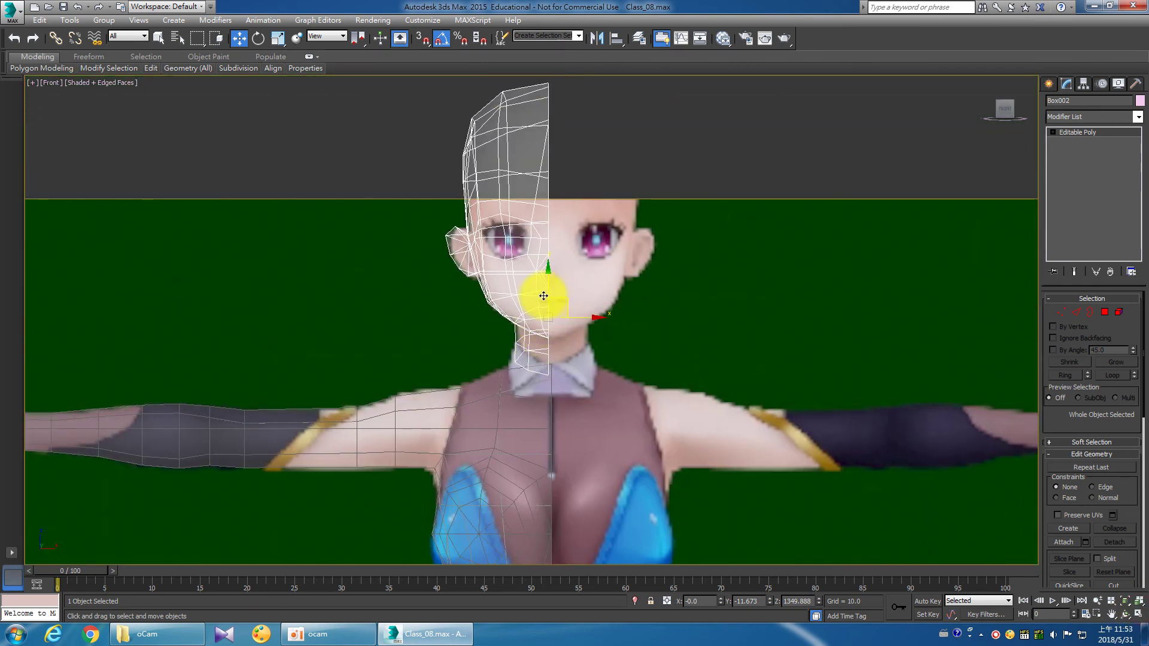
{"action": "left_click_drag", "start_coordinate": [547, 294], "coordinate": [551, 294]}
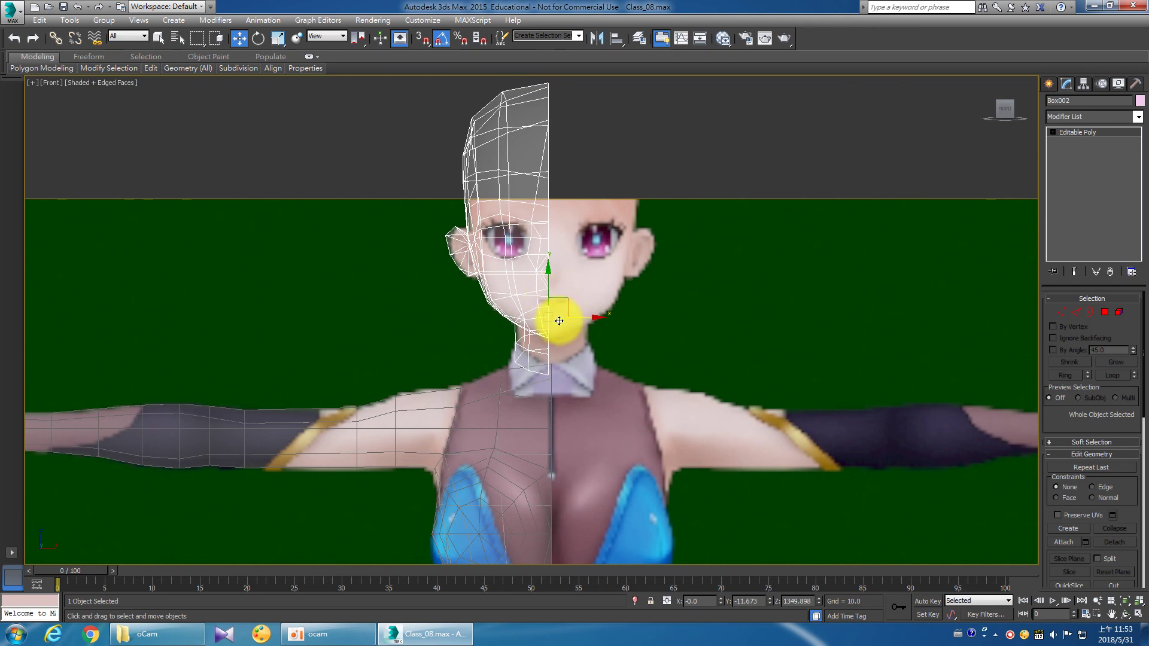
Shrink the head to fit the front reference face and raise it slightly.
{"action": "key", "text": "r"}
{"action": "left_click_drag", "start_coordinate": [562, 309], "coordinate": [567, 311]}
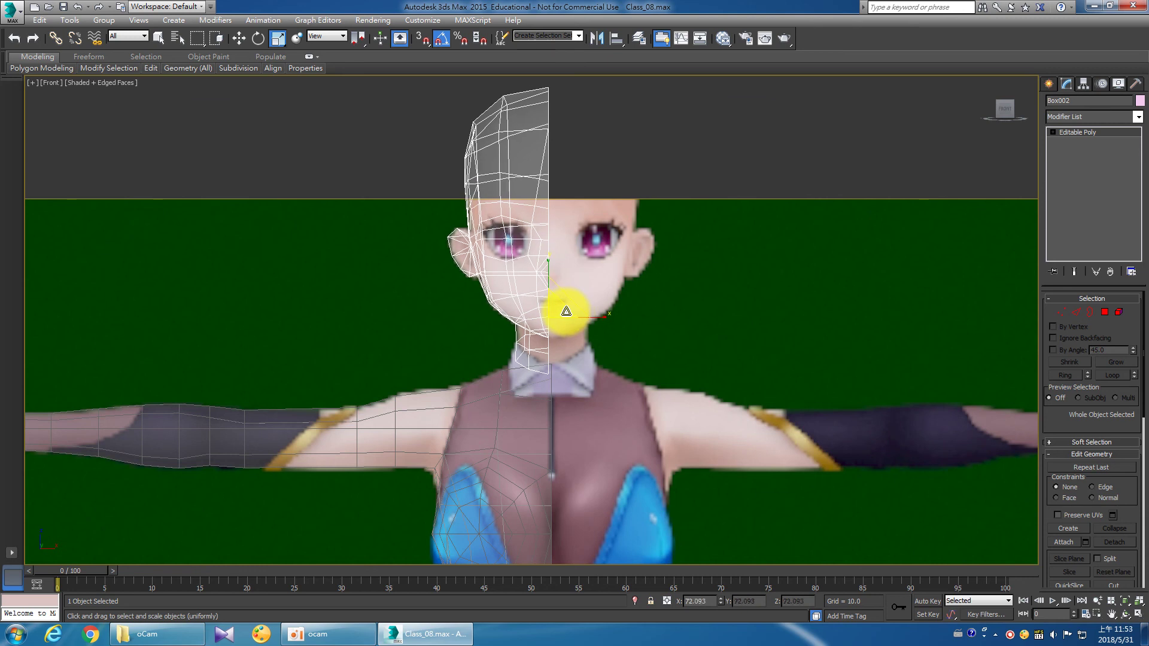
{"action": "key", "text": "w"}
{"action": "left_click_drag", "start_coordinate": [551, 293], "coordinate": [549, 291]}
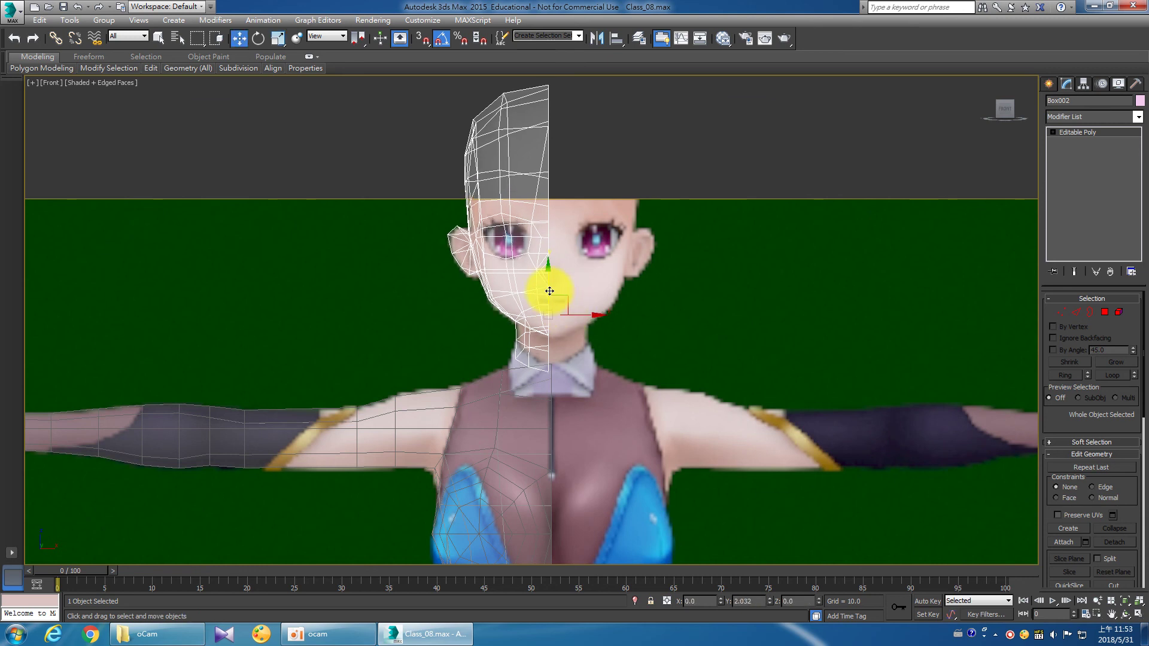
{"action": "scroll", "coordinate": [569, 375], "scroll_direction": "up", "scroll_amount": 3}
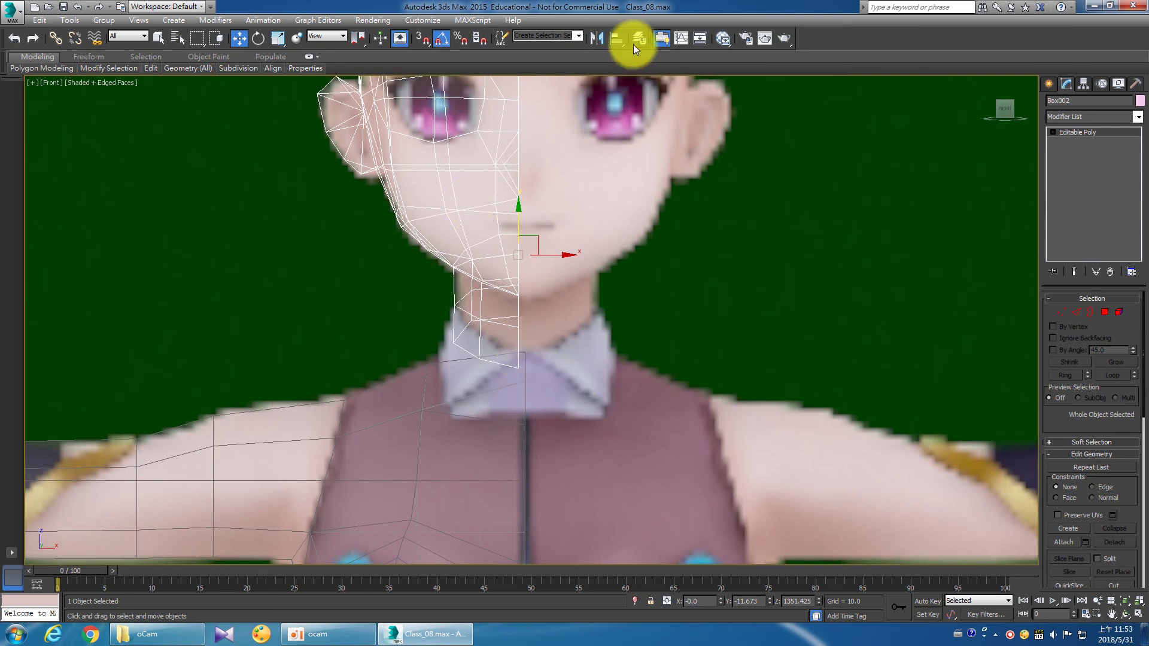
Align the head's X position (Maximum) to the body's centre seam, then lower it slightly.
{"action": "left_click", "coordinate": [616, 38]}
{"action": "left_click", "coordinate": [518, 426]}
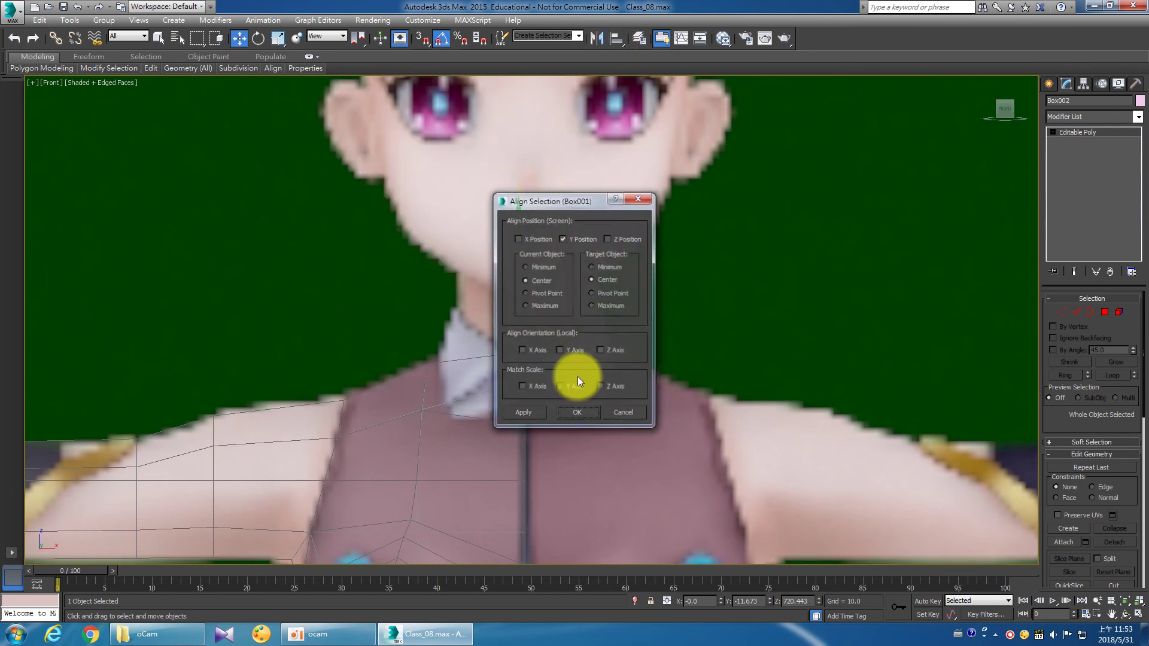
{"action": "left_click", "coordinate": [563, 238]}
{"action": "left_click", "coordinate": [529, 239]}
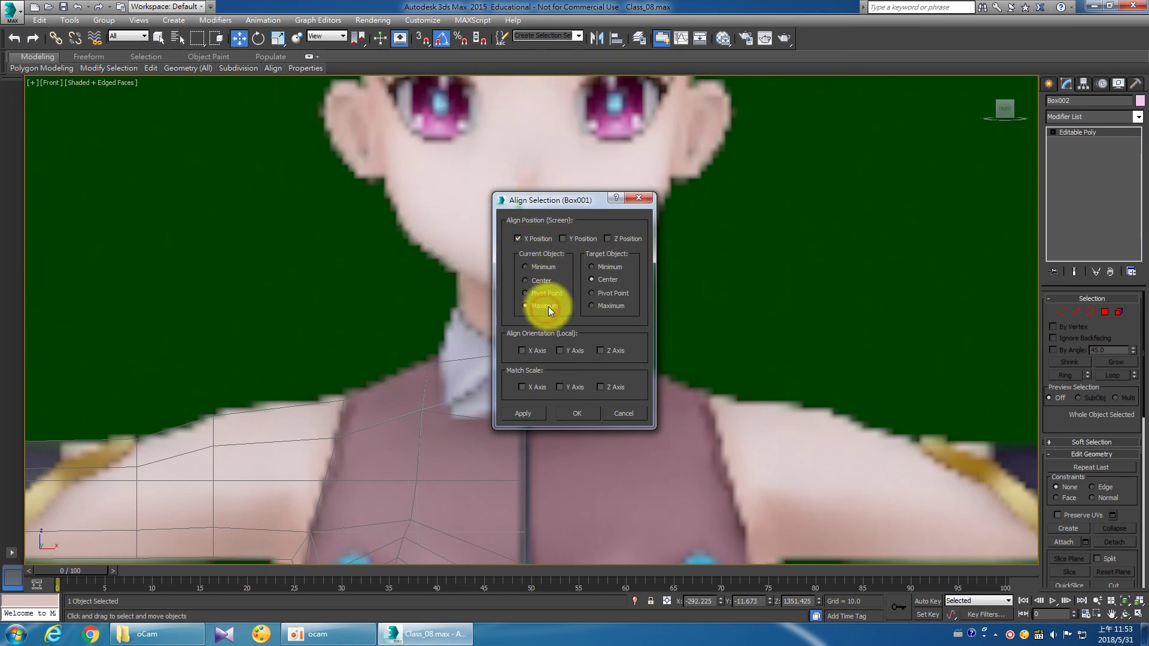
{"action": "left_click", "coordinate": [592, 306]}
{"action": "left_click", "coordinate": [566, 413]}
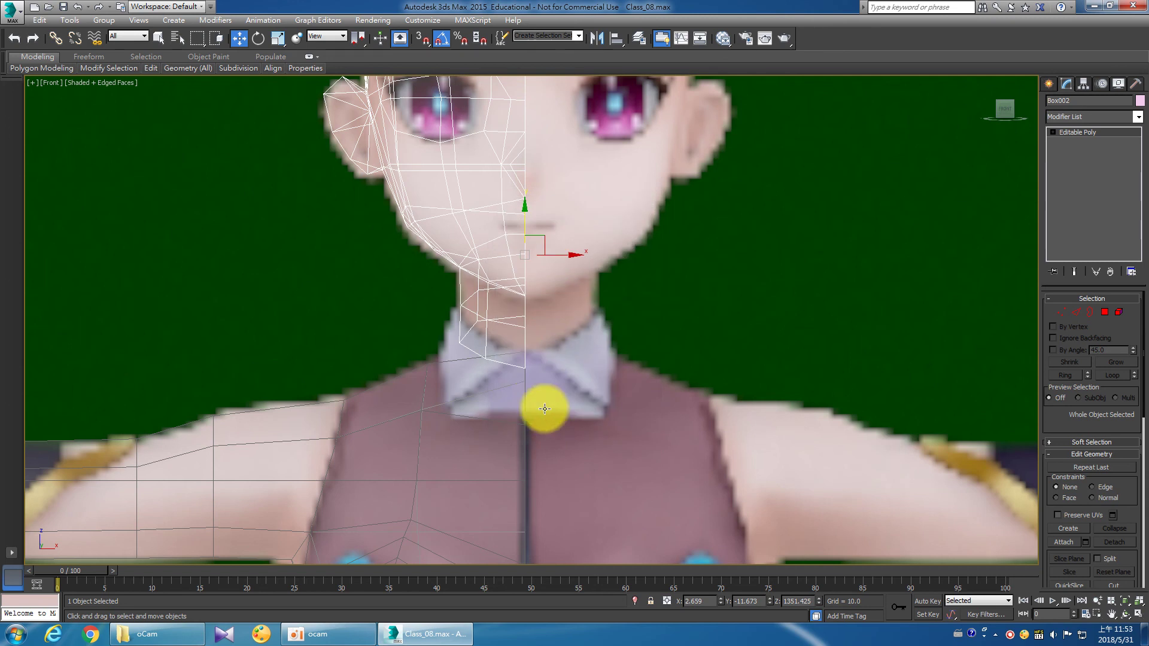
{"action": "middle_click_drag", "start_coordinate": [536, 348], "coordinate": [534, 381]}
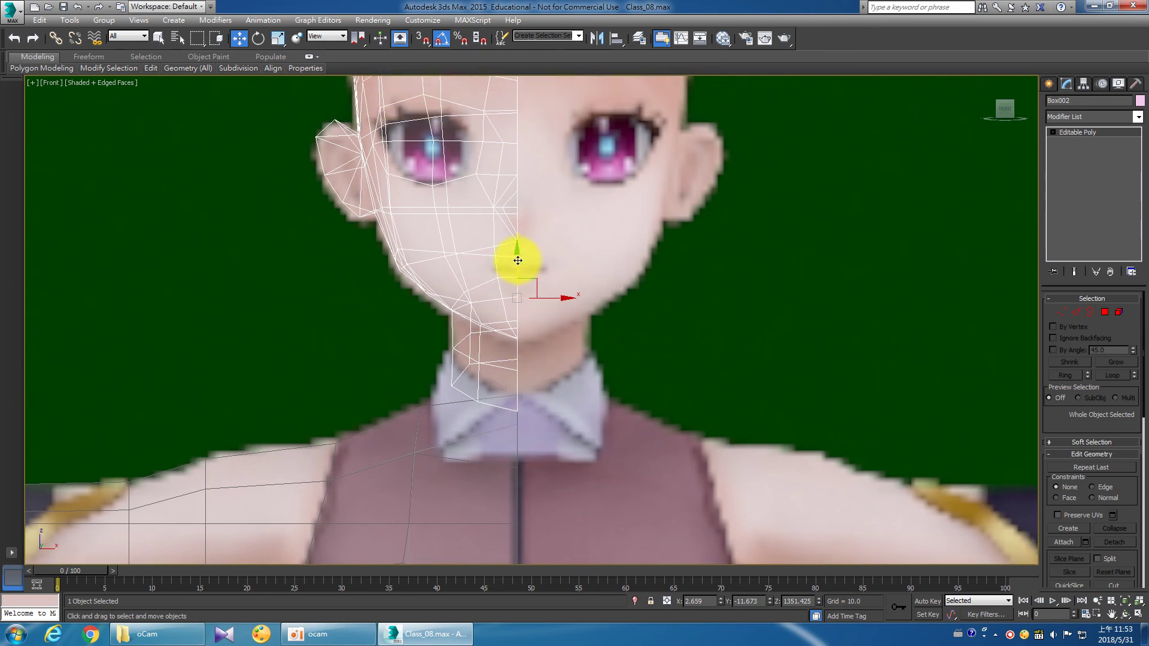
{"action": "left_click_drag", "start_coordinate": [518, 260], "coordinate": [526, 258]}
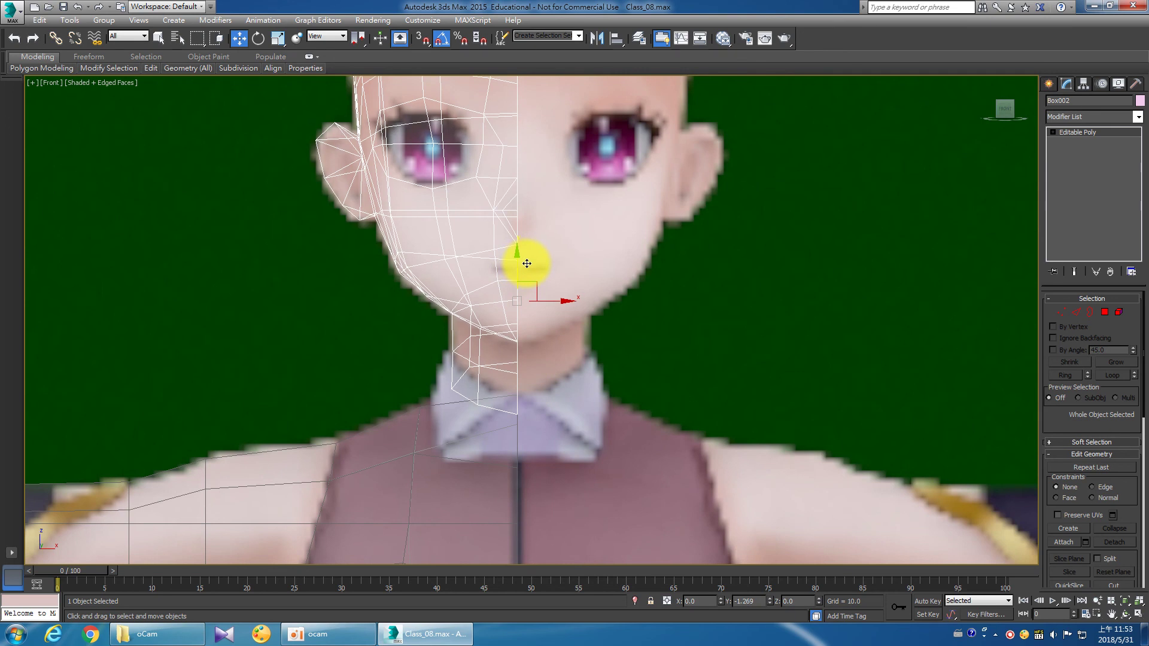
{"action": "scroll", "coordinate": [636, 334], "scroll_direction": "down", "scroll_amount": 2}
Orbit the maximized Perspective view to a side angle of the neck and select the body mesh.
{"action": "left_click", "coordinate": [1138, 615]}
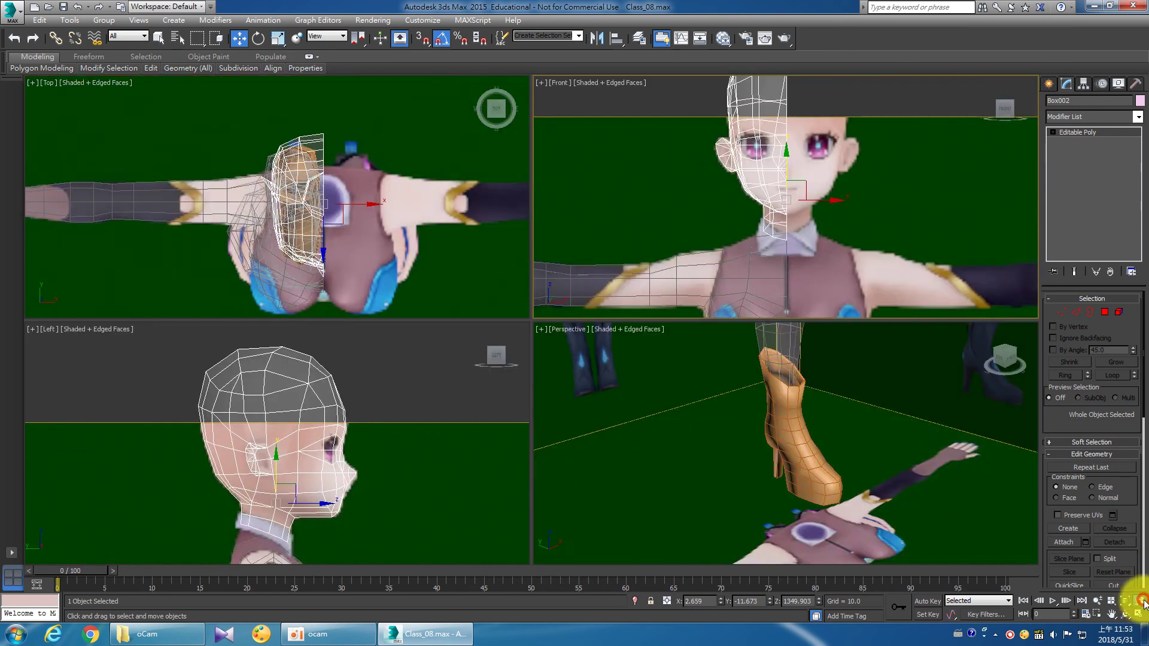
{"action": "mouse_move", "coordinate": [848, 463]}
{"action": "middle_mouse_down", "text": "alt"}
{"action": "mouse_move", "coordinate": [798, 454]}
{"action": "mouse_move", "coordinate": [796, 478]}
{"action": "middle_mouse_up", "text": "alt"}
{"action": "key", "text": "w"}
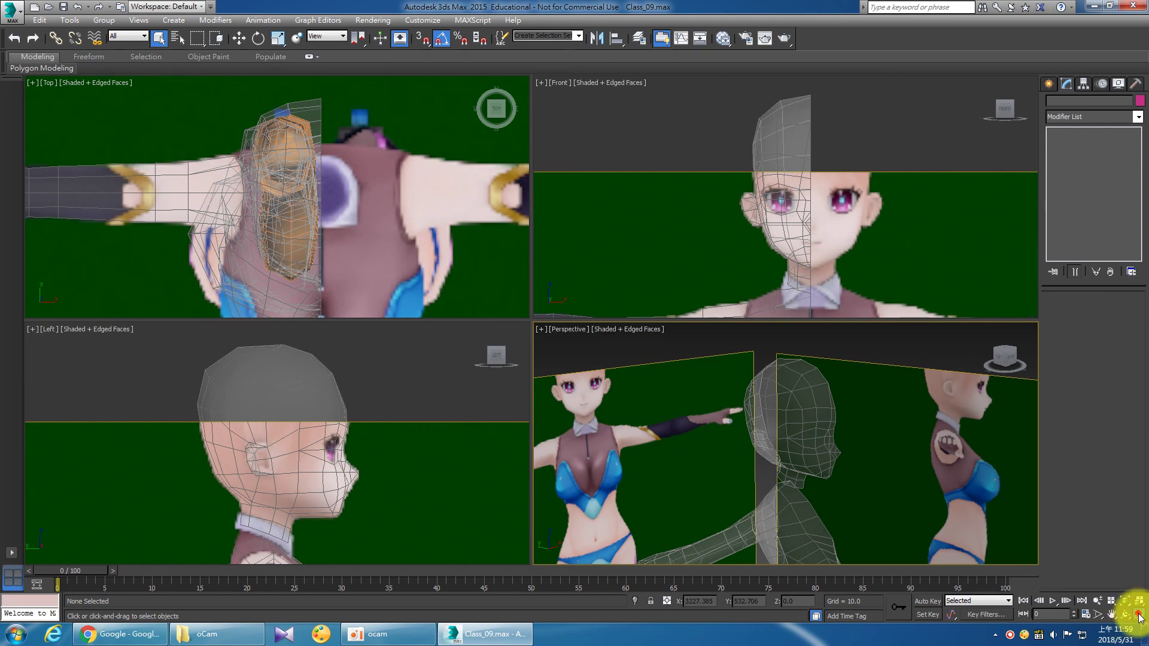
{"action": "left_click", "coordinate": [1138, 616]}
{"action": "key", "text": "ctrl+r"}
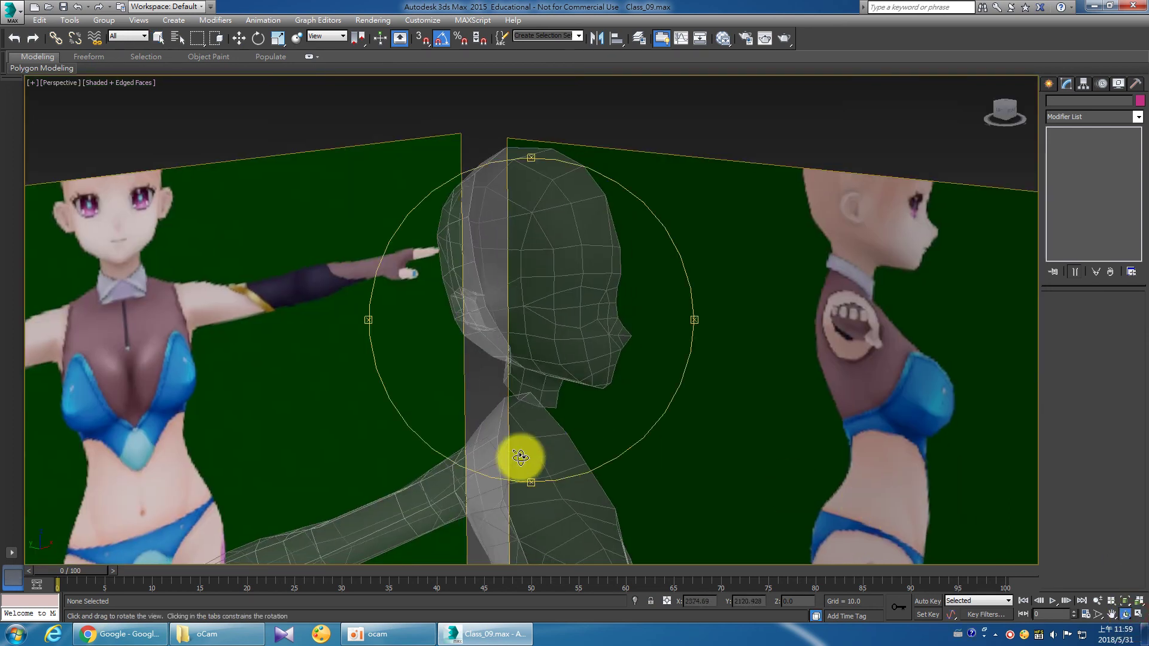
{"action": "left_click_drag", "start_coordinate": [539, 469], "coordinate": [509, 441]}
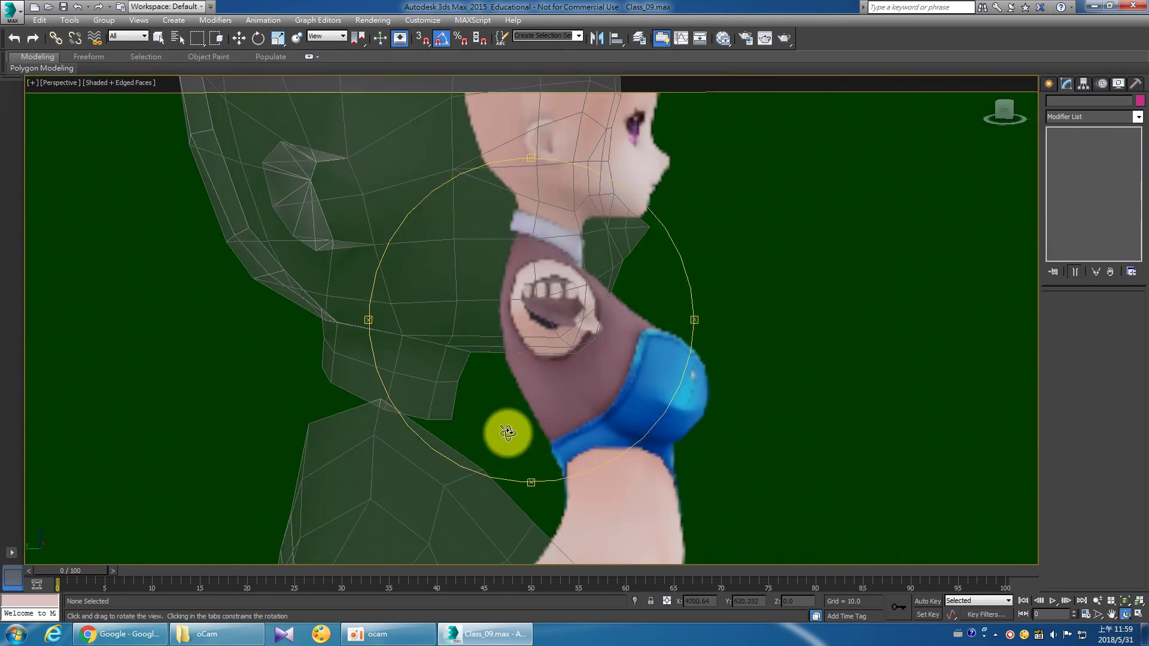
{"action": "right_click", "coordinate": [423, 440]}
{"action": "left_click", "coordinate": [416, 441]}
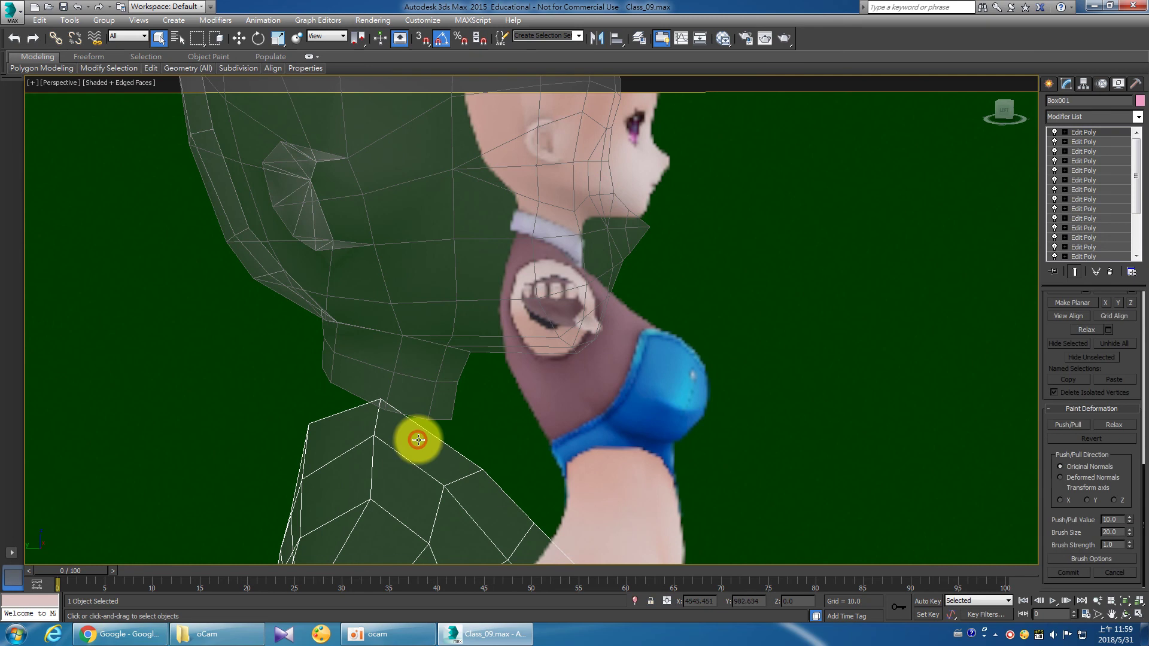
Add an Edit Poly modifier to the body and select three polygons at the neck edge.
{"action": "left_click", "coordinate": [1140, 116]}
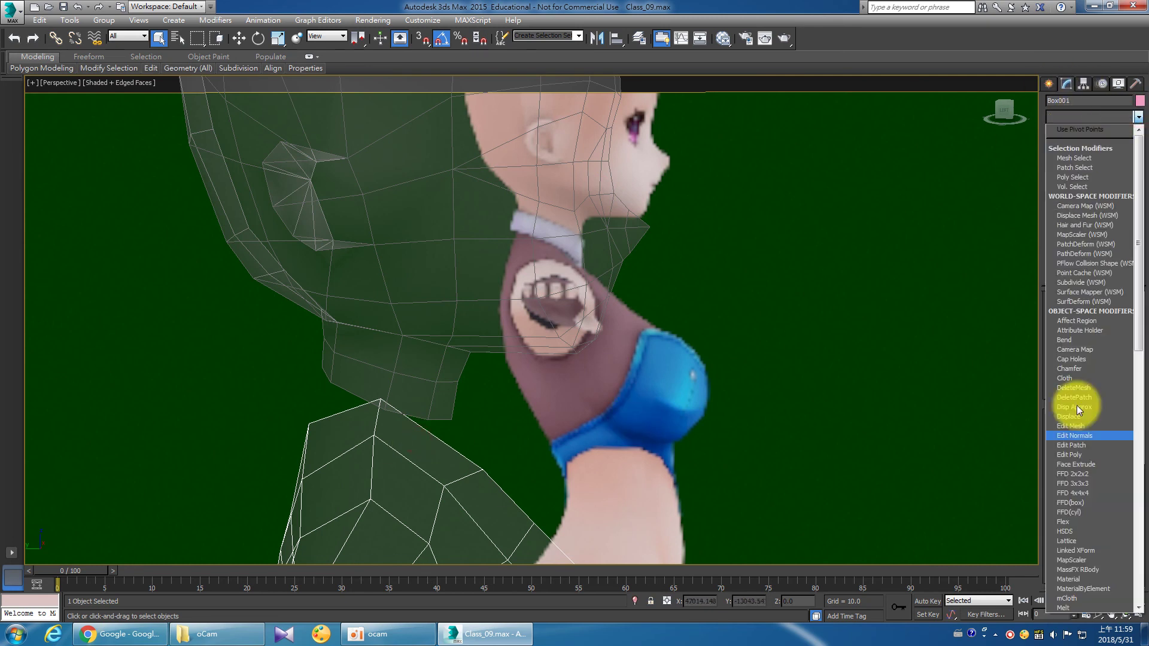
{"action": "left_click", "coordinate": [1093, 454]}
{"action": "left_click", "coordinate": [1065, 132]}
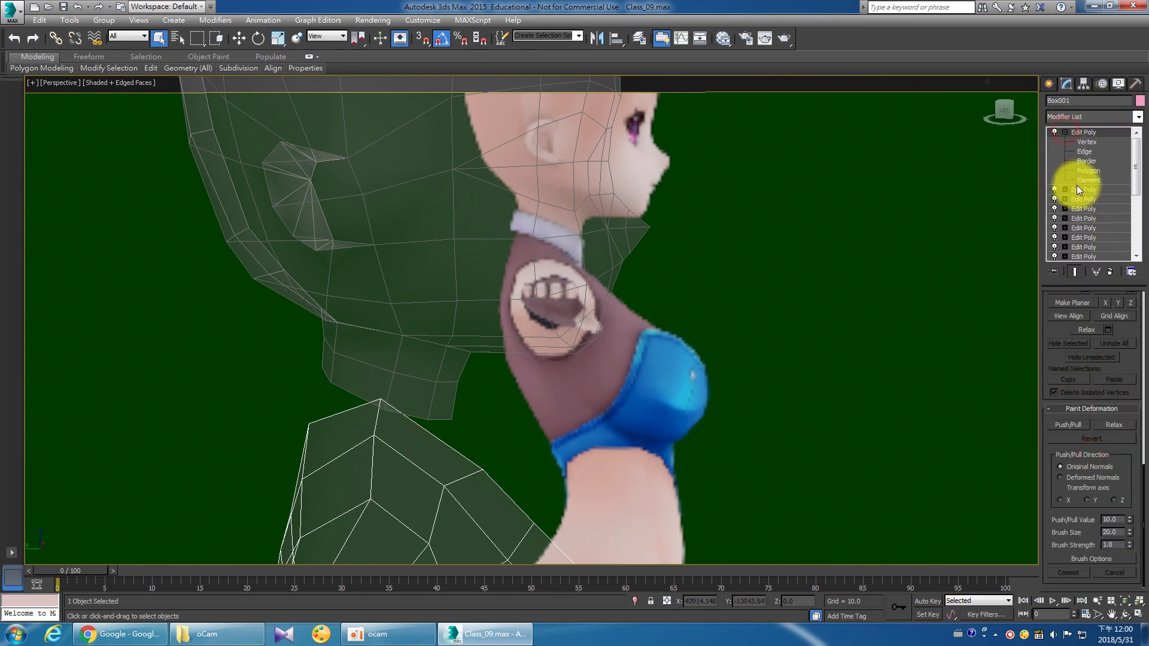
{"action": "left_click", "coordinate": [1080, 160]}
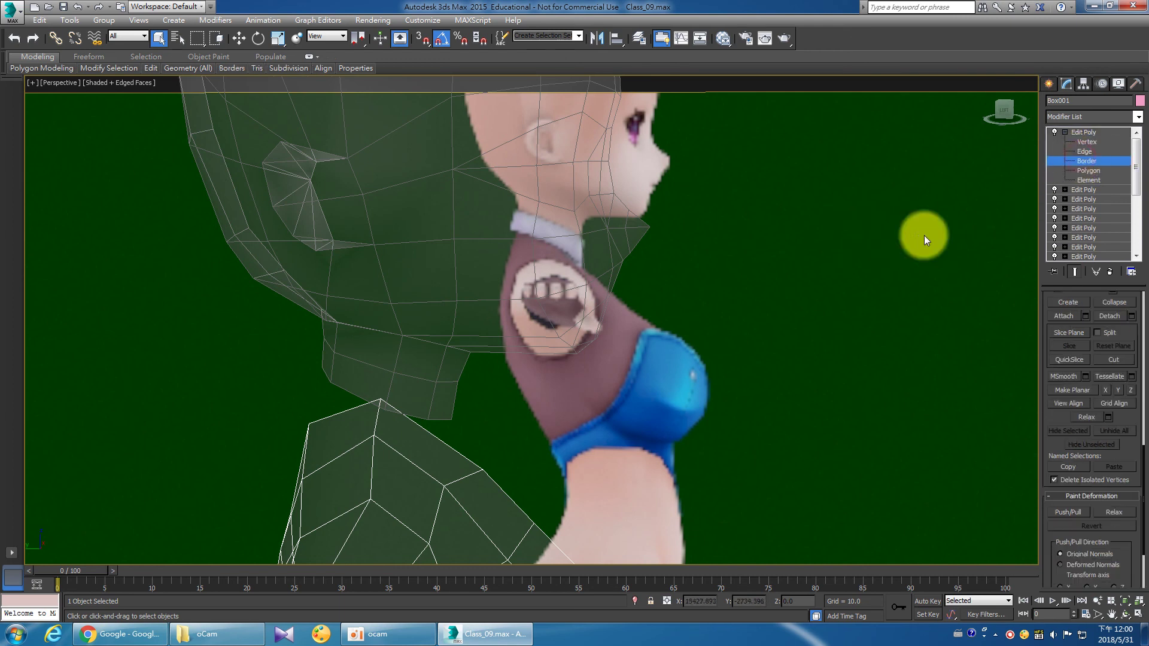
{"action": "left_click", "coordinate": [1086, 171]}
{"action": "left_click", "coordinate": [519, 435]}
{"action": "left_click", "coordinate": [353, 419]}
{"action": "left_click", "coordinate": [446, 448], "text": "ctrl"}
Cut a first edge across the red shoulder polygon from top to bottom vertex, snapping to vertices.
{"action": "right_click", "coordinate": [588, 419]}
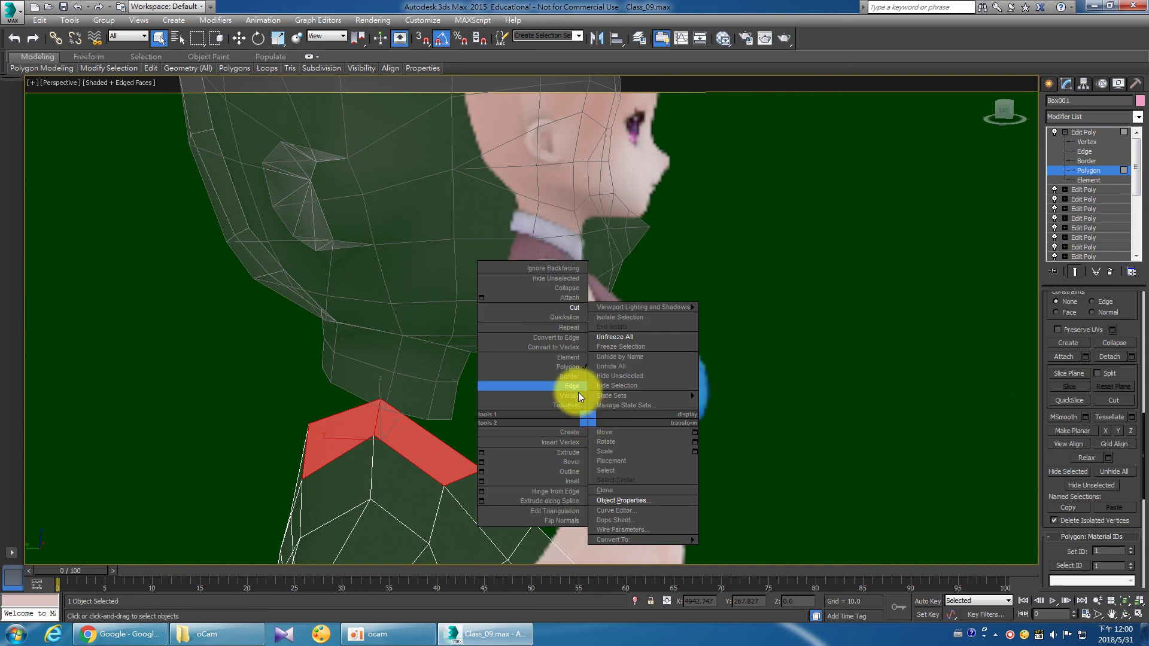
{"action": "left_click", "coordinate": [572, 317]}
{"action": "left_click", "coordinate": [421, 39]}
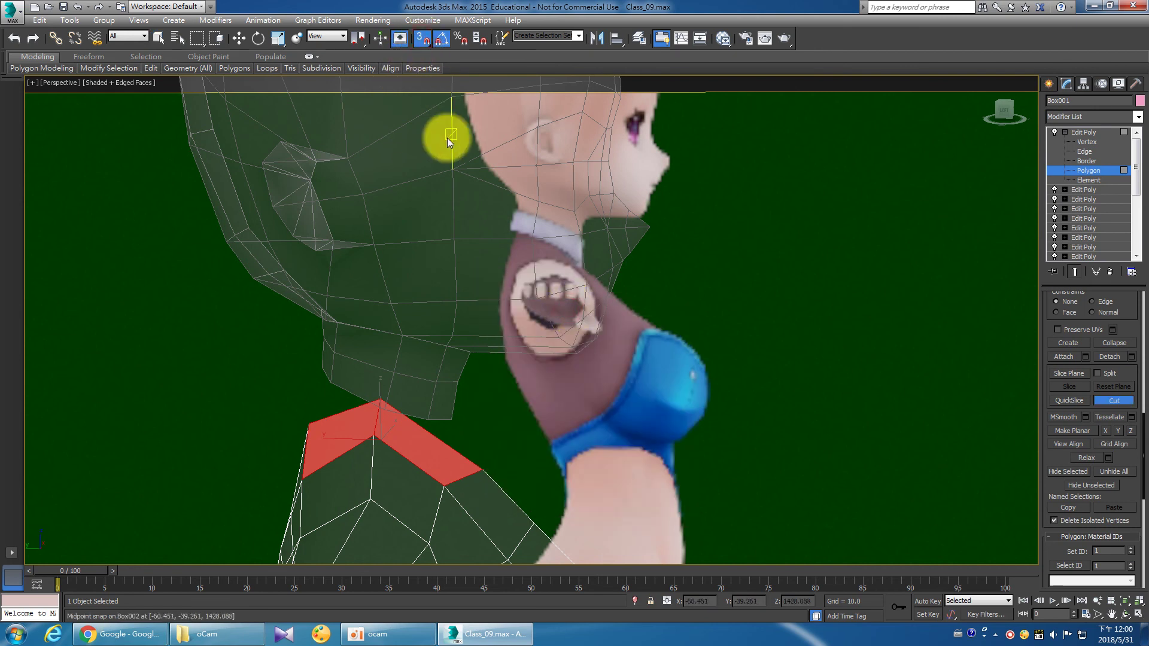
{"action": "scroll", "coordinate": [514, 466], "scroll_direction": "up", "scroll_amount": 3}
{"action": "scroll", "coordinate": [502, 470], "scroll_direction": "up", "scroll_amount": 2}
{"action": "scroll", "coordinate": [515, 474], "scroll_direction": "down", "scroll_amount": 2}
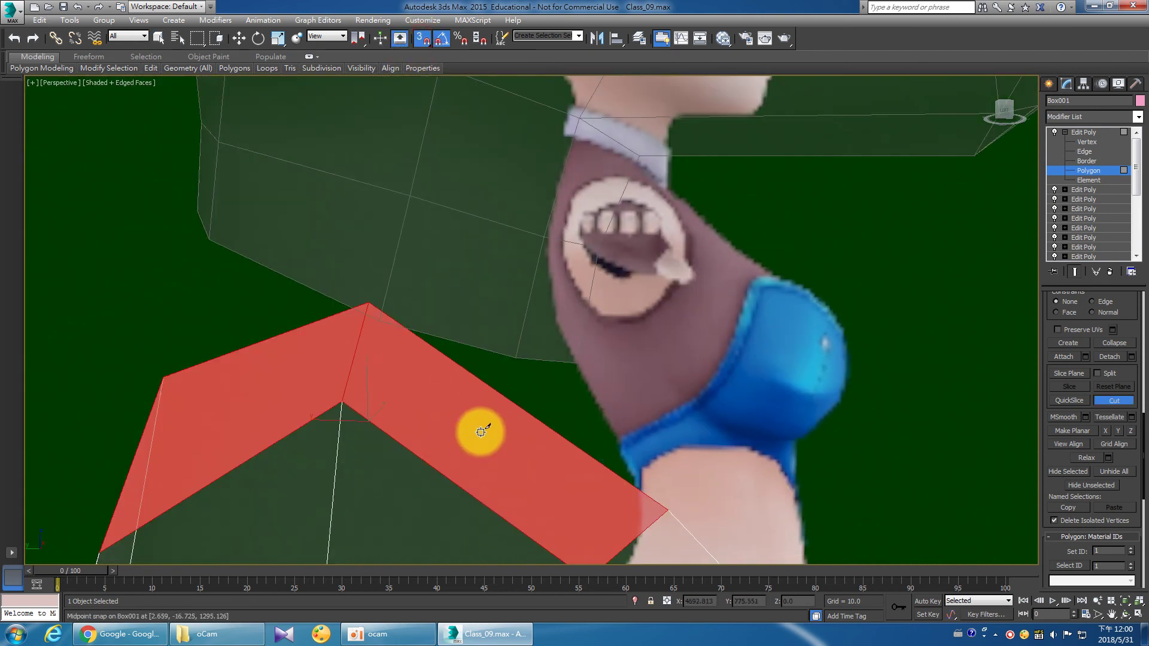
{"action": "left_click", "coordinate": [370, 306]}
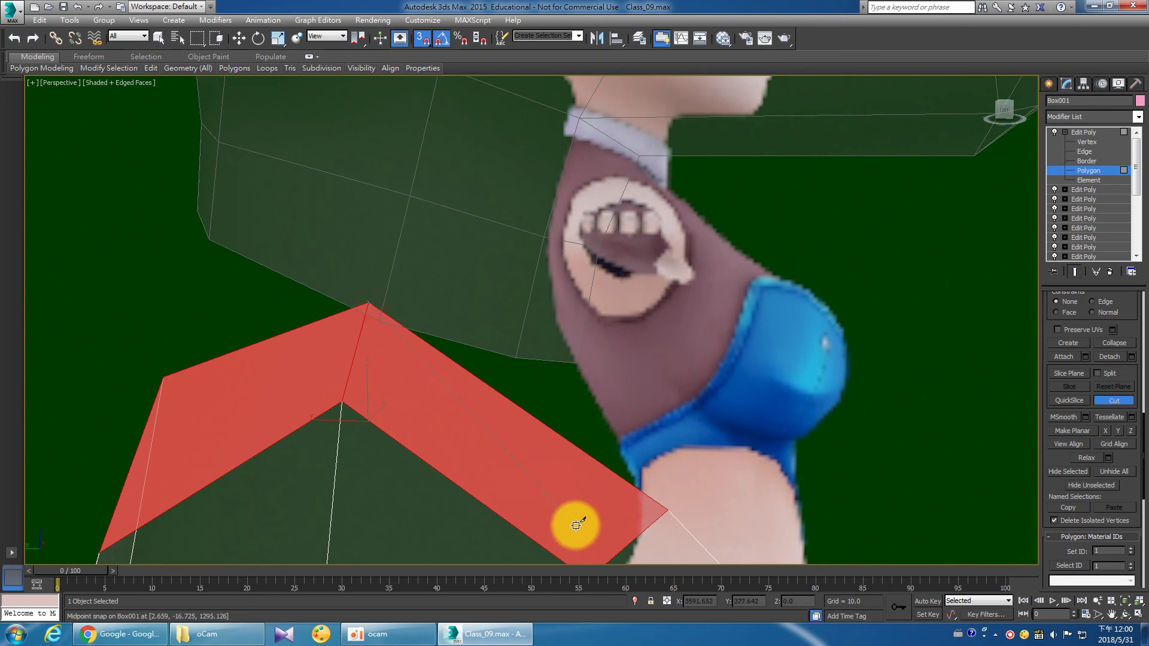
{"action": "middle_click_drag", "start_coordinate": [569, 524], "coordinate": [560, 482]}
{"action": "left_click", "coordinate": [576, 529]}
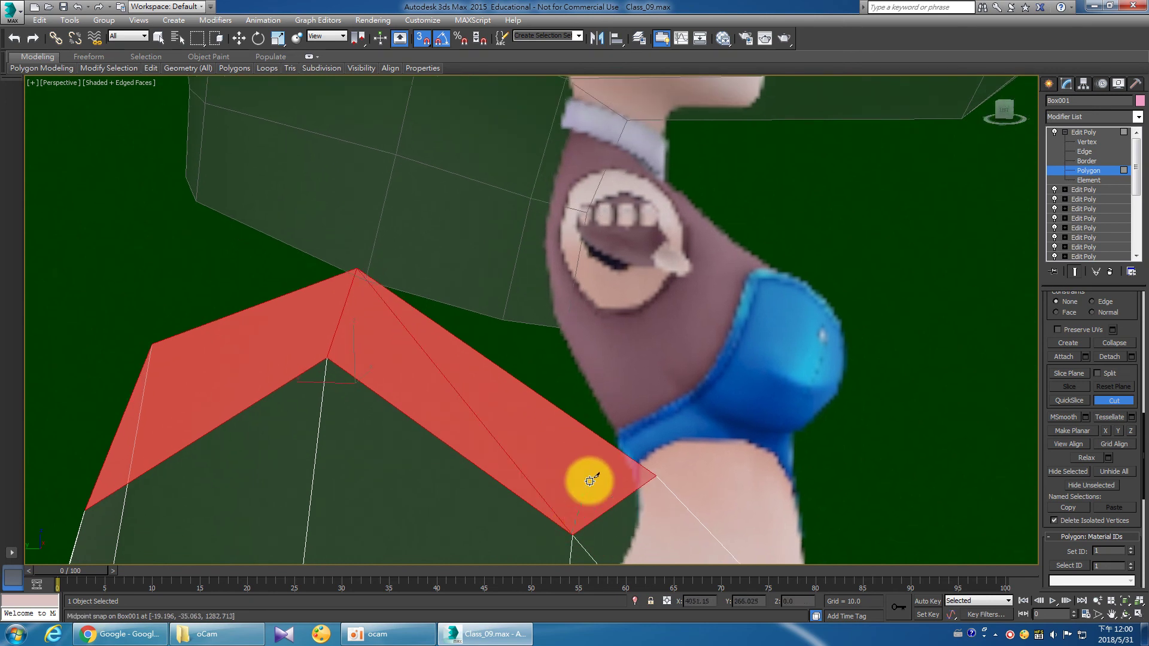
Cut further edges from the inner vertex to the shoulder polygon's corners and top vertex.
{"action": "left_click", "coordinate": [328, 358]}
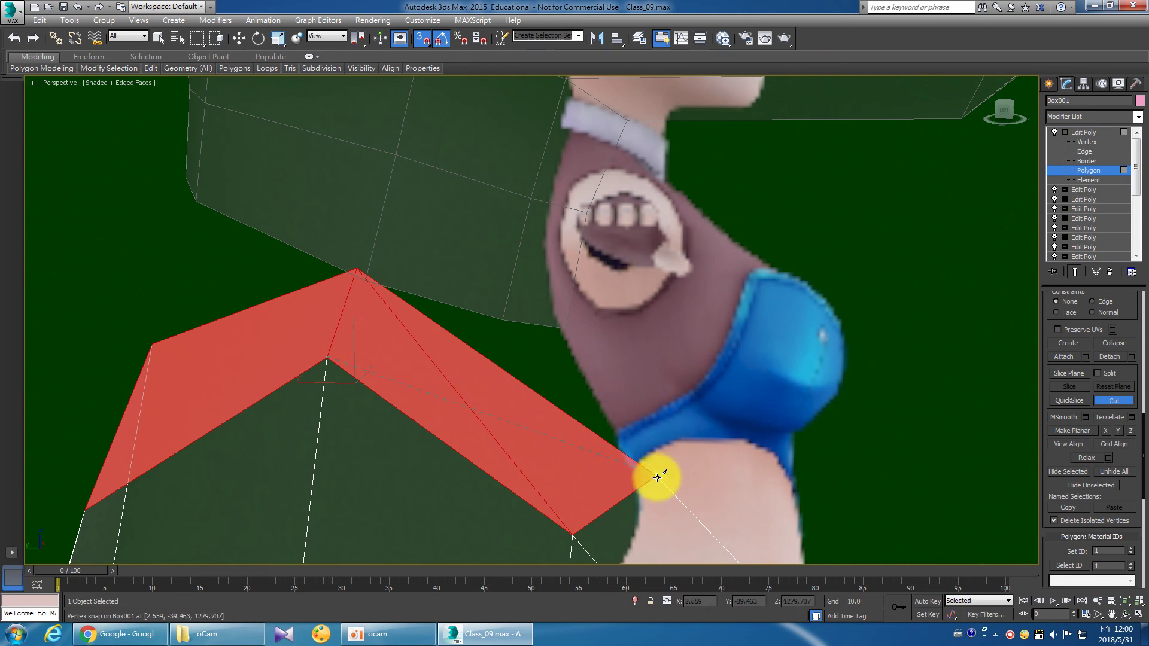
{"action": "left_click", "coordinate": [657, 480]}
{"action": "middle_click_drag", "start_coordinate": [514, 444], "coordinate": [703, 482]}
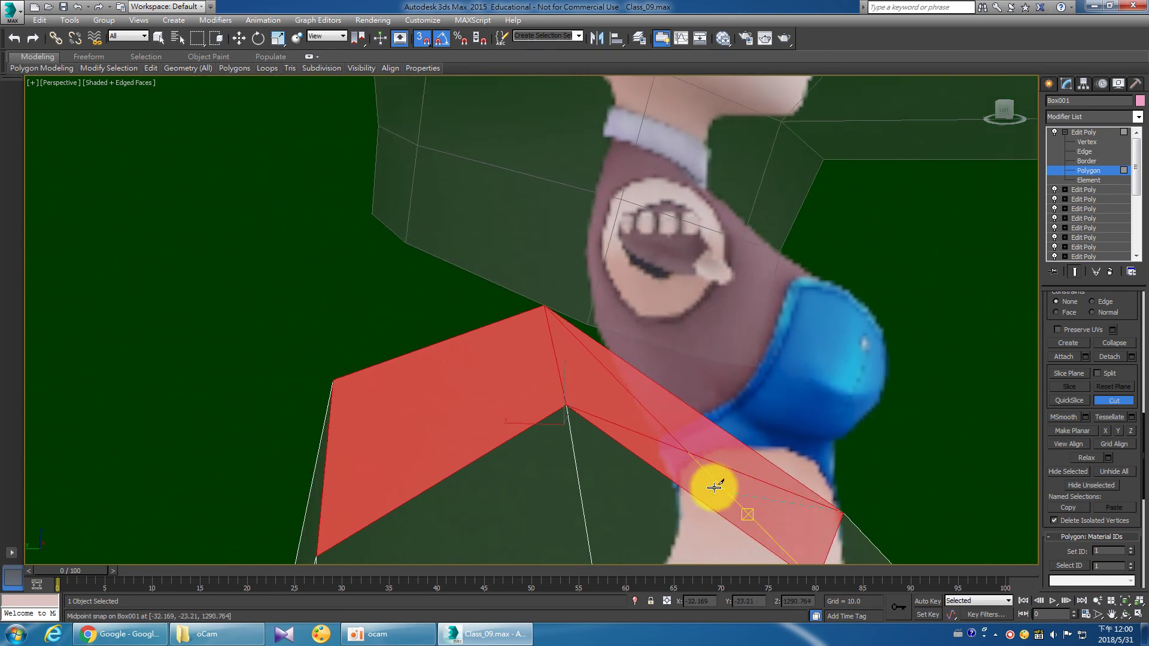
{"action": "left_click", "coordinate": [564, 408]}
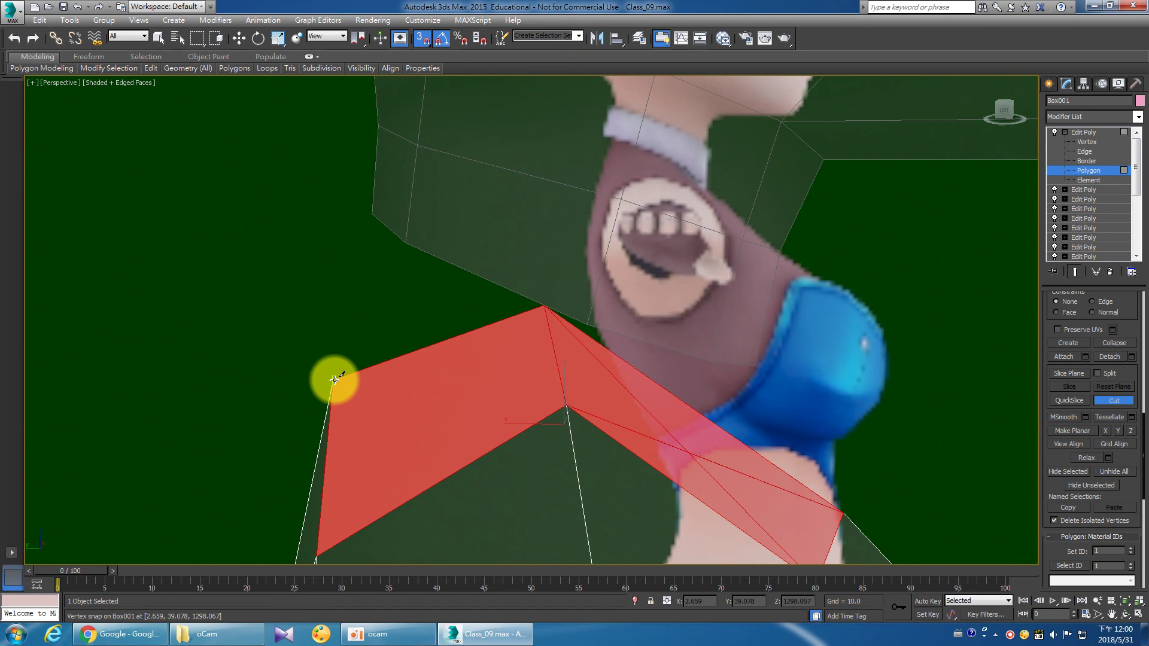
{"action": "left_click", "coordinate": [332, 379]}
{"action": "left_click", "coordinate": [565, 406]}
{"action": "left_click", "coordinate": [546, 312]}
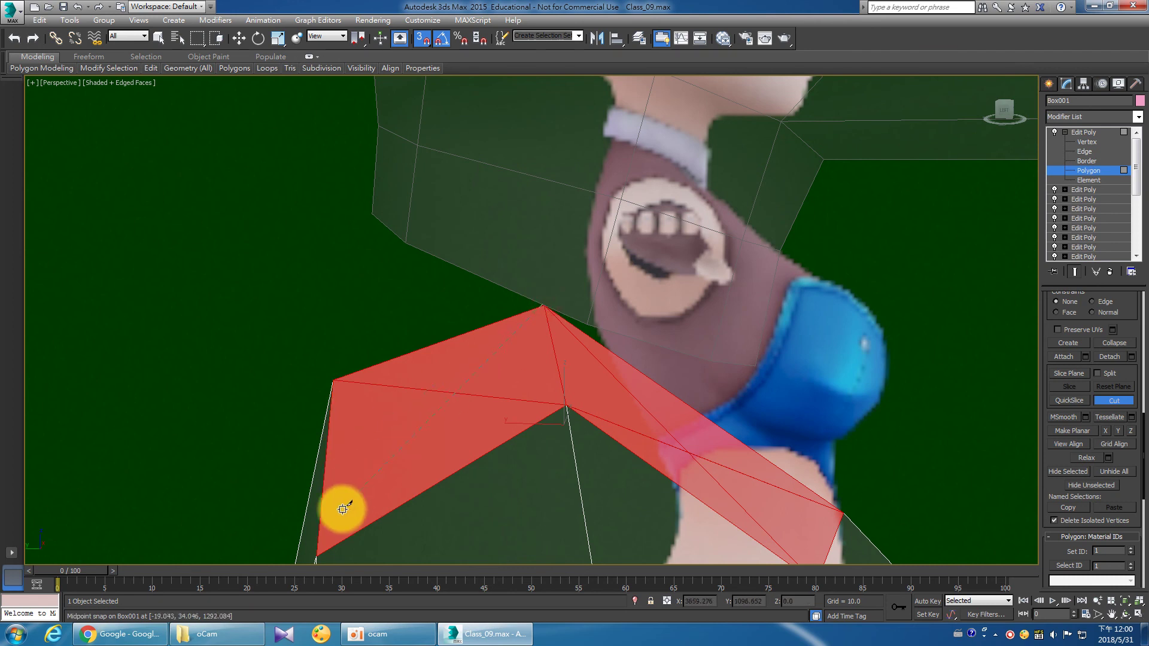
{"action": "mouse_move", "coordinate": [317, 556]}
{"action": "middle_mouse_down"}
{"action": "mouse_move", "coordinate": [375, 477]}
{"action": "mouse_move", "coordinate": [339, 498]}
{"action": "middle_mouse_up"}
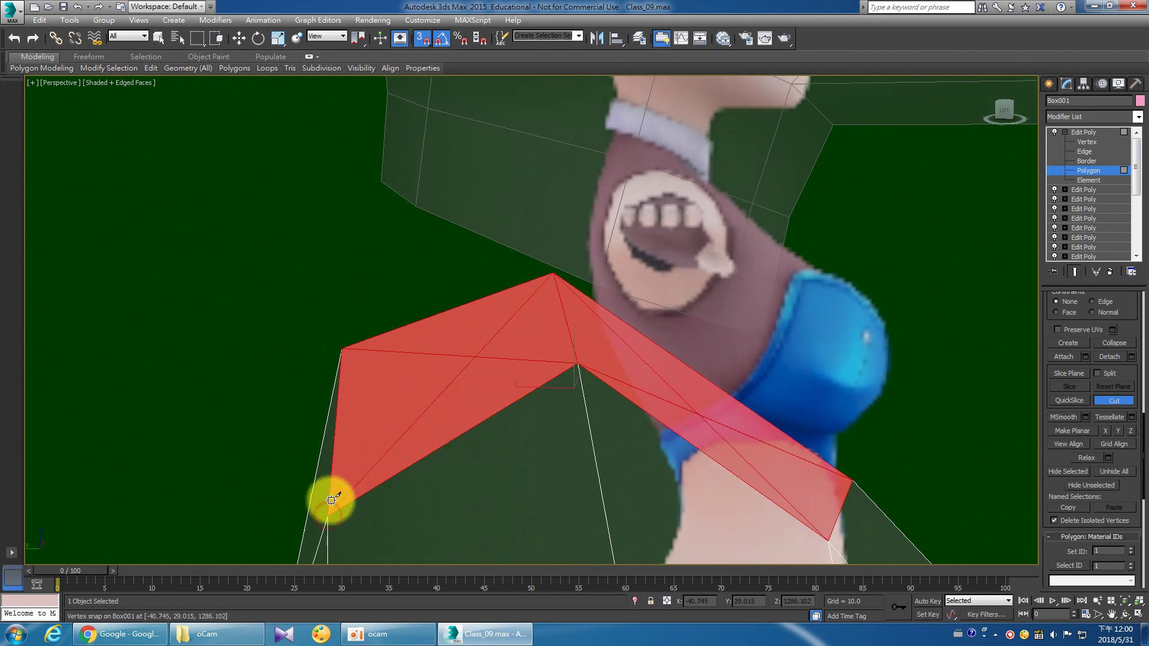
Turn off snapping and delete the small triangle face near the neck.
{"action": "key", "text": "ctrl+r"}
{"action": "mouse_move", "coordinate": [418, 415]}
{"action": "left_mouse_down"}
{"action": "mouse_move", "coordinate": [513, 431]}
{"action": "mouse_move", "coordinate": [464, 436]}
{"action": "mouse_move", "coordinate": [477, 437]}
{"action": "left_mouse_up"}
{"action": "right_click", "coordinate": [477, 437]}
{"action": "right_click", "coordinate": [612, 372]}
{"action": "left_click", "coordinate": [652, 363]}
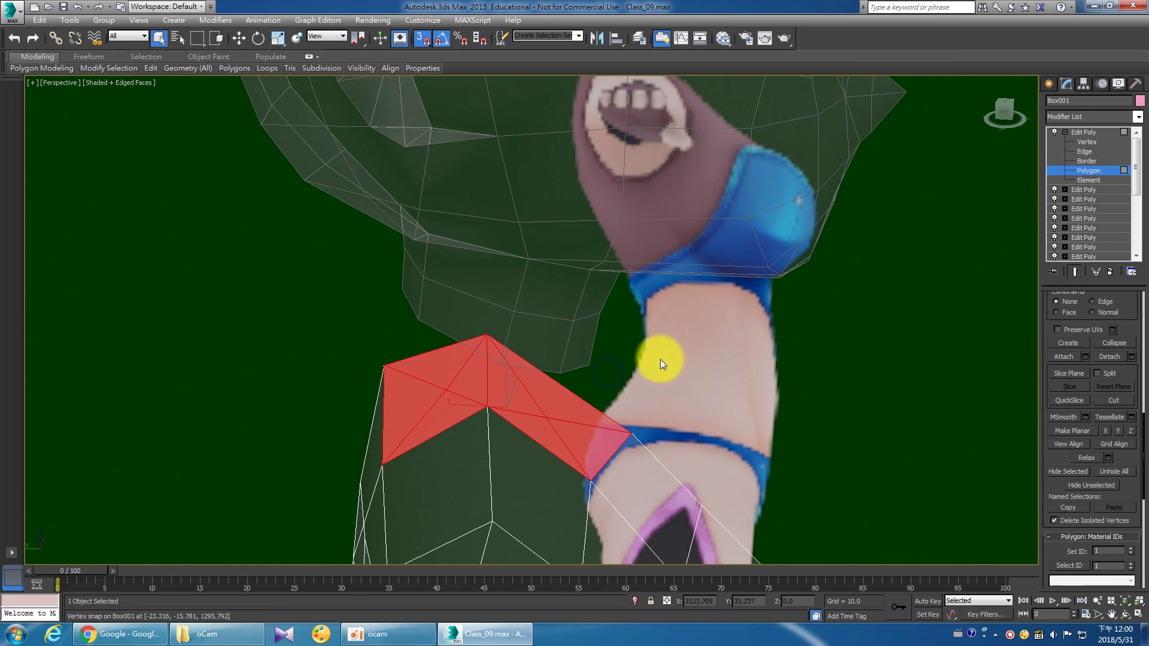
{"action": "left_click", "coordinate": [422, 38]}
{"action": "left_click", "coordinate": [386, 327]}
{"action": "left_click", "coordinate": [438, 368]}
{"action": "key", "text": "Delete"}
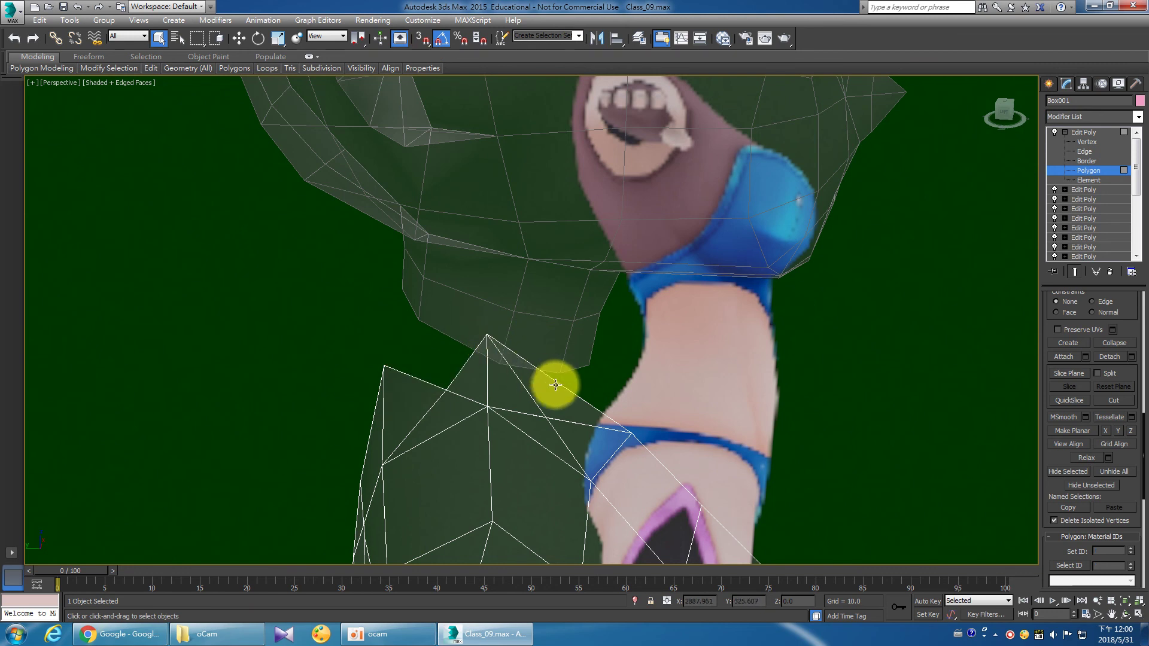
Delete another triangle face at the body's neck opening and orbit to check the hole.
{"action": "left_click", "coordinate": [555, 384]}
{"action": "key", "text": "Delete"}
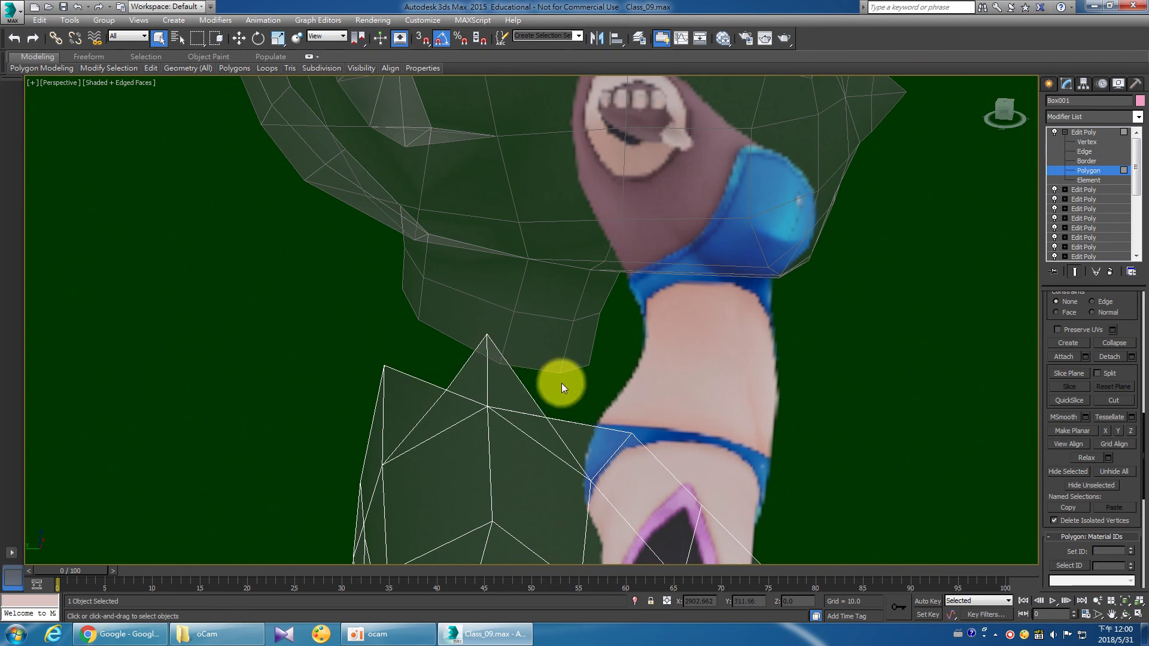
{"action": "middle_click_drag", "start_coordinate": [555, 382], "coordinate": [442, 374], "text": "alt"}
{"action": "left_click", "coordinate": [365, 381]}
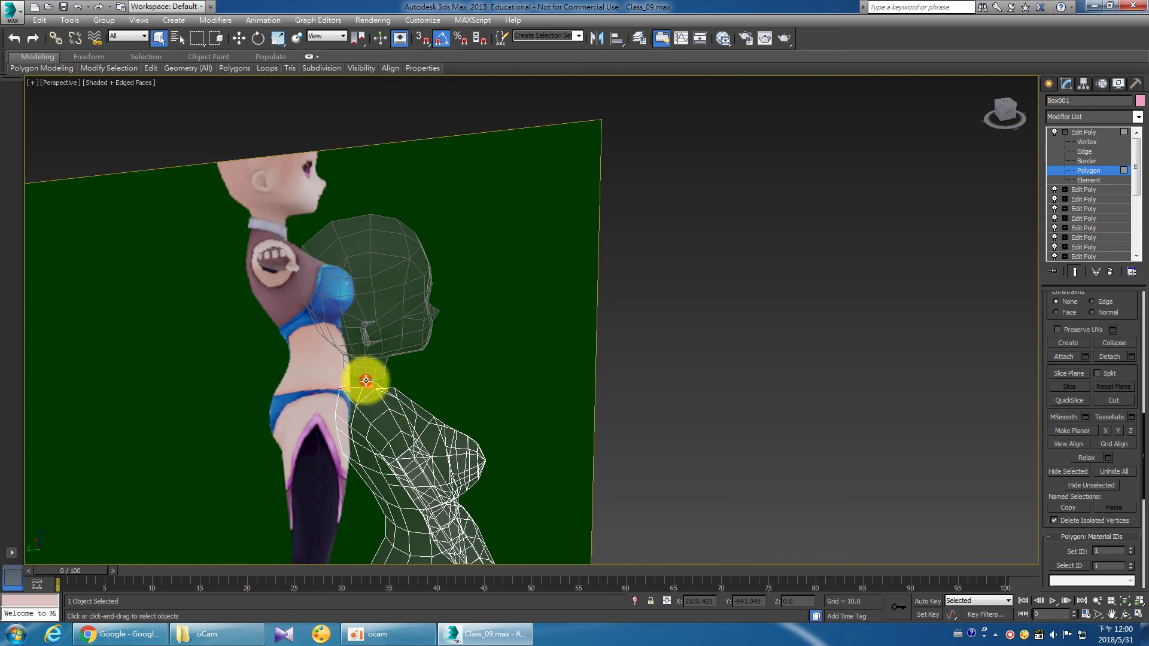
{"action": "scroll", "coordinate": [365, 381], "scroll_direction": "up", "scroll_amount": 5}
{"action": "mouse_move", "coordinate": [404, 390]}
{"action": "middle_mouse_down", "text": "alt"}
{"action": "mouse_move", "coordinate": [436, 380]}
{"action": "mouse_move", "coordinate": [496, 393]}
{"action": "mouse_move", "coordinate": [480, 423]}
{"action": "middle_mouse_up", "text": "alt"}
{"action": "mouse_move", "coordinate": [508, 428]}
{"action": "left_mouse_down"}
{"action": "mouse_move", "coordinate": [631, 436]}
{"action": "mouse_move", "coordinate": [706, 413]}
{"action": "mouse_move", "coordinate": [688, 431]}
{"action": "mouse_move", "coordinate": [652, 428]}
{"action": "left_mouse_up"}
{"action": "key", "text": "Escape"}
{"action": "left_click", "coordinate": [457, 396]}
Leave face editing on the body and select the head mesh Box002.
{"action": "key", "text": "ctrl+r"}
{"action": "mouse_move", "coordinate": [487, 397]}
{"action": "left_mouse_down"}
{"action": "mouse_move", "coordinate": [623, 358]}
{"action": "mouse_move", "coordinate": [477, 359]}
{"action": "mouse_move", "coordinate": [438, 412]}
{"action": "mouse_move", "coordinate": [482, 423]}
{"action": "mouse_move", "coordinate": [364, 328]}
{"action": "mouse_move", "coordinate": [585, 403]}
{"action": "mouse_move", "coordinate": [591, 392]}
{"action": "mouse_move", "coordinate": [469, 341]}
{"action": "mouse_move", "coordinate": [487, 334]}
{"action": "left_mouse_up"}
{"action": "right_click", "coordinate": [491, 338]}
{"action": "left_click", "coordinate": [1083, 132]}
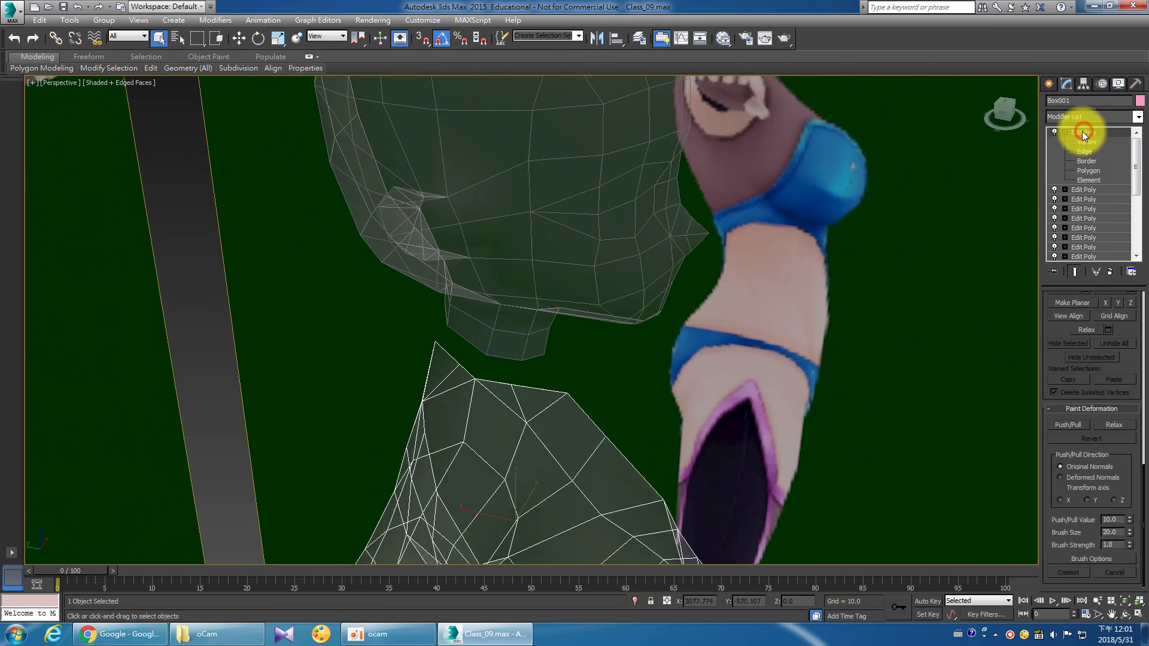
{"action": "left_click", "coordinate": [1064, 131]}
{"action": "left_click", "coordinate": [862, 326]}
{"action": "left_click", "coordinate": [591, 271]}
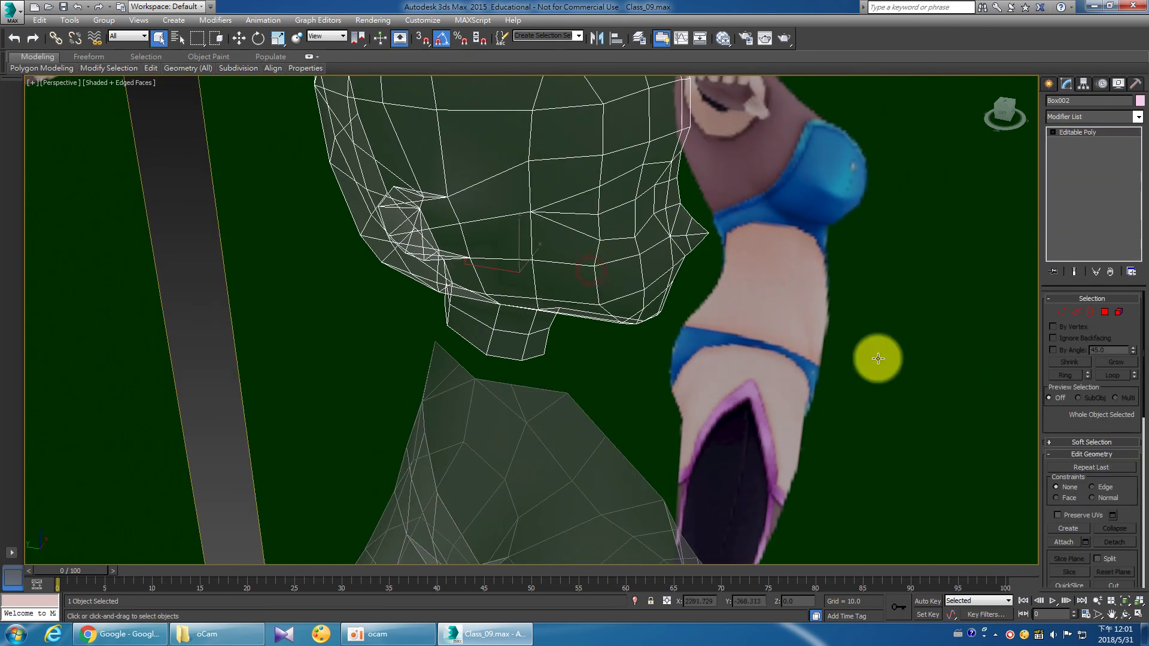
Switch to the four-viewport layout and zoom in on the Left view.
{"action": "left_click", "coordinate": [1139, 615]}
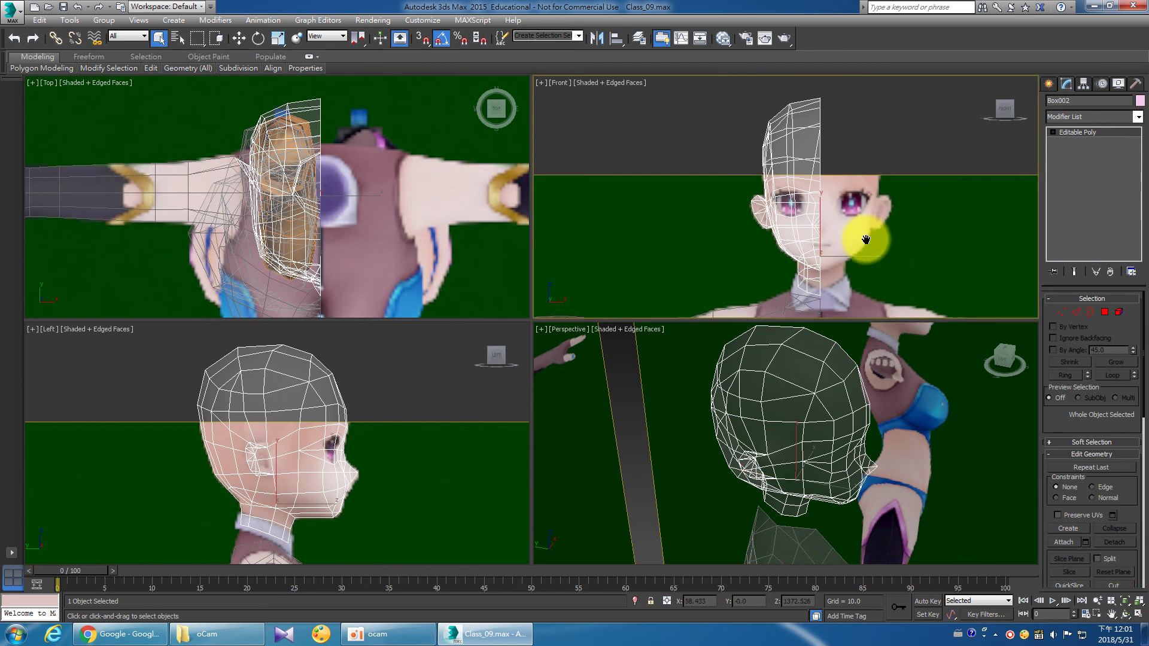
{"action": "scroll", "coordinate": [859, 238], "scroll_direction": "up", "scroll_amount": 3}
{"action": "scroll", "coordinate": [795, 213], "scroll_direction": "up", "scroll_amount": 2}
{"action": "scroll", "coordinate": [319, 533], "scroll_direction": "up", "scroll_amount": 3}
{"action": "scroll", "coordinate": [302, 457], "scroll_direction": "up", "scroll_amount": 2}
{"action": "scroll", "coordinate": [282, 456], "scroll_direction": "up", "scroll_amount": 2}
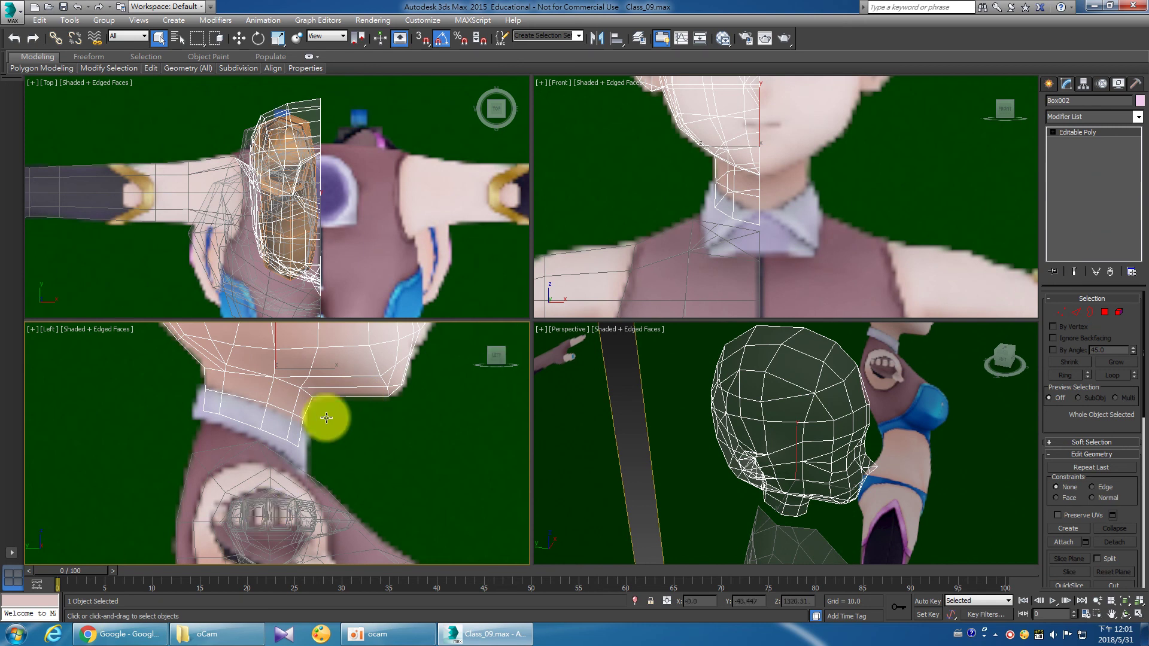
Put the head's Edit Poly at Edge level, framing the collar in the side view.
{"action": "left_click", "coordinate": [1053, 134]}
{"action": "left_click", "coordinate": [1072, 152]}
{"action": "mouse_move", "coordinate": [243, 416]}
{"action": "middle_mouse_down"}
{"action": "mouse_move", "coordinate": [303, 422]}
{"action": "mouse_move", "coordinate": [360, 454]}
{"action": "middle_mouse_up"}
{"action": "scroll", "coordinate": [303, 423], "scroll_direction": "up", "scroll_amount": 3}
Select the head's bottom neck edge loop and move it down in the Left view.
{"action": "double_click", "coordinate": [303, 426]}
{"action": "left_click_drag", "start_coordinate": [229, 419], "coordinate": [137, 368], "text": "ctrl"}
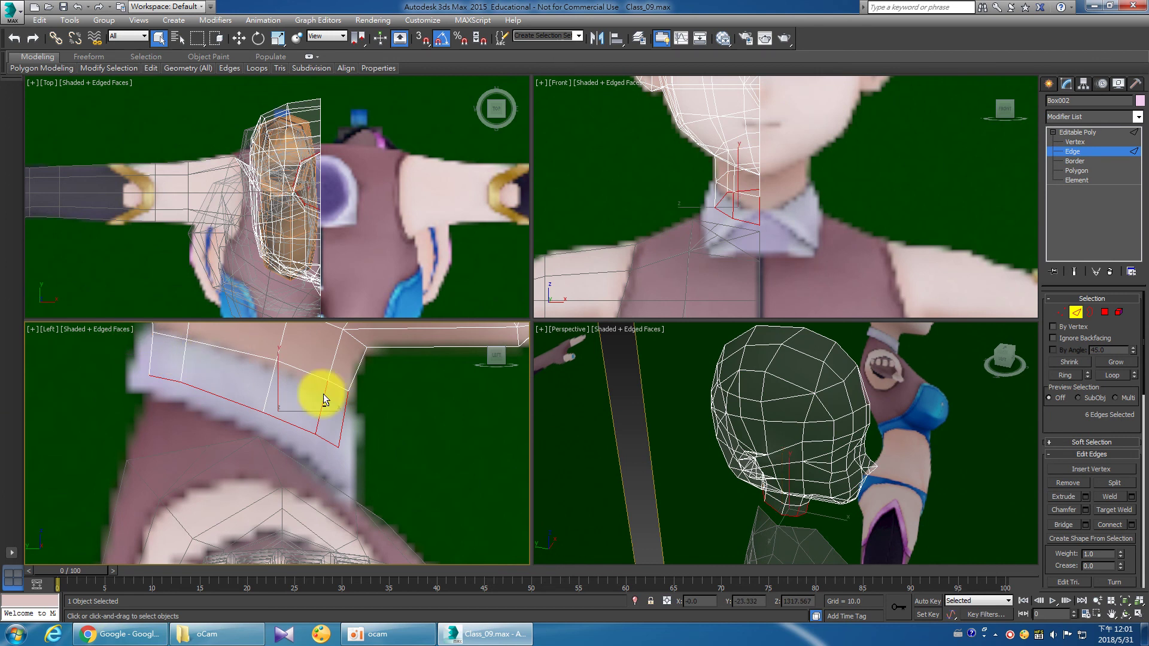
{"action": "left_click_drag", "start_coordinate": [320, 389], "coordinate": [305, 429], "text": "alt"}
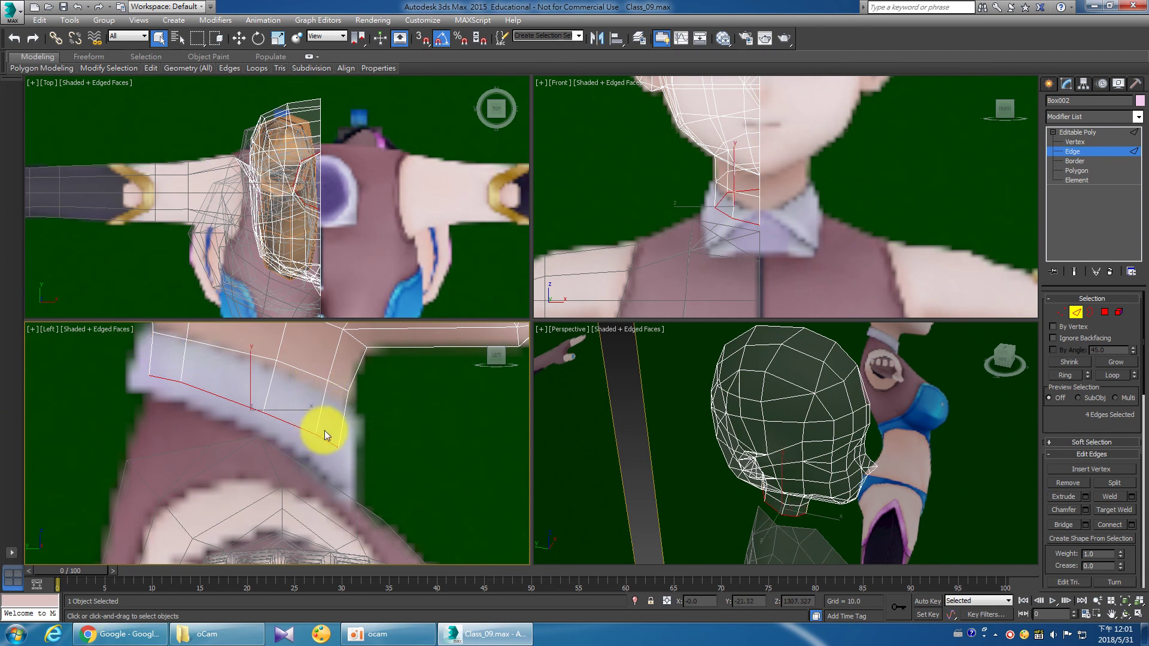
{"action": "key", "text": "w"}
{"action": "left_click_drag", "start_coordinate": [265, 391], "coordinate": [259, 446]}
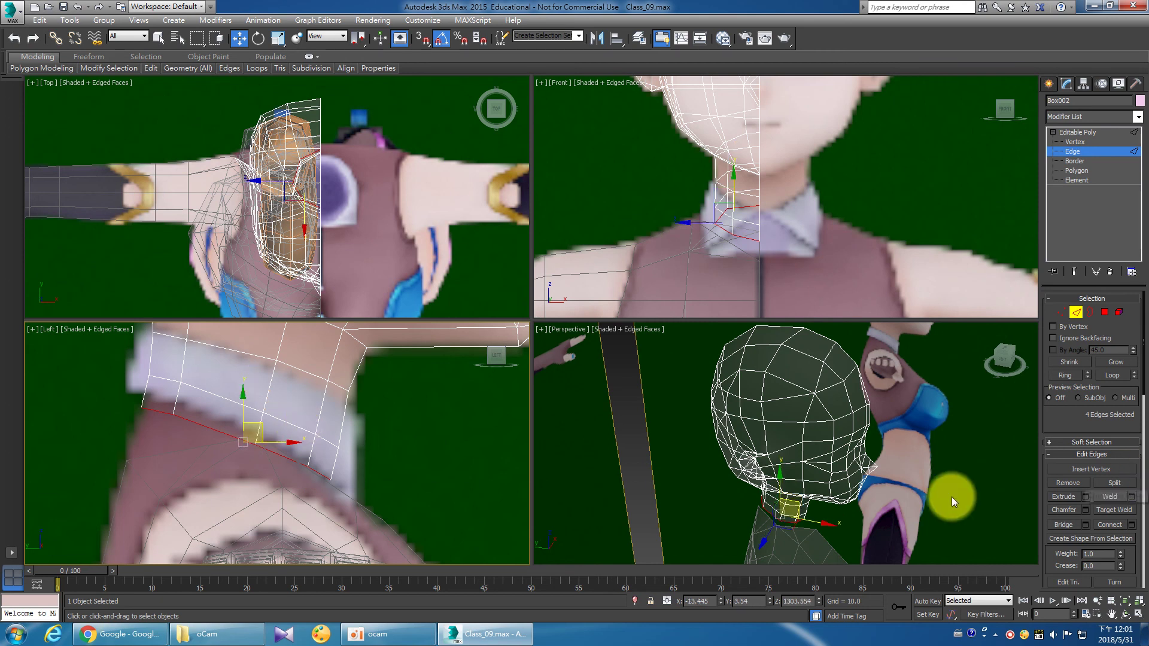
Maximize the Perspective view and orbit to see the neck from below.
{"action": "middle_click_drag", "start_coordinate": [990, 494], "coordinate": [947, 497], "text": "alt"}
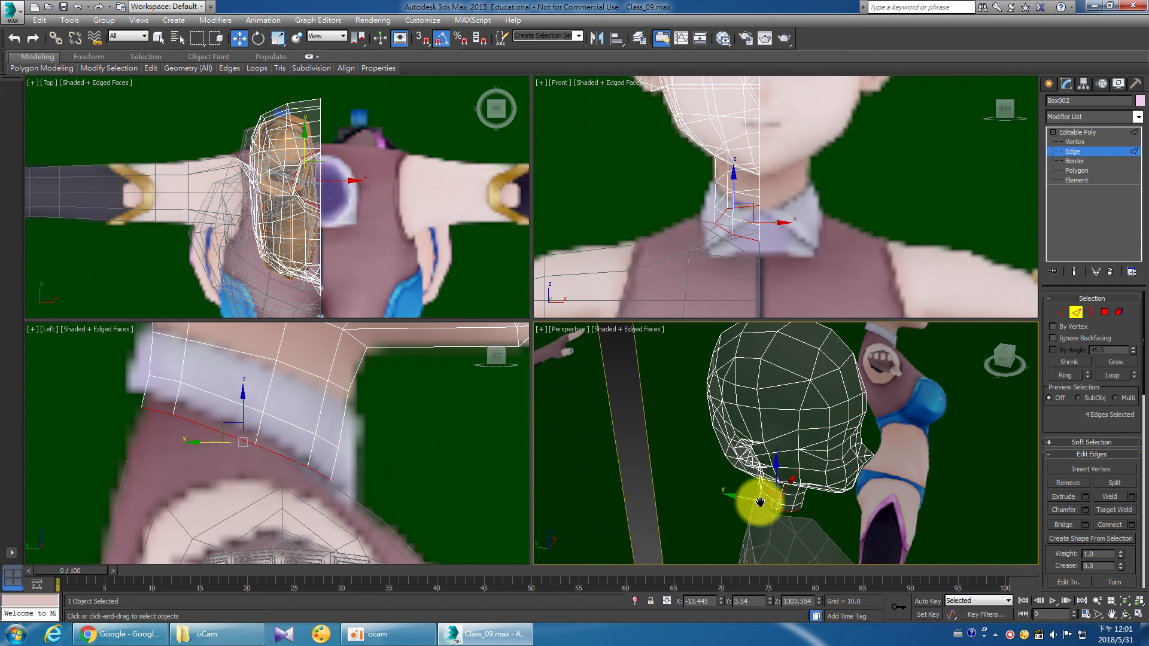
{"action": "middle_click_drag", "start_coordinate": [759, 495], "coordinate": [828, 508], "text": "alt"}
{"action": "left_click", "coordinate": [1138, 614]}
{"action": "mouse_move", "coordinate": [941, 555]}
{"action": "left_mouse_down"}
{"action": "mouse_move", "coordinate": [548, 366]}
{"action": "mouse_move", "coordinate": [509, 397]}
{"action": "left_mouse_up"}
{"action": "scroll", "coordinate": [519, 392], "scroll_direction": "up", "scroll_amount": 3}
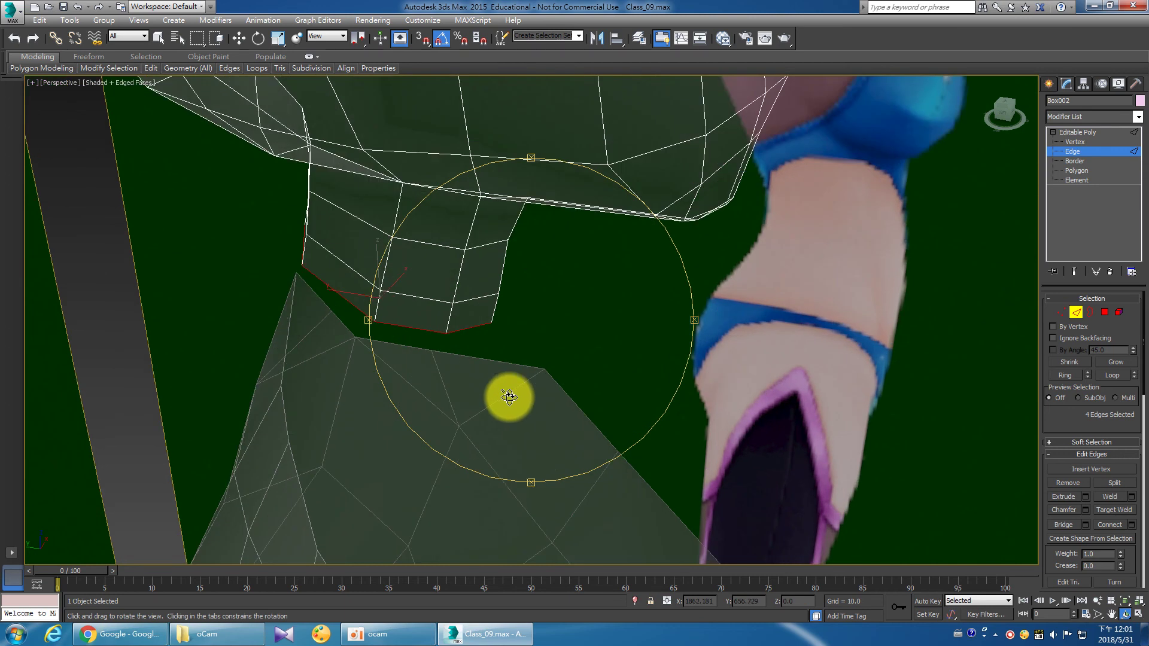
{"action": "key", "text": "w"}
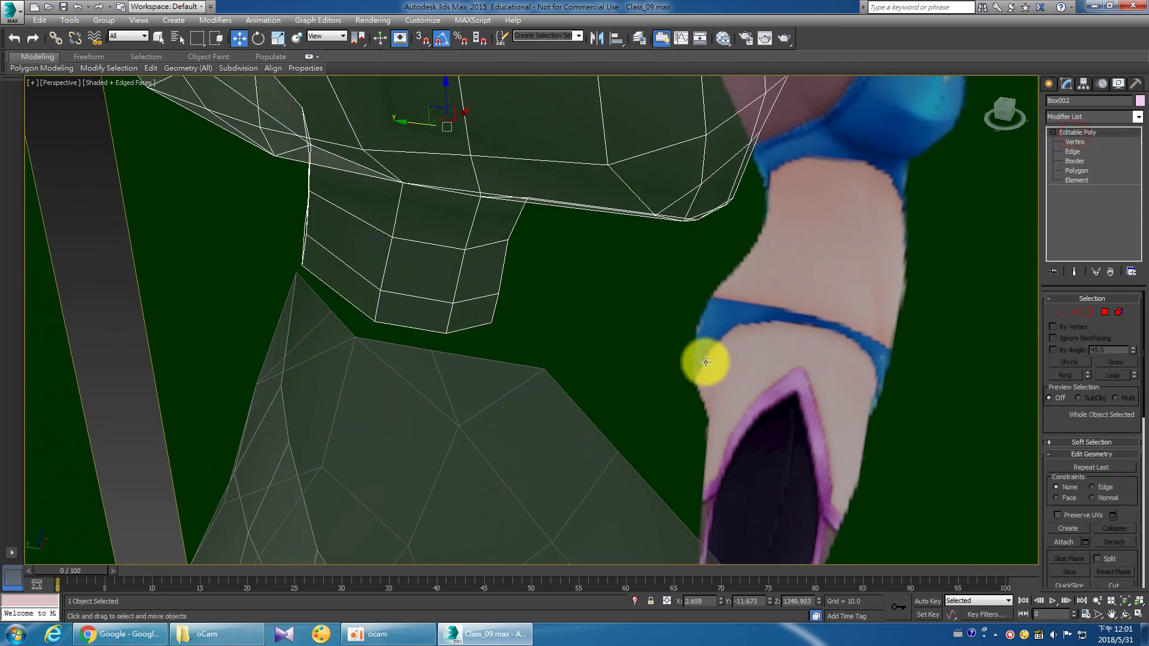
At the body's vertex level, move neck-opening vertices up and snap one onto its neighbour.
{"action": "left_click", "coordinate": [479, 388]}
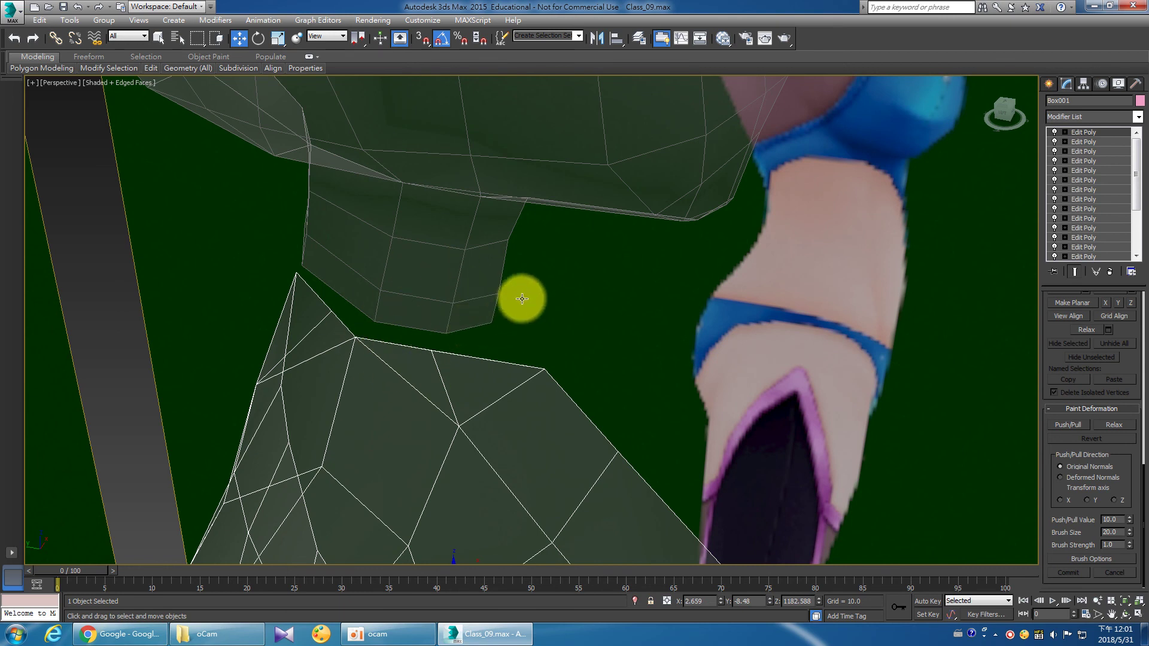
{"action": "key", "text": "1"}
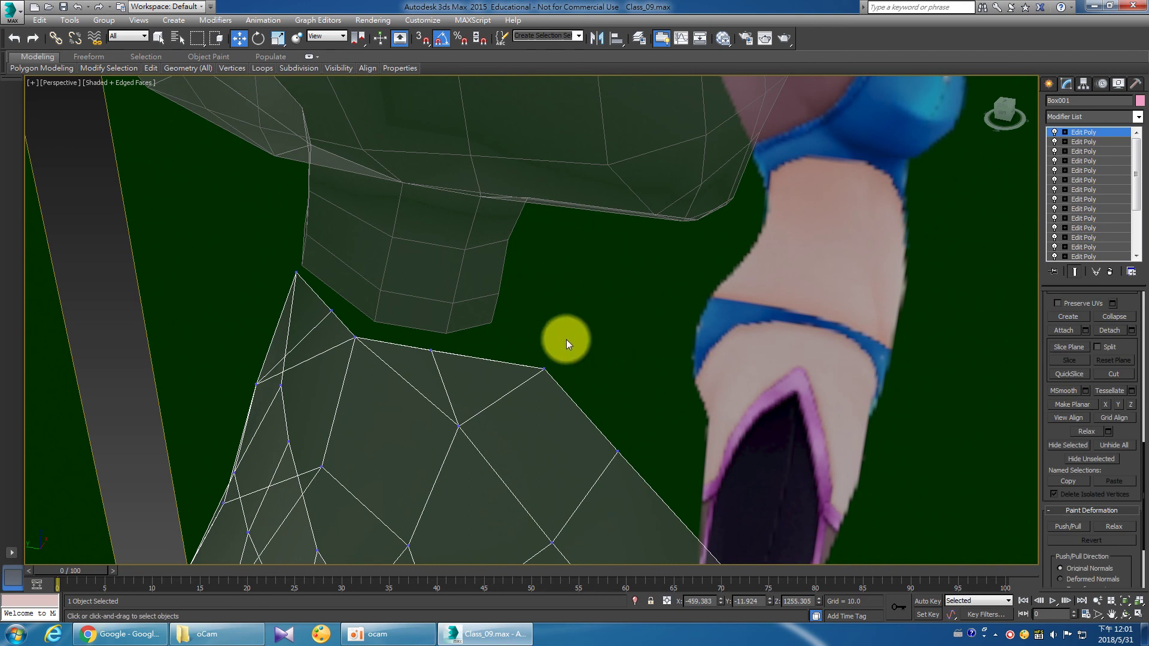
{"action": "left_click", "coordinate": [543, 367]}
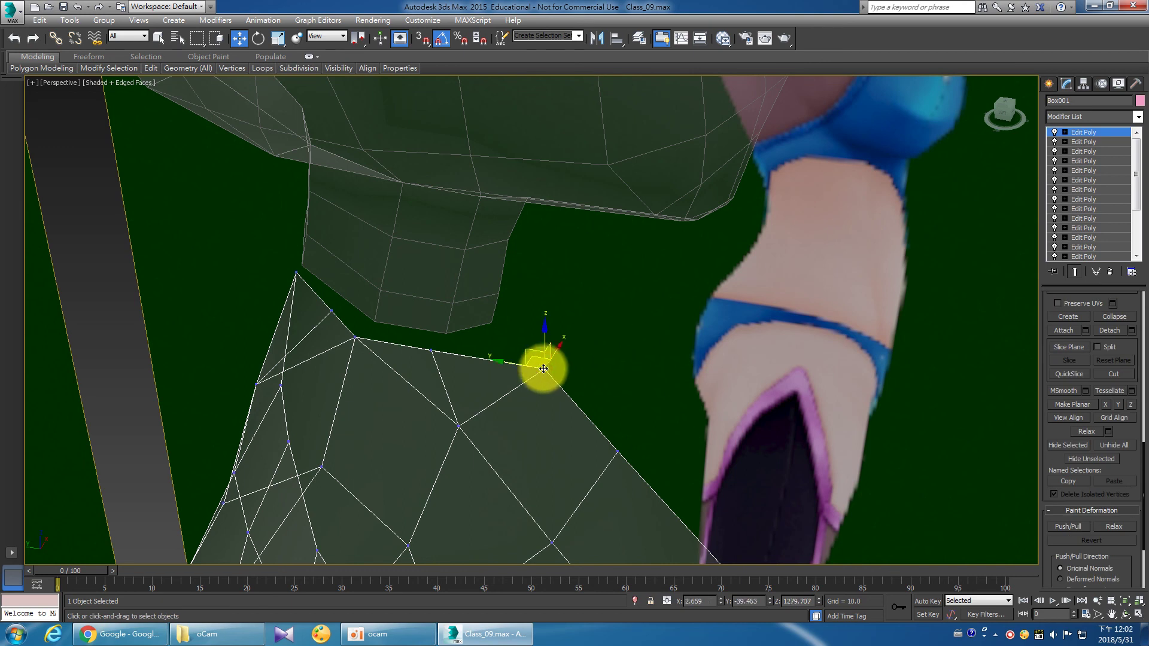
{"action": "left_click_drag", "start_coordinate": [545, 369], "coordinate": [490, 323]}
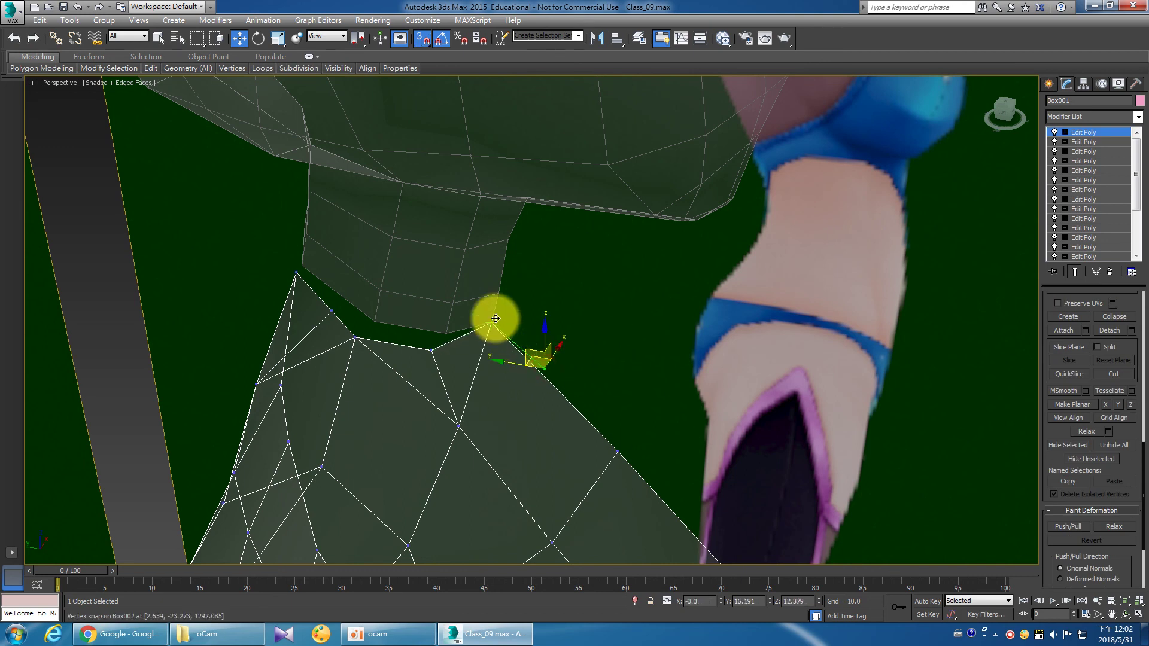
{"action": "mouse_move", "coordinate": [432, 353]}
{"action": "left_mouse_down"}
{"action": "mouse_move", "coordinate": [370, 326]}
{"action": "mouse_move", "coordinate": [374, 316]}
{"action": "left_mouse_up"}
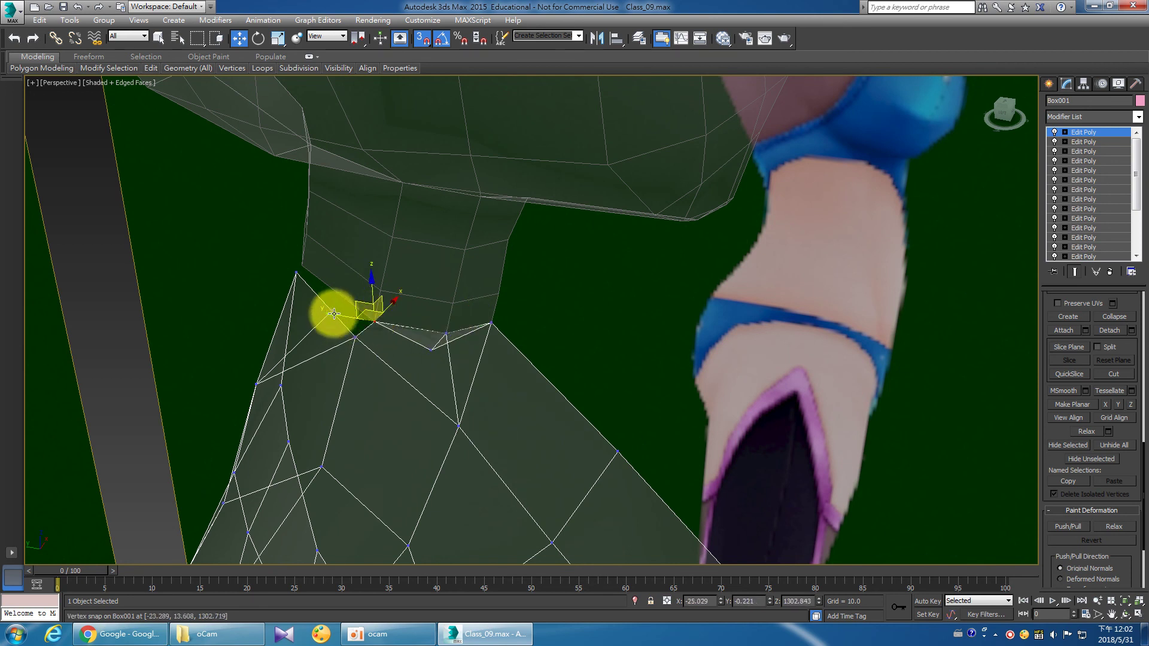
{"action": "key", "text": "ctrl+r"}
{"action": "mouse_move", "coordinate": [426, 383]}
{"action": "left_mouse_down"}
{"action": "mouse_move", "coordinate": [444, 401]}
{"action": "mouse_move", "coordinate": [415, 385]}
{"action": "mouse_move", "coordinate": [405, 395]}
{"action": "mouse_move", "coordinate": [440, 381]}
{"action": "left_mouse_up"}
{"action": "key", "text": "w"}
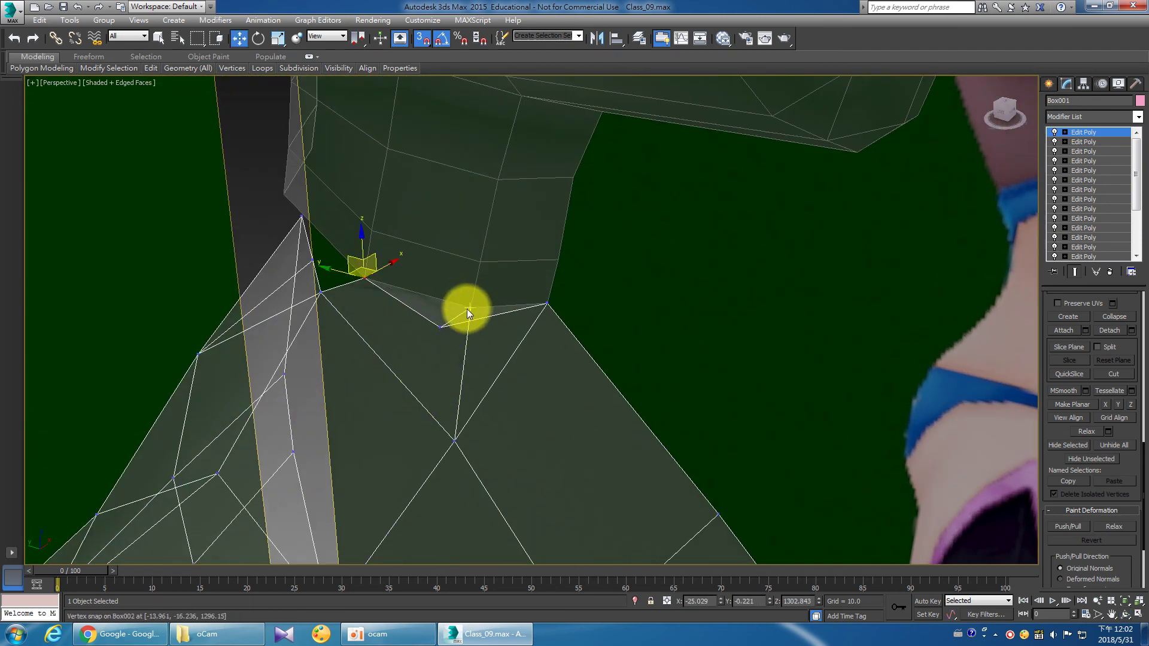
{"action": "mouse_move", "coordinate": [471, 307]}
{"action": "left_mouse_down"}
{"action": "mouse_move", "coordinate": [439, 329]}
{"action": "mouse_move", "coordinate": [478, 314]}
{"action": "left_mouse_up"}
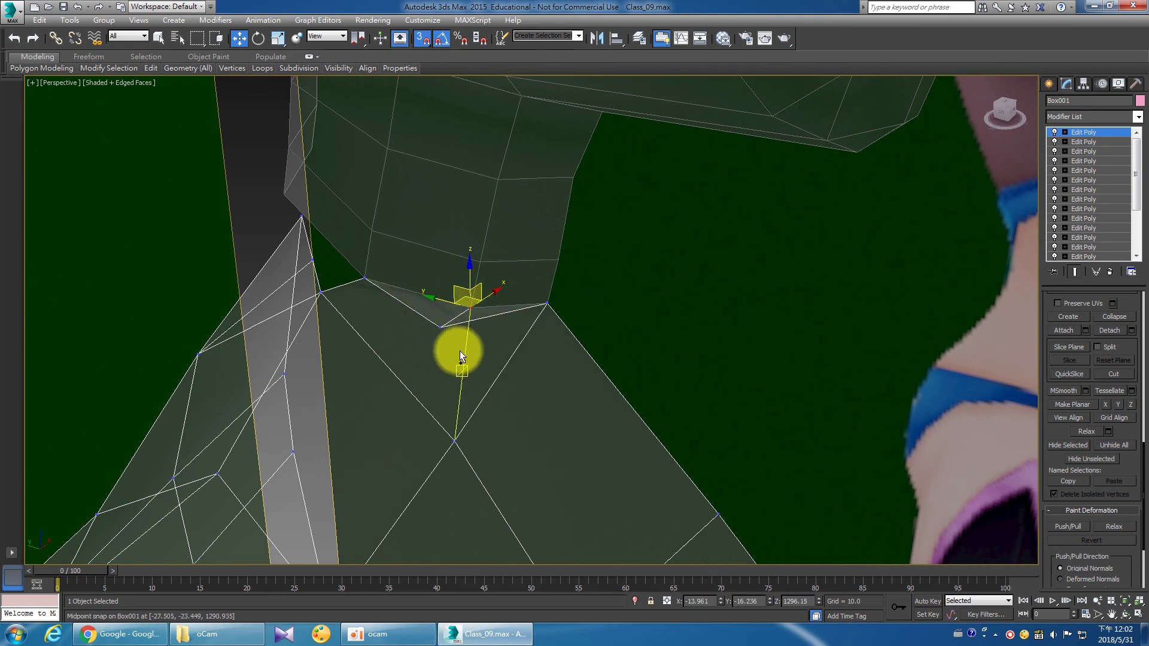
Remove a stray neck vertex and weld the nearby vertices along the neck edge.
{"action": "key", "text": "ctrl+r"}
{"action": "mouse_move", "coordinate": [441, 367]}
{"action": "left_mouse_down"}
{"action": "mouse_move", "coordinate": [489, 397]}
{"action": "mouse_move", "coordinate": [475, 405]}
{"action": "left_mouse_up"}
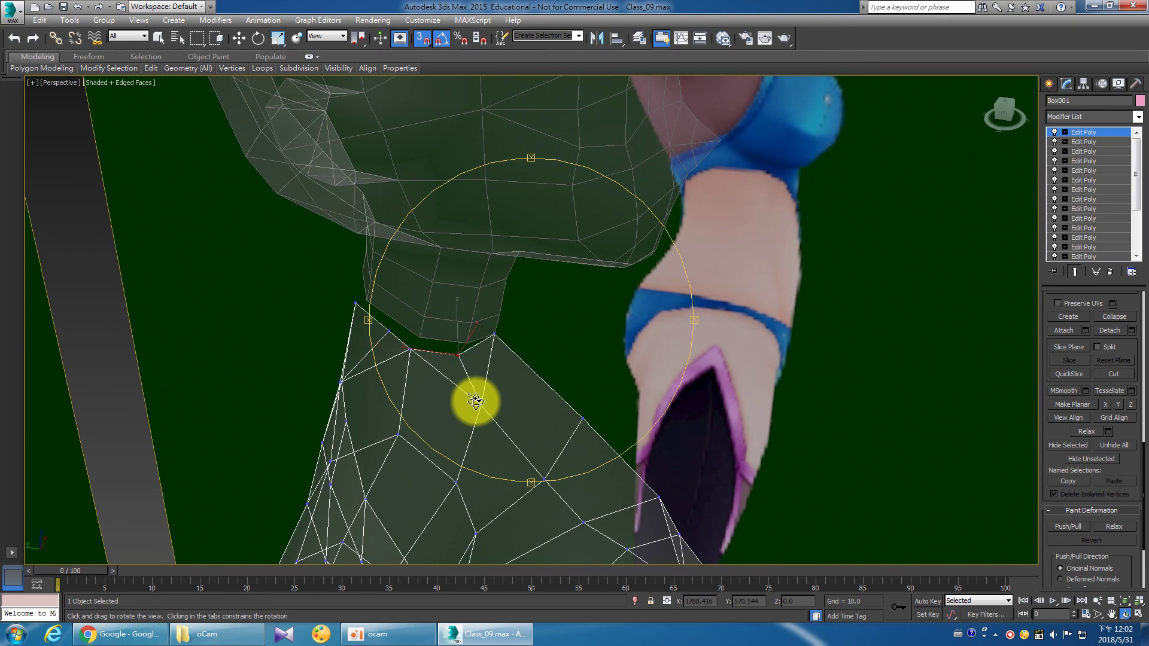
{"action": "right_click", "coordinate": [512, 341]}
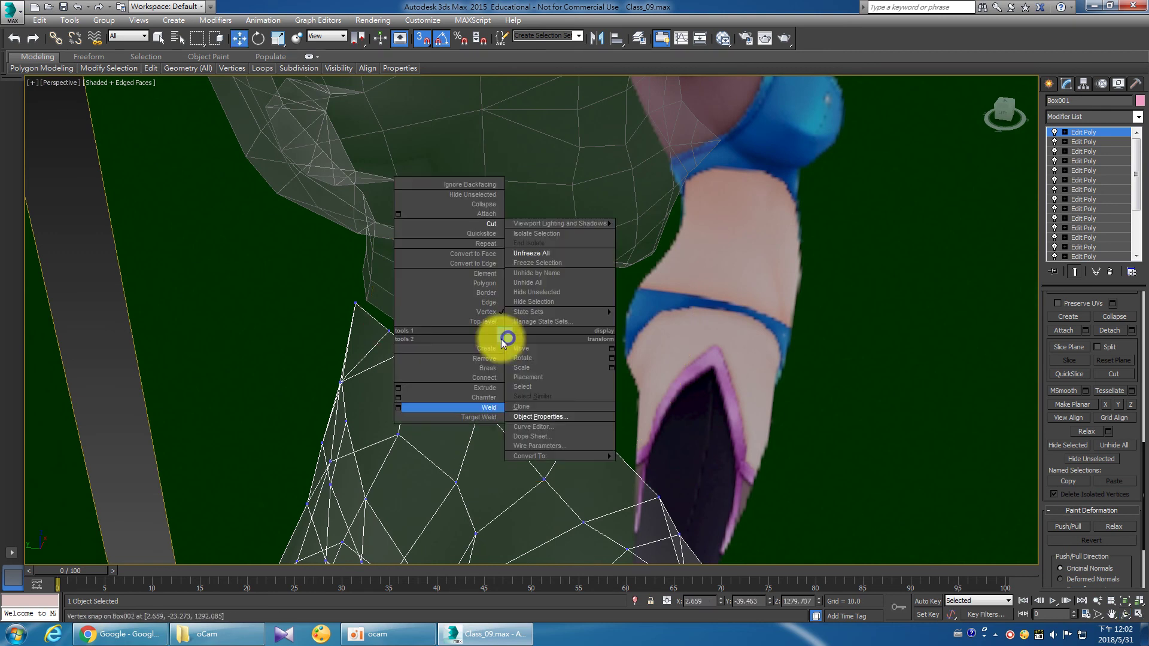
{"action": "left_click", "coordinate": [480, 361]}
{"action": "scroll", "coordinate": [459, 354], "scroll_direction": "up", "scroll_amount": 5}
{"action": "scroll", "coordinate": [458, 354], "scroll_direction": "down", "scroll_amount": 5}
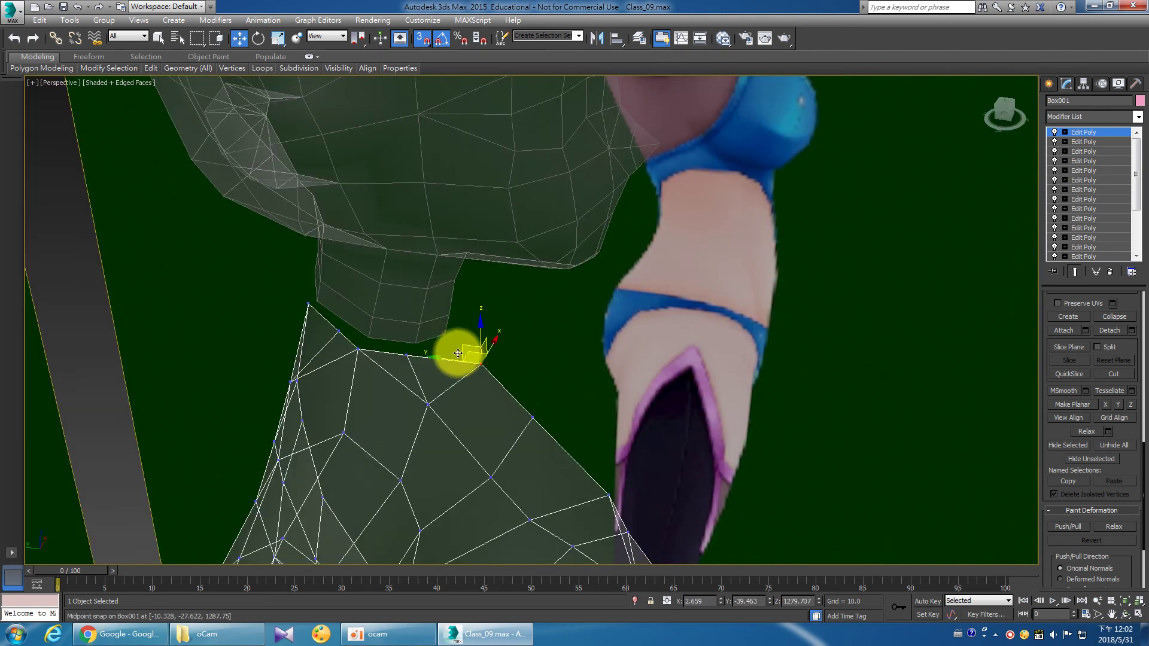
{"action": "right_click", "coordinate": [415, 366]}
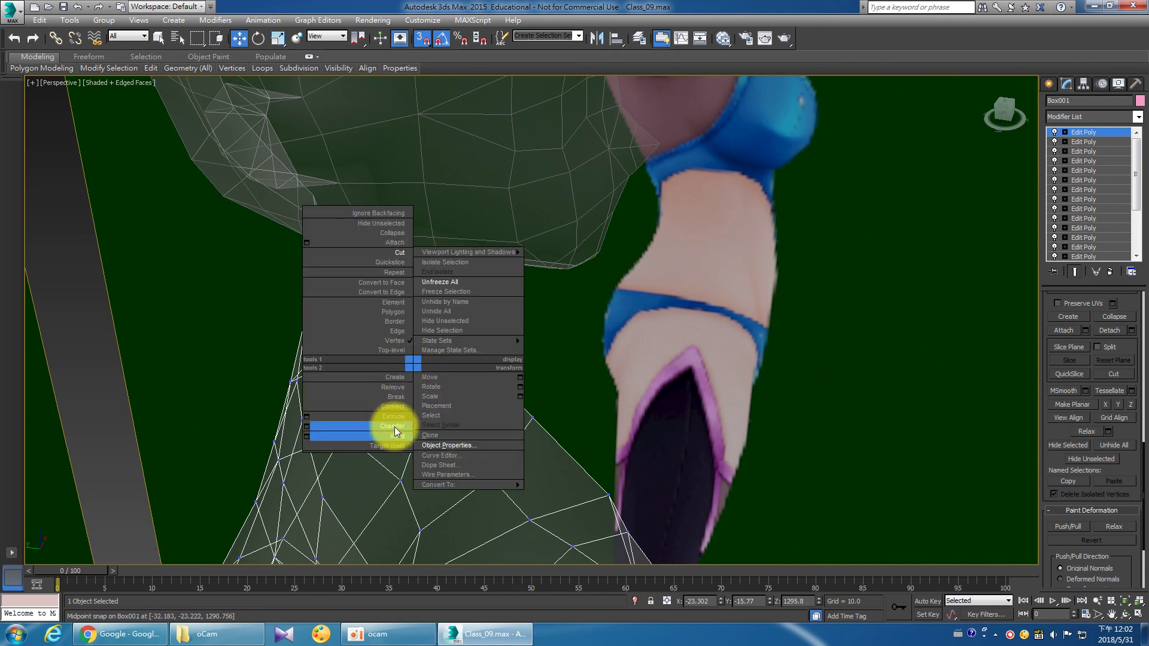
{"action": "left_click", "coordinate": [306, 435]}
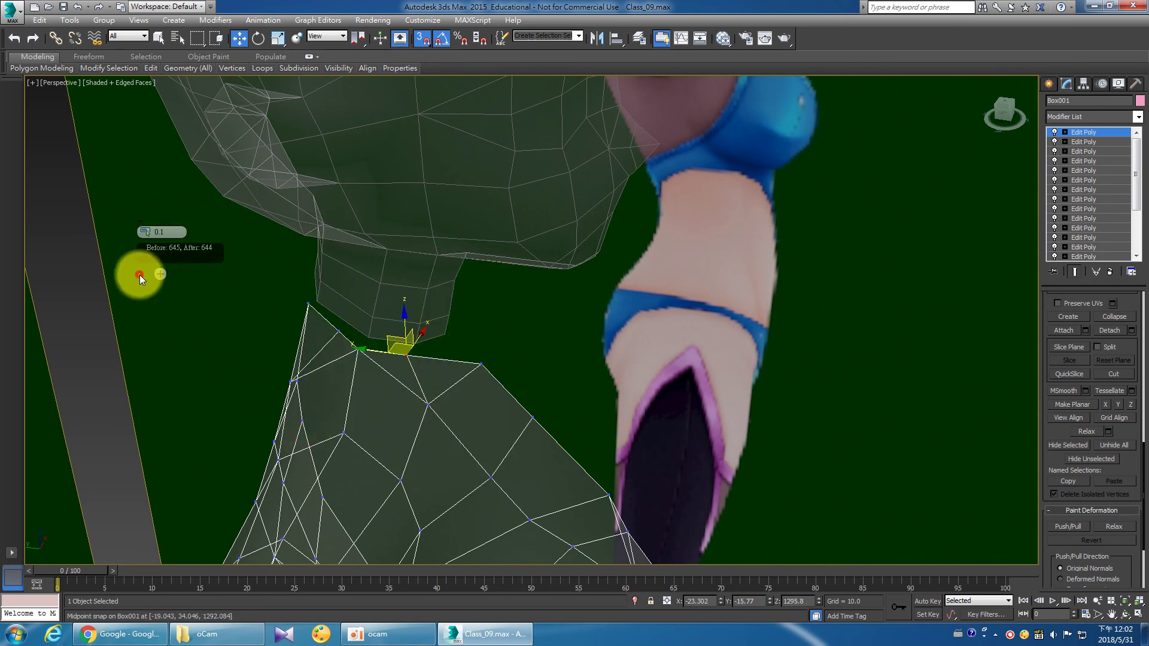
Weld the upper-left neck corner vertices, then snap two more vertices onto neighbours.
{"action": "left_click_drag", "start_coordinate": [231, 279], "coordinate": [394, 386]}
{"action": "right_click", "coordinate": [328, 312]}
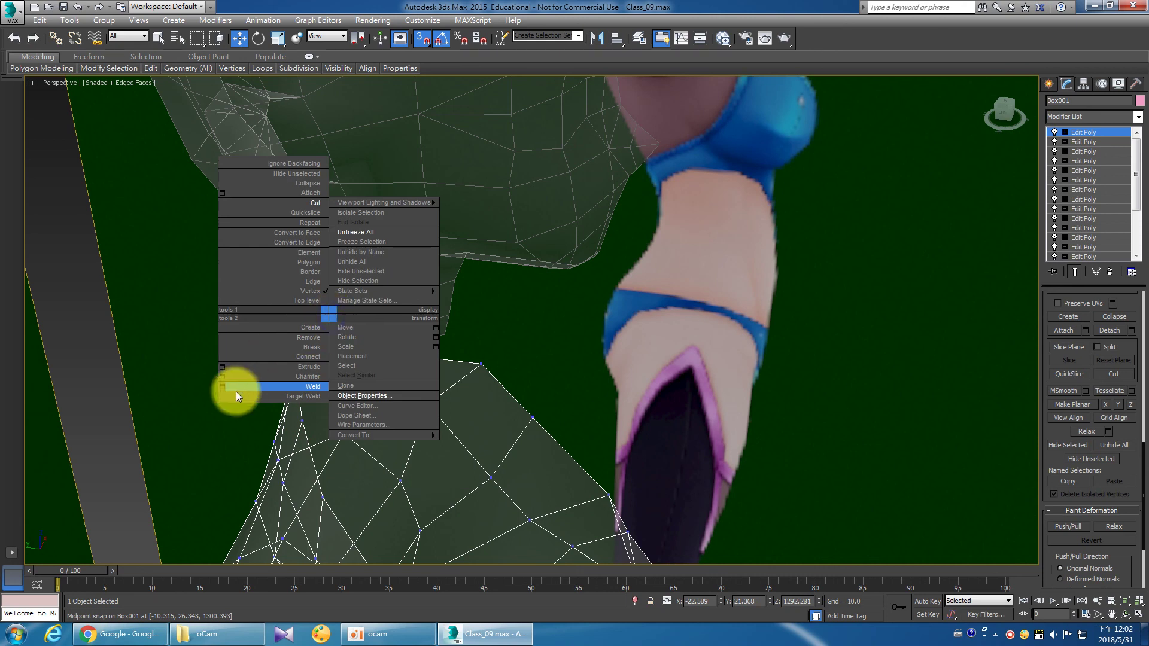
{"action": "left_click", "coordinate": [233, 389]}
{"action": "left_click", "coordinate": [138, 274]}
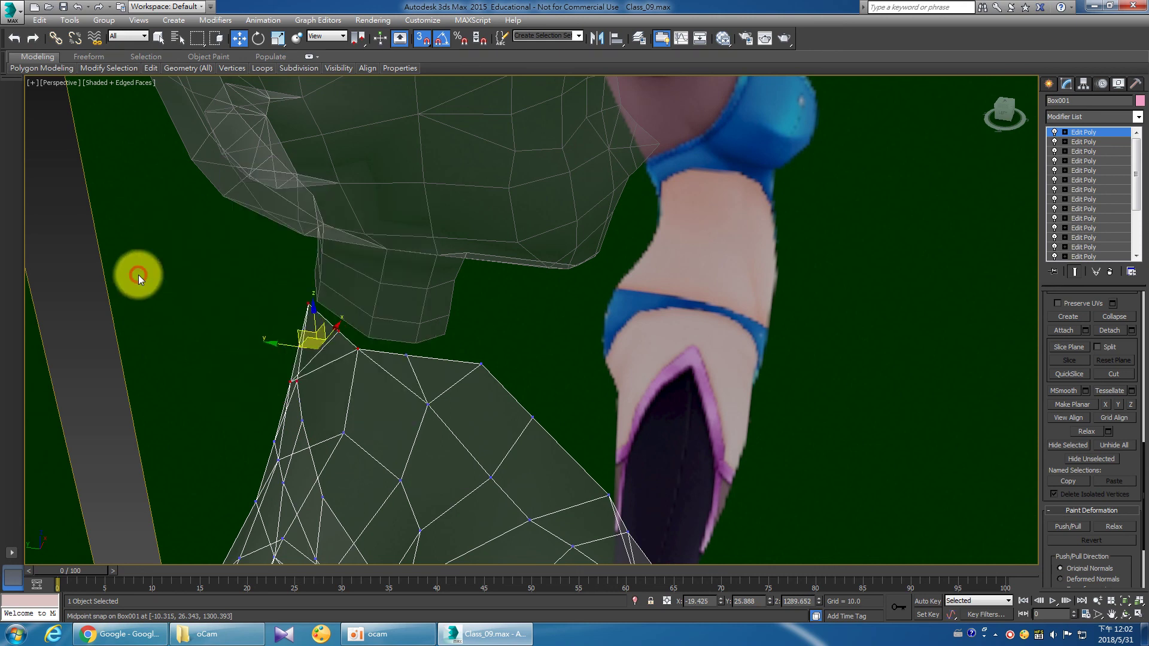
{"action": "scroll", "coordinate": [336, 329], "scroll_direction": "up", "scroll_amount": 2}
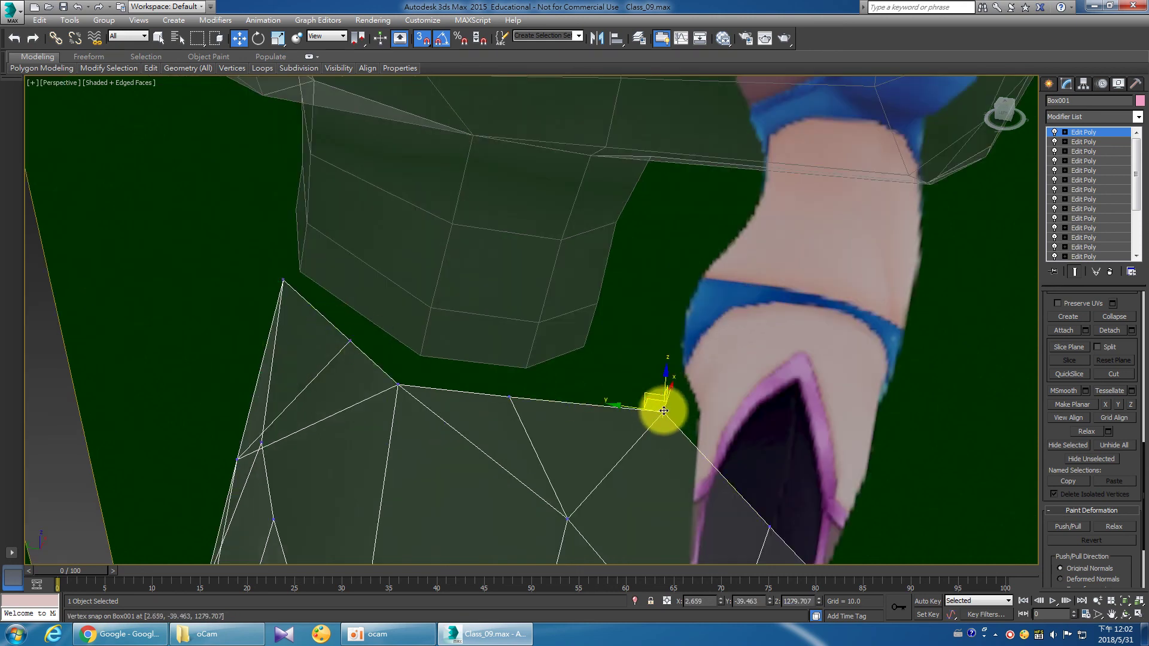
{"action": "left_click_drag", "start_coordinate": [663, 412], "coordinate": [583, 347]}
{"action": "left_click", "coordinate": [509, 397]}
{"action": "left_click_drag", "start_coordinate": [512, 397], "coordinate": [424, 354]}
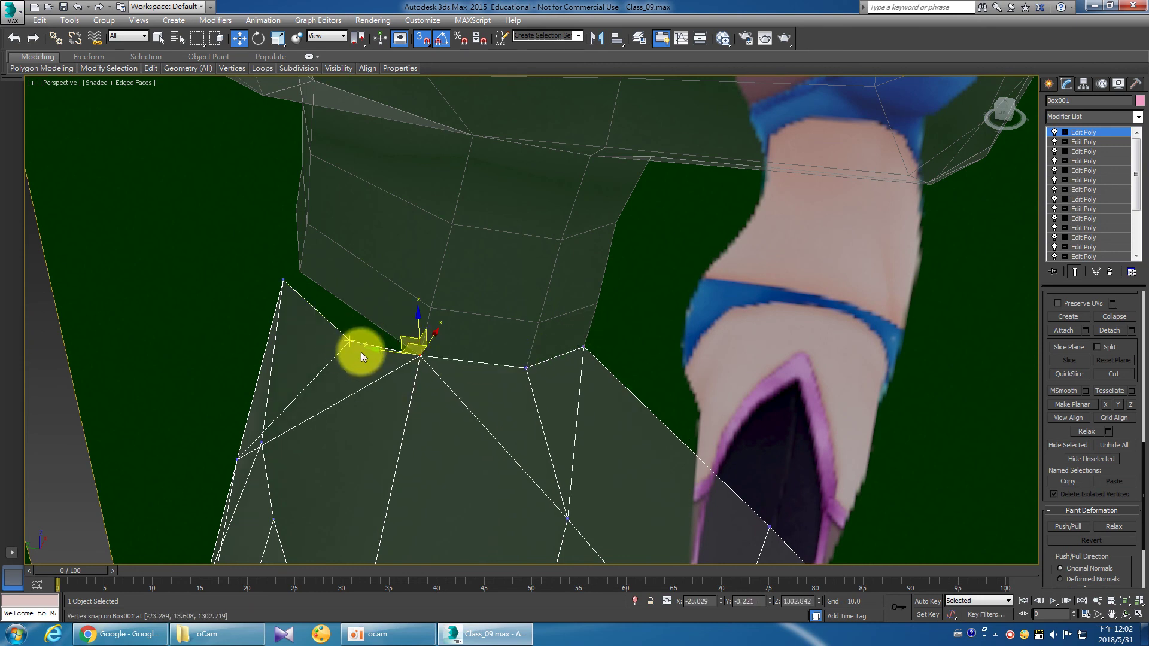
Snap another neck-opening vertex into place and orbit to check the seam from the side.
{"action": "mouse_move", "coordinate": [367, 375]}
{"action": "middle_mouse_down", "text": "alt"}
{"action": "mouse_move", "coordinate": [475, 367]}
{"action": "mouse_move", "coordinate": [462, 372]}
{"action": "middle_mouse_up", "text": "alt"}
{"action": "key", "text": "w"}
{"action": "left_click", "coordinate": [442, 352]}
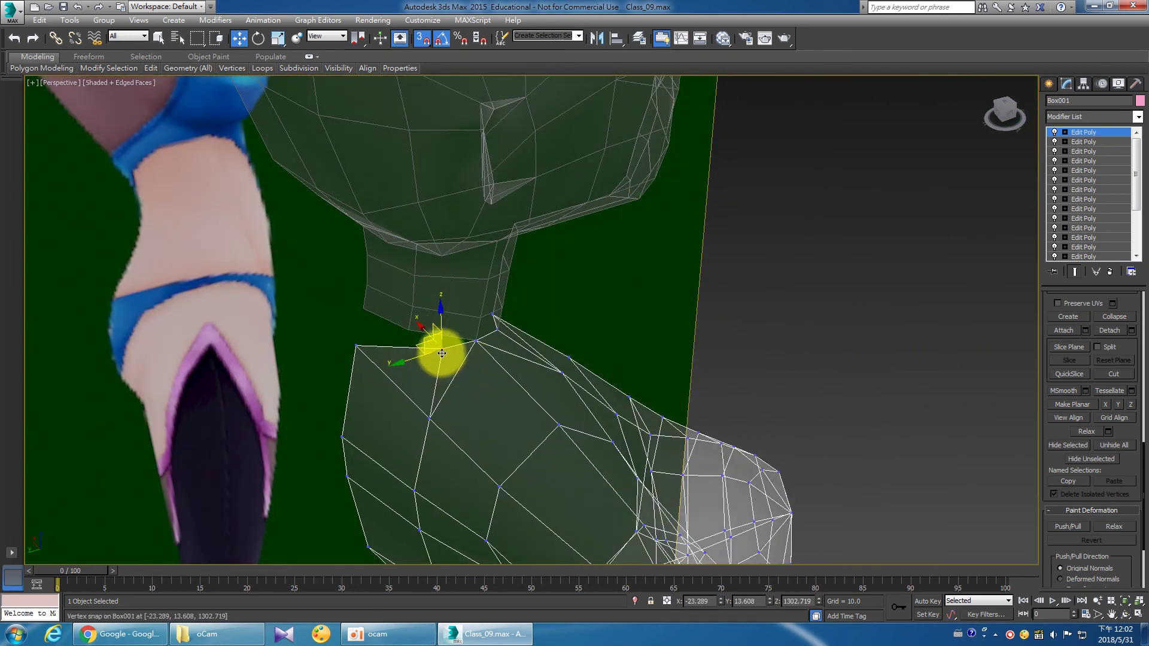
{"action": "left_click_drag", "start_coordinate": [445, 349], "coordinate": [406, 323]}
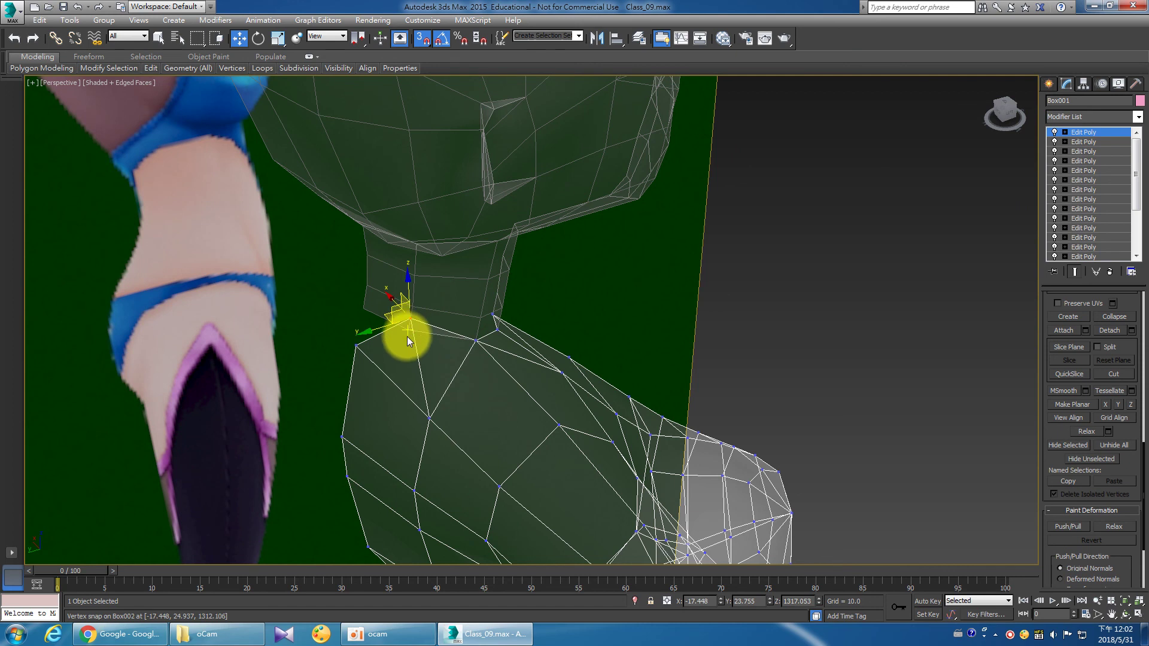
{"action": "mouse_move", "coordinate": [432, 347]}
{"action": "left_mouse_down"}
{"action": "mouse_move", "coordinate": [410, 331]}
{"action": "mouse_move", "coordinate": [359, 348]}
{"action": "mouse_move", "coordinate": [359, 305]}
{"action": "left_mouse_up"}
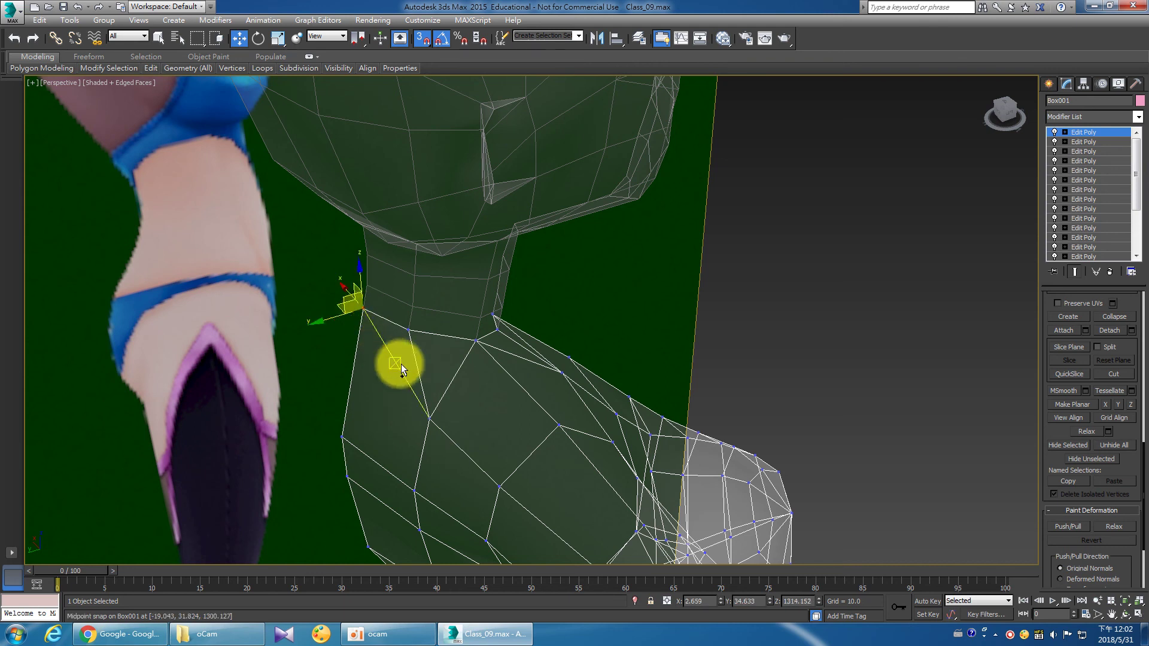
{"action": "mouse_move", "coordinate": [456, 375]}
{"action": "middle_mouse_down", "text": "alt"}
{"action": "mouse_move", "coordinate": [457, 329]}
{"action": "mouse_move", "coordinate": [512, 321]}
{"action": "mouse_move", "coordinate": [472, 342]}
{"action": "middle_mouse_up", "text": "alt"}
{"action": "mouse_move", "coordinate": [530, 369]}
{"action": "middle_mouse_down", "text": "alt"}
{"action": "mouse_move", "coordinate": [431, 441]}
{"action": "mouse_move", "coordinate": [538, 395]}
{"action": "mouse_move", "coordinate": [502, 435]}
{"action": "mouse_move", "coordinate": [505, 423]}
{"action": "middle_mouse_up", "text": "alt"}
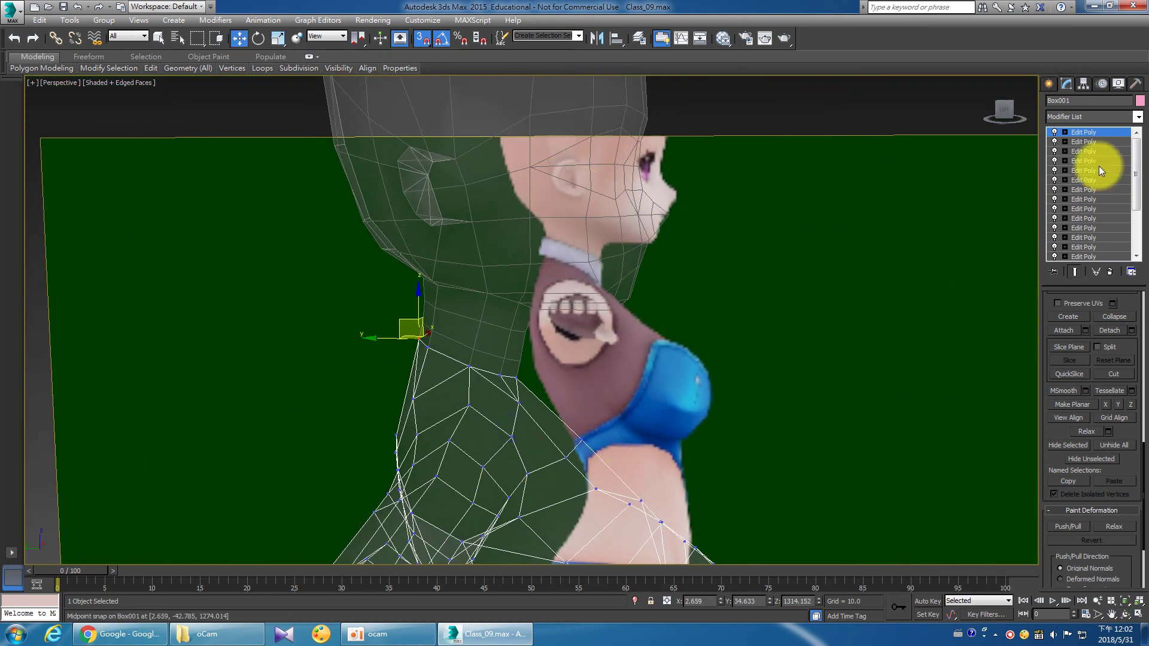
{"action": "left_click", "coordinate": [1064, 132]}
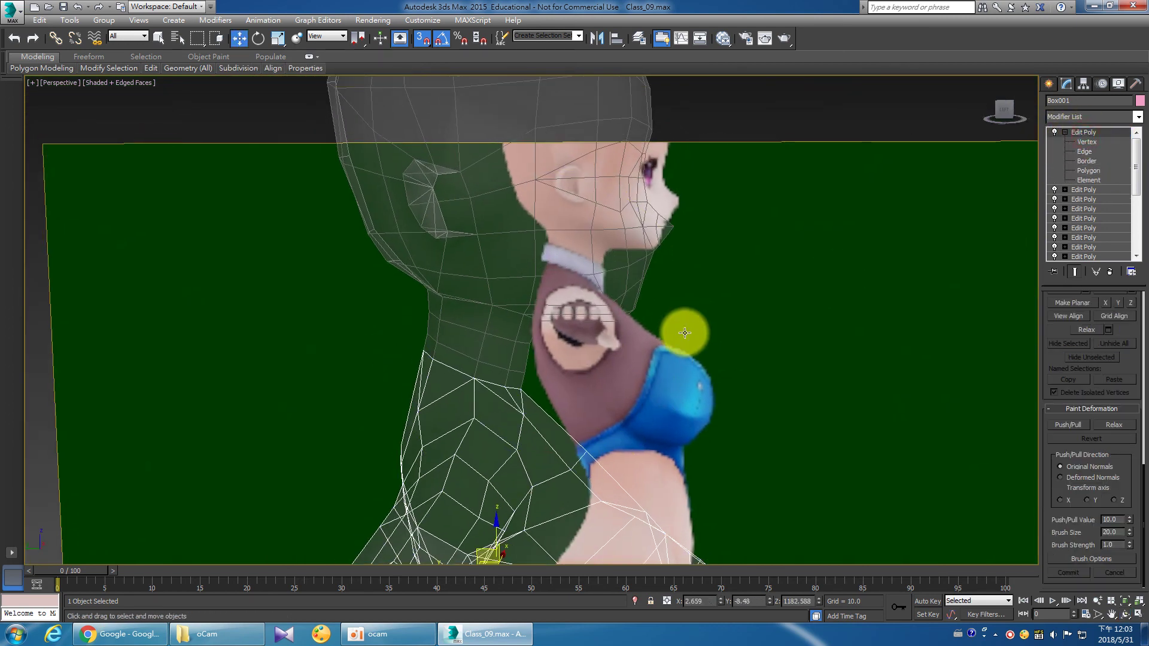
Inspect the head and neck from several angles, then attach the head to body mesh Box001.
{"action": "mouse_move", "coordinate": [674, 345]}
{"action": "middle_mouse_down", "text": "alt"}
{"action": "mouse_move", "coordinate": [483, 351]}
{"action": "mouse_move", "coordinate": [519, 417]}
{"action": "middle_mouse_up", "text": "alt"}
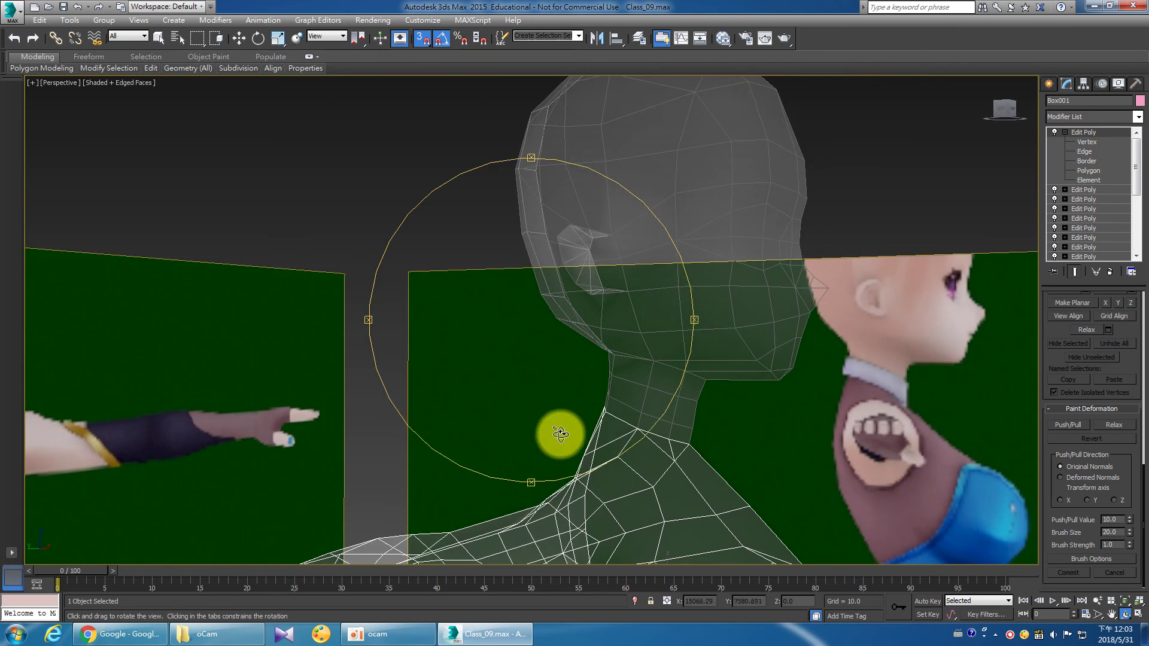
{"action": "key", "text": "shift+z"}
{"action": "key", "text": "shift+z"}
{"action": "key", "text": "shift+z"}
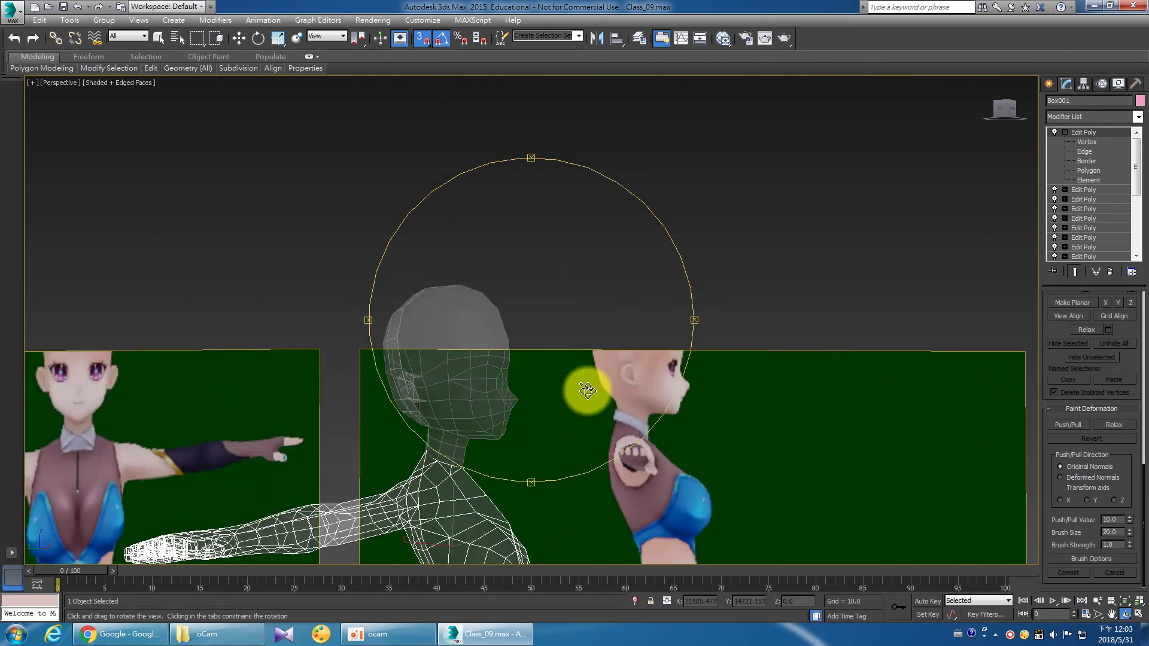
{"action": "key", "text": "shift+z"}
{"action": "key", "text": "w"}
{"action": "left_click", "coordinate": [411, 307]}
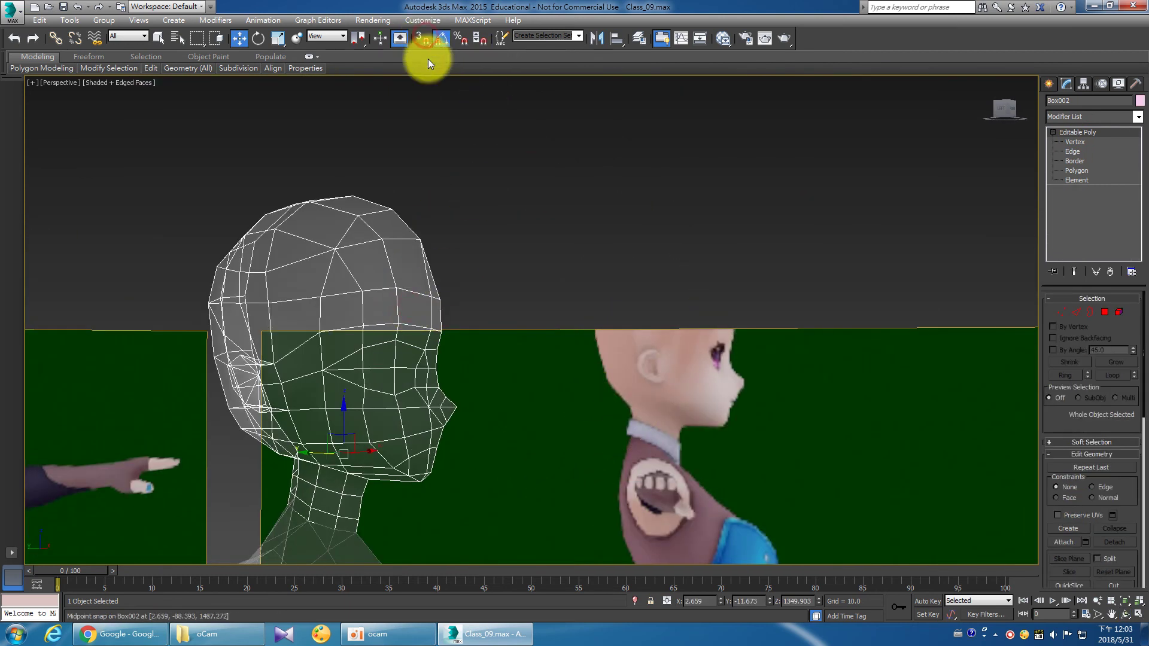
{"action": "scroll", "coordinate": [461, 205], "scroll_direction": "up", "scroll_amount": 2}
{"action": "mouse_move", "coordinate": [462, 205]}
{"action": "middle_mouse_down", "text": "alt"}
{"action": "mouse_move", "coordinate": [520, 277]}
{"action": "mouse_move", "coordinate": [536, 398]}
{"action": "mouse_move", "coordinate": [582, 411]}
{"action": "mouse_move", "coordinate": [497, 402]}
{"action": "mouse_move", "coordinate": [520, 411]}
{"action": "mouse_move", "coordinate": [559, 400]}
{"action": "mouse_move", "coordinate": [538, 382]}
{"action": "mouse_move", "coordinate": [492, 382]}
{"action": "mouse_move", "coordinate": [502, 417]}
{"action": "mouse_move", "coordinate": [475, 418]}
{"action": "mouse_move", "coordinate": [505, 428]}
{"action": "mouse_move", "coordinate": [488, 441]}
{"action": "mouse_move", "coordinate": [472, 410]}
{"action": "mouse_move", "coordinate": [580, 394]}
{"action": "mouse_move", "coordinate": [477, 395]}
{"action": "mouse_move", "coordinate": [457, 403]}
{"action": "mouse_move", "coordinate": [464, 408]}
{"action": "middle_mouse_up", "text": "alt"}
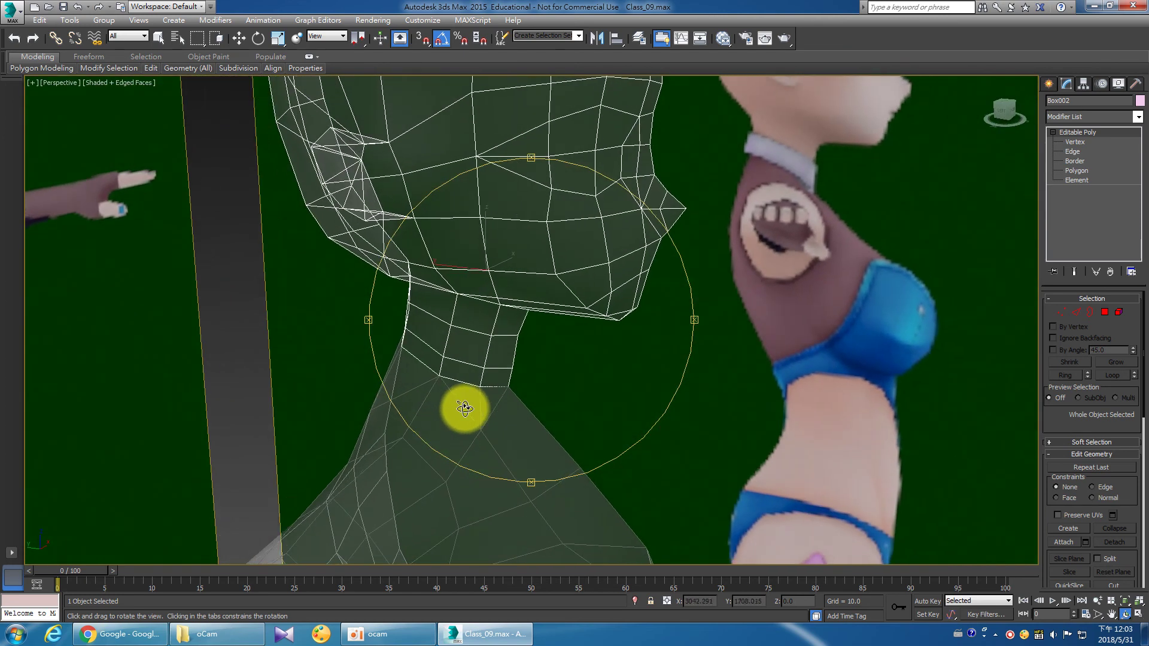
{"action": "key", "text": "w"}
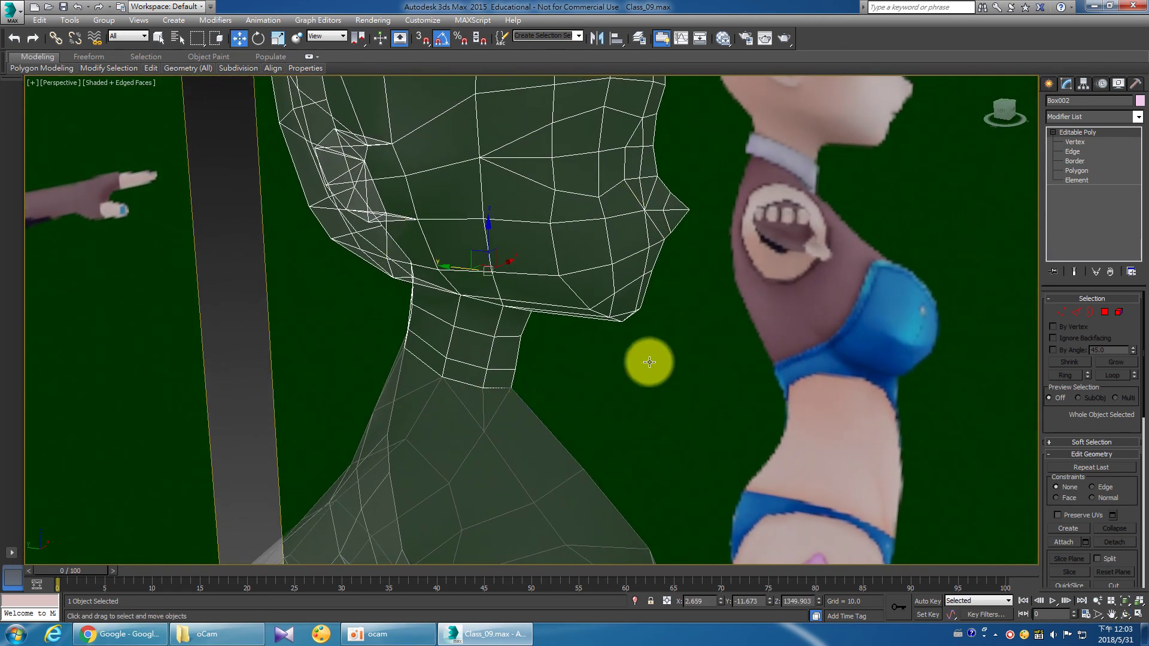
{"action": "key", "text": "z"}
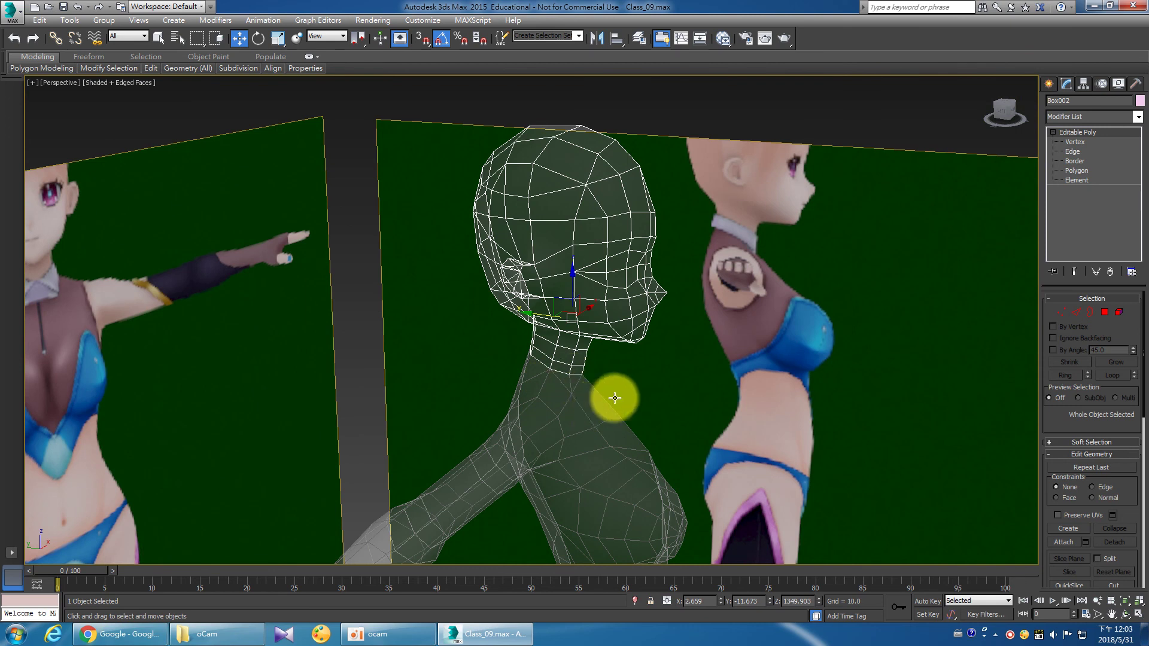
{"action": "left_click", "coordinate": [587, 402]}
{"action": "right_click", "coordinate": [587, 402]}
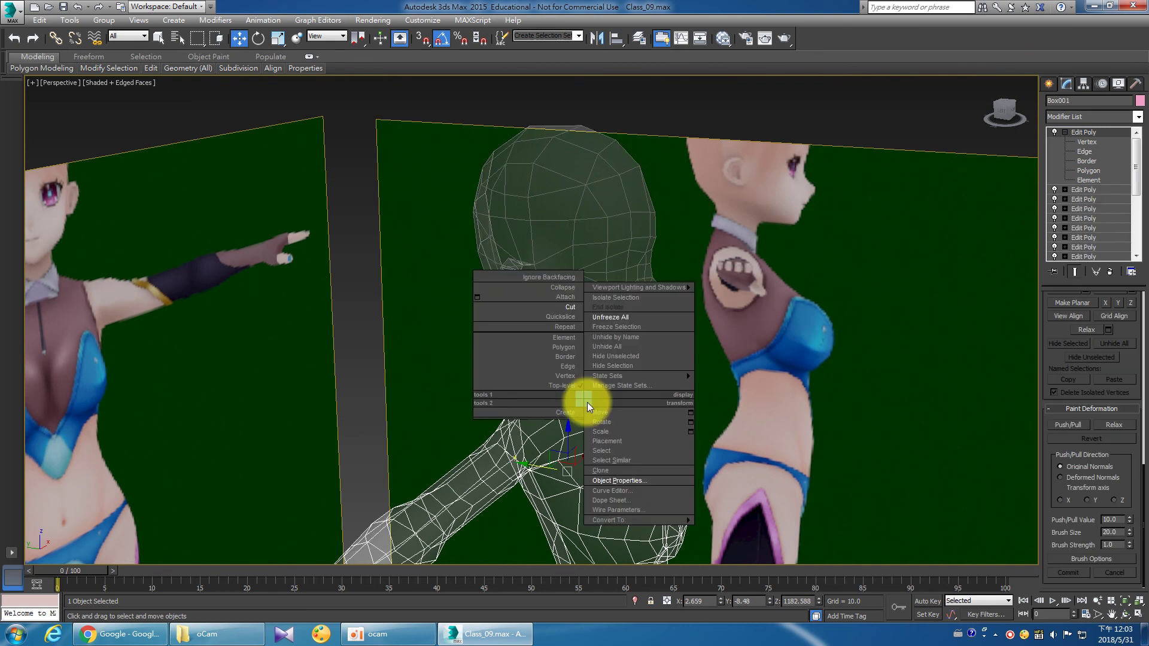
{"action": "left_click", "coordinate": [577, 308]}
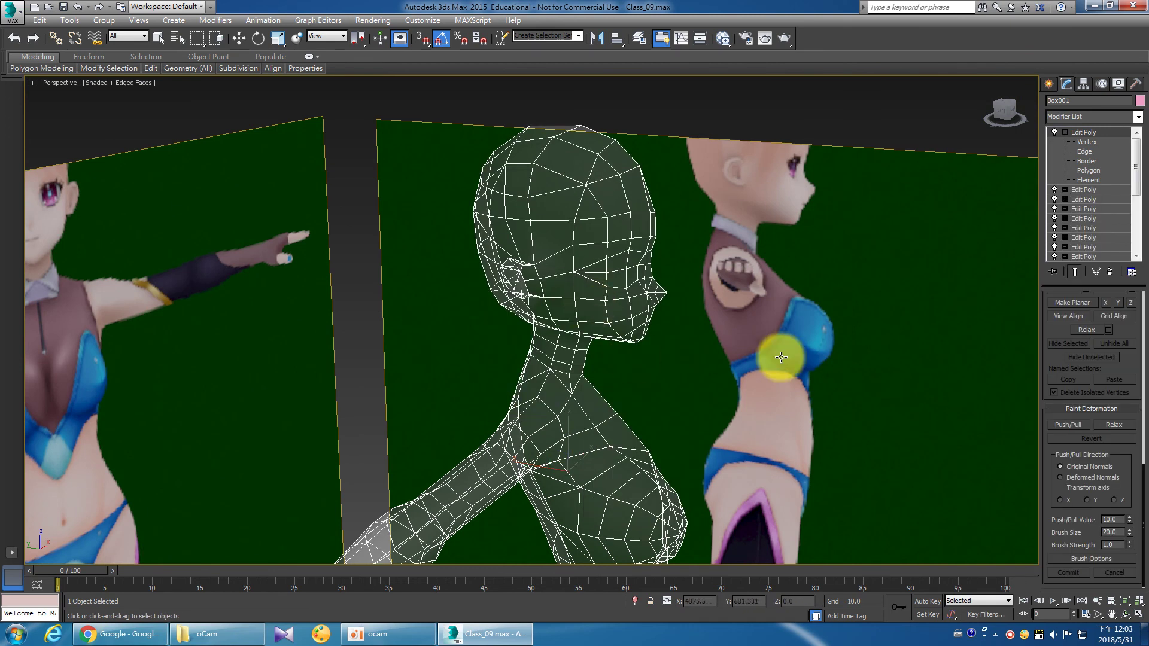
Weld the neck-seam vertices, reducing the vertex count from 760 to 754.
{"action": "left_click", "coordinate": [1084, 142]}
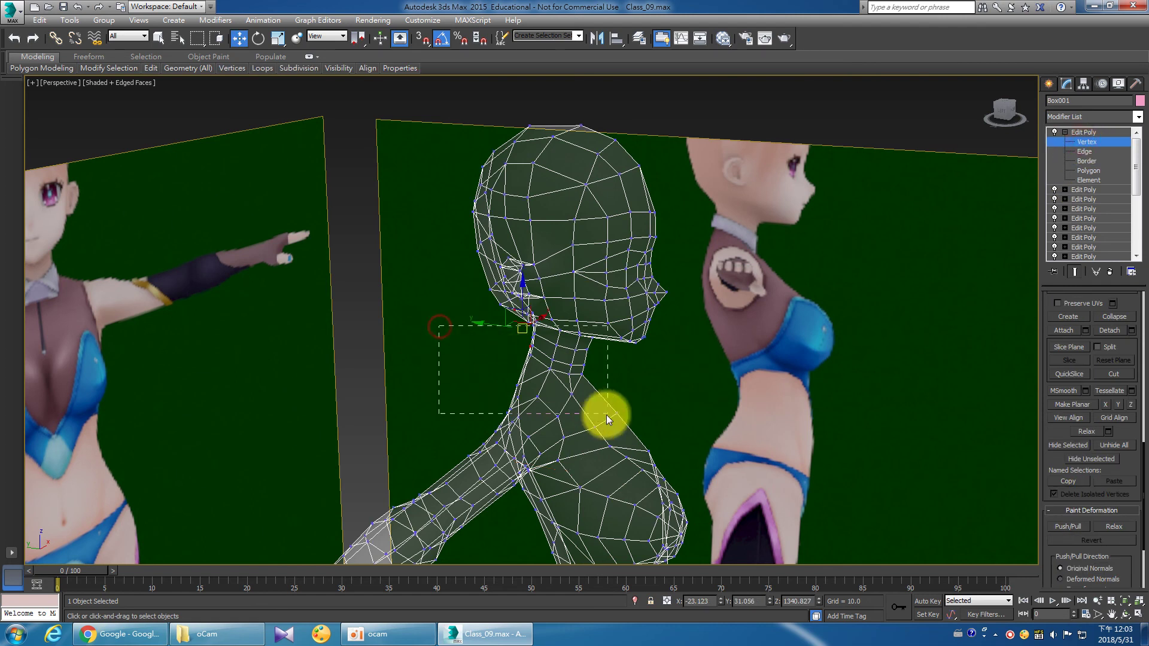
{"action": "right_click", "coordinate": [584, 378]}
{"action": "left_click", "coordinate": [475, 447]}
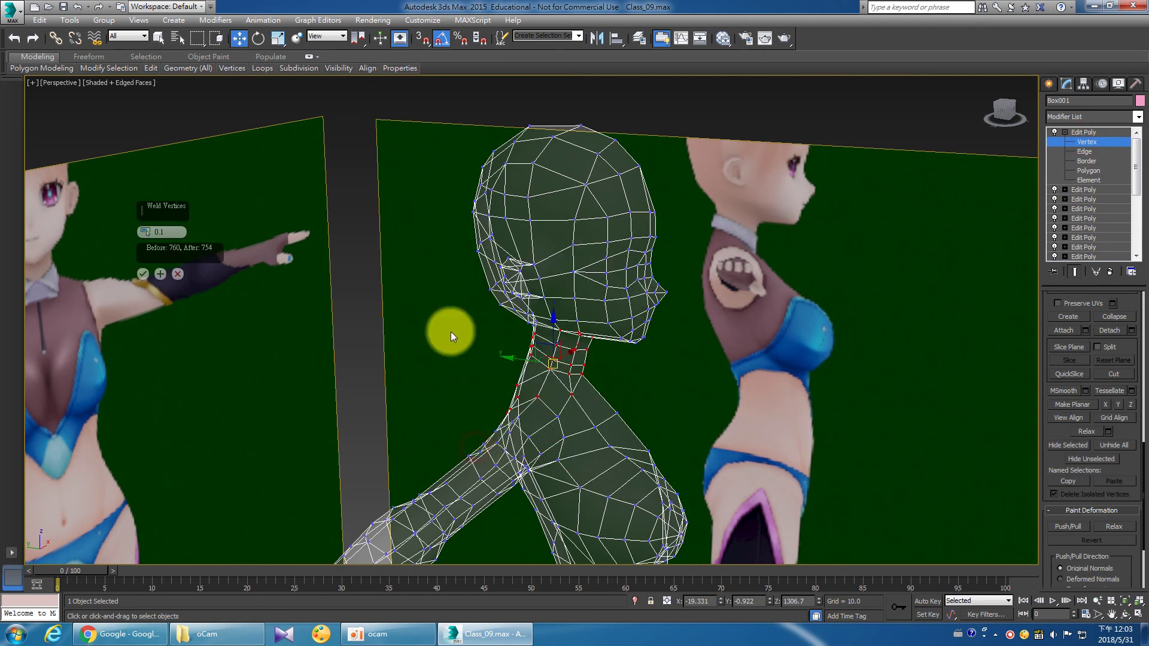
{"action": "left_click", "coordinate": [142, 274]}
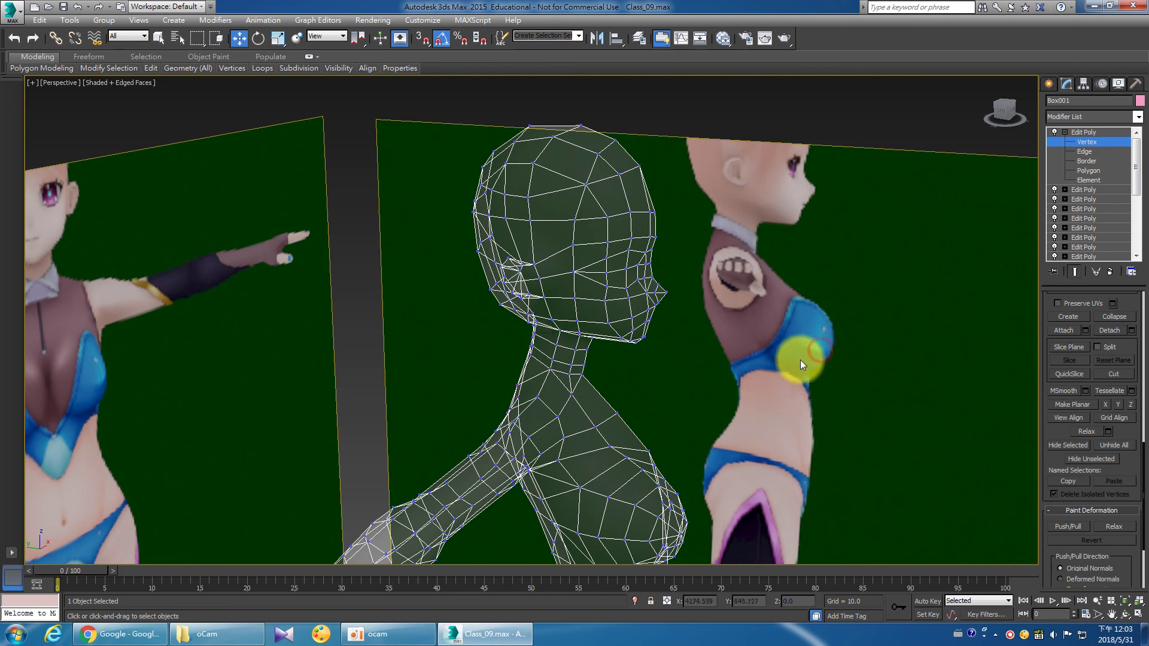
Put Box001's Edit Poly at Polygon level with all polygons selected and reveal the Smoothing Groups rollout.
{"action": "scroll", "coordinate": [800, 359], "scroll_direction": "down", "scroll_amount": 5}
{"action": "scroll", "coordinate": [685, 415], "scroll_direction": "up", "scroll_amount": 1}
{"action": "scroll", "coordinate": [566, 267], "scroll_direction": "up", "scroll_amount": 4}
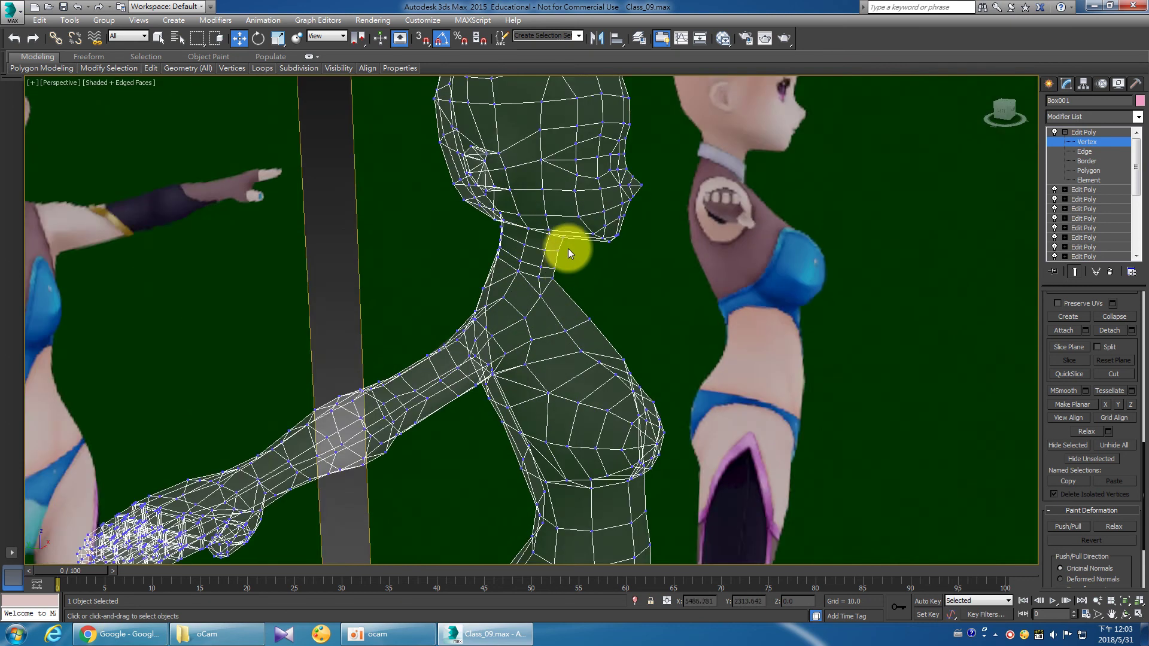
{"action": "scroll", "coordinate": [562, 268], "scroll_direction": "up", "scroll_amount": 2}
{"action": "scroll", "coordinate": [561, 273], "scroll_direction": "down", "scroll_amount": 2}
{"action": "scroll", "coordinate": [575, 287], "scroll_direction": "down", "scroll_amount": 4}
{"action": "scroll", "coordinate": [593, 293], "scroll_direction": "down", "scroll_amount": 2}
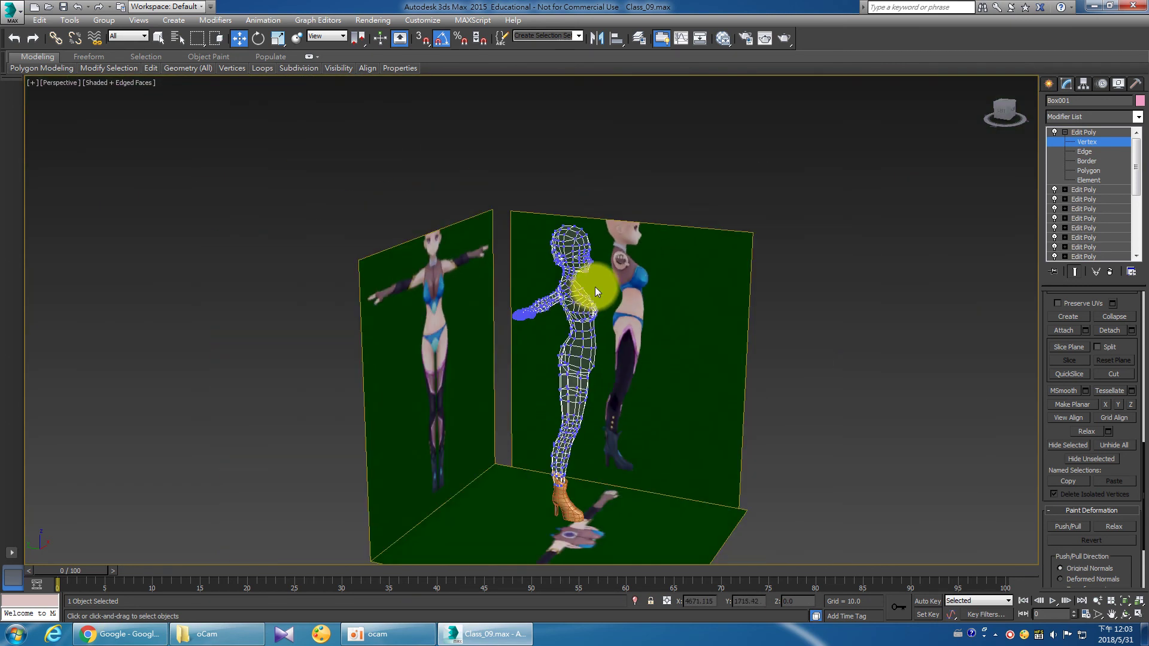
{"action": "left_click", "coordinate": [1079, 173]}
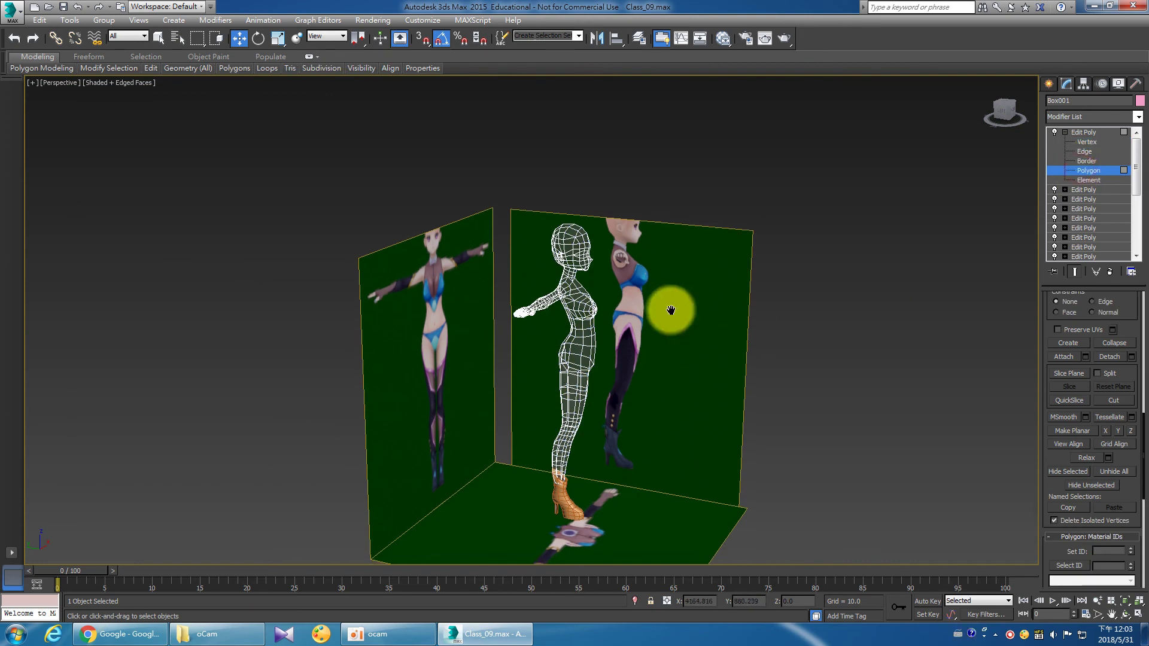
{"action": "scroll", "coordinate": [670, 310], "scroll_direction": "down", "scroll_amount": 4}
{"action": "scroll", "coordinate": [1077, 418], "scroll_direction": "down", "scroll_amount": 3}
{"action": "scroll", "coordinate": [1101, 492], "scroll_direction": "down", "scroll_amount": 3}
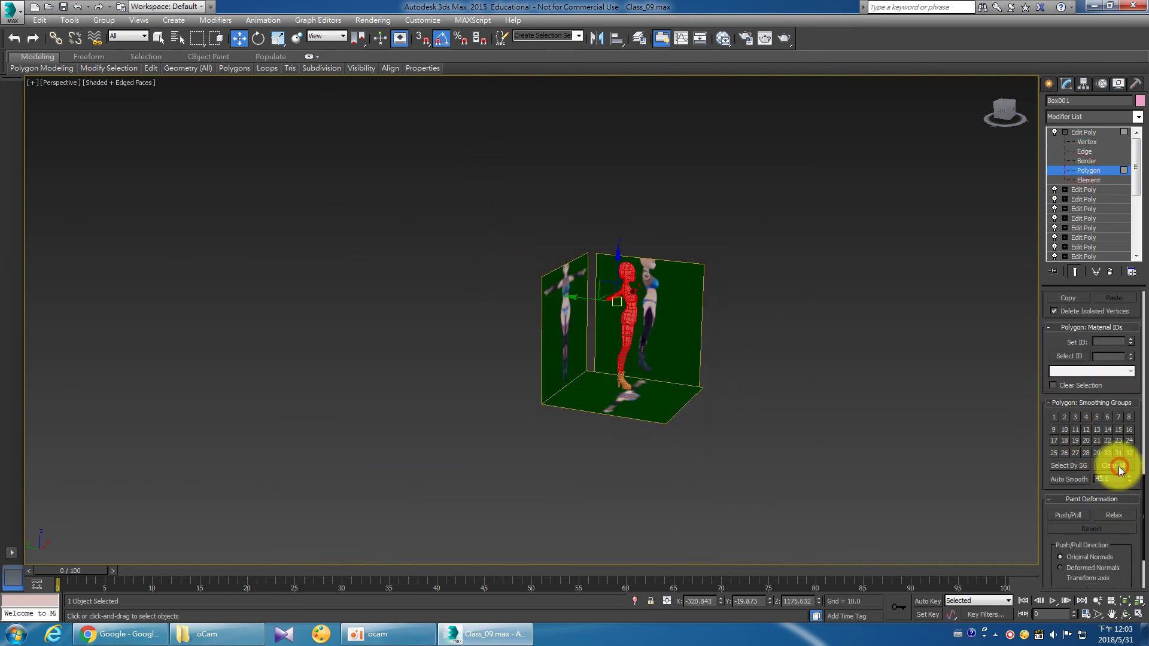
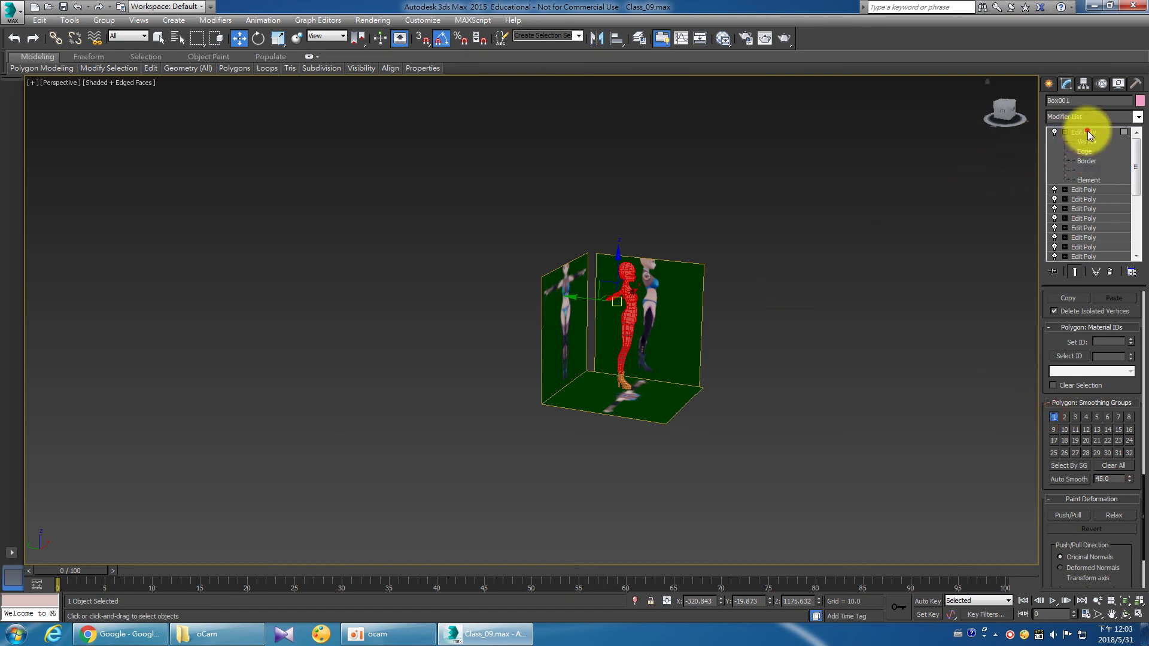
Select the Box001 body mesh after orbiting the view around the neck.
{"action": "left_click", "coordinate": [782, 376]}
{"action": "scroll", "coordinate": [664, 298], "scroll_direction": "up", "scroll_amount": 4}
{"action": "scroll", "coordinate": [533, 262], "scroll_direction": "up", "scroll_amount": 5}
{"action": "scroll", "coordinate": [452, 271], "scroll_direction": "up", "scroll_amount": 2}
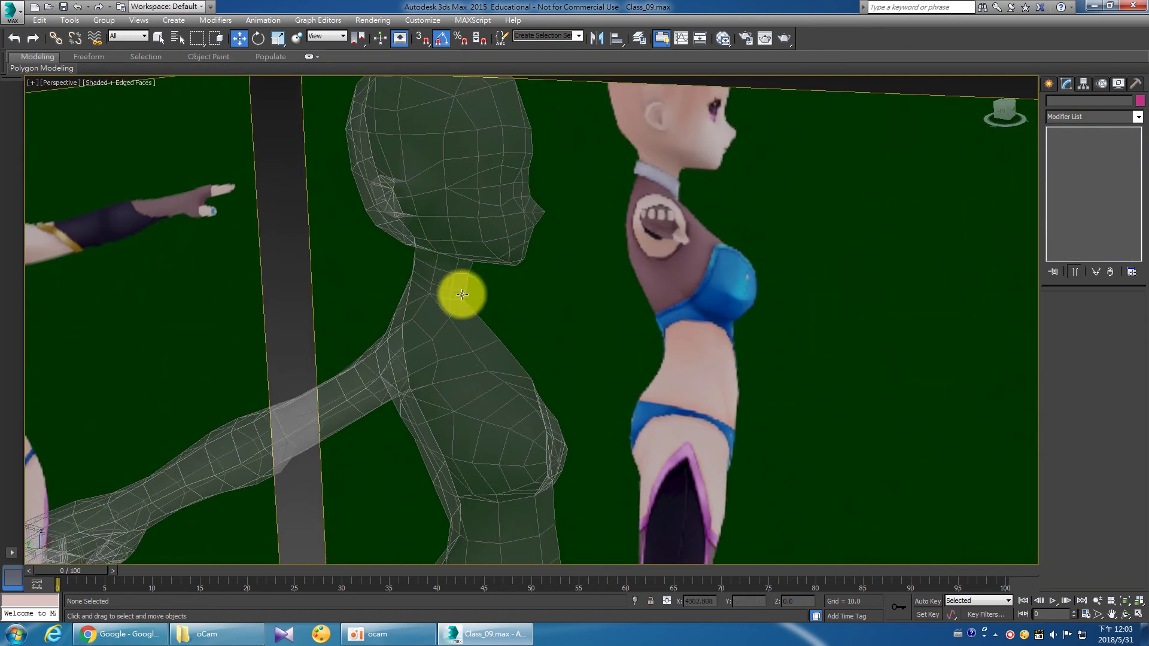
{"action": "mouse_move", "coordinate": [462, 300]}
{"action": "middle_mouse_down", "text": "alt"}
{"action": "mouse_move", "coordinate": [465, 353]}
{"action": "mouse_move", "coordinate": [566, 441]}
{"action": "middle_mouse_up", "text": "alt"}
{"action": "left_click", "coordinate": [441, 339]}
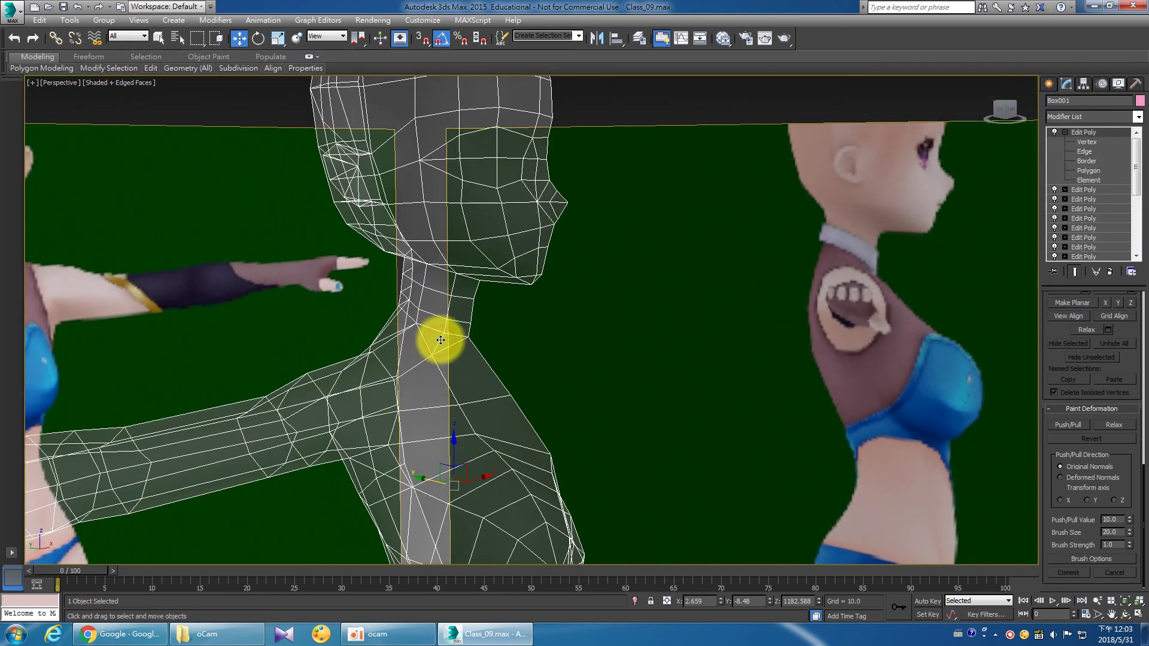
{"action": "scroll", "coordinate": [440, 340], "scroll_direction": "down", "scroll_amount": 5}
{"action": "scroll", "coordinate": [554, 354], "scroll_direction": "up", "scroll_amount": 3}
{"action": "scroll", "coordinate": [884, 280], "scroll_direction": "up", "scroll_amount": 1}
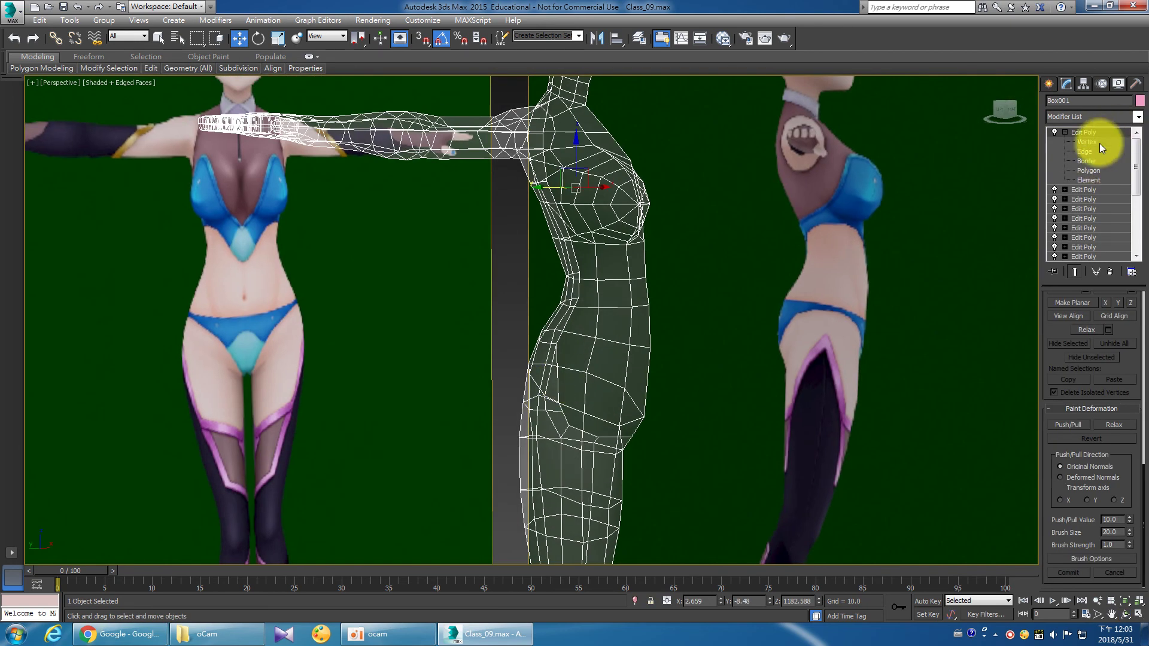
Switch Box001 to Vertex level and frame the selected neck vertex with Z.
{"action": "left_click", "coordinate": [1102, 140]}
{"action": "scroll", "coordinate": [636, 175], "scroll_direction": "up", "scroll_amount": 3}
{"action": "scroll", "coordinate": [605, 326], "scroll_direction": "up", "scroll_amount": 3}
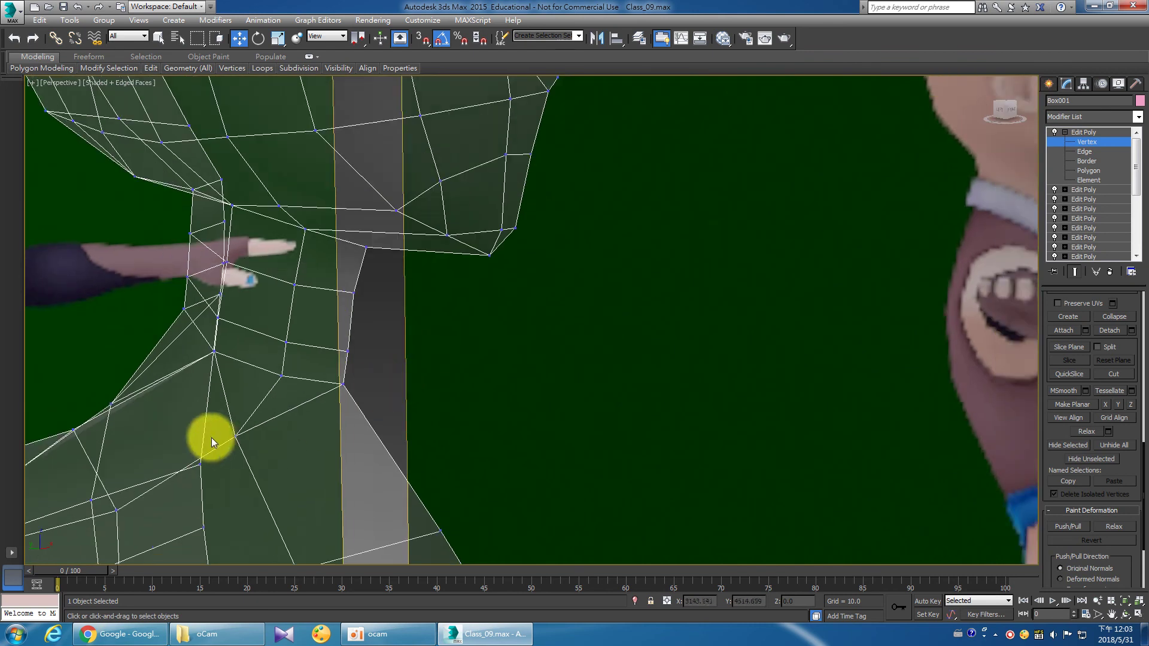
{"action": "key", "text": "z"}
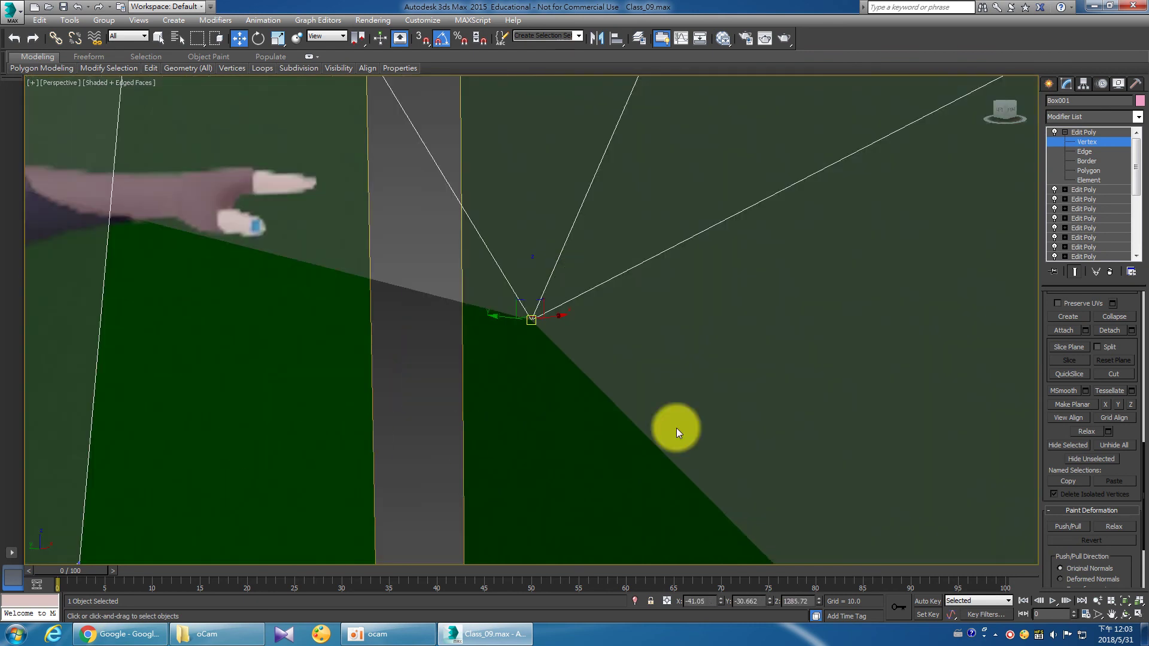
{"action": "scroll", "coordinate": [591, 395], "scroll_direction": "down", "scroll_amount": 1}
{"action": "scroll", "coordinate": [590, 400], "scroll_direction": "down", "scroll_amount": 2}
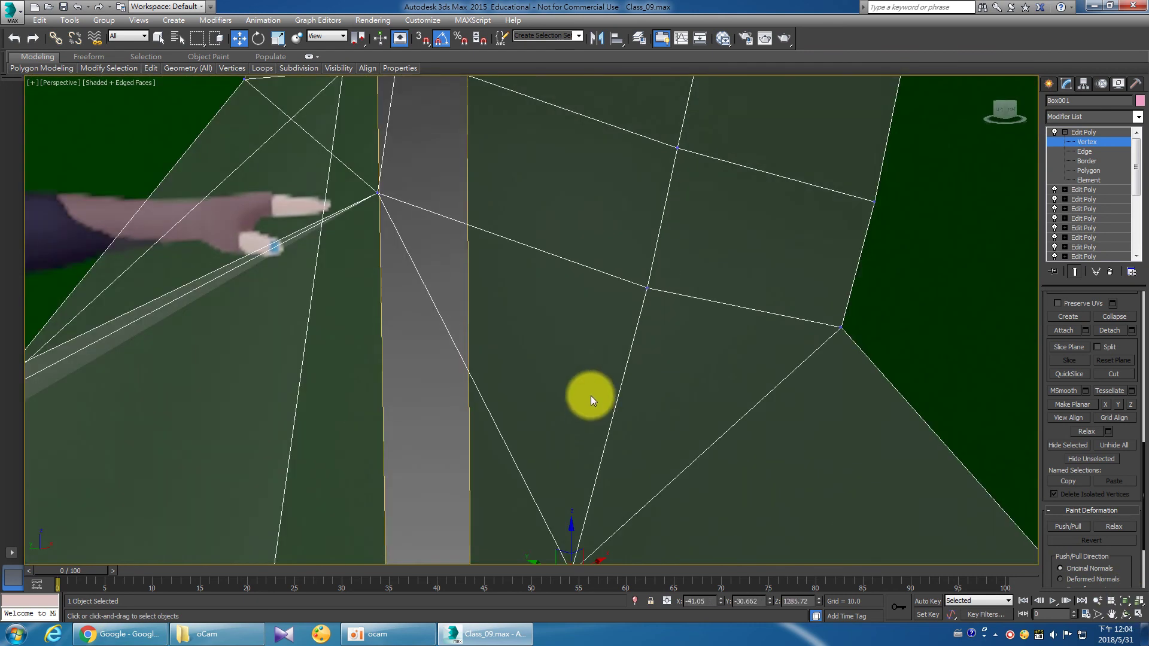
{"action": "scroll", "coordinate": [591, 396], "scroll_direction": "down", "scroll_amount": 2}
{"action": "mouse_move", "coordinate": [591, 398]}
{"action": "middle_mouse_down", "text": "alt"}
{"action": "mouse_move", "coordinate": [580, 385]}
{"action": "mouse_move", "coordinate": [662, 384]}
{"action": "mouse_move", "coordinate": [639, 382]}
{"action": "middle_mouse_up", "text": "alt"}
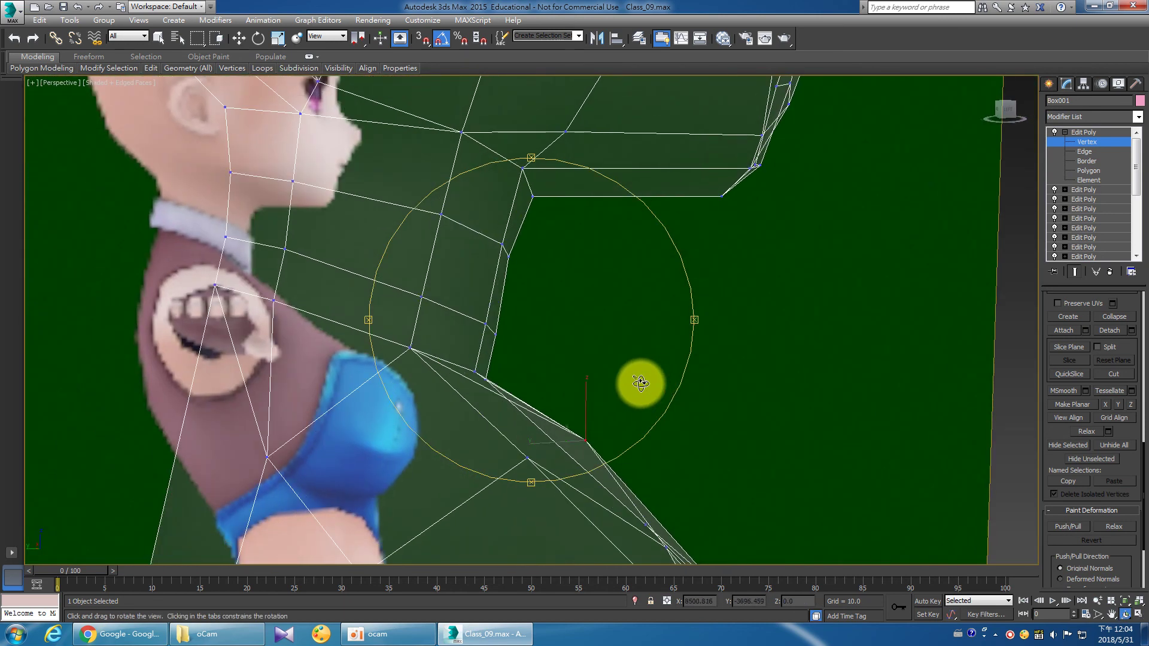
In four viewports, move a shoulder vertex down and right in the Front view.
{"action": "left_click", "coordinate": [1139, 600]}
{"action": "middle_click_drag", "start_coordinate": [790, 217], "coordinate": [723, 249]}
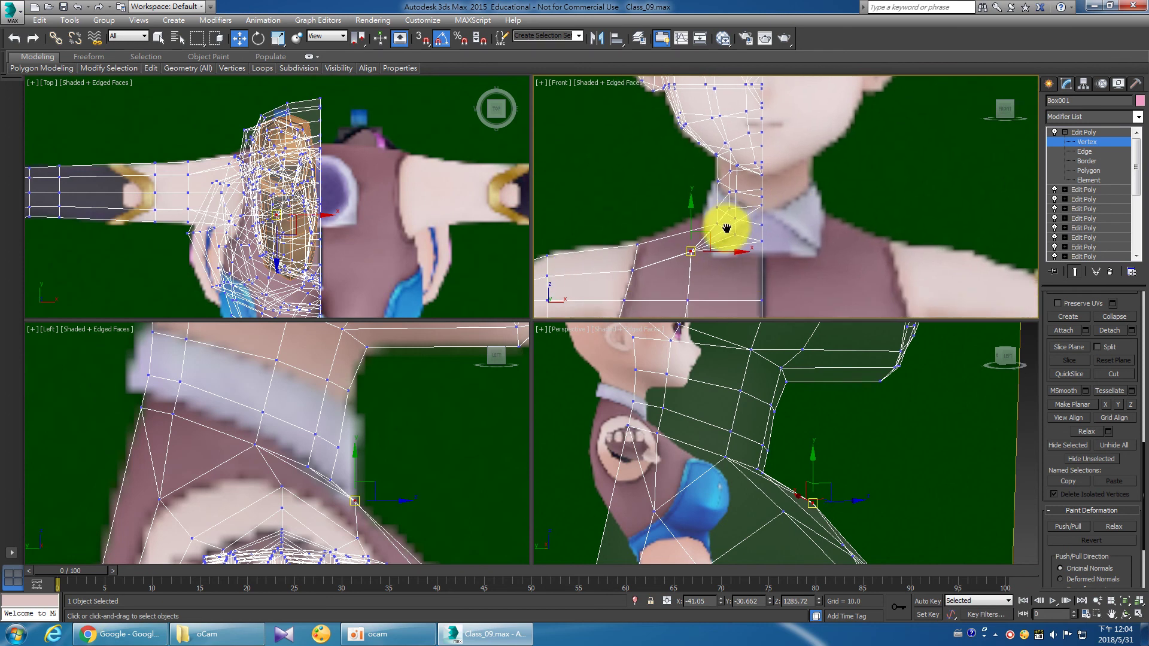
{"action": "scroll", "coordinate": [726, 207], "scroll_direction": "up", "scroll_amount": 3}
{"action": "scroll", "coordinate": [672, 252], "scroll_direction": "up", "scroll_amount": 2}
{"action": "scroll", "coordinate": [684, 218], "scroll_direction": "up", "scroll_amount": 2}
{"action": "scroll", "coordinate": [616, 243], "scroll_direction": "up", "scroll_amount": 2}
{"action": "middle_click_drag", "start_coordinate": [615, 243], "coordinate": [691, 259]}
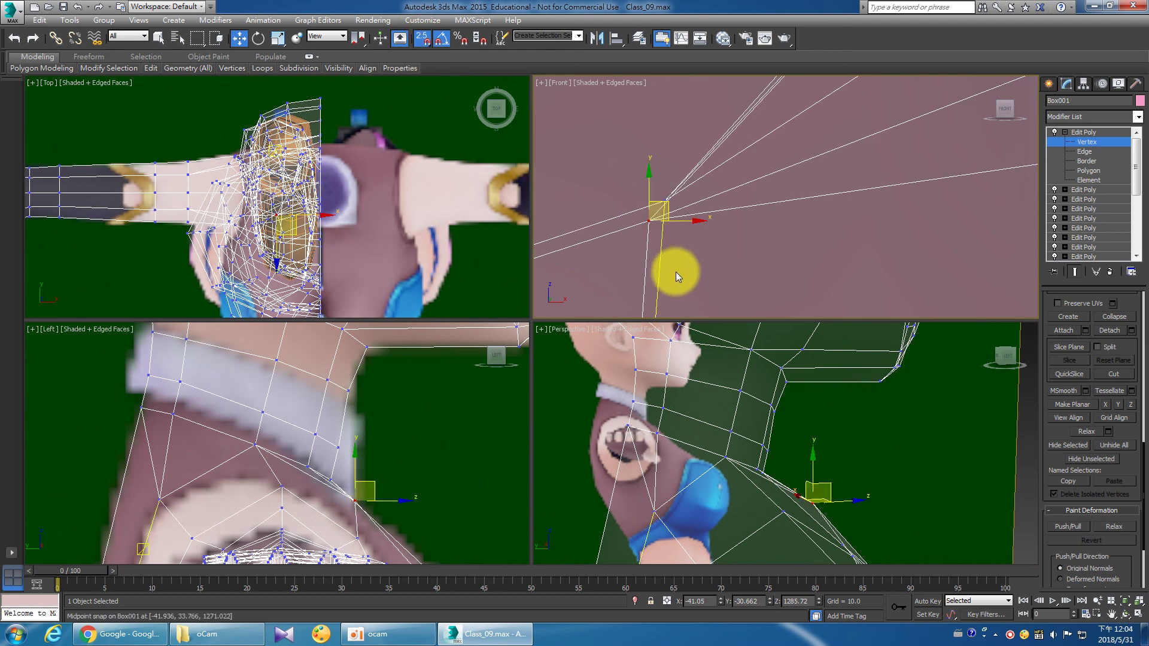
{"action": "left_click_drag", "start_coordinate": [667, 198], "coordinate": [713, 245]}
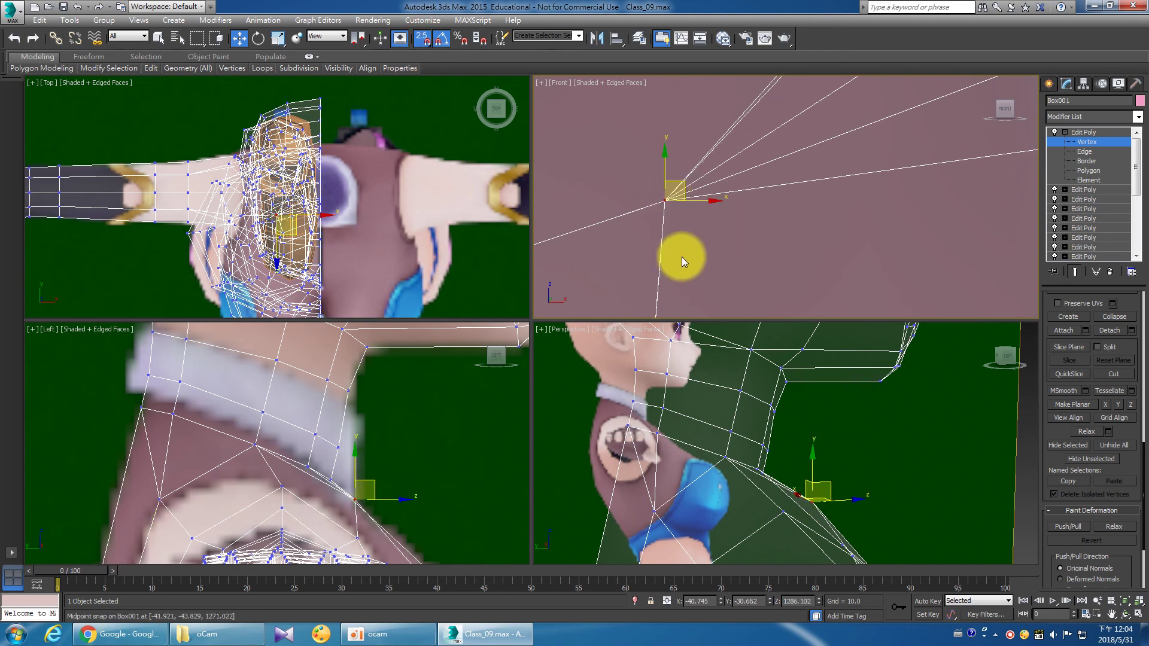
Enable 3D snap and move another shoulder vertex left, down, then slightly up.
{"action": "scroll", "coordinate": [714, 242], "scroll_direction": "down", "scroll_amount": 3}
{"action": "scroll", "coordinate": [713, 242], "scroll_direction": "up", "scroll_amount": 2}
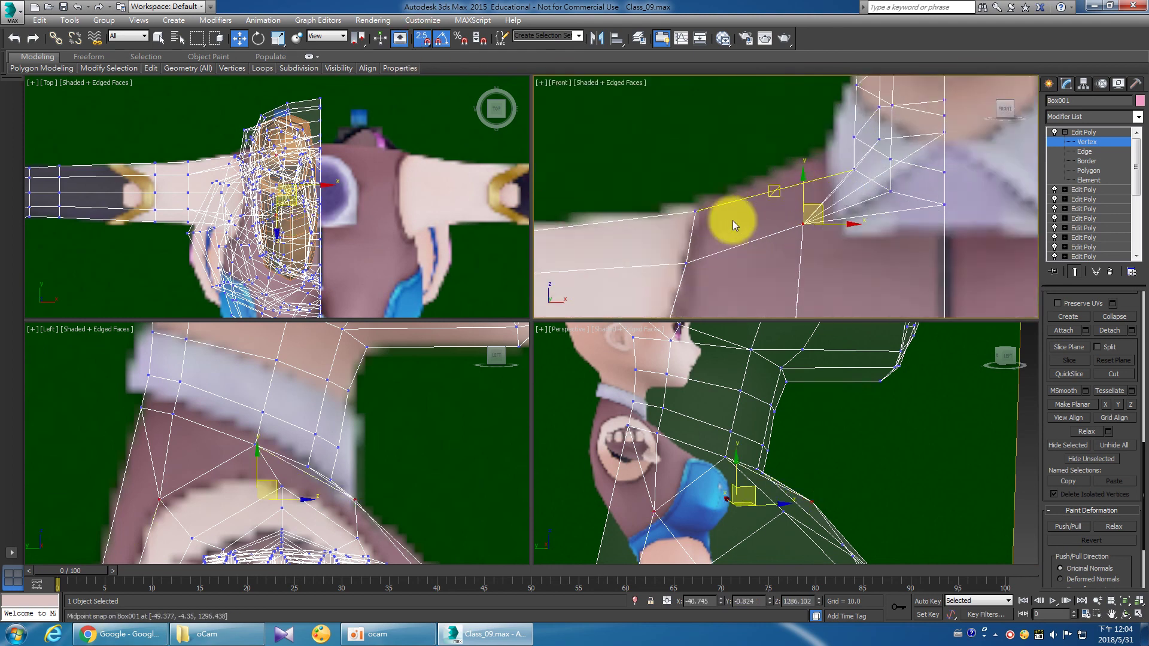
{"action": "scroll", "coordinate": [730, 224], "scroll_direction": "up", "scroll_amount": 2}
{"action": "scroll", "coordinate": [663, 193], "scroll_direction": "up", "scroll_amount": 1}
{"action": "scroll", "coordinate": [686, 206], "scroll_direction": "up", "scroll_amount": 1}
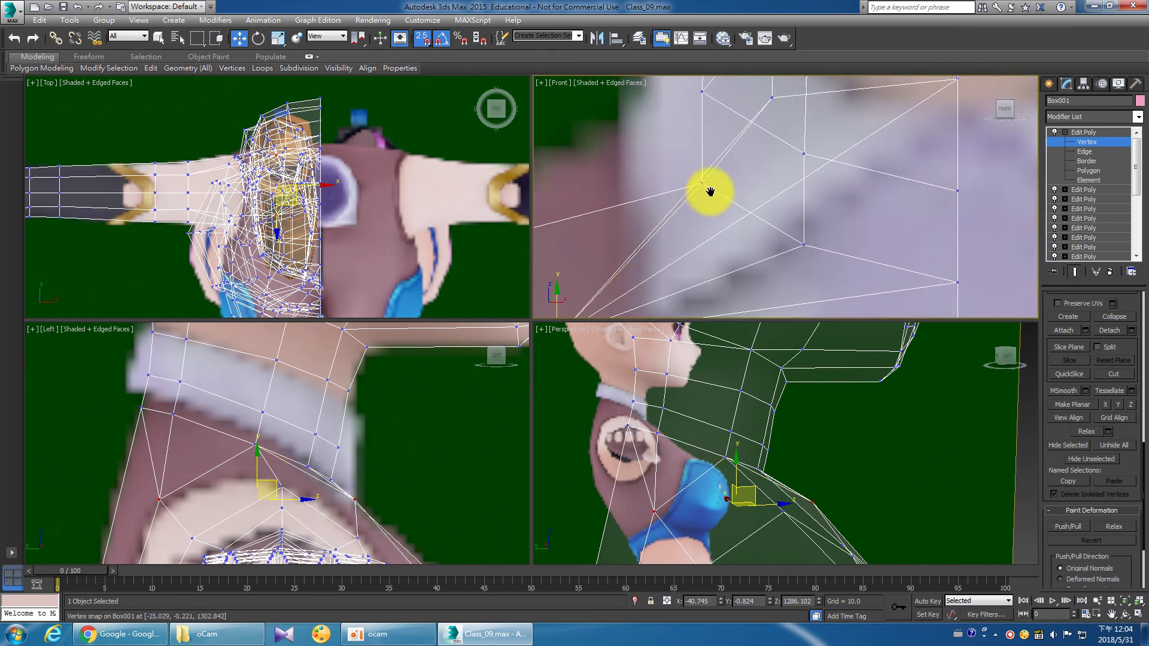
{"action": "scroll", "coordinate": [718, 194], "scroll_direction": "down", "scroll_amount": 2}
{"action": "left_click_drag", "start_coordinate": [420, 38], "coordinate": [423, 87]}
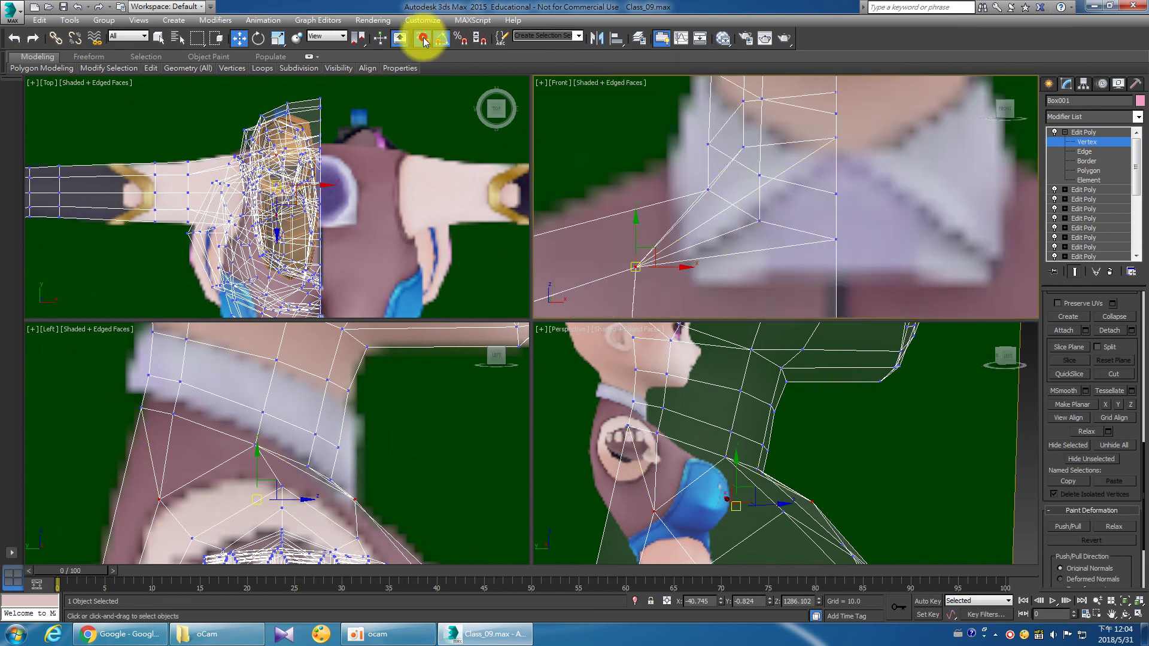
{"action": "left_click", "coordinate": [505, 21]}
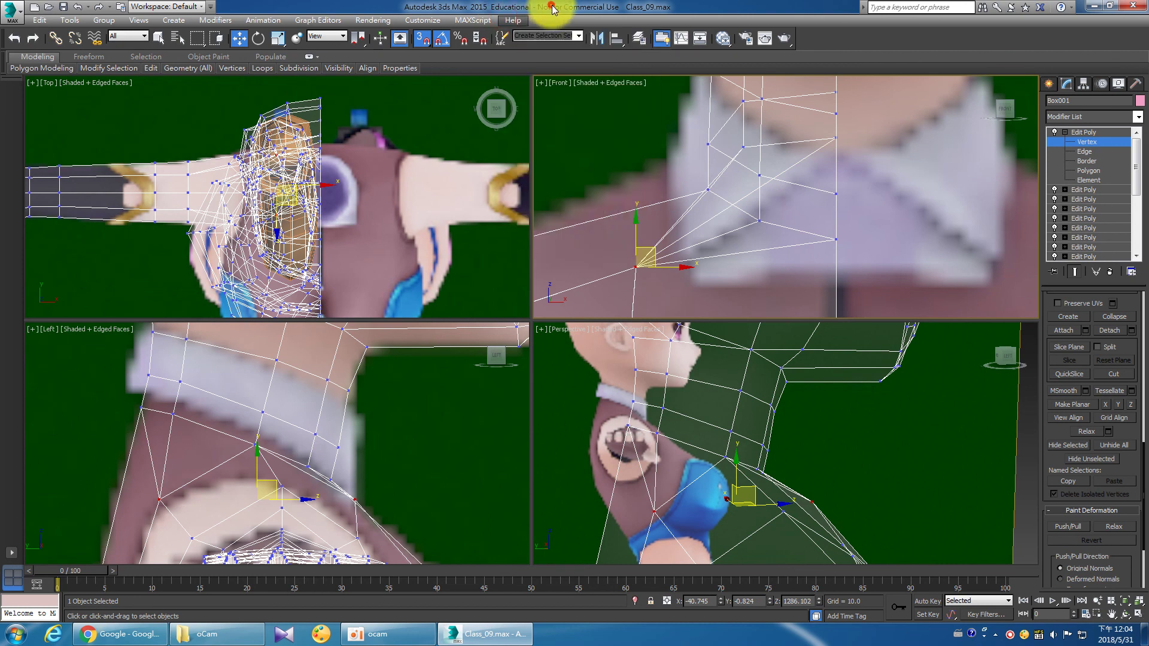
{"action": "left_click", "coordinate": [752, 289]}
{"action": "scroll", "coordinate": [750, 288], "scroll_direction": "down", "scroll_amount": 2}
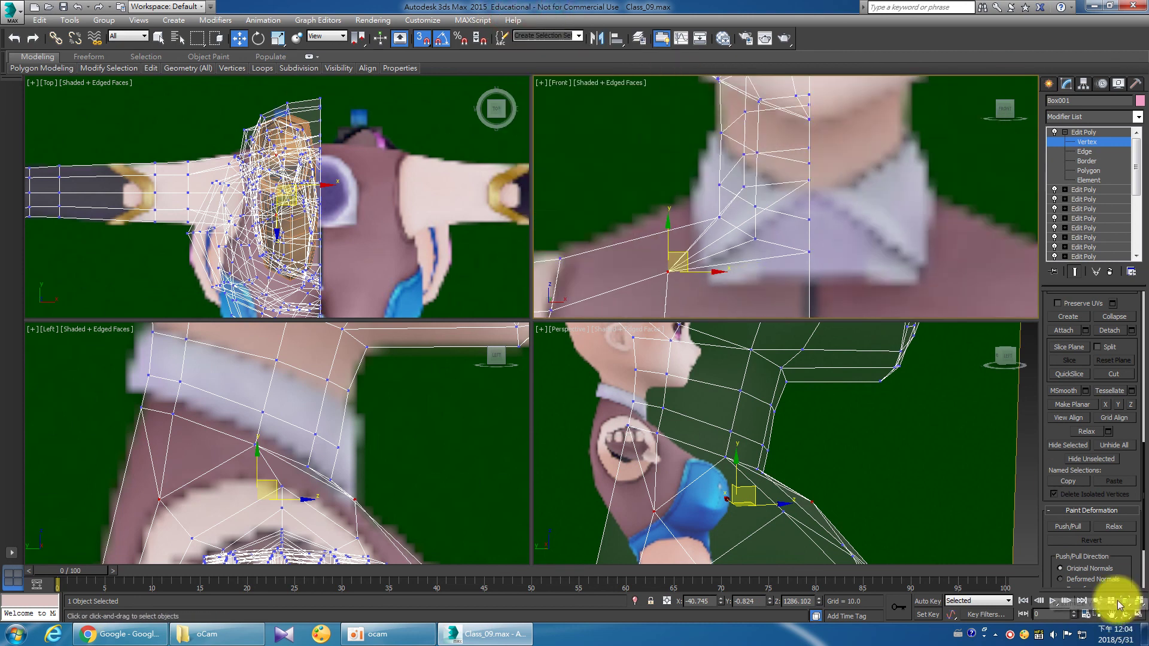
{"action": "left_click_drag", "start_coordinate": [731, 296], "coordinate": [797, 211]}
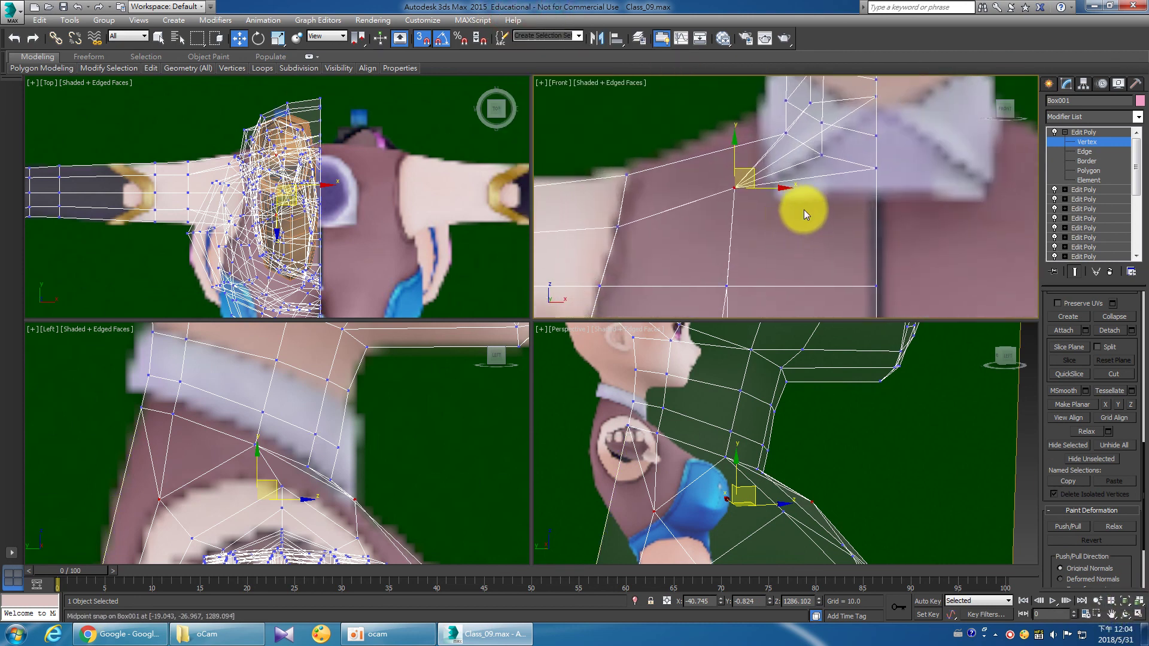
{"action": "left_click", "coordinate": [751, 216]}
{"action": "mouse_move", "coordinate": [735, 161]}
{"action": "left_mouse_down"}
{"action": "mouse_move", "coordinate": [615, 196]}
{"action": "mouse_move", "coordinate": [623, 167]}
{"action": "left_mouse_up"}
{"action": "middle_click_drag", "start_coordinate": [812, 393], "coordinate": [969, 480], "text": "alt"}
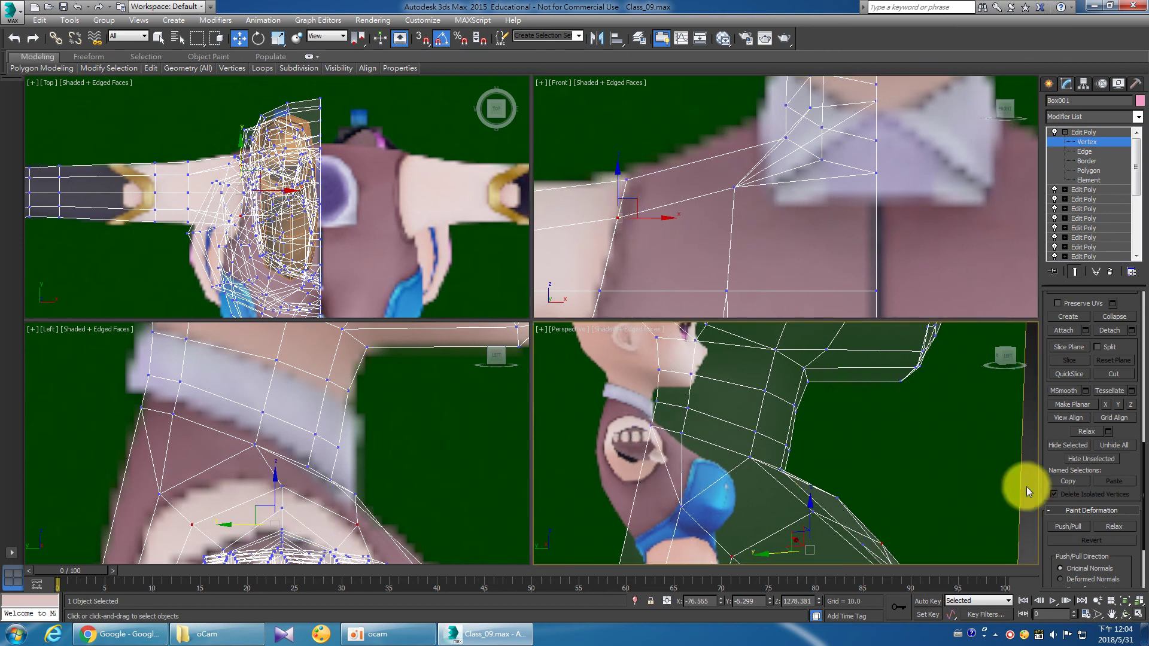
Shift the shoulder vertex left in the maximized Left view.
{"action": "left_click", "coordinate": [1140, 616]}
{"action": "scroll", "coordinate": [802, 461], "scroll_direction": "up", "scroll_amount": 2}
{"action": "scroll", "coordinate": [718, 407], "scroll_direction": "down", "scroll_amount": 1}
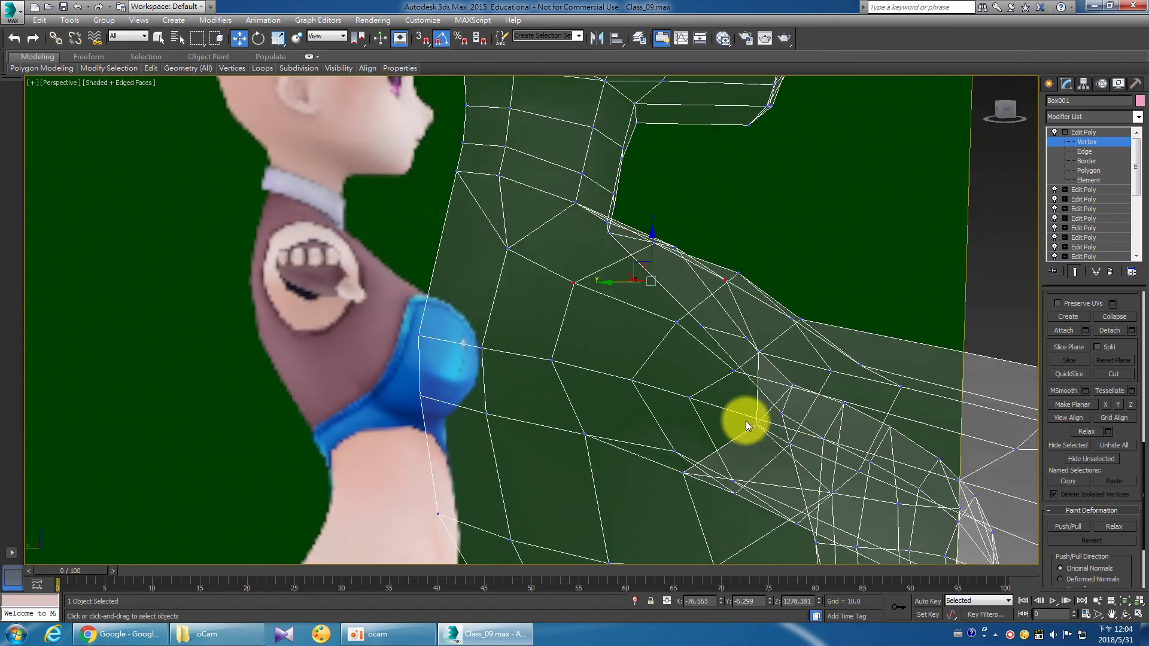
{"action": "left_click", "coordinate": [1137, 617]}
{"action": "scroll", "coordinate": [449, 495], "scroll_direction": "up", "scroll_amount": 2}
{"action": "scroll", "coordinate": [359, 455], "scroll_direction": "up", "scroll_amount": 2}
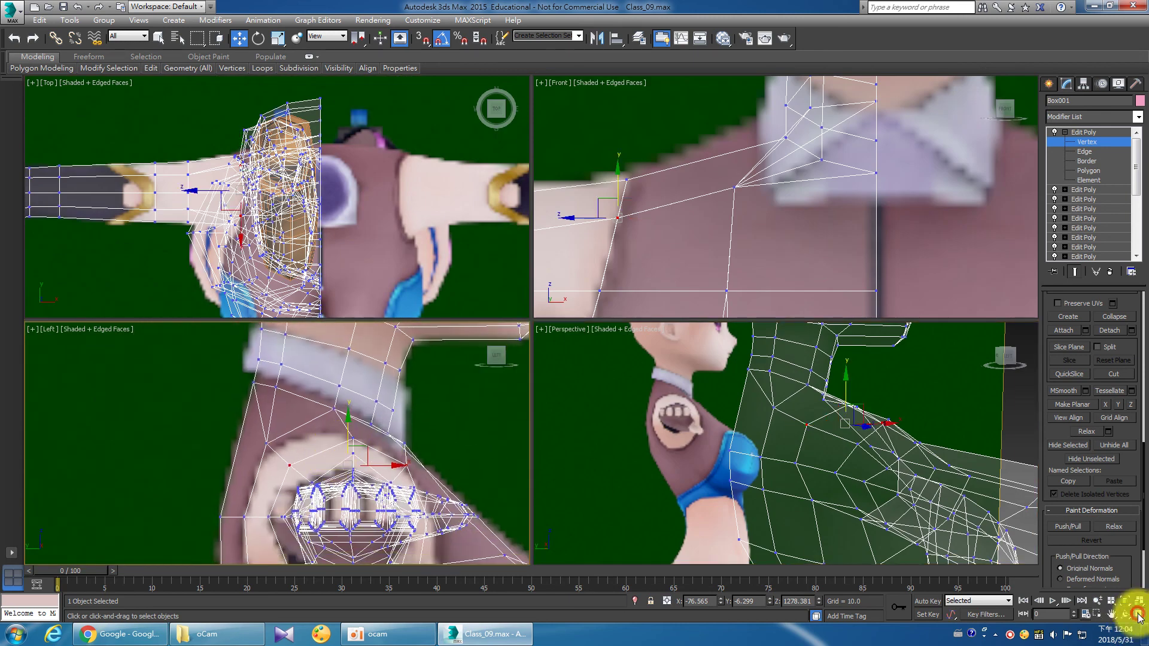
{"action": "left_click", "coordinate": [1138, 616]}
{"action": "left_click", "coordinate": [501, 320]}
{"action": "left_click_drag", "start_coordinate": [536, 322], "coordinate": [530, 321]}
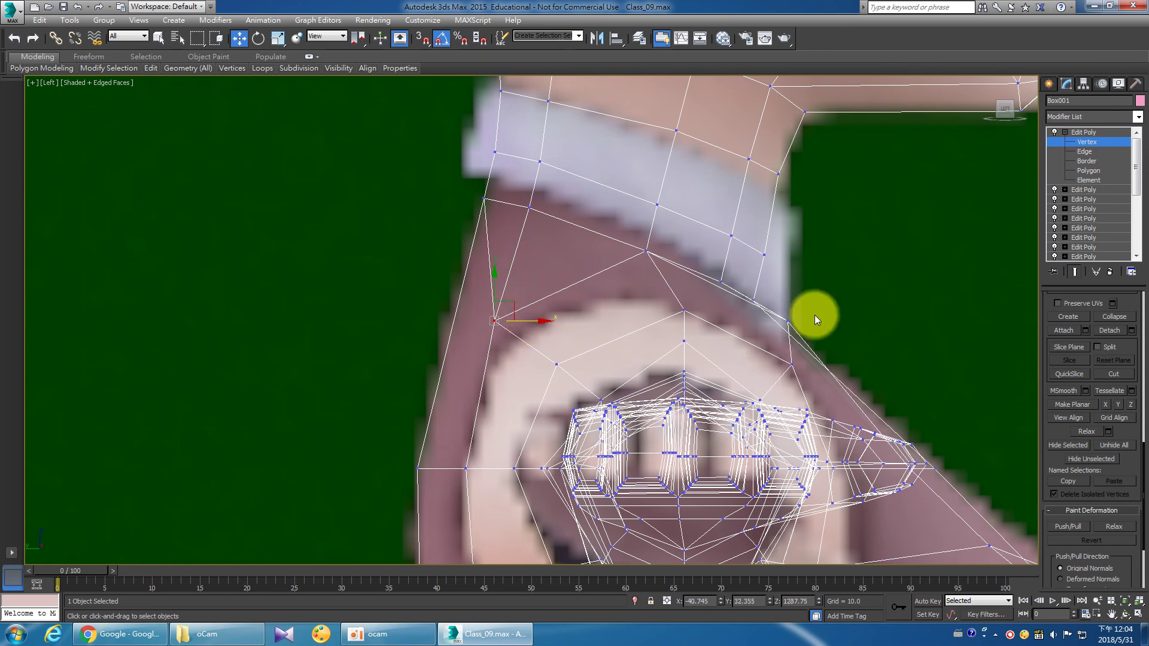
{"action": "left_click_drag", "start_coordinate": [825, 323], "coordinate": [810, 323]}
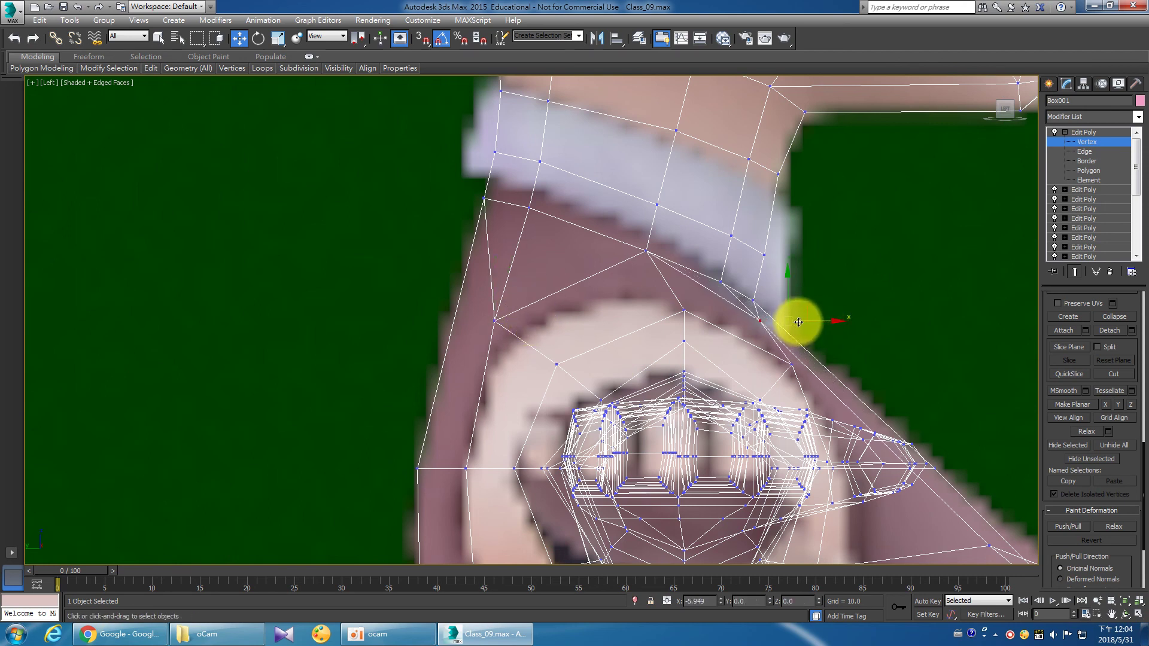
{"action": "left_click", "coordinate": [1138, 614]}
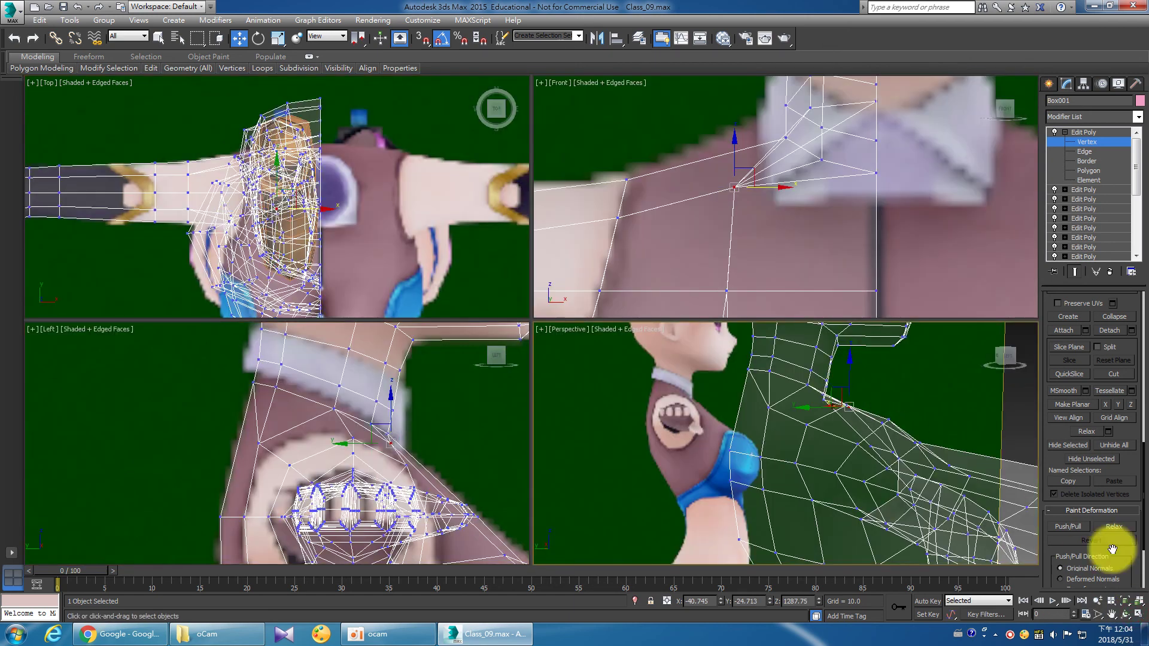
Orbit the maximized Perspective view from side to front to check the shoulder.
{"action": "left_click", "coordinate": [1136, 615]}
{"action": "left_click", "coordinate": [1124, 615]}
{"action": "left_click_drag", "start_coordinate": [916, 495], "coordinate": [903, 490]}
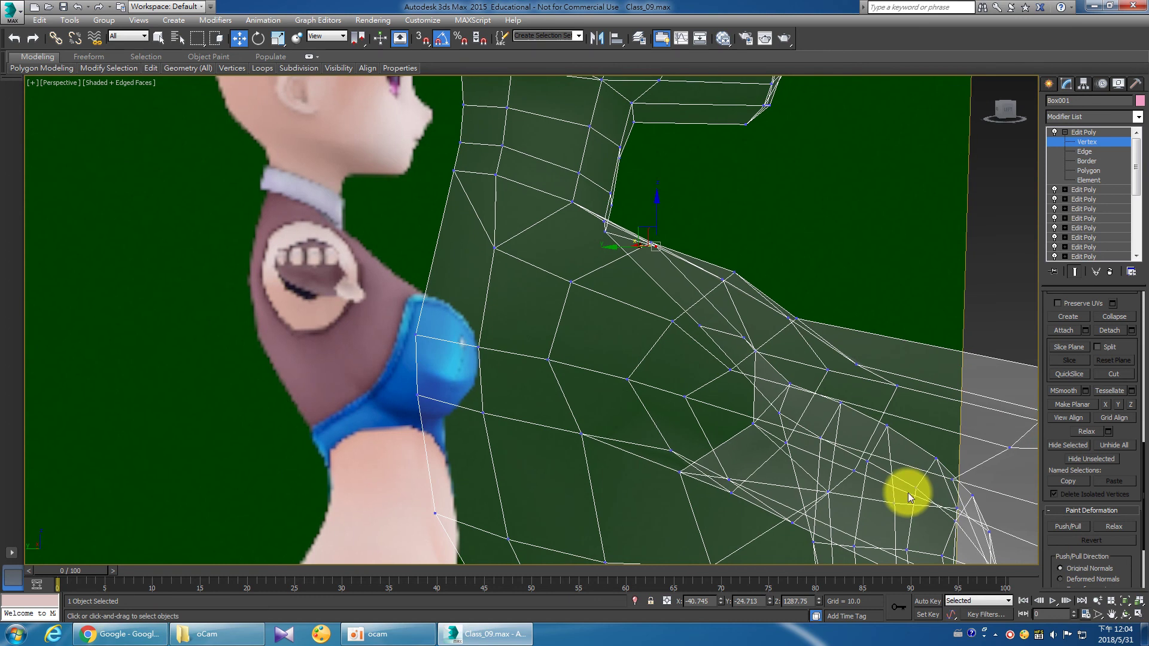
{"action": "mouse_move", "coordinate": [717, 404]}
{"action": "left_mouse_down"}
{"action": "mouse_move", "coordinate": [564, 321]}
{"action": "mouse_move", "coordinate": [465, 327]}
{"action": "mouse_move", "coordinate": [525, 318]}
{"action": "mouse_move", "coordinate": [612, 341]}
{"action": "mouse_move", "coordinate": [559, 333]}
{"action": "mouse_move", "coordinate": [623, 326]}
{"action": "mouse_move", "coordinate": [598, 411]}
{"action": "mouse_move", "coordinate": [662, 411]}
{"action": "mouse_move", "coordinate": [572, 431]}
{"action": "mouse_move", "coordinate": [446, 416]}
{"action": "mouse_move", "coordinate": [459, 441]}
{"action": "mouse_move", "coordinate": [494, 456]}
{"action": "mouse_move", "coordinate": [590, 451]}
{"action": "mouse_move", "coordinate": [598, 378]}
{"action": "mouse_move", "coordinate": [587, 410]}
{"action": "left_mouse_up"}
{"action": "scroll", "coordinate": [587, 410], "scroll_direction": "up", "scroll_amount": 2}
Cut a new edge across the hip between two vertices at Polygon level.
{"action": "key", "text": "w"}
{"action": "key", "text": "4"}
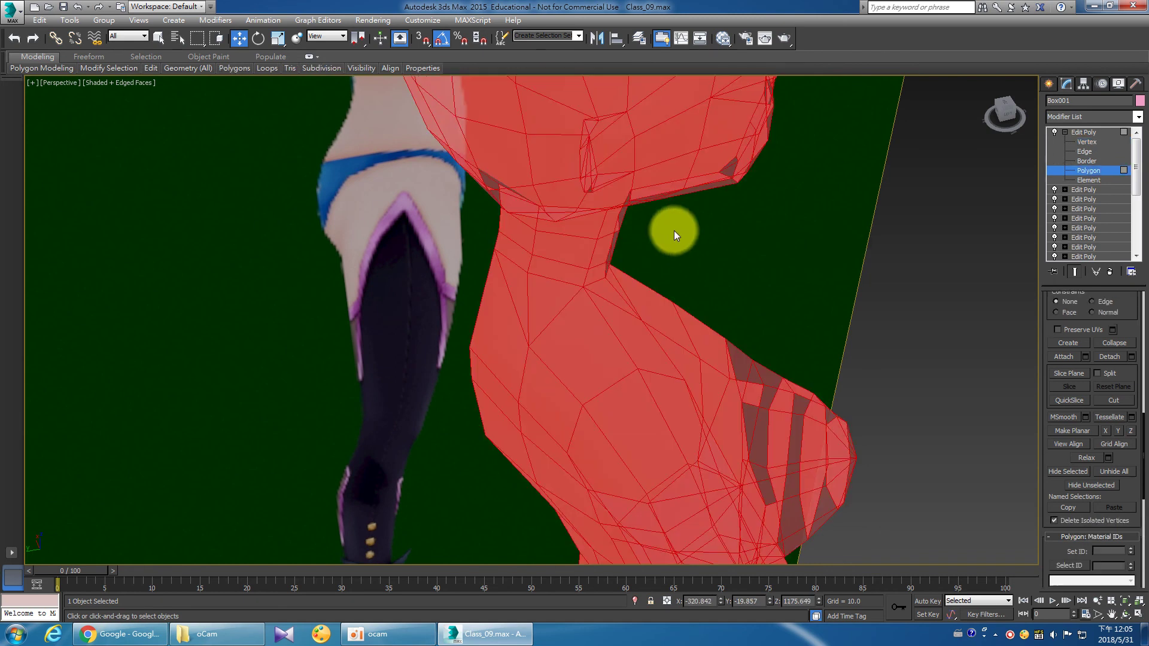
{"action": "left_click", "coordinate": [769, 267]}
{"action": "right_click", "coordinate": [422, 174]}
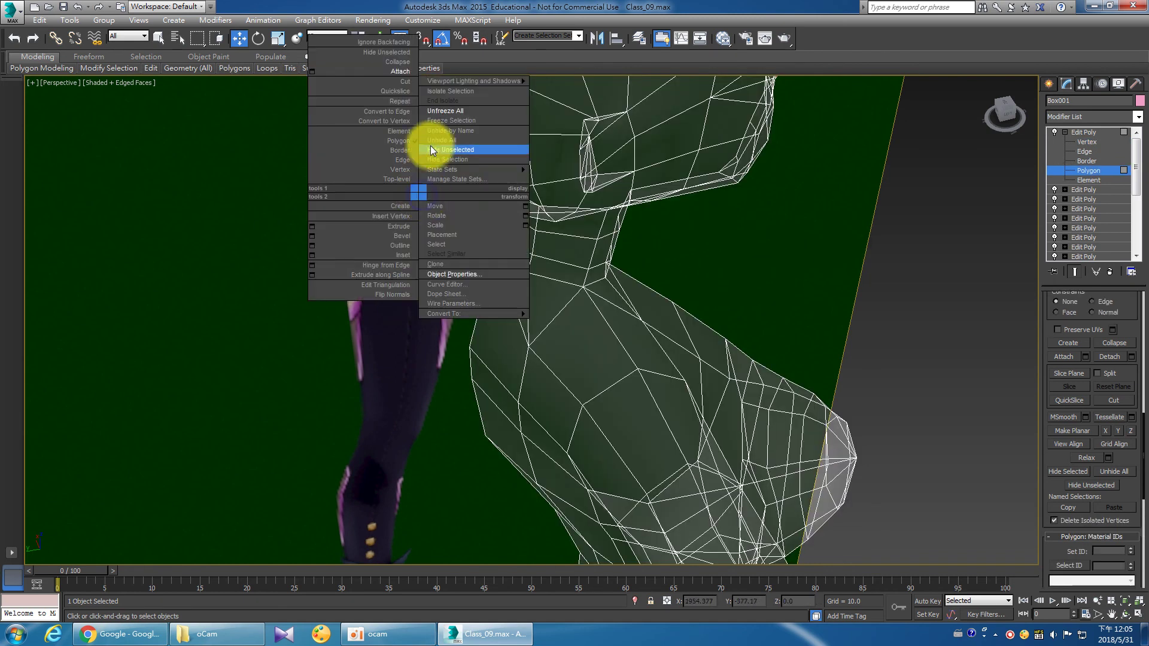
{"action": "left_click", "coordinate": [411, 81]}
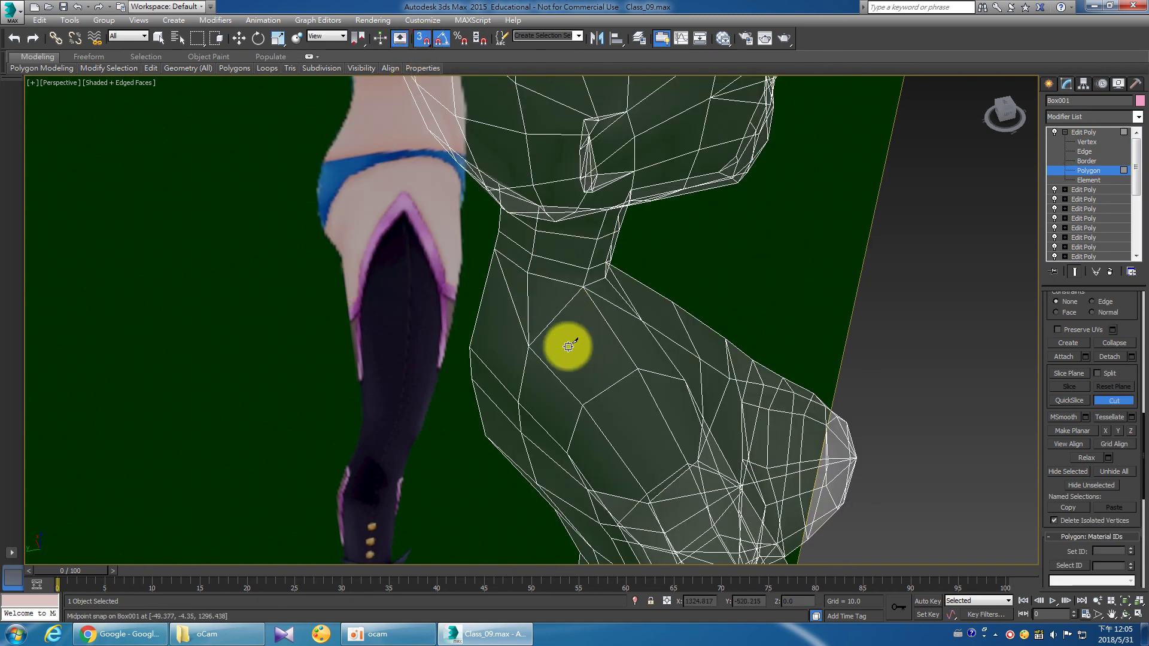
{"action": "left_click", "coordinate": [537, 347]}
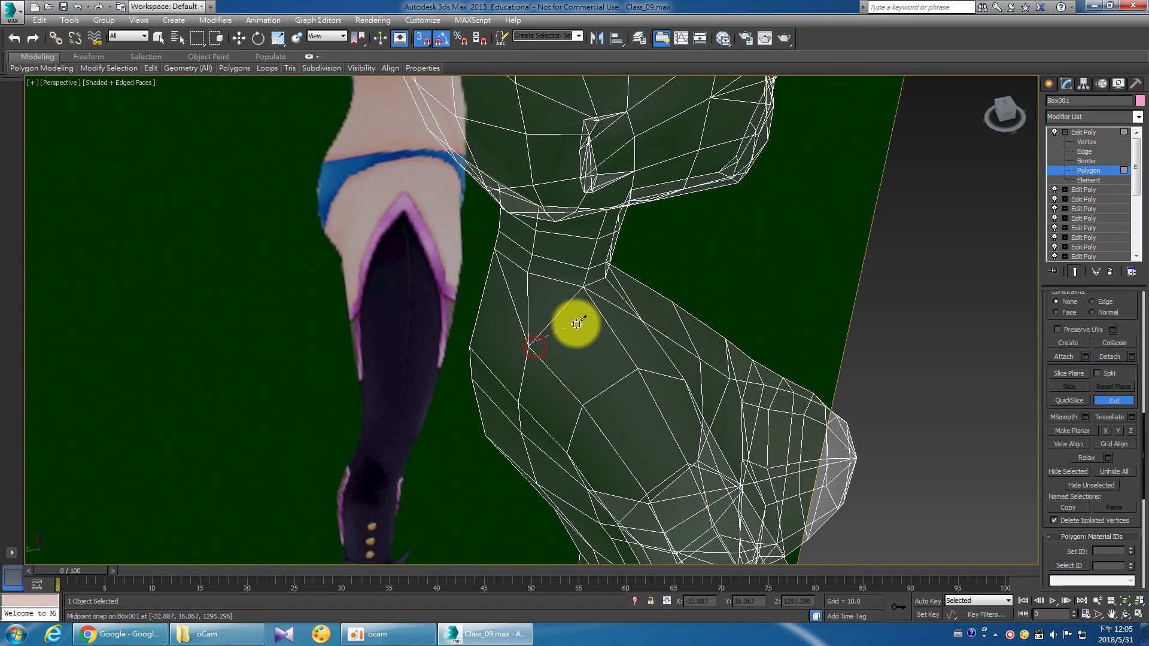
{"action": "left_click", "coordinate": [647, 319]}
{"action": "right_click", "coordinate": [649, 296]}
{"action": "mouse_move", "coordinate": [712, 314]}
{"action": "middle_mouse_down", "text": "alt"}
{"action": "mouse_move", "coordinate": [608, 343]}
{"action": "mouse_move", "coordinate": [623, 335]}
{"action": "middle_mouse_up", "text": "alt"}
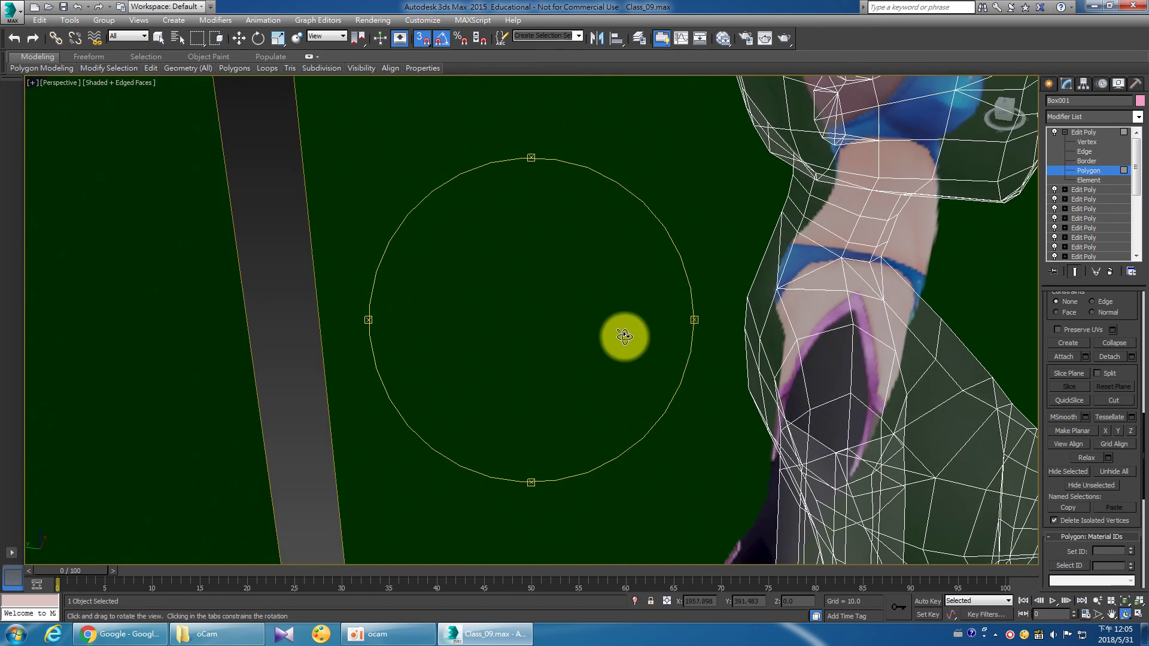
Return to Vertex level with Move, bring the chest into view, and show four viewports.
{"action": "key", "text": "1"}
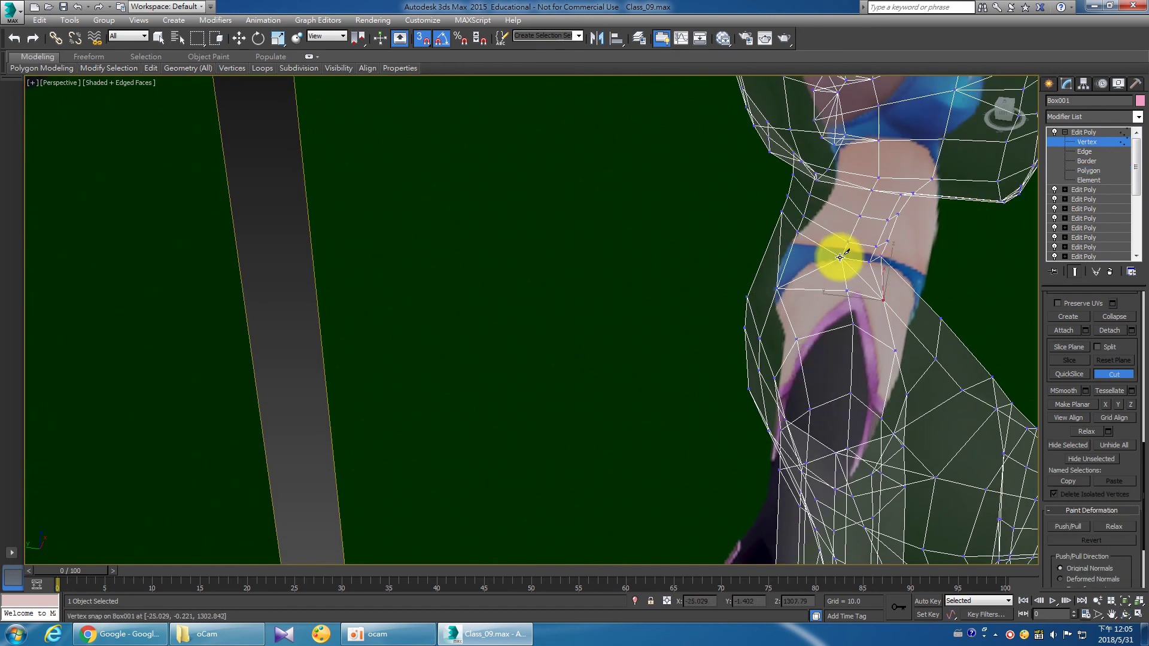
{"action": "key", "text": "w"}
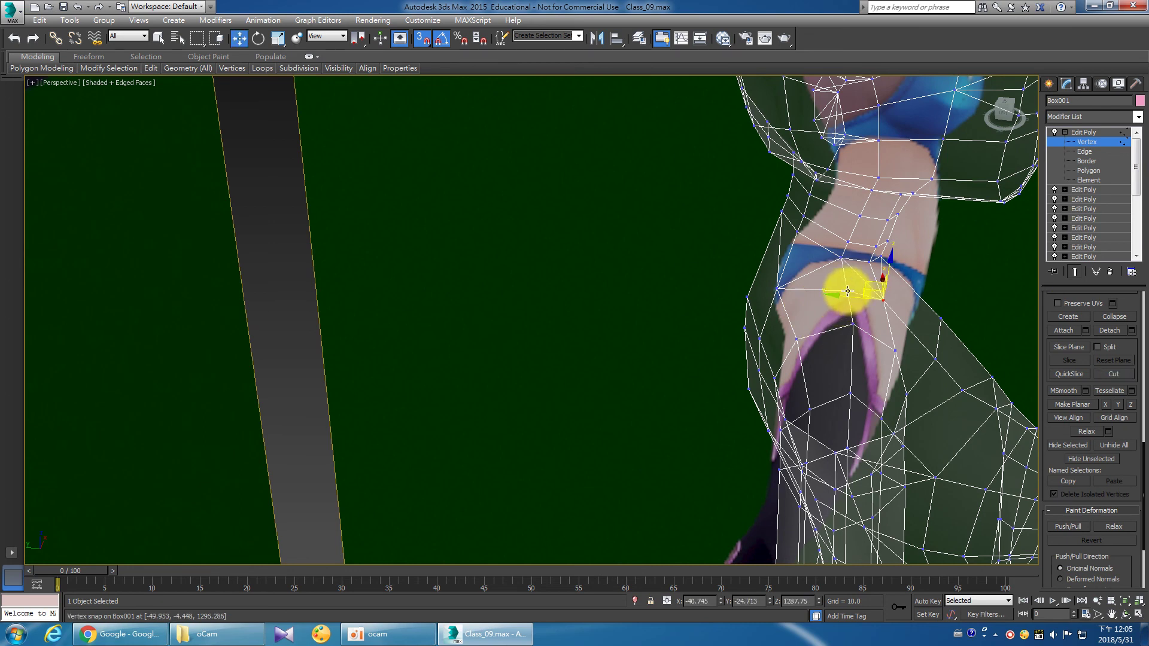
{"action": "mouse_move", "coordinate": [847, 291]}
{"action": "middle_mouse_down", "text": "alt"}
{"action": "mouse_move", "coordinate": [833, 302]}
{"action": "mouse_move", "coordinate": [531, 334]}
{"action": "mouse_move", "coordinate": [590, 366]}
{"action": "mouse_move", "coordinate": [521, 333]}
{"action": "mouse_move", "coordinate": [512, 341]}
{"action": "mouse_move", "coordinate": [522, 335]}
{"action": "middle_mouse_up", "text": "alt"}
{"action": "key", "text": "alt+w"}
Move the shoulder vertex left and slightly up in the Front view.
{"action": "middle_click", "coordinate": [787, 207]}
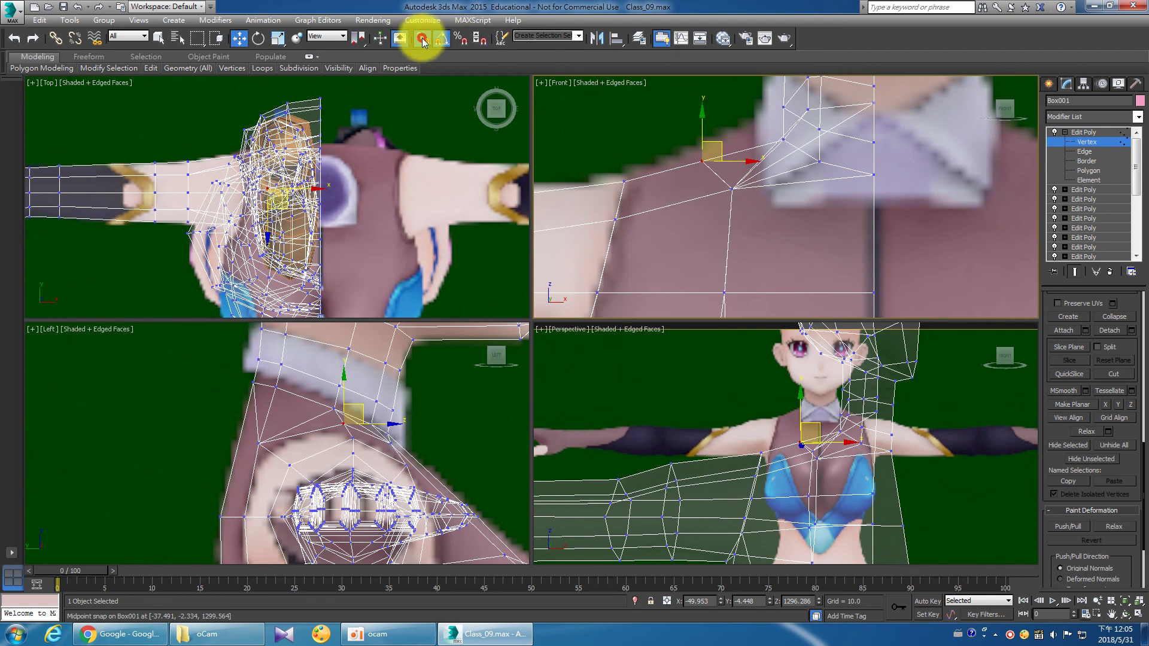
{"action": "left_click_drag", "start_coordinate": [702, 189], "coordinate": [700, 182]}
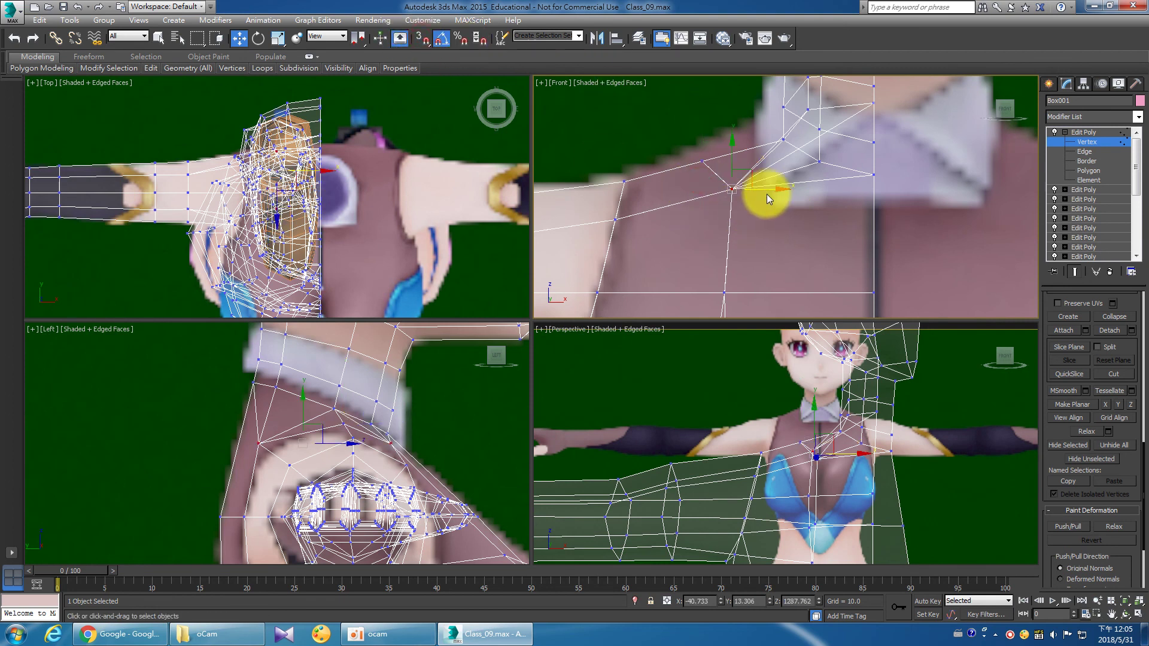
{"action": "left_click_drag", "start_coordinate": [768, 192], "coordinate": [742, 191]}
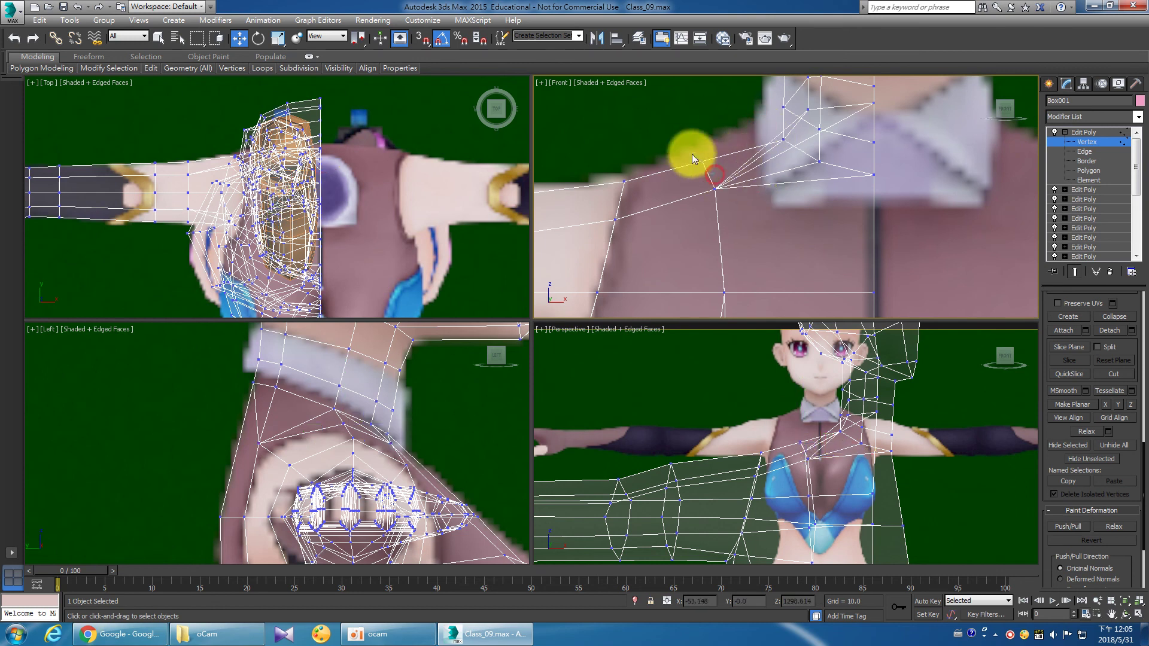
{"action": "left_click_drag", "start_coordinate": [702, 136], "coordinate": [703, 125]}
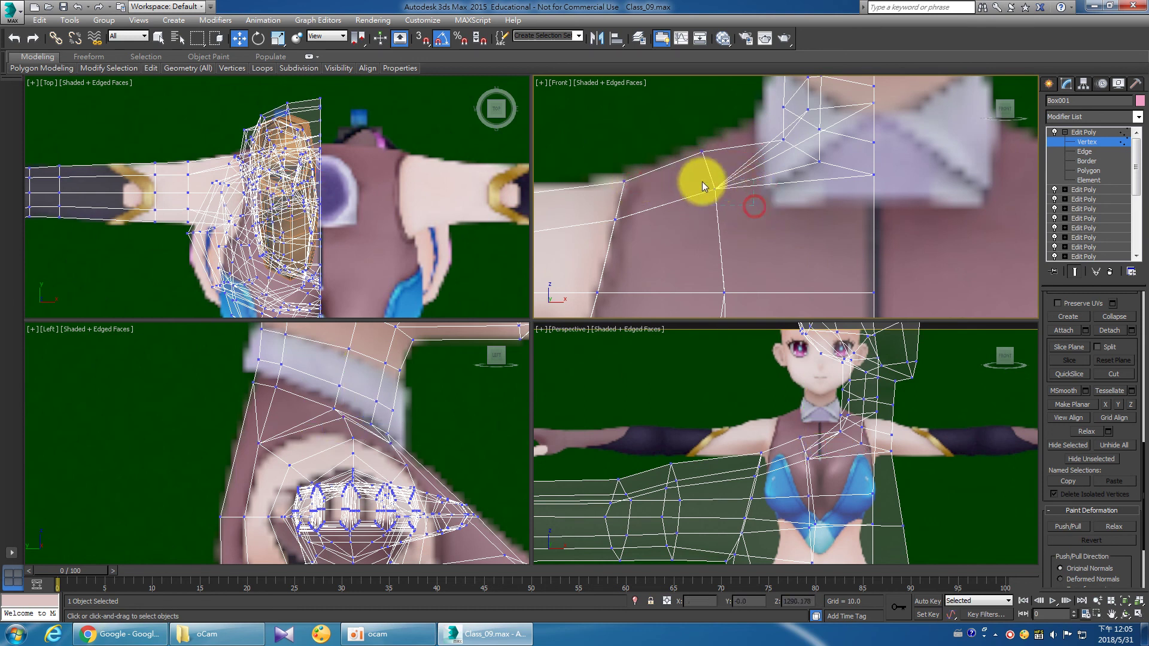
{"action": "left_click_drag", "start_coordinate": [762, 189], "coordinate": [755, 189]}
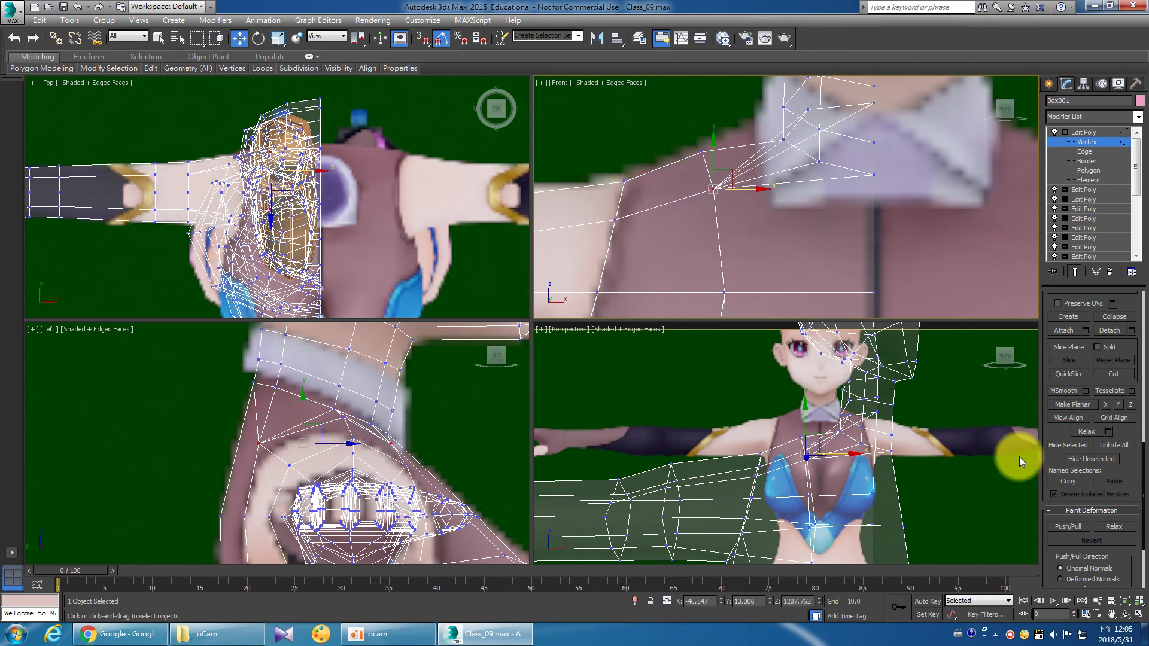
At Edge level, Remove the two stray edges at the hip's blue band.
{"action": "left_click", "coordinate": [1136, 616]}
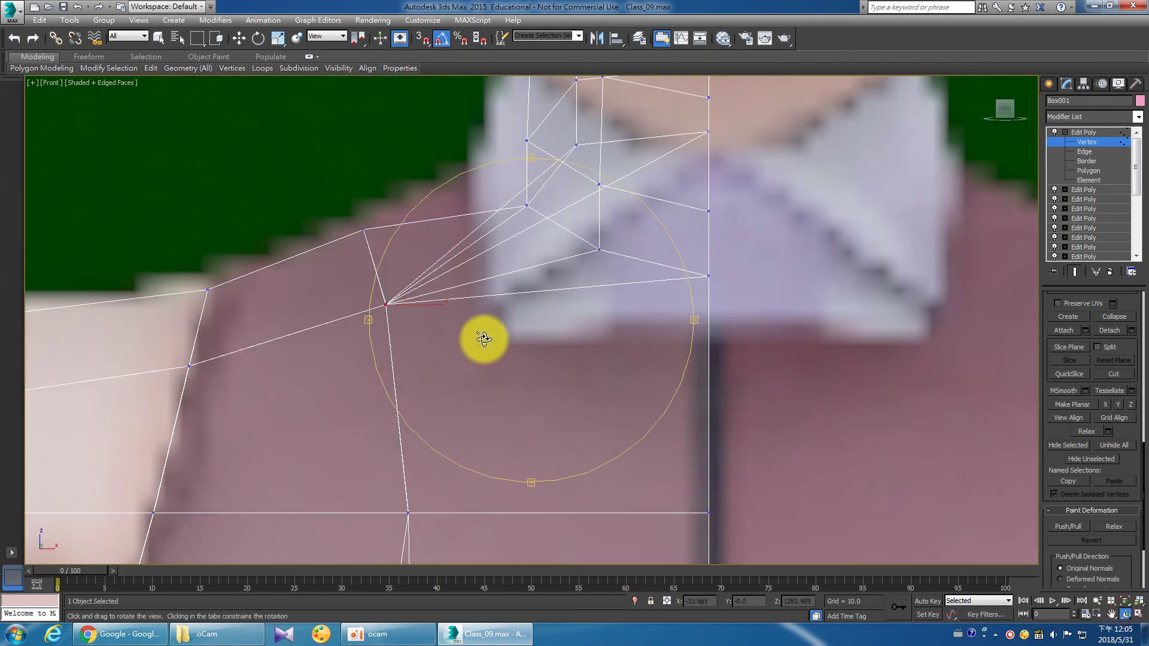
{"action": "mouse_move", "coordinate": [492, 332]}
{"action": "left_mouse_down"}
{"action": "mouse_move", "coordinate": [536, 356]}
{"action": "mouse_move", "coordinate": [584, 354]}
{"action": "mouse_move", "coordinate": [544, 336]}
{"action": "mouse_move", "coordinate": [530, 343]}
{"action": "mouse_move", "coordinate": [623, 359]}
{"action": "mouse_move", "coordinate": [597, 361]}
{"action": "mouse_move", "coordinate": [599, 377]}
{"action": "left_mouse_up"}
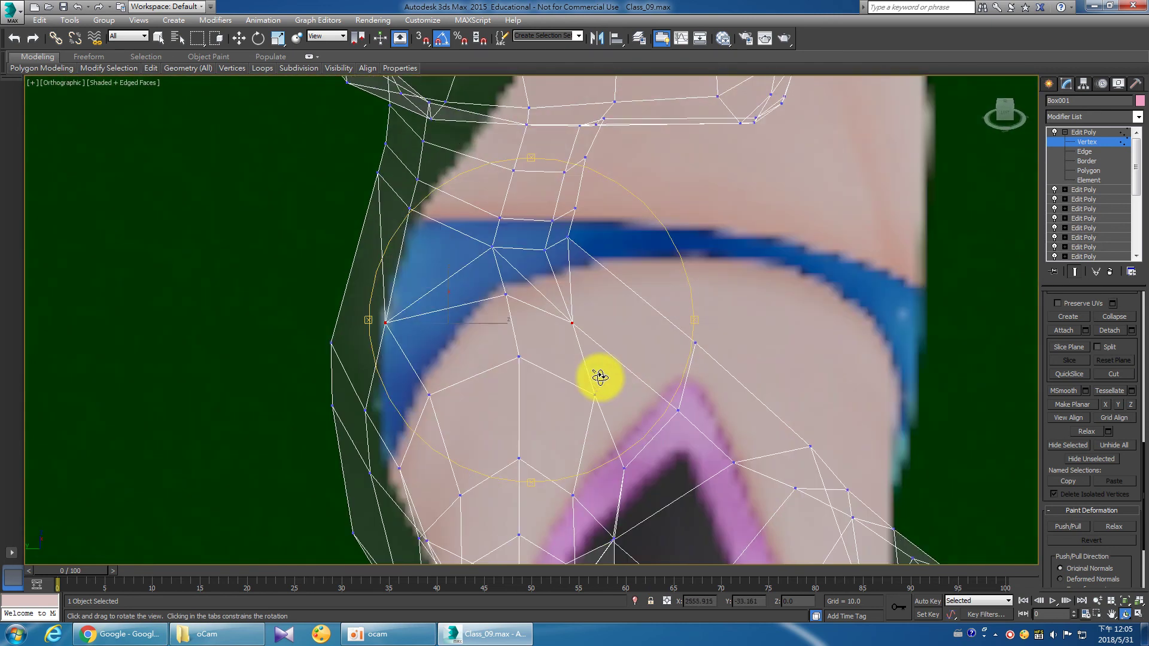
{"action": "key", "text": "2"}
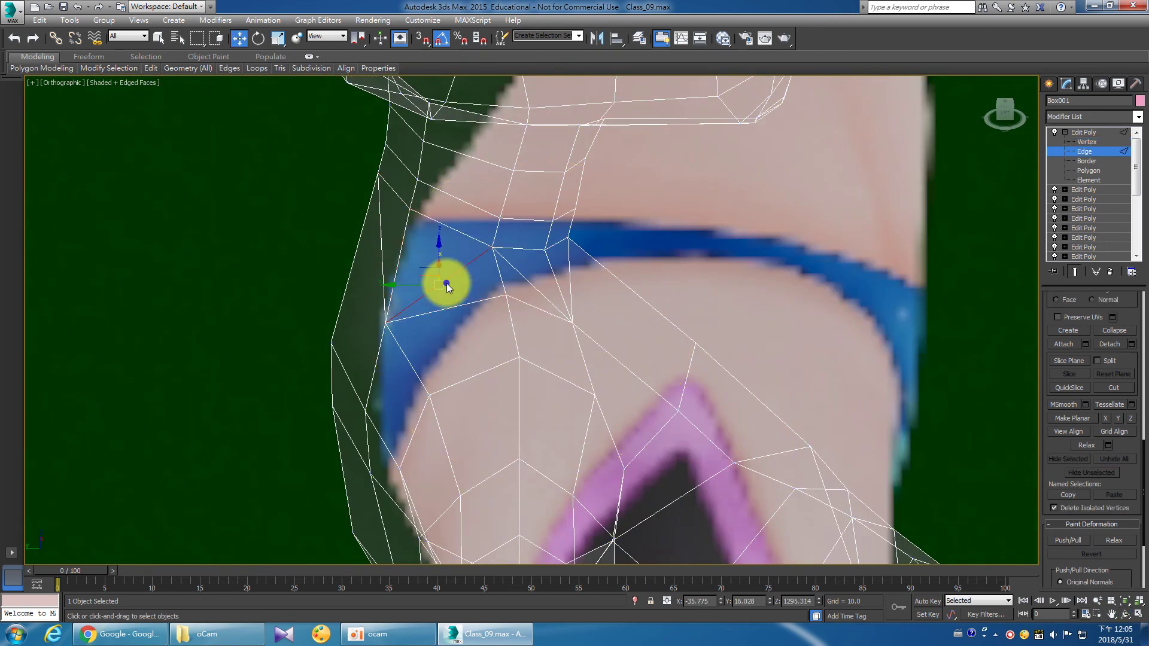
{"action": "right_click", "coordinate": [447, 283]}
{"action": "left_click", "coordinate": [417, 306]}
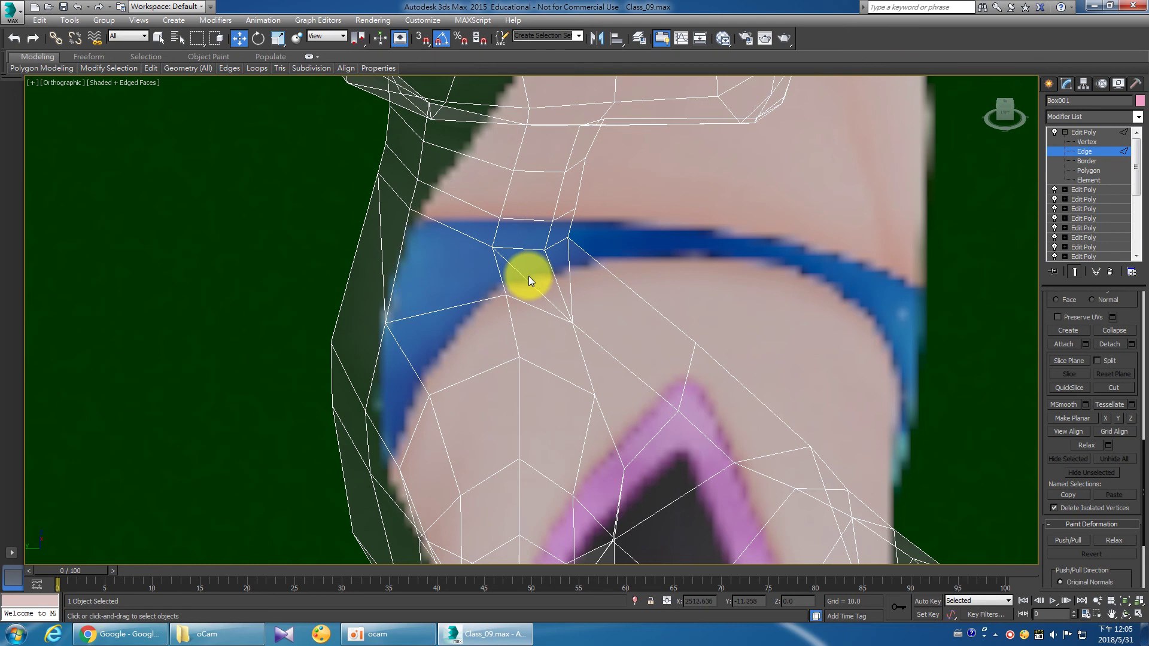
{"action": "right_click", "coordinate": [529, 275]}
{"action": "left_click", "coordinate": [505, 301]}
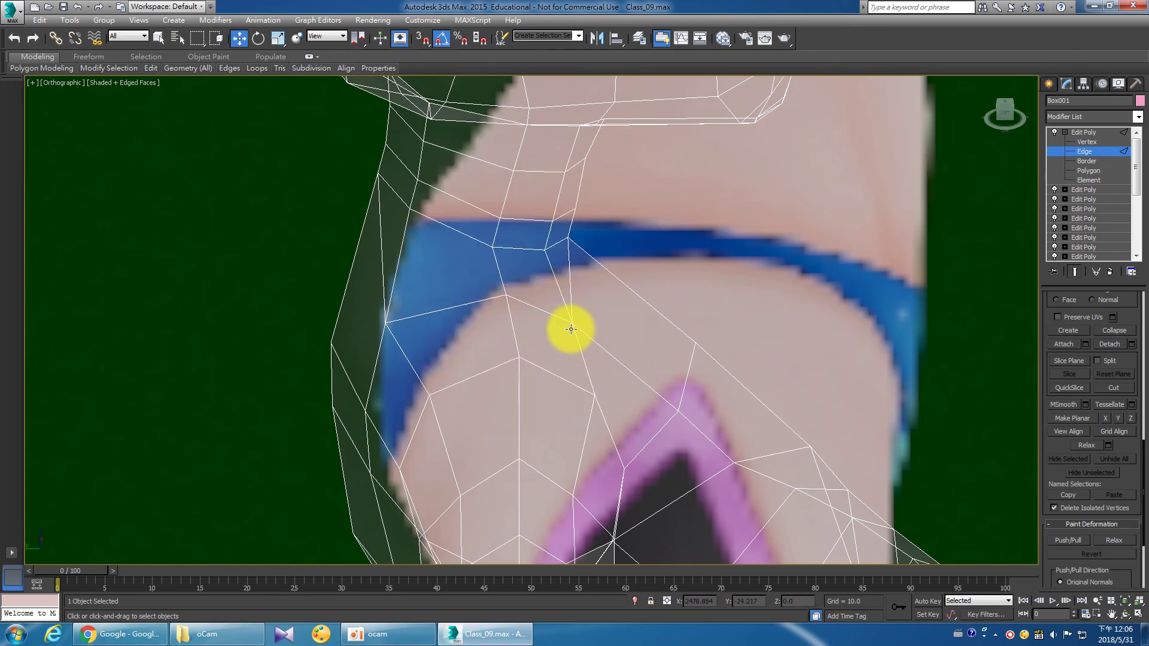
Return to Vertex level and select a neck vertex, orbiting around the neck.
{"action": "scroll", "coordinate": [547, 328], "scroll_direction": "down", "scroll_amount": 3}
{"action": "scroll", "coordinate": [525, 310], "scroll_direction": "down", "scroll_amount": 5}
{"action": "mouse_move", "coordinate": [590, 367]}
{"action": "left_mouse_down"}
{"action": "mouse_move", "coordinate": [505, 384]}
{"action": "mouse_move", "coordinate": [423, 367]}
{"action": "left_mouse_up"}
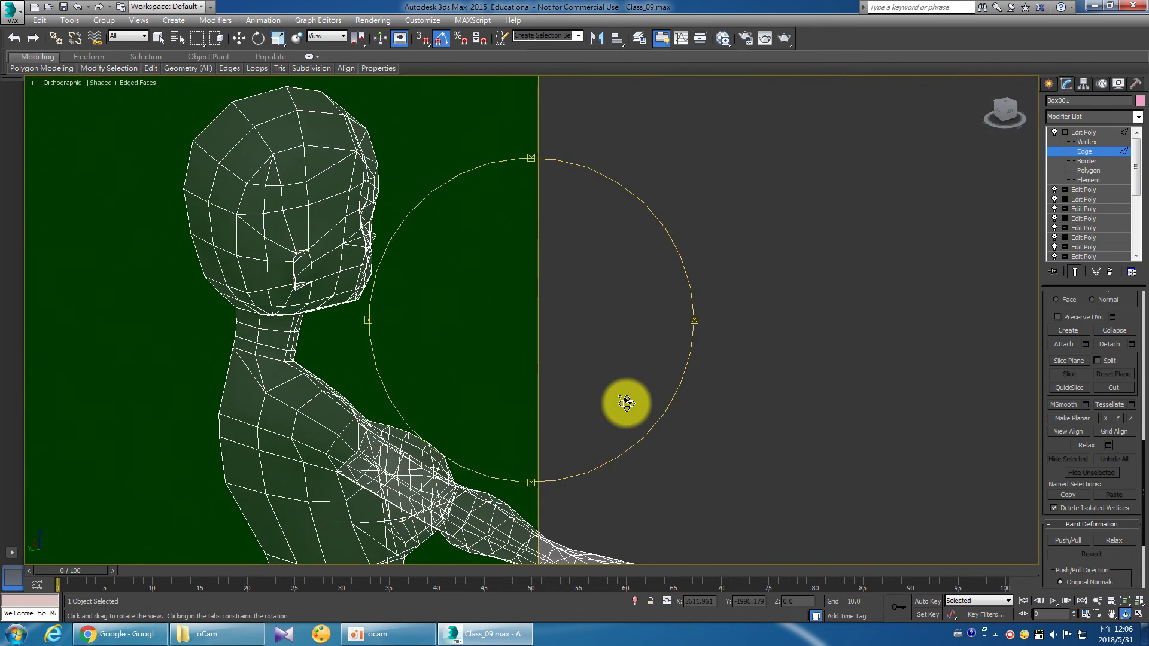
{"action": "key", "text": "w"}
{"action": "left_click", "coordinate": [1085, 142]}
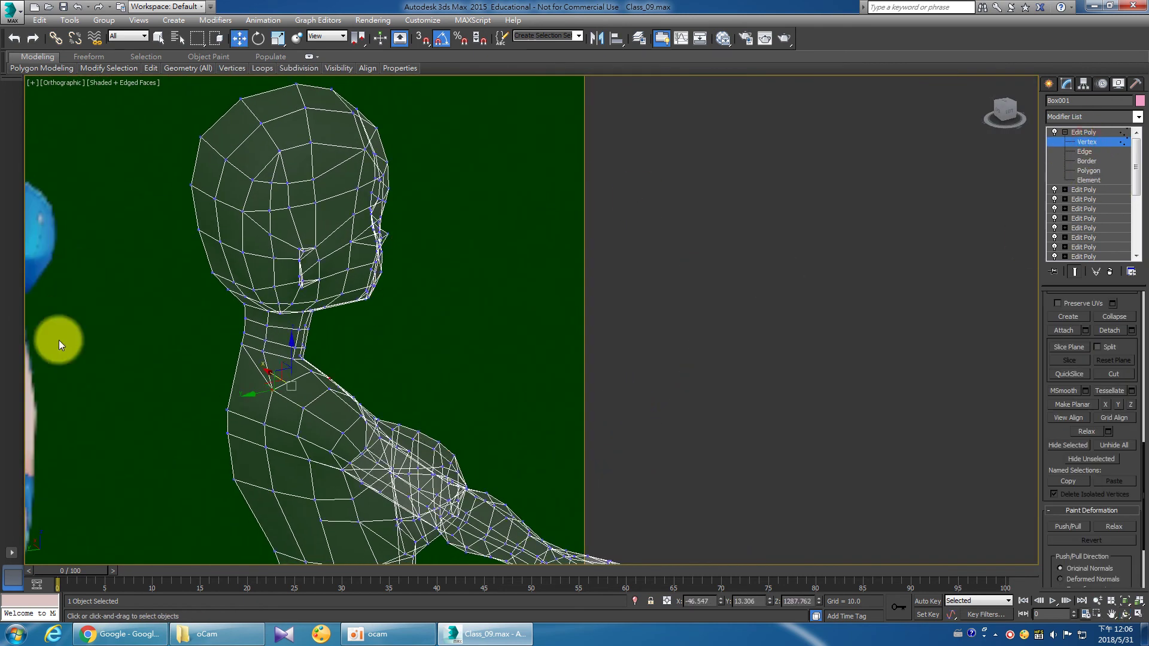
{"action": "left_click", "coordinate": [262, 350]}
{"action": "scroll", "coordinate": [351, 389], "scroll_direction": "down", "scroll_amount": 3}
{"action": "scroll", "coordinate": [446, 382], "scroll_direction": "up", "scroll_amount": 3}
{"action": "scroll", "coordinate": [497, 372], "scroll_direction": "up", "scroll_amount": 2}
{"action": "scroll", "coordinate": [497, 372], "scroll_direction": "up", "scroll_amount": 2}
{"action": "mouse_move", "coordinate": [497, 373]}
{"action": "middle_mouse_down", "text": "alt"}
{"action": "mouse_move", "coordinate": [405, 365]}
{"action": "mouse_move", "coordinate": [482, 377]}
{"action": "mouse_move", "coordinate": [437, 386]}
{"action": "mouse_move", "coordinate": [585, 379]}
{"action": "mouse_move", "coordinate": [417, 389]}
{"action": "middle_mouse_up", "text": "alt"}
In the Front view, nudge the collar vertex left and select the shoulder and collar vertices.
{"action": "left_click", "coordinate": [1139, 615]}
{"action": "mouse_move", "coordinate": [812, 229]}
{"action": "middle_mouse_down", "text": "alt"}
{"action": "mouse_move", "coordinate": [726, 225]}
{"action": "mouse_move", "coordinate": [751, 240]}
{"action": "middle_mouse_up", "text": "alt"}
{"action": "key", "text": "f"}
{"action": "mouse_move", "coordinate": [745, 202]}
{"action": "left_mouse_down"}
{"action": "mouse_move", "coordinate": [779, 207]}
{"action": "mouse_move", "coordinate": [733, 185]}
{"action": "left_mouse_up"}
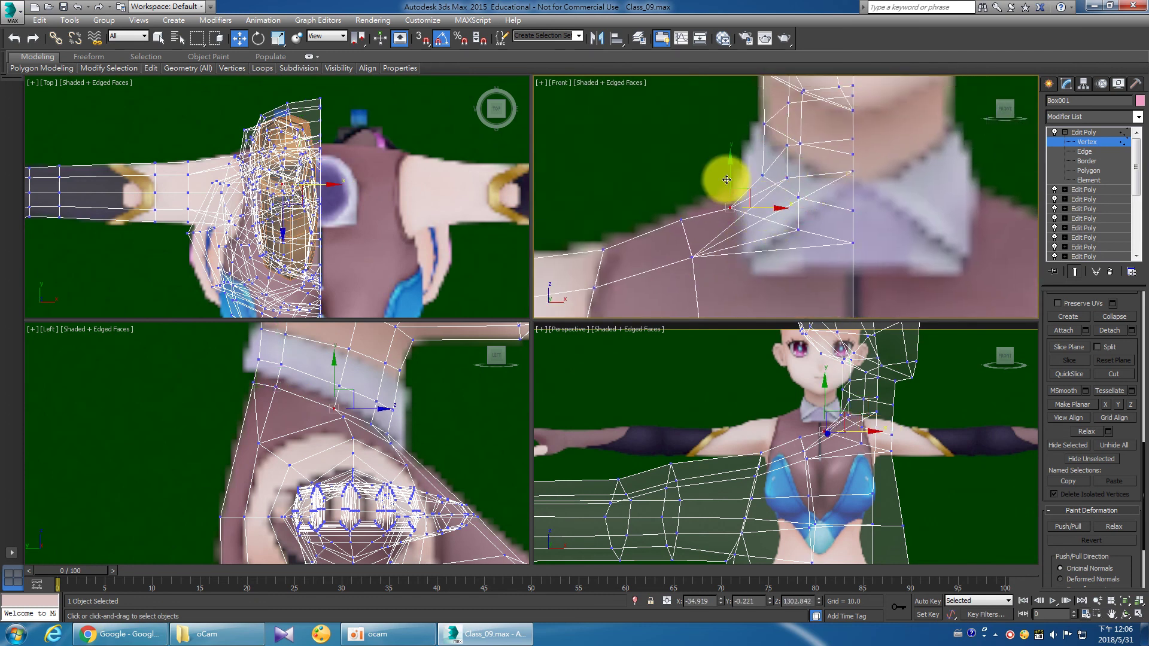
{"action": "left_click", "coordinate": [681, 219]}
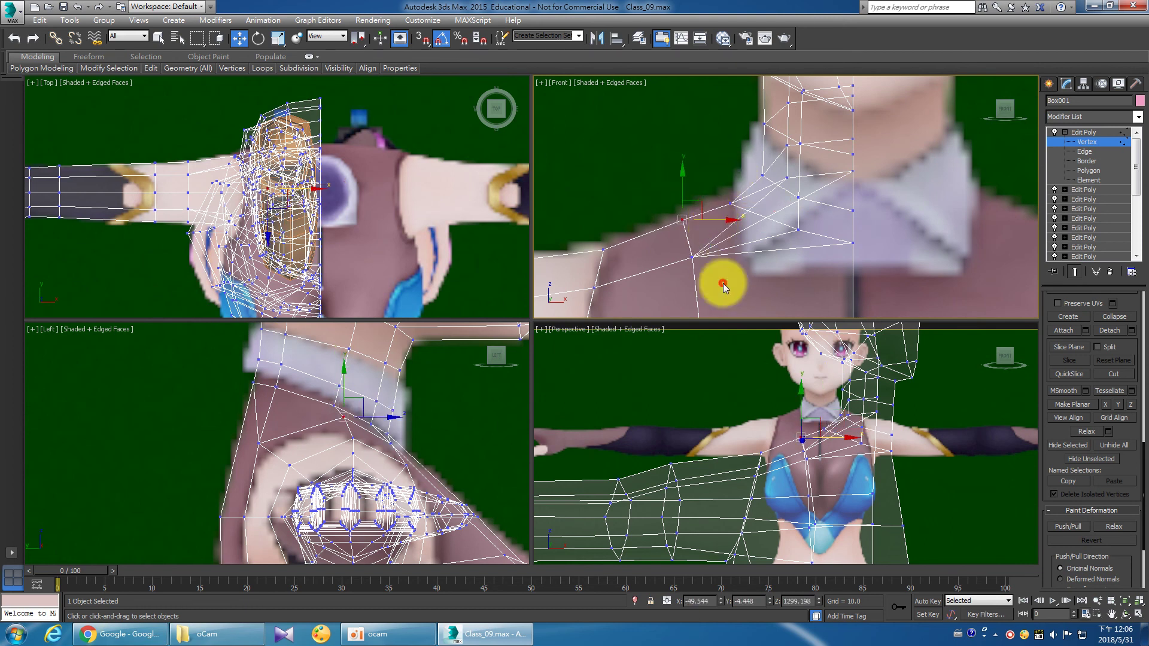
{"action": "left_click", "coordinate": [691, 257]}
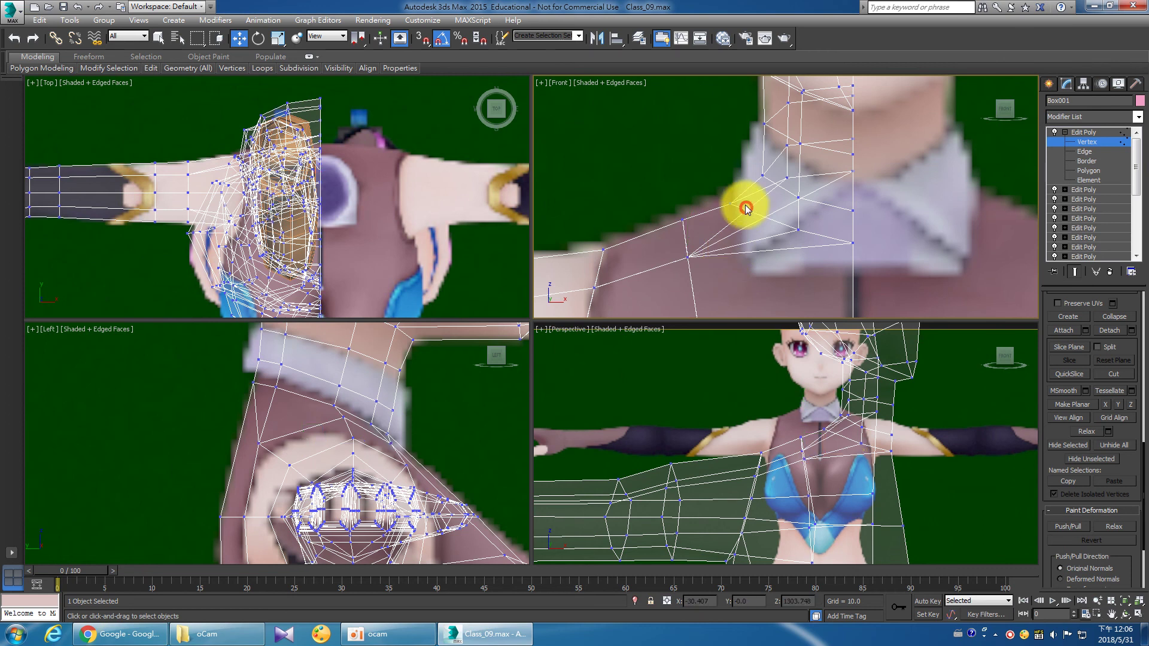
{"action": "left_click", "coordinate": [763, 176]}
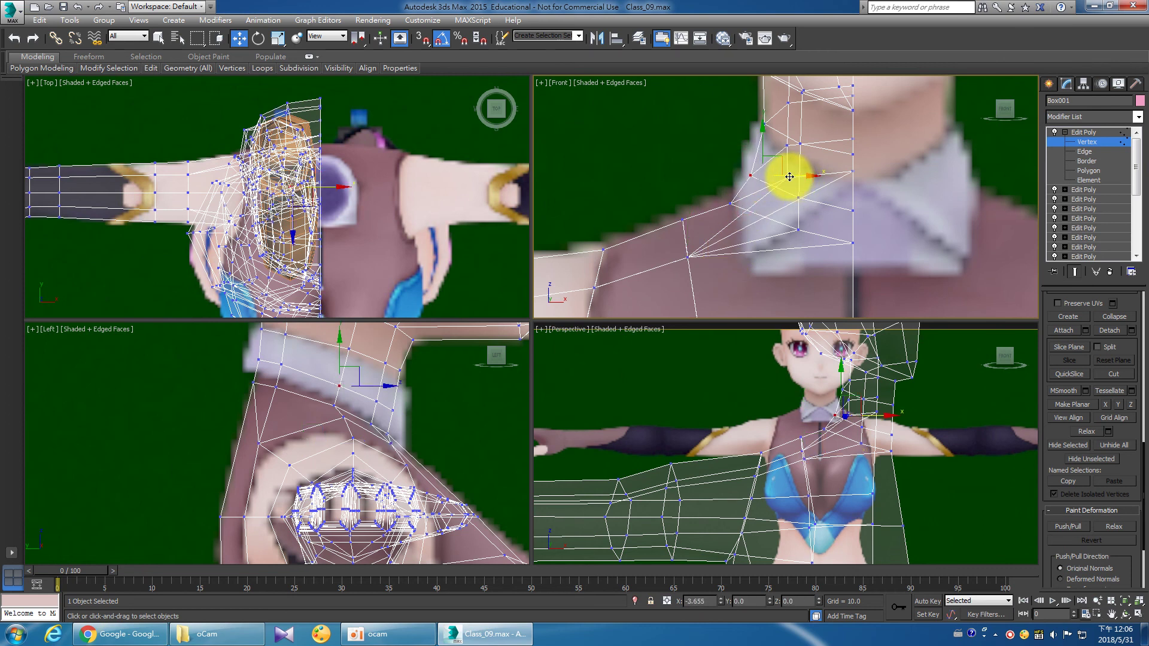
{"action": "left_click", "coordinate": [787, 178]}
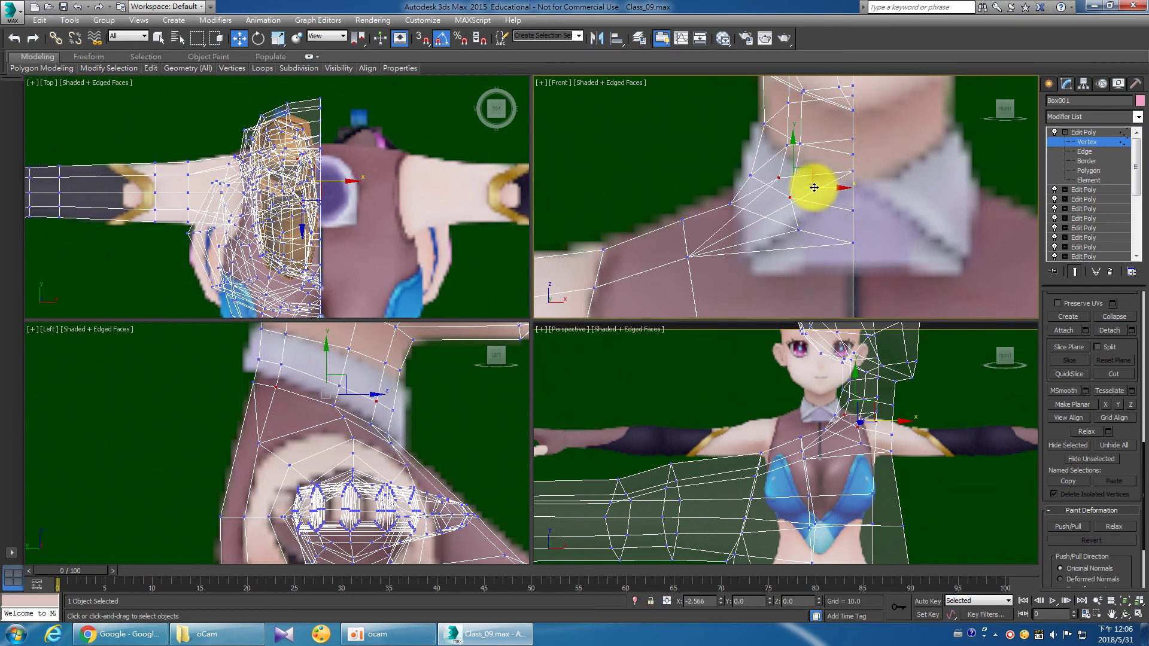
{"action": "left_click", "coordinate": [799, 231]}
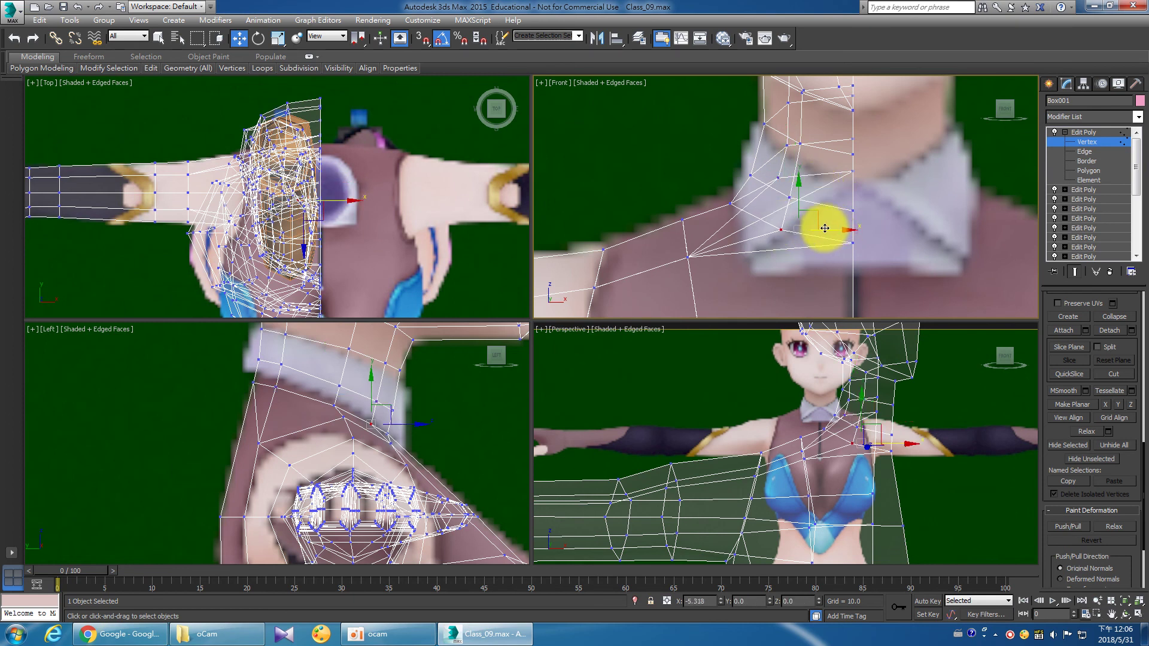
Check the shoulder shape in Perspective, then return to four views and cycle active viewports.
{"action": "middle_click", "coordinate": [796, 459]}
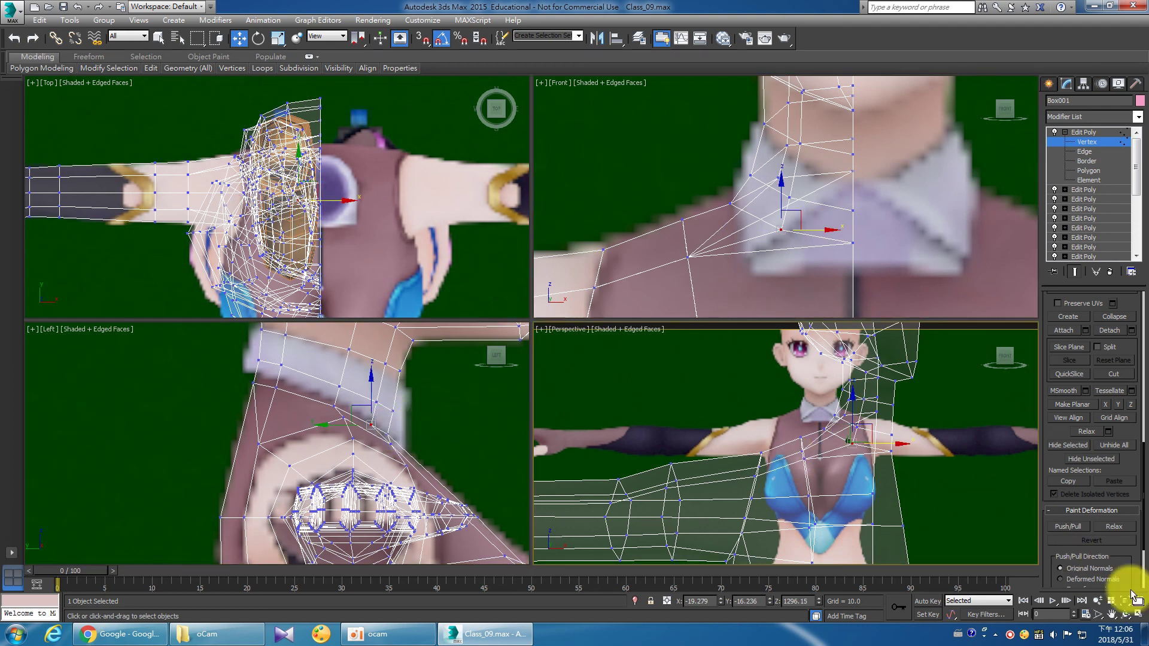
{"action": "left_click", "coordinate": [1138, 615]}
{"action": "mouse_move", "coordinate": [673, 392]}
{"action": "left_mouse_down"}
{"action": "mouse_move", "coordinate": [532, 378]}
{"action": "mouse_move", "coordinate": [628, 366]}
{"action": "mouse_move", "coordinate": [680, 389]}
{"action": "mouse_move", "coordinate": [731, 389]}
{"action": "mouse_move", "coordinate": [532, 372]}
{"action": "mouse_move", "coordinate": [594, 390]}
{"action": "mouse_move", "coordinate": [716, 389]}
{"action": "left_mouse_up"}
{"action": "scroll", "coordinate": [579, 368], "scroll_direction": "up", "scroll_amount": 5}
{"action": "key", "text": "w"}
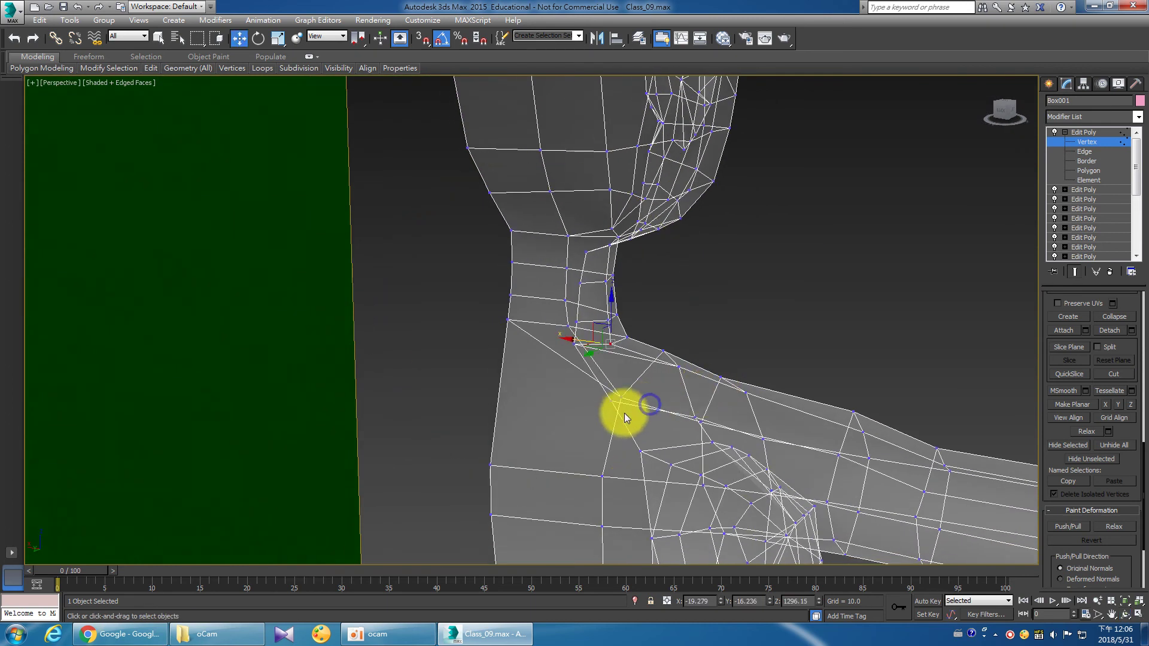
{"action": "left_click", "coordinate": [1139, 614]}
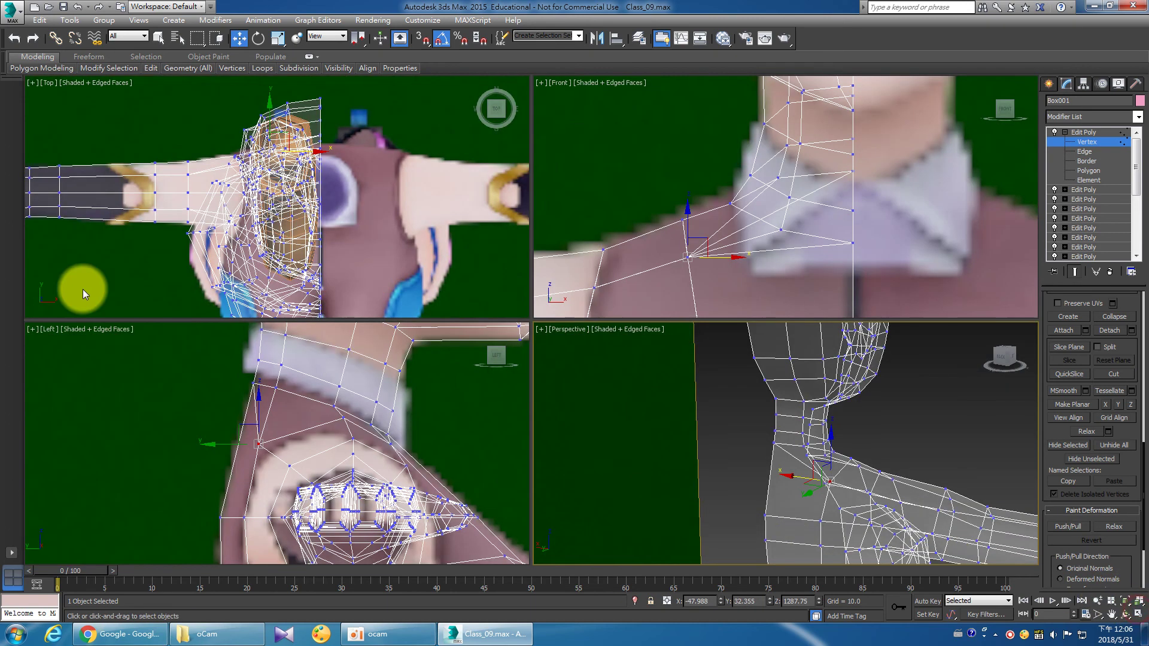
{"action": "right_click", "coordinate": [199, 383]}
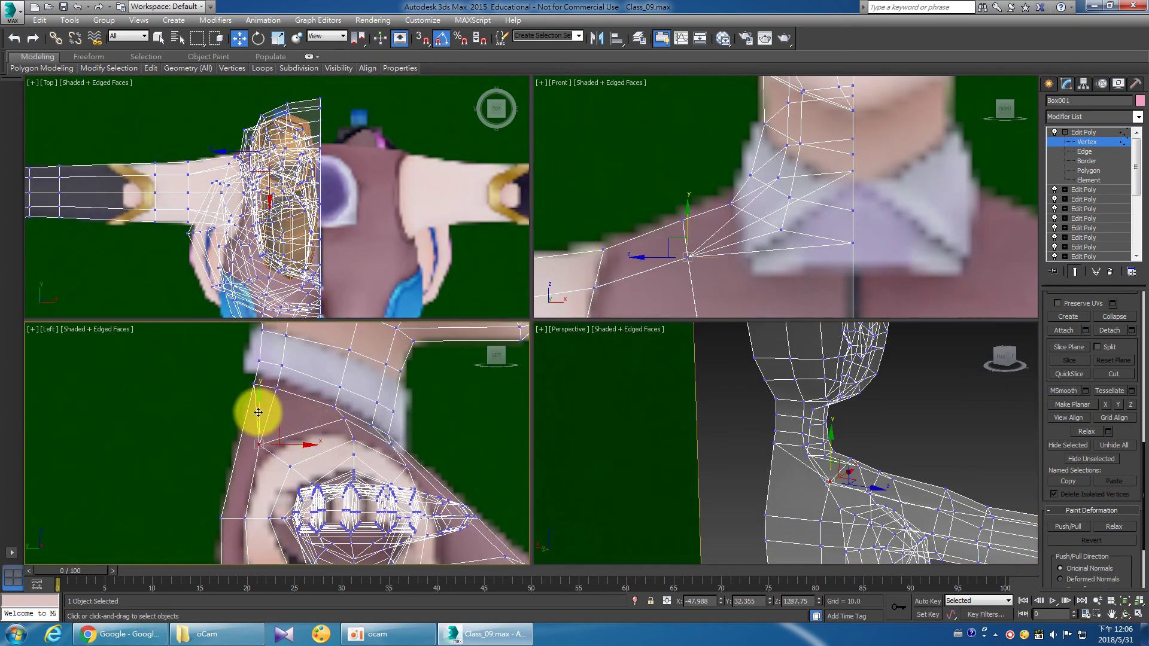
{"action": "right_click", "coordinate": [651, 216]}
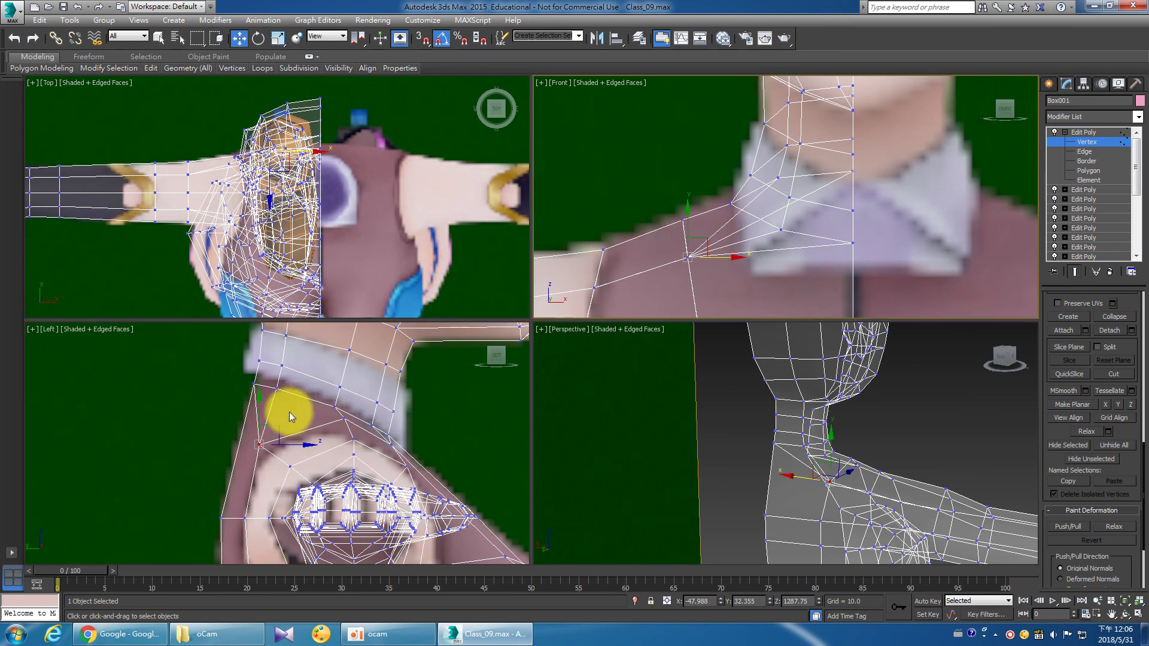
{"action": "right_click", "coordinate": [816, 482]}
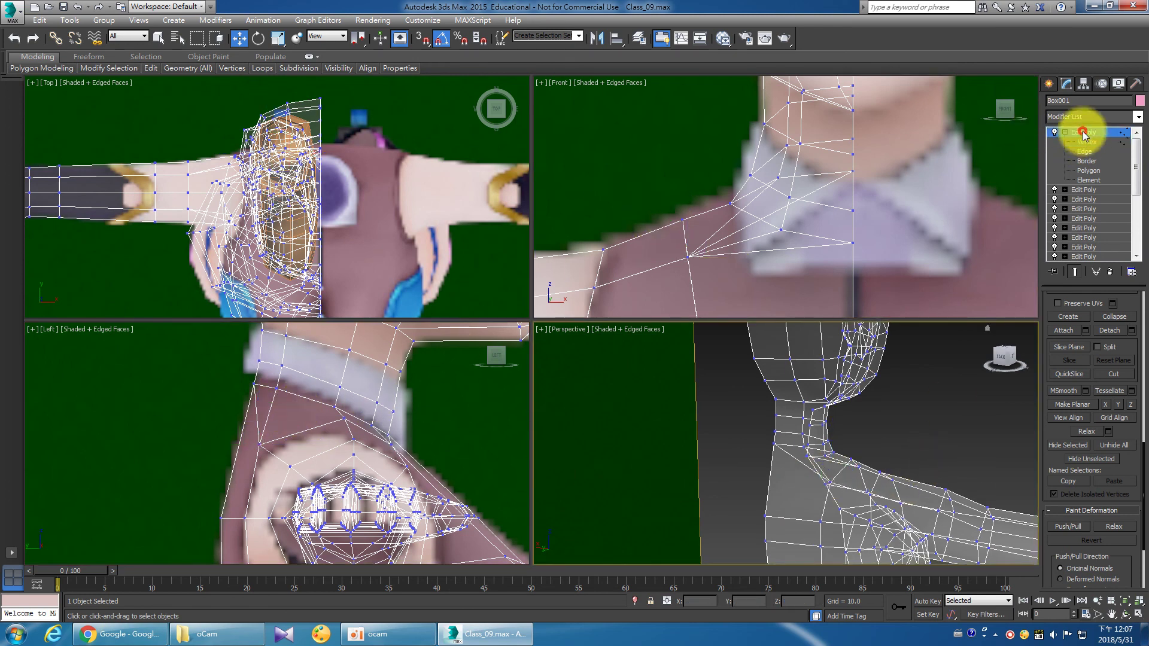
Select the character mesh and orbit the Perspective view to face it from the front.
{"action": "left_click", "coordinate": [946, 457]}
{"action": "left_click", "coordinate": [1138, 613]}
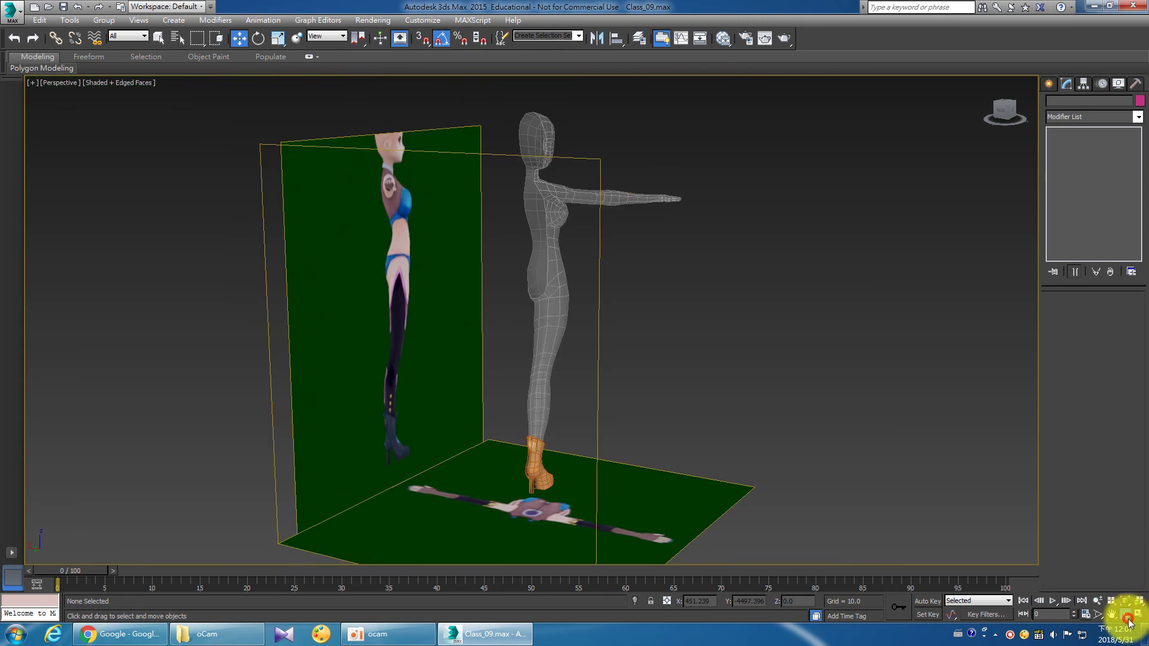
{"action": "left_click", "coordinate": [1125, 615]}
{"action": "left_click_drag", "start_coordinate": [586, 254], "coordinate": [495, 321]}
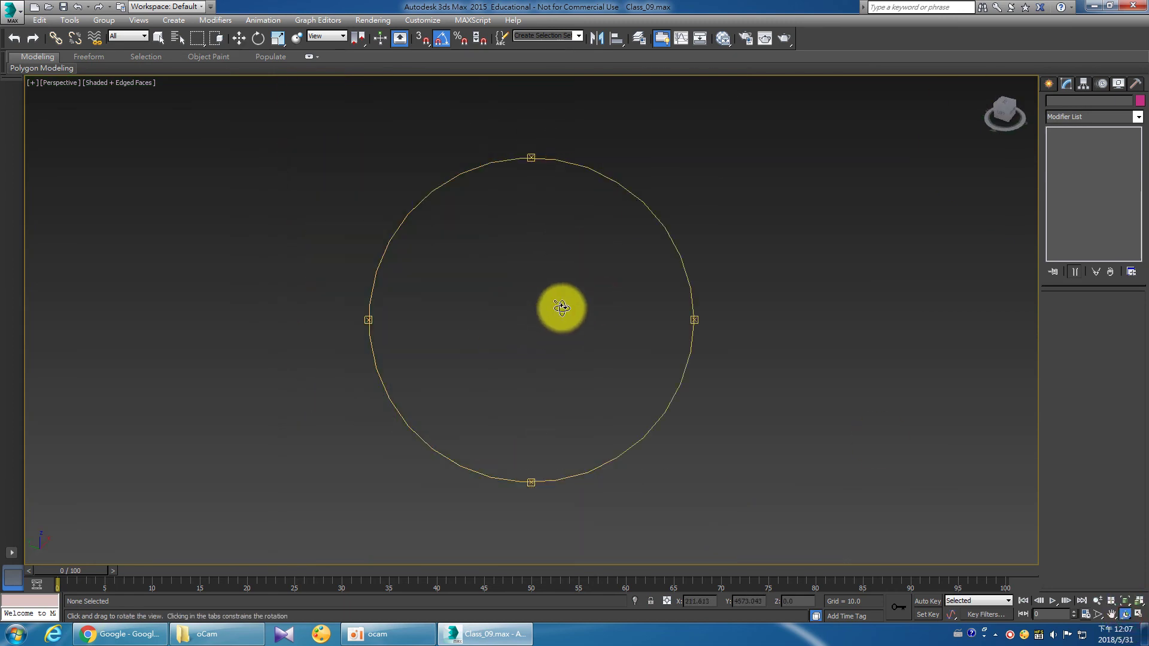
{"action": "left_click_drag", "start_coordinate": [561, 307], "coordinate": [629, 285]}
{"action": "right_click", "coordinate": [541, 335]}
{"action": "left_click", "coordinate": [544, 306]}
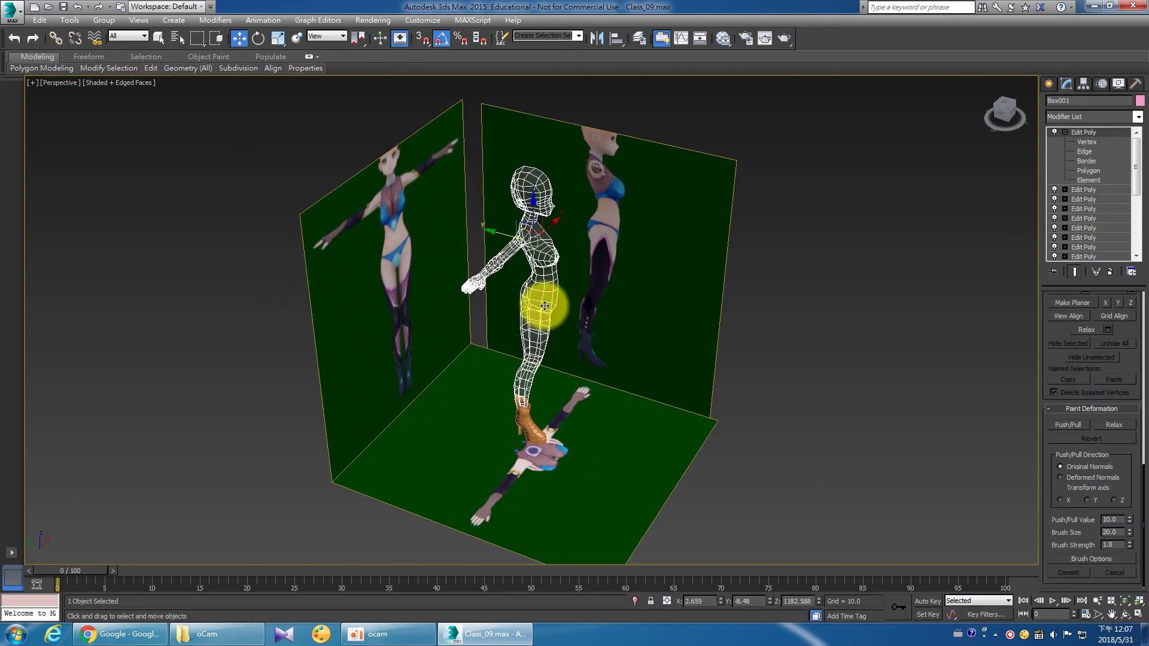
{"action": "scroll", "coordinate": [545, 305], "scroll_direction": "up", "scroll_amount": 3}
{"action": "scroll", "coordinate": [546, 304], "scroll_direction": "down", "scroll_amount": 5}
{"action": "key", "text": "ctrl+r"}
{"action": "mouse_move", "coordinate": [544, 297]}
{"action": "left_mouse_down"}
{"action": "mouse_move", "coordinate": [526, 359]}
{"action": "mouse_move", "coordinate": [716, 246]}
{"action": "left_mouse_up"}
Add a Symmetry modifier to the character with Flip checked.
{"action": "left_click", "coordinate": [1100, 115]}
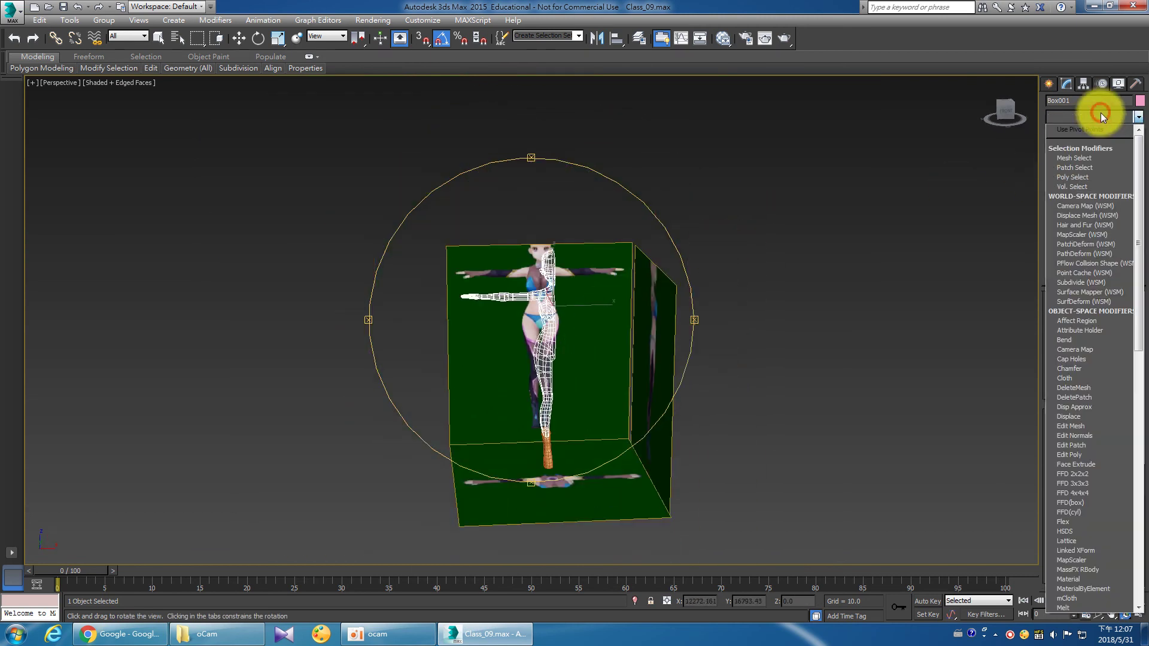
{"action": "type", "text": "skin"}
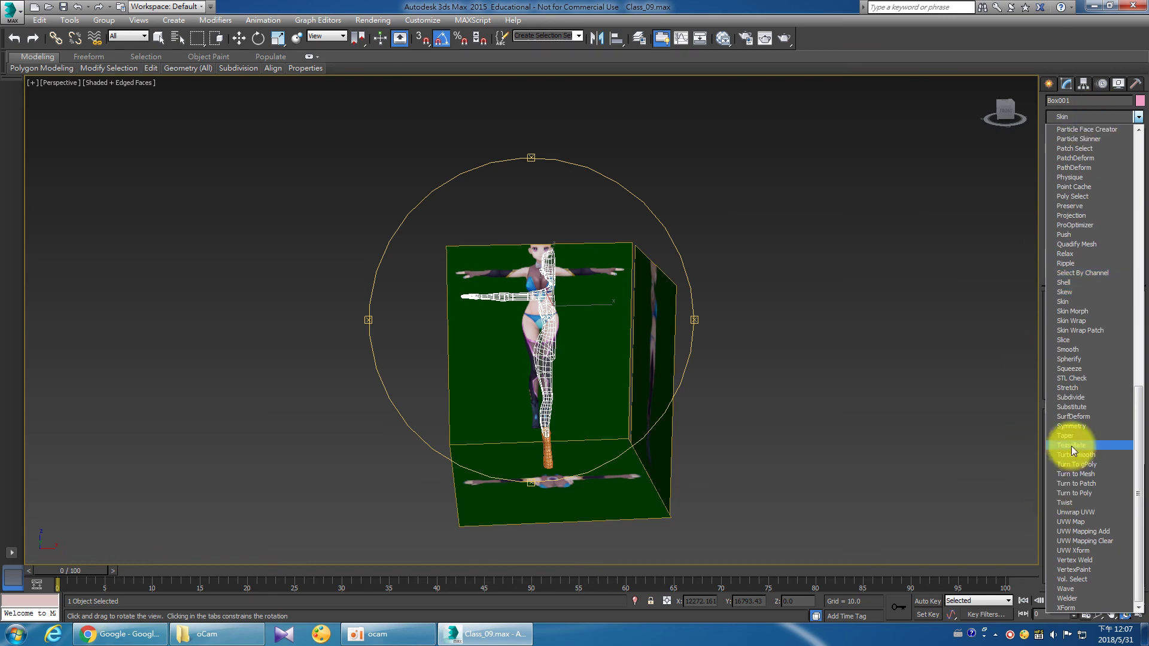
{"action": "left_click", "coordinate": [1070, 426]}
{"action": "left_click", "coordinate": [1077, 330]}
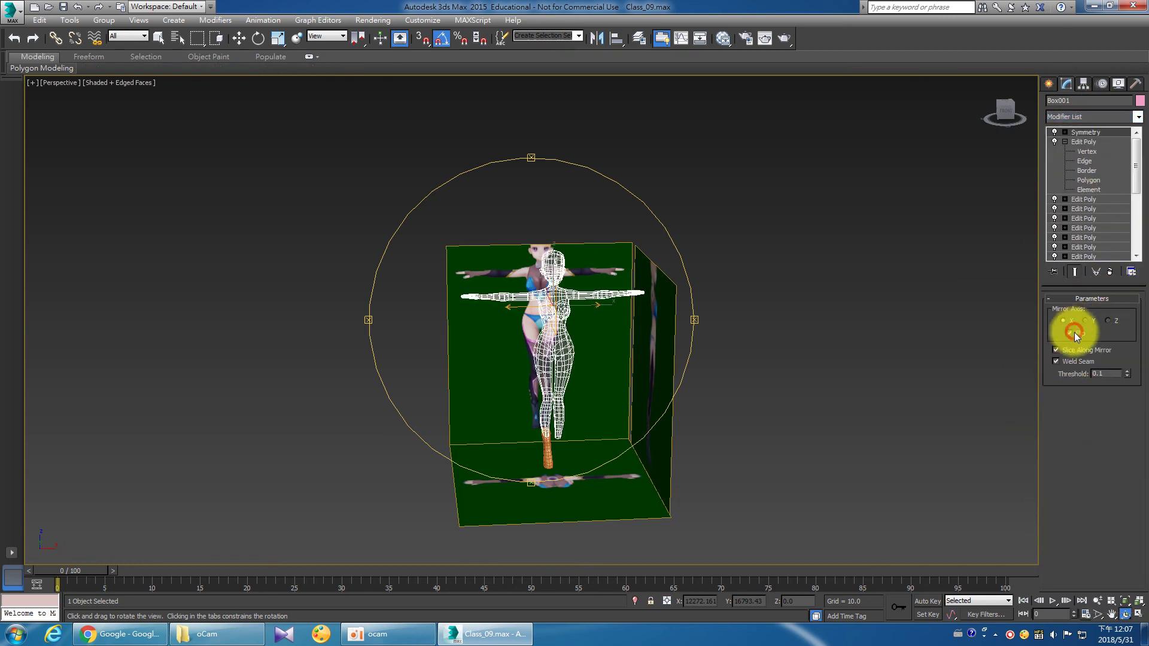
{"action": "key", "text": "w"}
Change the character's Object Properties display options so it shows as a solid pink figure.
{"action": "right_click", "coordinate": [570, 322]}
{"action": "left_click", "coordinate": [604, 395]}
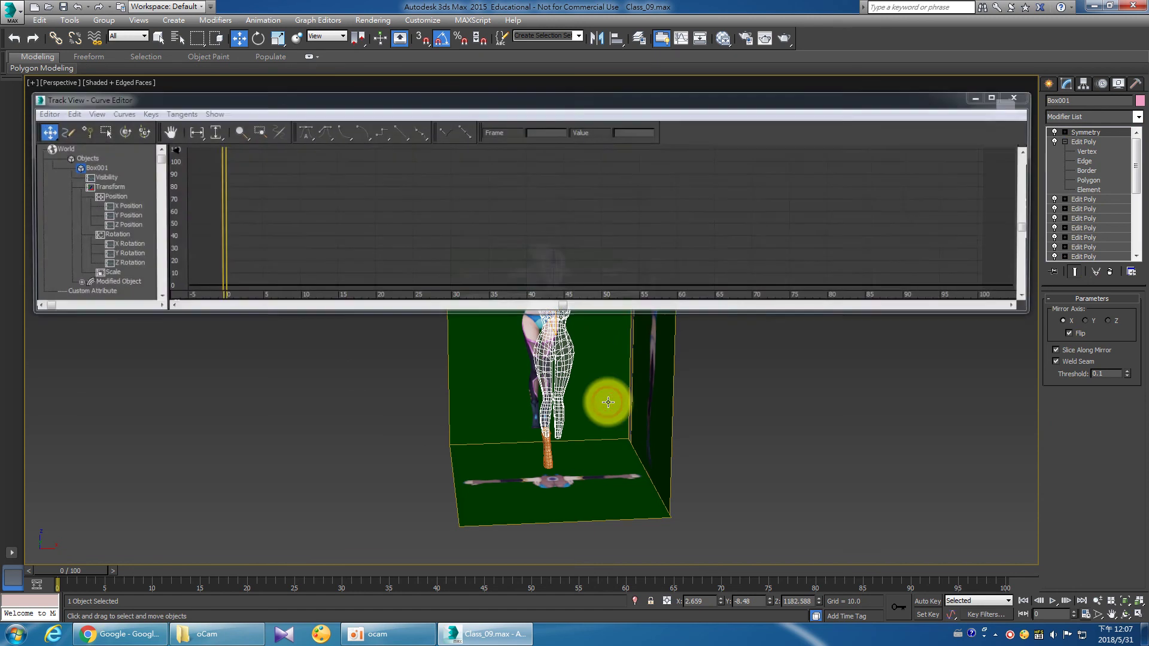
{"action": "left_click", "coordinate": [1016, 96]}
{"action": "right_click", "coordinate": [552, 321]}
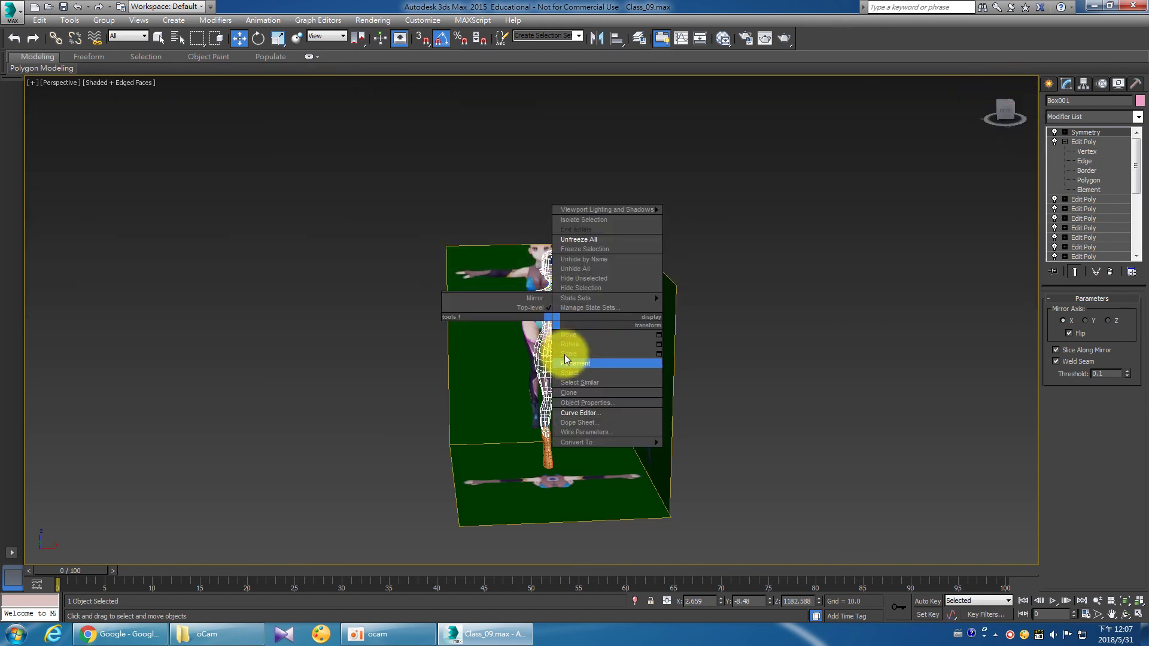
{"action": "left_click", "coordinate": [594, 402]}
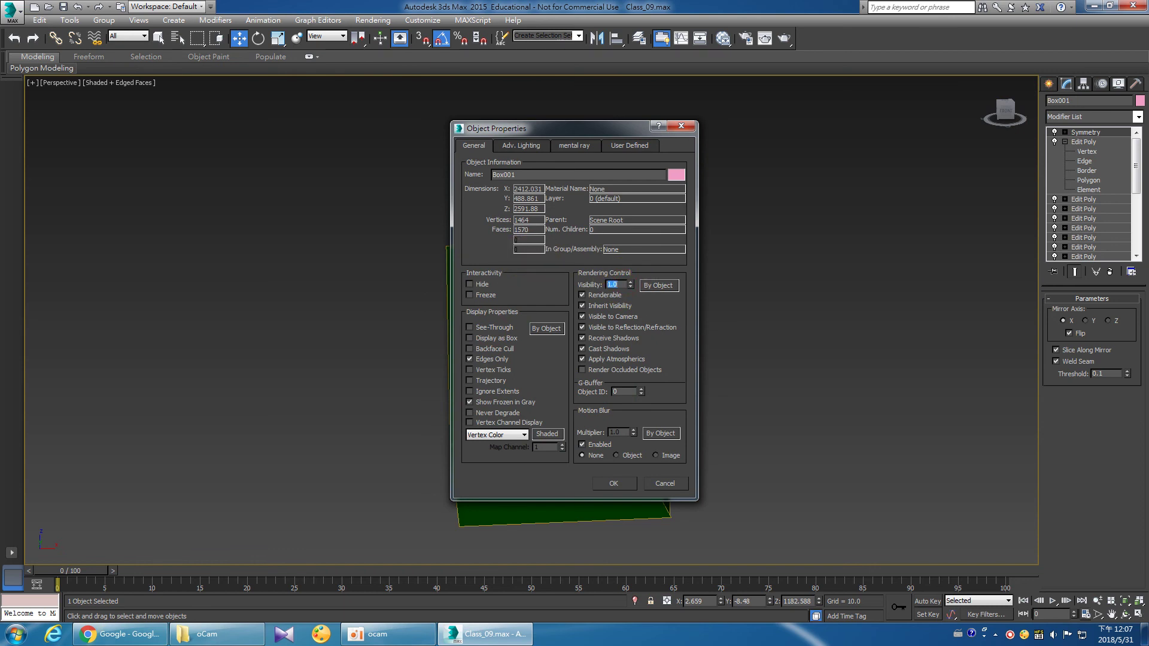
{"action": "left_click", "coordinate": [613, 483]}
{"action": "left_click", "coordinate": [658, 455]}
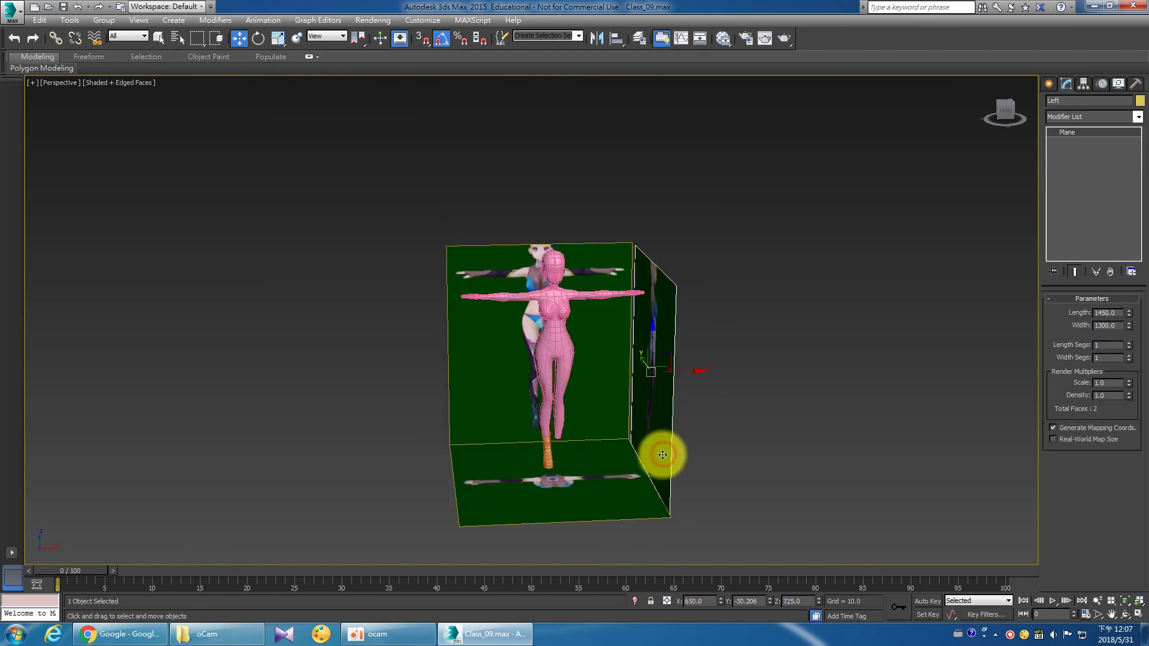
{"action": "left_click", "coordinate": [546, 389]}
Frame the character from the front, deselect it, and set the viewport to plain Shaded without edges.
{"action": "key", "text": "z"}
{"action": "key", "text": "ctrl+r"}
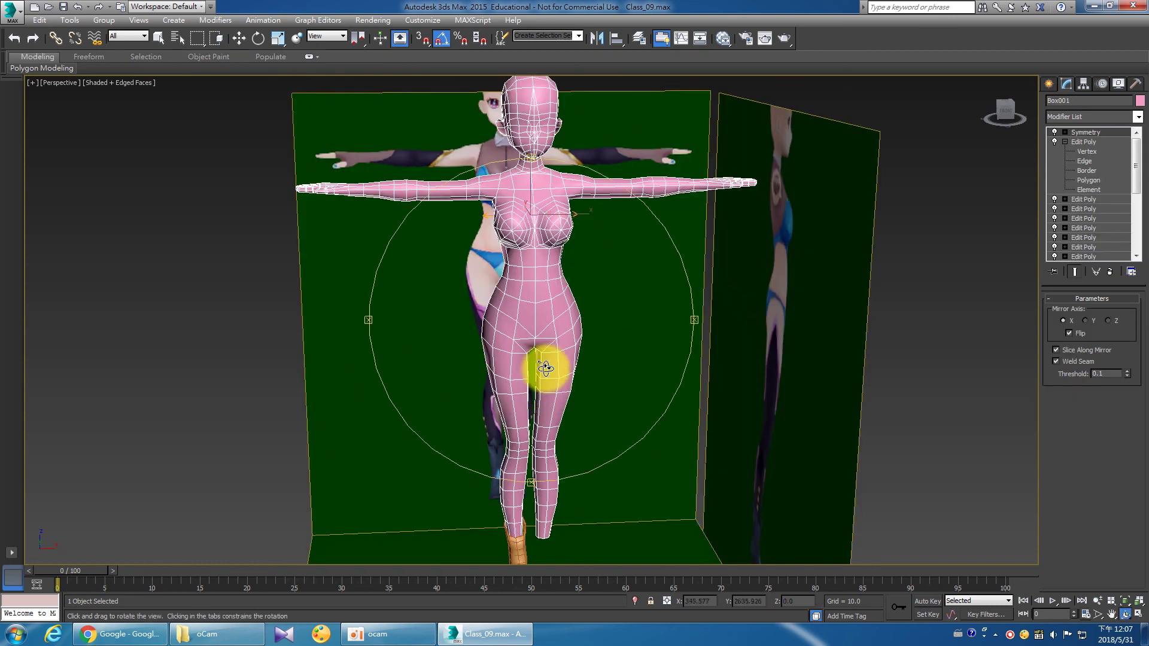
{"action": "mouse_move", "coordinate": [546, 386]}
{"action": "left_mouse_down"}
{"action": "mouse_move", "coordinate": [491, 342]}
{"action": "mouse_move", "coordinate": [513, 328]}
{"action": "left_mouse_up"}
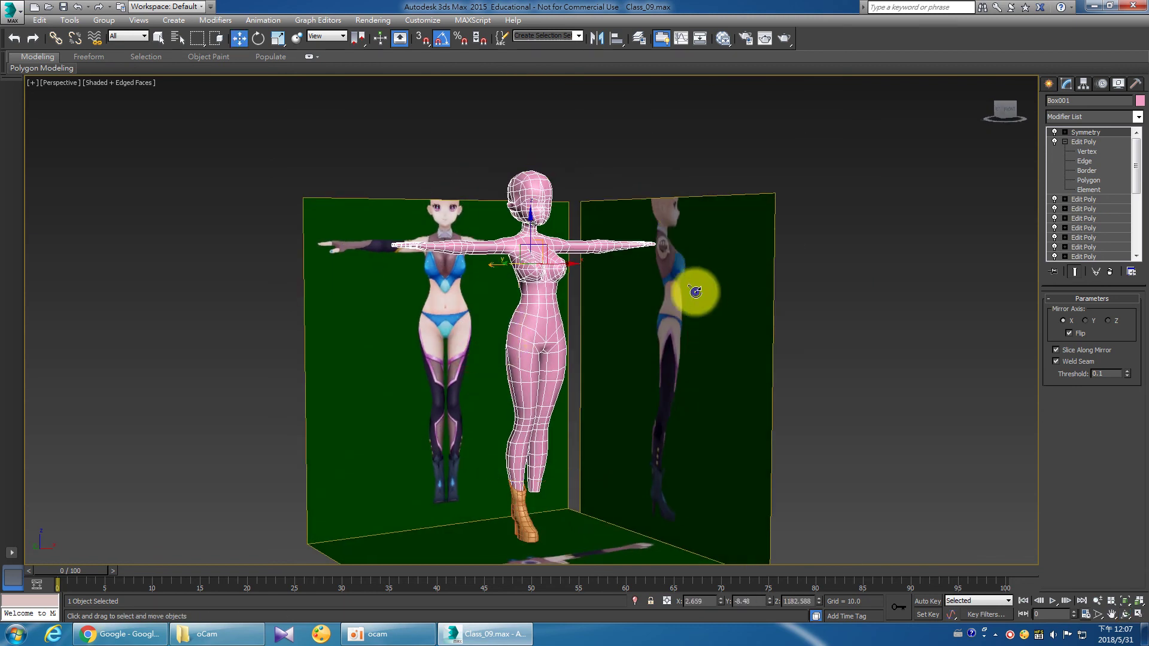
{"action": "key", "text": "Escape"}
{"action": "left_click", "coordinate": [597, 123]}
{"action": "key", "text": "F3"}
{"action": "key", "text": "F4"}
{"action": "key", "text": "F3"}
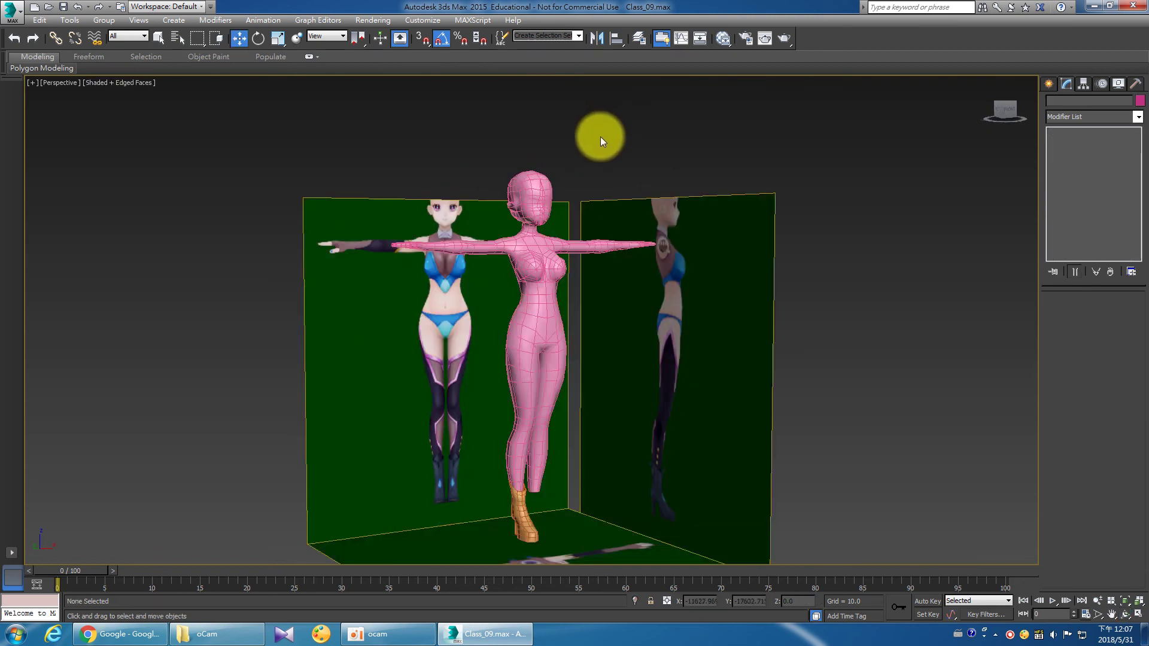
Orbit and pan around the mirrored pink character to compare it with the reference planes.
{"action": "mouse_move", "coordinate": [588, 162]}
{"action": "left_mouse_down"}
{"action": "mouse_move", "coordinate": [546, 280]}
{"action": "mouse_move", "coordinate": [777, 264]}
{"action": "mouse_move", "coordinate": [487, 364]}
{"action": "mouse_move", "coordinate": [485, 341]}
{"action": "mouse_move", "coordinate": [615, 353]}
{"action": "mouse_move", "coordinate": [575, 465]}
{"action": "mouse_move", "coordinate": [498, 429]}
{"action": "left_mouse_up"}
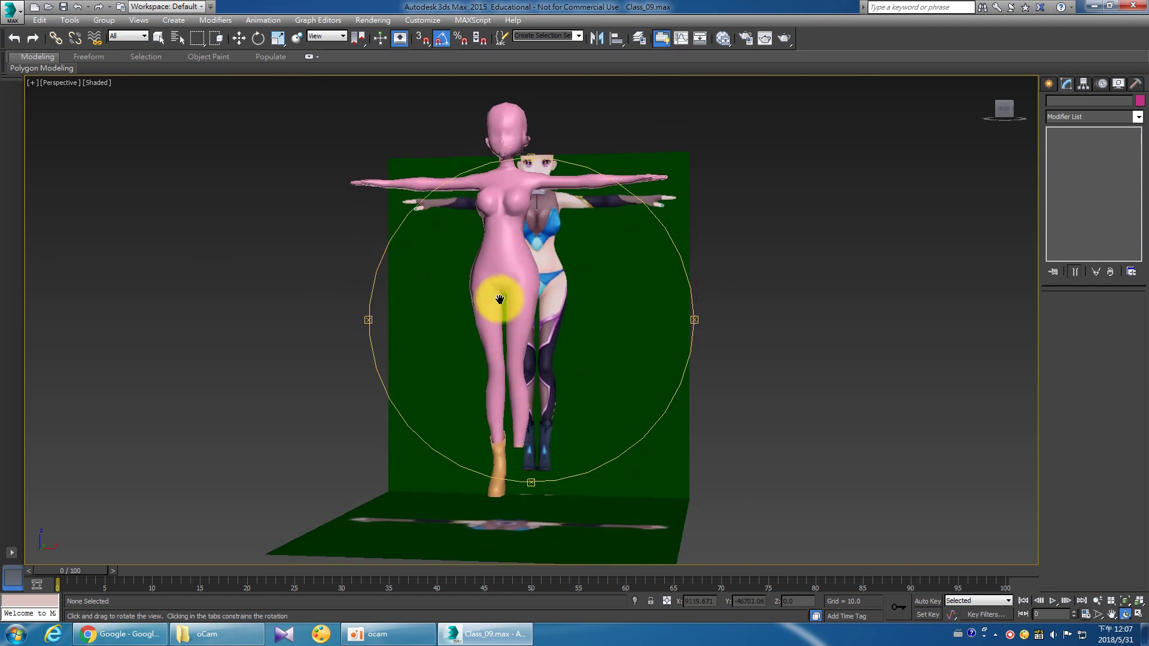
{"action": "left_click_drag", "start_coordinate": [497, 298], "coordinate": [535, 432]}
{"action": "mouse_move", "coordinate": [478, 492]}
{"action": "left_mouse_down"}
{"action": "mouse_move", "coordinate": [472, 392]}
{"action": "mouse_move", "coordinate": [490, 393]}
{"action": "mouse_move", "coordinate": [457, 393]}
{"action": "mouse_move", "coordinate": [534, 401]}
{"action": "mouse_move", "coordinate": [502, 390]}
{"action": "mouse_move", "coordinate": [515, 393]}
{"action": "mouse_move", "coordinate": [456, 411]}
{"action": "left_mouse_up"}
{"action": "scroll", "coordinate": [519, 396], "scroll_direction": "up", "scroll_amount": 5}
{"action": "scroll", "coordinate": [546, 402], "scroll_direction": "down", "scroll_amount": 3}
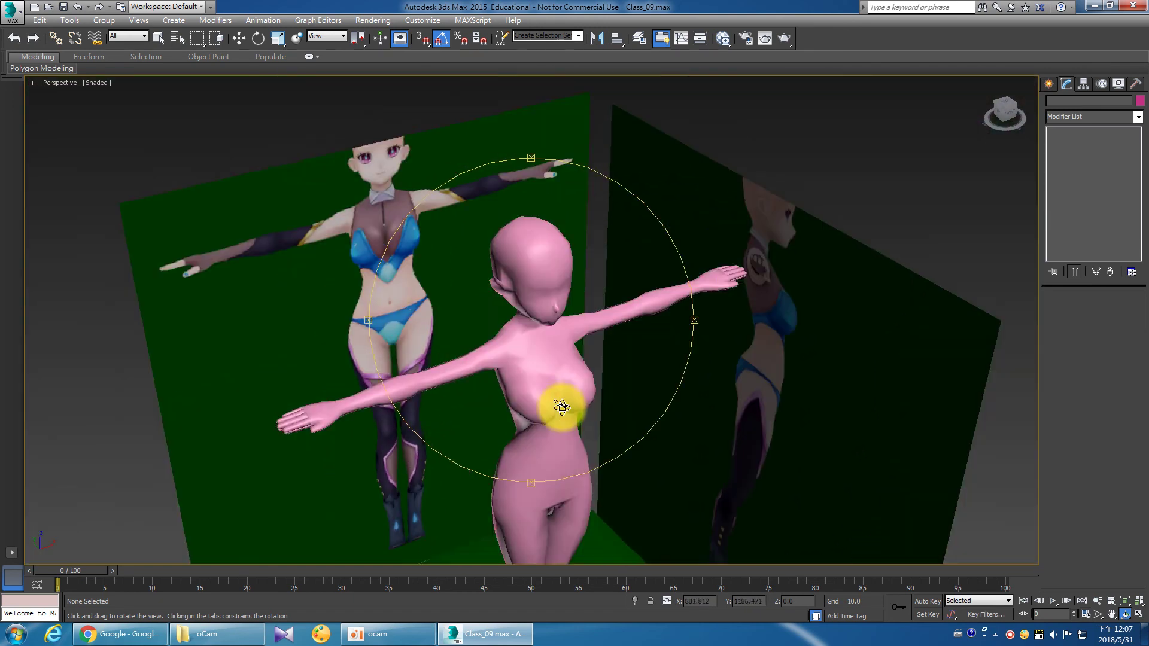
{"action": "left_click_drag", "start_coordinate": [547, 403], "coordinate": [475, 411]}
{"action": "mouse_move", "coordinate": [474, 410]}
{"action": "middle_mouse_down"}
{"action": "mouse_move", "coordinate": [486, 394]}
{"action": "mouse_move", "coordinate": [472, 328]}
{"action": "middle_mouse_up"}
{"action": "mouse_move", "coordinate": [472, 328]}
{"action": "left_mouse_down"}
{"action": "mouse_move", "coordinate": [538, 402]}
{"action": "mouse_move", "coordinate": [528, 405]}
{"action": "mouse_move", "coordinate": [485, 324]}
{"action": "mouse_move", "coordinate": [501, 347]}
{"action": "mouse_move", "coordinate": [520, 333]}
{"action": "left_mouse_up"}
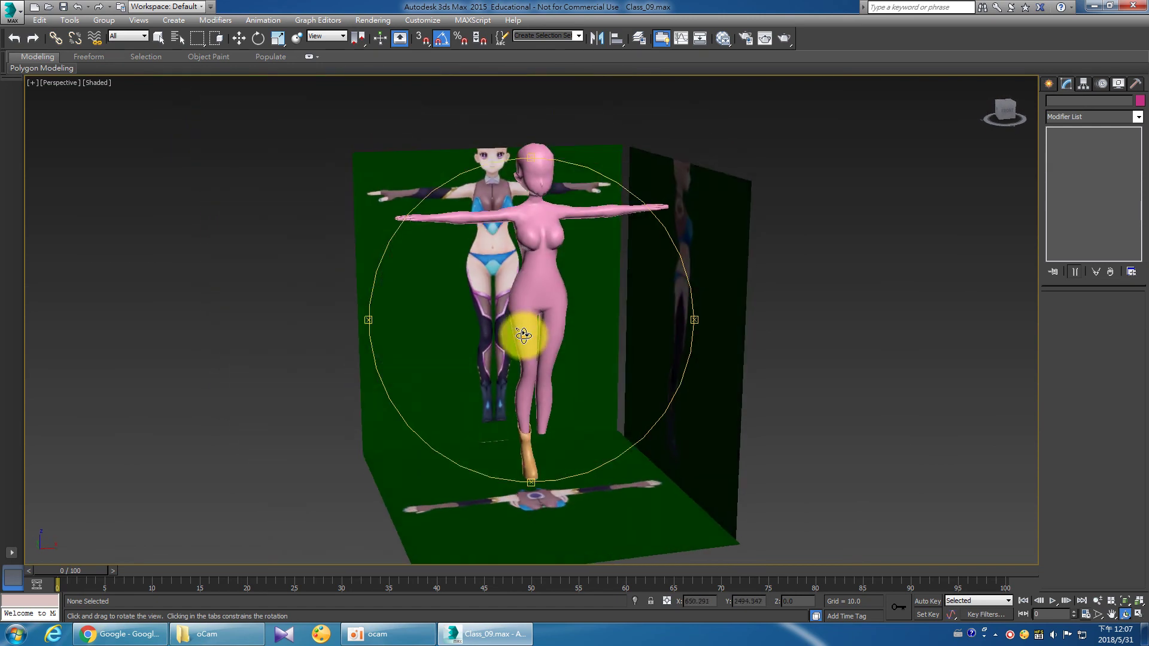
Select the pink character and make a first Attach attempt from its Edit Poly level.
{"action": "right_click", "coordinate": [520, 334]}
{"action": "left_click", "coordinate": [539, 292]}
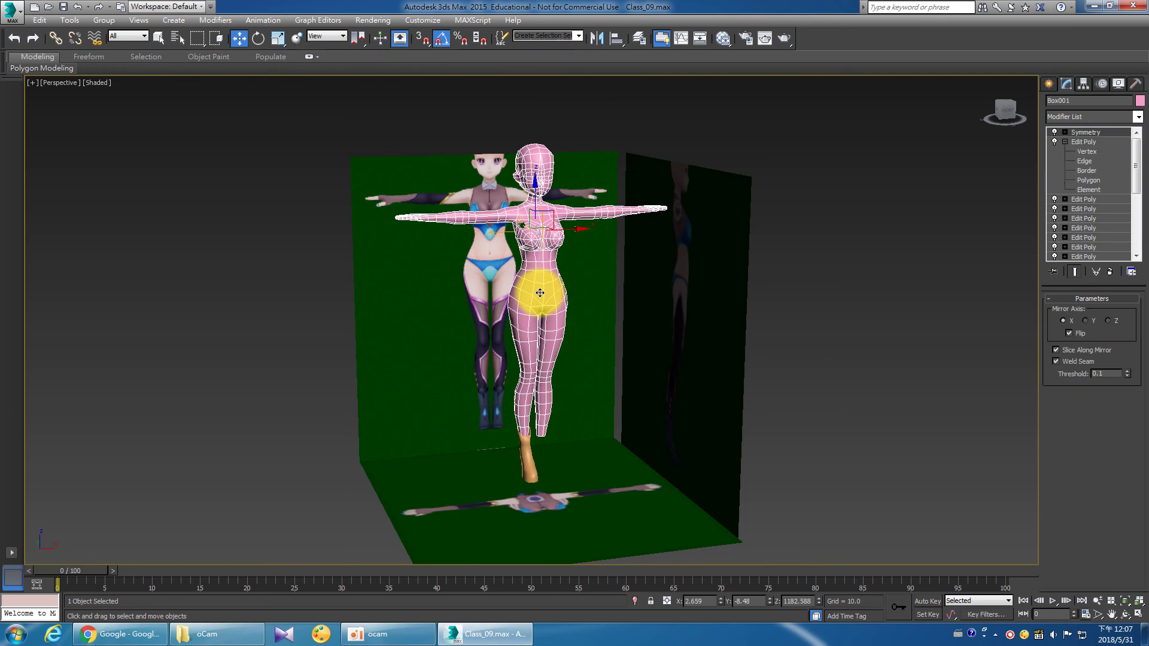
{"action": "right_click", "coordinate": [541, 296]}
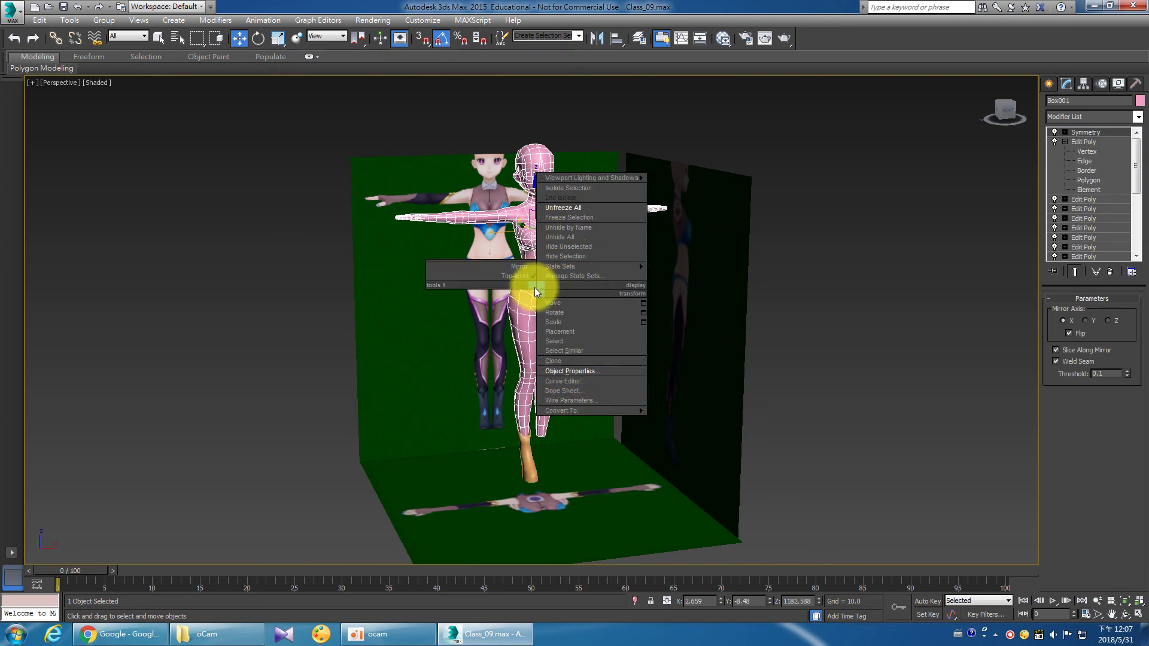
{"action": "left_click", "coordinate": [1062, 141]}
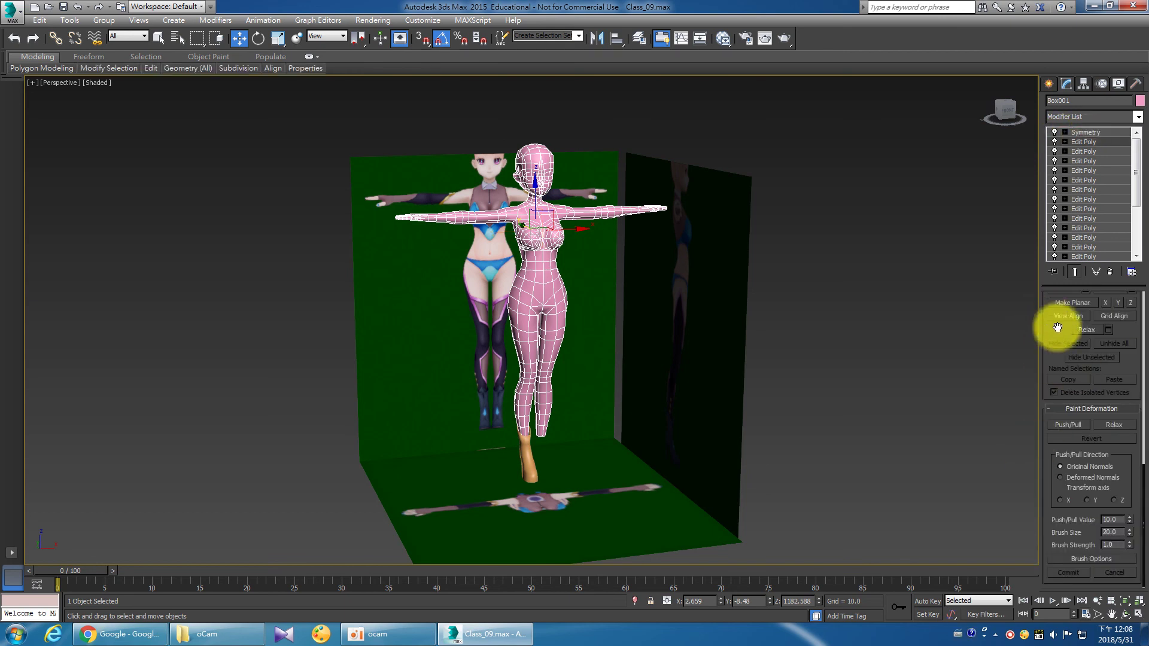
{"action": "right_click", "coordinate": [457, 335]}
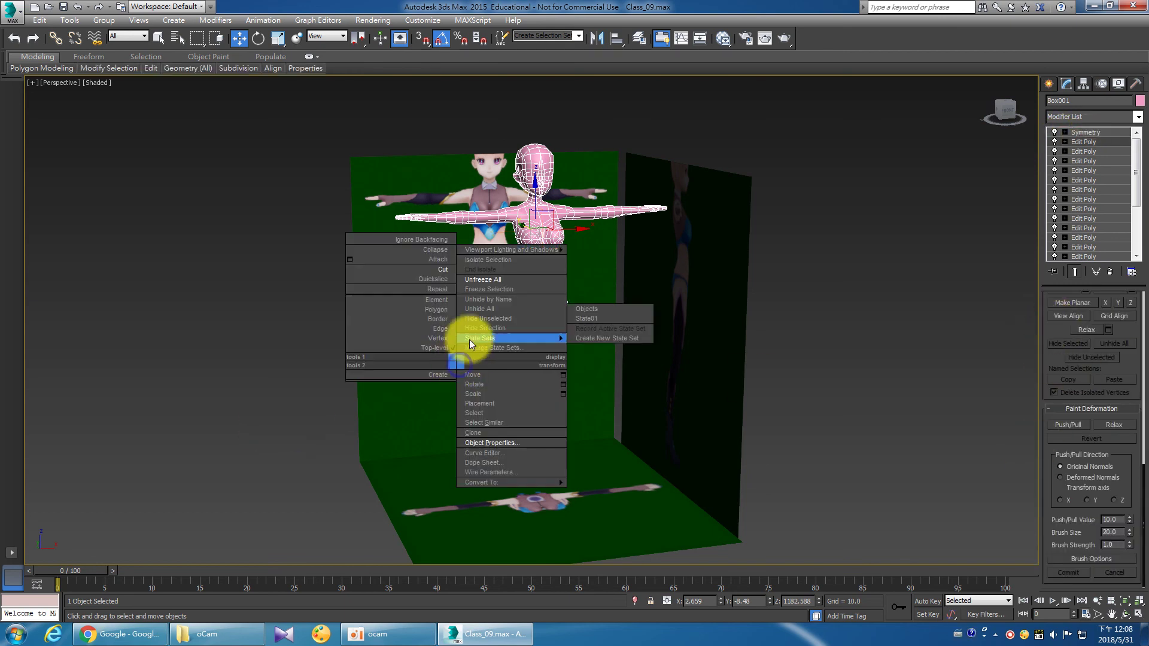
{"action": "left_click", "coordinate": [443, 256]}
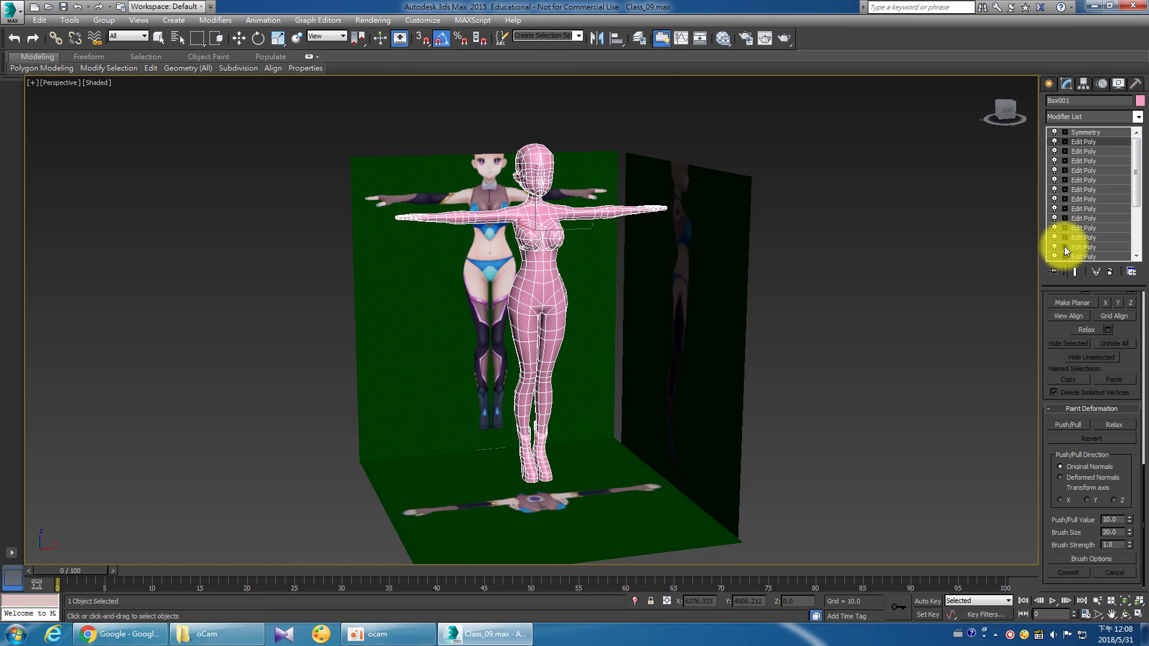
{"action": "left_click", "coordinate": [1071, 142]}
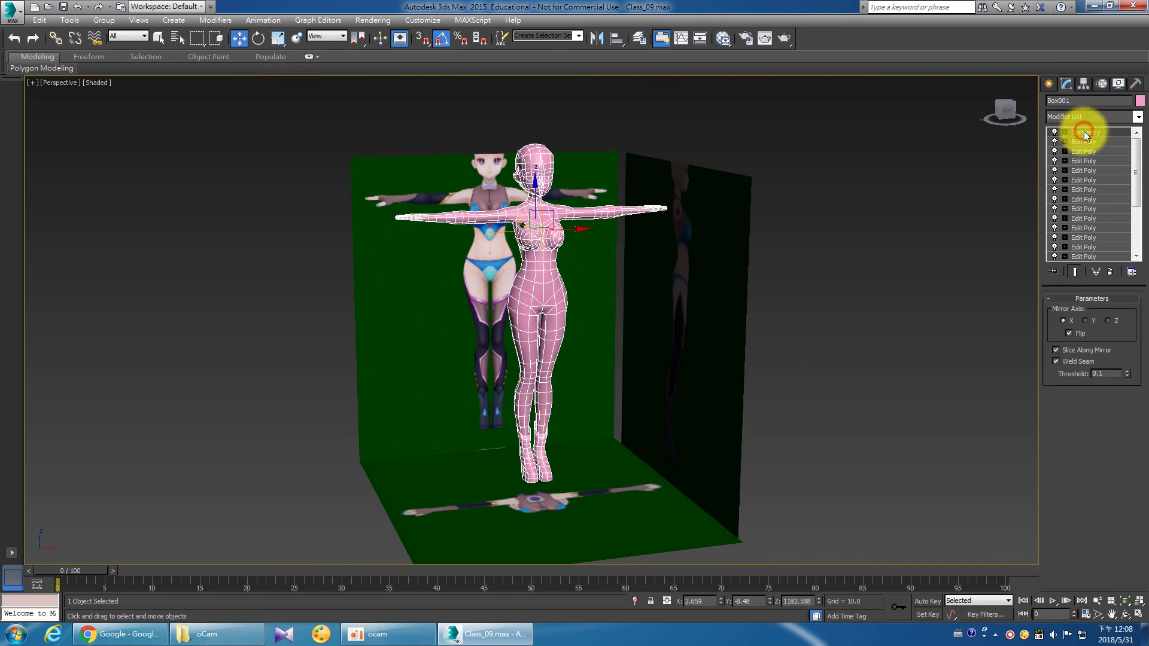
Deselect the character and undo back until the orange leg is restored.
{"action": "left_click", "coordinate": [852, 309]}
{"action": "key", "text": "ctrl+z"}
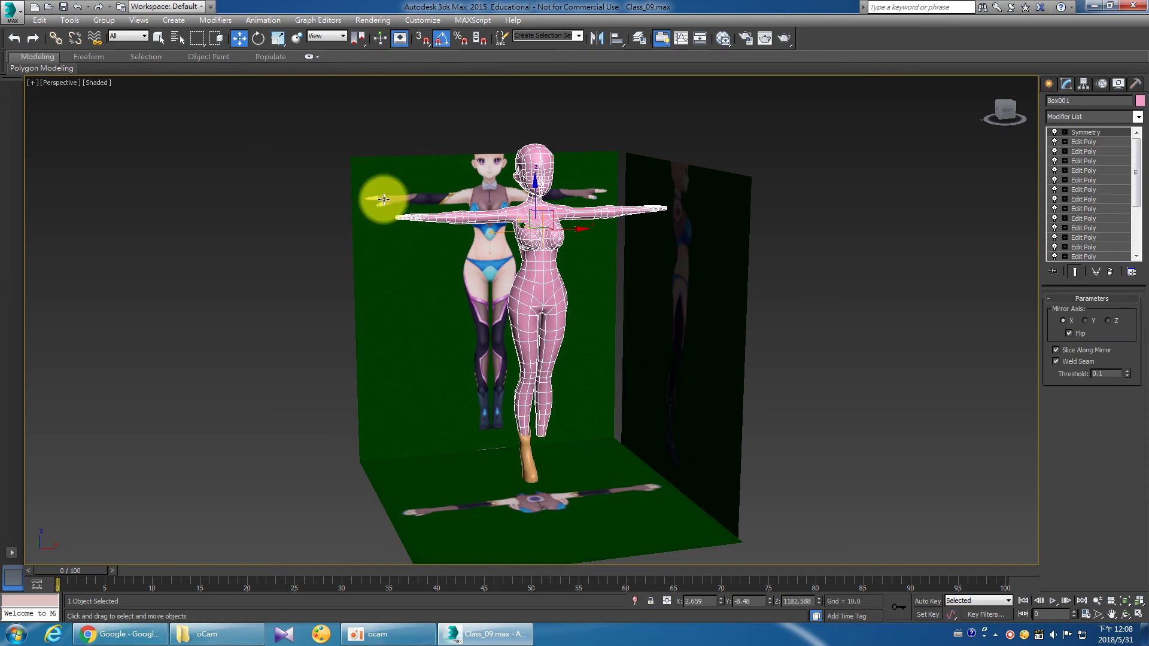
{"action": "left_click", "coordinate": [100, 8]}
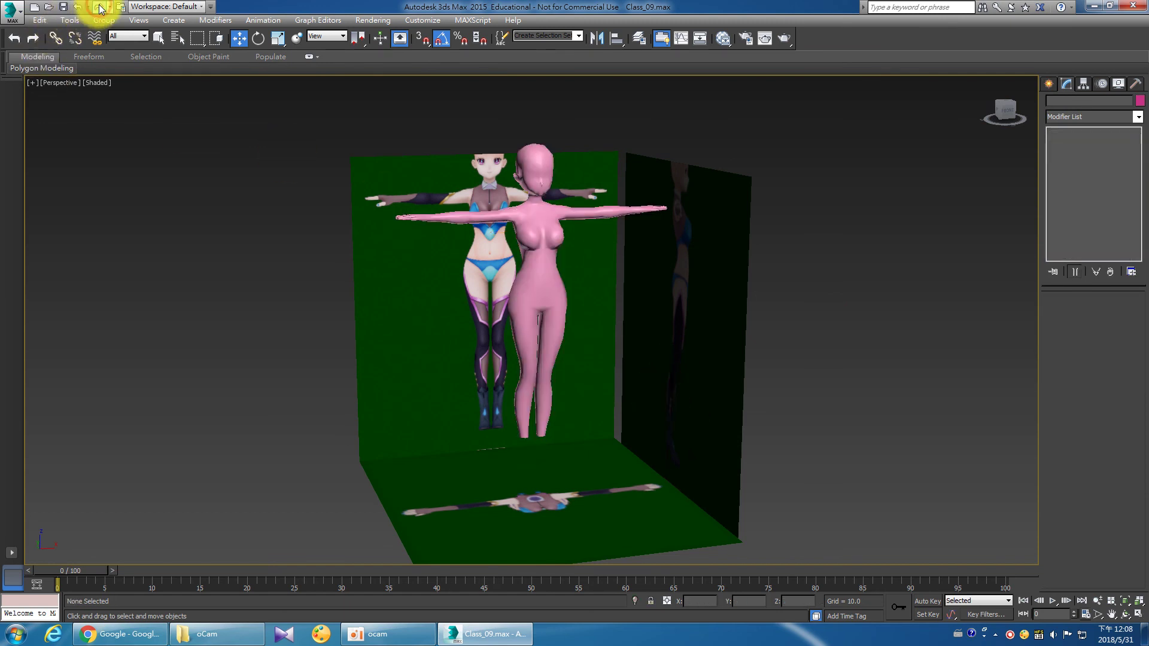
{"action": "left_click", "coordinate": [80, 9]}
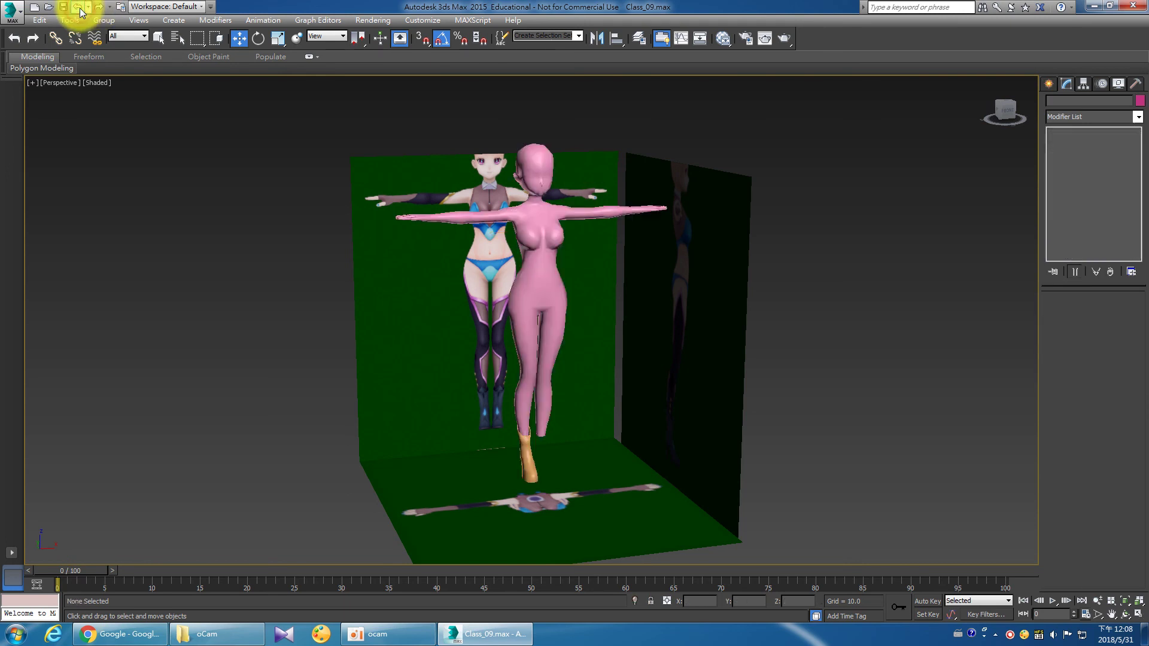
{"action": "left_click", "coordinate": [529, 304]}
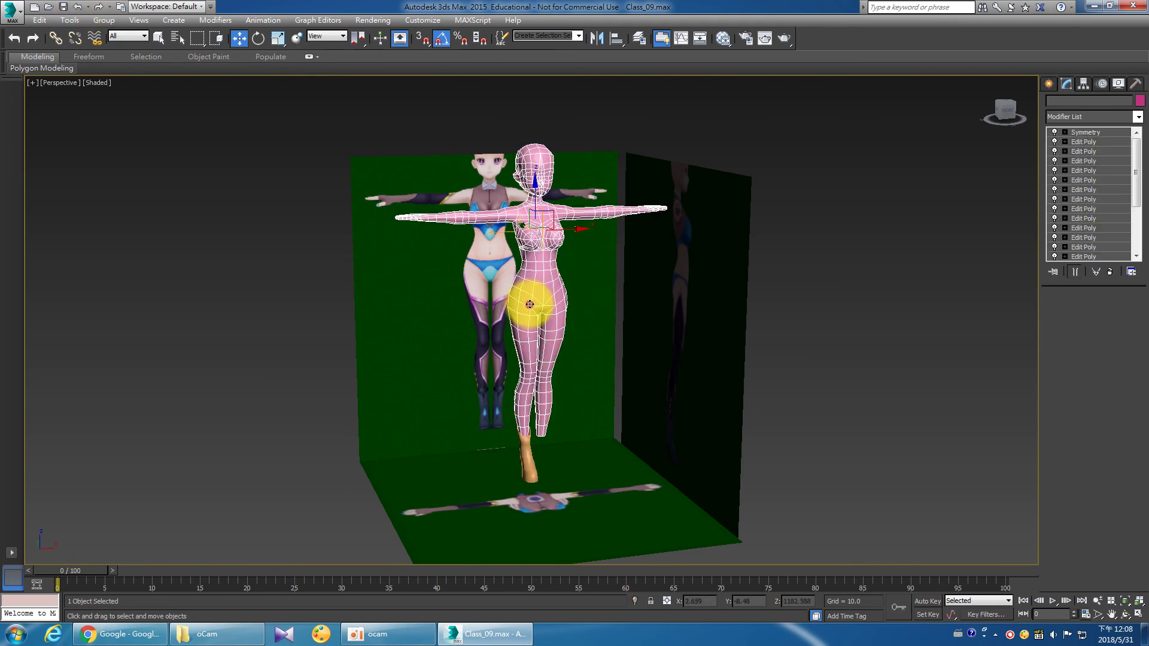
Attach the orange leg to the pink character's Edit Poly and check the merged body.
{"action": "left_click", "coordinate": [1084, 141]}
{"action": "right_click", "coordinate": [755, 336]}
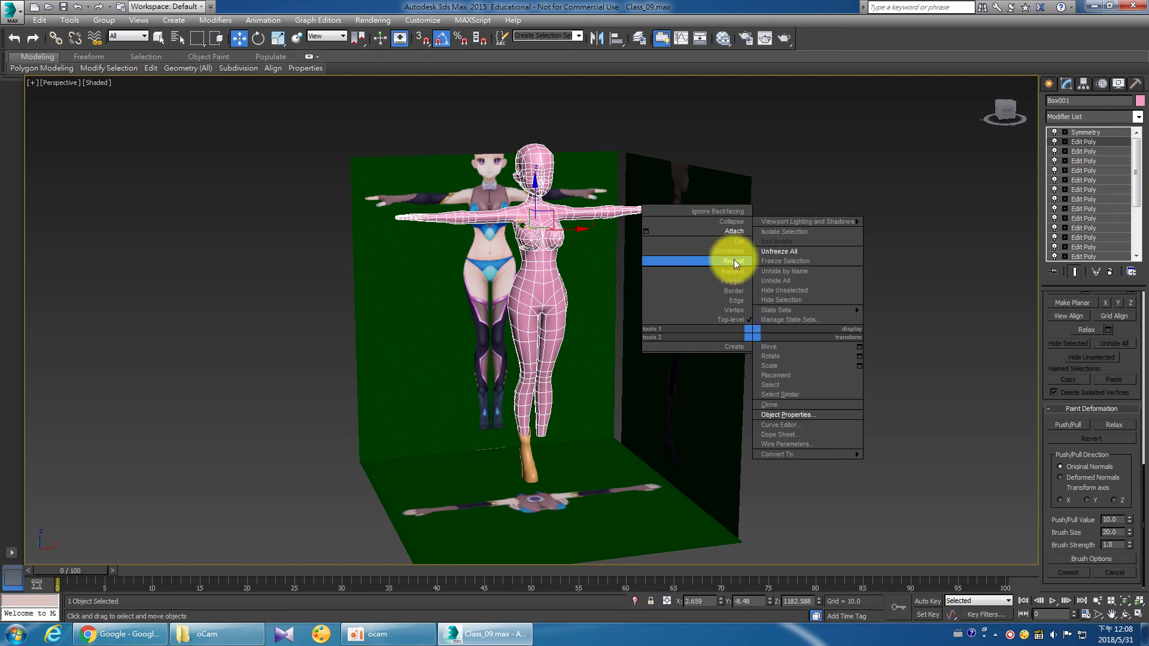
{"action": "left_click", "coordinate": [737, 234]}
{"action": "left_click", "coordinate": [526, 455]}
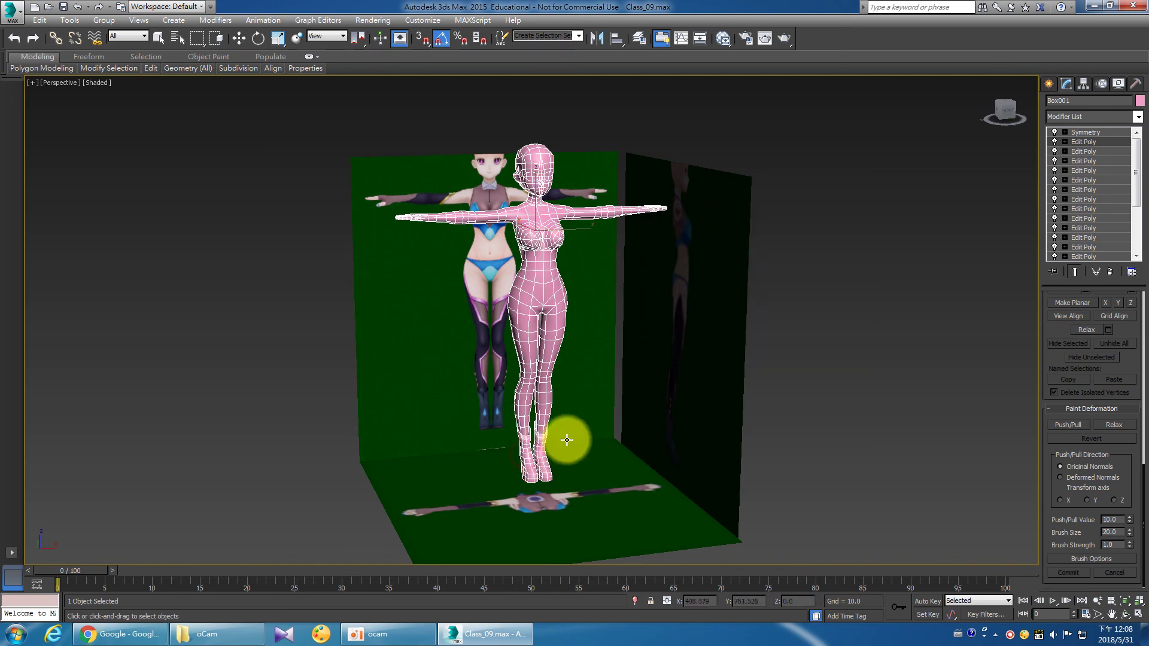
{"action": "left_click", "coordinate": [938, 303]}
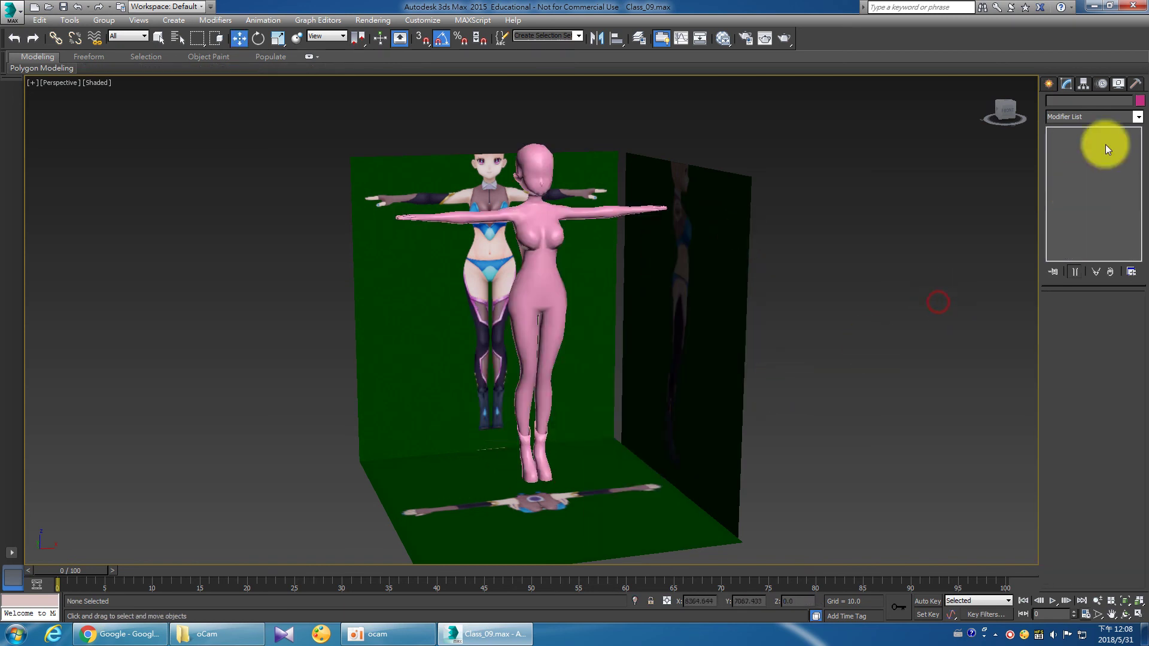
{"action": "left_click", "coordinate": [535, 261]}
{"action": "left_click", "coordinate": [875, 250]}
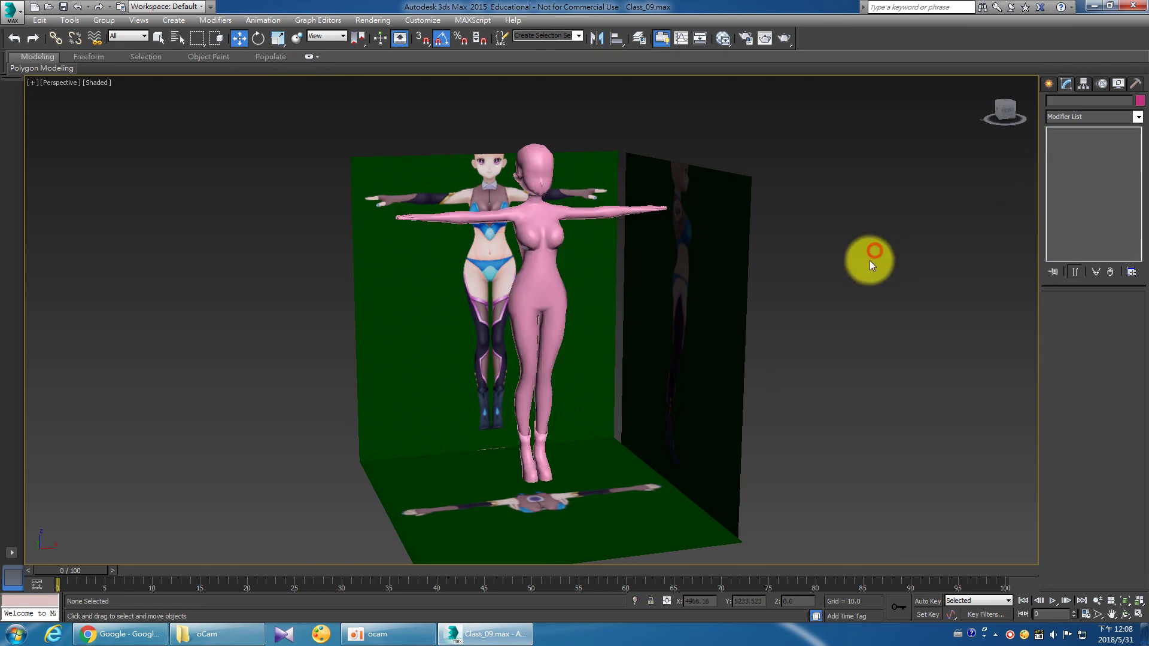
{"action": "scroll", "coordinate": [847, 279], "scroll_direction": "up", "scroll_amount": 2}
{"action": "mouse_move", "coordinate": [793, 315]}
{"action": "middle_mouse_down", "text": "alt"}
{"action": "mouse_move", "coordinate": [500, 308]}
{"action": "mouse_move", "coordinate": [715, 318]}
{"action": "mouse_move", "coordinate": [598, 338]}
{"action": "mouse_move", "coordinate": [679, 334]}
{"action": "mouse_move", "coordinate": [782, 351]}
{"action": "mouse_move", "coordinate": [692, 359]}
{"action": "mouse_move", "coordinate": [580, 330]}
{"action": "mouse_move", "coordinate": [571, 348]}
{"action": "middle_mouse_up", "text": "alt"}
{"action": "scroll", "coordinate": [571, 347], "scroll_direction": "up", "scroll_amount": 3}
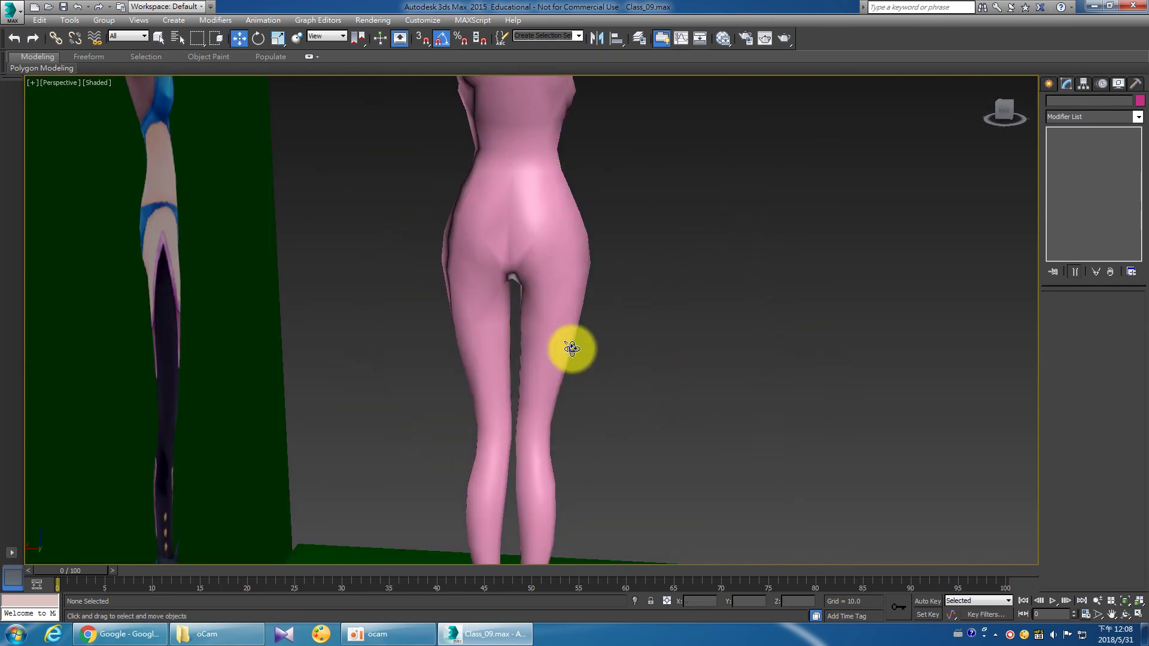
{"action": "key", "text": "w"}
{"action": "left_click", "coordinate": [525, 251]}
{"action": "scroll", "coordinate": [530, 255], "scroll_direction": "up", "scroll_amount": 2}
{"action": "scroll", "coordinate": [498, 261], "scroll_direction": "up", "scroll_amount": 3}
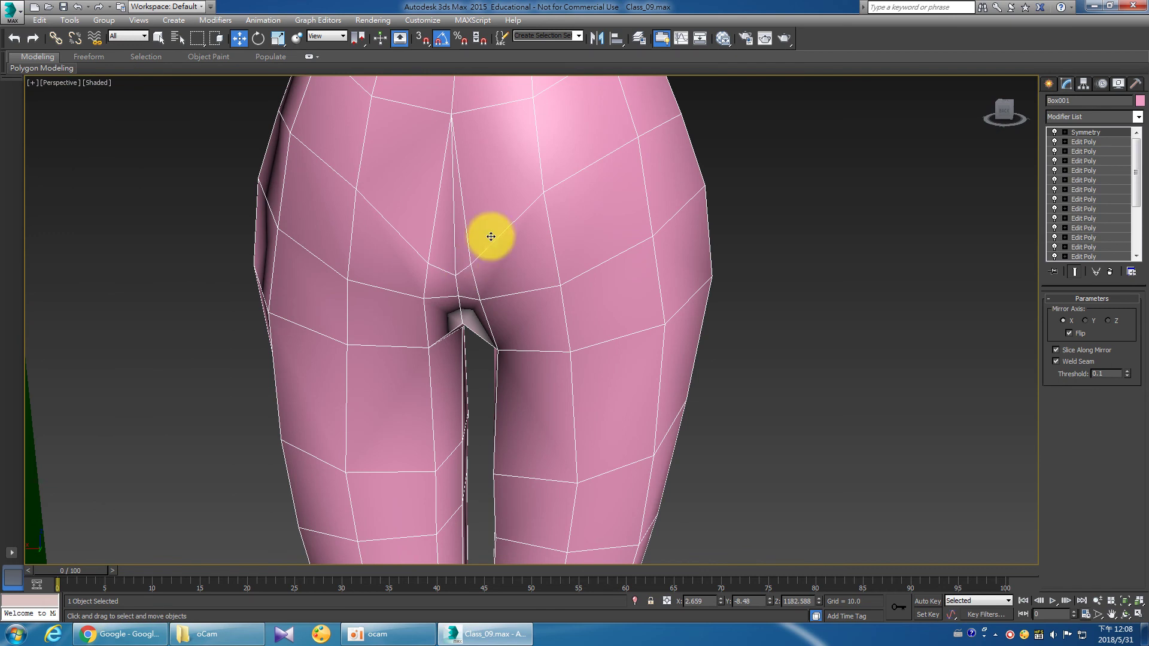
{"action": "scroll", "coordinate": [517, 289], "scroll_direction": "down", "scroll_amount": 3}
{"action": "key", "text": "ctrl+r"}
{"action": "scroll", "coordinate": [546, 367], "scroll_direction": "down", "scroll_amount": 5}
{"action": "mouse_move", "coordinate": [590, 375]}
{"action": "left_mouse_down"}
{"action": "mouse_move", "coordinate": [505, 415]}
{"action": "mouse_move", "coordinate": [562, 399]}
{"action": "mouse_move", "coordinate": [533, 385]}
{"action": "left_mouse_up"}
{"action": "scroll", "coordinate": [562, 400], "scroll_direction": "up", "scroll_amount": 2}
{"action": "scroll", "coordinate": [575, 403], "scroll_direction": "down", "scroll_amount": 3}
{"action": "scroll", "coordinate": [558, 379], "scroll_direction": "up", "scroll_amount": 4}
{"action": "scroll", "coordinate": [559, 379], "scroll_direction": "up", "scroll_amount": 3}
{"action": "middle_click_drag", "start_coordinate": [559, 379], "coordinate": [600, 292]}
{"action": "scroll", "coordinate": [601, 291], "scroll_direction": "up", "scroll_amount": 2}
{"action": "left_click_drag", "start_coordinate": [601, 291], "coordinate": [541, 345]}
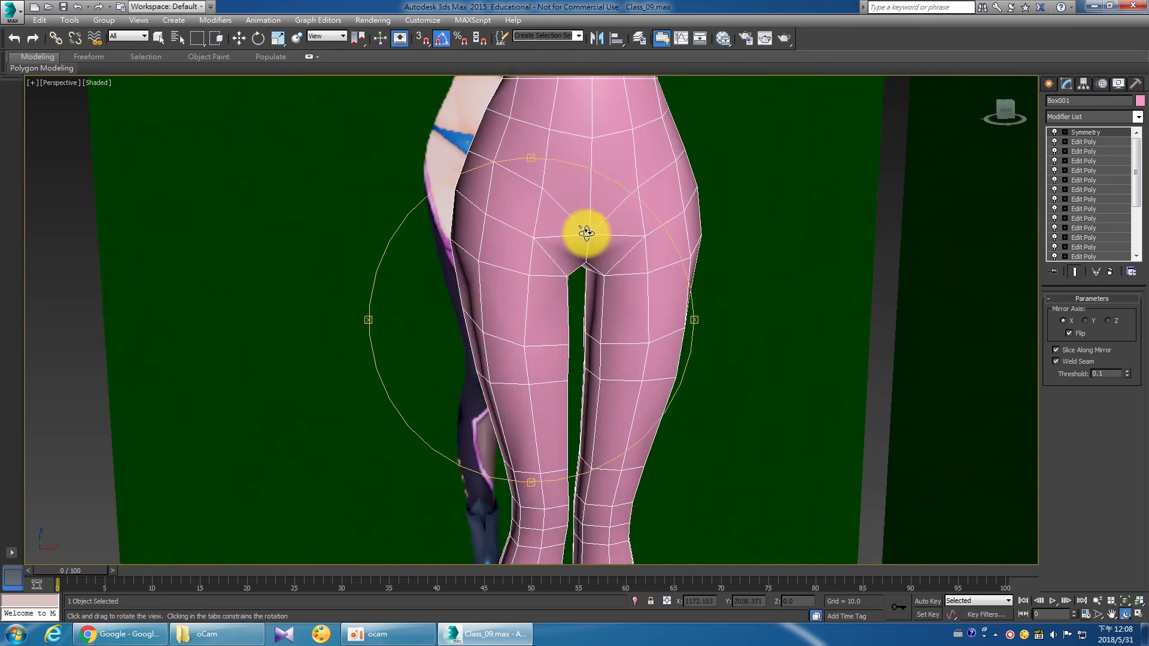
{"action": "scroll", "coordinate": [561, 244], "scroll_direction": "down", "scroll_amount": 3}
{"action": "scroll", "coordinate": [565, 316], "scroll_direction": "down", "scroll_amount": 2}
{"action": "mouse_move", "coordinate": [564, 316]}
{"action": "left_mouse_down"}
{"action": "mouse_move", "coordinate": [479, 341]}
{"action": "mouse_move", "coordinate": [520, 367]}
{"action": "mouse_move", "coordinate": [527, 389]}
{"action": "left_mouse_up"}
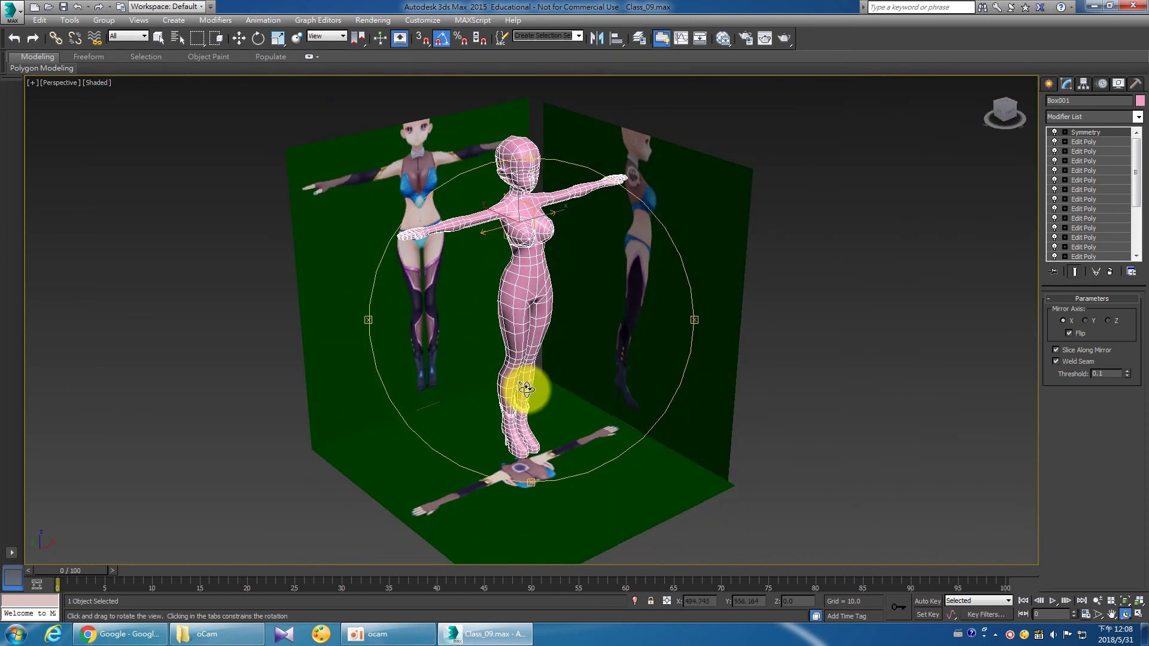